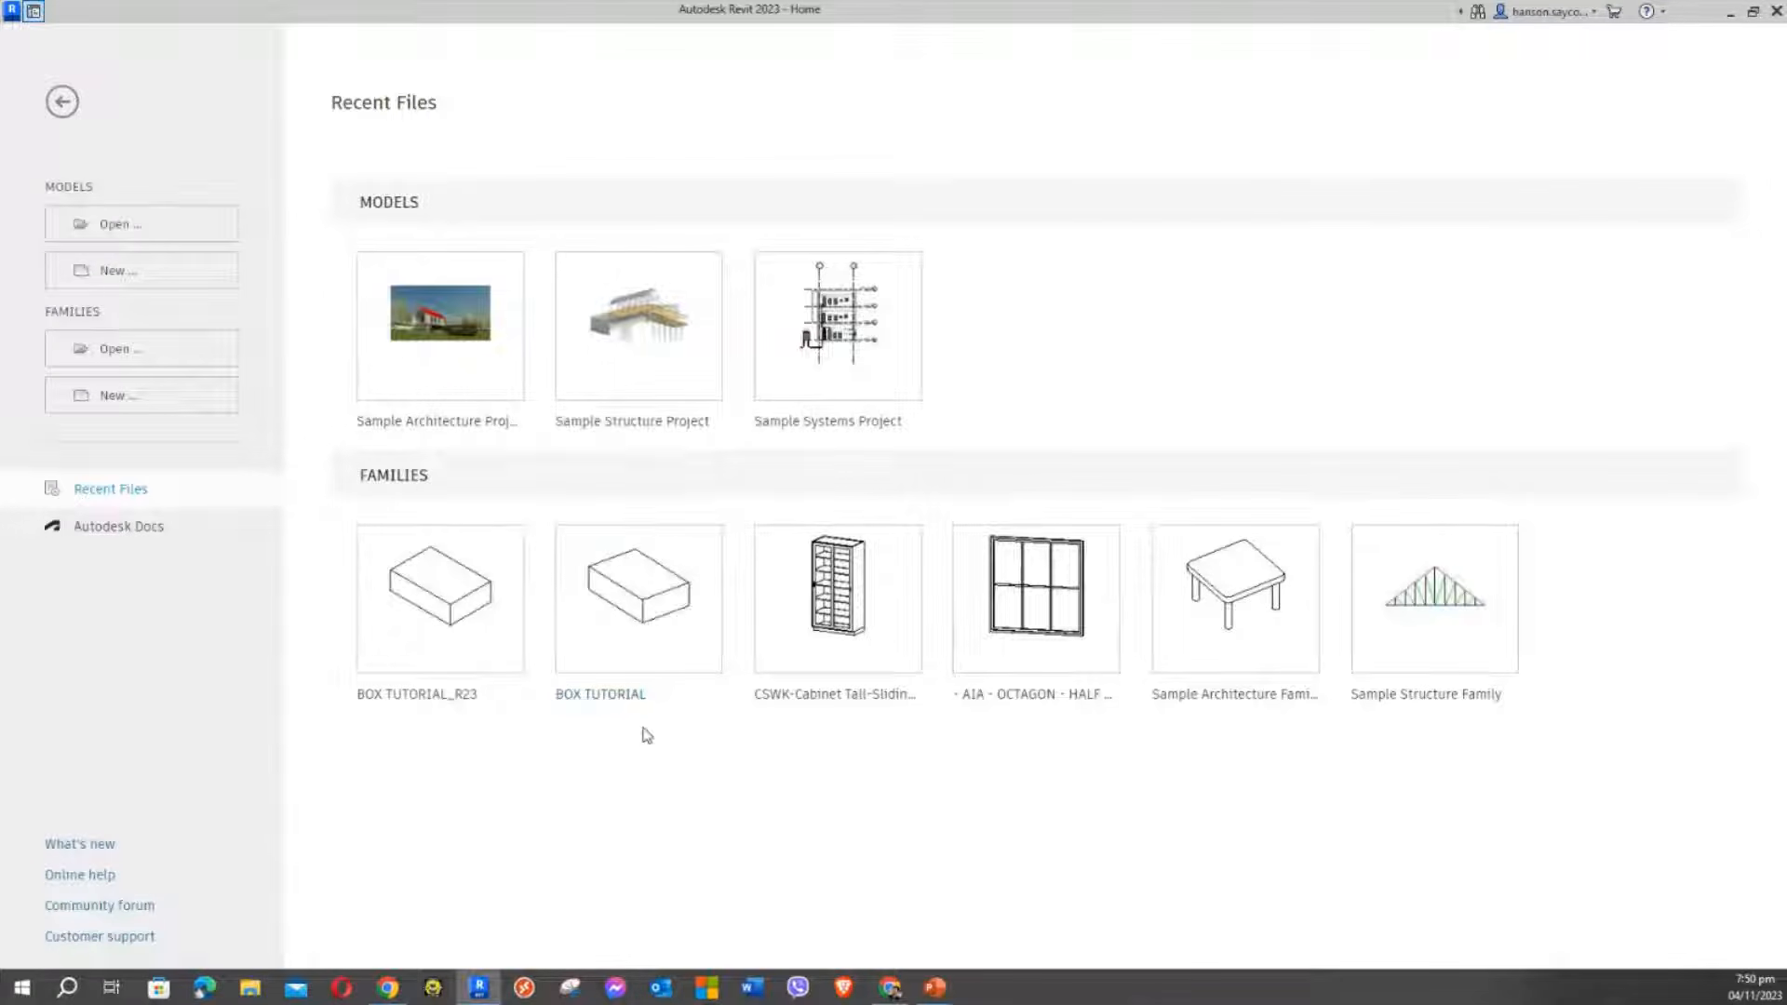
# Open BOX TUTORIAL from Recent Files, then go back Home and open BOX TUTORIAL_R23 instead
pyautogui.click(625, 618)
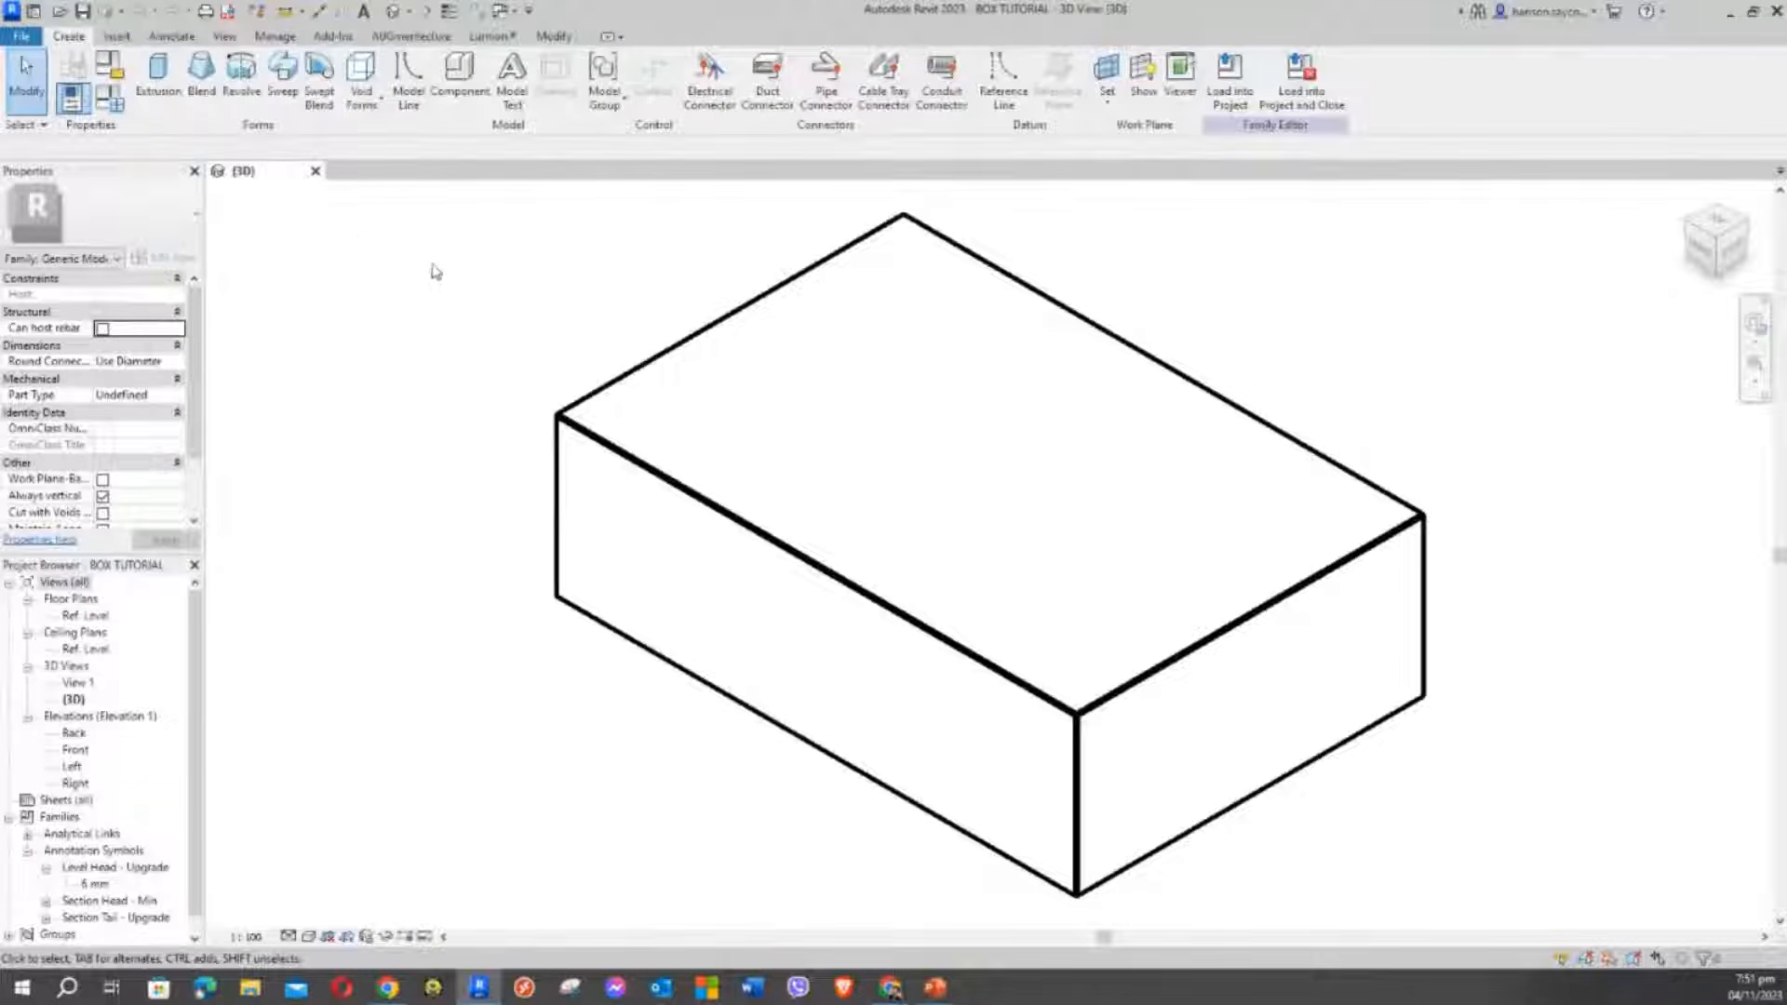
pyautogui.click(315, 171)
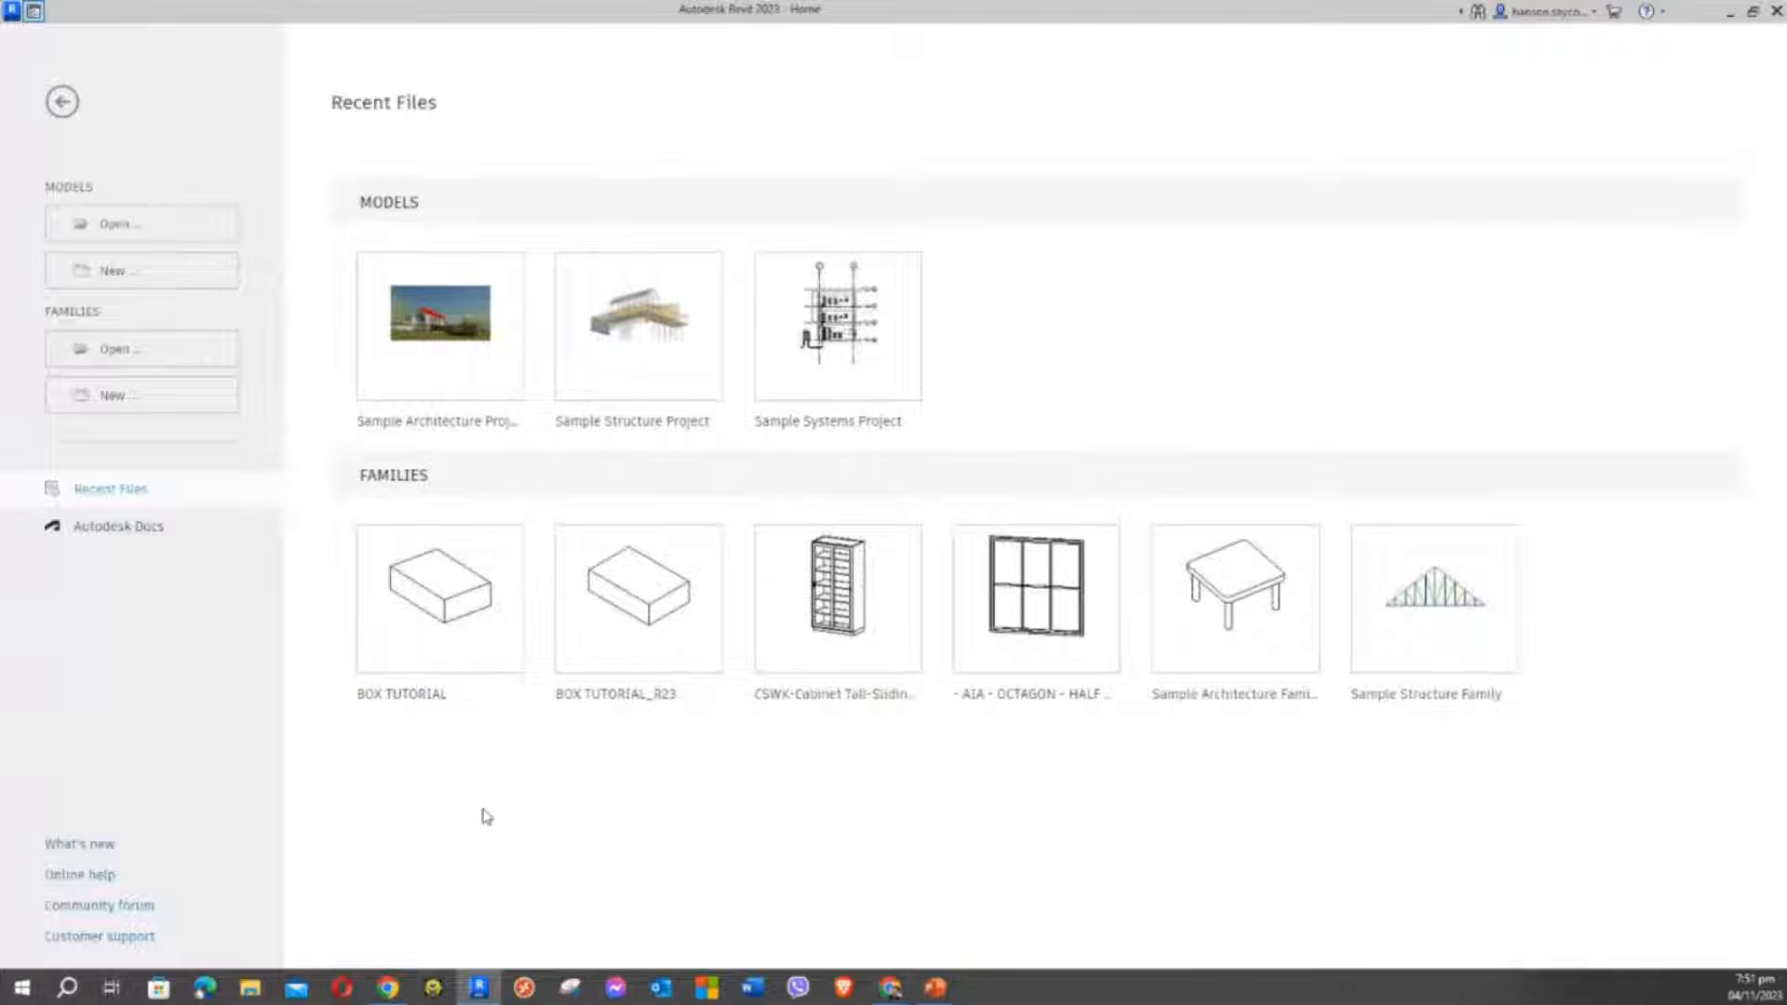
pyautogui.click(659, 599)
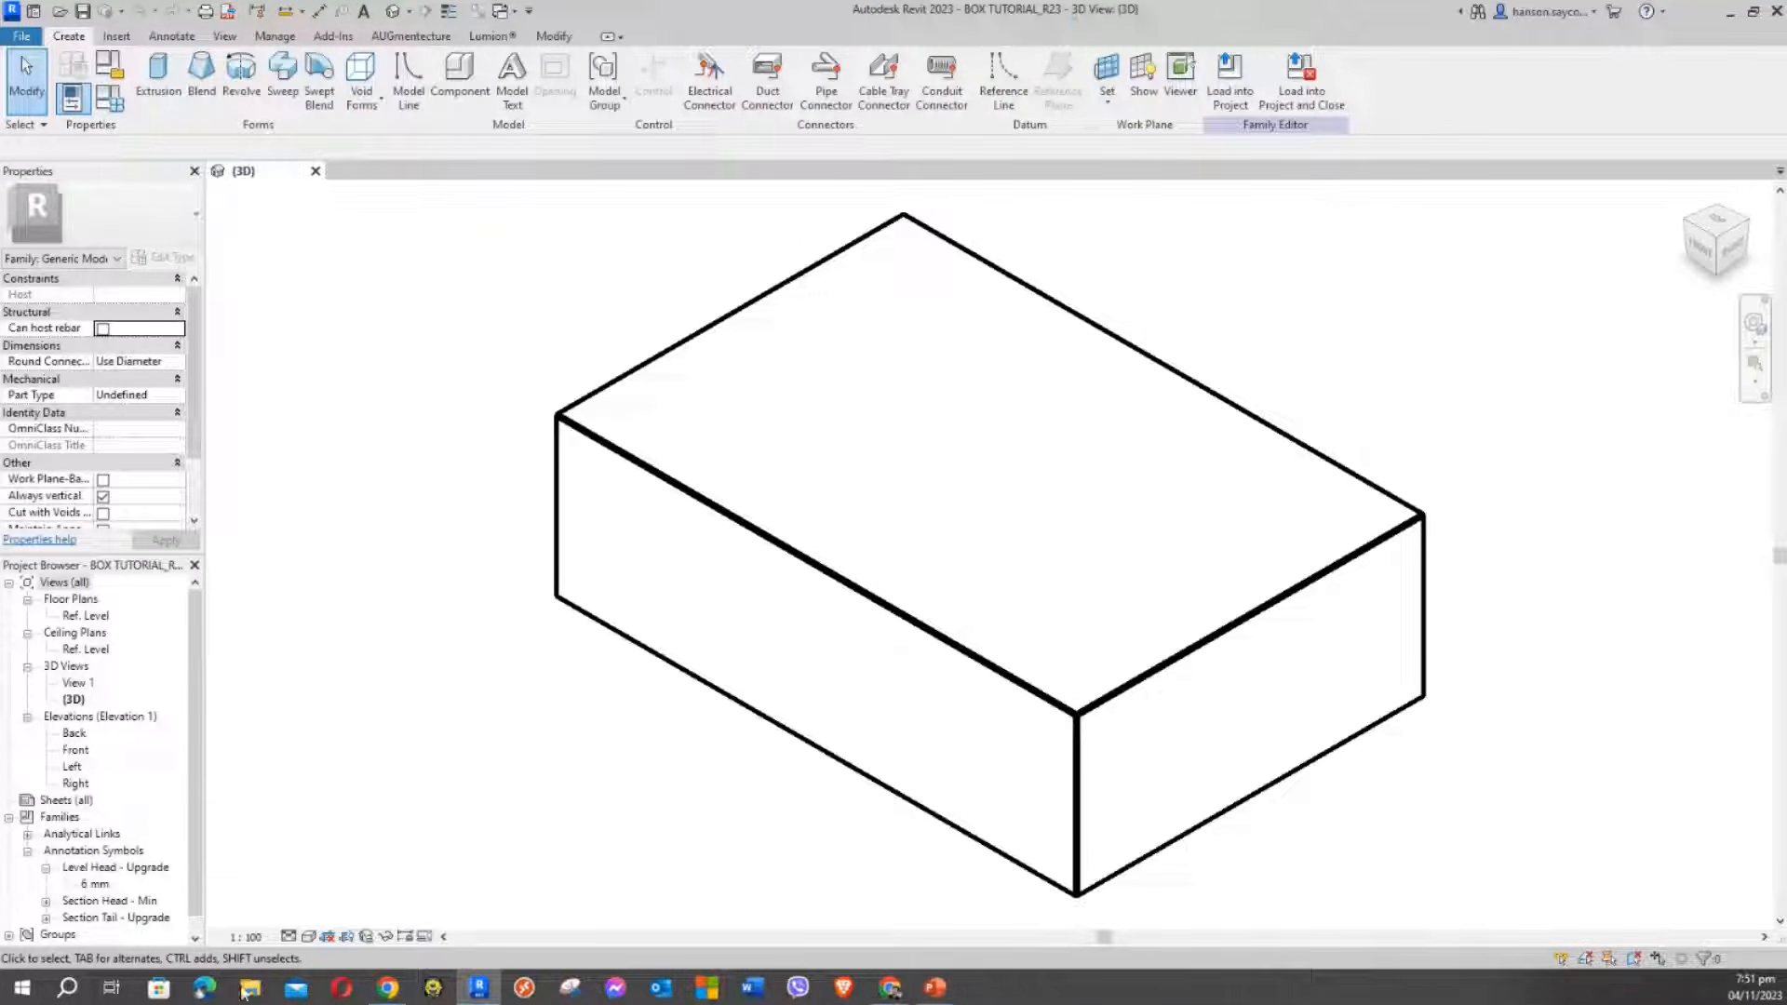
pyautogui.click(34, 10)
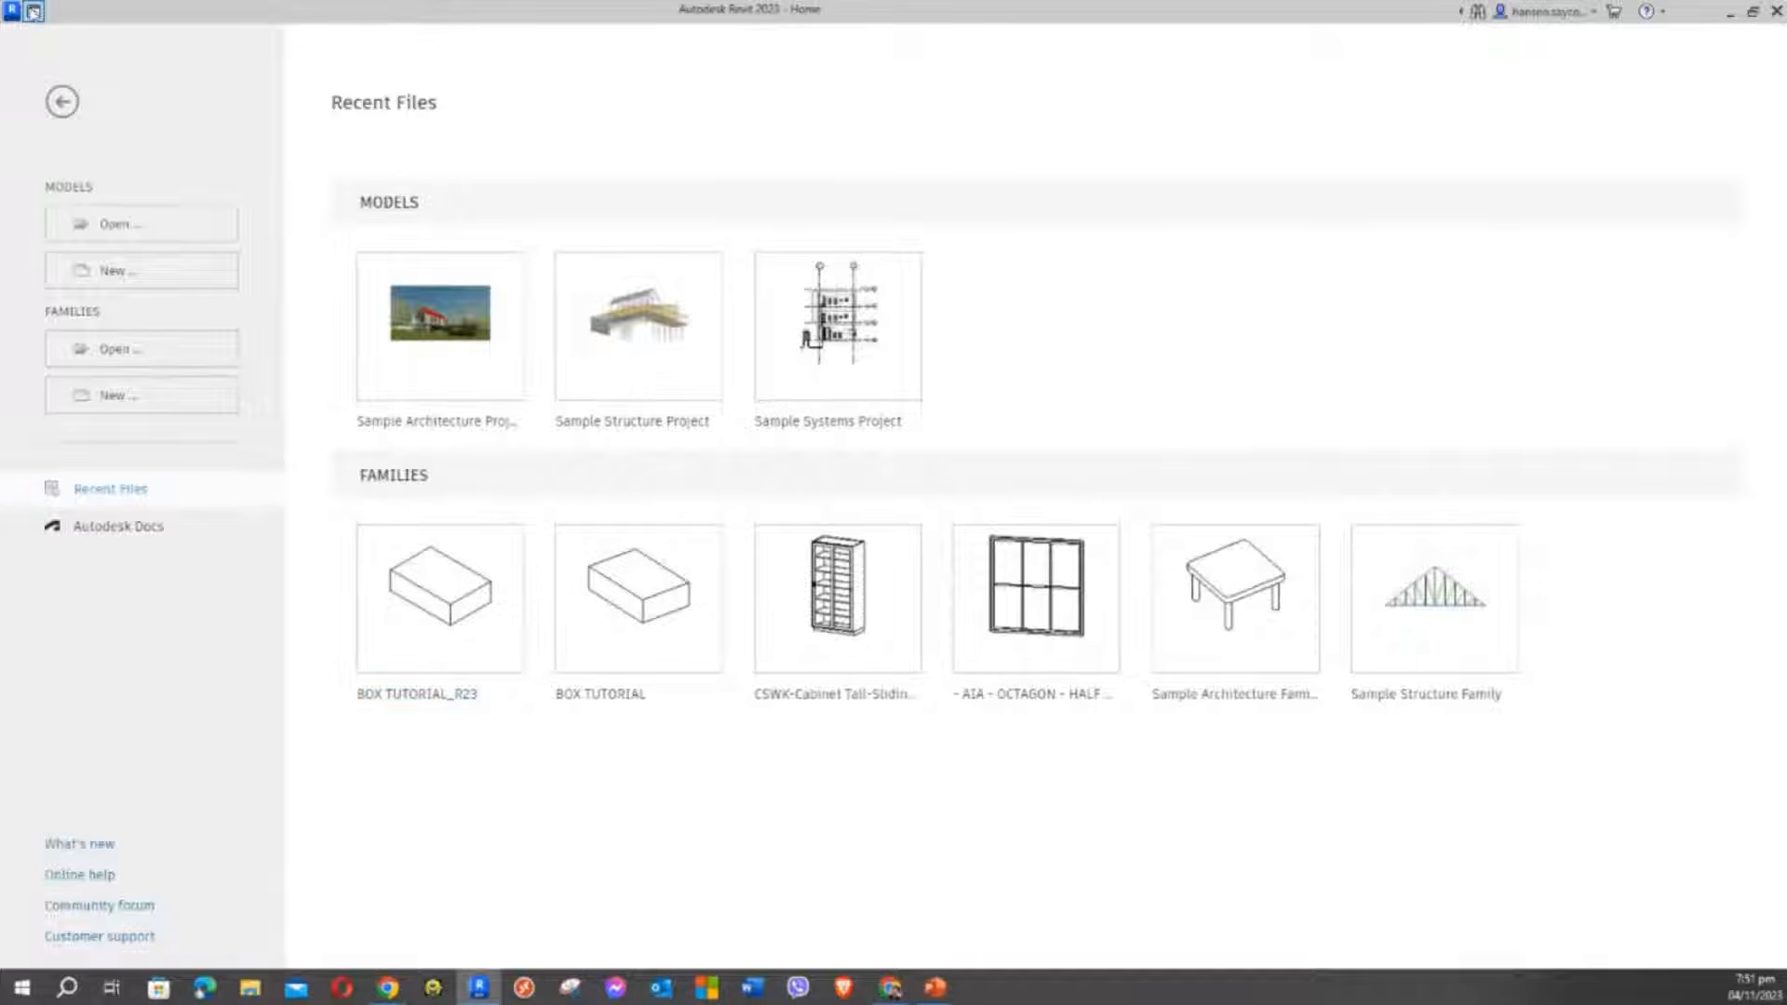
pyautogui.click(33, 11)
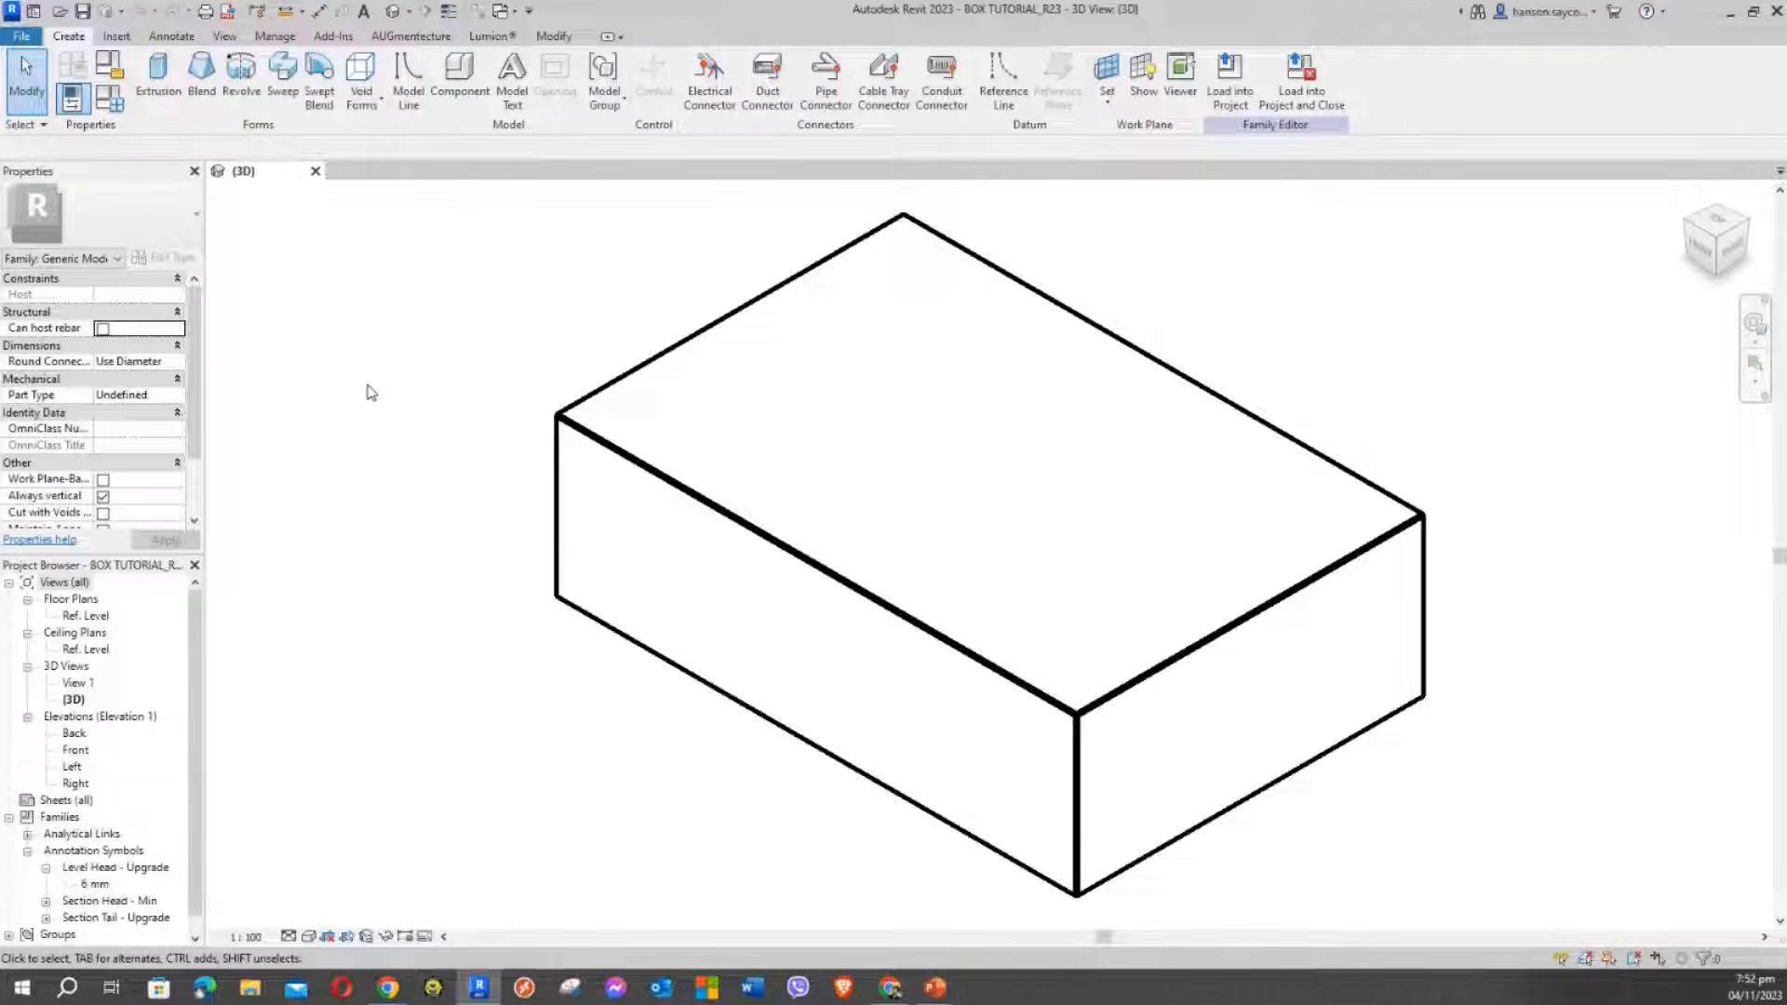
# Open Family Types to check it, then close it and shift the box to the right of the view
pyautogui.click(109, 100)
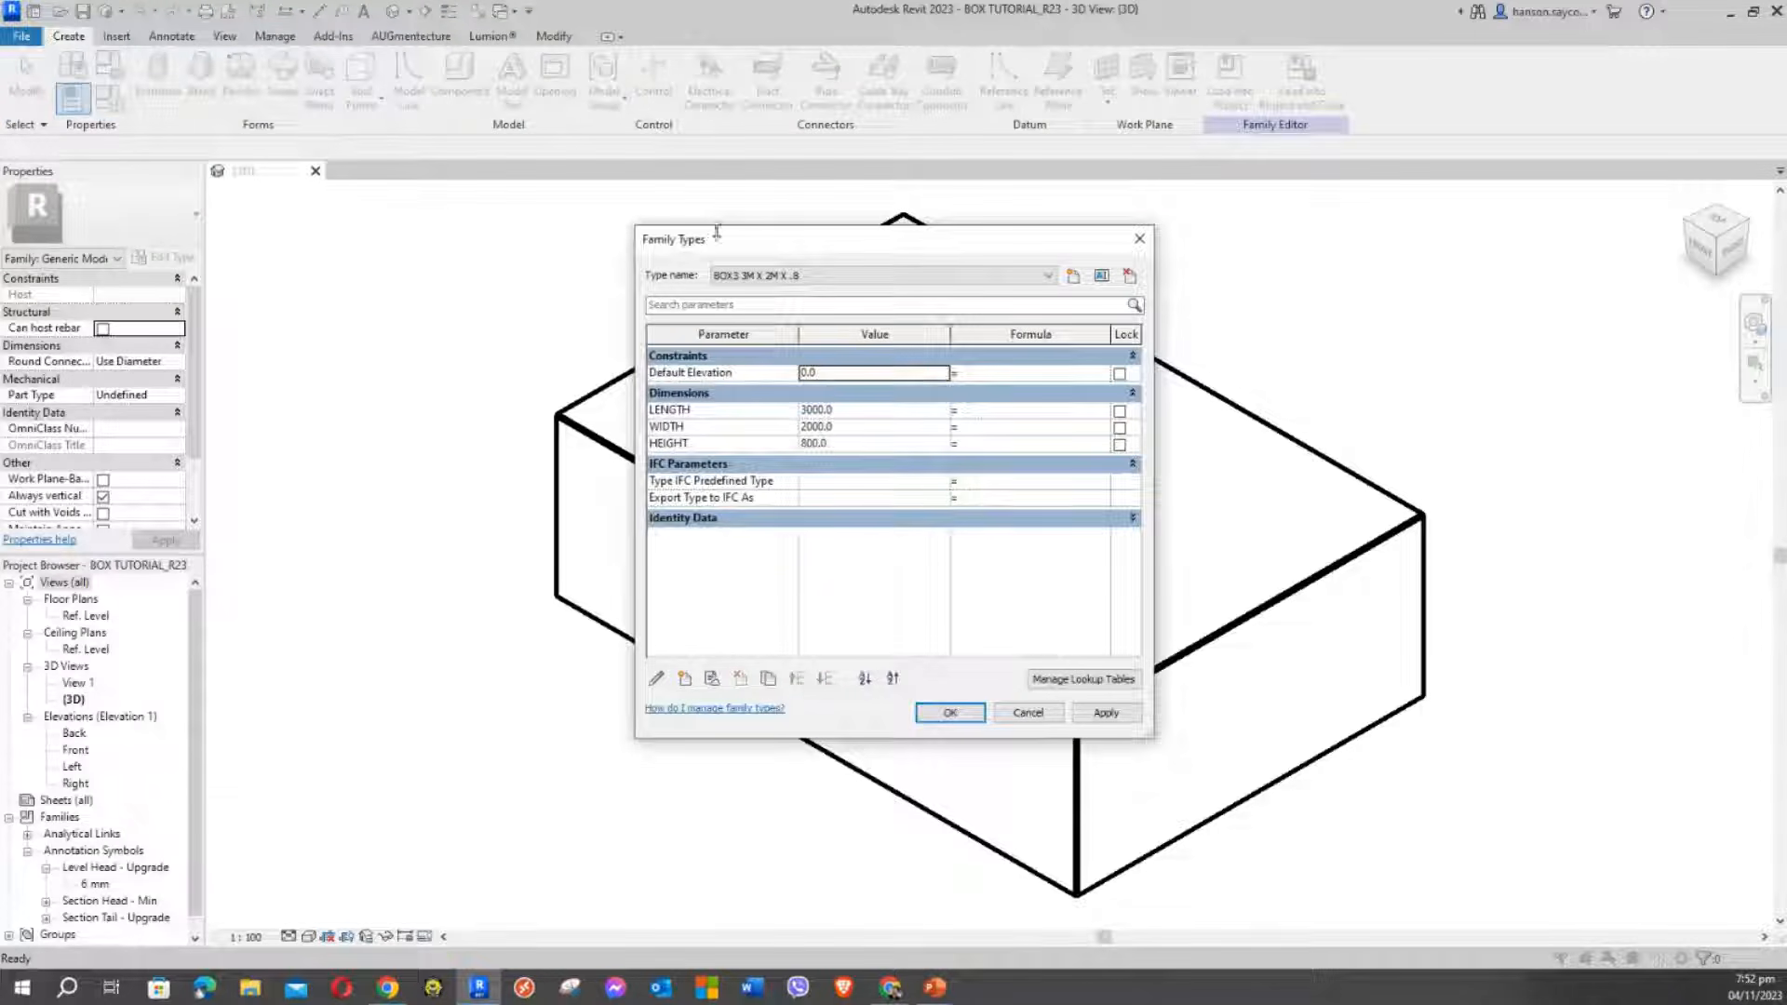
pyautogui.click(1139, 239)
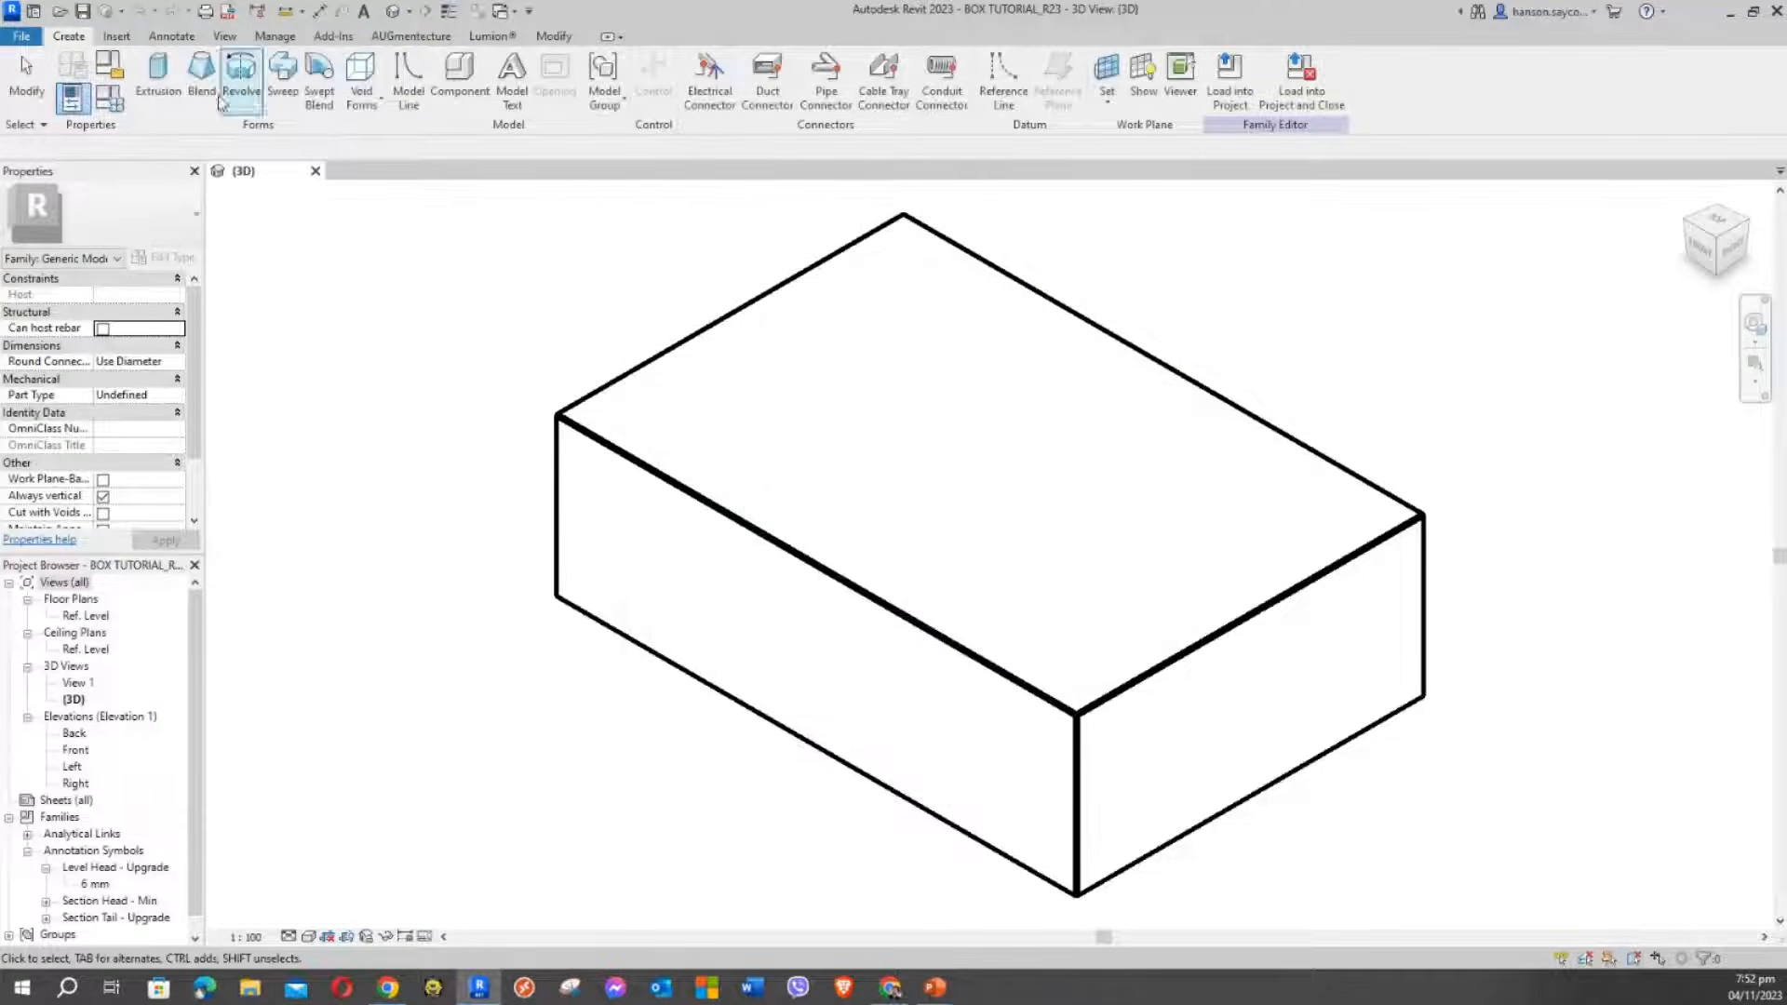
pyautogui.click(114, 99)
pyautogui.moveTo(798, 251); pyautogui.dragTo(221, 229)
pyautogui.click(447, 696)
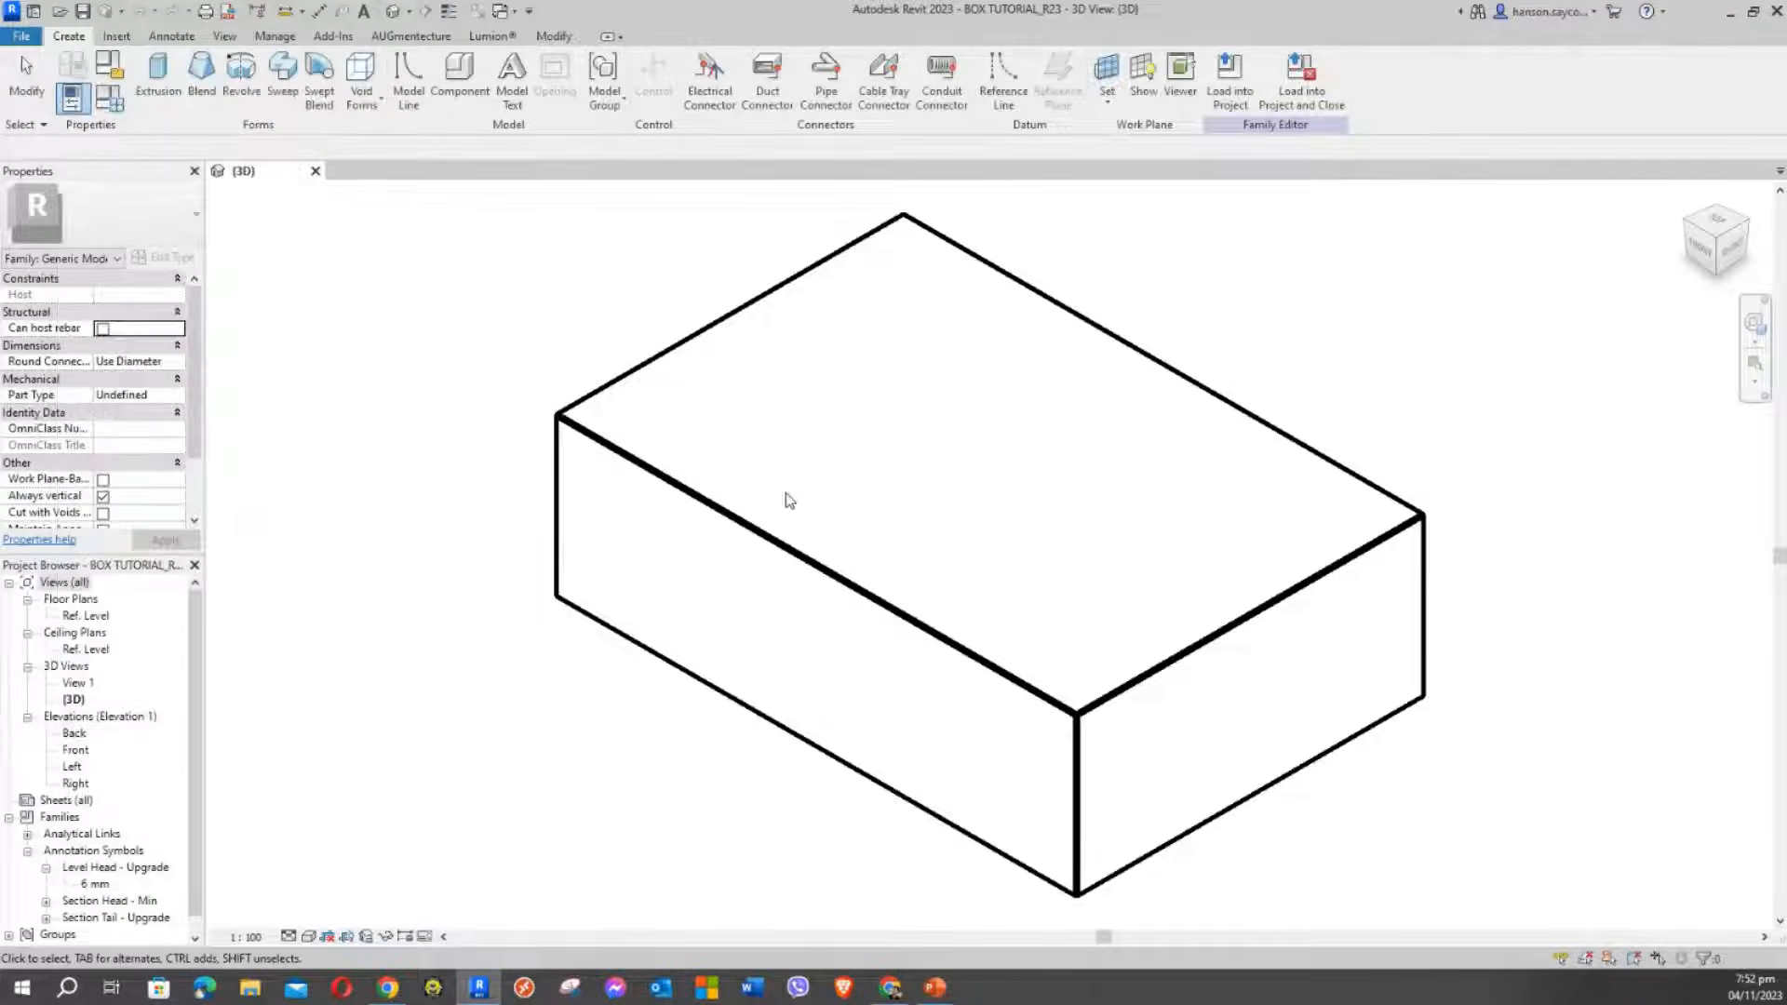
pyautogui.moveTo(830, 497); pyautogui.dragTo(1241, 474, button='middle')
pyautogui.scroll(-1, 1108, 514)
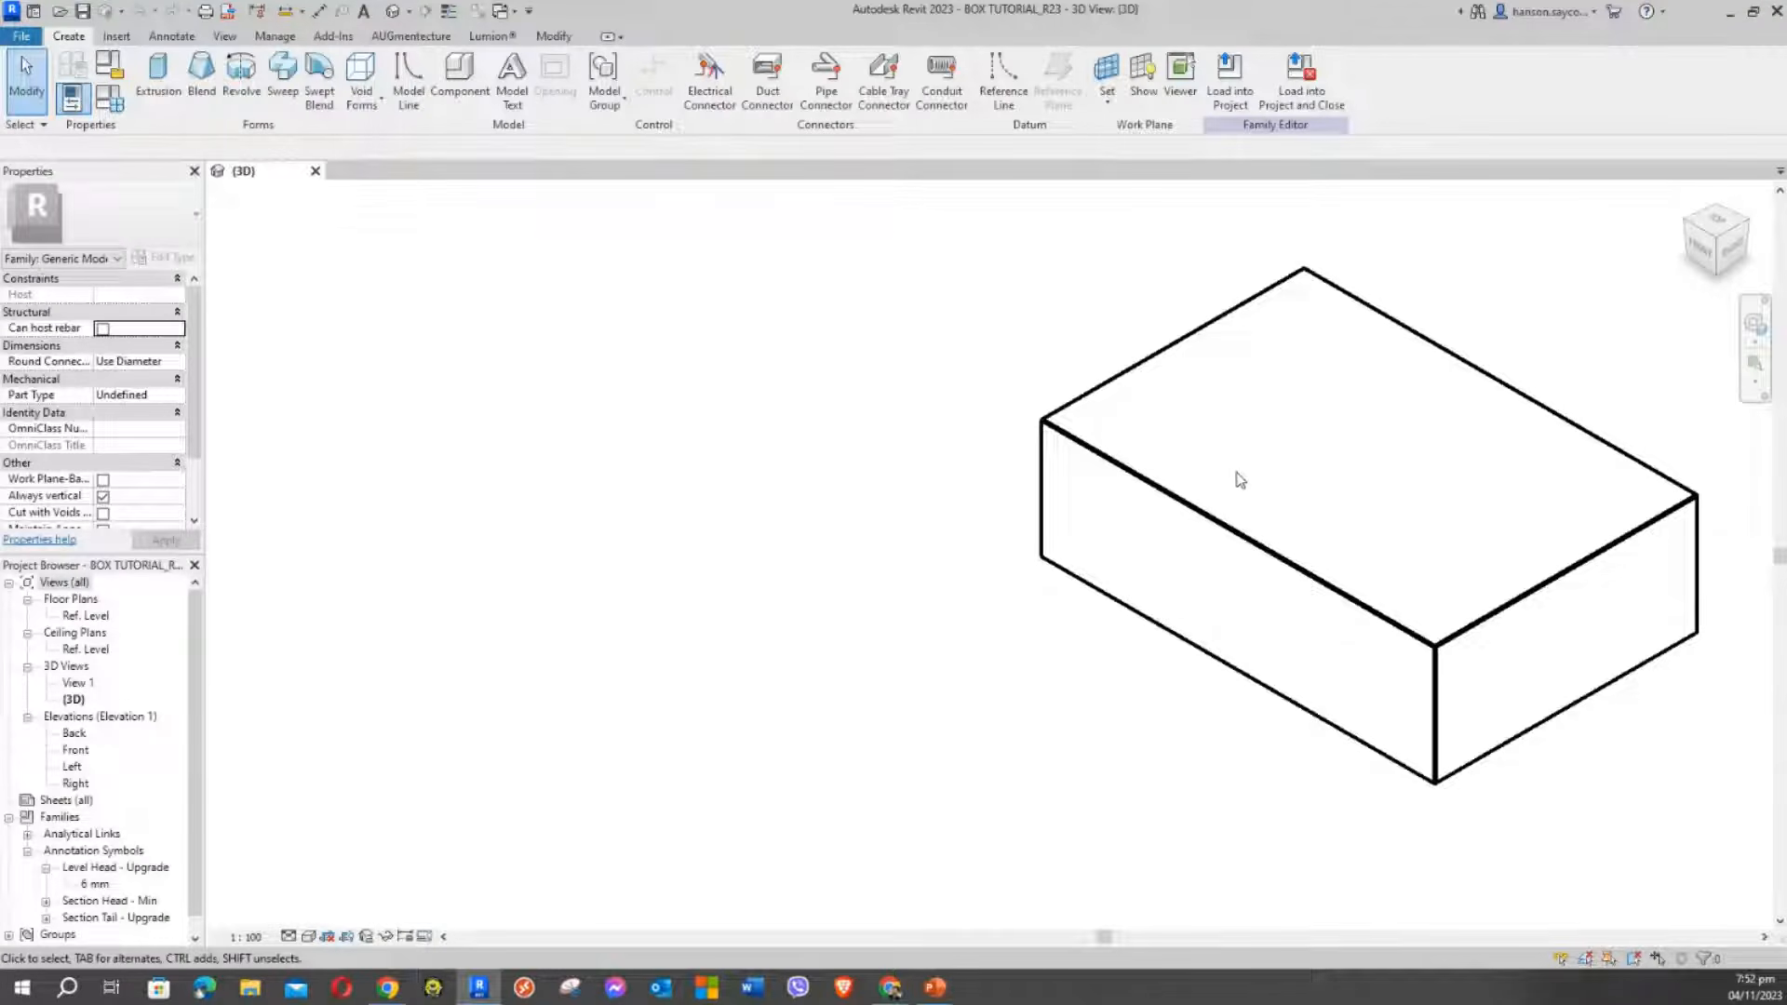
# Reopen Family Types with FT and position it to show LENGTH, WIDTH and HEIGHT
pyautogui.press('f')
pyautogui.press('t')
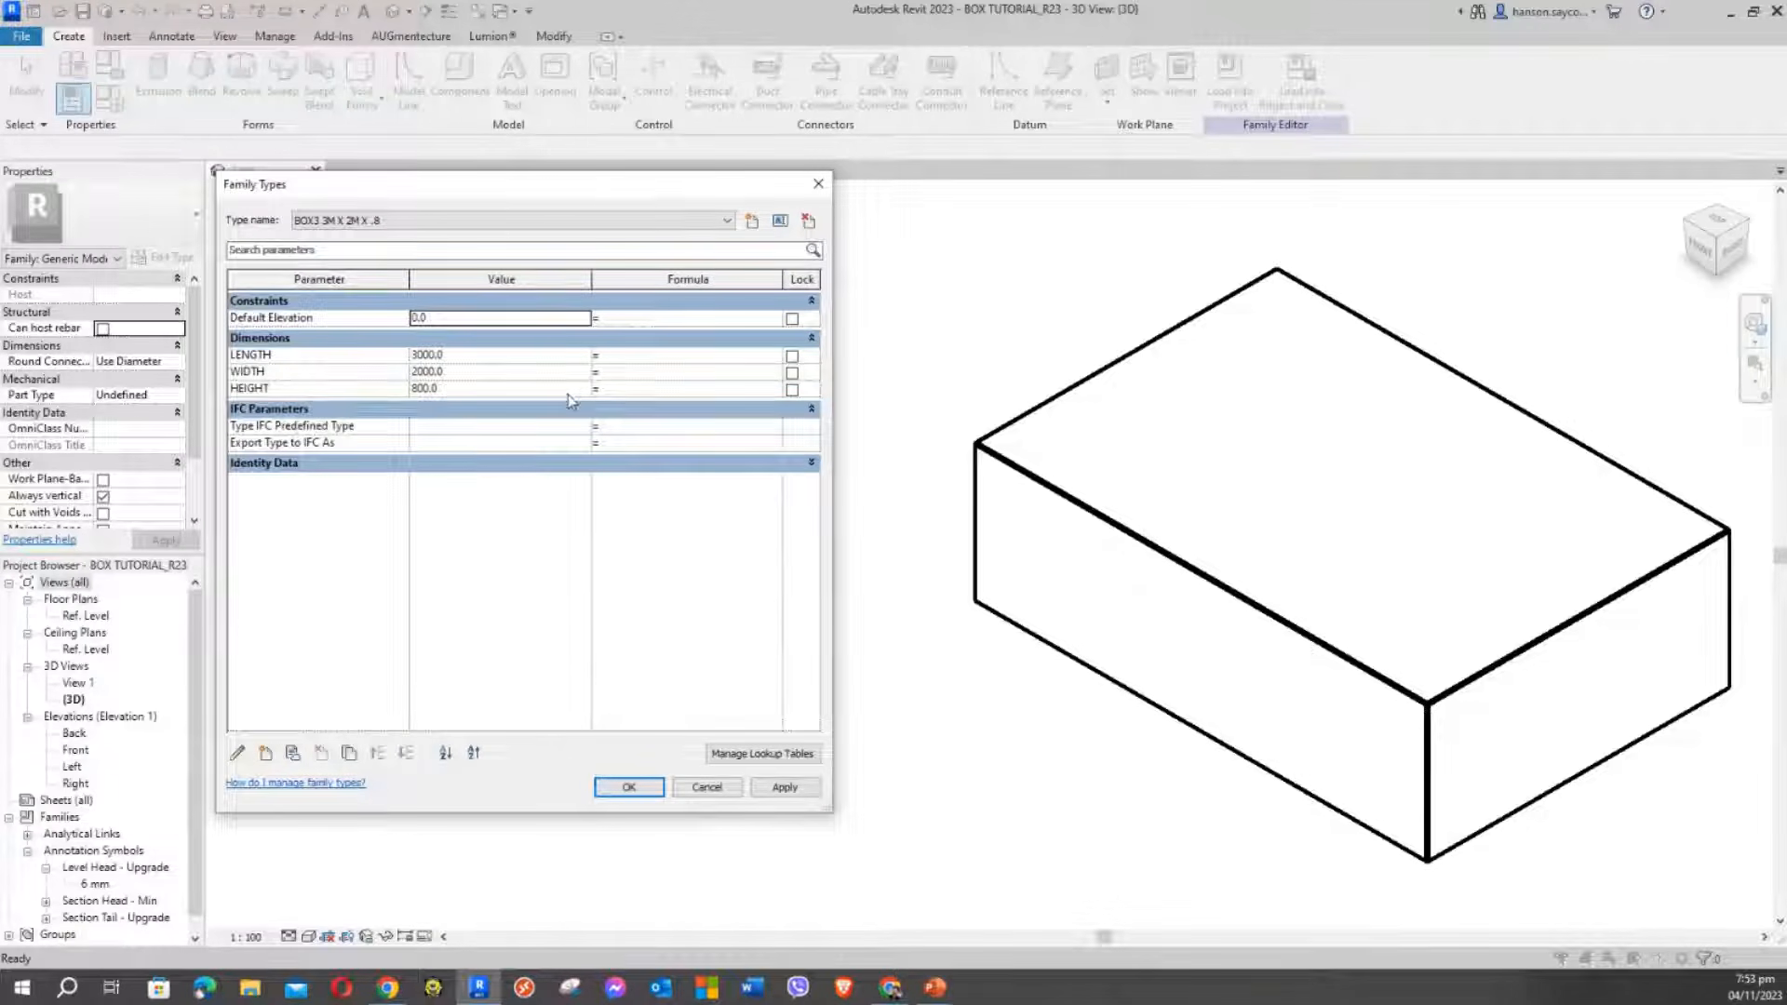
pyautogui.moveTo(592, 196); pyautogui.dragTo(526, 170)
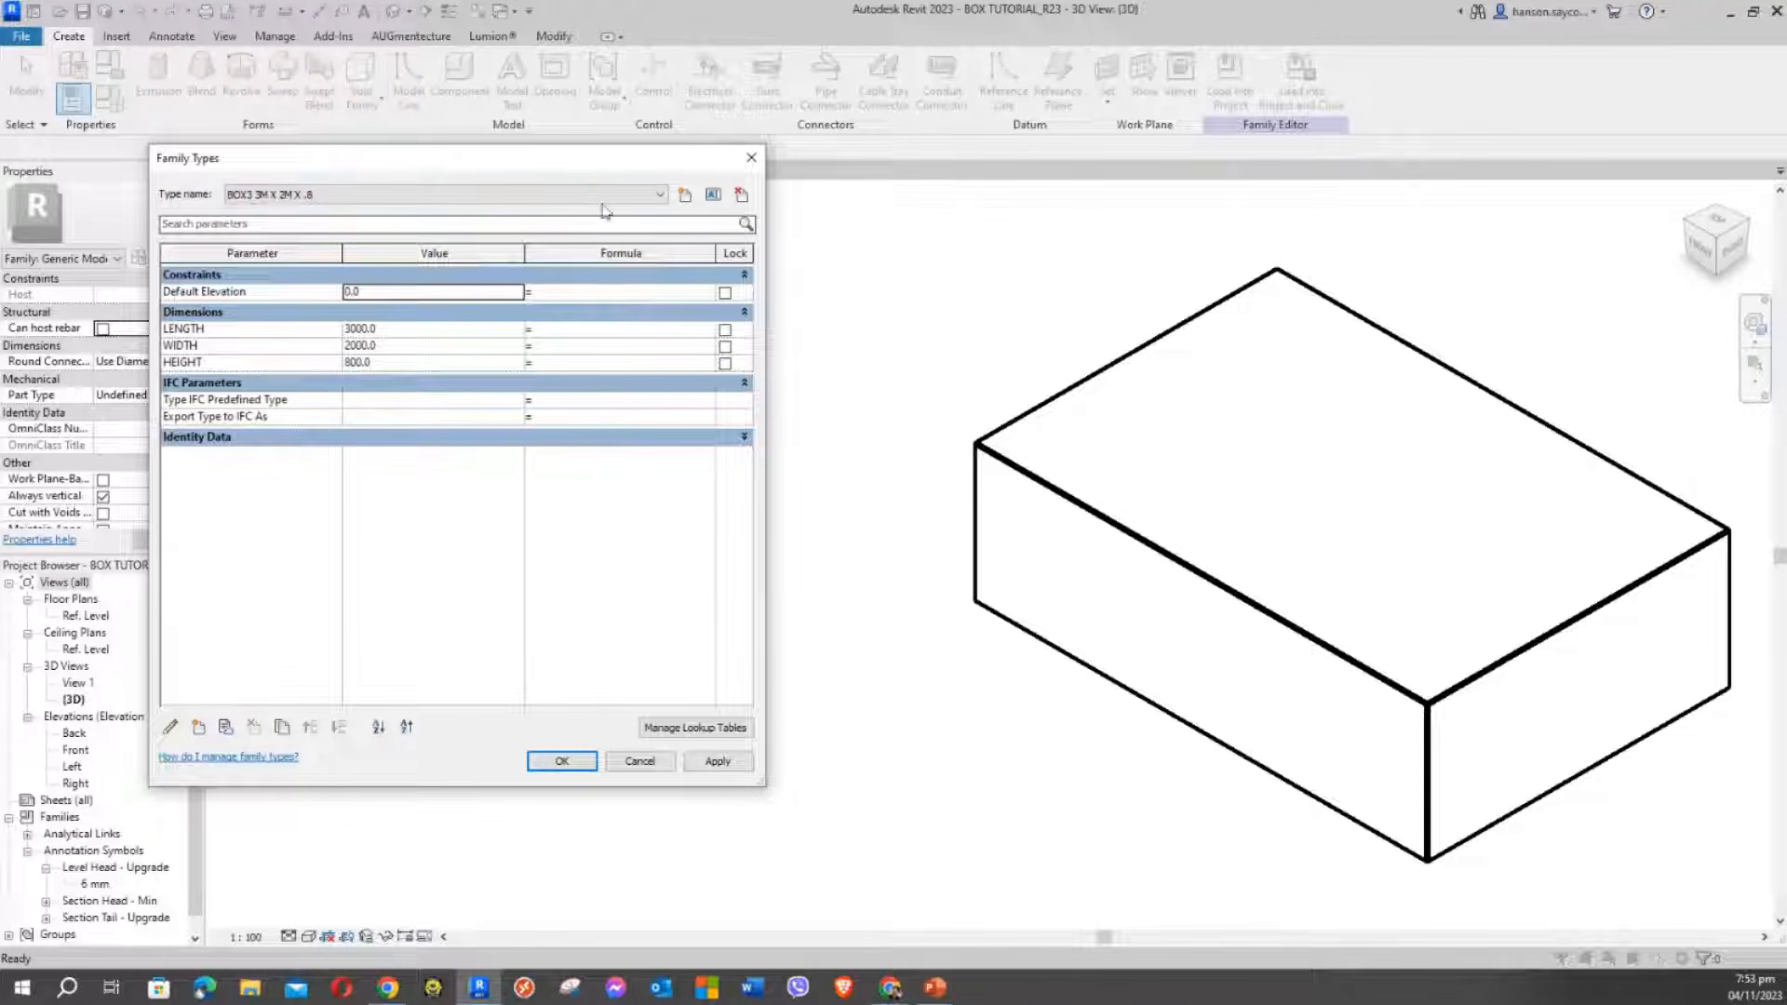
pyautogui.click(576, 331)
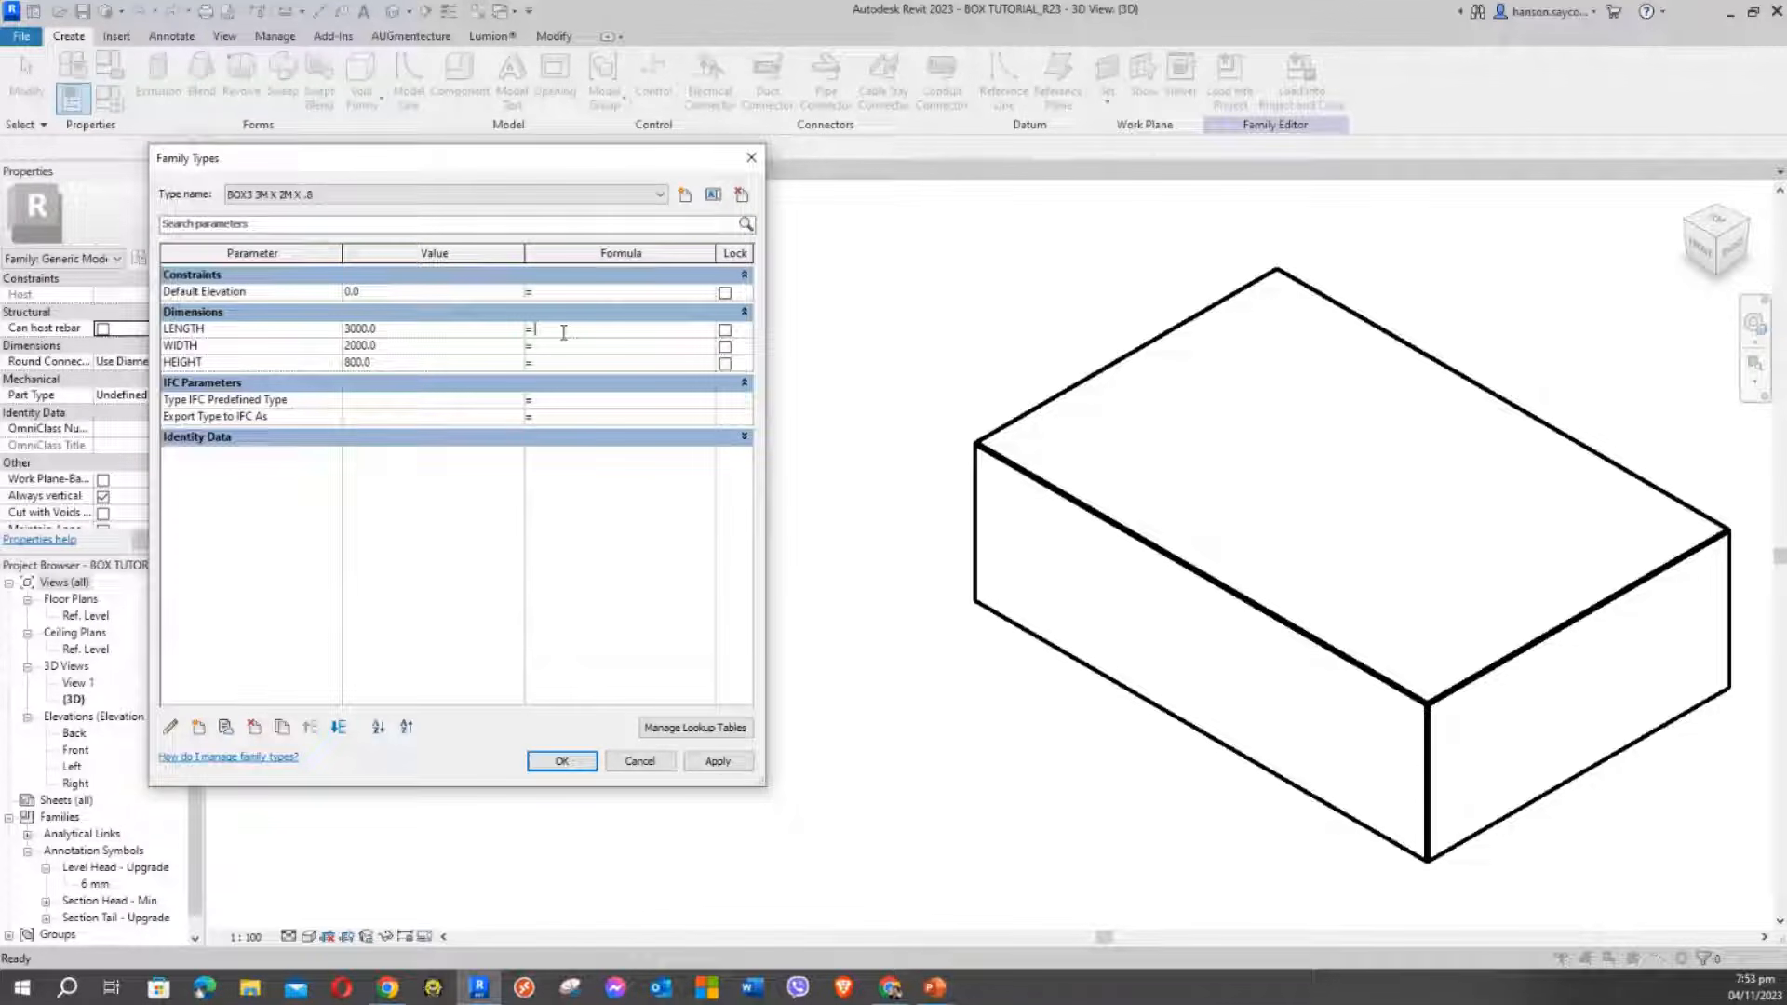
# Create a new family type named BOX FORMULA and keep it as the current type
pyautogui.click(651, 194)
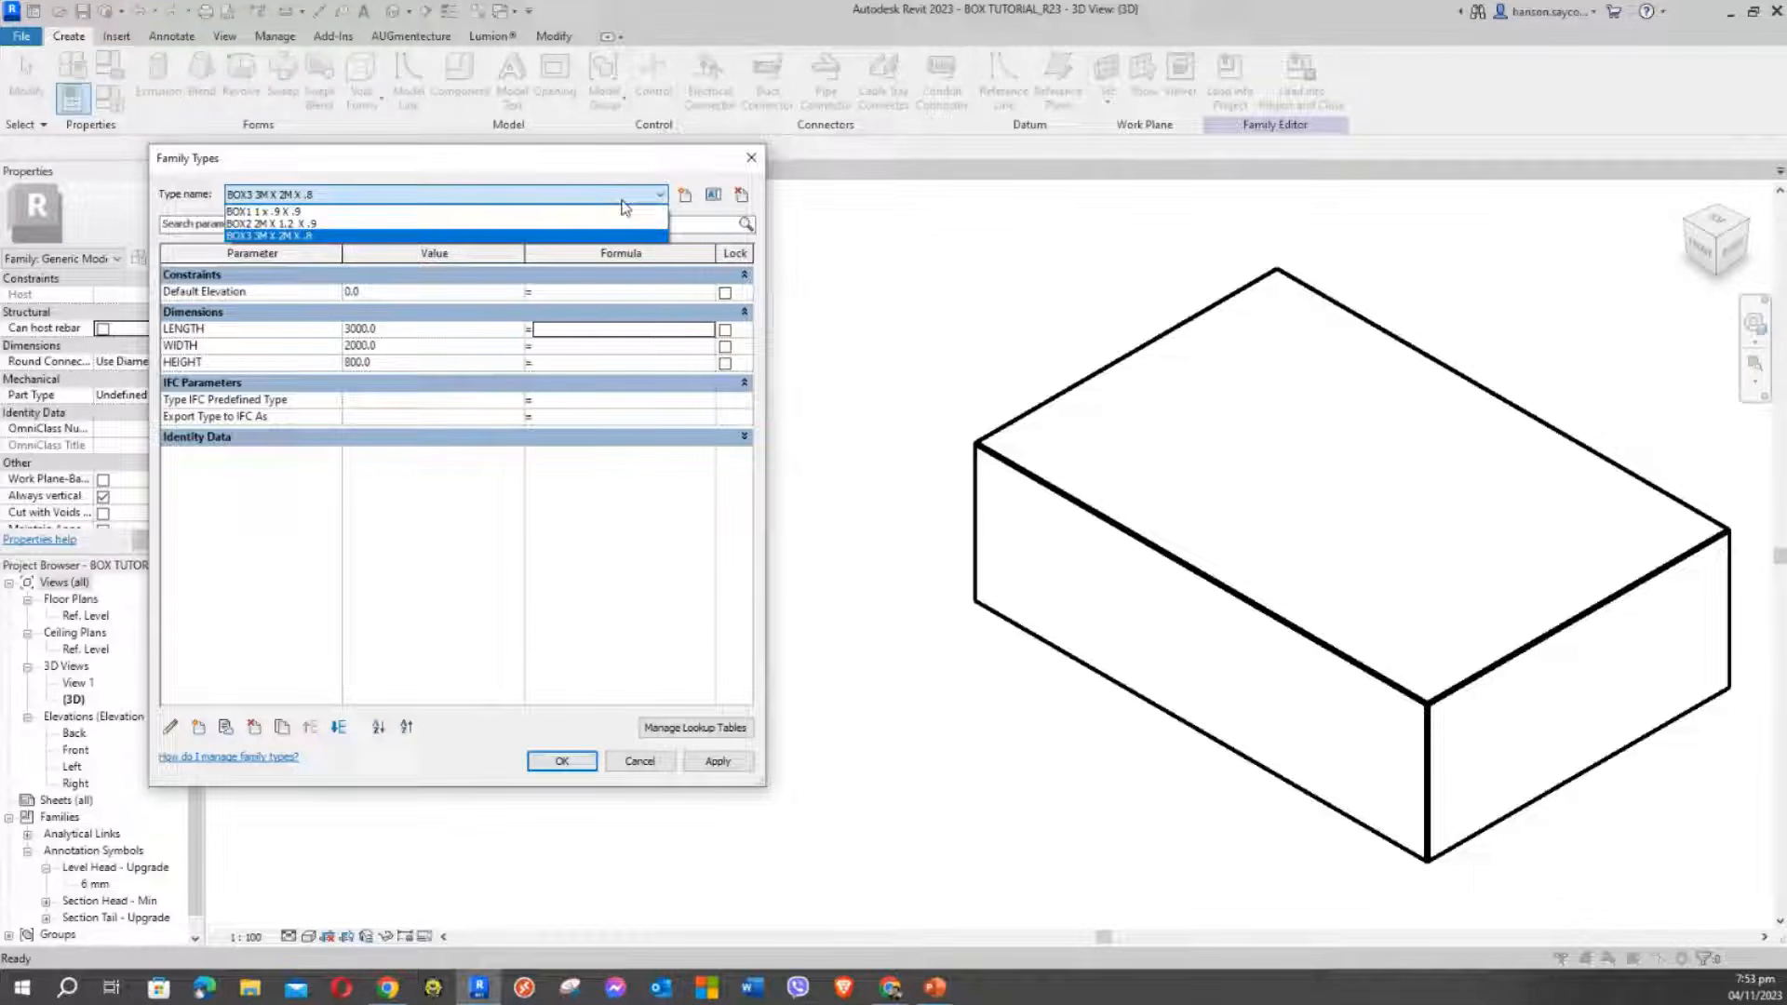
pyautogui.click(637, 212)
pyautogui.click(685, 194)
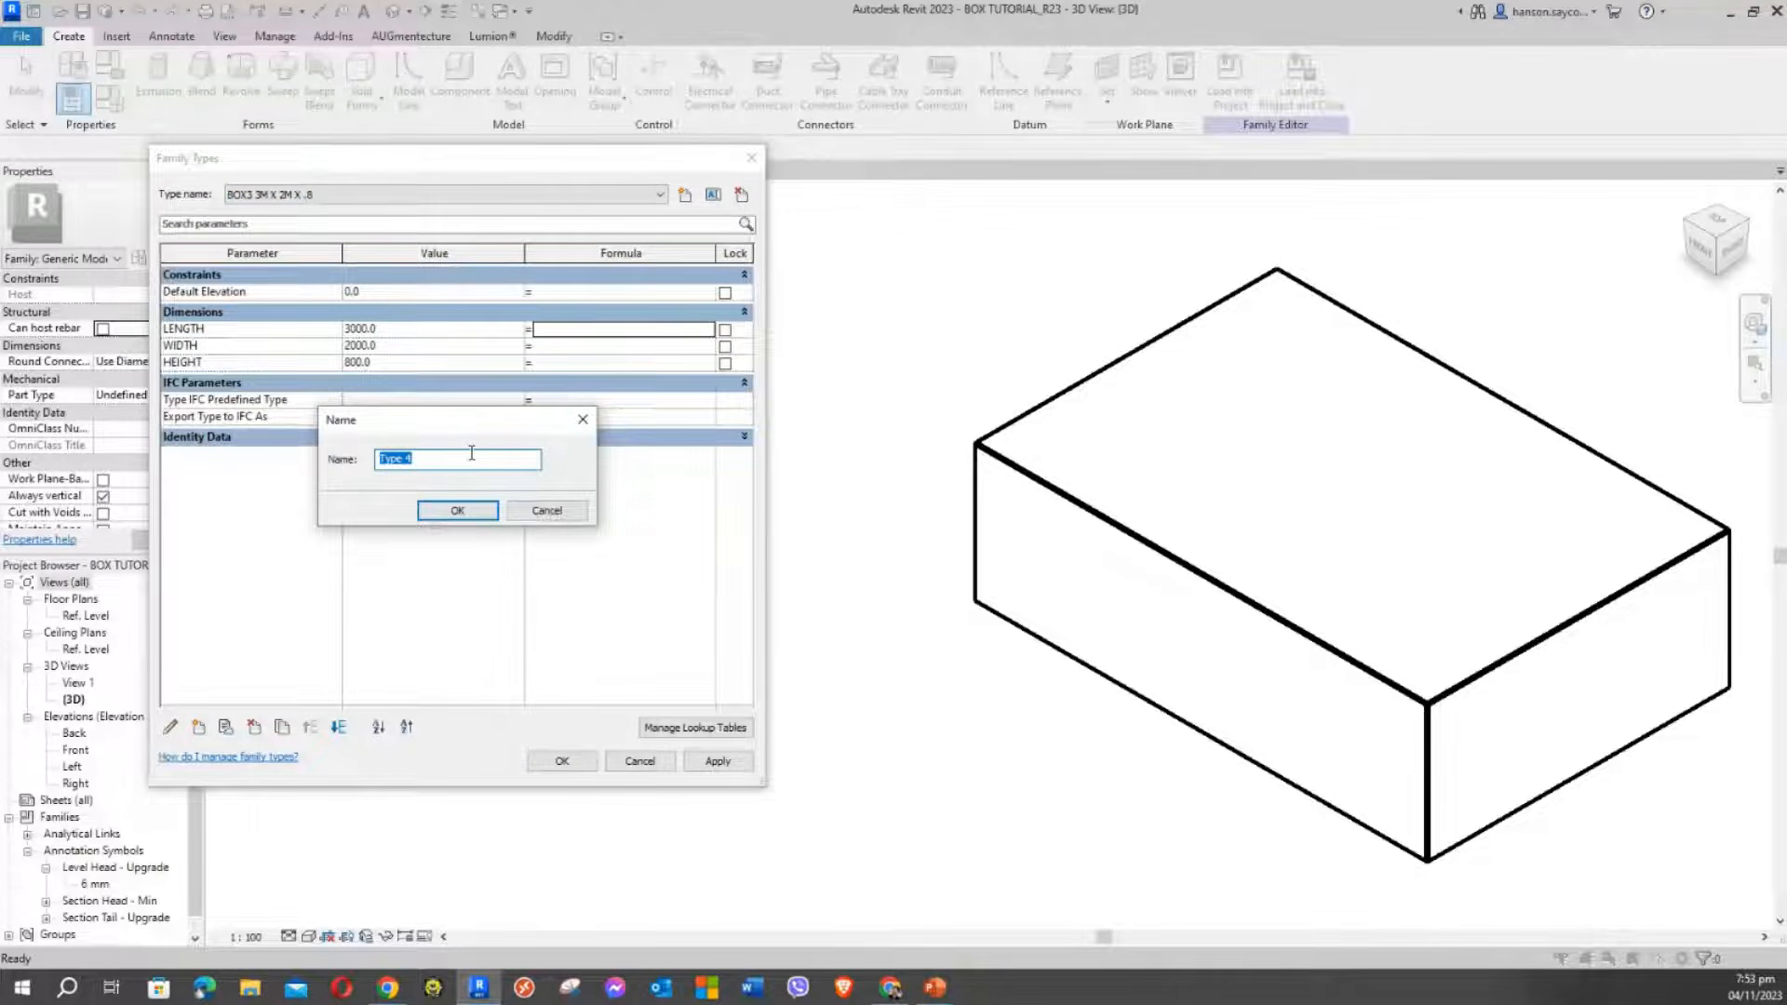
pyautogui.write('BOX FORMWULA')
pyautogui.press('Return')
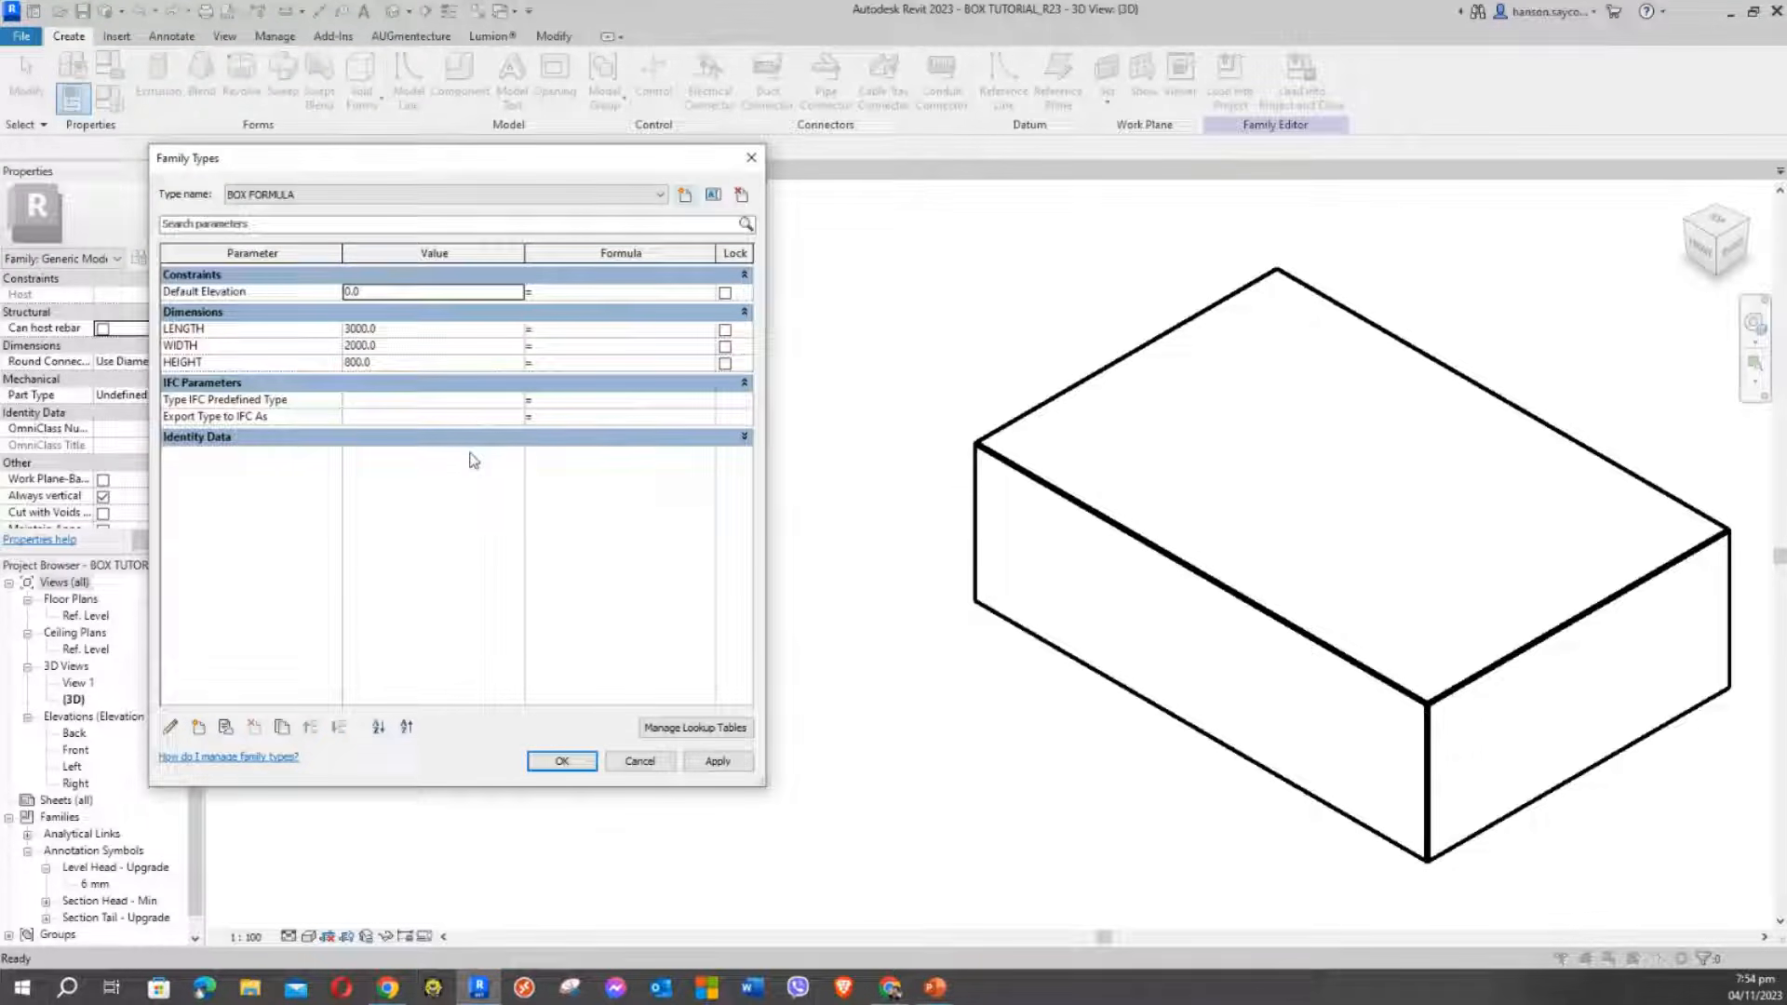
pyautogui.click(258, 196)
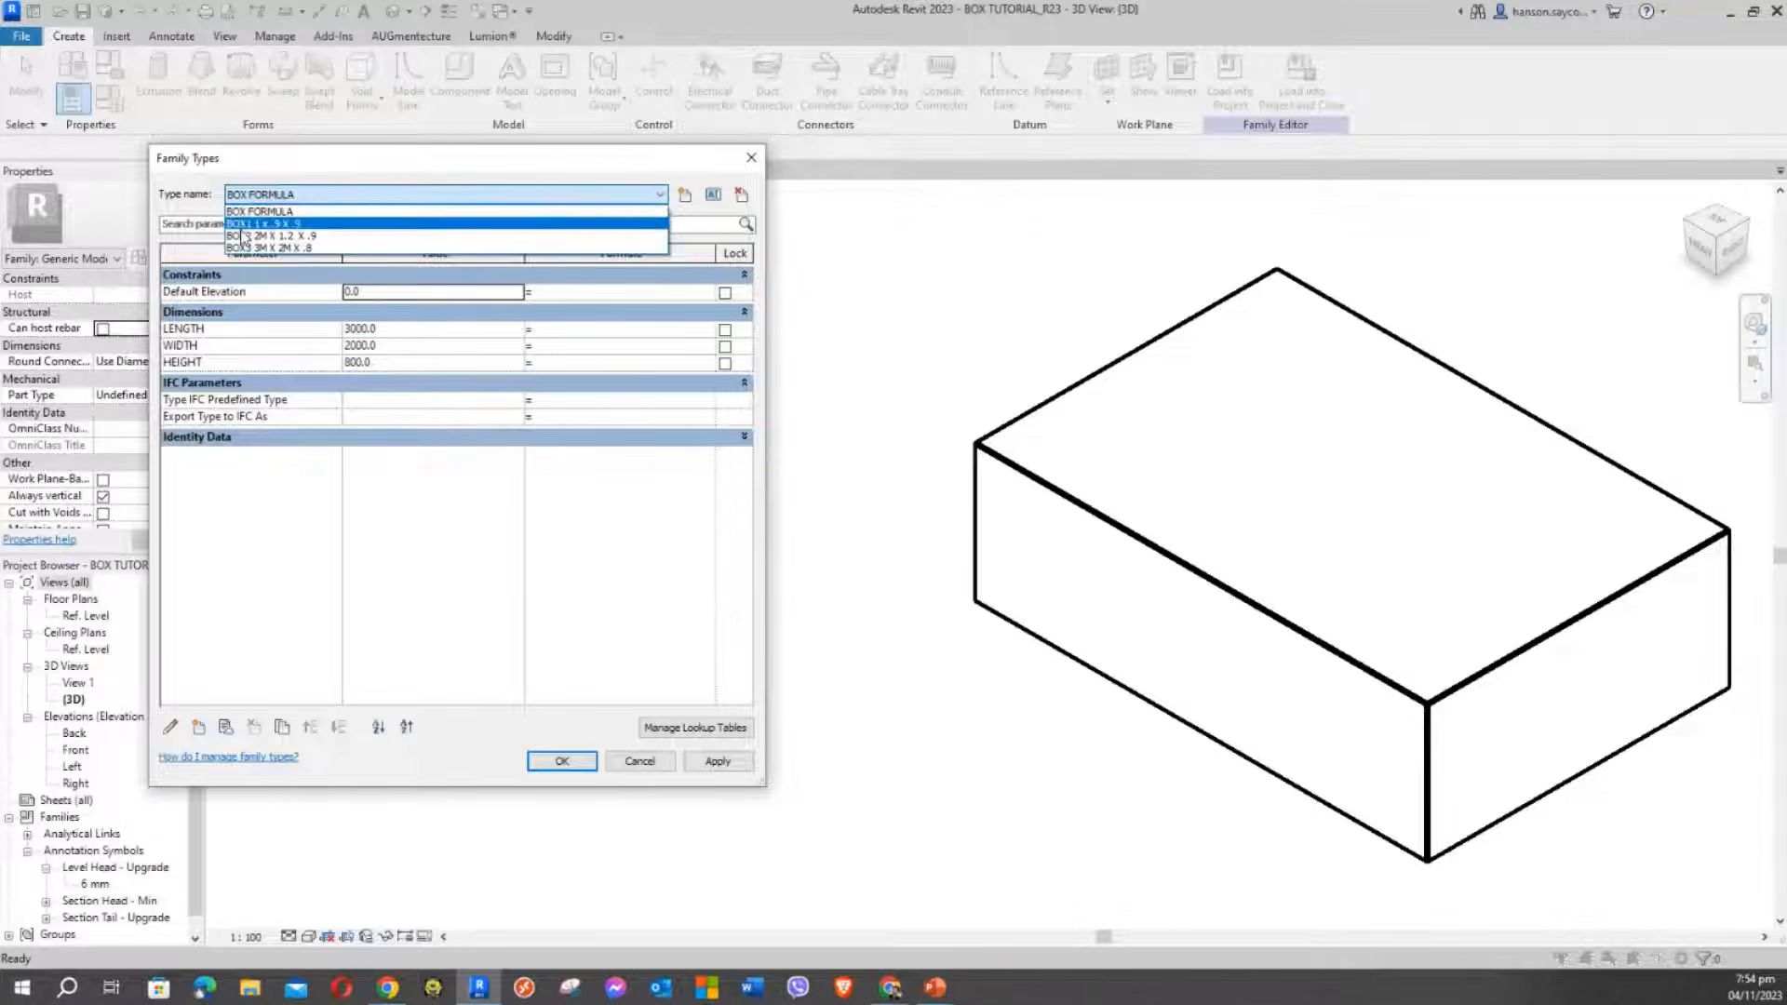
pyautogui.click(193, 202)
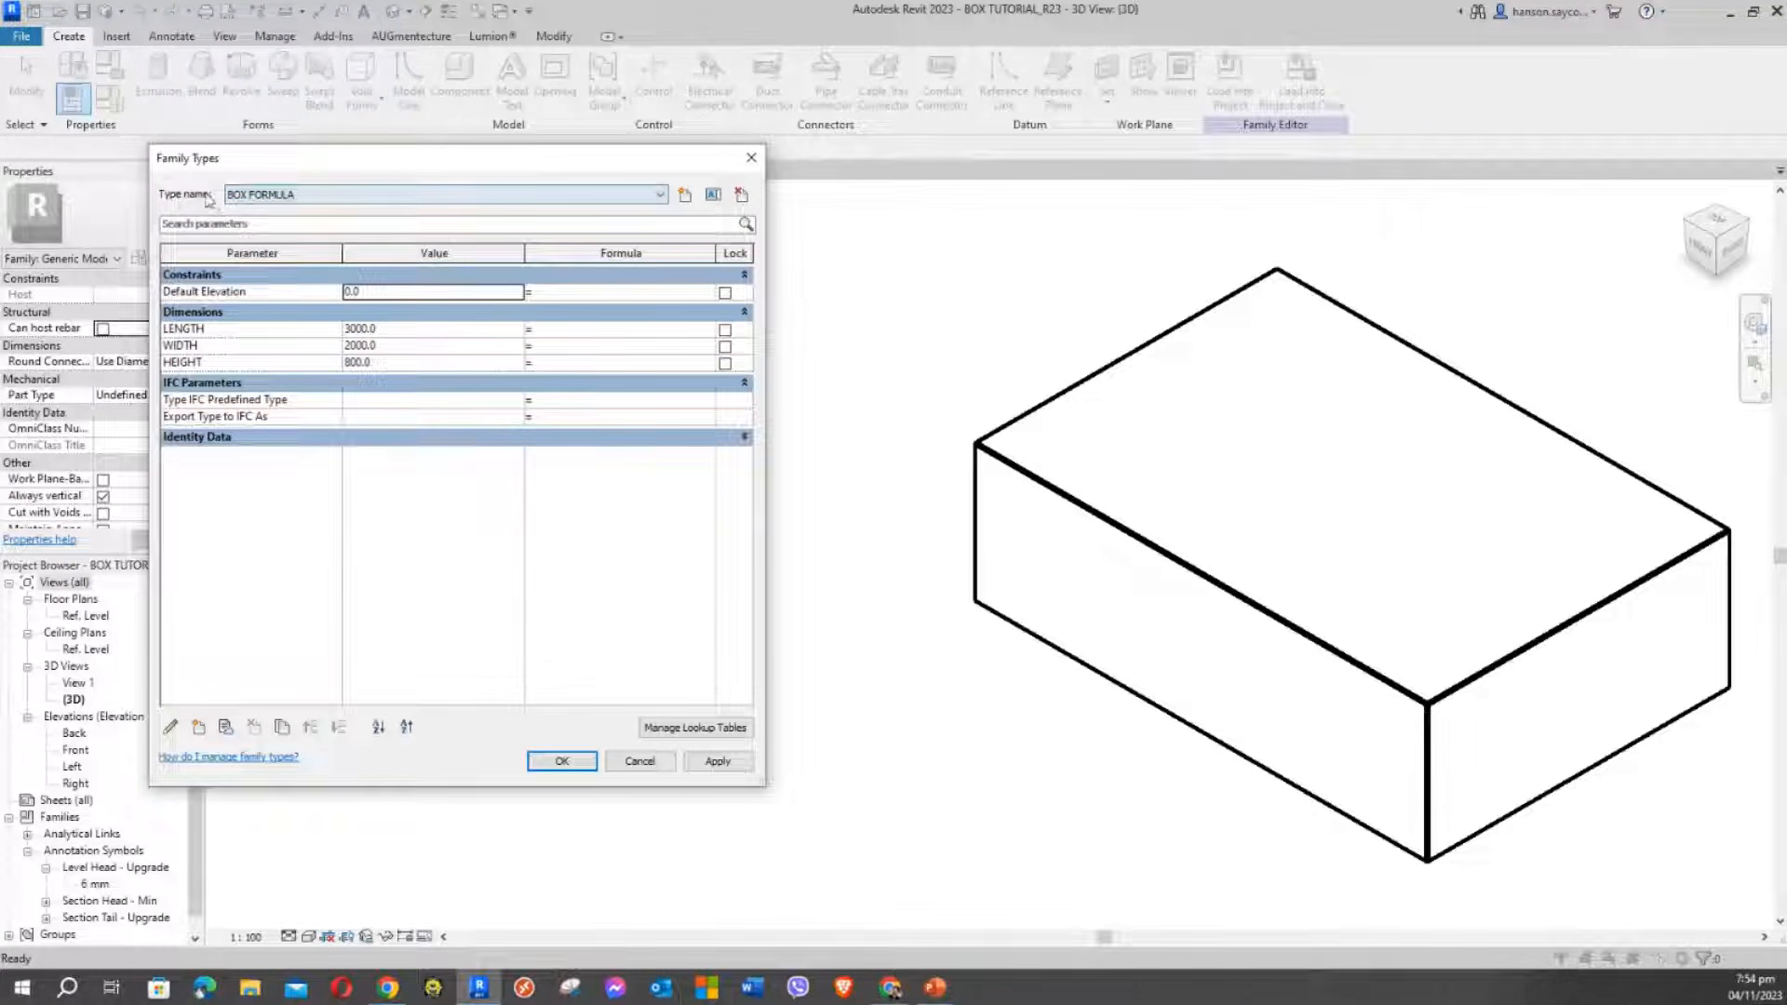
pyautogui.moveTo(311, 163); pyautogui.dragTo(342, 171)
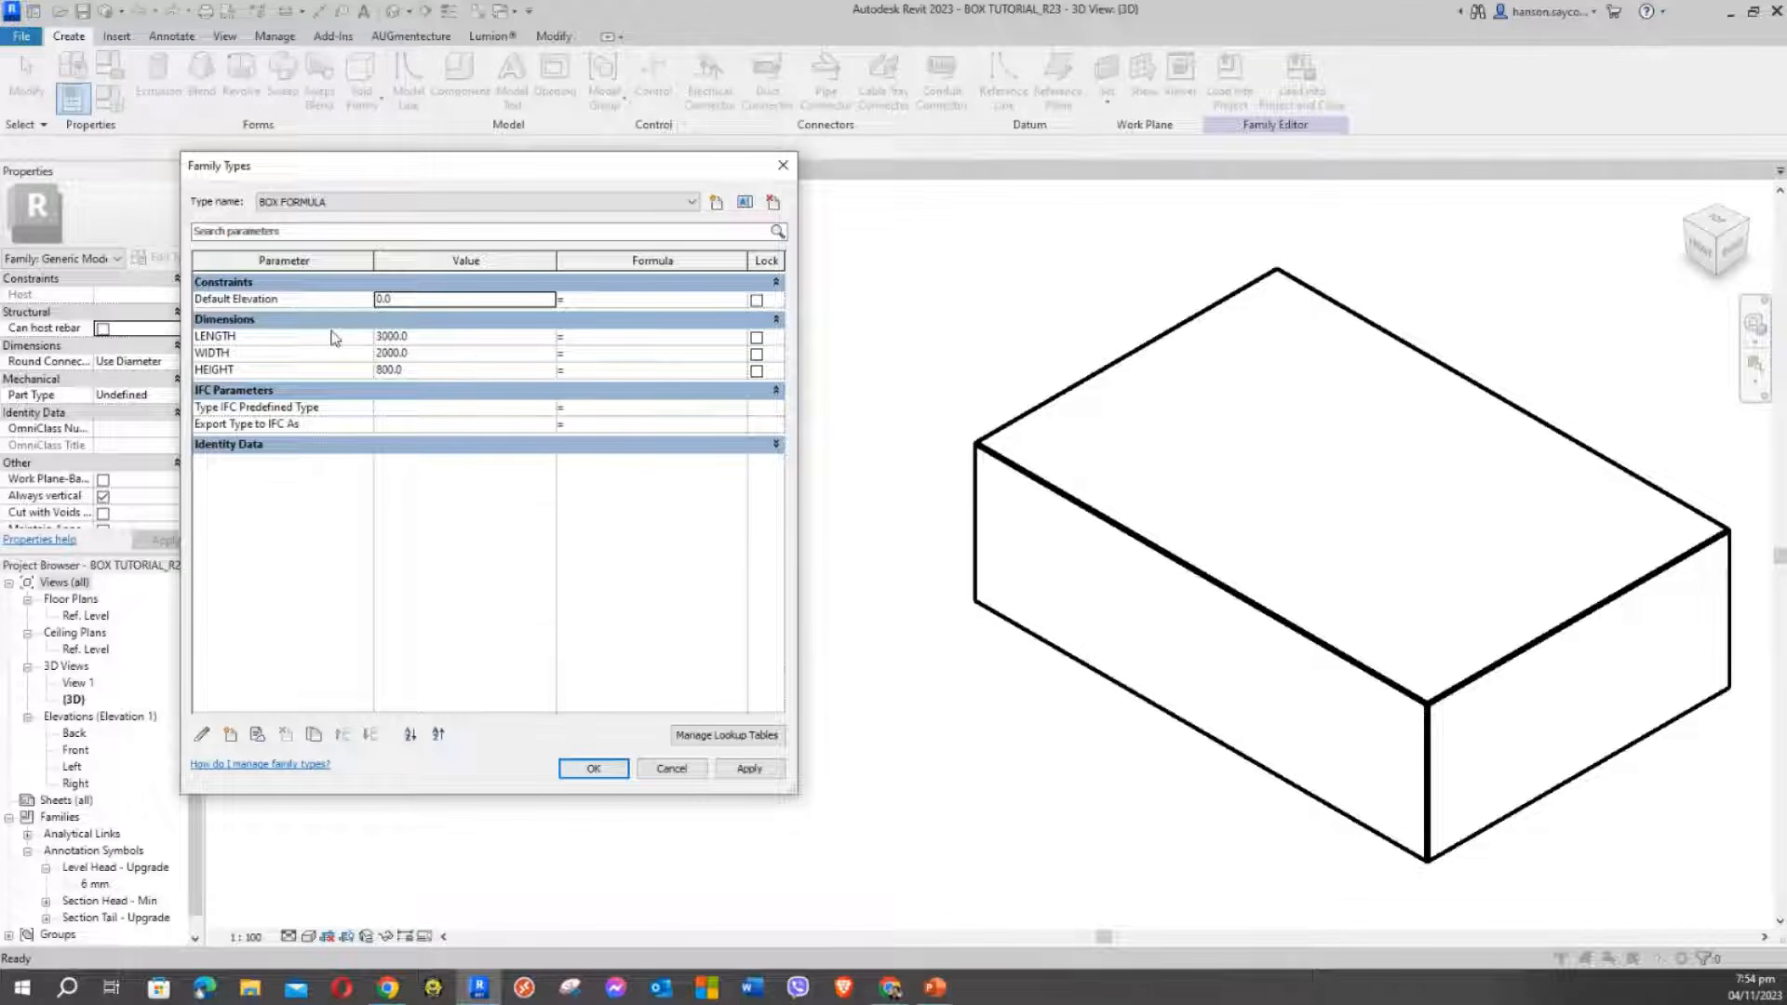
# Enter LENGTH / 3 as the WIDTH parameter's formula, giving a width of 1000.0
pyautogui.click(594, 337)
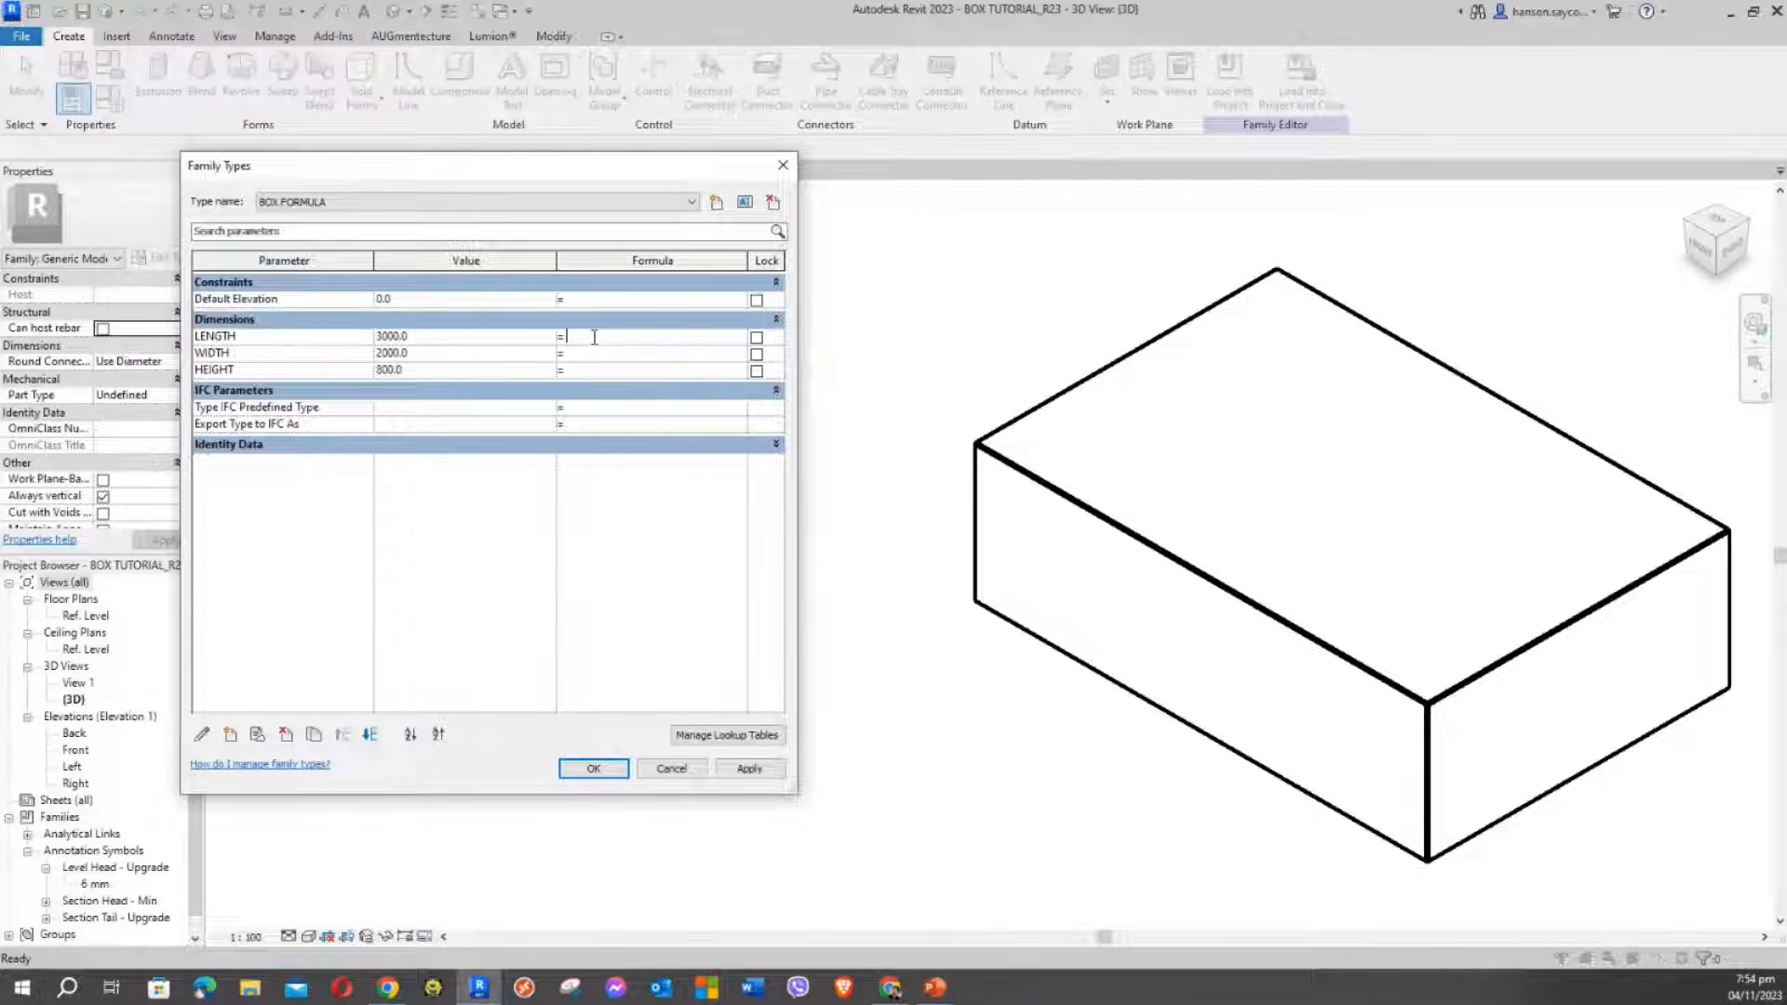
pyautogui.click(598, 356)
pyautogui.click(578, 349)
pyautogui.click(218, 340)
pyautogui.click(593, 354)
pyautogui.write('LENGTH')
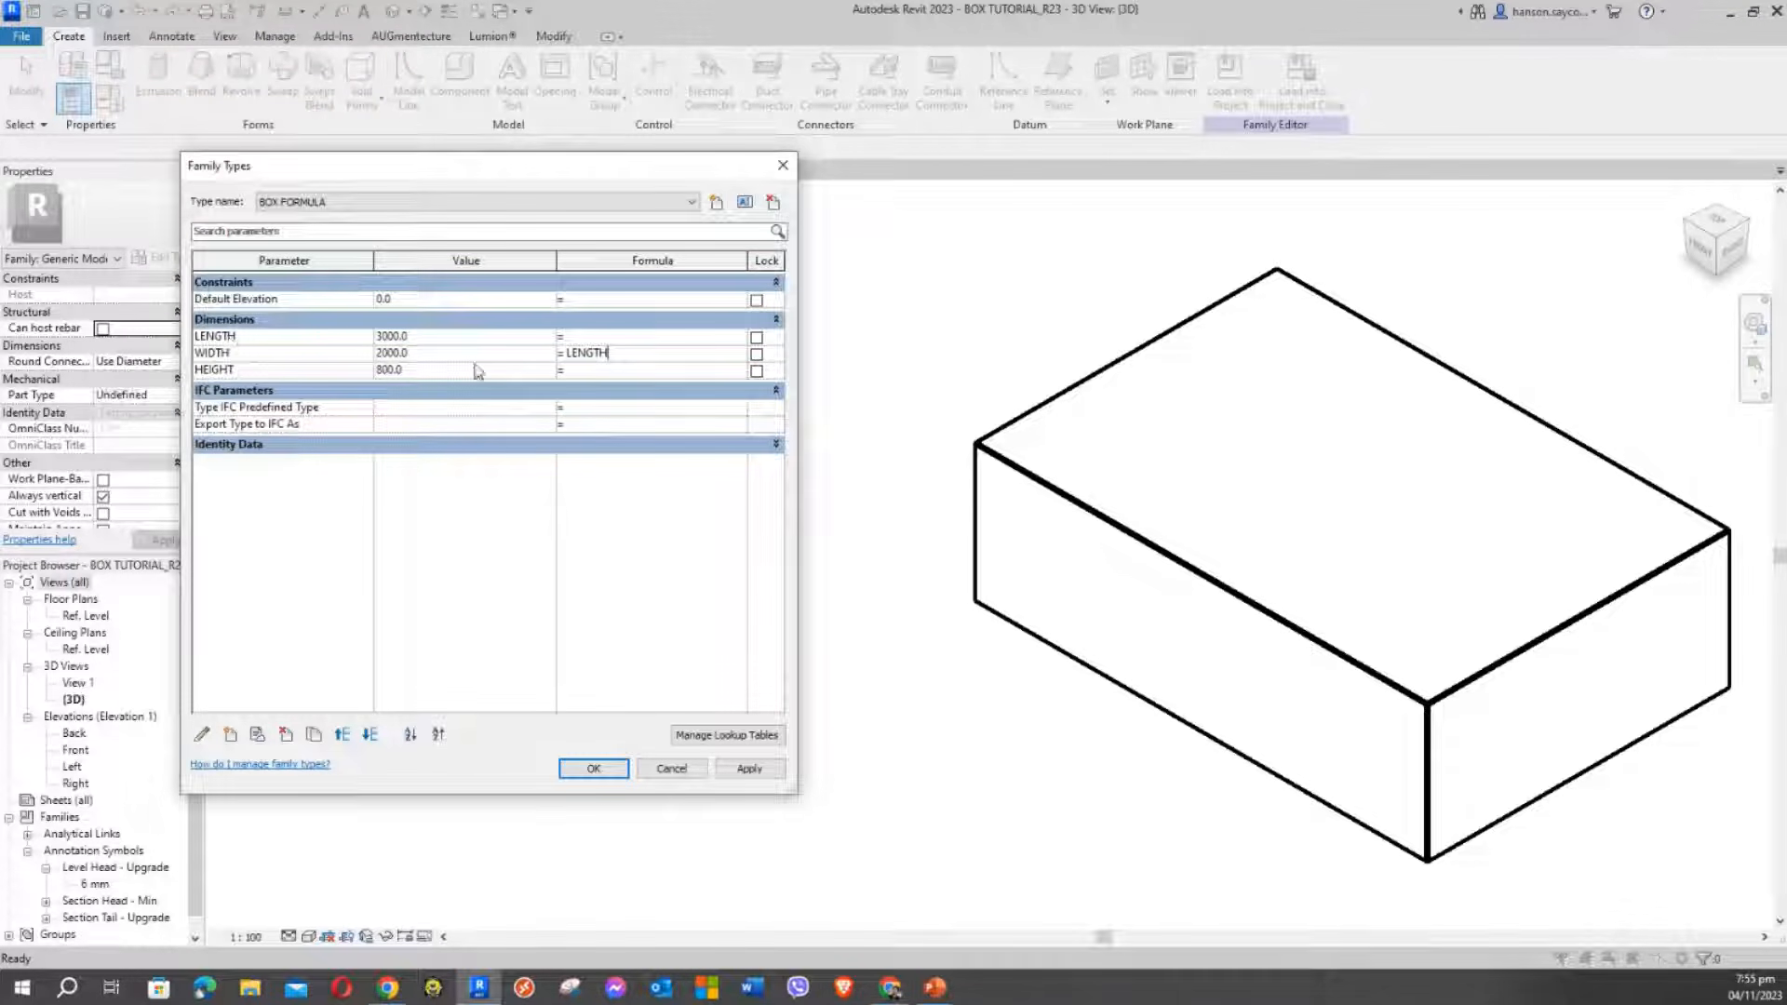
pyautogui.click(626, 351)
pyautogui.write('/3')
pyautogui.press('Return')
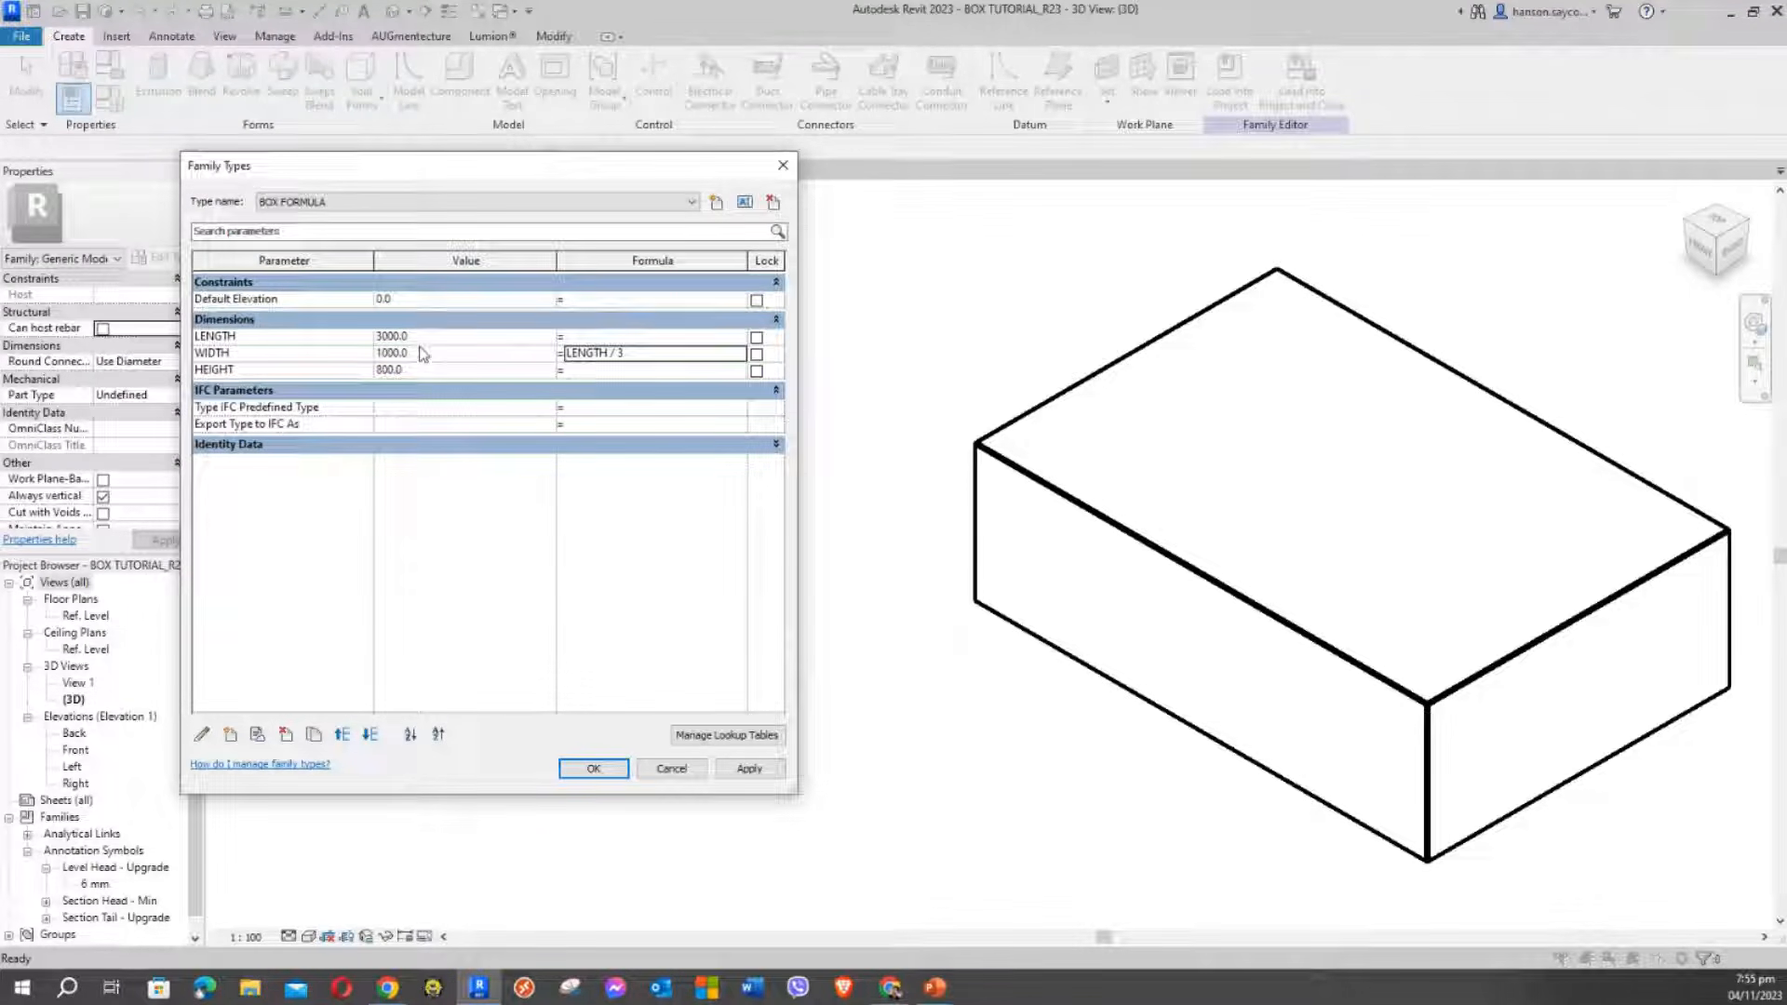
# Change LENGTH to 4000 so WIDTH recalculates to 1333.3, apply it, and expand Identity Data
pyautogui.click(751, 770)
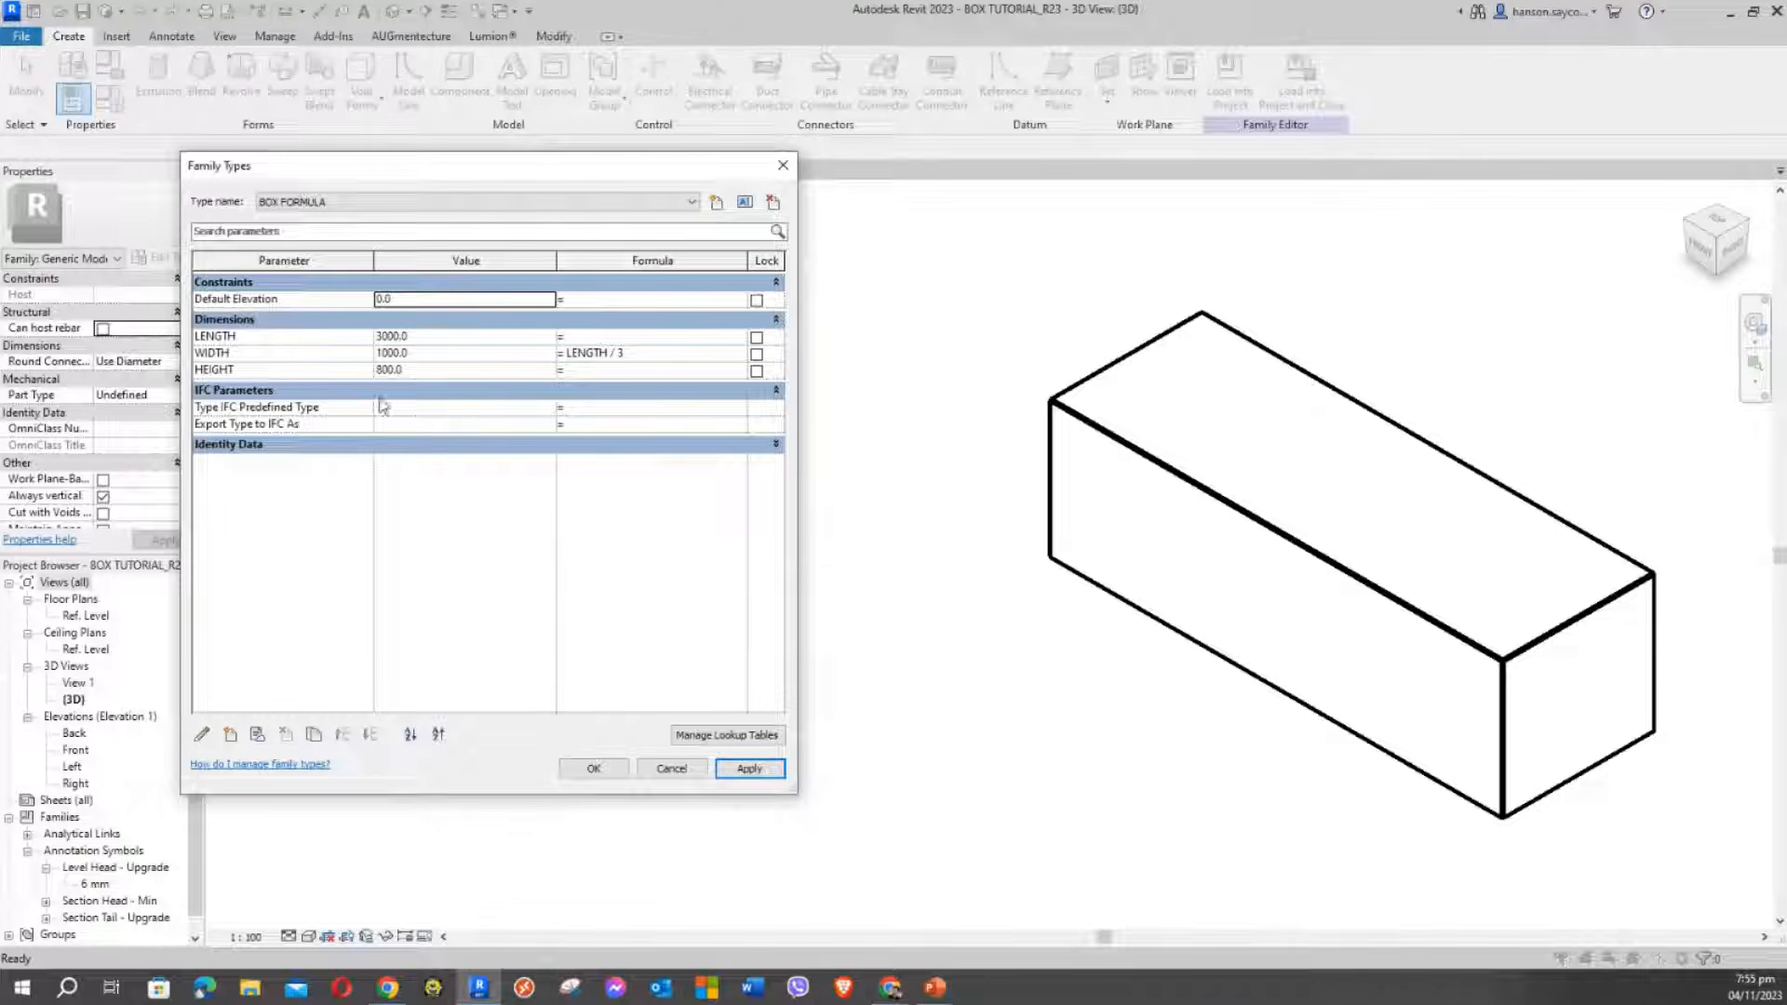
pyautogui.click(428, 353)
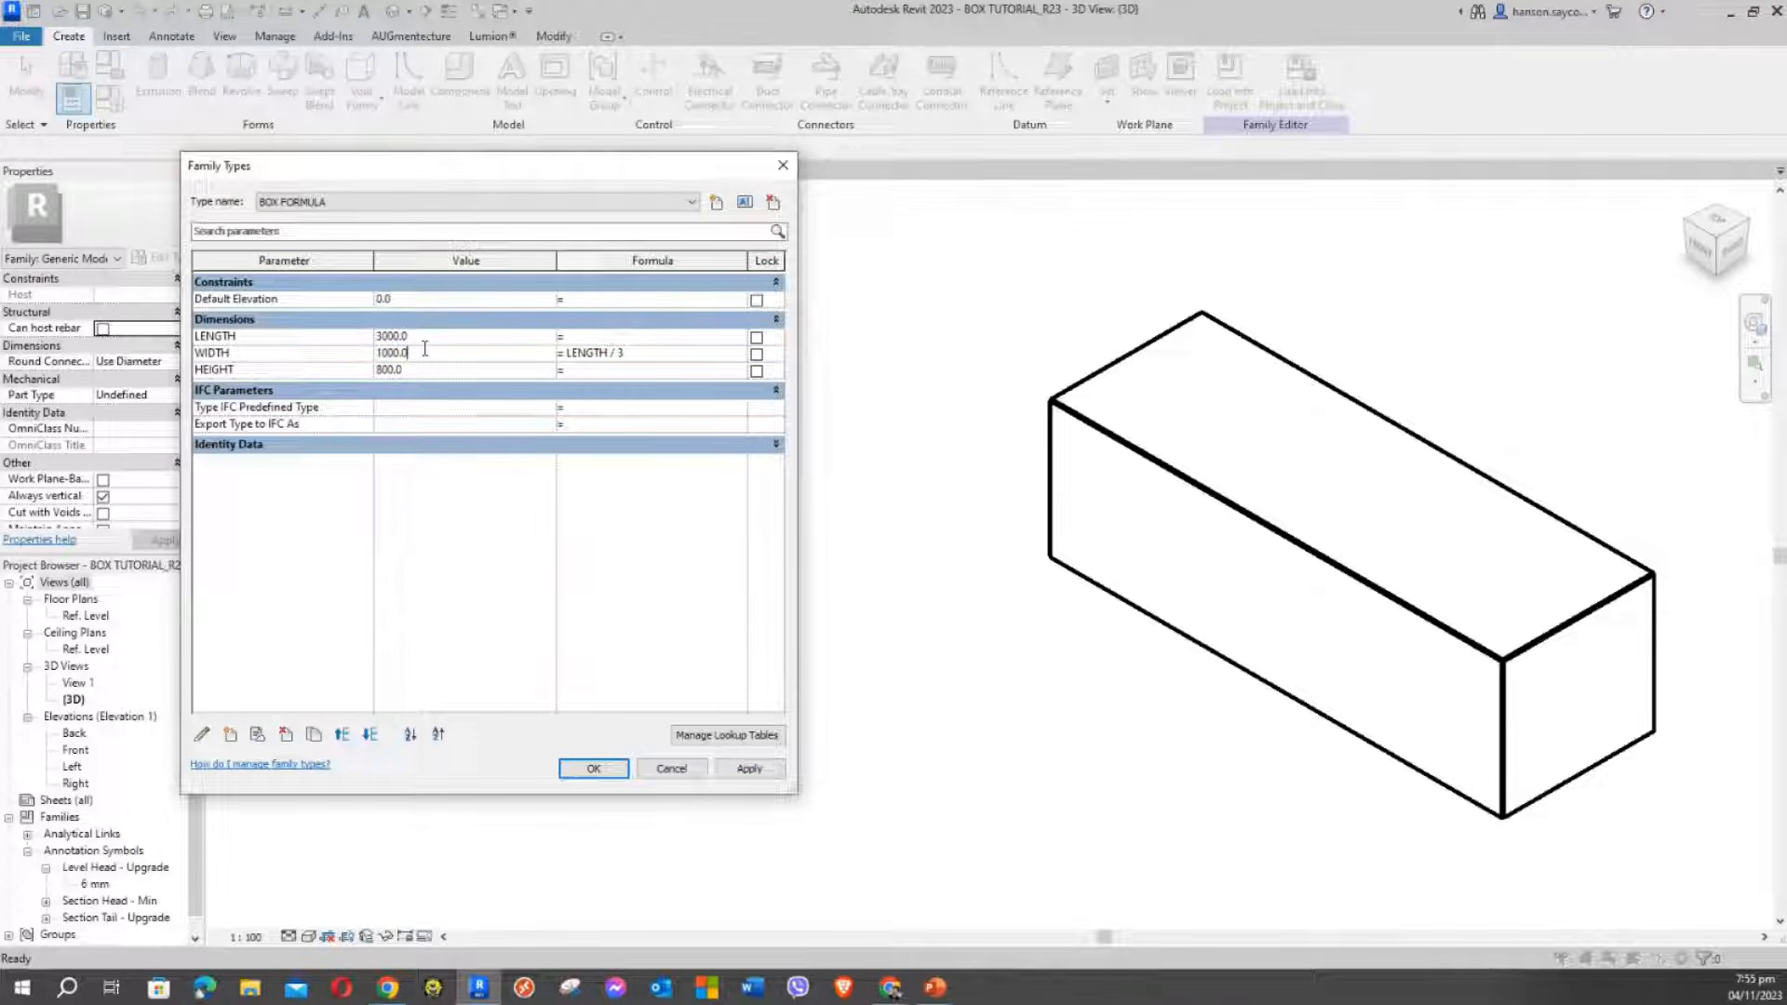
pyautogui.moveTo(387, 353); pyautogui.dragTo(421, 349)
pyautogui.doubleClick(410, 336)
pyautogui.write('8000')
pyautogui.hotkey('ctrl', 'z')
pyautogui.write('4000')
pyautogui.press('Tab')
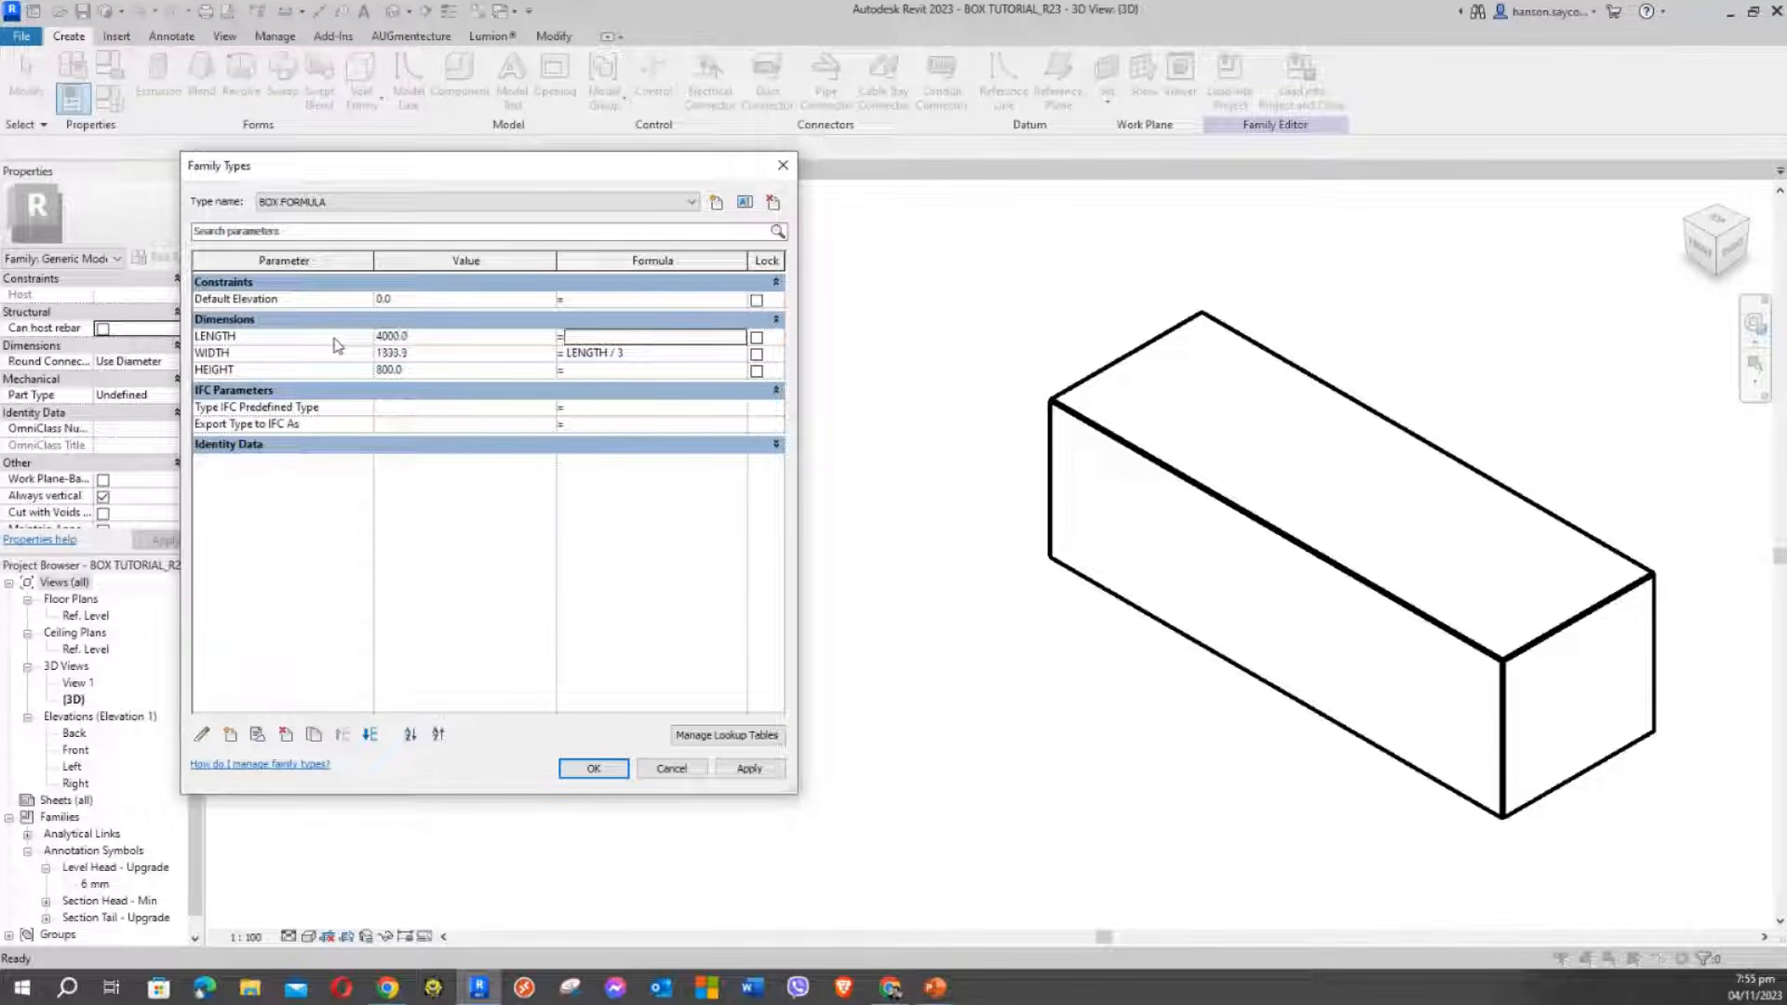
pyautogui.click(747, 769)
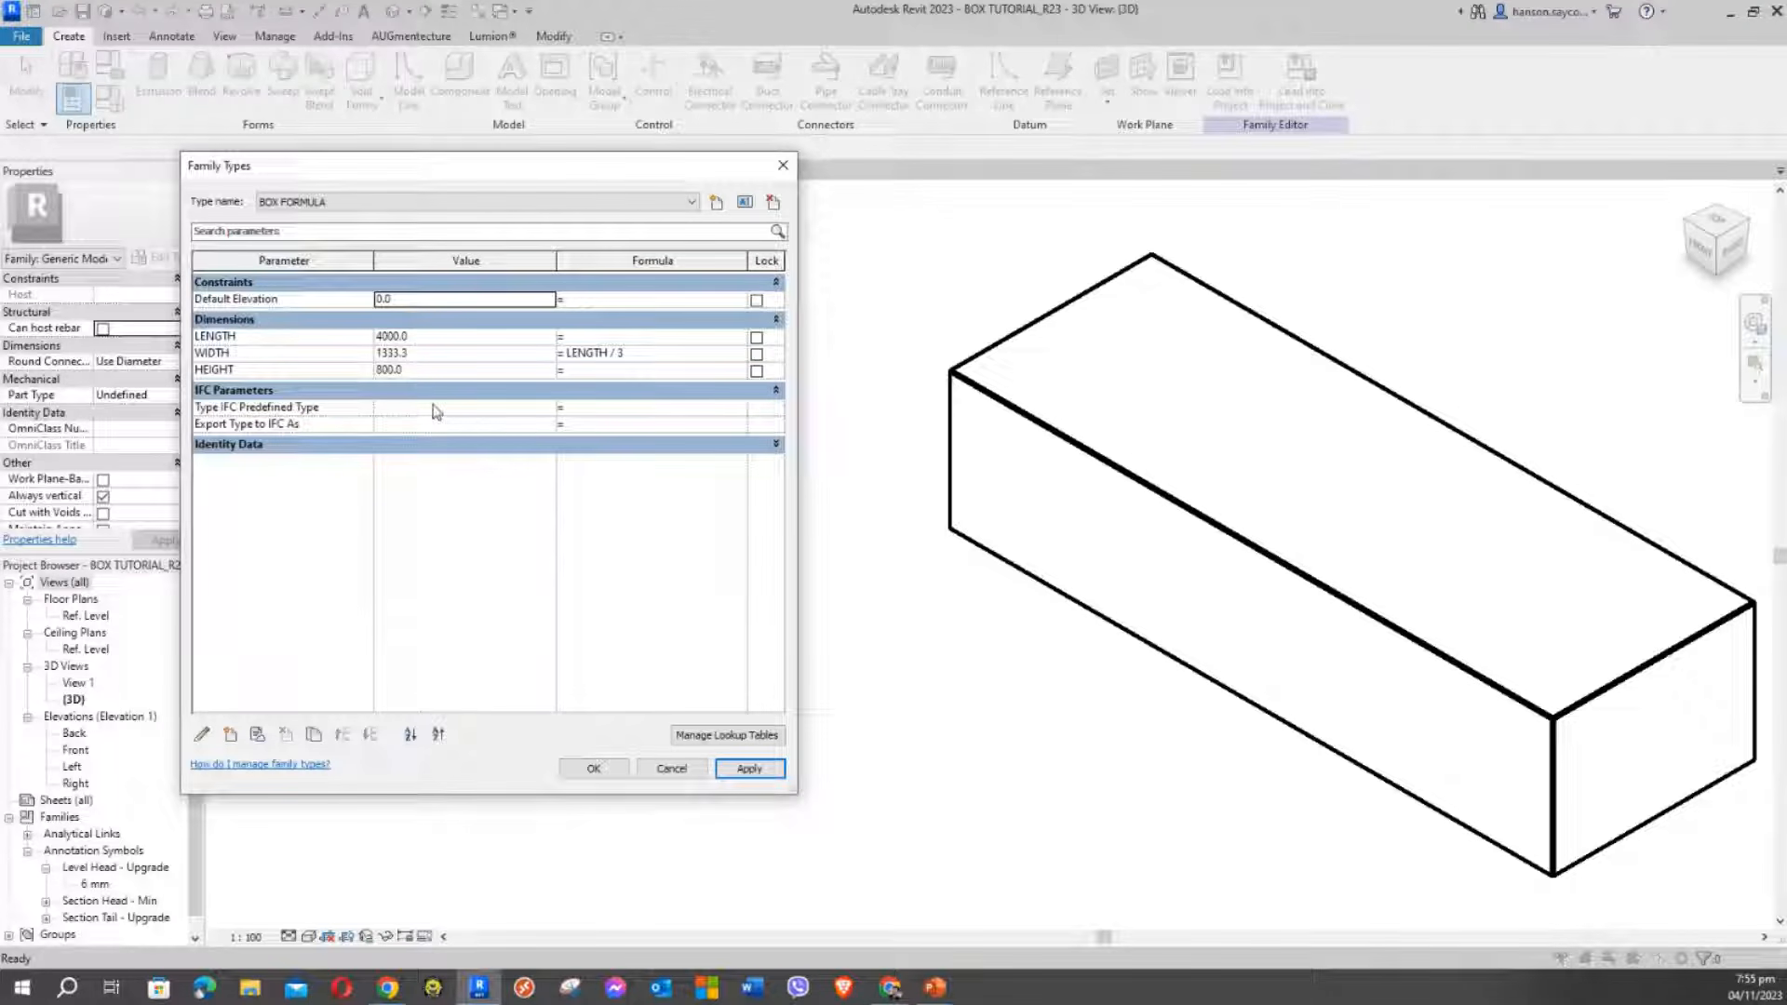
pyautogui.click(776, 445)
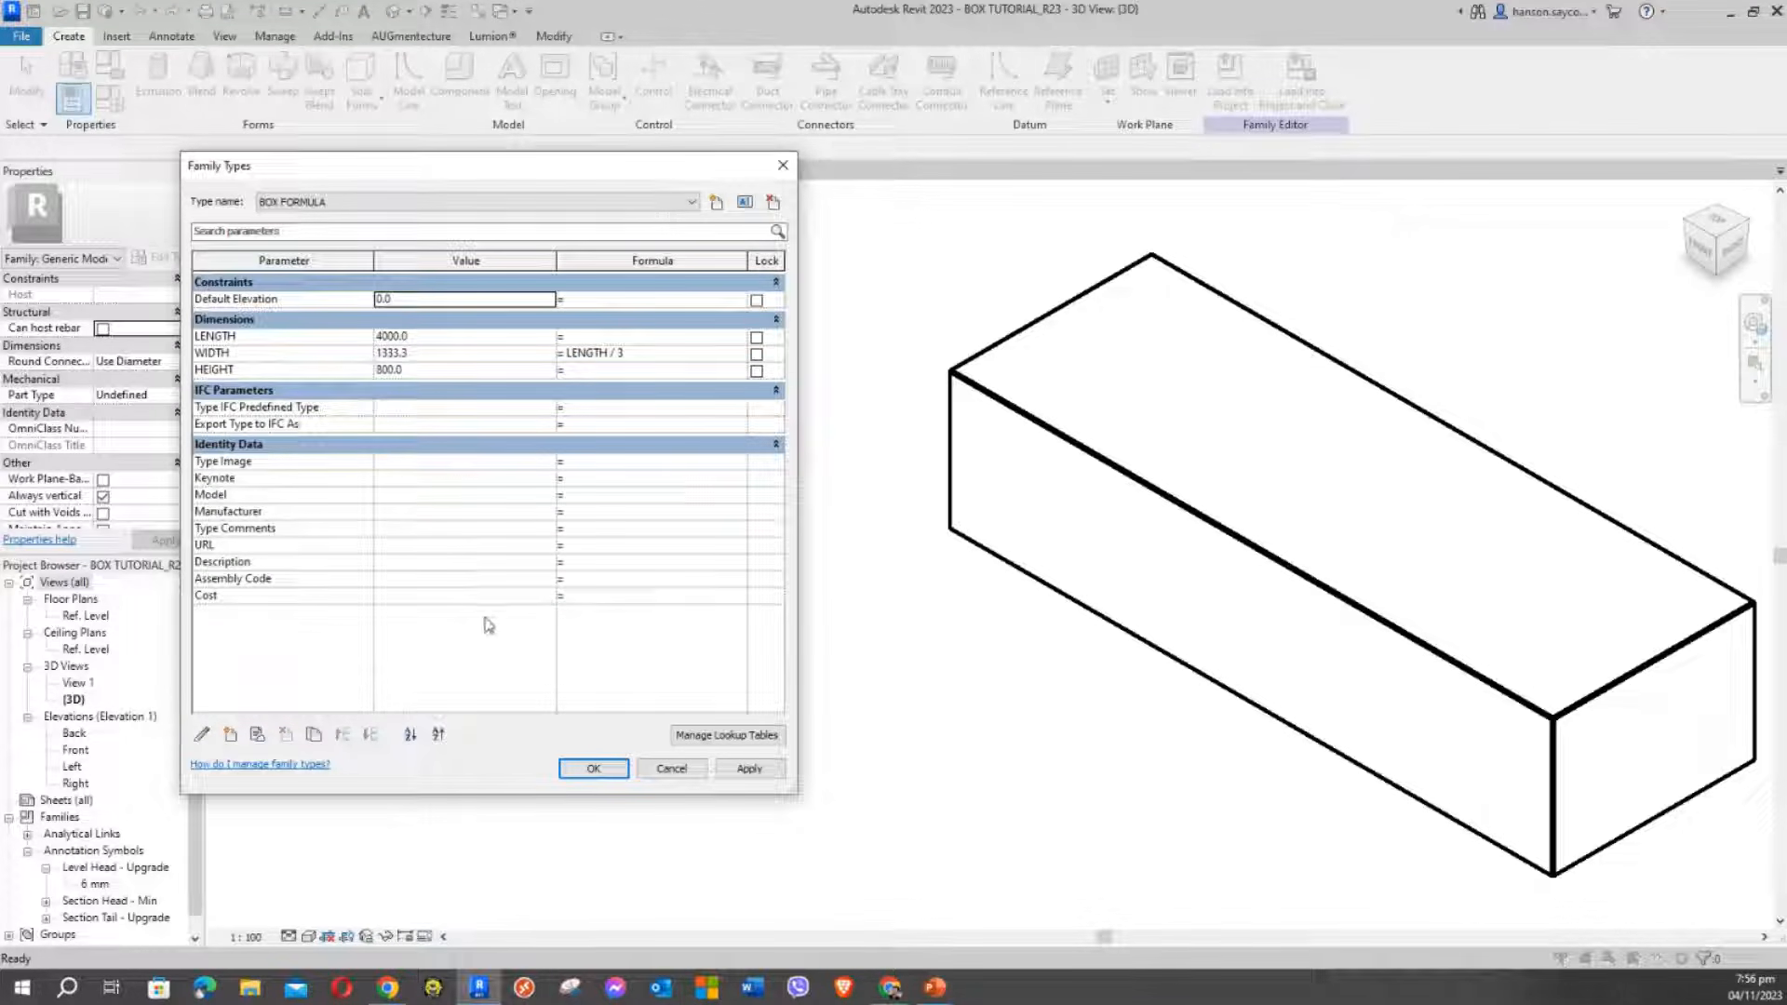
# Set Type Comments to 'BOX FORMULA L/3 NOTE', apply it, and select that text for copying
pyautogui.click(408, 462)
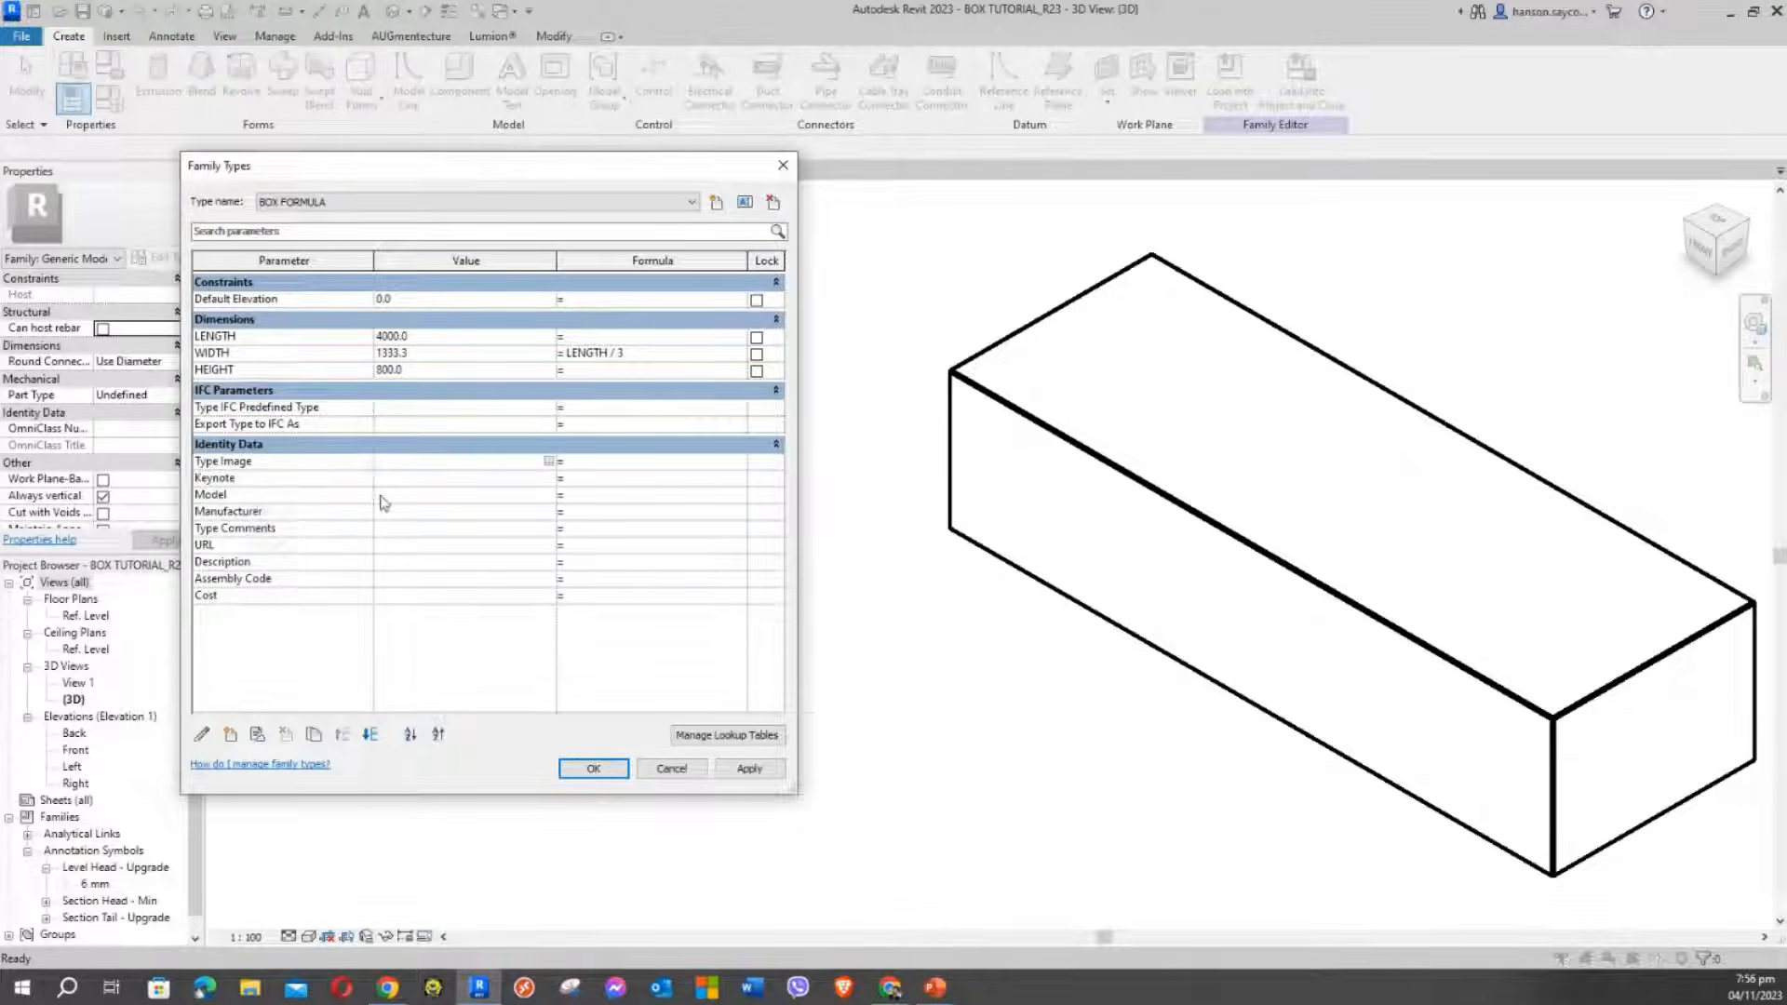
pyautogui.click(433, 498)
pyautogui.click(416, 463)
pyautogui.click(398, 528)
pyautogui.write('BOX FORMULA L/3 NOTE')
pyautogui.click(744, 777)
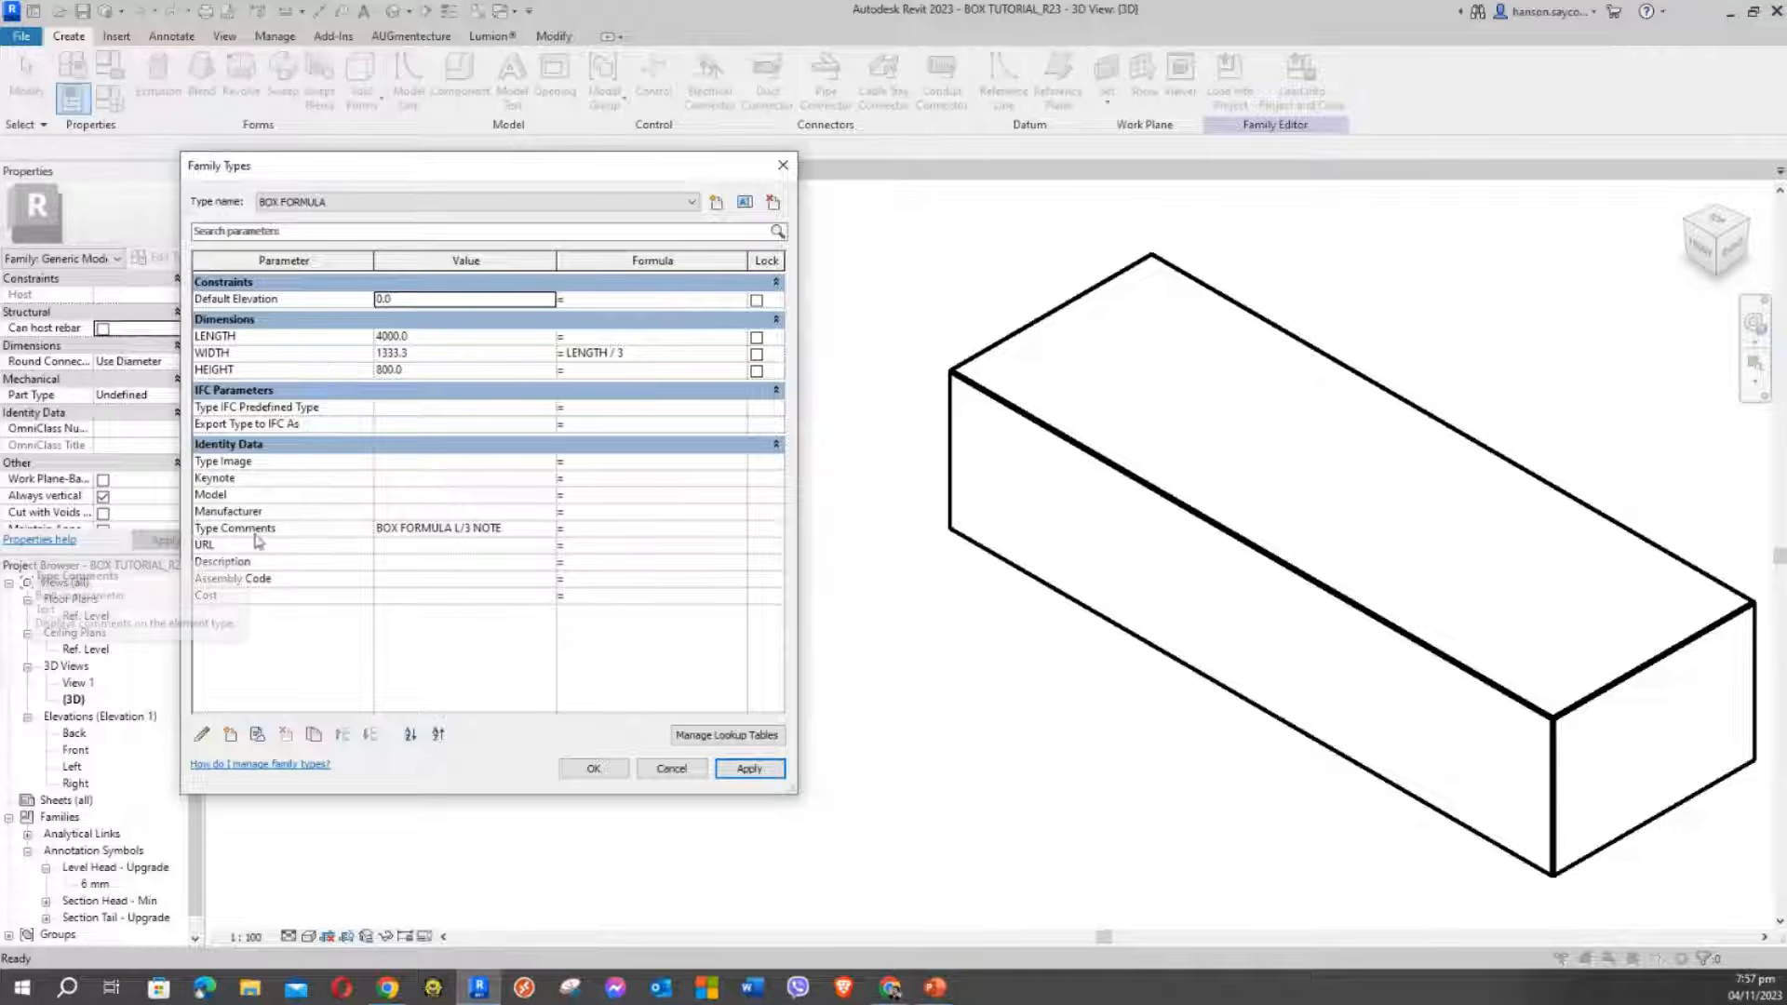
pyautogui.click(409, 533)
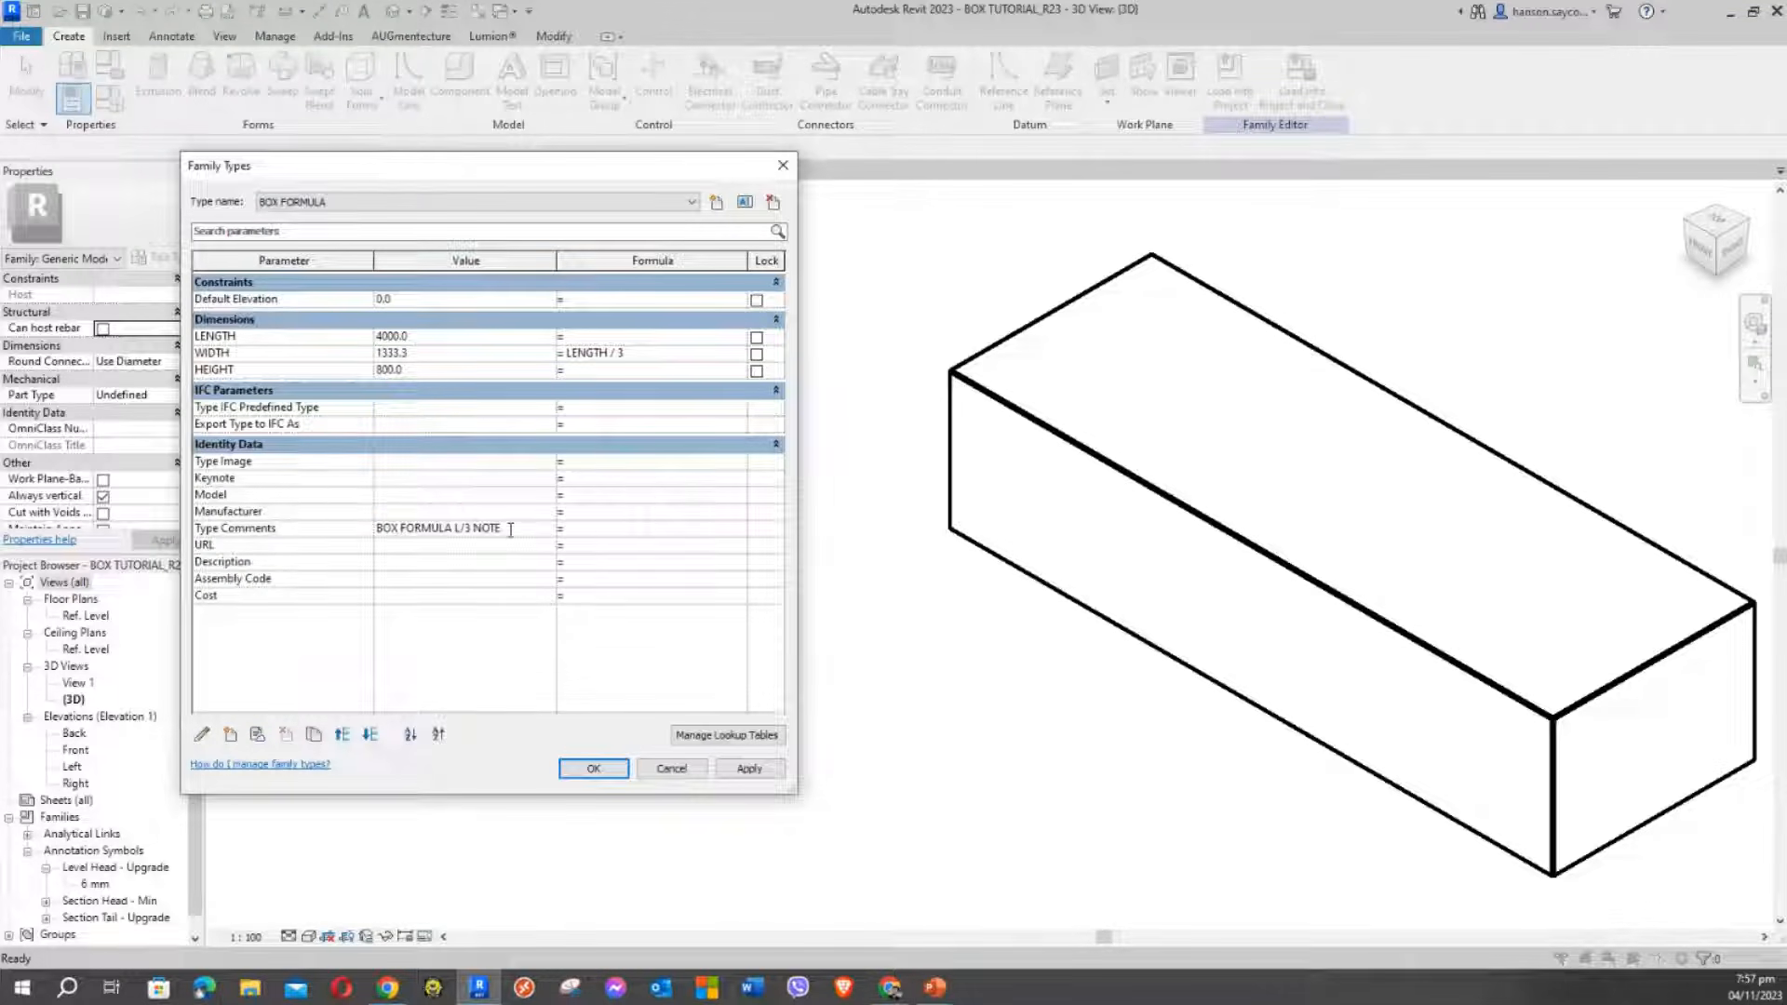
pyautogui.moveTo(510, 531); pyautogui.dragTo(306, 508)
pyautogui.hotkey('ctrl', 'c')
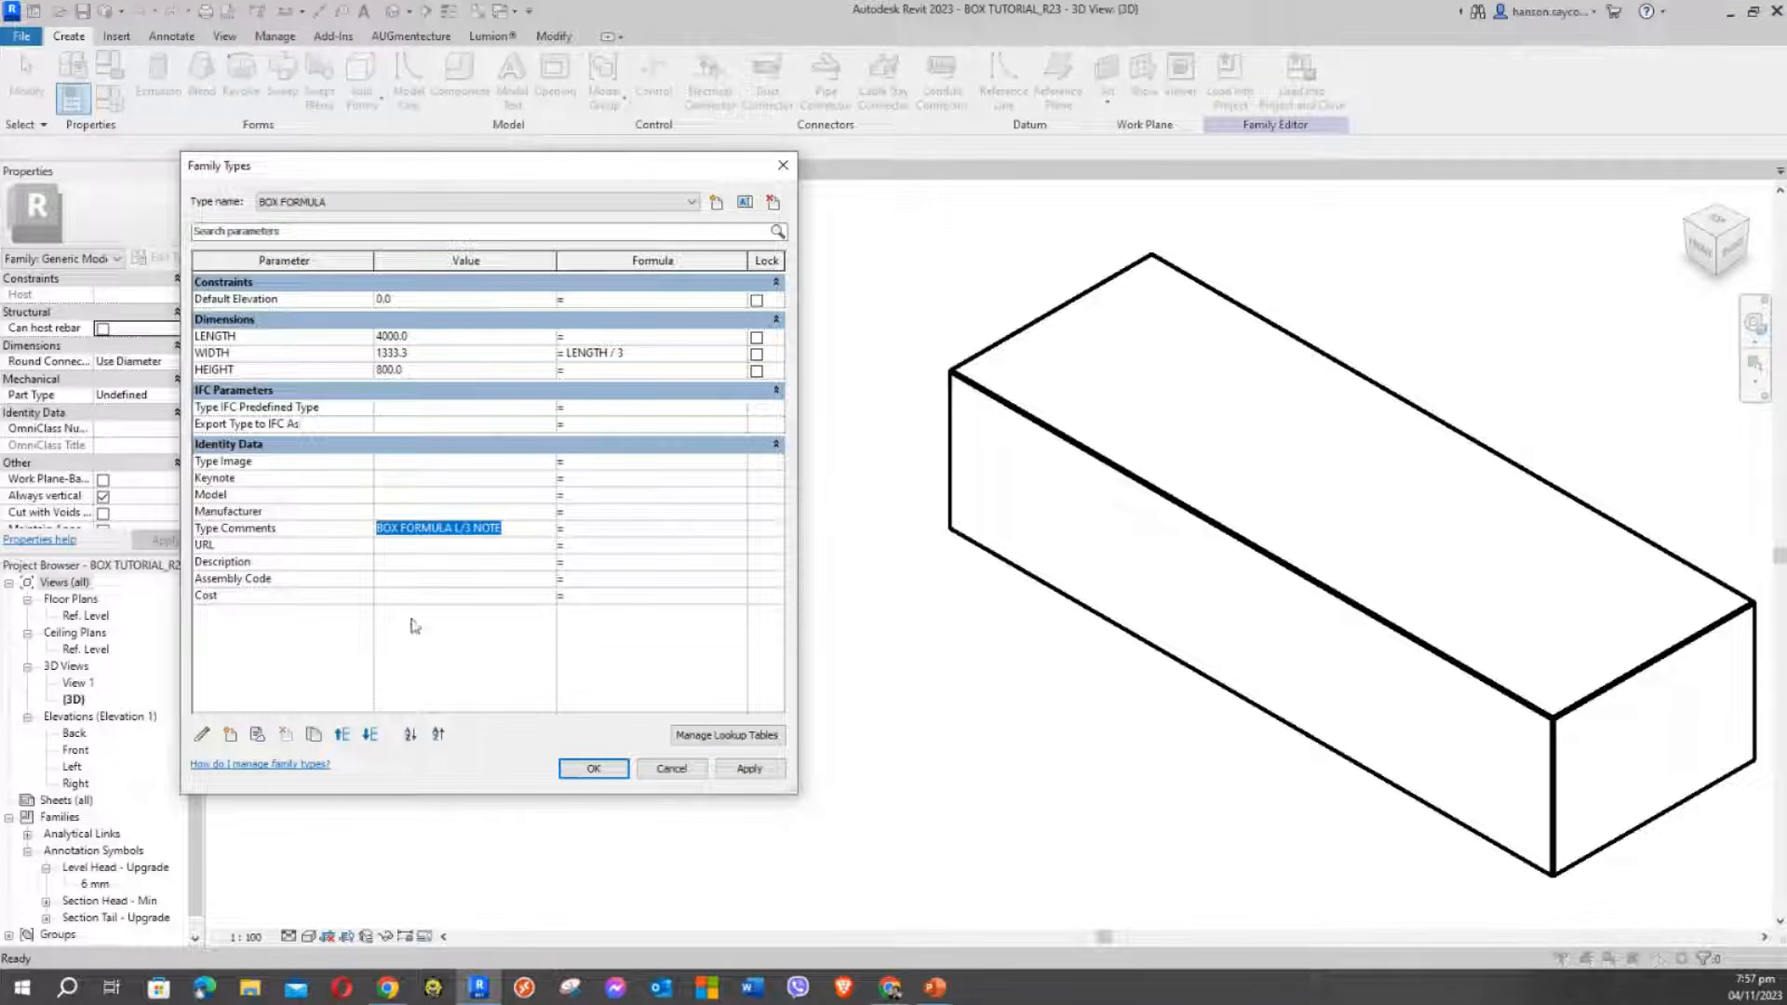
# Paste the Type Comments text into Description, add the box sizes, and apply it
pyautogui.click(386, 581)
pyautogui.click(383, 564)
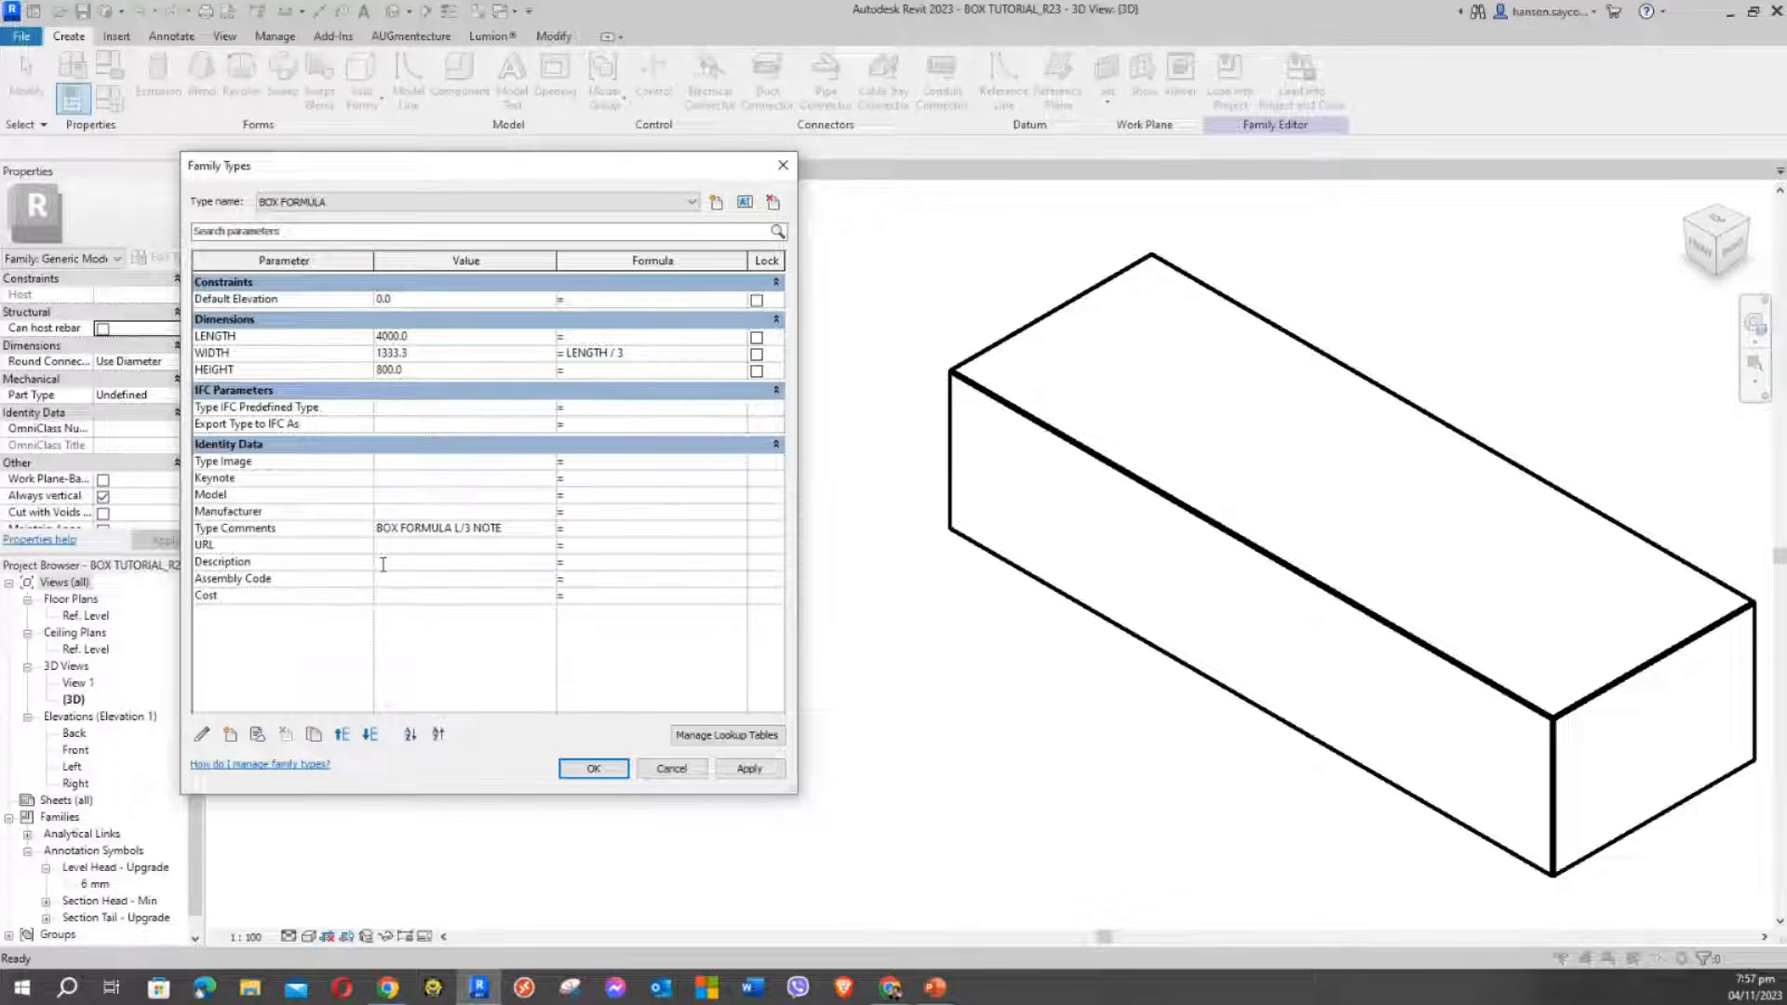
pyautogui.hotkey('ctrl', 'v')
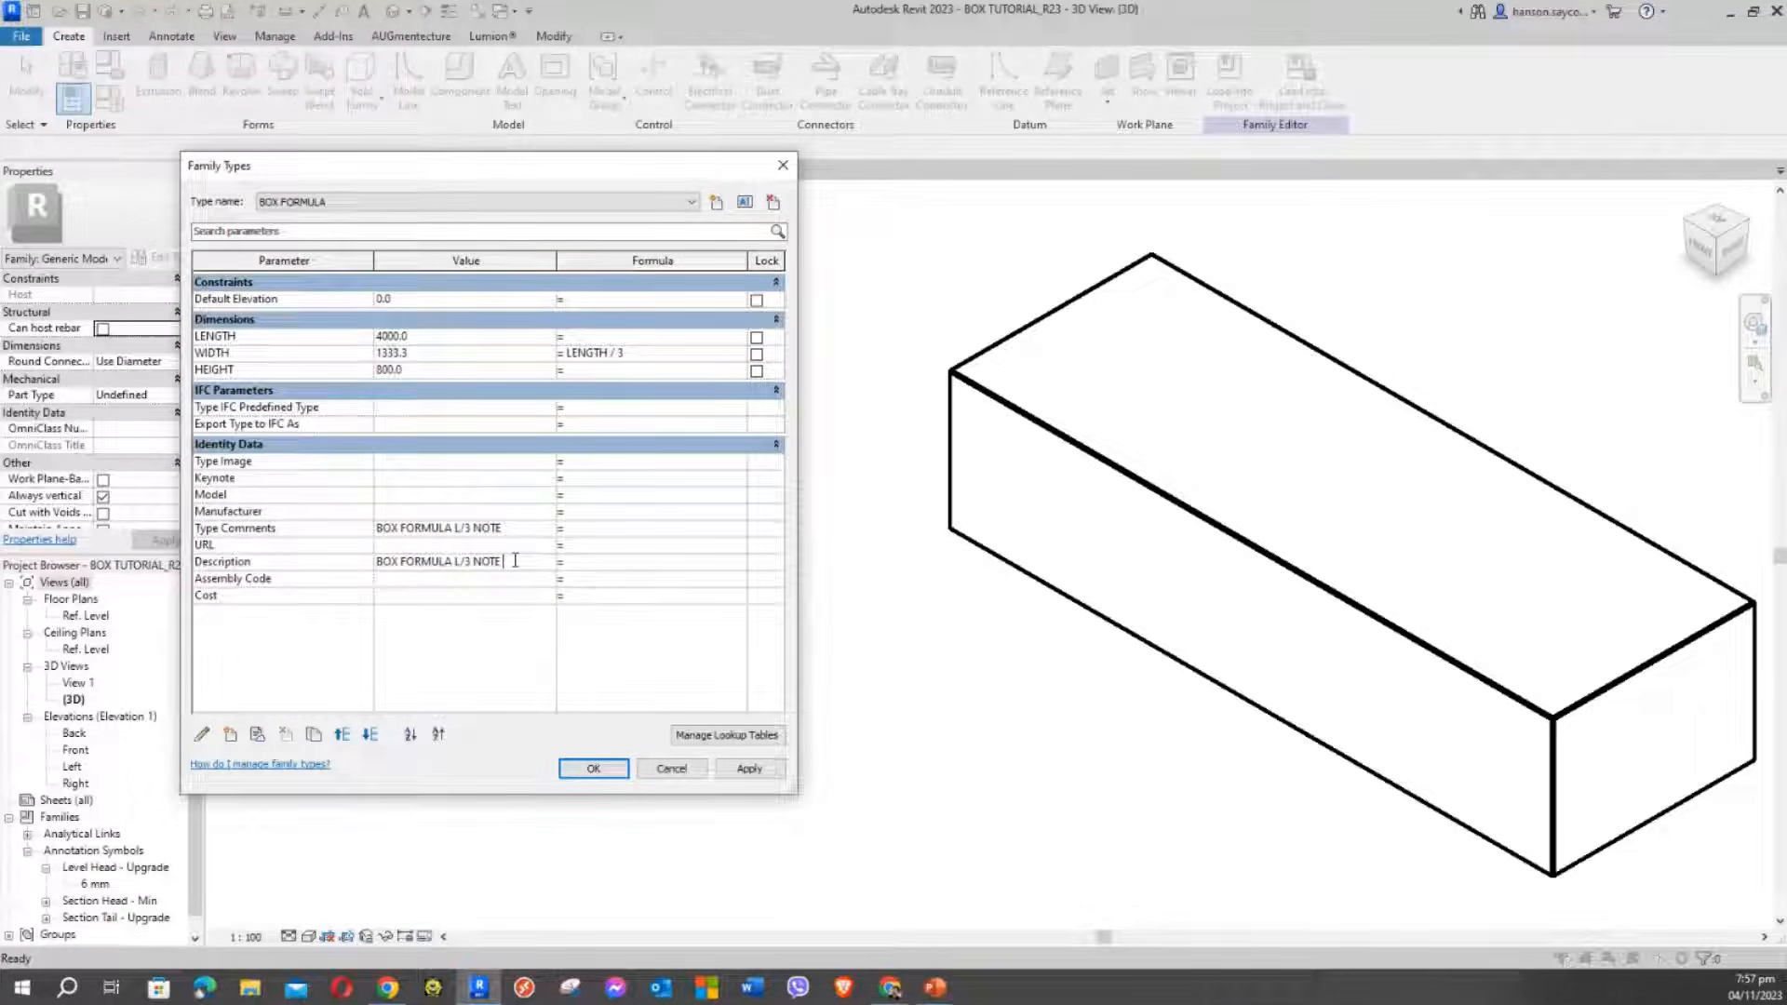
pyautogui.write('DES')
pyautogui.write('4')
pyautogui.write('1.3 X')
pyautogui.write('8')
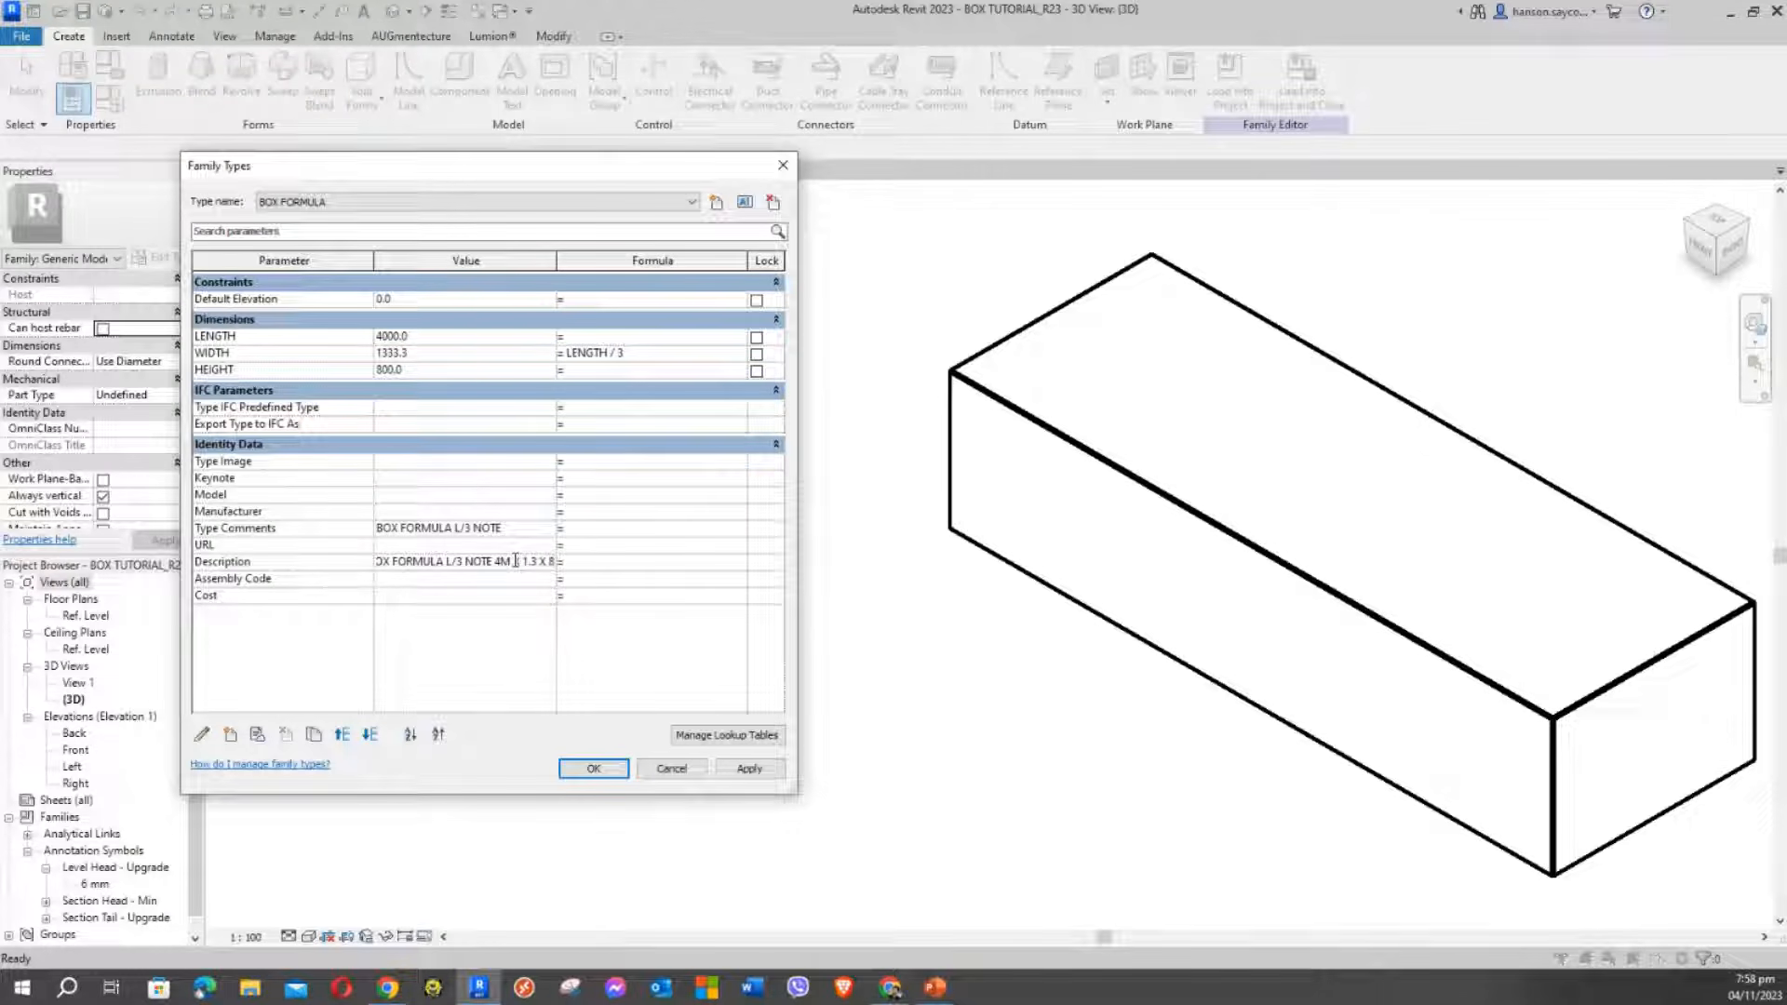
pyautogui.write('.8M  BOX SA')
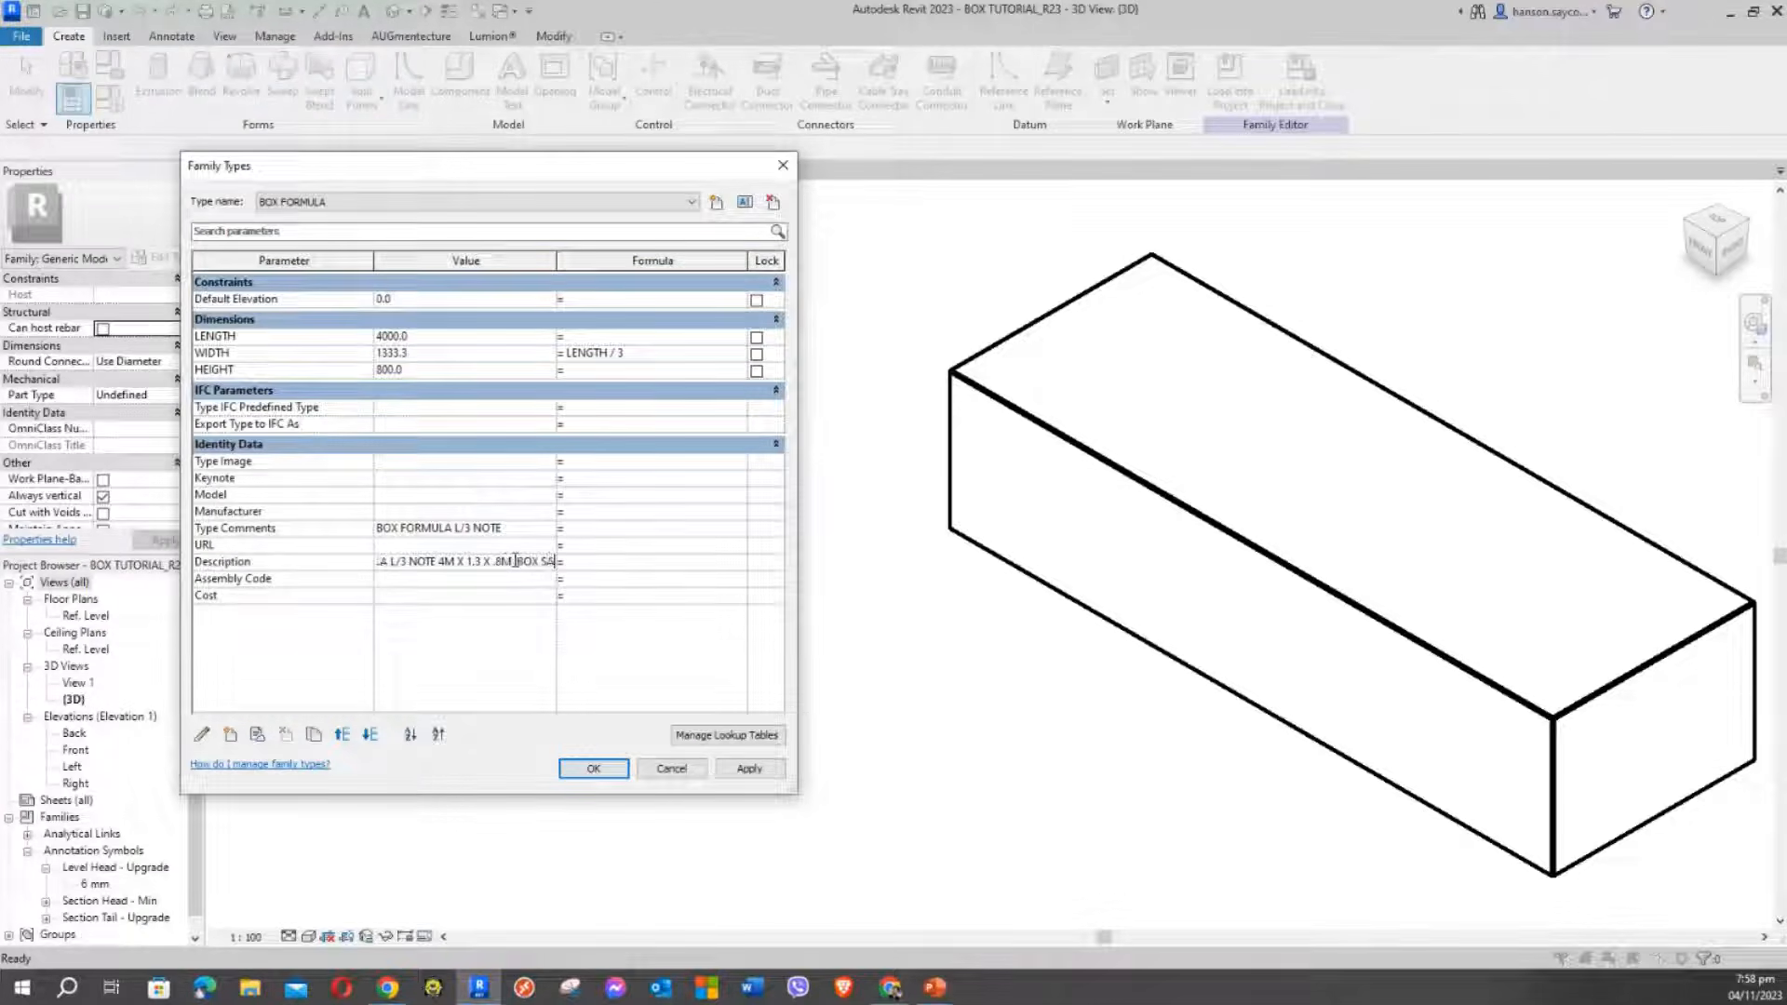
pyautogui.write('MPLE')
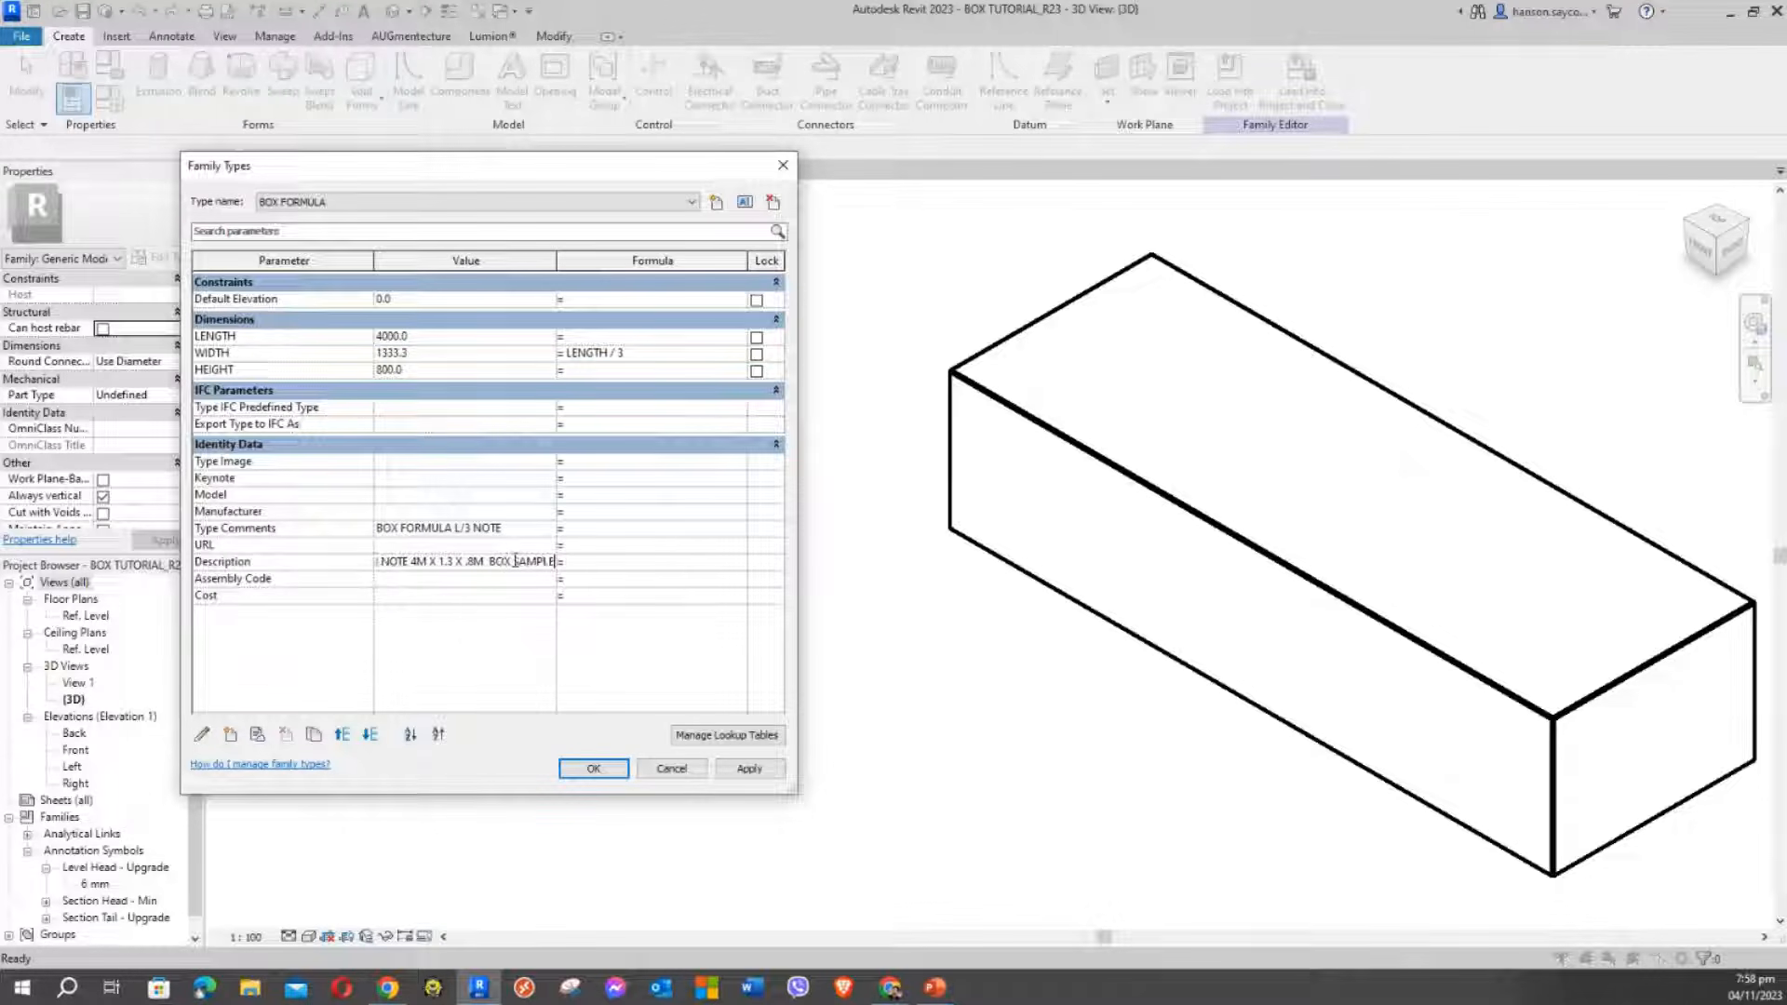
pyautogui.click(753, 776)
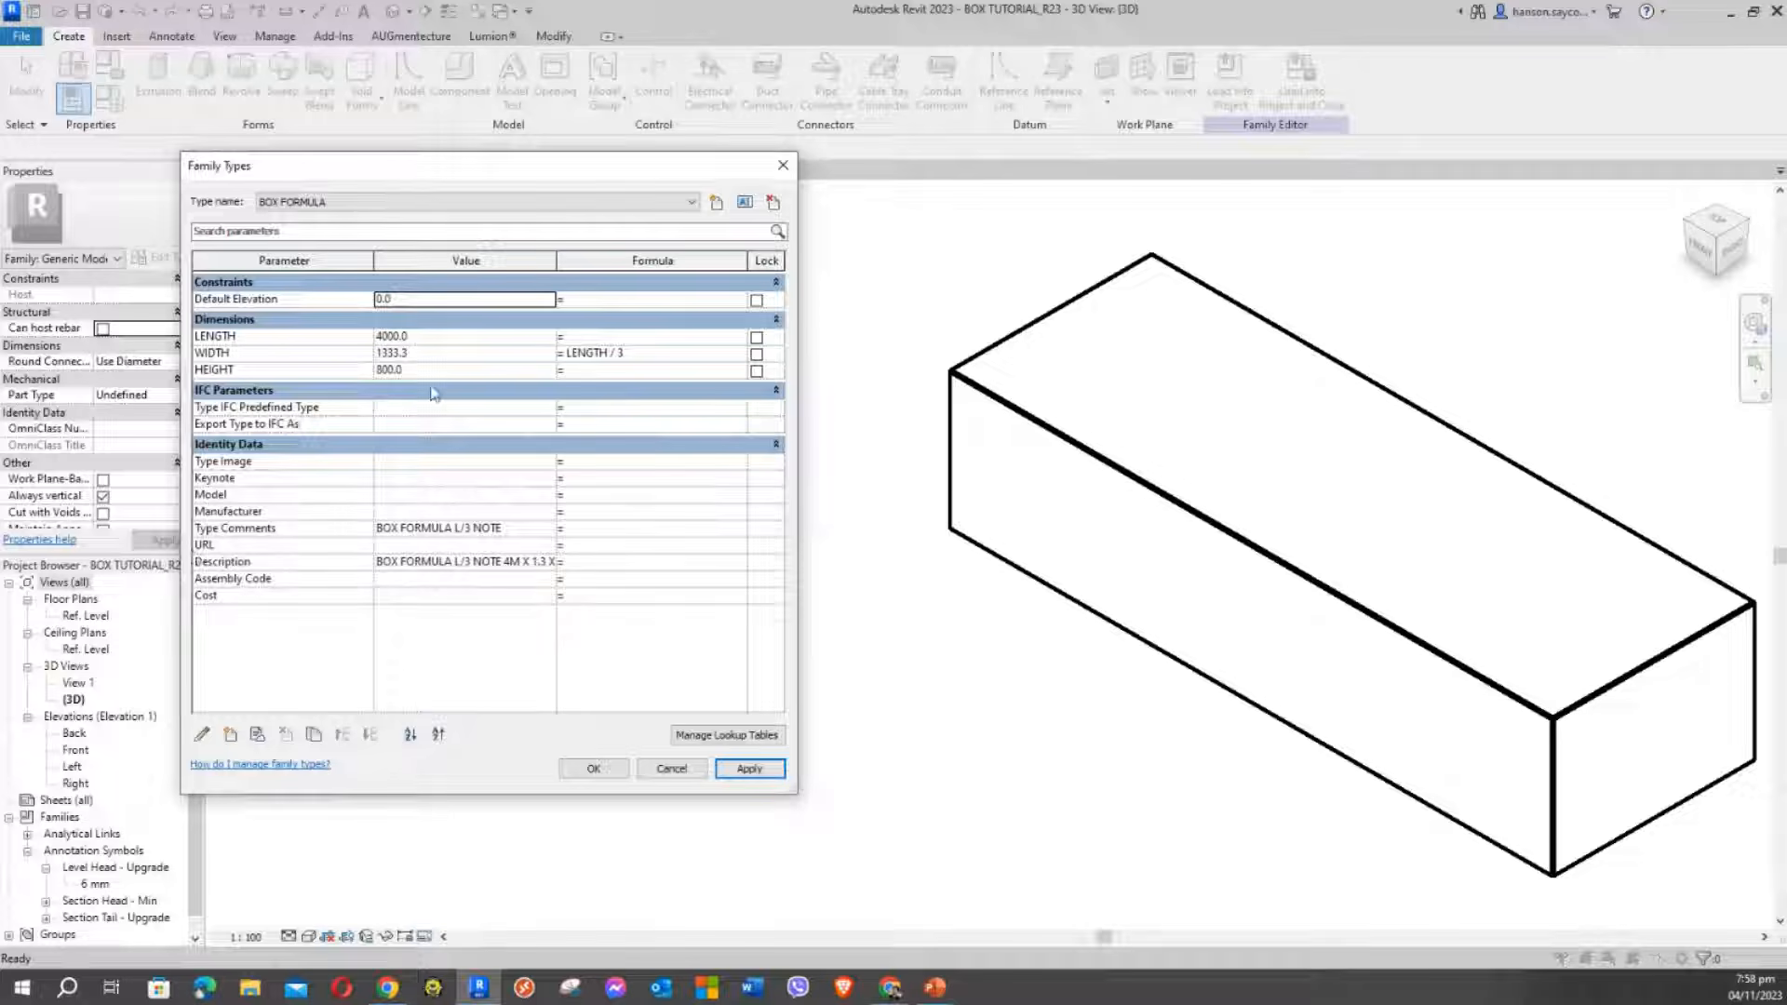
# Set Manufacturer to AUTODESK REVIT and Cost to 5000, then apply and close Family Types
pyautogui.click(423, 511)
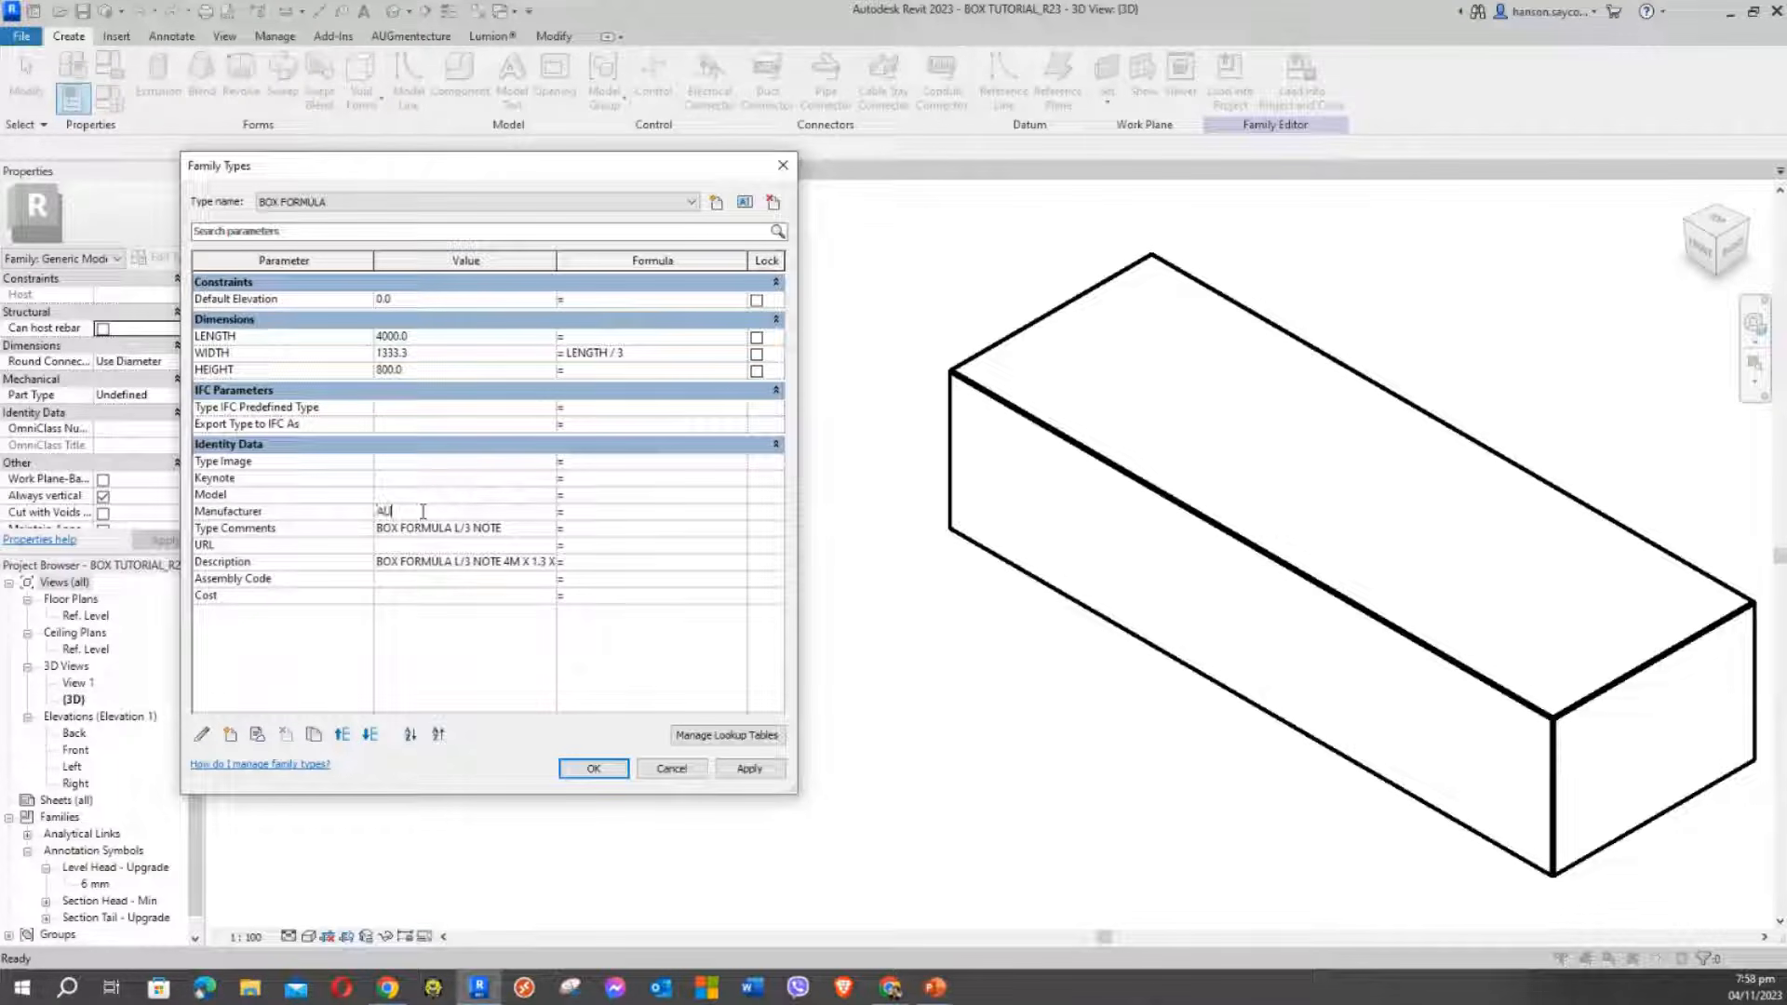
pyautogui.write('AUTODESK REVIT')
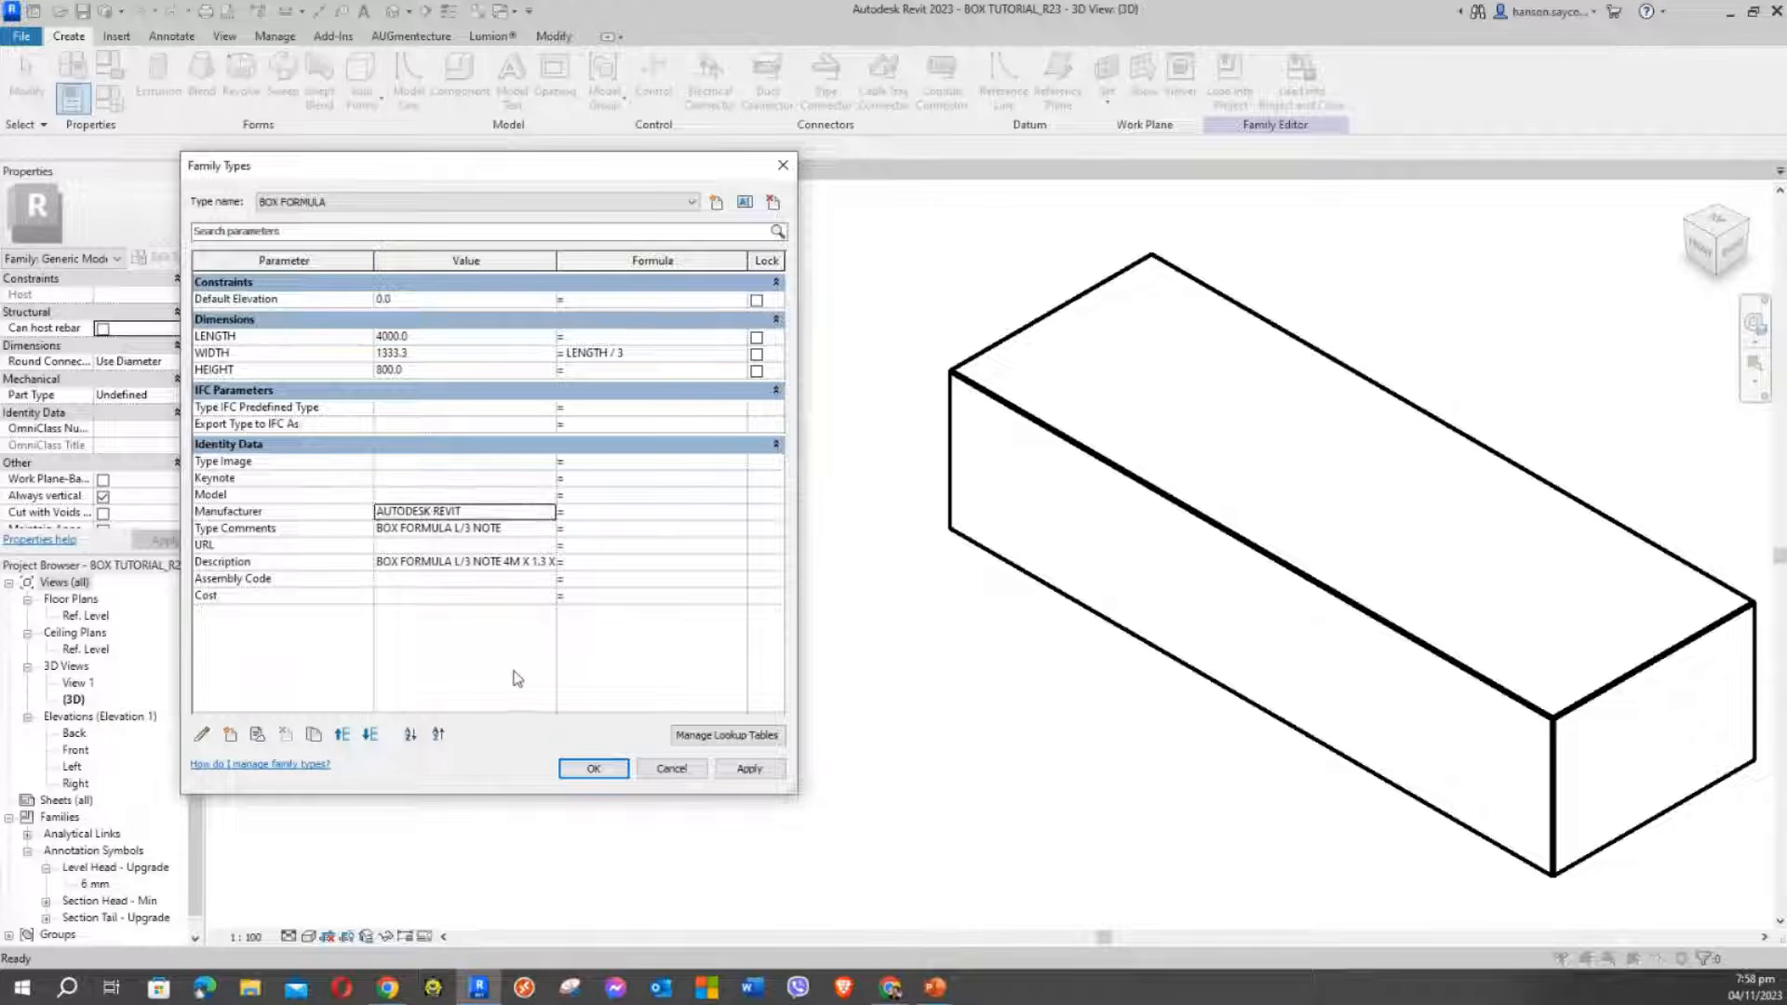
pyautogui.click(436, 597)
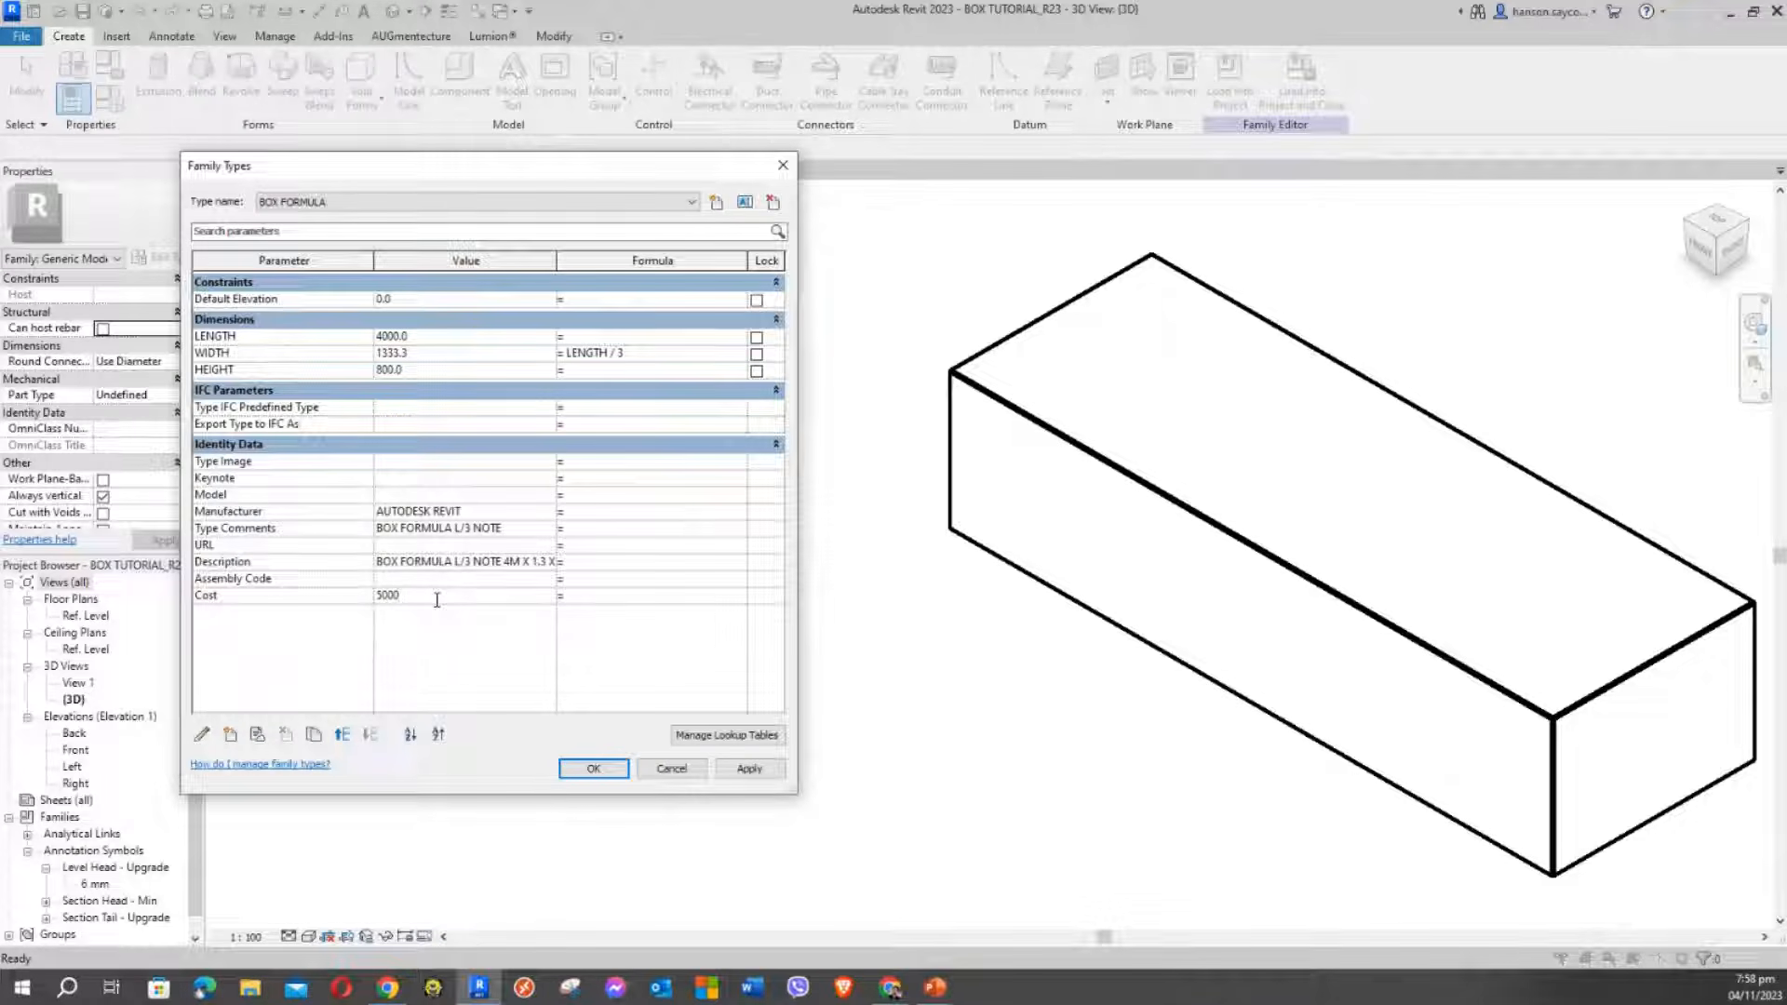
pyautogui.write('5000PHP')
pyautogui.press('BackSpace')
pyautogui.click(449, 691)
pyautogui.click(750, 771)
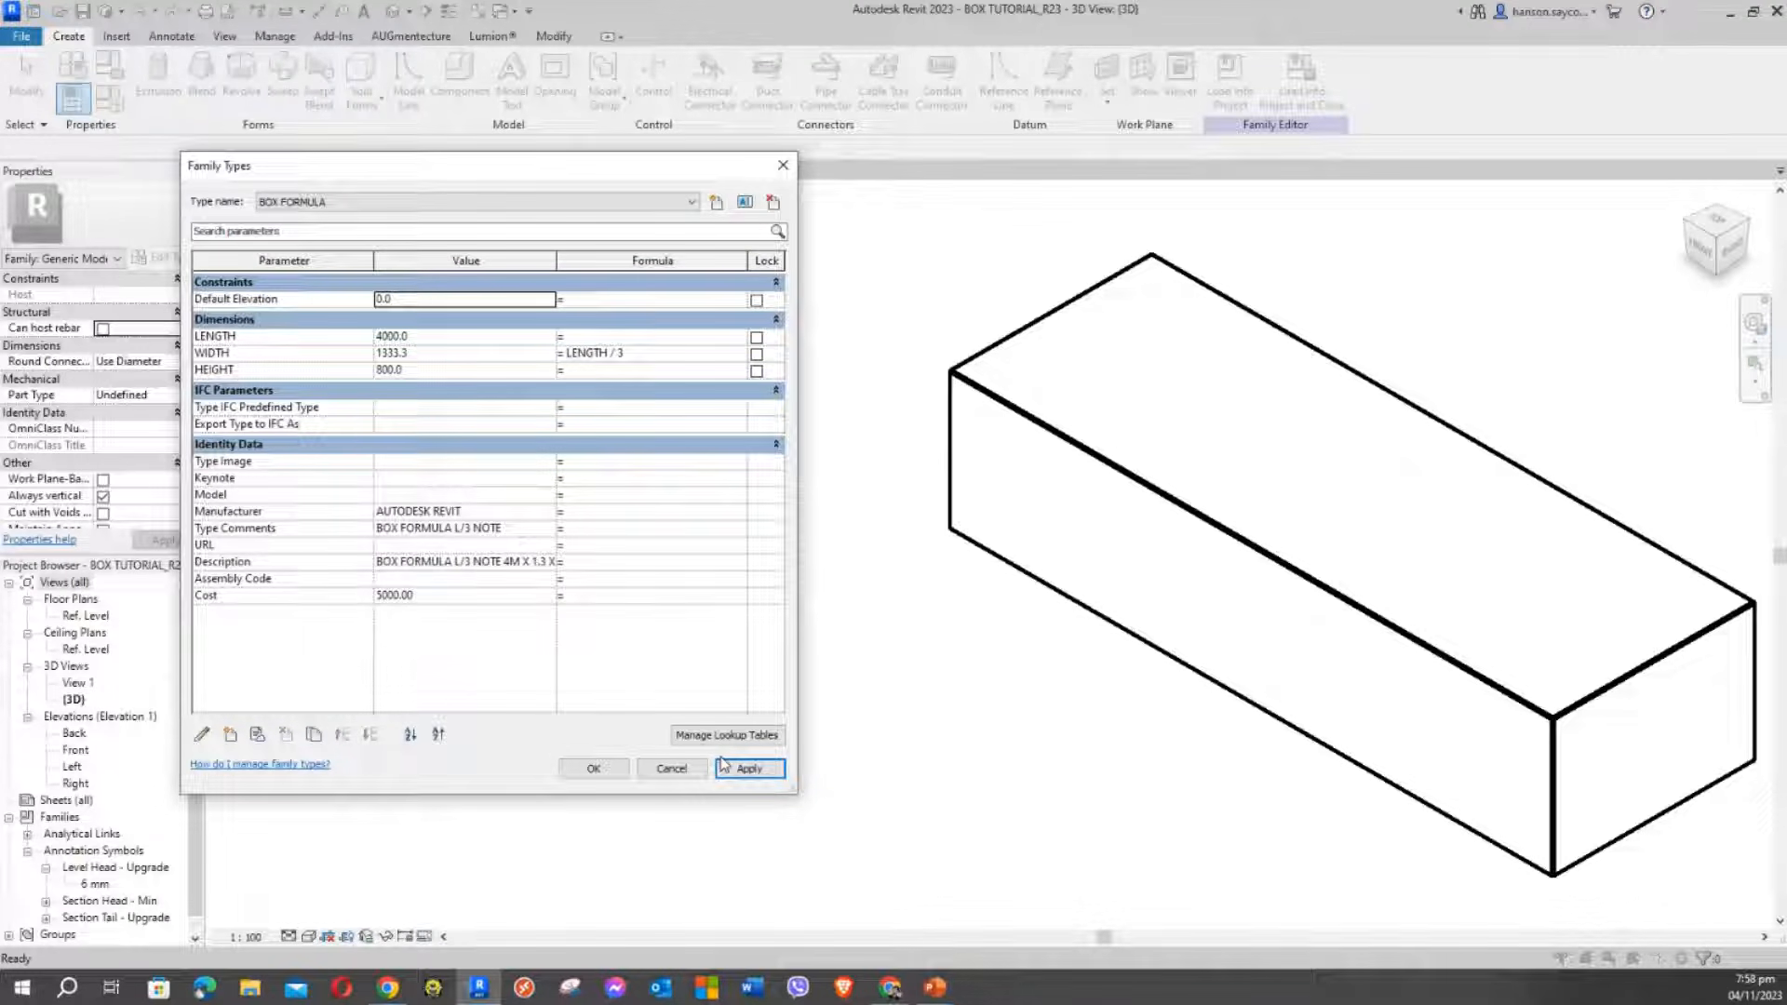
pyautogui.click(595, 769)
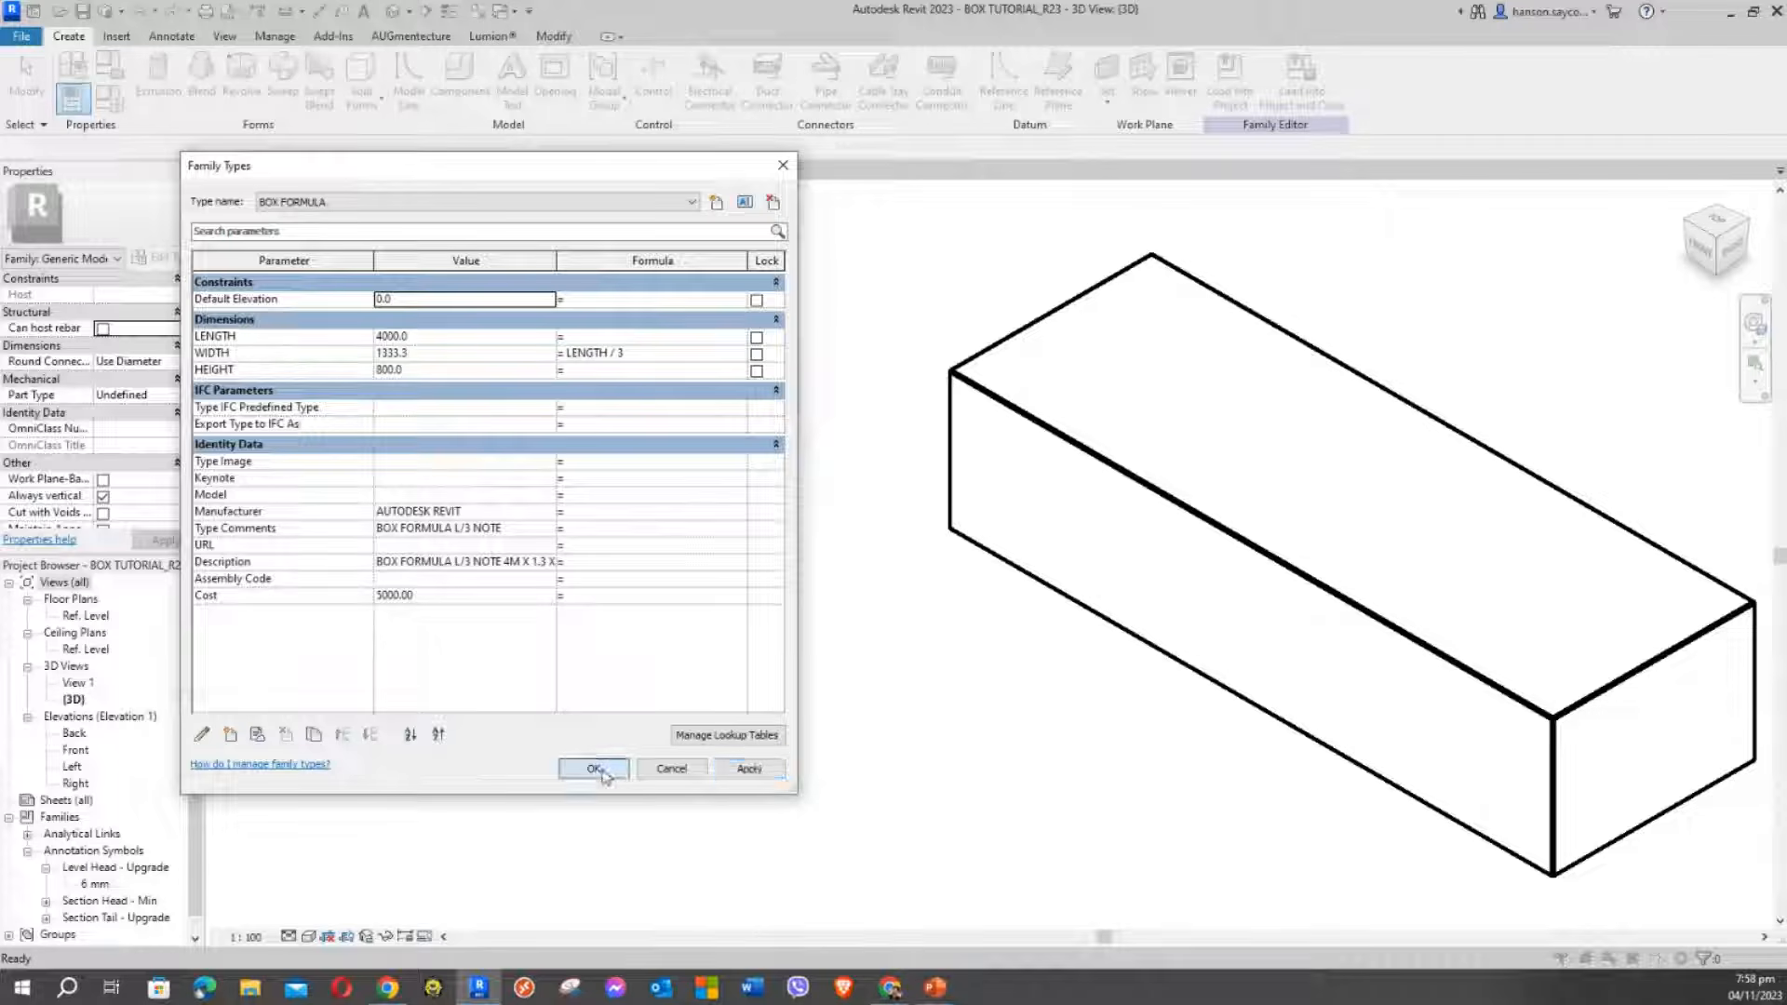
pyautogui.moveTo(906, 545); pyautogui.dragTo(603, 488, button='middle')
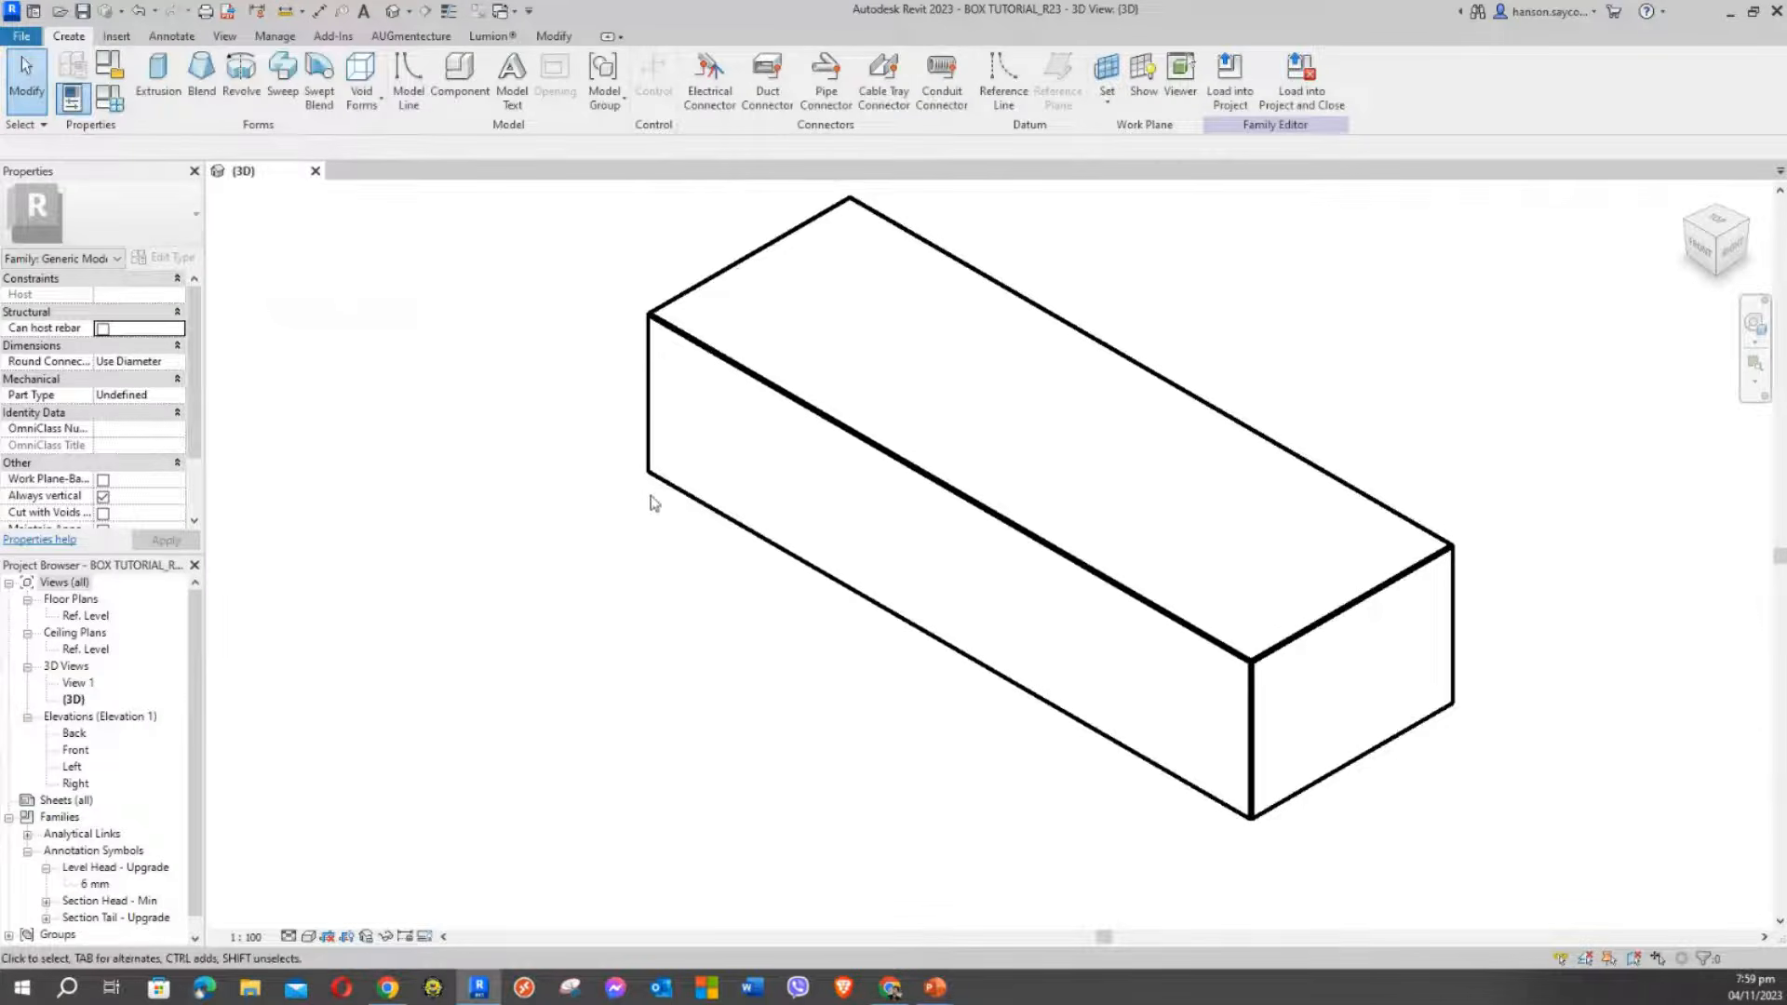
# Recentre the box in the 3D view and return to the Revit Home screen
pyautogui.moveTo(518, 554); pyautogui.dragTo(505, 575, button='middle')
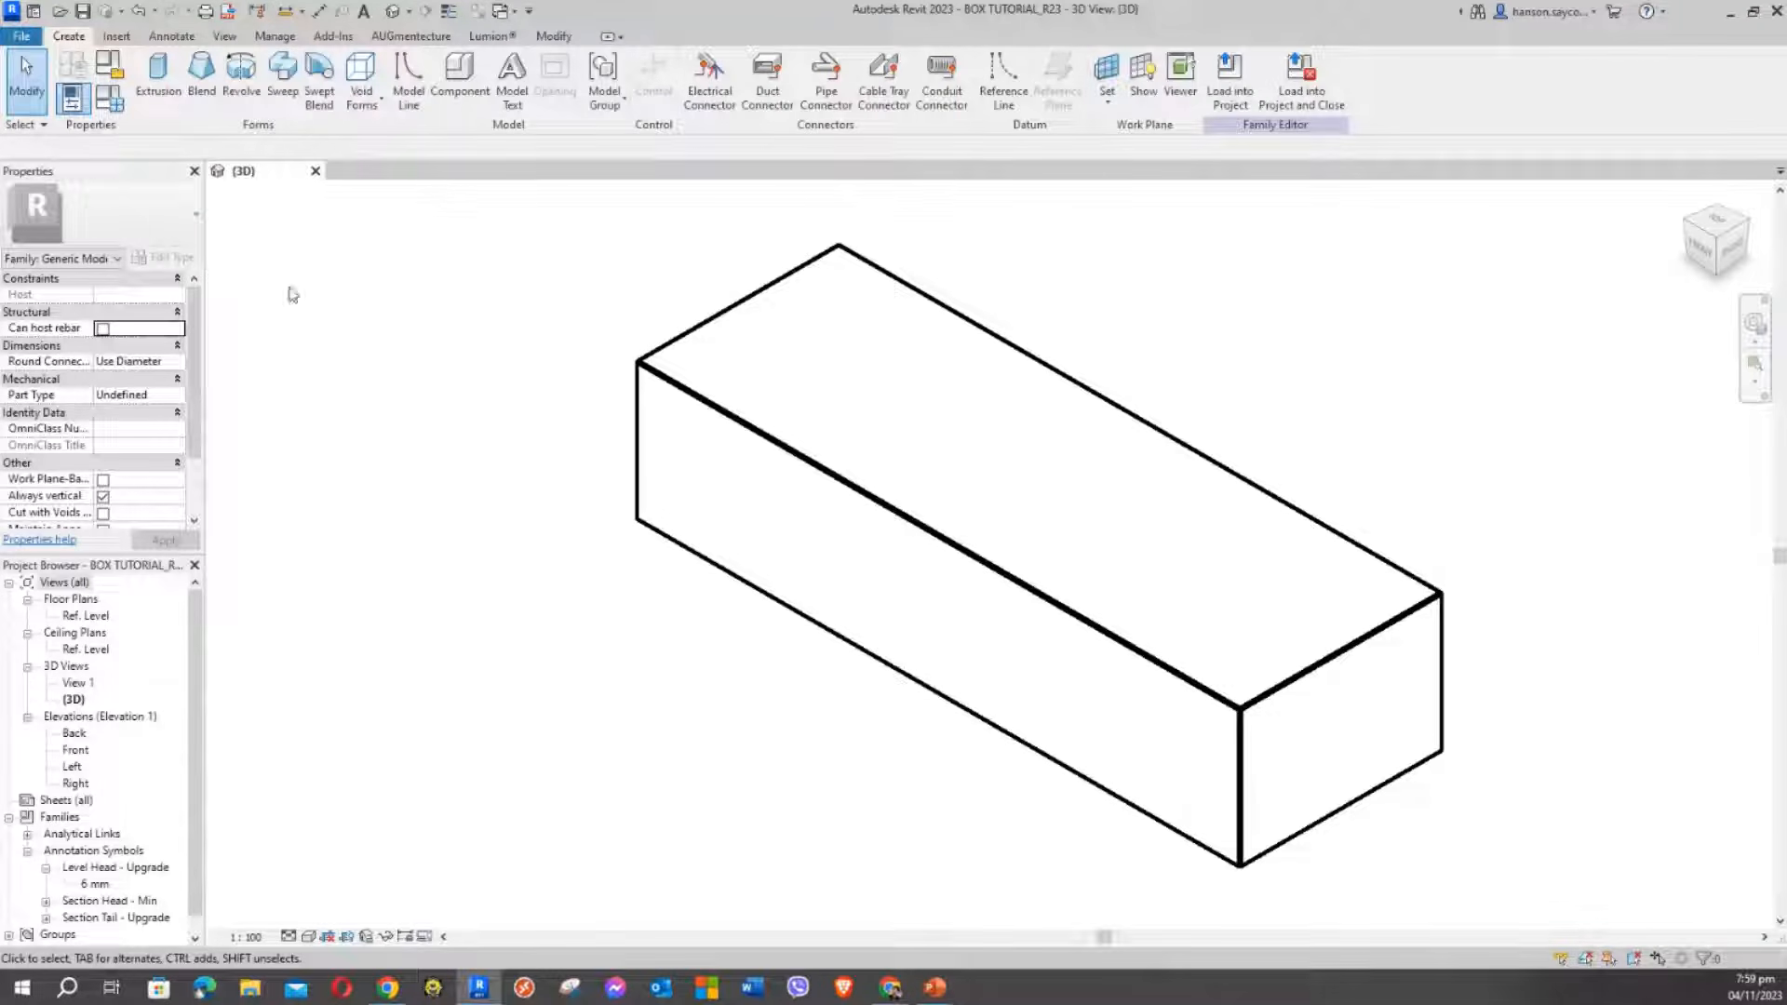
pyautogui.moveTo(431, 438); pyautogui.dragTo(478, 478, button='middle')
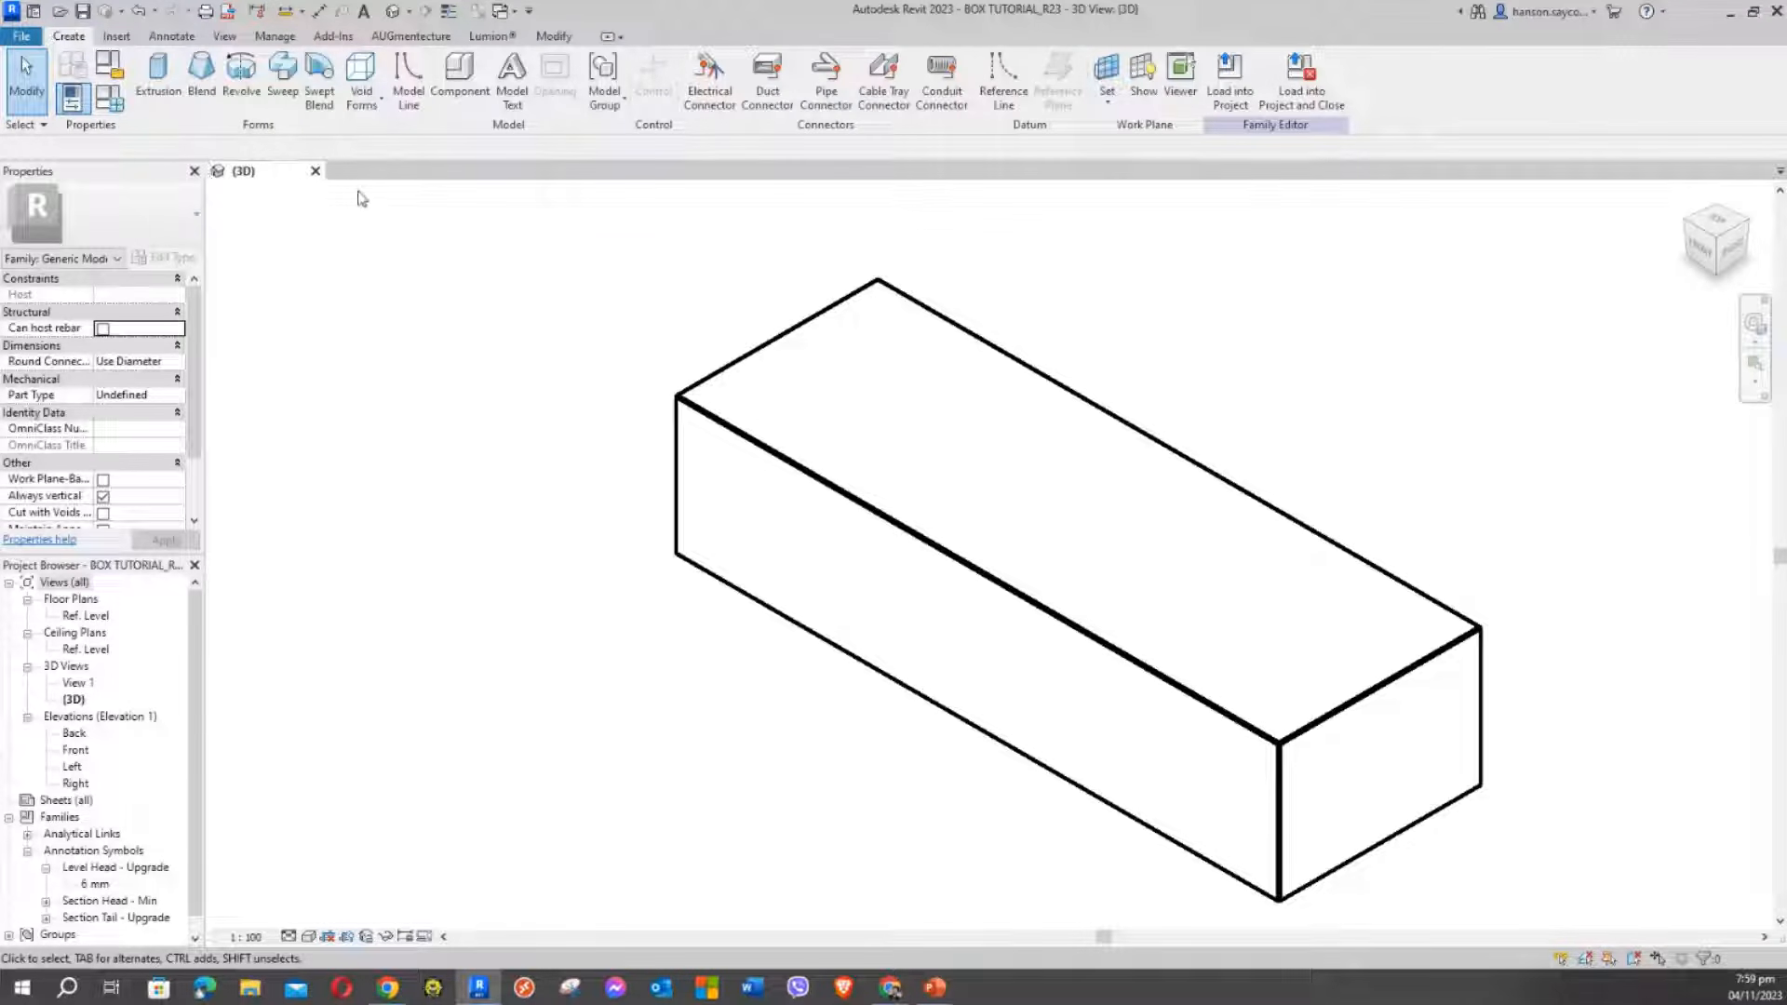
pyautogui.click(35, 13)
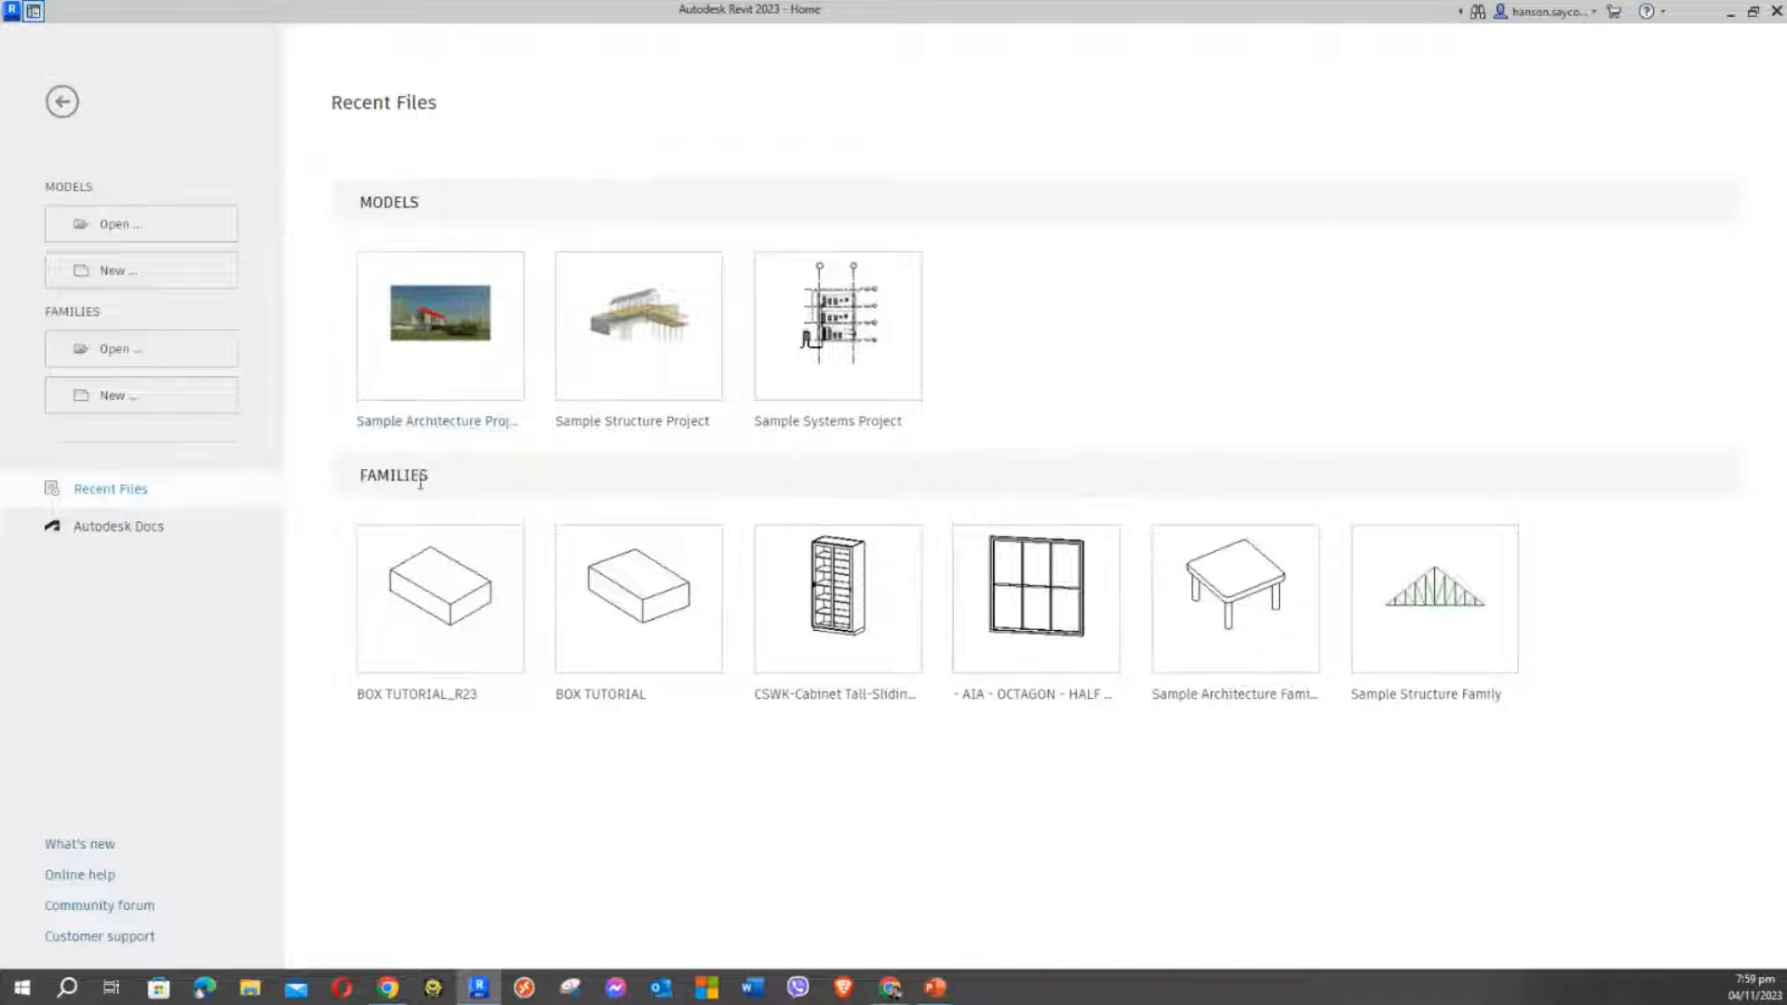
# Open the Sample Architecture Project and its Level 1 floor plan, then switch back to the box's 3D view
pyautogui.click(433, 325)
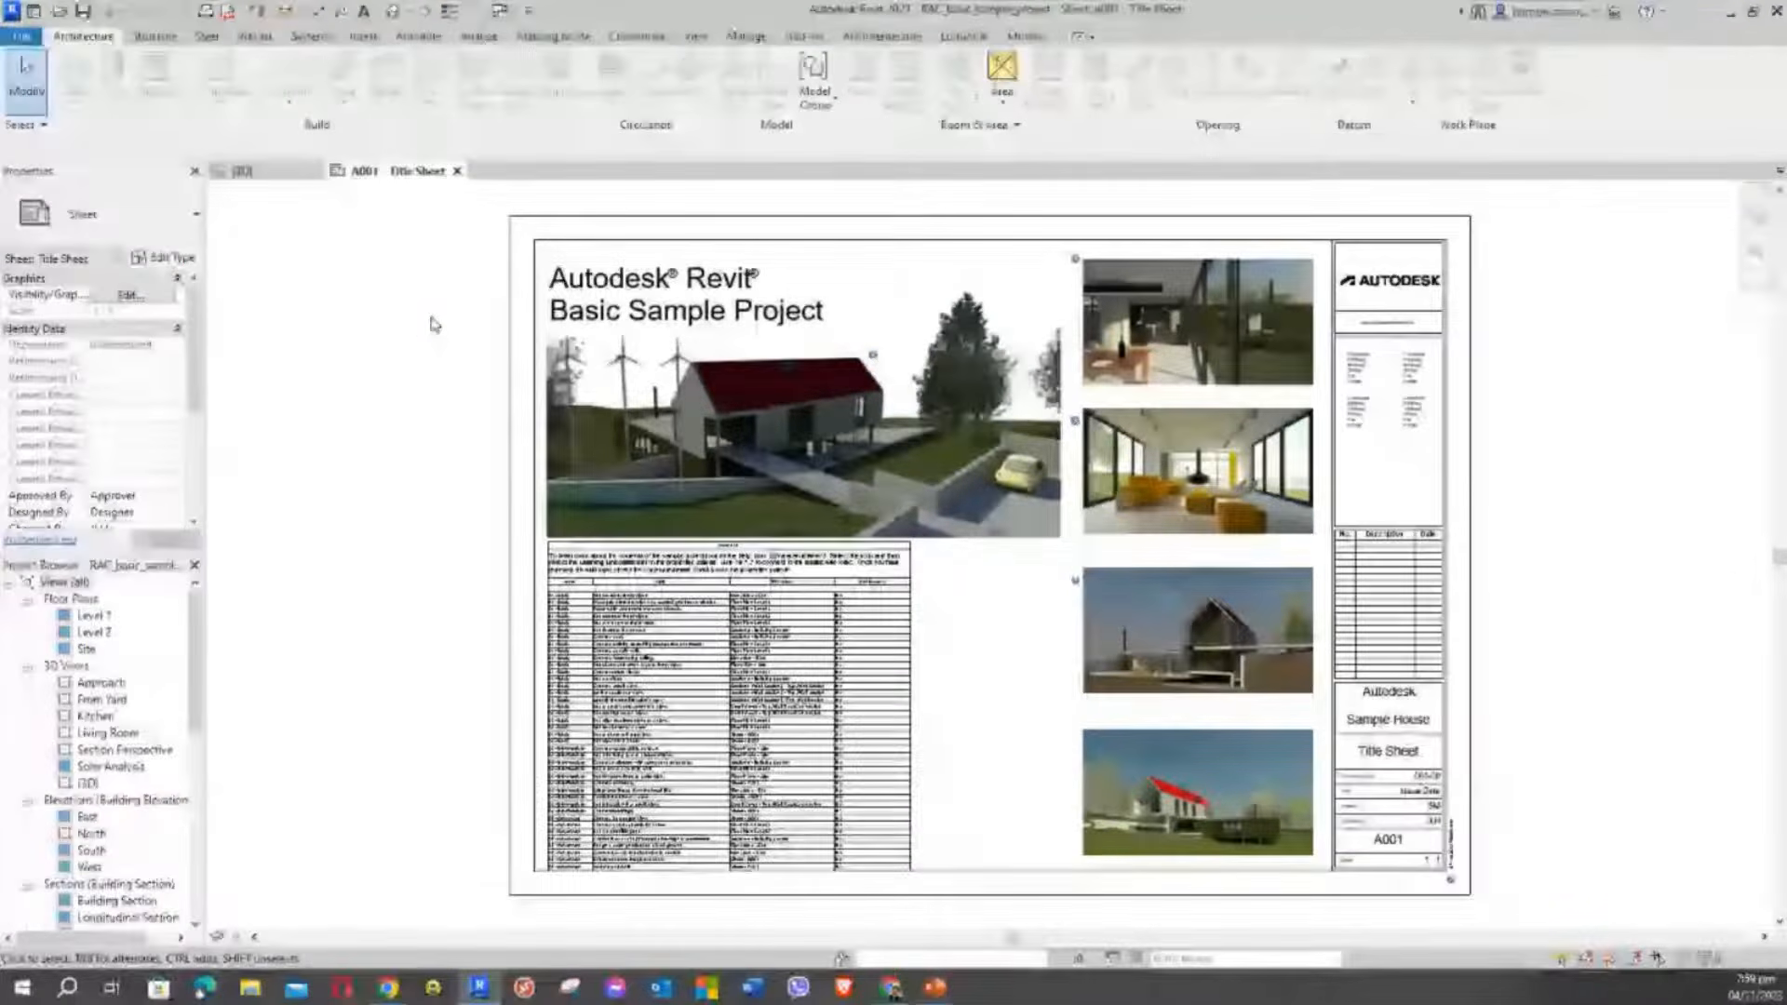
pyautogui.moveTo(440, 393); pyautogui.dragTo(432, 374, button='middle')
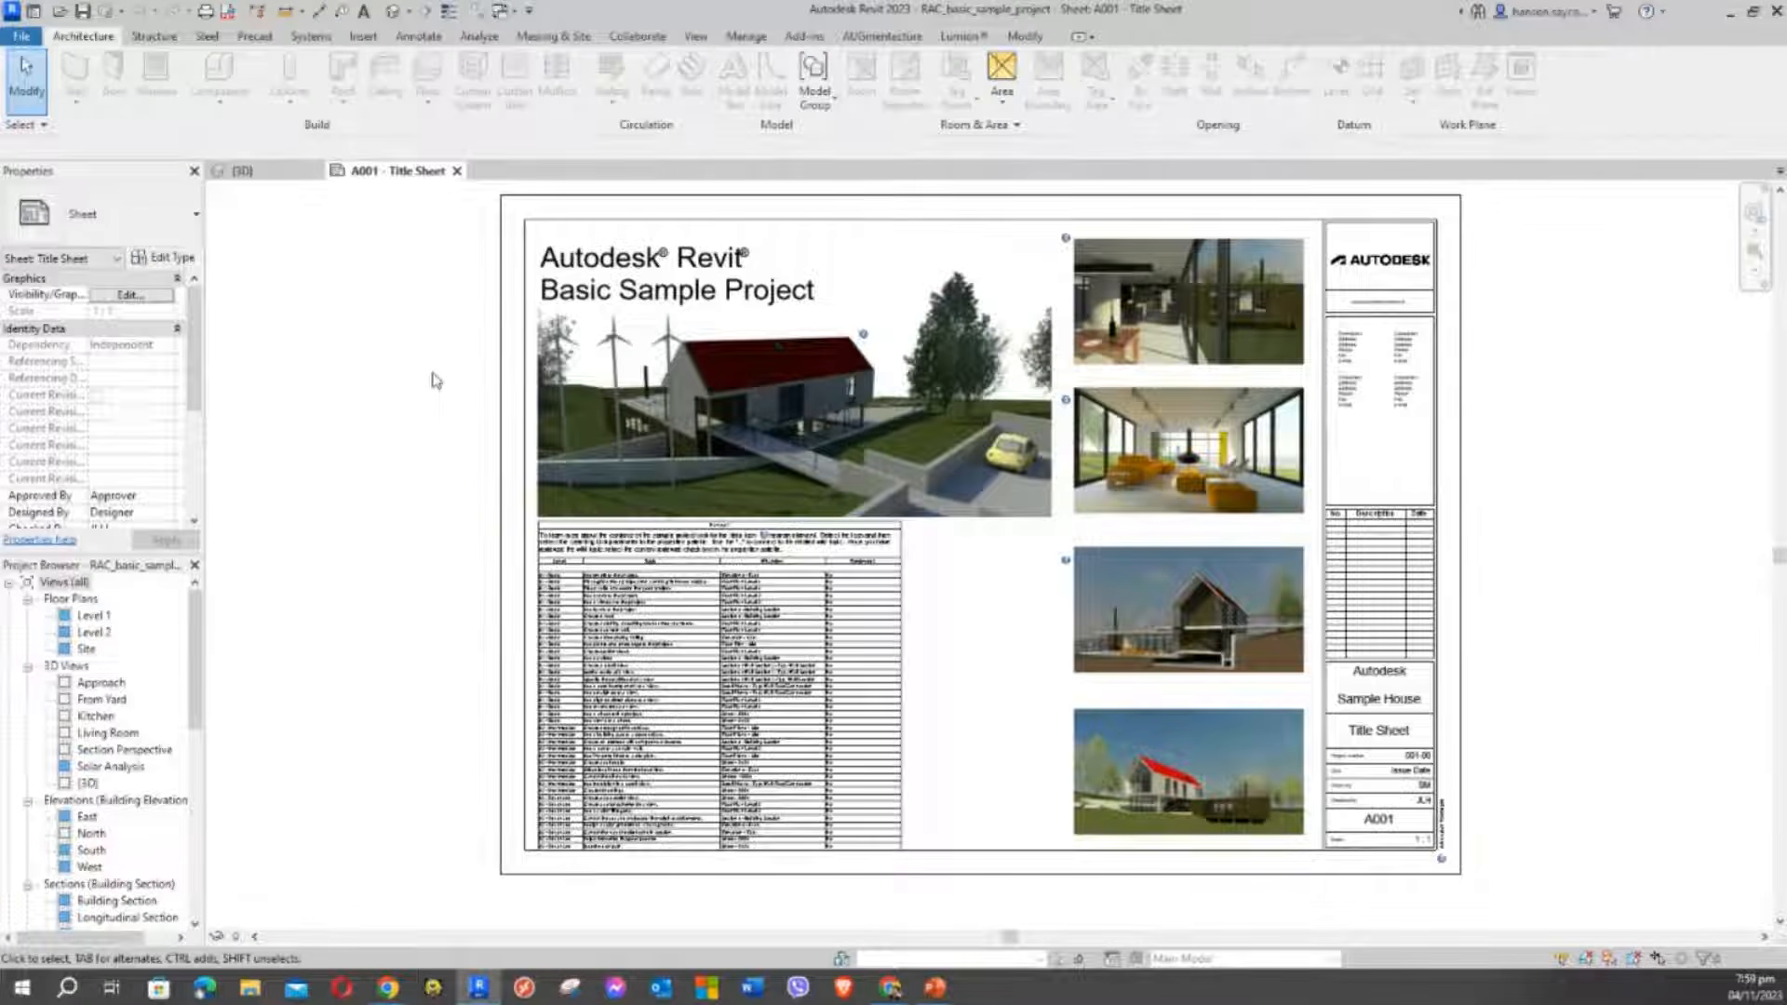
pyautogui.click(91, 616)
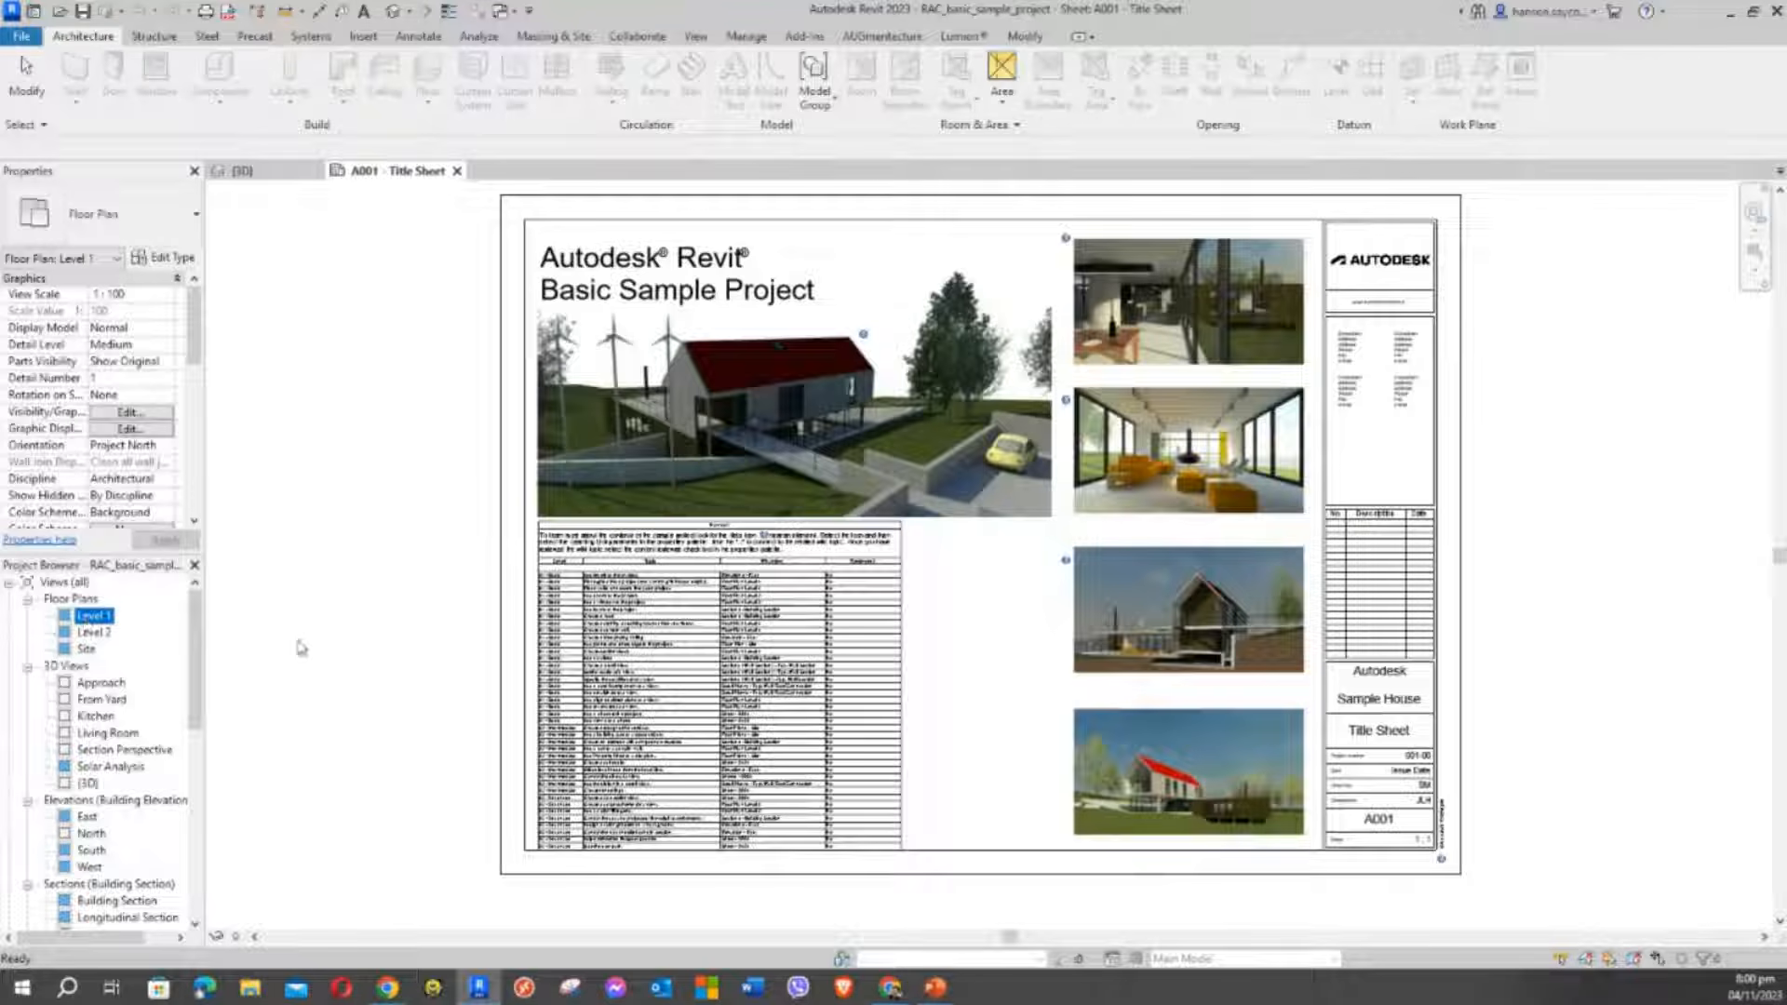
pyautogui.doubleClick(92, 618)
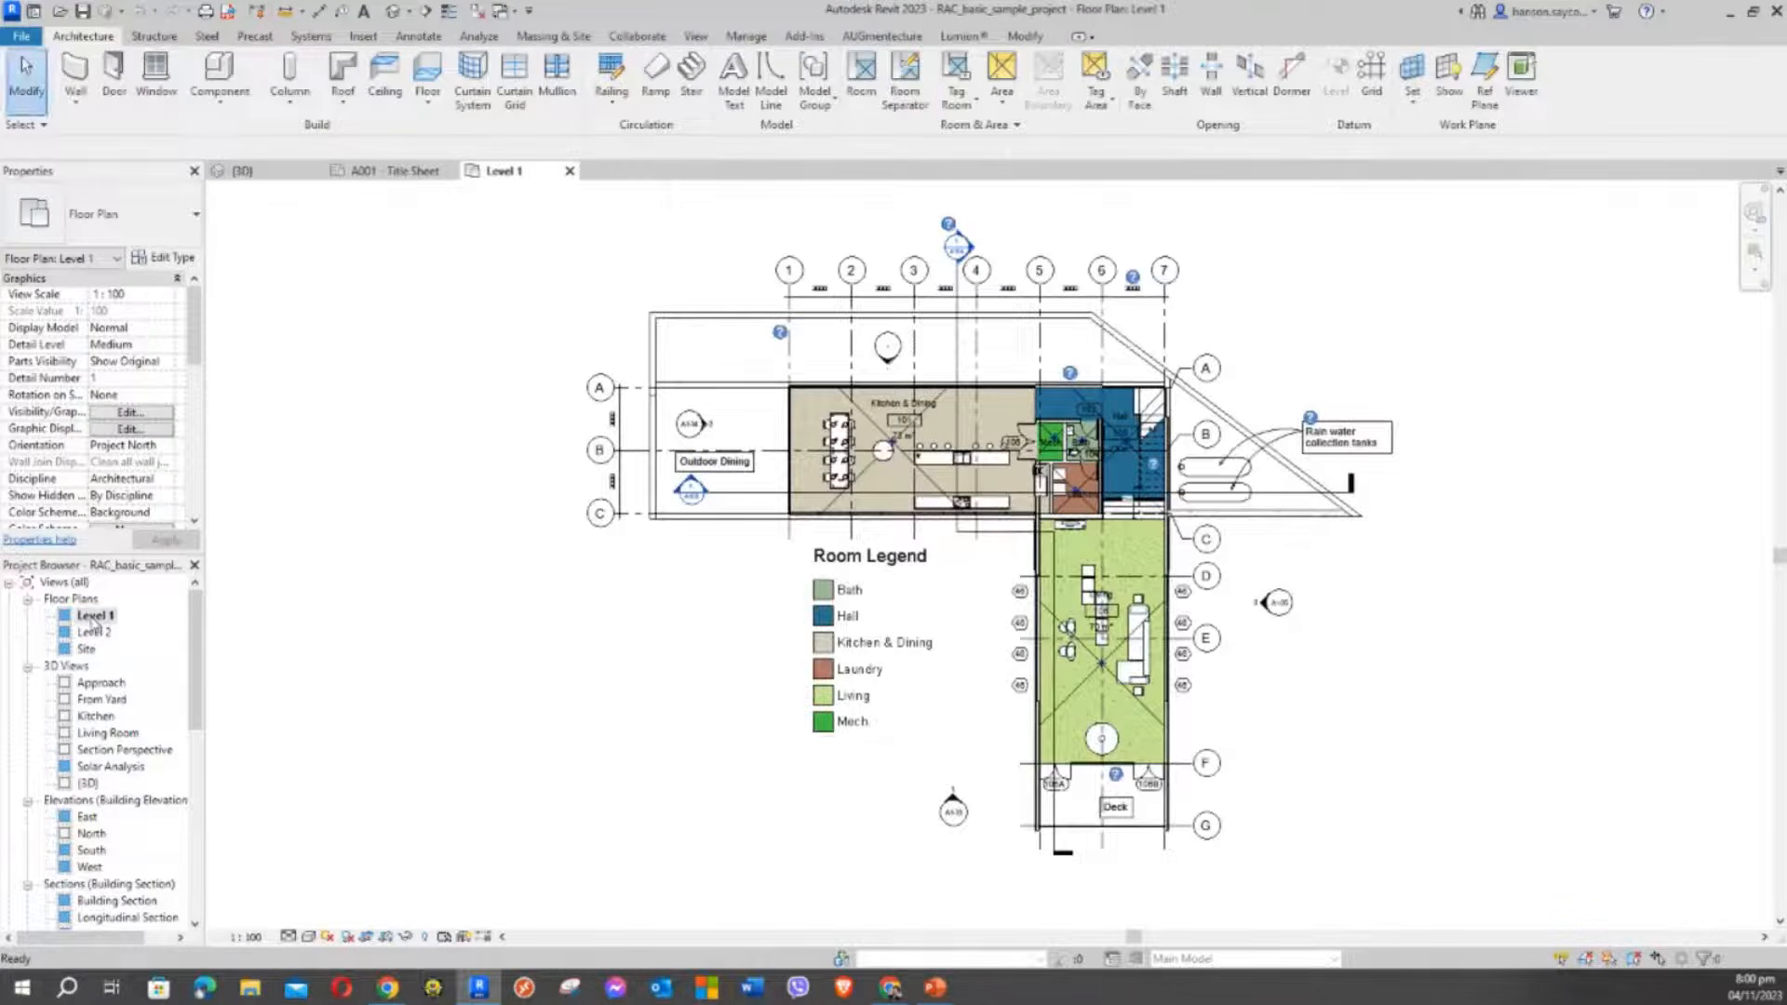
pyautogui.scroll(6, 852, 415)
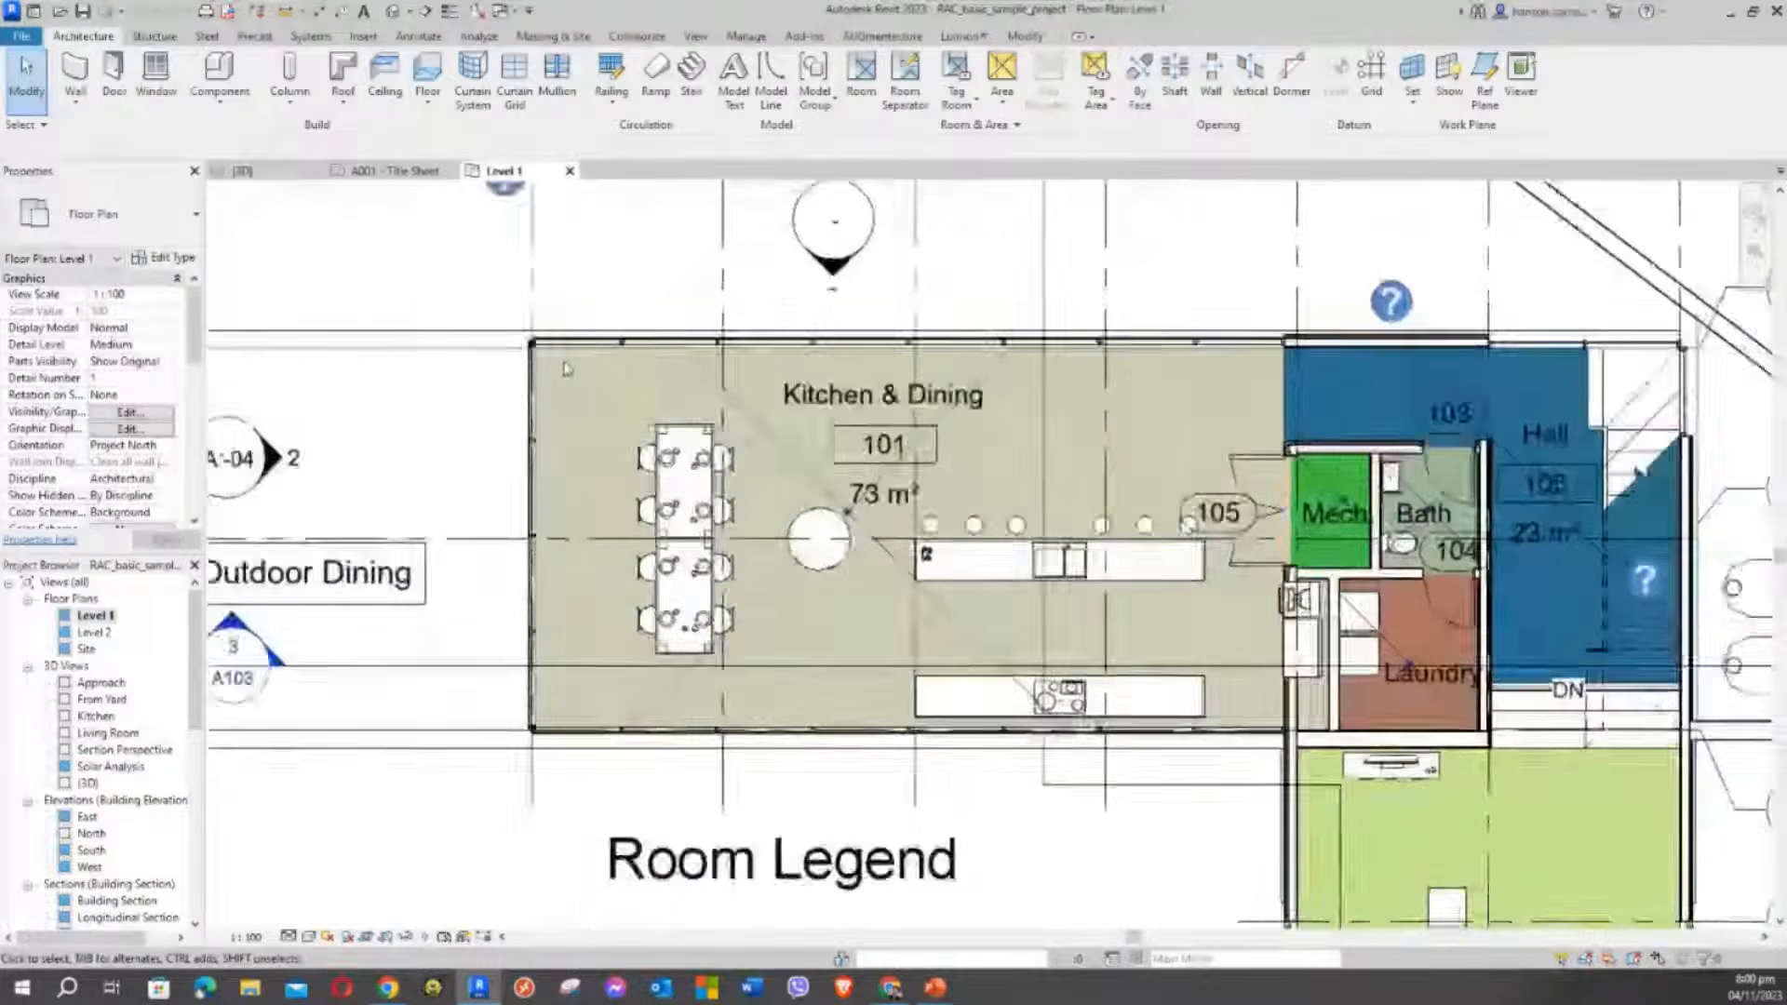
pyautogui.scroll(-2, 731, 337)
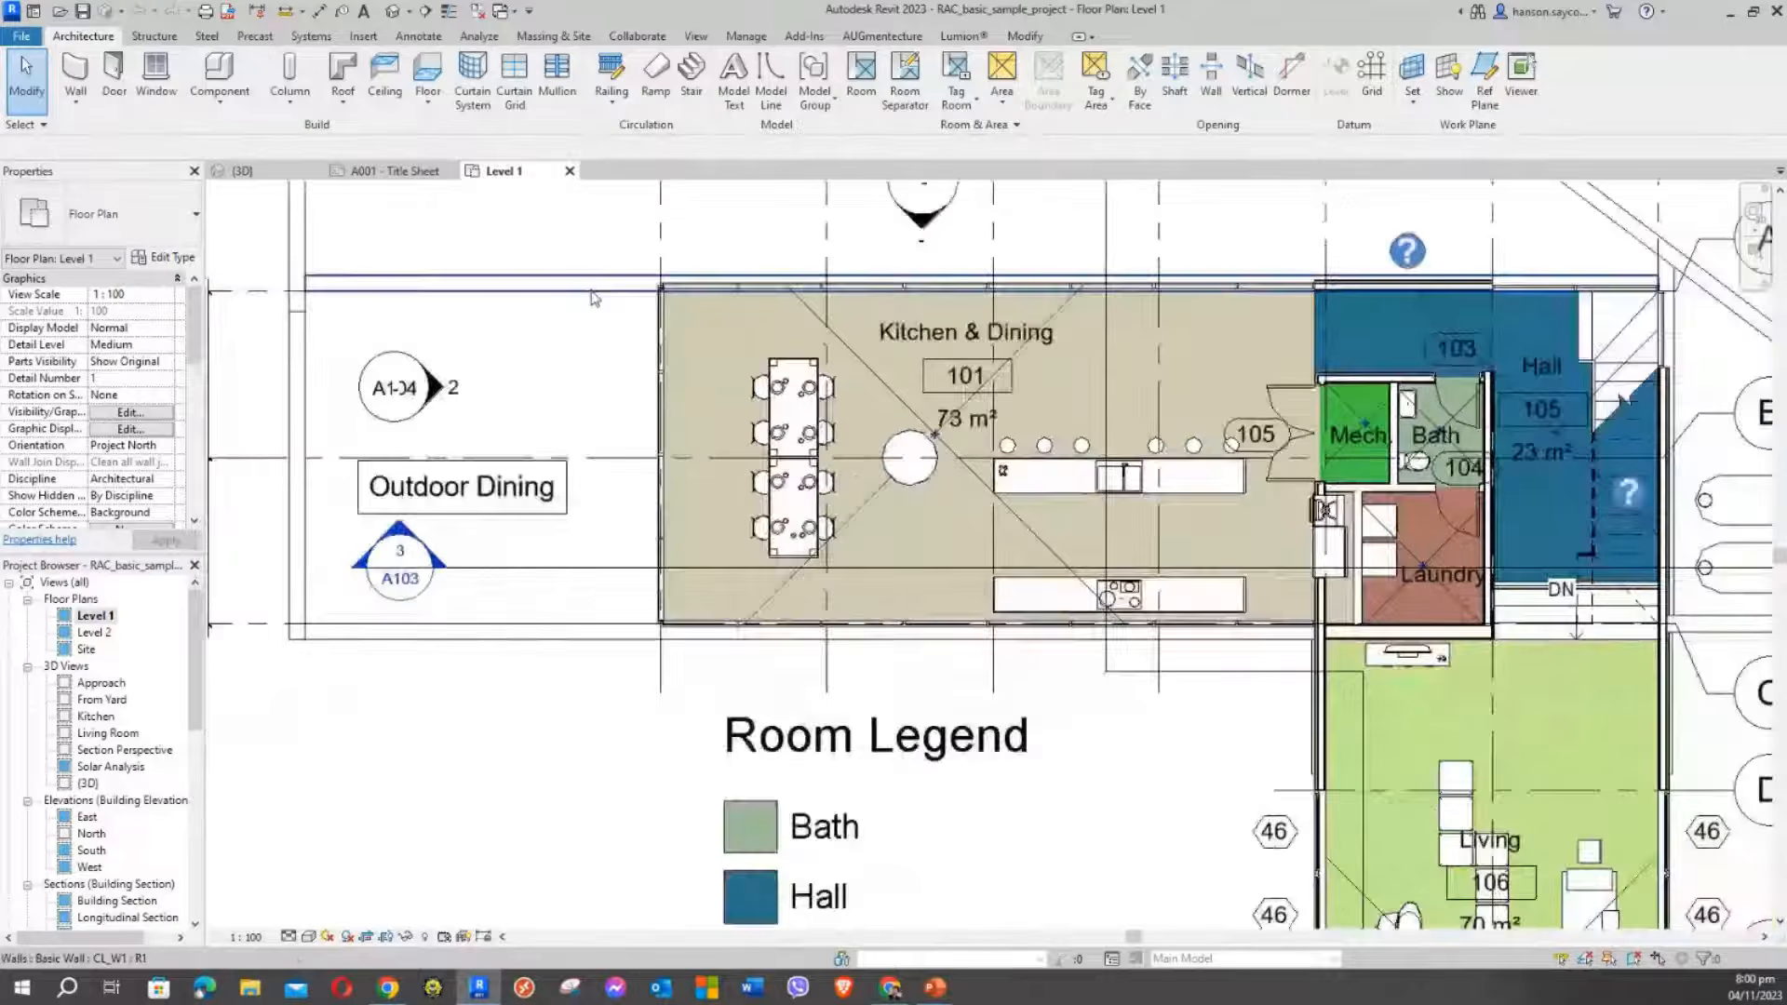
pyautogui.scroll(-2, 419, 242)
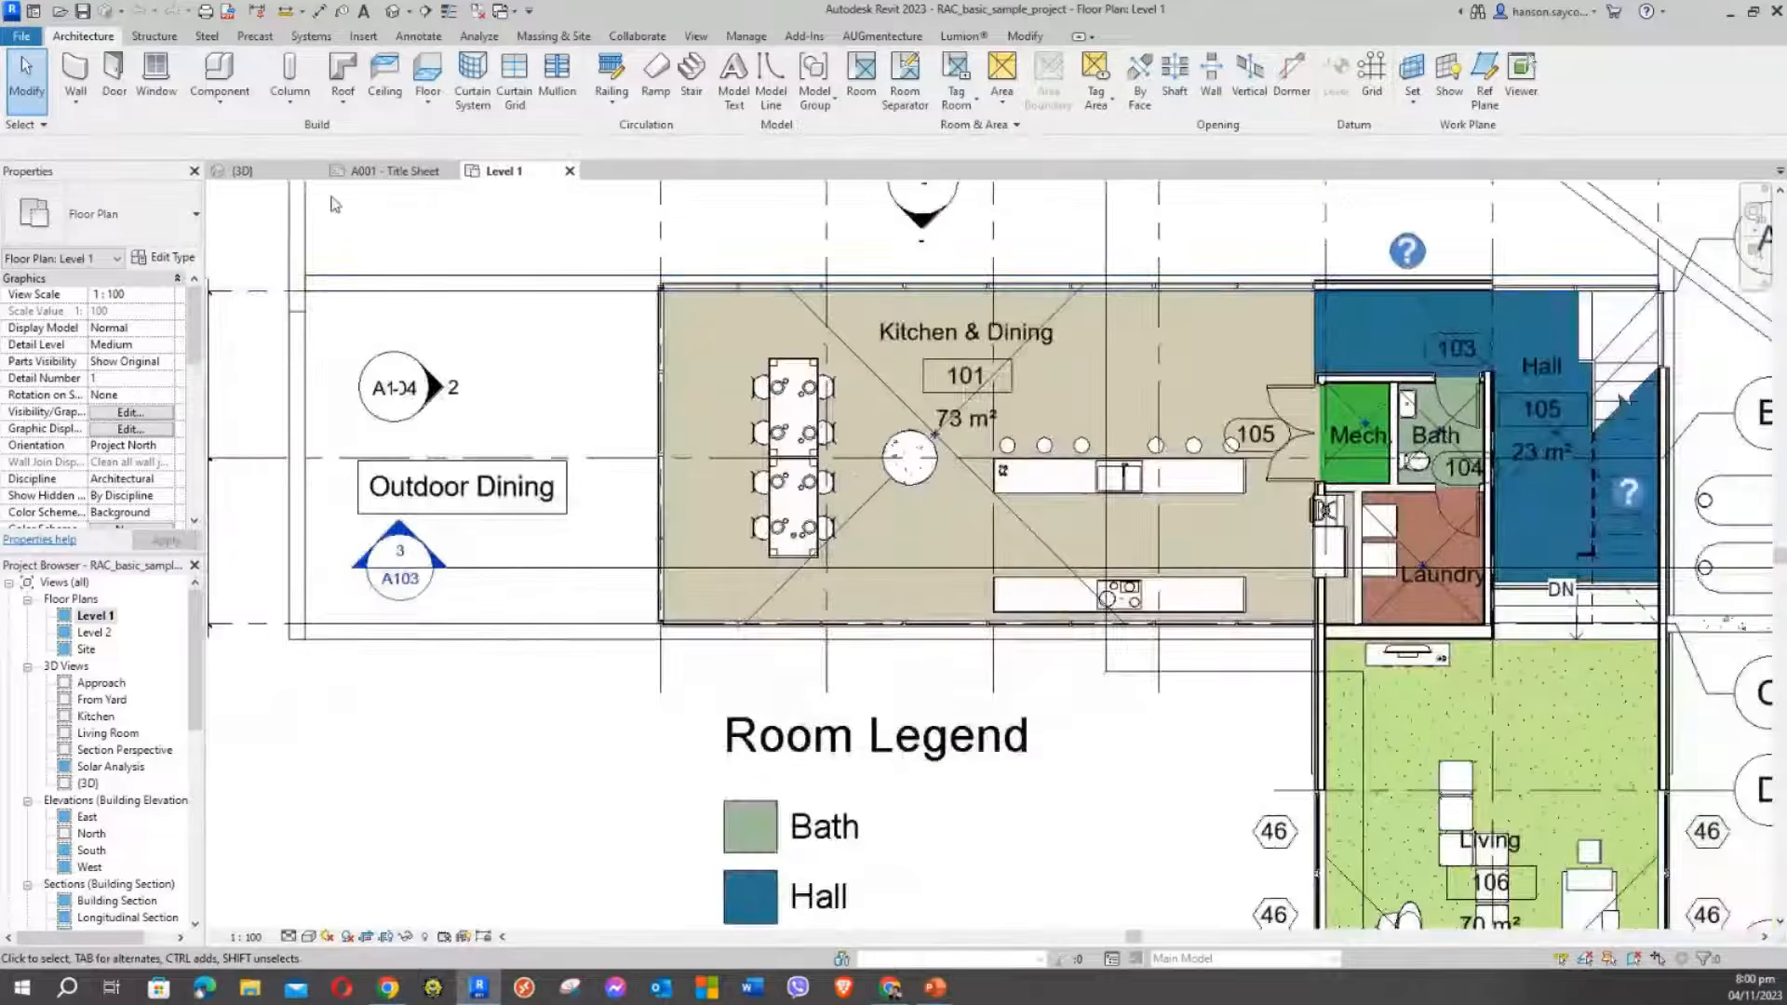
pyautogui.click(266, 174)
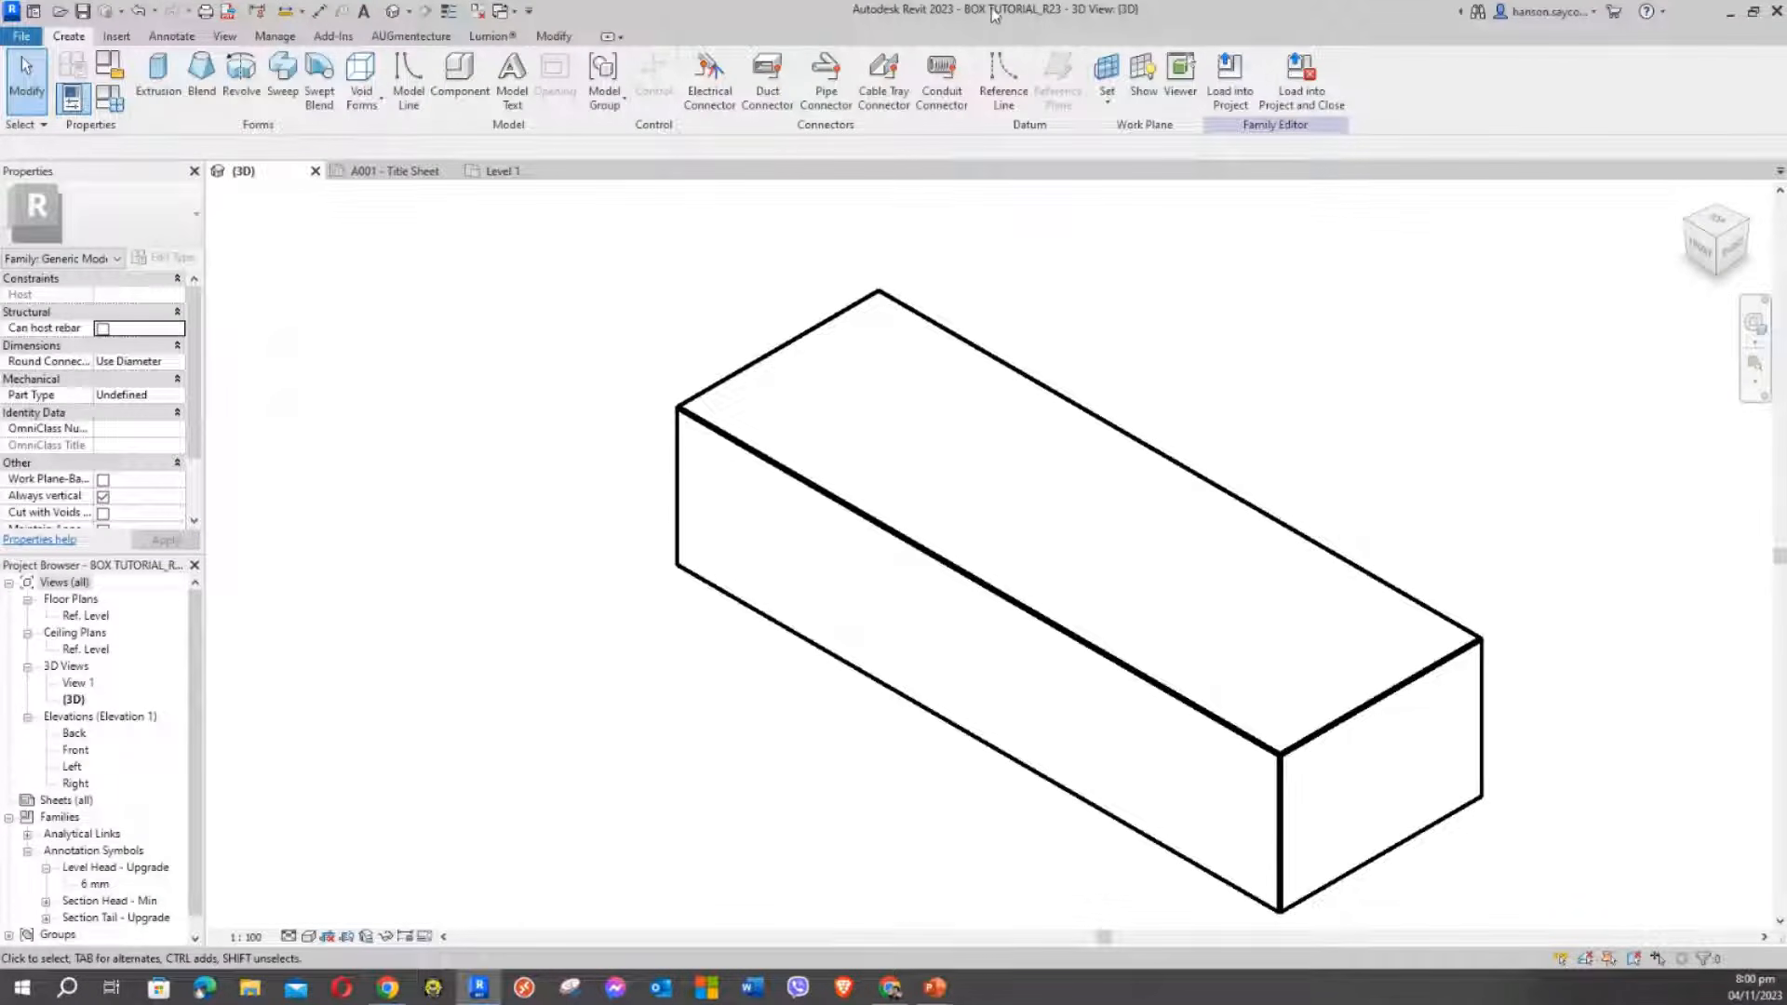
# Save the BOX TUTORIAL_R23 family and load it into the RAC basic sample project
pyautogui.moveTo(560, 316); pyautogui.dragTo(494, 299, button='middle')
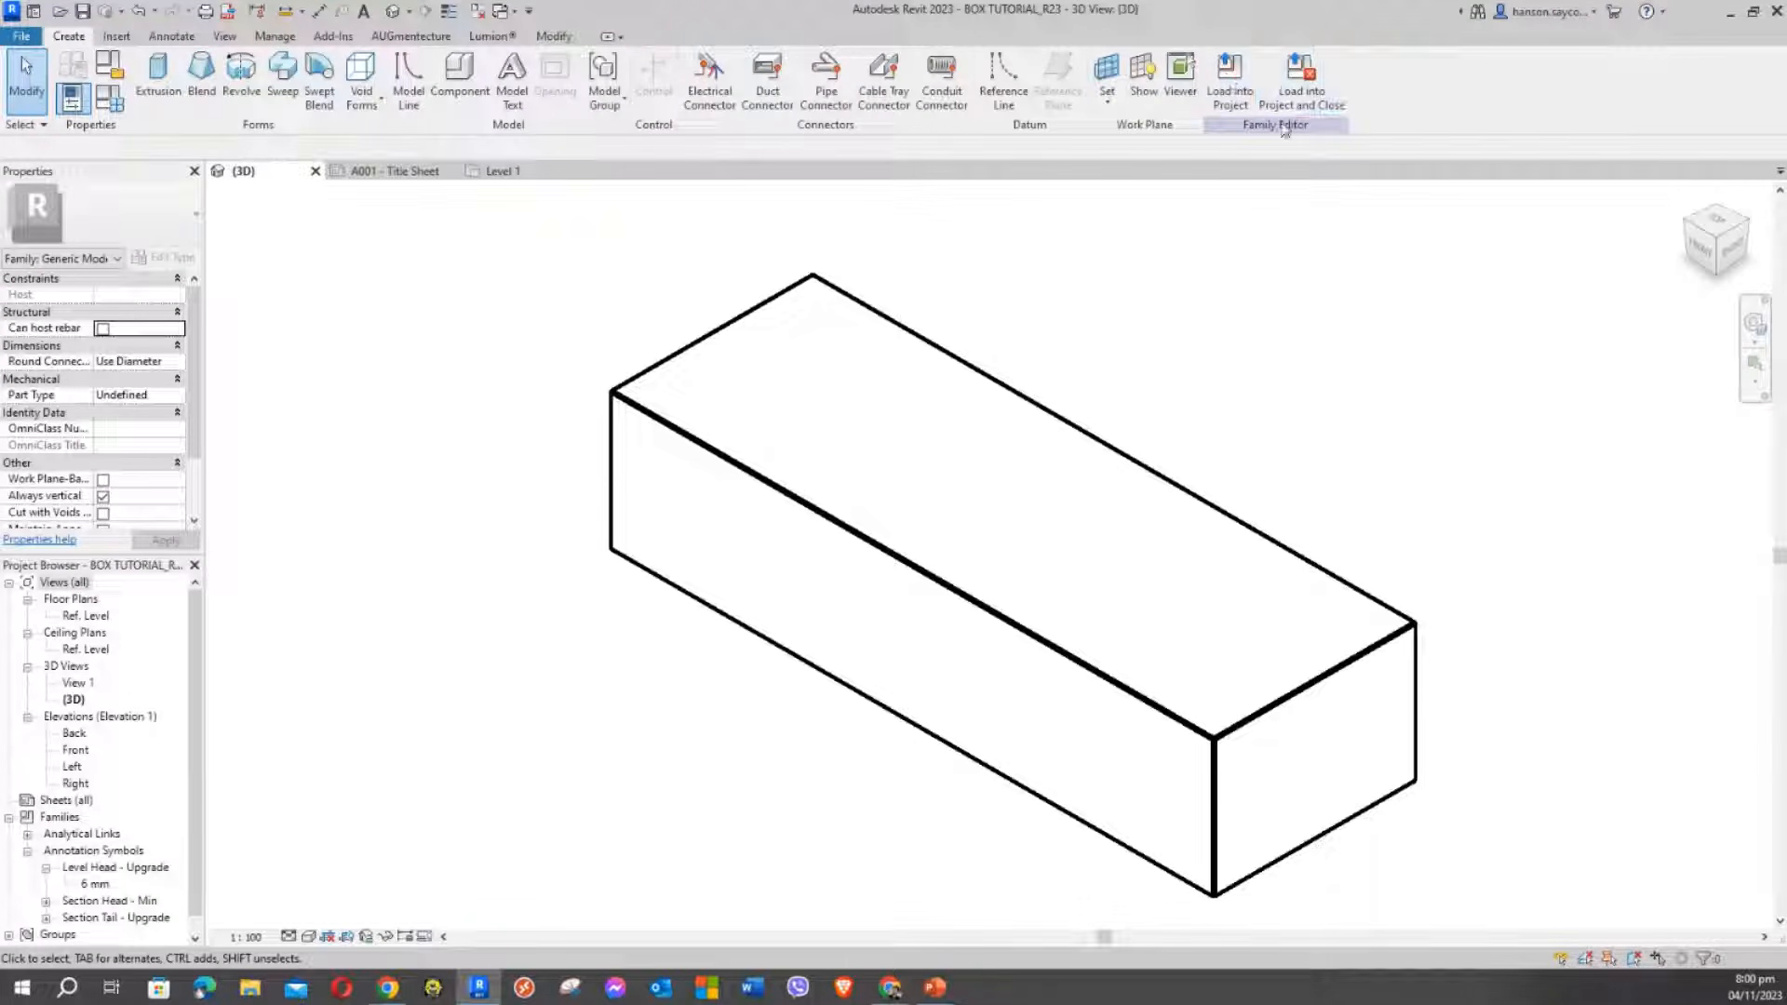
pyautogui.click(92, 11)
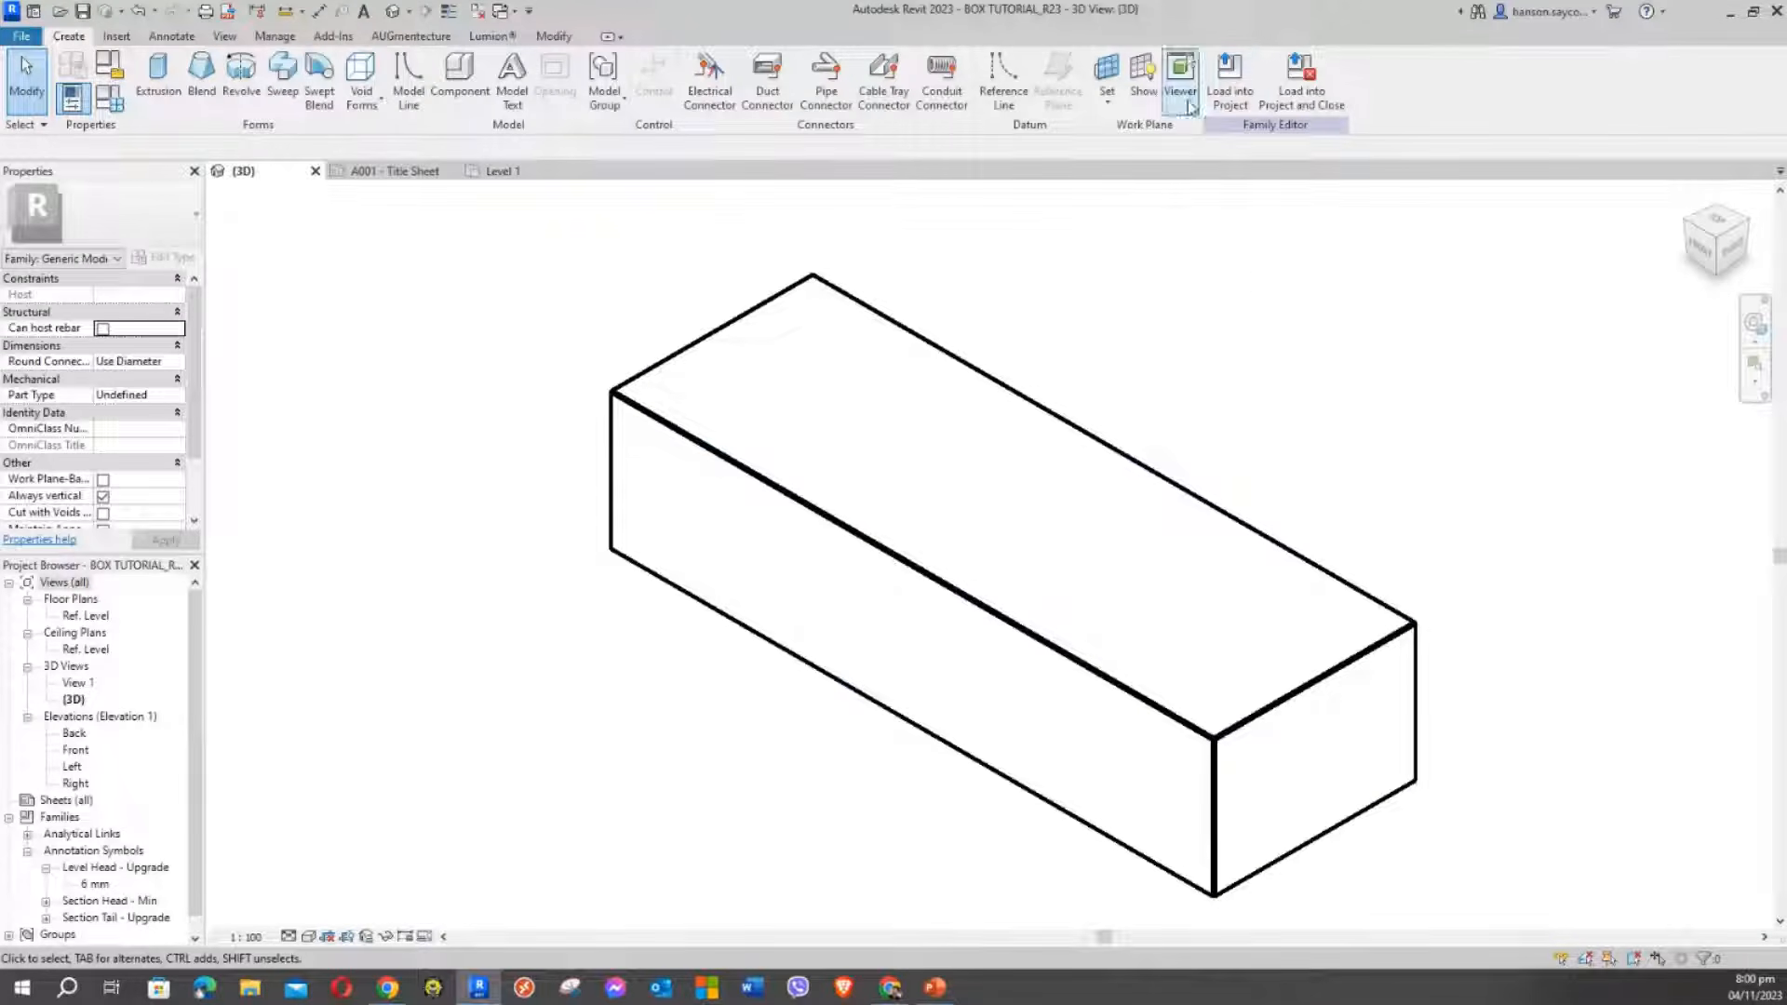
pyautogui.click(1235, 70)
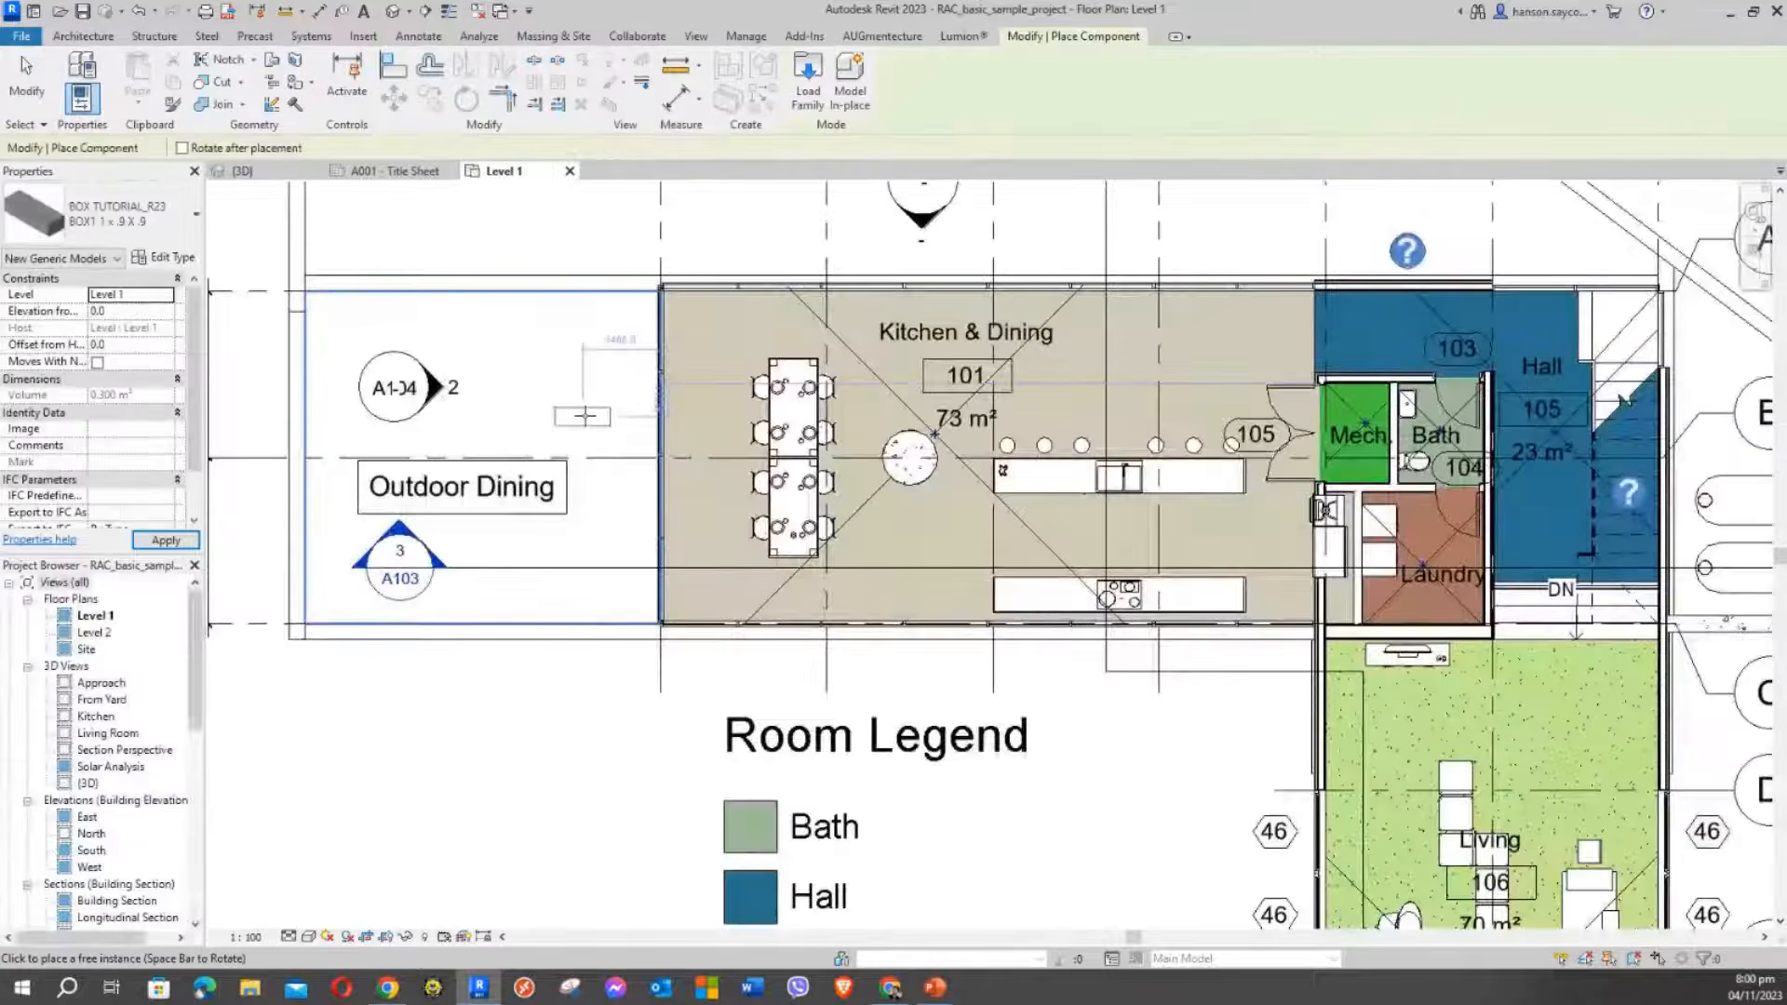
# Choose the BOX FORMULA type in the Properties type selector
pyautogui.scroll(2, 736, 346)
pyautogui.scroll(-1, 736, 347)
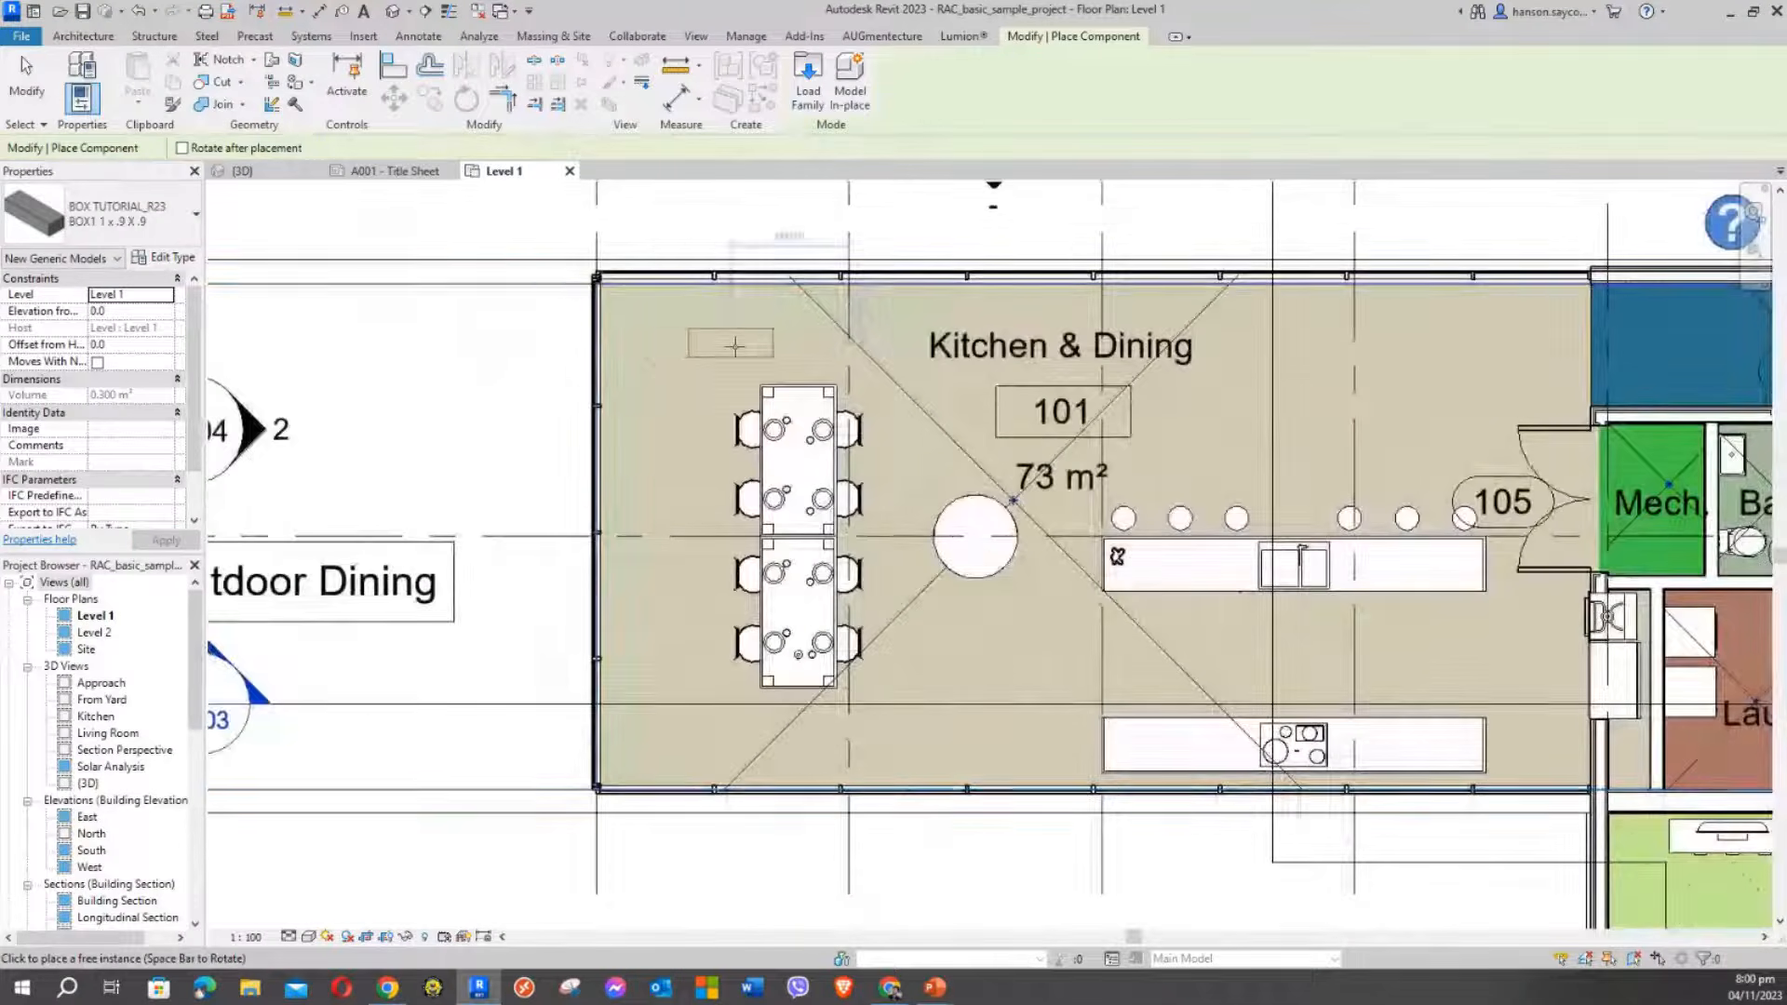
pyautogui.moveTo(711, 368); pyautogui.dragTo(754, 369, button='middle')
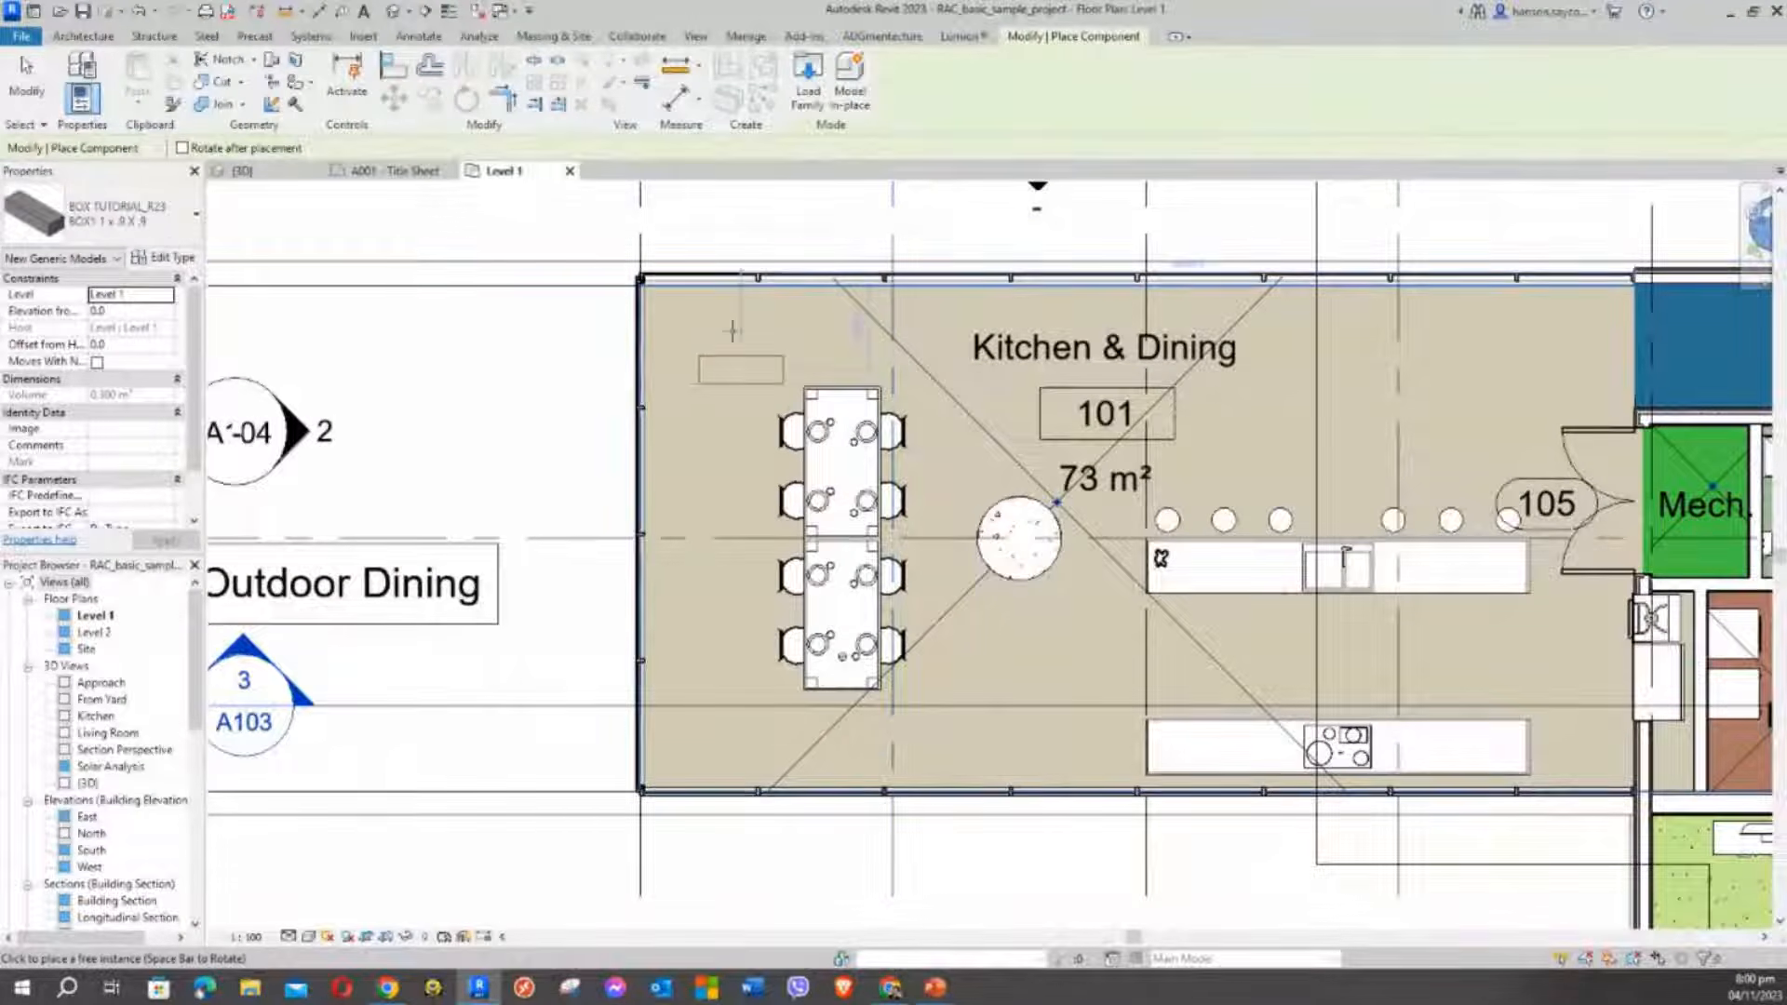
pyautogui.click(141, 225)
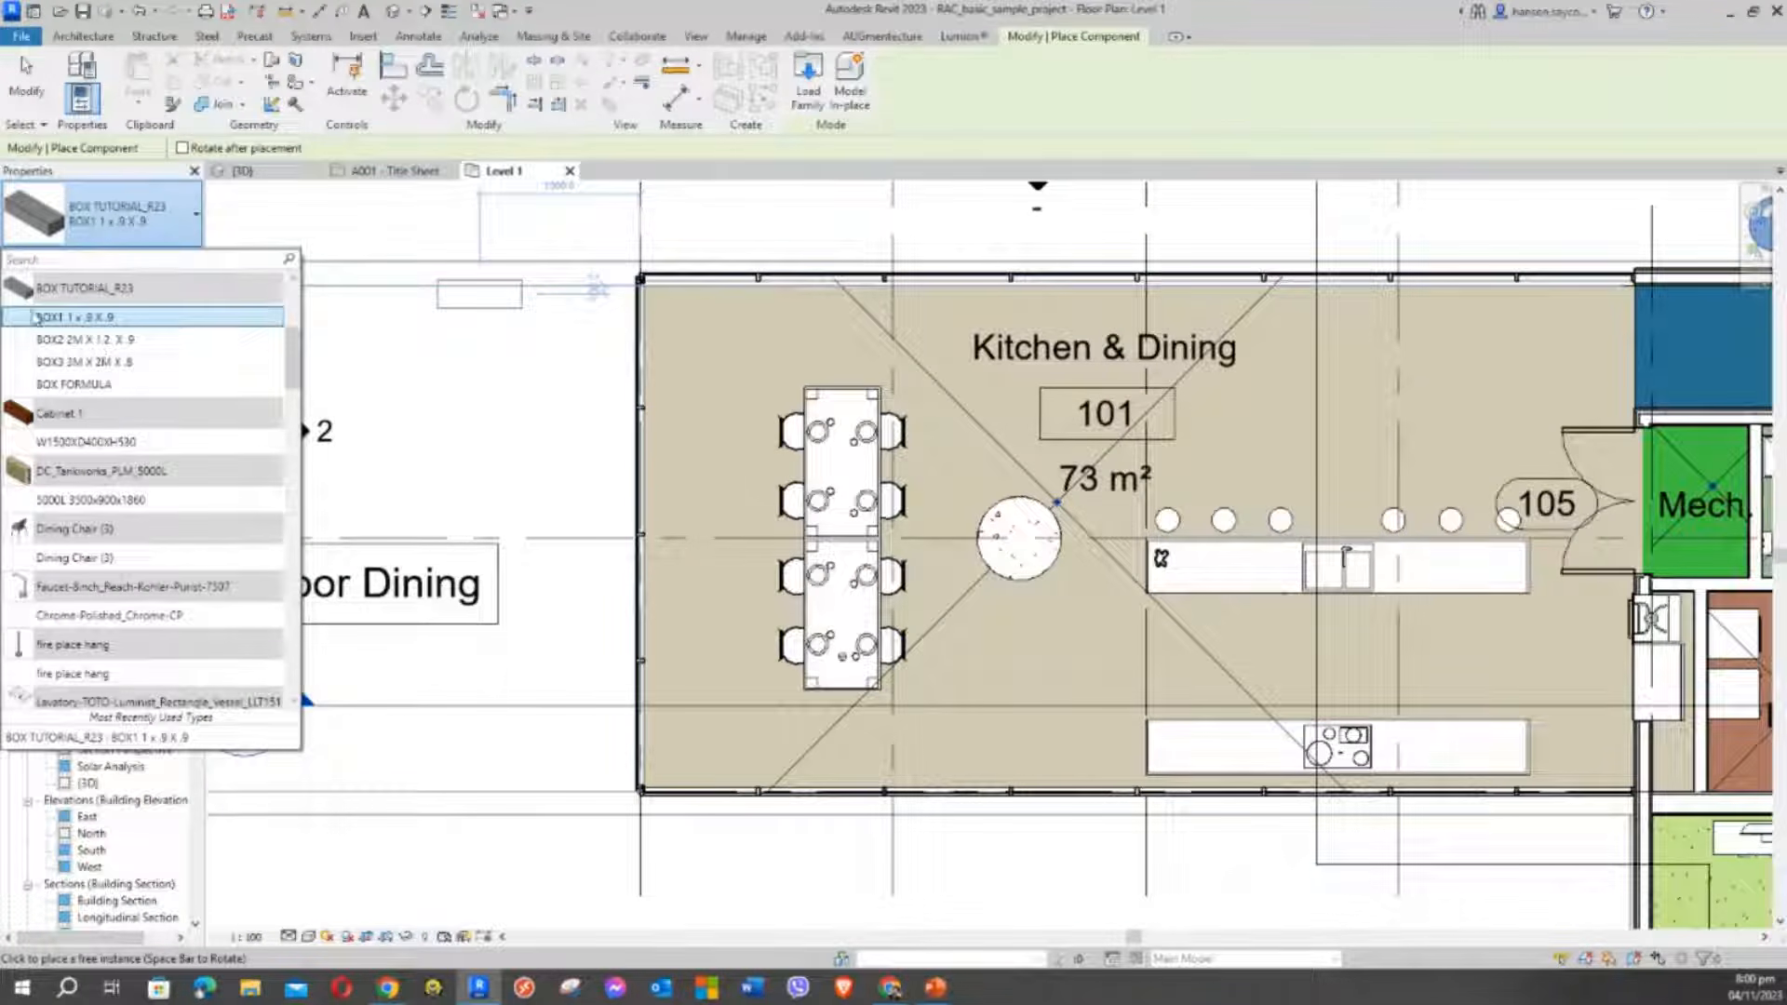
pyautogui.click(125, 212)
pyautogui.click(138, 217)
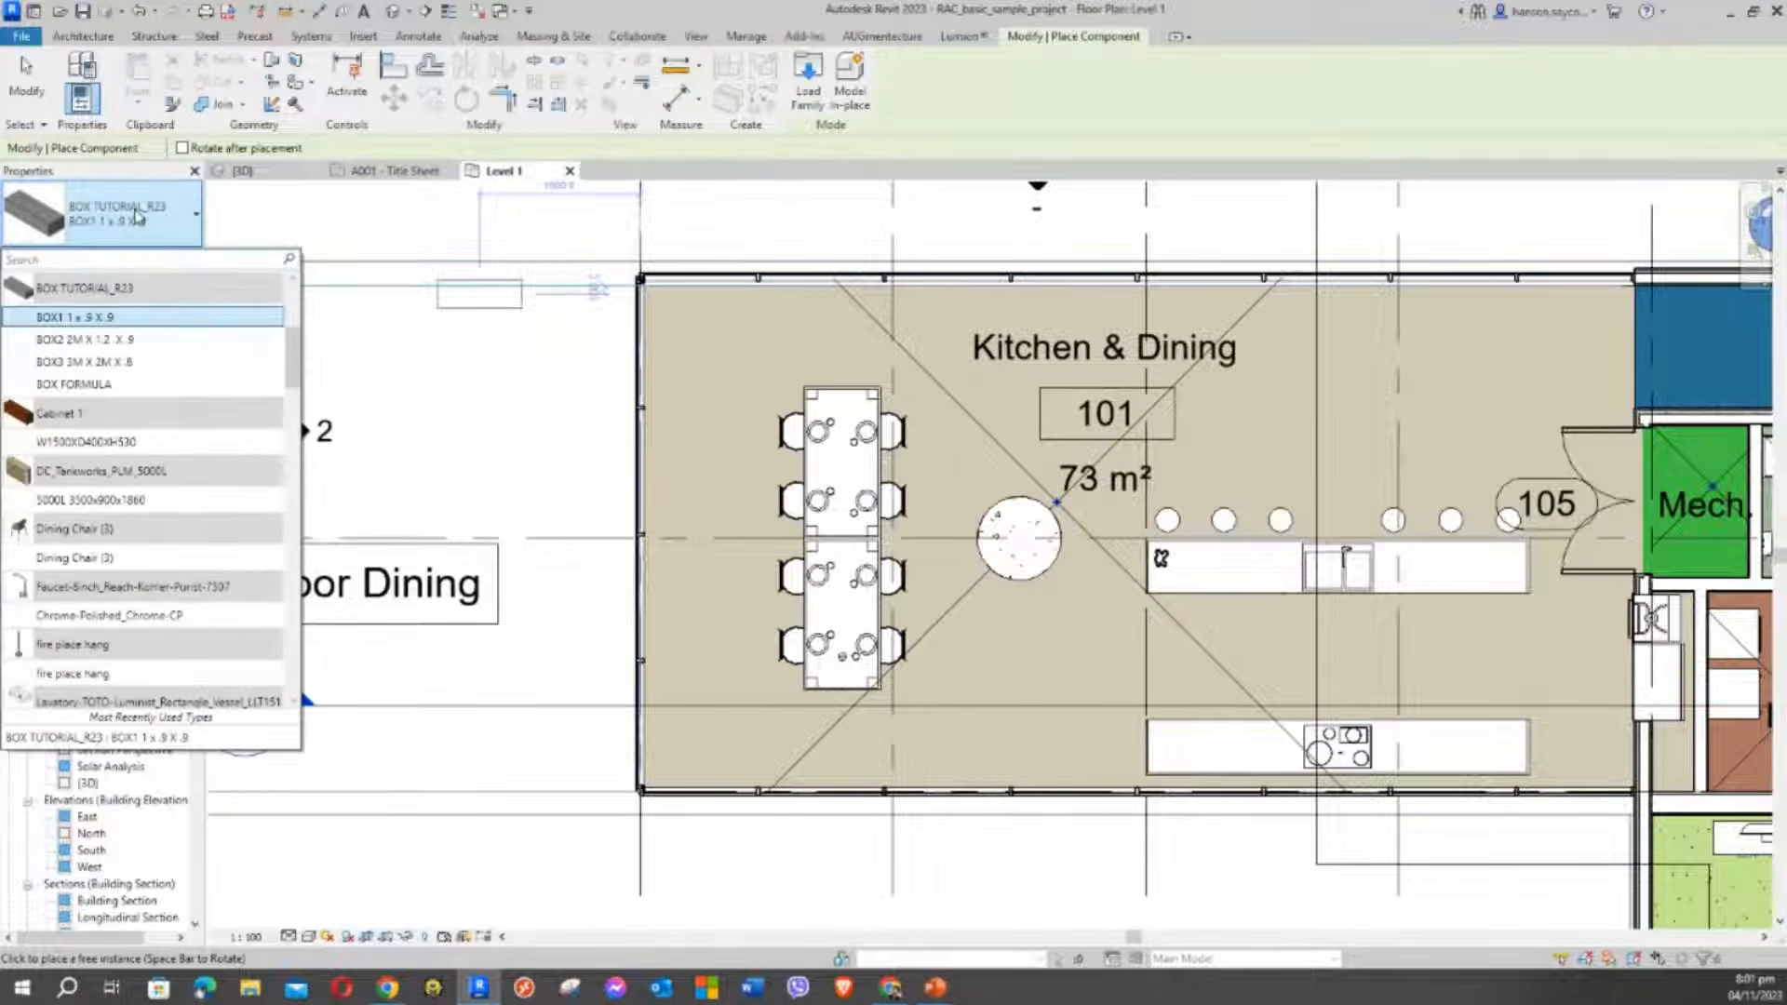
pyautogui.click(89, 384)
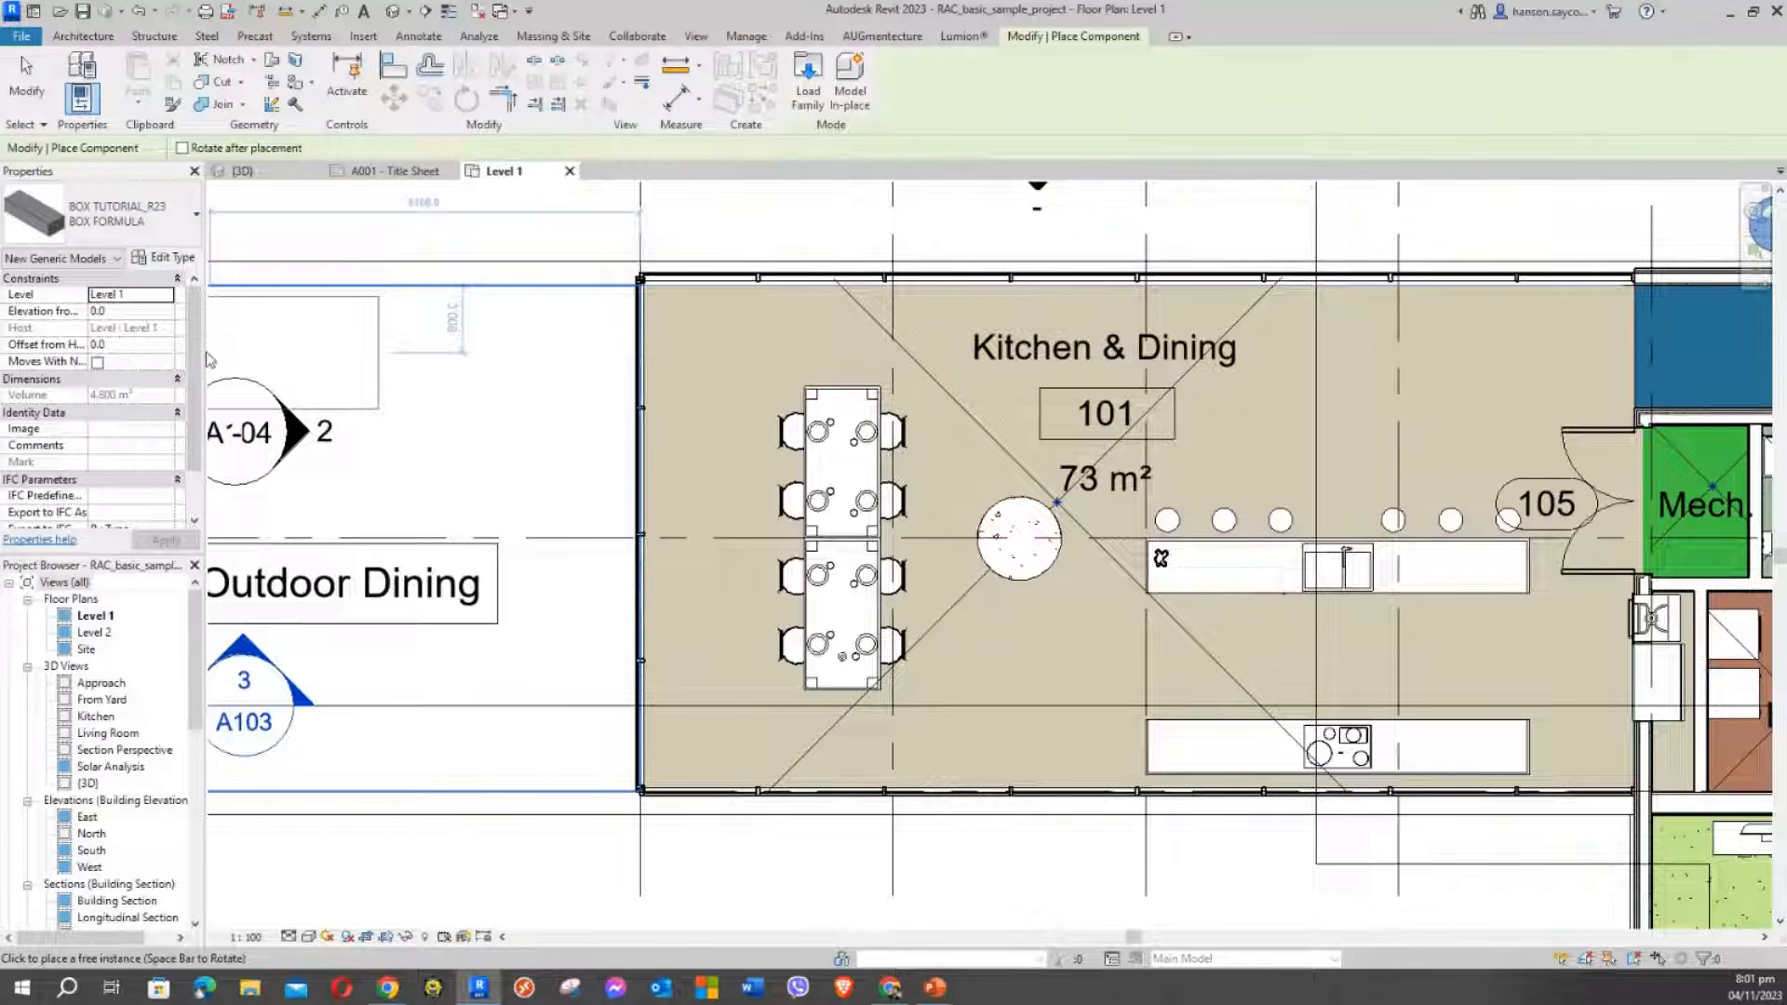
# Place a BOX FORMULA box left of Kitchen & Dining, then select it
pyautogui.moveTo(204, 351); pyautogui.dragTo(244, 282)
pyautogui.scroll(-1, 223, 440)
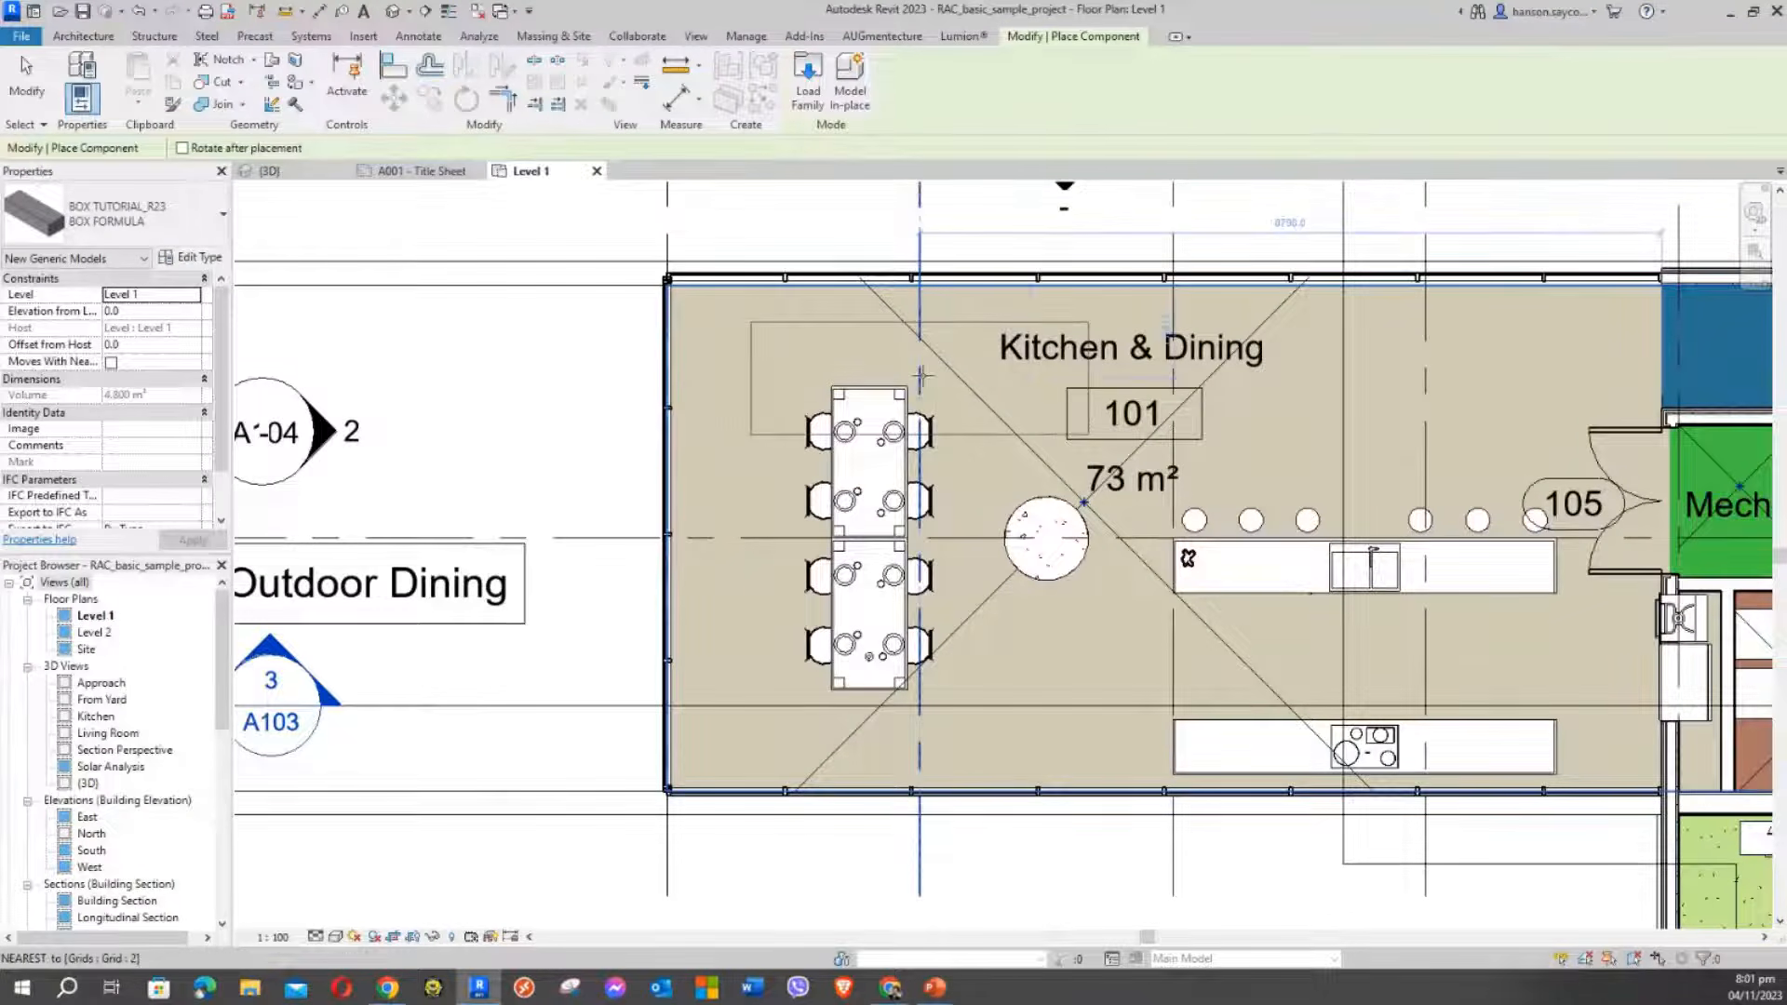
pyautogui.scroll(-4, 865, 358)
pyautogui.scroll(3, 828, 380)
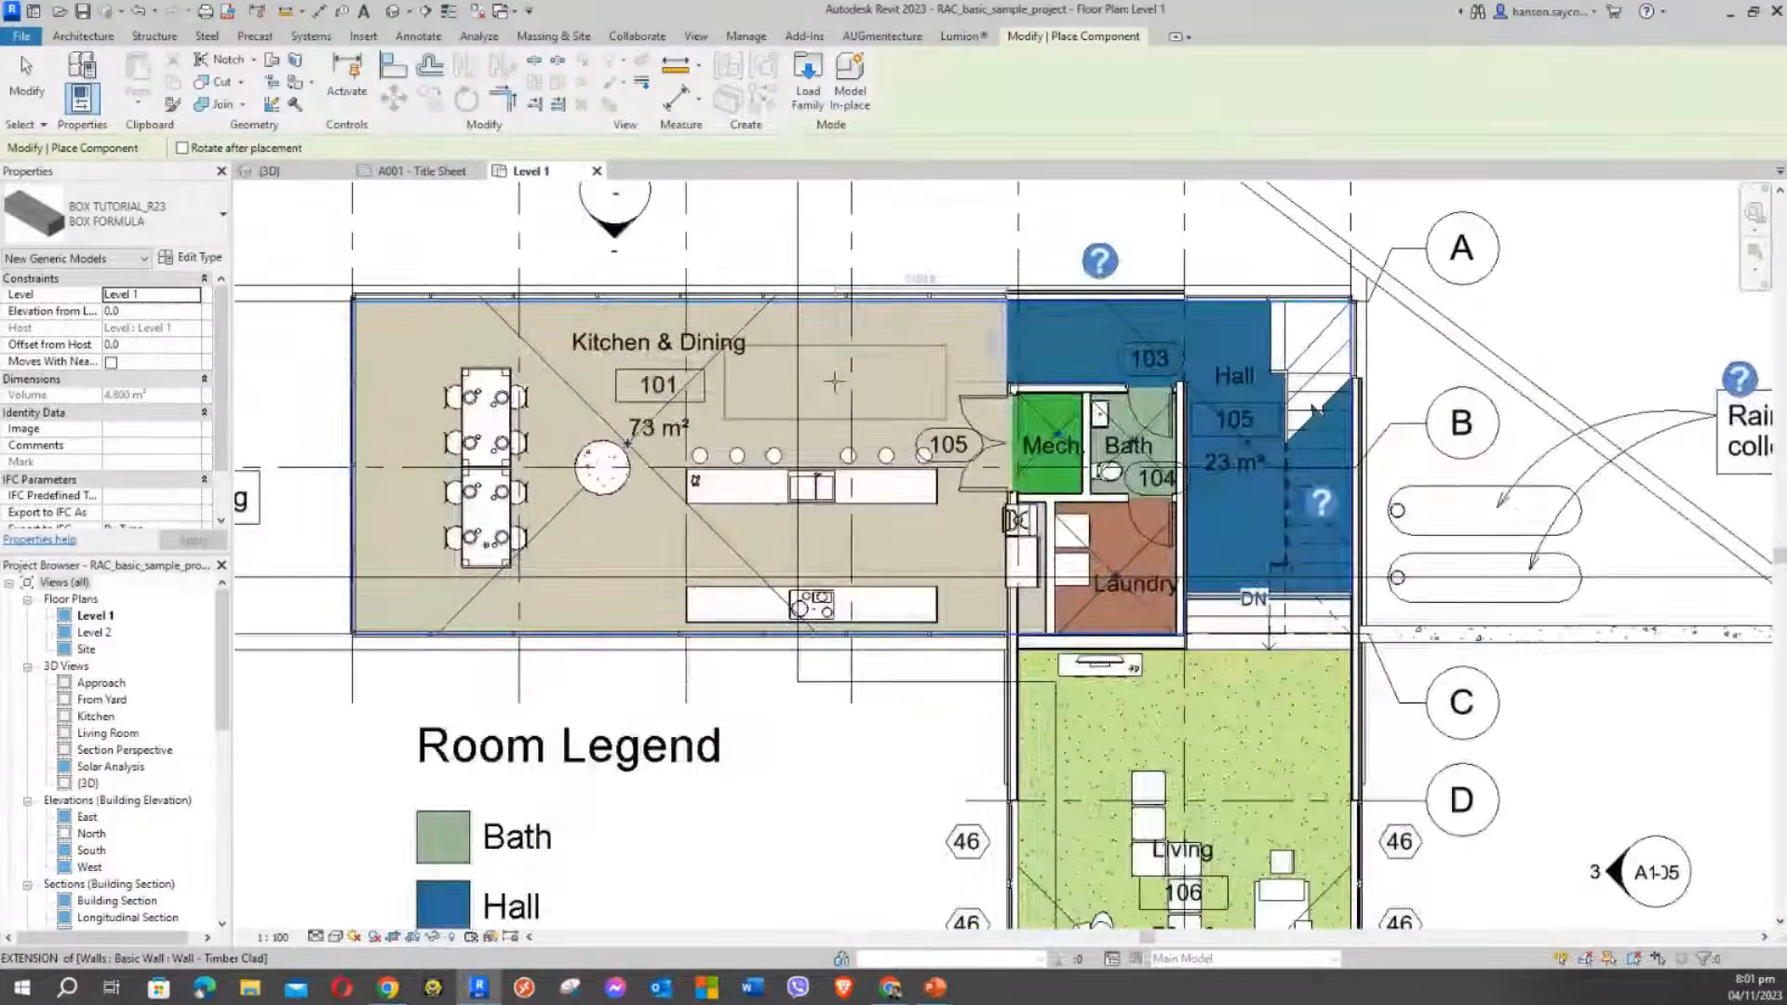
pyautogui.scroll(-3, 652, 372)
pyautogui.scroll(5, 419, 400)
pyautogui.scroll(-3, 467, 373)
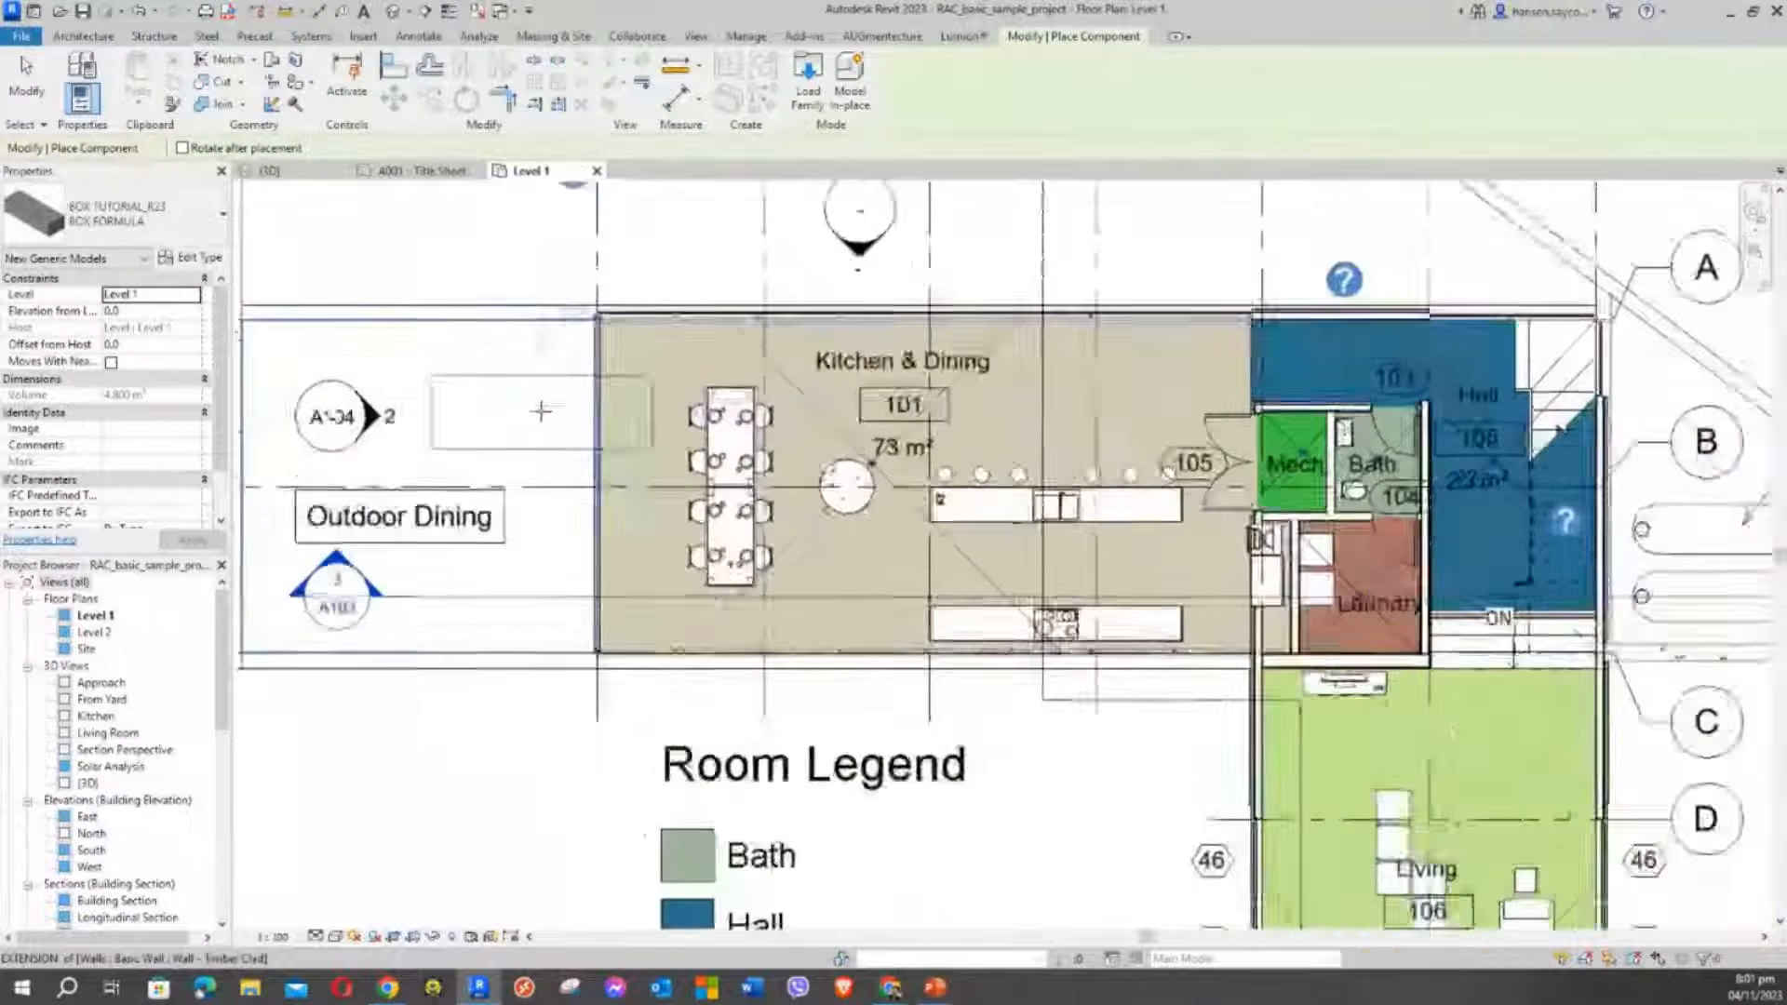
pyautogui.scroll(4, 479, 383)
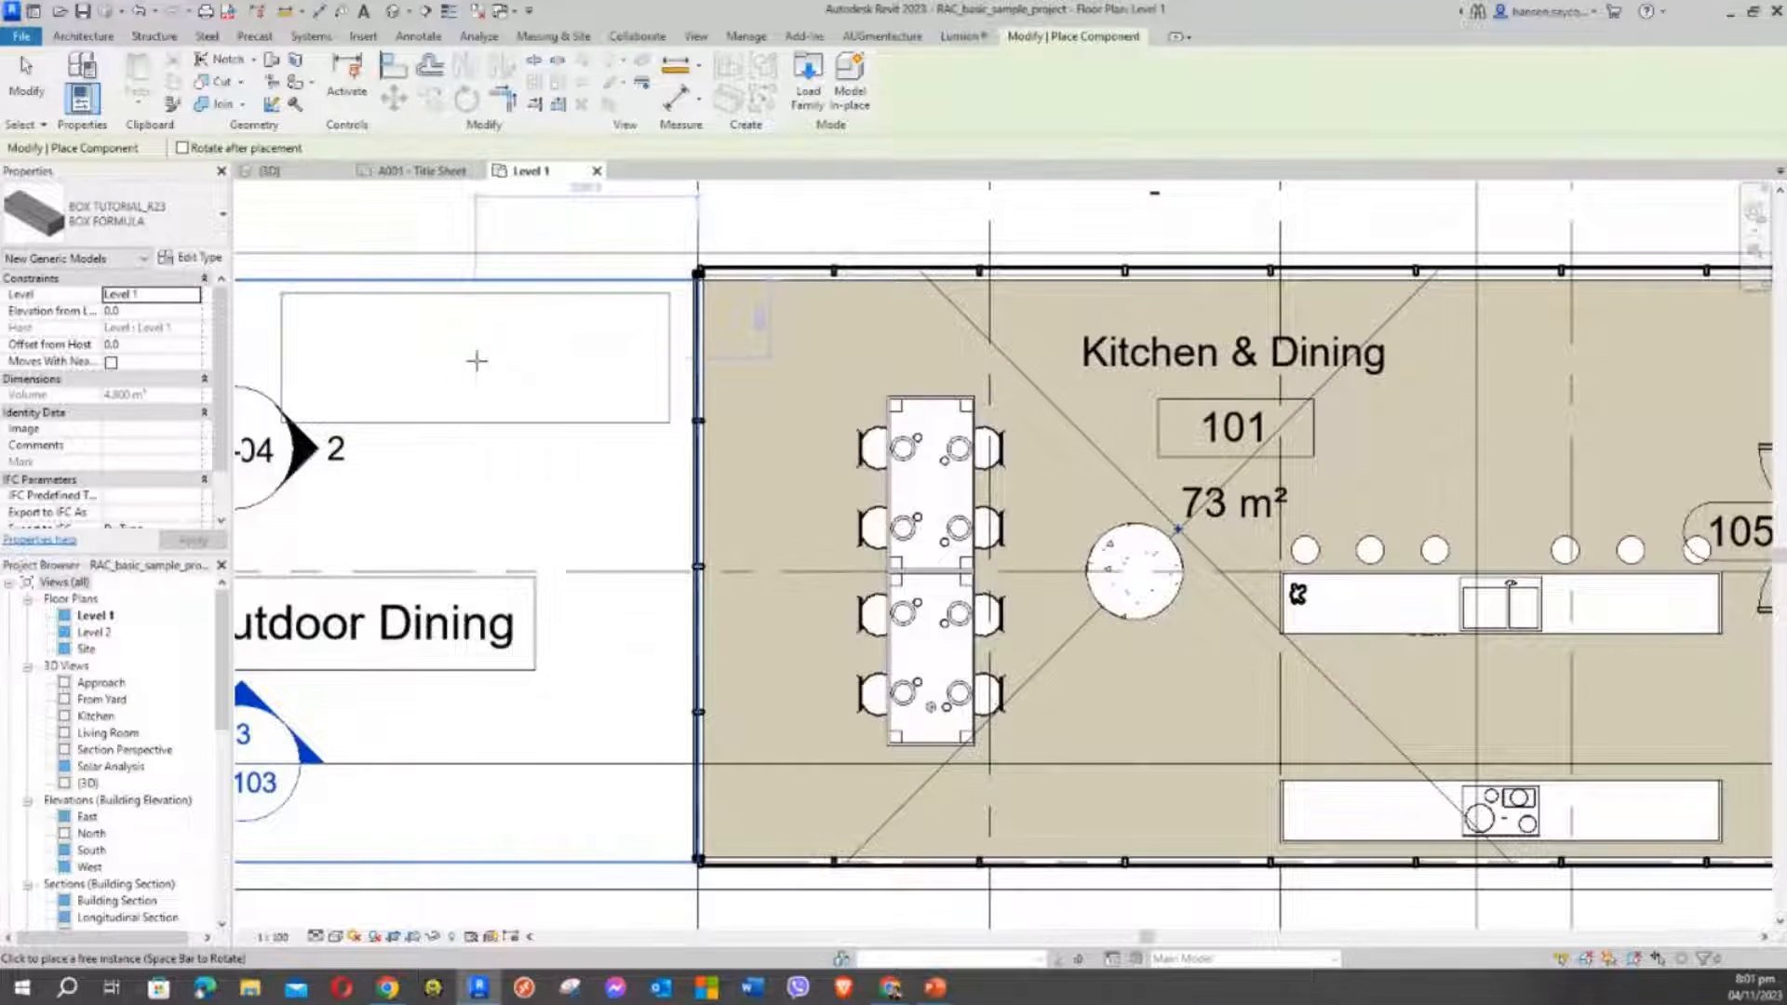
pyautogui.click(479, 360)
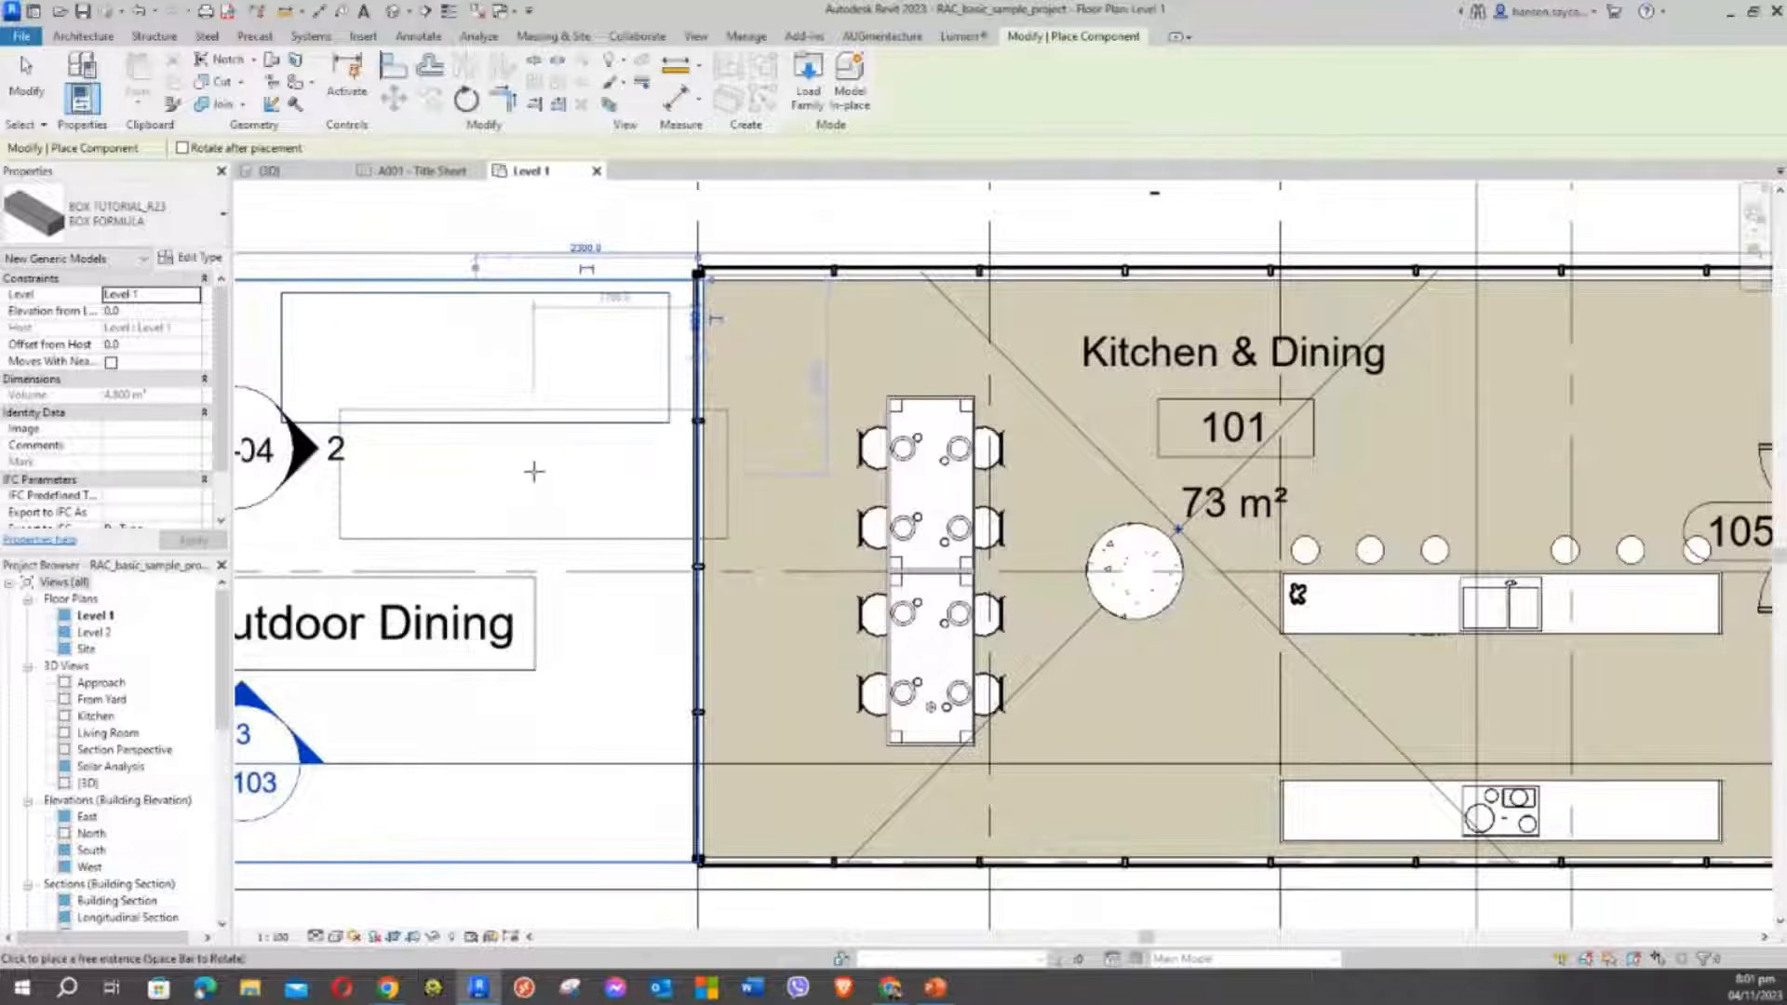
pyautogui.press('Escape')
pyautogui.press('Escape')
pyautogui.click(410, 414)
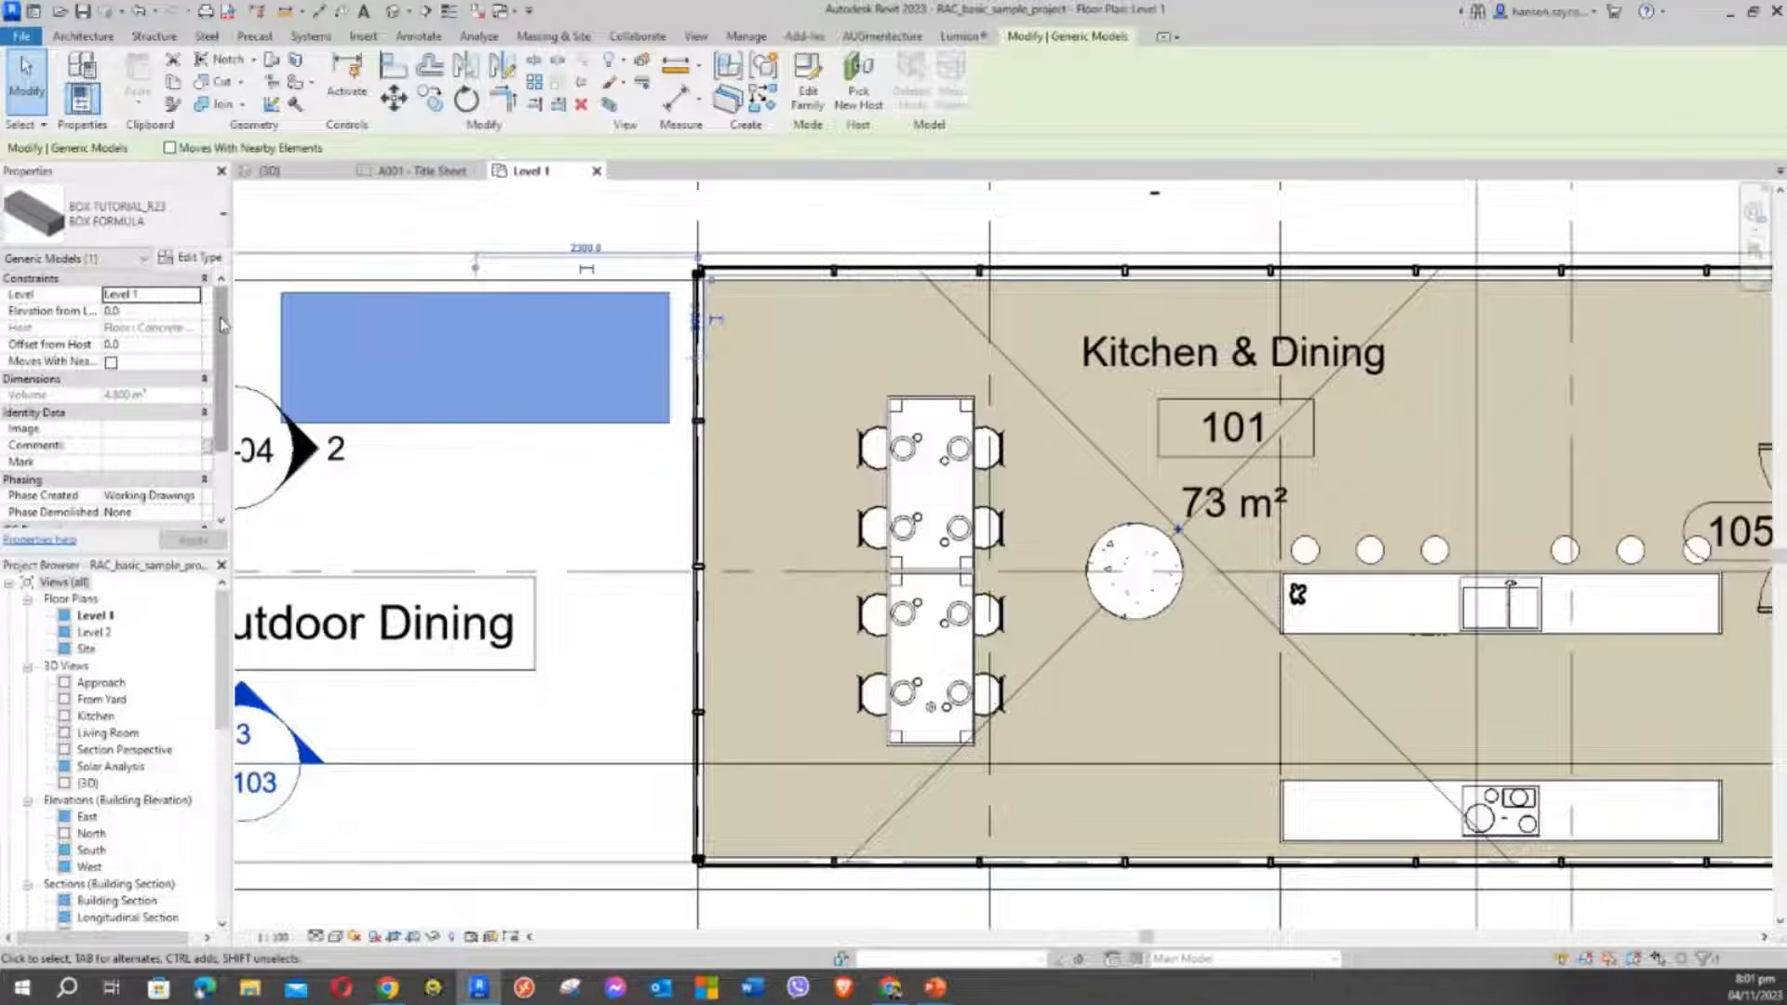
pyautogui.moveTo(223, 323)
pyautogui.mouseDown()
pyautogui.moveTo(225, 410)
pyautogui.moveTo(223, 321)
pyautogui.mouseUp()
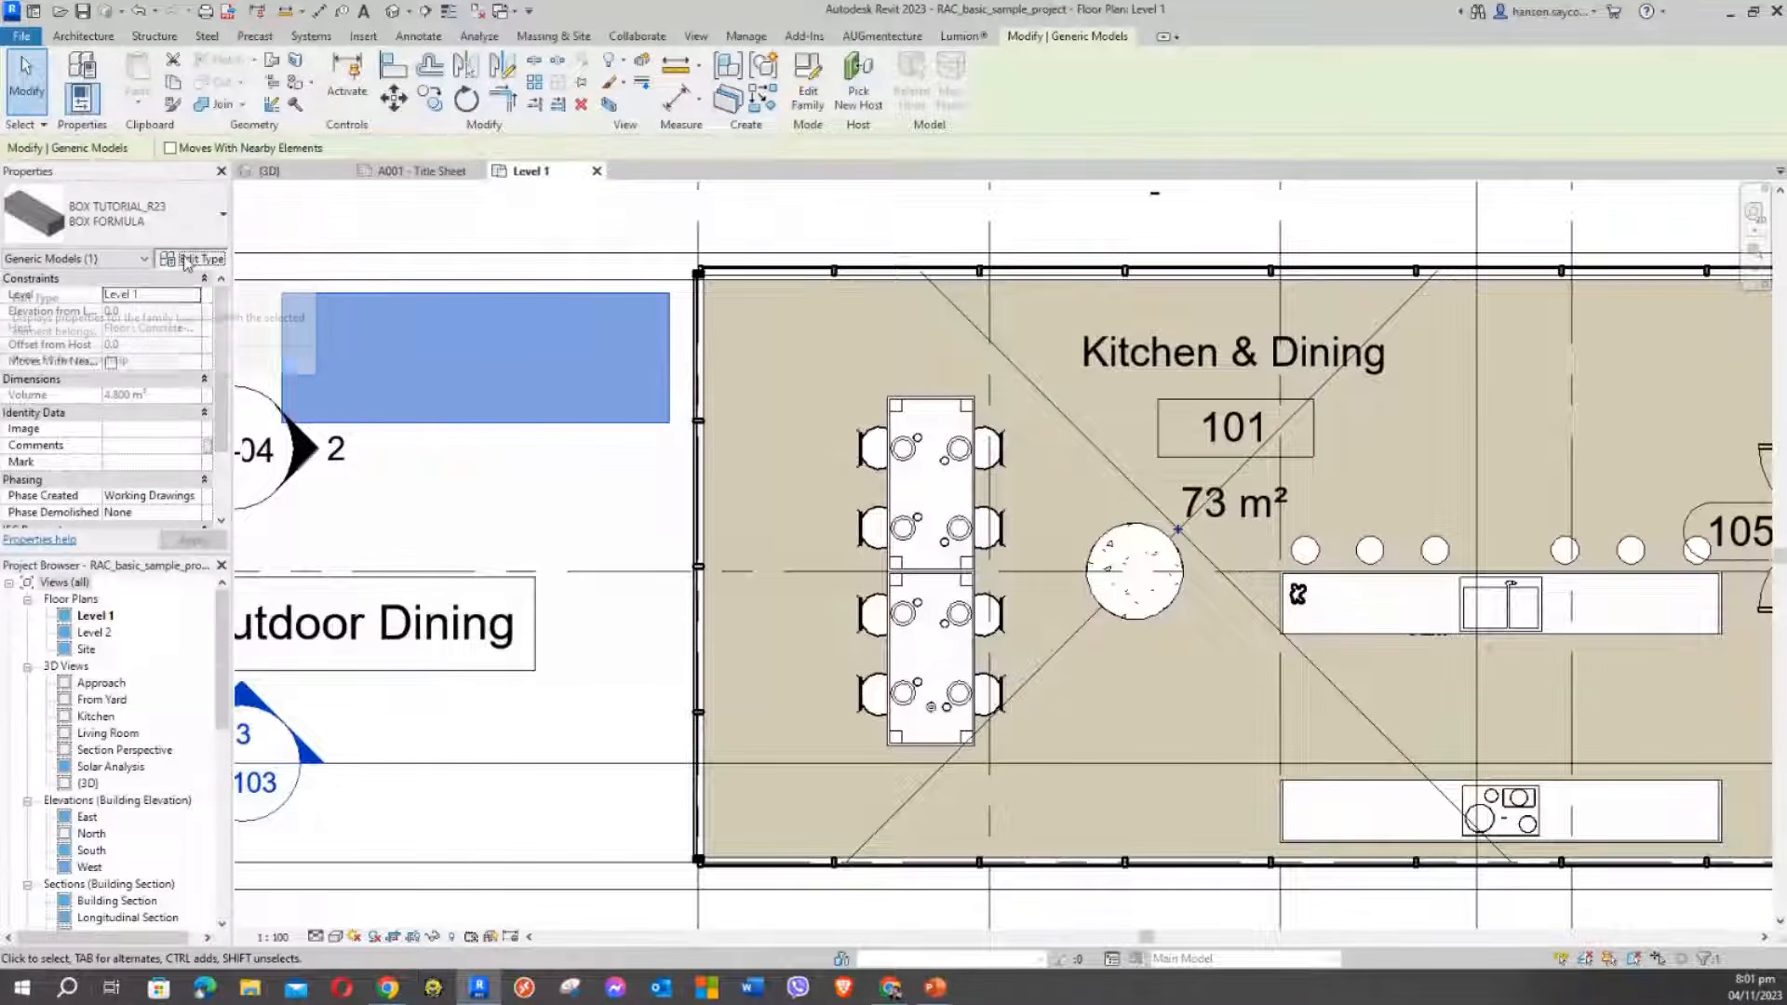
pyautogui.click(186, 260)
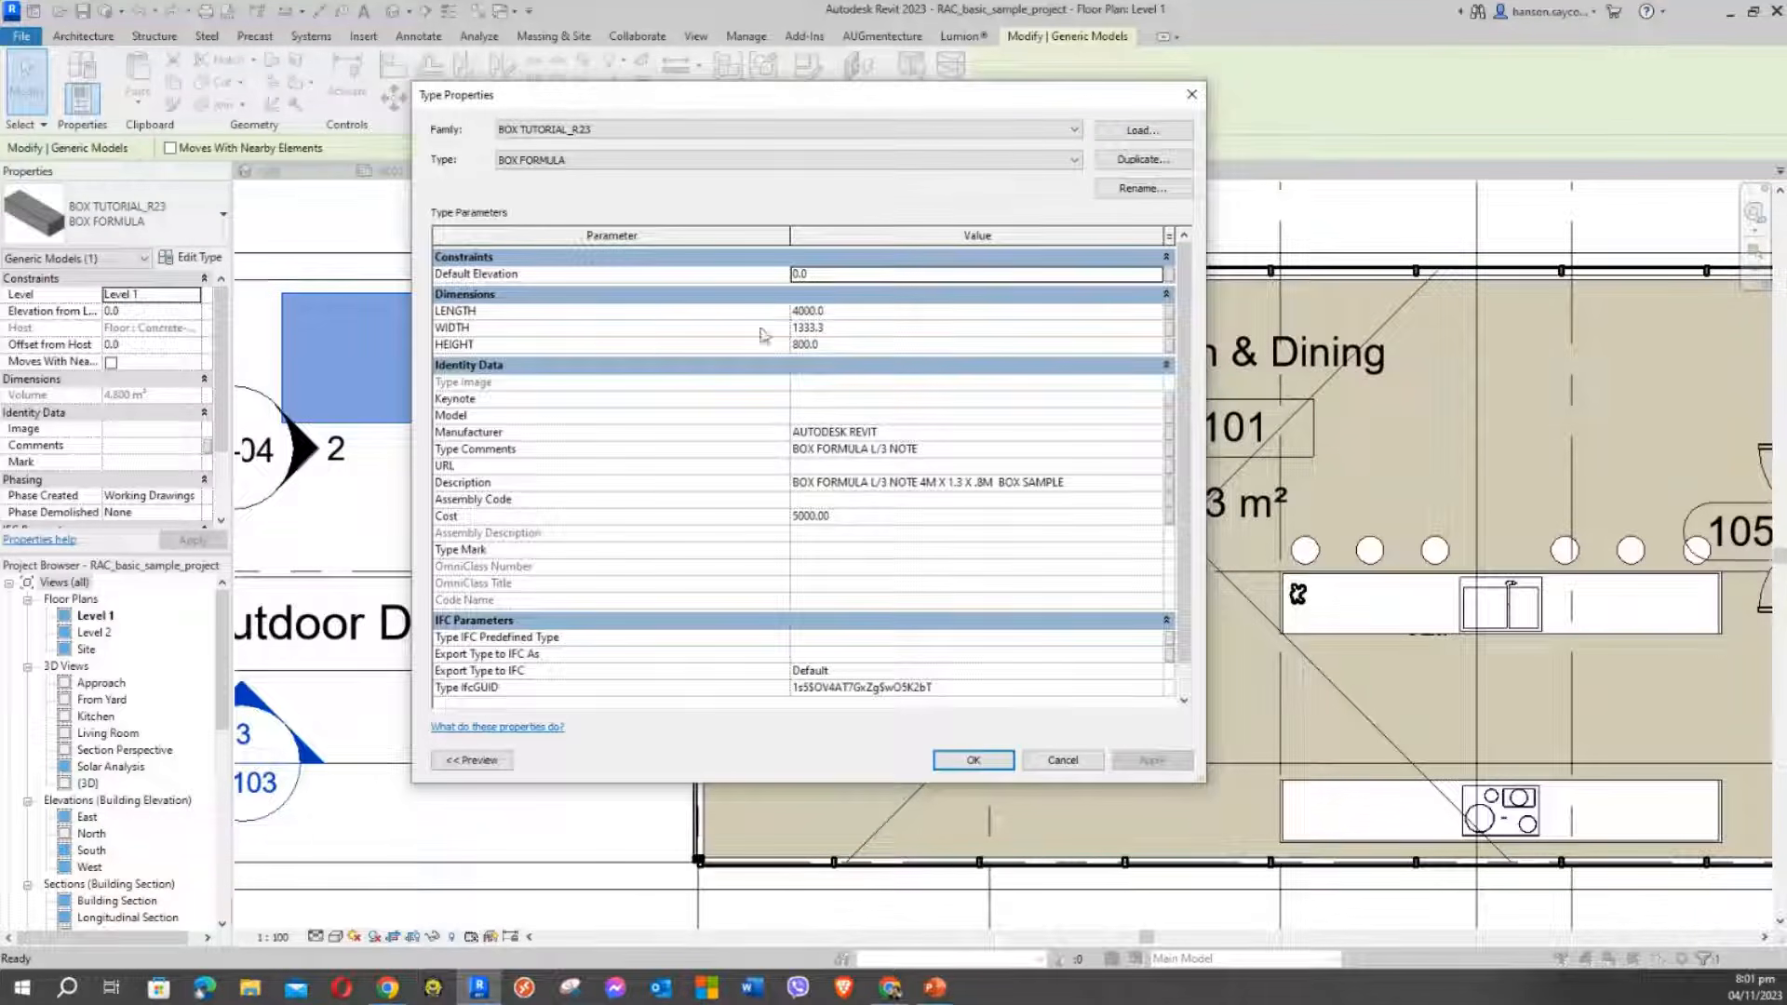
pyautogui.click(806, 327)
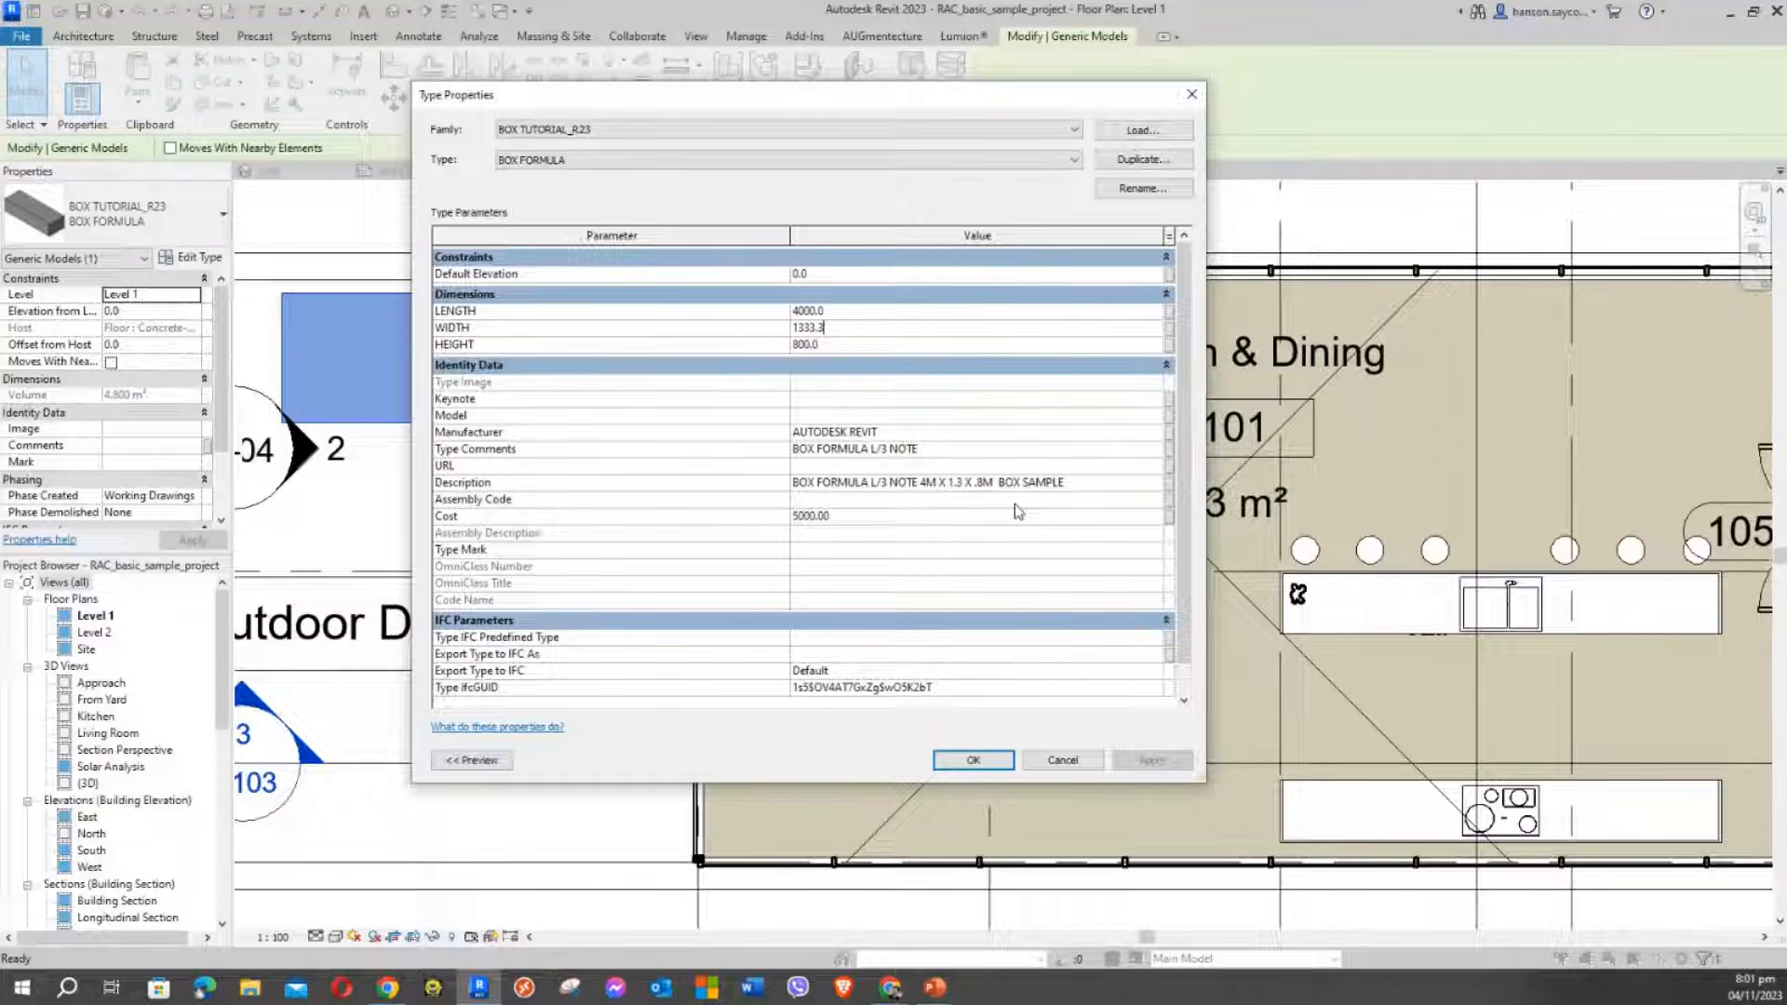
pyautogui.moveTo(778, 94); pyautogui.dragTo(529, 64)
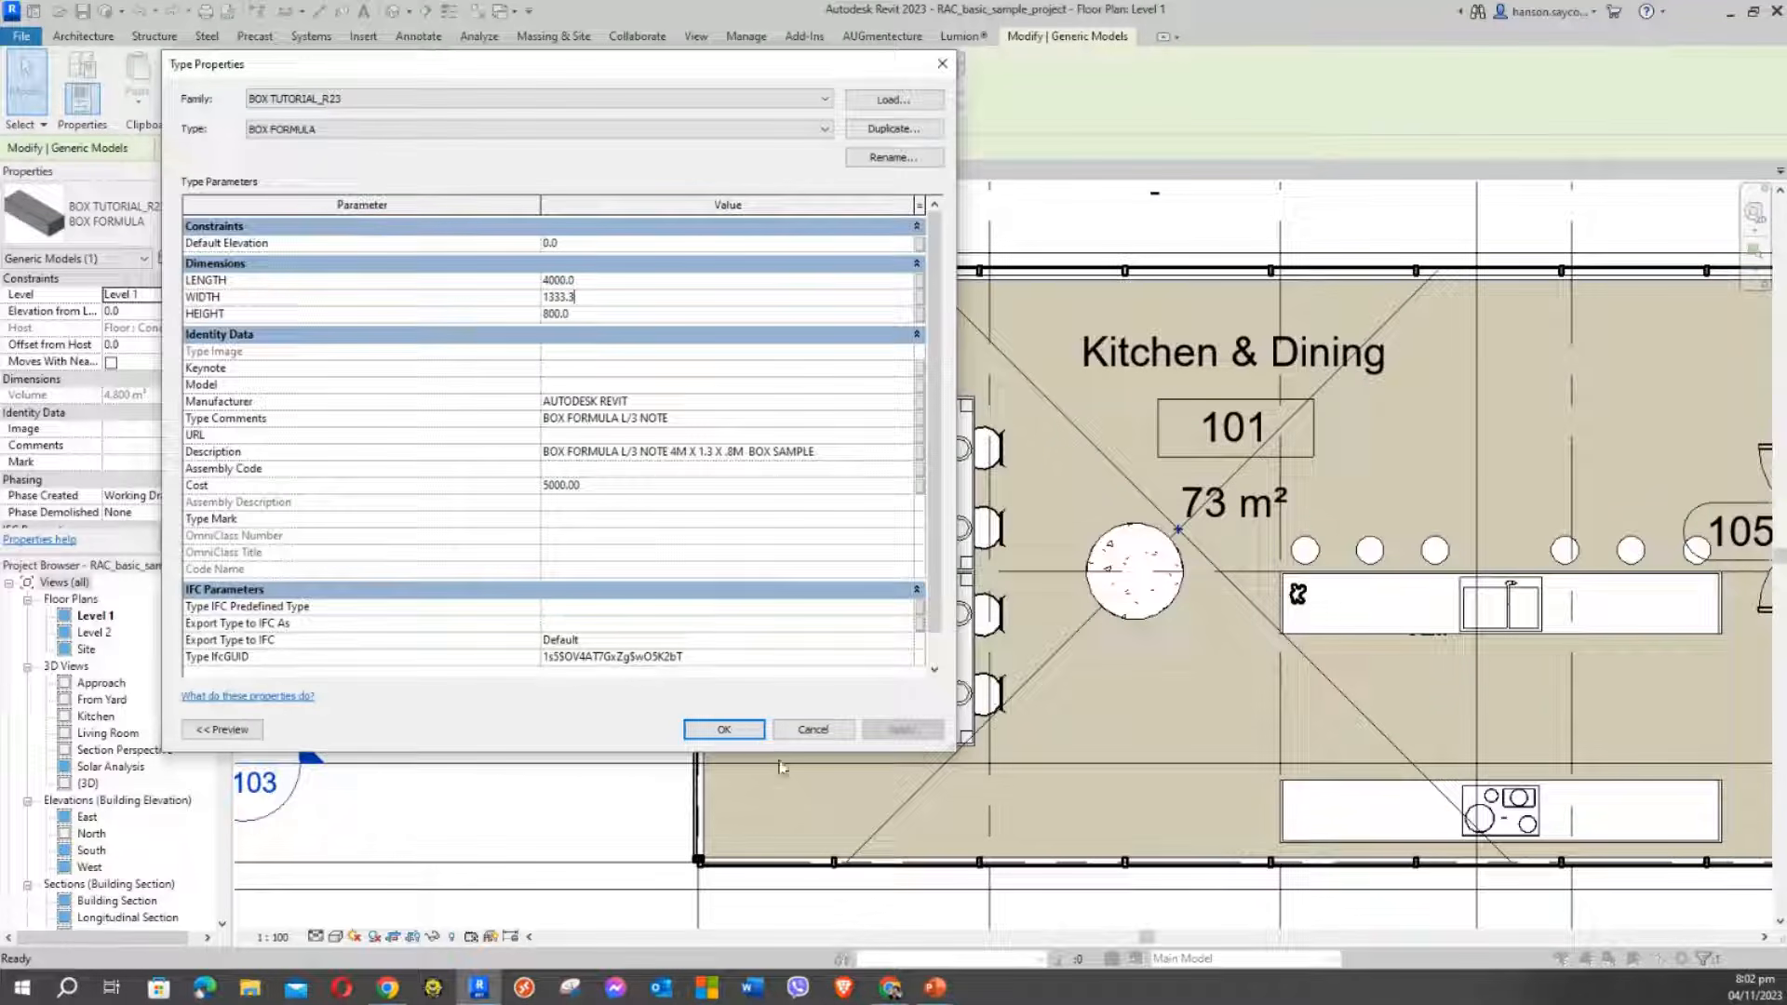
pyautogui.click(722, 730)
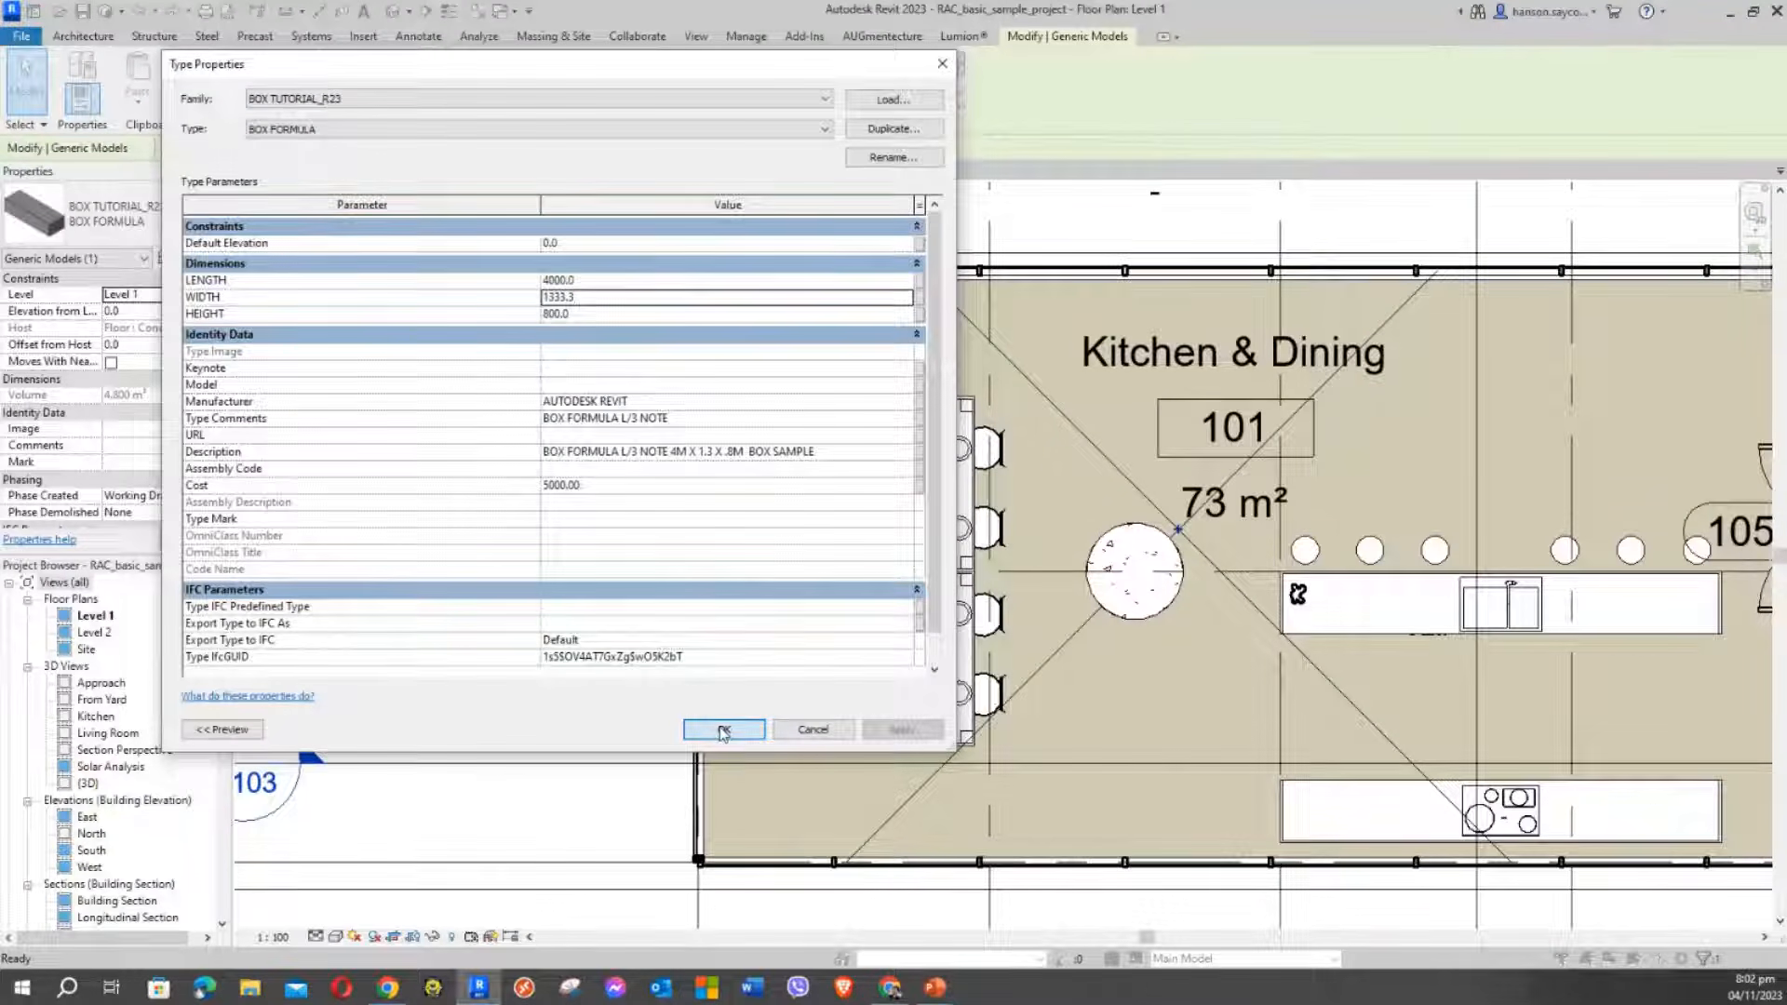
pyautogui.click(806, 230)
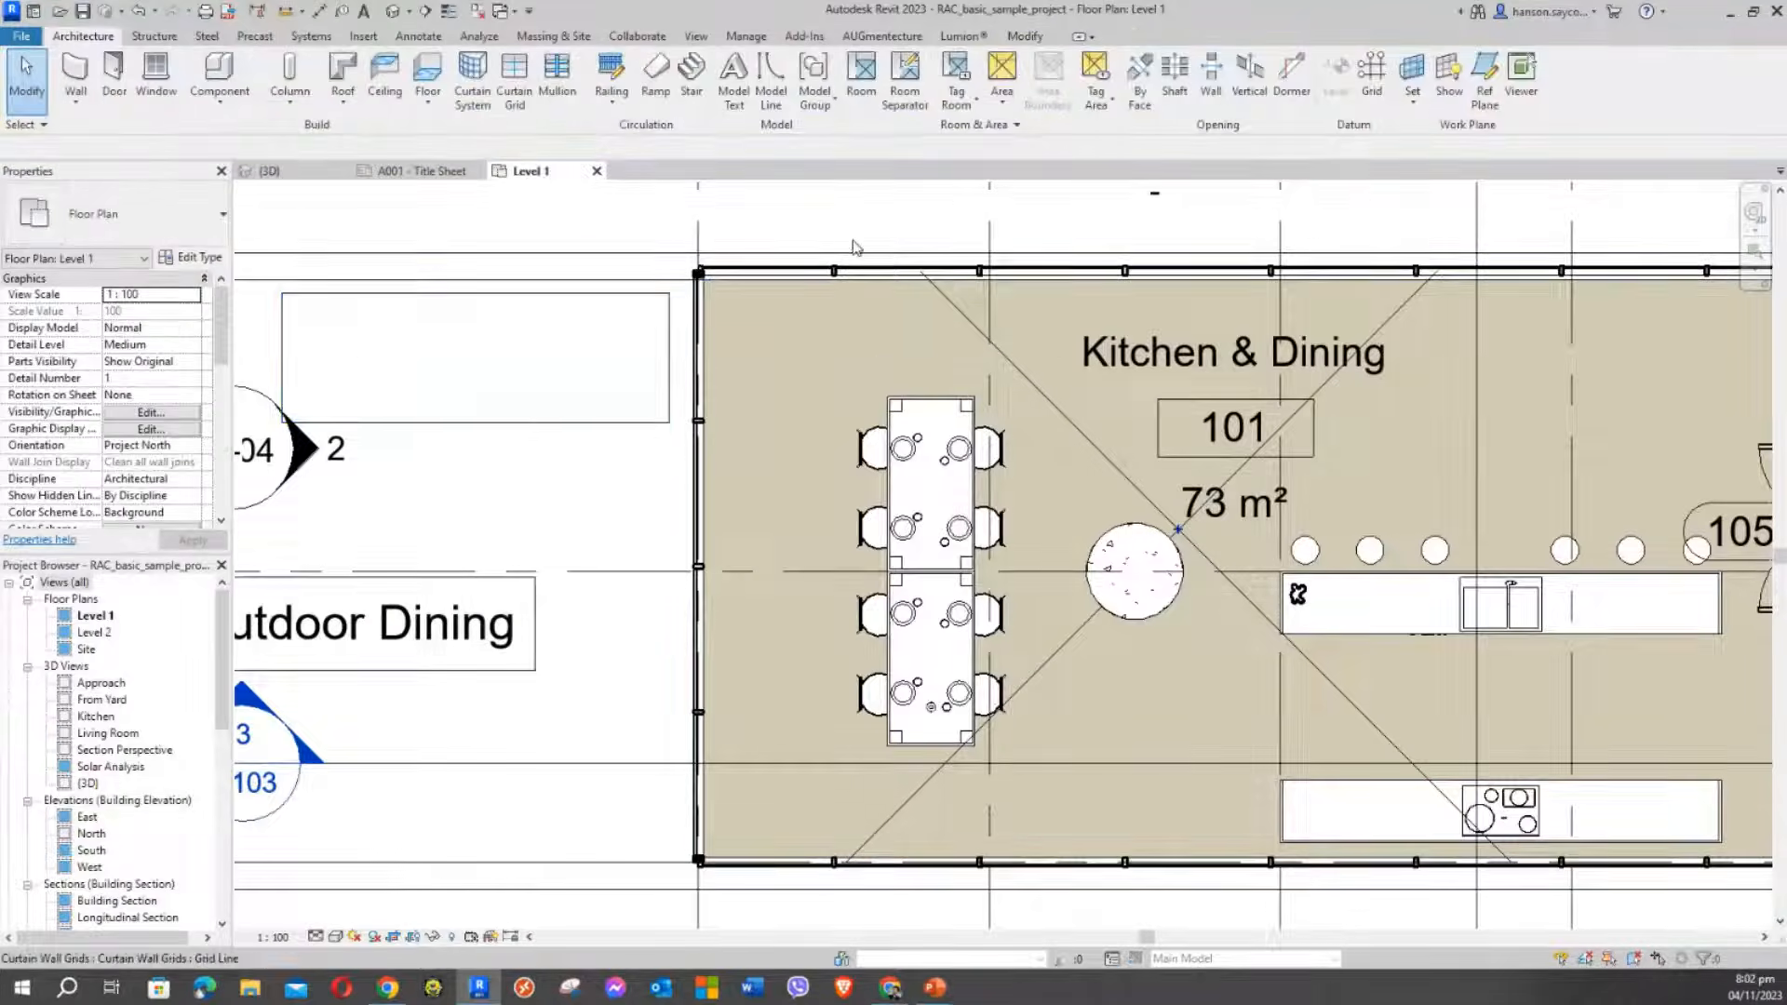
# Fit the whole Level 1 house plan in view, deselect the box, and show the Annotate tools
pyautogui.scroll(-3, 905, 379)
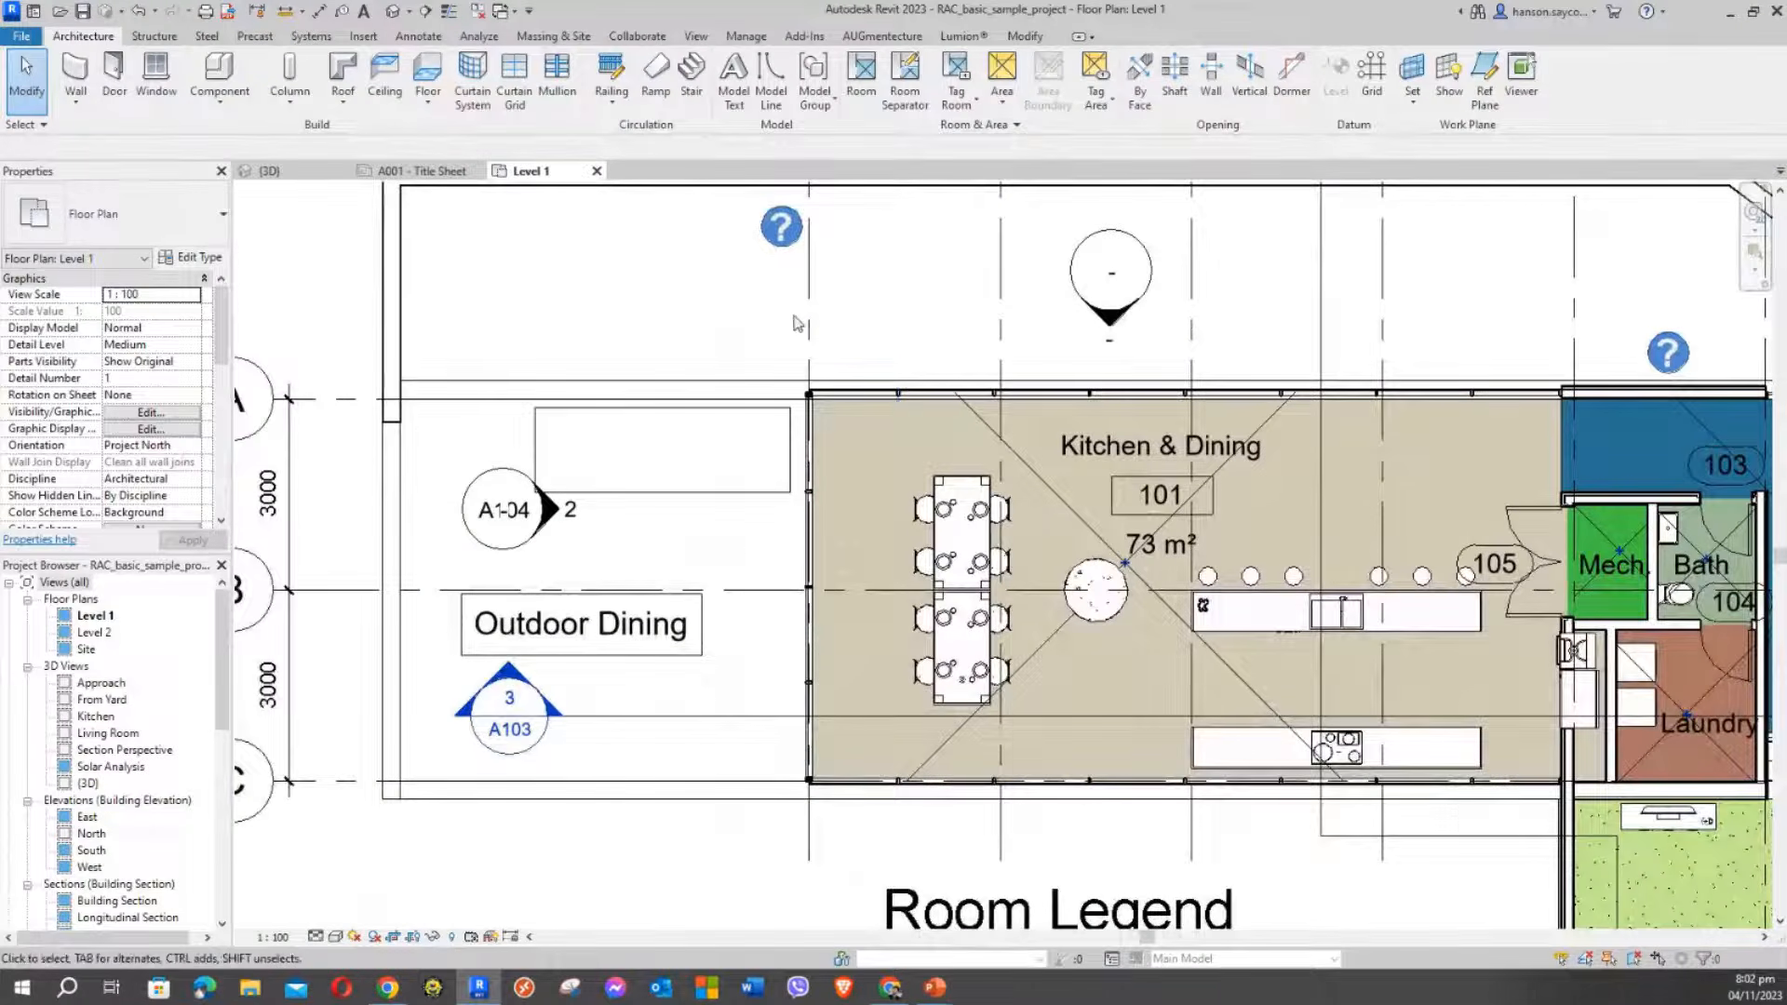
pyautogui.moveTo(672, 293); pyautogui.dragTo(627, 332, button='middle')
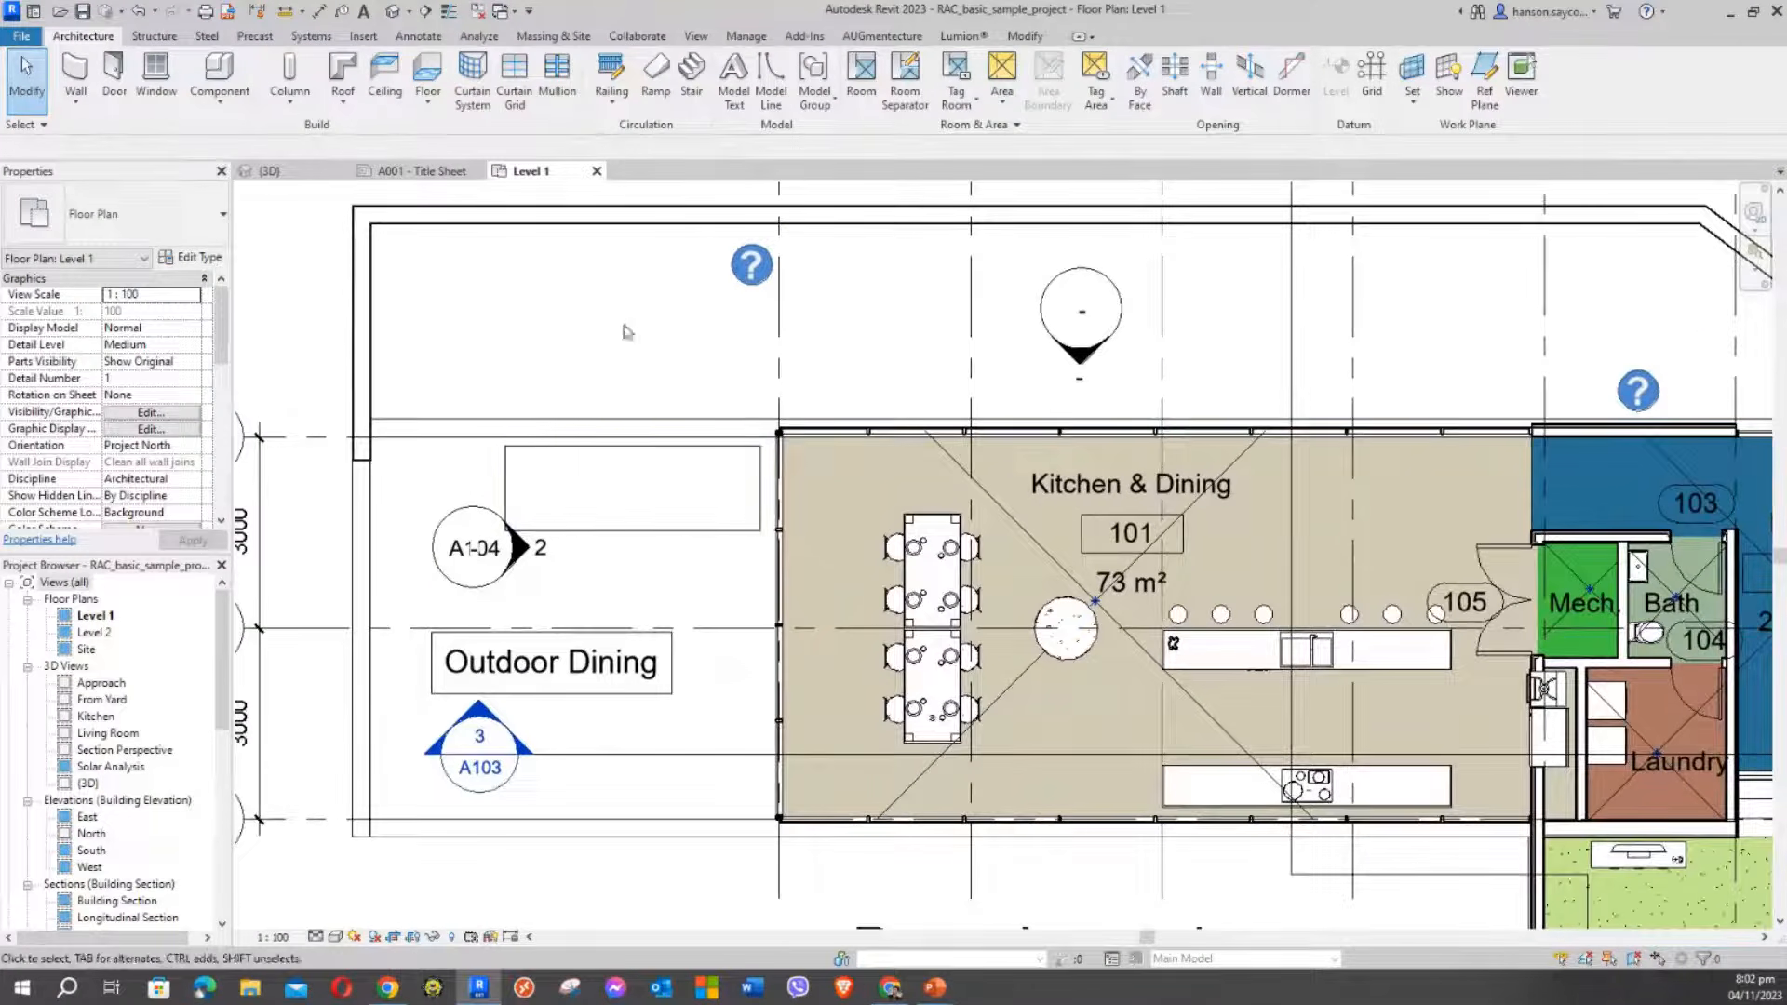
pyautogui.click(650, 530)
pyautogui.moveTo(598, 272); pyautogui.dragTo(672, 290, button='middle')
pyautogui.scroll(-1, 710, 294)
pyautogui.click(440, 270)
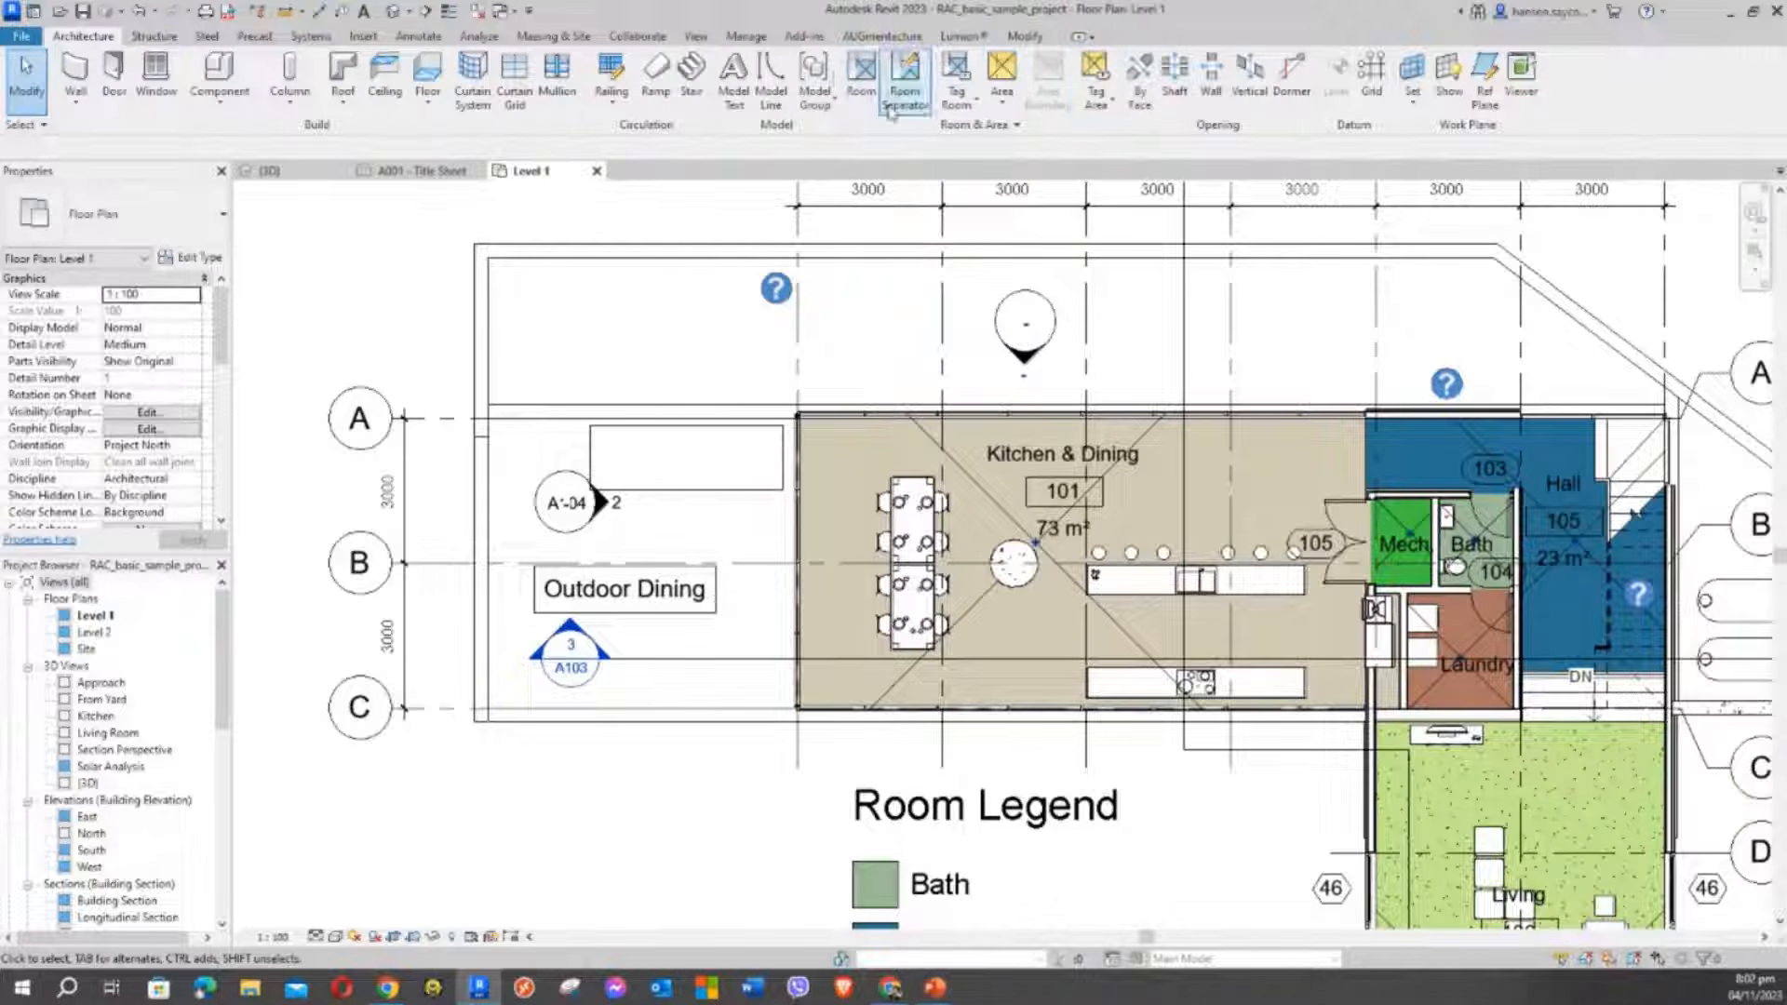
pyautogui.click(420, 37)
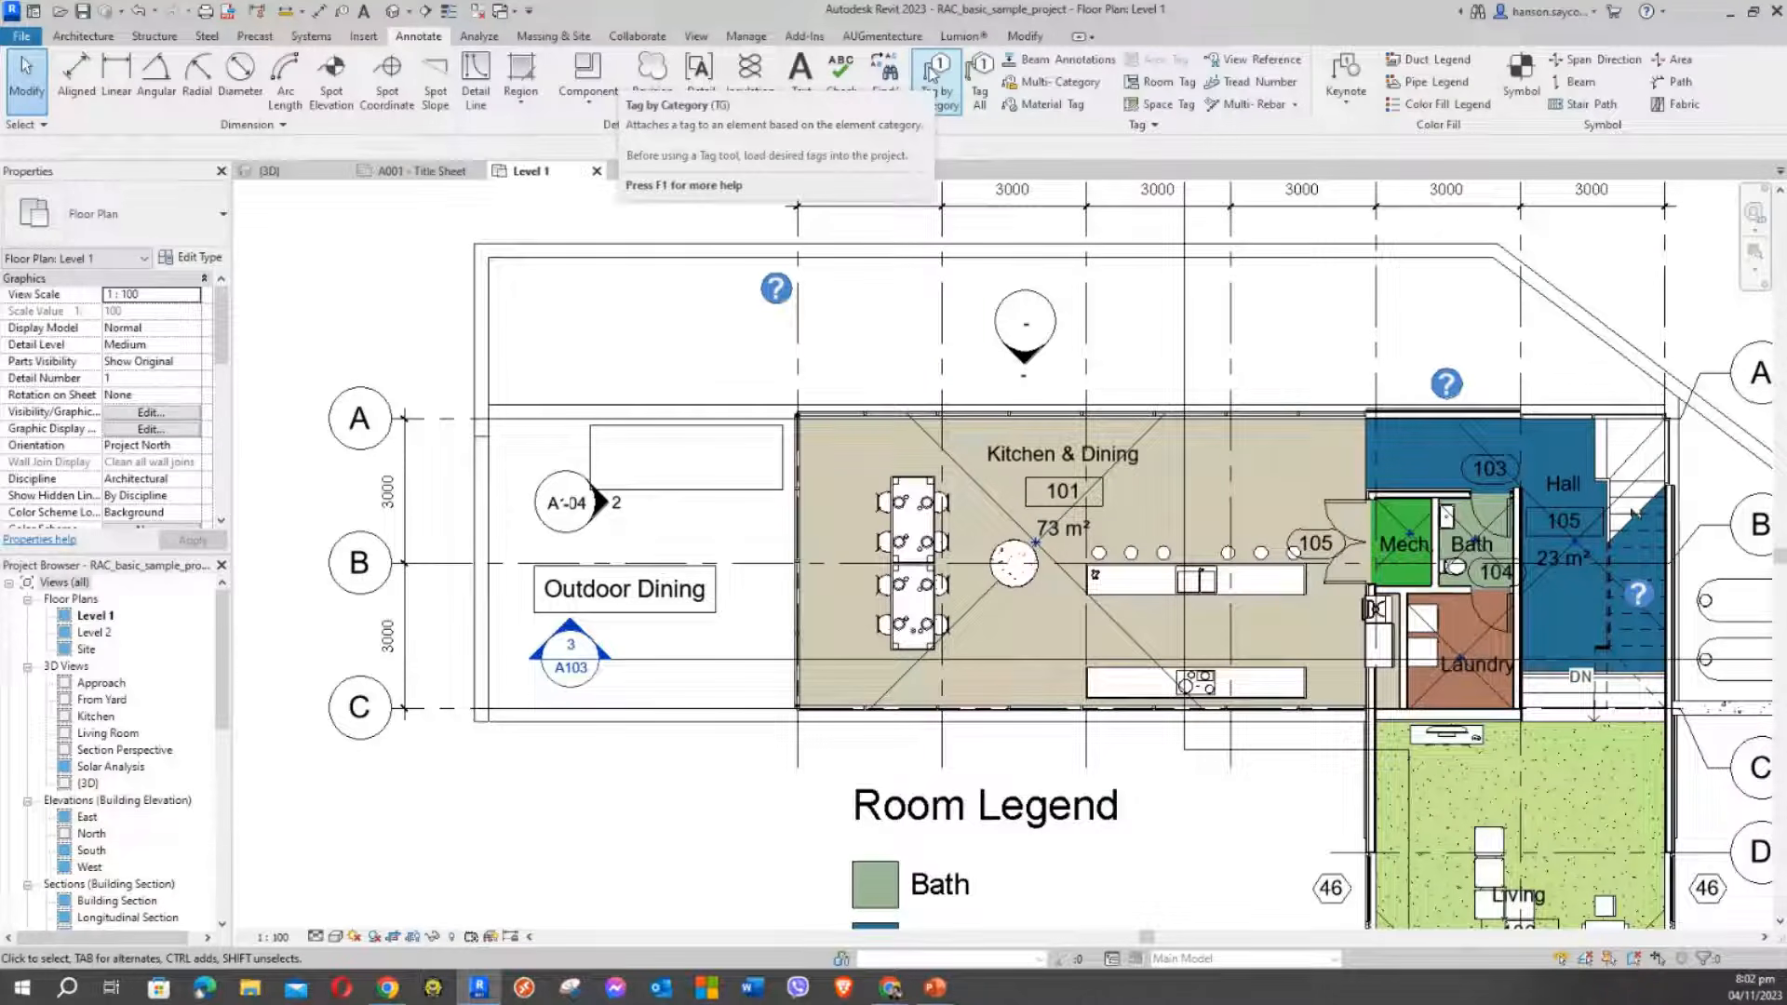
# Tag the box with Tag by Category, declining to load a Generic Models tag
pyautogui.click(934, 75)
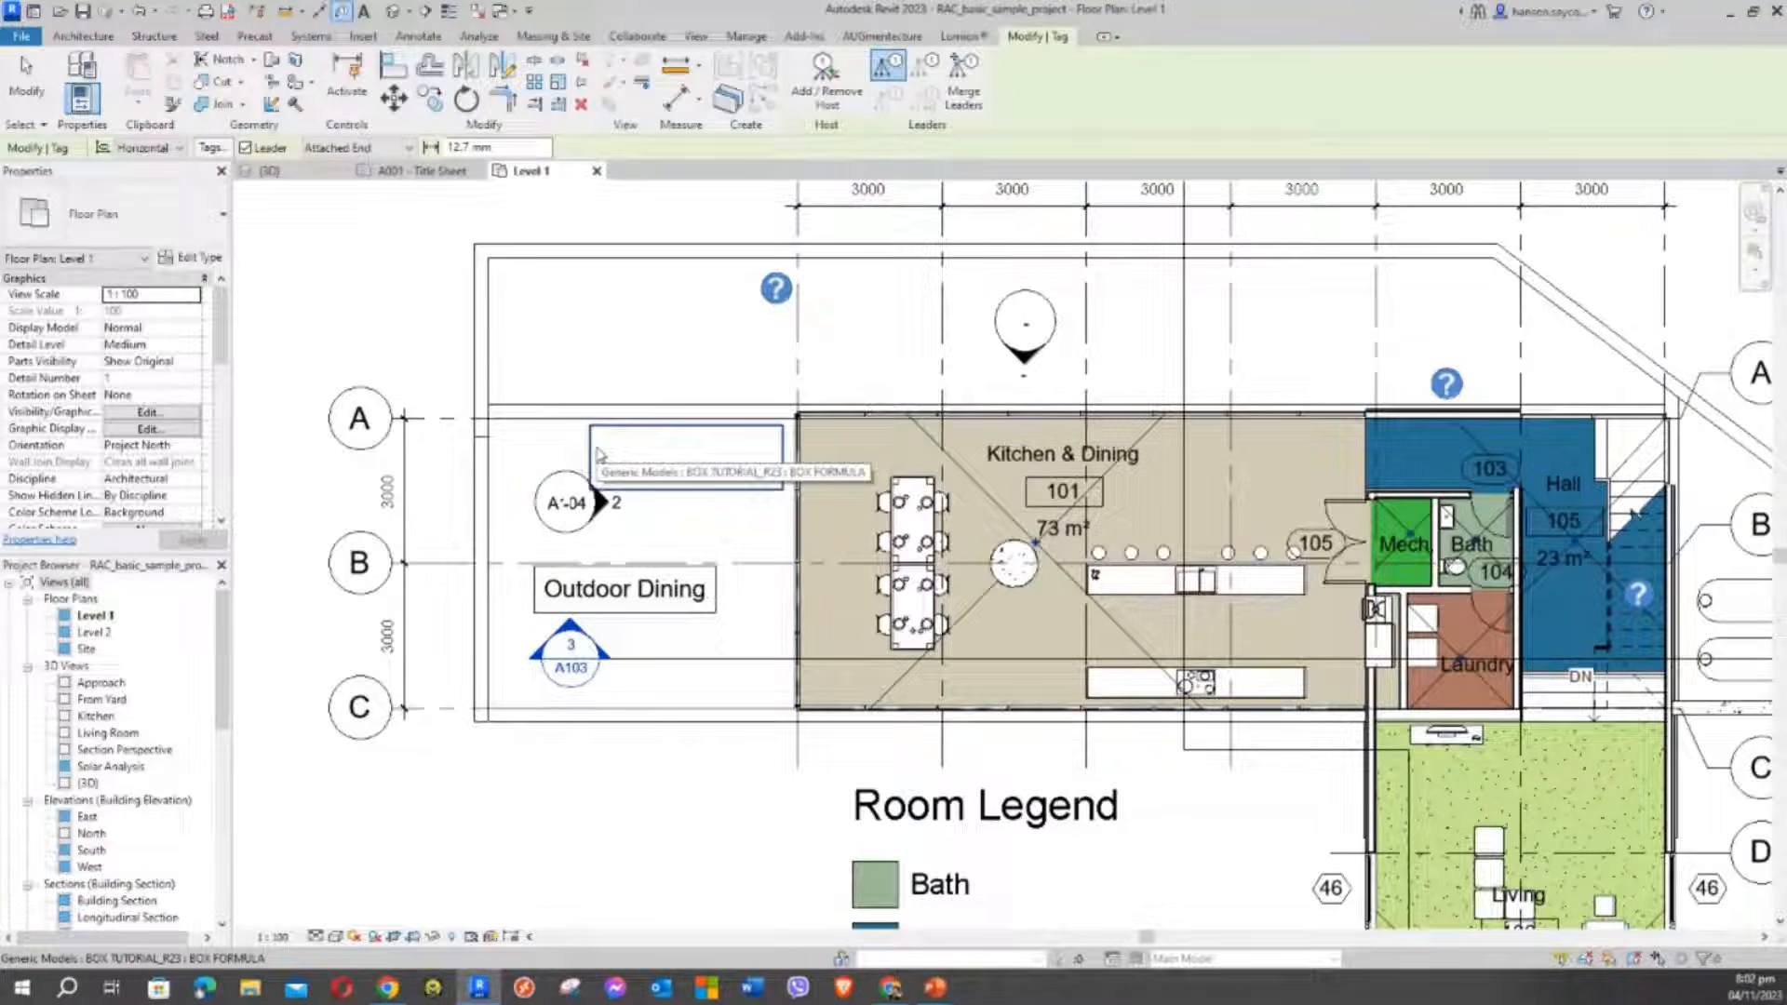
pyautogui.click(600, 454)
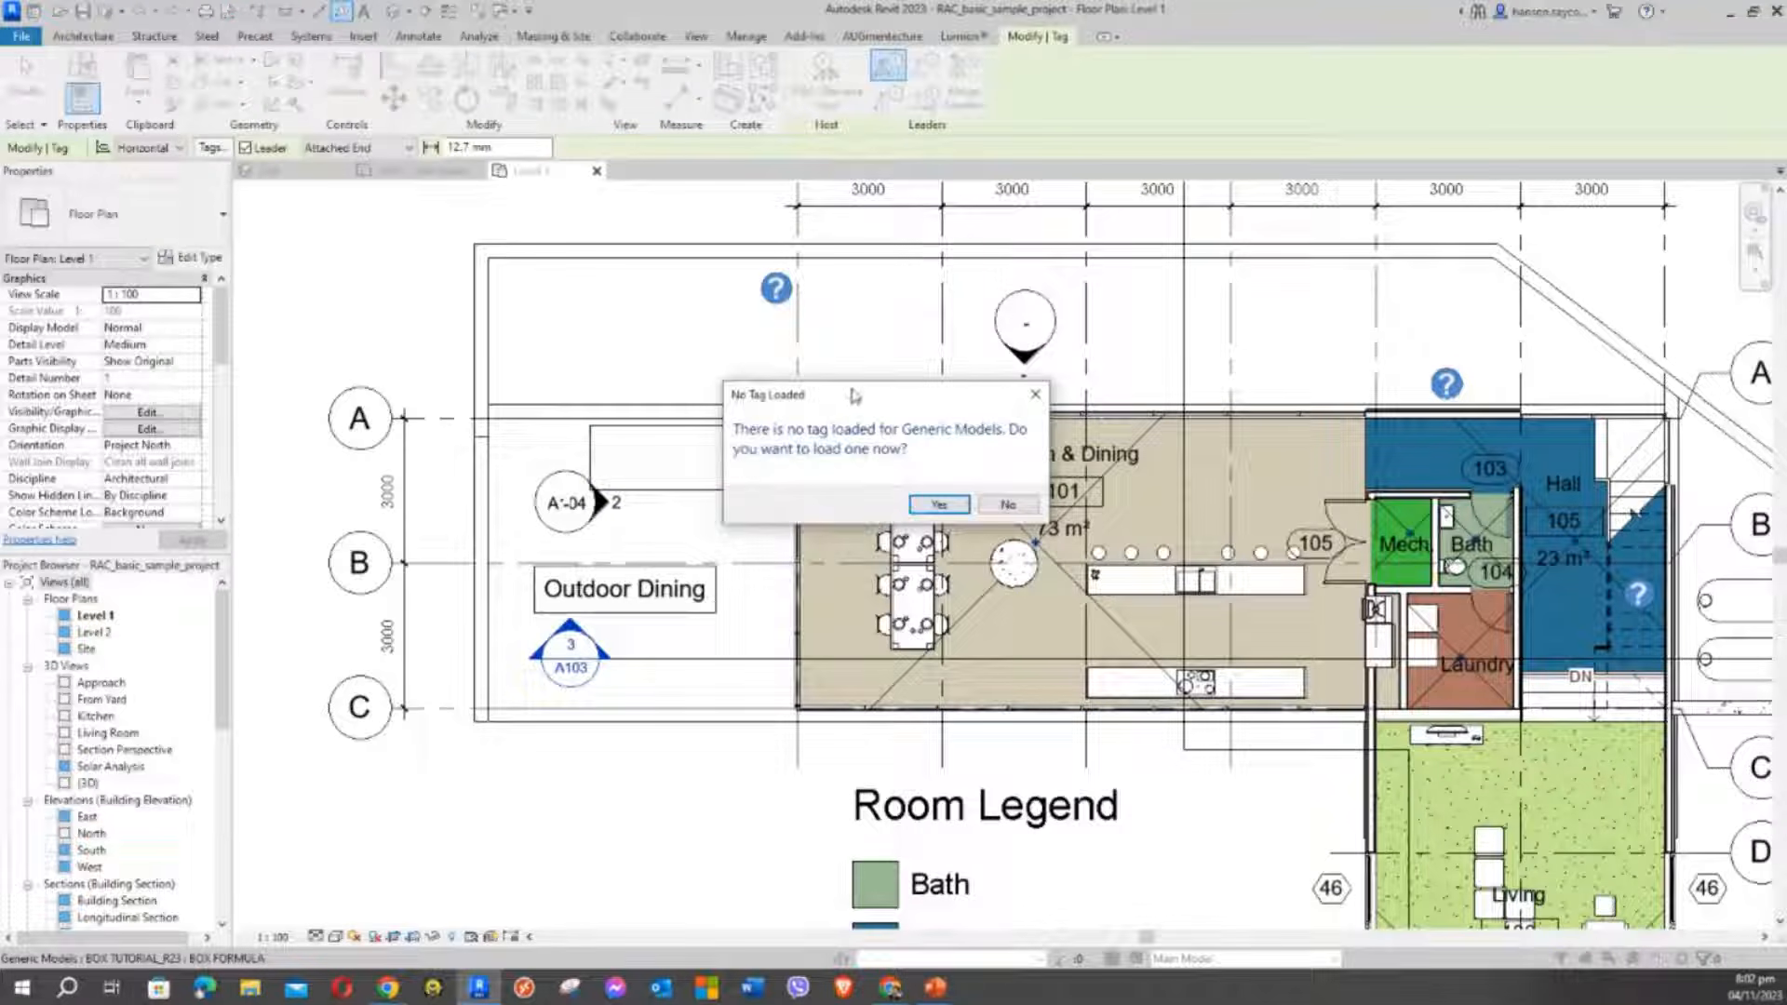
pyautogui.moveTo(854, 397); pyautogui.dragTo(463, 262)
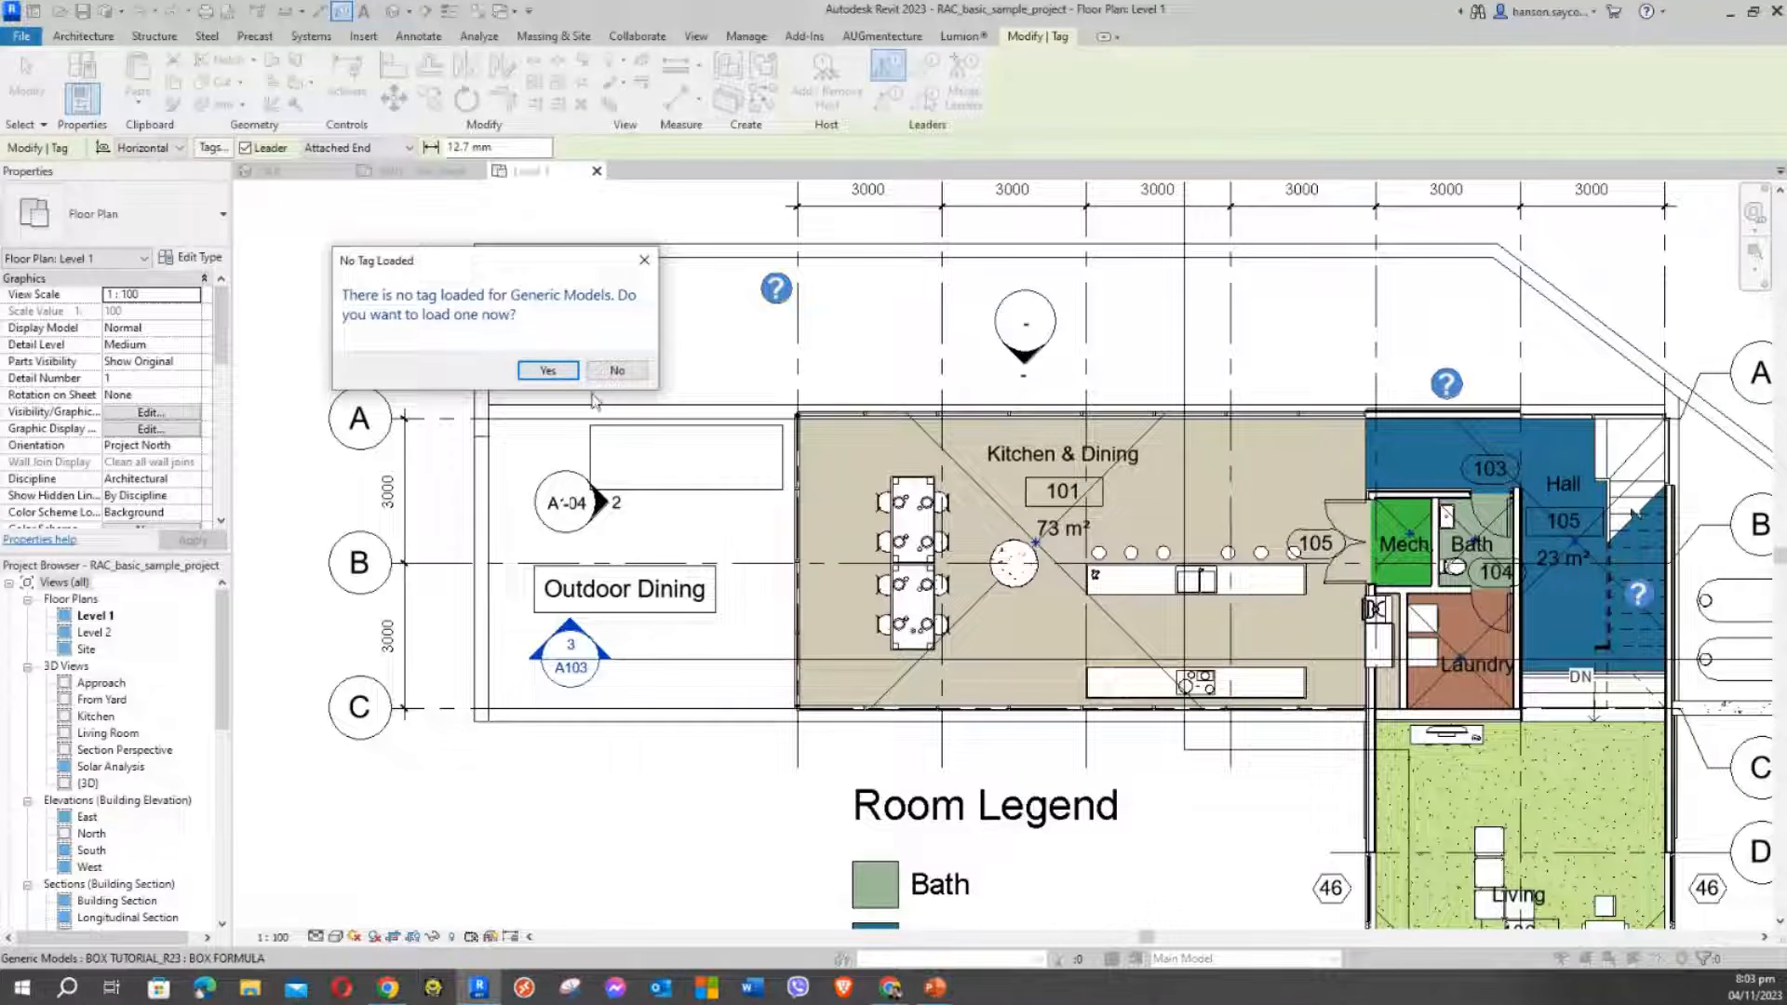
pyautogui.click(643, 380)
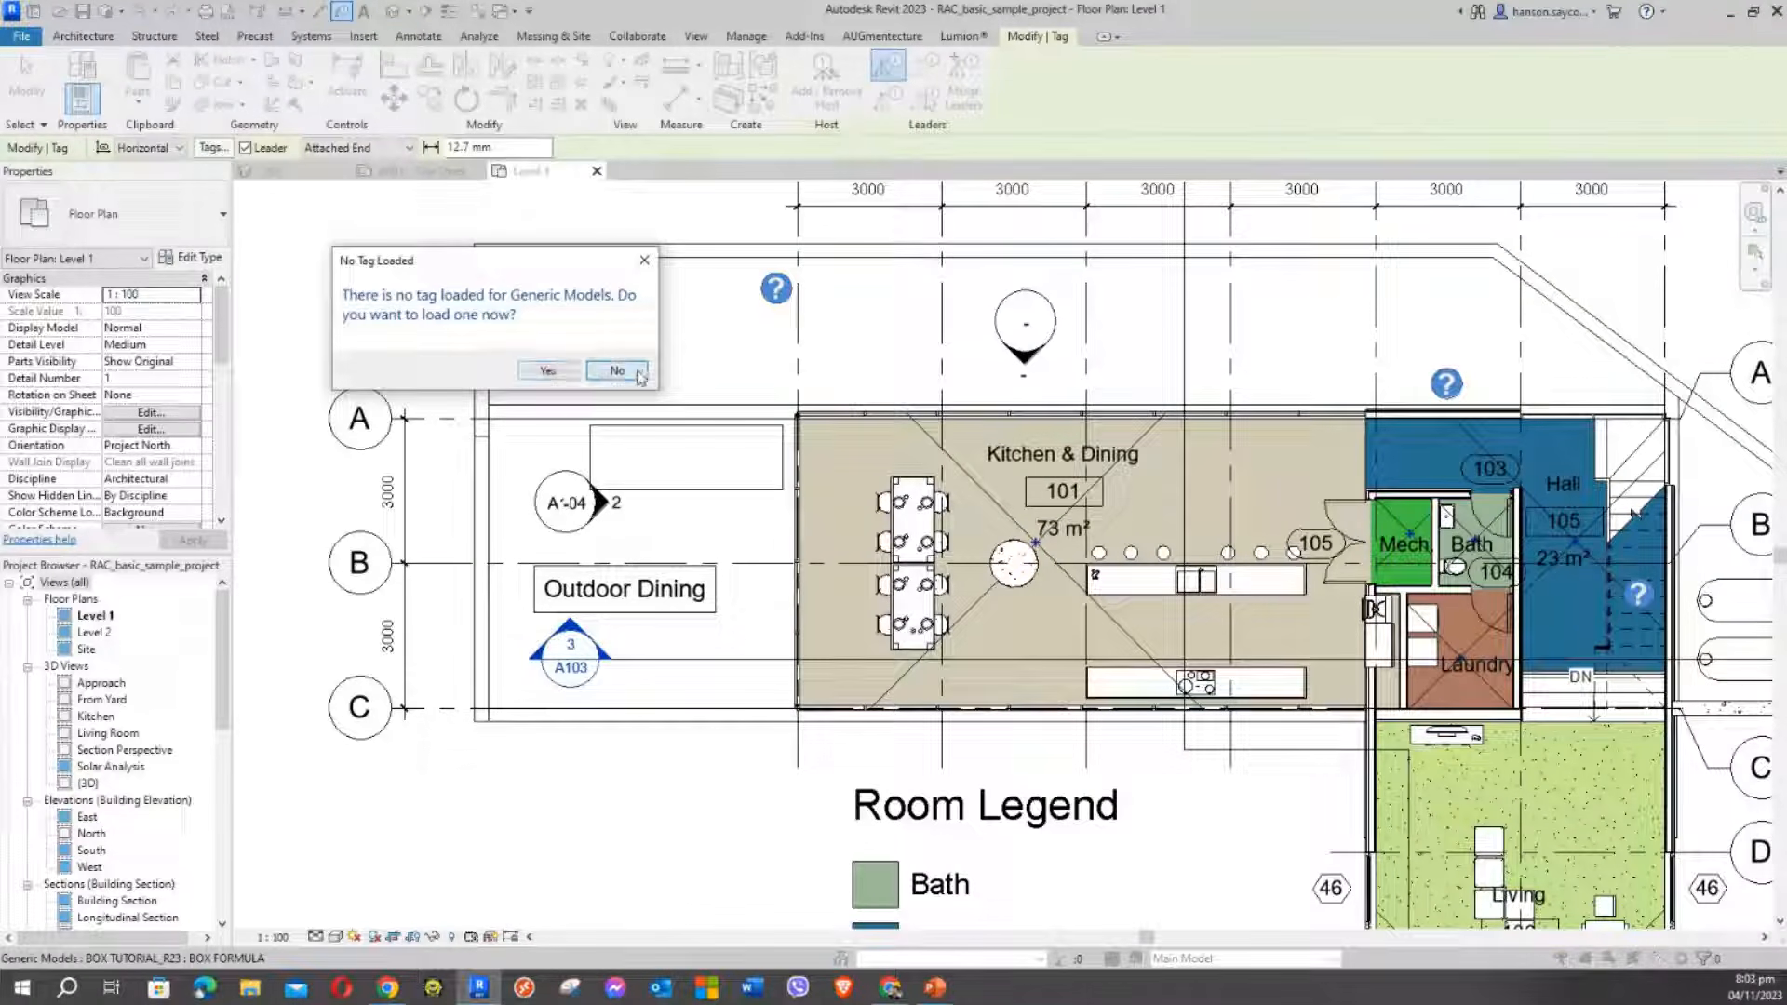
# Restart and cancel Tag by Category while panning the Level 1 plan
pyautogui.press('Escape')
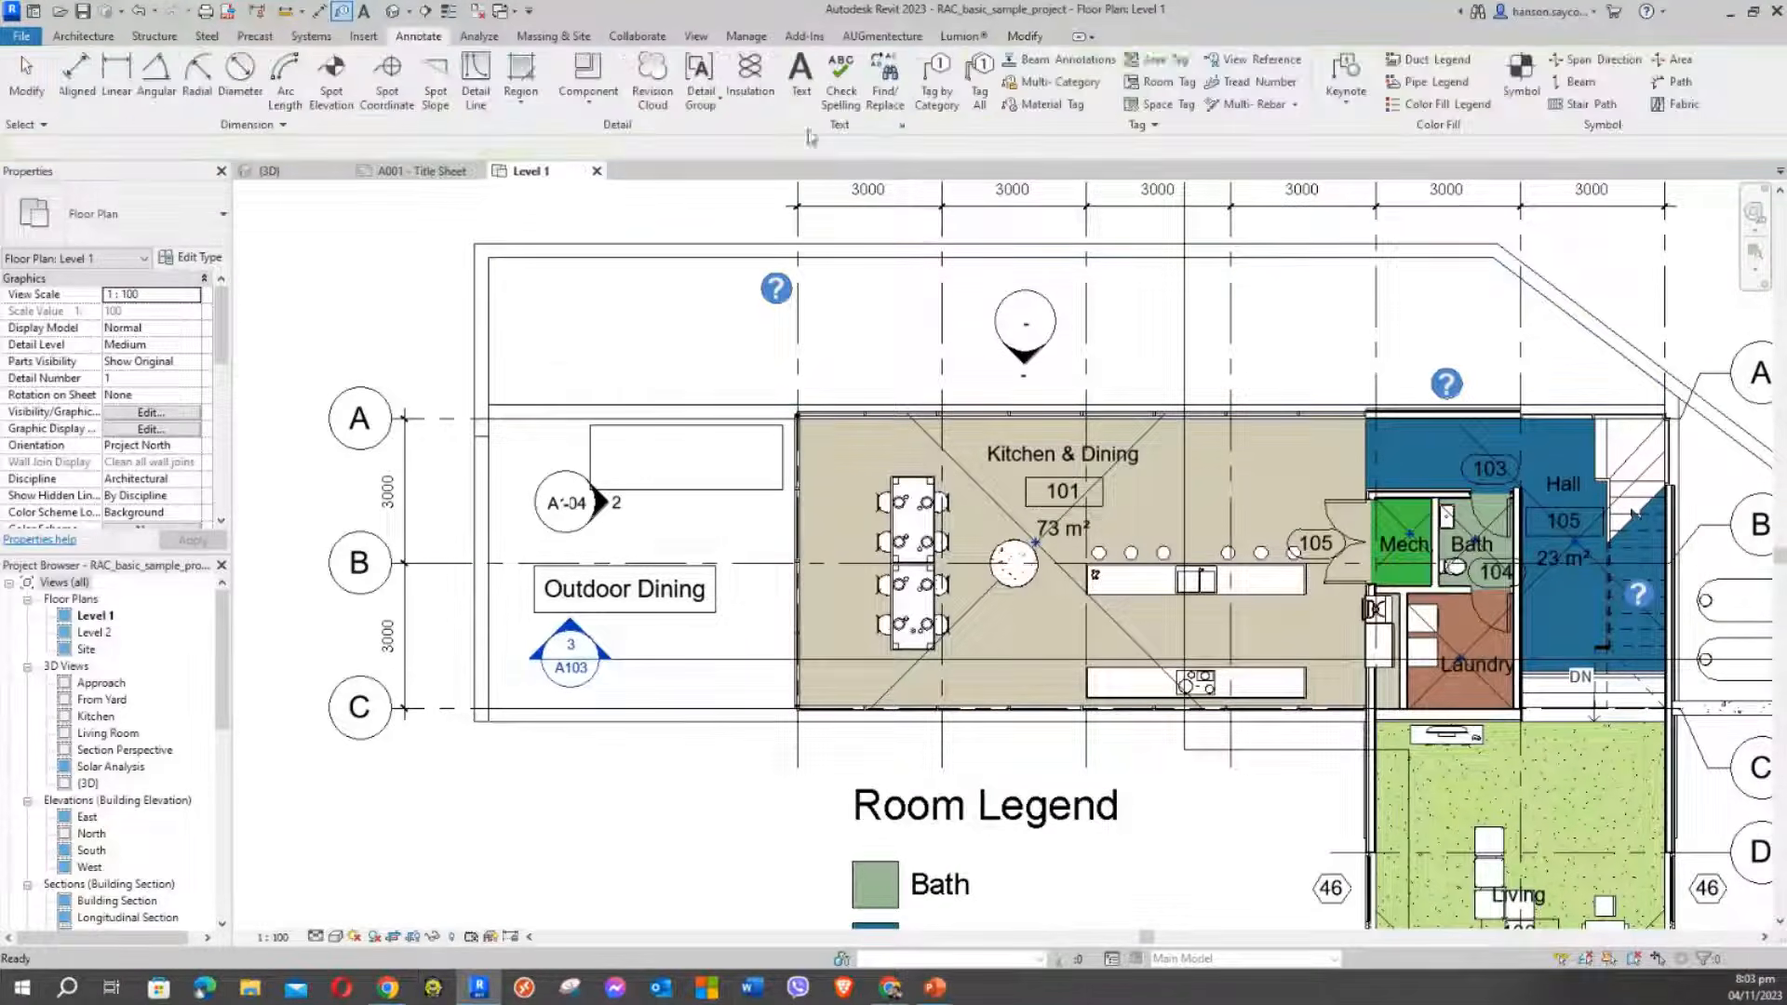
pyautogui.click(938, 75)
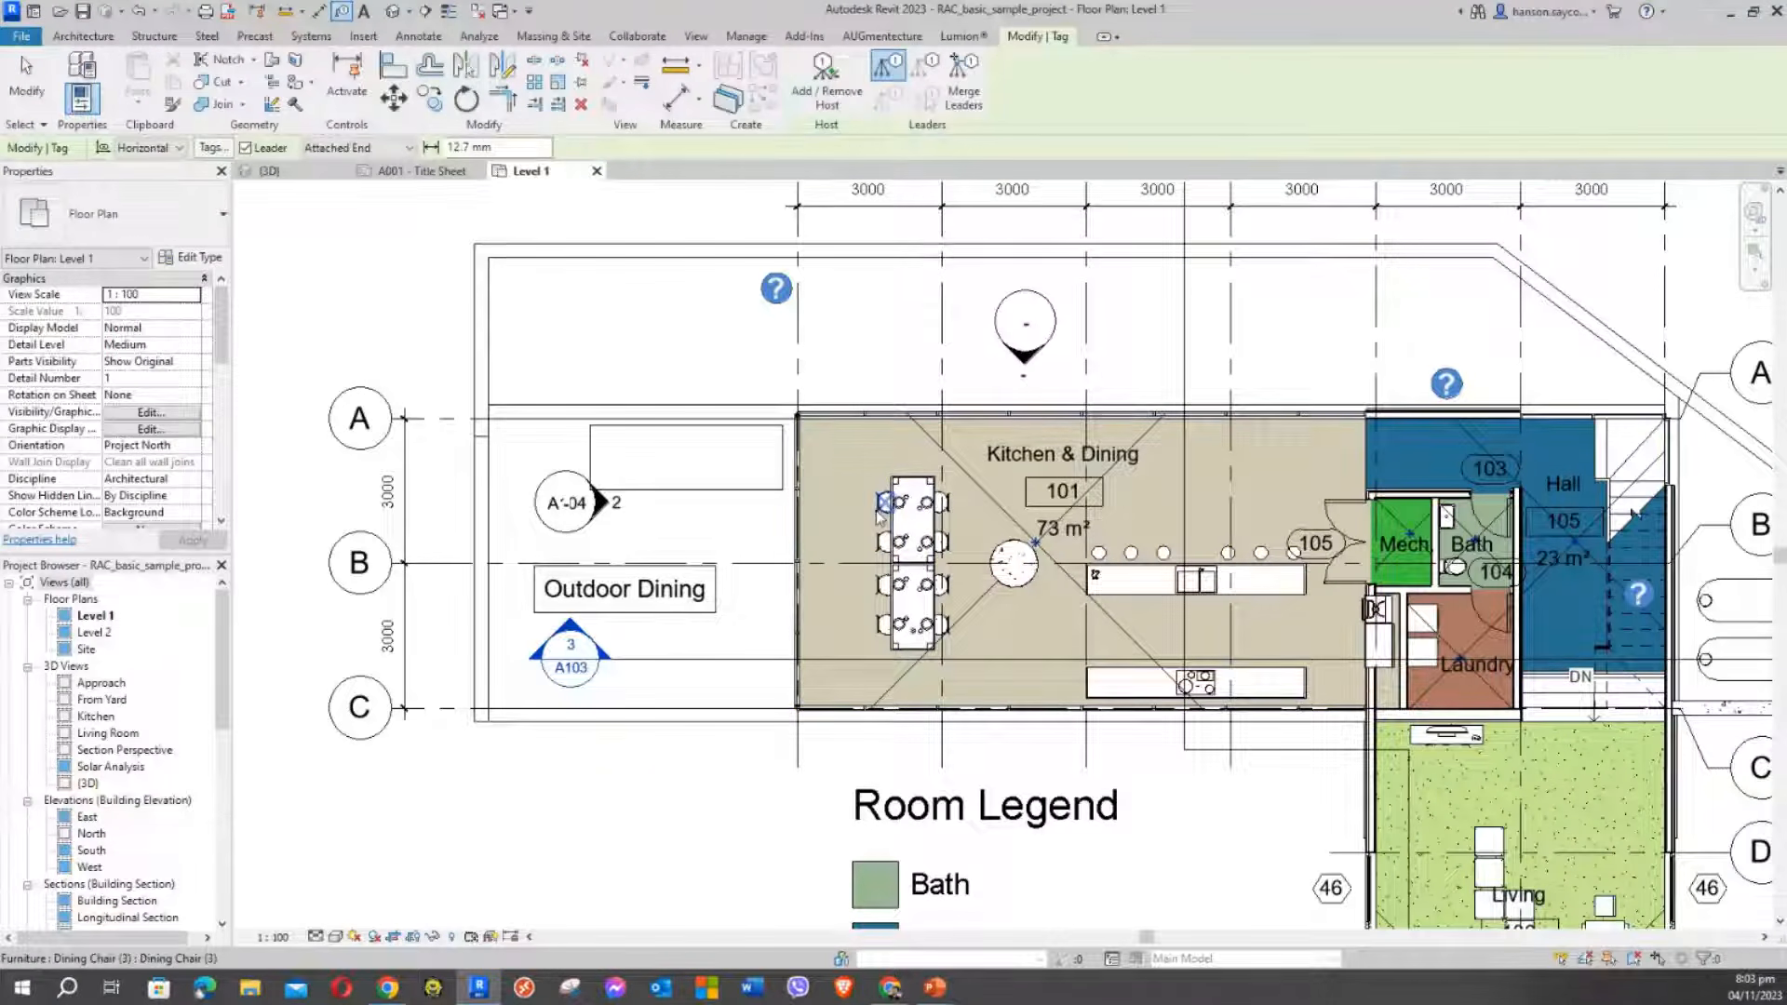
pyautogui.moveTo(715, 502); pyautogui.dragTo(529, 384, button='middle')
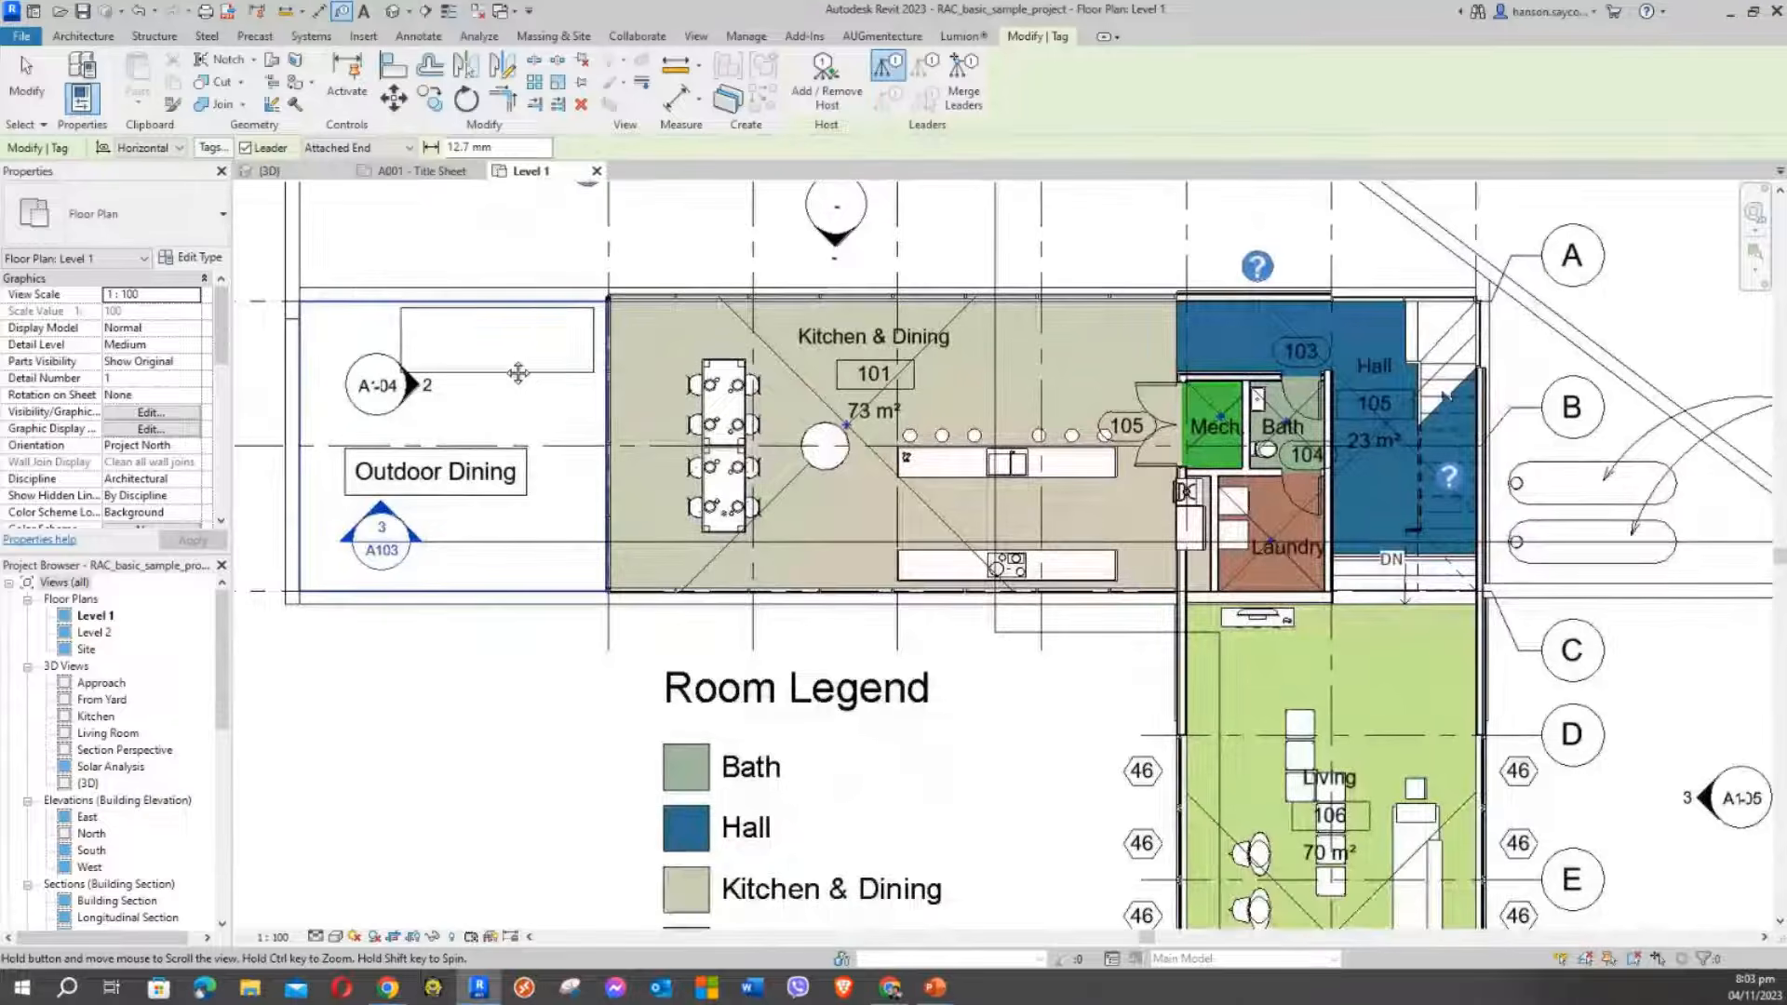
pyautogui.scroll(5, 1220, 815)
pyautogui.scroll(-3, 1071, 708)
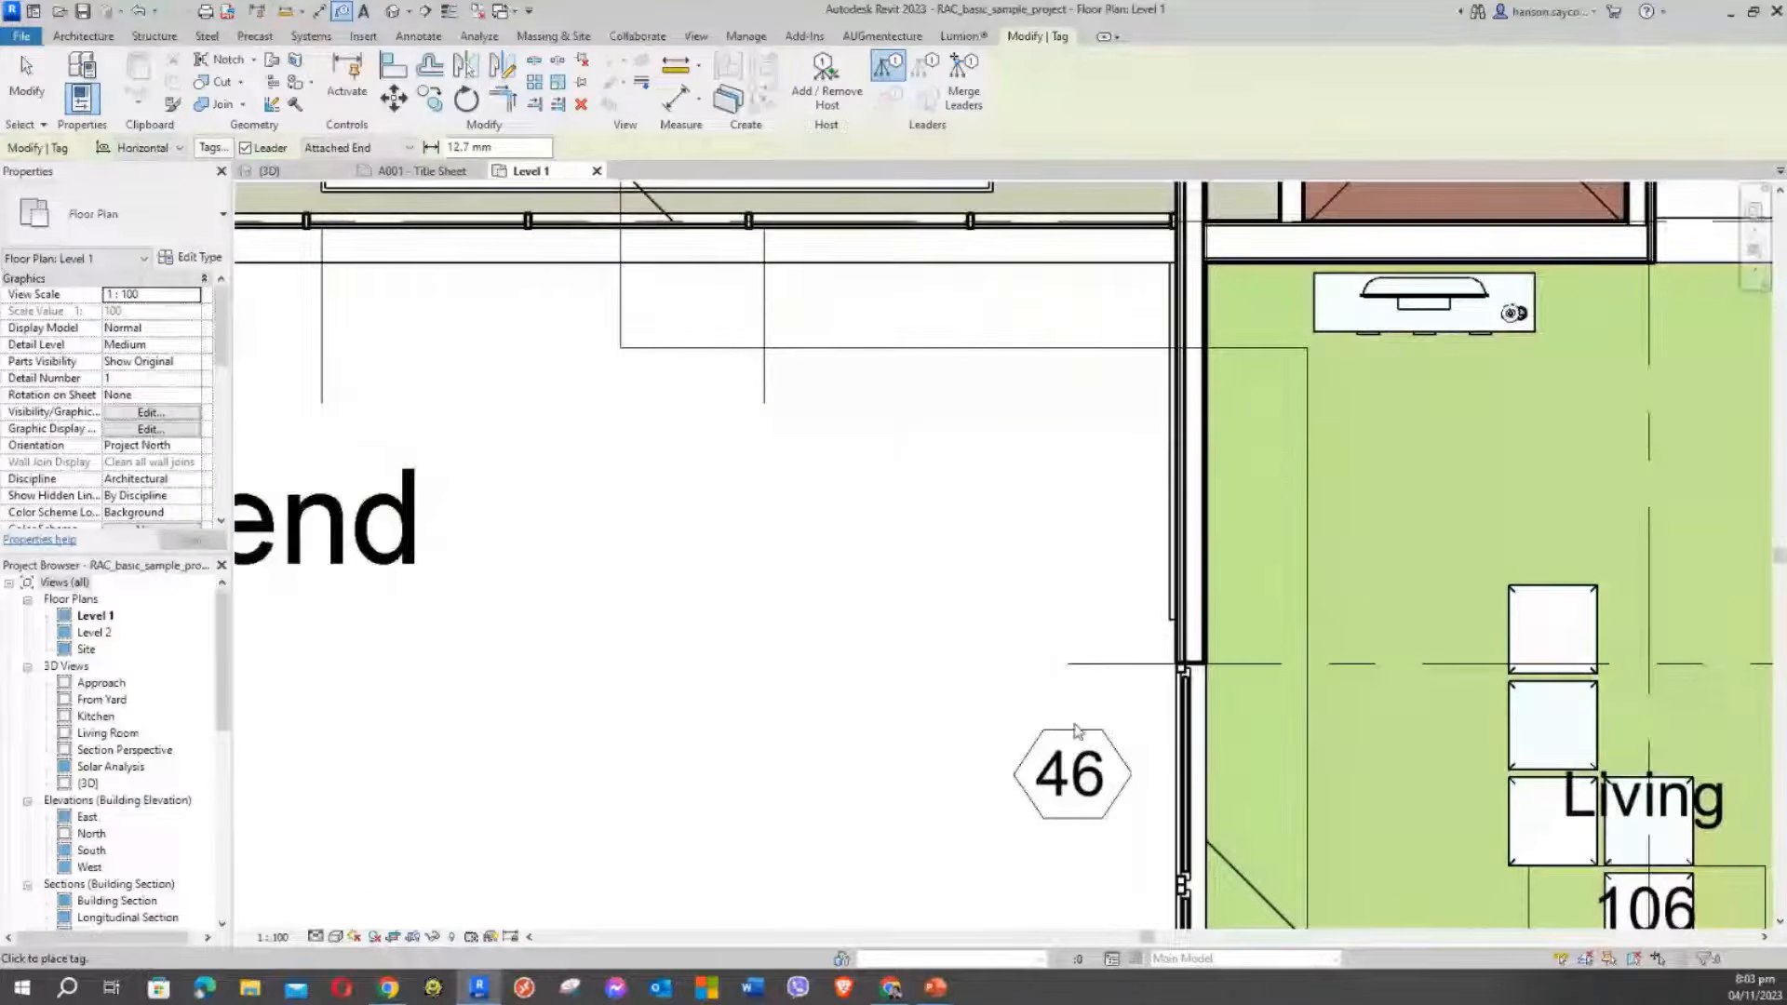
pyautogui.press('Escape')
pyautogui.moveTo(1094, 749); pyautogui.dragTo(1017, 553, button='middle')
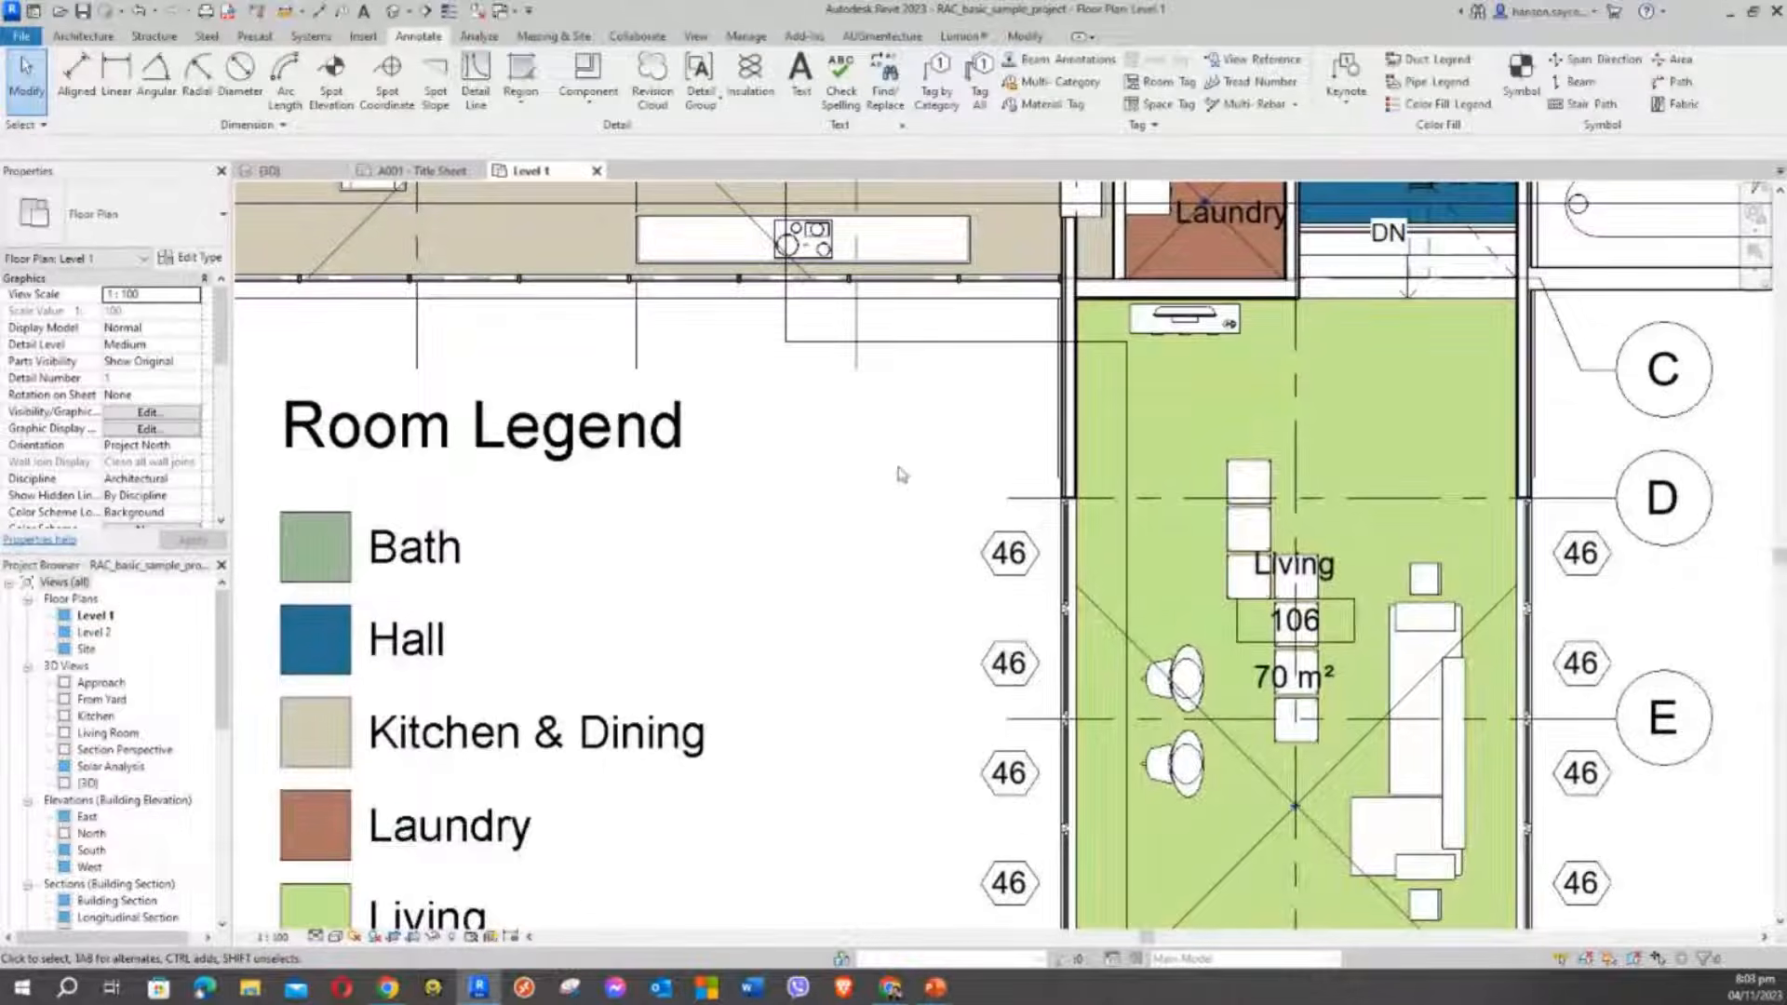
pyautogui.moveTo(921, 486); pyautogui.dragTo(1029, 590, button='middle')
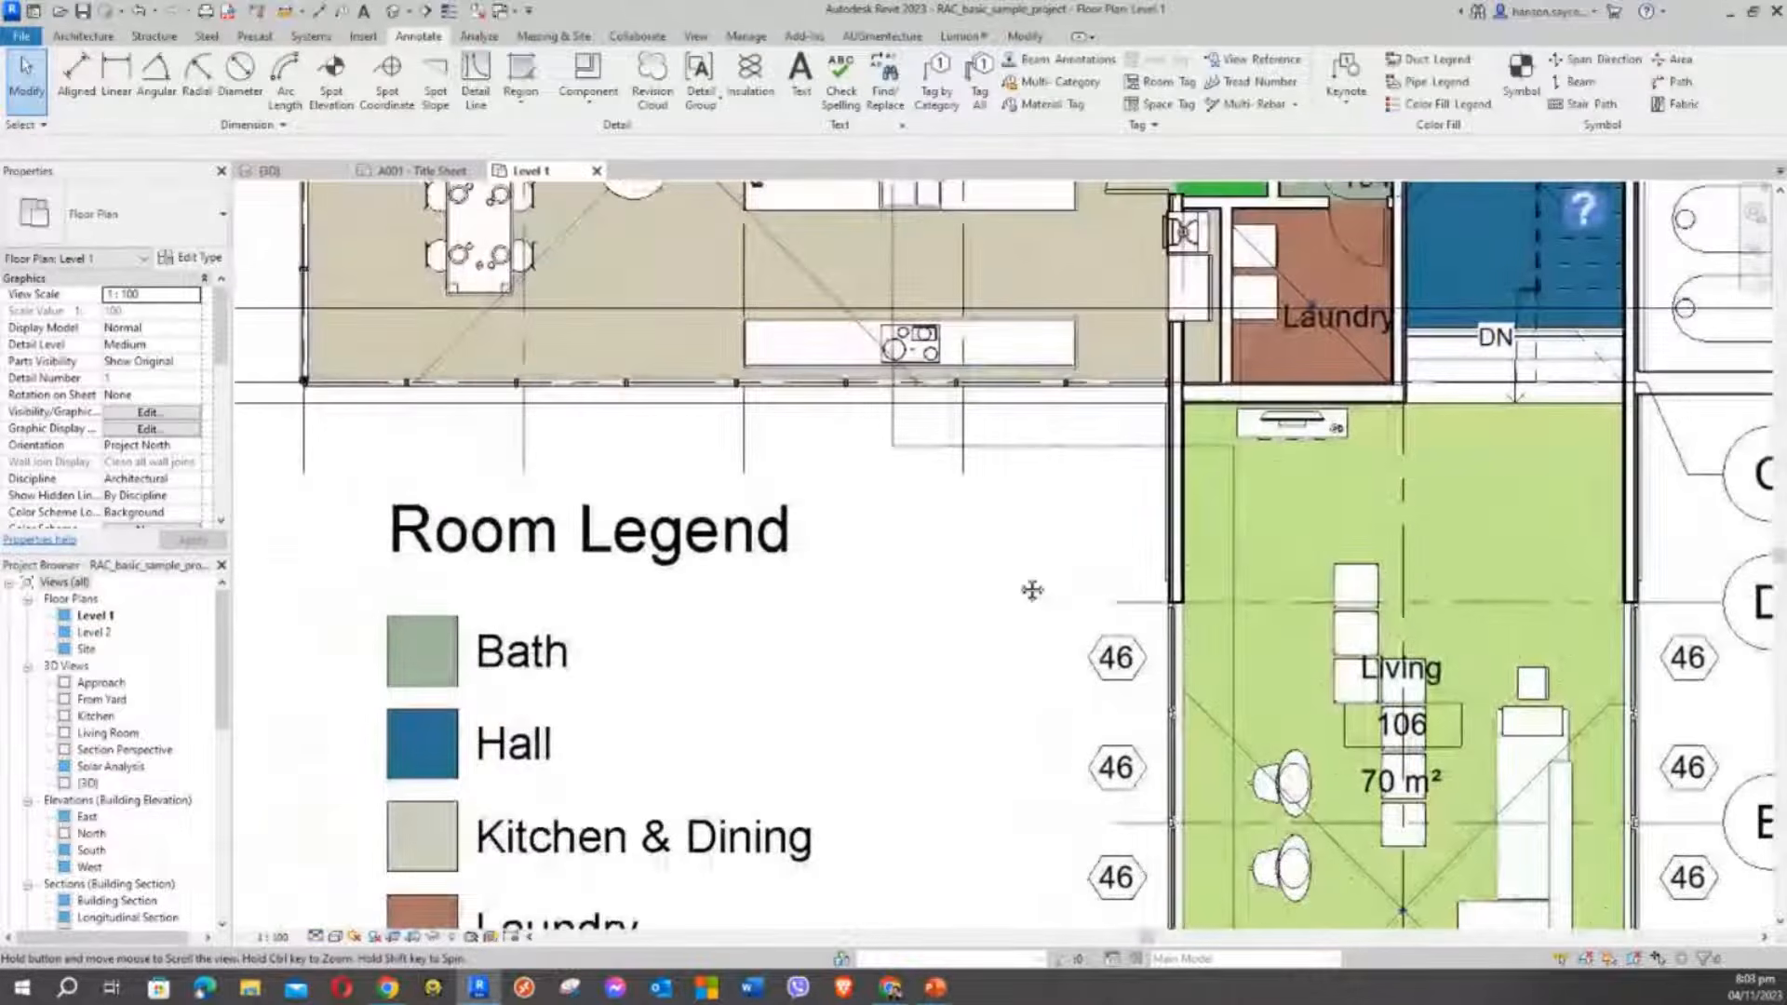
# With Tag by Category active, pan past Living room, Deck and kitchen to the box near Outdoor Dining
pyautogui.click(937, 73)
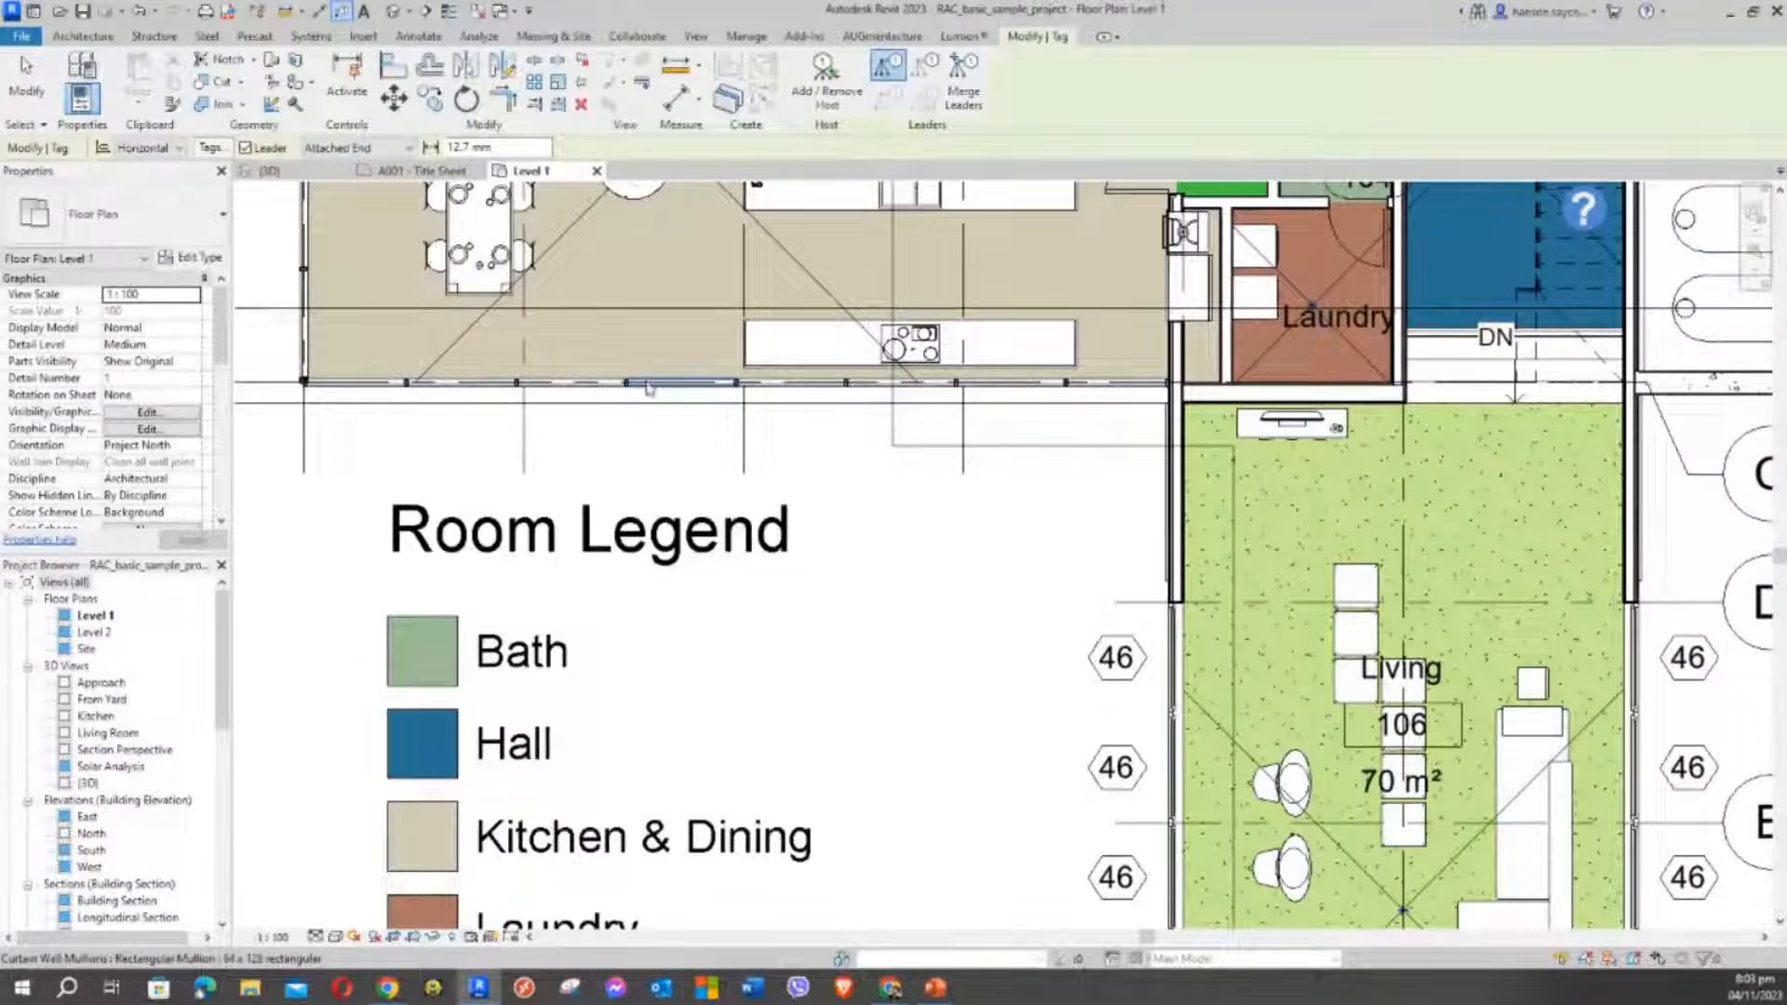
pyautogui.scroll(-2, 928, 544)
pyautogui.moveTo(928, 544); pyautogui.dragTo(837, 375, button='middle')
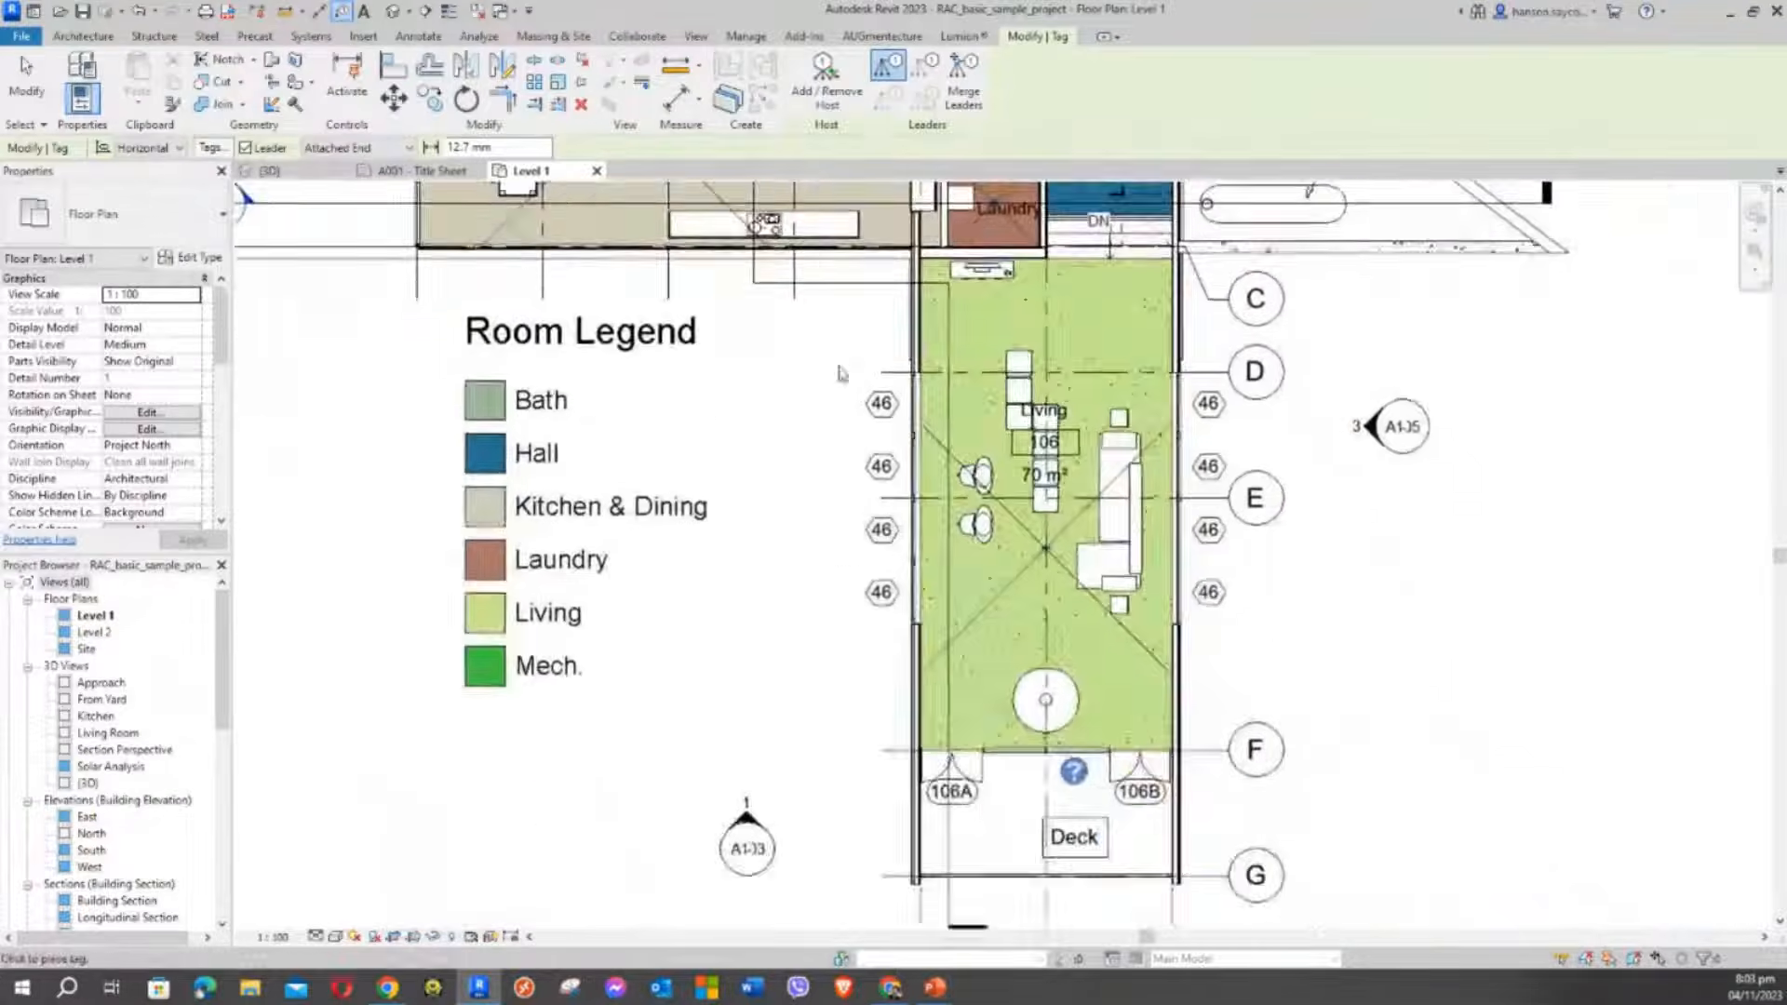
pyautogui.scroll(2, 1210, 322)
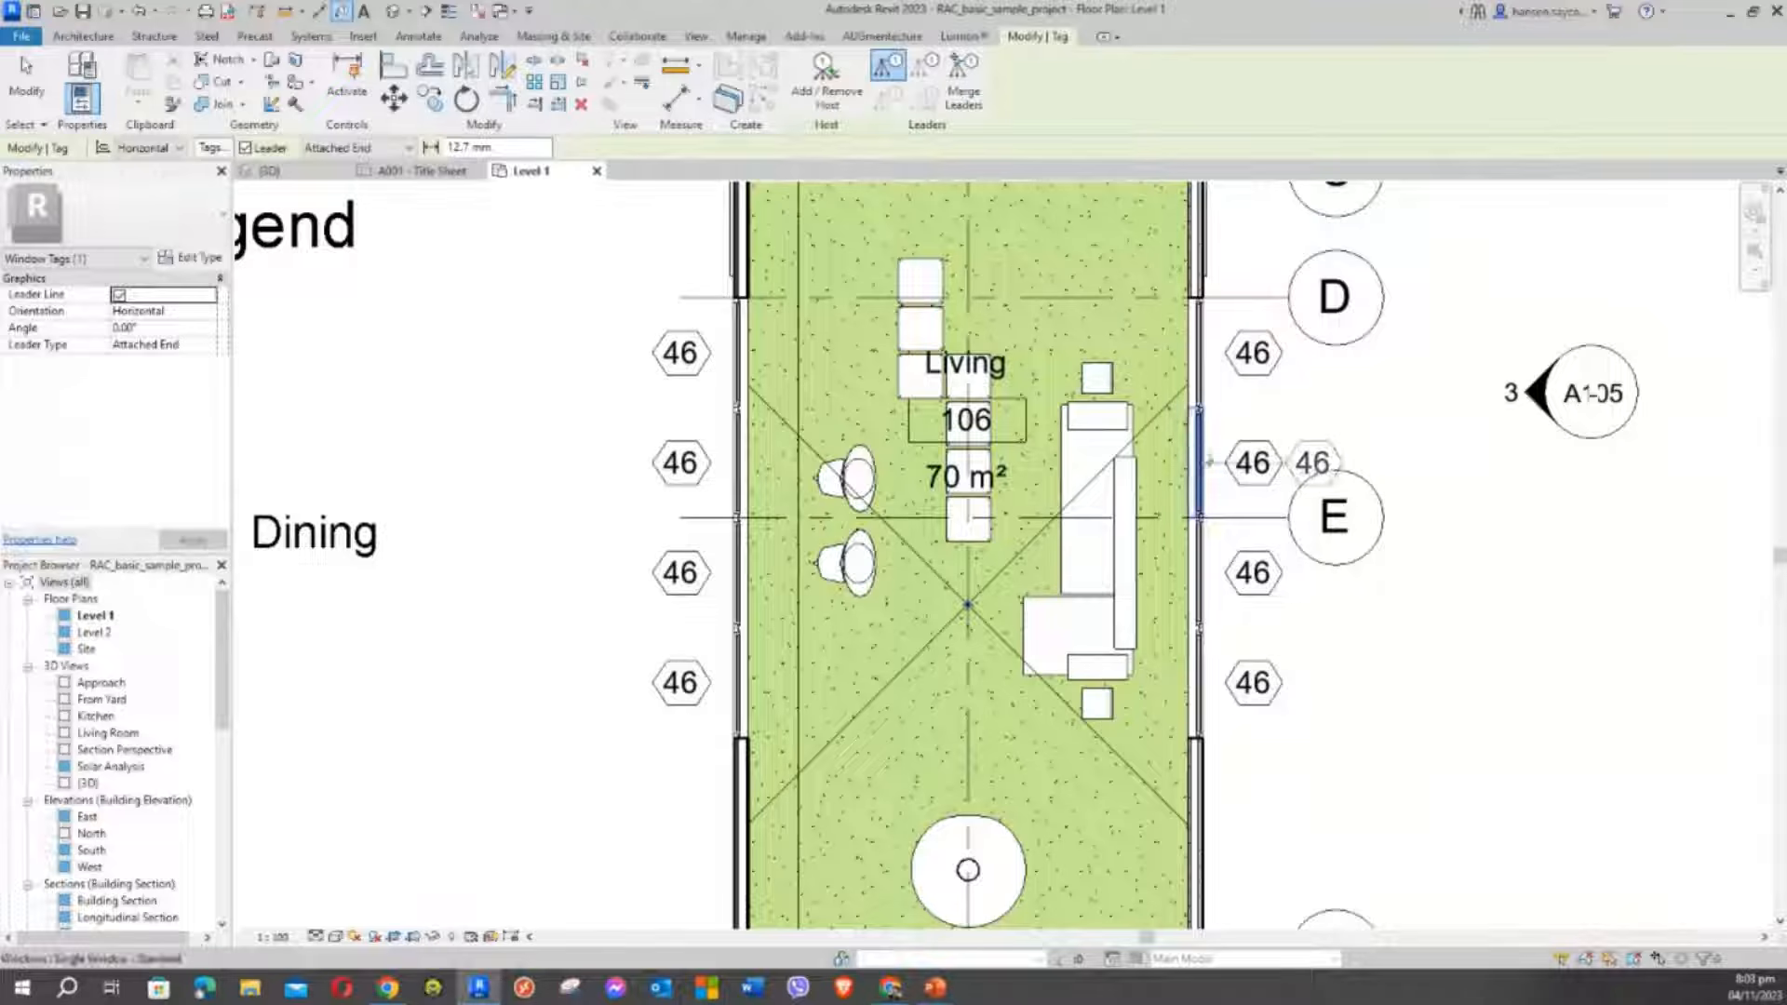
pyautogui.scroll(-1, 1208, 670)
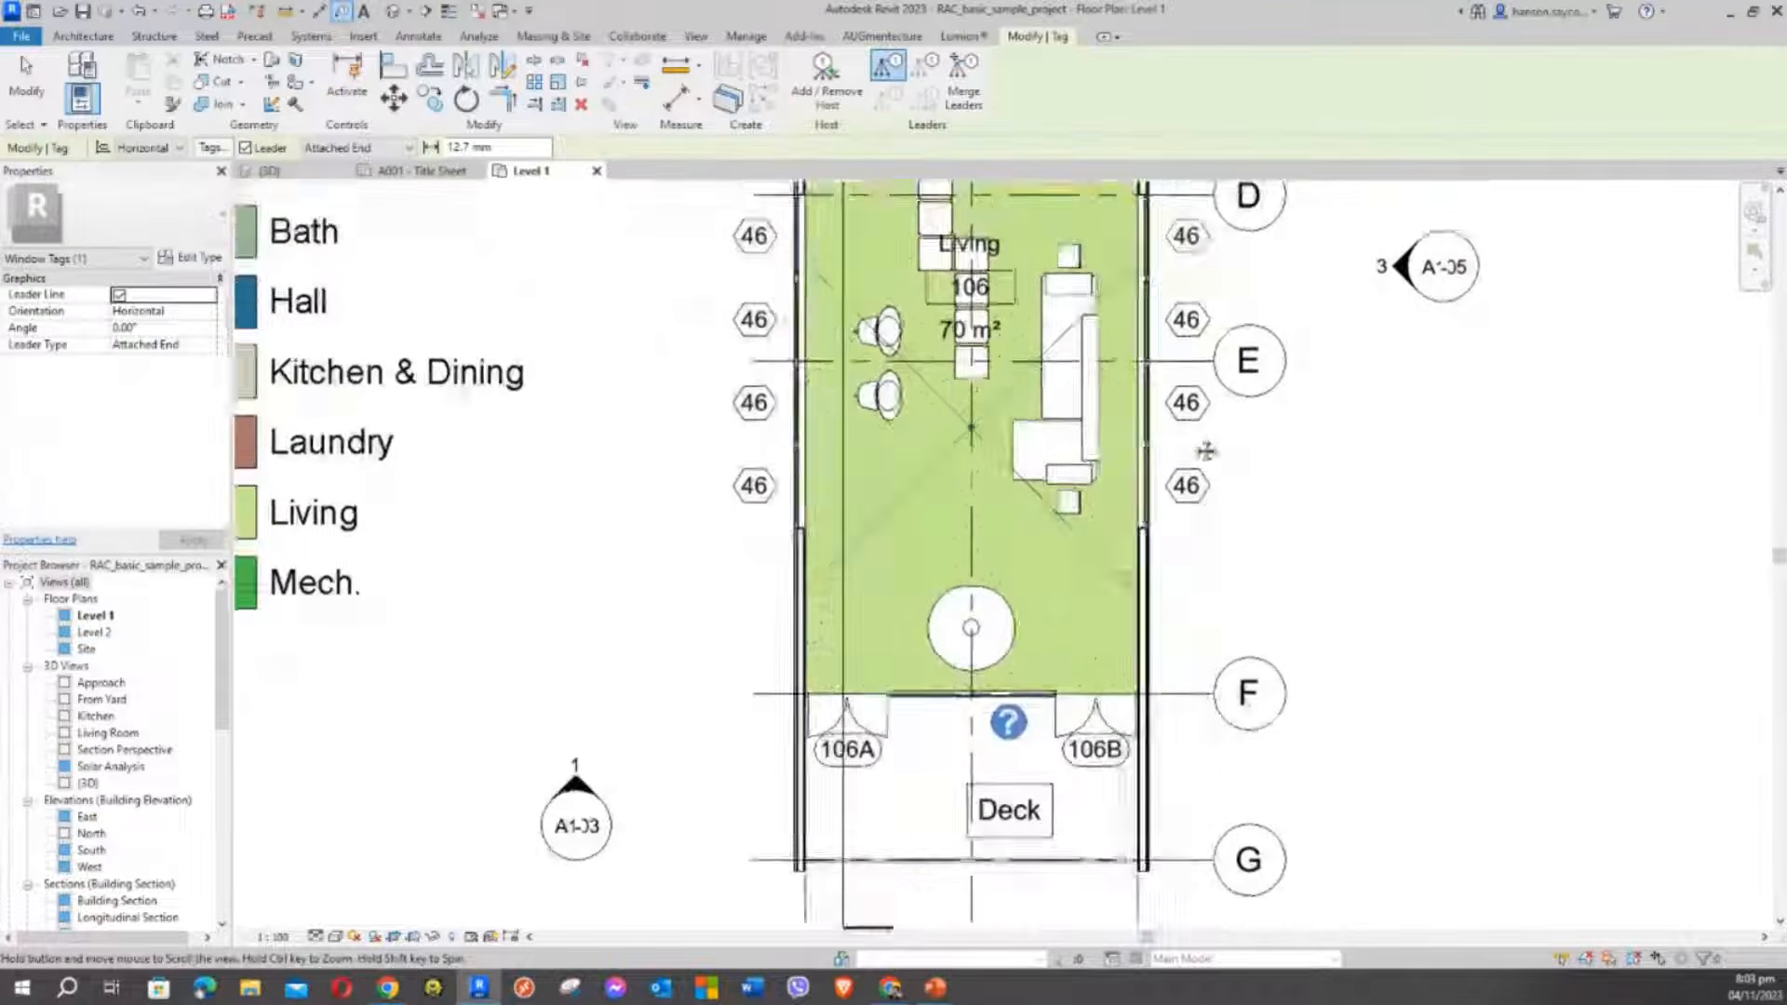
pyautogui.moveTo(1206, 451); pyautogui.dragTo(1198, 395, button='middle')
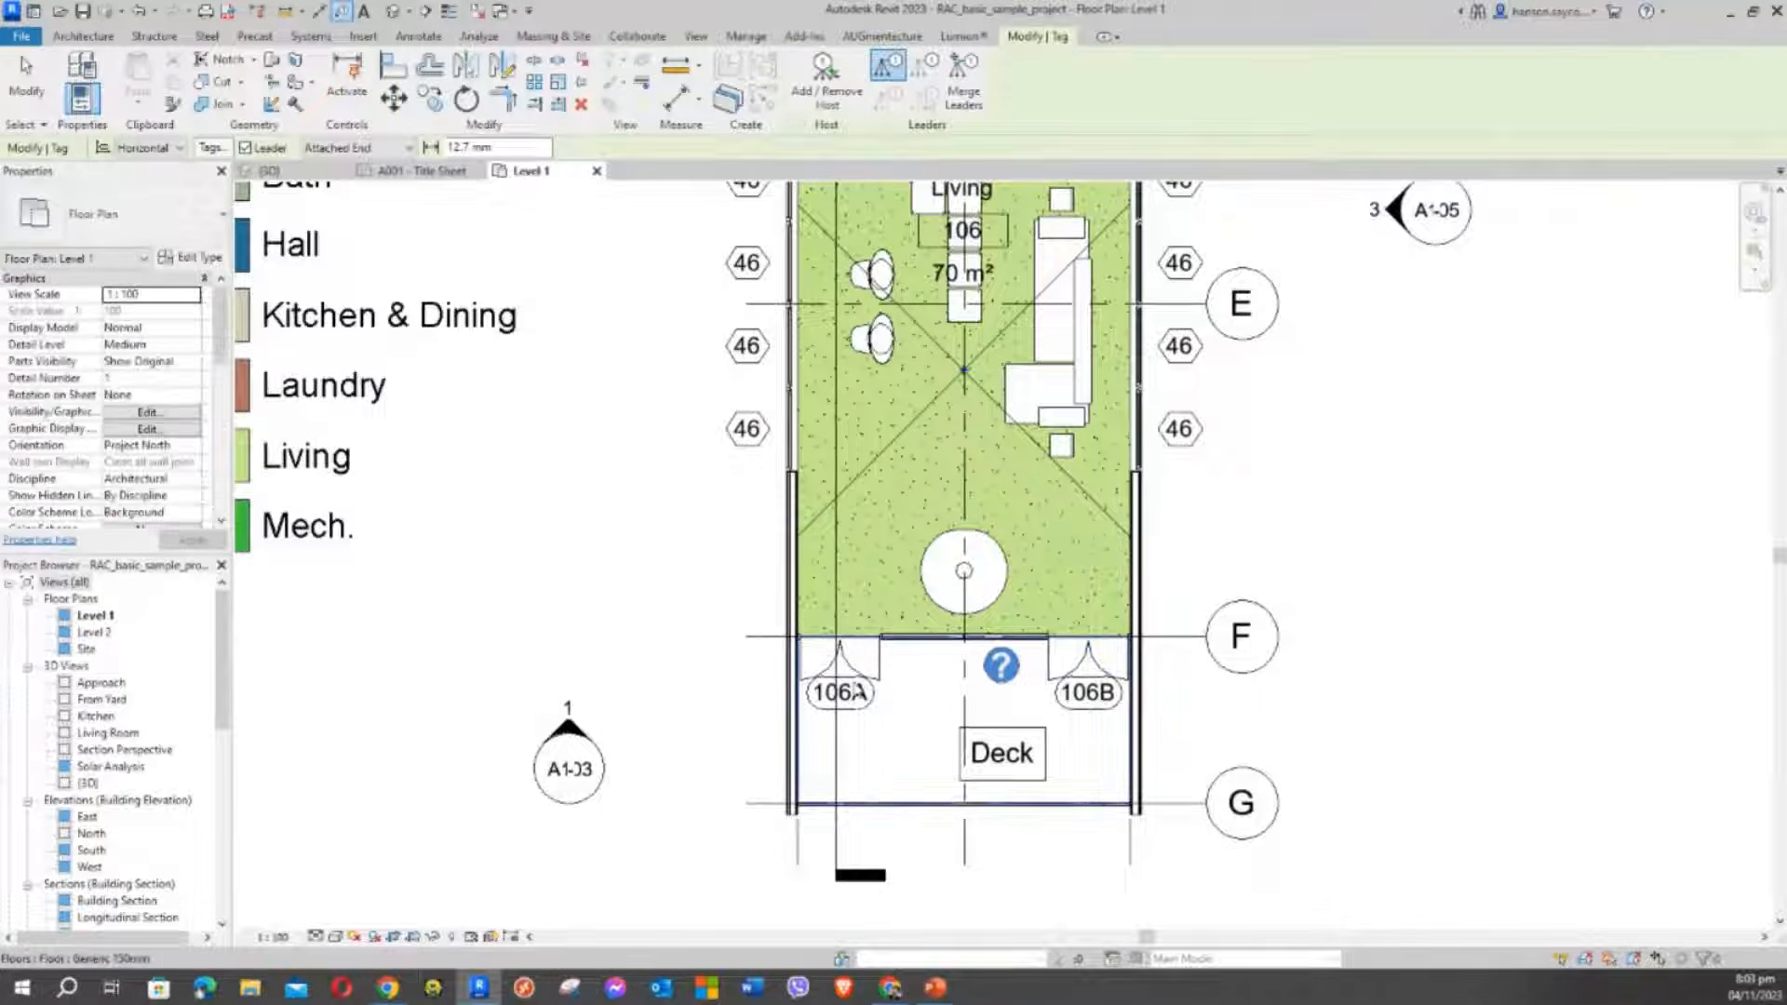
pyautogui.scroll(-2, 638, 449)
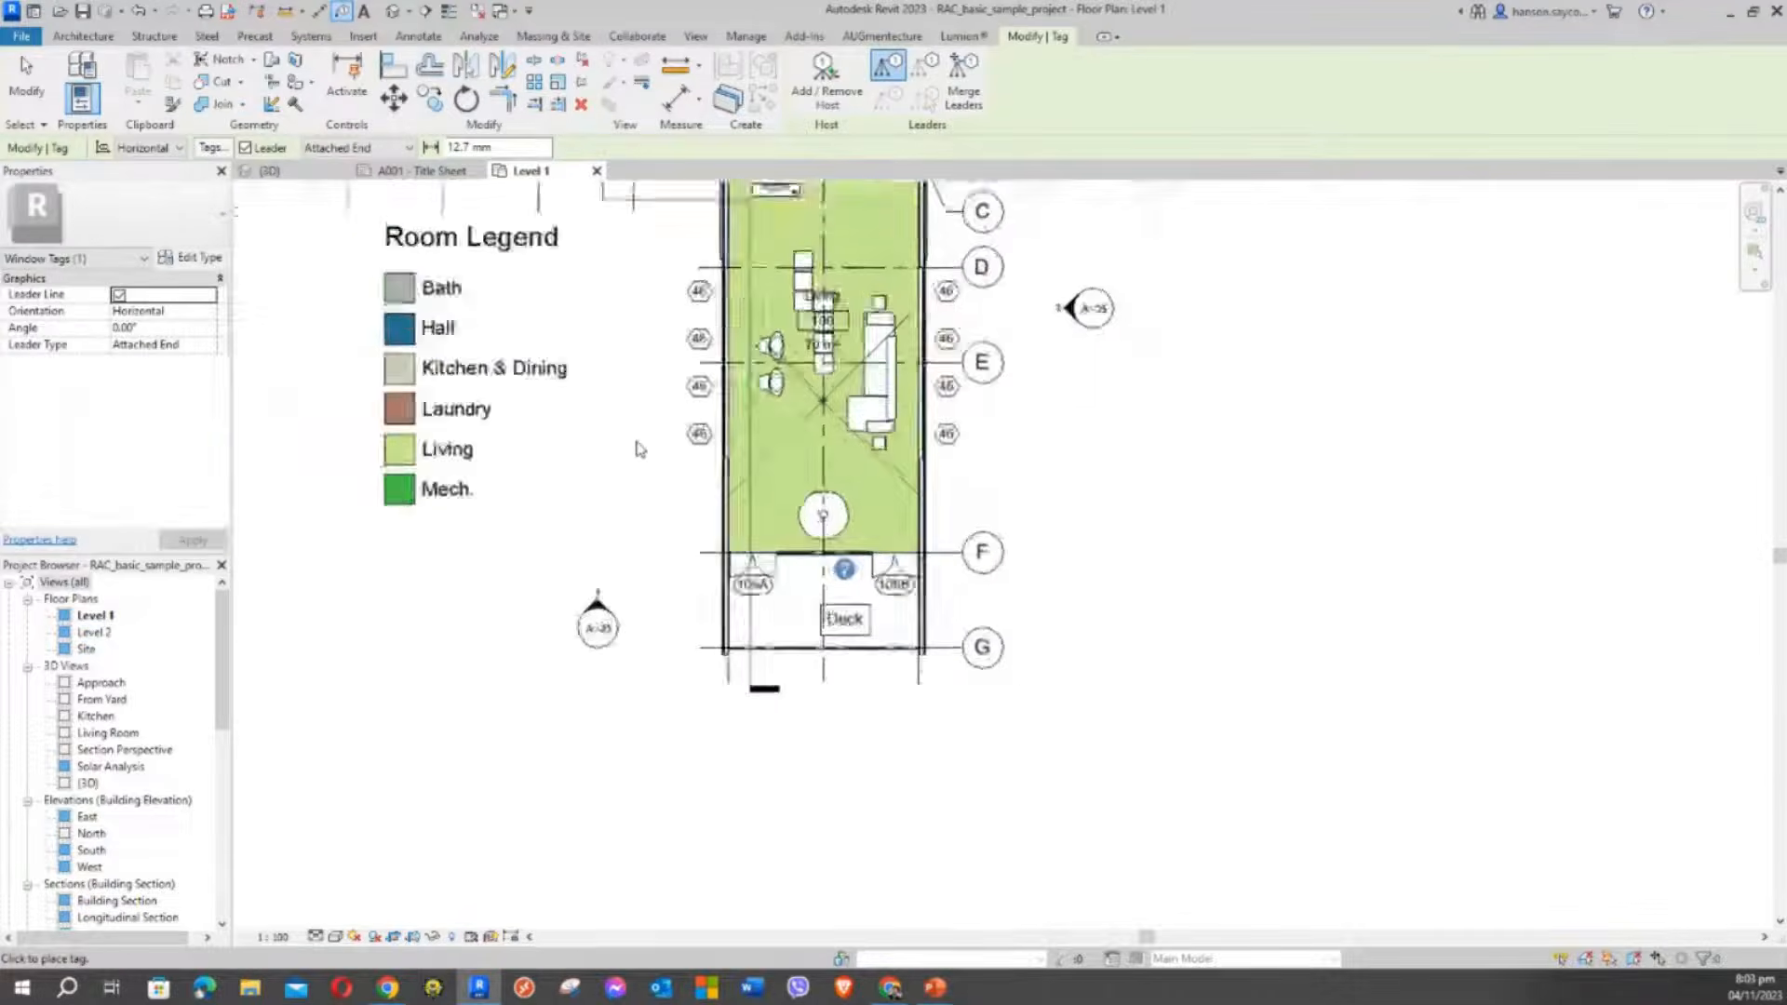
pyautogui.moveTo(638, 449); pyautogui.dragTo(740, 722, button='middle')
pyautogui.scroll(2, 564, 296)
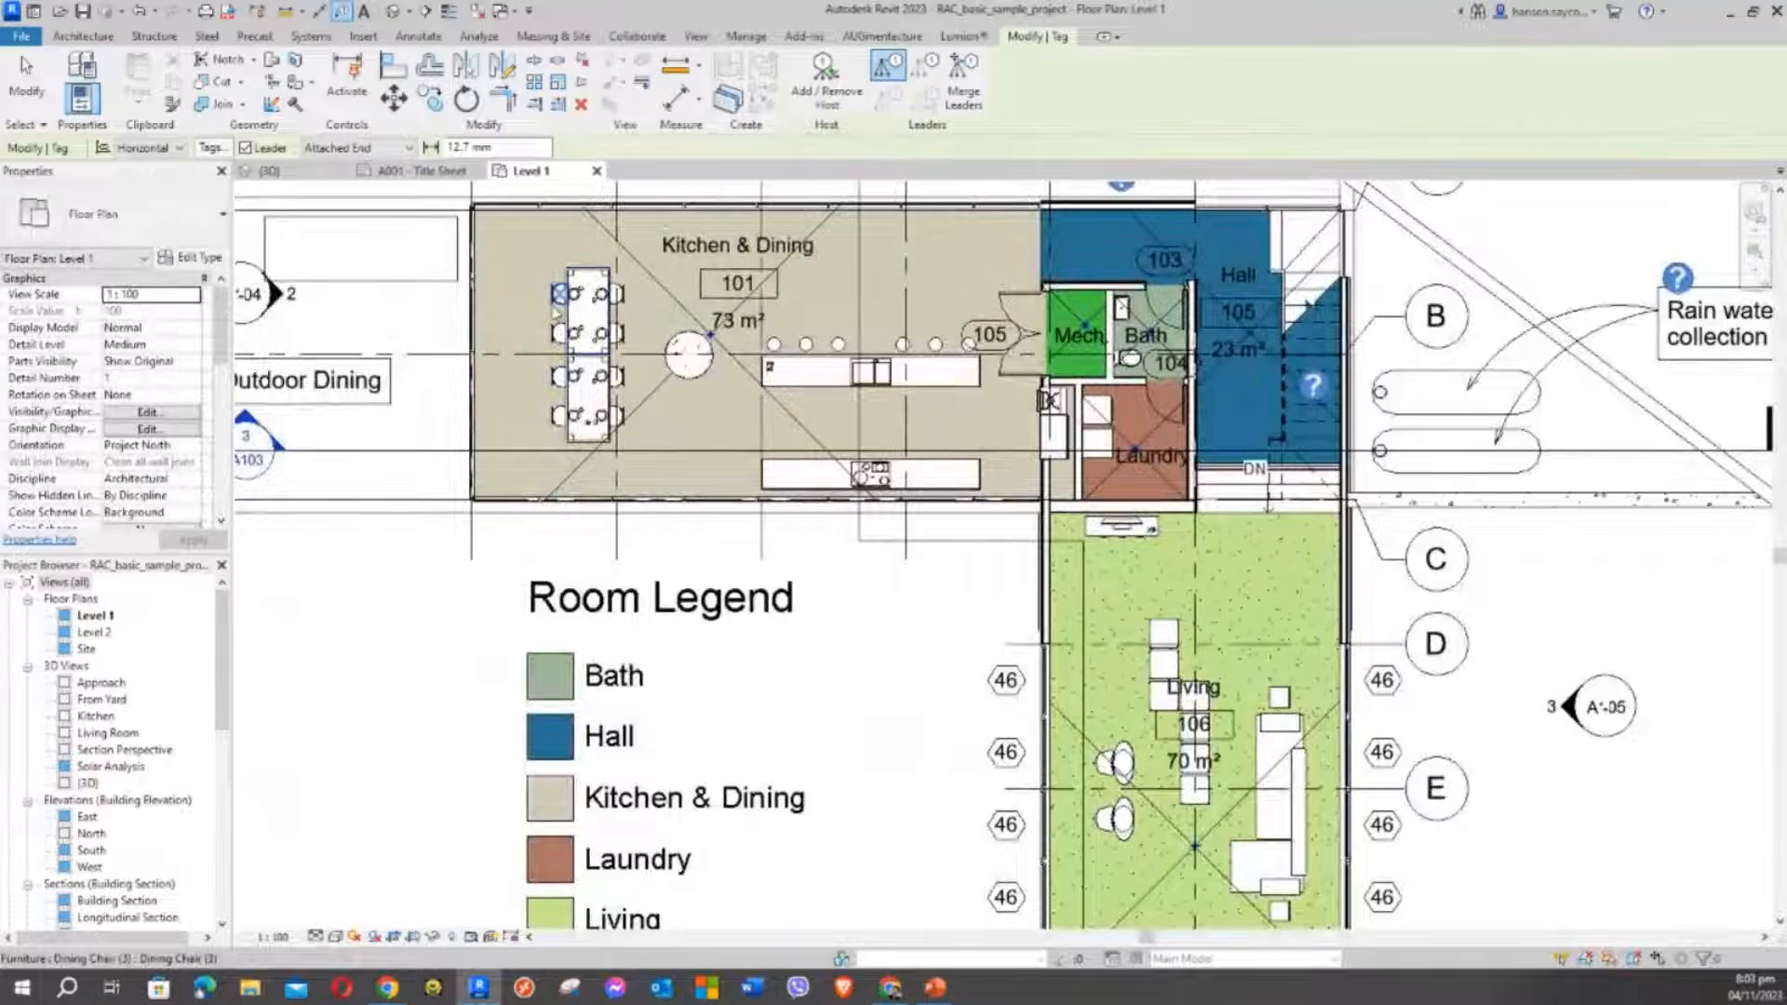
pyautogui.scroll(2, 556, 313)
pyautogui.scroll(-2, 557, 312)
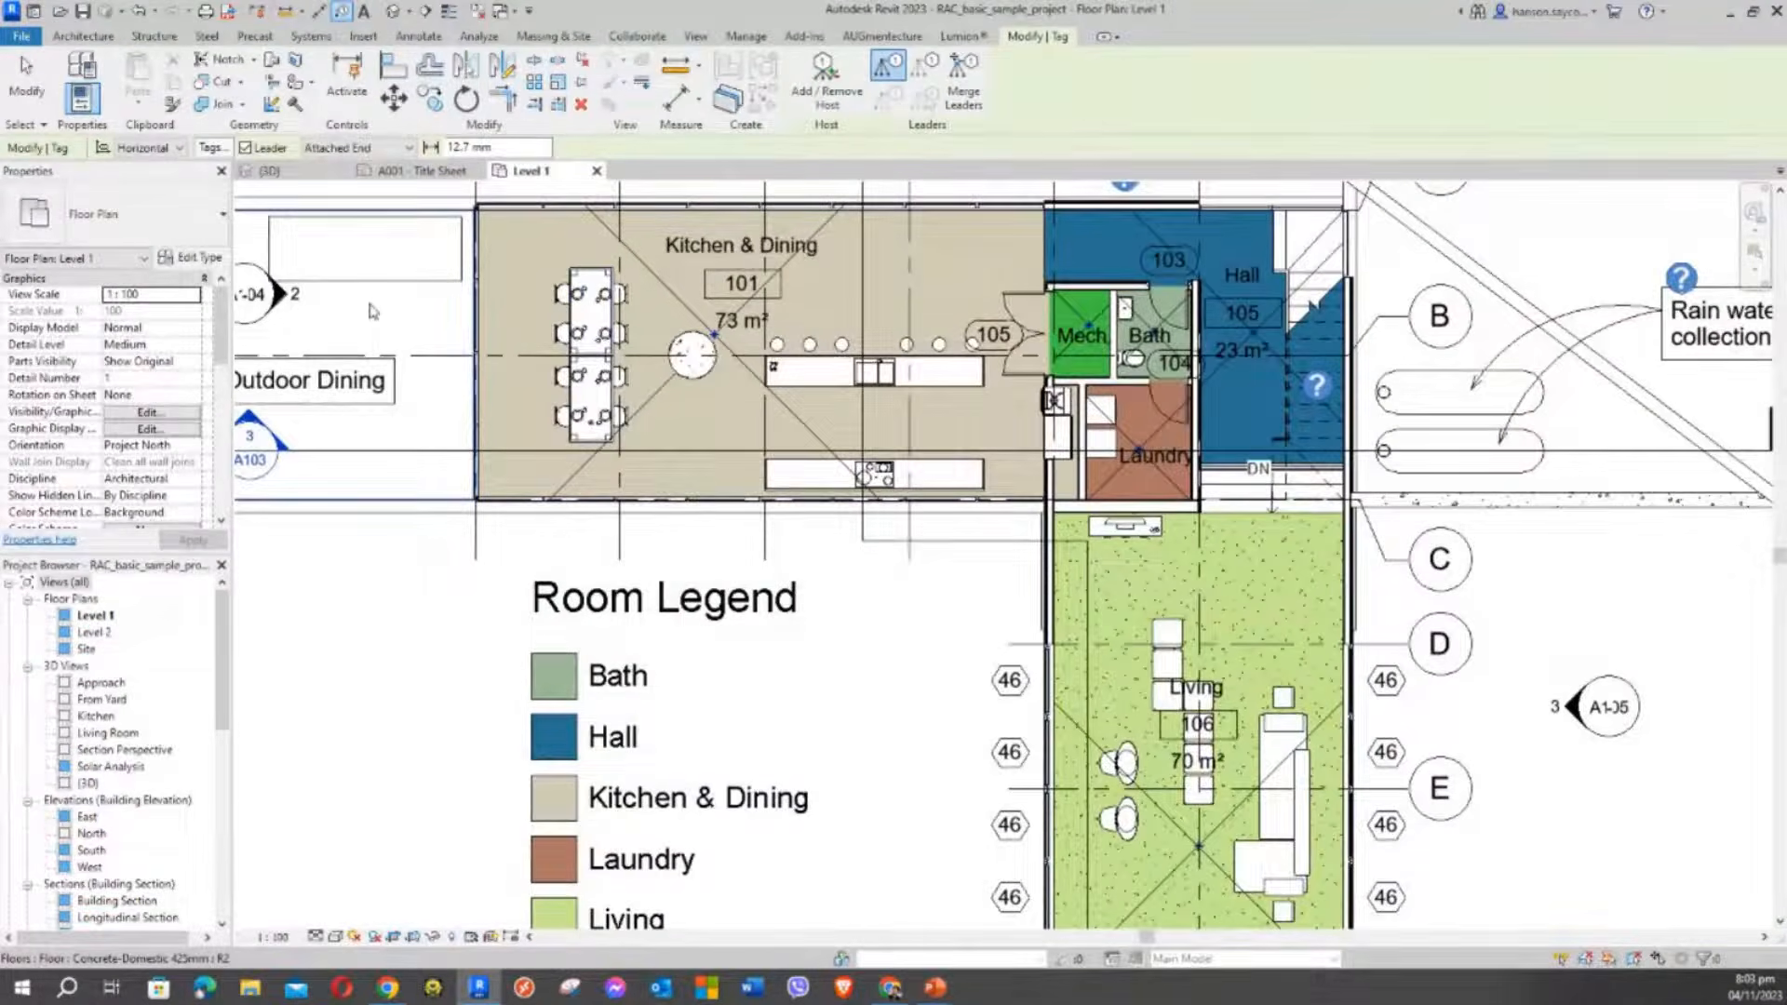
pyautogui.moveTo(375, 280); pyautogui.dragTo(835, 440, button='middle')
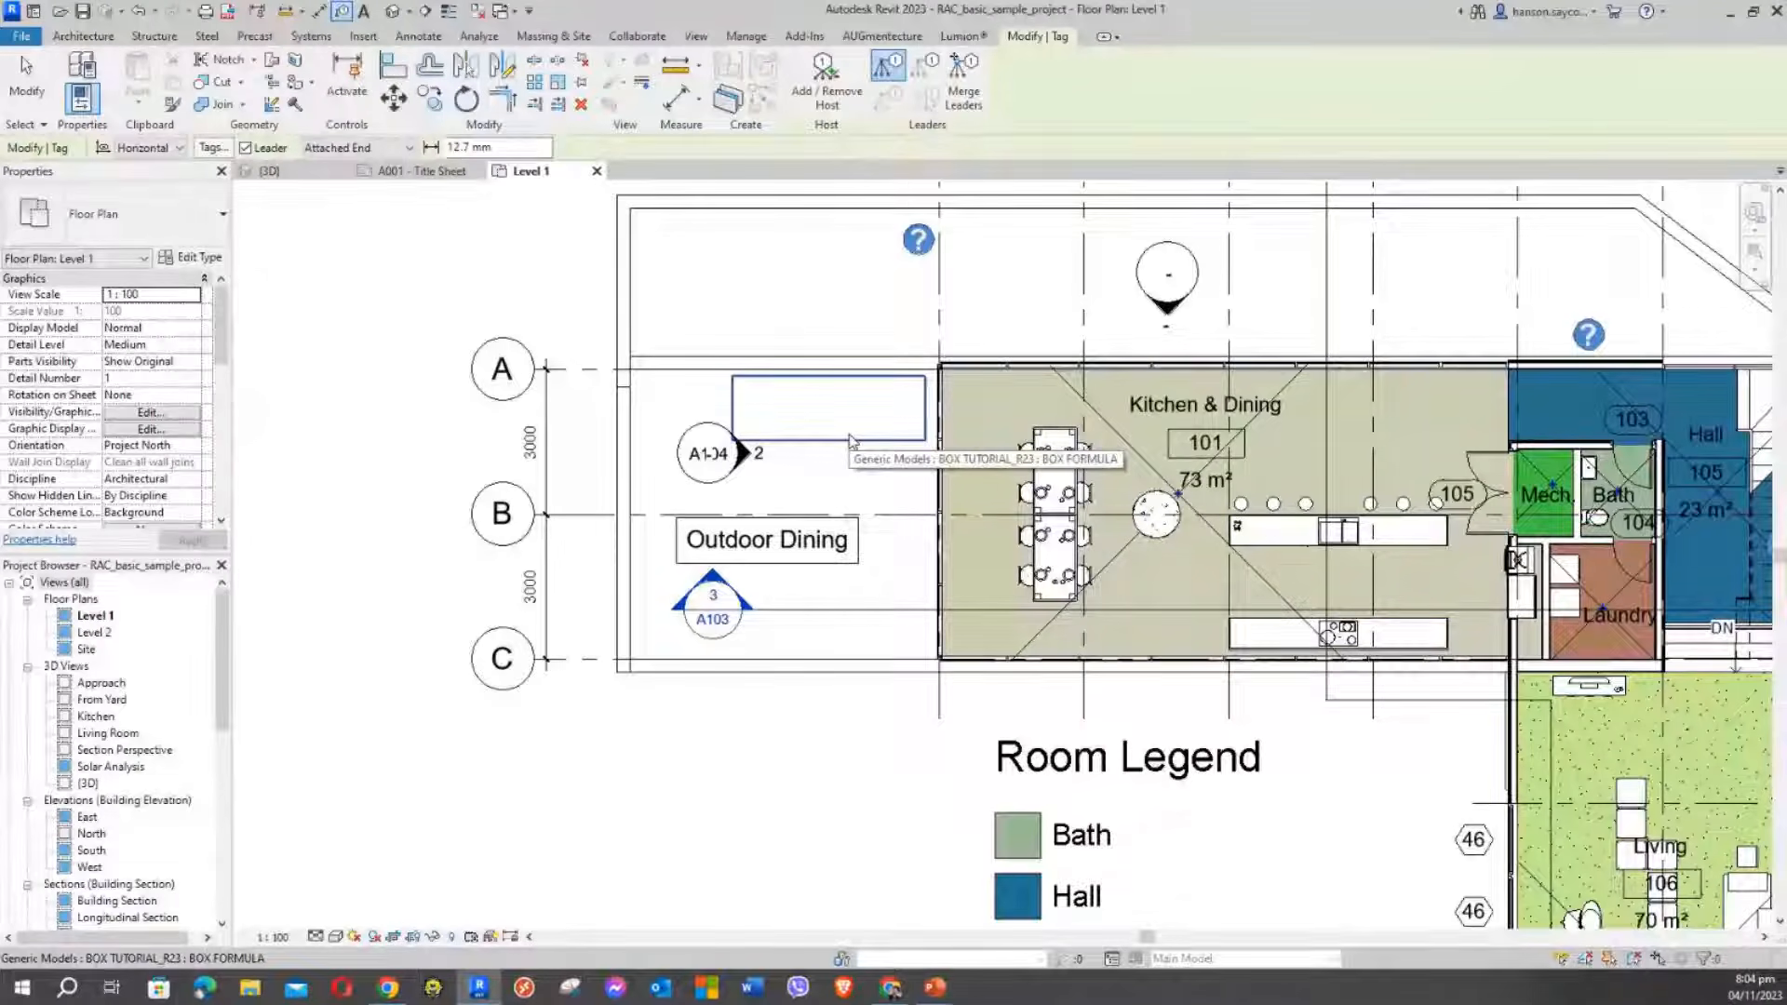
# Tag the box near Outdoor Dining and accept loading a Generic Models tag
pyautogui.click(850, 442)
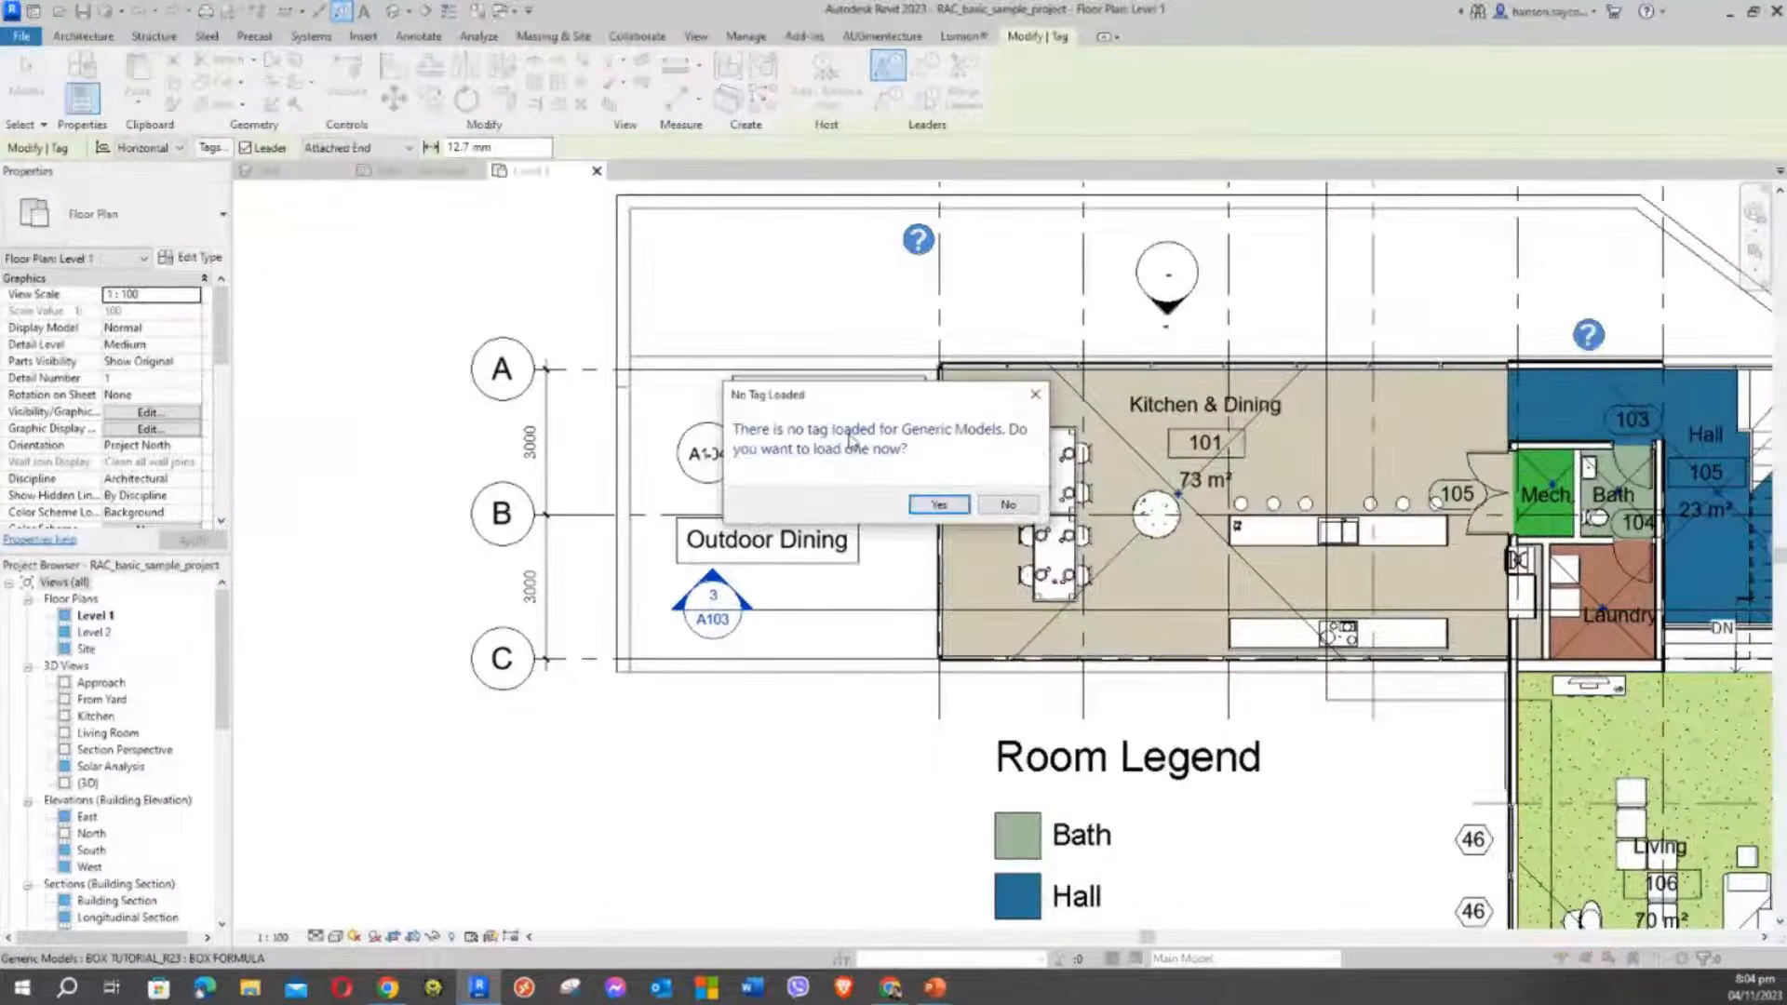
pyautogui.moveTo(805, 398); pyautogui.dragTo(408, 201)
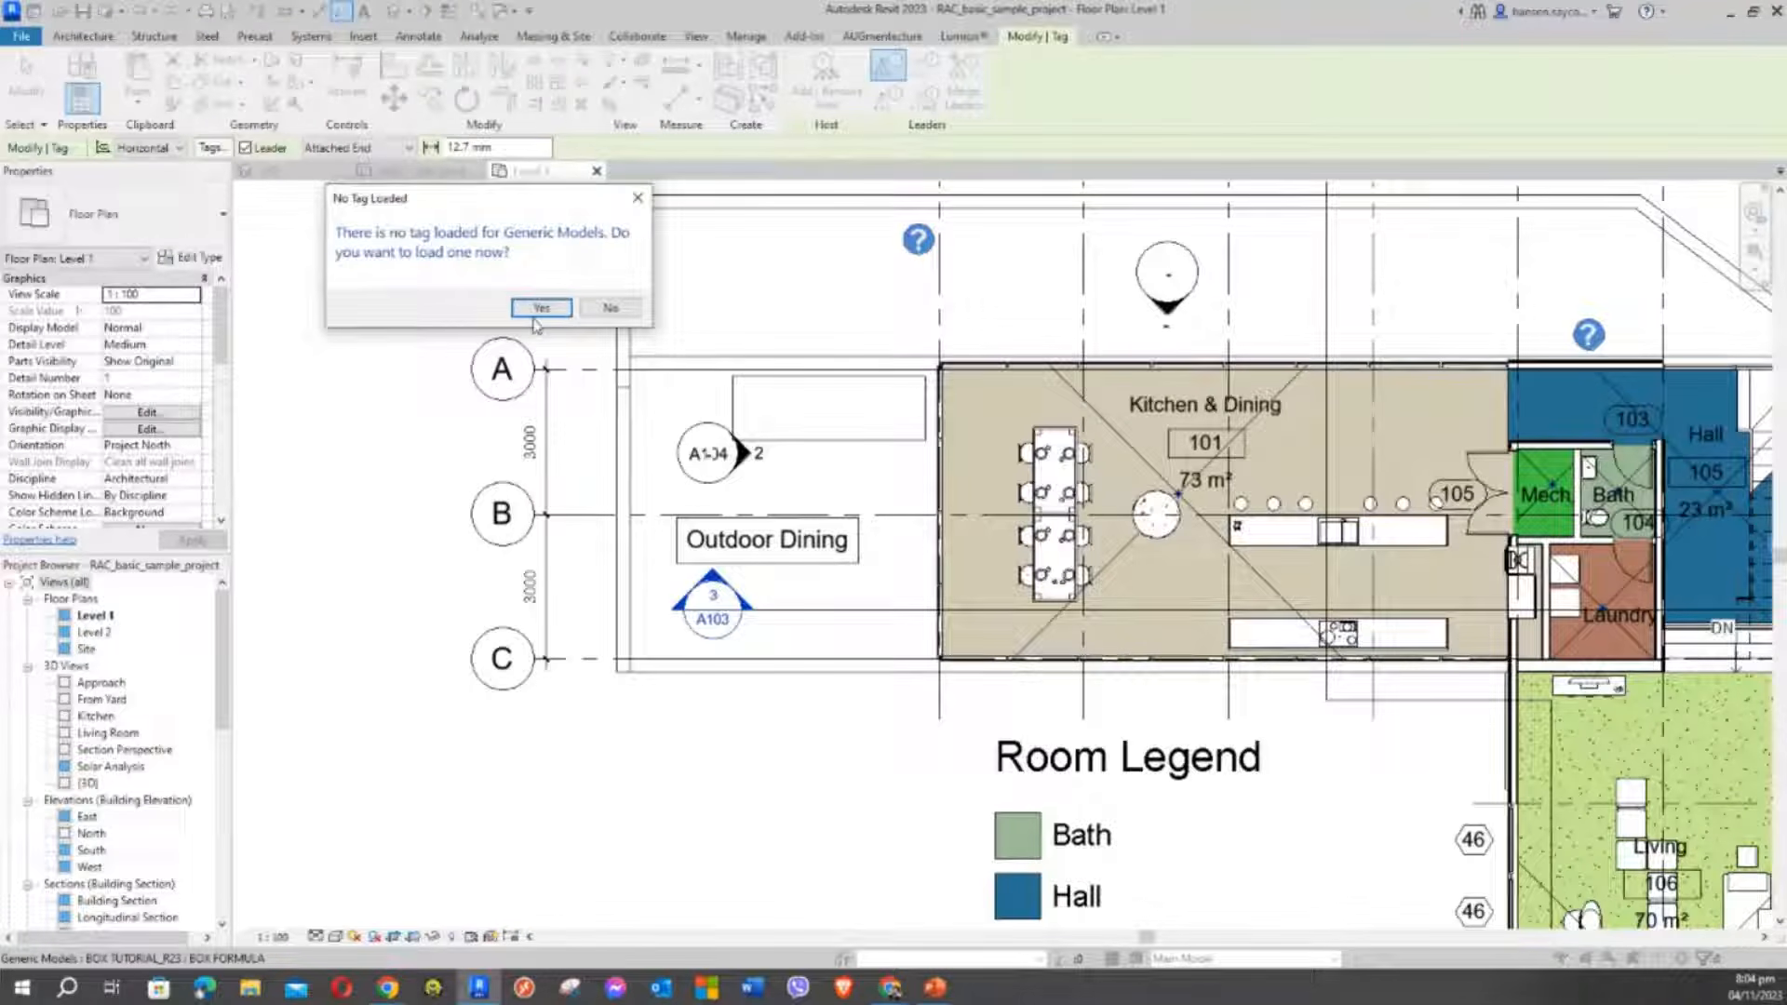
pyautogui.moveTo(480, 199); pyautogui.dragTo(484, 241)
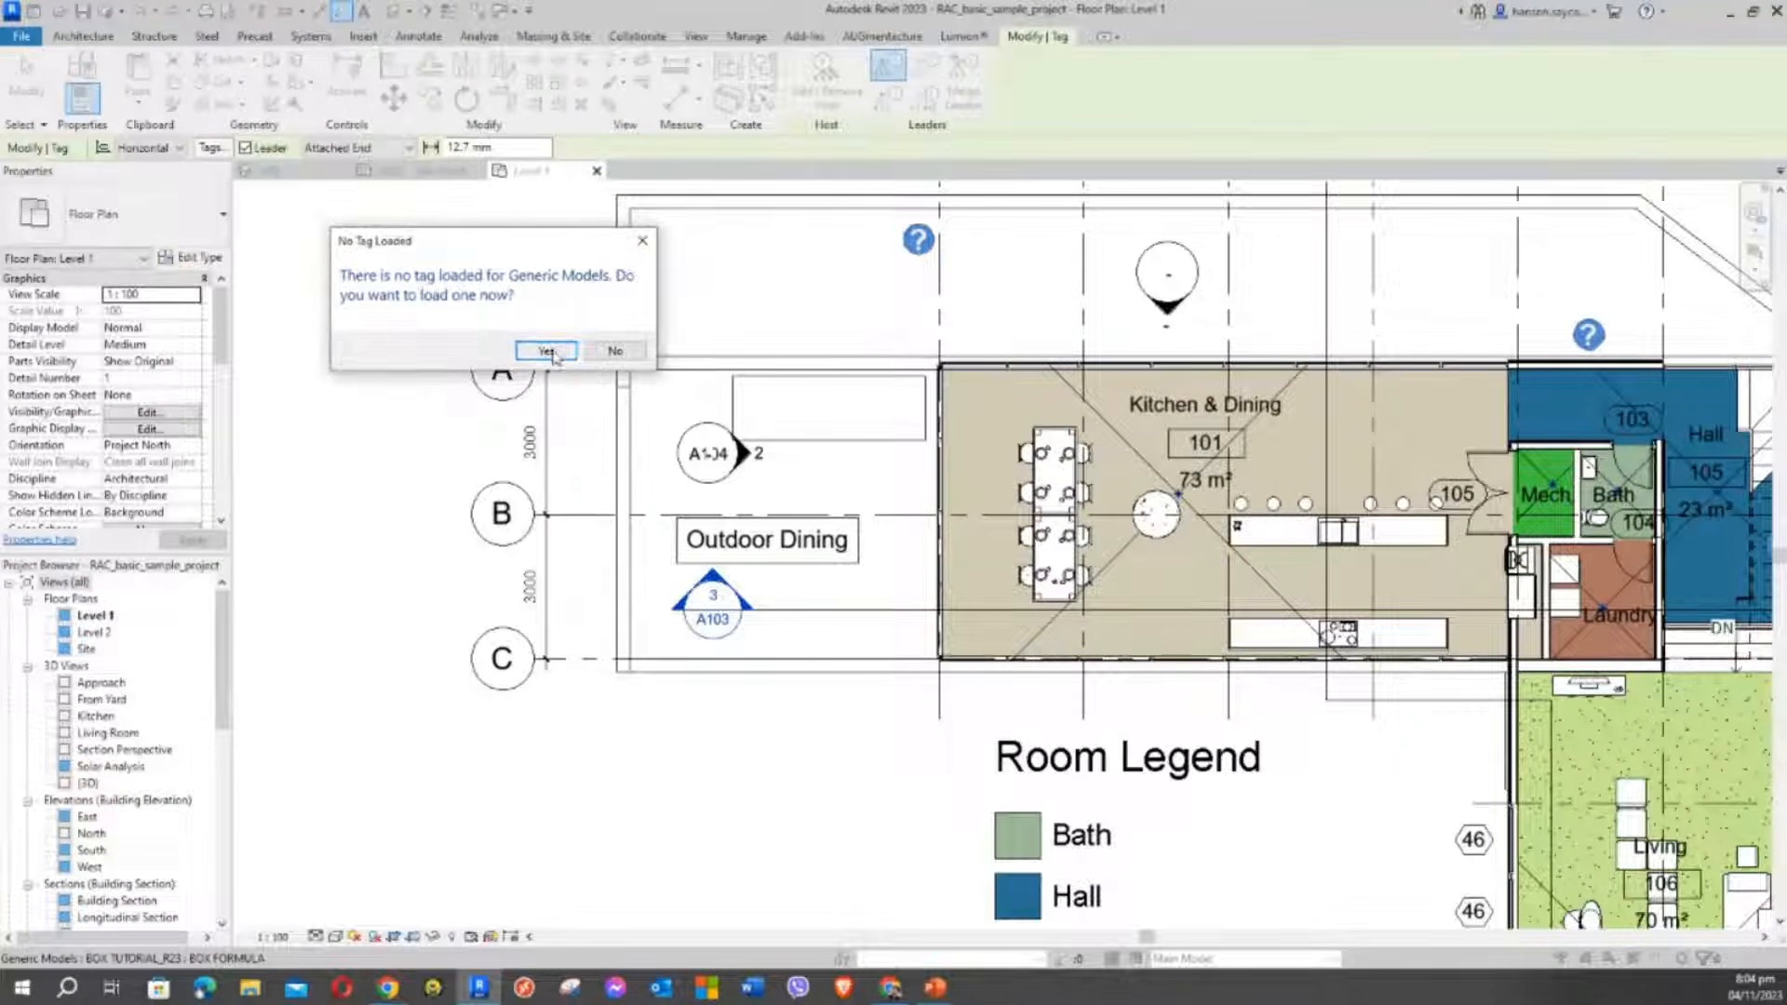
pyautogui.click(546, 351)
# Browse to the English library folder with the All Supported Files filter
pyautogui.moveTo(647, 272); pyautogui.dragTo(366, 176)
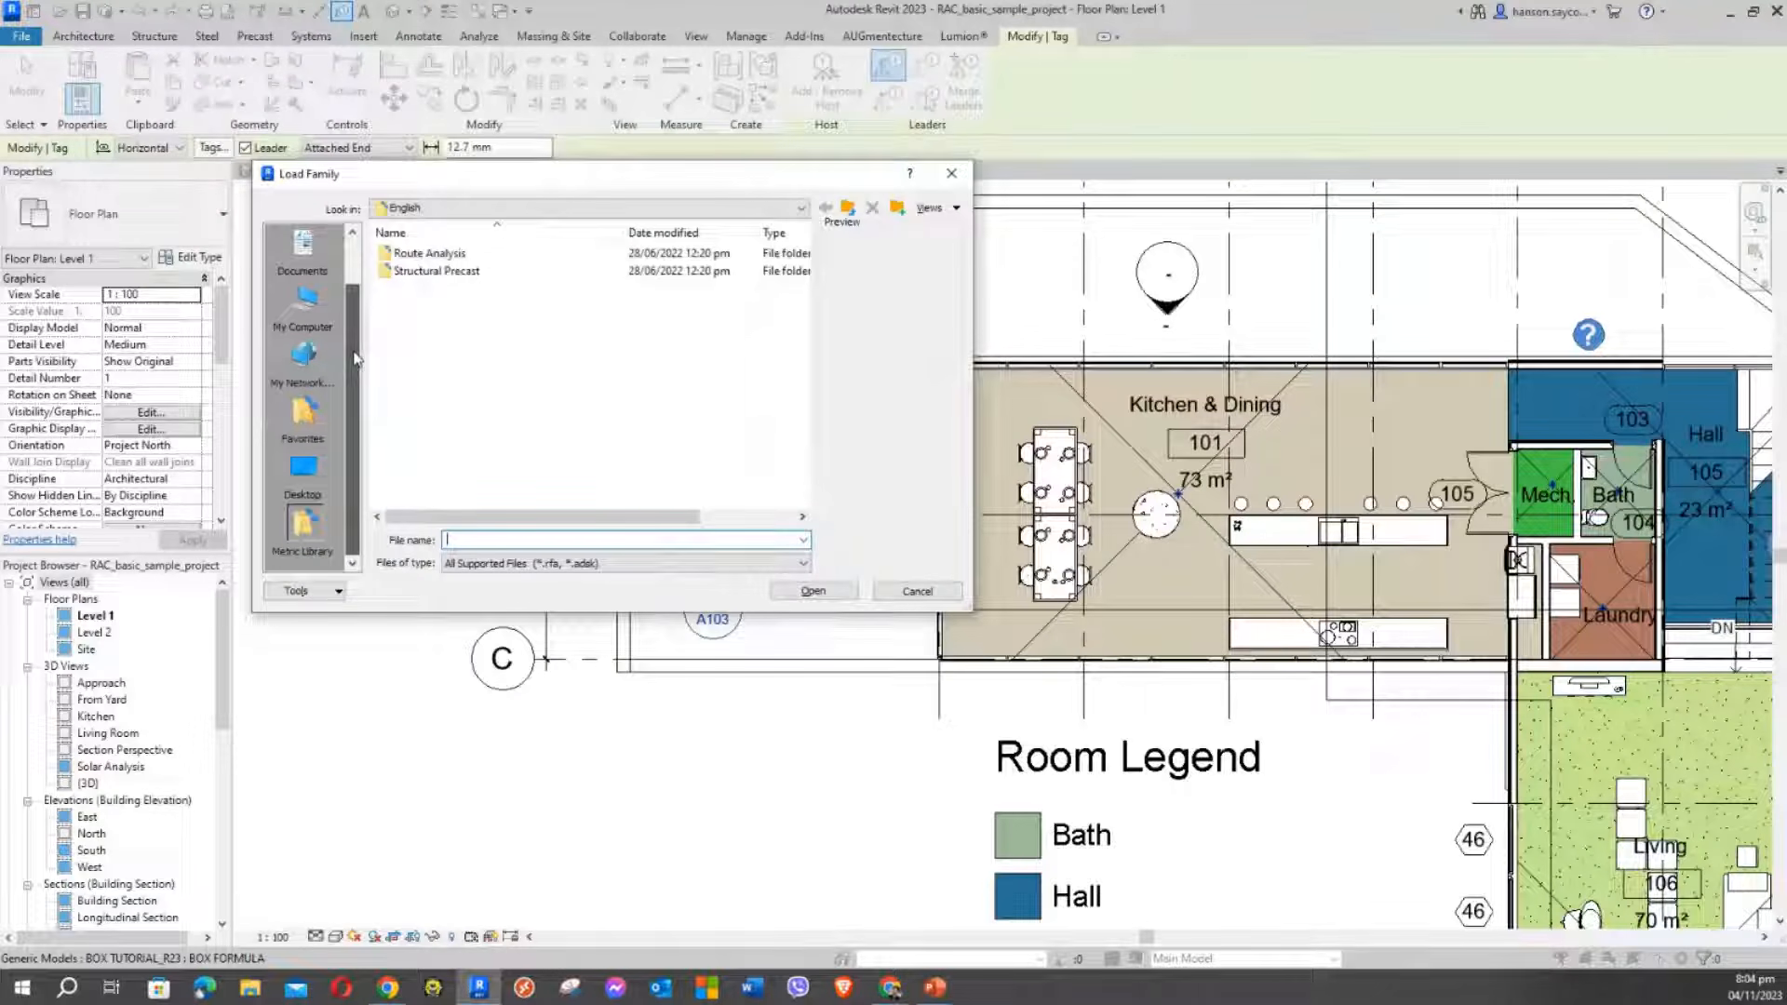
pyautogui.click(470, 209)
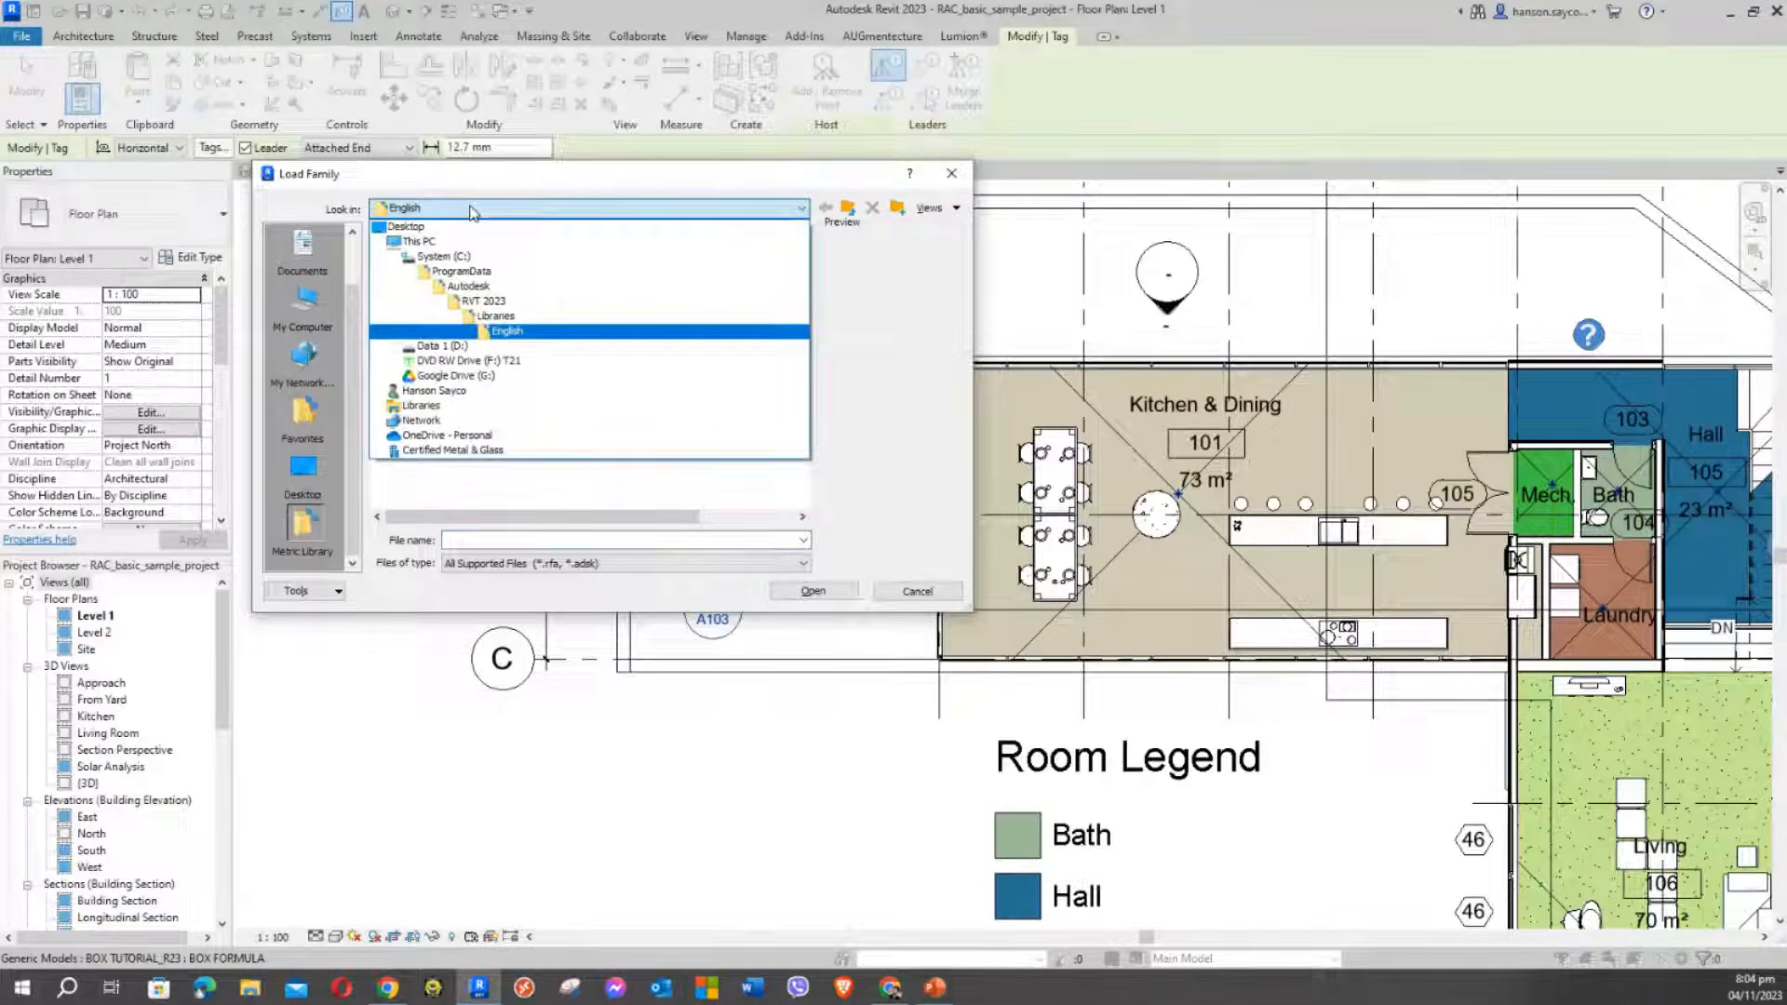
pyautogui.click(506, 330)
pyautogui.press('BackSpace')
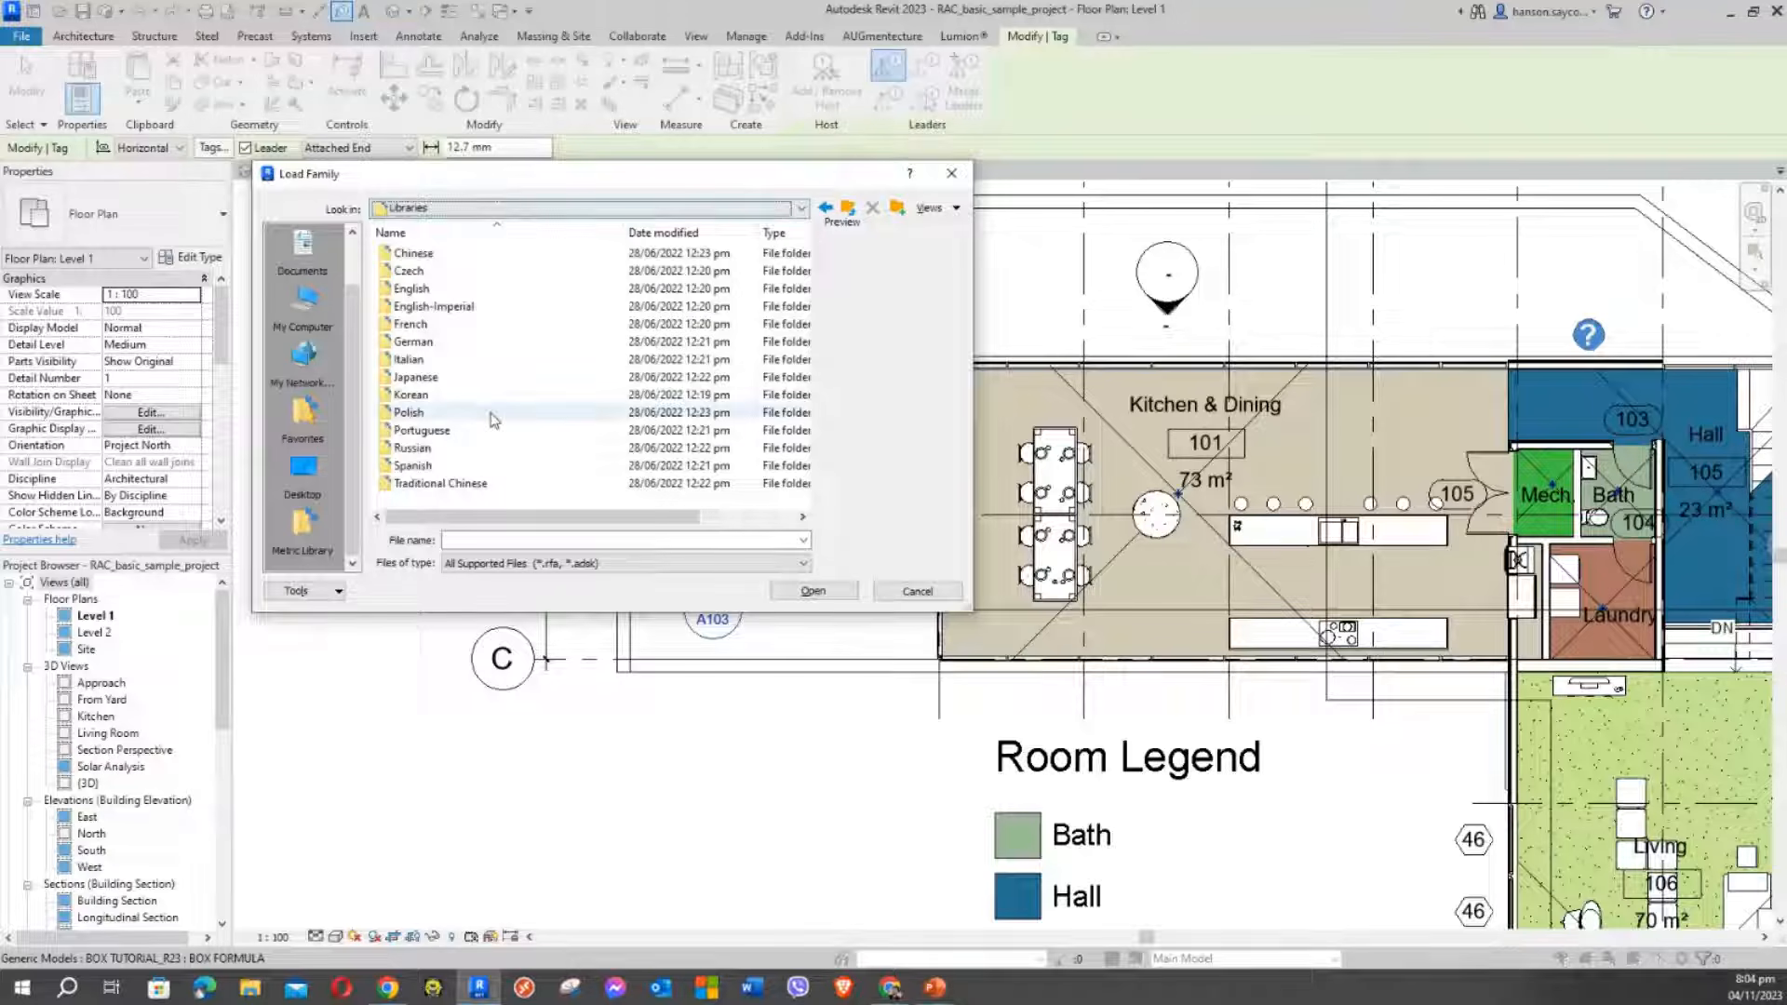
pyautogui.doubleClick(418, 291)
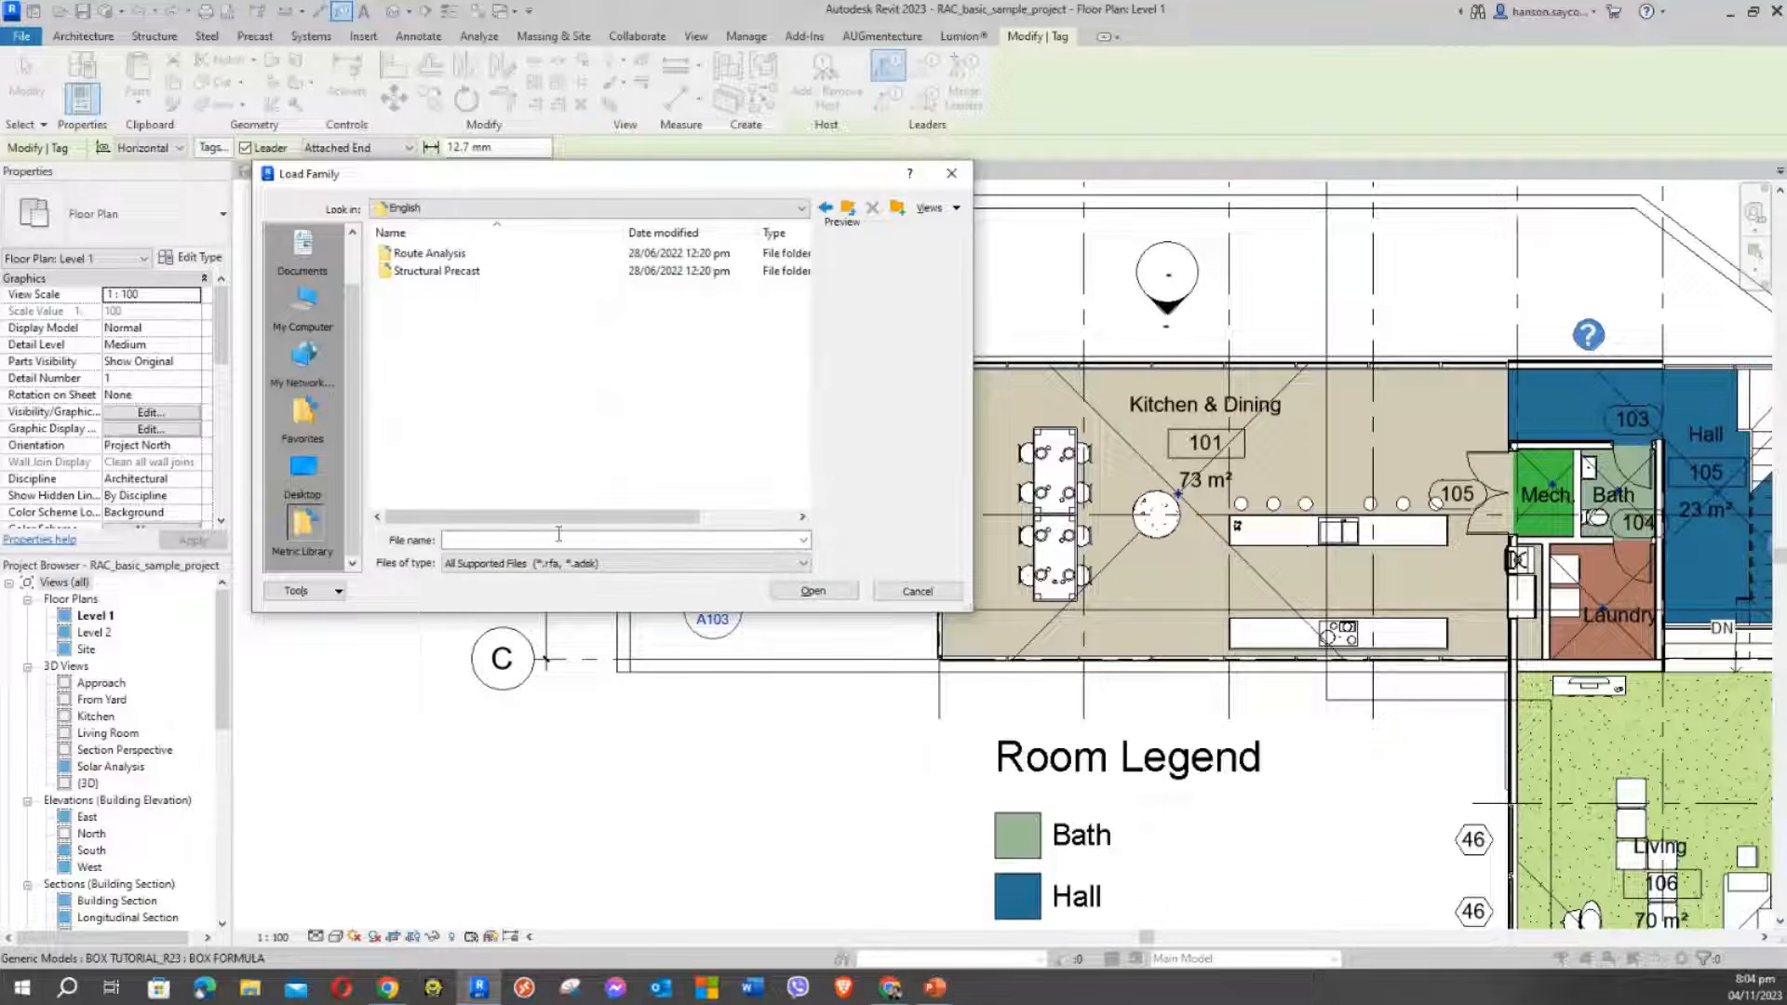
pyautogui.click(563, 564)
pyautogui.click(564, 570)
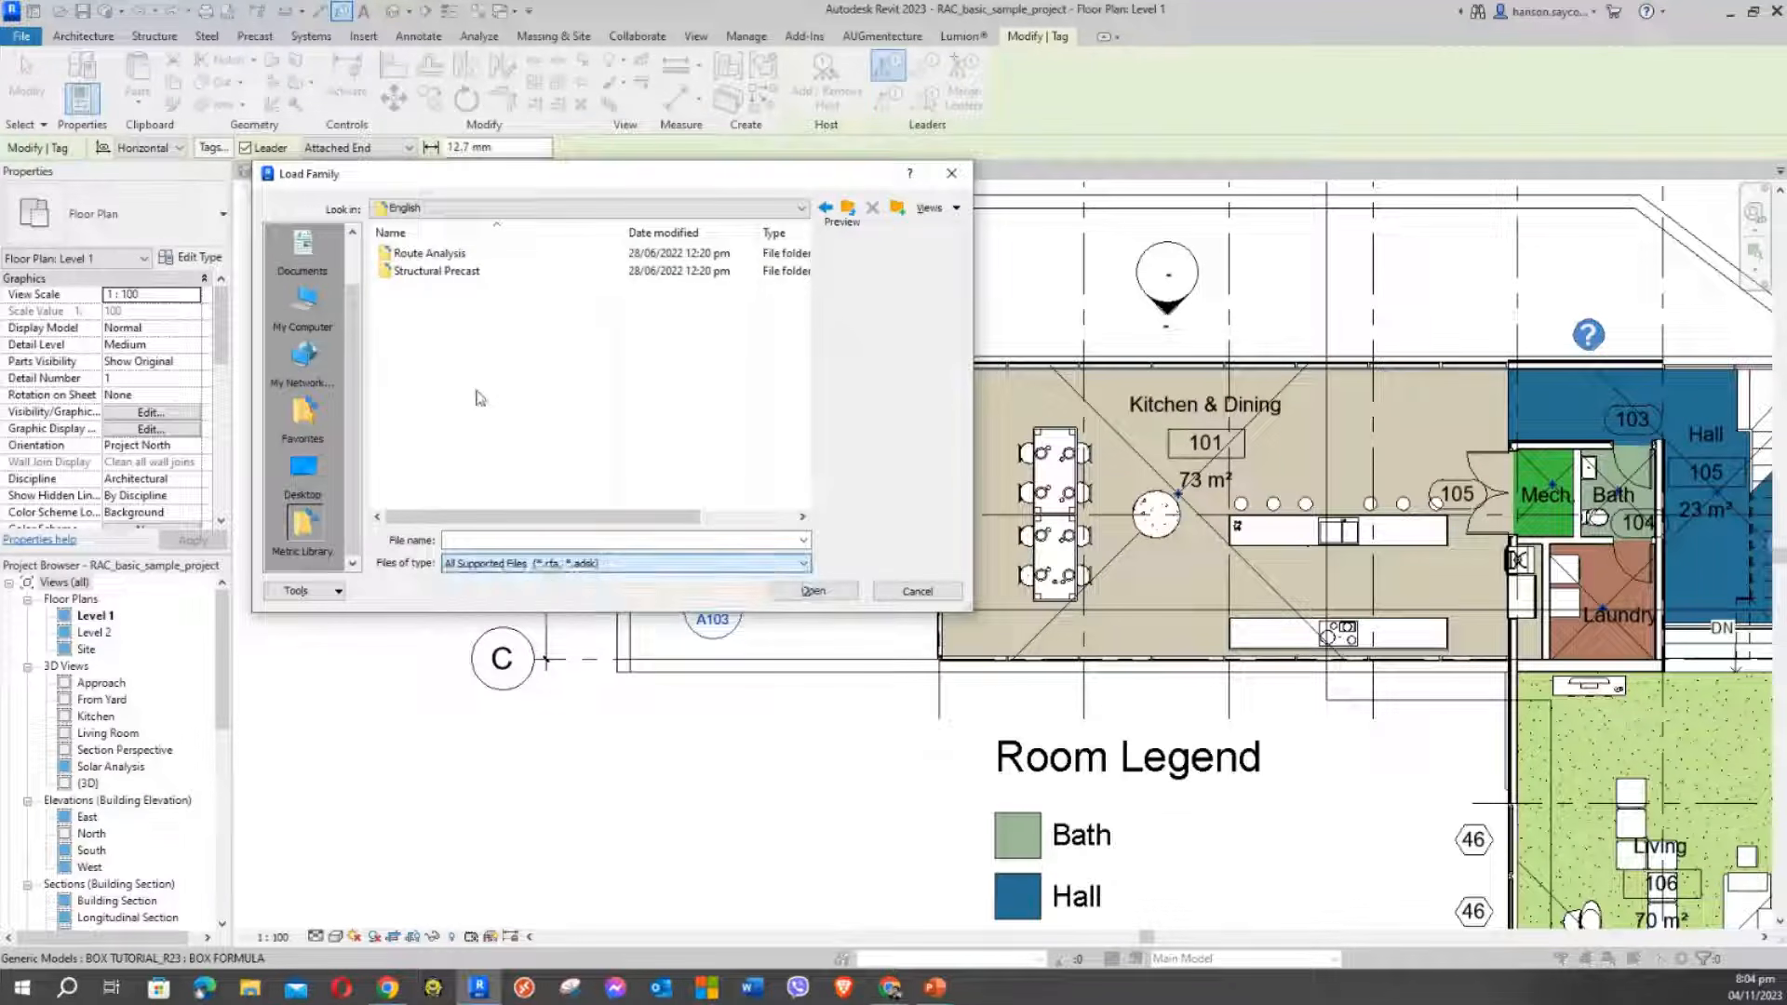
# Go to OneDrive > REVIT > Revit Libraries > REVIT LIBRARIES COLLECTION > Metric Library
pyautogui.click(416, 213)
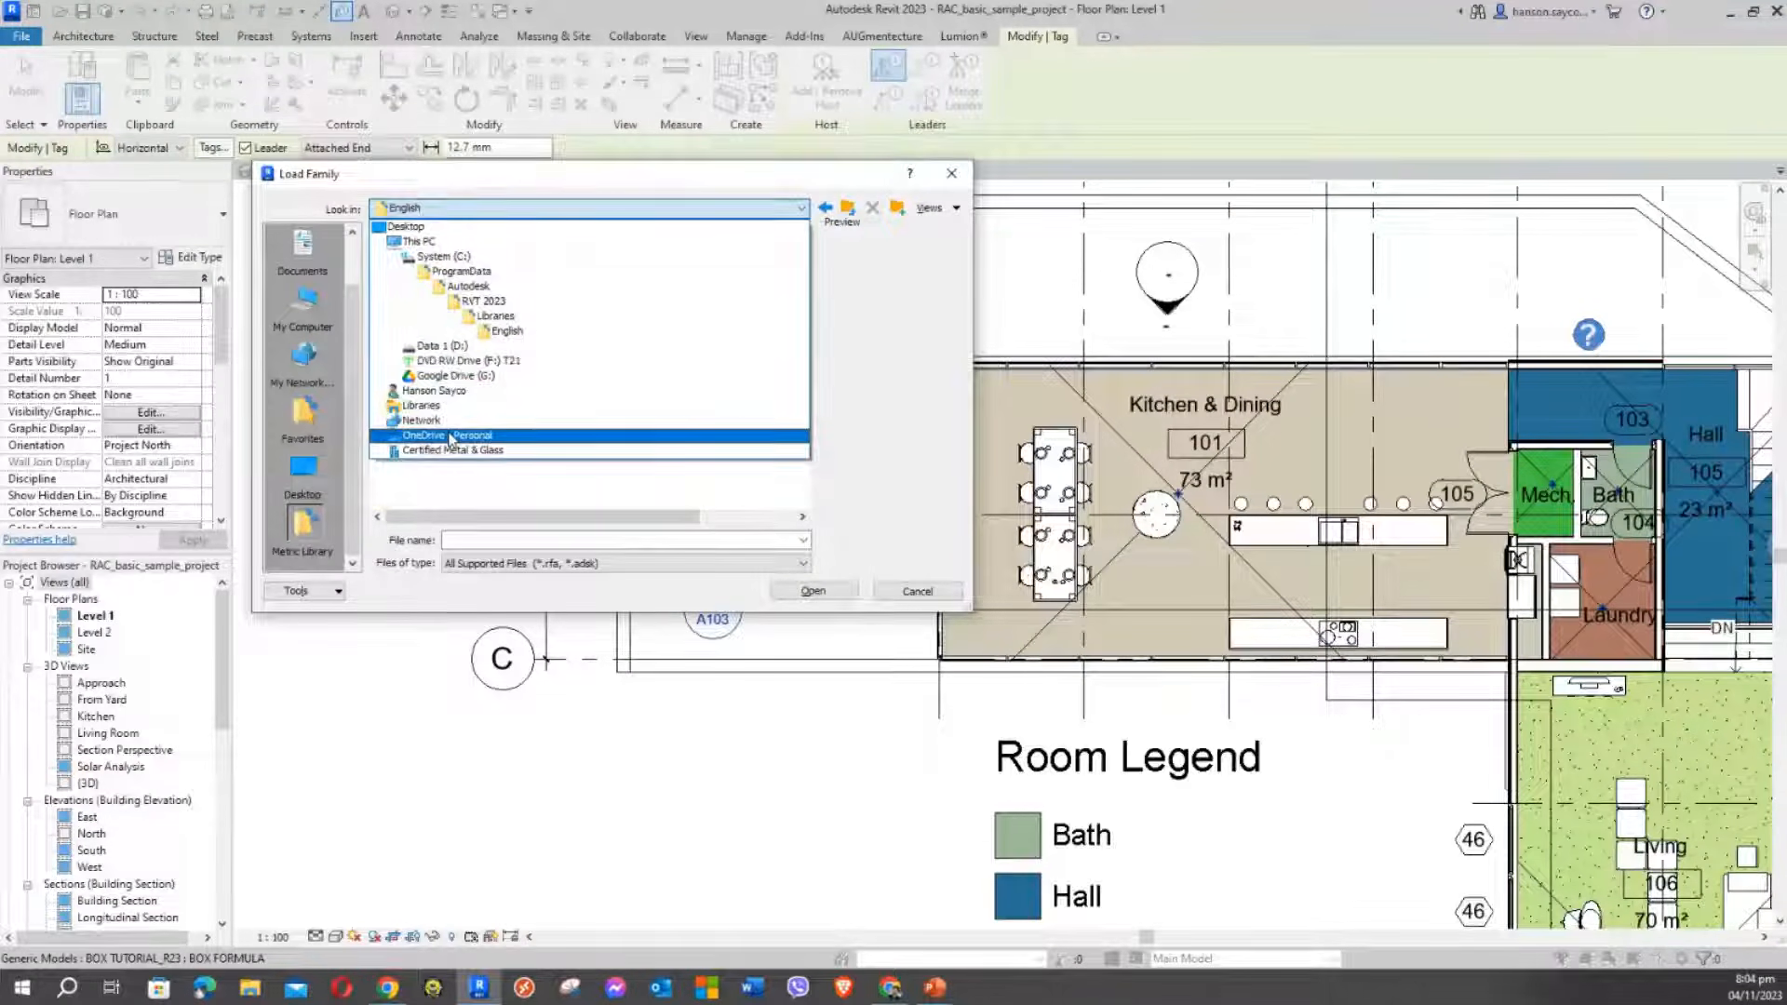
pyautogui.click(445, 435)
pyautogui.doubleClick(409, 500)
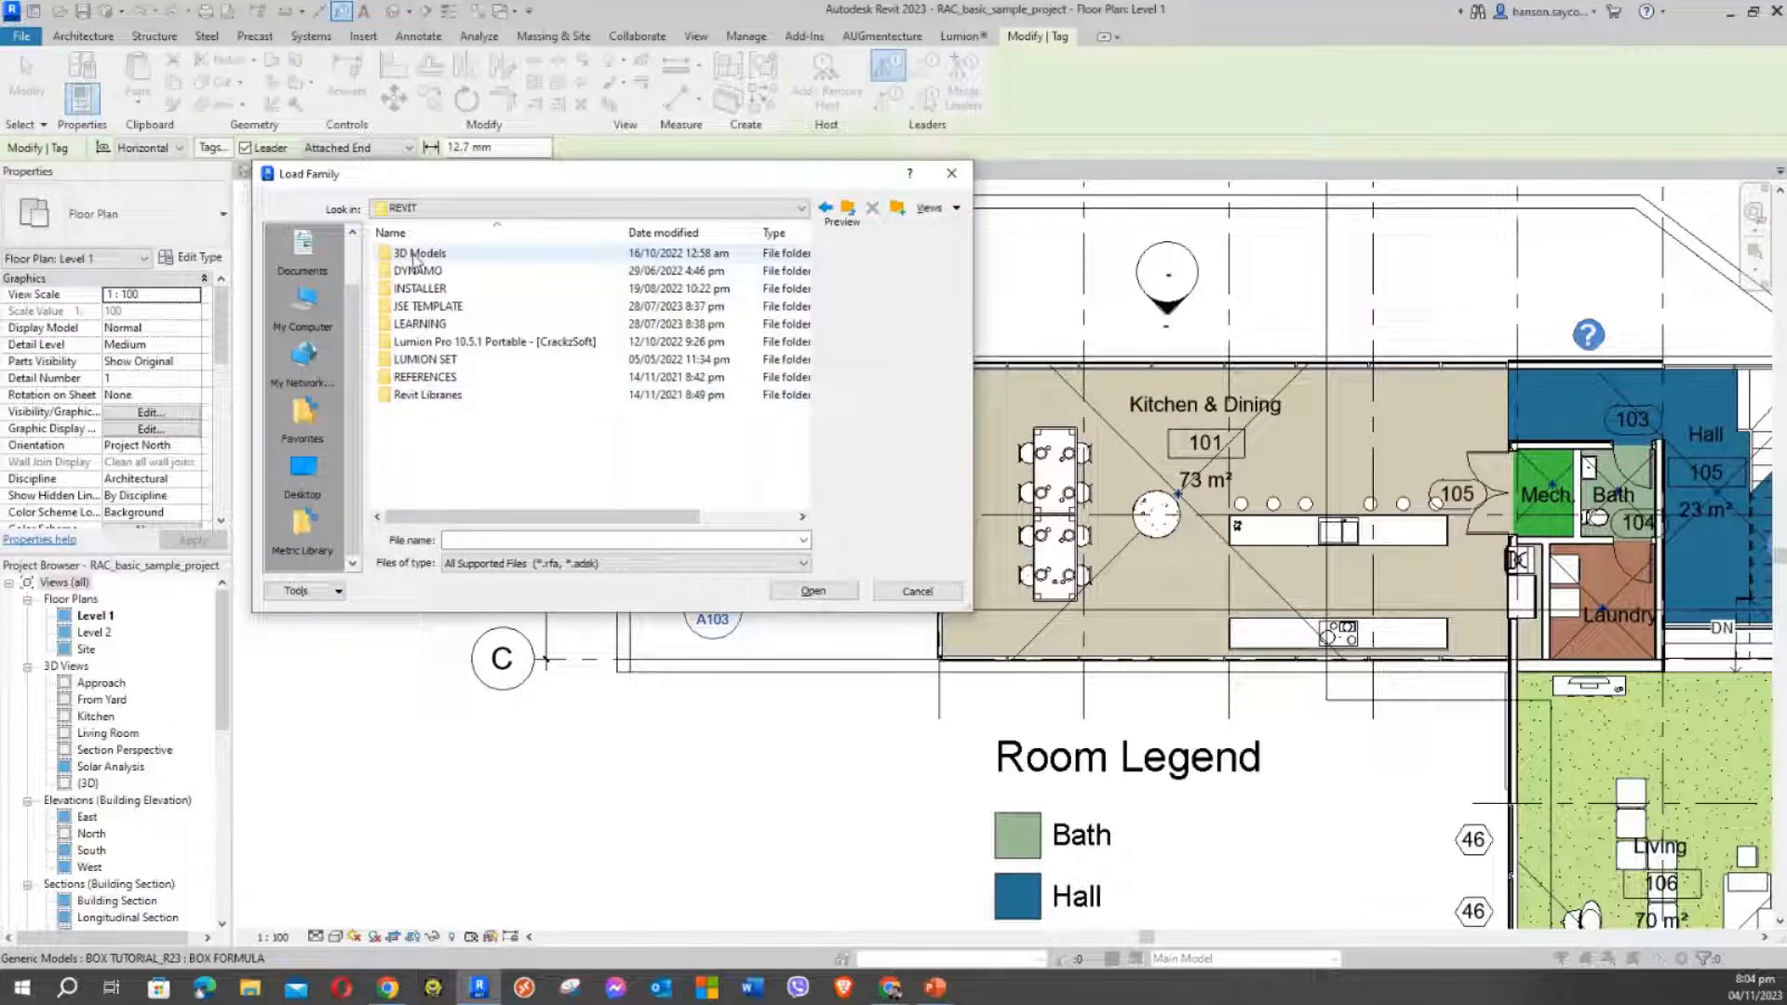
pyautogui.doubleClick(426, 396)
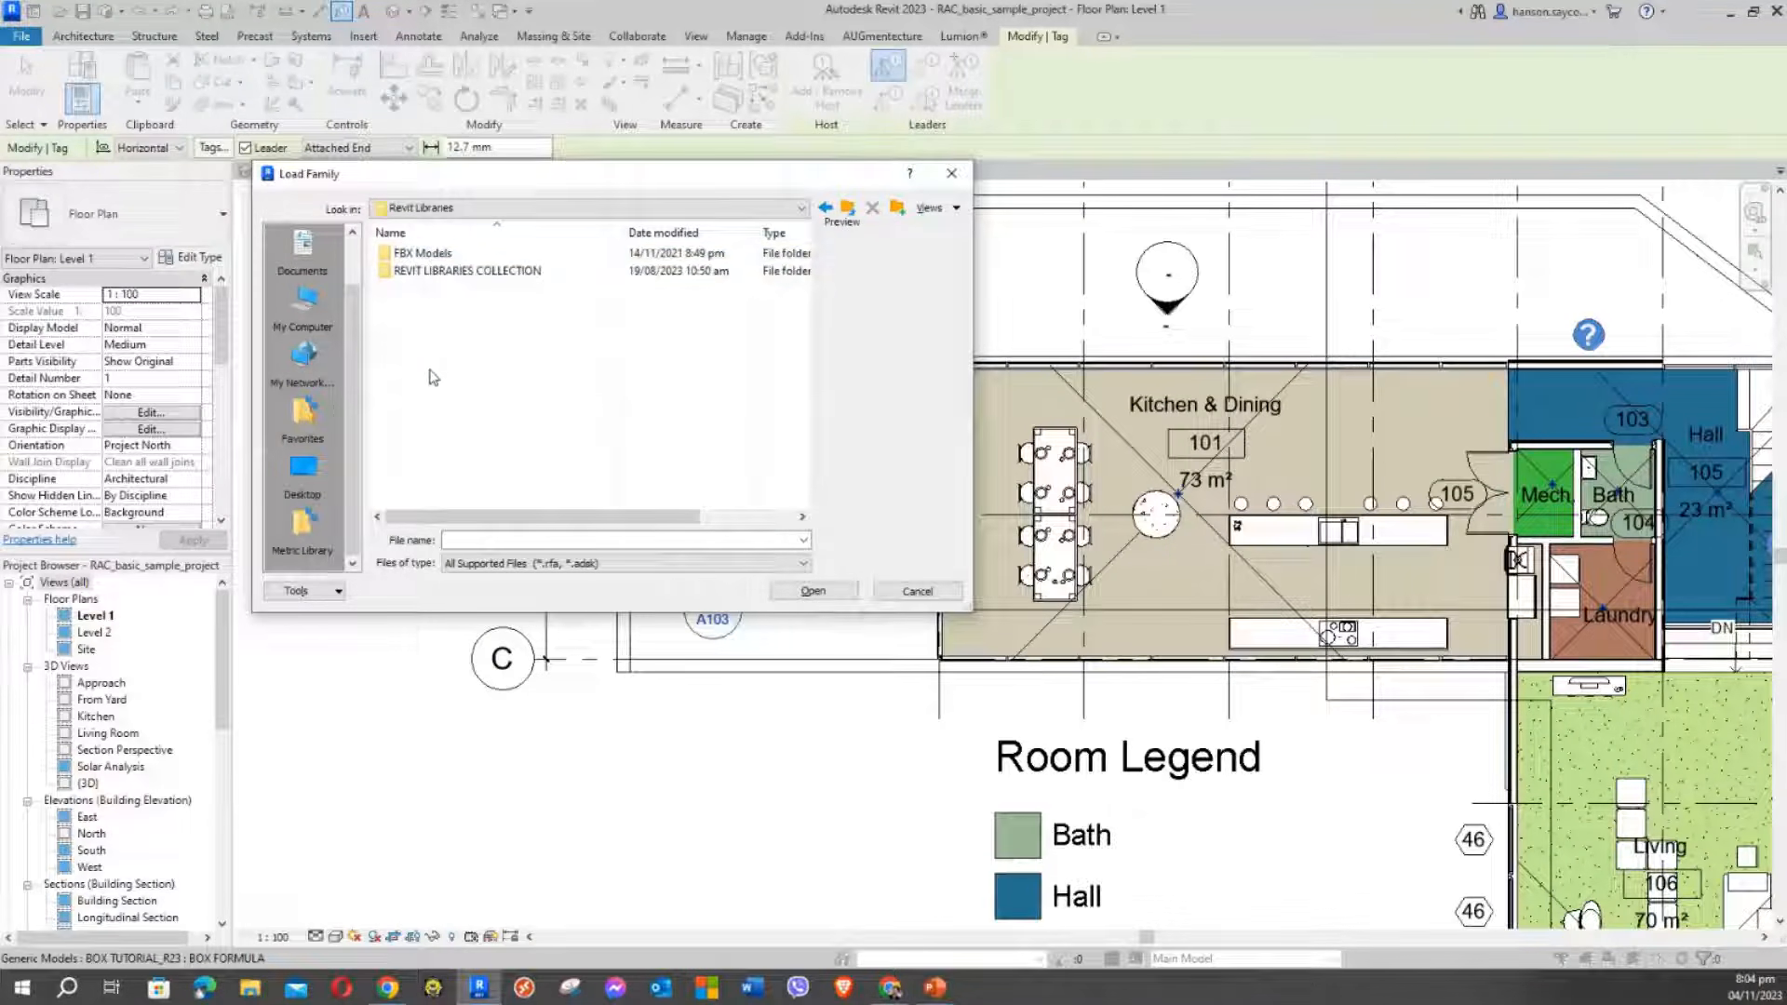
pyautogui.doubleClick(437, 271)
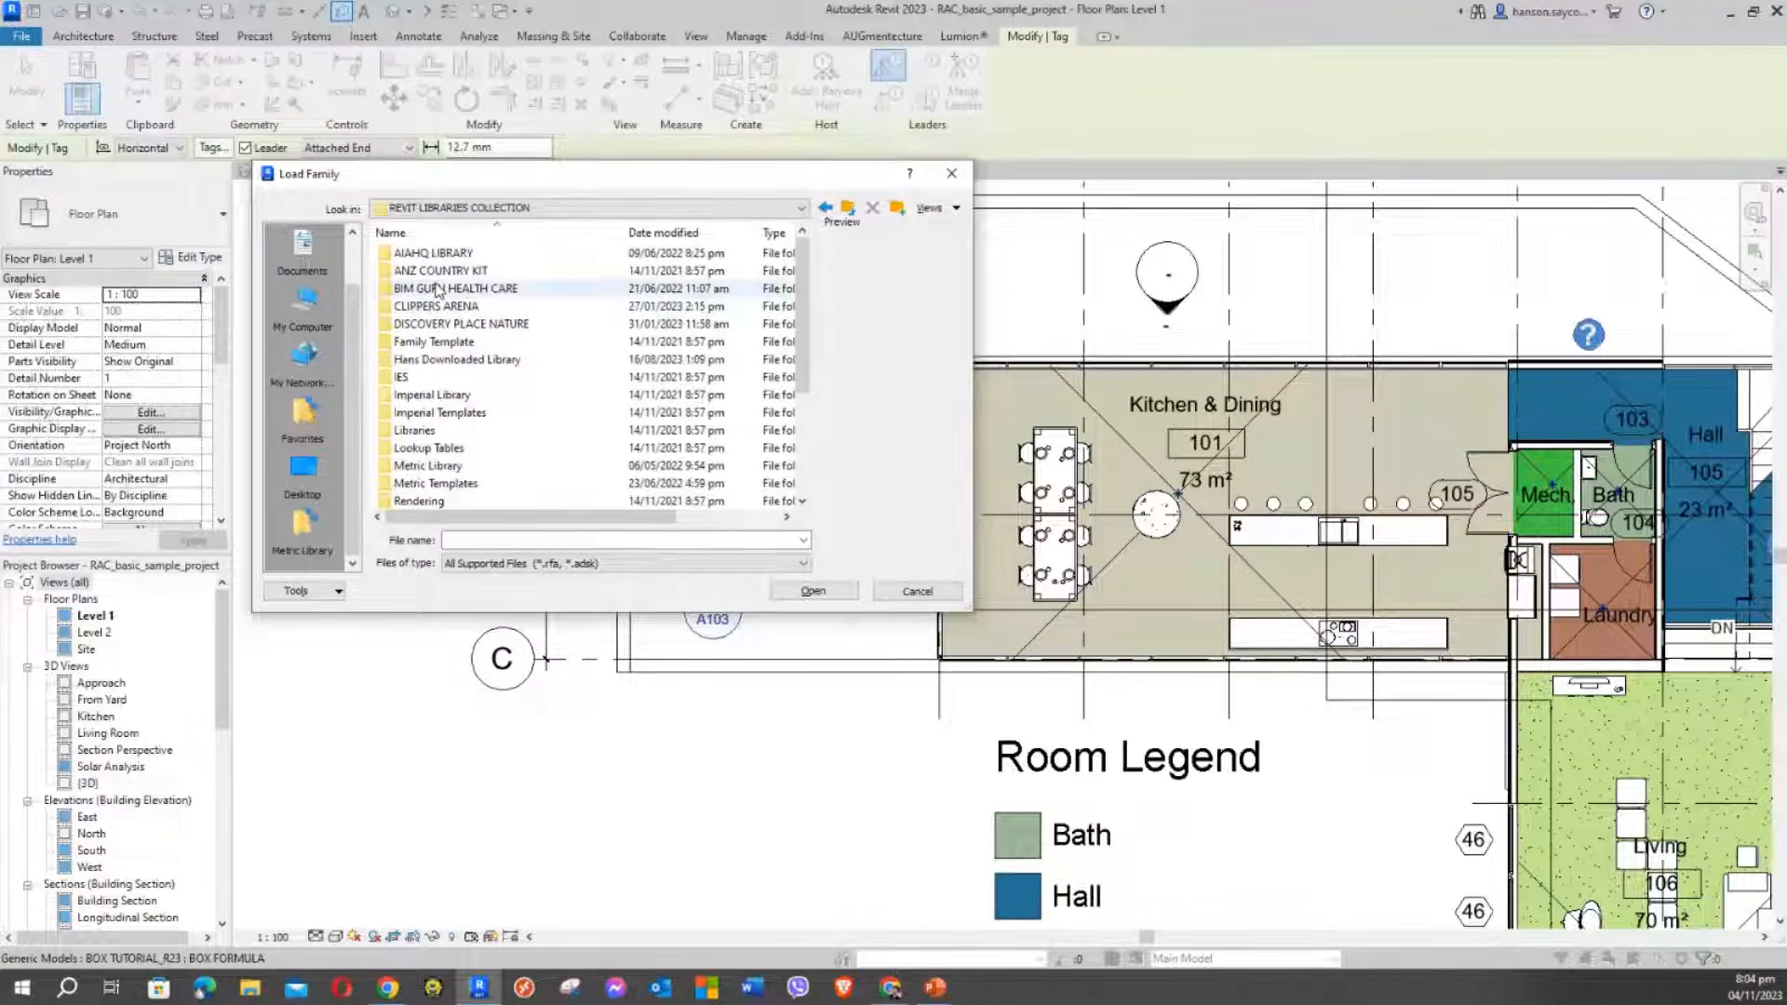
pyautogui.click(437, 399)
pyautogui.scroll(-1, 445, 437)
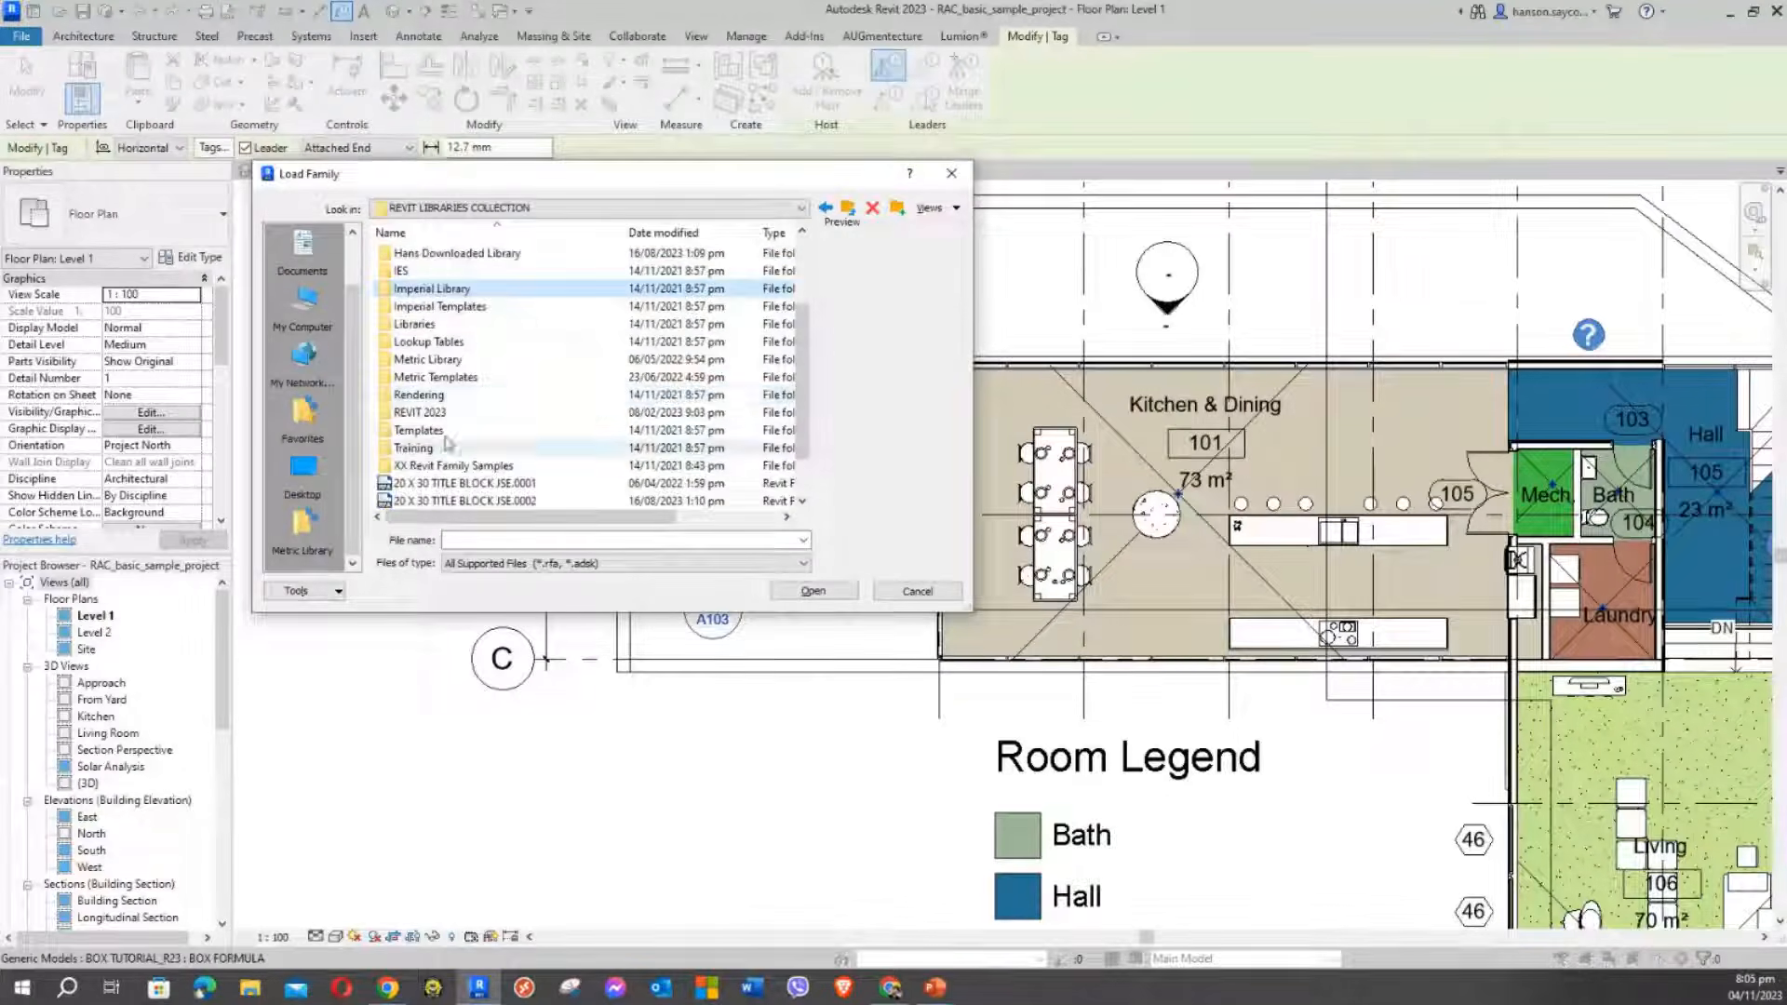
pyautogui.doubleClick(452, 359)
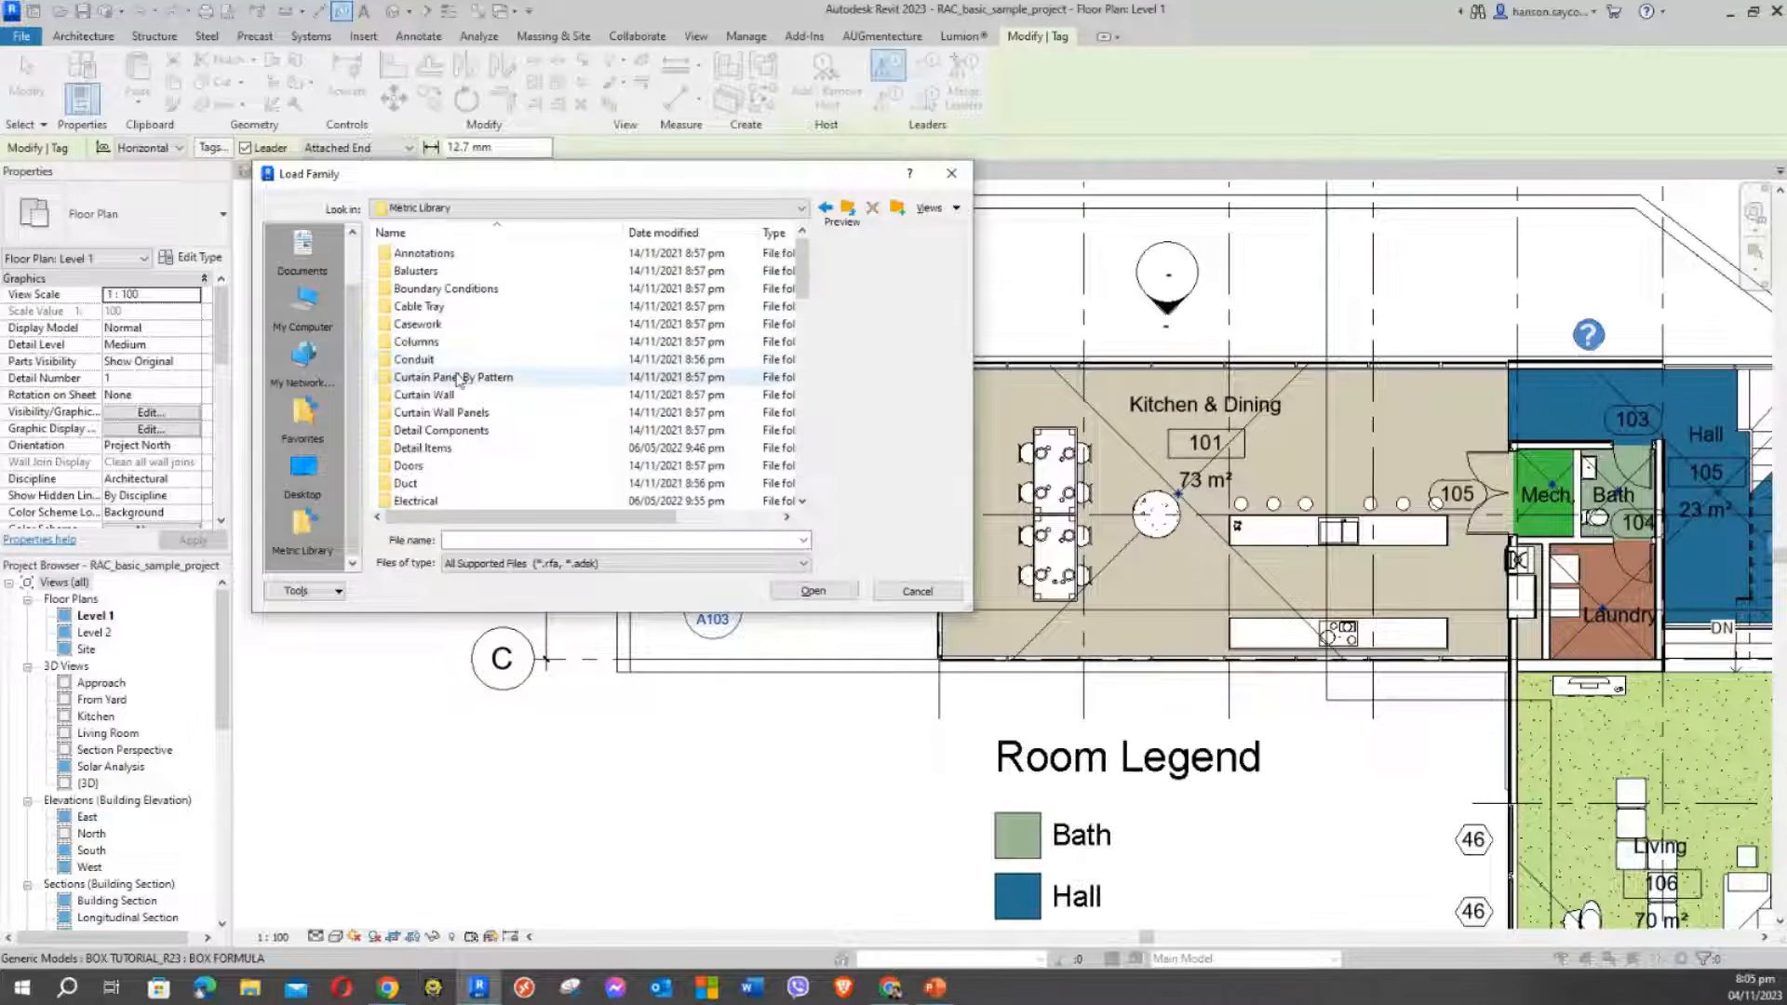
pyautogui.scroll(-5, 526, 430)
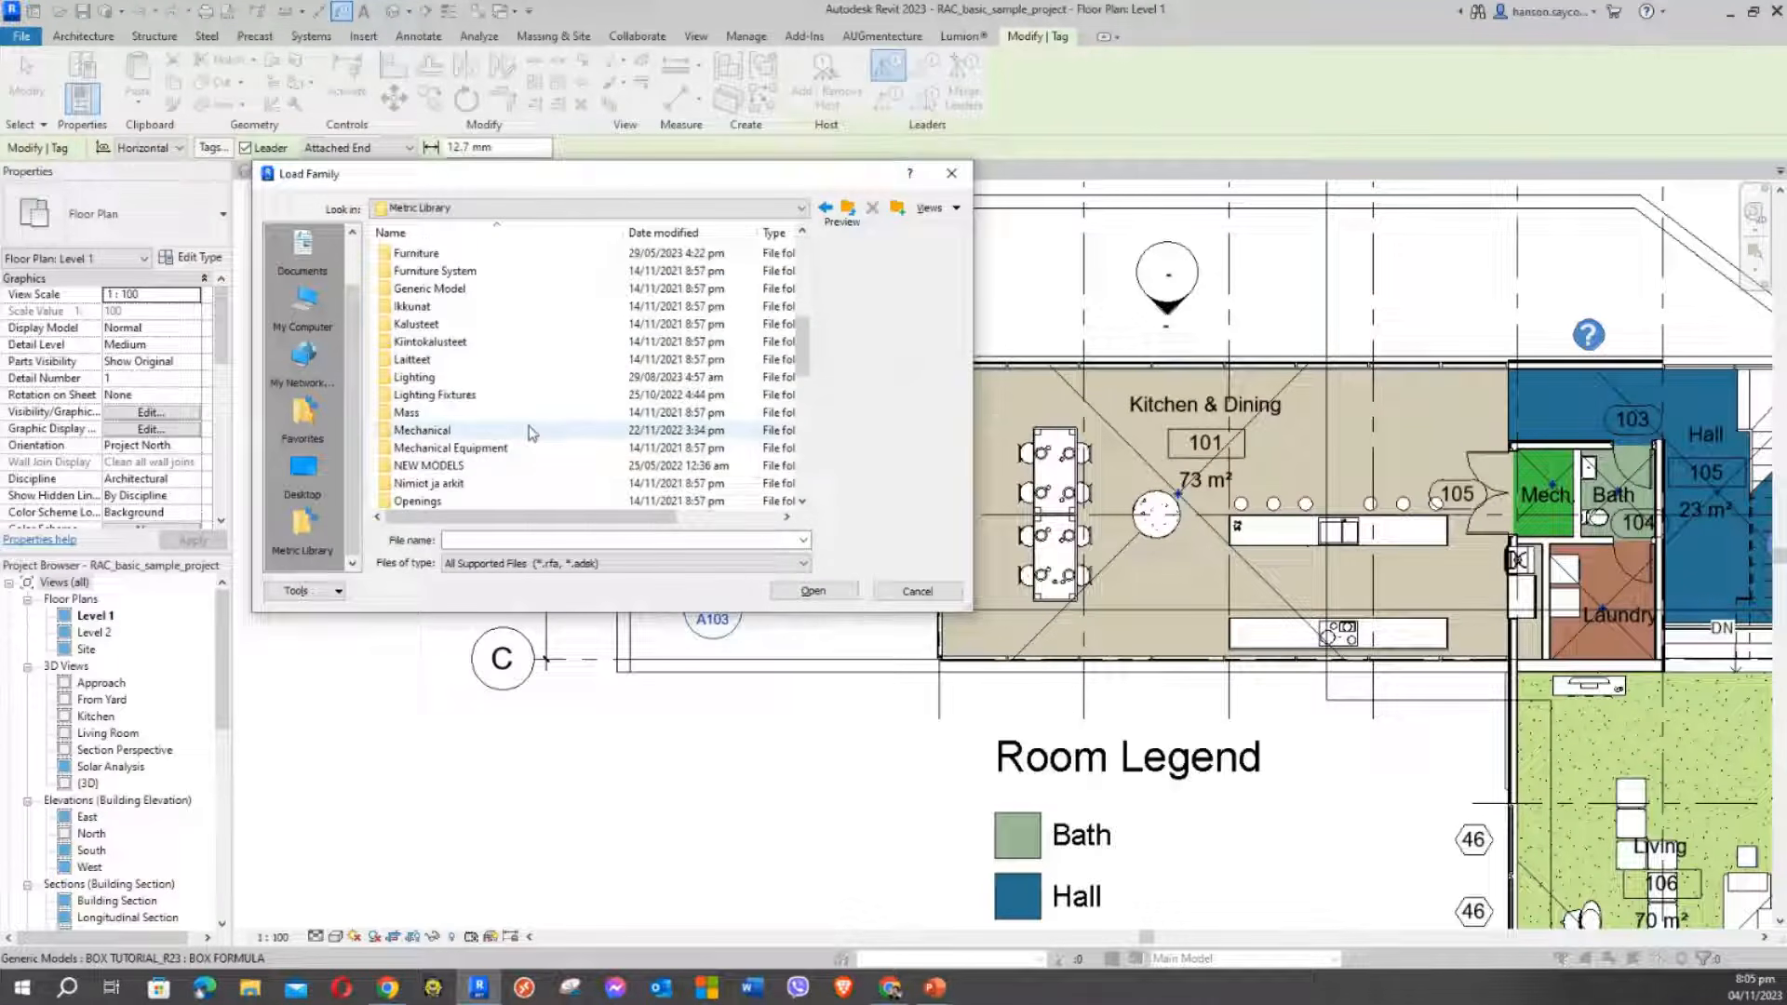
pyautogui.scroll(5, 528, 431)
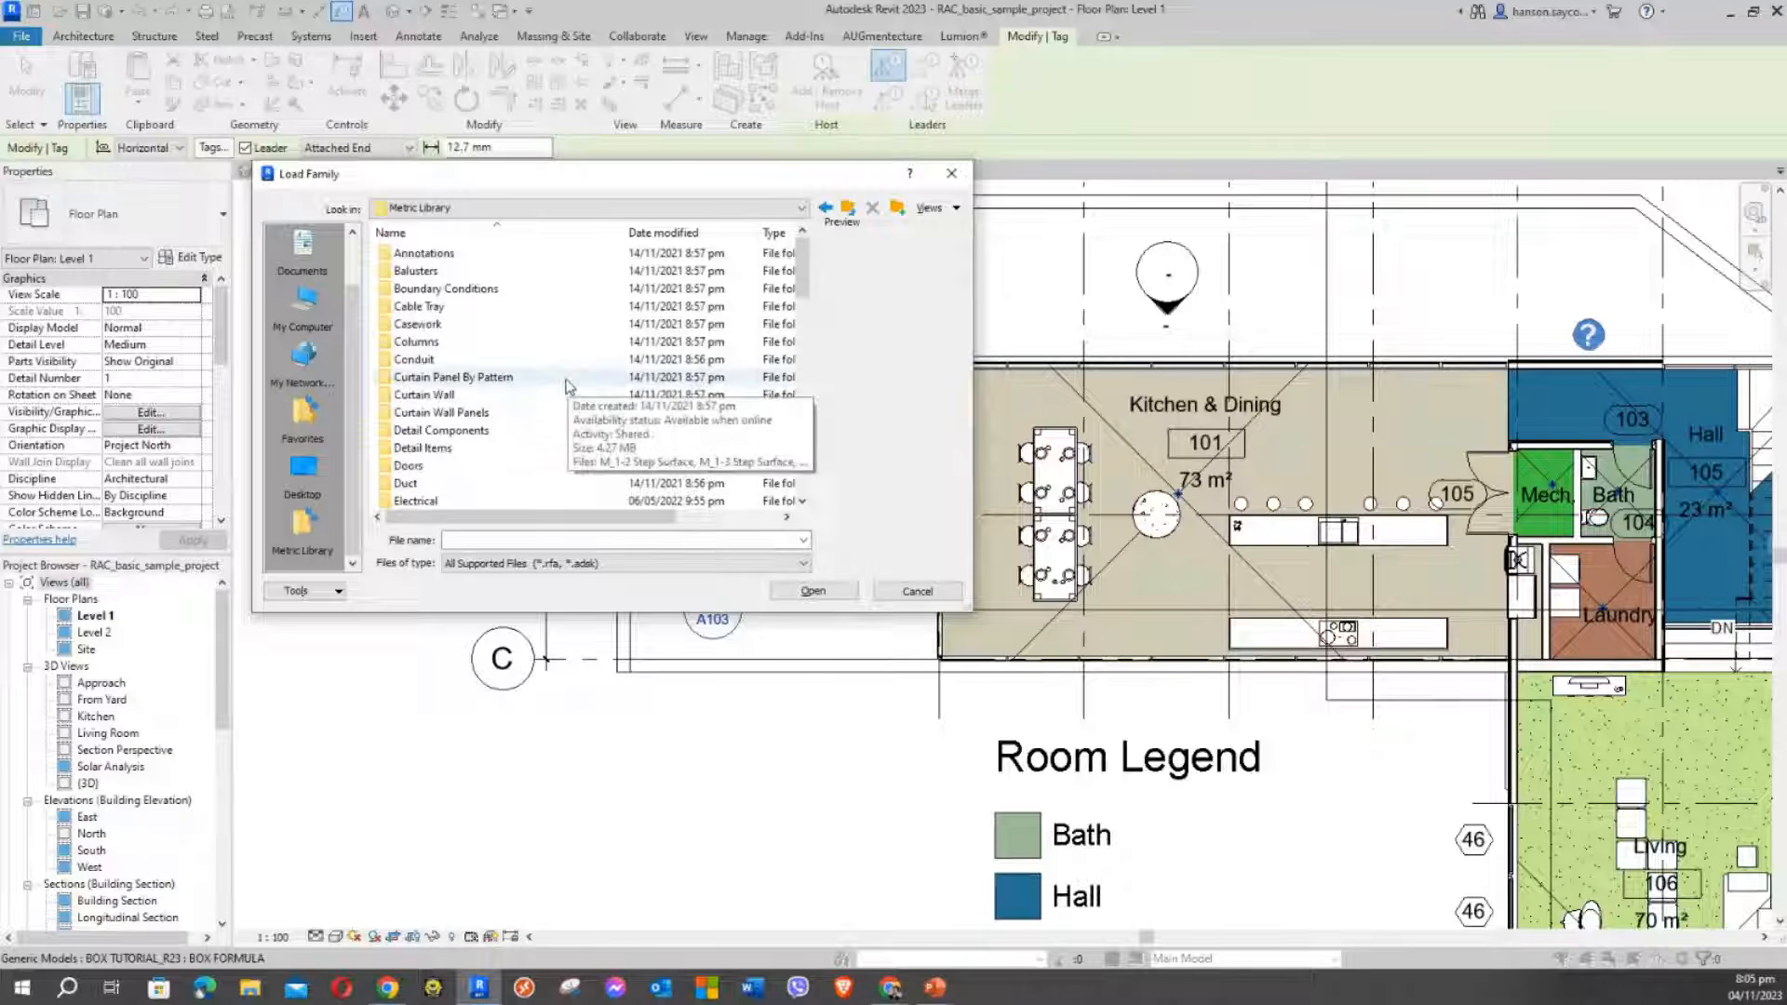
# Open the Annotations folder and pick M_Generic Model Tag.rfa to load
pyautogui.doubleClick(425, 254)
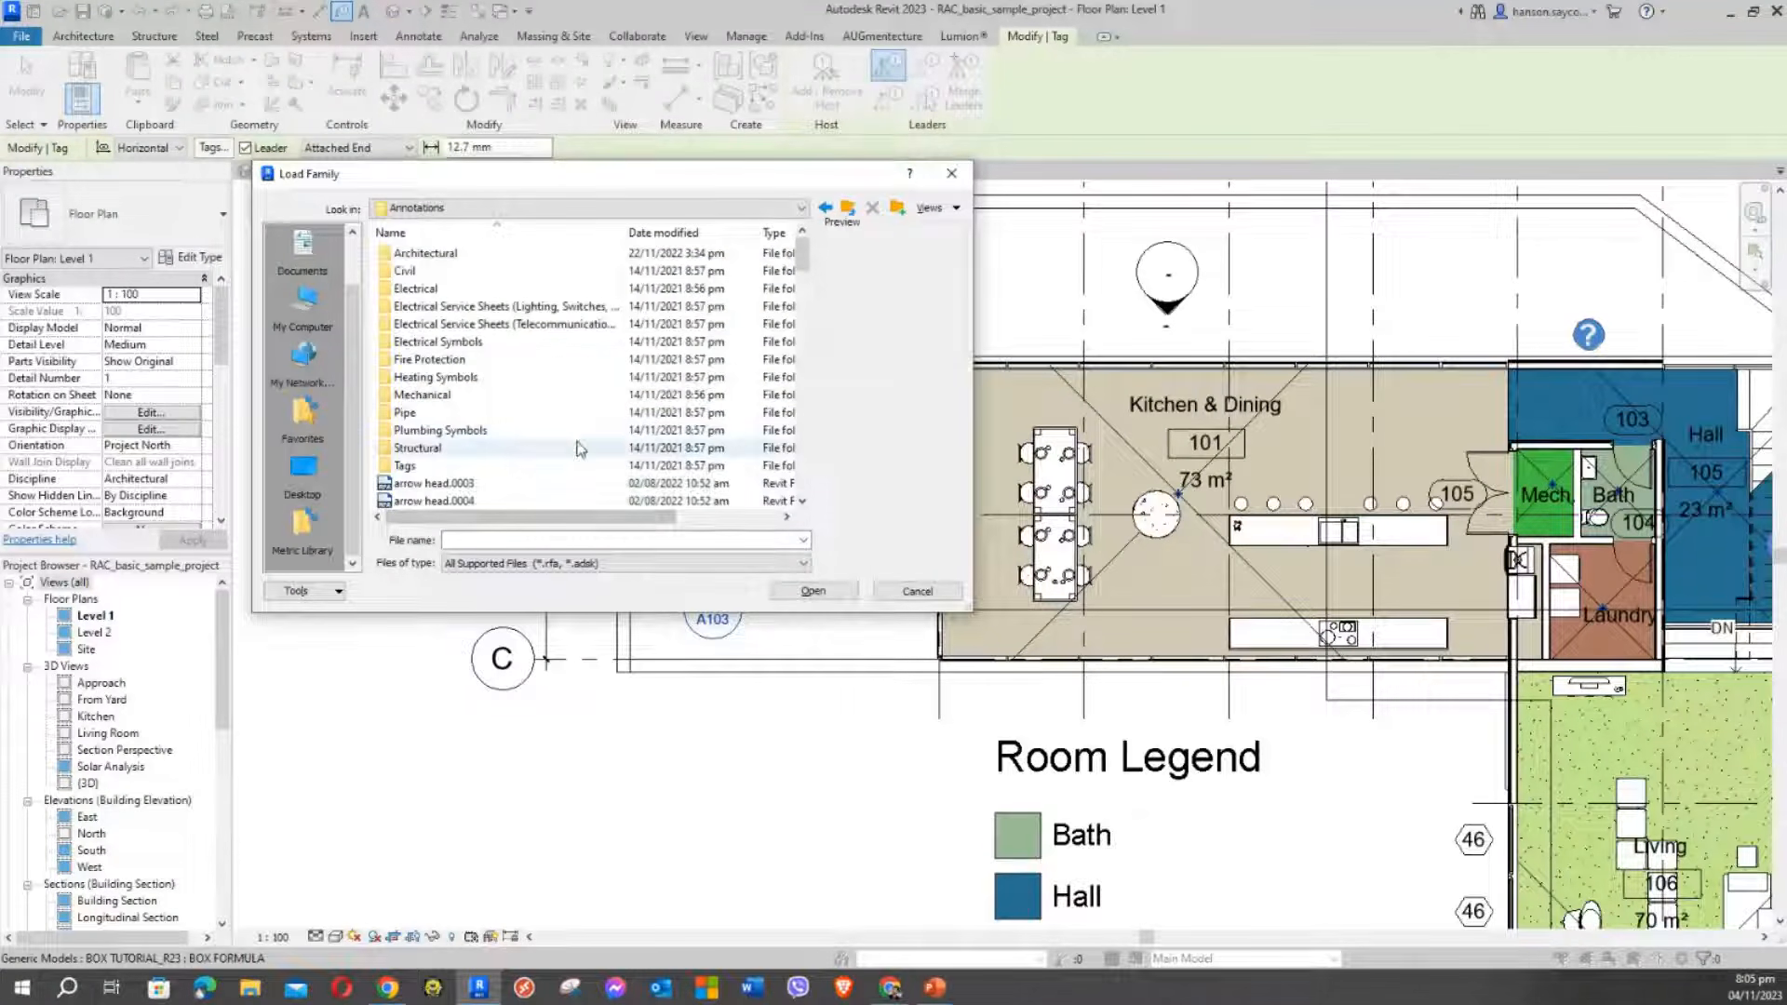
pyautogui.moveTo(483, 174); pyautogui.dragTo(548, 134)
pyautogui.scroll(-10, 586, 336)
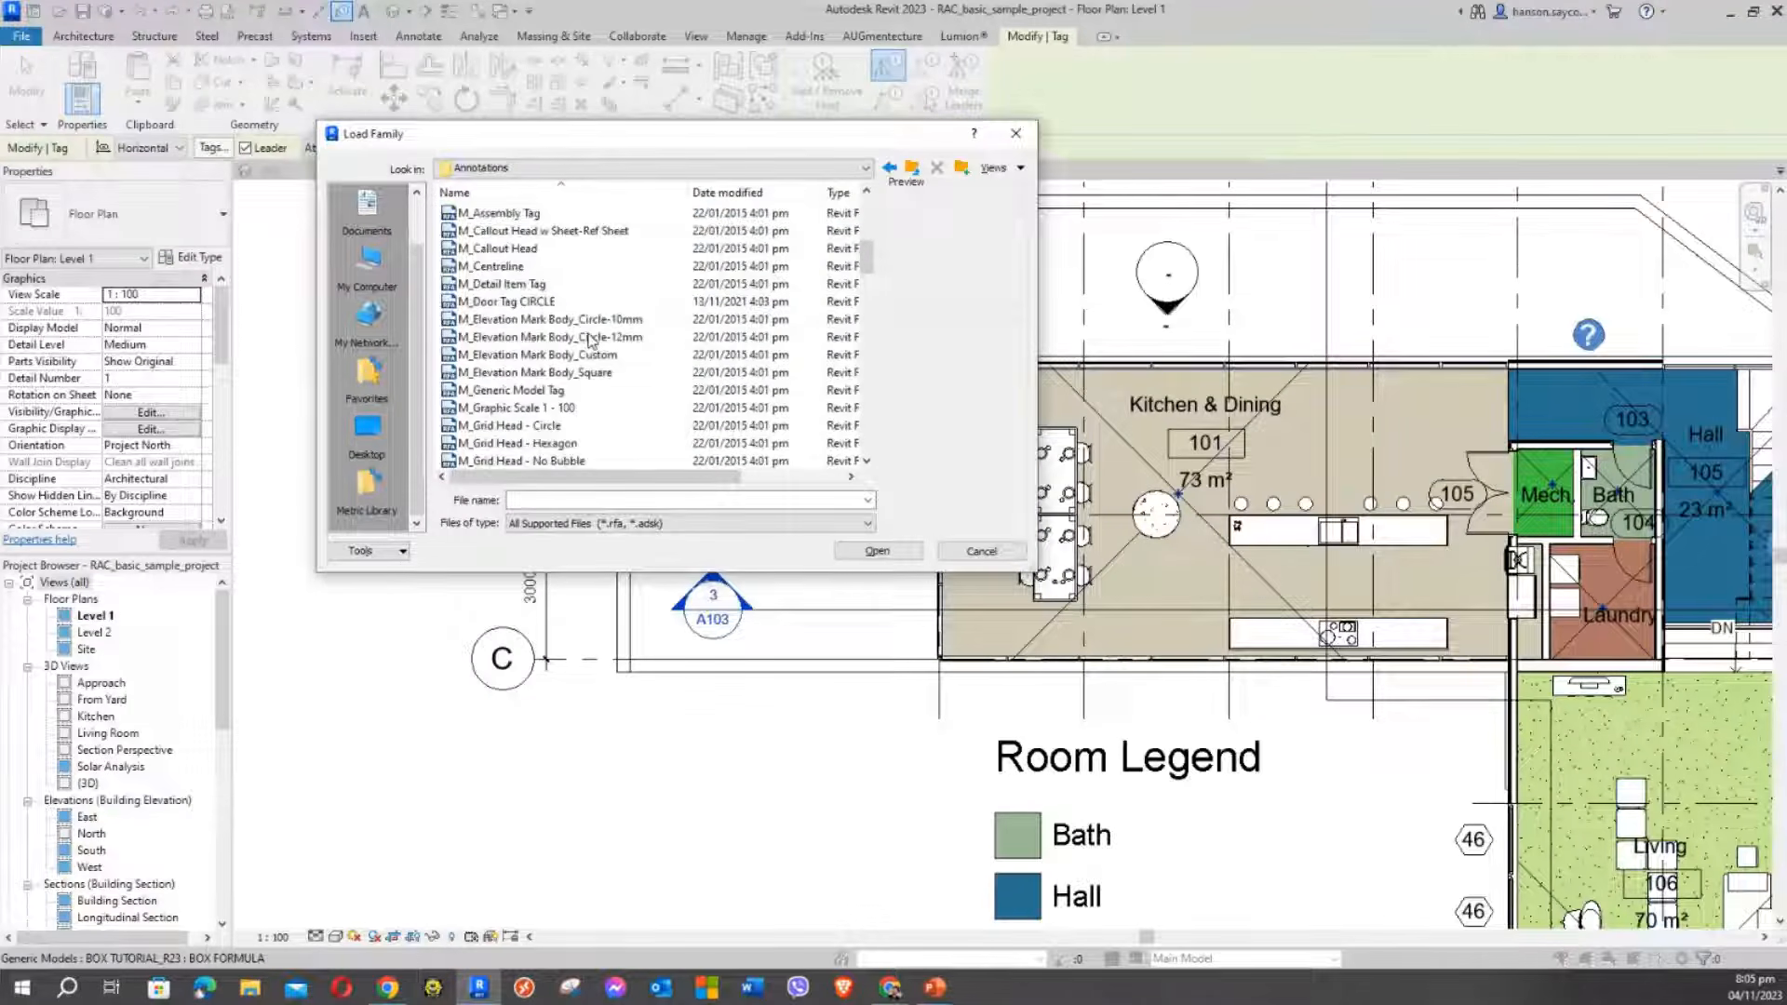
pyautogui.scroll(-4, 589, 341)
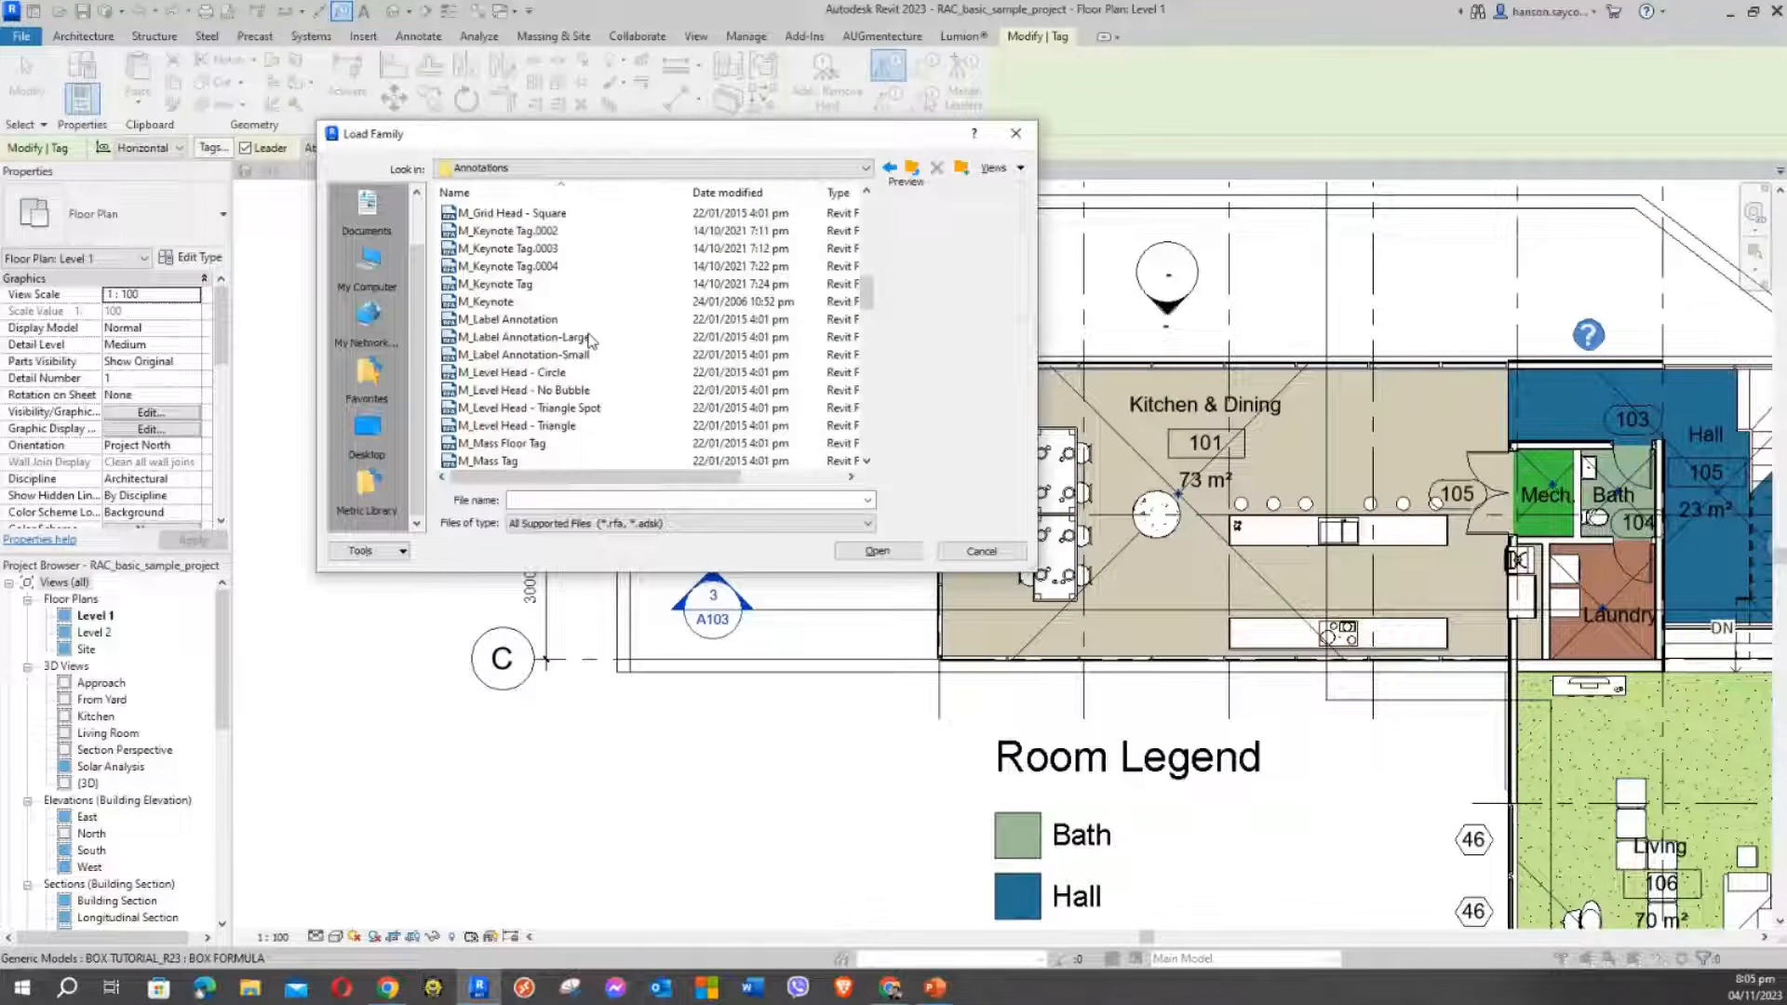
pyautogui.scroll(-1, 589, 340)
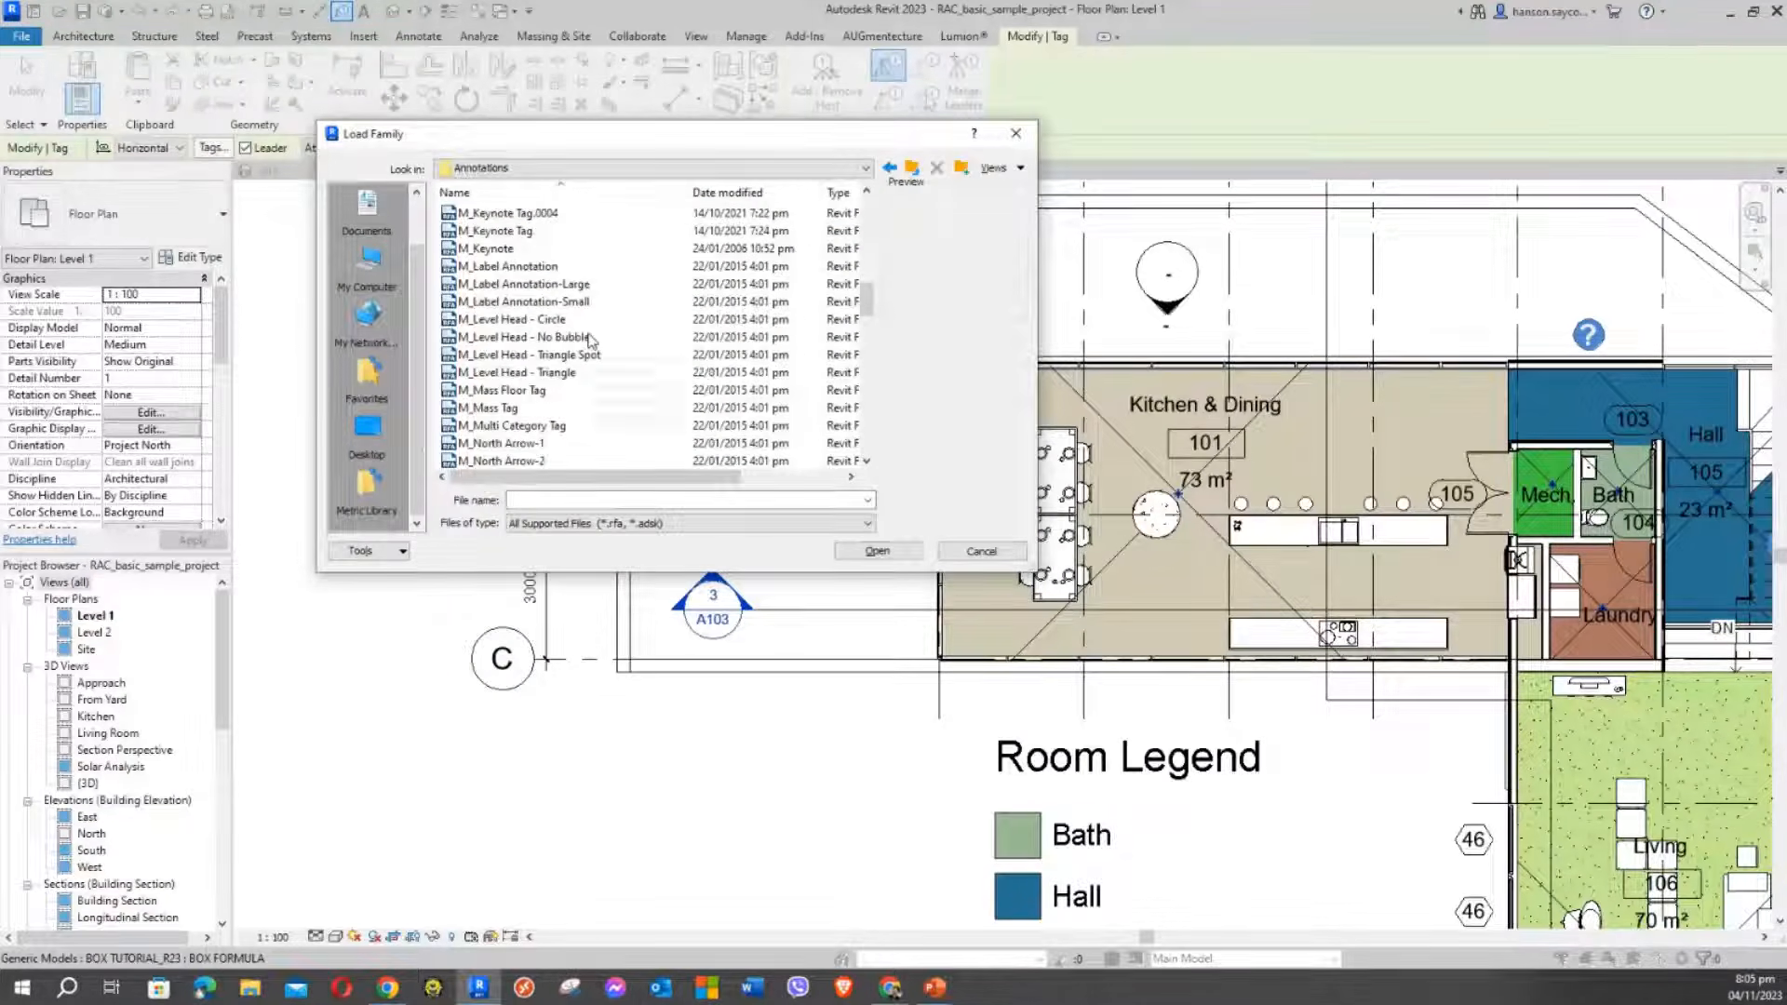
pyautogui.scroll(2, 588, 340)
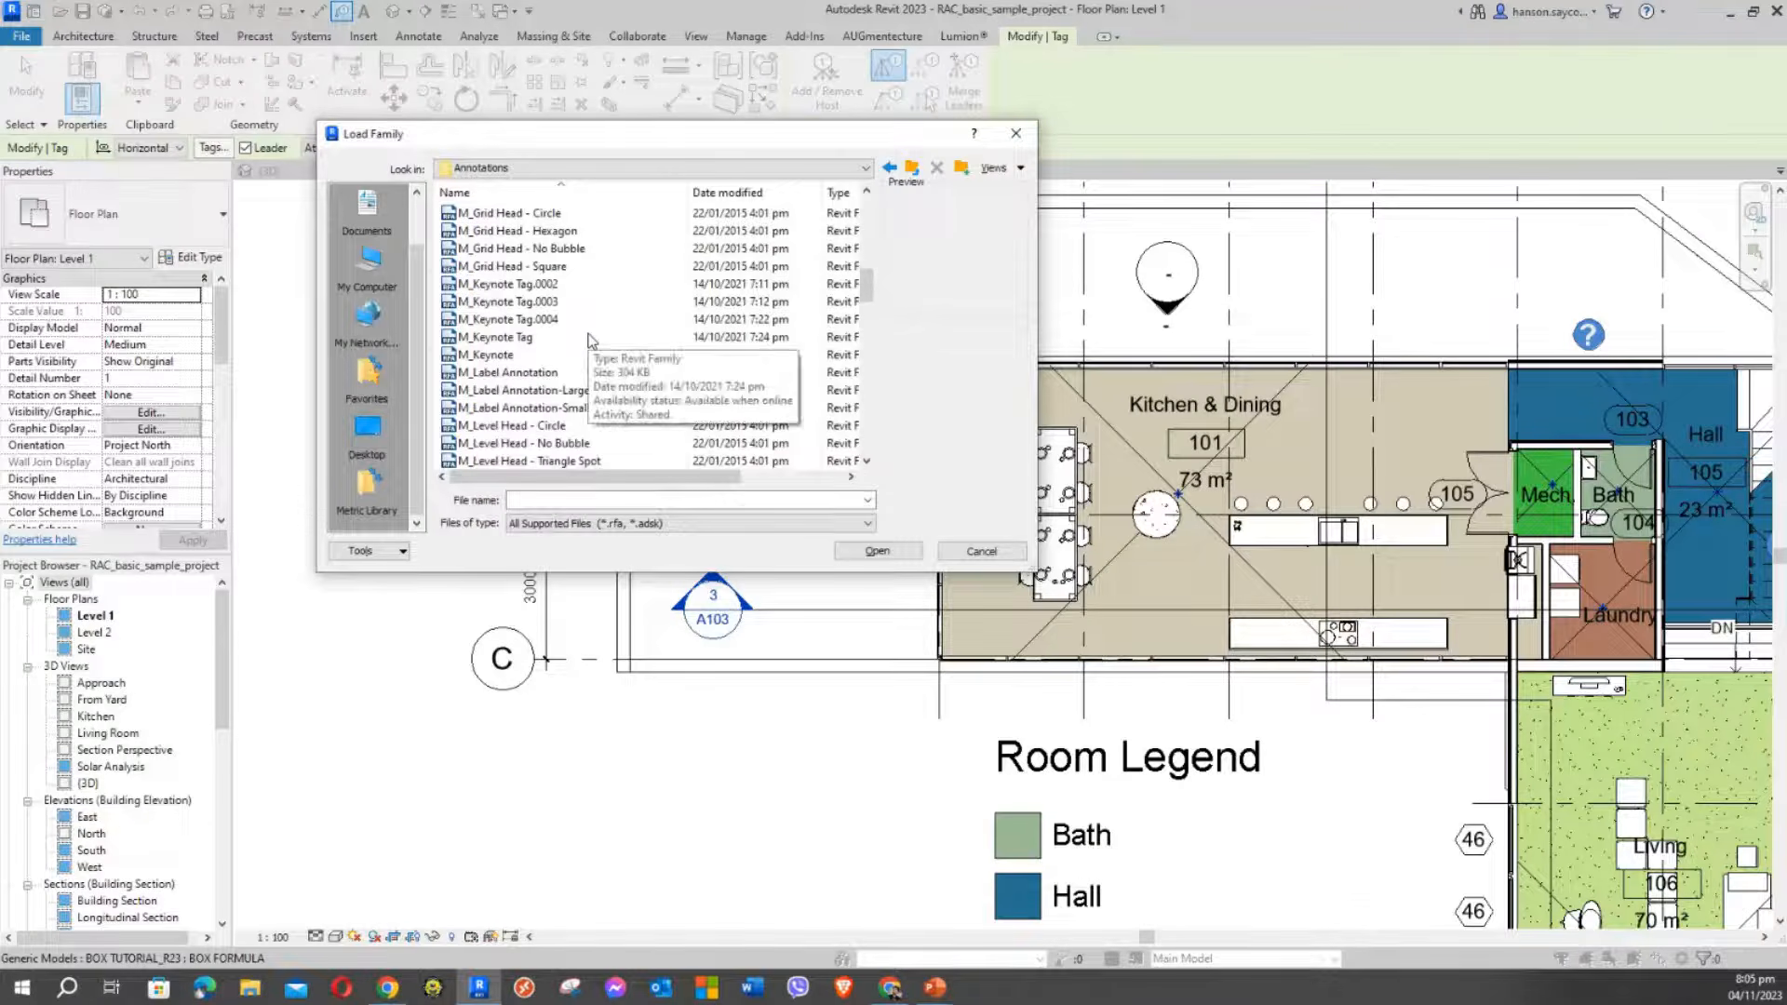
pyautogui.scroll(2, 588, 341)
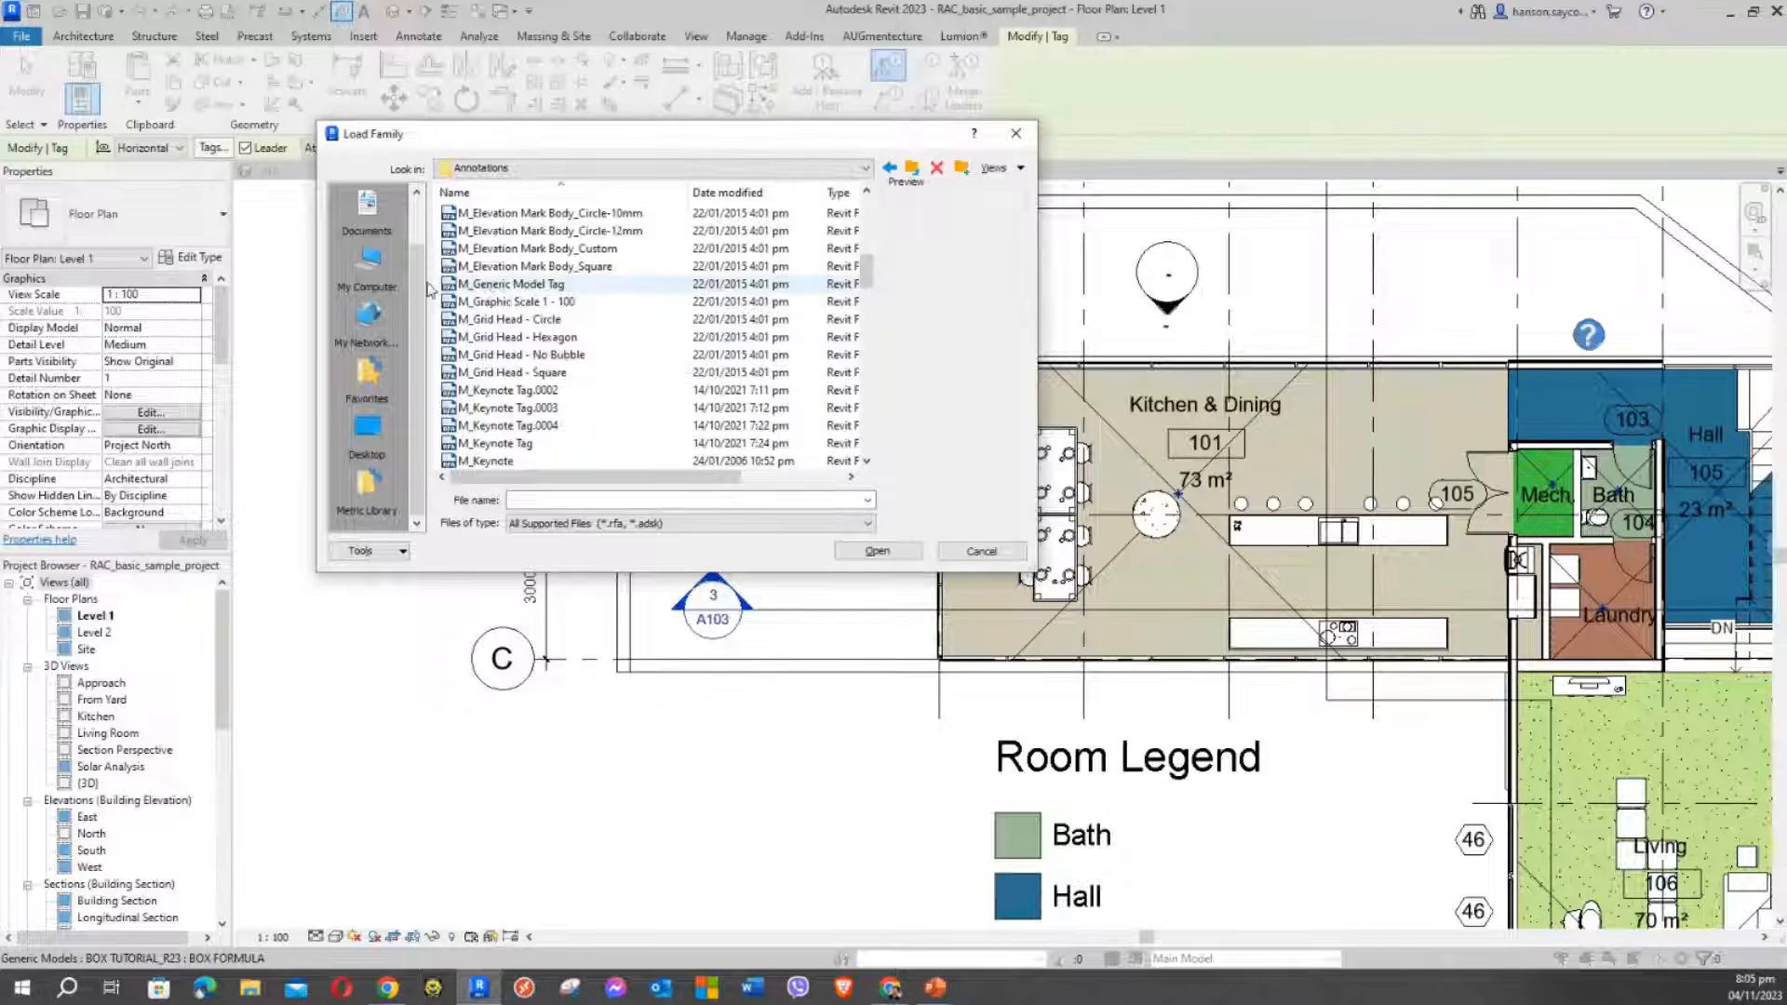
pyautogui.click(470, 285)
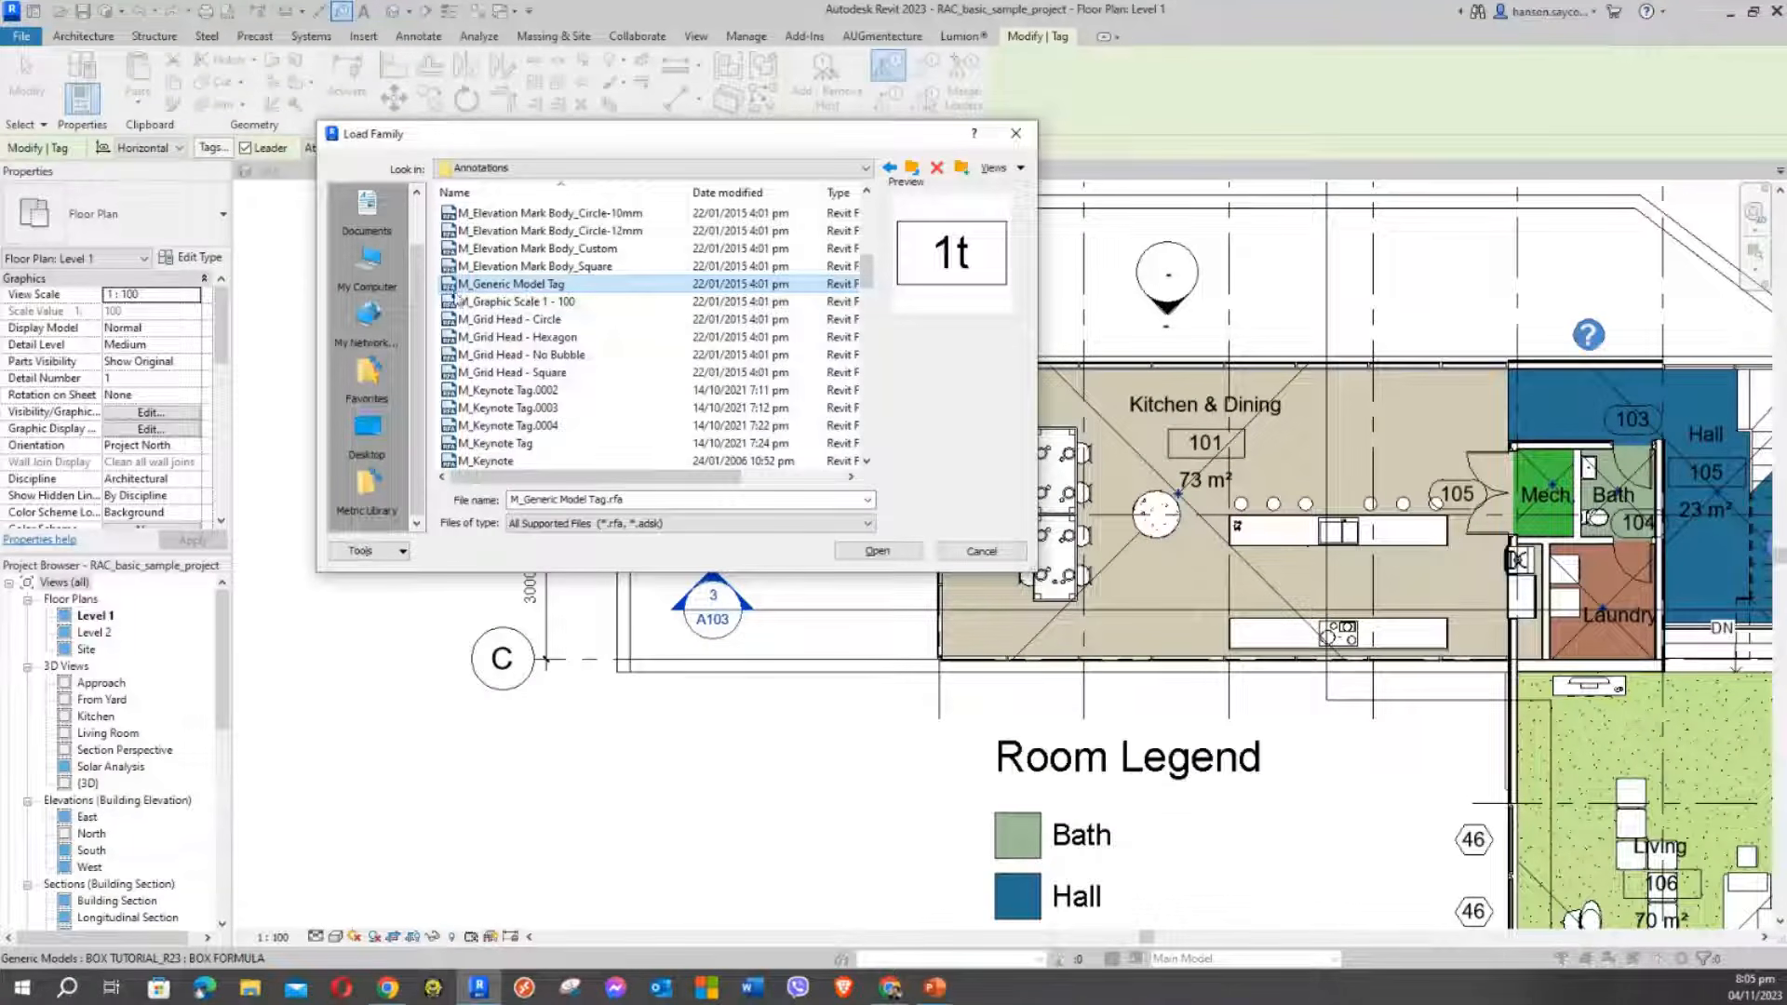
pyautogui.click(878, 552)
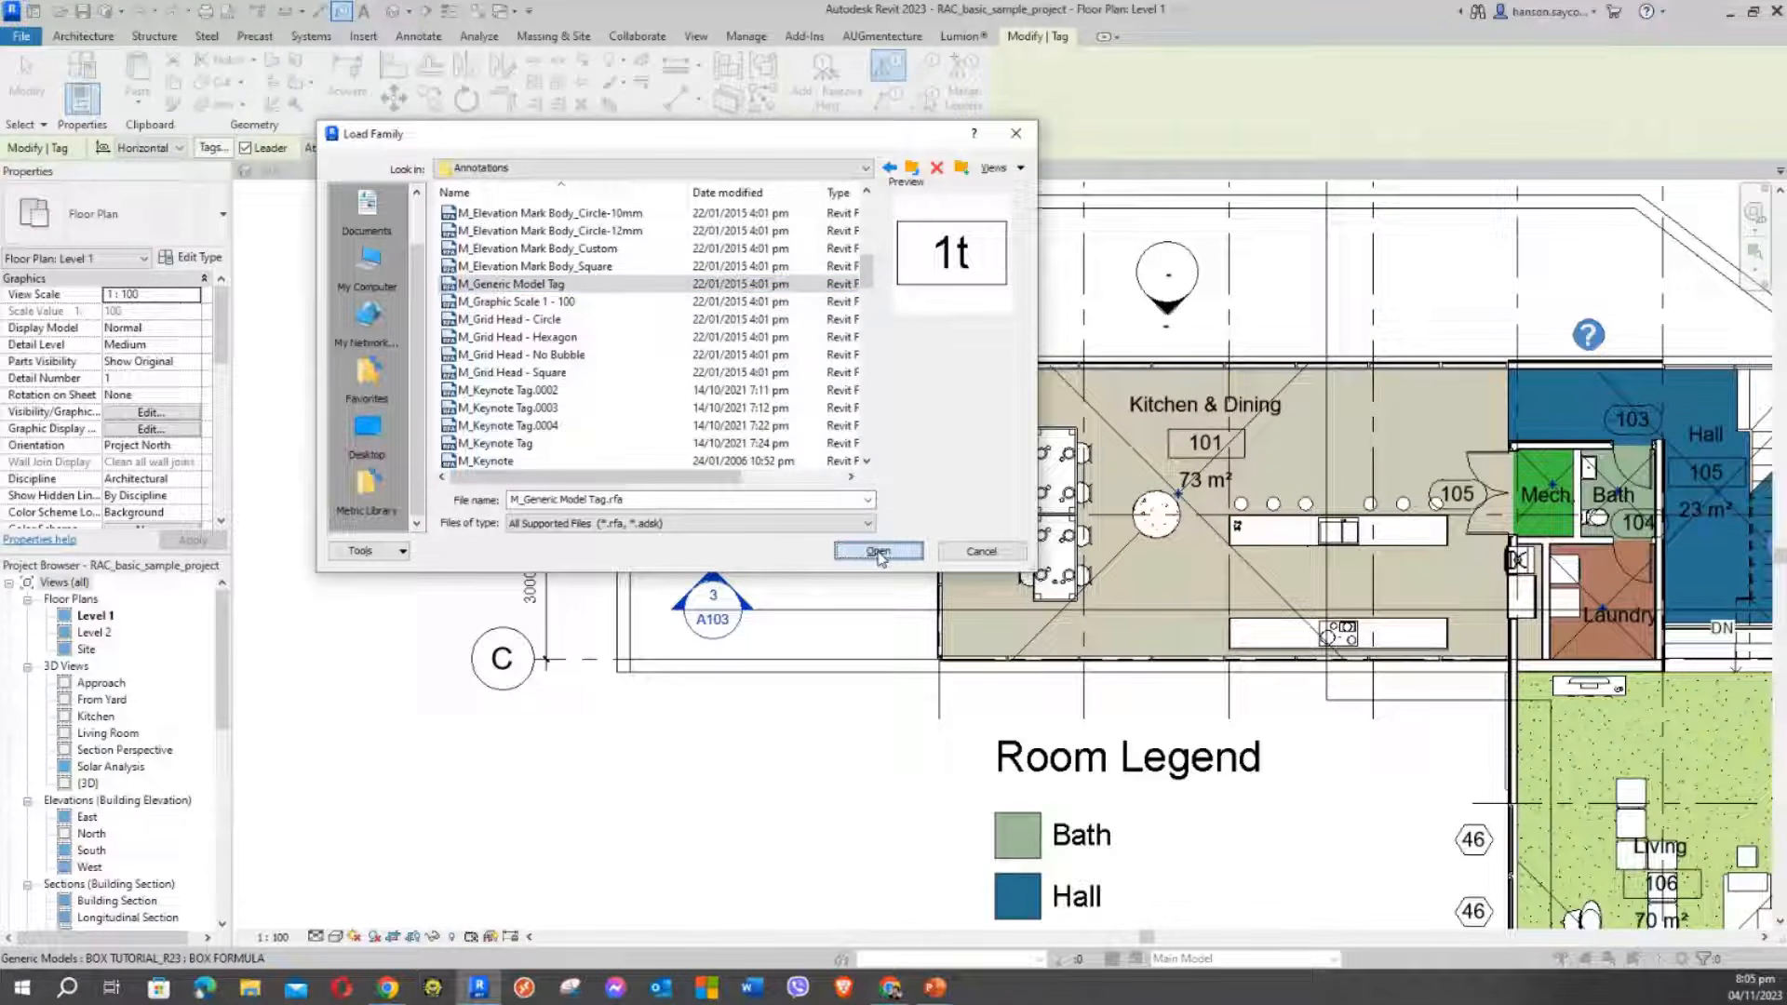
pyautogui.click(491, 290)
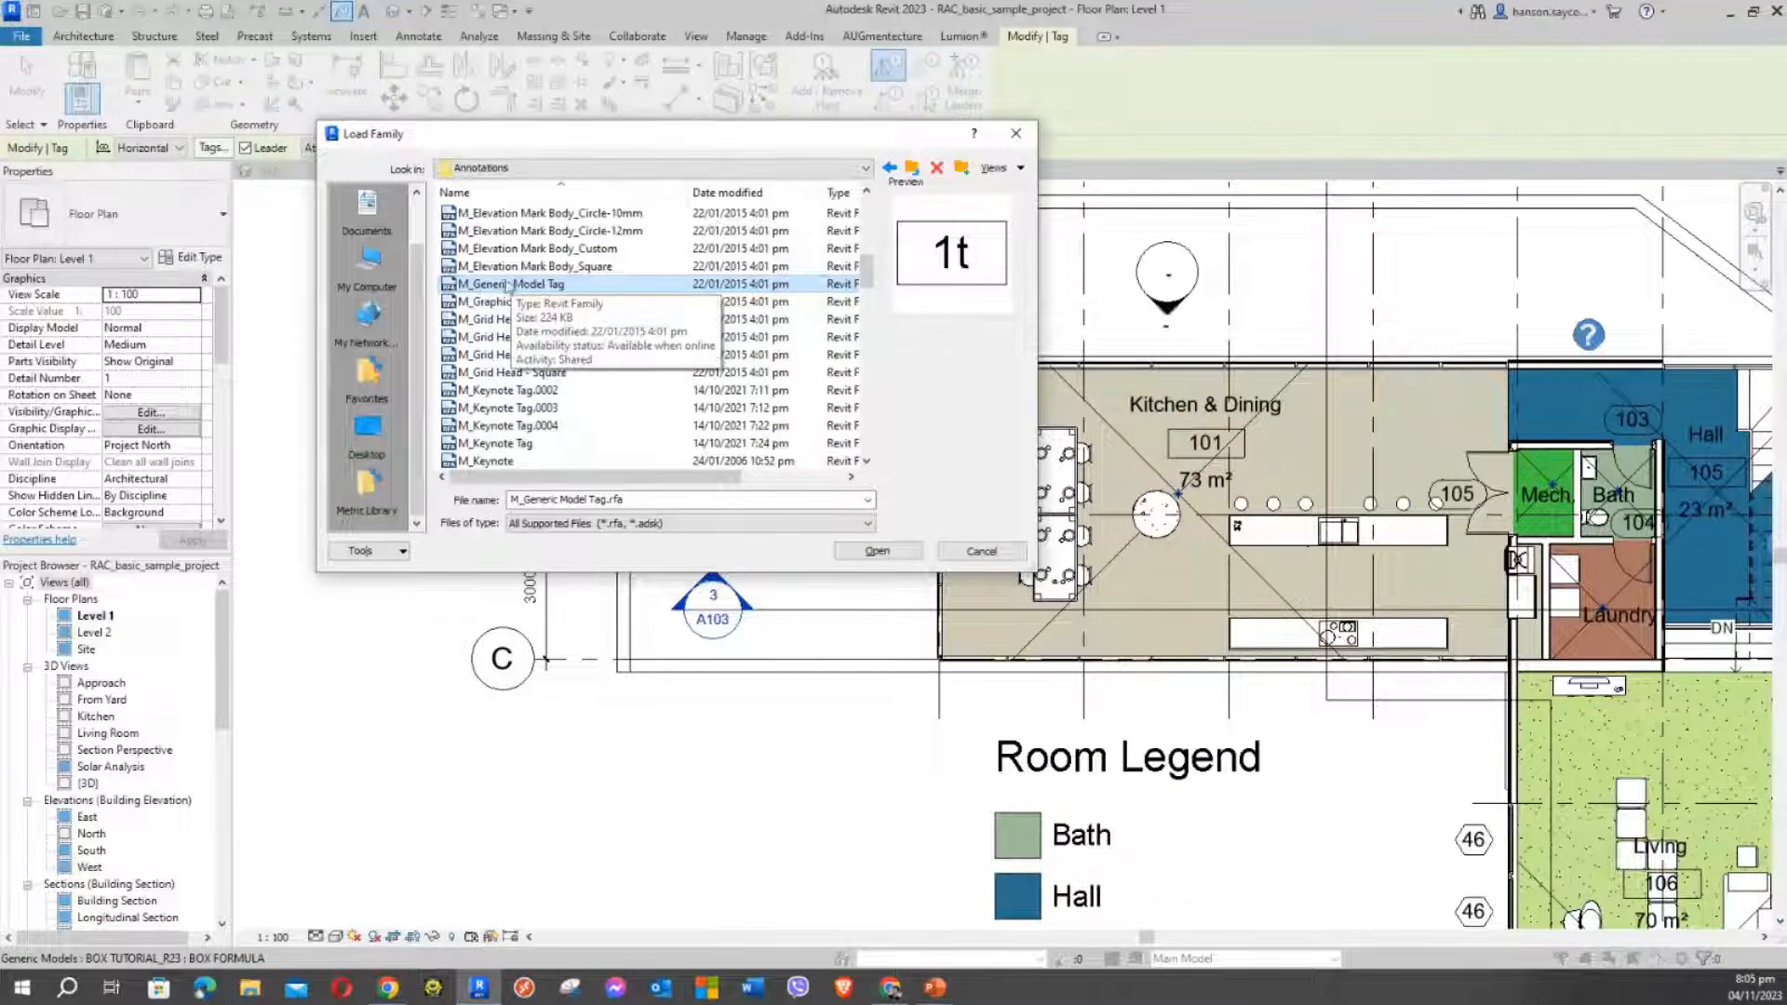
# Load M_Generic Model Tag and place a '?' tag above the box with a leader
pyautogui.click(878, 555)
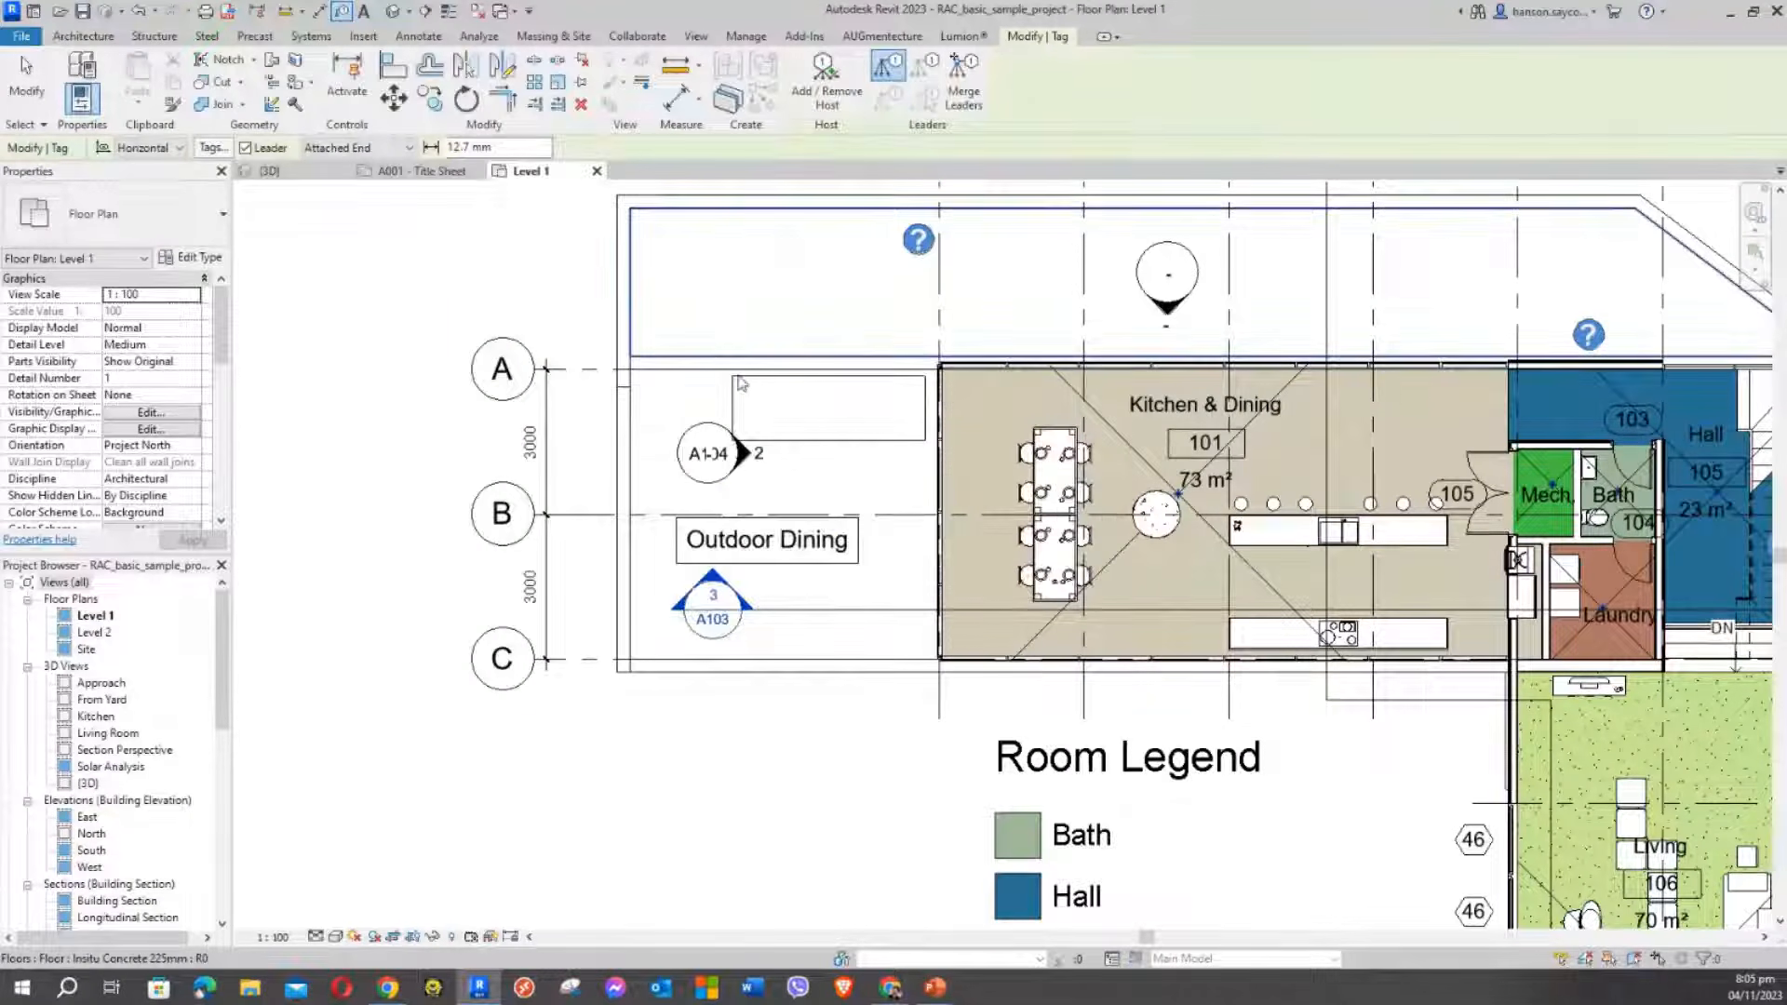
pyautogui.click(792, 386)
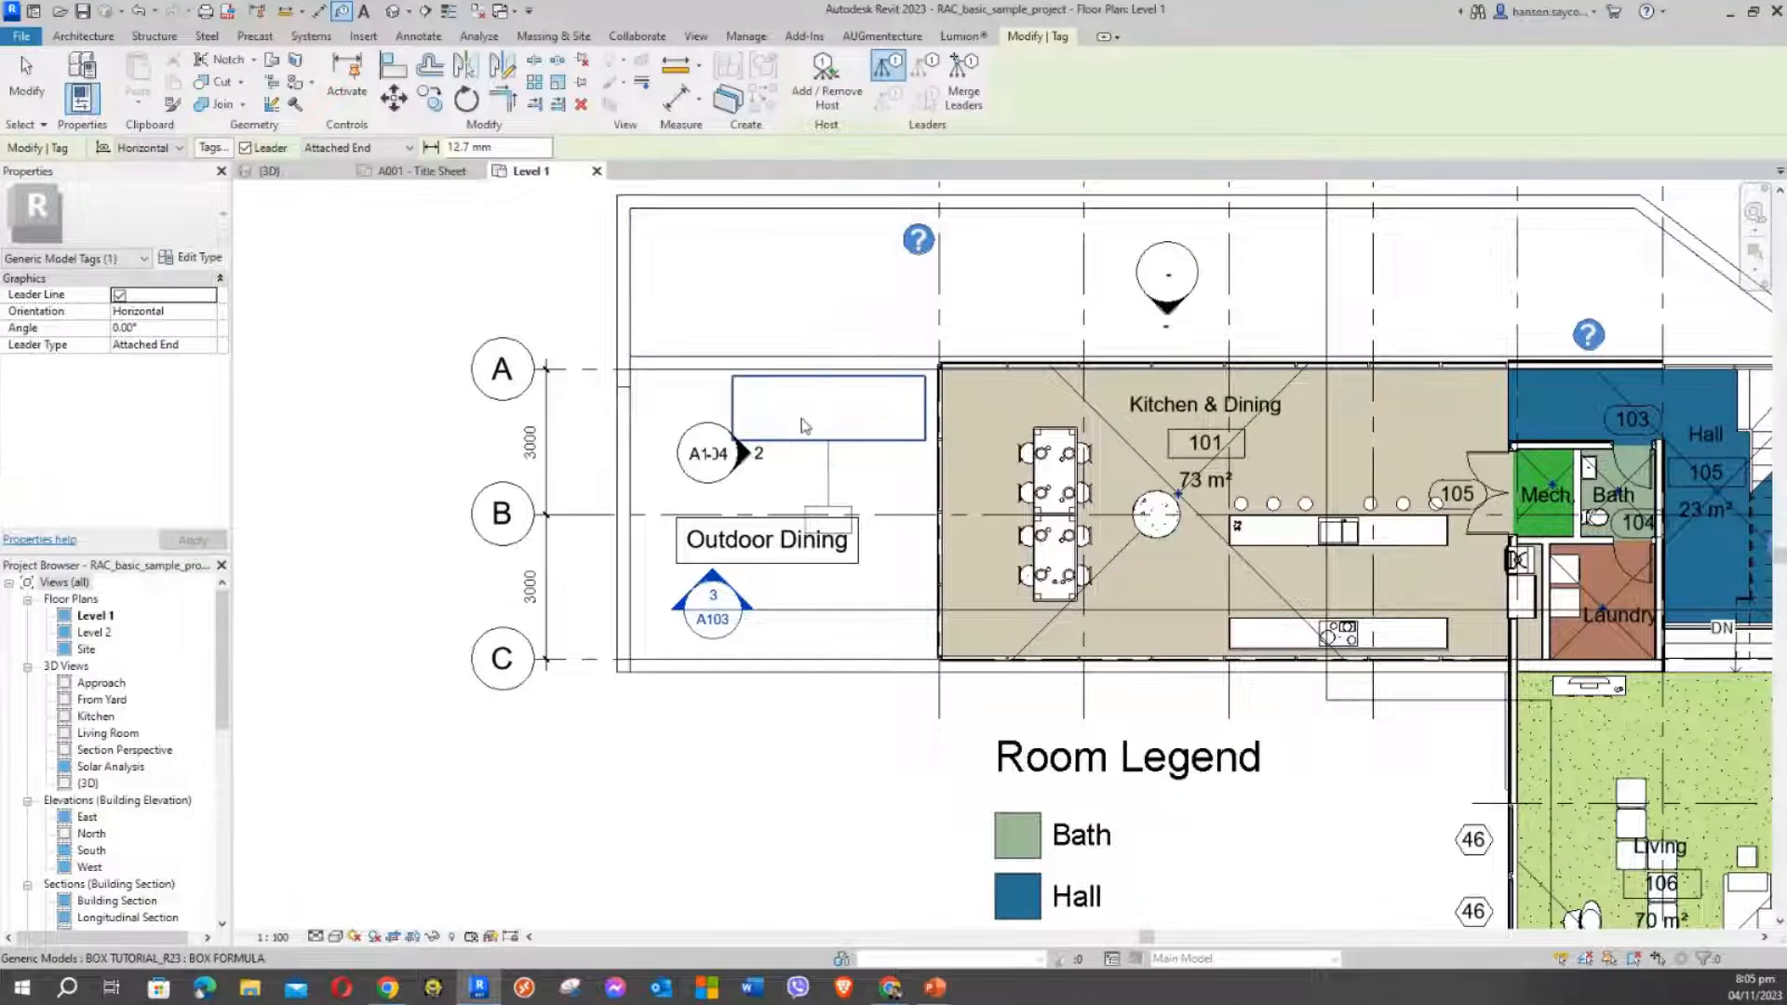
pyautogui.click(812, 389)
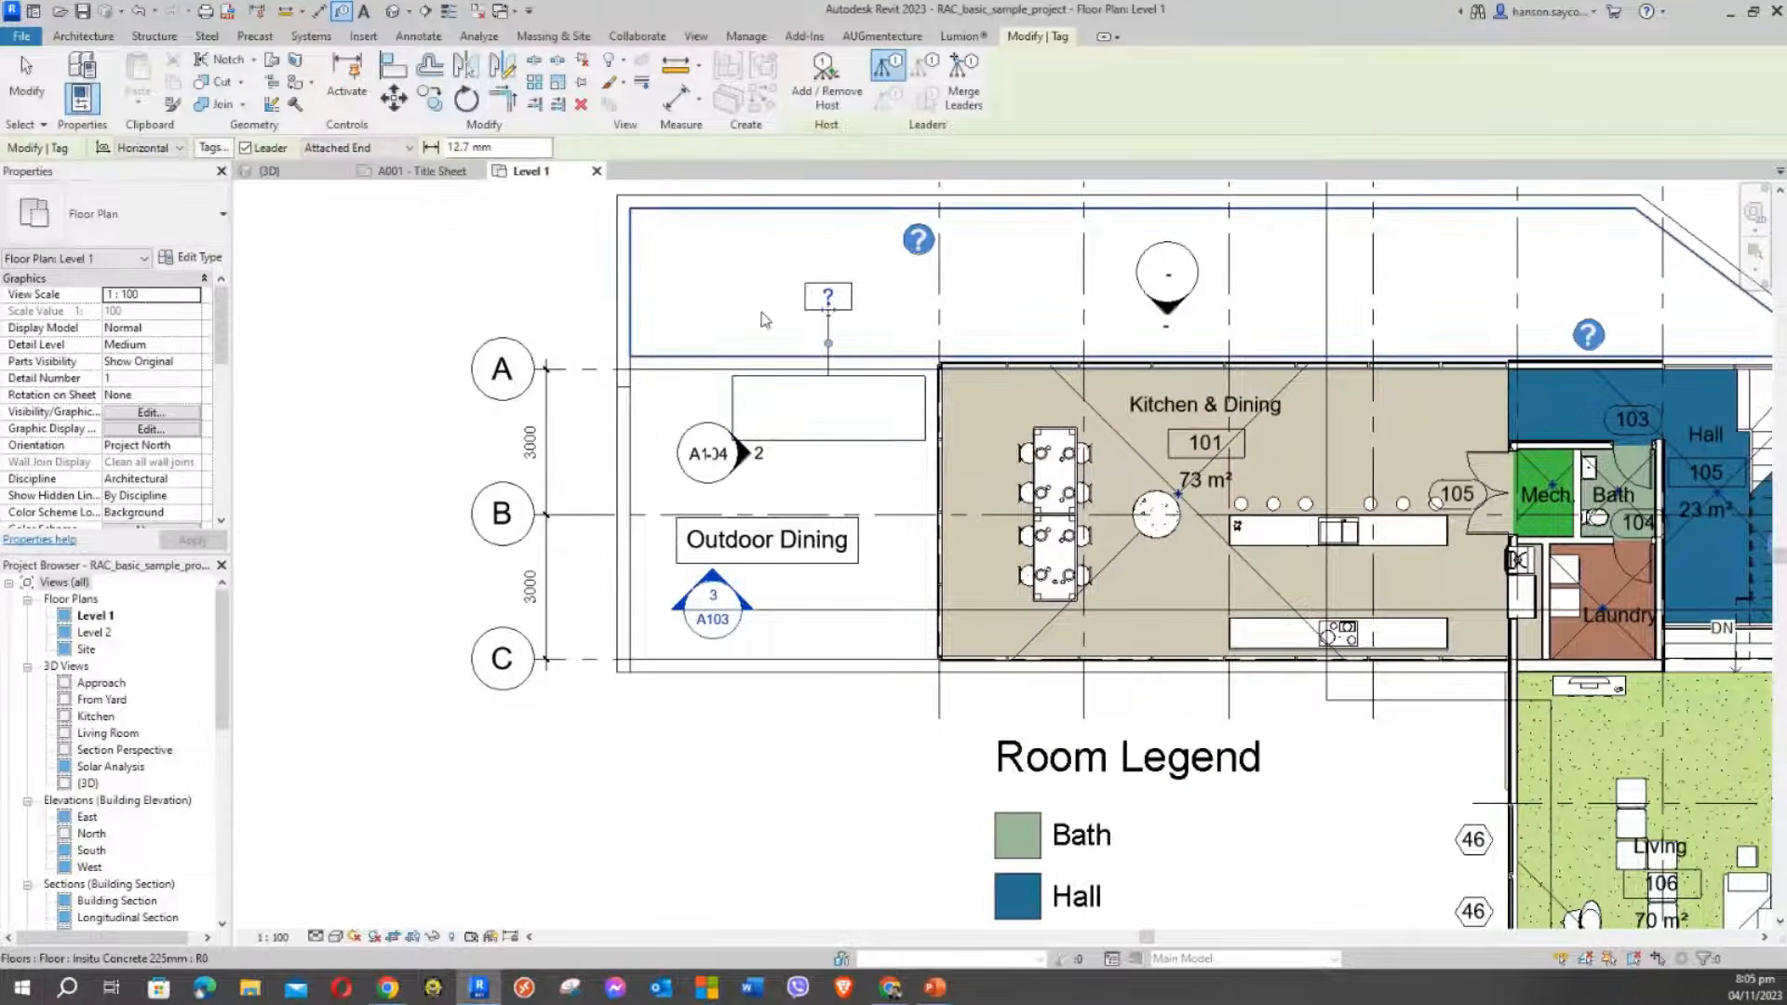
pyautogui.moveTo(723, 292); pyautogui.dragTo(649, 295, button='middle')
pyautogui.scroll(3, 648, 295)
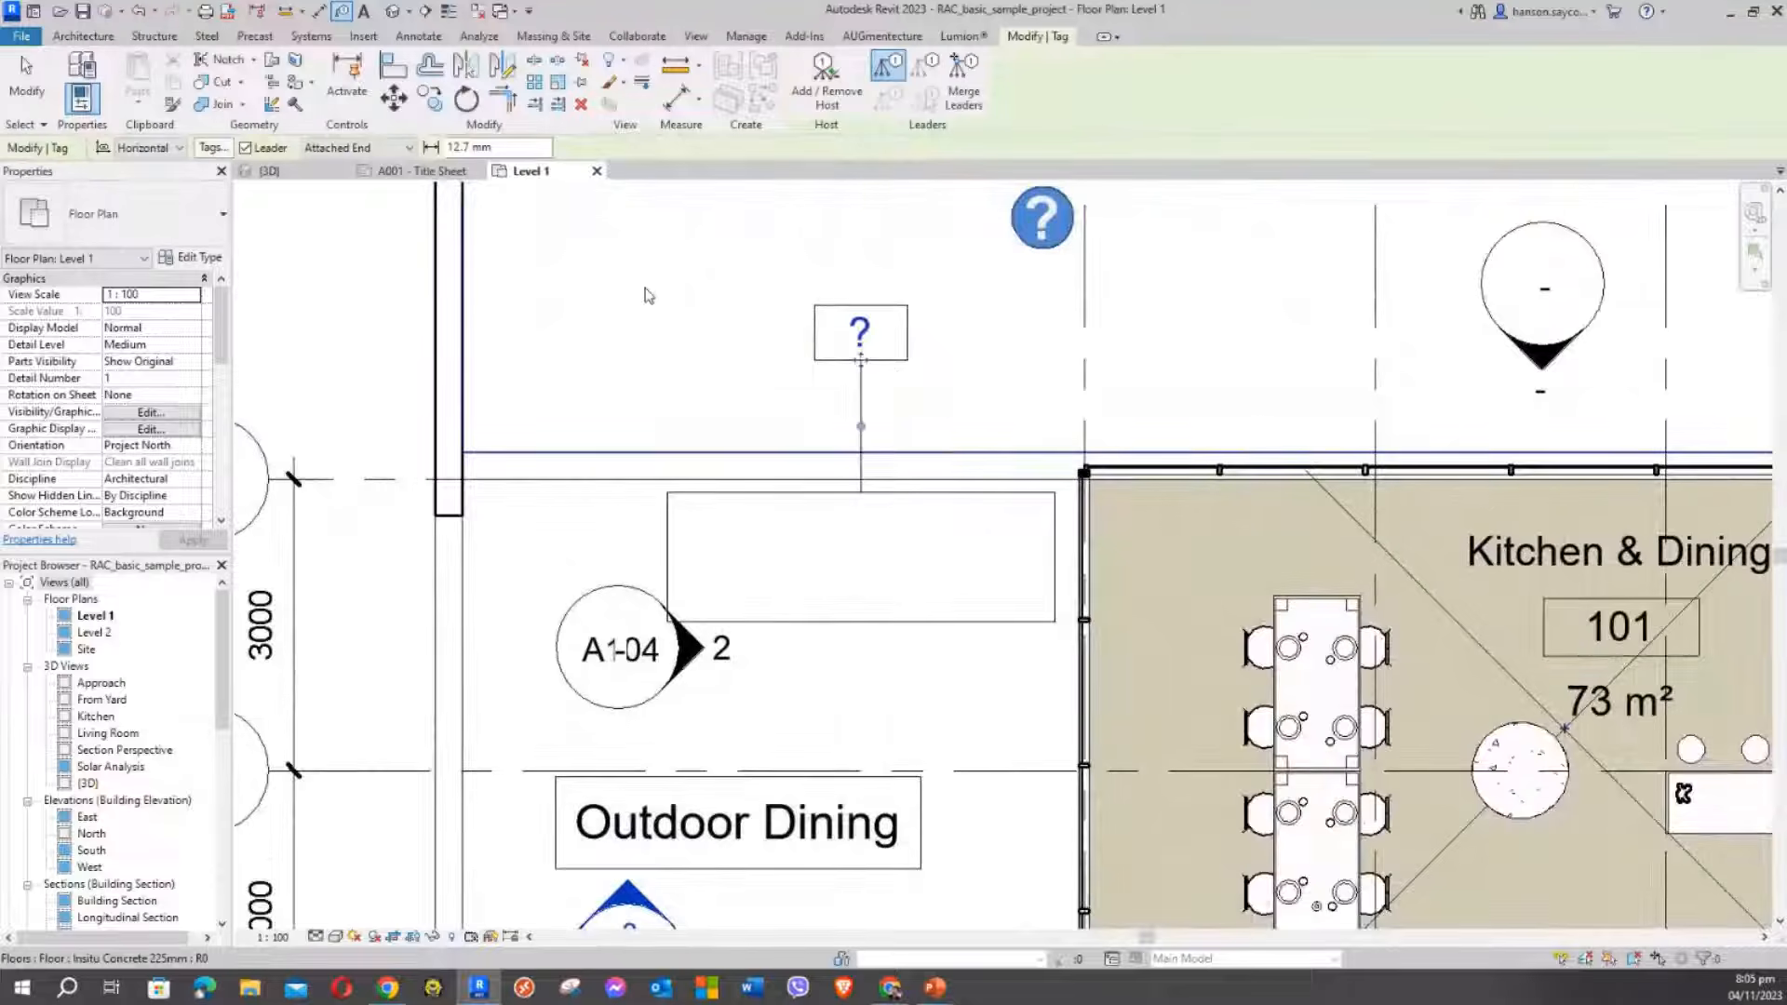
pyautogui.press('Escape')
pyautogui.press('Escape')
# Select the tagged BOX FORMULA box and center it in the view
pyautogui.click(882, 500)
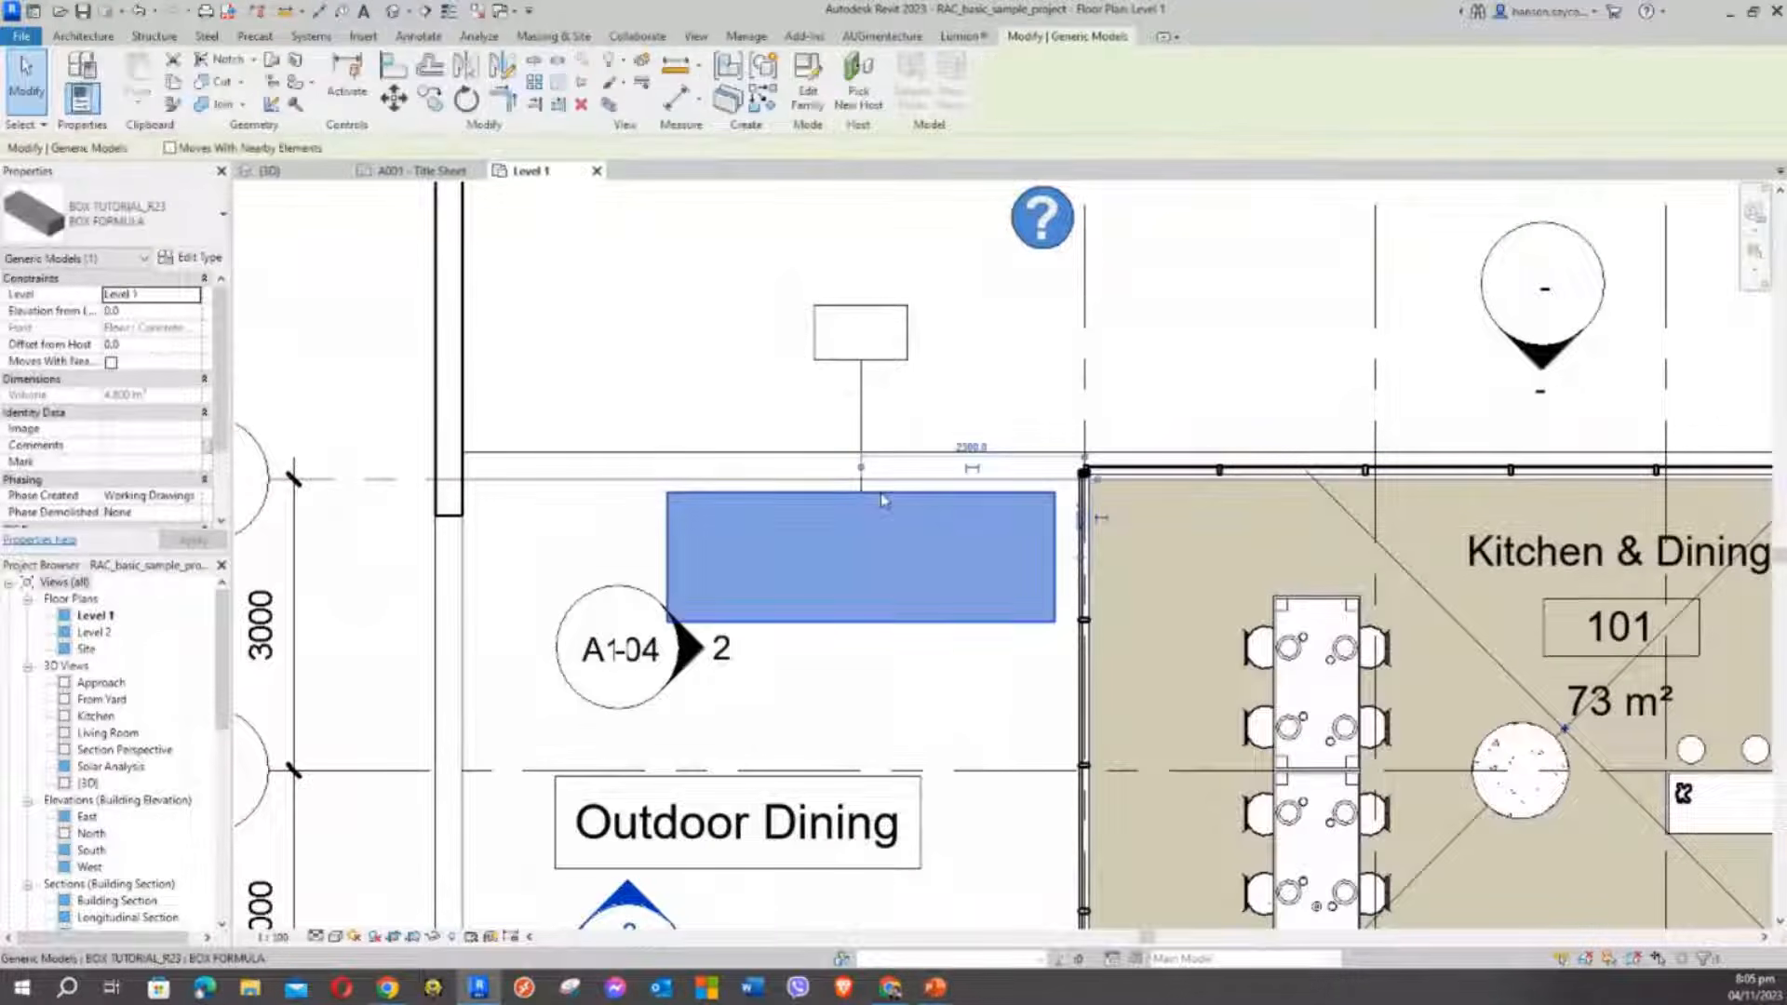
pyautogui.press('Escape')
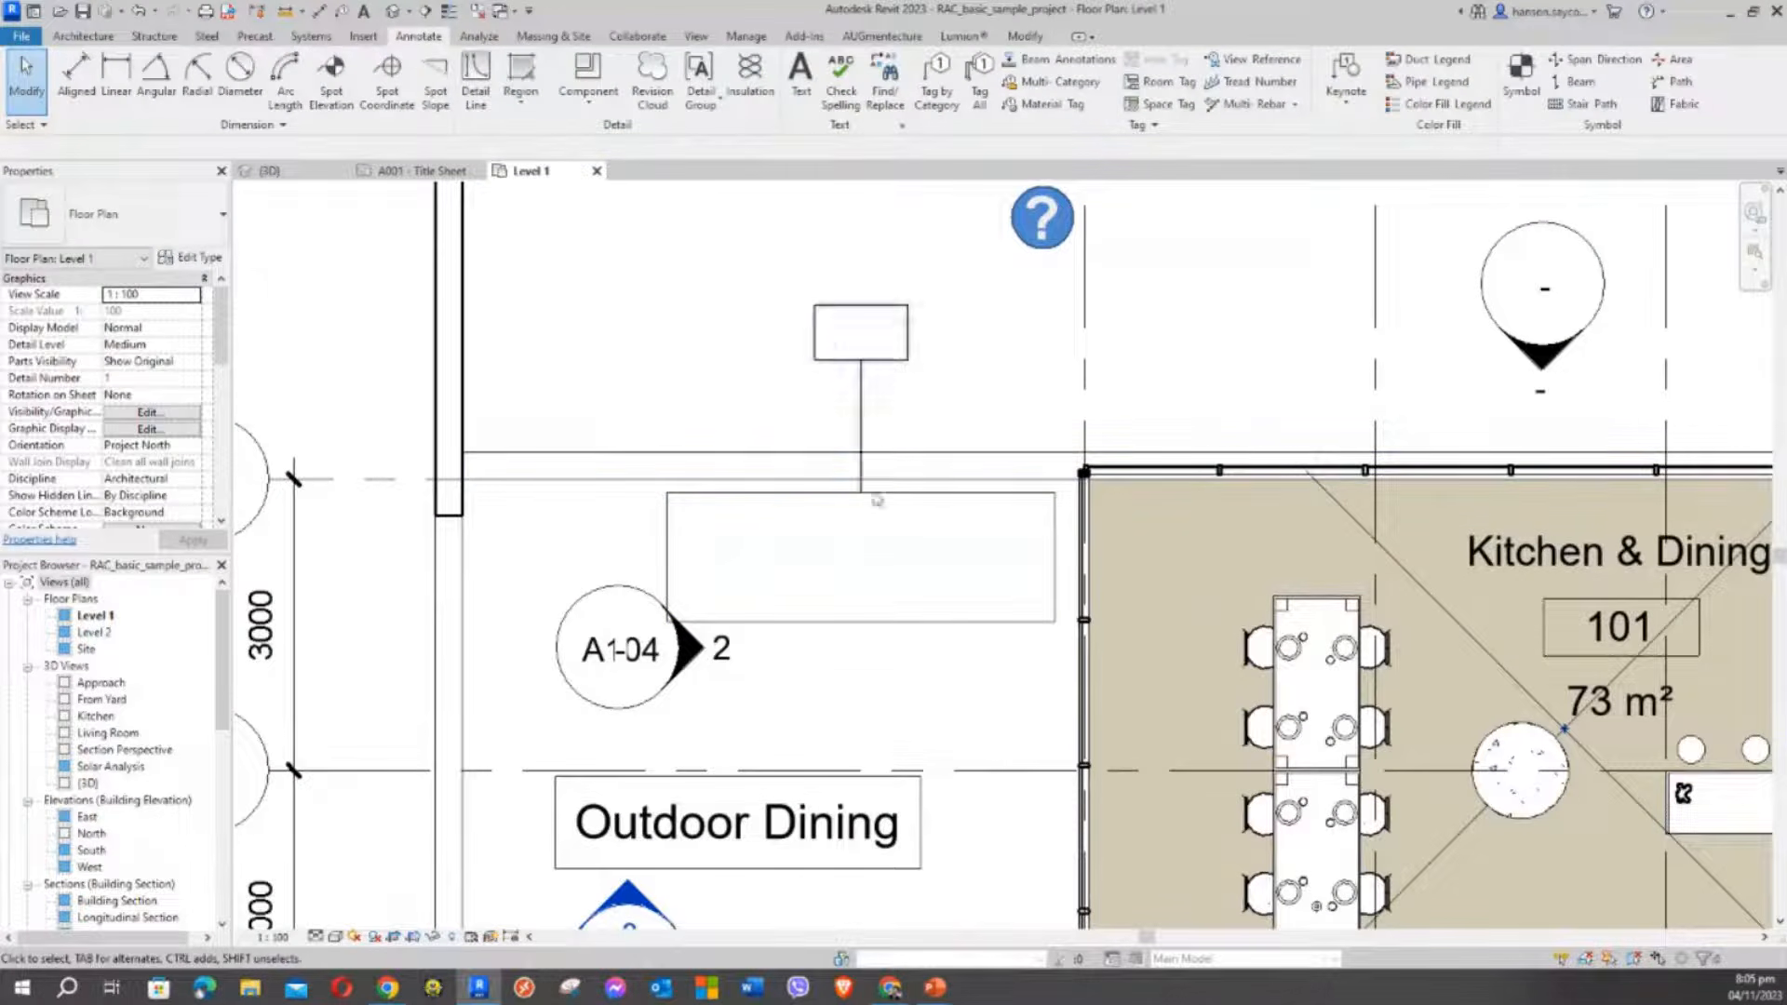
pyautogui.click(916, 498)
pyautogui.moveTo(755, 371); pyautogui.dragTo(806, 310, button='middle')
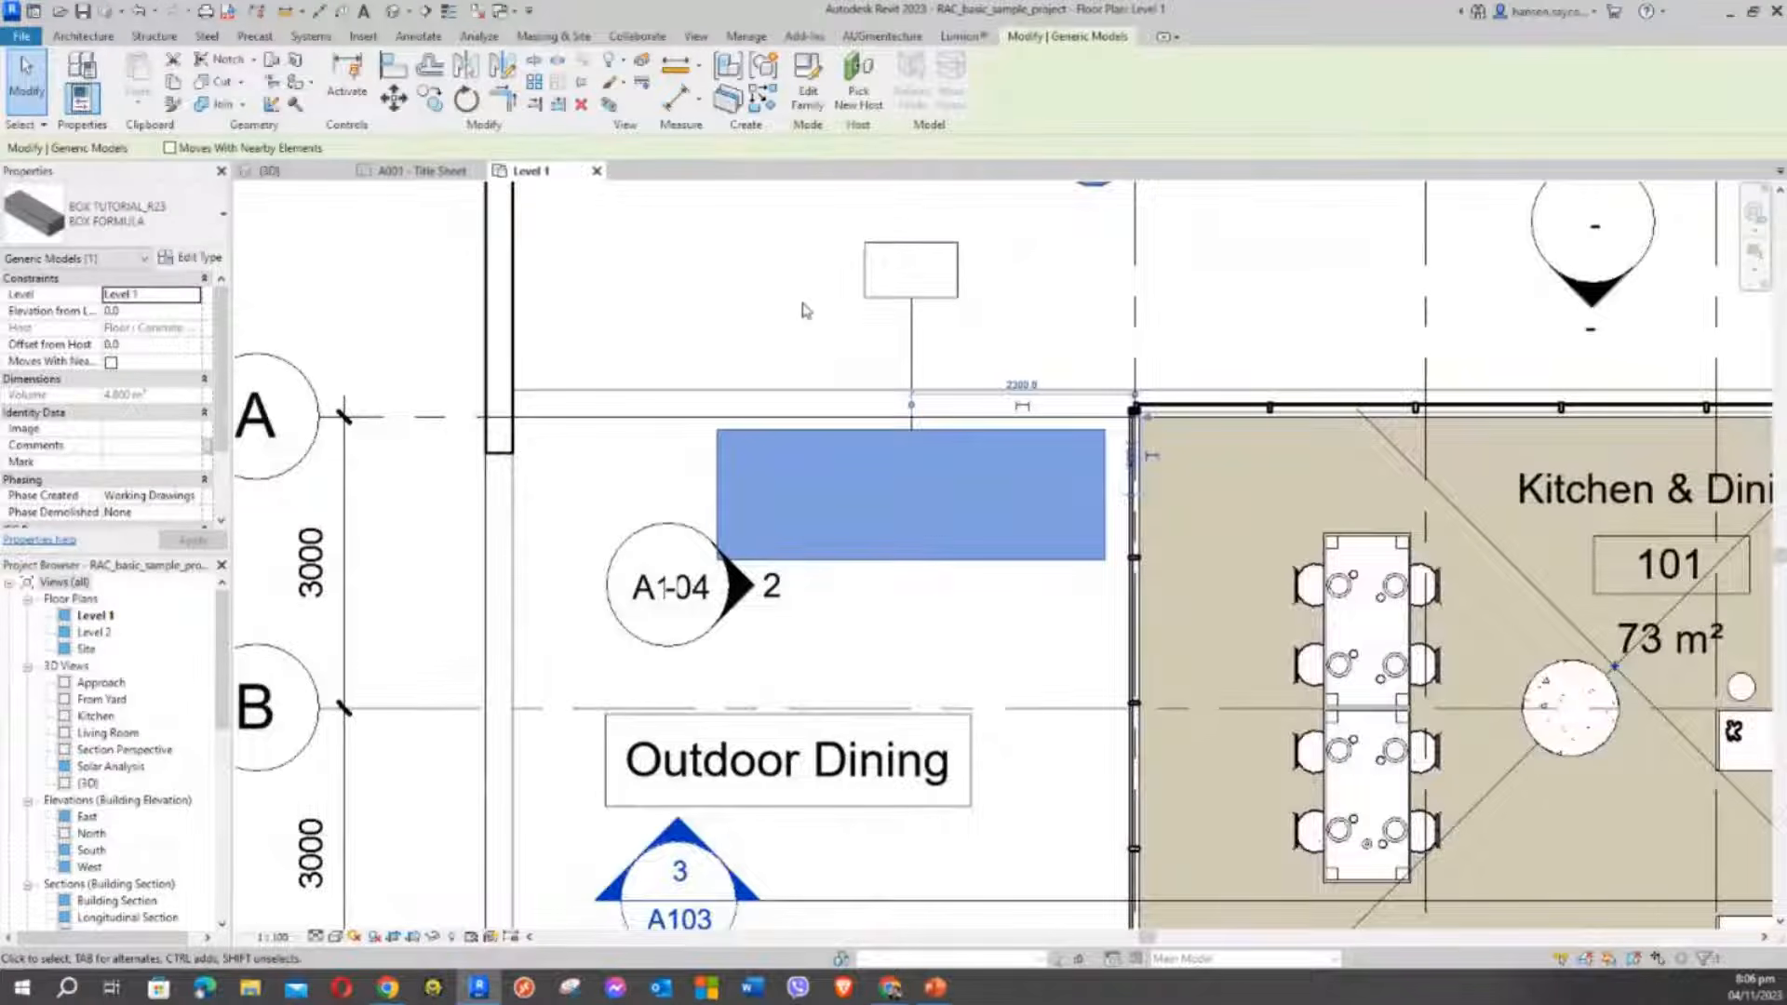
# Select the '?' tag and the box in turn to inspect their properties
pyautogui.click(912, 279)
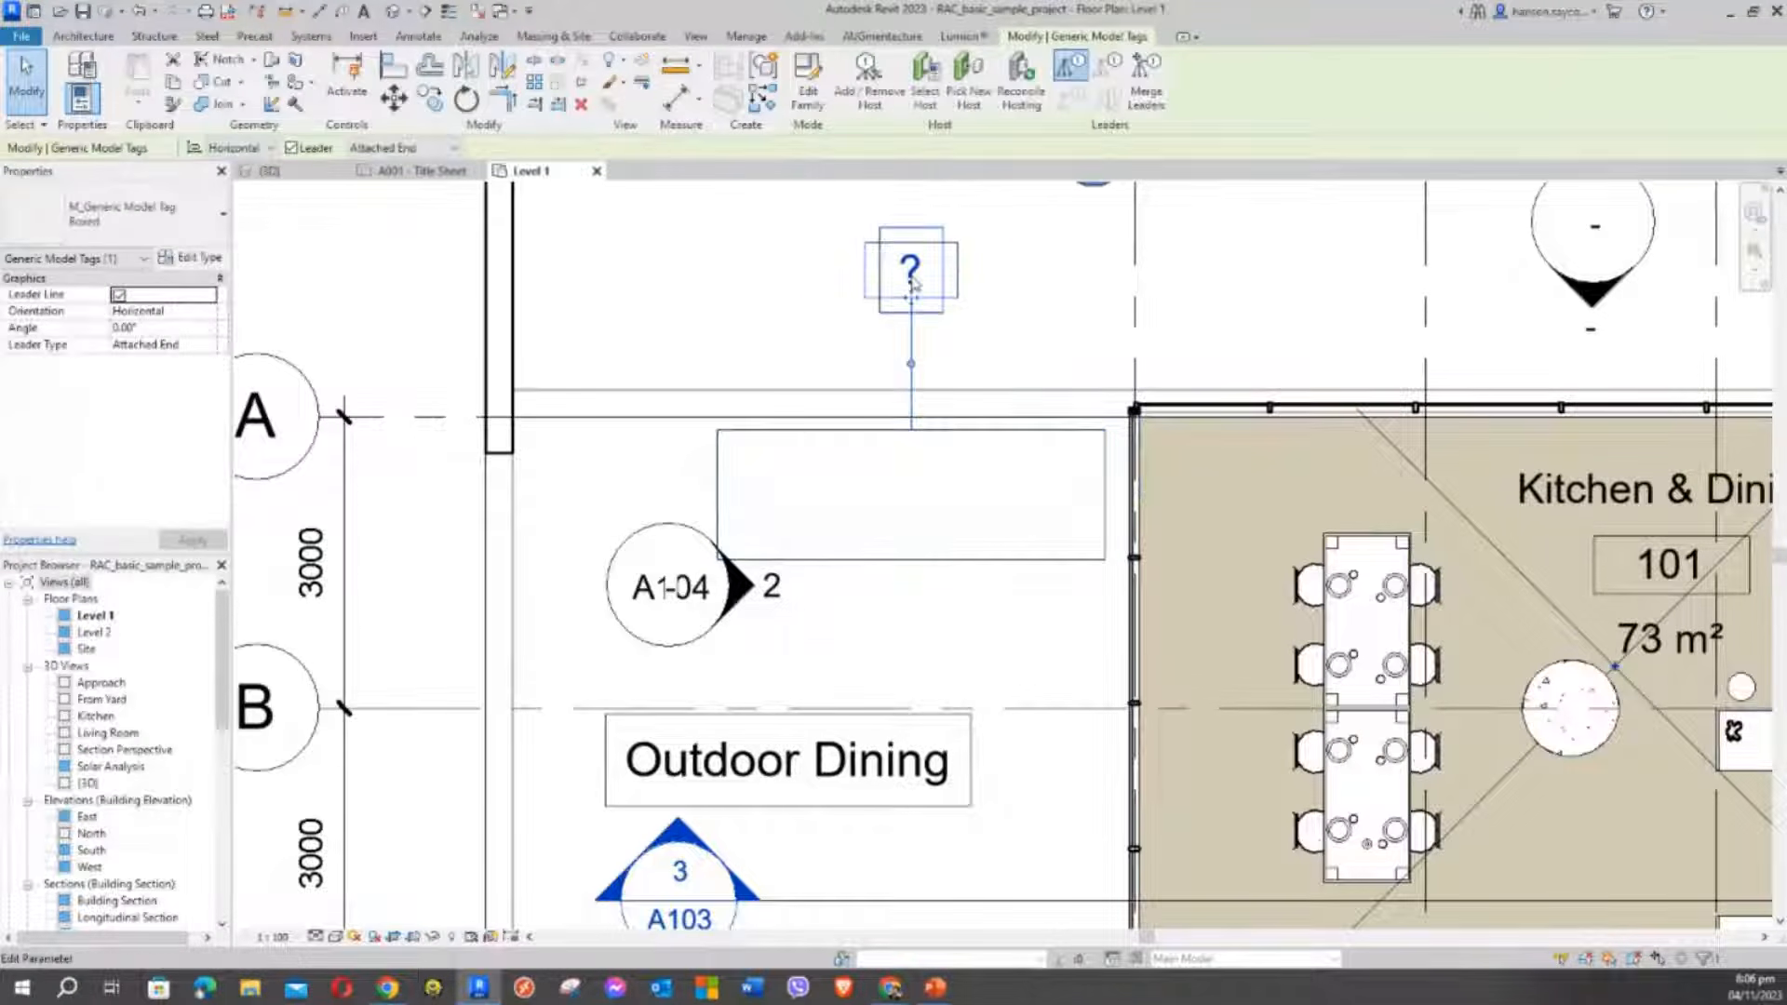
pyautogui.click(870, 328)
pyautogui.click(958, 277)
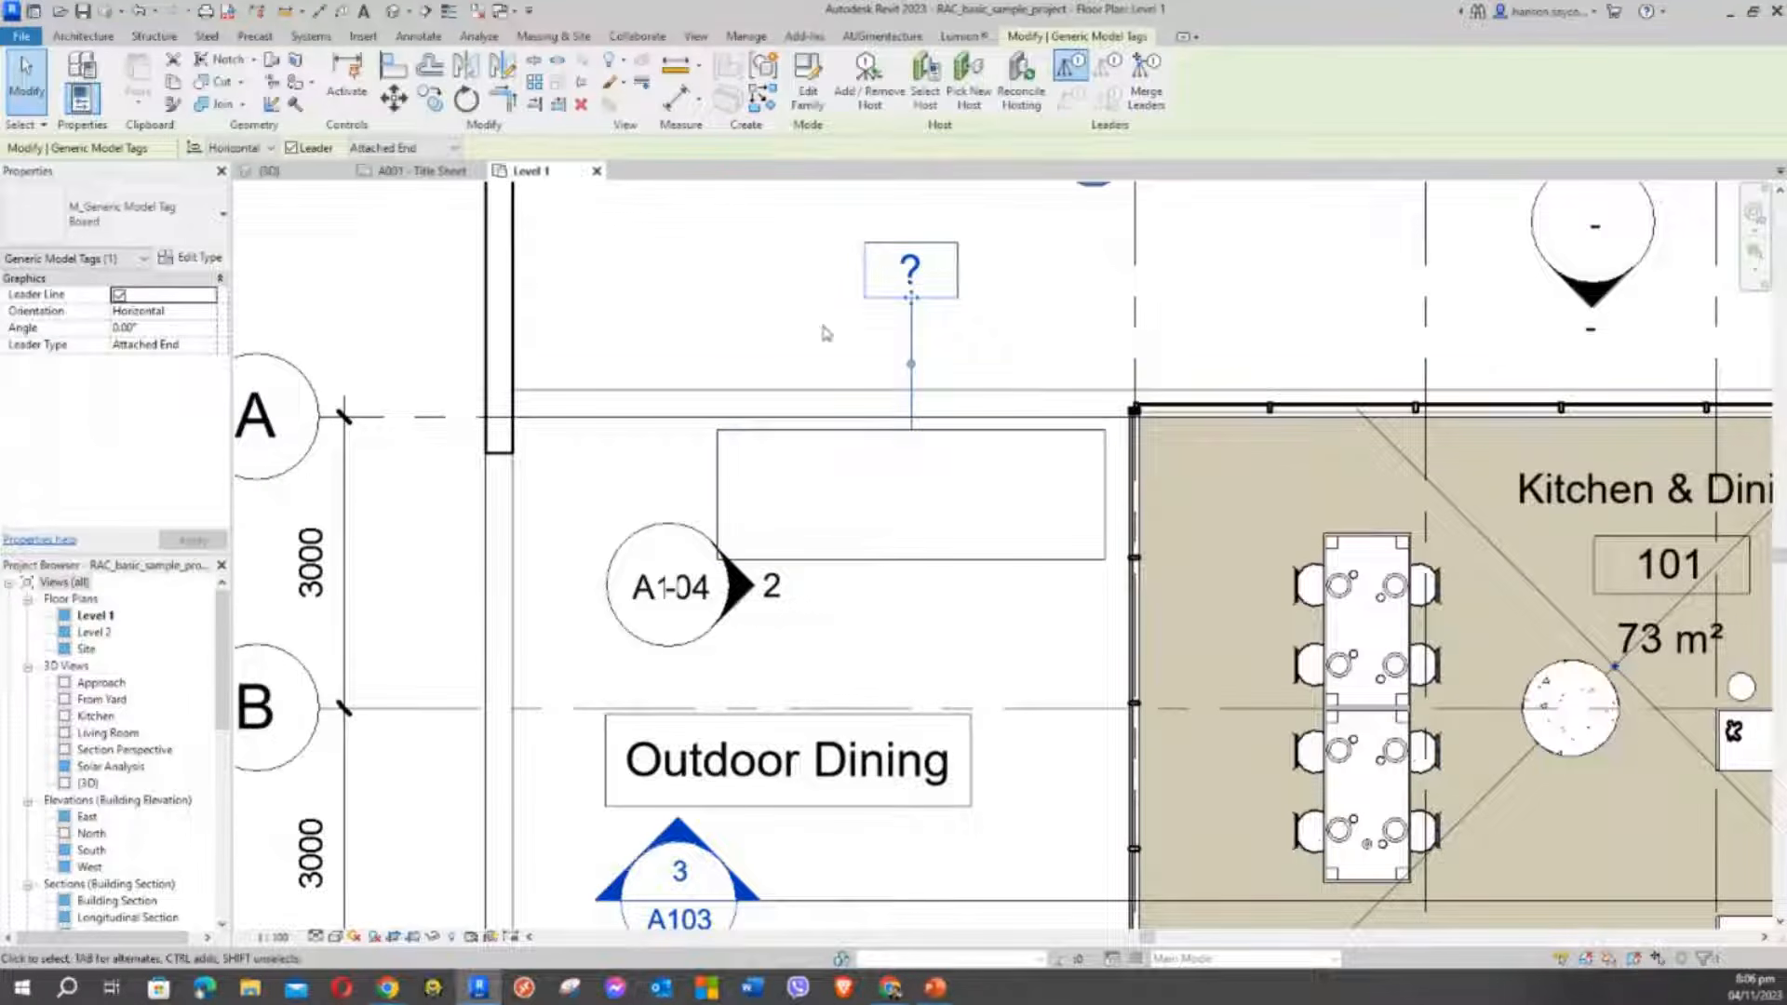
pyautogui.click(909, 445)
pyautogui.click(891, 335)
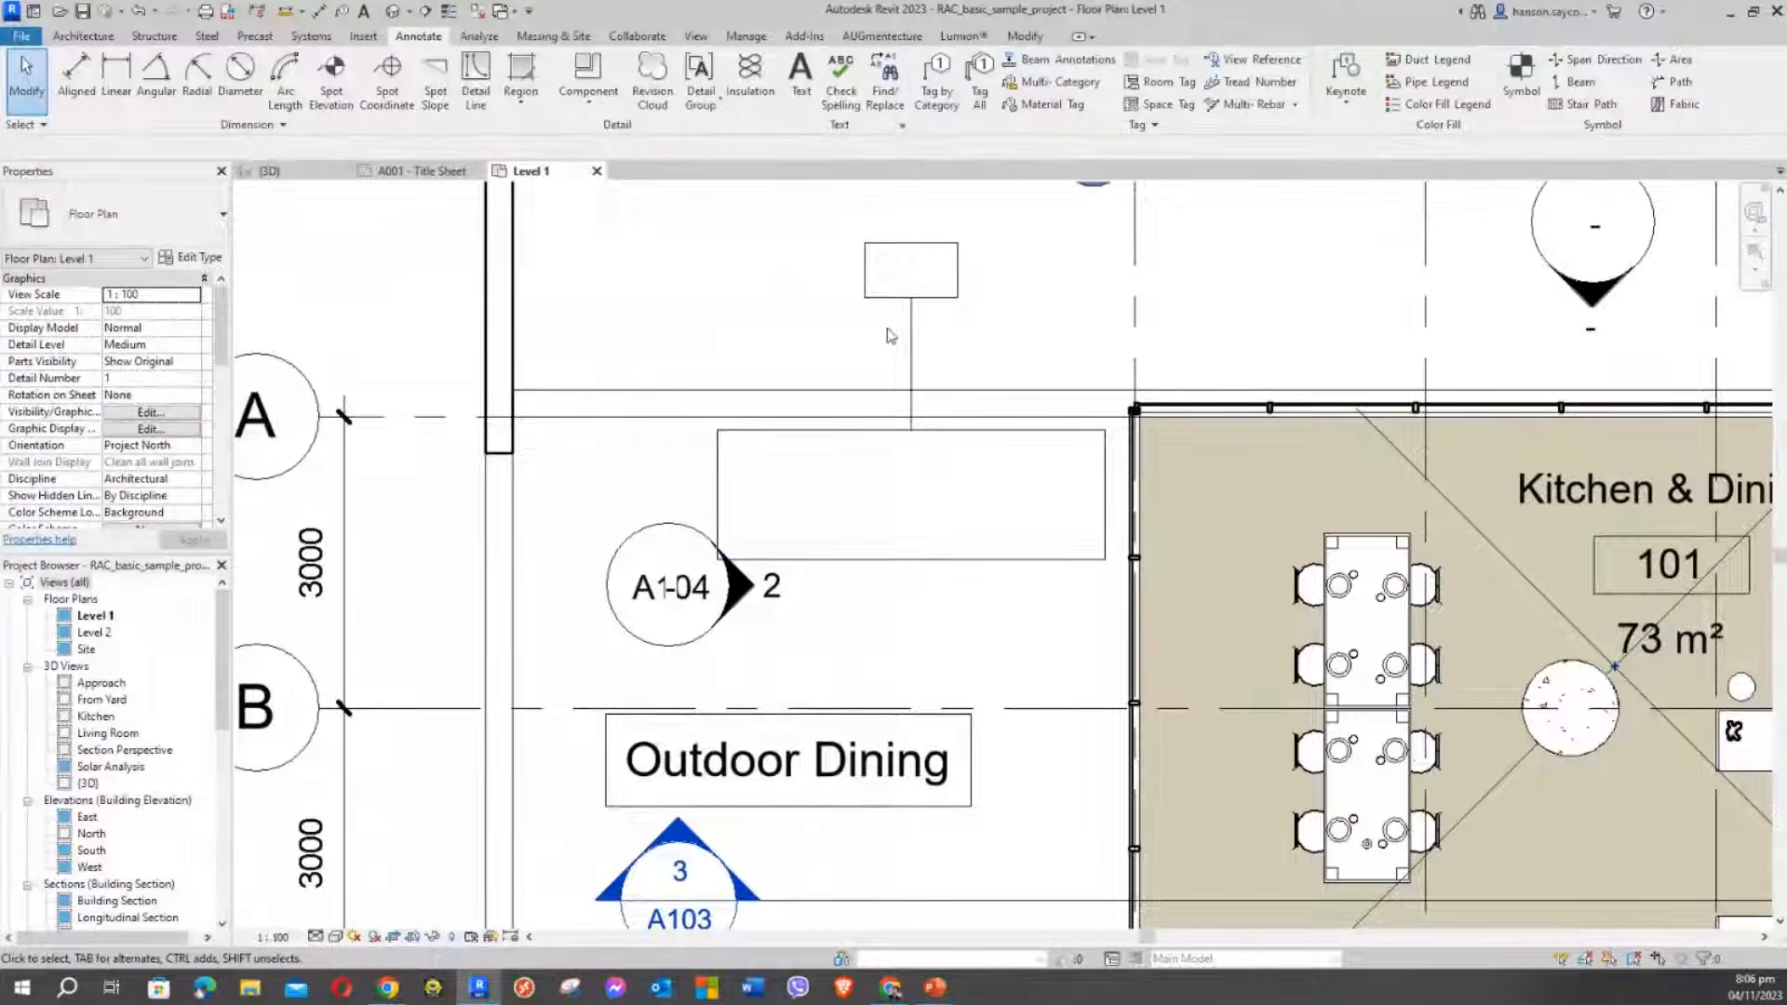
pyautogui.click(896, 439)
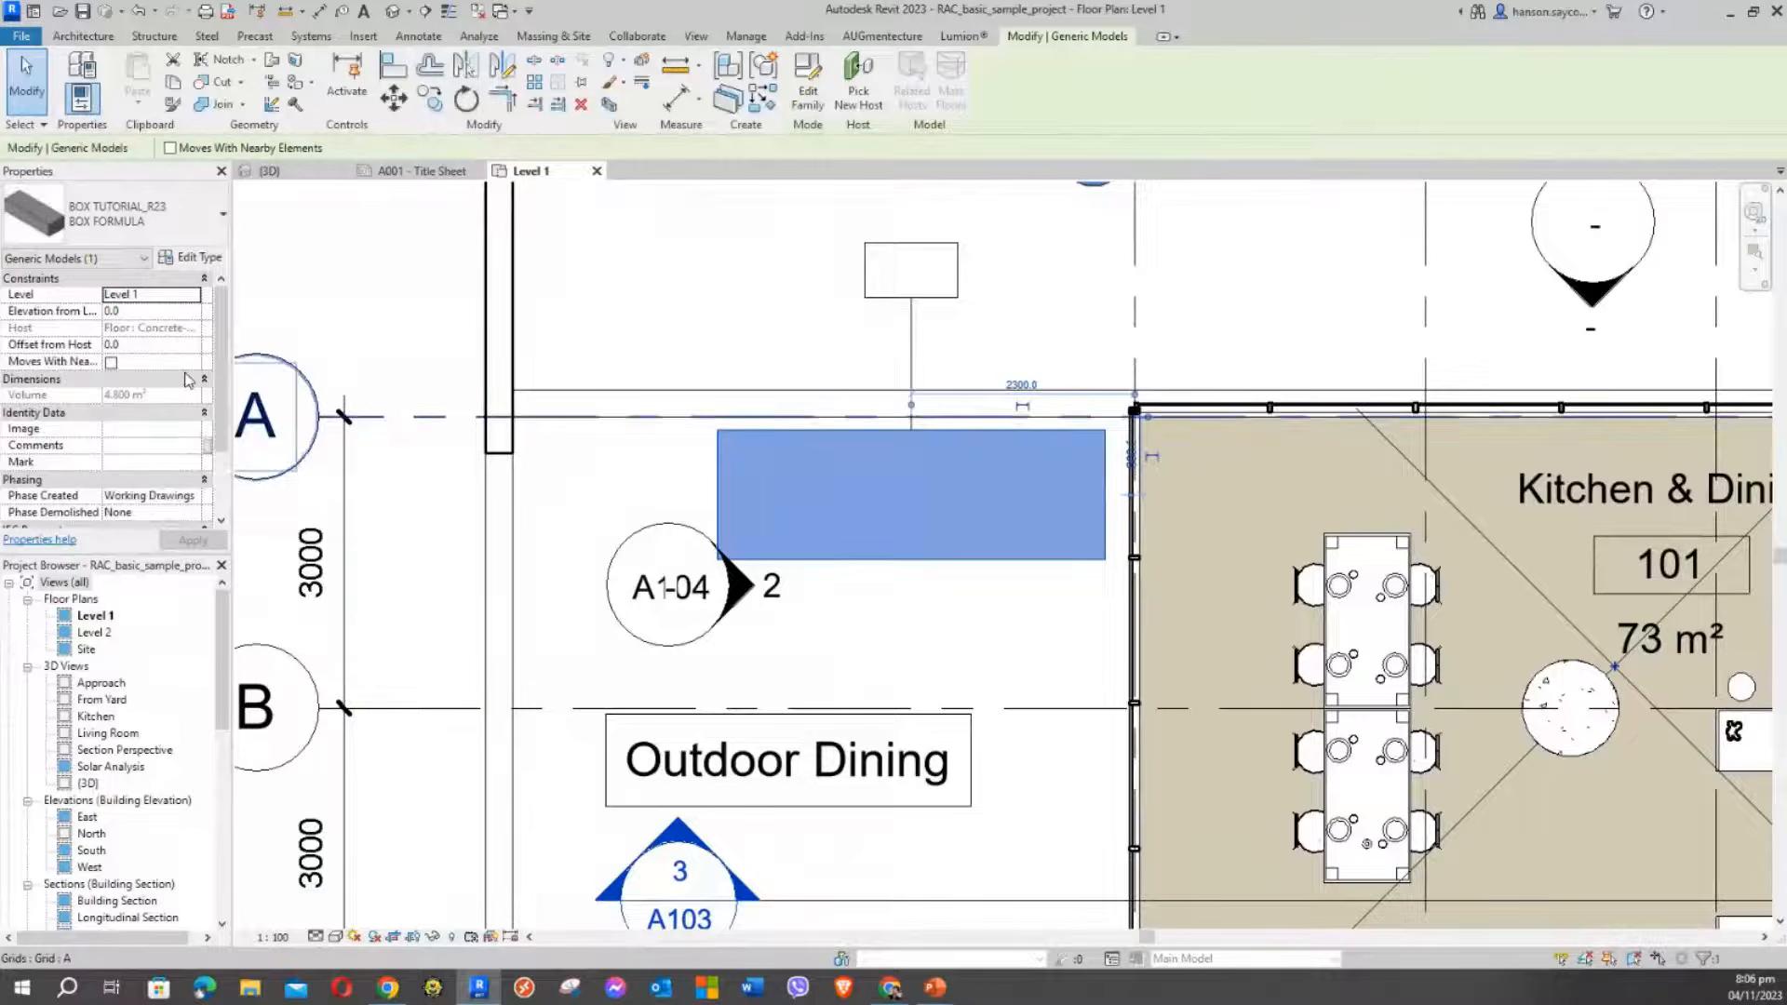
pyautogui.scroll(-3, 225, 374)
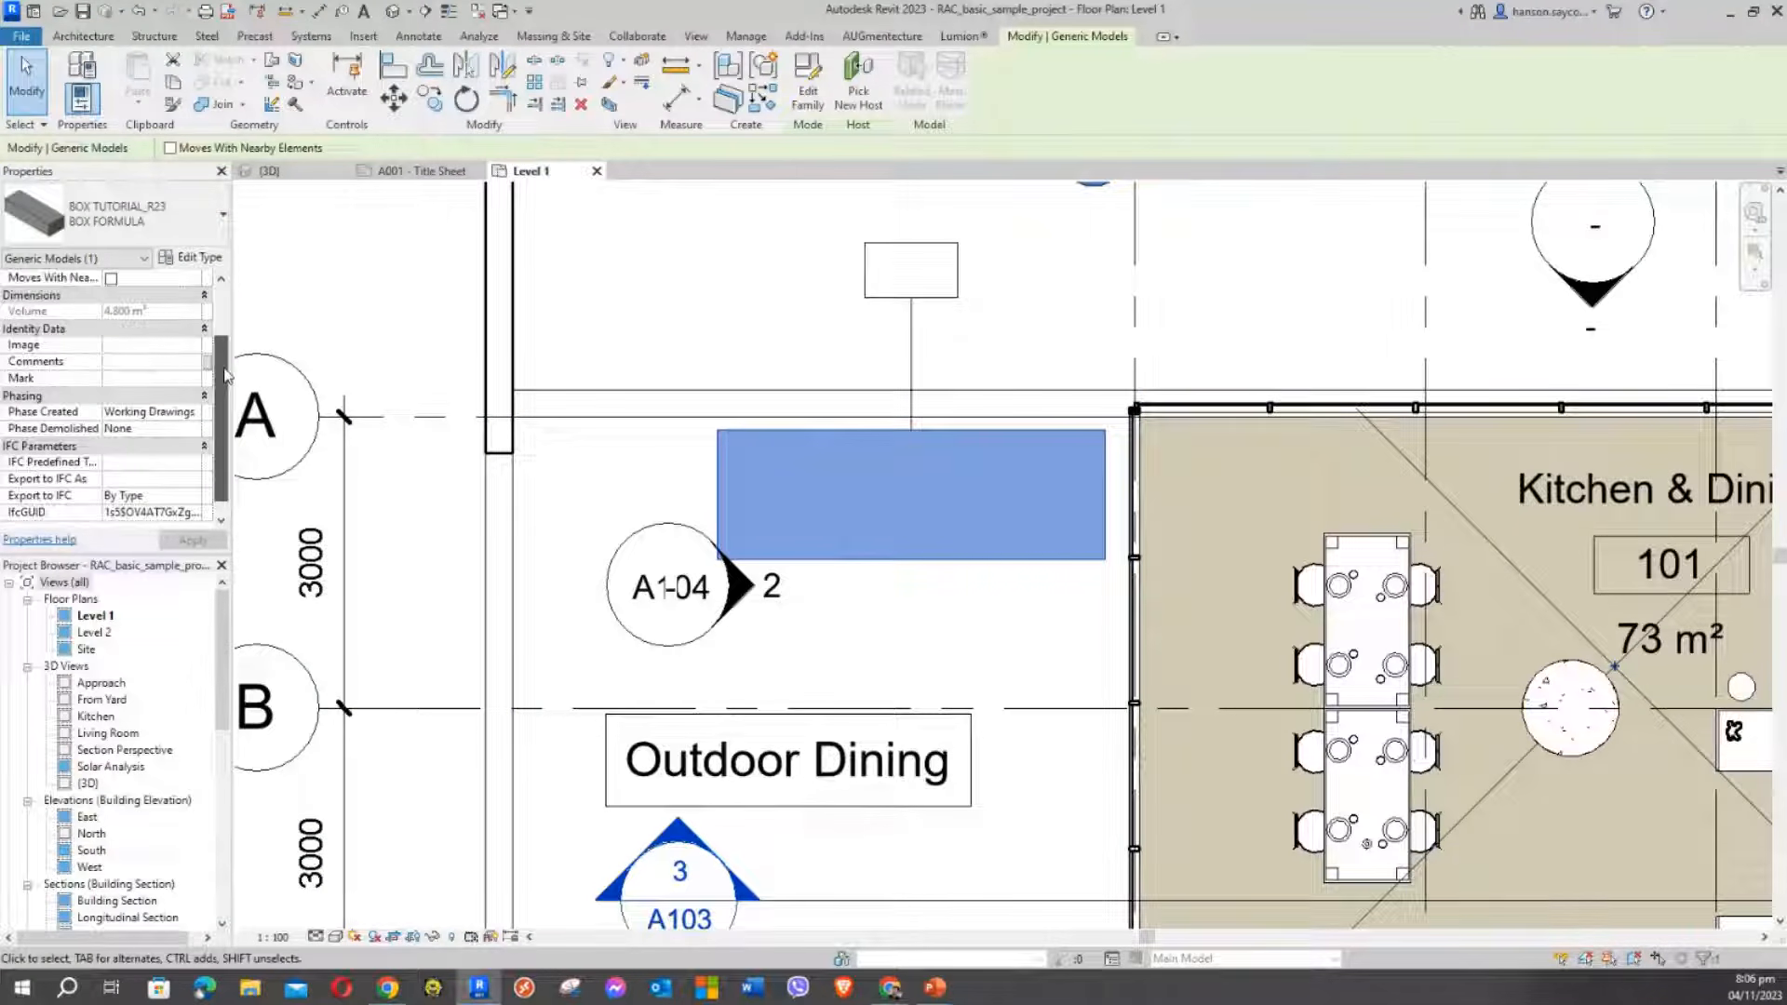
pyautogui.click(889, 269)
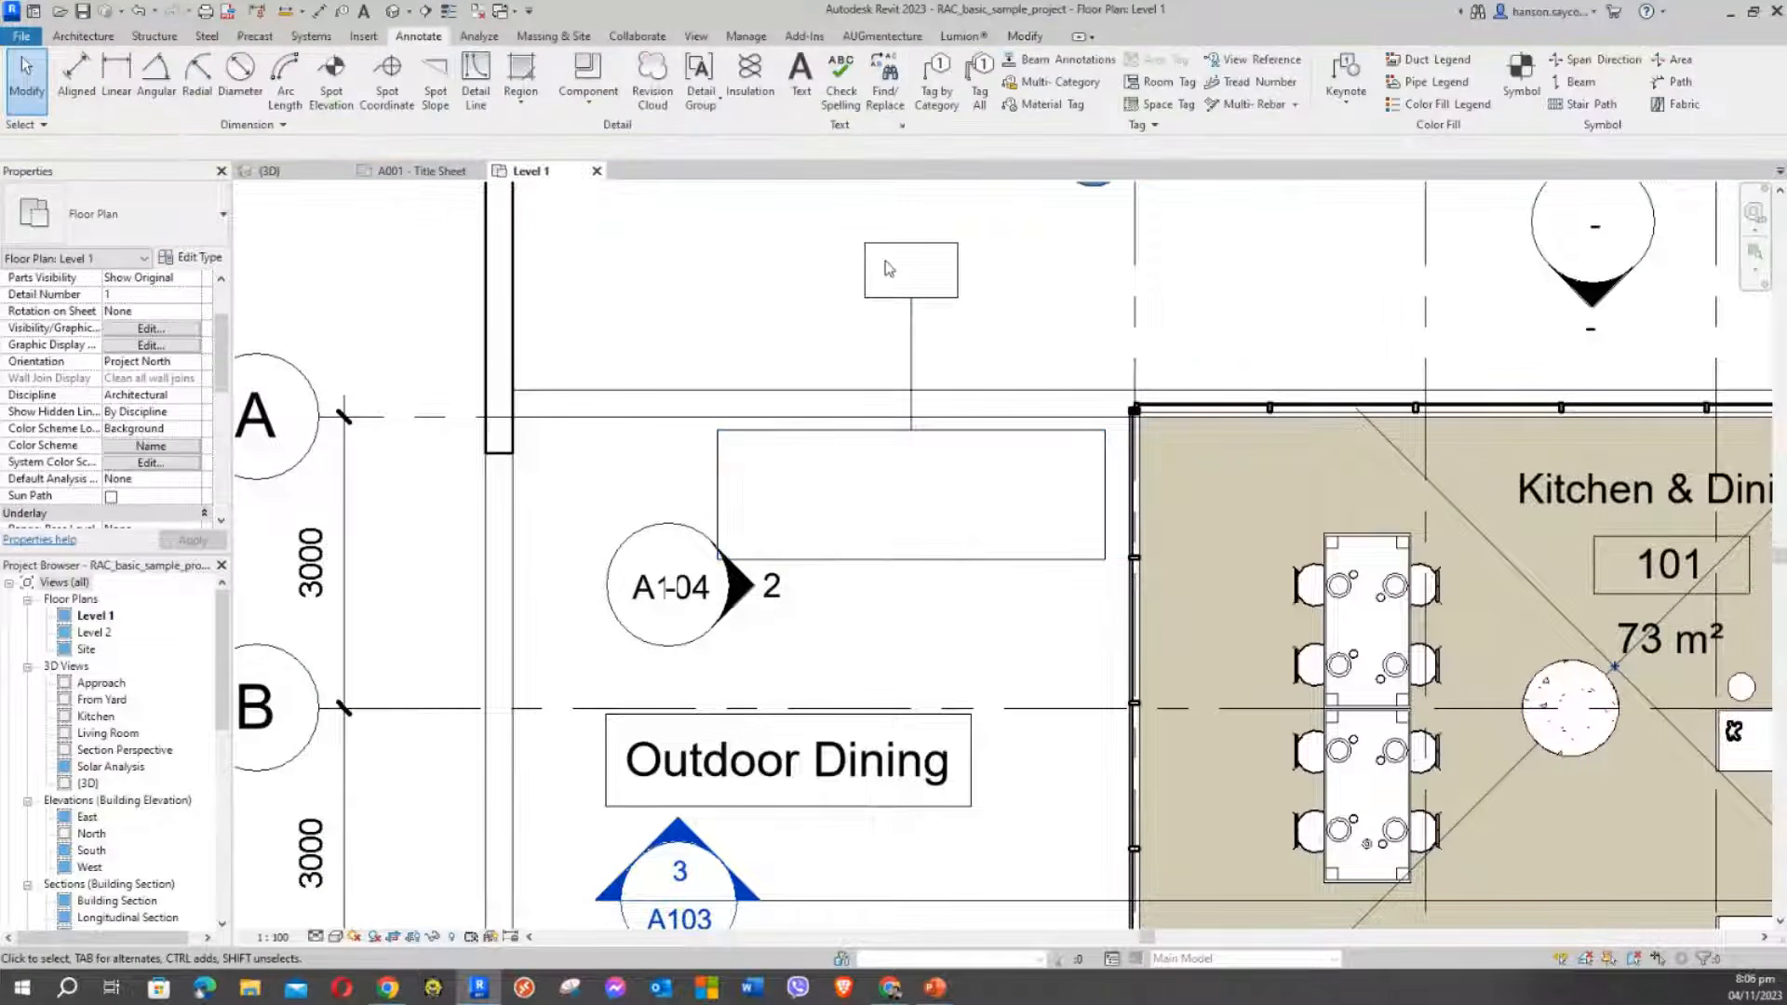
# Change the tag label to TBL-1 and address the type parameter change prompt
pyautogui.click(886, 243)
pyautogui.click(917, 271)
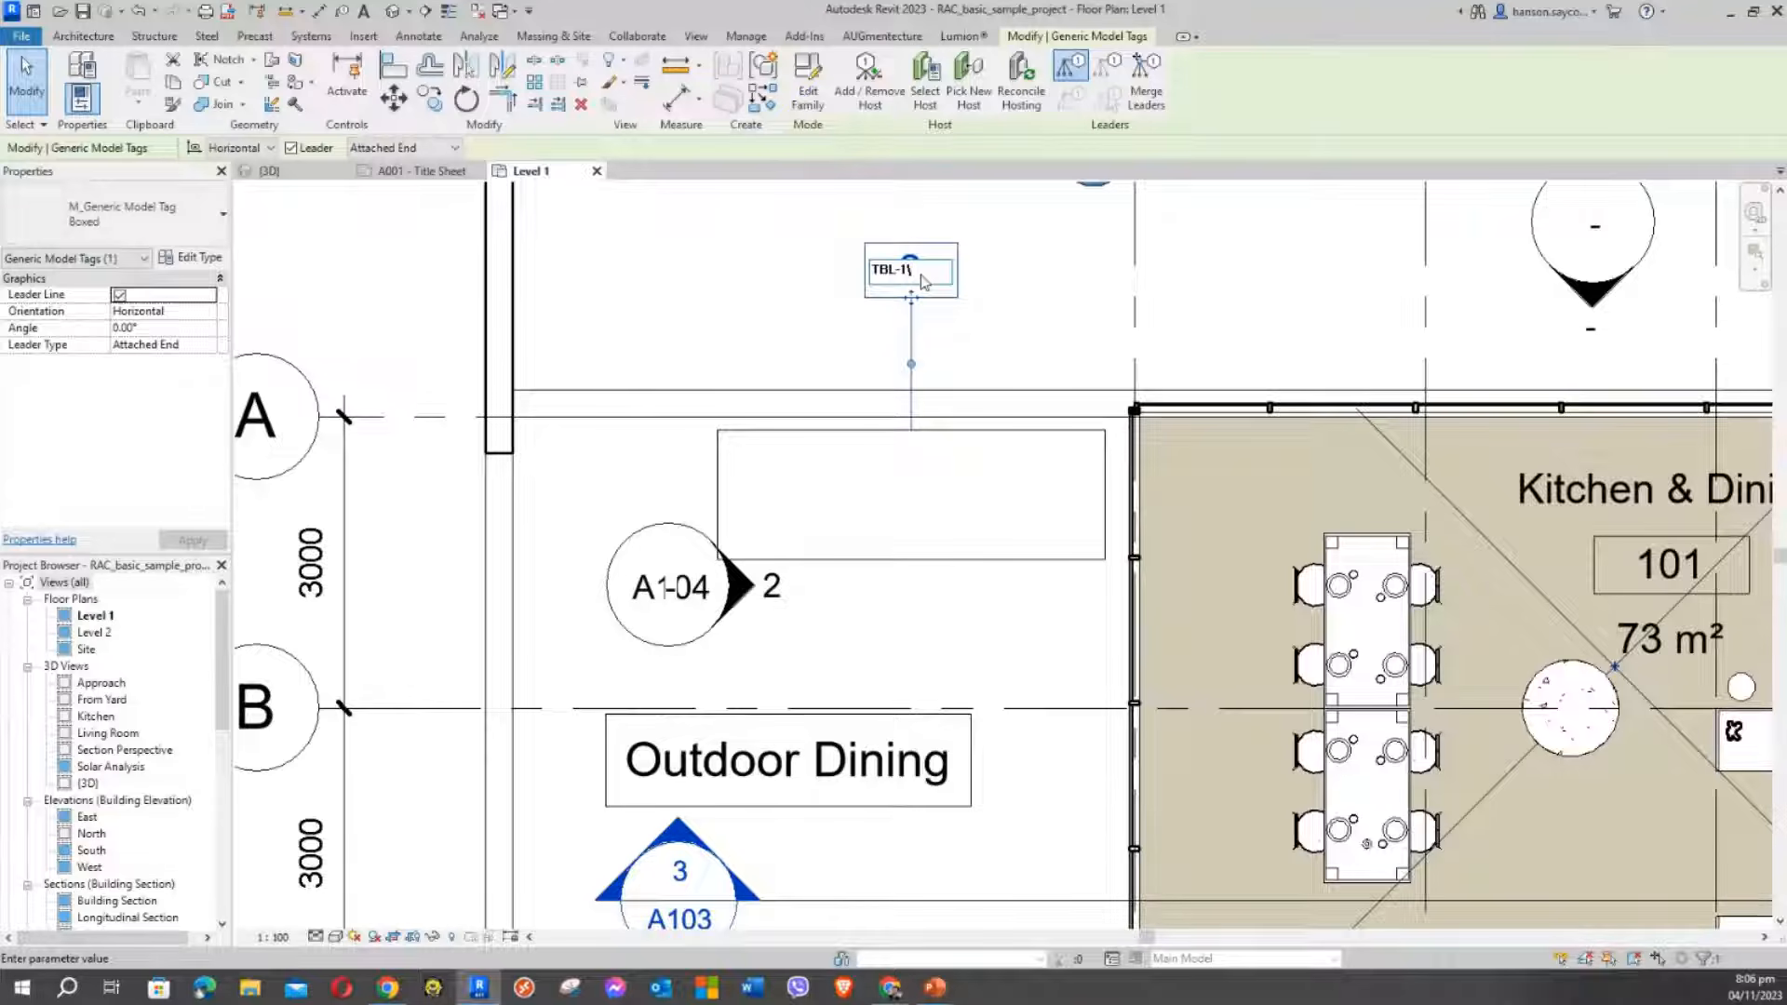
pyautogui.press('Return')
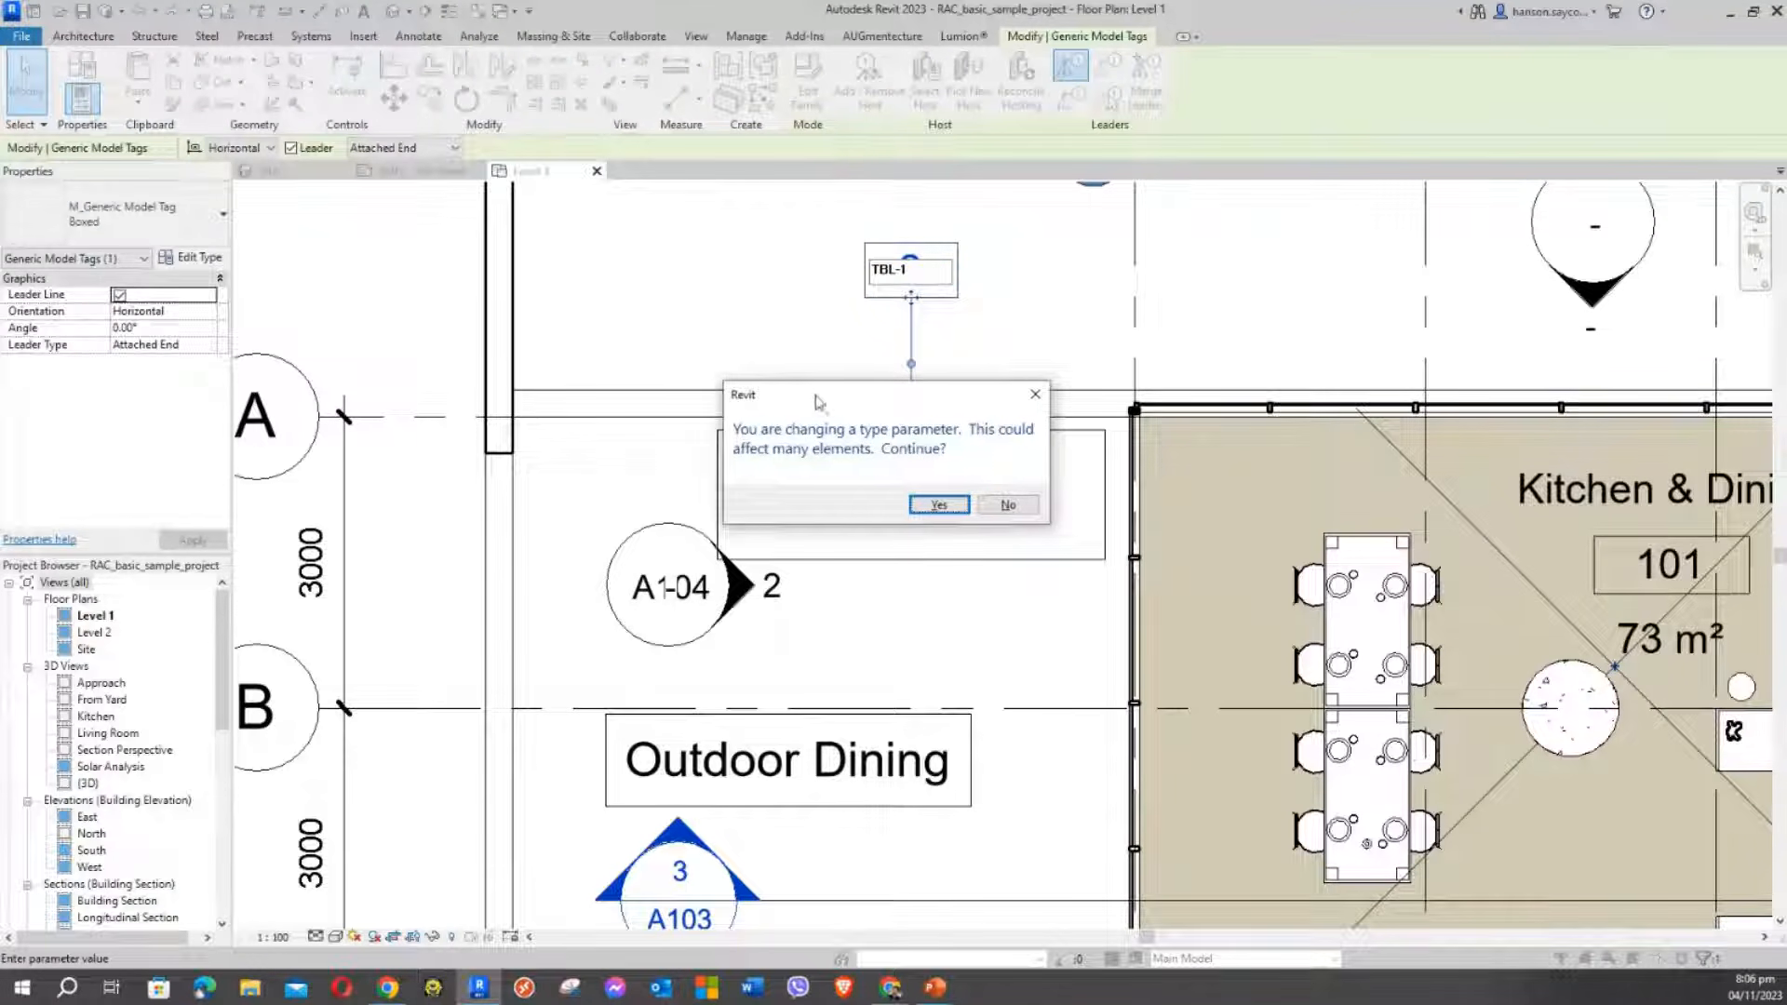
pyautogui.moveTo(816, 397); pyautogui.dragTo(589, 247)
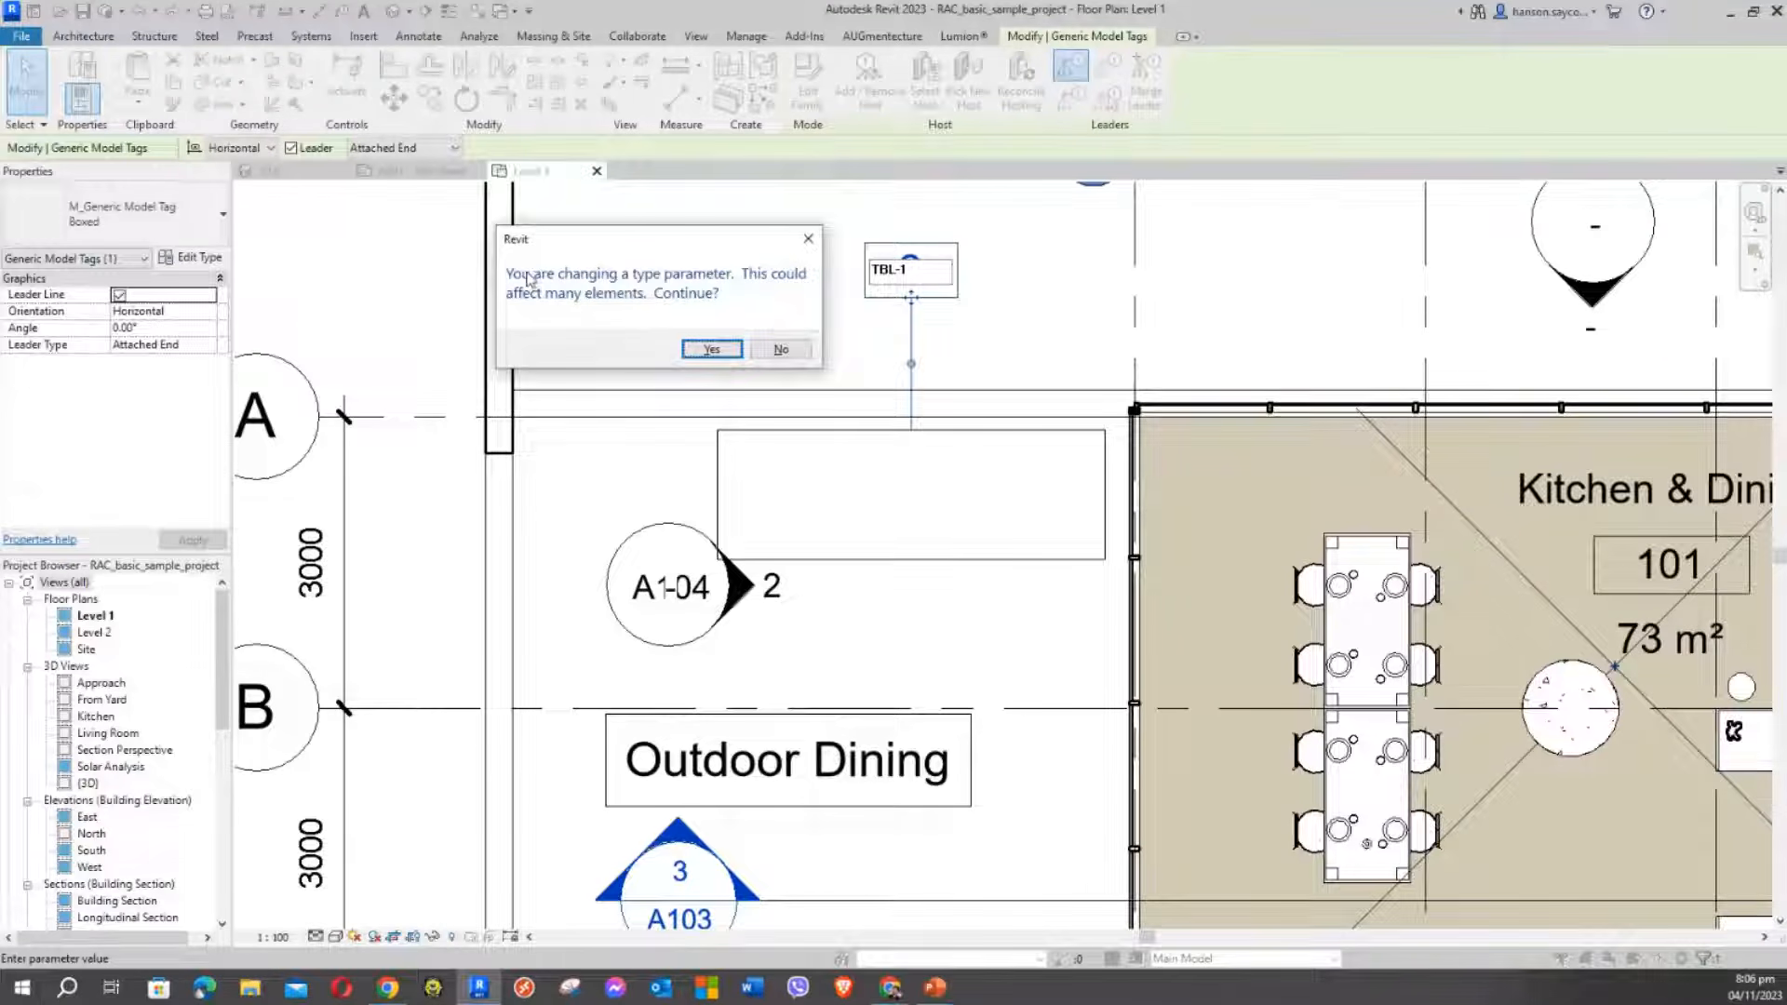
pyautogui.click(611, 217)
pyautogui.moveTo(617, 227)
pyautogui.mouseDown()
pyautogui.moveTo(632, 249)
pyautogui.moveTo(632, 218)
pyautogui.mouseUp()
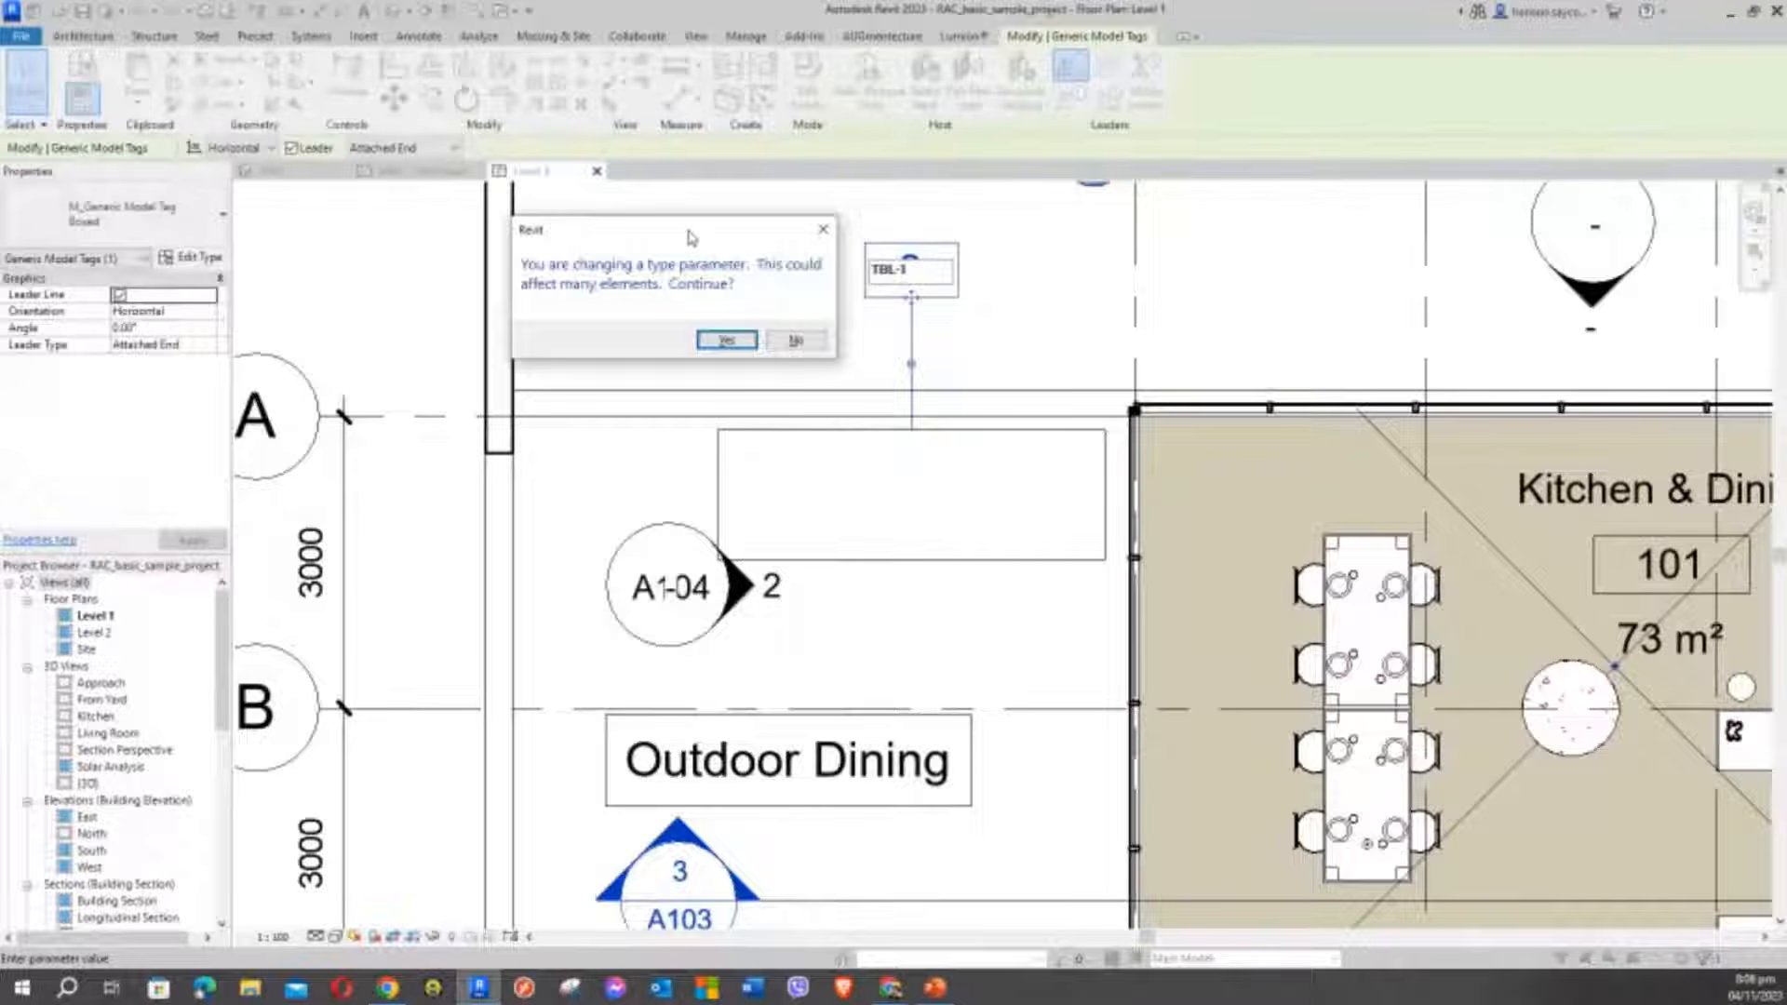
pyautogui.moveTo(691, 237)
pyautogui.mouseDown()
pyautogui.moveTo(736, 268)
pyautogui.moveTo(702, 252)
pyautogui.mouseUp()
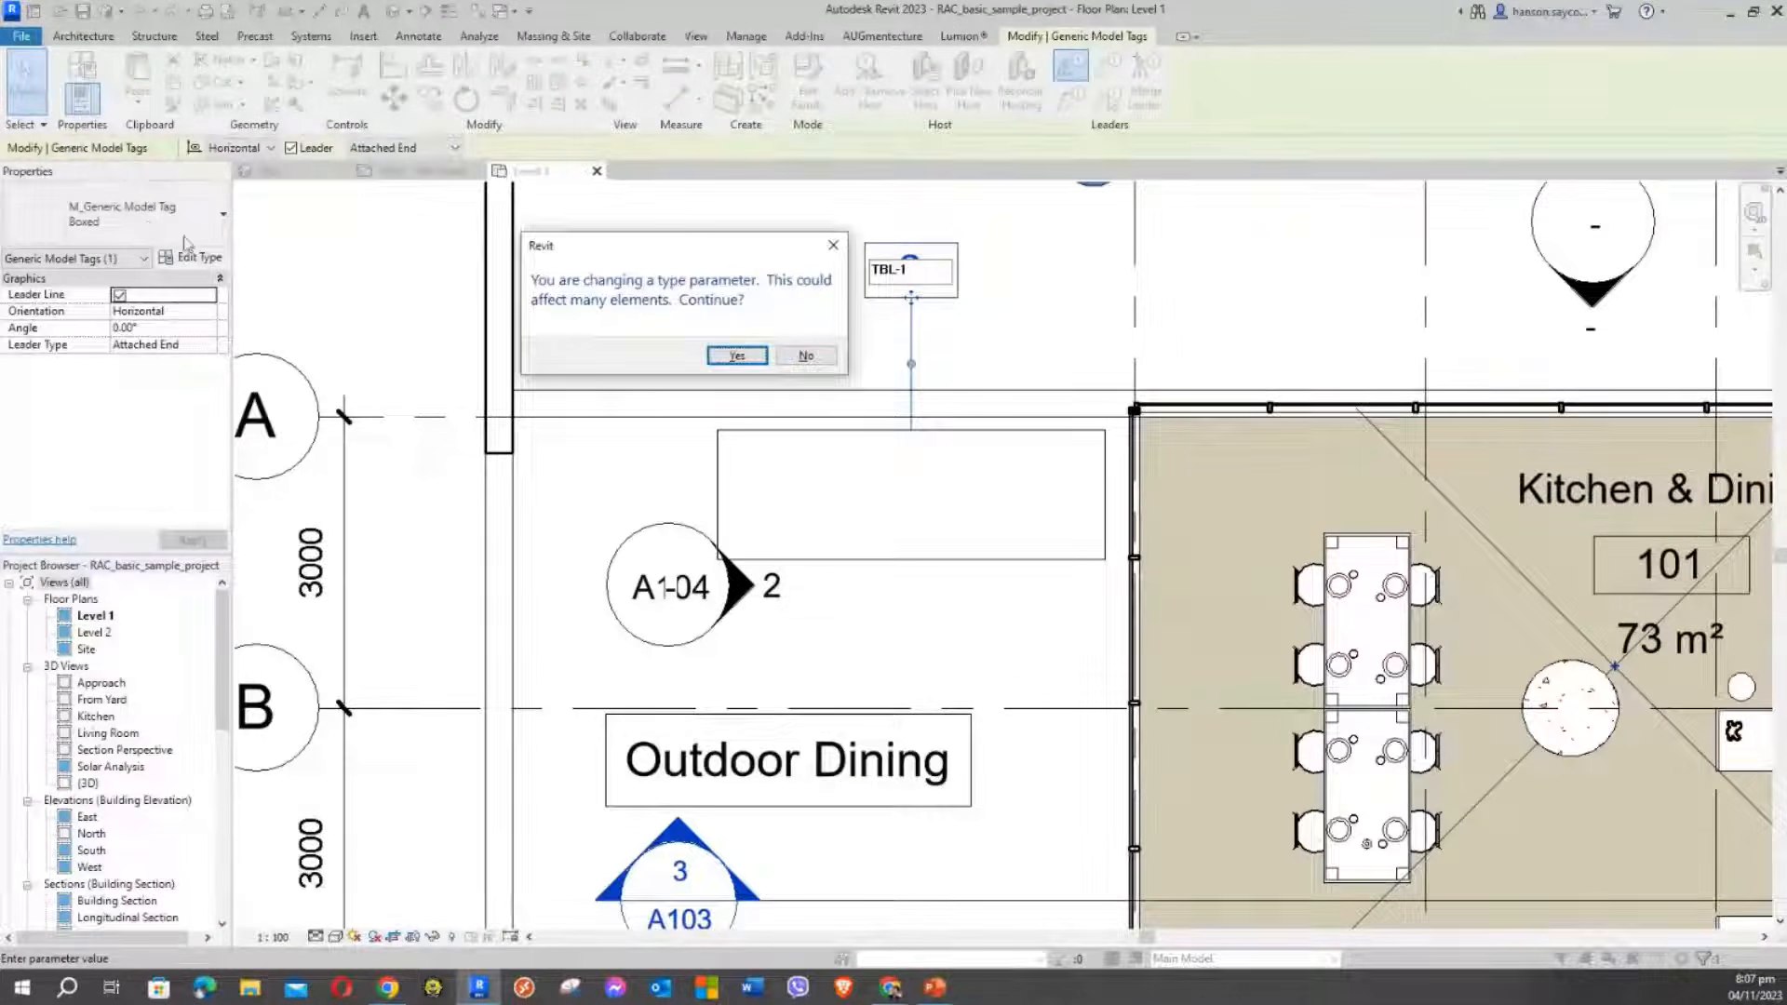
pyautogui.click(736, 356)
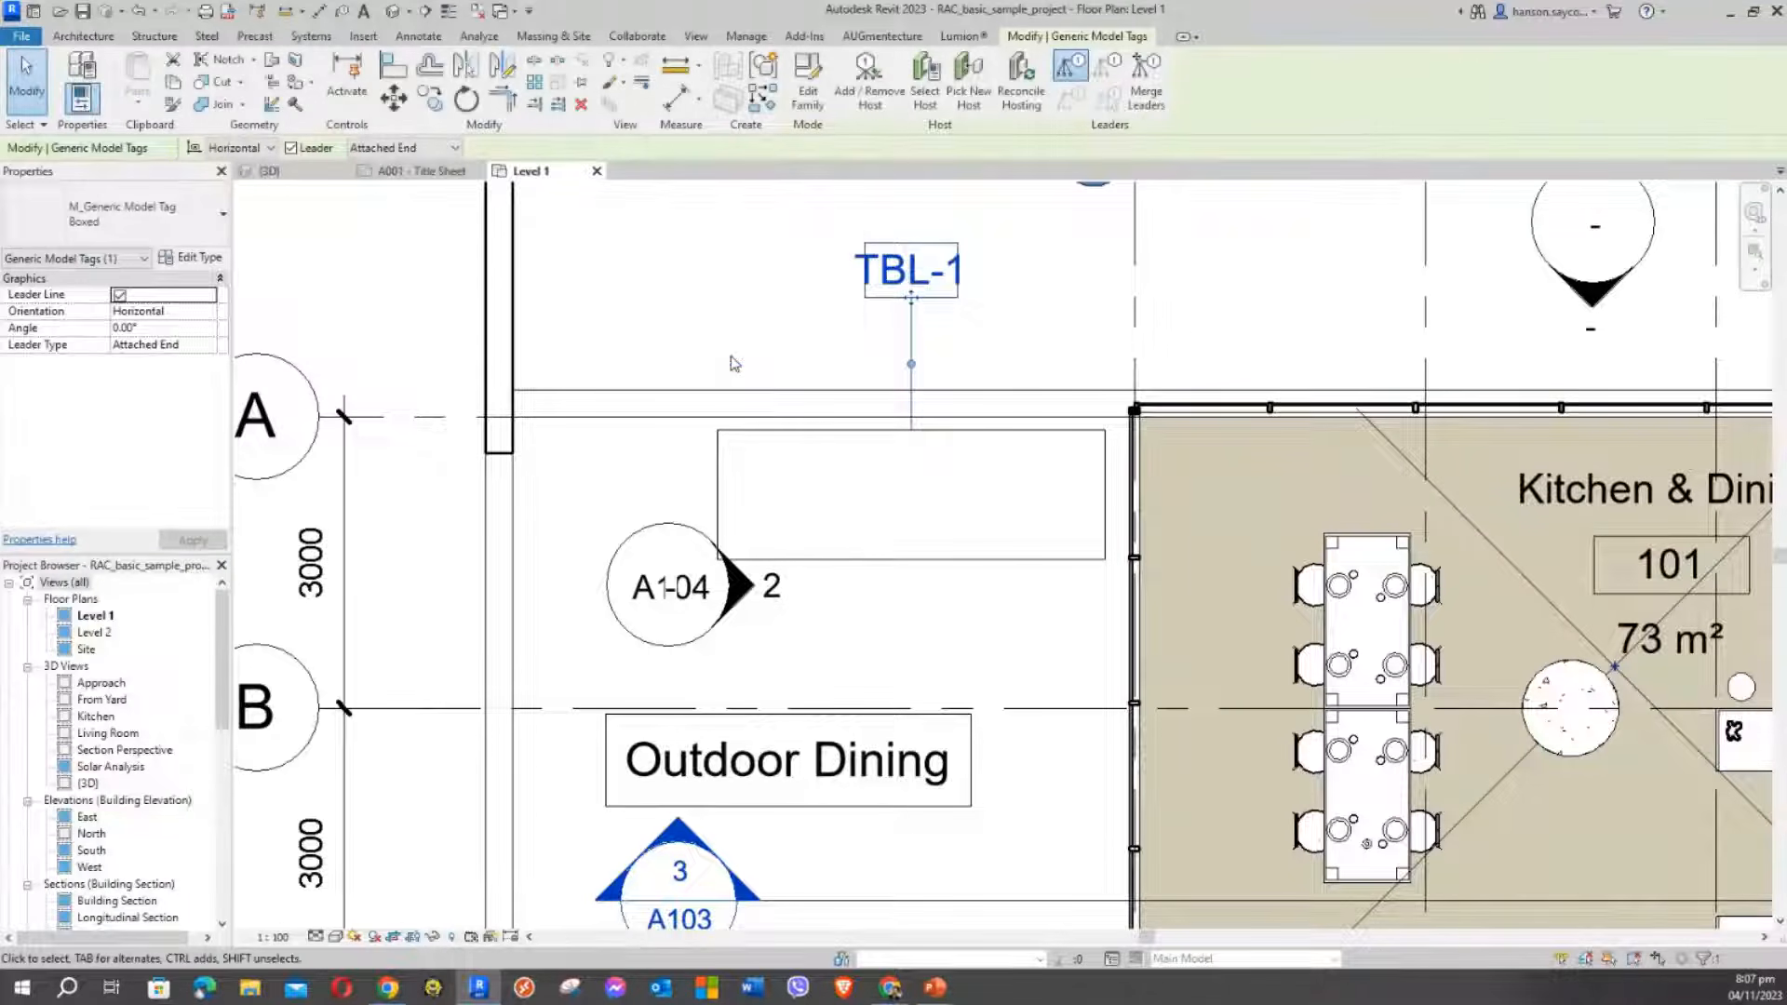
pyautogui.click(720, 318)
pyautogui.click(915, 301)
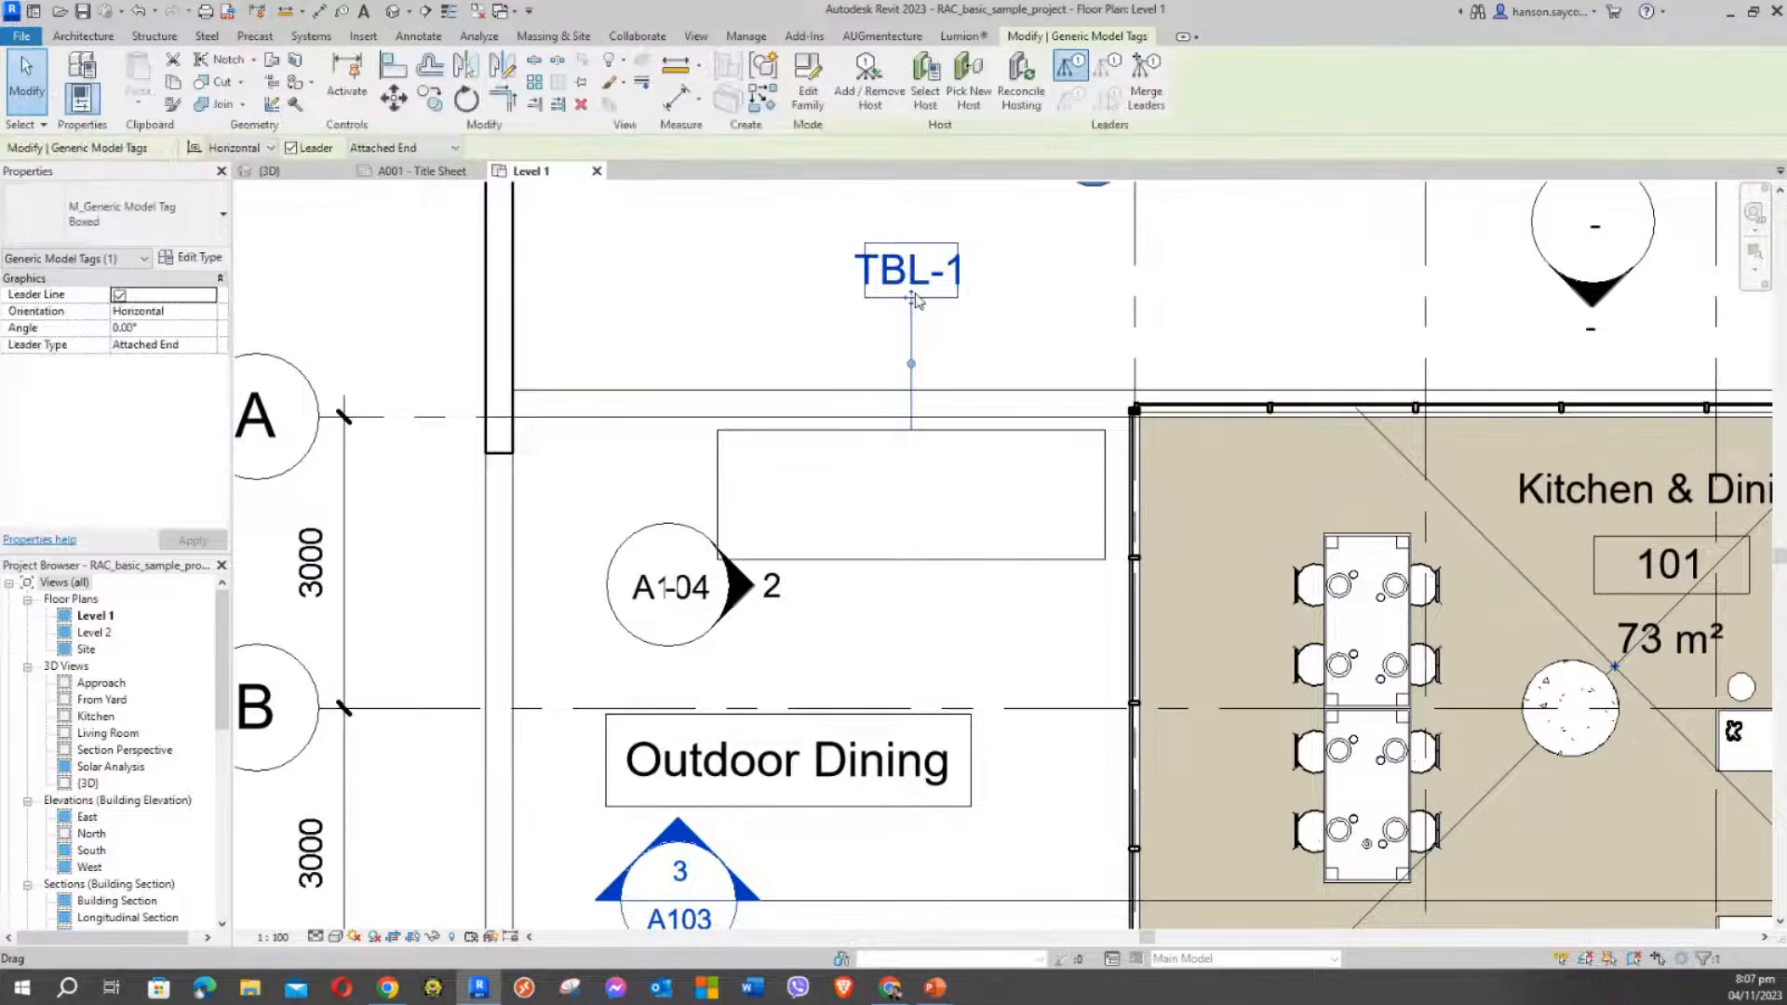
pyautogui.click(786, 321)
pyautogui.click(818, 435)
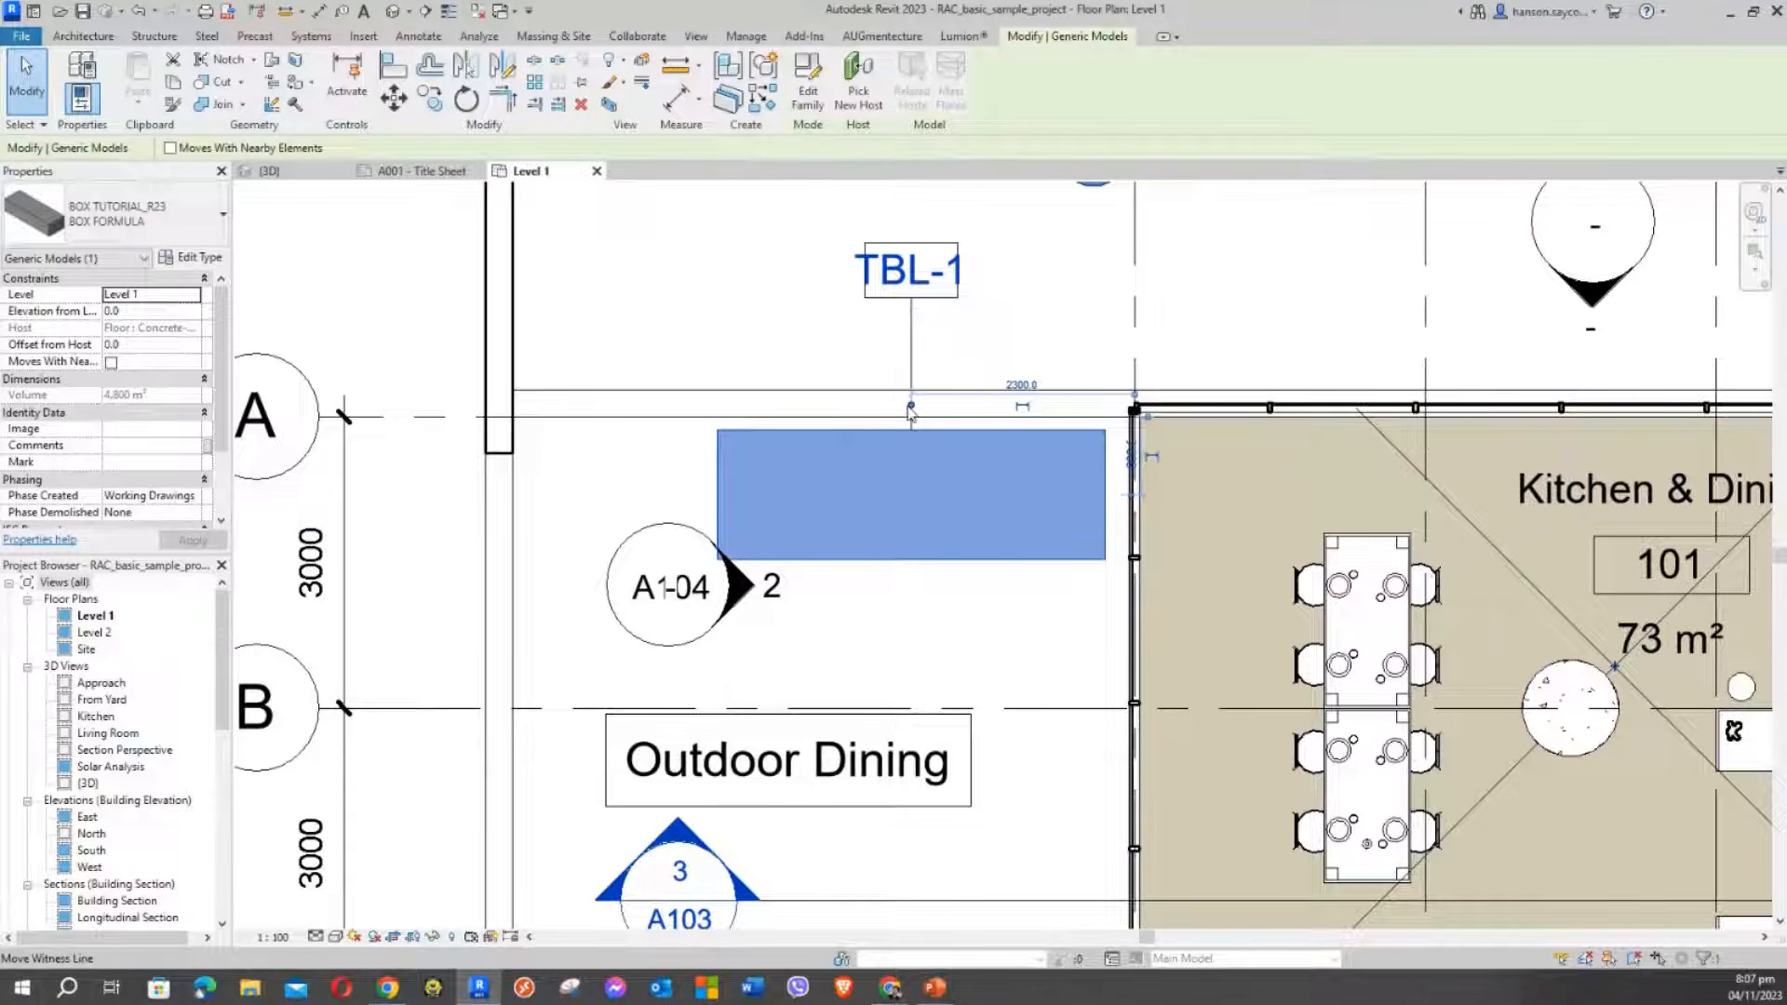
pyautogui.click(717, 339)
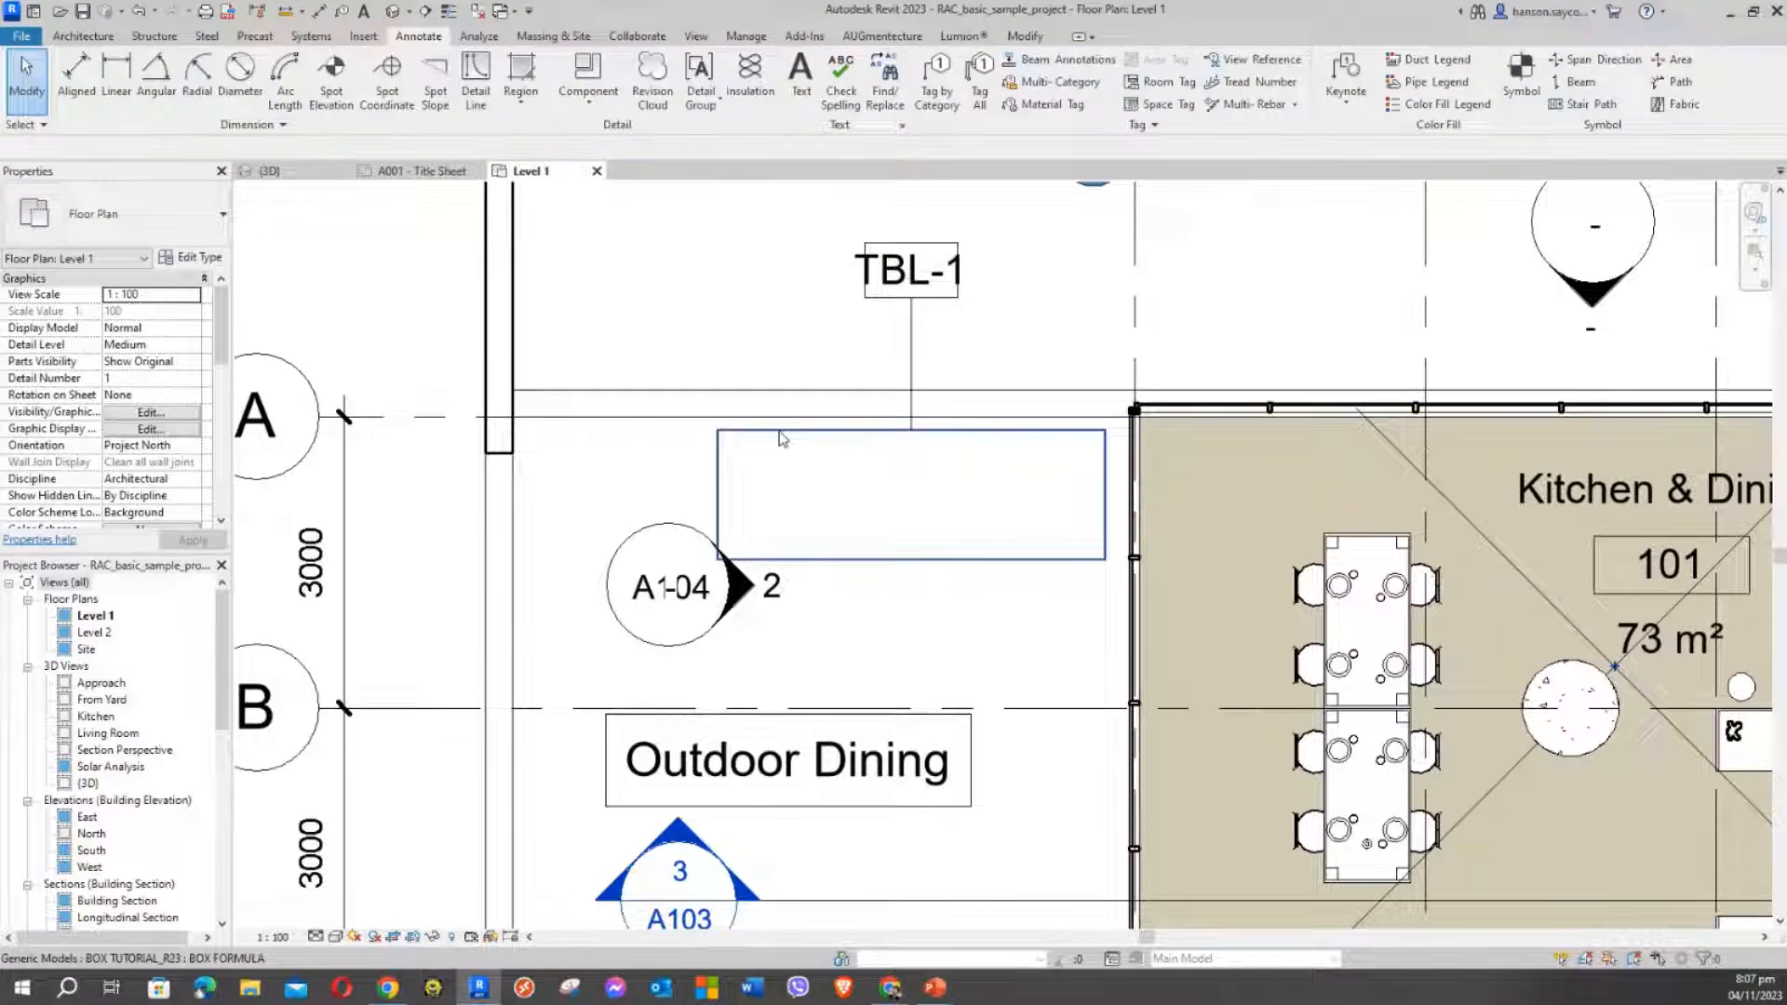
pyautogui.click(802, 433)
pyautogui.click(780, 285)
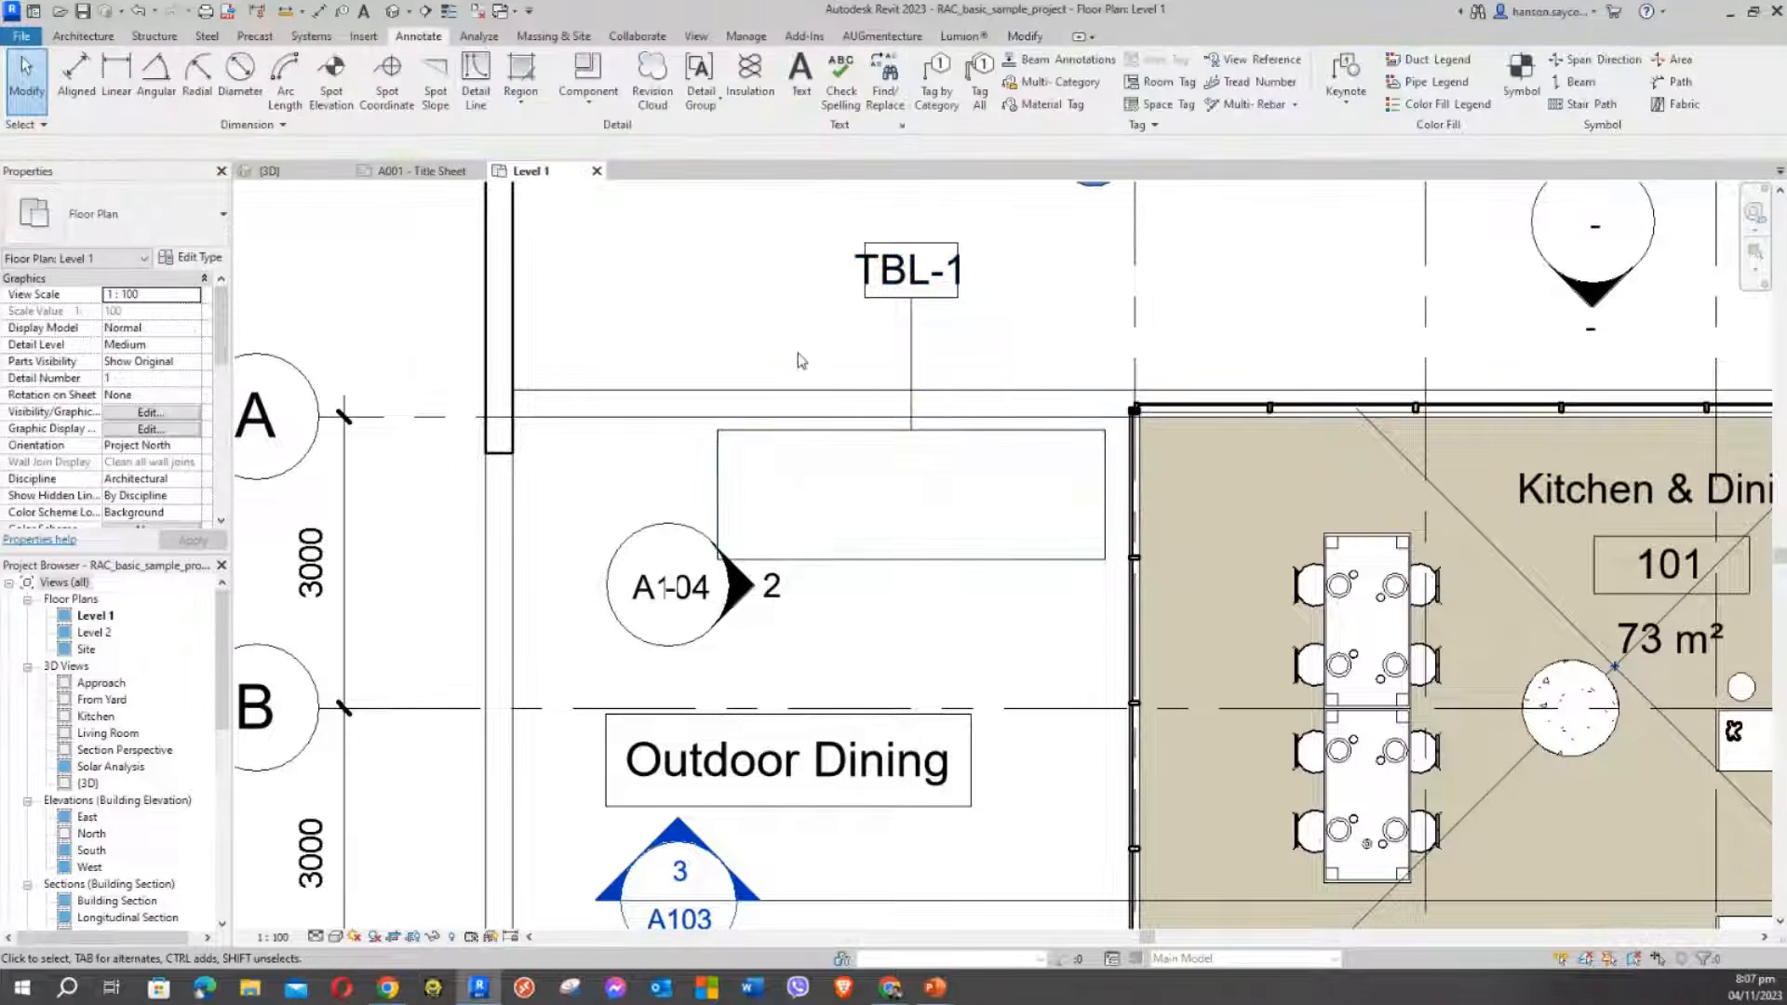
pyautogui.click(798, 455)
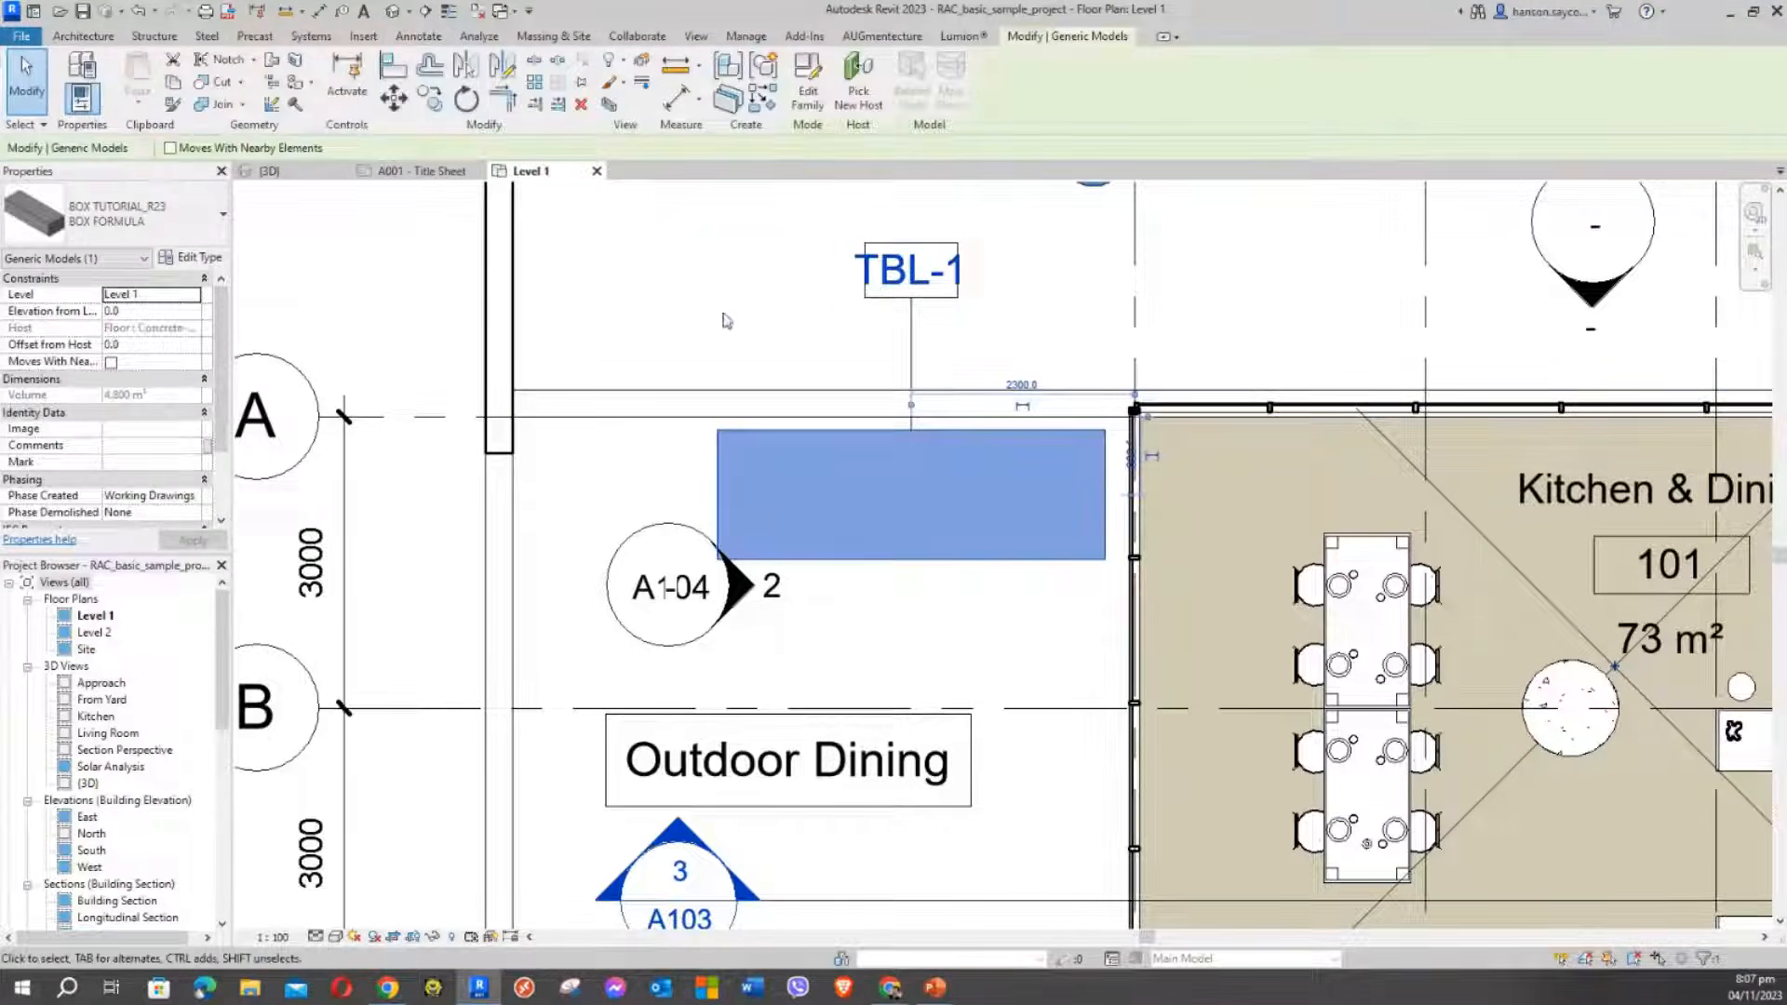
pyautogui.moveTo(224, 321)
pyautogui.mouseDown()
pyautogui.moveTo(232, 381)
pyautogui.moveTo(223, 313)
pyautogui.mouseUp()
pyautogui.click(198, 259)
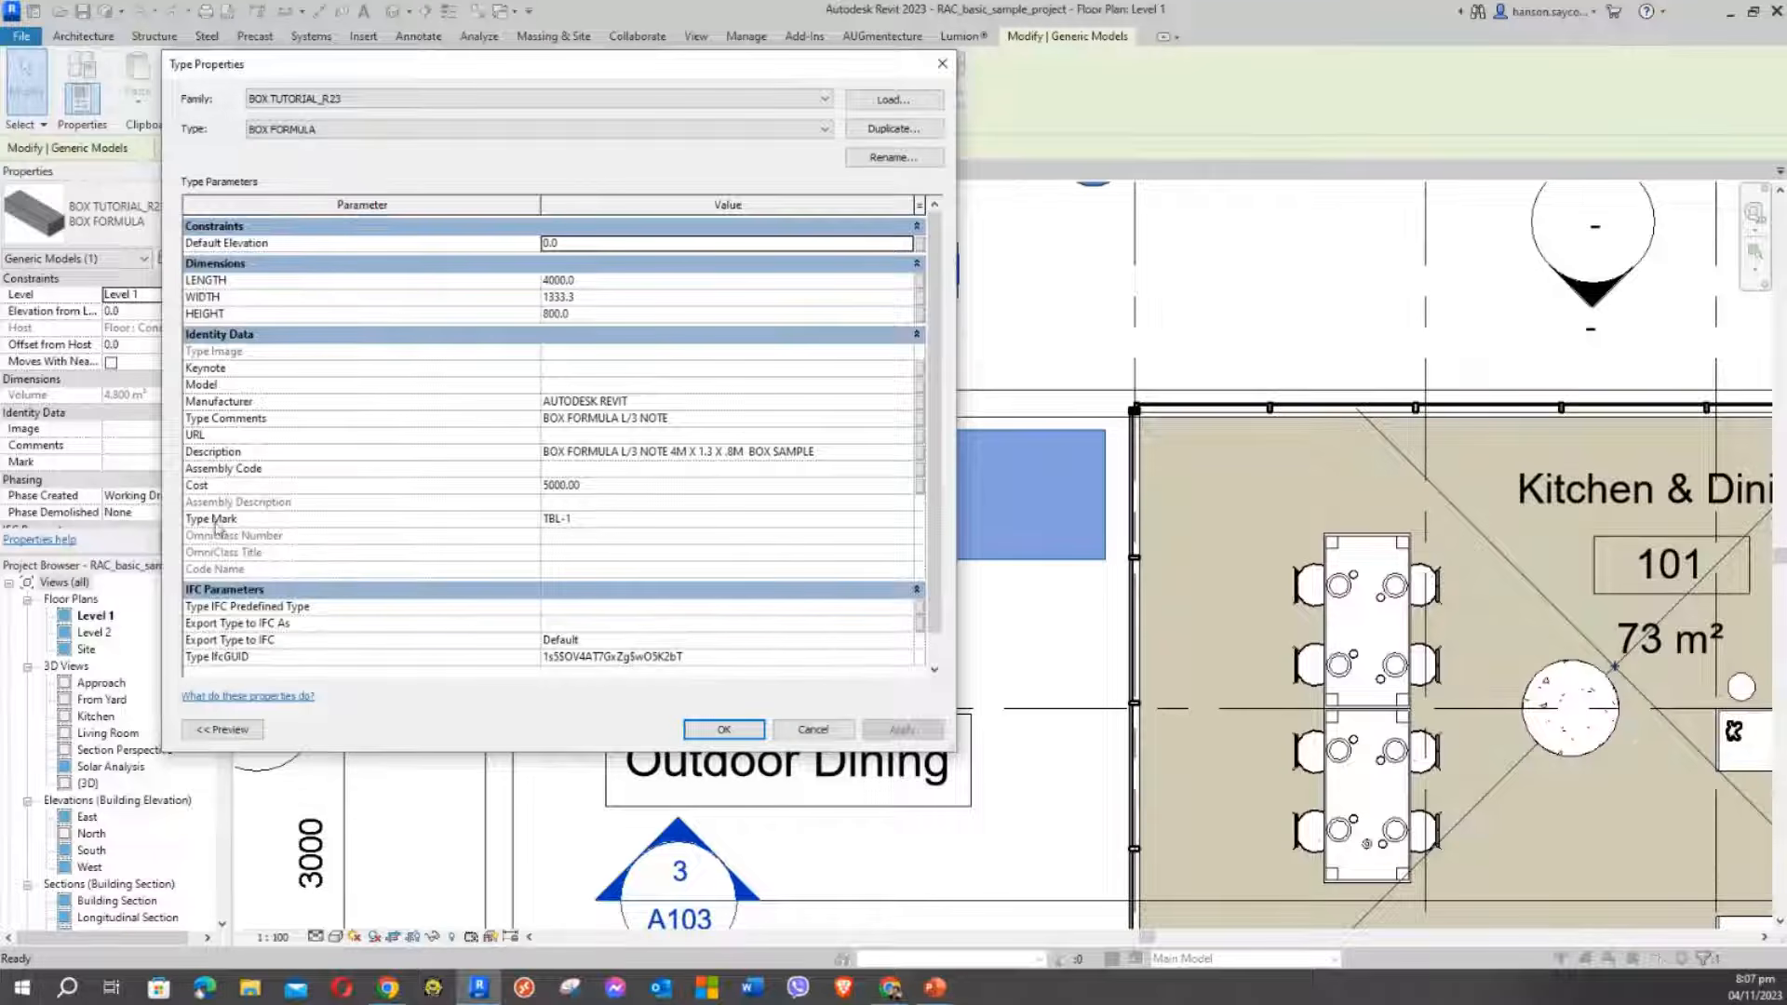
pyautogui.moveTo(217, 530)
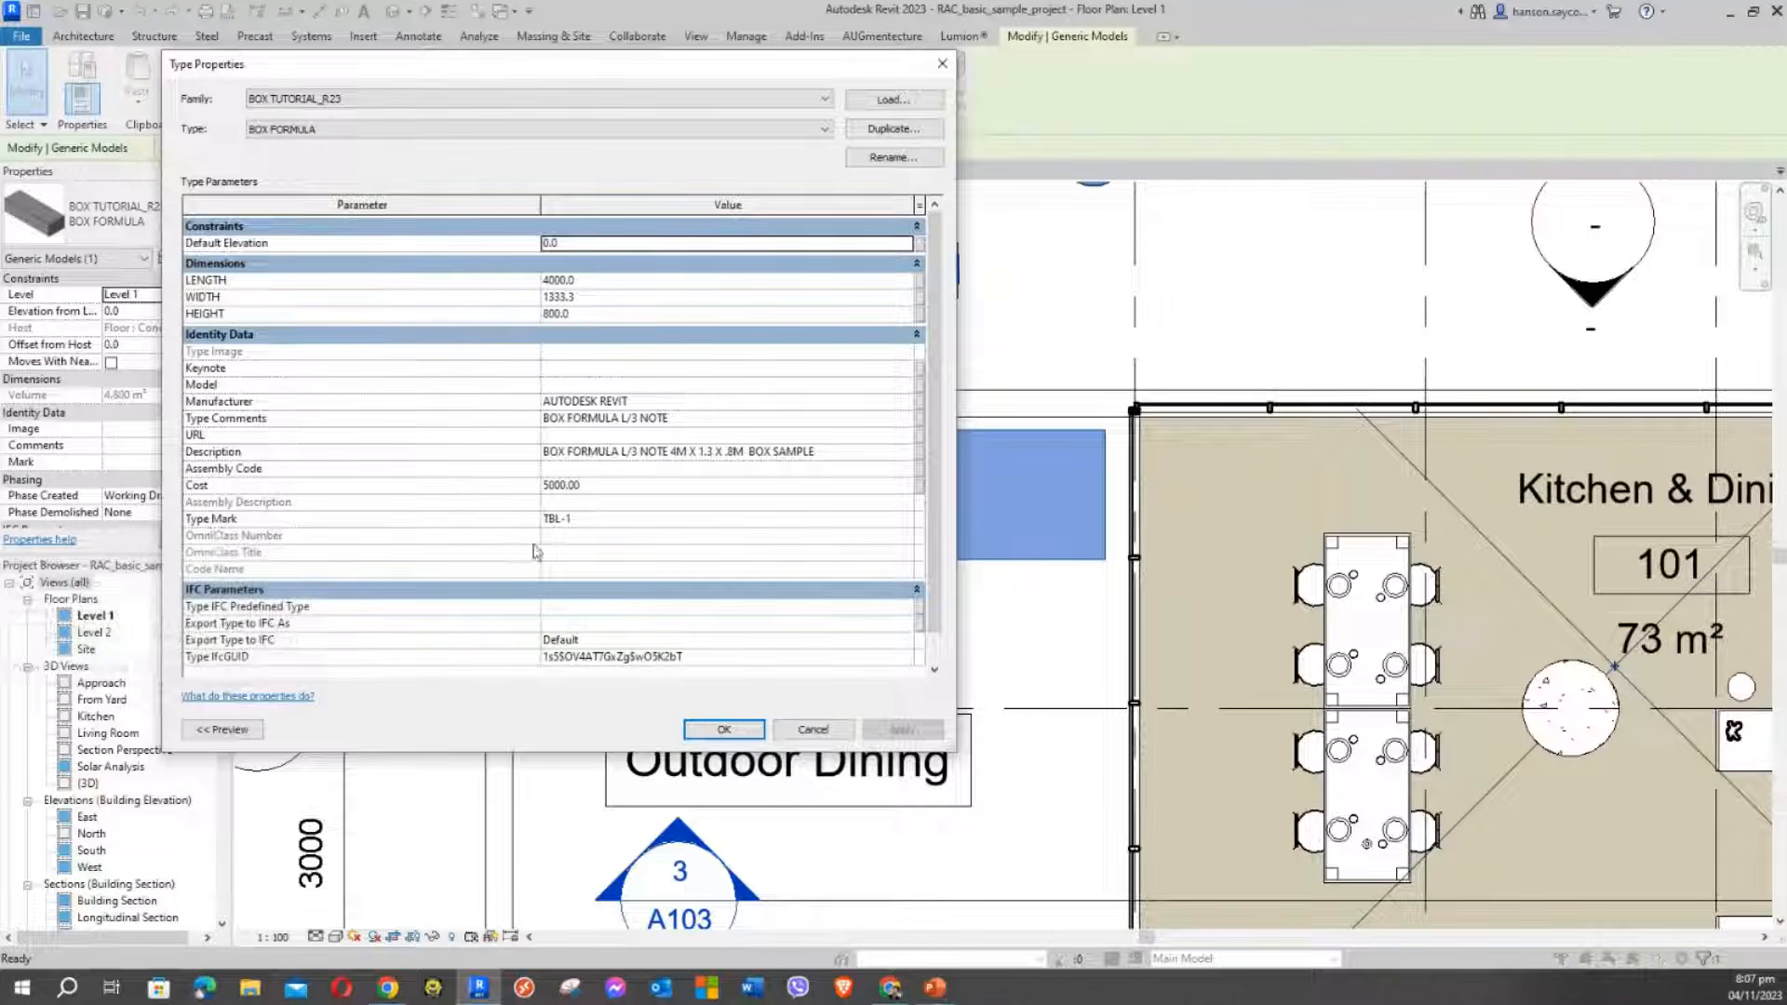
pyautogui.click(603, 520)
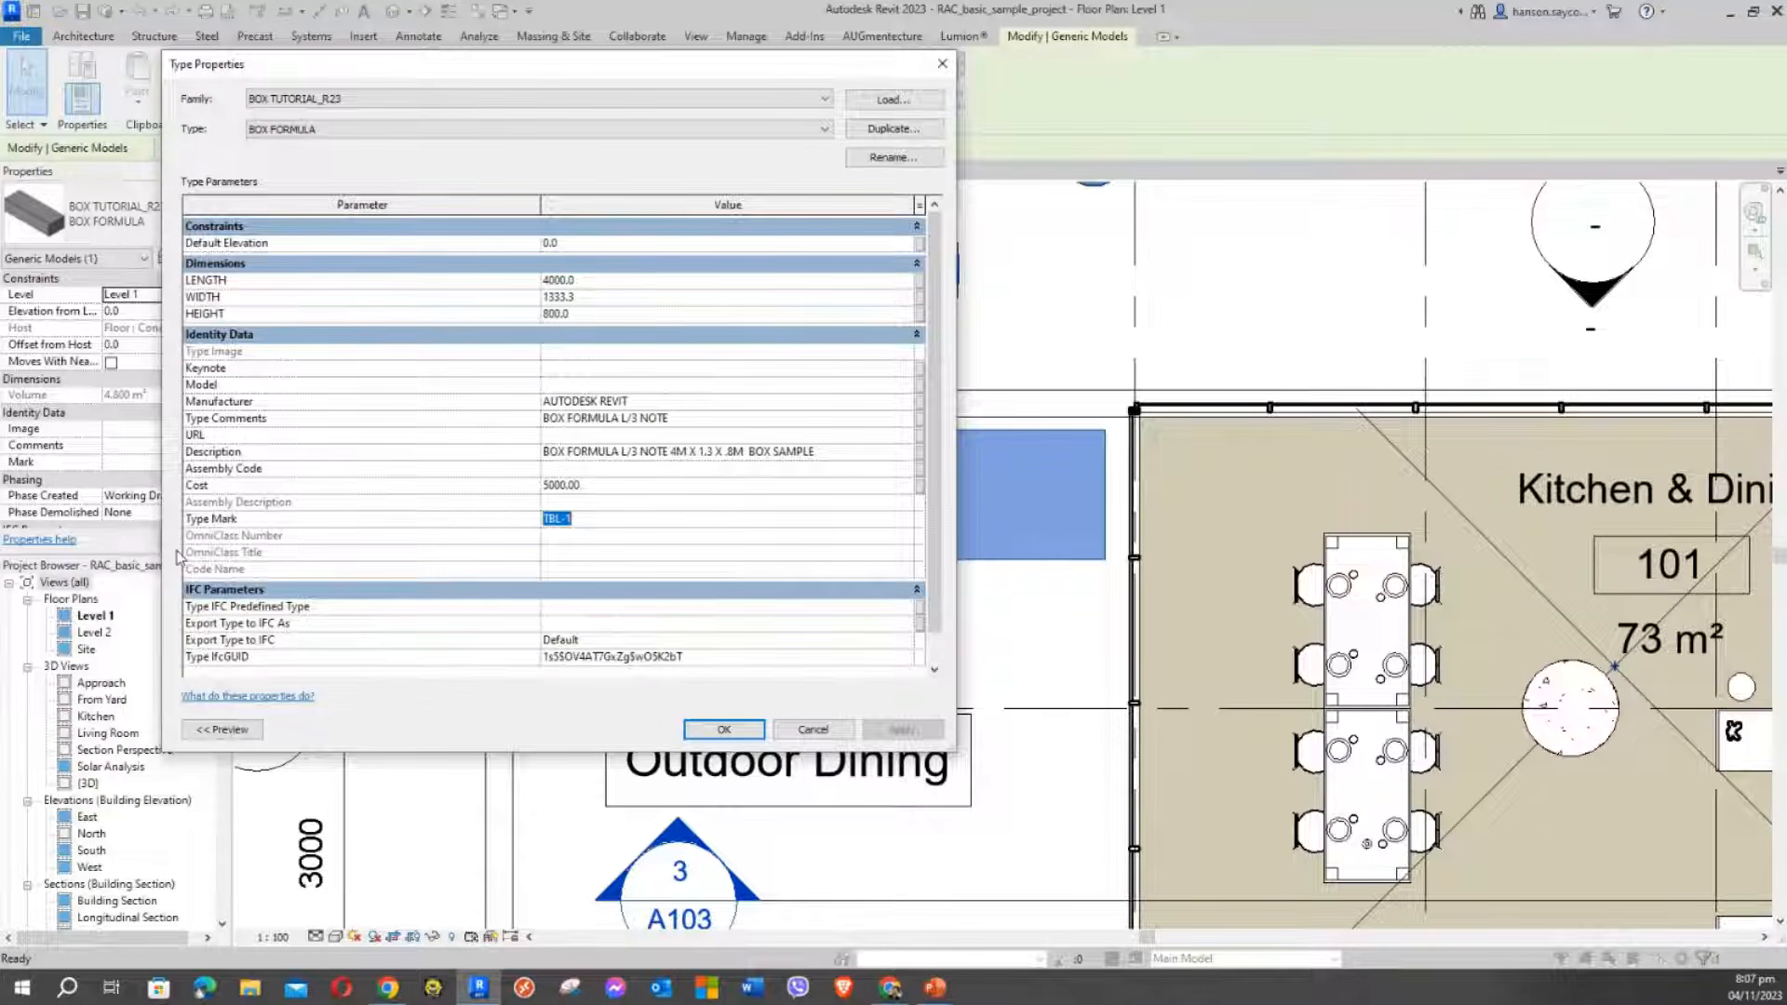
pyautogui.click(600, 520)
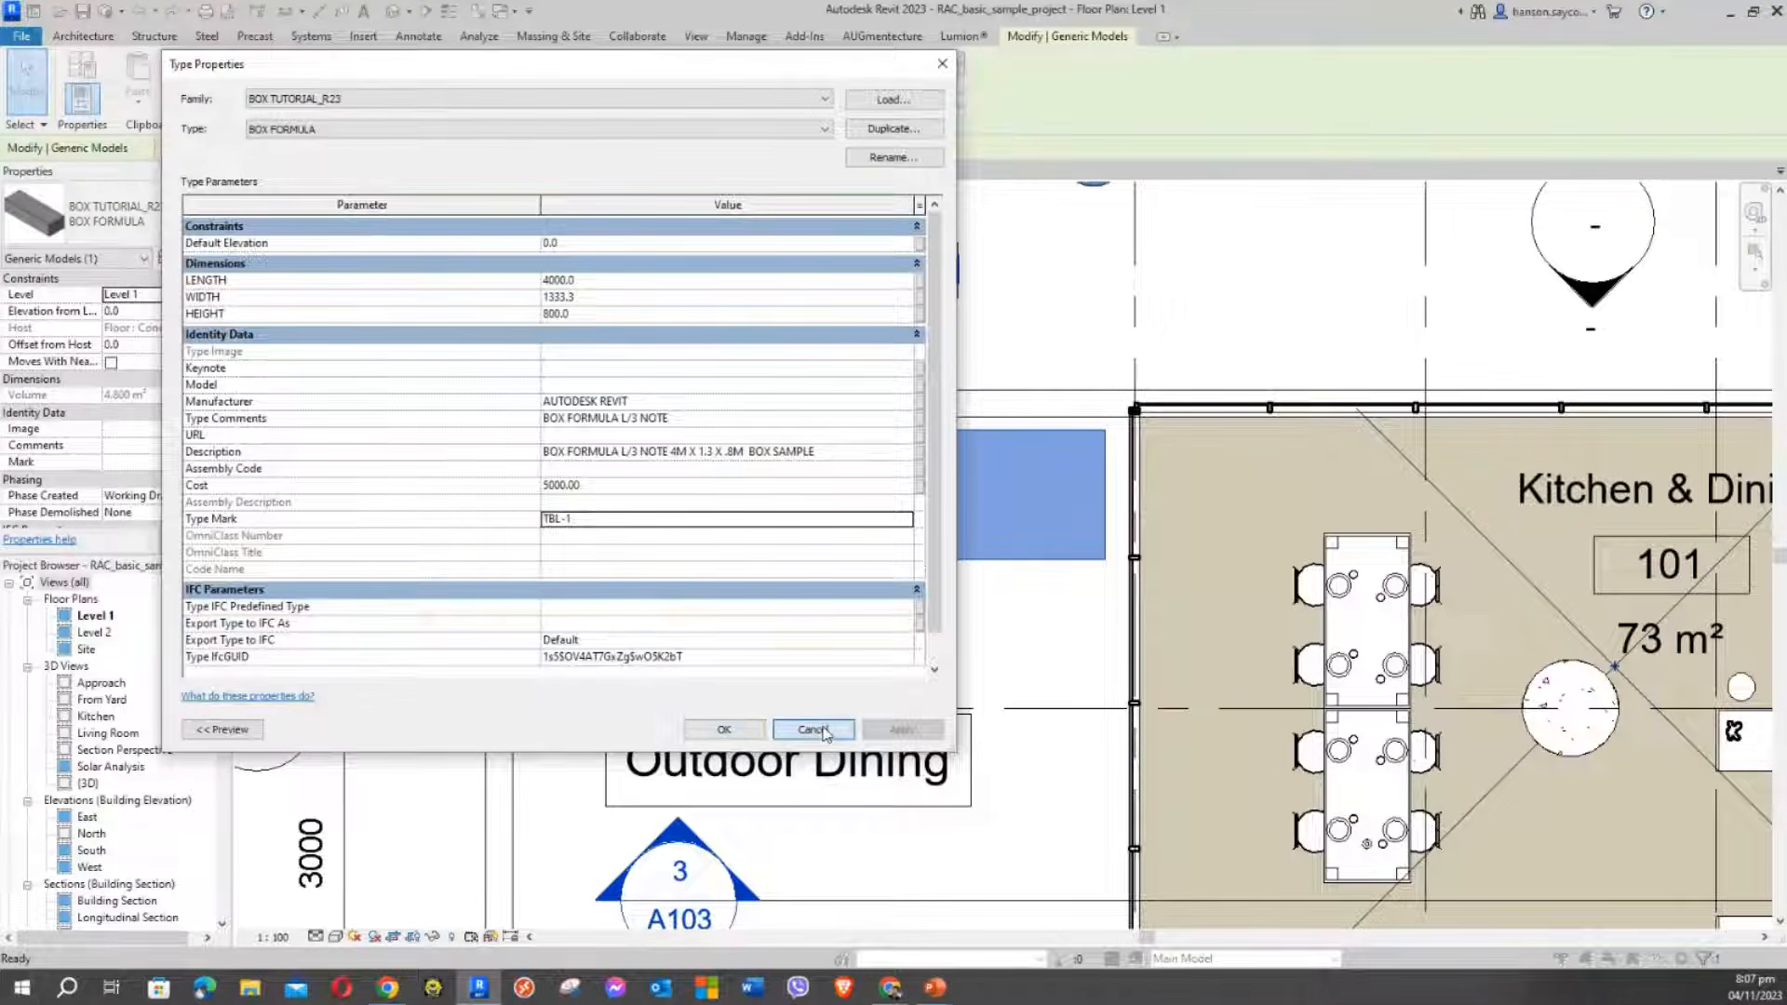
pyautogui.click(724, 729)
pyautogui.click(682, 309)
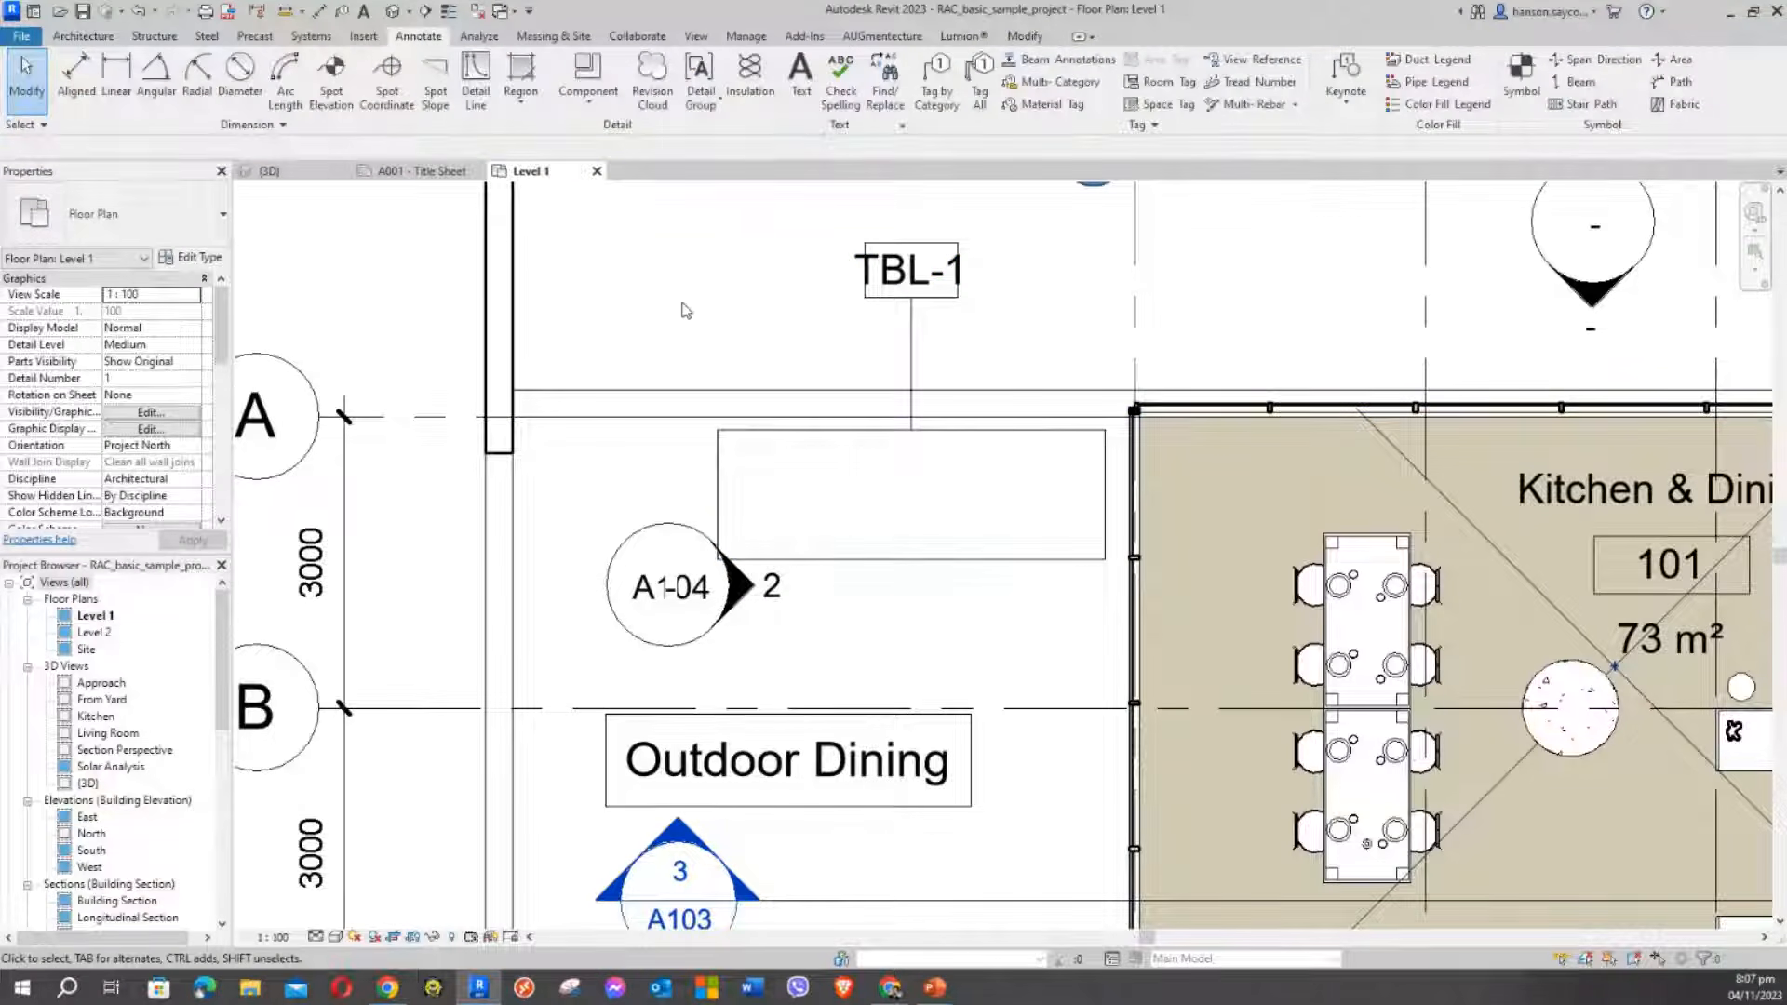
pyautogui.moveTo(682, 284); pyautogui.dragTo(718, 320, button='middle')
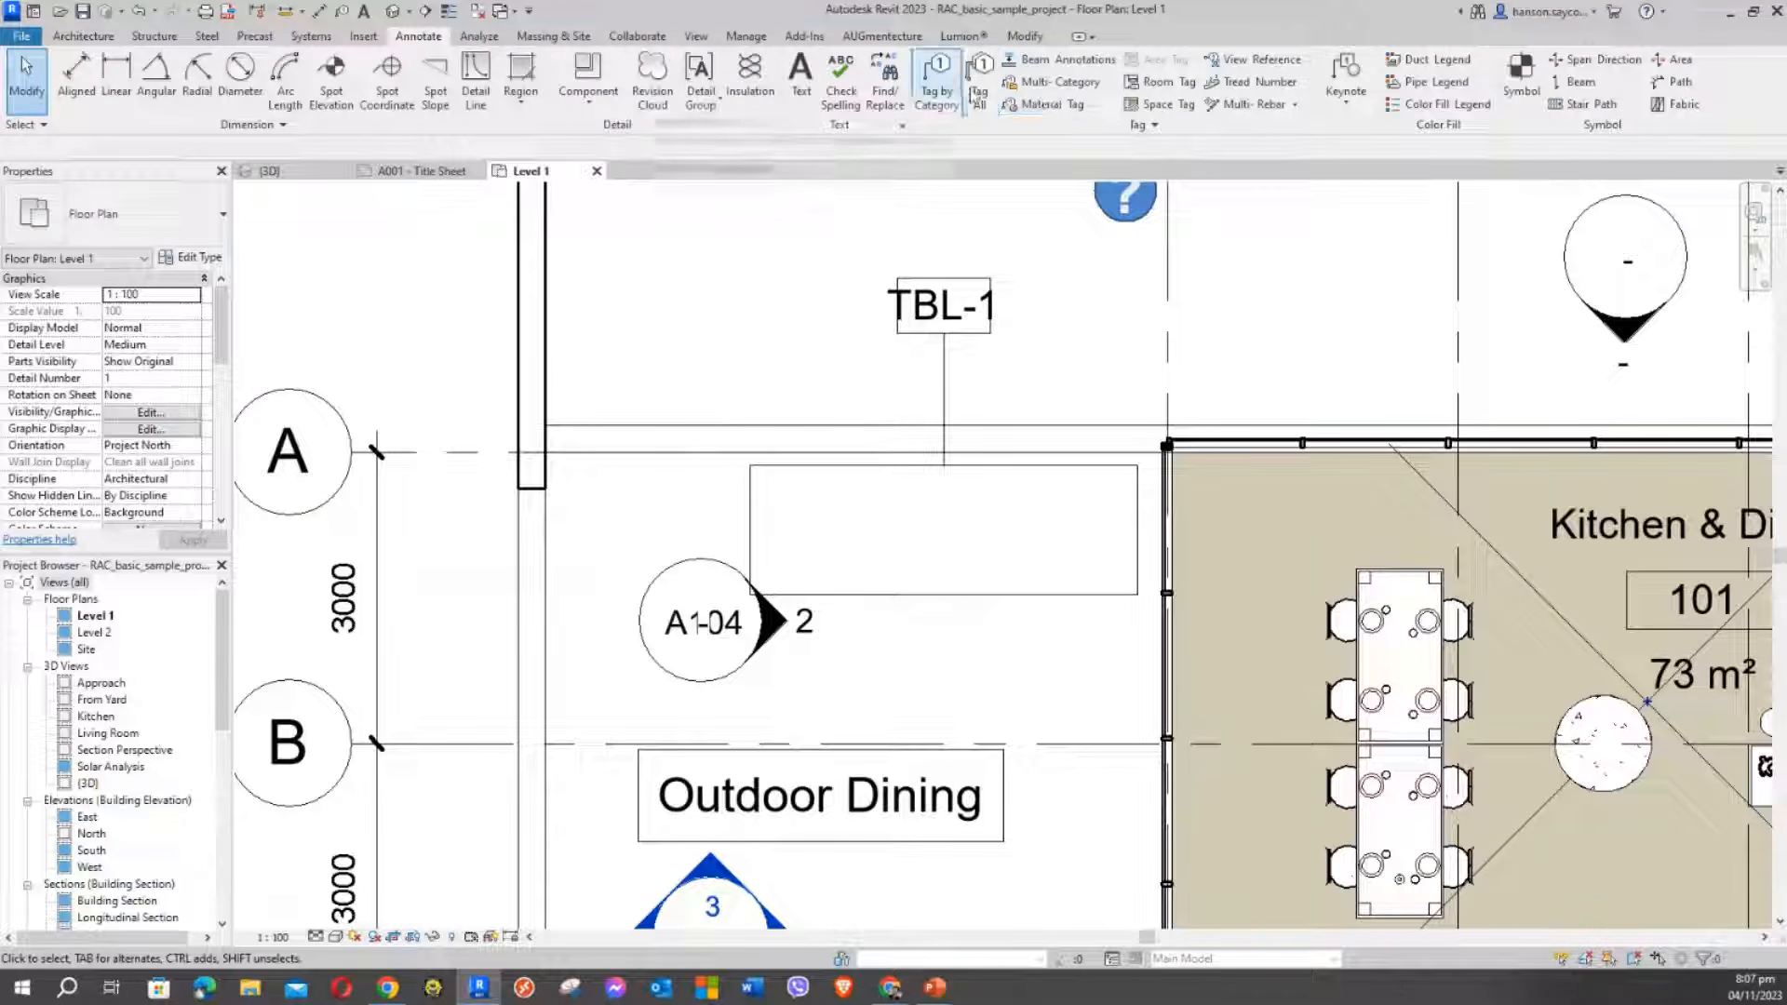
pyautogui.click(1161, 129)
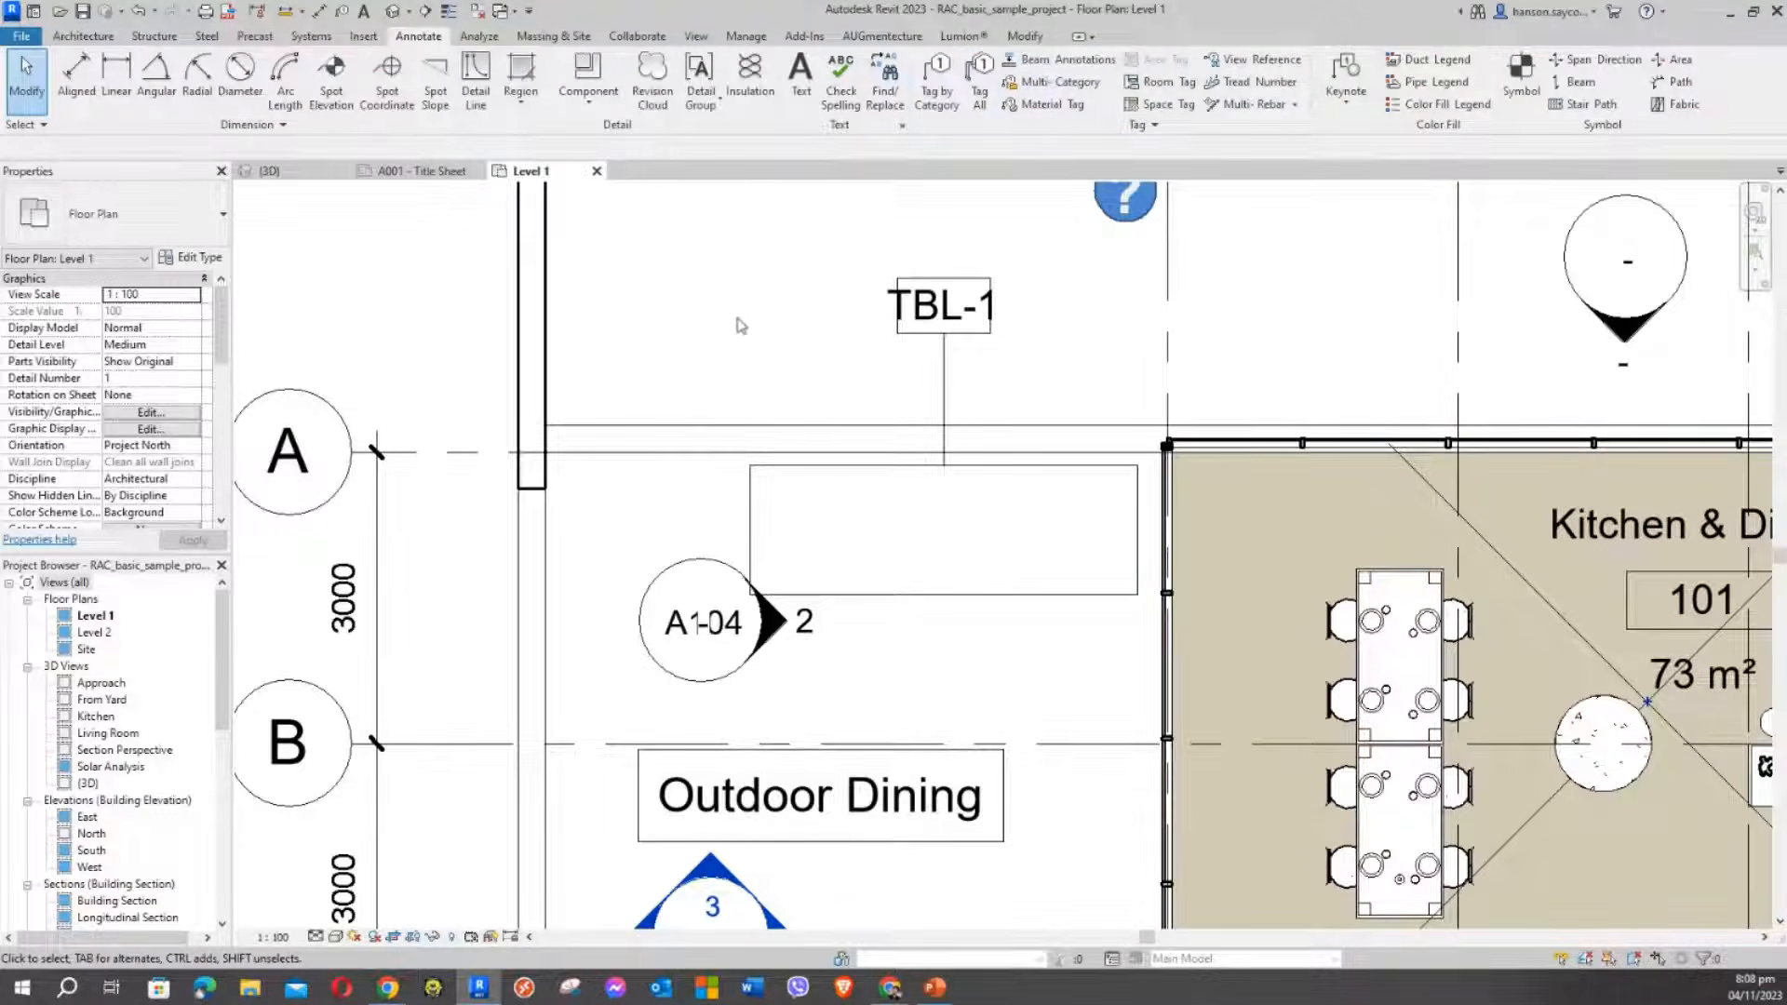
pyautogui.moveTo(735, 317); pyautogui.dragTo(626, 283, button='middle')
pyautogui.scroll(-1, 692, 283)
pyautogui.click(1336, 108)
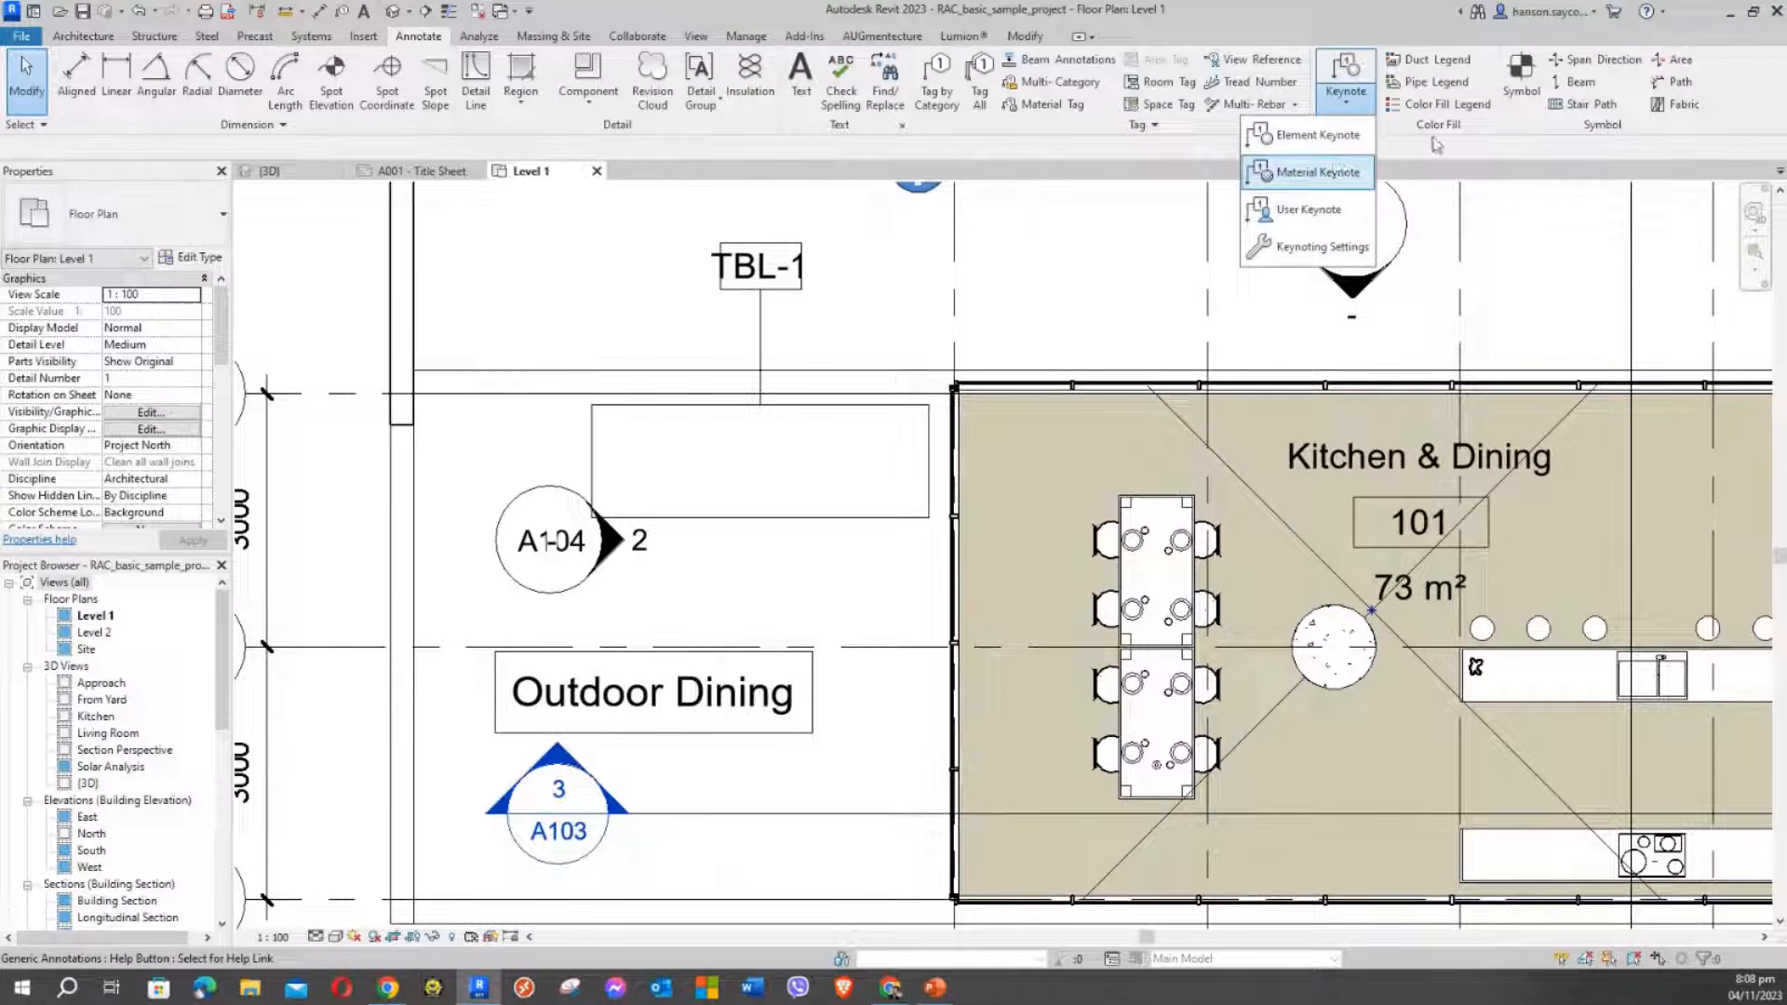
pyautogui.click(821, 353)
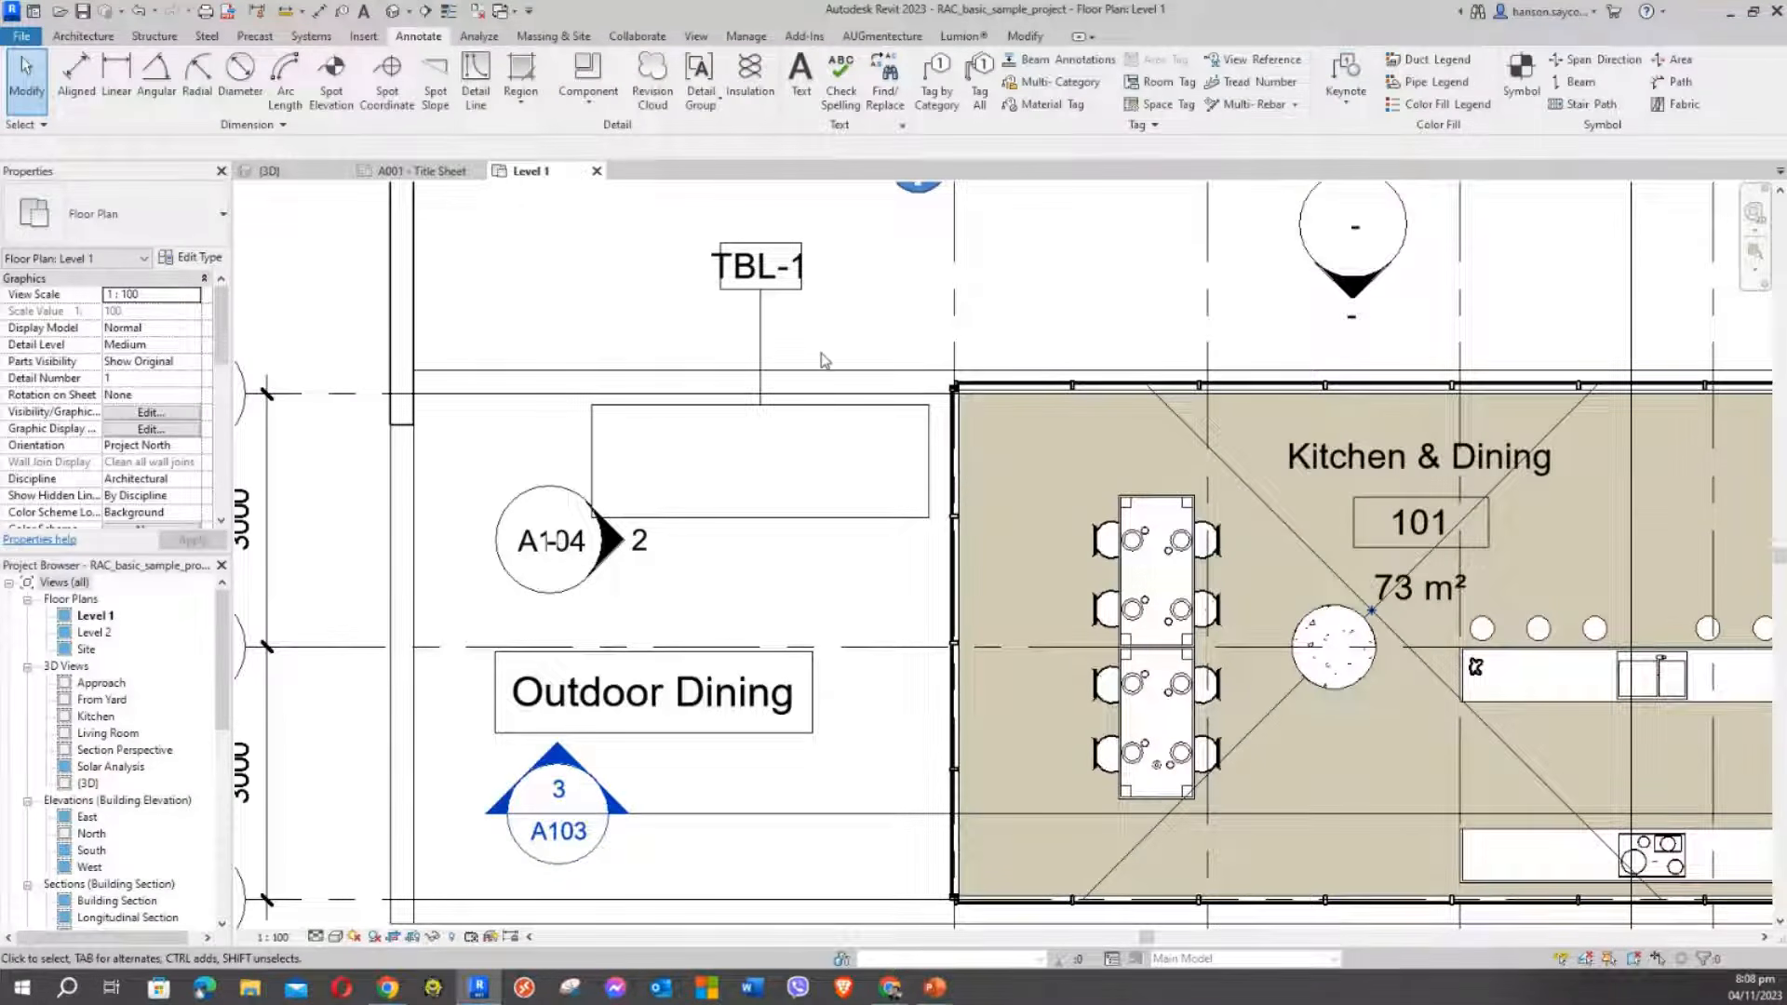
pyautogui.scroll(-1, 821, 353)
pyautogui.click(760, 410)
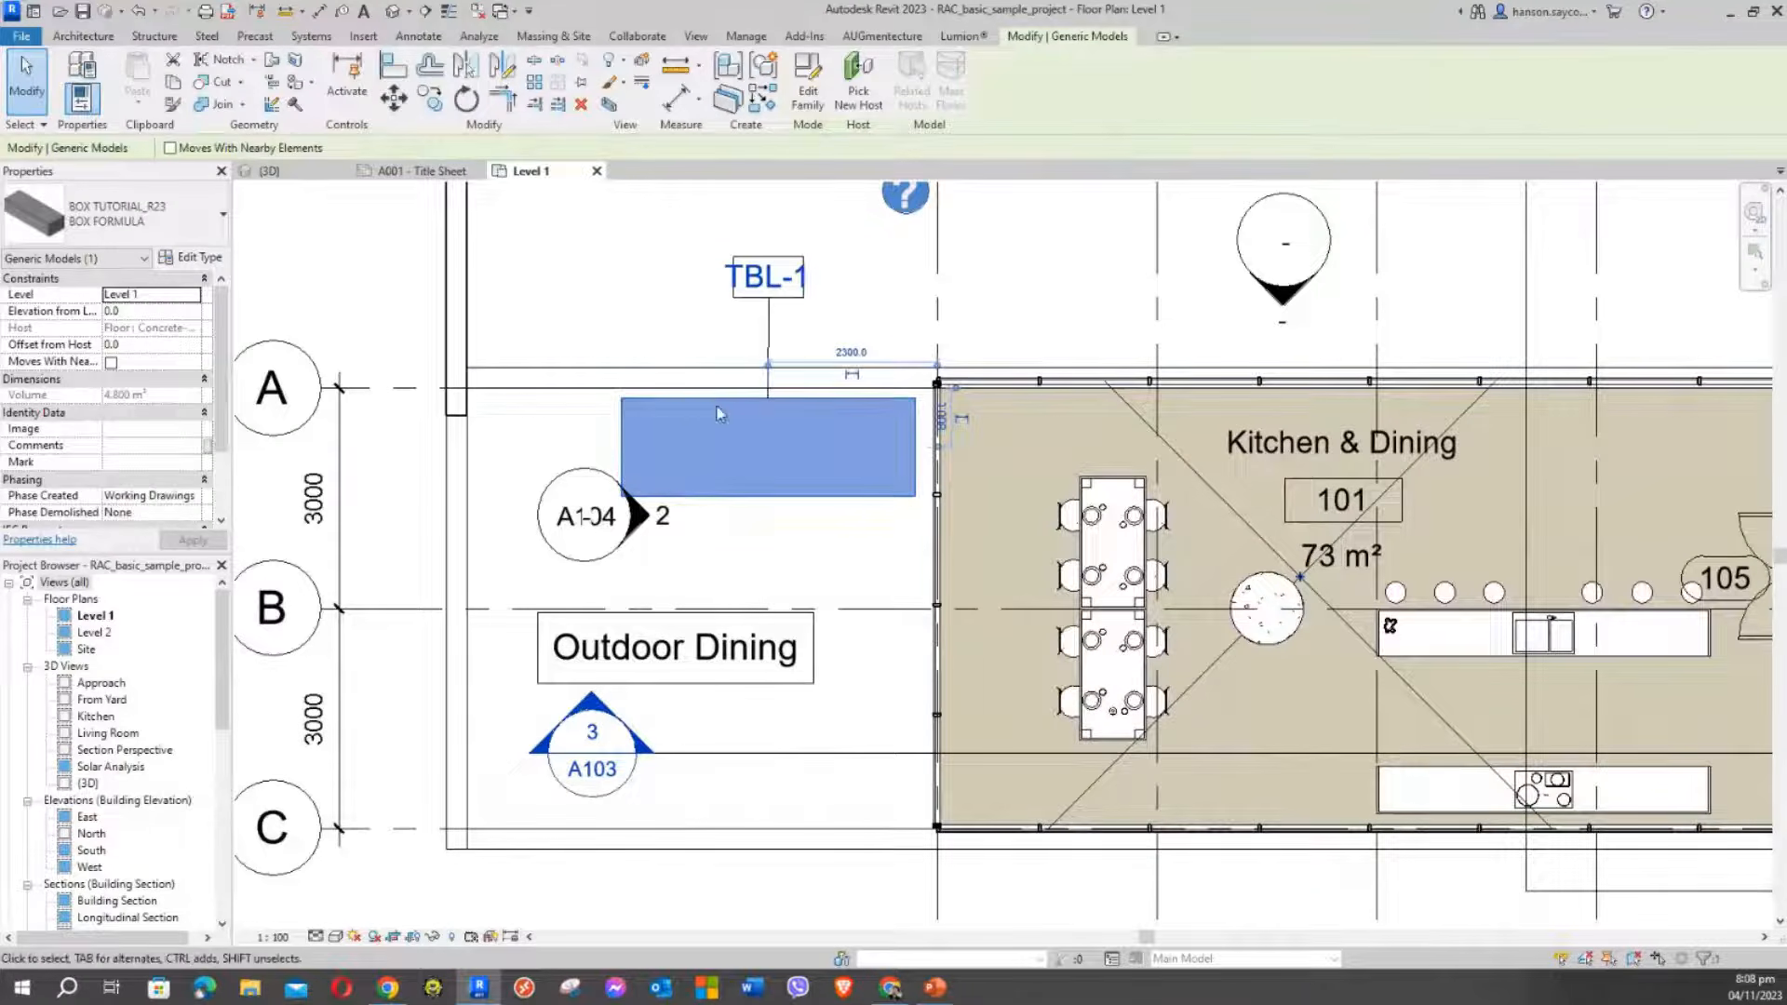
pyautogui.click(684, 269)
pyautogui.click(666, 400)
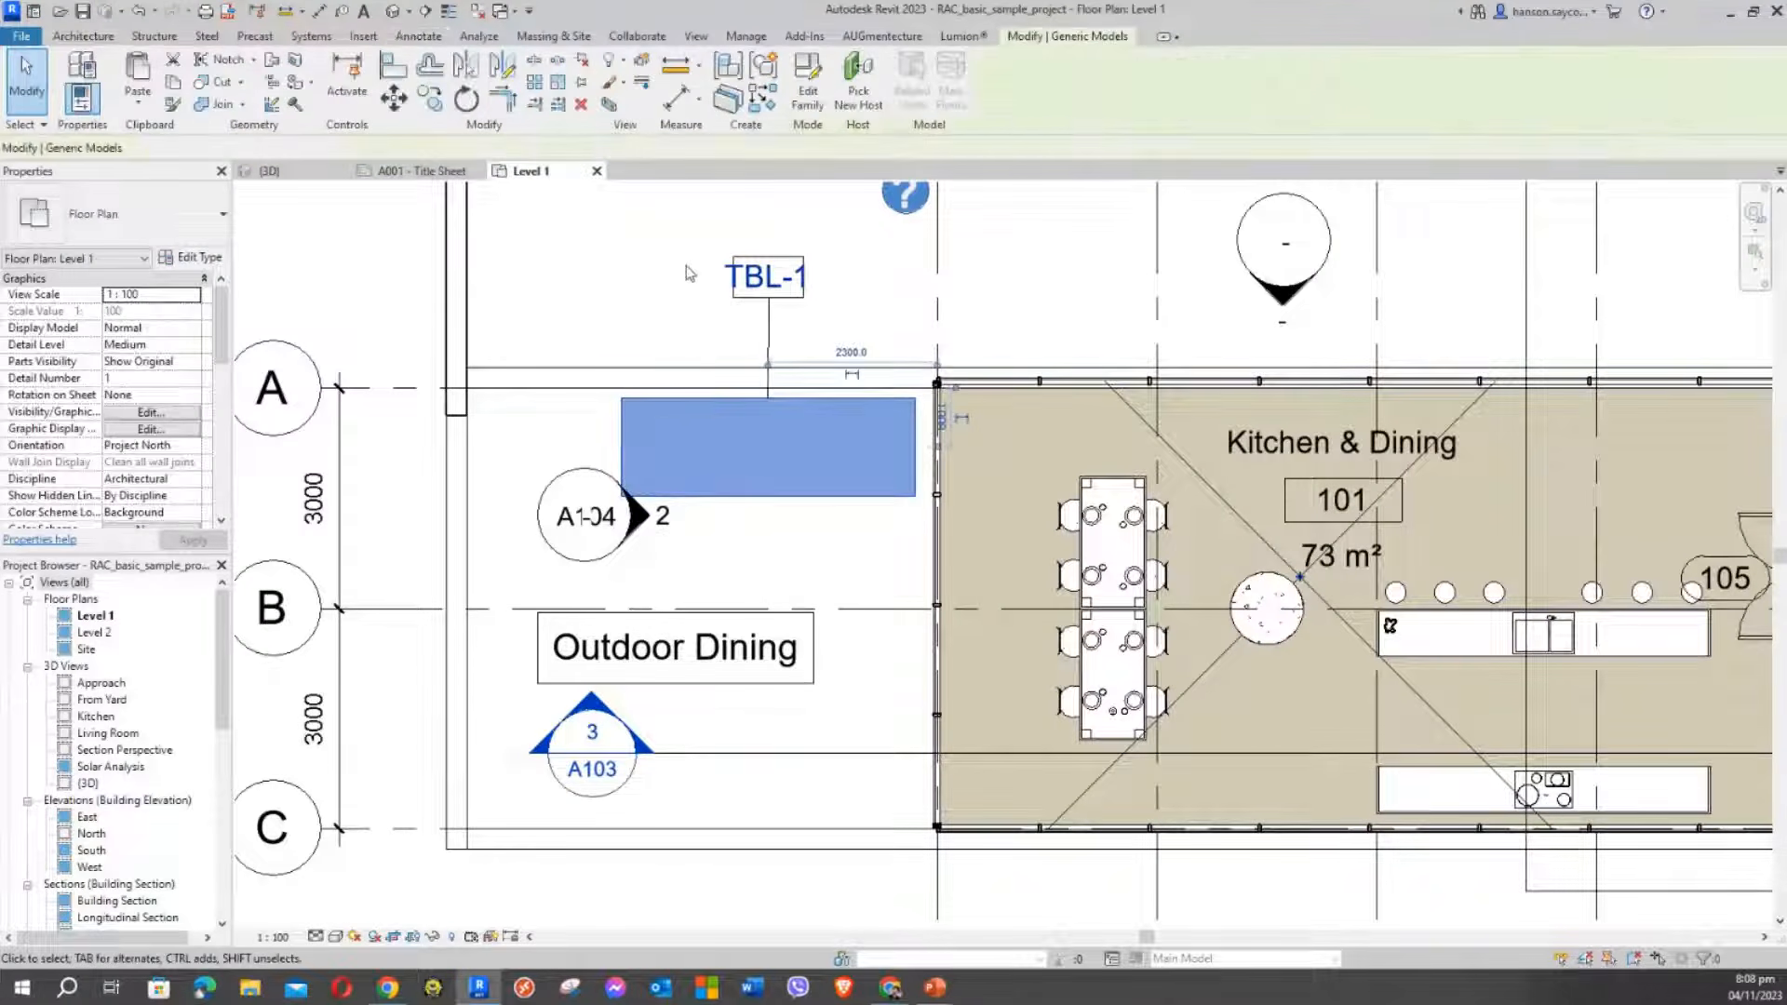
pyautogui.click(688, 269)
pyautogui.click(718, 411)
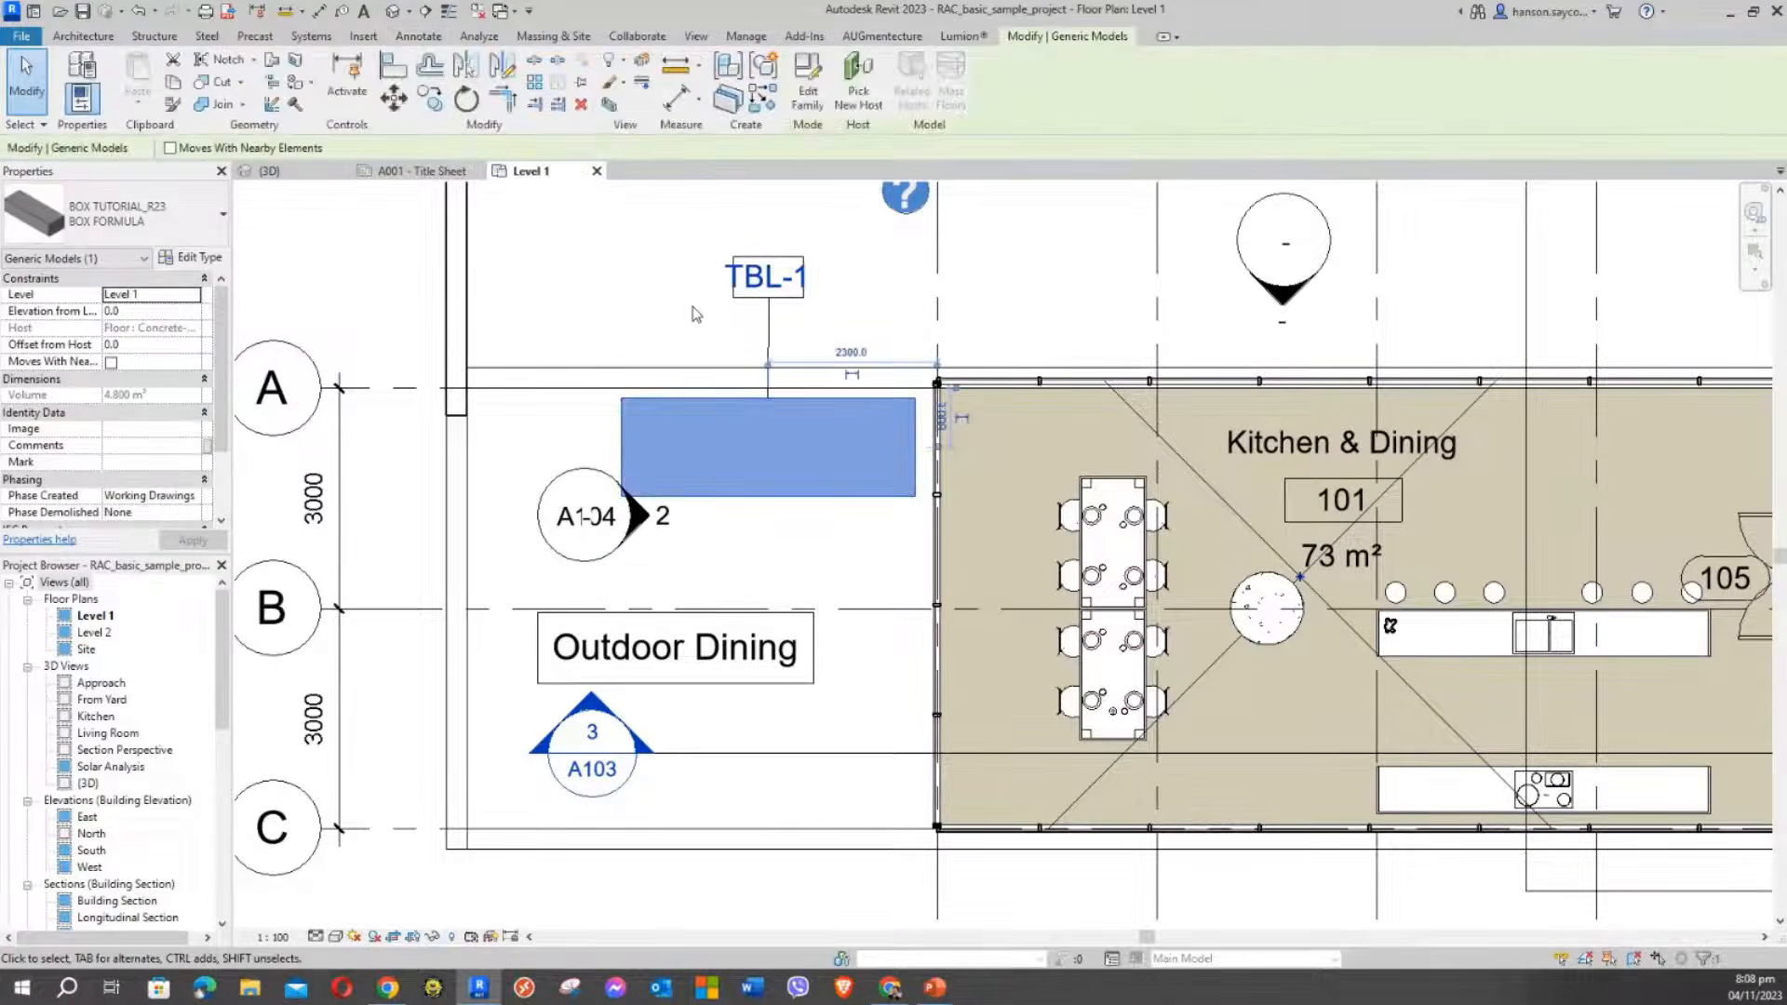
pyautogui.click(698, 319)
pyautogui.click(714, 411)
pyautogui.click(655, 264)
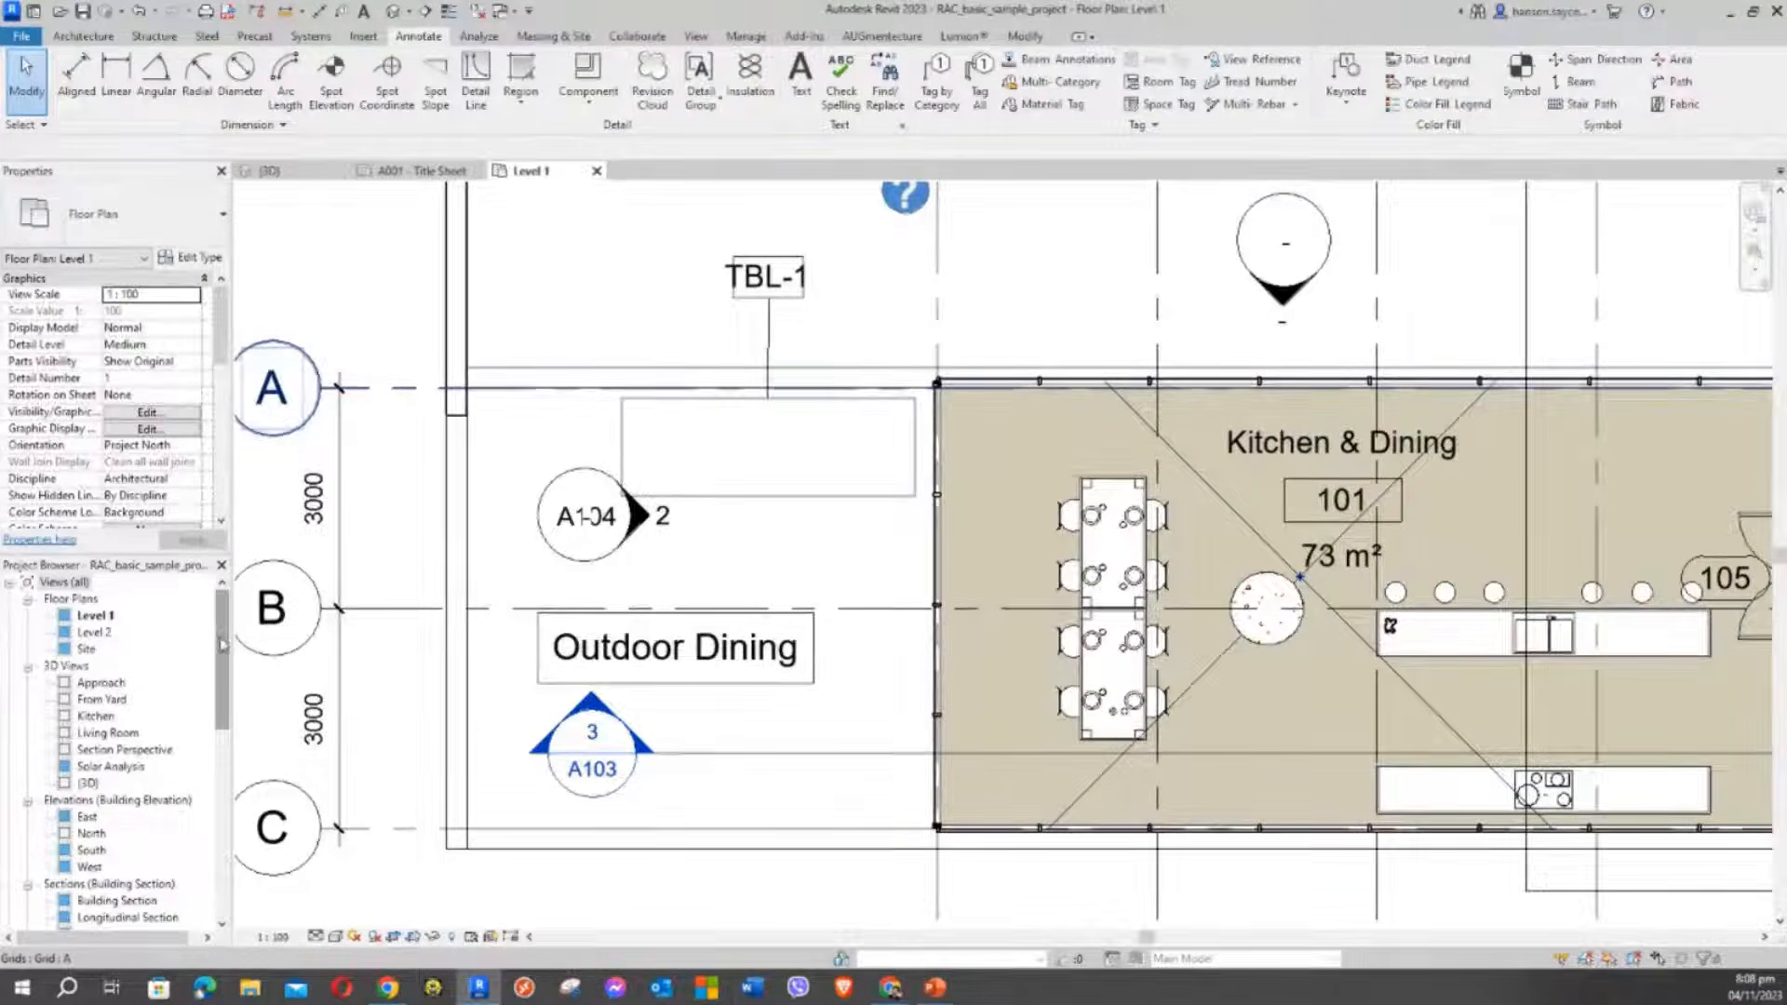
# Expand Schedules/Quantities and open the How do I and Planting Schedule views
pyautogui.moveTo(221, 652); pyautogui.dragTo(273, 883)
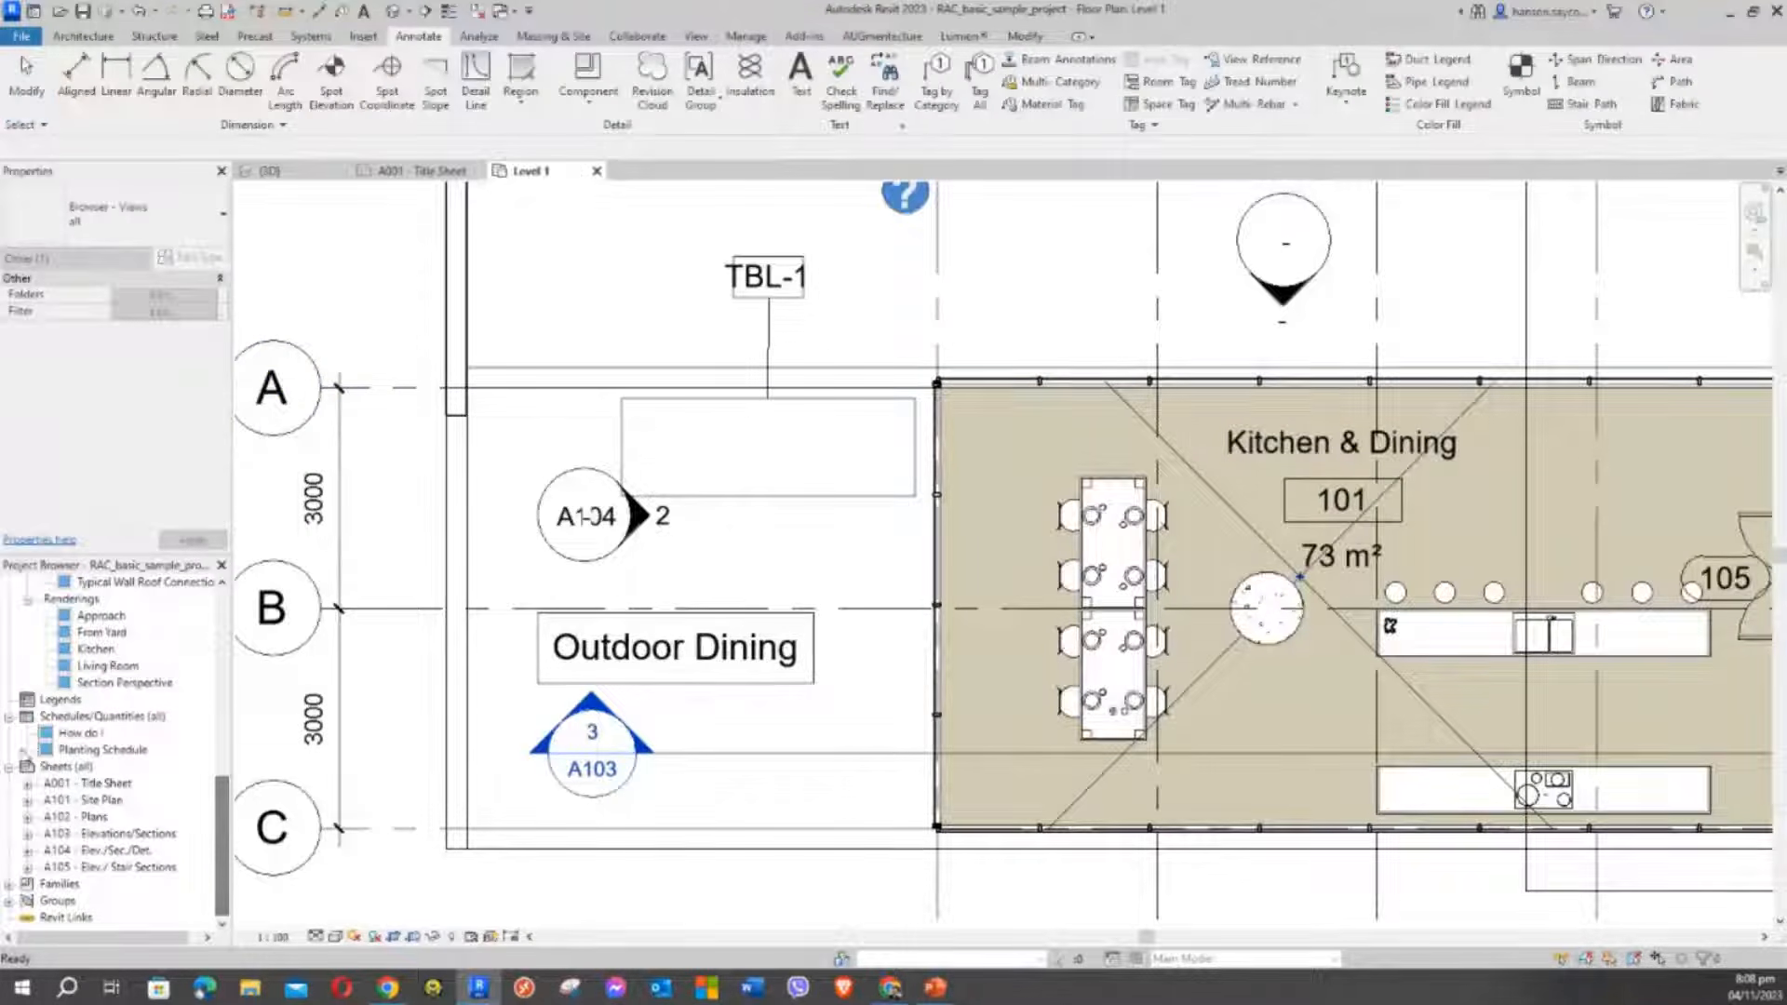
pyautogui.click(82, 718)
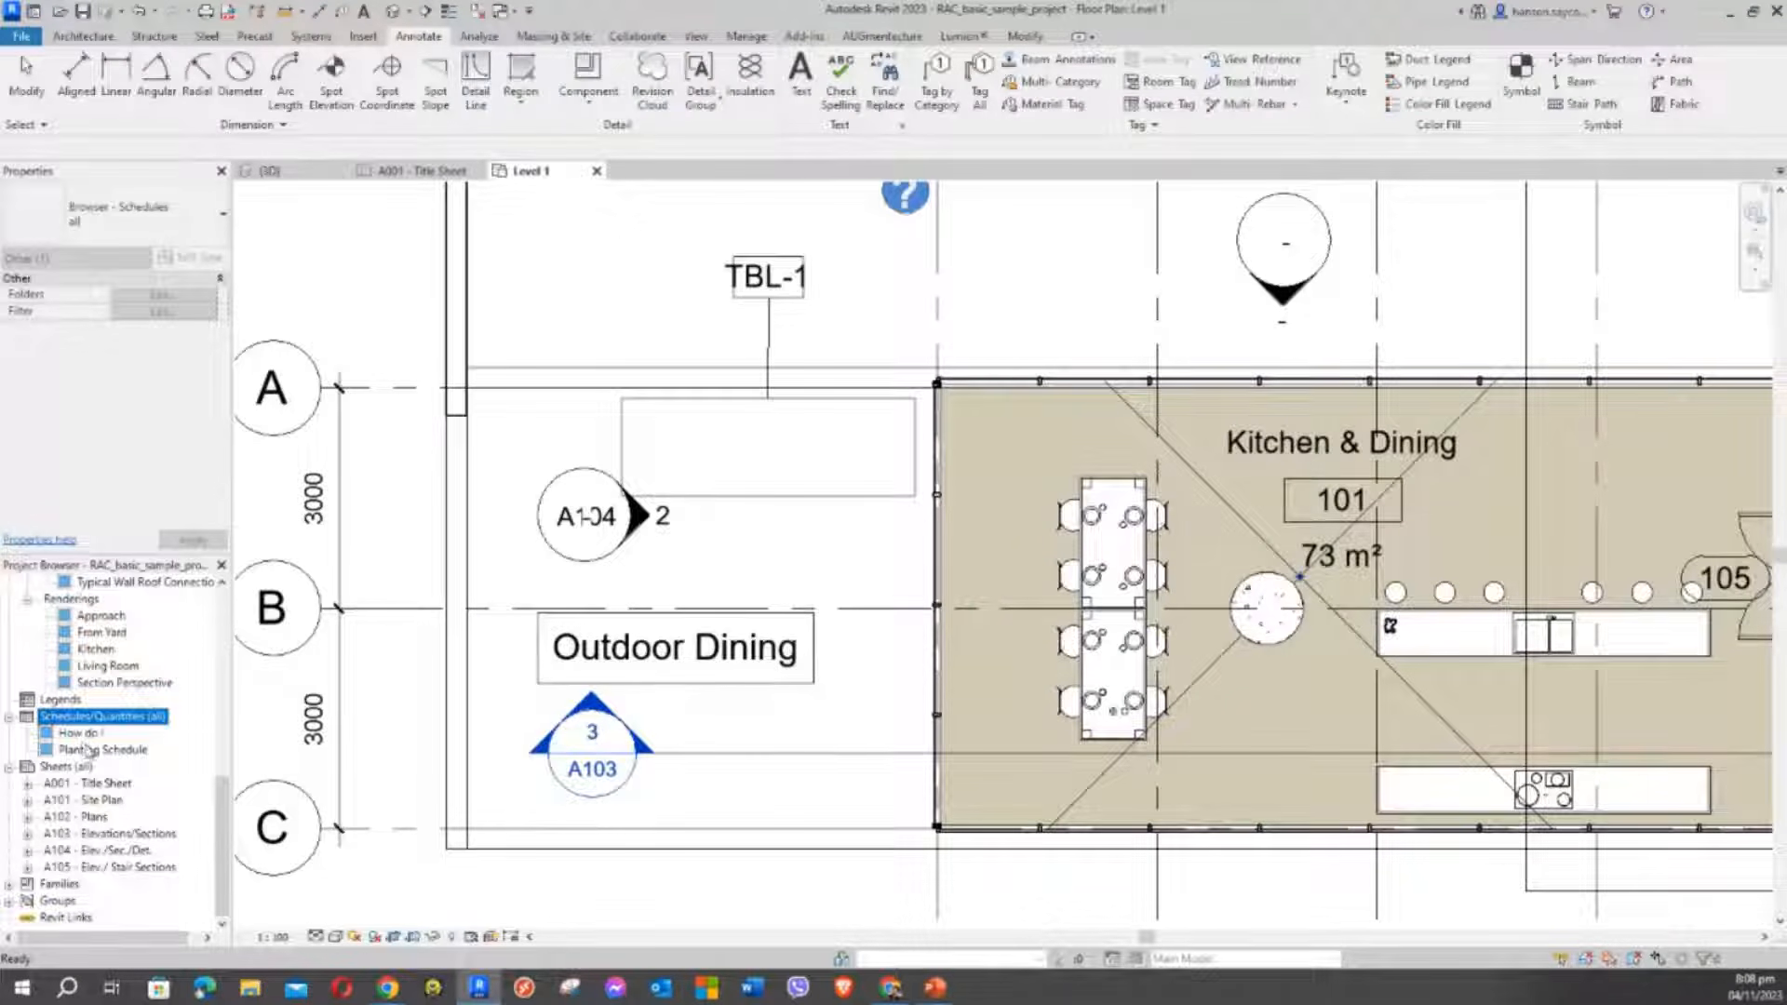
pyautogui.click(83, 734)
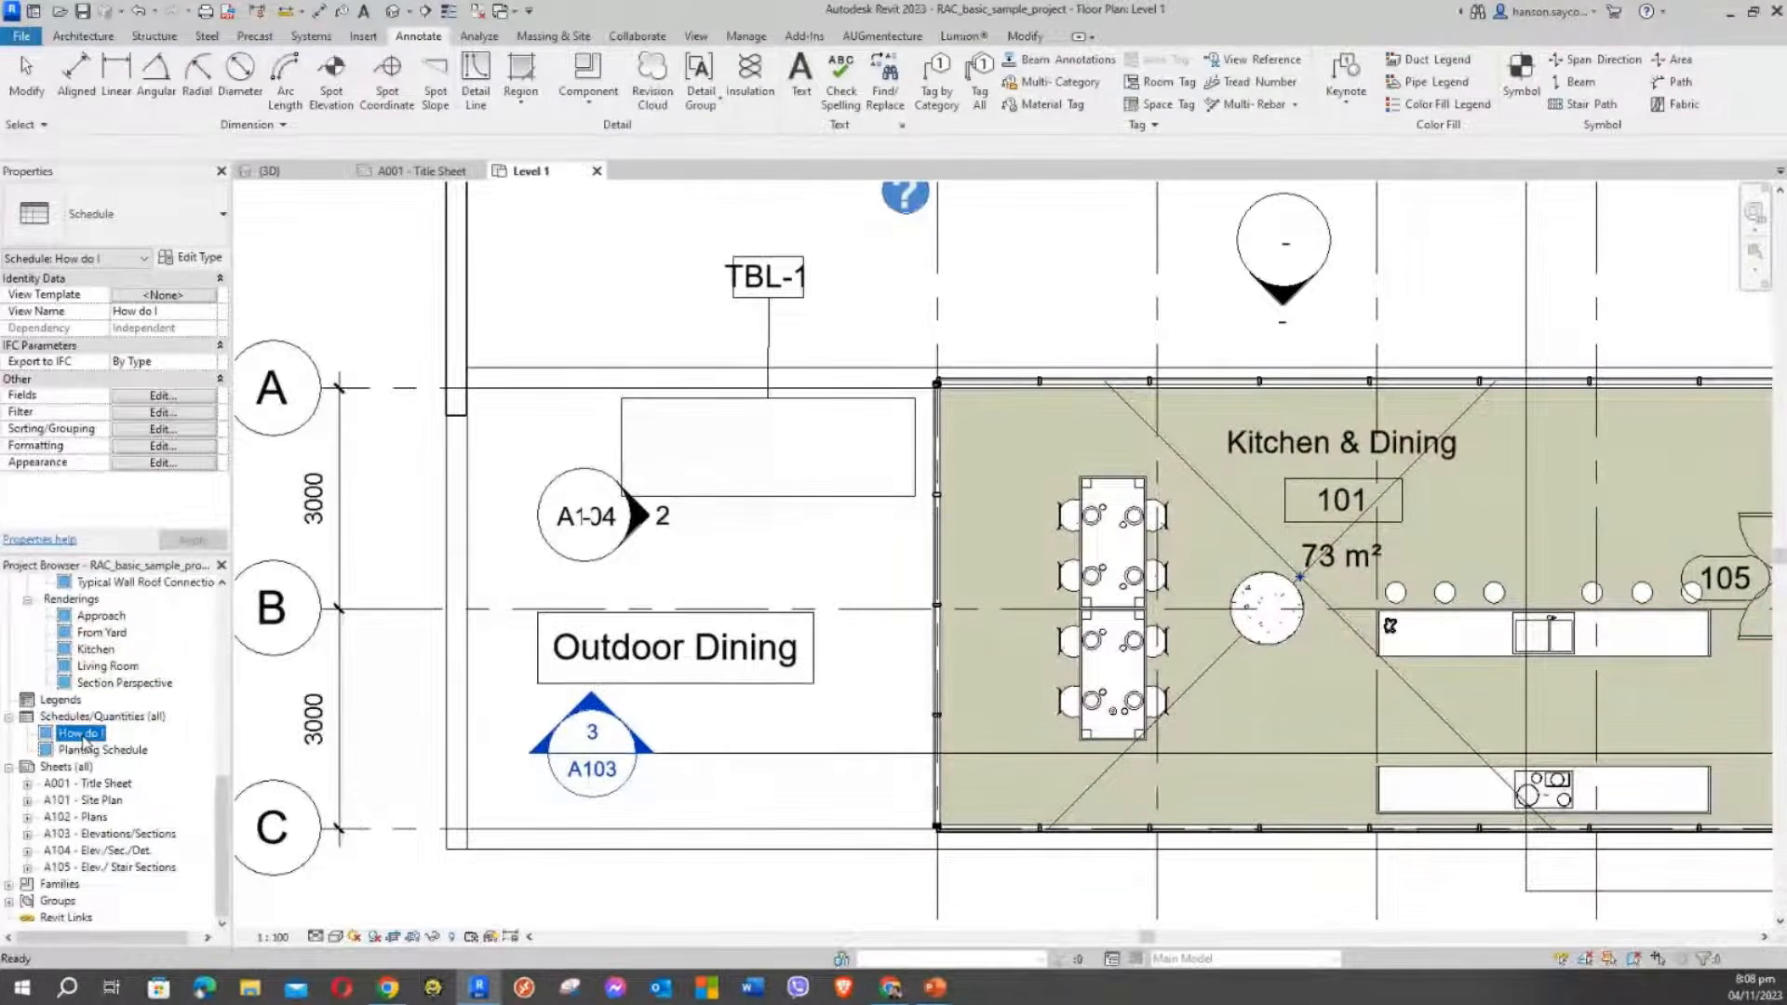
pyautogui.doubleClick(83, 735)
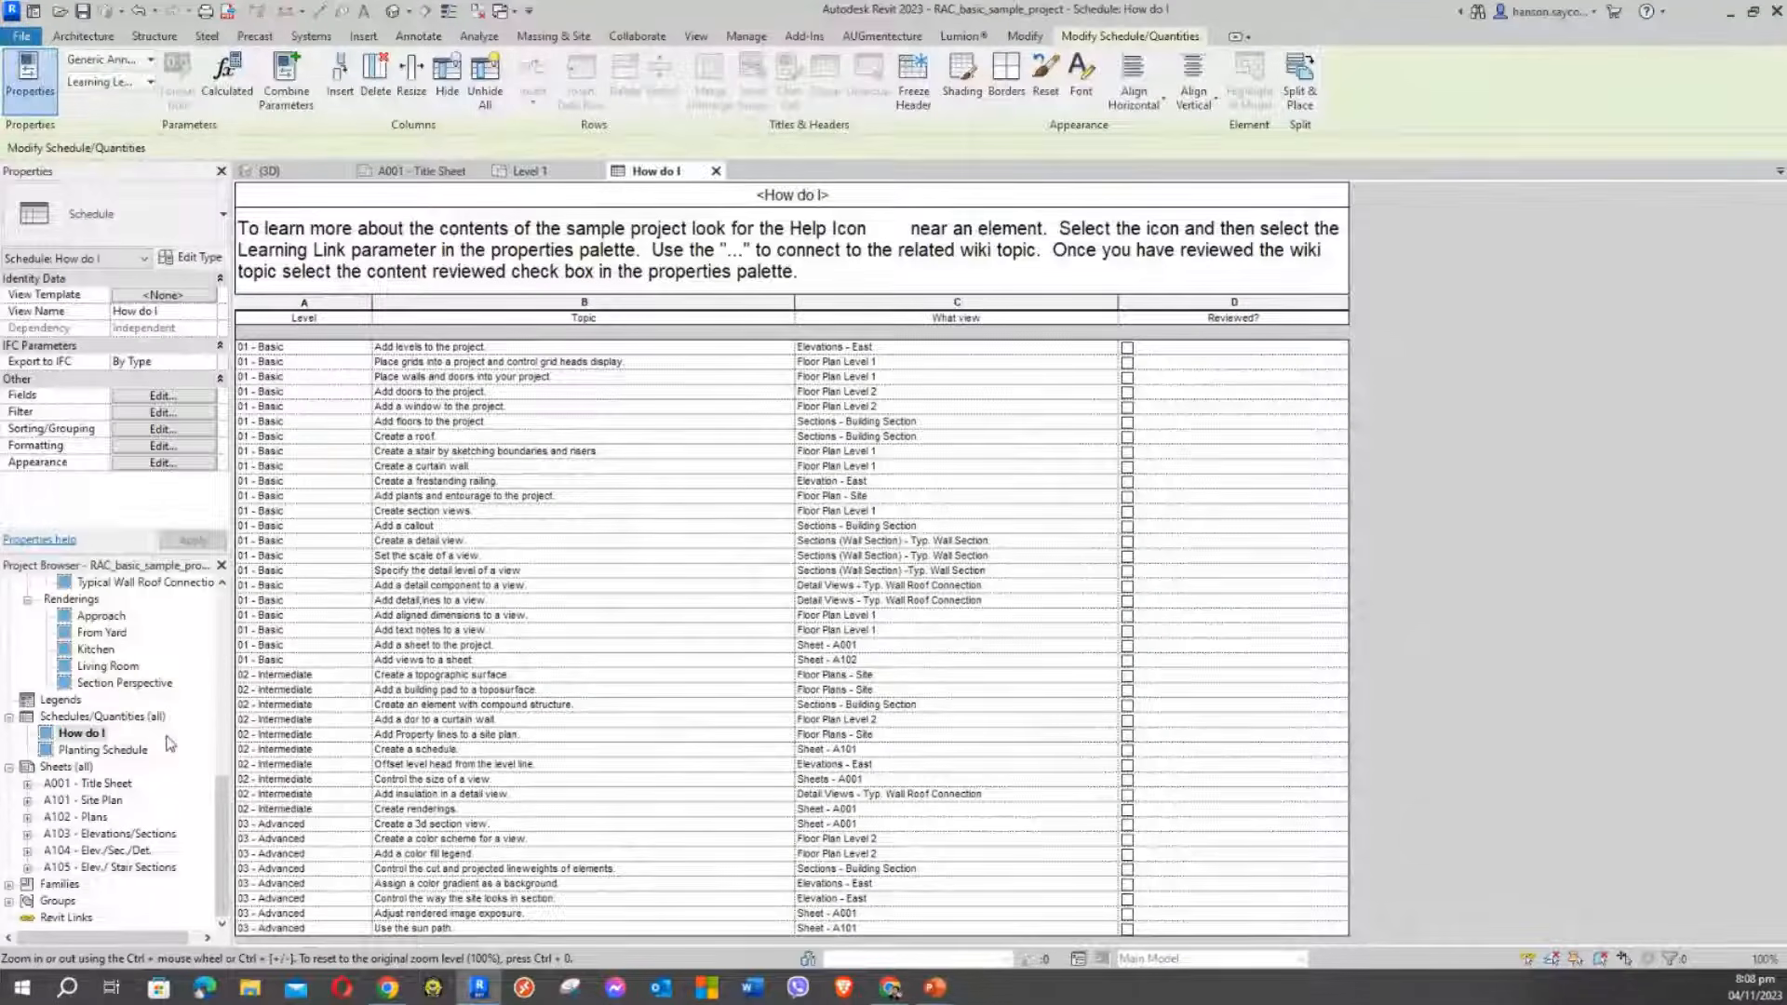
pyautogui.doubleClick(95, 750)
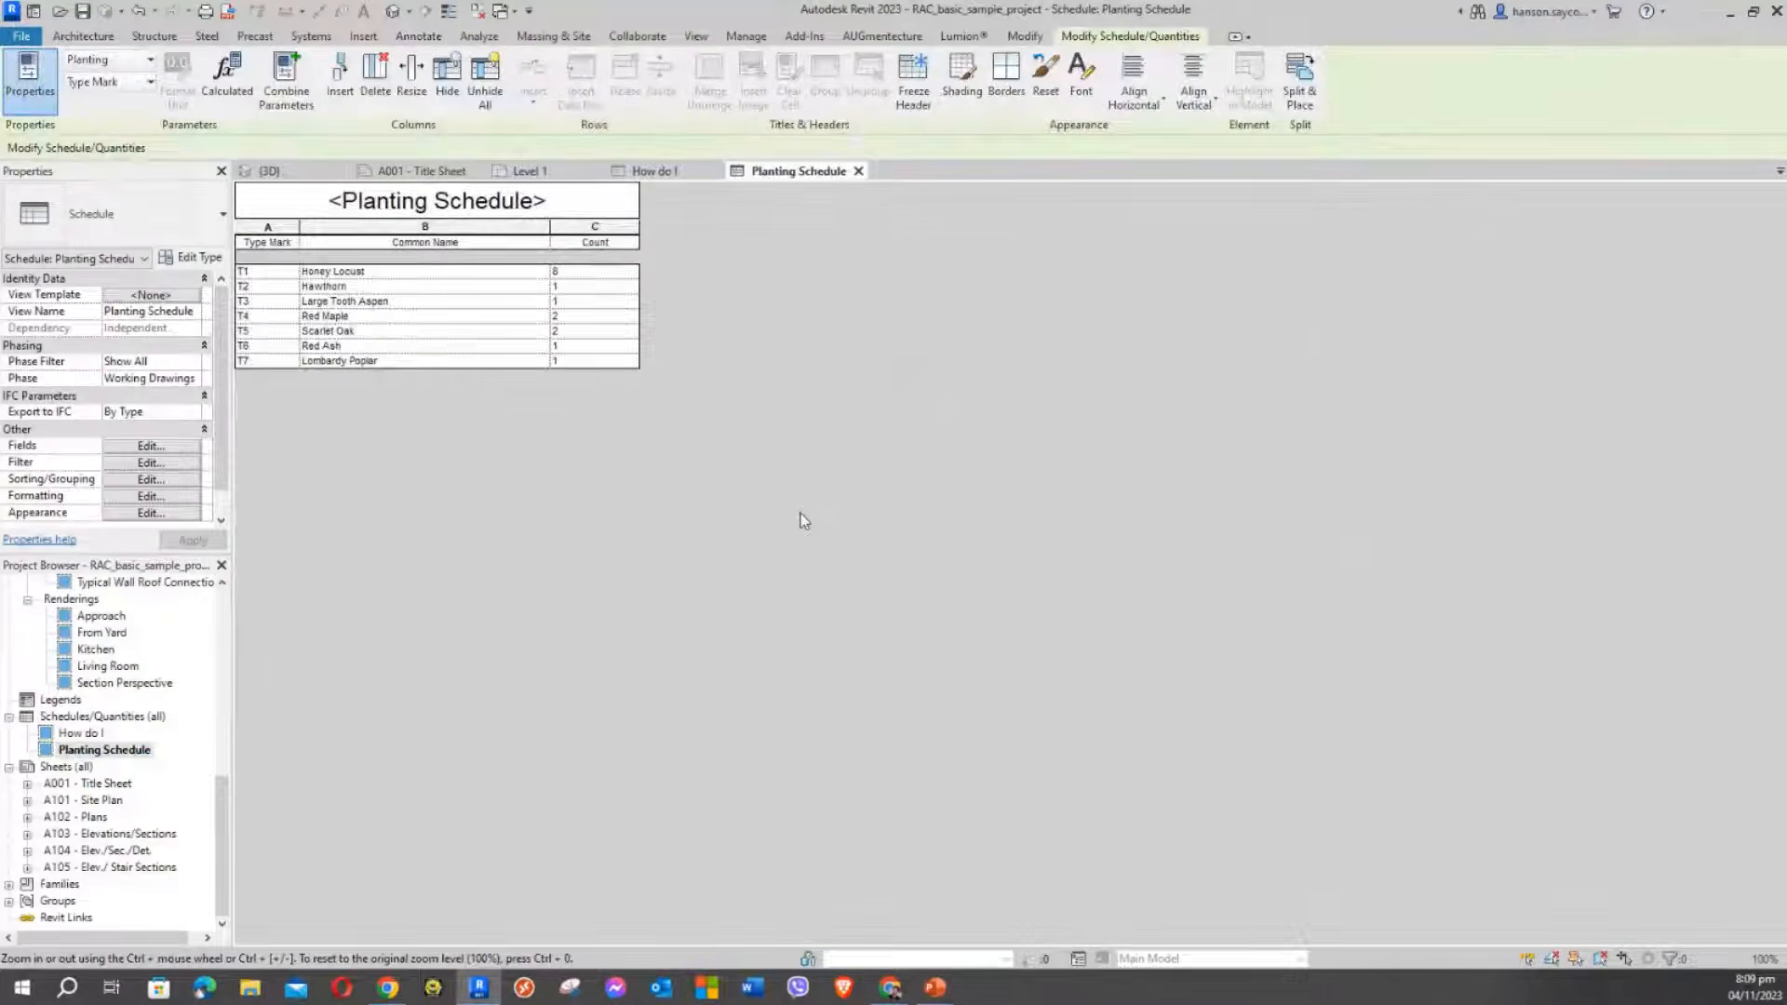
# Make the Planting Schedule the active view and show the View ribbon tab
pyautogui.click(91, 717)
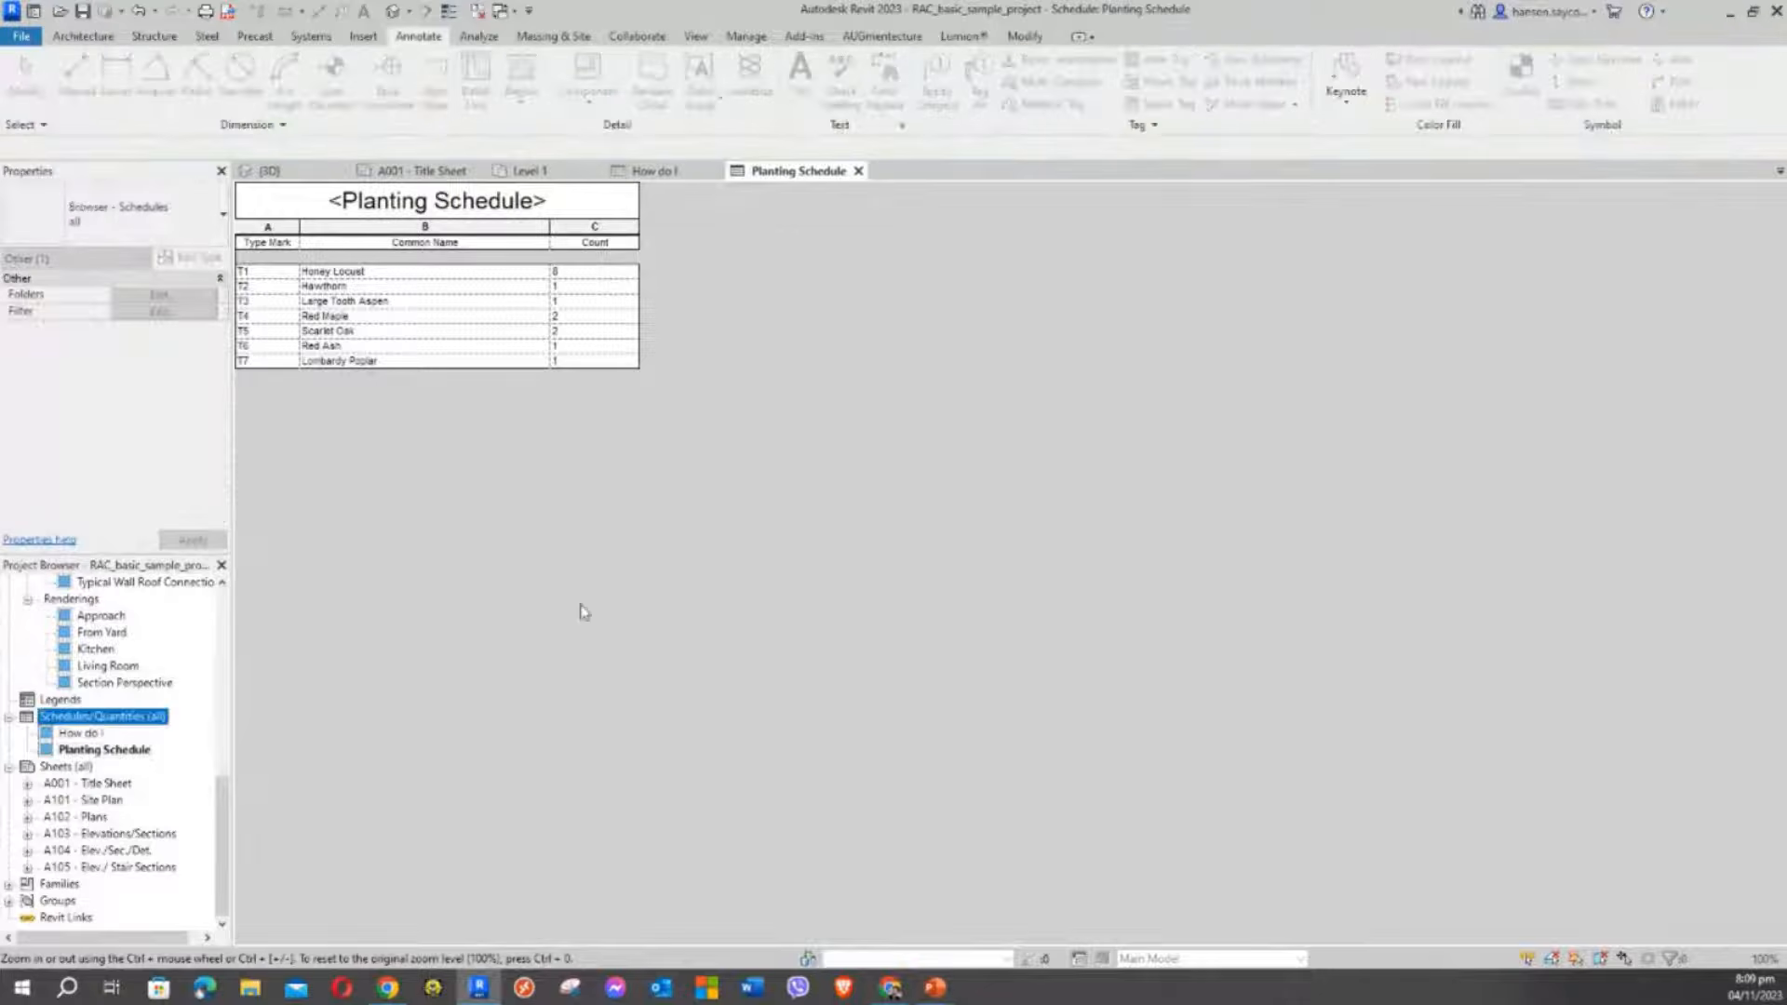
pyautogui.doubleClick(121, 718)
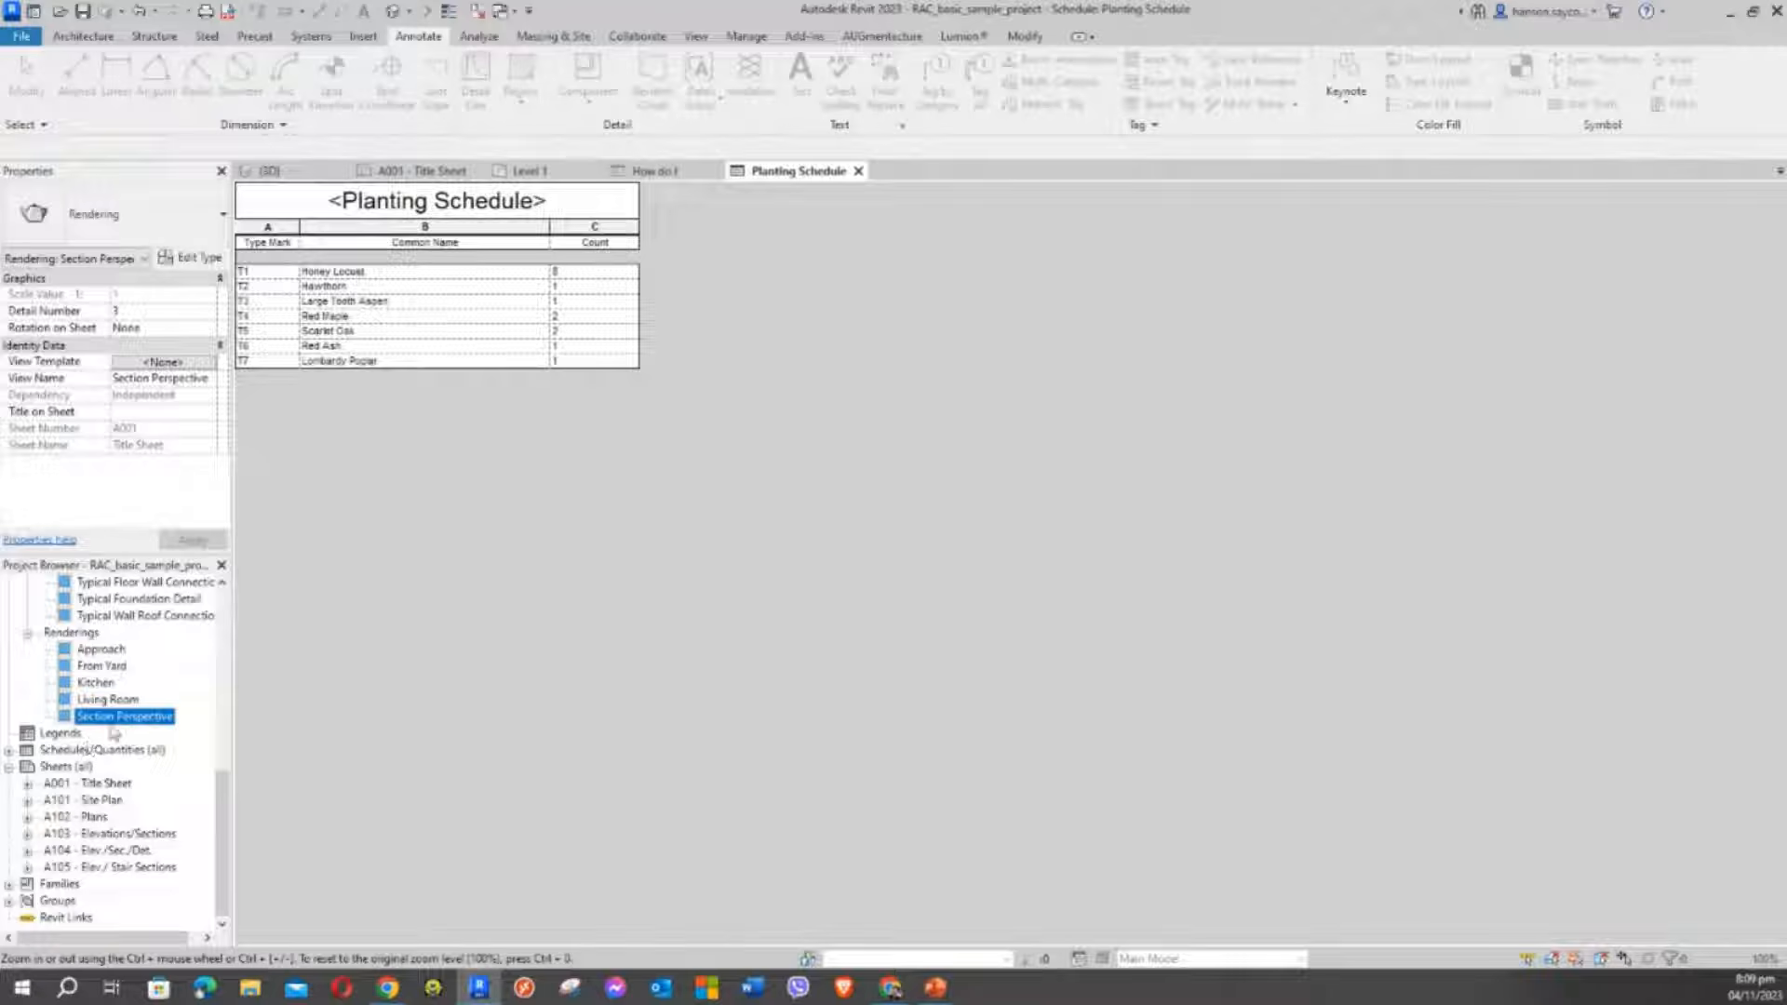
pyautogui.doubleClick(93, 750)
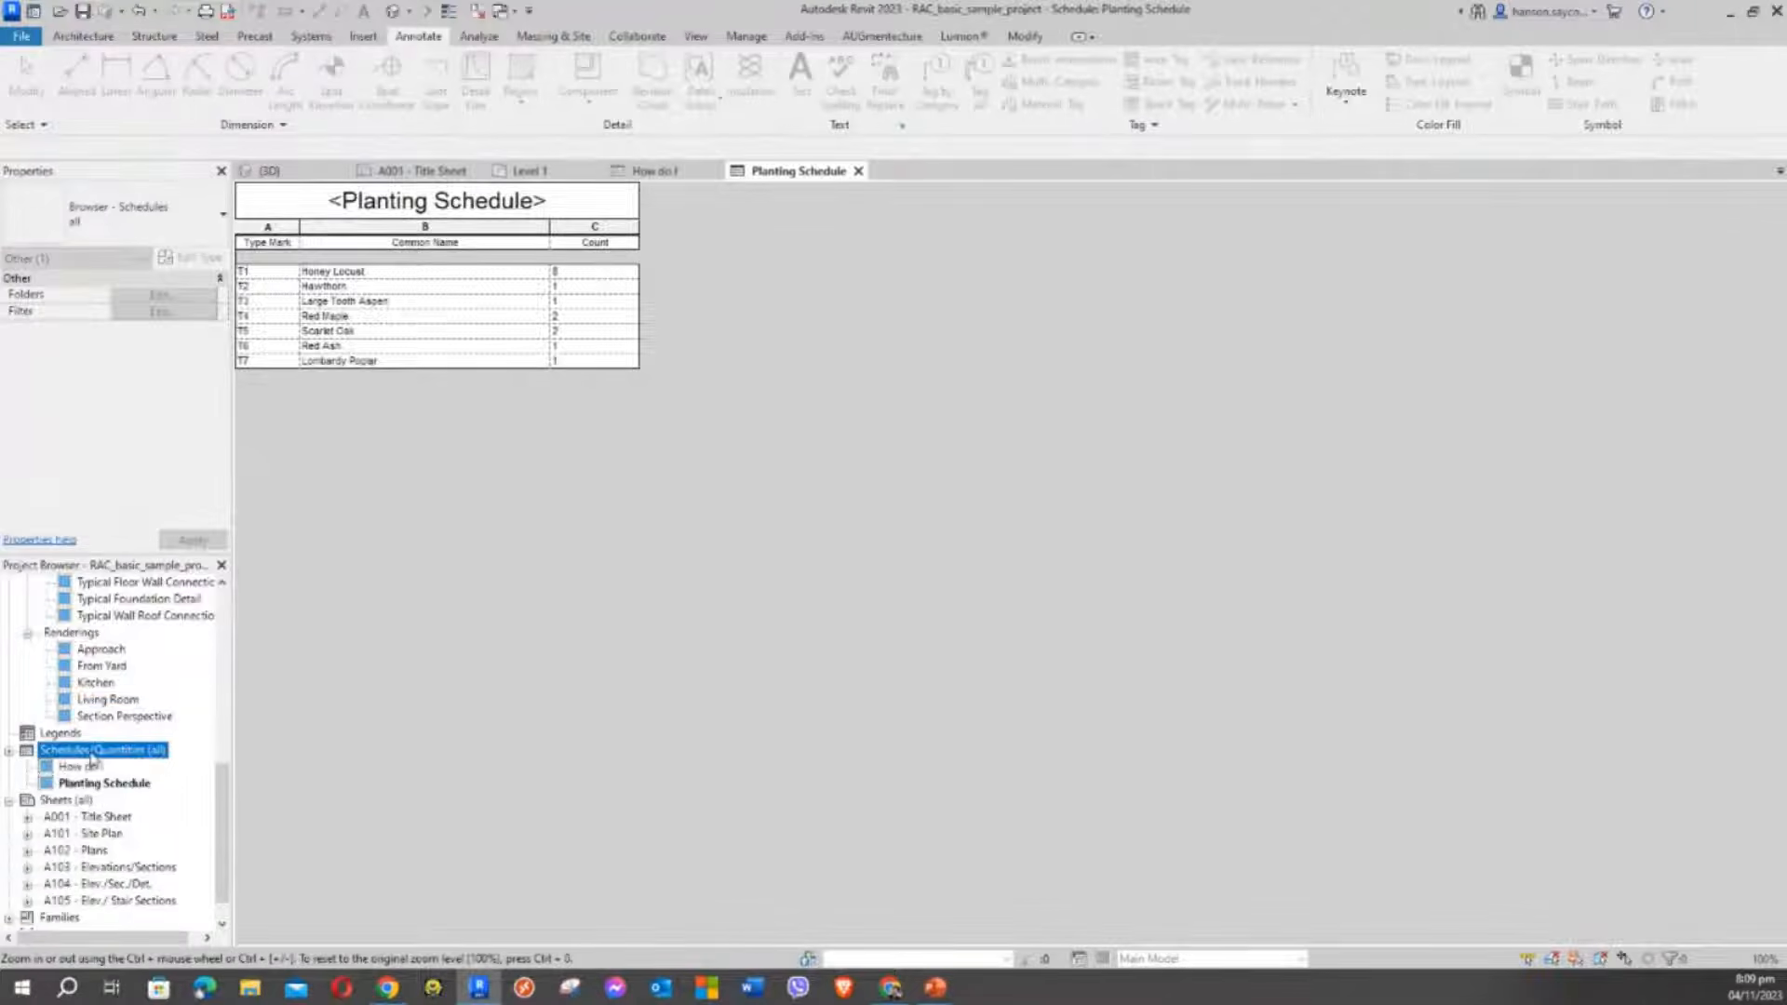
pyautogui.click(679, 453)
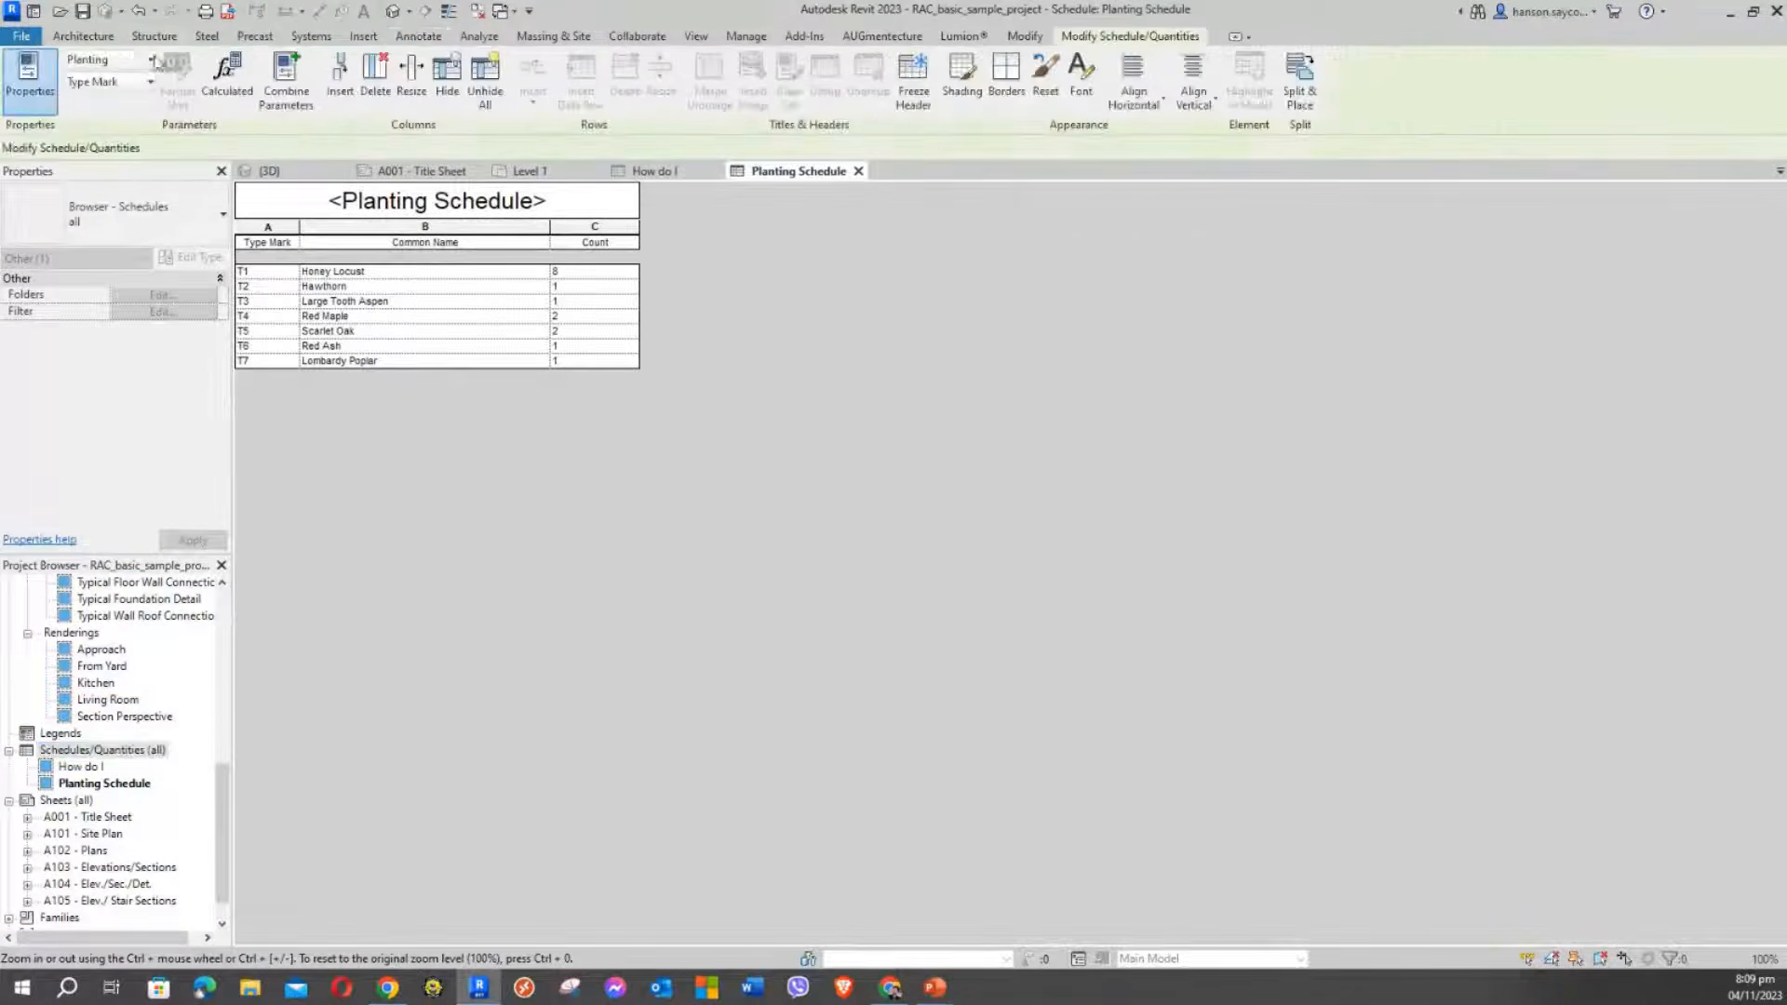
pyautogui.click(85, 38)
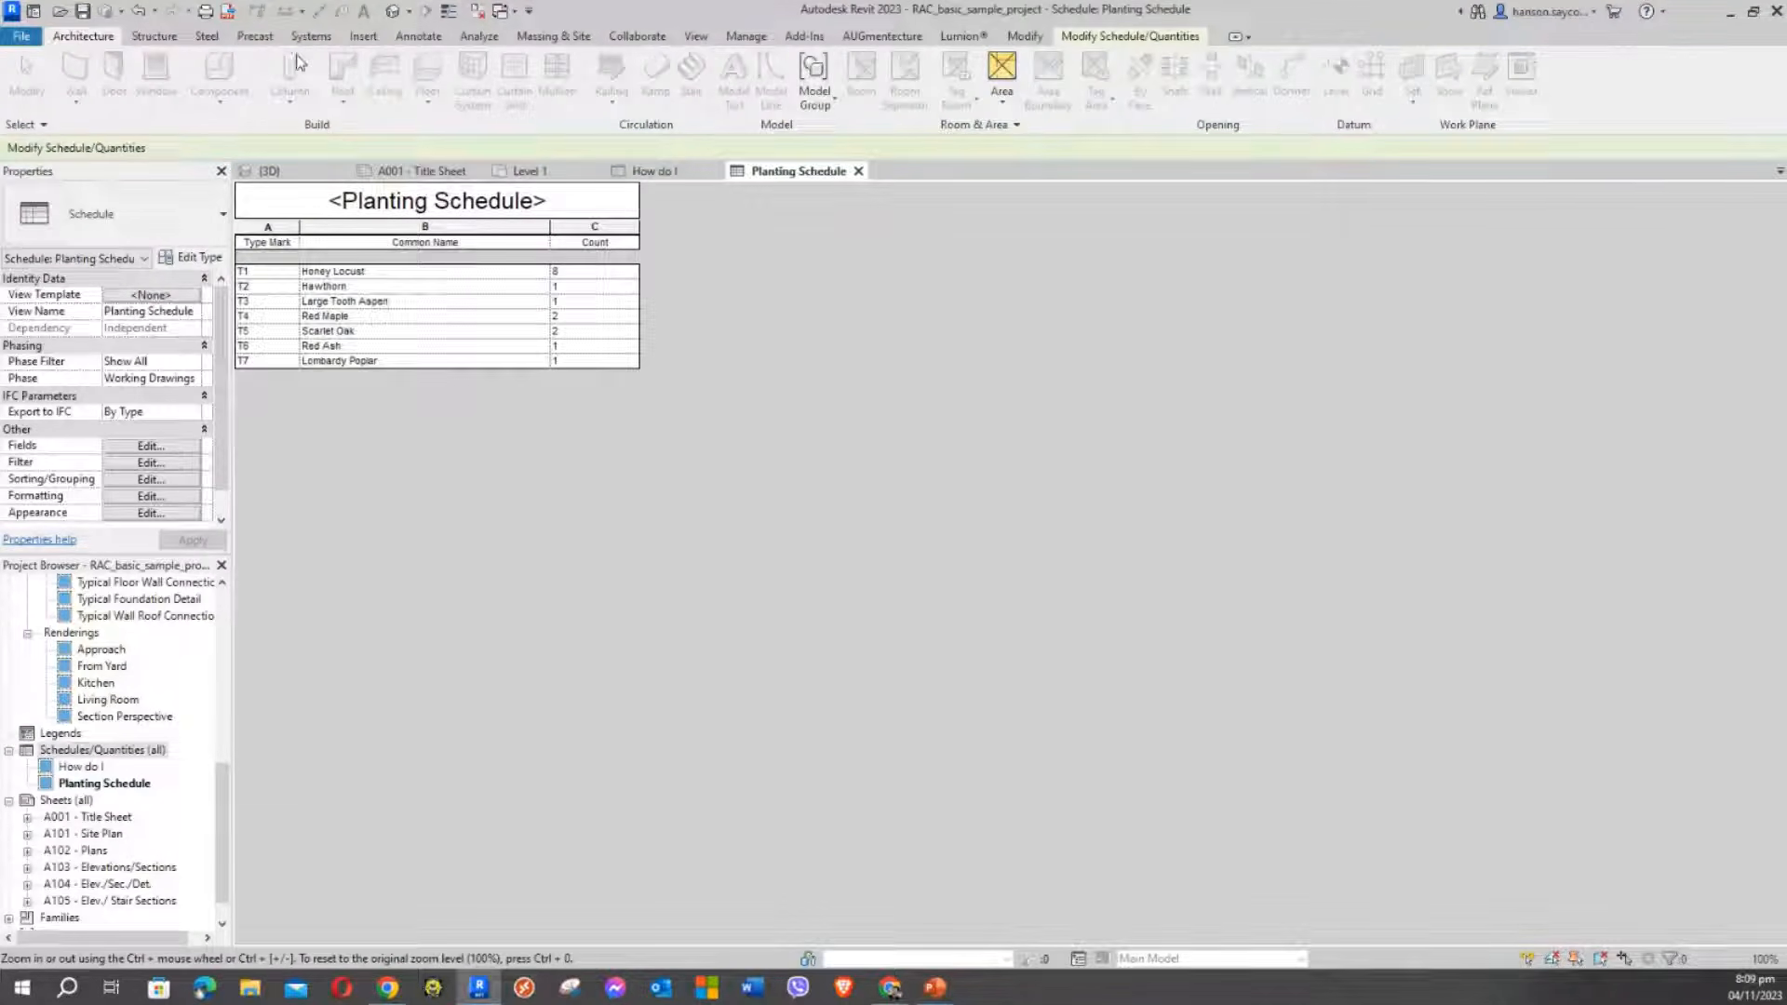
pyautogui.click(696, 37)
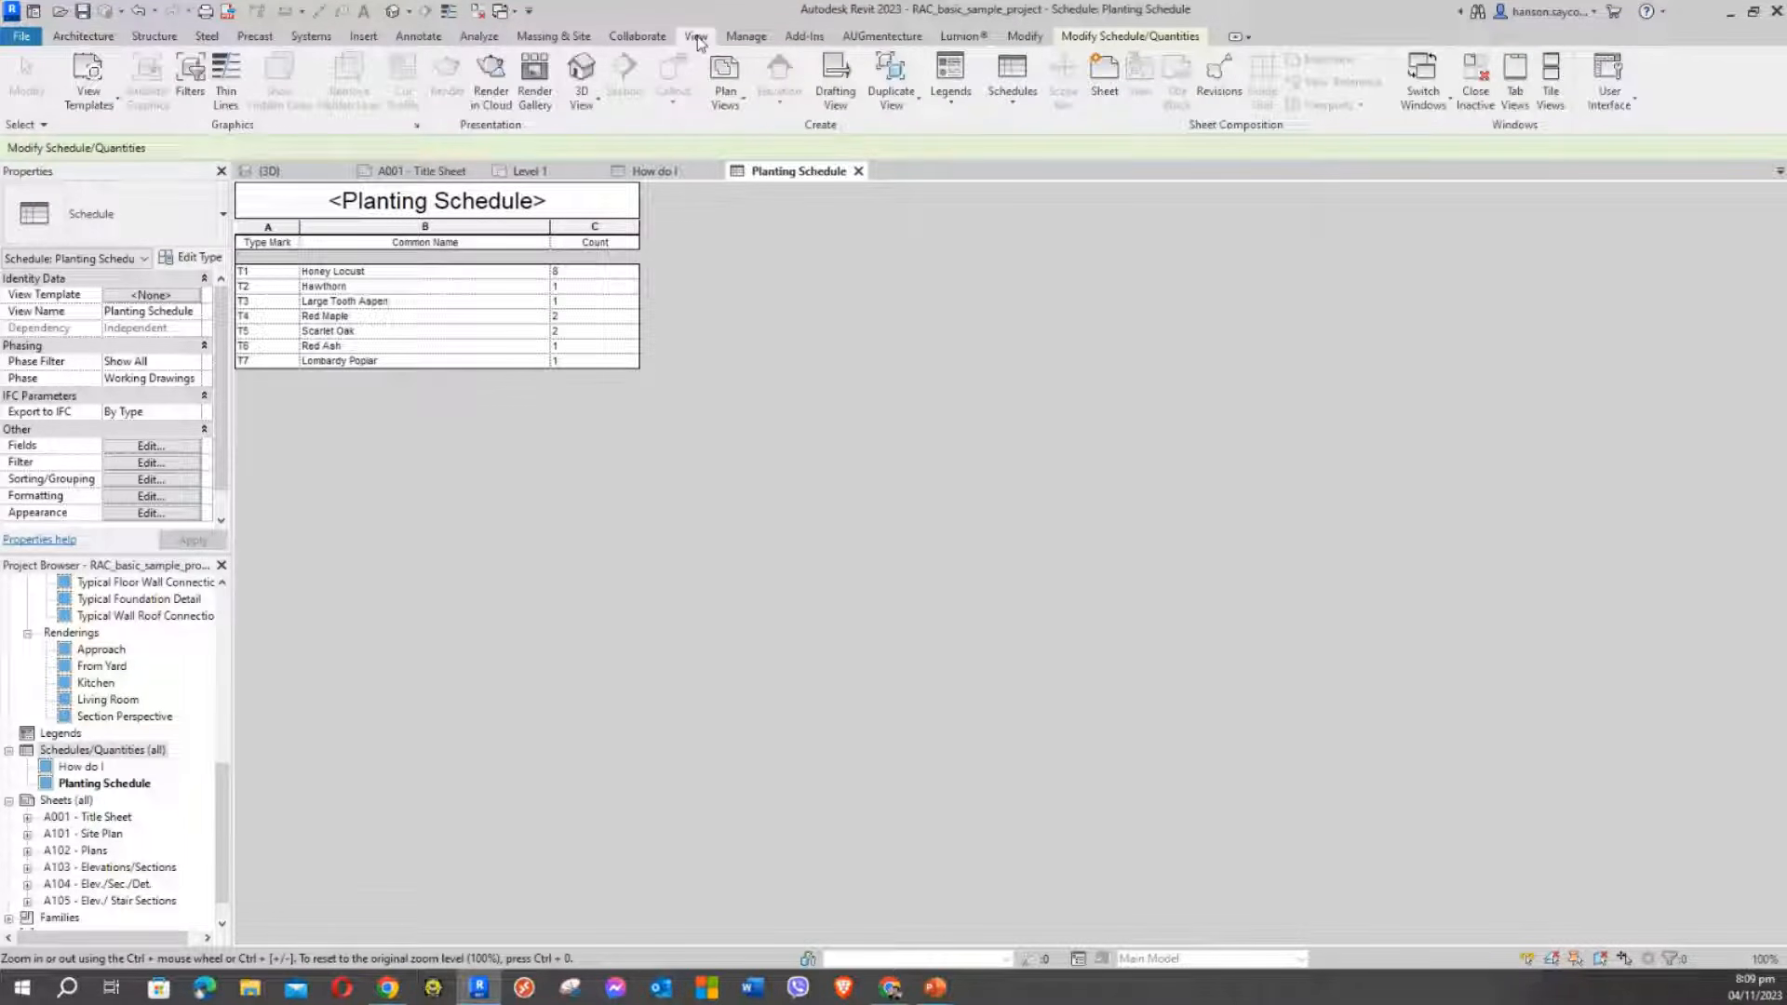
# Start a new Schedule/Quantities schedule from the View tab's Schedules list
pyautogui.click(1012, 111)
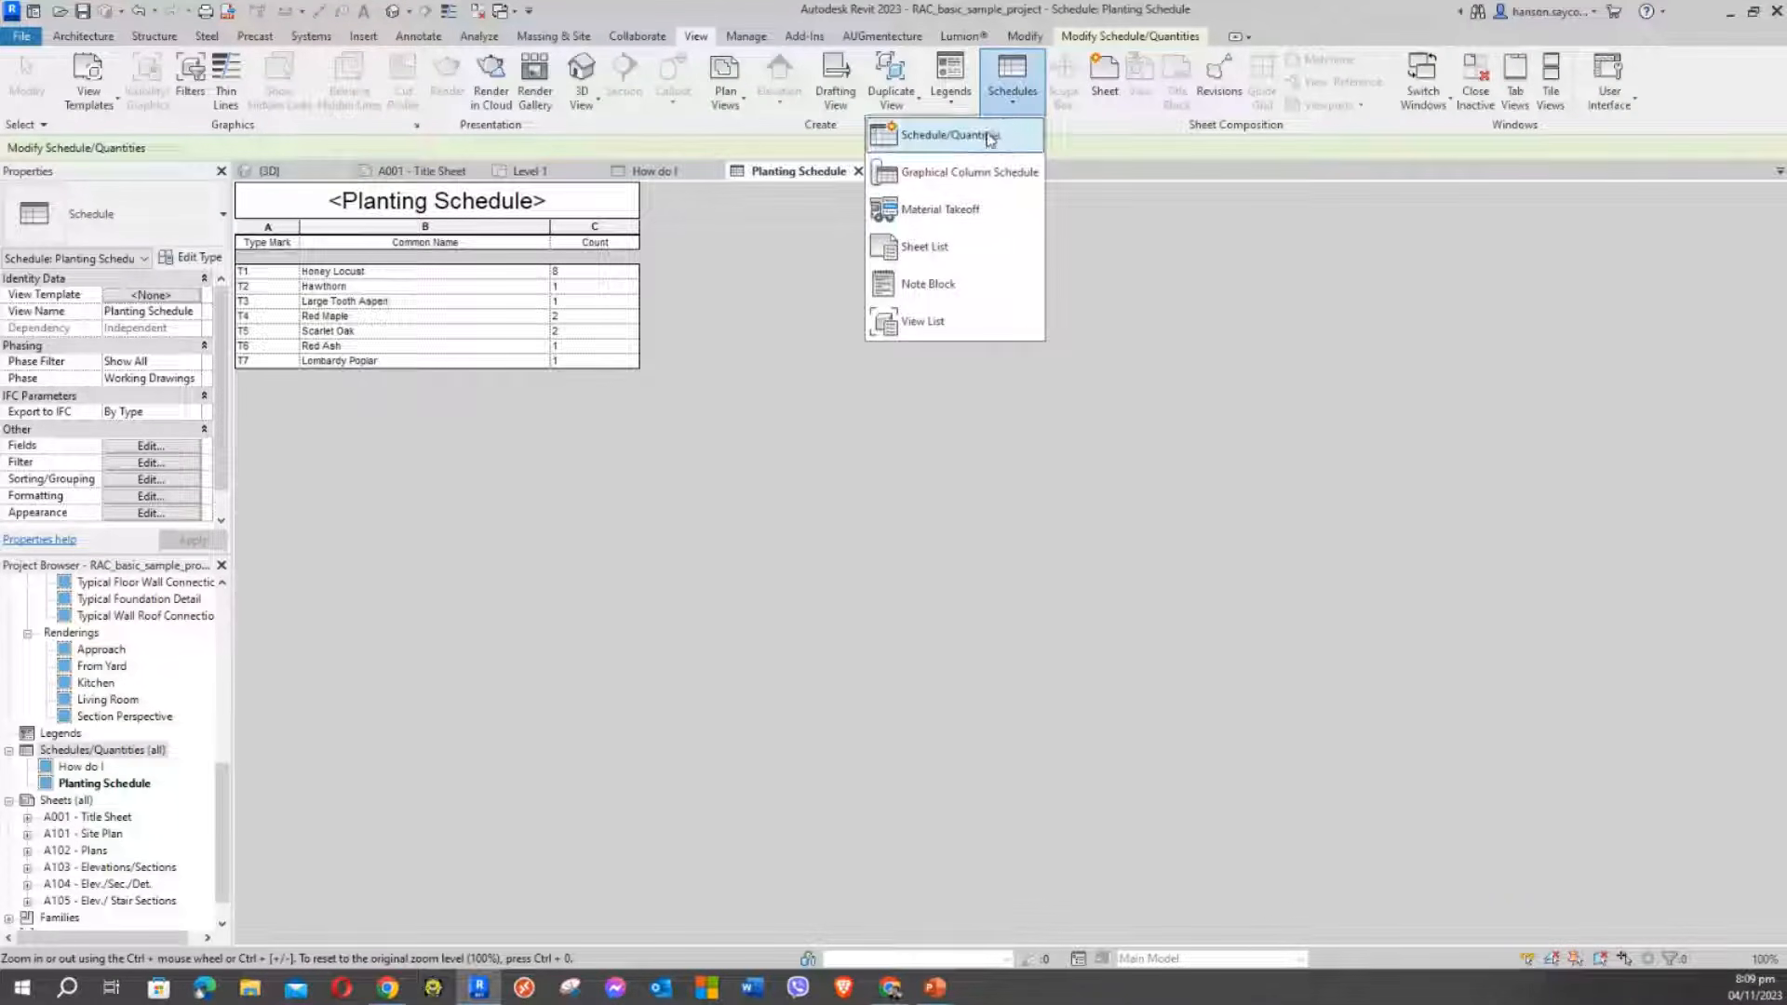
pyautogui.click(924, 142)
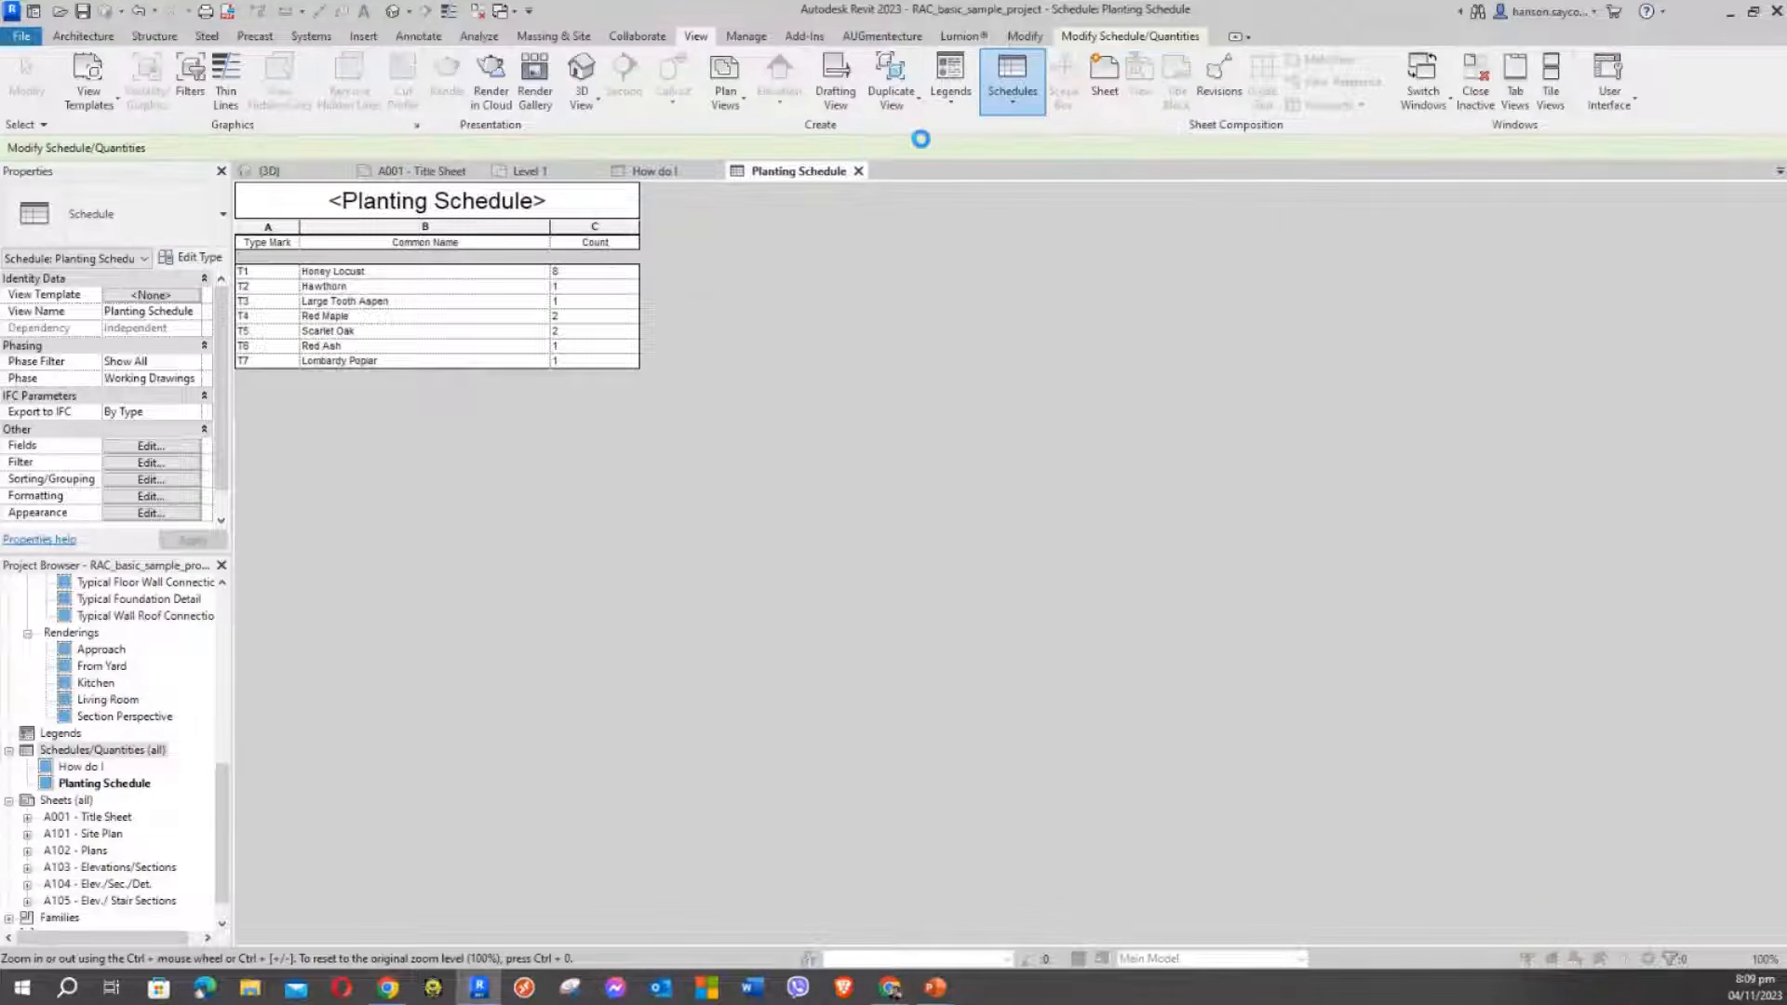
pyautogui.moveTo(796, 319); pyautogui.dragTo(650, 186)
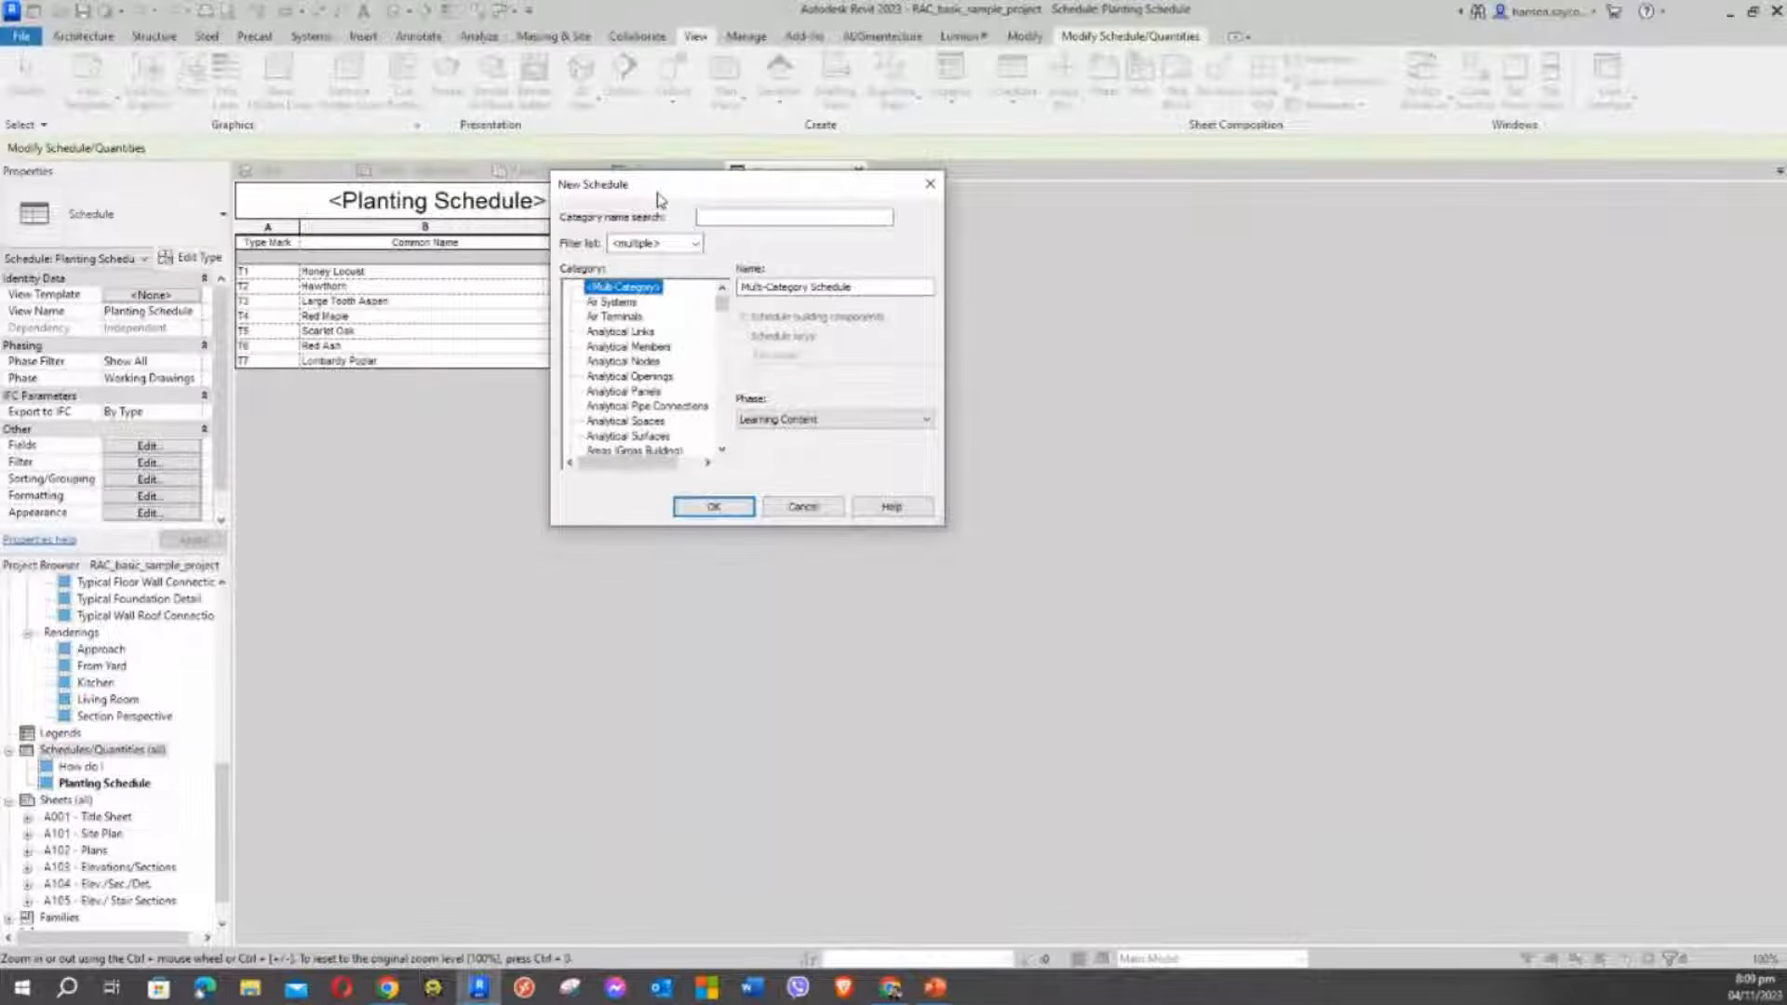
# Choose Generic Models as the category, named Generic Model Schedule
pyautogui.click(619, 392)
pyautogui.press('g')
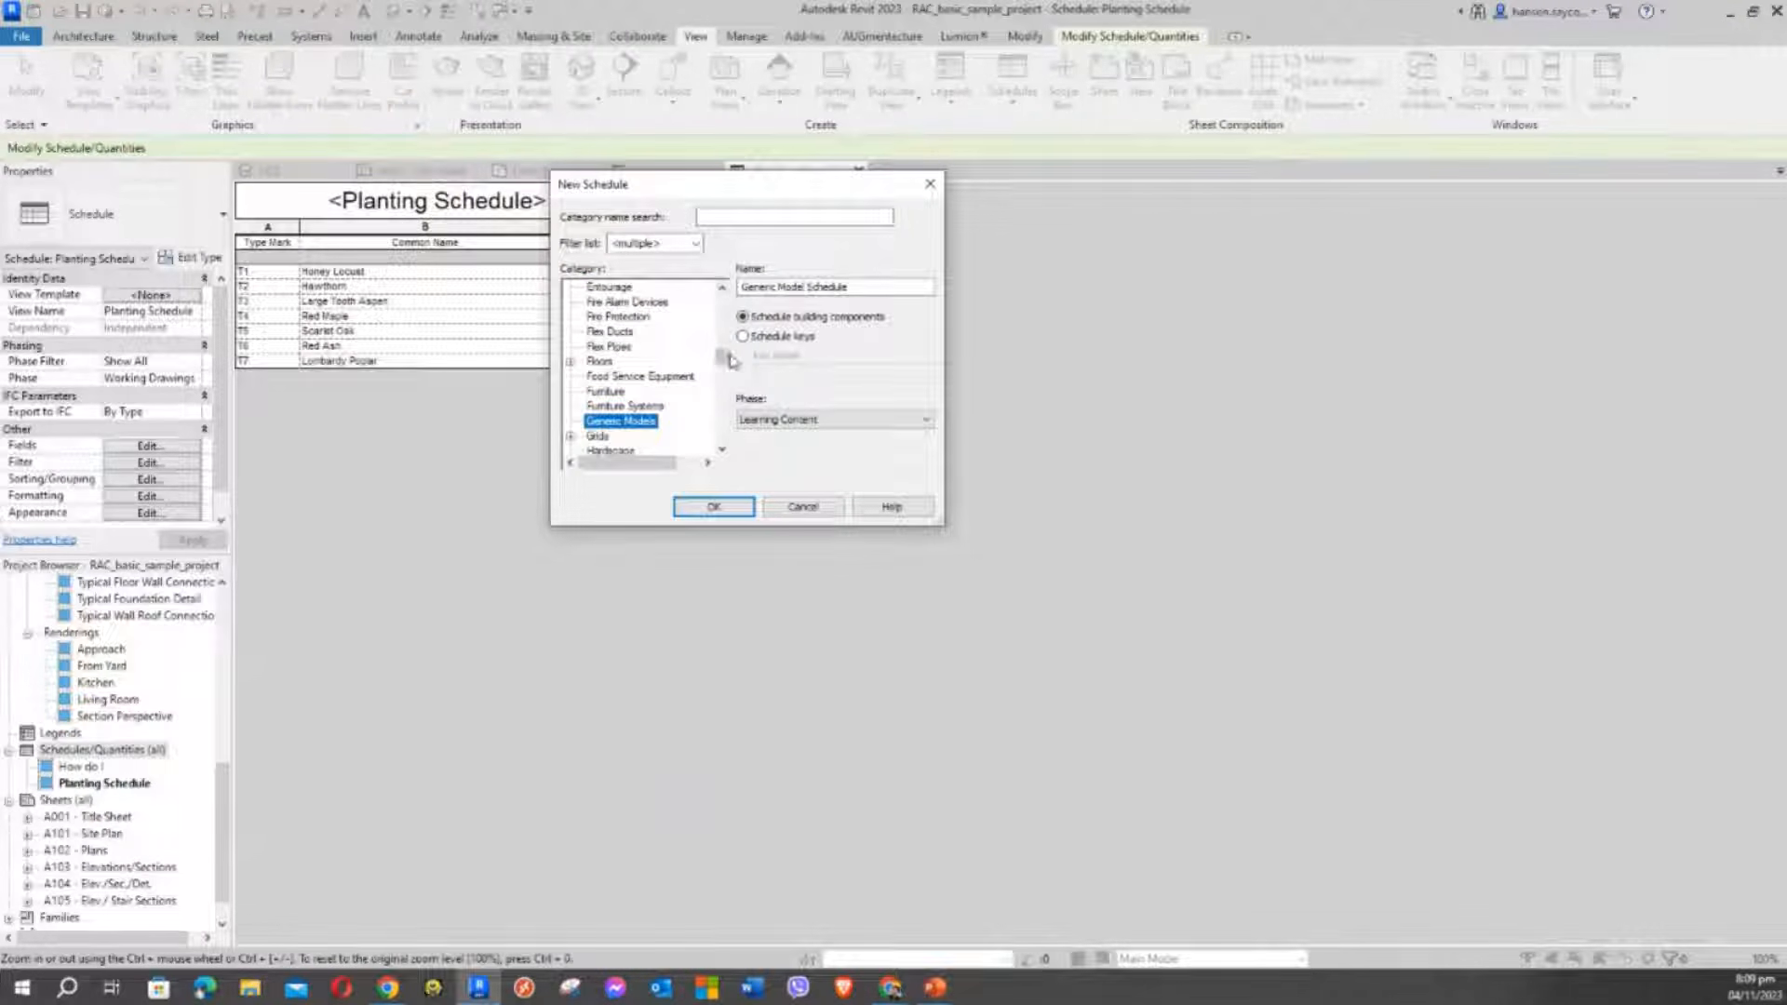
pyautogui.moveTo(730, 361); pyautogui.dragTo(732, 367)
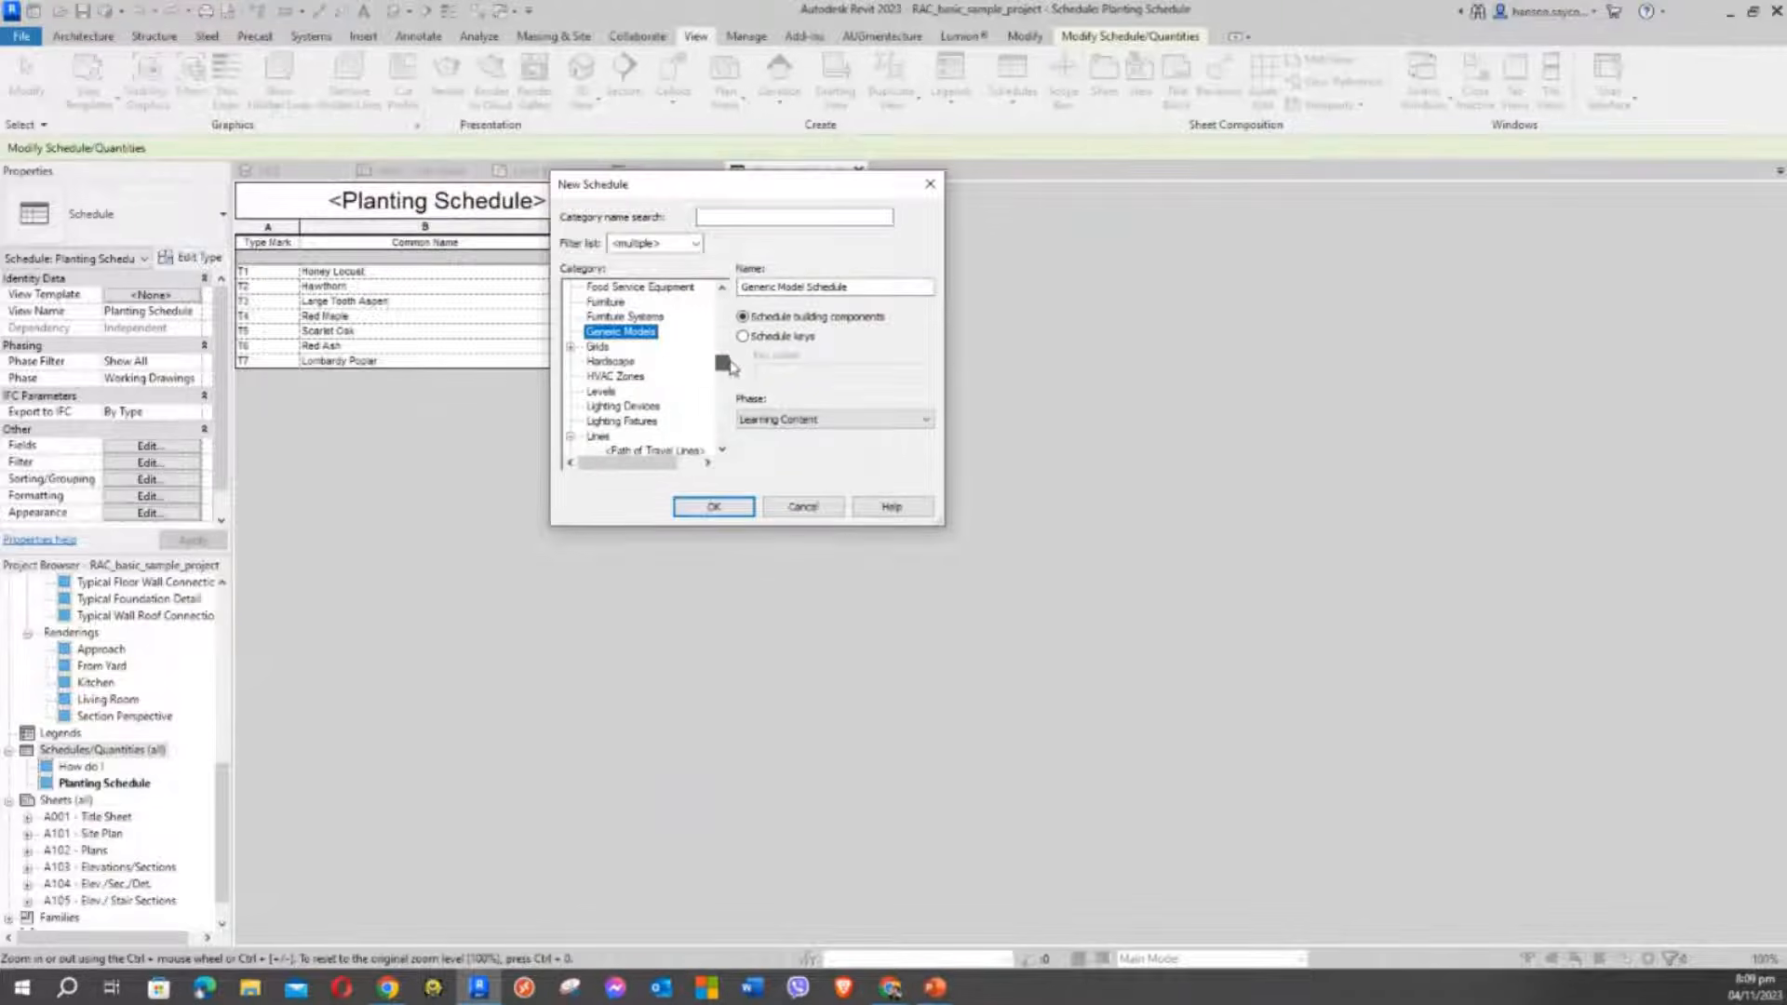
pyautogui.click(596, 346)
pyautogui.click(609, 332)
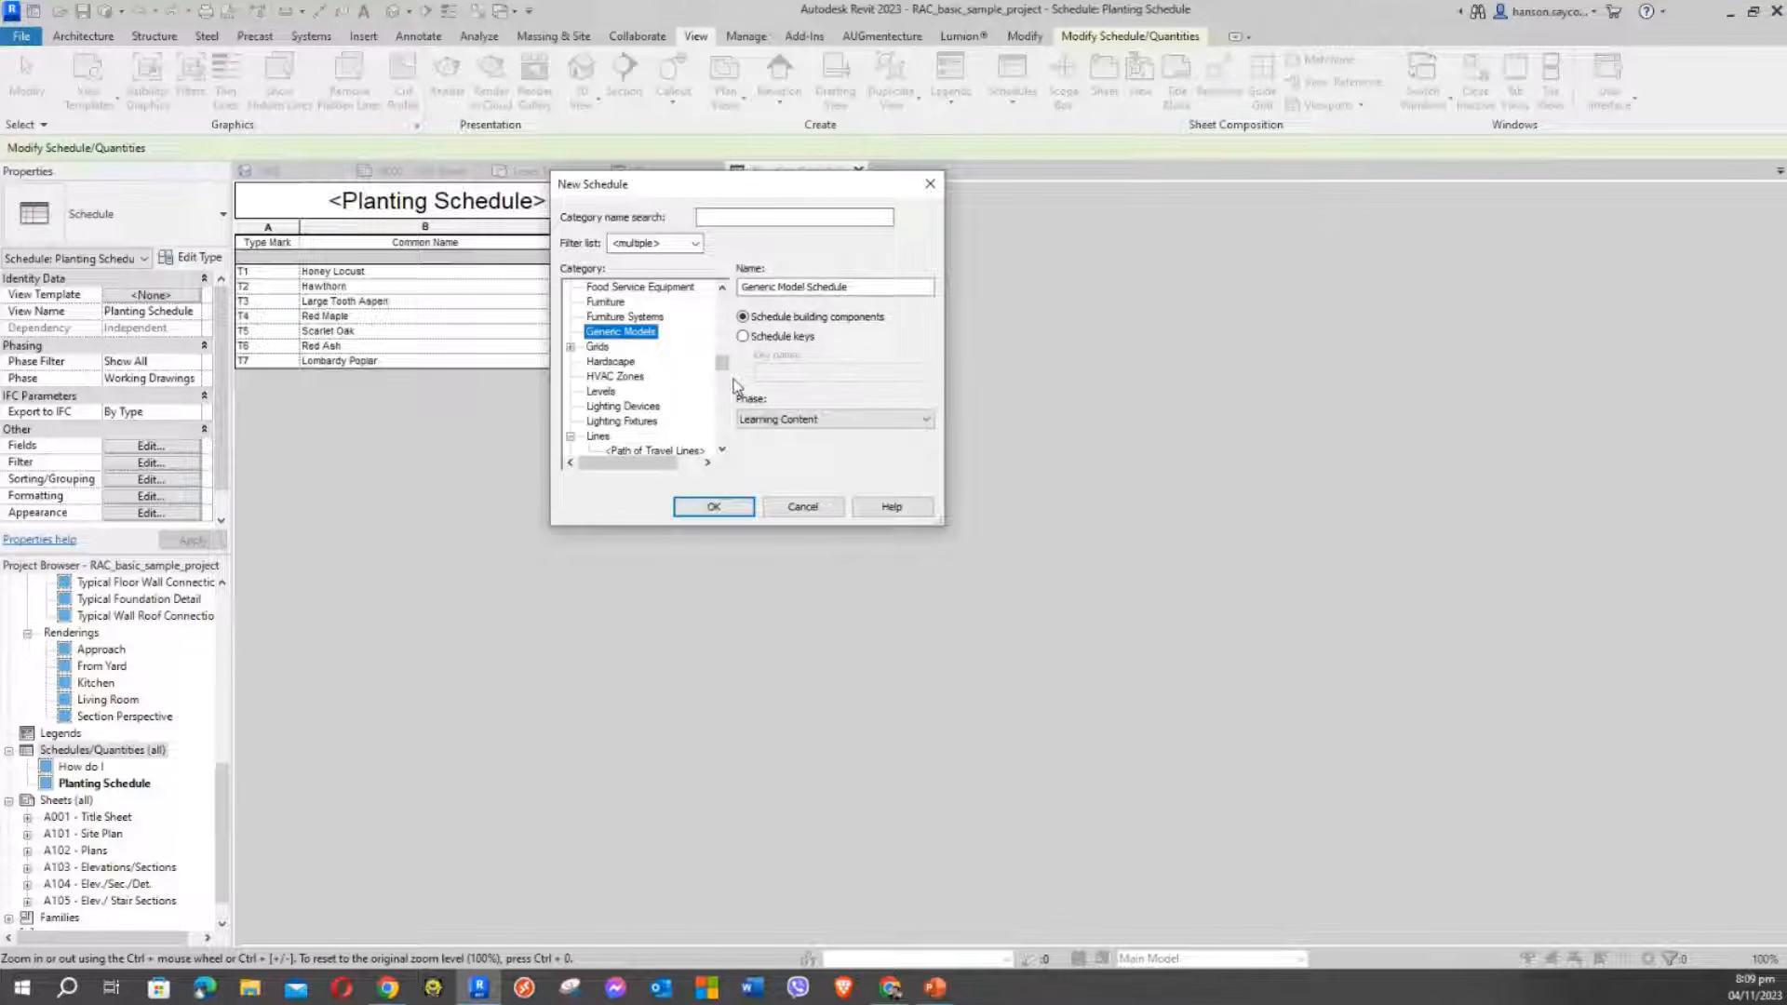
pyautogui.moveTo(725, 364); pyautogui.dragTo(723, 300)
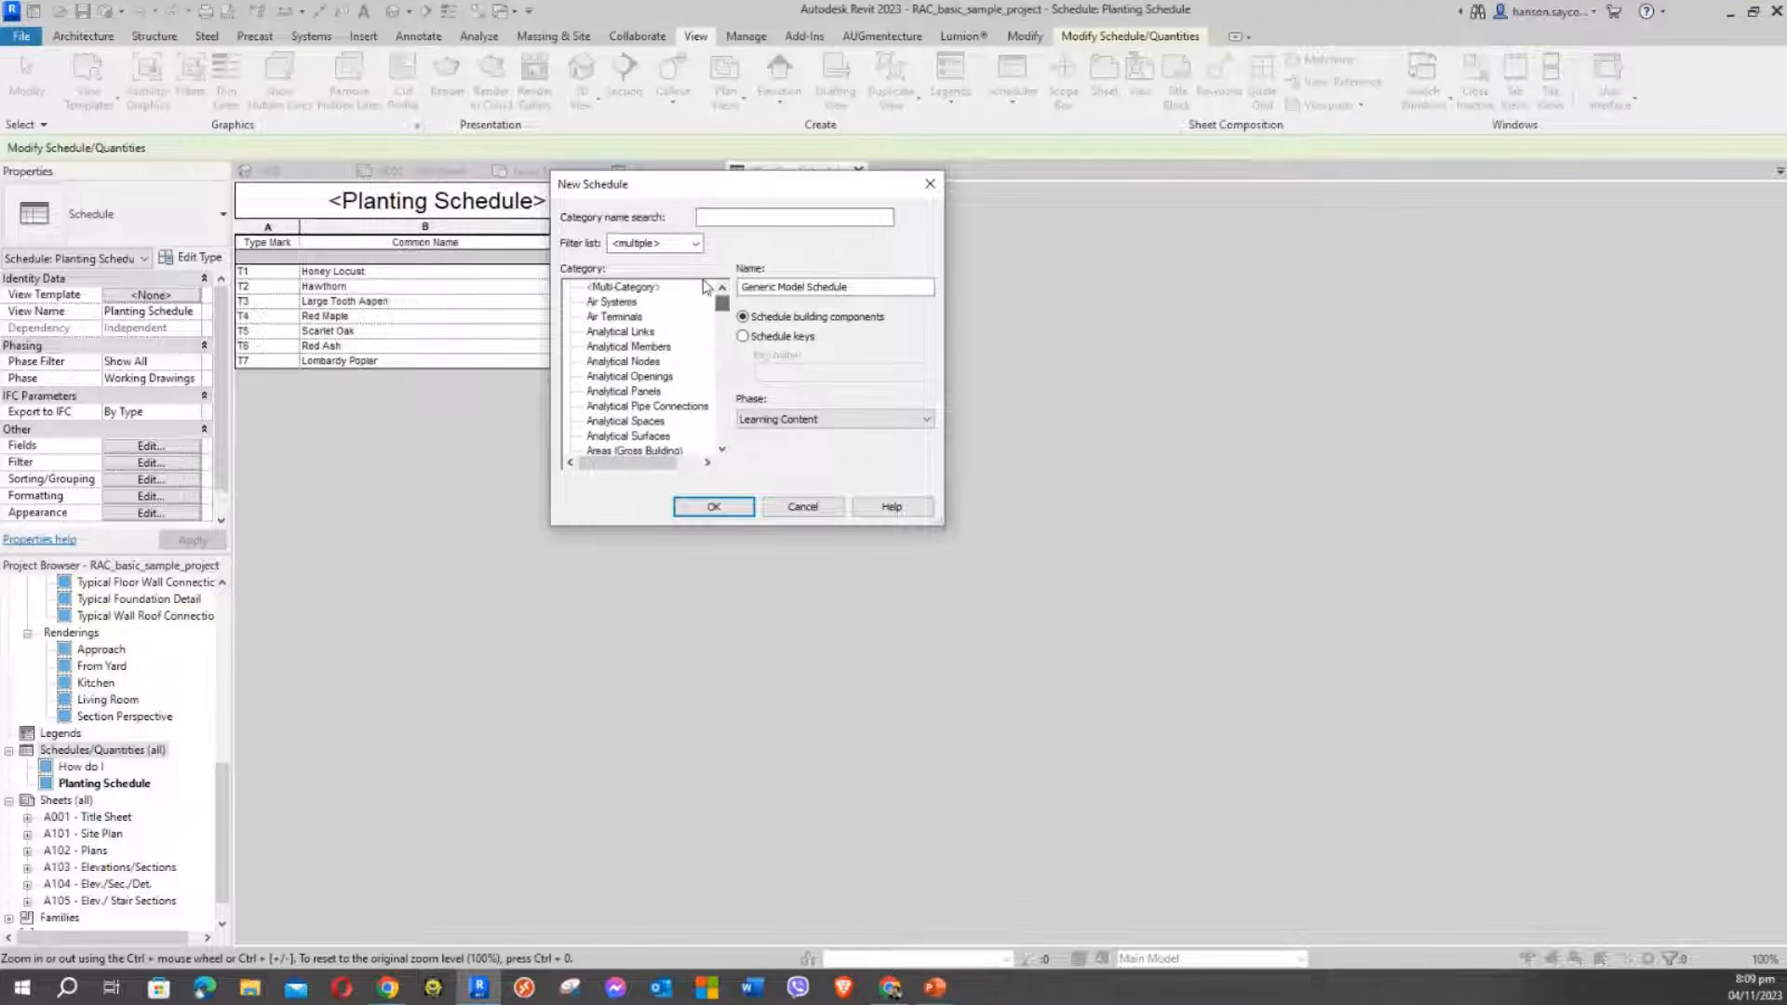
pyautogui.click(622, 287)
pyautogui.click(616, 317)
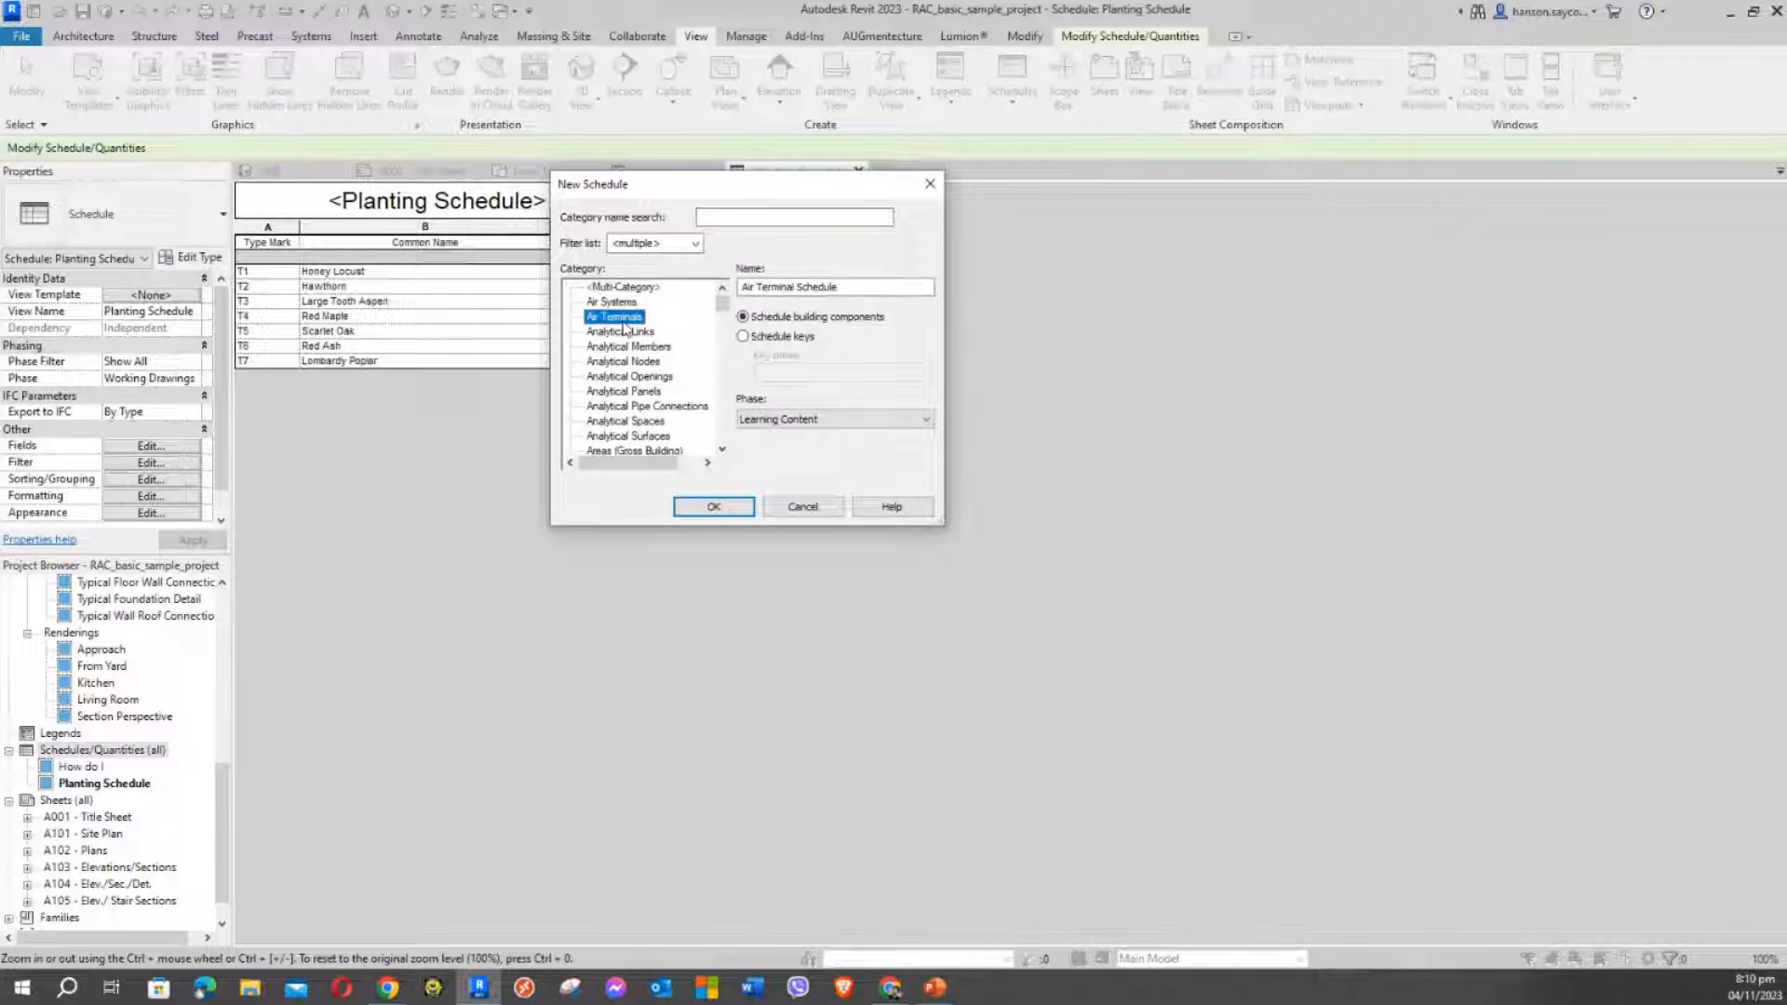
pyautogui.press('g')
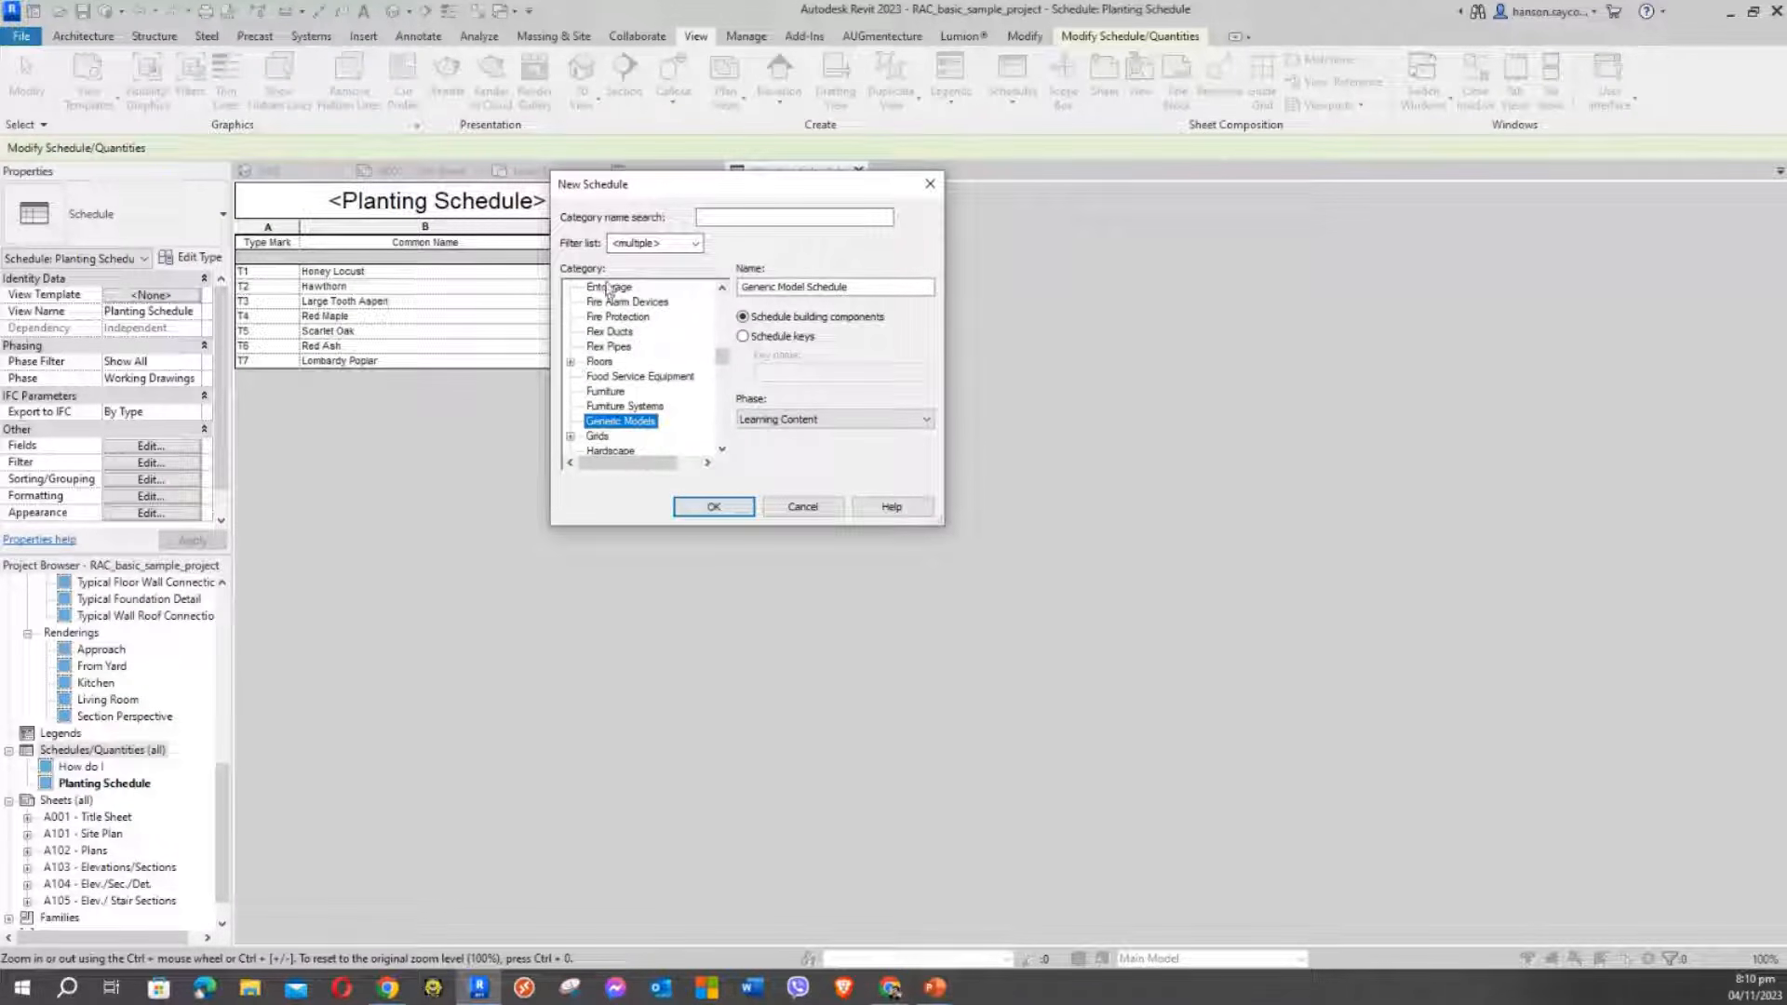
pyautogui.scroll(-1, 596, 335)
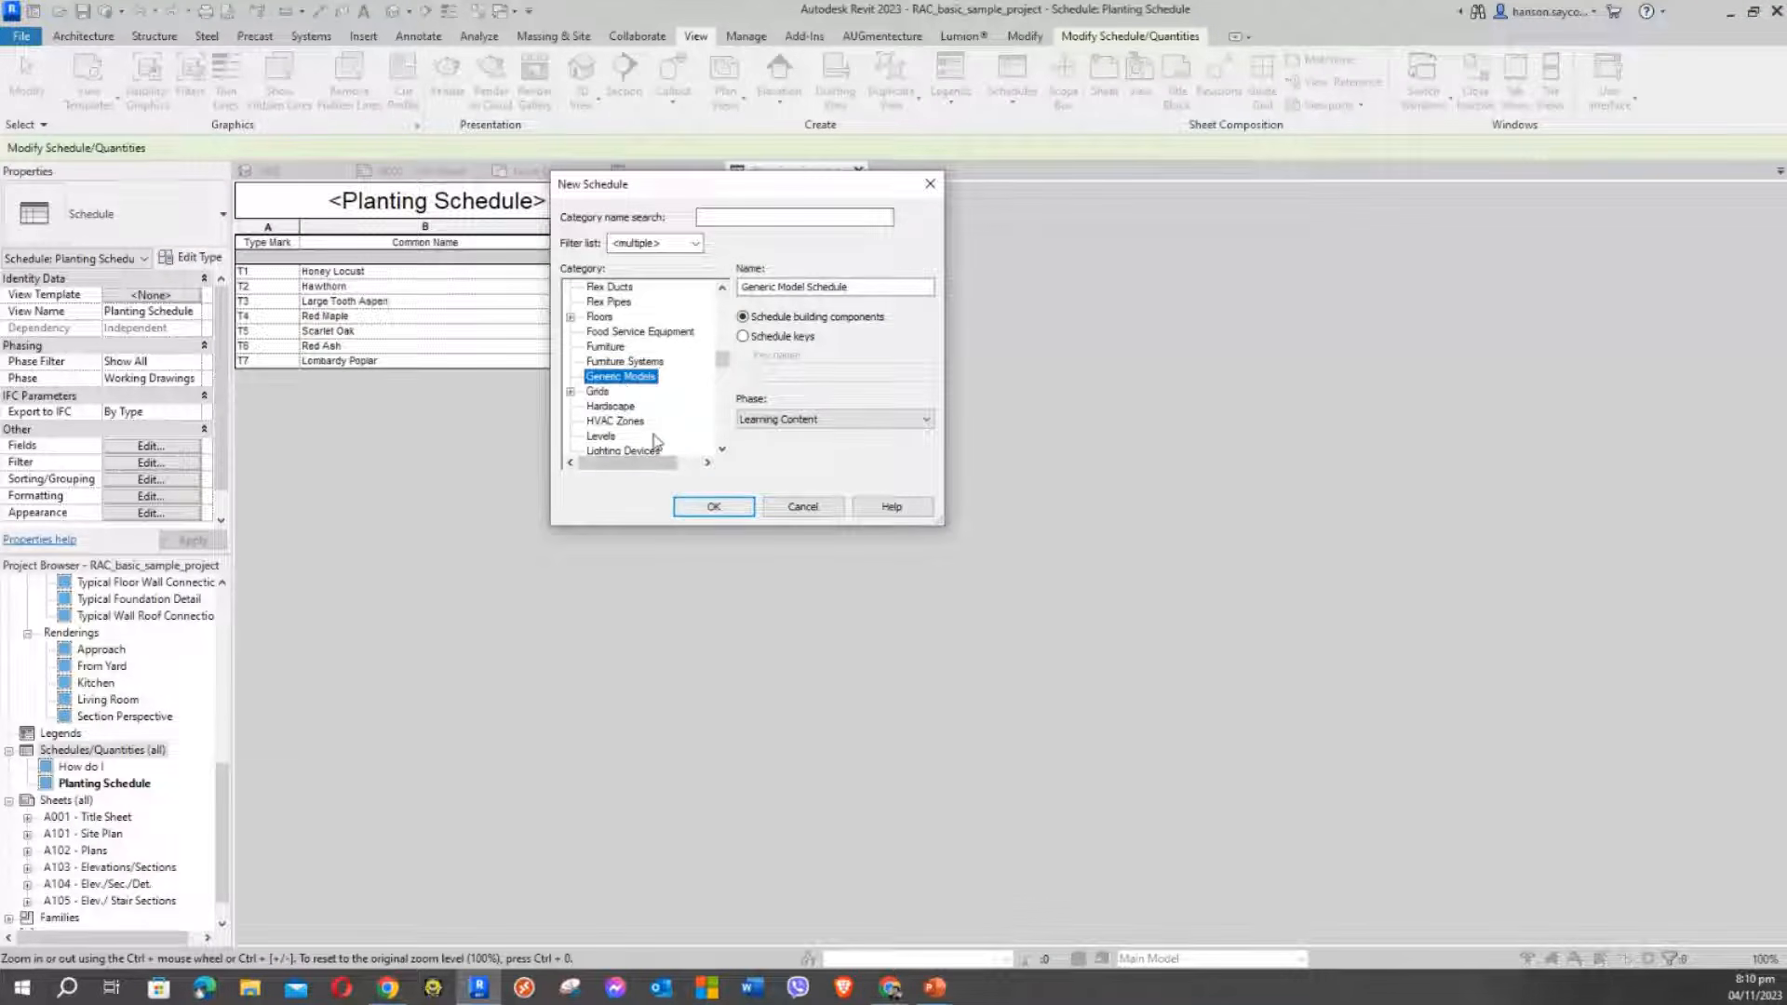
# Create the schedule and add Comments, Cost and Description as scheduled fields
pyautogui.click(717, 514)
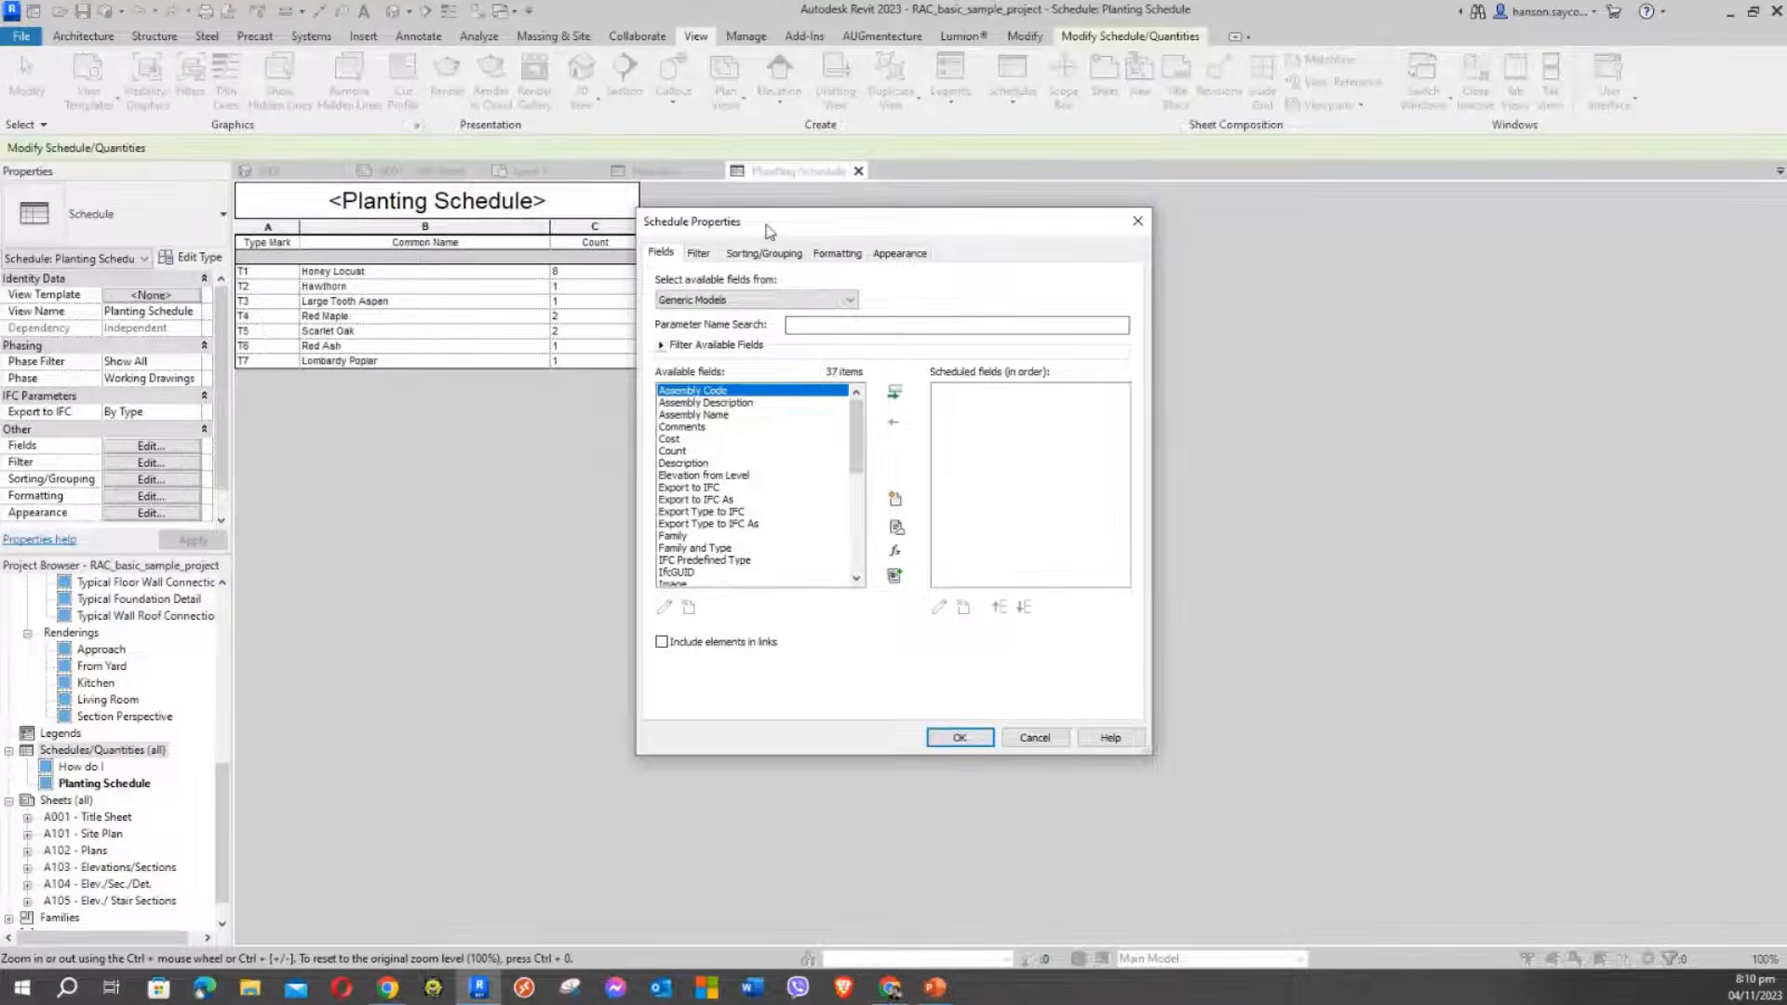
pyautogui.moveTo(767, 232); pyautogui.dragTo(753, 299)
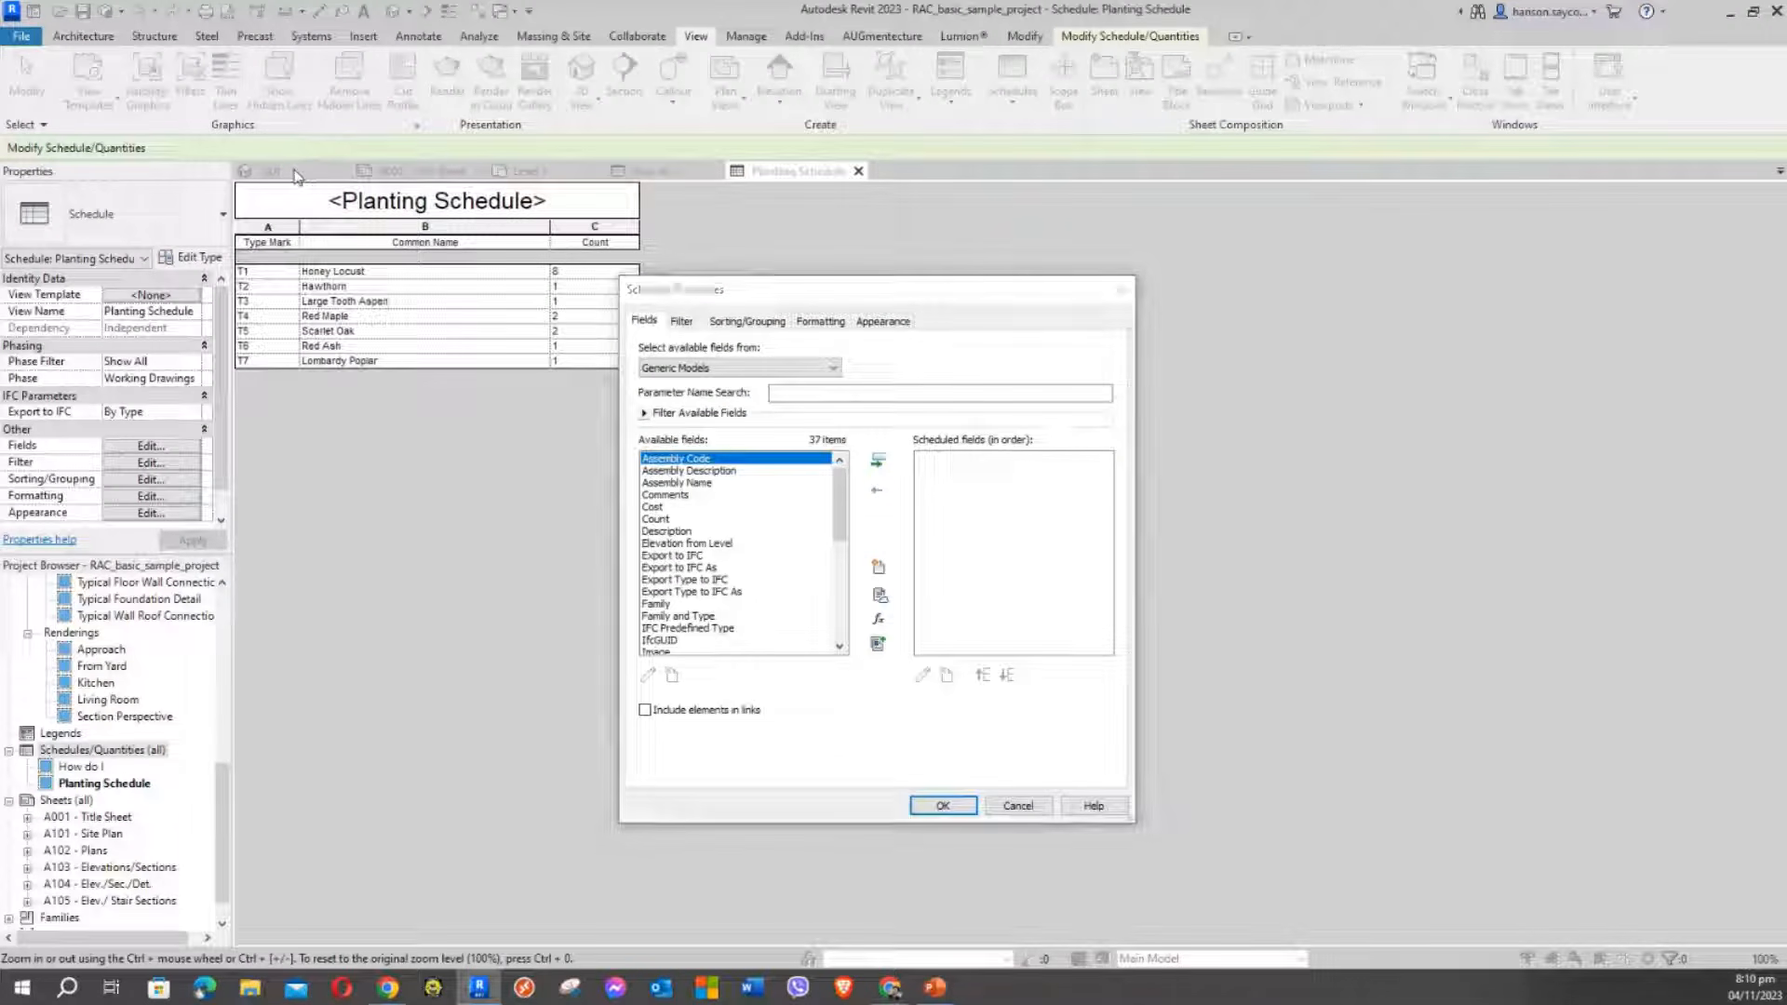
pyautogui.moveTo(812, 294); pyautogui.dragTo(617, 181)
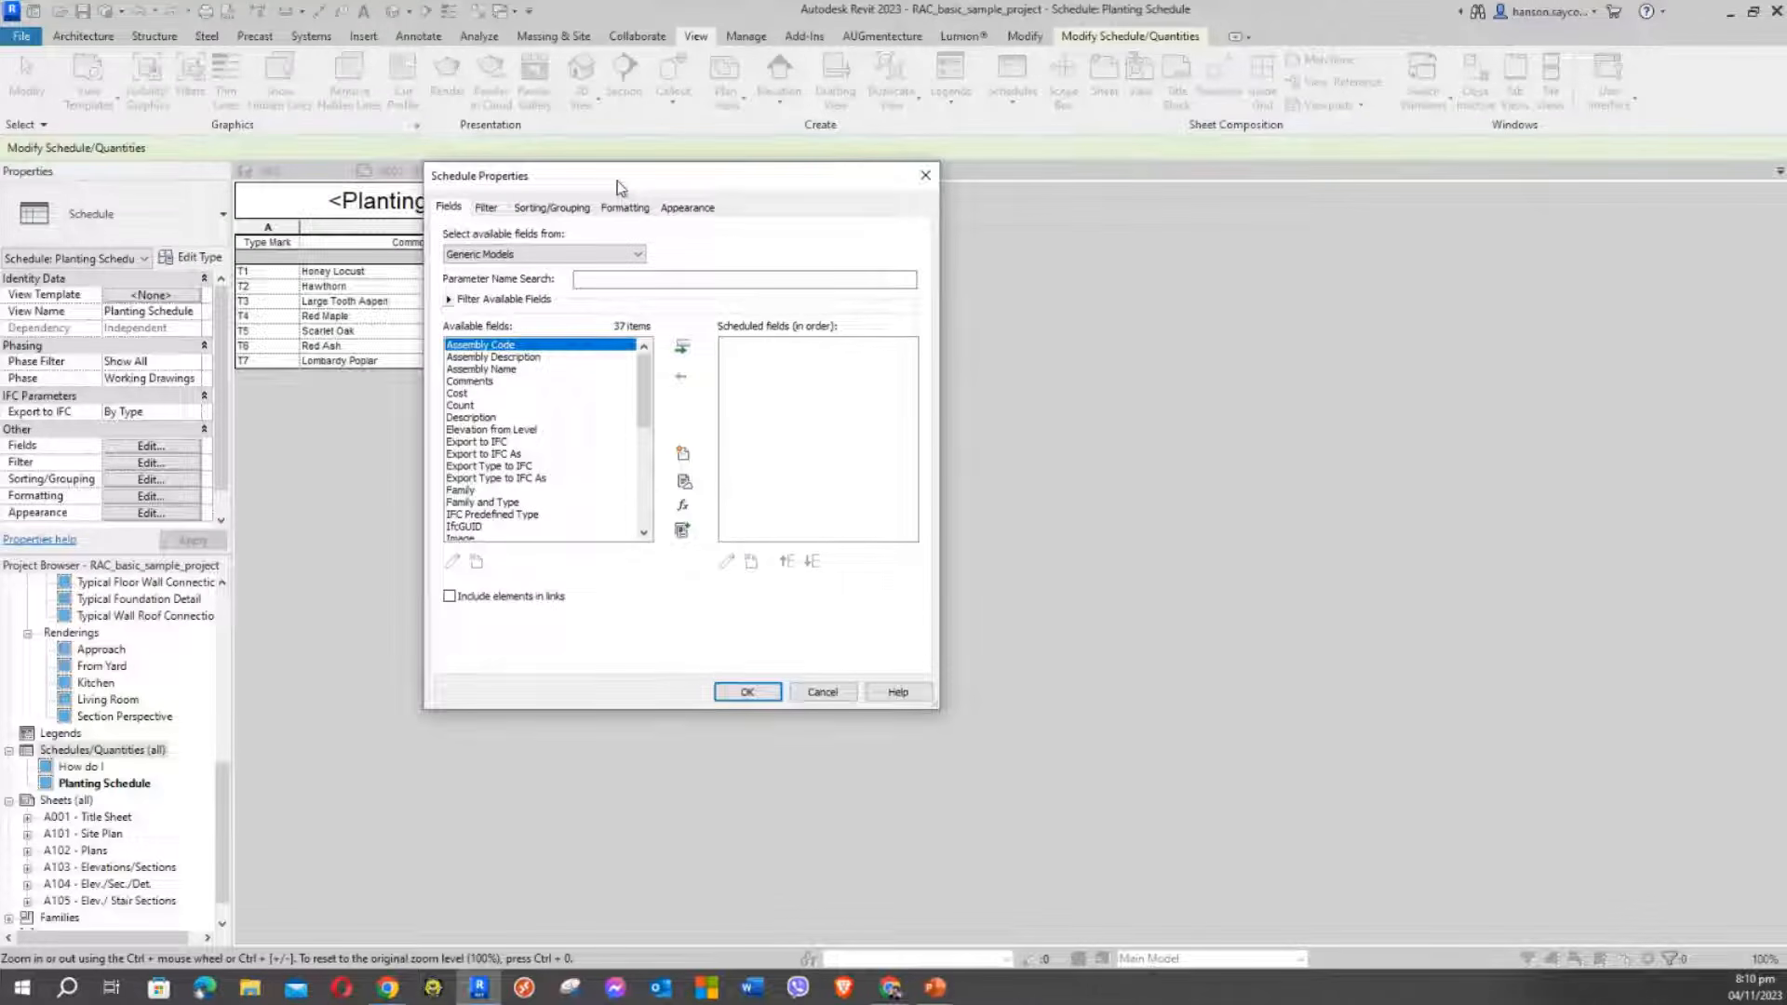
pyautogui.click(472, 384)
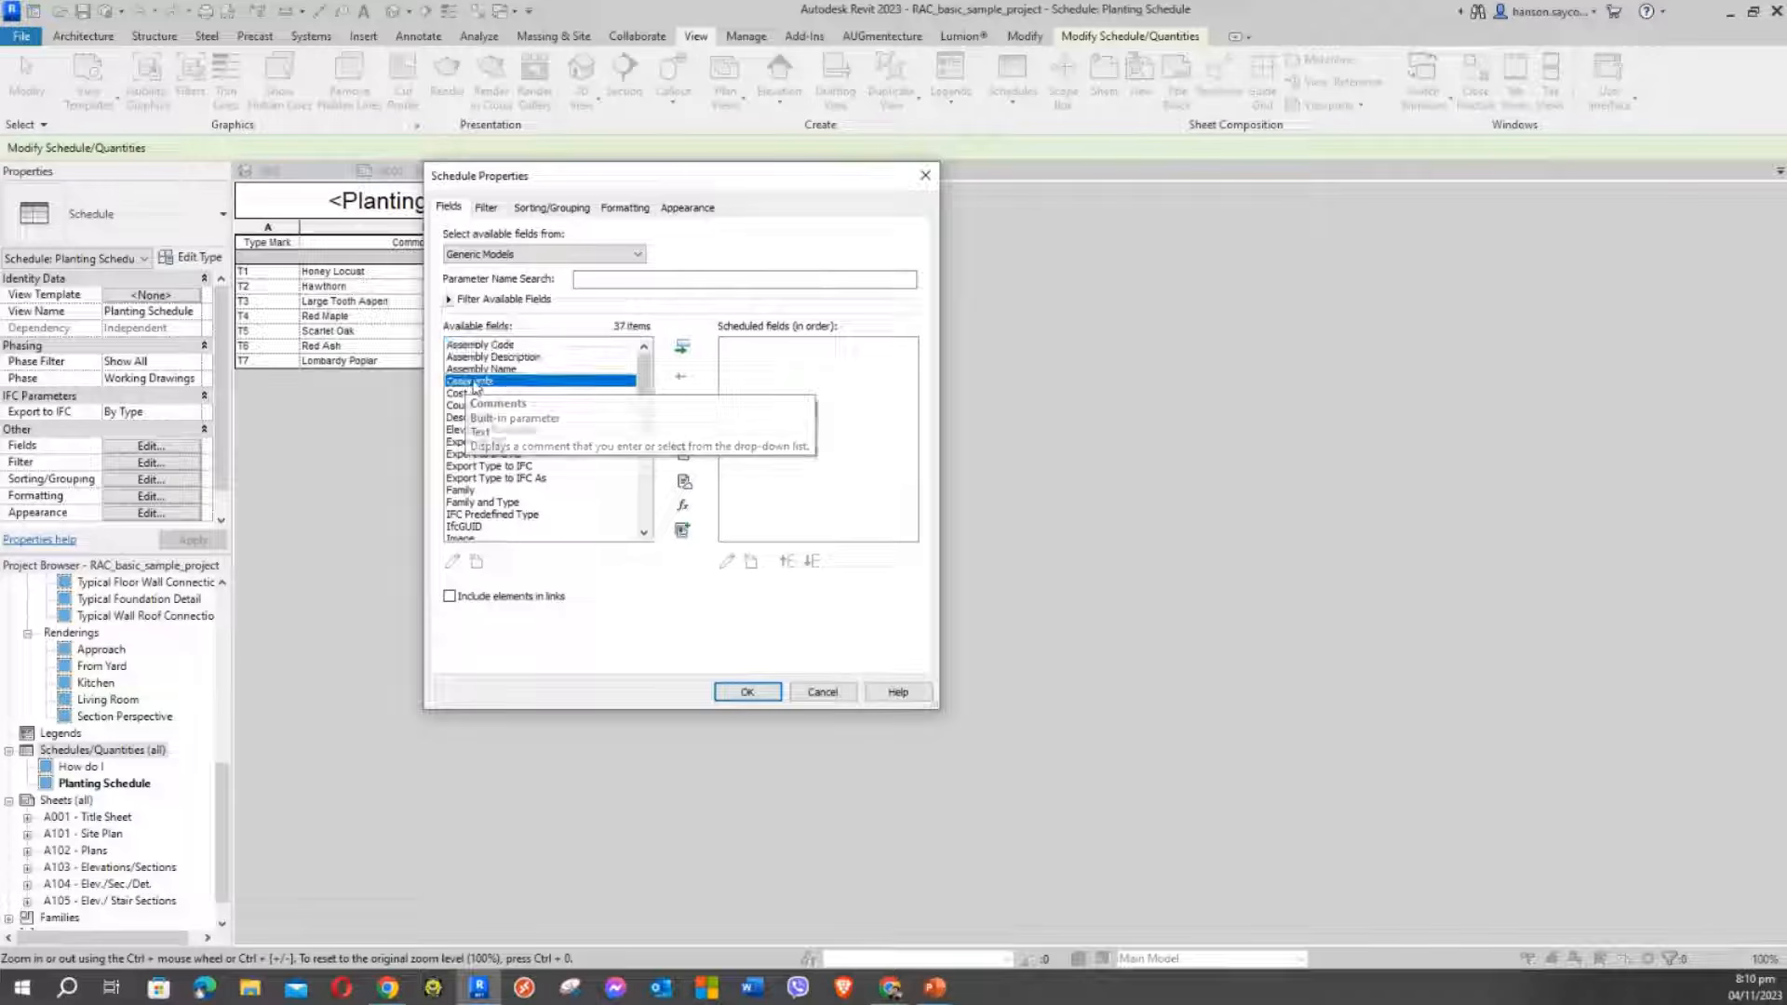
pyautogui.click(685, 348)
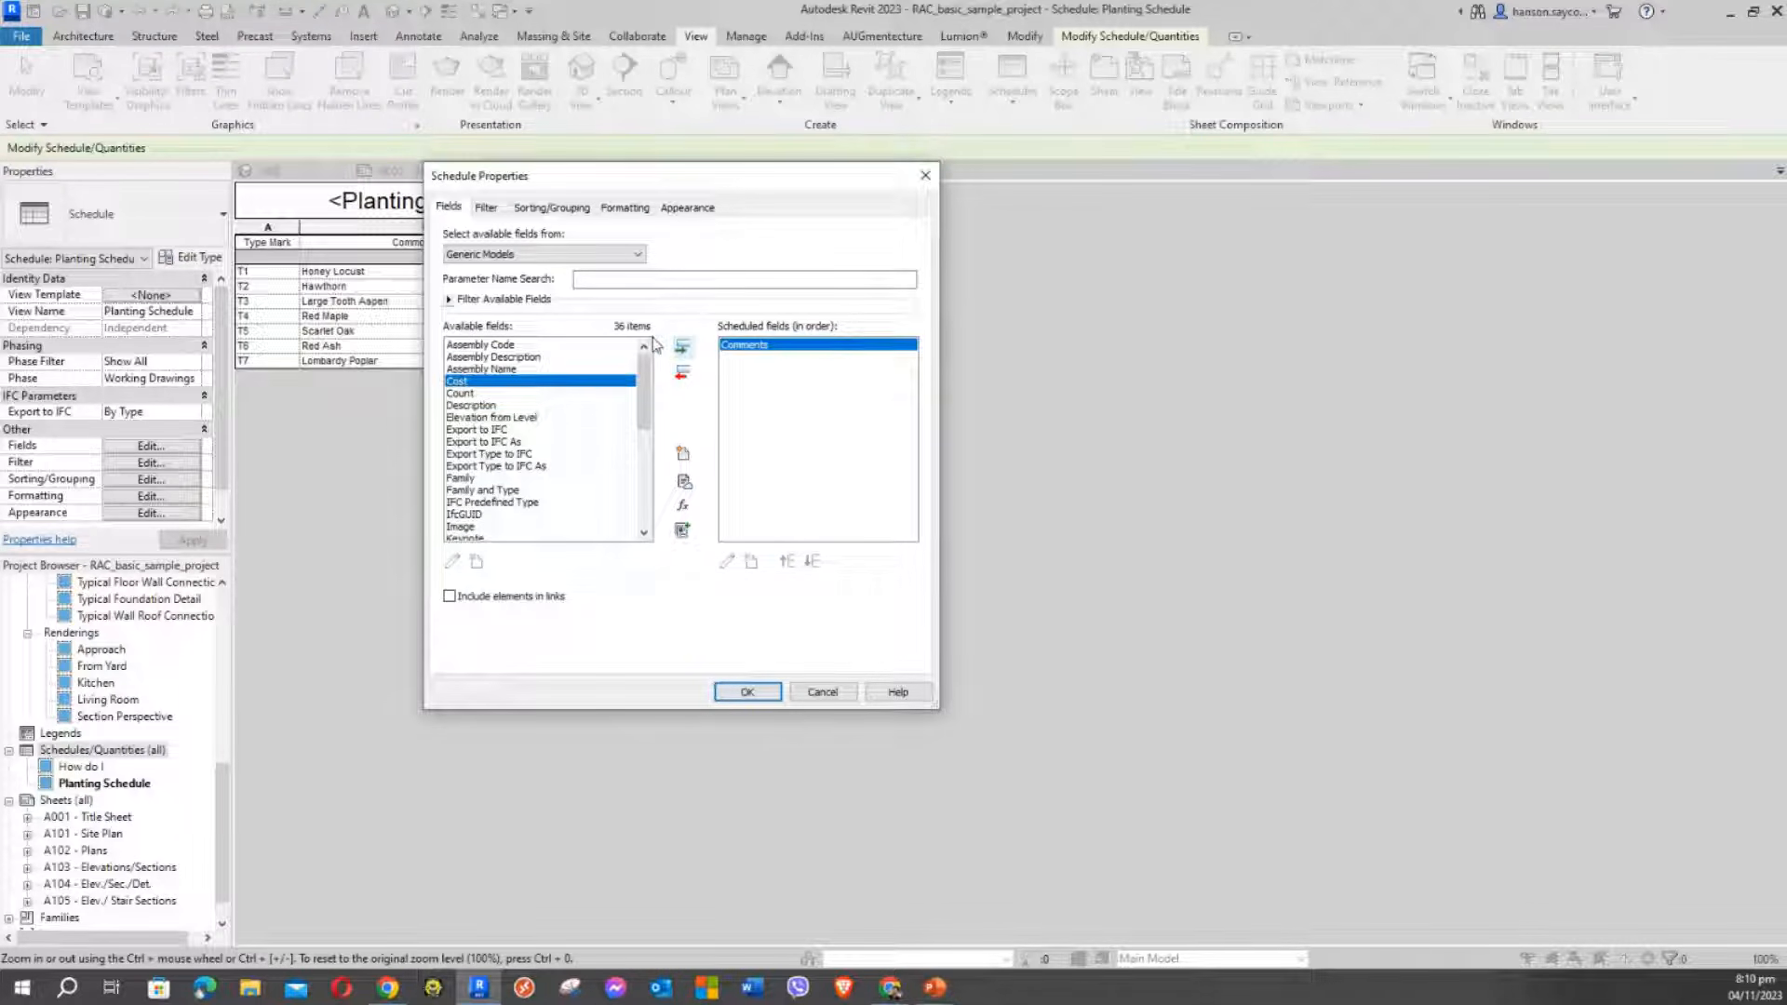
pyautogui.click(684, 348)
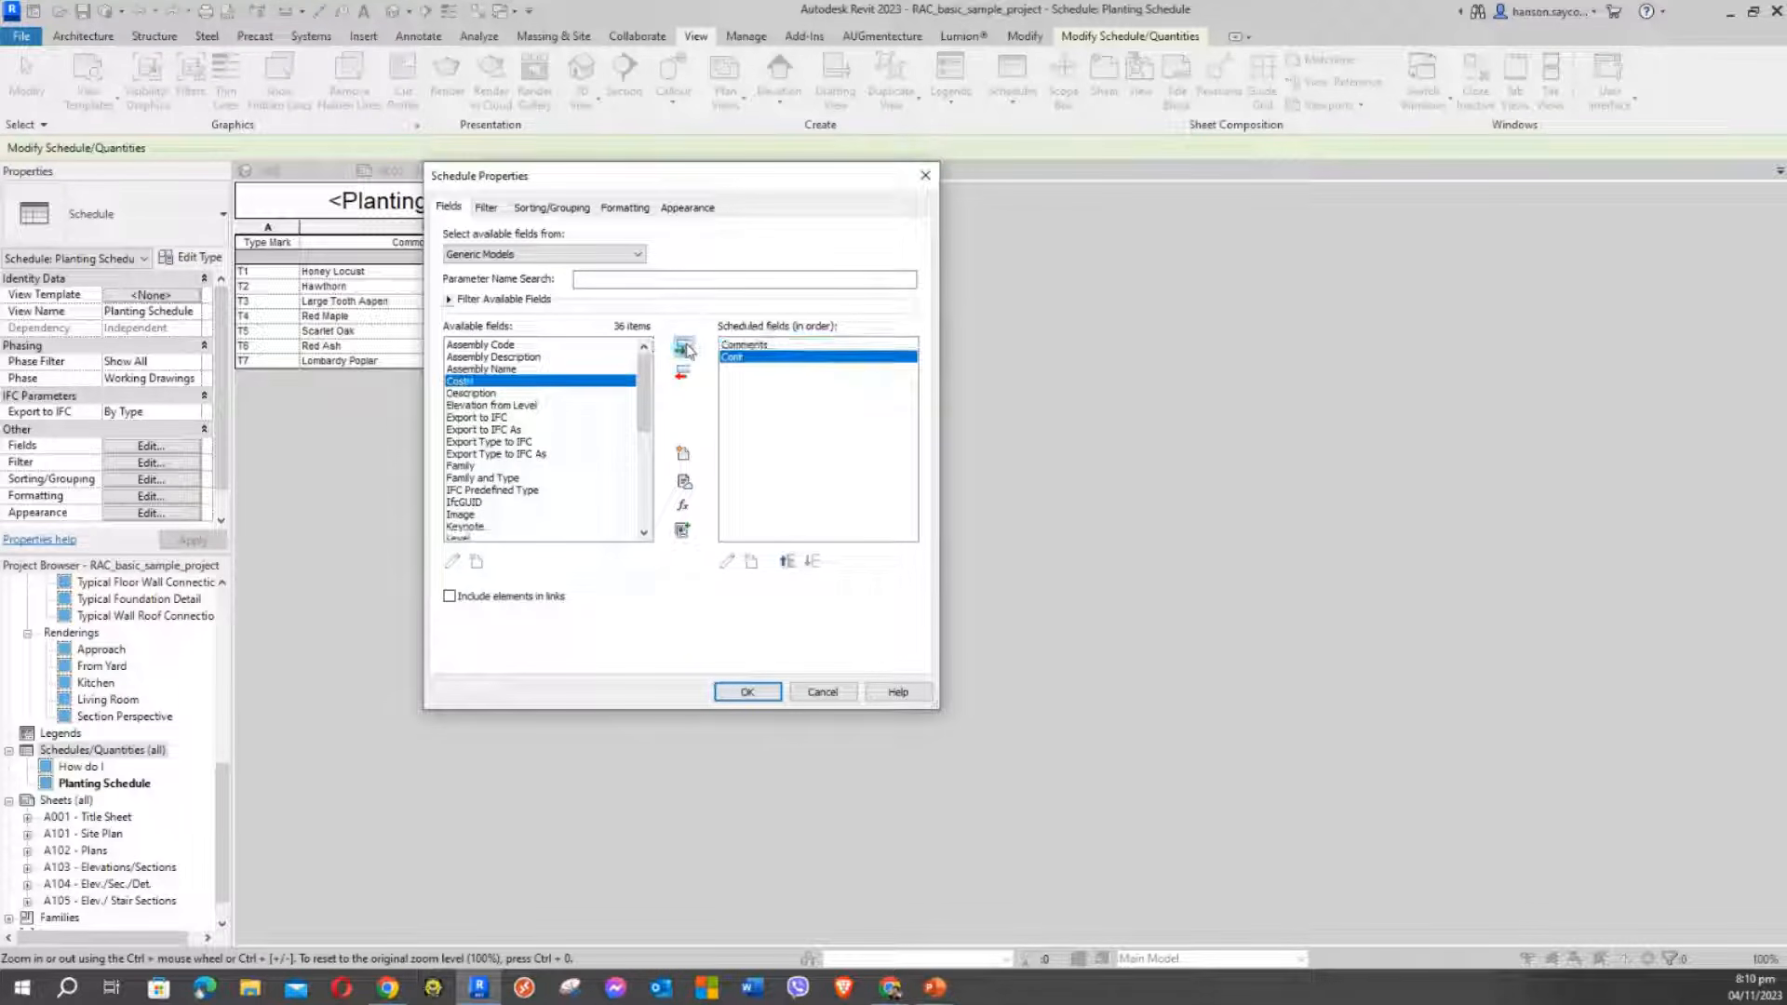
pyautogui.click(469, 393)
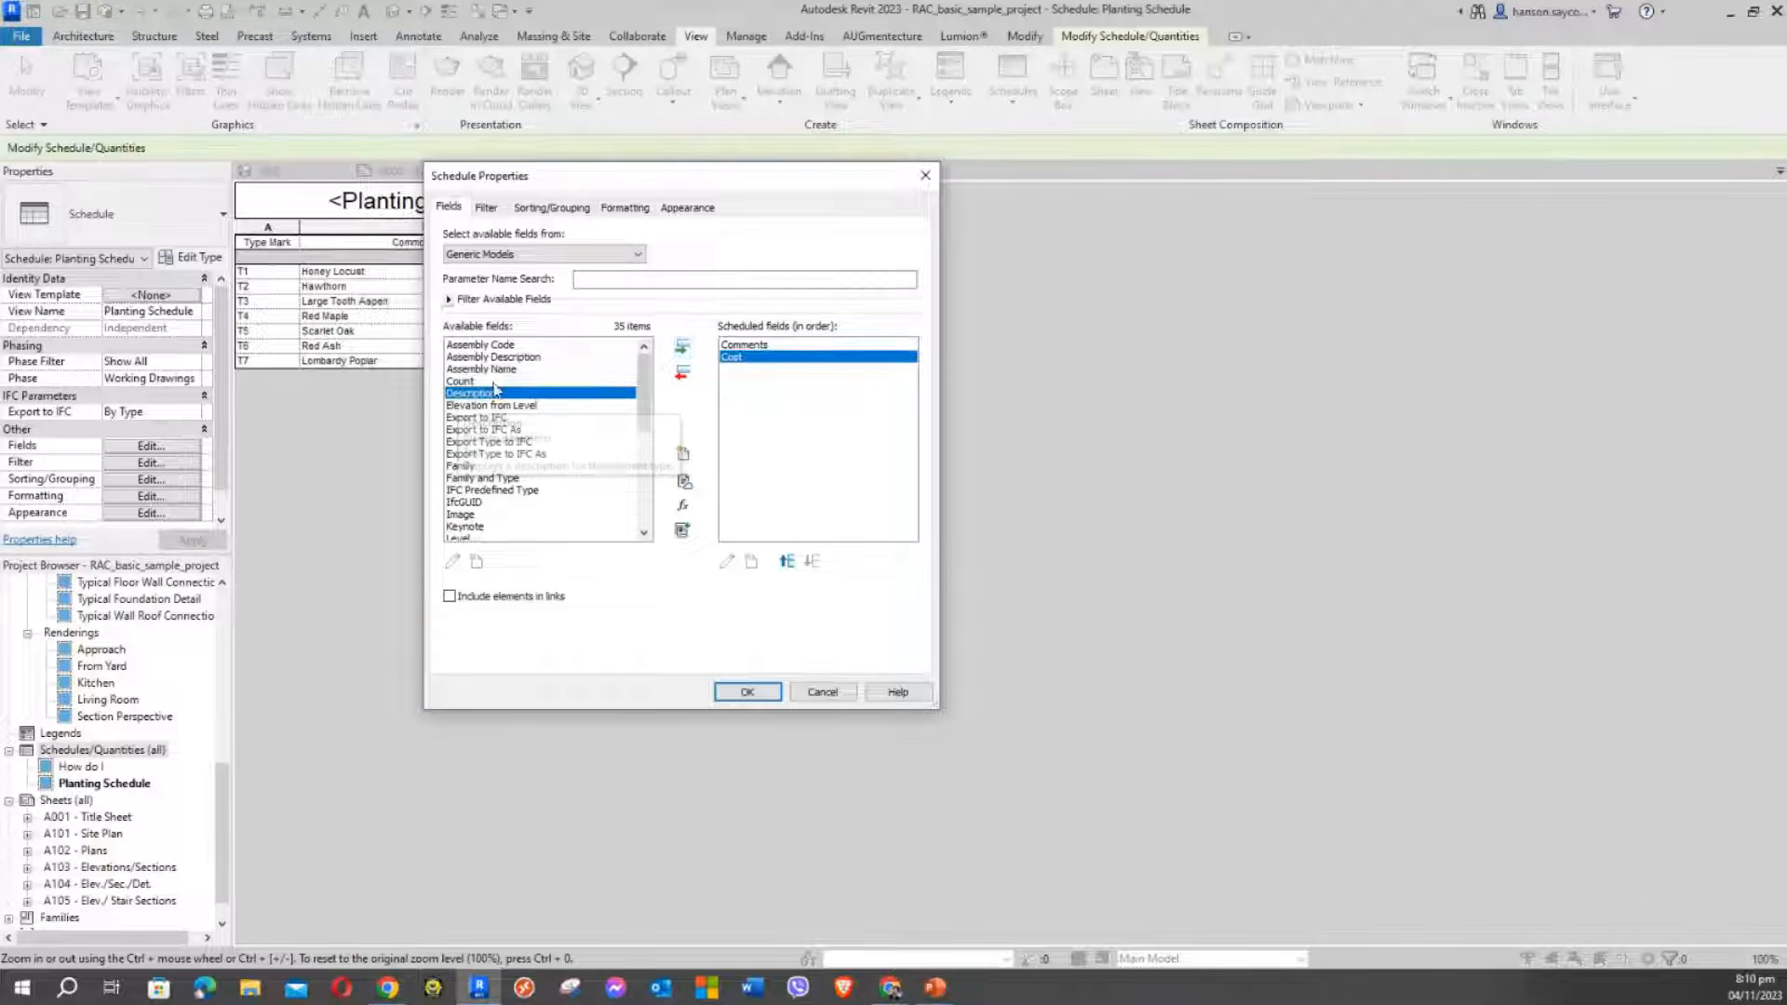
pyautogui.click(684, 349)
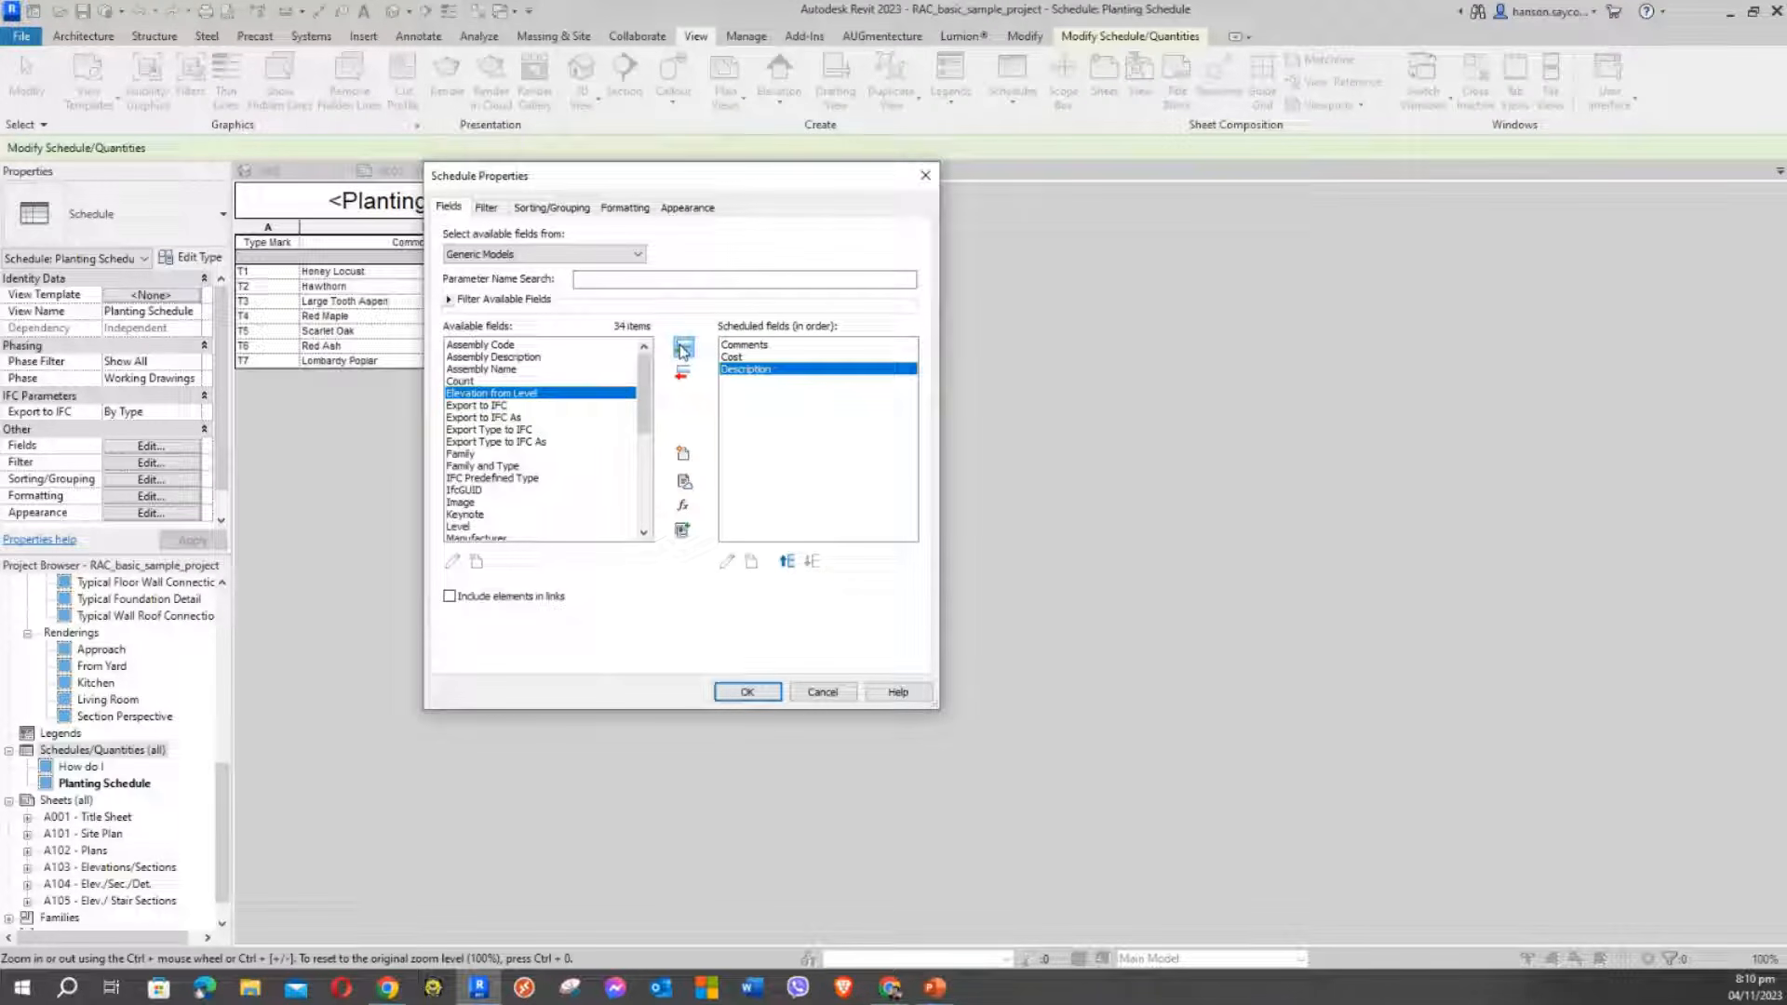
# Add Family, Type Comments and Type Mark as scheduled fields
pyautogui.click(460, 455)
pyautogui.click(683, 347)
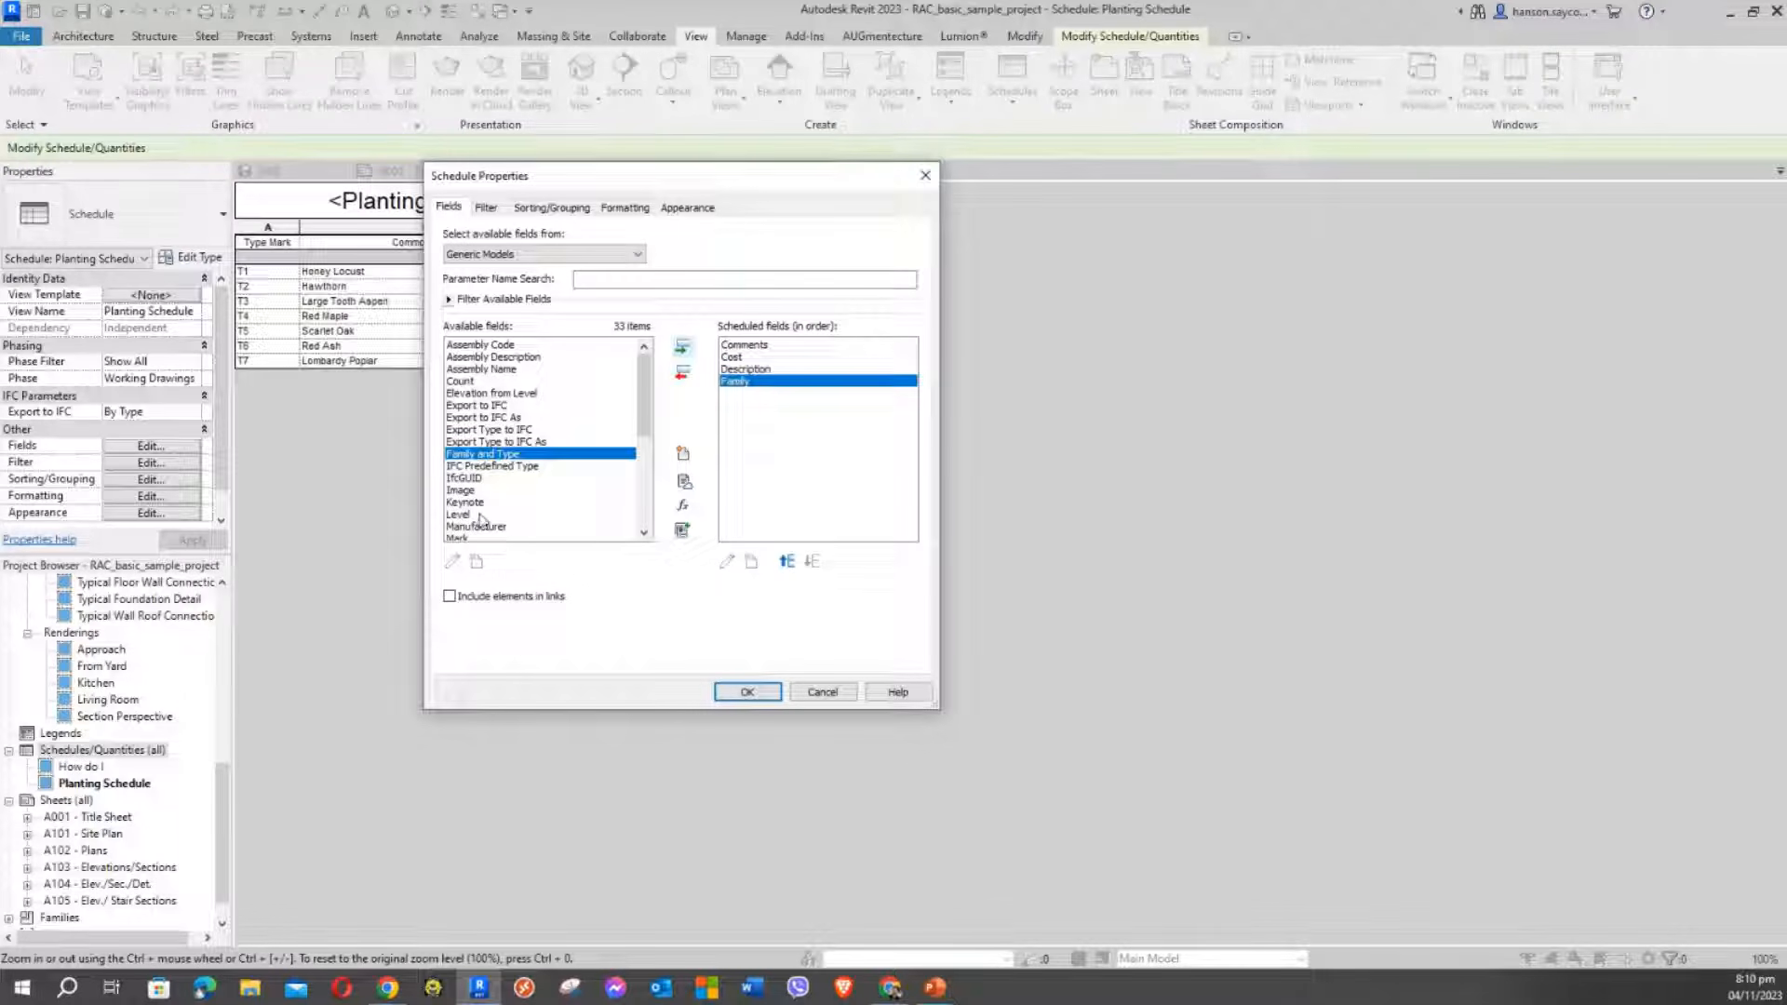
pyautogui.scroll(-1, 580, 510)
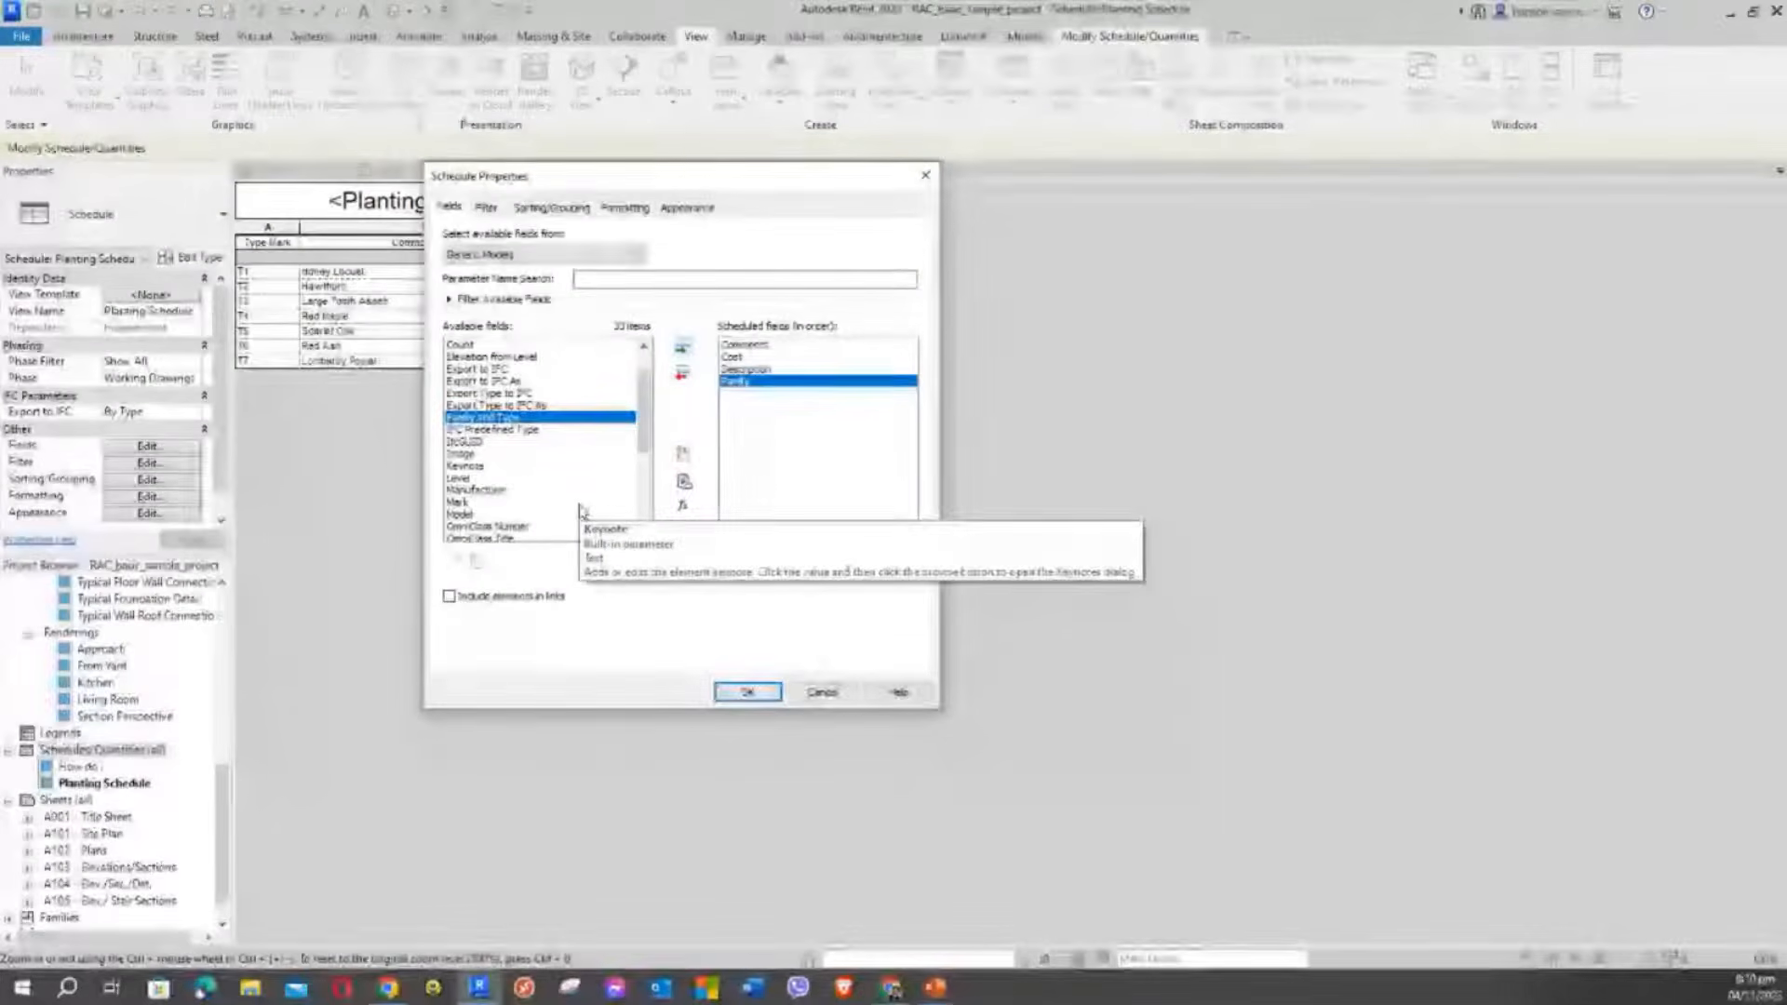
pyautogui.scroll(-1, 561, 491)
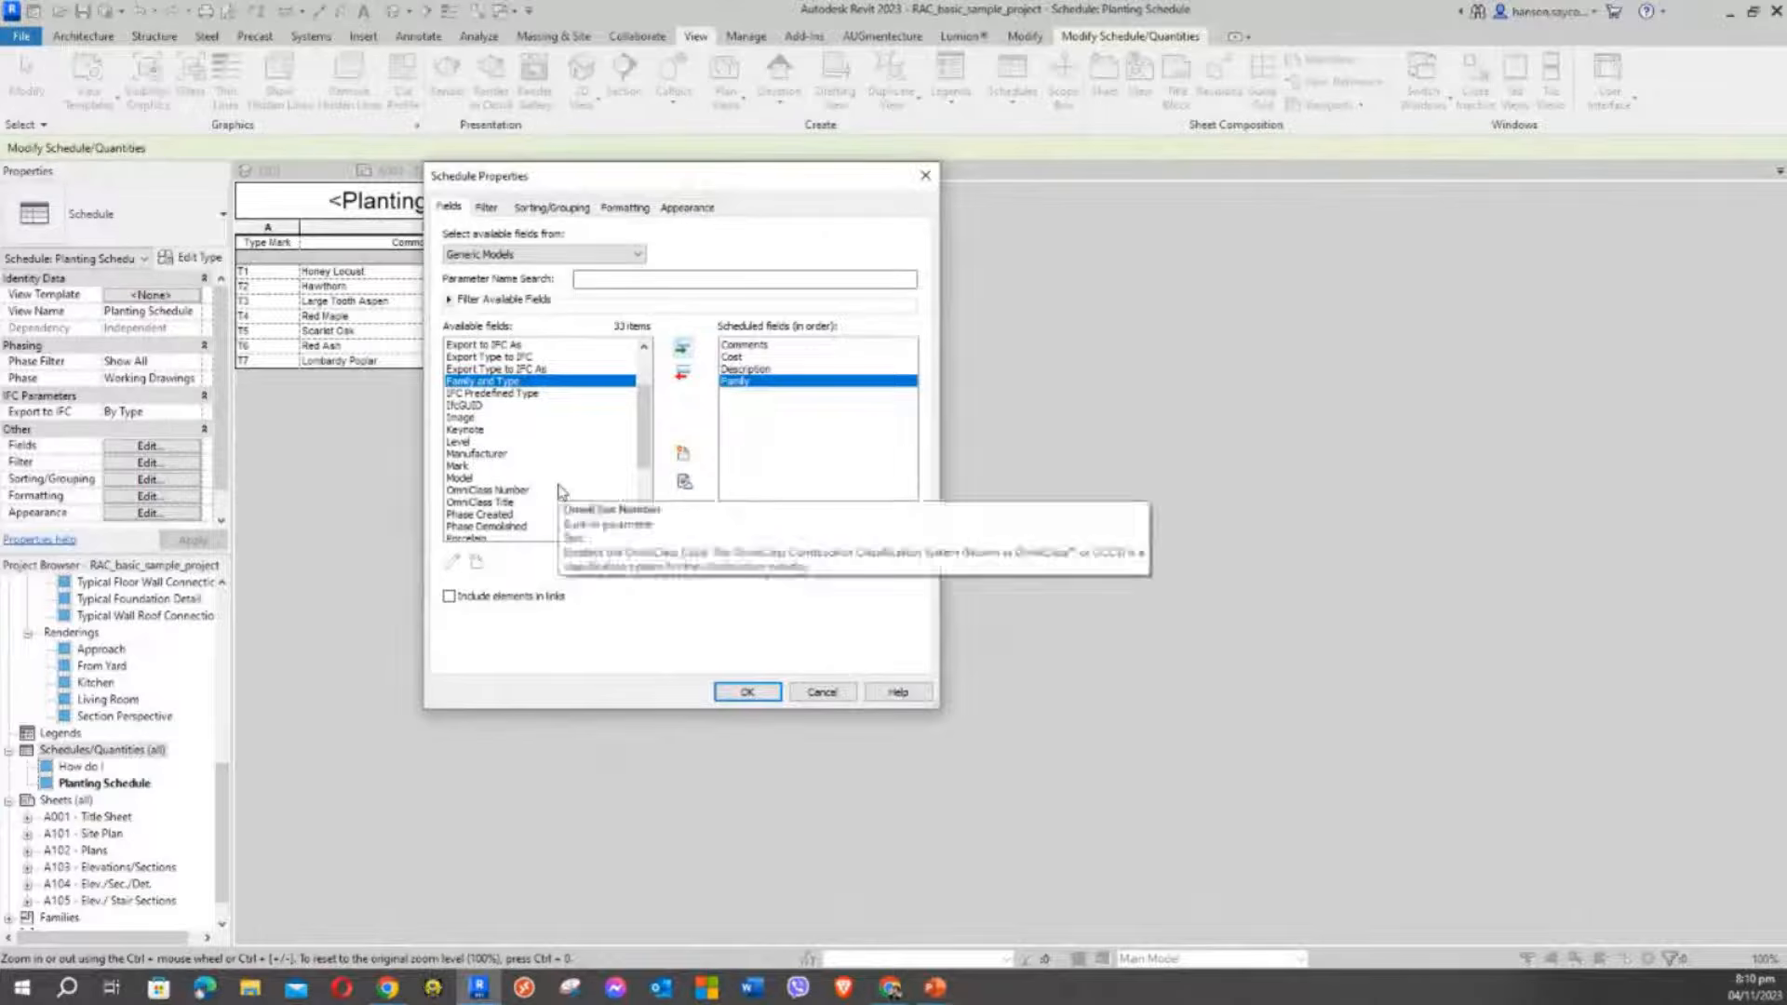
pyautogui.click(557, 466)
pyautogui.scroll(-3, 557, 467)
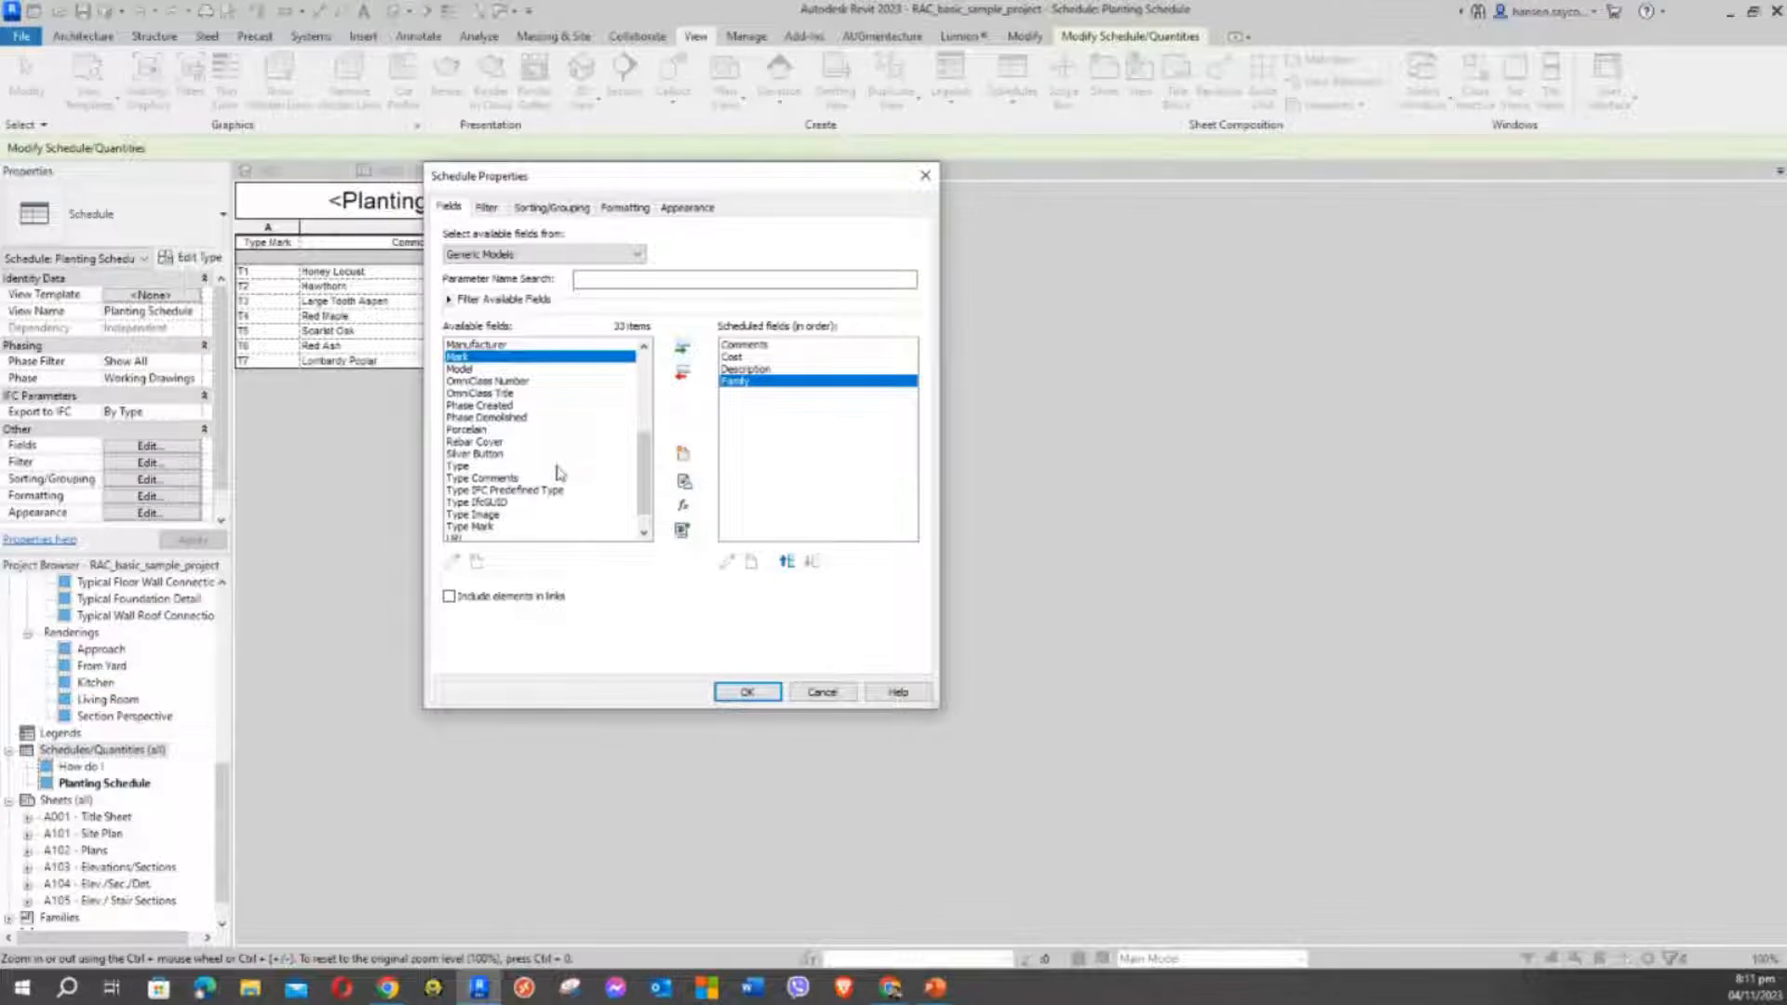
pyautogui.click(480, 479)
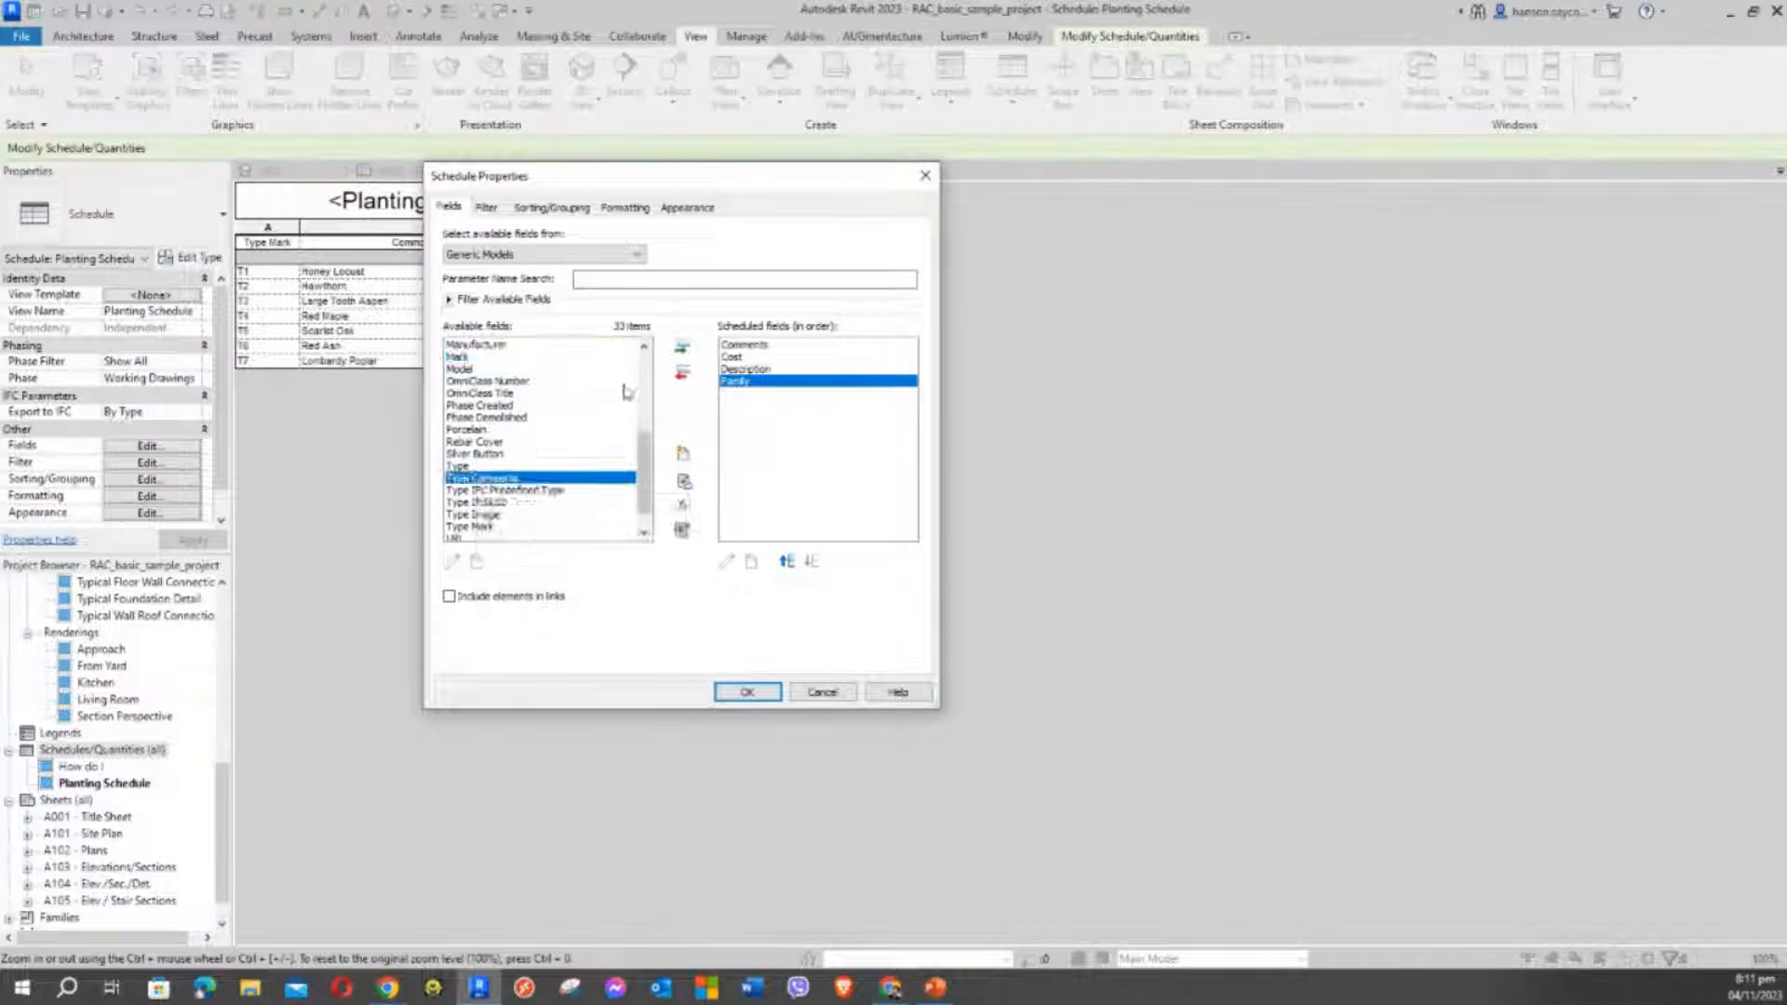
pyautogui.click(682, 347)
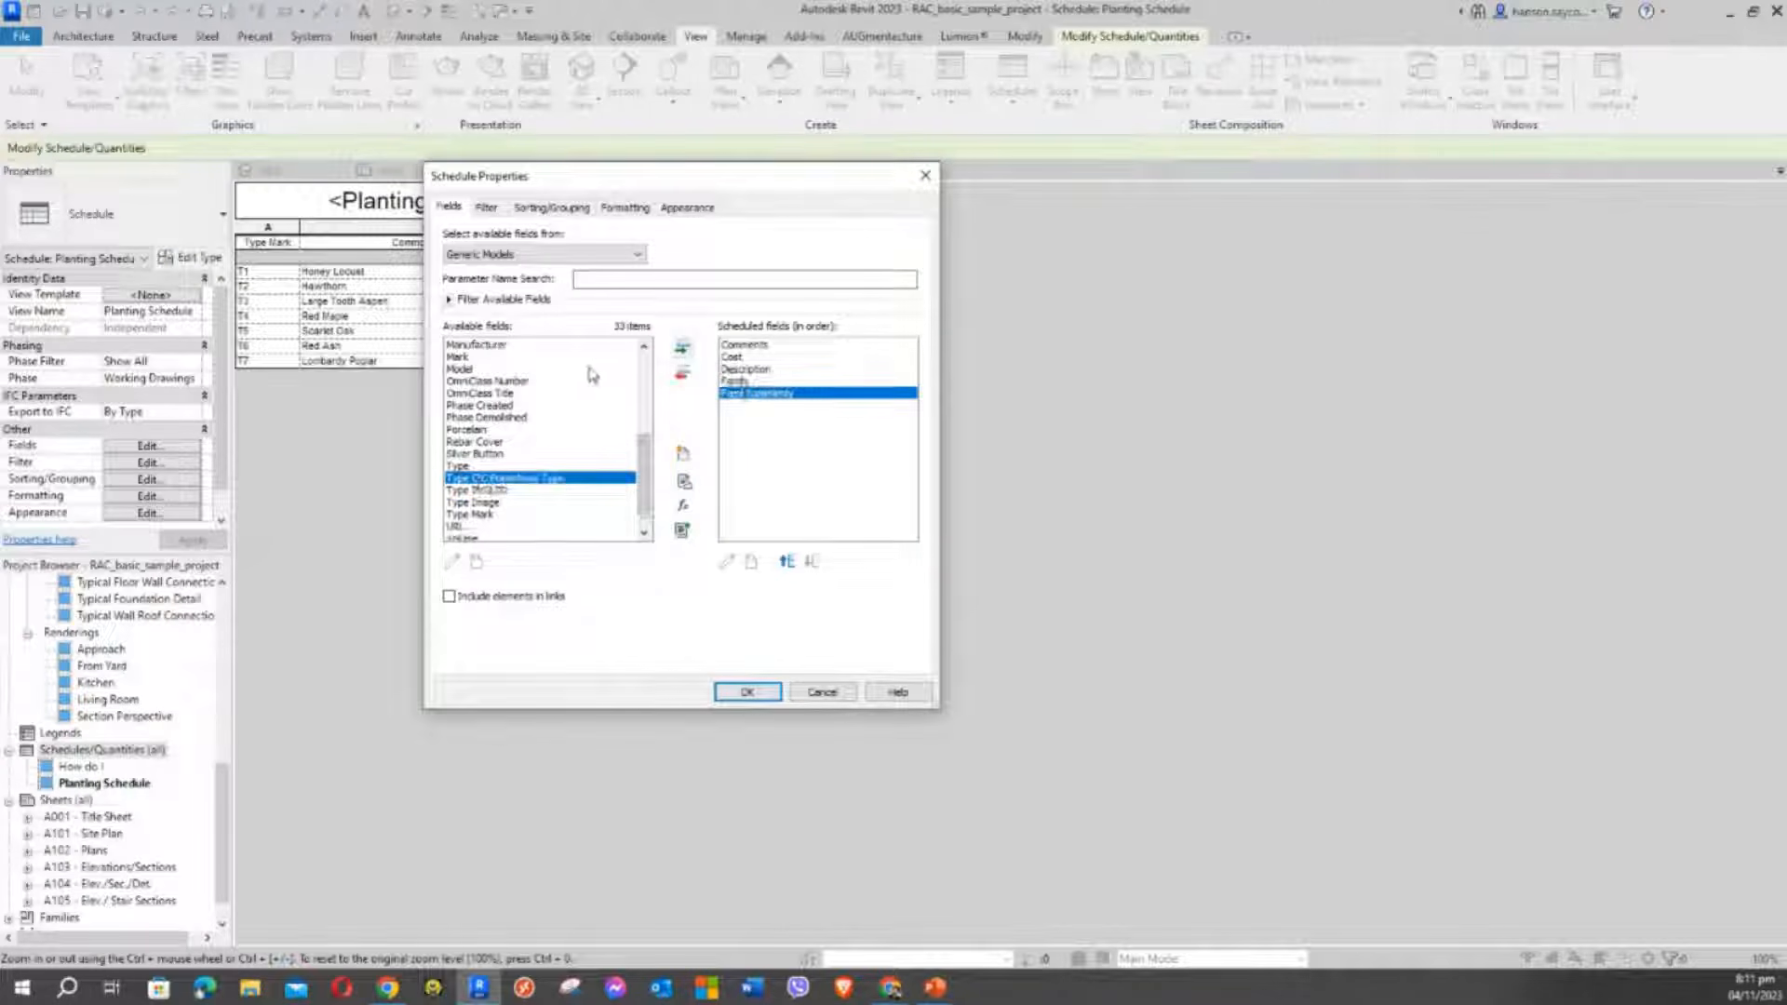
pyautogui.click(484, 514)
pyautogui.click(683, 349)
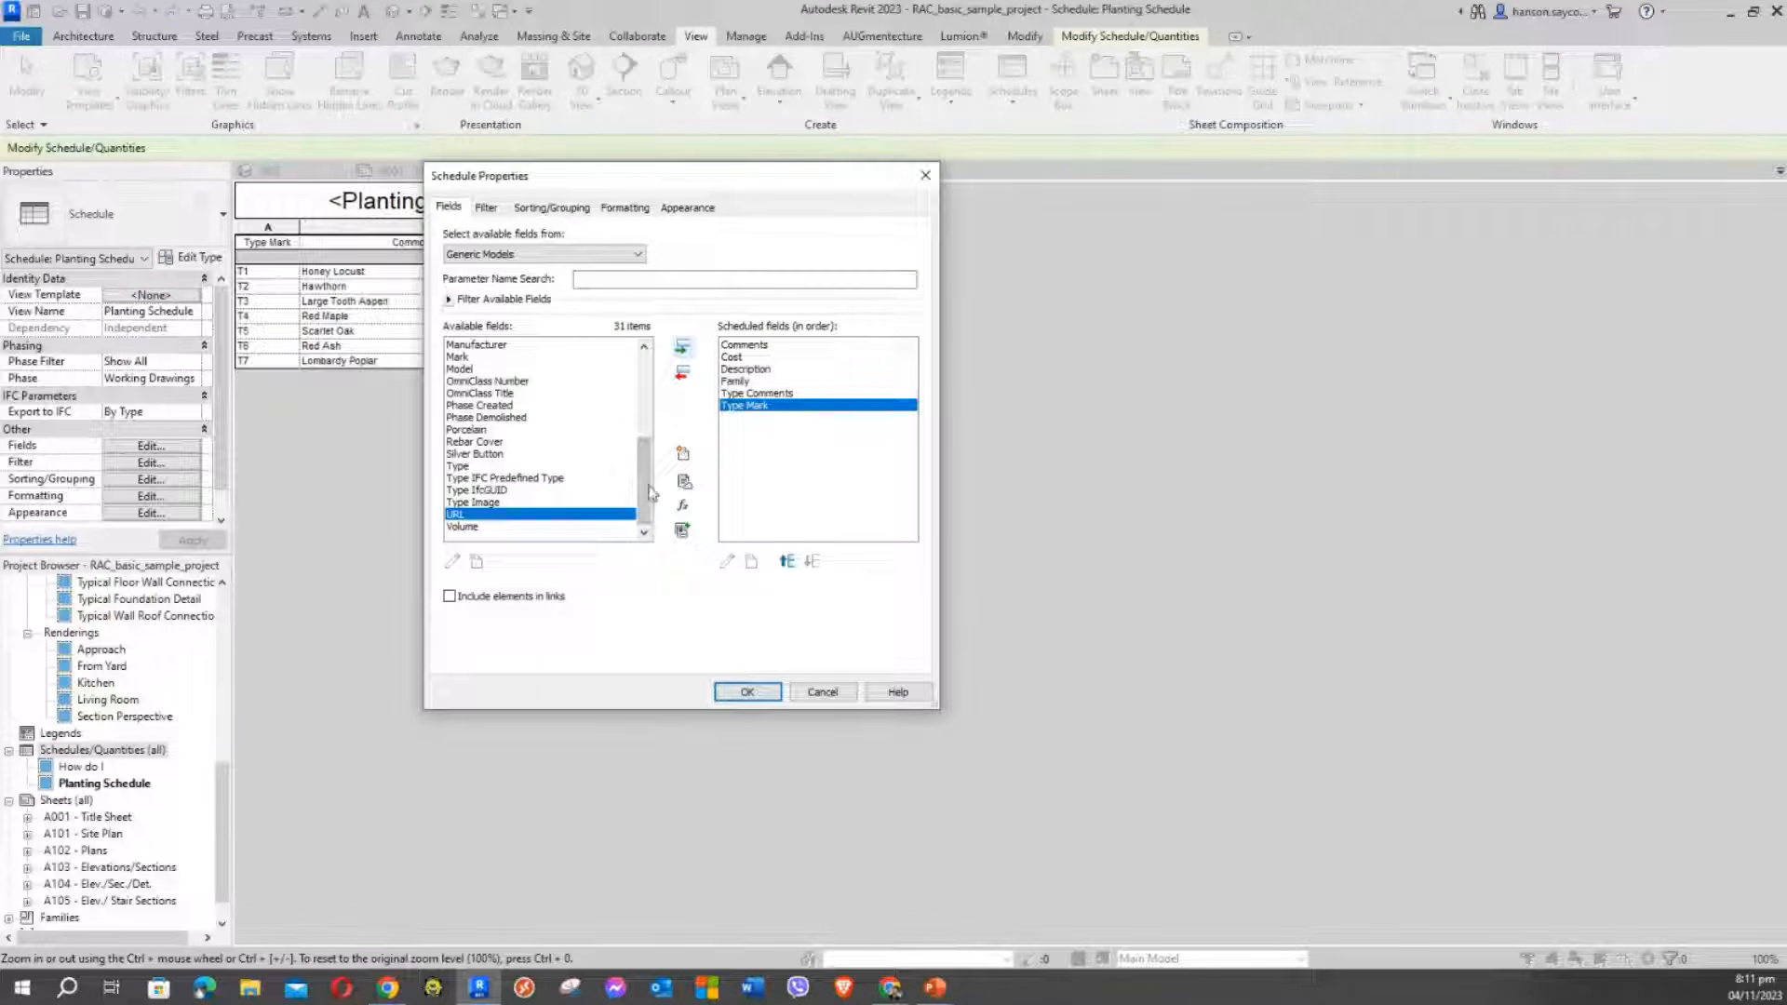
pyautogui.moveTo(648, 463); pyautogui.dragTo(652, 418)
# Add Count to the scheduled fields
pyautogui.scroll(-4, 493, 465)
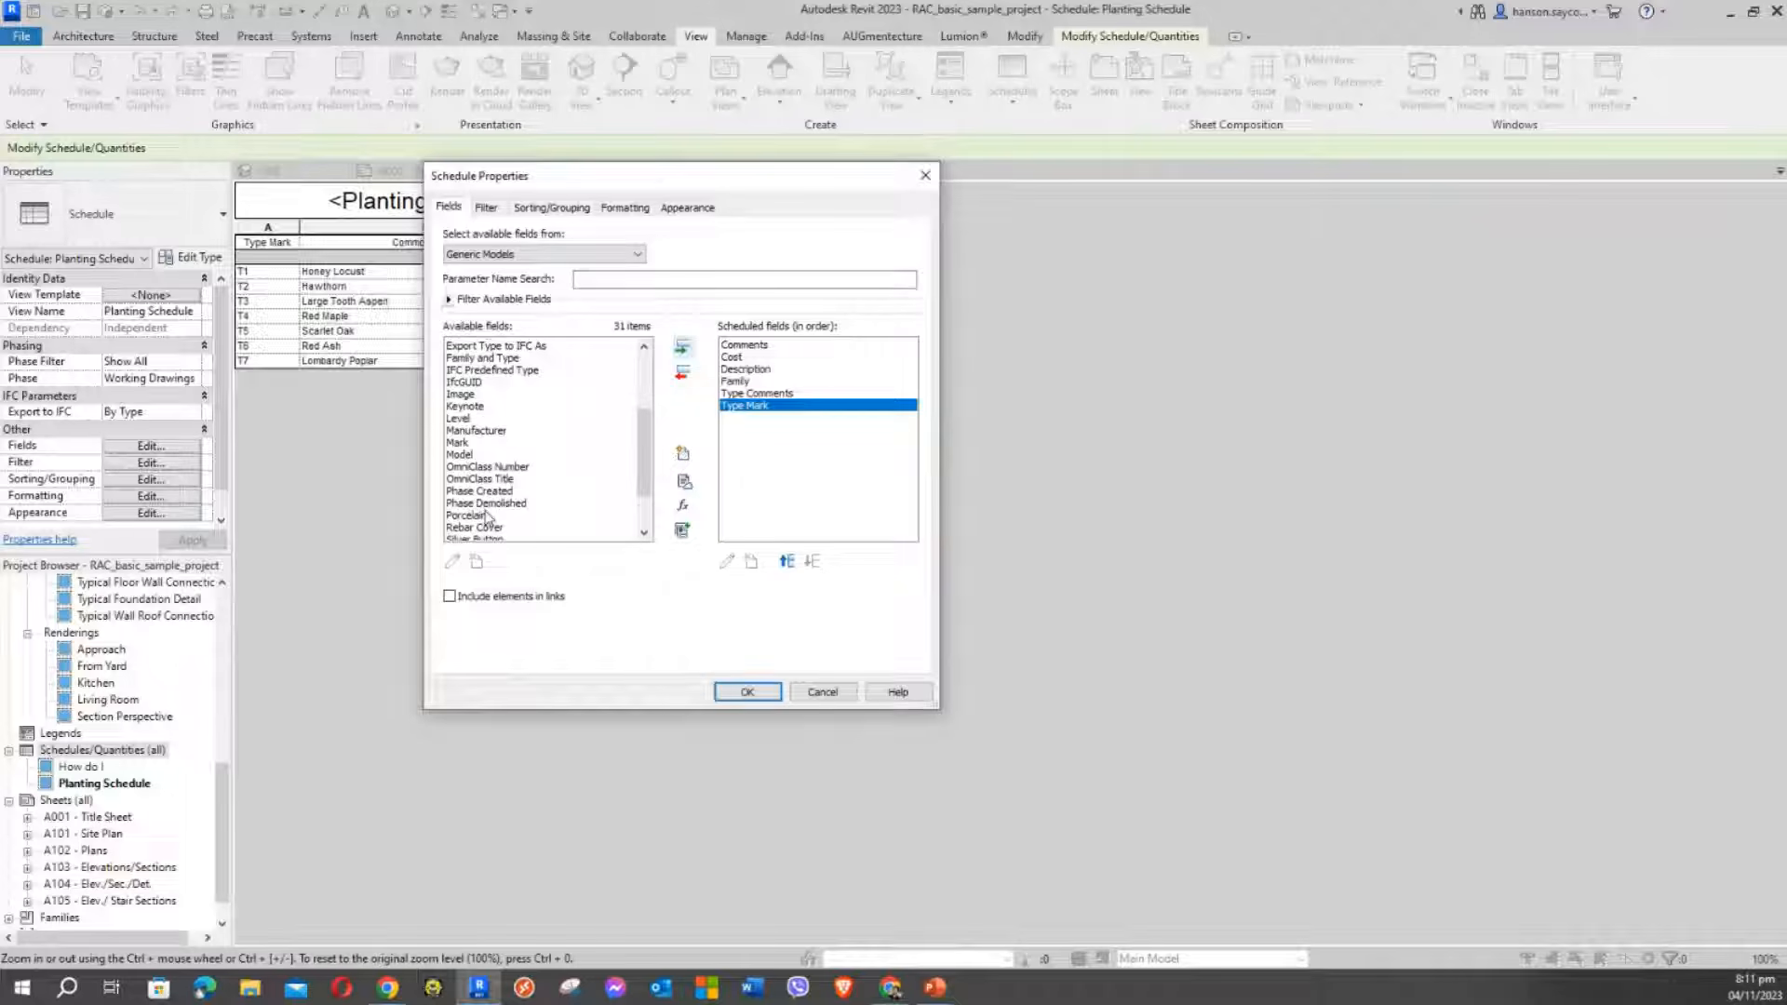
pyautogui.click(486, 515)
pyautogui.scroll(5, 486, 515)
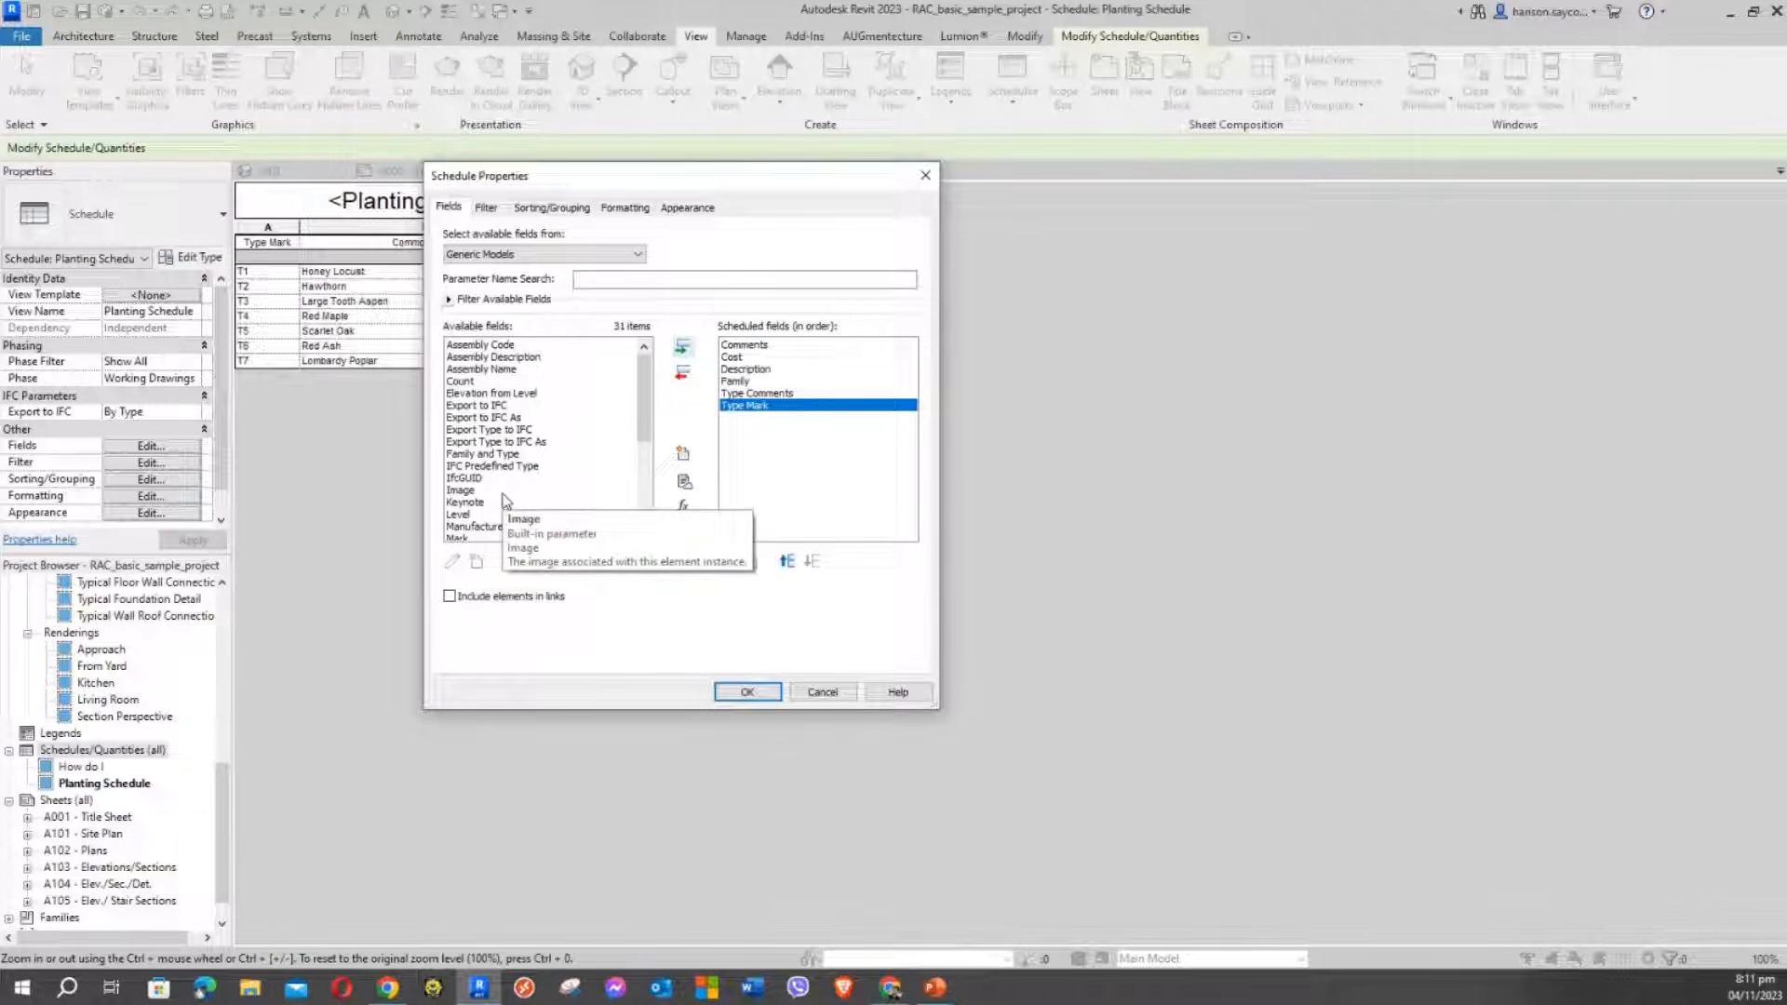
pyautogui.click(476, 395)
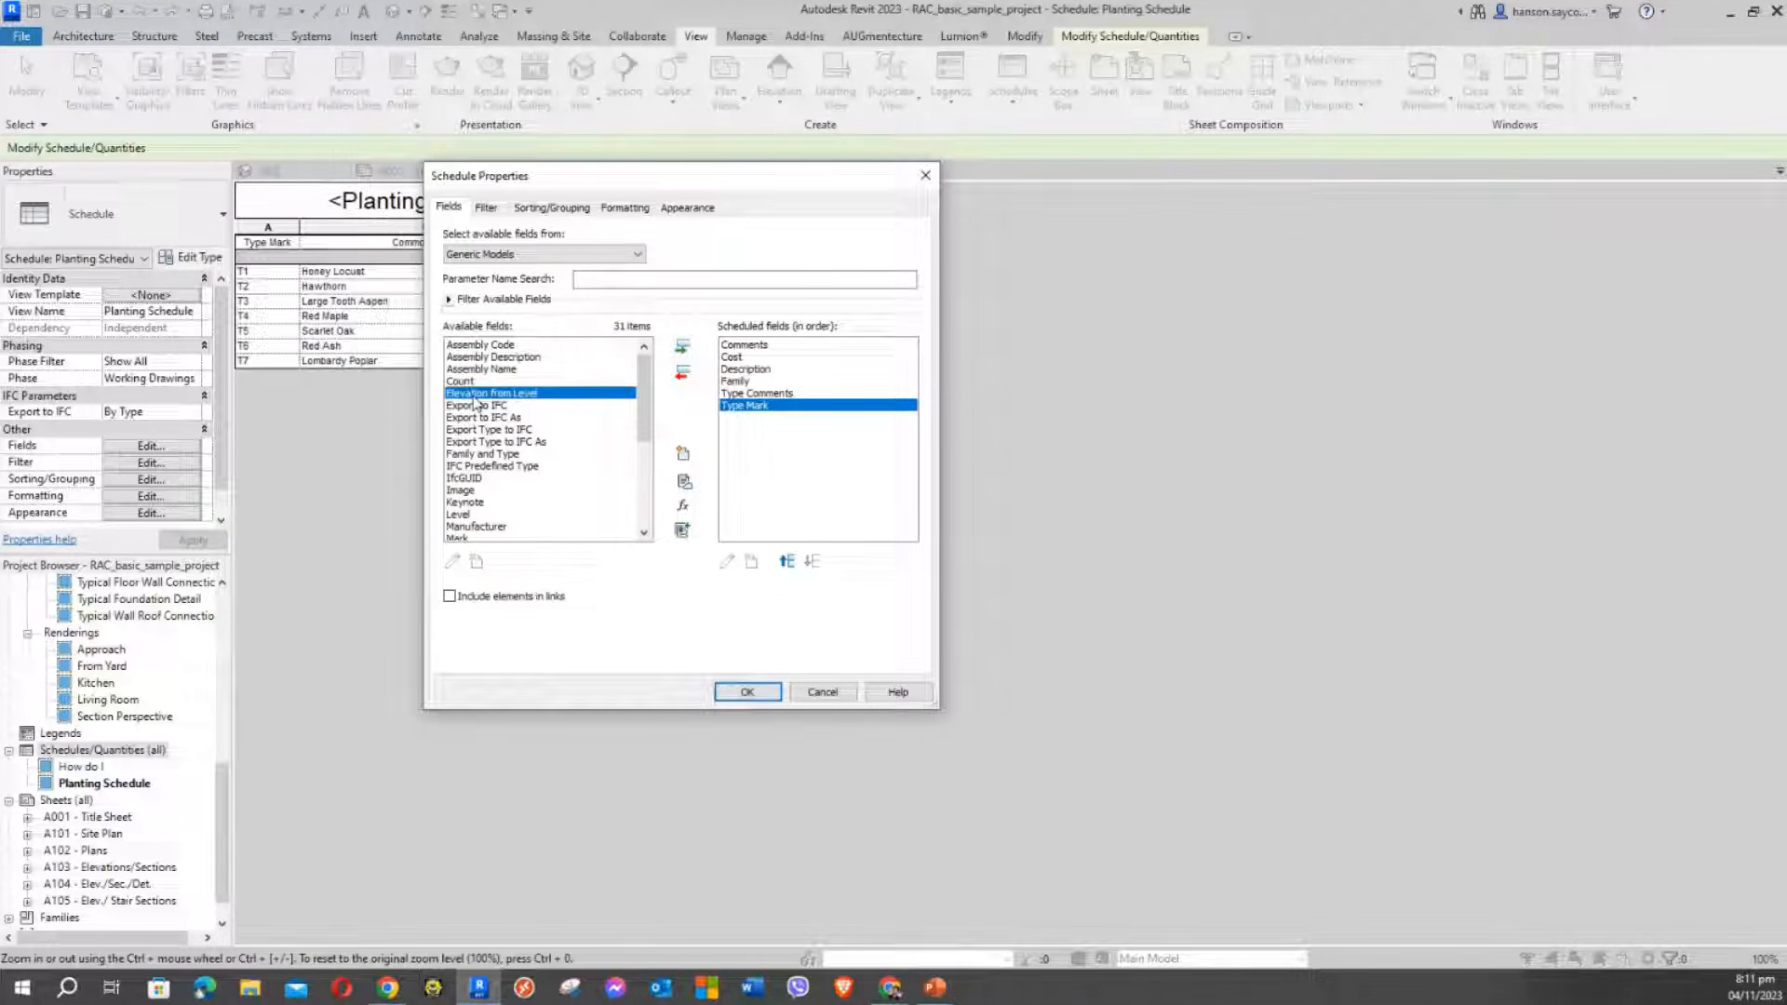
pyautogui.click(475, 514)
pyautogui.scroll(-3, 535, 419)
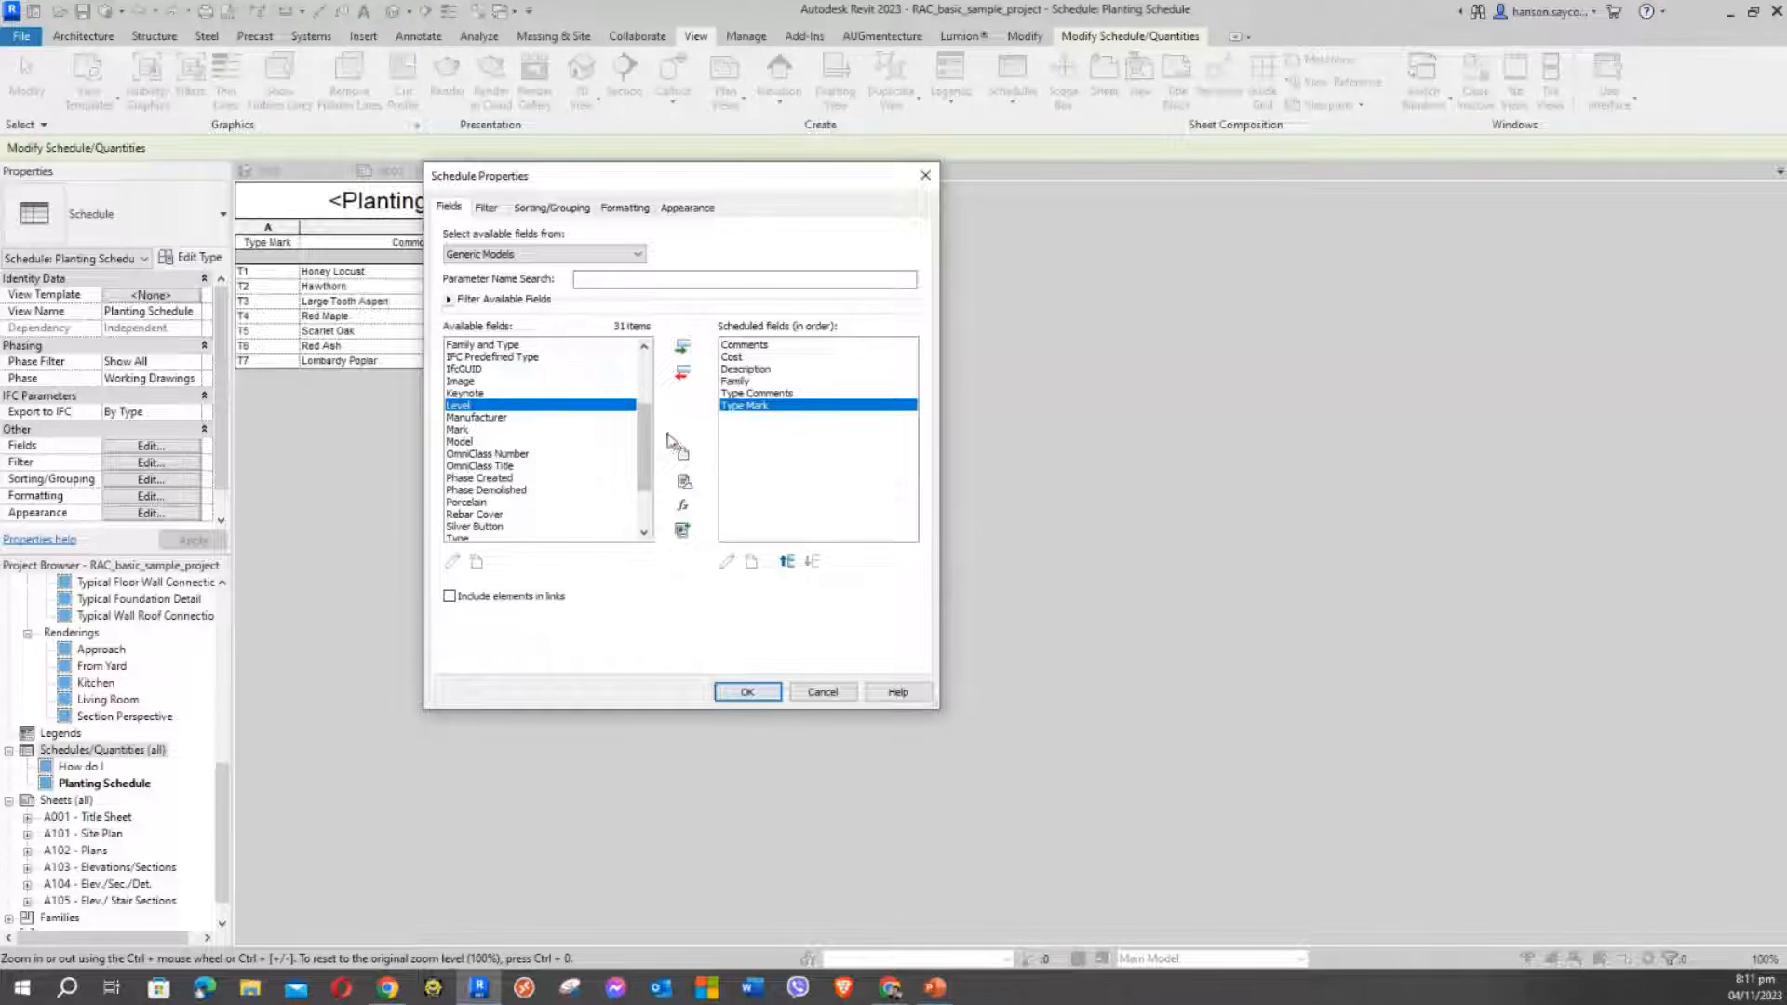
pyautogui.moveTo(640, 418); pyautogui.dragTo(639, 371)
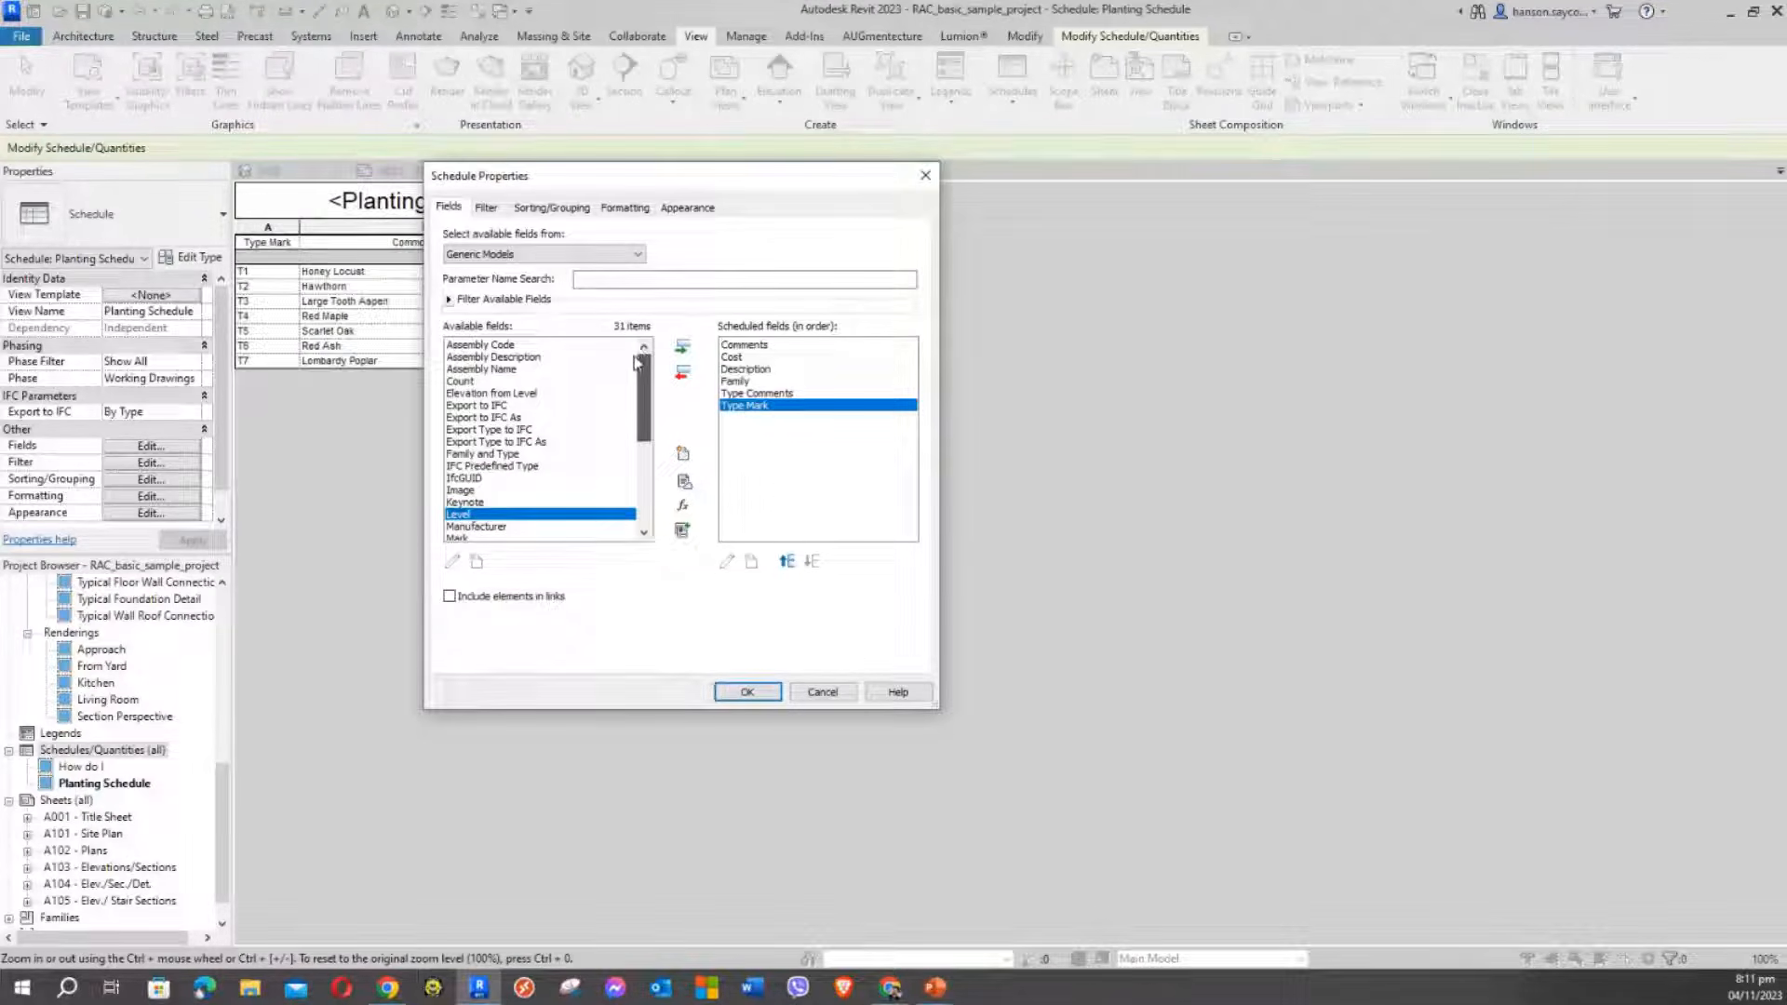
pyautogui.click(465, 382)
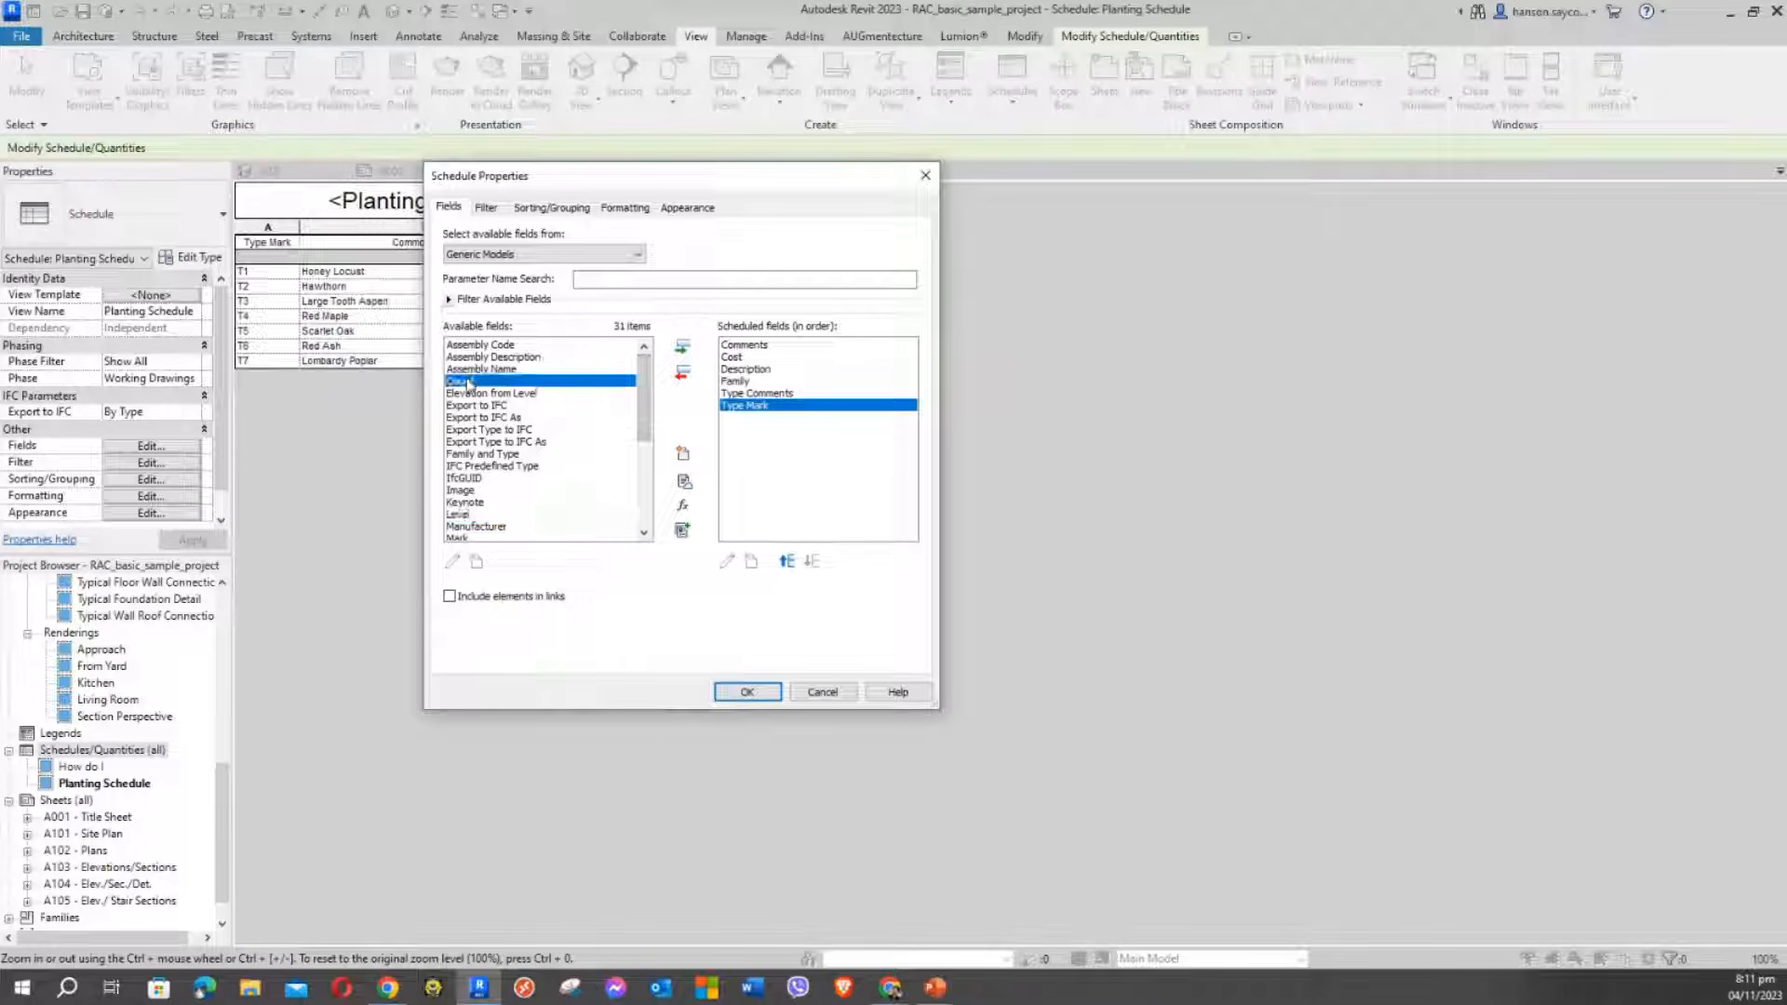
pyautogui.click(682, 347)
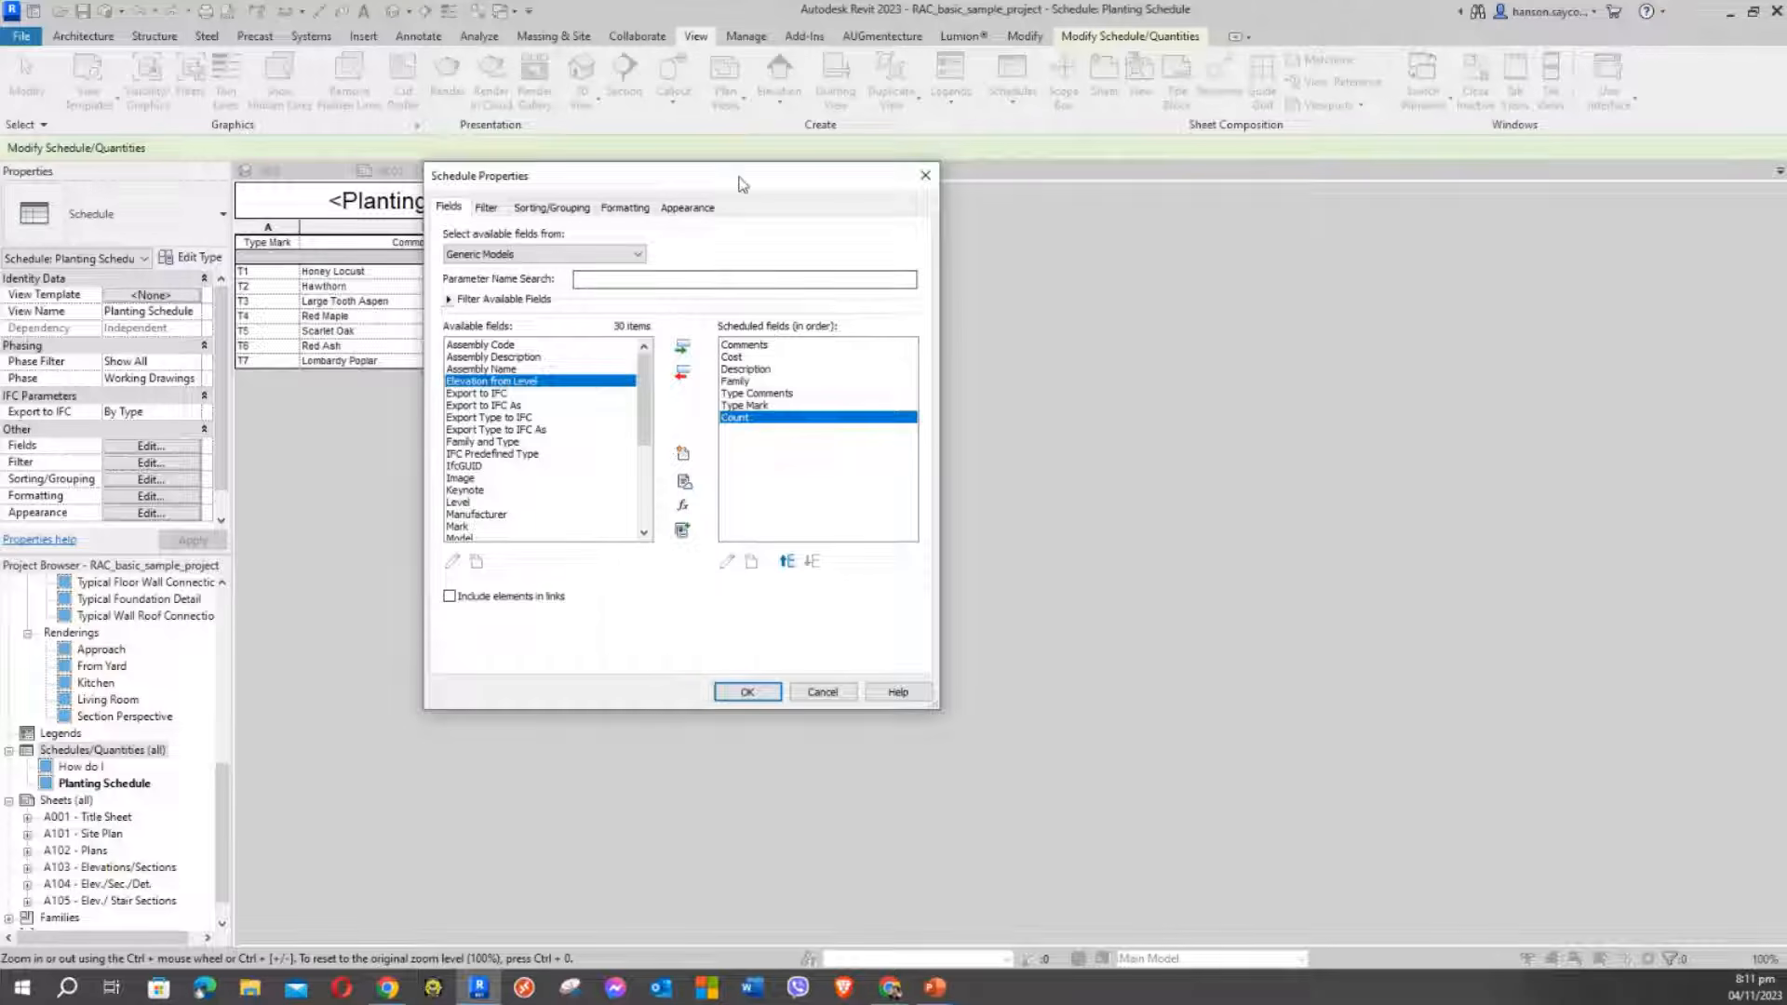
# Move Family up to become the first scheduled column
pyautogui.moveTo(646, 173); pyautogui.dragTo(474, 116)
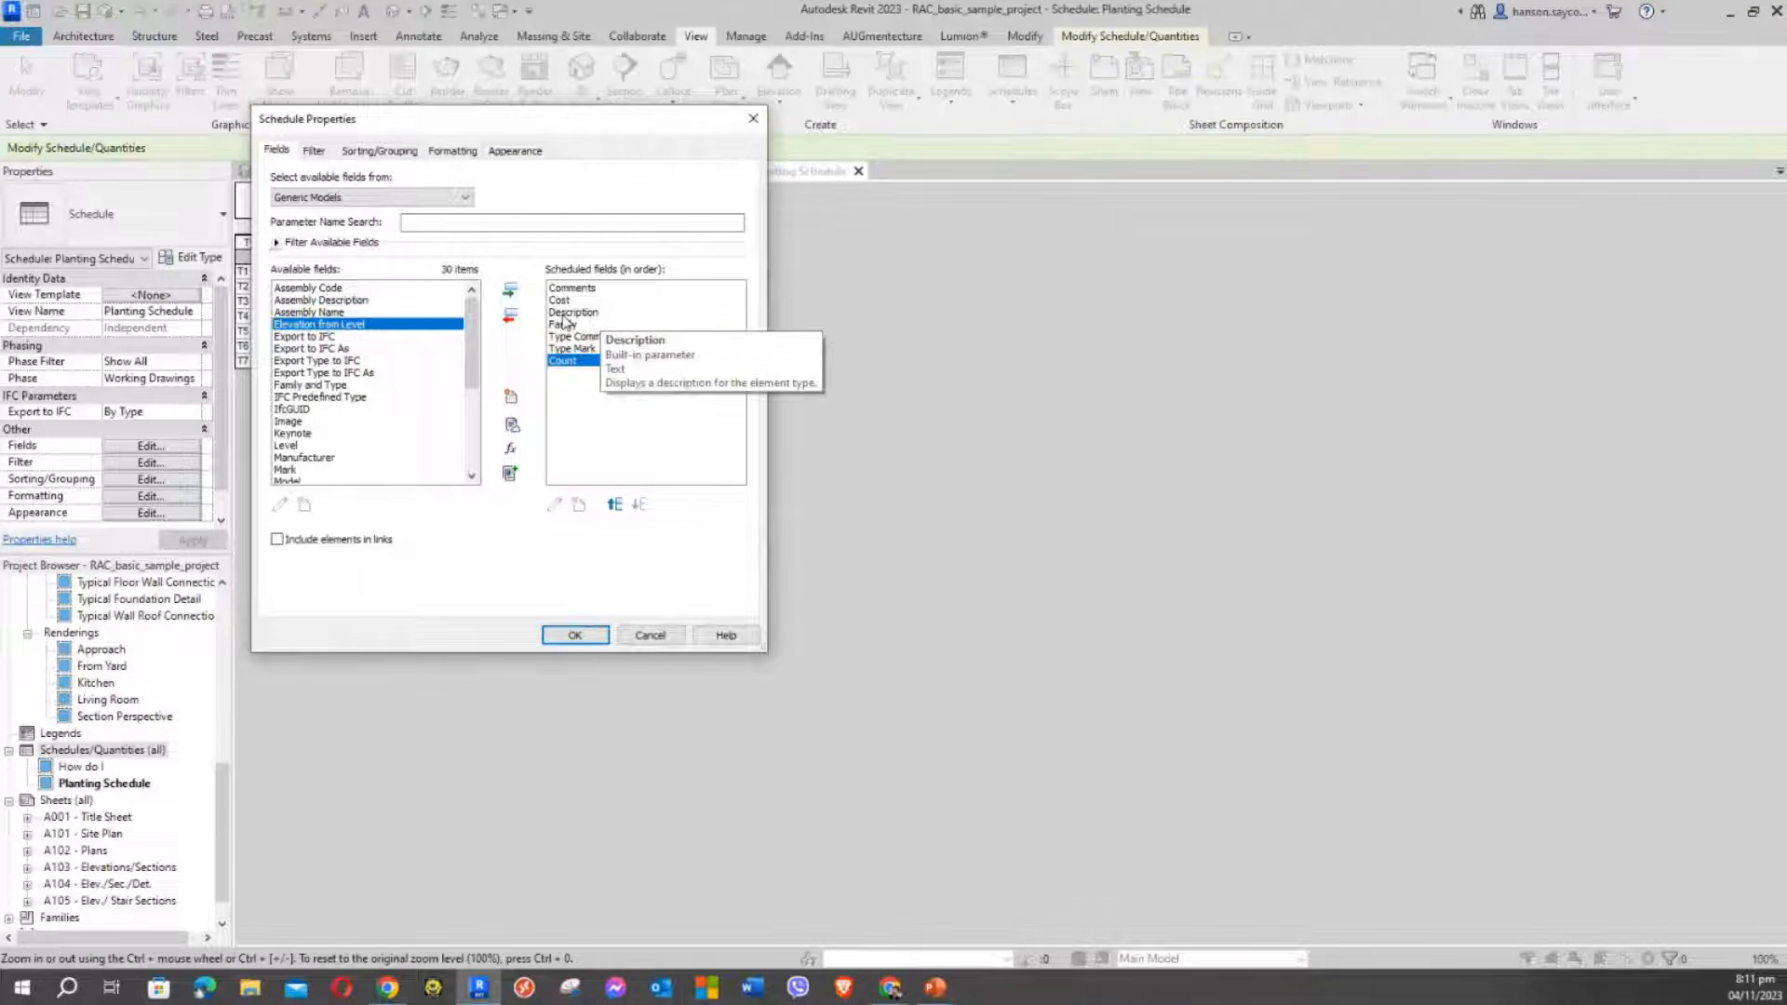
pyautogui.click(566, 325)
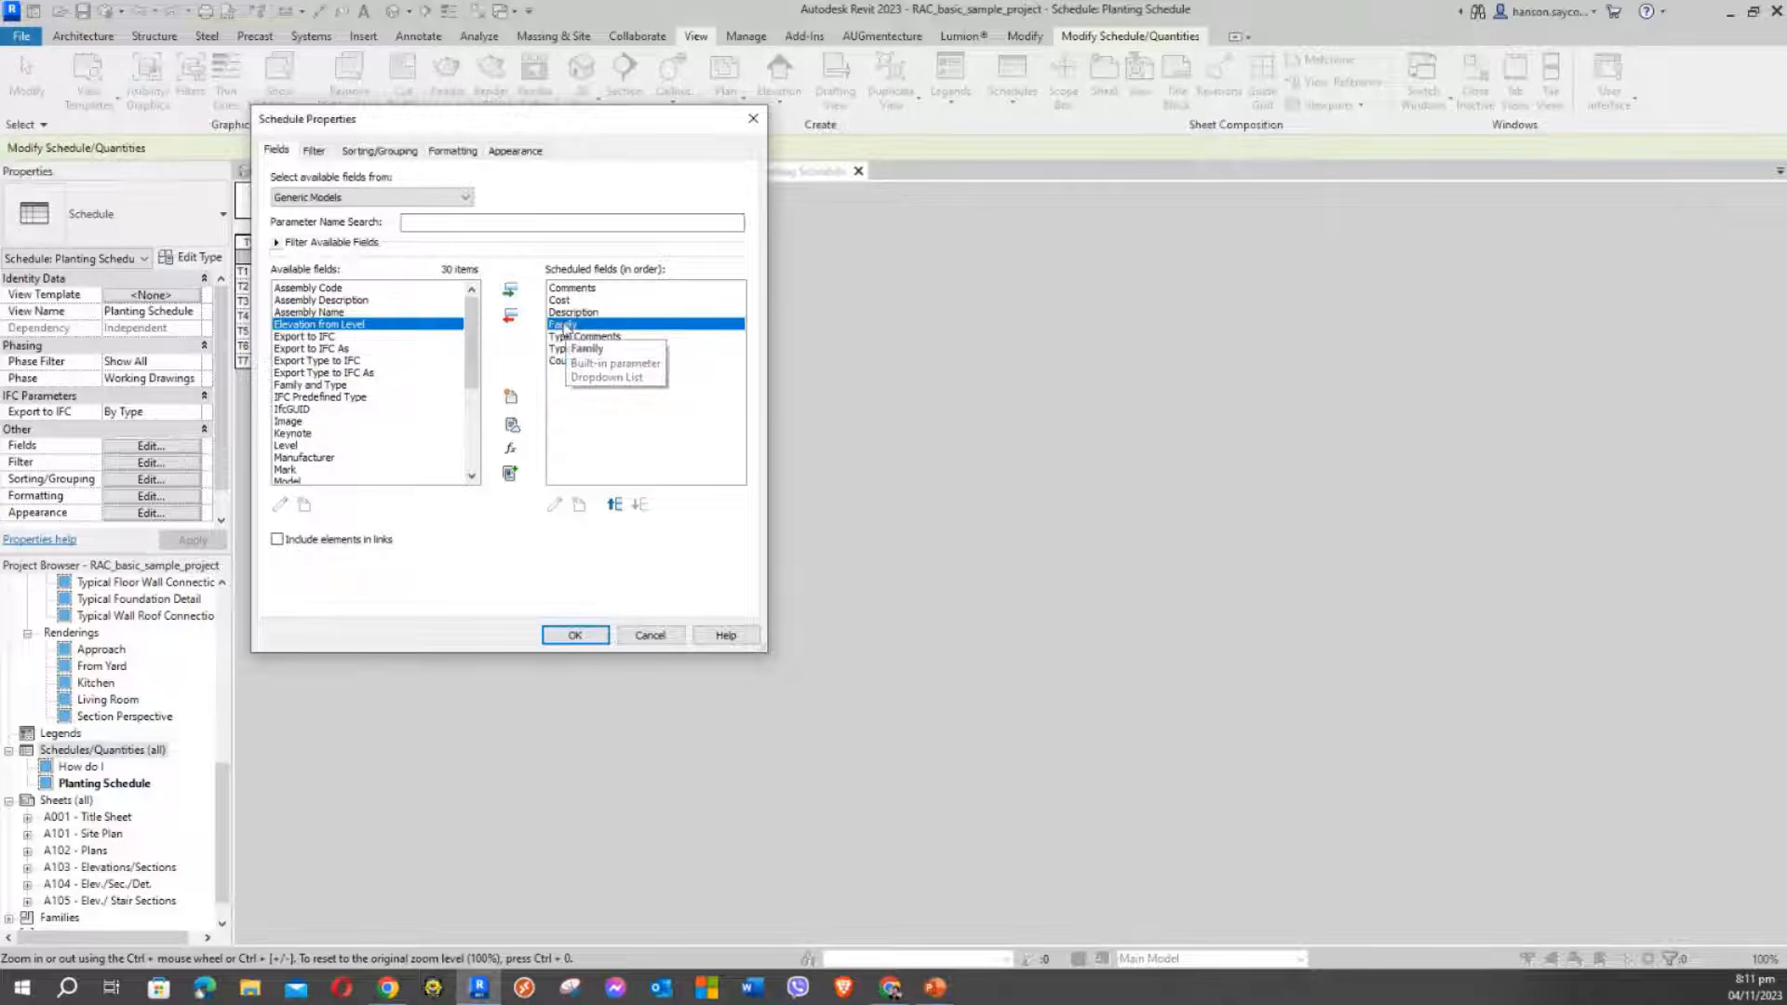
pyautogui.click(615, 504)
pyautogui.click(615, 505)
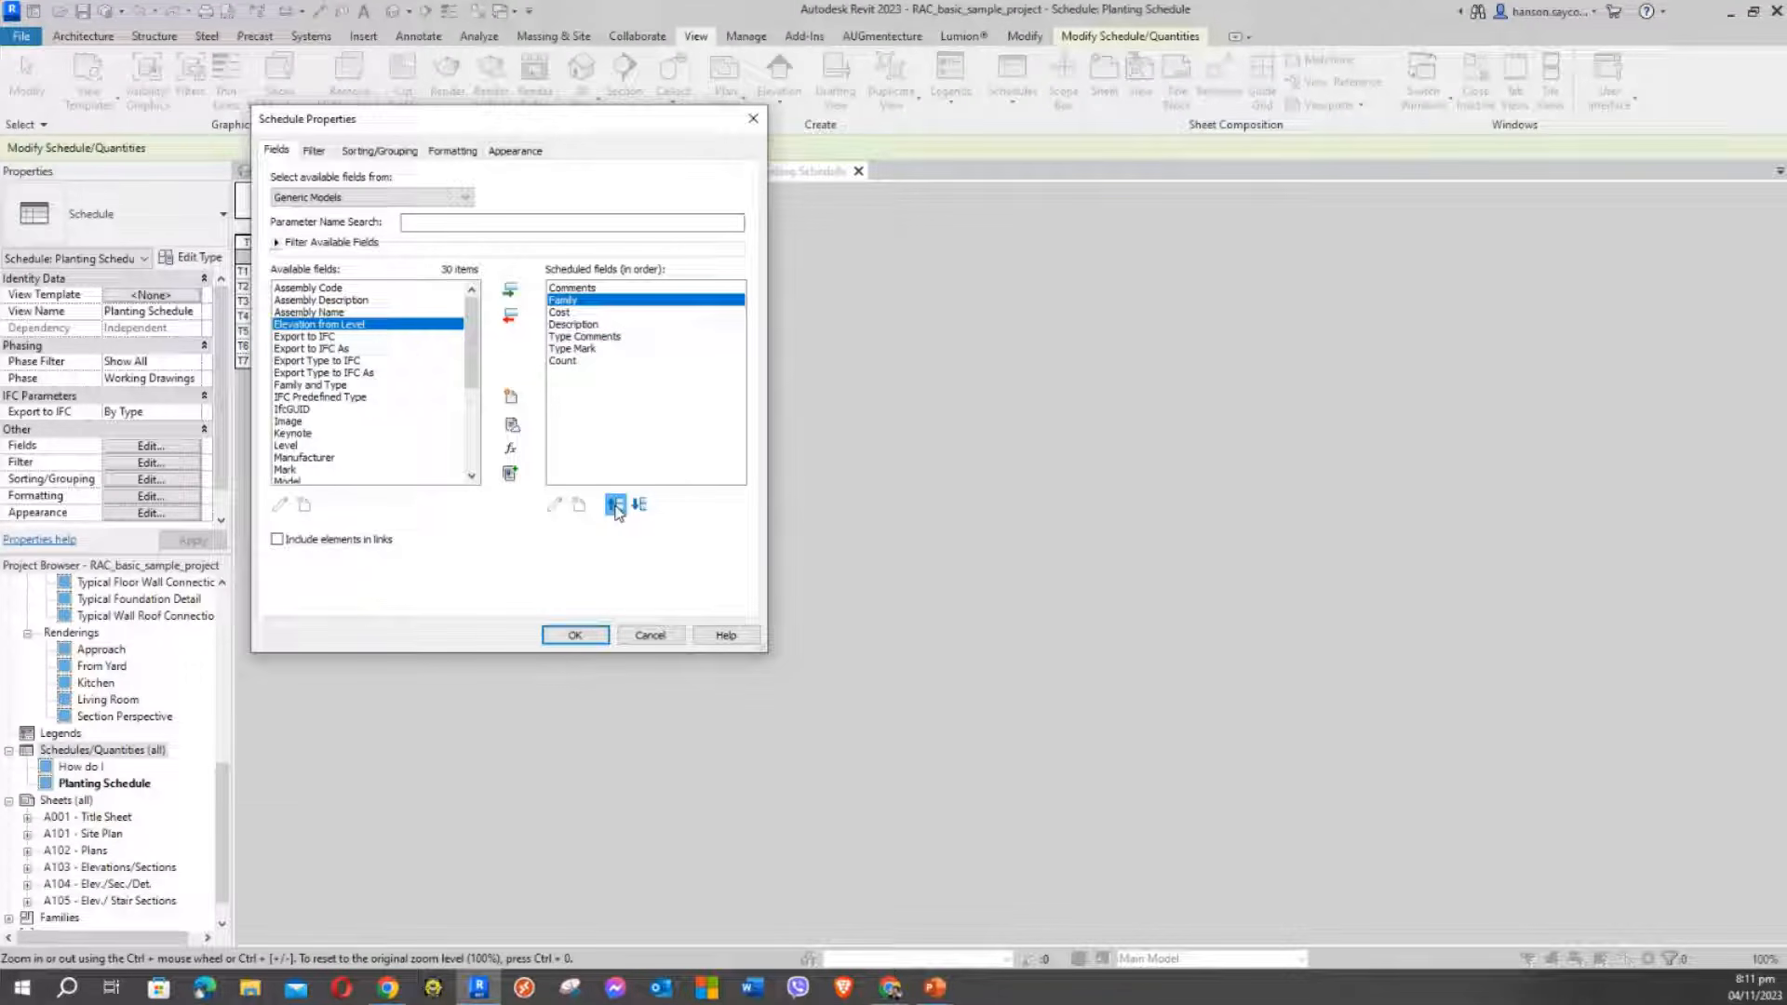
pyautogui.click(615, 505)
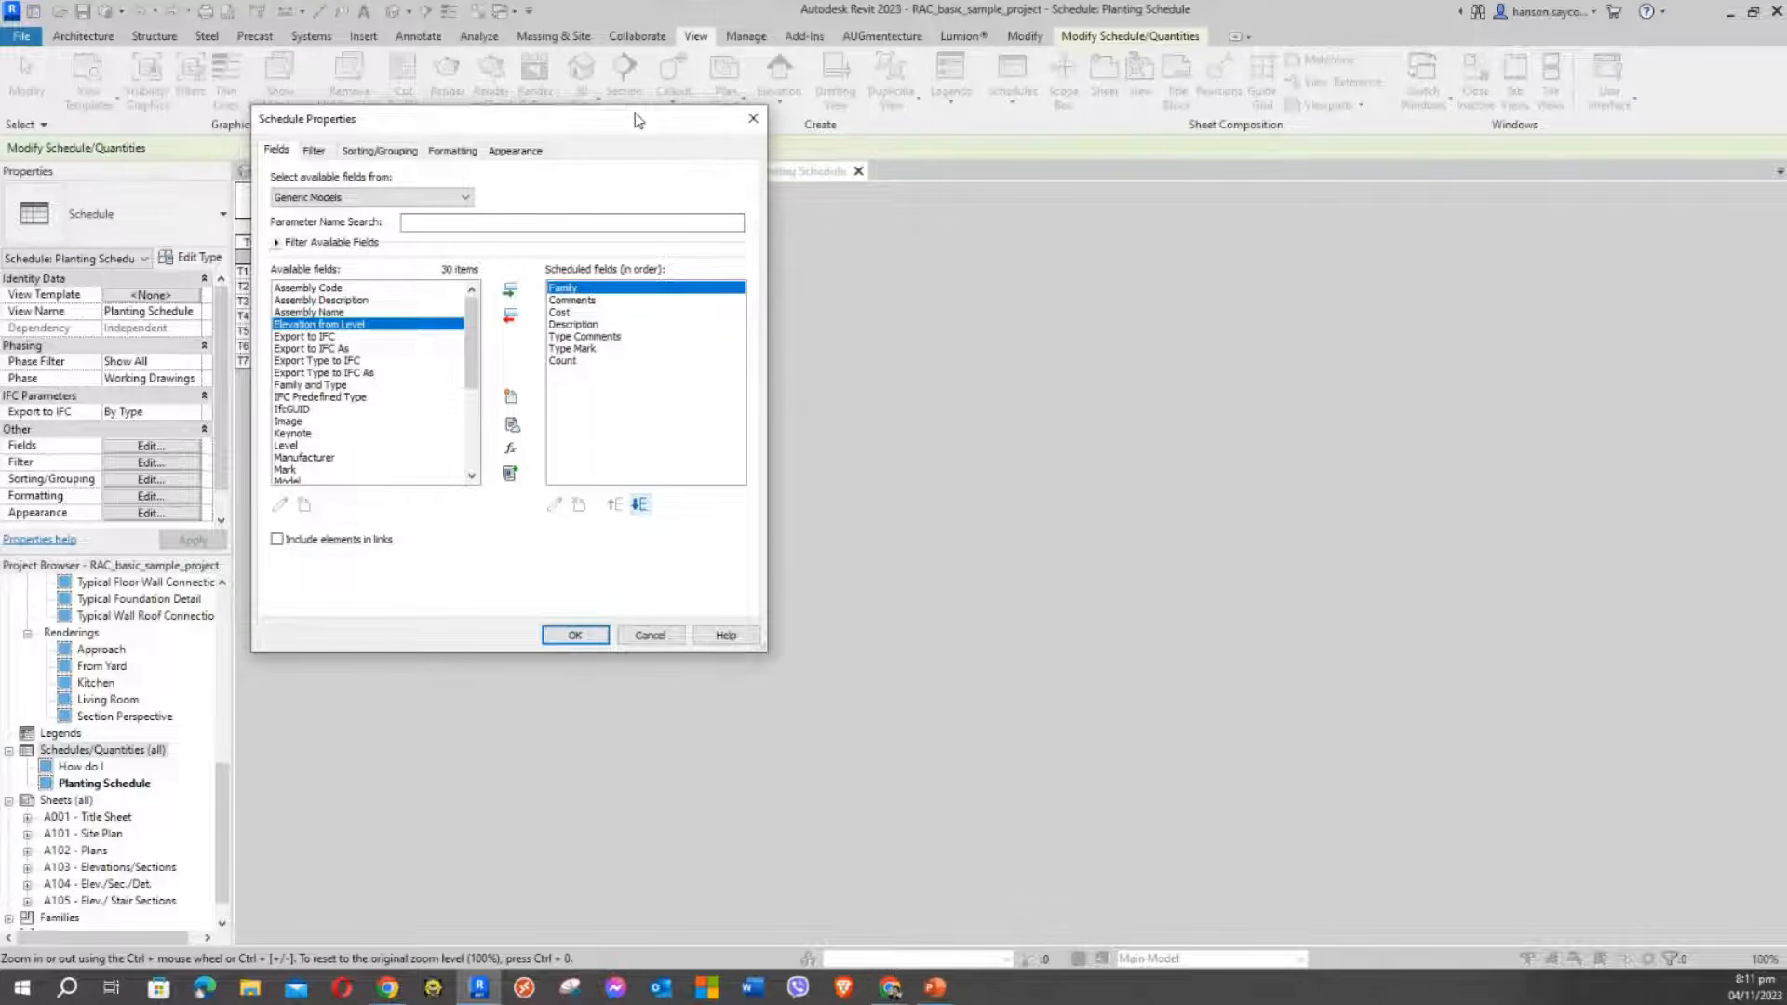
# Move Cost down past Type Comments, Type Mark and Count to be the last column
pyautogui.moveTo(637, 120); pyautogui.dragTo(960, 296)
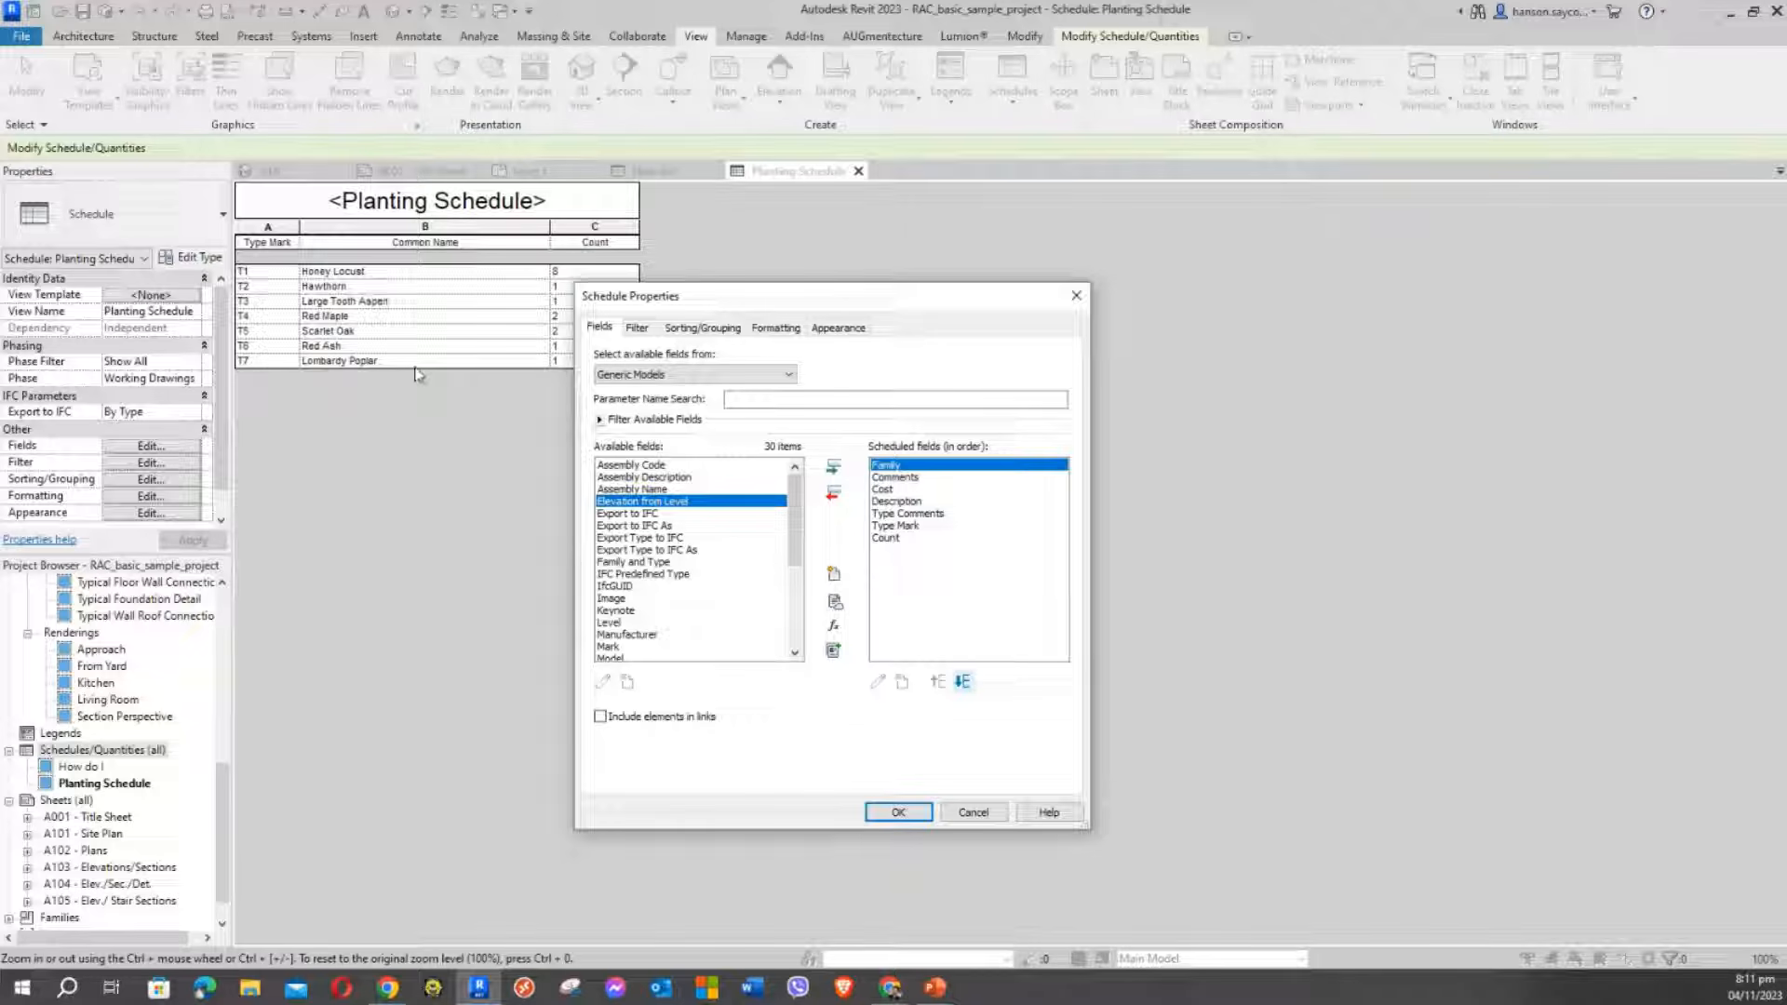
pyautogui.moveTo(781, 309); pyautogui.dragTo(813, 196)
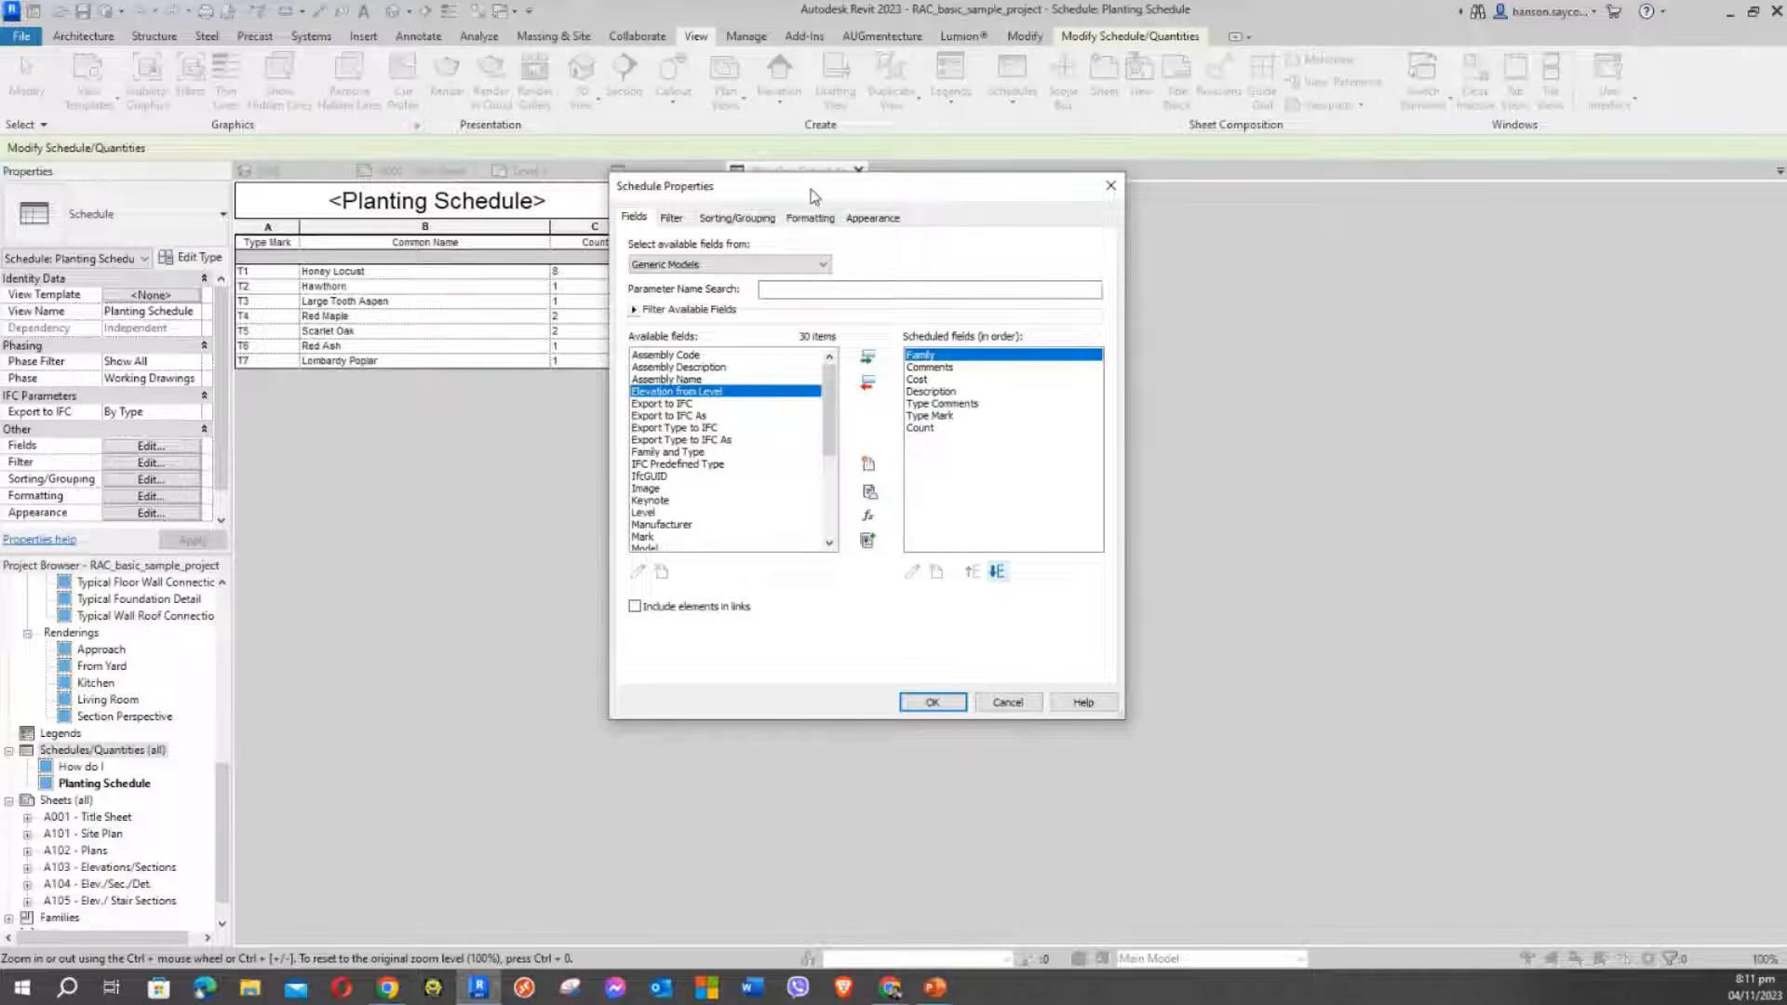
pyautogui.click(921, 381)
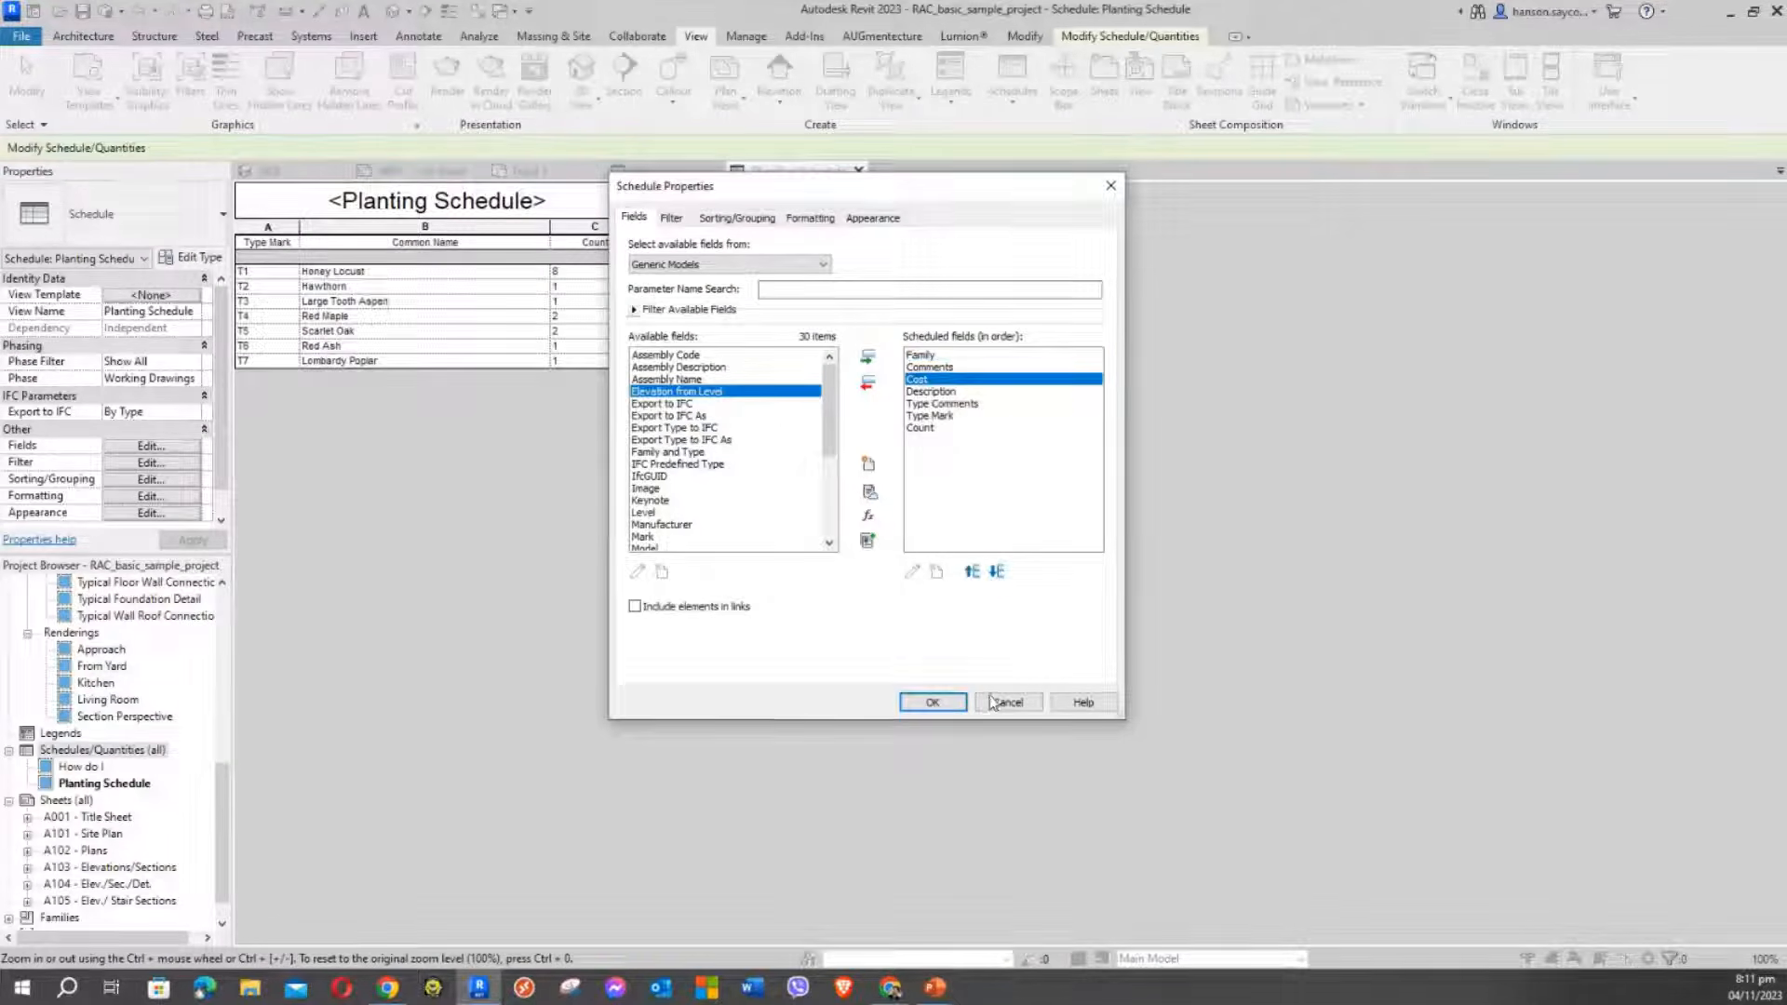
pyautogui.click(998, 572)
pyautogui.click(999, 573)
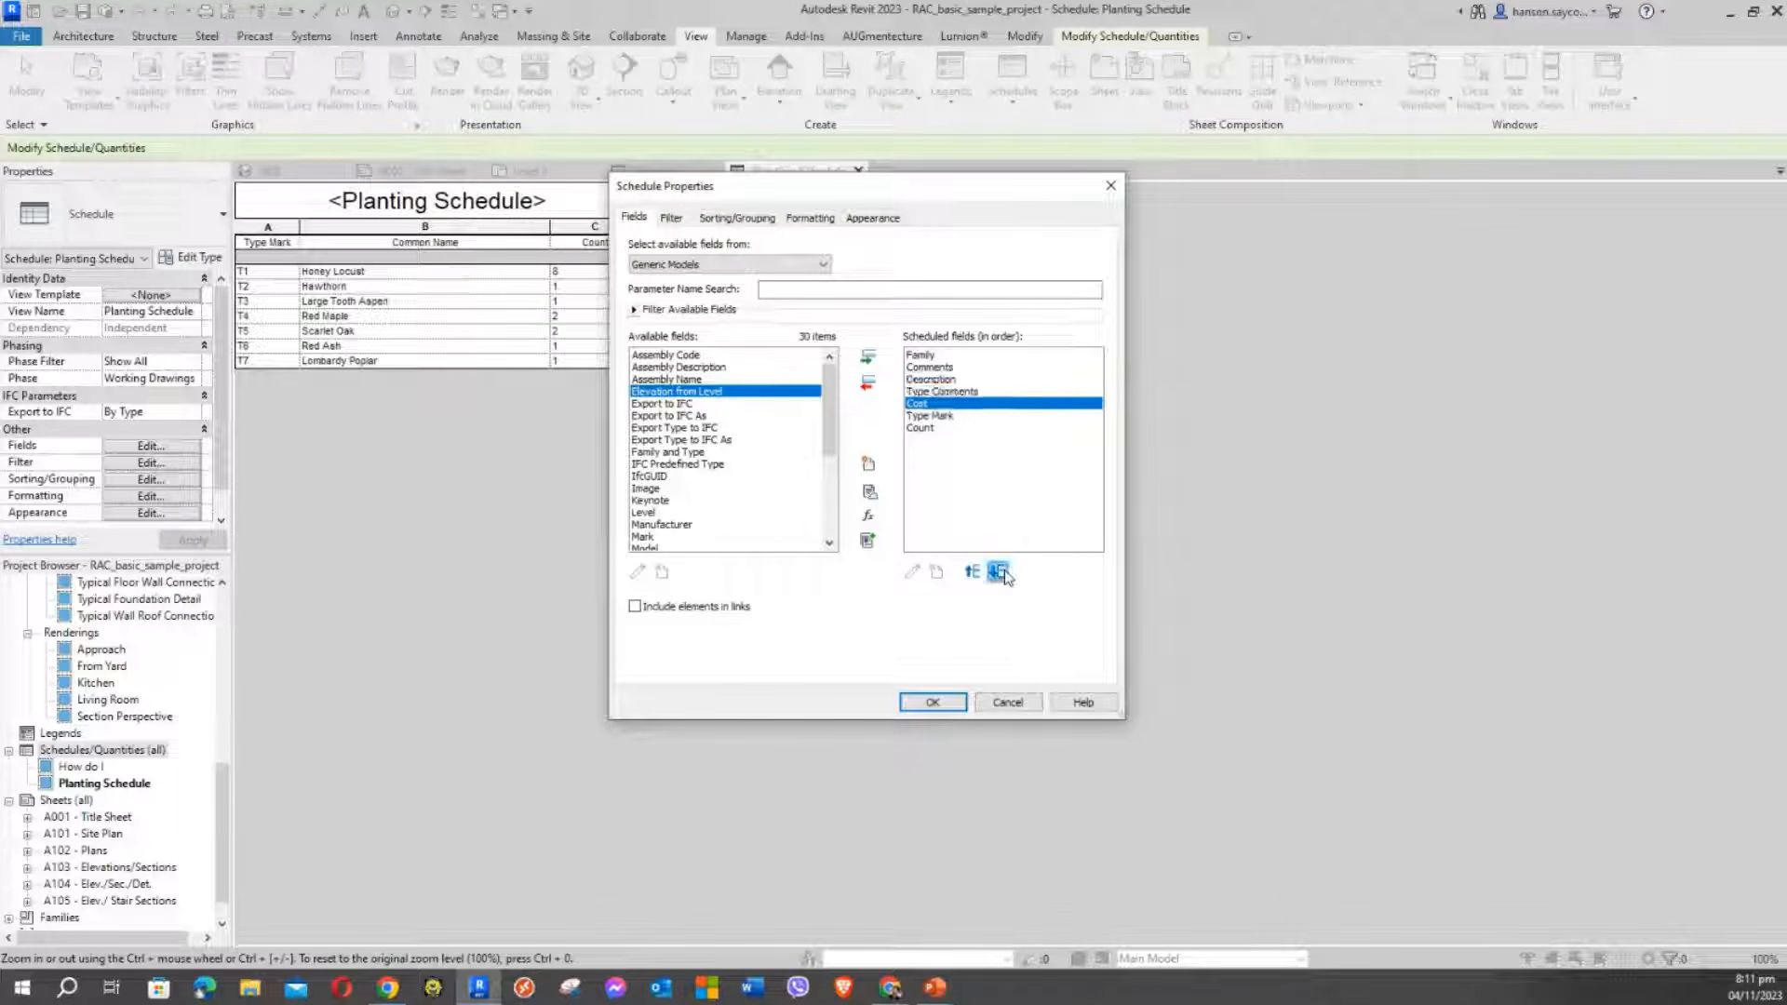
pyautogui.click(999, 572)
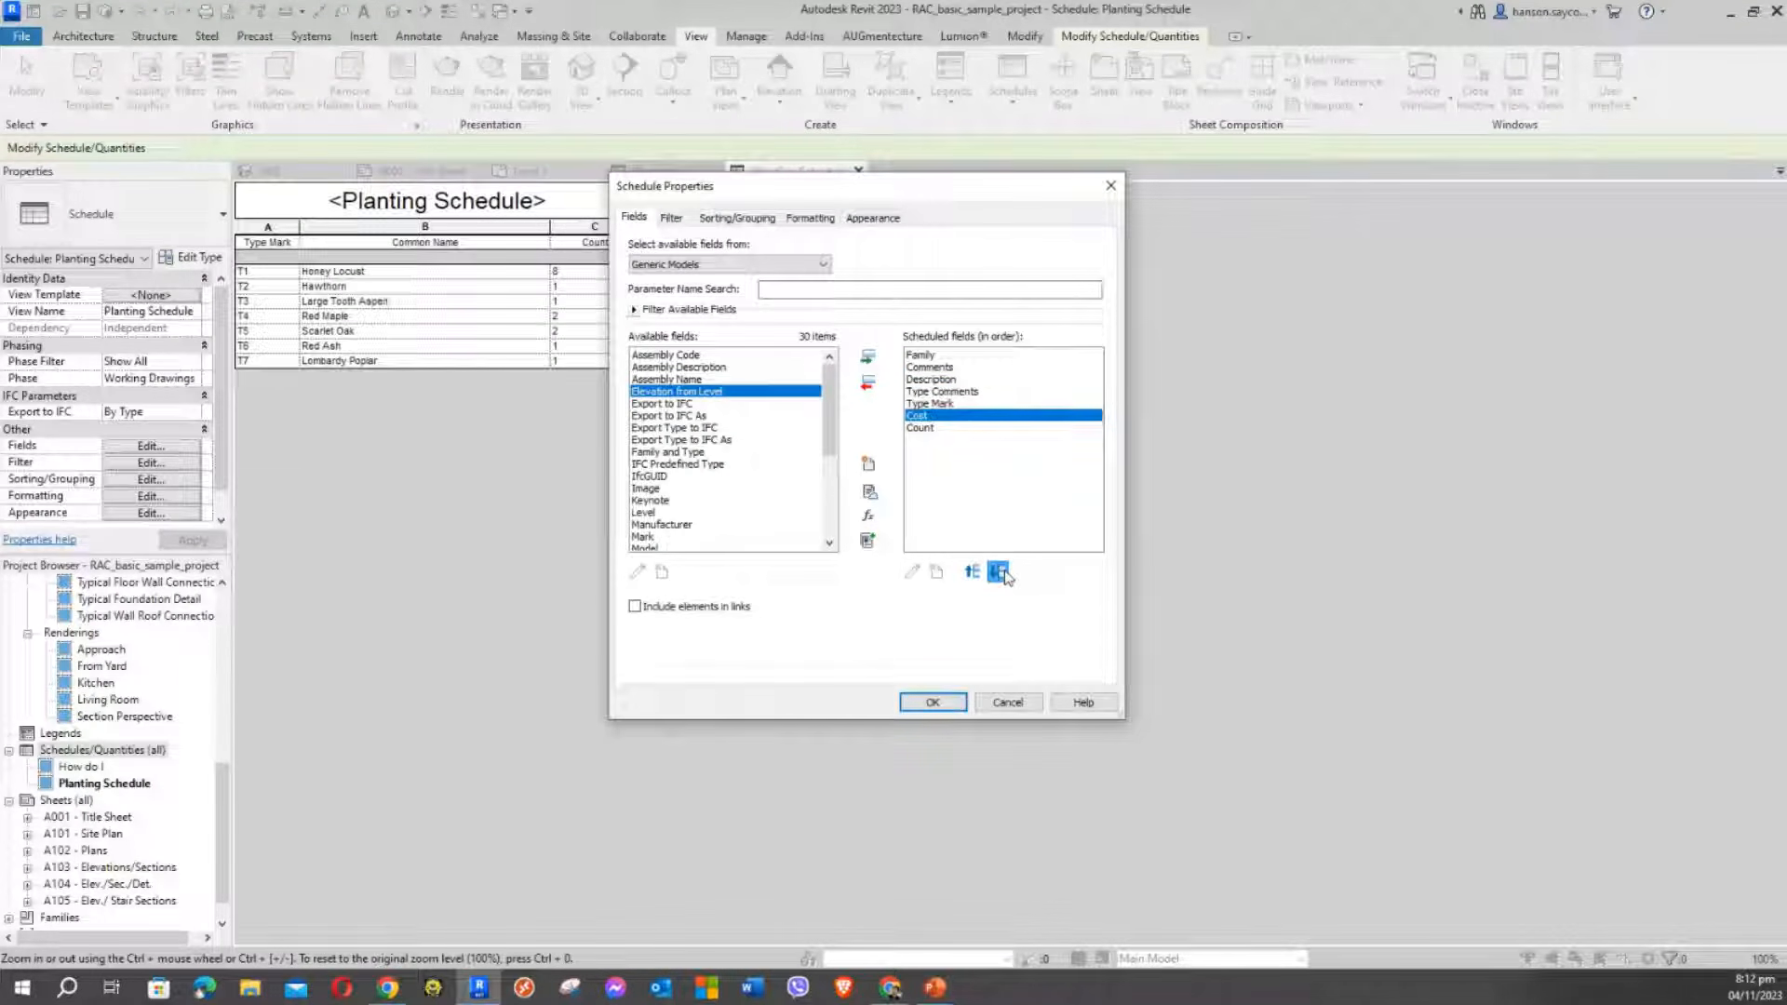
pyautogui.click(1000, 572)
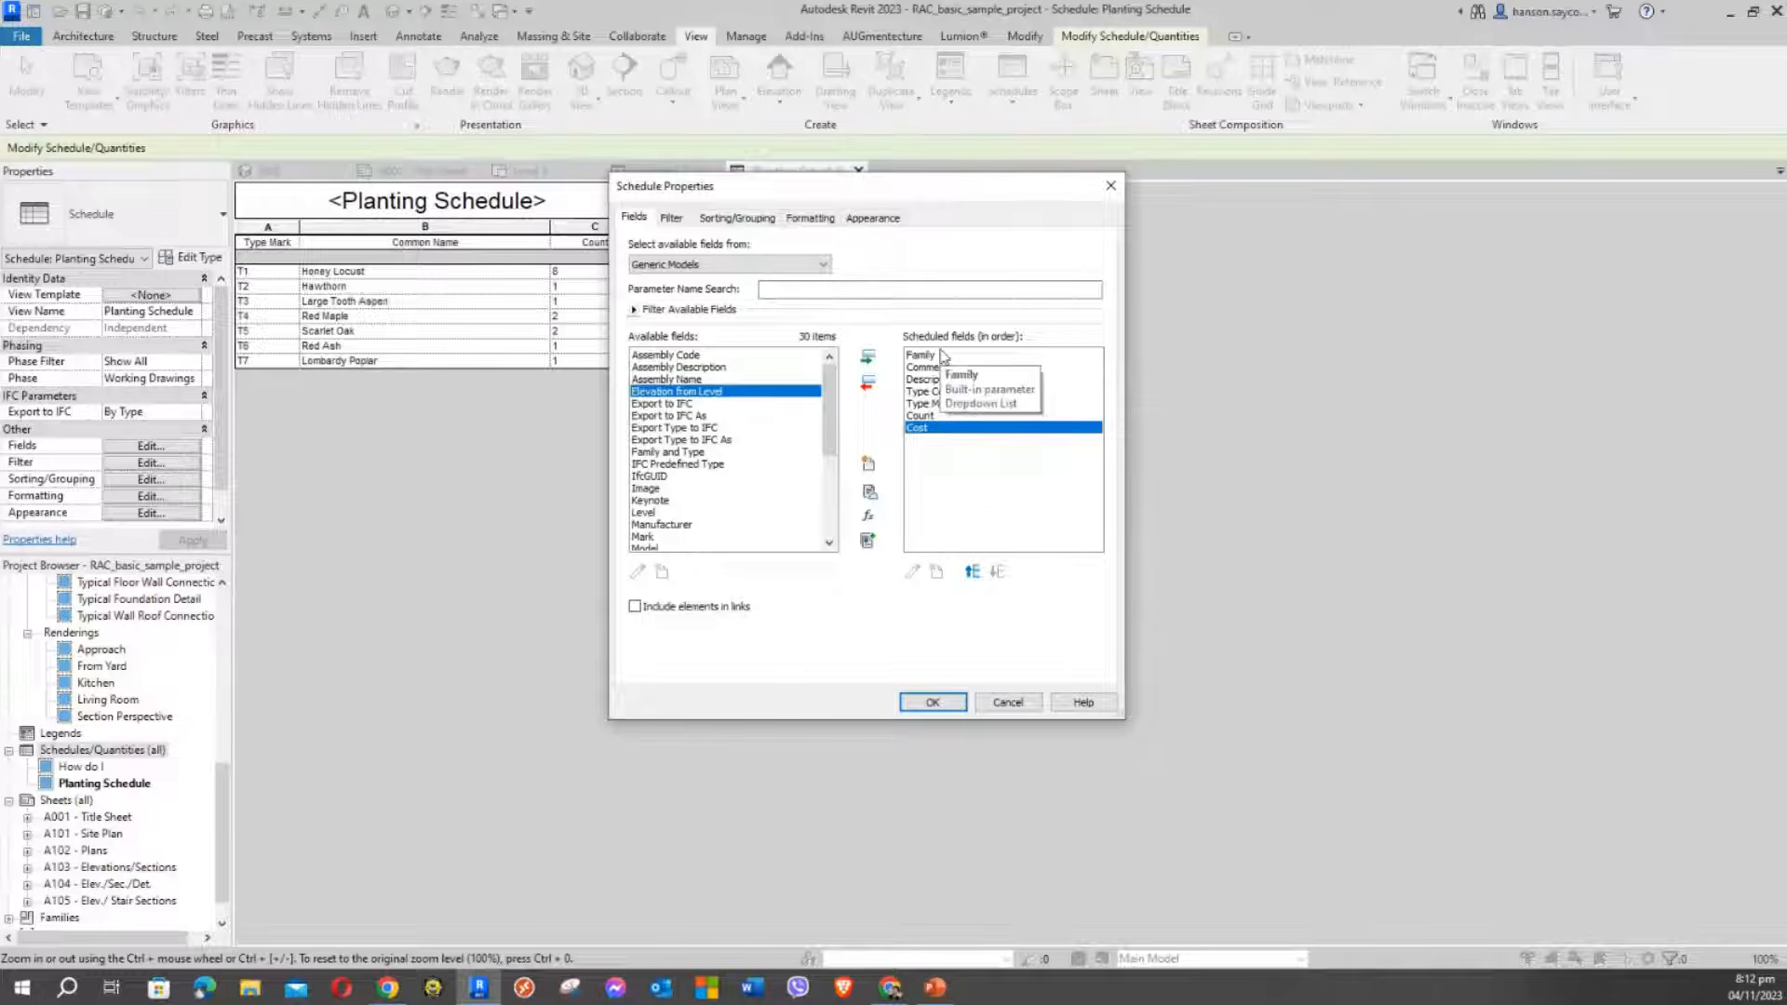
# Check the field order: Family, Comments, Description, Type Comments, Type Mark, Count, Cost
pyautogui.moveTo(852, 187); pyautogui.dragTo(749, 147)
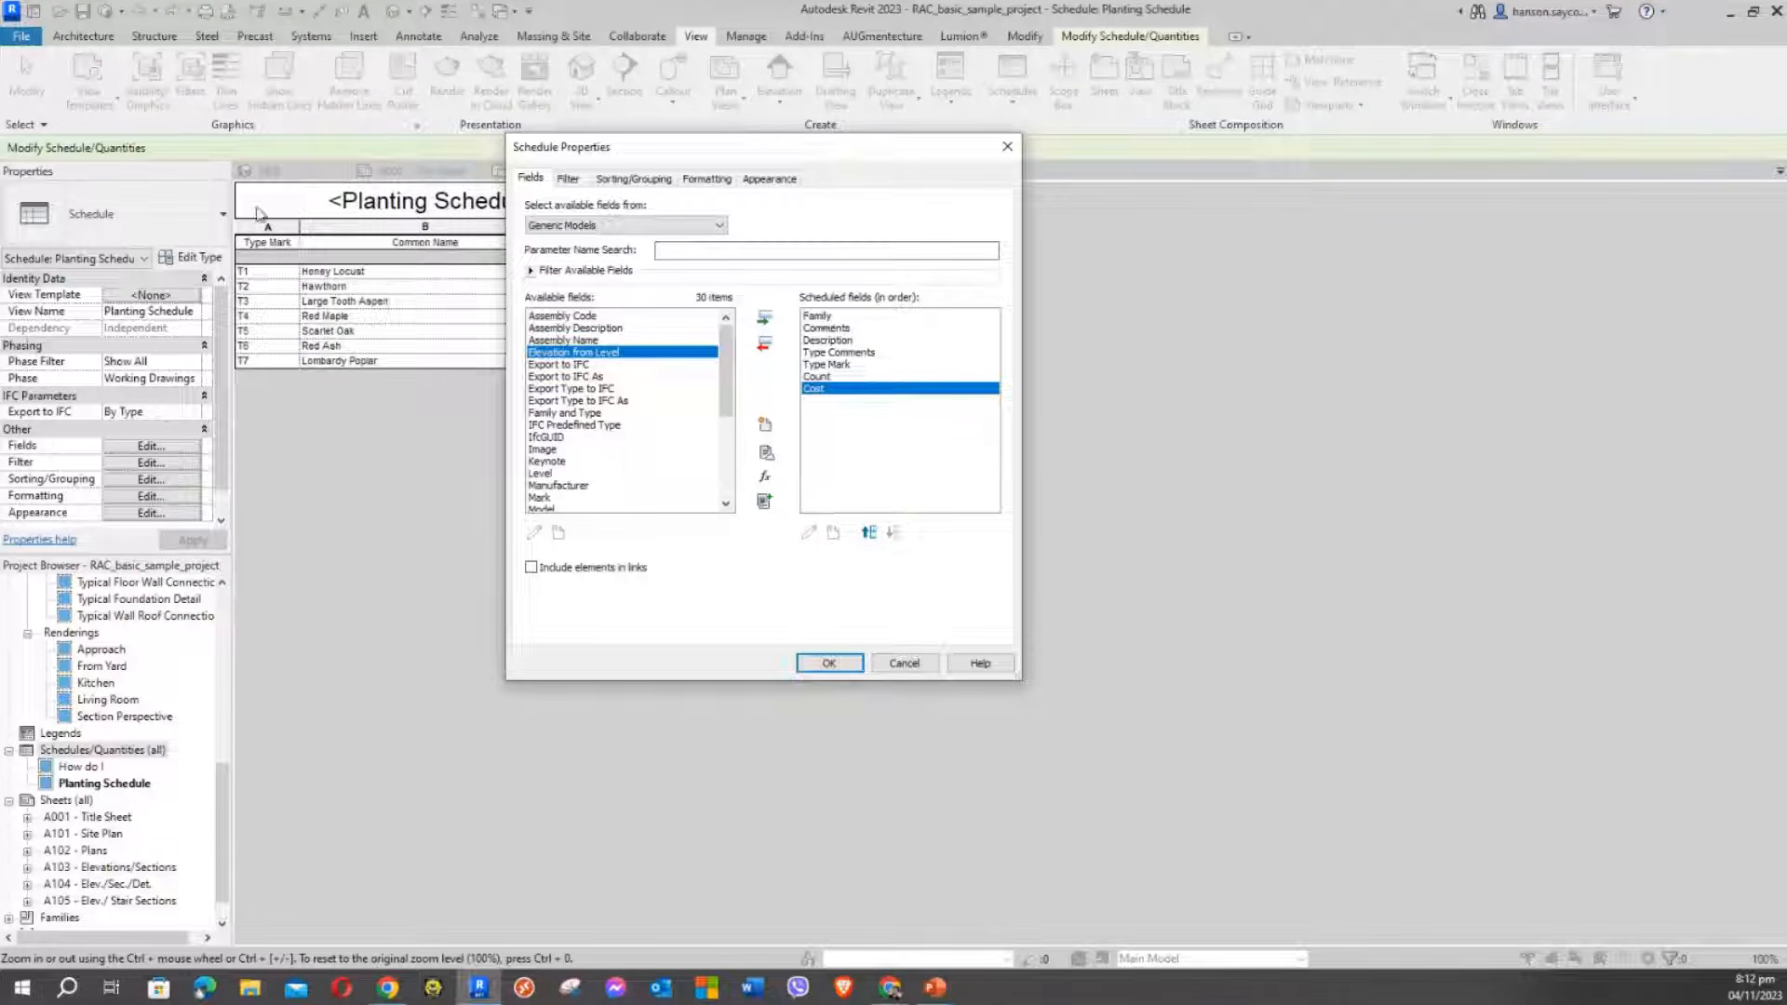
pyautogui.moveTo(740, 147); pyautogui.dragTo(1268, 233)
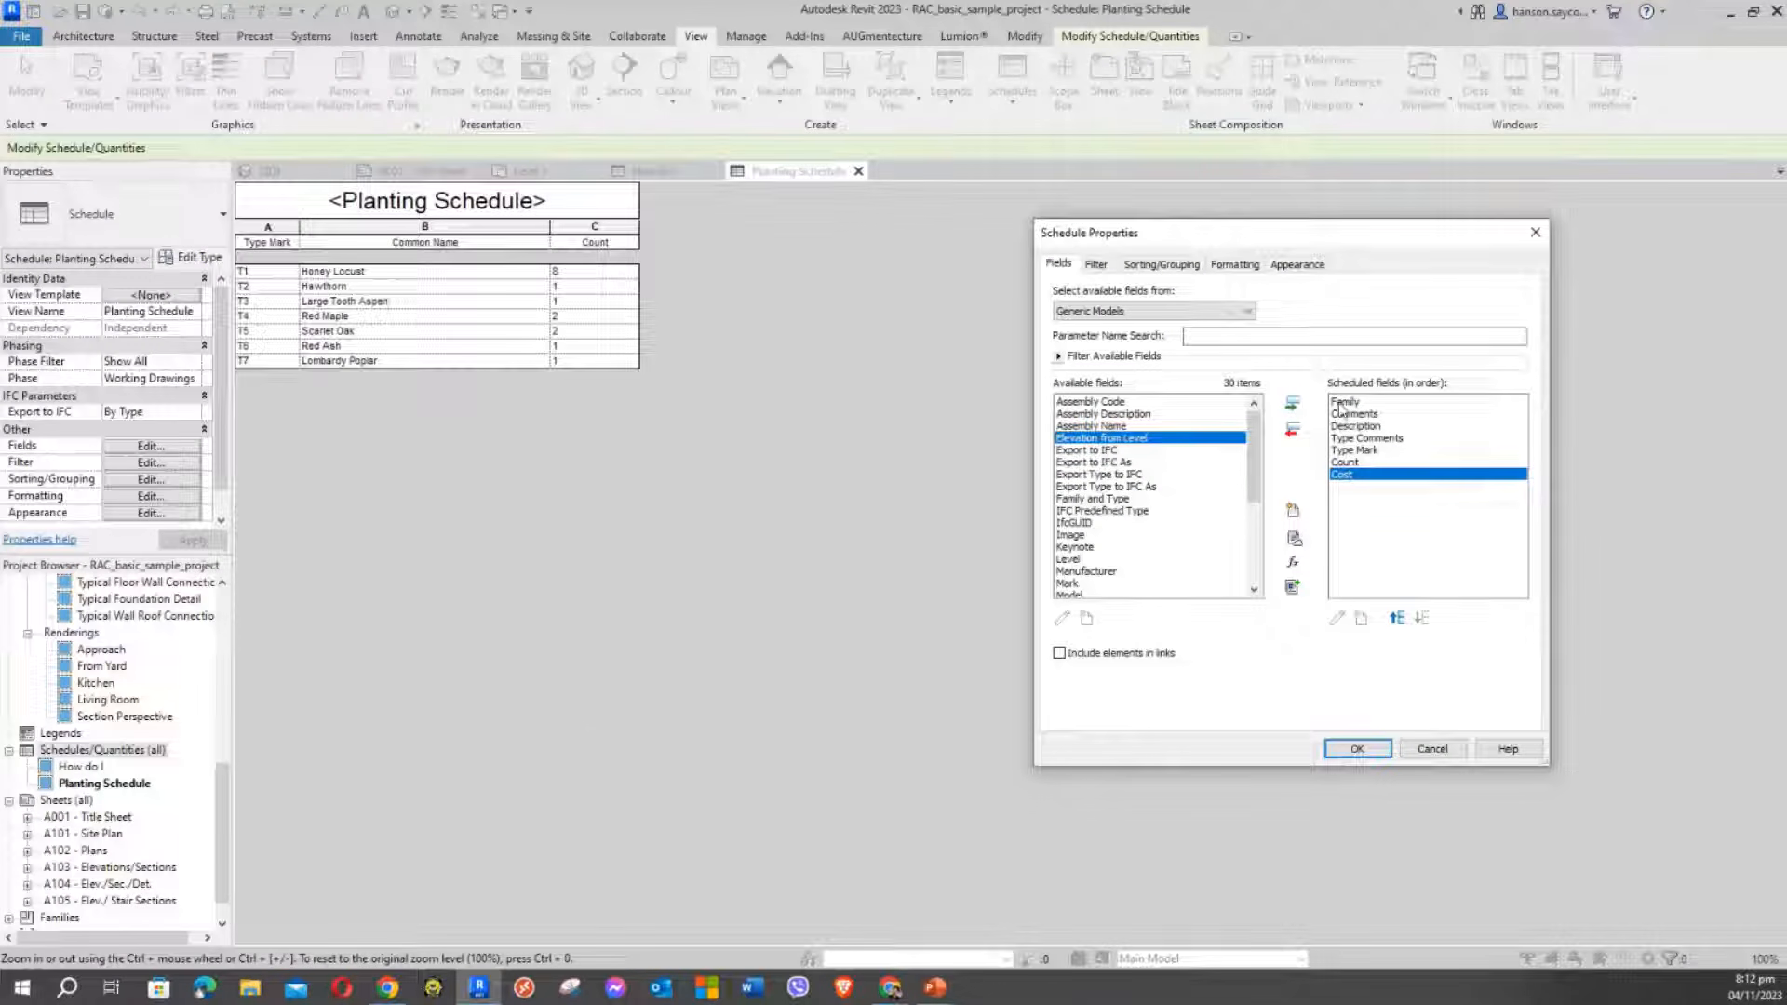
pyautogui.click(1345, 413)
pyautogui.click(1346, 425)
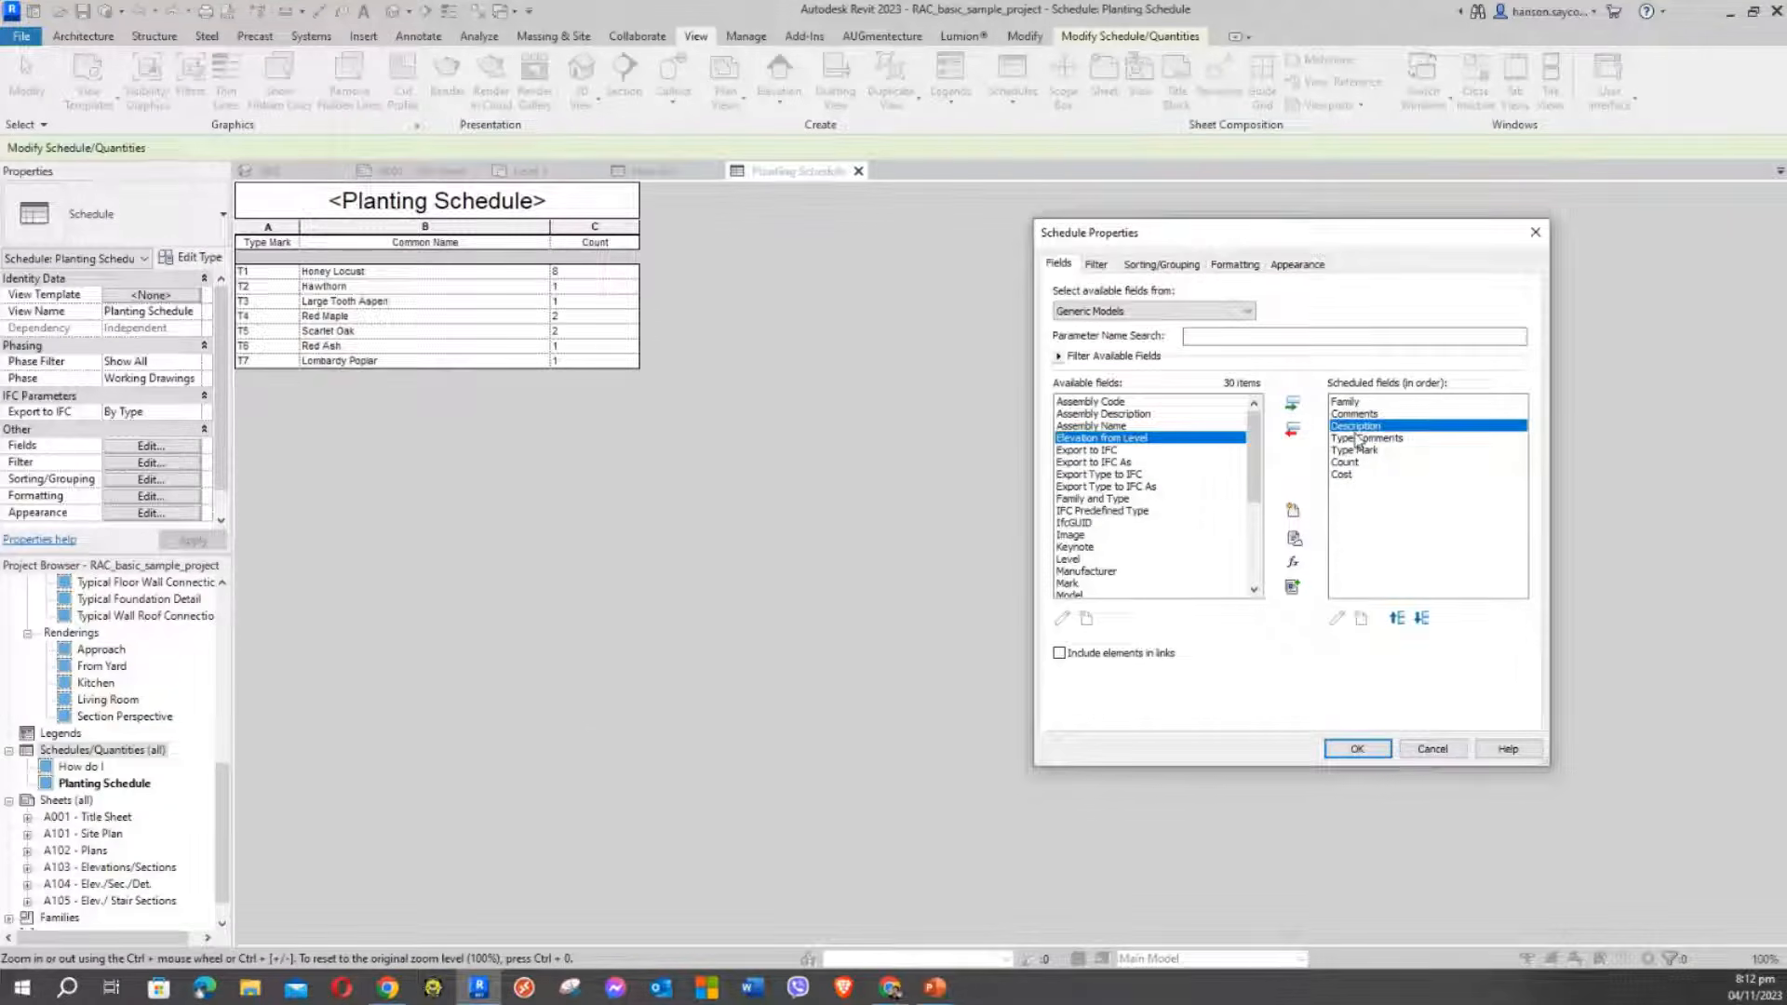
pyautogui.click(1349, 437)
pyautogui.click(1351, 450)
pyautogui.click(1348, 462)
pyautogui.click(1345, 473)
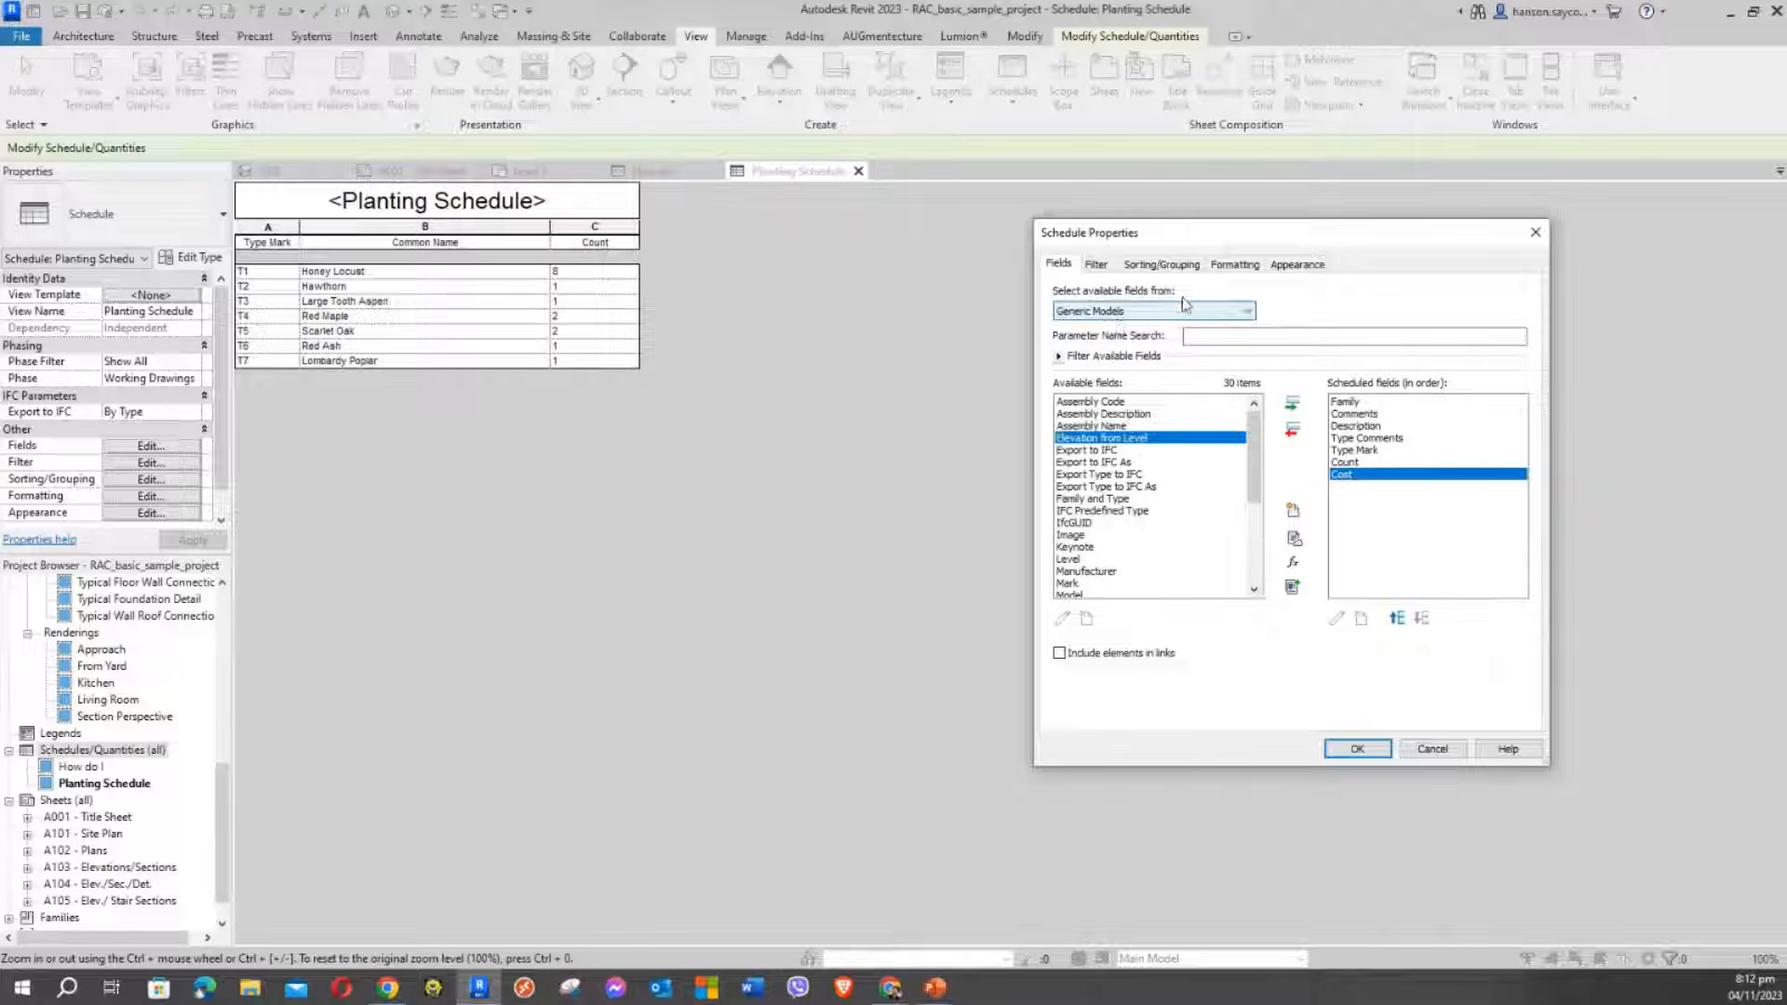
pyautogui.moveTo(1265, 241); pyautogui.dragTo(945, 215)
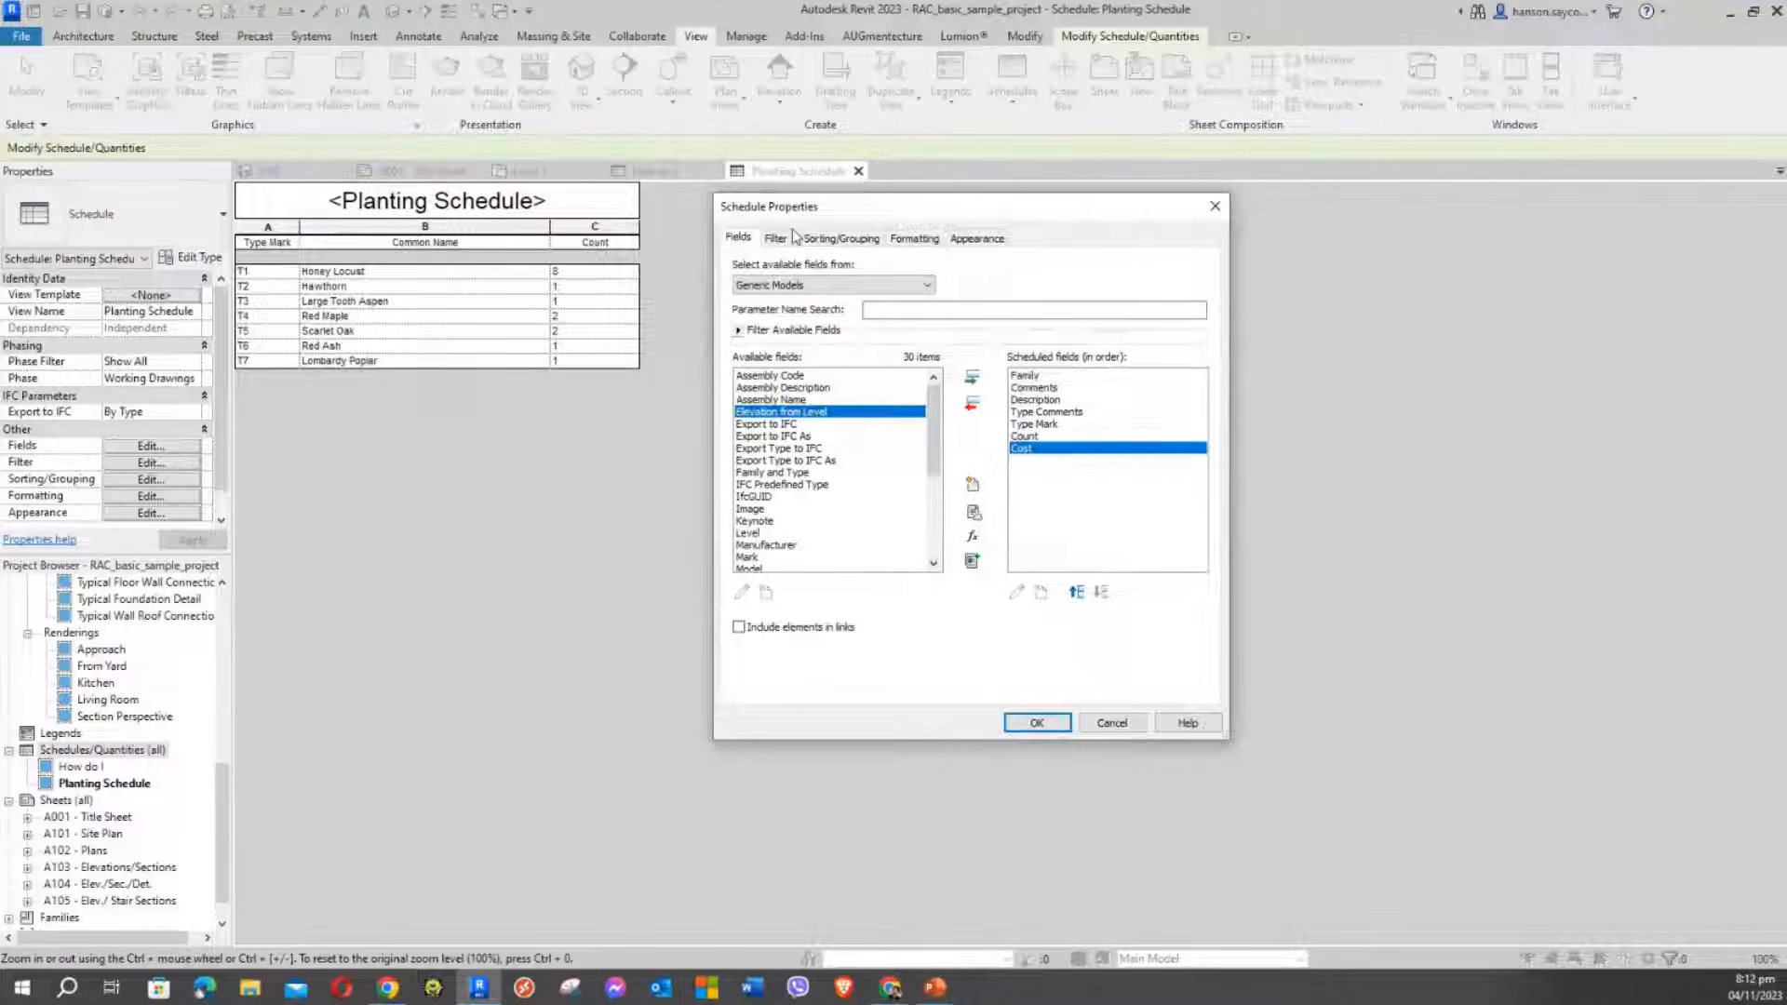
# Create the schedule and widen the Family and Description columns to show their full text
pyautogui.click(1035, 723)
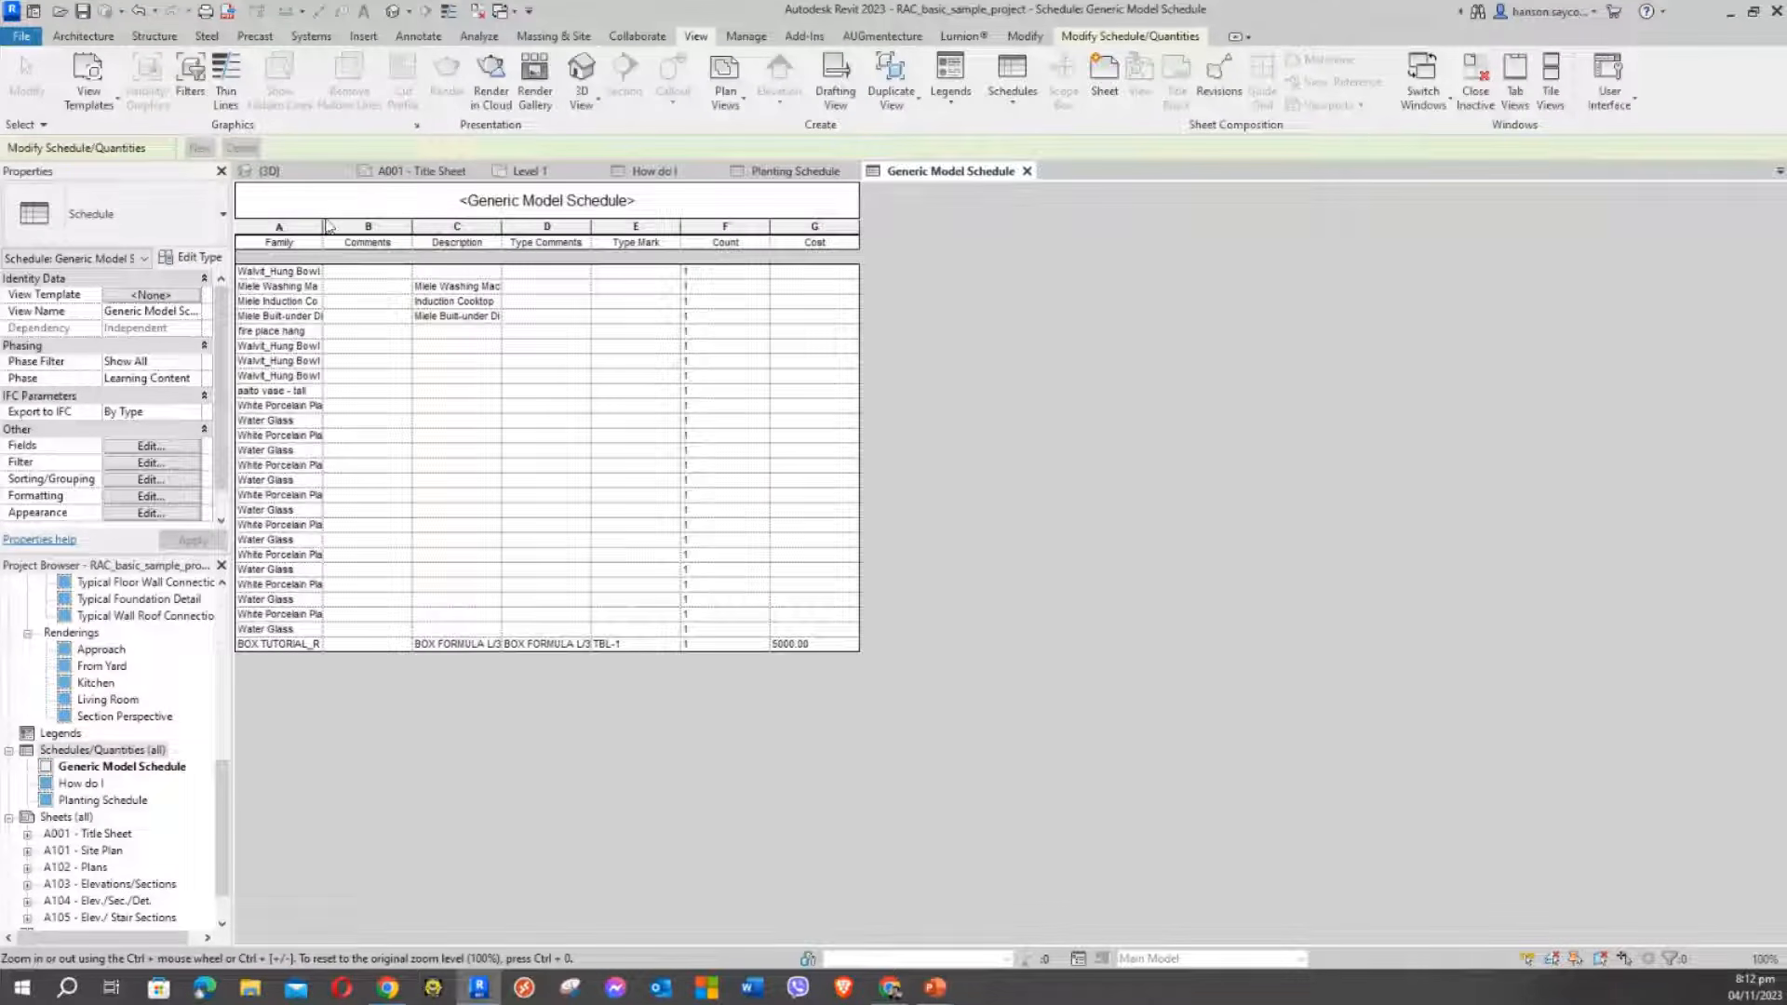
pyautogui.moveTo(321, 221); pyautogui.dragTo(448, 225)
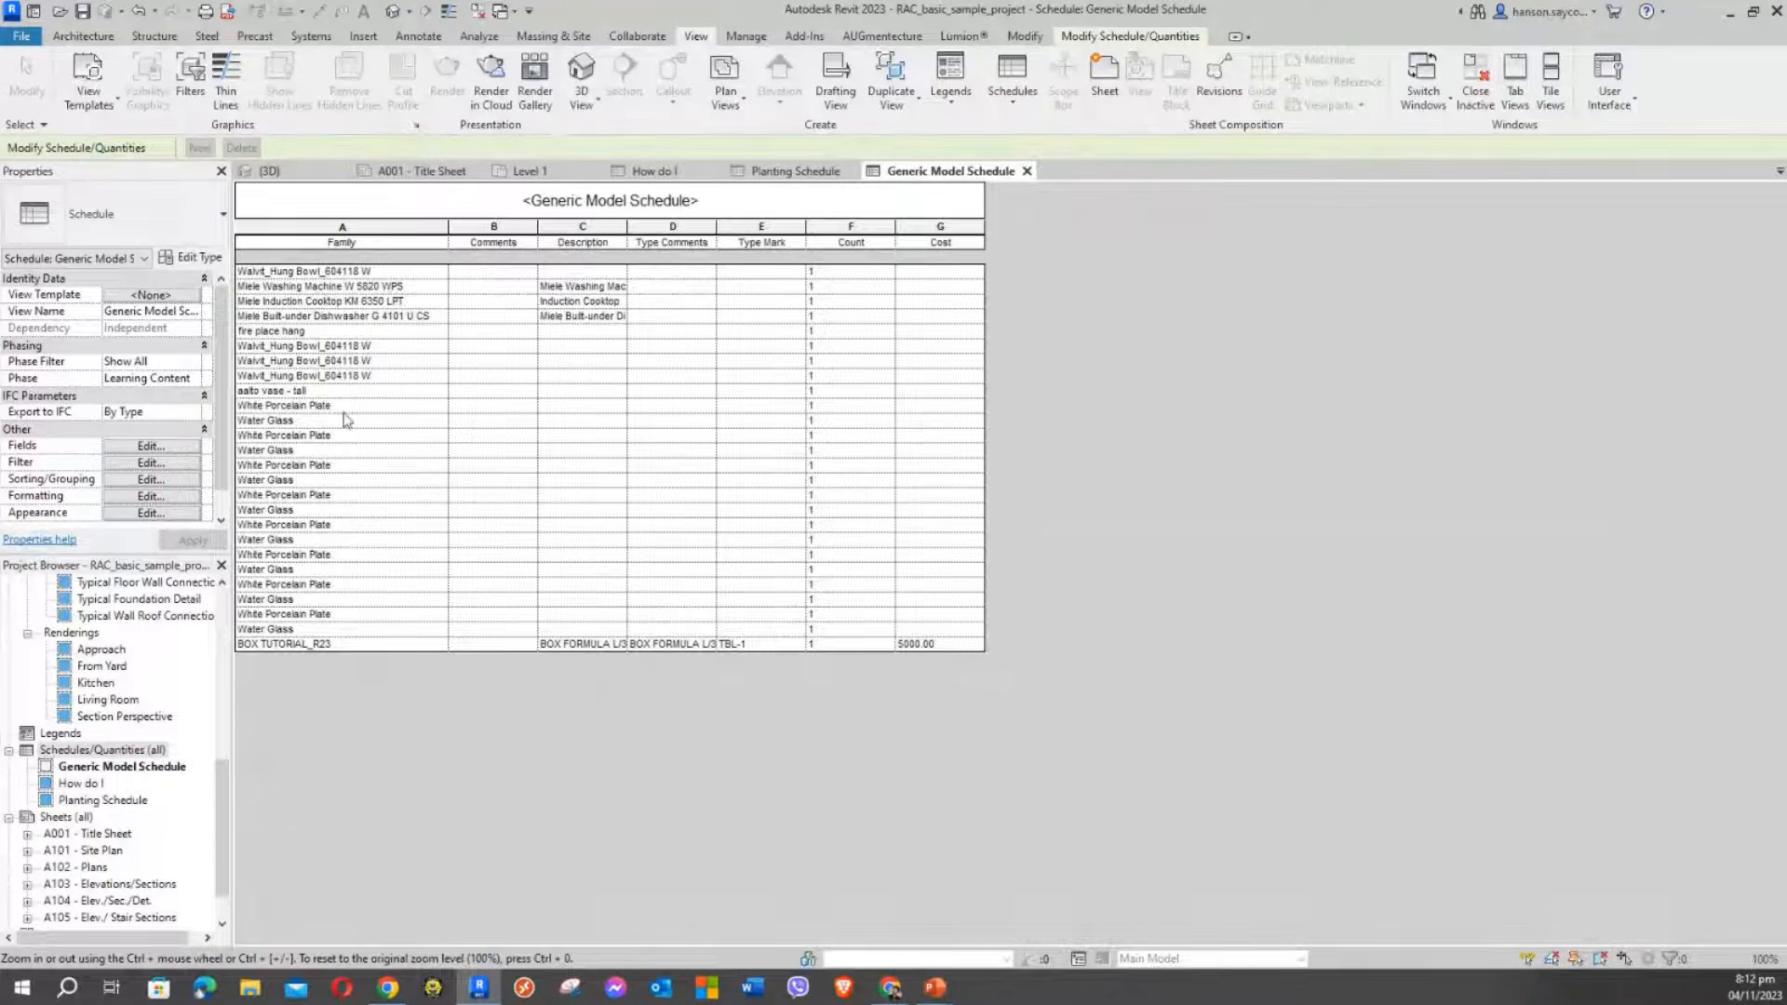
pyautogui.click(266, 645)
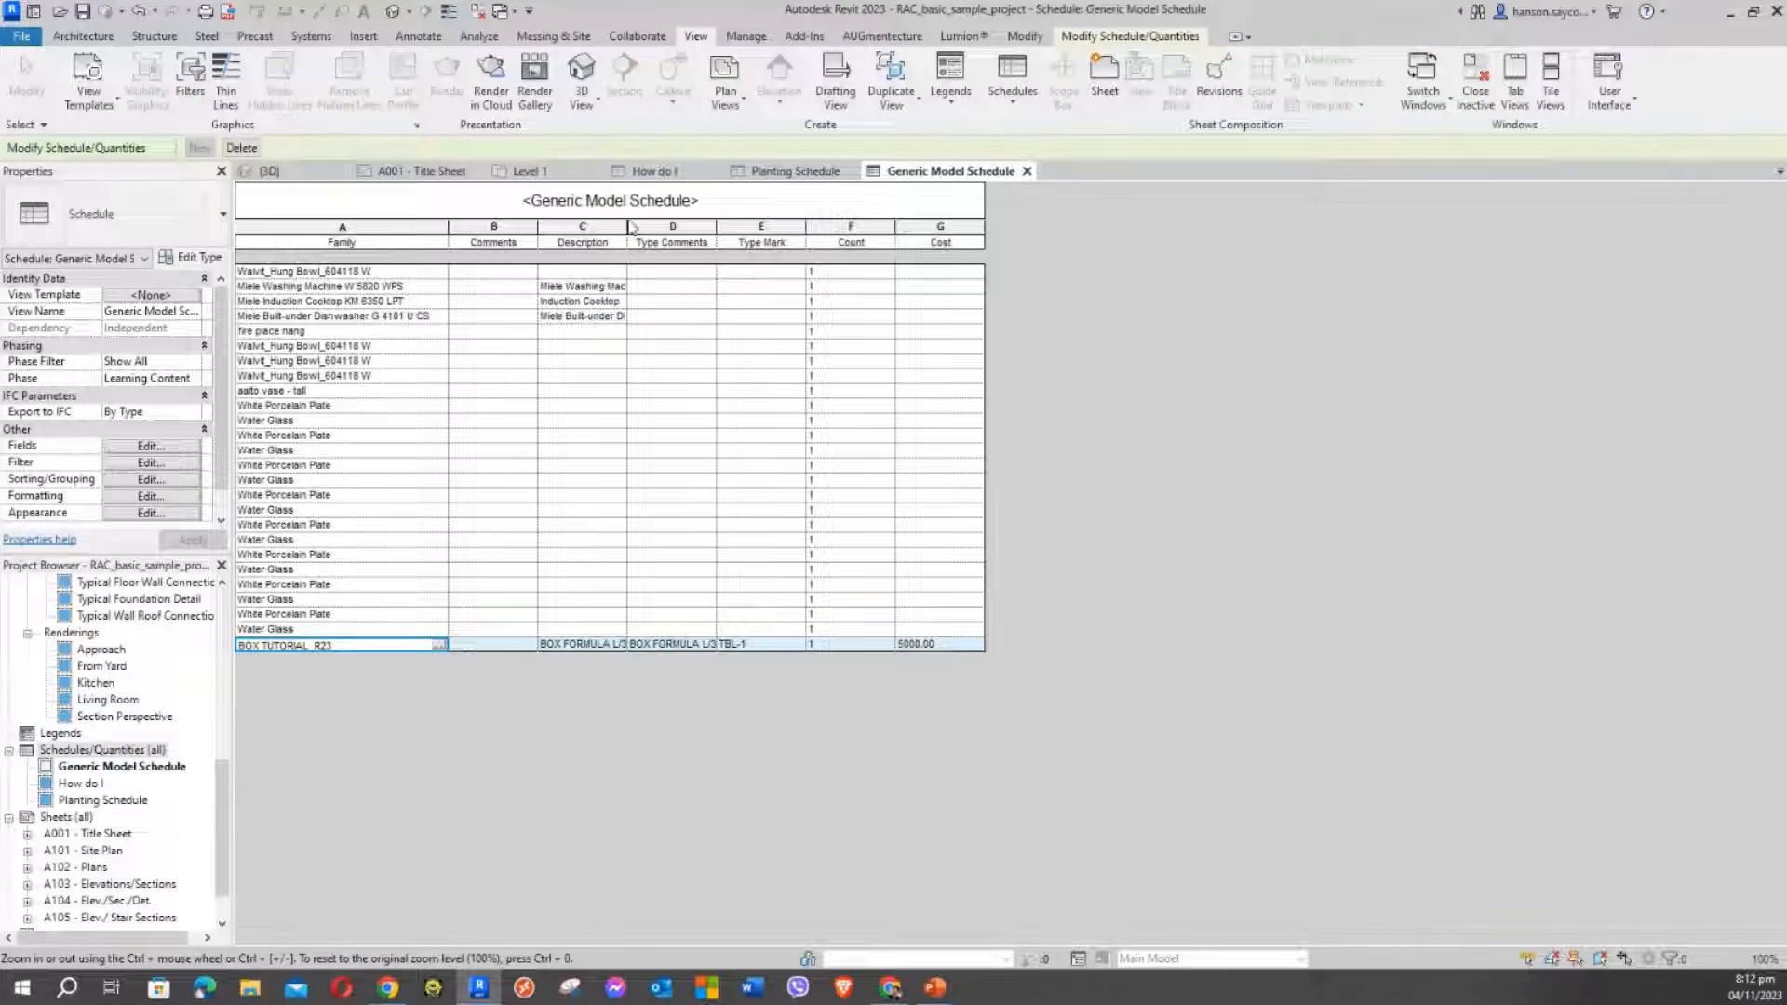
pyautogui.moveTo(627, 229); pyautogui.dragTo(852, 227)
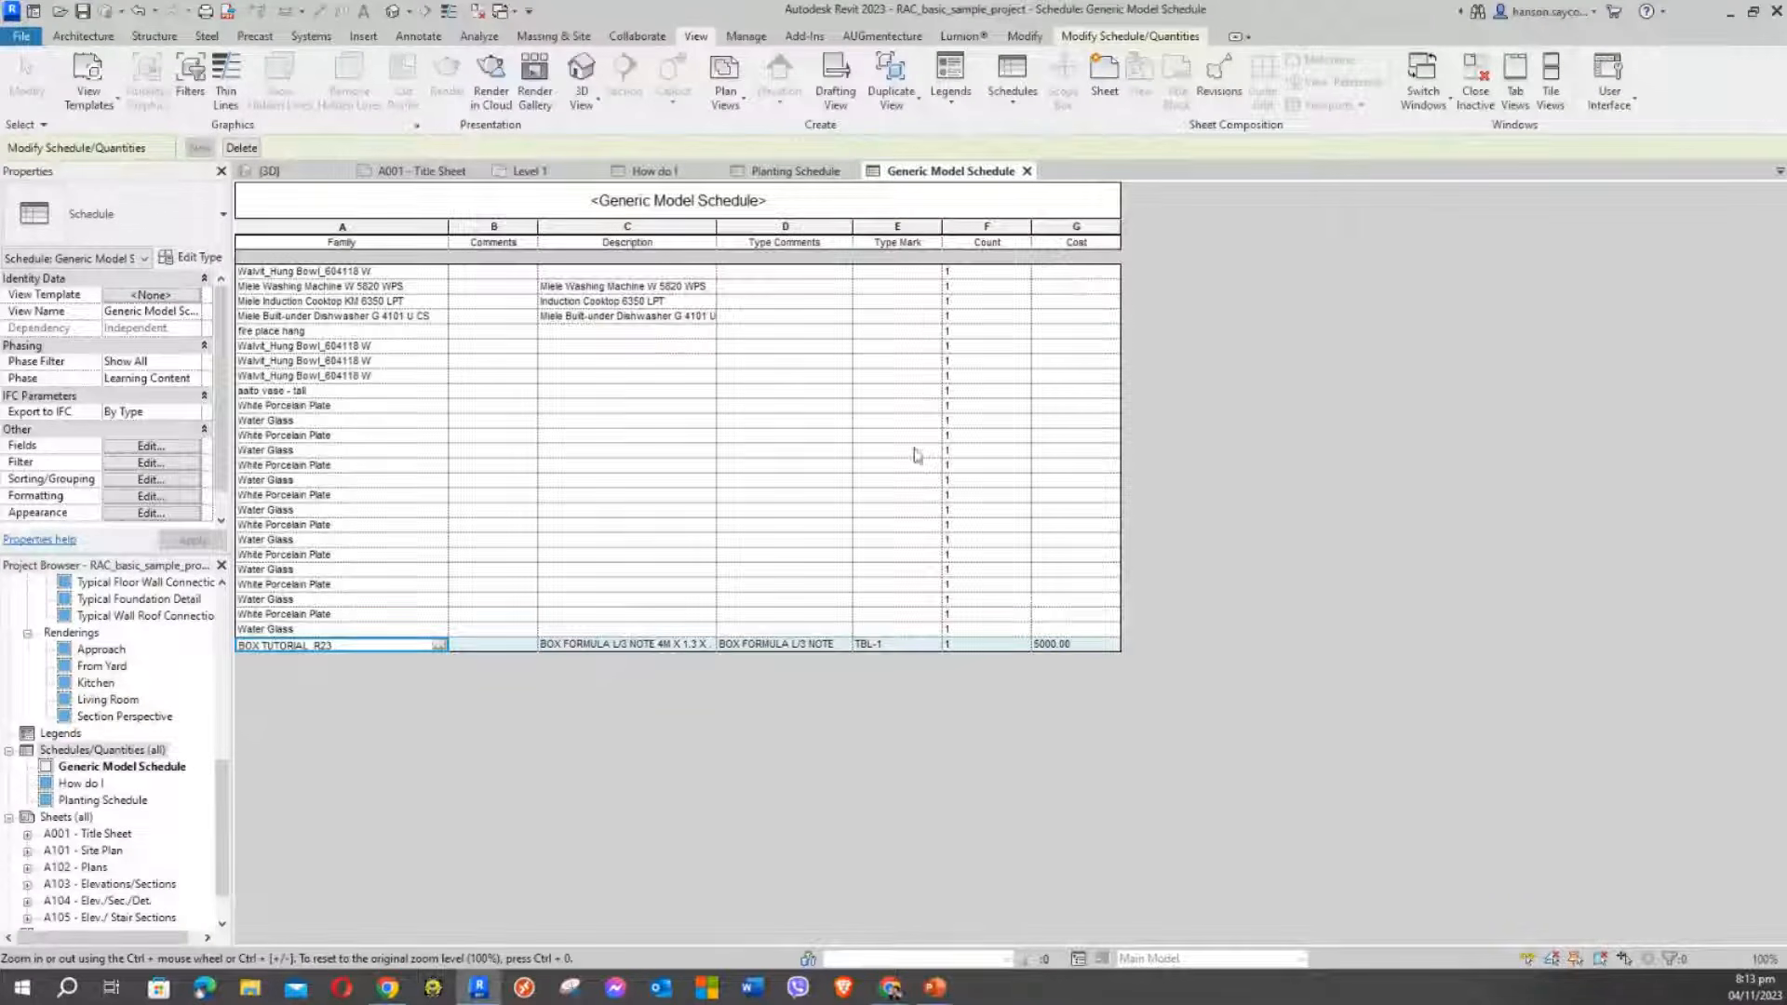
pyautogui.click(488, 233)
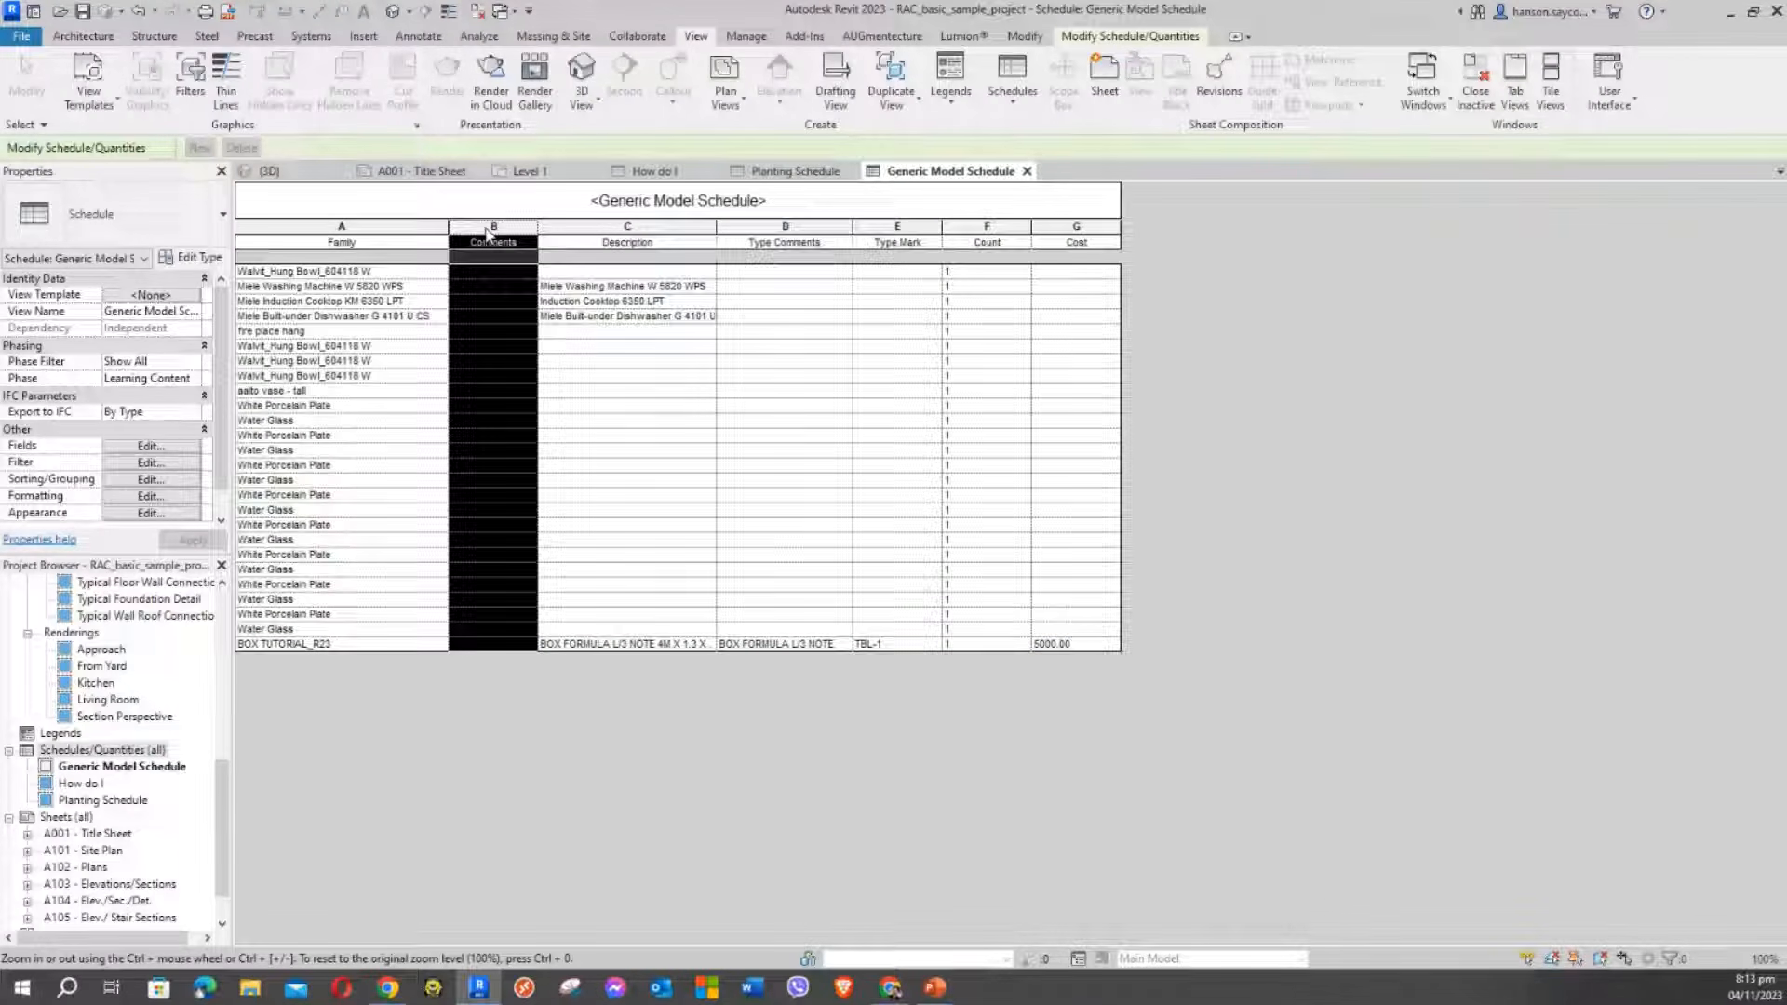
# Remove Comments from the schedule's scheduled fields
pyautogui.click(128, 449)
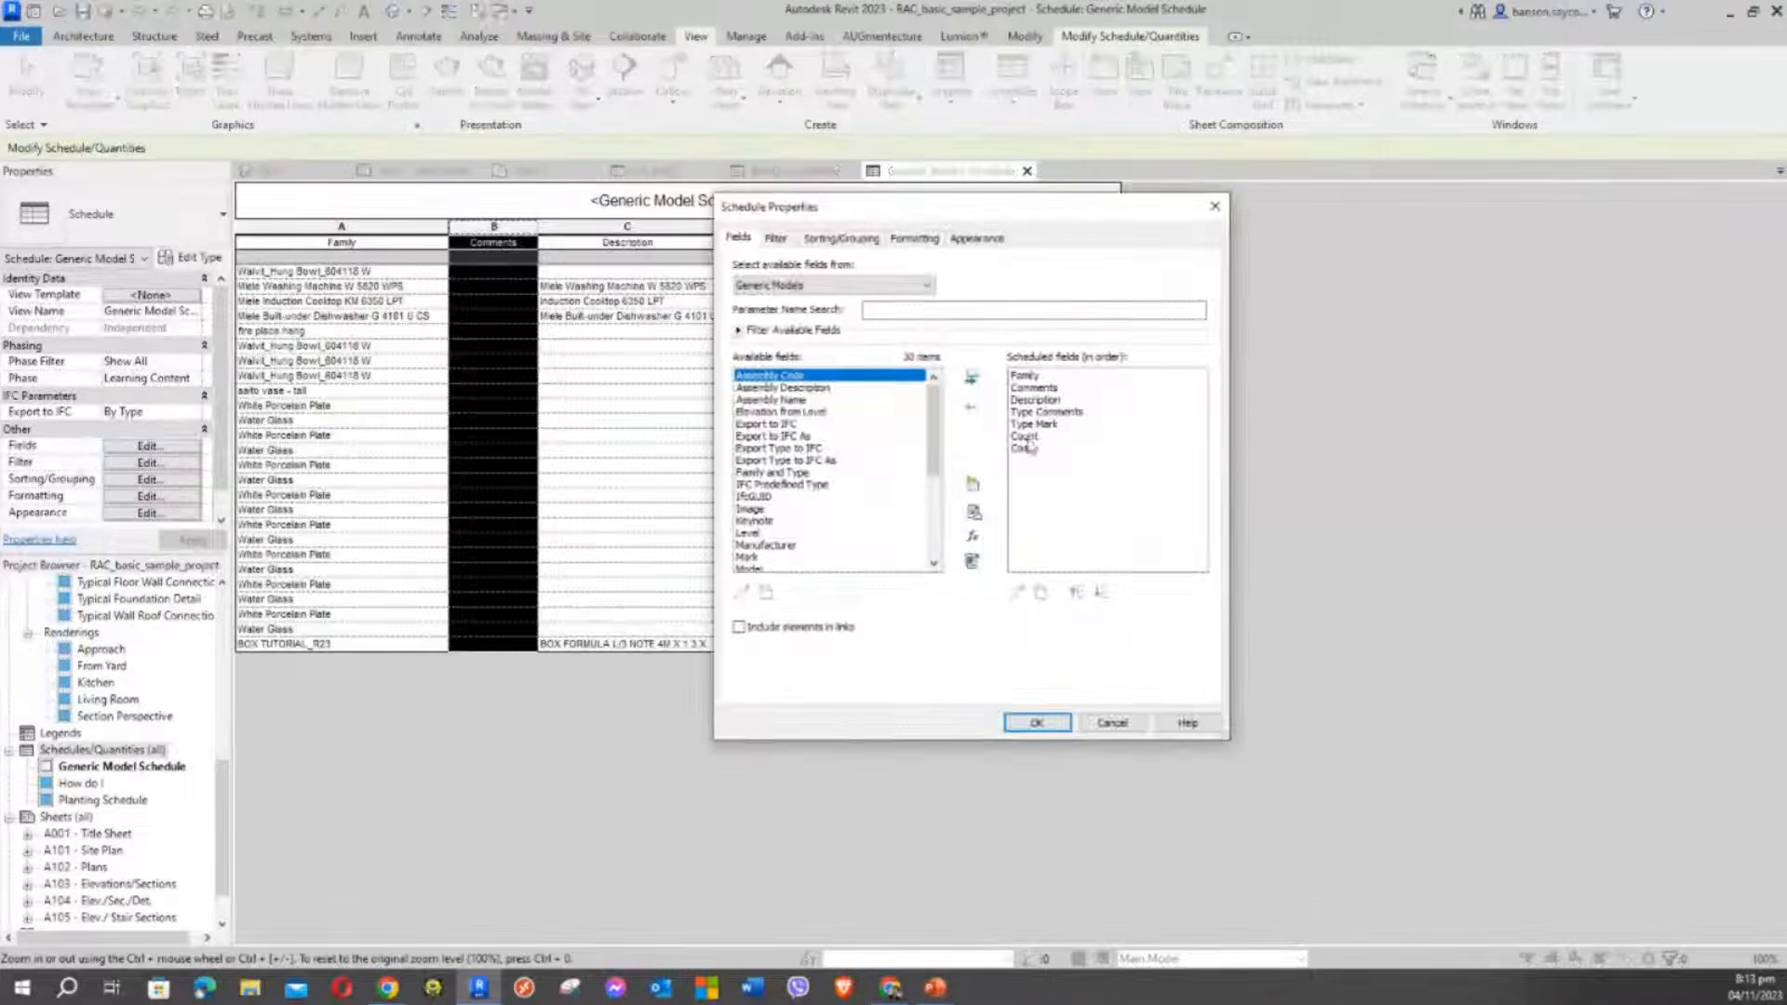
pyautogui.click(1033, 388)
pyautogui.click(973, 403)
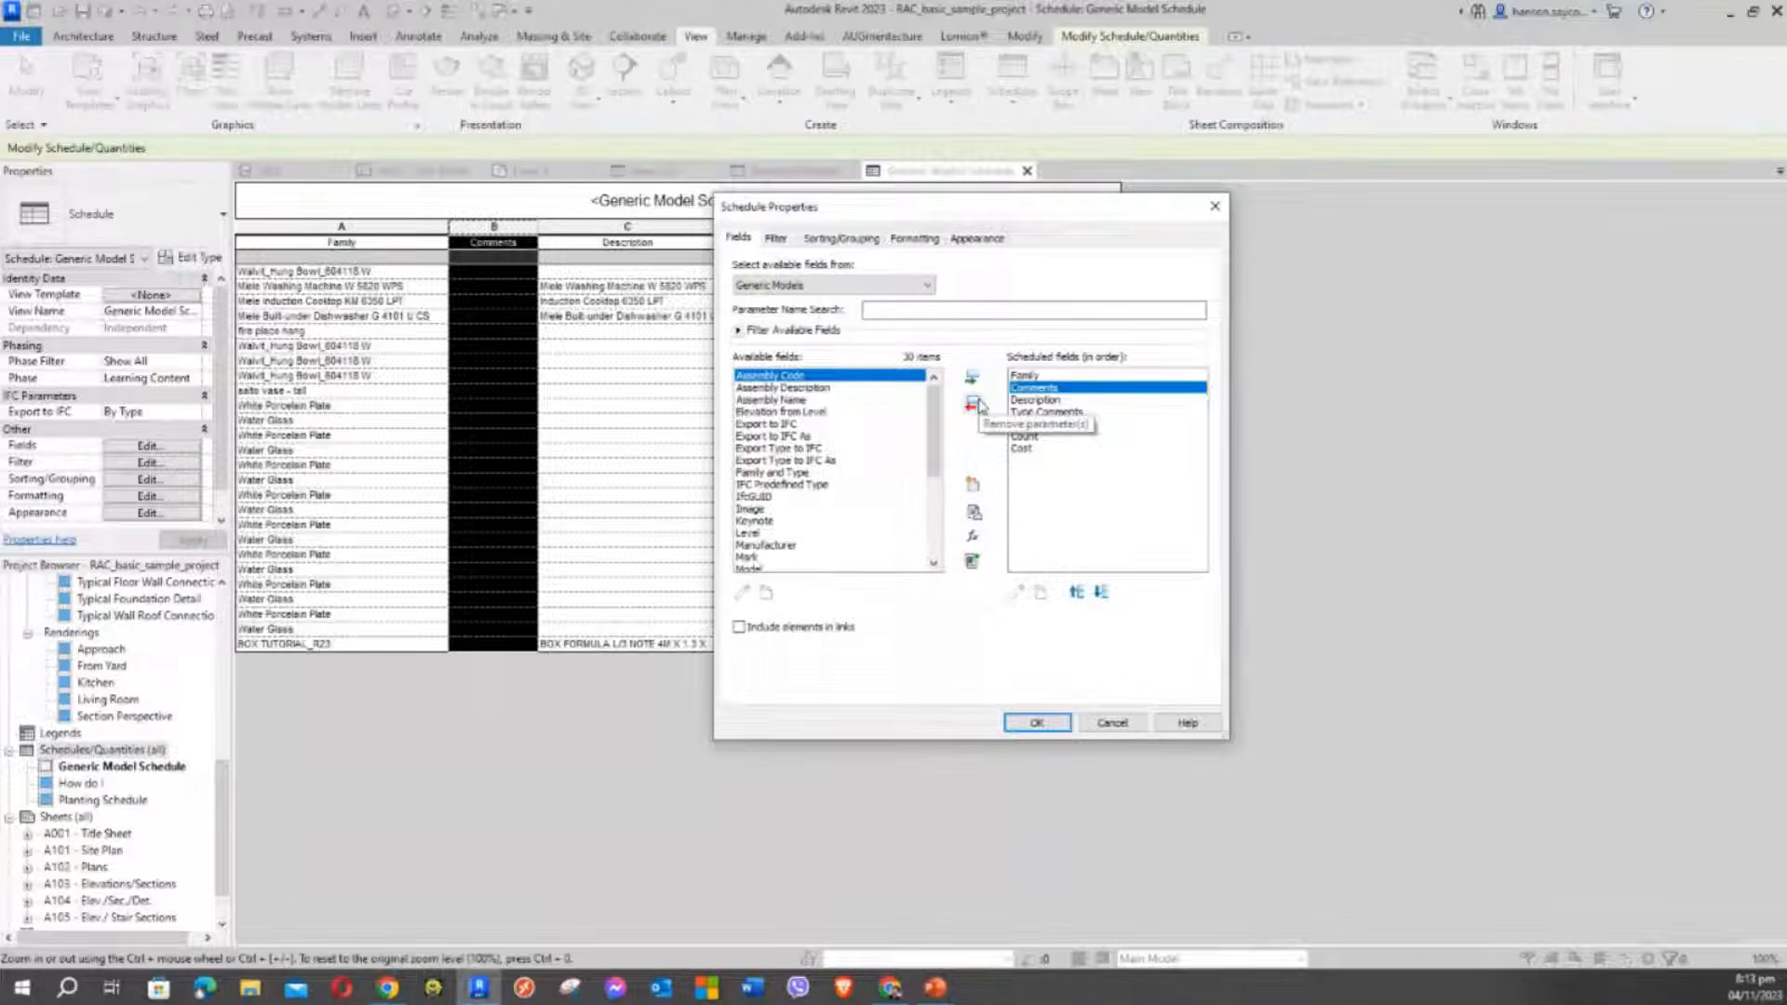
pyautogui.click(1030, 376)
pyautogui.click(1043, 724)
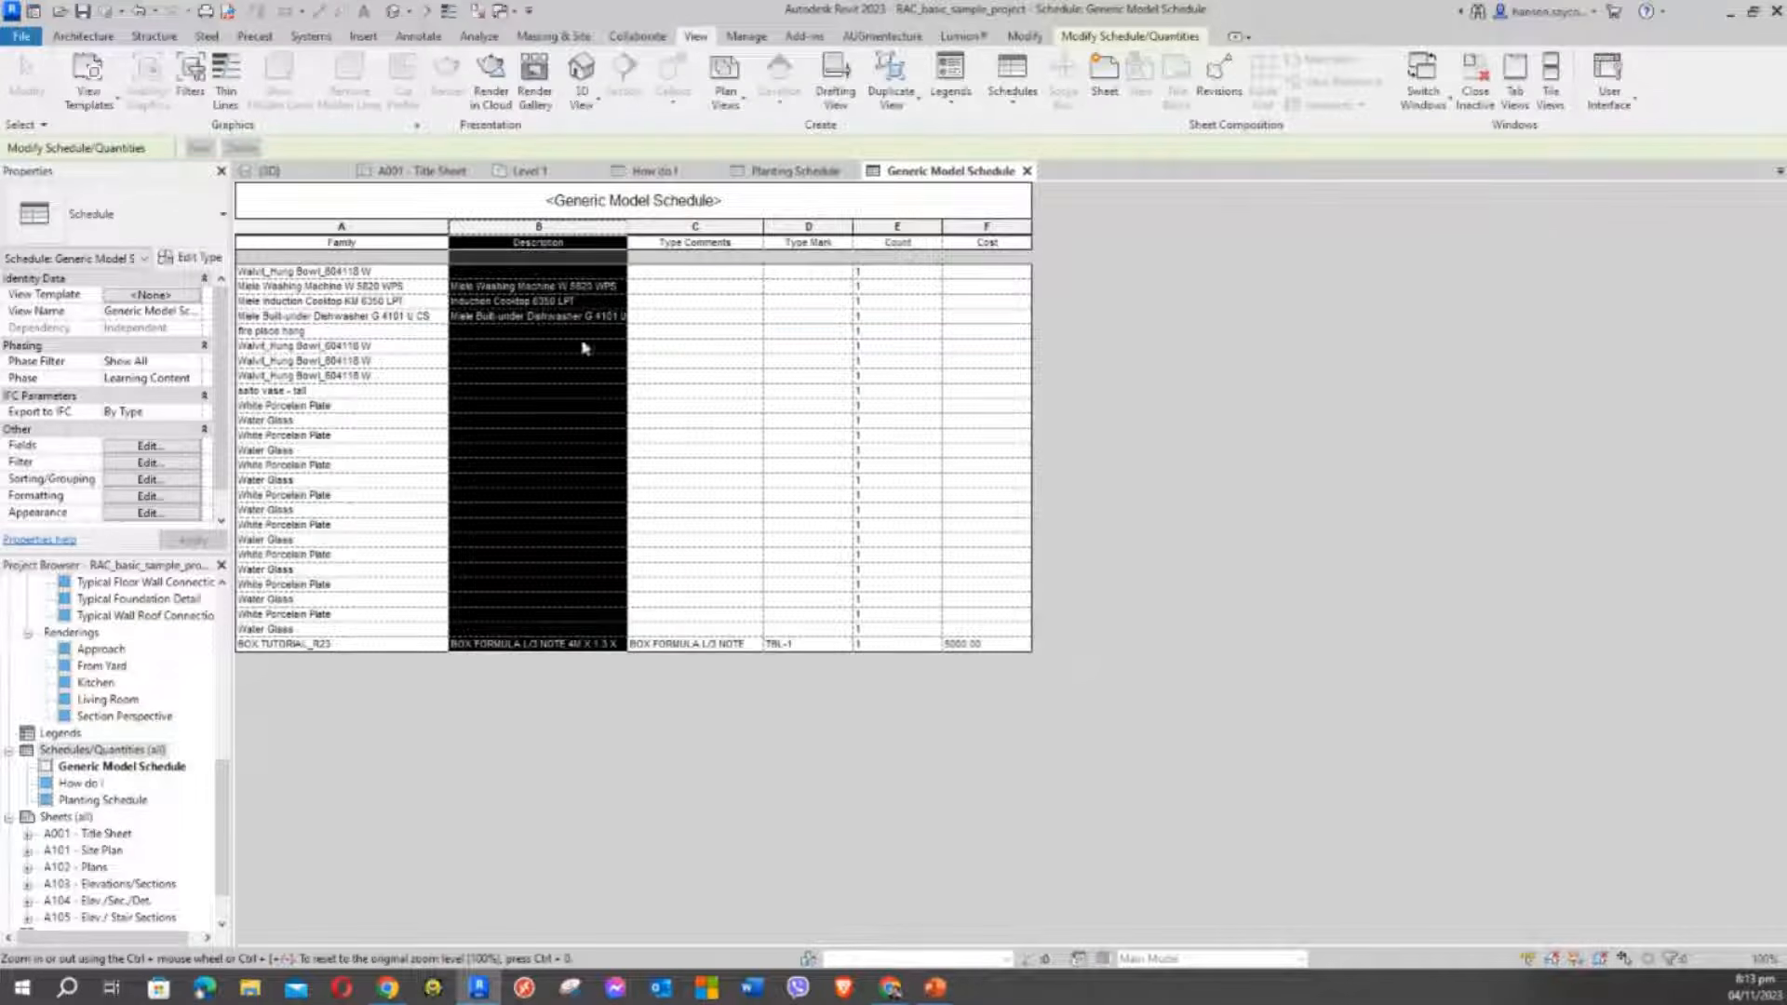
pyautogui.click(517, 331)
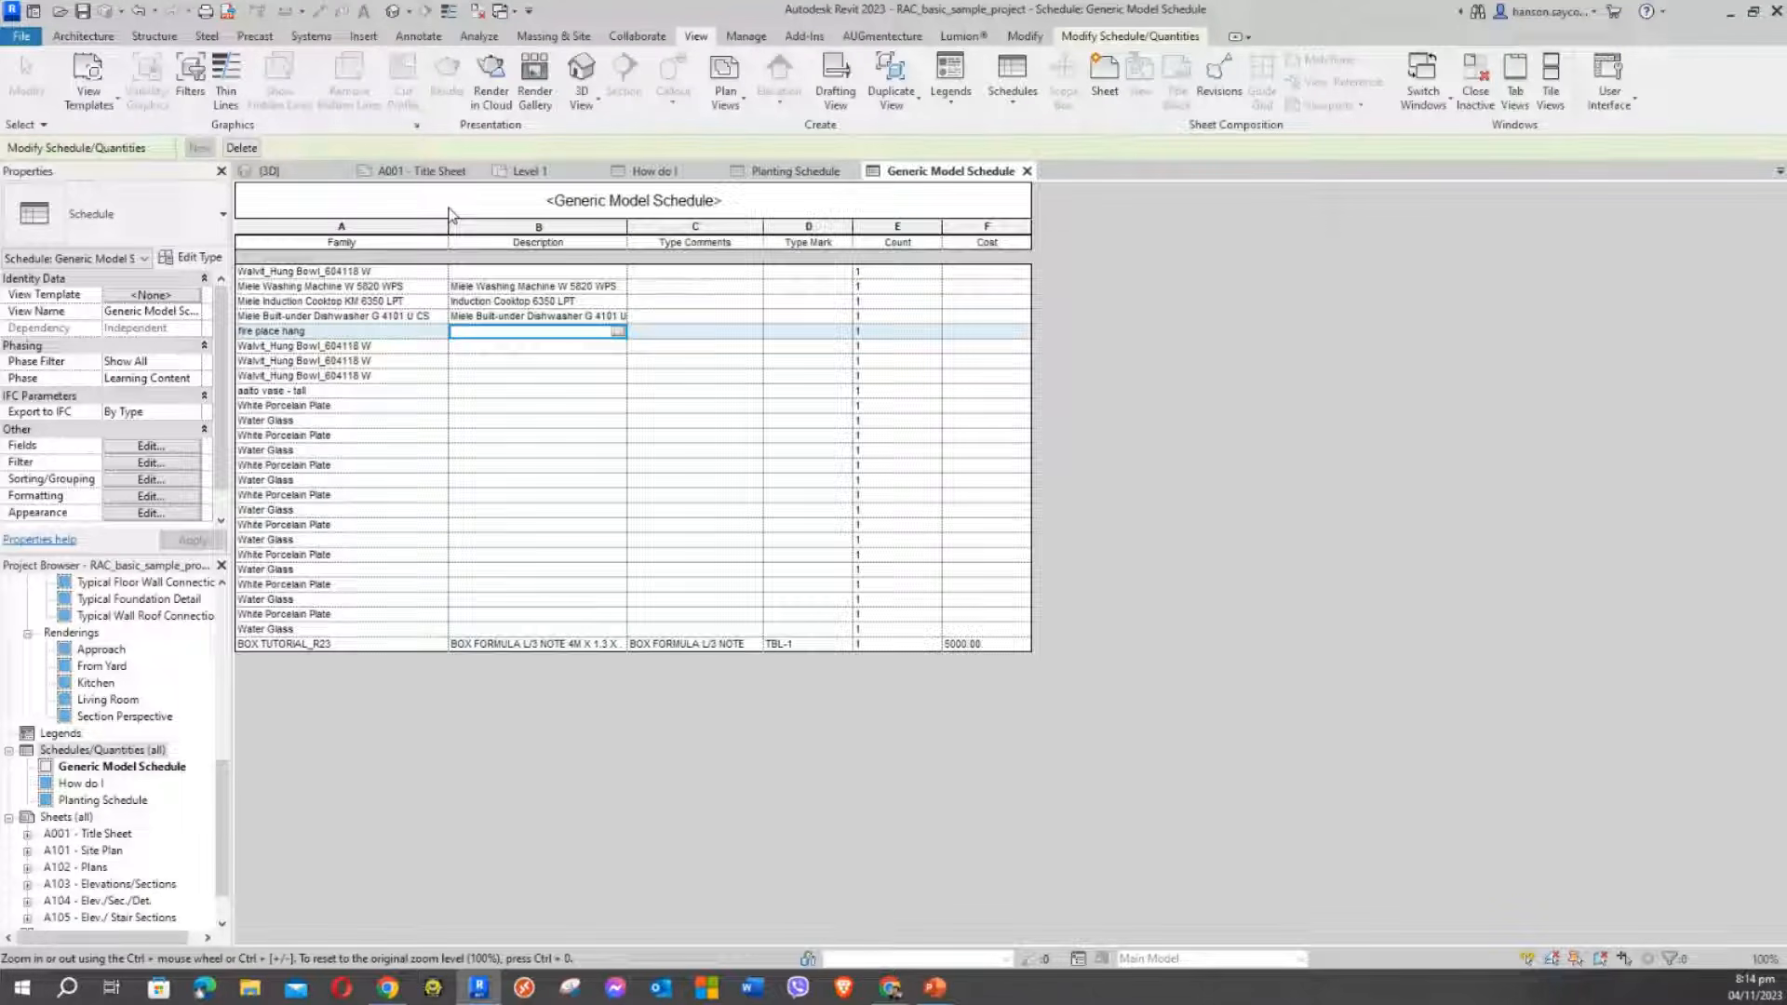
# Switch to the A001 - Title Sheet and pan it into view
pyautogui.click(419, 171)
pyautogui.moveTo(494, 606); pyautogui.dragTo(394, 467, button='middle')
pyautogui.moveTo(225, 811)
pyautogui.mouseDown()
pyautogui.moveTo(205, 596)
pyautogui.moveTo(230, 813)
pyautogui.mouseUp()
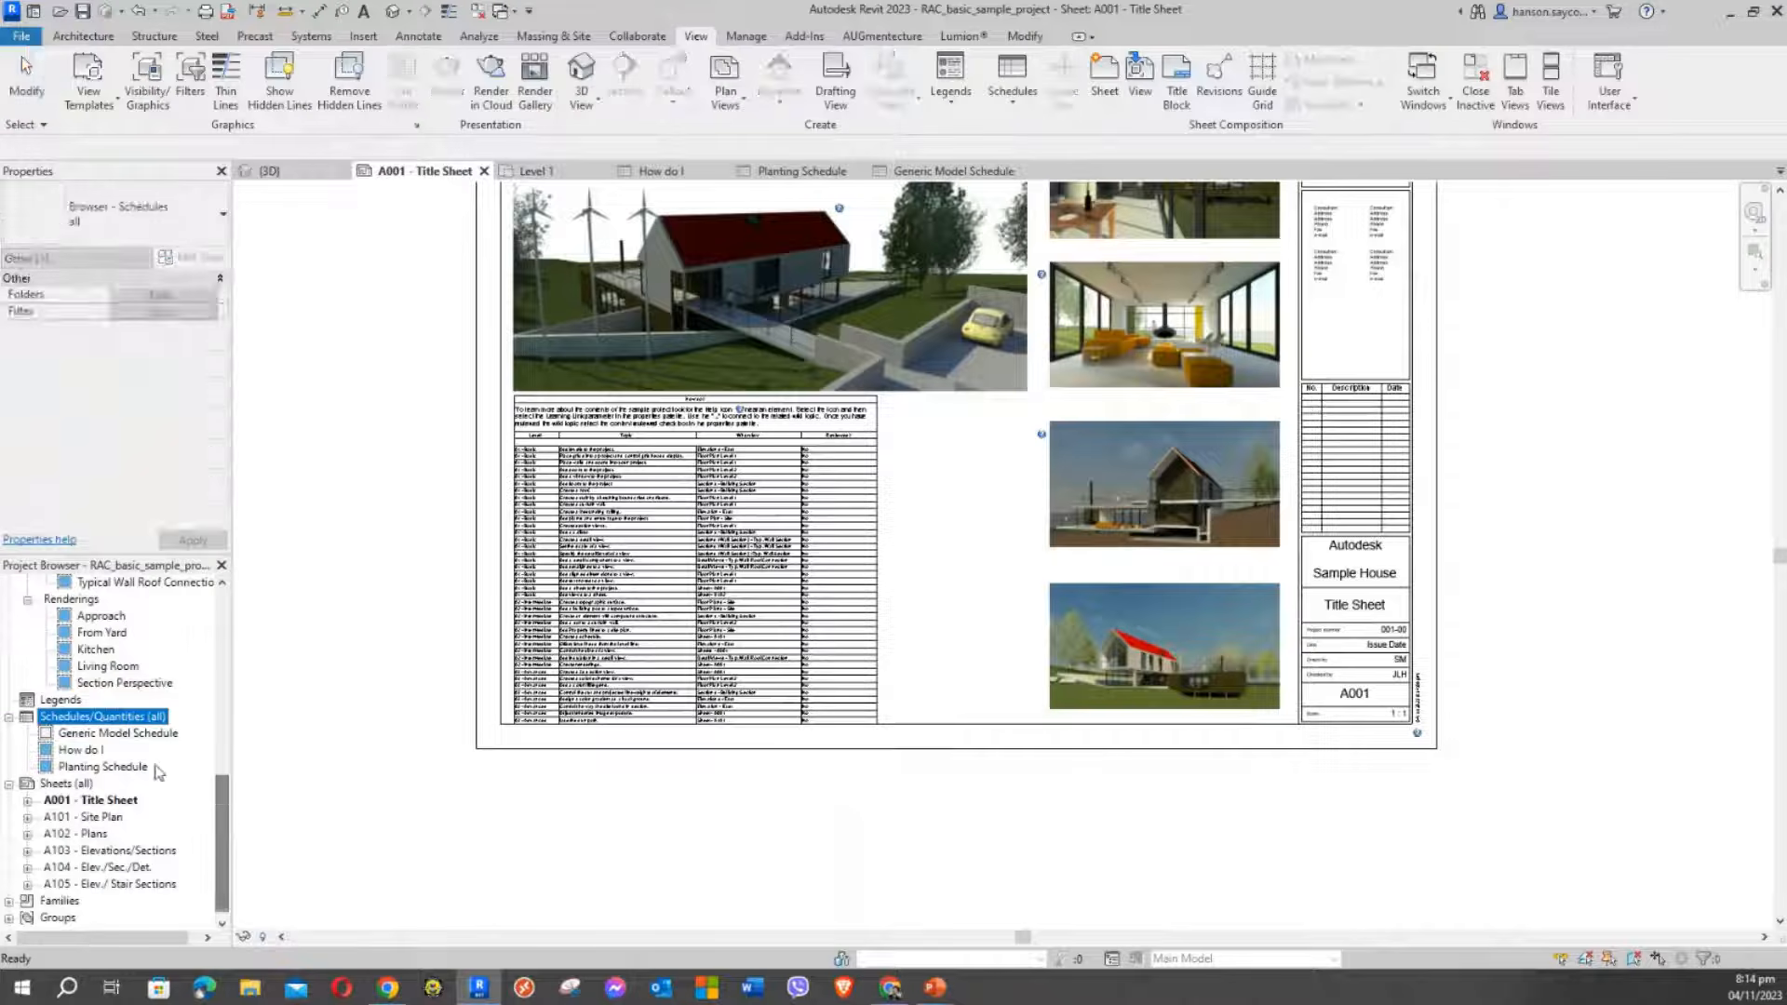
# Delete the existing How do I schedule from the A001 sheet
pyautogui.click(93, 735)
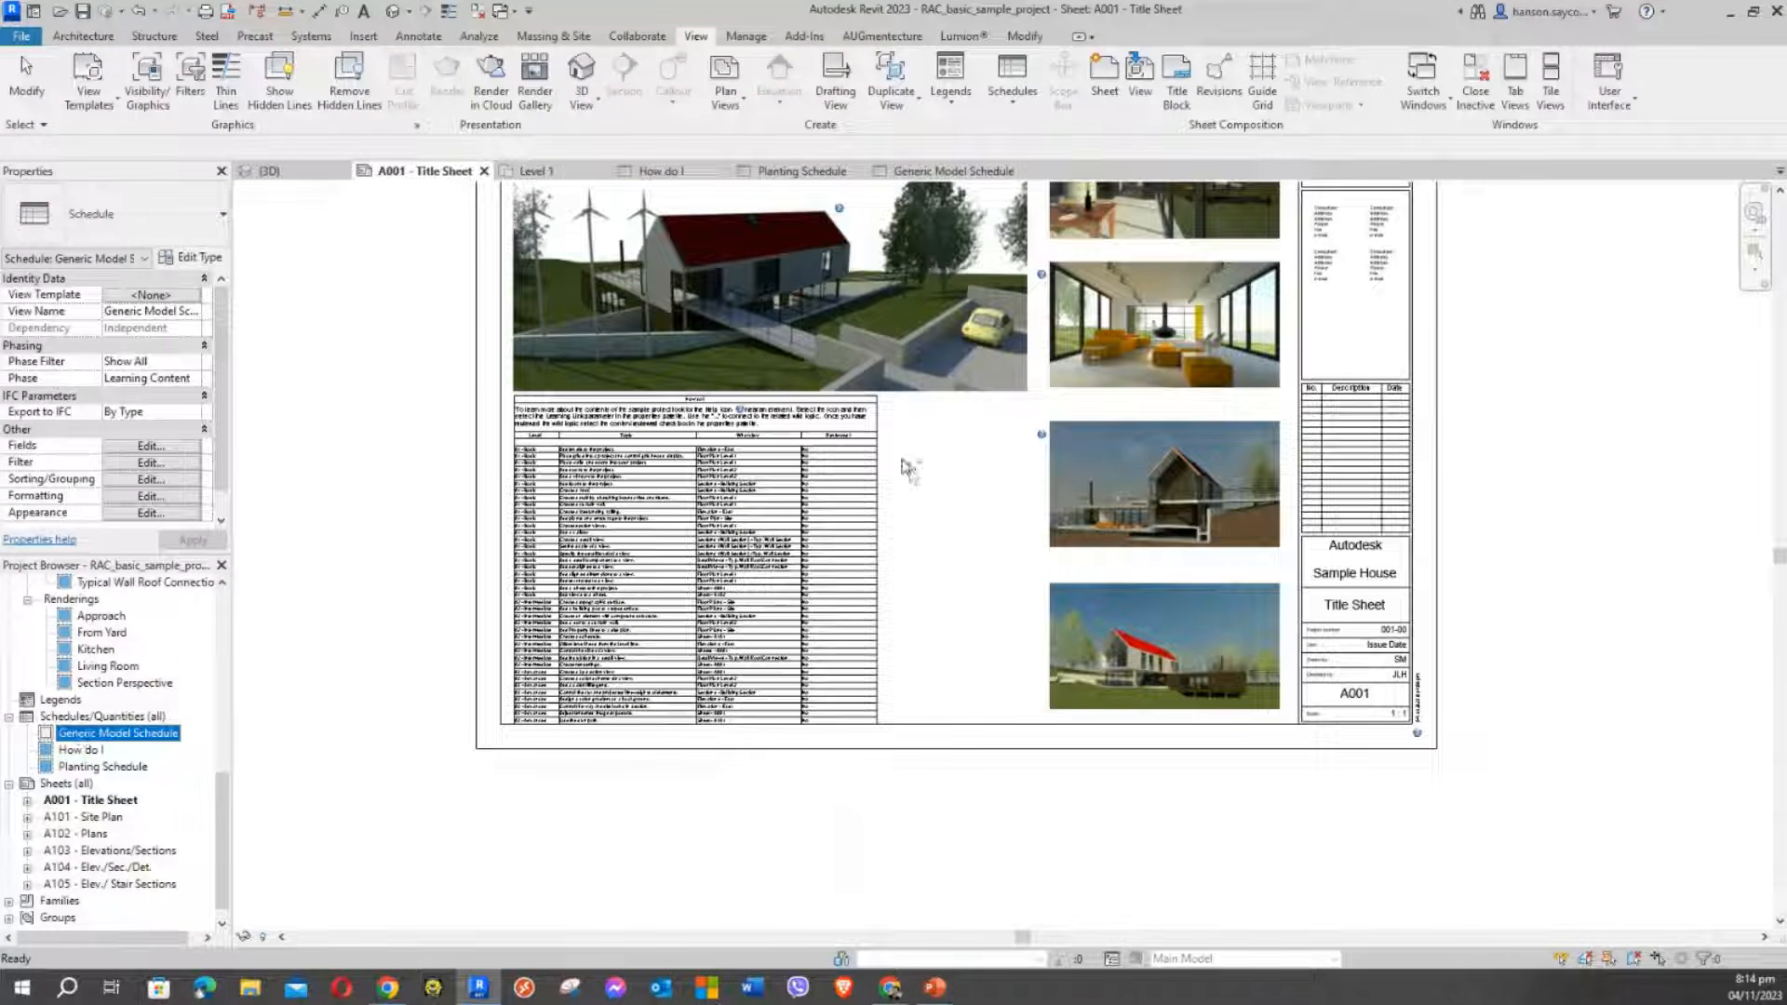
pyautogui.moveTo(902, 465)
pyautogui.mouseDown()
pyautogui.moveTo(946, 483)
pyautogui.moveTo(931, 481)
pyautogui.mouseUp()
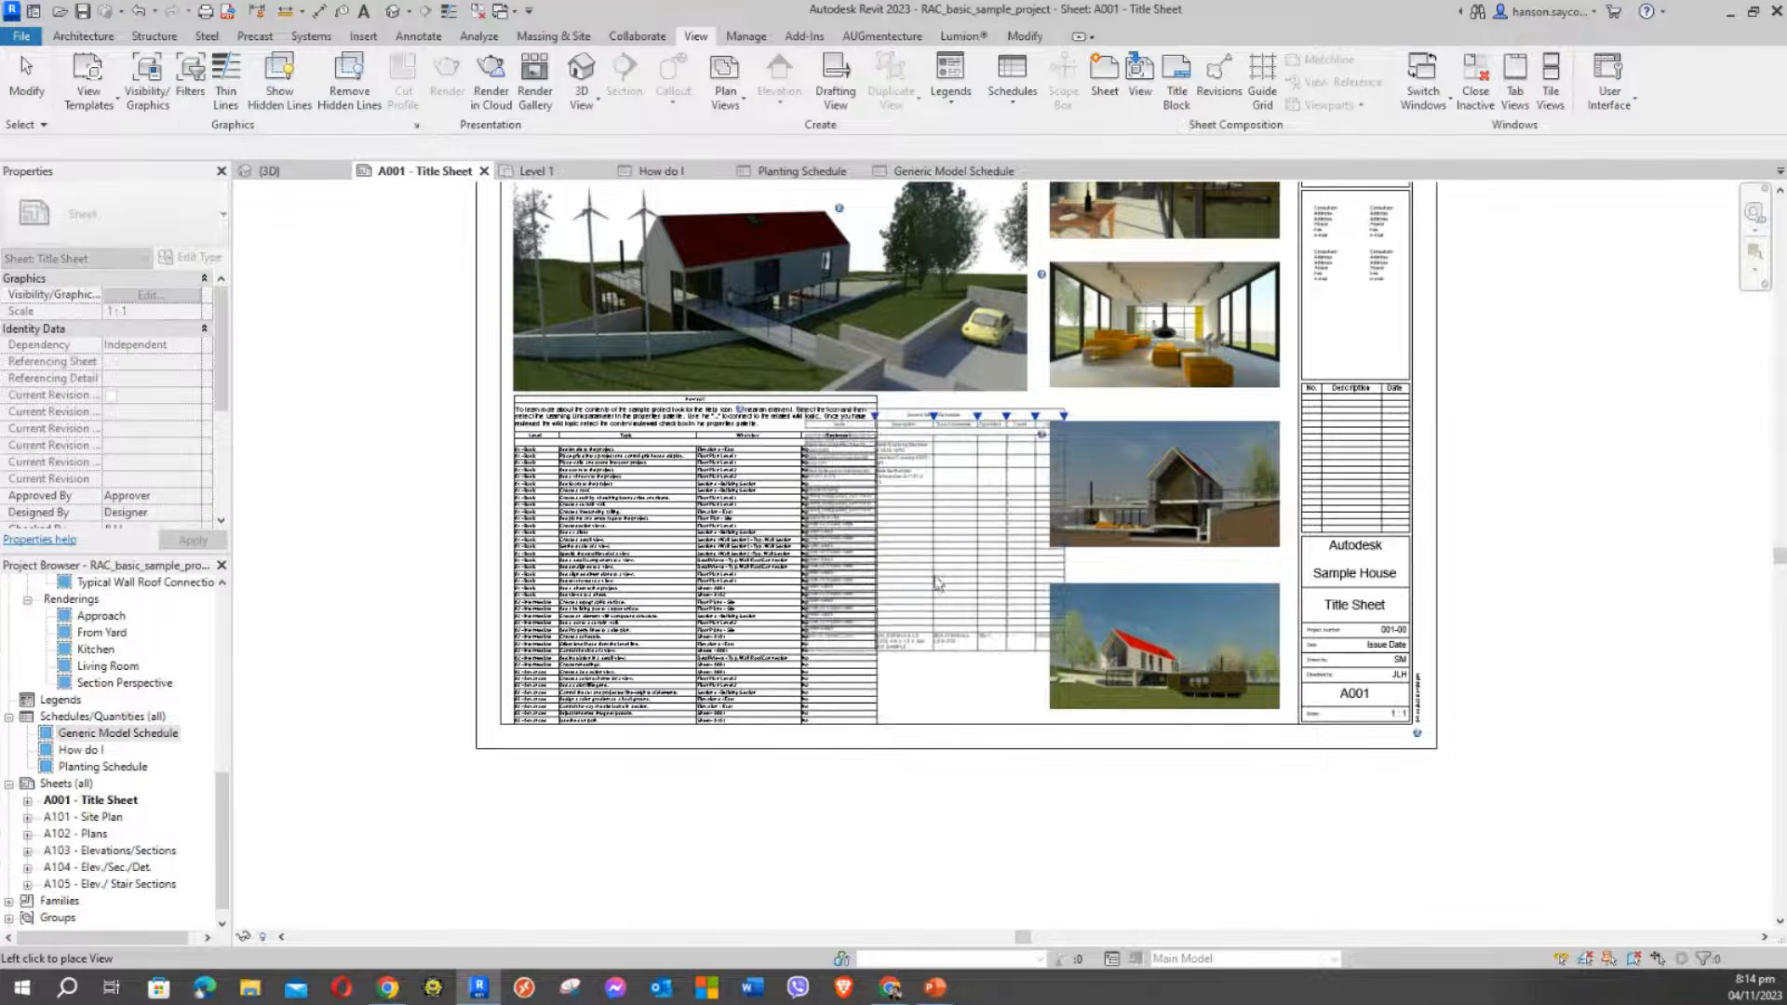
pyautogui.press('Escape')
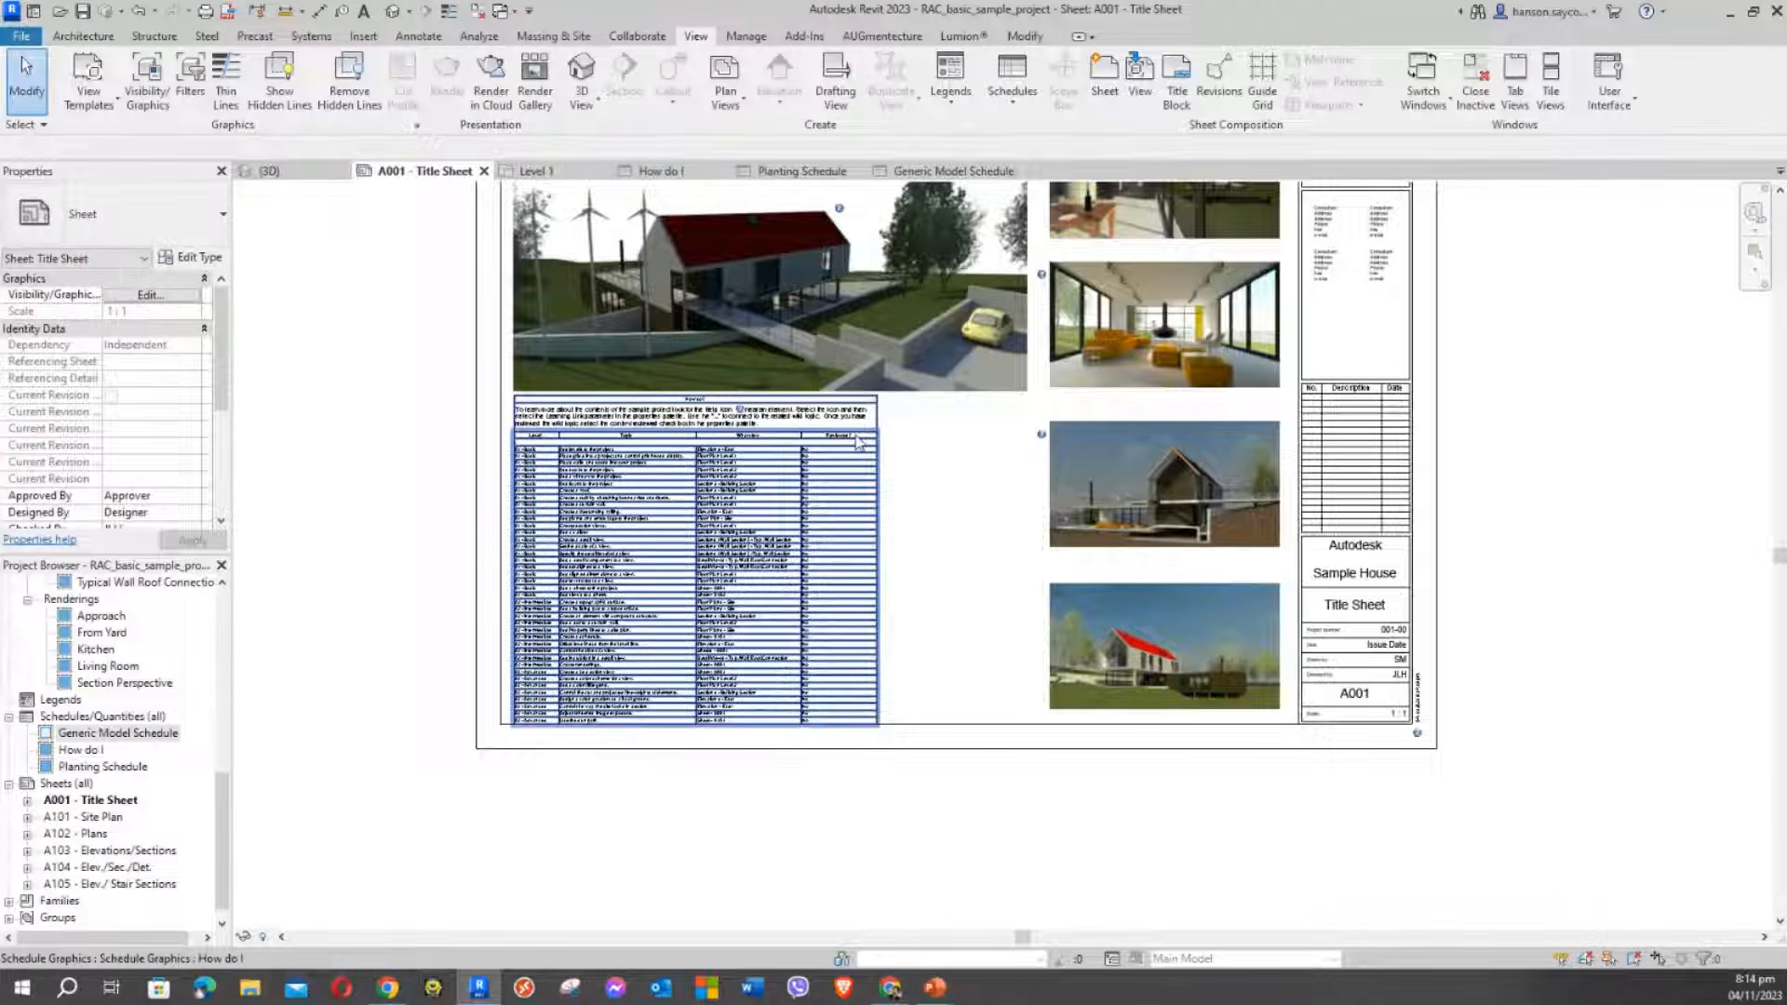
pyautogui.click(857, 441)
pyautogui.press('Delete')
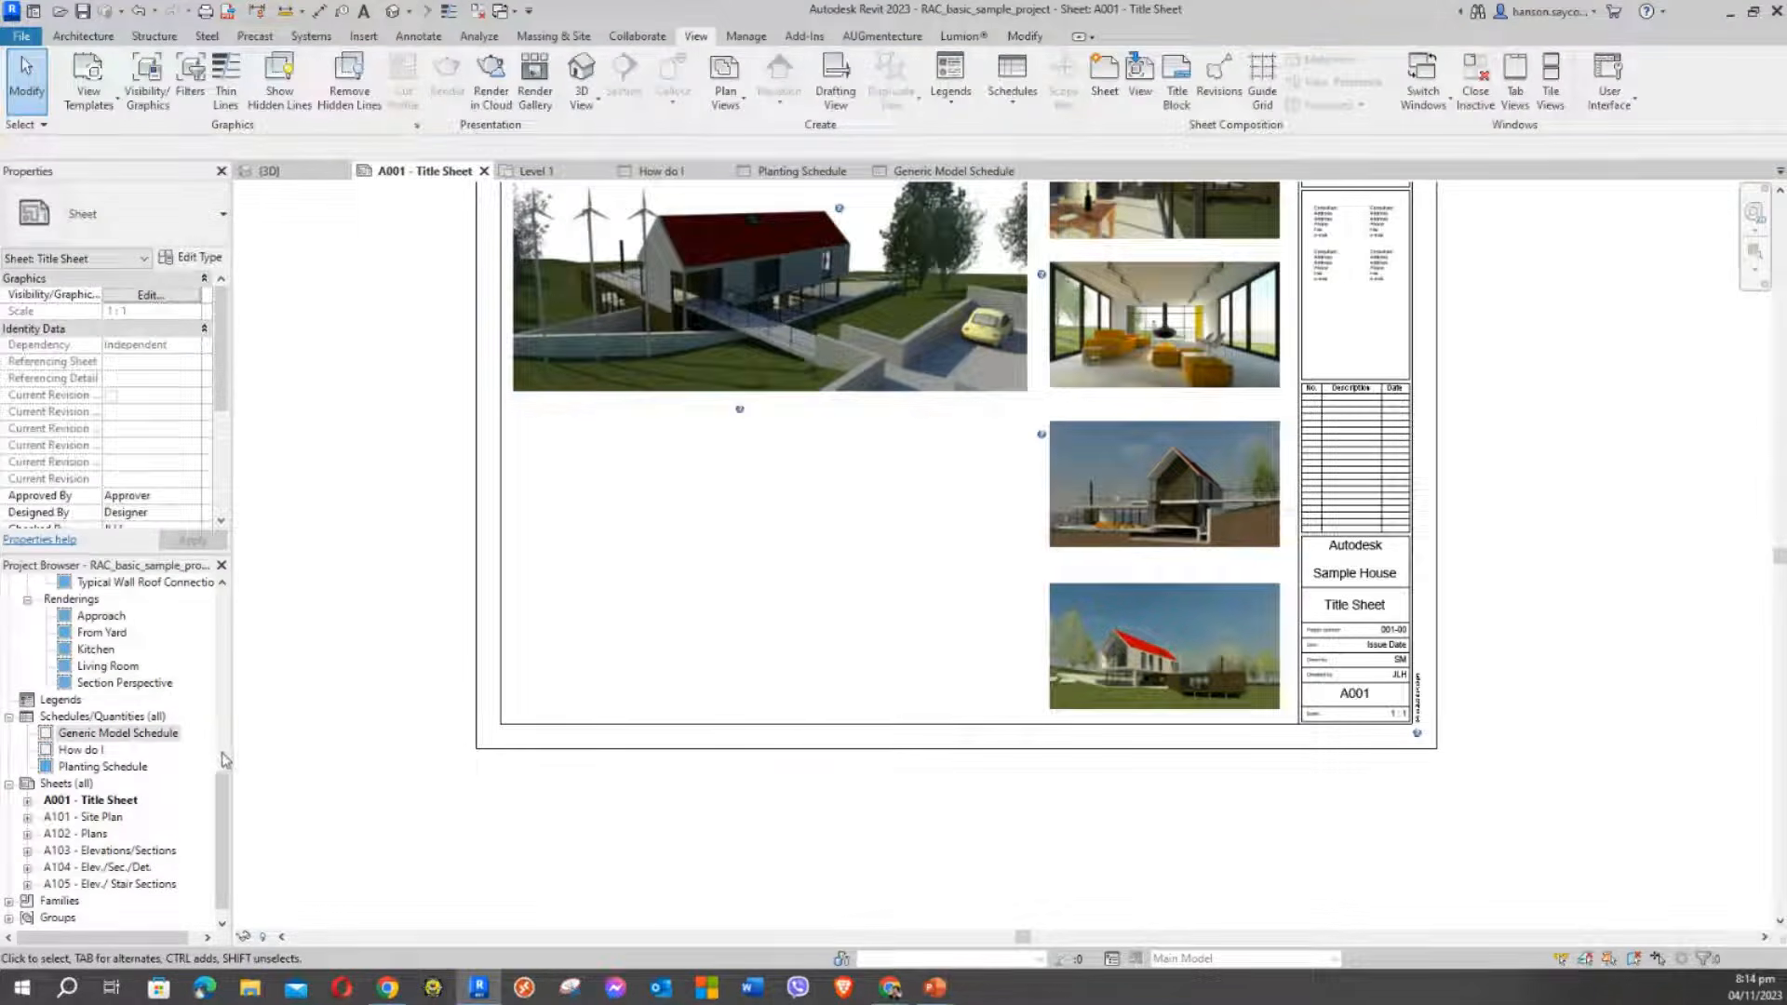
# Place the Generic Model Schedule from the Project Browser below the house image
pyautogui.moveTo(148, 736); pyautogui.dragTo(593, 463)
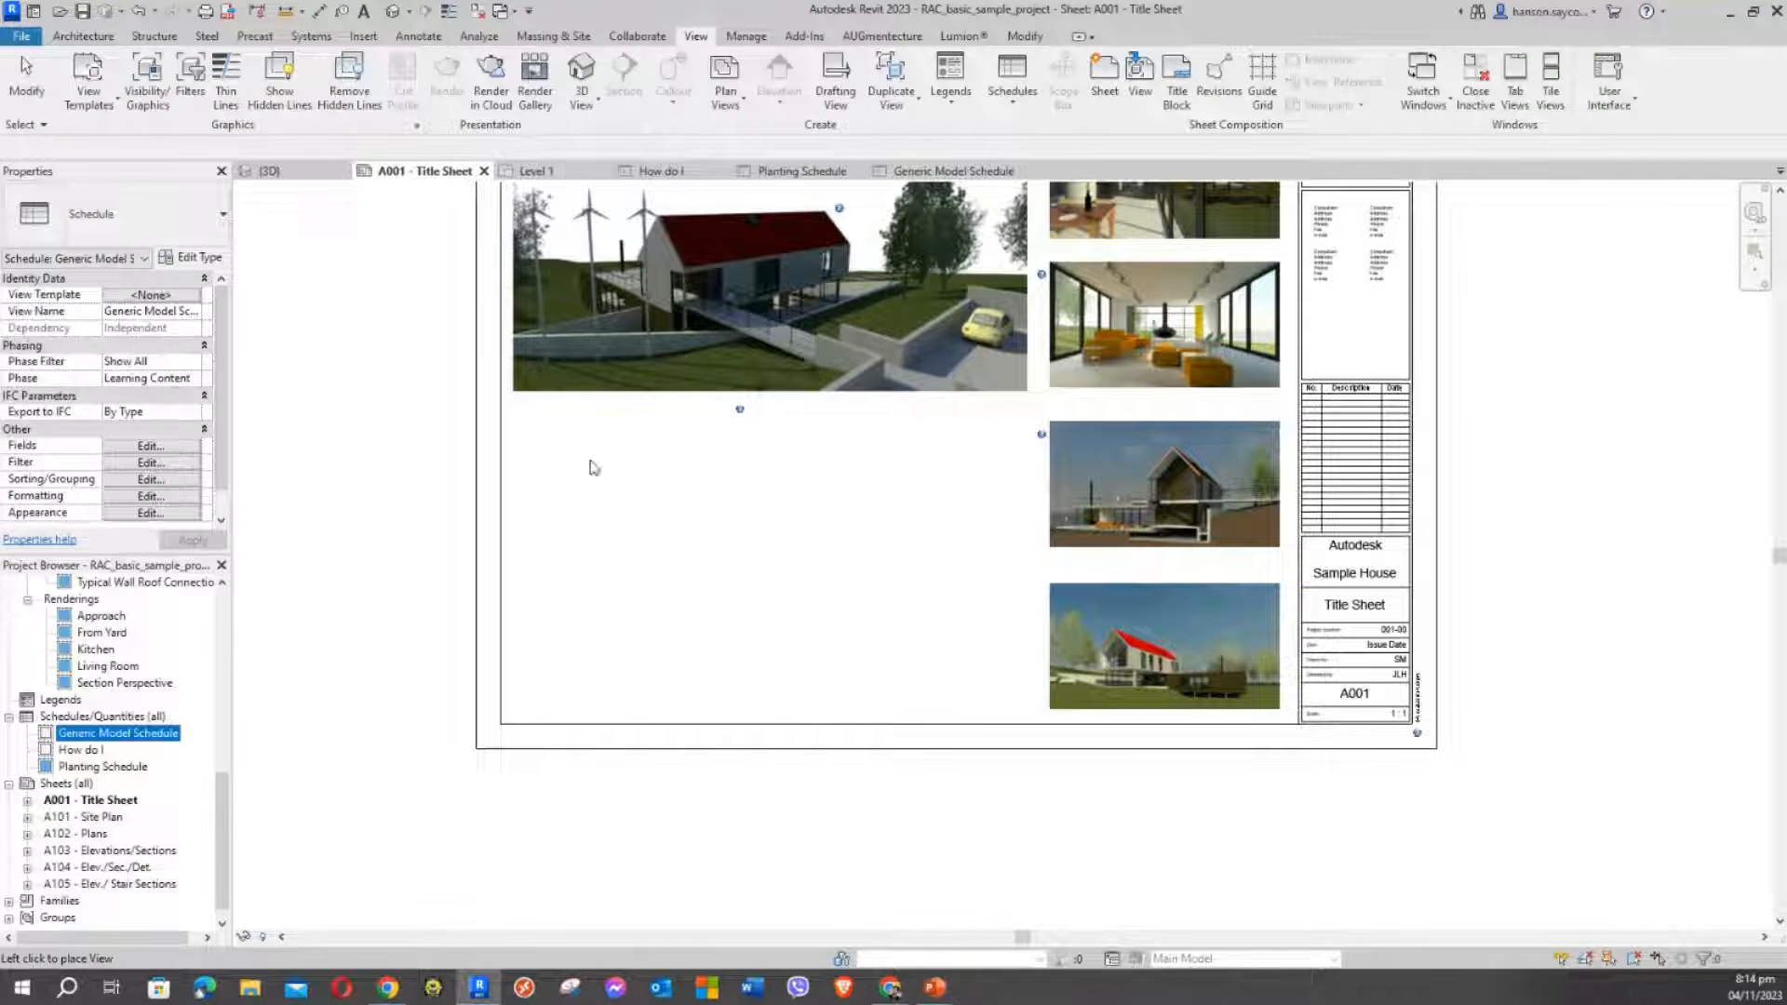
pyautogui.click(610, 576)
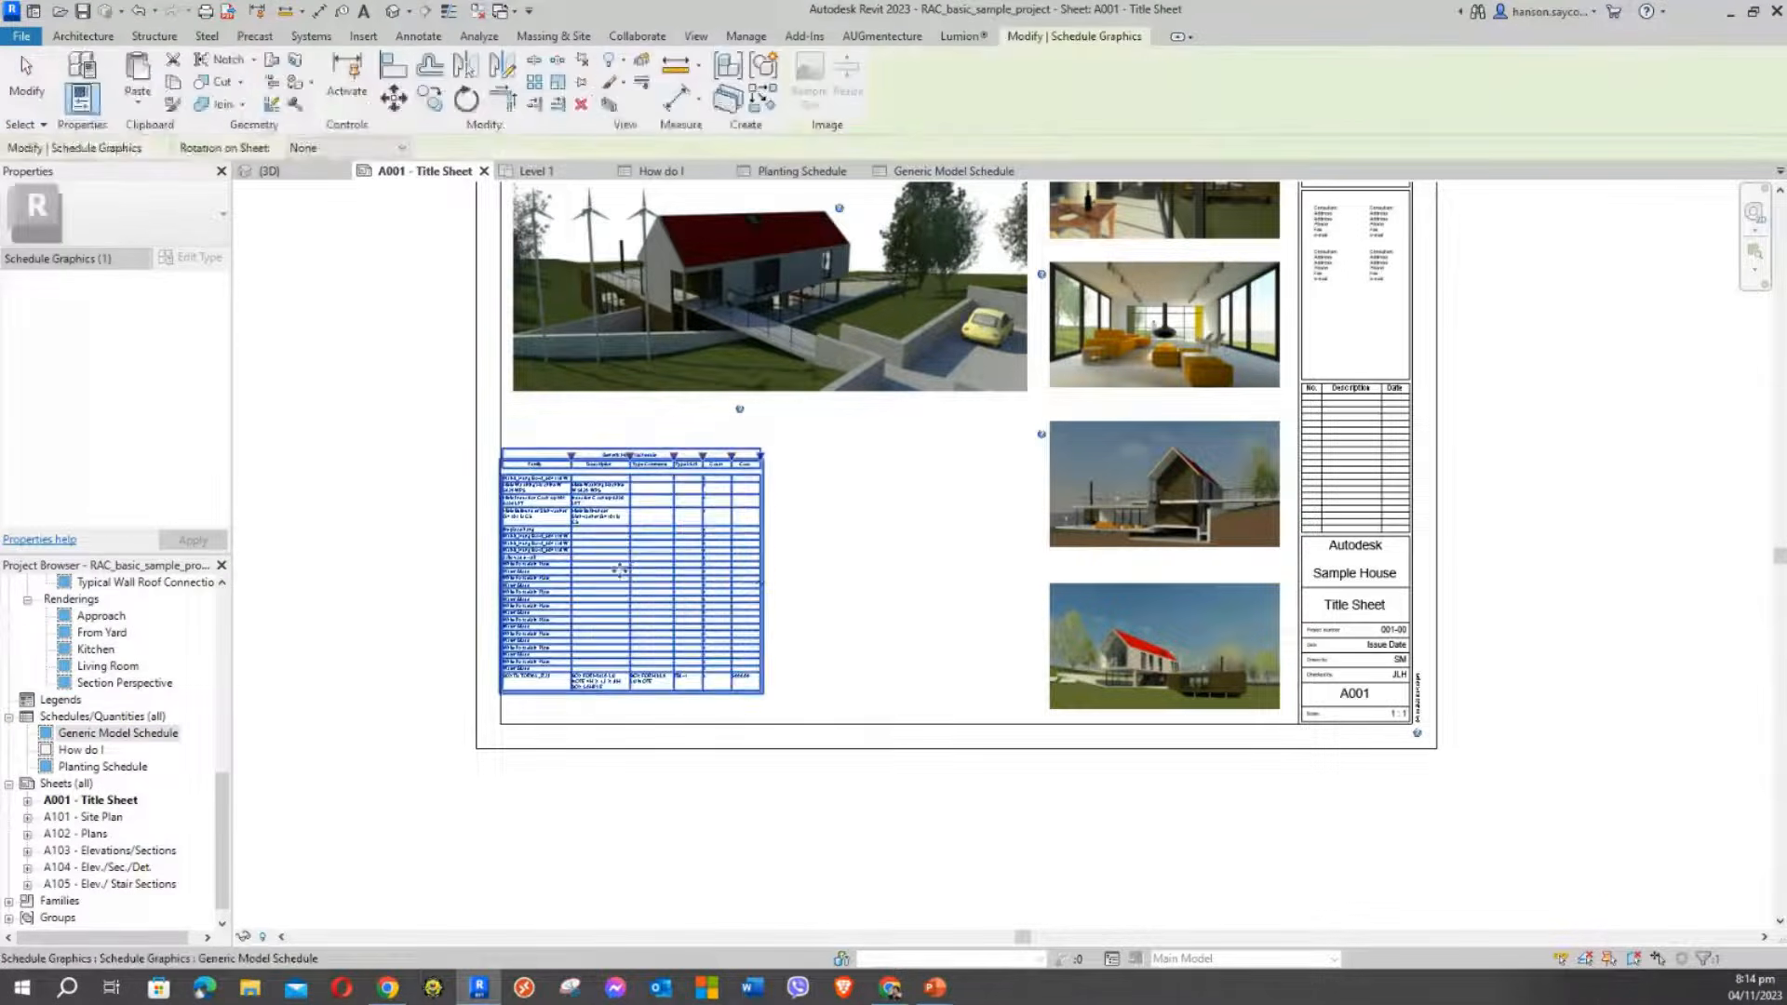
pyautogui.click(411, 499)
pyautogui.click(528, 485)
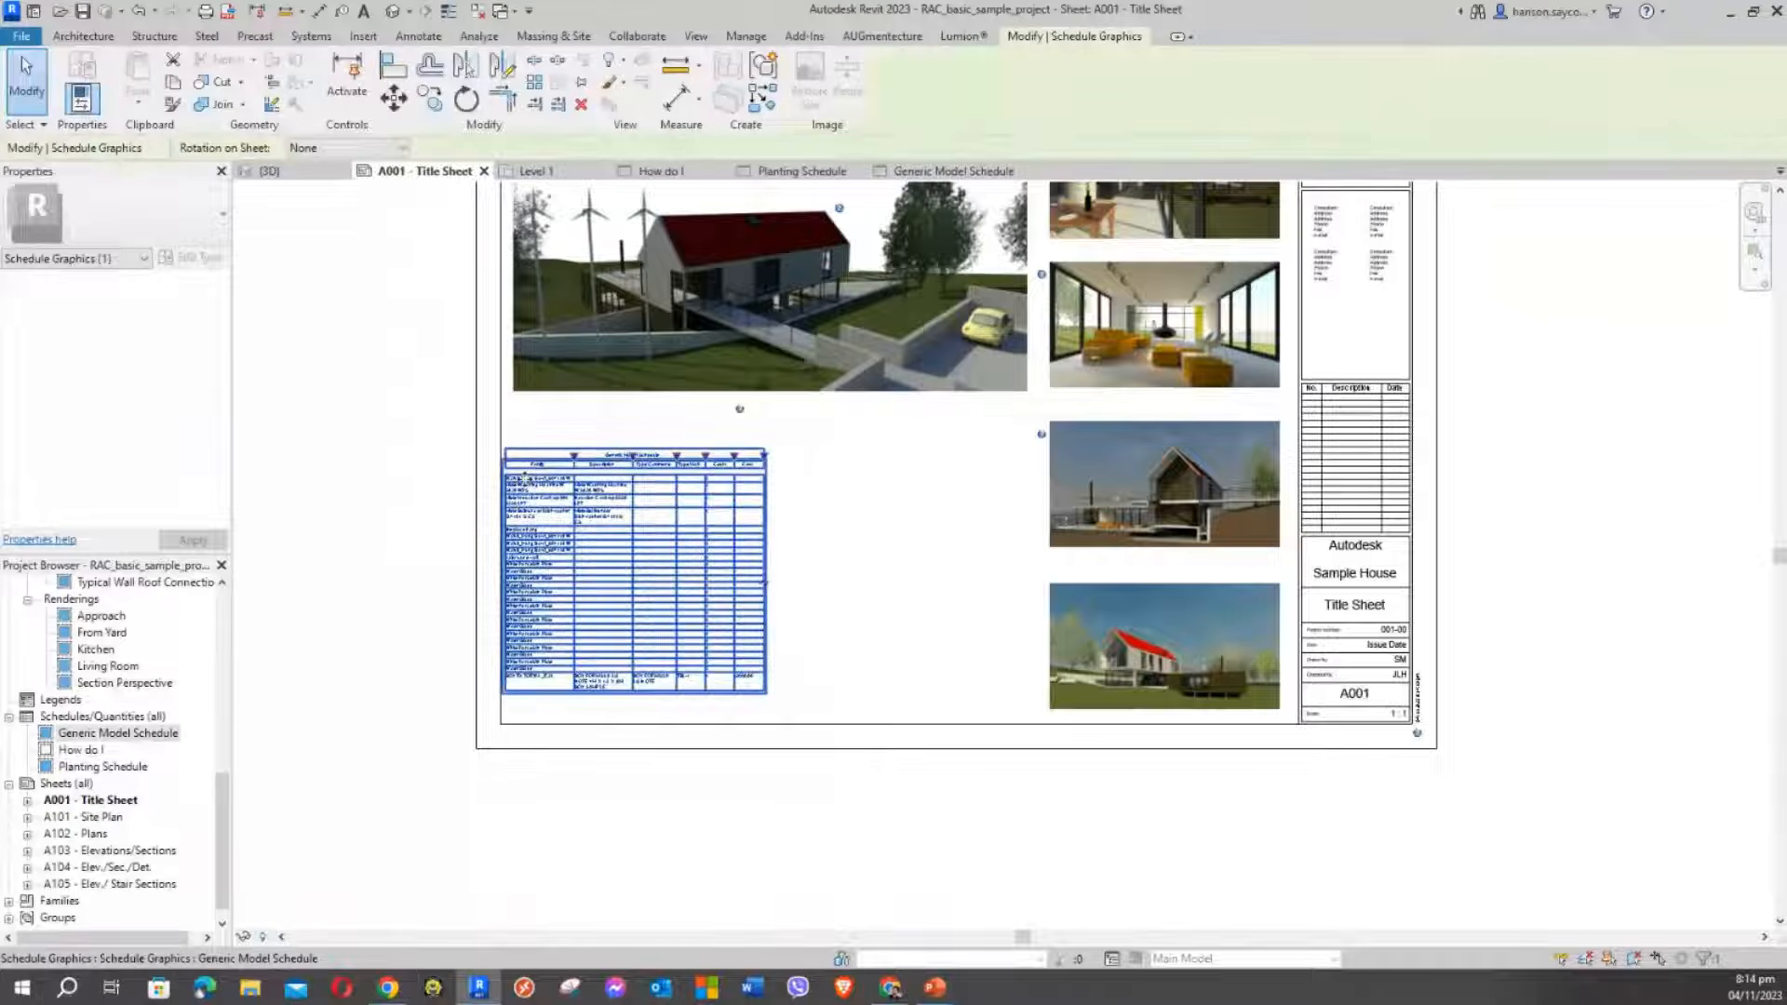
pyautogui.click(339, 447)
pyautogui.scroll(3, 529, 521)
pyautogui.scroll(2, 570, 560)
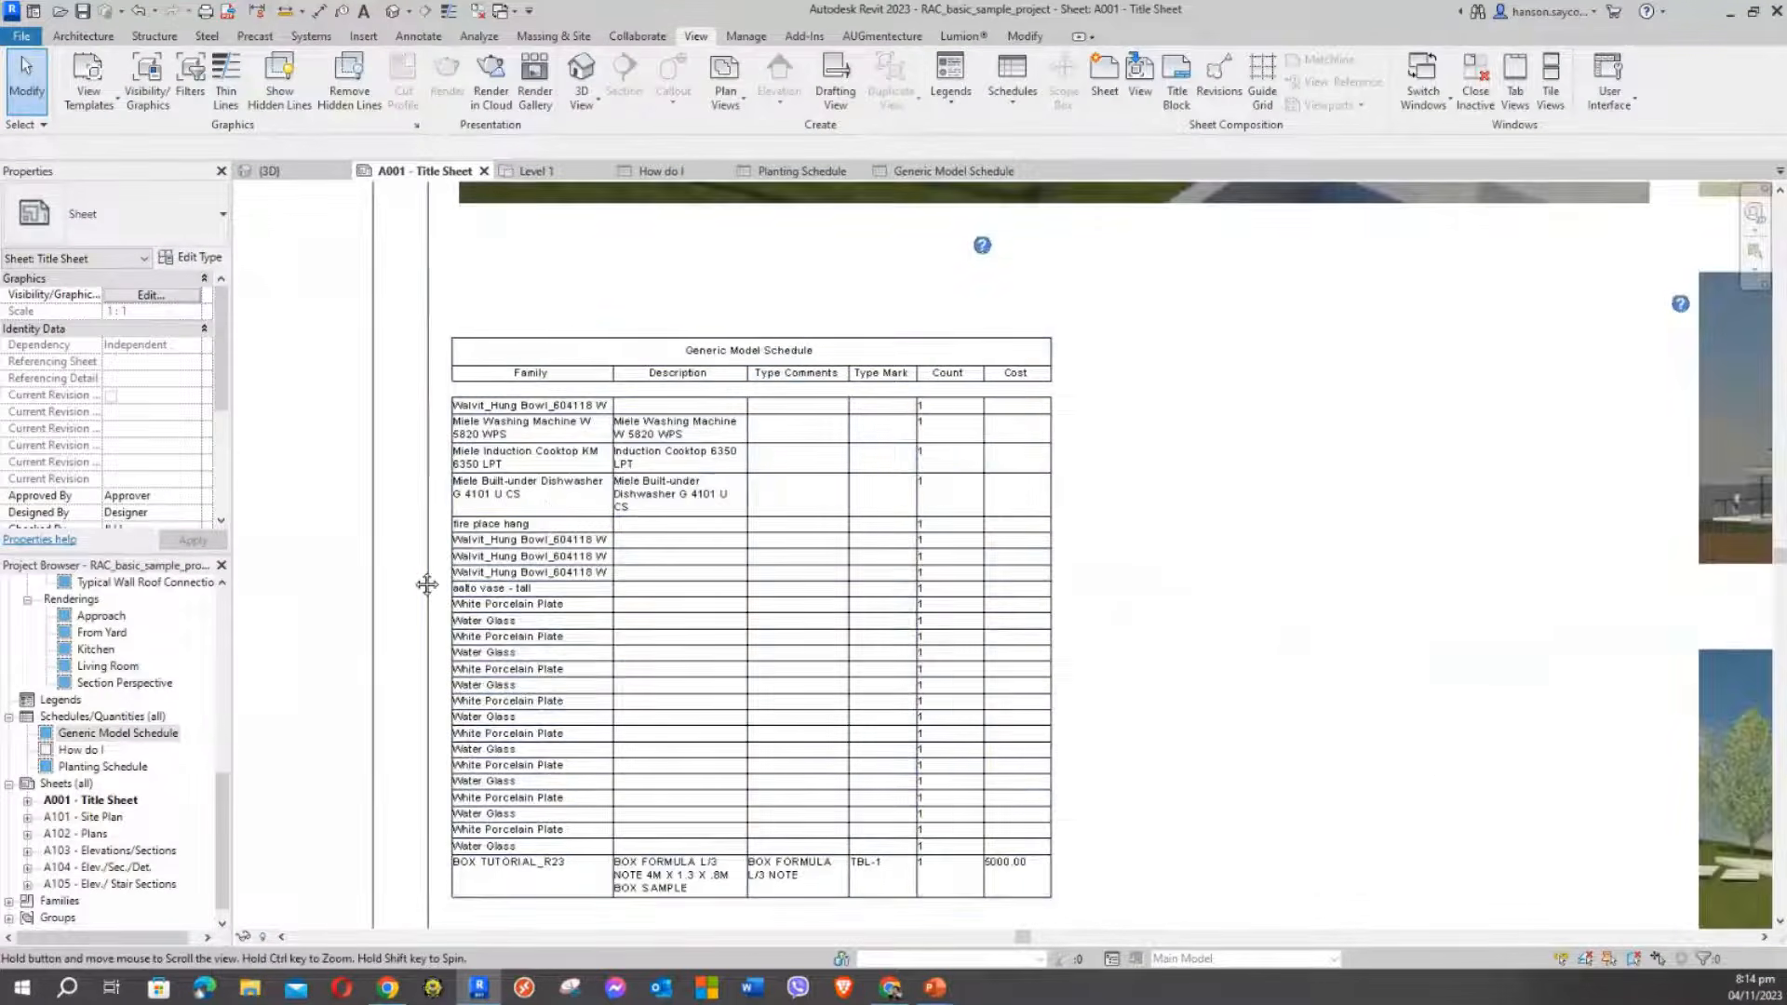
# Widen the Family and Description columns of the placed schedule so entries fit on one line
pyautogui.moveTo(428, 587); pyautogui.dragTo(474, 496, button='middle')
pyautogui.click(660, 303)
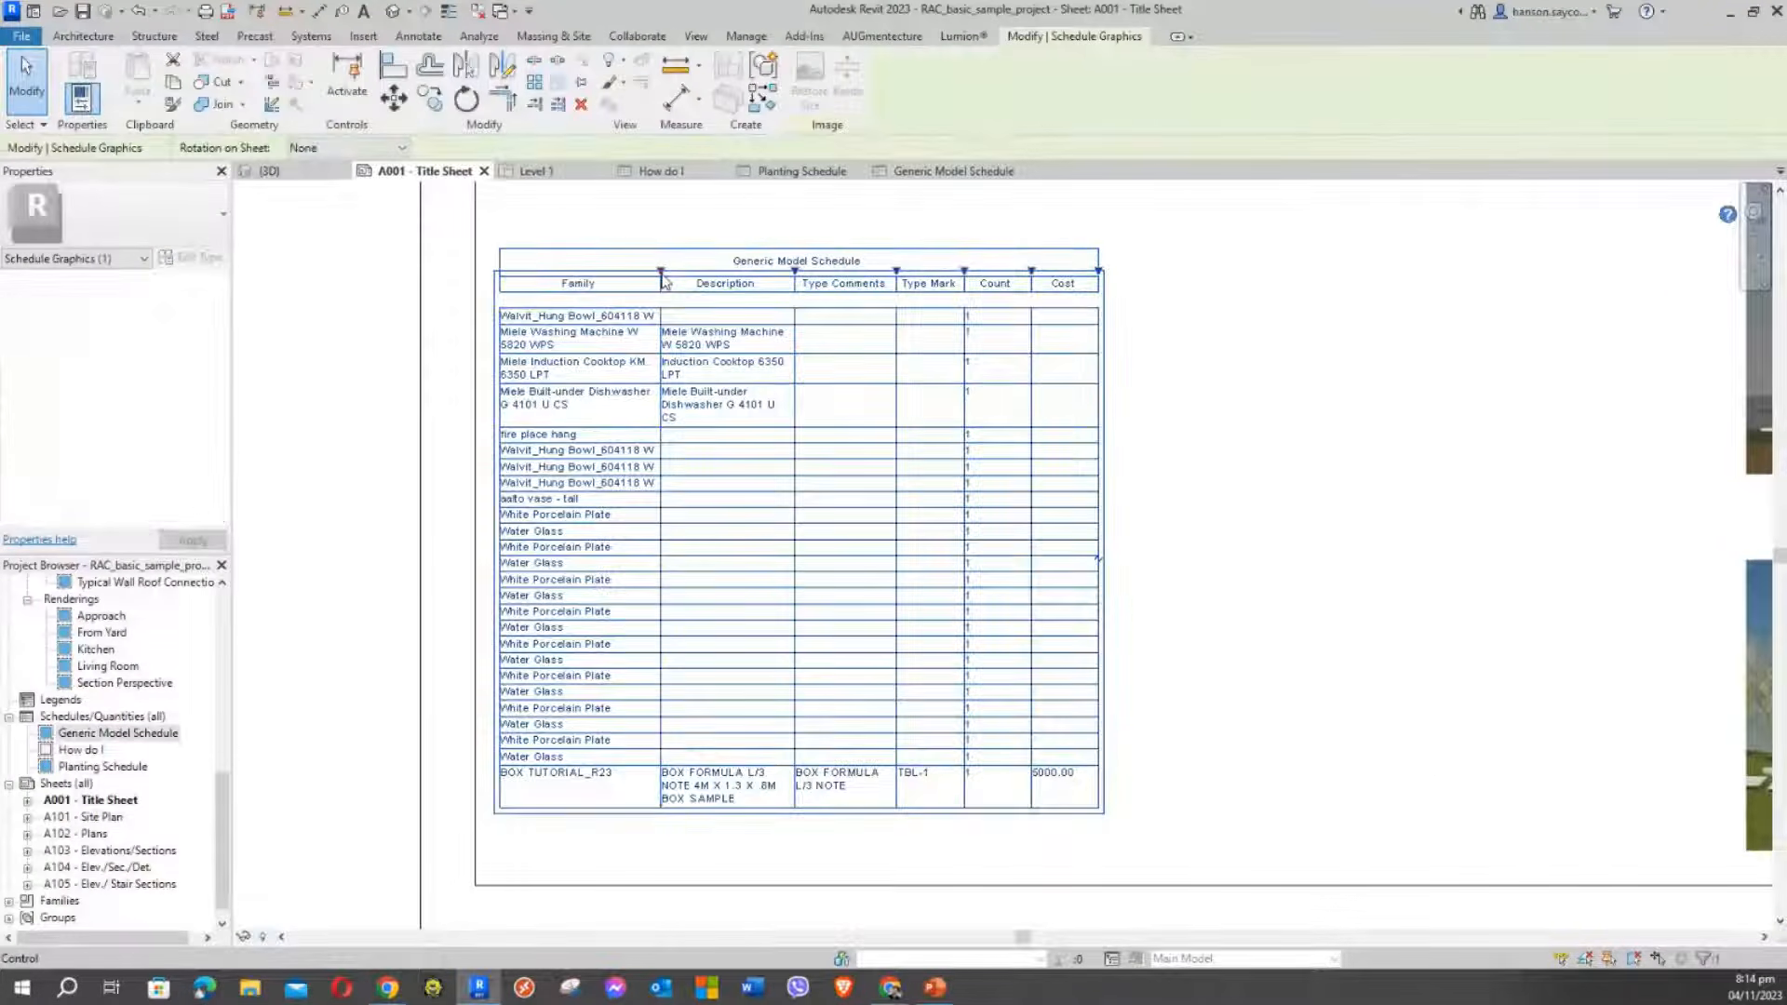
pyautogui.moveTo(666, 272); pyautogui.dragTo(739, 272)
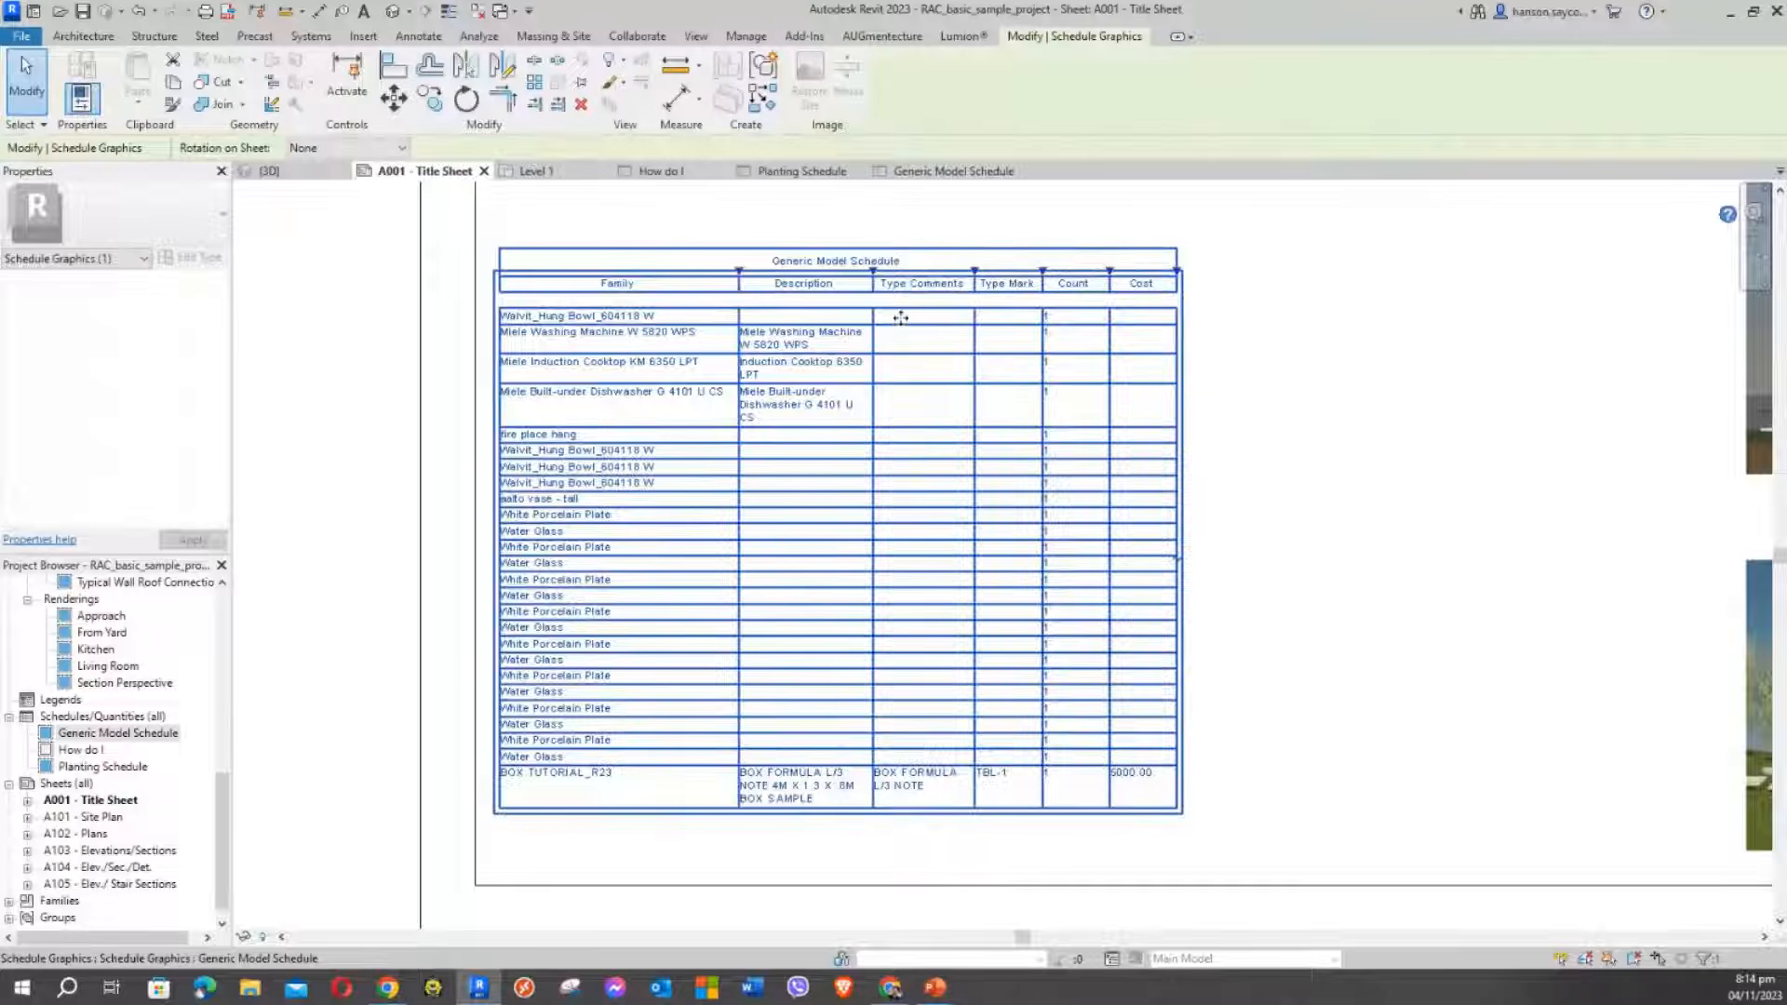
pyautogui.moveTo(872, 272); pyautogui.dragTo(999, 272)
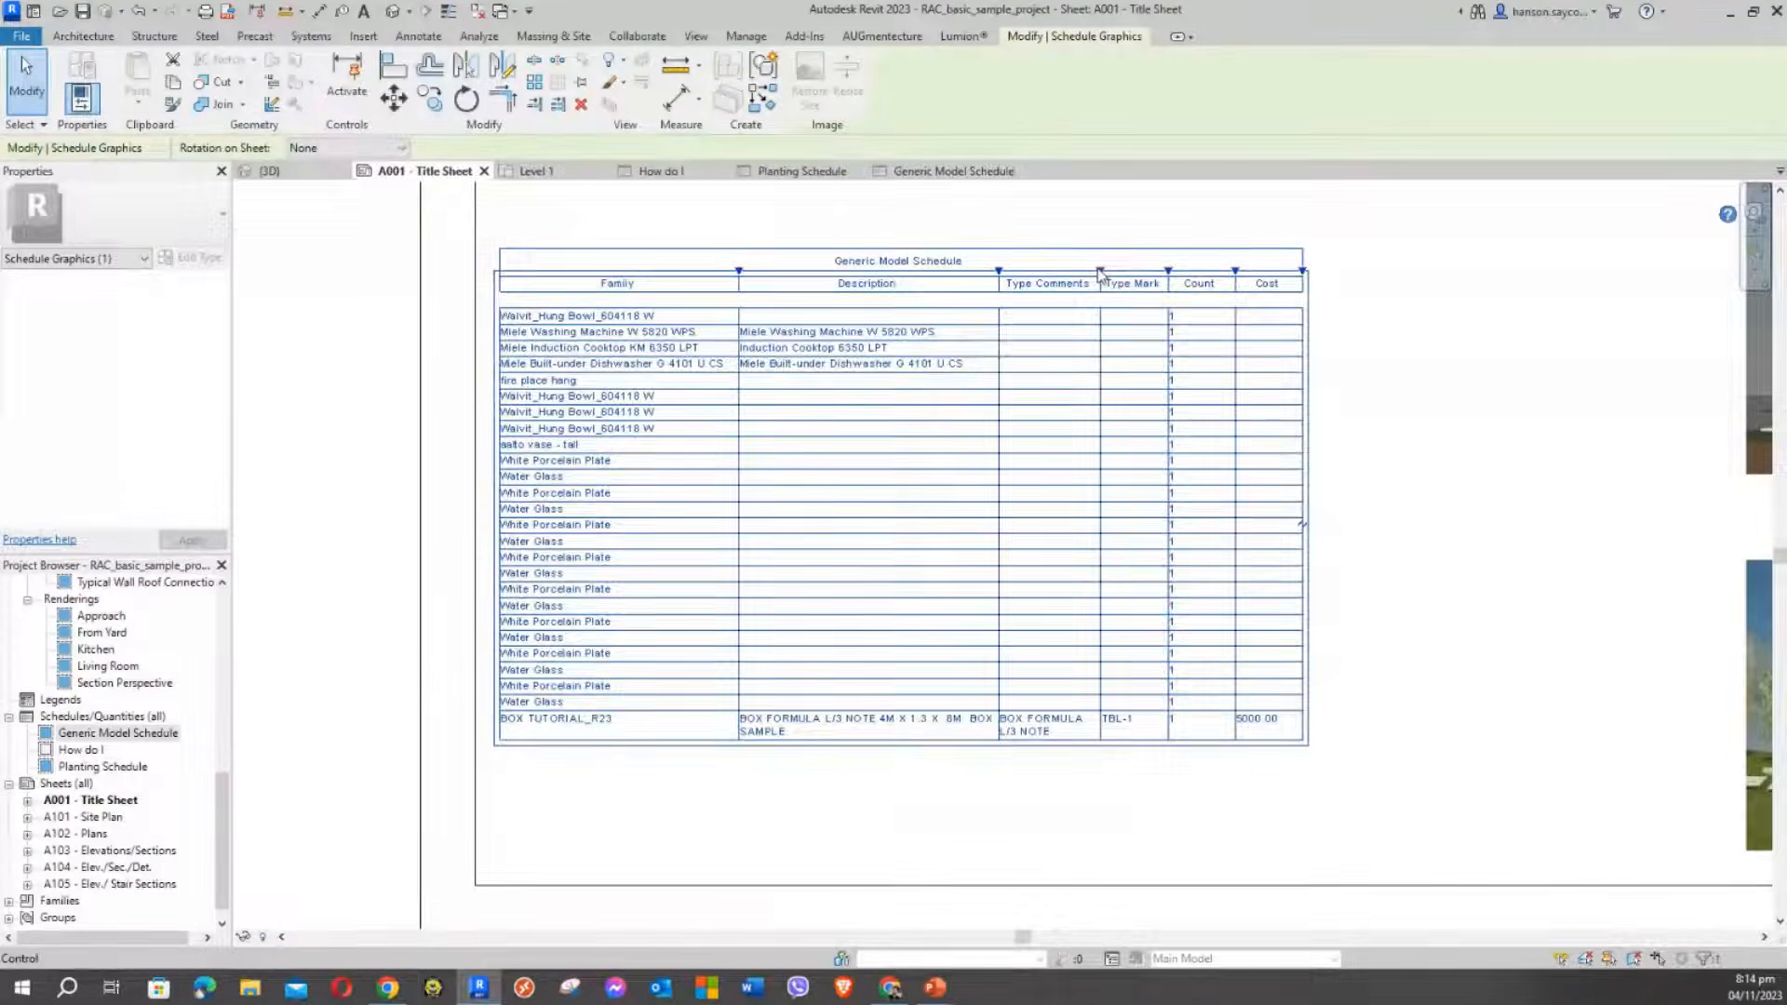
pyautogui.moveTo(998, 272); pyautogui.dragTo(1170, 271)
pyautogui.press('Escape')
pyautogui.click(1046, 281)
pyautogui.moveTo(1144, 273); pyautogui.dragTo(1123, 272)
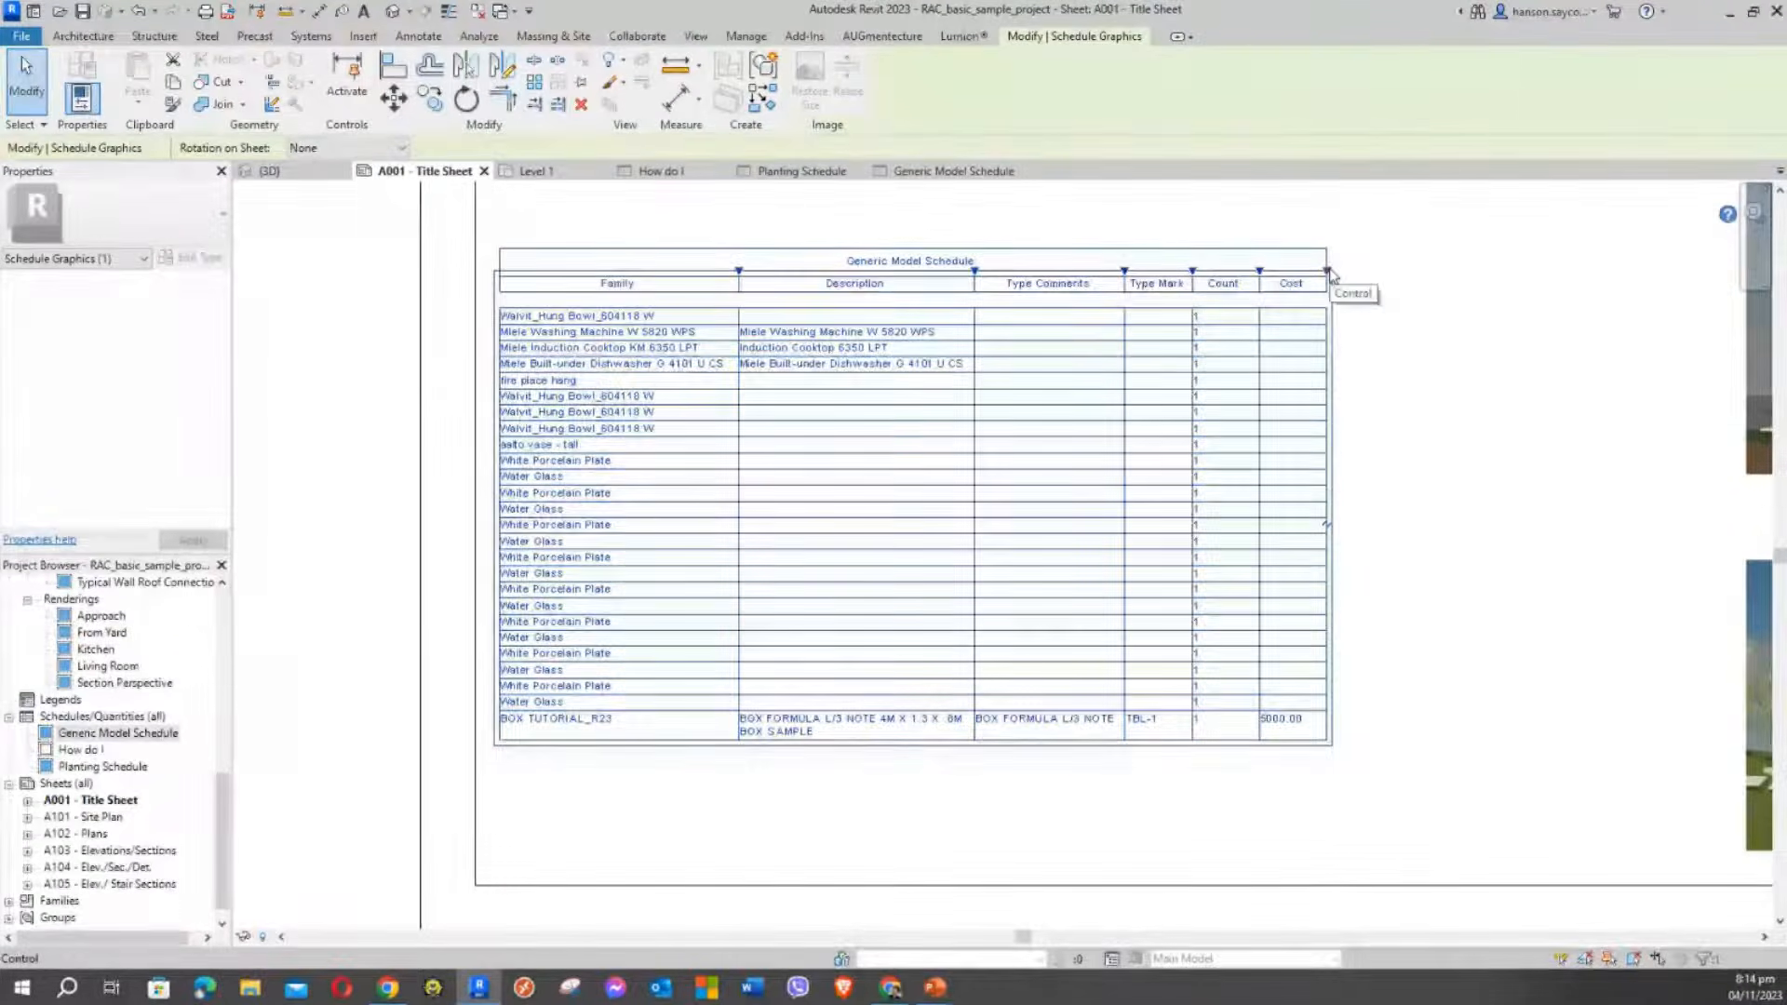
# Nudge the Generic Model Schedule slightly down the sheet with the Down arrow
pyautogui.click(1415, 519)
pyautogui.click(1039, 415)
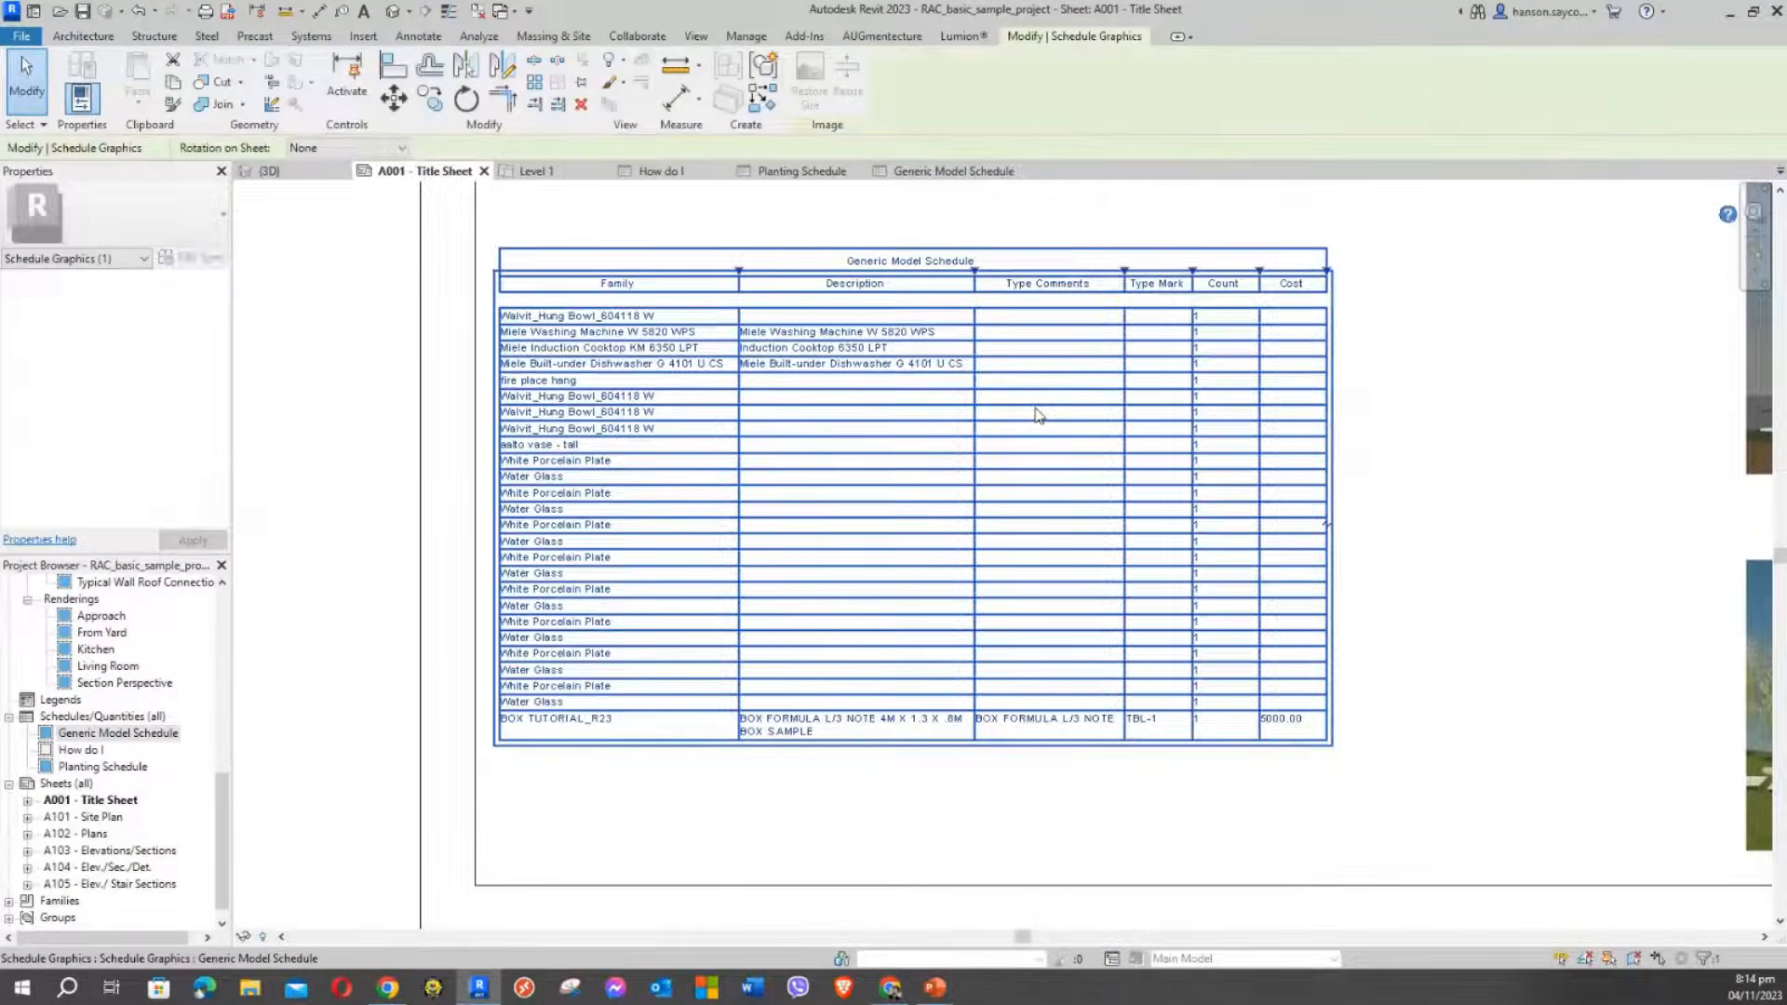
pyautogui.click(335, 454)
pyautogui.scroll(2, 347, 456)
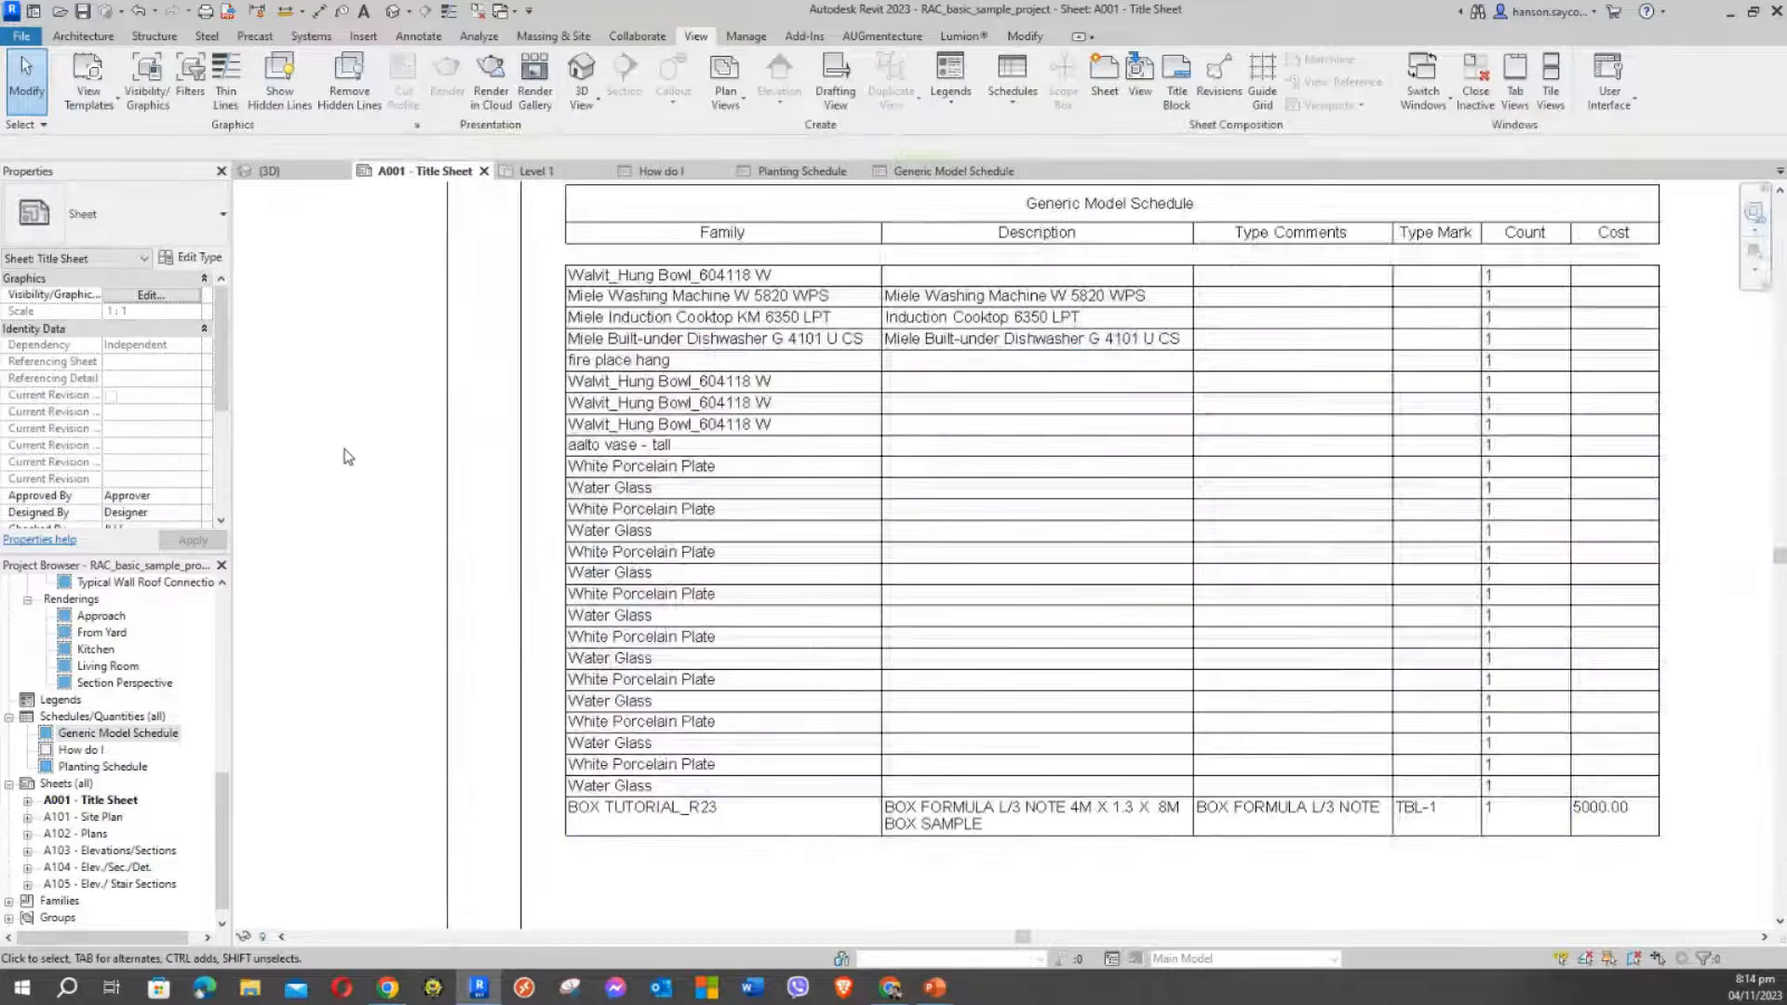
pyautogui.scroll(-2, 346, 458)
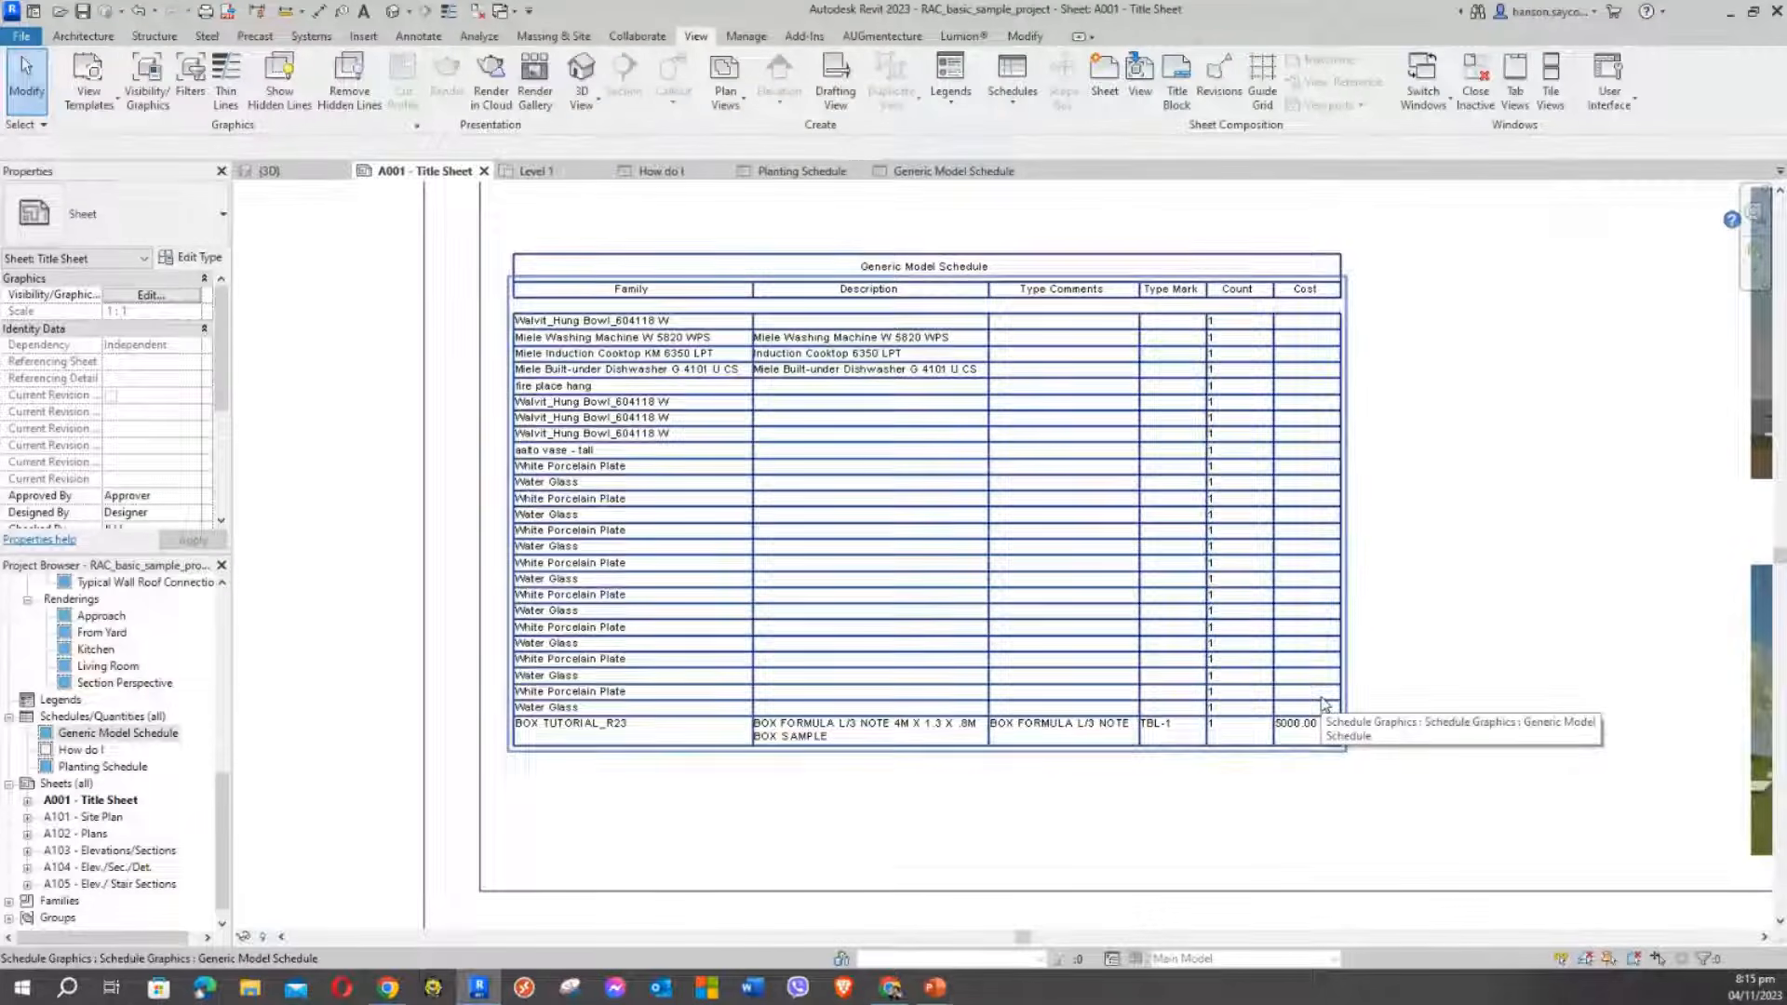
pyautogui.click(1185, 543)
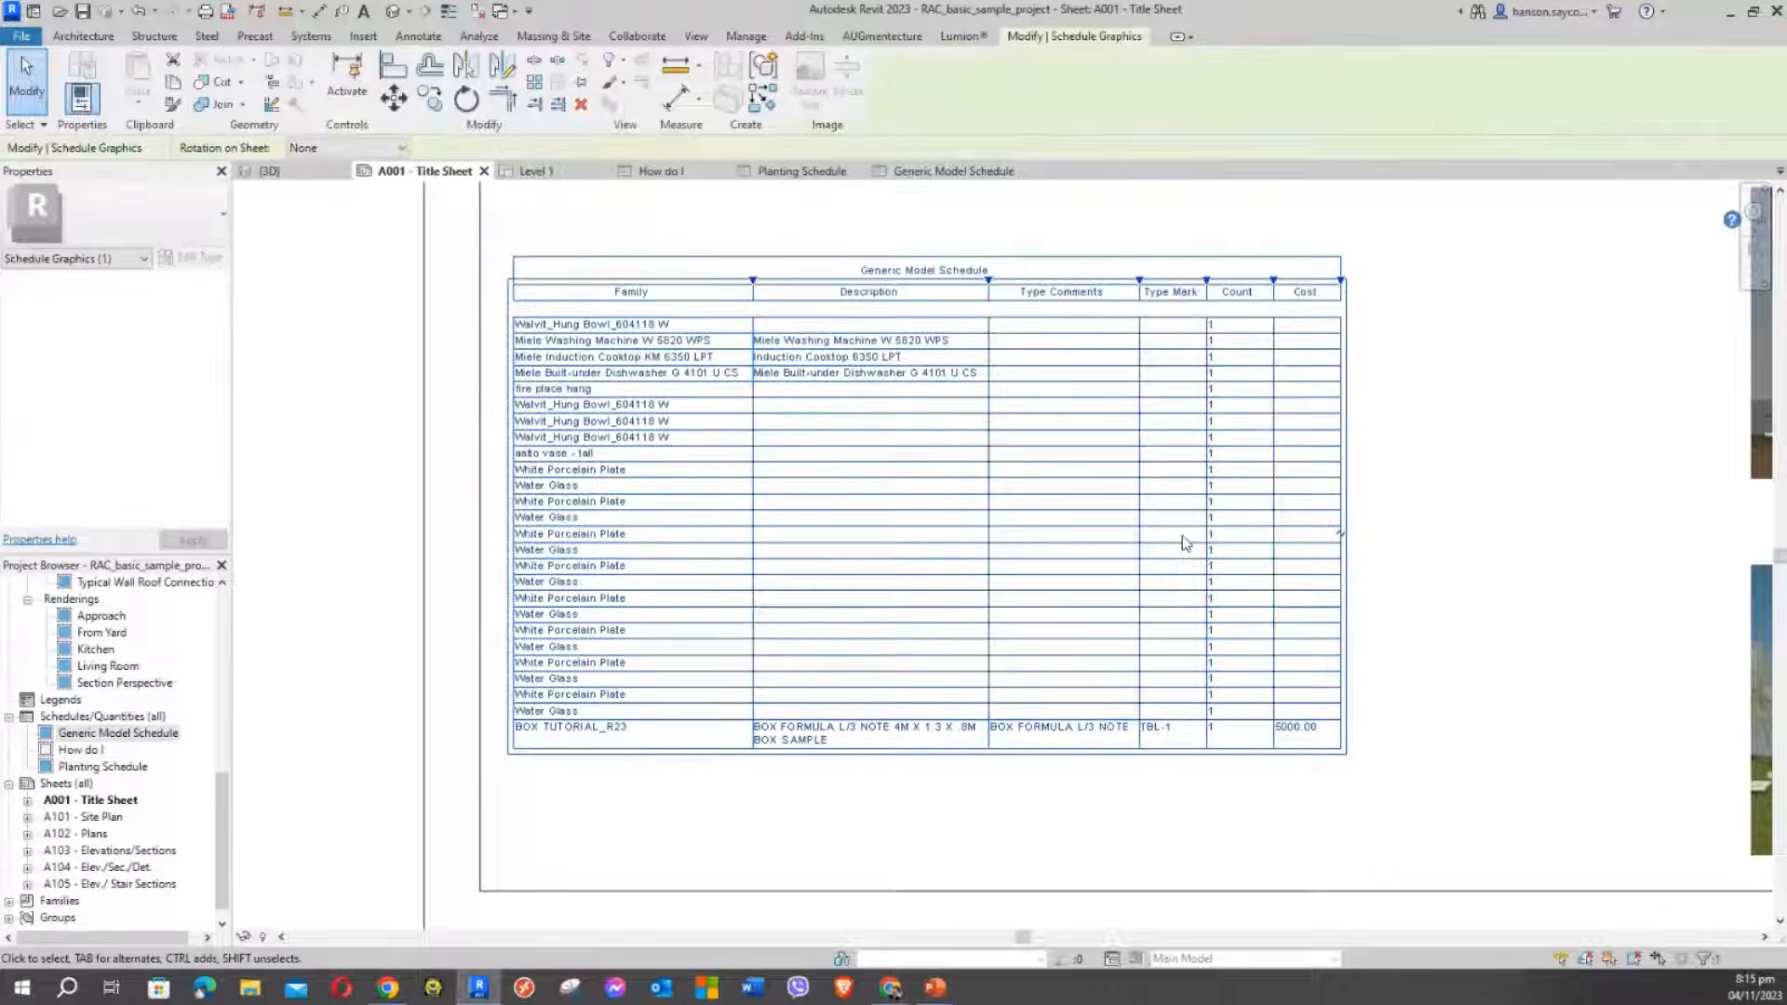
pyautogui.press('Down')
pyautogui.press('Down')
pyautogui.press('Down')
pyautogui.click(349, 445)
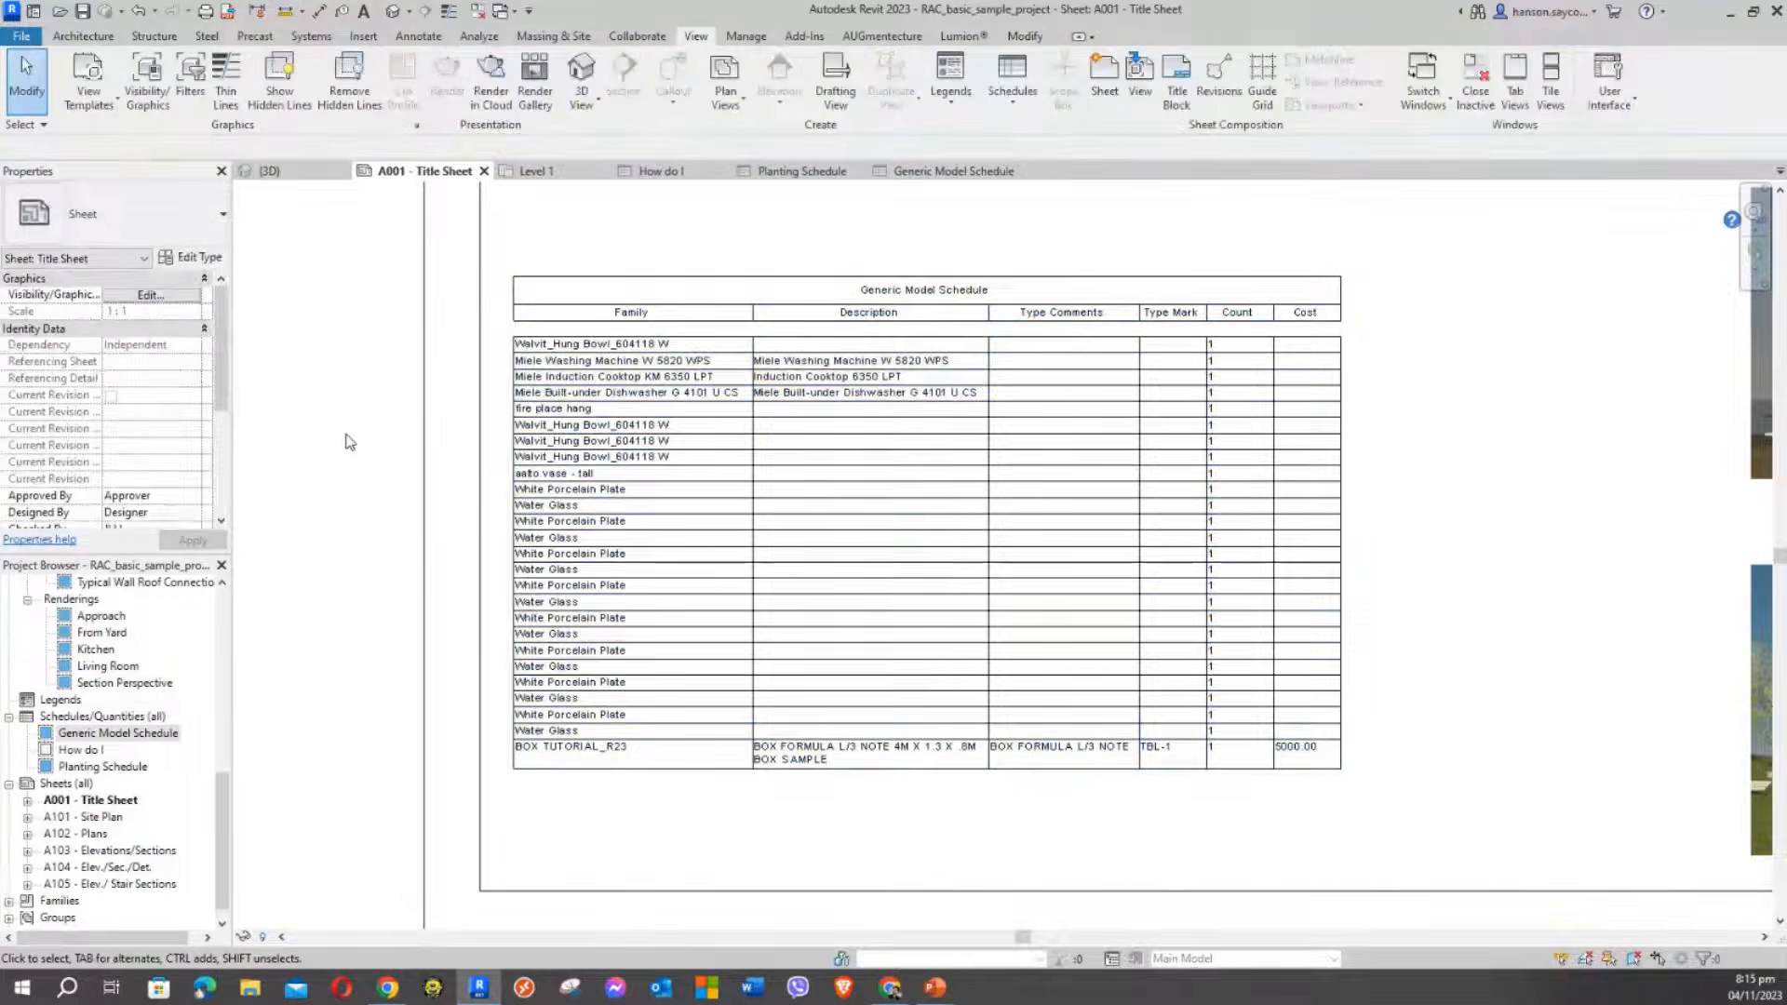
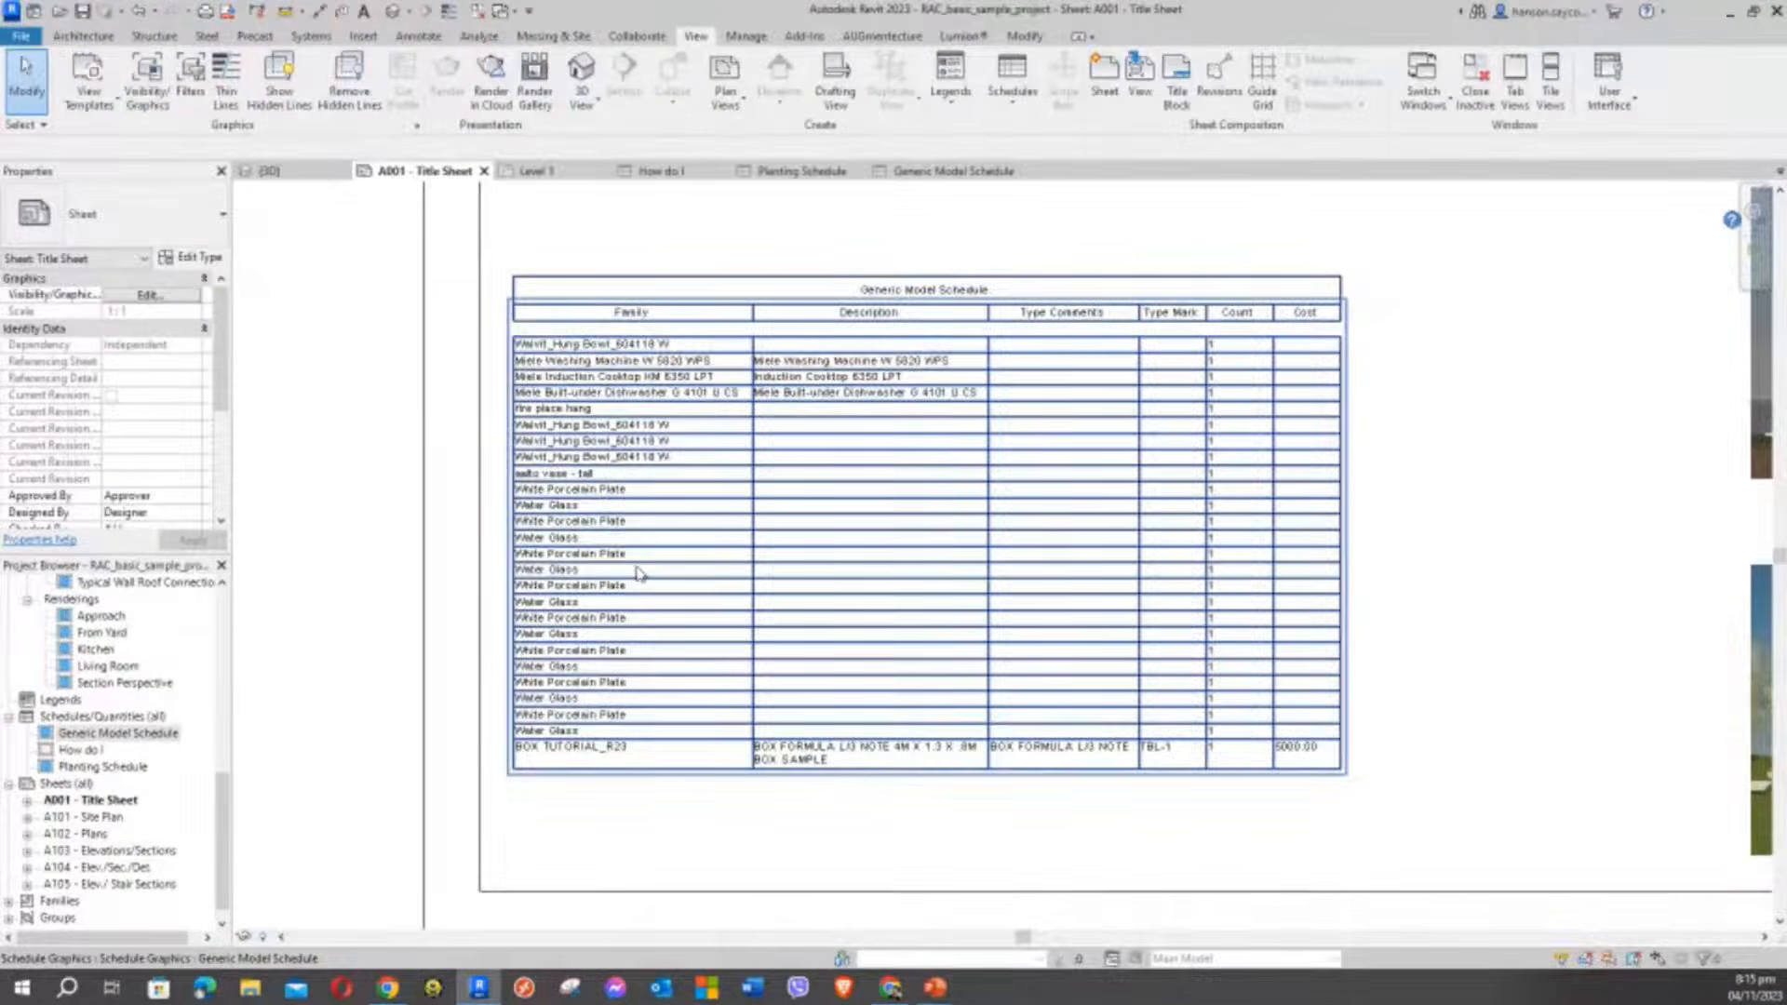
# Select and inspect the Generic Model Schedule on sheet A001, then clear the selection
pyautogui.click(639, 573)
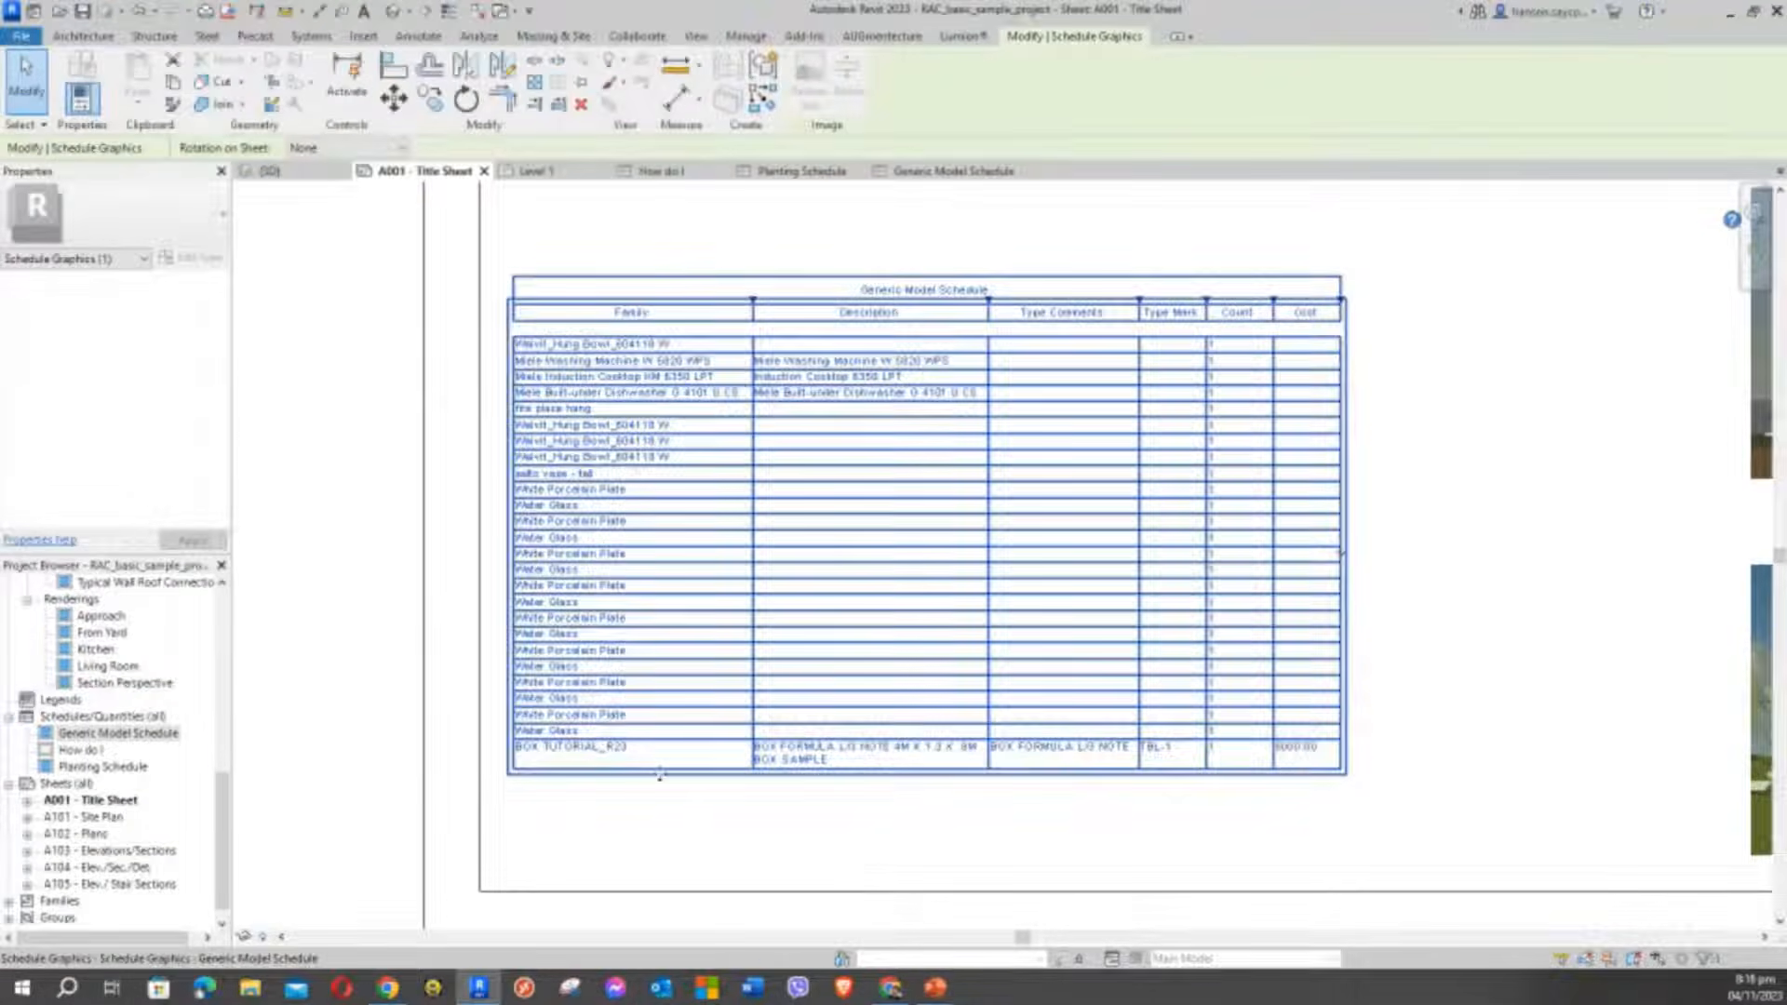
pyautogui.scroll(3, 577, 721)
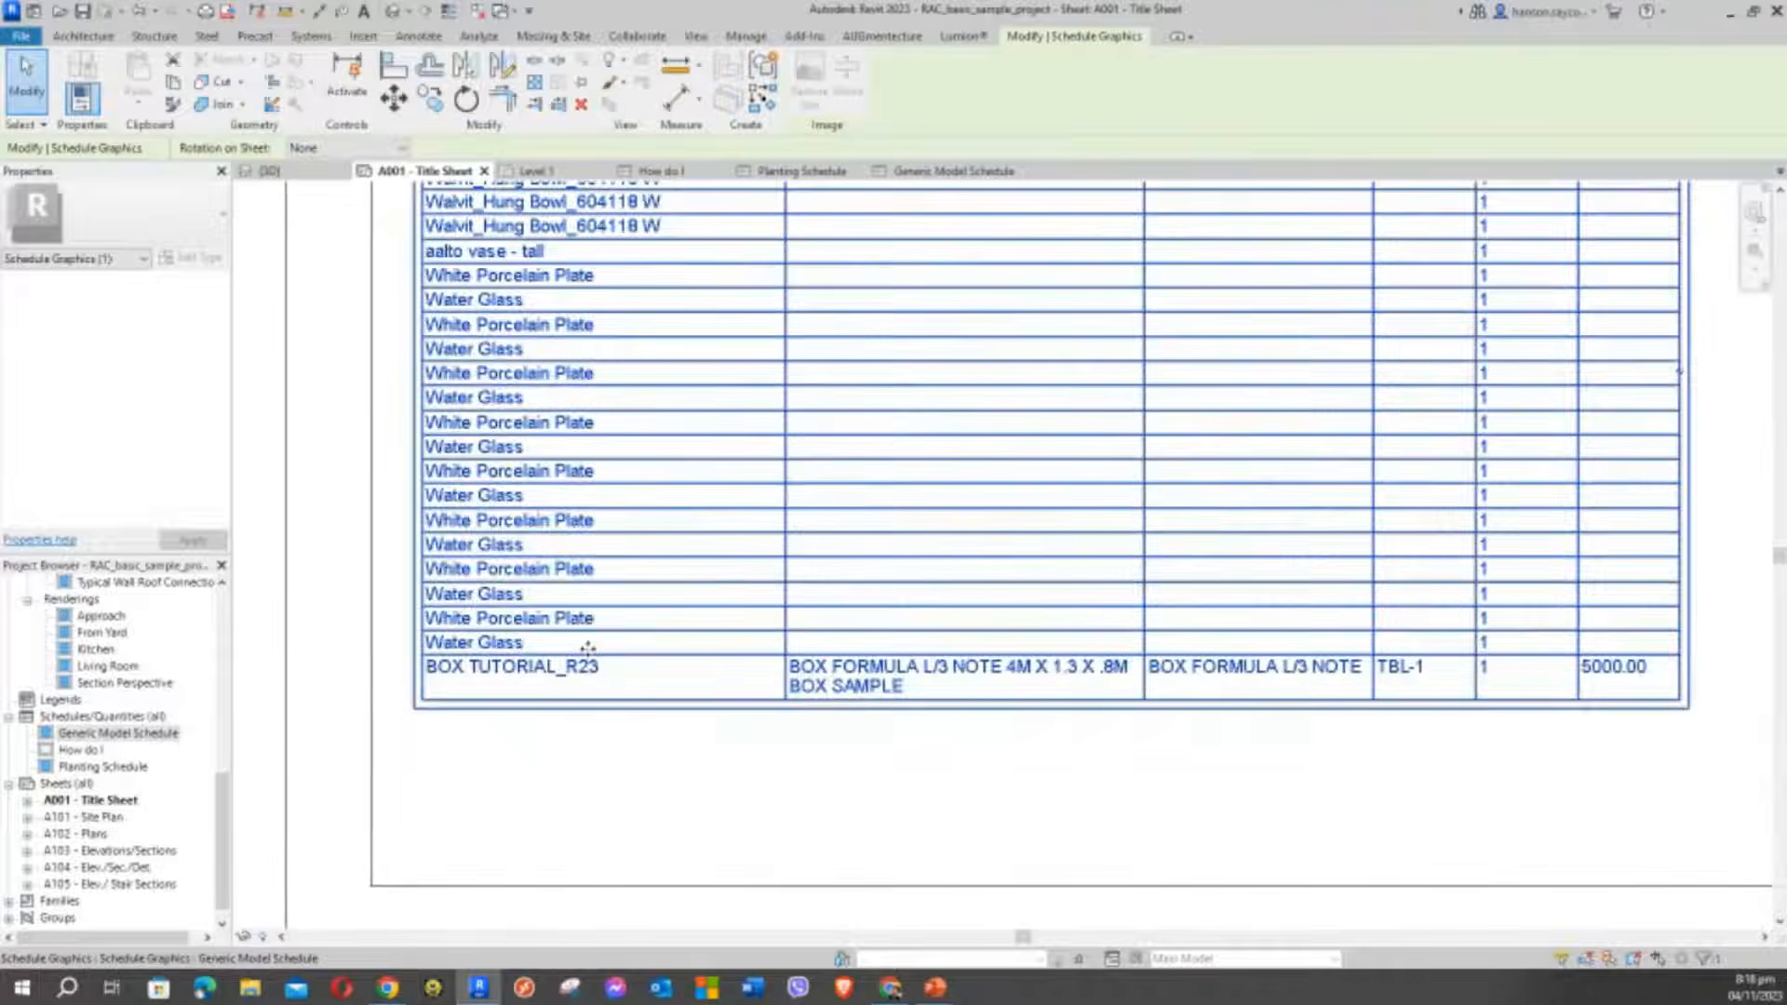
pyautogui.scroll(-1, 589, 640)
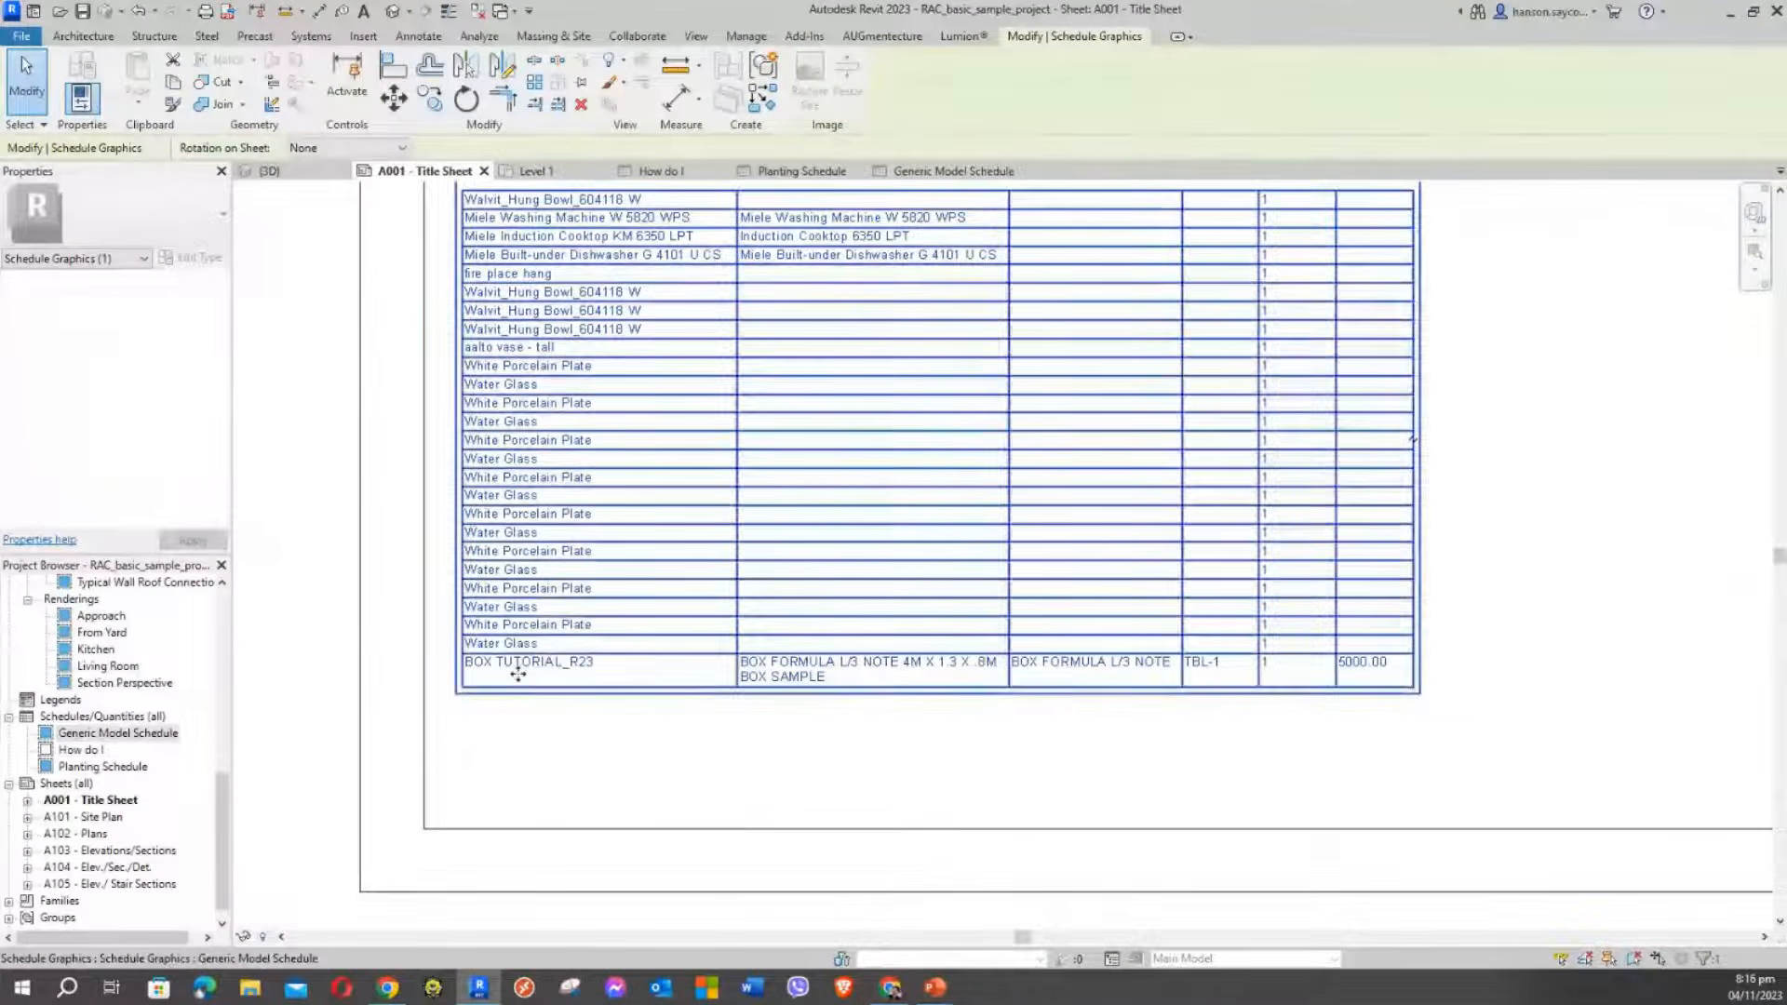
pyautogui.scroll(-1, 702, 671)
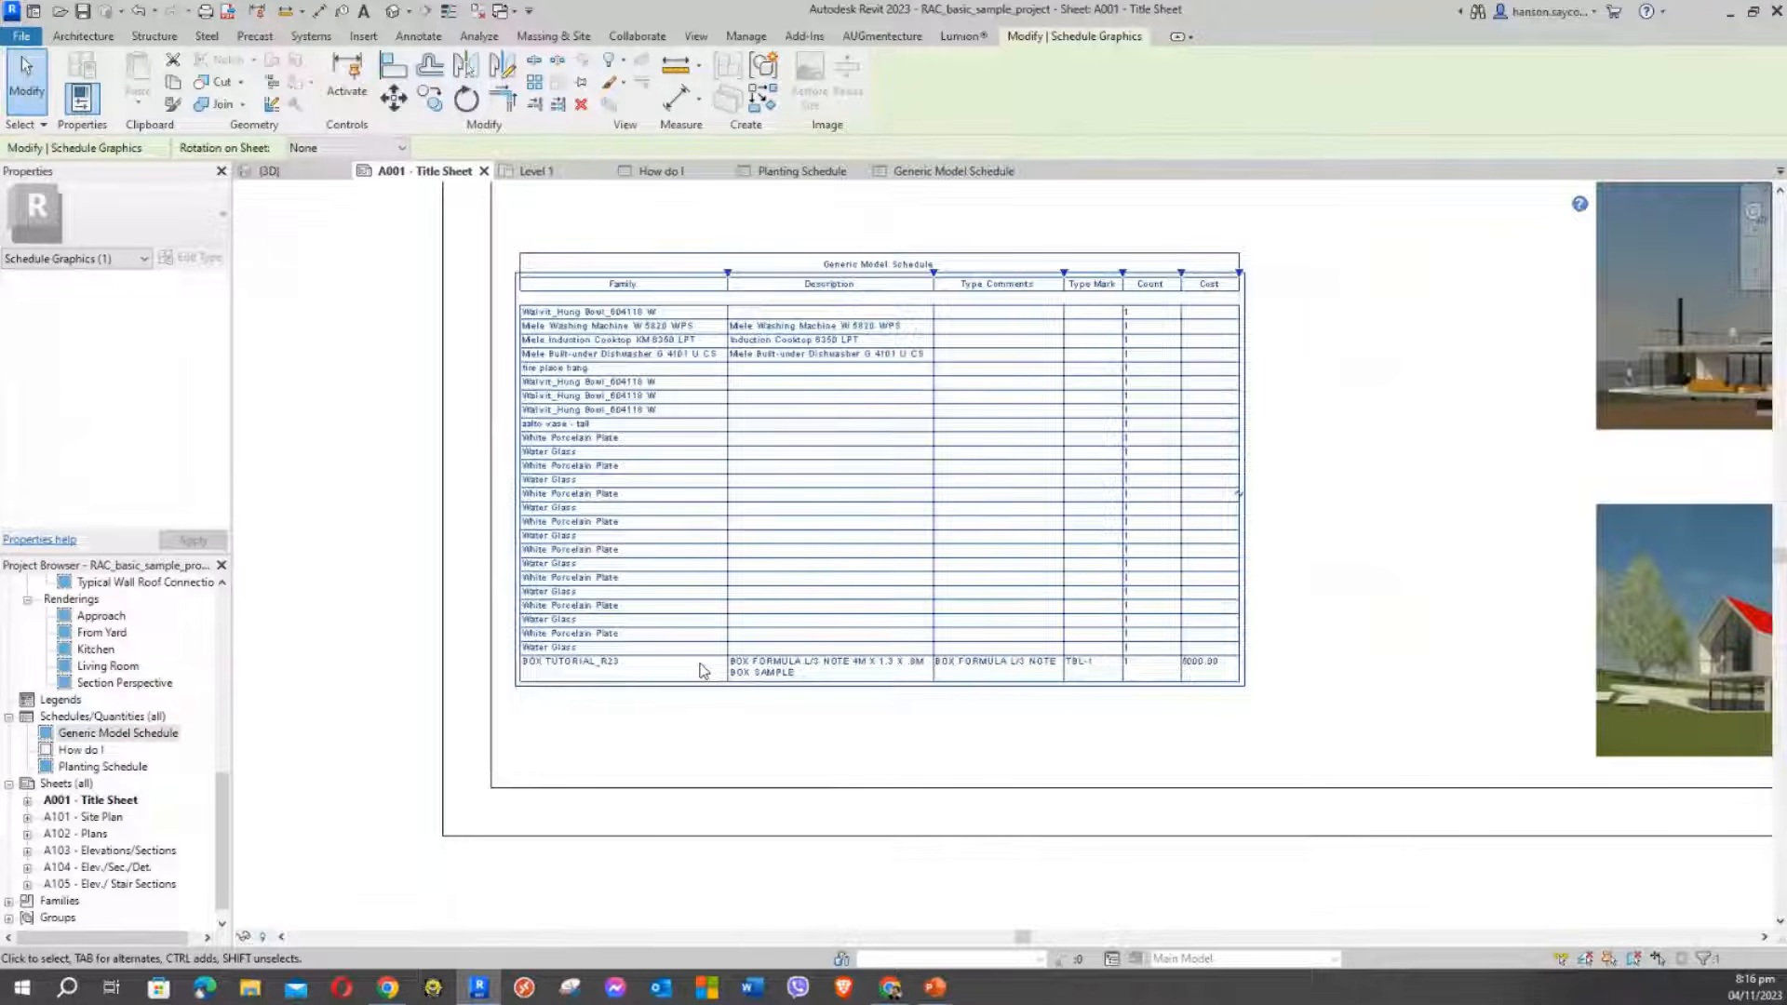
pyautogui.scroll(3, 707, 633)
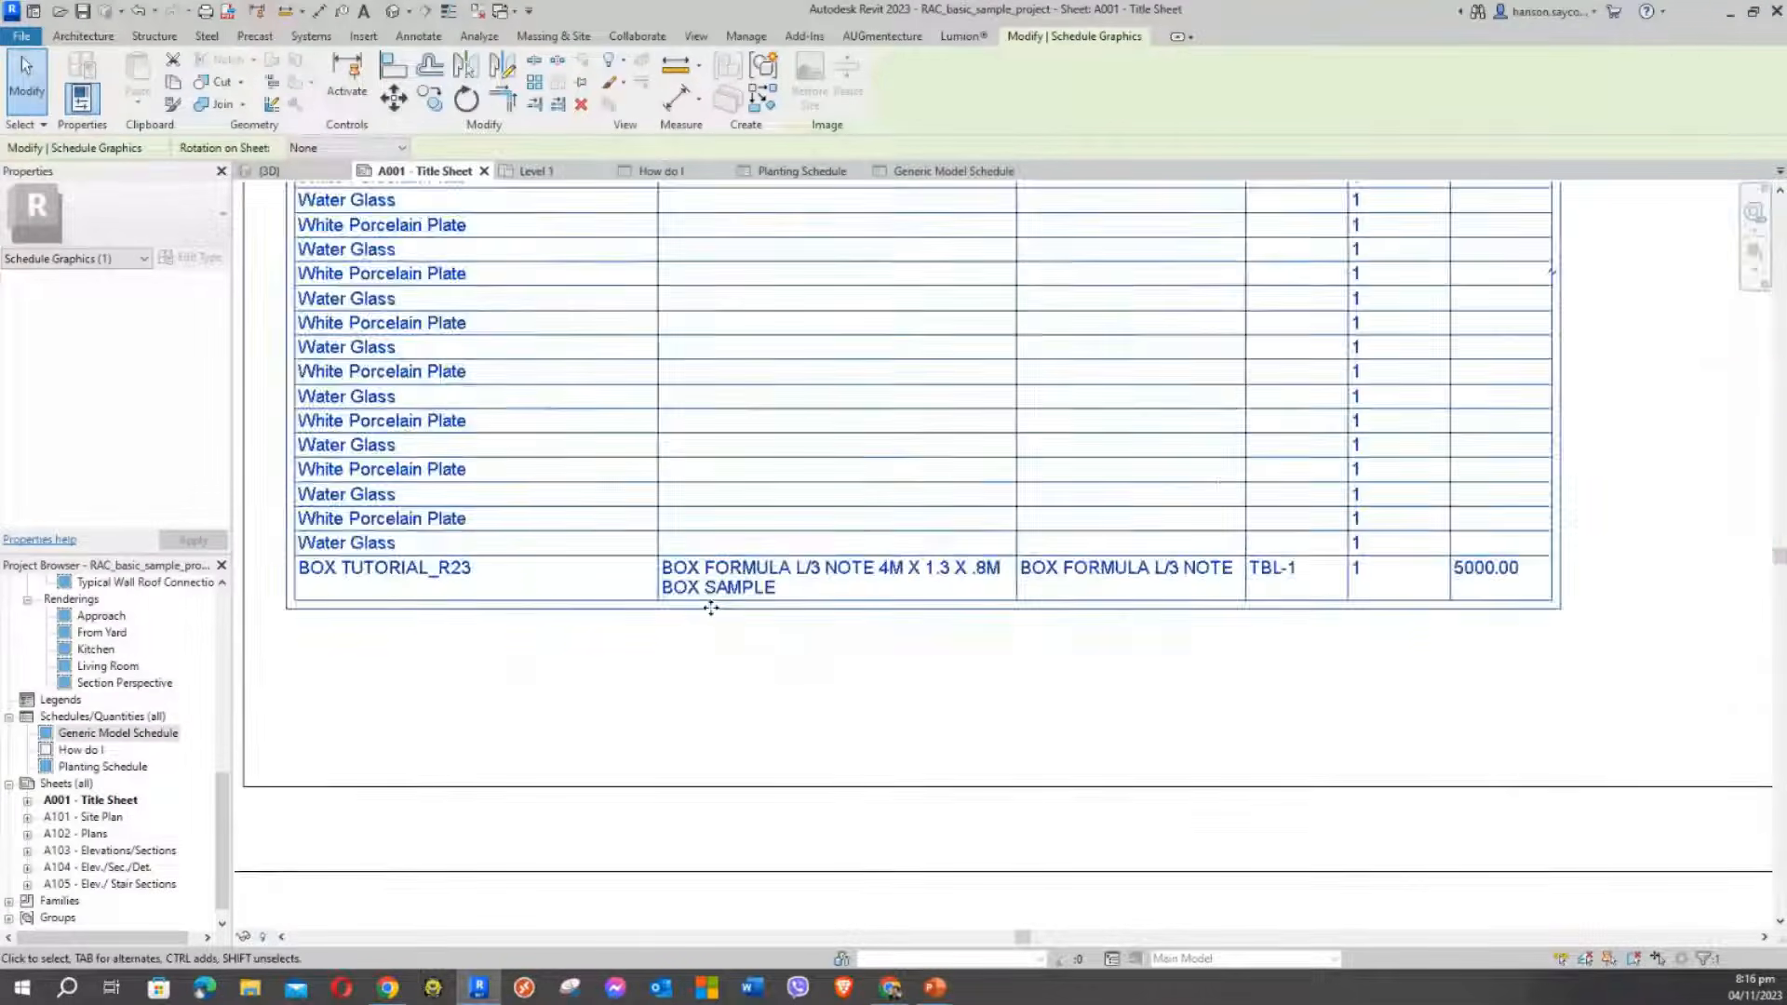
pyautogui.scroll(-2, 834, 587)
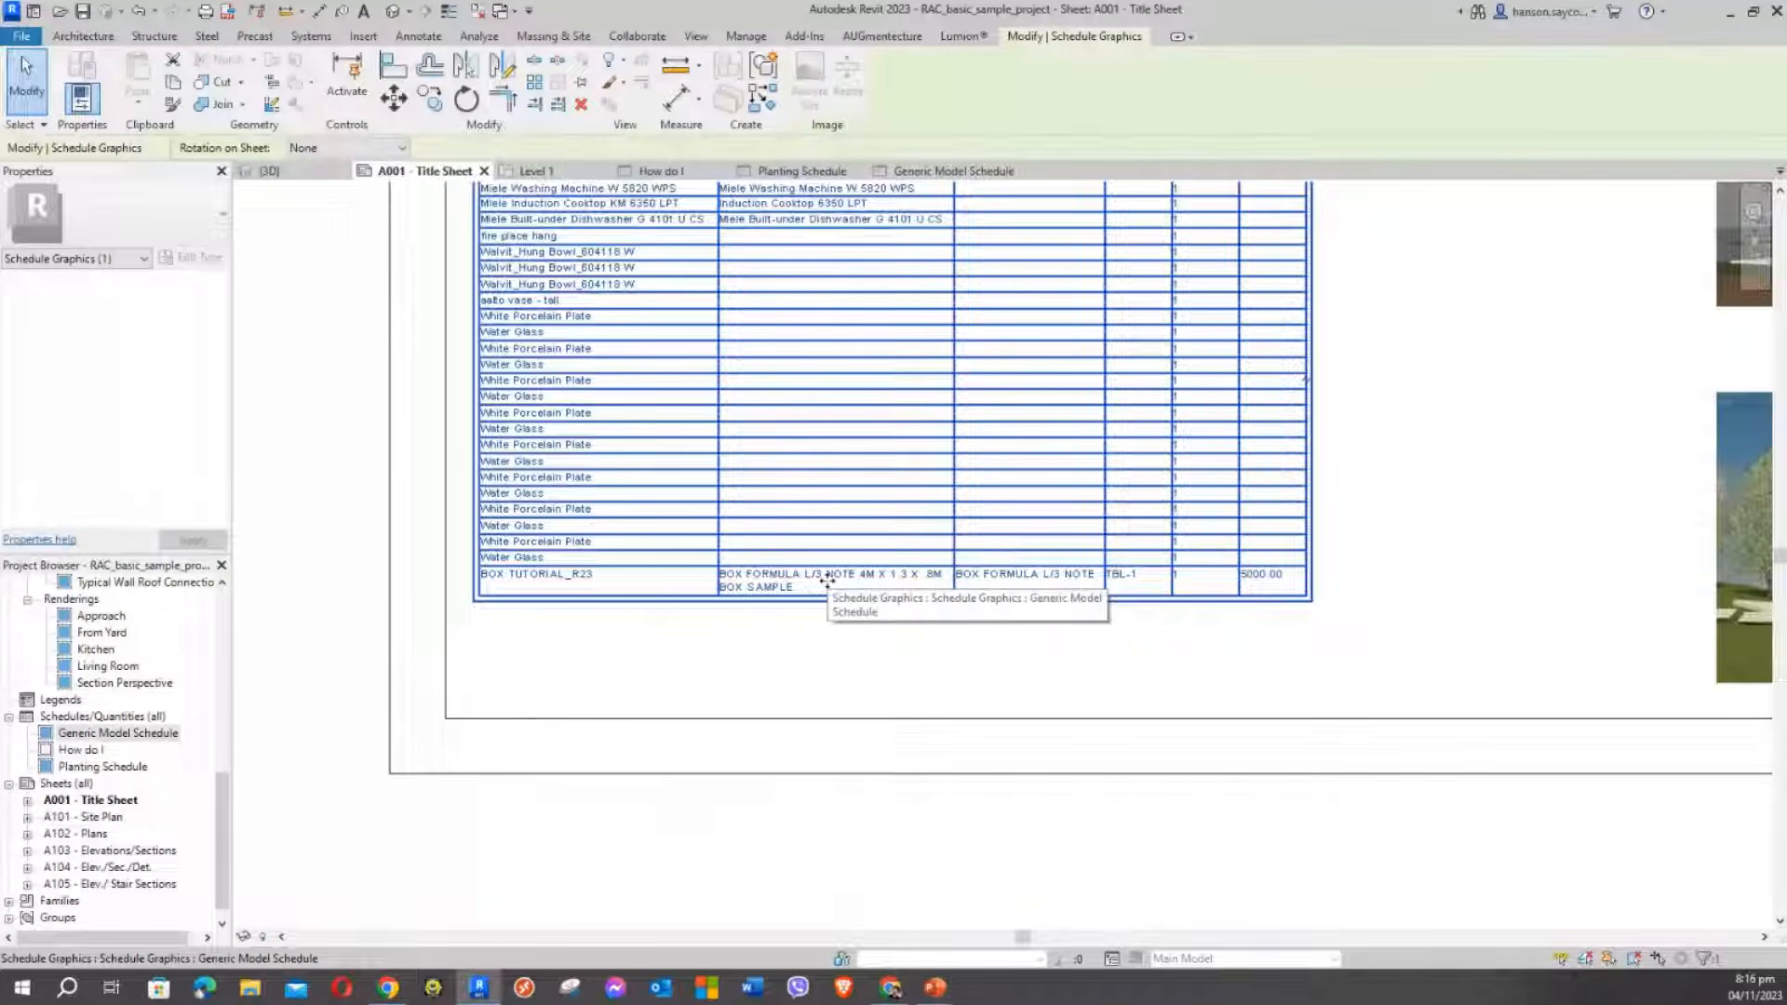
pyautogui.click(812, 663)
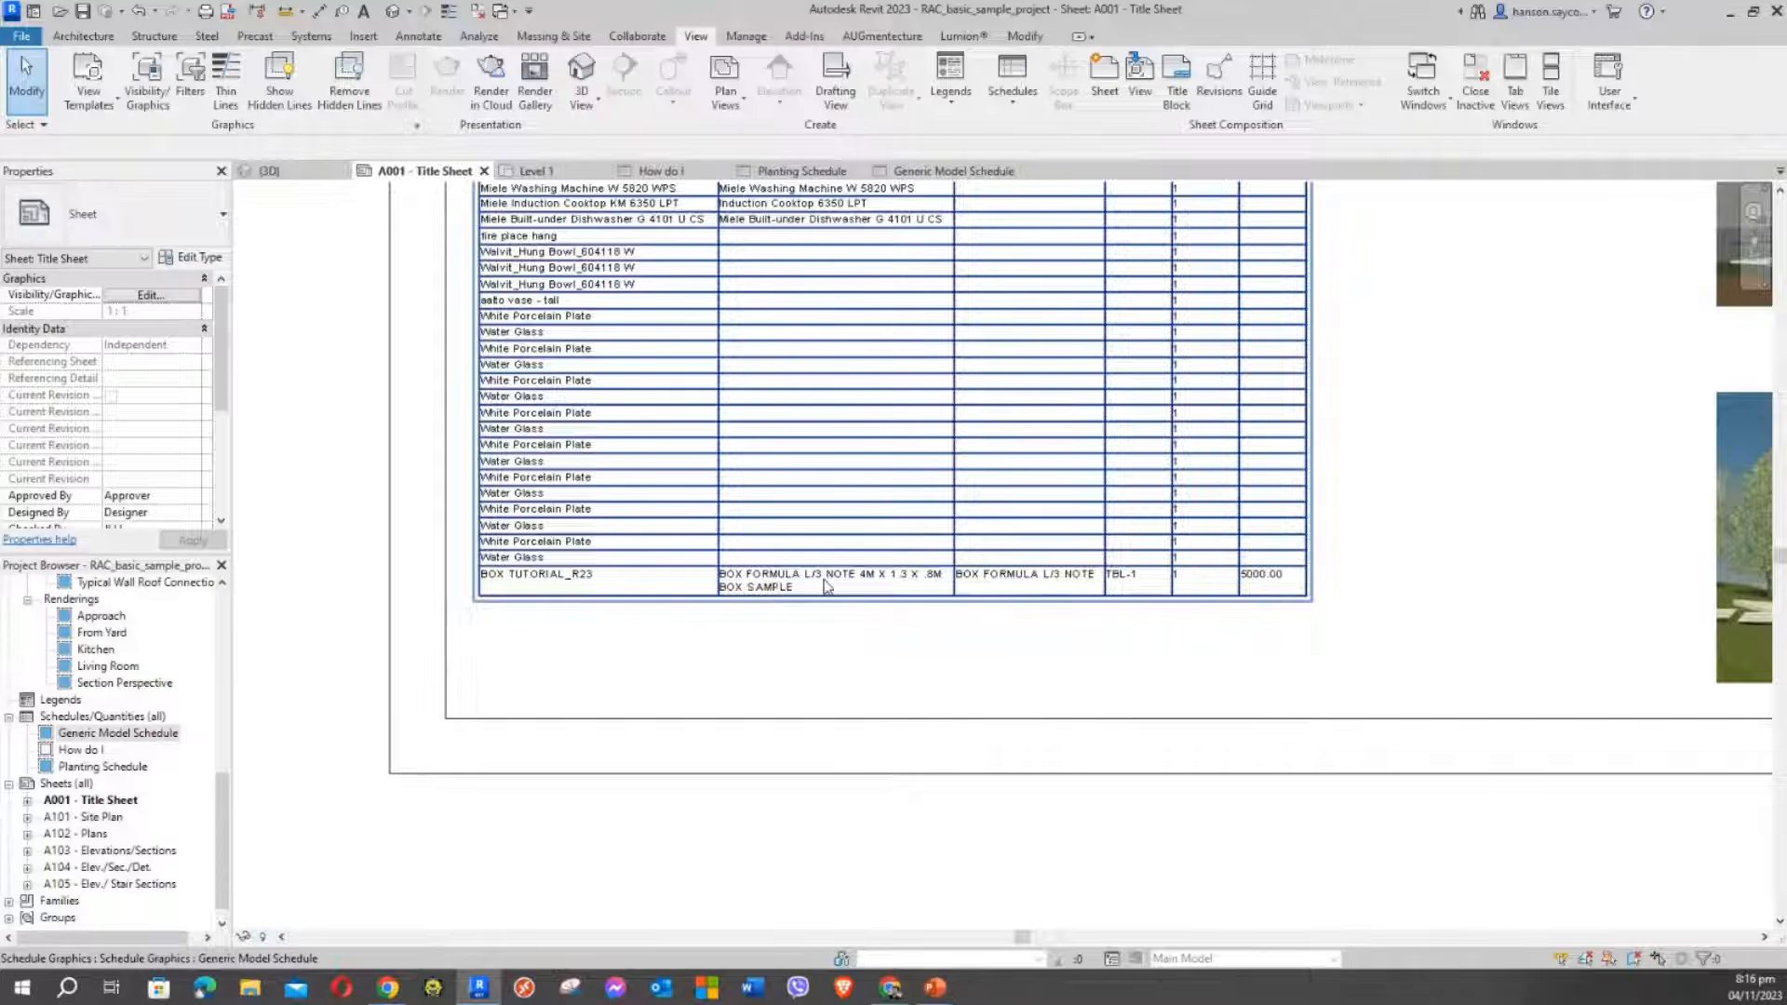
pyautogui.moveTo(883, 668); pyautogui.dragTo(904, 722, button='middle')
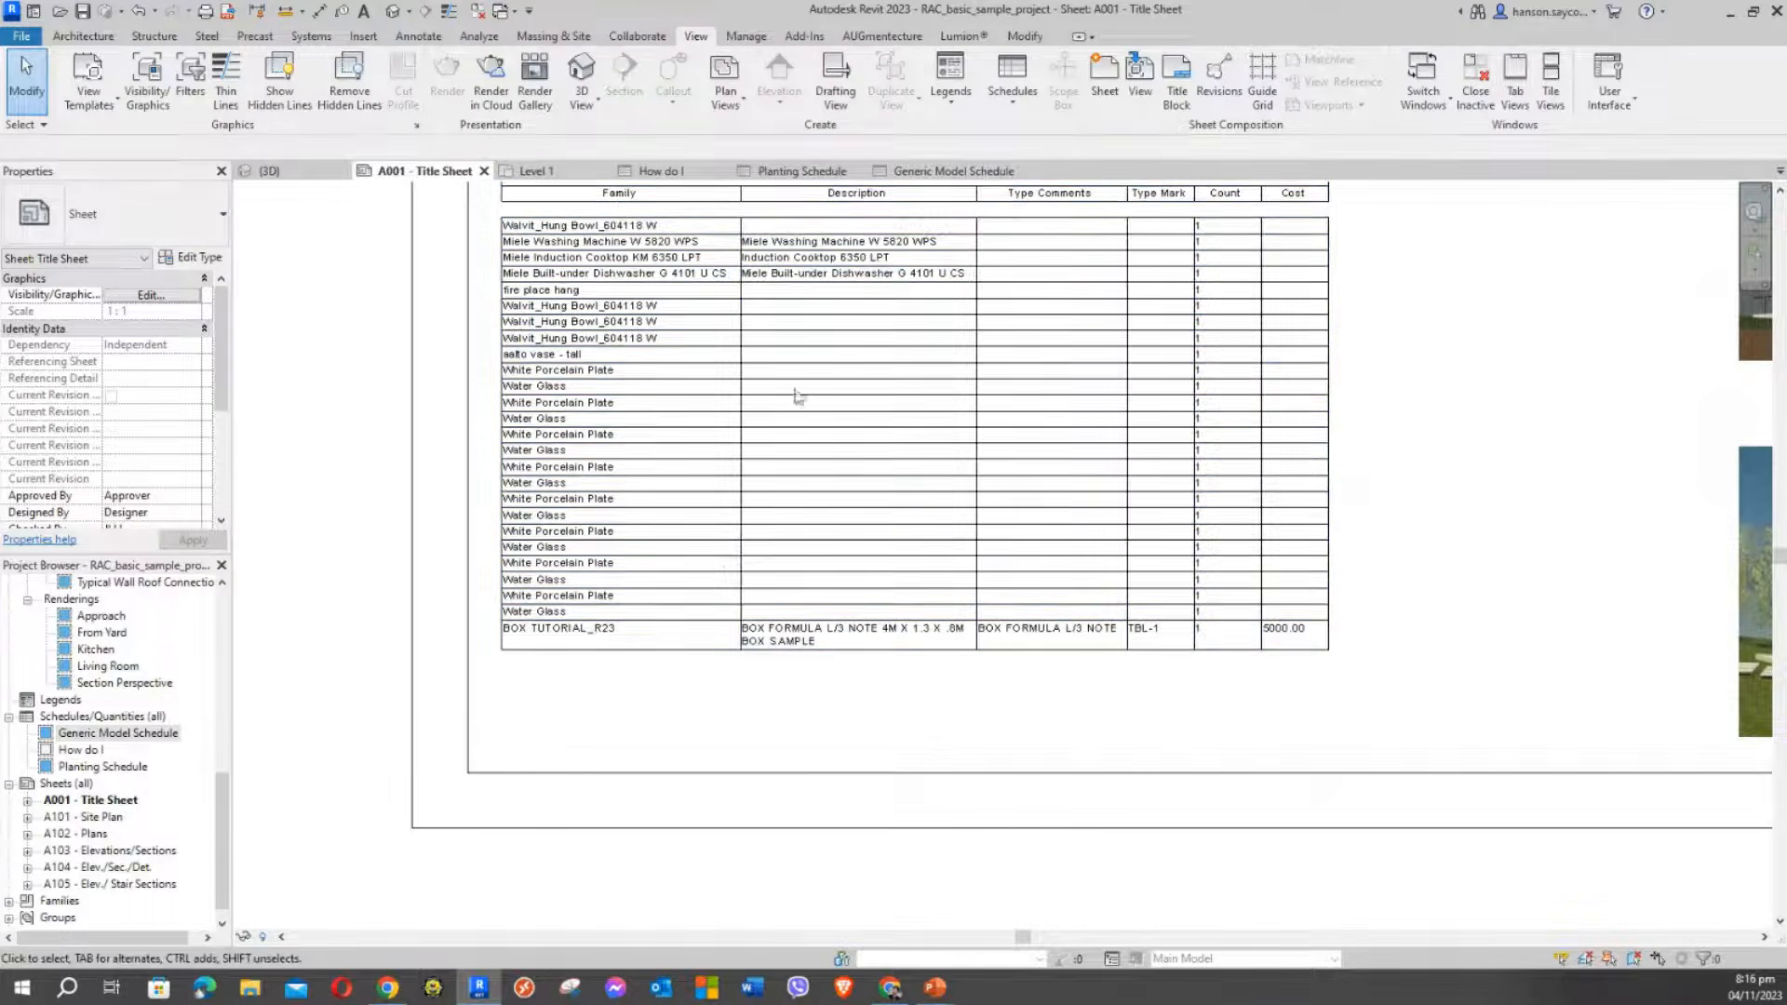
# On the Level 1 plan, copy the large box to a spot below the original
pyautogui.click(531, 171)
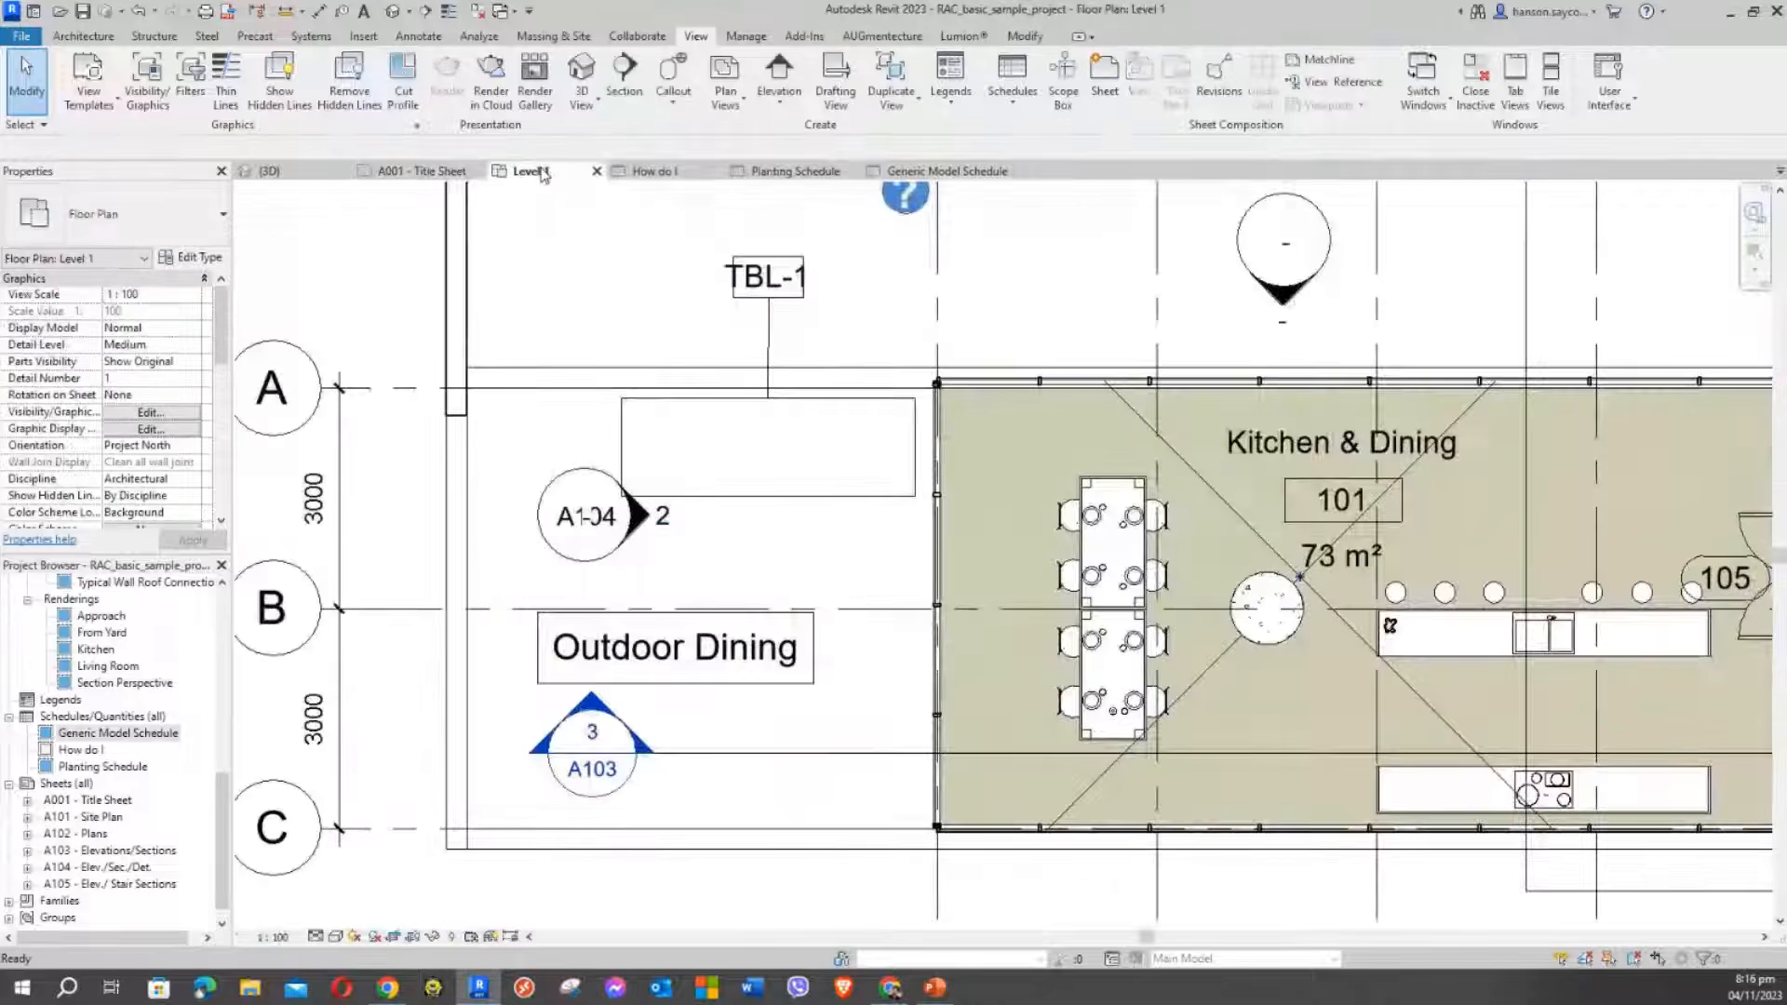
pyautogui.click(736, 502)
pyautogui.moveTo(702, 351); pyautogui.dragTo(837, 300, button='middle')
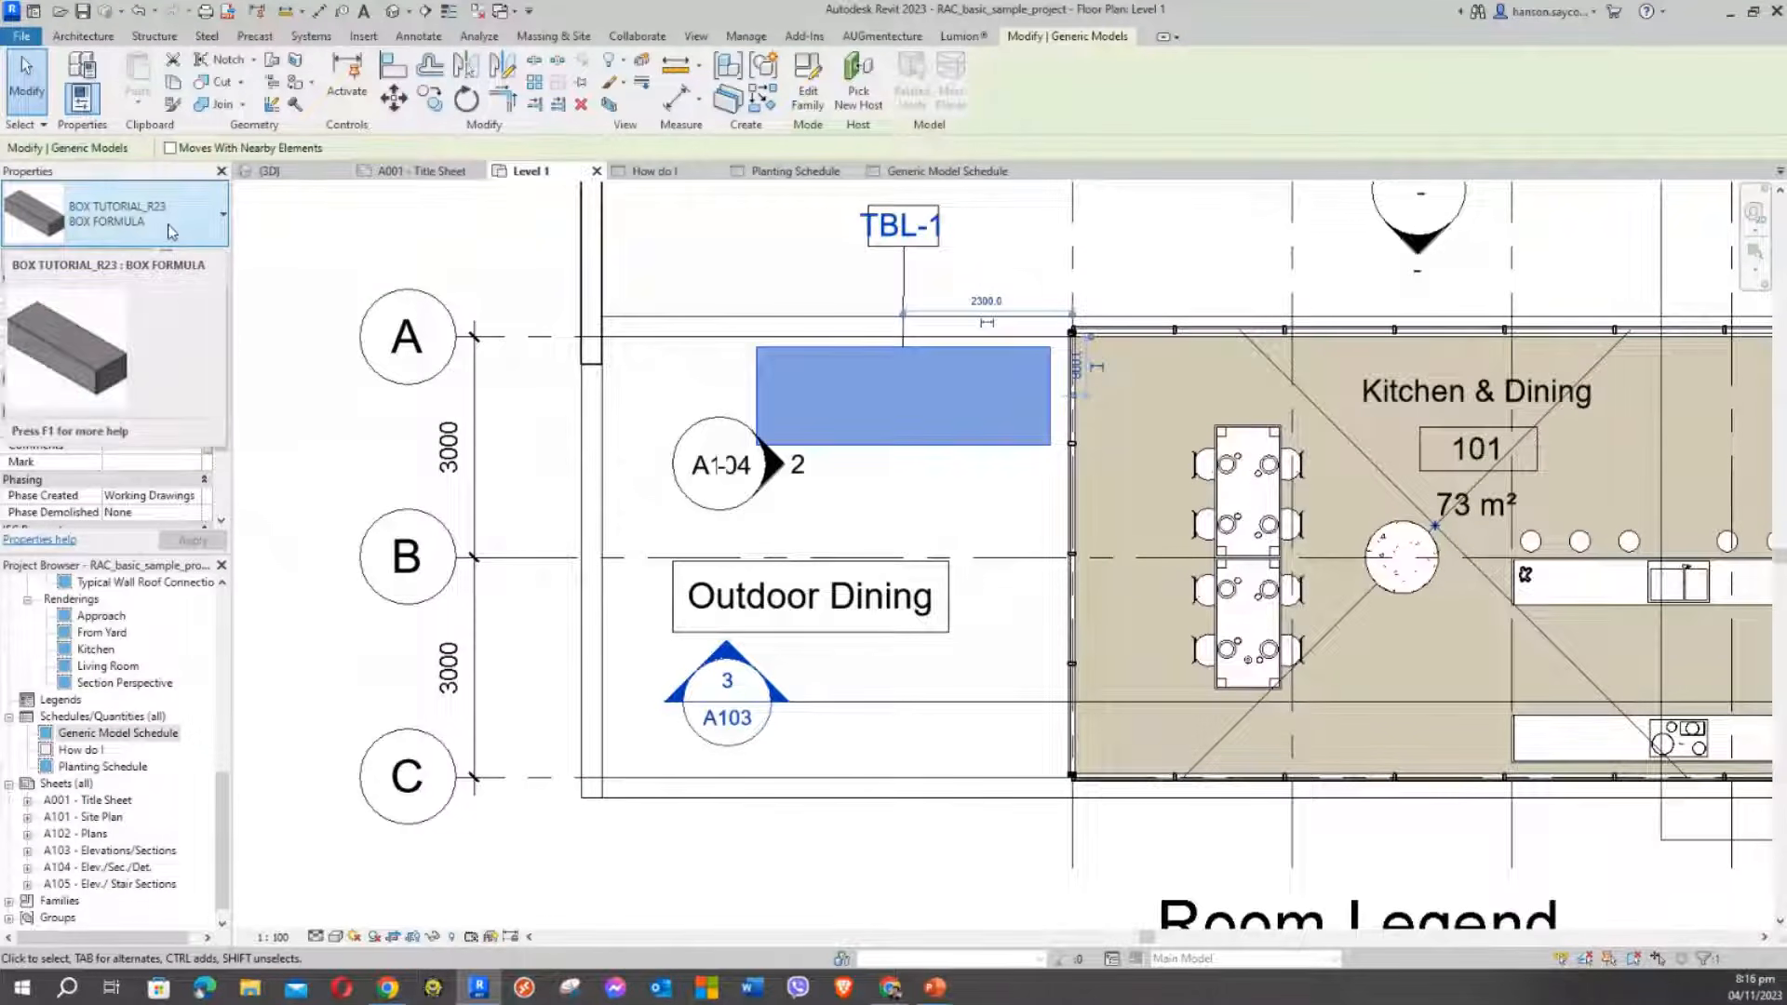
pyautogui.click(430, 97)
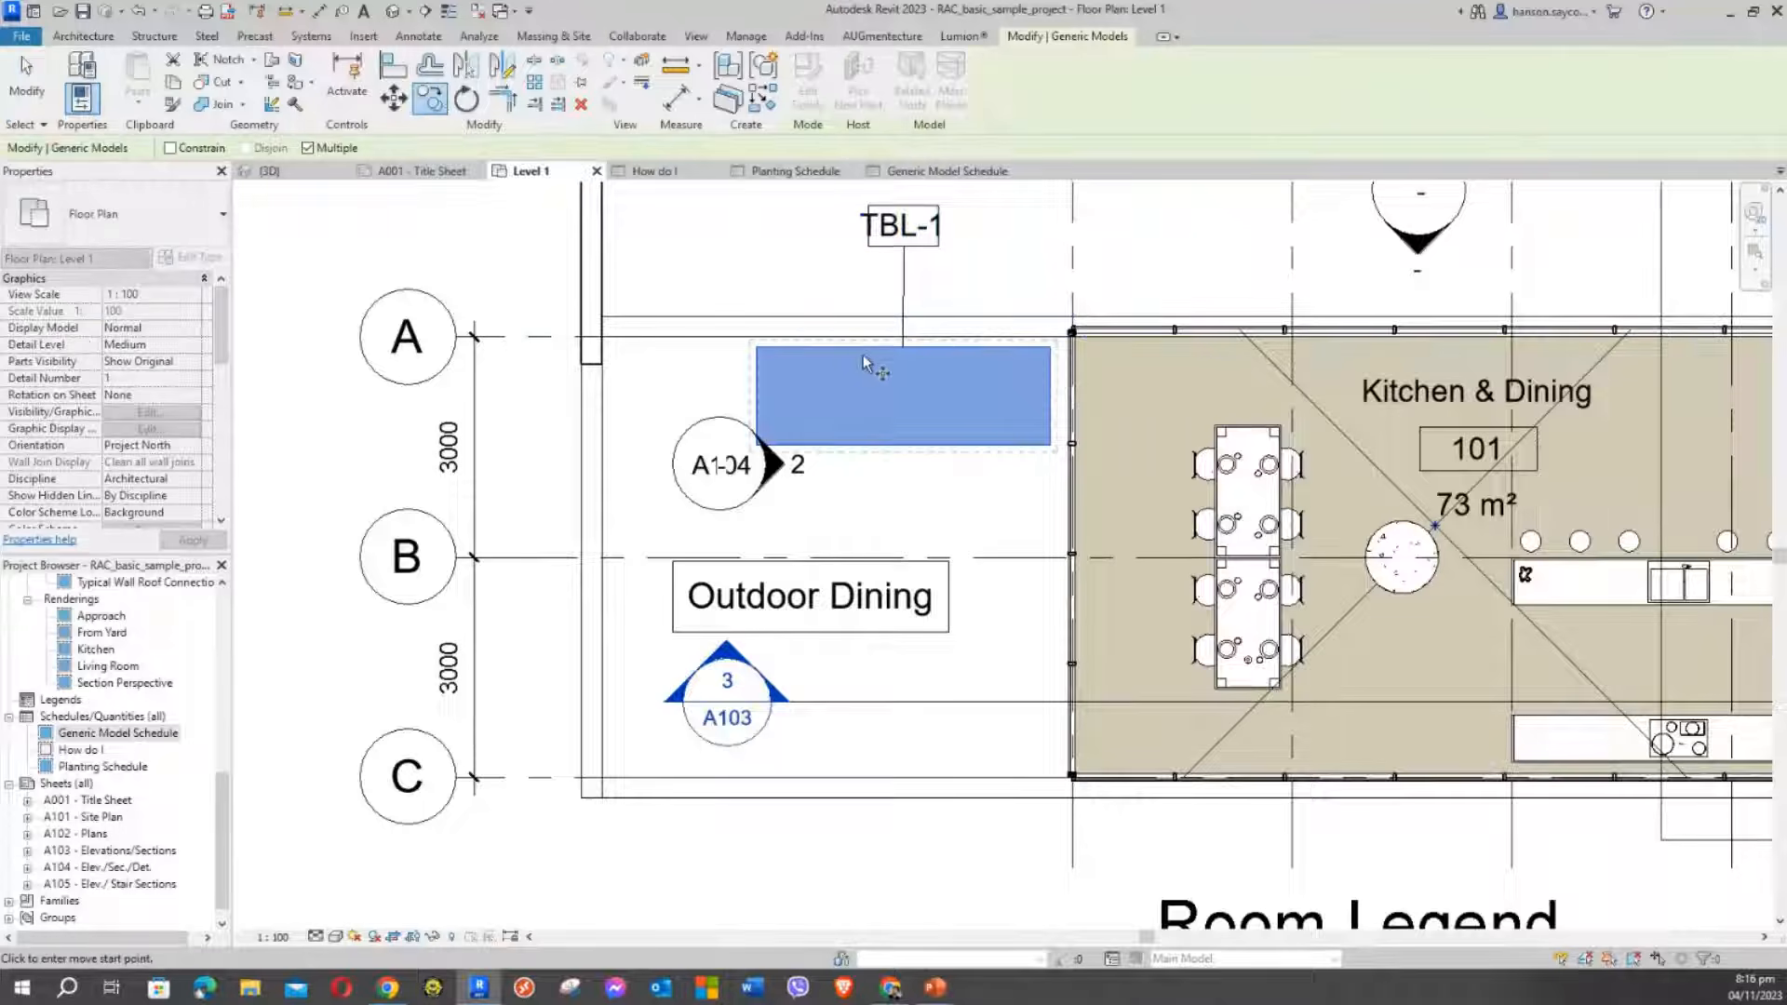
pyautogui.click(903, 346)
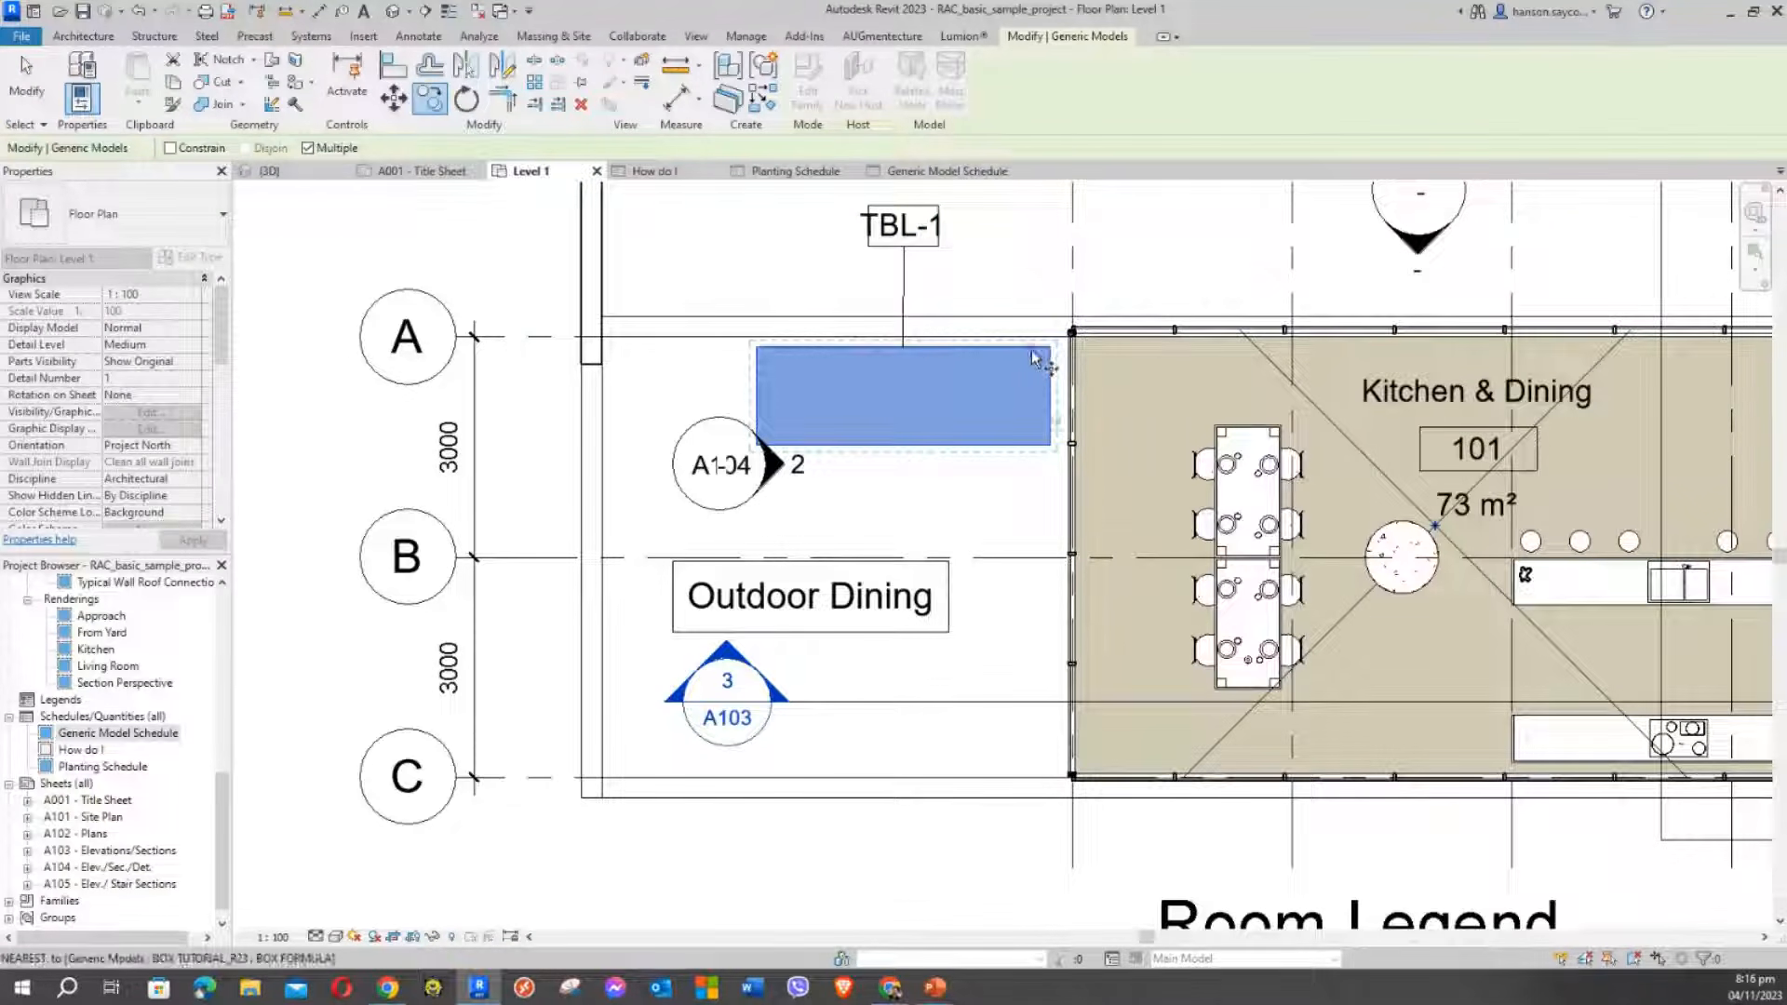
pyautogui.click(1051, 449)
pyautogui.press('Escape')
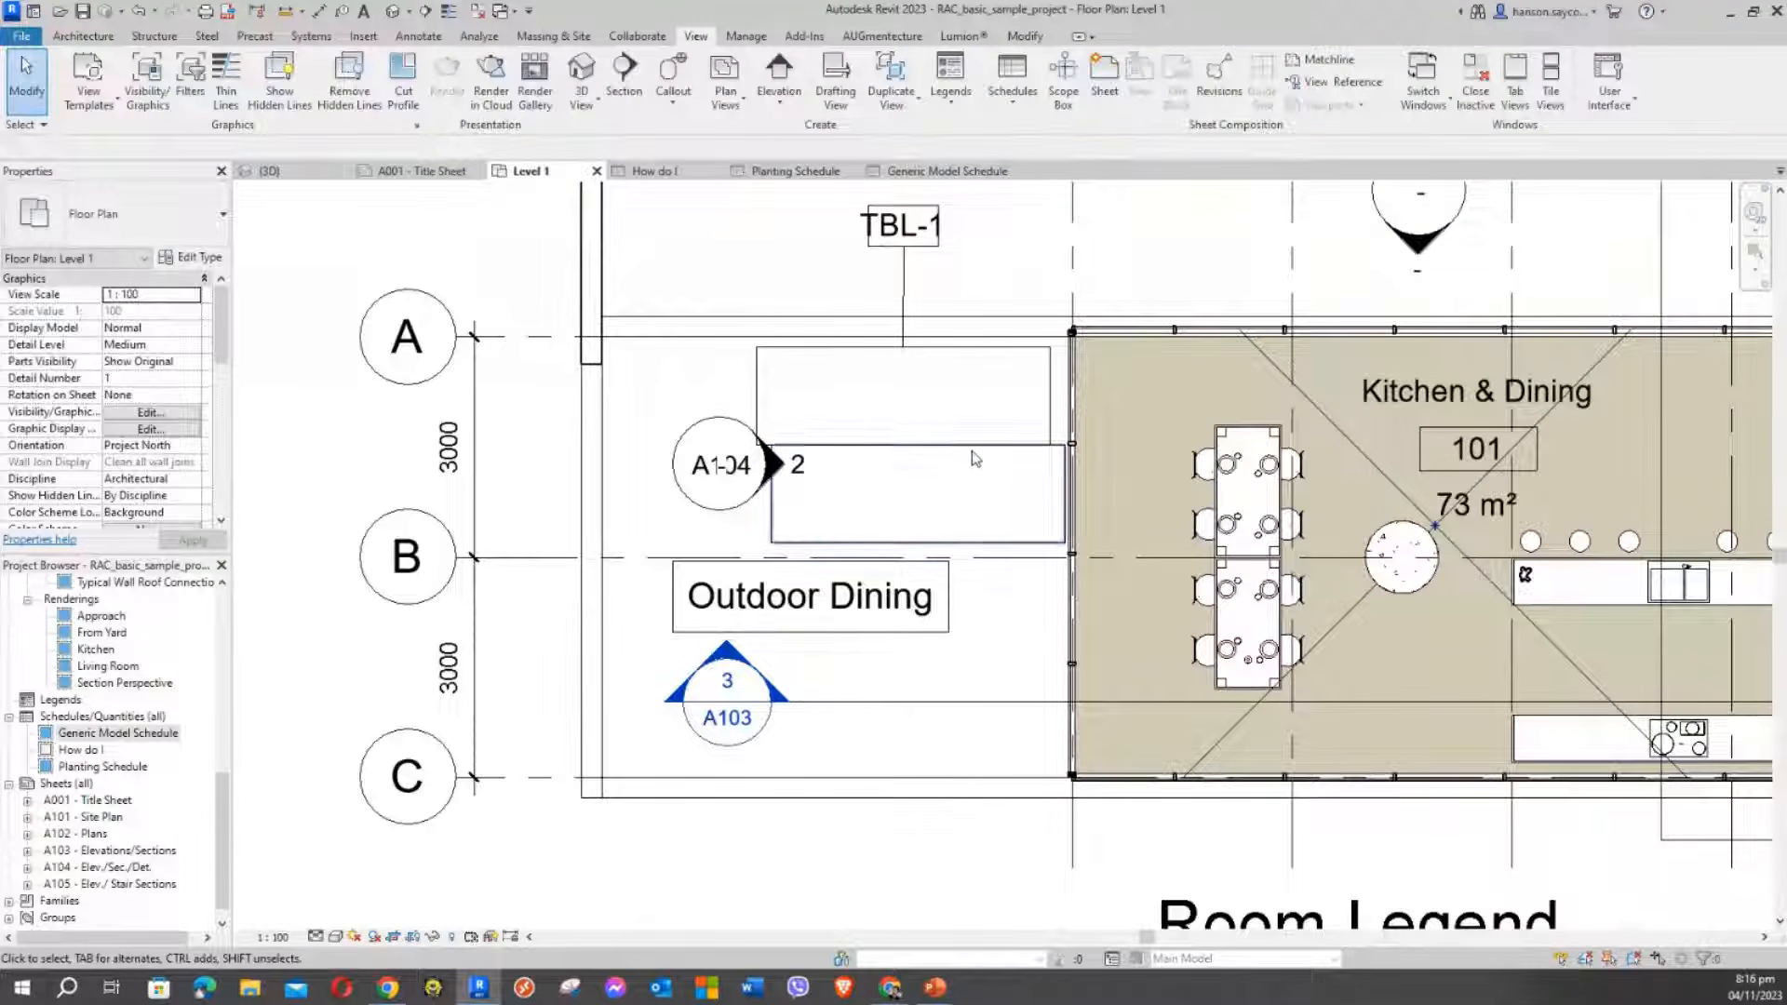
# Change the copied box to type BOX1 1 x .9 X .9 and move it toward the wall
pyautogui.click(975, 543)
pyautogui.press('Left')
pyautogui.press('Left')
pyautogui.press('Left')
pyautogui.press('Left')
pyautogui.press('Left')
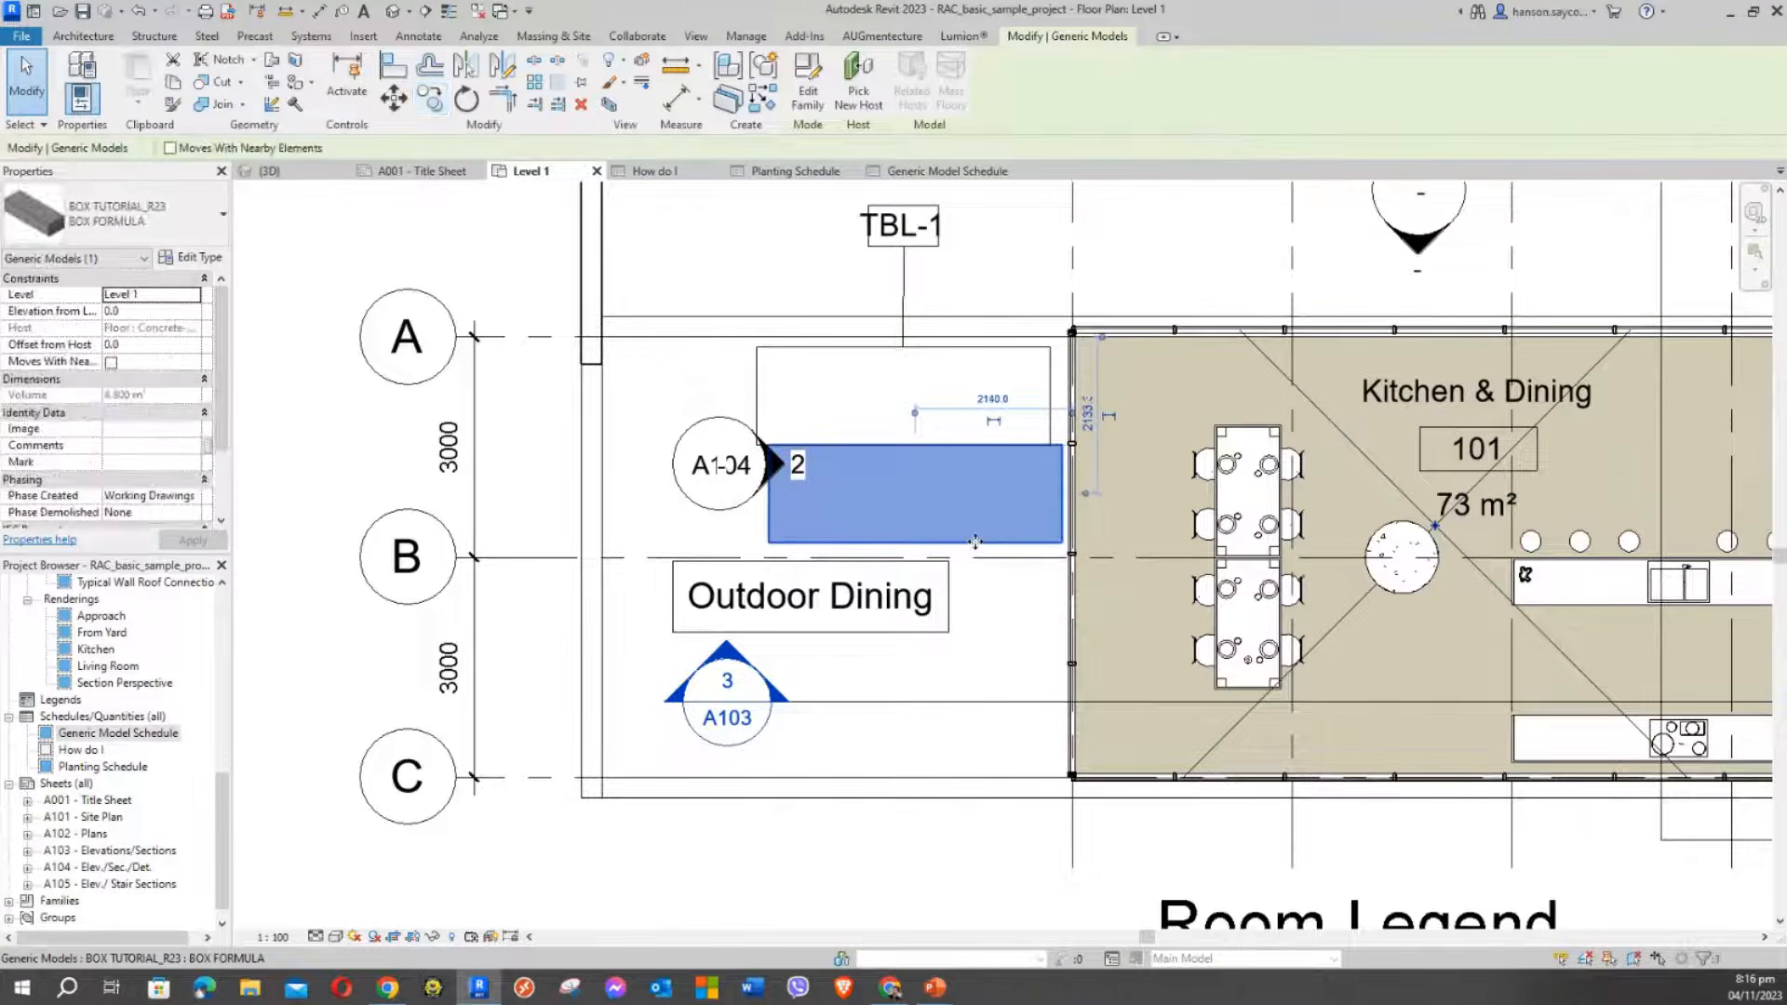
pyautogui.press('Down')
pyautogui.press('Down')
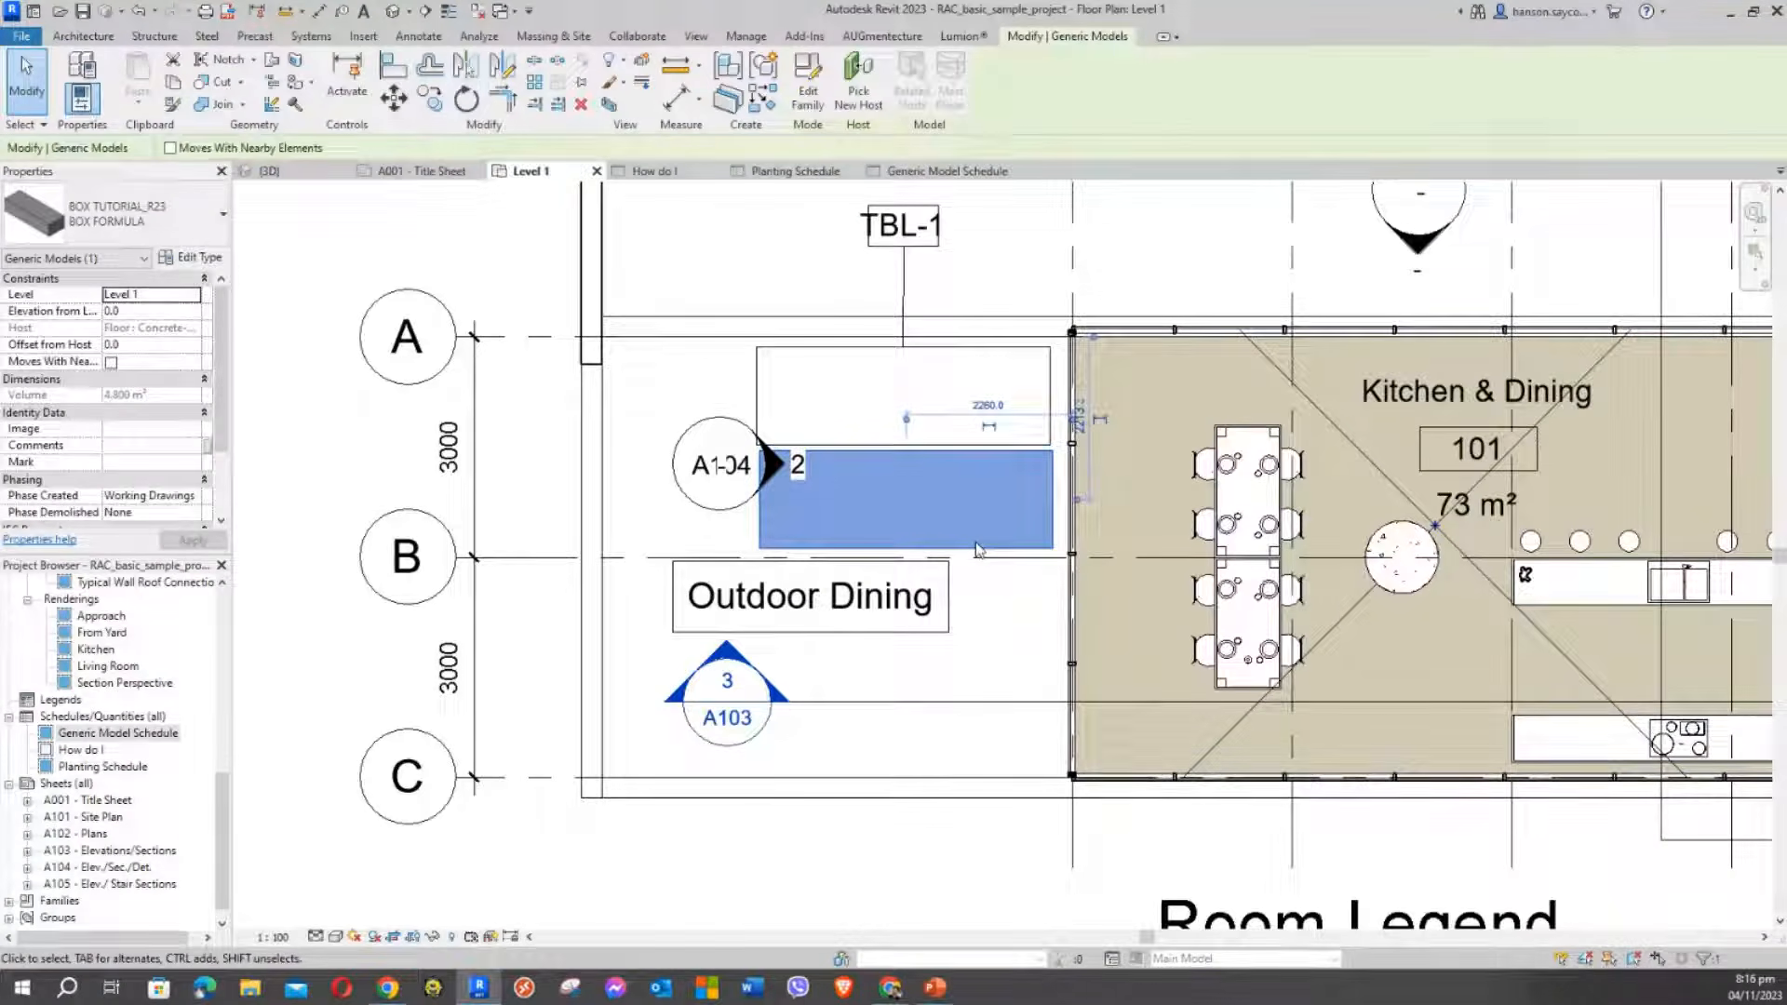
pyautogui.click(207, 233)
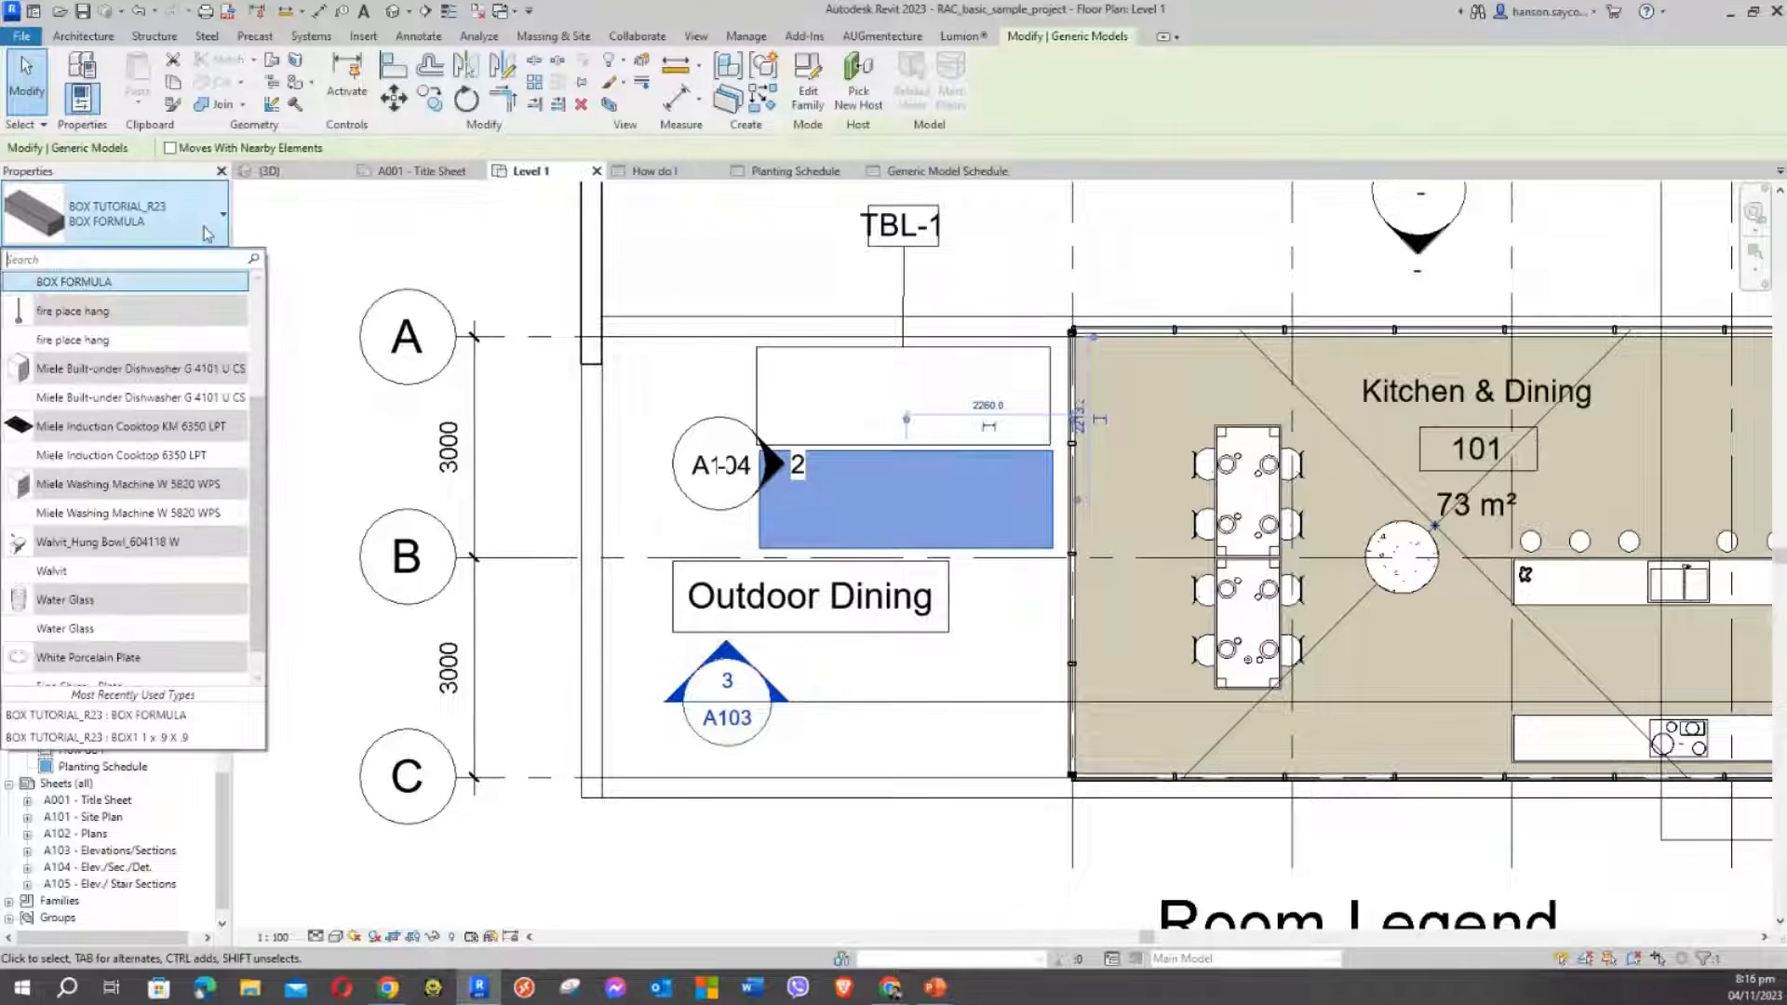
pyautogui.scroll(1, 264, 400)
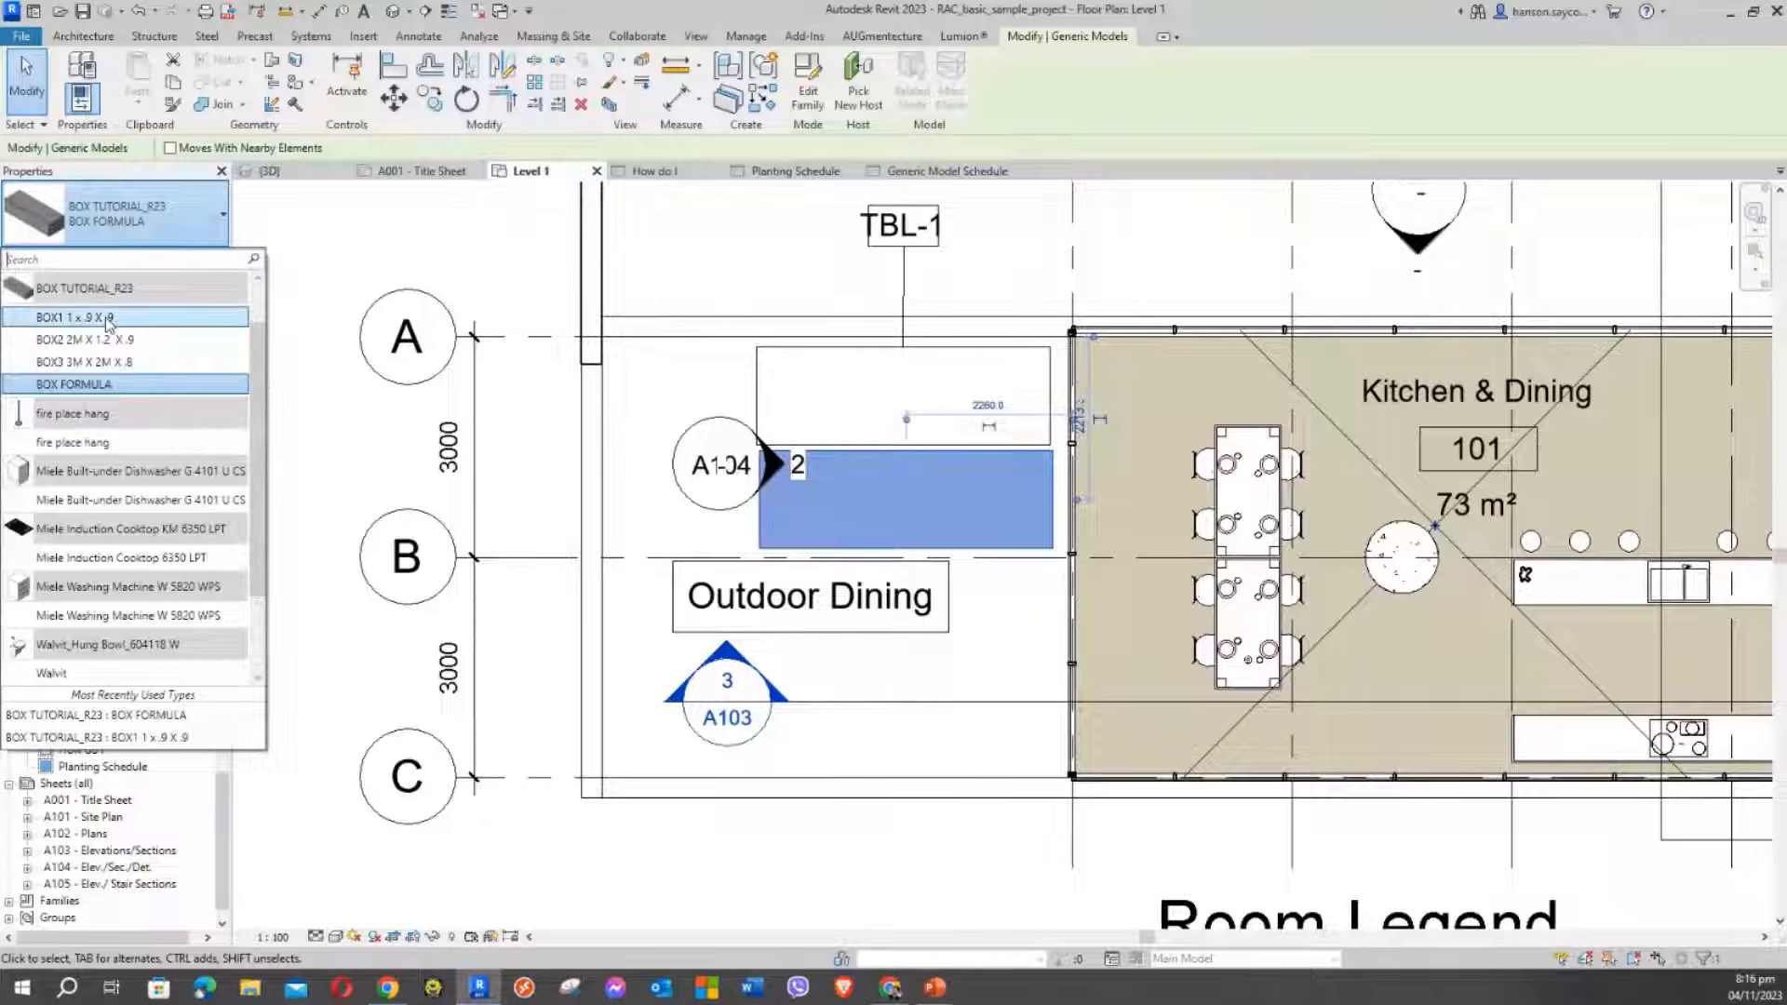
pyautogui.click(104, 281)
pyautogui.moveTo(898, 493); pyautogui.dragTo(1004, 470)
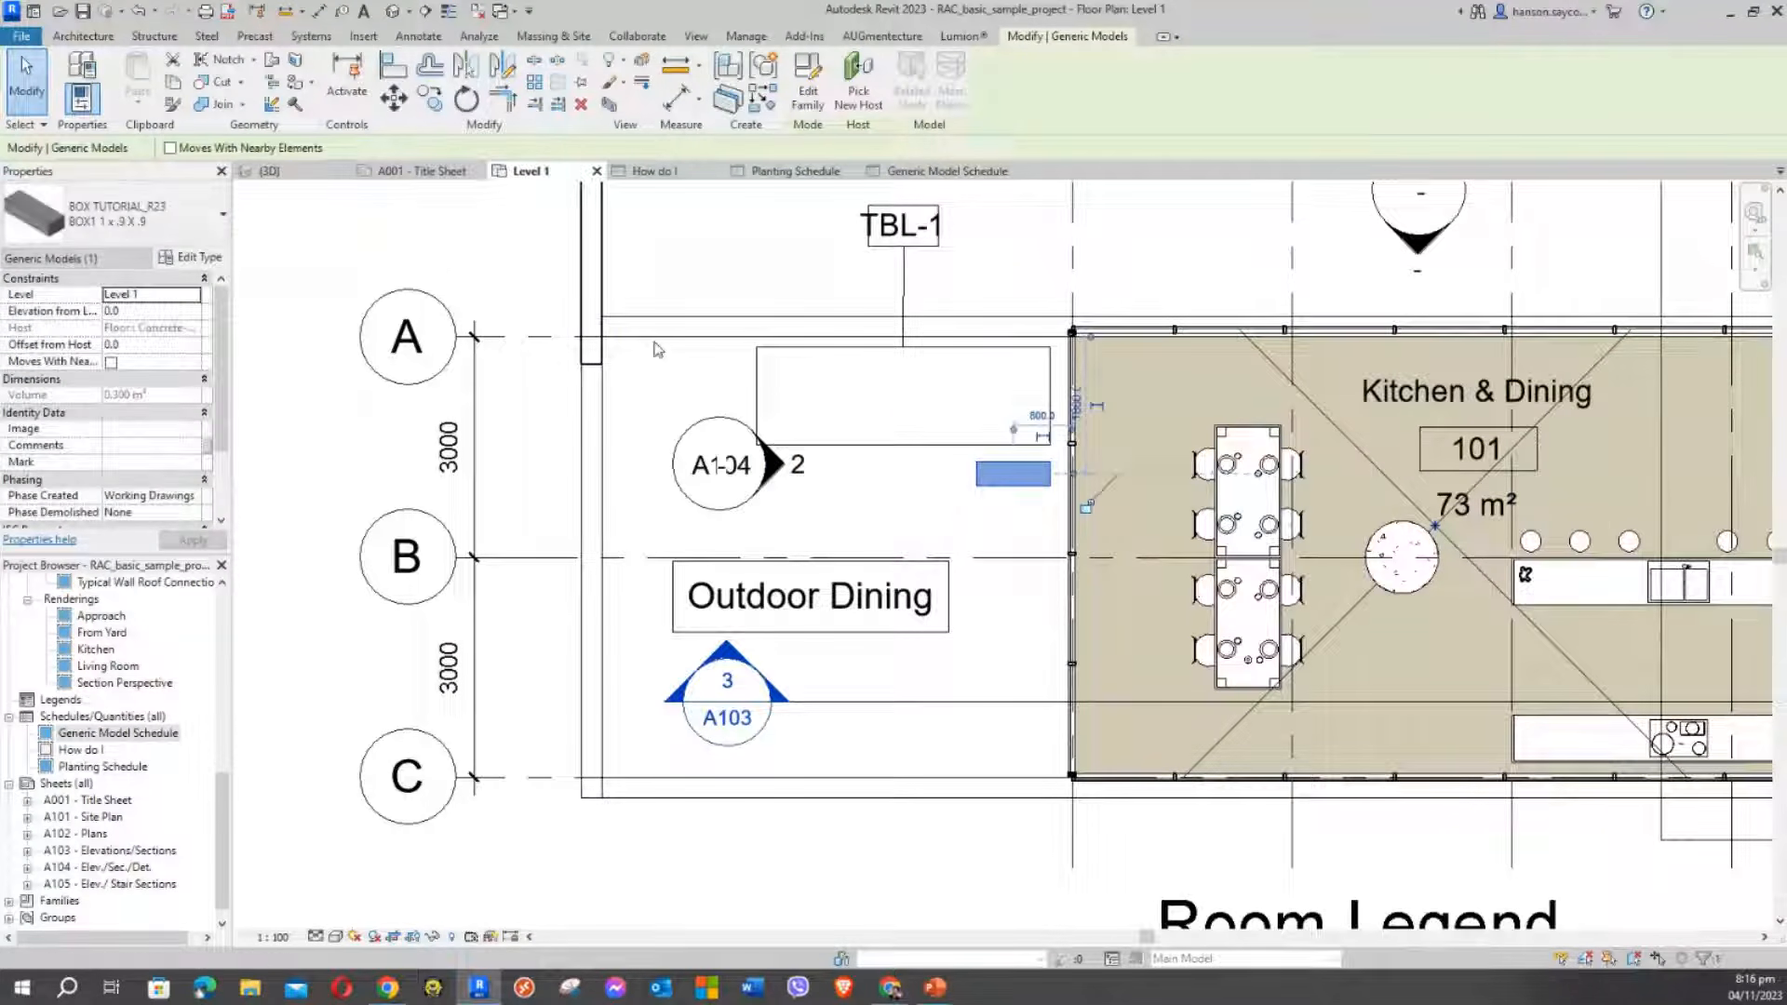
# Copy the small box to its left, then copy the pair to form a second row
pyautogui.click(431, 99)
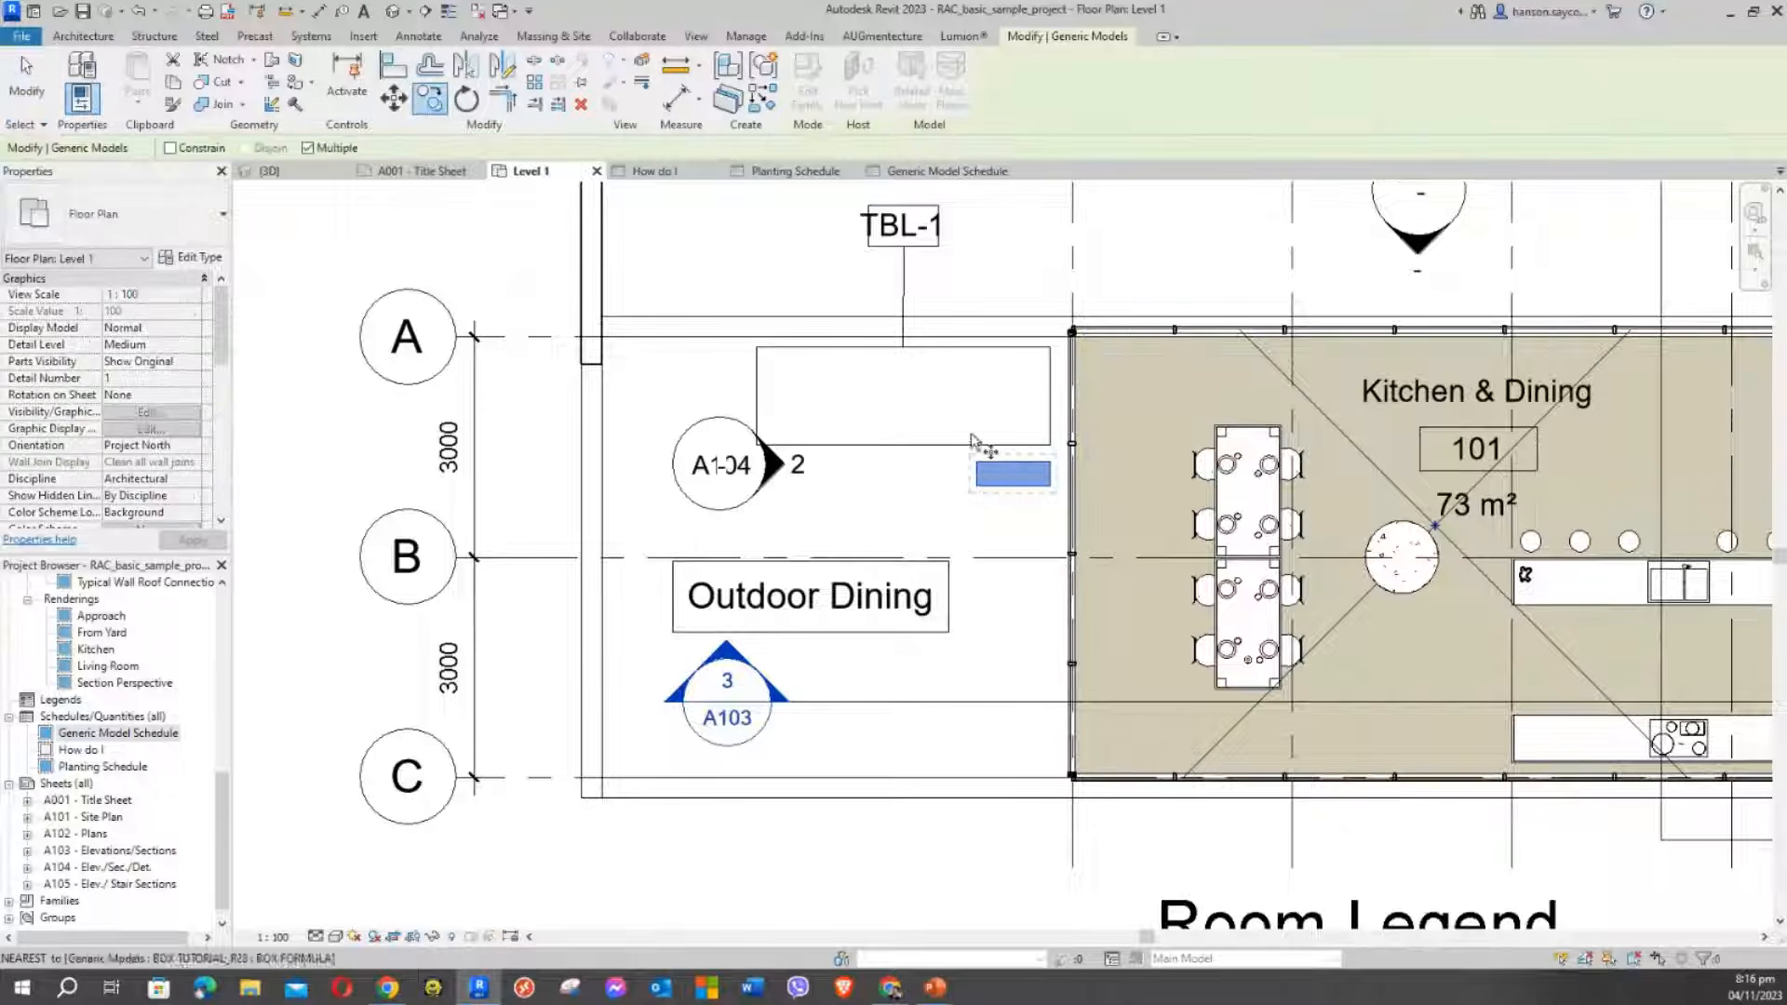
pyautogui.click(1051, 488)
pyautogui.click(956, 487)
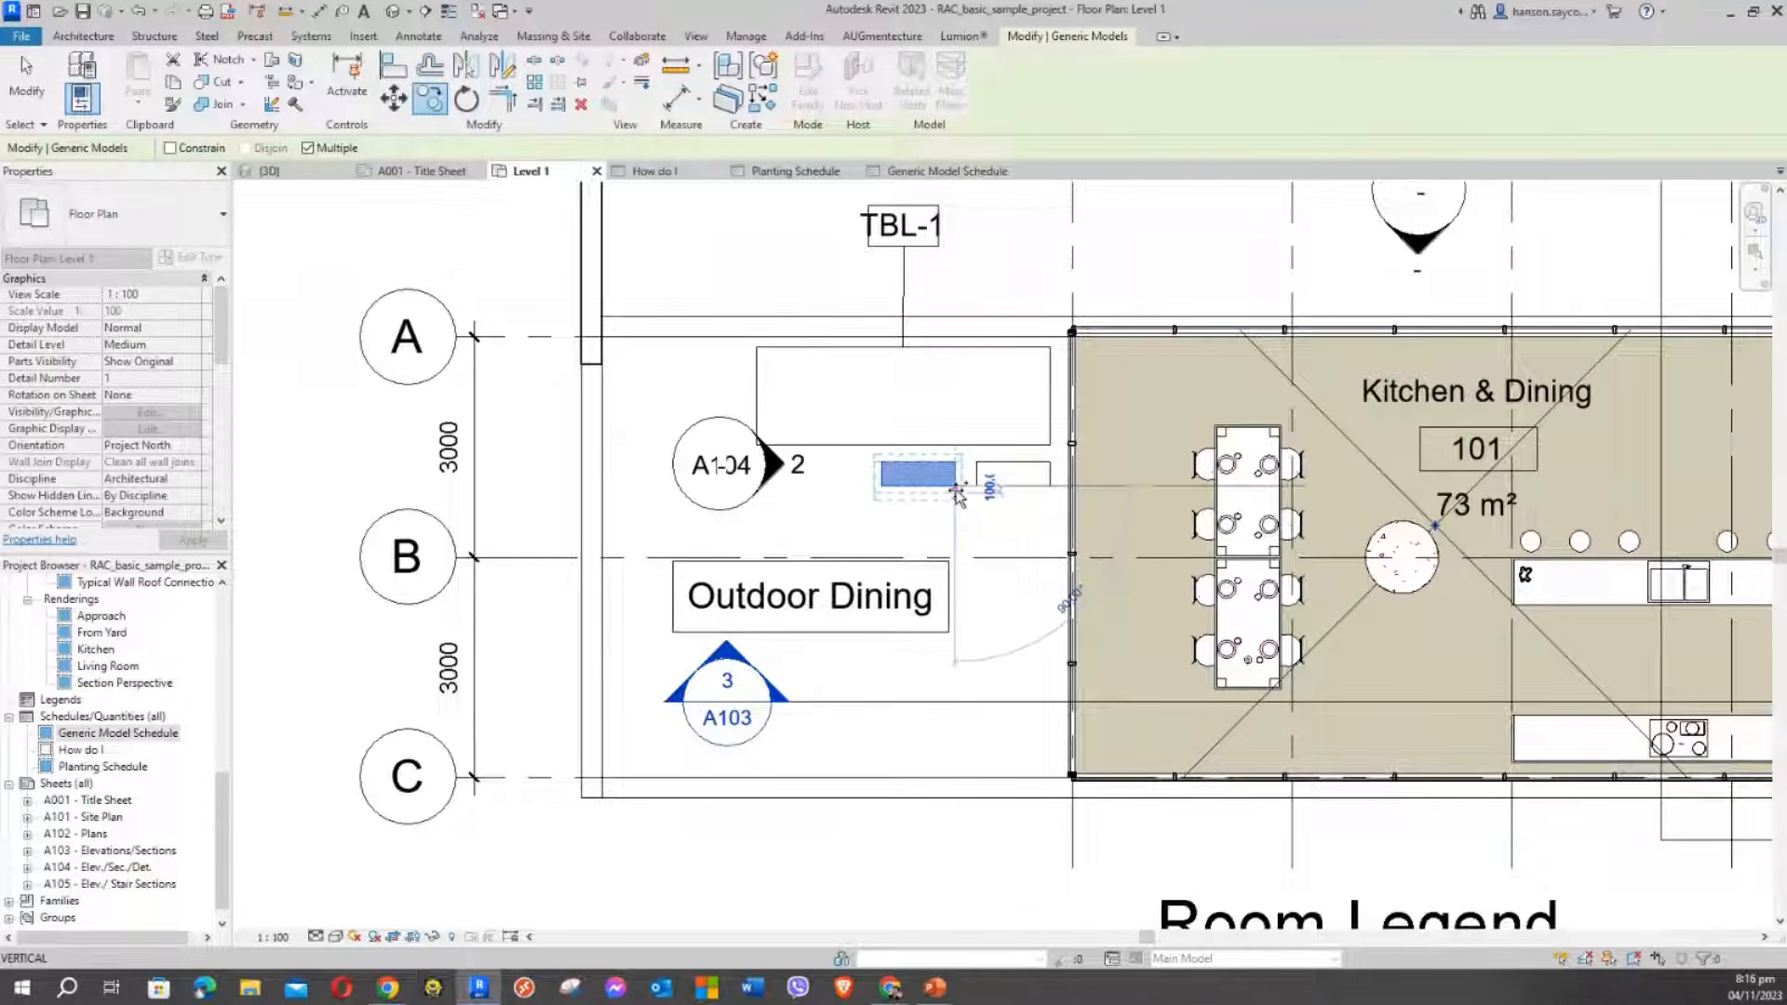
pyautogui.press('Escape')
pyautogui.press('Escape')
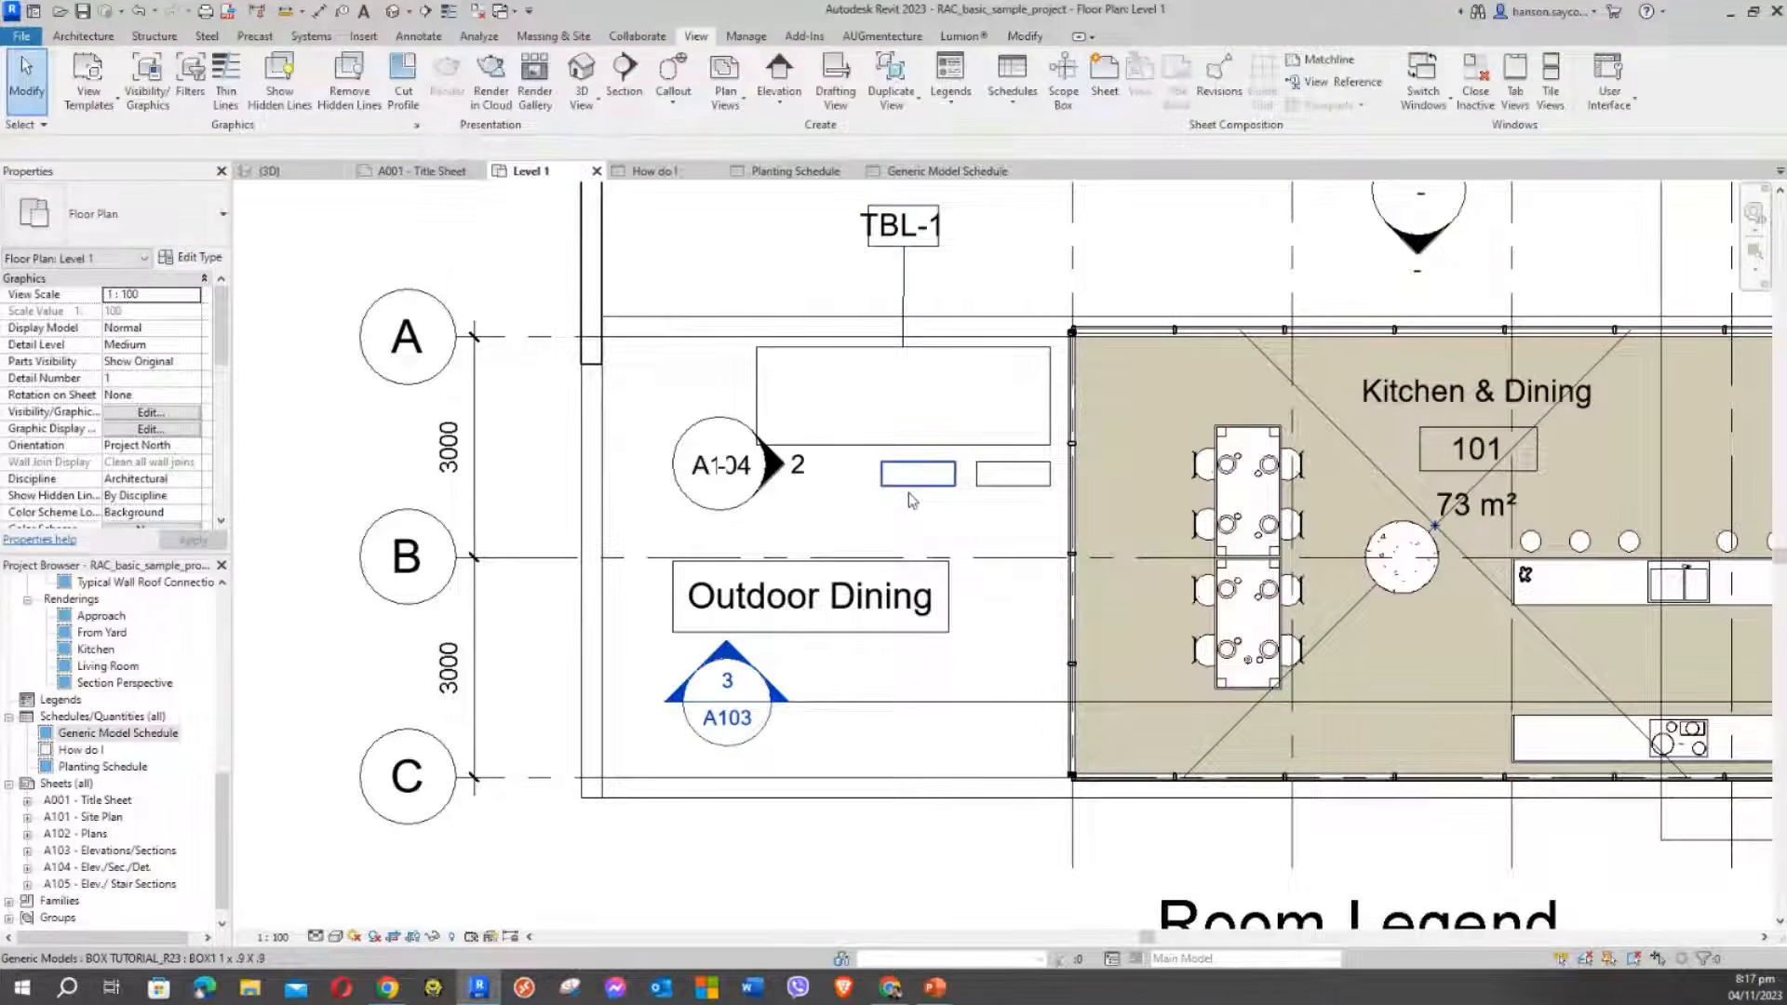
pyautogui.moveTo(1035, 508); pyautogui.dragTo(877, 456)
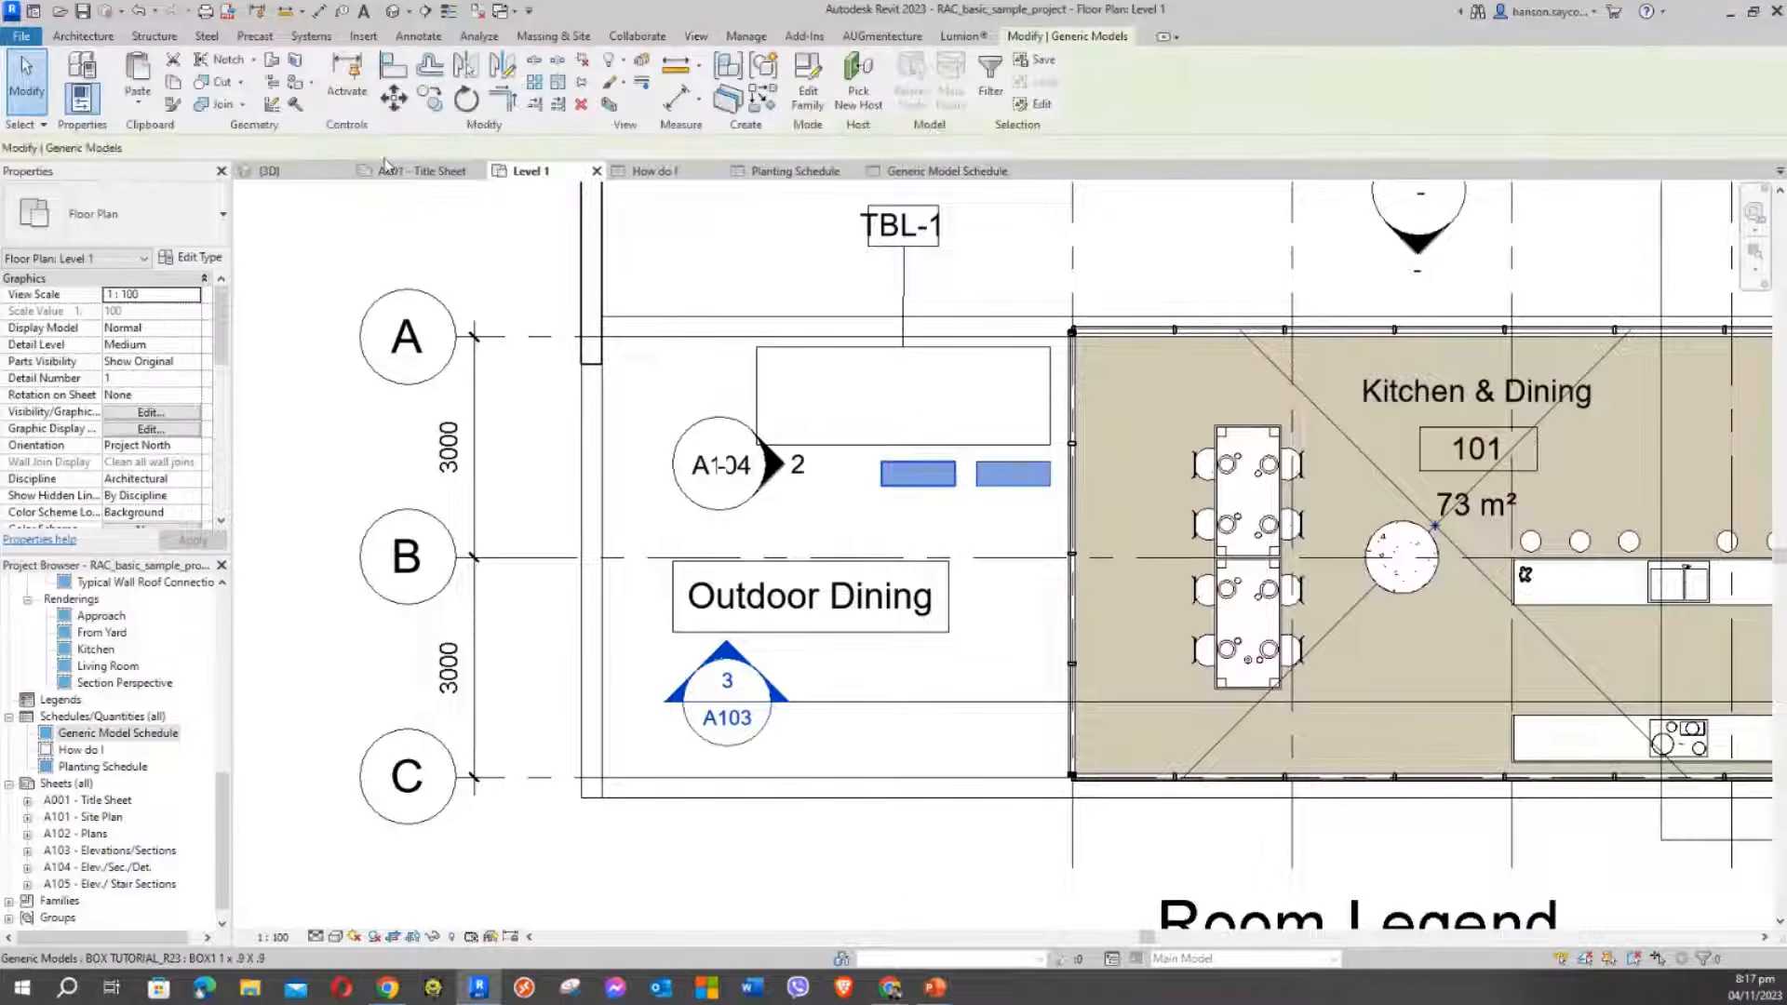
pyautogui.click(429, 99)
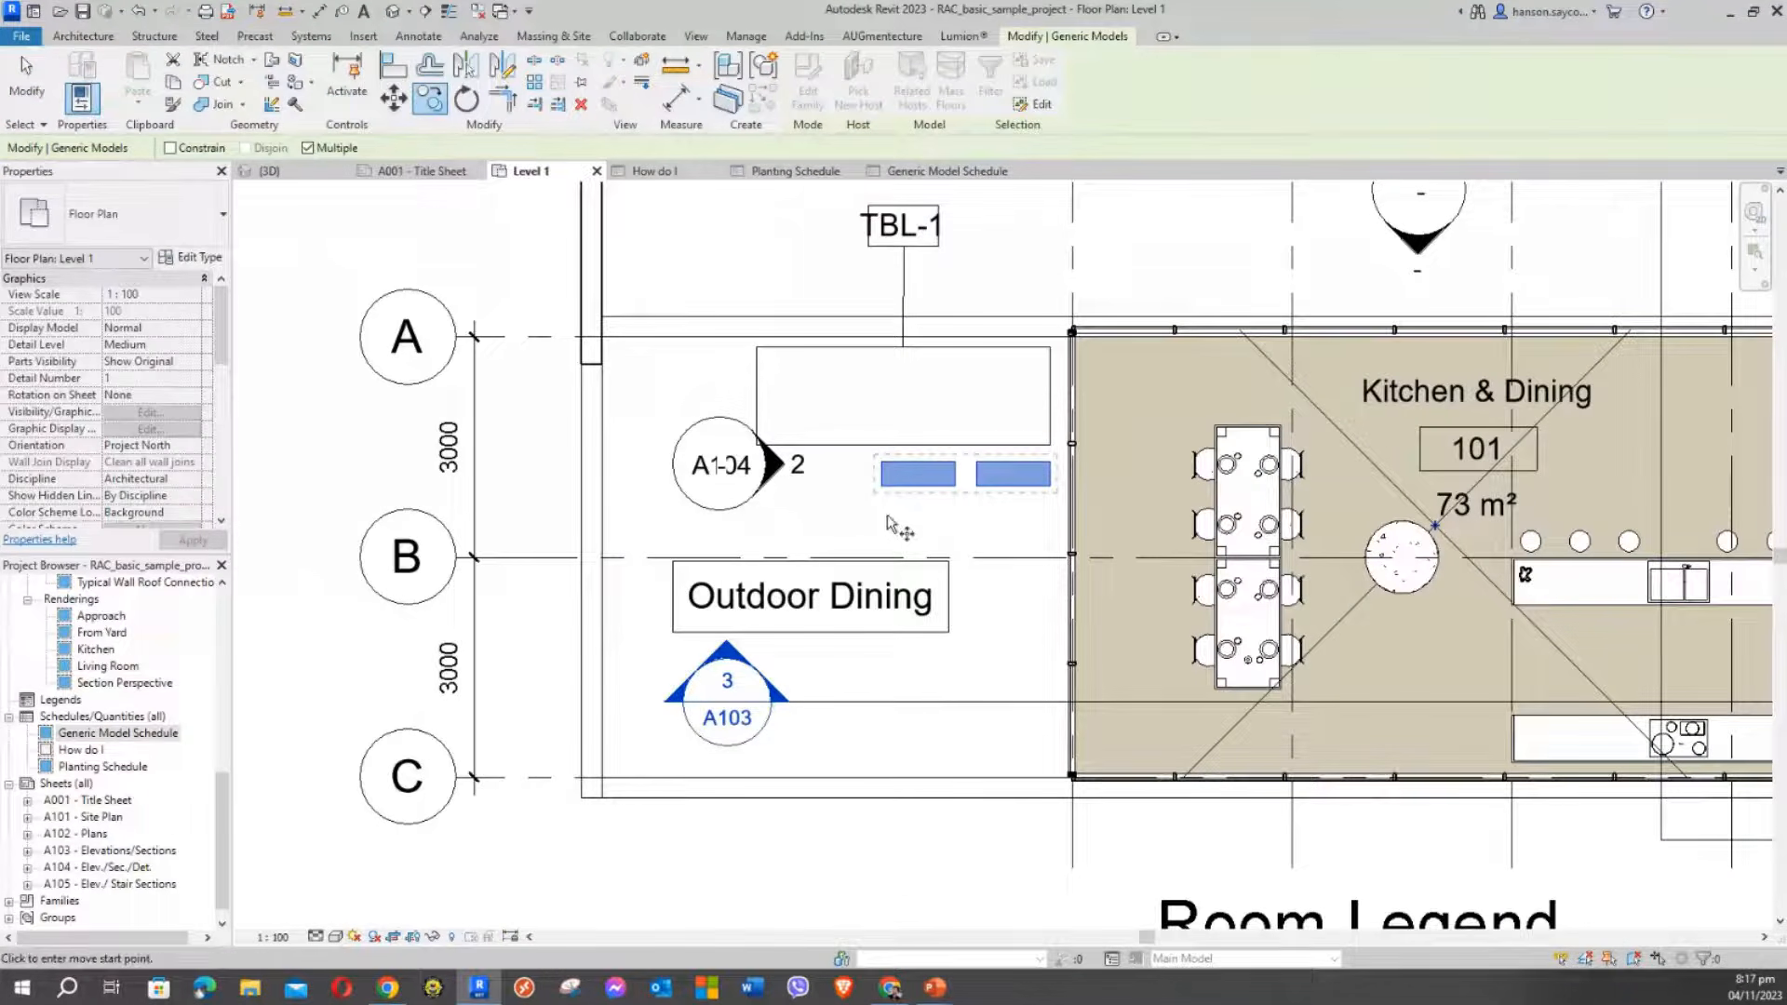
pyautogui.click(1033, 448)
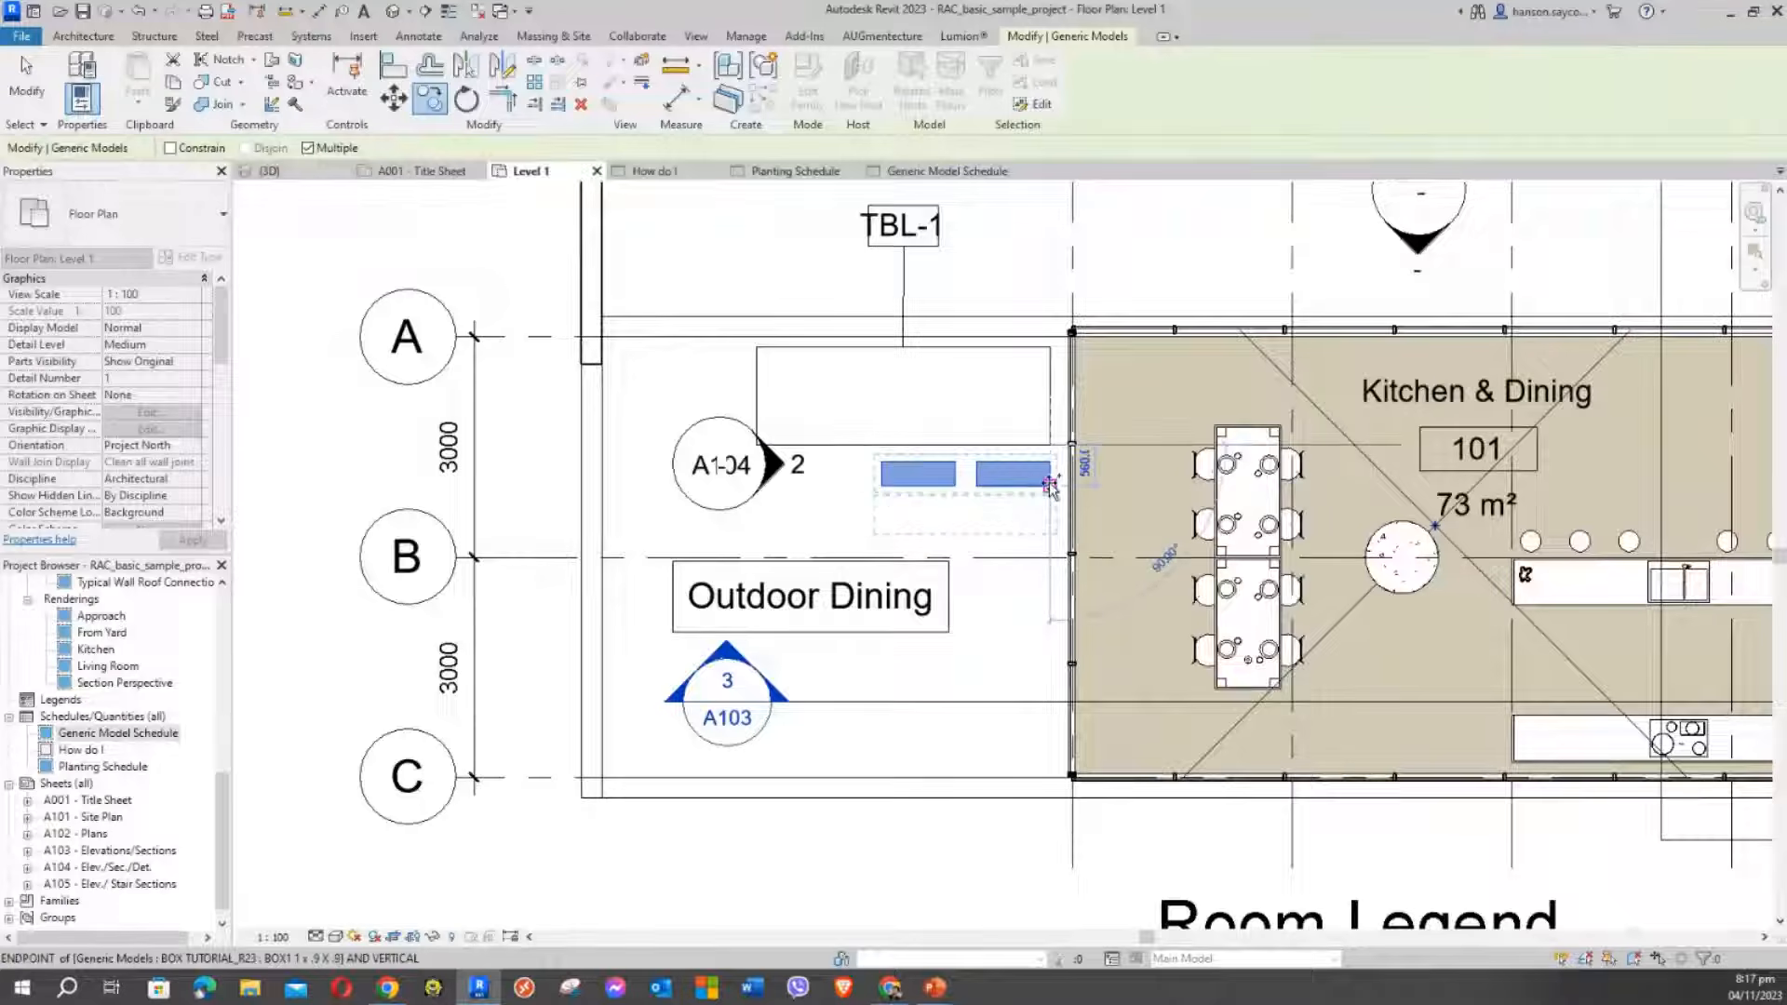
pyautogui.press('Escape')
pyautogui.press('Escape')
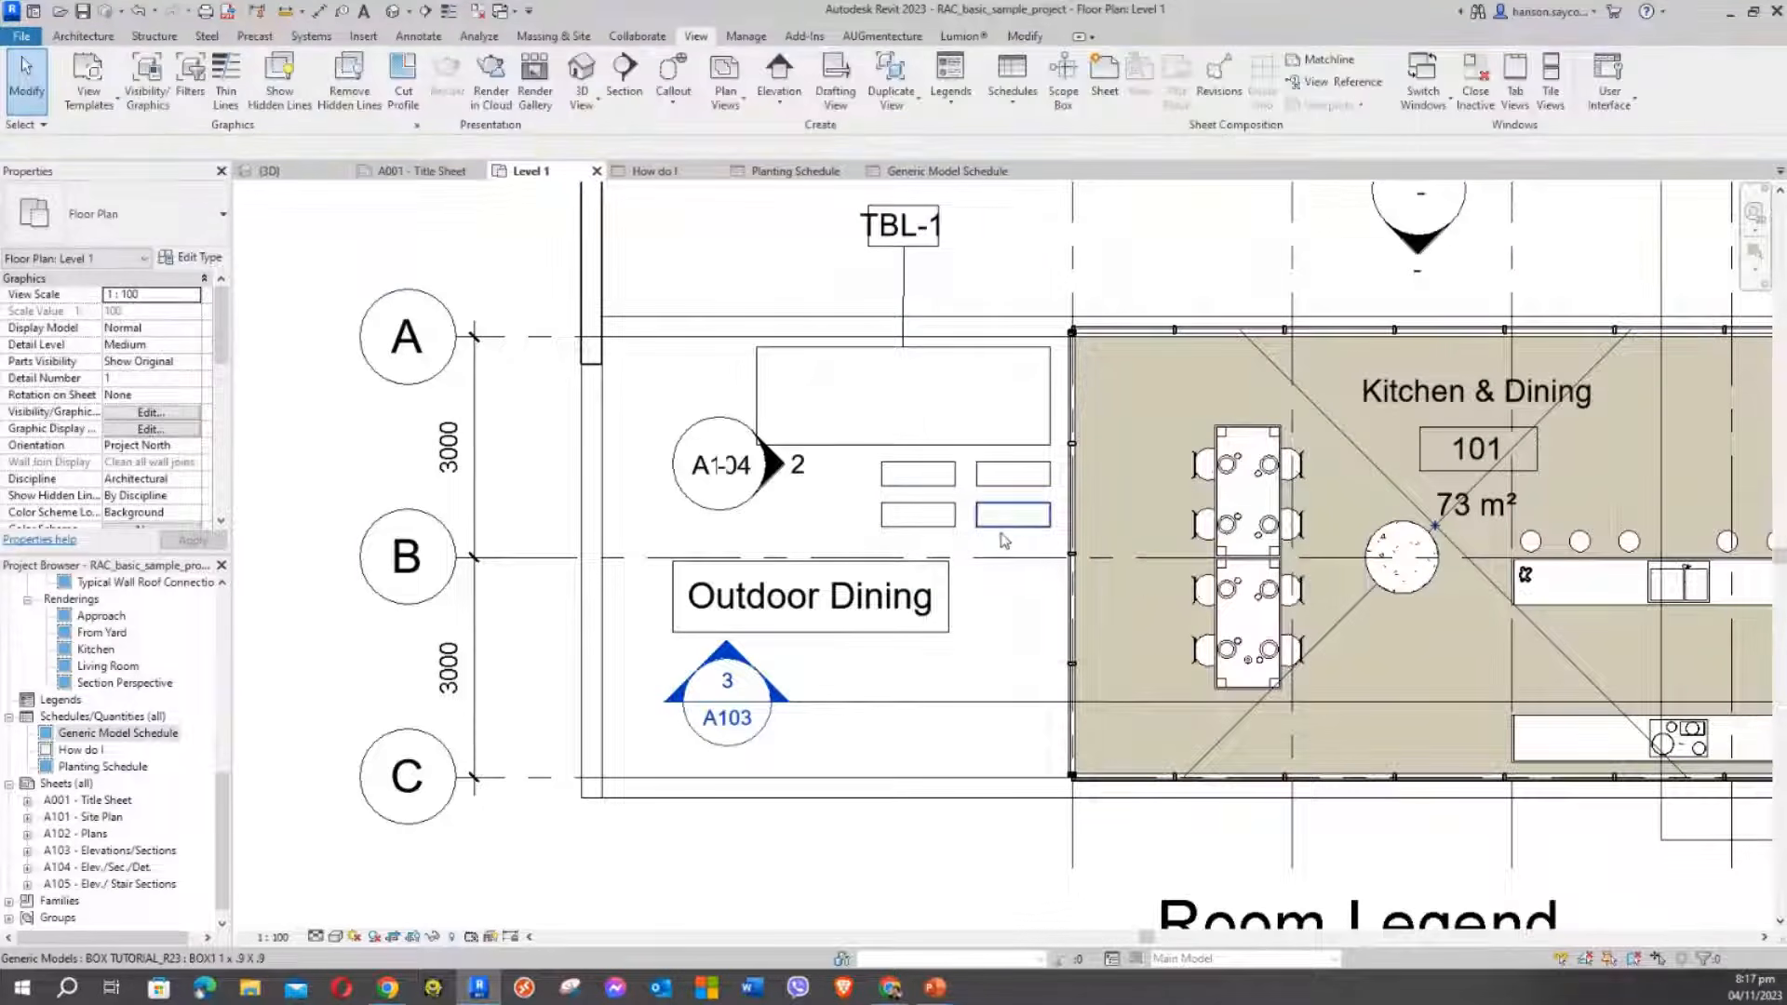
# Select the two boxes in the lower row
pyautogui.moveTo(1001, 528); pyautogui.dragTo(959, 526)
pyautogui.press('Escape')
pyautogui.click(1003, 524)
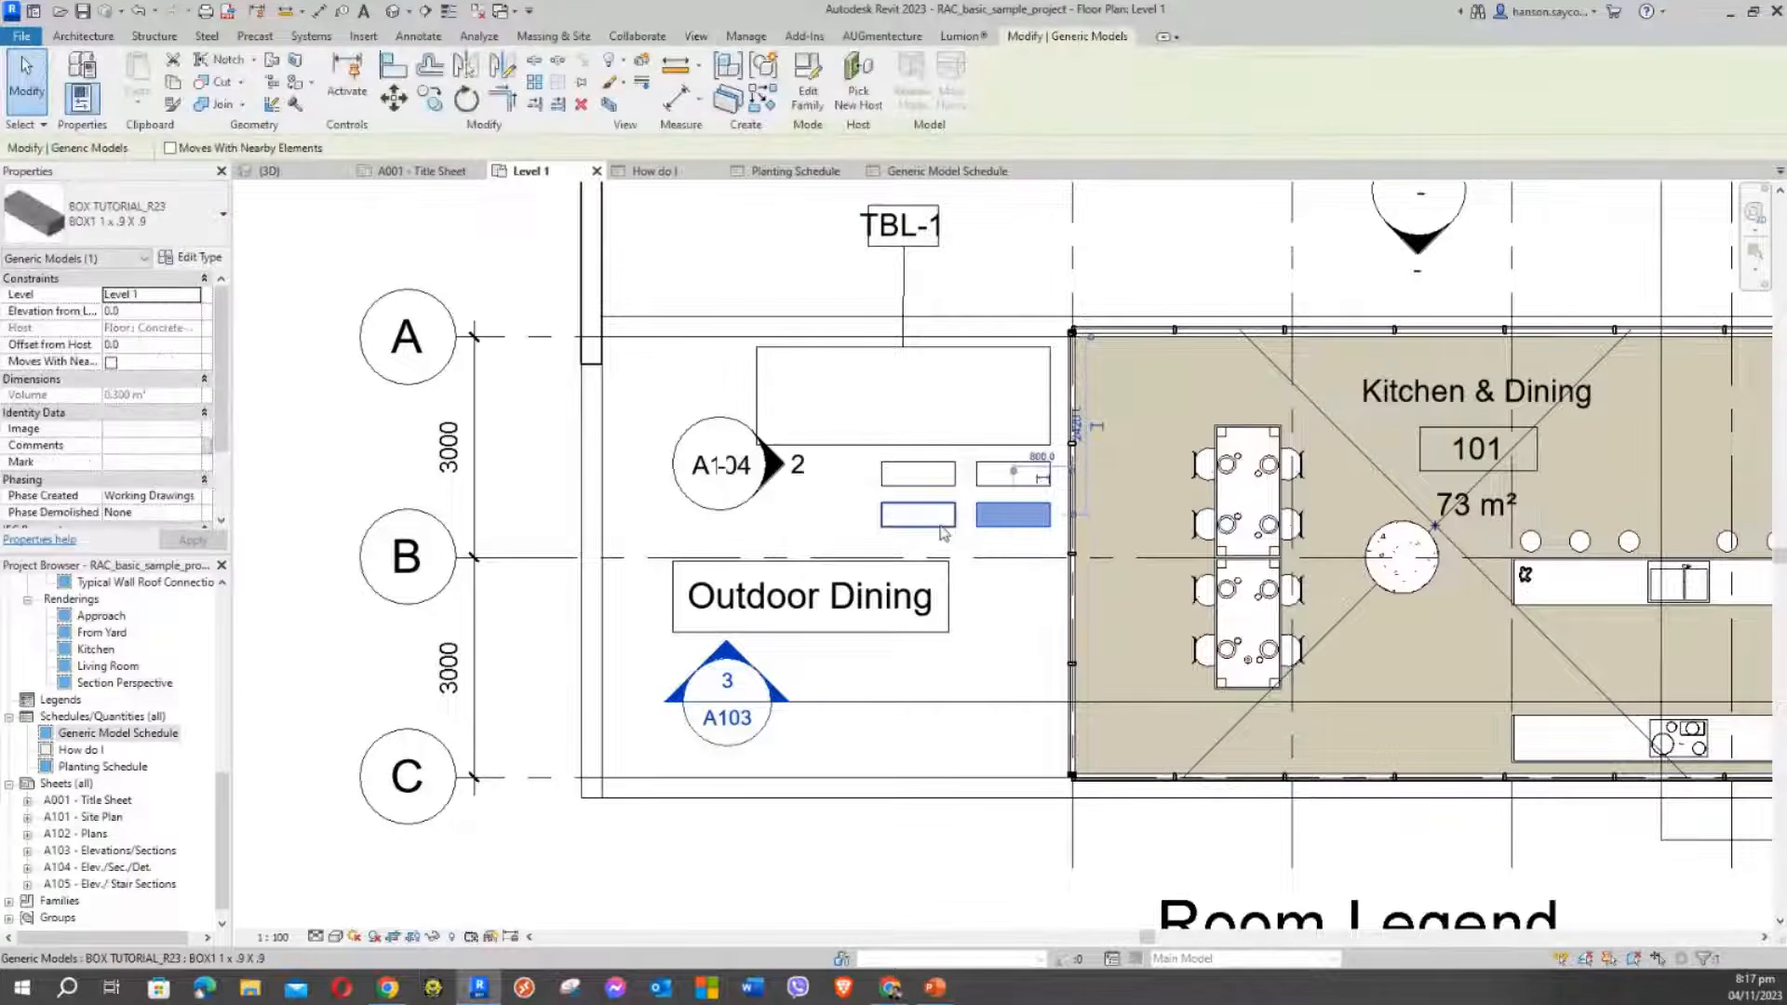
pyautogui.keyDown('ctrl'); pyautogui.click(916, 528); pyautogui.keyUp('ctrl')
# Change the two lower boxes to type BOX2 2M X 1.2 X .9
pyautogui.click(174, 236)
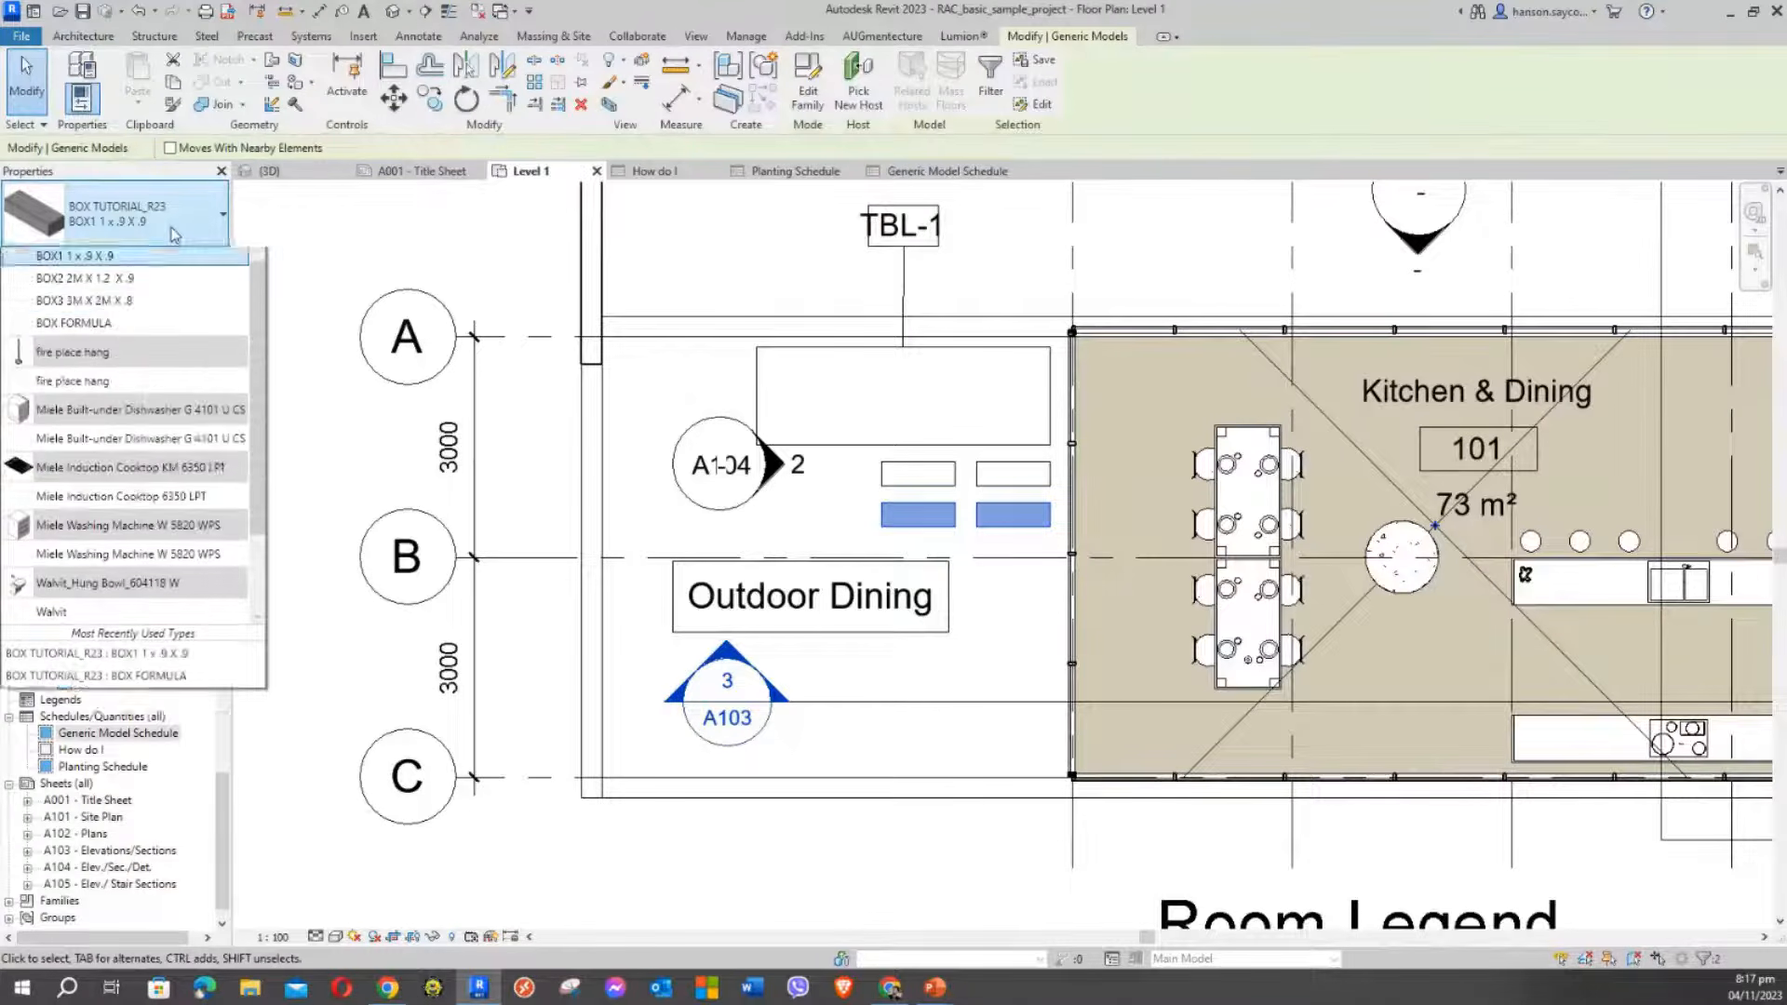
pyautogui.click(140, 340)
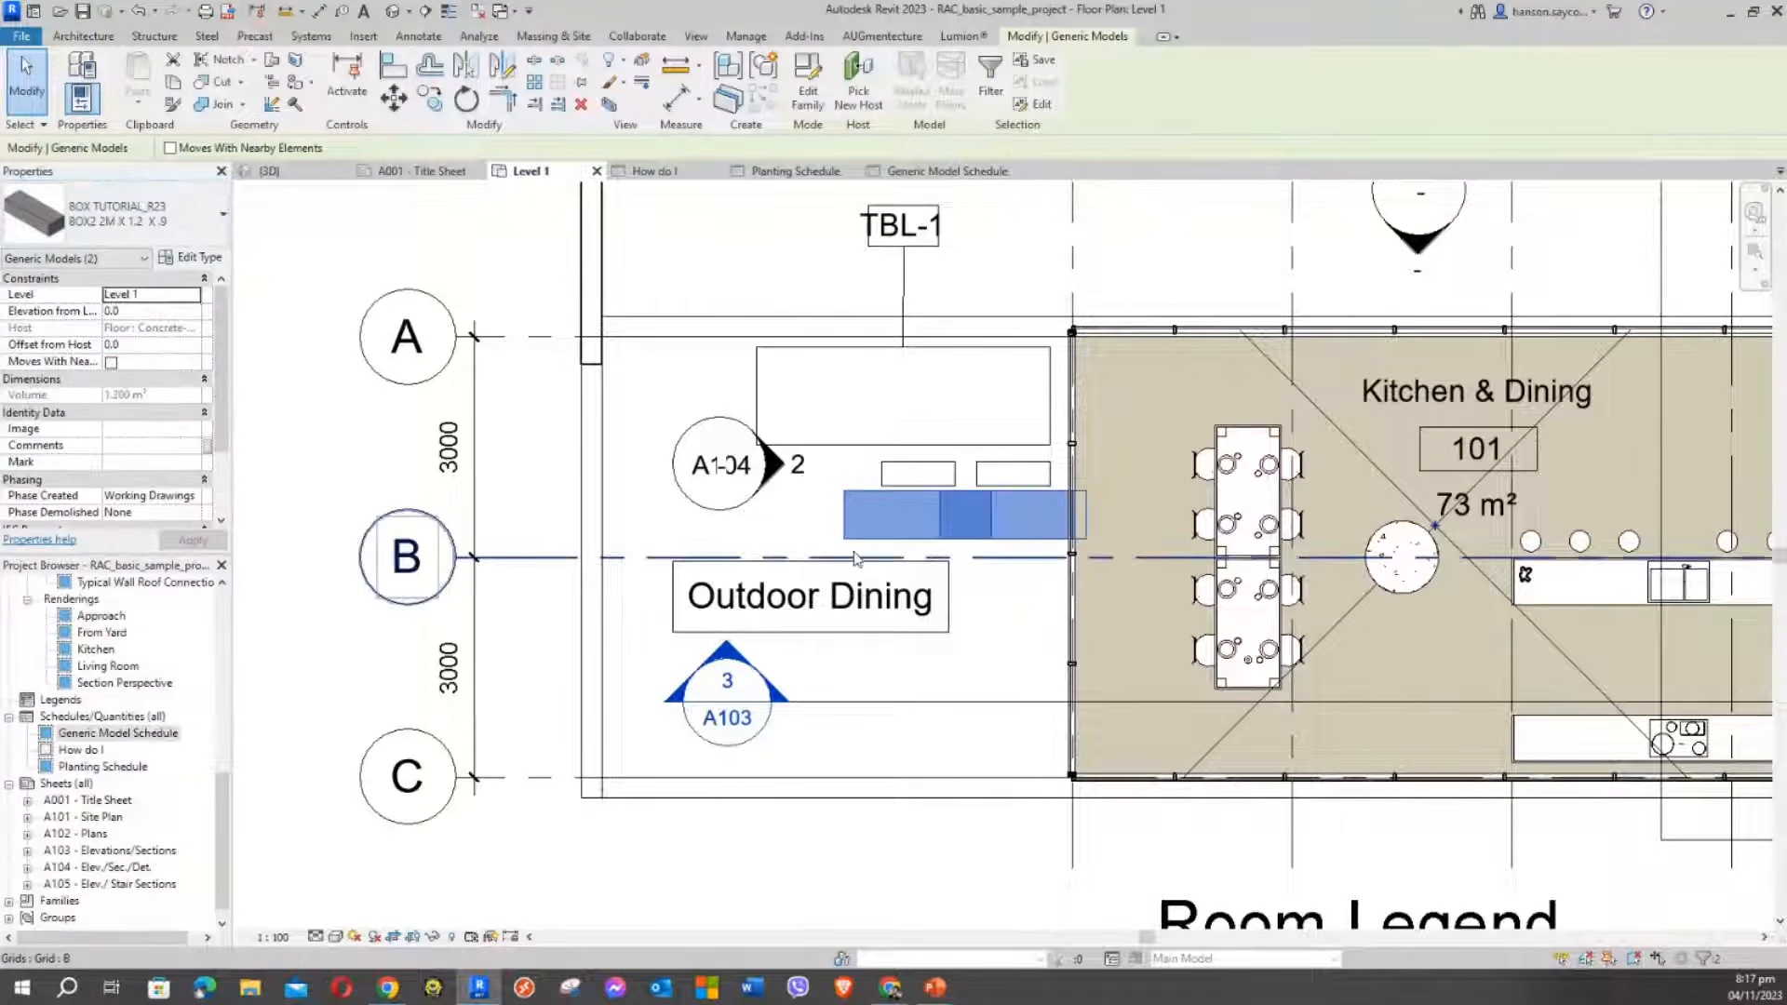
pyautogui.click(797, 520)
# Shift the lower boxes left until their spacing dimension reads 1200
pyautogui.click(847, 511)
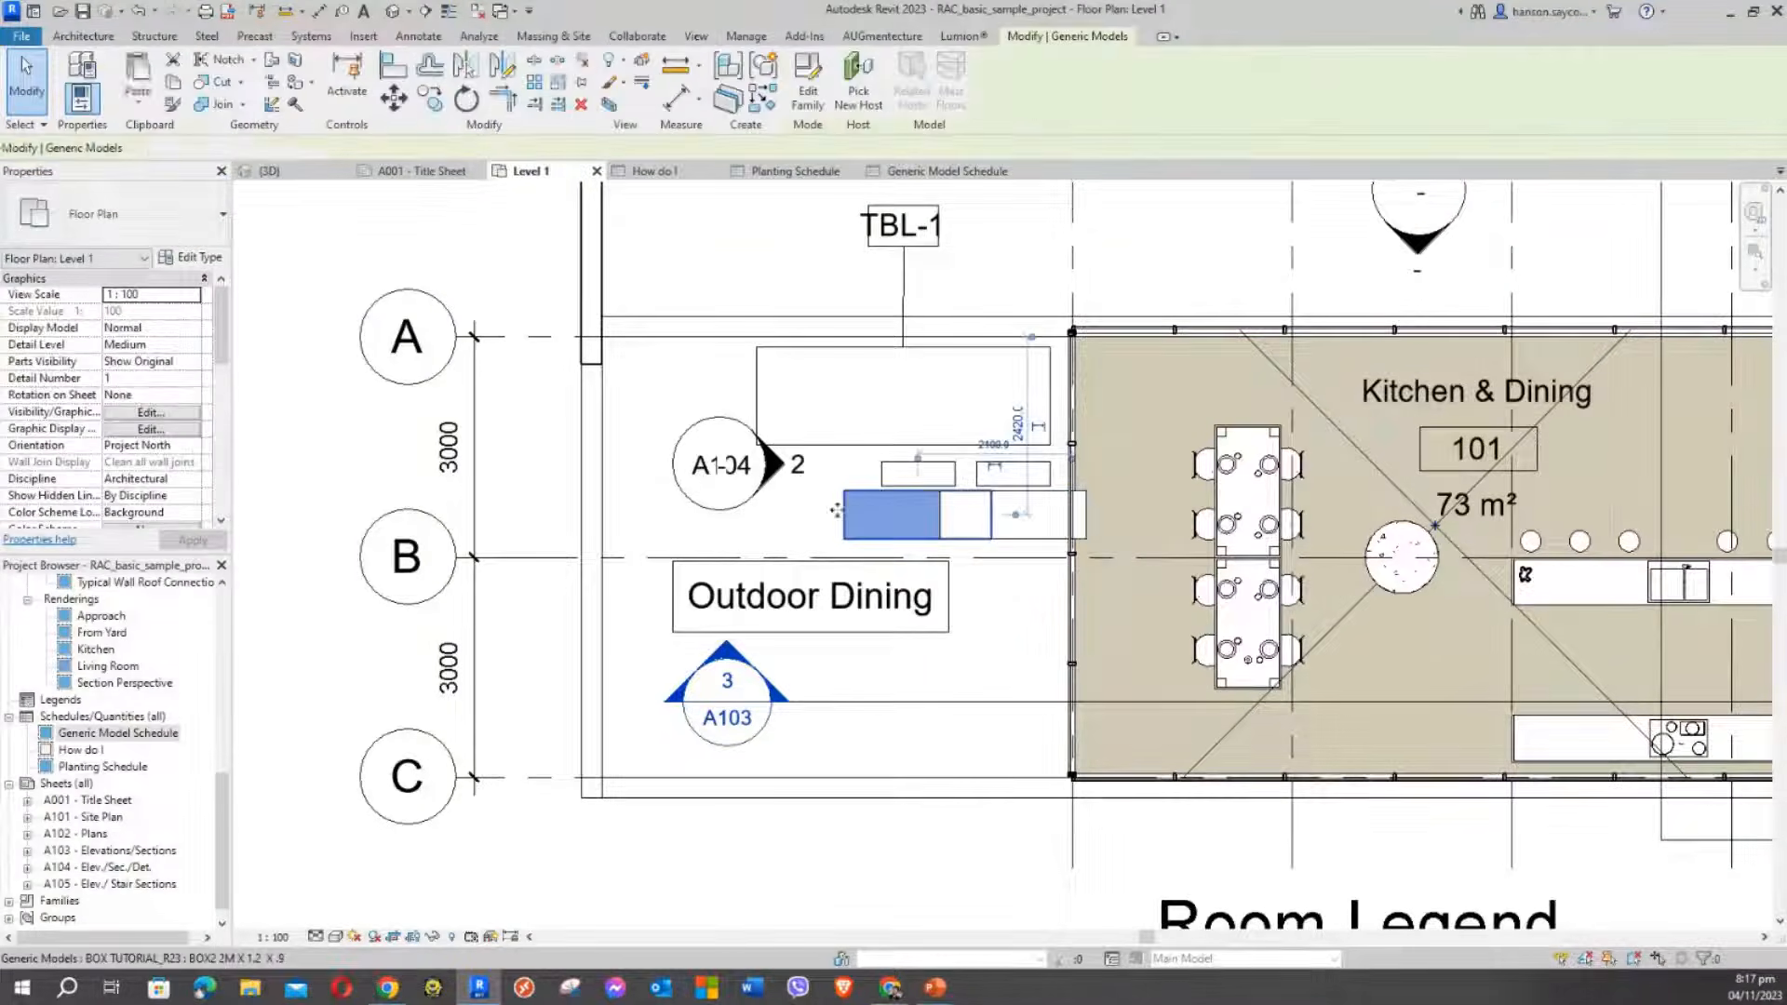
pyautogui.moveTo(847, 512); pyautogui.dragTo(746, 521)
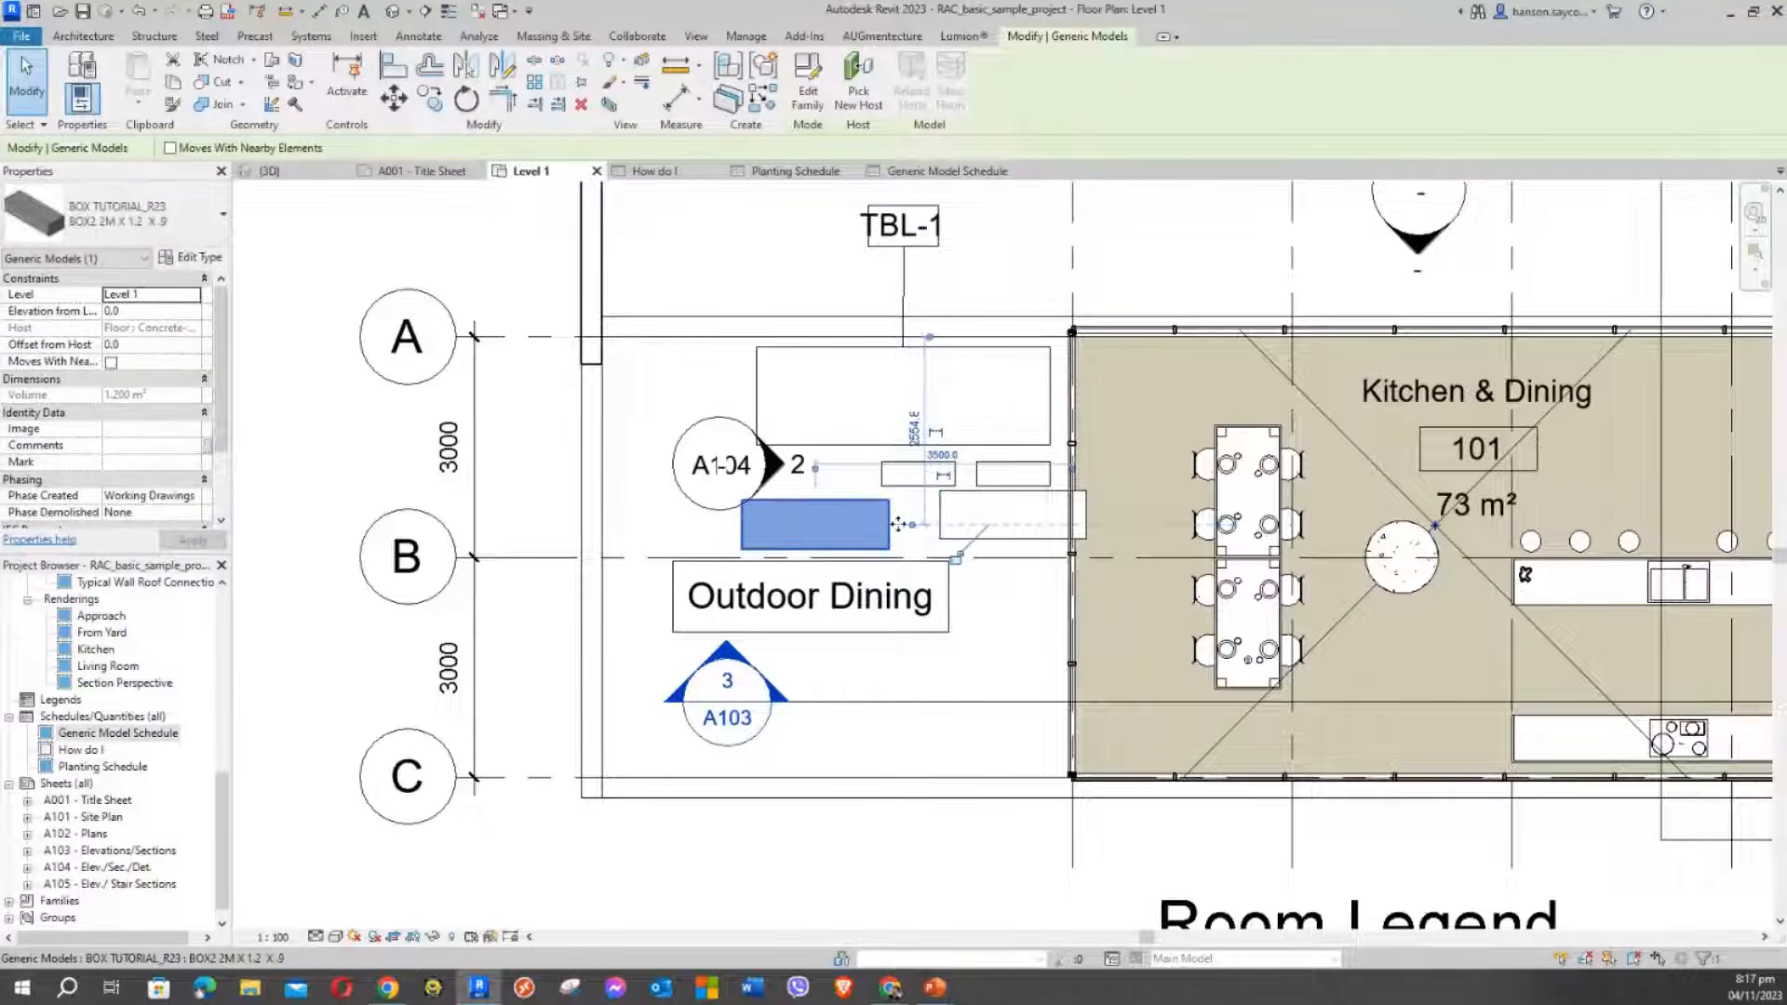
pyautogui.click(959, 527)
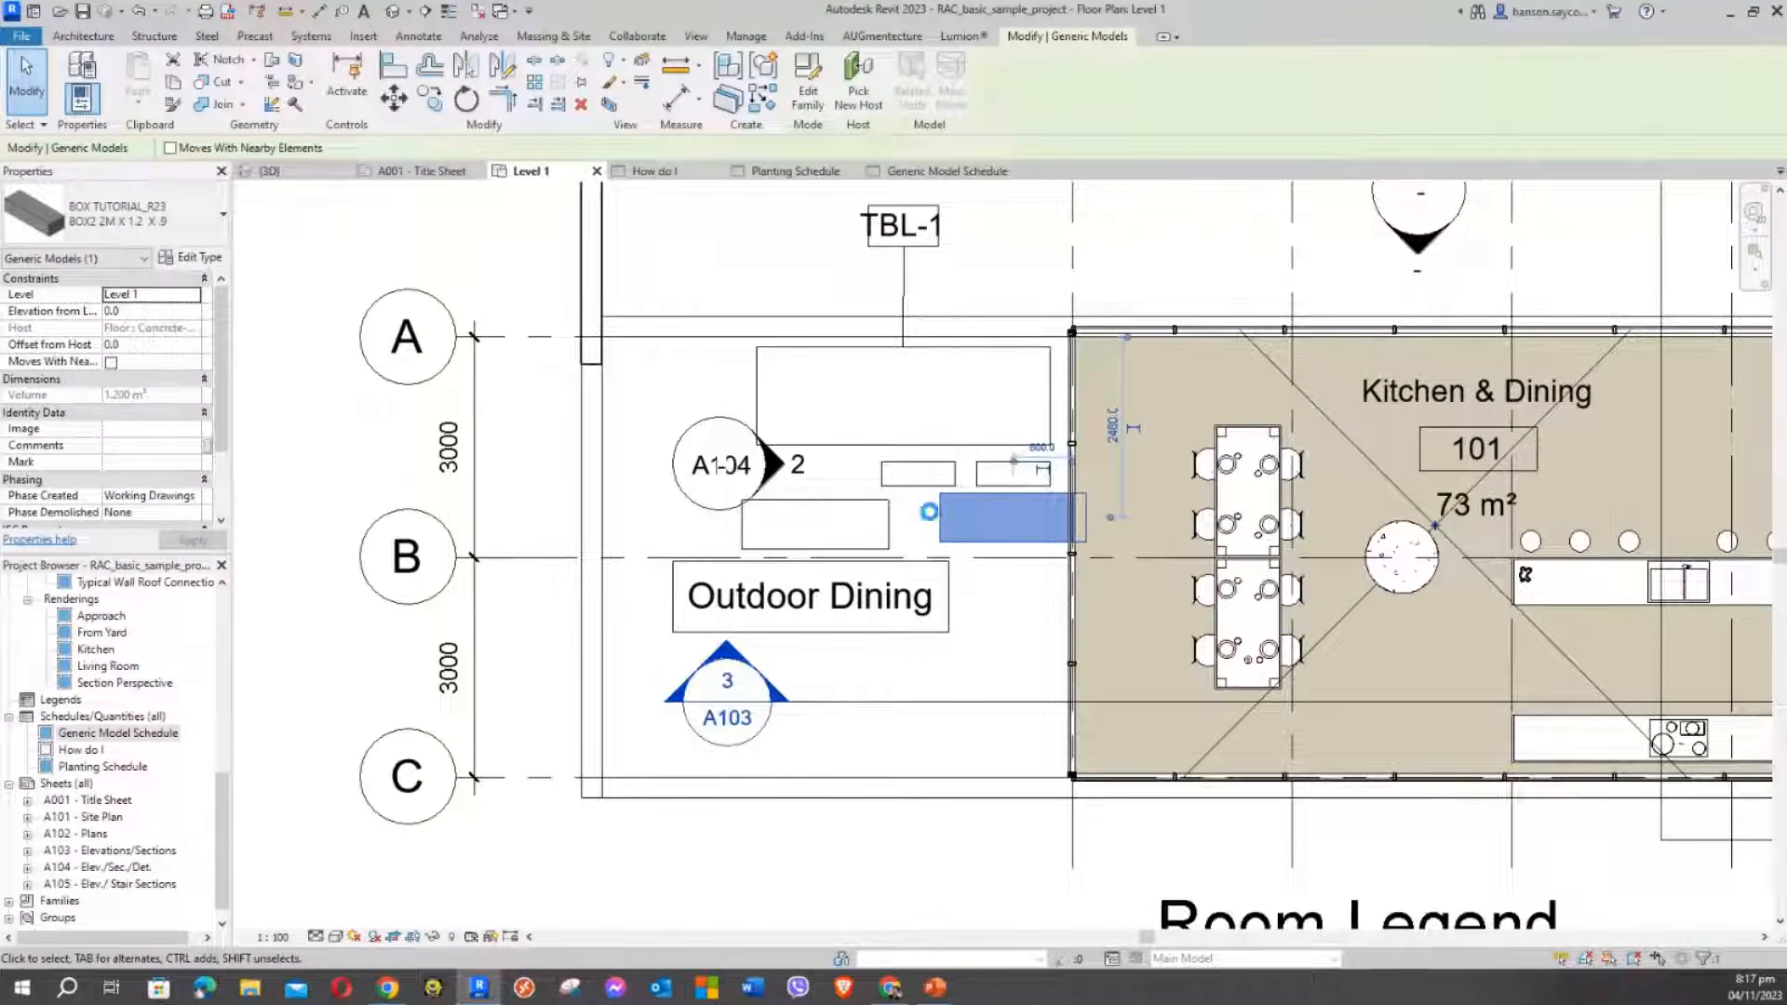
pyautogui.moveTo(931, 519); pyautogui.dragTo(904, 517)
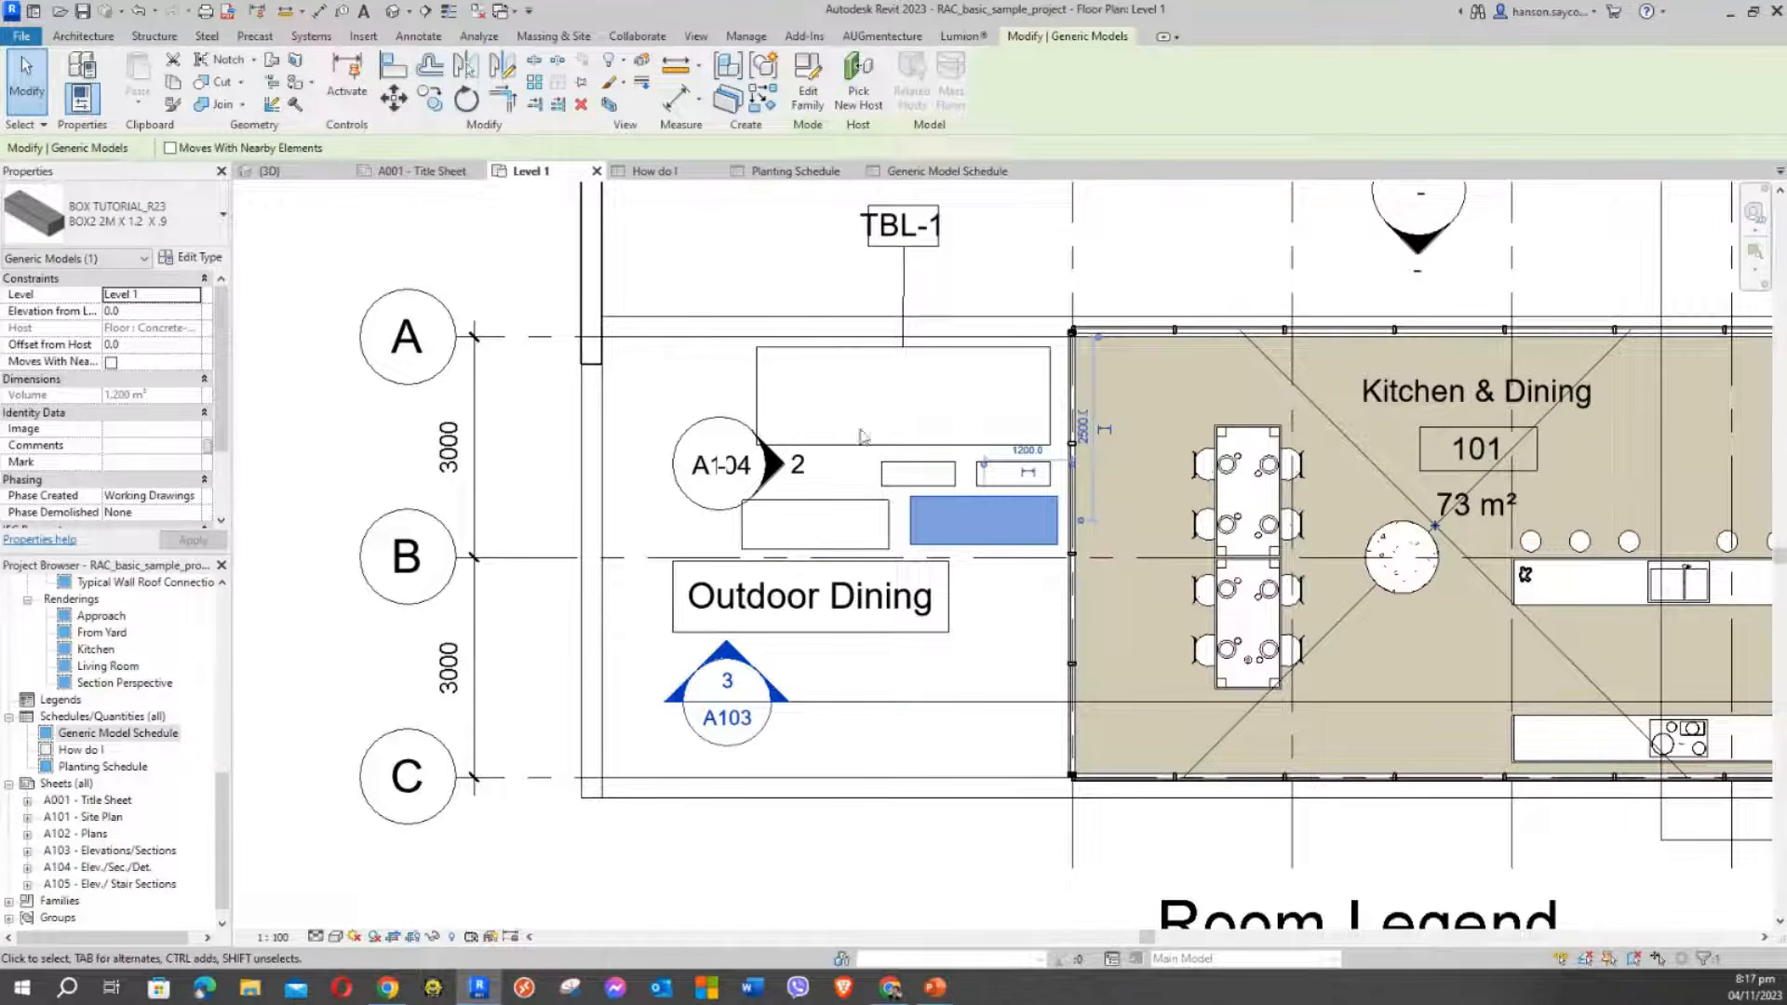
pyautogui.click(760, 266)
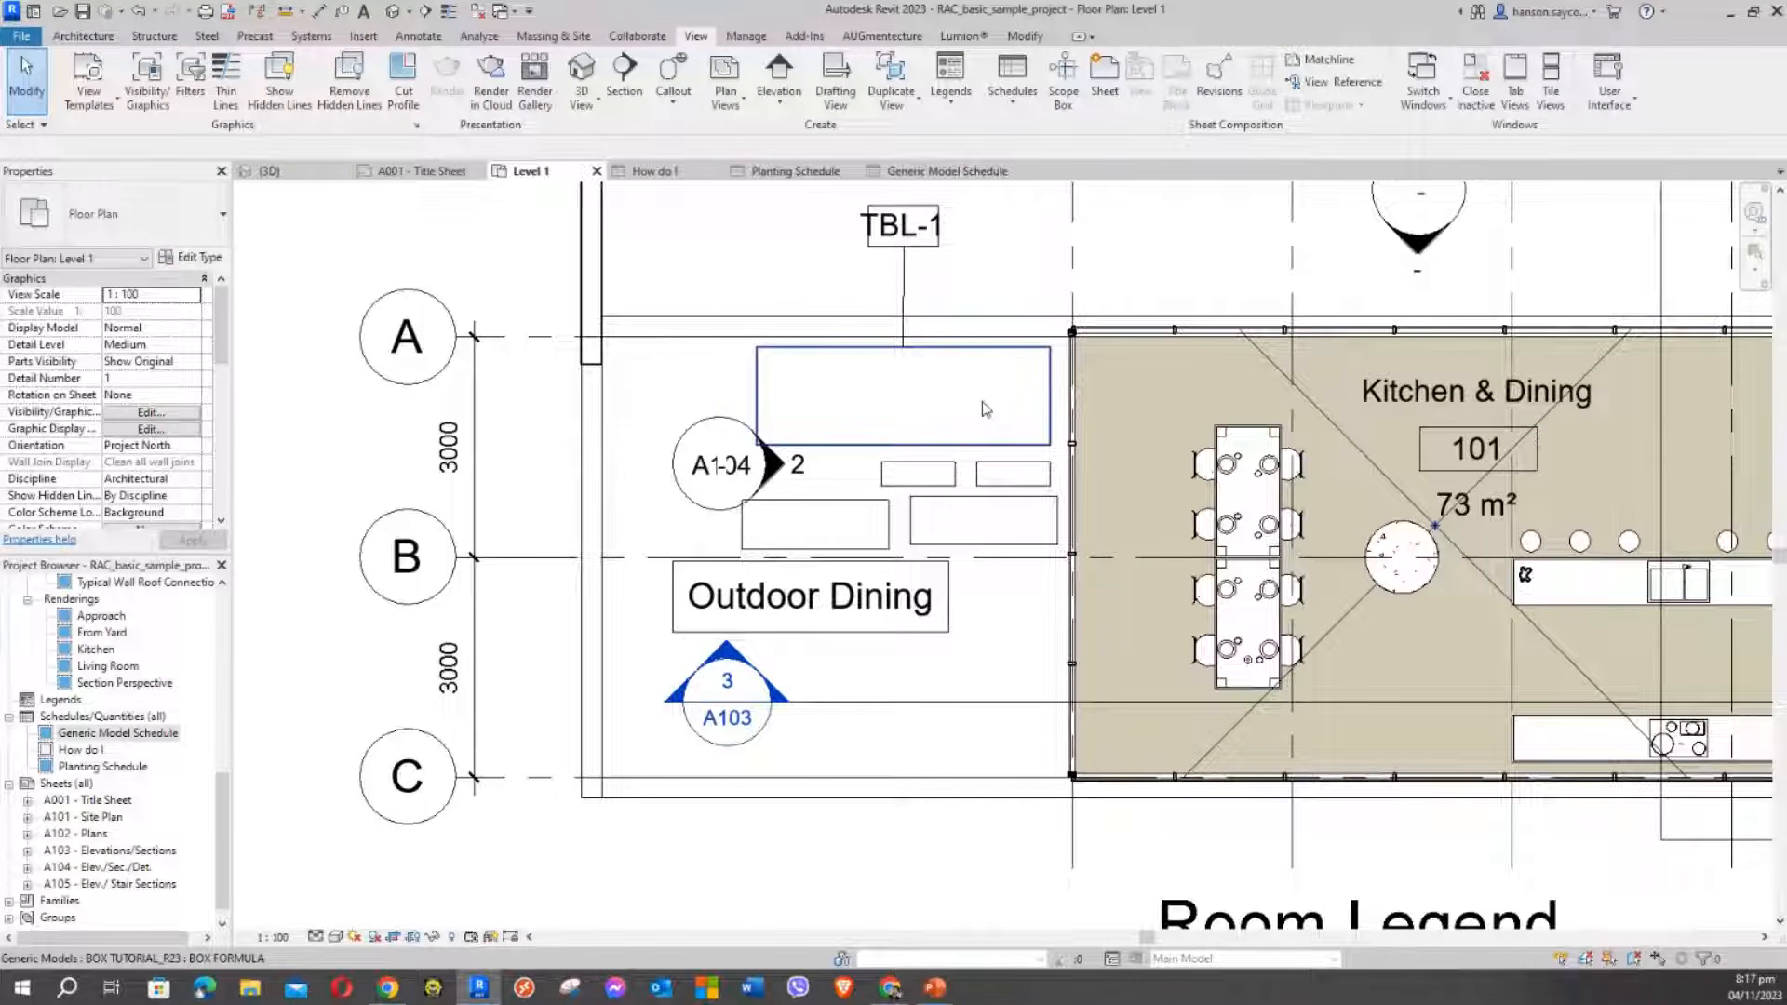
pyautogui.click(989, 443)
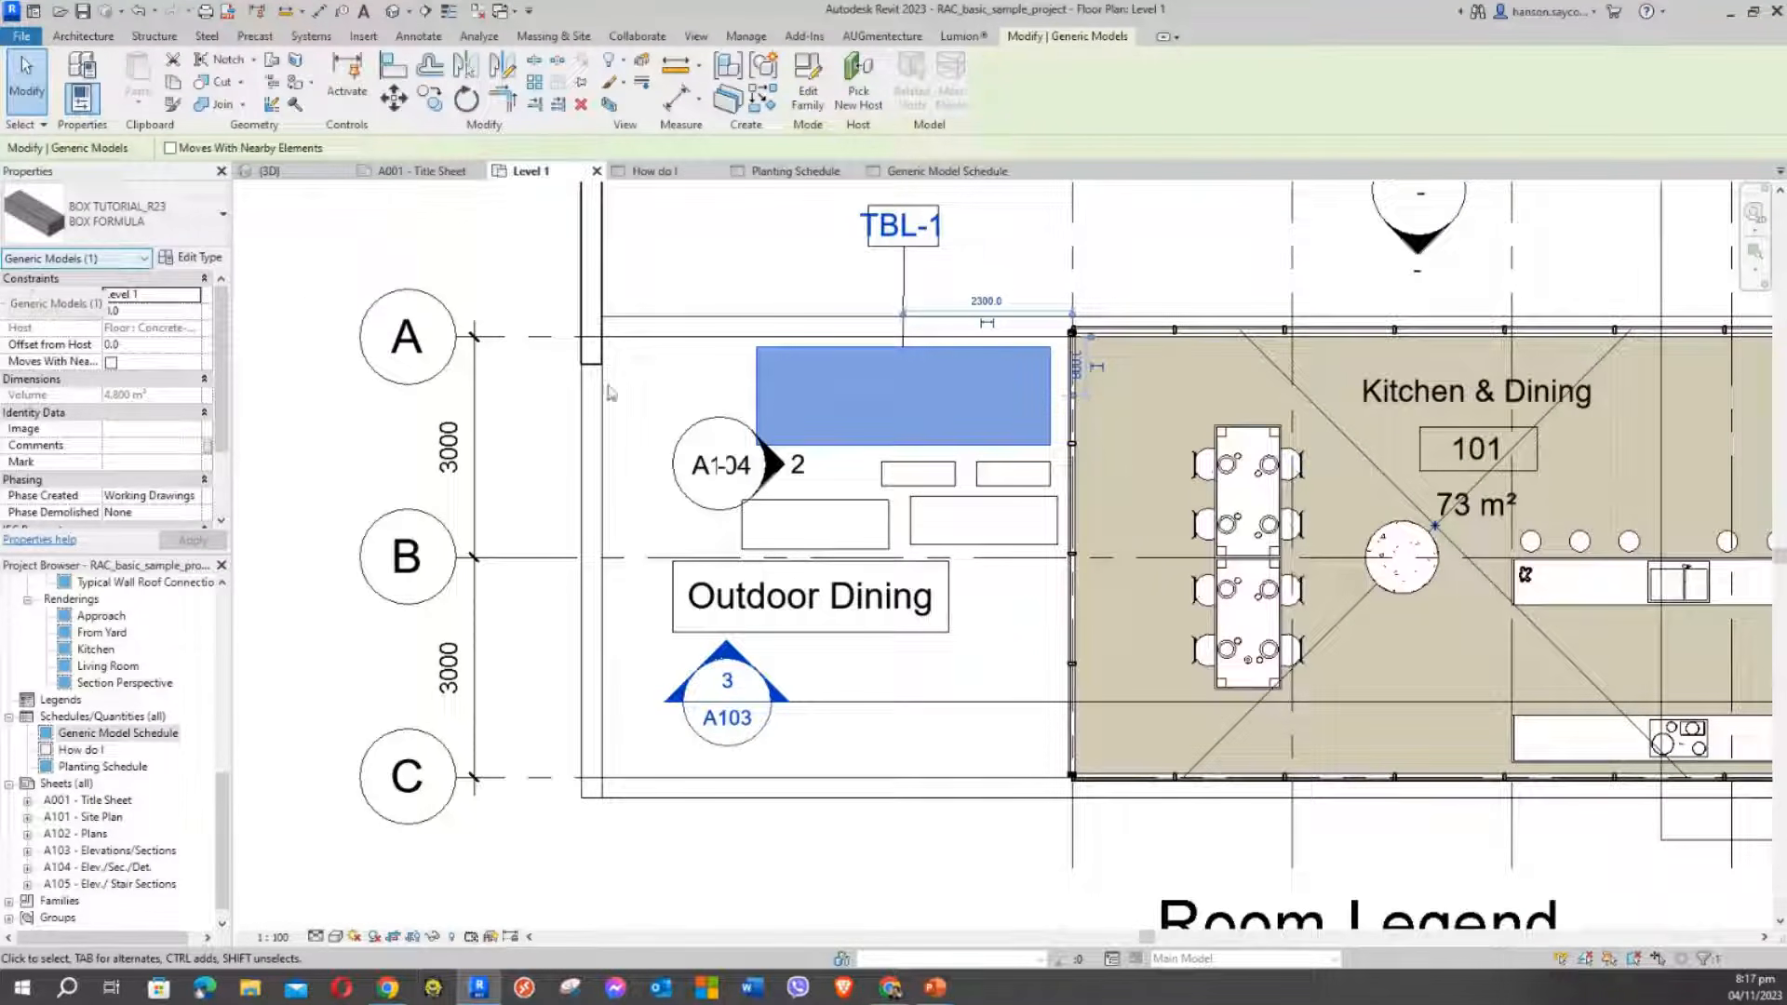
pyautogui.click(700, 369)
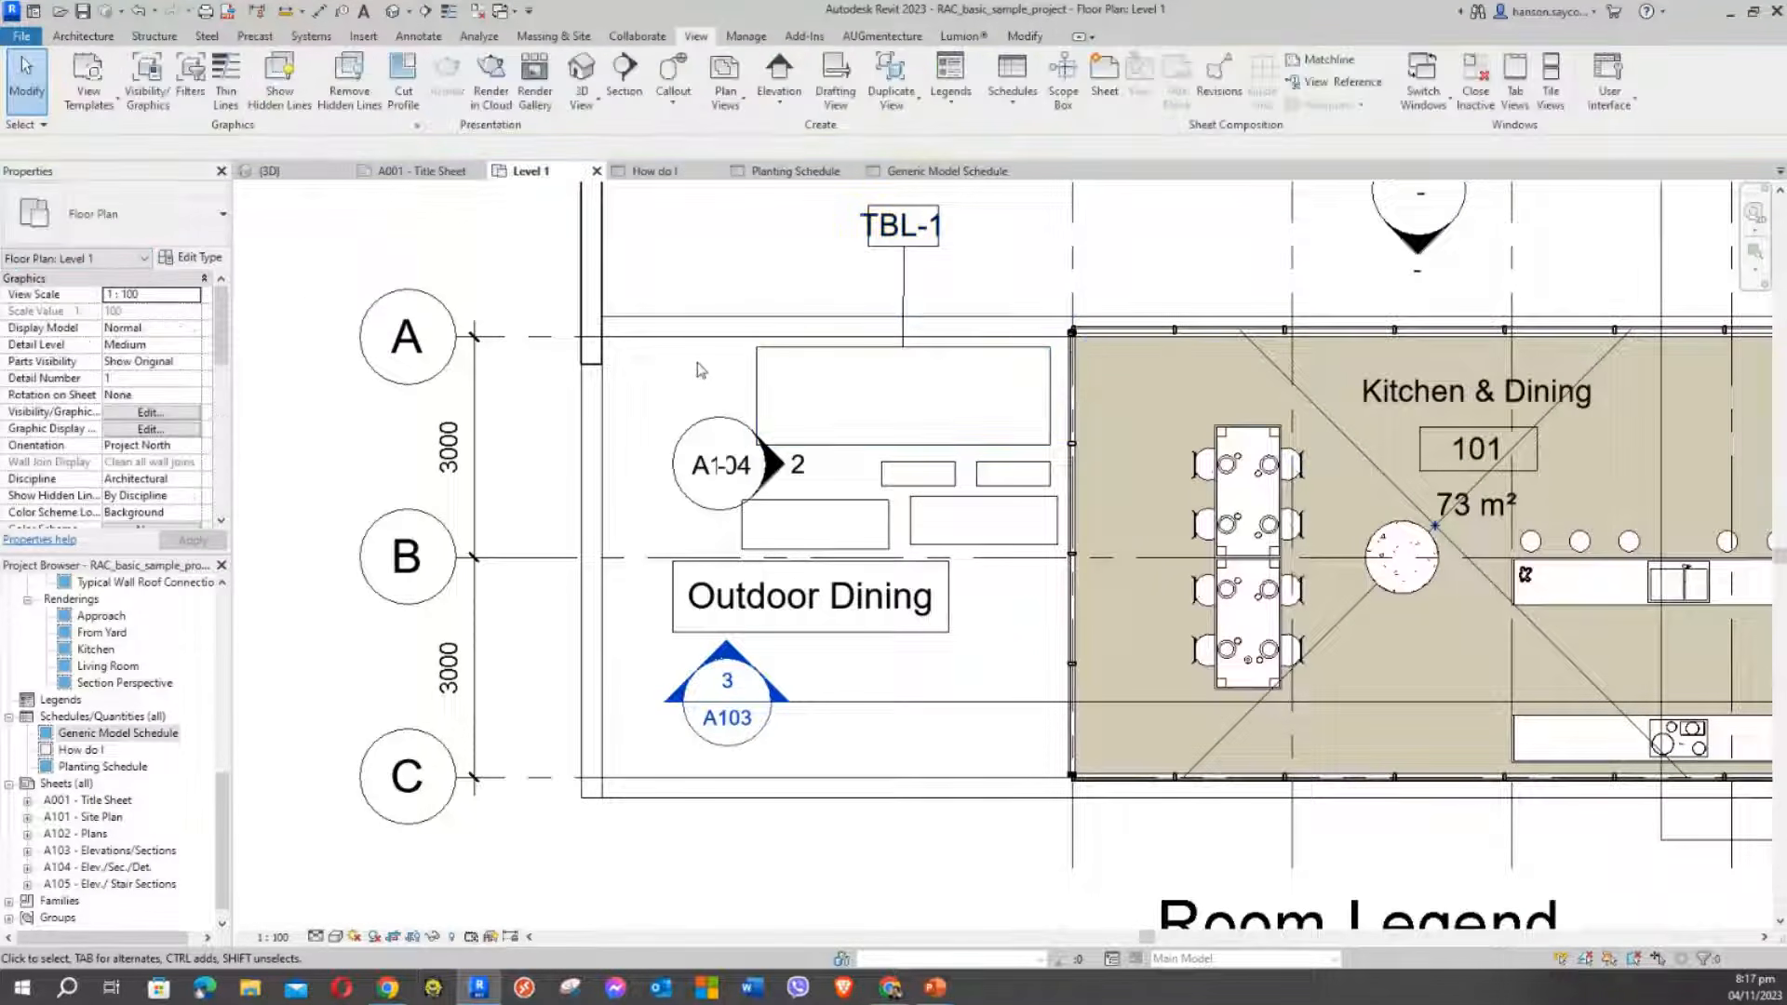
# In the Generic Model Schedule, narrow the Family column and pick the first row's Description
pyautogui.click(947, 179)
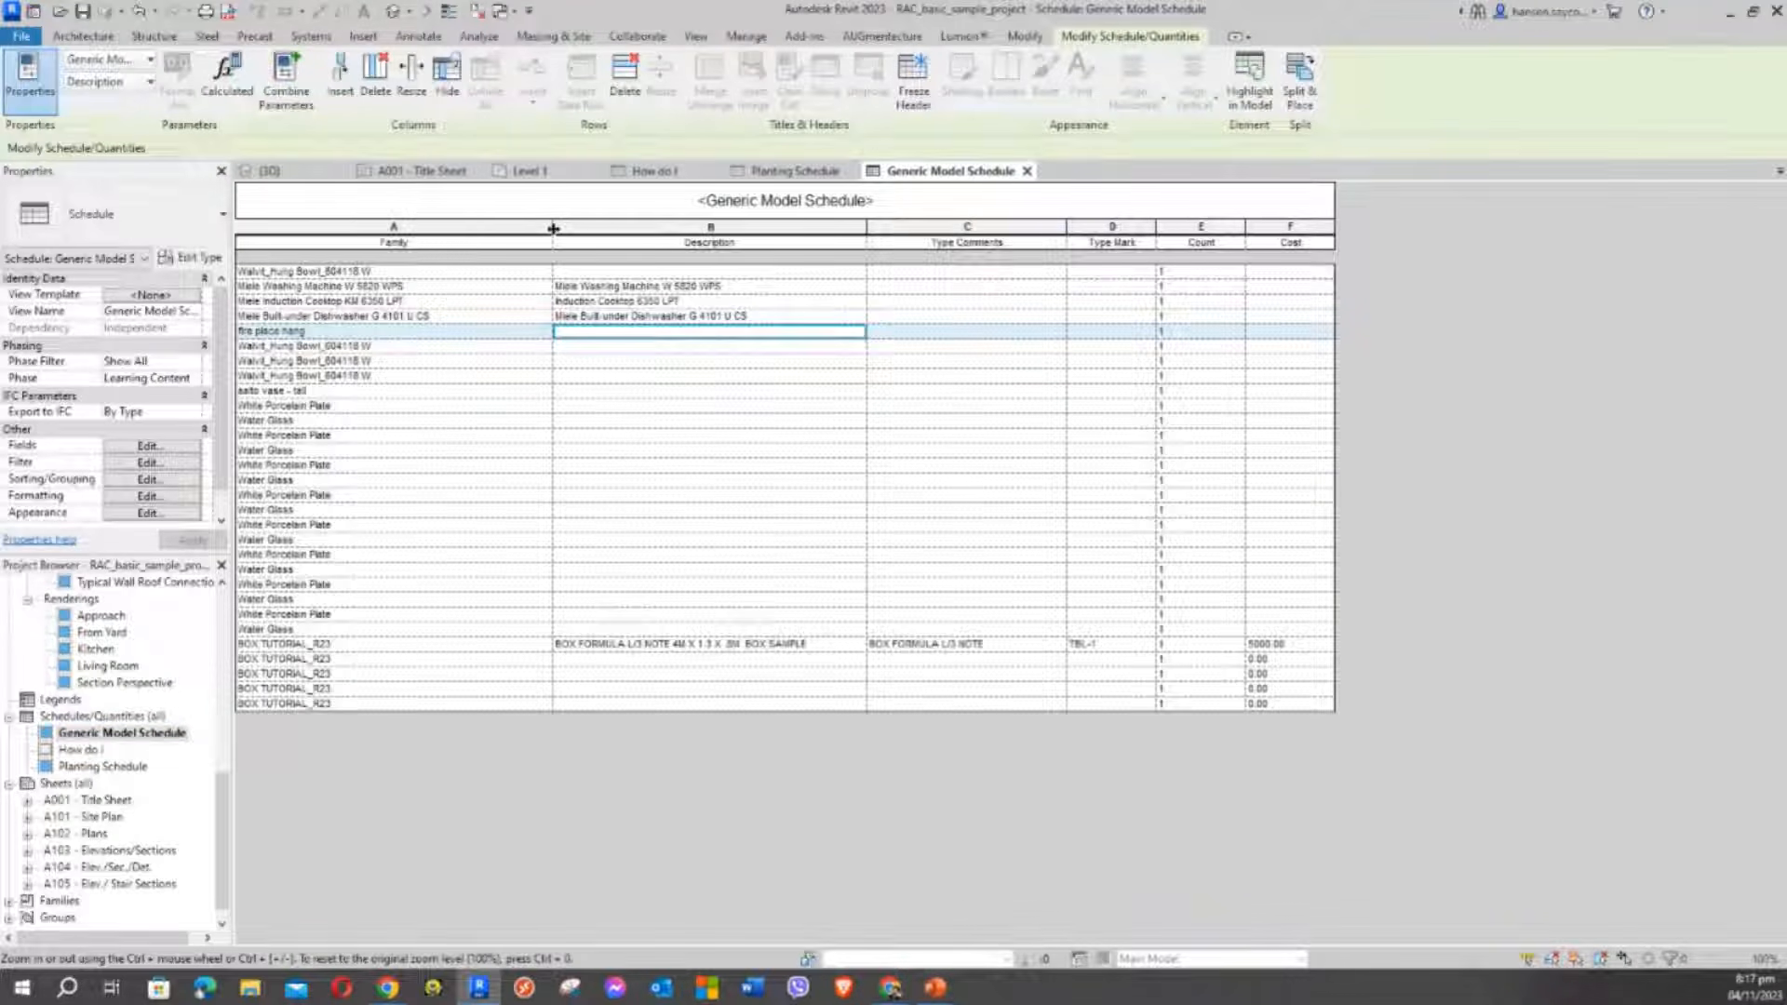
pyautogui.moveTo(553, 228); pyautogui.dragTo(478, 229)
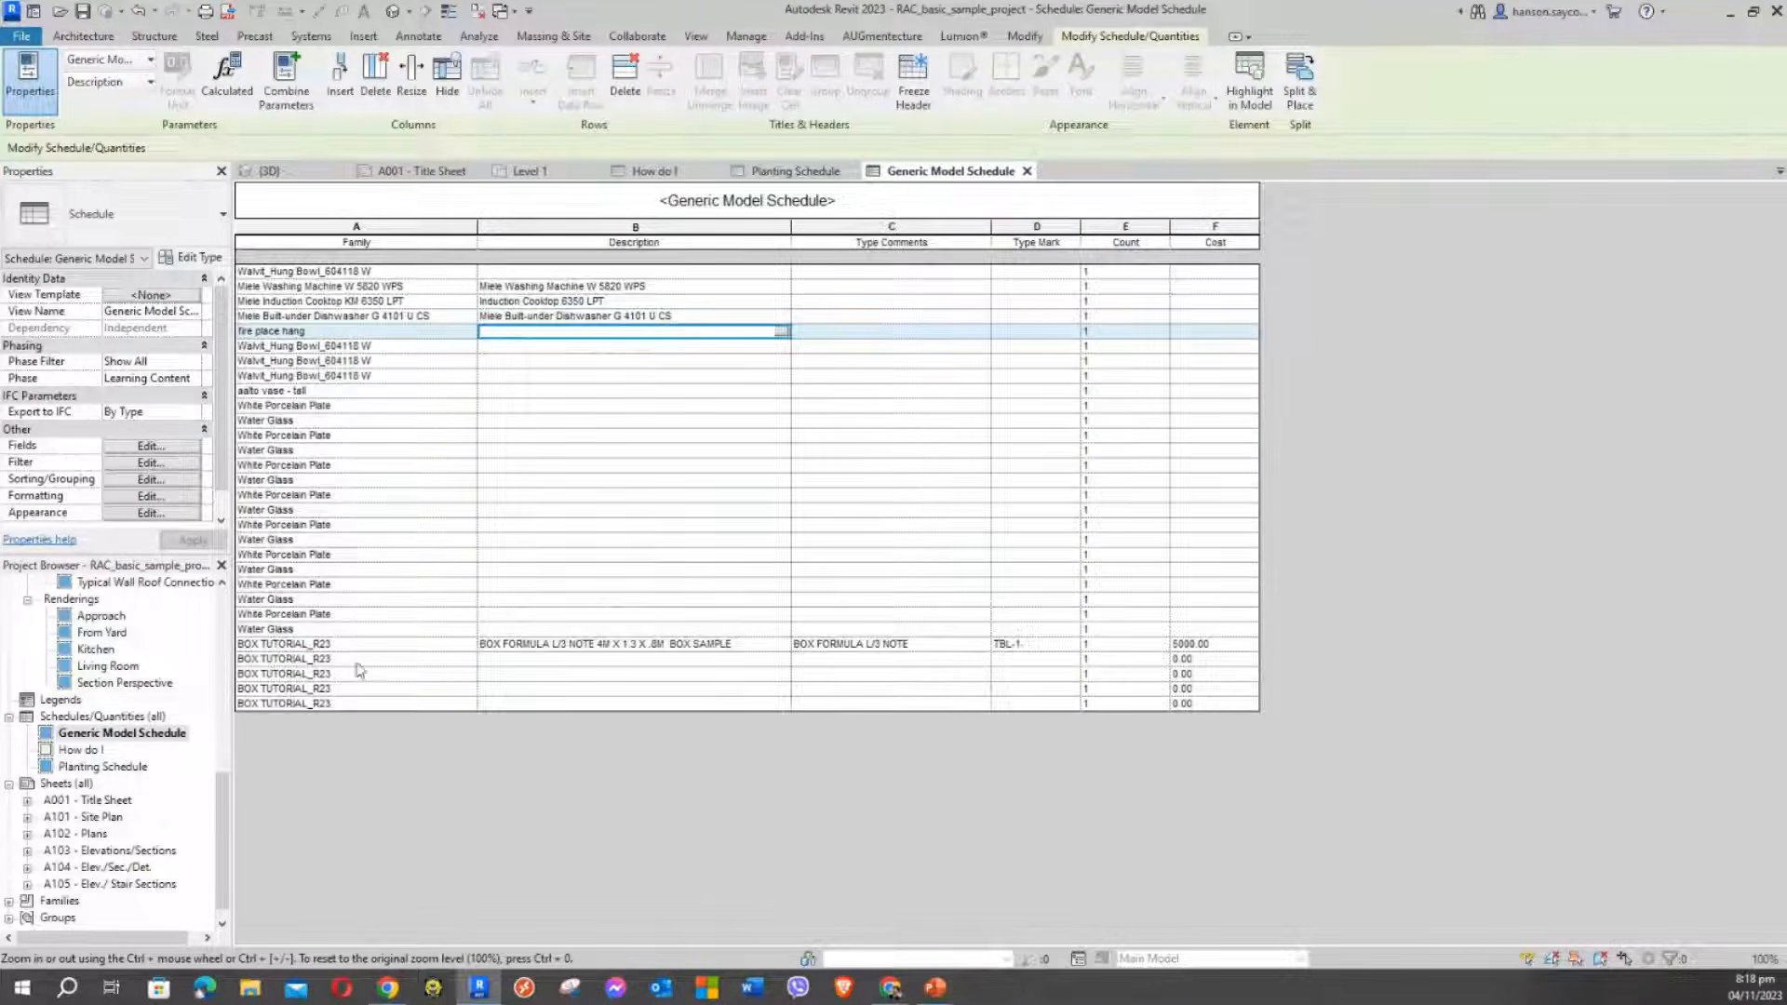
pyautogui.click(526, 645)
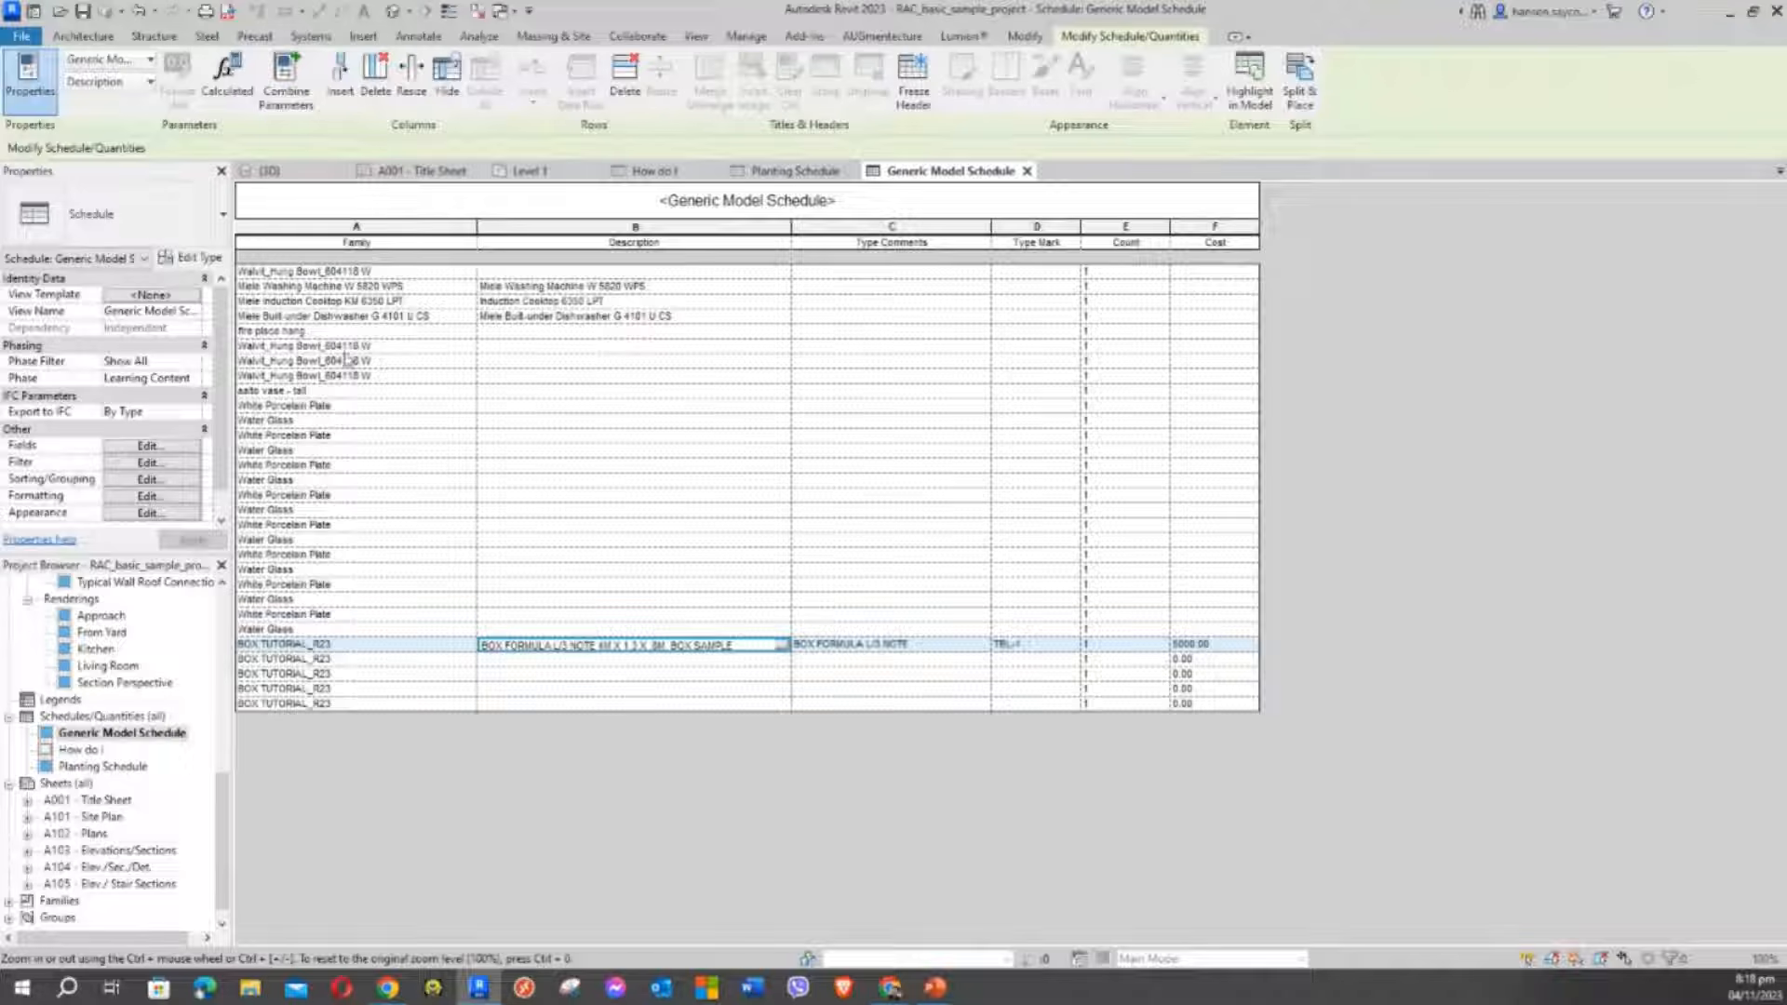
# Add the Family and Type field to the schedule's scheduled fields
pyautogui.click(192, 445)
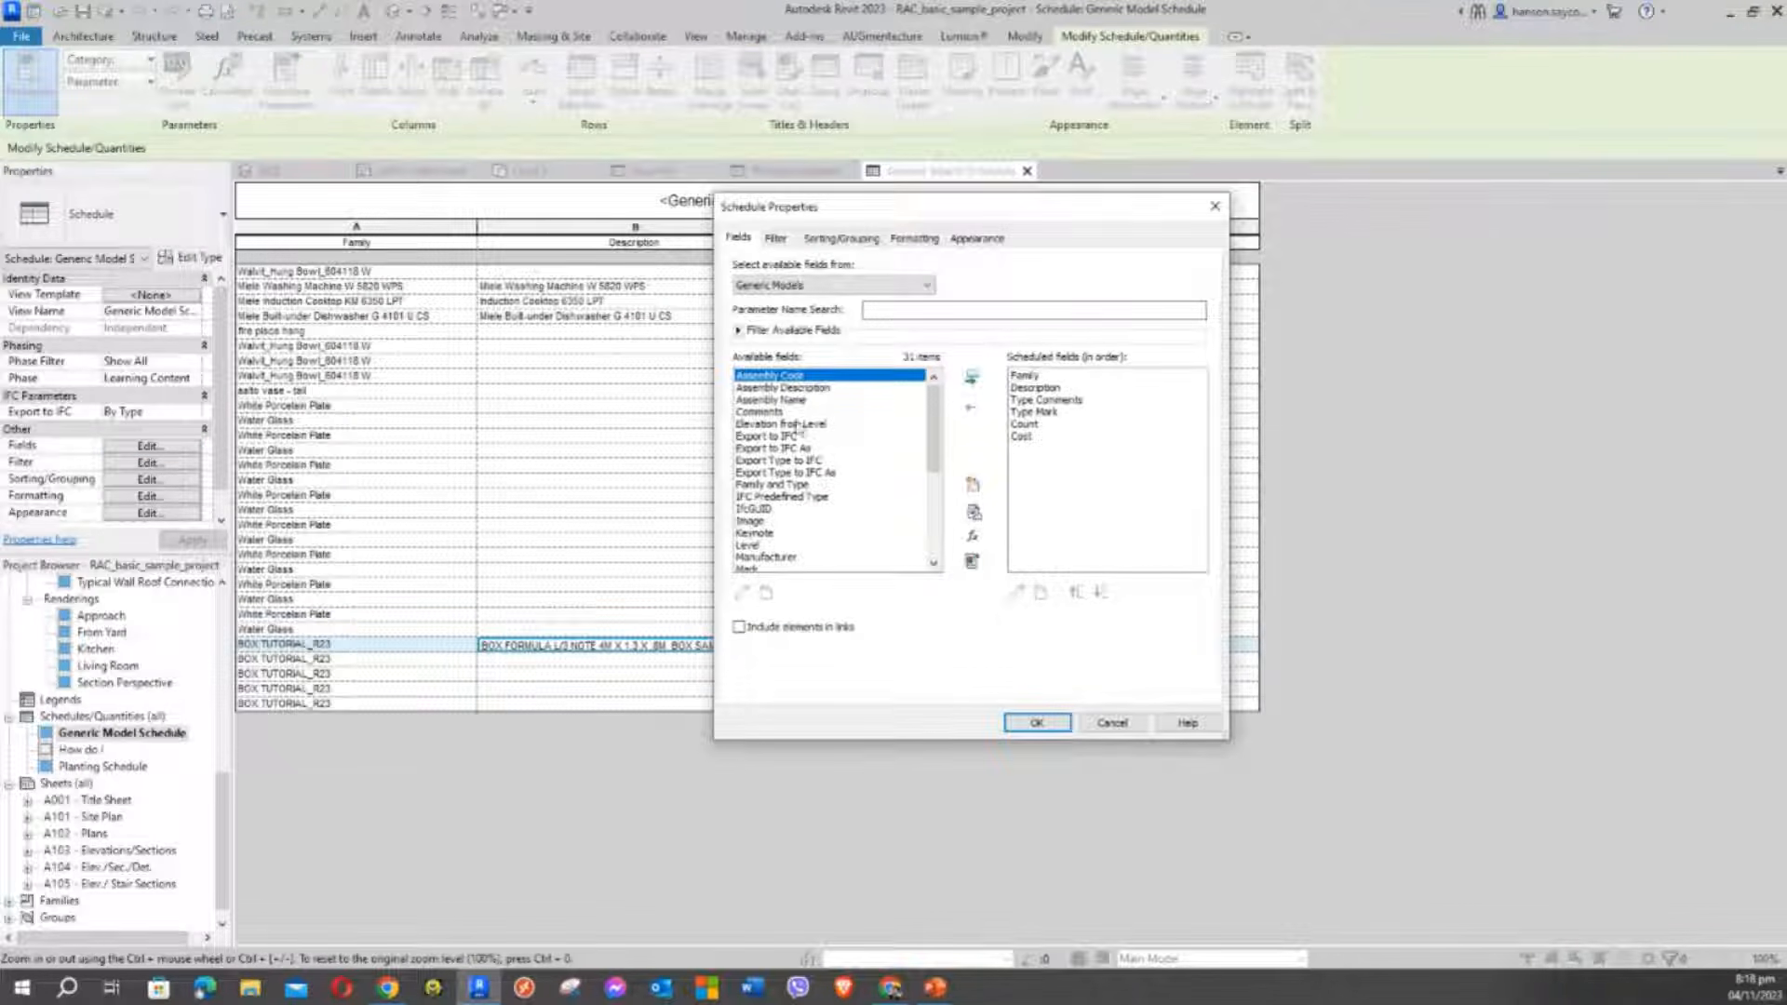
pyautogui.click(777, 437)
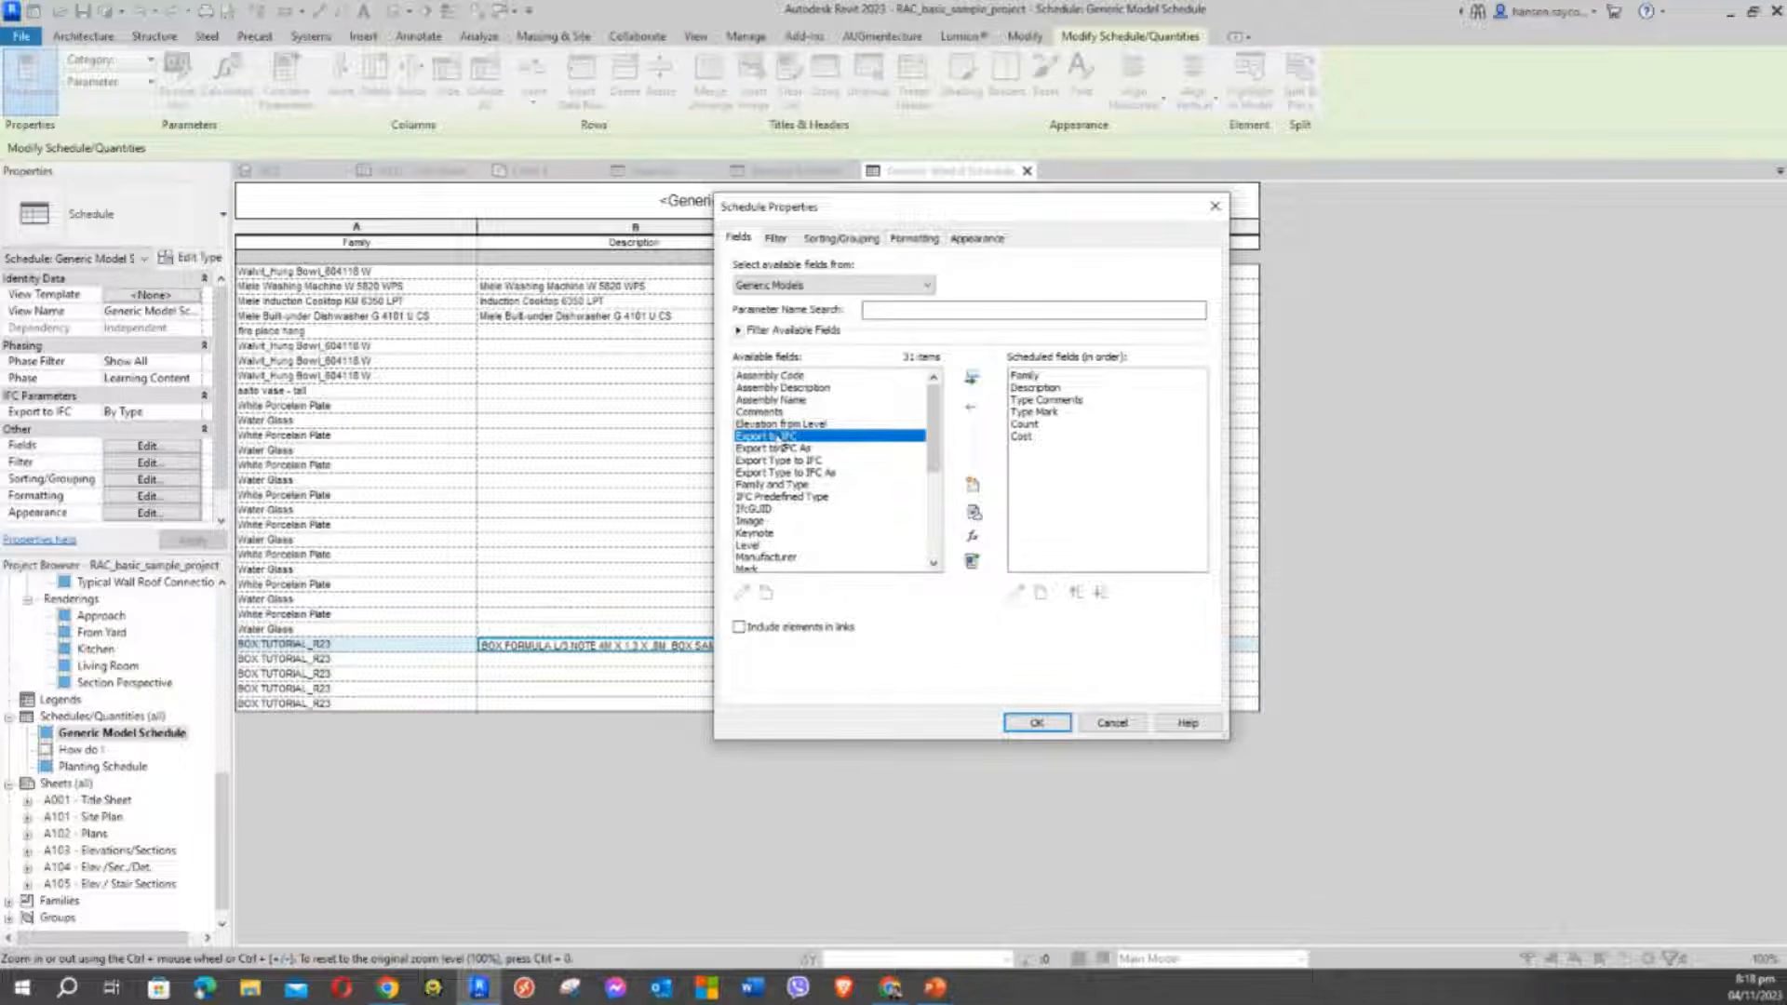
pyautogui.scroll(-5, 806, 521)
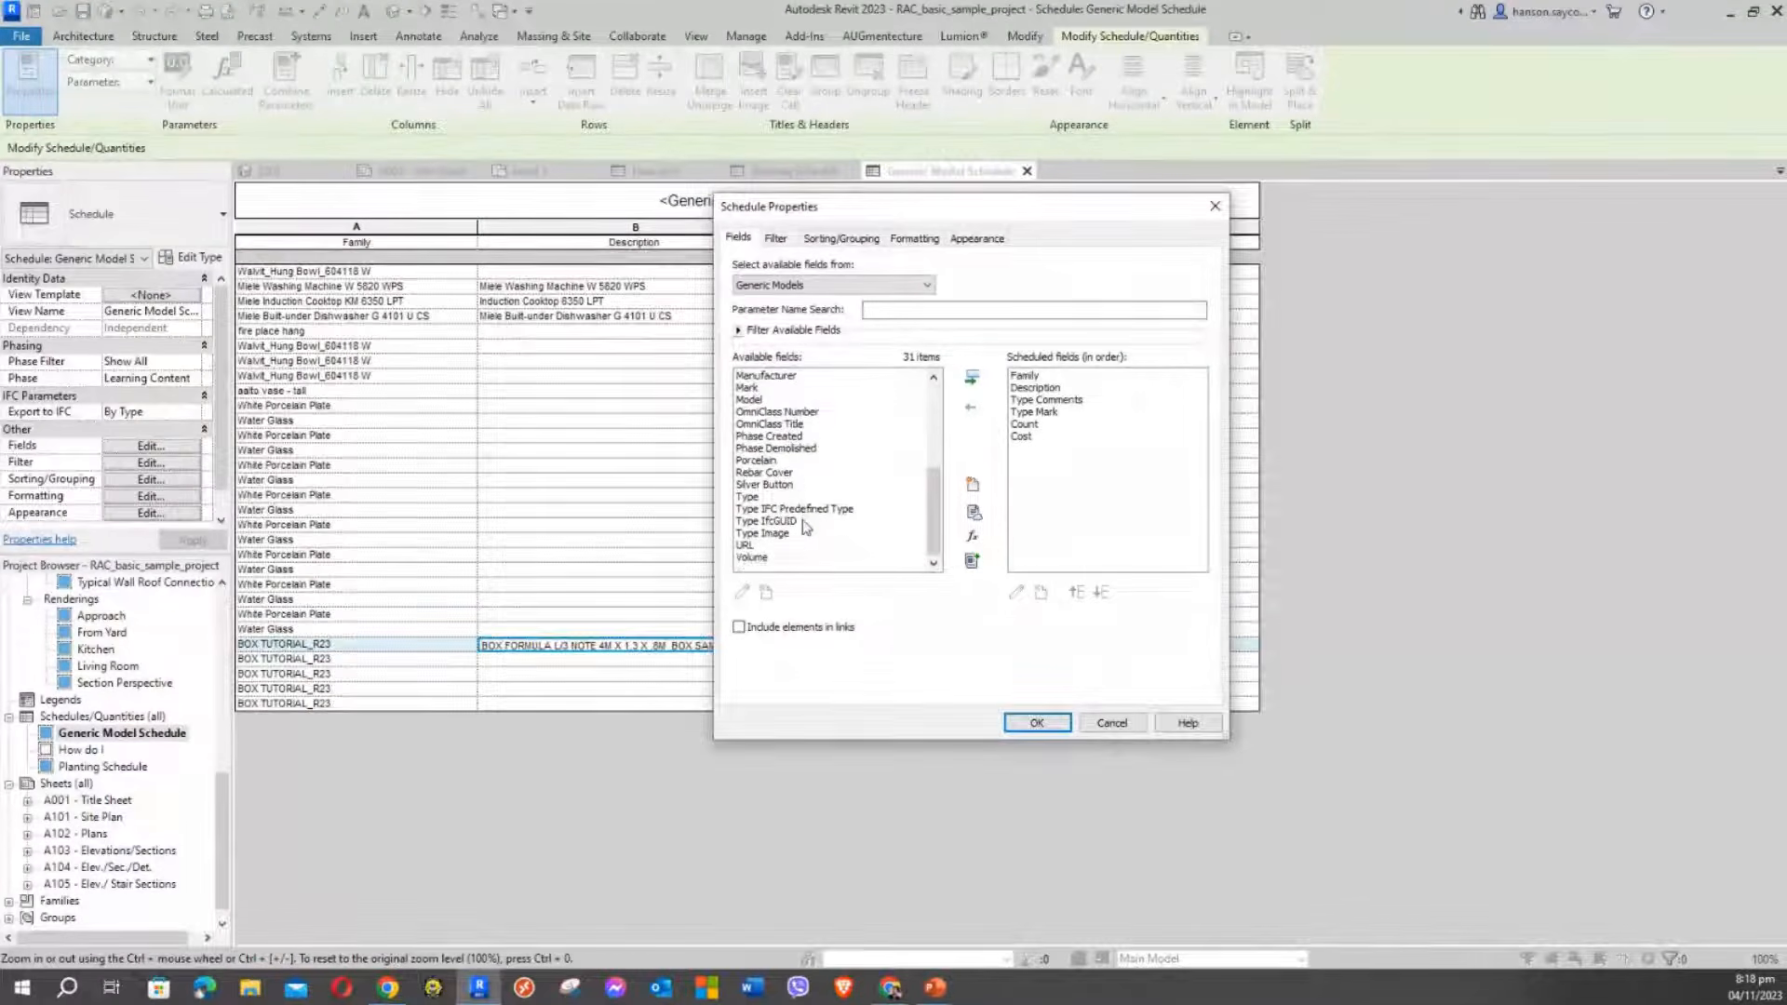
pyautogui.scroll(5, 802, 516)
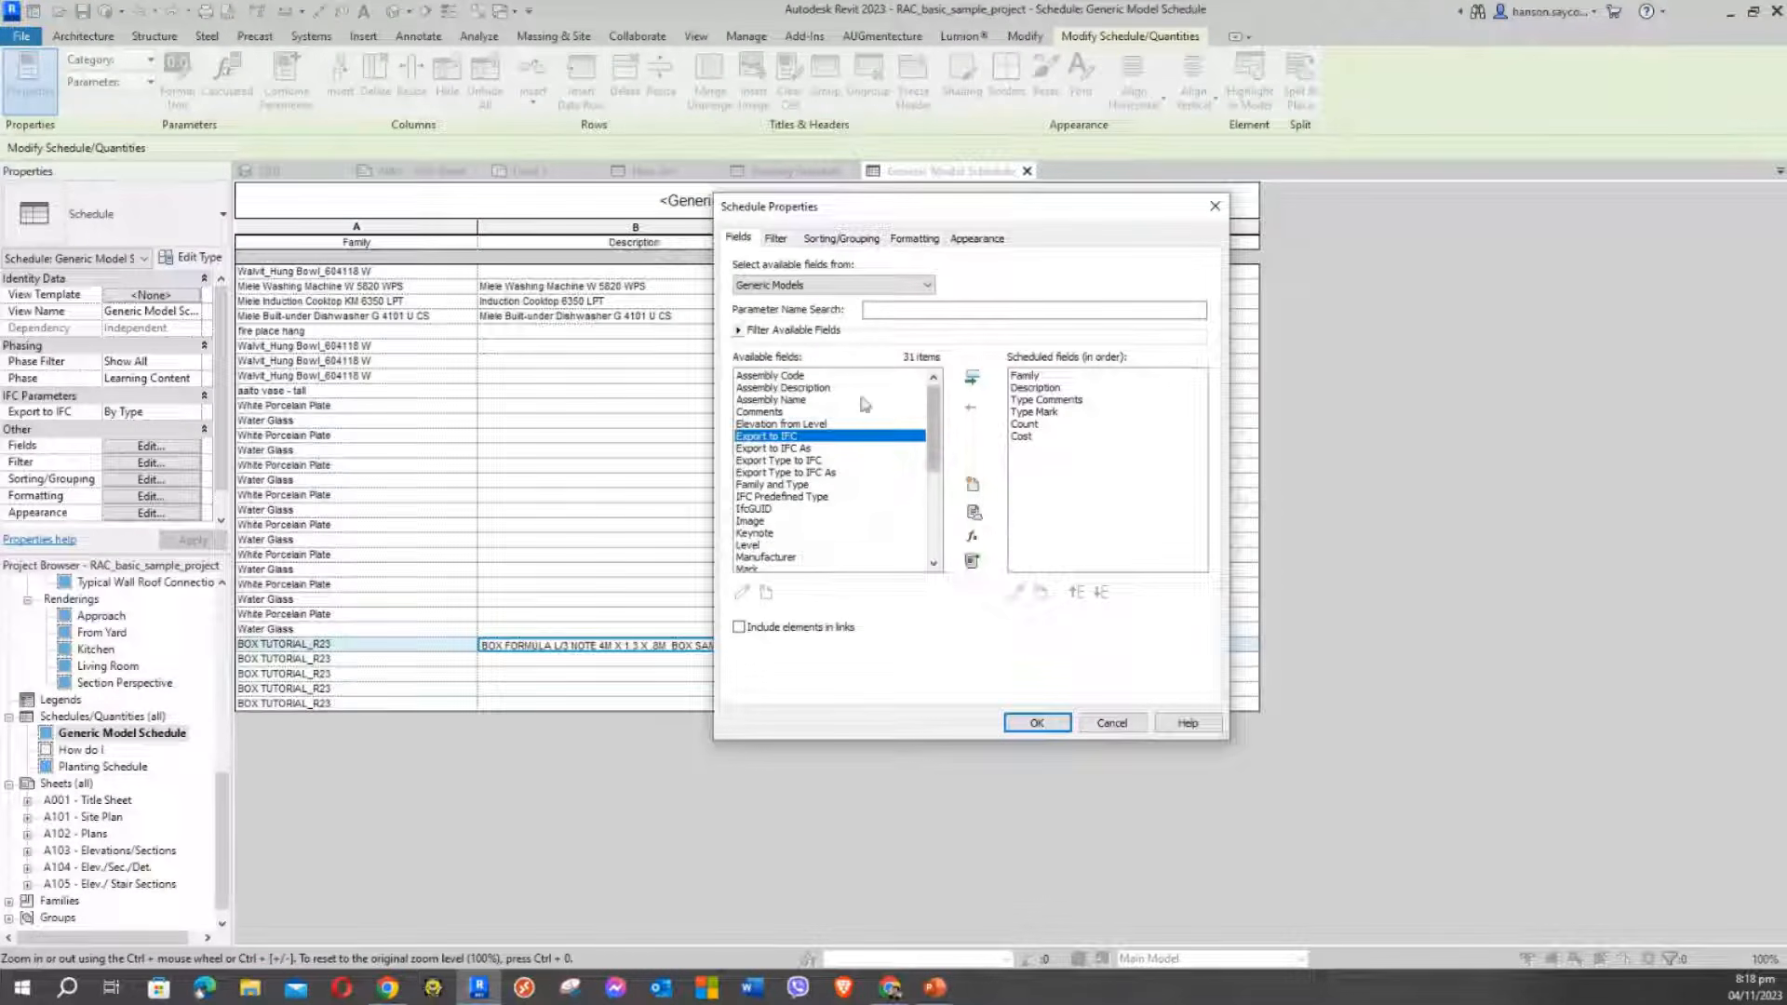
pyautogui.click(787, 472)
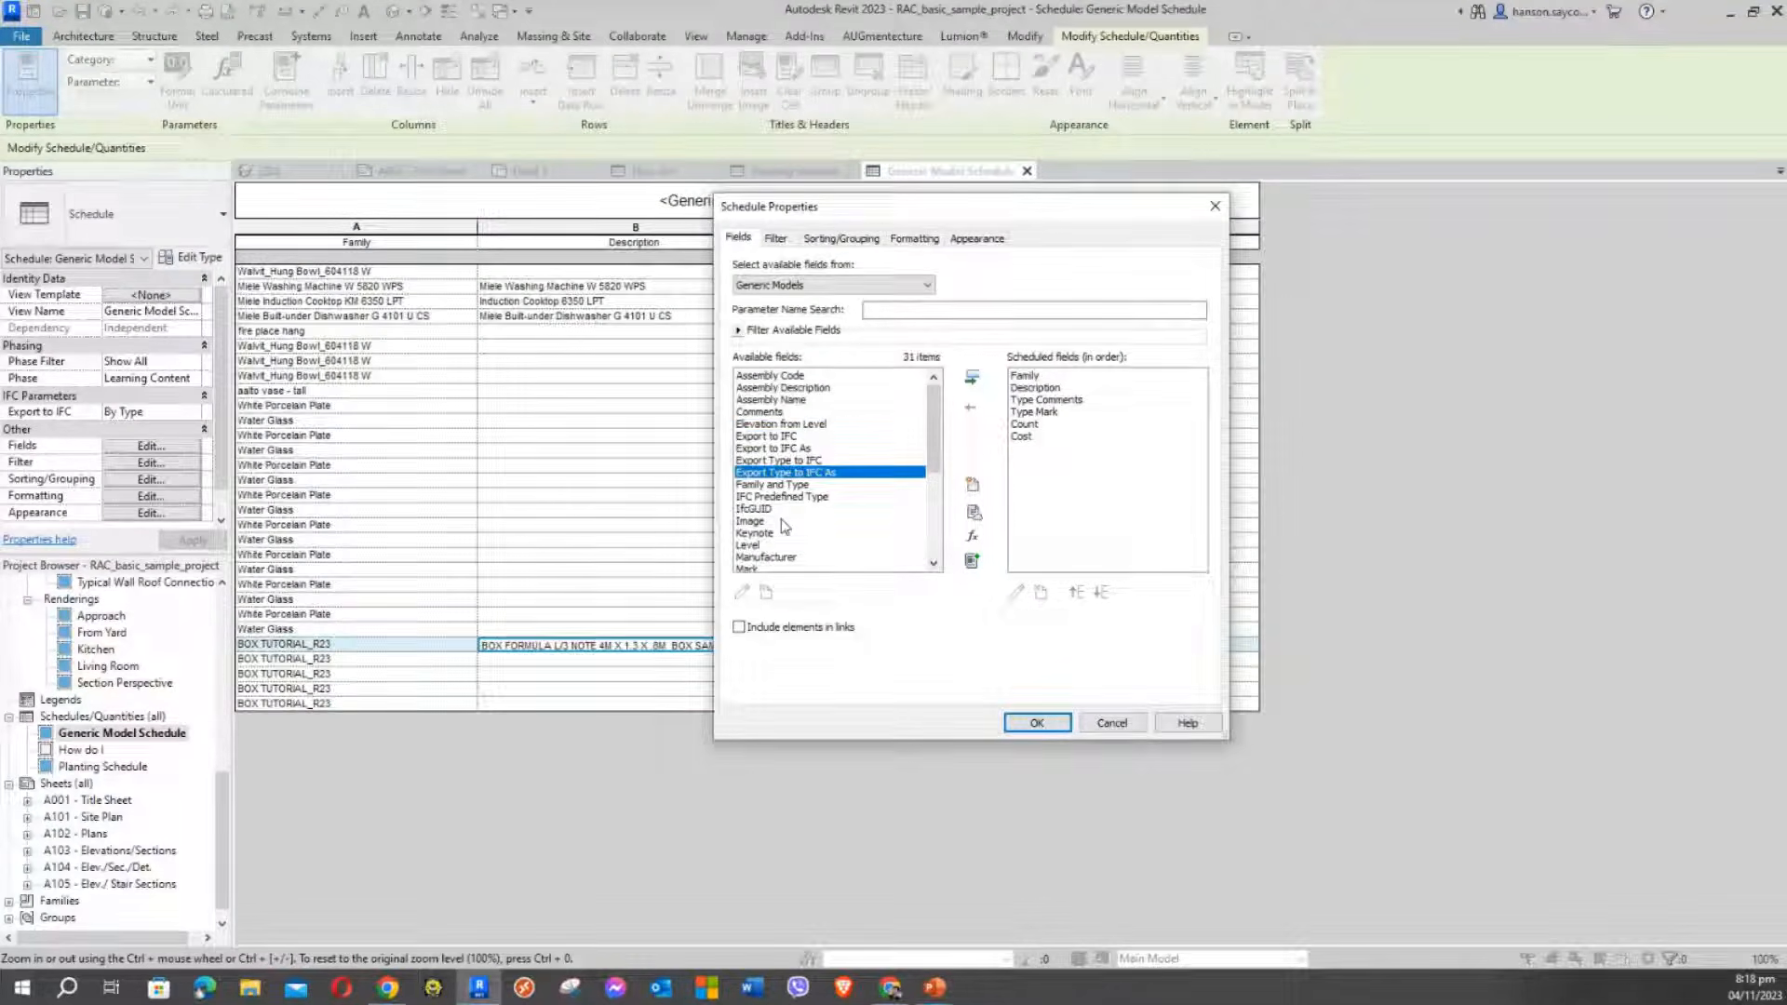
pyautogui.click(785, 486)
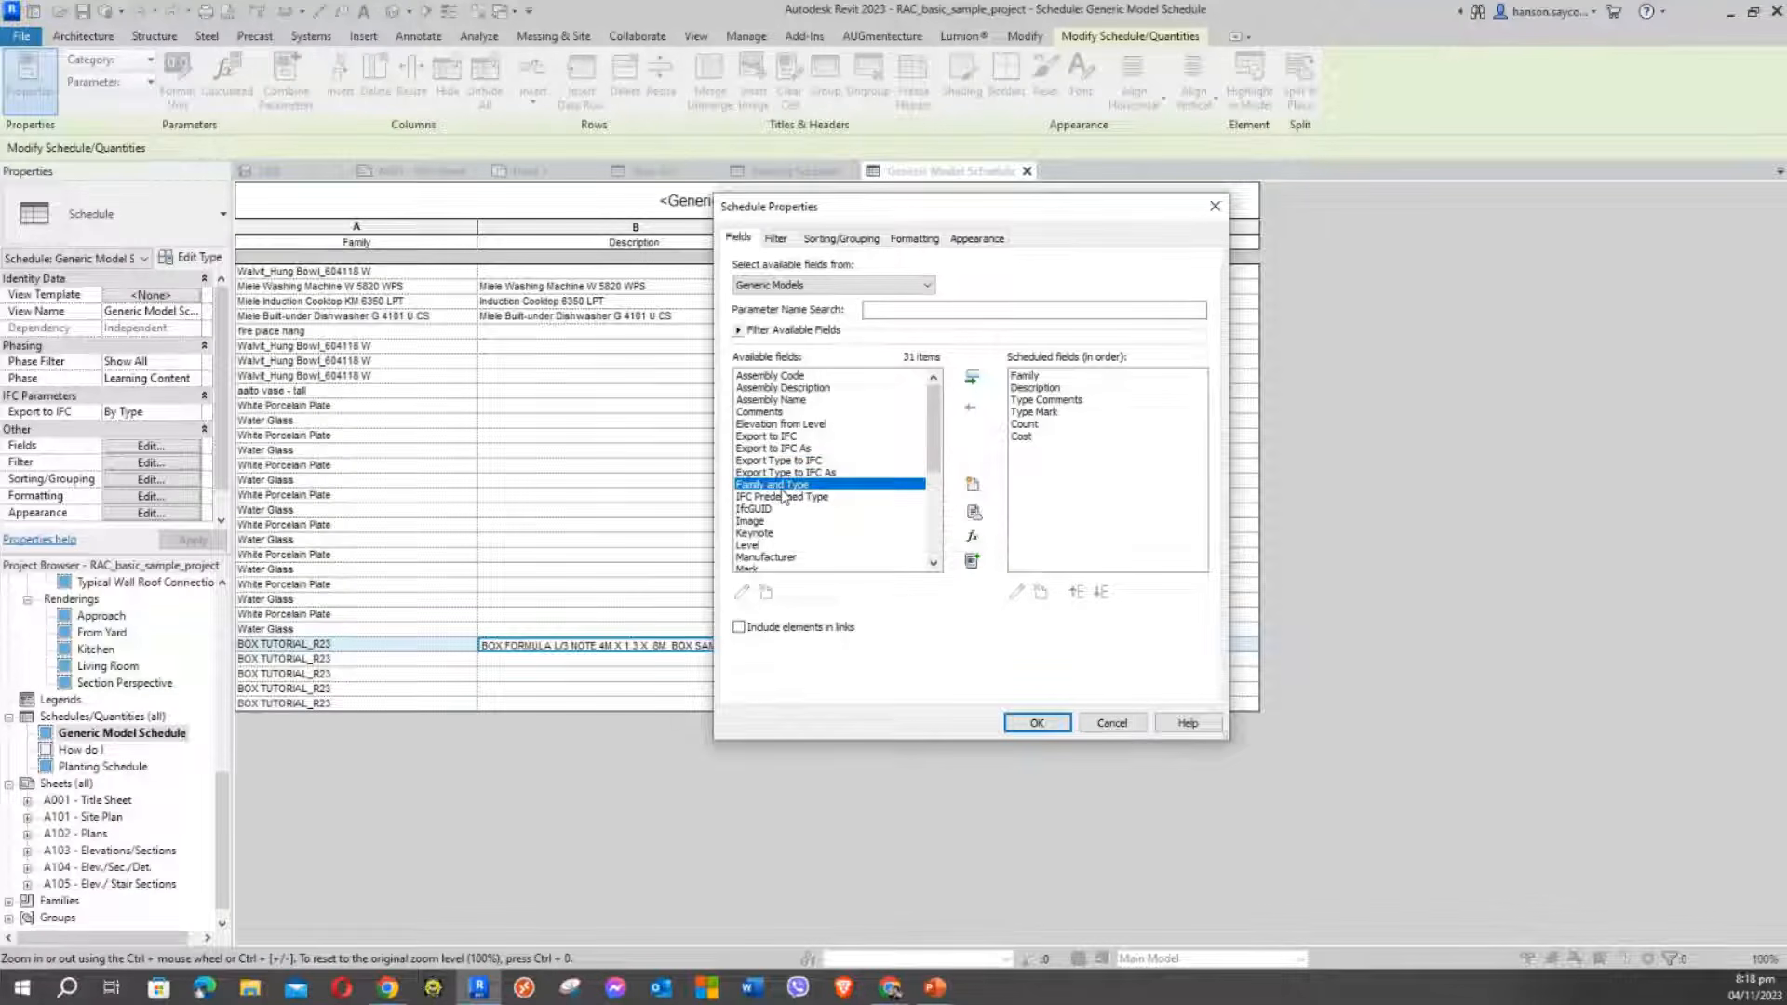
pyautogui.keyDown('ctrl'); pyautogui.click(787, 472); pyautogui.keyUp('ctrl')
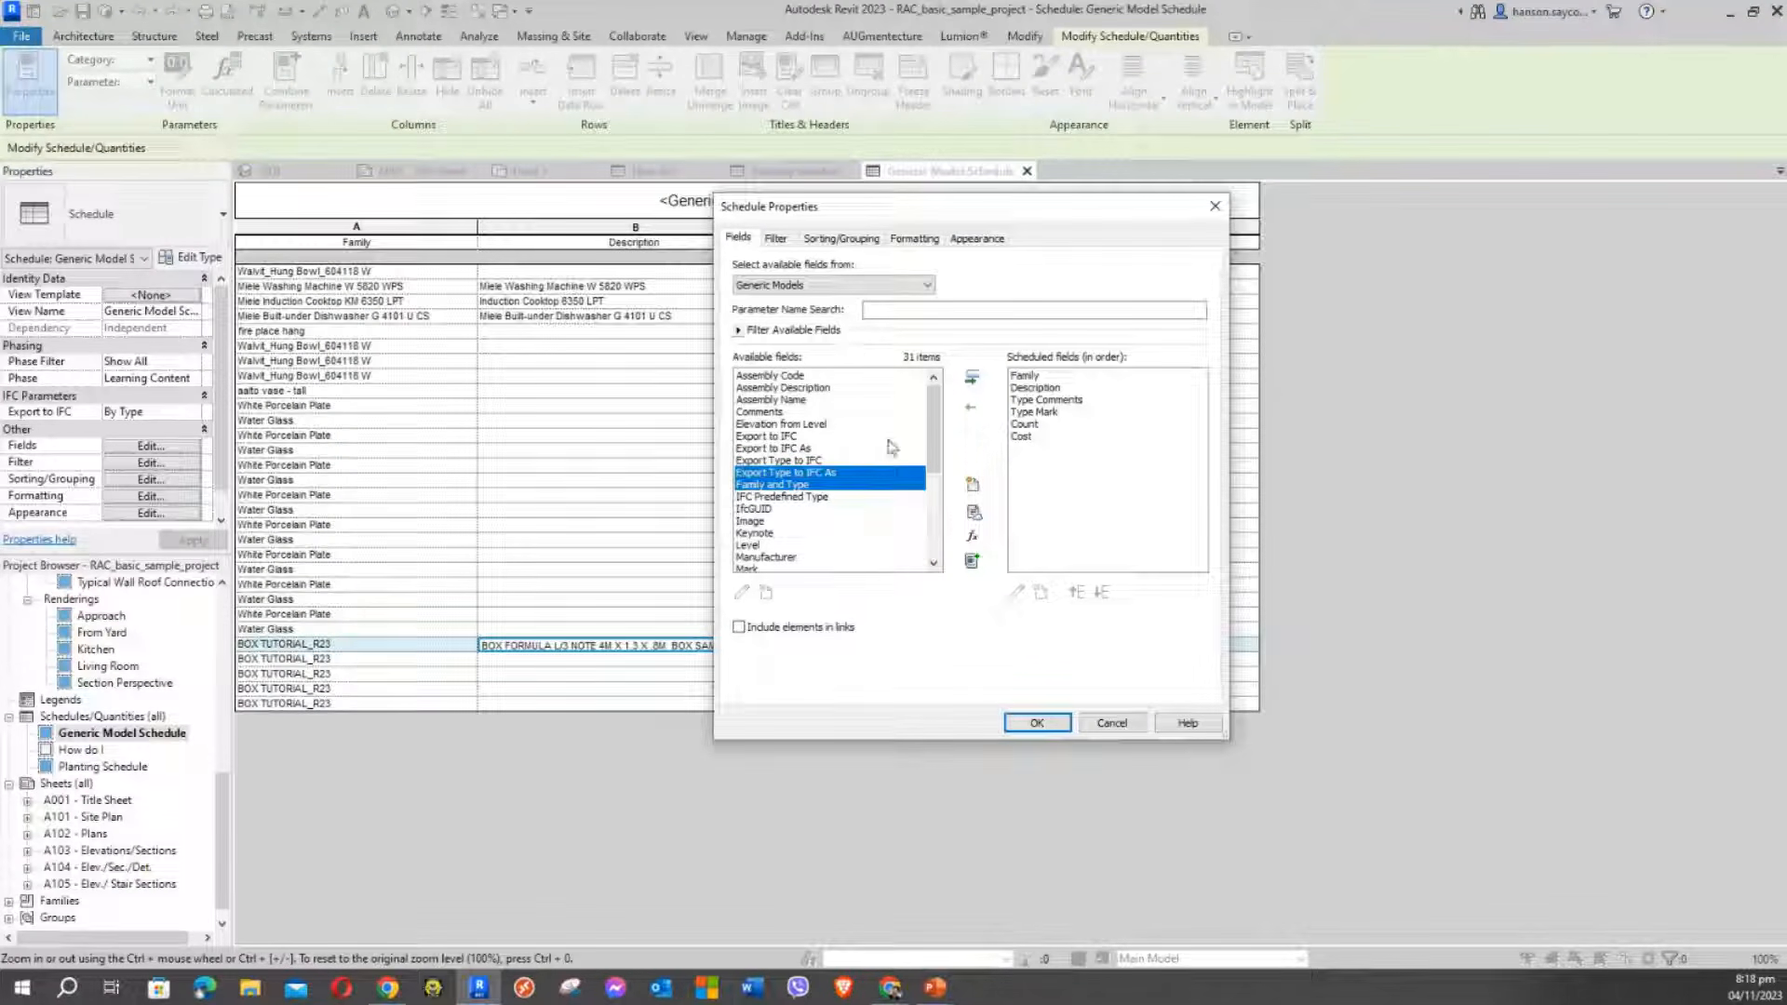
pyautogui.click(971, 379)
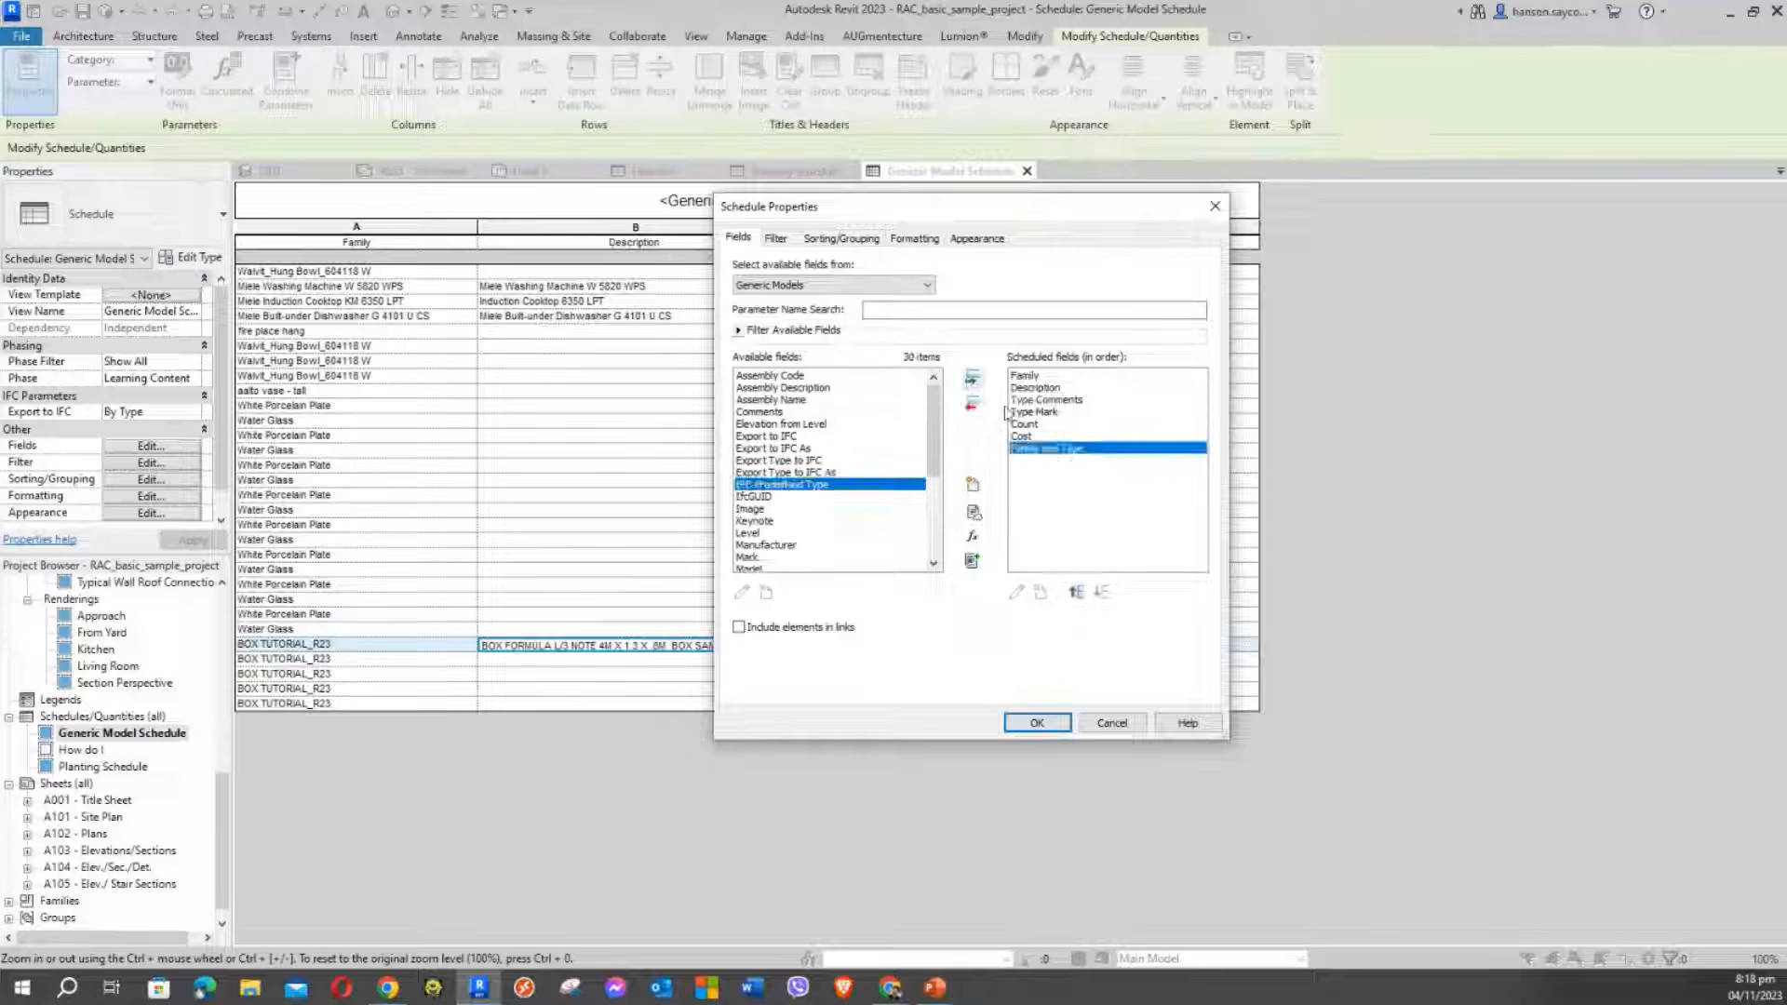
# Remove the Family field and move Family and Type to the top of the list
pyautogui.click(1022, 376)
pyautogui.click(972, 404)
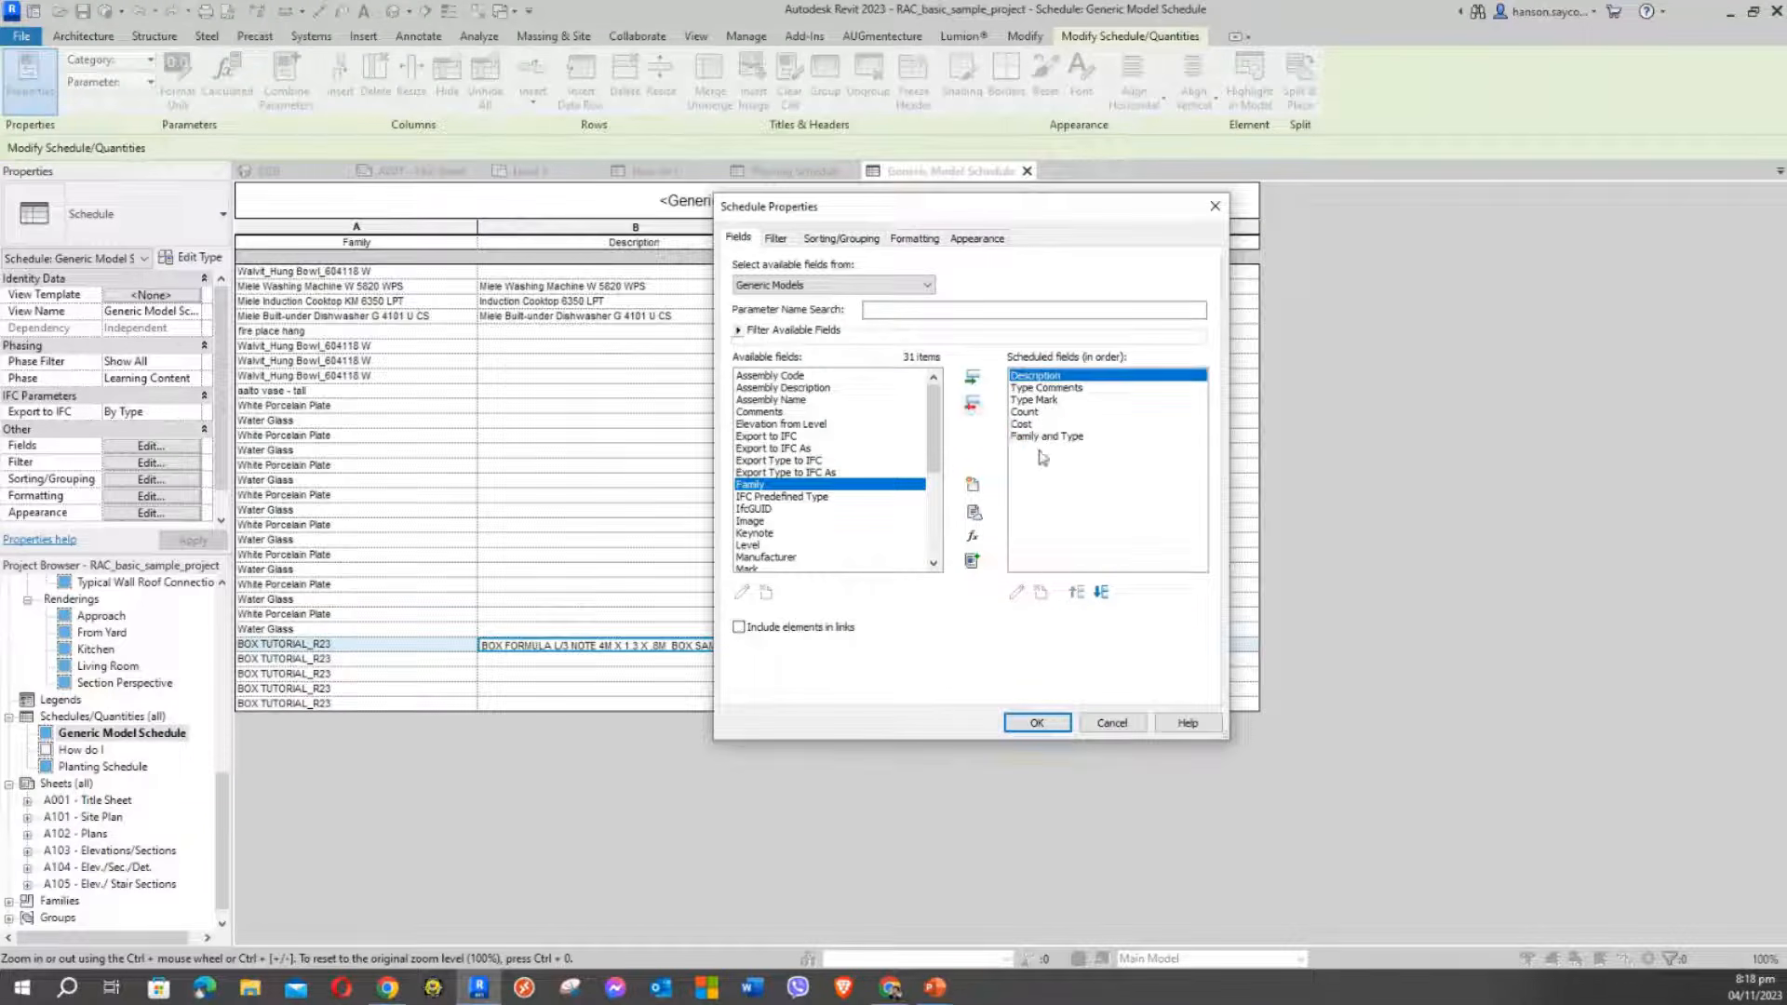
pyautogui.click(1047, 436)
pyautogui.click(1077, 593)
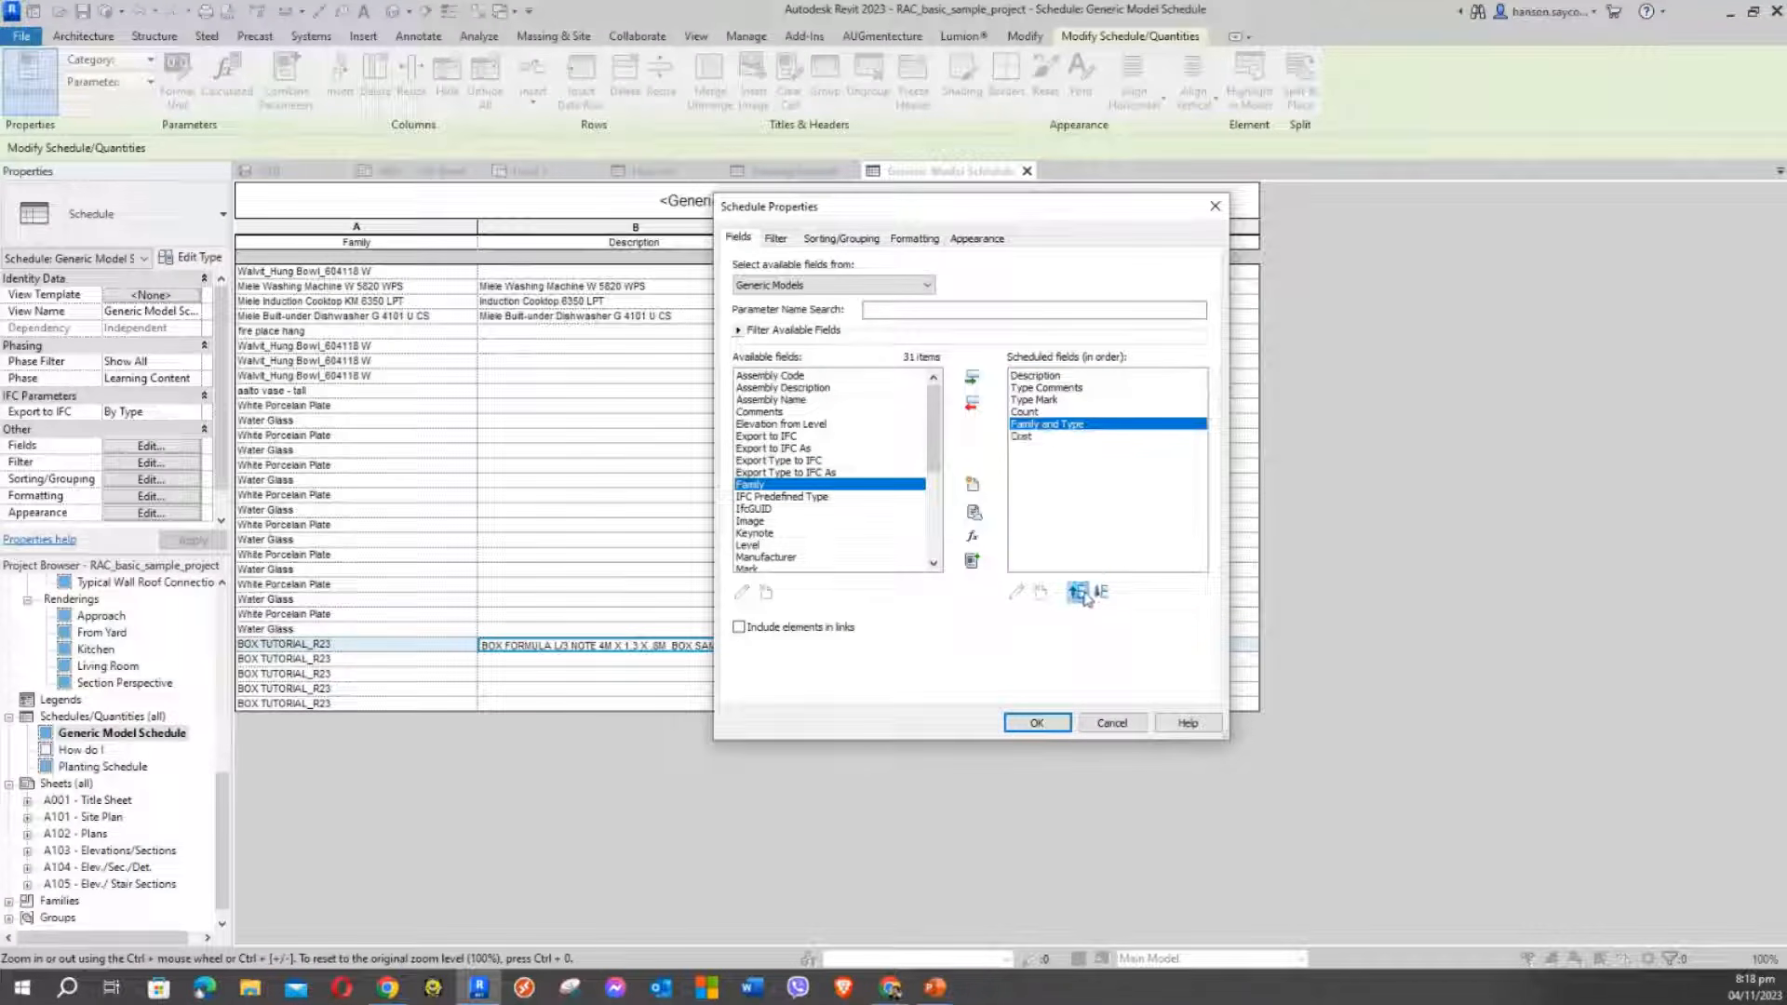
pyautogui.click(1076, 593)
pyautogui.click(1076, 593)
pyautogui.click(1076, 593)
pyautogui.click(1077, 593)
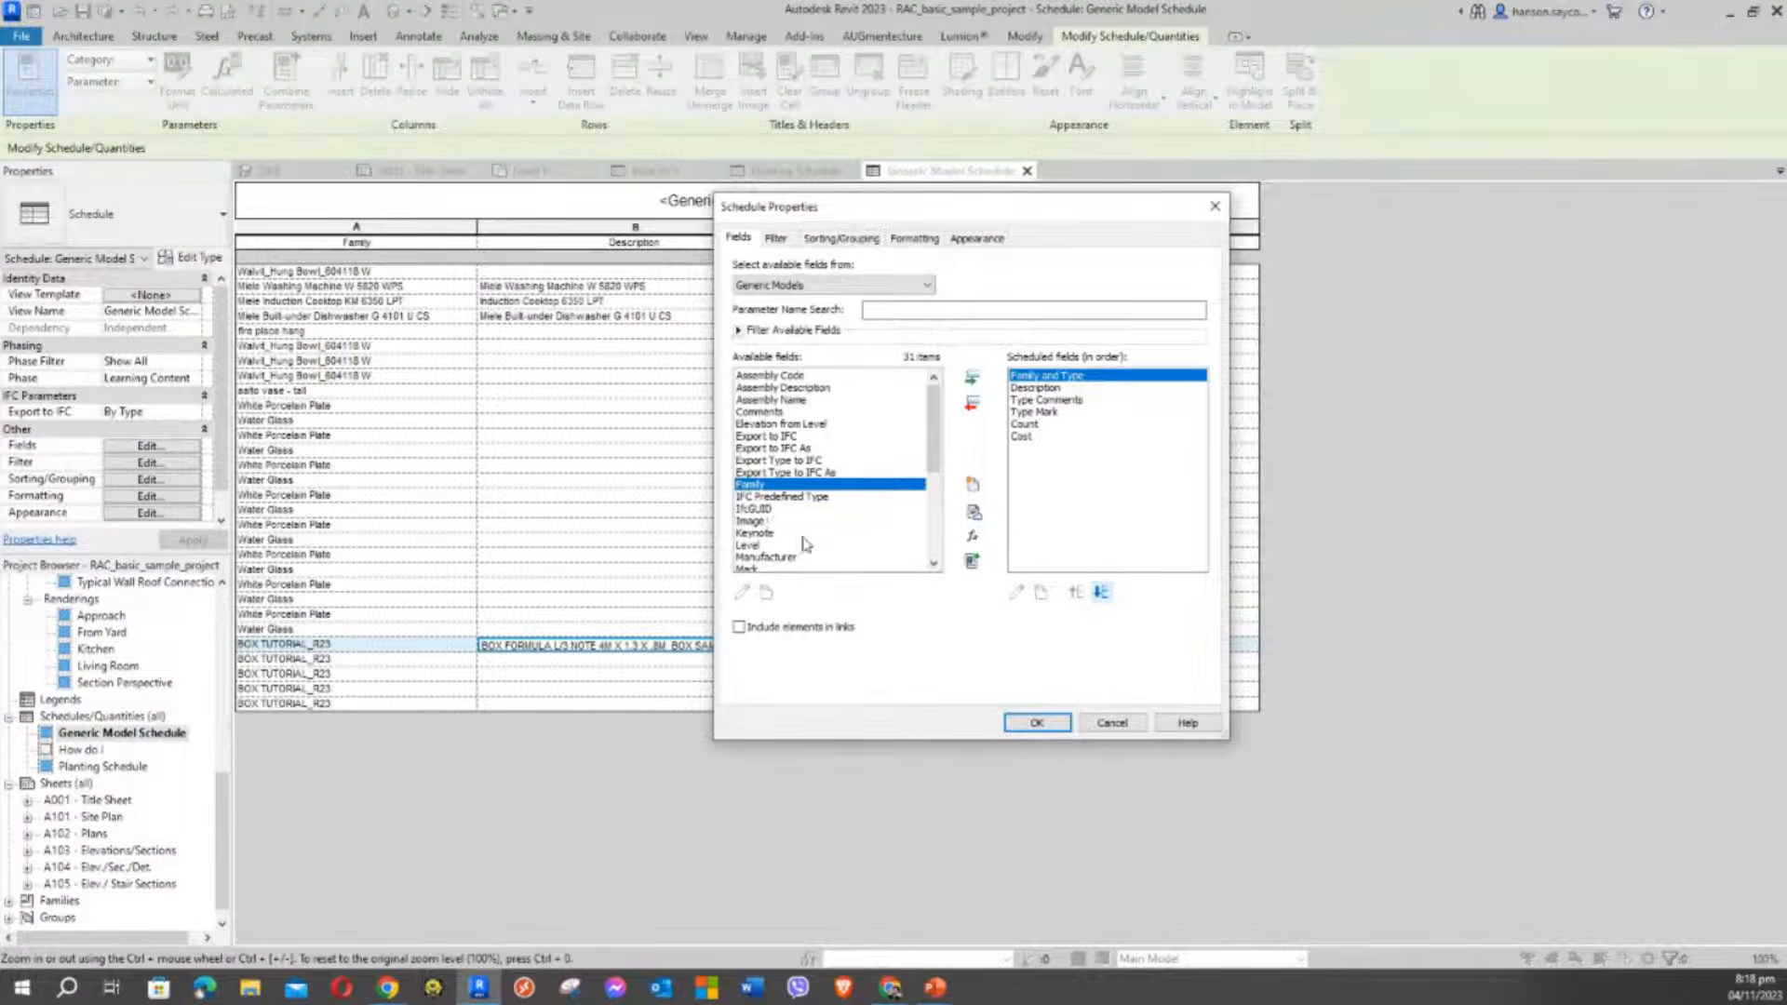
pyautogui.click(1036, 722)
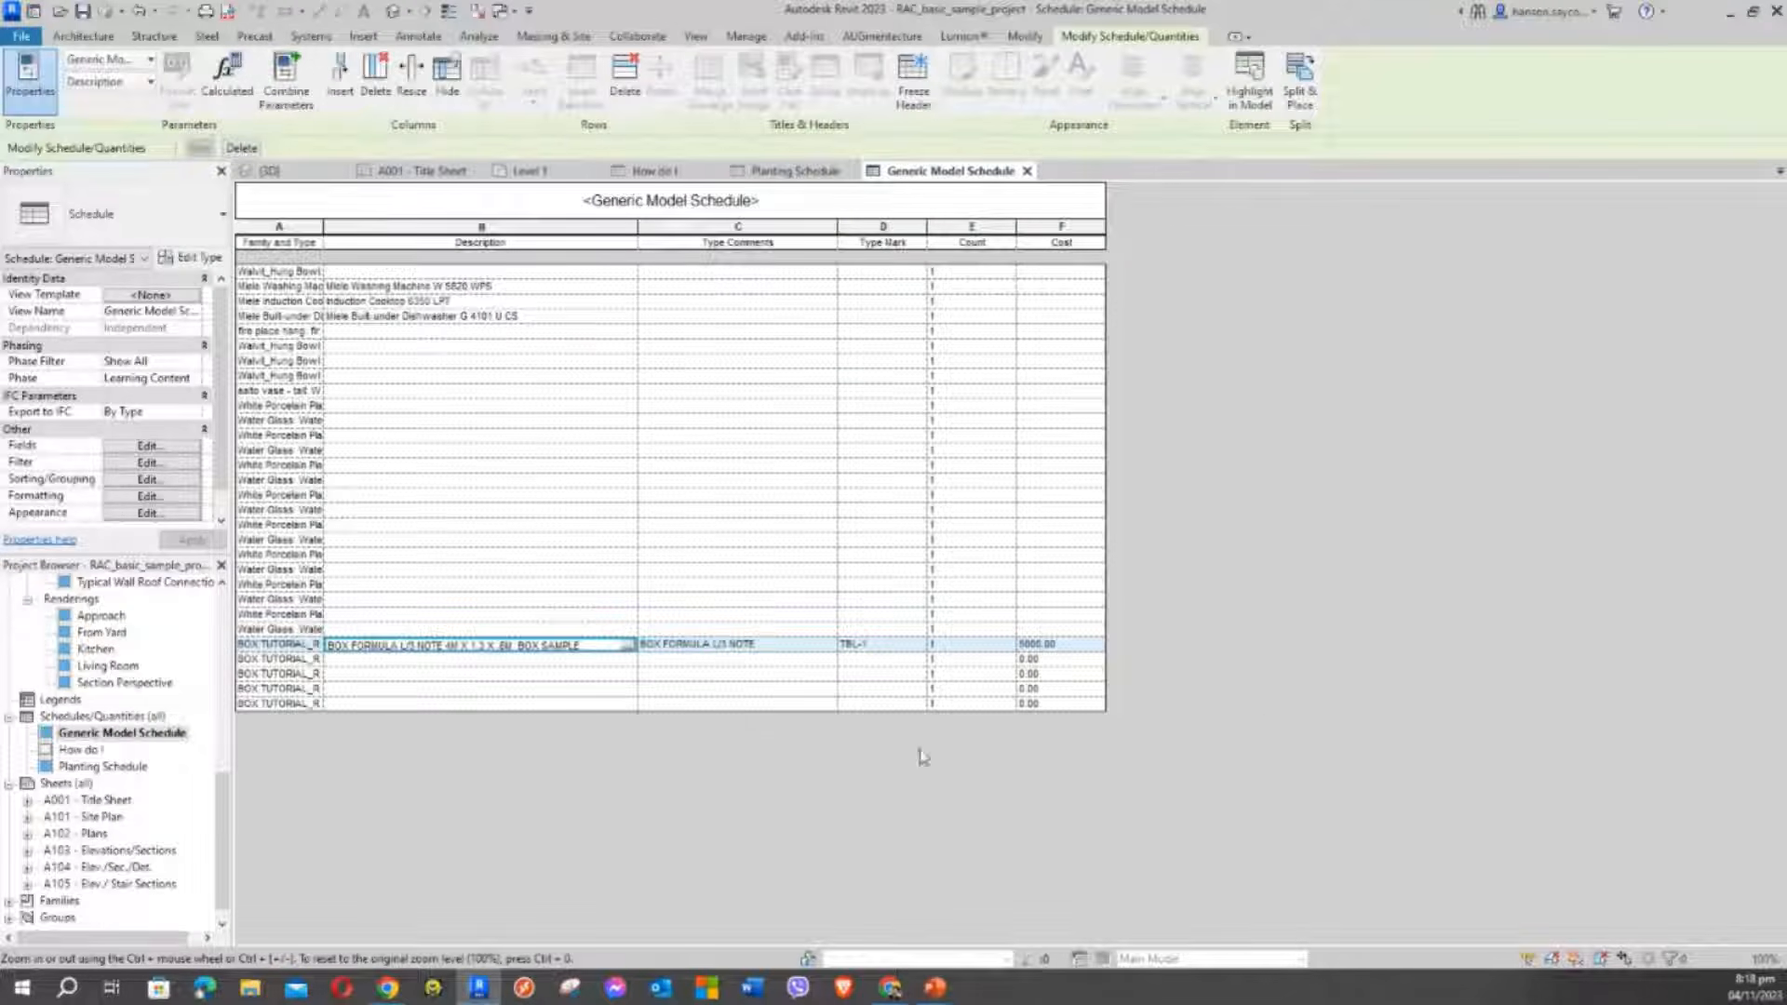
# Widen the Family and Type column and review the BOX1, BOX2 and BOX FORMULA rows
pyautogui.moveTo(326, 227); pyautogui.dragTo(498, 244)
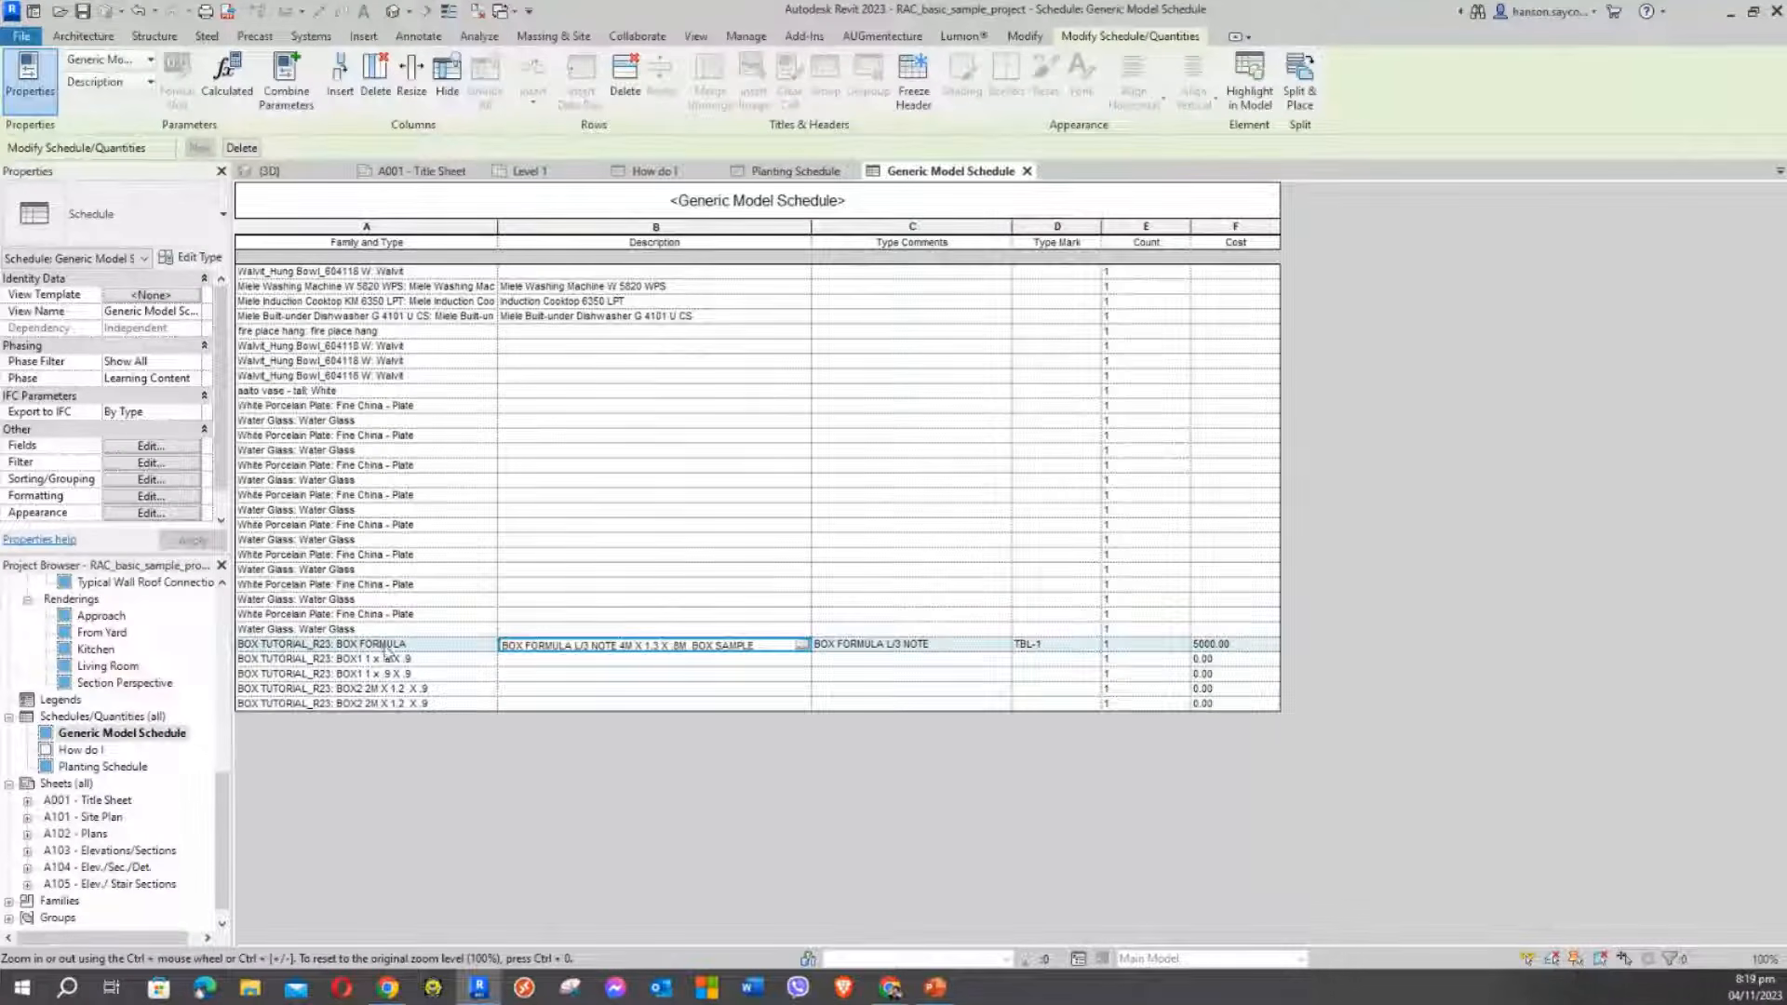
pyautogui.click(412, 660)
pyautogui.click(419, 674)
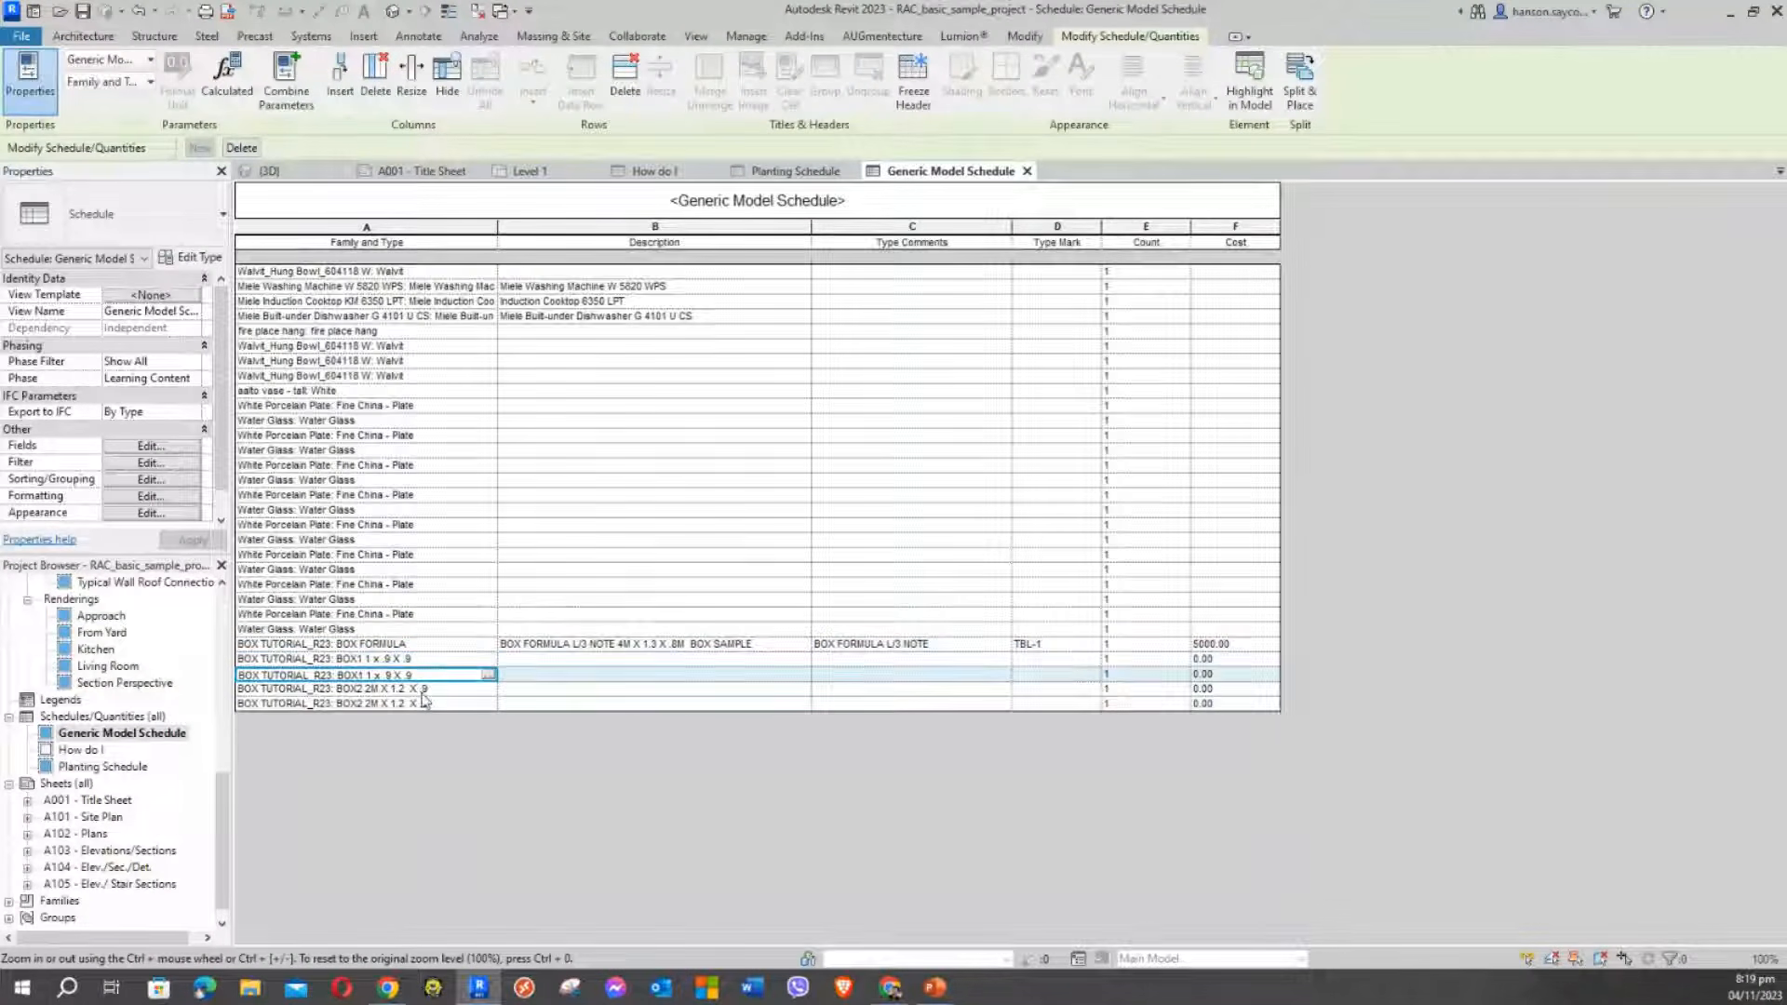
pyautogui.click(423, 703)
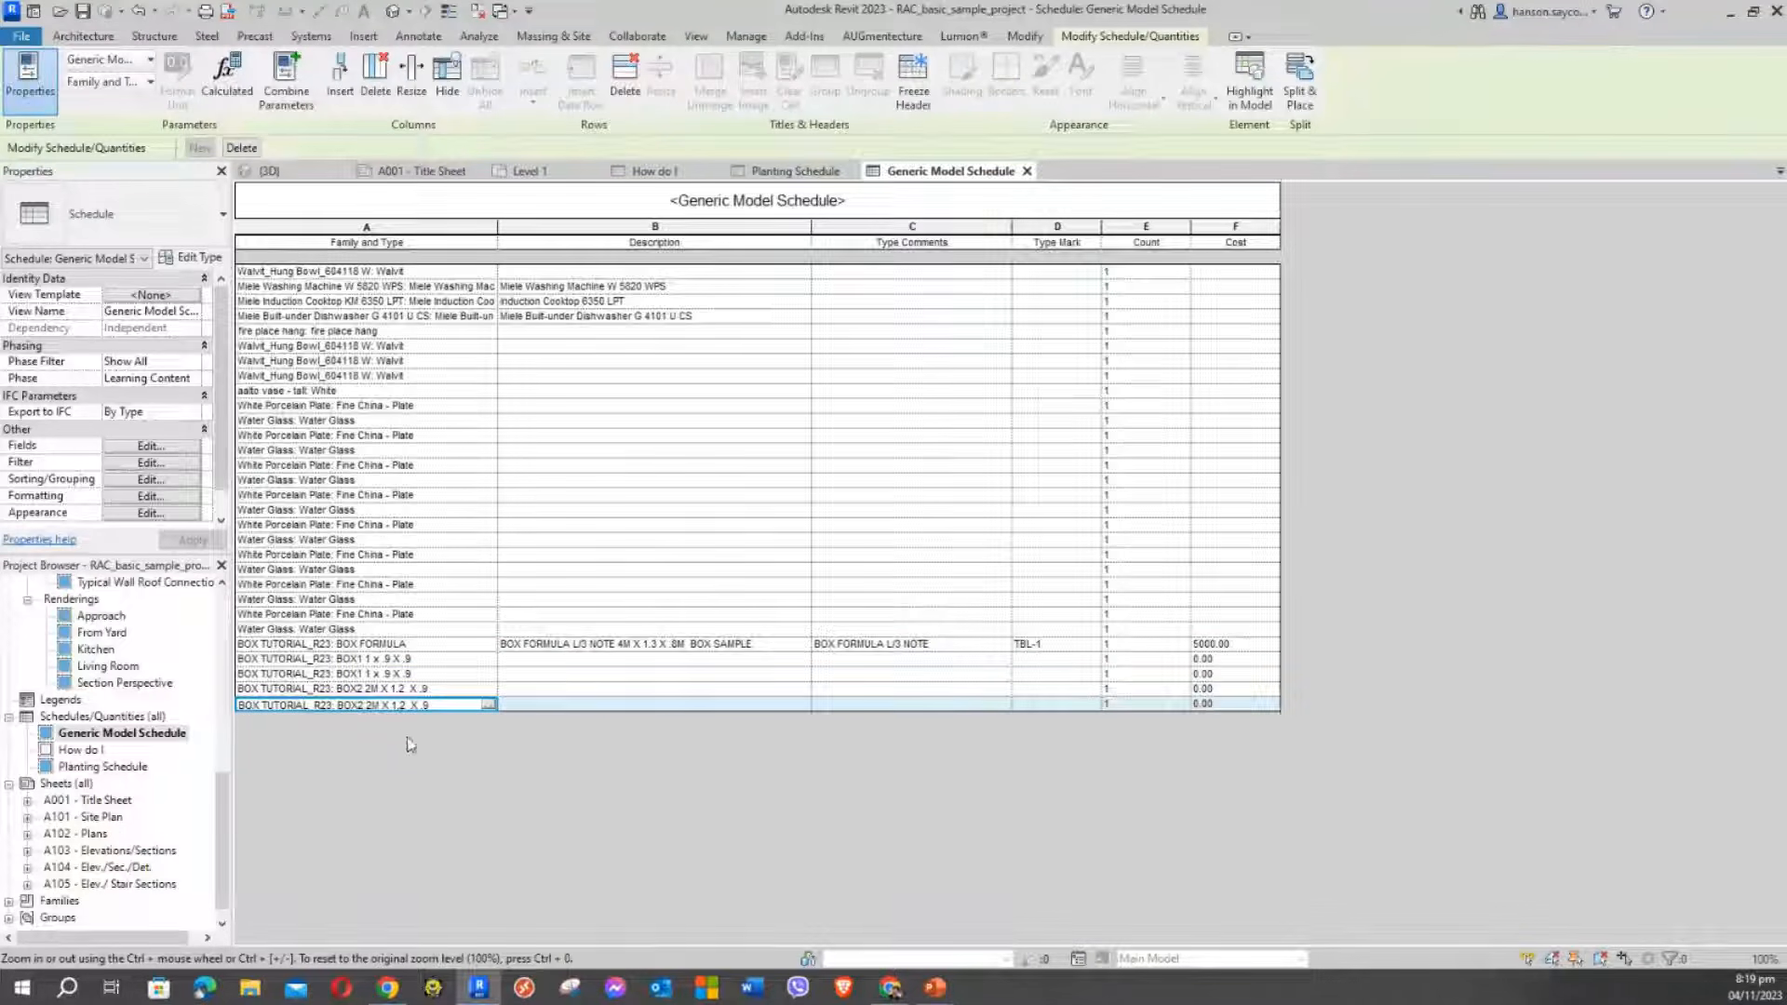
pyautogui.click(380, 645)
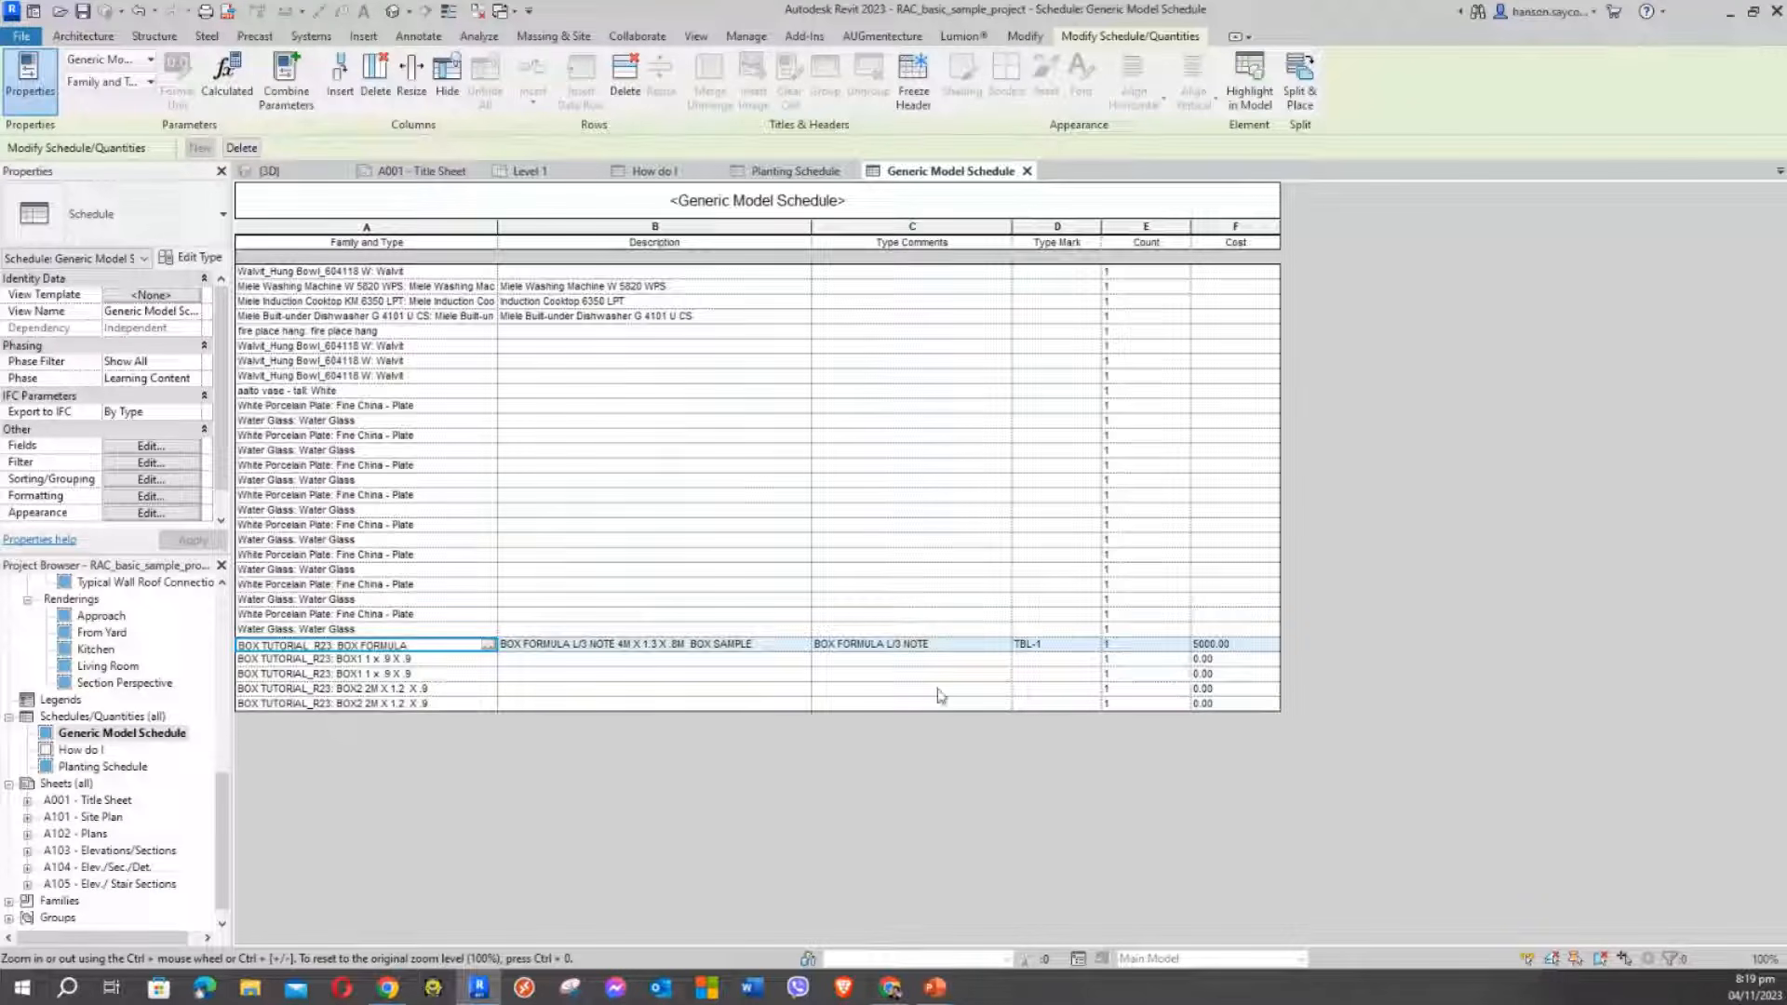
# Set the BOX2 Cost to 6000.00, applying it to all BOX2 elements
pyautogui.click(1222, 689)
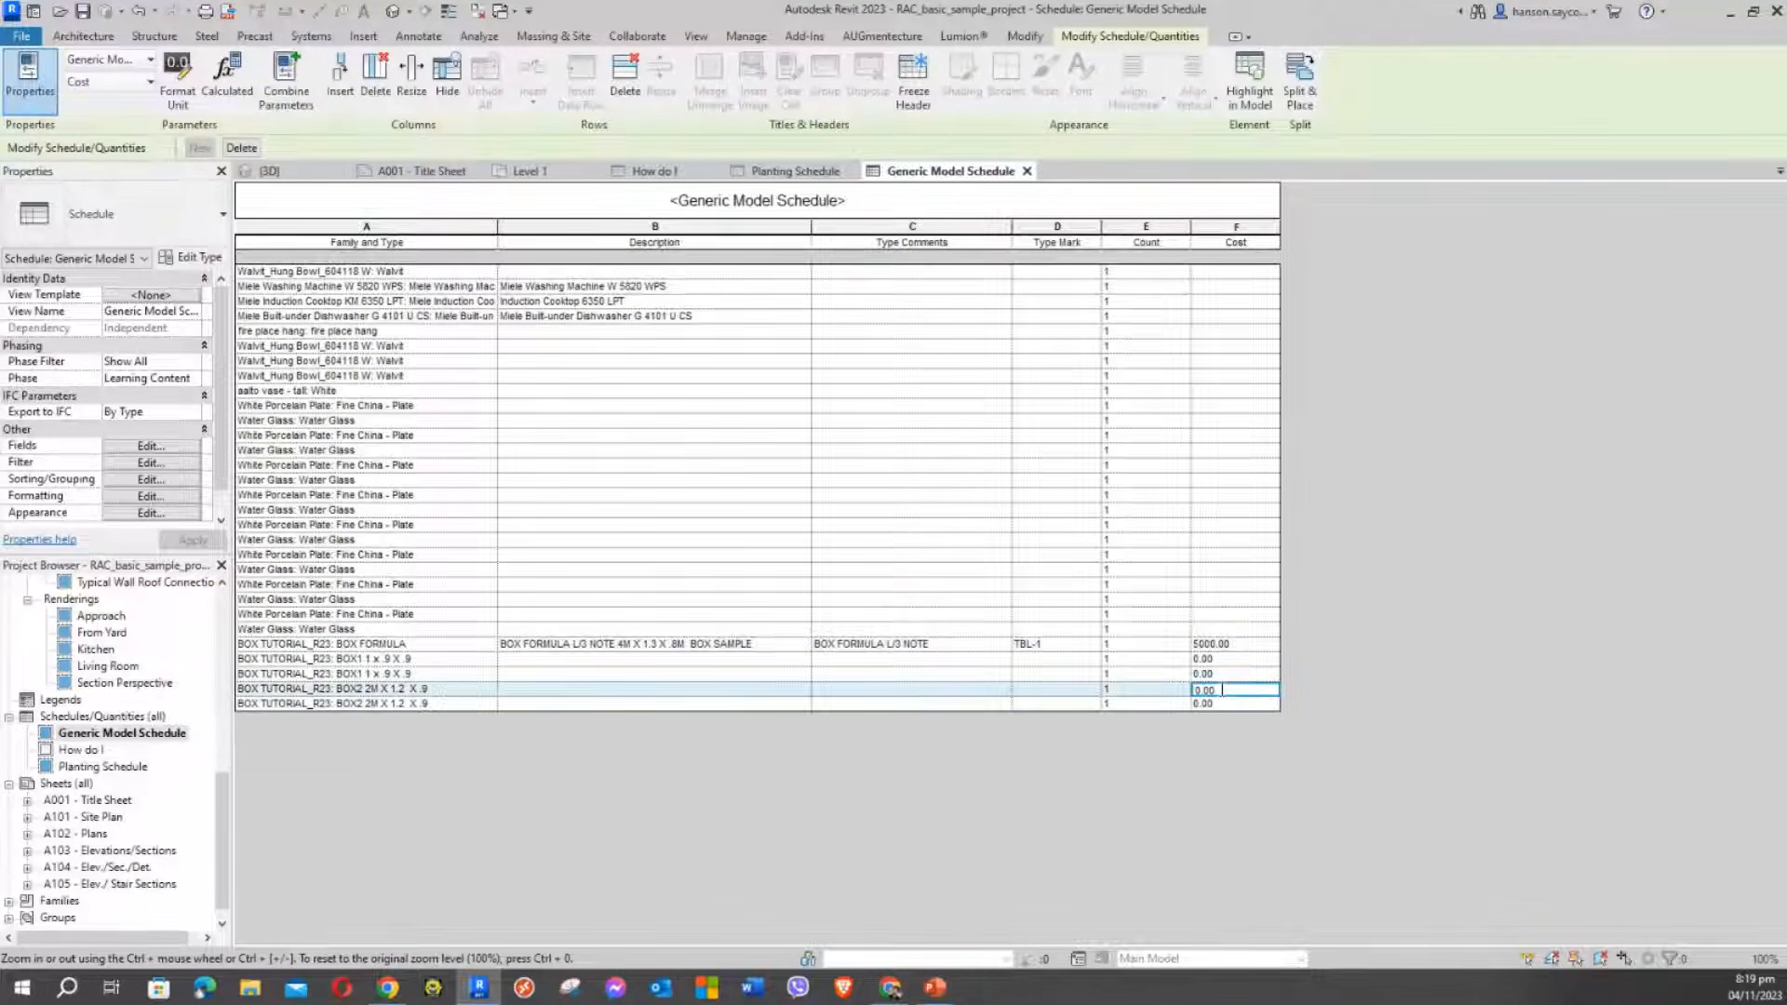
pyautogui.moveTo(1222, 689); pyautogui.dragTo(1152, 693)
pyautogui.write('6000')
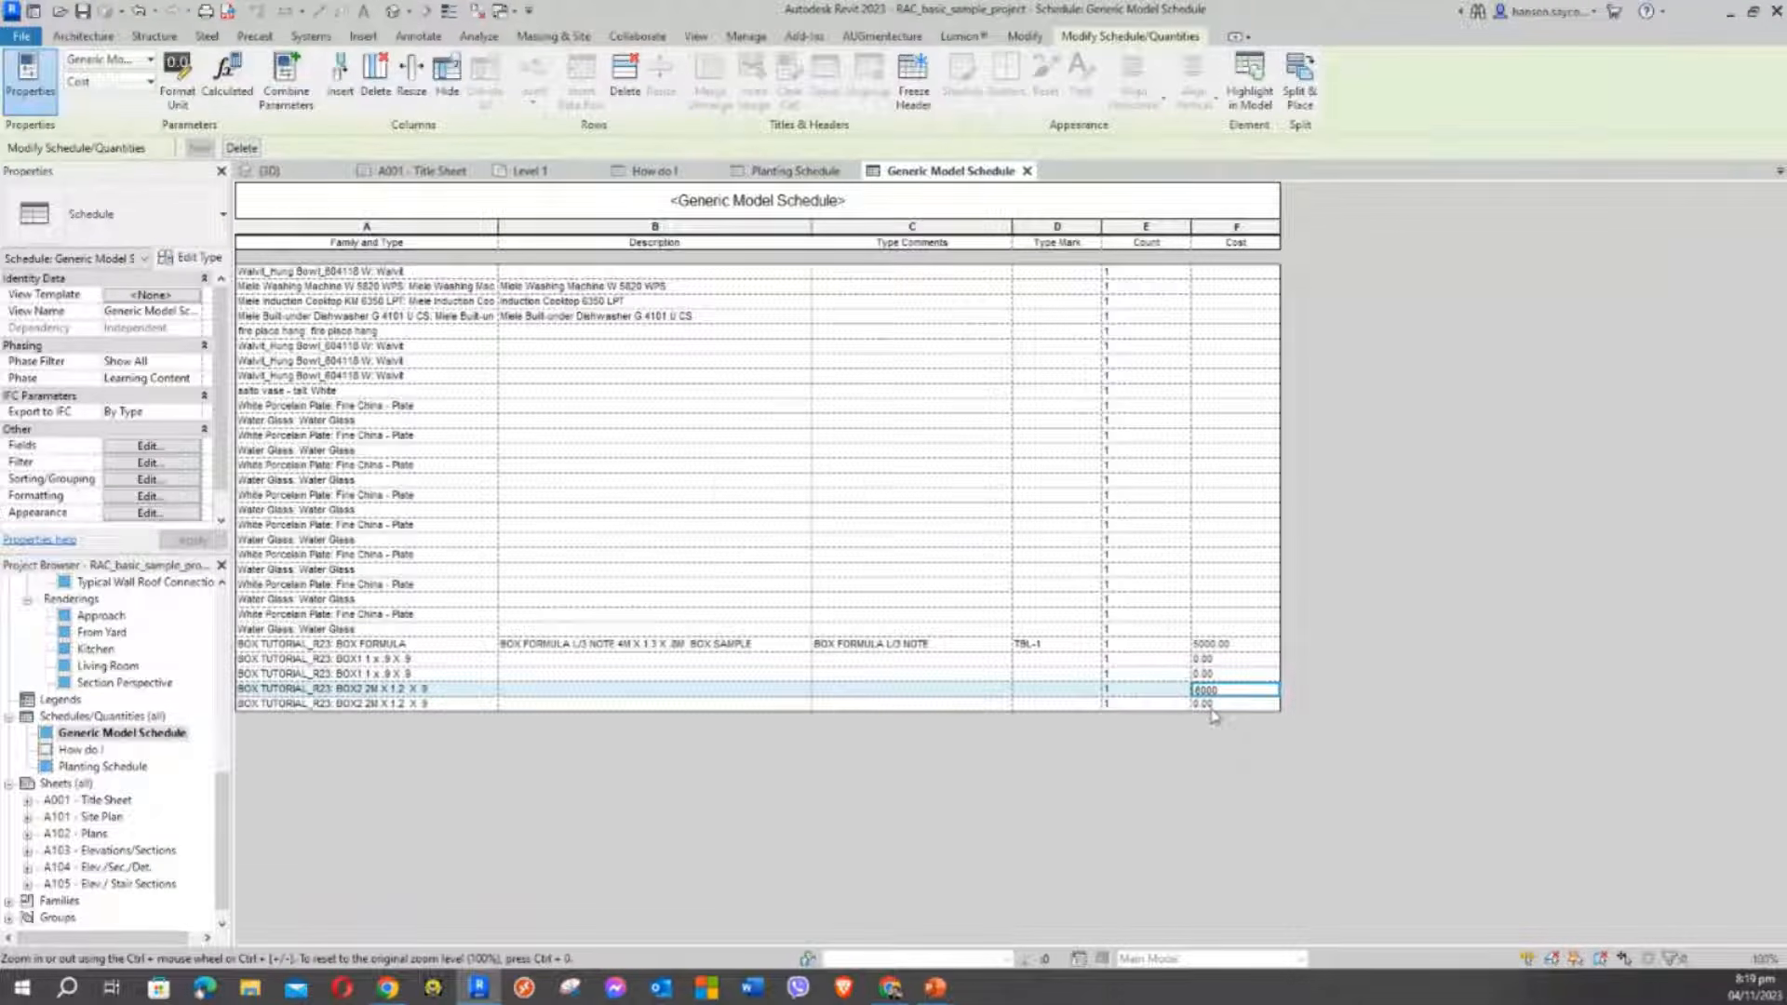
pyautogui.click(1213, 709)
pyautogui.click(932, 517)
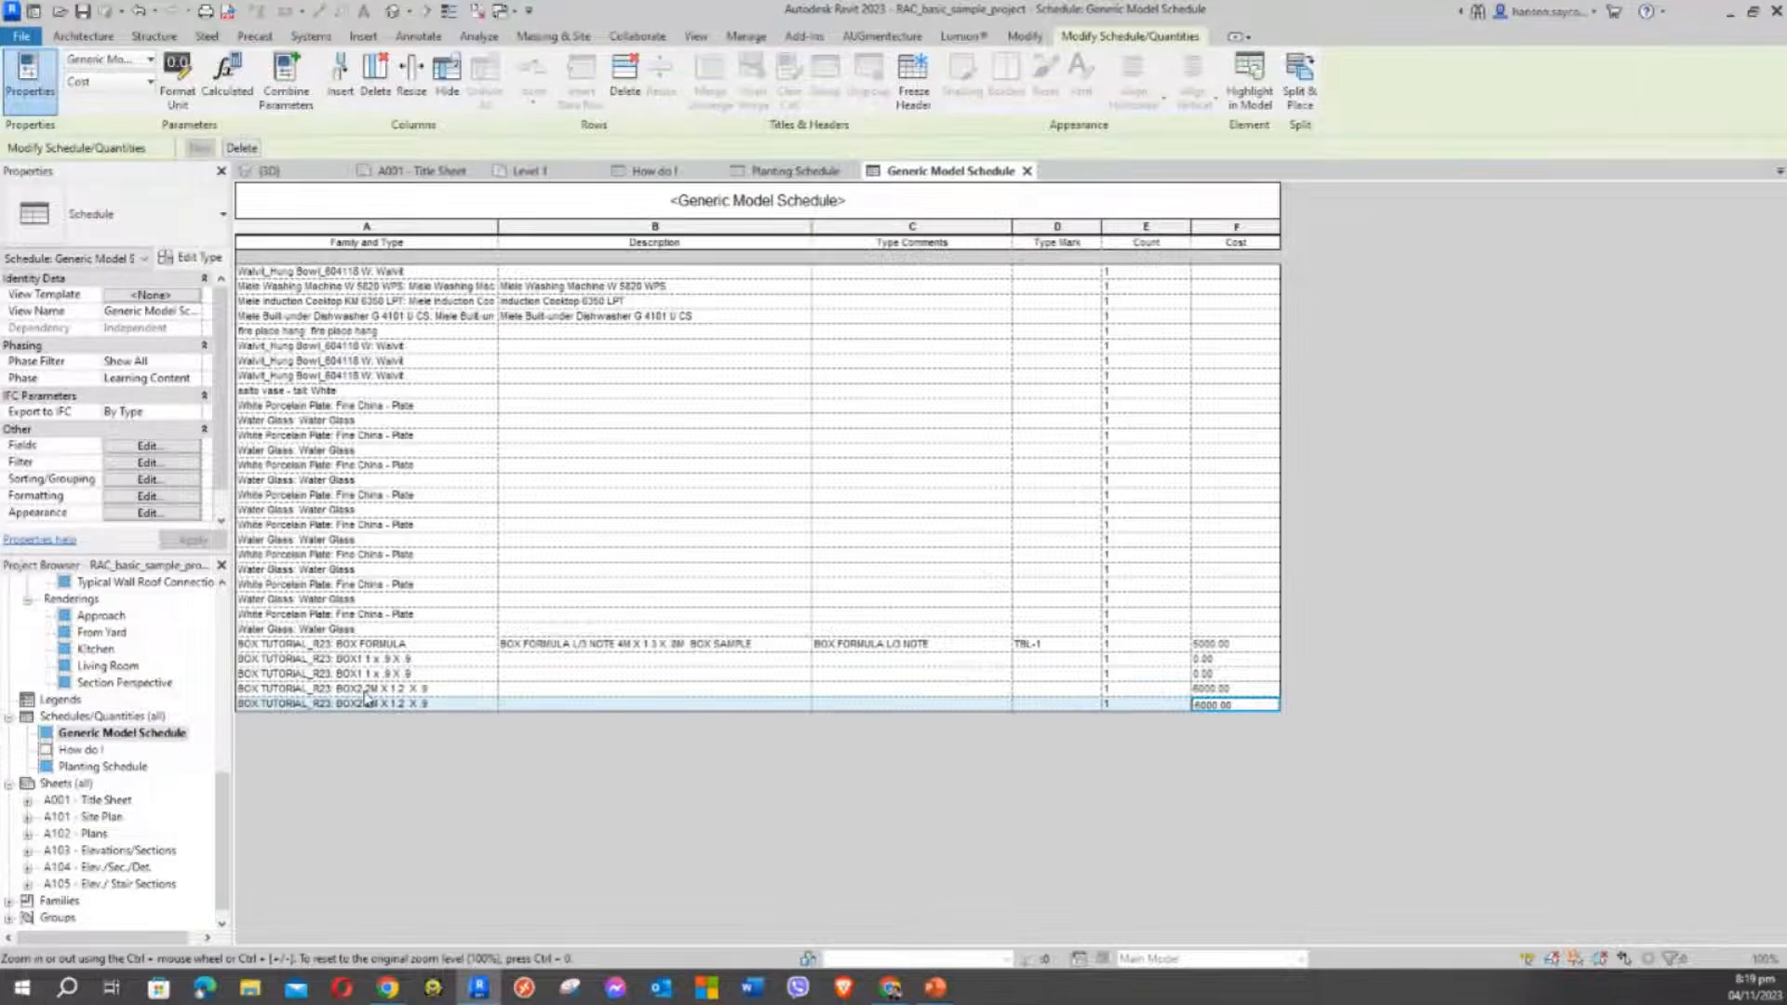
# Set the BOX1 Cost to 7000.00, applying it to all BOX1 elements
pyautogui.click(1226, 661)
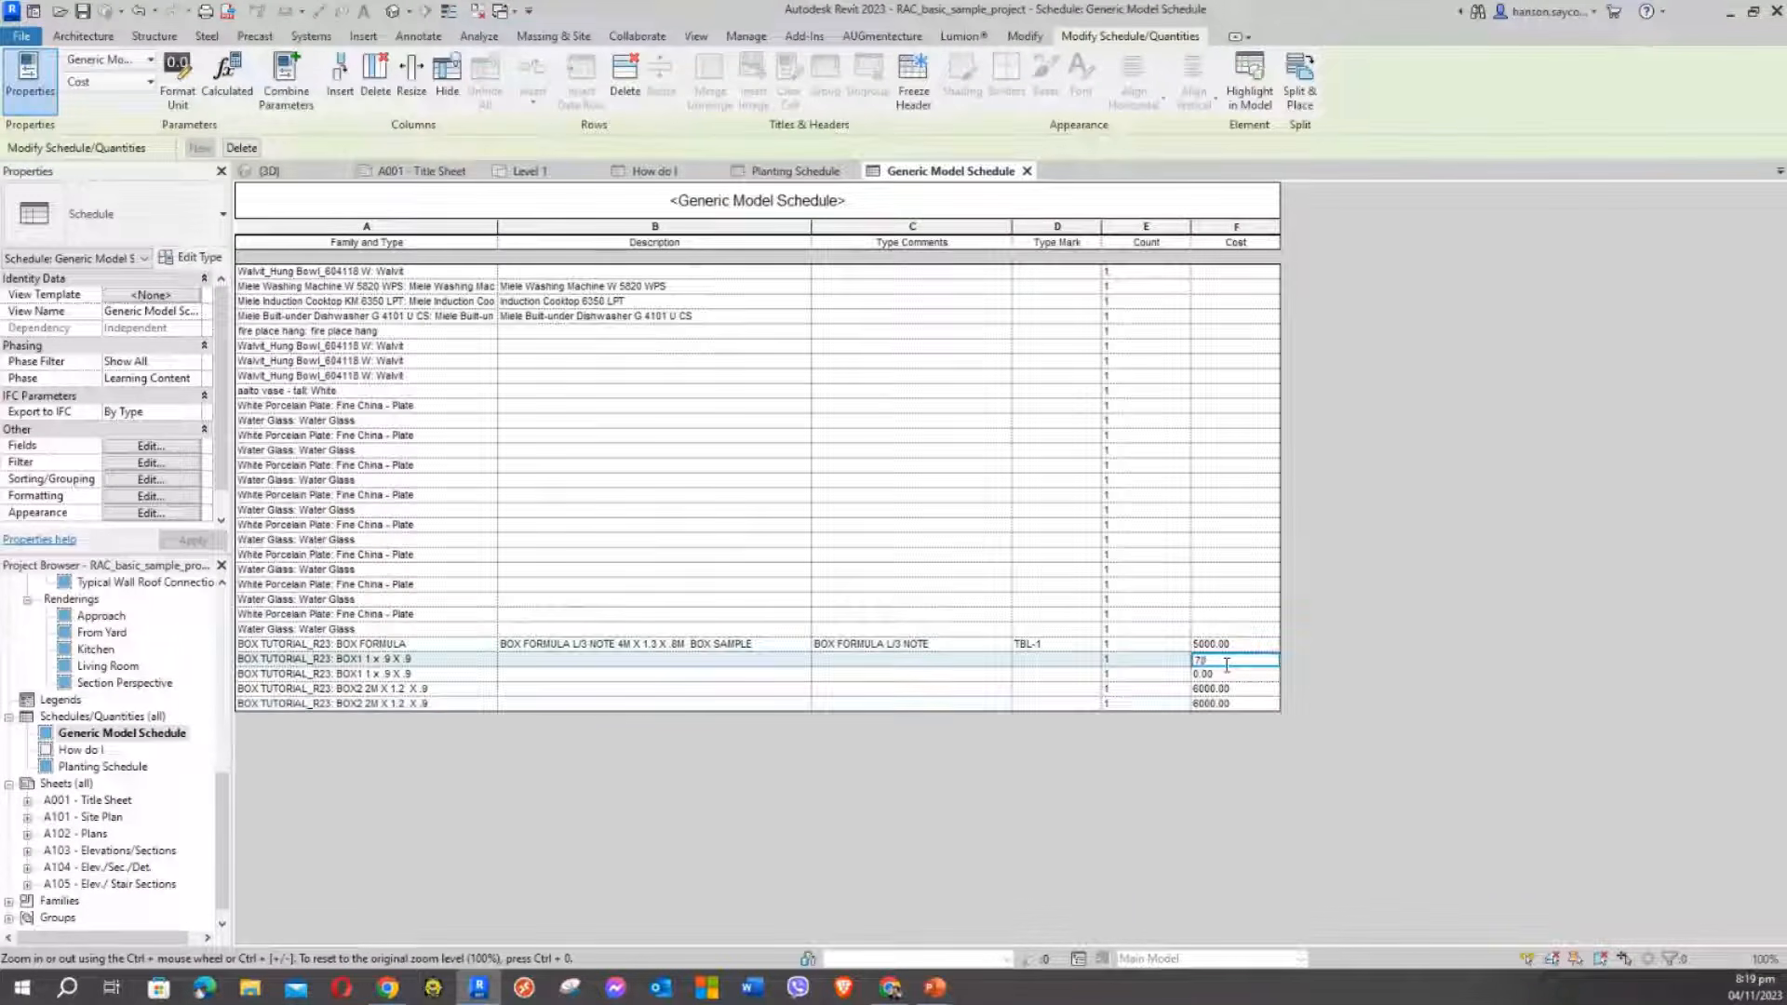
pyautogui.click(1233, 675)
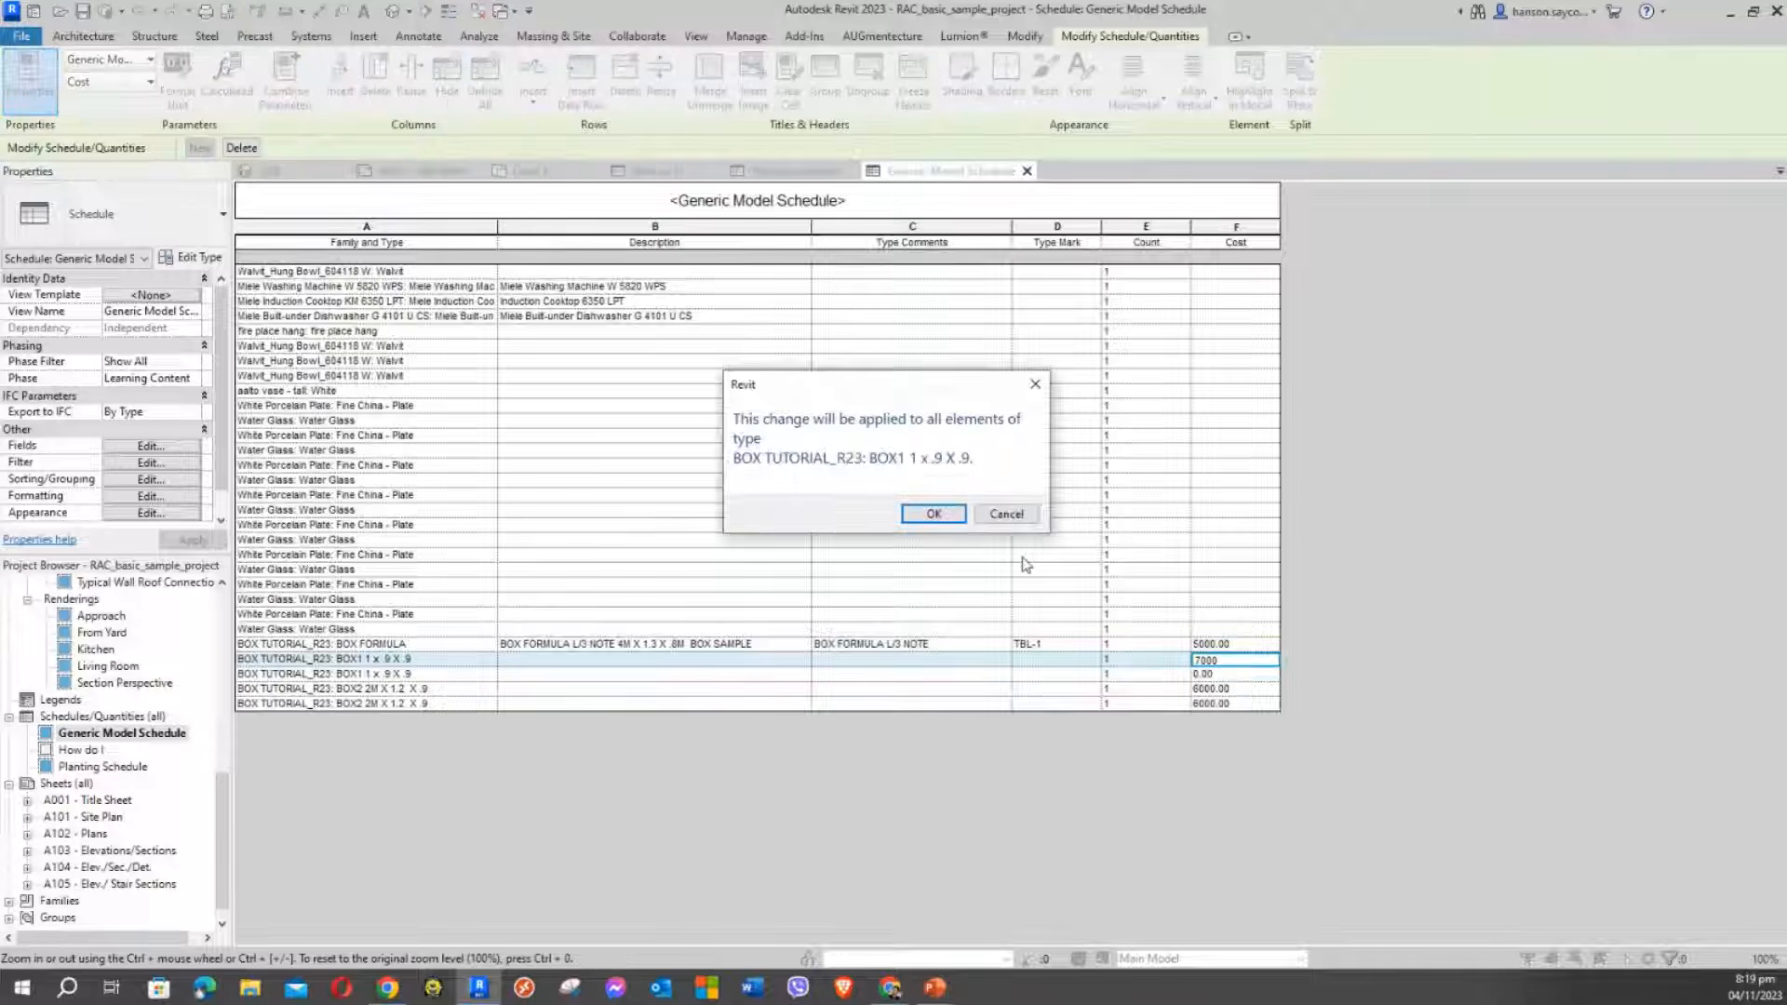
pyautogui.click(928, 511)
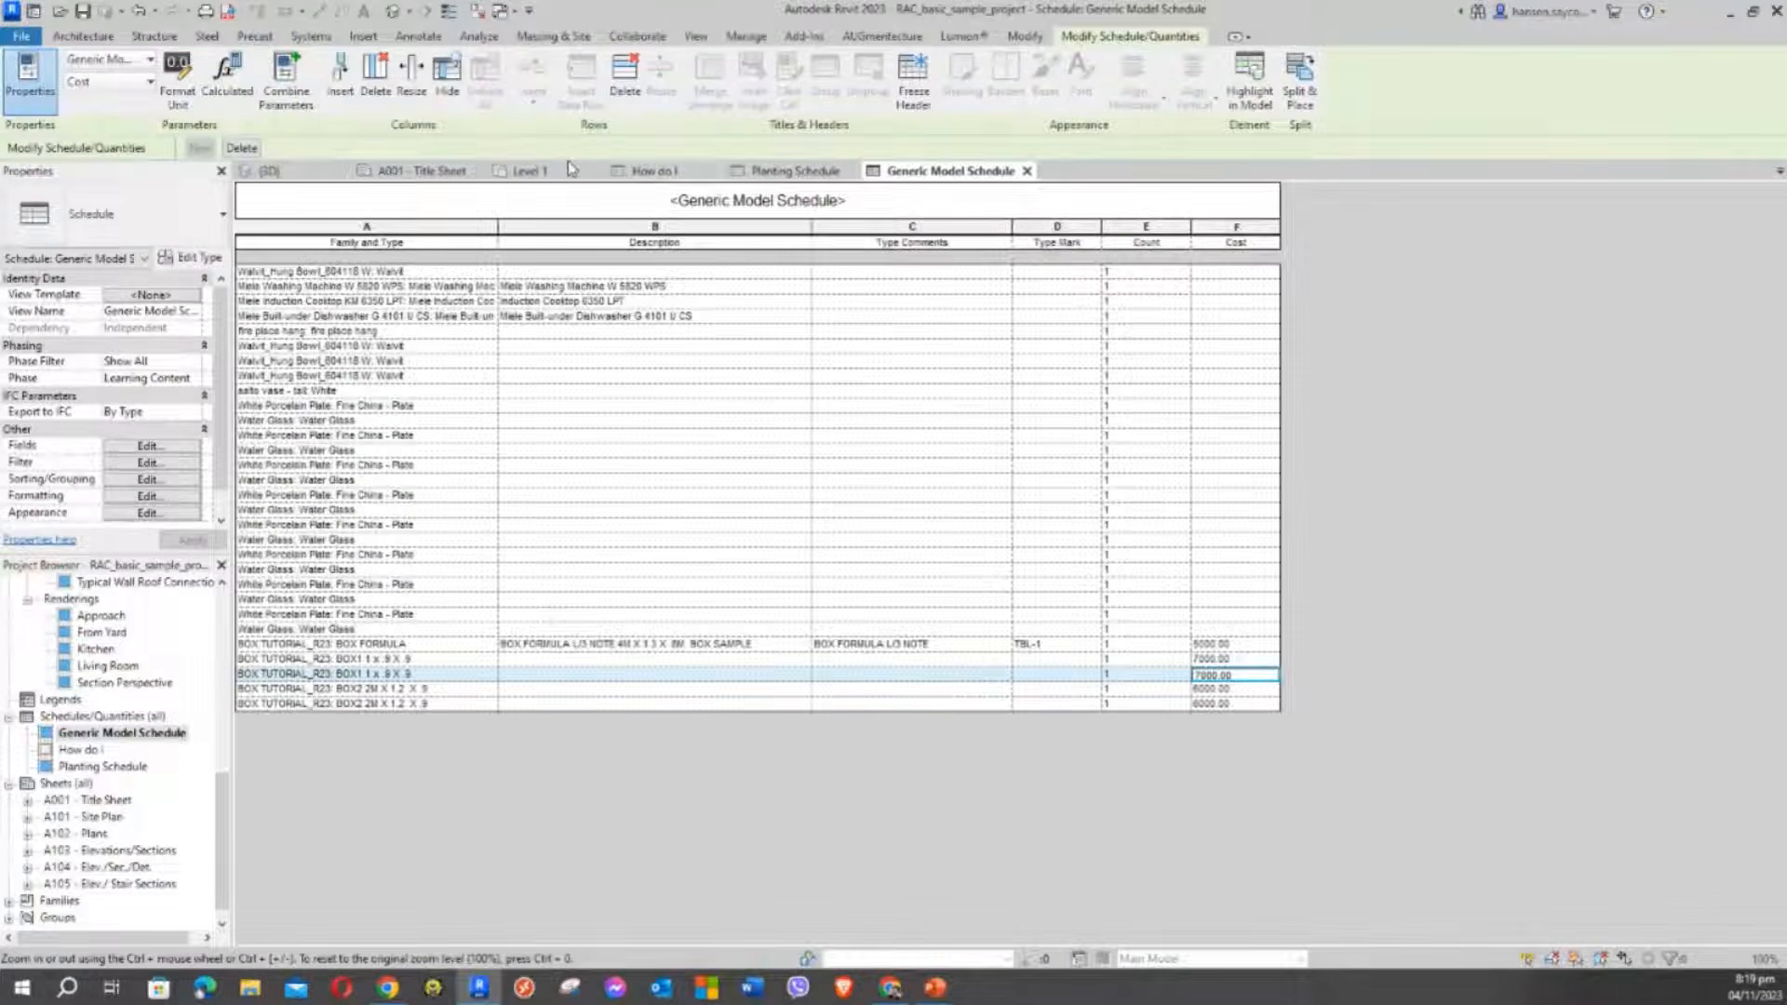
pyautogui.click(540, 171)
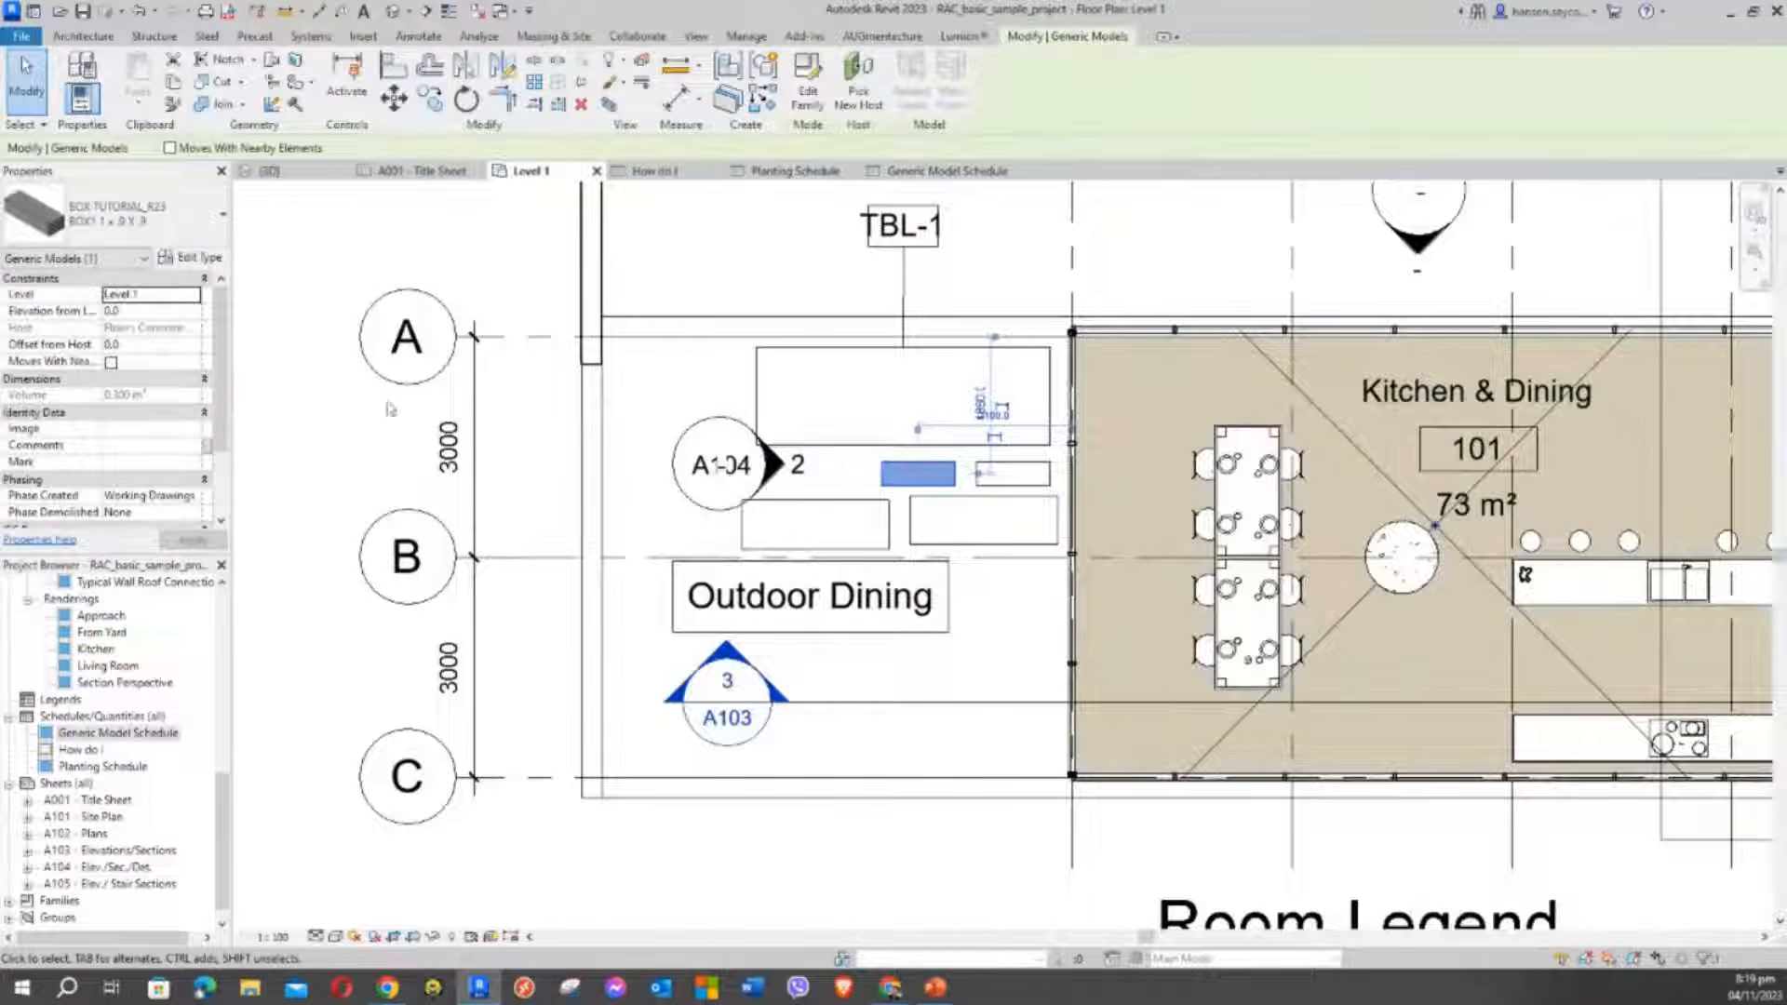
# Change the BOX1 1 x .9 X .9 type Cost to 7500 and confirm 7500.00 in the schedule
pyautogui.click(202, 264)
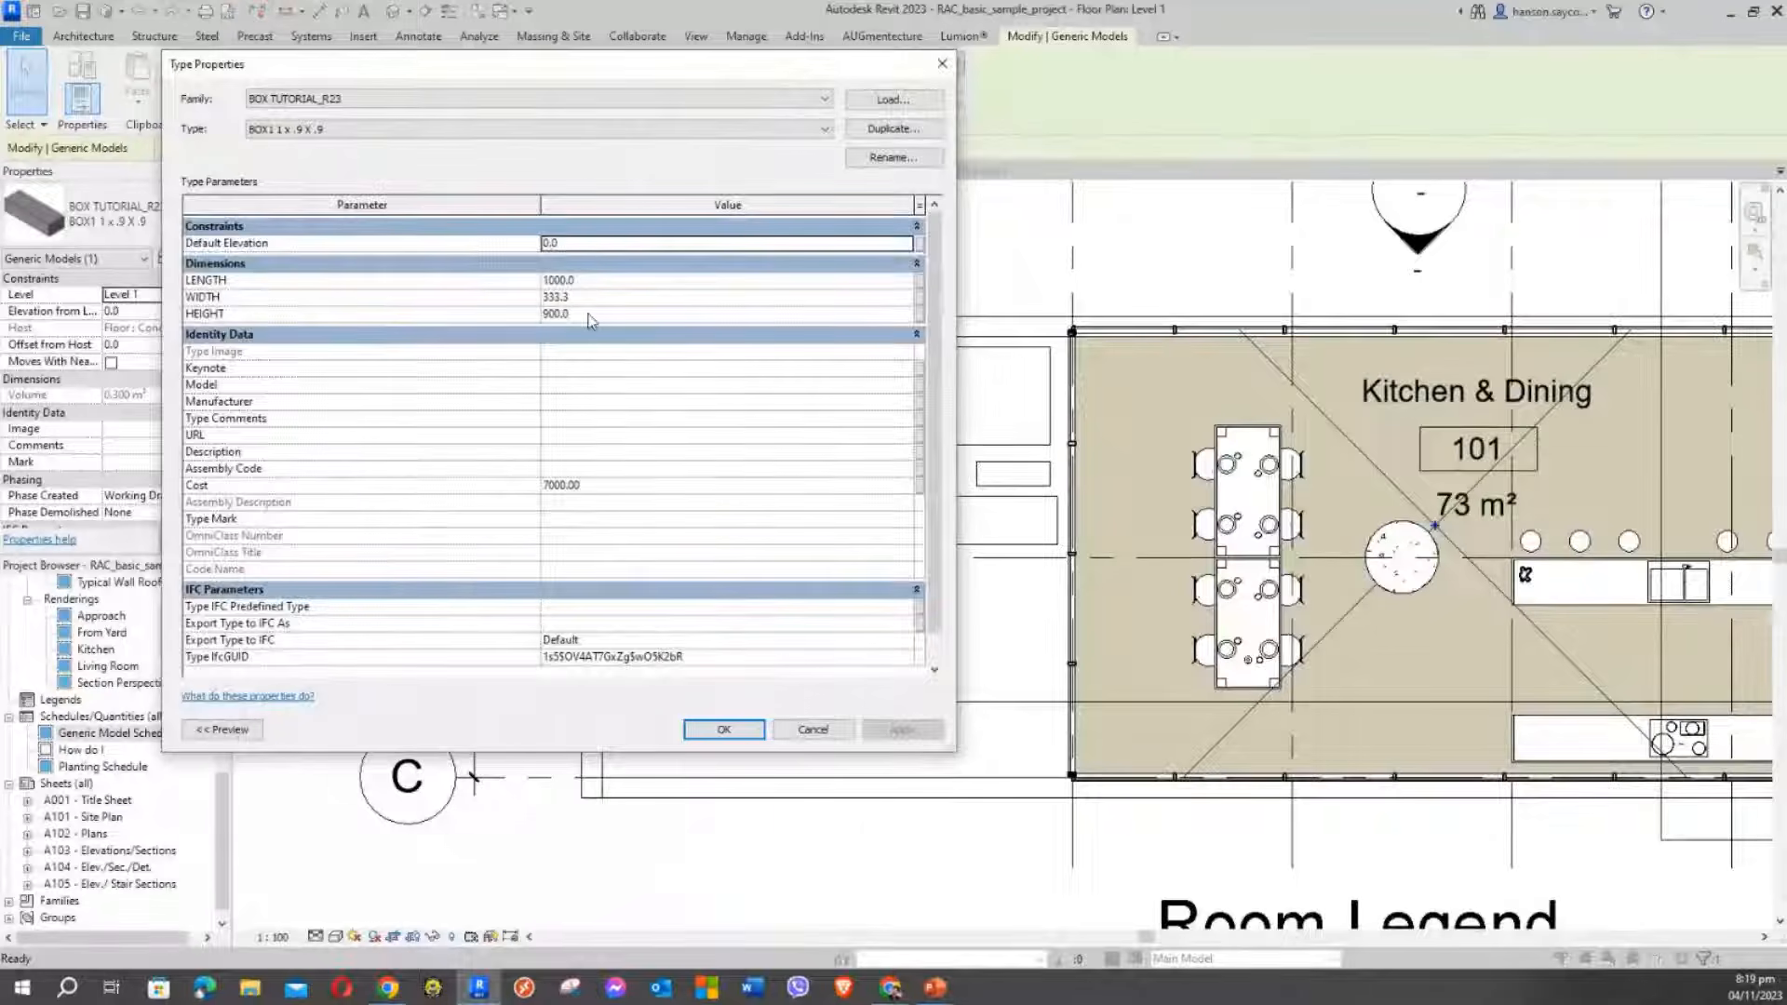
pyautogui.click(607, 486)
pyautogui.write('7500')
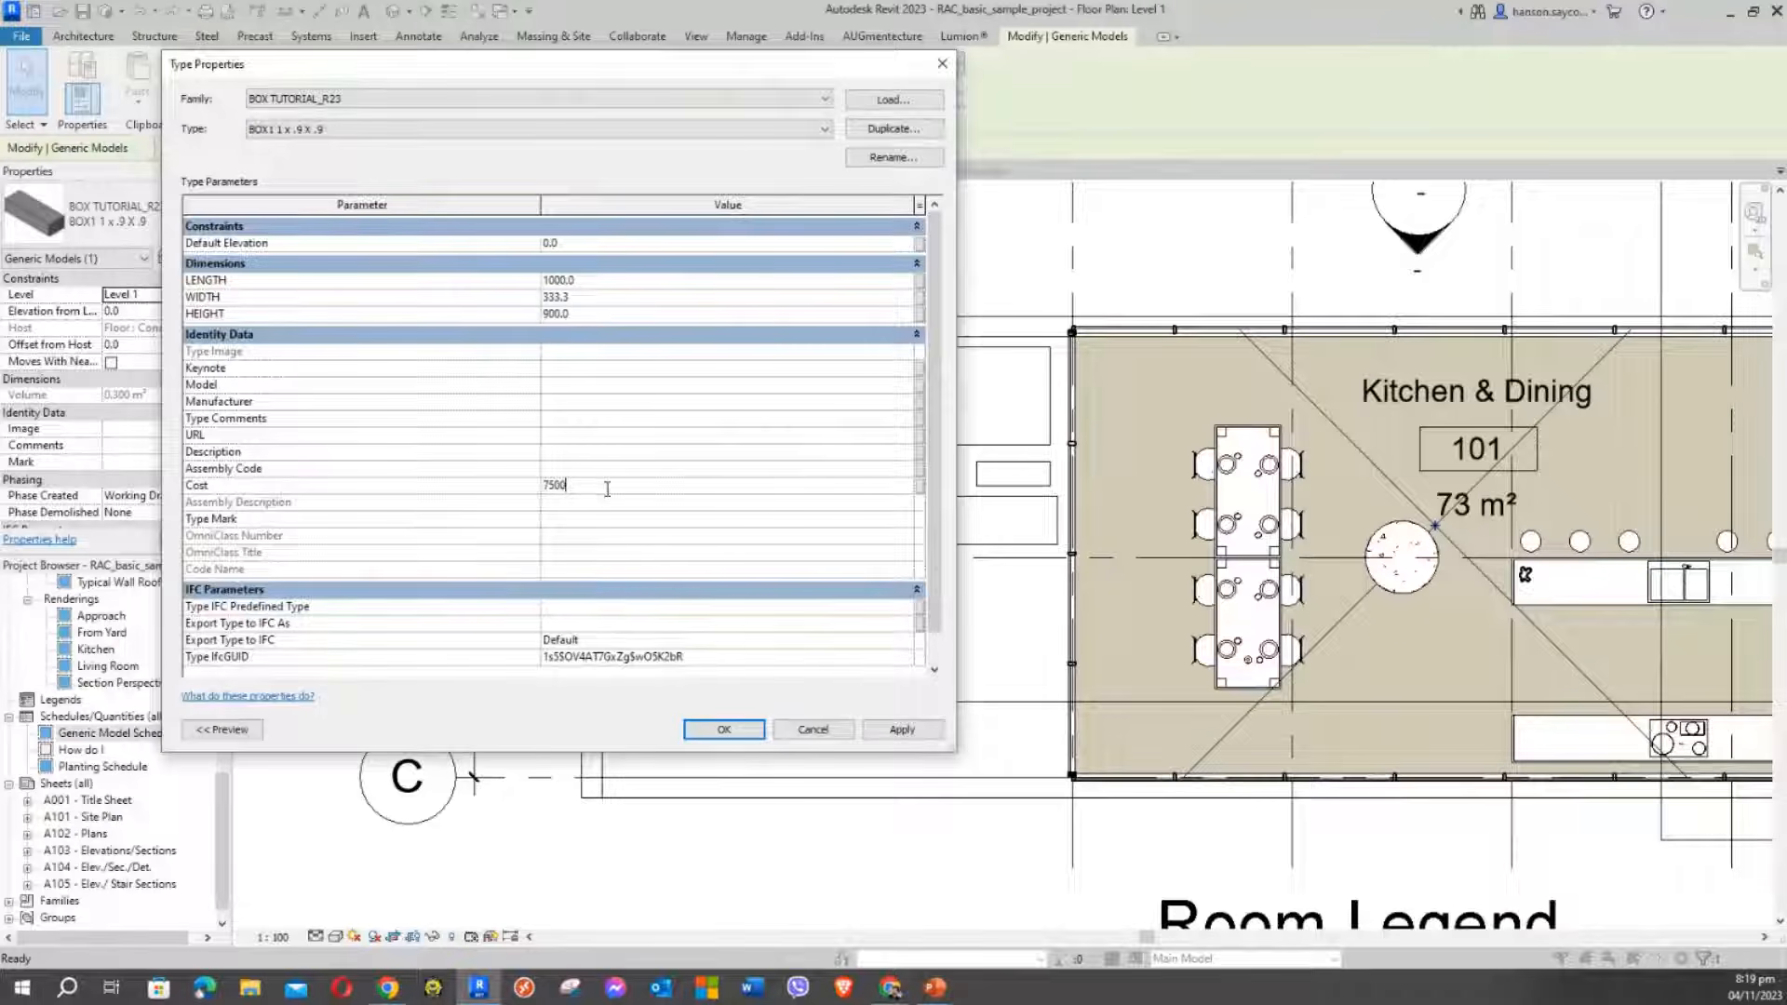
pyautogui.click(899, 731)
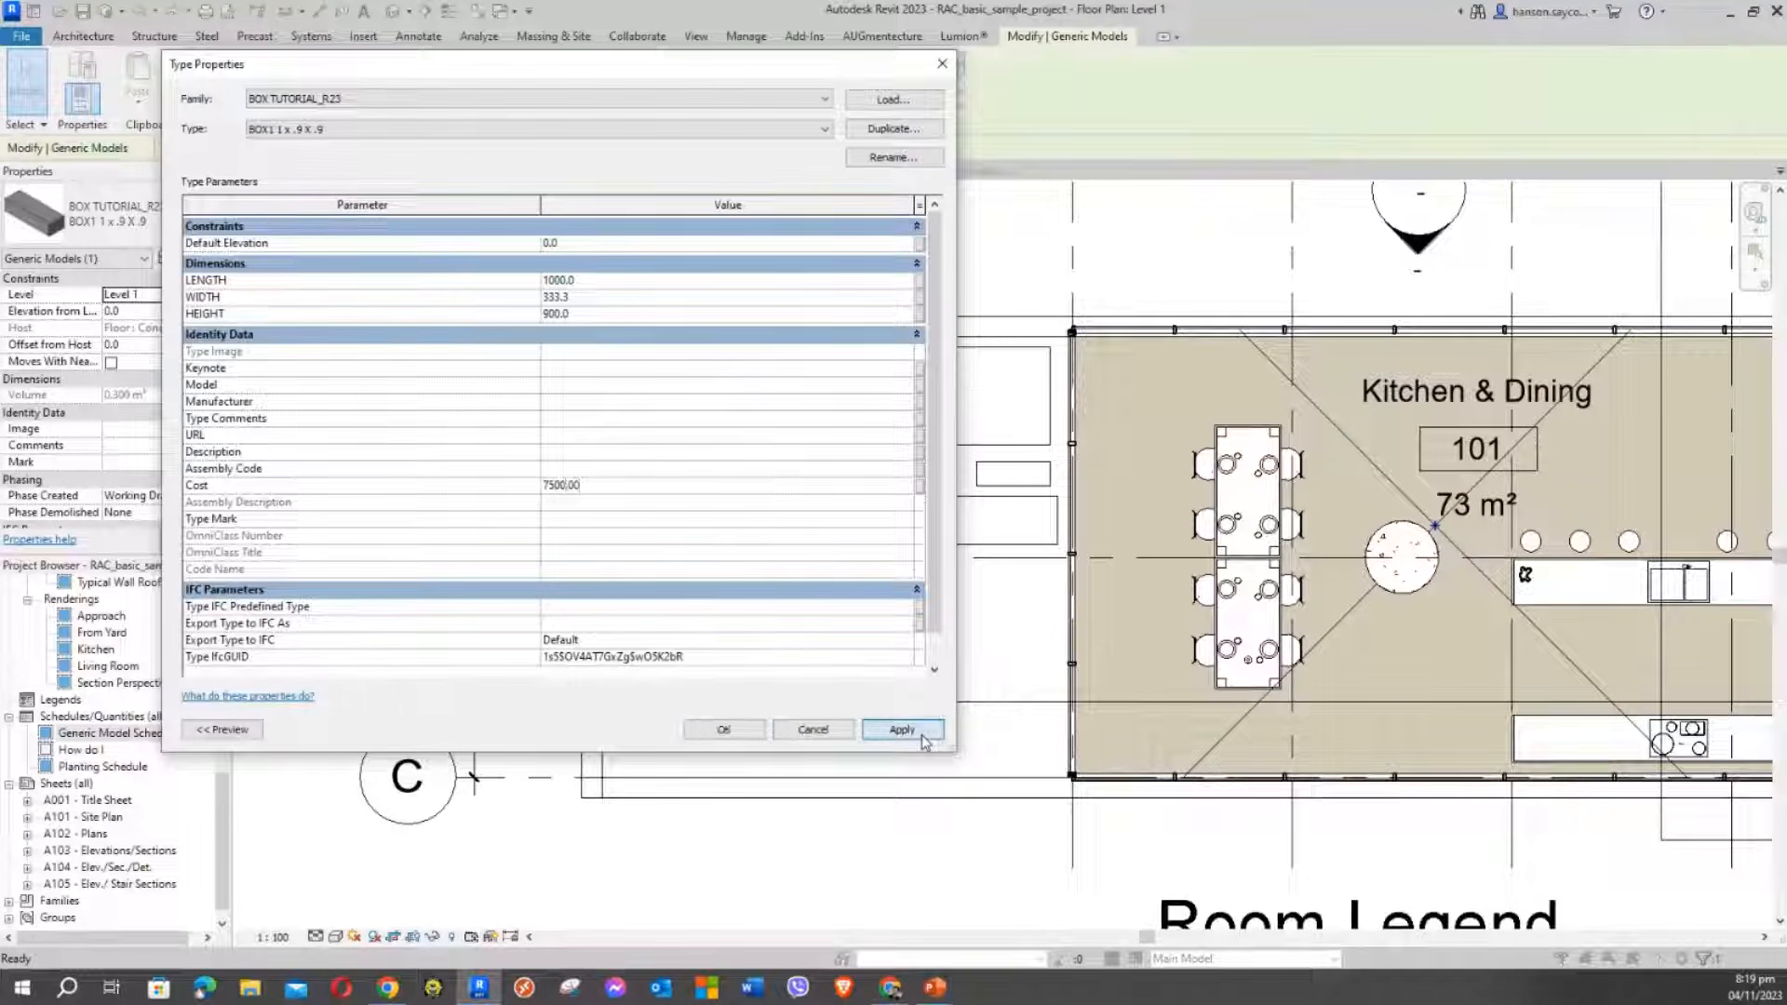
pyautogui.click(705, 732)
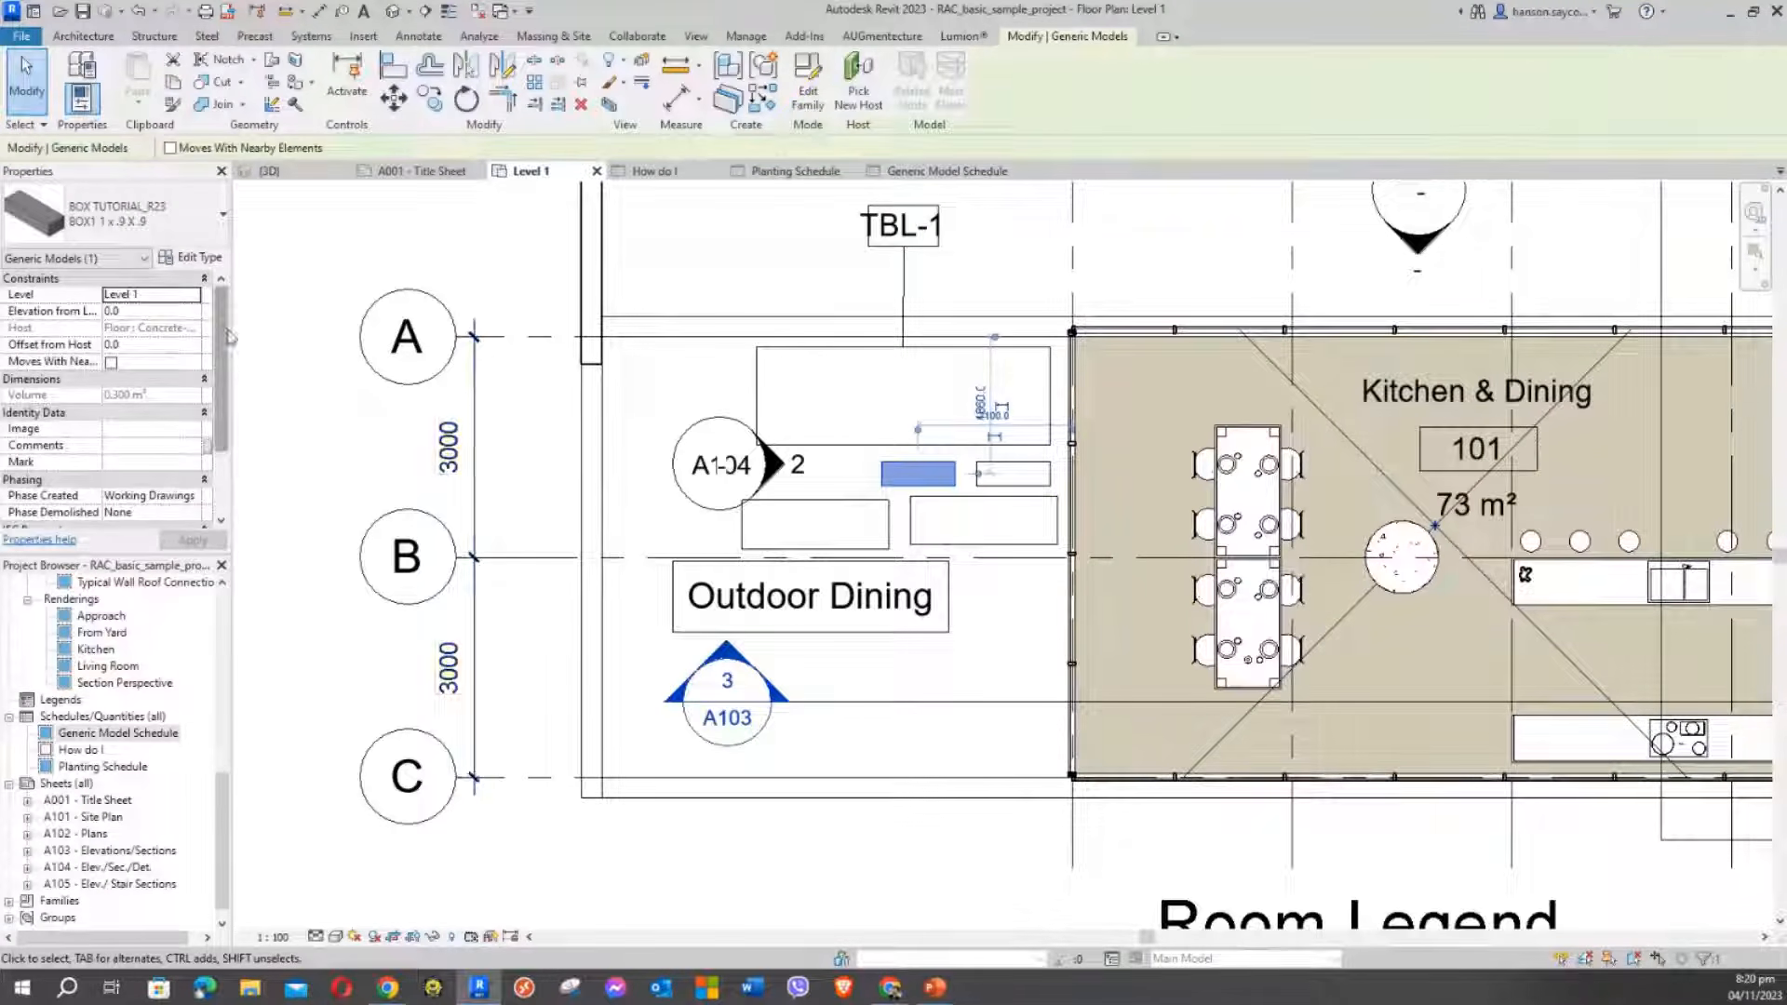
pyautogui.moveTo(224, 373); pyautogui.dragTo(234, 333)
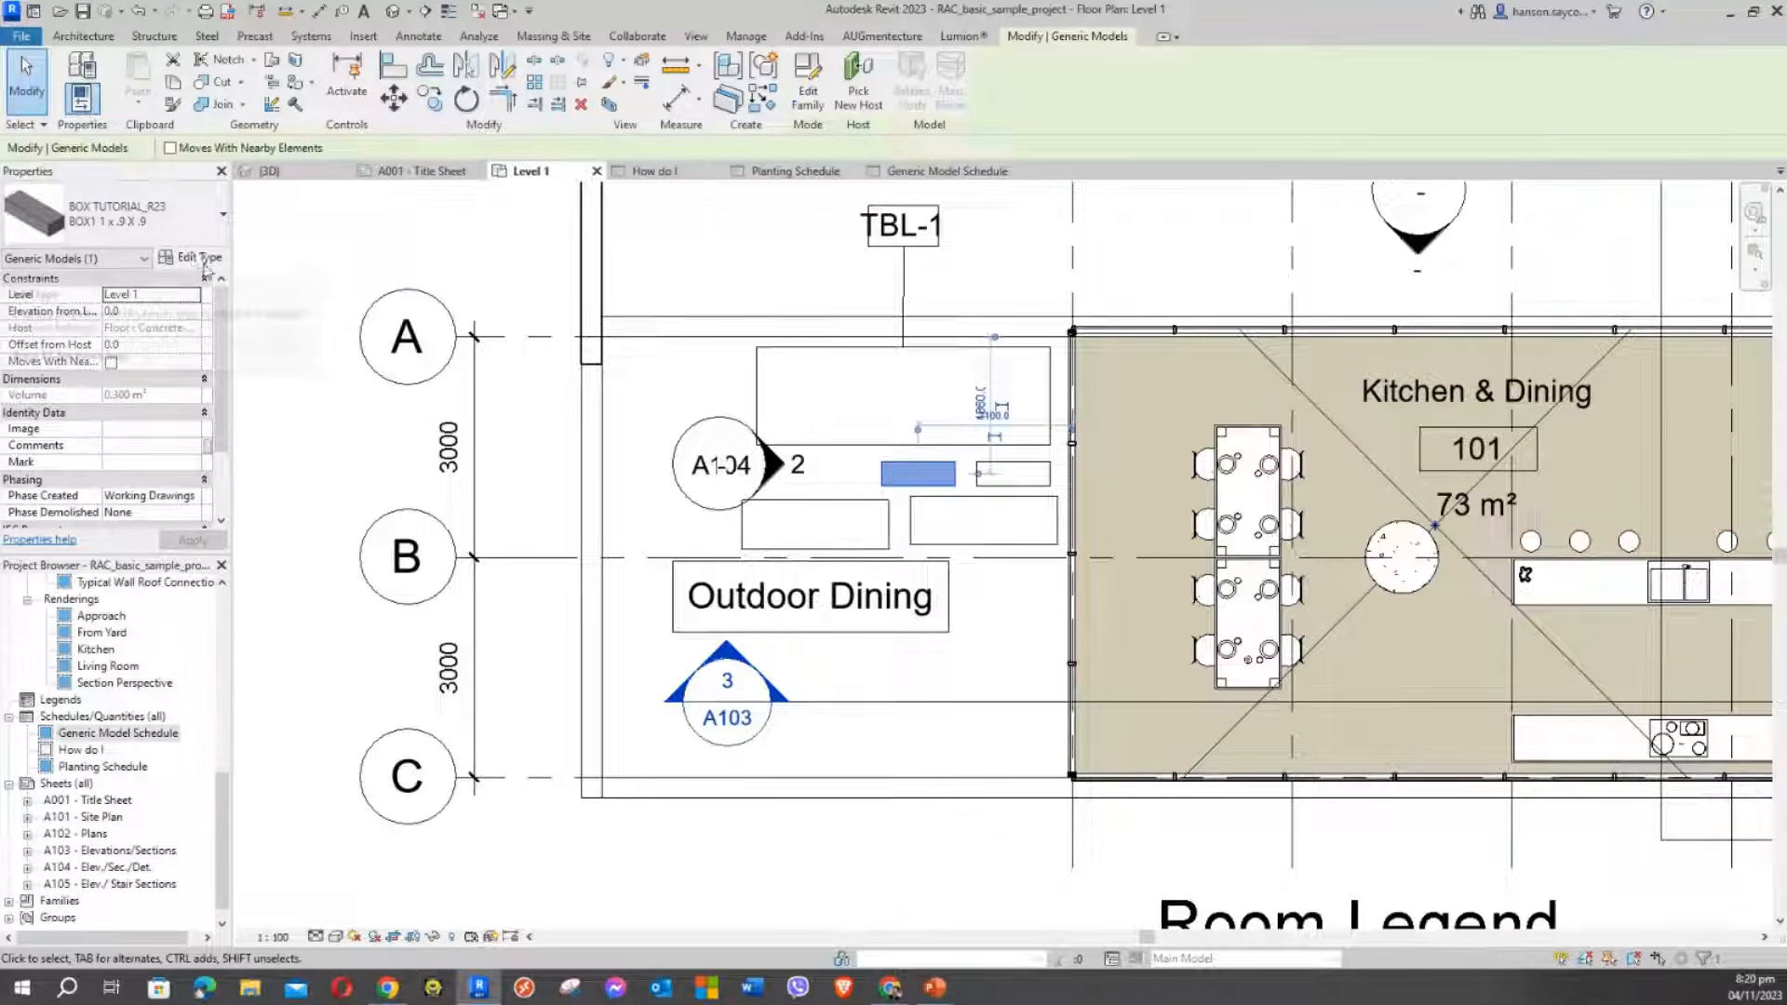
pyautogui.click(327, 424)
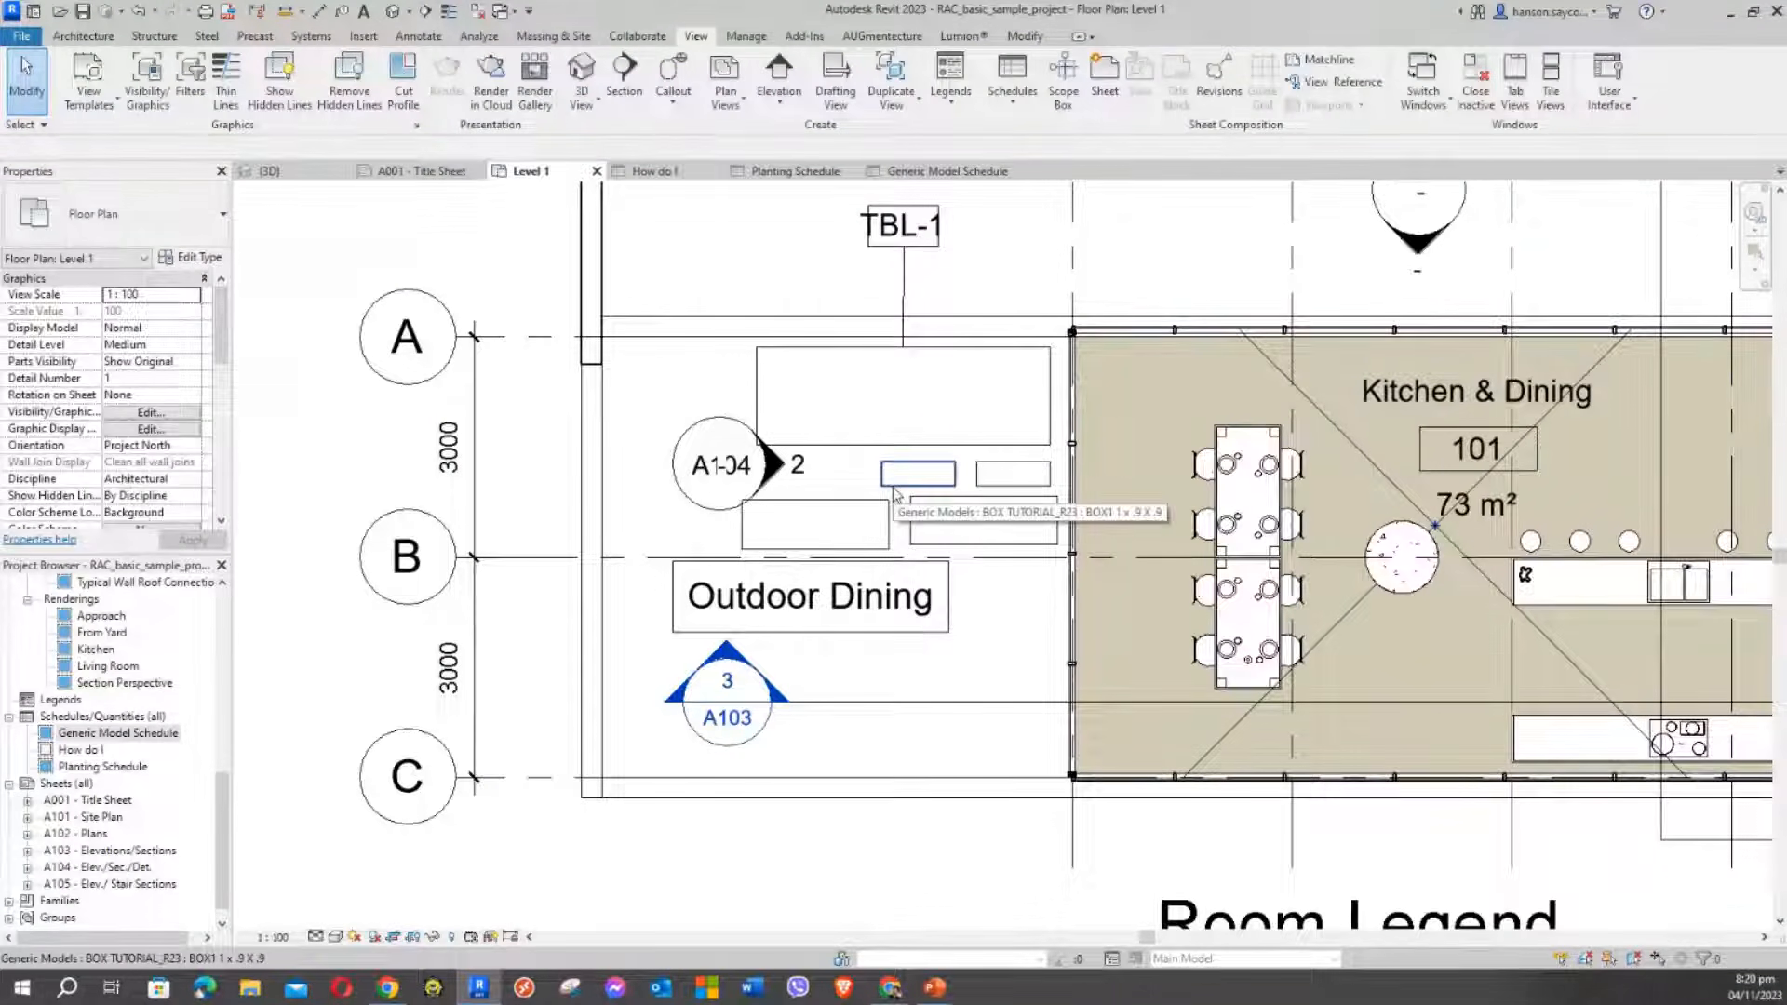
pyautogui.click(973, 173)
pyautogui.click(1243, 675)
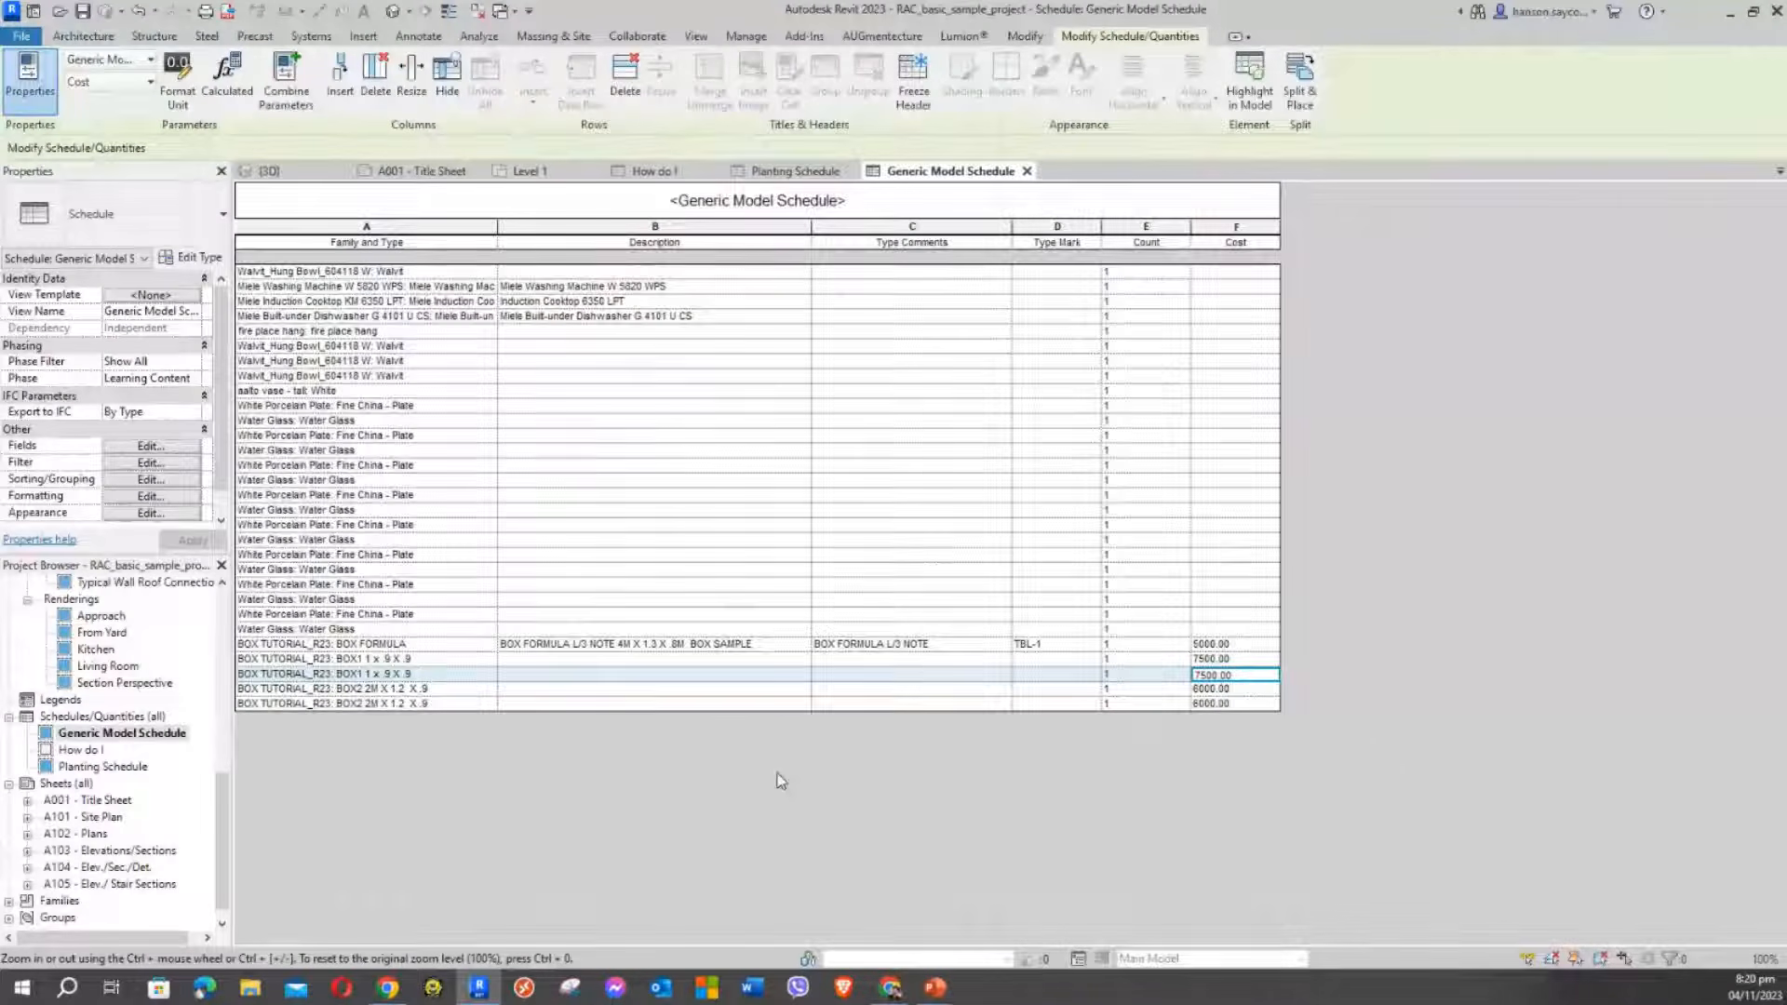
pyautogui.click(590, 659)
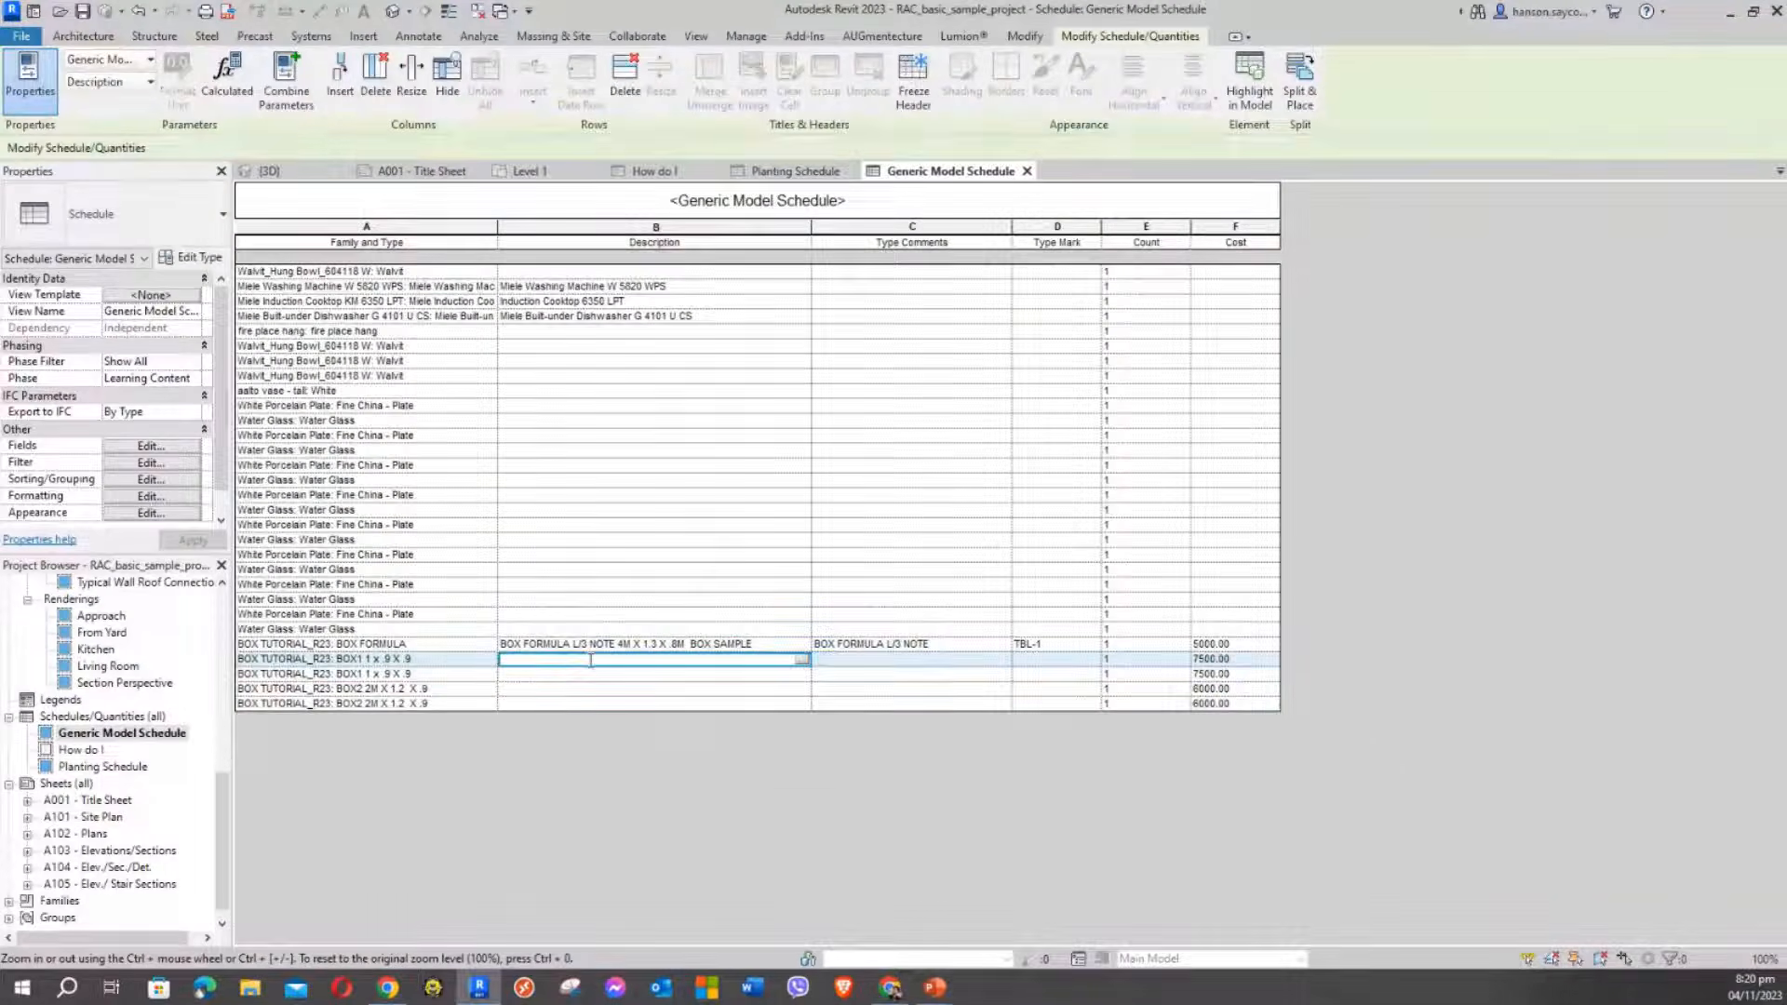
pyautogui.write('AAAA')
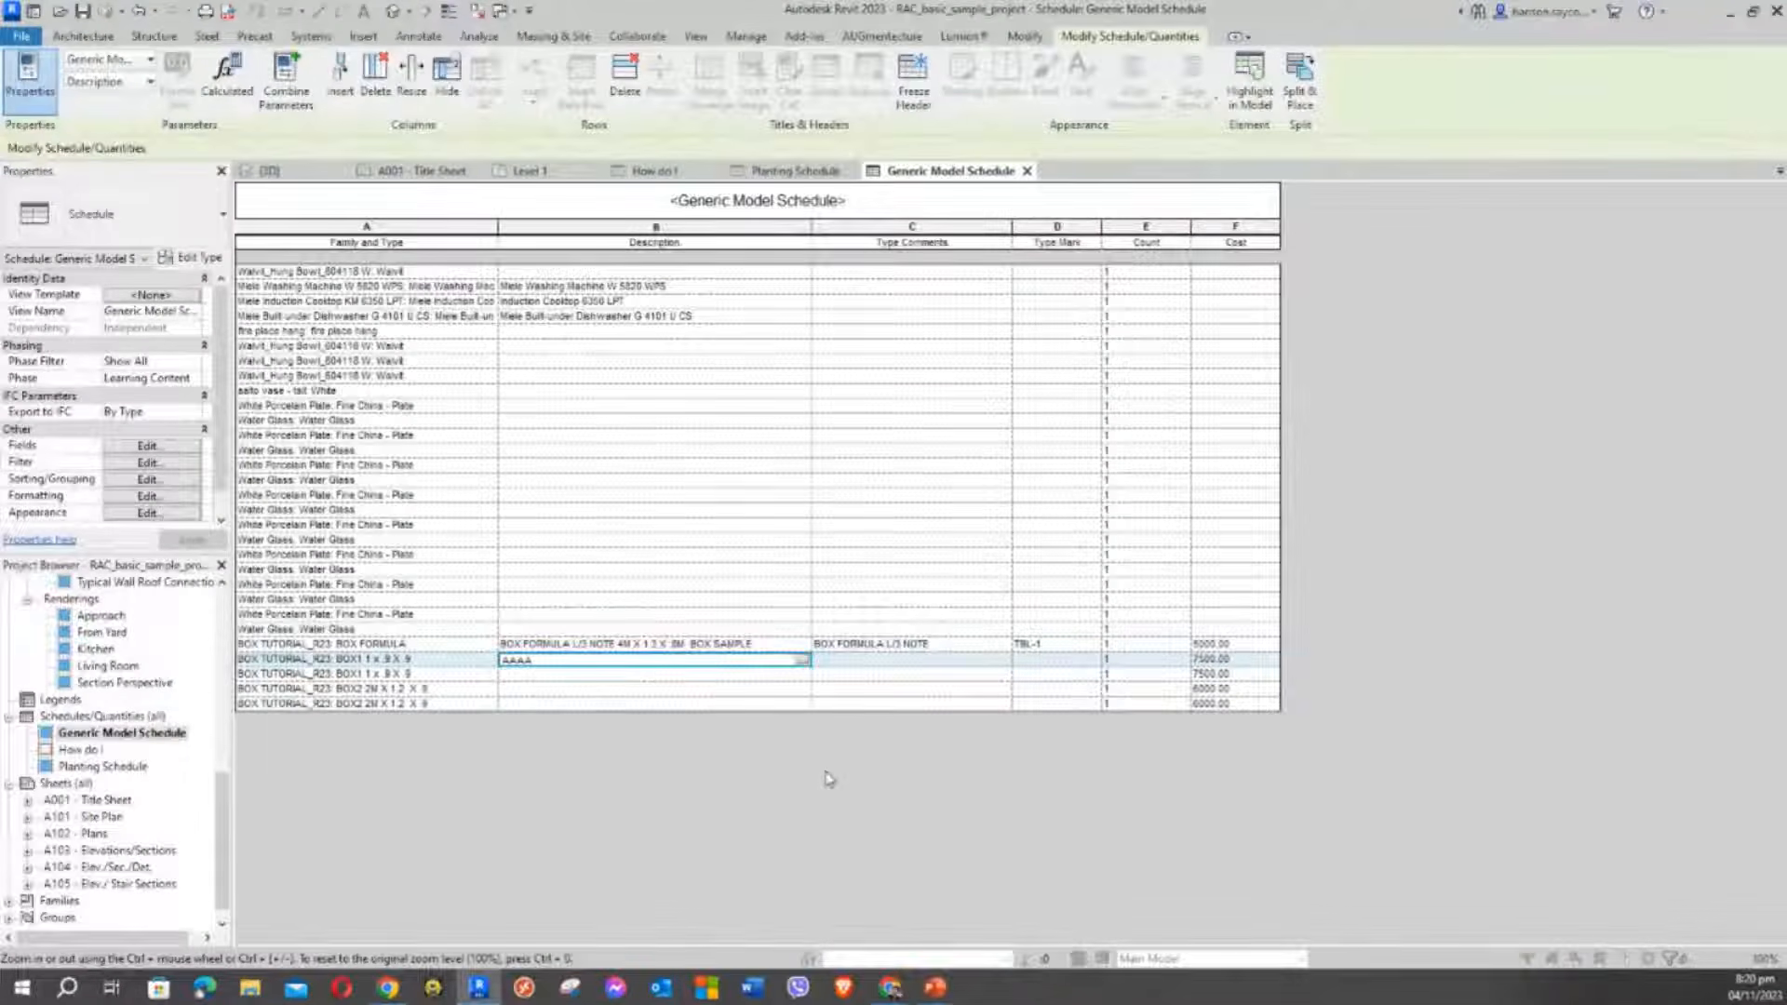
pyautogui.click(827, 778)
pyautogui.click(1005, 512)
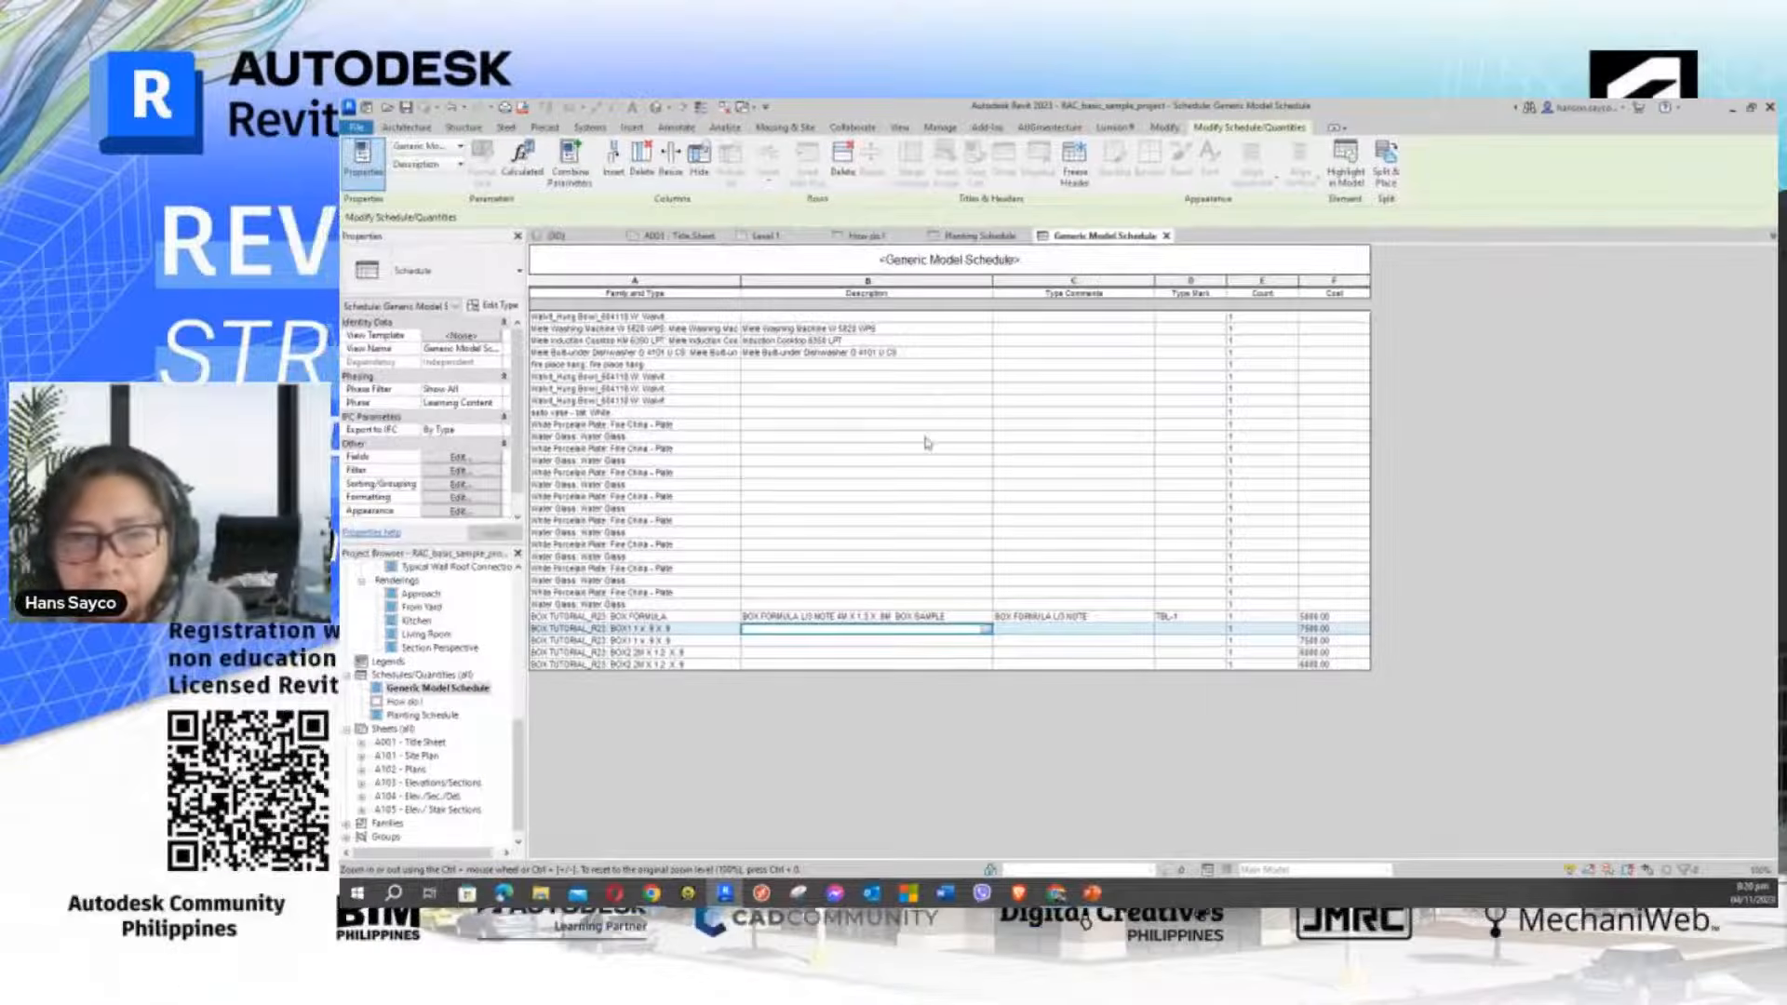
pyautogui.click(860, 401)
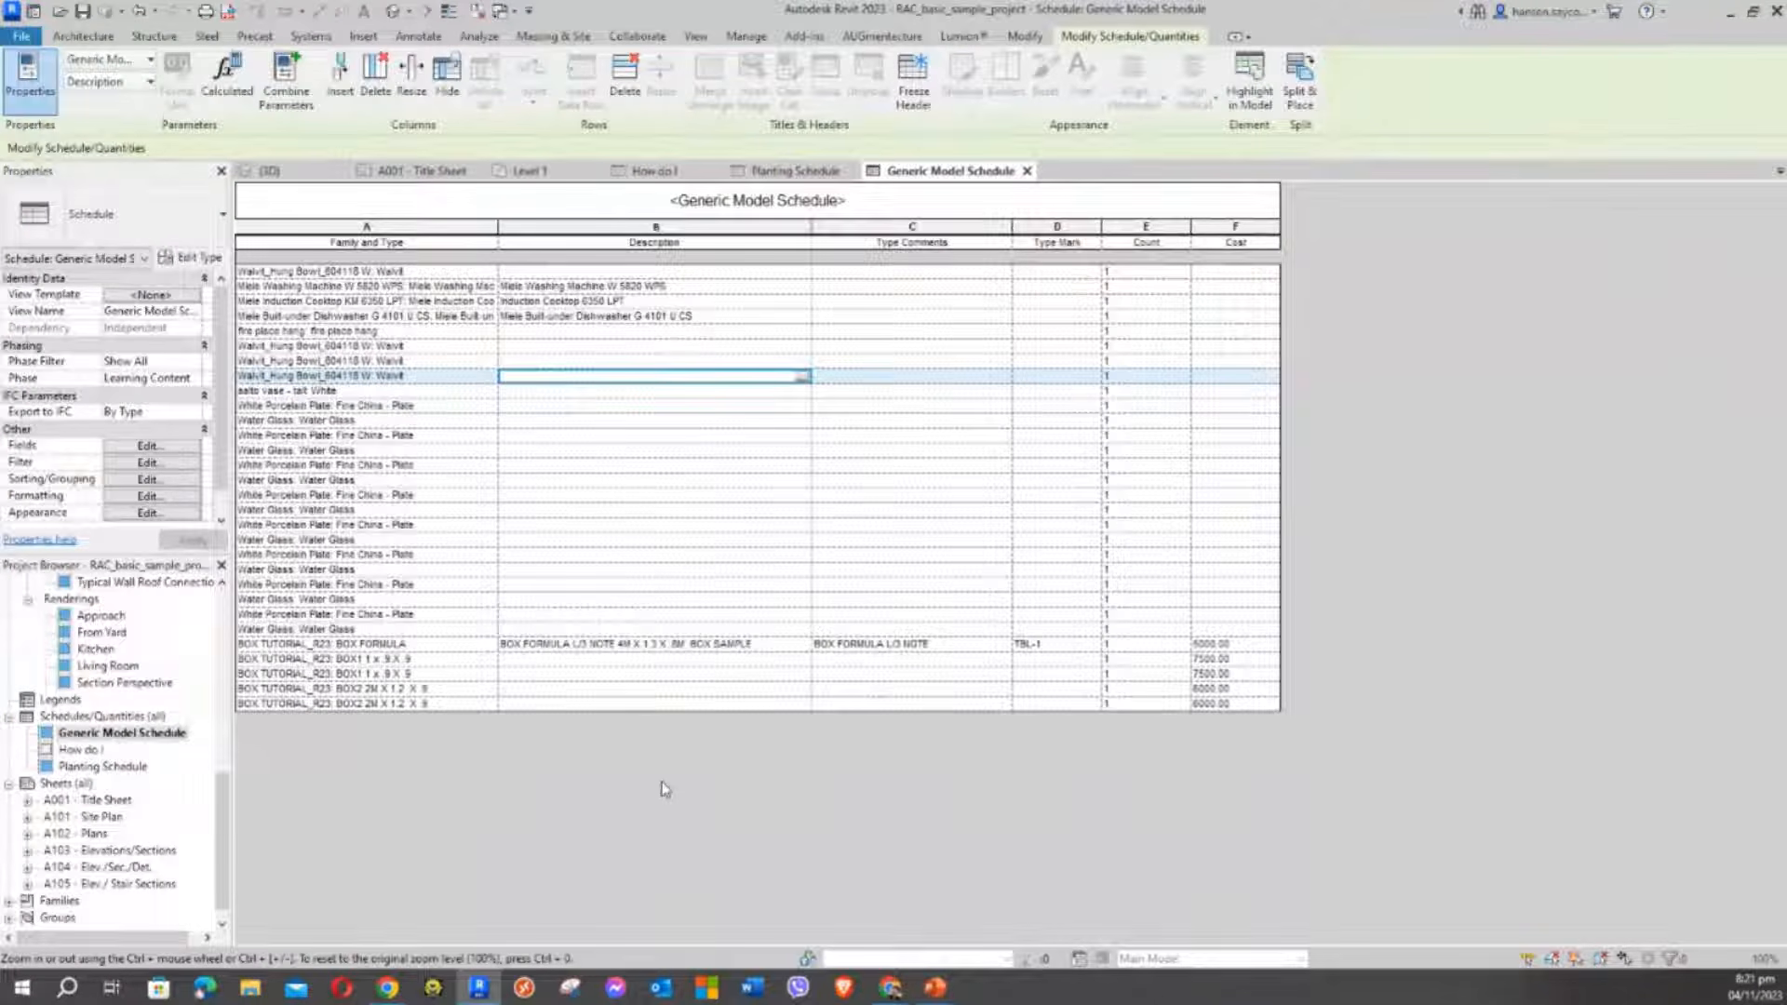
pyautogui.click(649, 408)
pyautogui.click(664, 450)
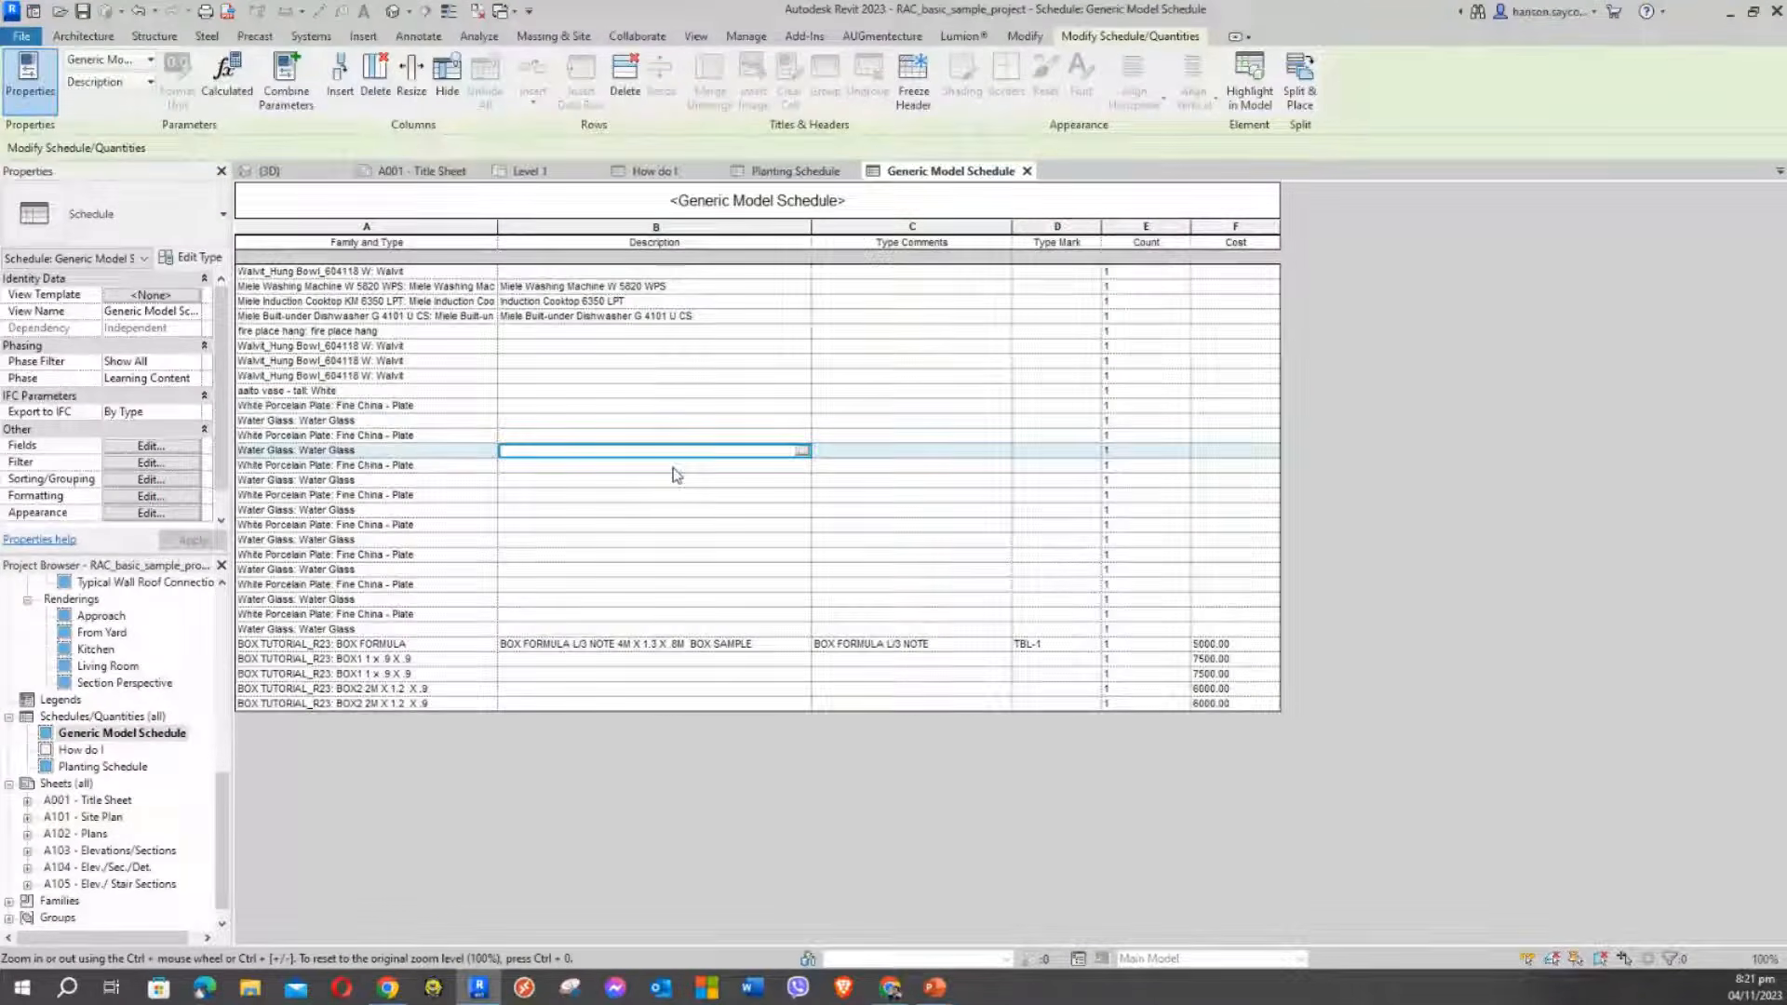
pyautogui.click(673, 465)
pyautogui.click(674, 480)
pyautogui.click(680, 495)
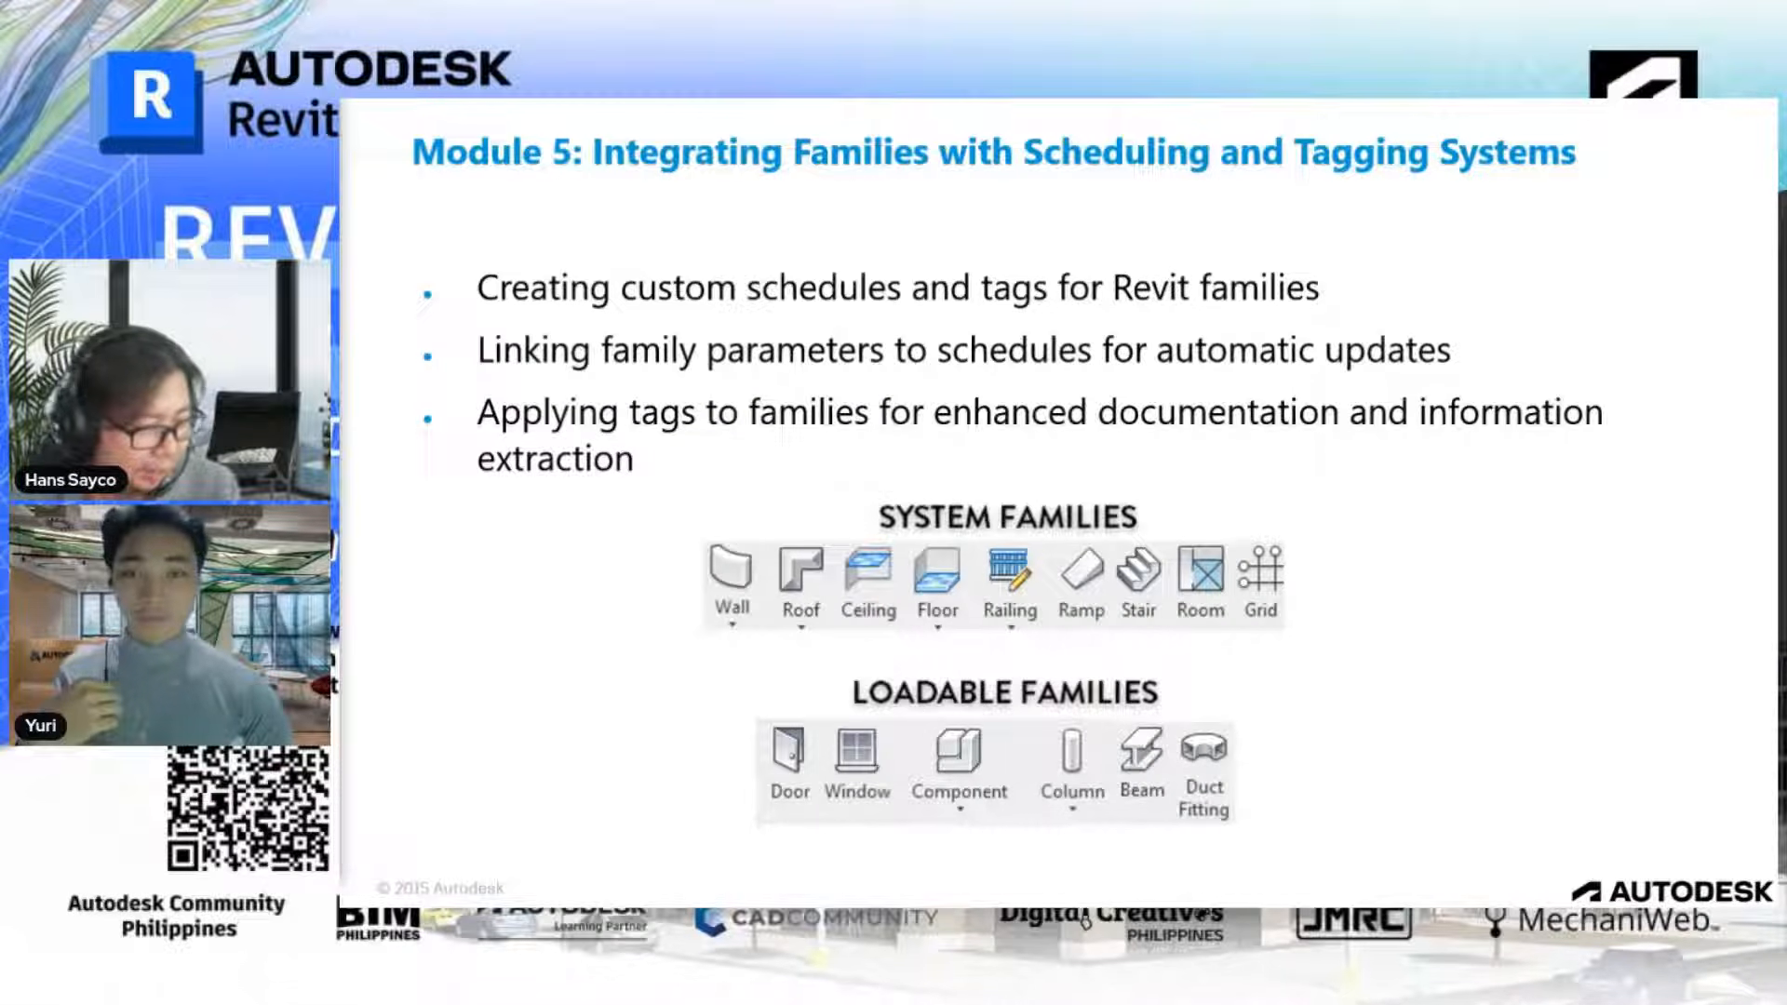
# Leave the Module 5 slide show and return to the Revit Generic Model Schedule
pyautogui.hotkey('alt', 'Tab')
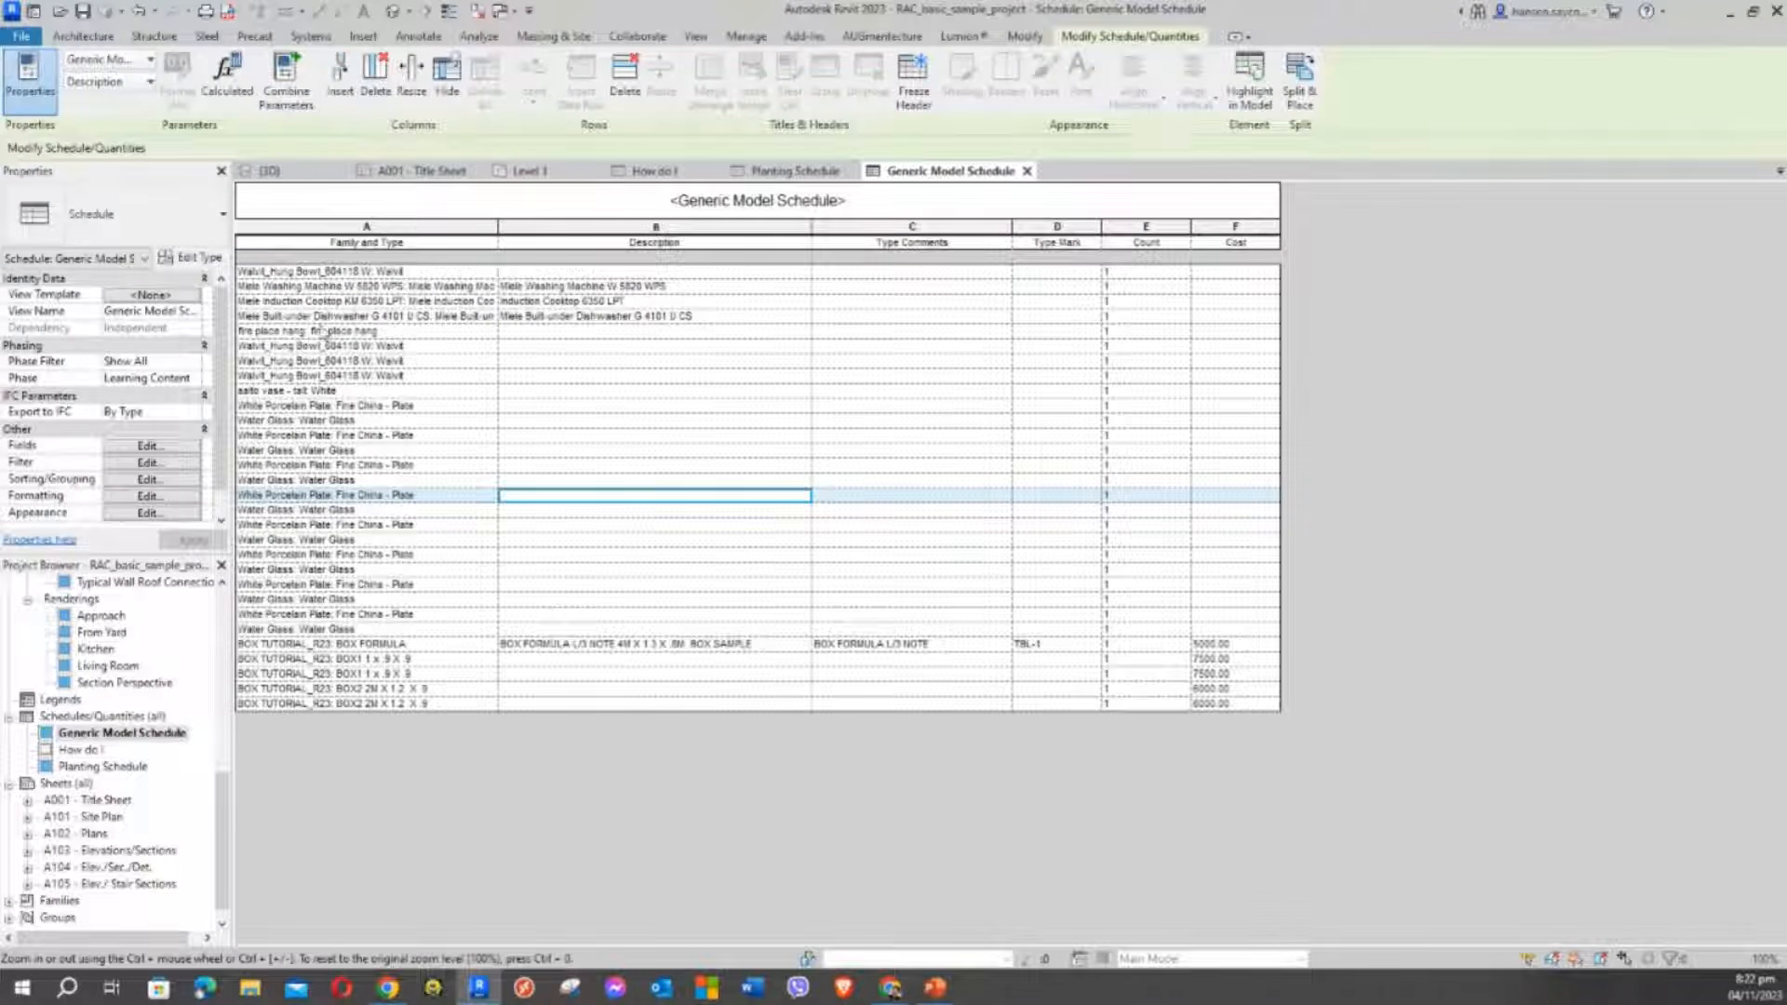
# Edit the BOX TUTORIAL_R23 family, close inactive views, and open its Ref. Level plan
pyautogui.click(298, 175)
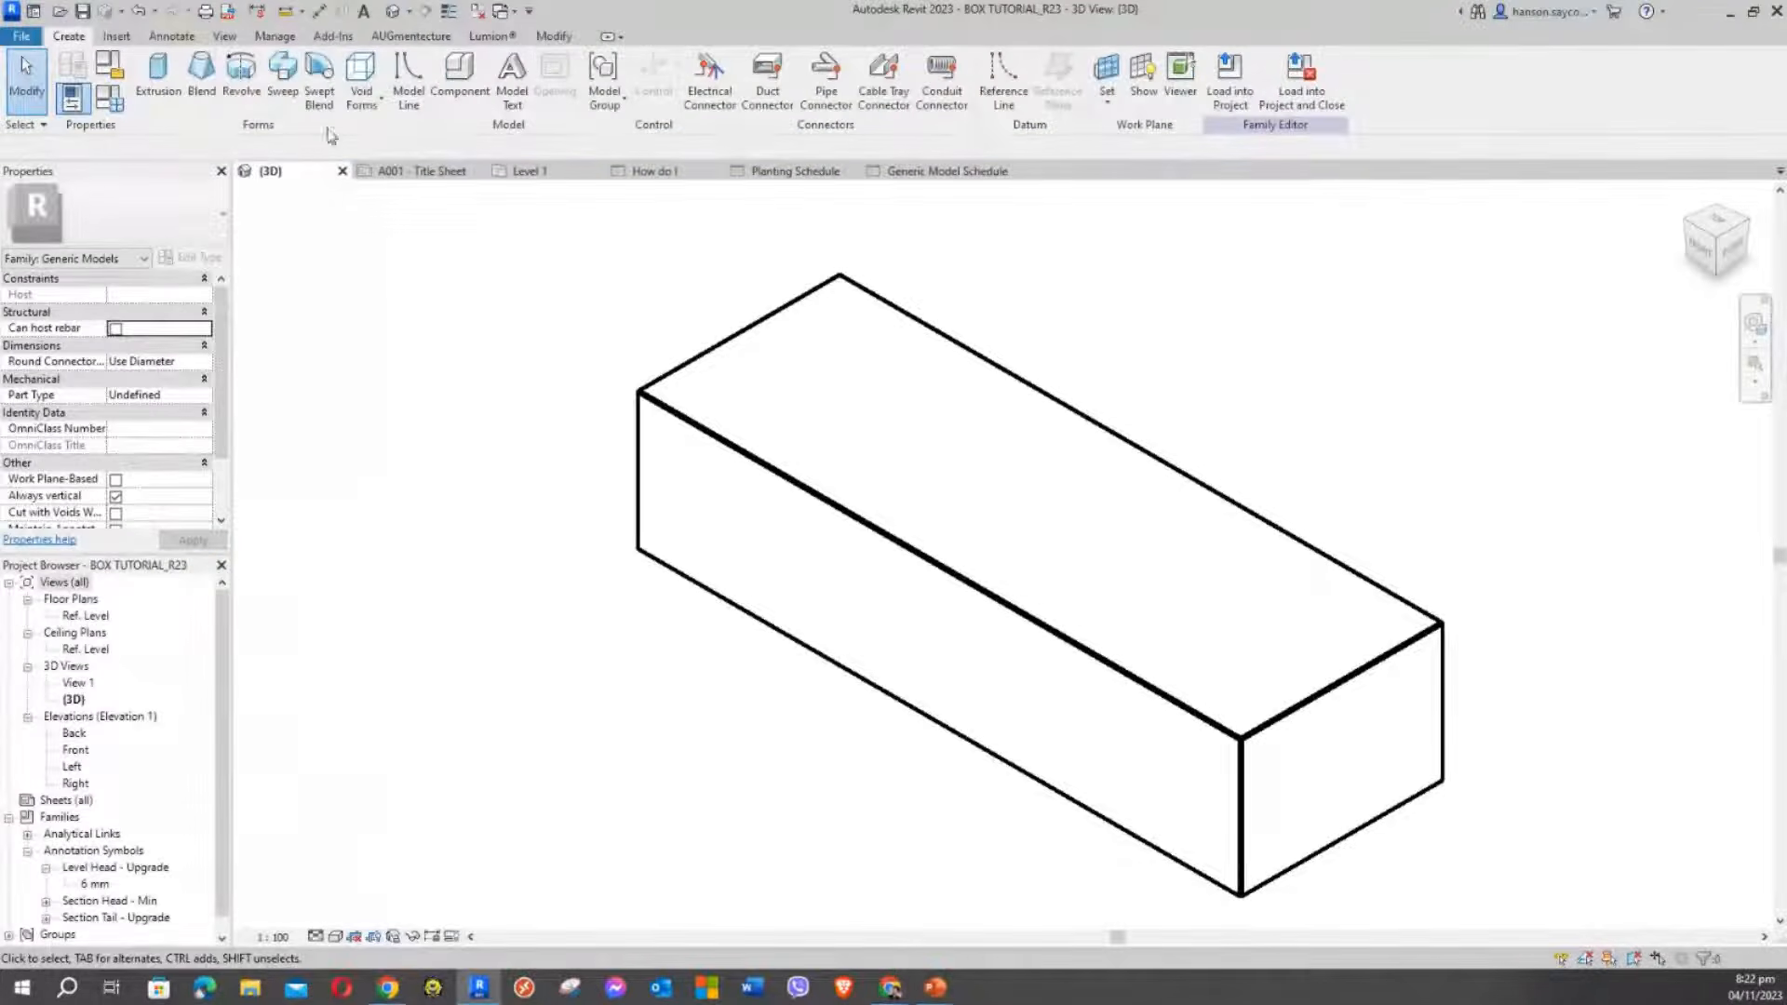
pyautogui.click(479, 12)
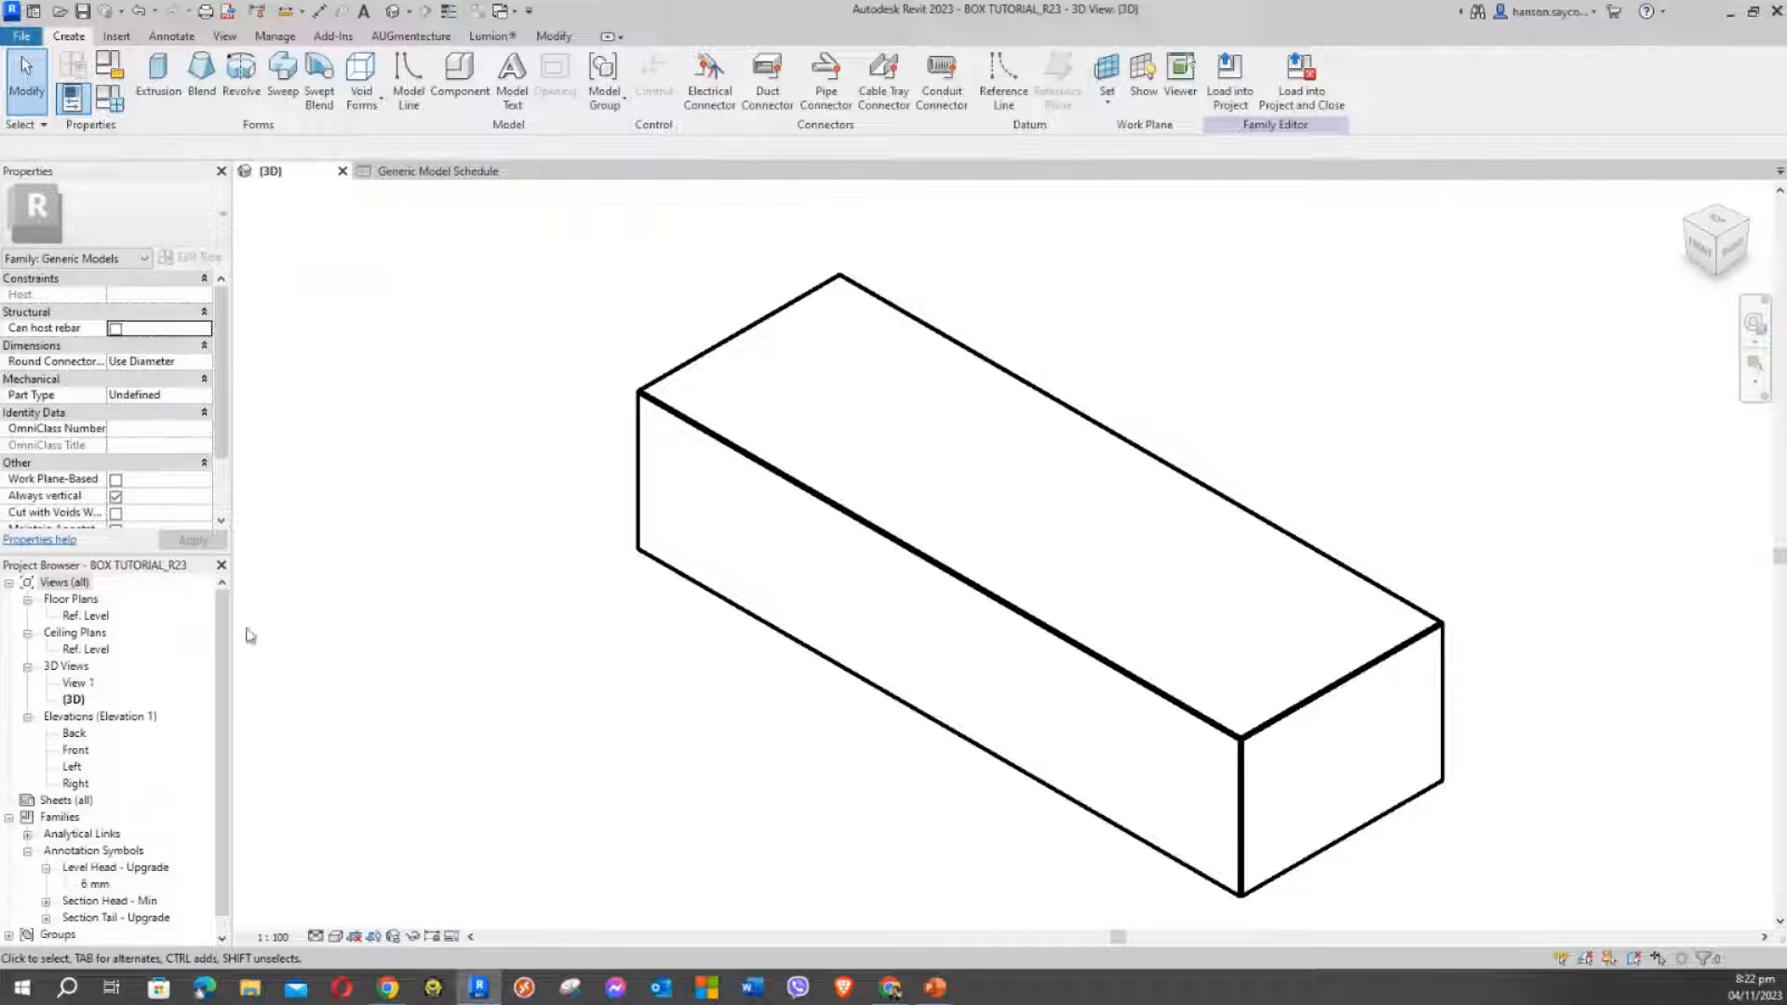
pyautogui.doubleClick(86, 616)
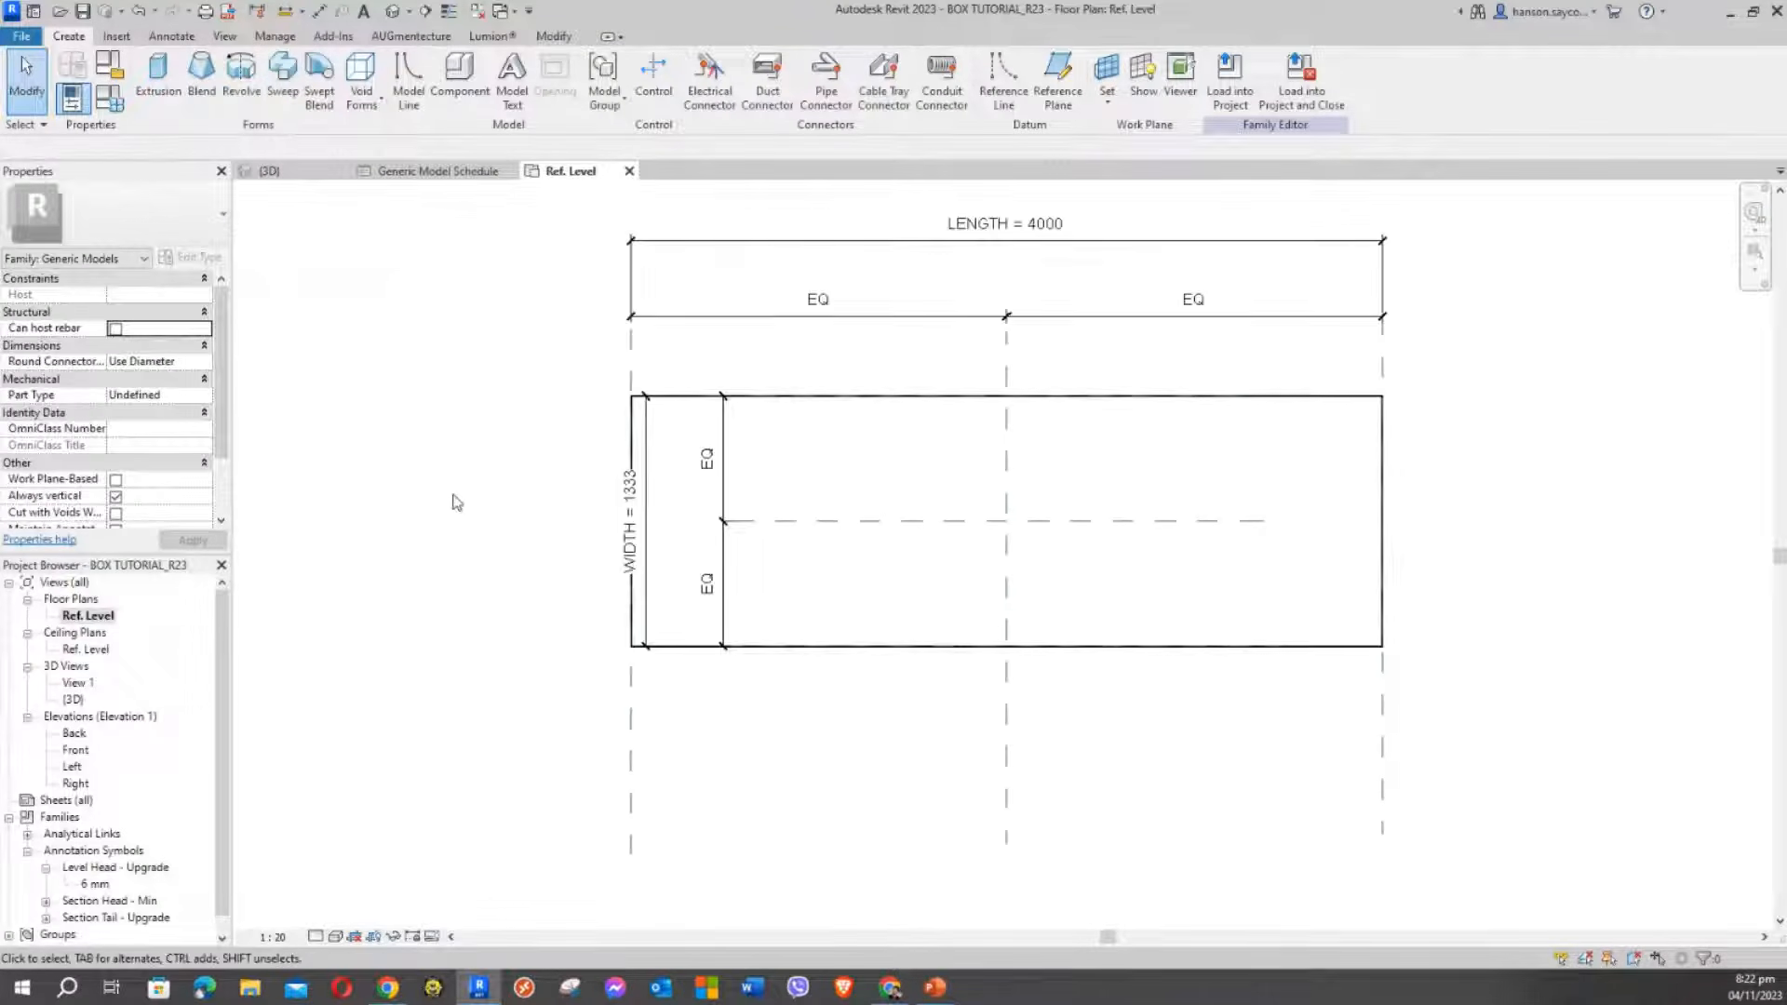
pyautogui.moveTo(464, 511)
pyautogui.mouseDown(button='middle')
pyautogui.moveTo(400, 622)
pyautogui.moveTo(562, 567)
pyautogui.mouseUp(button='middle')
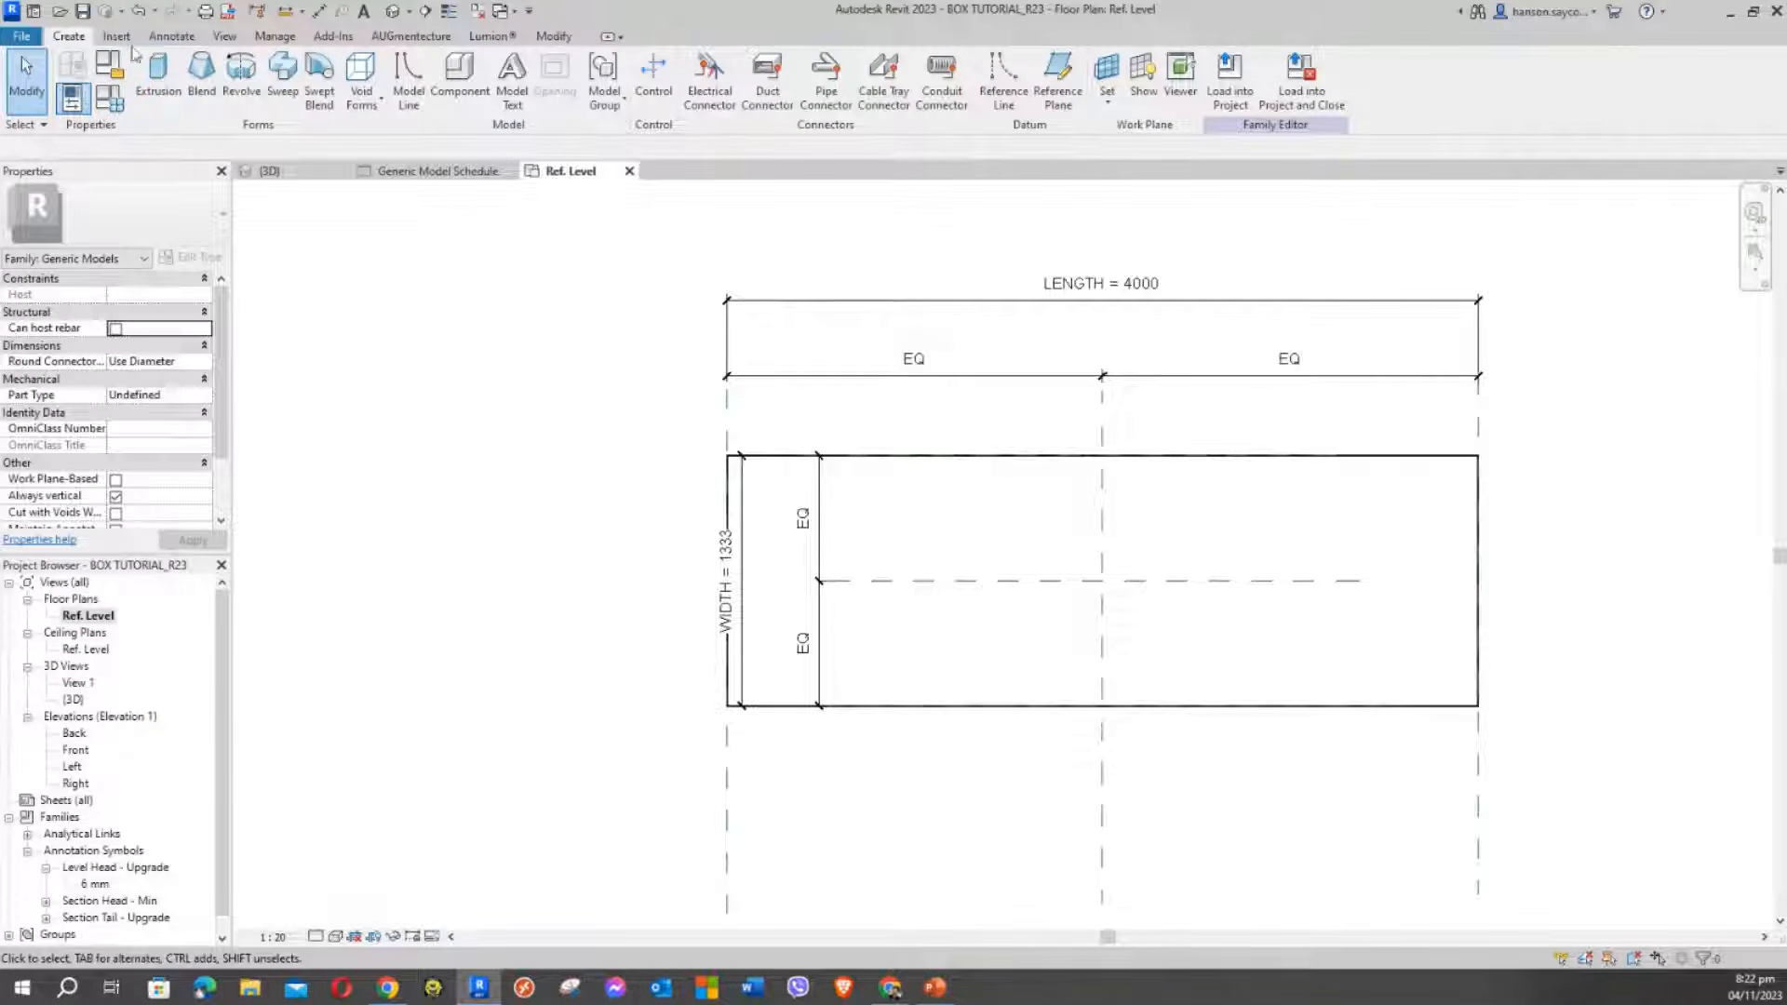
# In Family Types, inspect the WIDTH formula LENGTH / 3 and its LENGTH reference
pyautogui.click(113, 99)
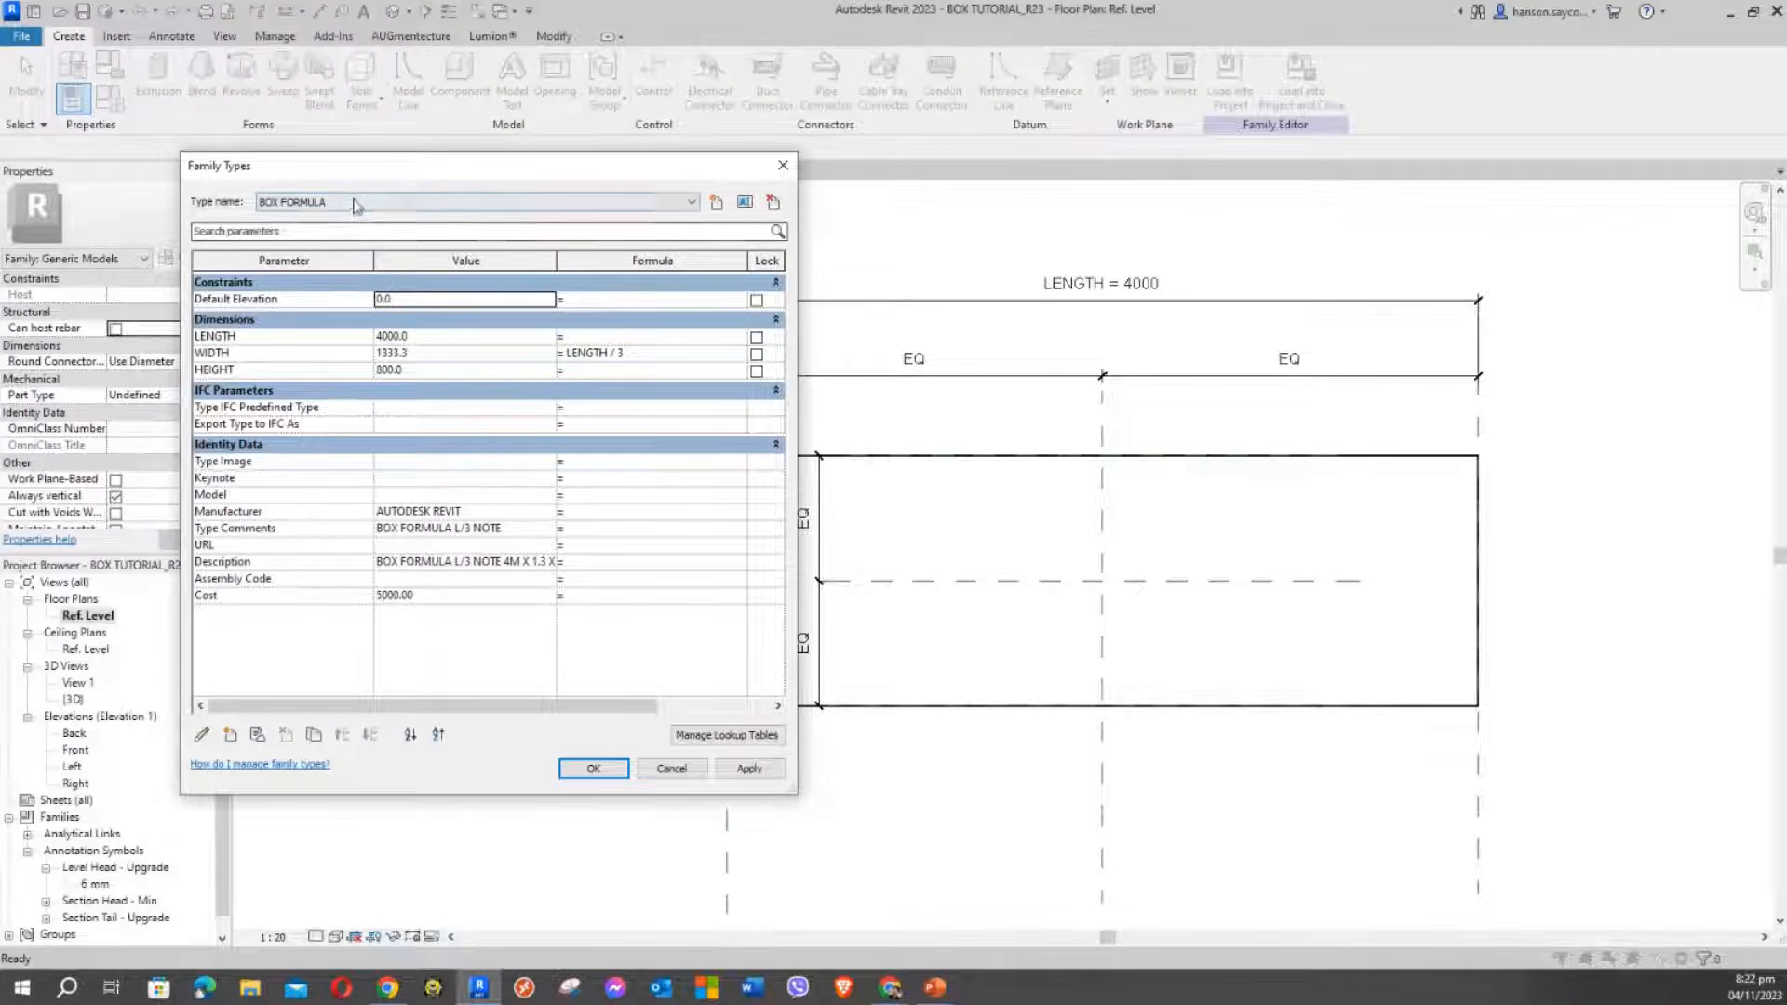
pyautogui.moveTo(379, 175); pyautogui.dragTo(364, 153)
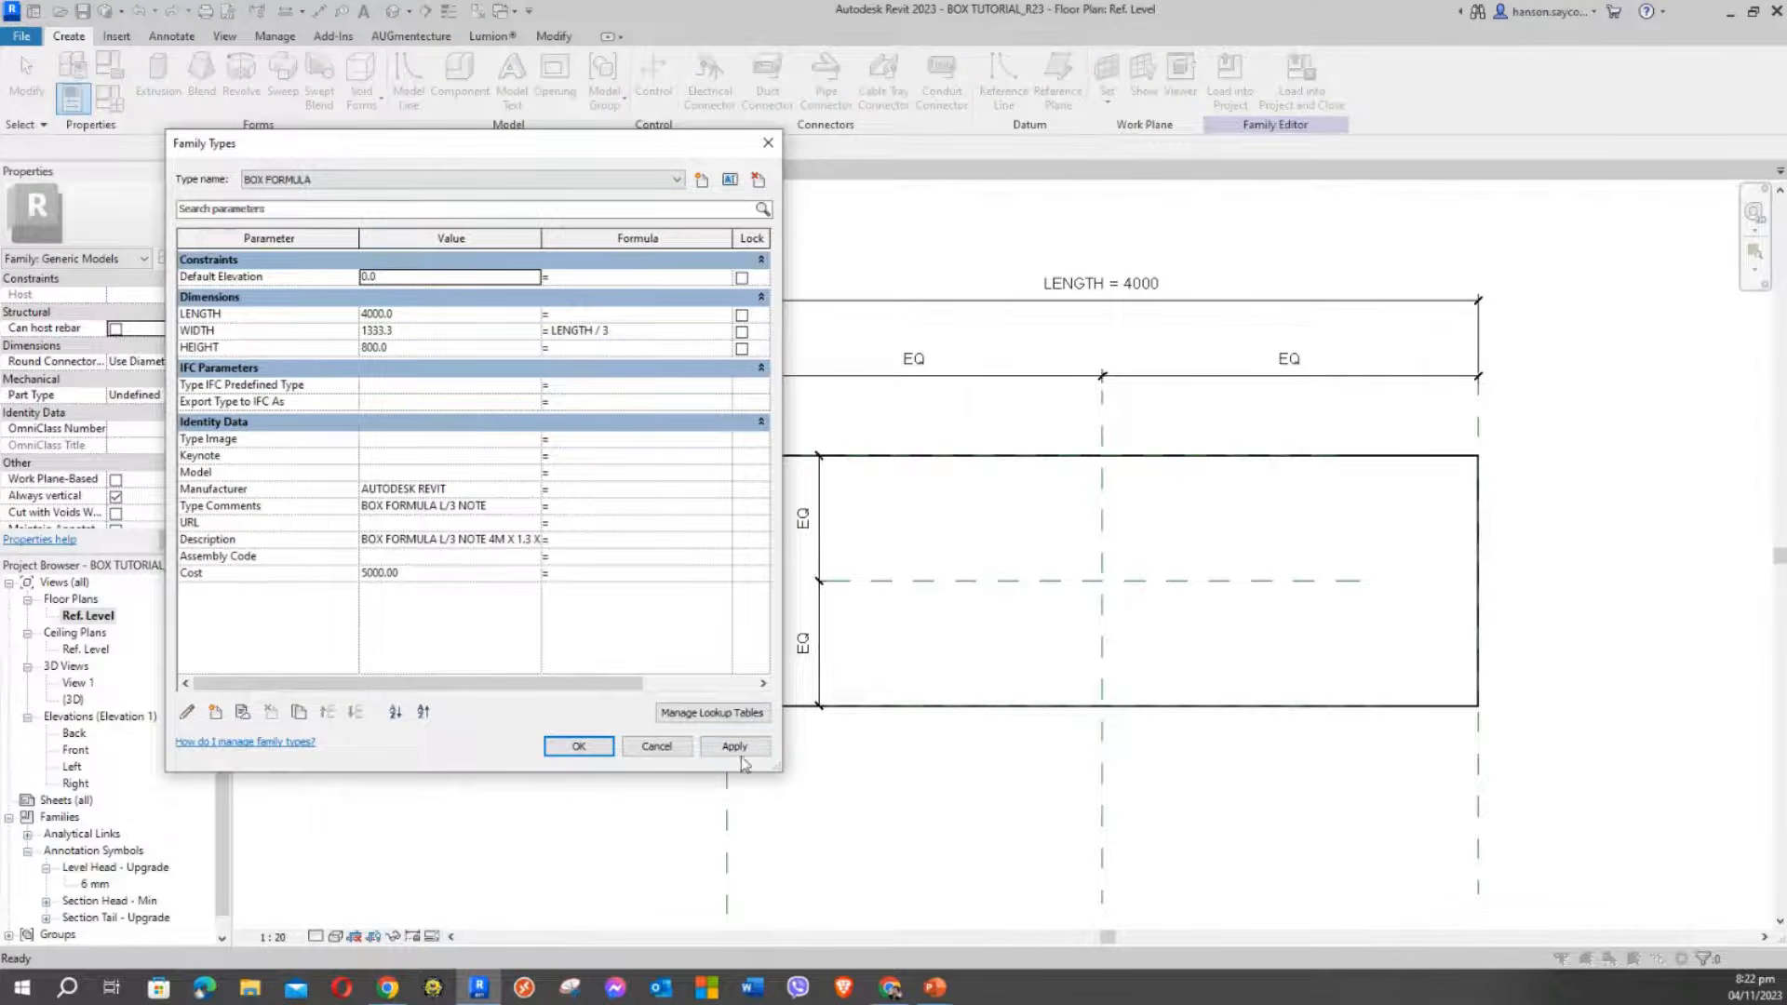
pyautogui.click(734, 746)
pyautogui.moveTo(566, 151); pyautogui.dragTo(547, 47)
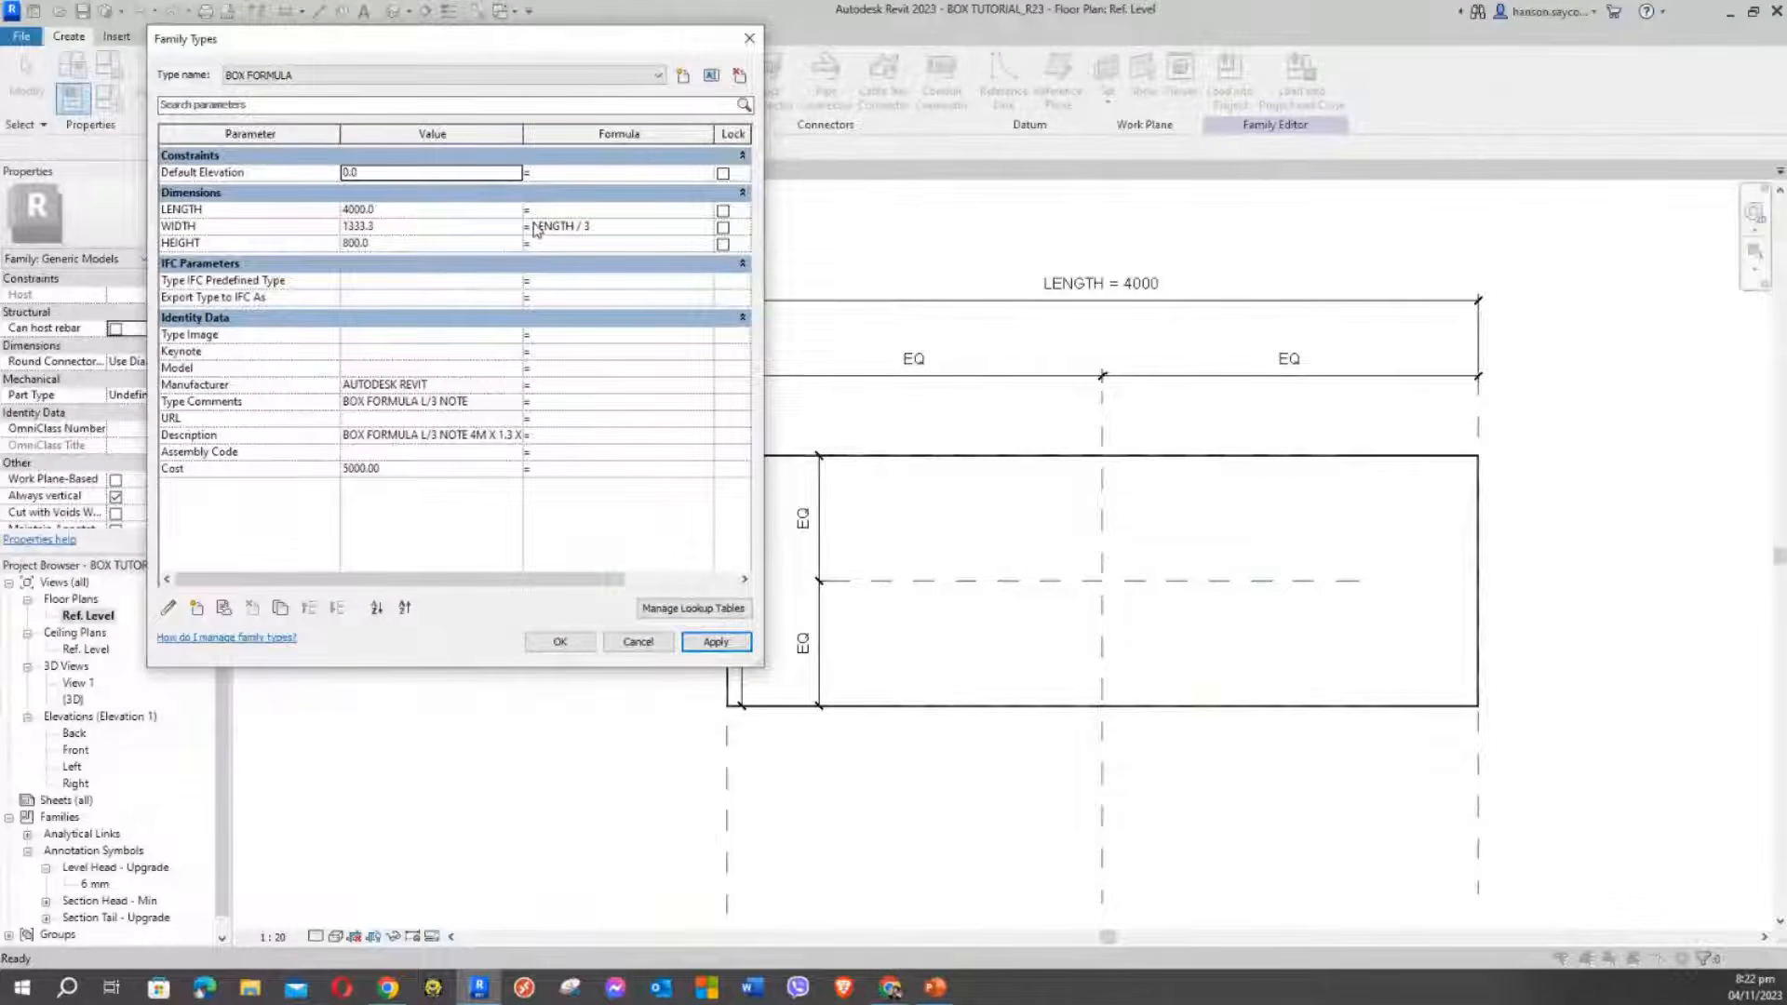
pyautogui.click(547, 227)
pyautogui.moveTo(577, 225); pyautogui.dragTo(536, 226)
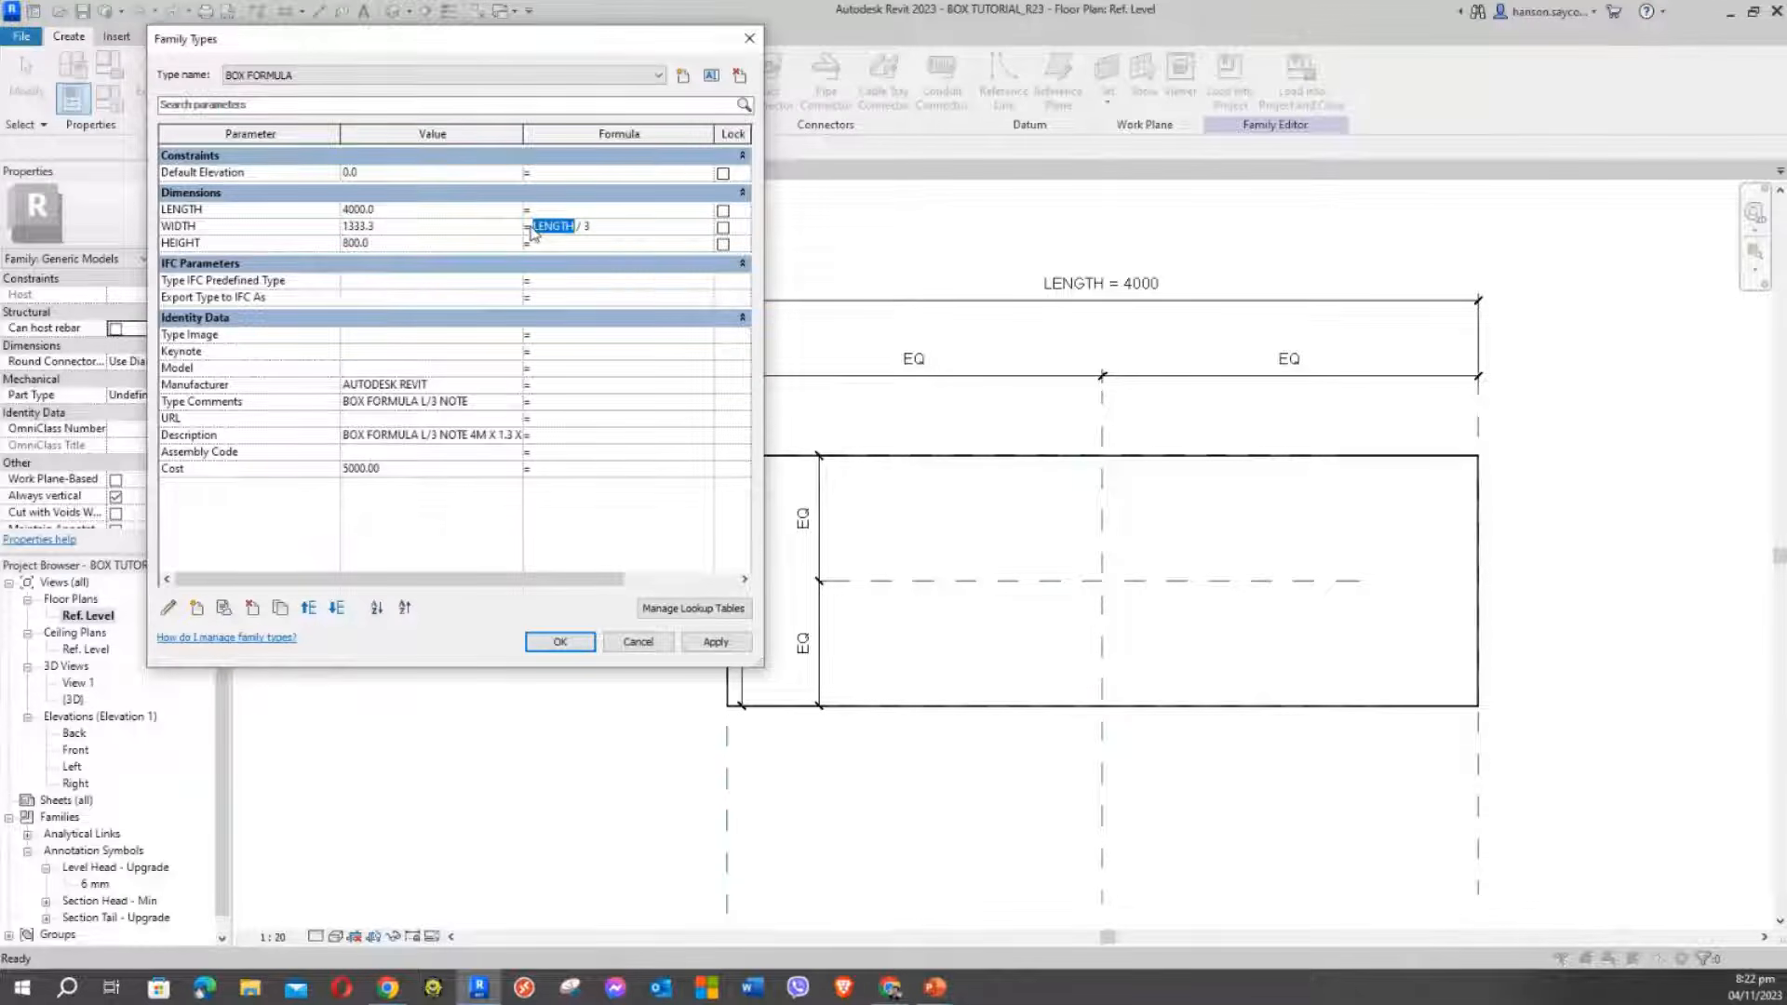
pyautogui.moveTo(523, 44); pyautogui.dragTo(555, 119)
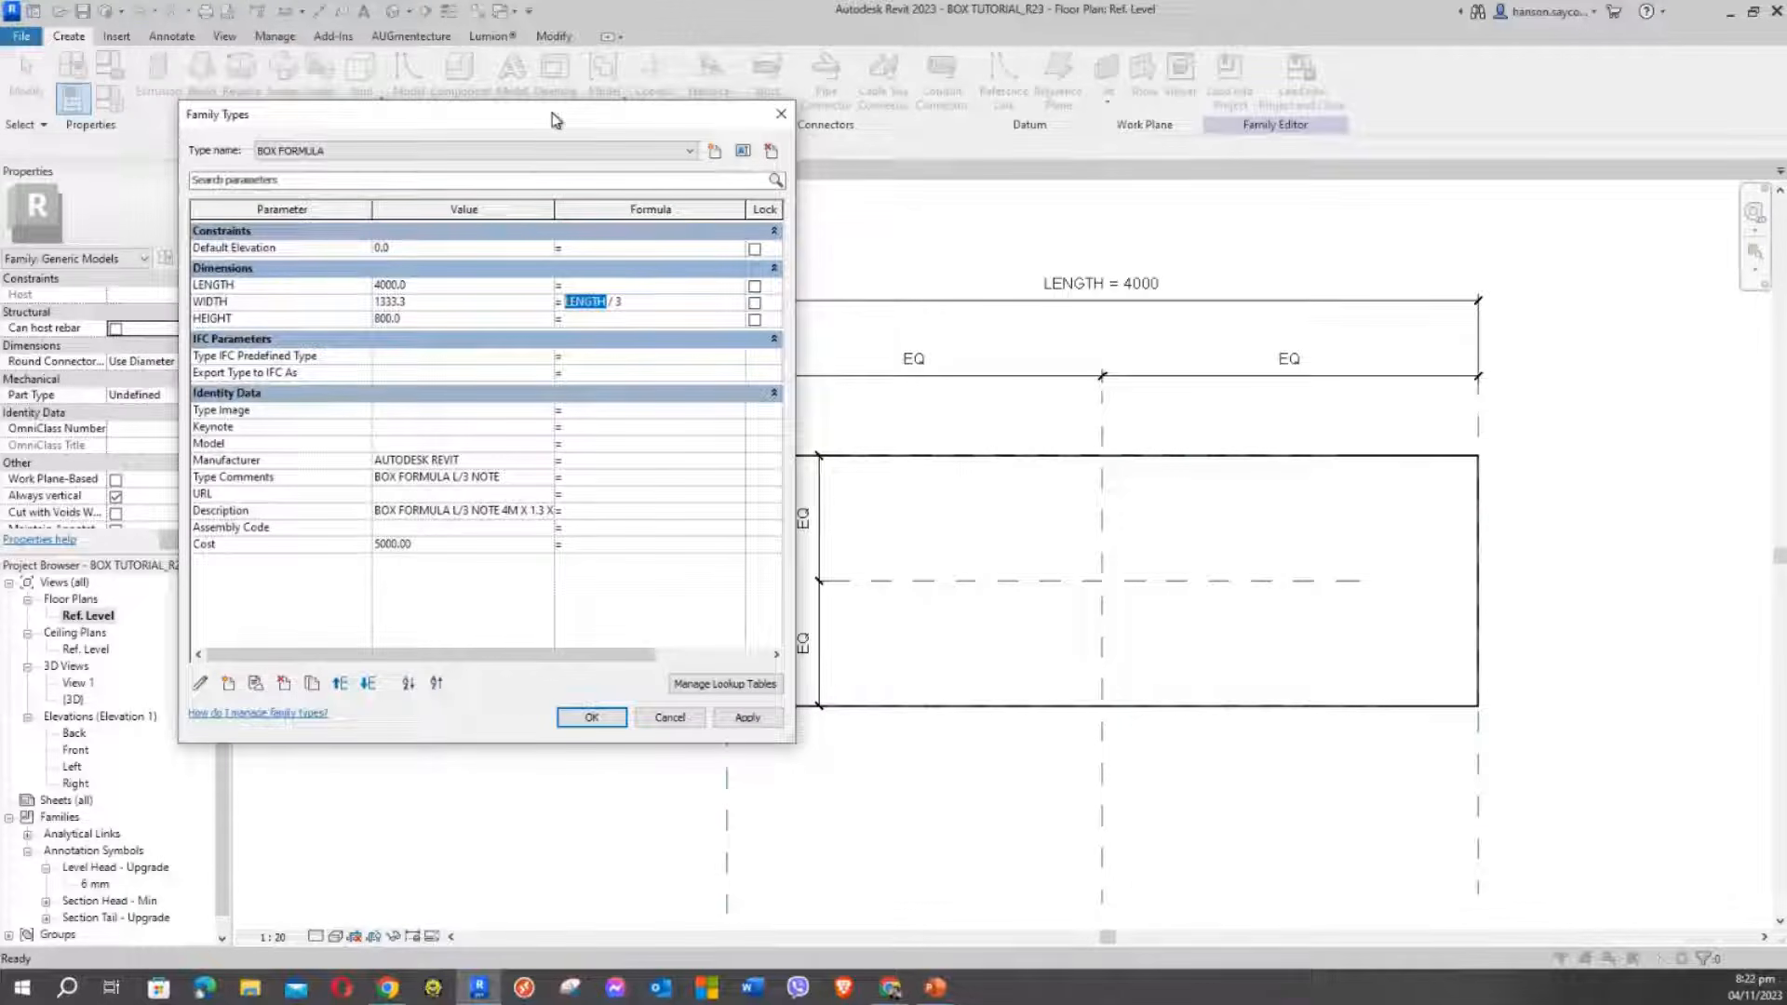
pyautogui.click(593, 302)
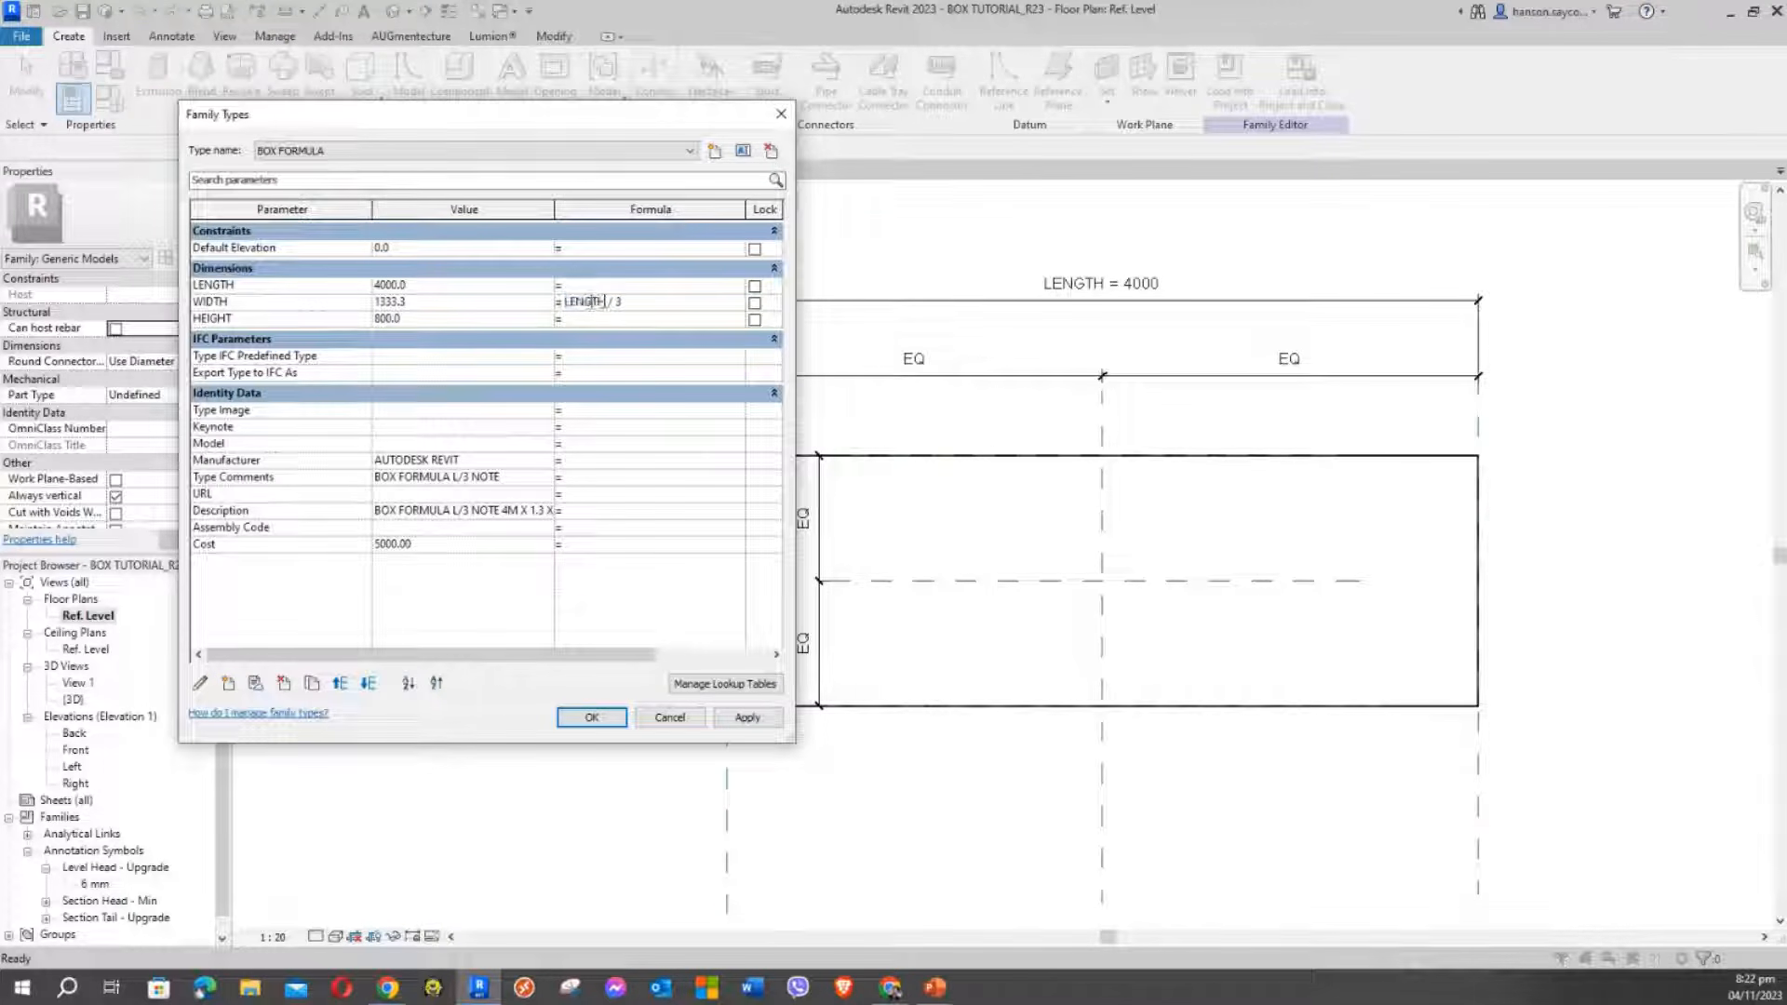
pyautogui.moveTo(601, 301); pyautogui.dragTo(567, 303)
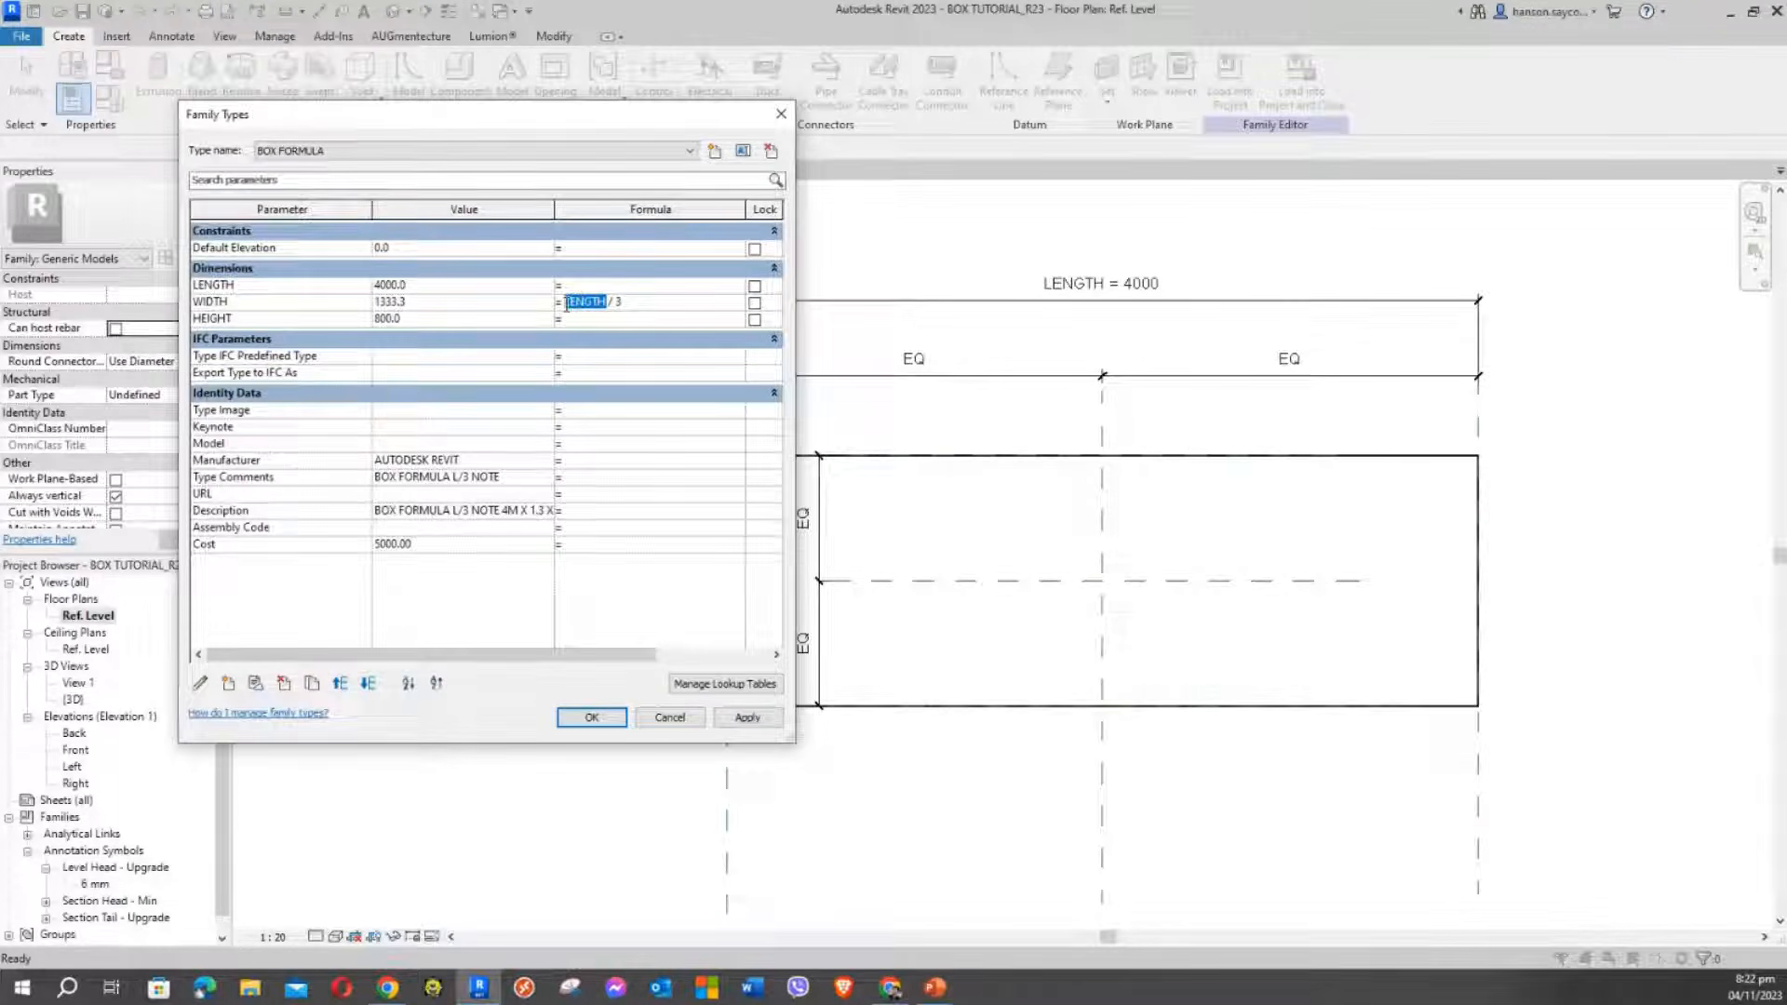
# Compare the LENGTH parameter name with the LENGTH reference in the WIDTH formula
pyautogui.click(221, 288)
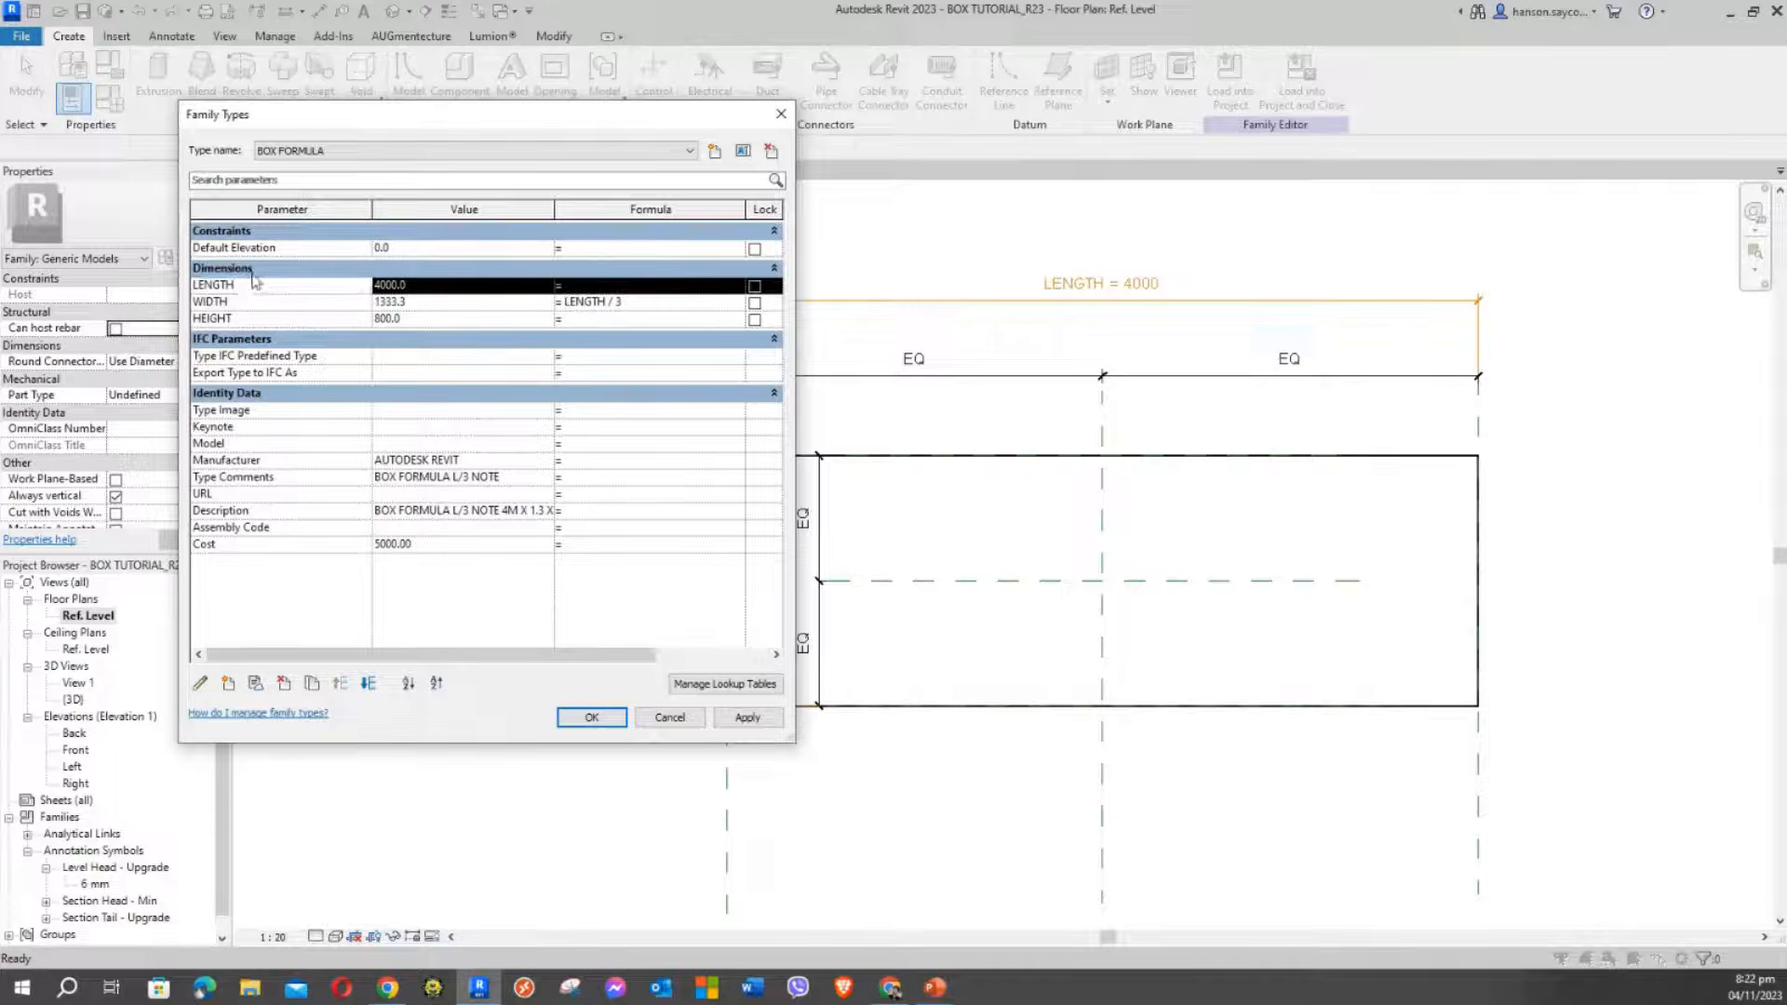
pyautogui.click(224, 284)
pyautogui.click(234, 283)
pyautogui.doubleClick(234, 284)
pyautogui.click(566, 301)
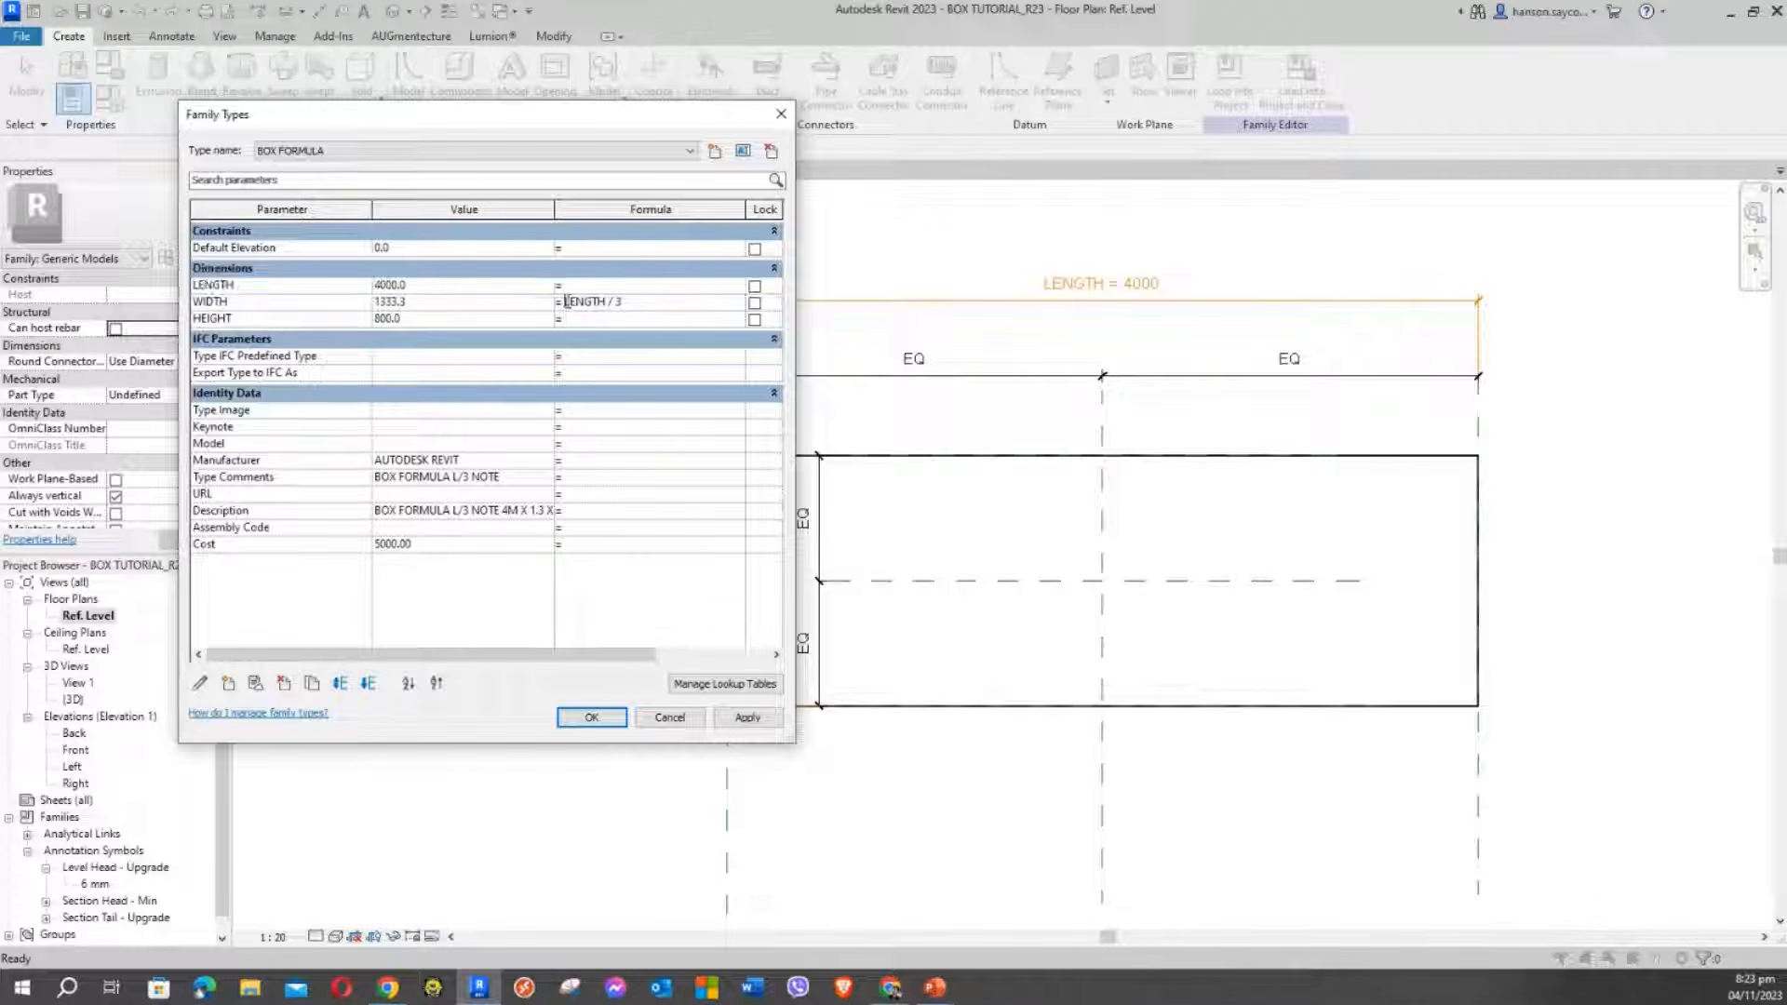
pyautogui.moveTo(566, 302); pyautogui.dragTo(601, 301)
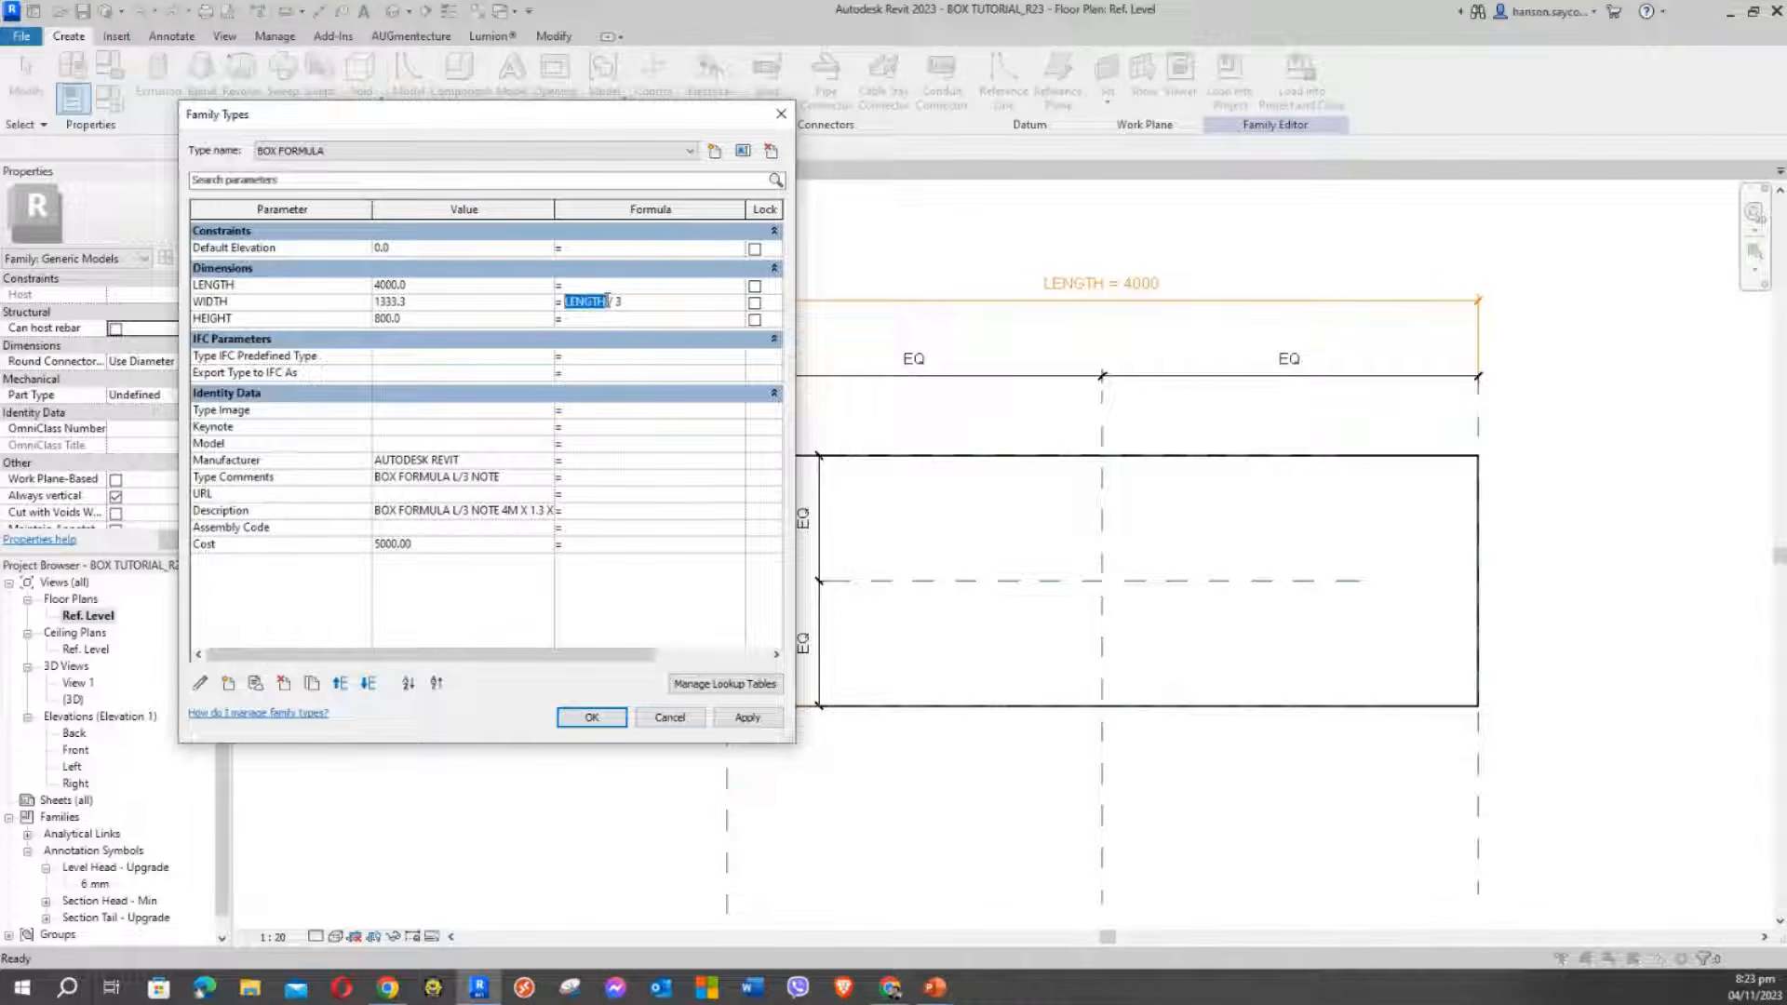
pyautogui.click(607, 300)
pyautogui.click(248, 286)
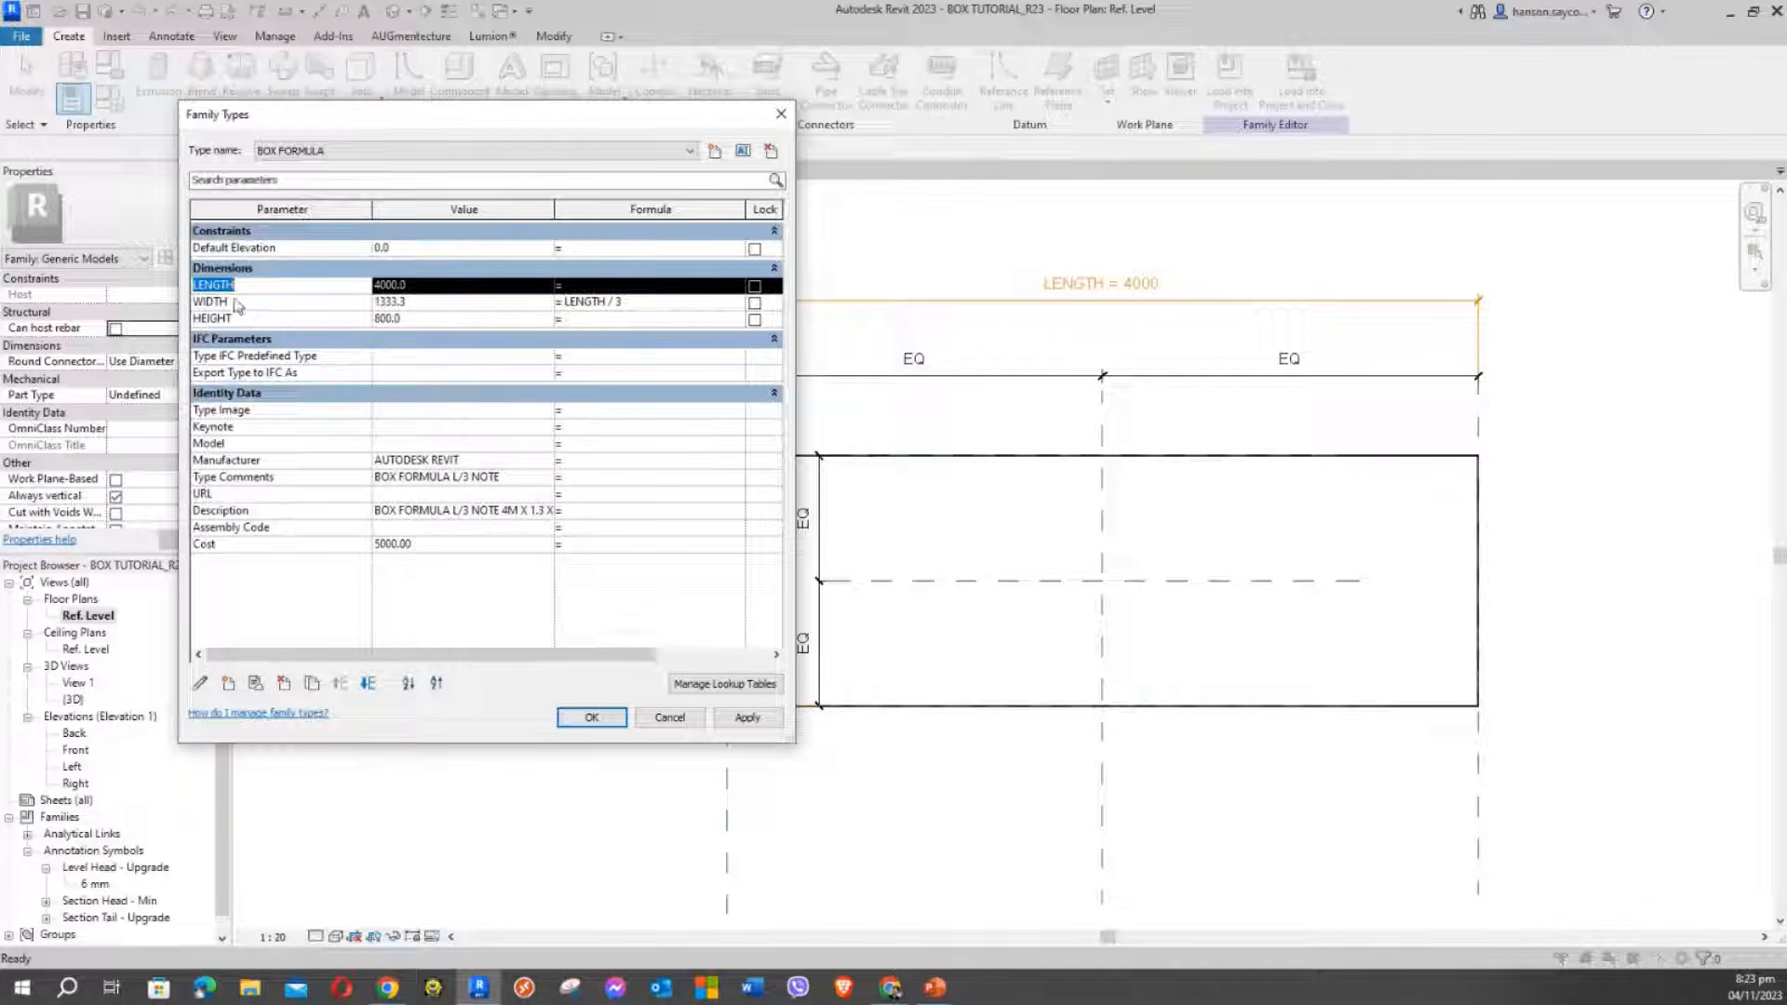
pyautogui.click(271, 286)
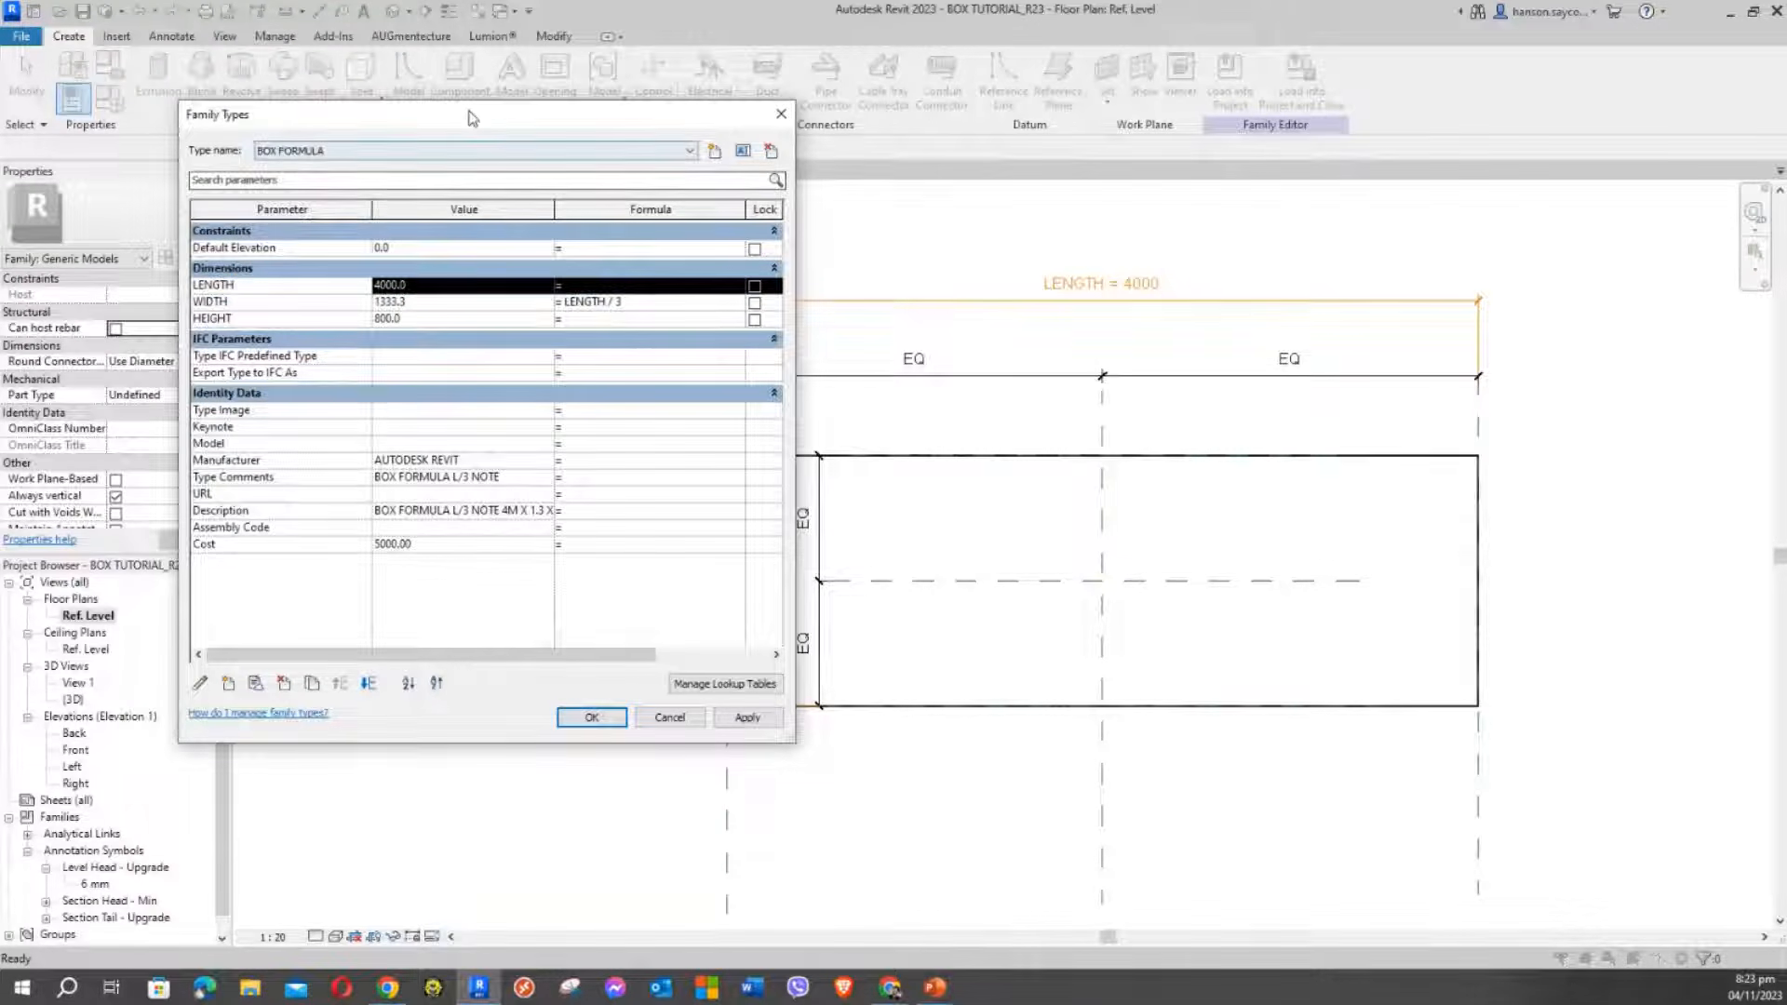
# Rename the LENGTH parameter to LENGTHS and recommit WIDTH, producing an invalid-parameter error
pyautogui.moveTo(473, 119); pyautogui.dragTo(539, 92)
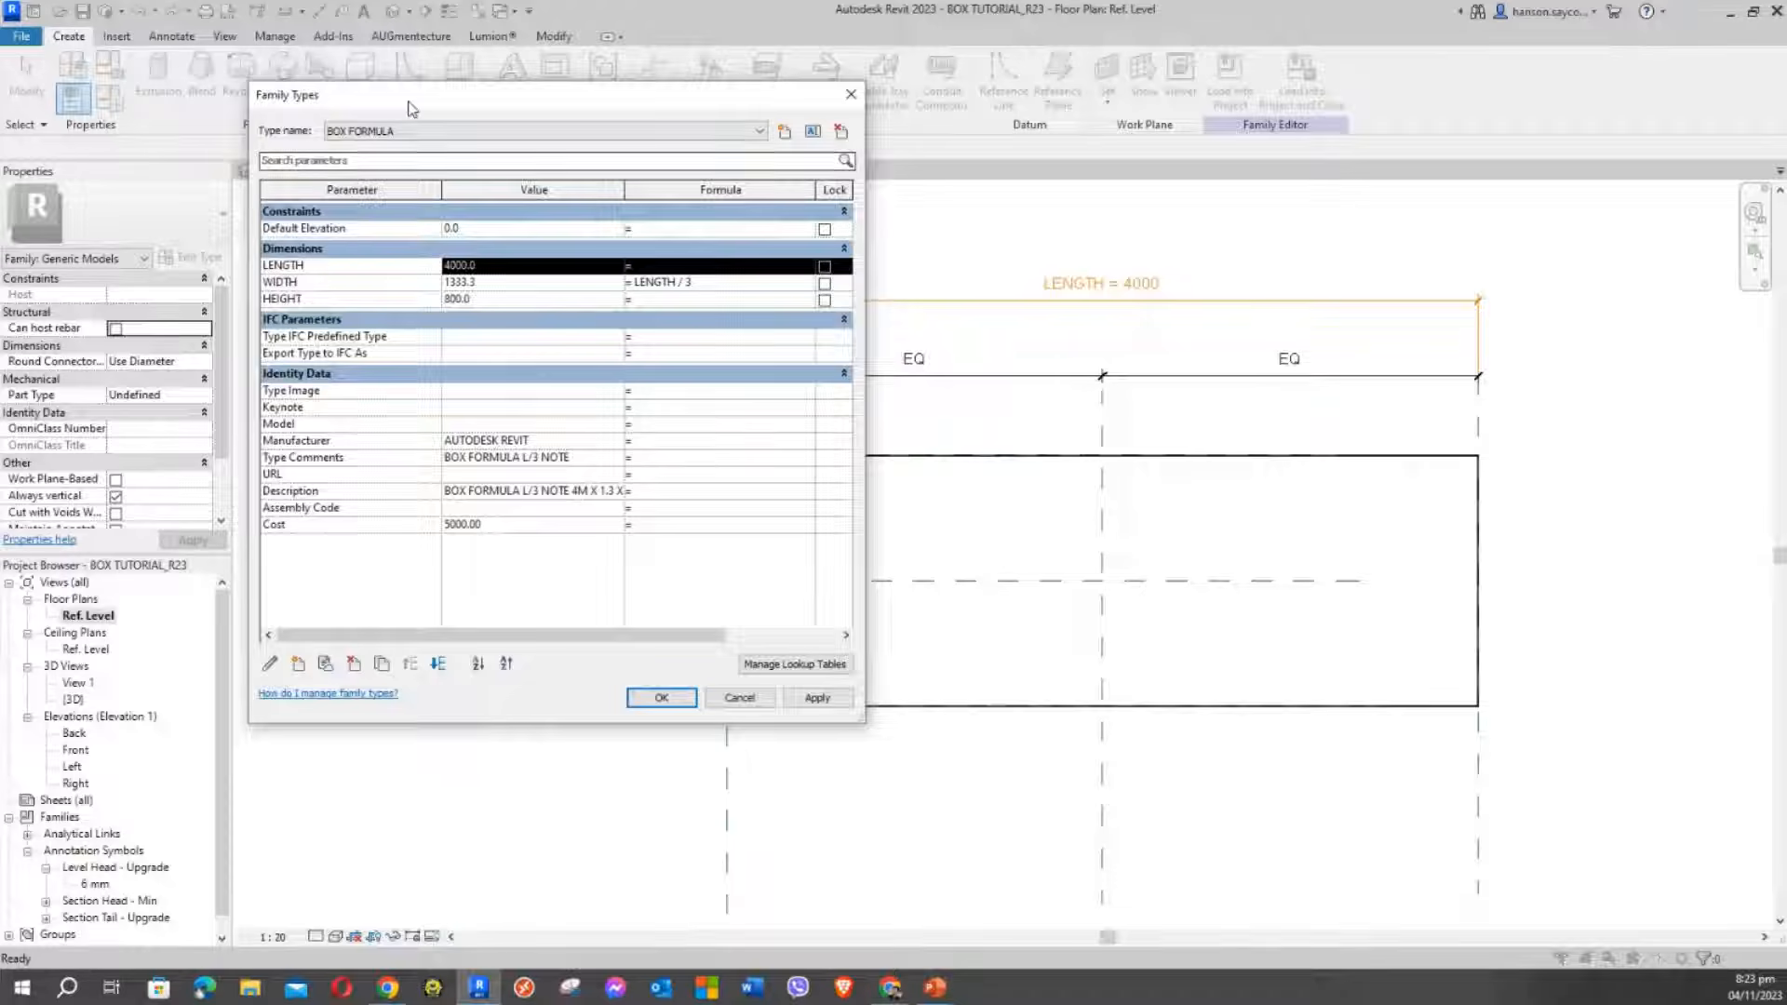
pyautogui.moveTo(409, 98); pyautogui.dragTo(433, 112)
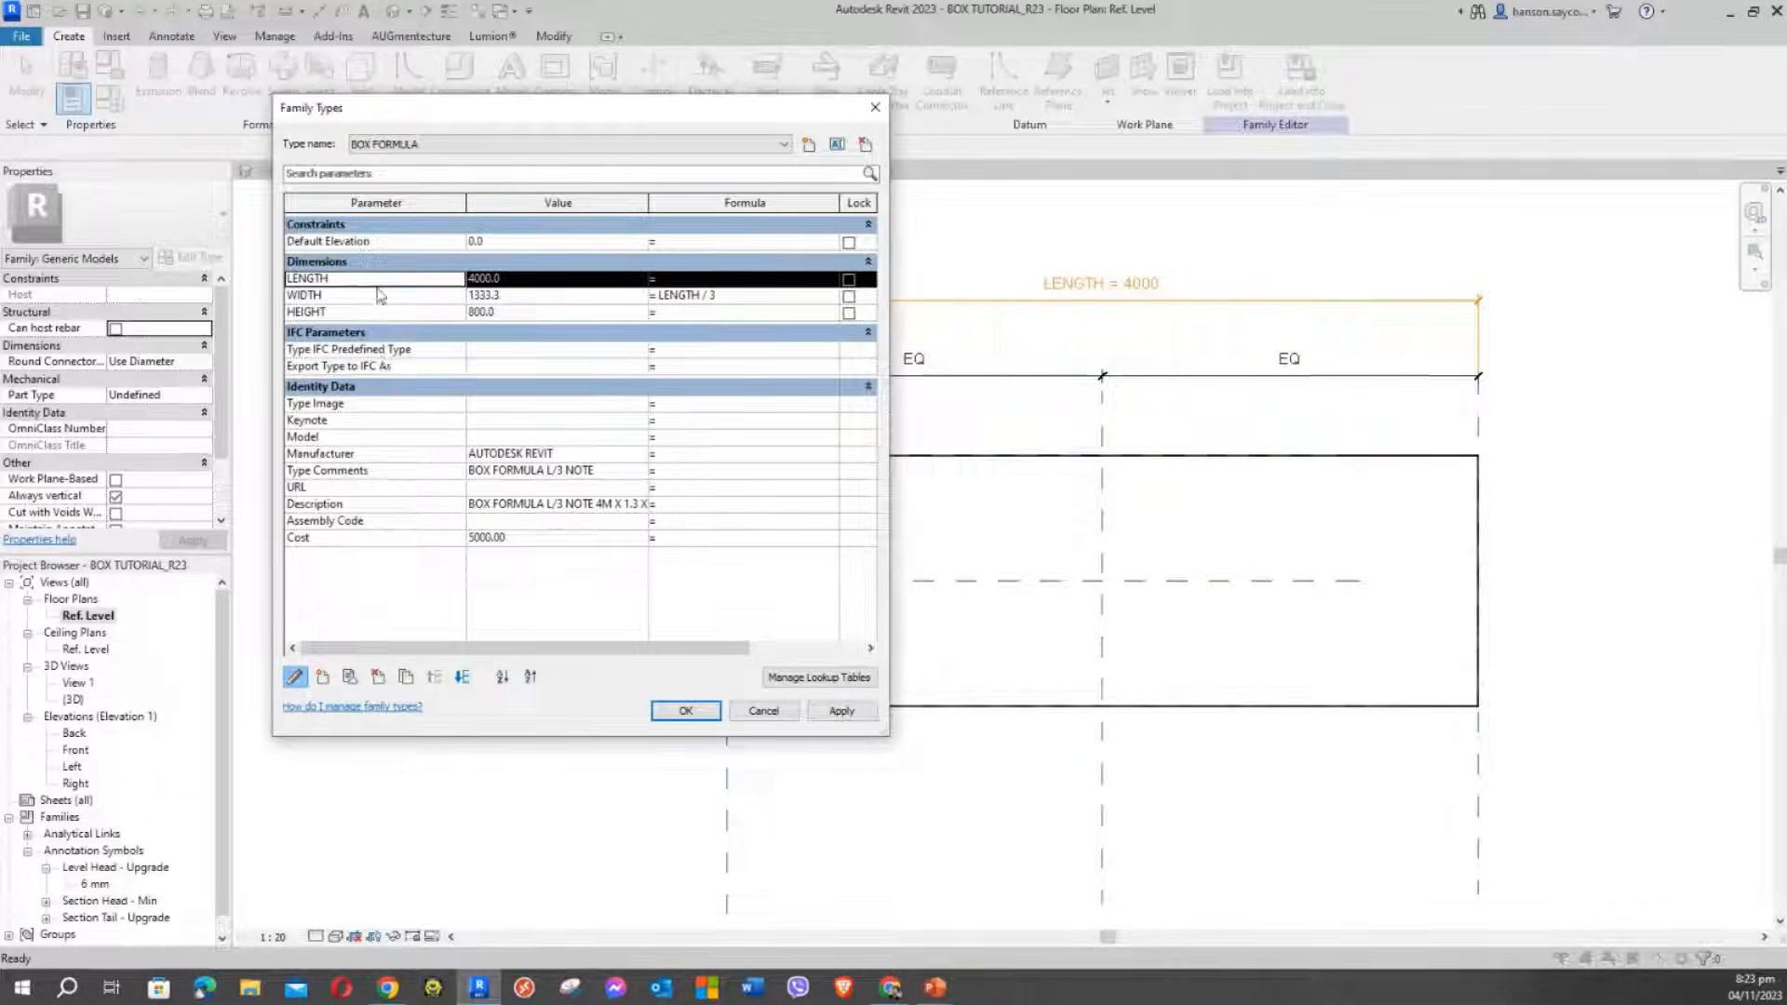
pyautogui.click(295, 678)
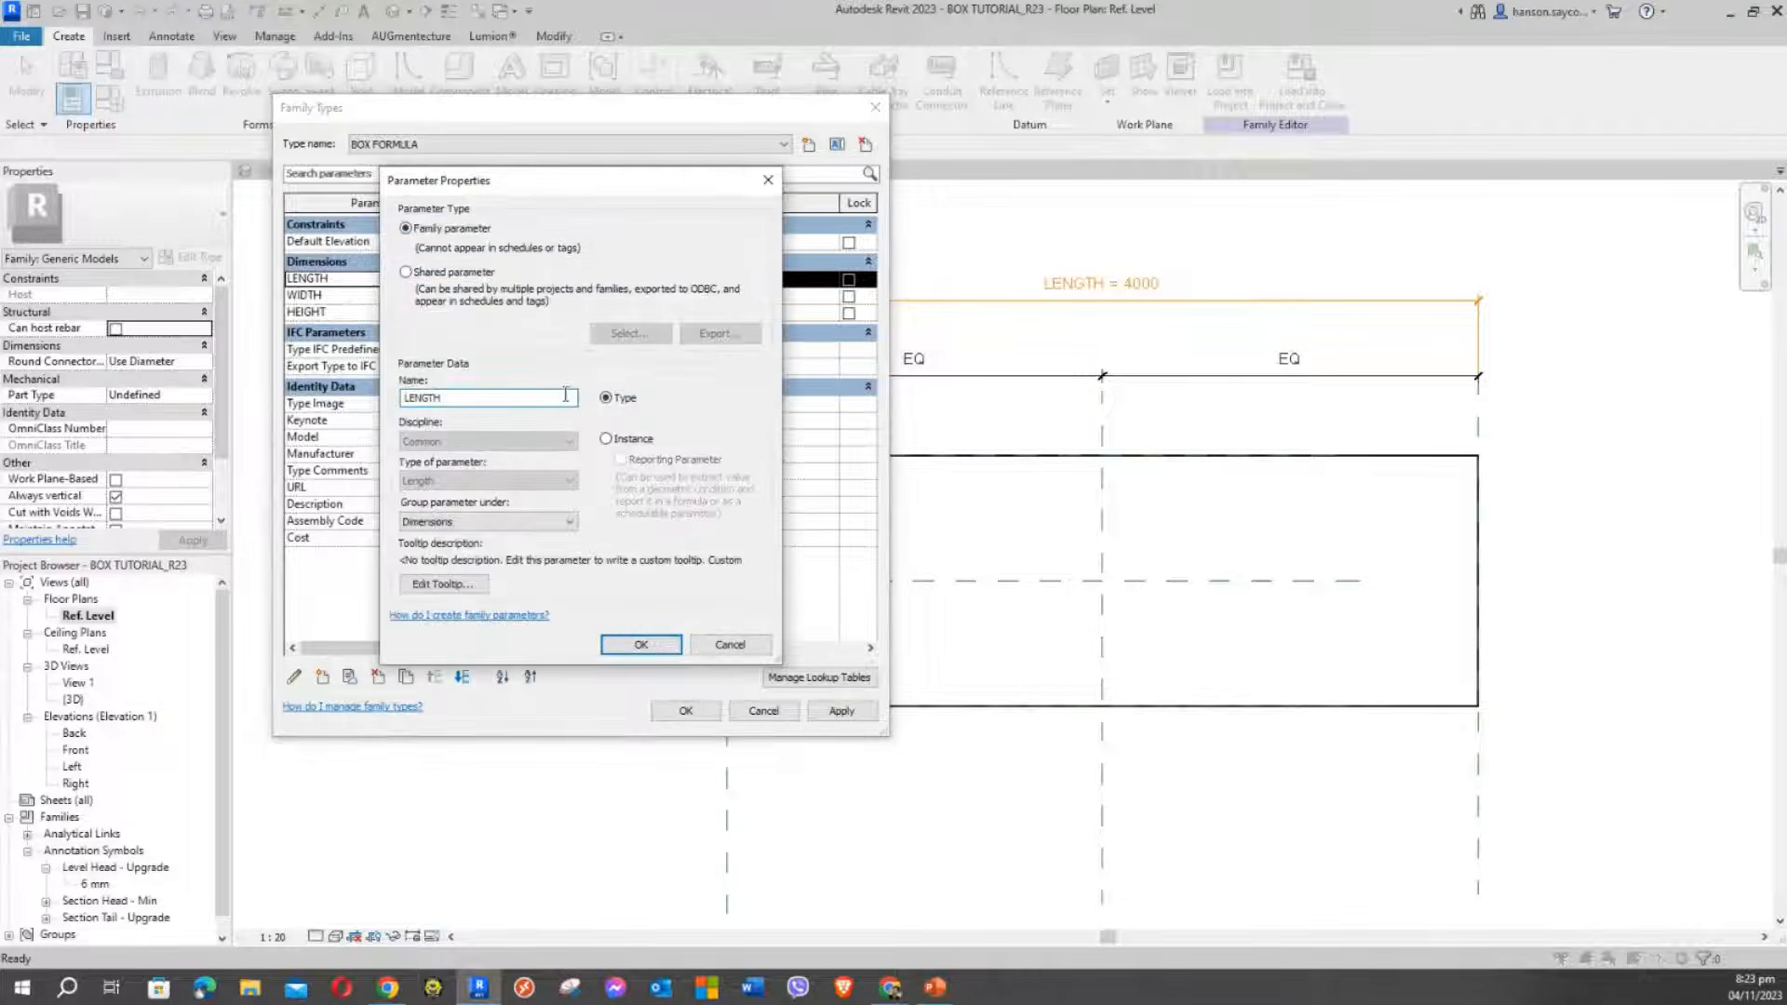
pyautogui.moveTo(547, 185); pyautogui.dragTo(984, 185)
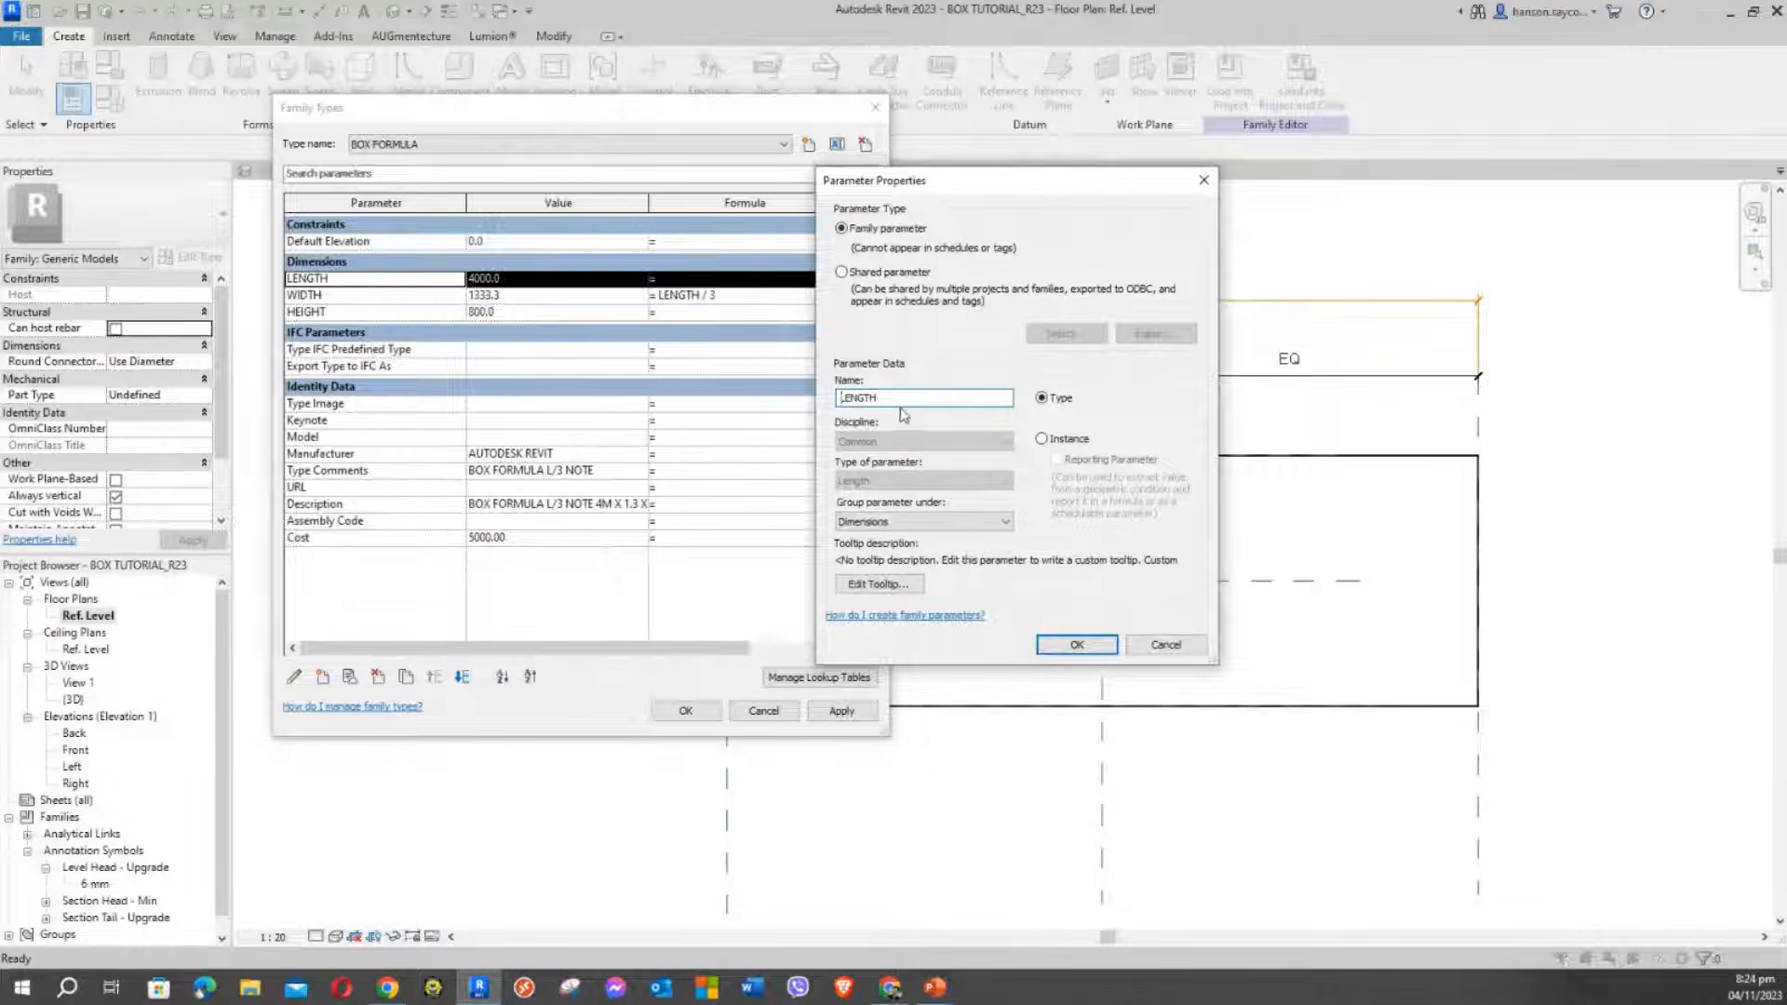
pyautogui.click(893, 400)
pyautogui.click(1075, 645)
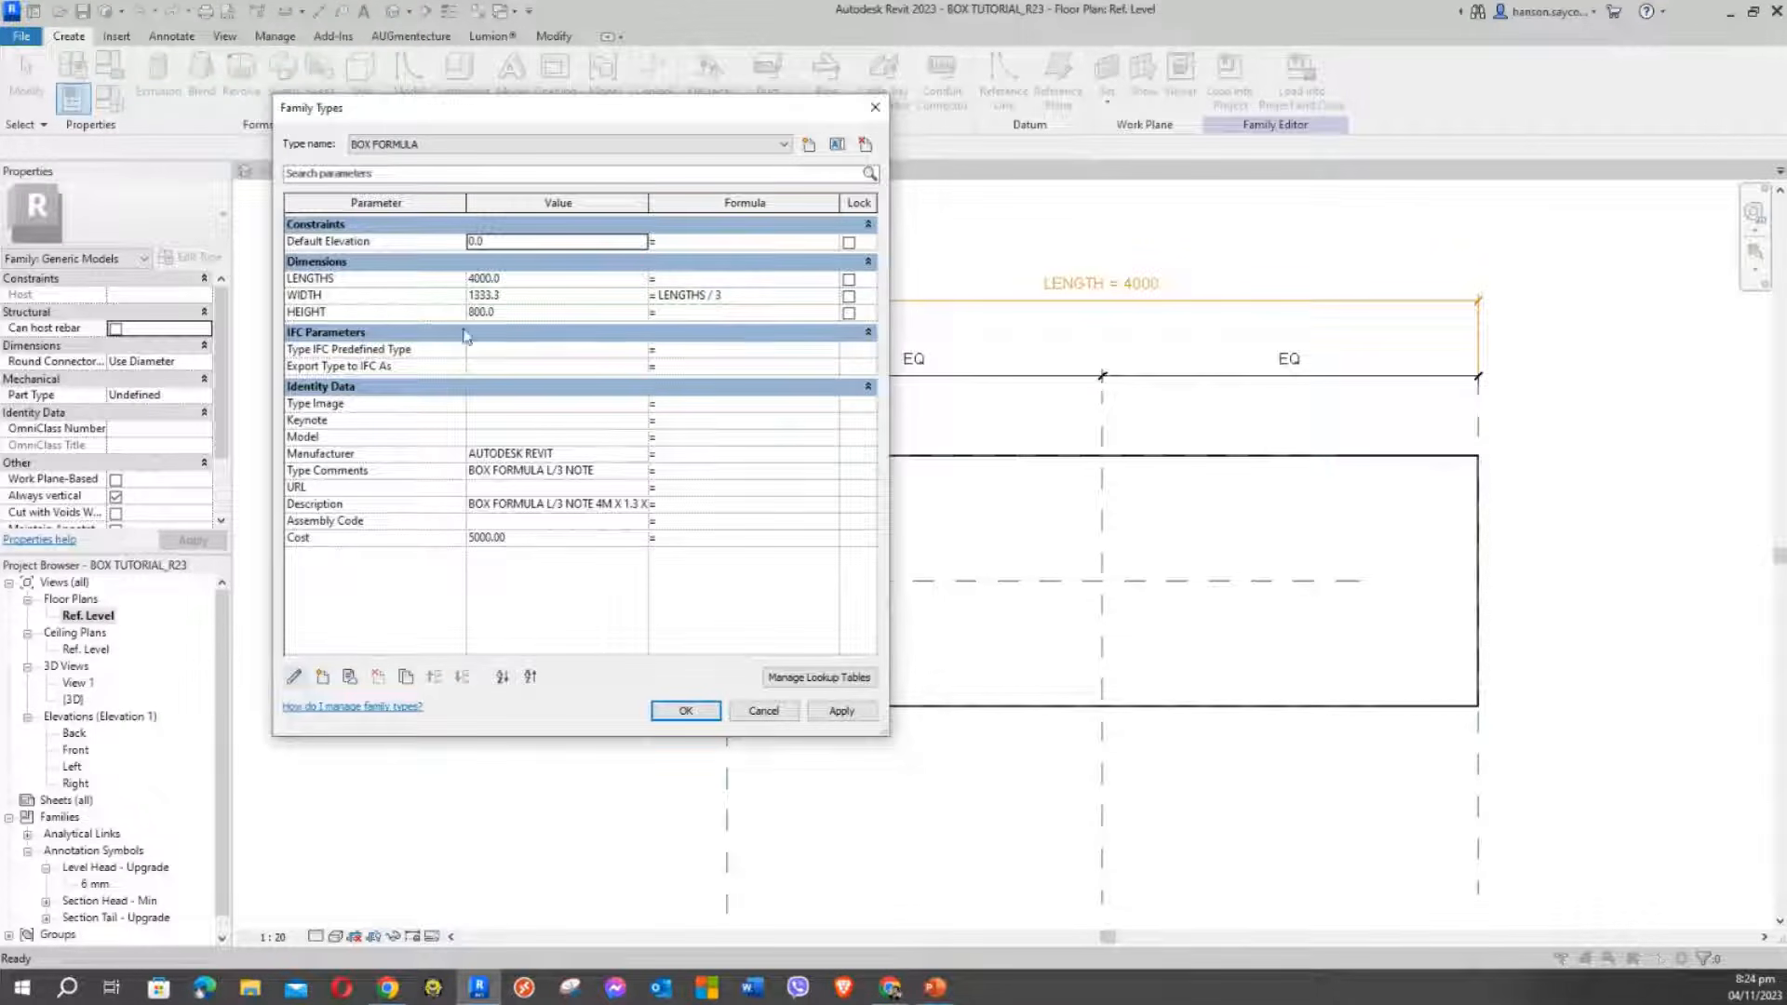
pyautogui.click(705, 297)
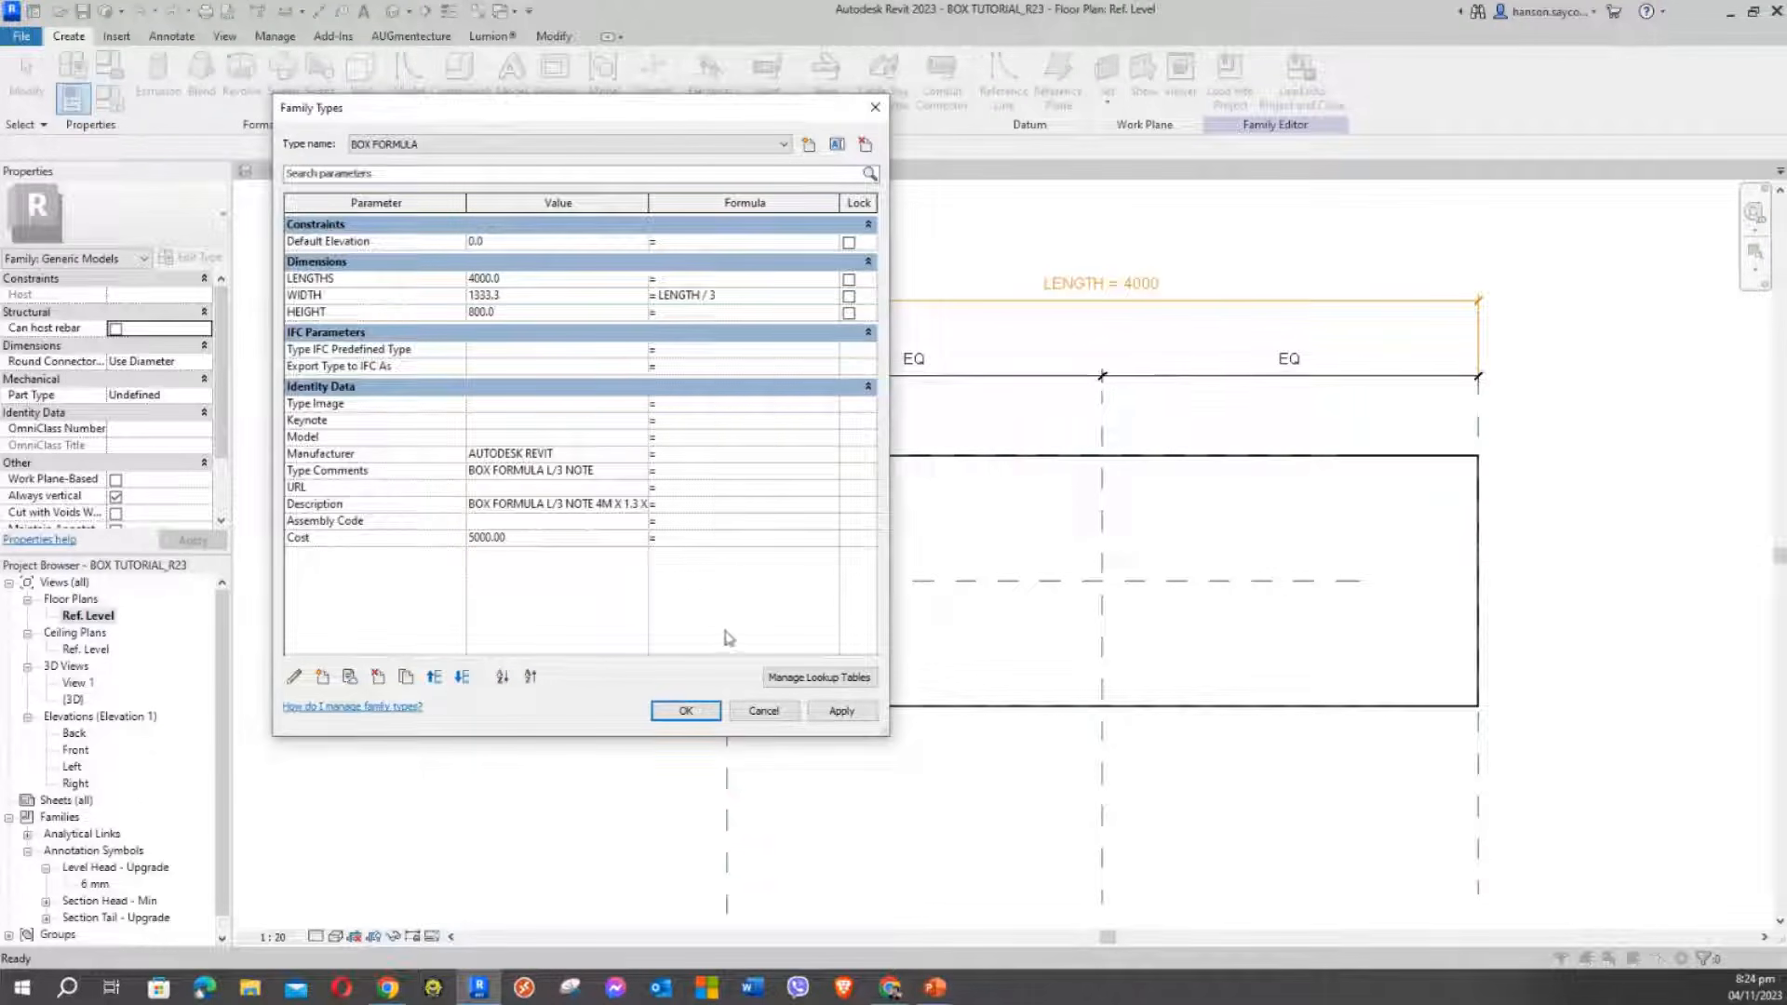
pyautogui.press('Return')
pyautogui.moveTo(880, 394); pyautogui.dragTo(616, 61)
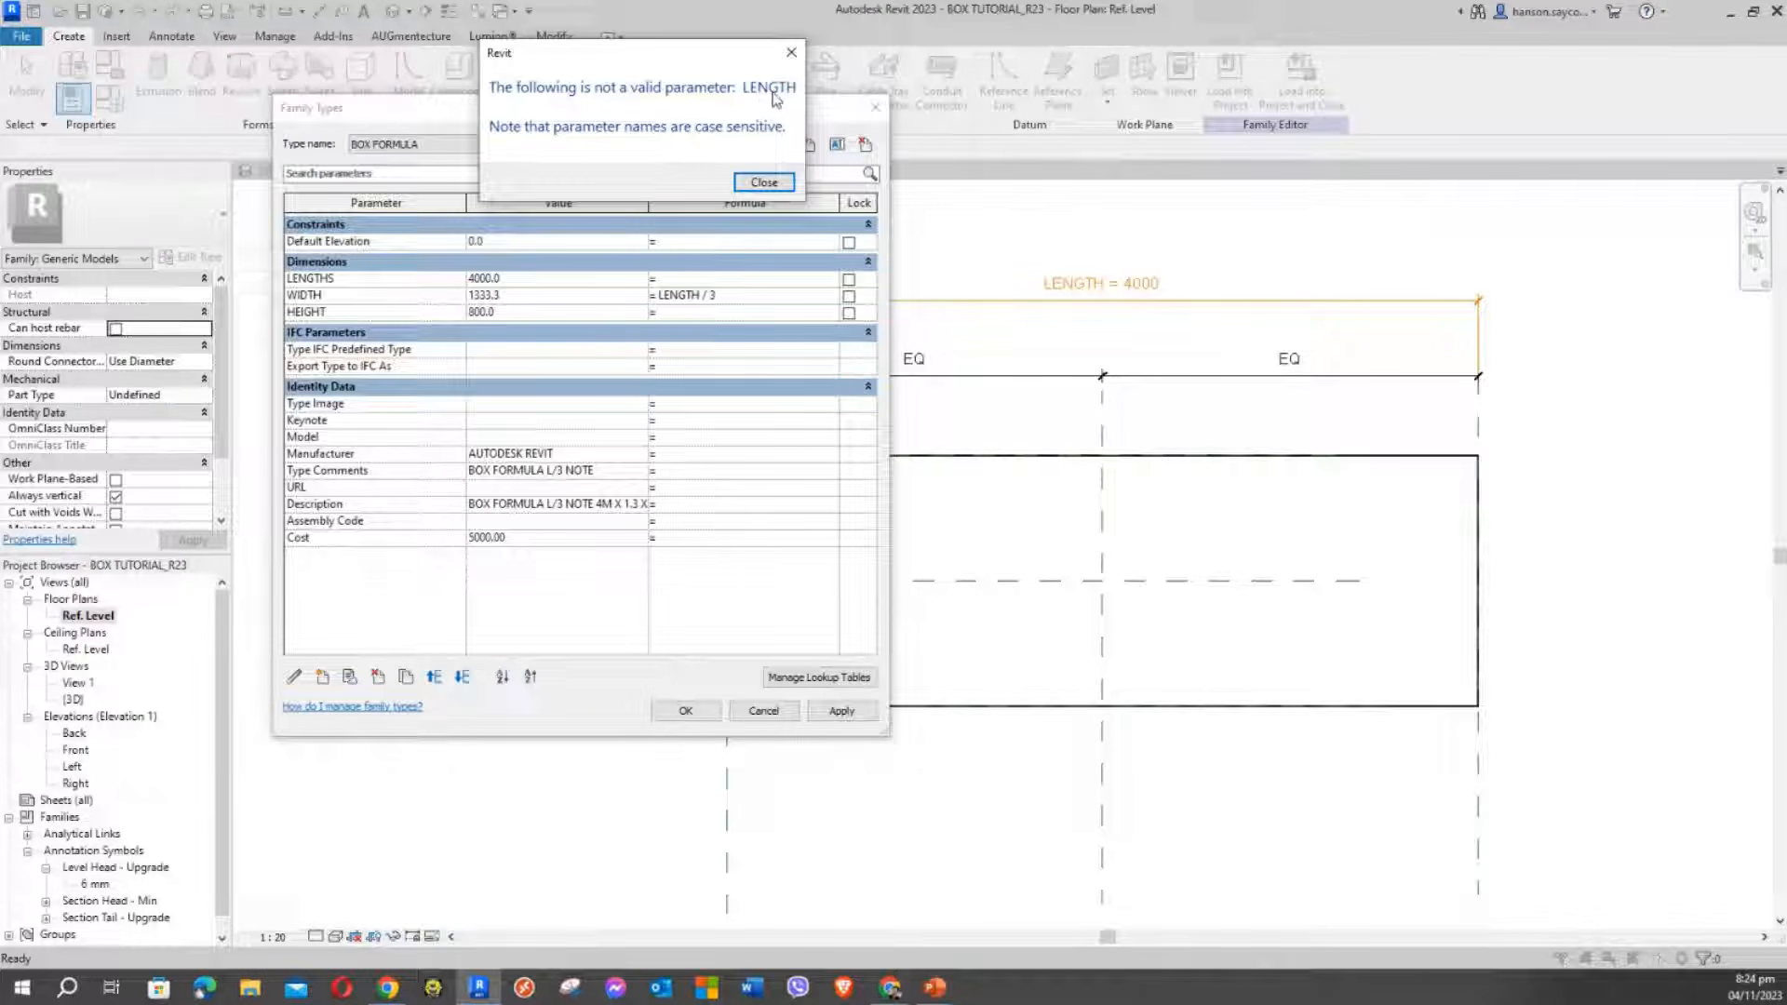
# Move the invalid-parameter error message aside to read it, then close it
pyautogui.moveTo(572, 59); pyautogui.dragTo(479, 58)
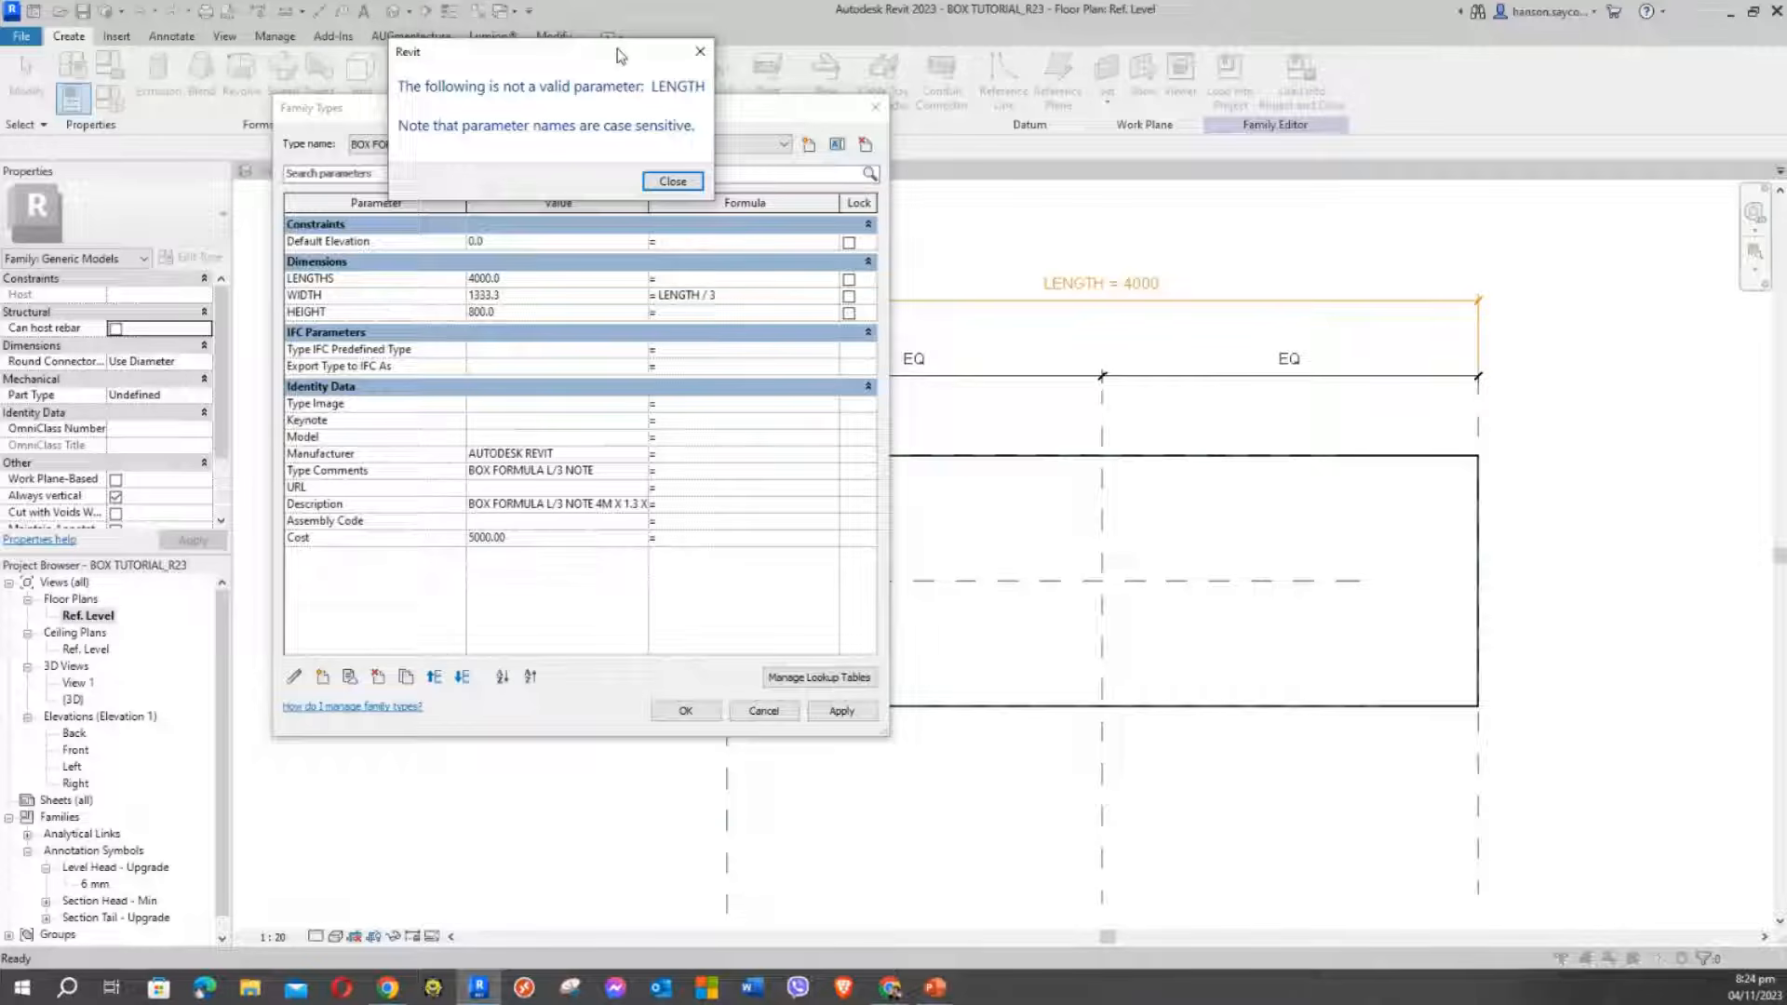
pyautogui.moveTo(613, 58); pyautogui.dragTo(681, 71)
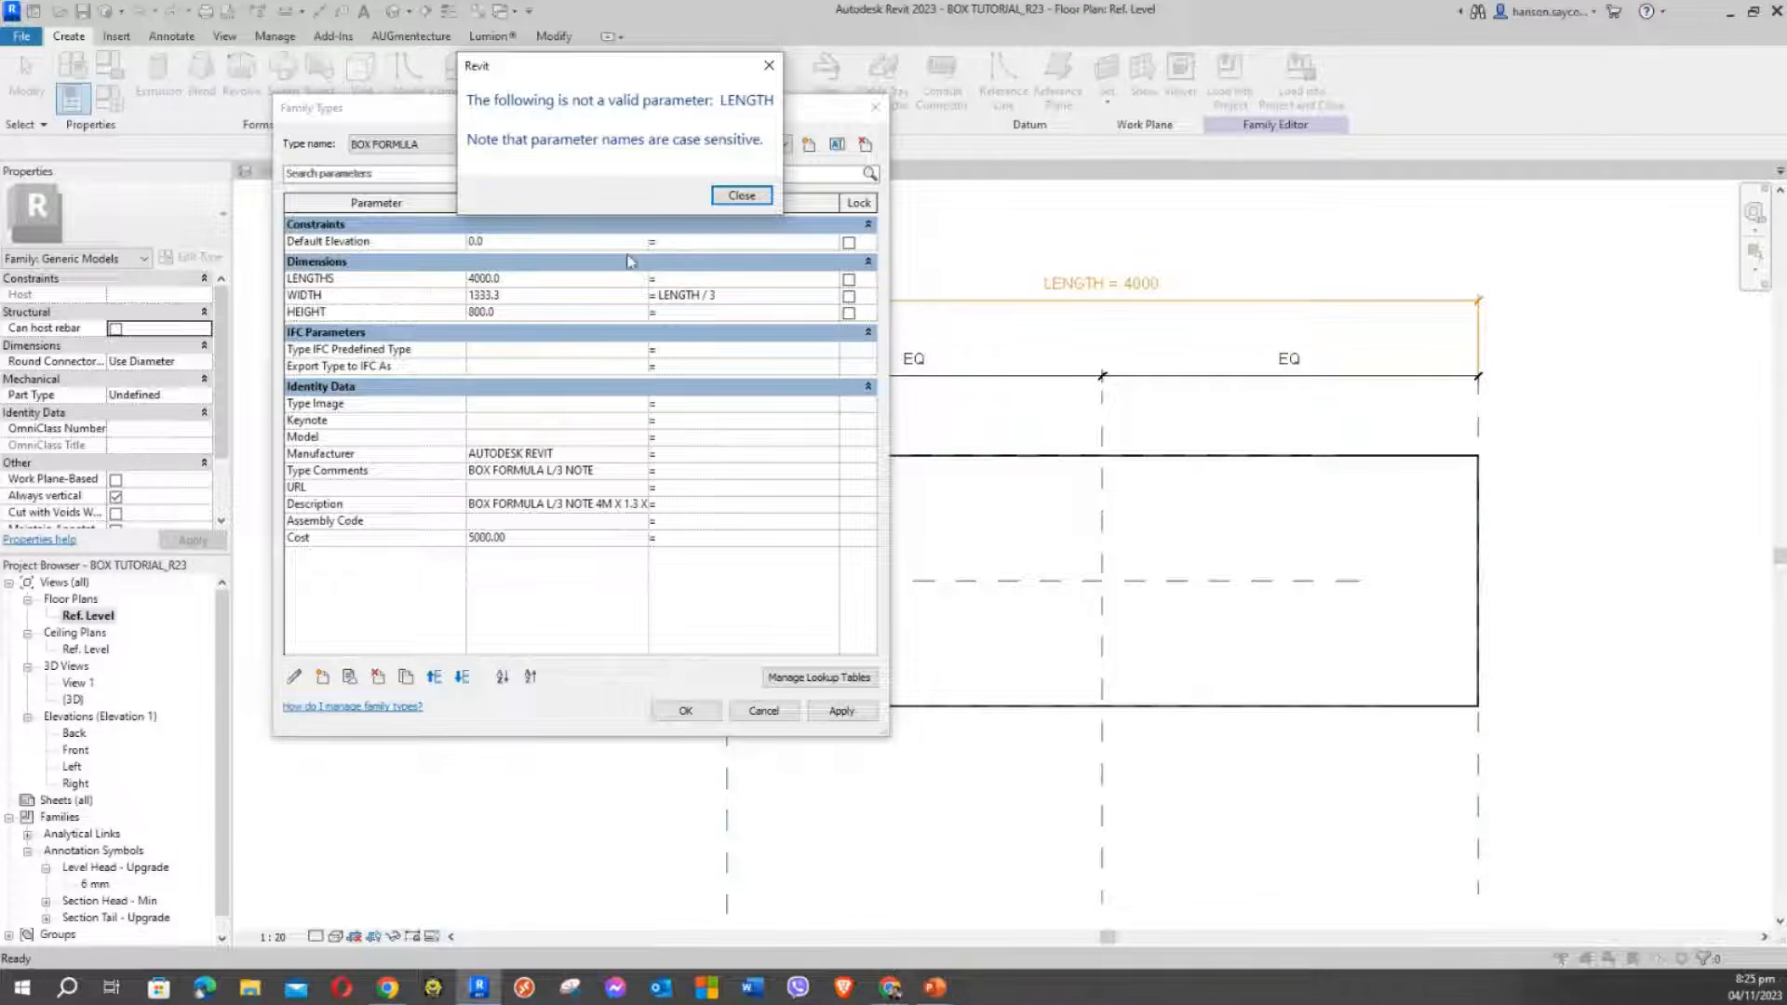
pyautogui.click(741, 198)
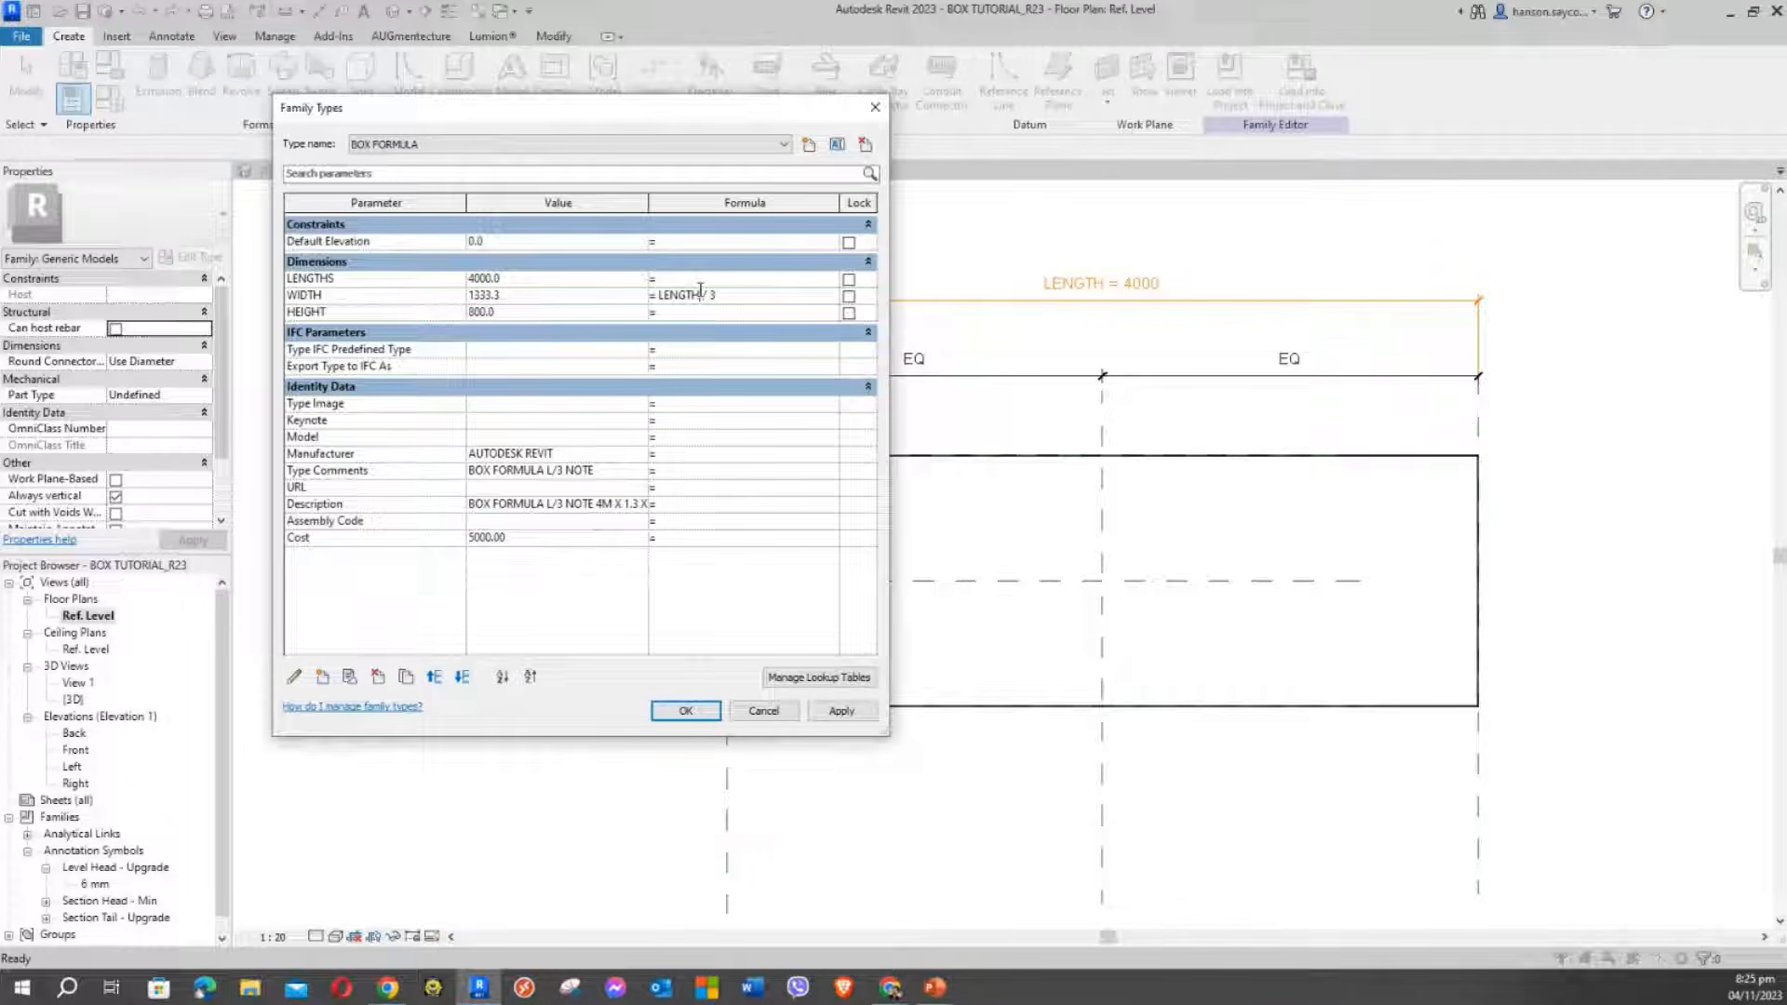
# Correct the WIDTH formula to LENGTHS / 3 and apply it
pyautogui.click(700, 294)
pyautogui.write('S')
pyautogui.click(743, 296)
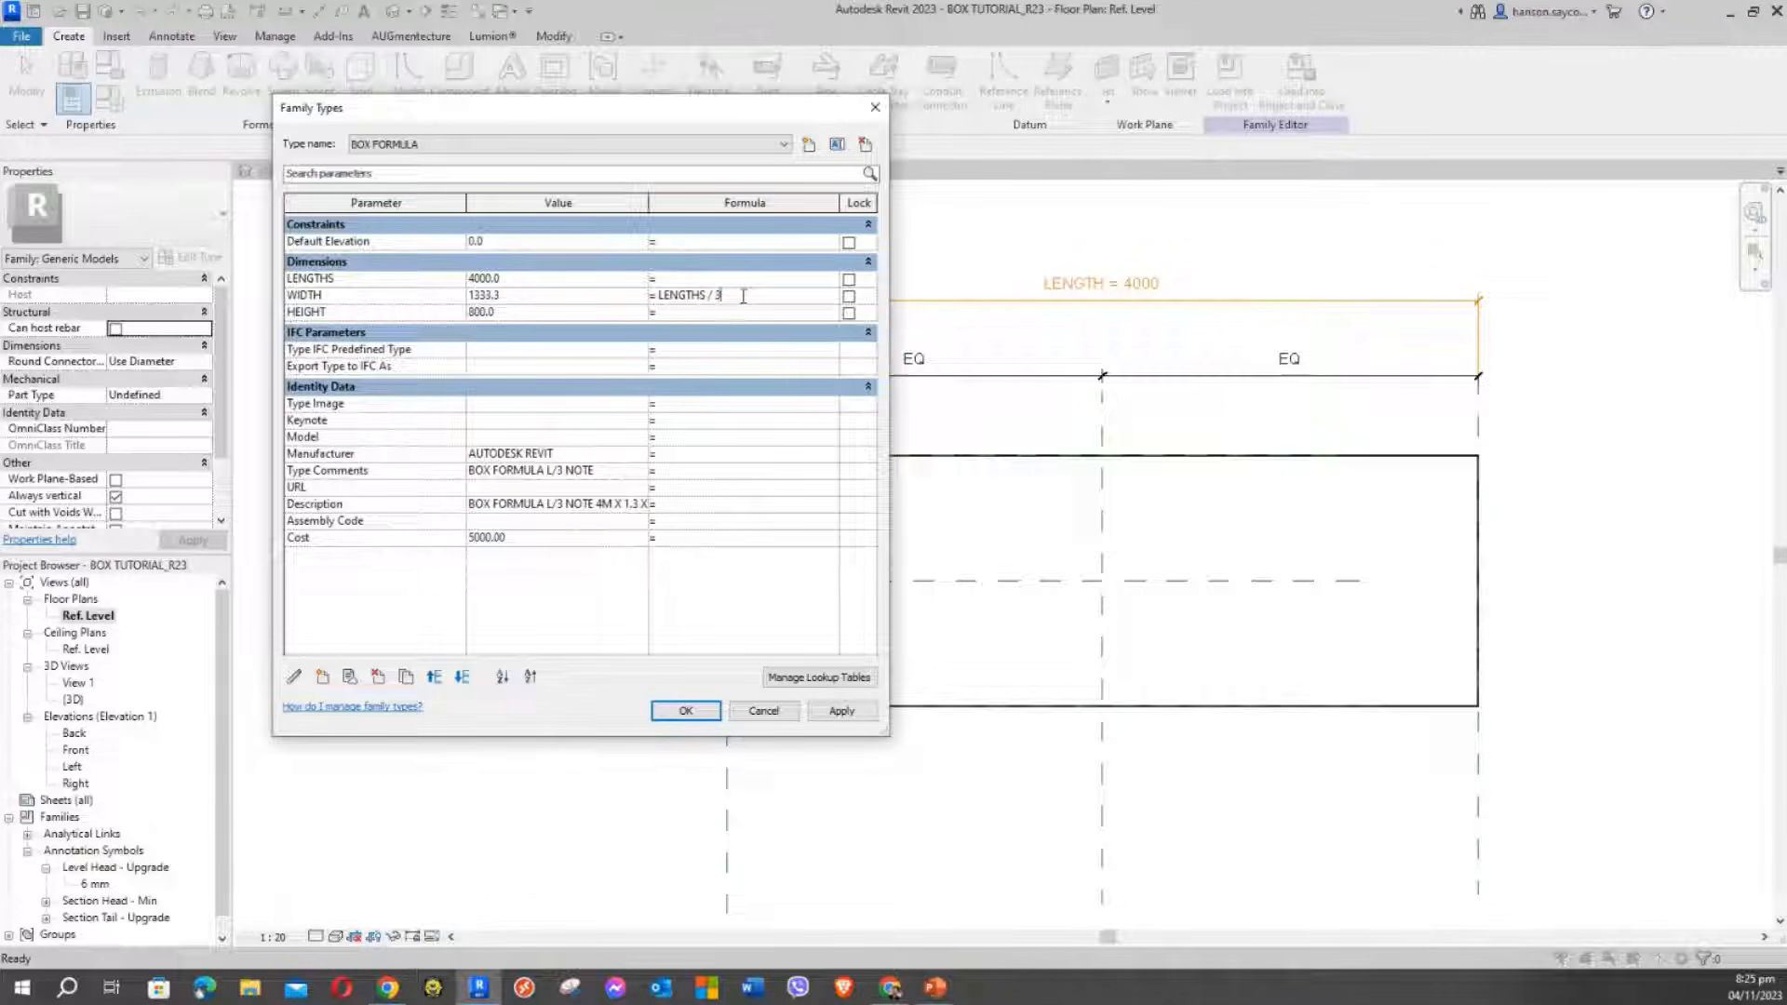
pyautogui.click(847, 714)
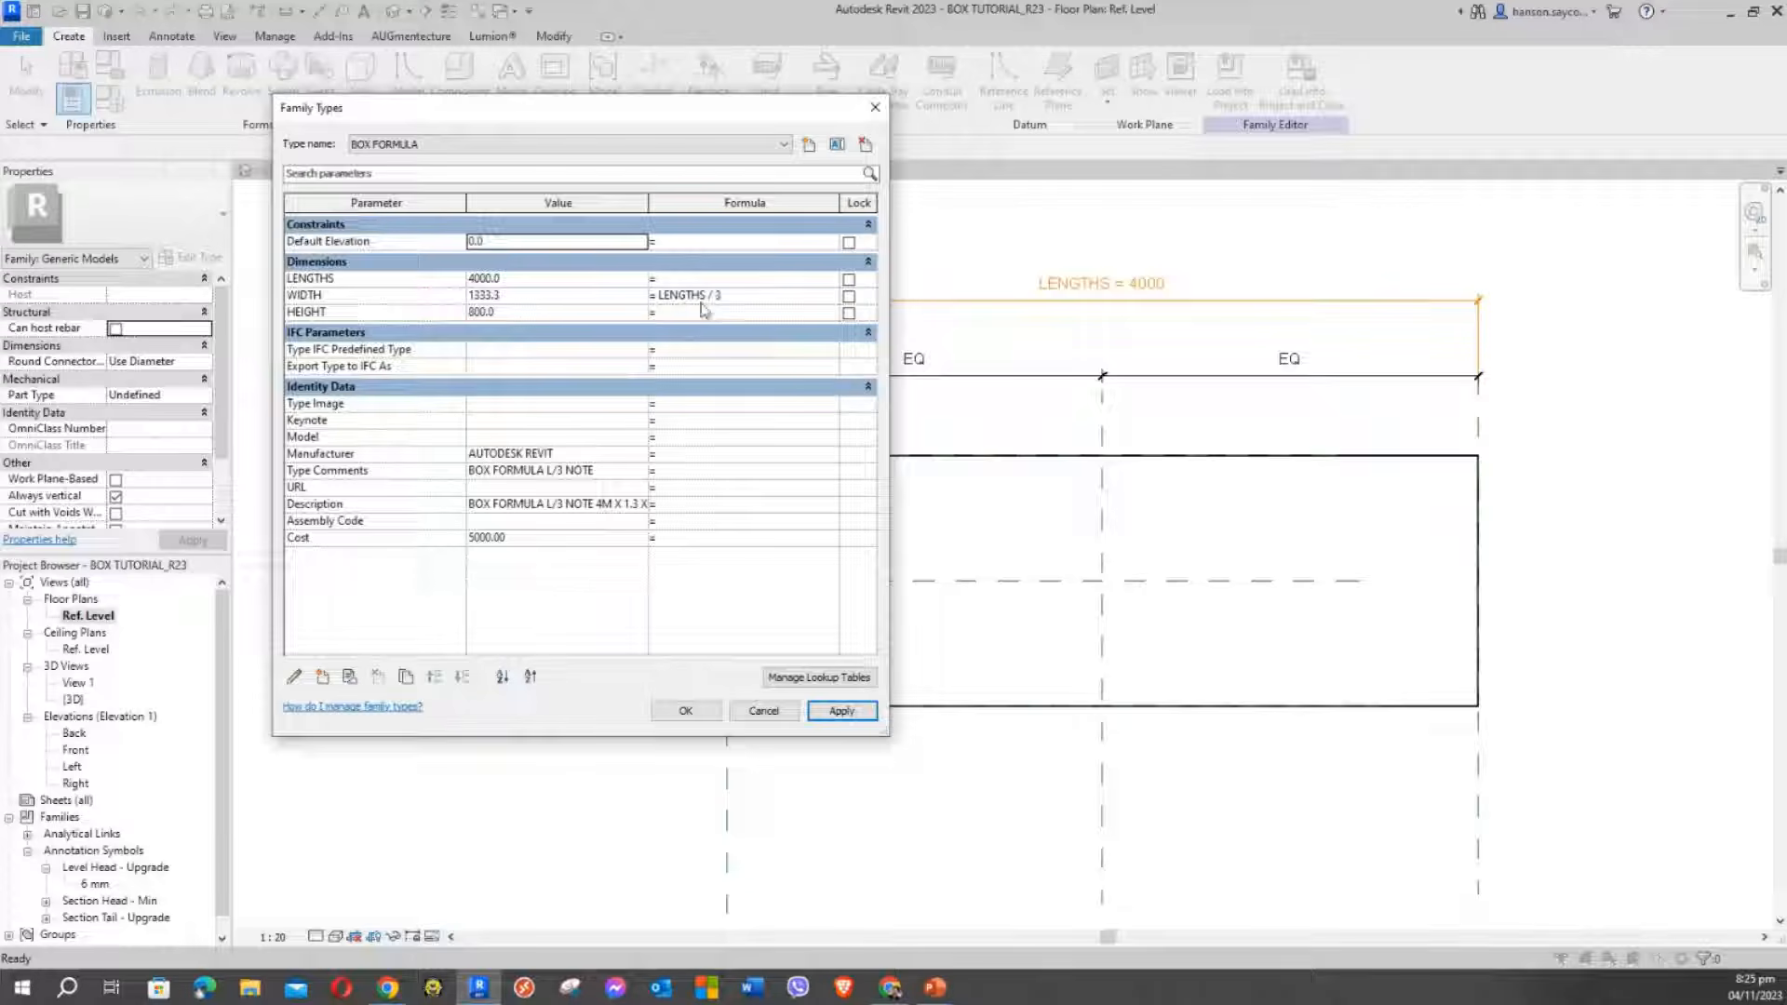
# Rename the LENGTHS parameter back to LENGTH and apply, keeping WIDTH = LENGTH / 3 (1333.3)
pyautogui.click(376, 279)
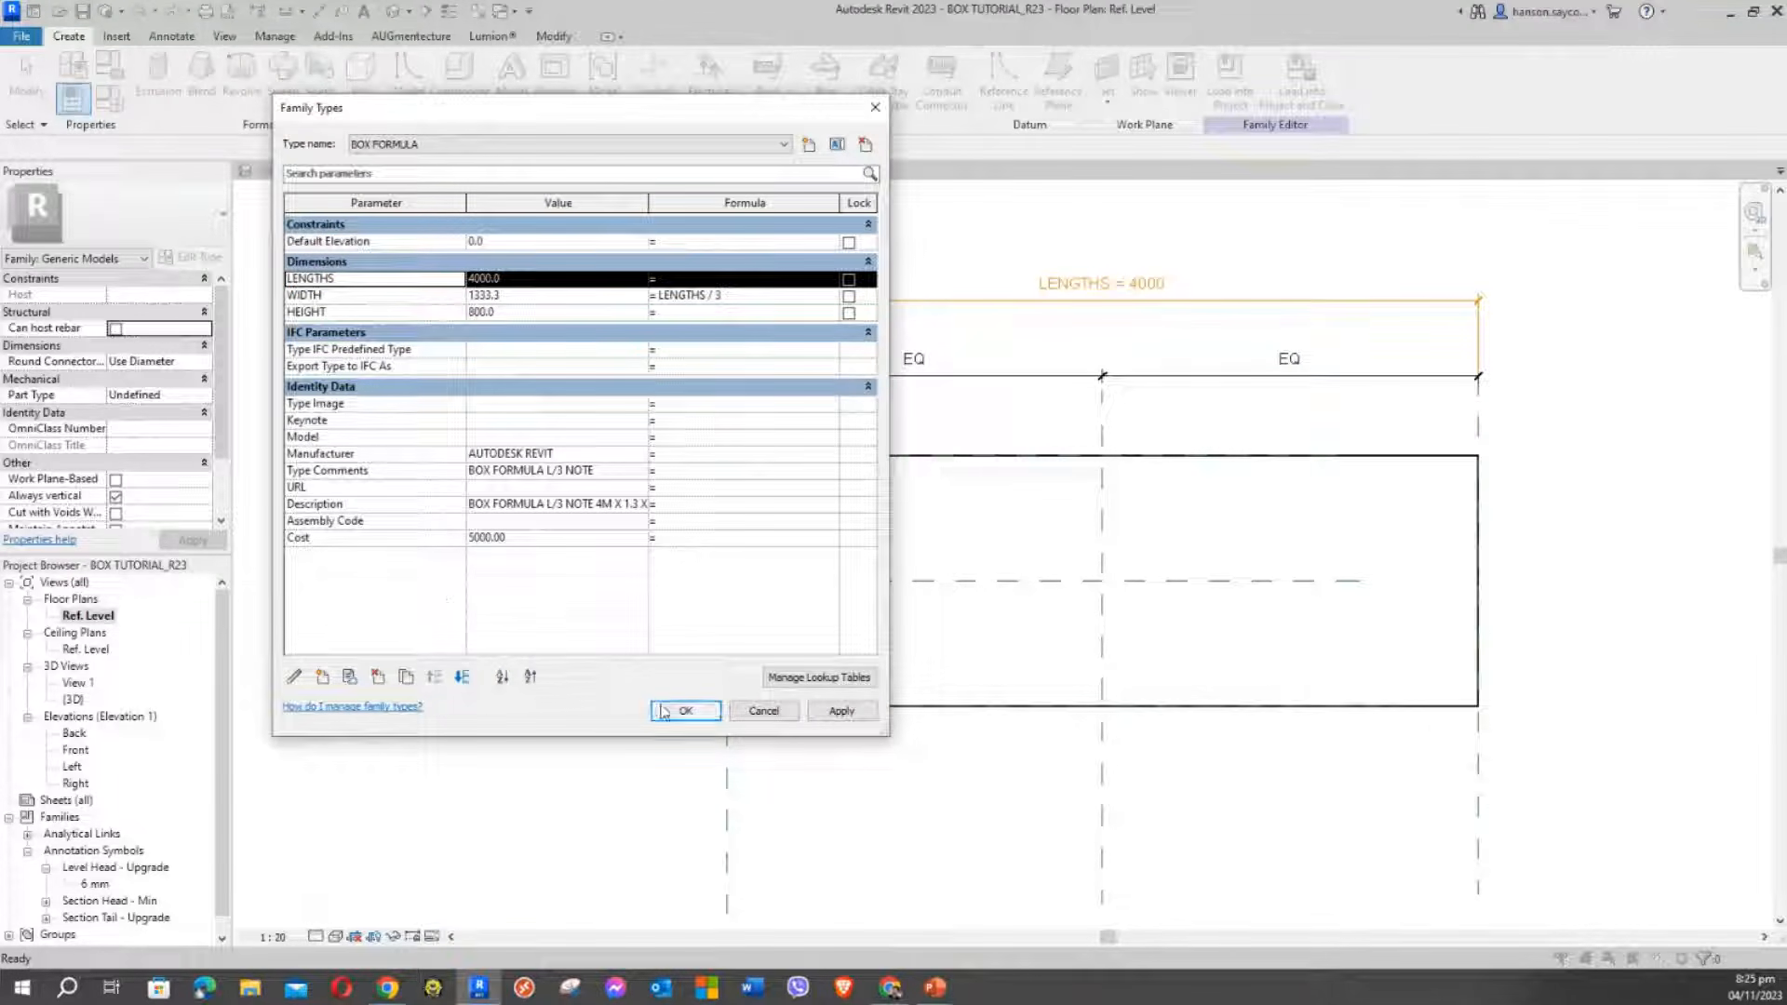
pyautogui.click(294, 676)
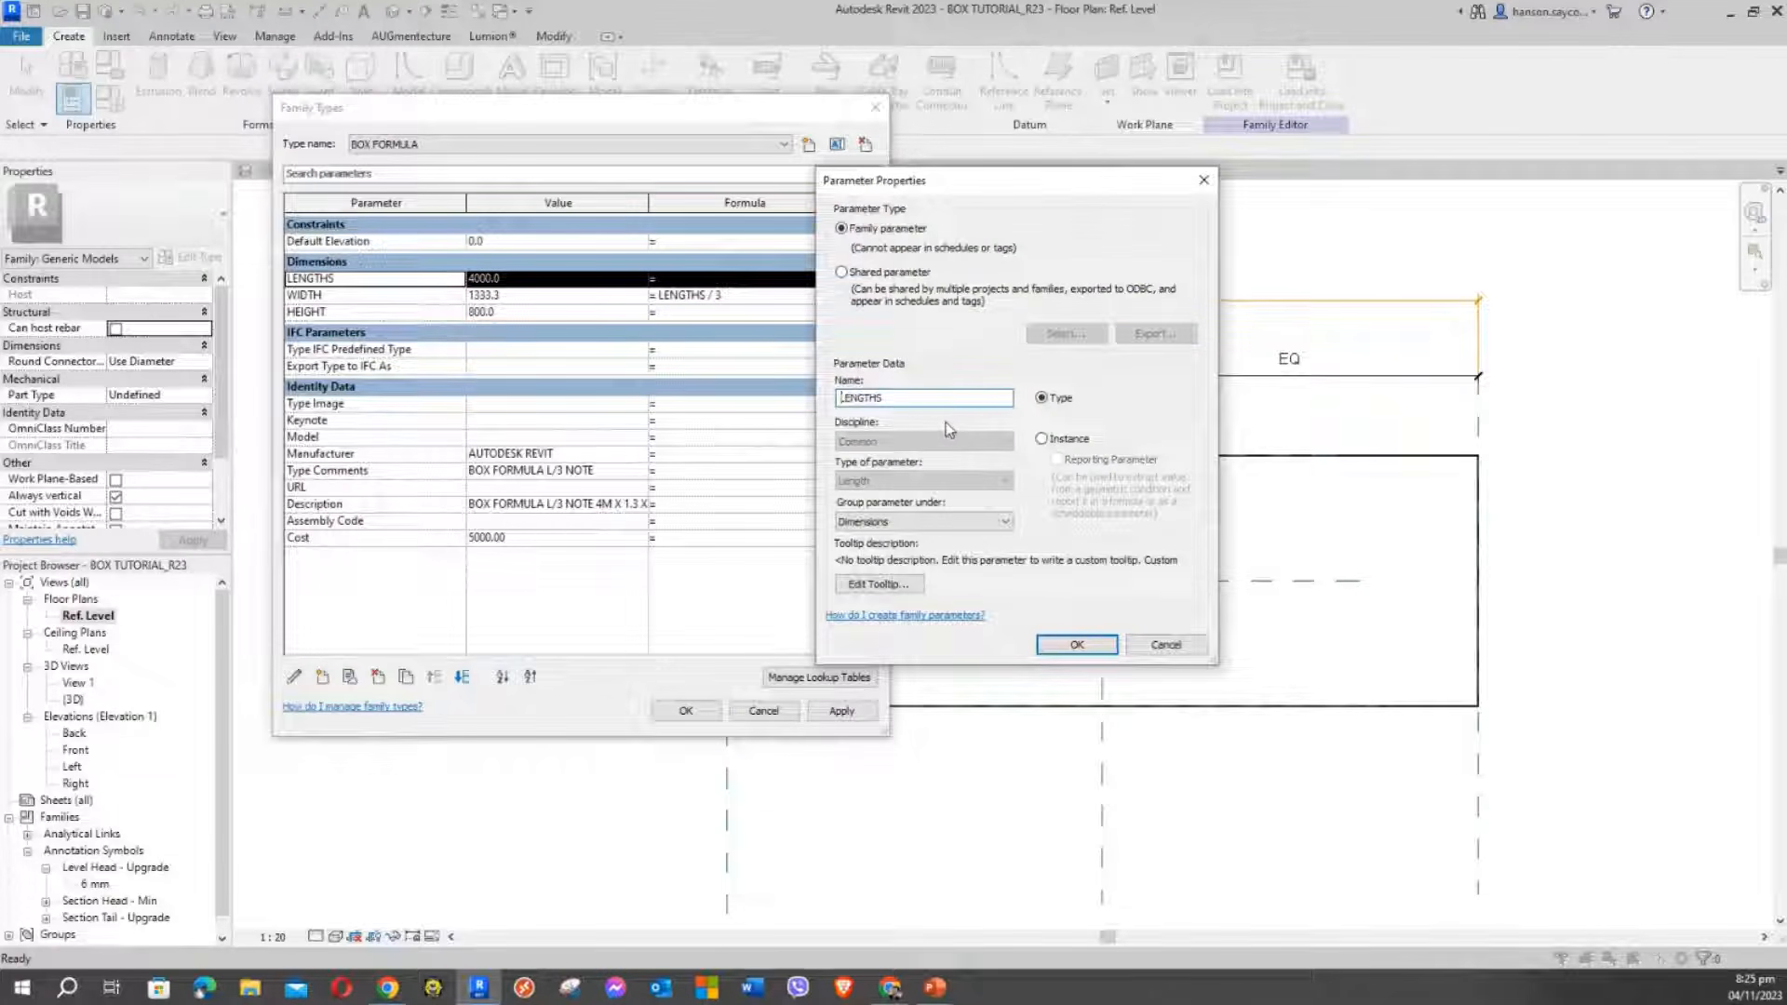
pyautogui.press('BackSpace')
pyautogui.click(1077, 644)
pyautogui.click(855, 713)
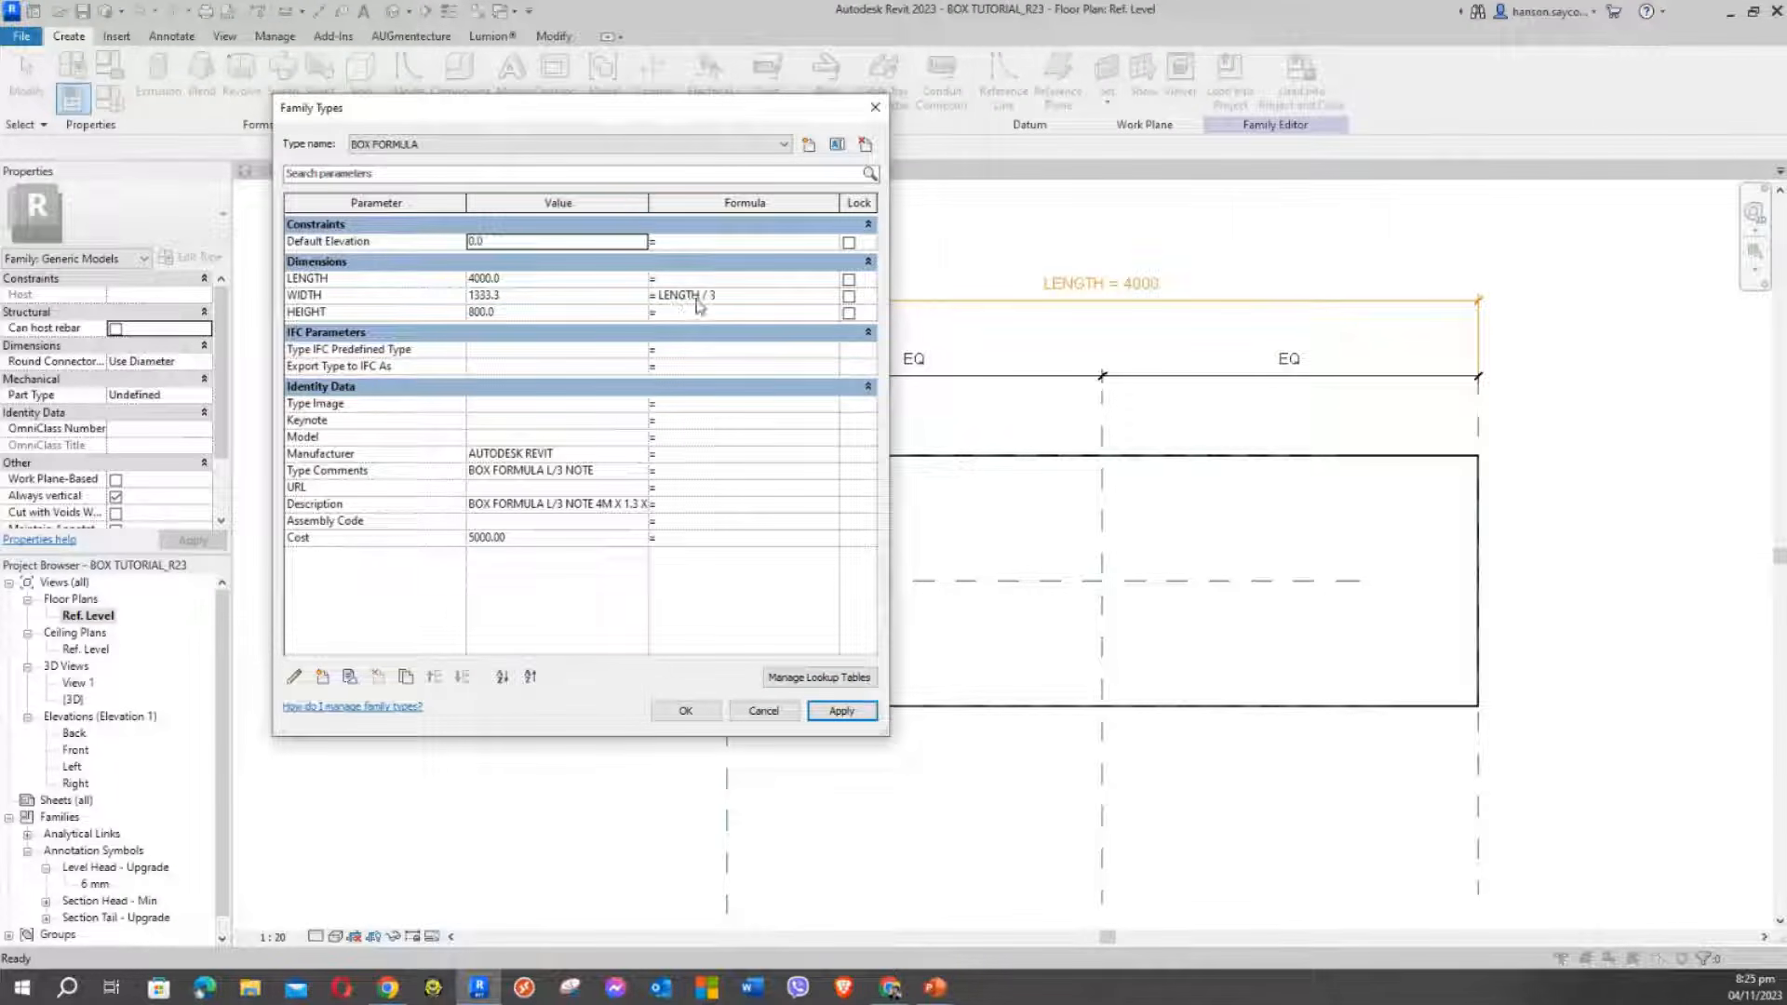
pyautogui.moveTo(715, 296); pyautogui.dragTo(661, 313)
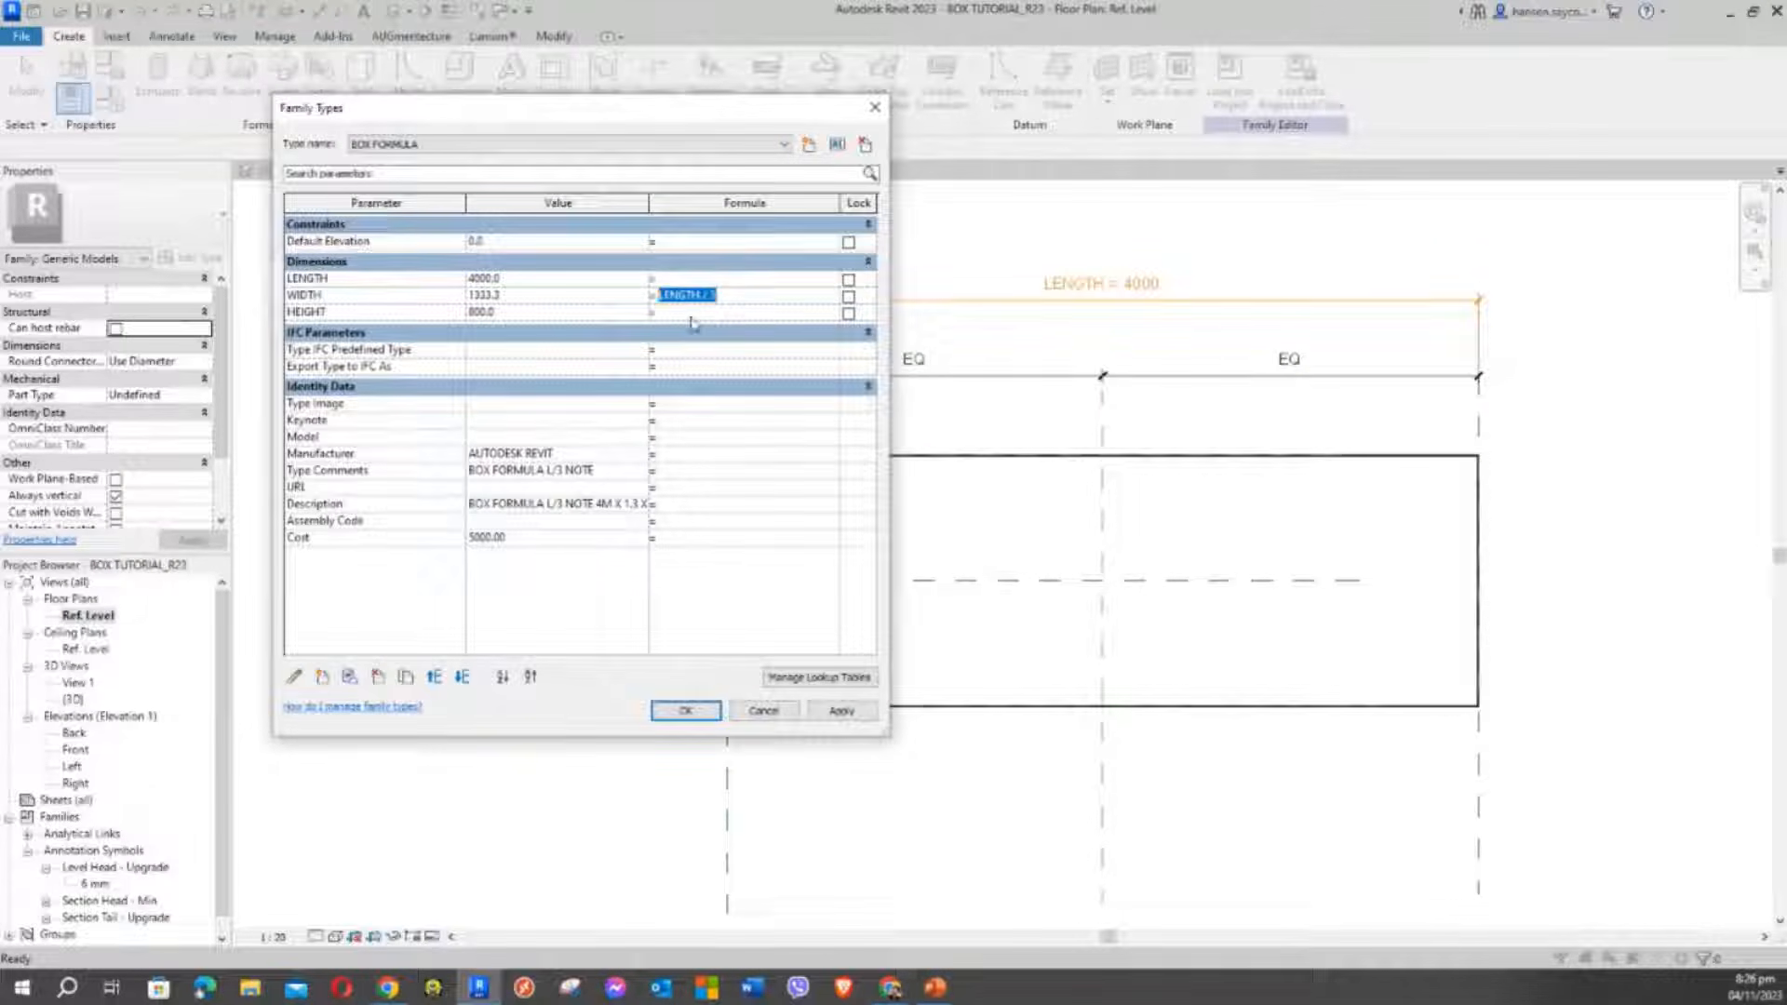
pyautogui.click(682, 314)
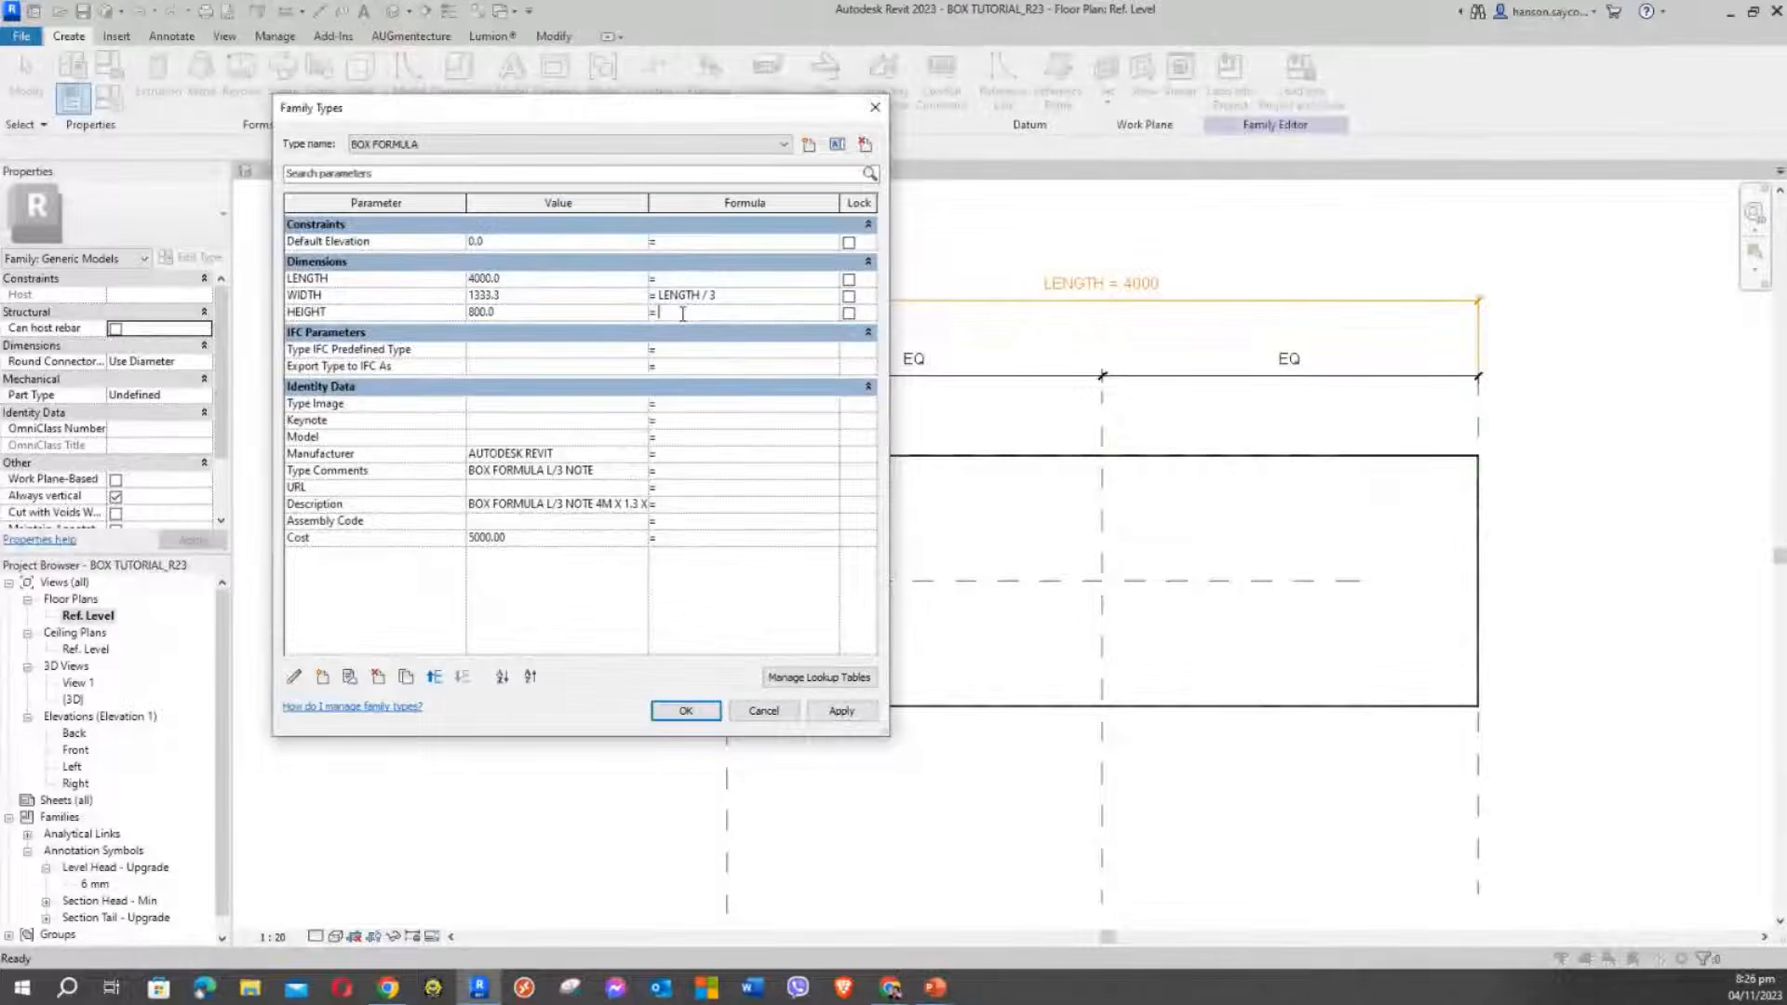
# Give HEIGHT the formula WIDTH+20 and apply it, so HEIGHT reads 1353.3
pyautogui.click(359, 297)
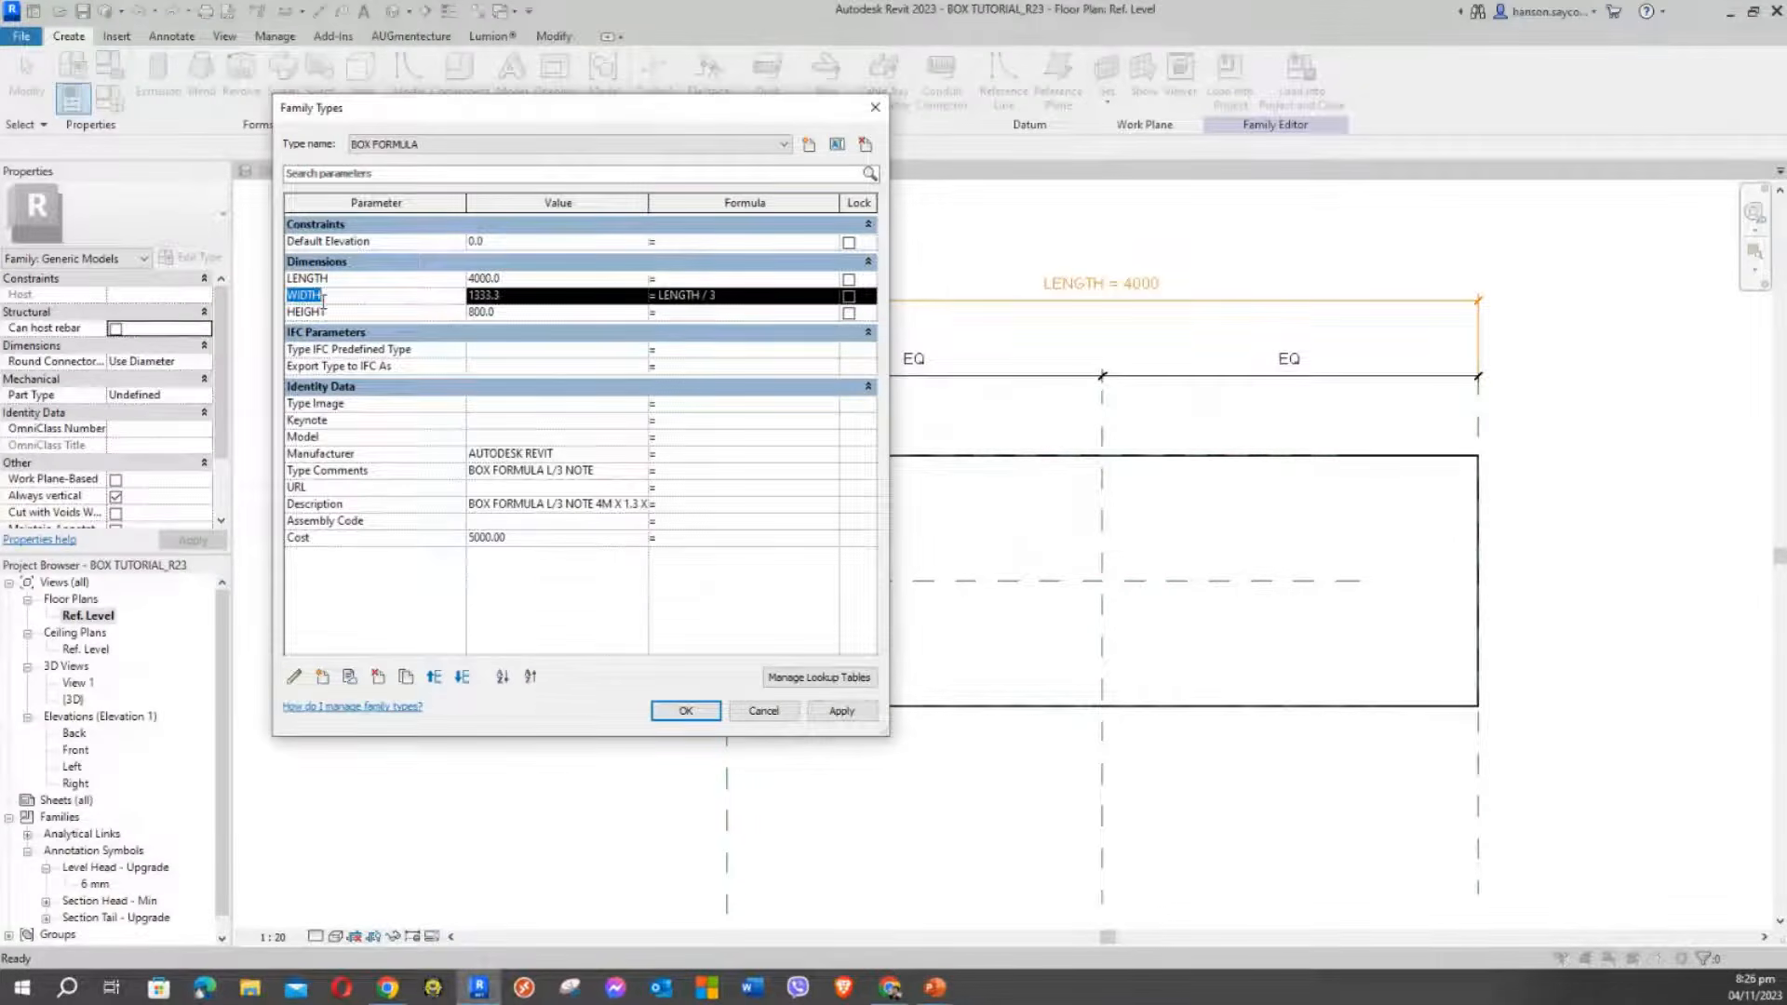
pyautogui.click(688, 315)
pyautogui.write('WIDTH')
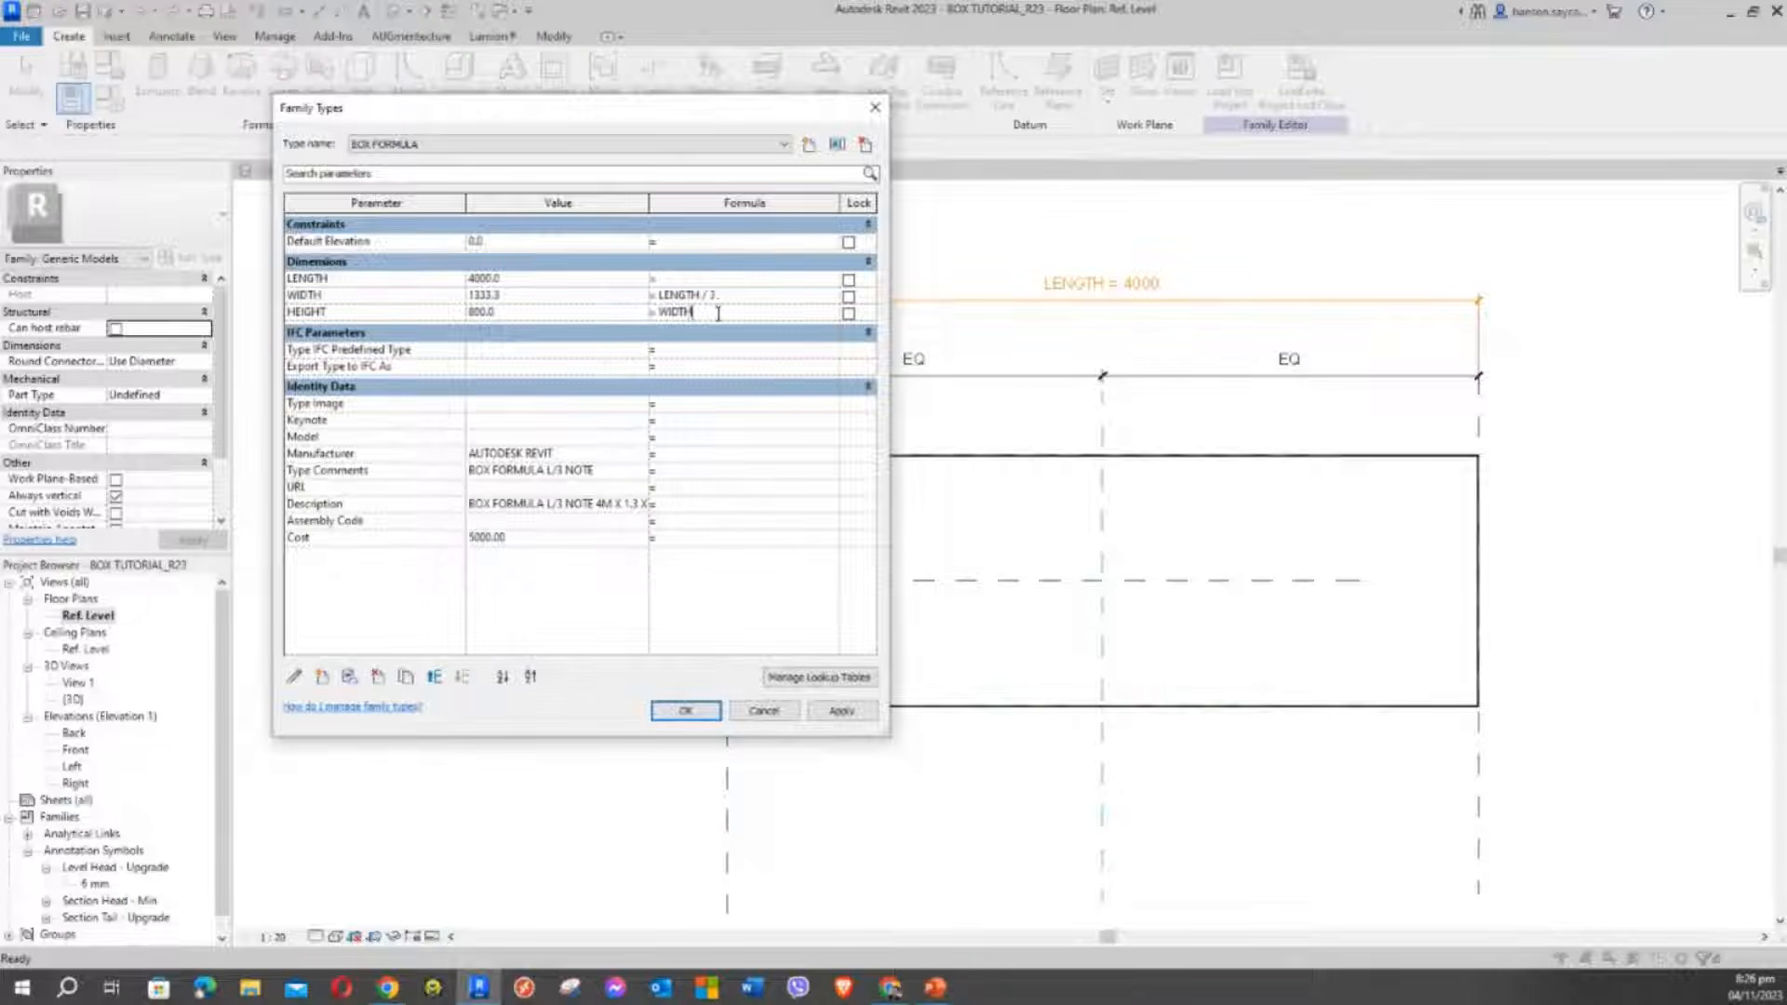
pyautogui.write('+20')
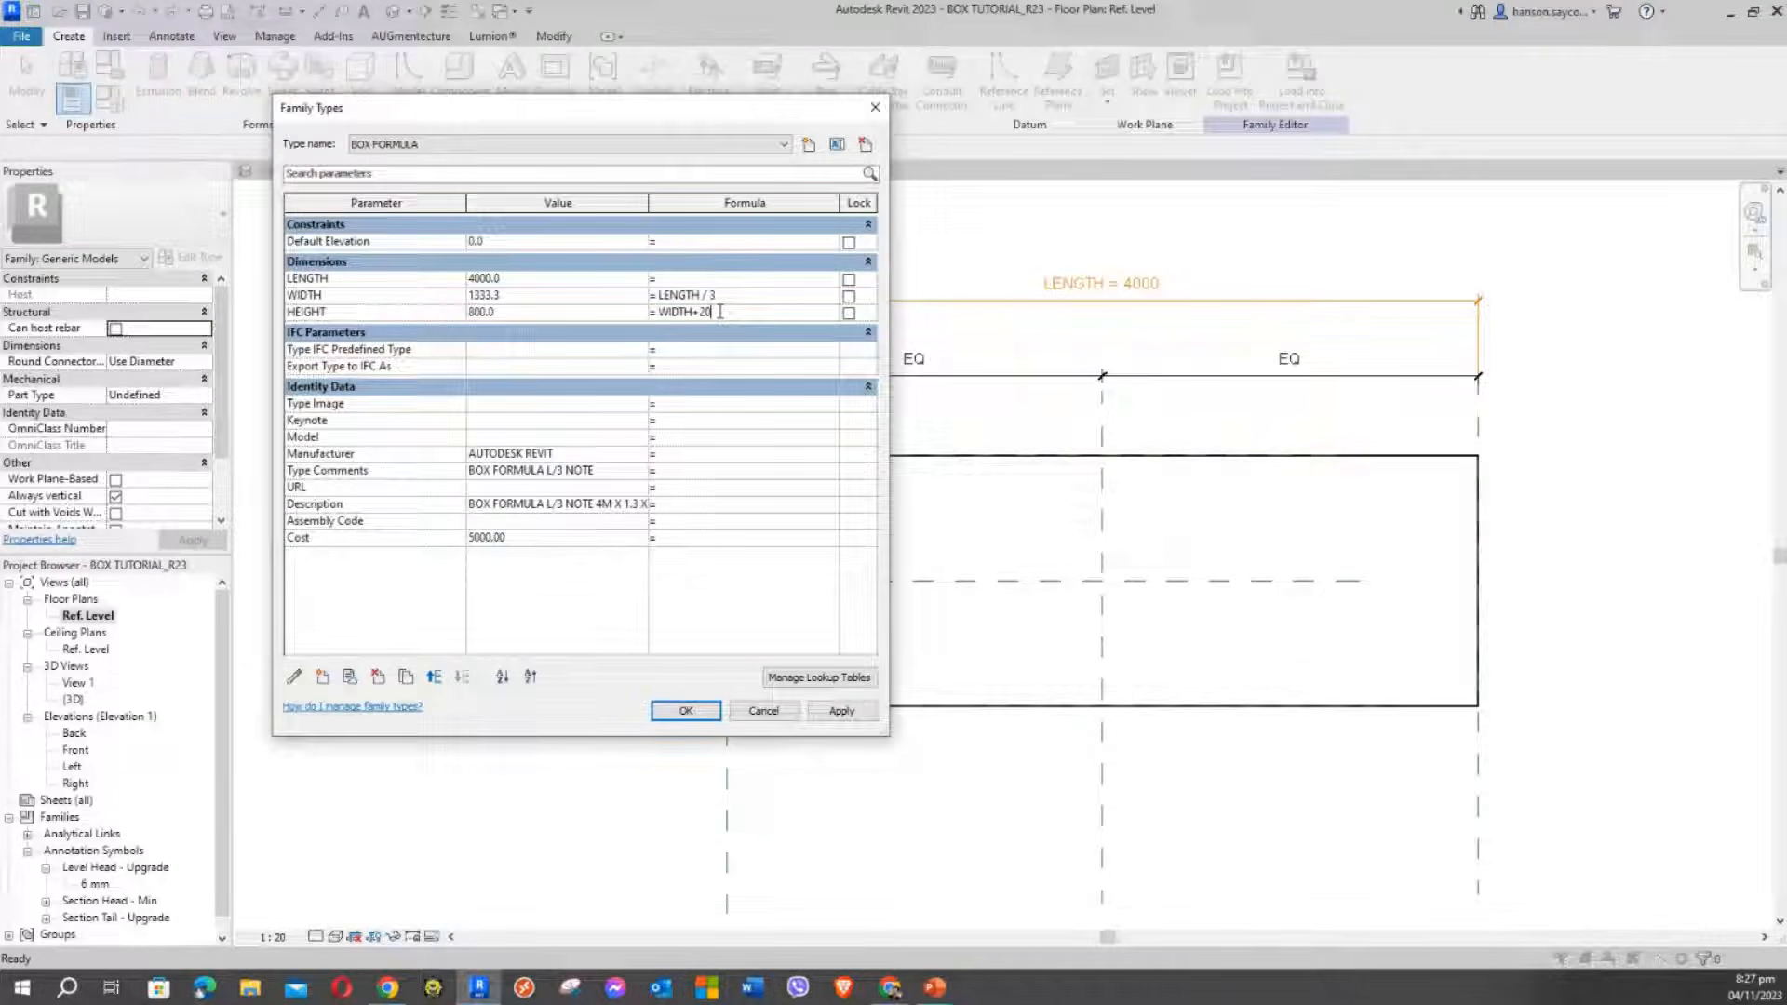
pyautogui.click(849, 714)
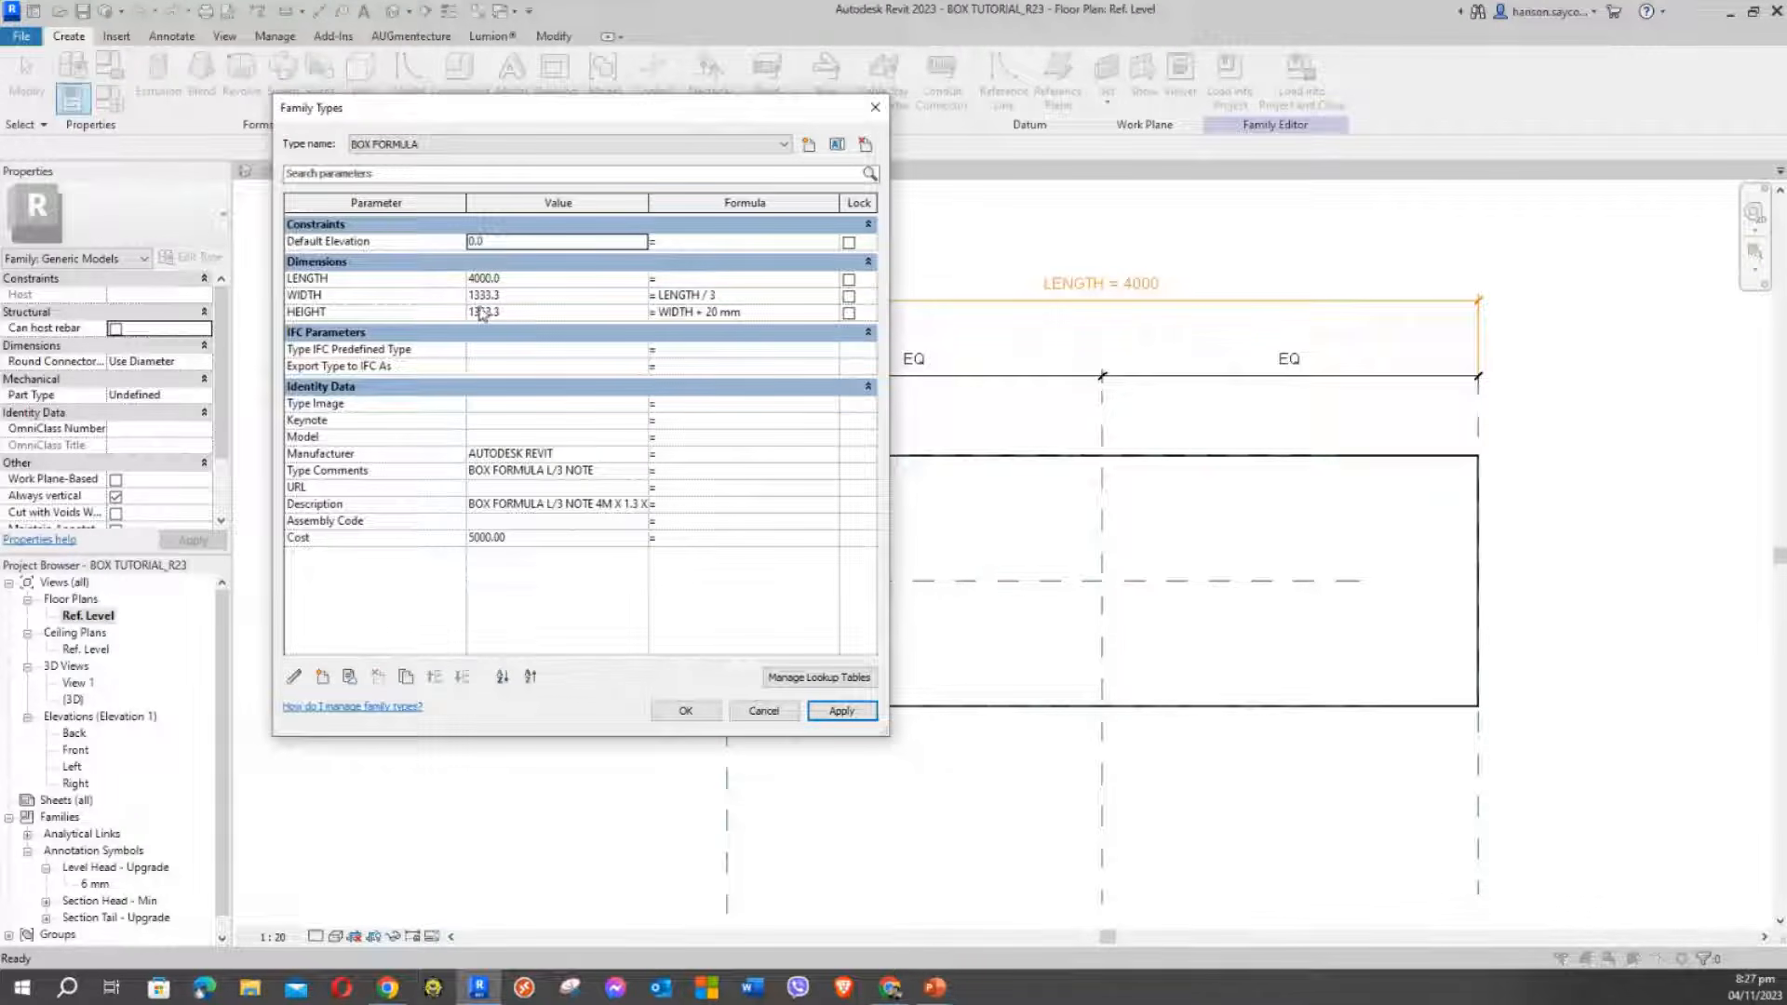
# Close Family Types and frame the box in the {3D} view
pyautogui.click(684, 712)
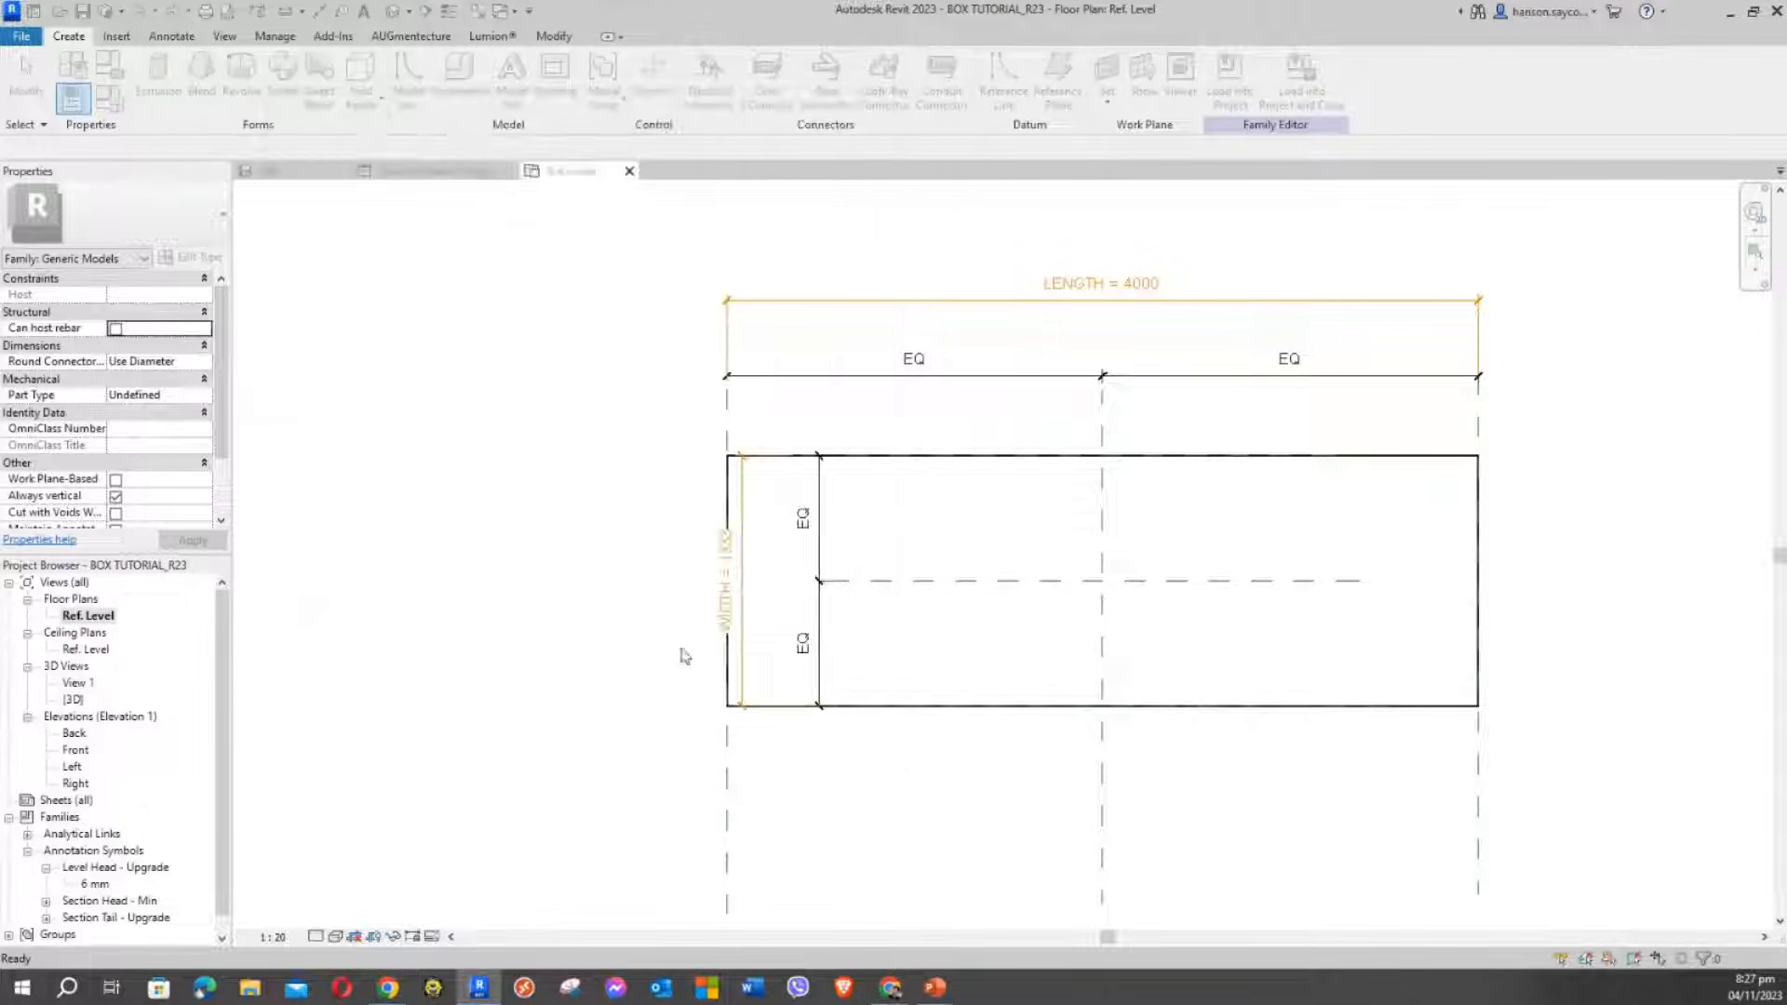
pyautogui.click(279, 173)
pyautogui.moveTo(666, 518); pyautogui.dragTo(957, 514, button='middle')
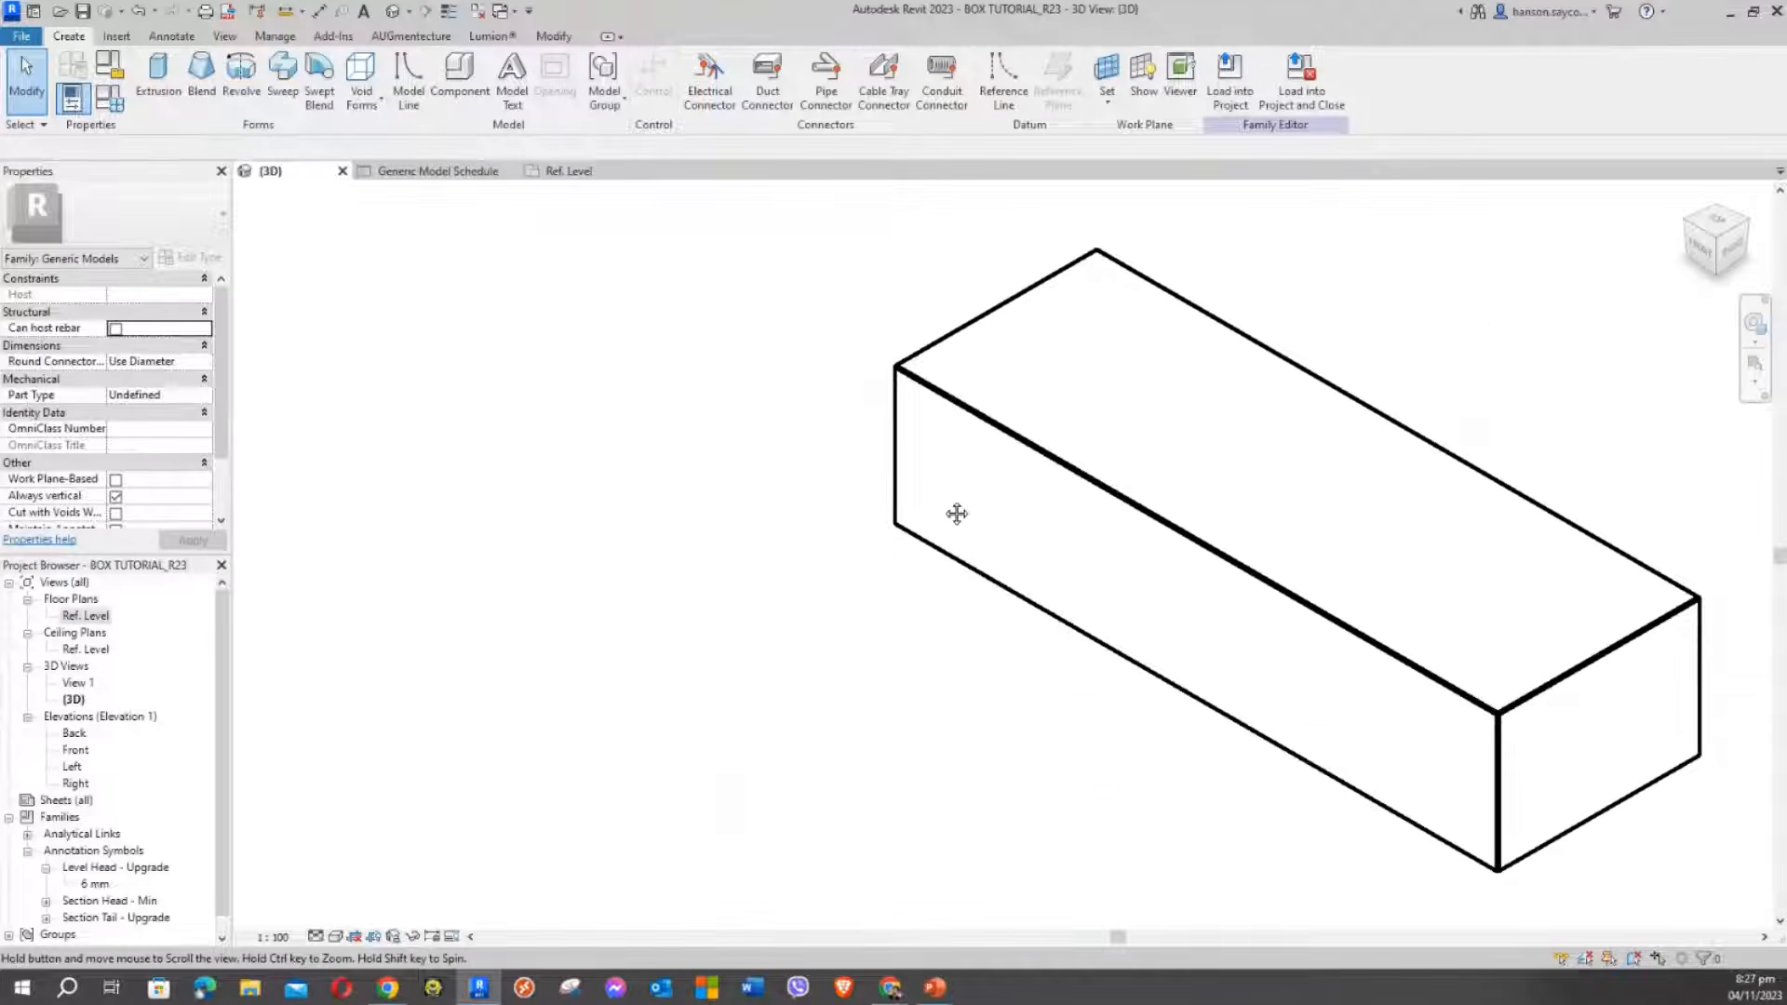
# Set LENGTH to 5000 so WIDTH becomes 1666.7 and HEIGHT 1686.7, then return to the Generic Model Schedule
pyautogui.click(109, 98)
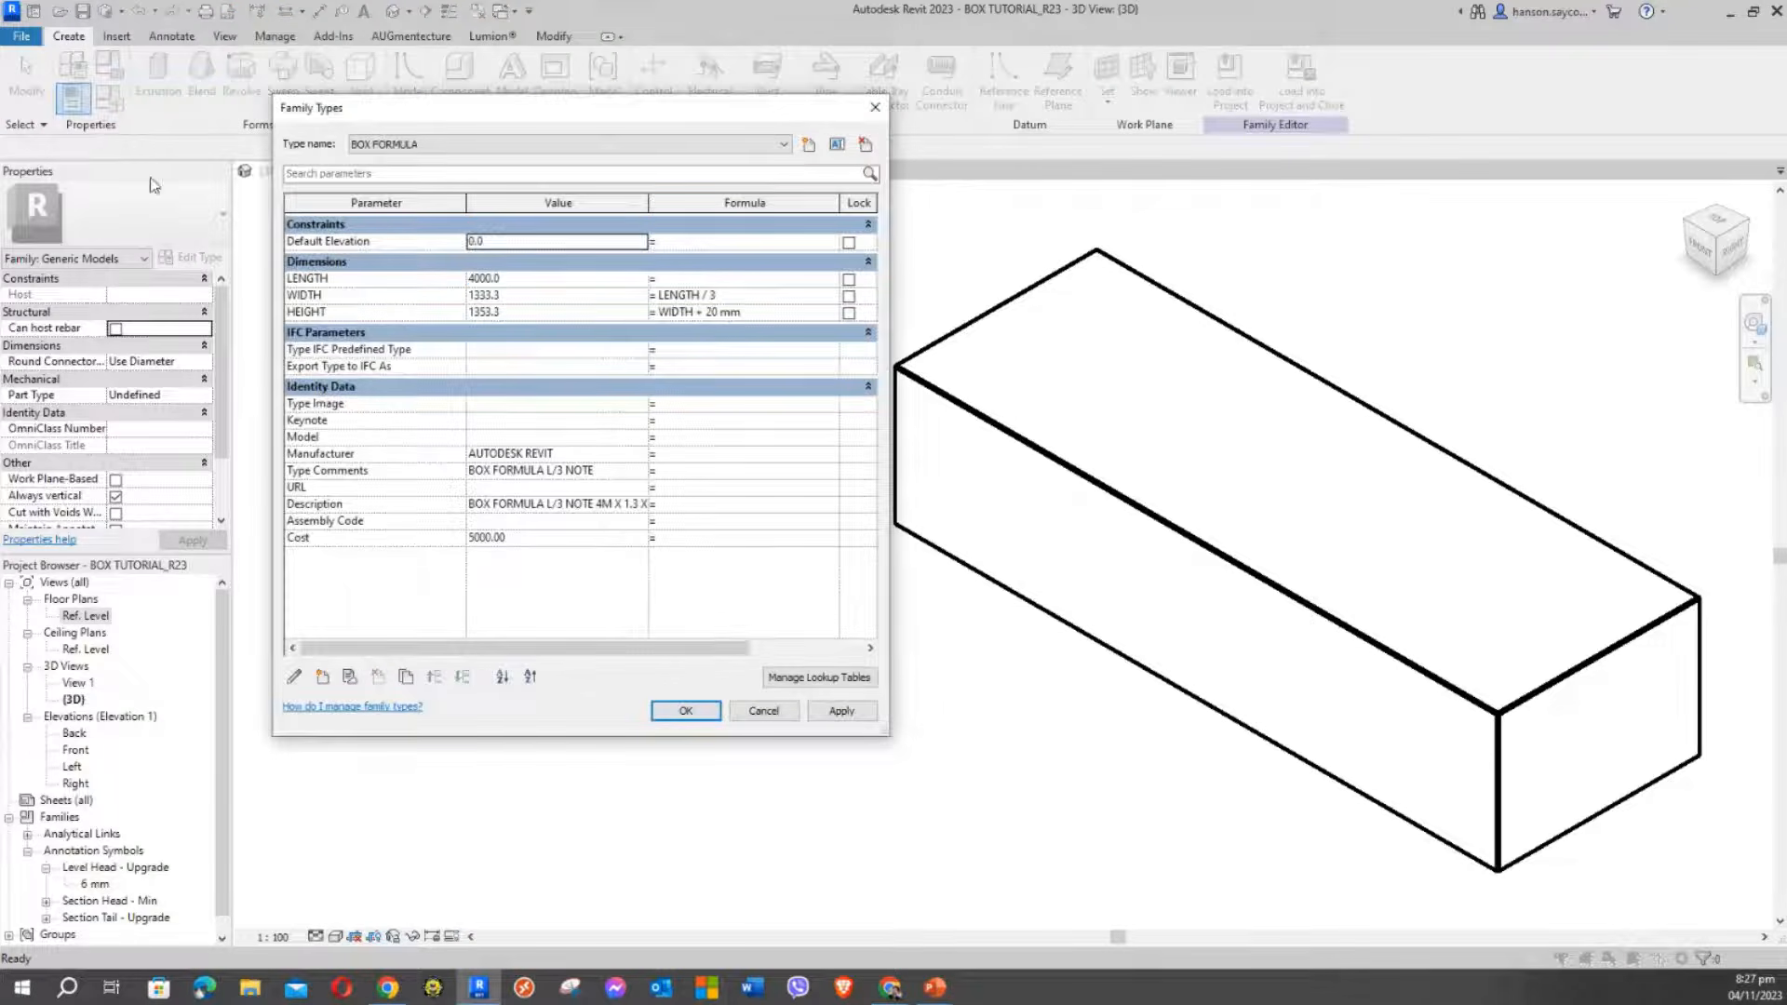
pyautogui.click(515, 282)
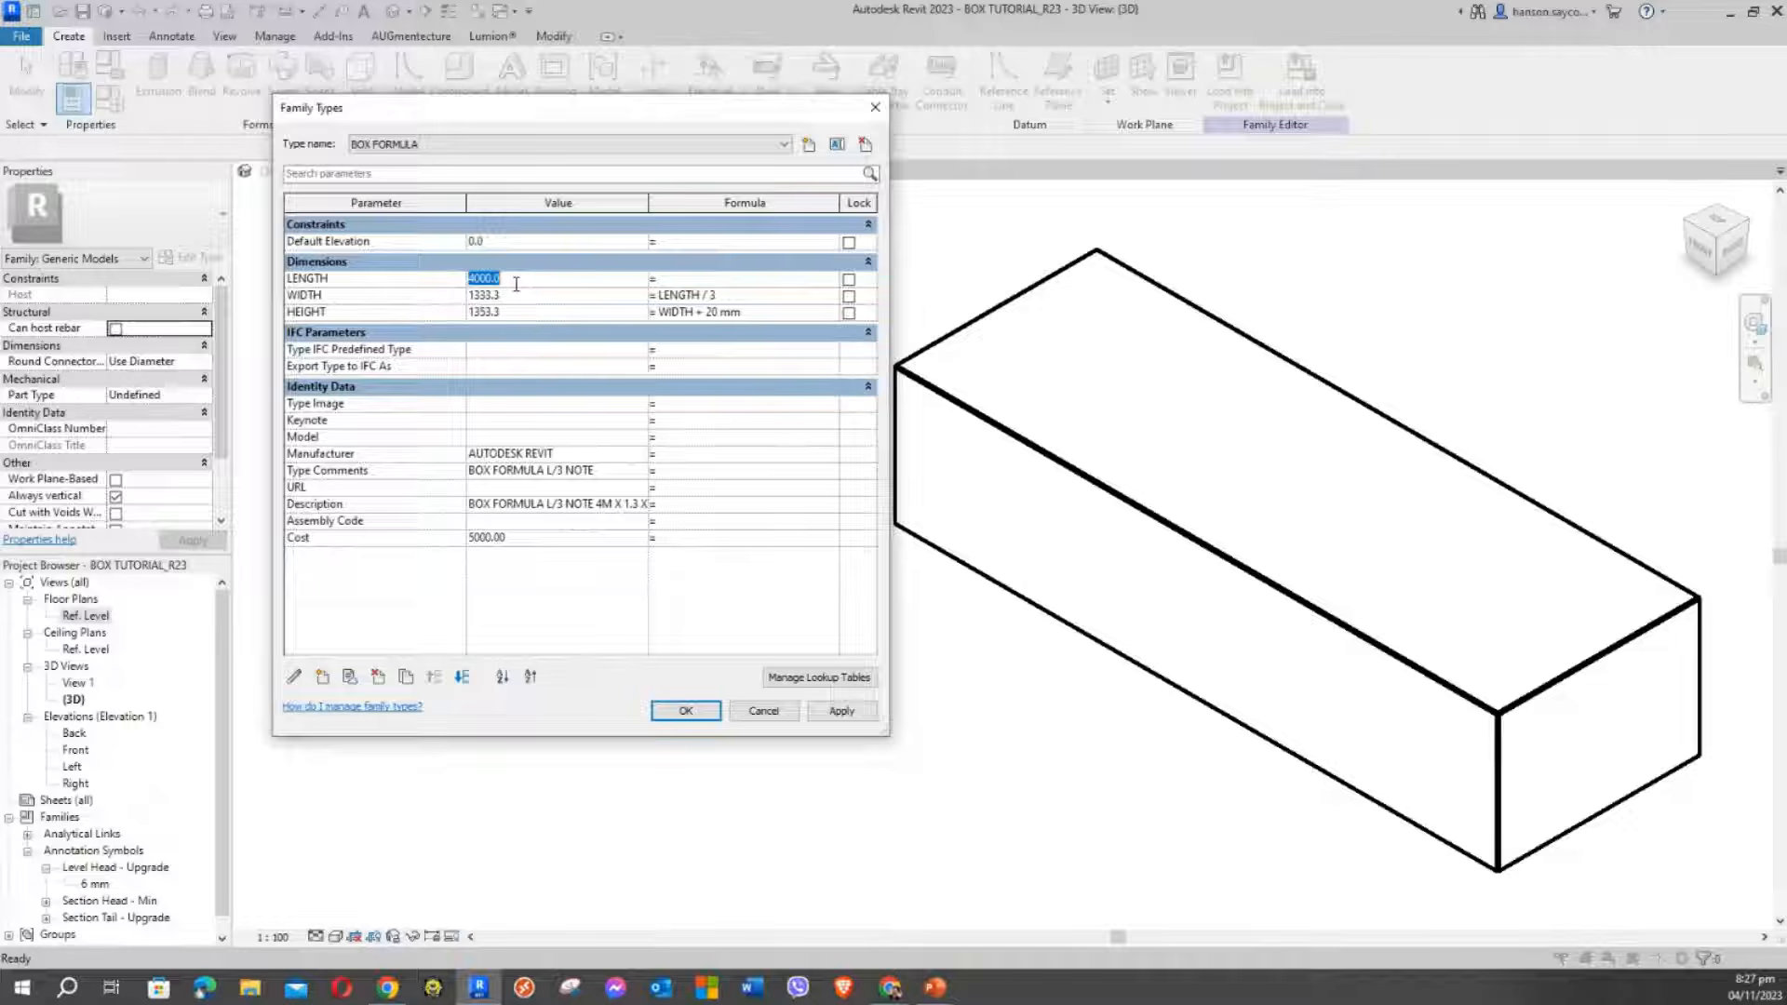
pyautogui.write('5000')
pyautogui.click(840, 712)
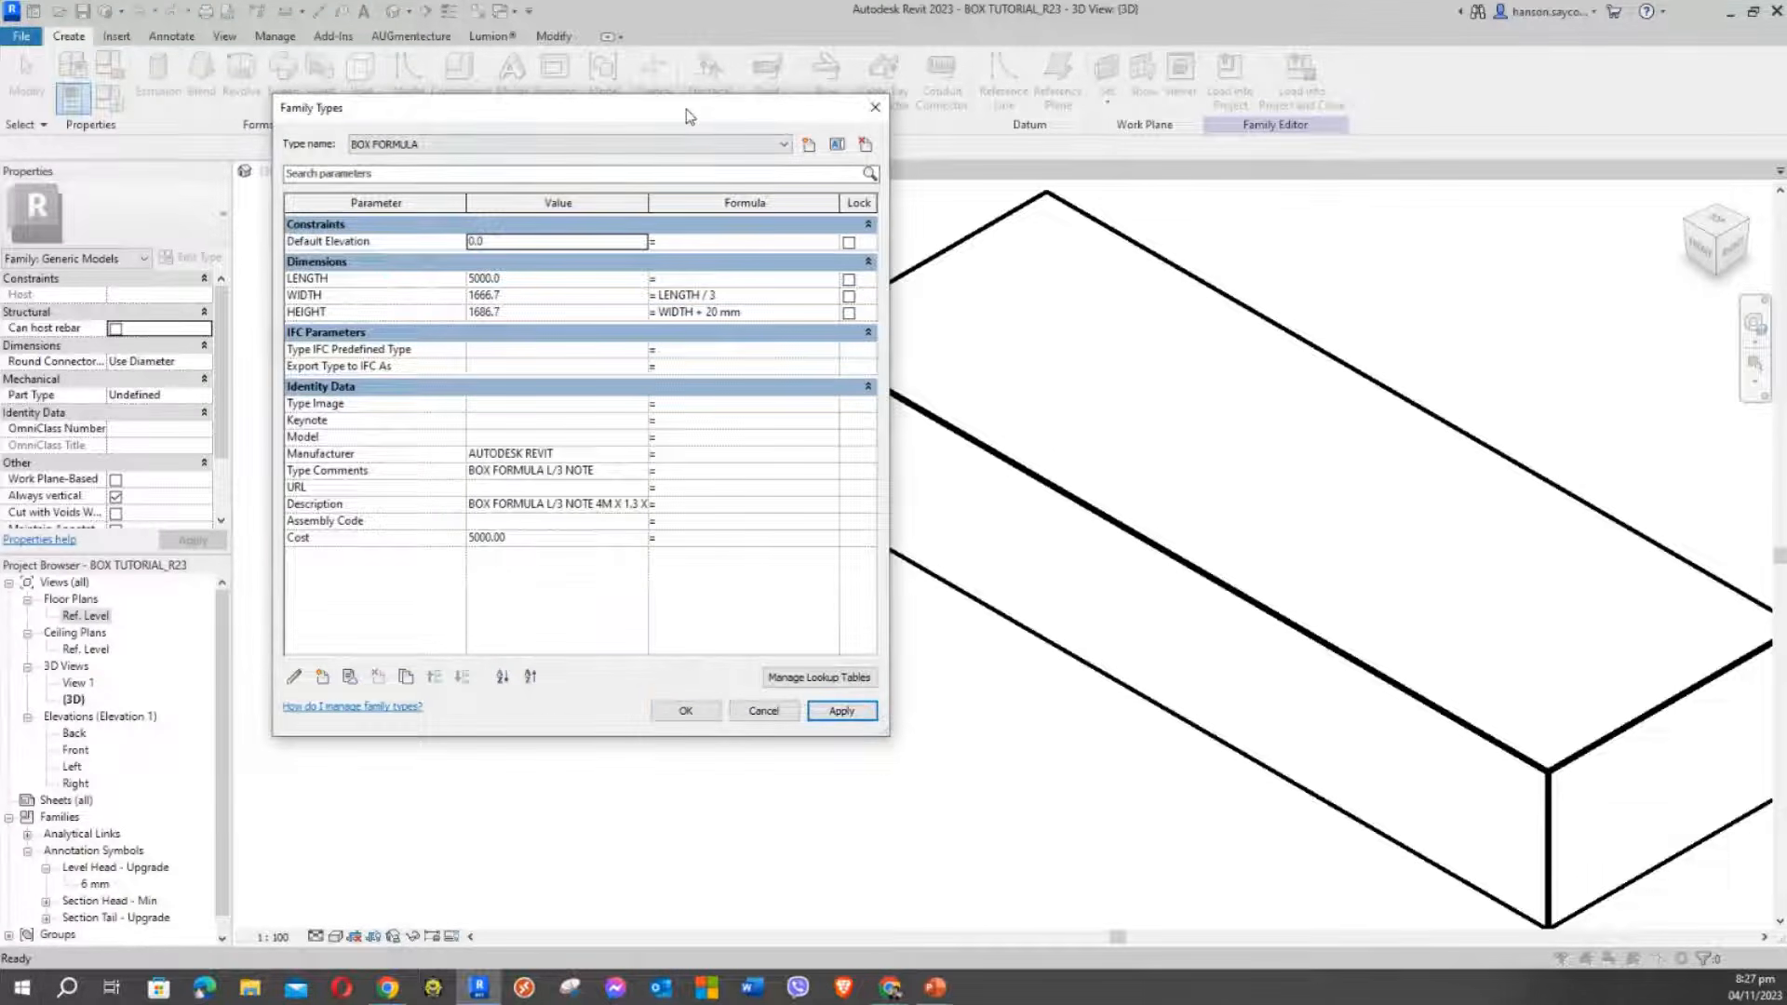
pyautogui.moveTo(685, 109); pyautogui.dragTo(511, 110)
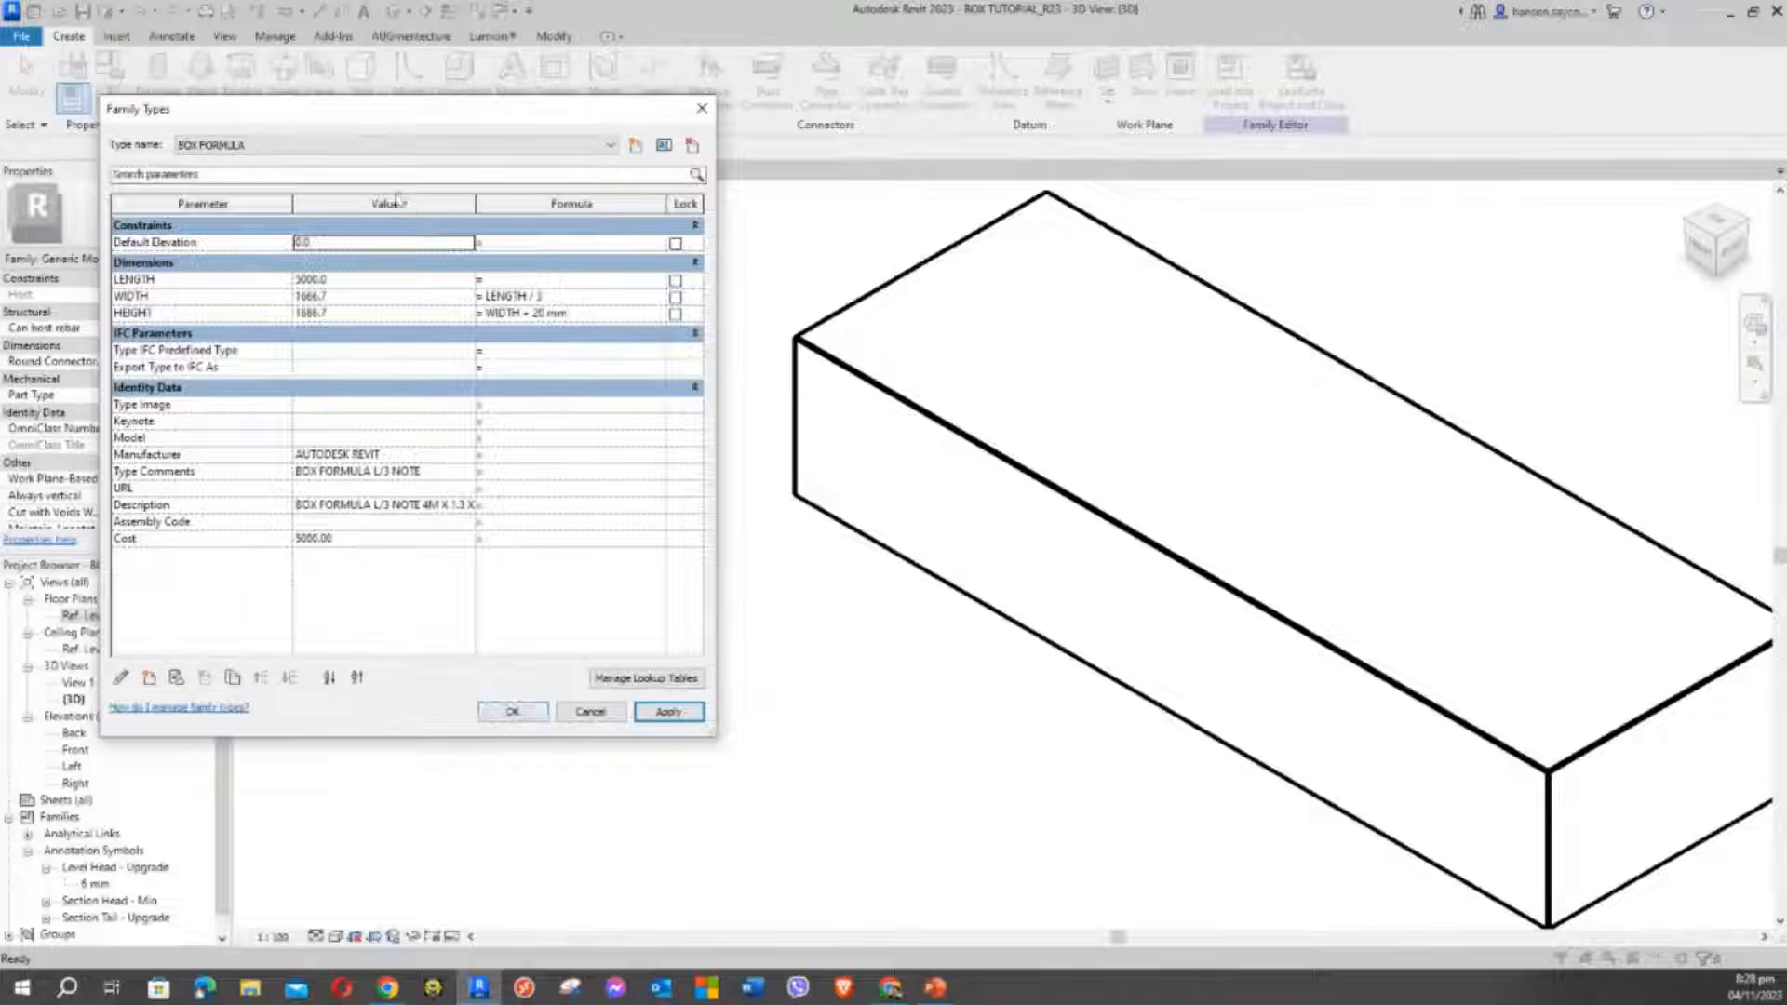
pyautogui.click(513, 713)
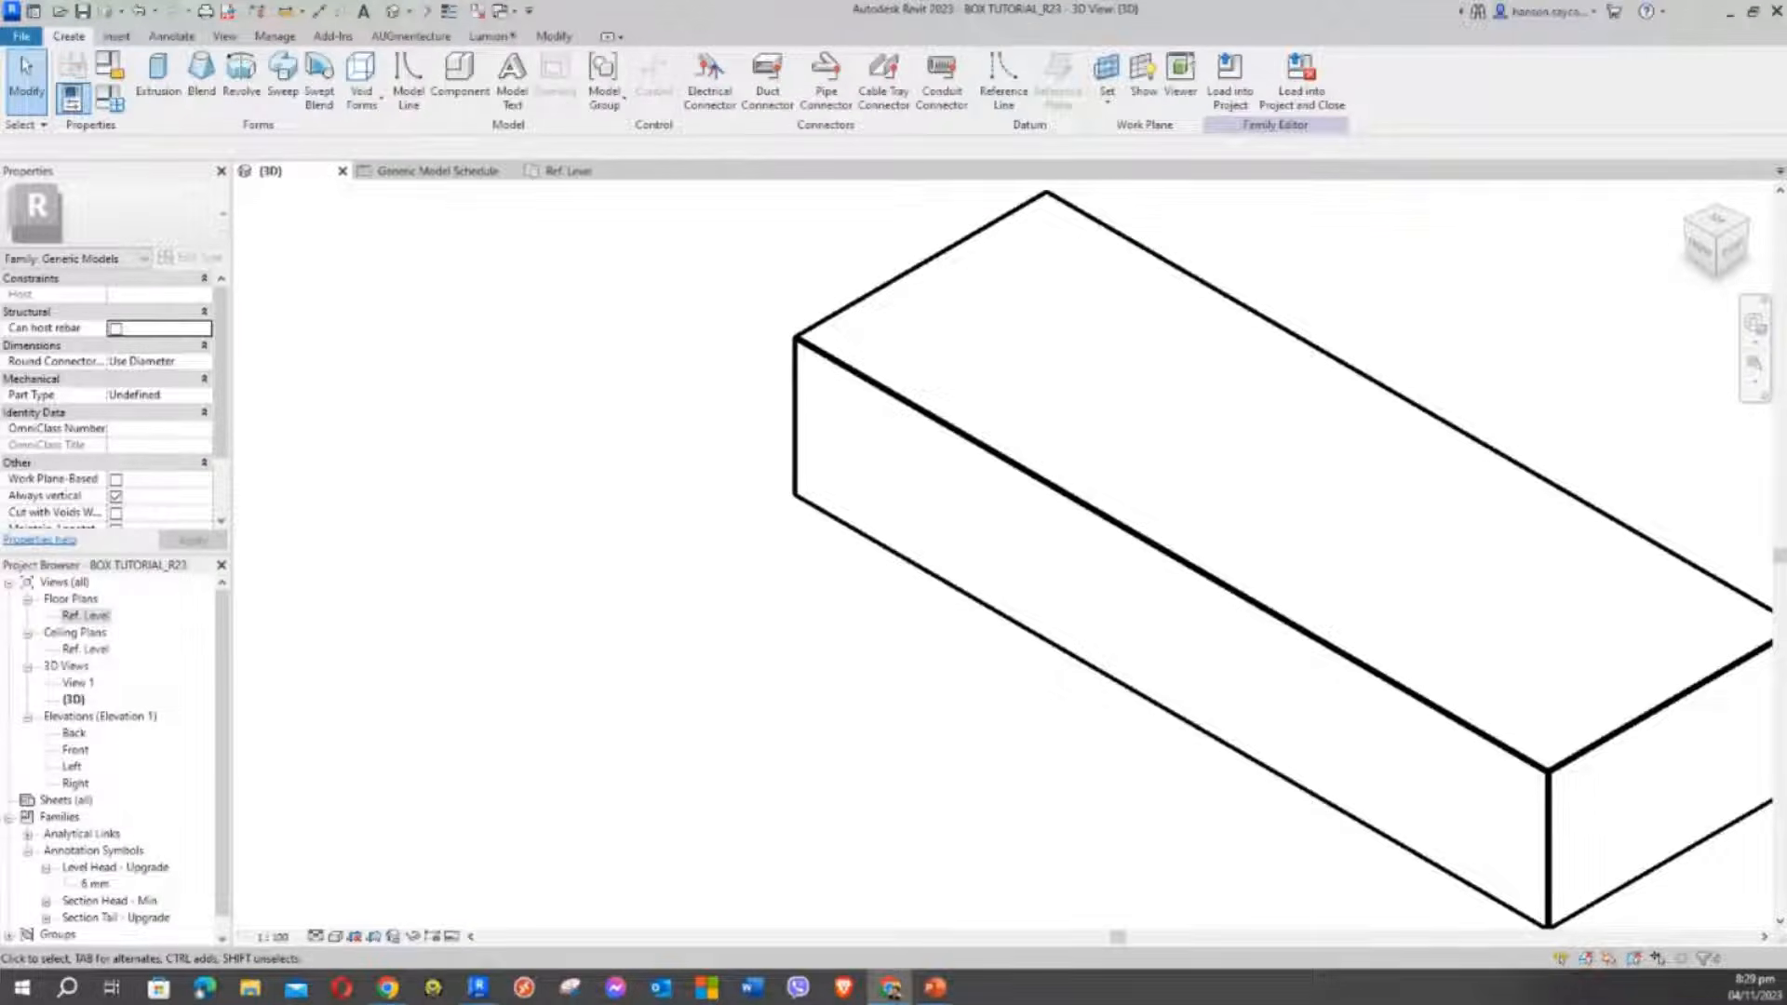
pyautogui.click(409, 172)
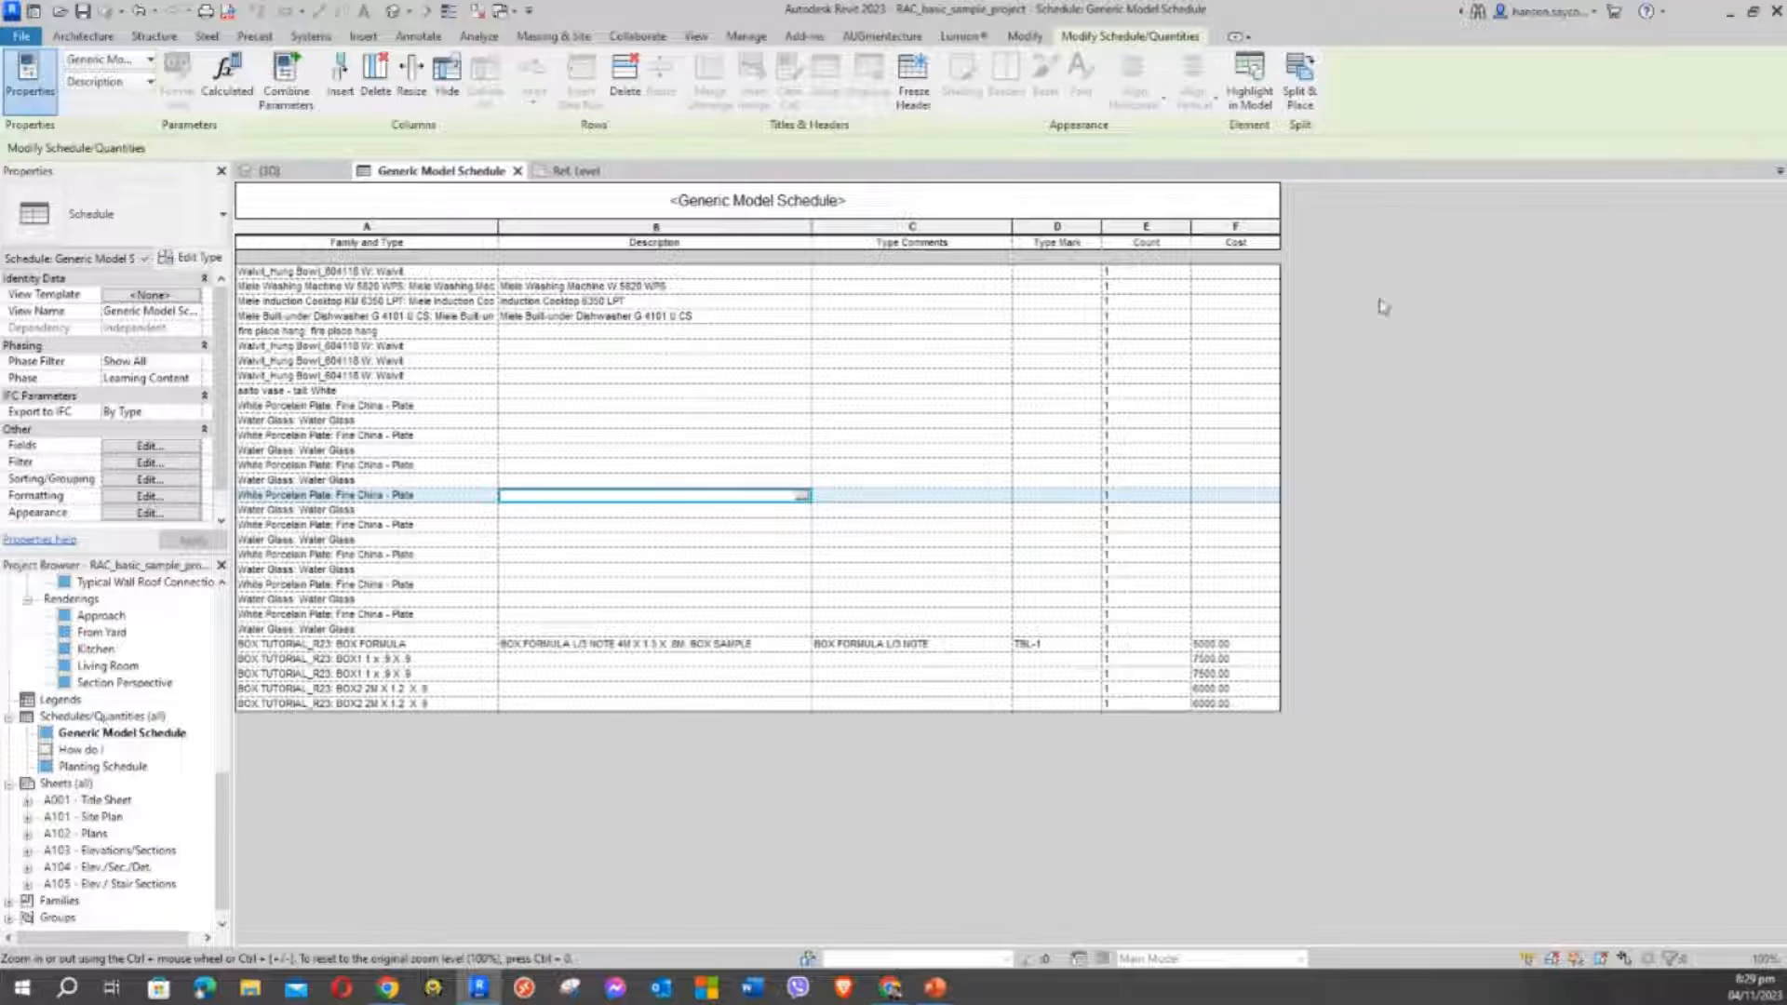
# Start a new schedule from View > Schedules > Schedule/Quantities
pyautogui.click(695, 35)
pyautogui.click(1004, 101)
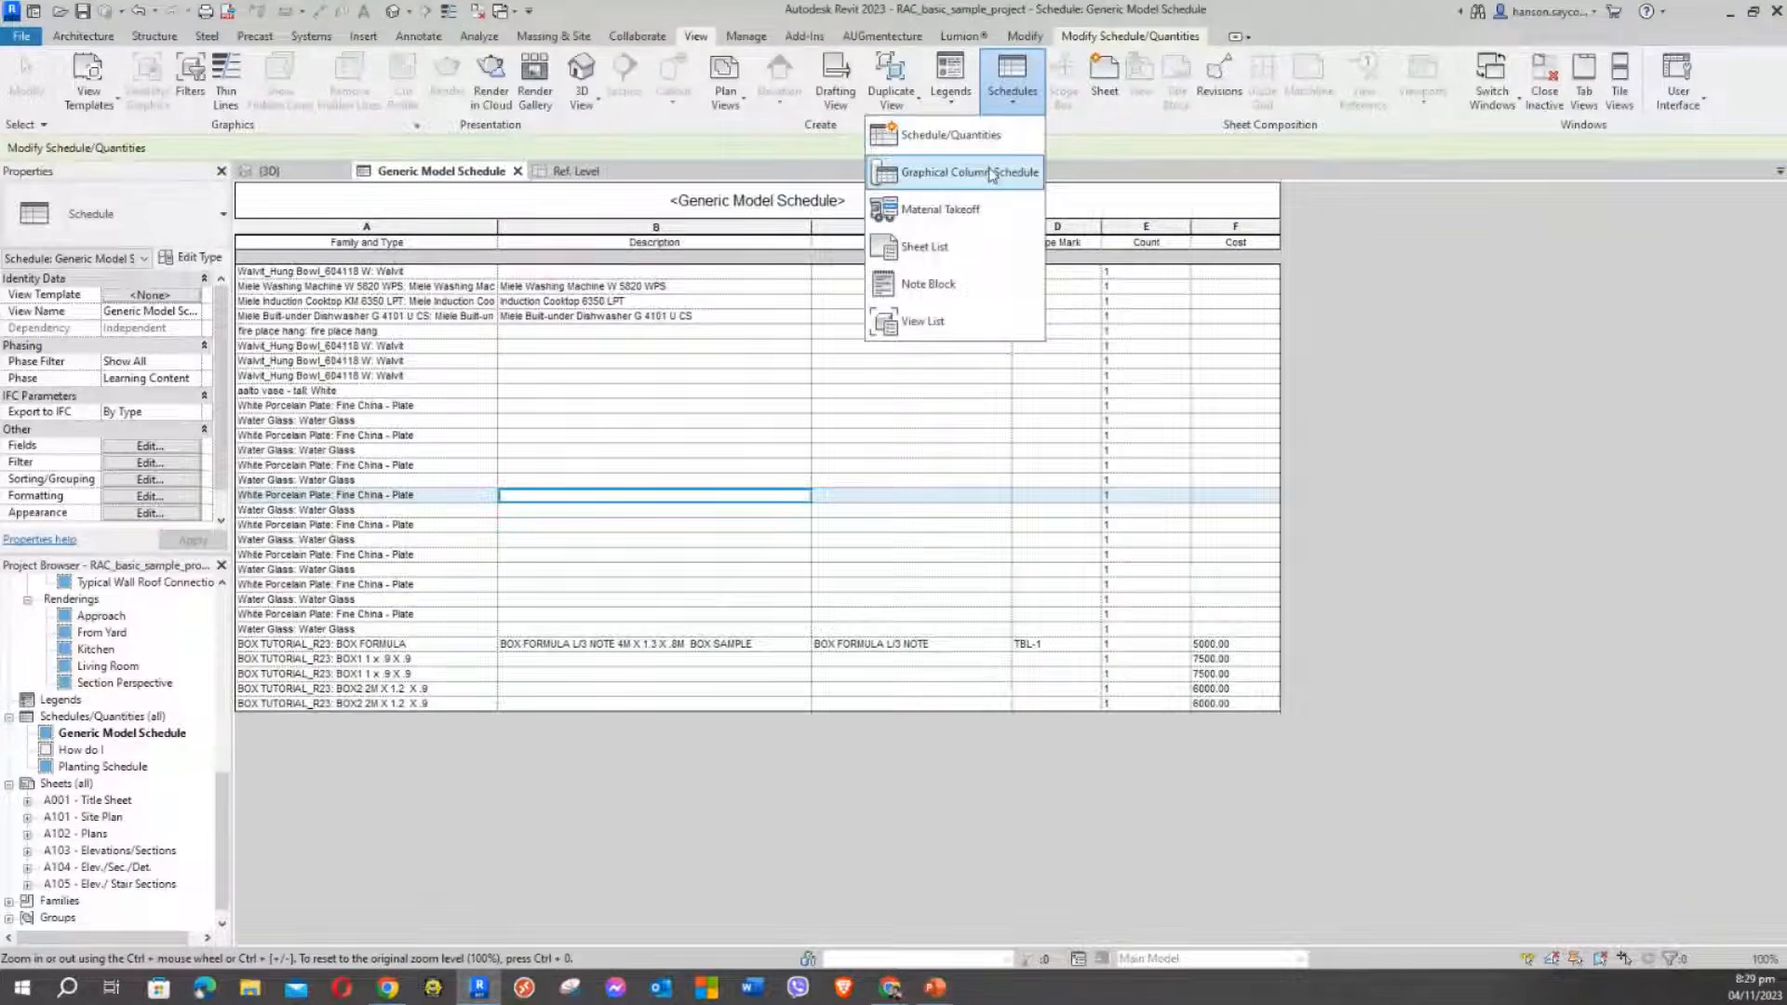
pyautogui.click(966, 137)
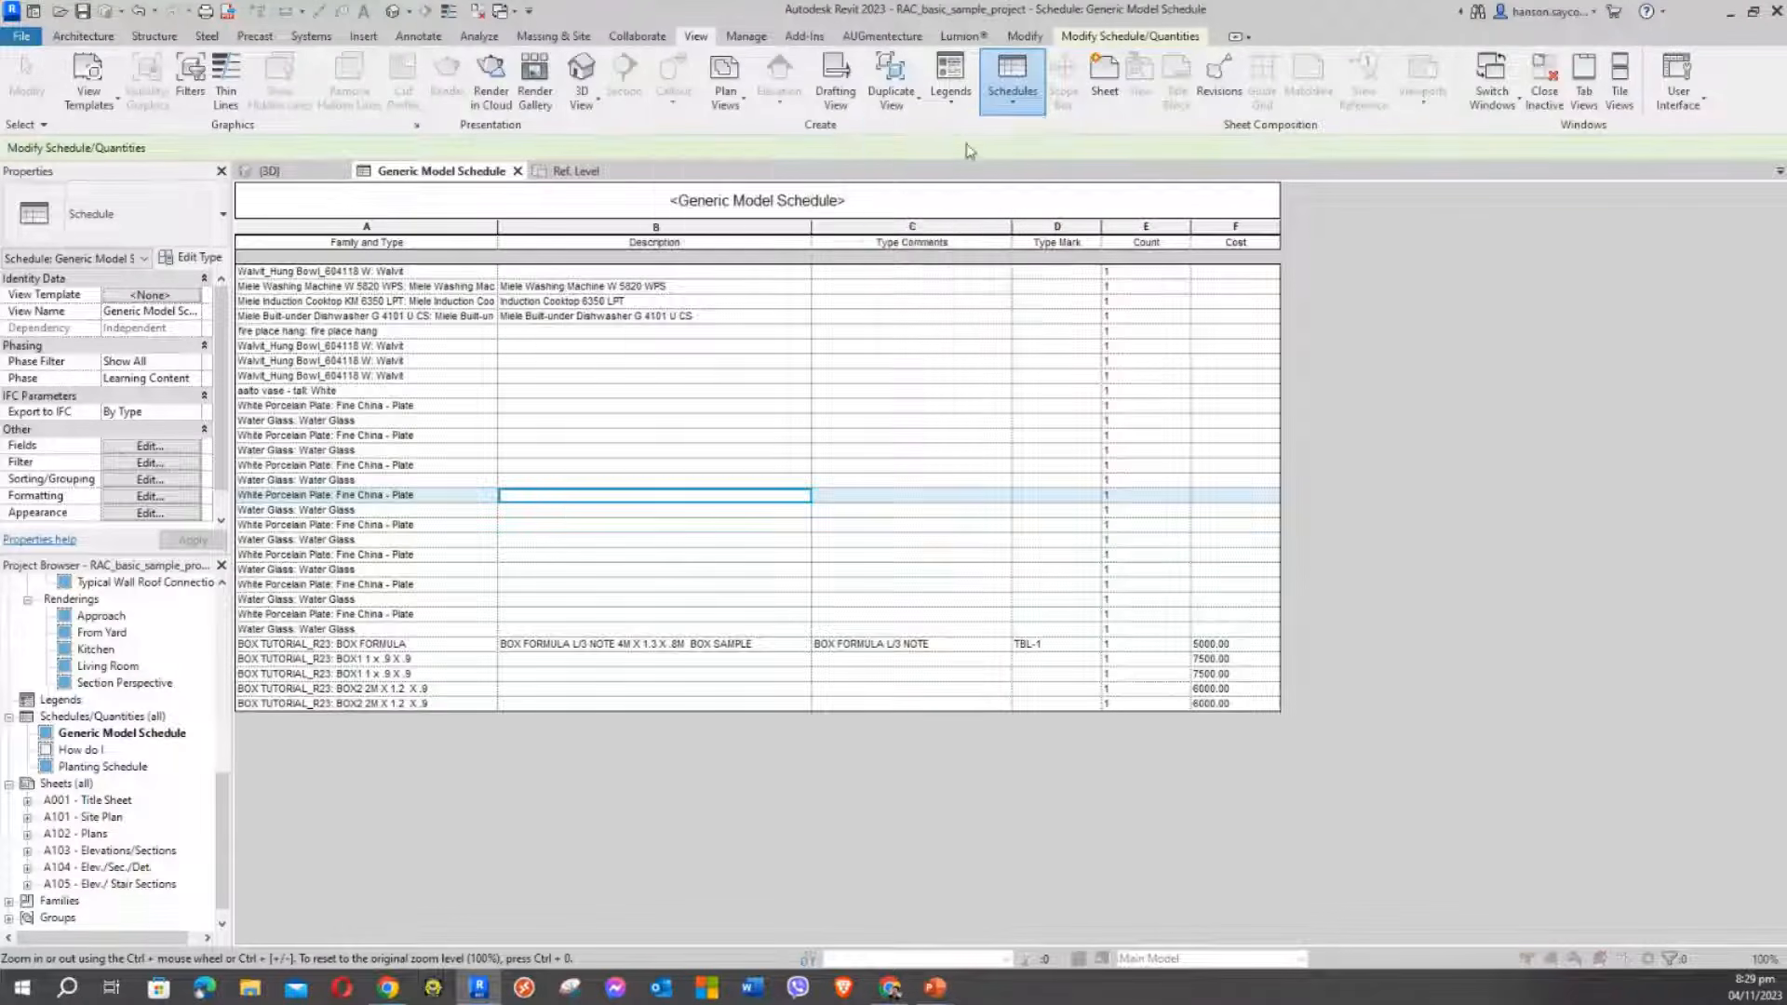
pyautogui.click(617, 317)
# Pick the Doors category and create the Door Schedule
pyautogui.click(639, 377)
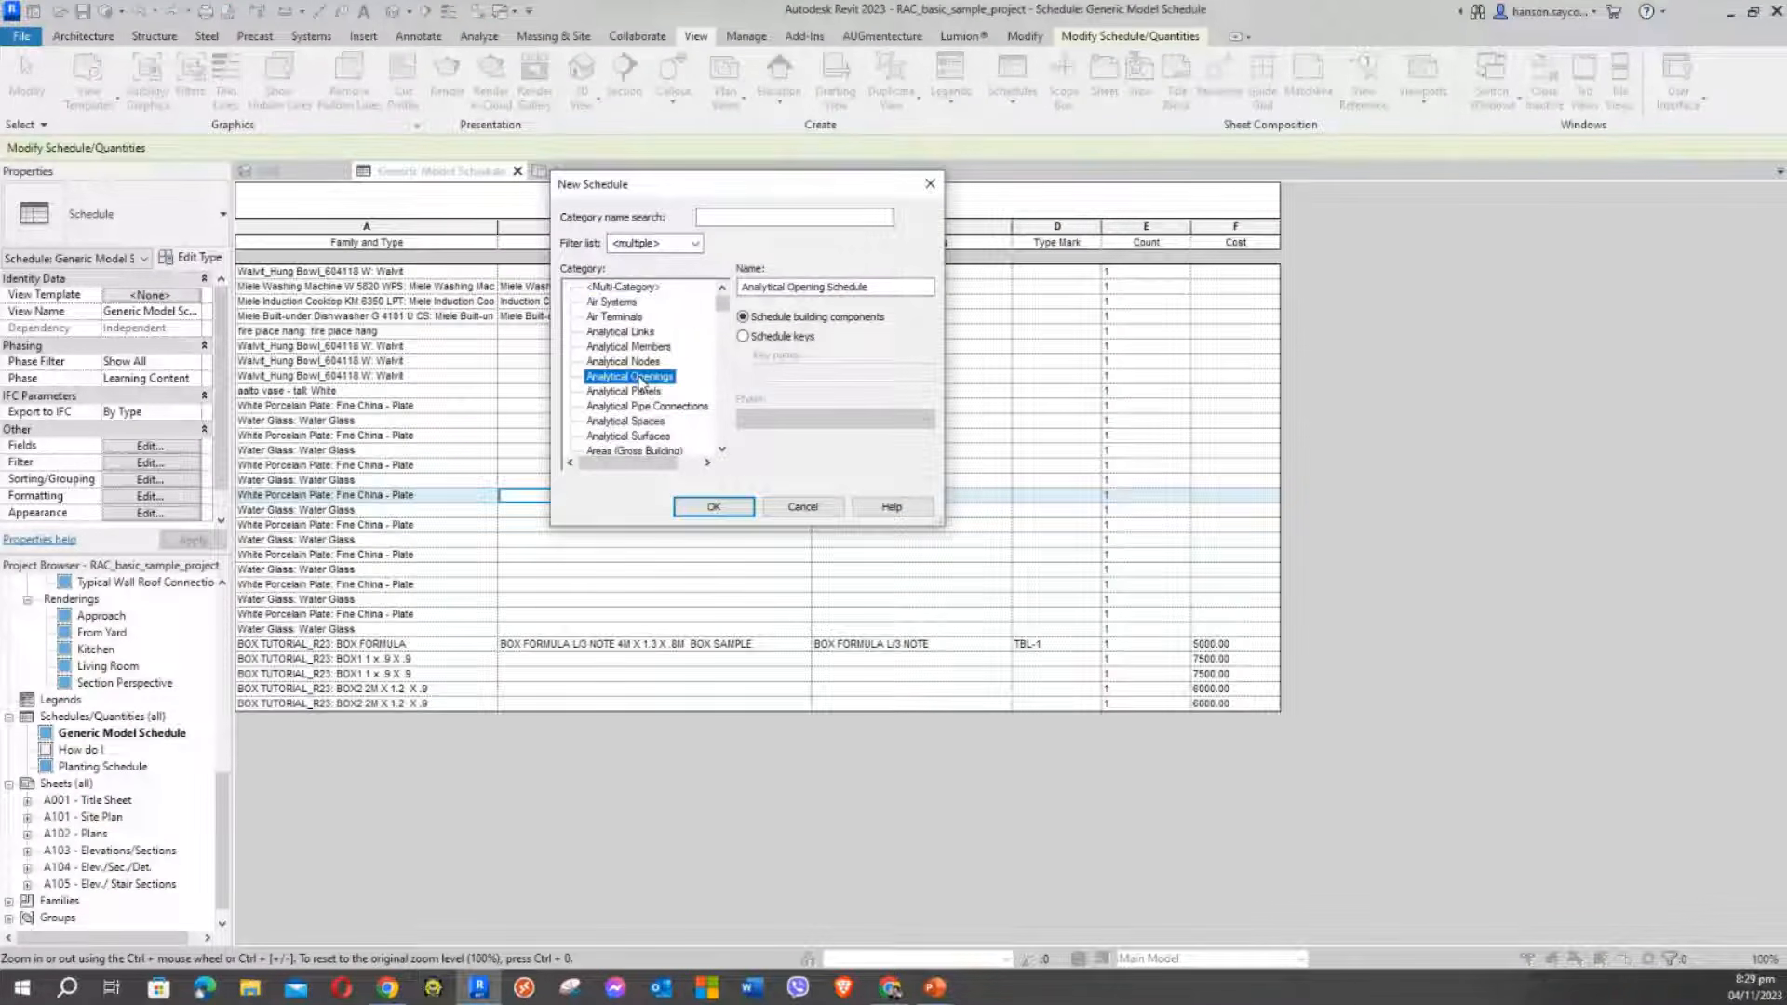
pyautogui.press('d')
pyautogui.click(724, 449)
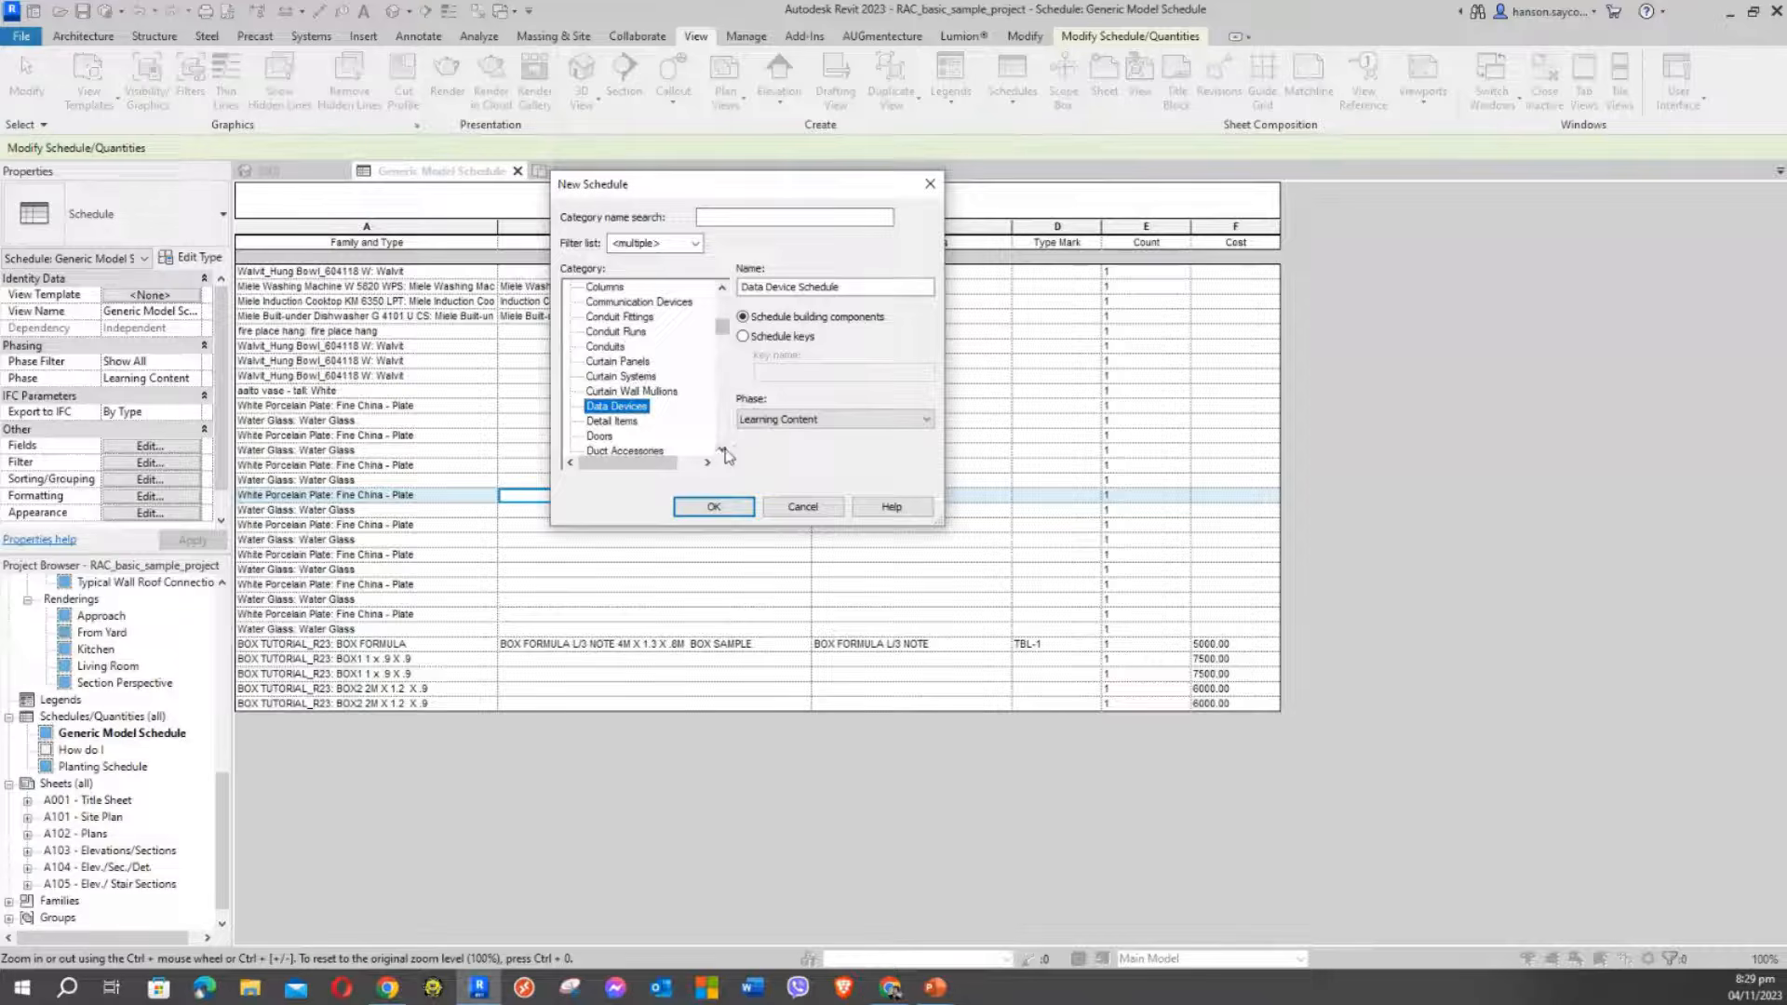
pyautogui.click(588, 437)
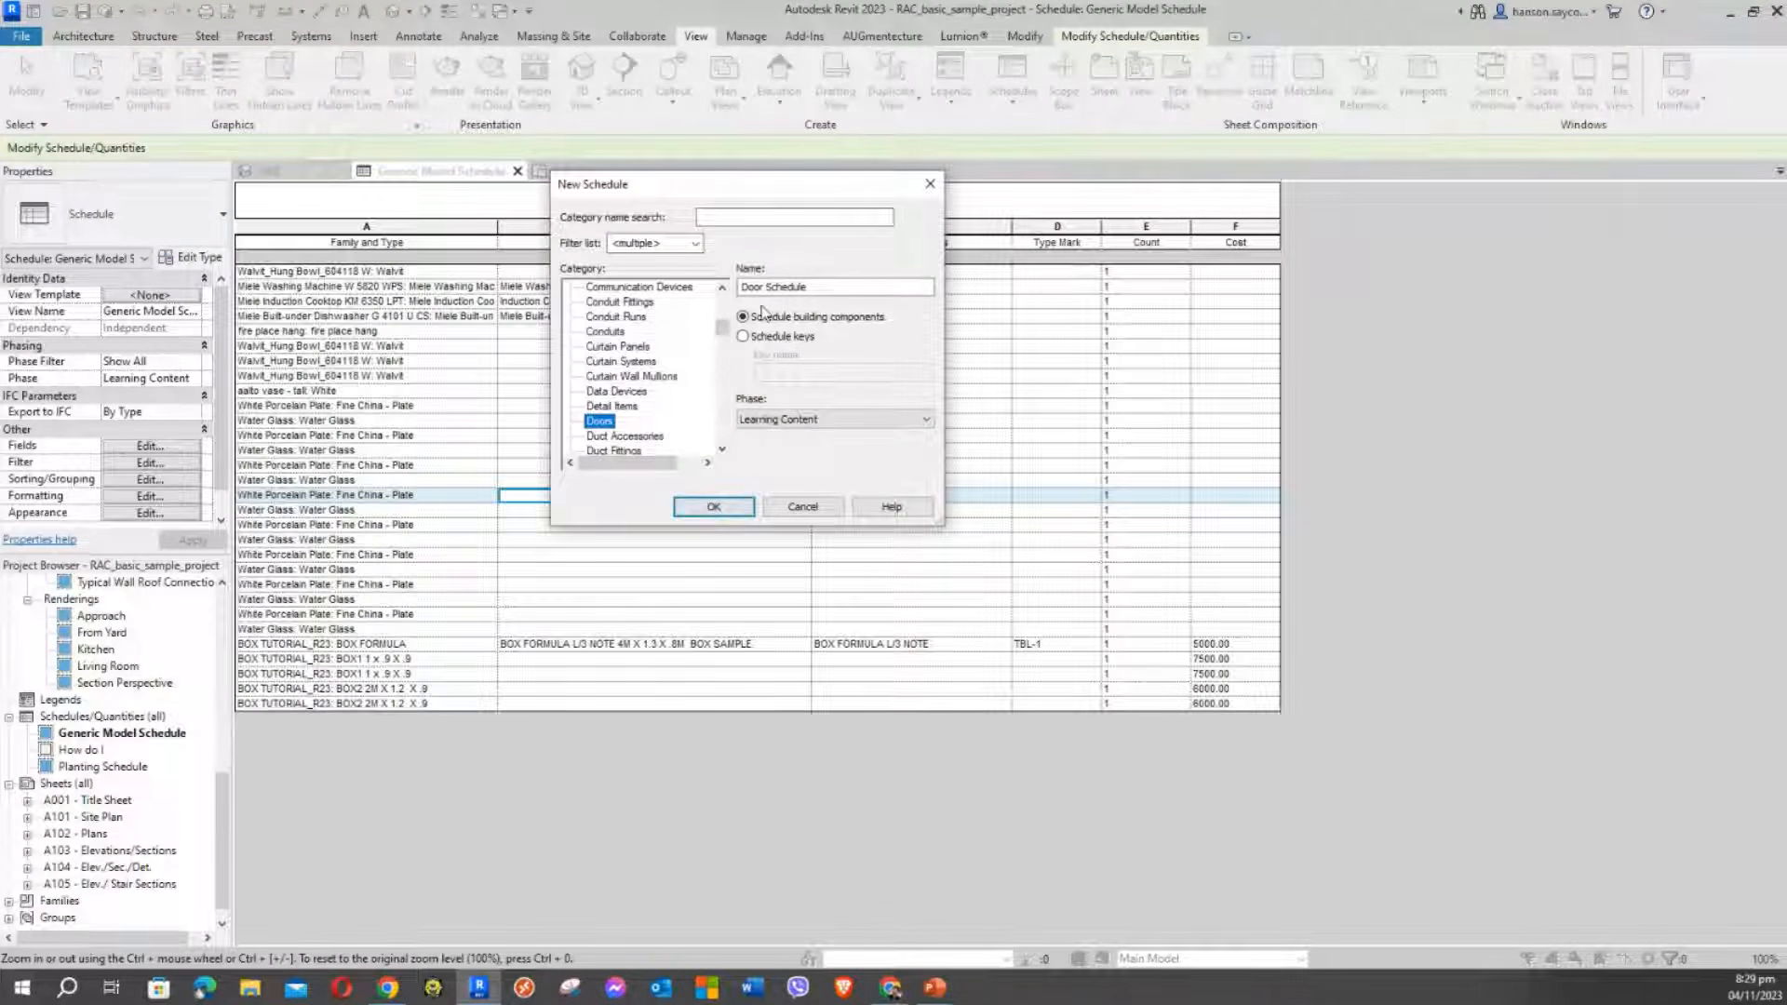
pyautogui.click(740, 506)
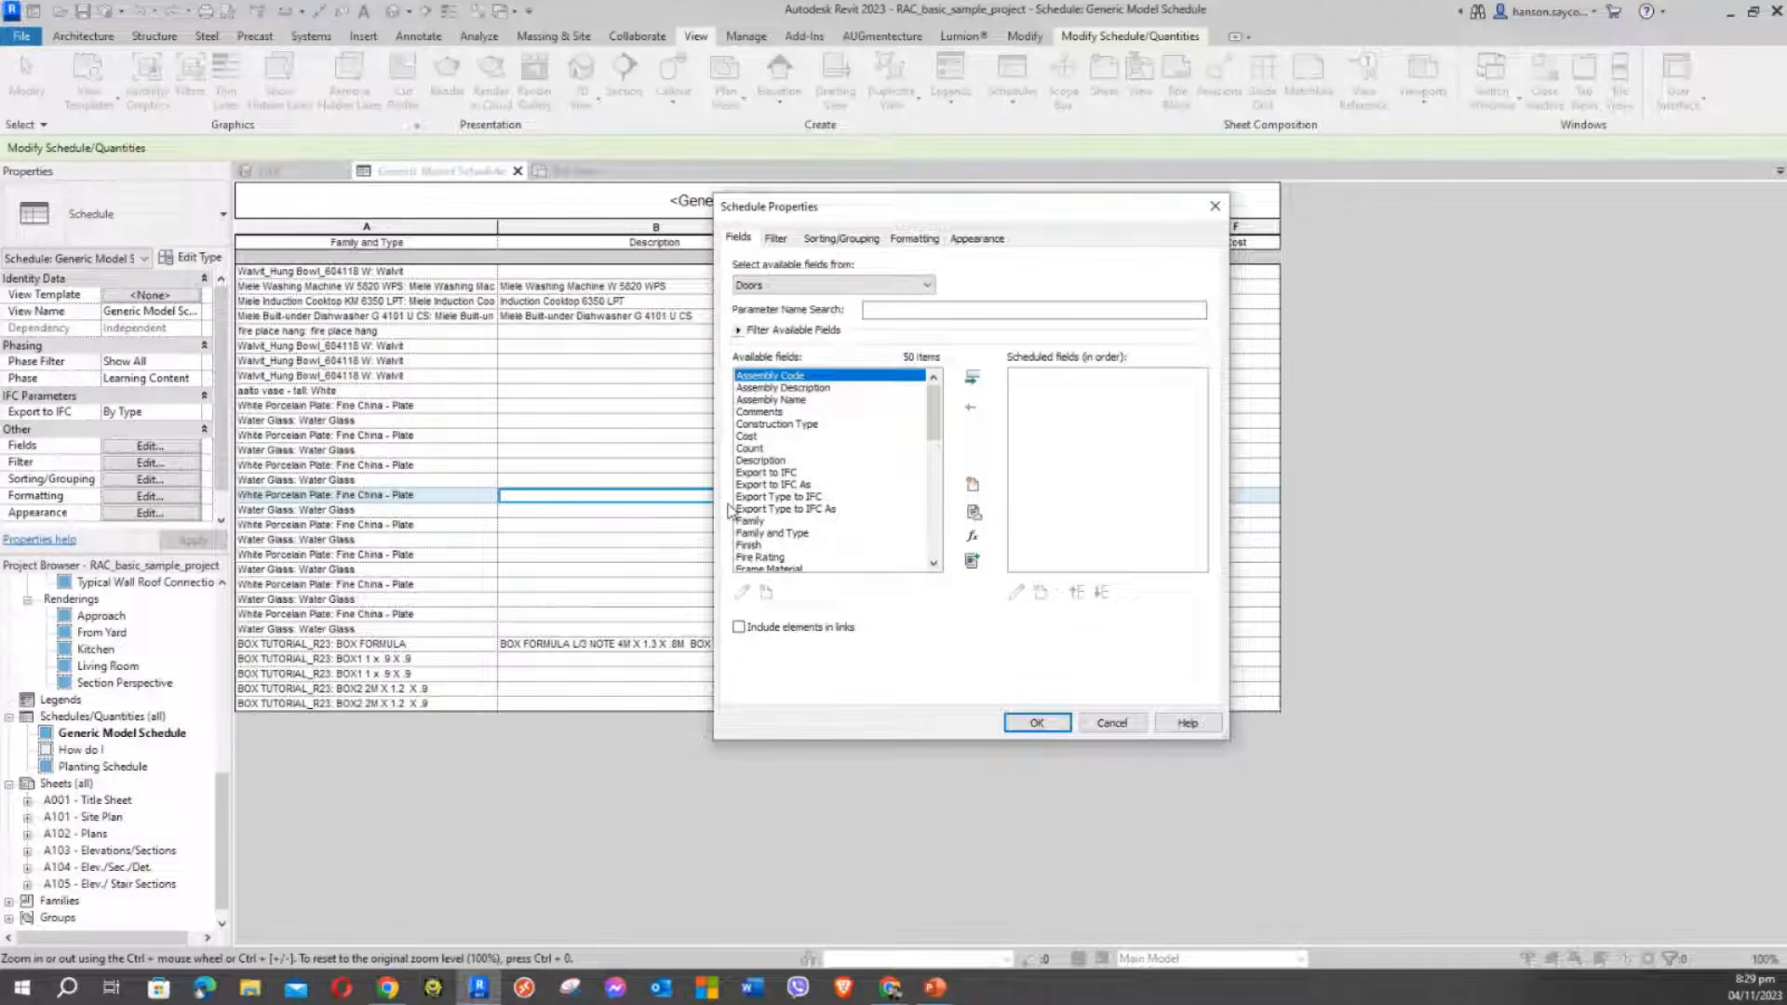
# Add Family and Type as the first scheduled field
pyautogui.moveTo(837, 213); pyautogui.dragTo(445, 147)
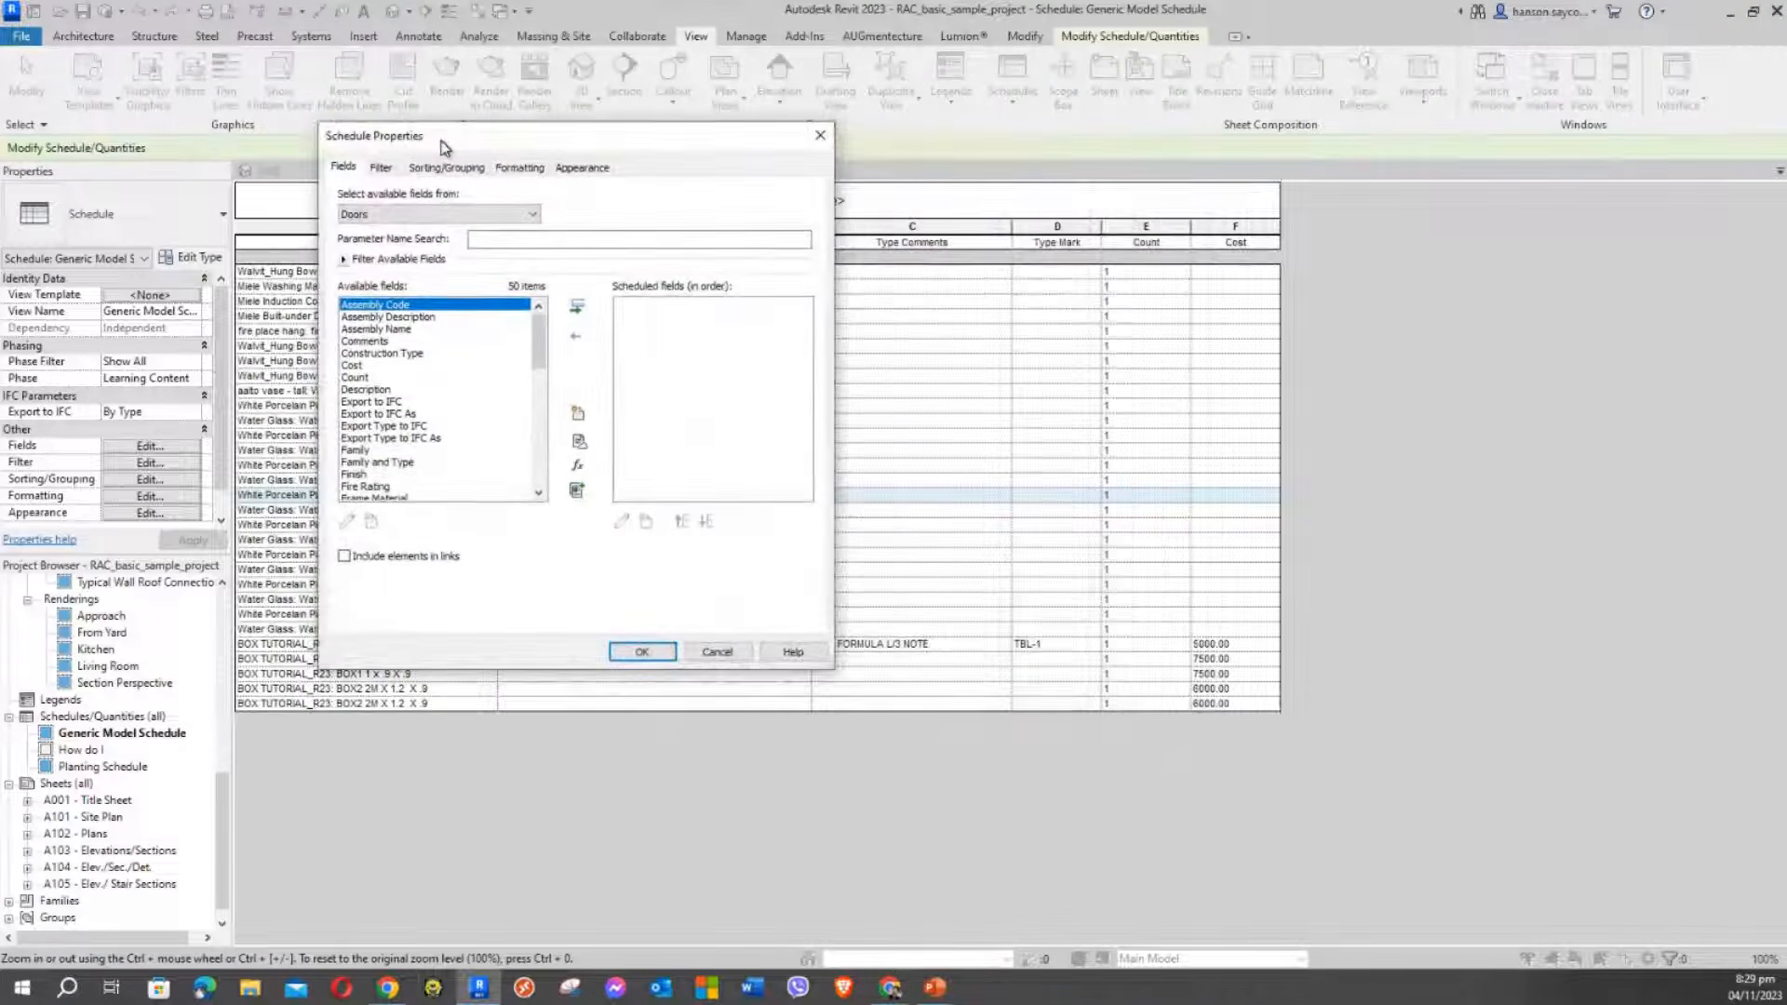
pyautogui.click(353, 365)
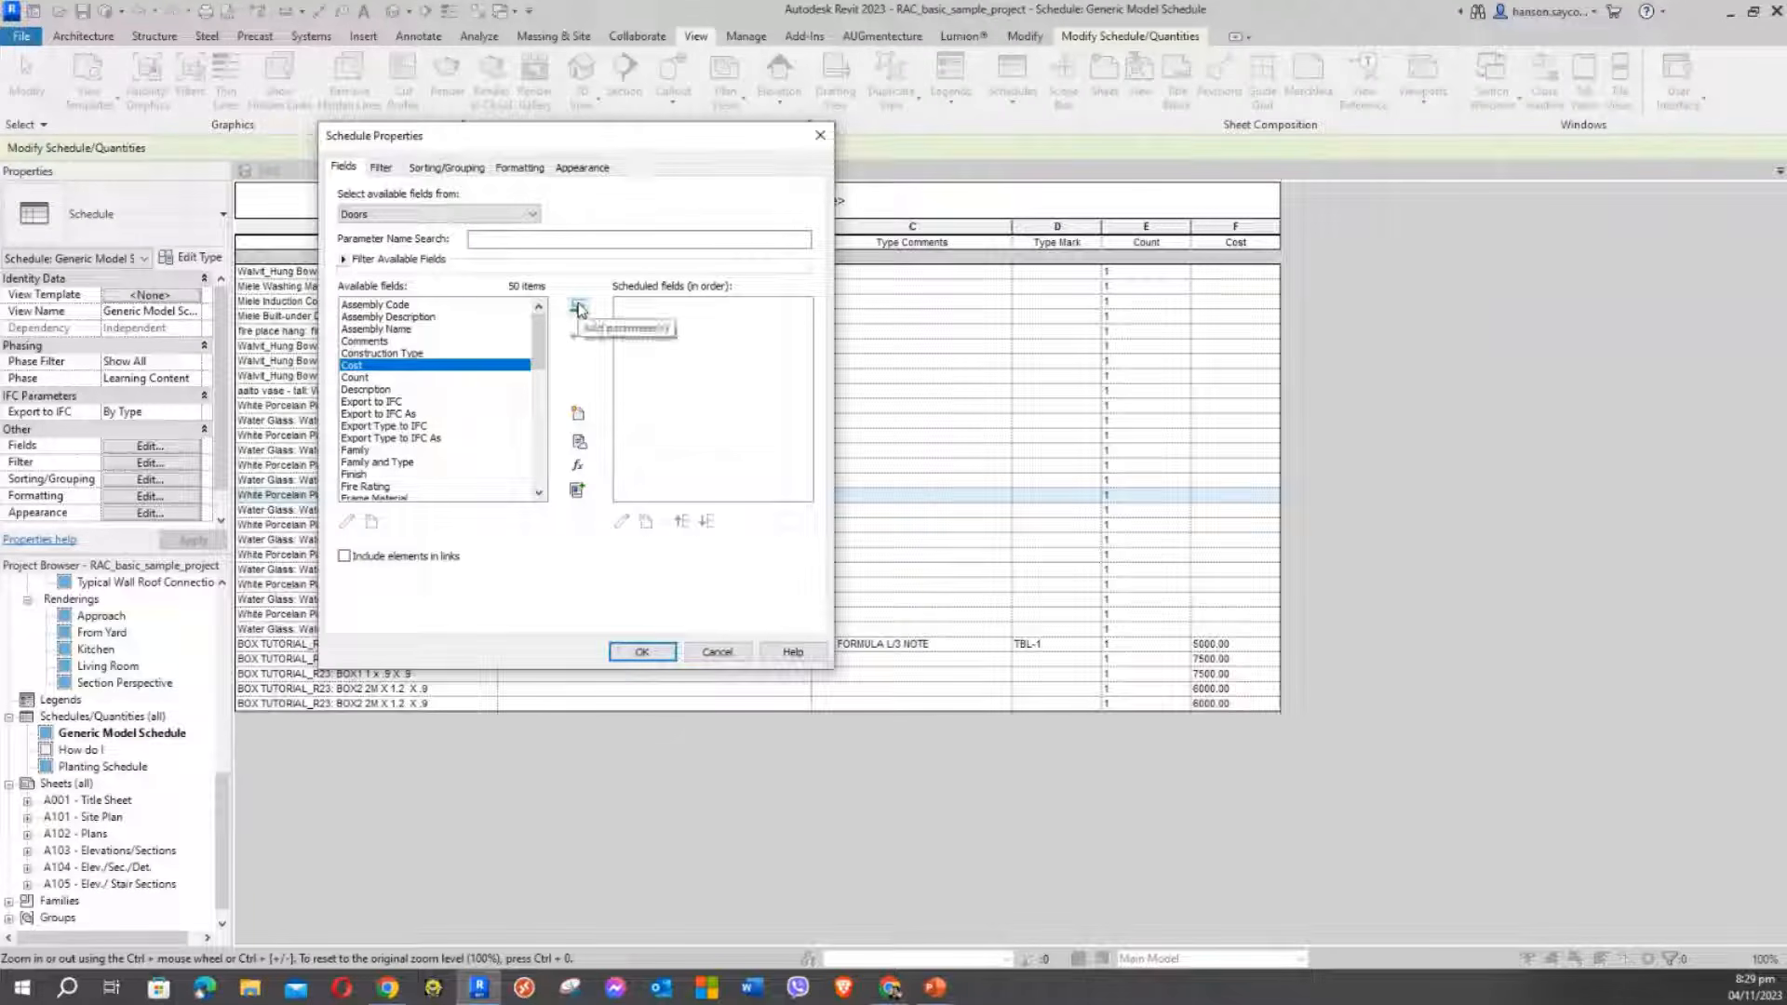
pyautogui.click(384, 306)
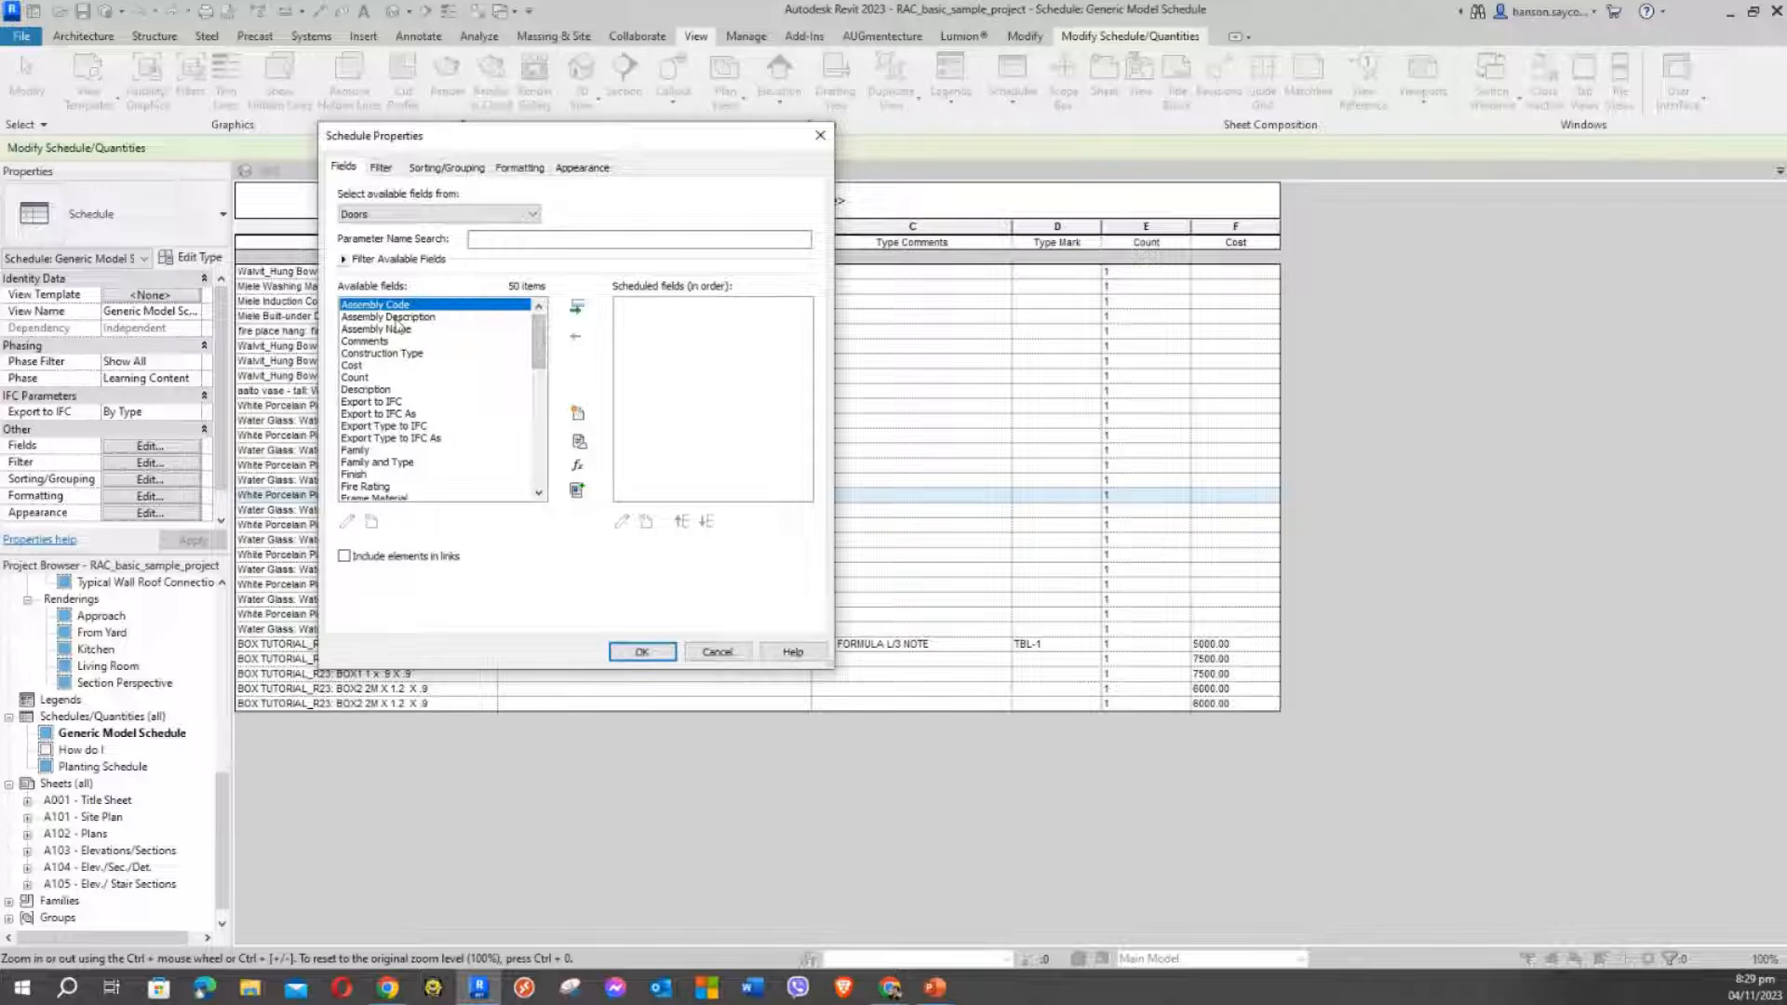
pyautogui.click(377, 438)
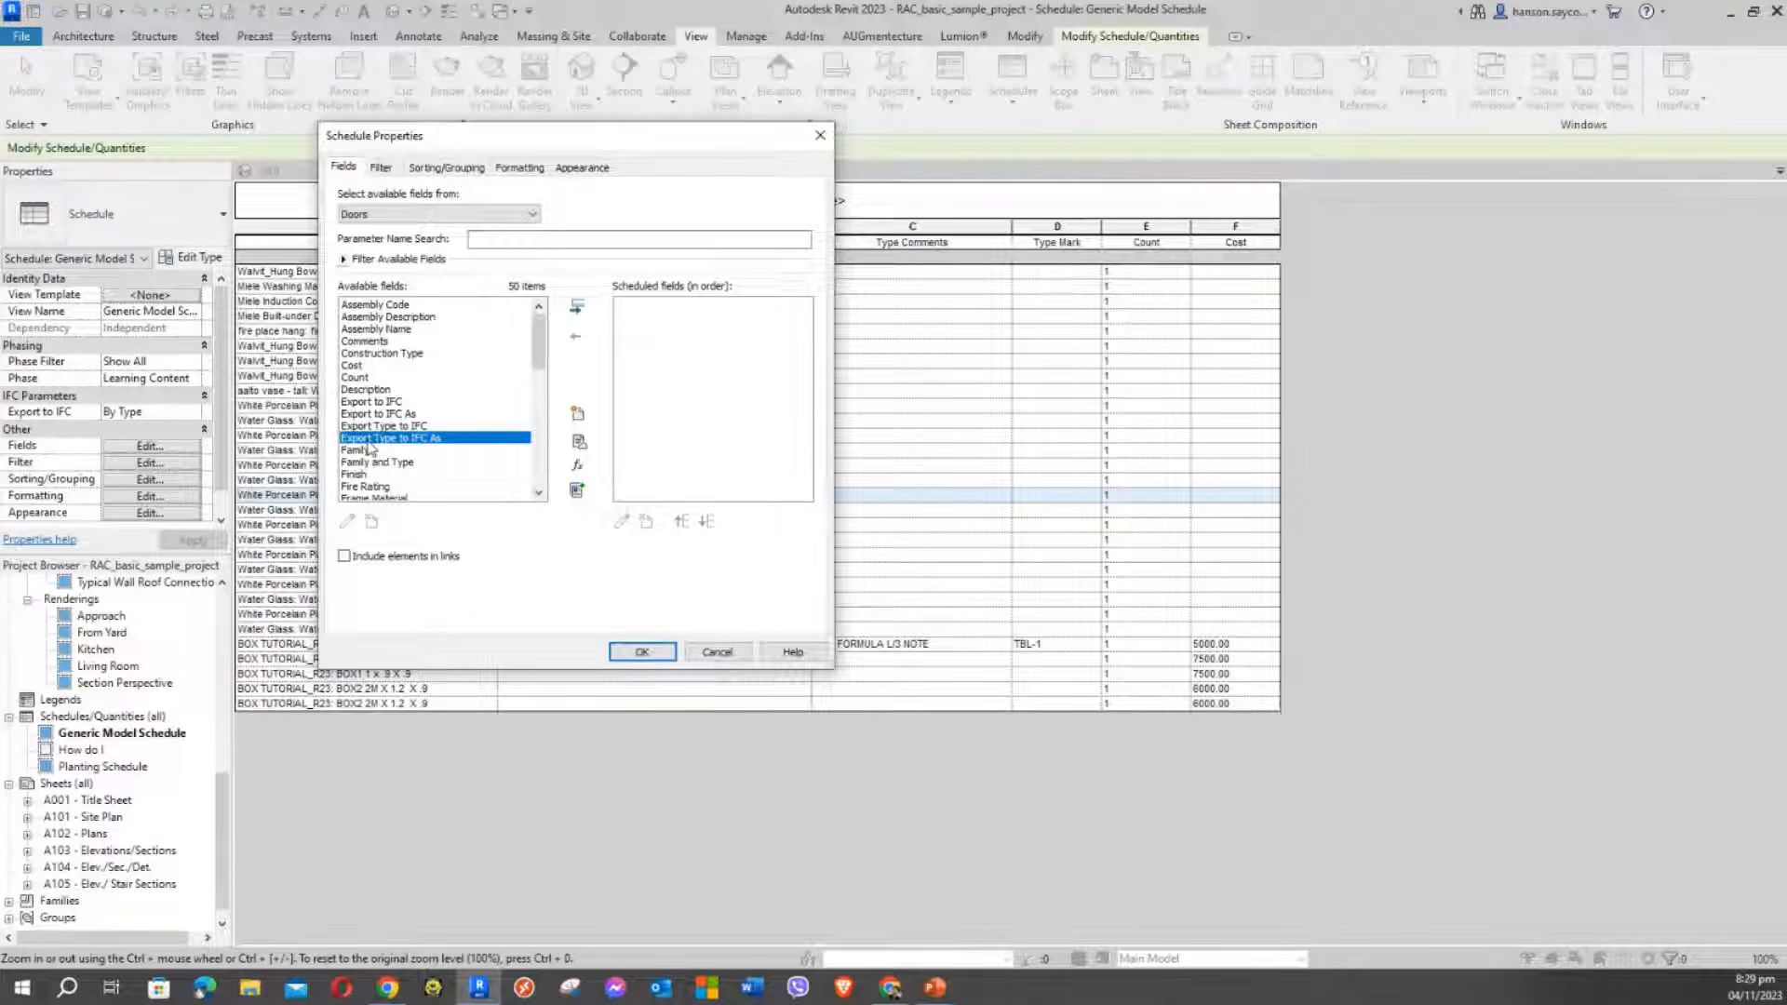
pyautogui.press('t')
pyautogui.scroll(-3, 377, 447)
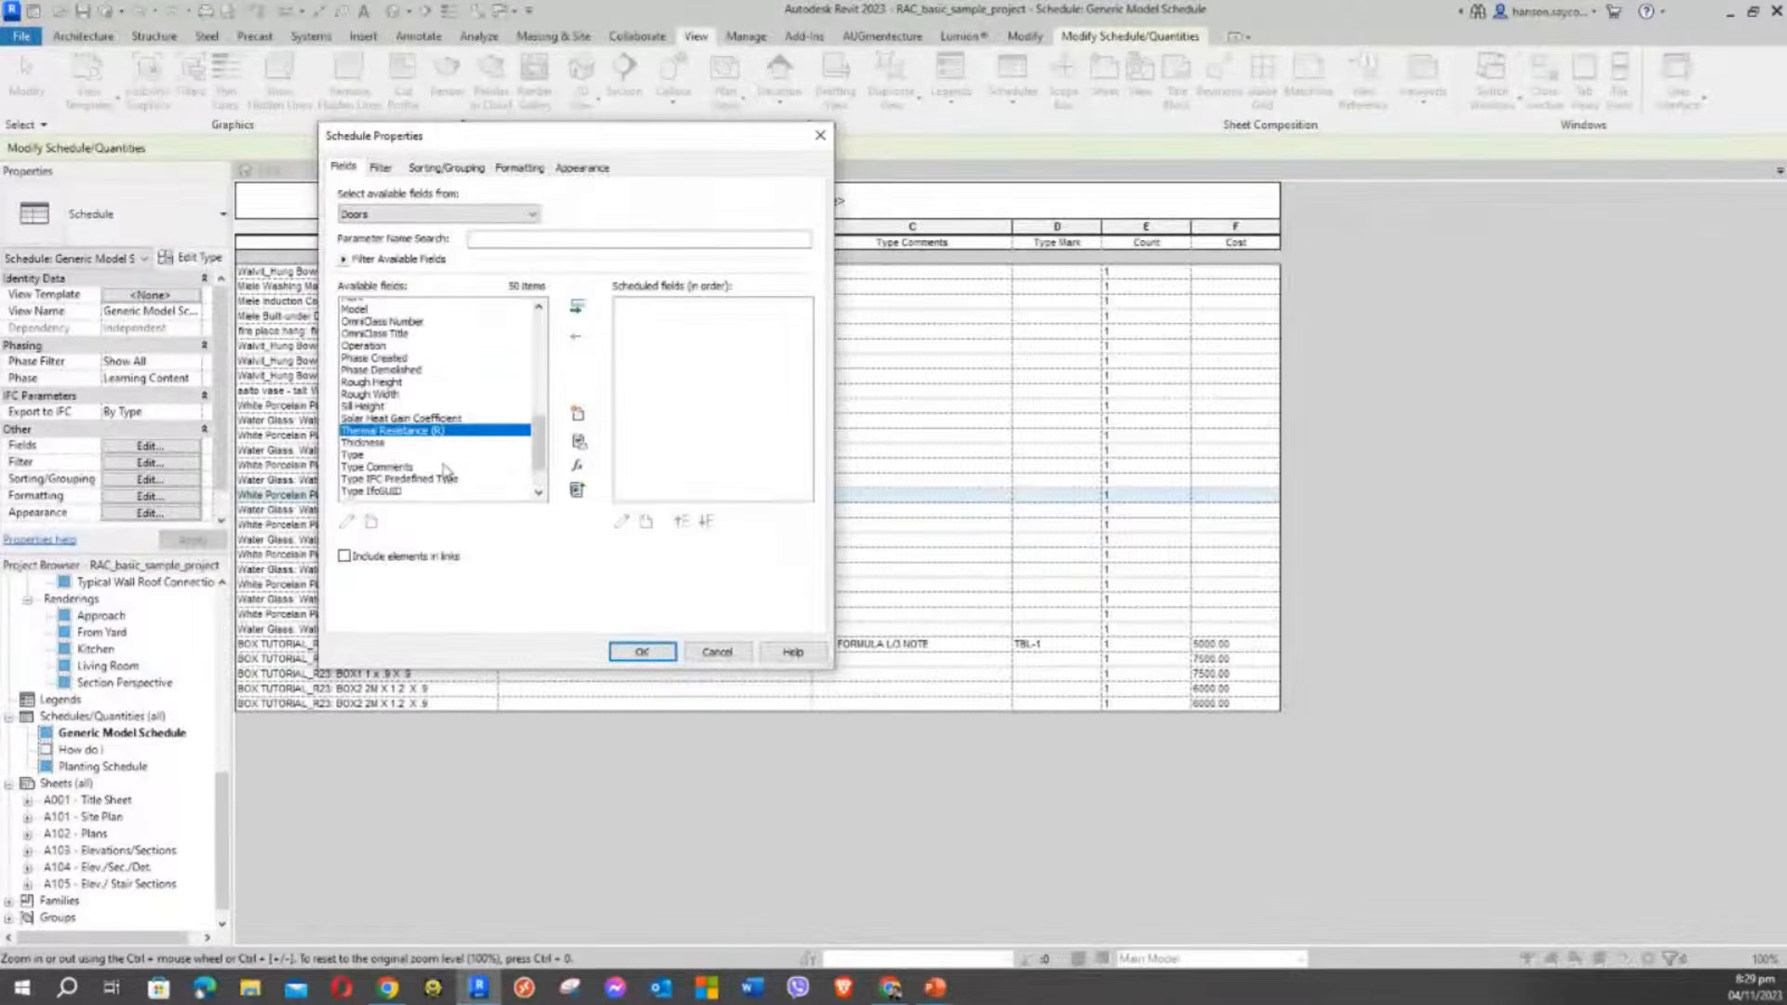
pyautogui.click(382, 442)
pyautogui.press('f')
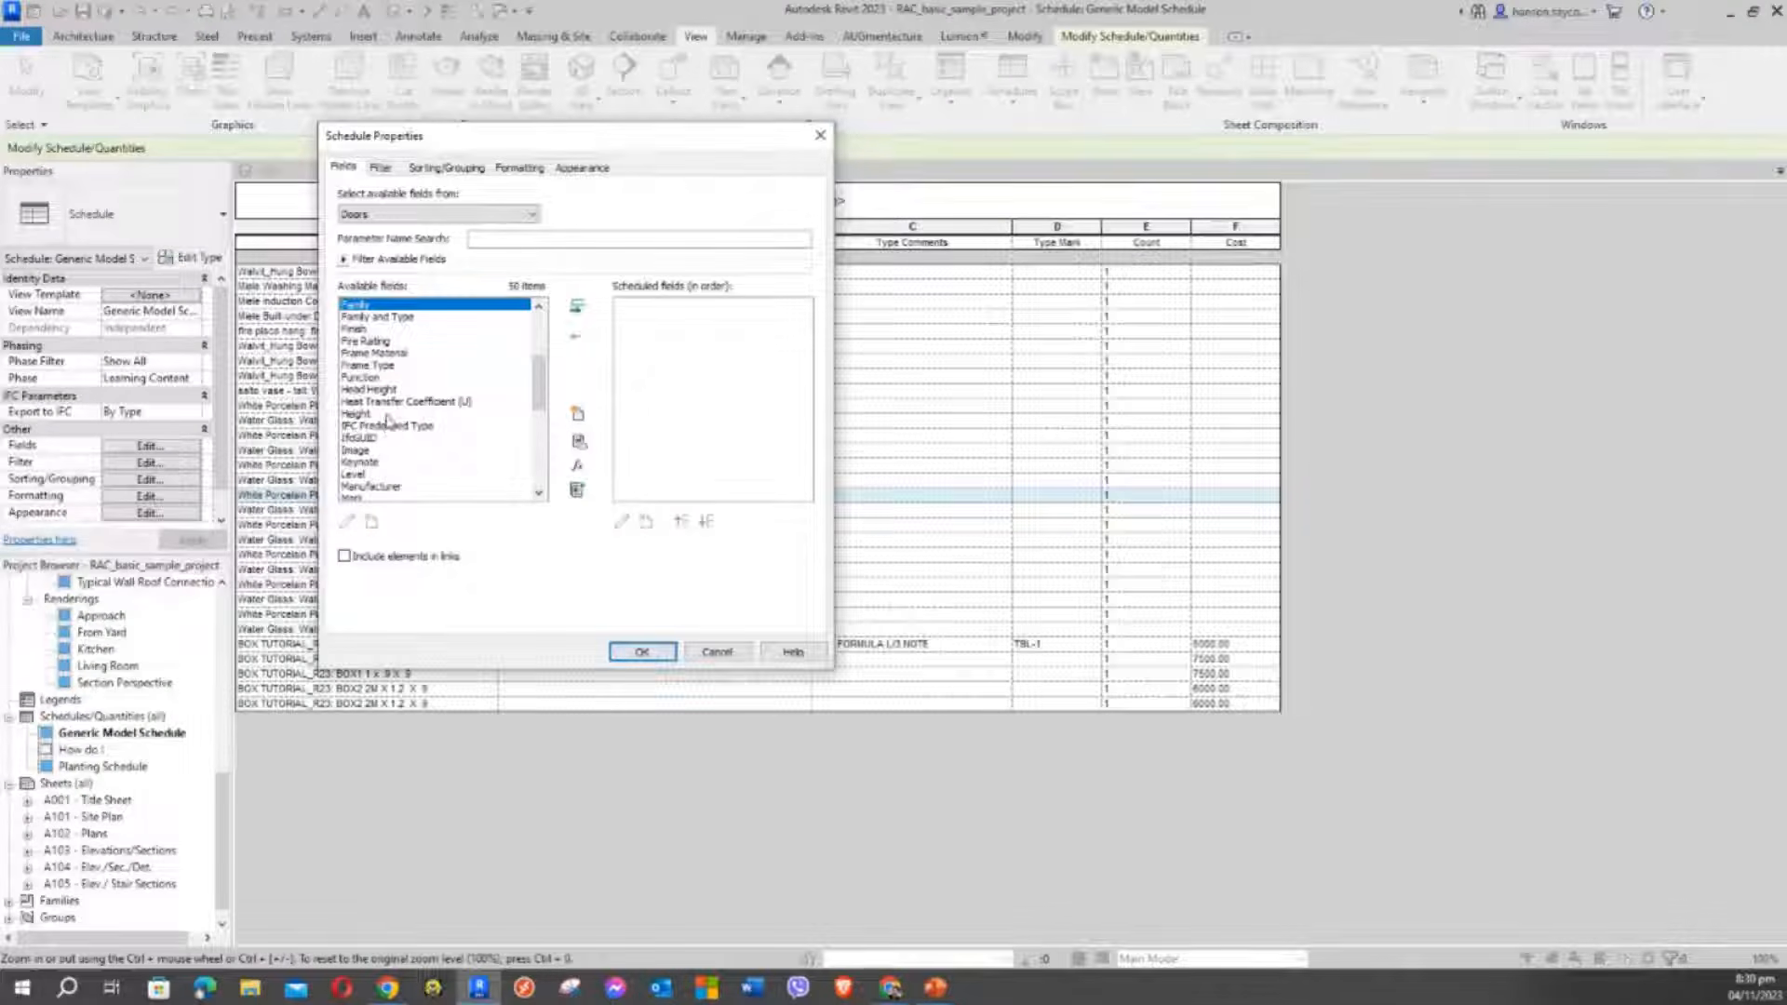
pyautogui.click(379, 318)
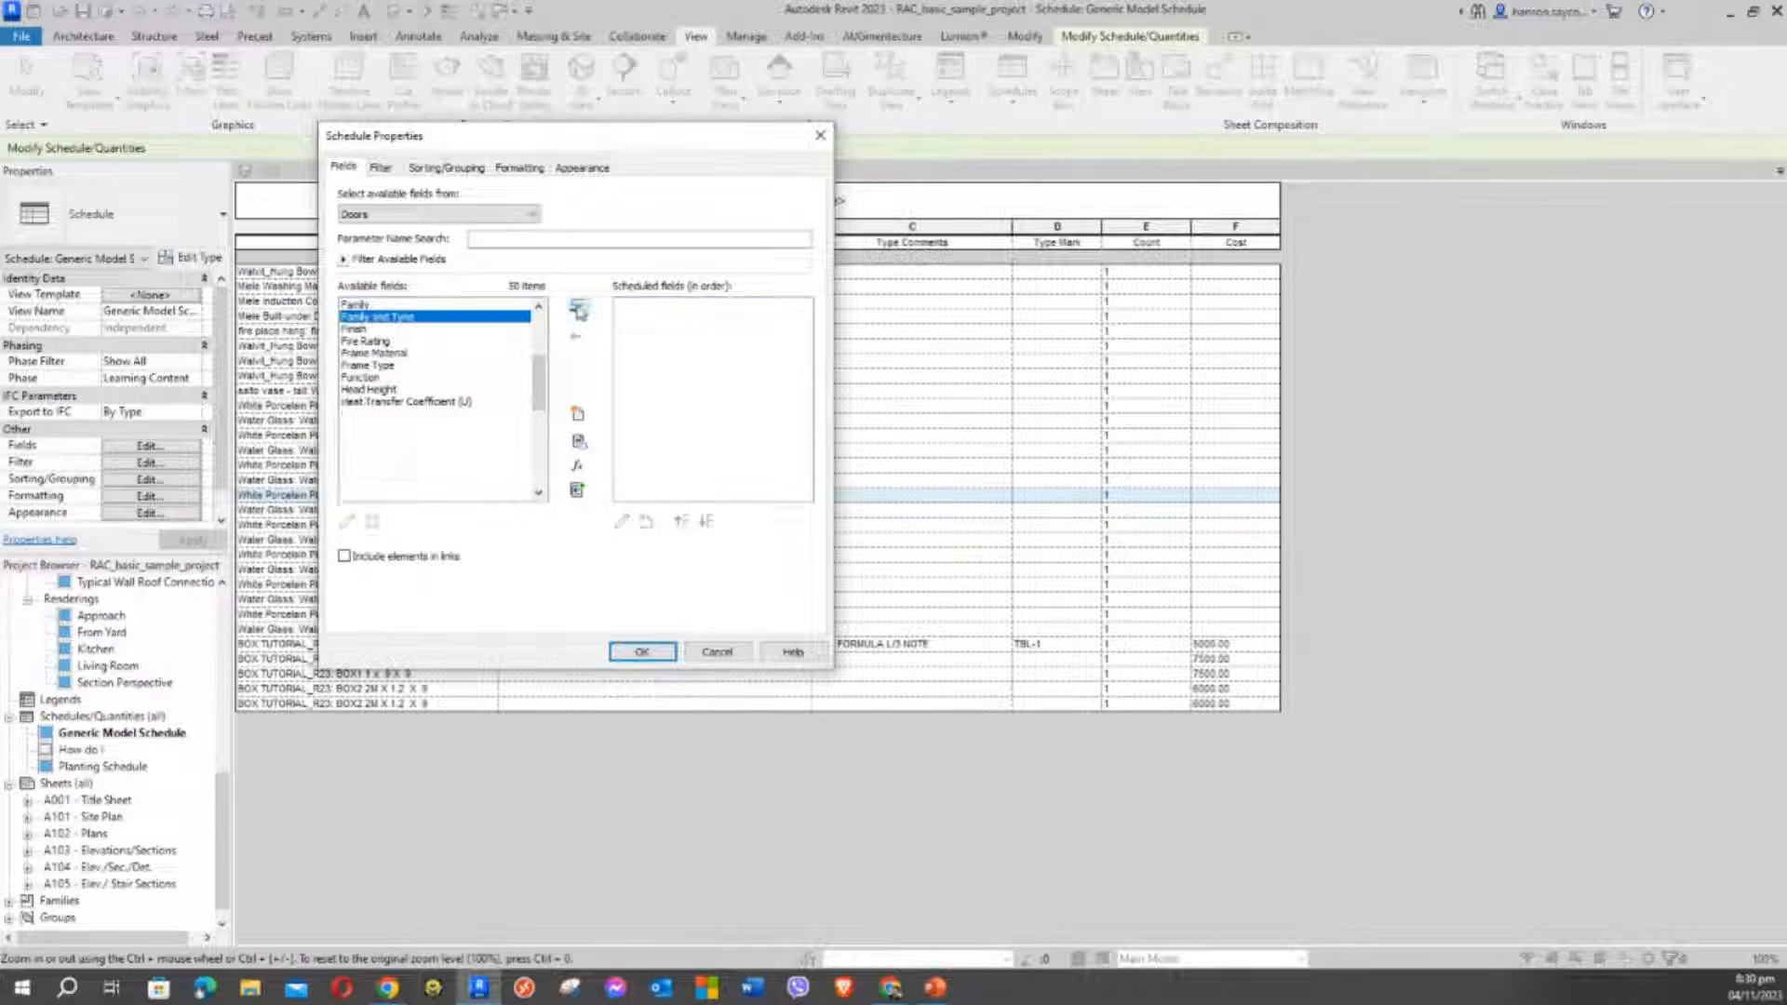
pyautogui.click(577, 306)
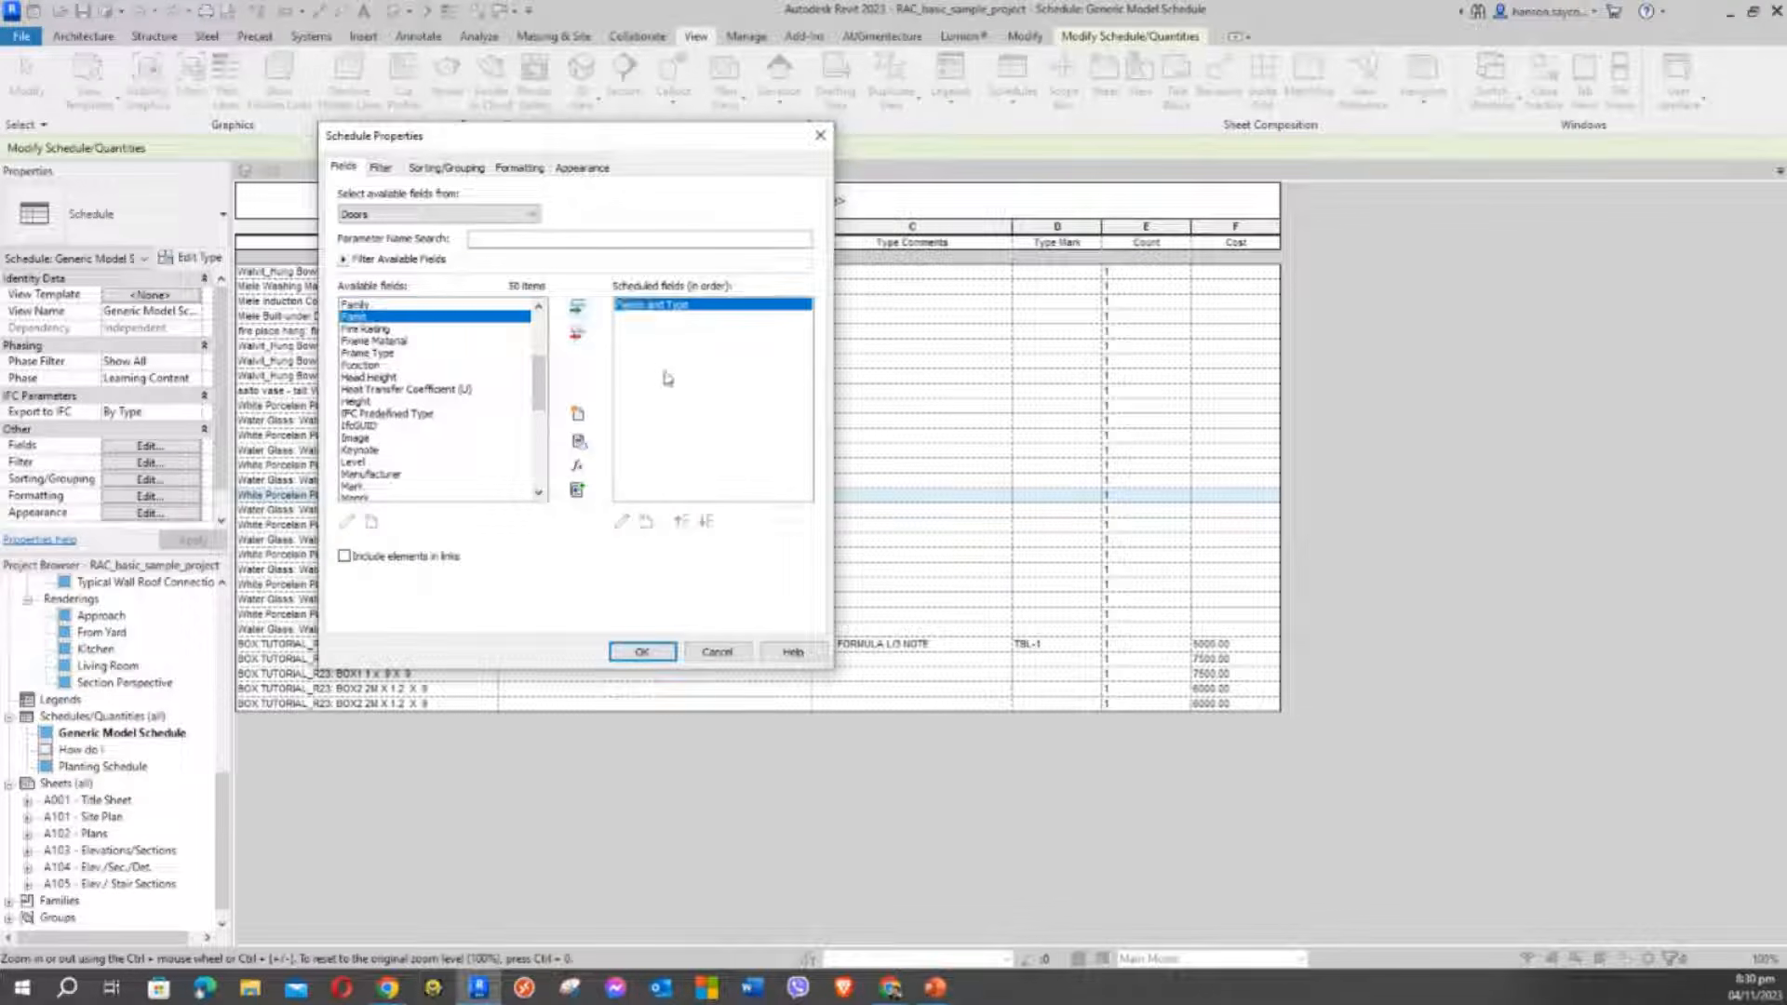
# Add Level to the scheduled fields
pyautogui.click(368, 367)
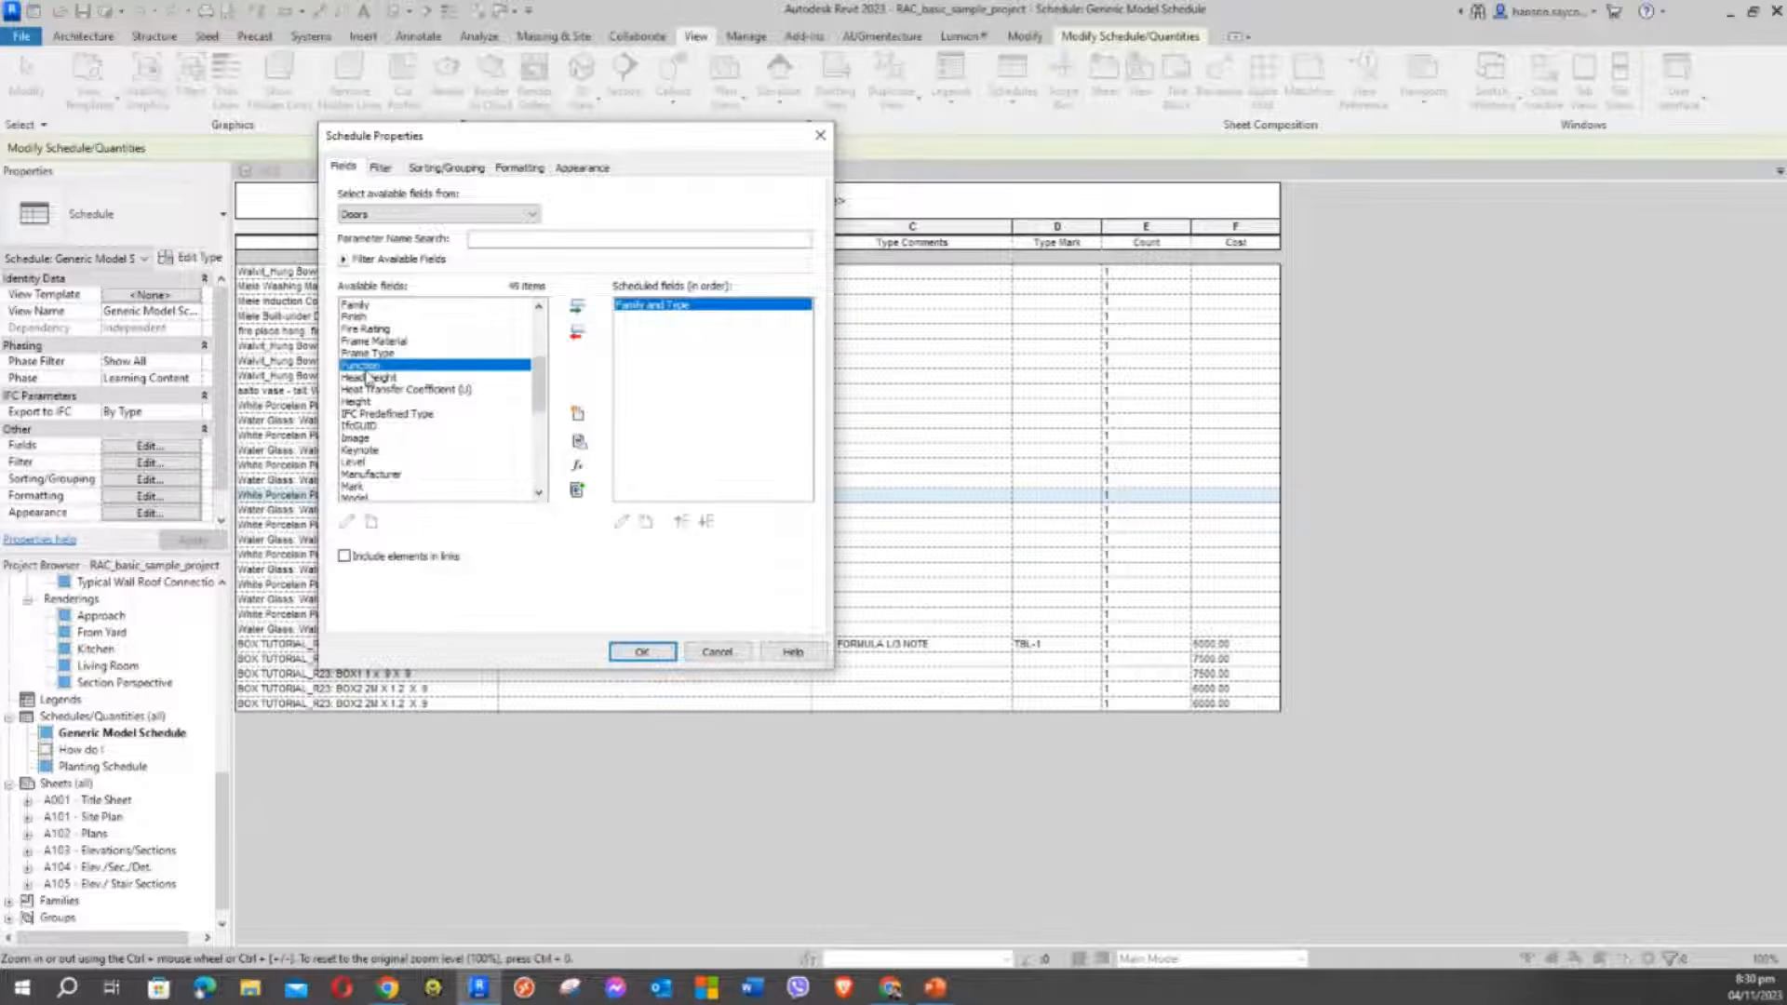
pyautogui.click(366, 463)
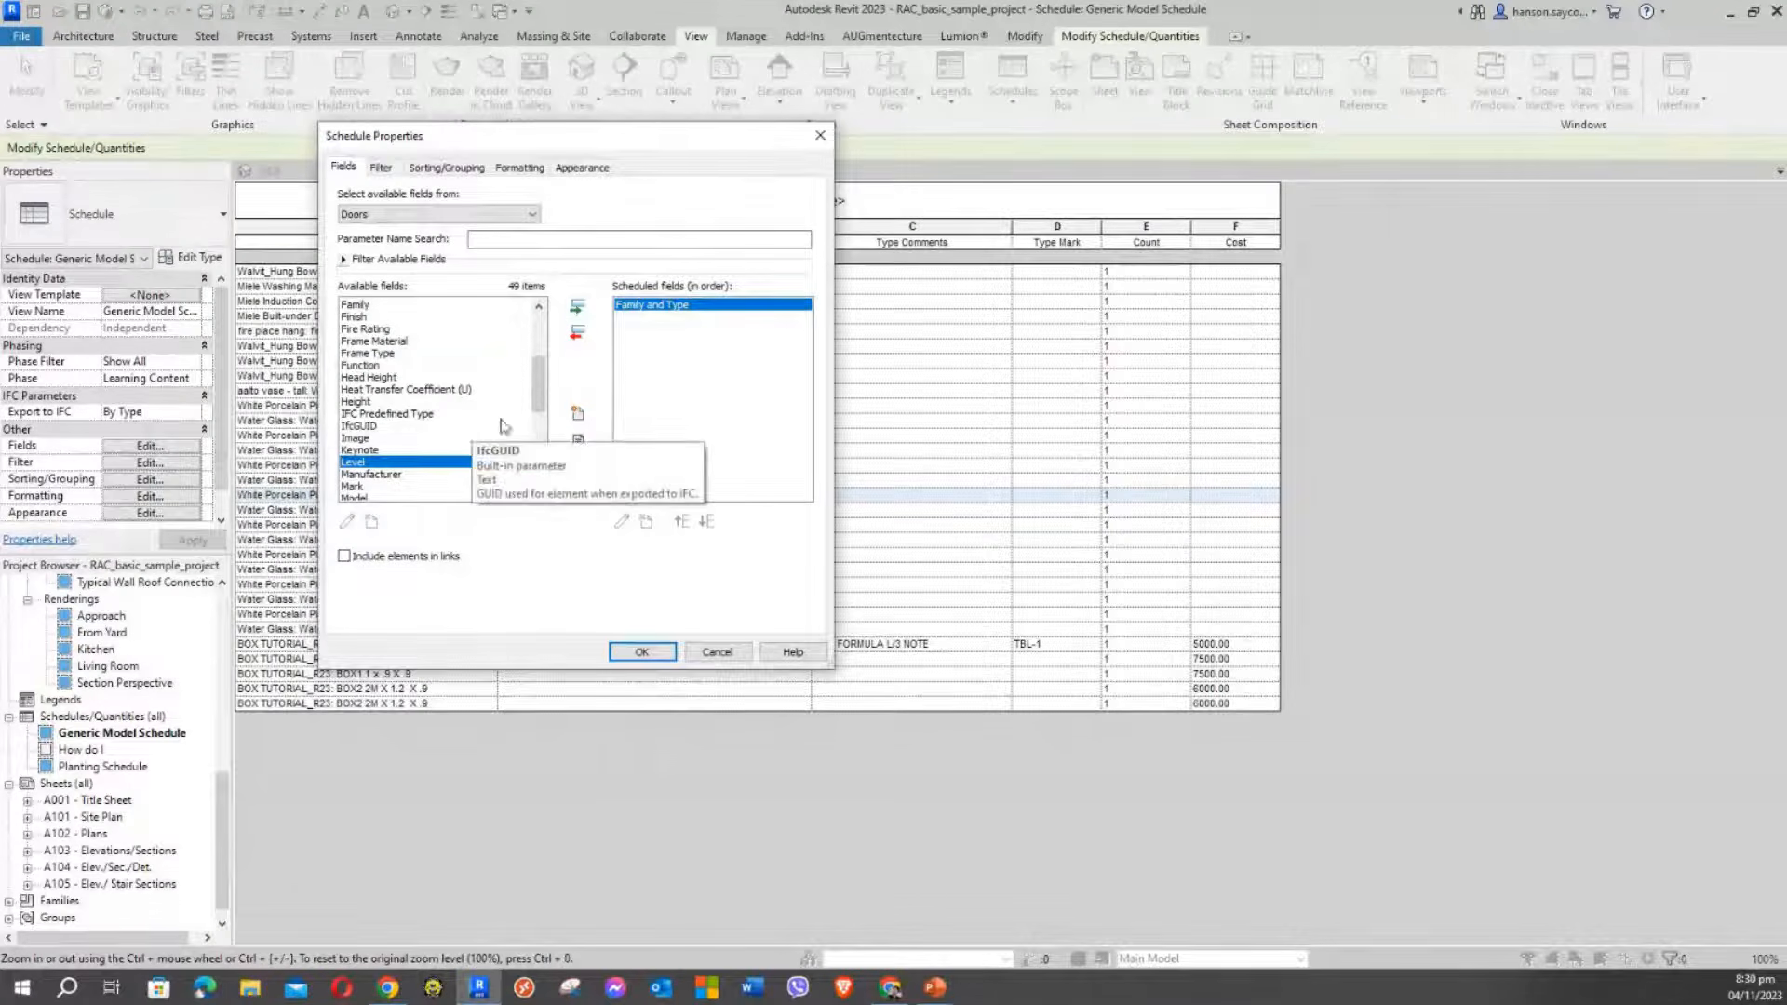
pyautogui.click(369, 438)
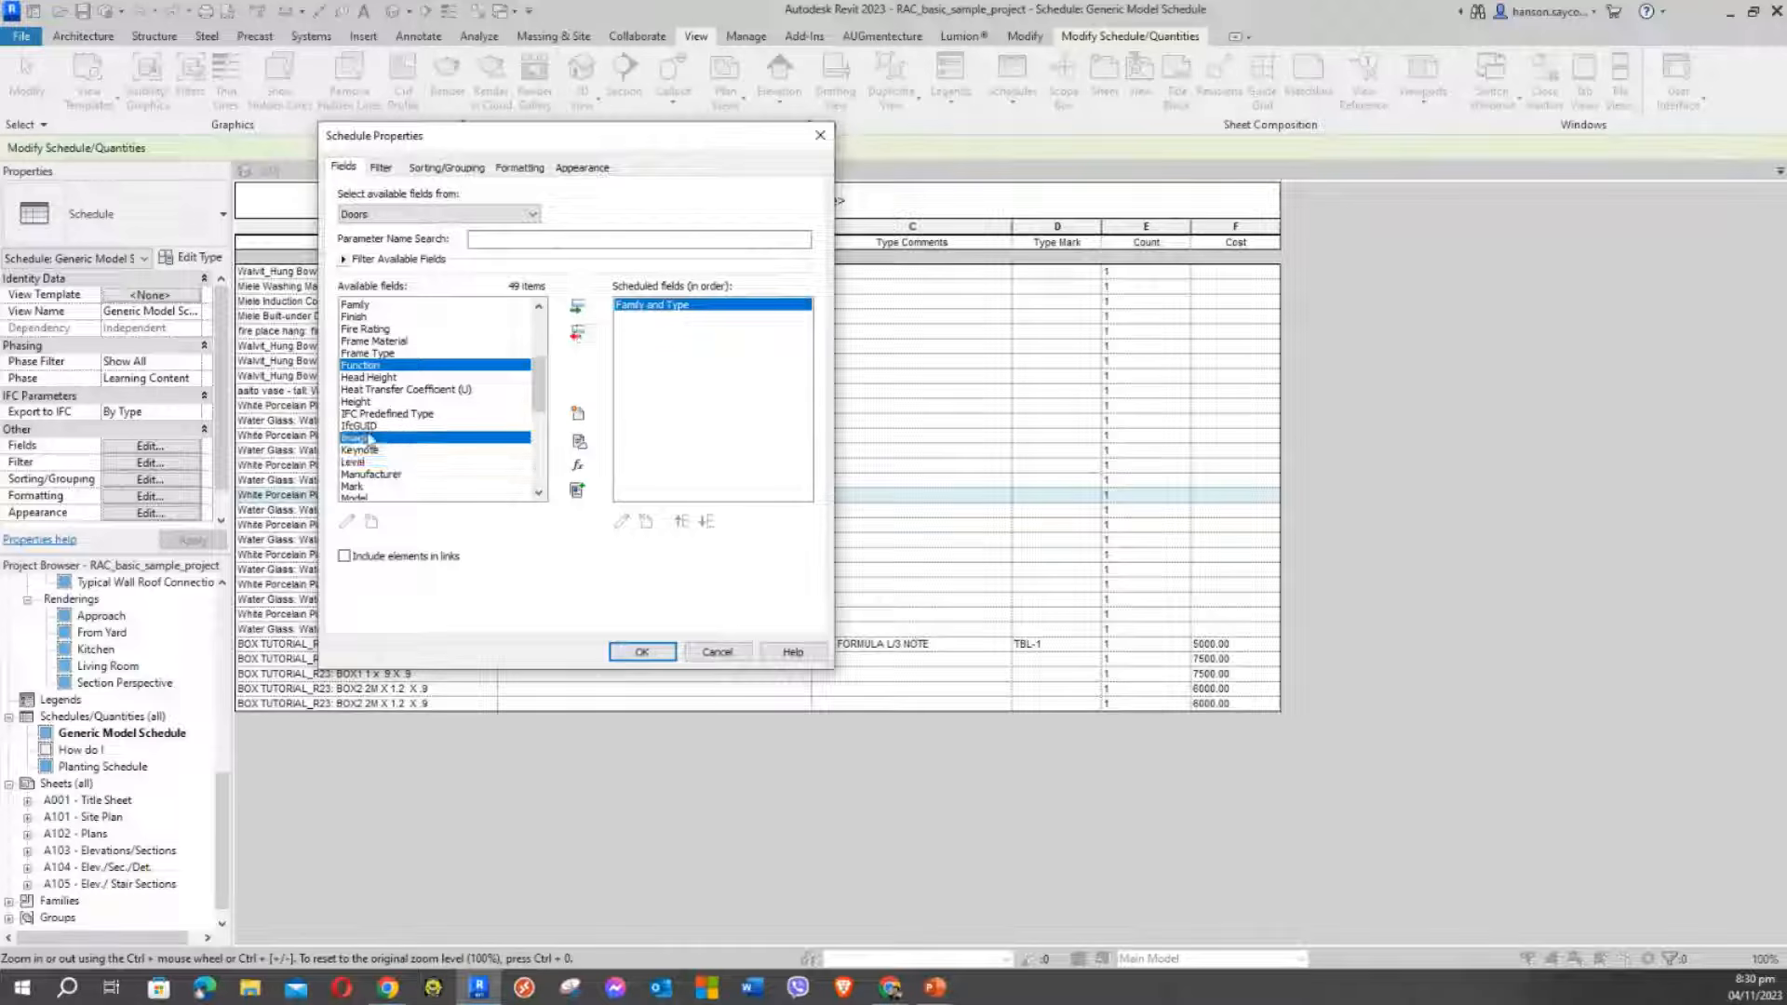
pyautogui.click(368, 450)
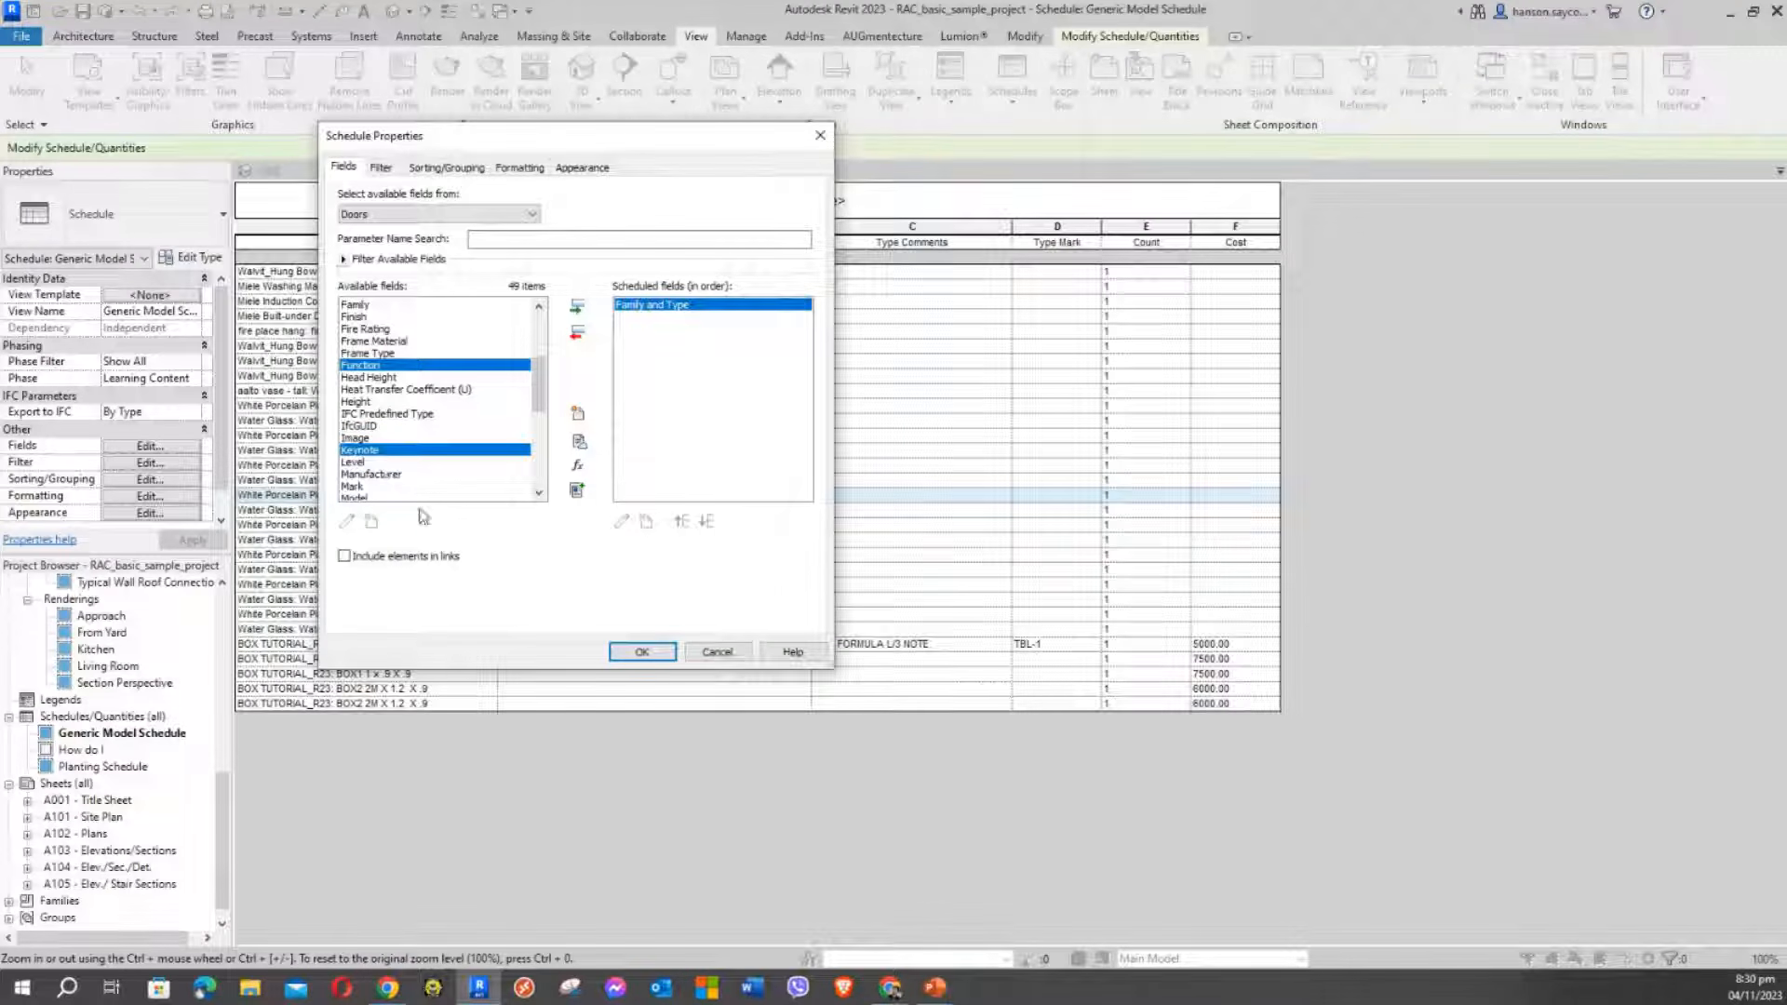
pyautogui.click(370, 462)
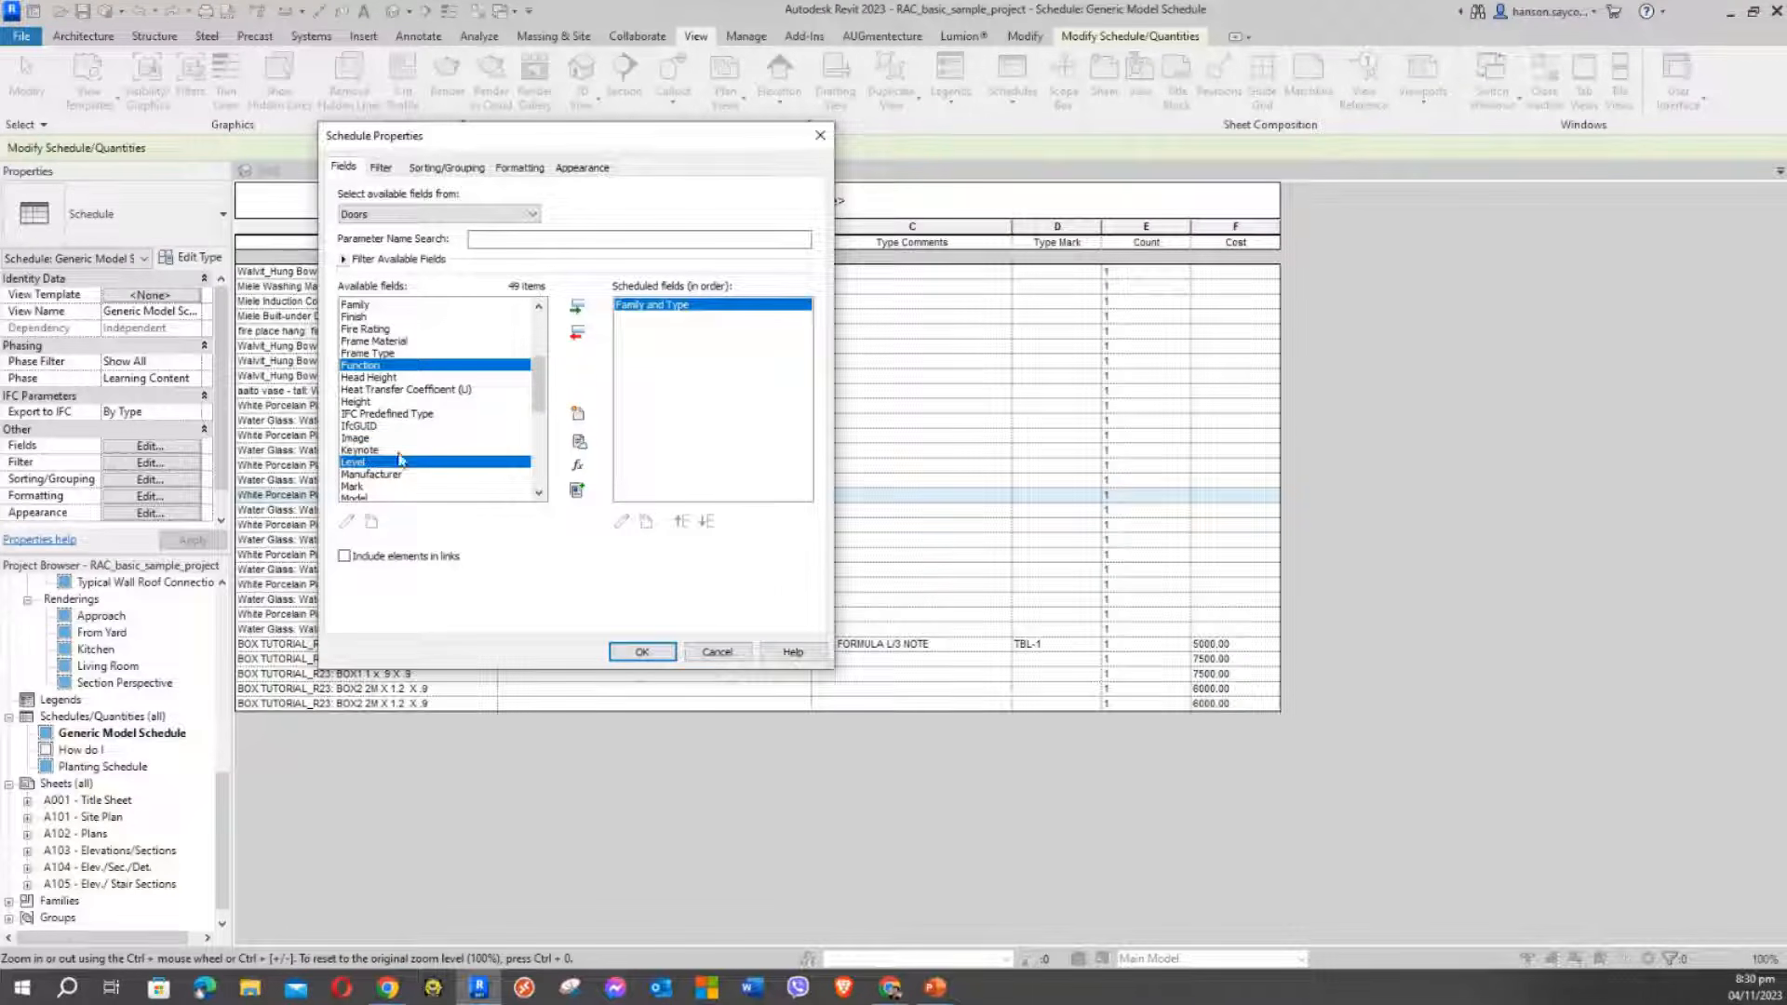
pyautogui.click(395, 367)
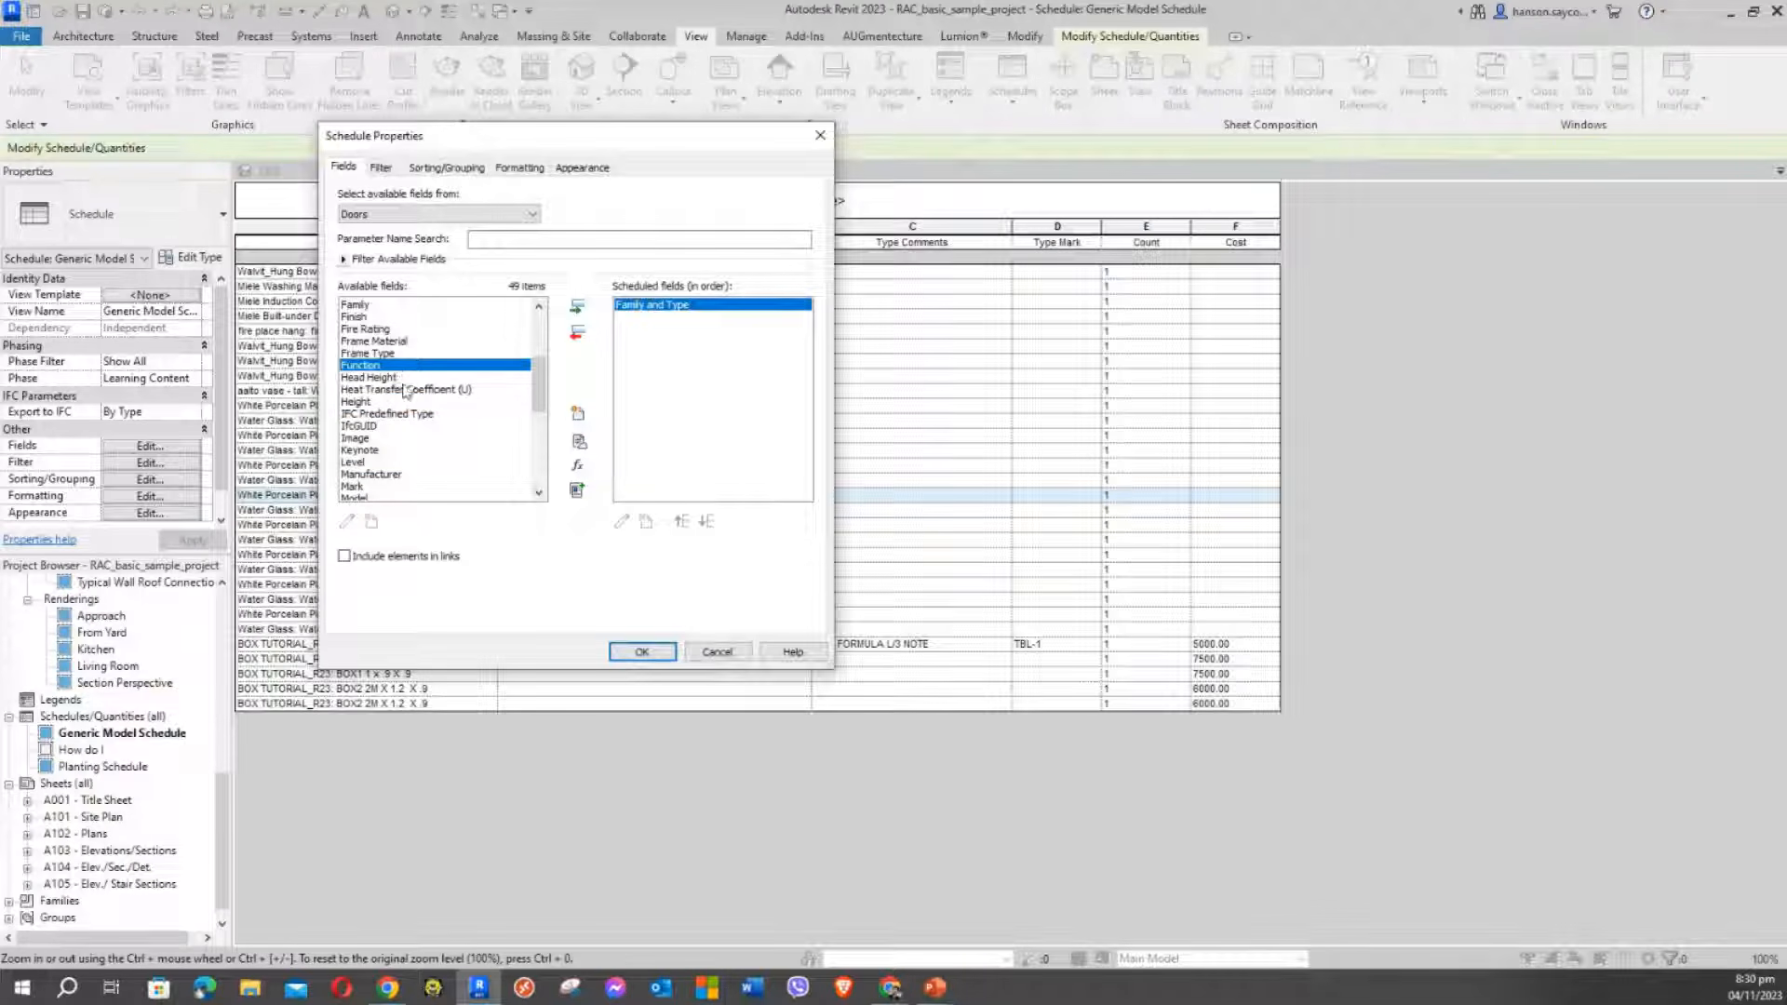
pyautogui.click(405, 391)
pyautogui.click(346, 462)
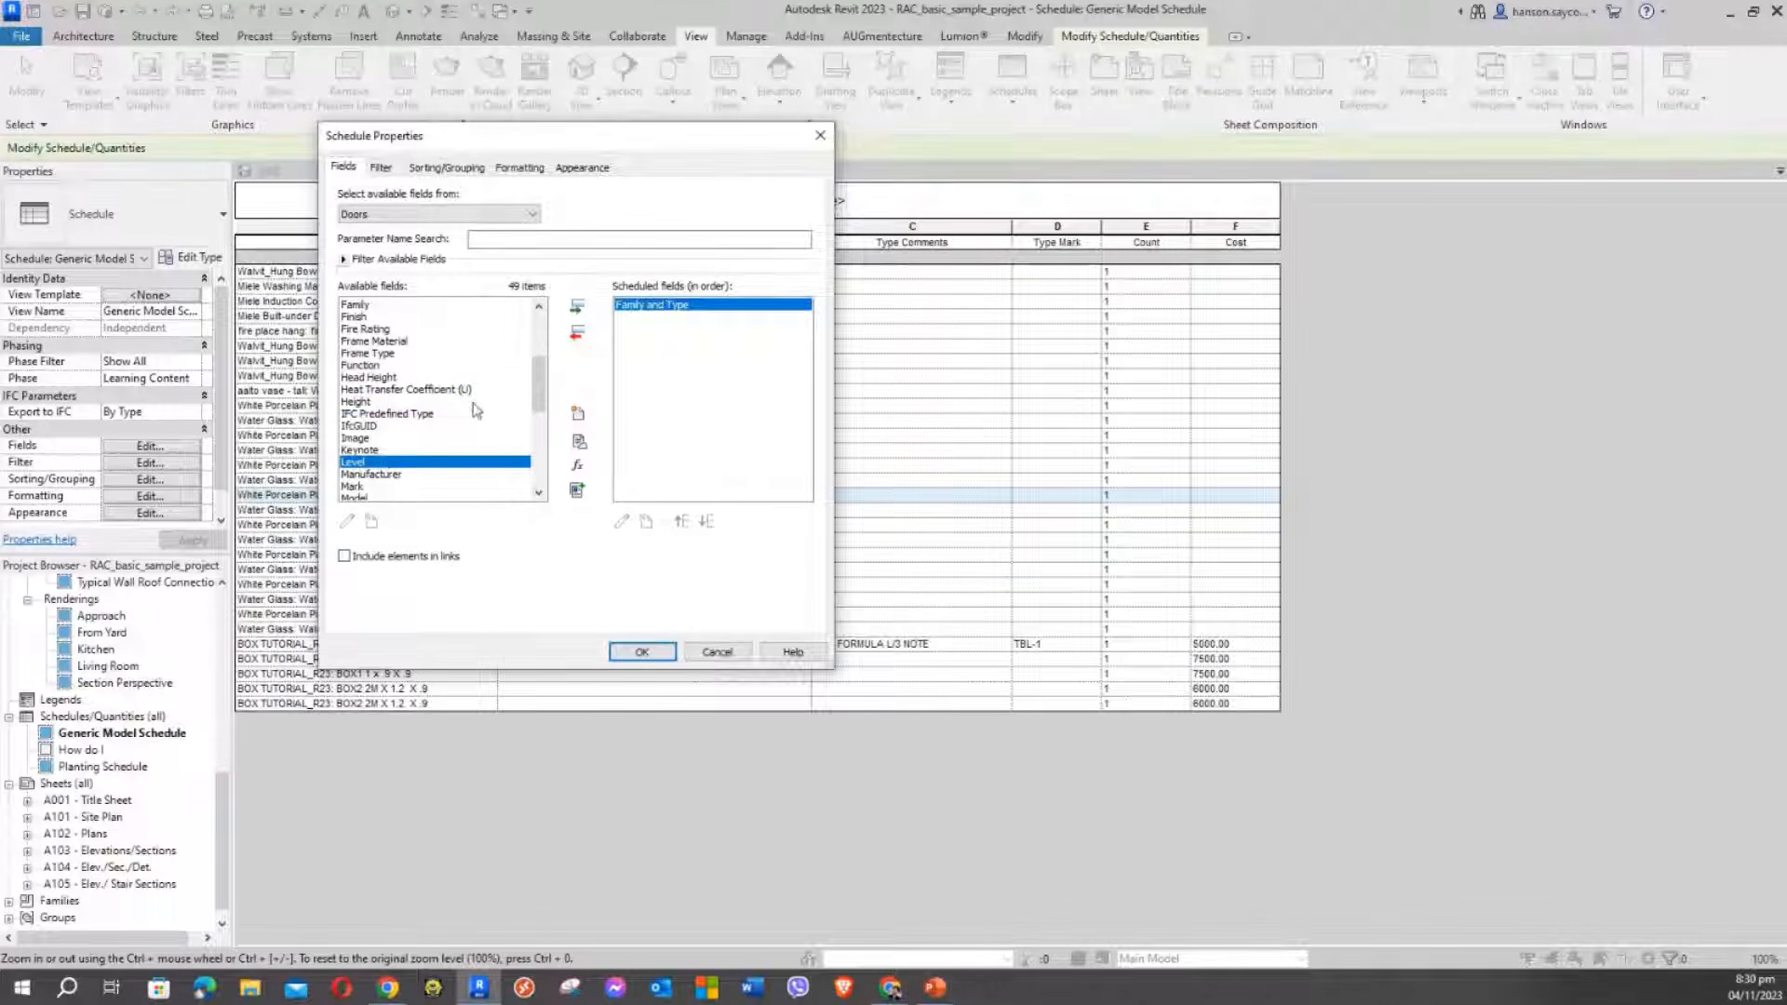
pyautogui.click(577, 308)
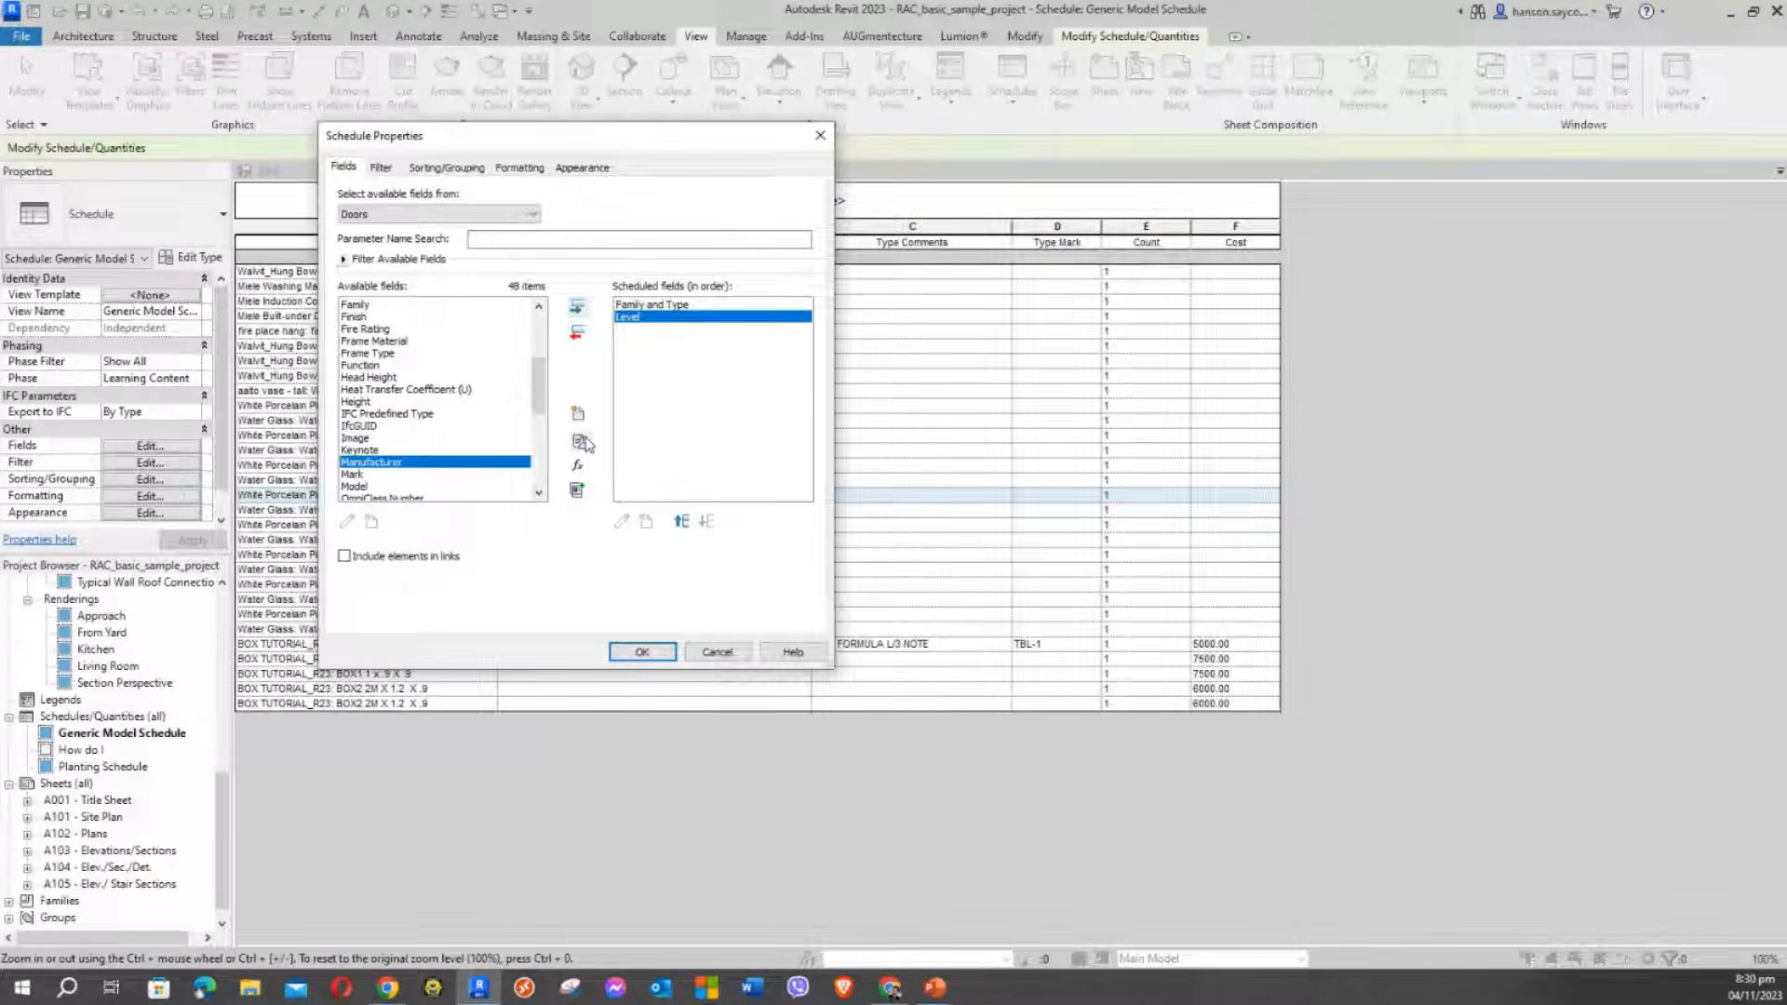
# Add Height and Width to the scheduled fields
pyautogui.click(365, 378)
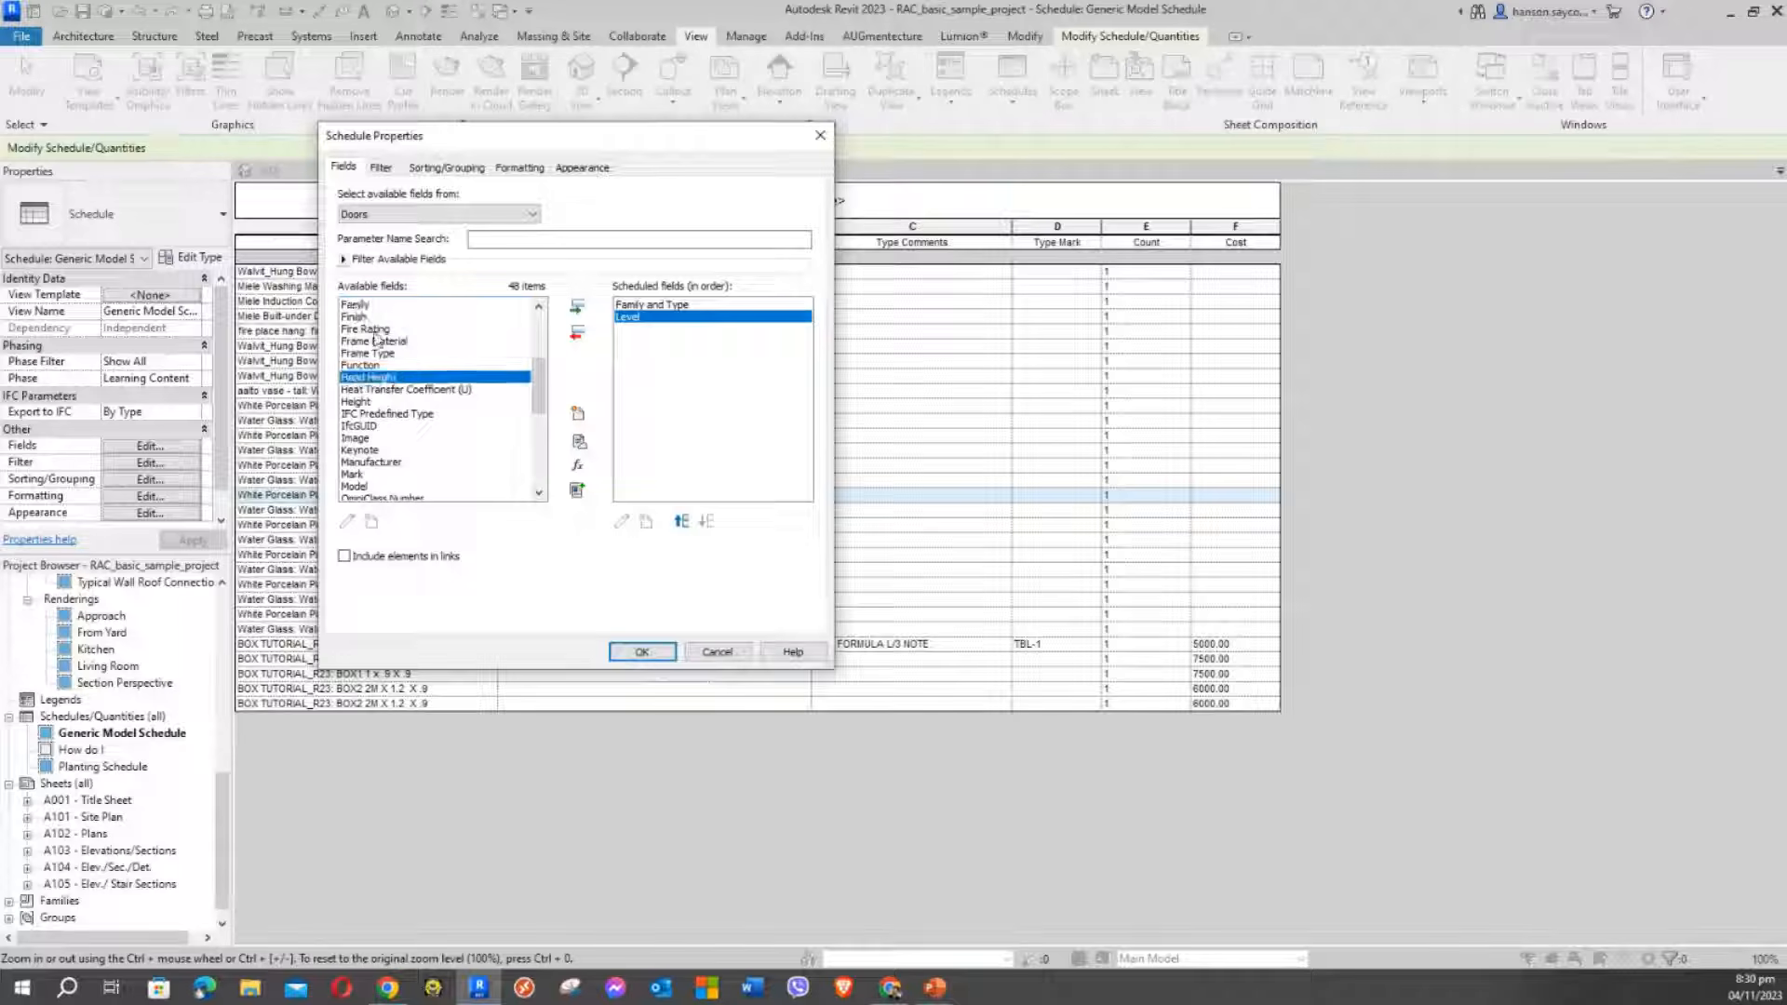
pyautogui.click(365, 403)
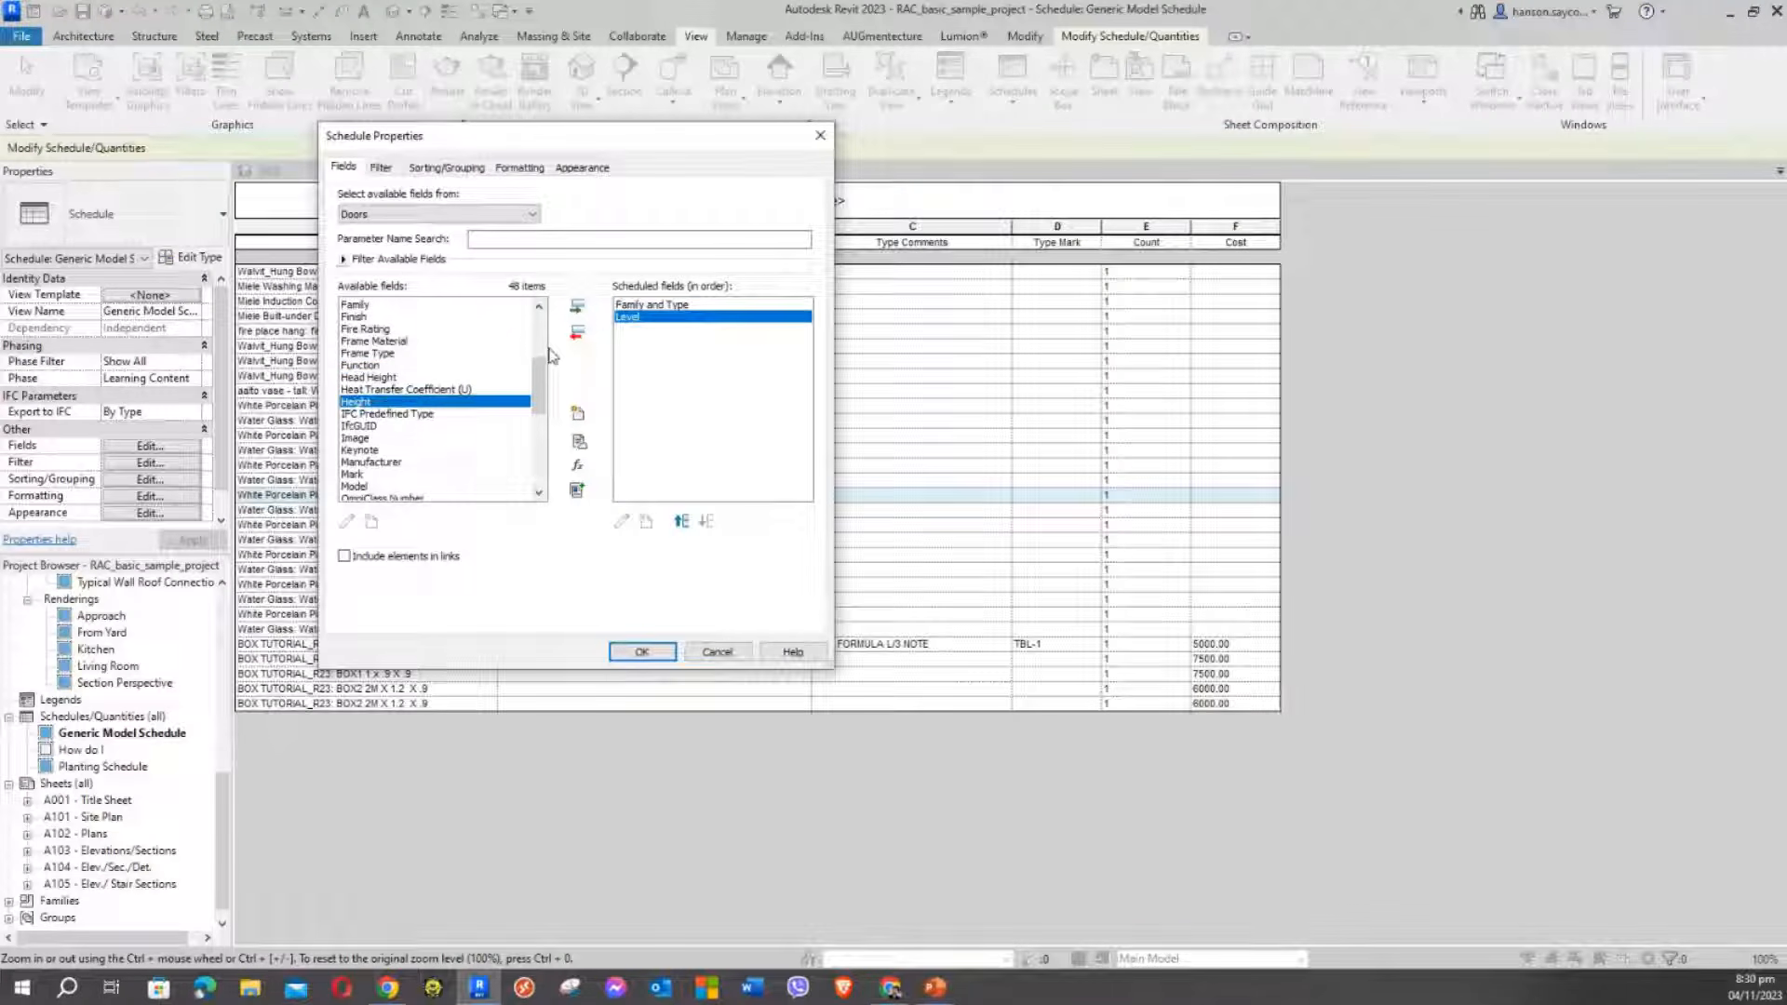
pyautogui.click(577, 308)
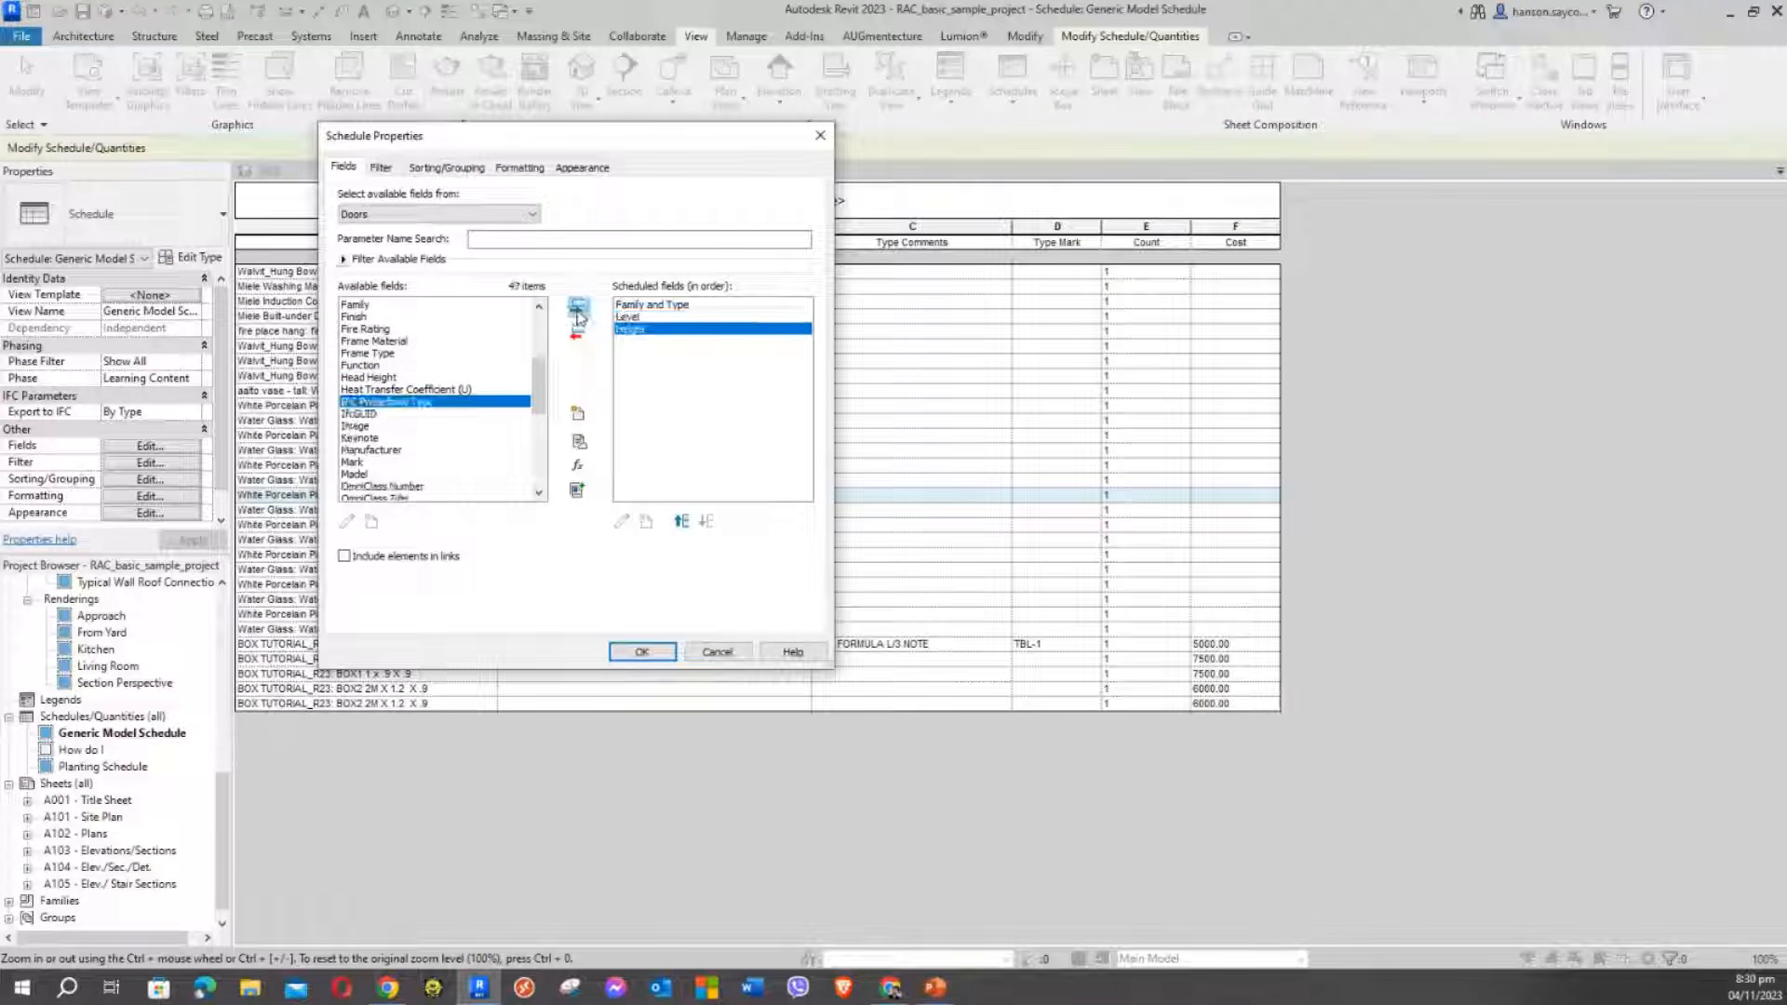
pyautogui.click(351, 453)
pyautogui.press('w')
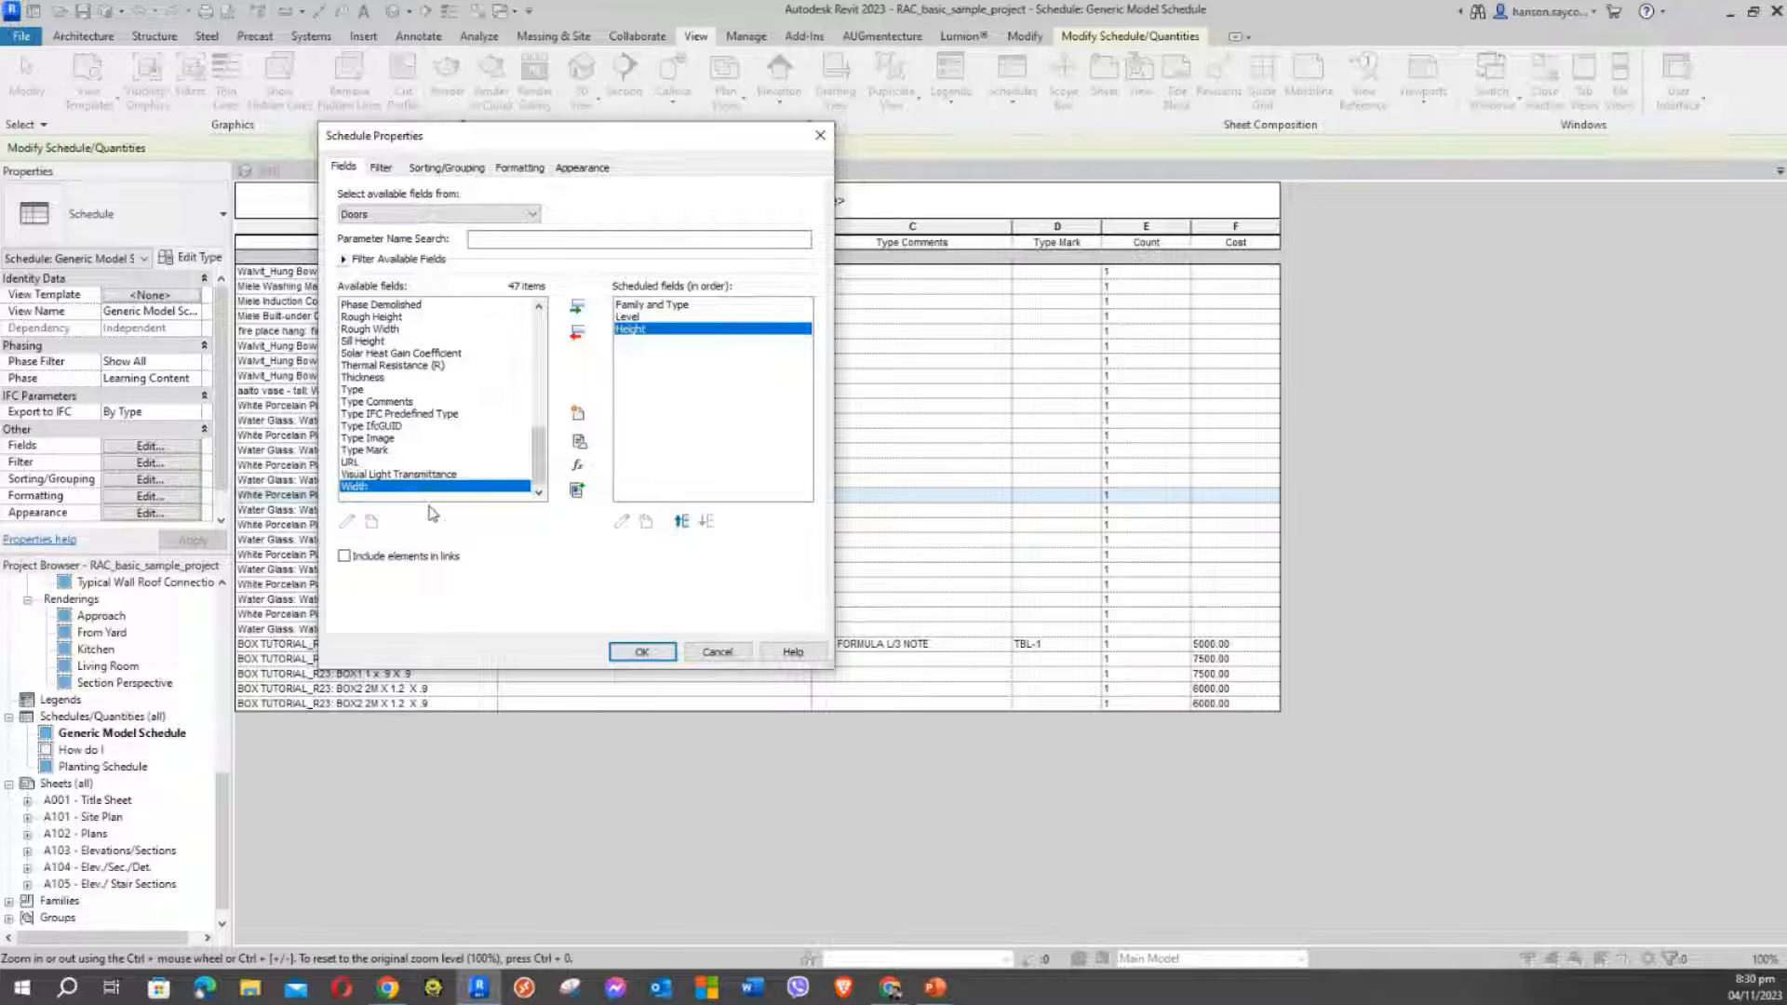
pyautogui.click(577, 307)
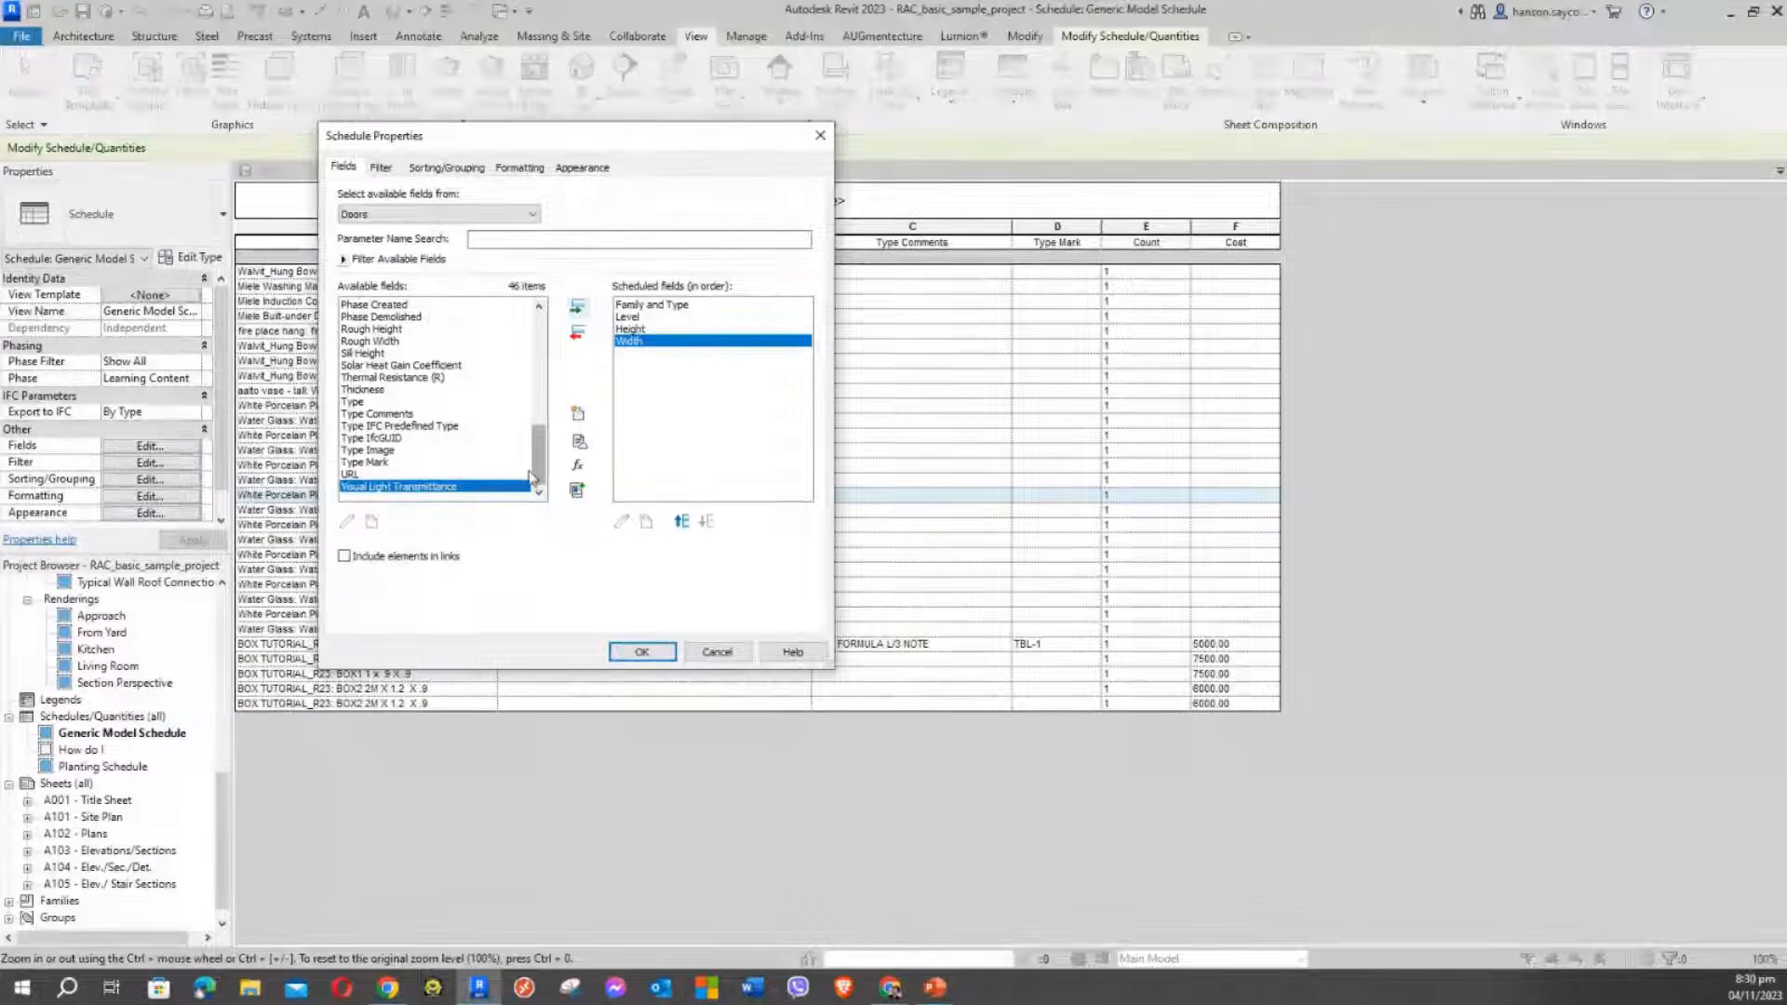
pyautogui.moveTo(537, 454); pyautogui.dragTo(525, 333)
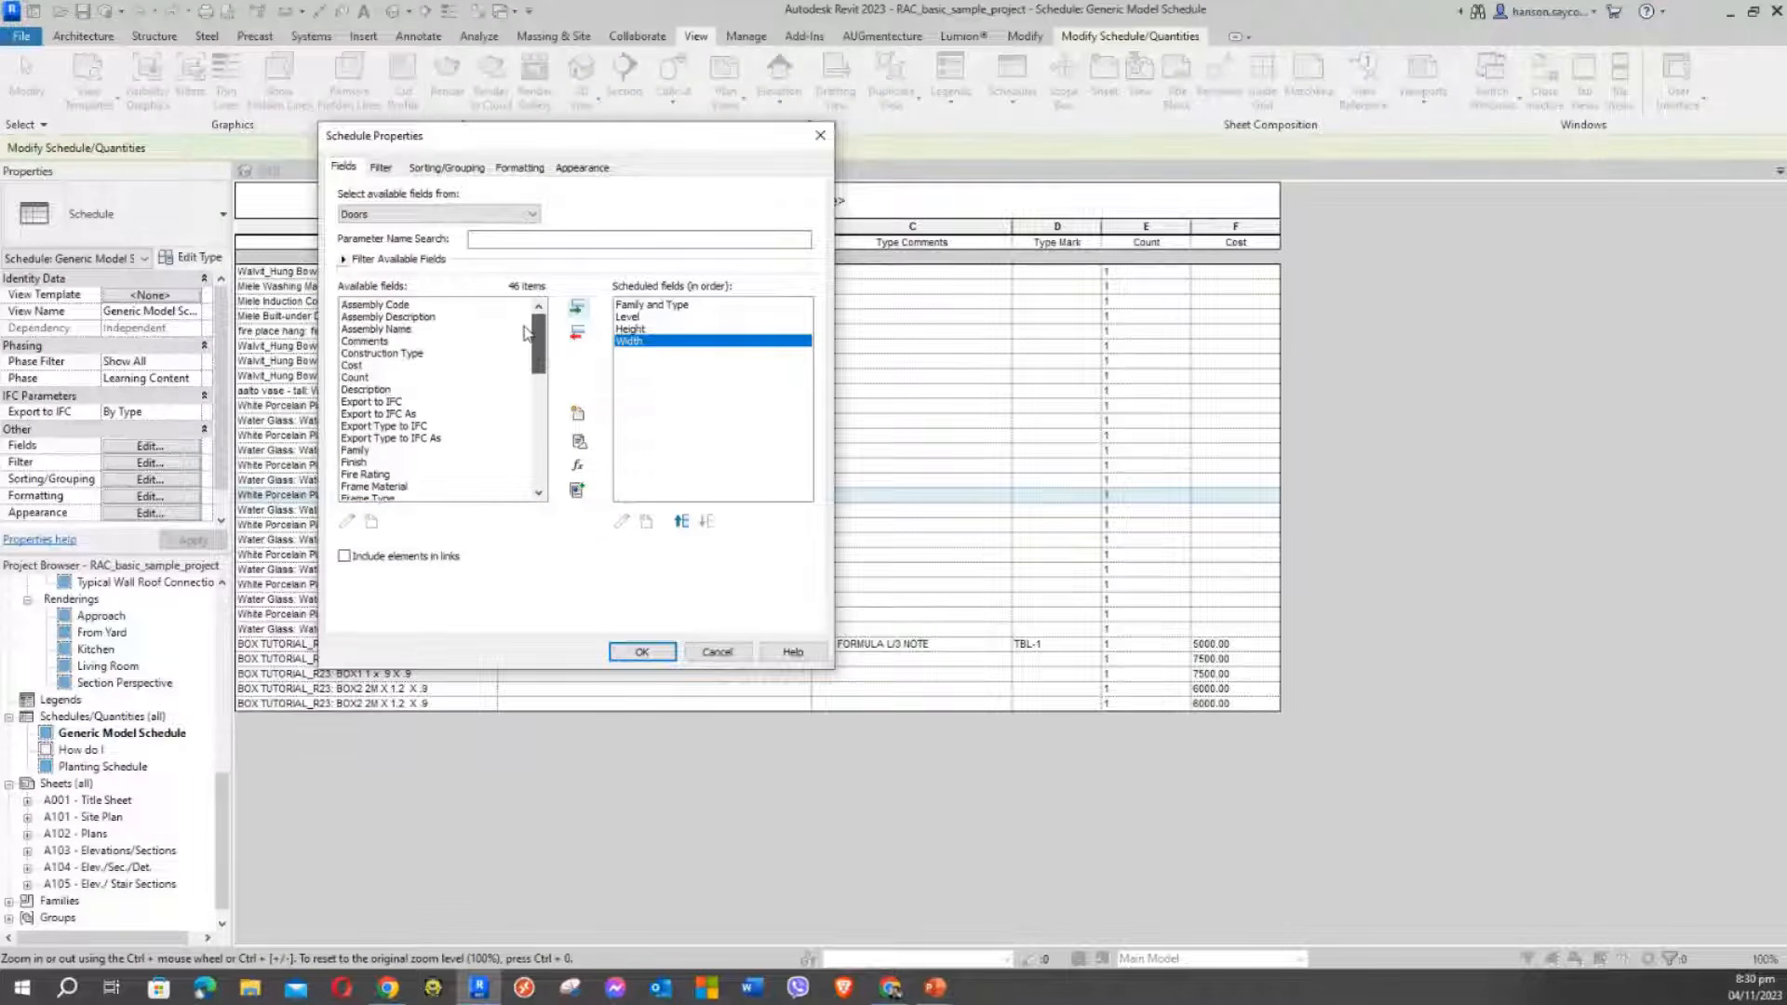
# Add Count to the scheduled fields
pyautogui.click(361, 377)
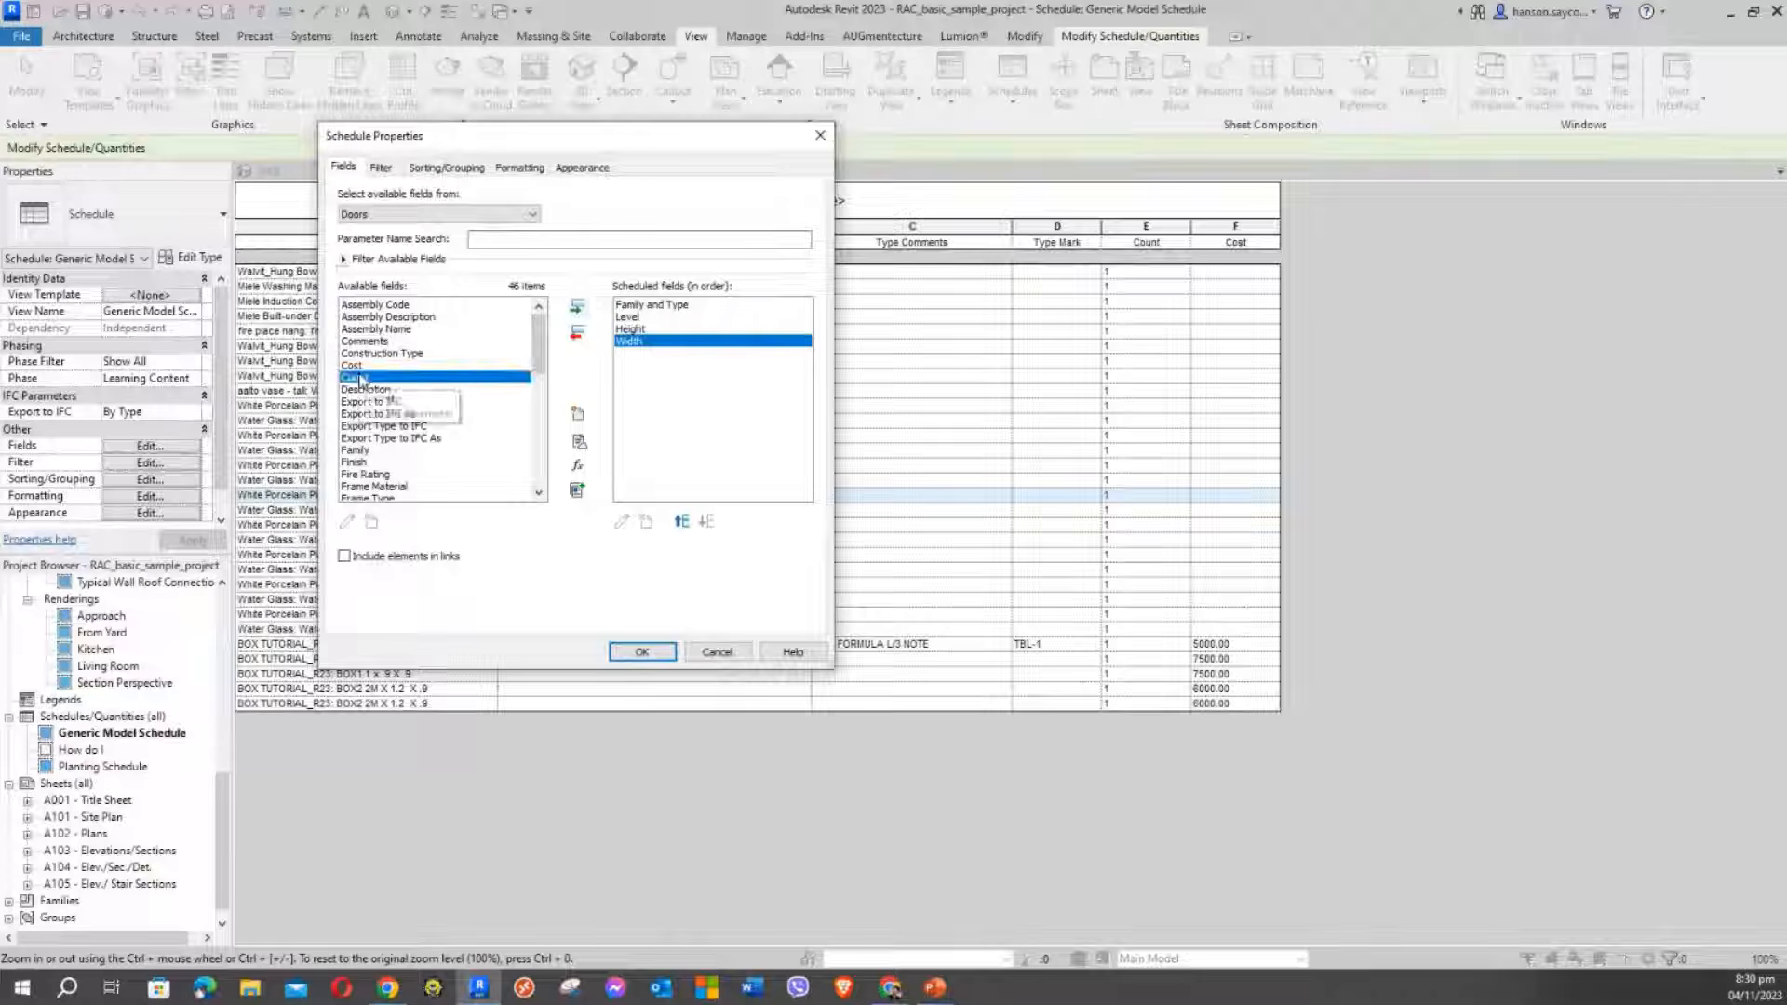
pyautogui.click(577, 307)
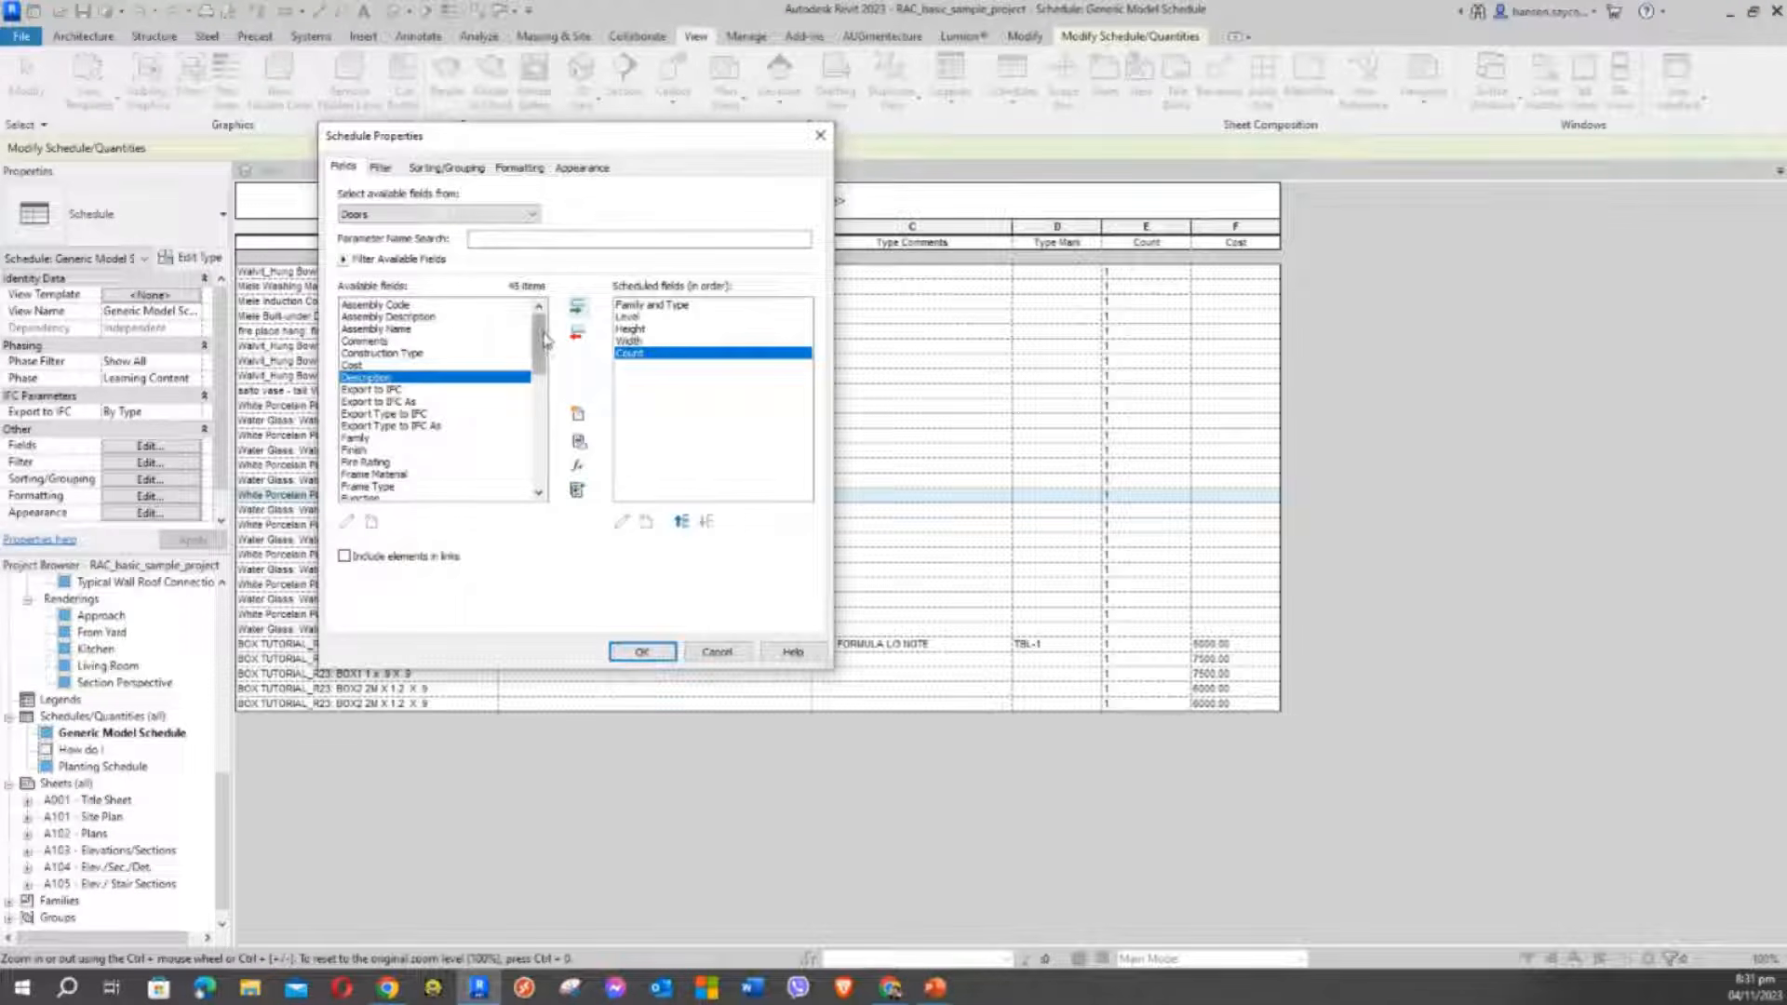
pyautogui.moveTo(541, 337)
pyautogui.mouseDown()
pyautogui.moveTo(555, 490)
pyautogui.moveTo(544, 318)
pyautogui.mouseUp()
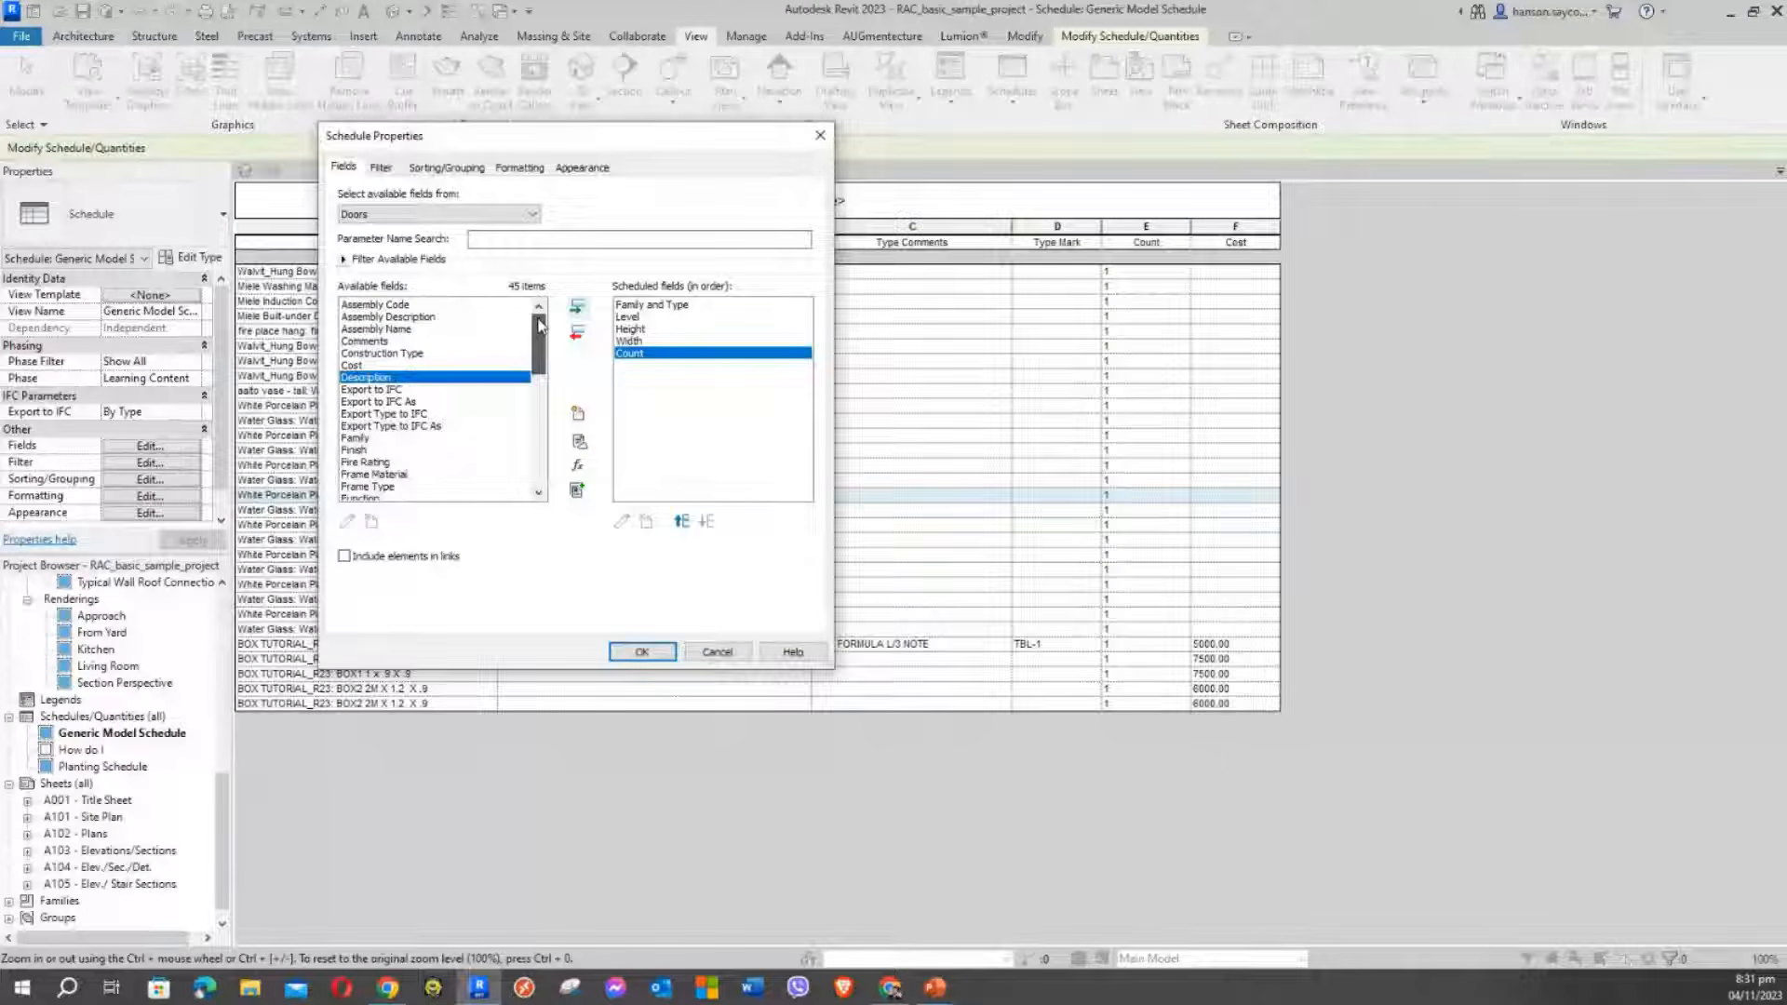
# Add Finish, Fire Rating and Cost as the last scheduled fields
pyautogui.click(358, 450)
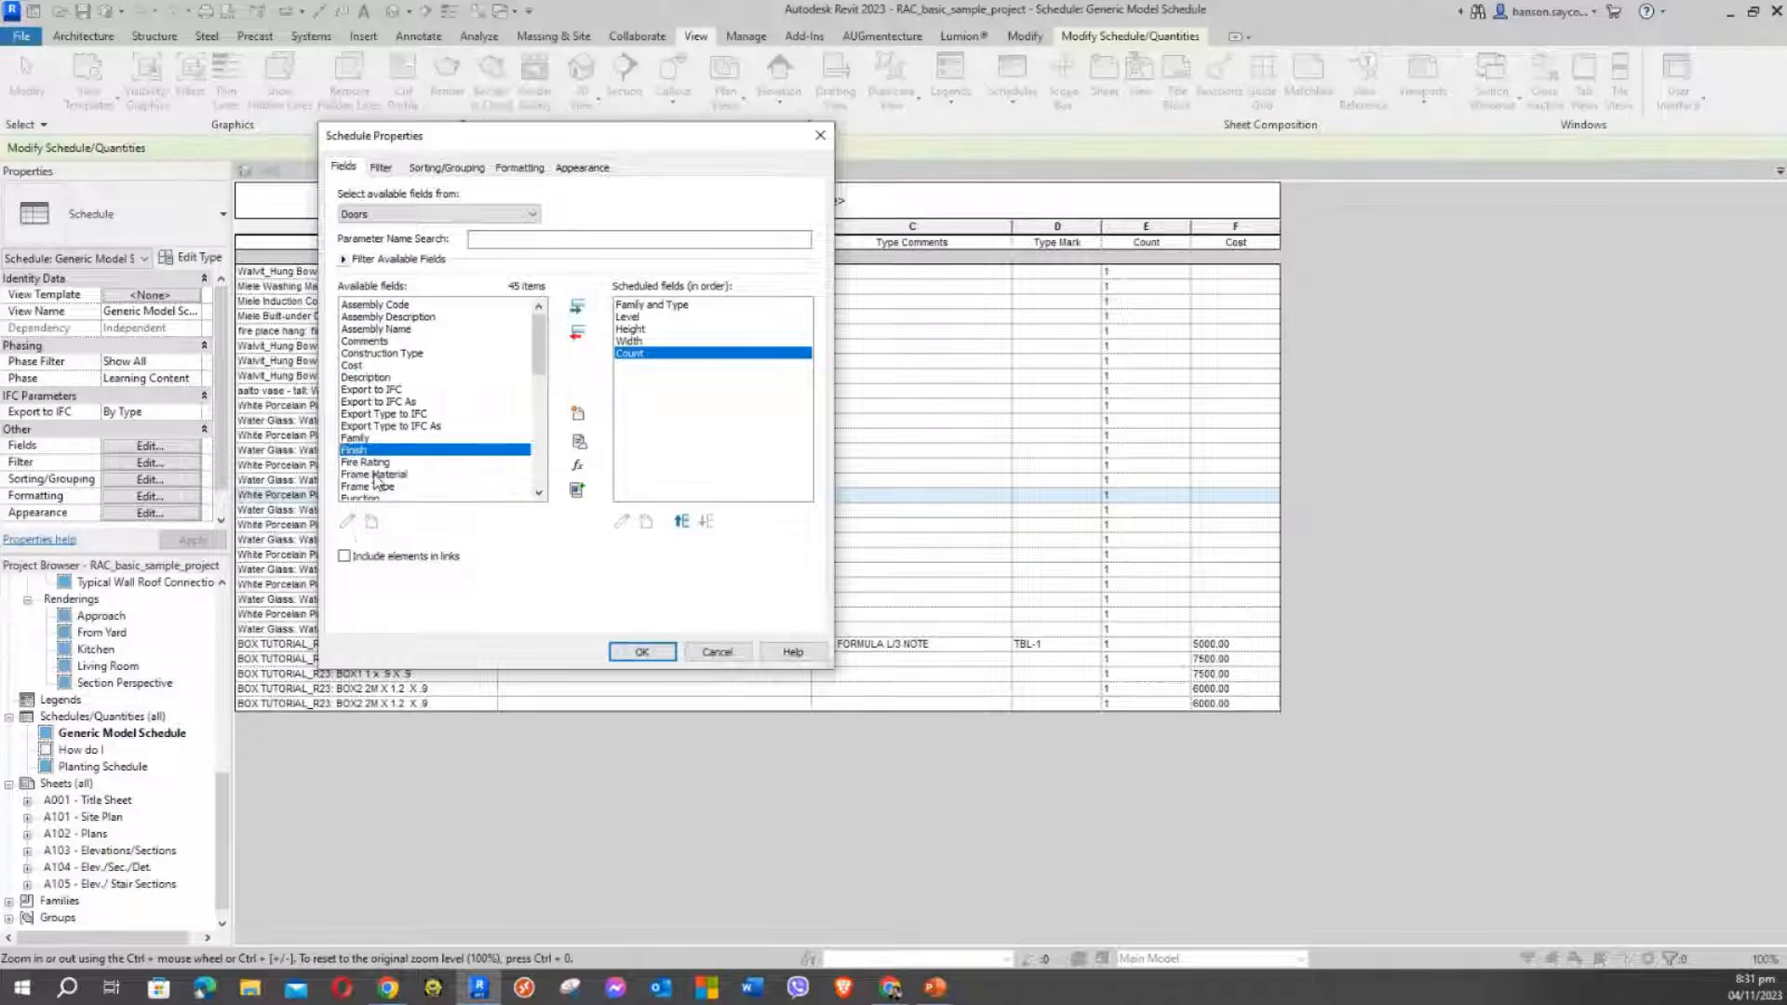
pyautogui.keyDown('shift'); pyautogui.click(370, 463); pyautogui.keyUp('shift')
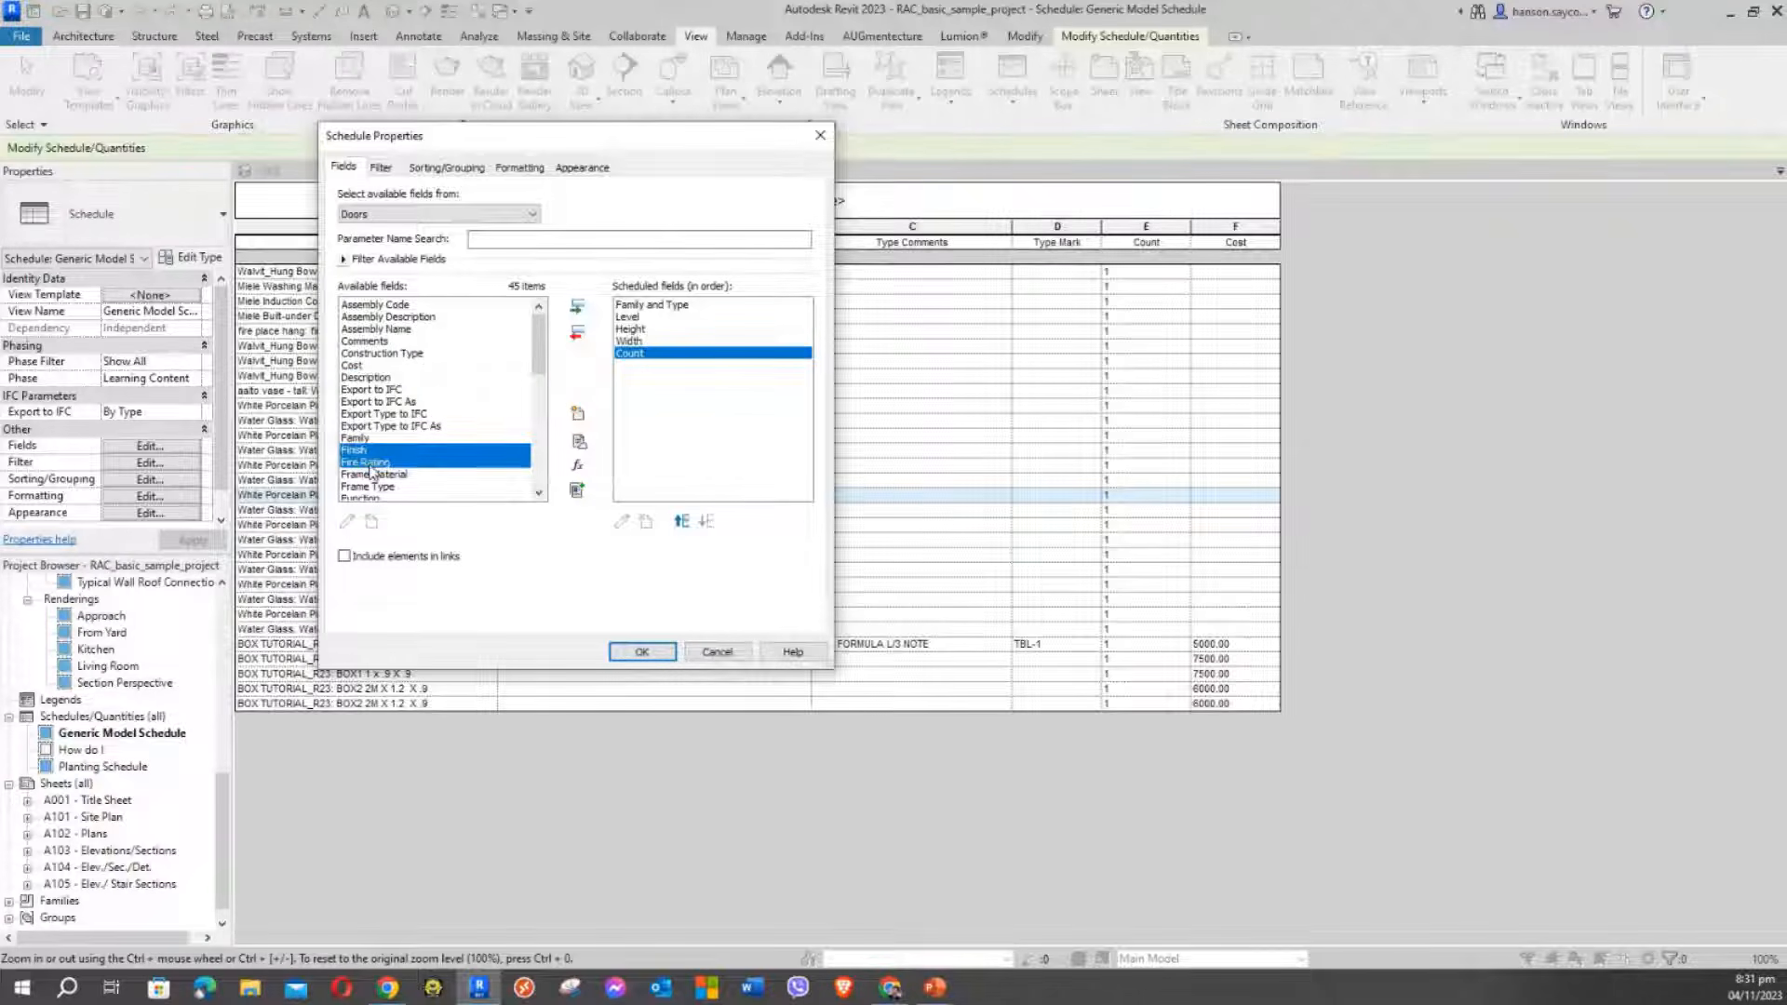
pyautogui.click(577, 307)
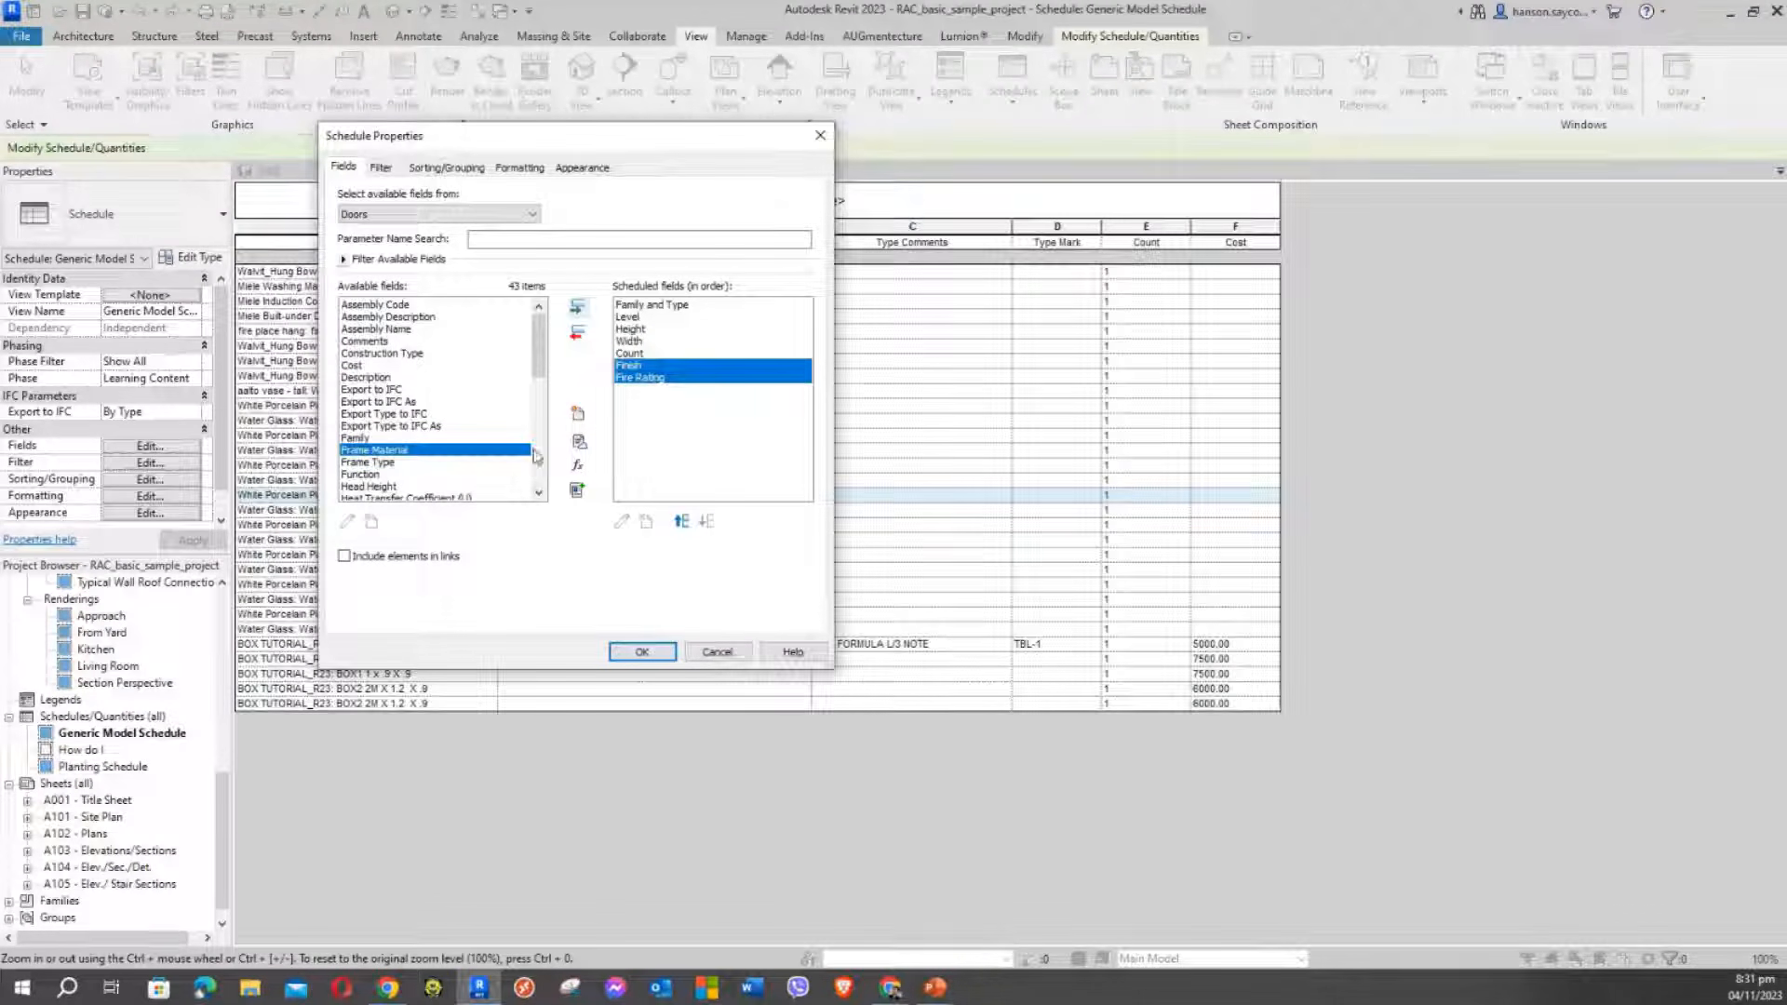
pyautogui.click(380, 486)
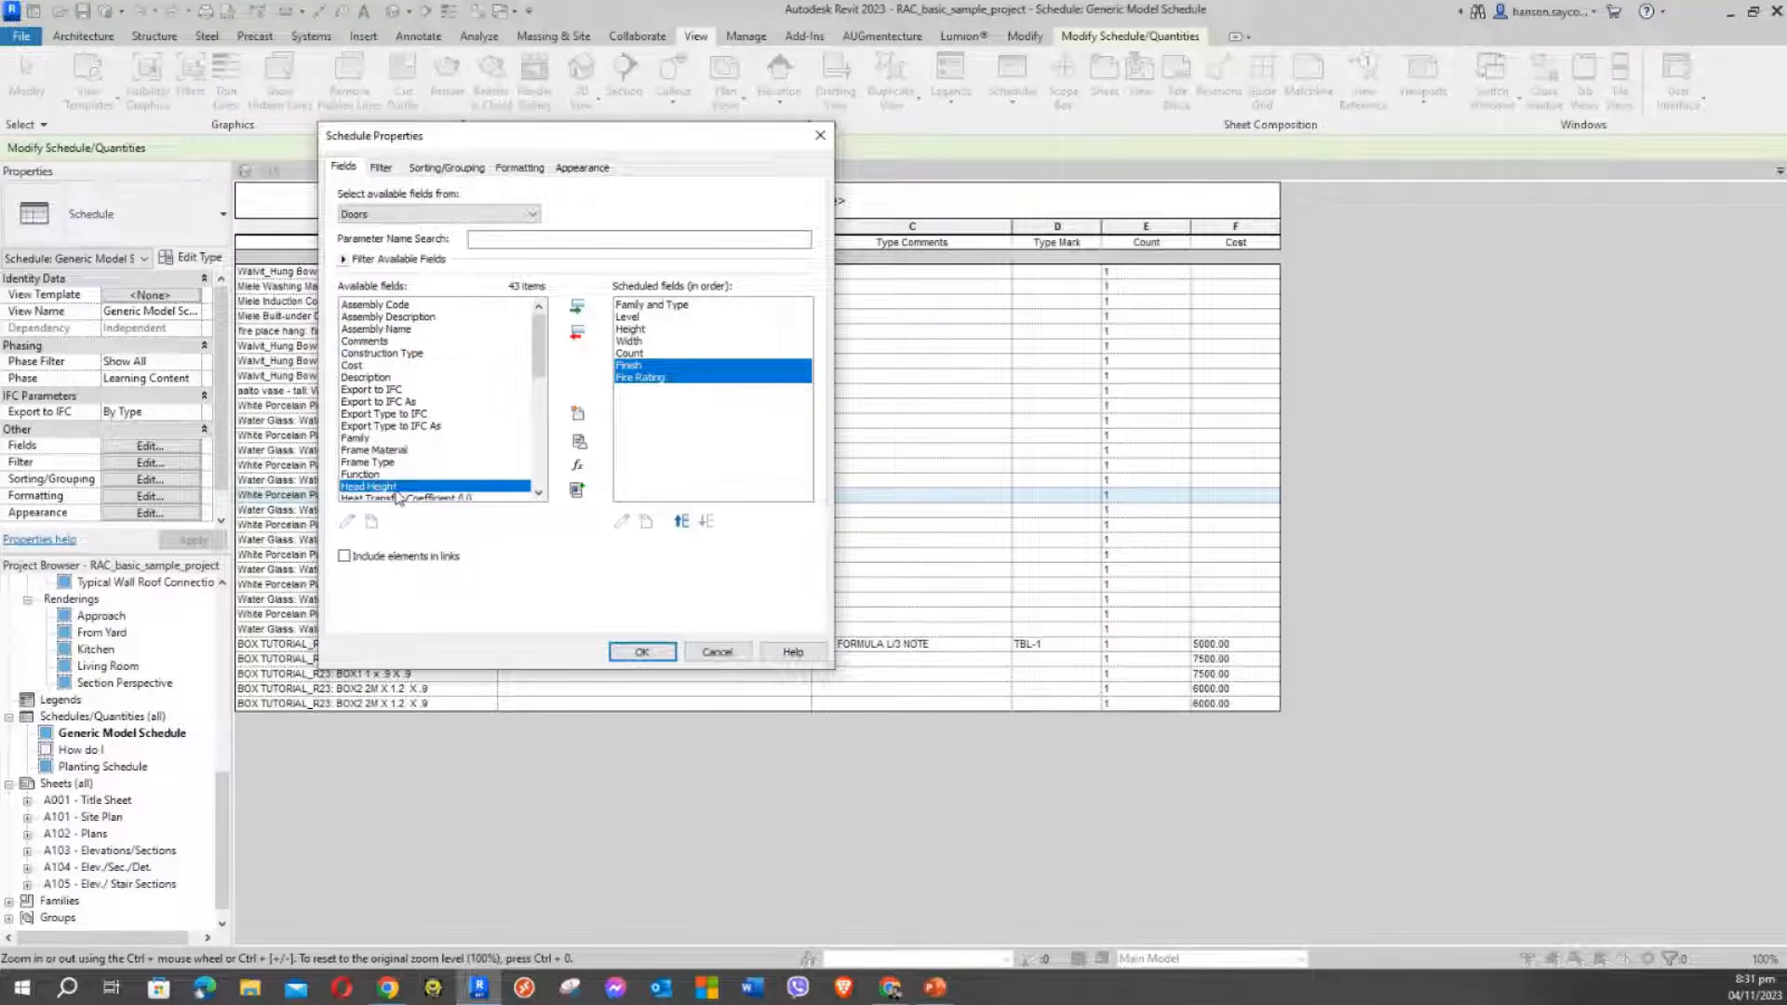
pyautogui.press('c')
pyautogui.click(356, 365)
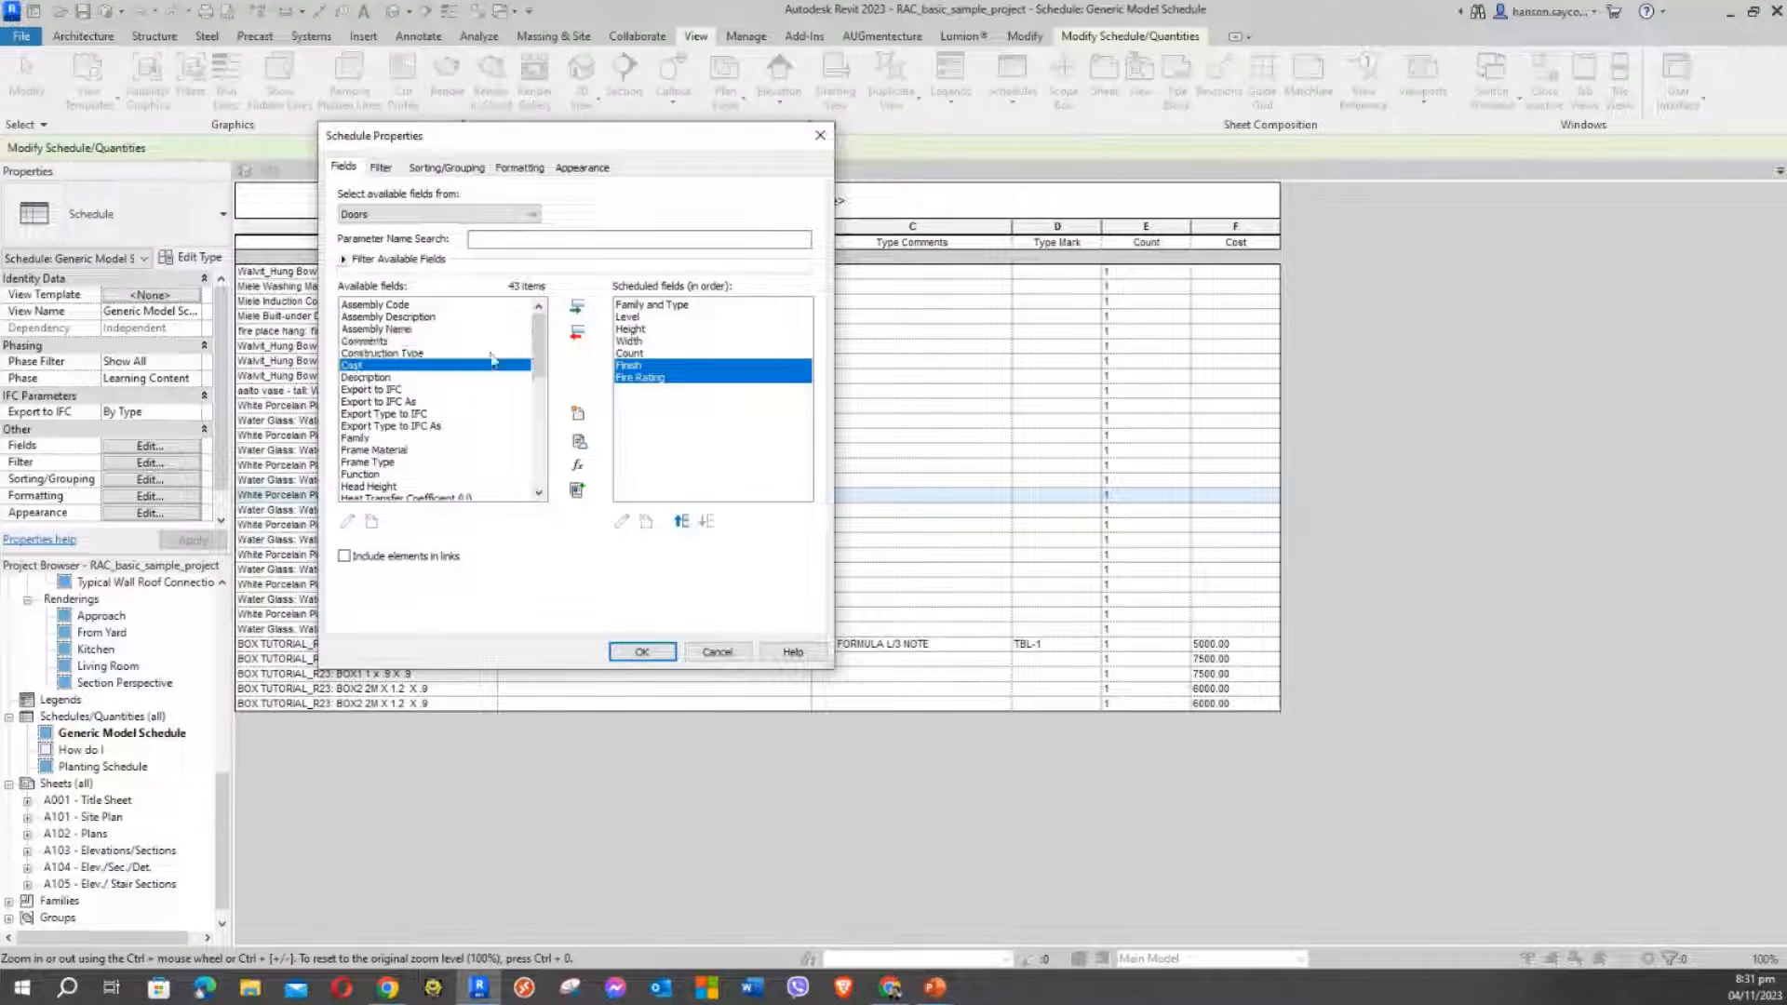
pyautogui.click(577, 306)
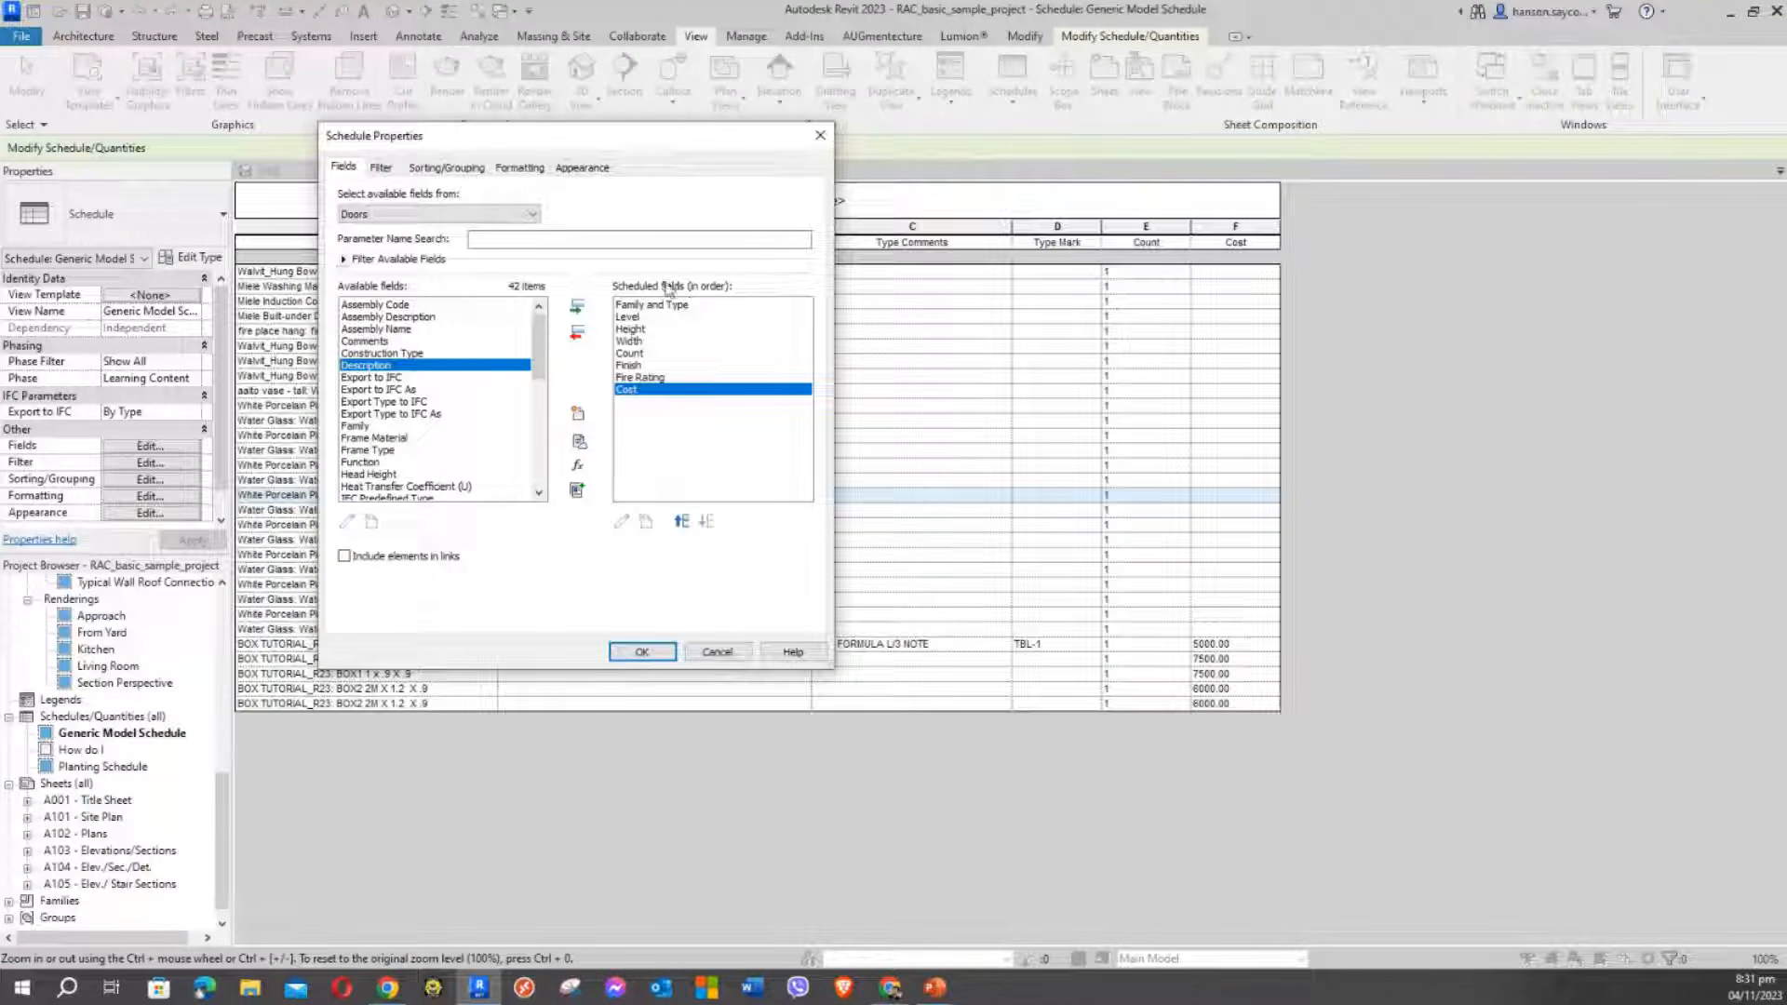
# Create the Door Schedule, widen the Family and Type column, and review the door rows and Cost cells
pyautogui.click(644, 651)
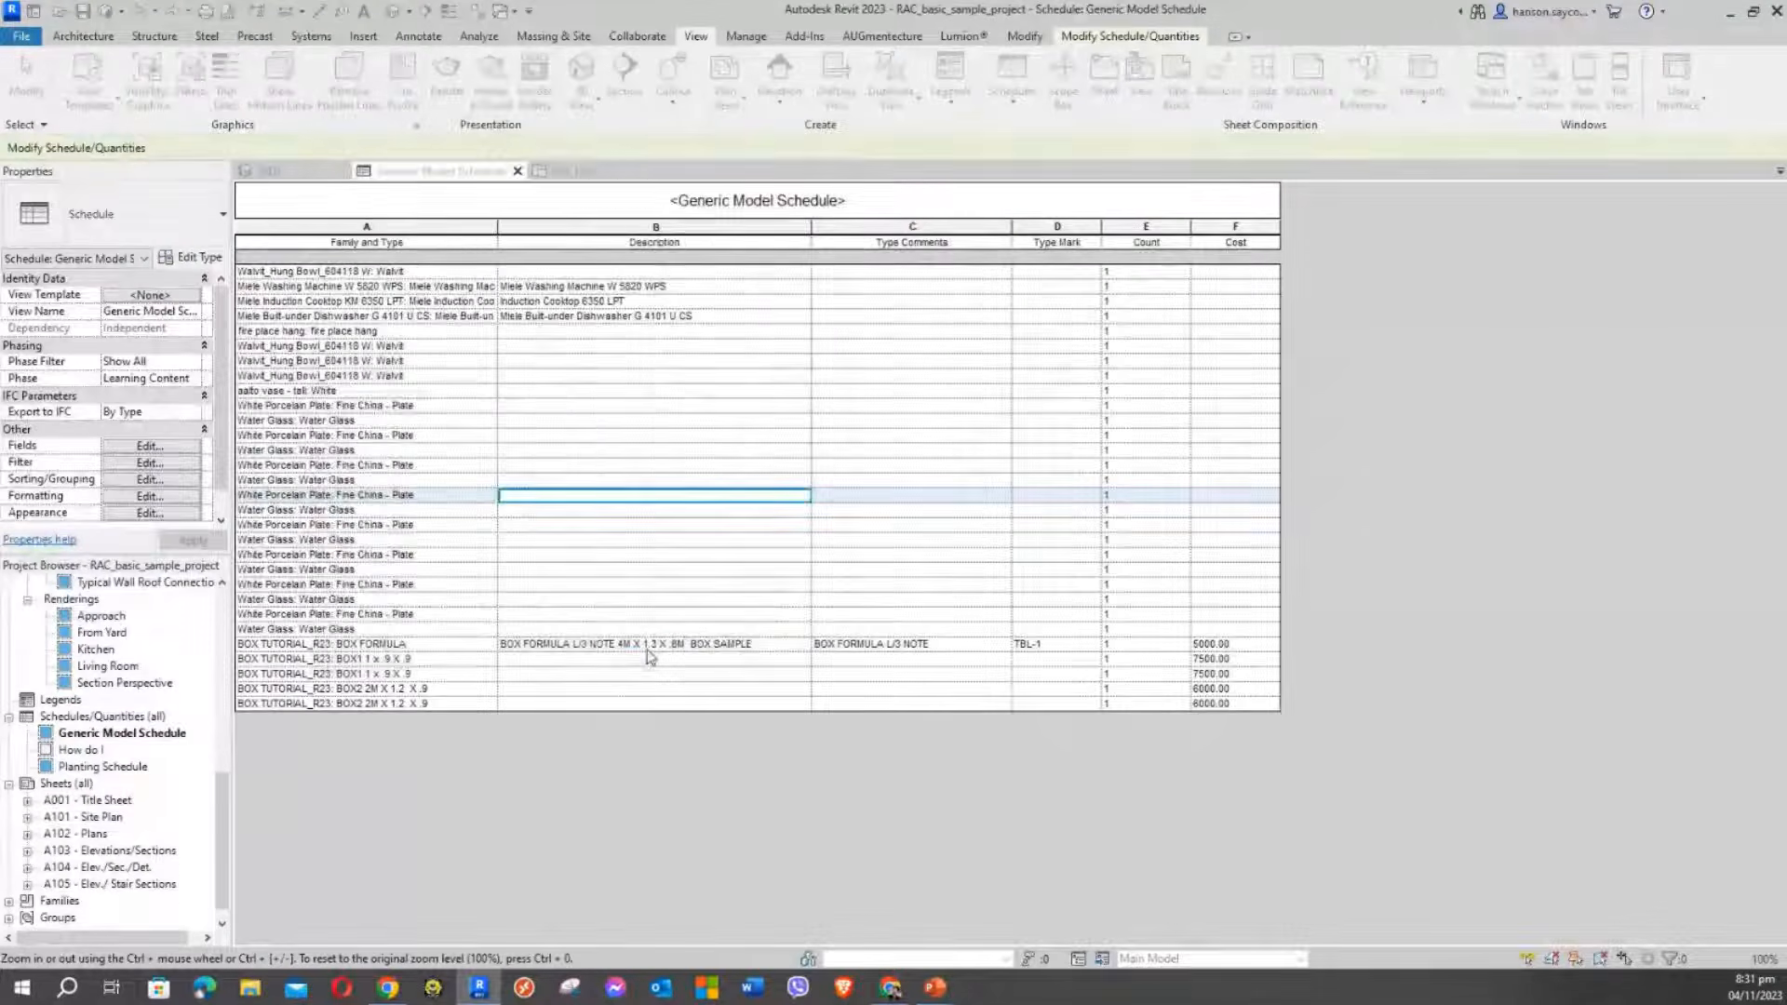
pyautogui.moveTo(323, 227); pyautogui.dragTo(466, 227)
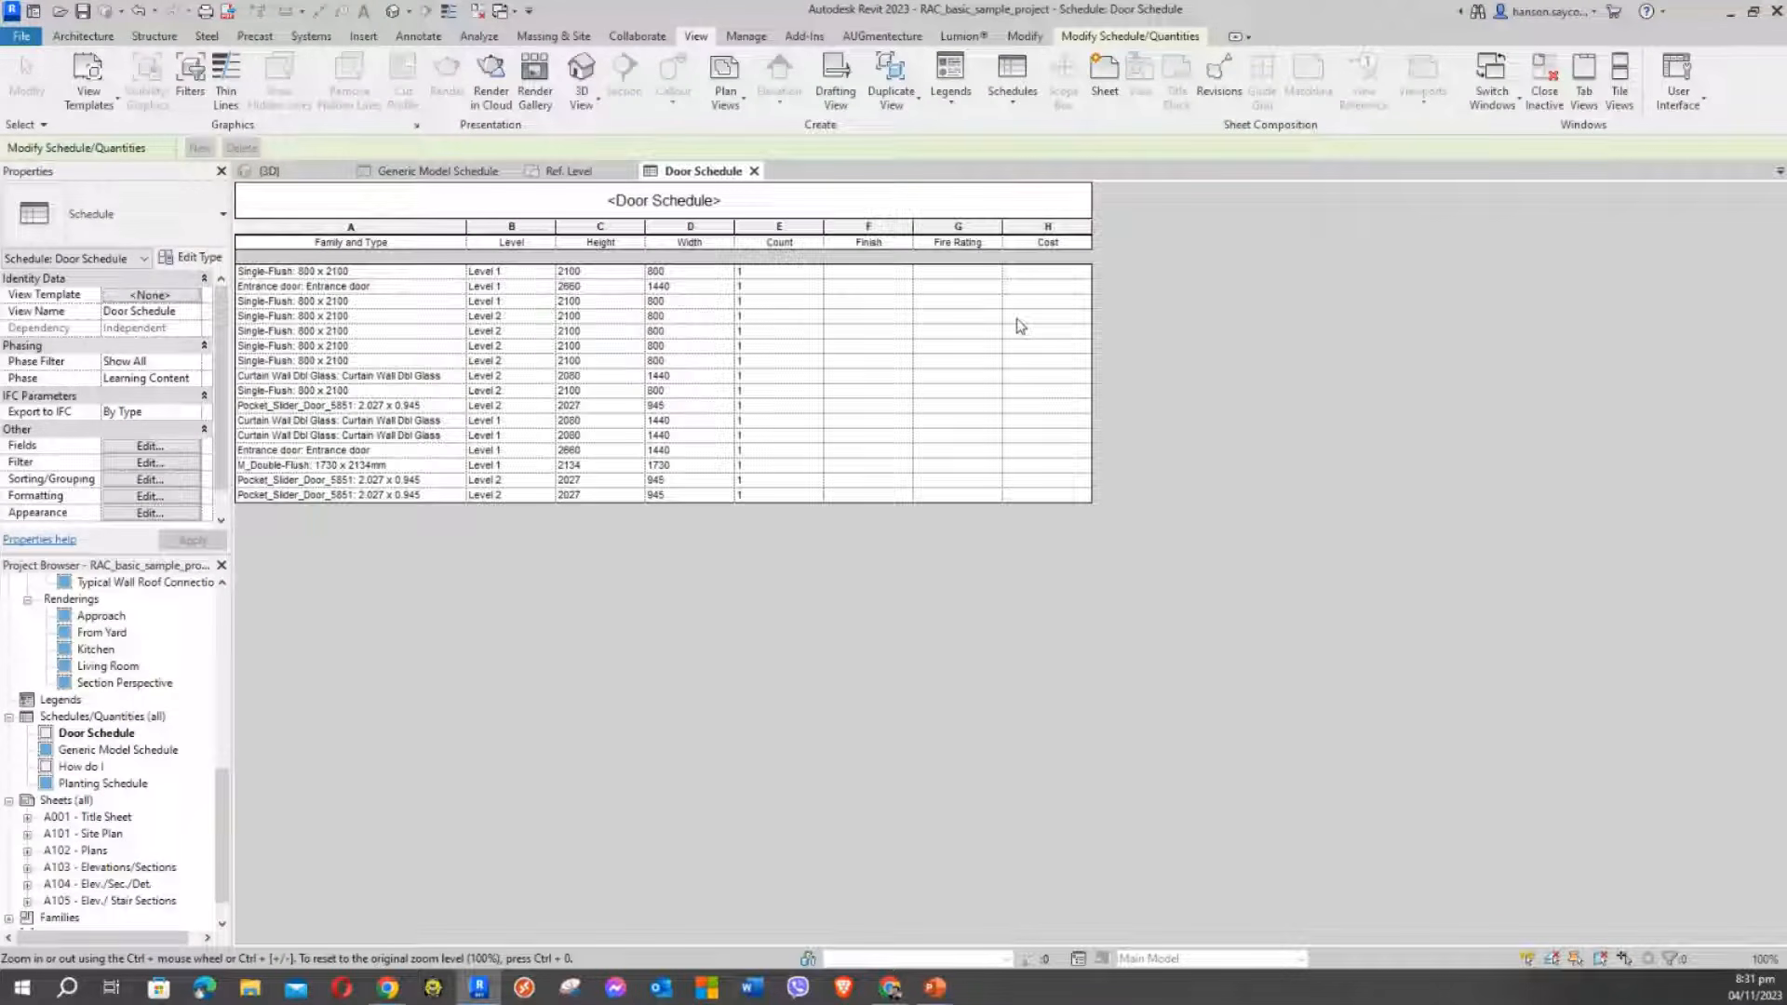
pyautogui.click(371, 305)
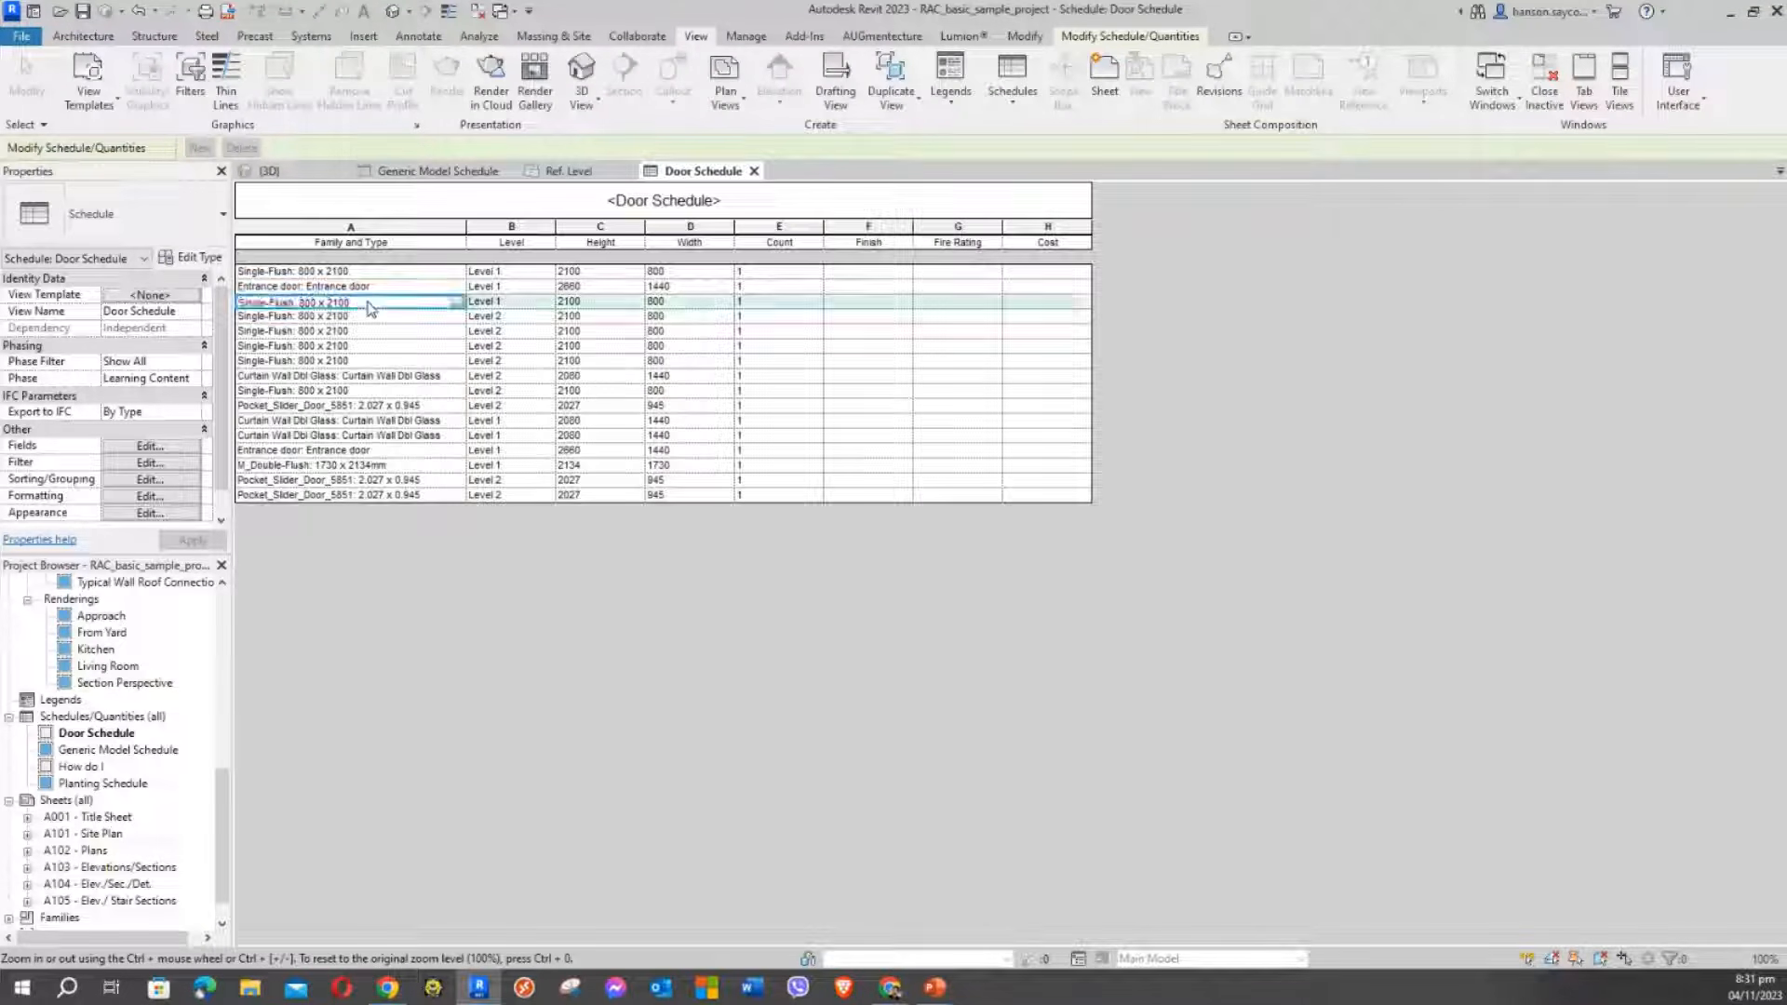
pyautogui.click(363, 465)
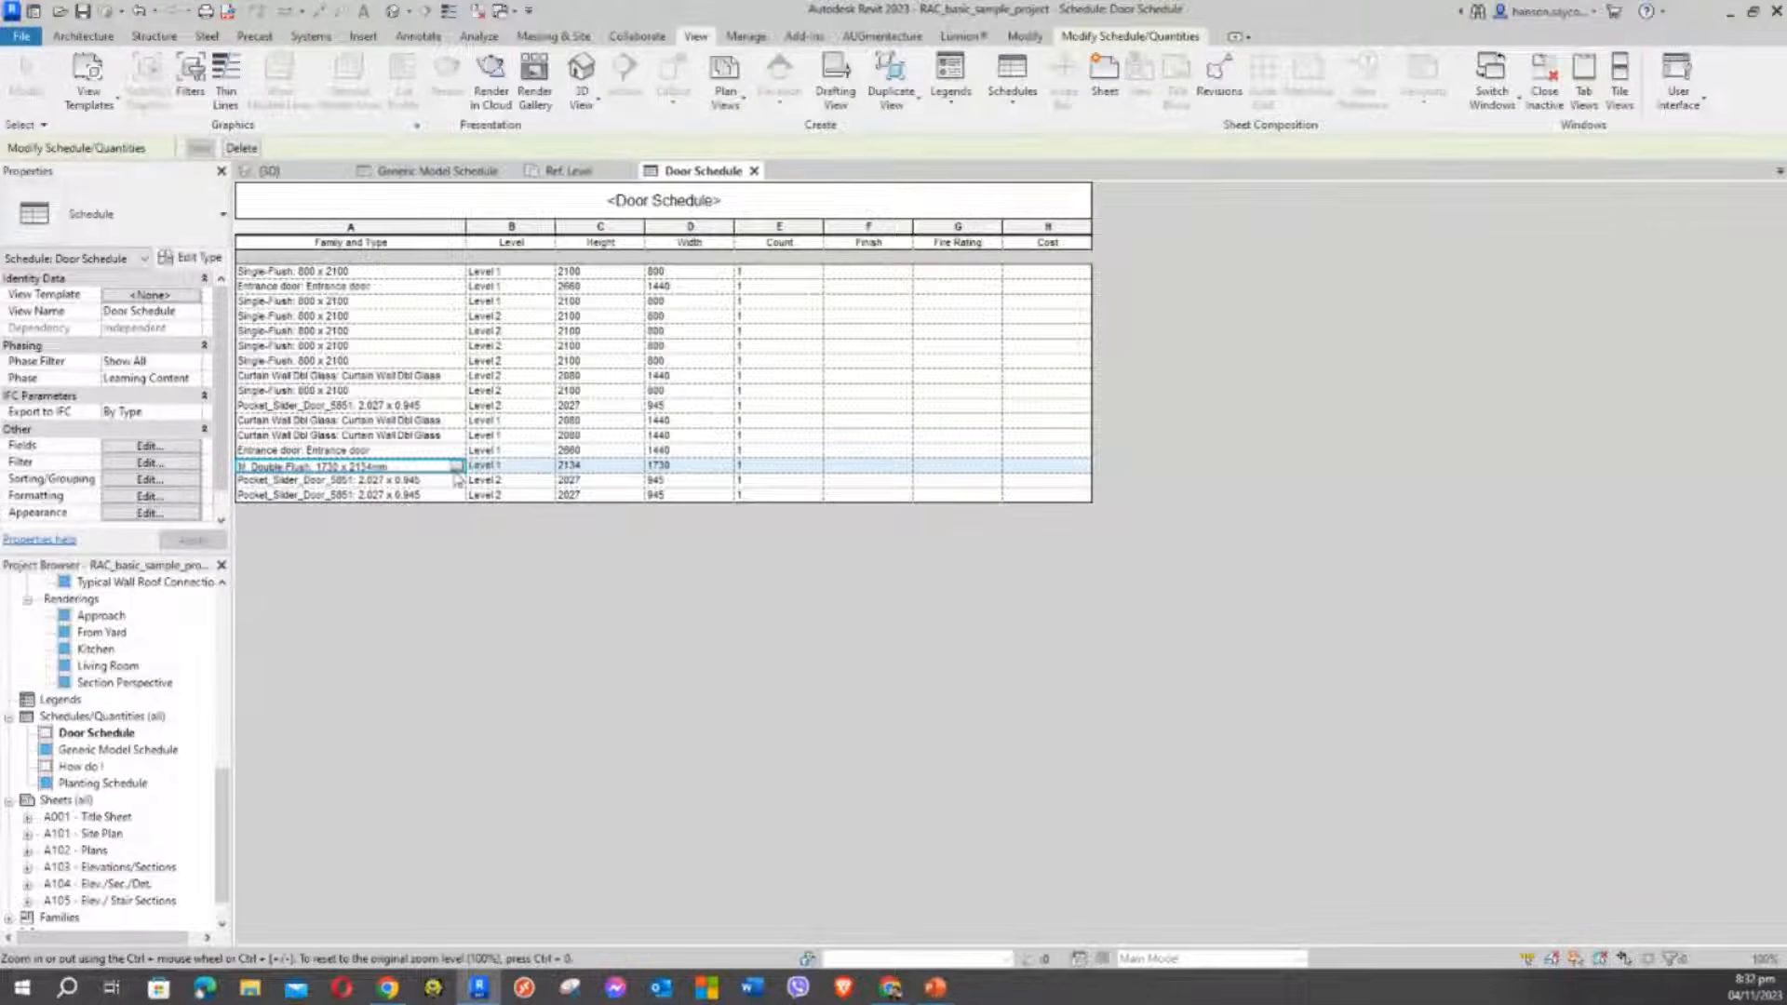
pyautogui.click(1048, 453)
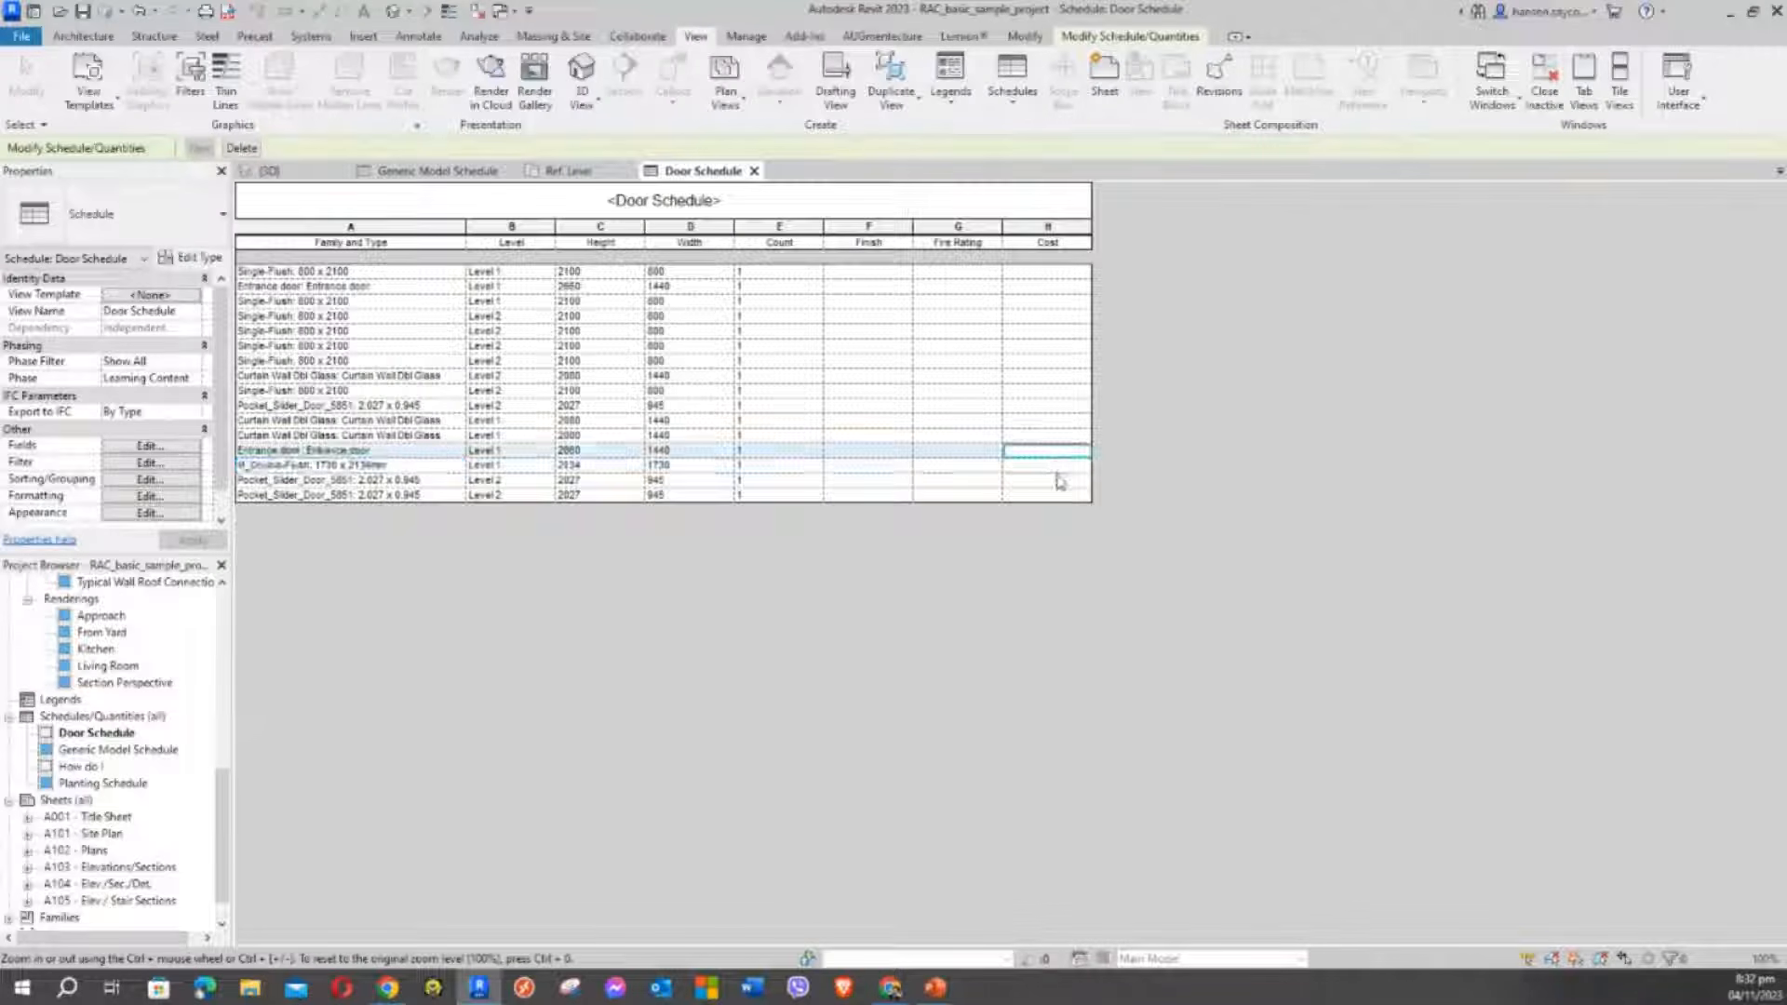
pyautogui.click(1035, 466)
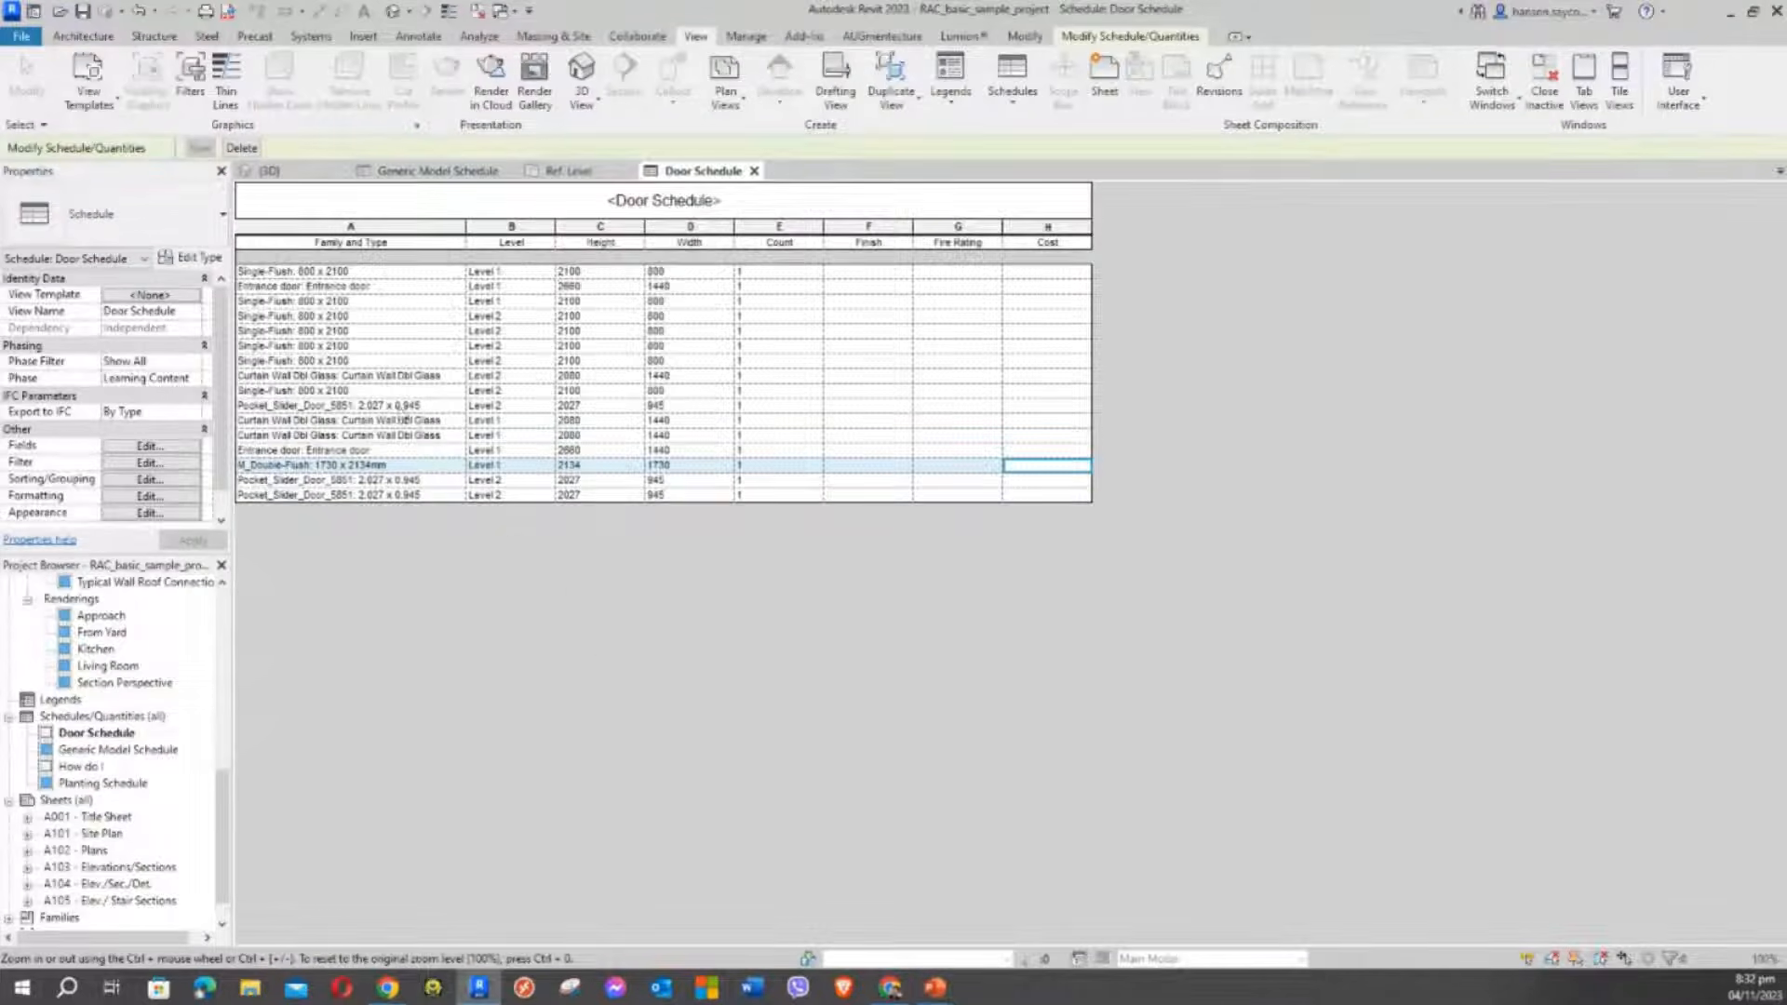
# Inspect the M_Double-Flush type cell and its door-type list, leaving it unchanged
pyautogui.click(348, 466)
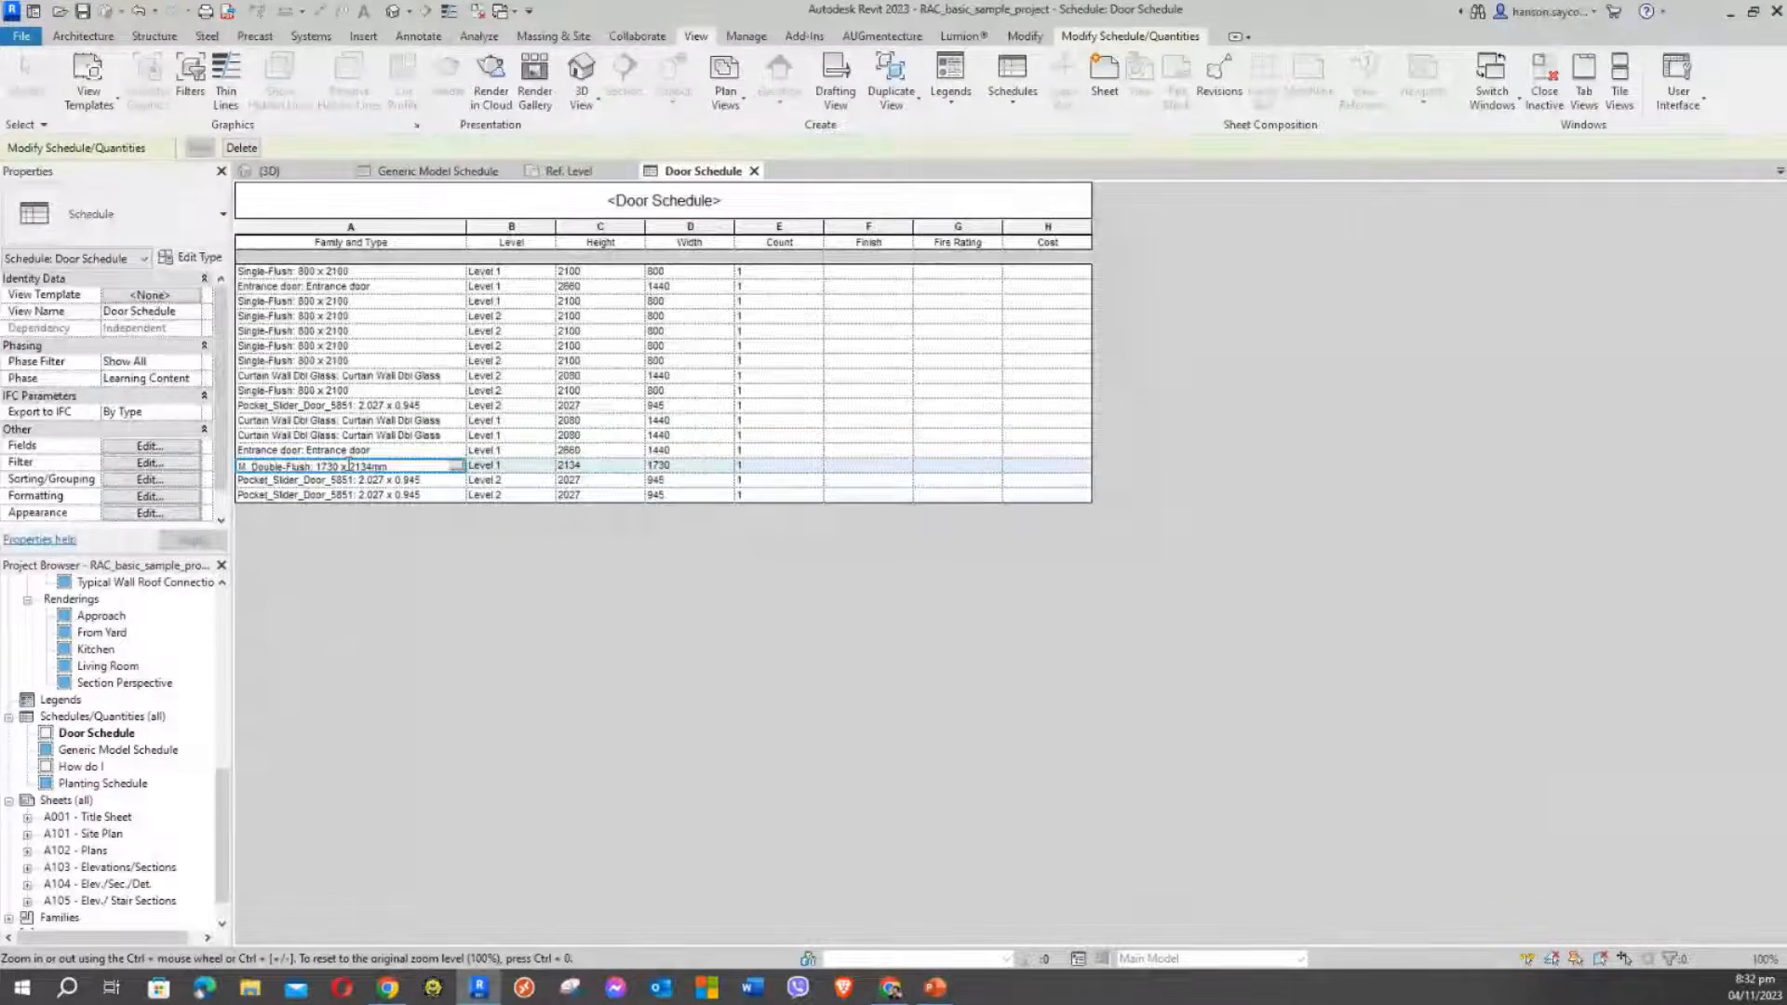
pyautogui.doubleClick(387, 465)
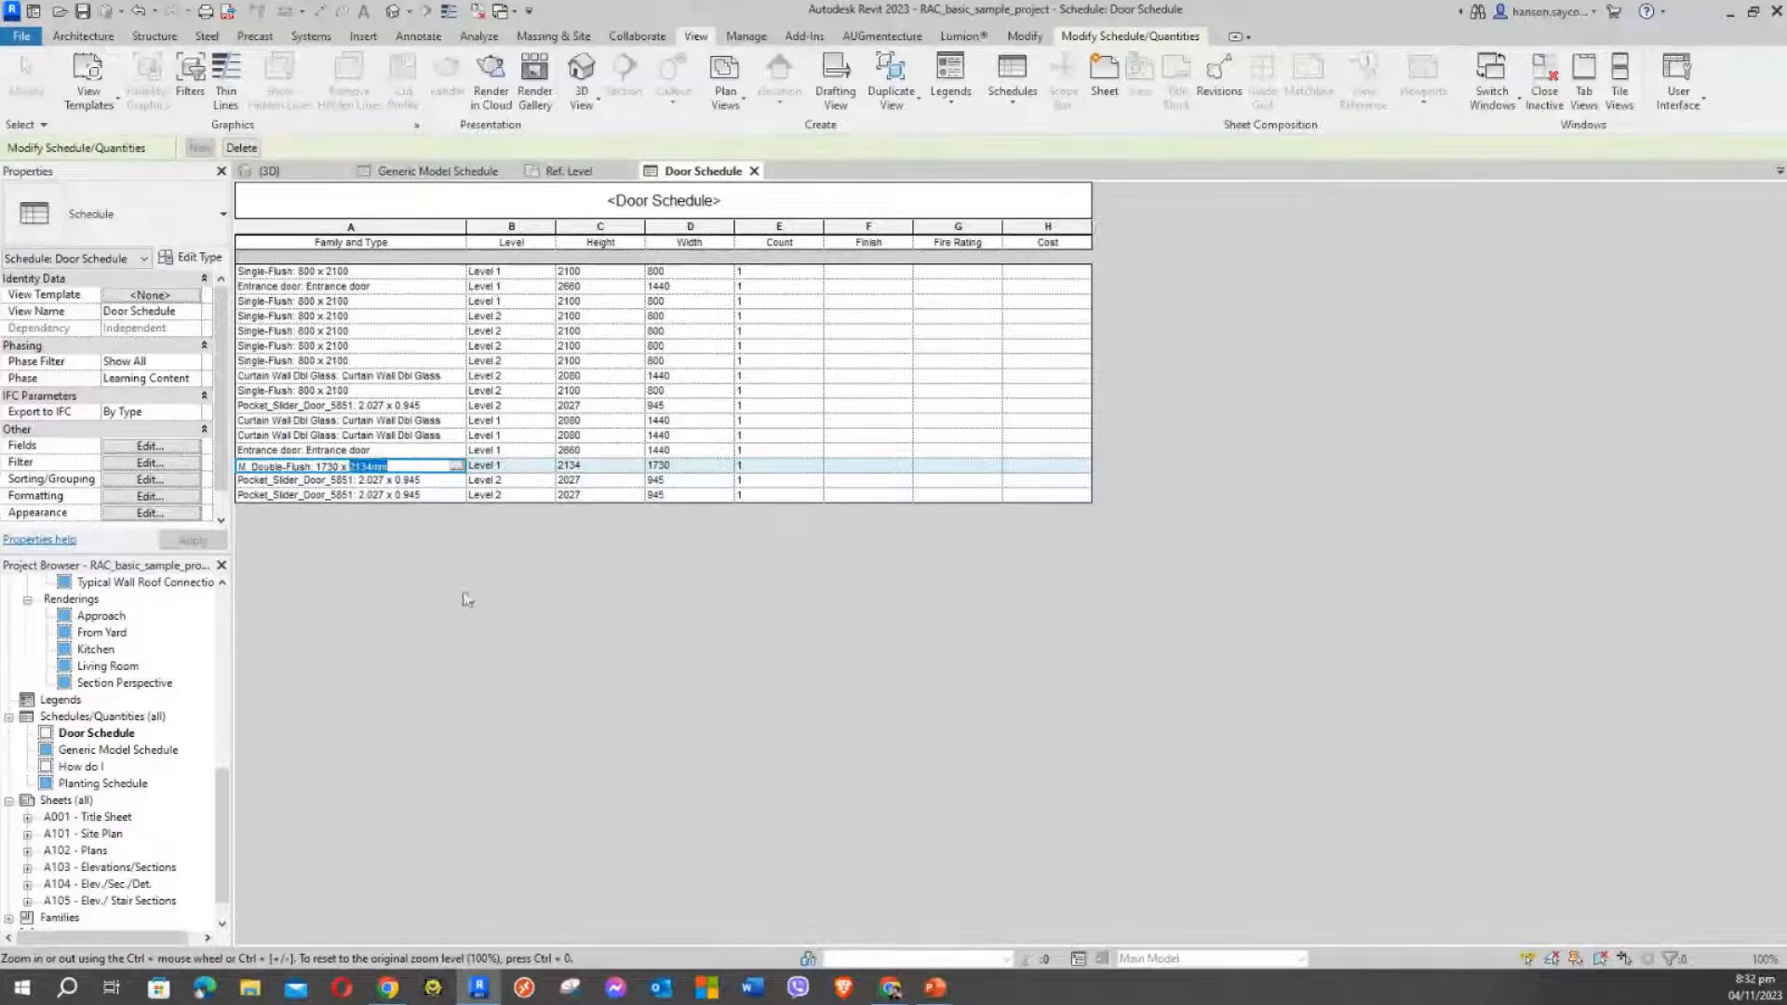
pyautogui.click(365, 436)
pyautogui.click(392, 466)
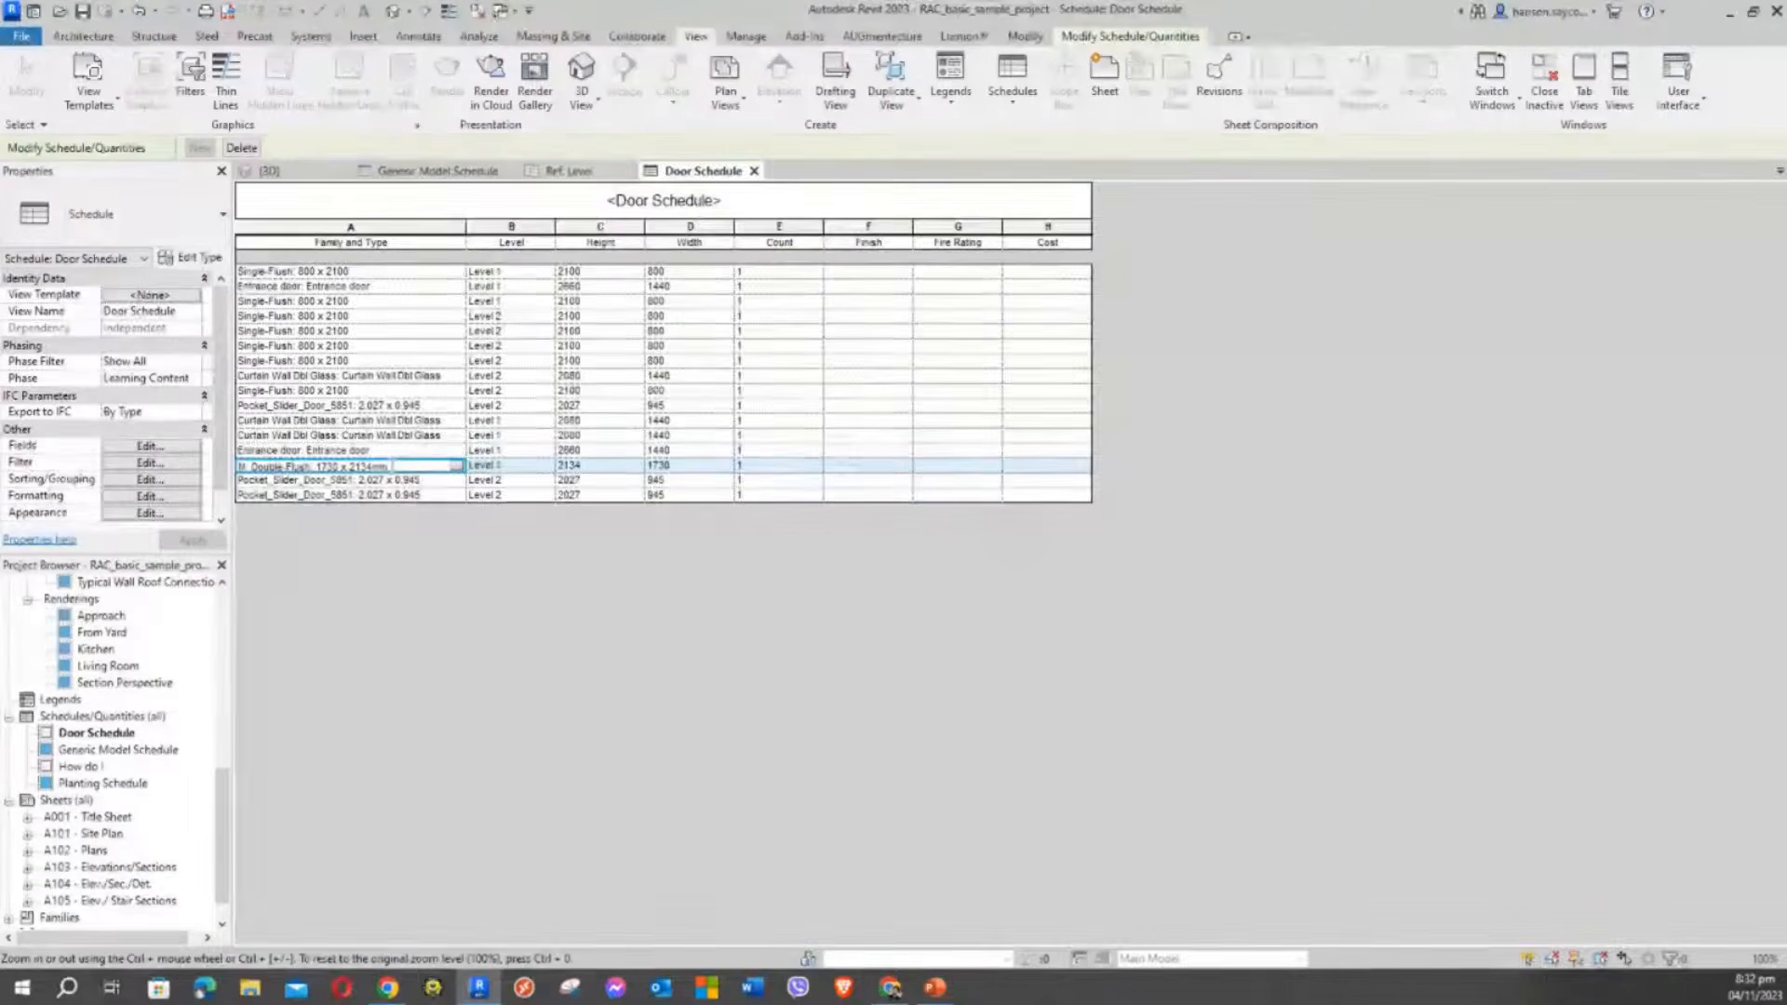
pyautogui.click(455, 466)
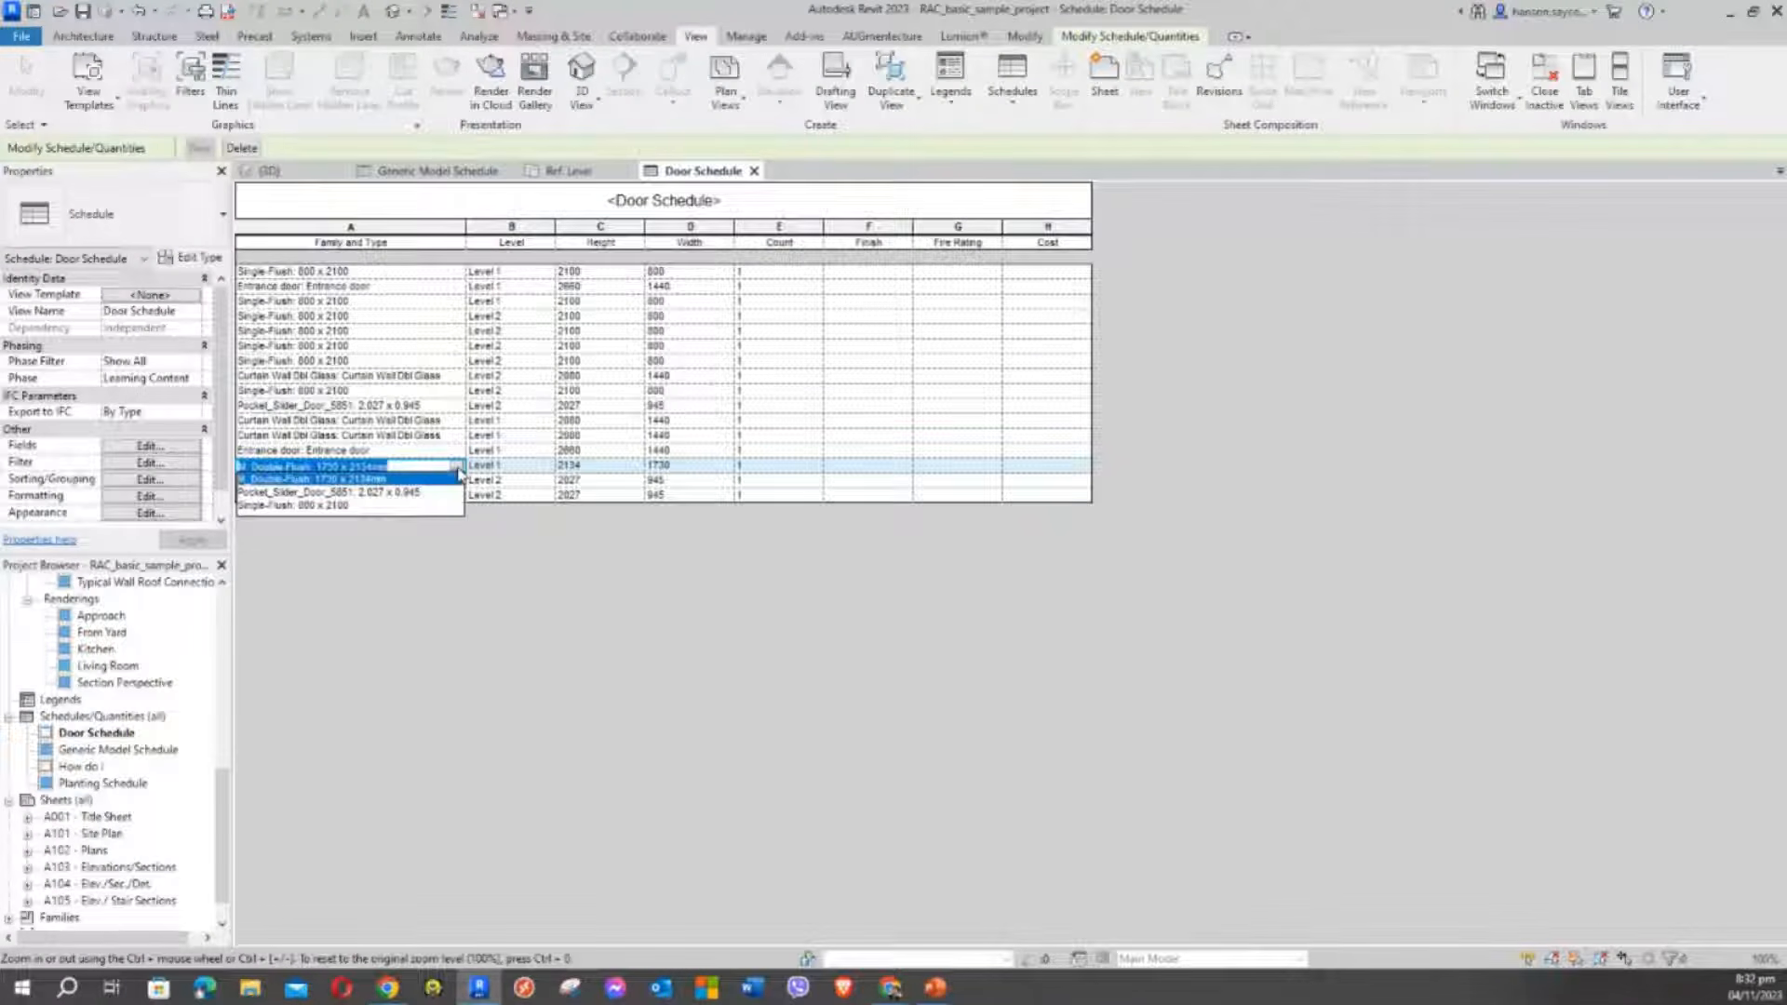
pyautogui.click(456, 467)
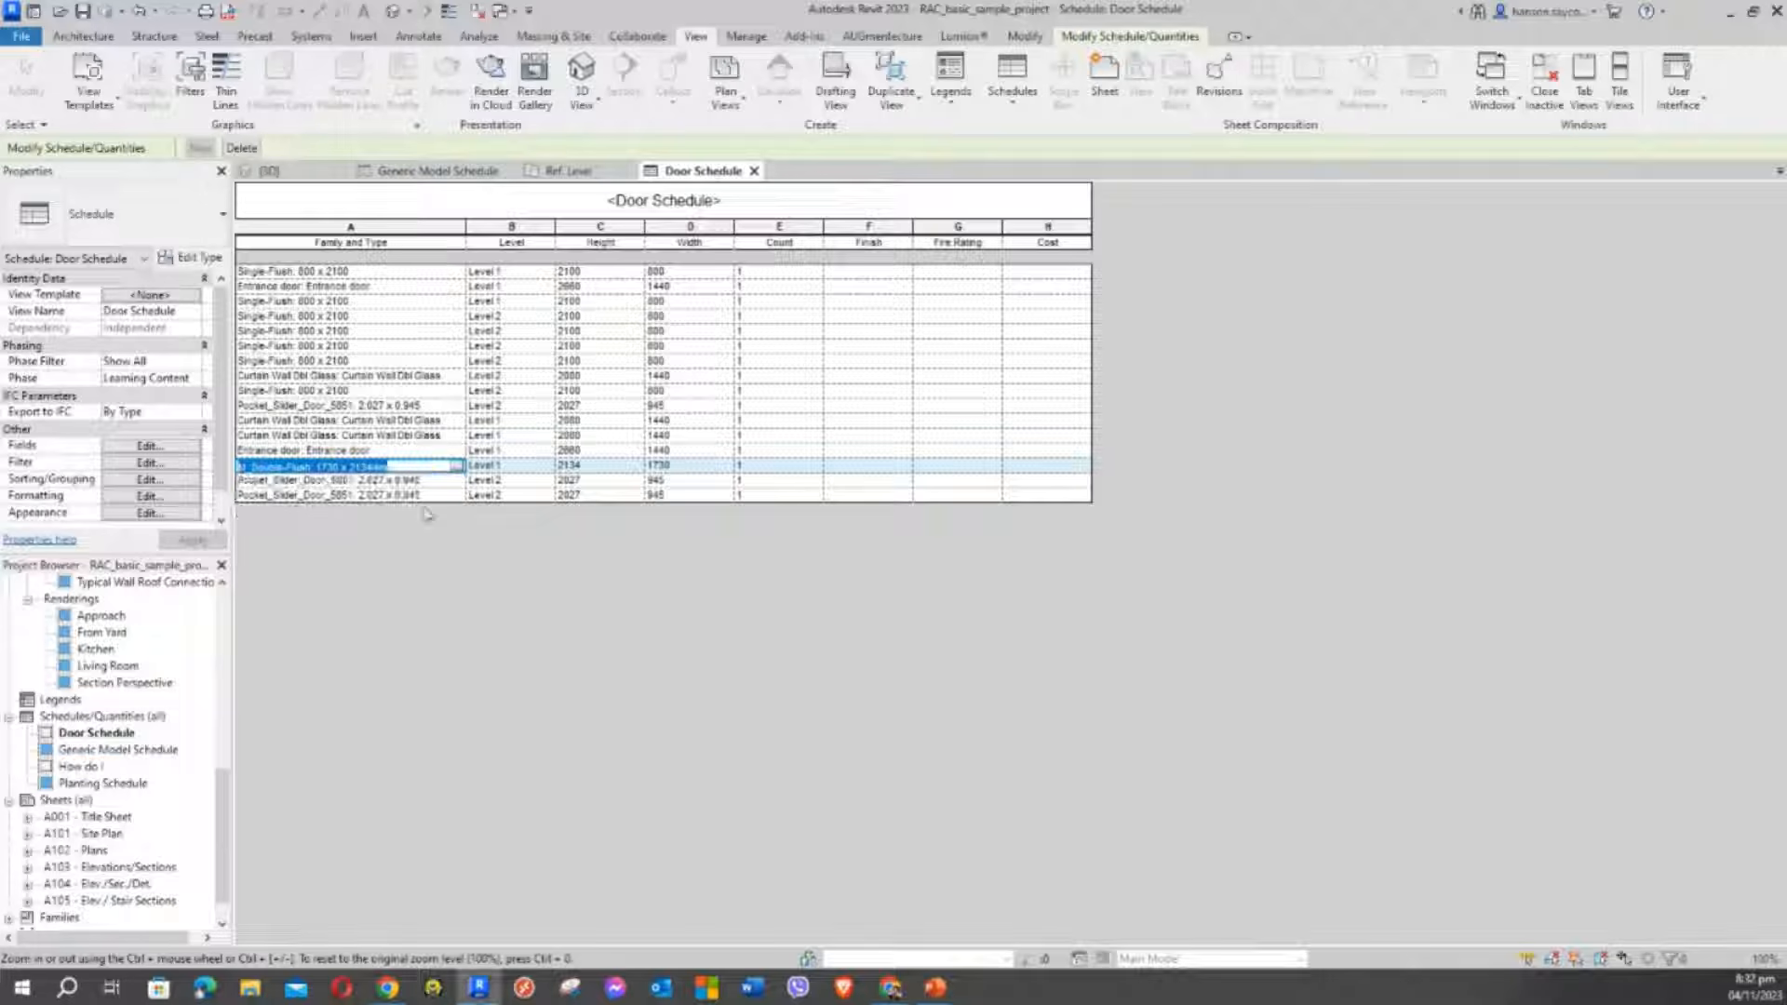
# Select the Pocket_Slider row, show the Modify Schedule/Quantities tools, and reselect M_Double-Flush
pyautogui.click(372, 481)
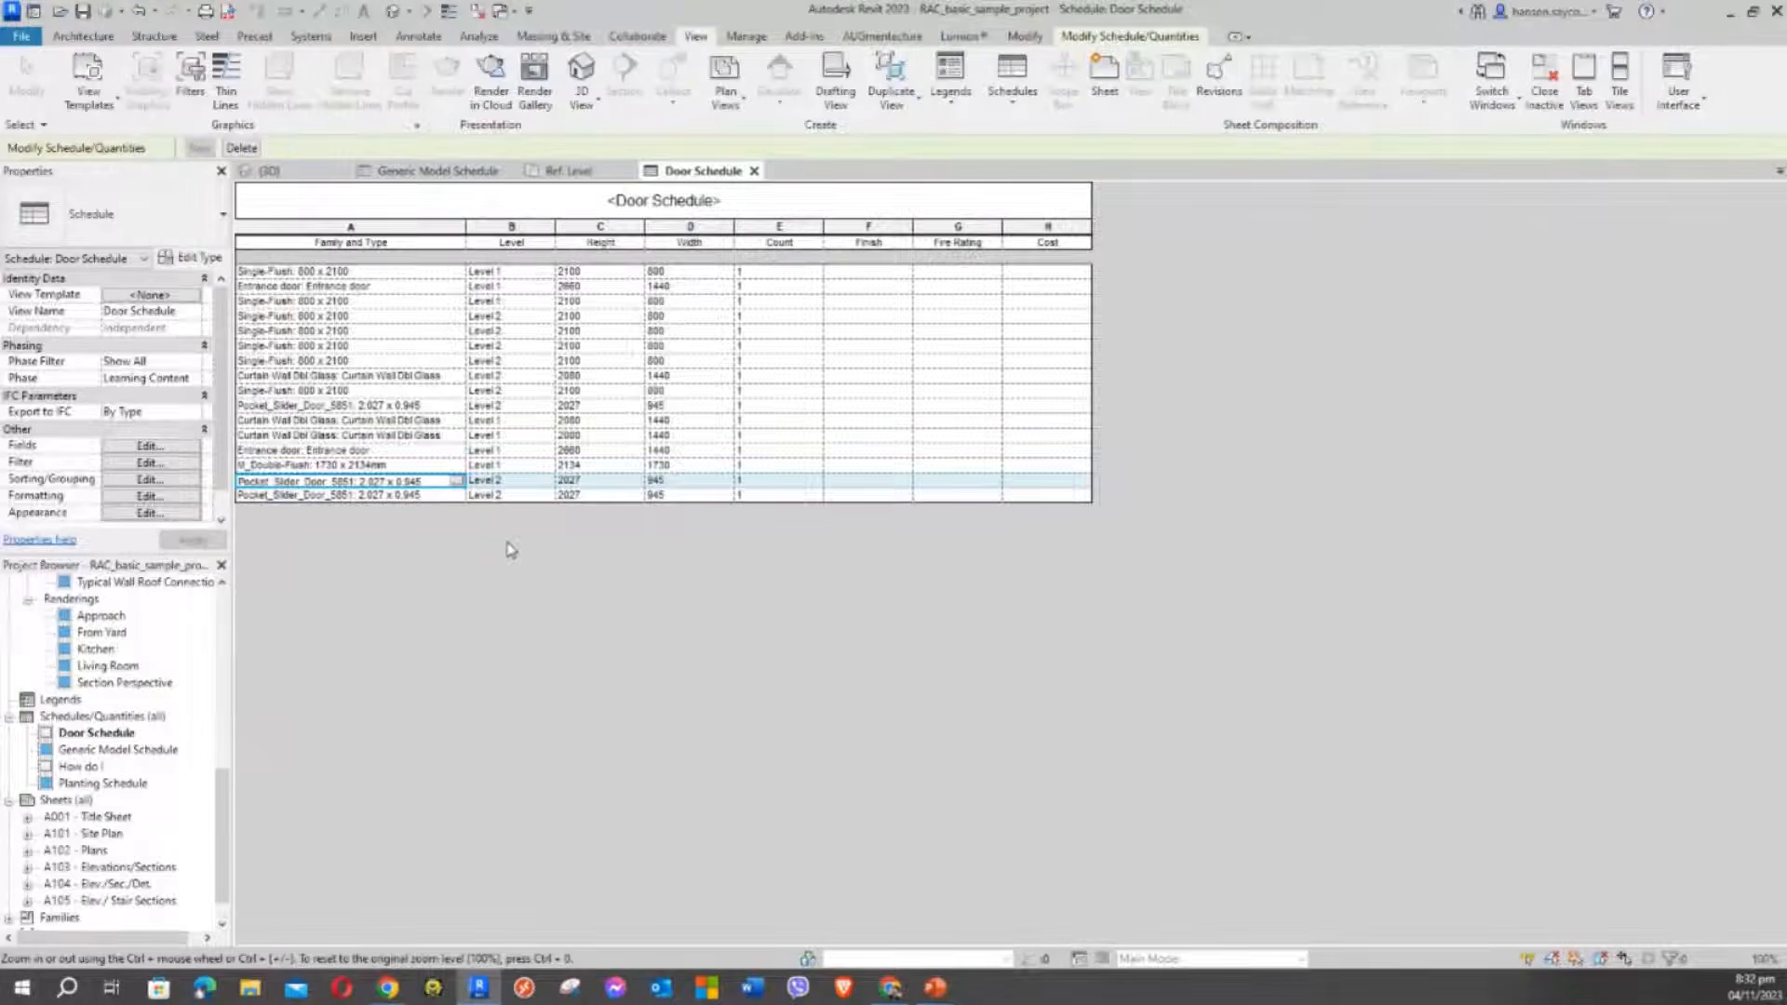
pyautogui.click(1107, 42)
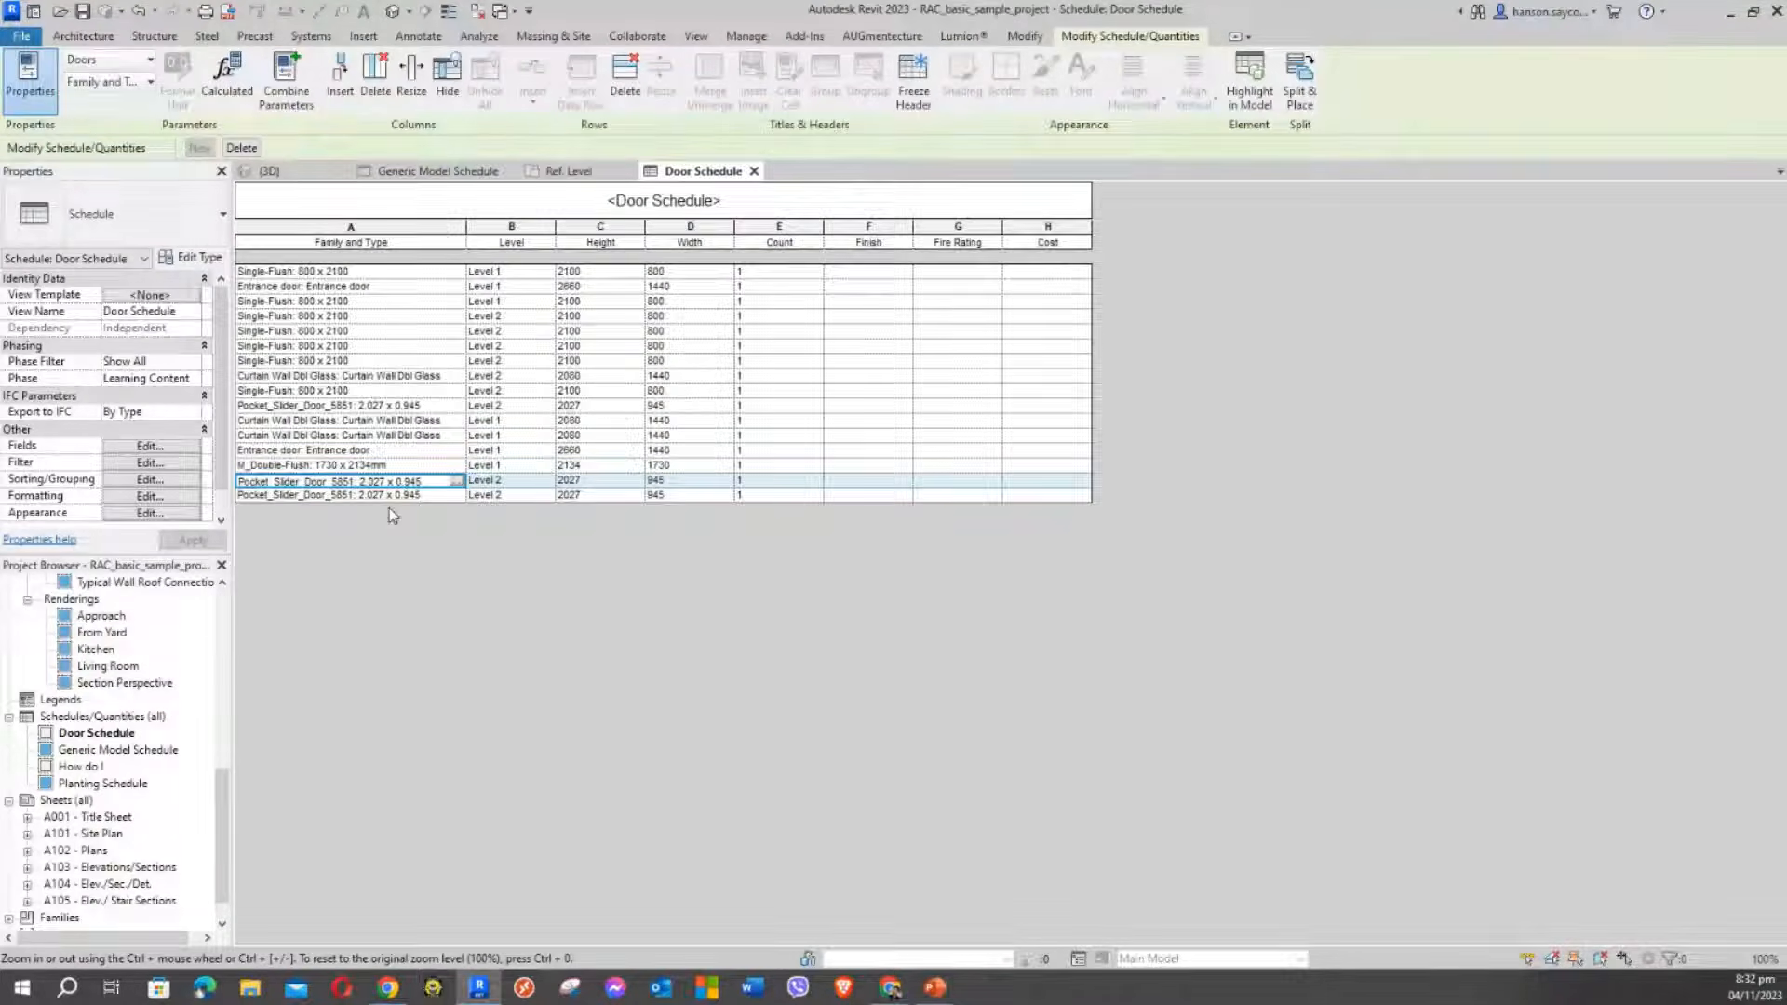
pyautogui.click(393, 466)
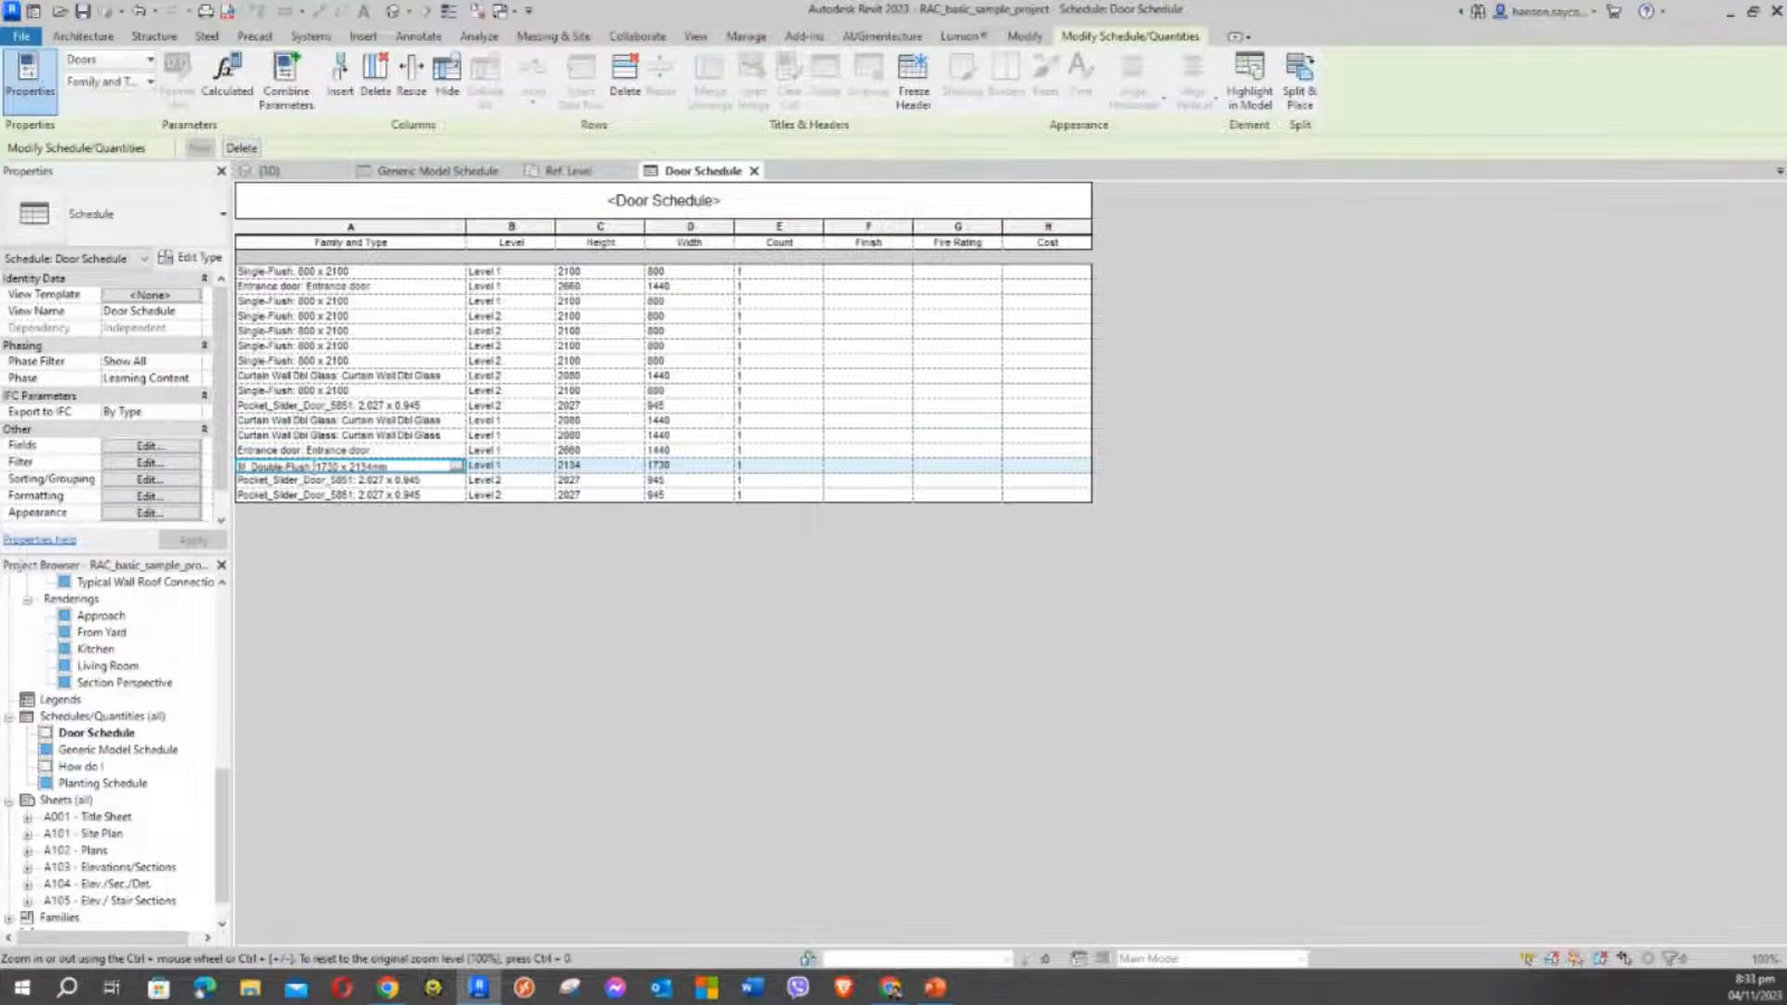
# Highlight the chosen M_Double-Flush door in the model, dismissing the save reminder and moving the warning aside
pyautogui.click(1250, 74)
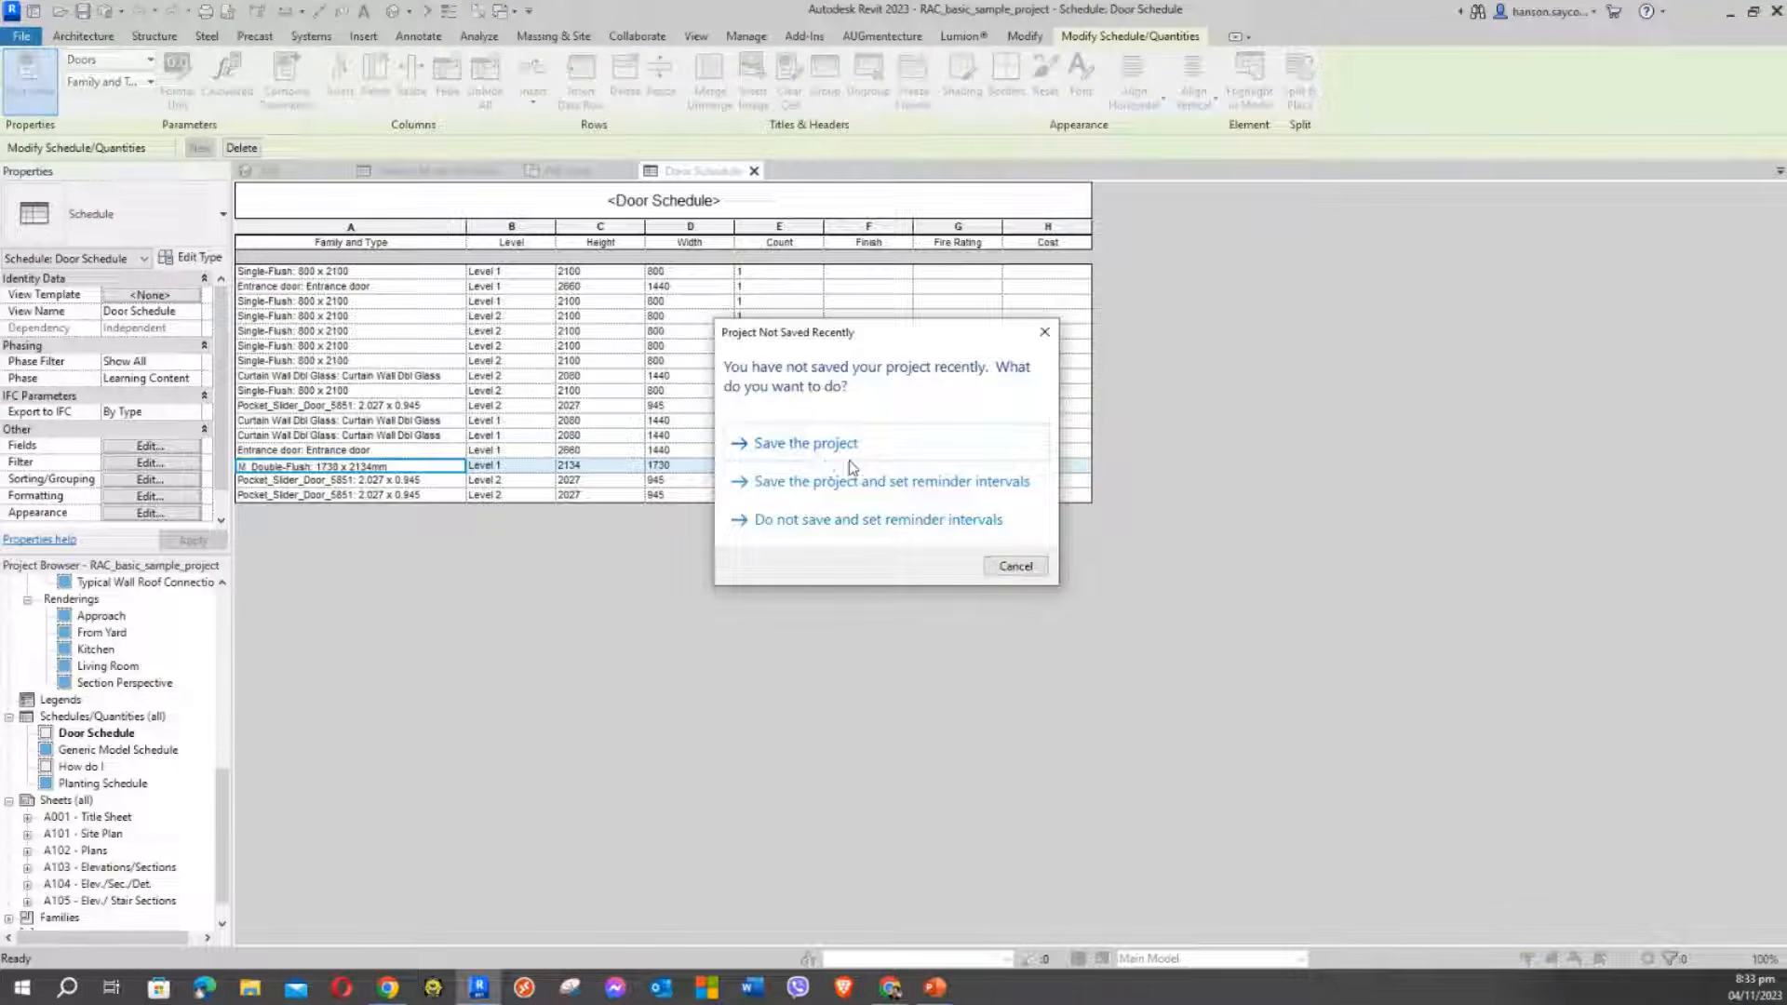
pyautogui.click(1005, 566)
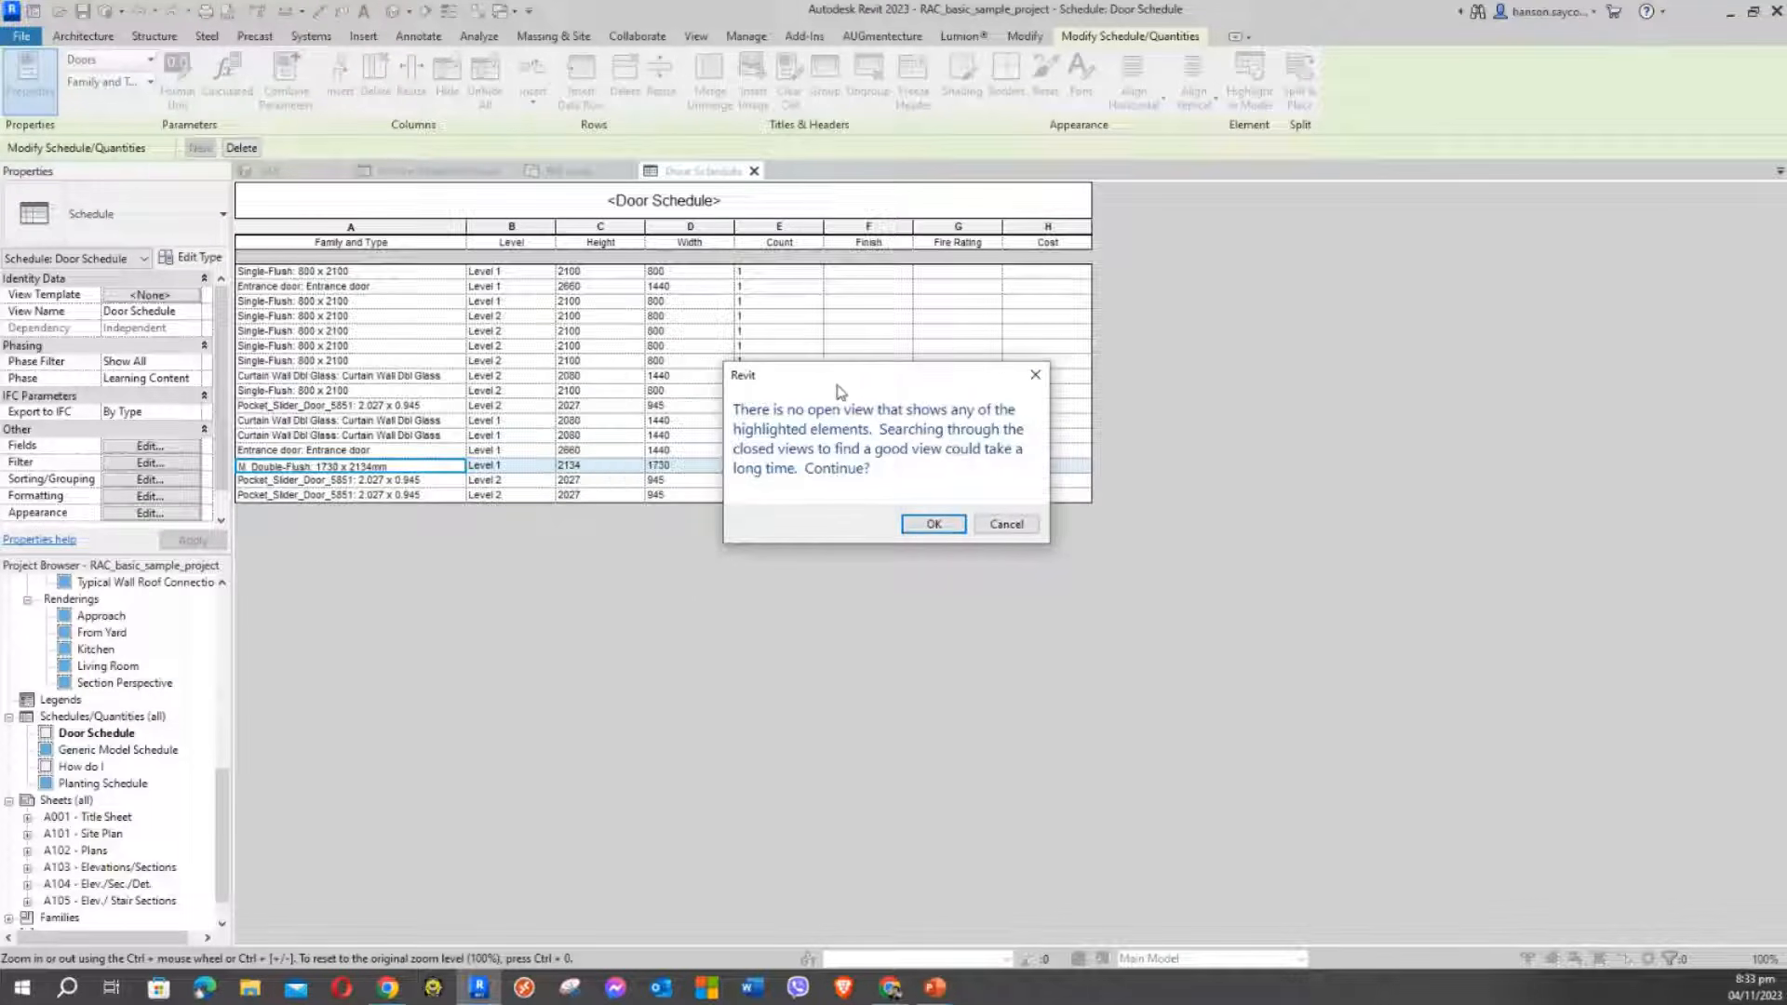
pyautogui.moveTo(861, 381); pyautogui.dragTo(726, 366)
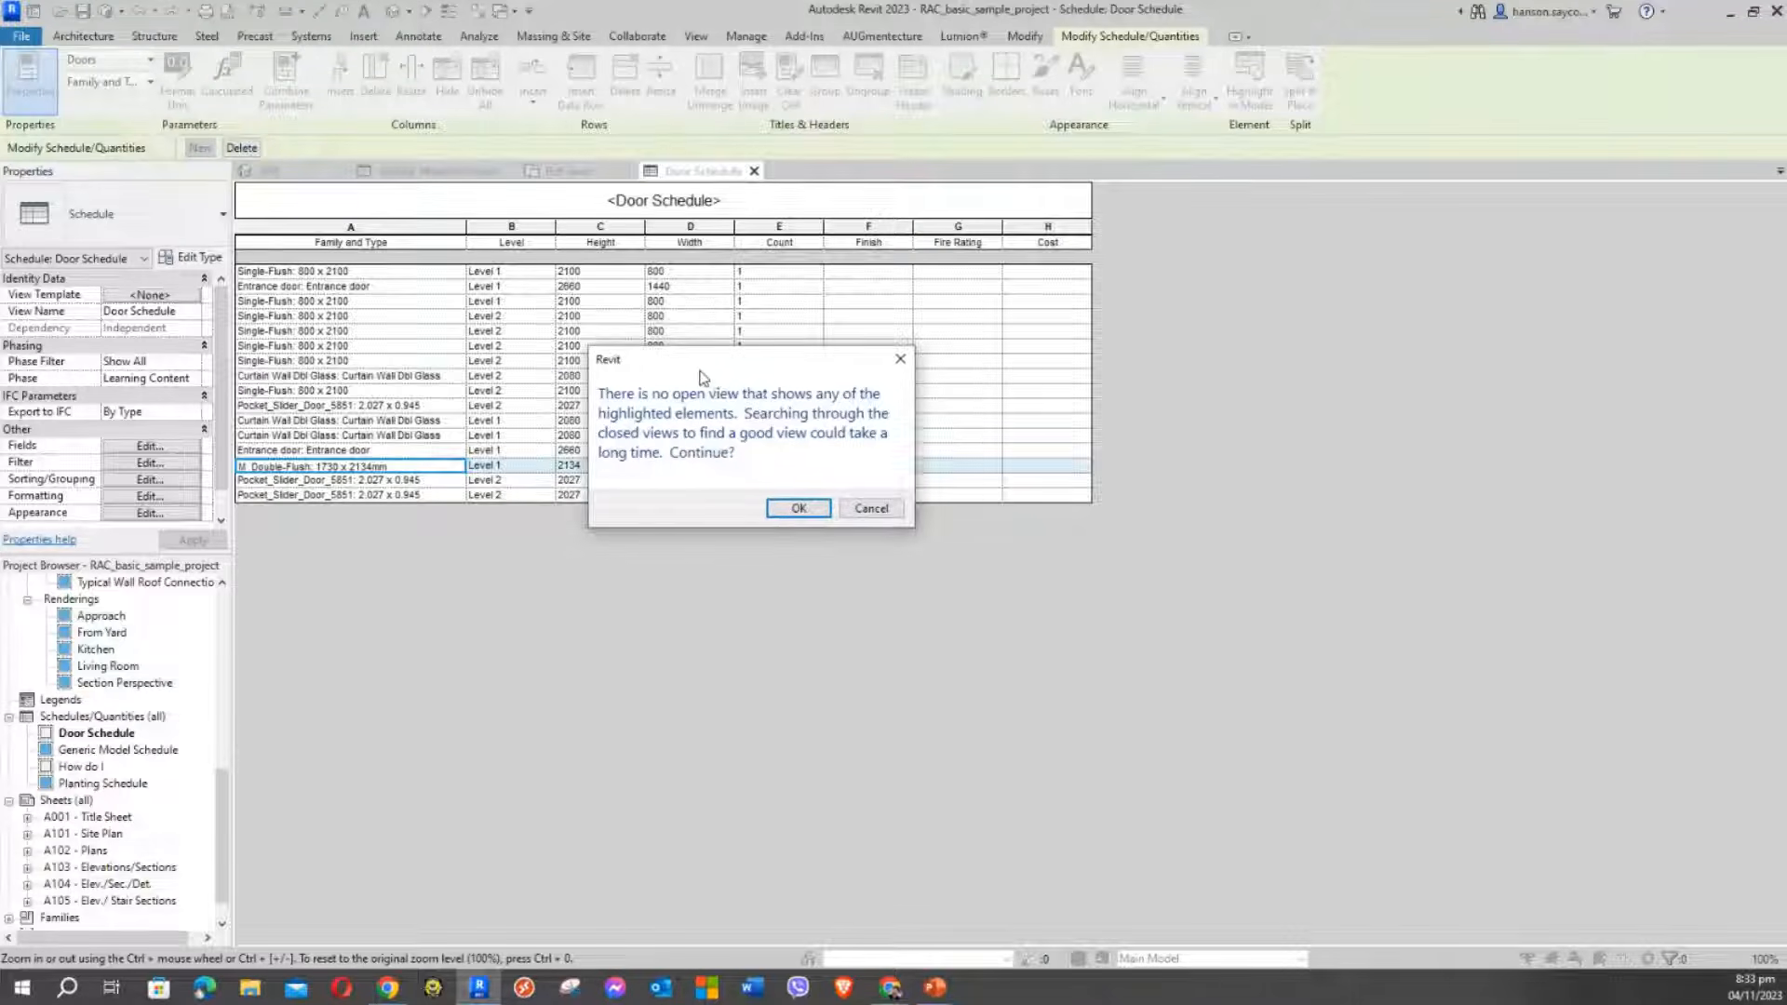
pyautogui.moveTo(699, 369); pyautogui.dragTo(491, 319)
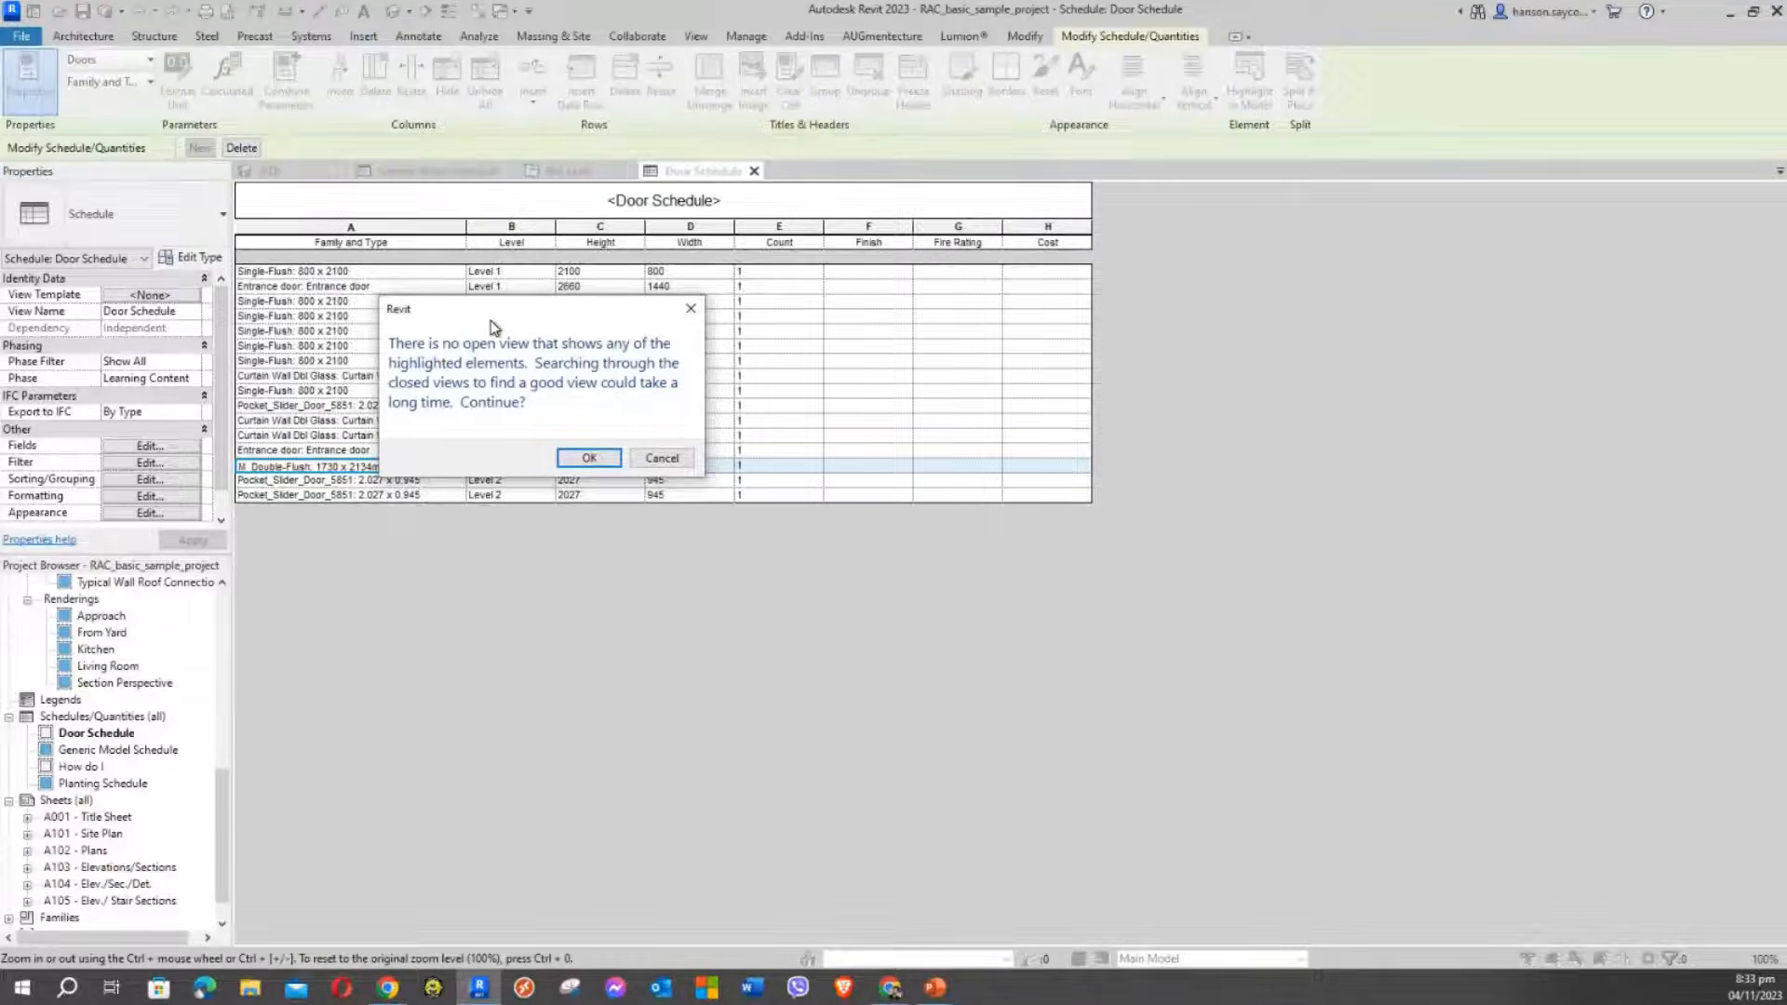
pyautogui.moveTo(489, 320); pyautogui.dragTo(692, 312)
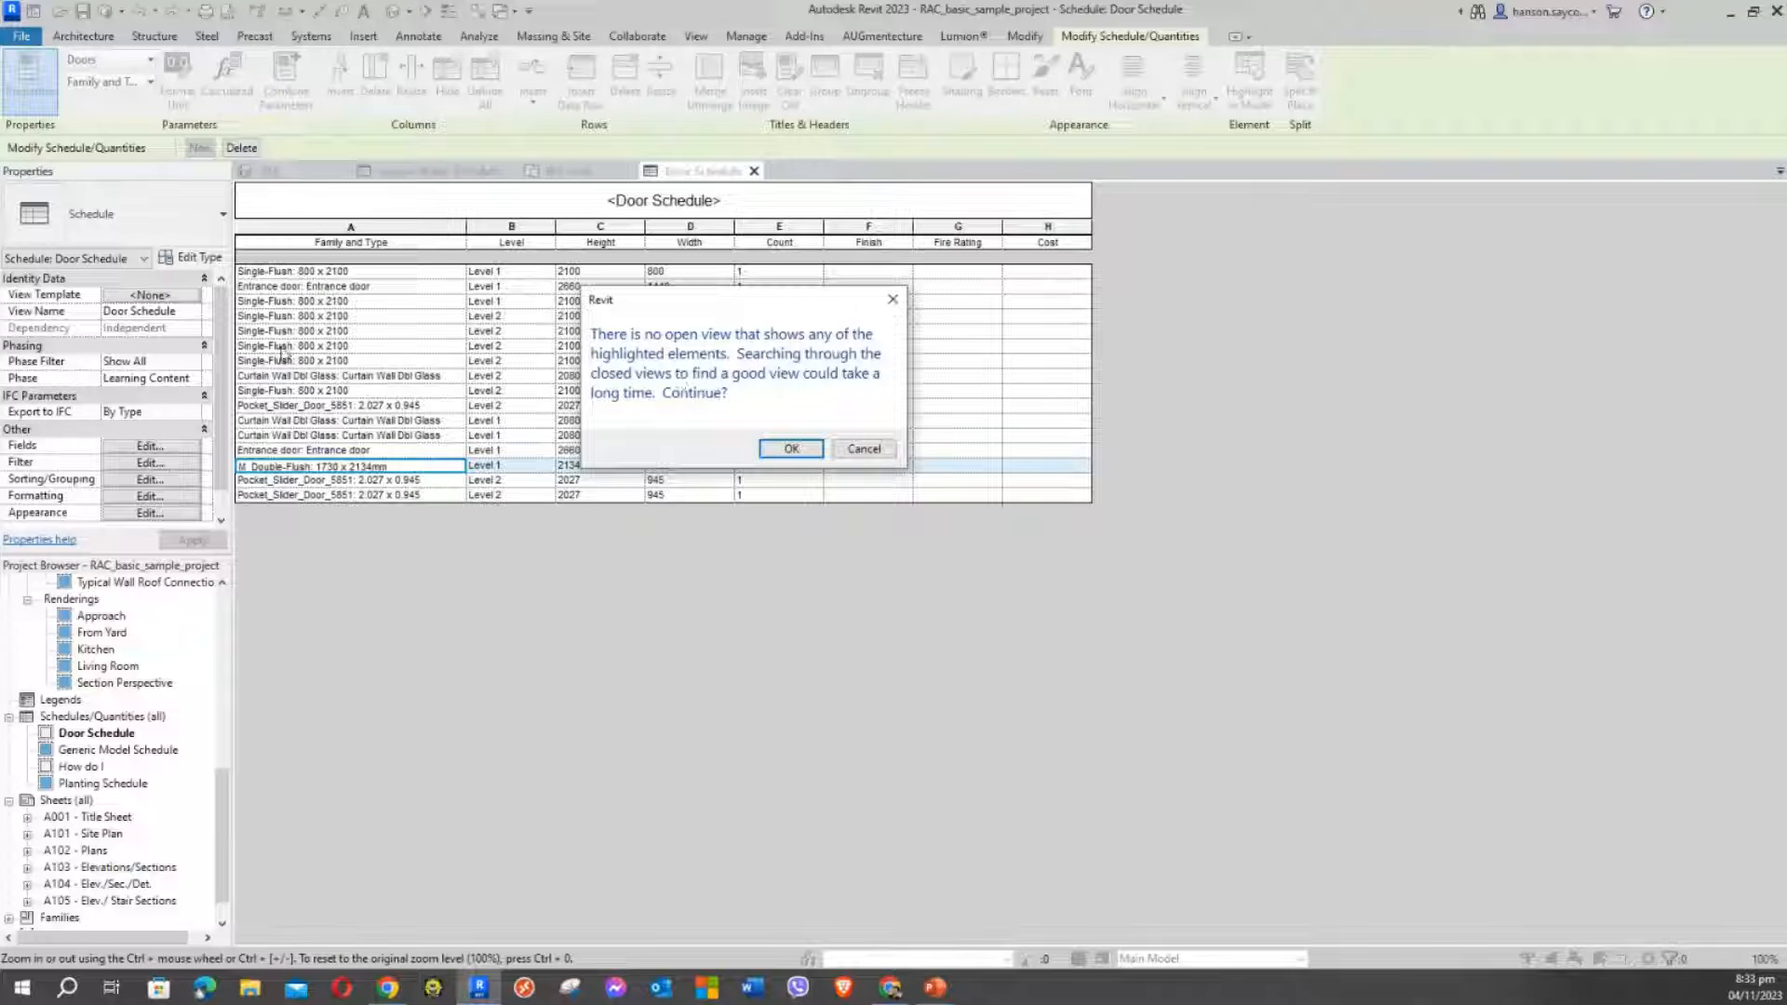
# Search closed views to open door 105 on the Level 1 plan, then return to the Door Schedule
pyautogui.click(791, 450)
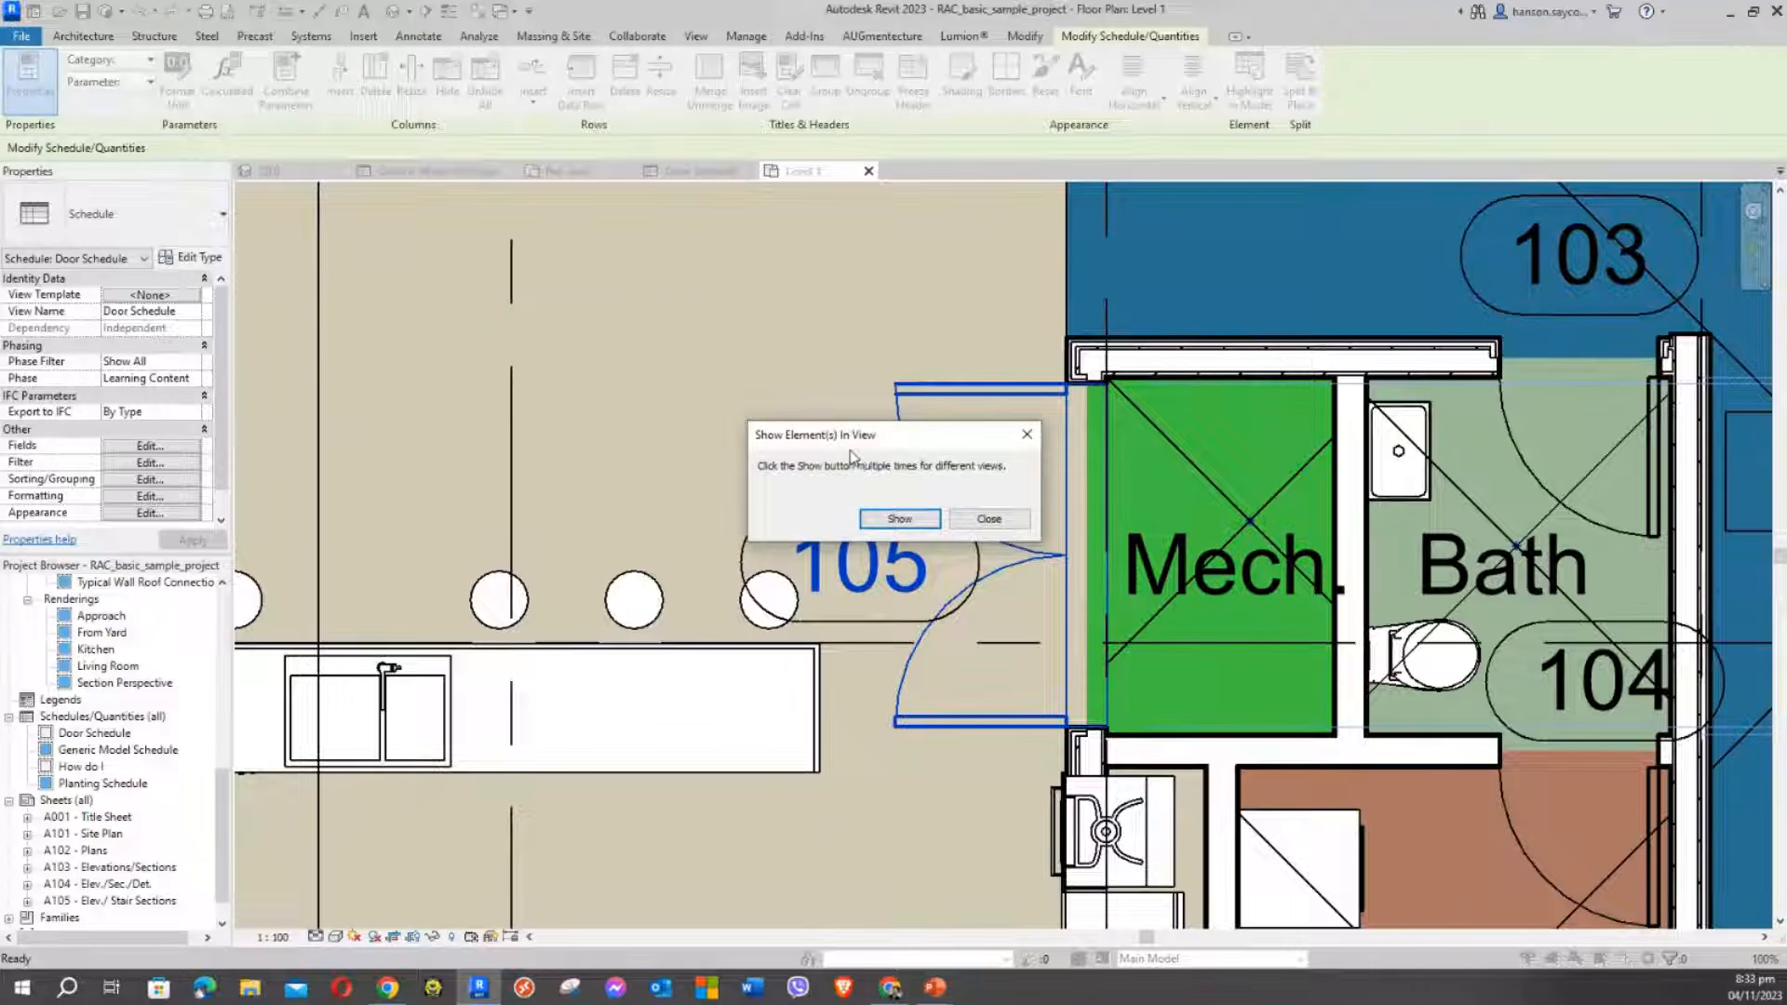
pyautogui.moveTo(784, 438); pyautogui.dragTo(365, 264)
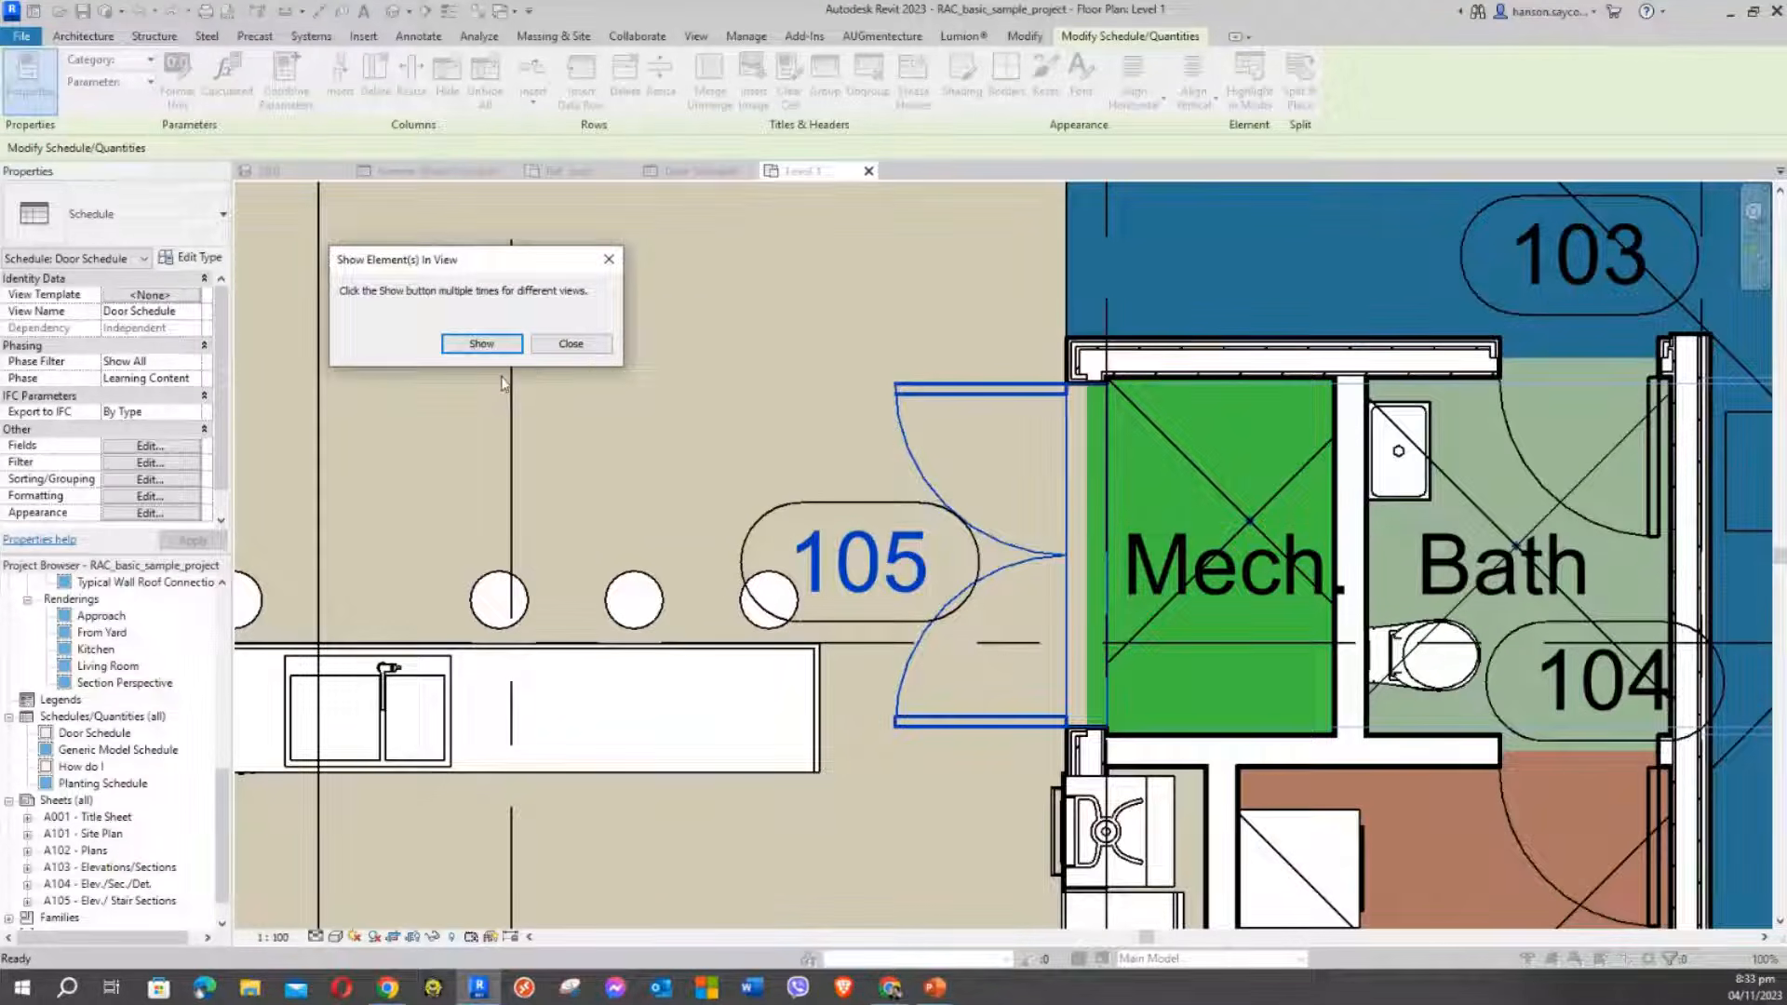
pyautogui.click(584, 347)
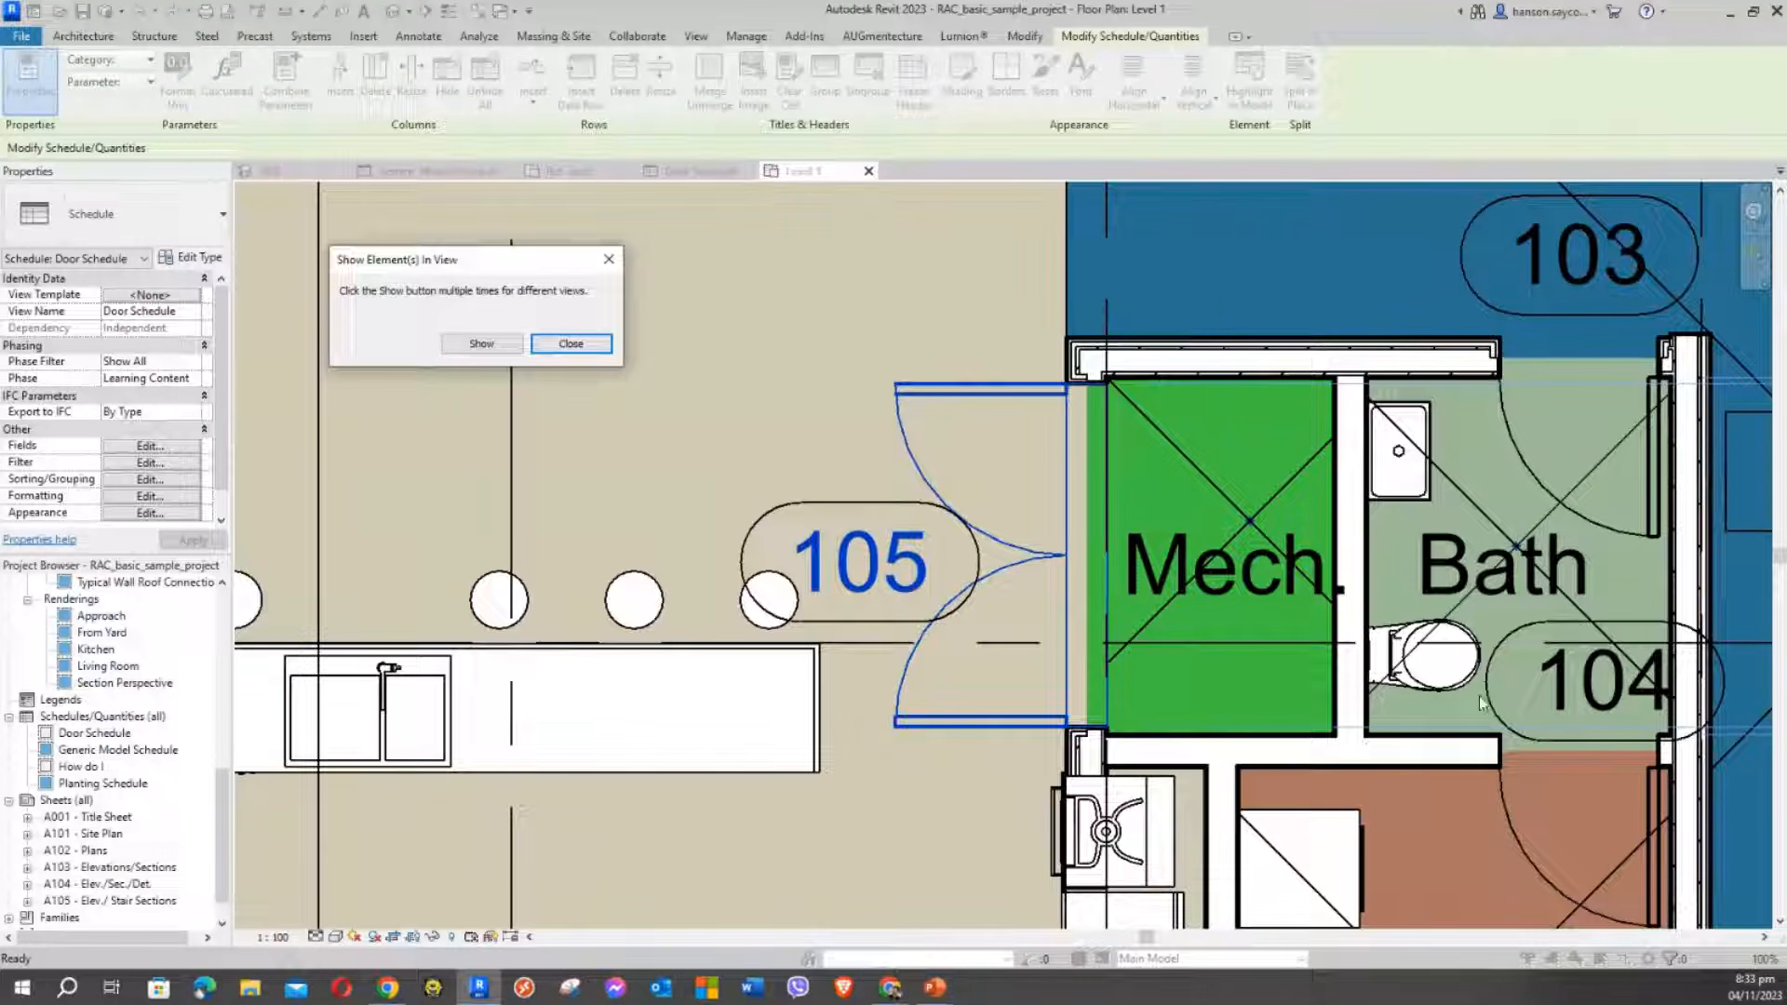
pyautogui.click(566, 344)
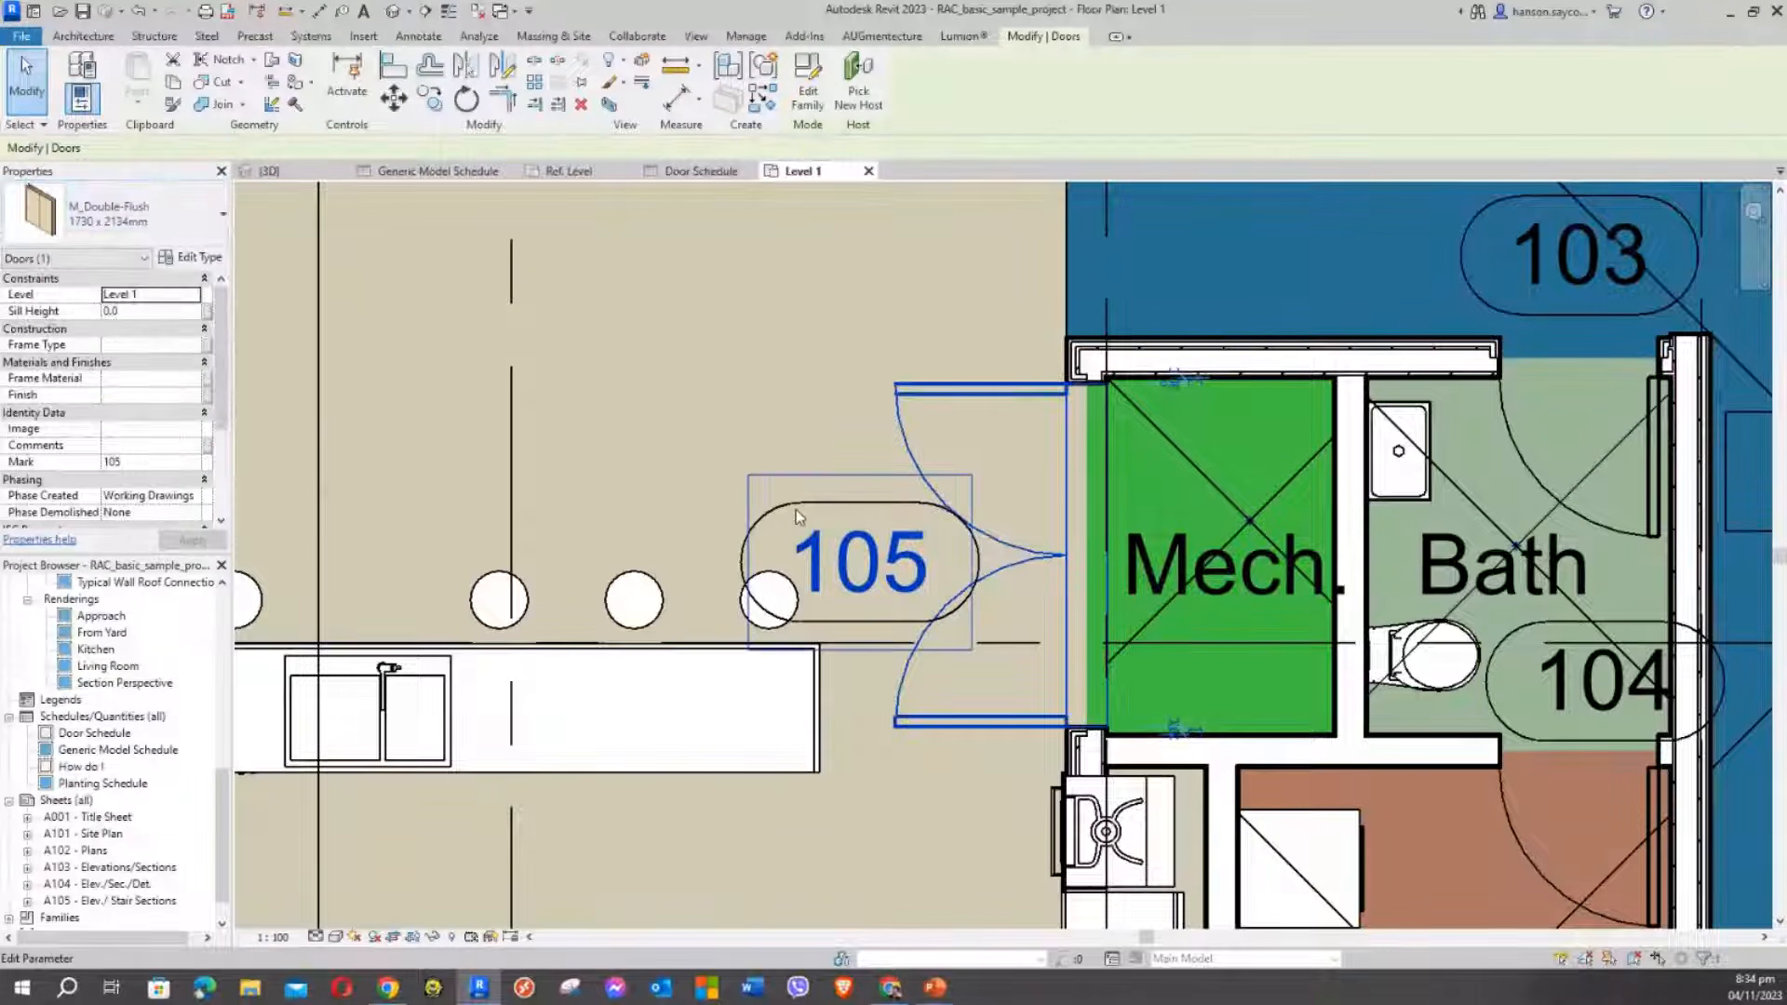
pyautogui.click(687, 173)
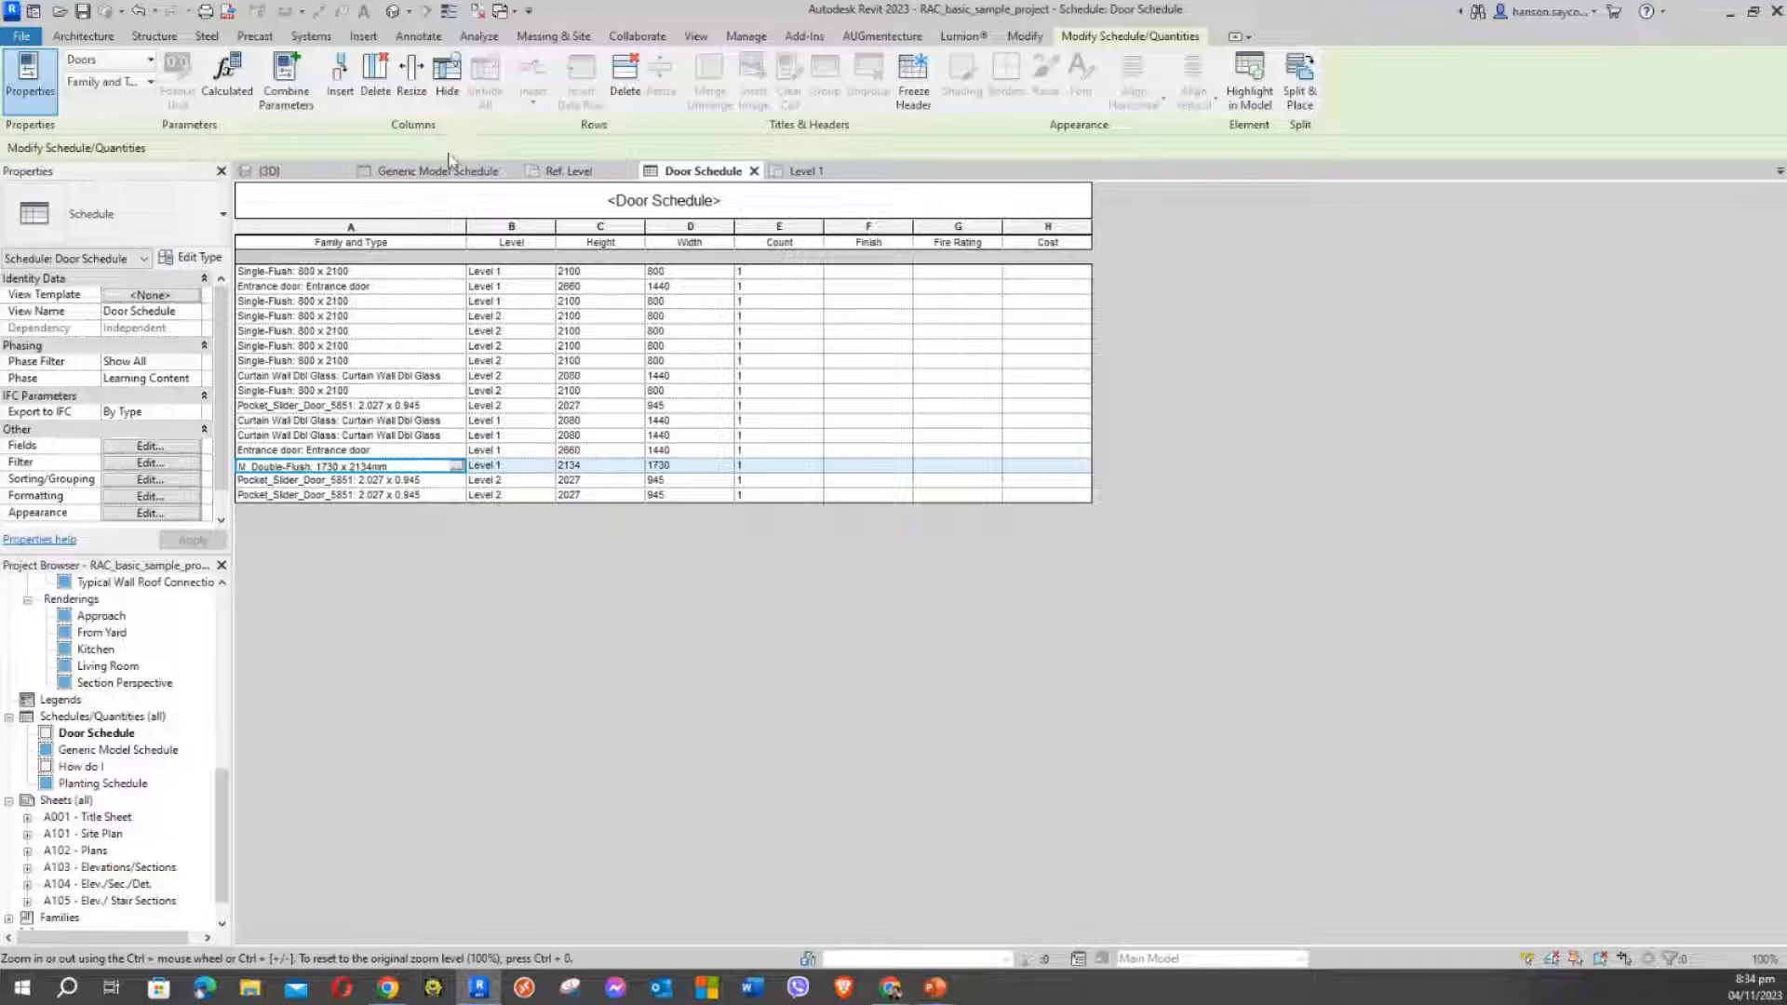
# Review the BOX TUTORIAL family's Ref. Level plan, then bring the bimobject.com browser window over Revit
pyautogui.click(572, 170)
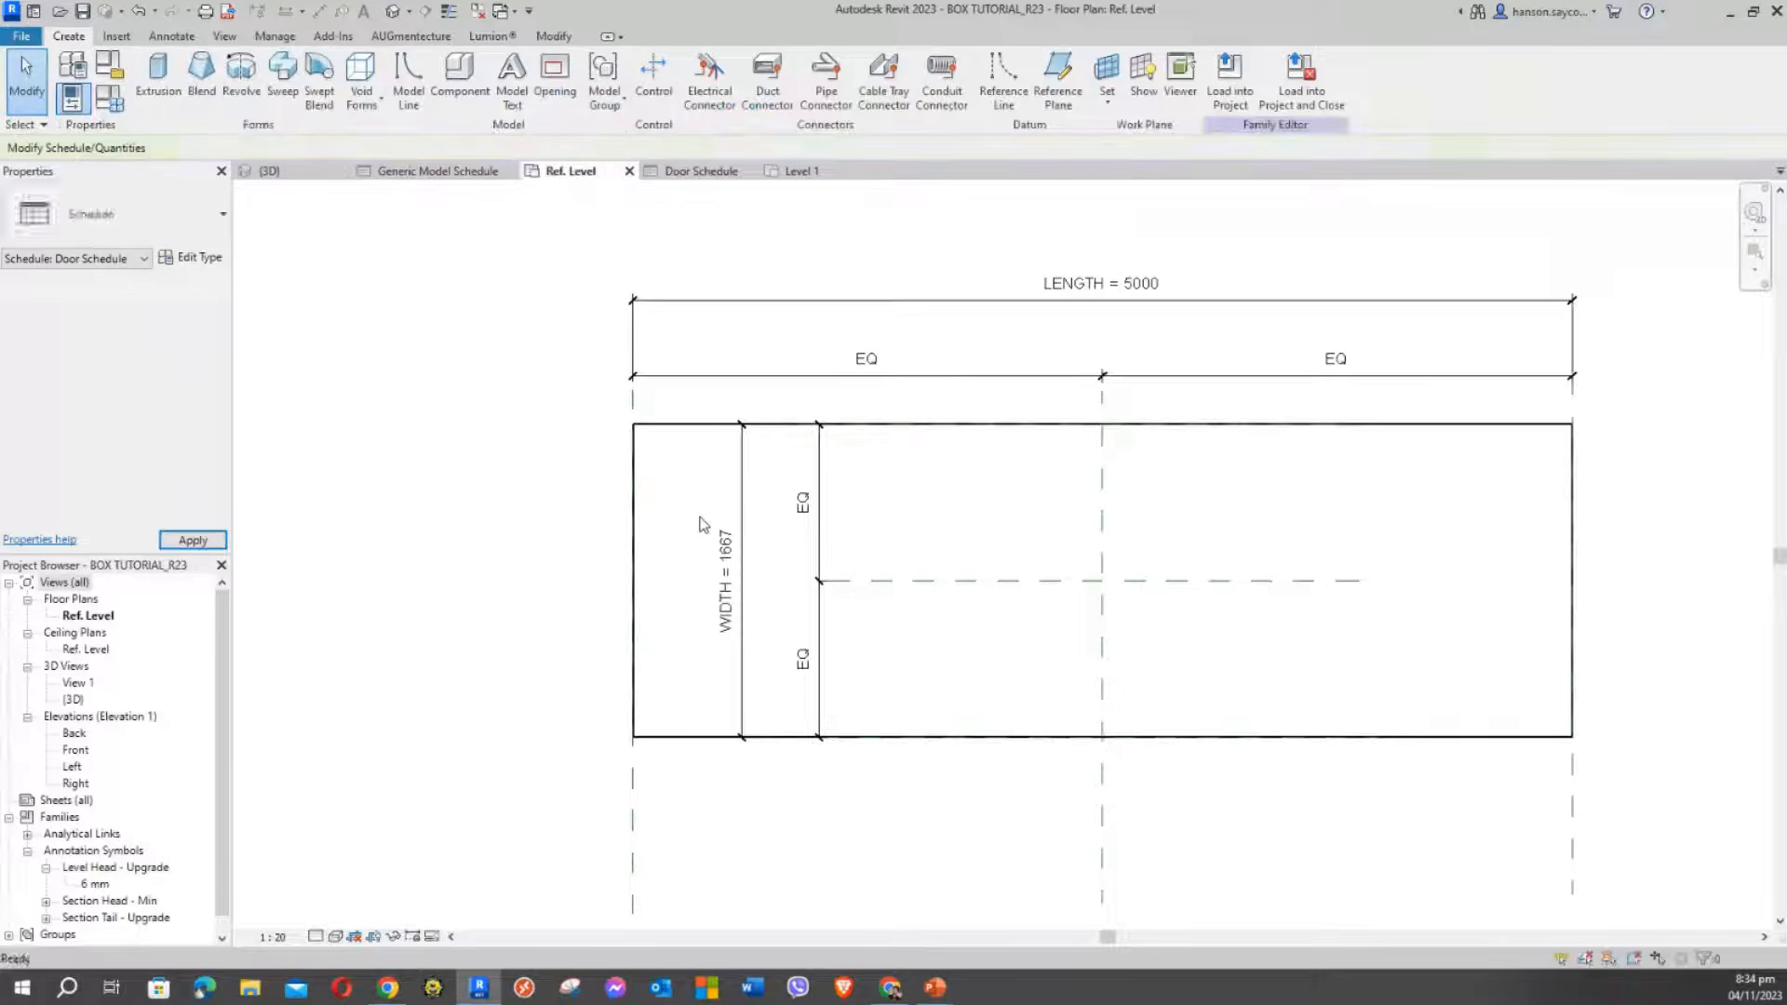
pyautogui.moveTo(549, 388)
pyautogui.mouseDown(button='middle')
pyautogui.moveTo(595, 331)
pyautogui.moveTo(472, 519)
pyautogui.mouseUp(button='middle')
pyautogui.scroll(-5, 595, 331)
pyautogui.scroll(2, 549, 437)
pyautogui.moveTo(555, 431); pyautogui.dragTo(578, 316, button='middle')
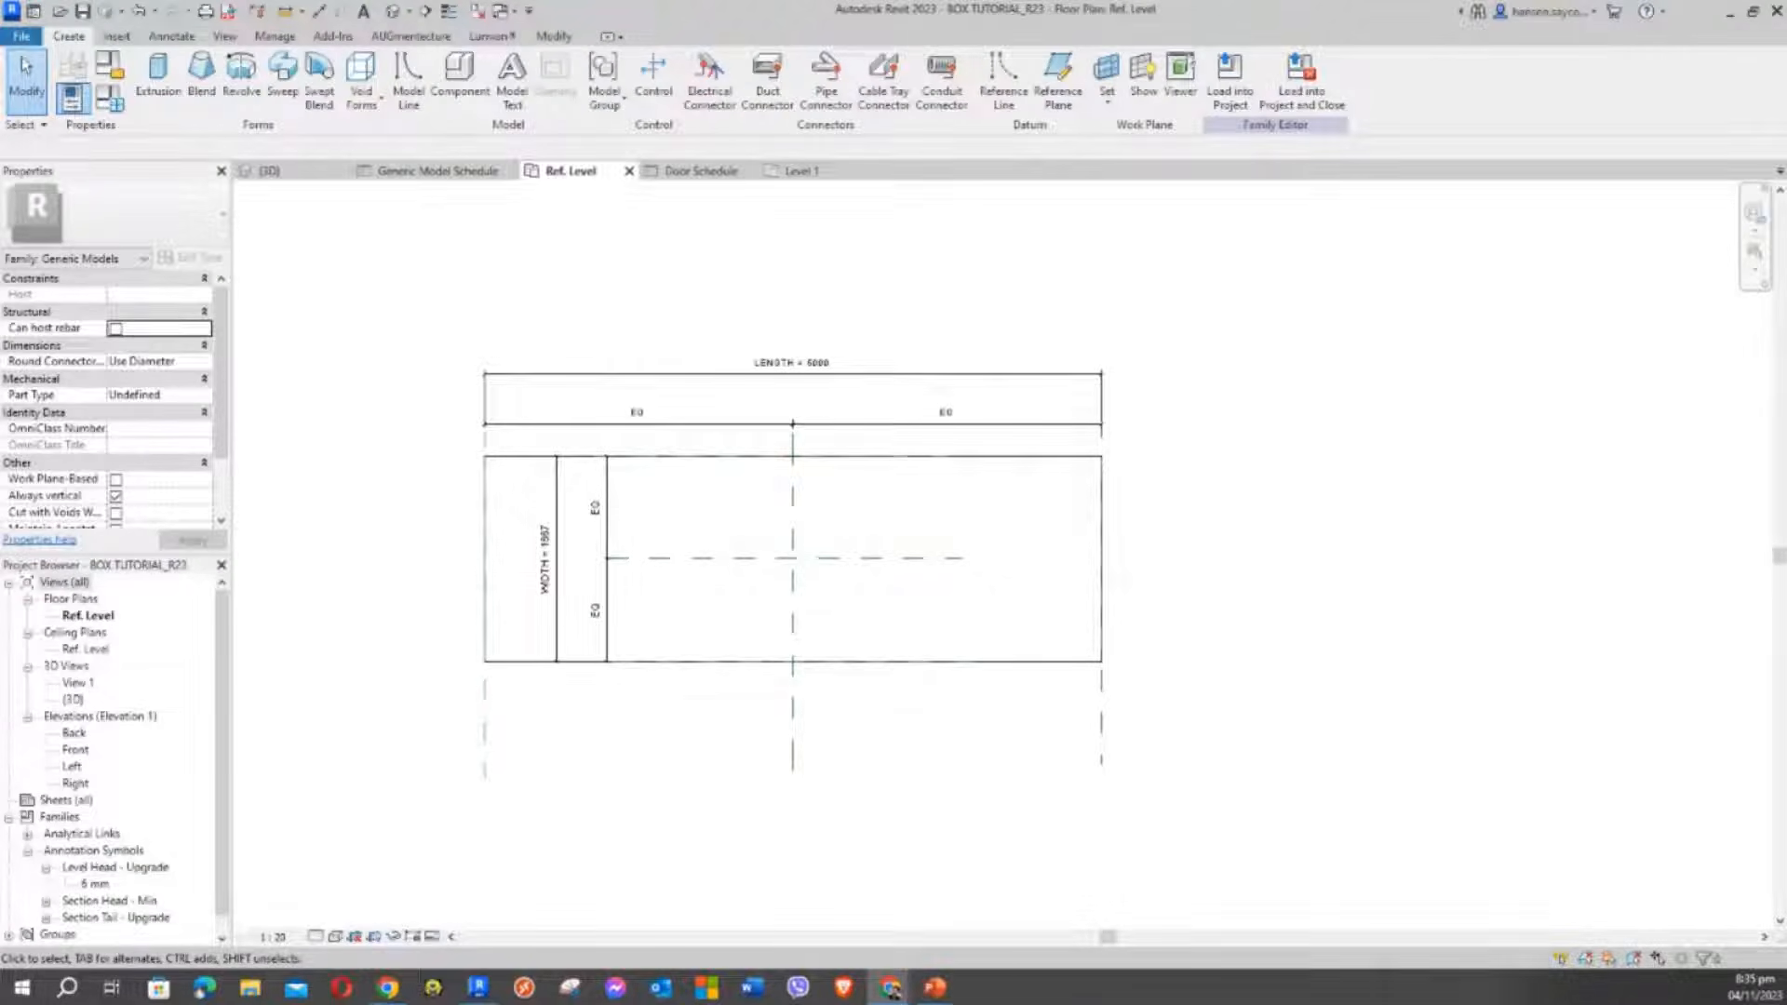
pyautogui.moveTo(0, 67); pyautogui.dragTo(947, 6)
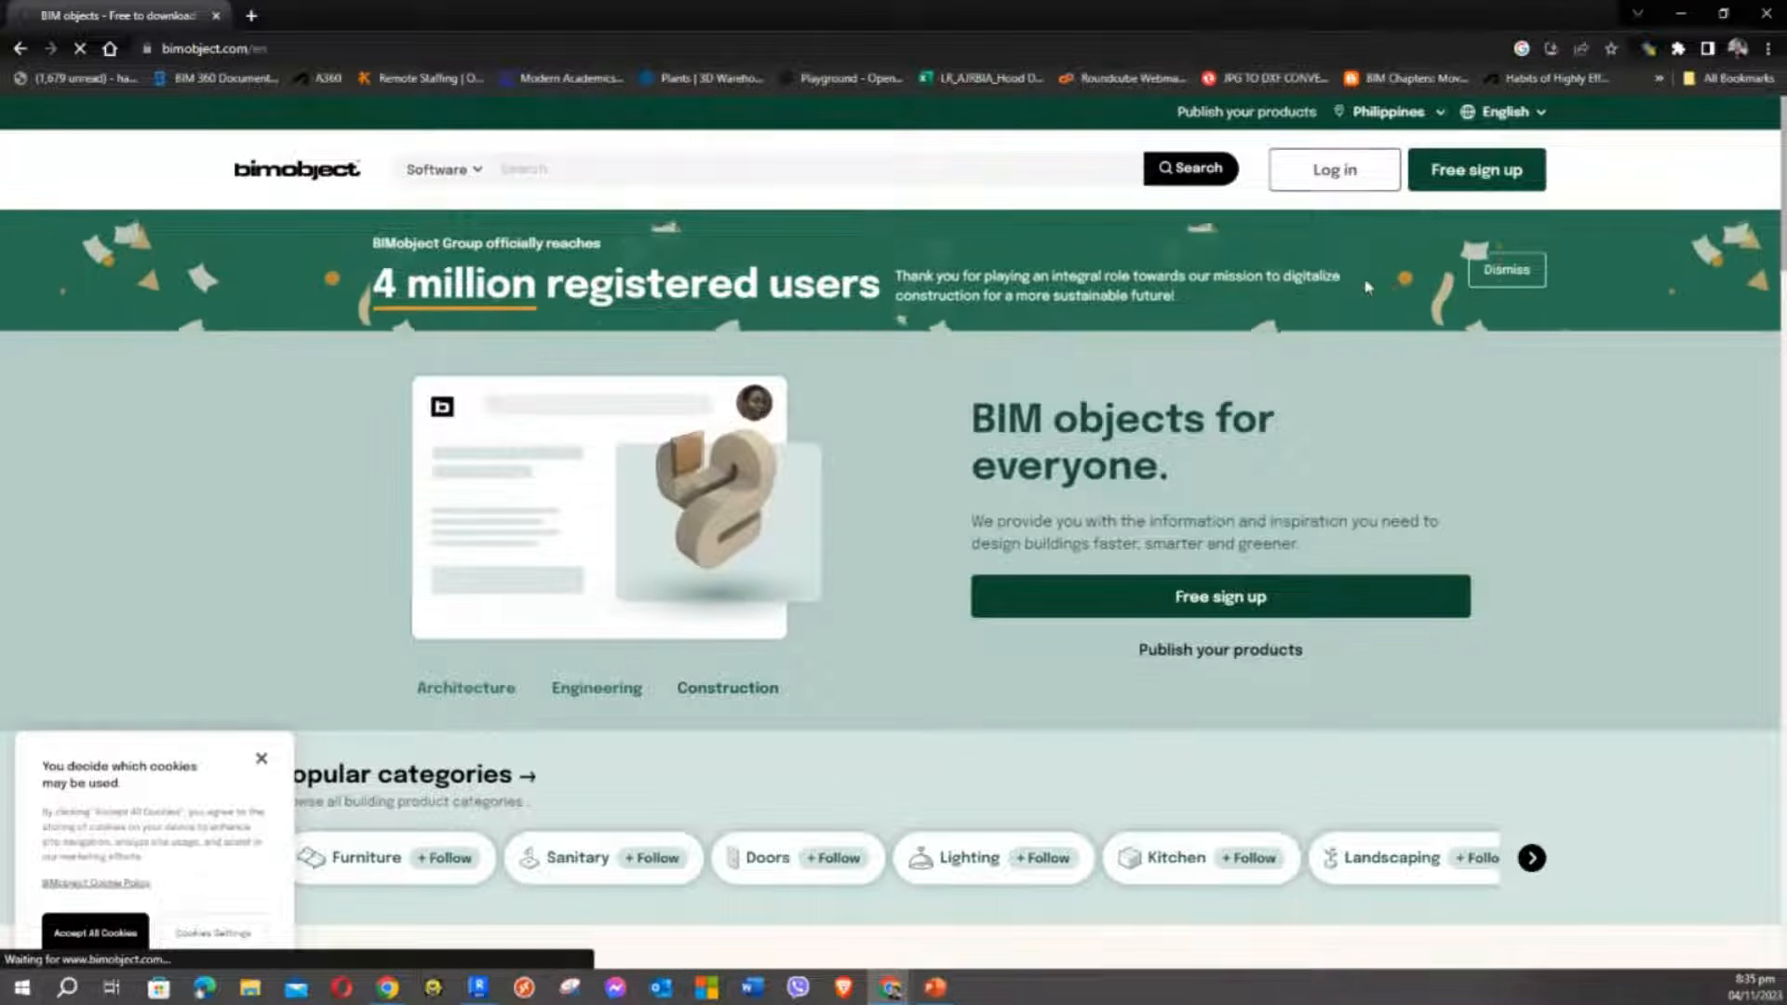
# Log in to BIMobject with a Google account
pyautogui.click(1333, 177)
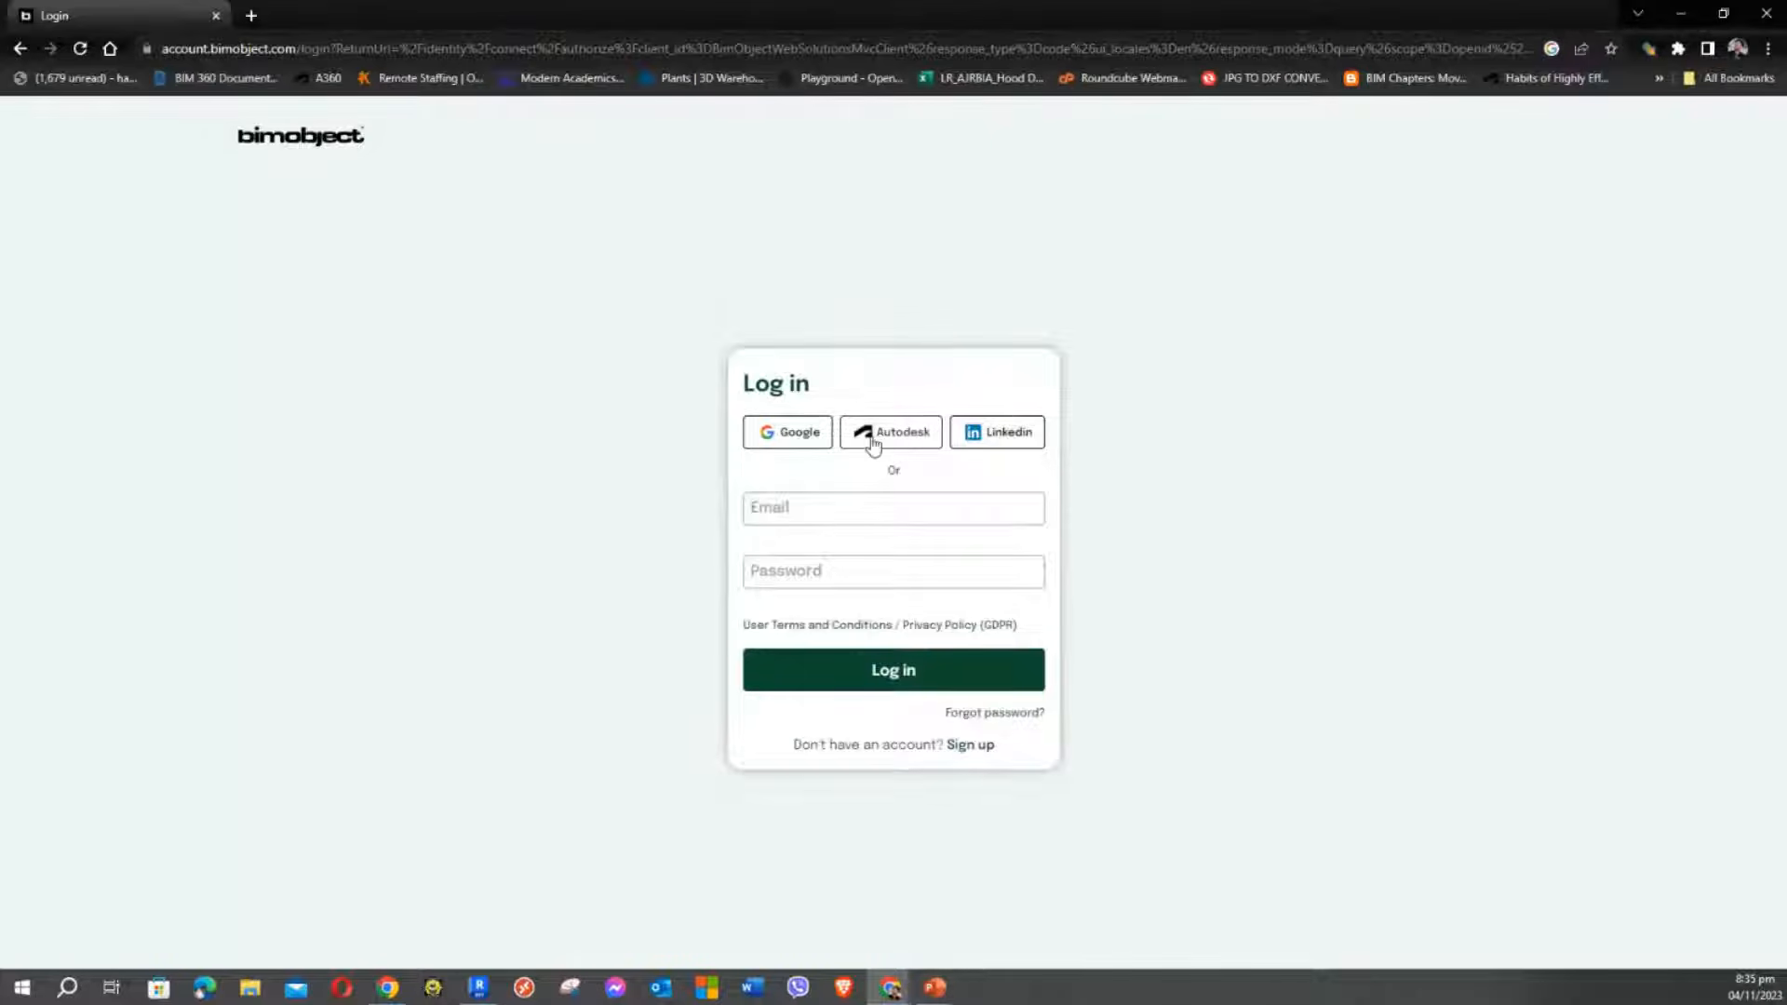
pyautogui.click(768, 437)
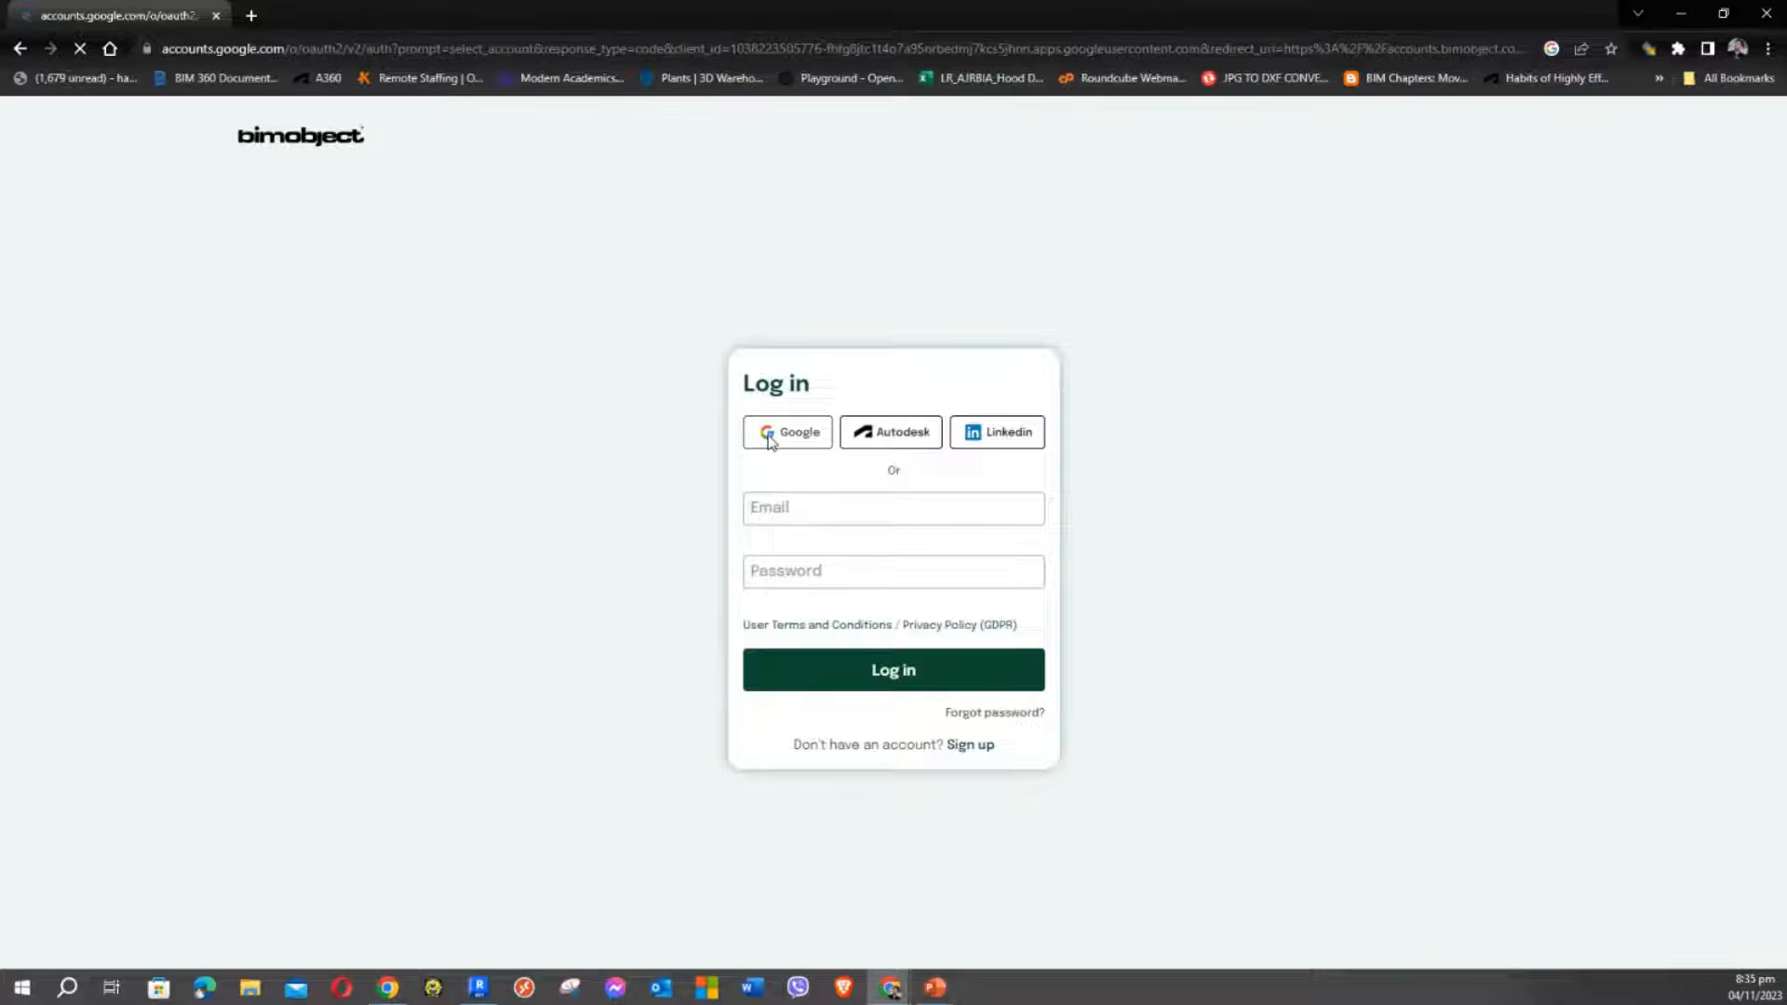
pyautogui.click(812, 503)
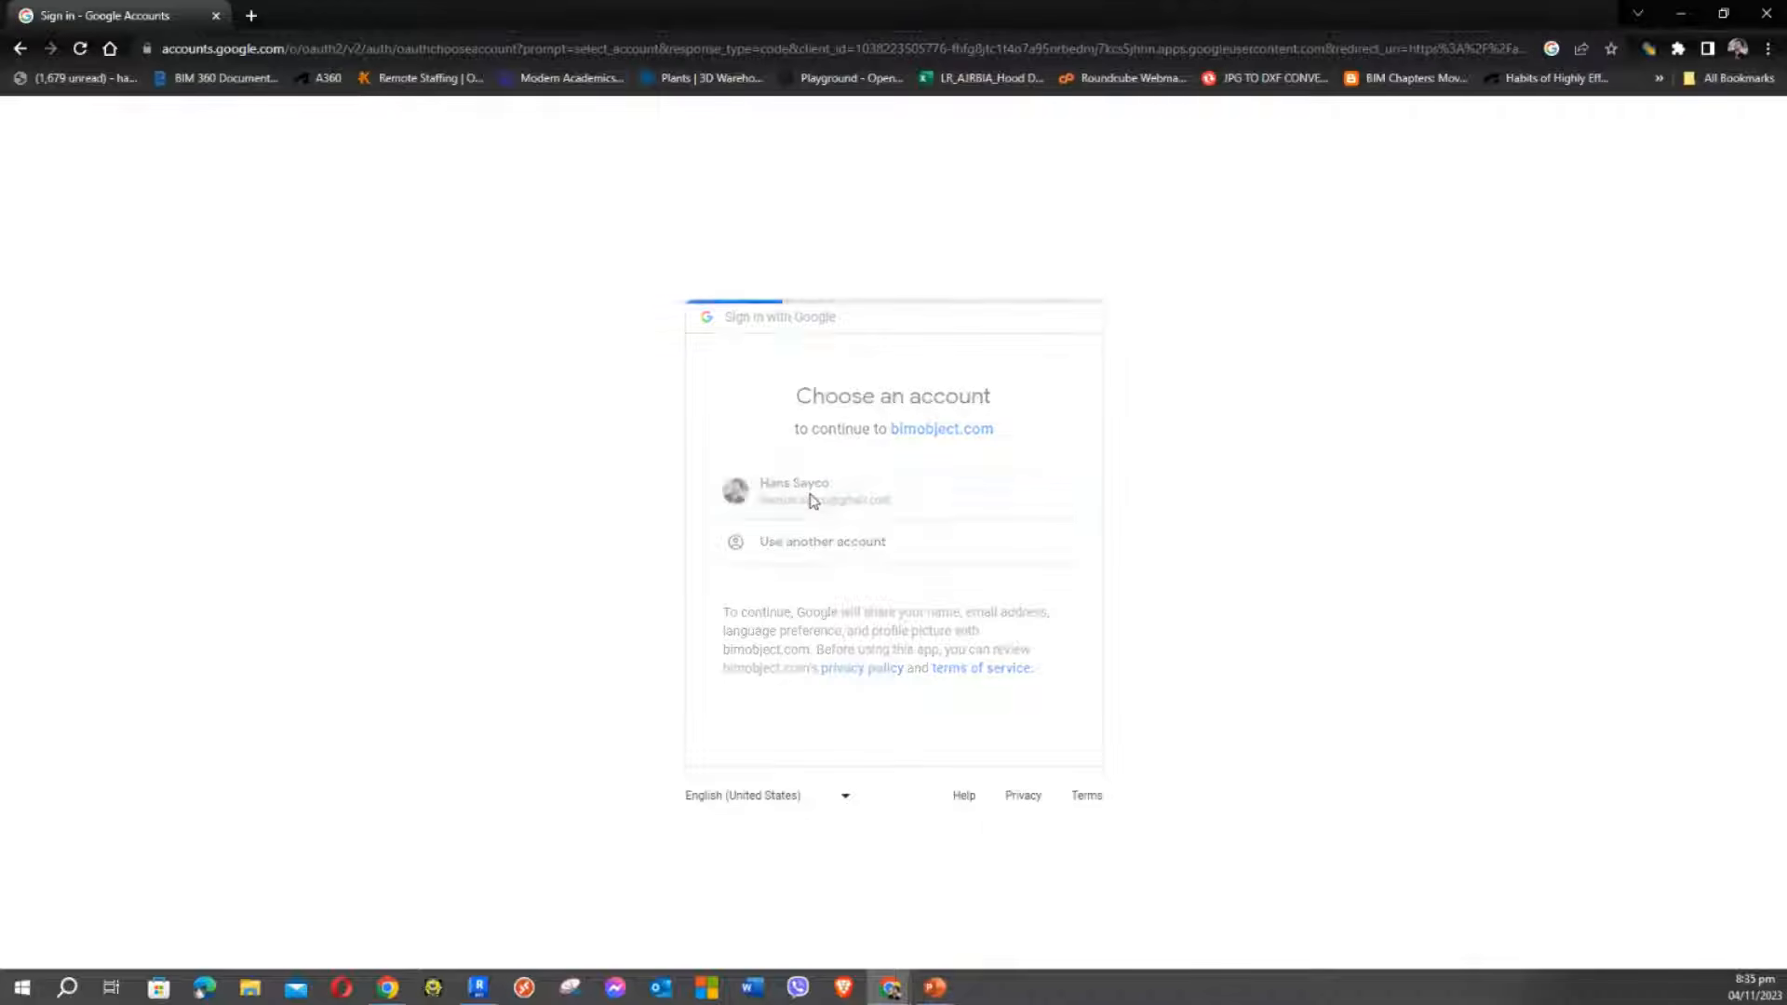
# Restore the browser window, then move it to the top-left and widen it over Revit
pyautogui.click(1725, 13)
pyautogui.moveTo(1332, 82); pyautogui.dragTo(1124, 270)
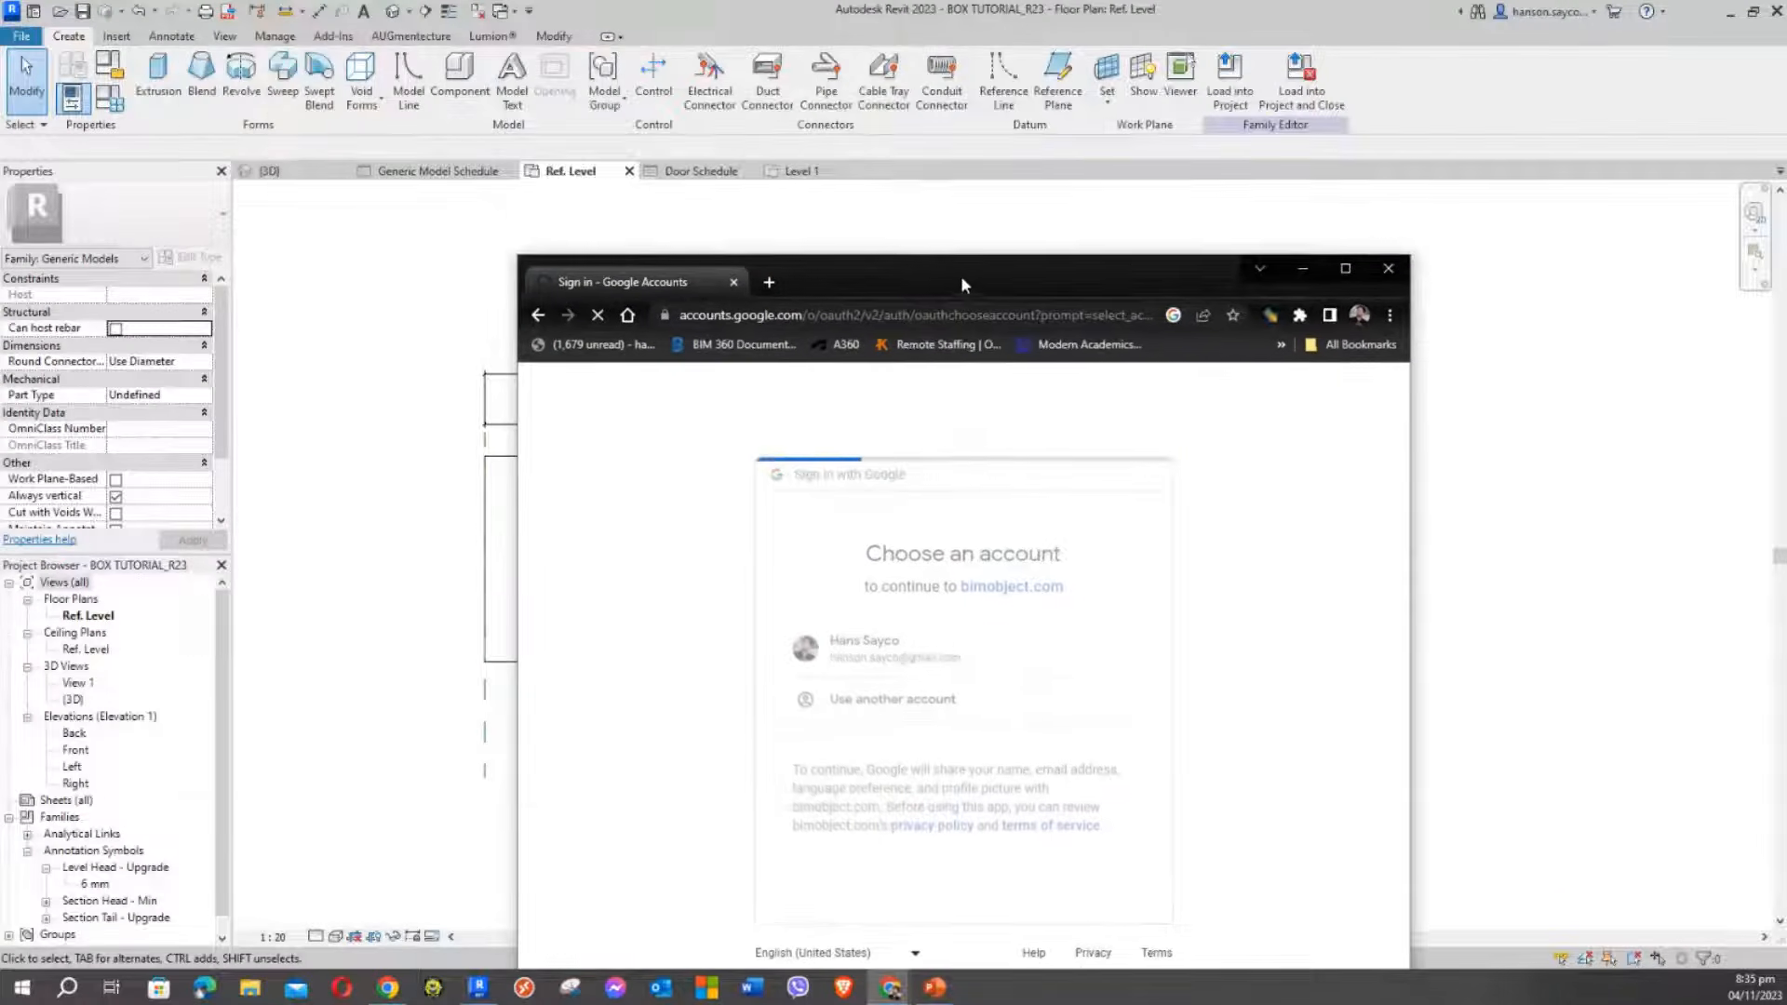
pyautogui.moveTo(960, 275)
pyautogui.mouseDown()
pyautogui.moveTo(663, 140)
pyautogui.moveTo(635, 68)
pyautogui.mouseUp()
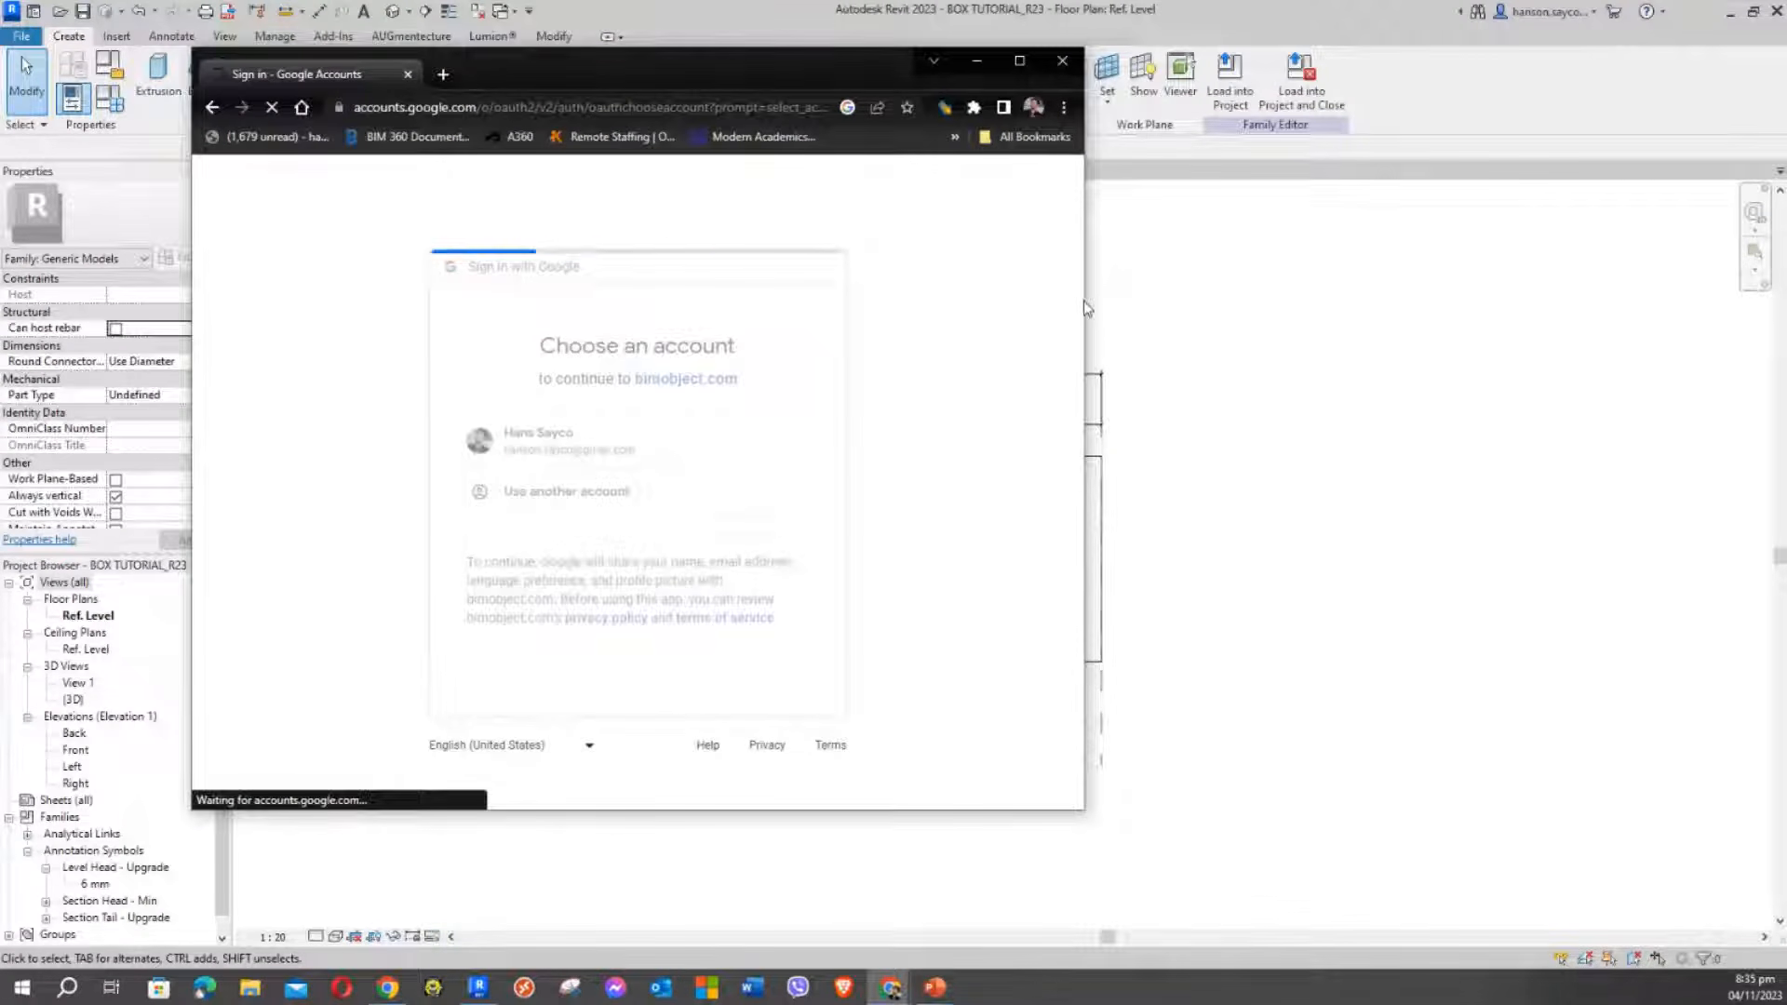
pyautogui.moveTo(1083, 300); pyautogui.dragTo(1654, 345)
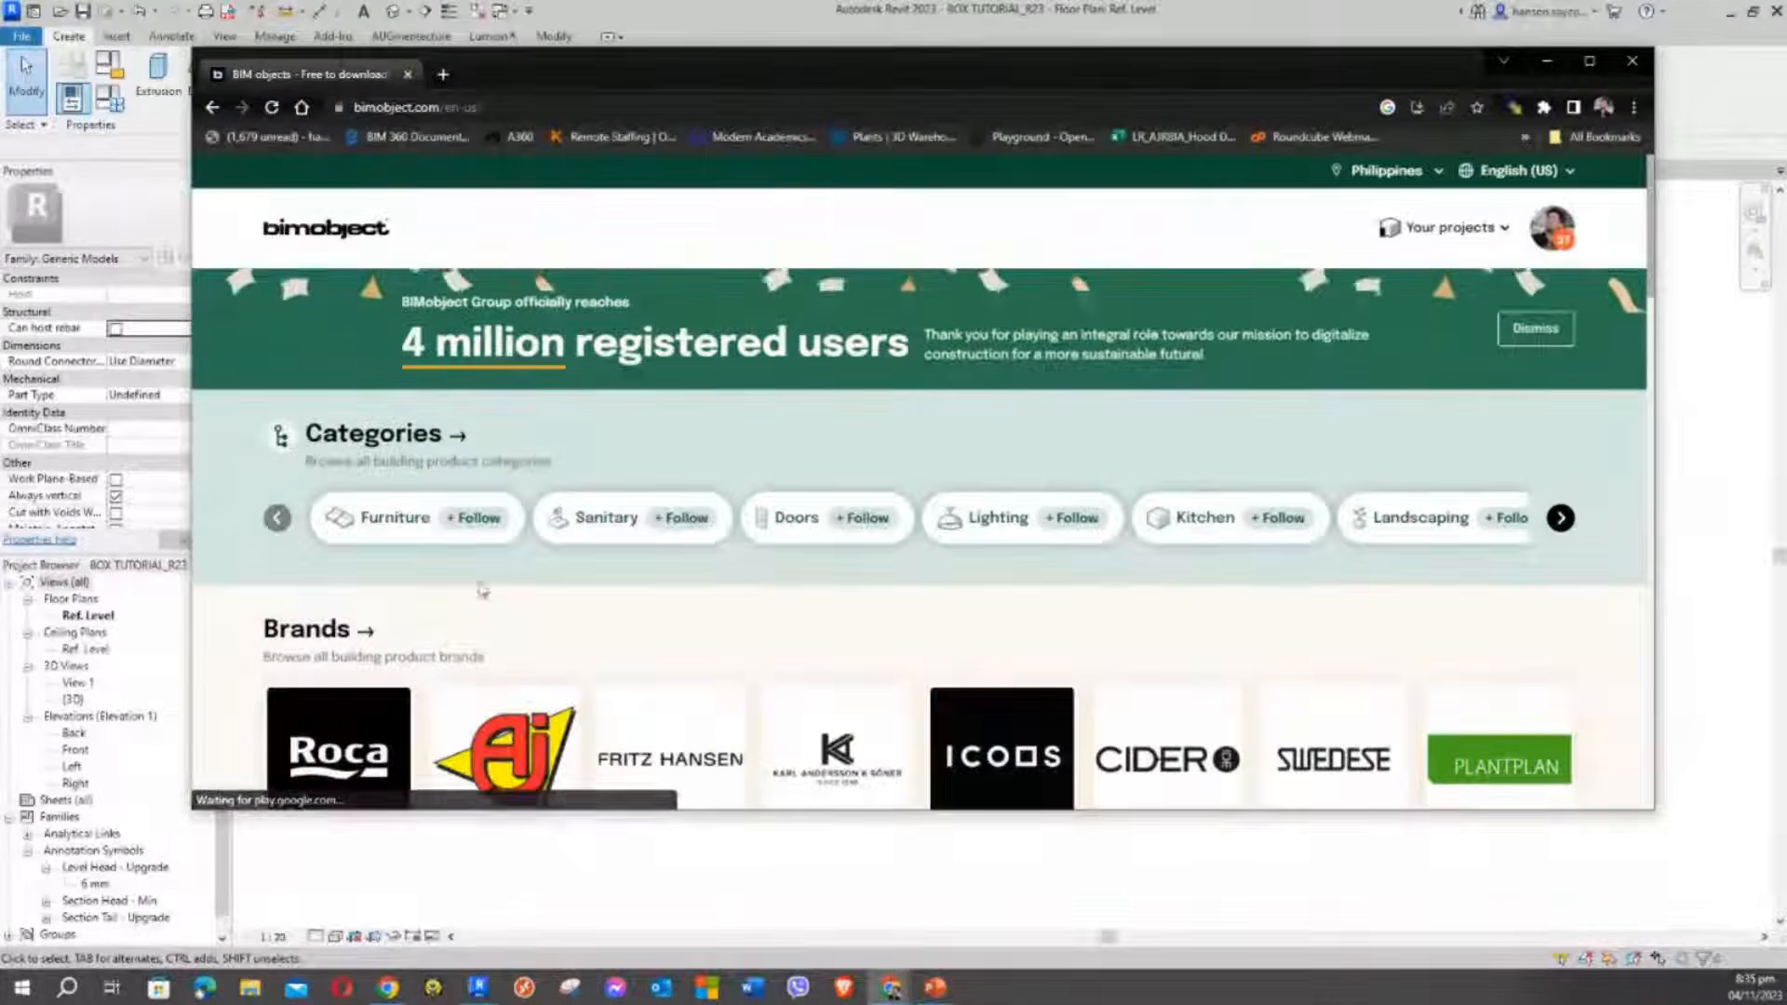
# Scroll the BIMobject home page and dismiss the cookie consent notice
pyautogui.scroll(-1, 657, 523)
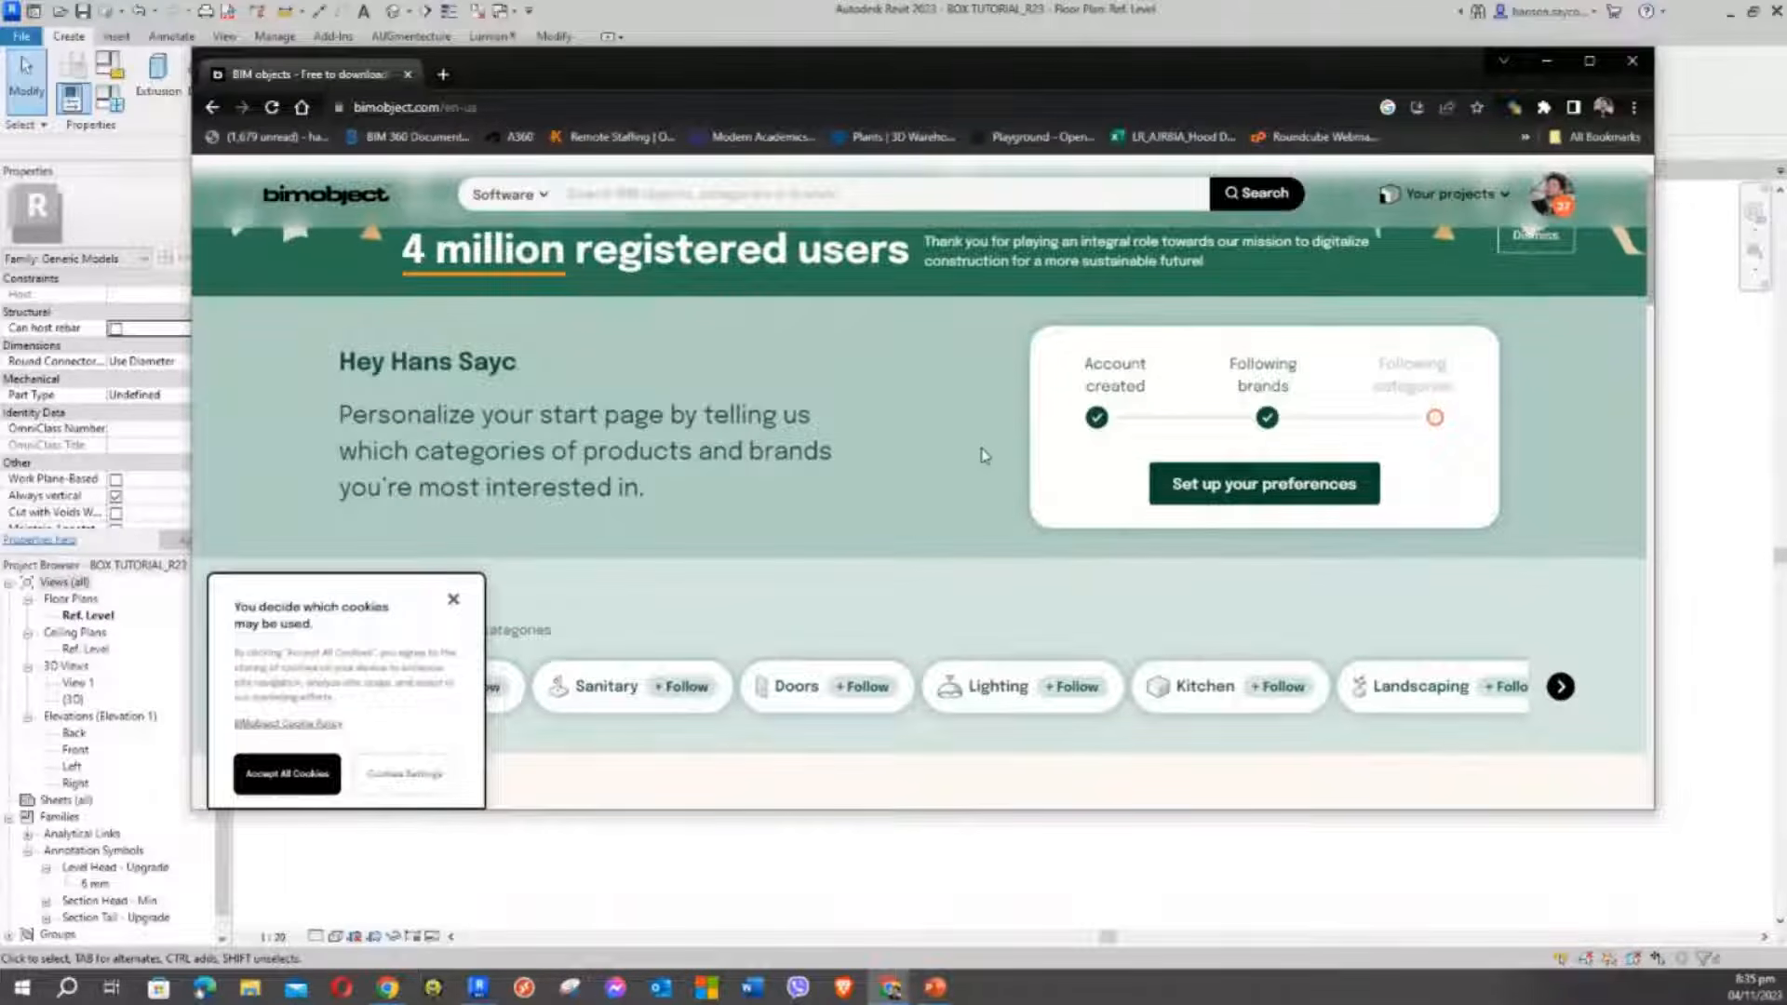
pyautogui.scroll(-2, 984, 455)
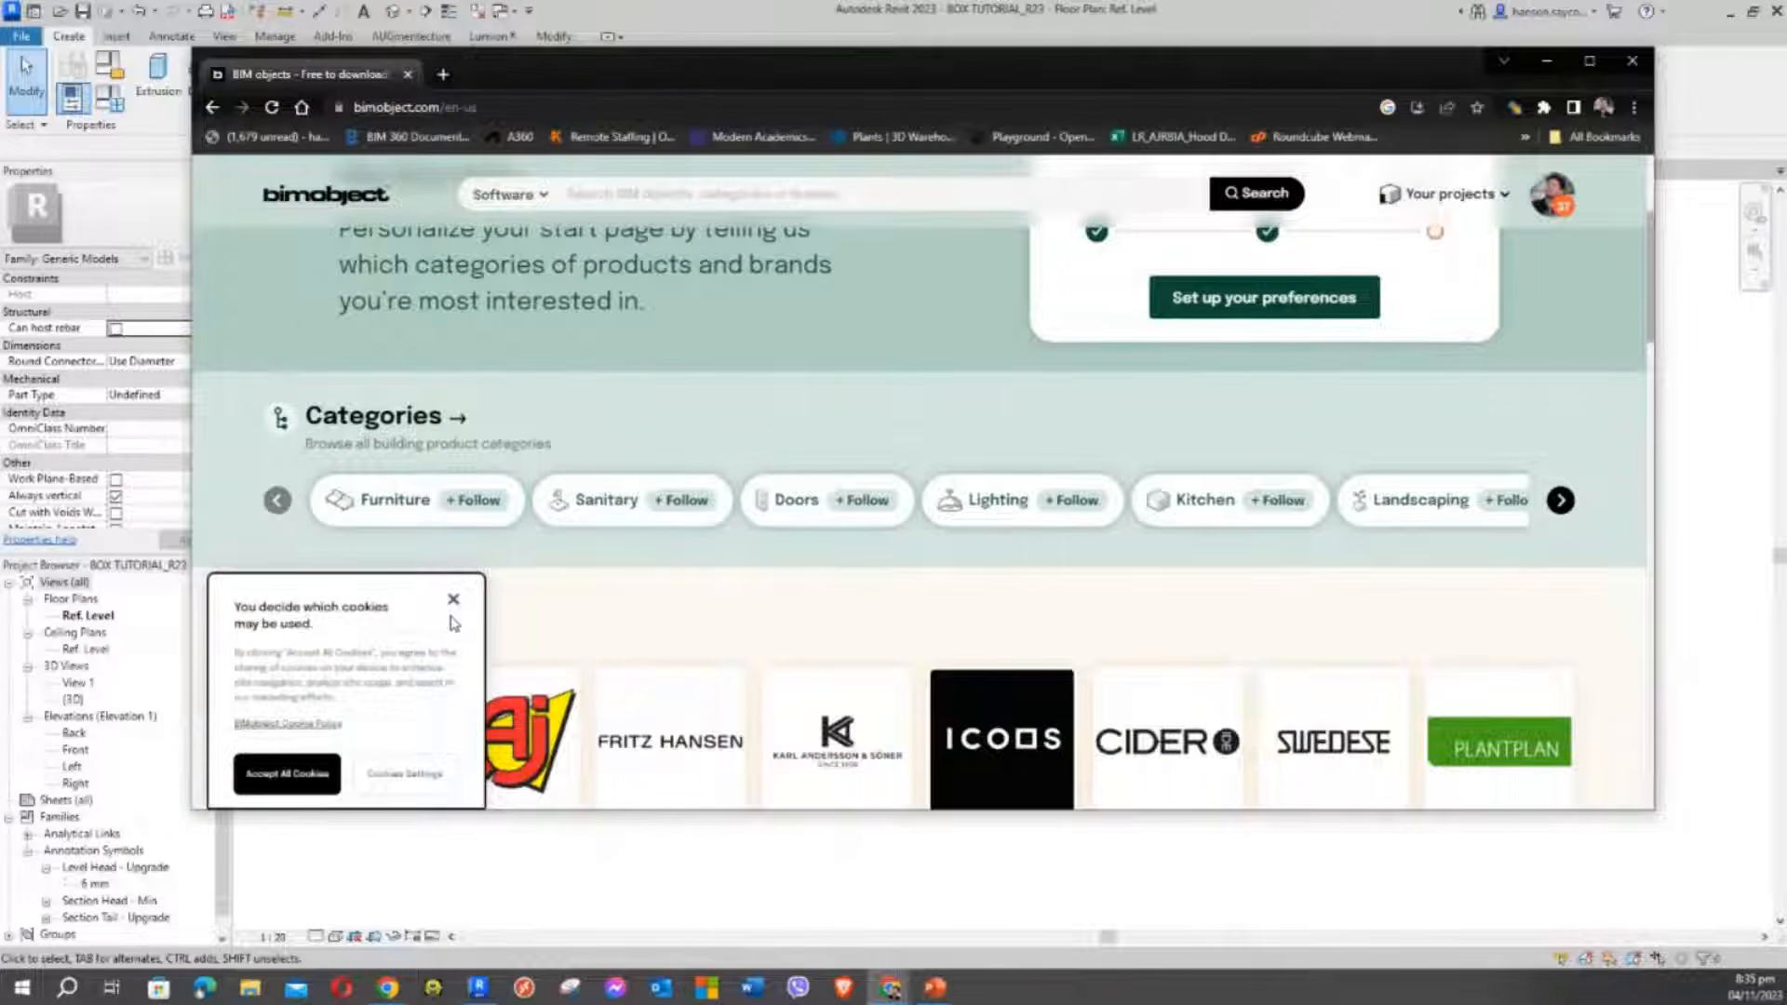
pyautogui.click(454, 601)
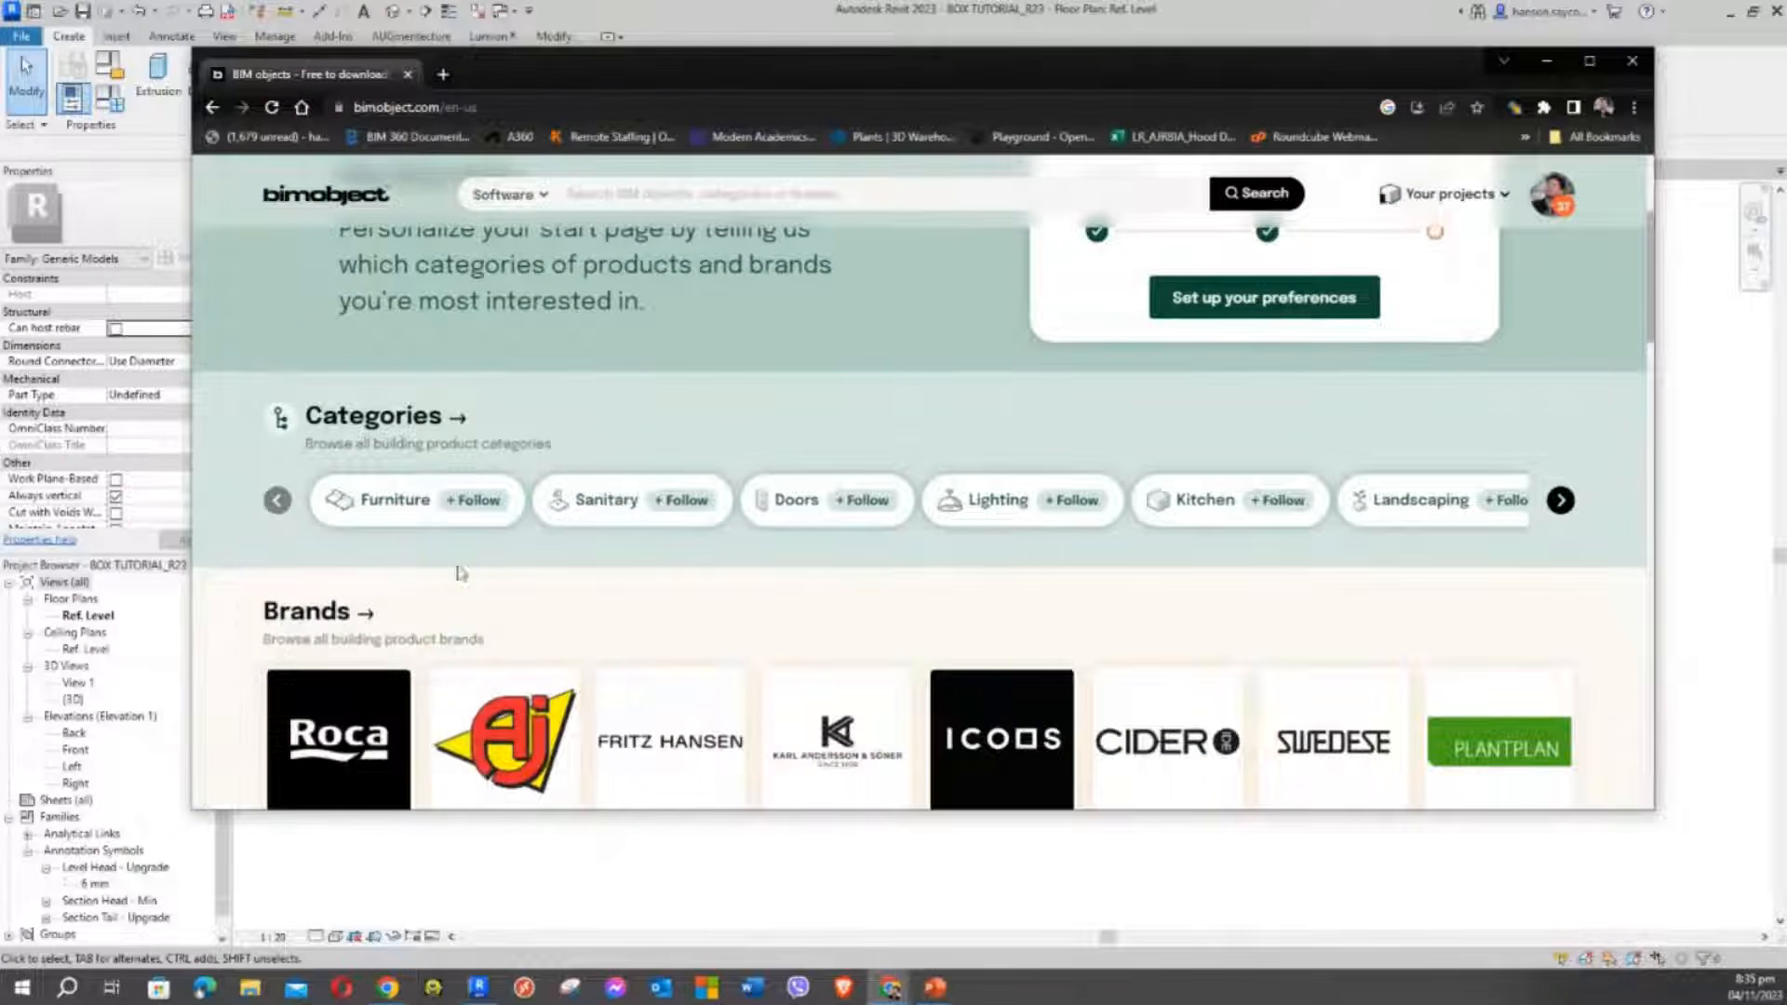
# Open the Furniture category and browse products like Slab Table 240cm and Scoop Chair Low
pyautogui.click(383, 503)
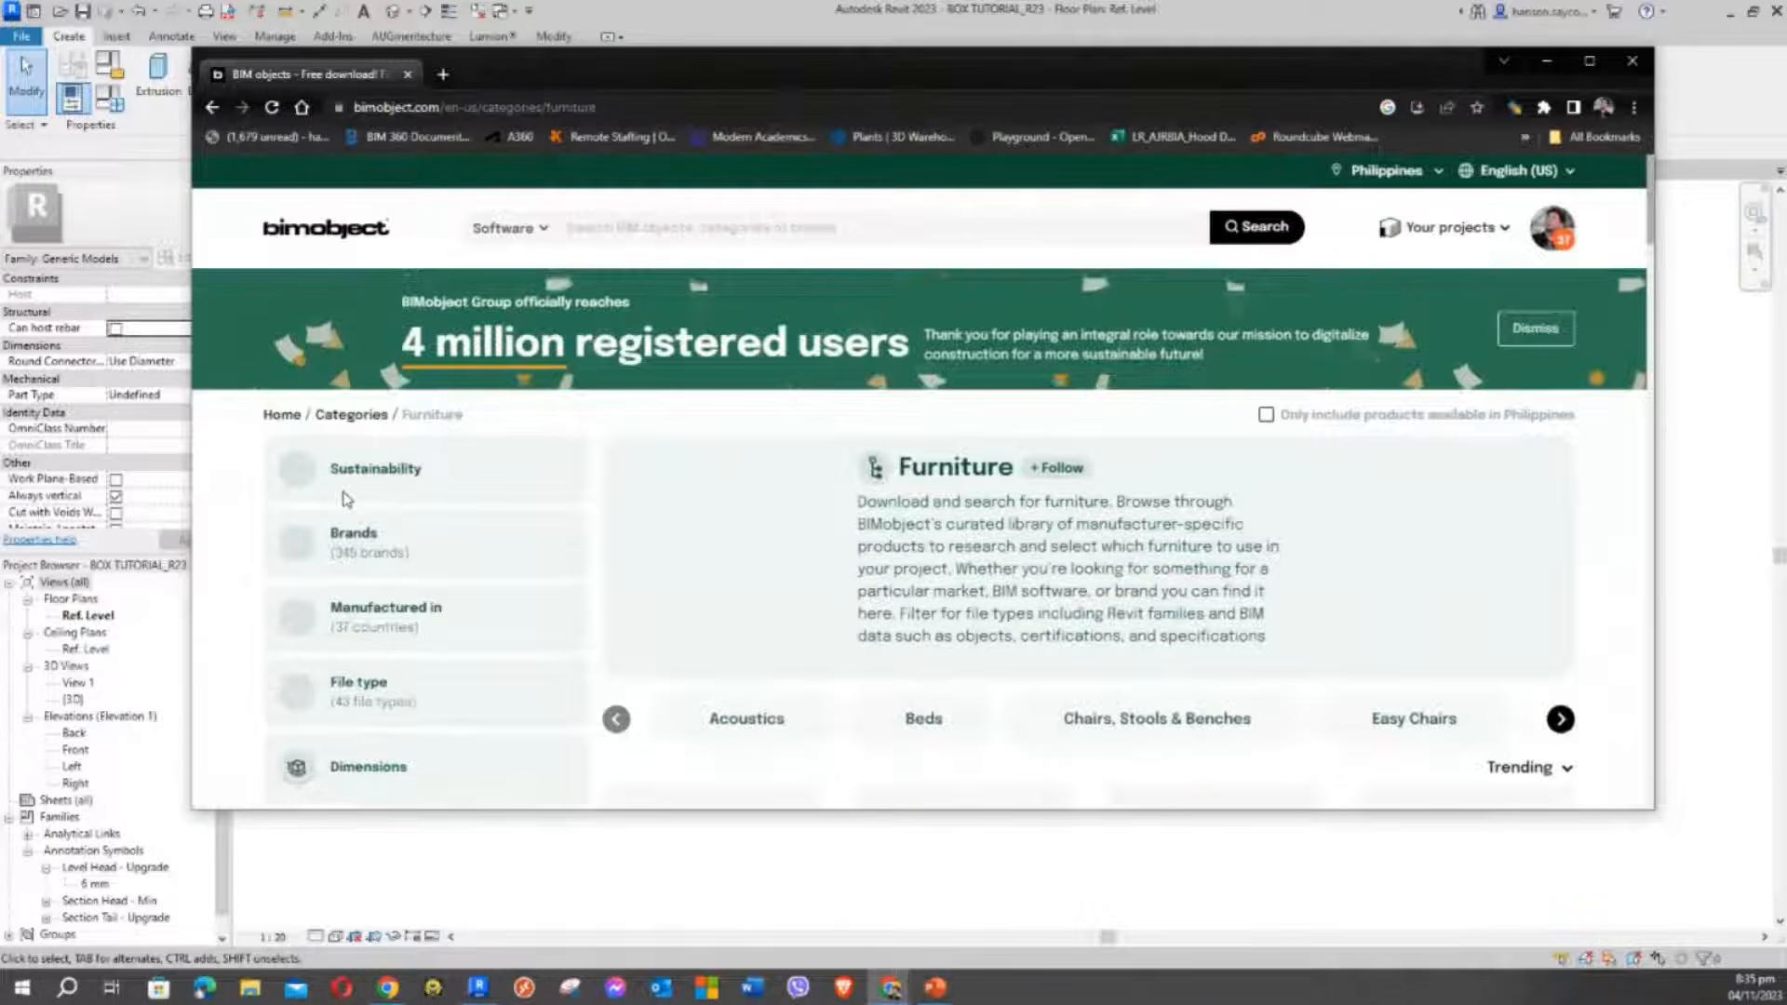
pyautogui.scroll(-1, 466, 515)
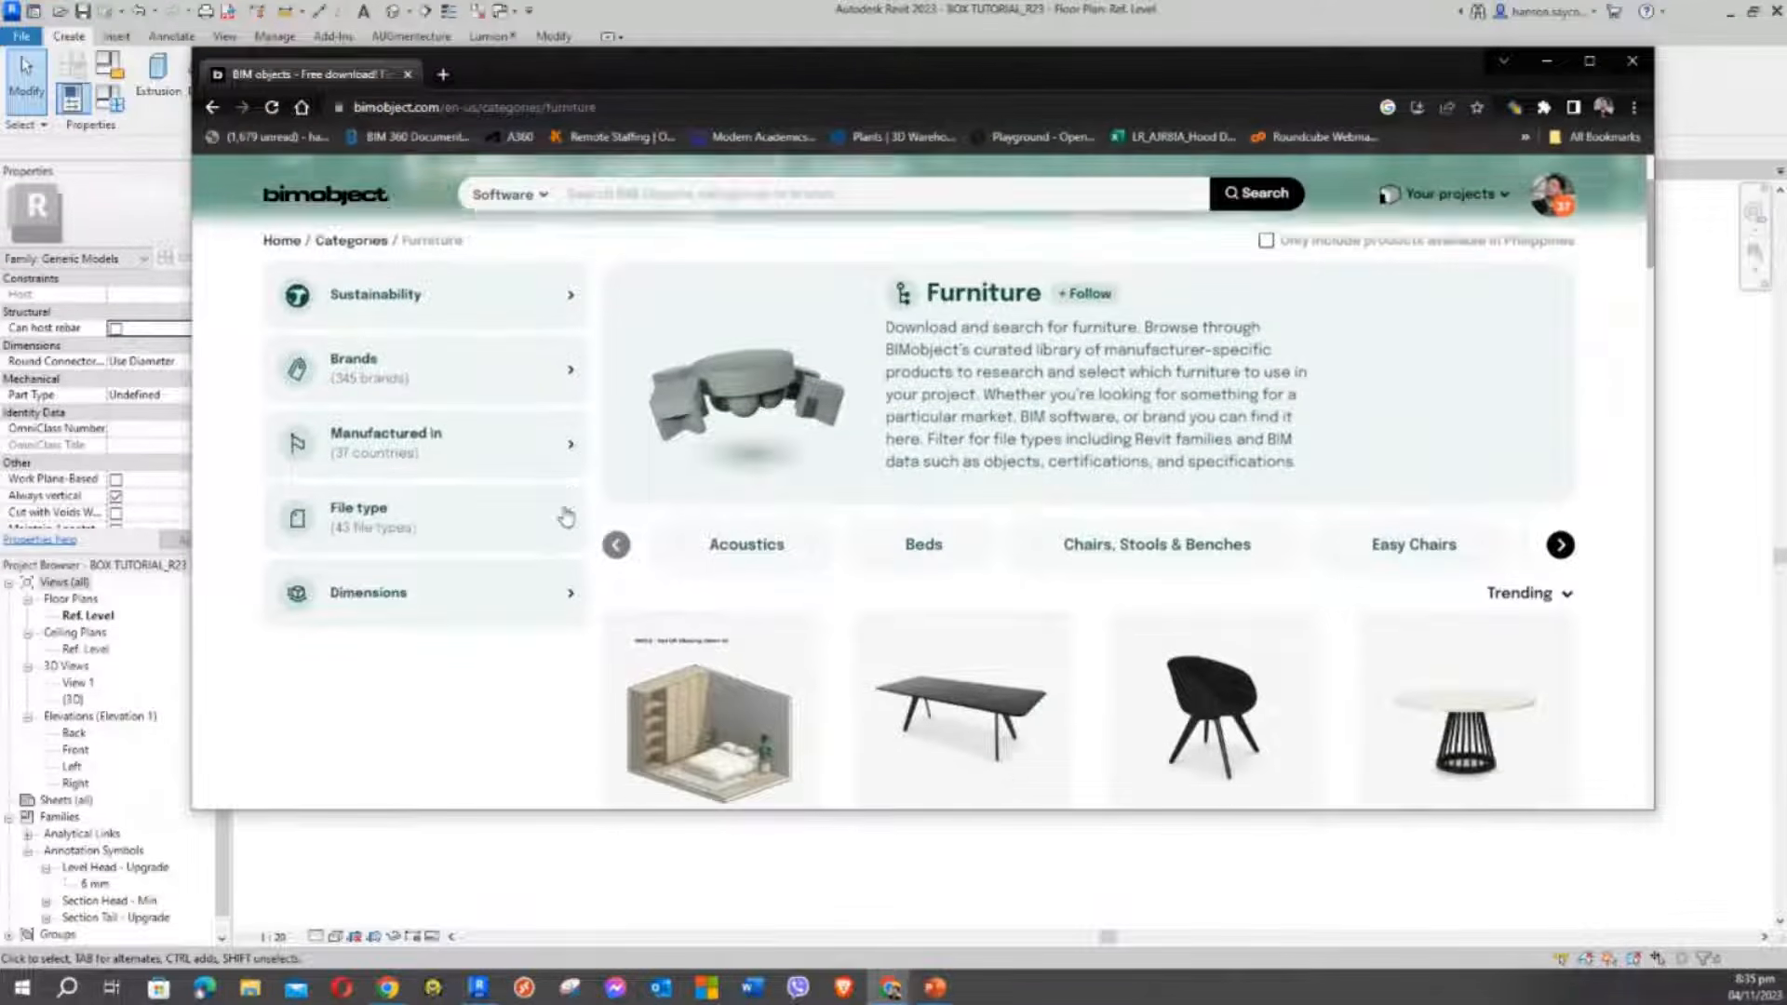
pyautogui.scroll(-3, 564, 514)
pyautogui.scroll(-2, 566, 515)
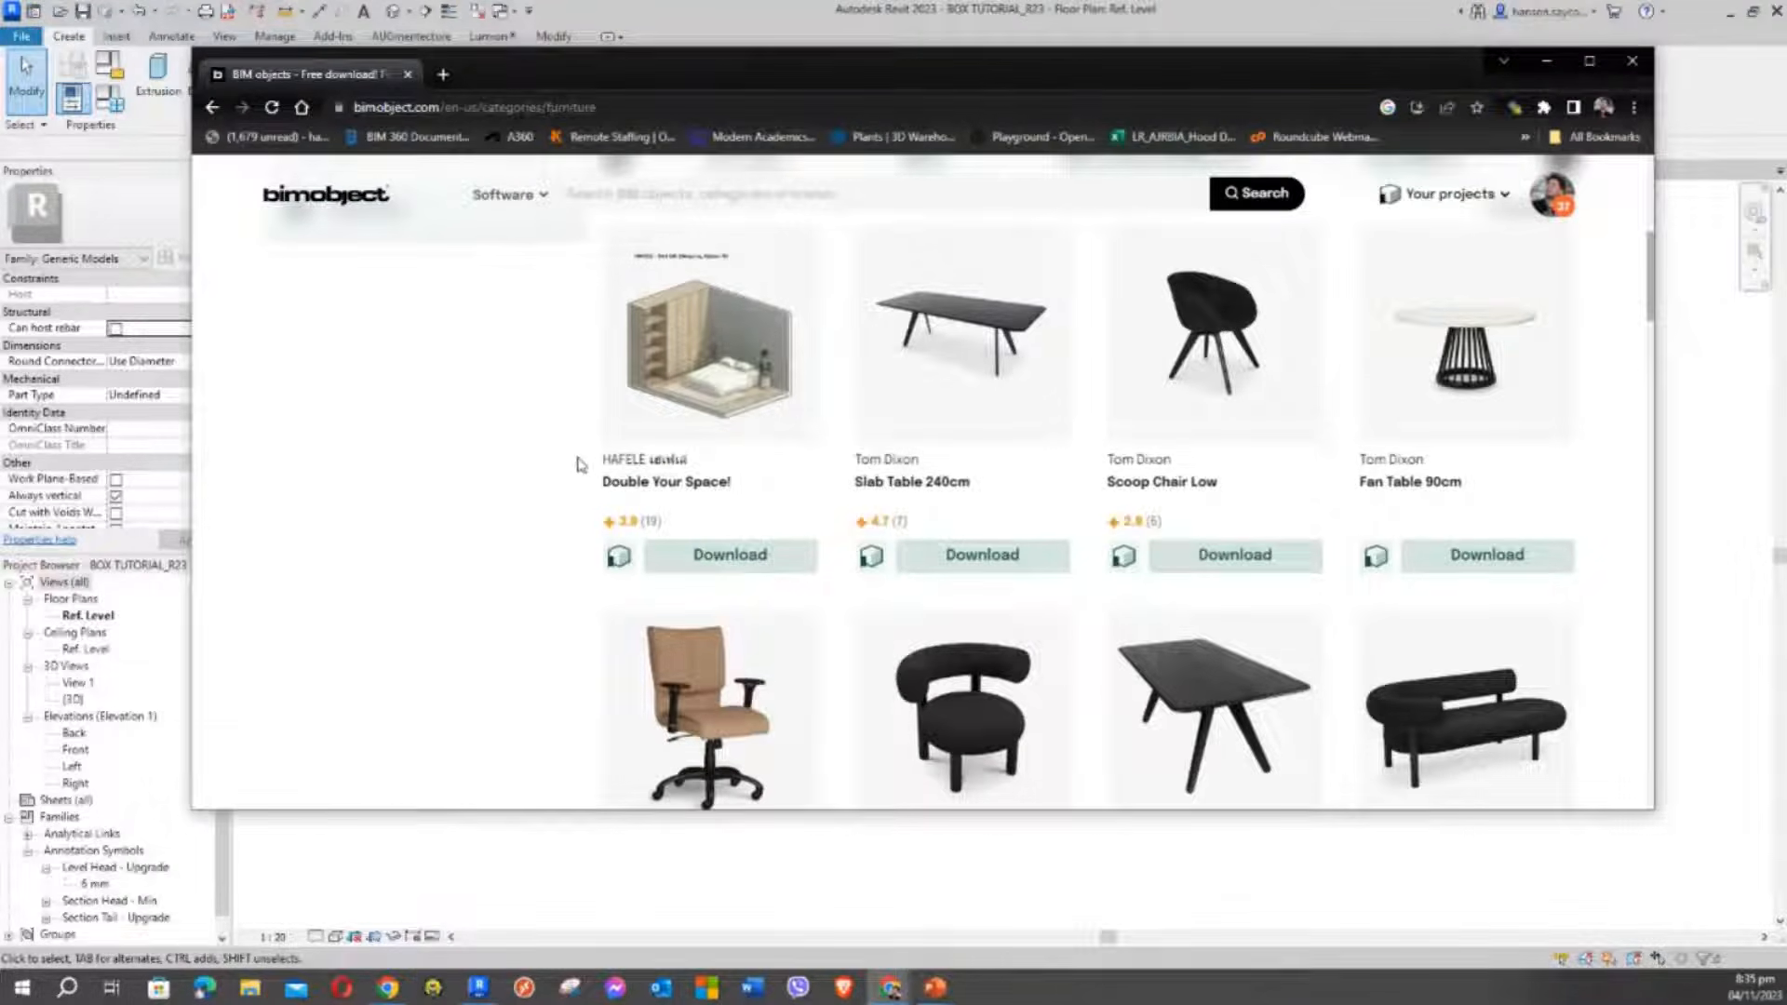
pyautogui.scroll(-1, 672, 453)
pyautogui.scroll(-1, 719, 450)
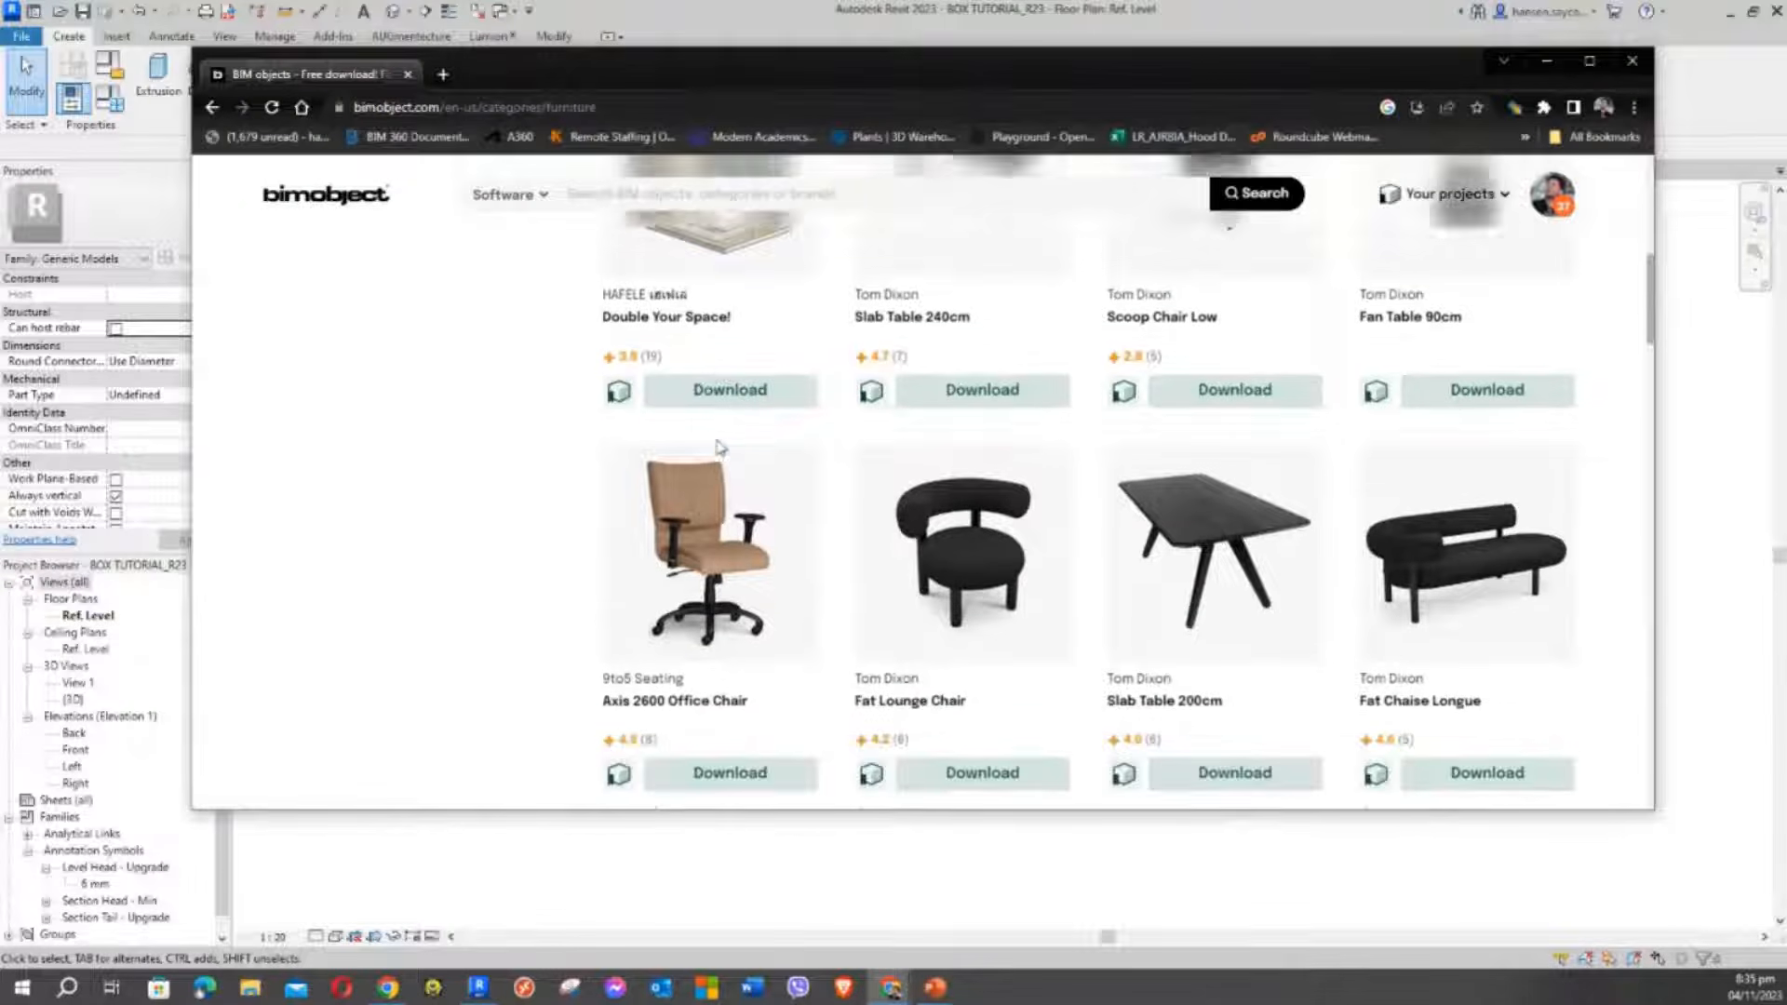
pyautogui.scroll(1, 718, 449)
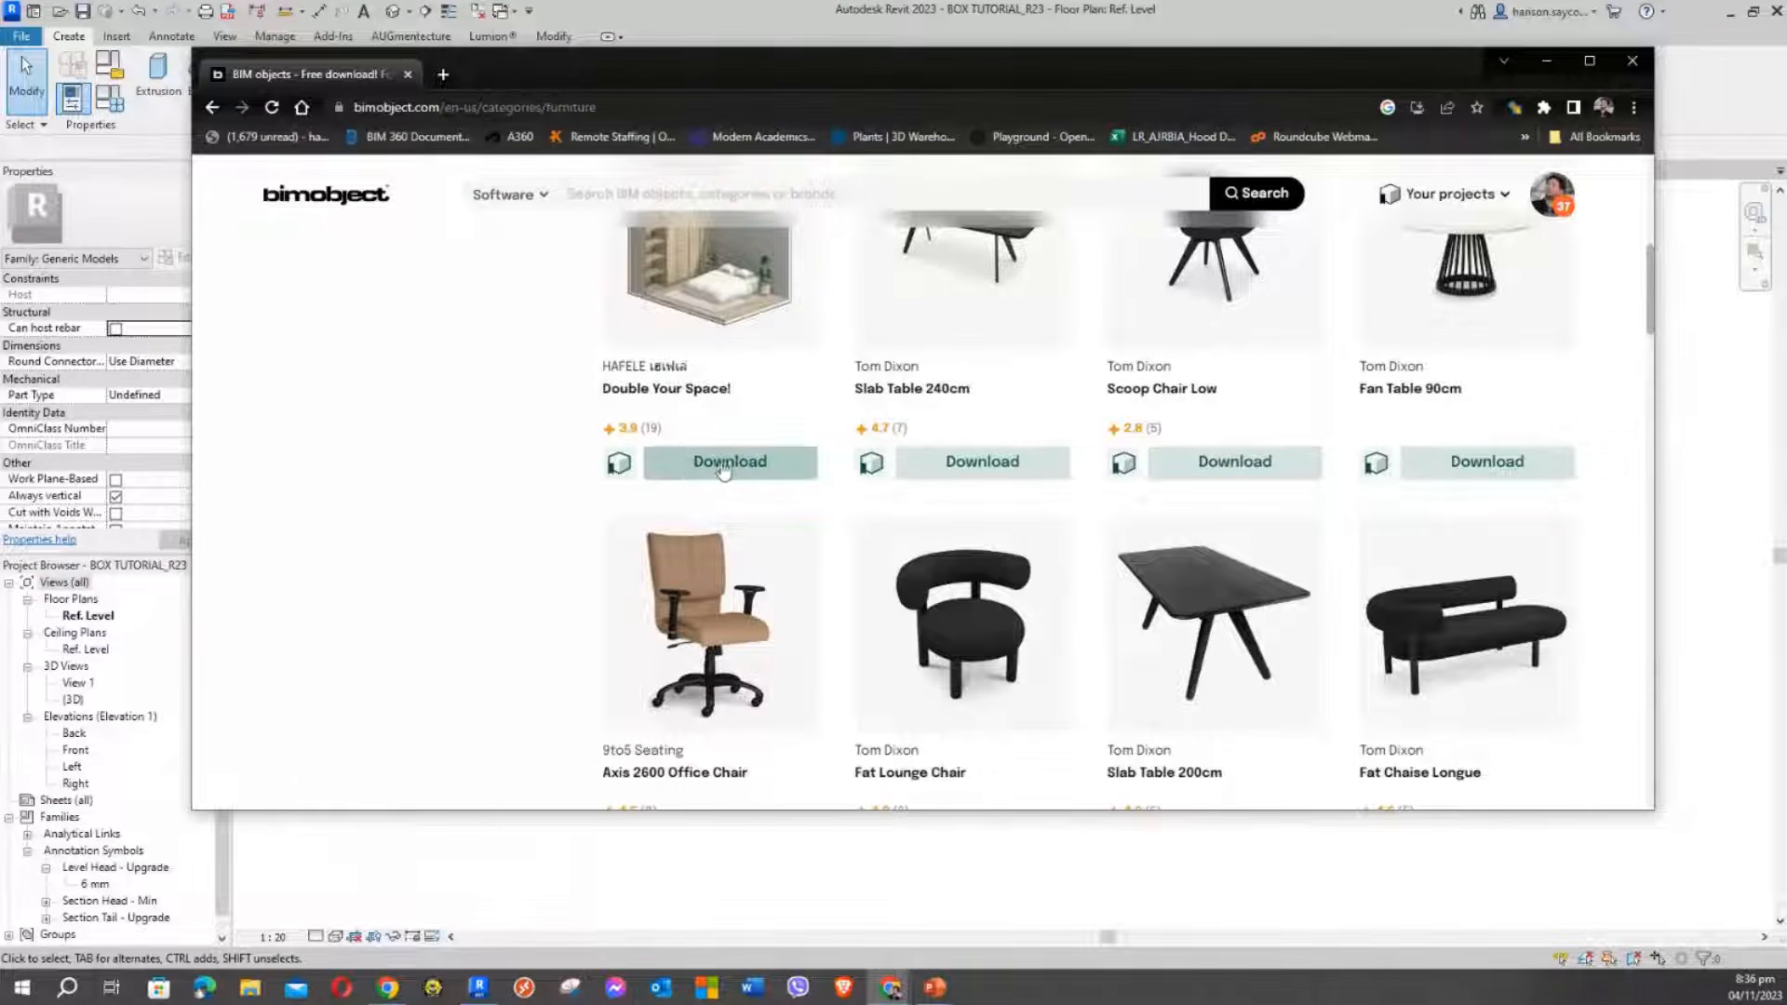
pyautogui.scroll(2, 735, 477)
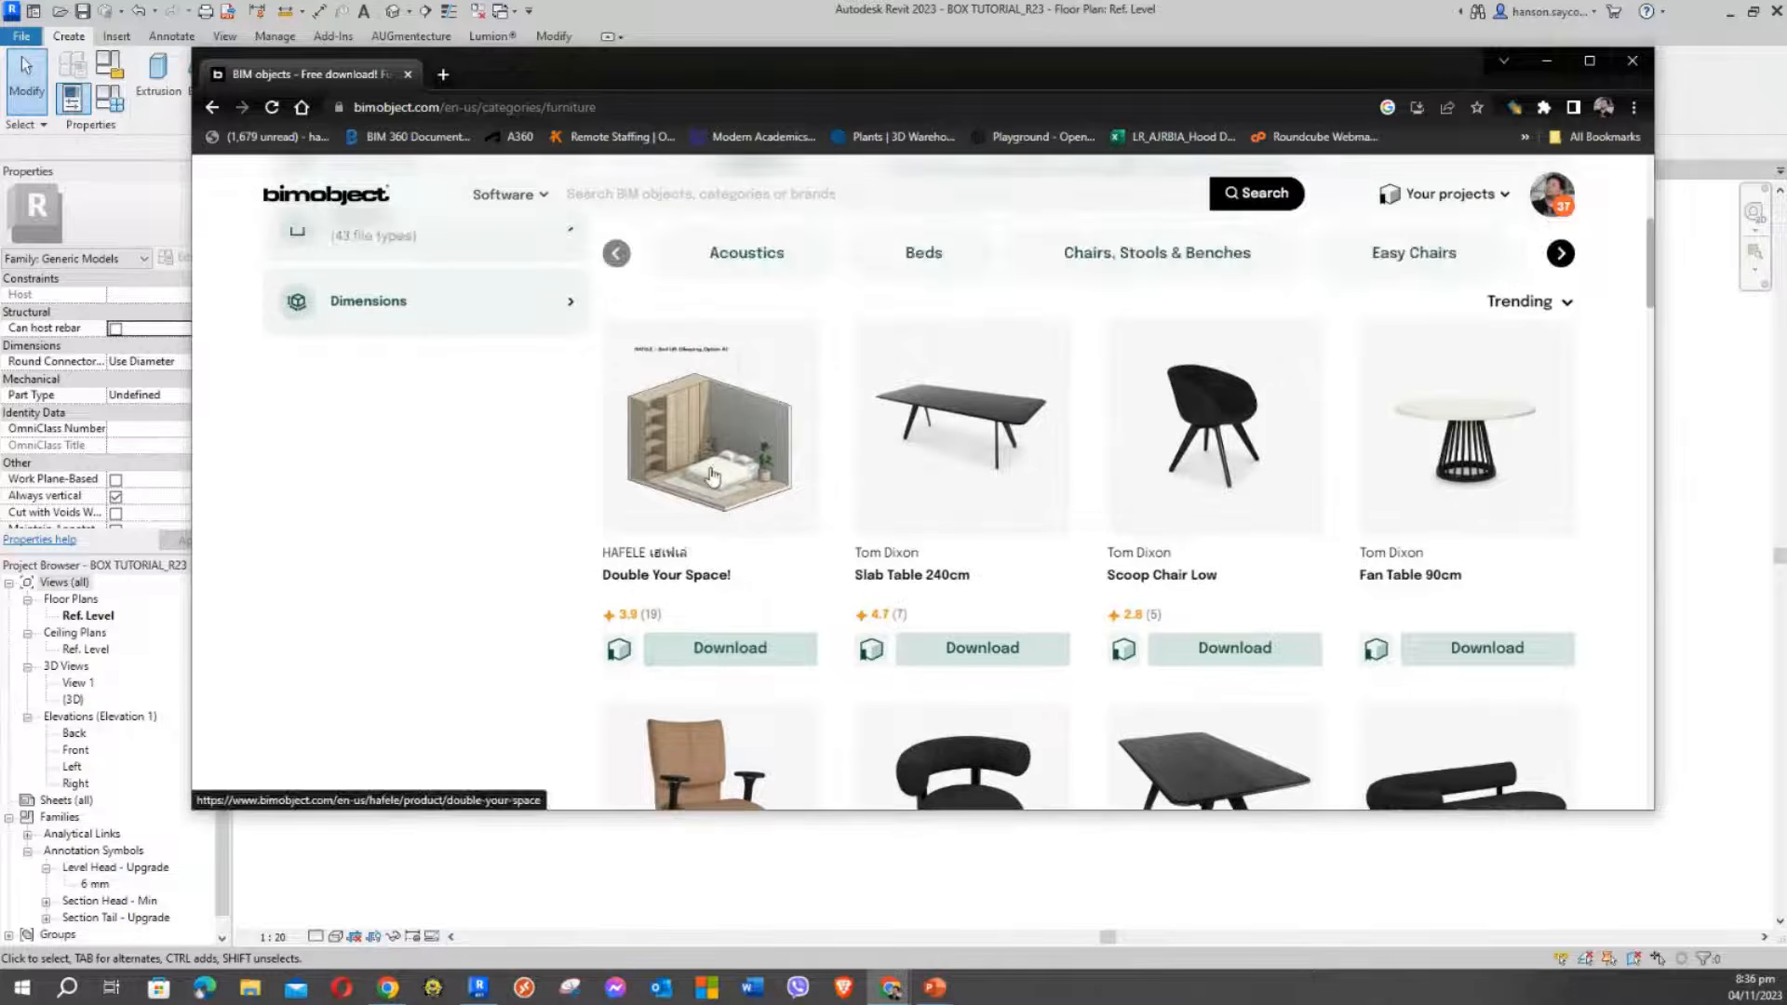
pyautogui.scroll(-2, 932, 450)
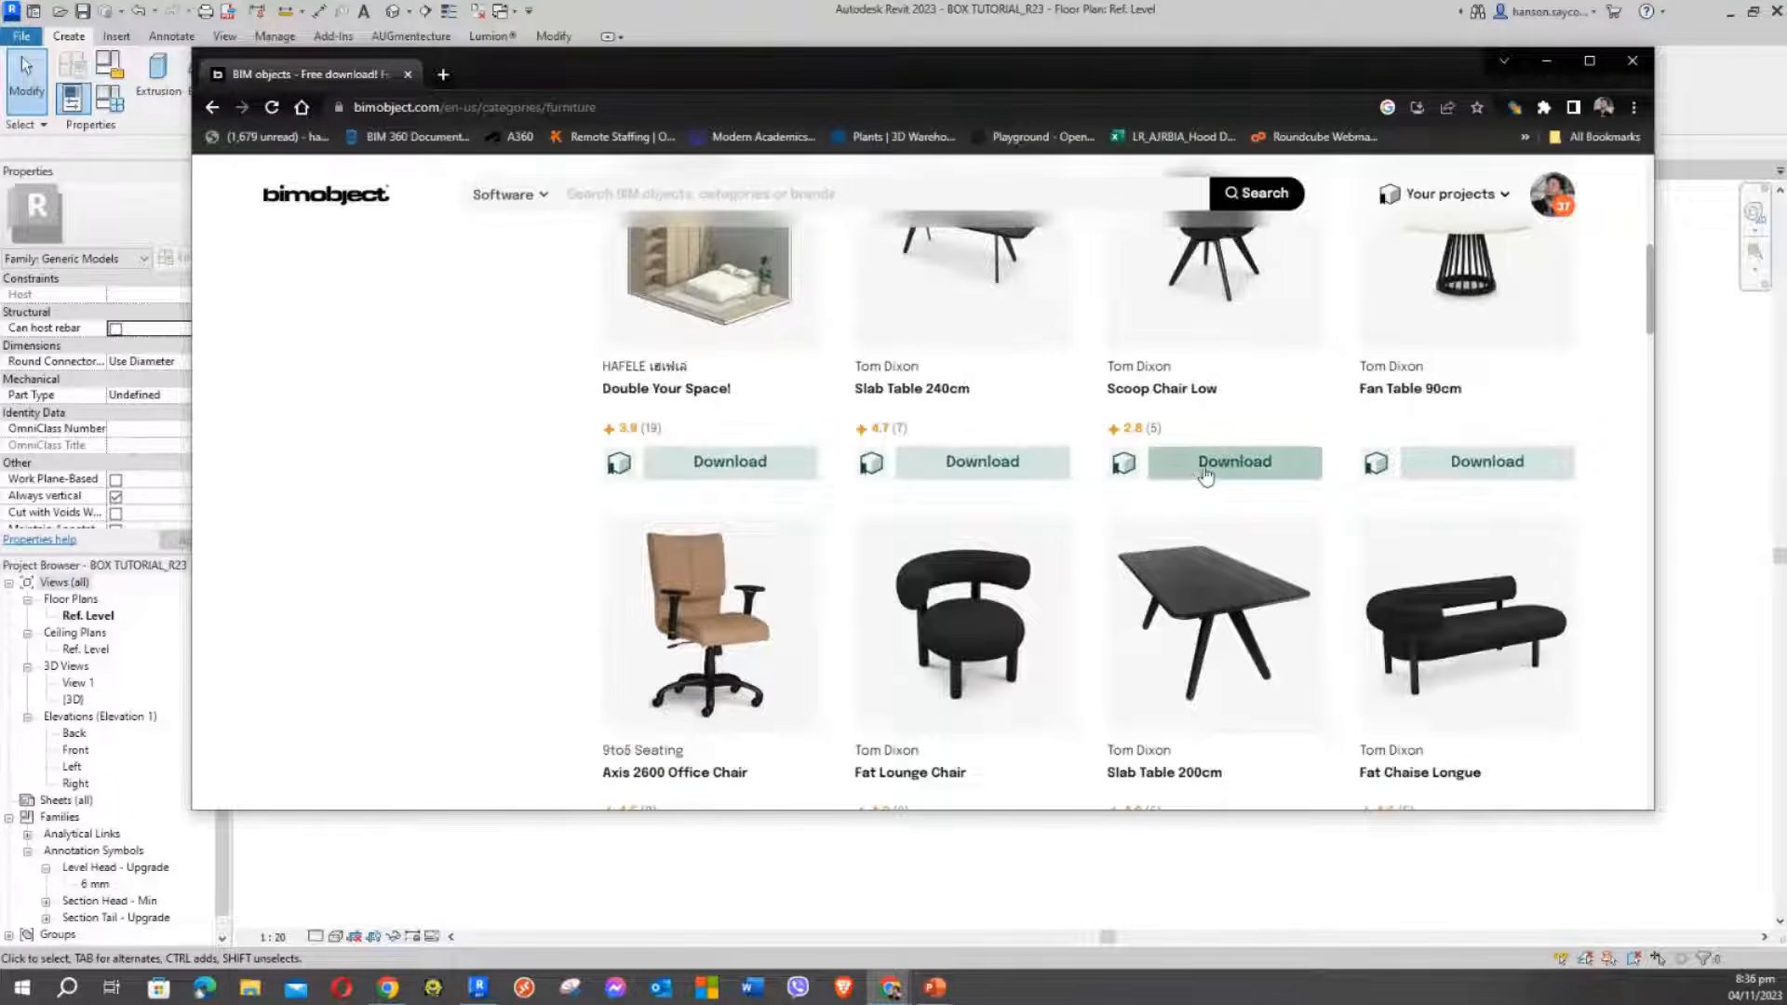
pyautogui.scroll(1, 1198, 472)
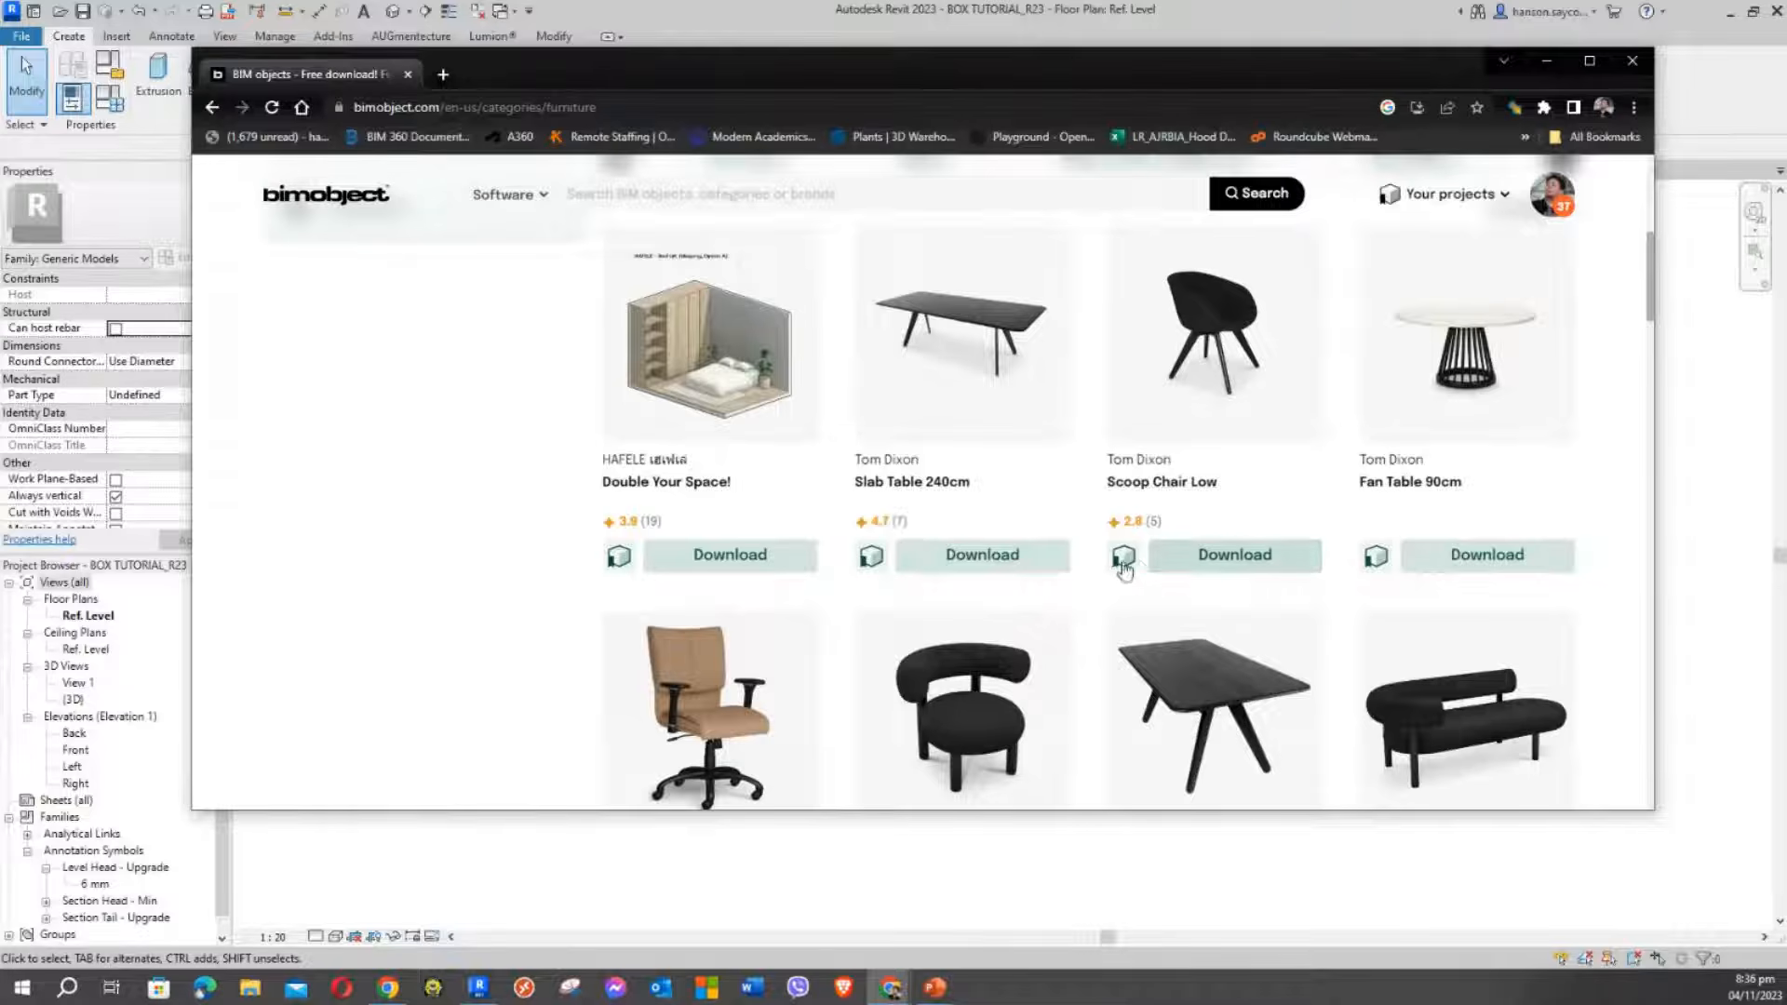
# Download only the Revit file of Scoop Chair Low and close the thank-you panel
pyautogui.click(1174, 555)
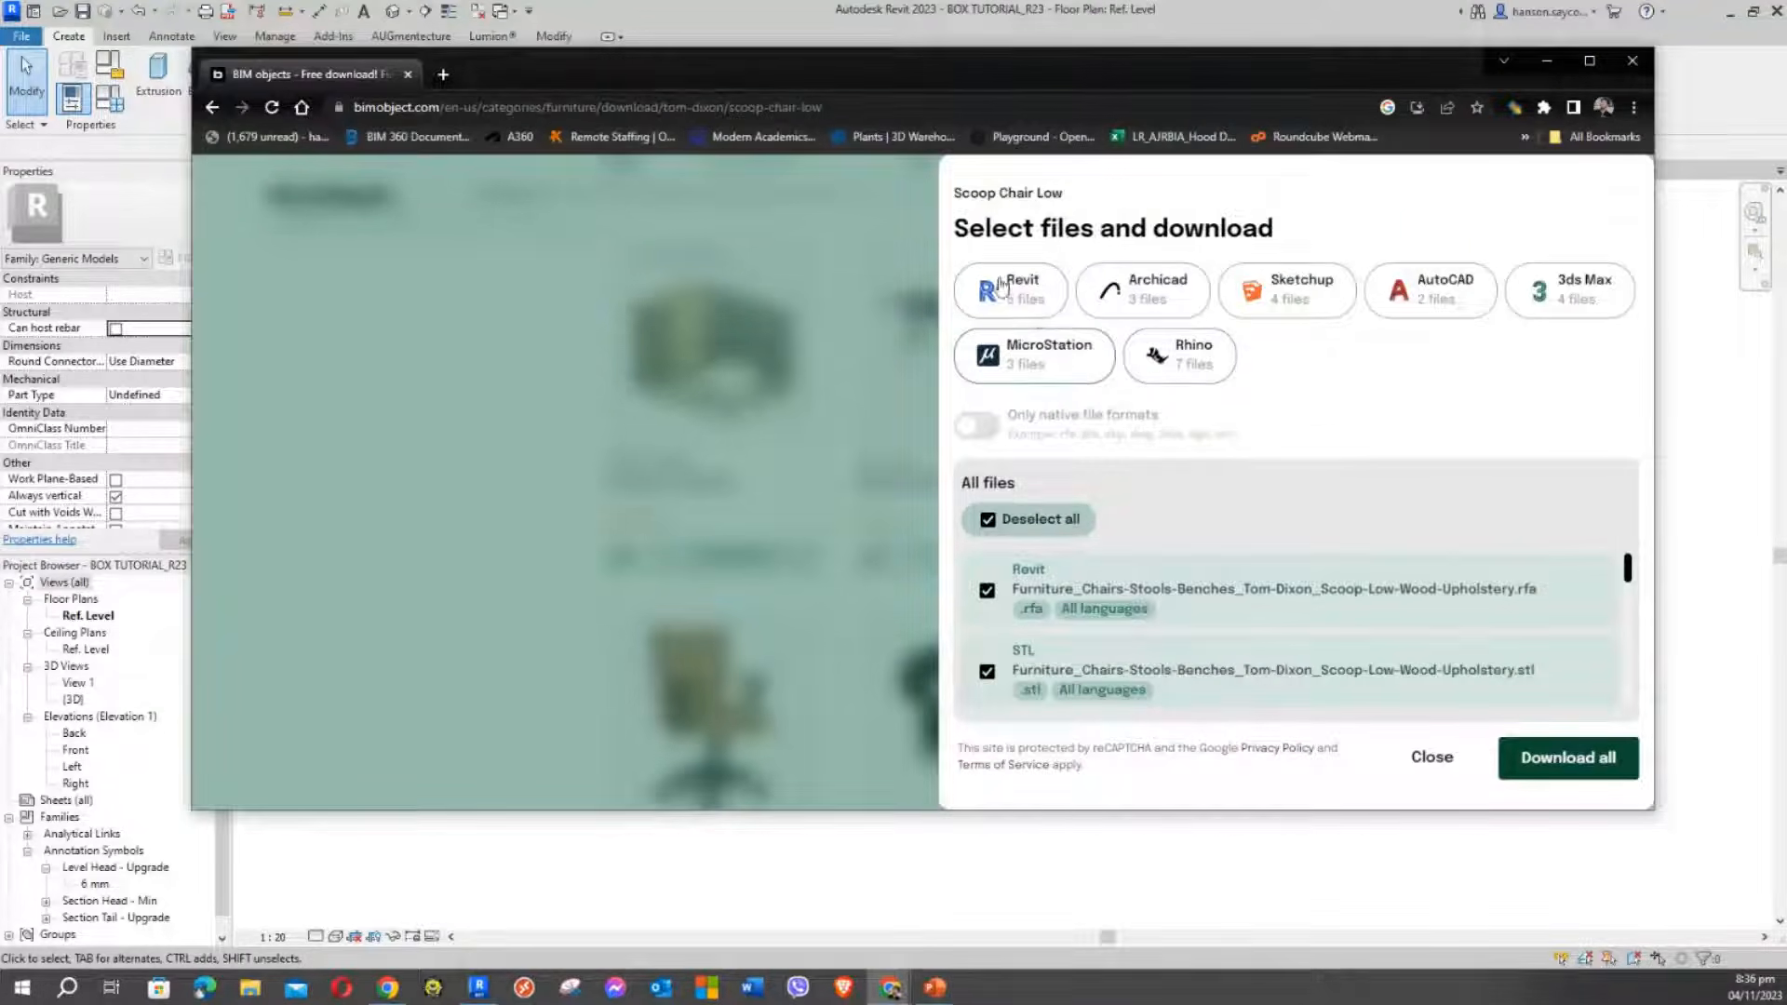
pyautogui.click(1004, 527)
pyautogui.click(1007, 291)
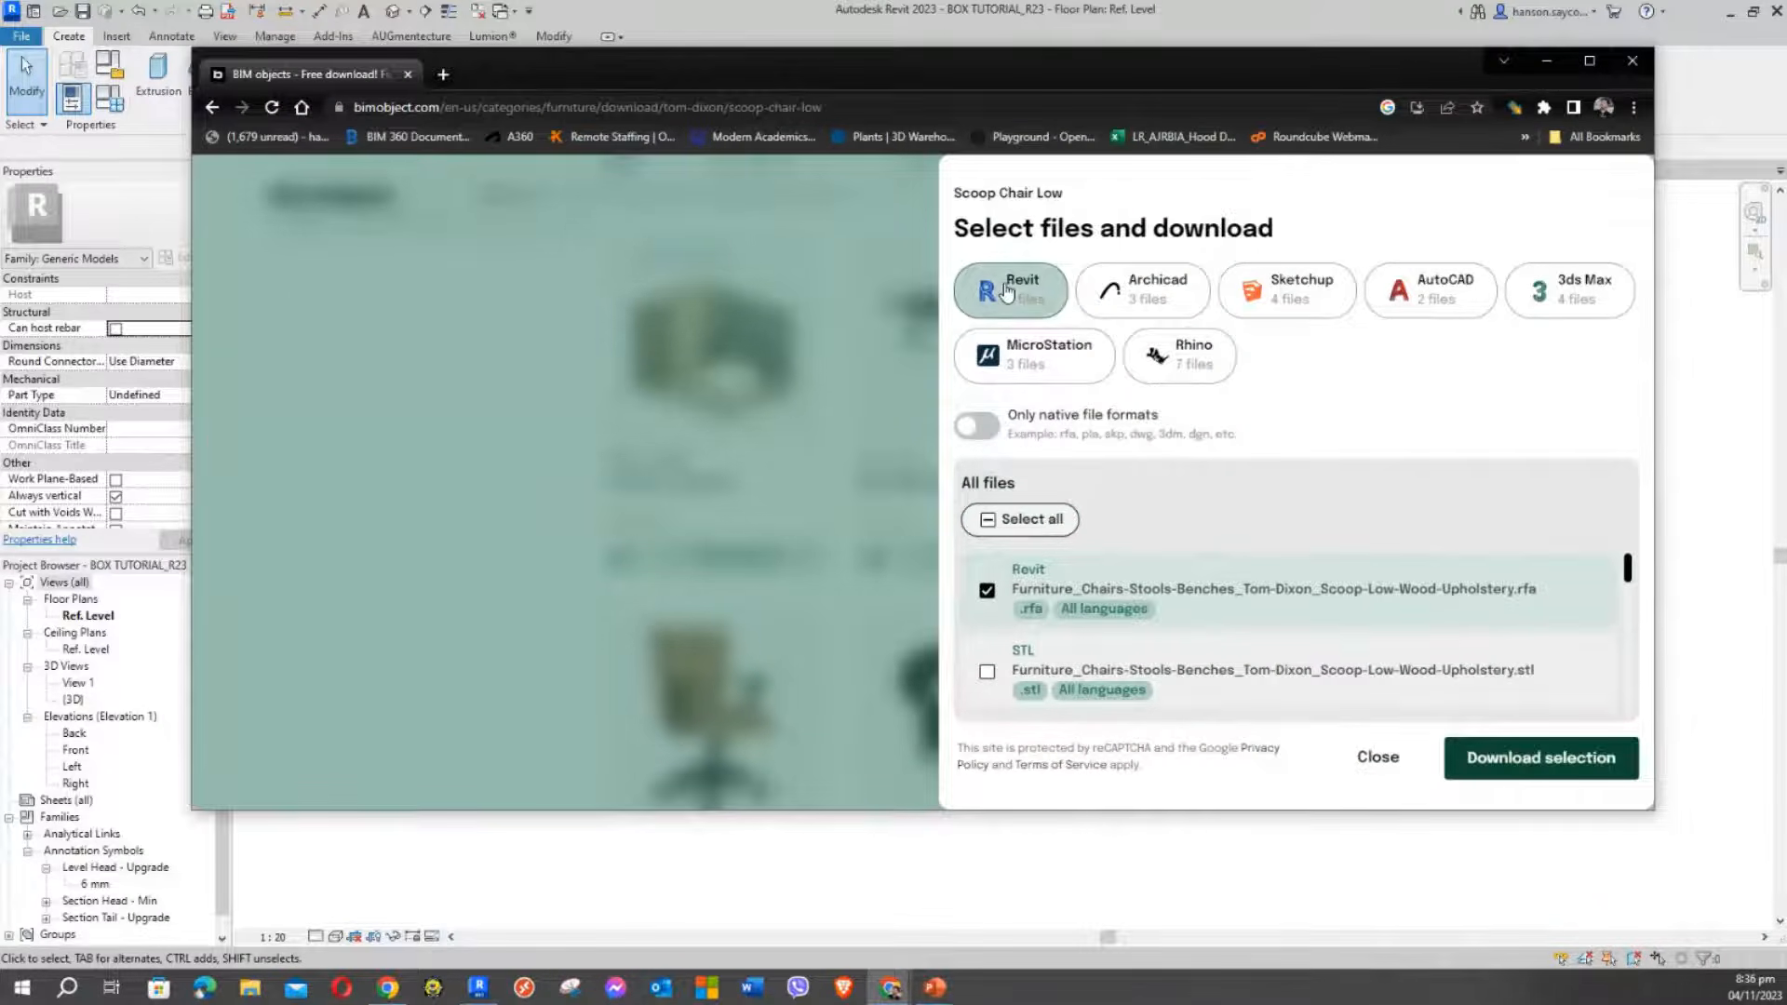
pyautogui.click(1584, 773)
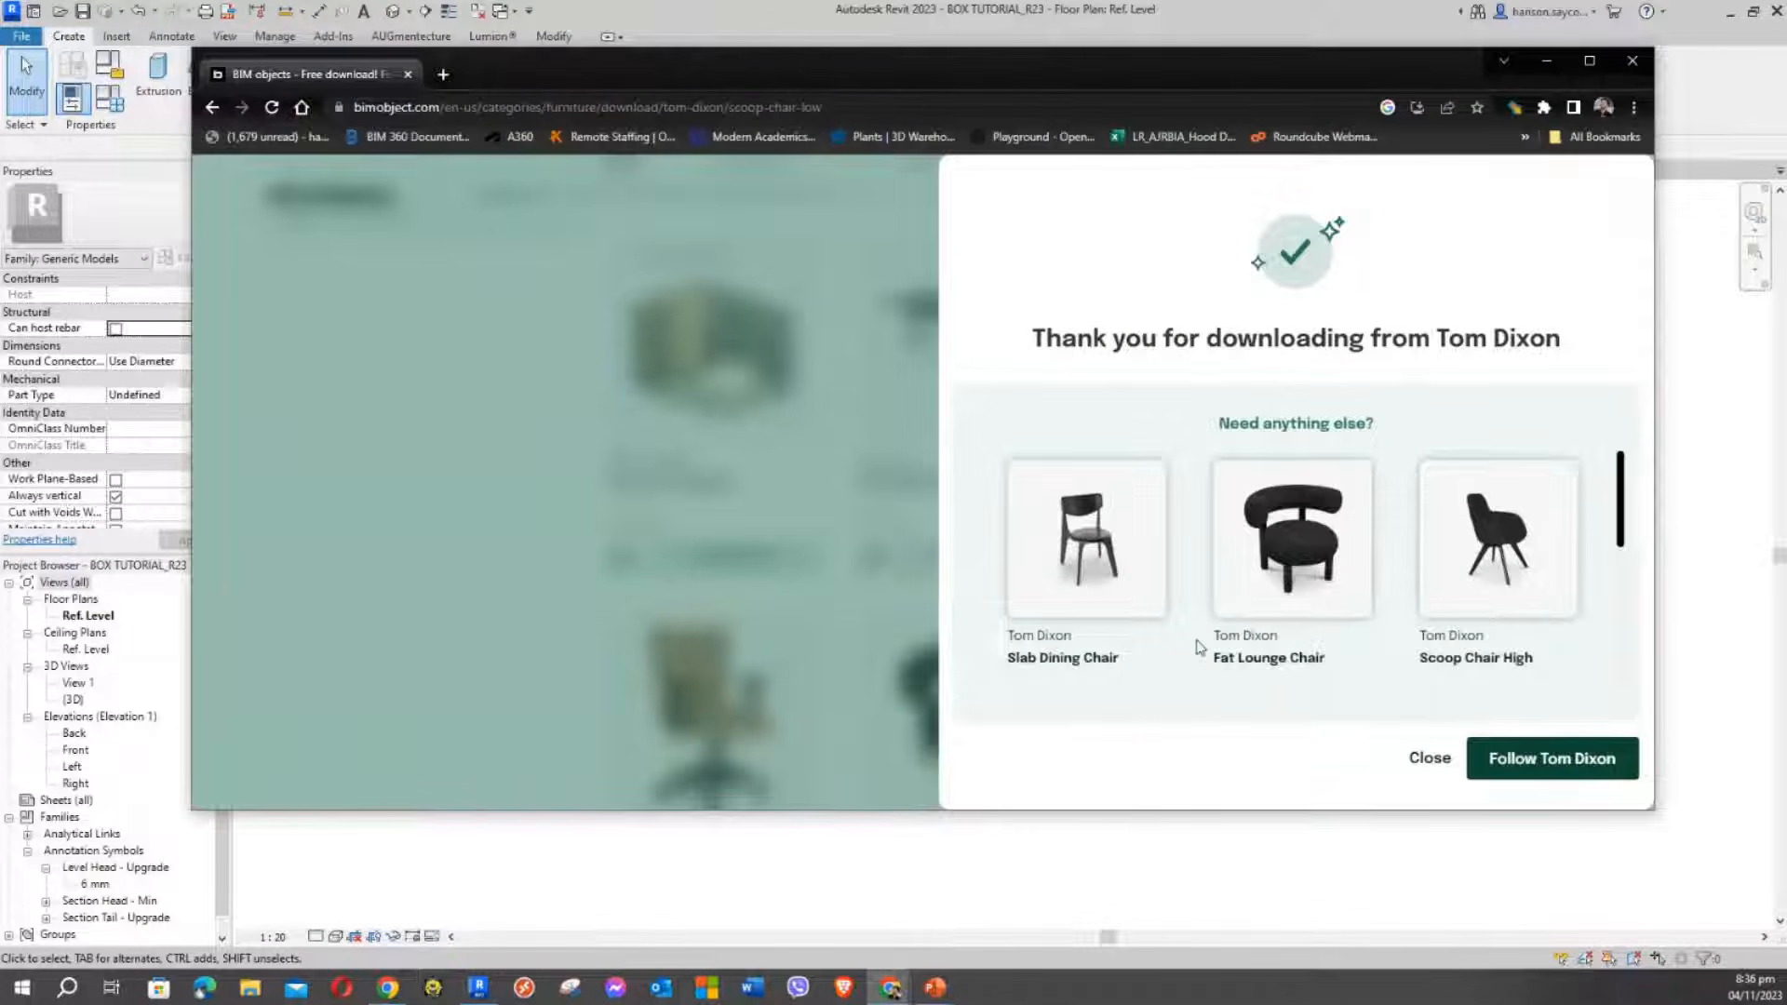
pyautogui.click(1432, 759)
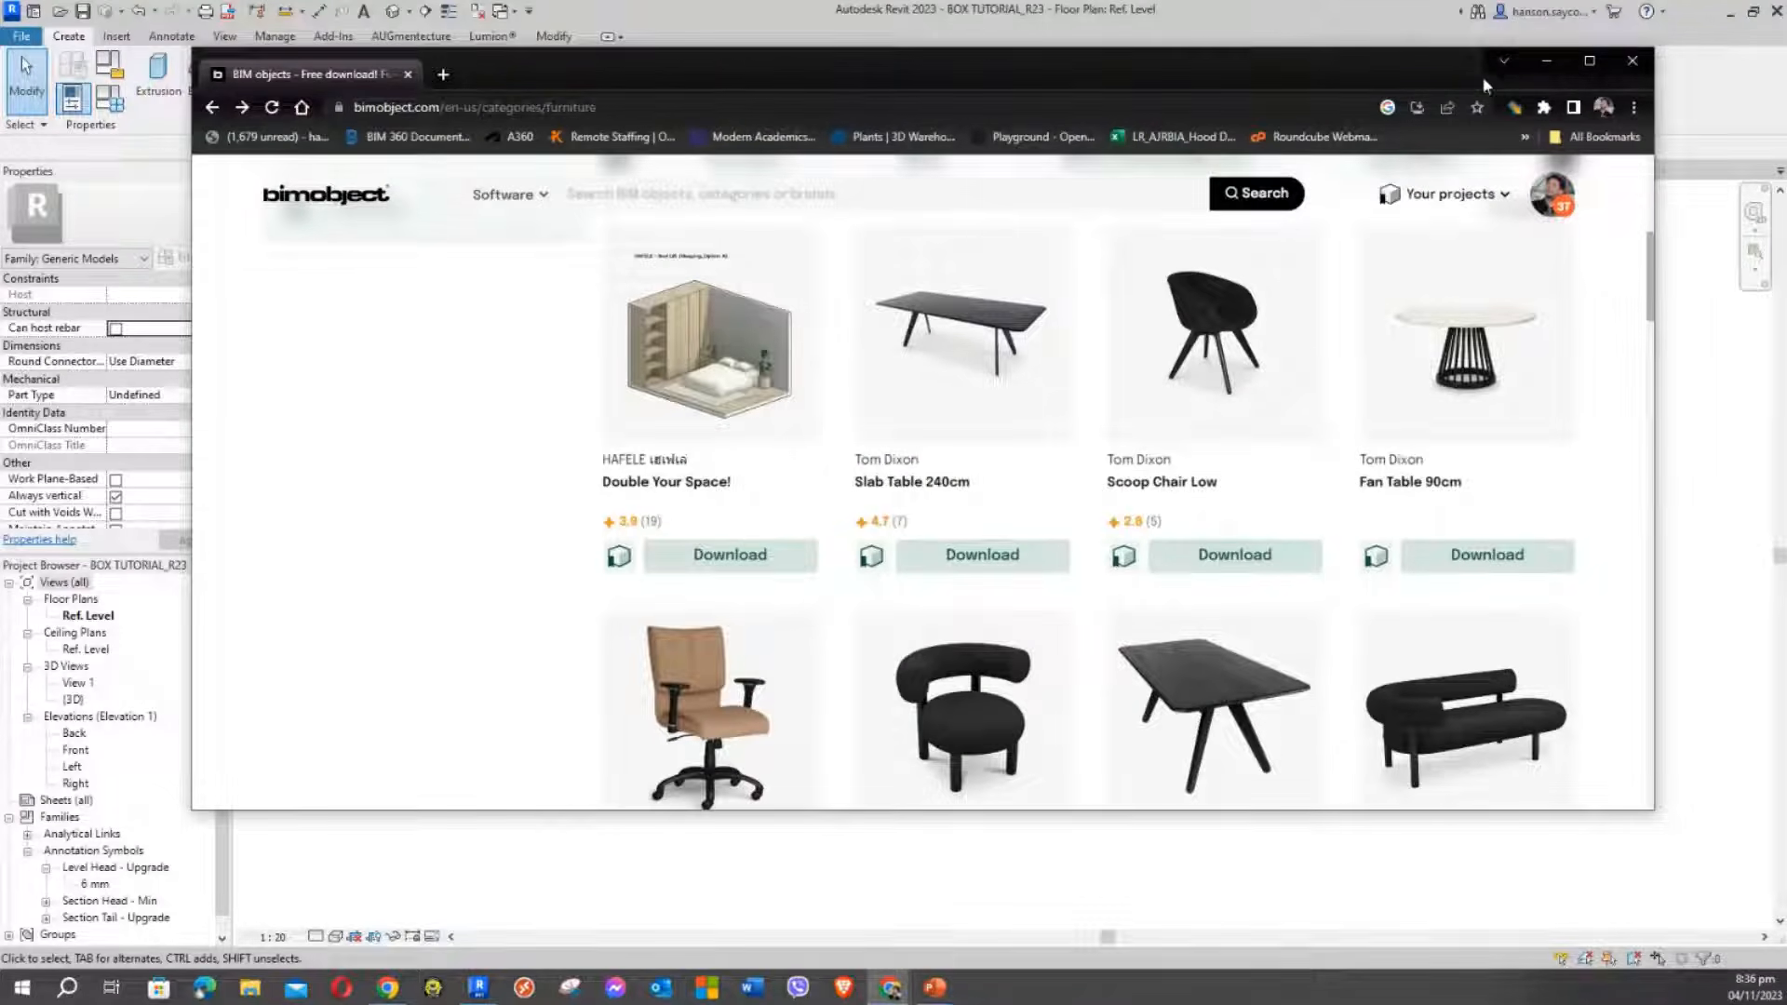
# Back in Revit's Level 1 plan, select the Kohler kitchen island sink and open its type properties
pyautogui.click(1546, 62)
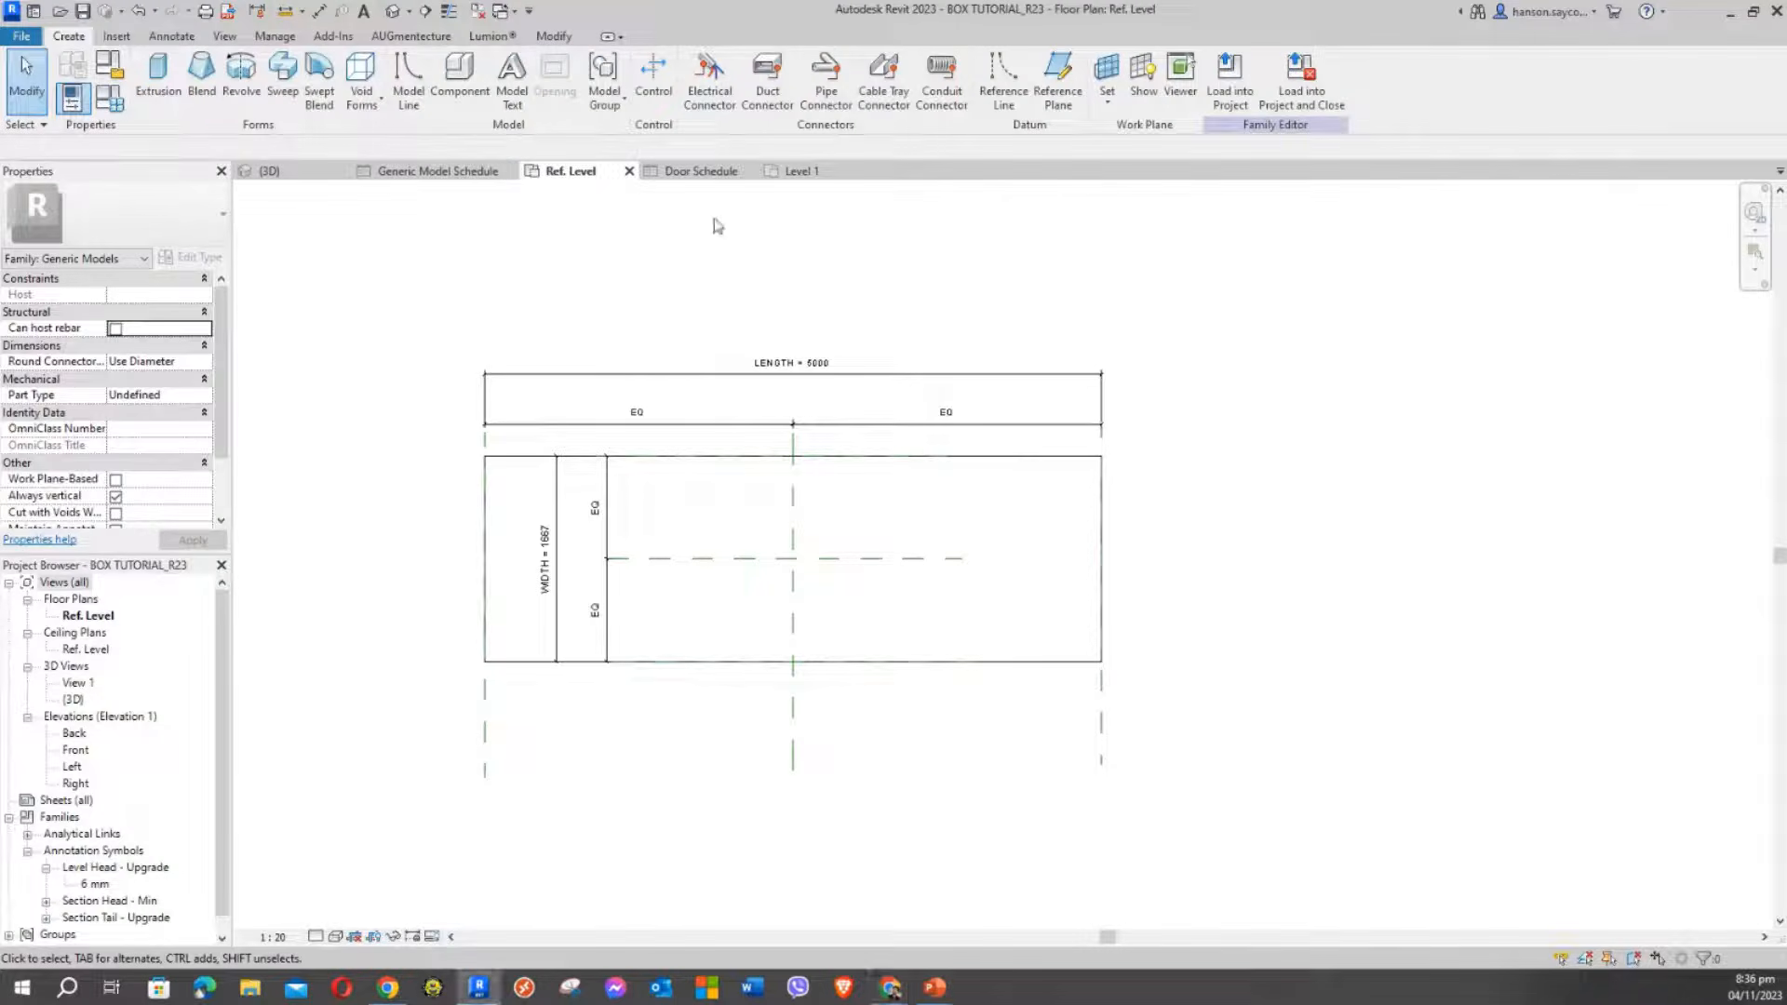
pyautogui.click(396, 173)
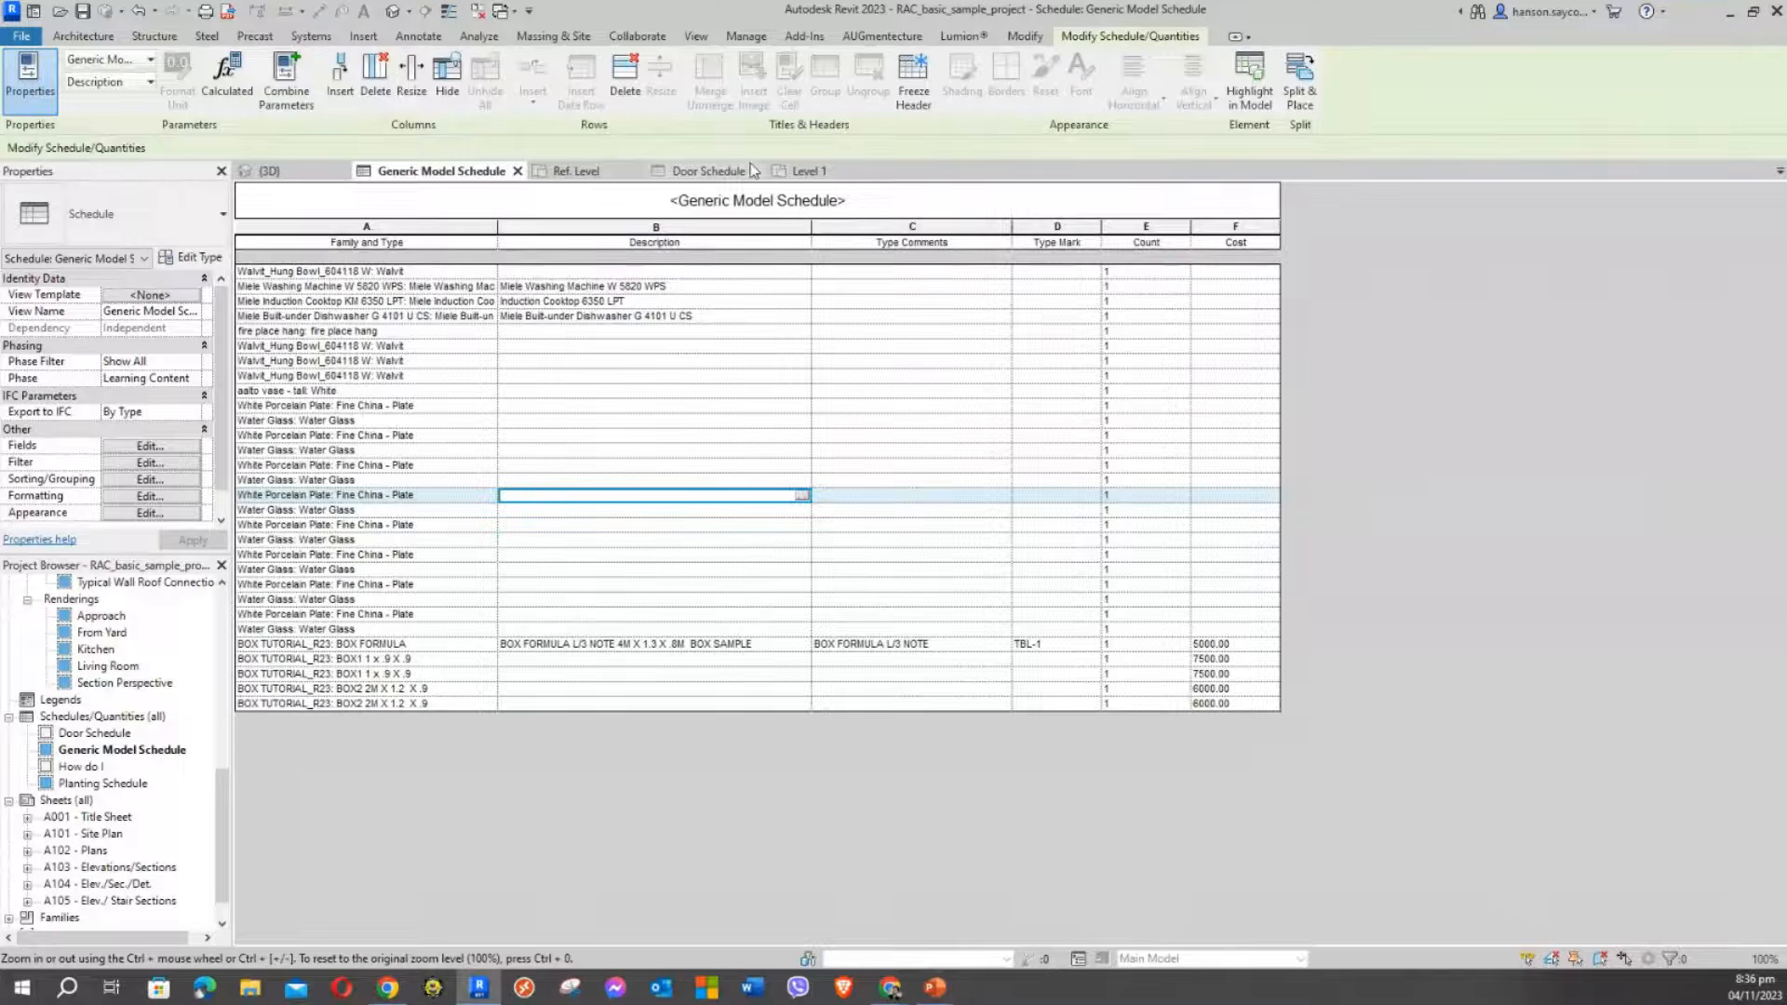
pyautogui.click(810, 172)
pyautogui.moveTo(829, 483); pyautogui.dragTo(1014, 324, button='middle')
pyautogui.scroll(-1, 931, 375)
pyautogui.click(677, 493)
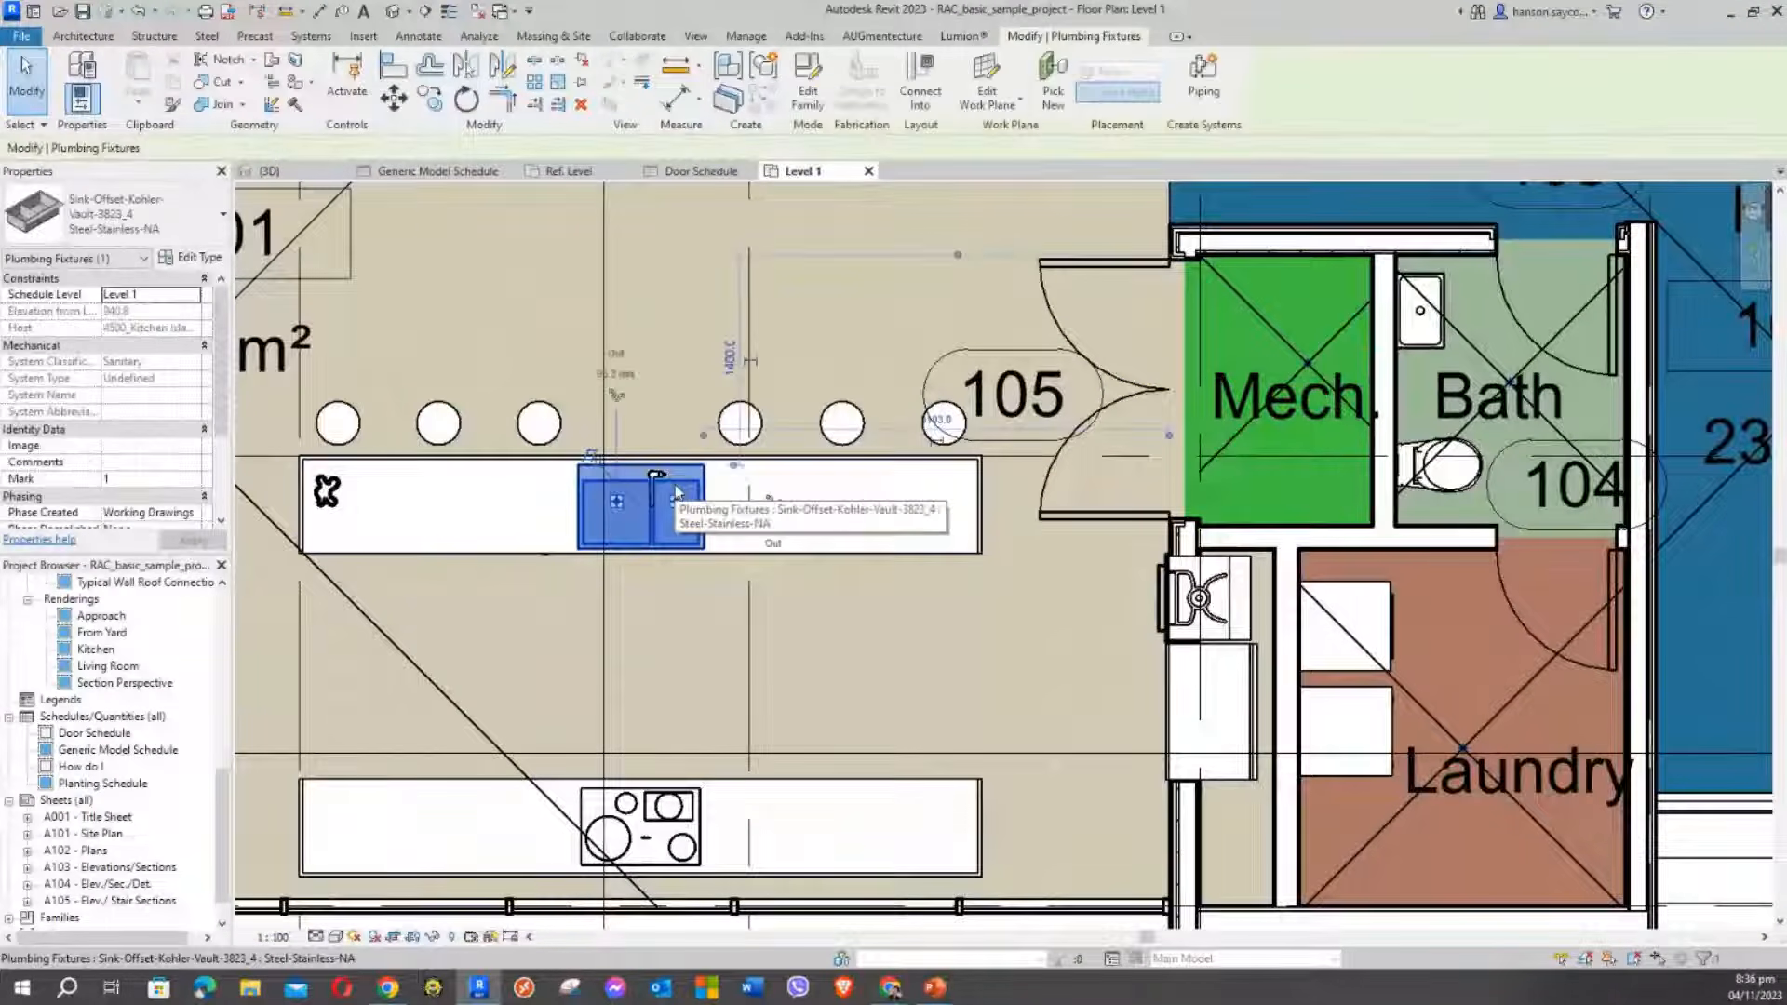
pyautogui.click(200, 260)
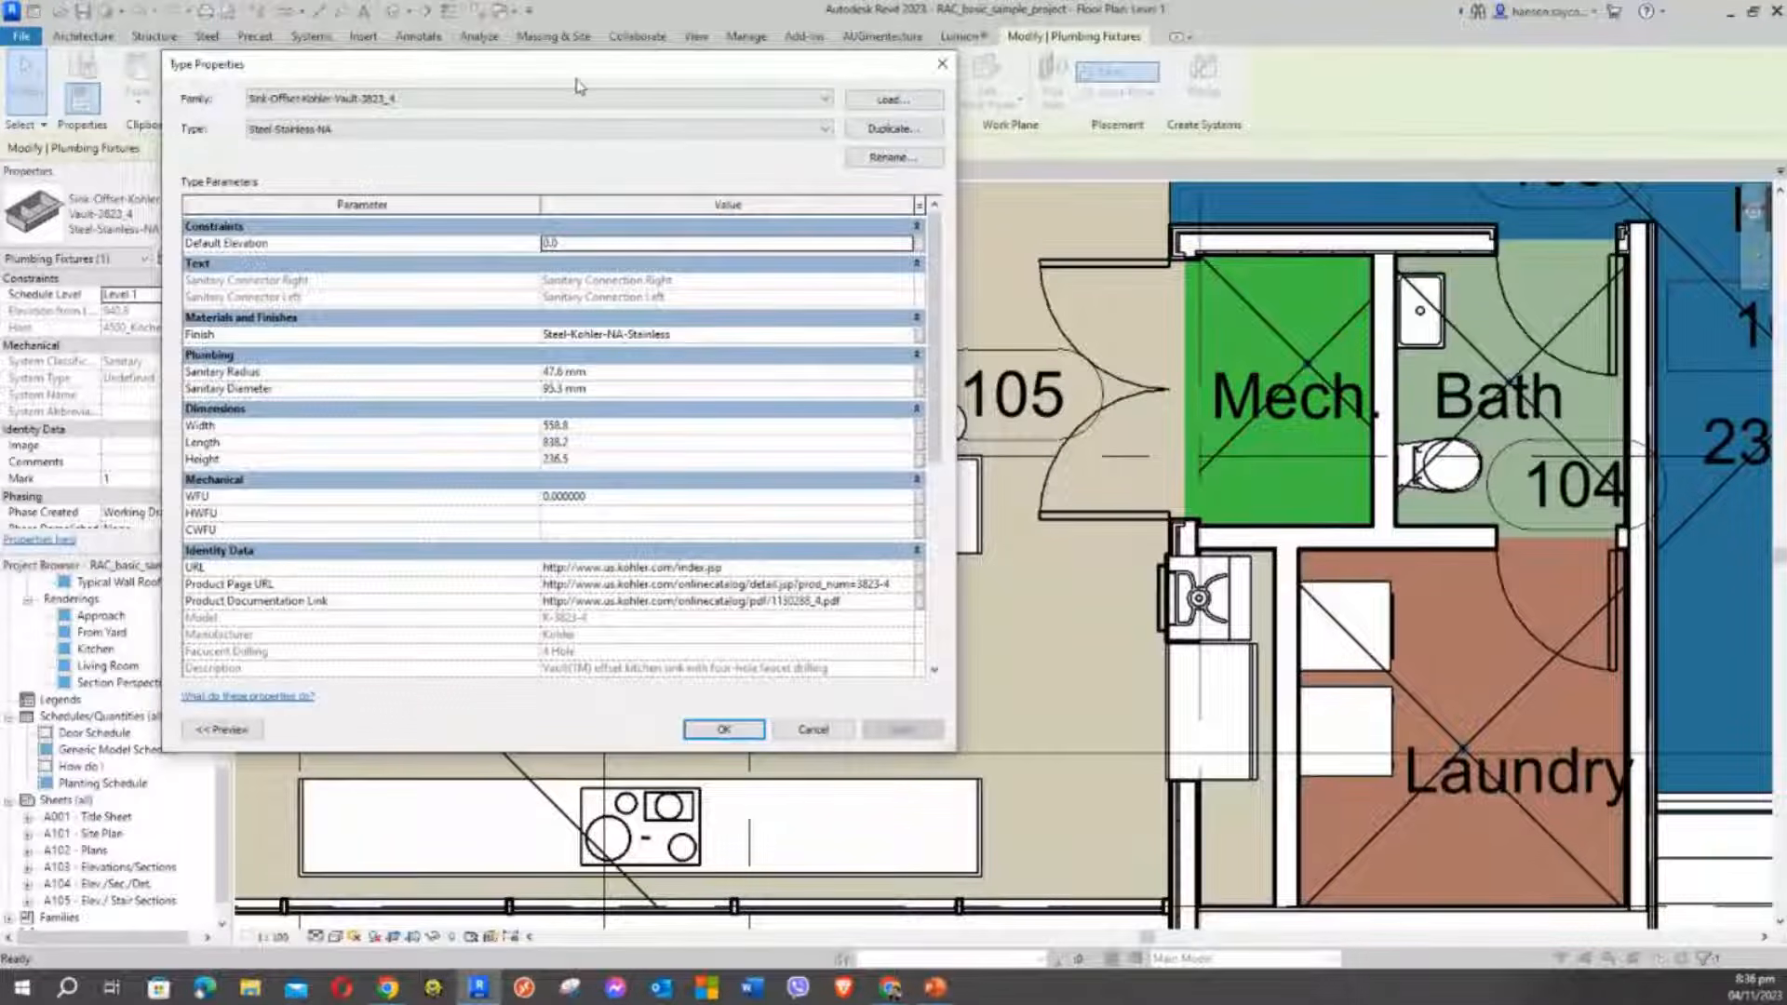
# Enlarge the Type Properties window and inspect the URL, Product Page and Product Documentation Link values
pyautogui.moveTo(577, 87); pyautogui.dragTo(667, 28)
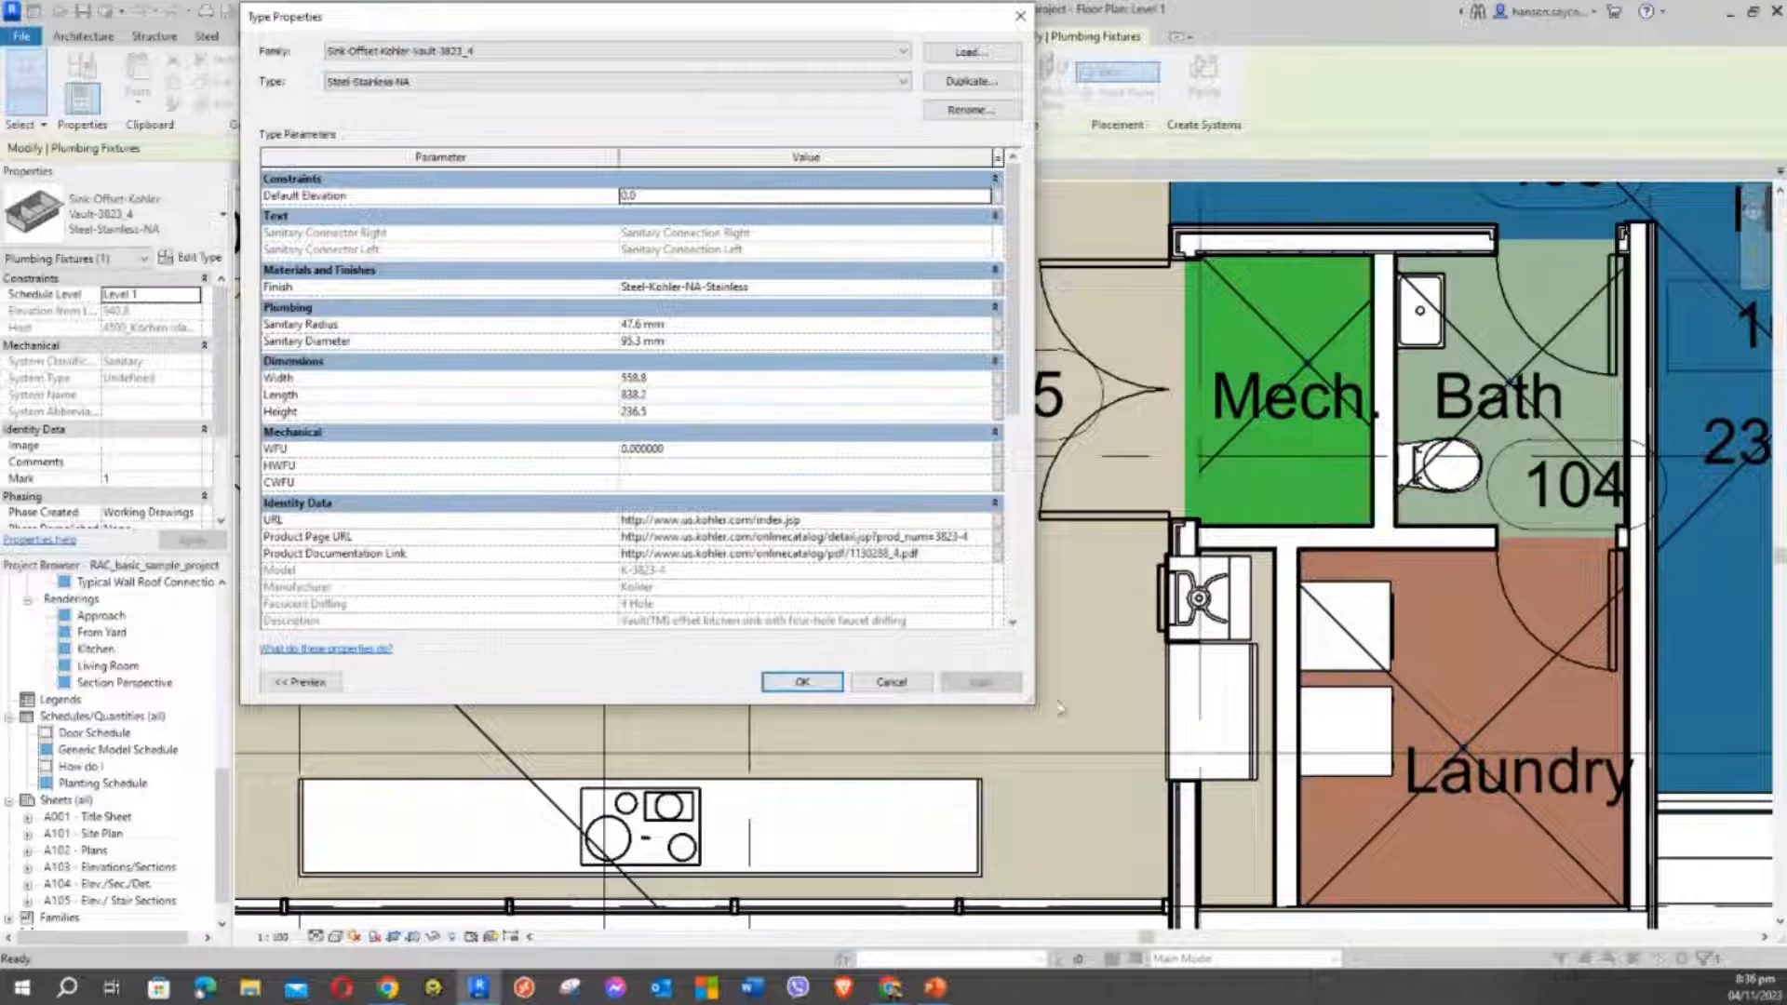
pyautogui.moveTo(1024, 700); pyautogui.dragTo(1272, 791)
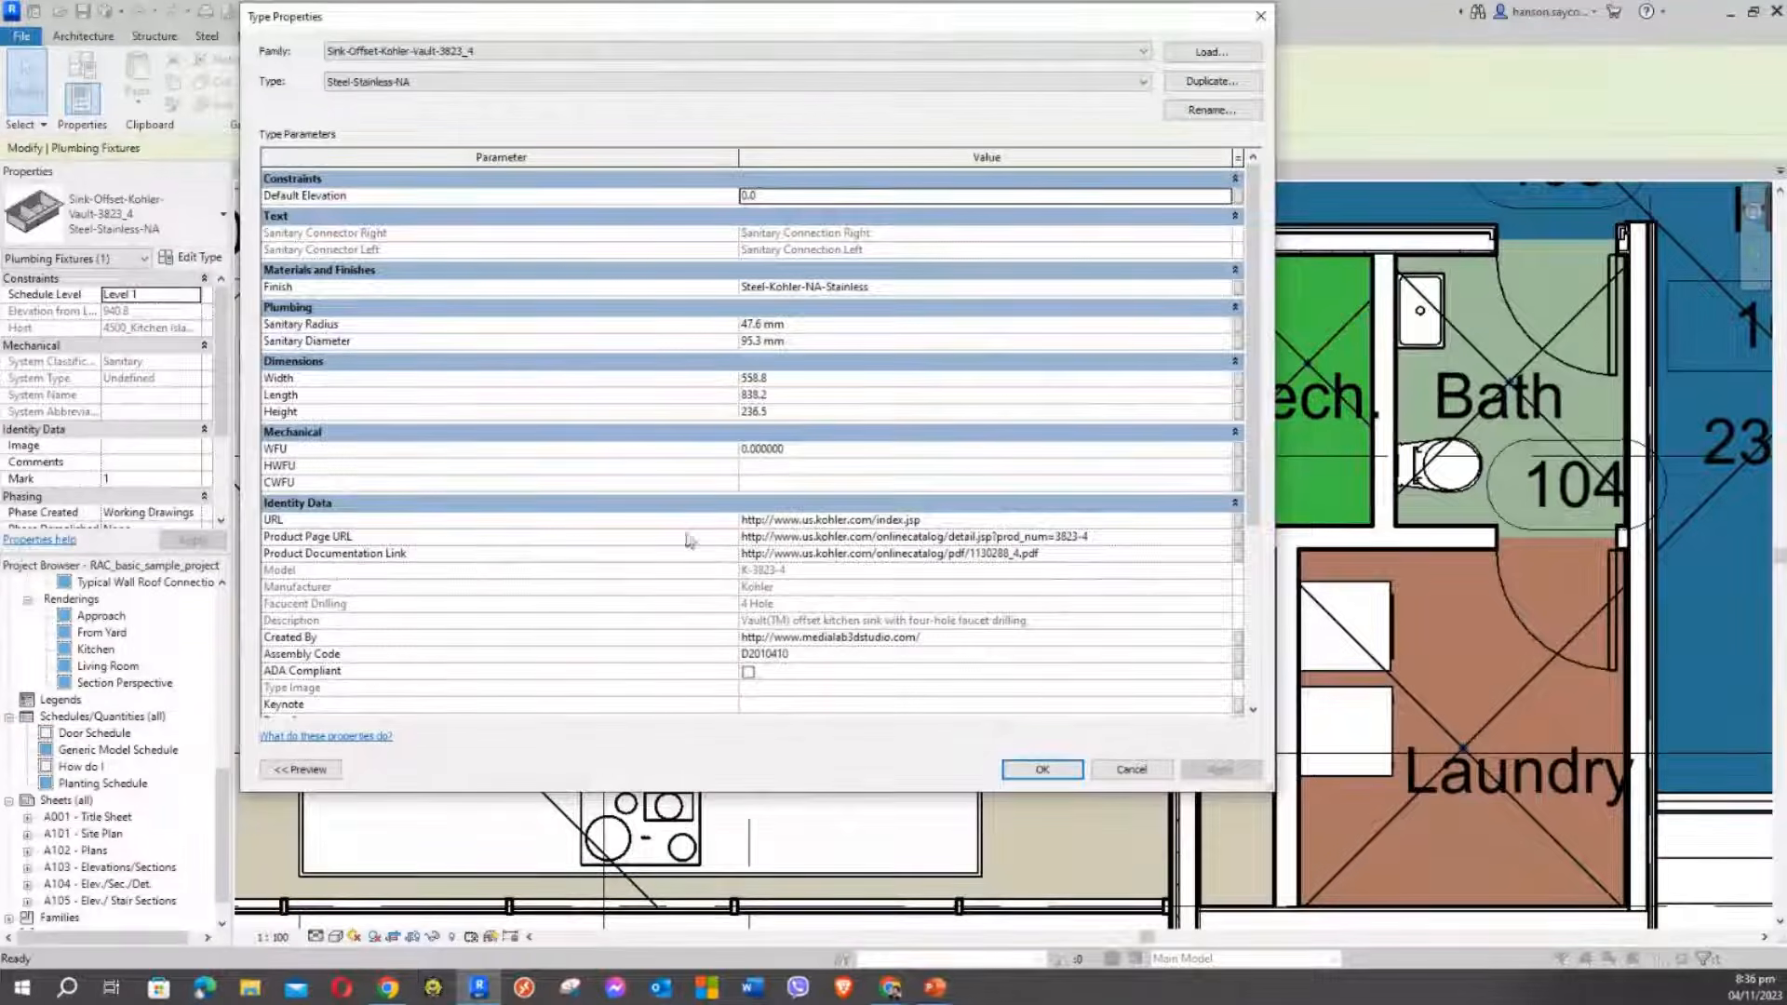
pyautogui.click(819, 525)
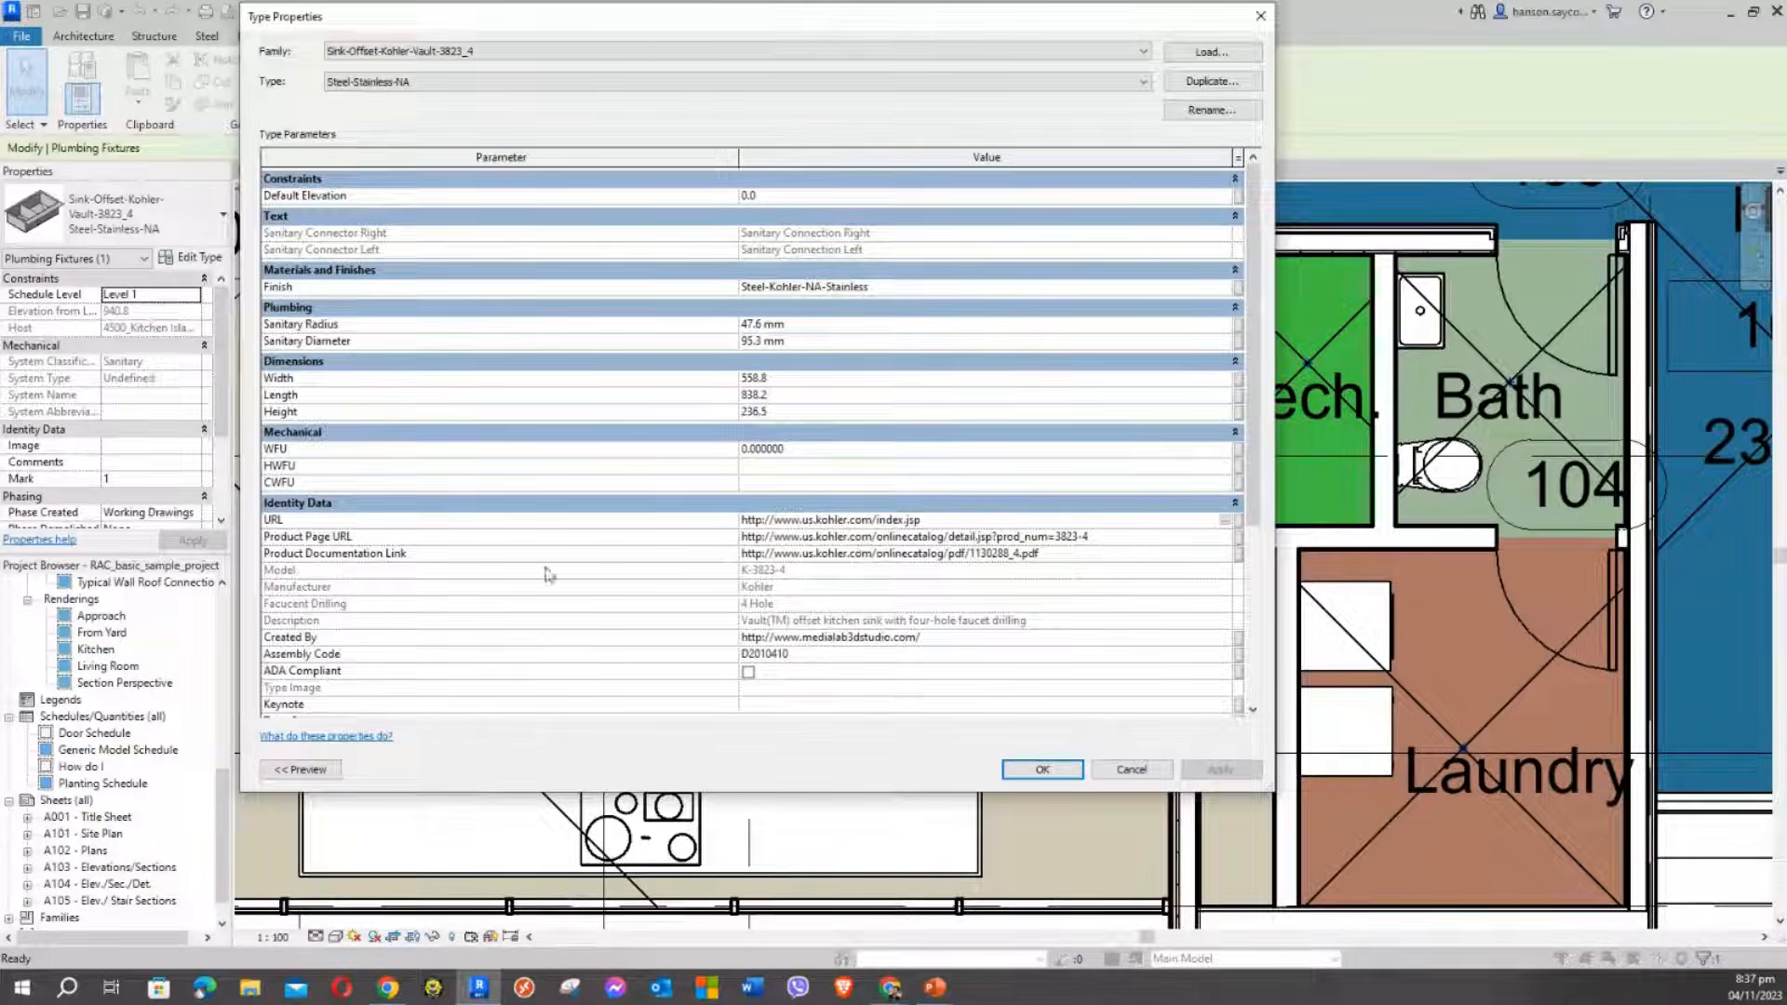
pyautogui.click(876, 537)
pyautogui.click(824, 555)
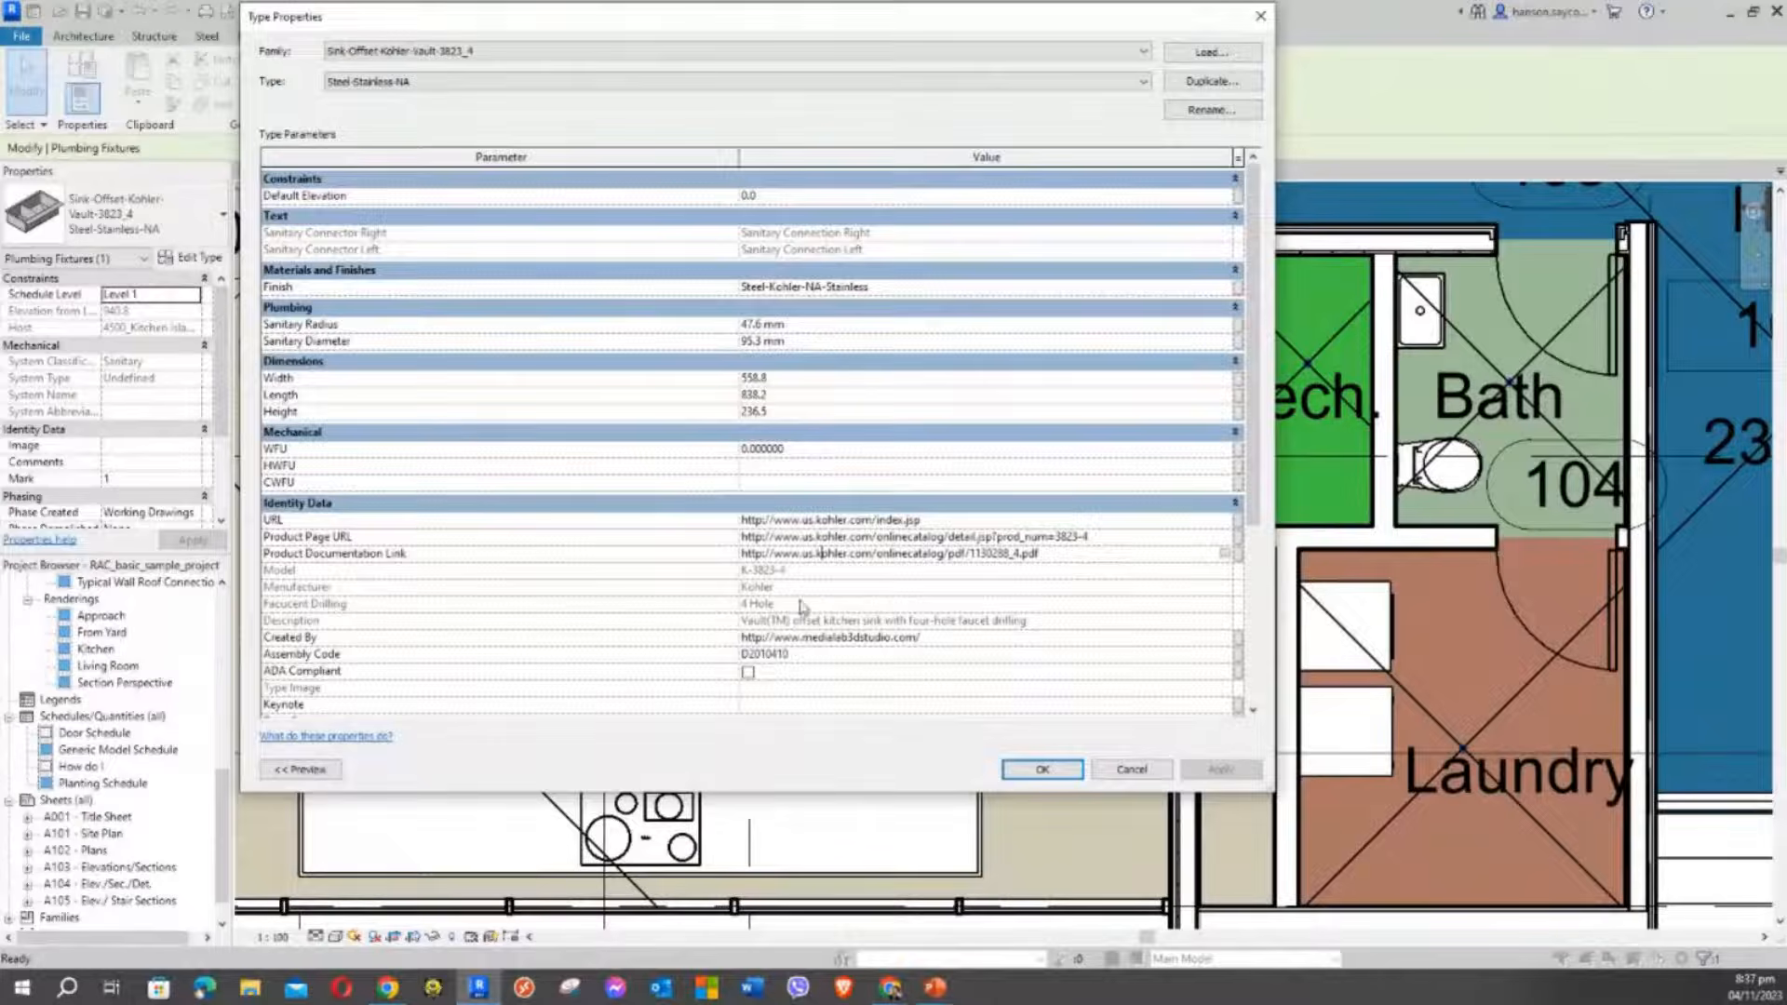
# Scroll through the sink's Identity Data and IFC parameters, then close the dialog
pyautogui.scroll(-3, 666, 633)
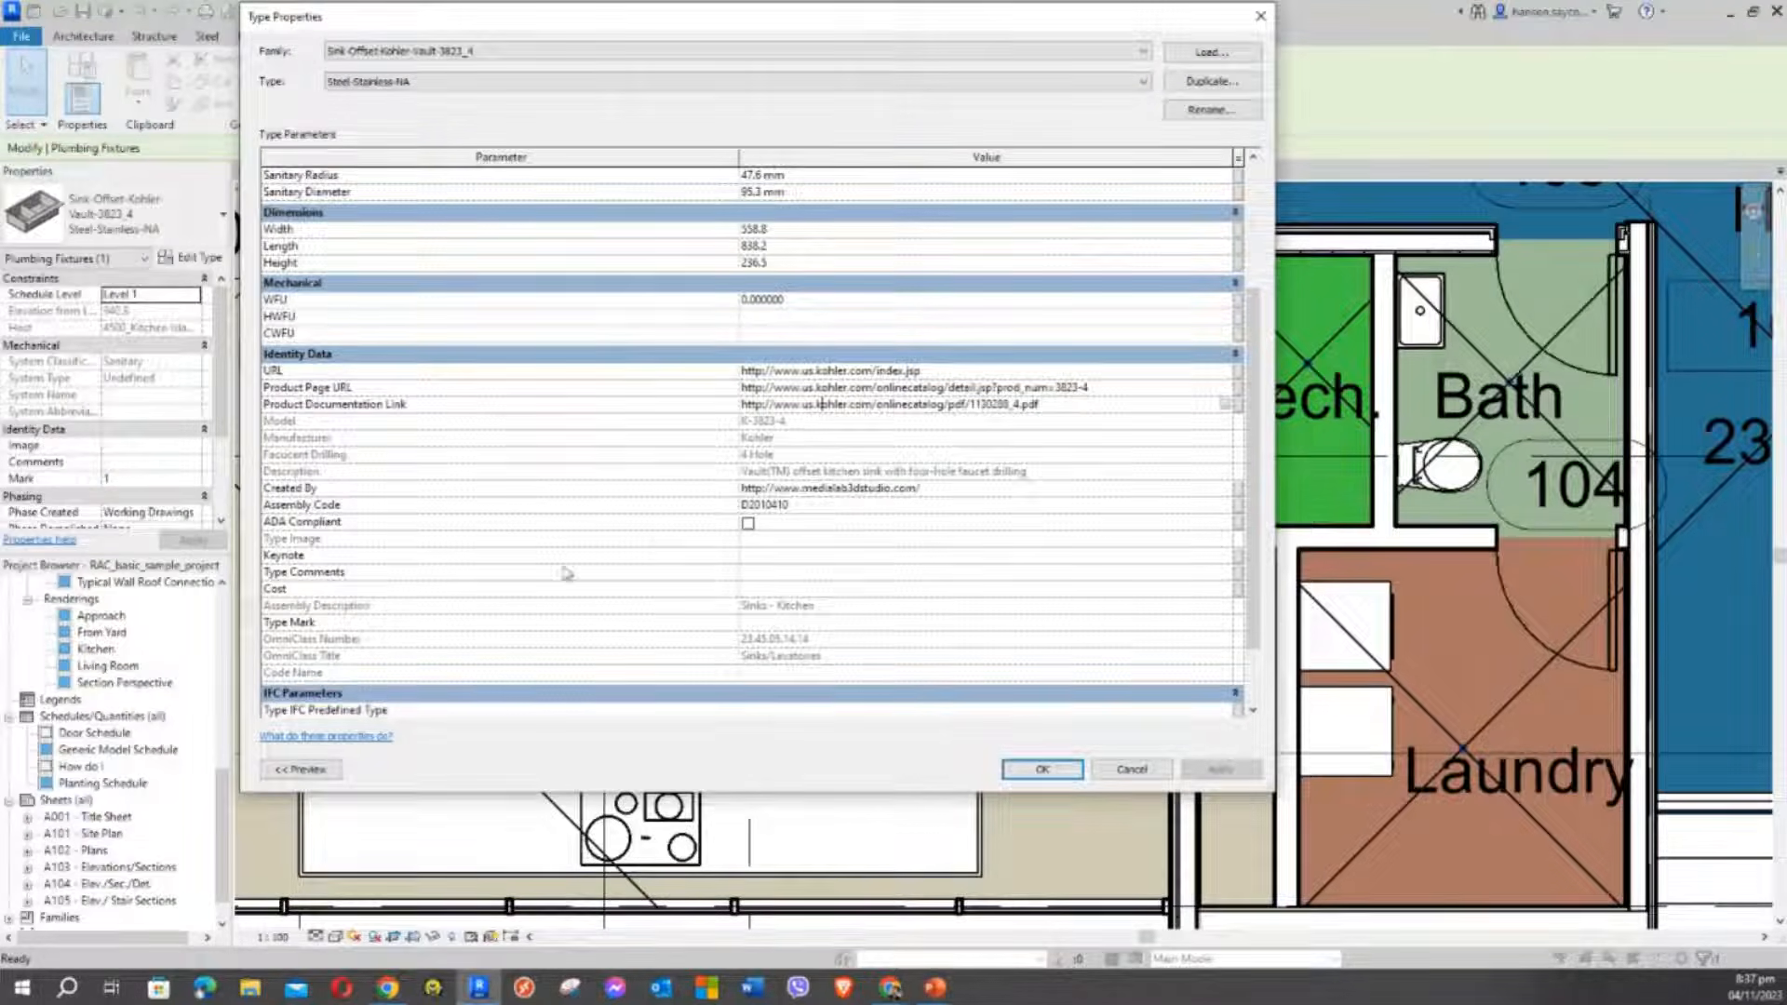
pyautogui.scroll(-2, 763, 537)
pyautogui.scroll(5, 870, 602)
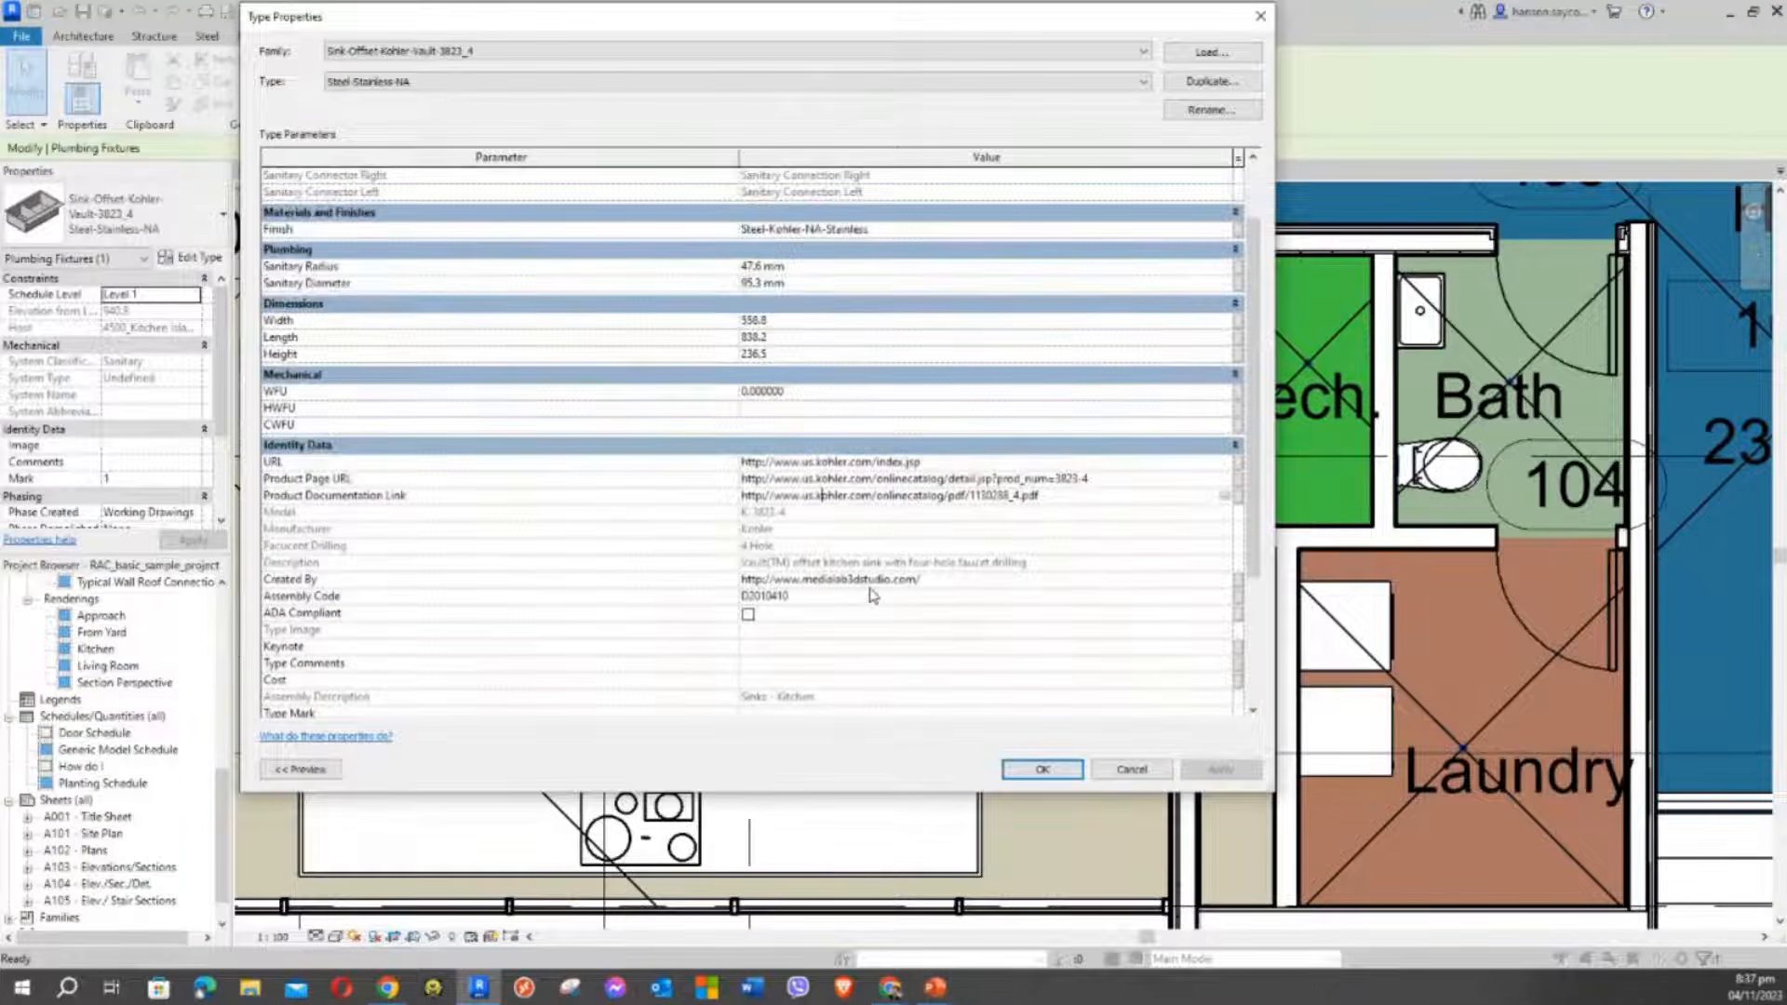
pyautogui.scroll(1, 865, 595)
pyautogui.scroll(-3, 769, 423)
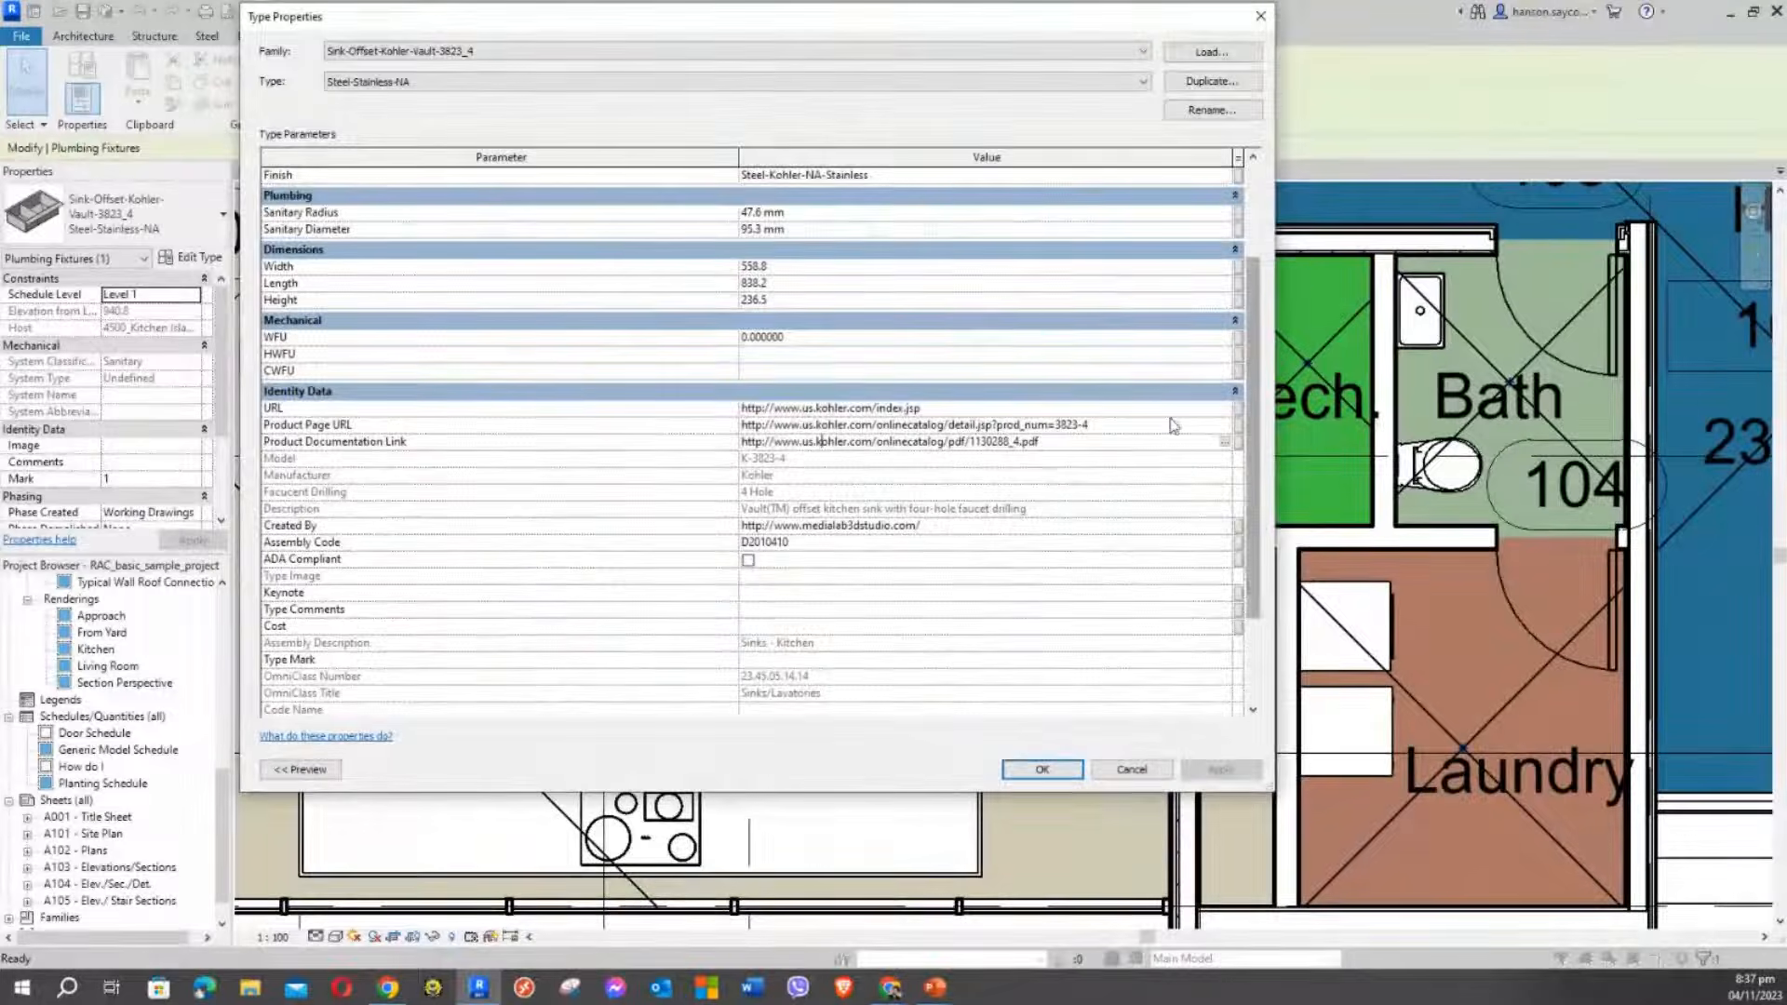
pyautogui.scroll(-3, 1254, 276)
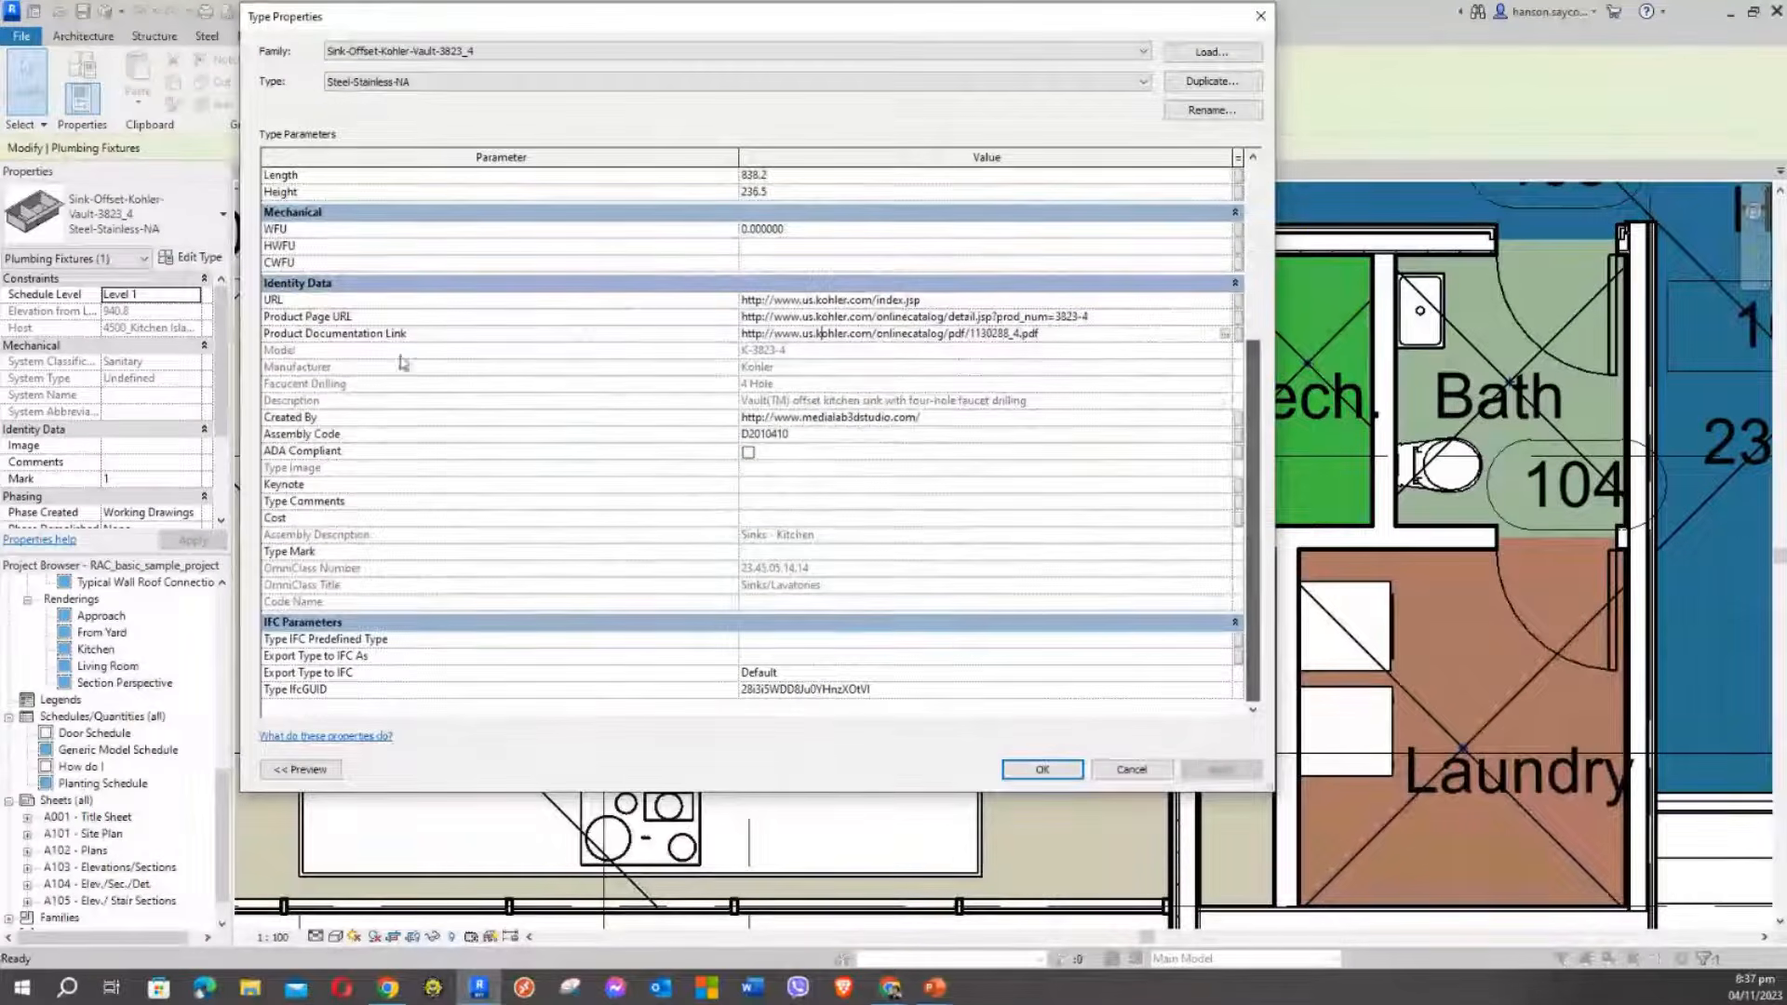
pyautogui.scroll(5, 734, 491)
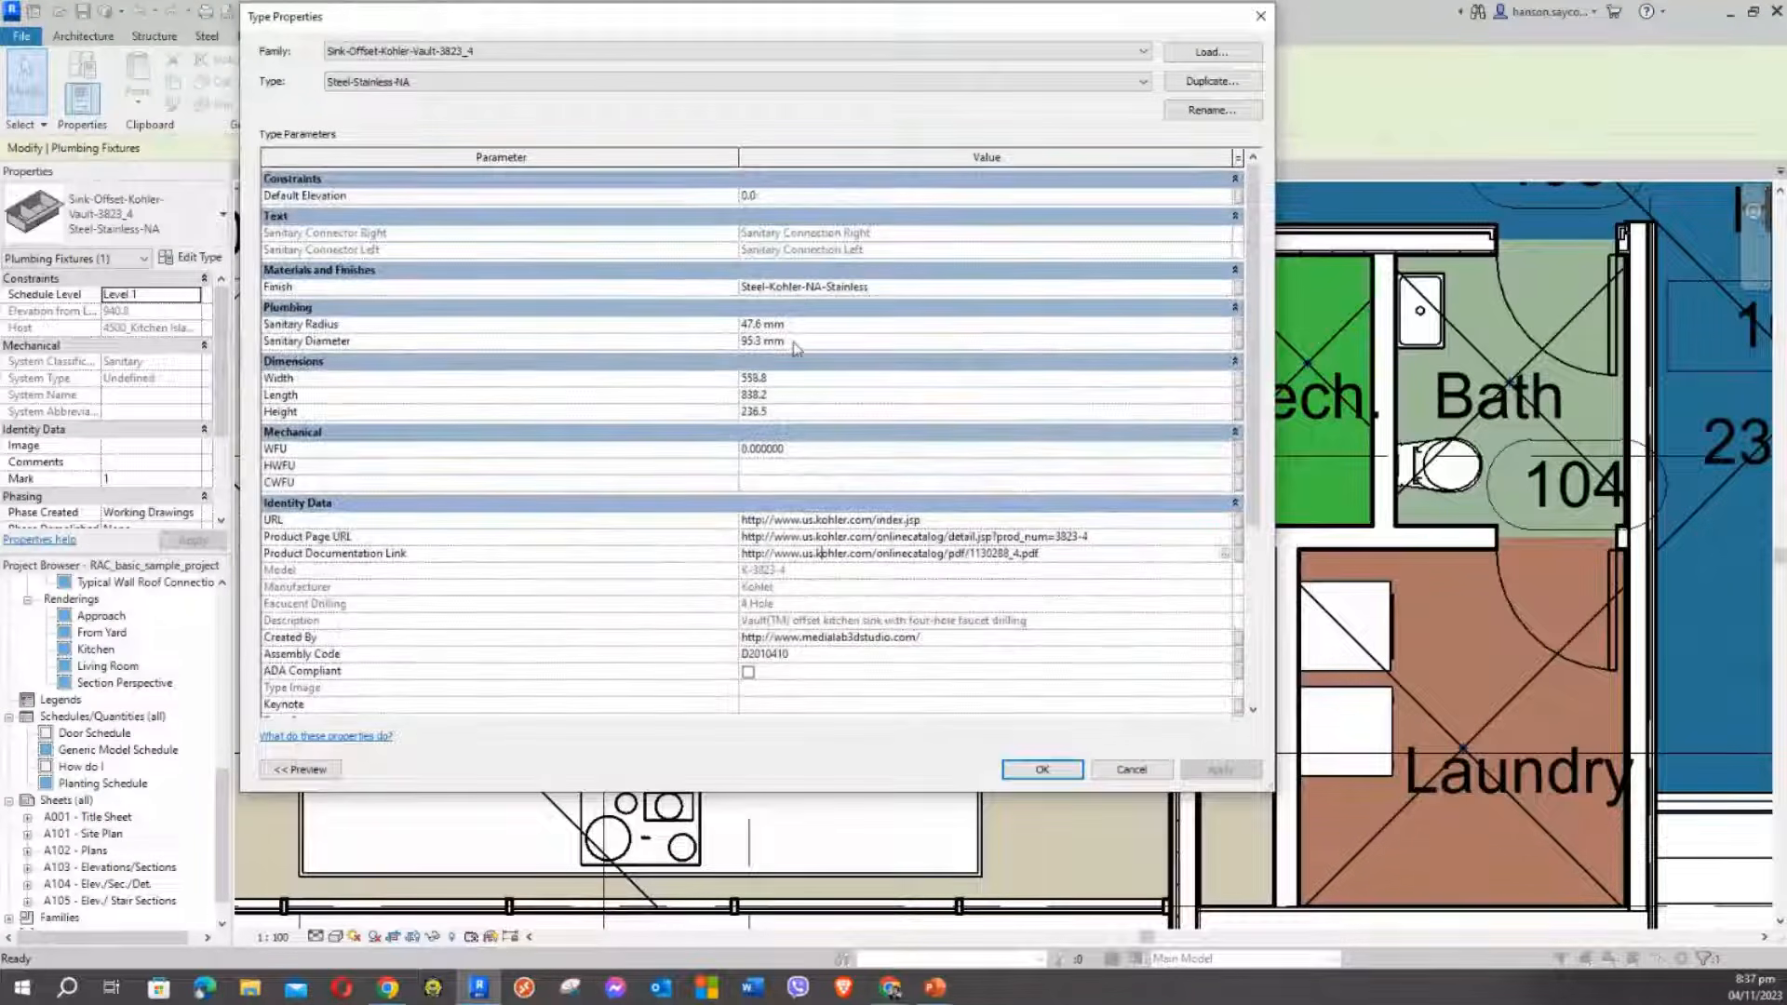
pyautogui.scroll(-5, 809, 260)
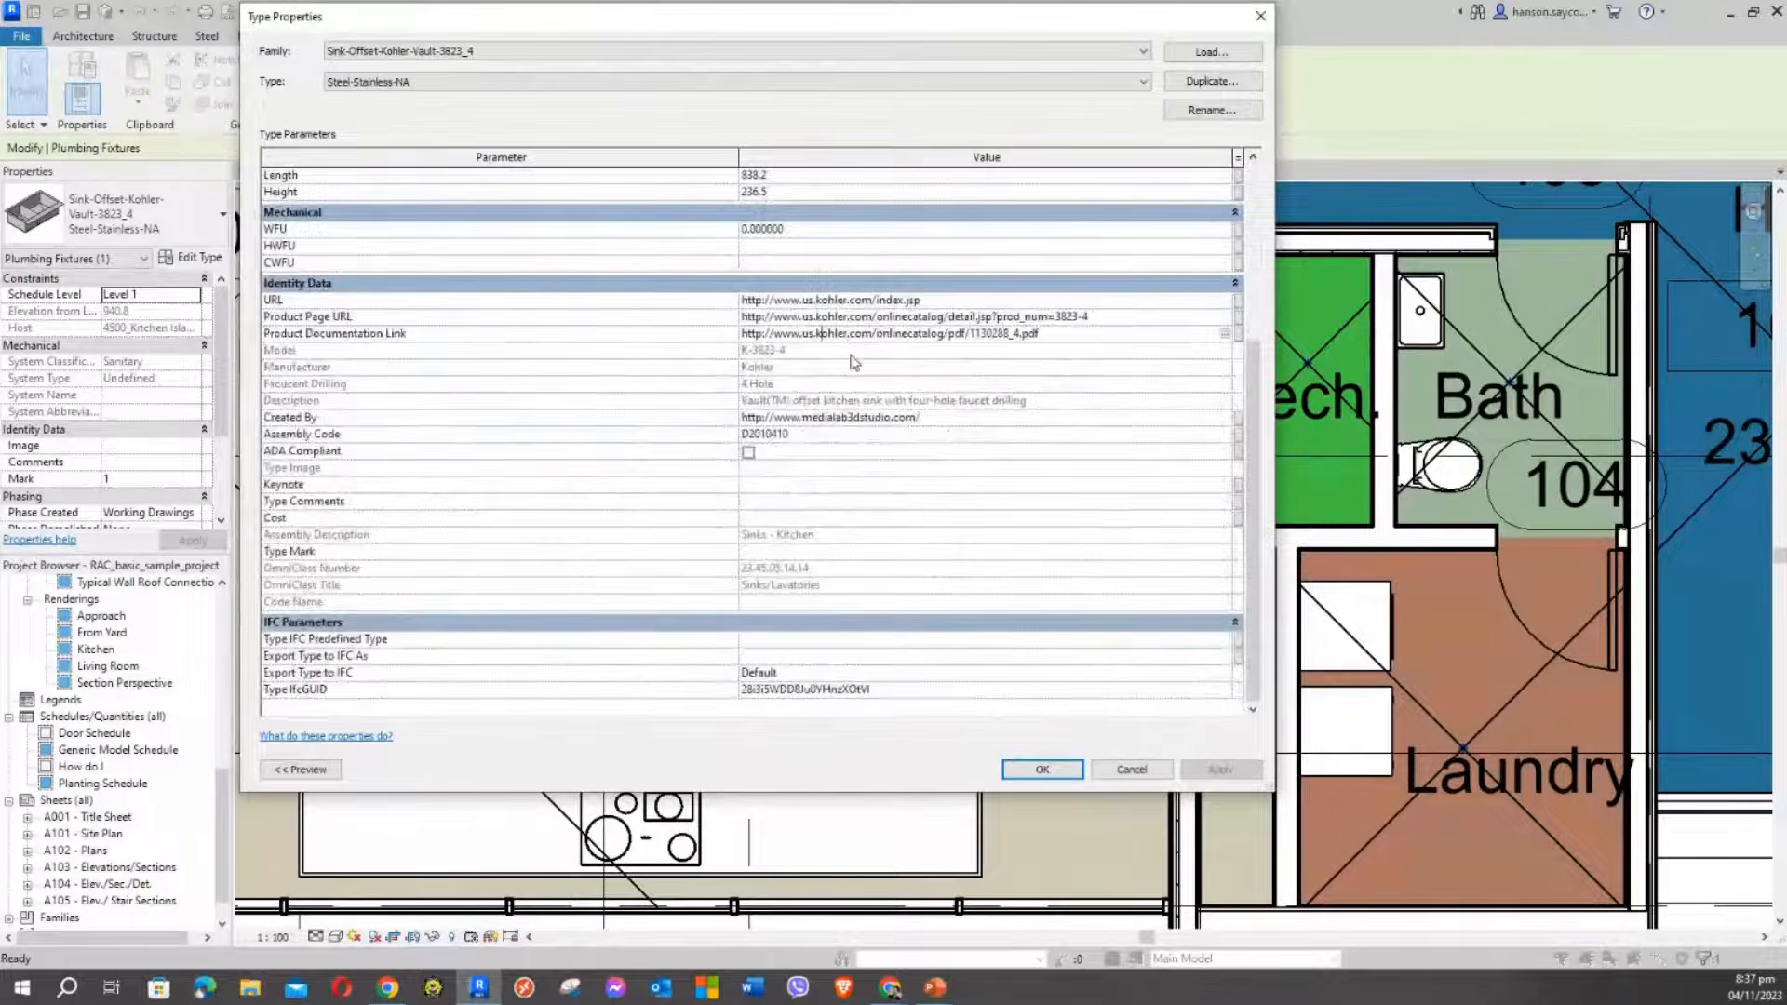
pyautogui.scroll(5, 864, 394)
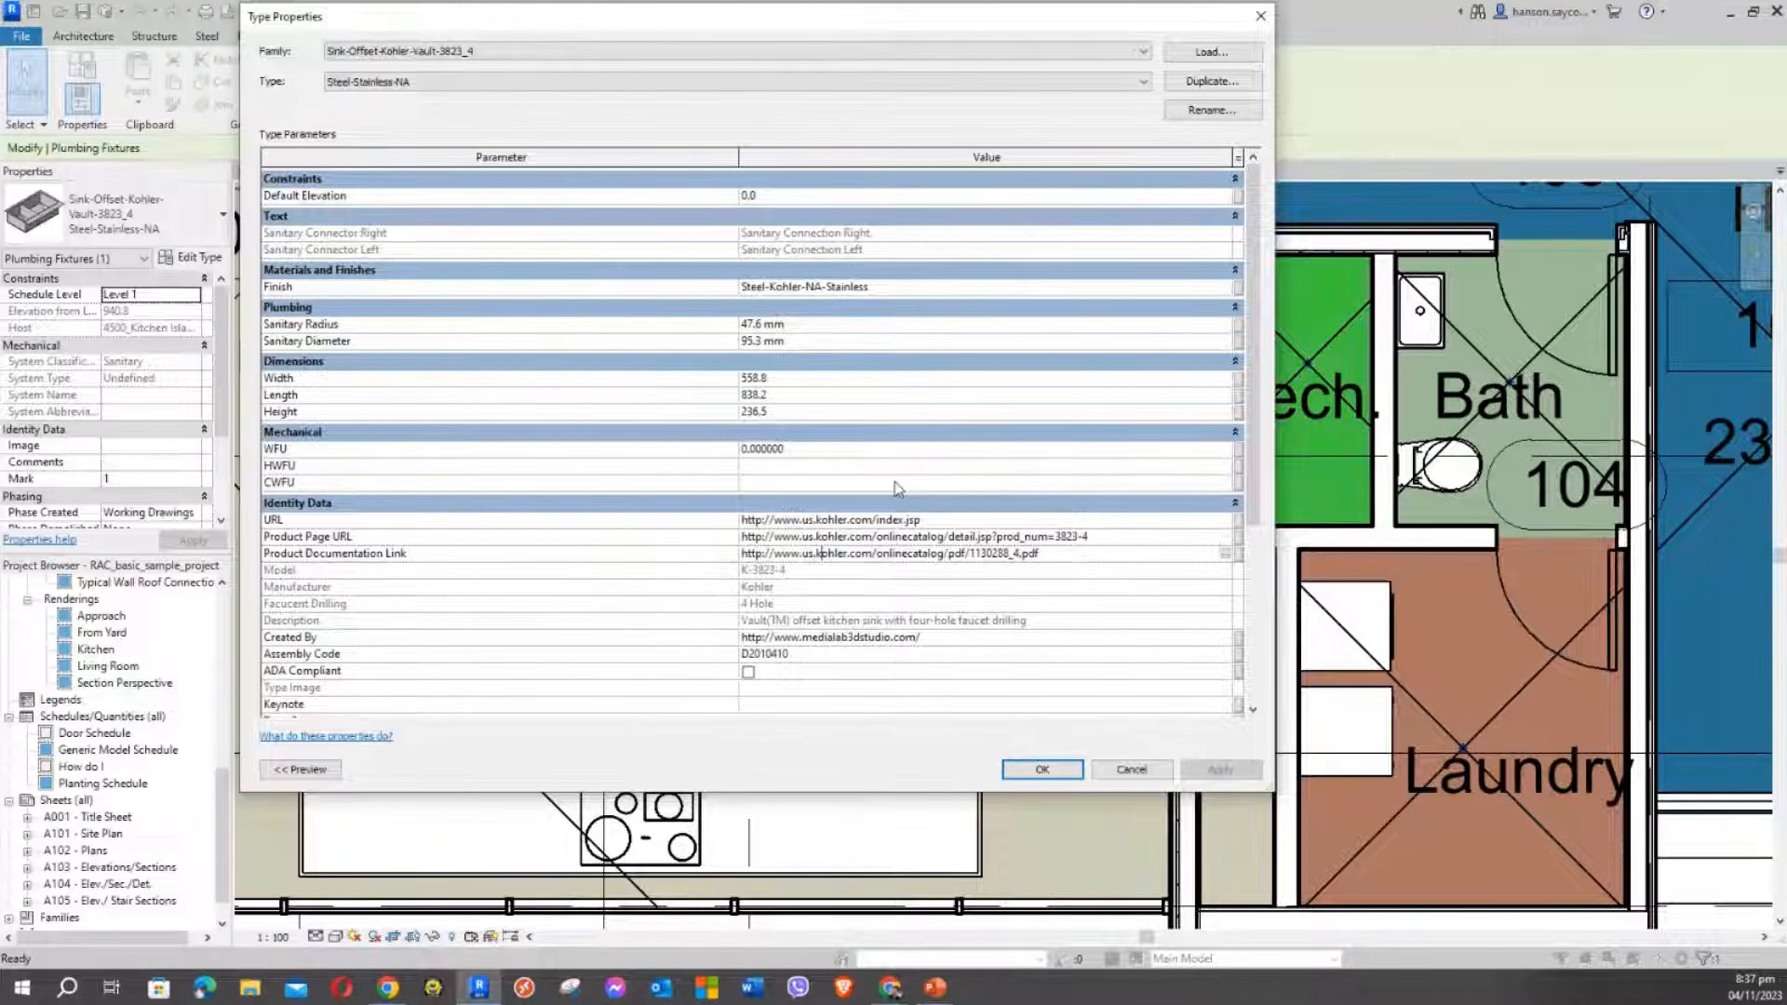
pyautogui.scroll(-3, 903, 702)
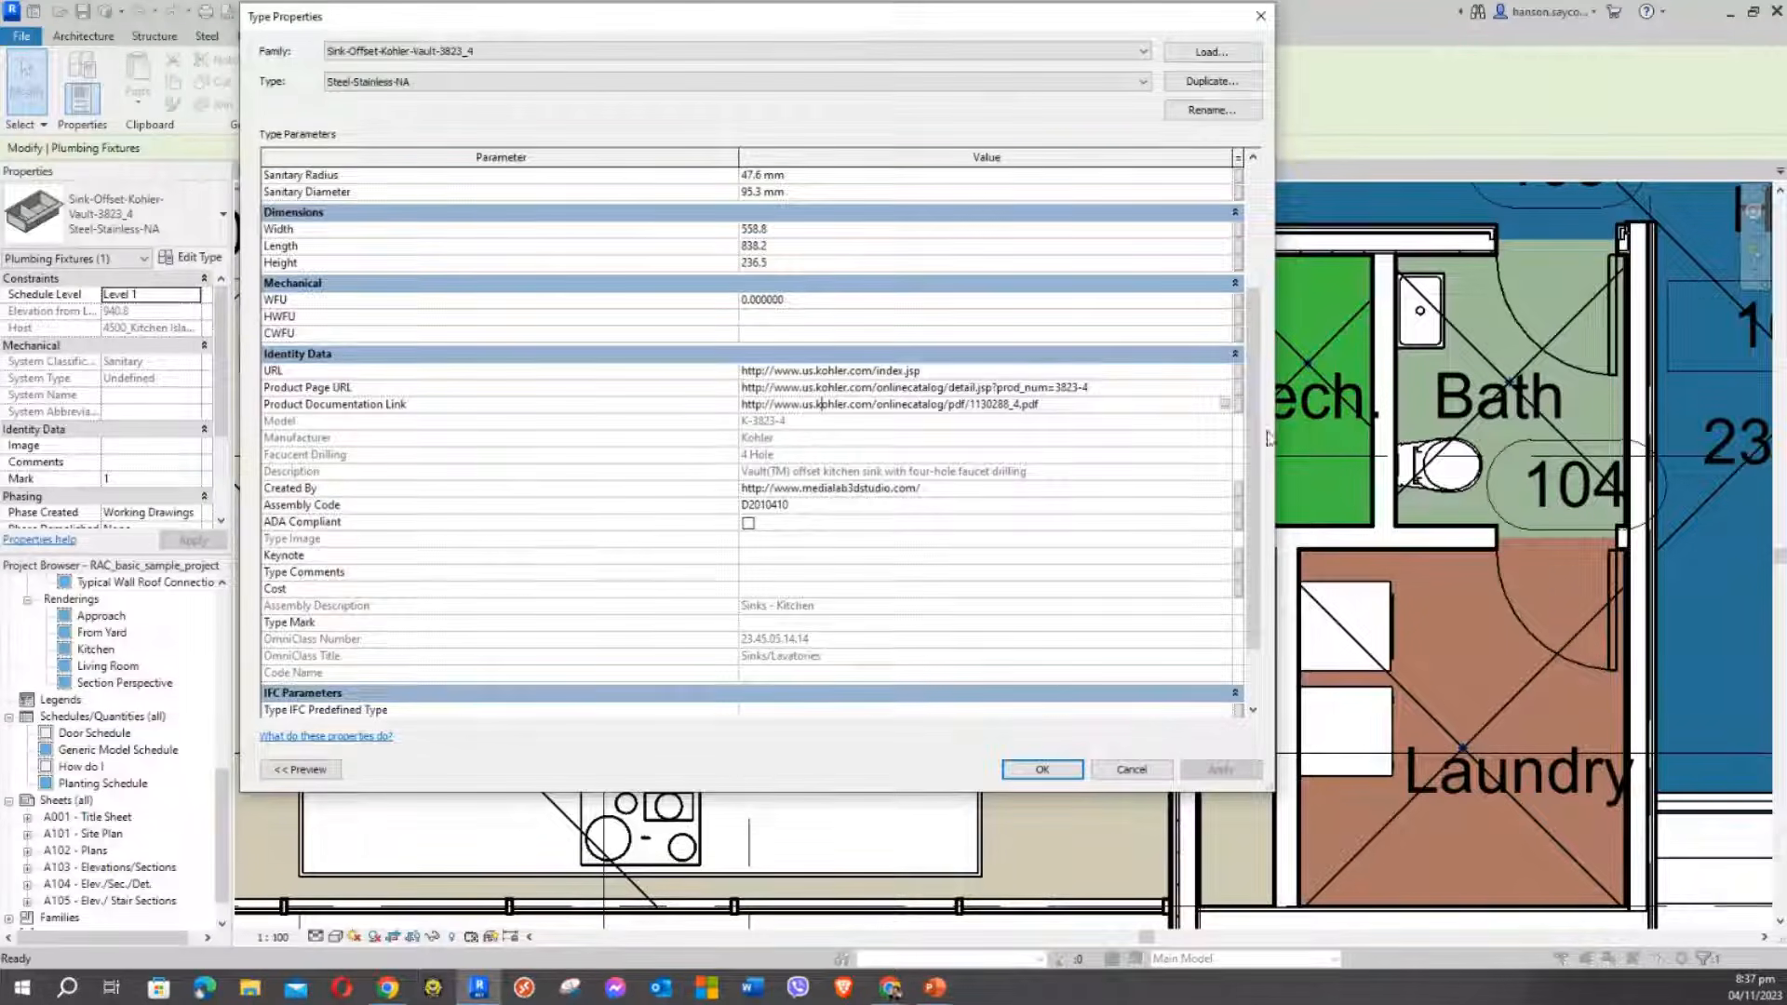
pyautogui.moveTo(1253, 364); pyautogui.dragTo(1237, 319)
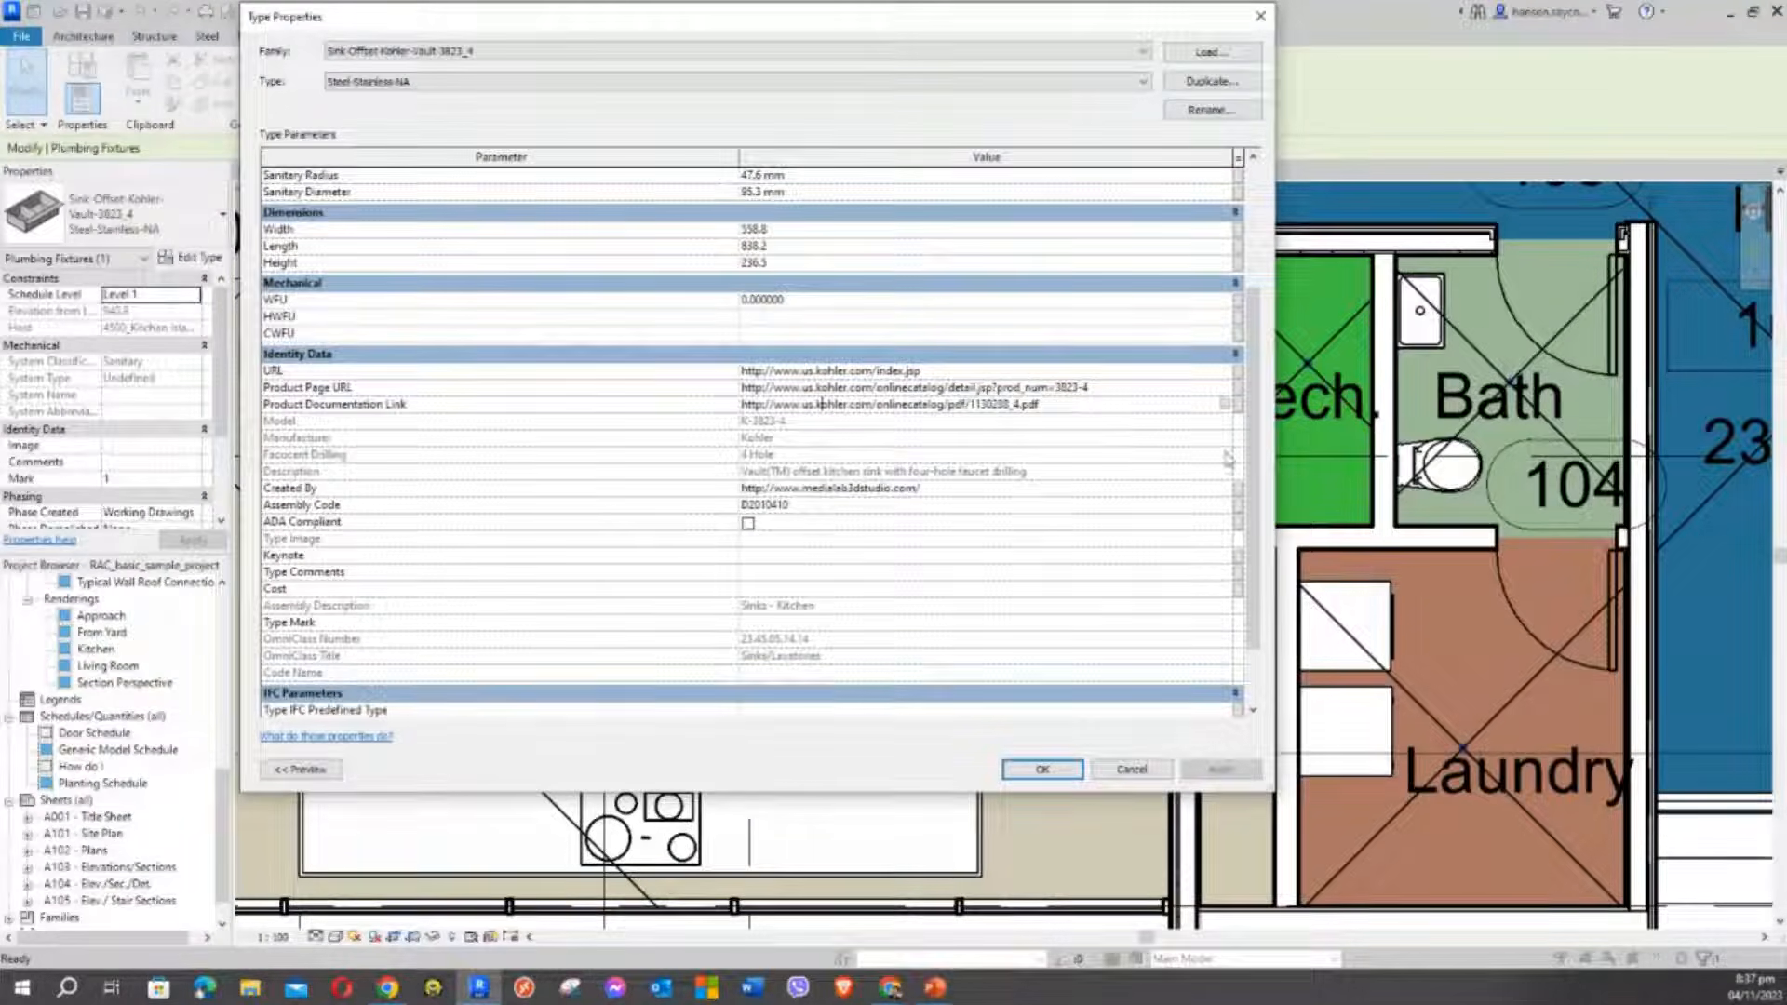
pyautogui.scroll(-2, 976, 499)
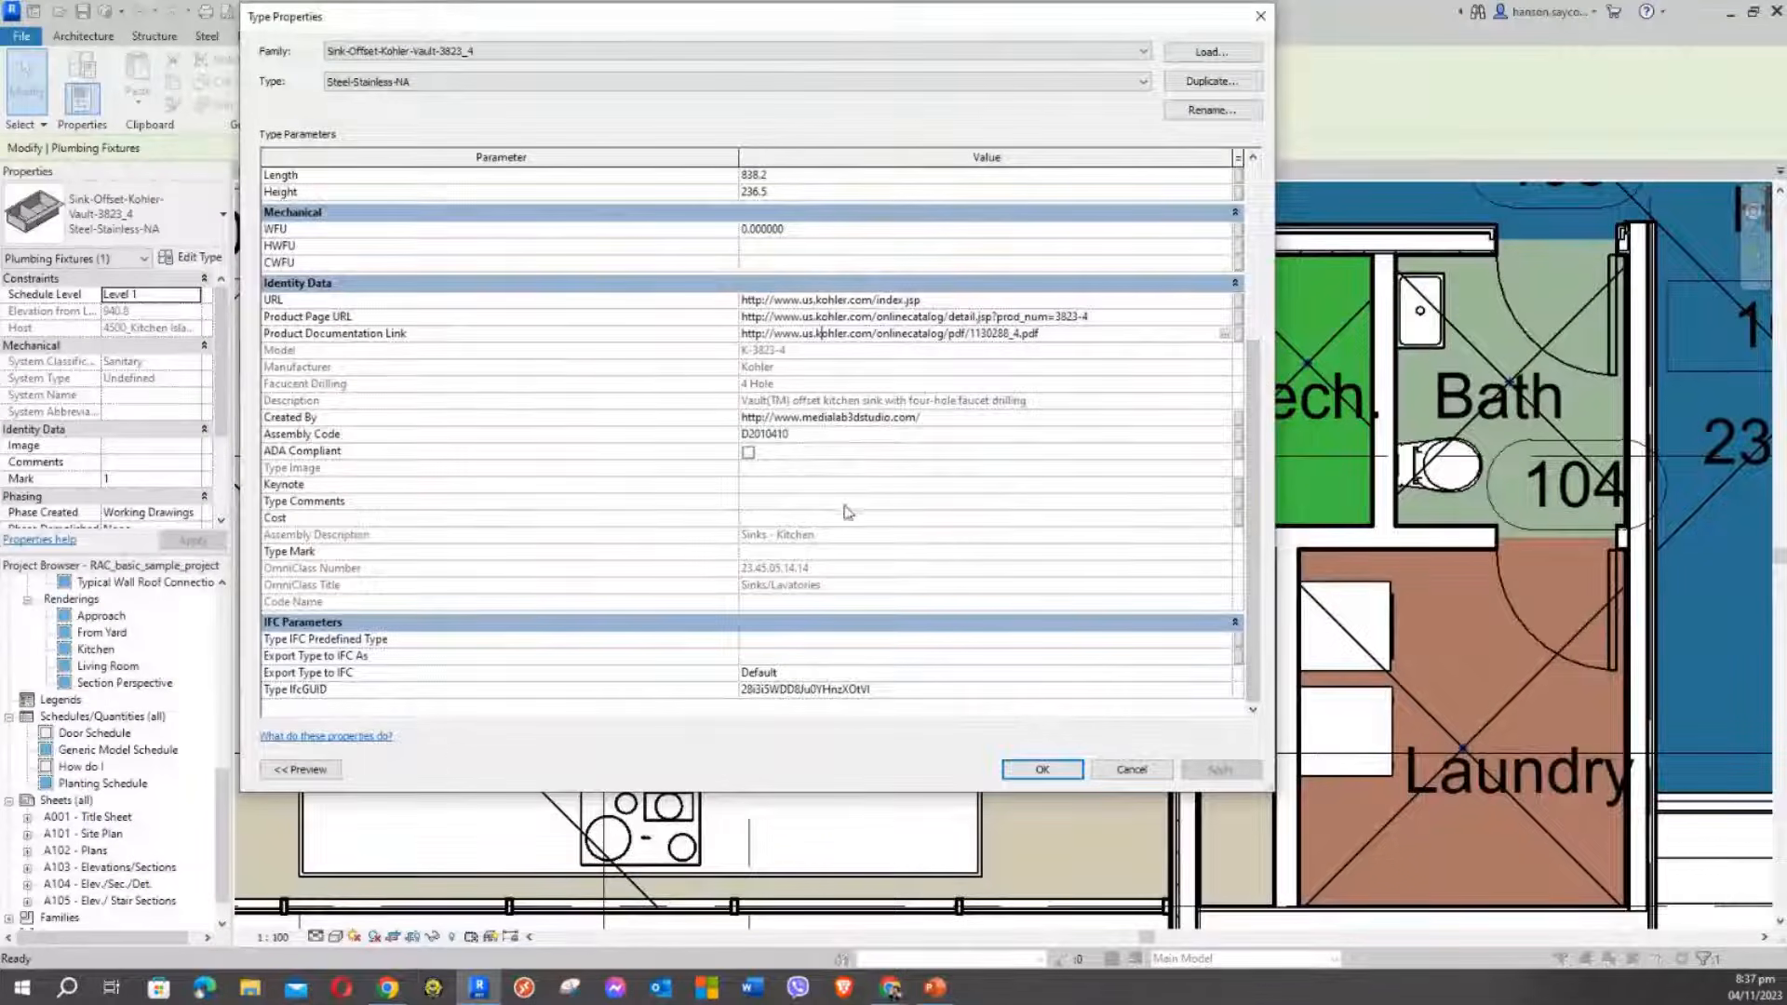
pyautogui.moveTo(1140, 25); pyautogui.dragTo(1155, 61)
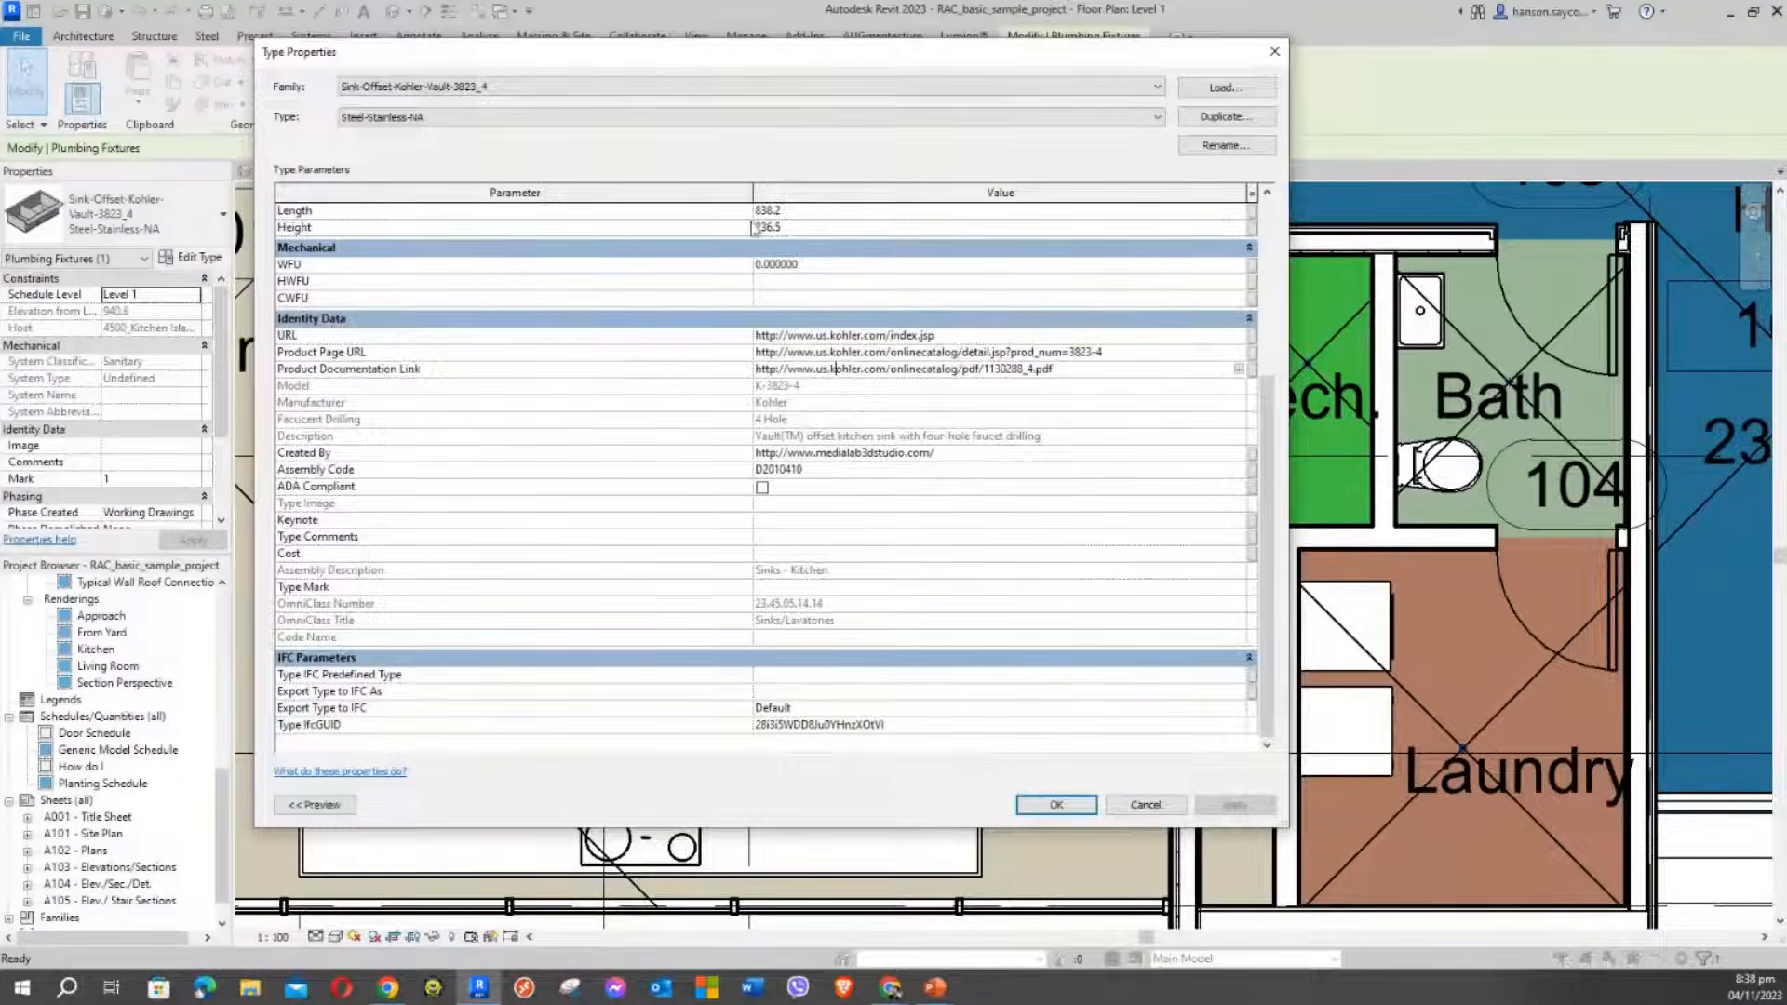
pyautogui.click(1277, 53)
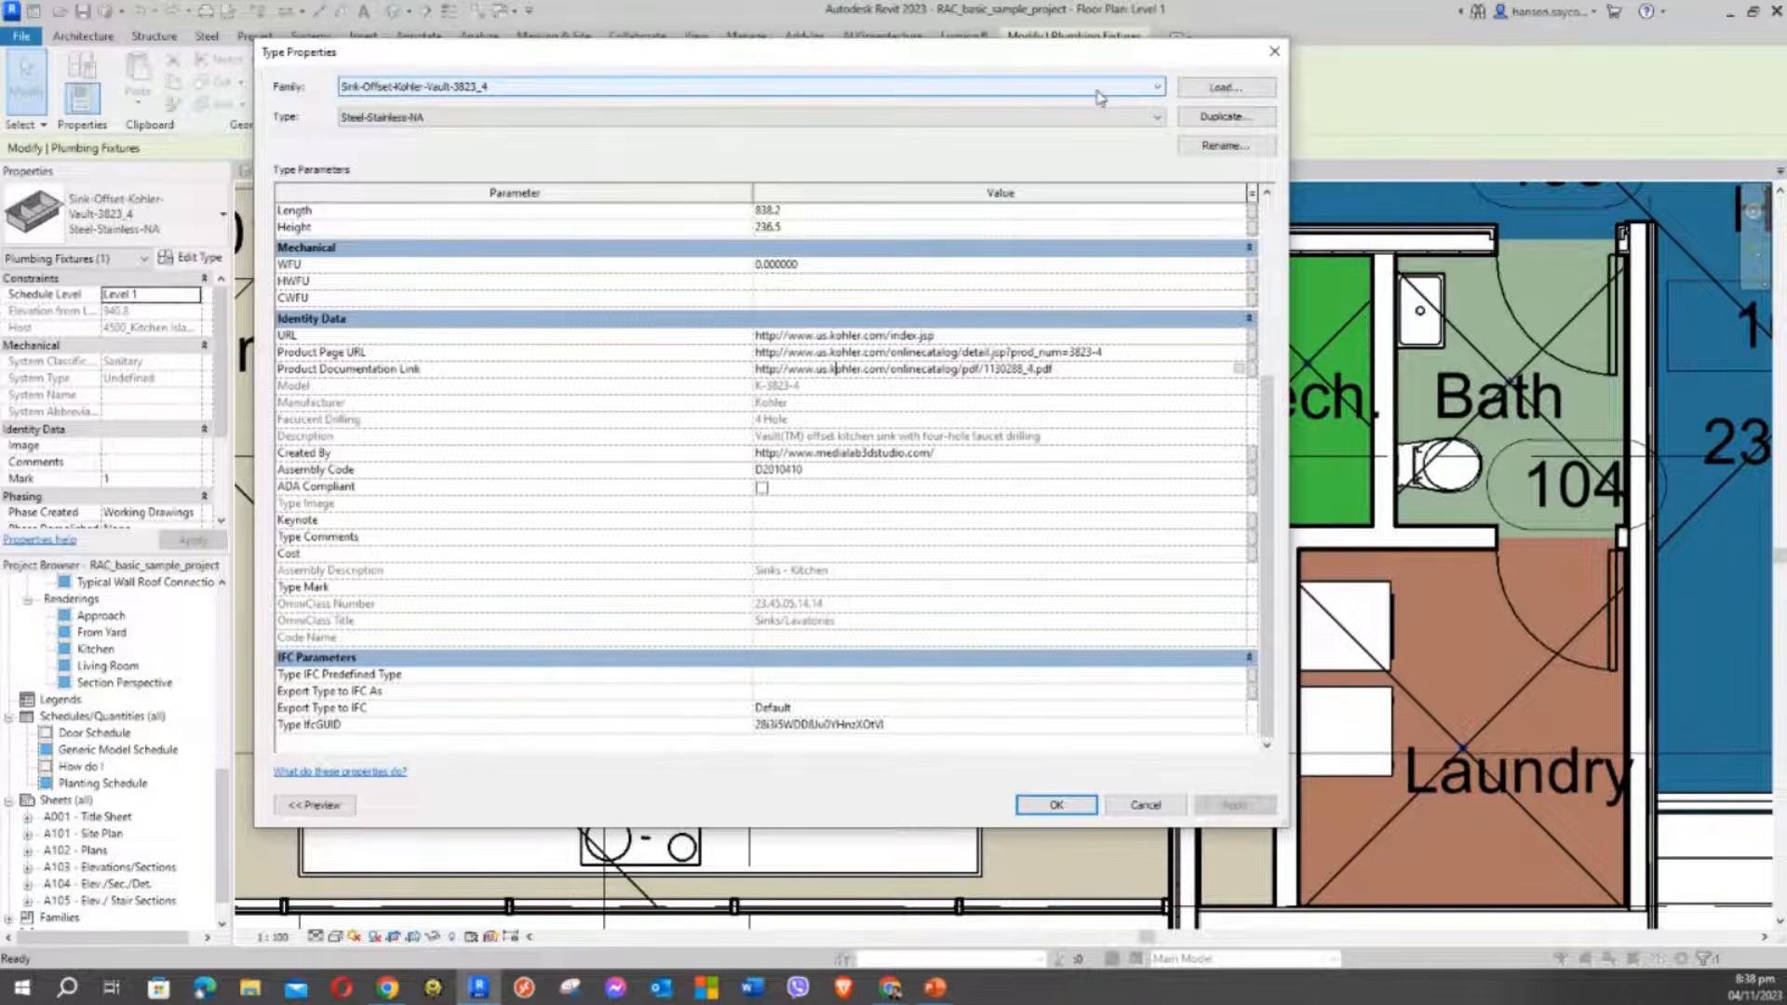
# Close the sink's Type Properties and briefly check the BIMobject furniture page before hiding the browser
pyautogui.click(1274, 51)
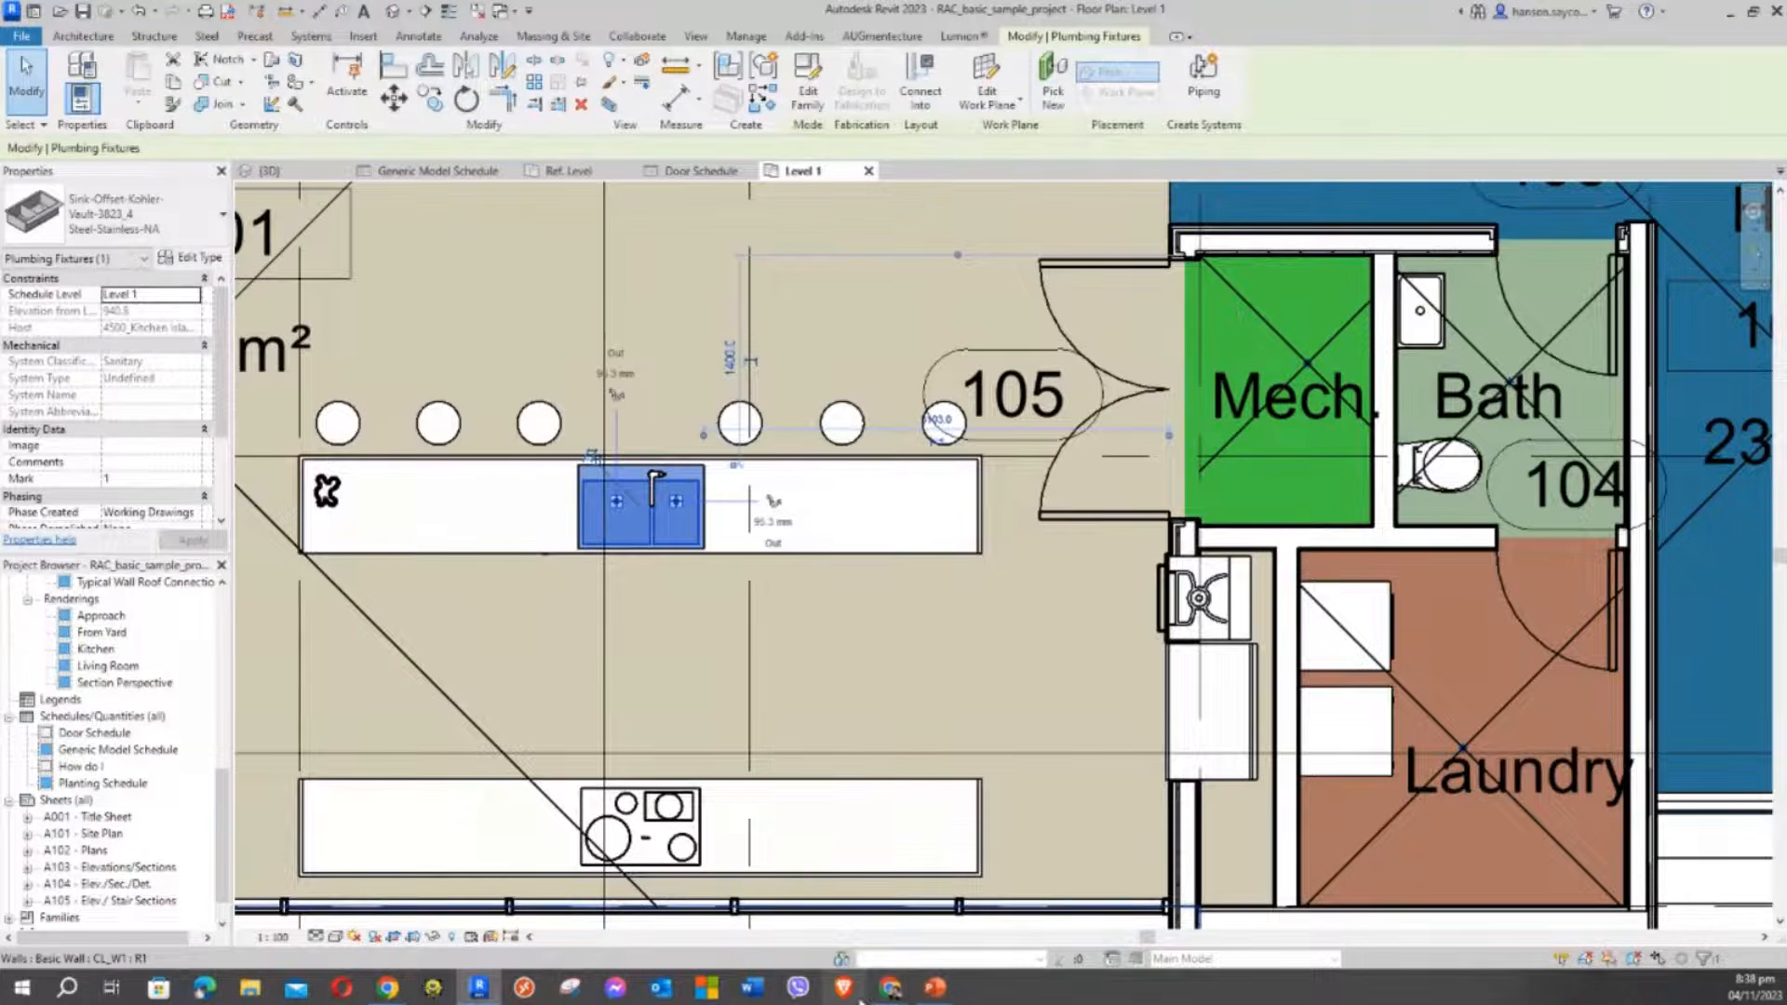
pyautogui.moveTo(901, 1000)
pyautogui.click(919, 908)
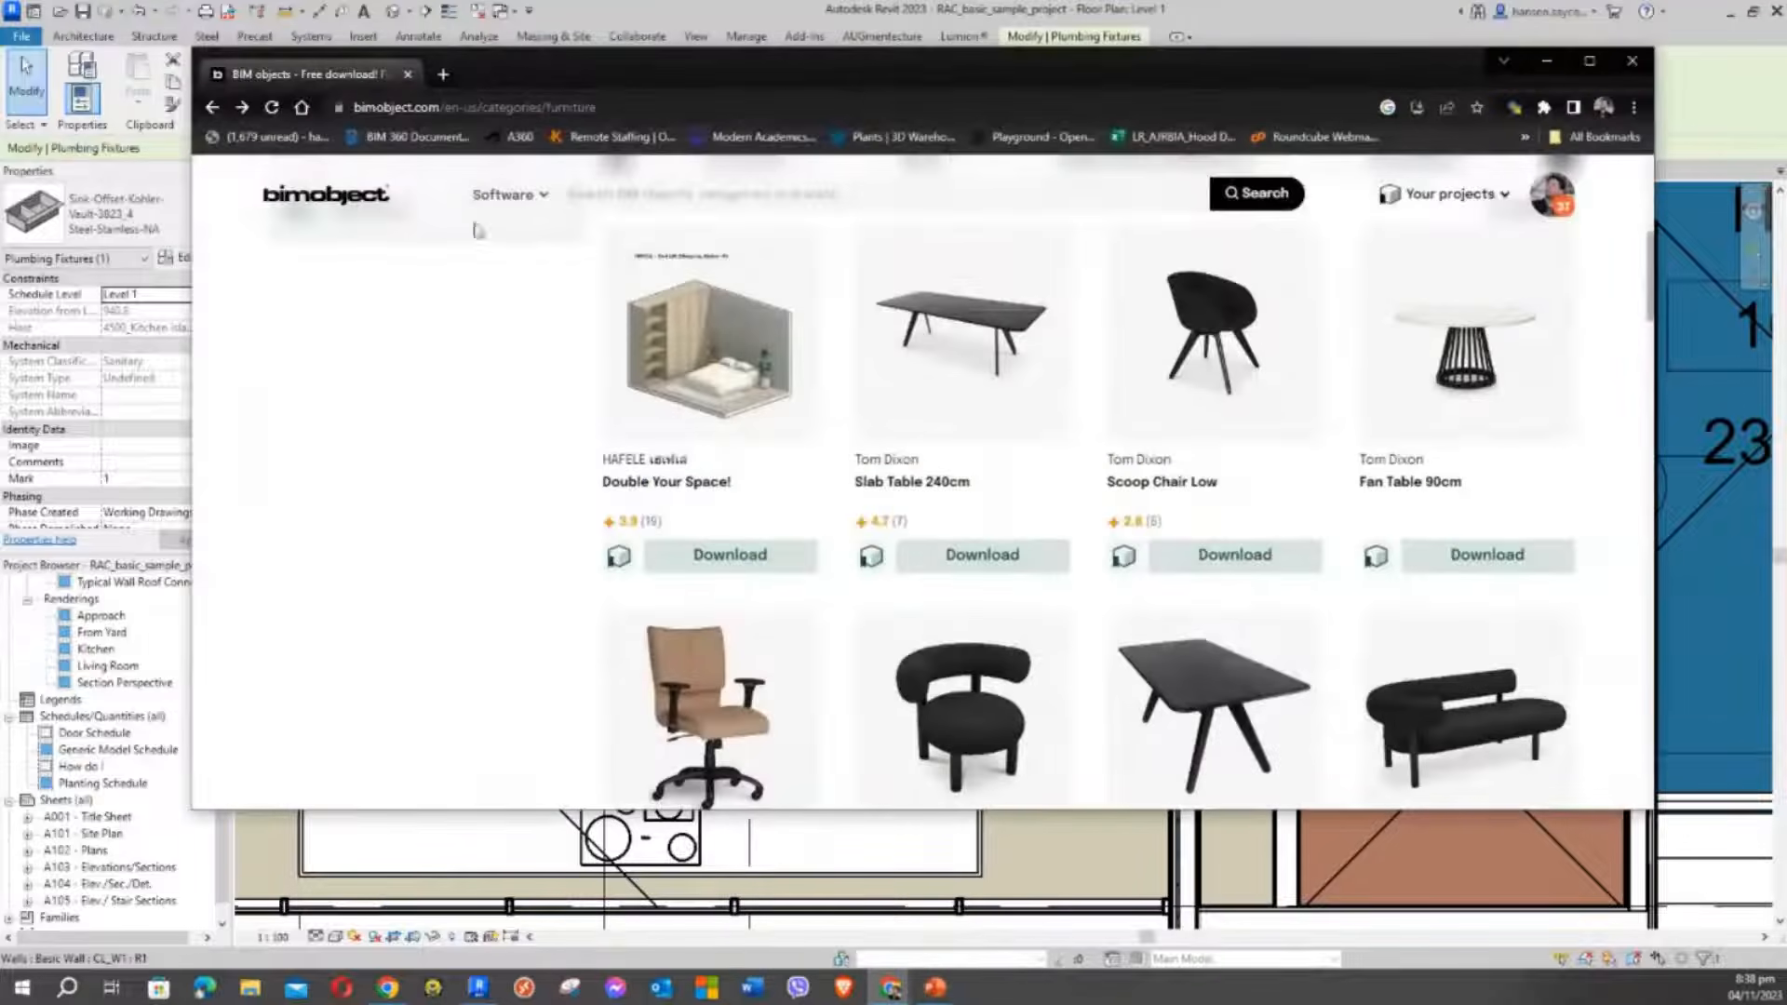
pyautogui.click(424, 108)
pyautogui.click(425, 108)
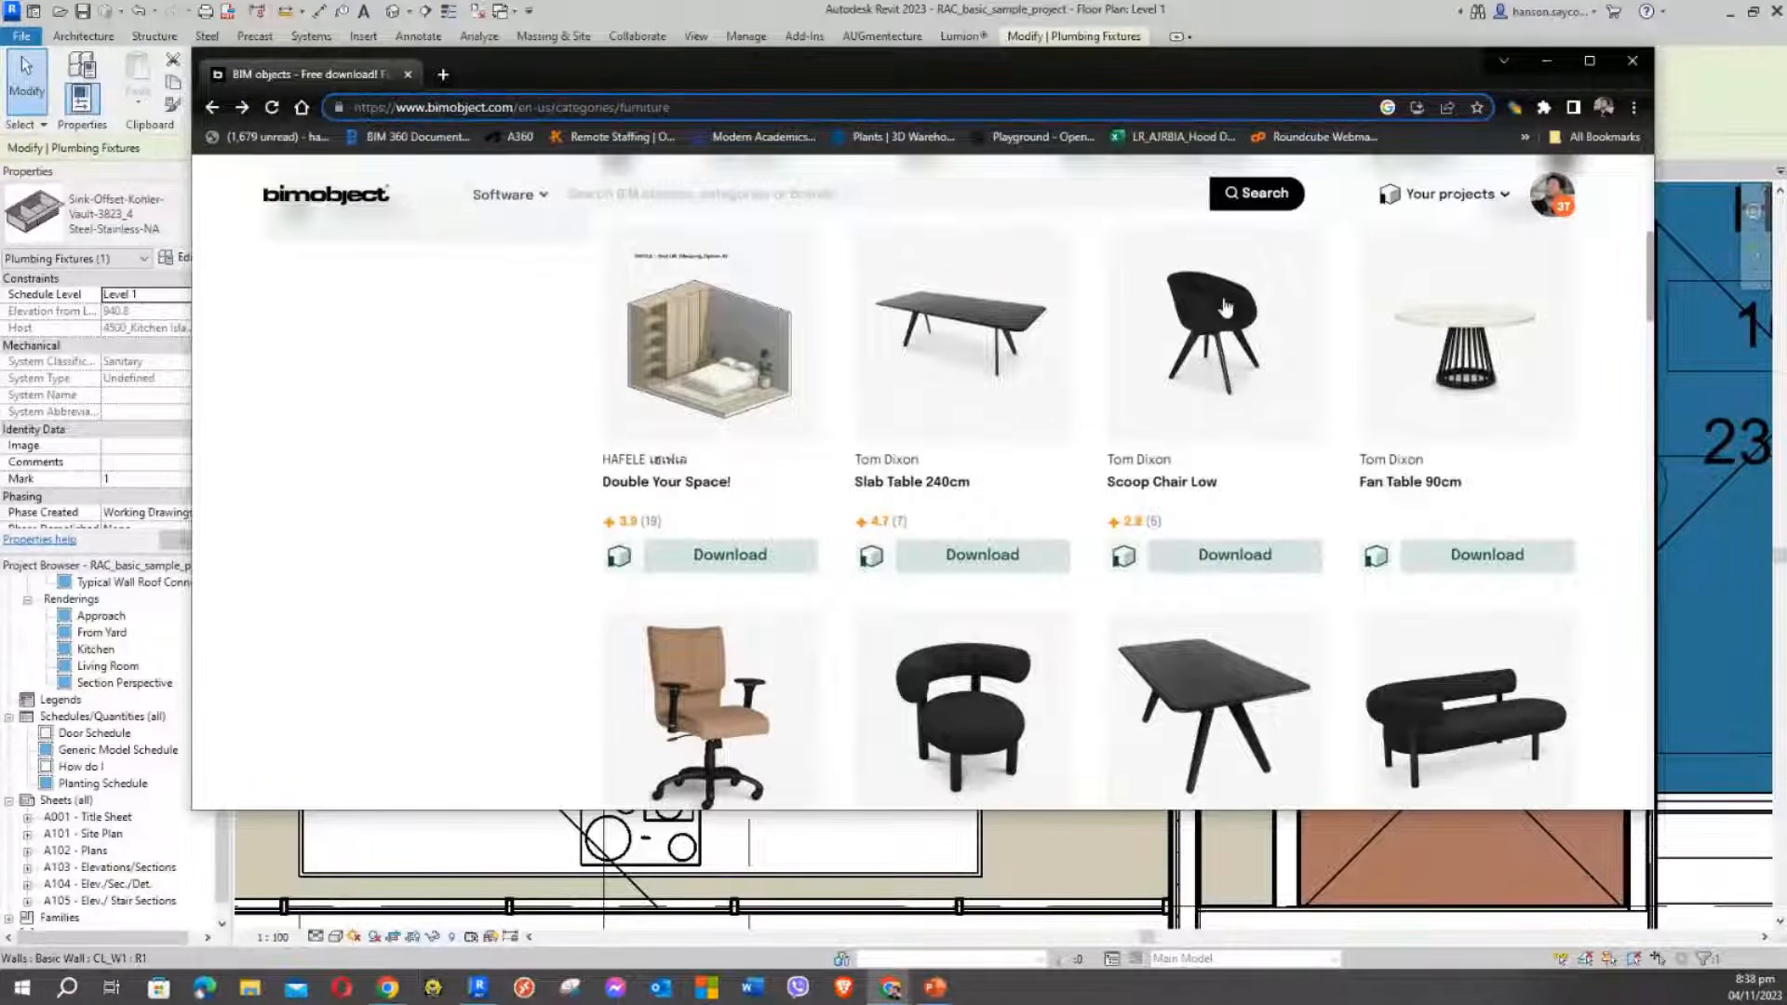
pyautogui.click(1546, 60)
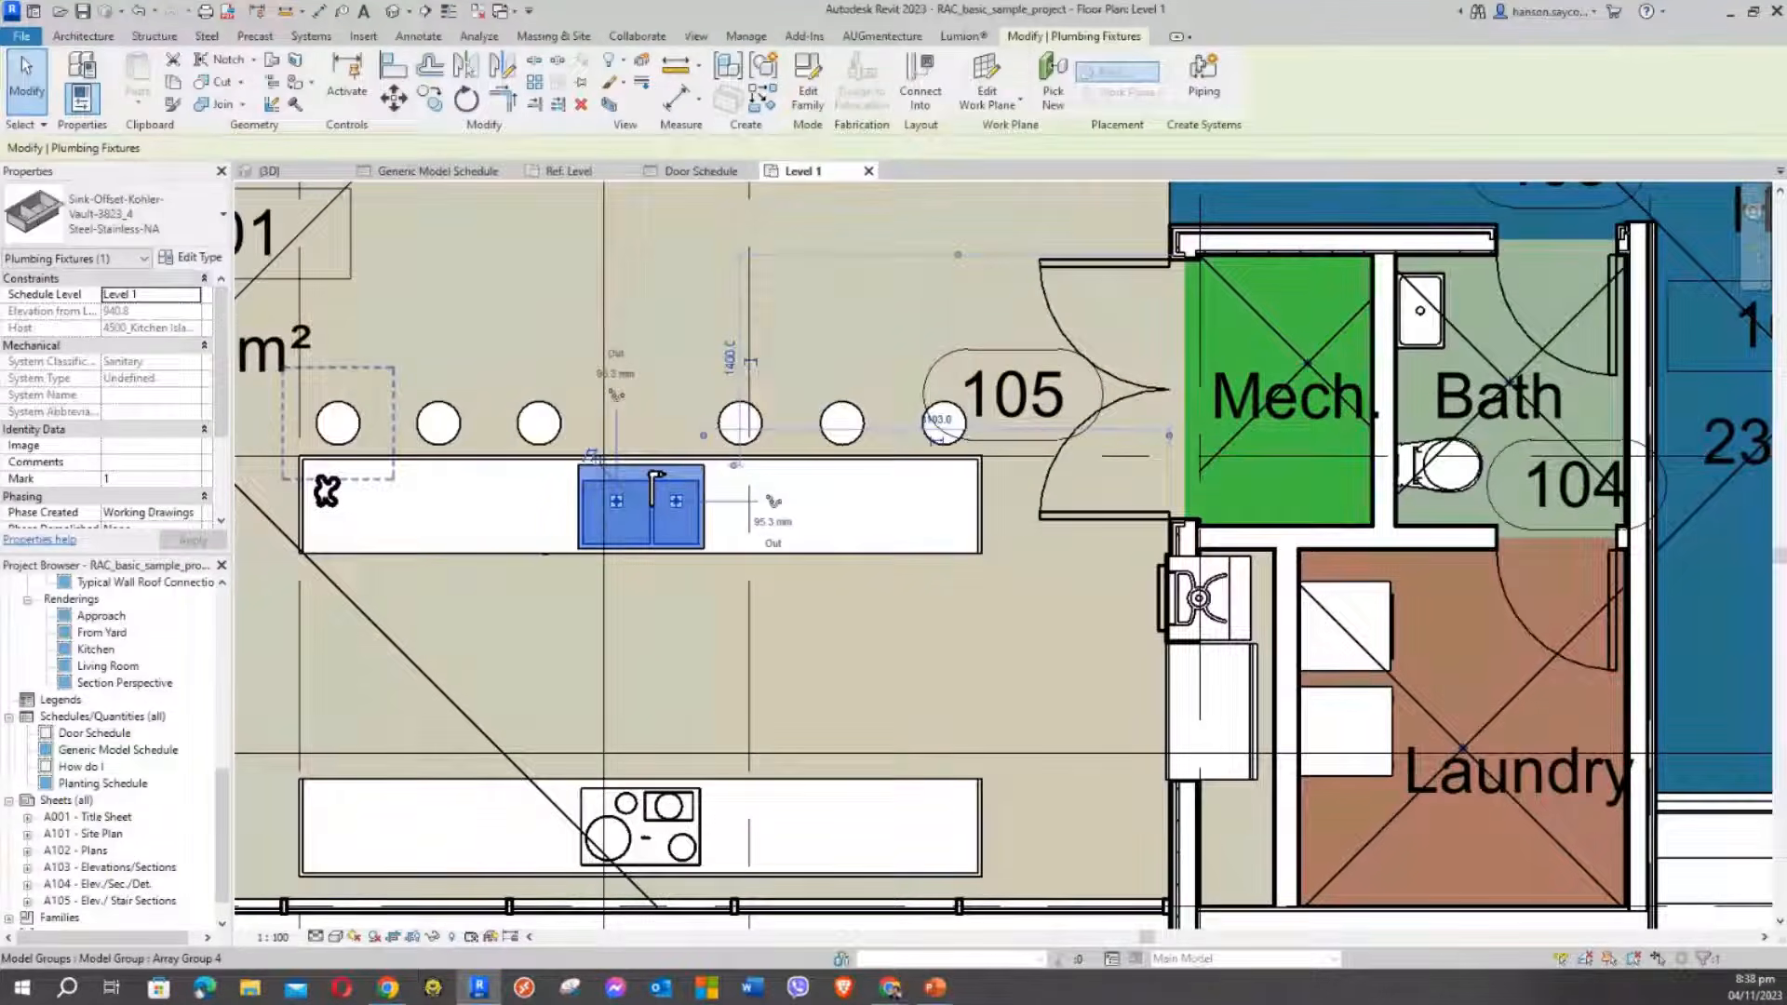
# Deselect the sink and switch via the Generic Model Schedule to the BOX TUTORIAL_R23 3D view
pyautogui.click(475, 276)
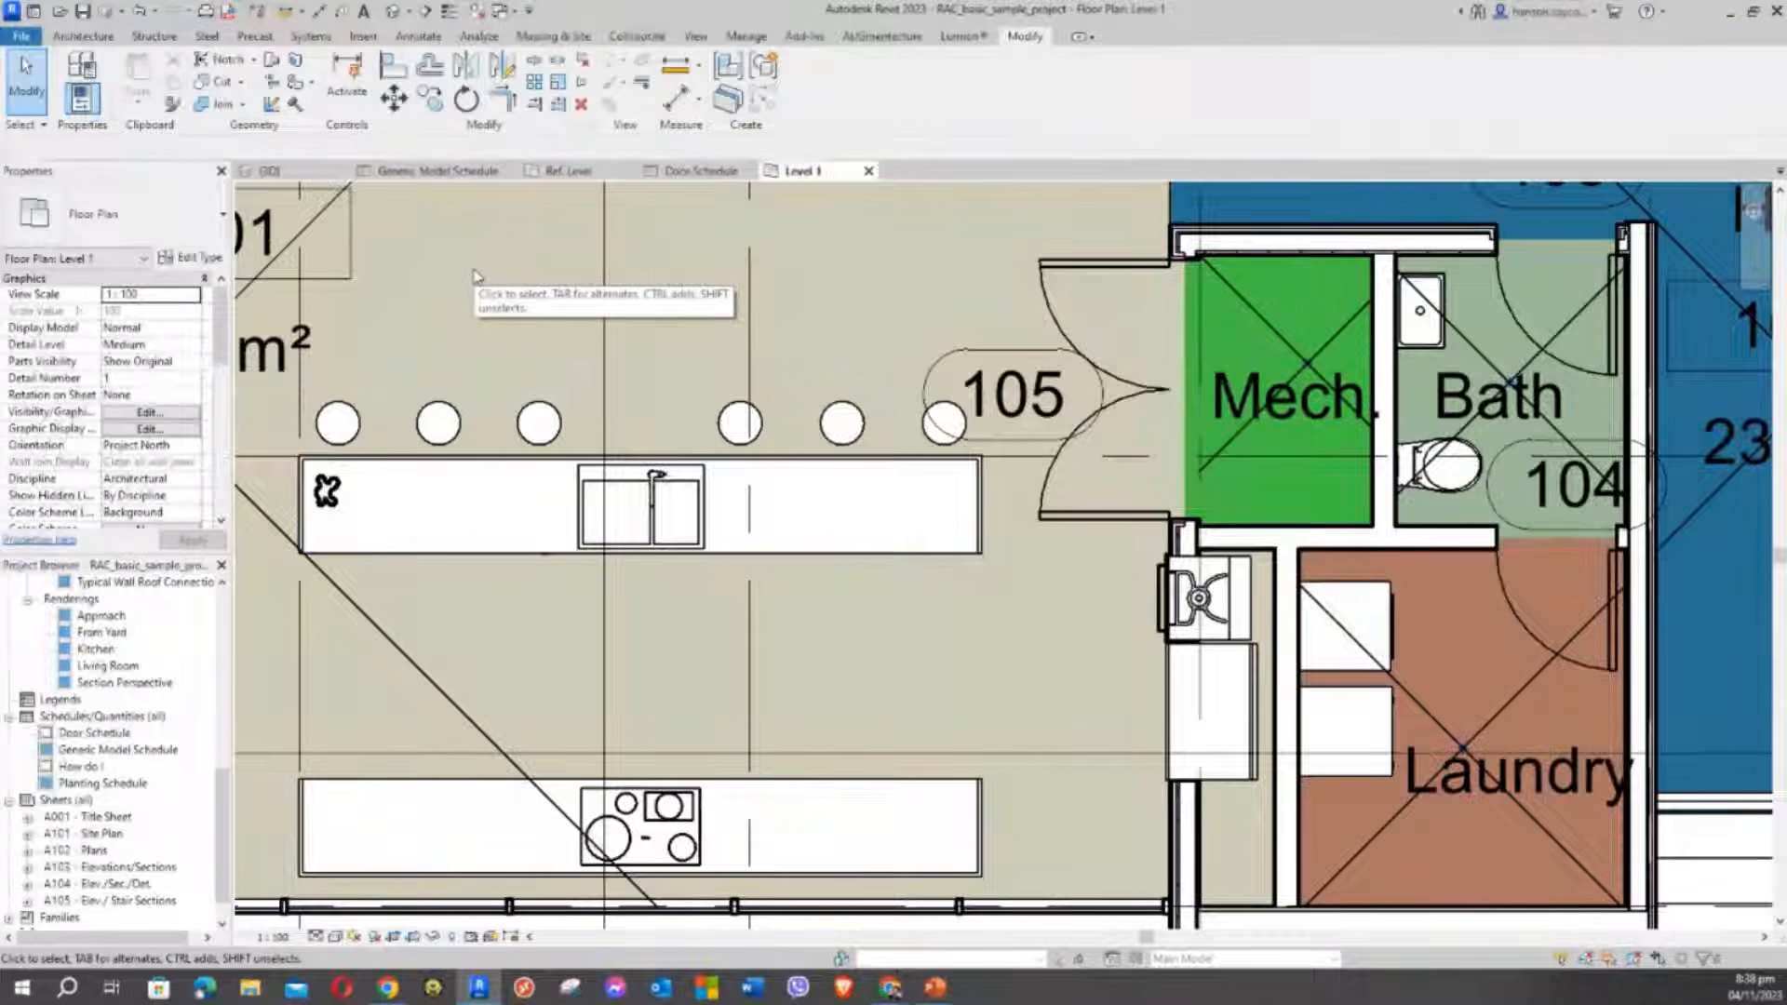
pyautogui.click(457, 175)
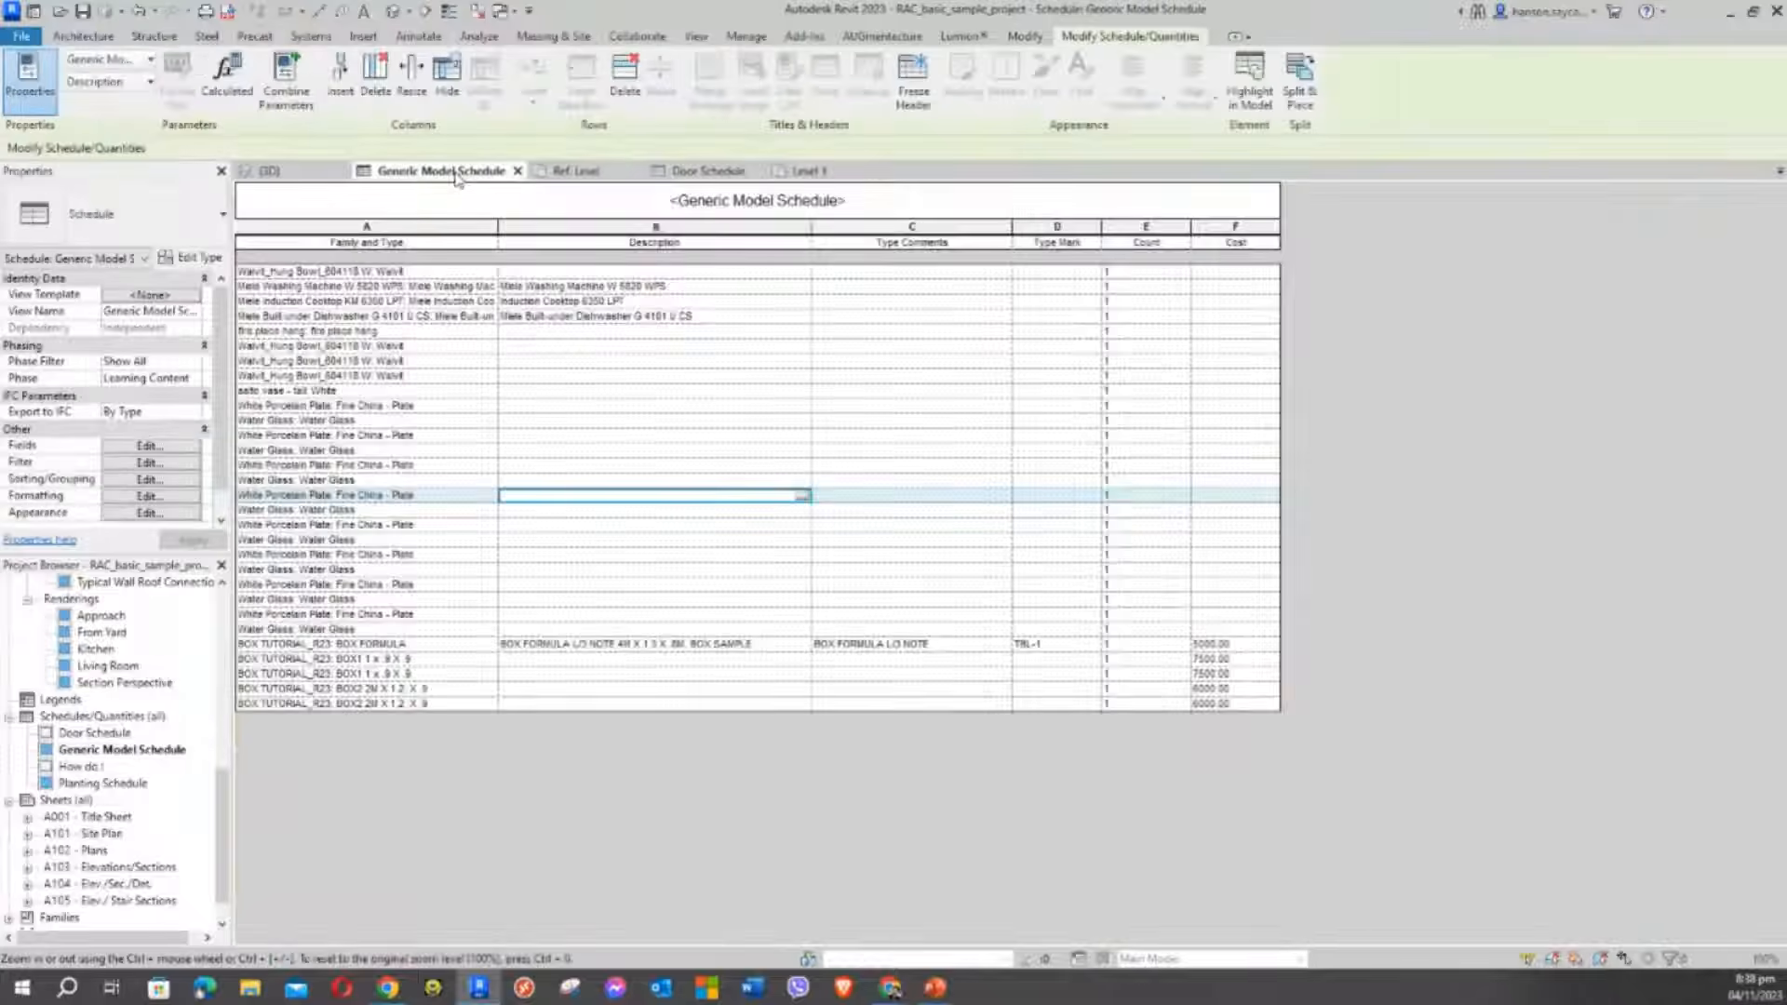
pyautogui.click(310, 182)
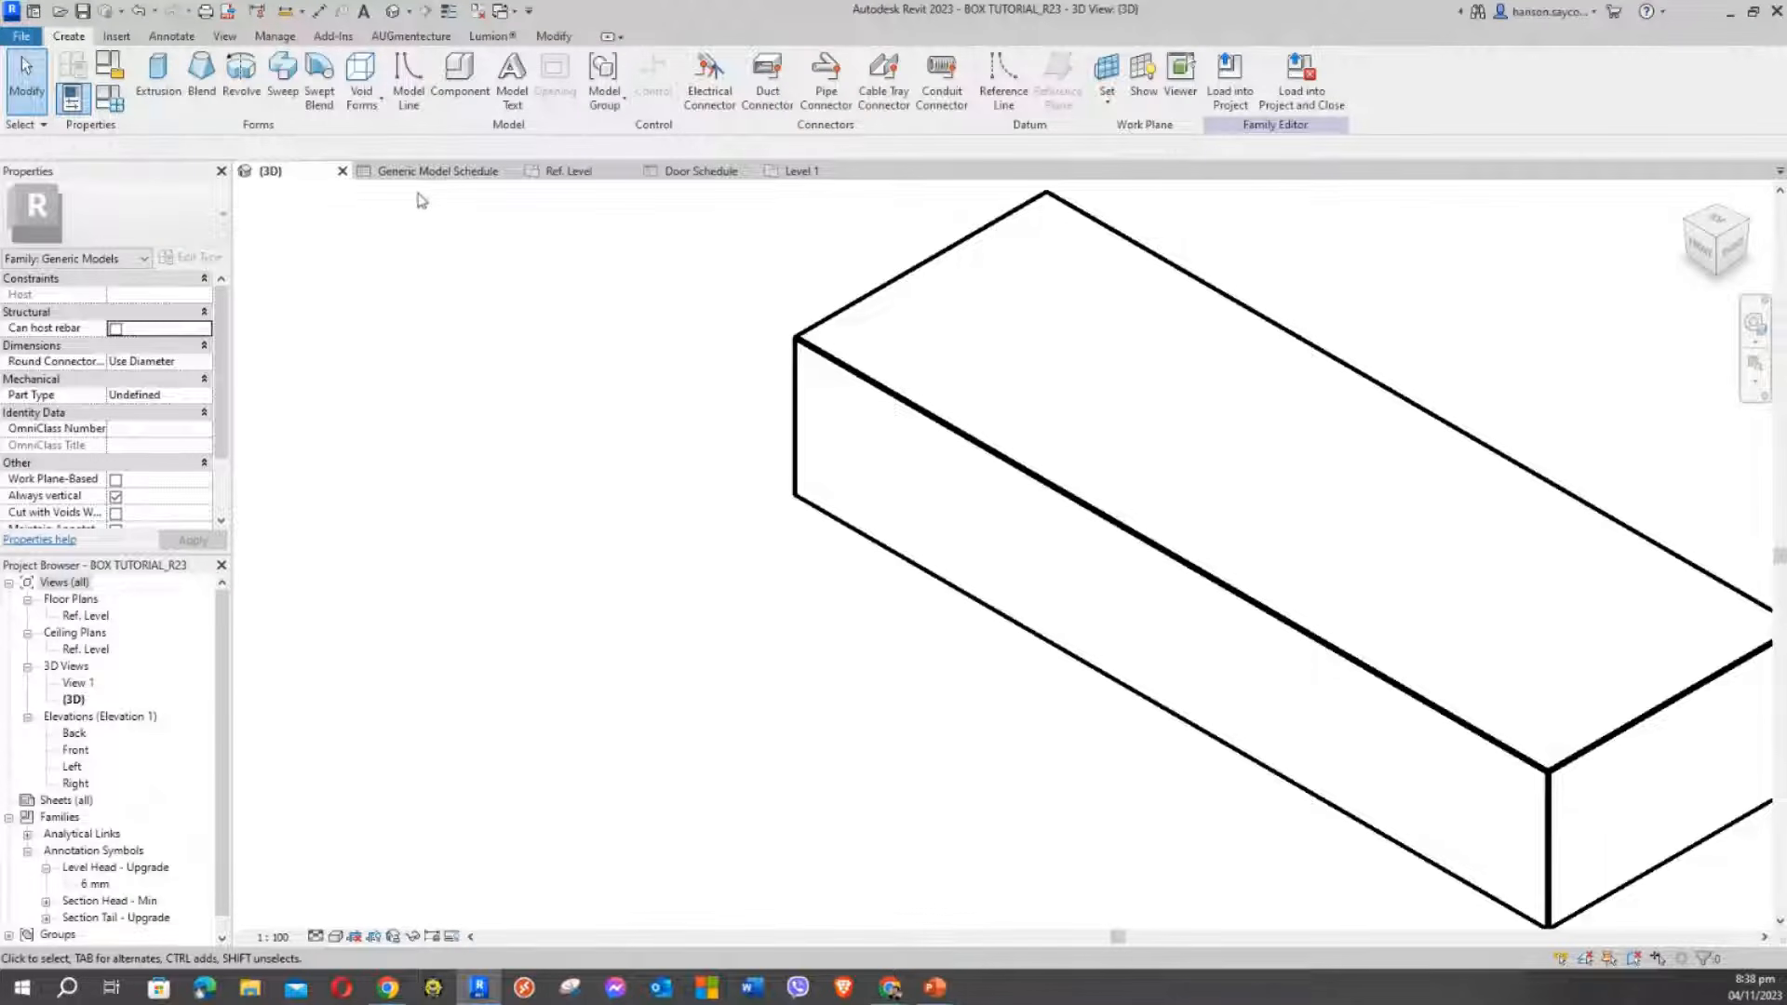
# Close all inactive views, pan the box in 3D, and return to the Generic Model Schedule
pyautogui.click(478, 15)
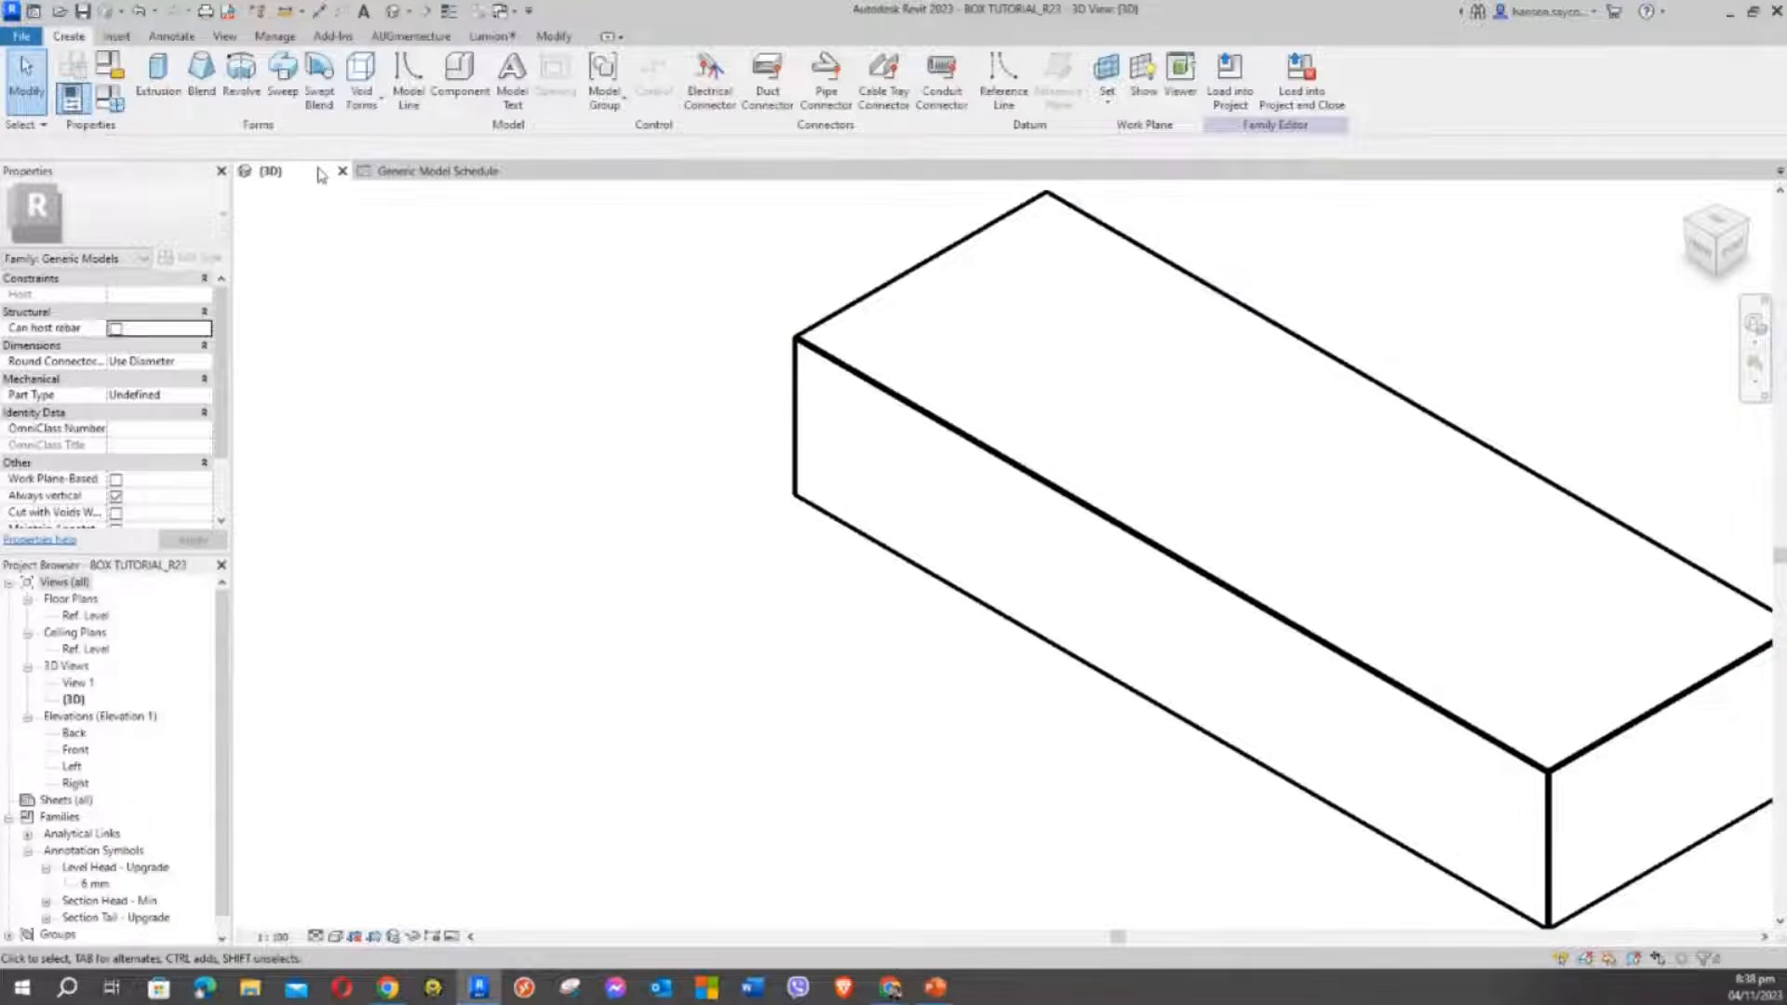
pyautogui.moveTo(679, 271); pyautogui.dragTo(536, 350, button='middle')
pyautogui.scroll(-2, 536, 349)
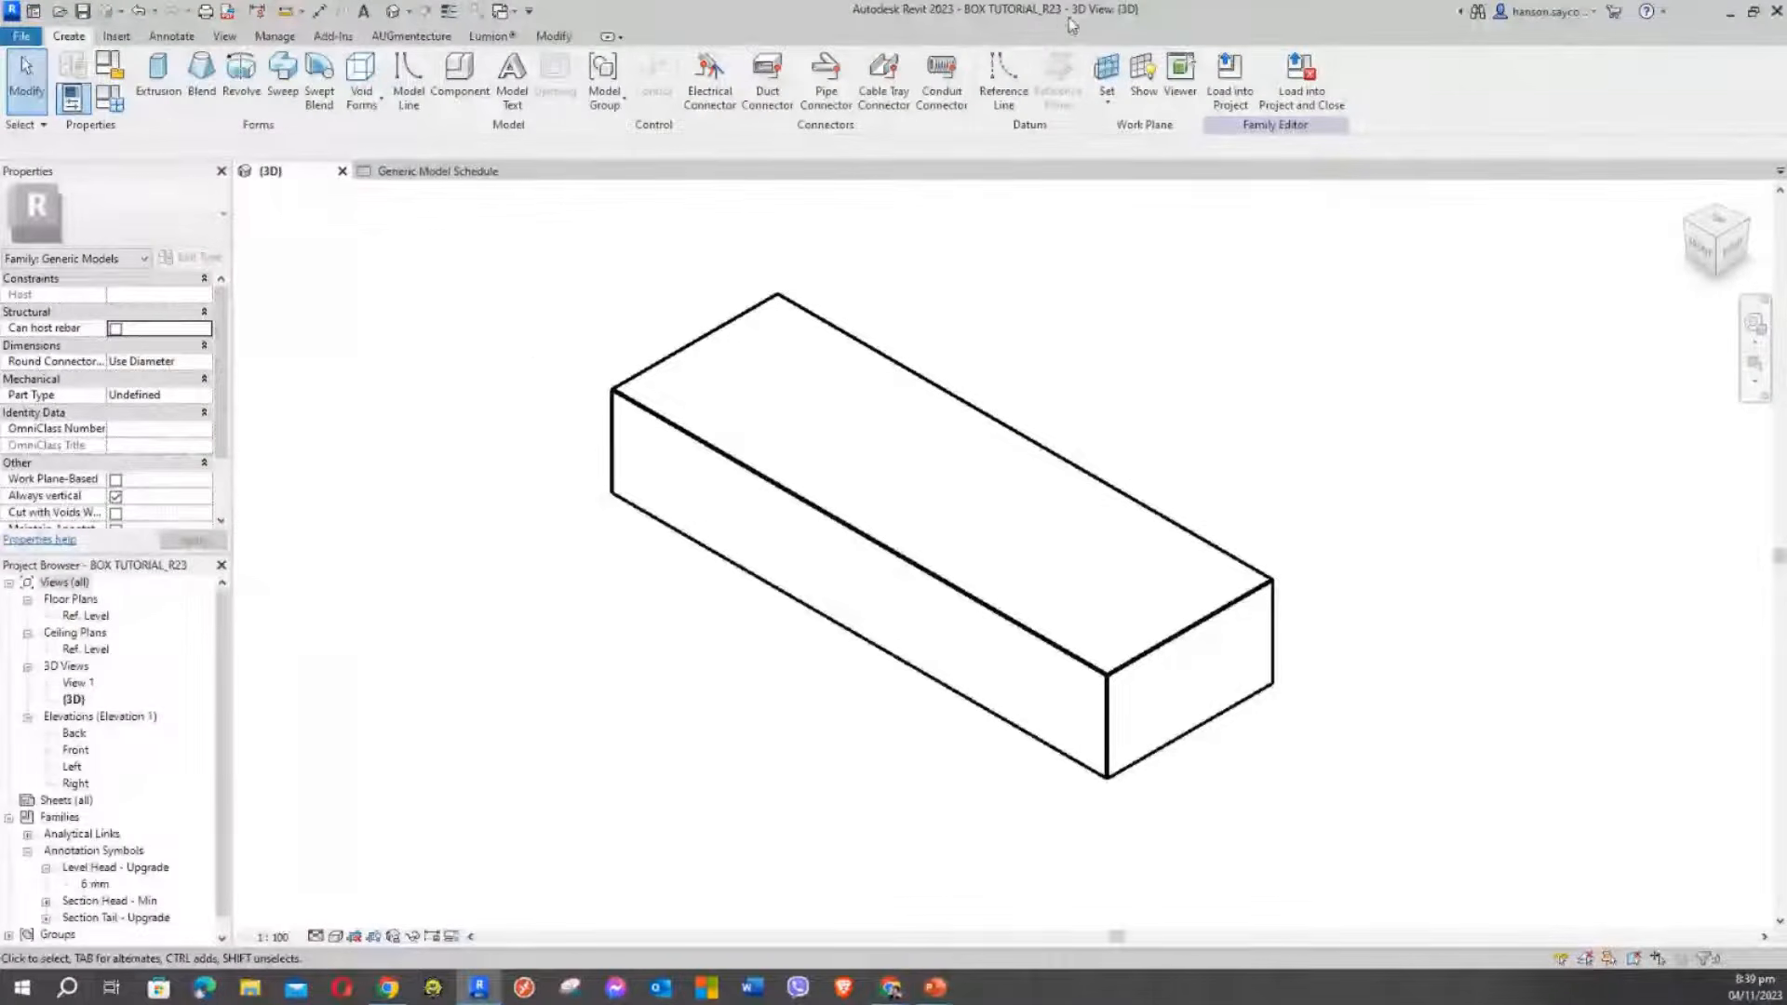
pyautogui.click(453, 171)
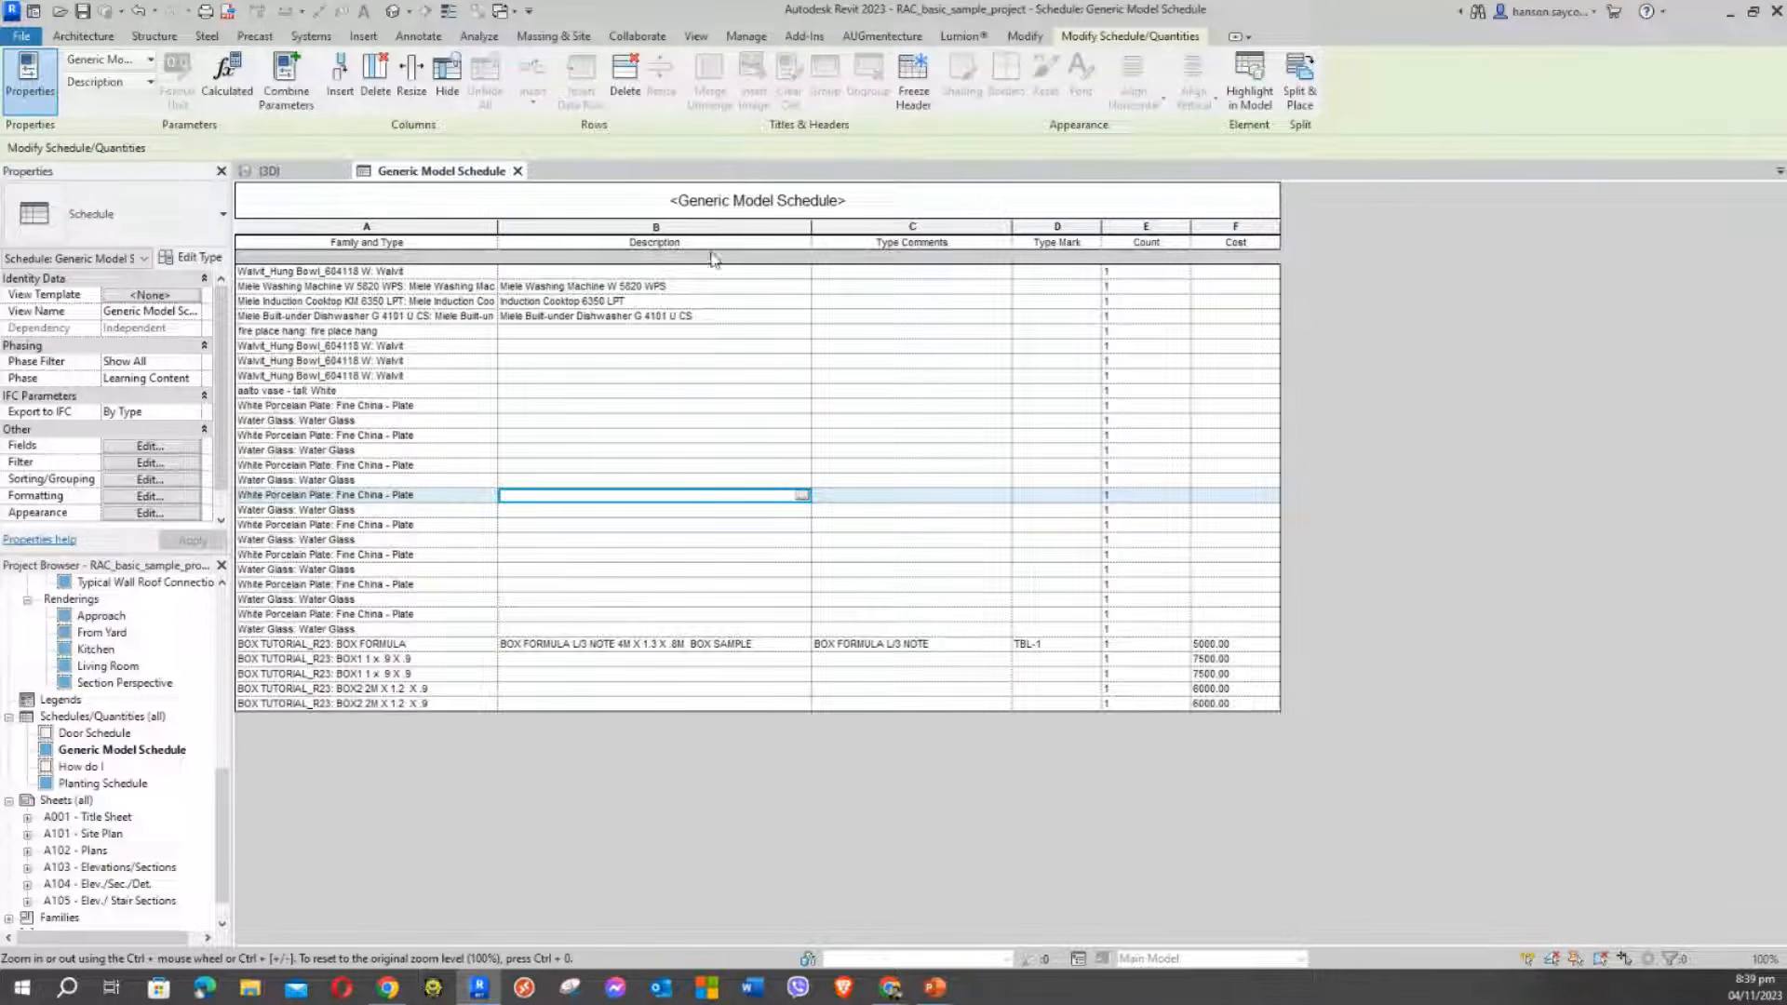
# Open the Level 1 floor plan and pan toward the Outdoor Dining and Kitchen & Dining areas
pyautogui.moveTo(221, 784); pyautogui.dragTo(221, 596)
pyautogui.doubleClick(88, 616)
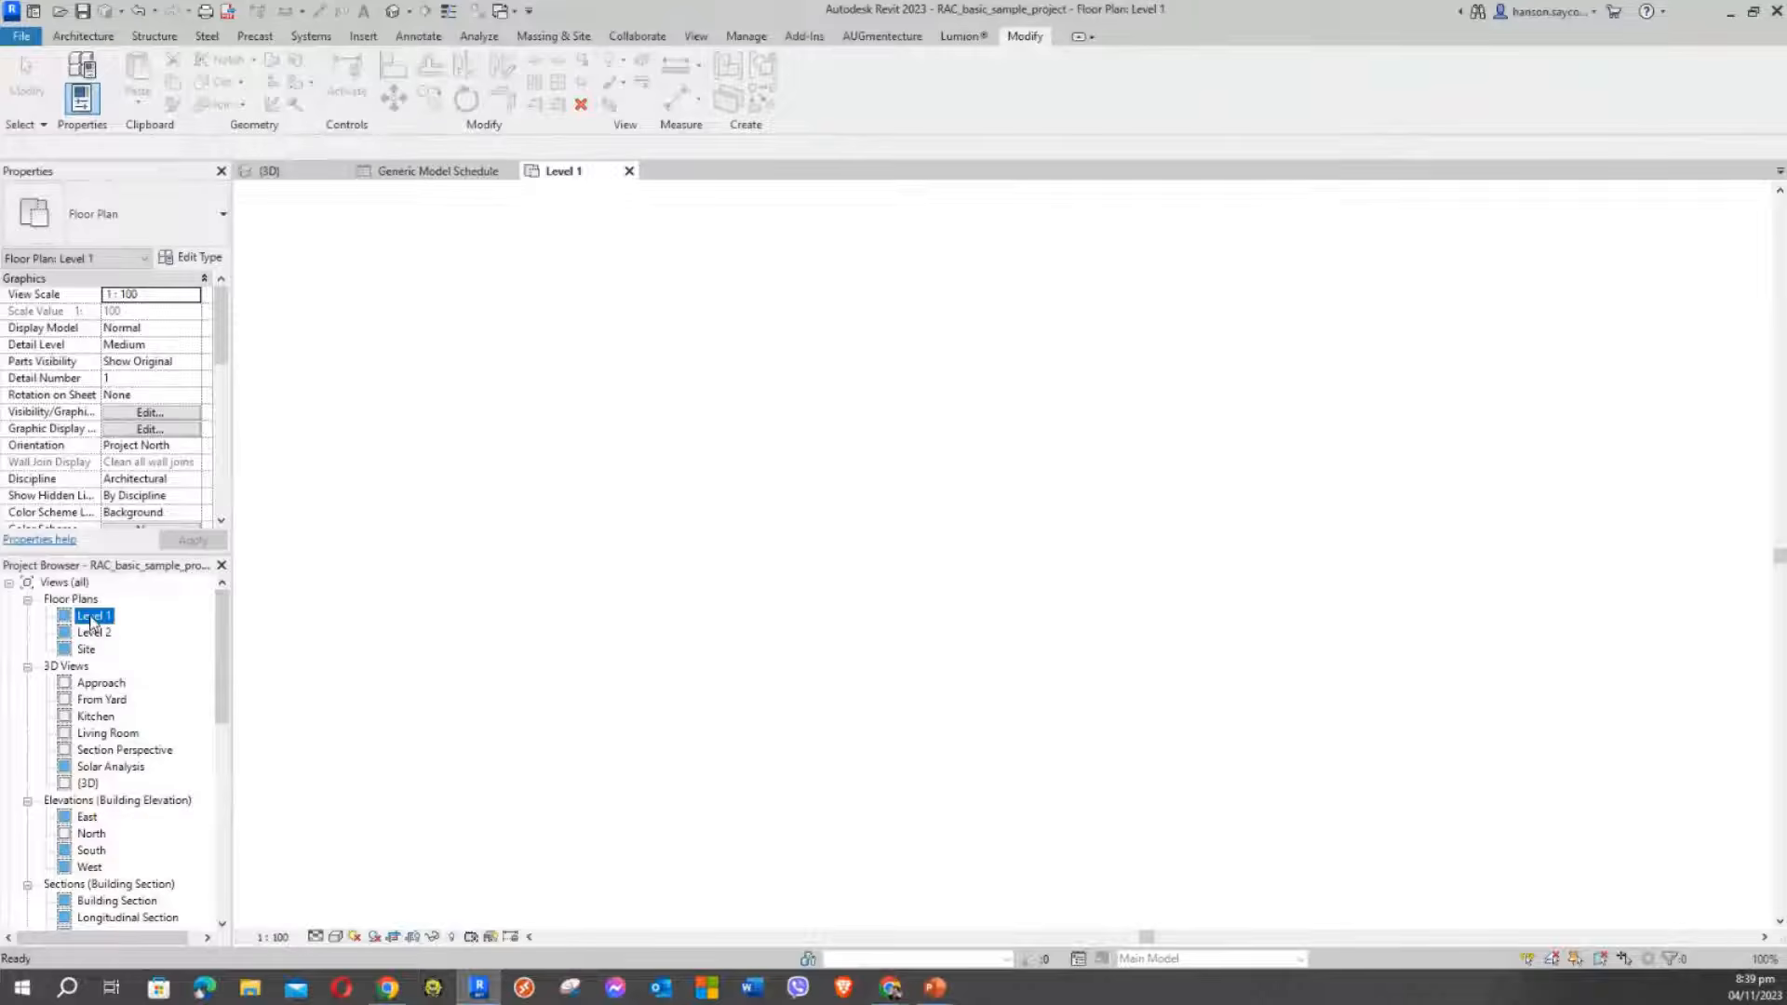
pyautogui.moveTo(679, 366); pyautogui.dragTo(670, 415, button='middle')
pyautogui.scroll(7, 750, 456)
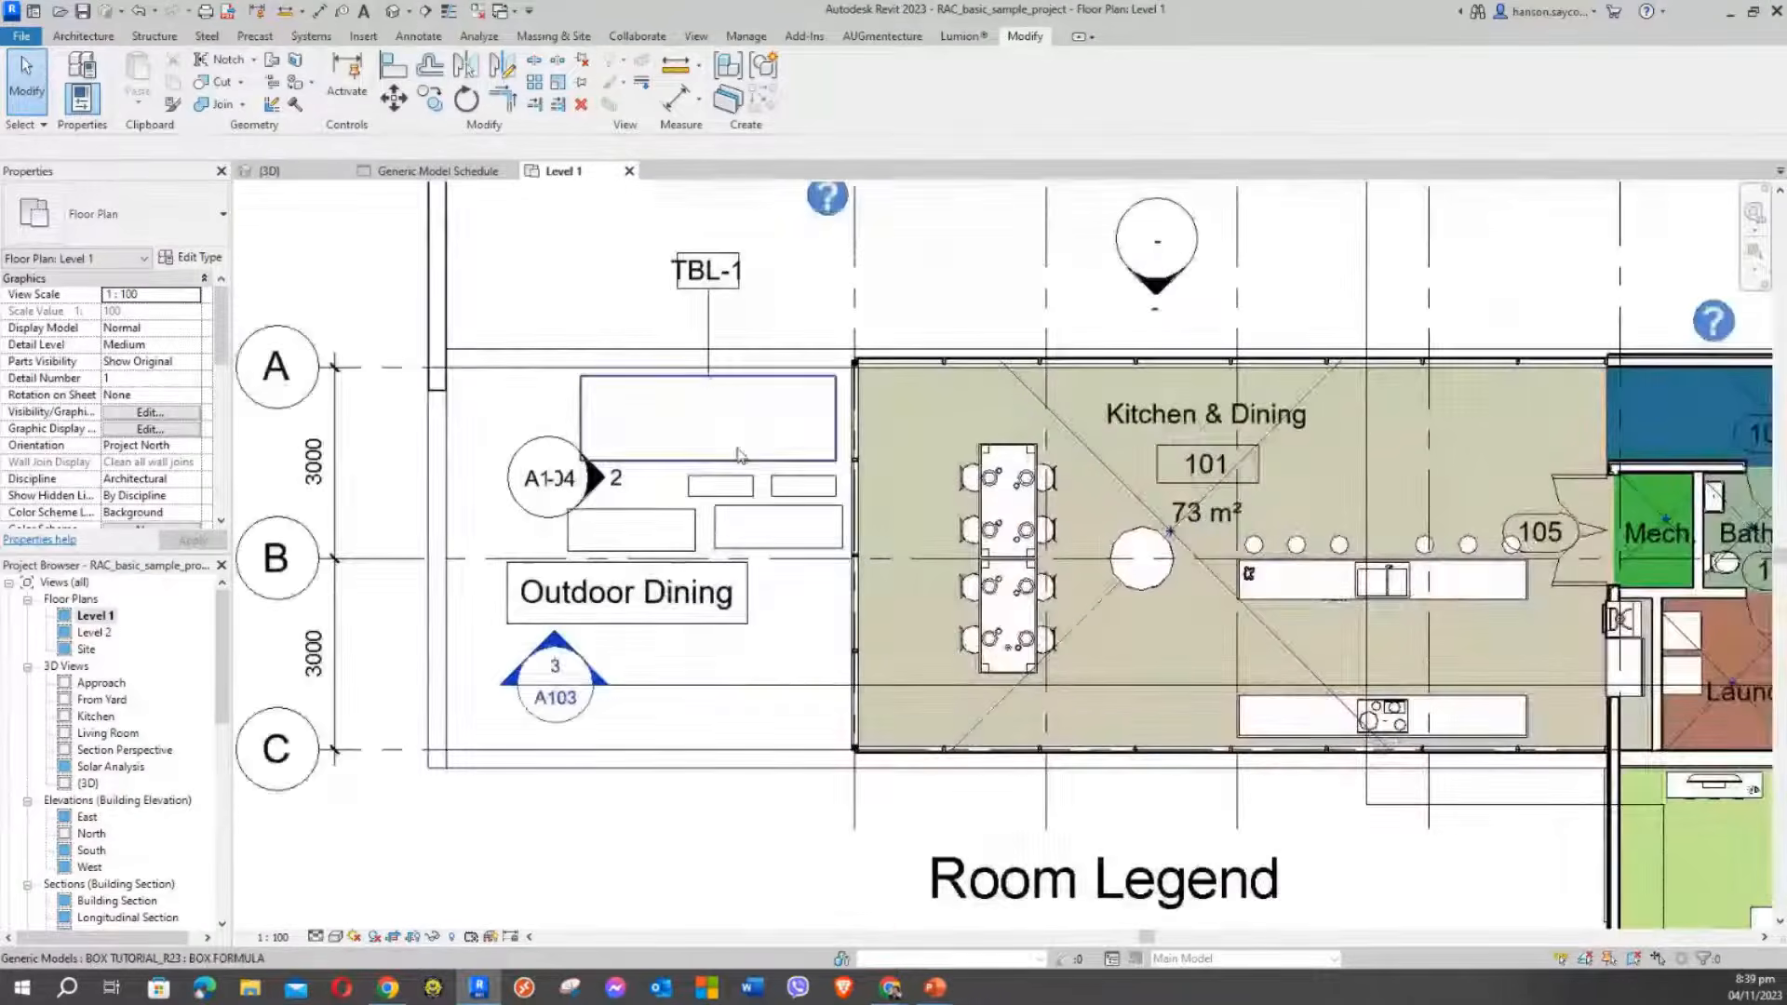
pyautogui.moveTo(822, 426); pyautogui.dragTo(977, 478, button='middle')
# Open the box family's Ref. Level plan and centre the box showing LENGTH 5000 and WIDTH 1667
pyautogui.click(302, 173)
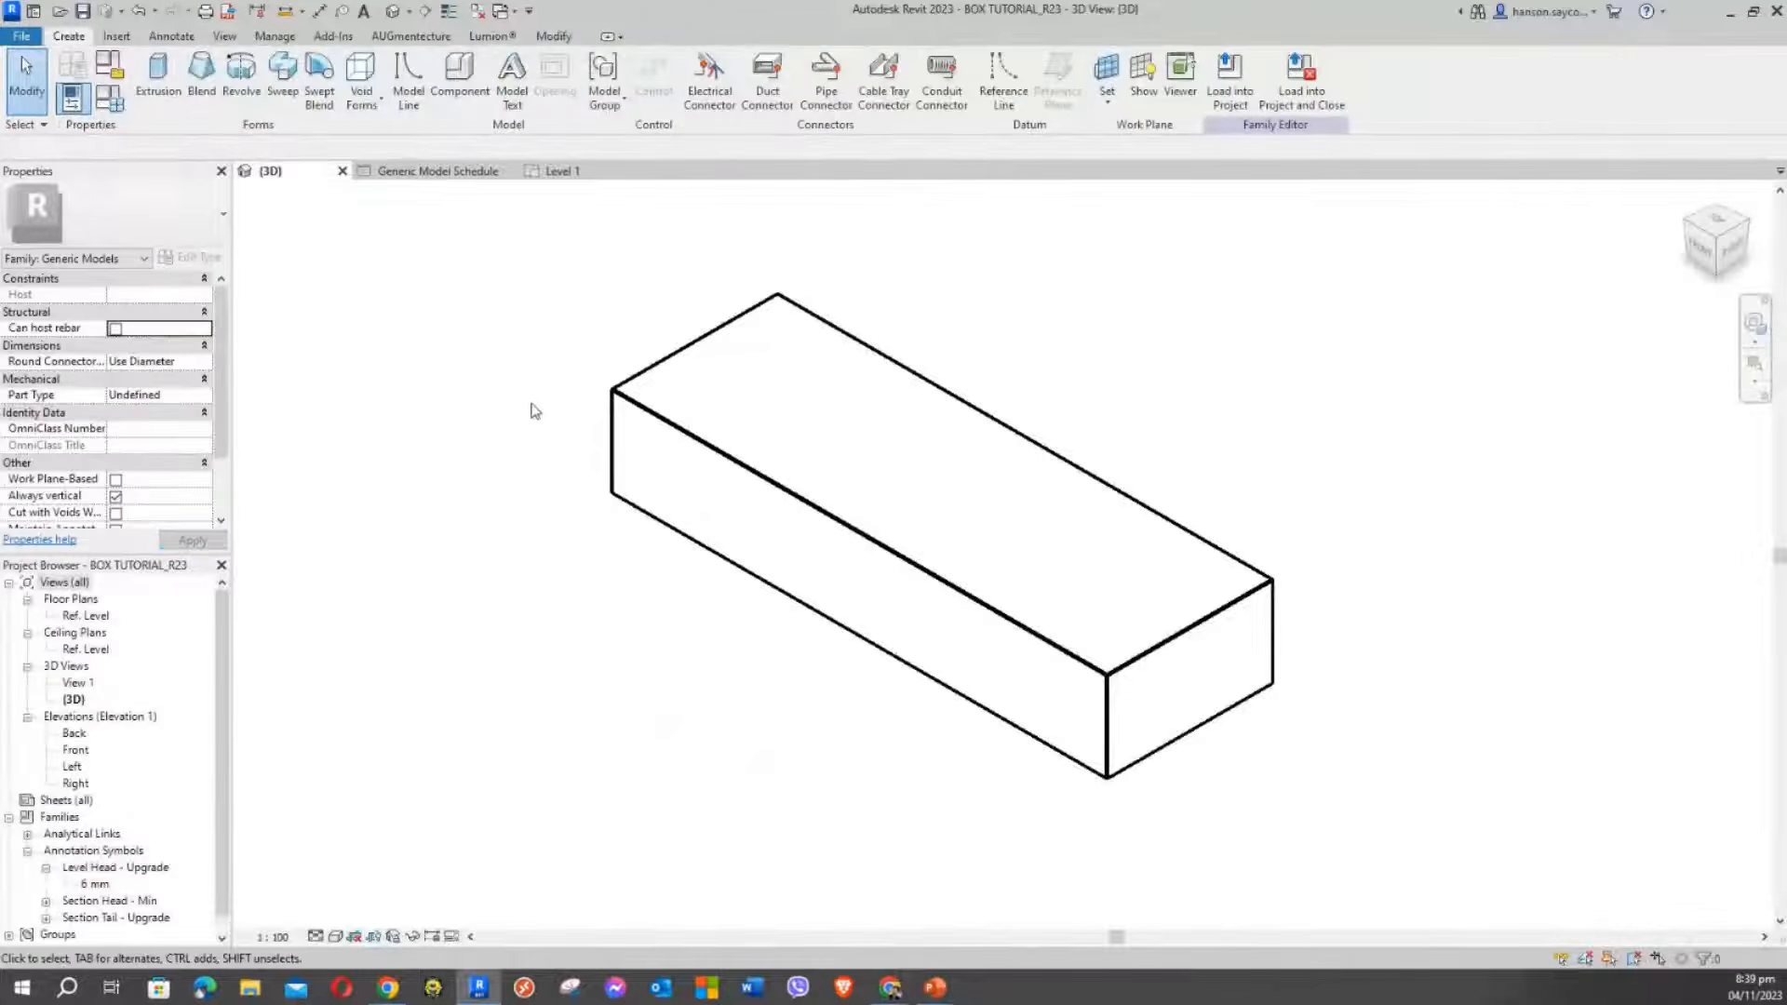
pyautogui.doubleClick(91, 615)
pyautogui.scroll(1, 915, 545)
pyautogui.moveTo(907, 540); pyautogui.dragTo(968, 664, button='middle')
pyautogui.scroll(-4, 738, 530)
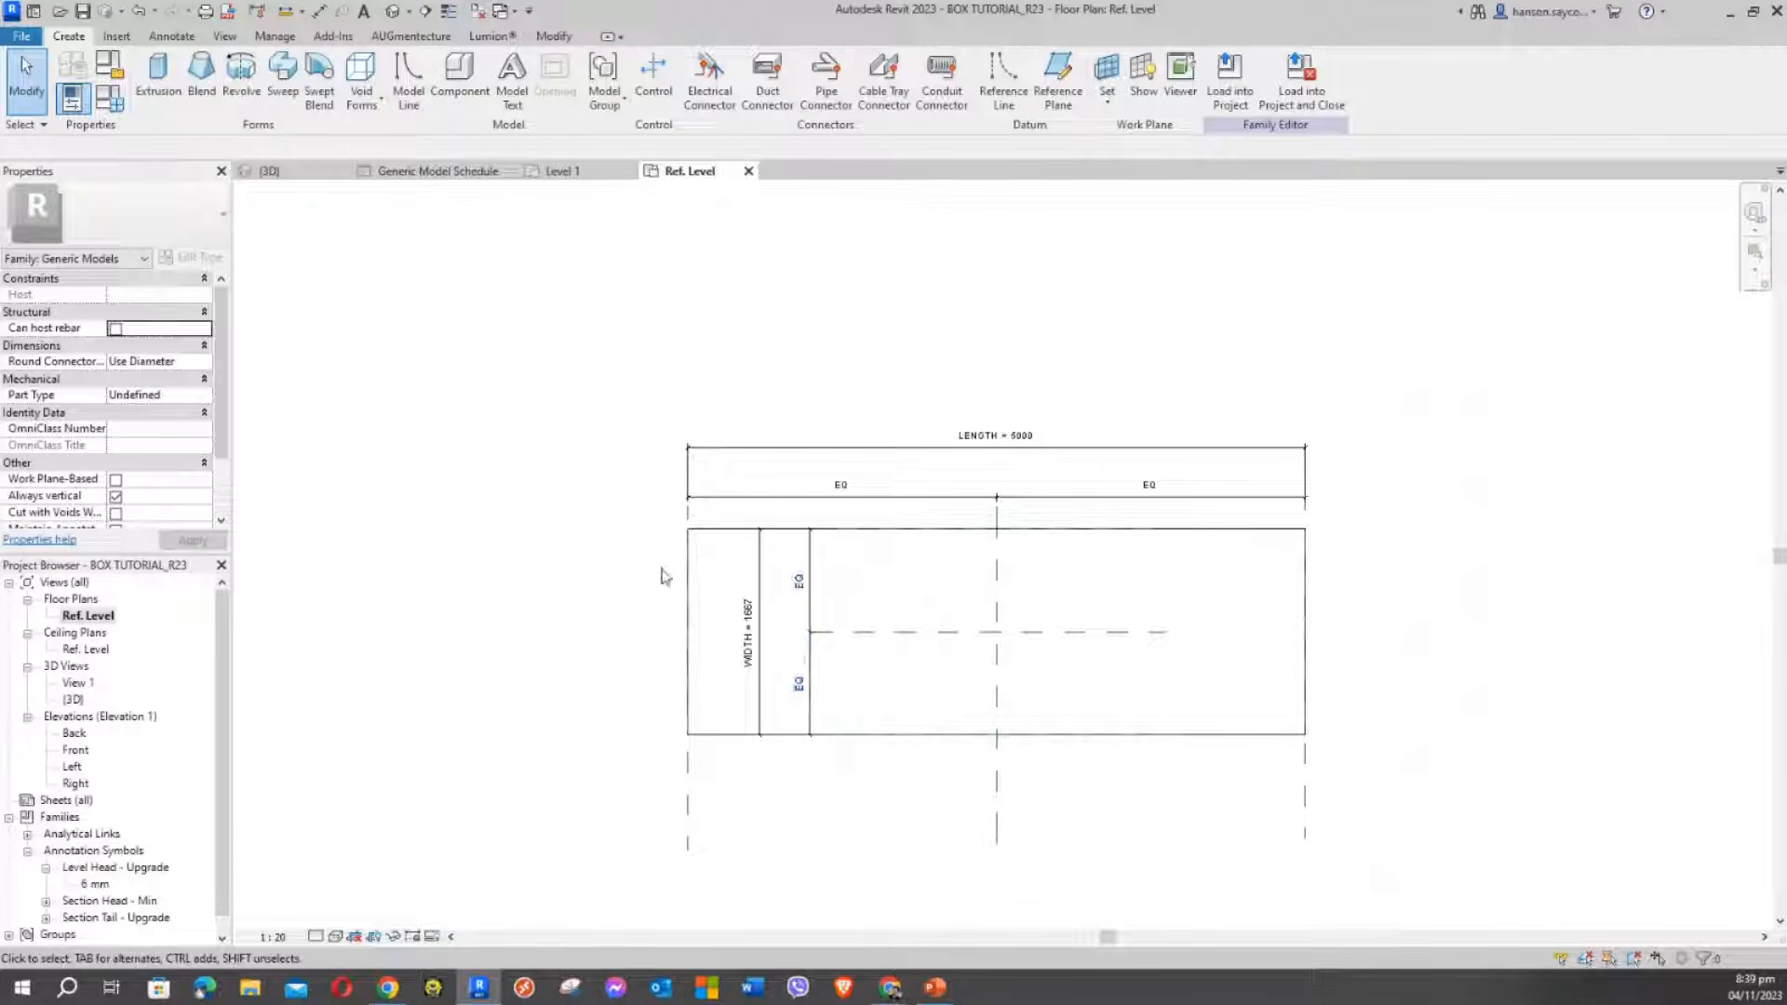
pyautogui.scroll(-3, 737, 585)
pyautogui.moveTo(654, 380); pyautogui.dragTo(778, 374, button='middle')
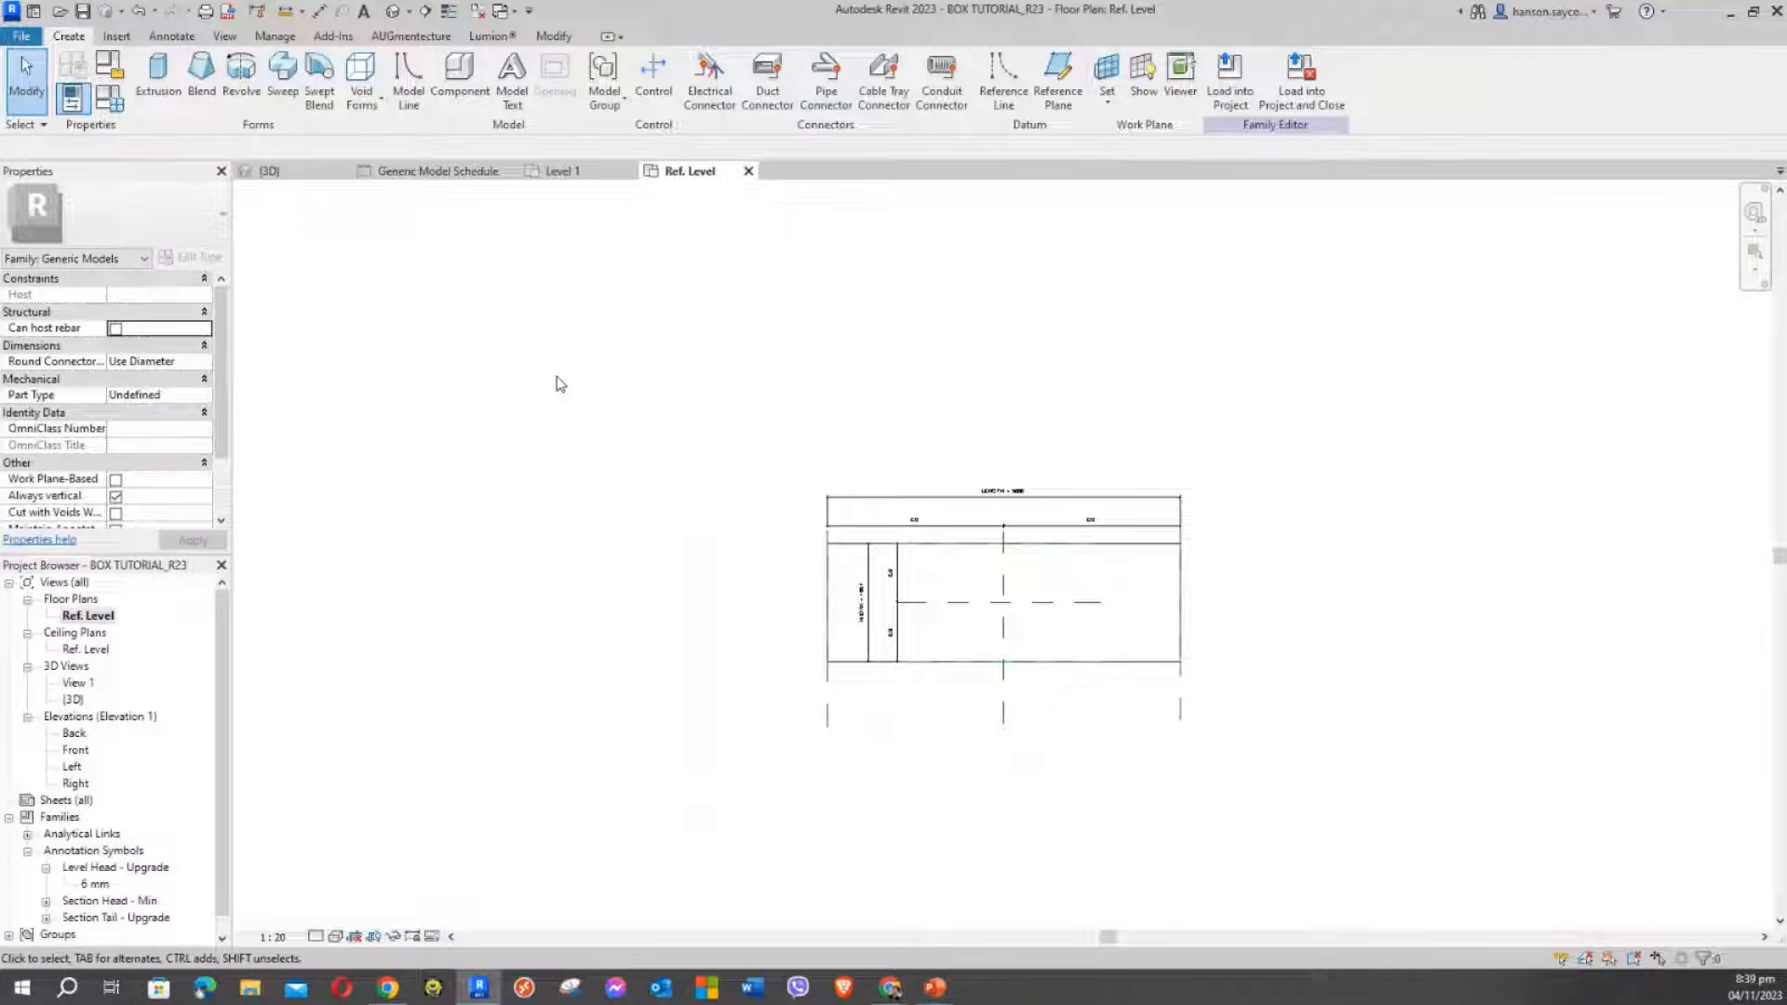
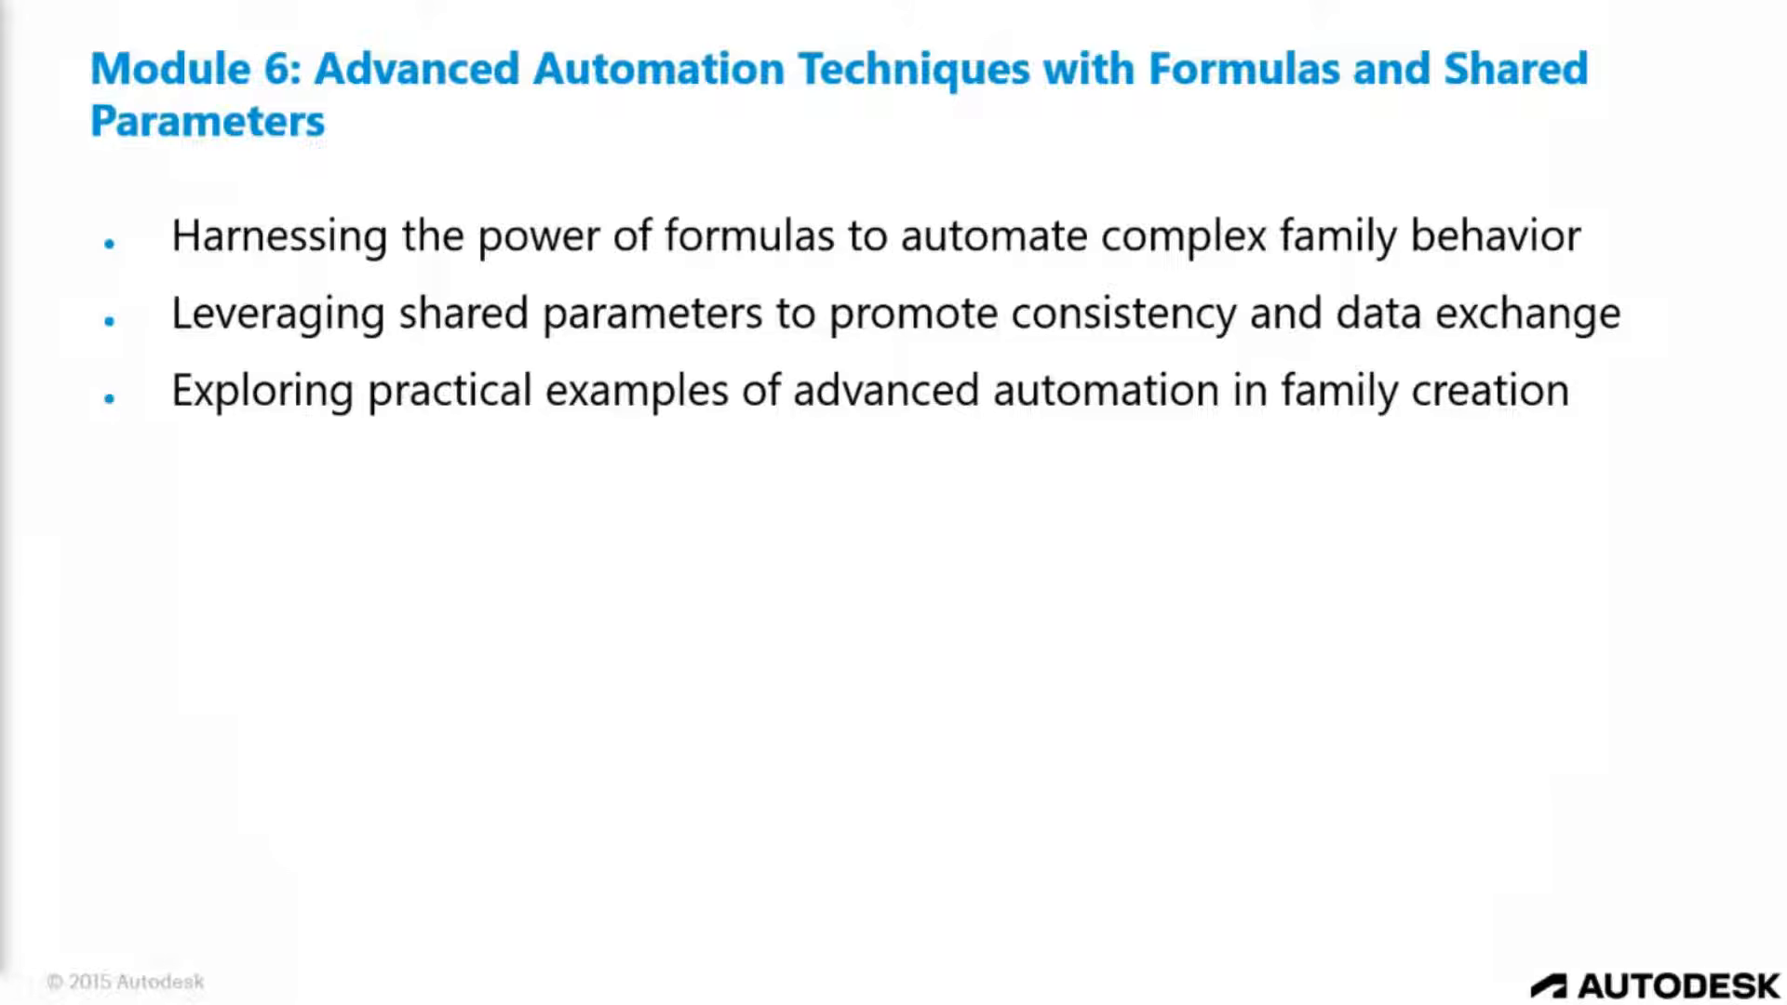
# Step from the Module 7 slide back to Module 6, then return to the Revit family plan
pyautogui.press('Right')
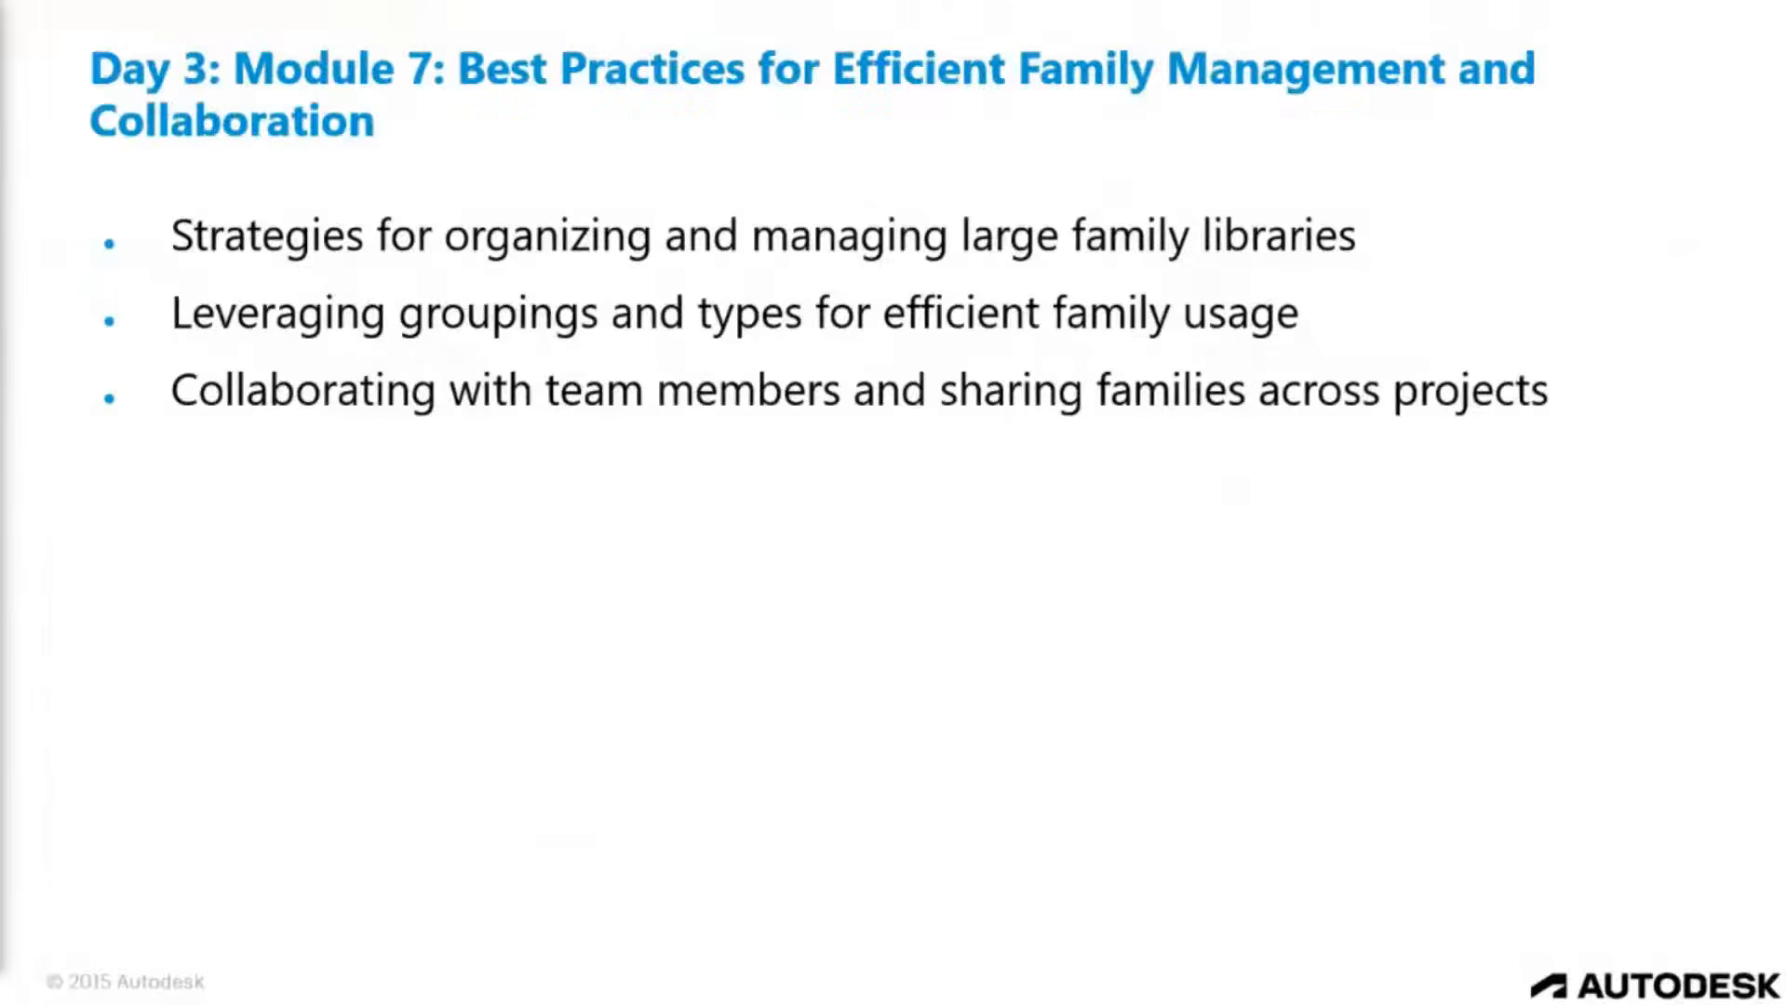
pyautogui.press('Left')
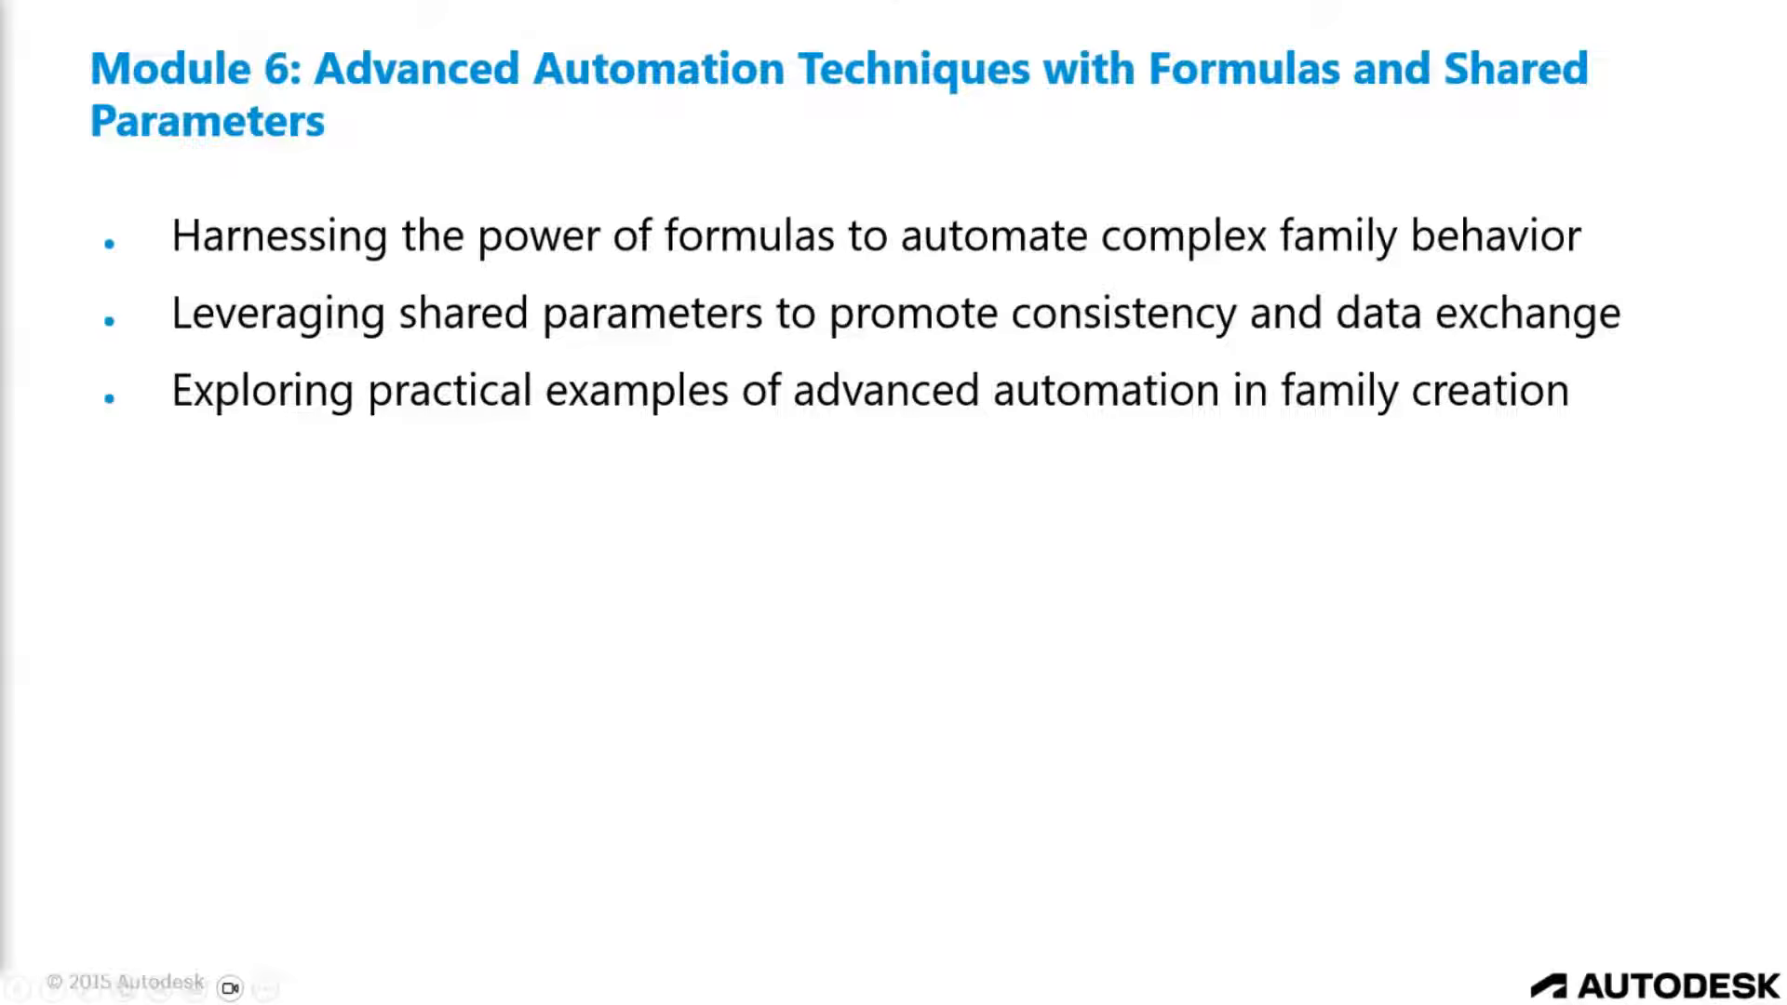
pyautogui.hotkey('alt', 'Tab')
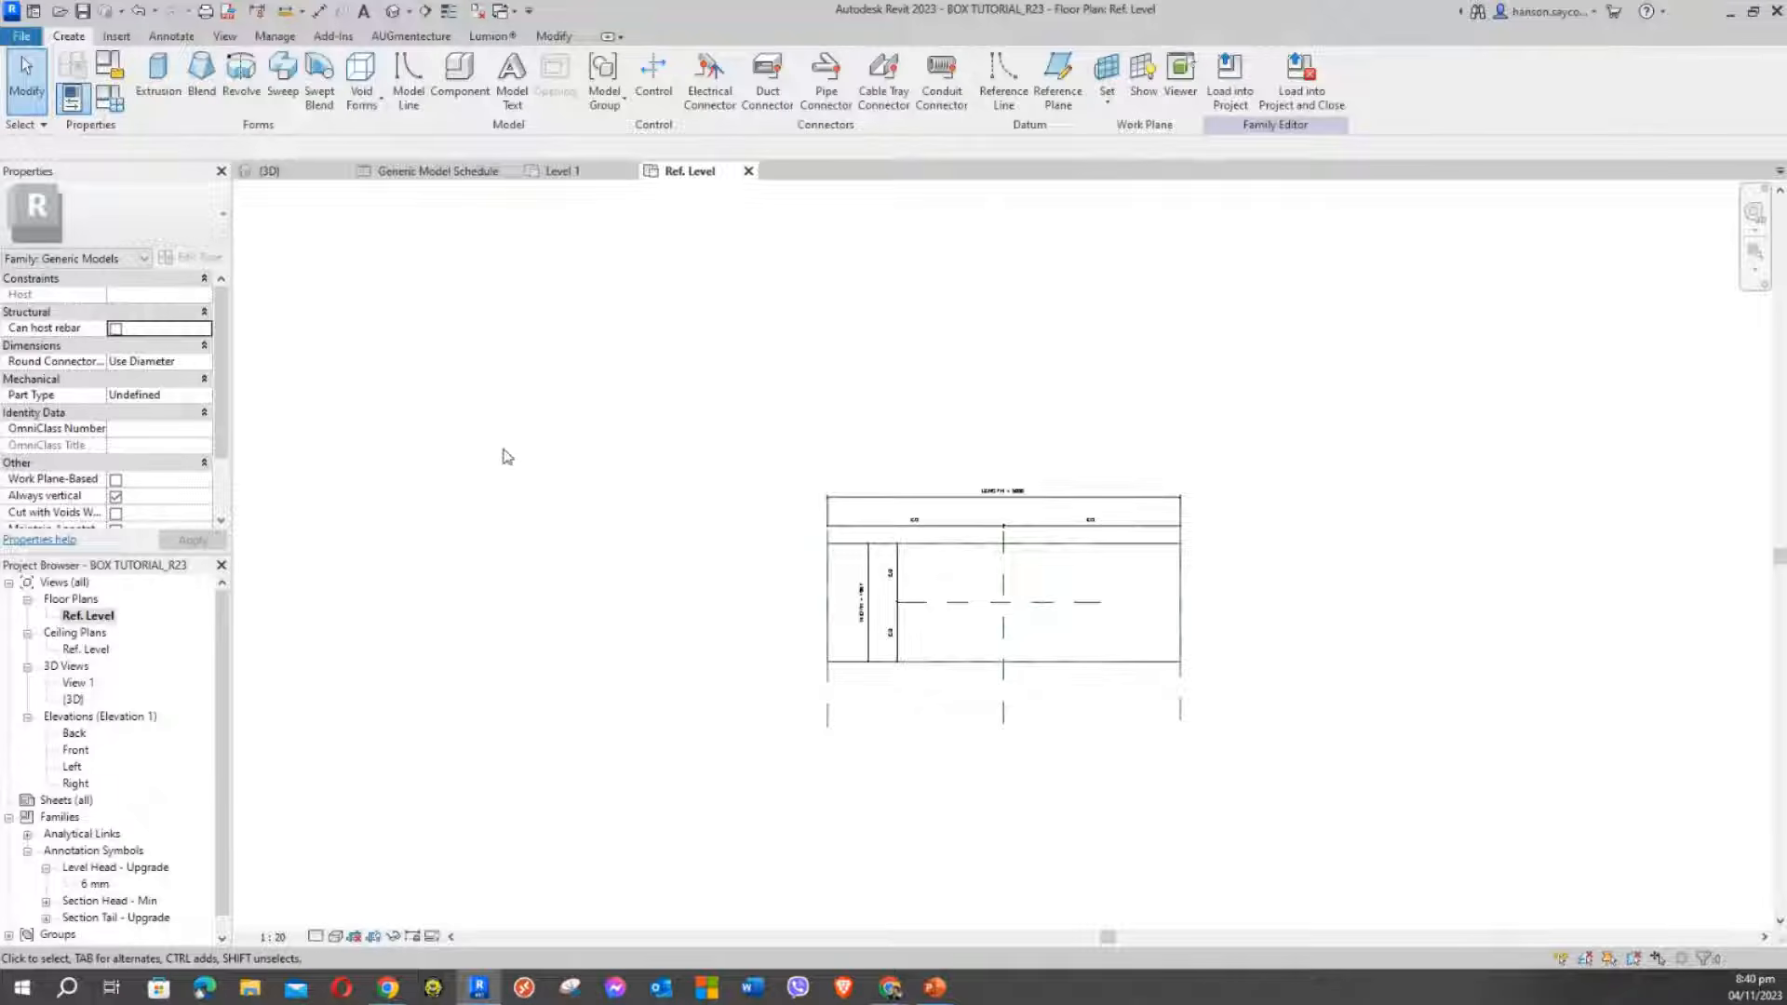
# Move the LENGTH = 5000 dimension and its top EQ string further above the box
pyautogui.scroll(-1, 678, 474)
pyautogui.scroll(5, 662, 443)
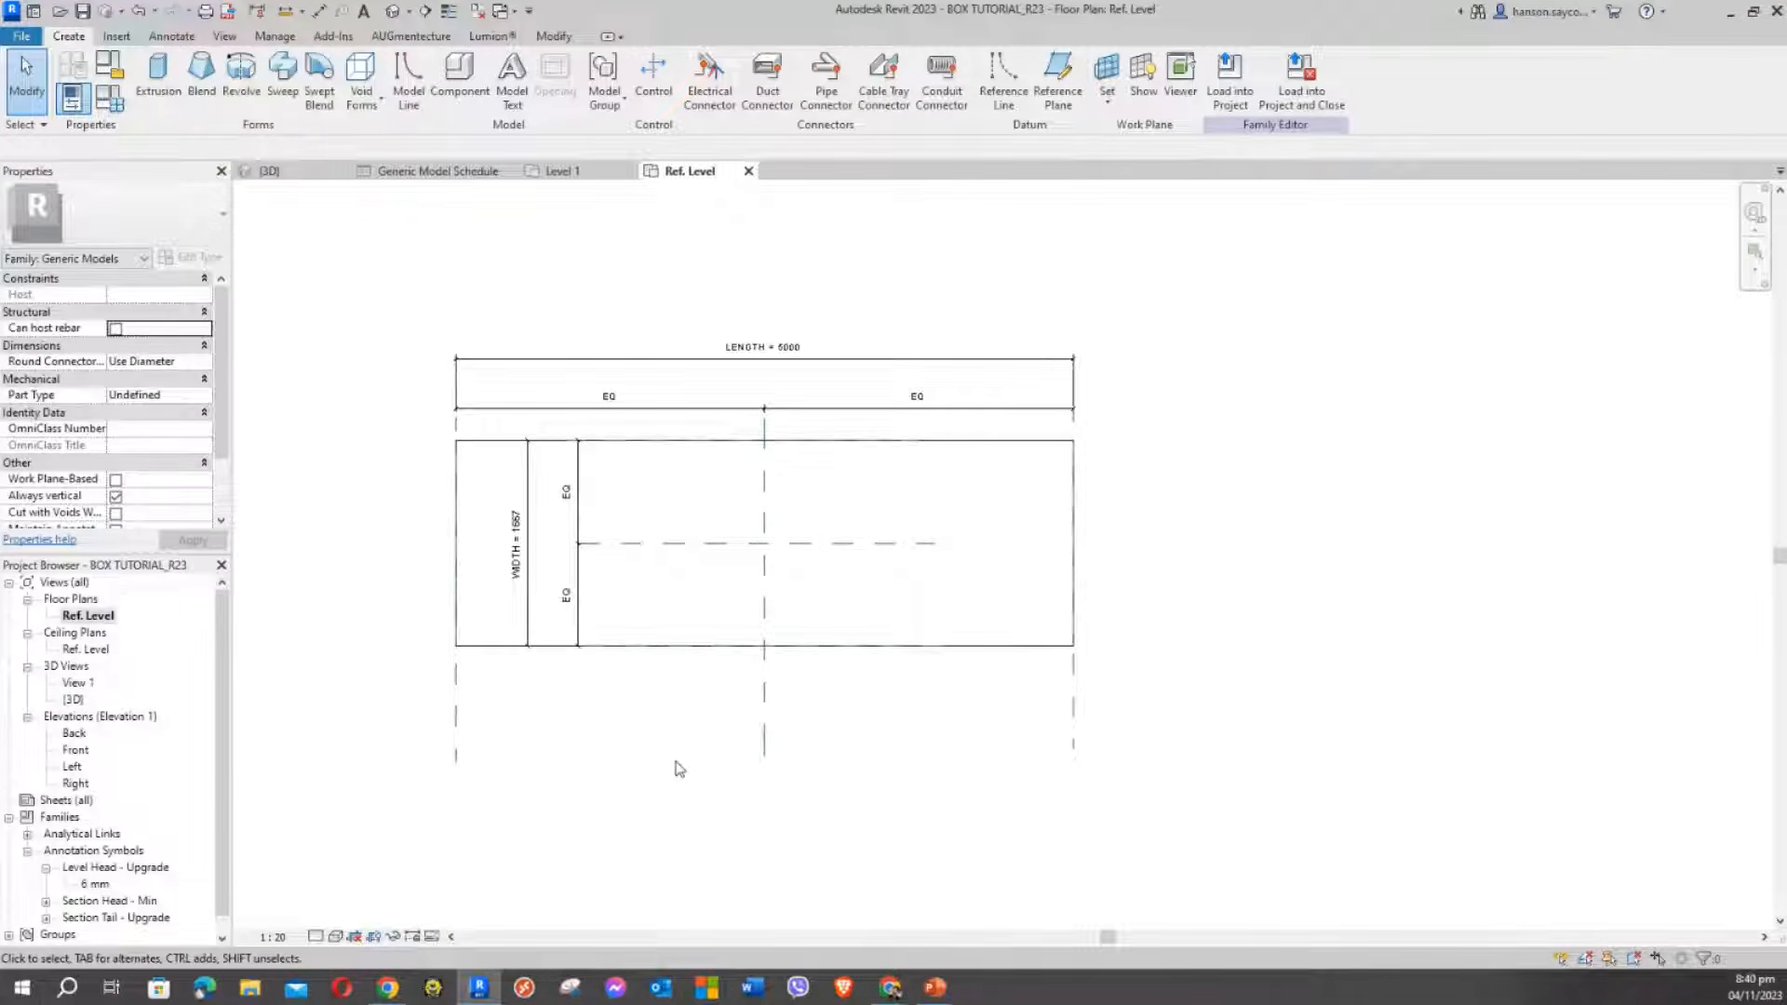
pyautogui.moveTo(679, 768); pyautogui.dragTo(812, 772, button='middle')
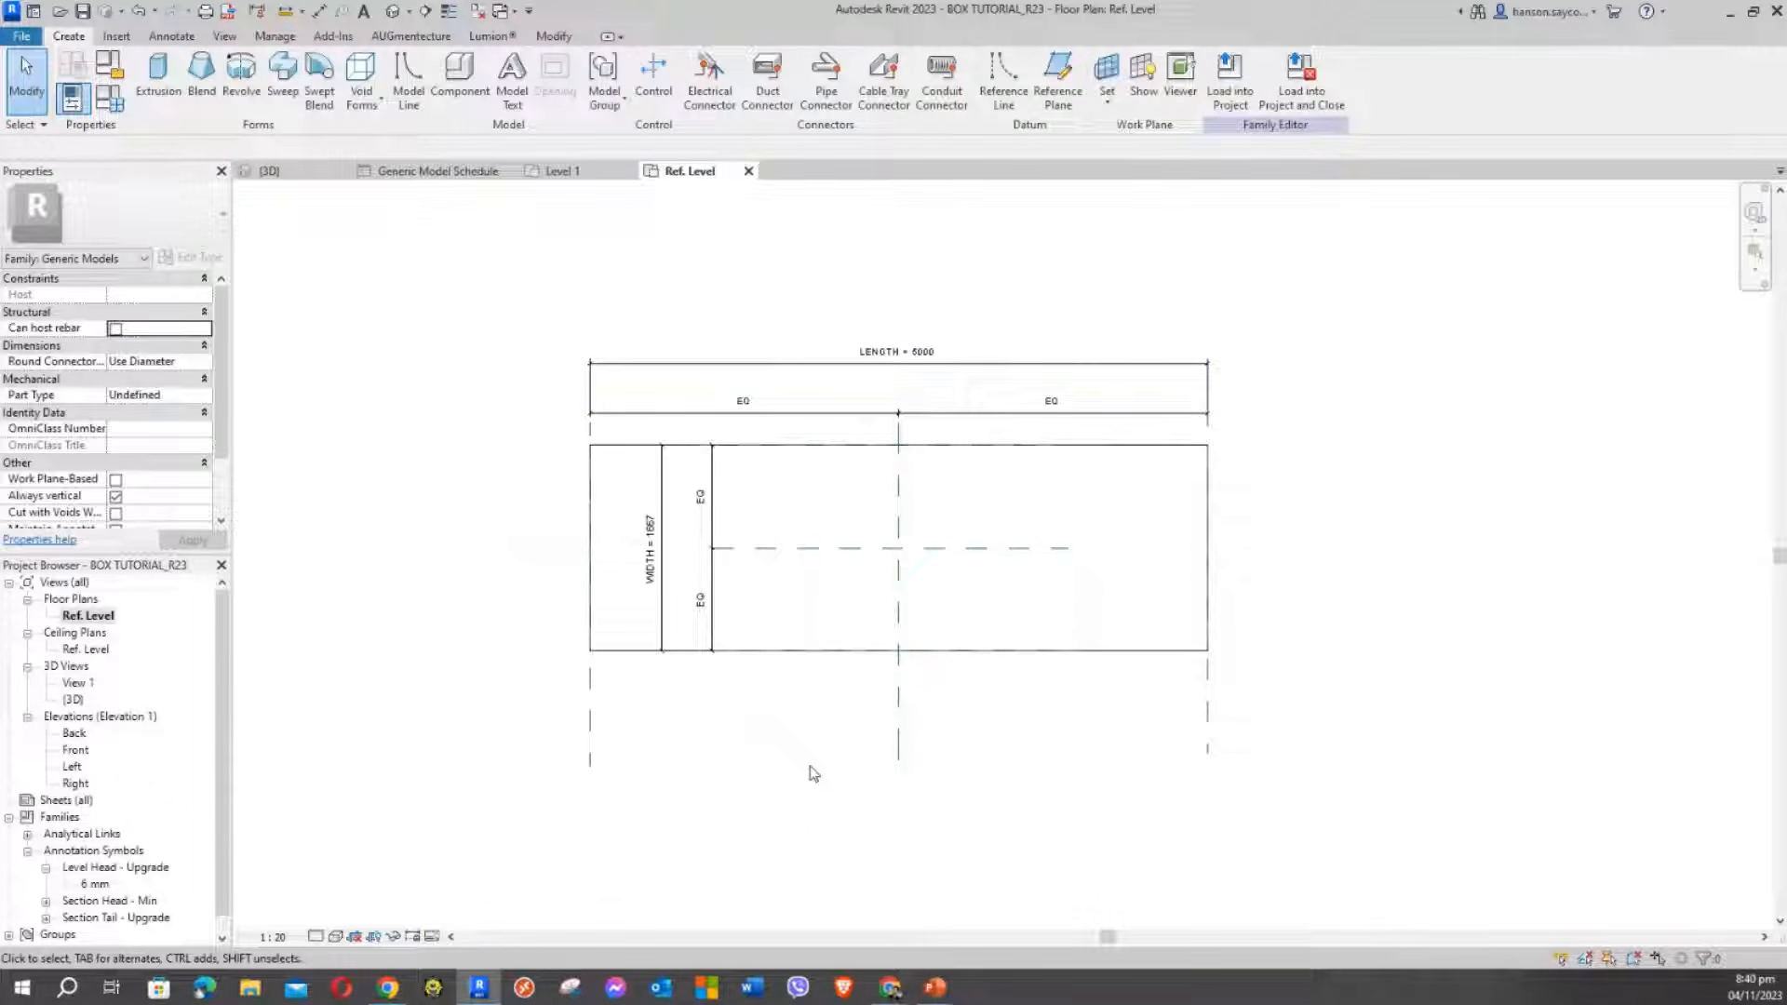
pyautogui.click(996, 375)
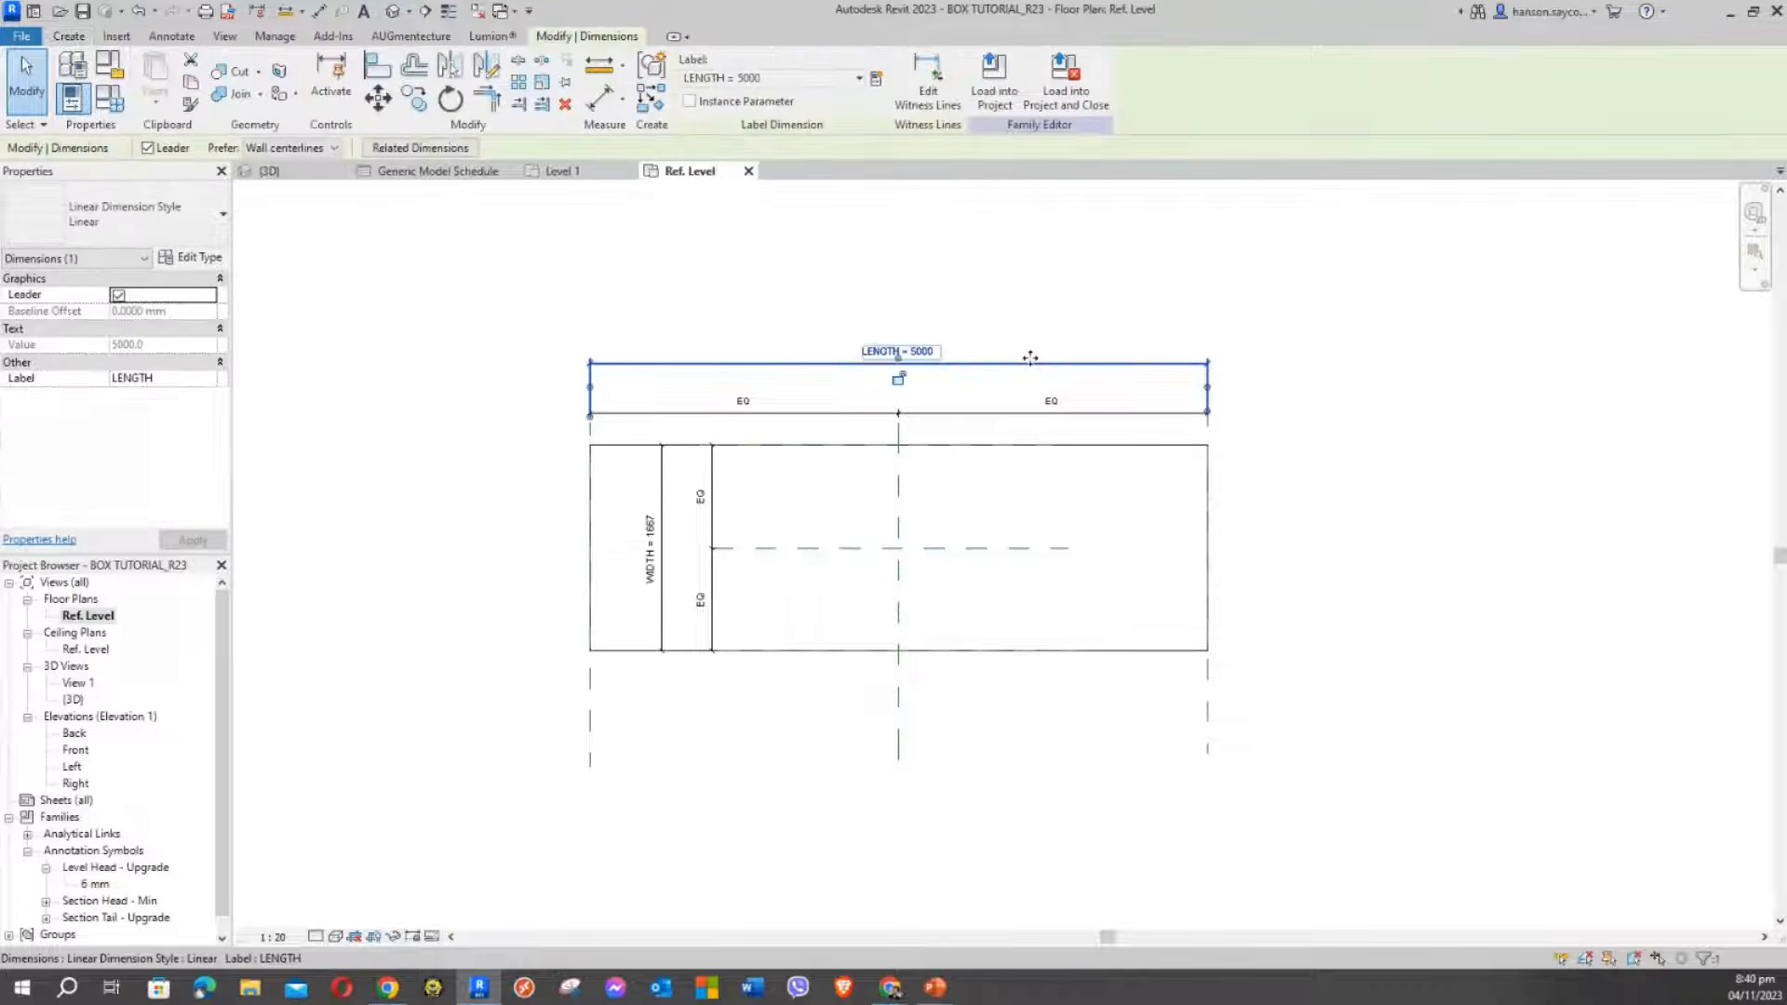
pyautogui.moveTo(1020, 368); pyautogui.dragTo(1020, 272)
pyautogui.click(963, 419)
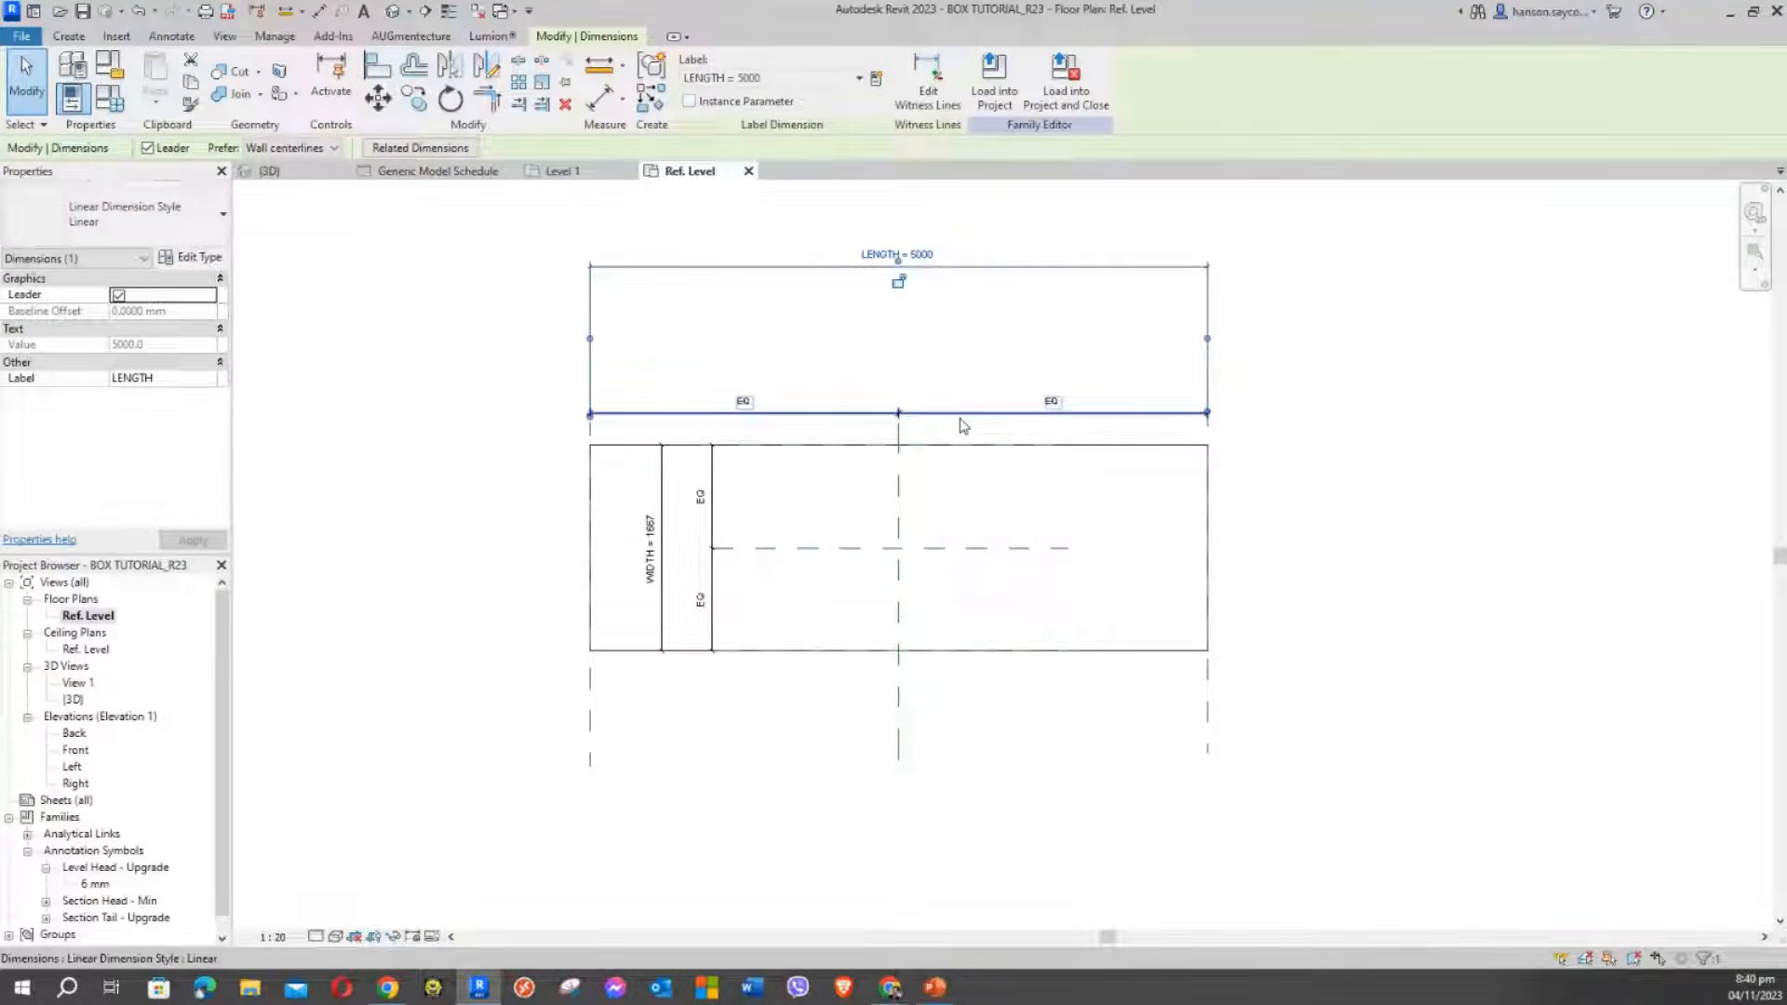
pyautogui.moveTo(968, 413); pyautogui.dragTo(975, 317)
# Move the WIDTH = 1667 dimension and its vertical EQ string out to the left of the box
pyautogui.click(662, 470)
pyautogui.moveTo(662, 470); pyautogui.dragTo(366, 463)
pyautogui.click(712, 482)
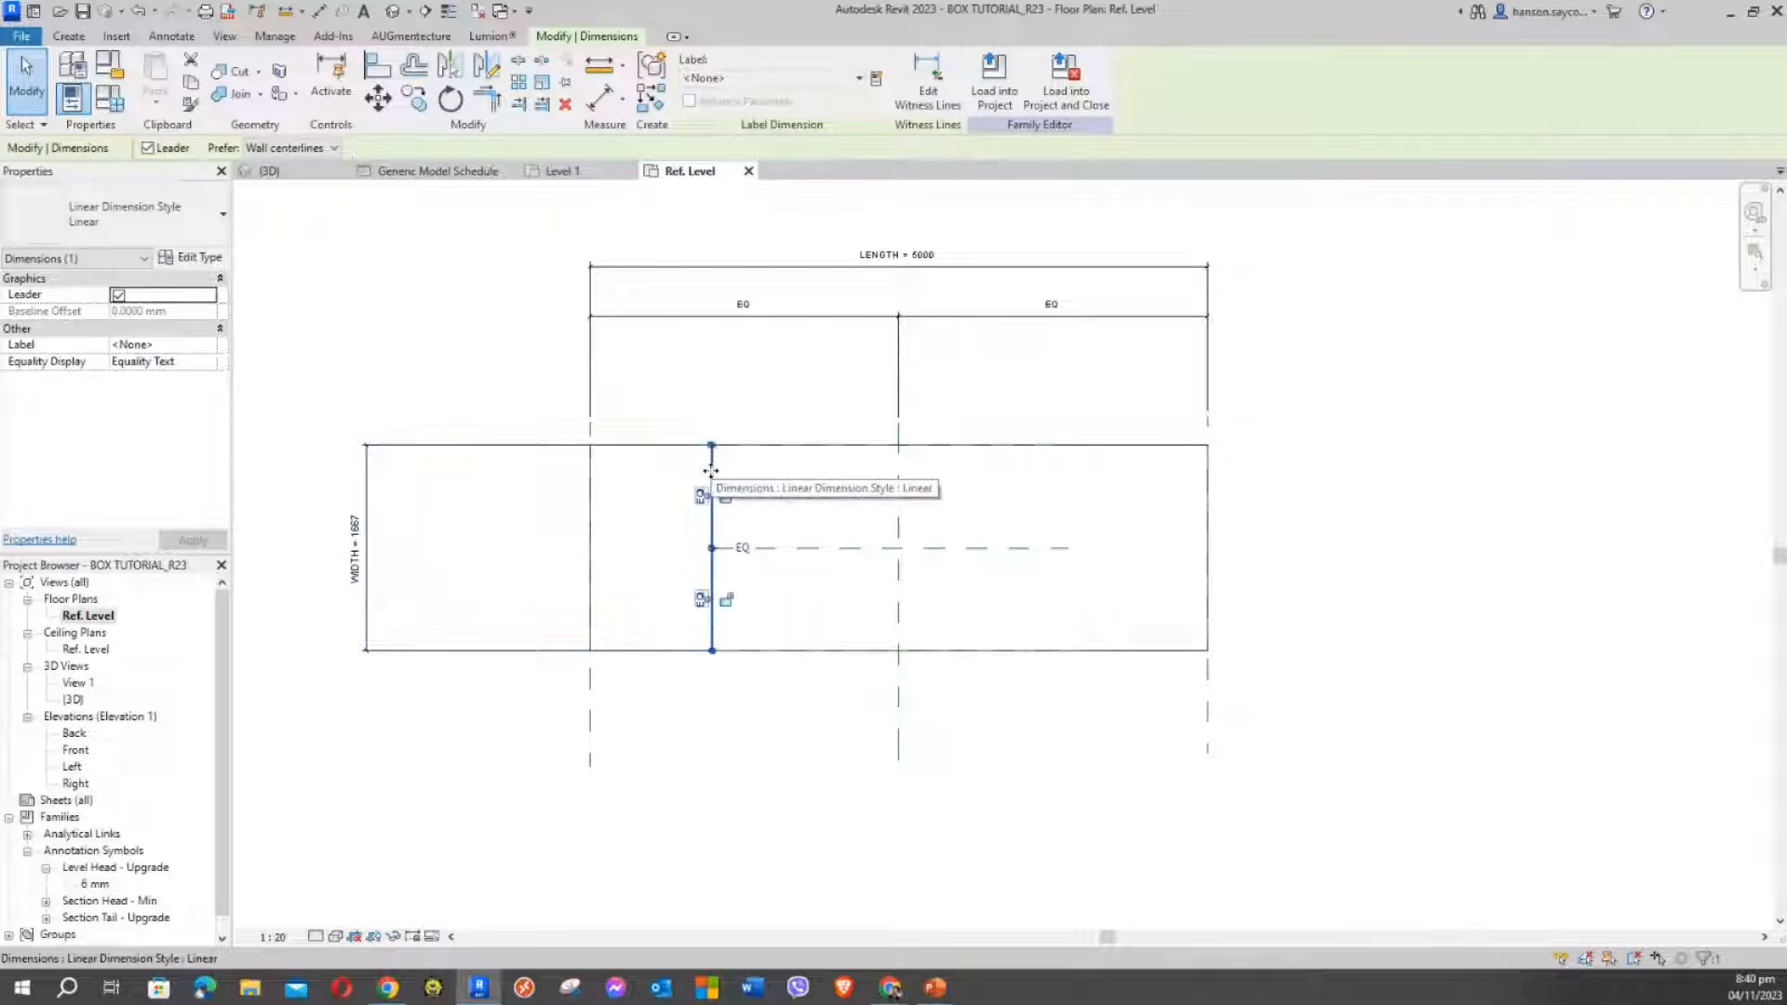
pyautogui.moveTo(712, 482); pyautogui.dragTo(399, 459)
pyautogui.click(479, 347)
# Reframe the plan around the box and its relocated dimensions
pyautogui.scroll(-2, 479, 347)
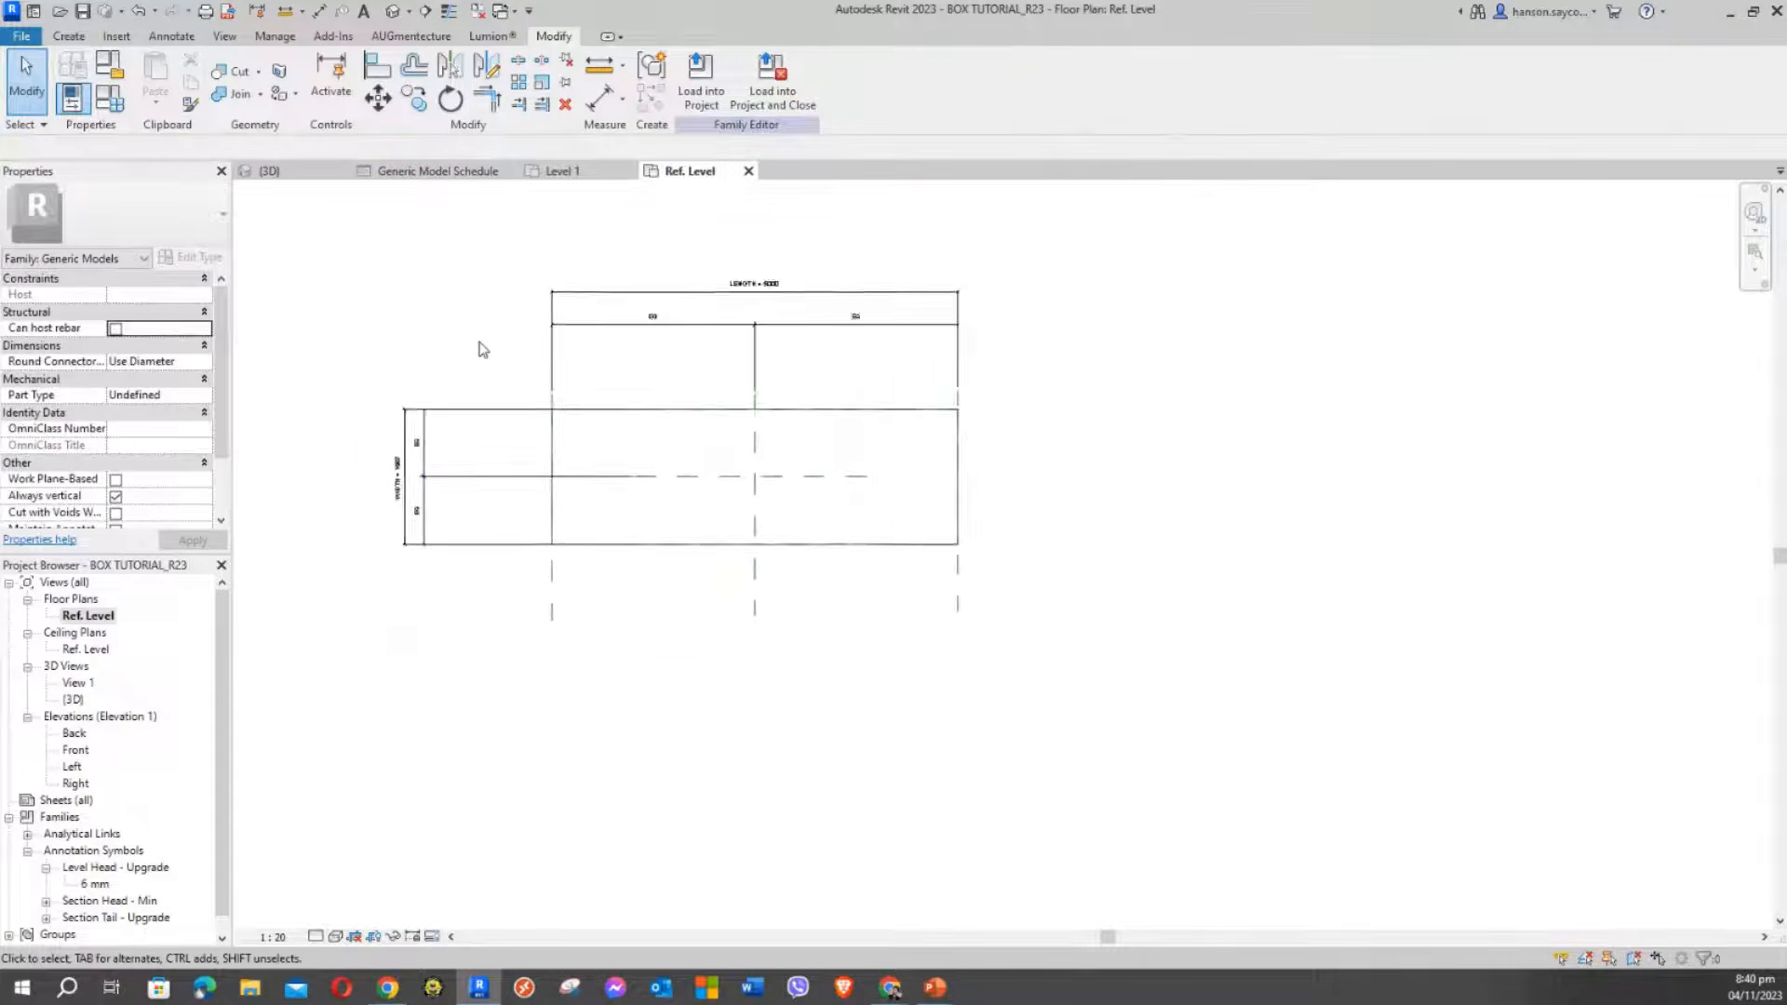
pyautogui.moveTo(480, 347); pyautogui.dragTo(607, 384, button='middle')
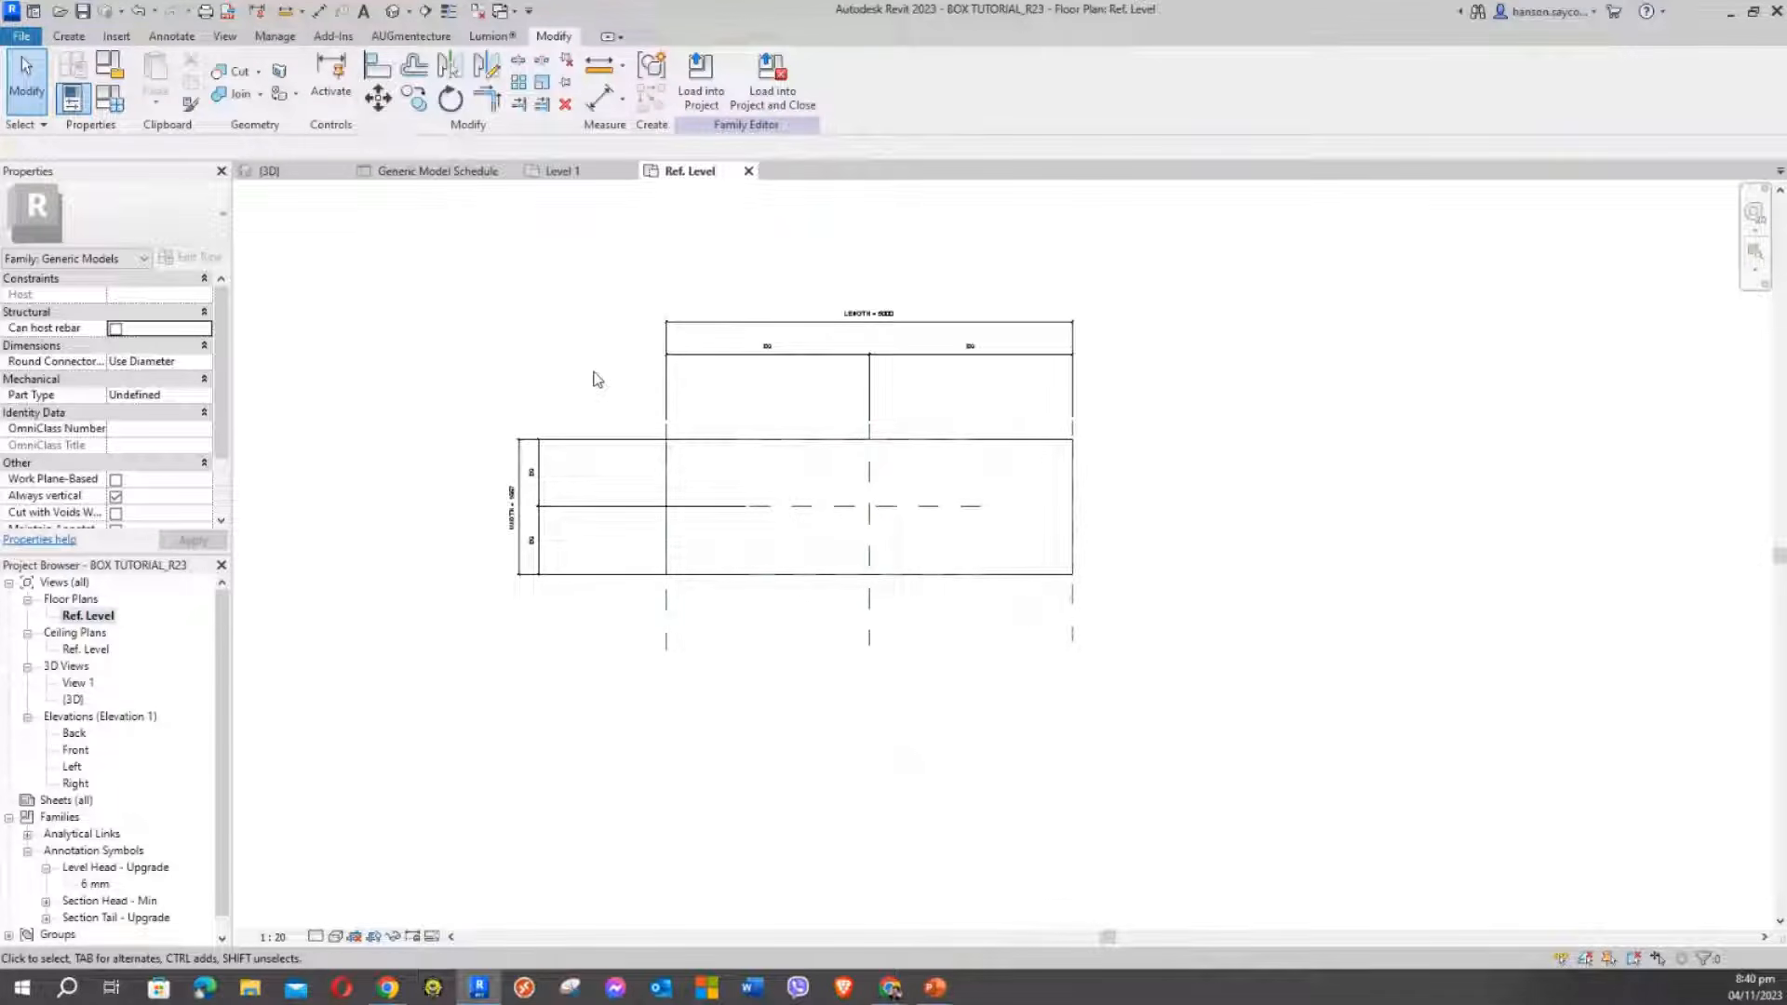
pyautogui.moveTo(599, 389)
pyautogui.mouseDown(button='middle')
pyautogui.moveTo(641, 447)
pyautogui.moveTo(626, 398)
pyautogui.mouseUp(button='middle')
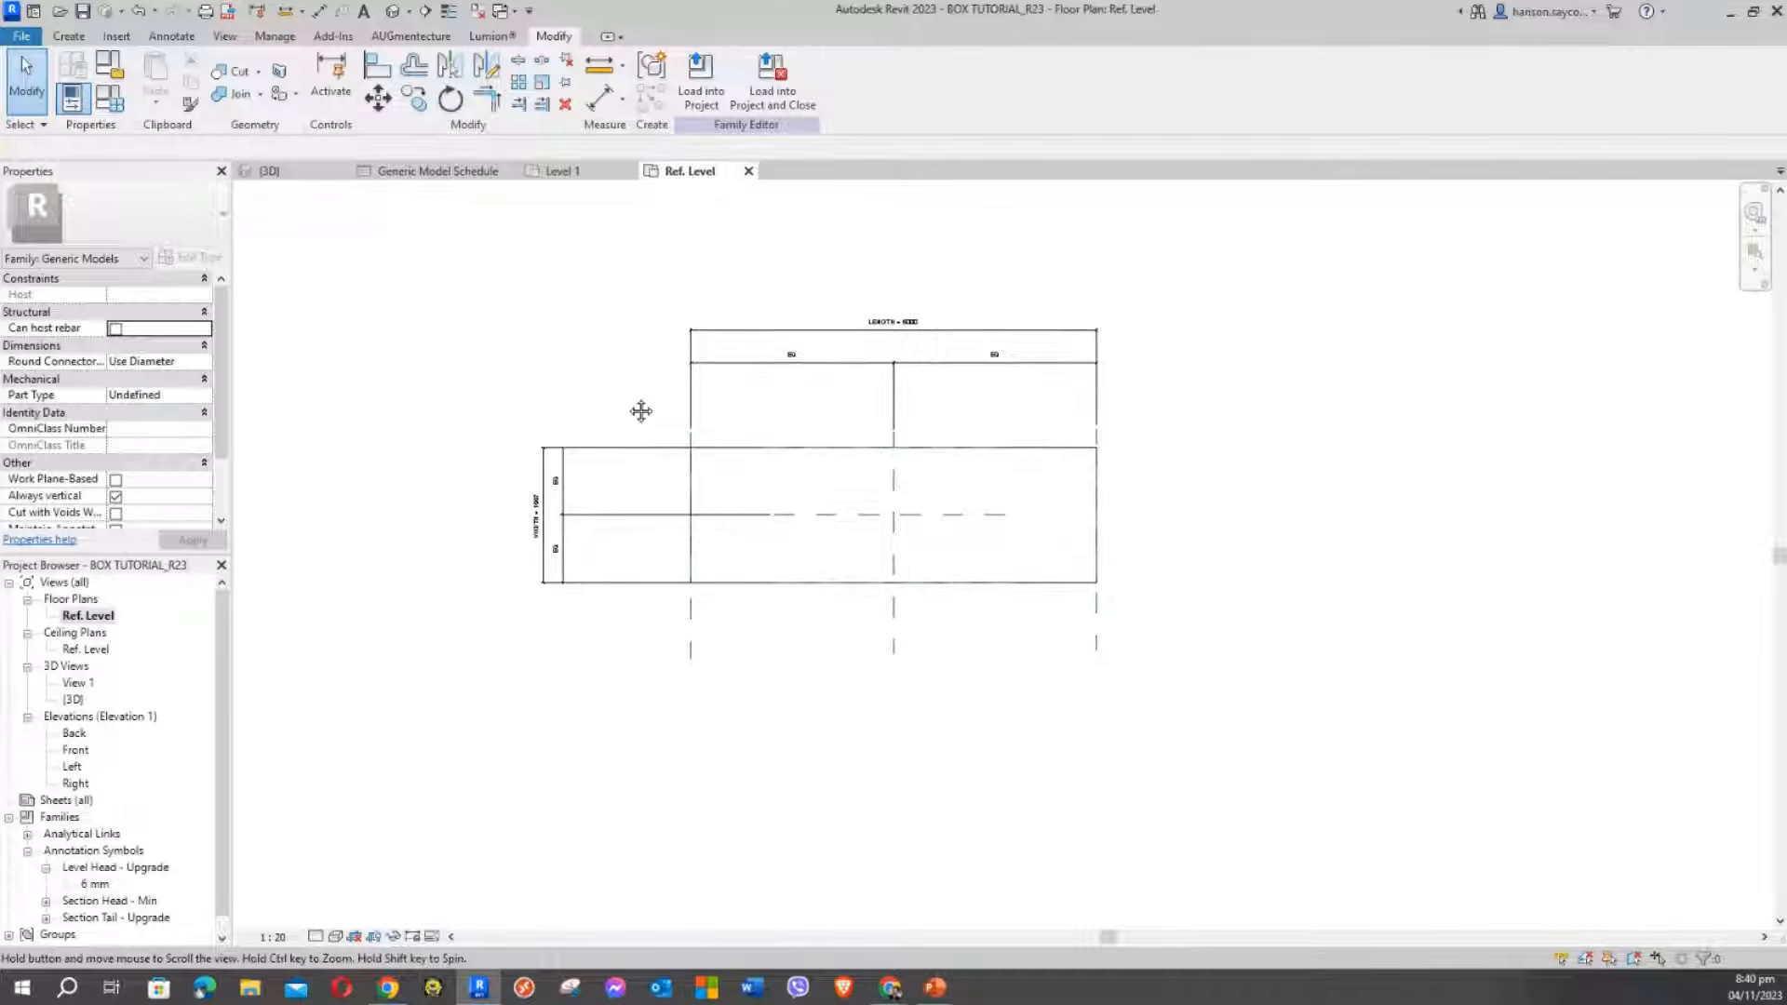
pyautogui.scroll(2, 627, 399)
pyautogui.scroll(1, 630, 406)
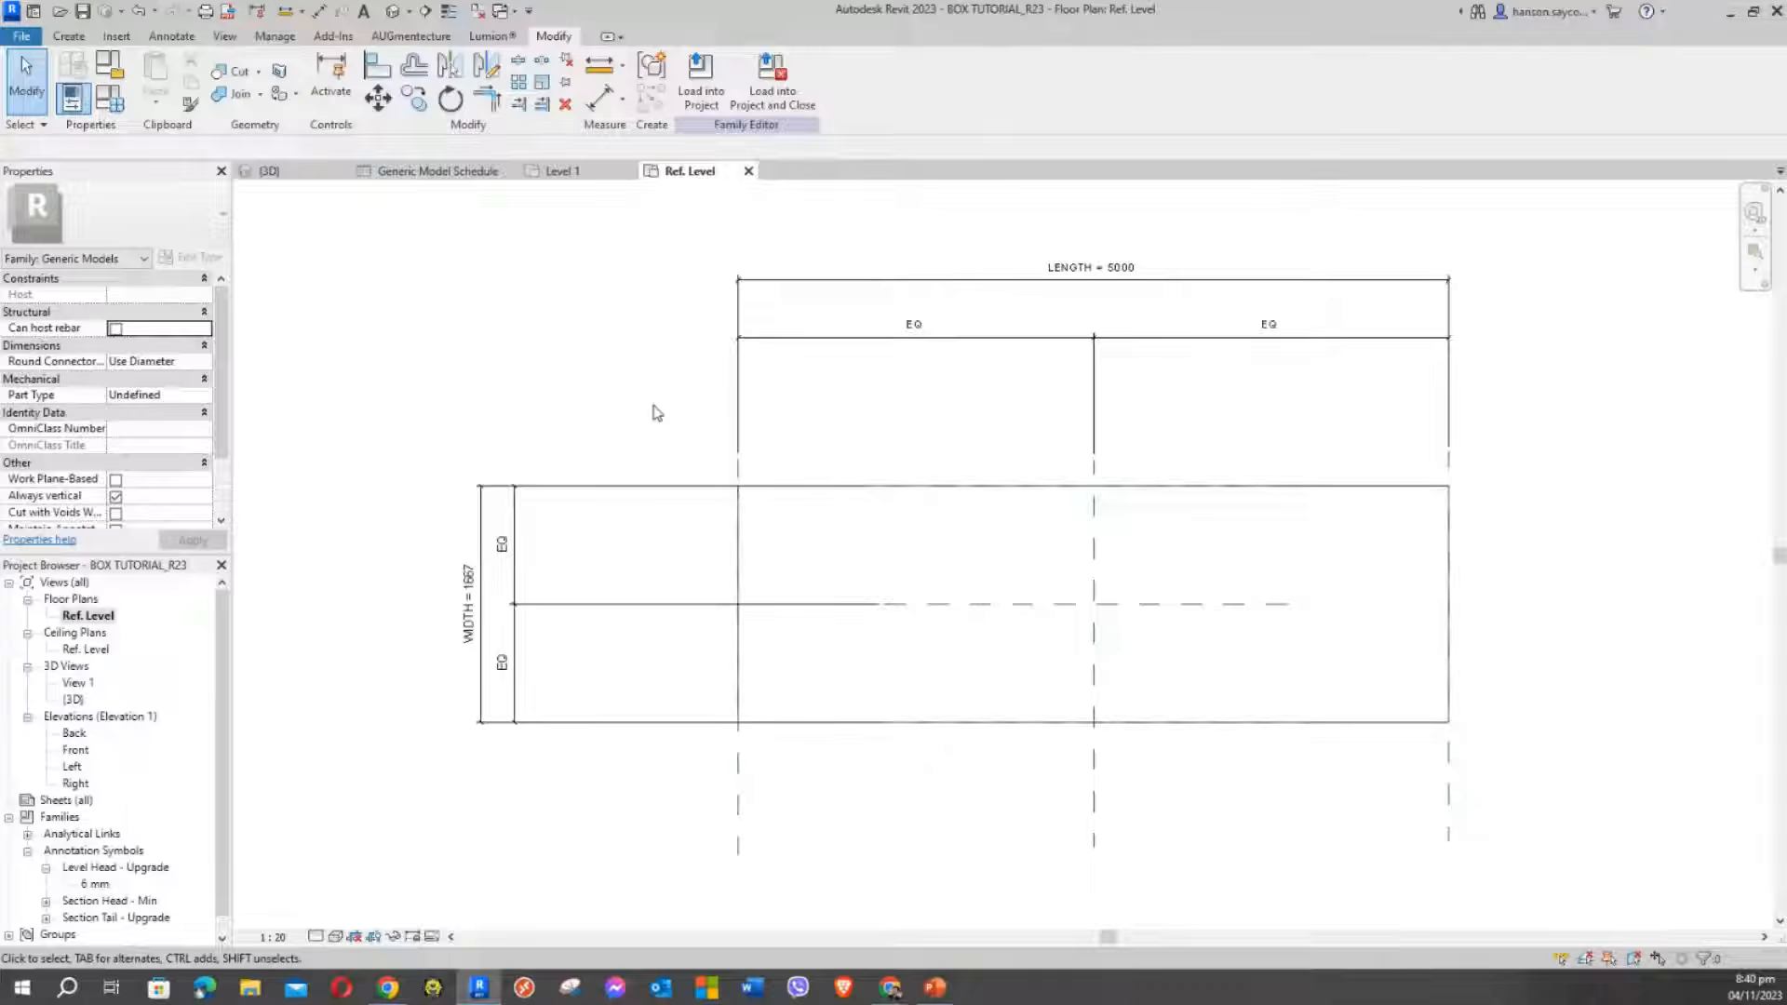
pyautogui.scroll(-2, 655, 408)
pyautogui.moveTo(654, 407); pyautogui.dragTo(606, 440, button='middle')
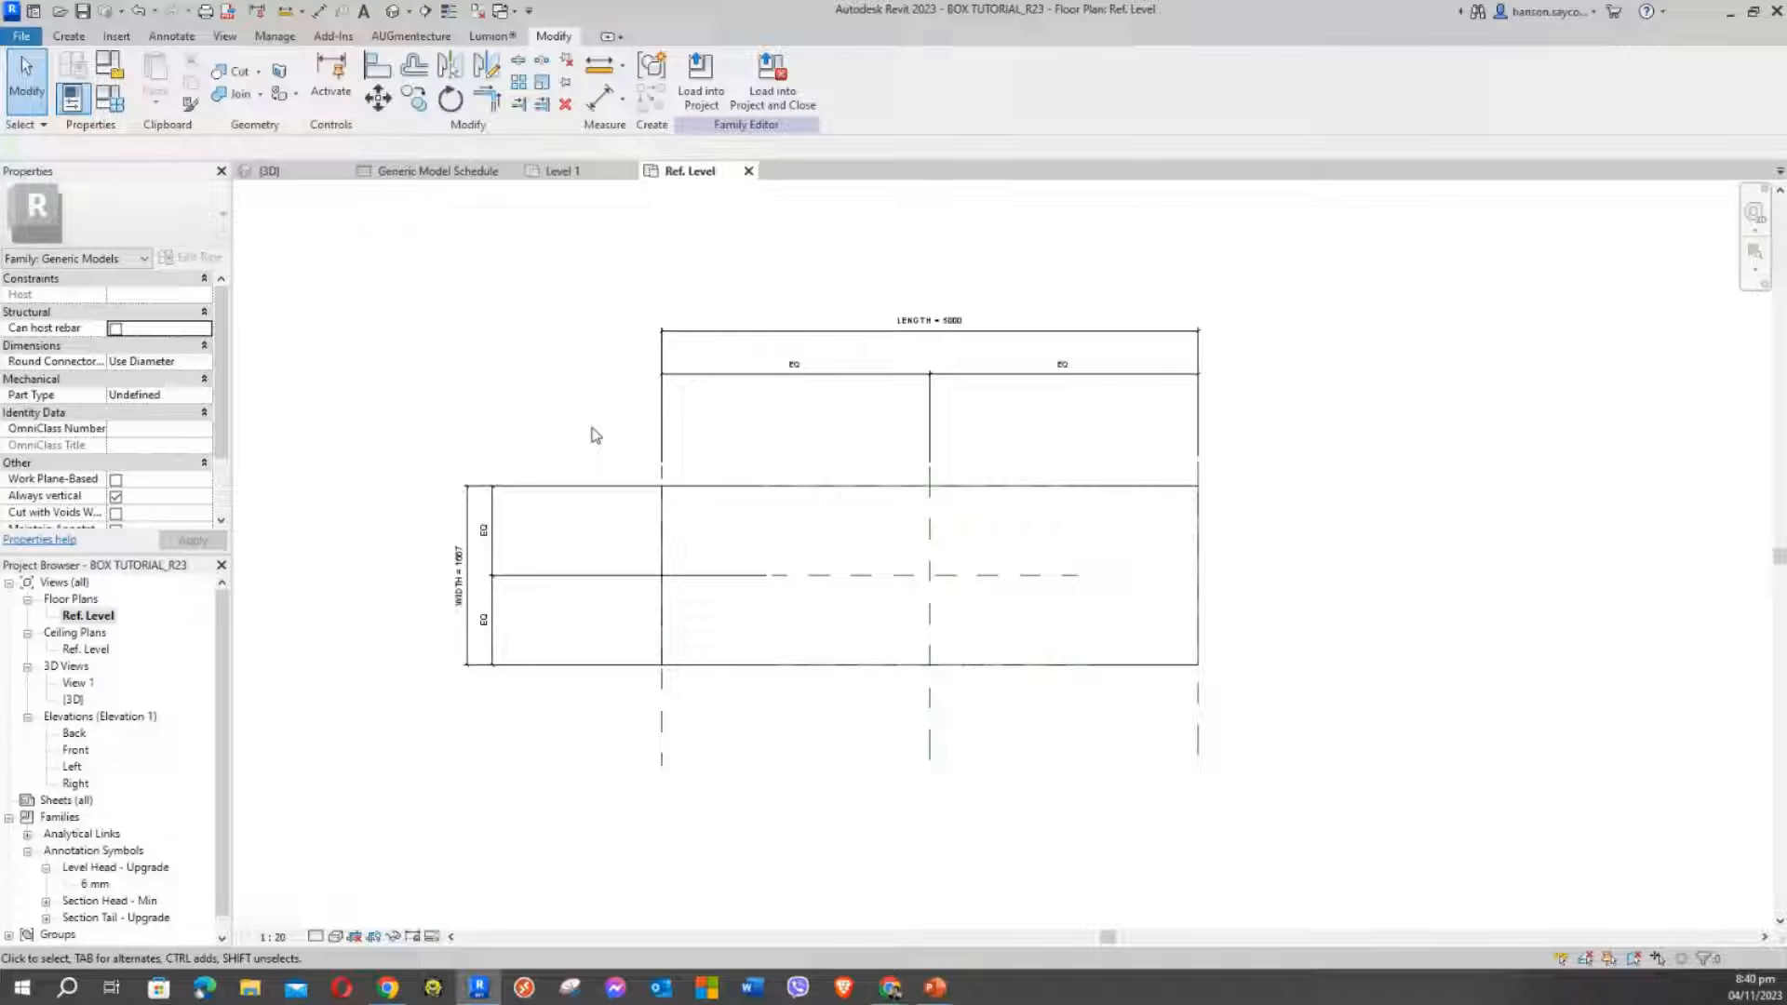
pyautogui.scroll(1, 619, 436)
pyautogui.moveTo(651, 430); pyautogui.dragTo(669, 427, button='middle')
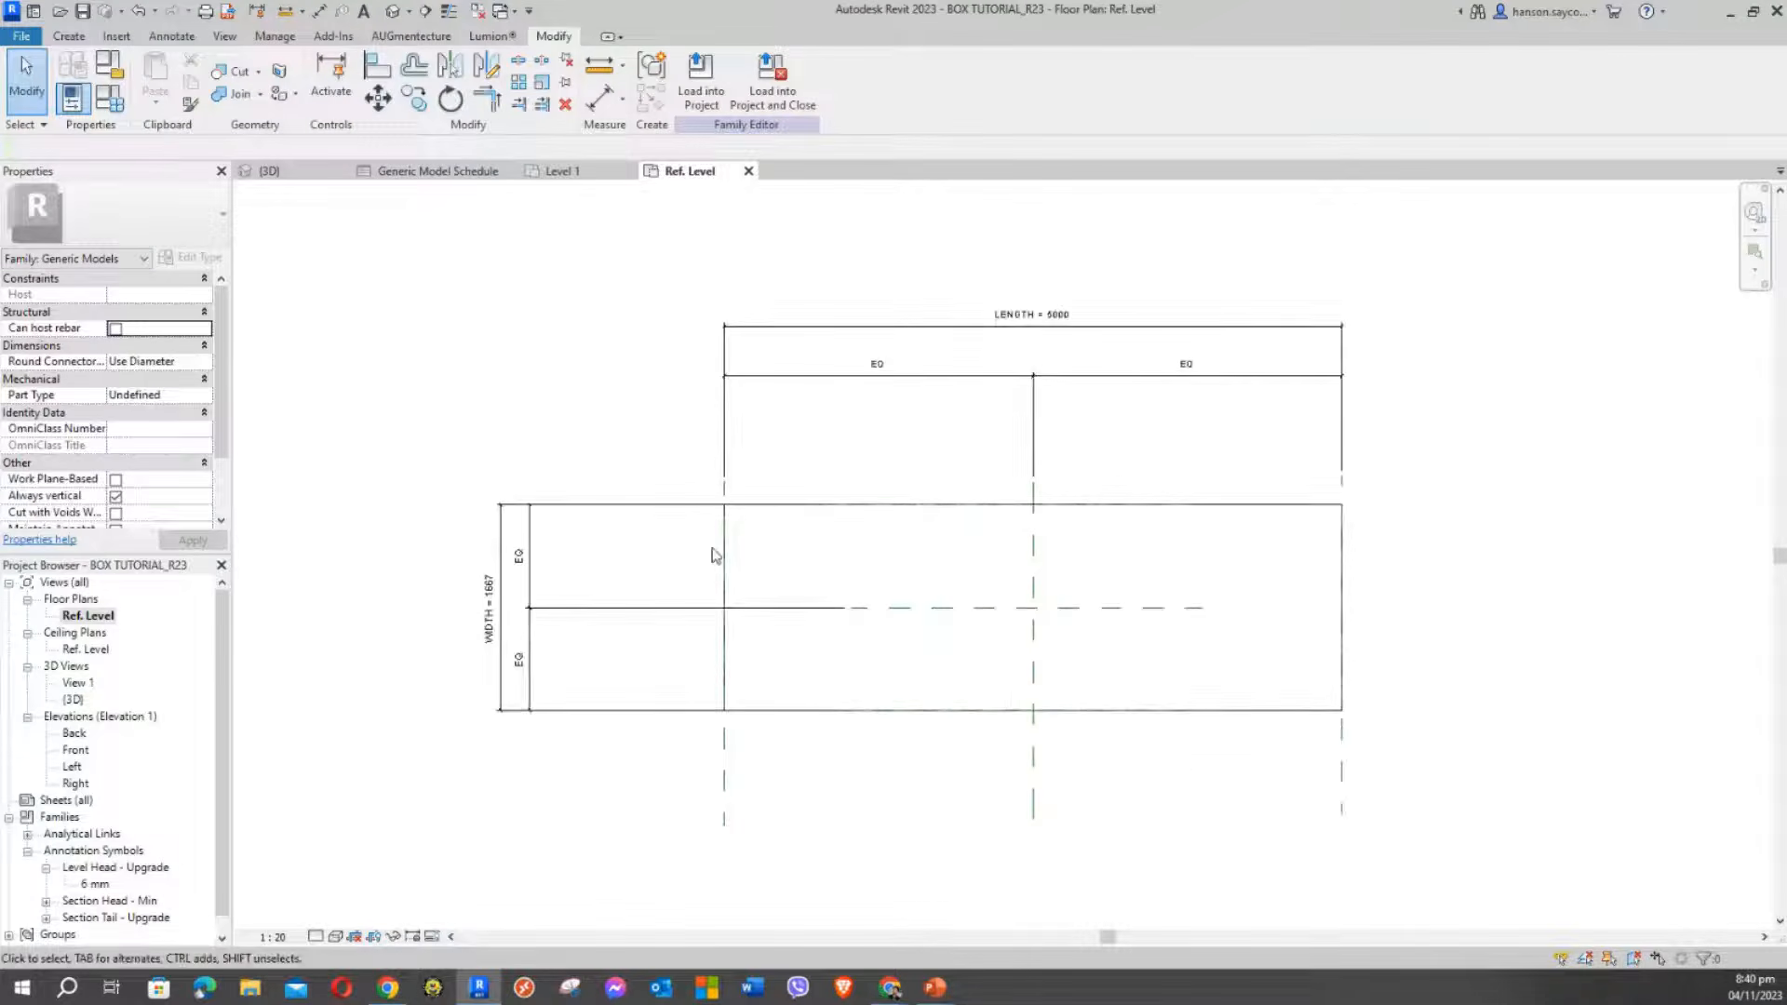
pyautogui.click(802, 505)
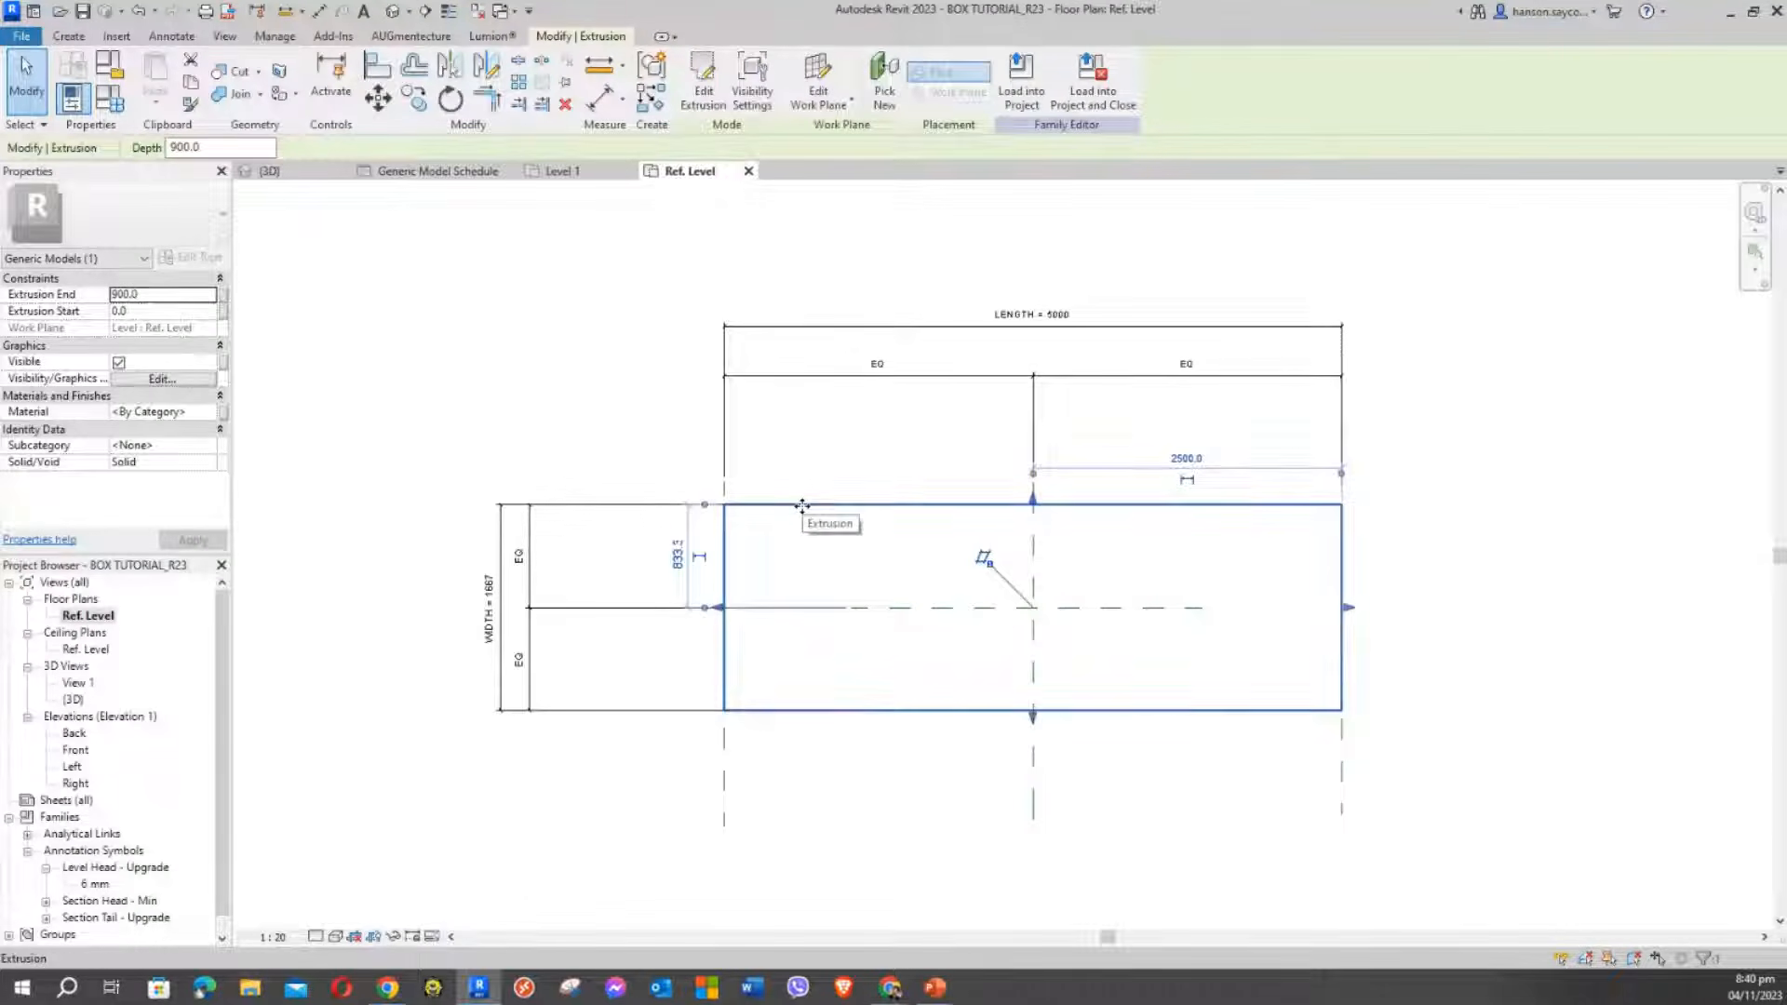
pyautogui.click(574, 359)
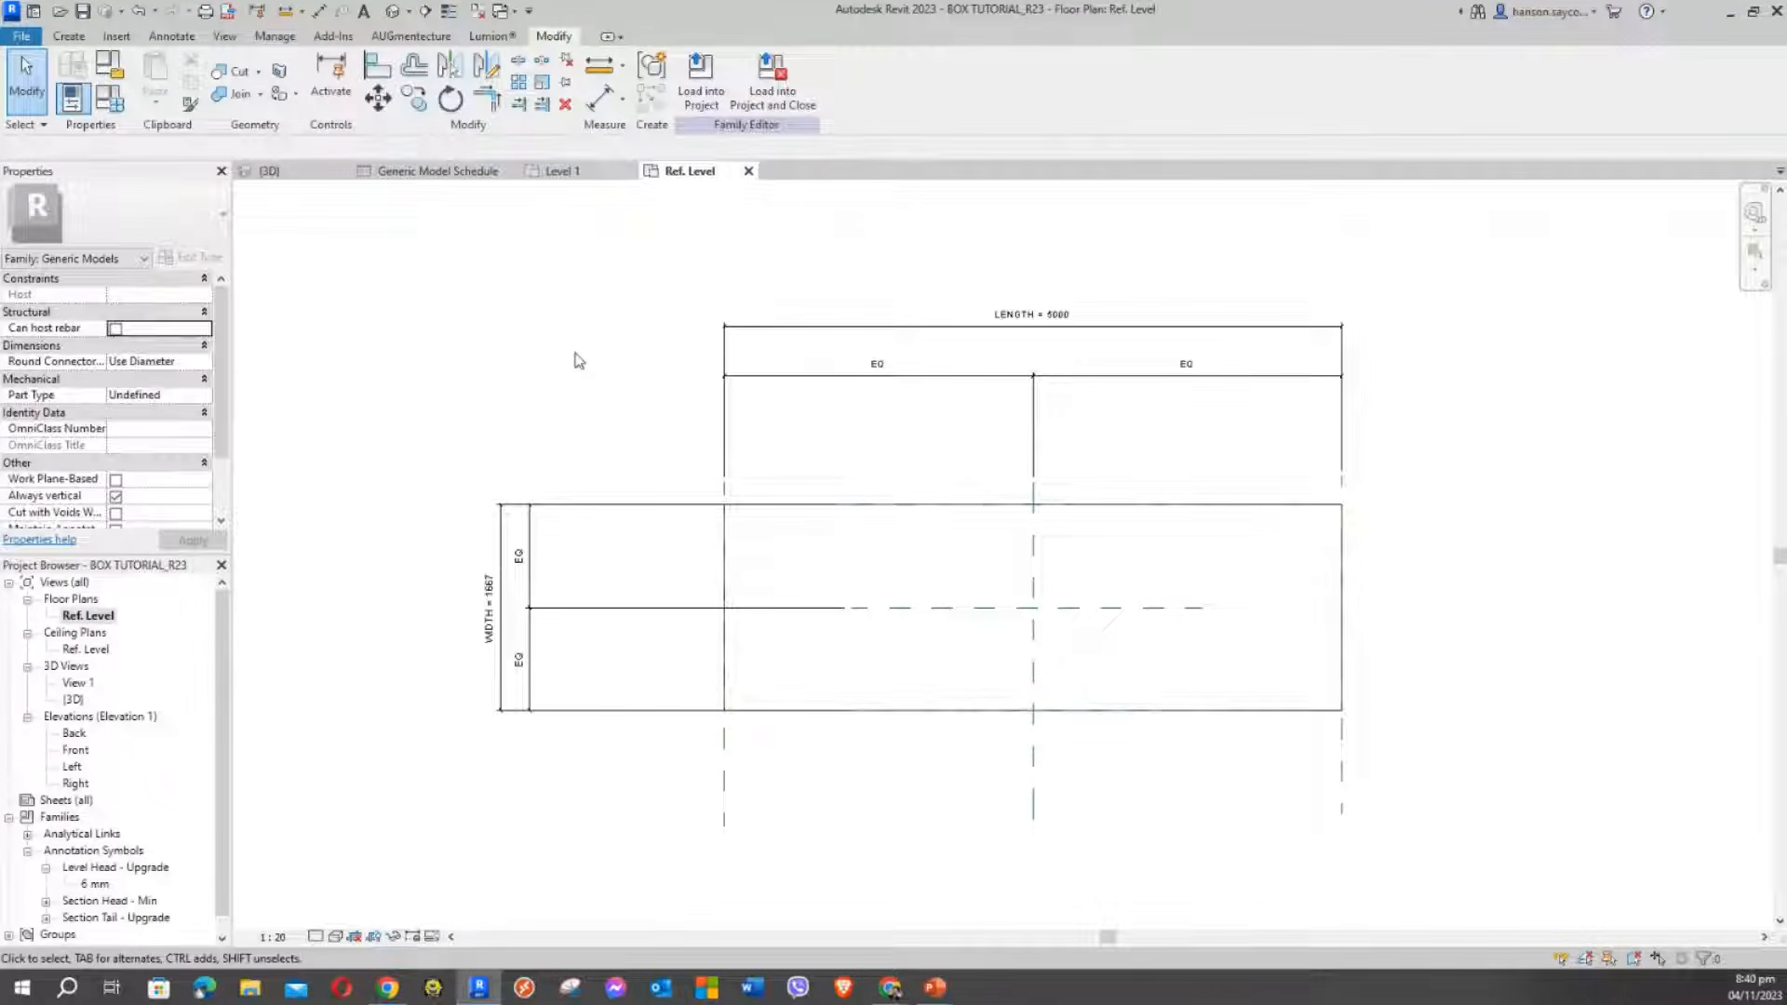
pyautogui.moveTo(574, 359); pyautogui.dragTo(618, 363, button='middle')
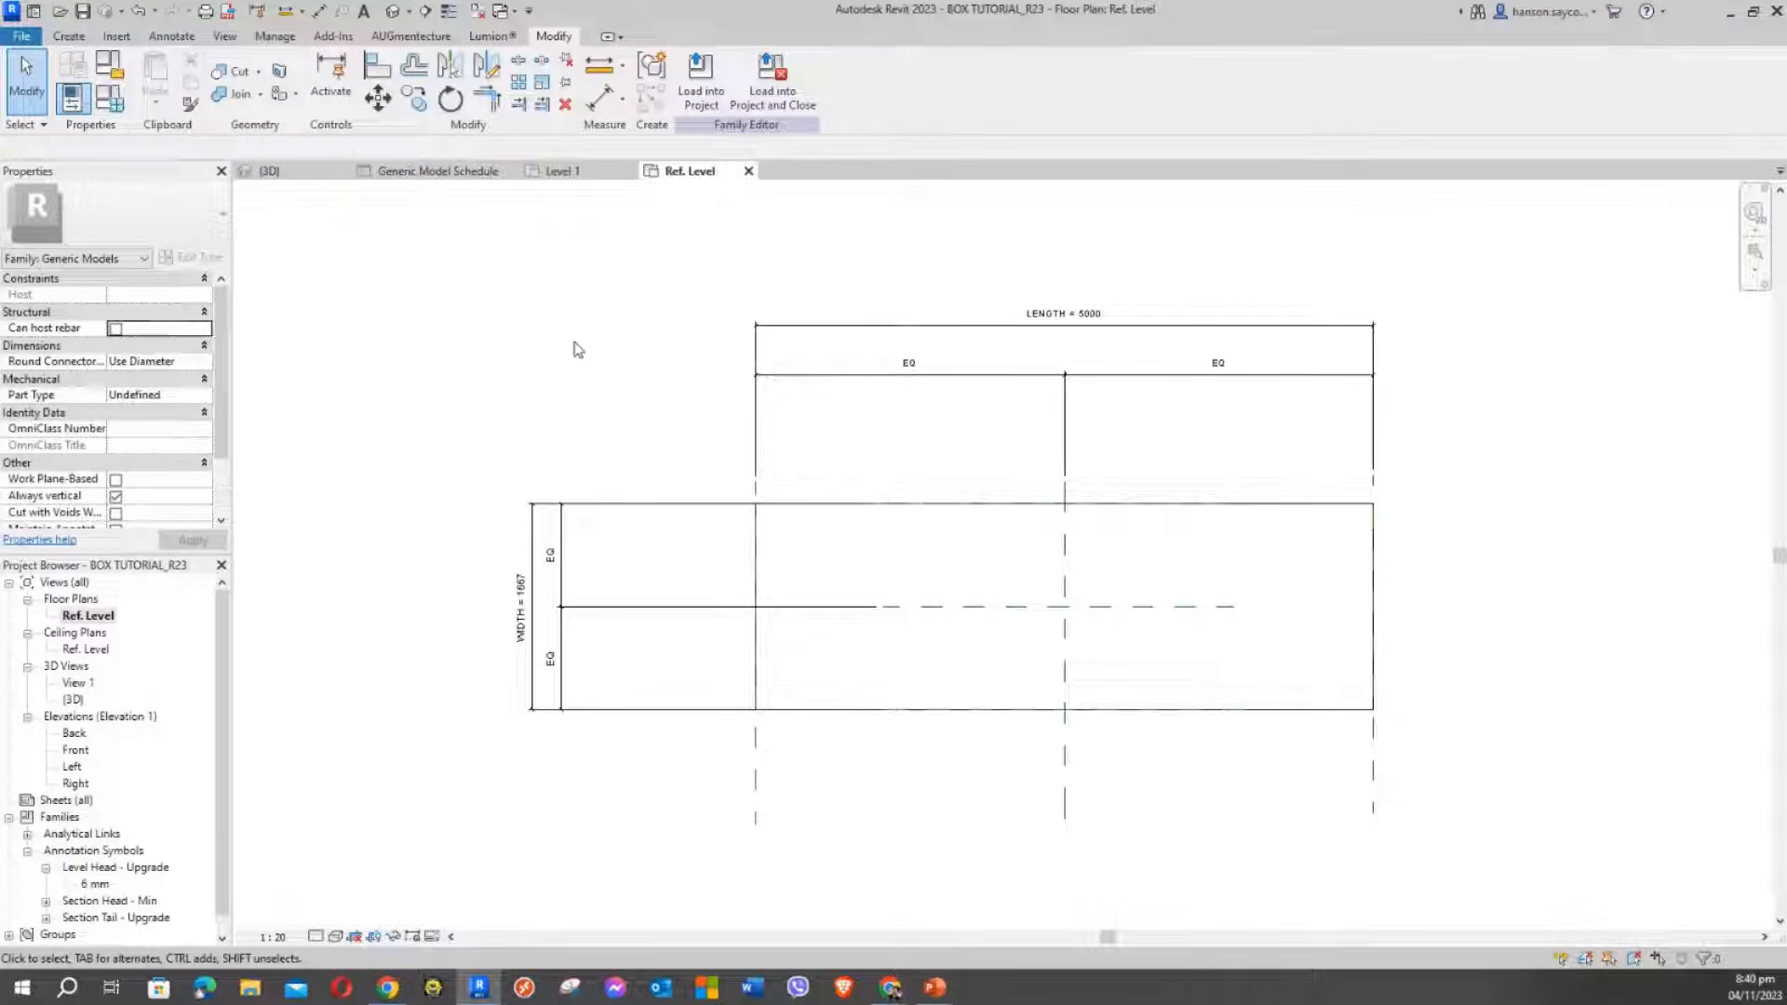
# Save the family as a new file named TABLE TUTORIAL_R23, opening its File Save Options
pyautogui.click(27, 37)
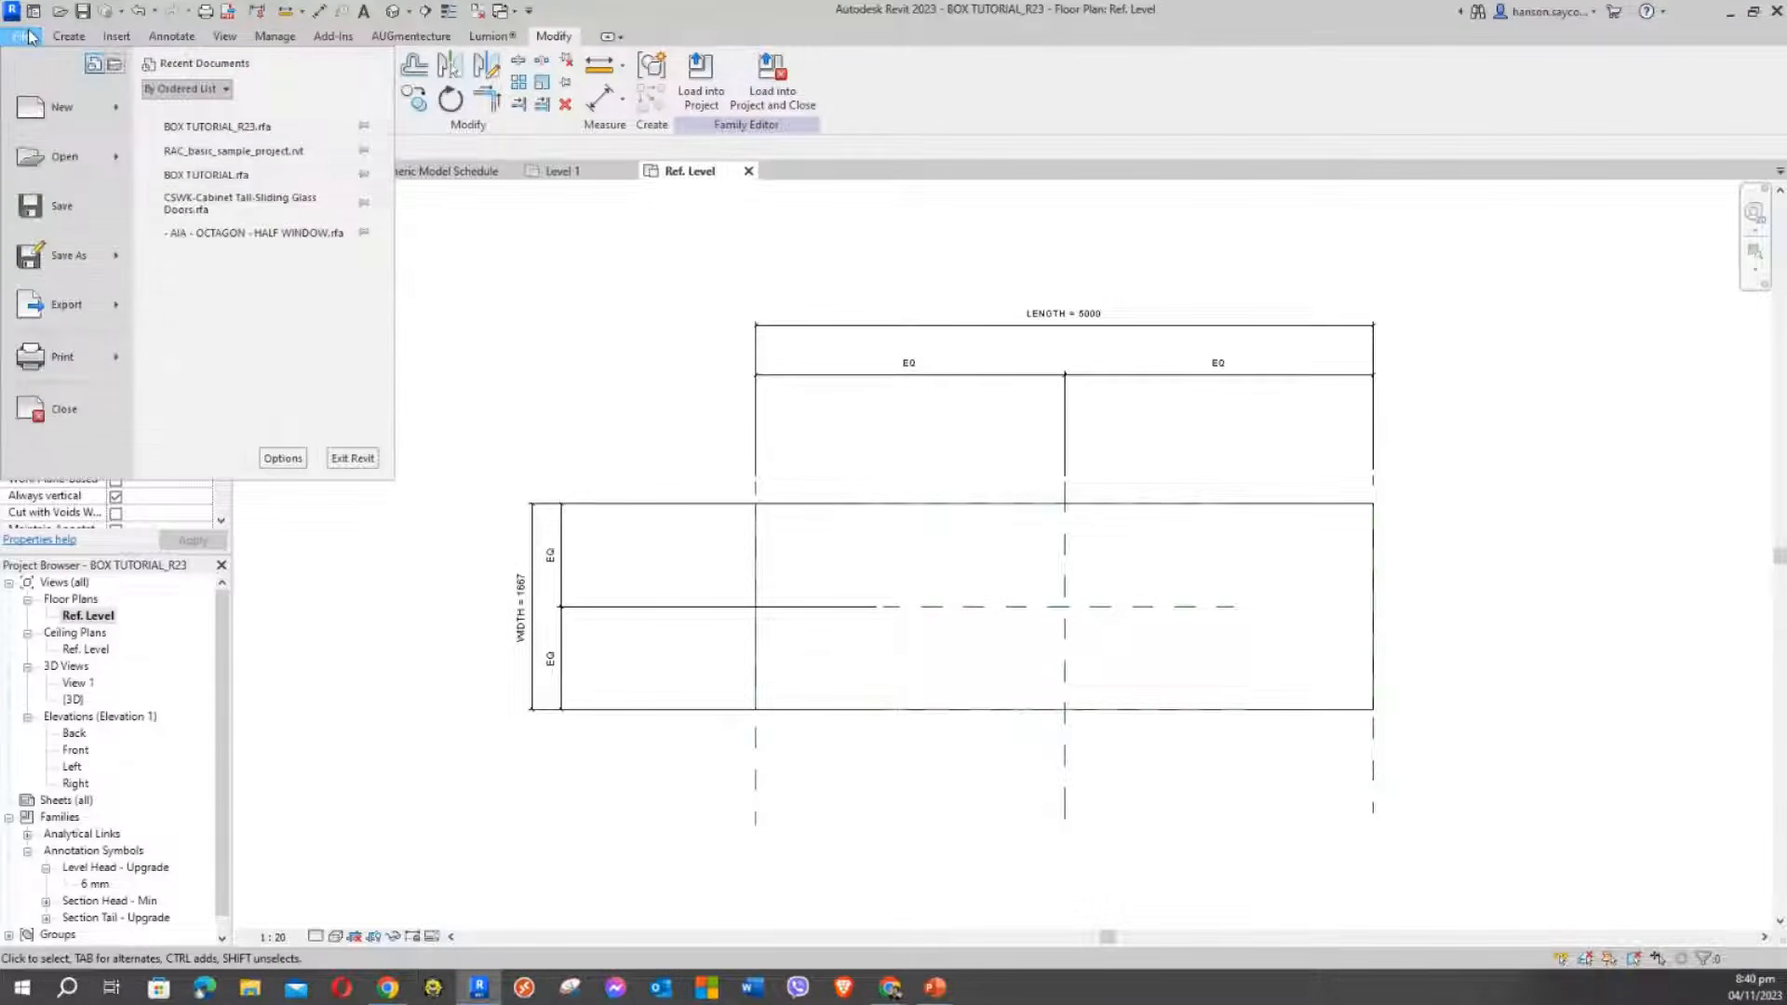
pyautogui.moveTo(82, 260)
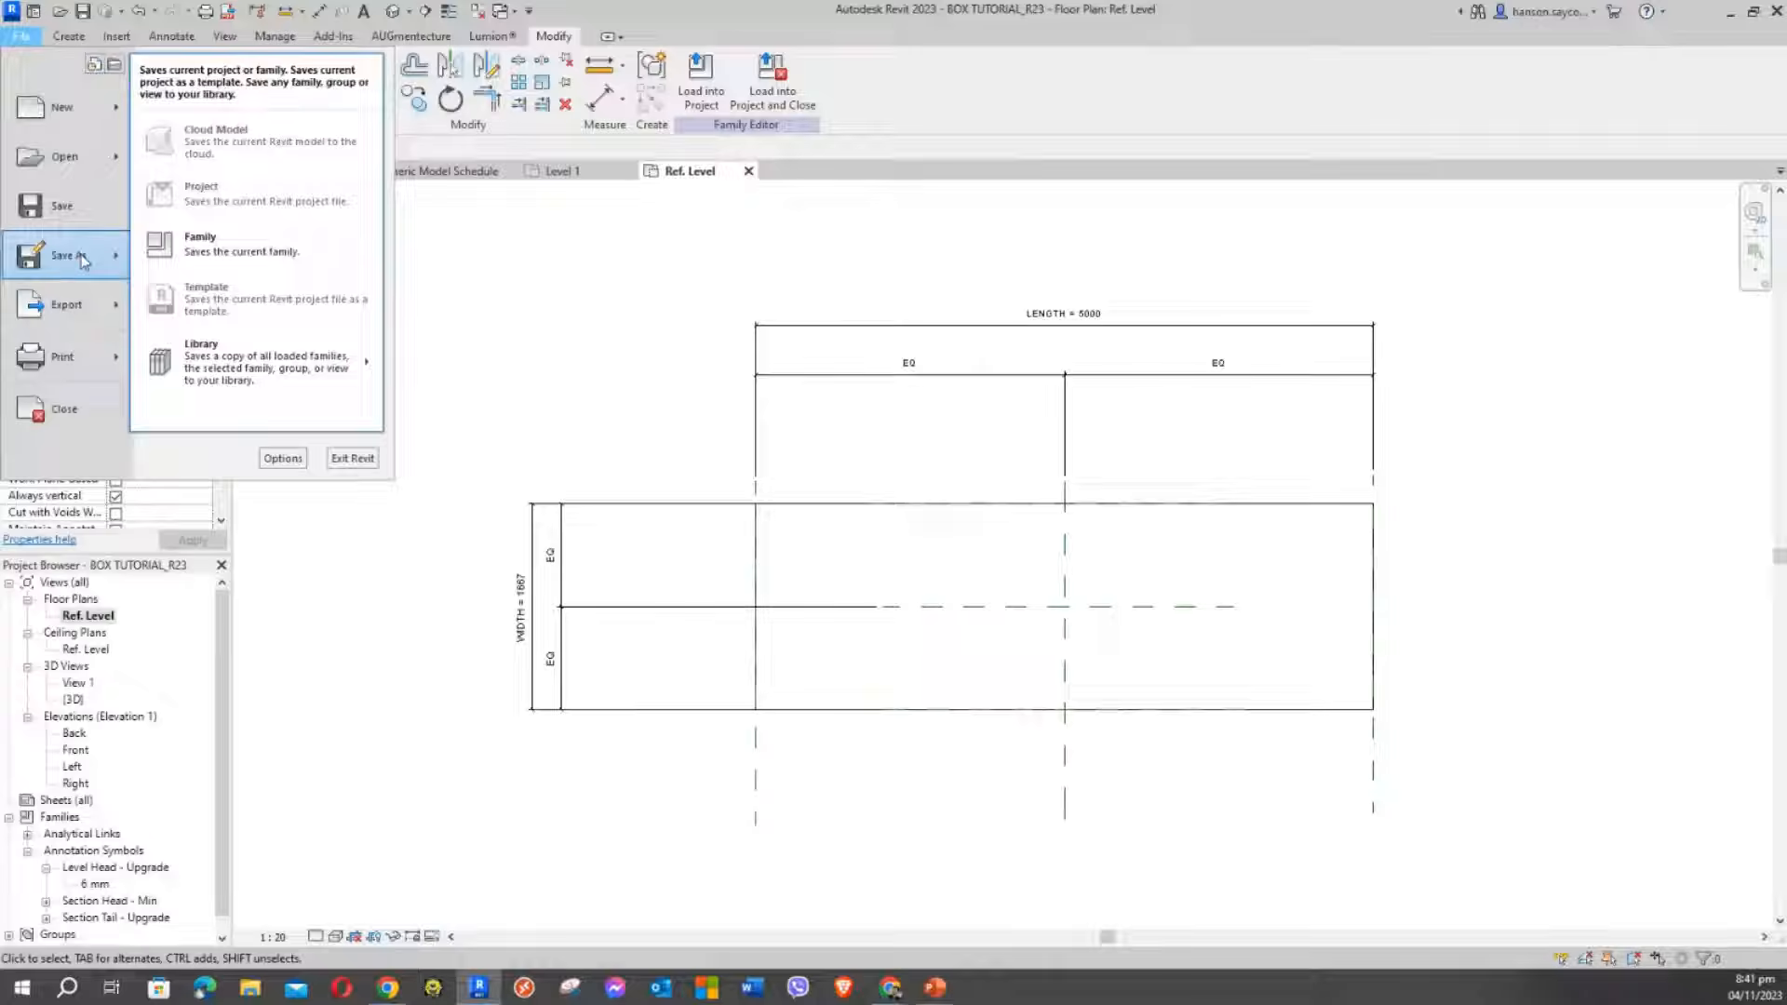
pyautogui.click(246, 262)
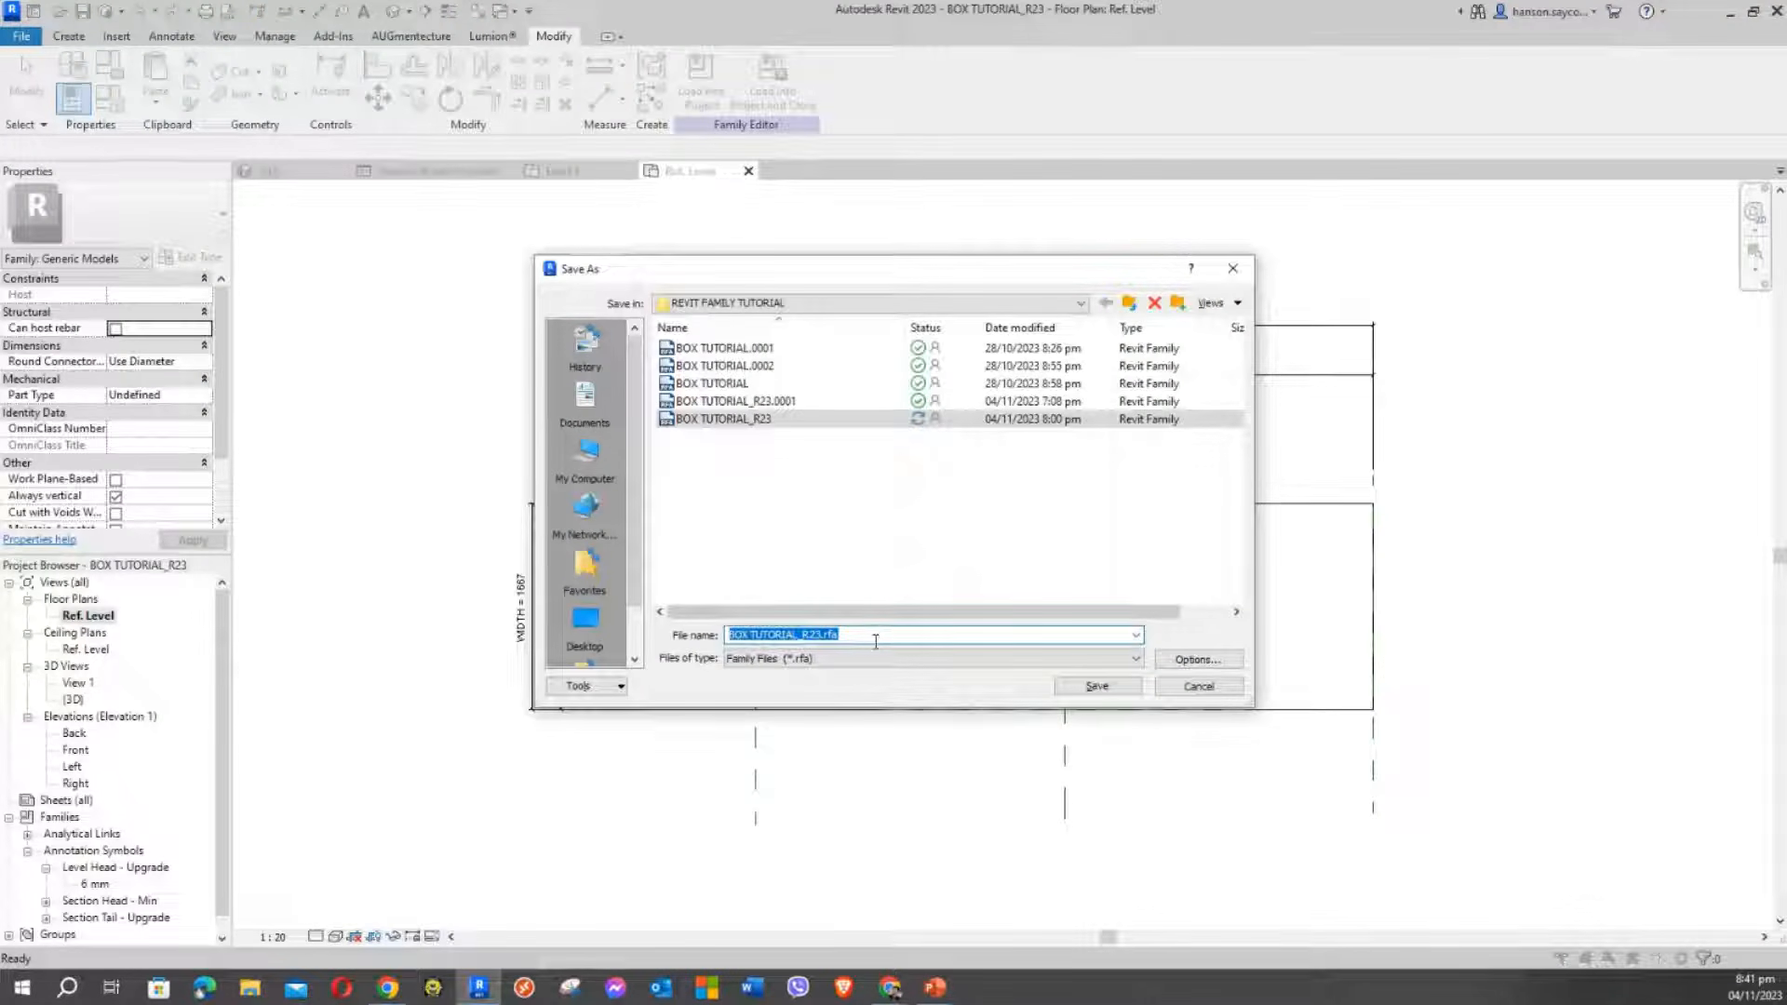
pyautogui.click(875, 641)
pyautogui.moveTo(864, 637); pyautogui.dragTo(670, 637)
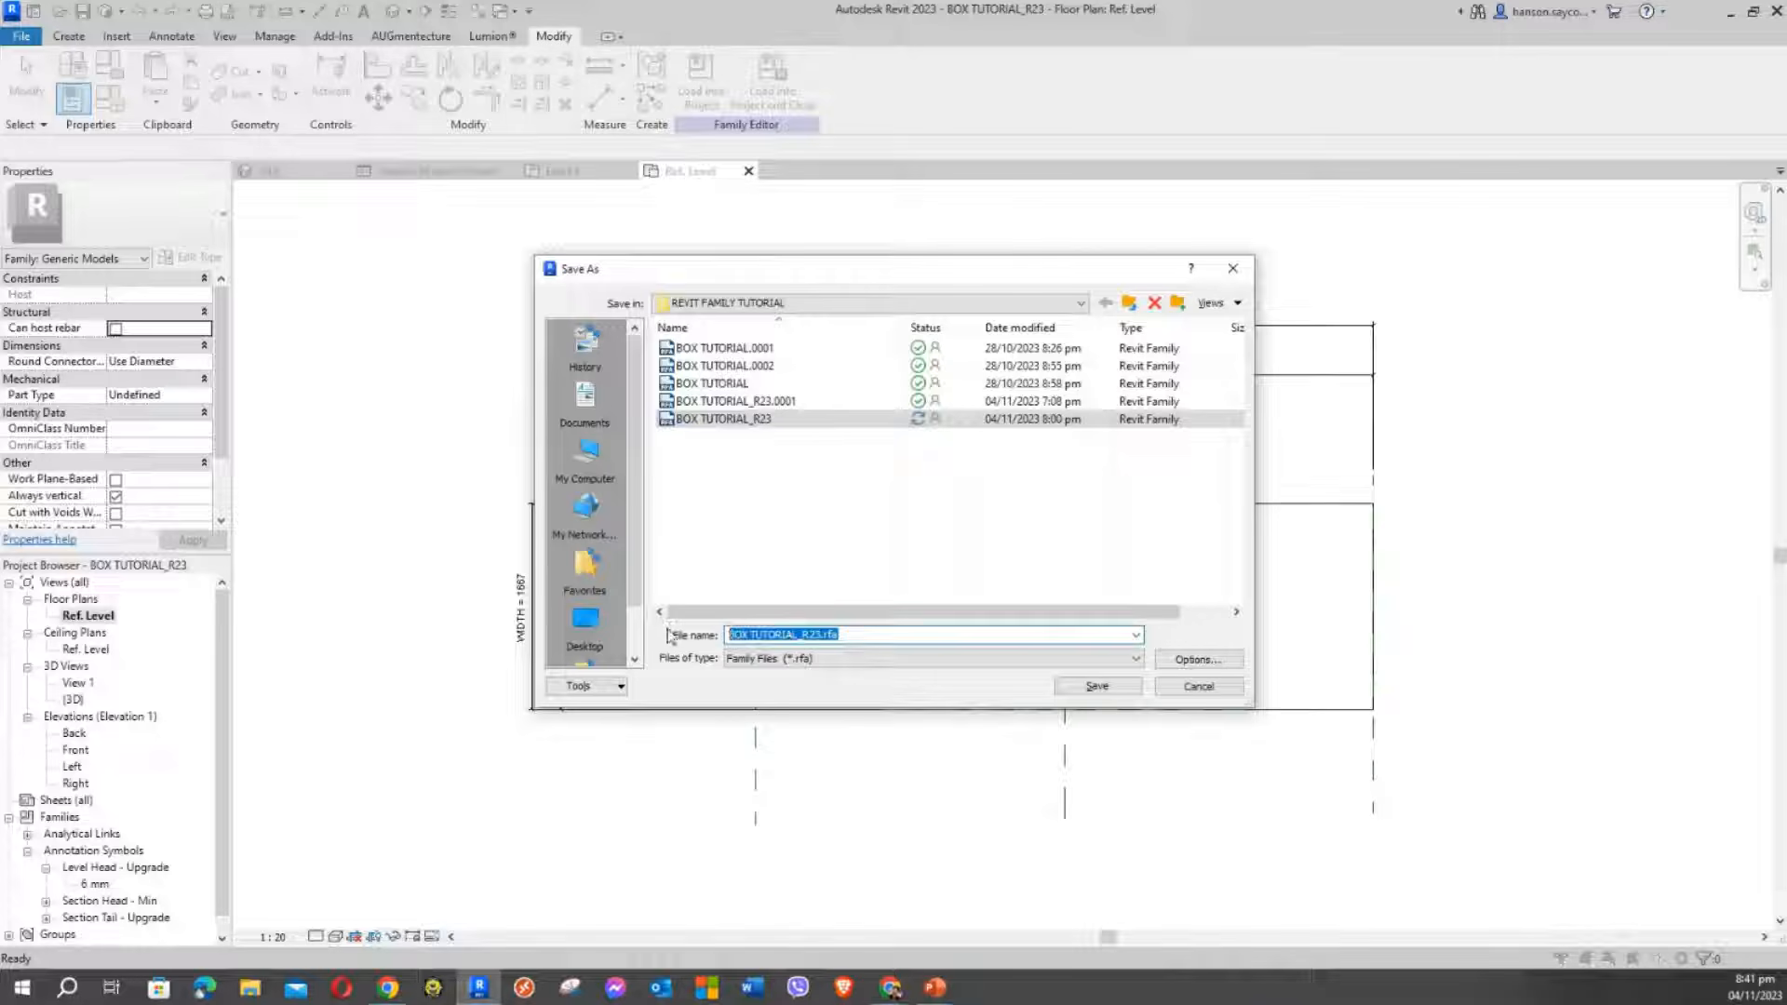
pyautogui.write('TABLE')
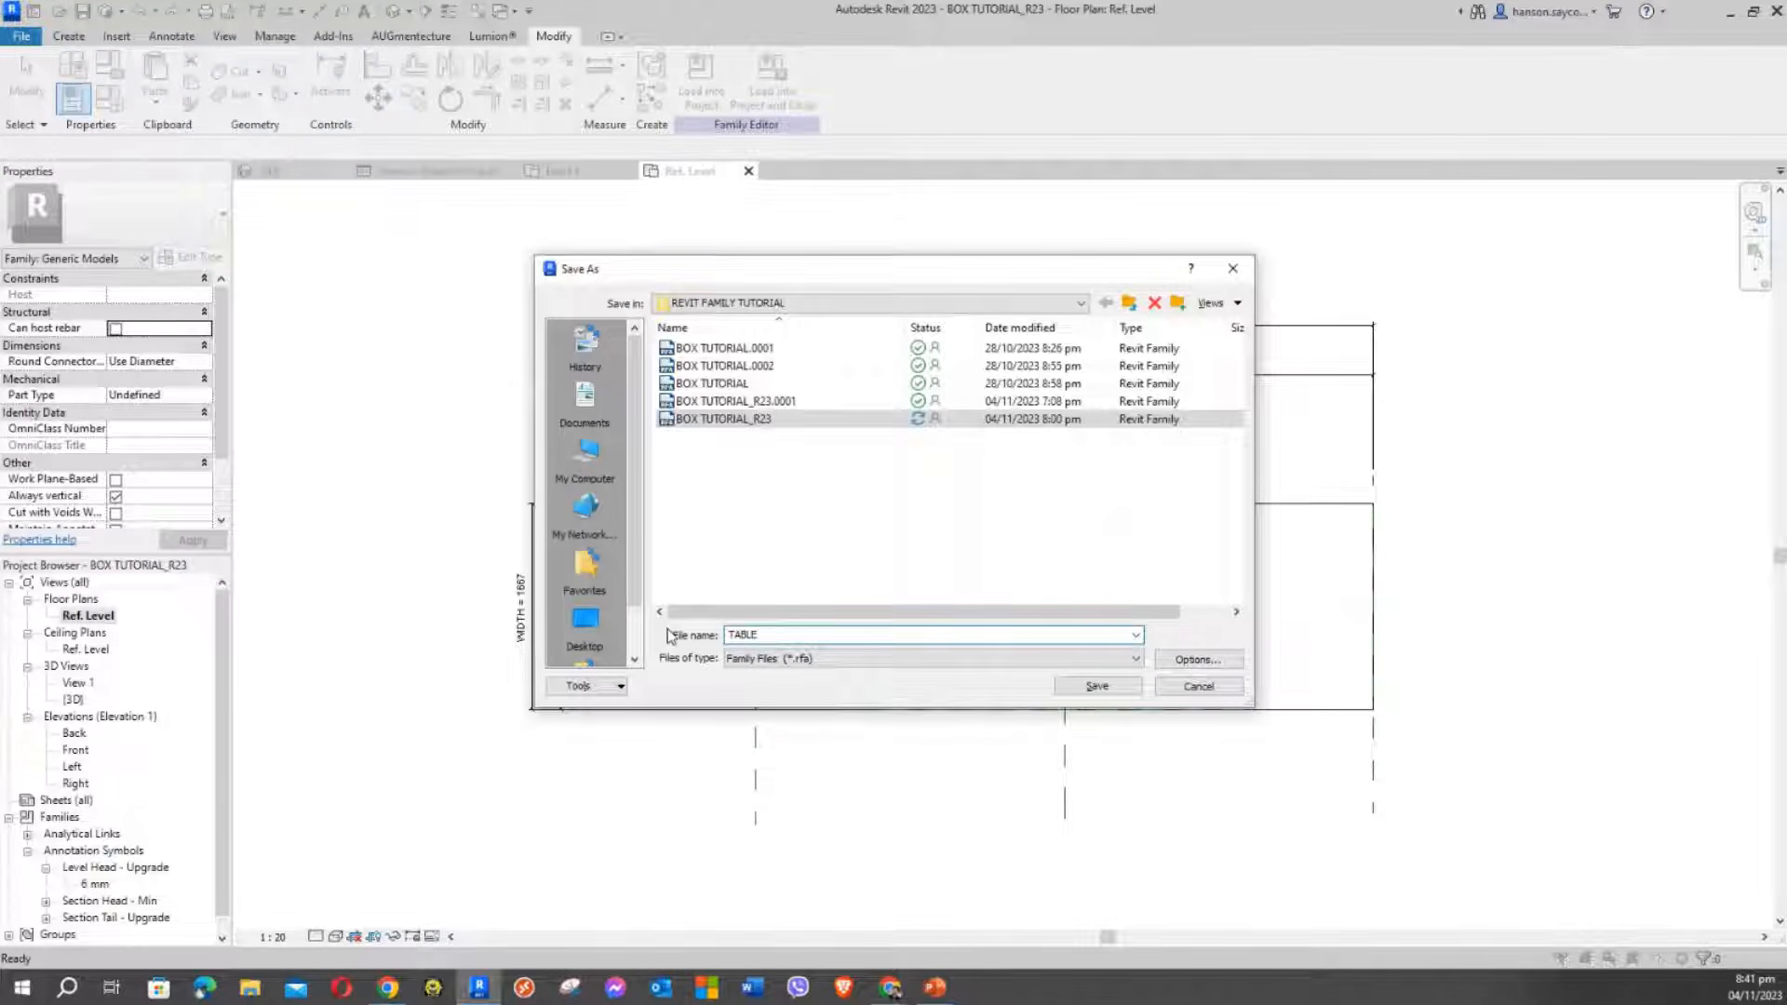
pyautogui.write('TUTORIAL')
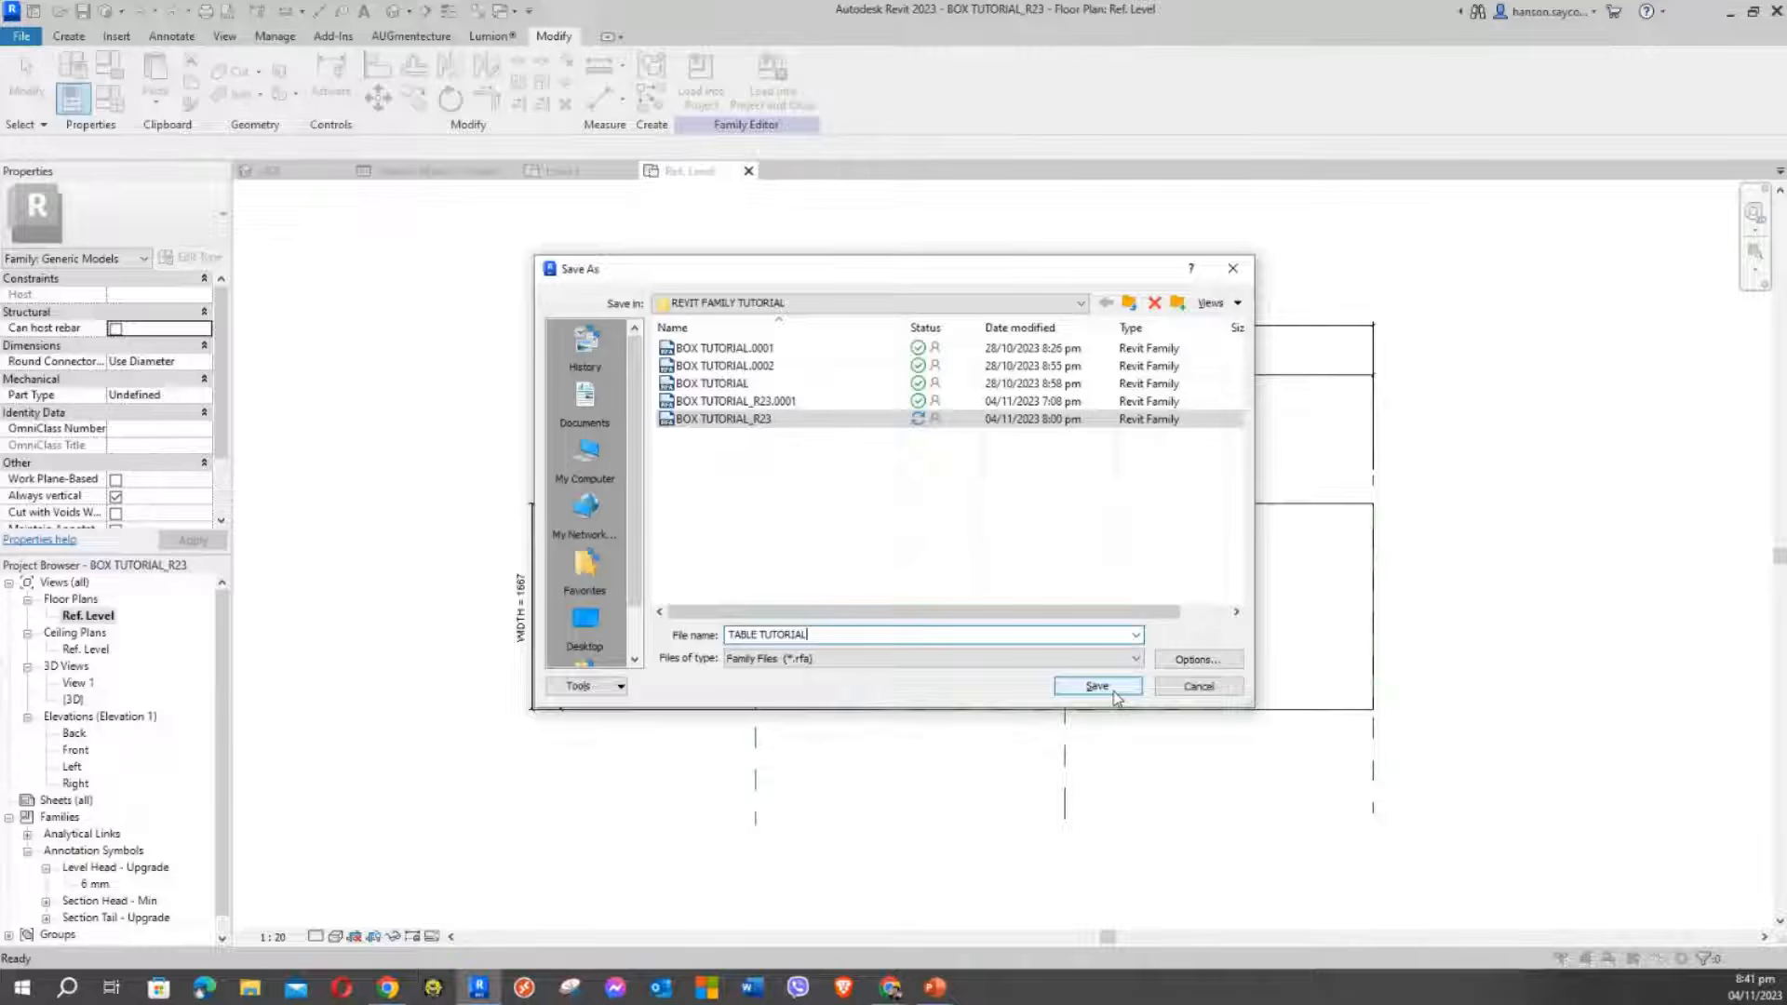
pyautogui.write('_R23')
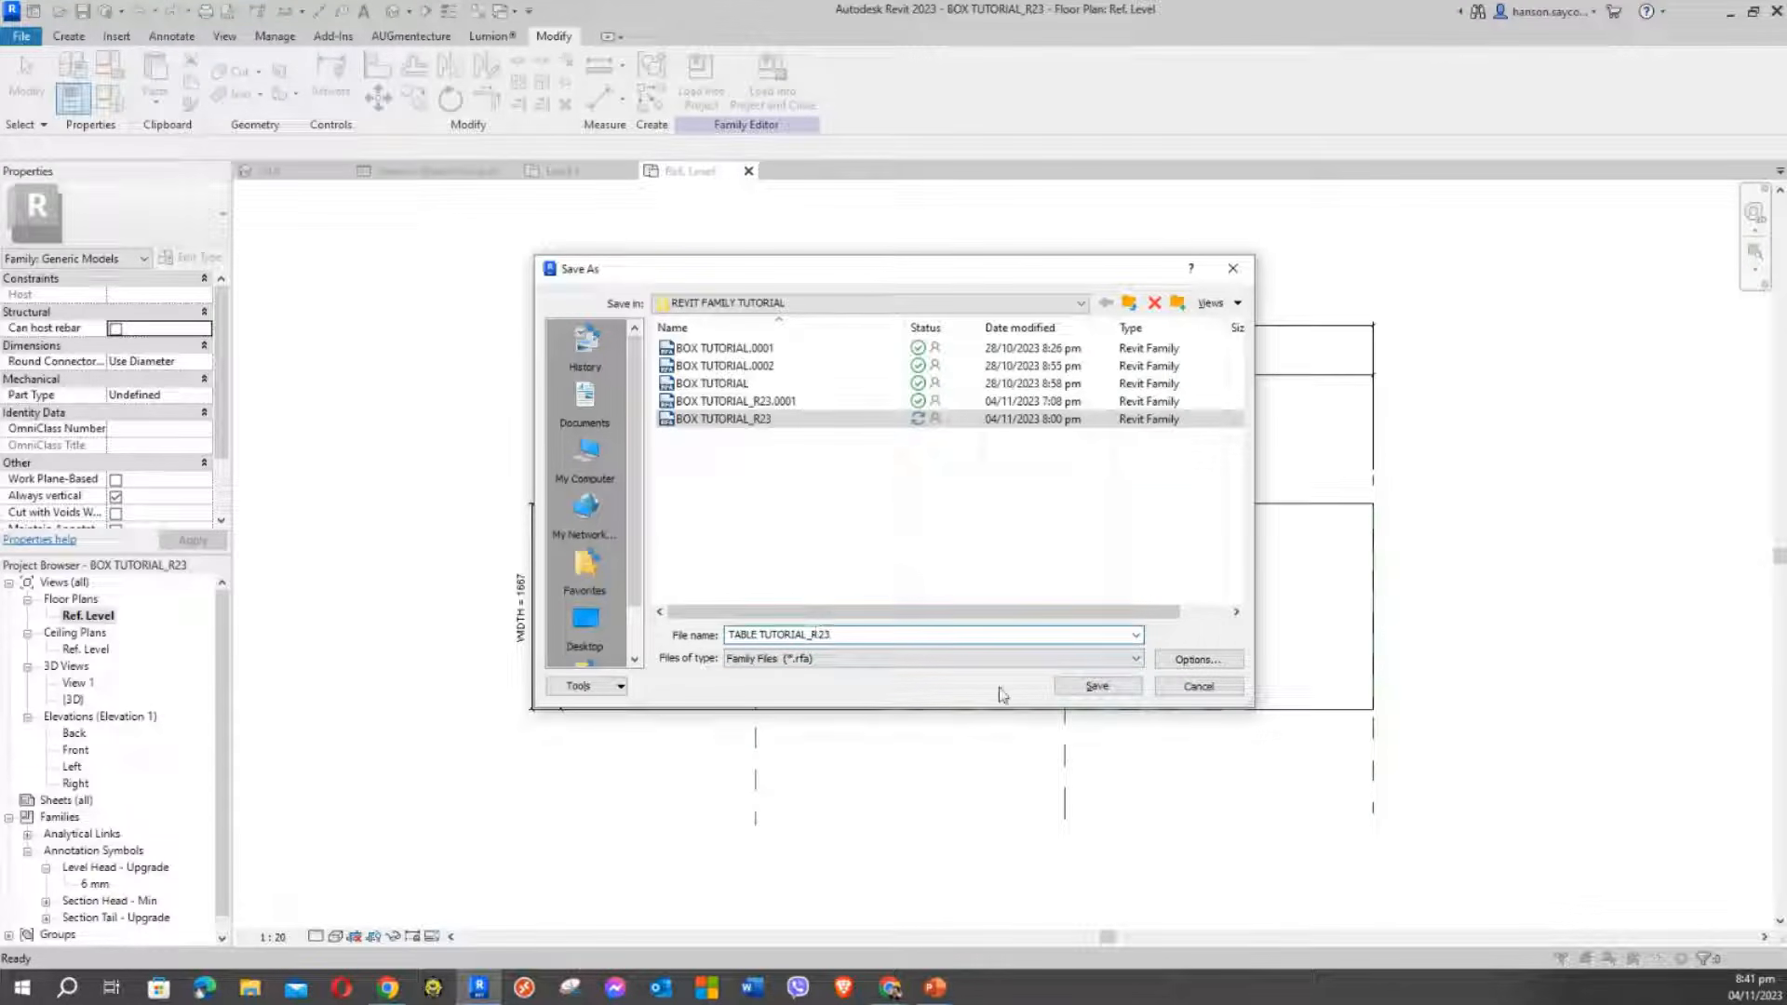
pyautogui.click(1214, 664)
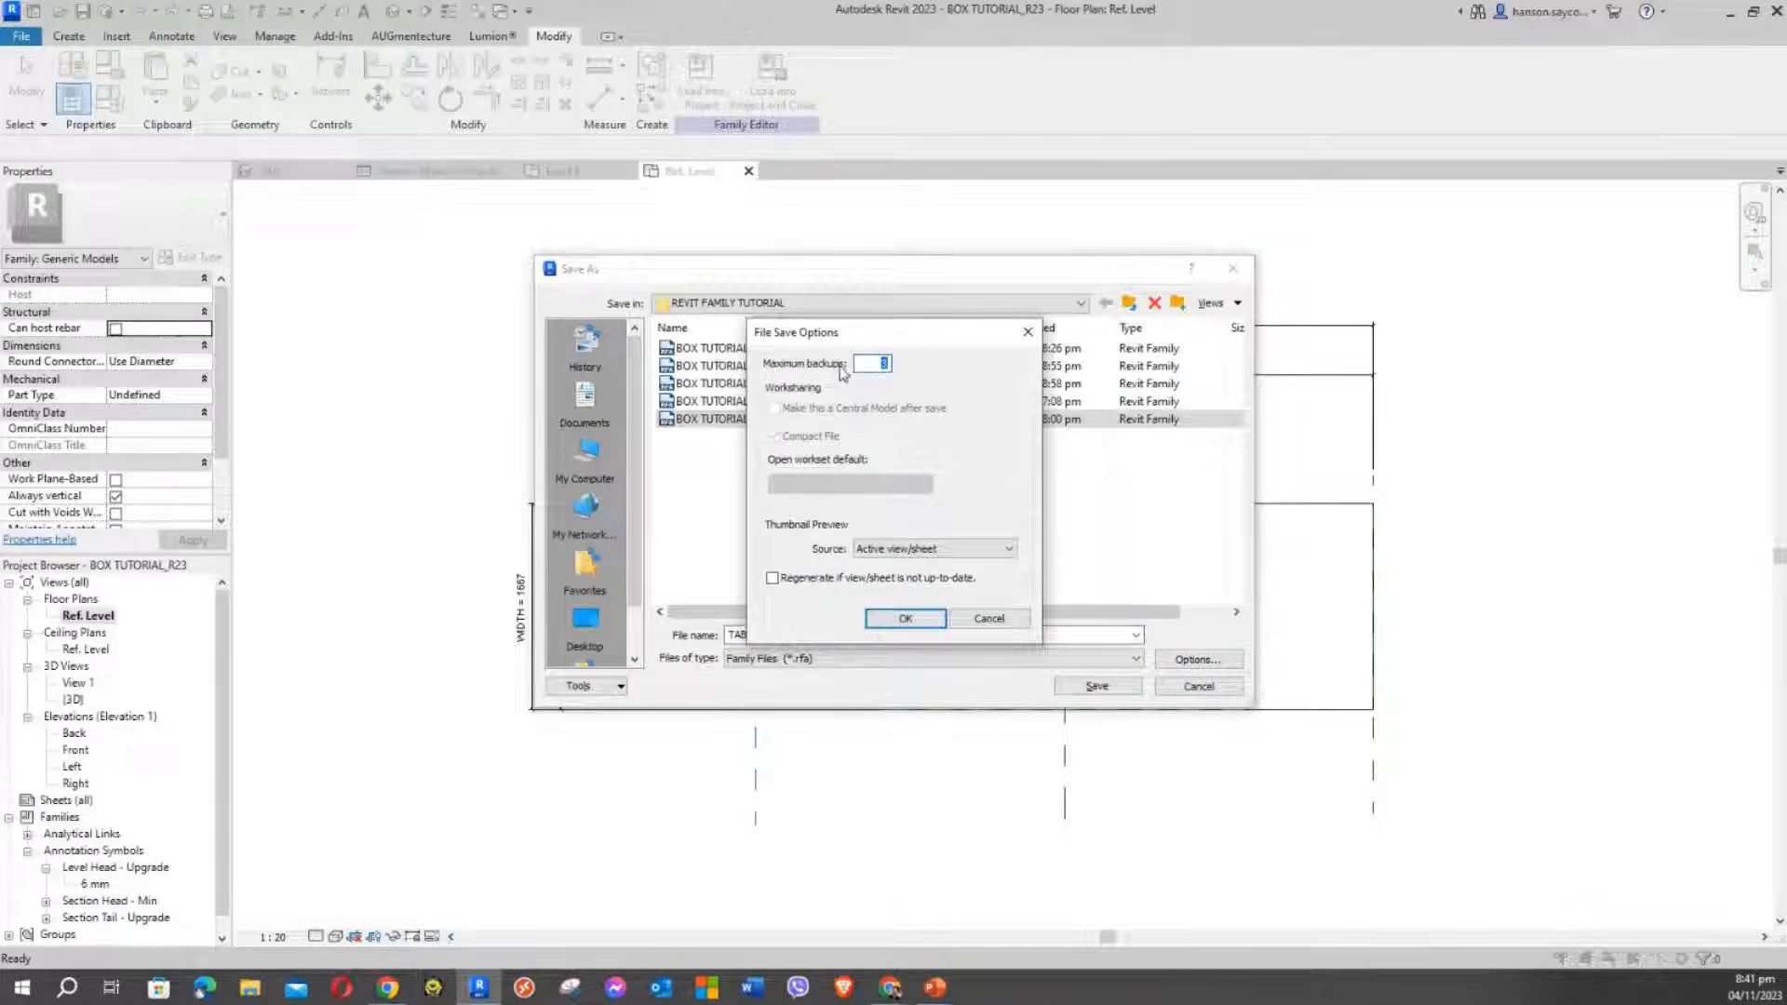
# Confirm the File Save Options and save TABLE TUTORIAL_R23 in the REVIT FAMILY TUTORIAL folder
pyautogui.moveTo(909, 339); pyautogui.dragTo(1335, 312)
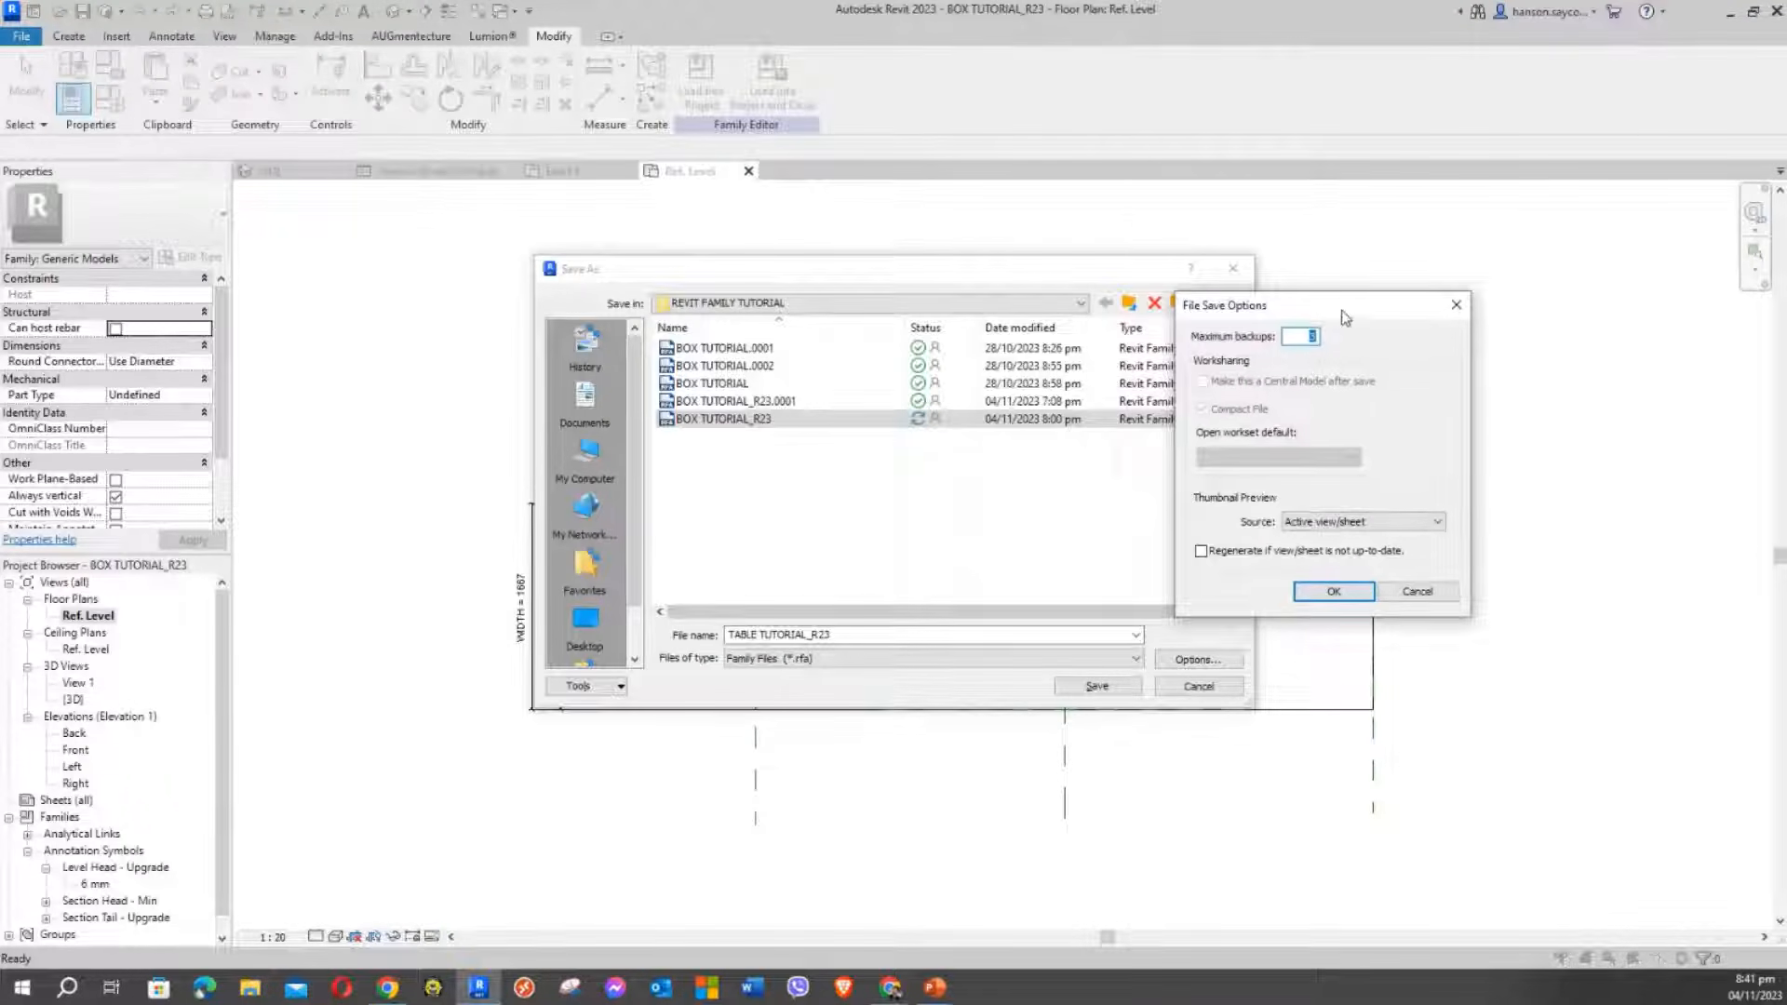
pyautogui.moveTo(1329, 311); pyautogui.dragTo(1251, 220)
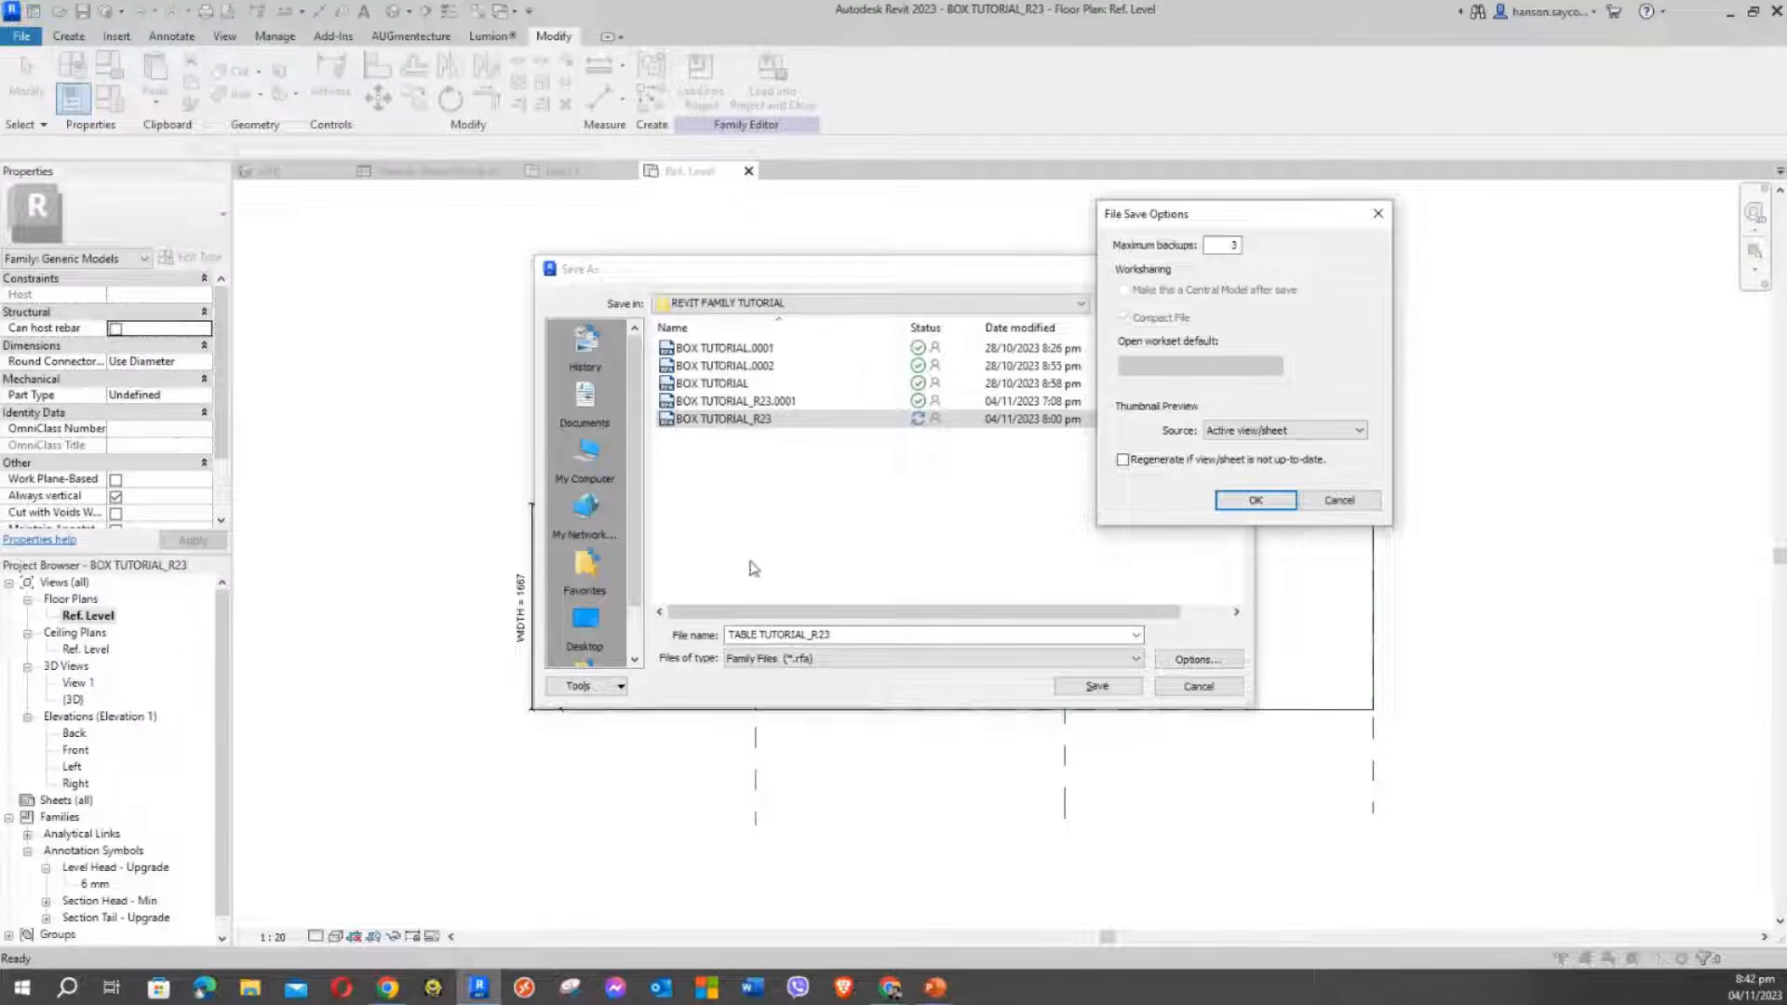
pyautogui.click(1252, 501)
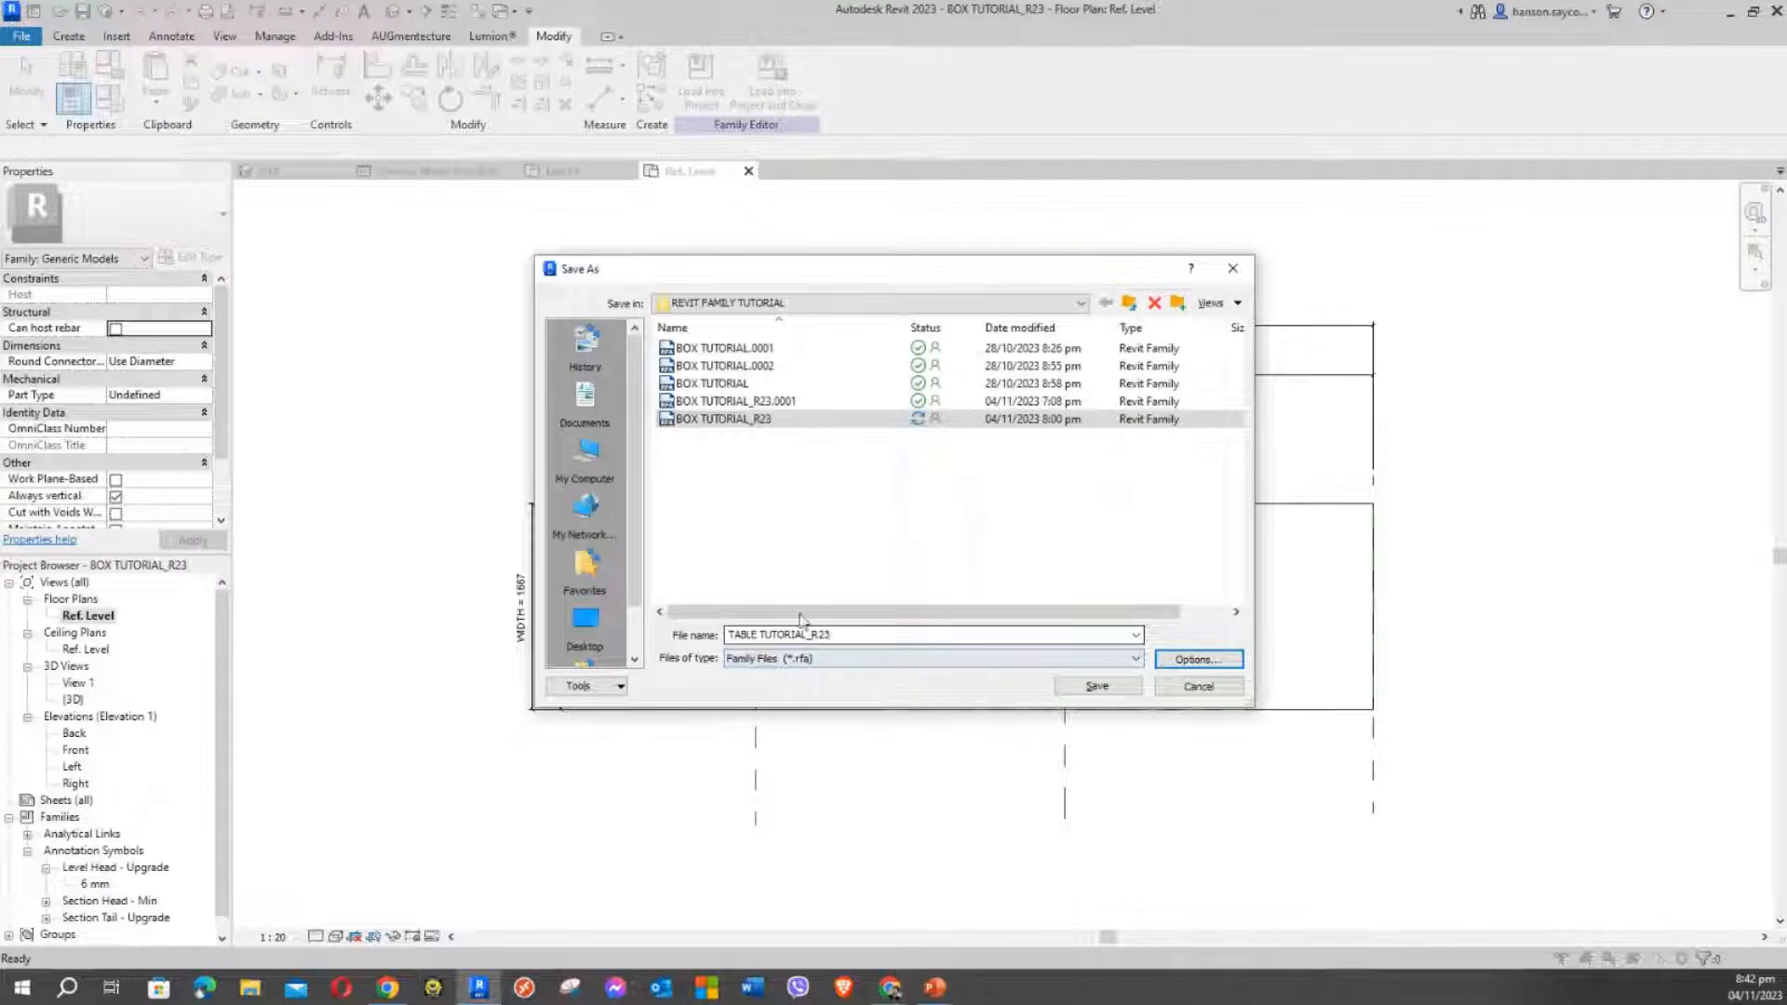
pyautogui.click(1097, 686)
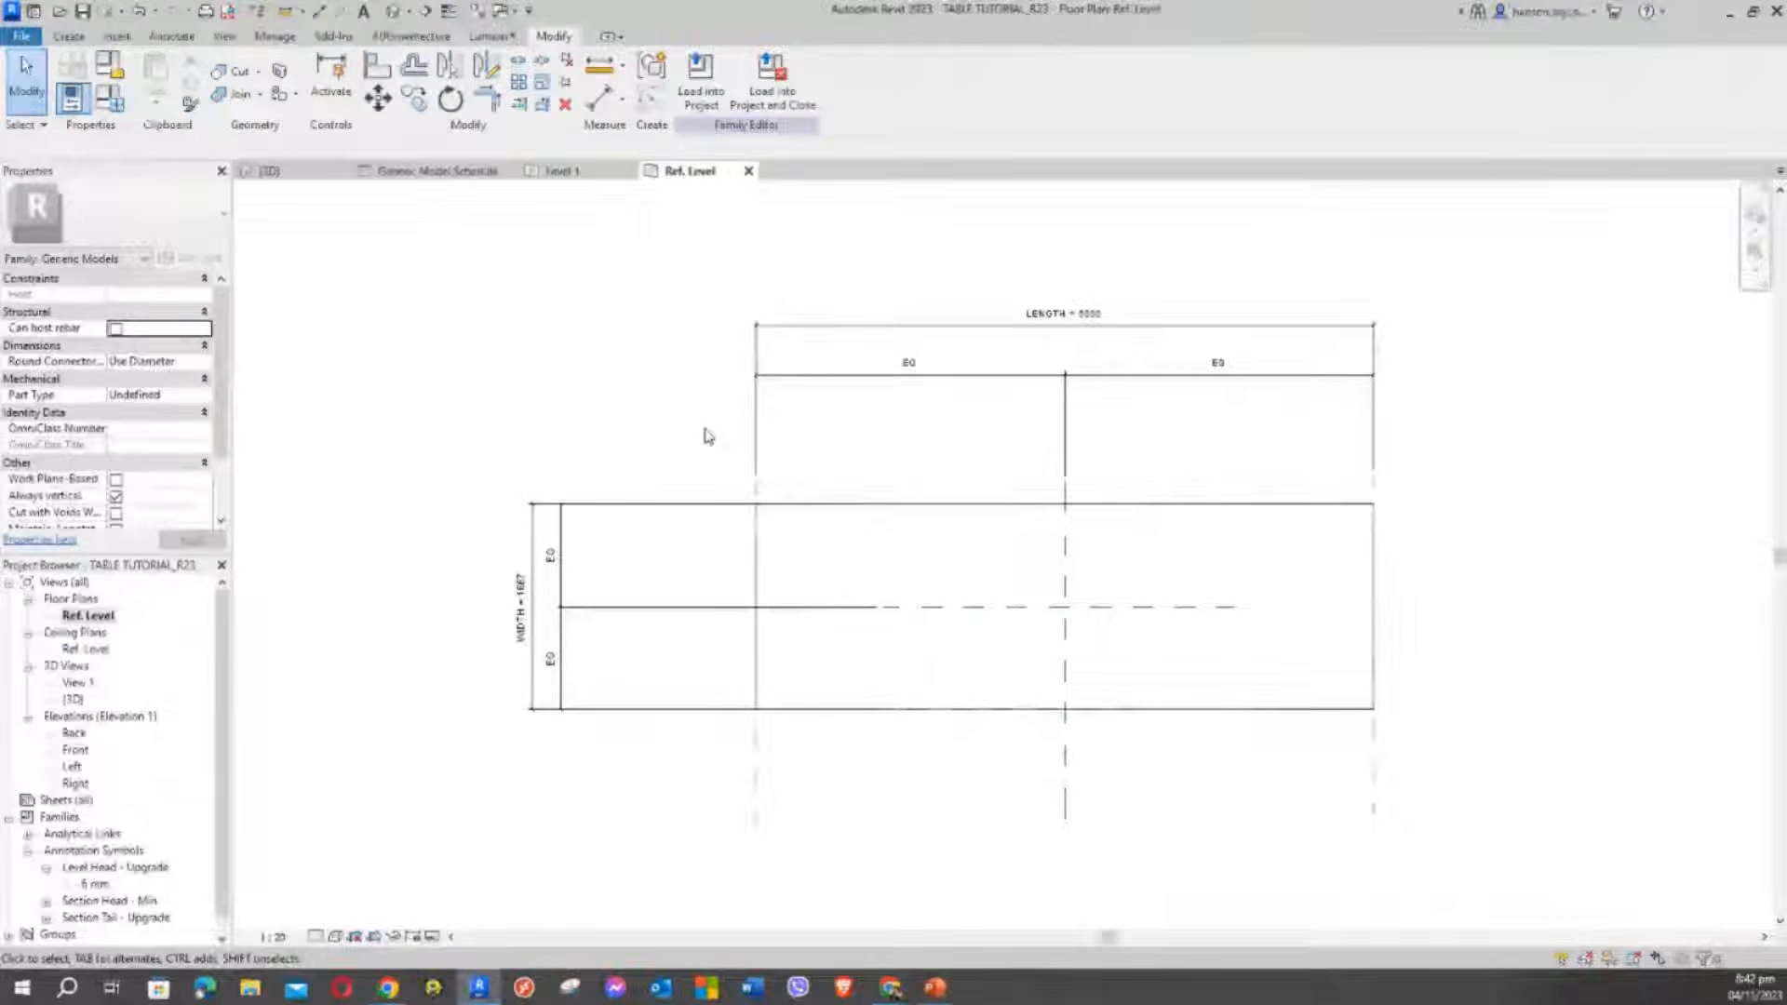
pyautogui.scroll(-3, 638, 388)
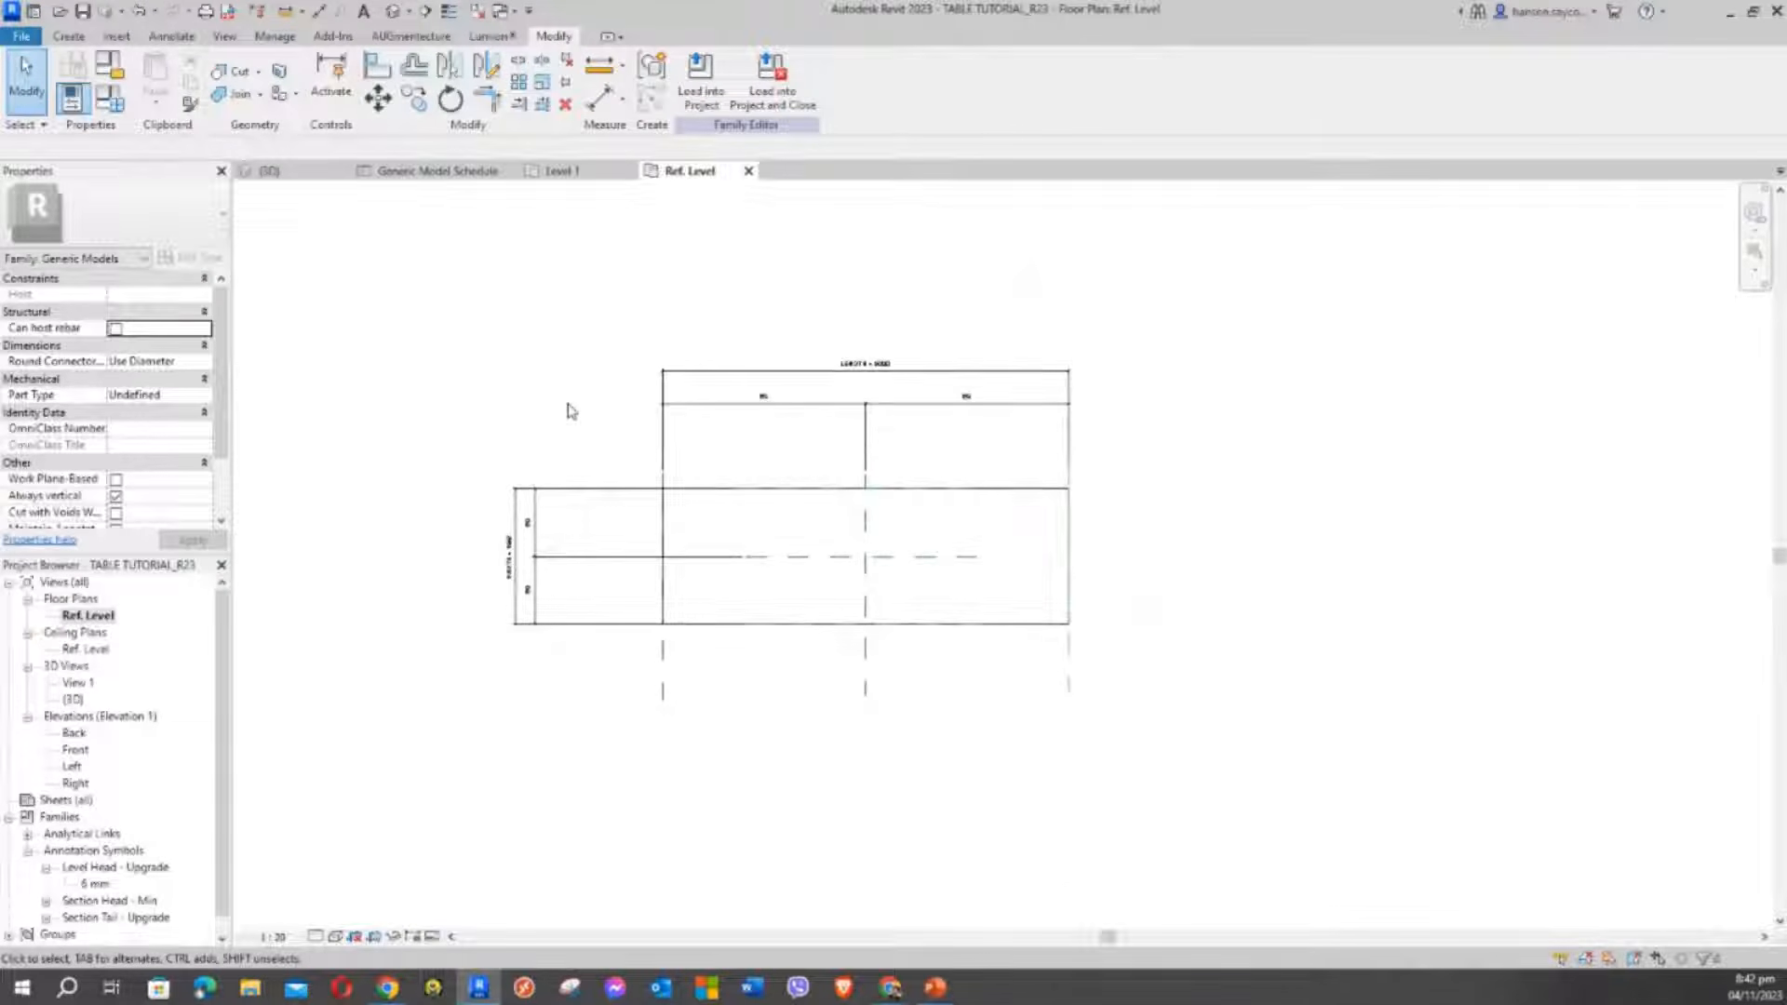
pyautogui.moveTo(570, 411); pyautogui.dragTo(622, 435, button='middle')
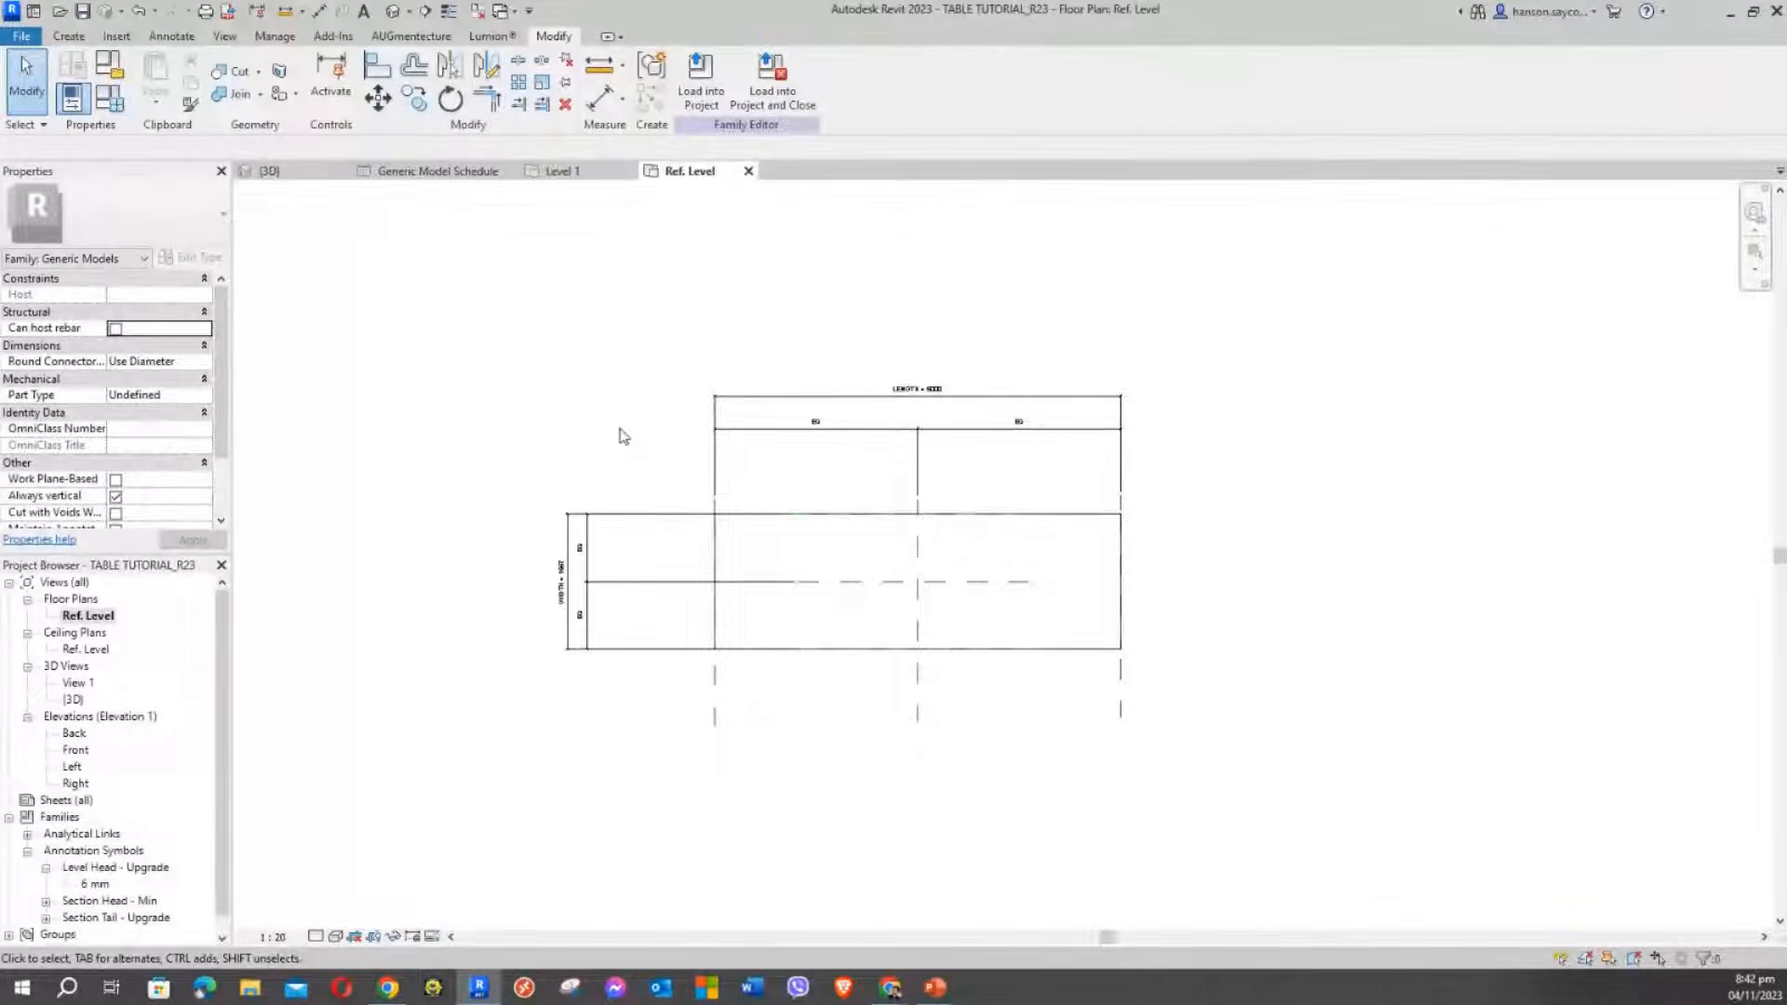
pyautogui.moveTo(624, 426); pyautogui.dragTo(584, 428, button='middle')
pyautogui.scroll(2, 556, 364)
pyautogui.scroll(1, 555, 364)
pyautogui.scroll(-2, 585, 428)
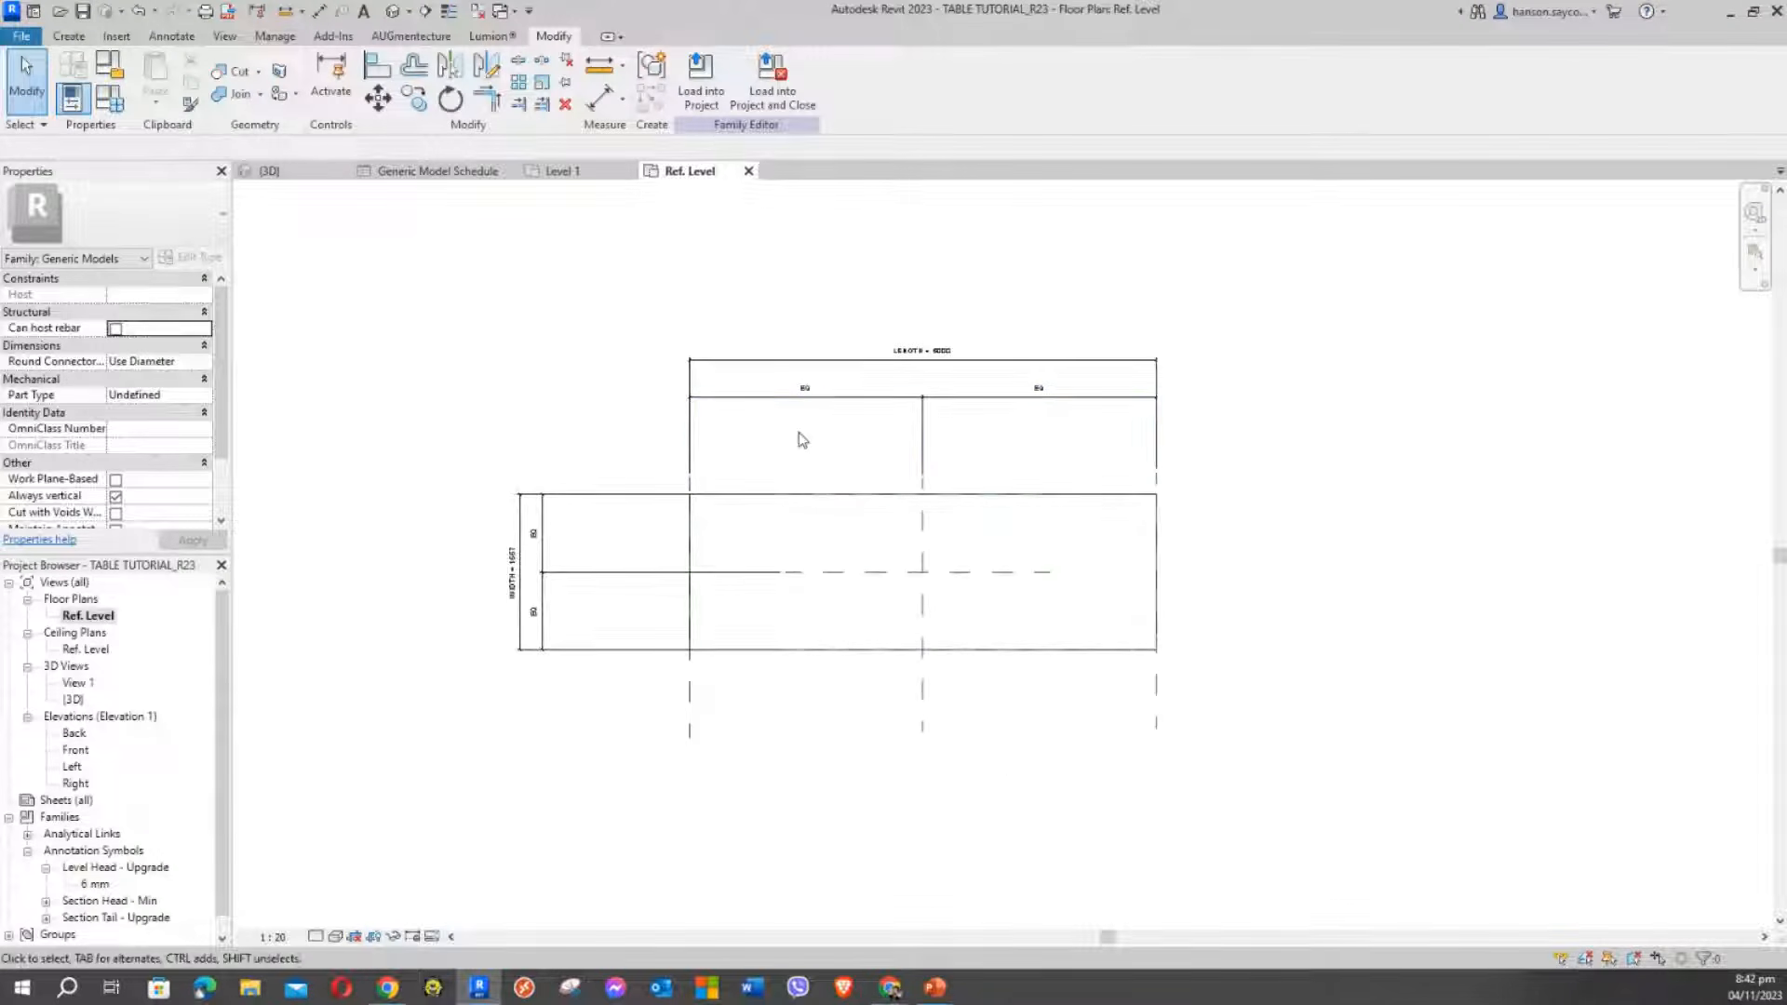
# Move the LENGTH = 5000 dimension and its EQ string further above the box
pyautogui.click(811, 404)
pyautogui.click(858, 367)
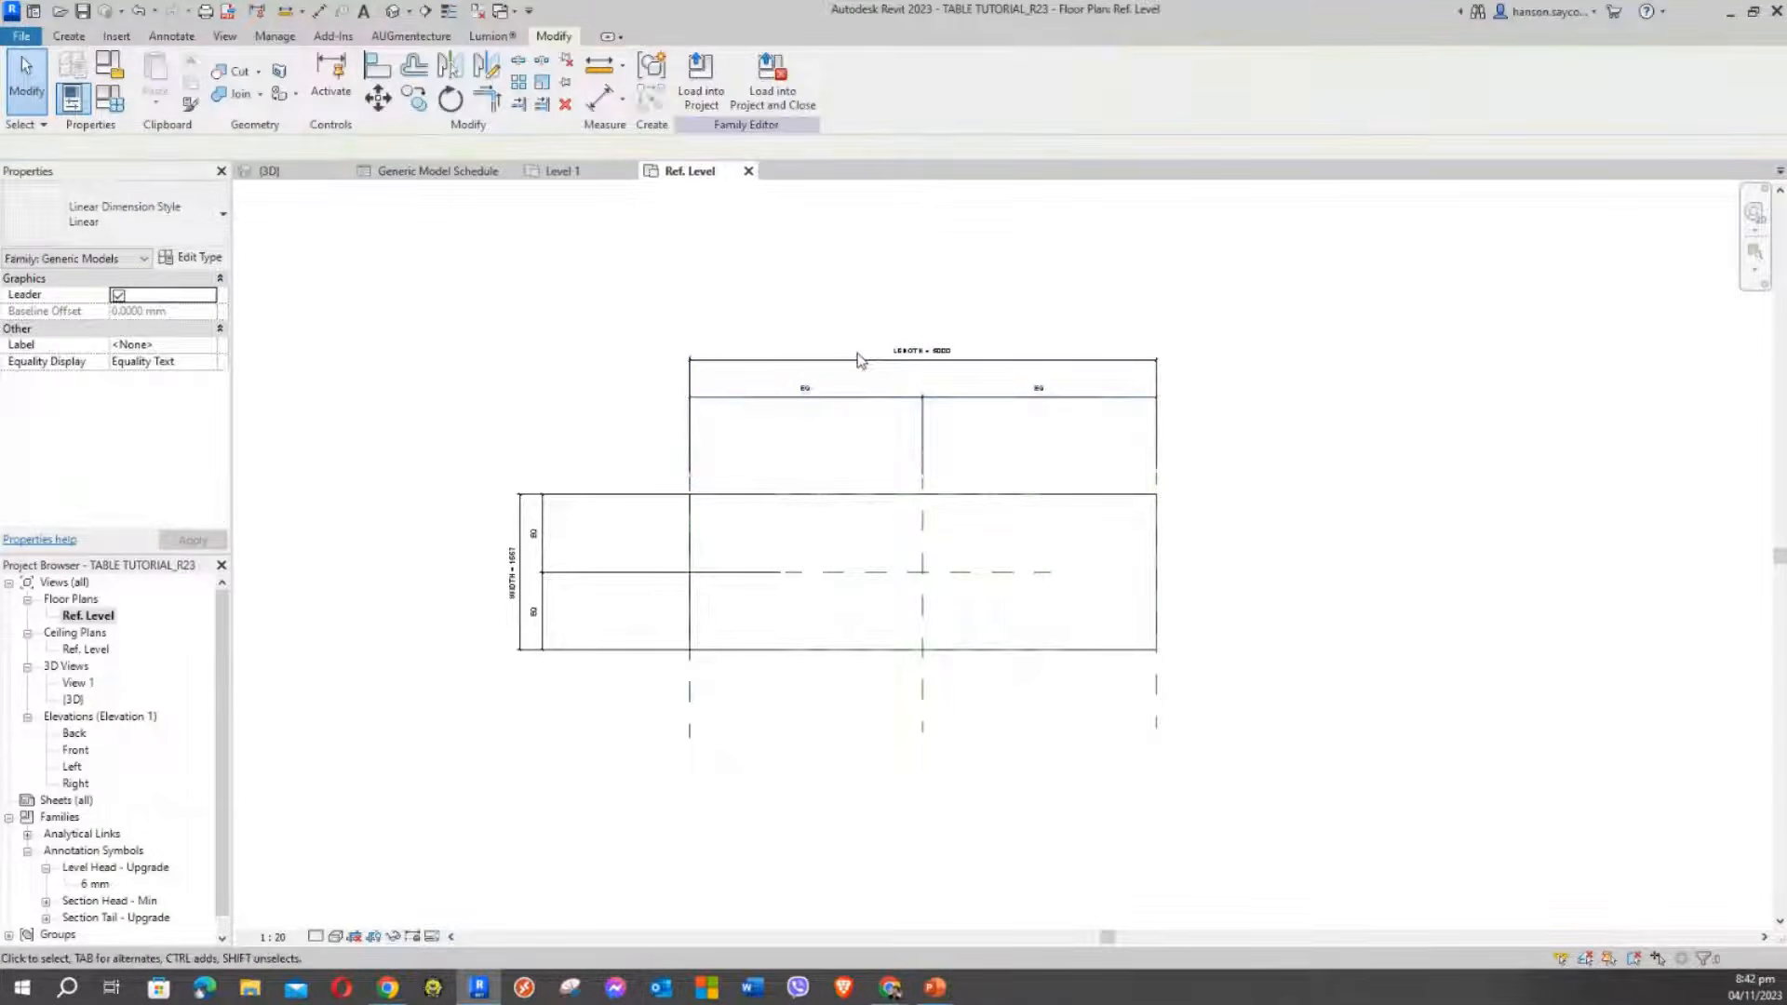
pyautogui.click(857, 358)
pyautogui.moveTo(857, 358); pyautogui.dragTo(857, 307)
pyautogui.click(877, 398)
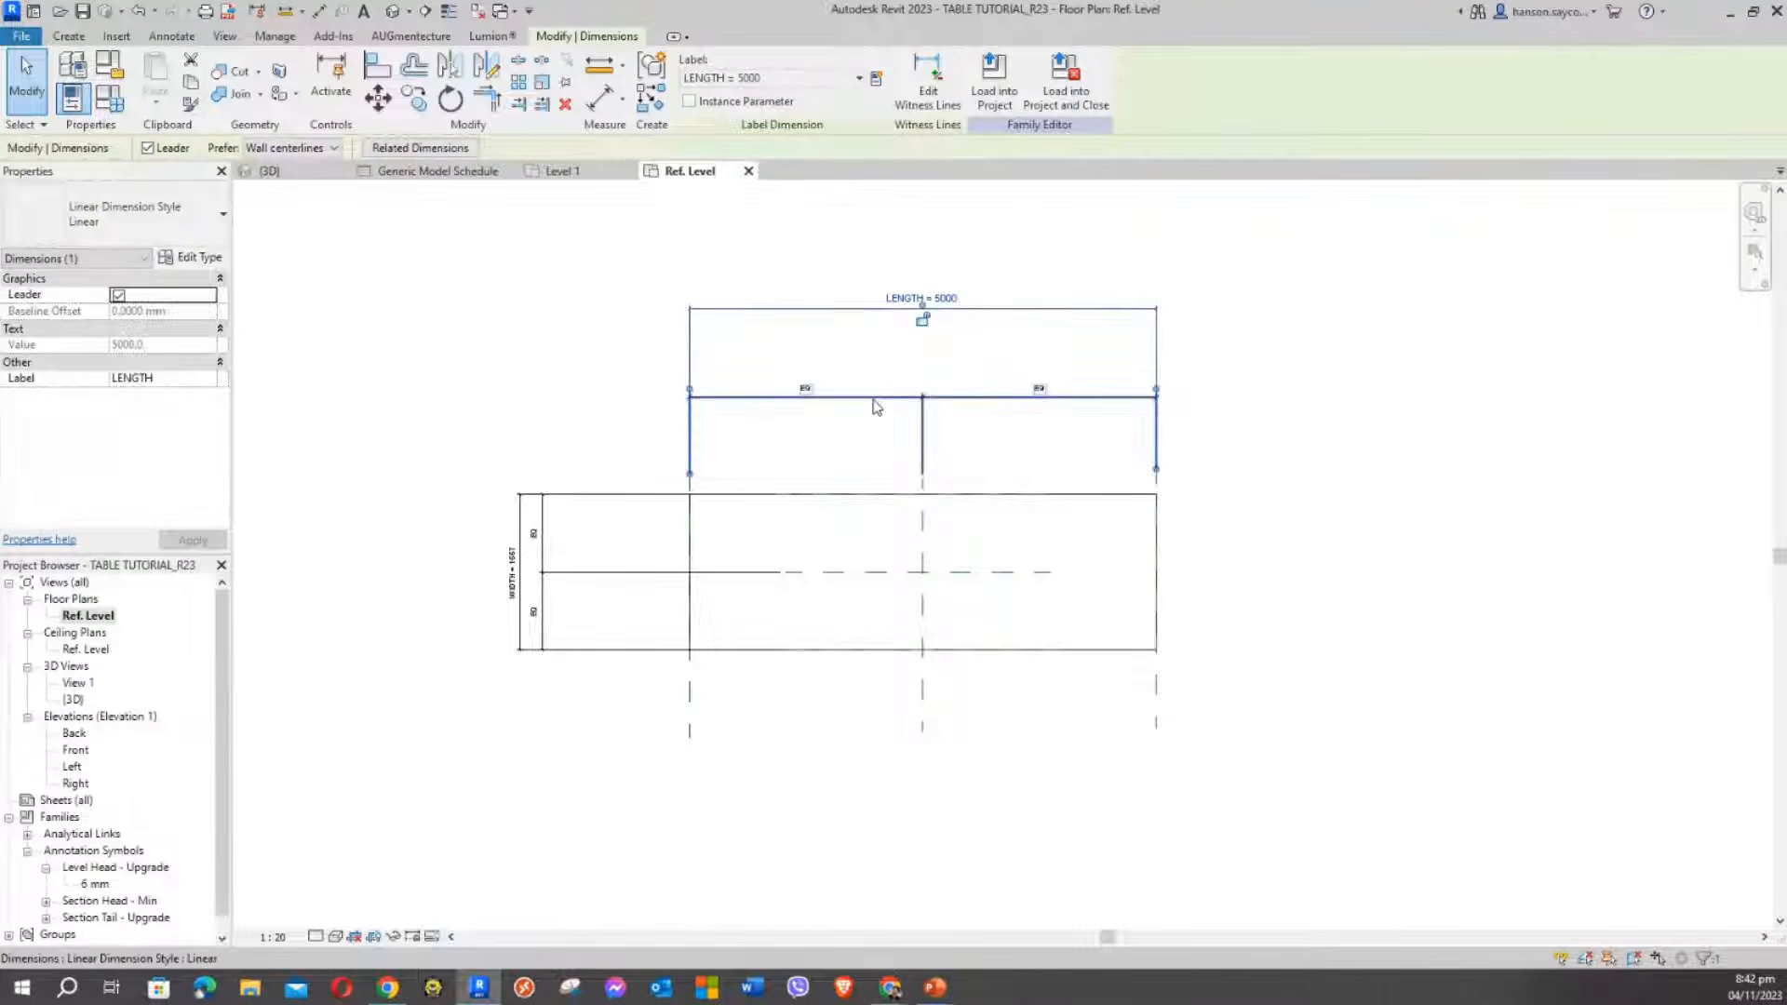
pyautogui.moveTo(877, 398); pyautogui.dragTo(867, 338)
pyautogui.click(598, 361)
# Shorten the witness lines of the WIDTH = 1667 dimension and its EQ string to the left
pyautogui.scroll(4, 637, 527)
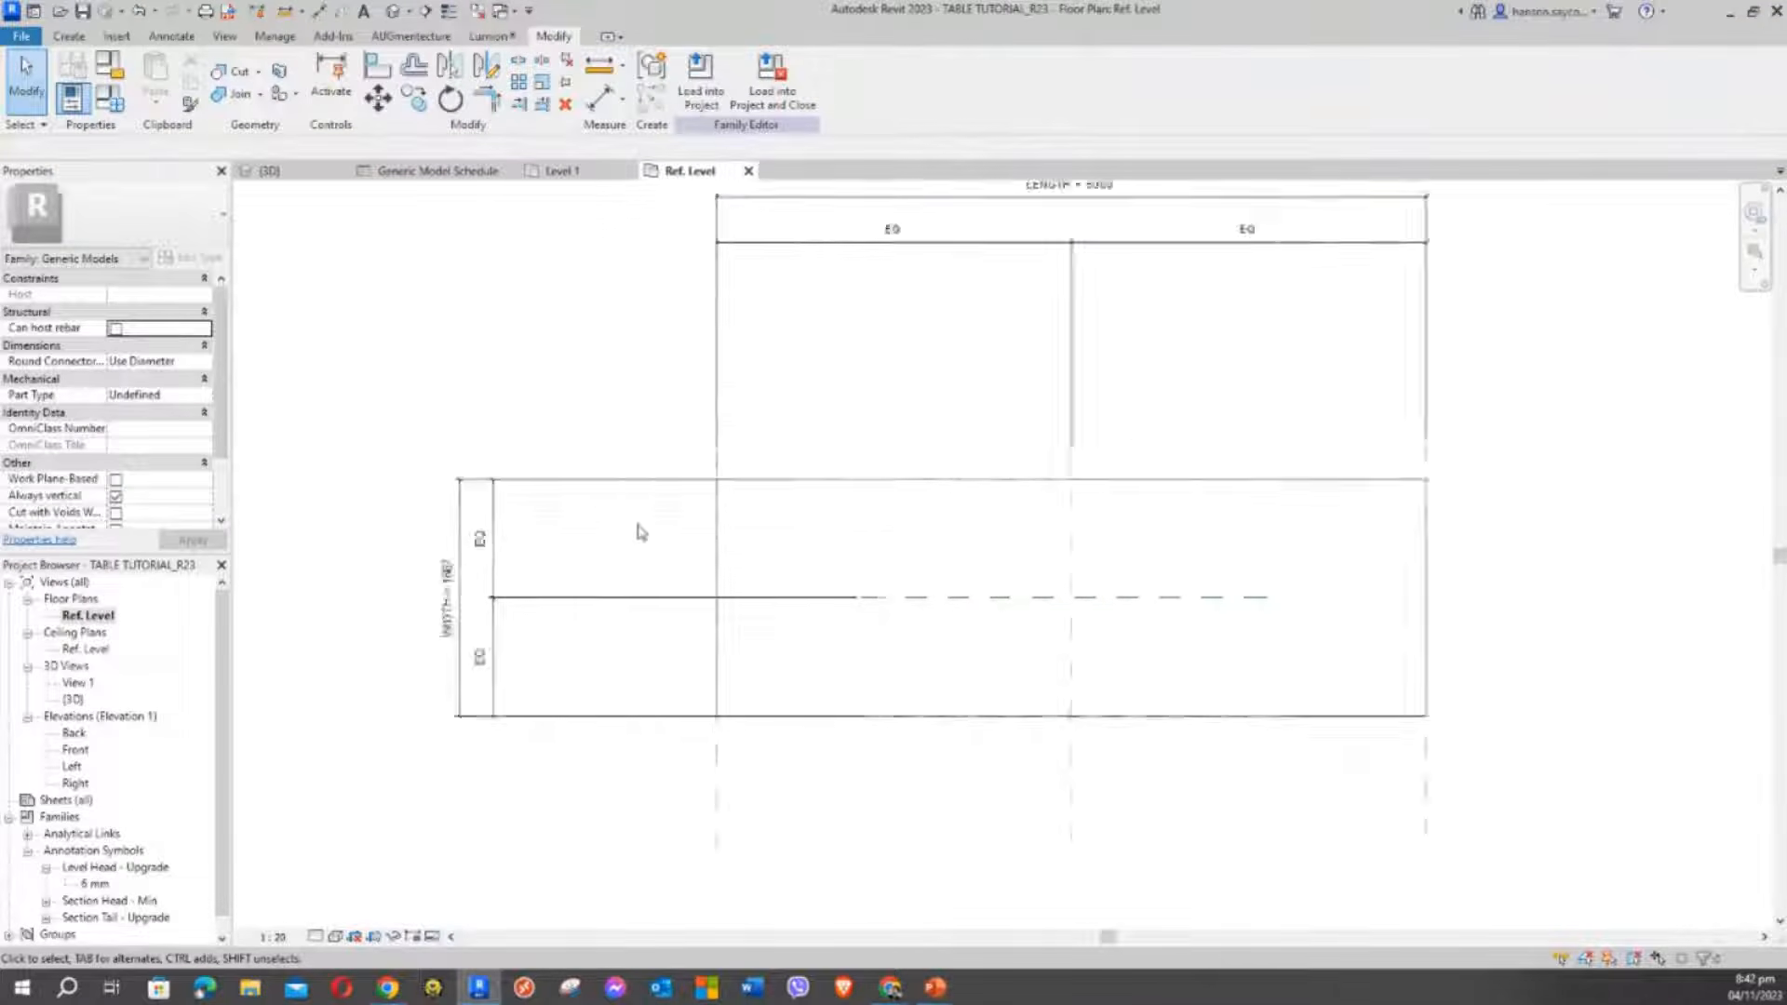
pyautogui.moveTo(638, 529); pyautogui.dragTo(601, 502, button='middle')
pyautogui.scroll(-2, 664, 424)
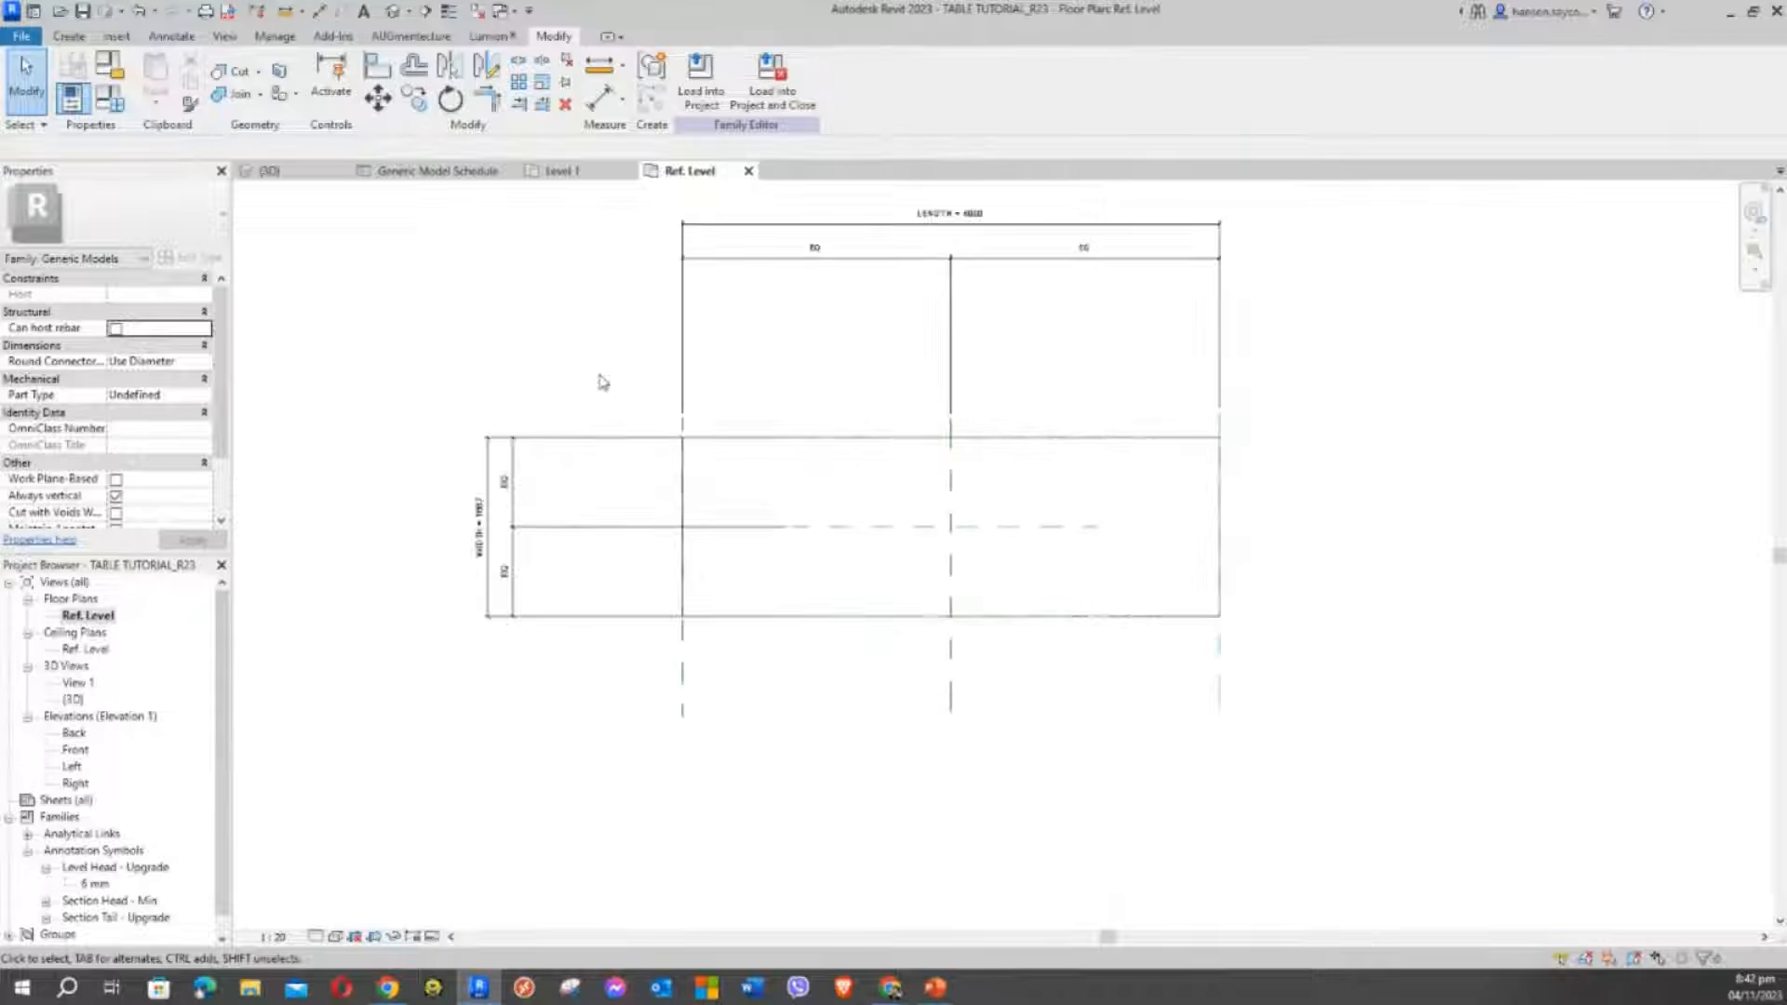
pyautogui.moveTo(602, 383); pyautogui.dragTo(674, 411, button='middle')
pyautogui.scroll(-1, 1130, 551)
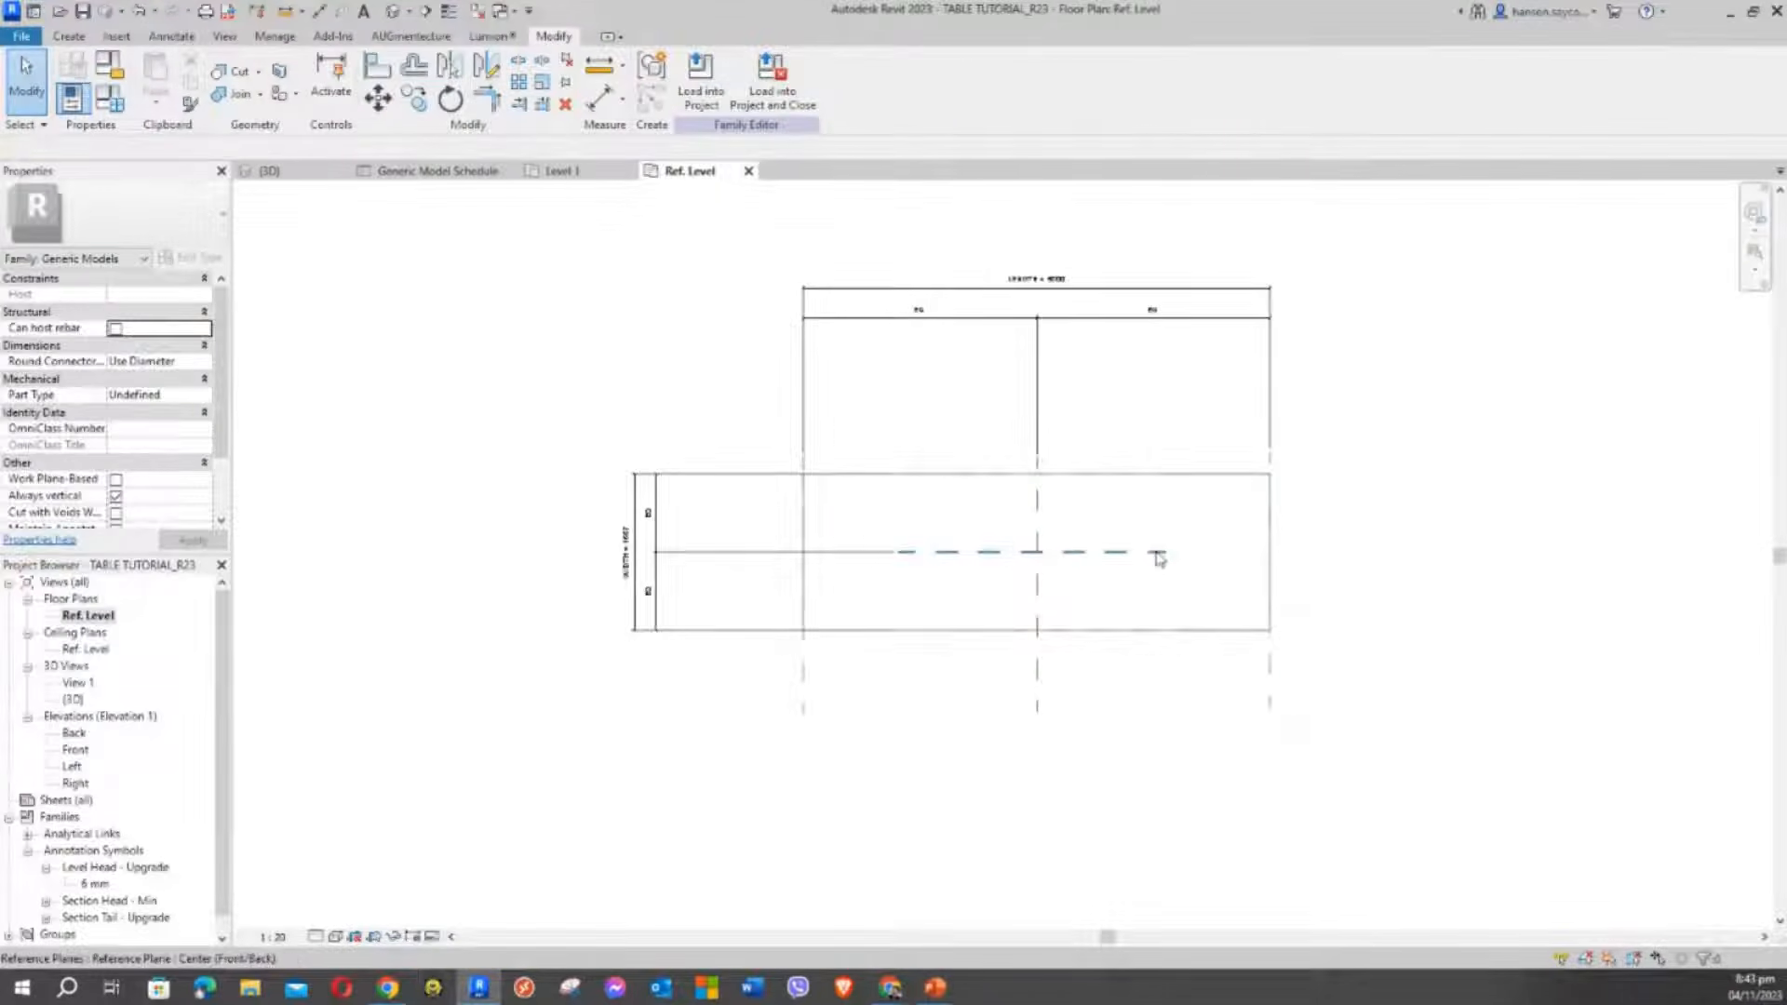
pyautogui.moveTo(1346, 686); pyautogui.dragTo(707, 718)
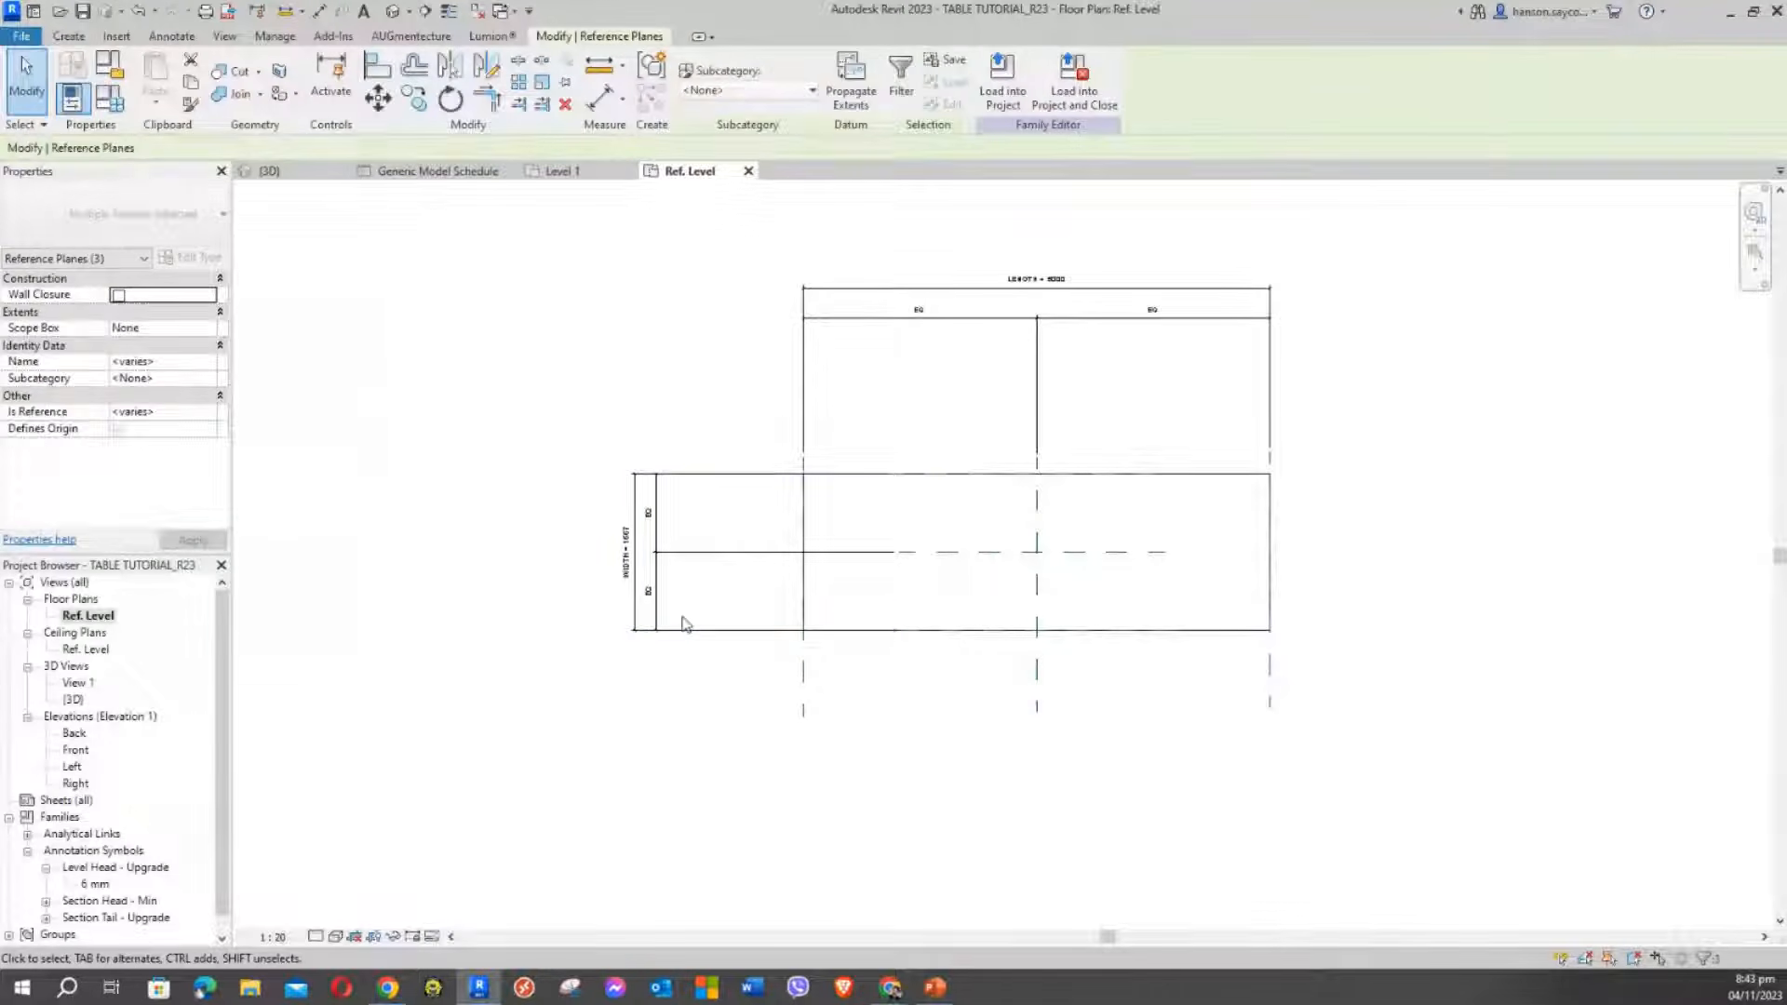
pyautogui.click(714, 640)
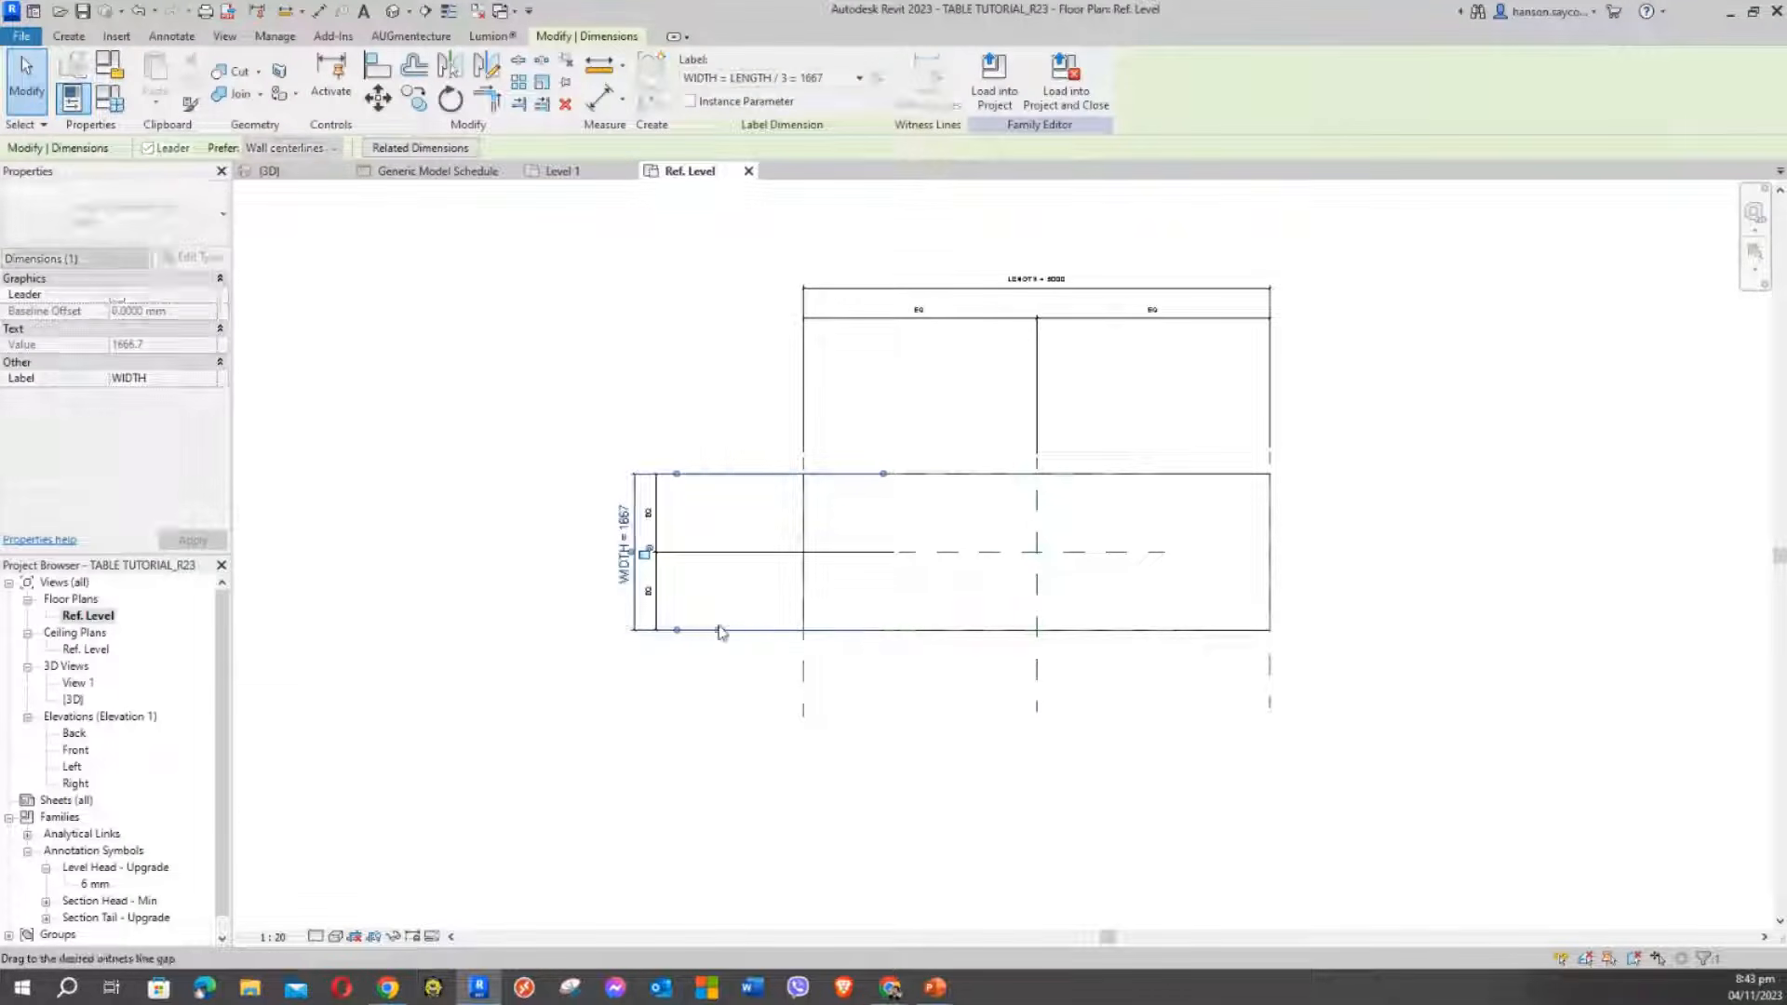
pyautogui.moveTo(883, 474); pyautogui.dragTo(699, 478)
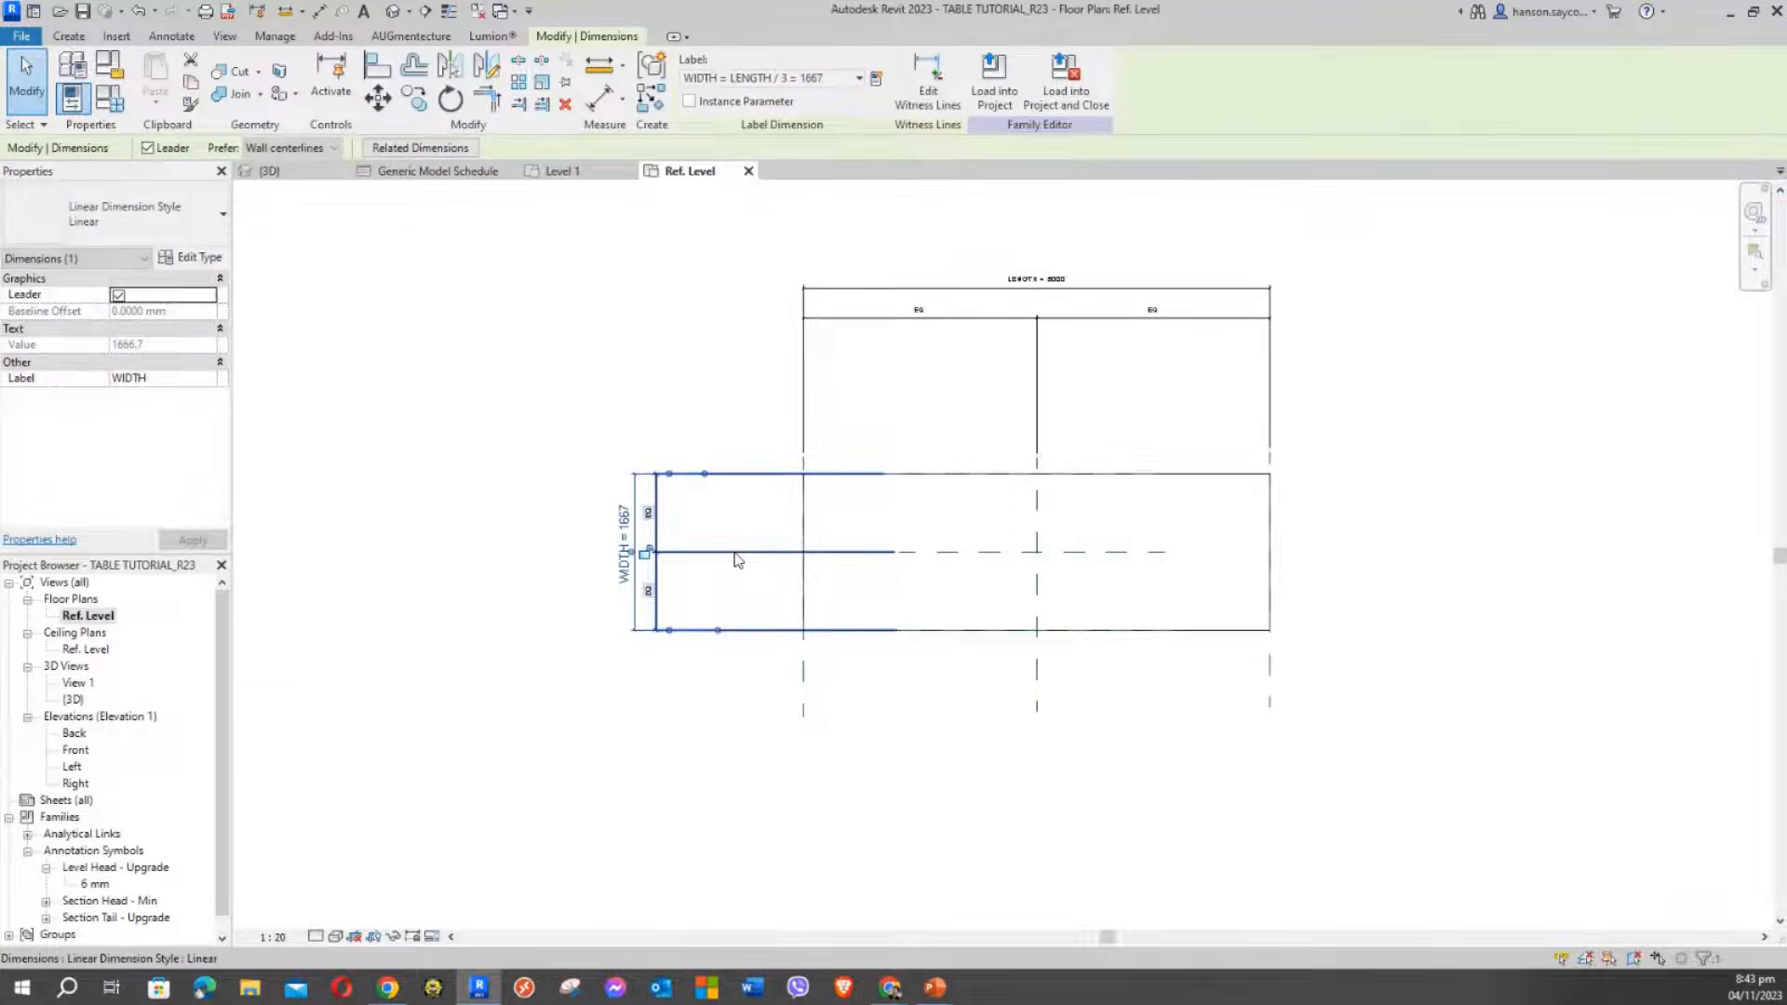
pyautogui.click(735, 553)
pyautogui.moveTo(895, 552); pyautogui.dragTo(691, 552)
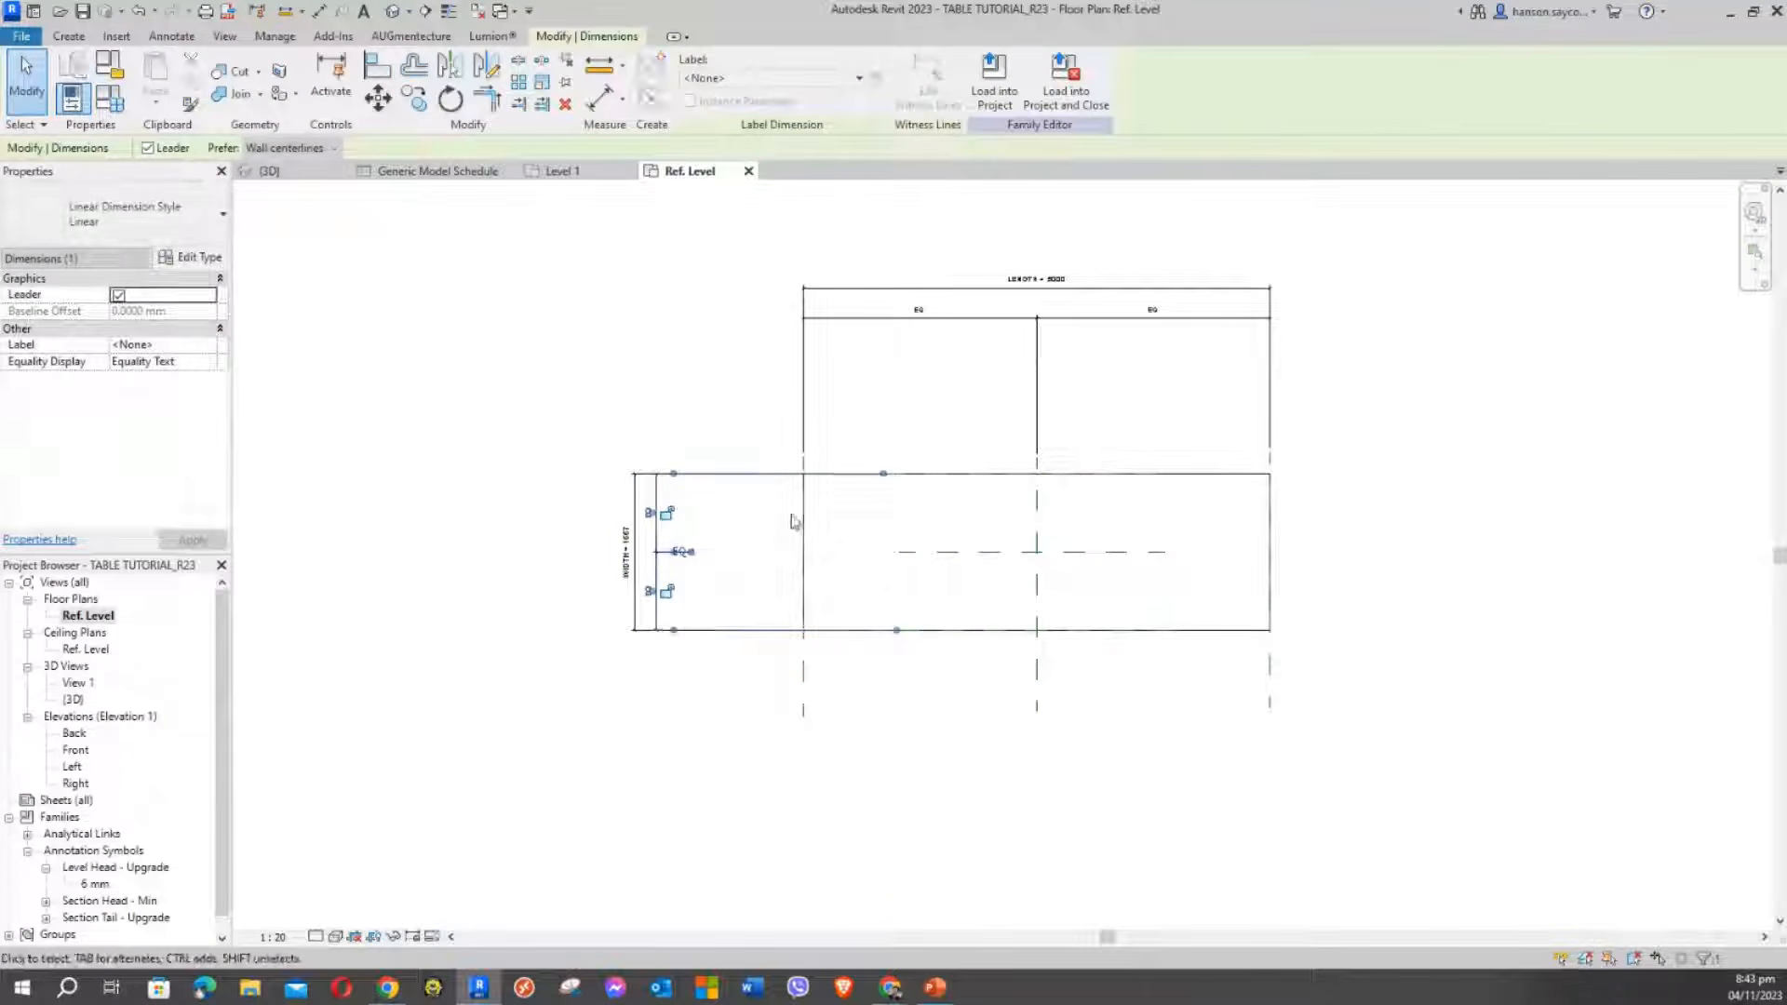
# Check the box extrusion and reference planes by selecting and then clearing them
pyautogui.click(950, 478)
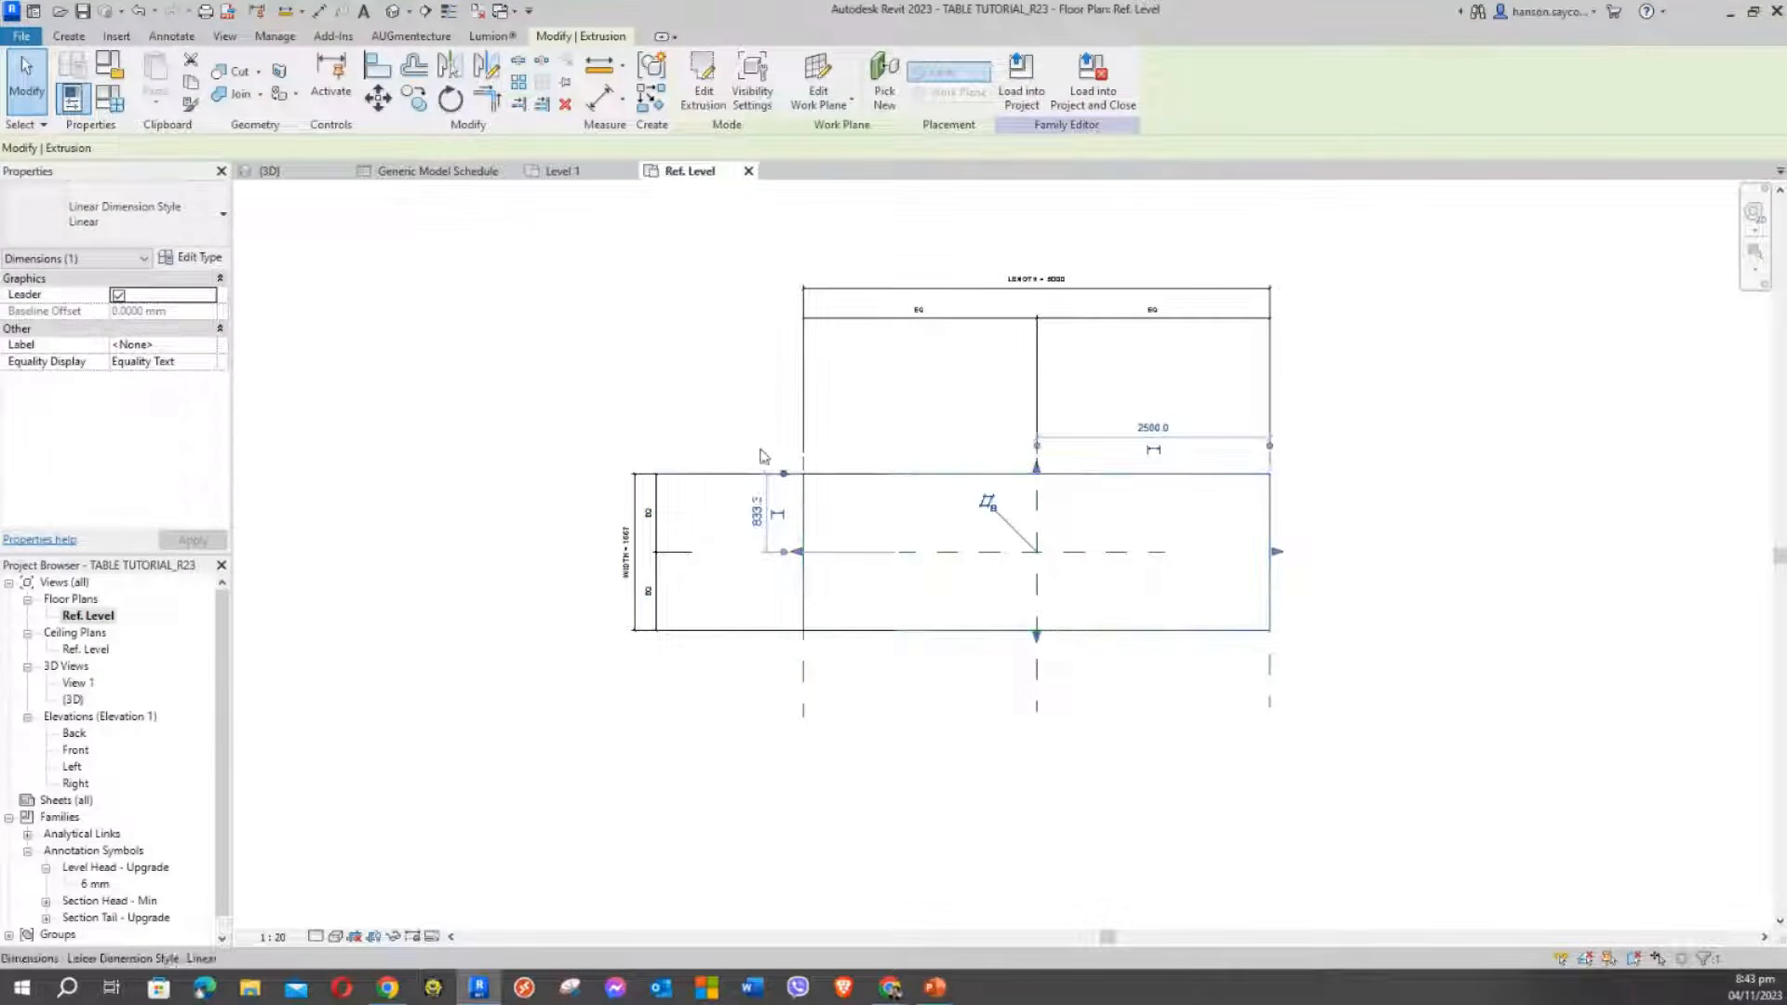
pyautogui.moveTo(659, 406); pyautogui.dragTo(1410, 527)
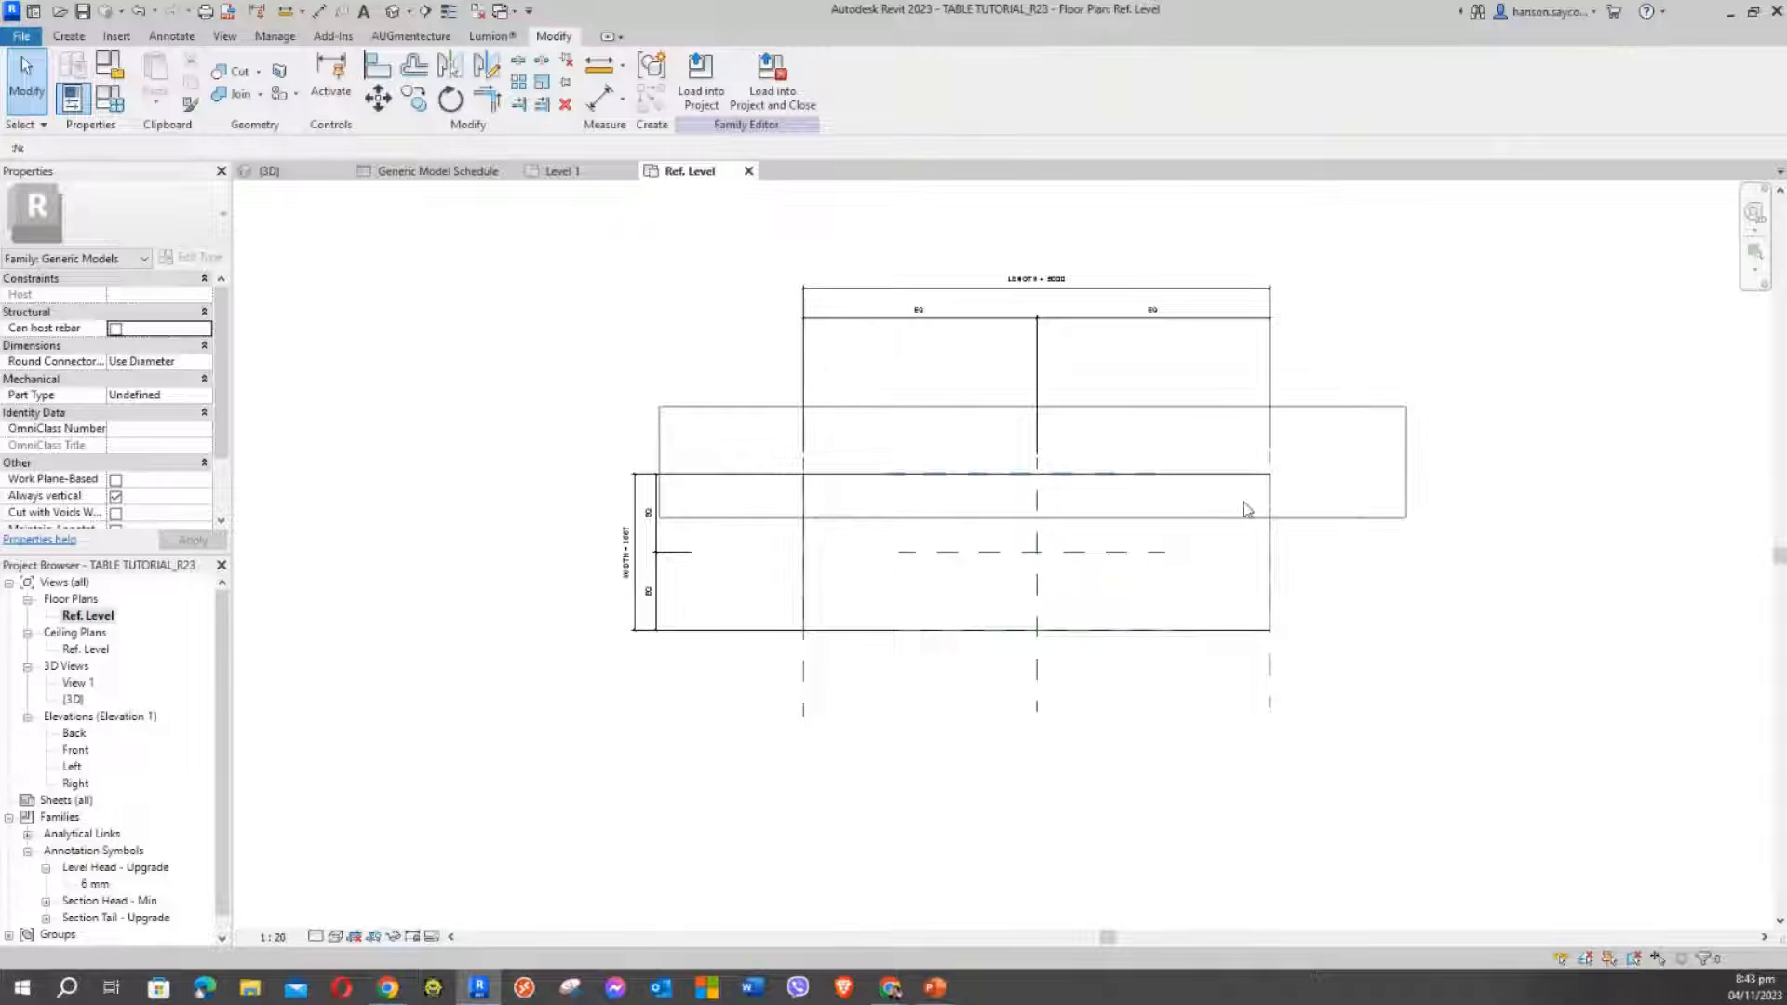
pyautogui.moveTo(1247, 509); pyautogui.dragTo(1247, 509)
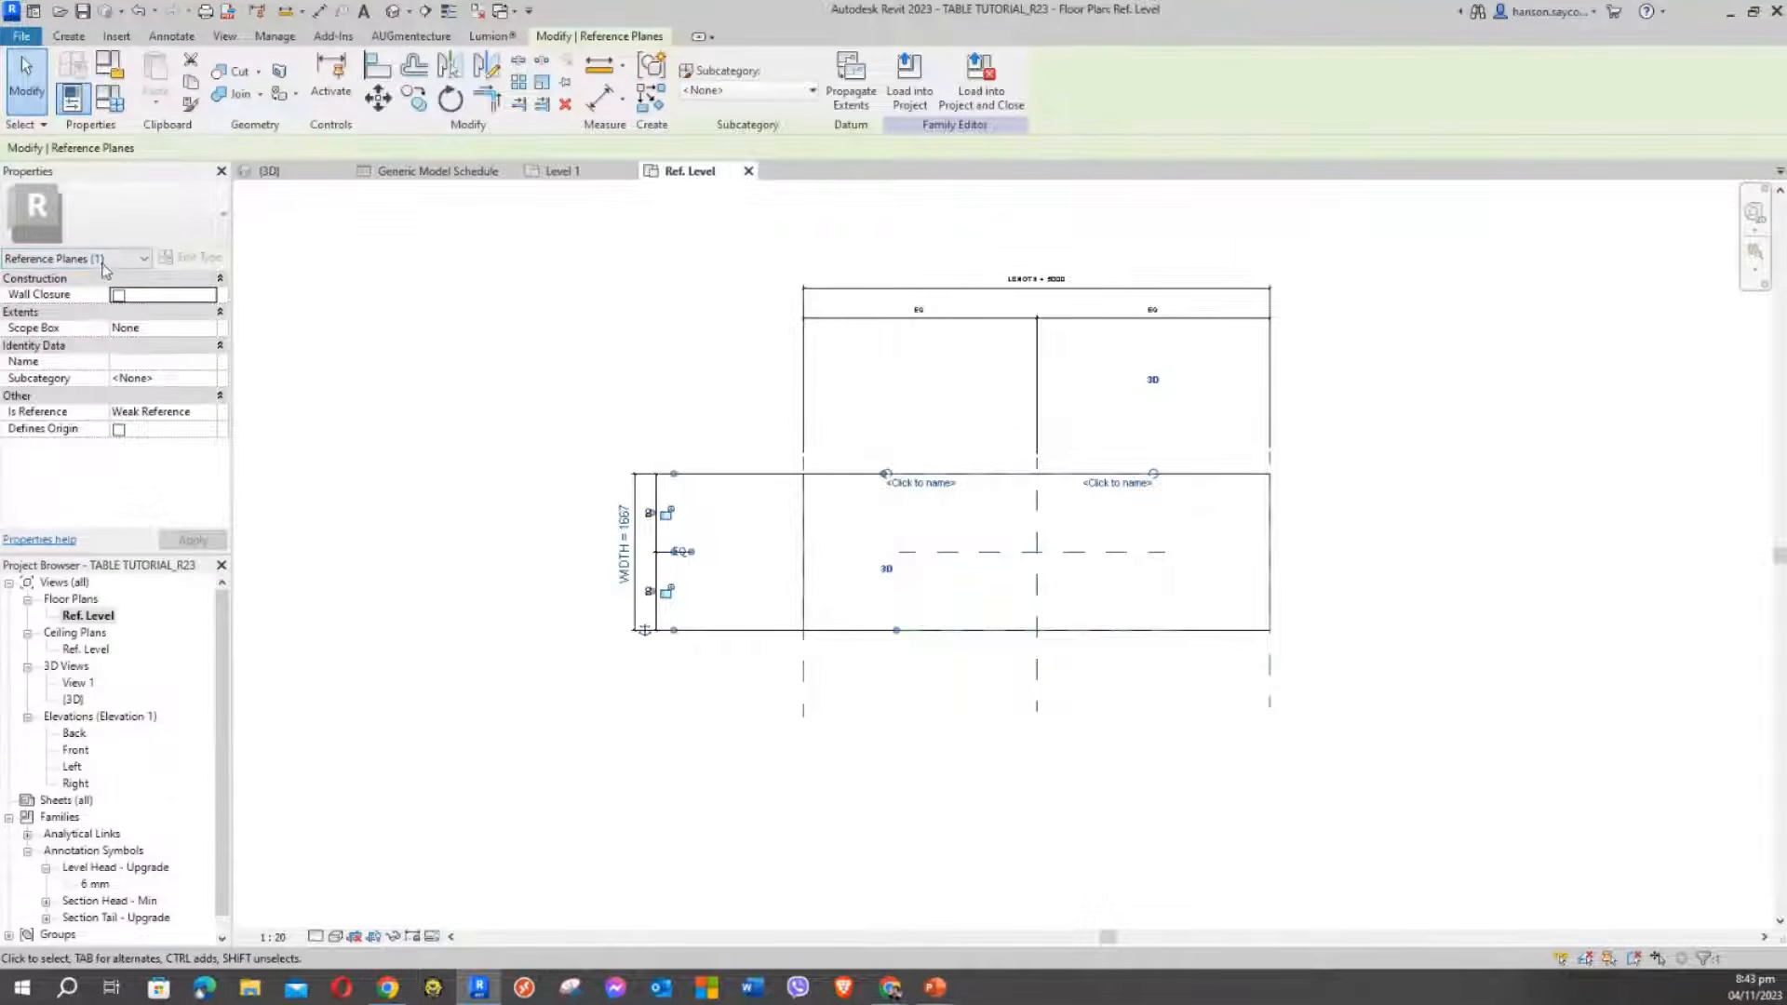
pyautogui.click(575, 350)
pyautogui.moveTo(802, 450); pyautogui.dragTo(728, 468, button='middle')
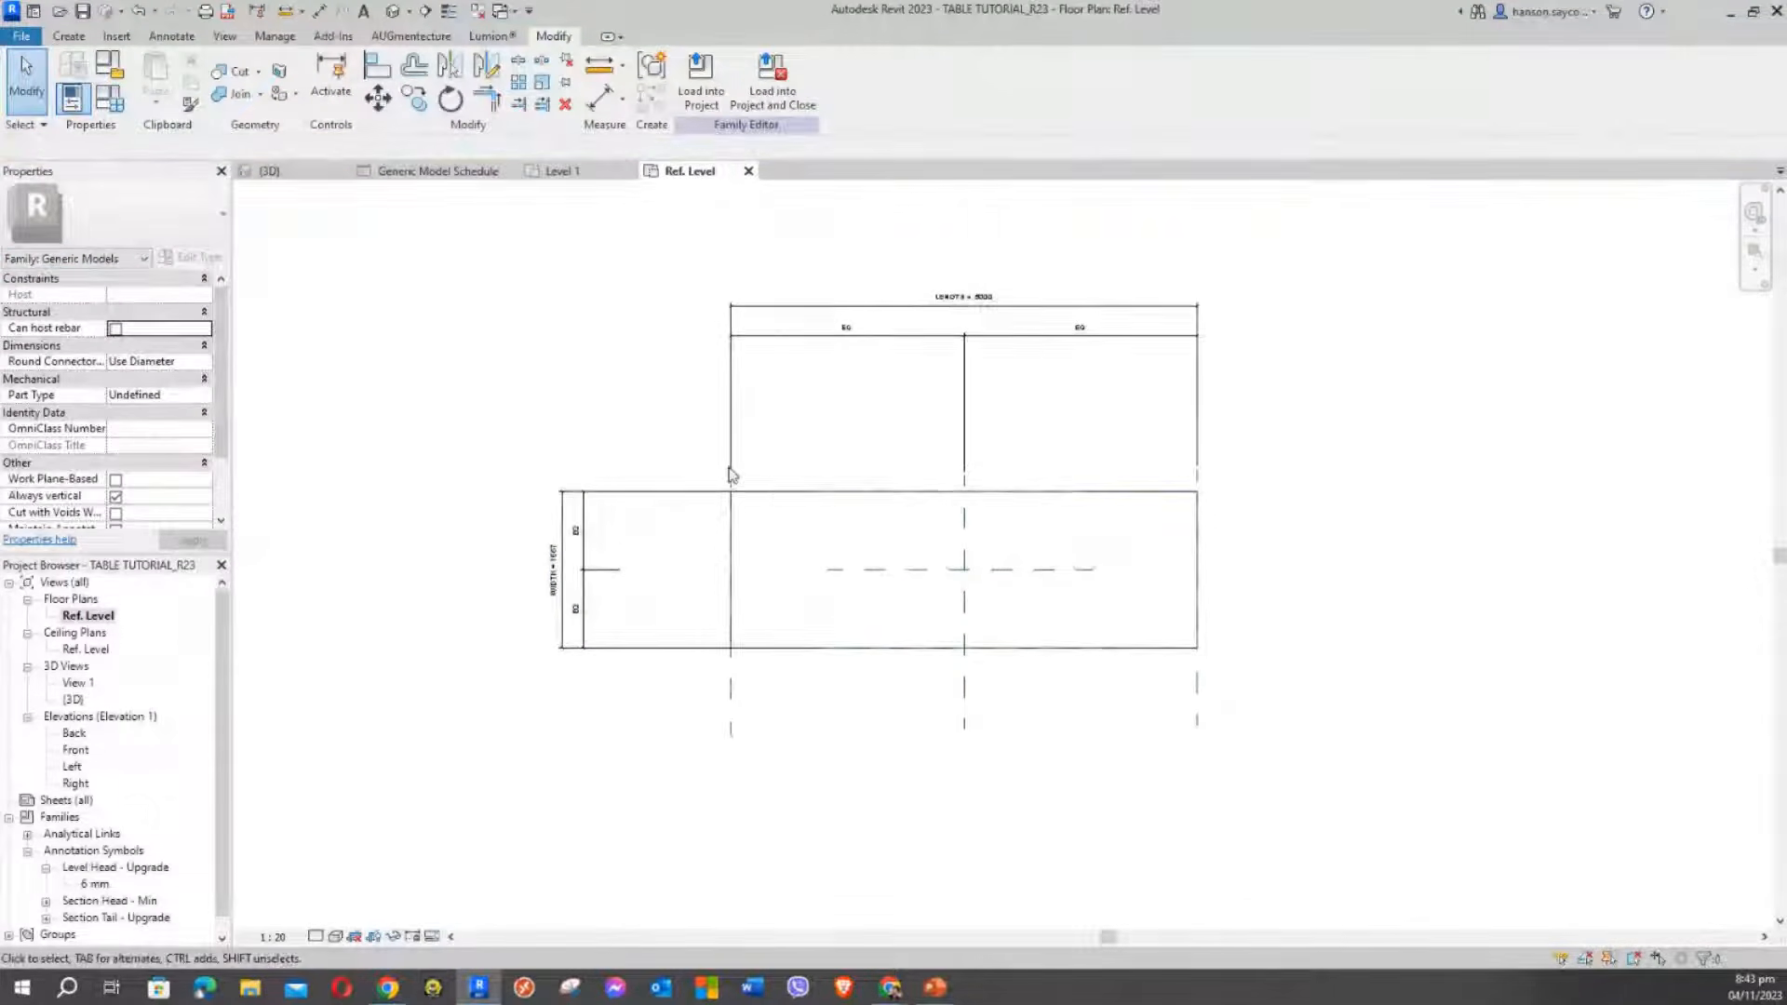
pyautogui.click(913, 518)
pyautogui.click(606, 367)
# Apply family type BOX1 1 x .9 X .9, resizing the box to 1000 by 333.3
pyautogui.click(109, 97)
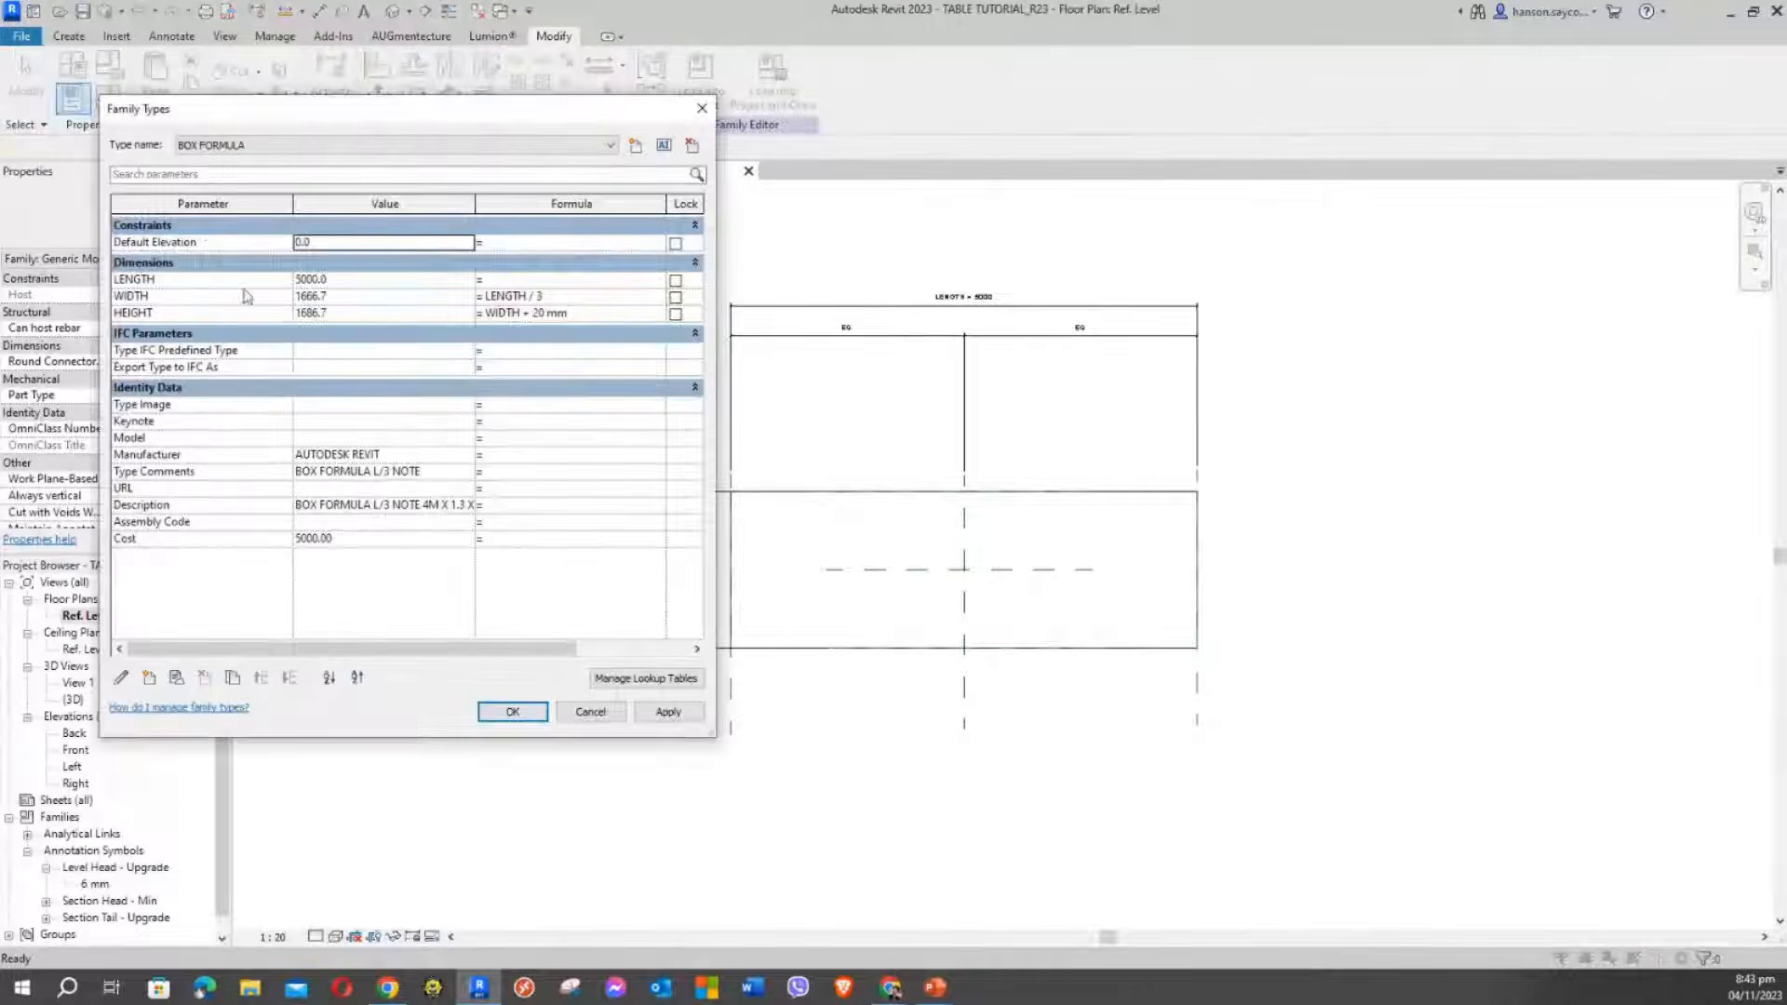
pyautogui.click(335, 144)
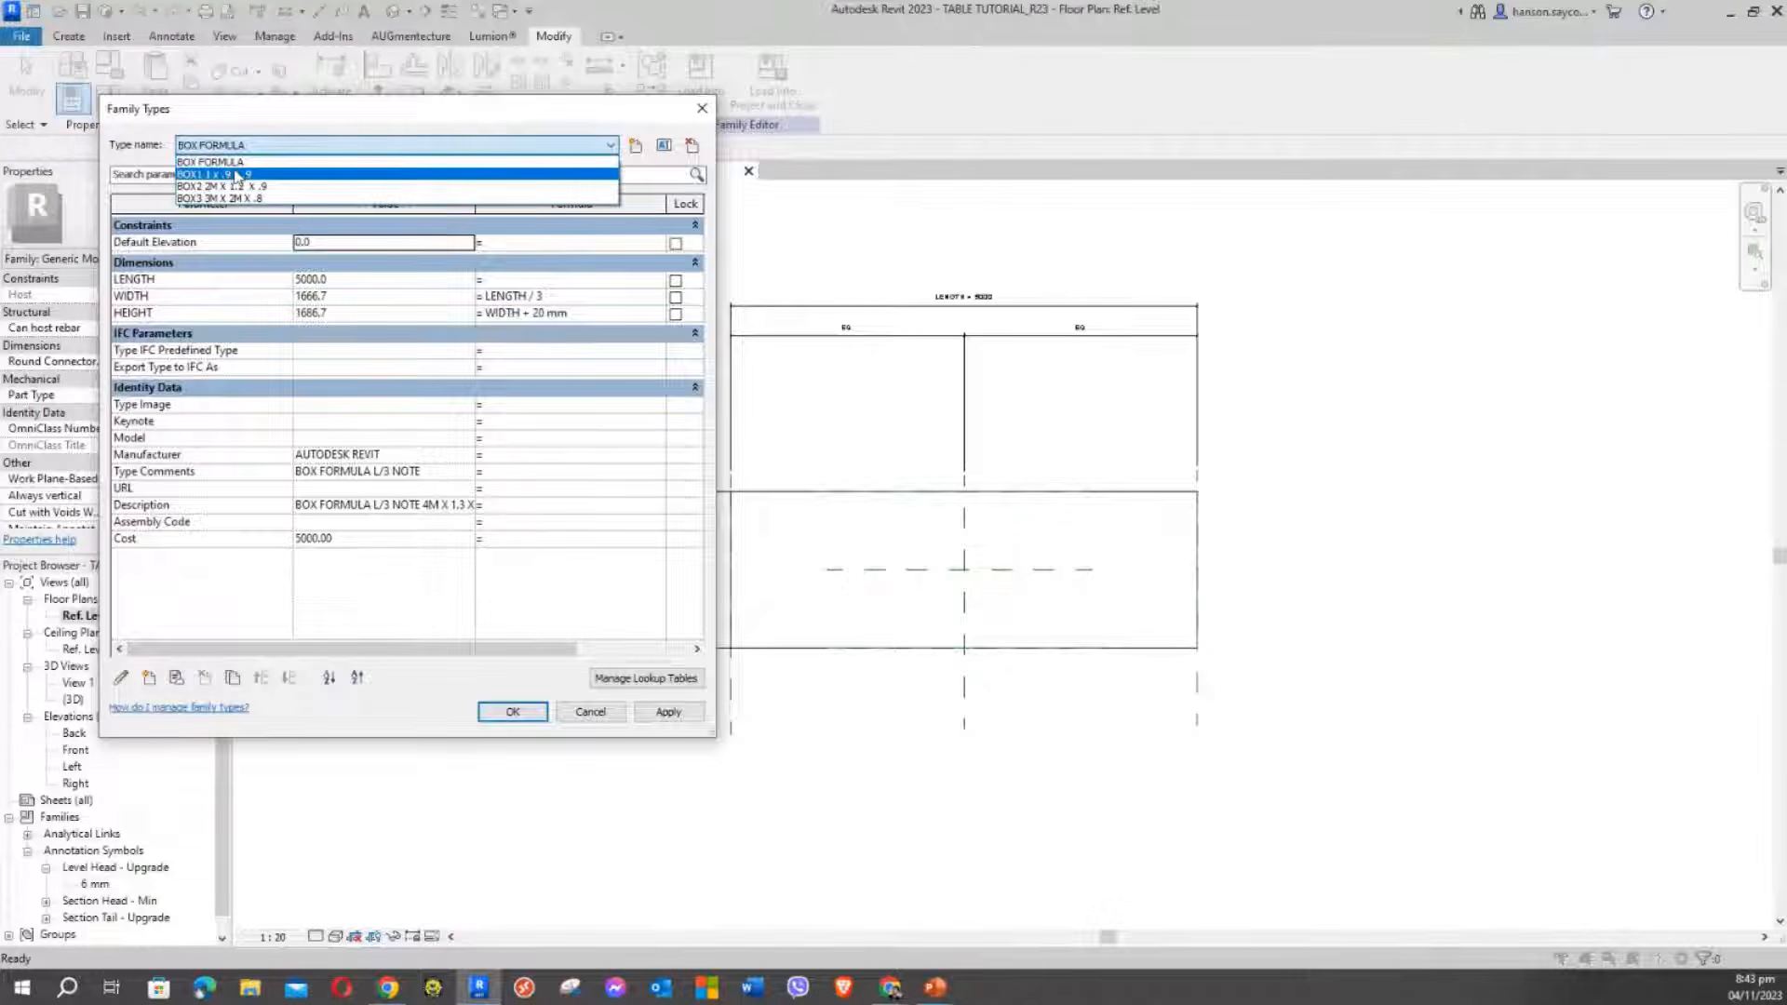
pyautogui.click(244, 175)
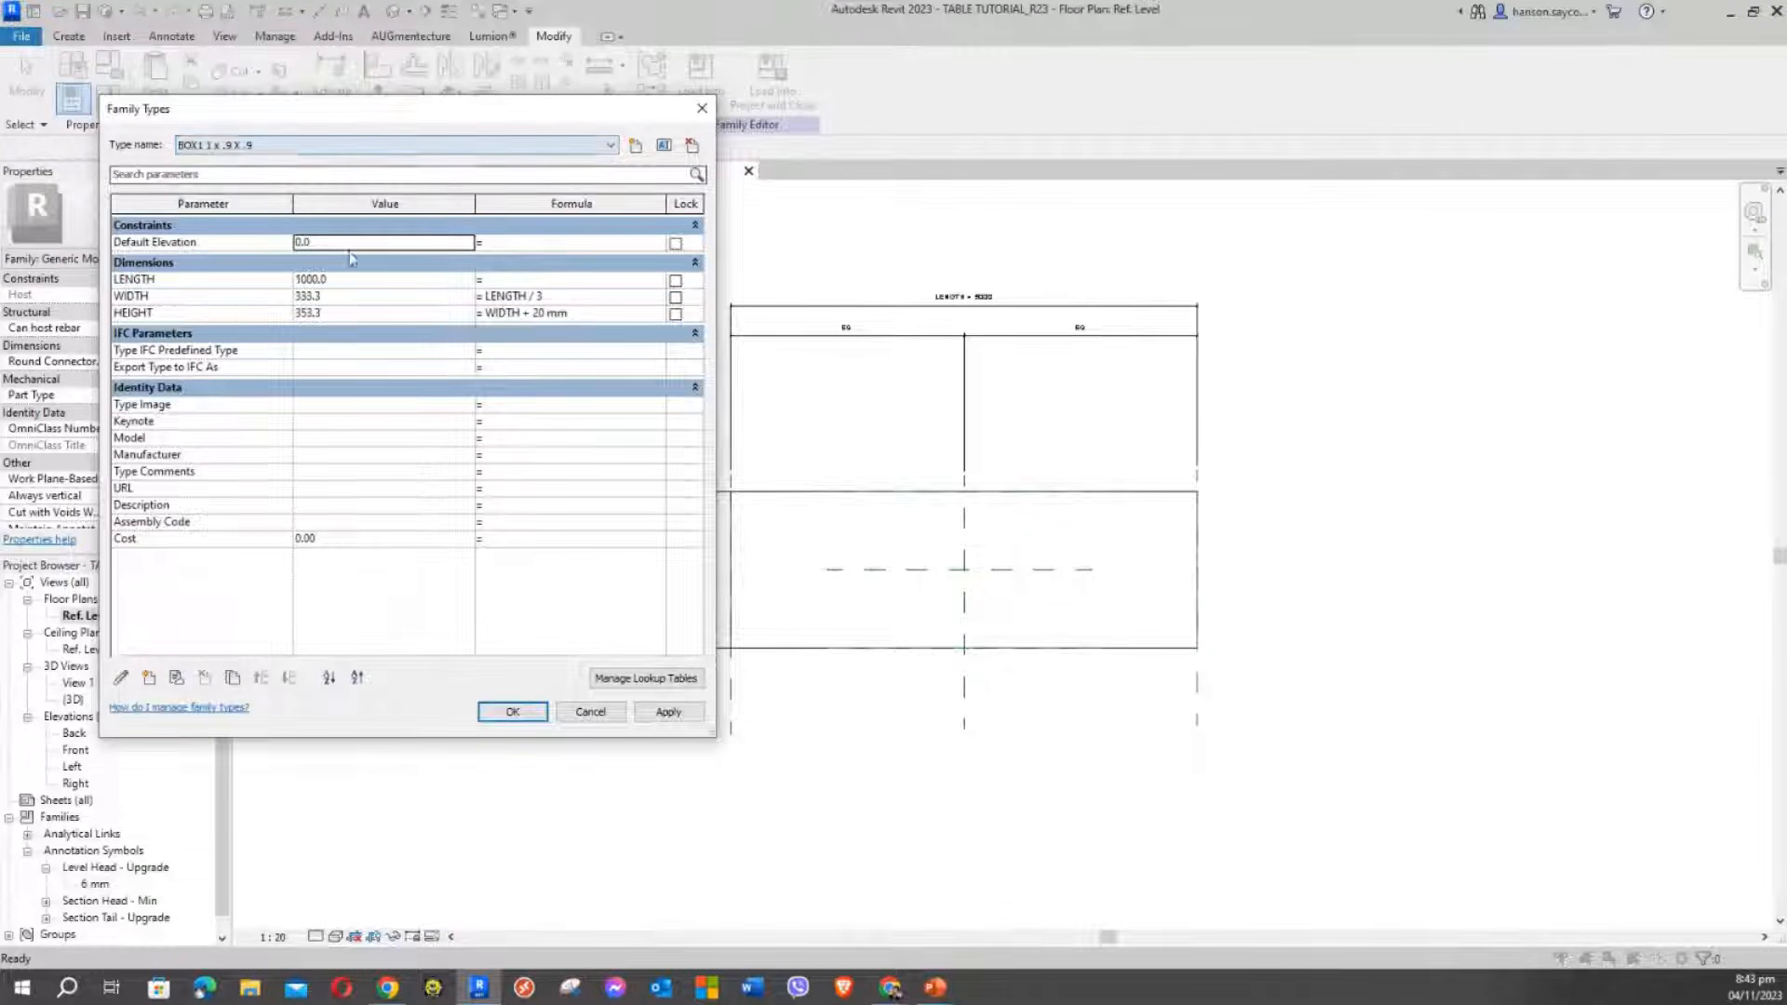
pyautogui.click(670, 717)
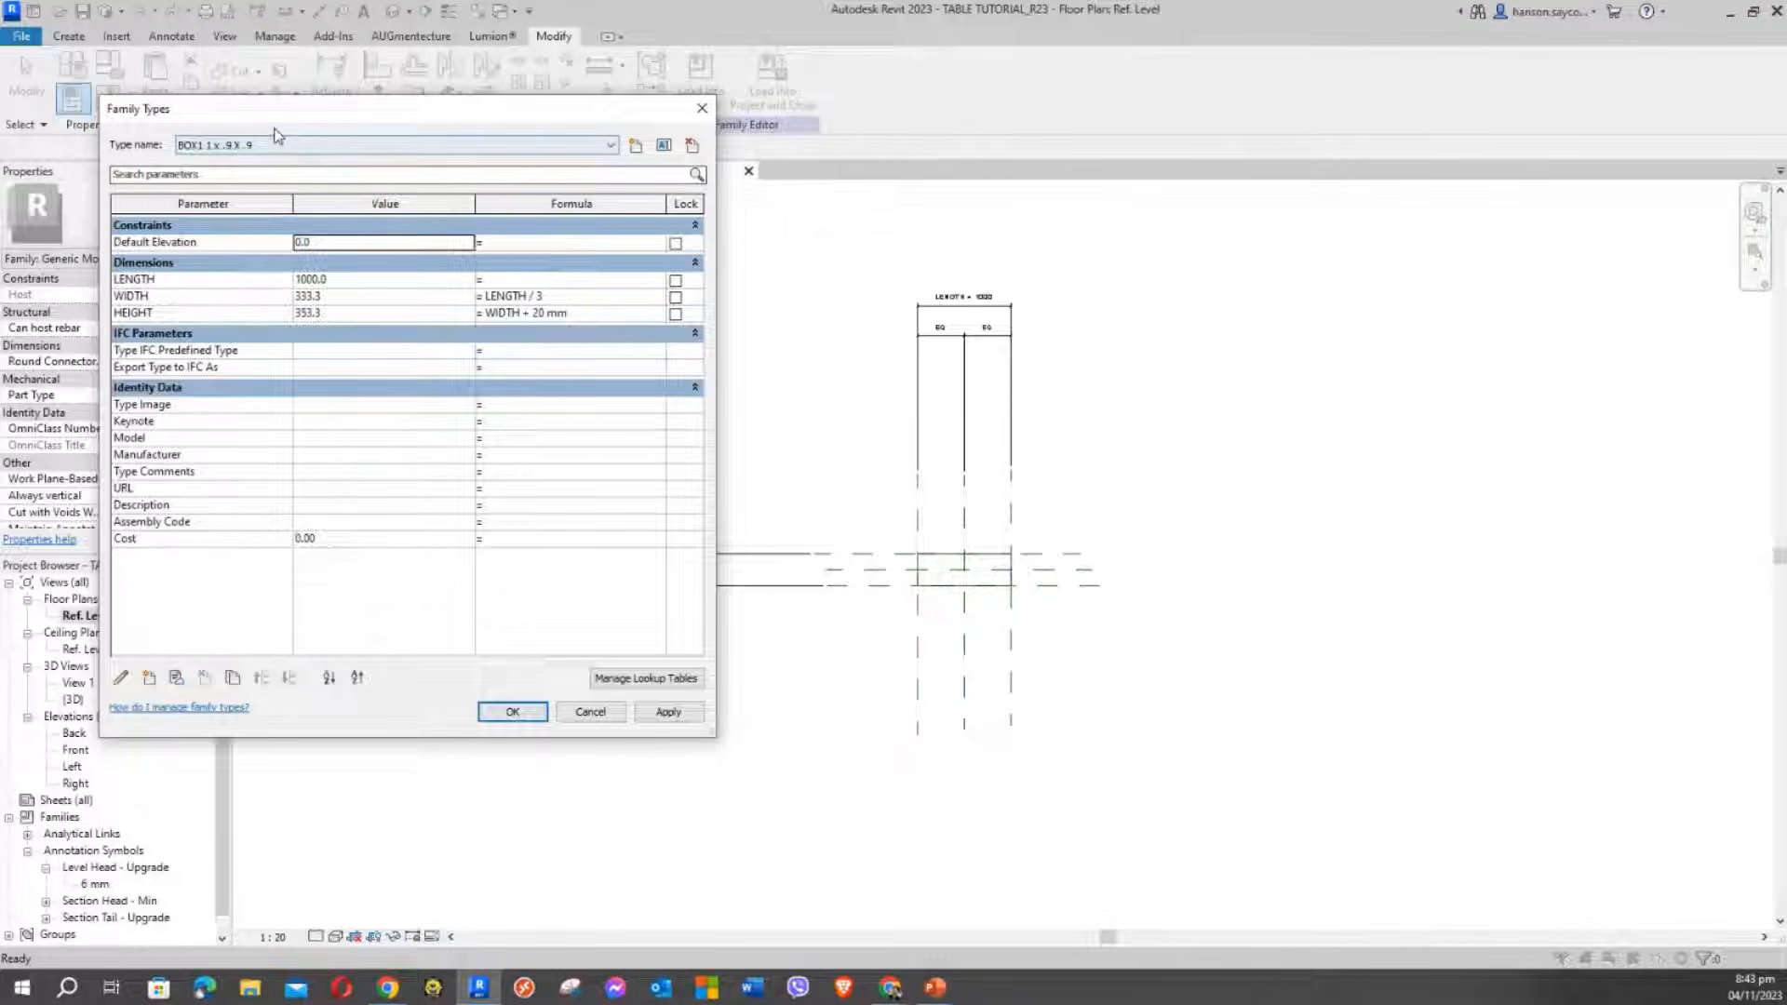
pyautogui.click(181, 146)
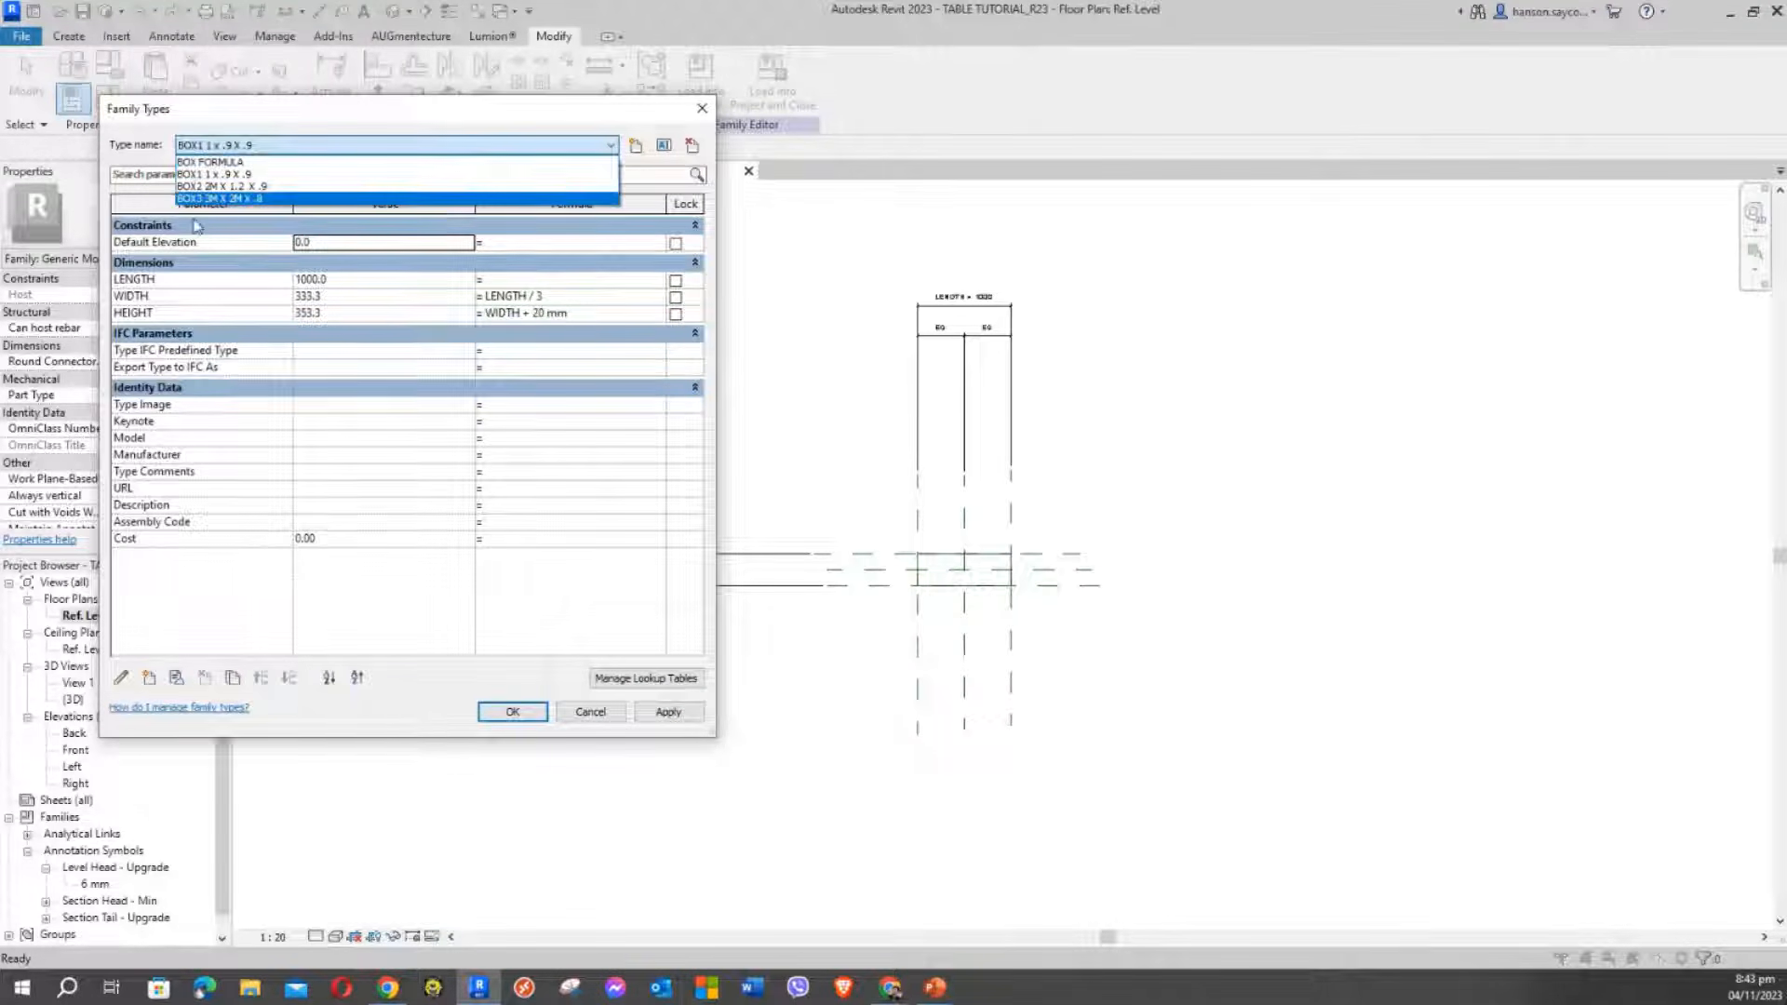
pyautogui.click(275, 122)
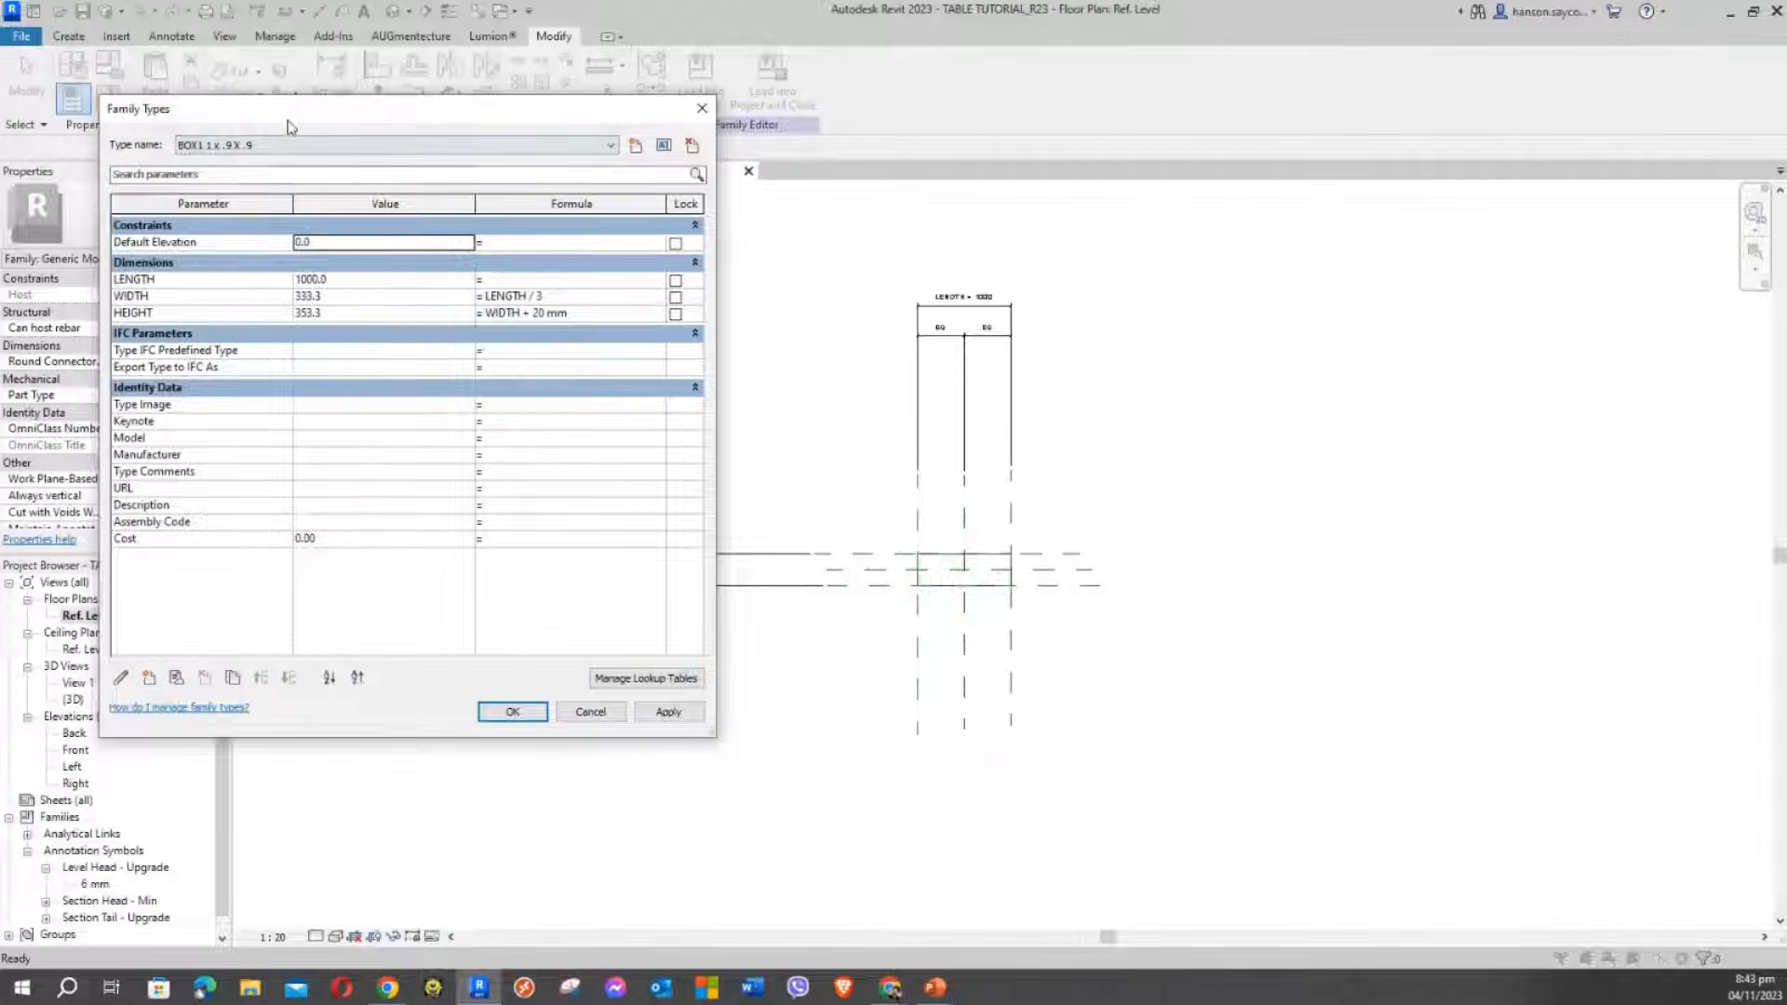
pyautogui.click(512, 712)
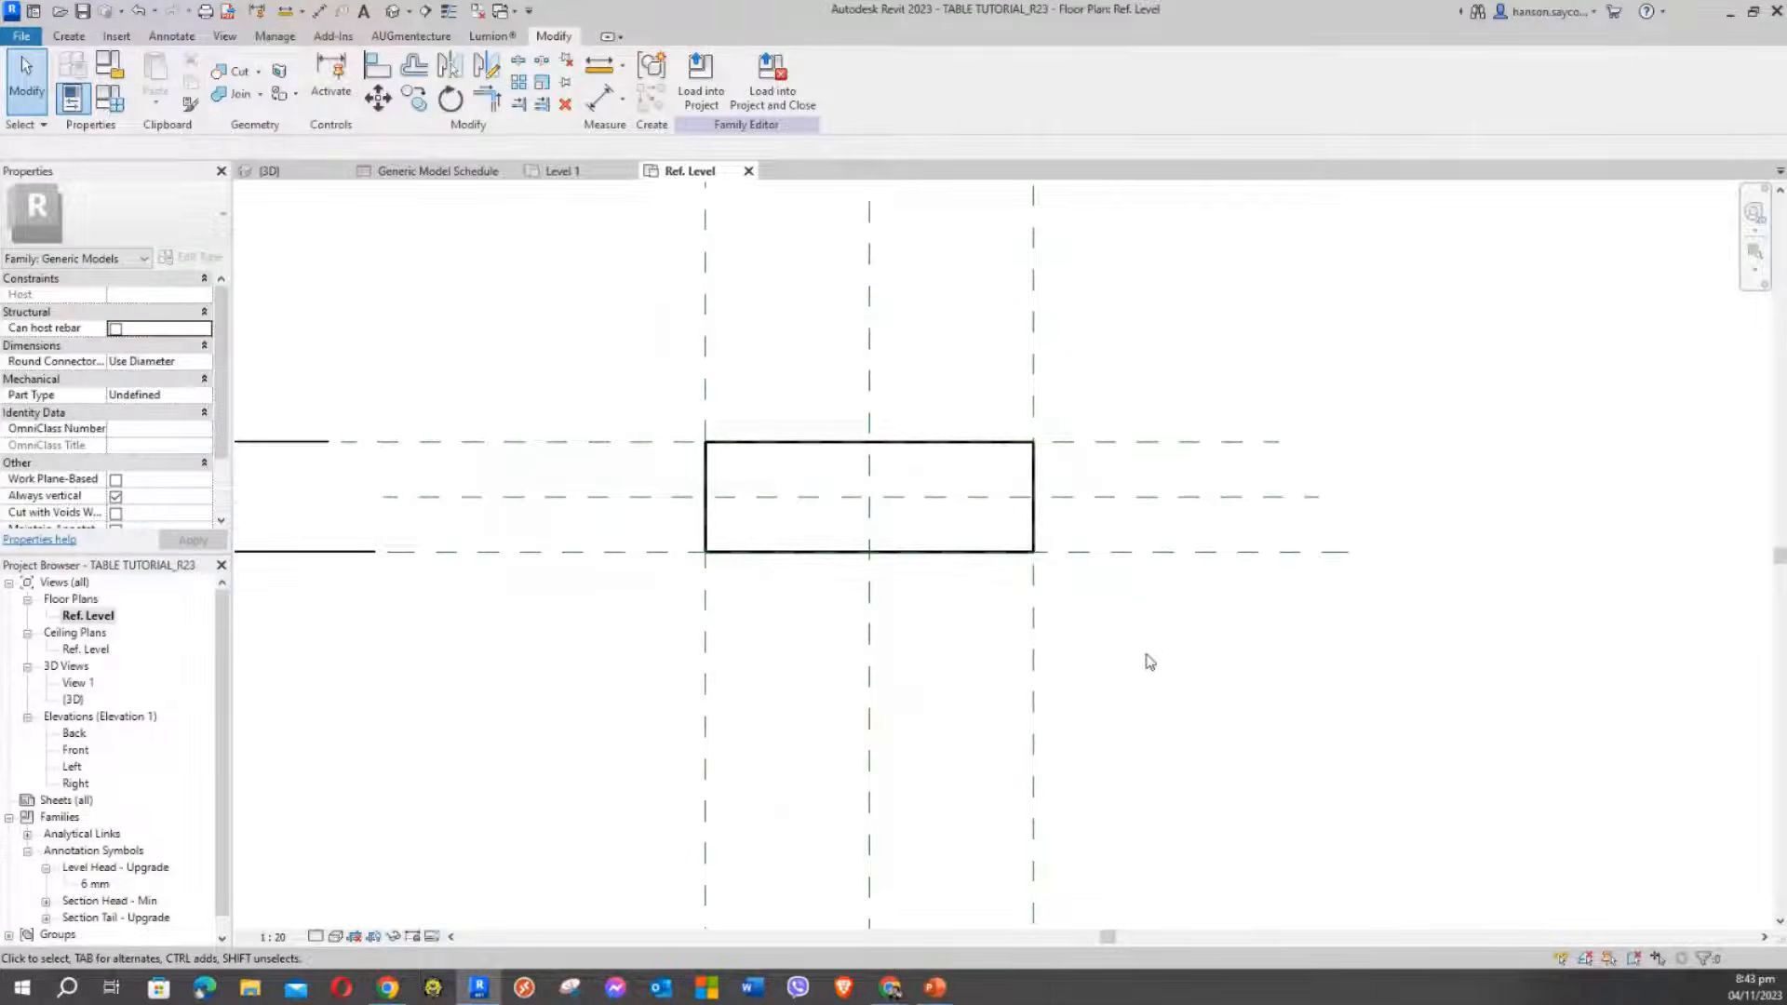
# Move the top EQ string and LENGTH = 1000 dimension down closer to the box
pyautogui.moveTo(1157, 661); pyautogui.dragTo(1404, 785, button='middle')
pyautogui.scroll(-4, 1348, 770)
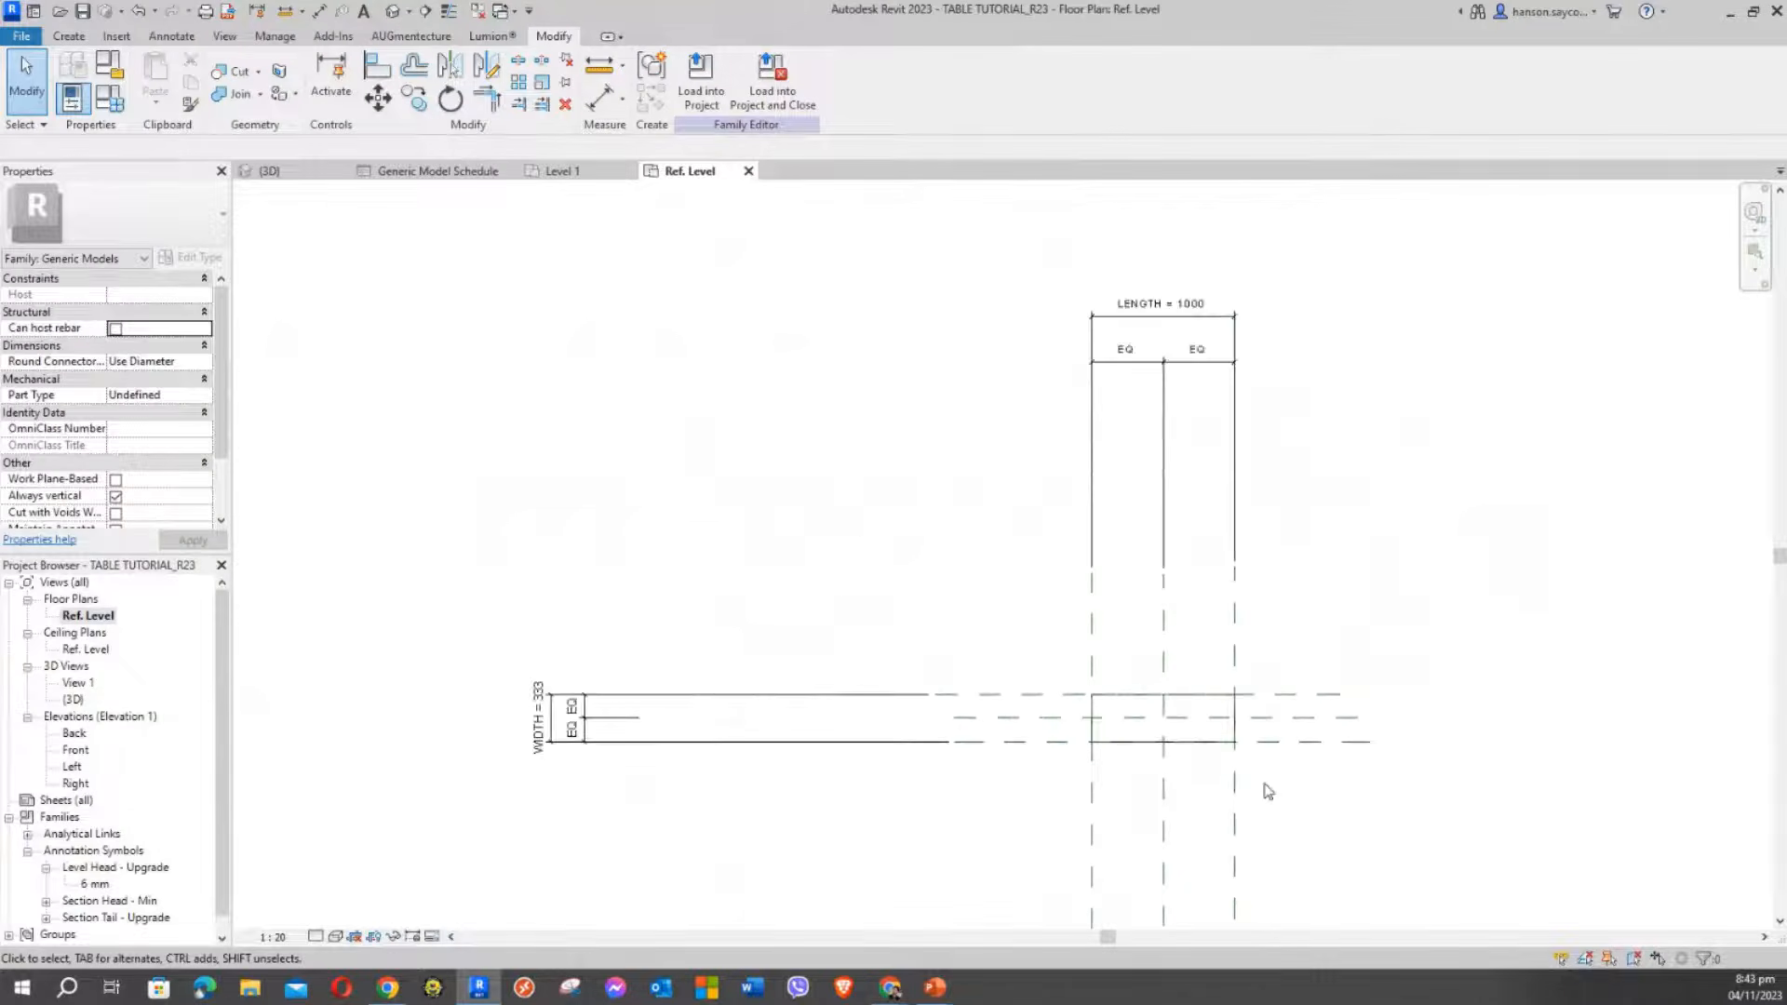
pyautogui.moveTo(1268, 782); pyautogui.dragTo(1085, 706, button='middle')
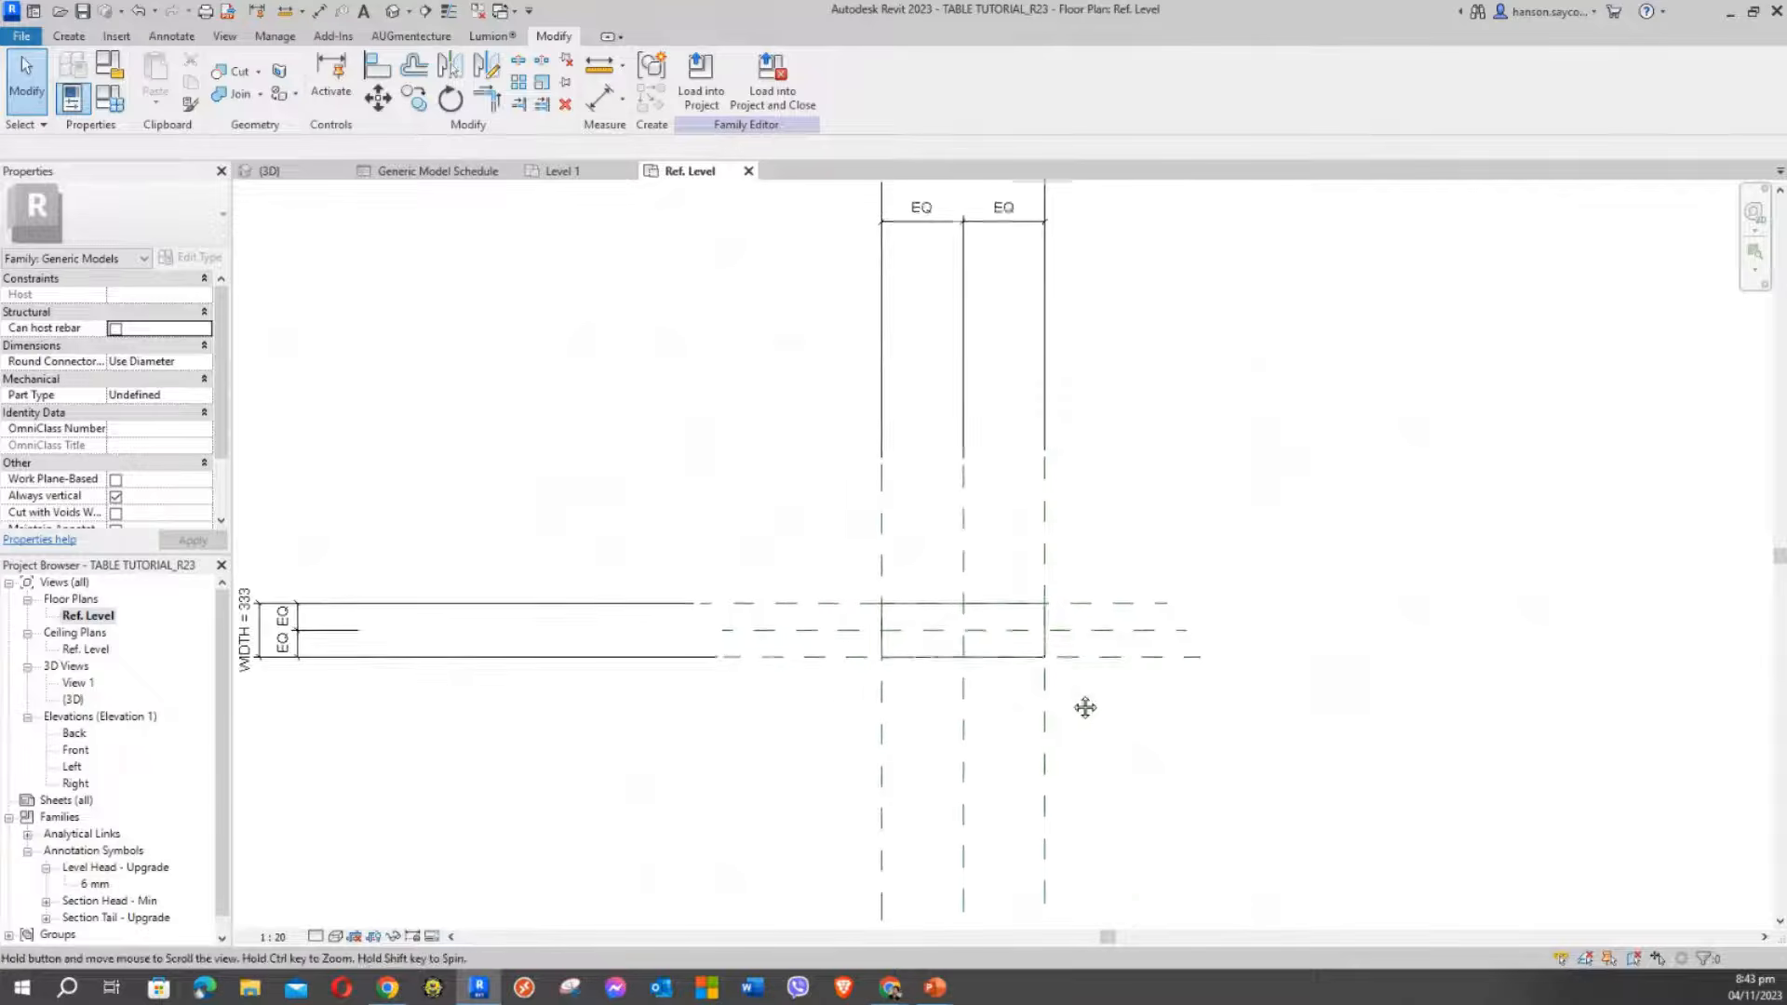
pyautogui.click(952, 253)
pyautogui.scroll(1, 952, 253)
pyautogui.moveTo(968, 213); pyautogui.dragTo(980, 404)
pyautogui.scroll(-2, 985, 291)
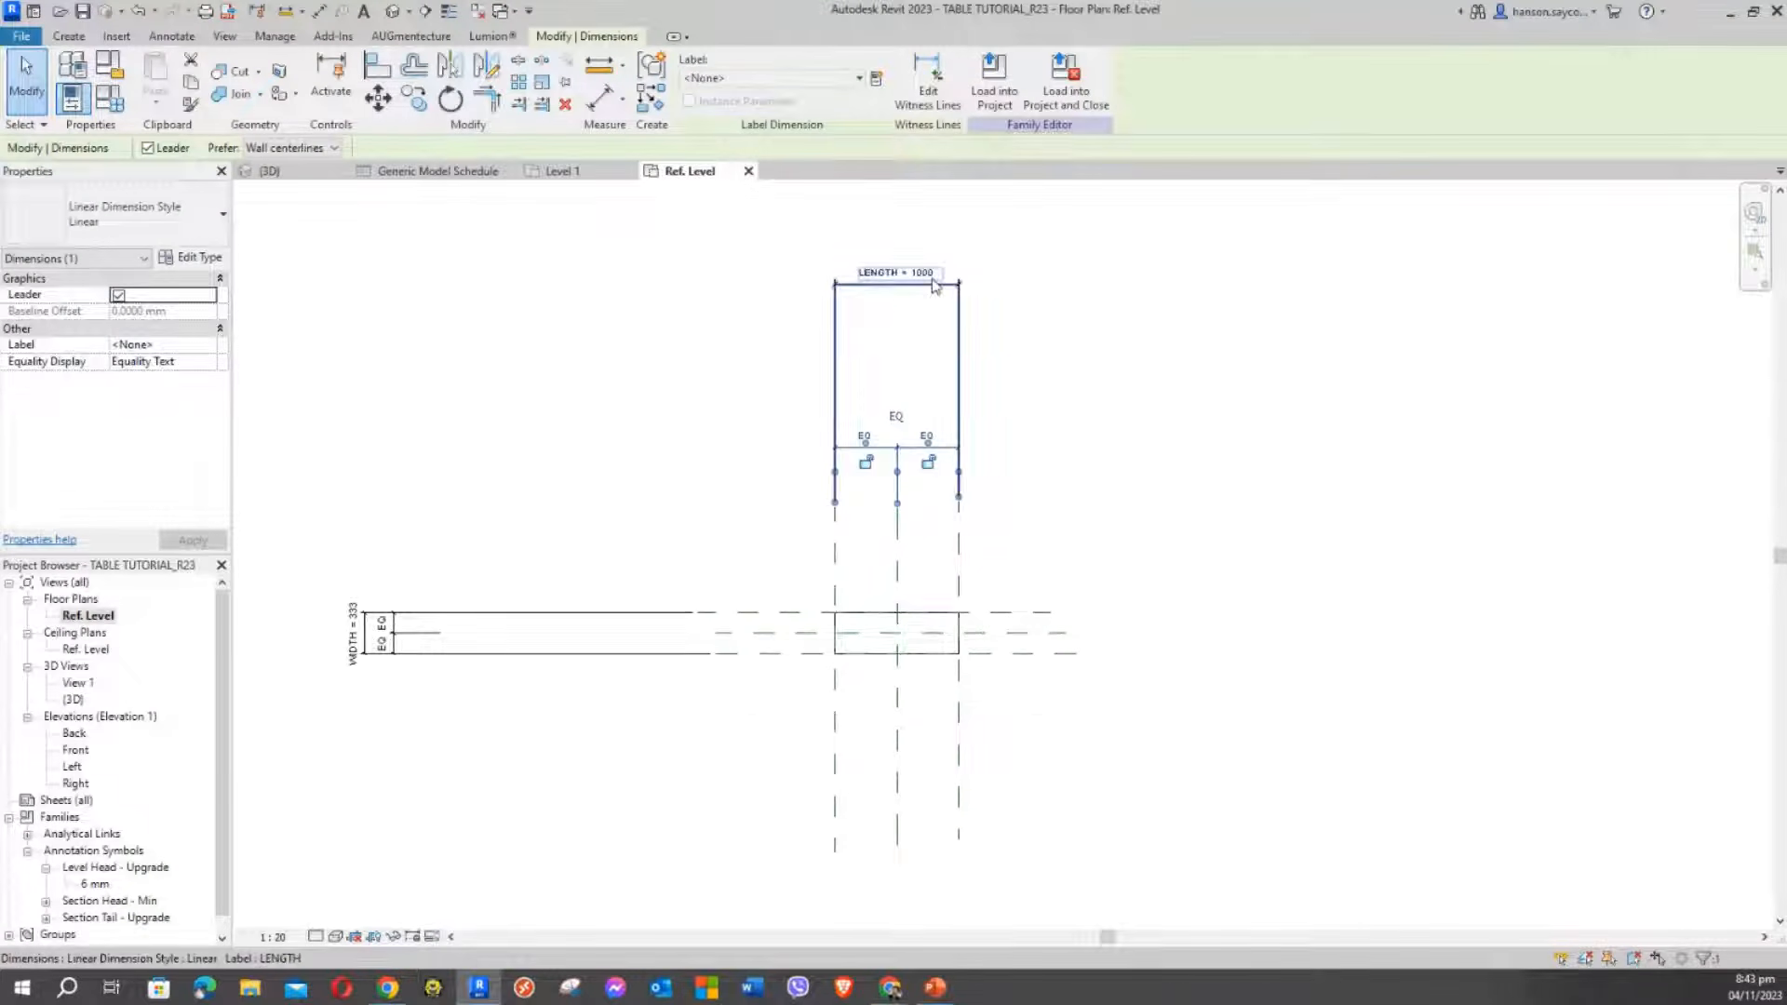
pyautogui.scroll(1, 935, 286)
pyautogui.click(940, 284)
pyautogui.moveTo(940, 284); pyautogui.dragTo(930, 442)
# Move the side EQ string and WIDTH = 333 dimension right, next to the box
pyautogui.scroll(-3, 670, 561)
pyautogui.moveTo(668, 563); pyautogui.dragTo(818, 398, button='middle')
pyautogui.scroll(3, 614, 510)
pyautogui.scroll(1, 545, 494)
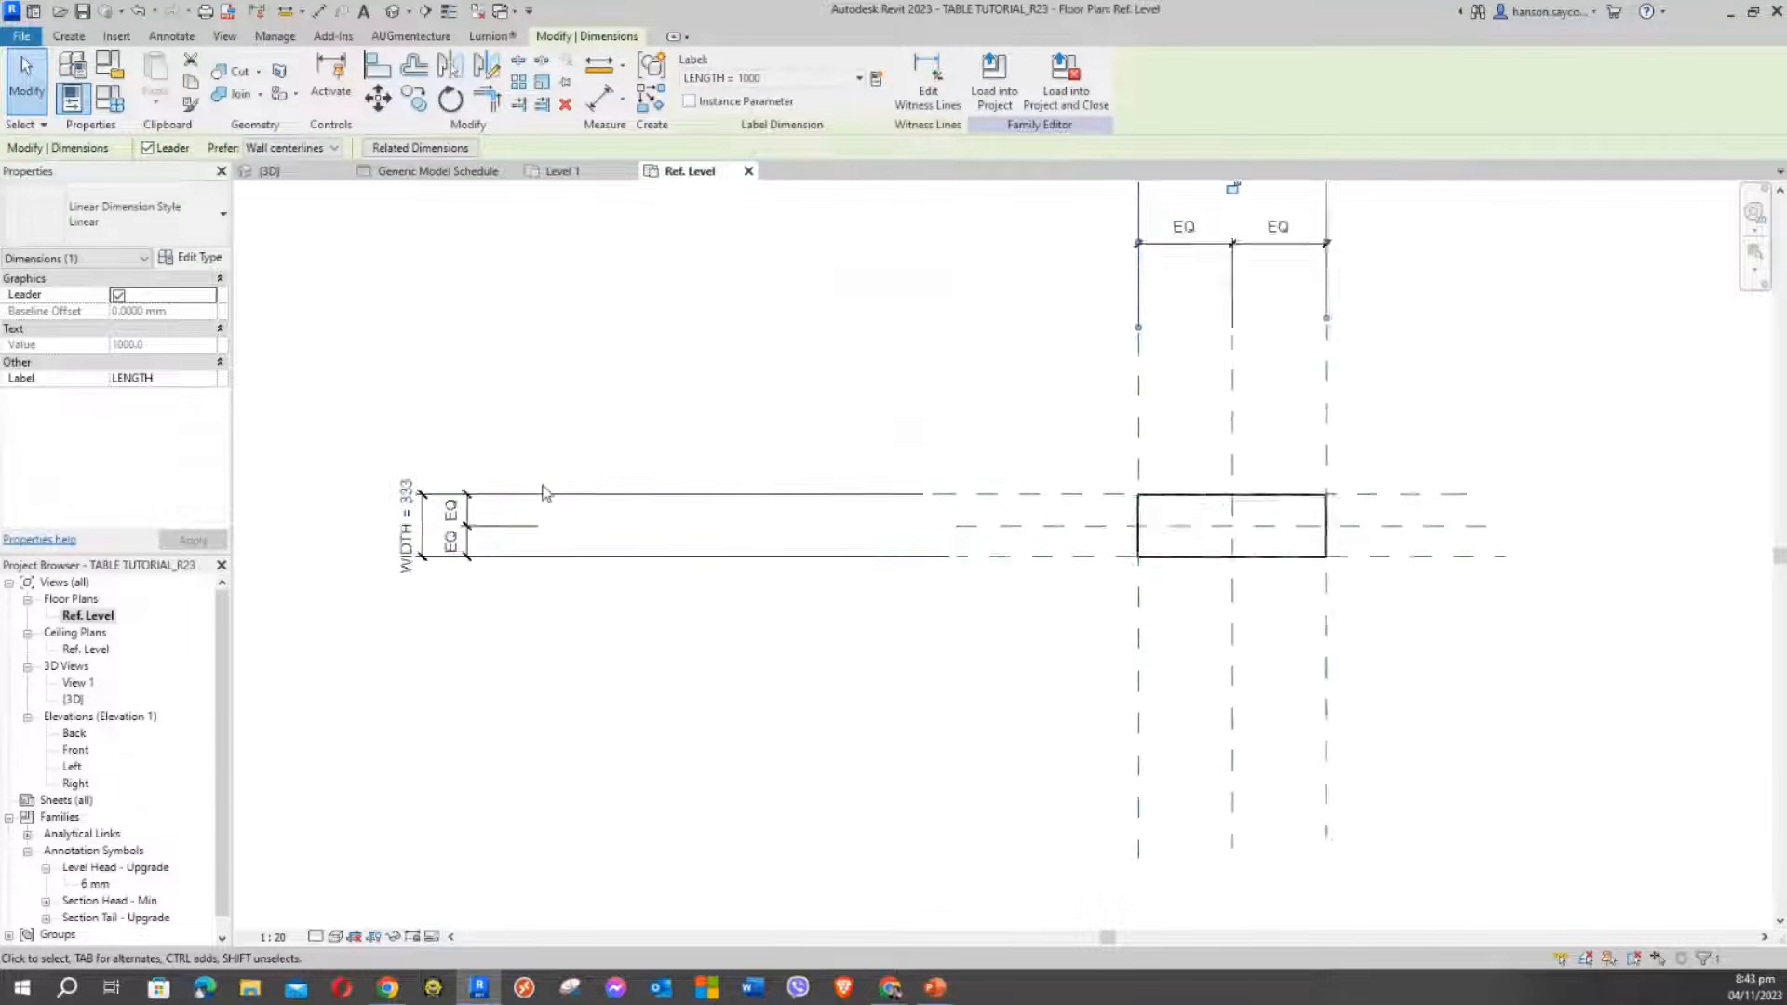
pyautogui.scroll(1, 545, 493)
pyautogui.click(453, 518)
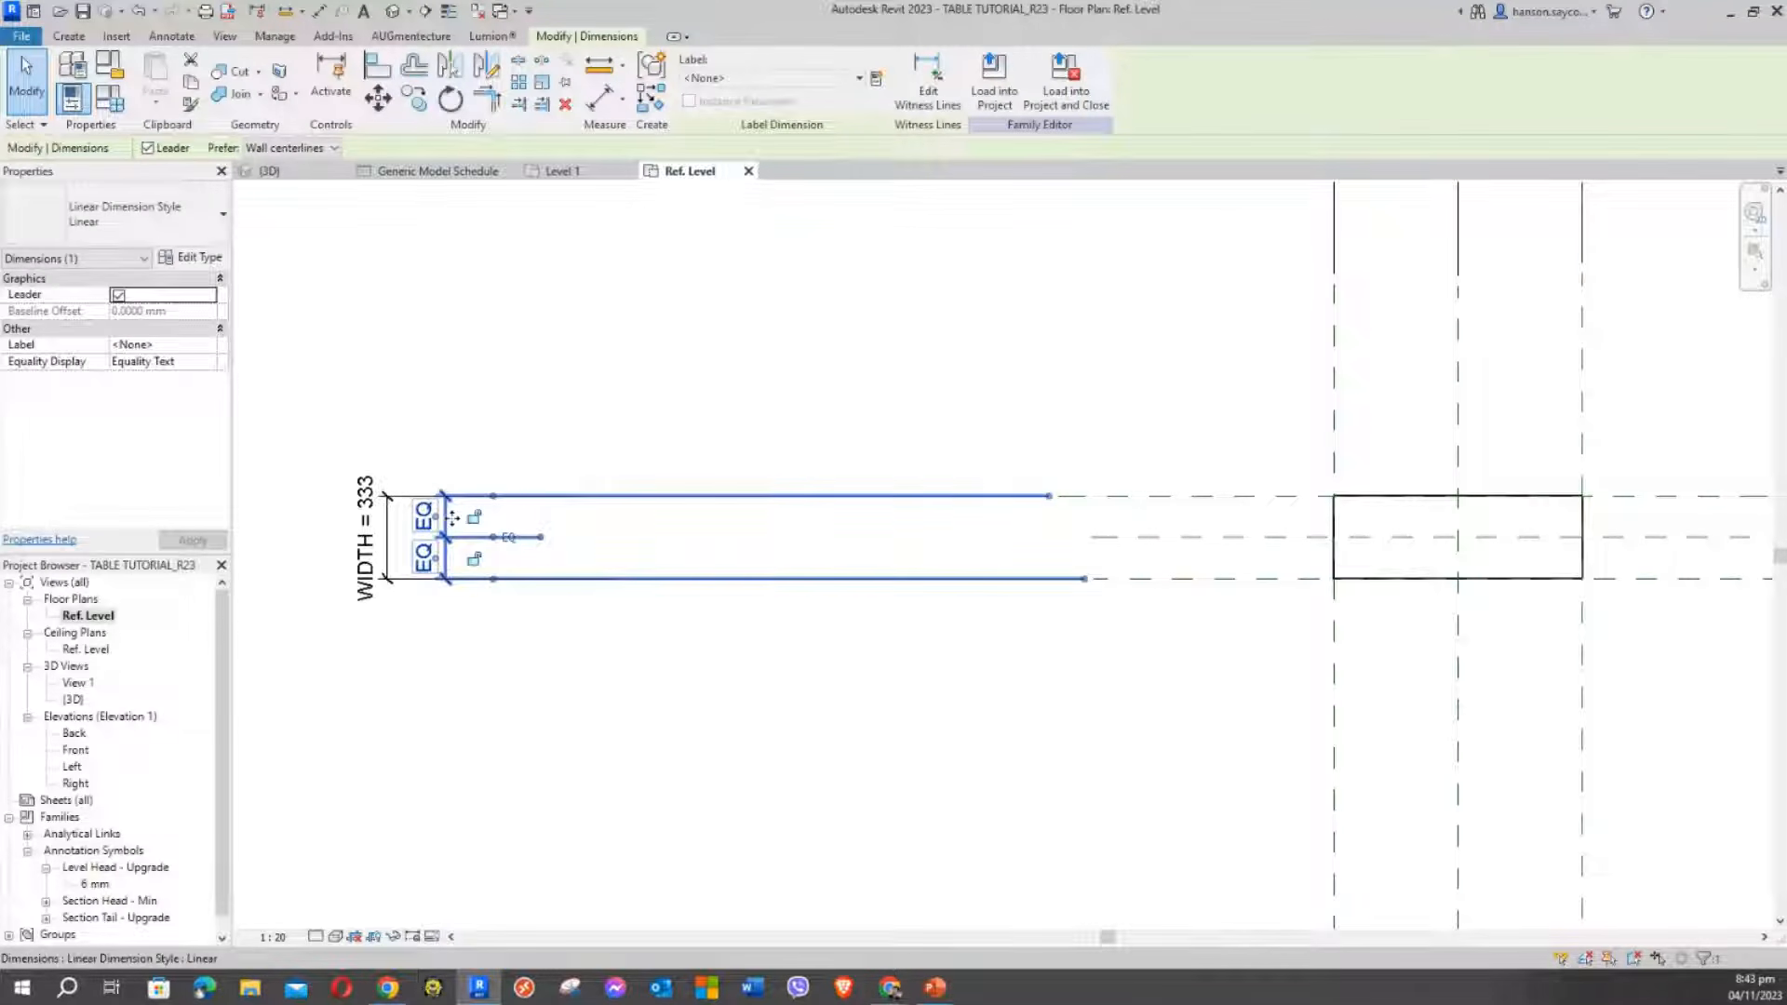
pyautogui.moveTo(453, 518); pyautogui.dragTo(910, 518)
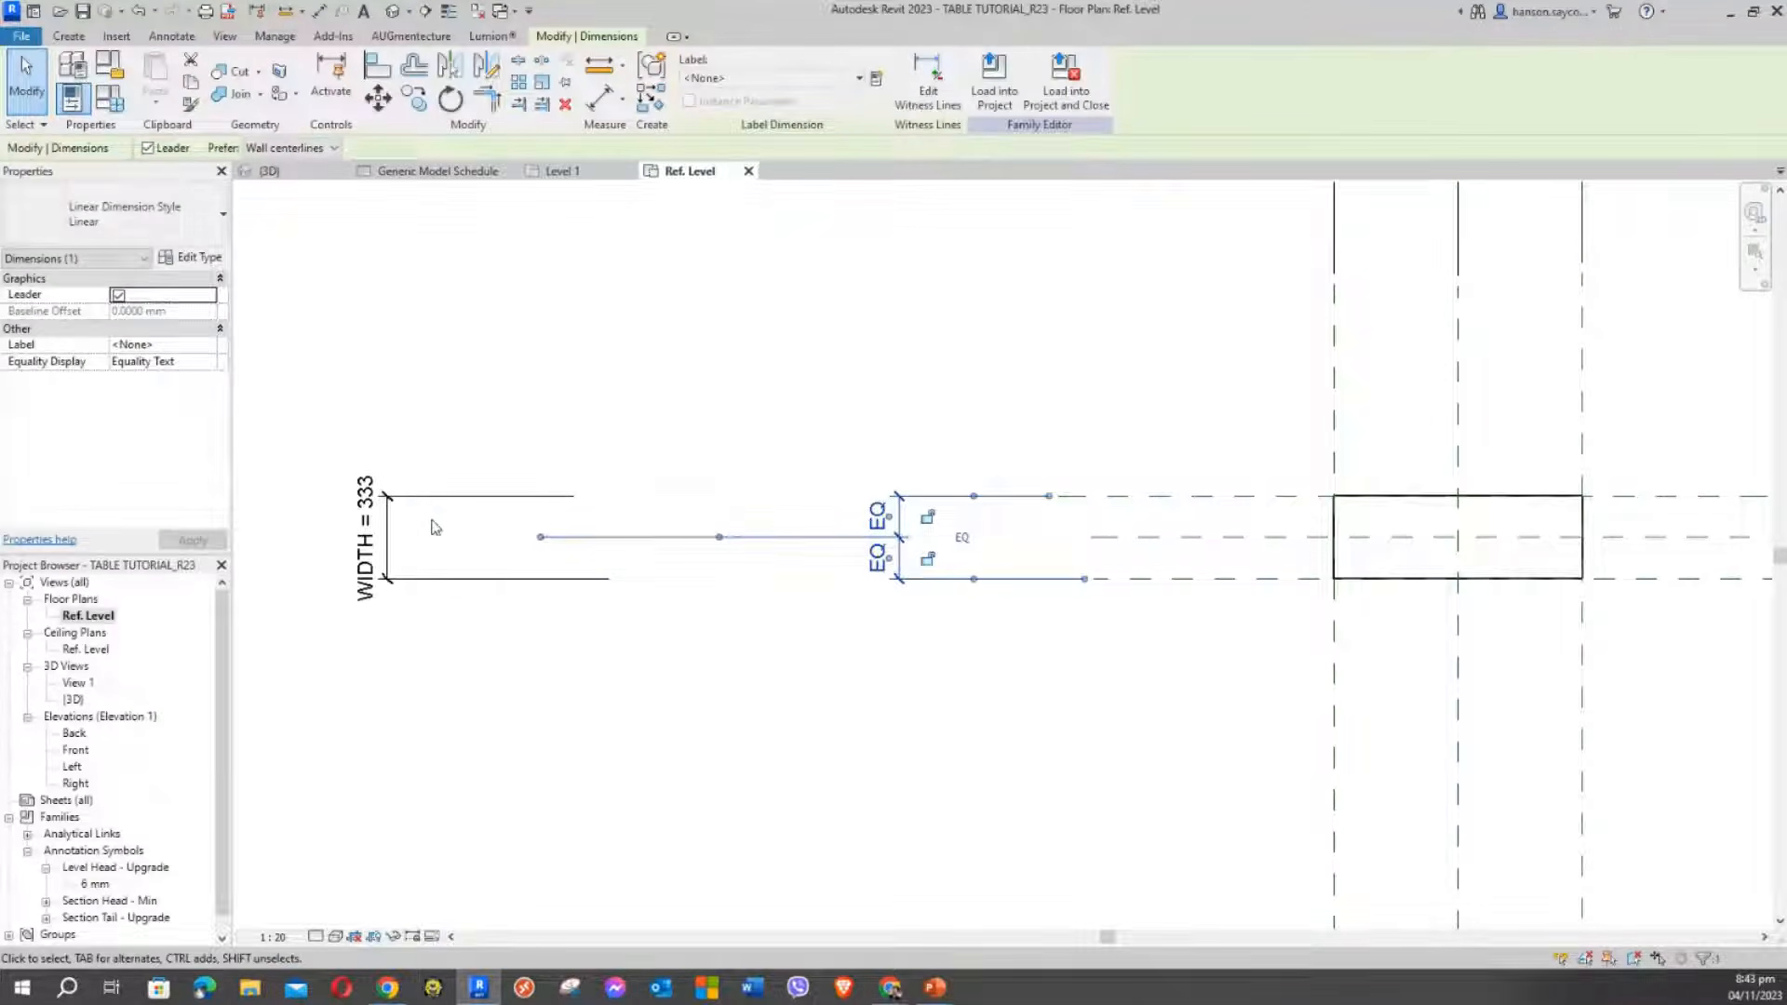
pyautogui.click(425, 497)
pyautogui.moveTo(425, 497); pyautogui.dragTo(824, 493)
# Extend the WIDTH = 333 dimension's top and bottom witness lines
pyautogui.click(834, 387)
pyautogui.click(589, 495)
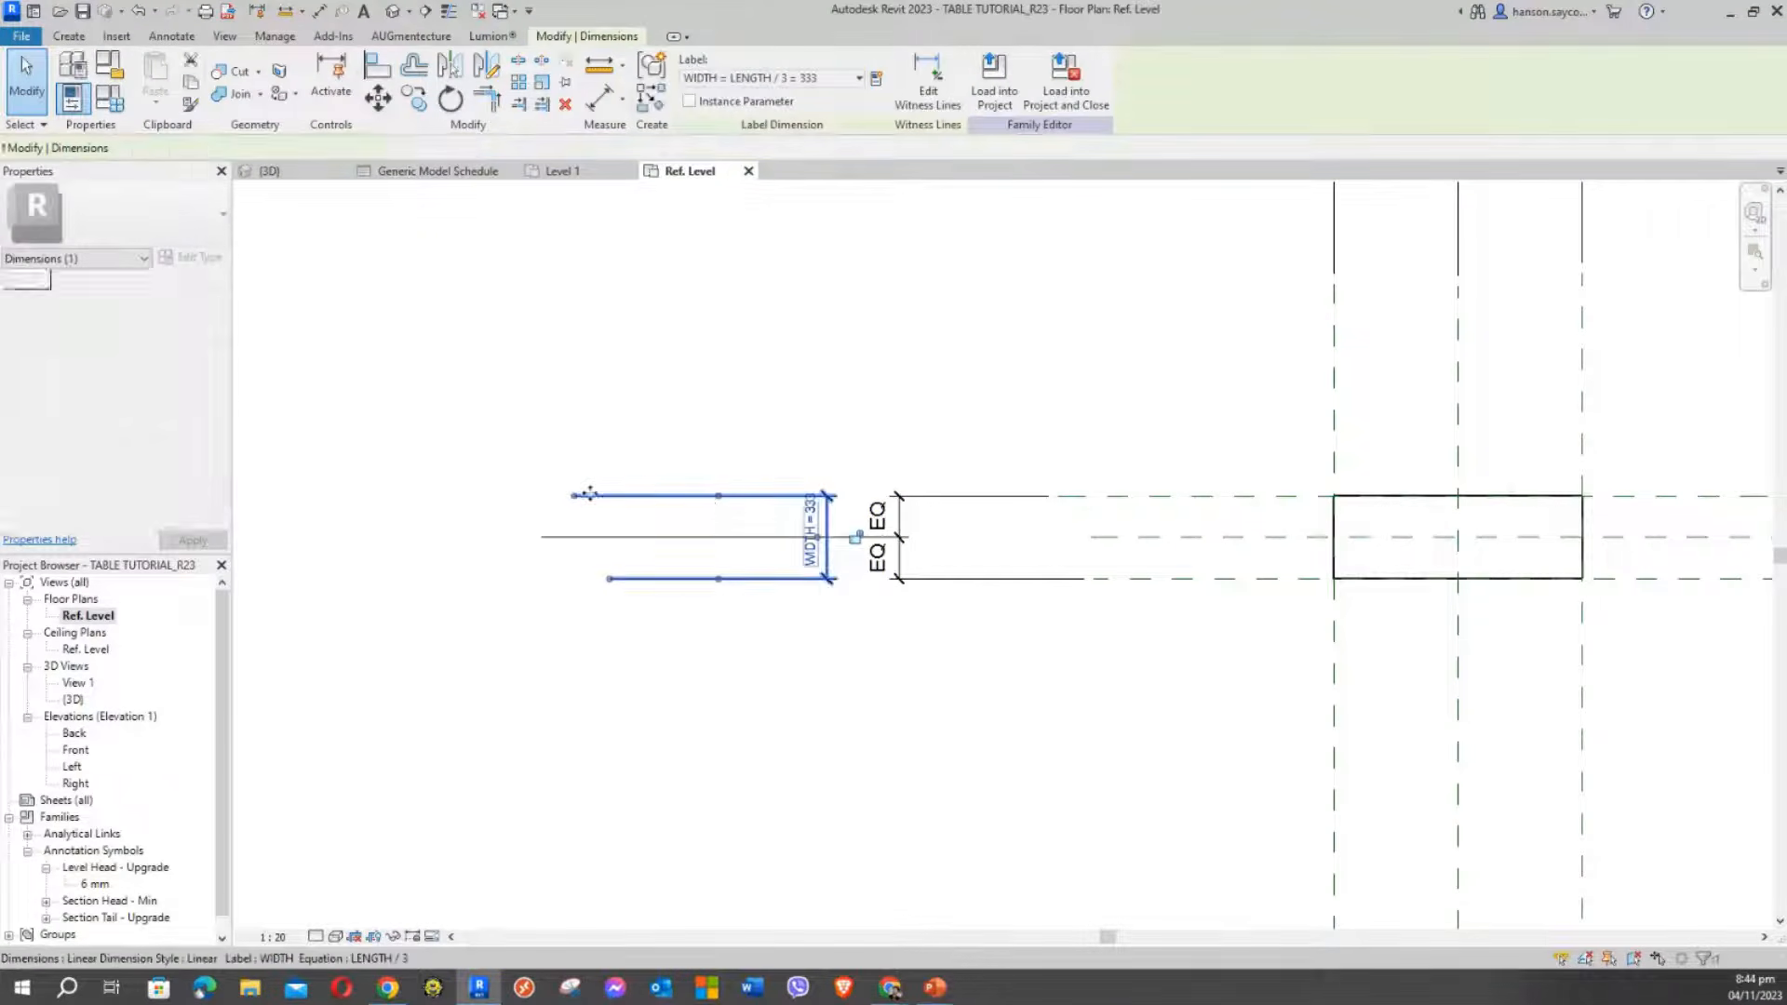
pyautogui.moveTo(575, 496); pyautogui.dragTo(1029, 500)
pyautogui.moveTo(610, 579); pyautogui.dragTo(1079, 660)
pyautogui.click(1071, 670)
# Adjust the EQ string's middle witness line and bring LENGTH = 1000 back into view
pyautogui.scroll(-3, 948, 712)
pyautogui.moveTo(948, 713); pyautogui.dragTo(650, 583, button='middle')
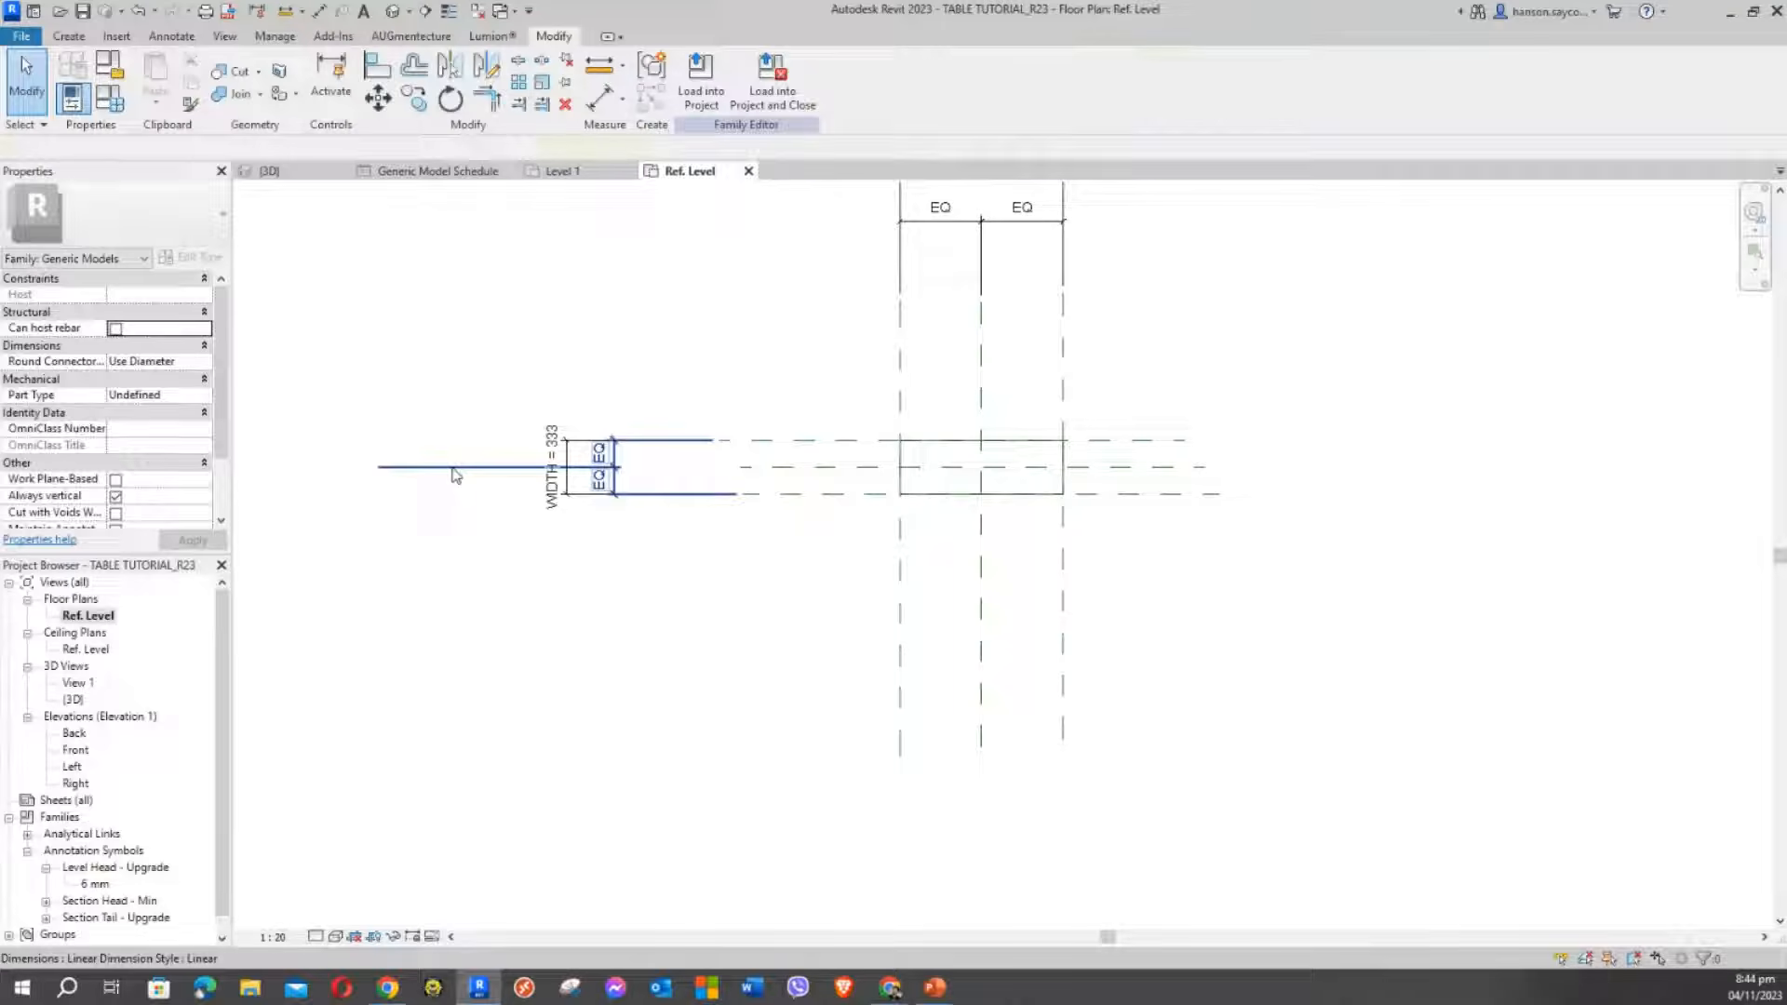
pyautogui.click(455, 475)
pyautogui.moveTo(386, 466); pyautogui.dragTo(833, 503)
pyautogui.scroll(2, 837, 575)
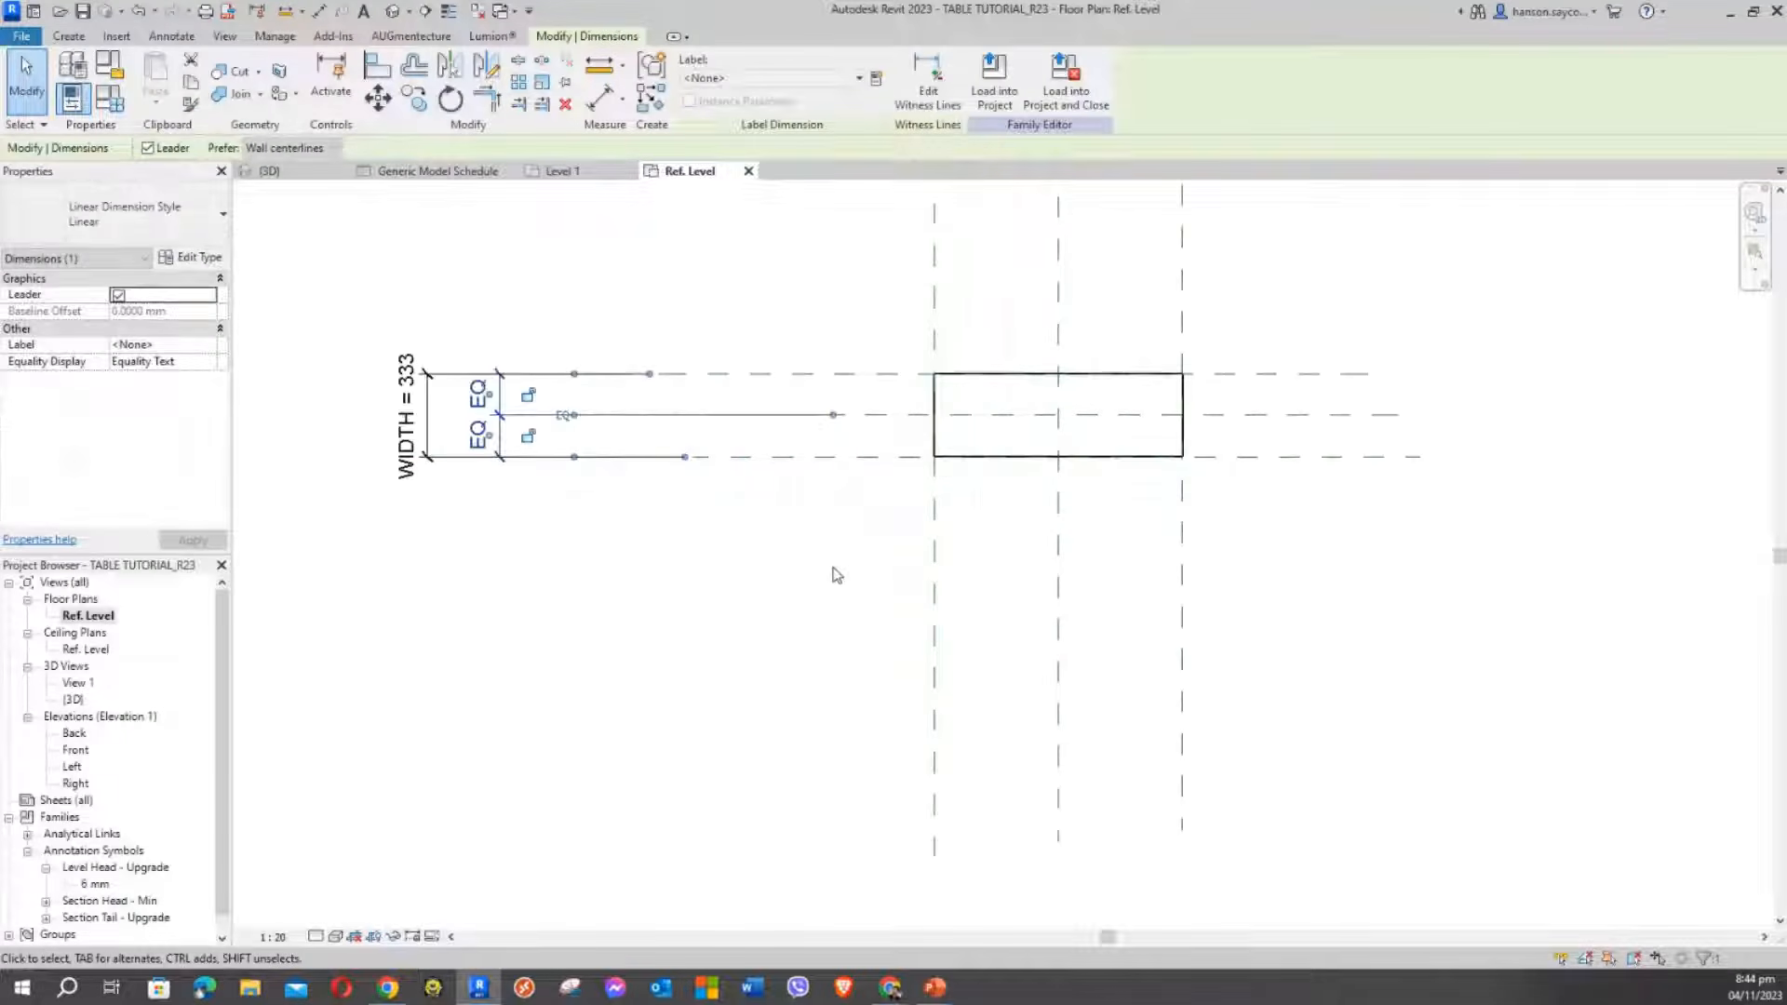
pyautogui.click(1261, 588)
pyautogui.scroll(1, 907, 613)
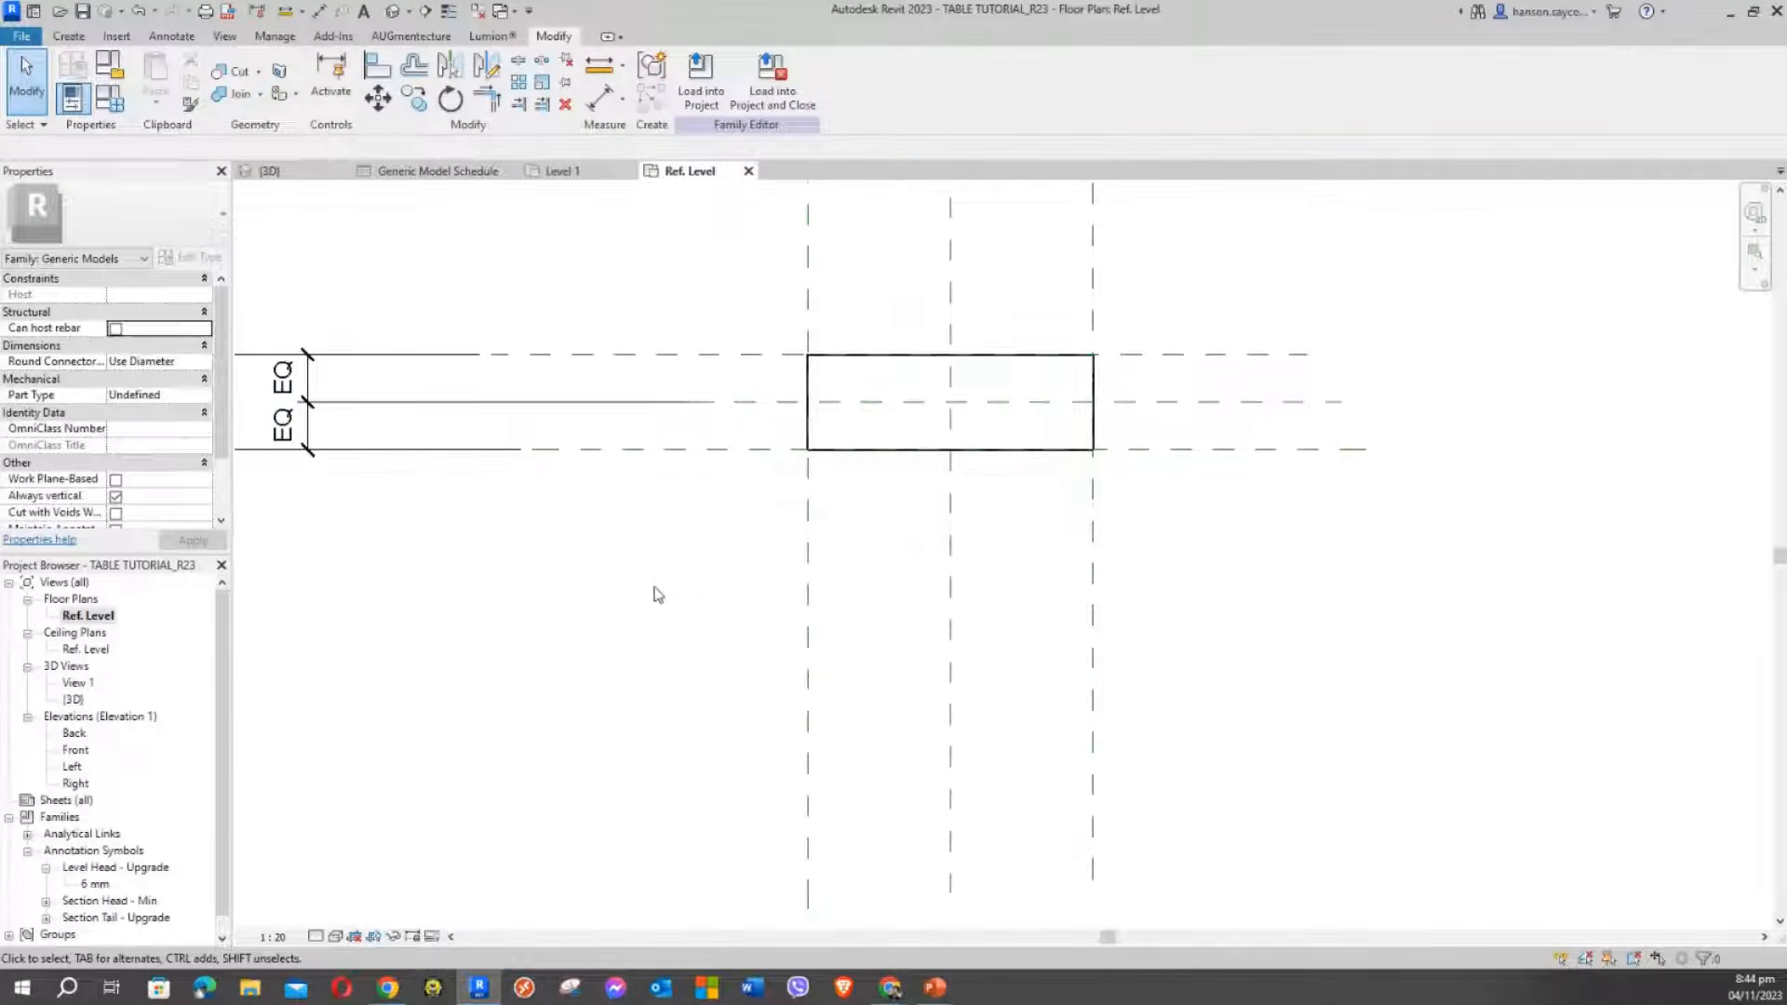
pyautogui.scroll(-3, 735, 614)
pyautogui.moveTo(666, 340); pyautogui.dragTo(667, 478, button='middle')
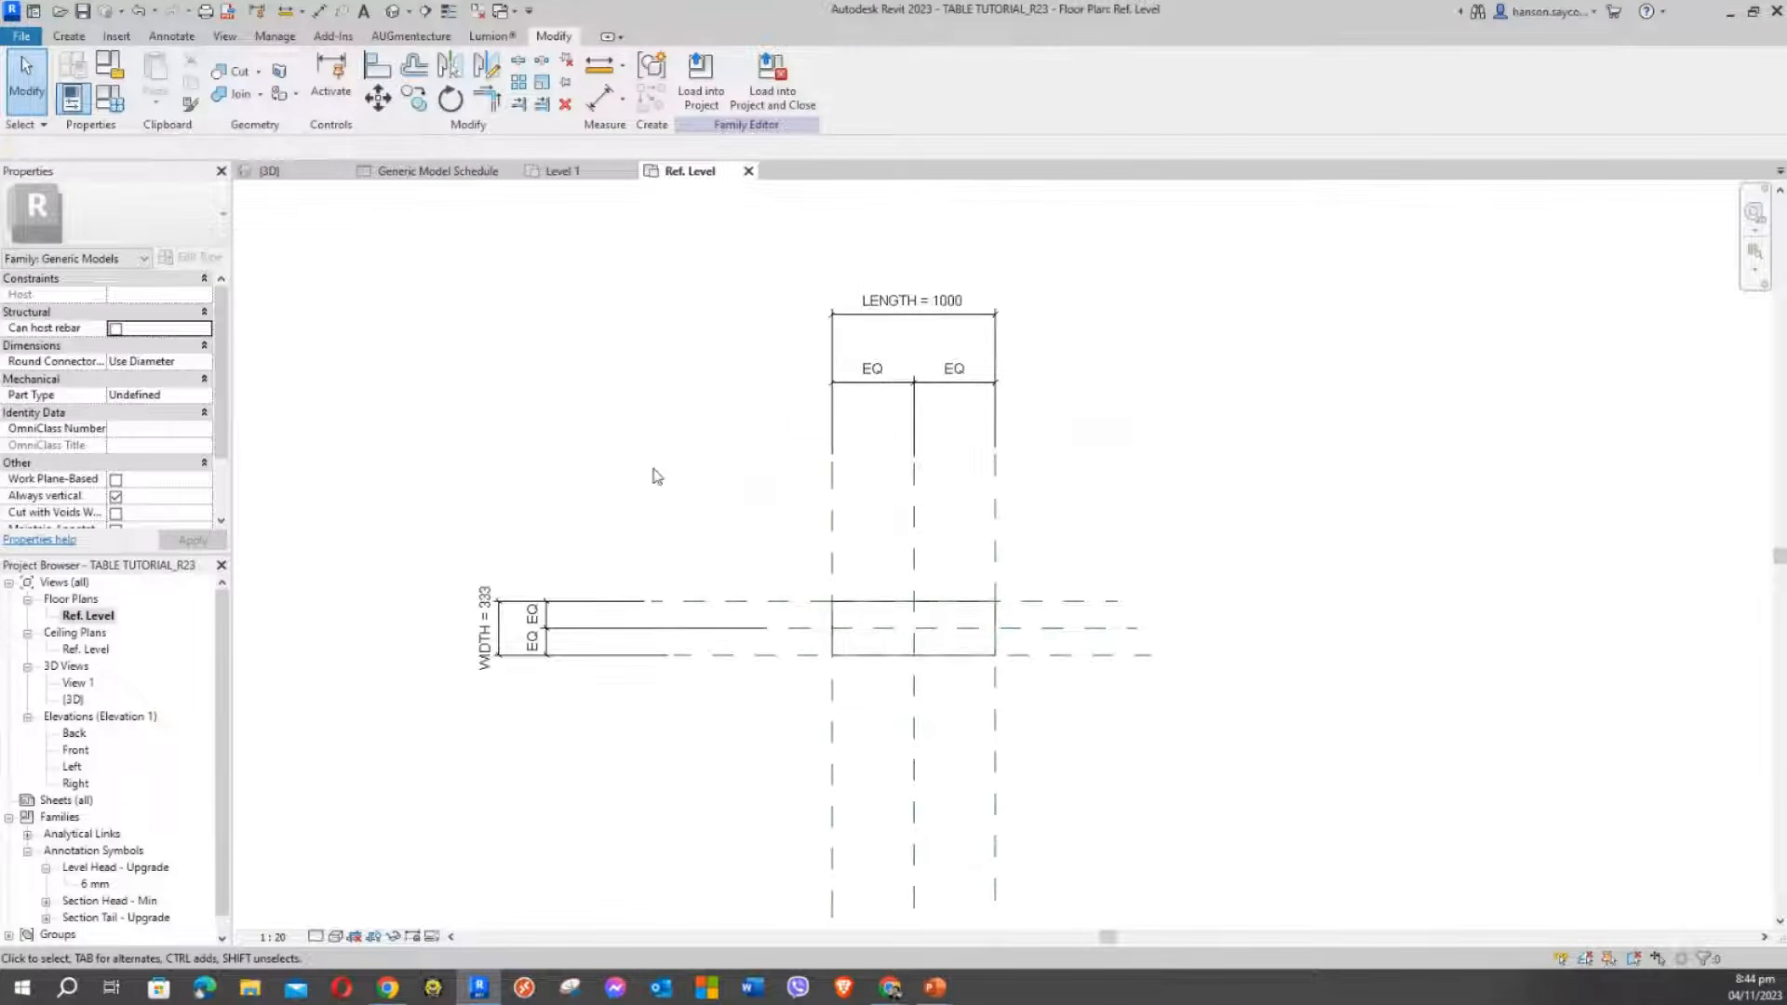
# Delete the BOX FORMULA type in Family Types
pyautogui.click(109, 108)
pyautogui.moveTo(407, 121); pyautogui.dragTo(445, 181)
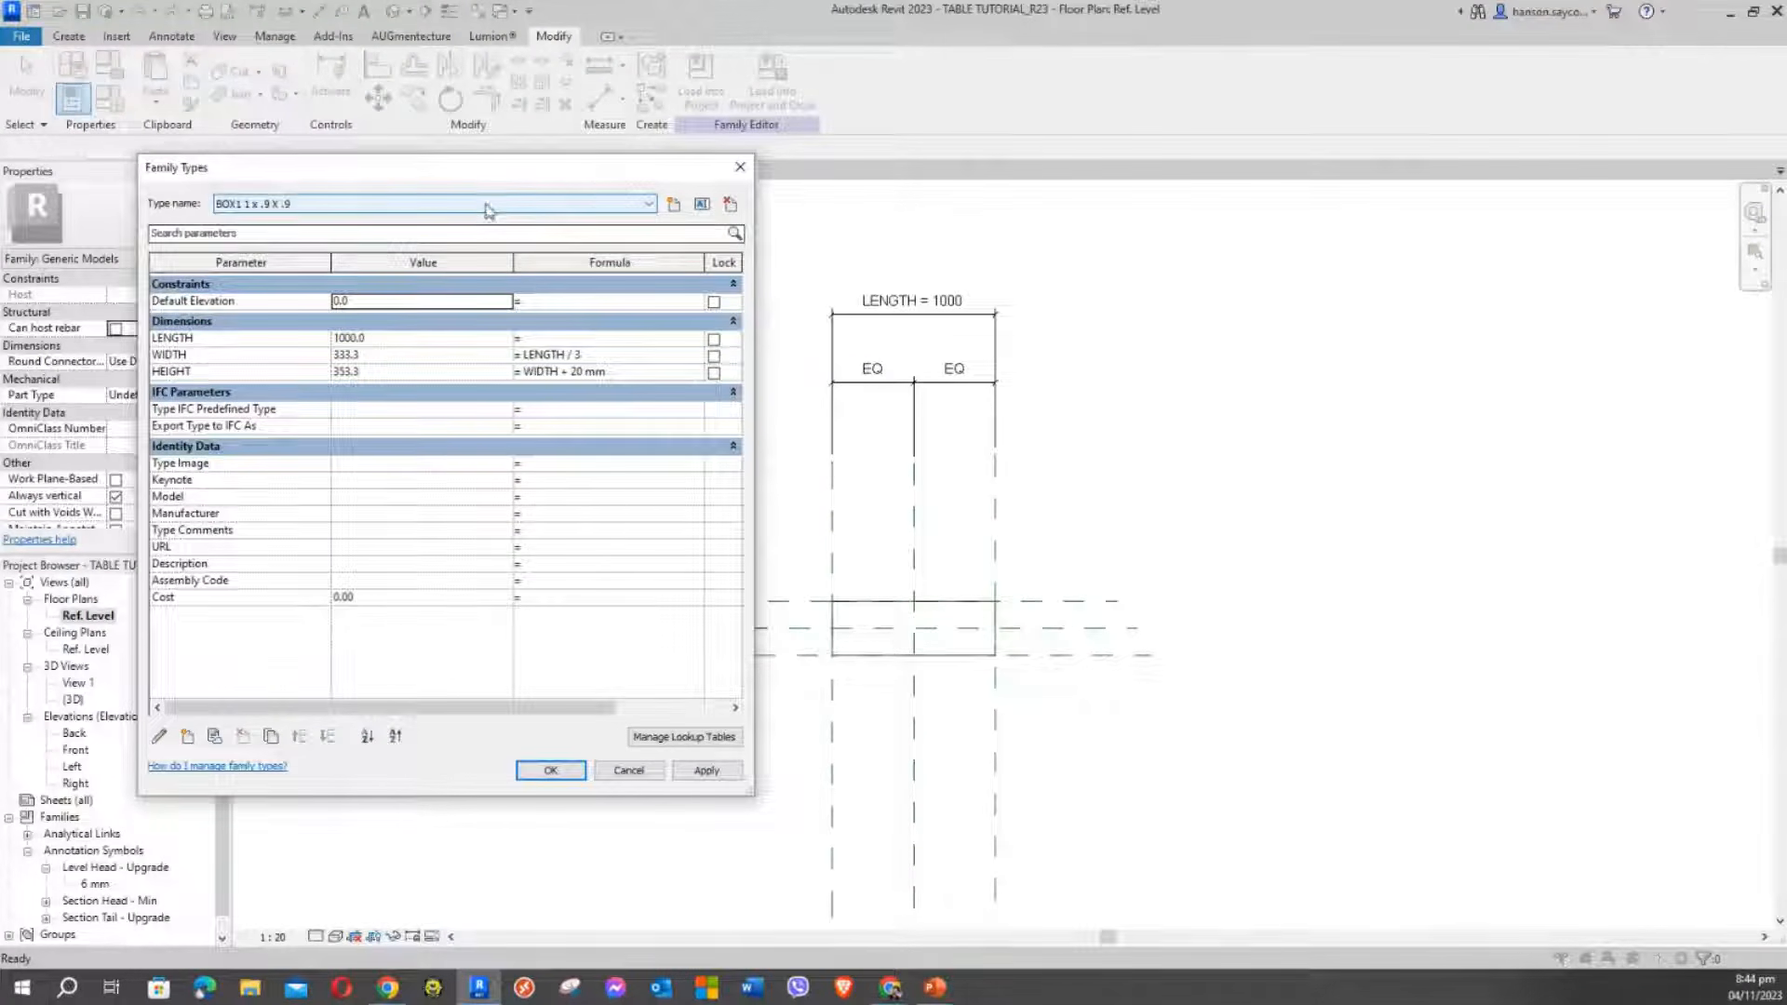
pyautogui.click(488, 205)
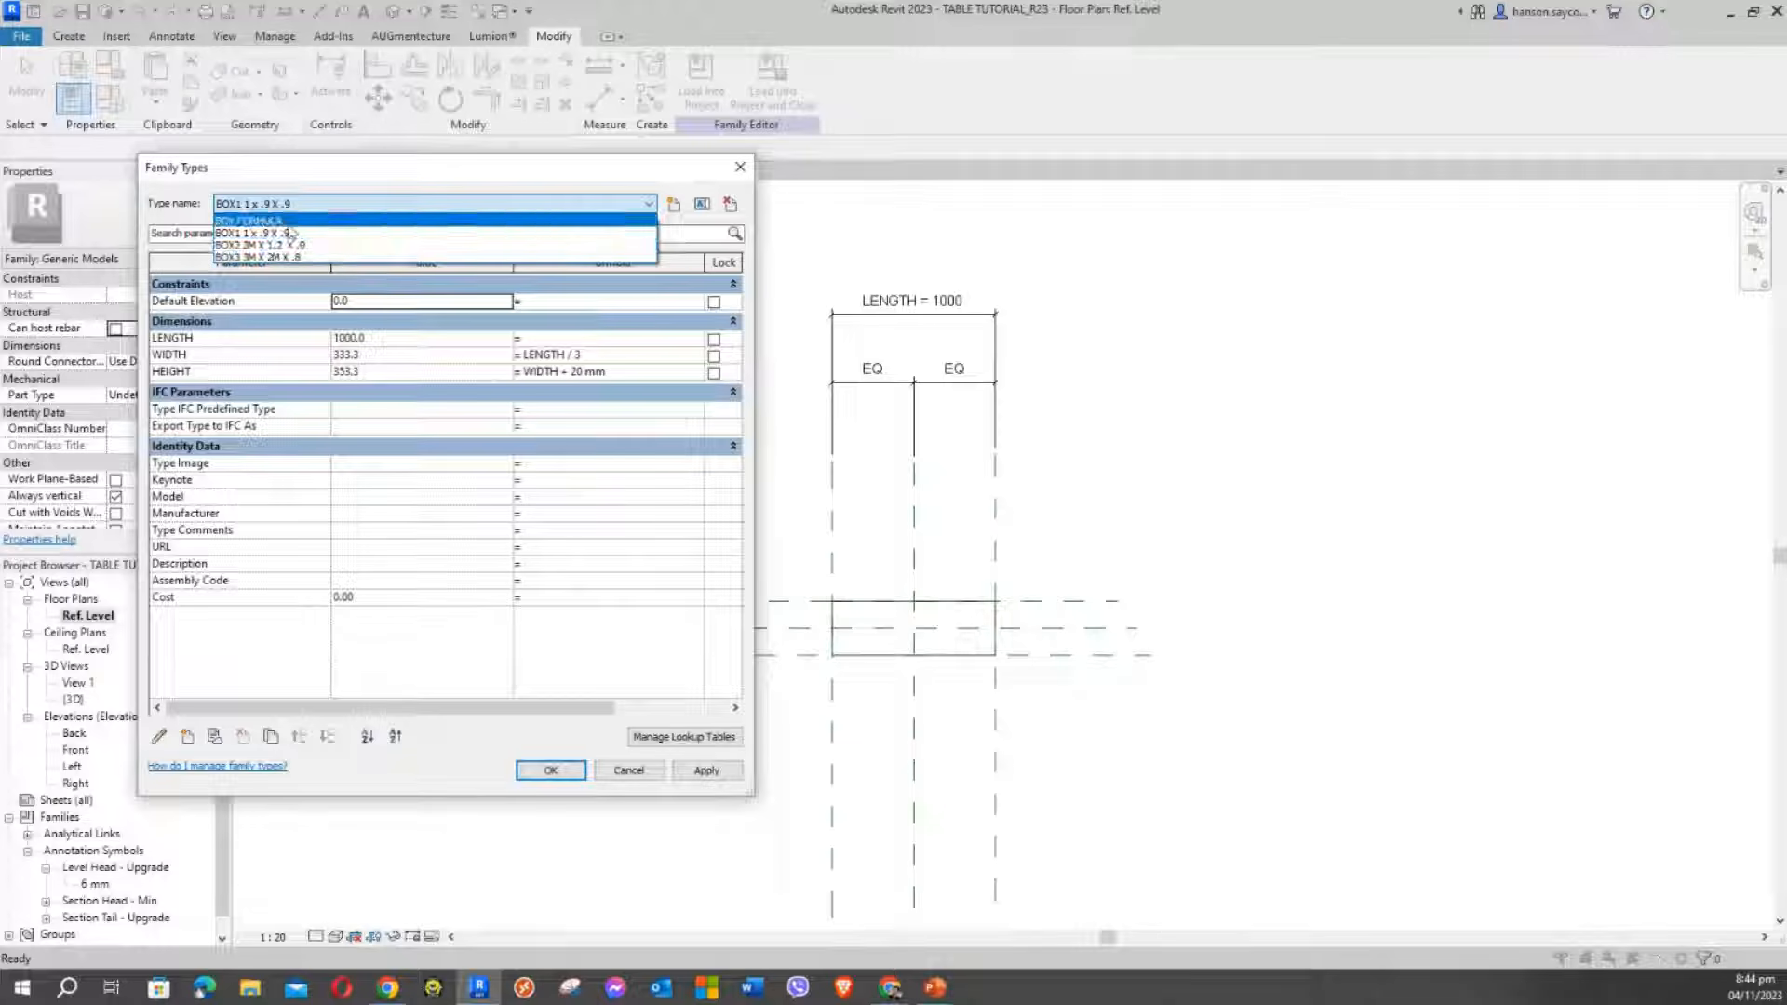
pyautogui.click(280, 222)
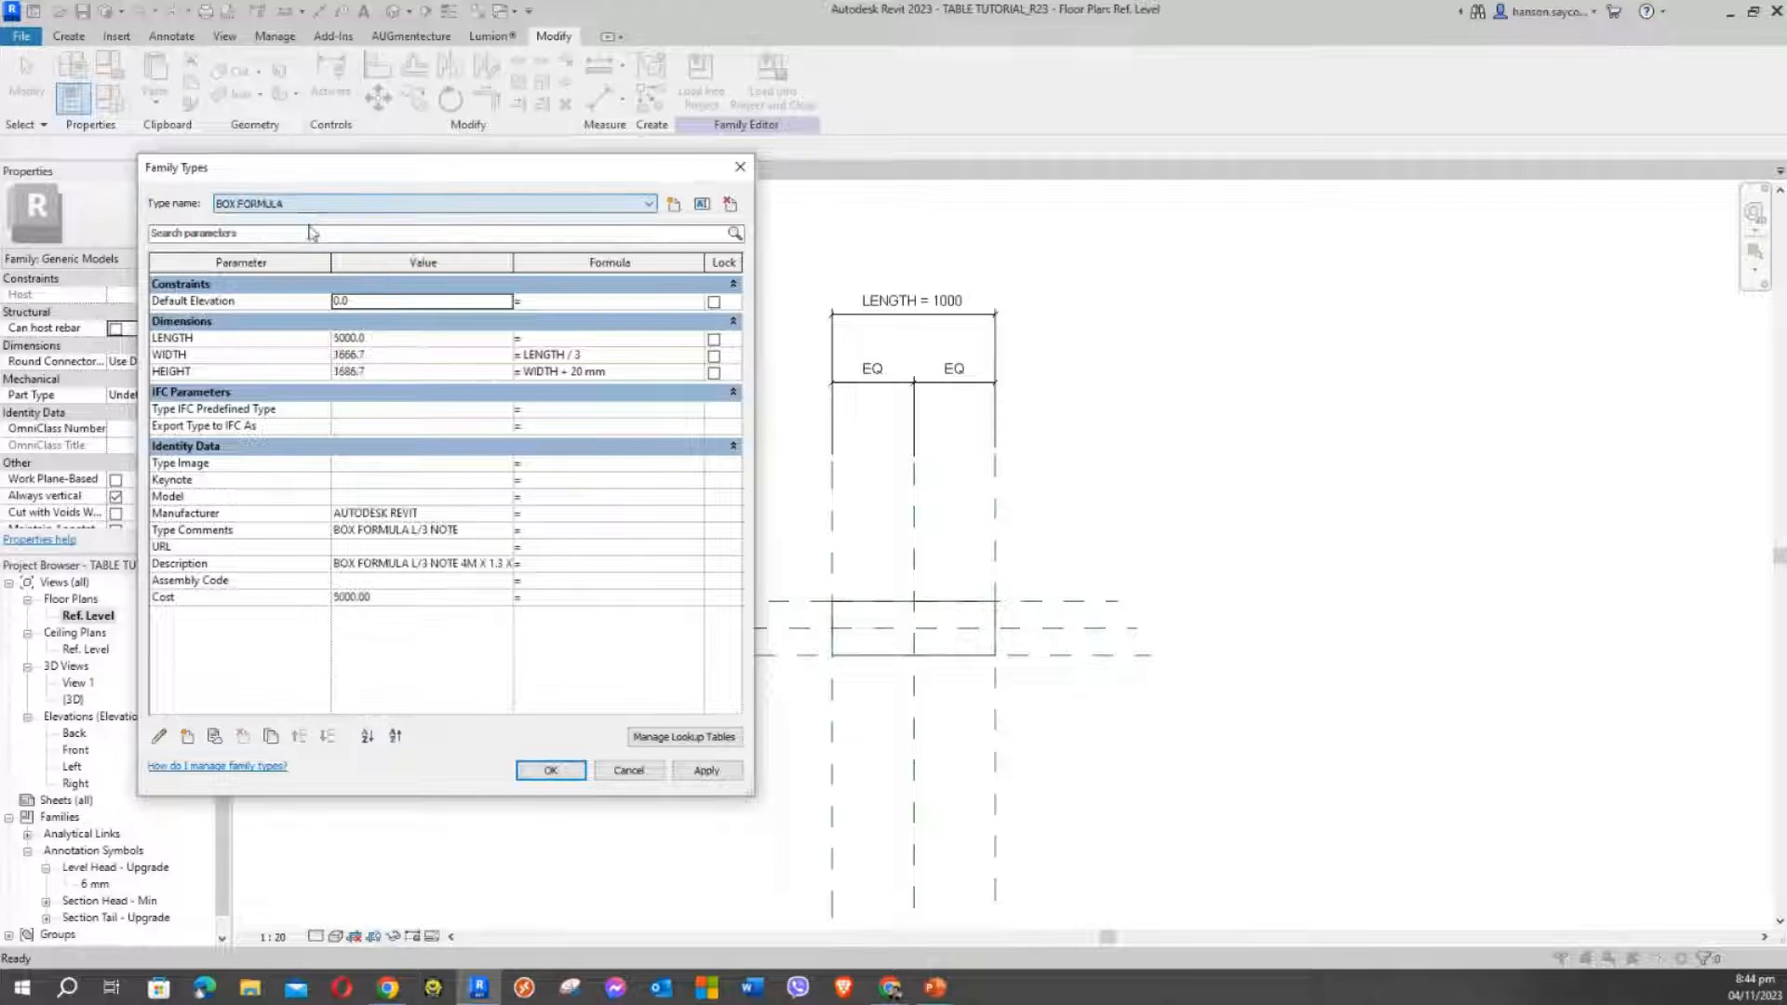
pyautogui.click(730, 206)
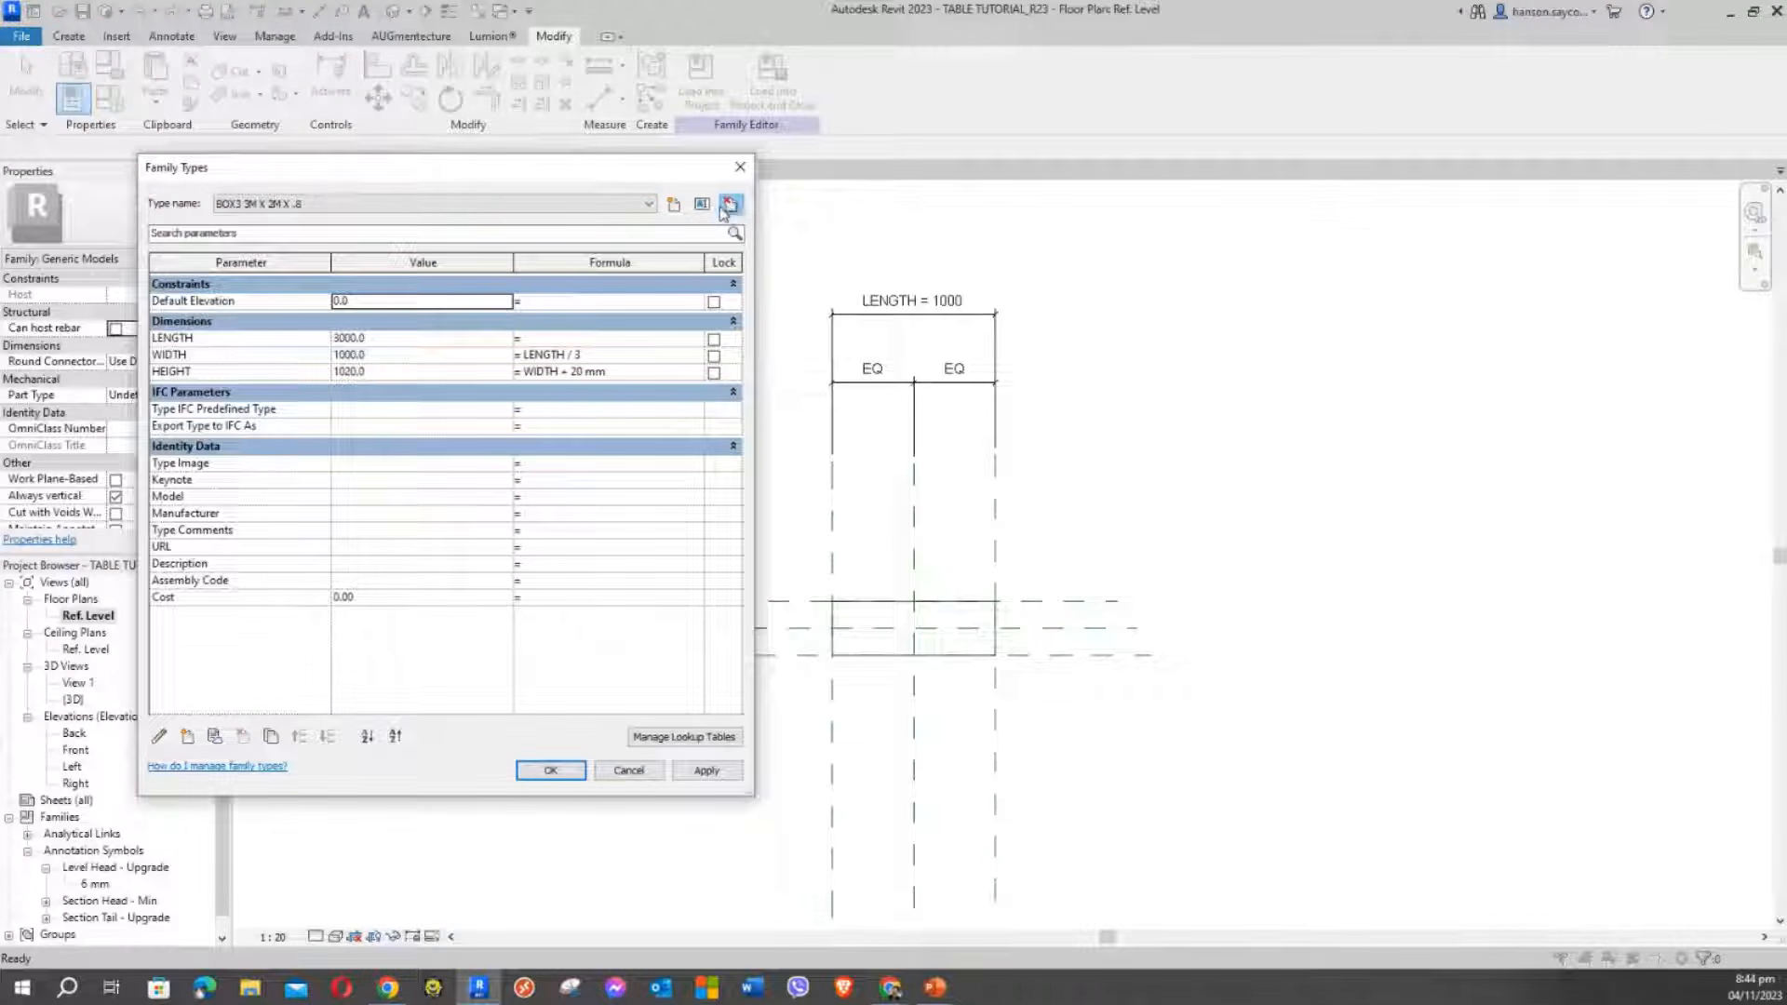
# Cycle through the box types and apply BOX2 2M X 1.2 X .9, giving LENGTH 2000
pyautogui.click(466, 205)
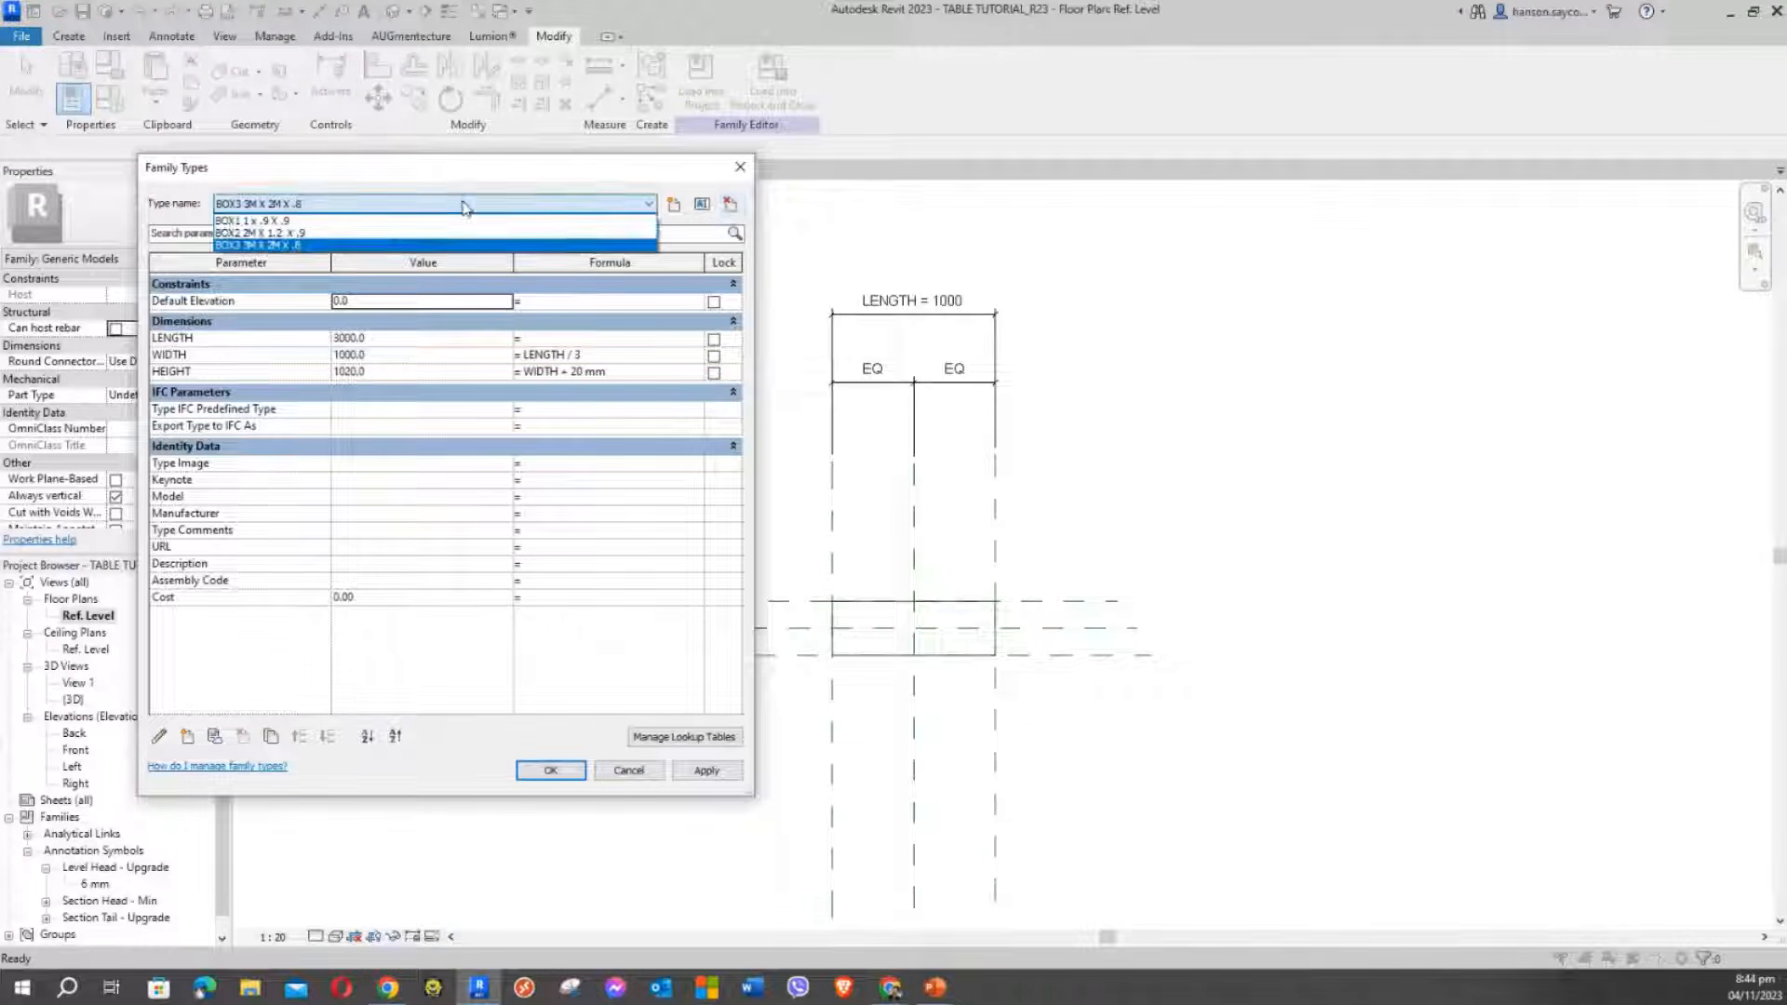
pyautogui.click(322, 221)
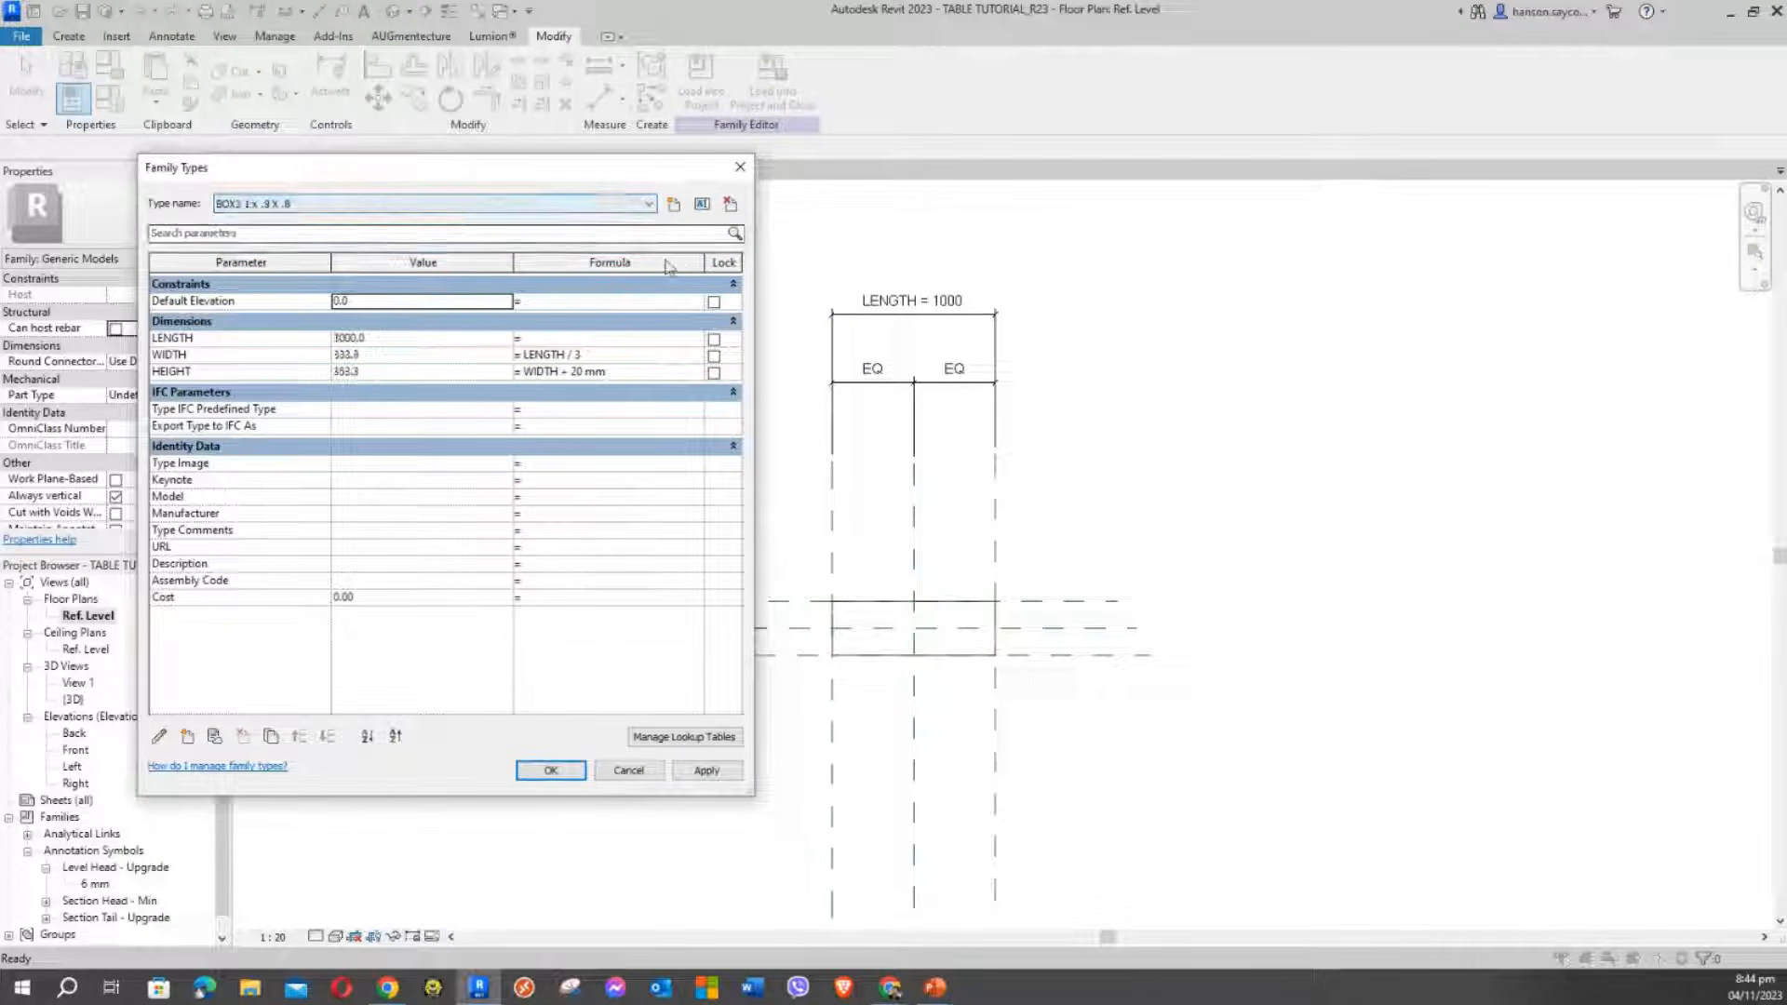
pyautogui.click(731, 205)
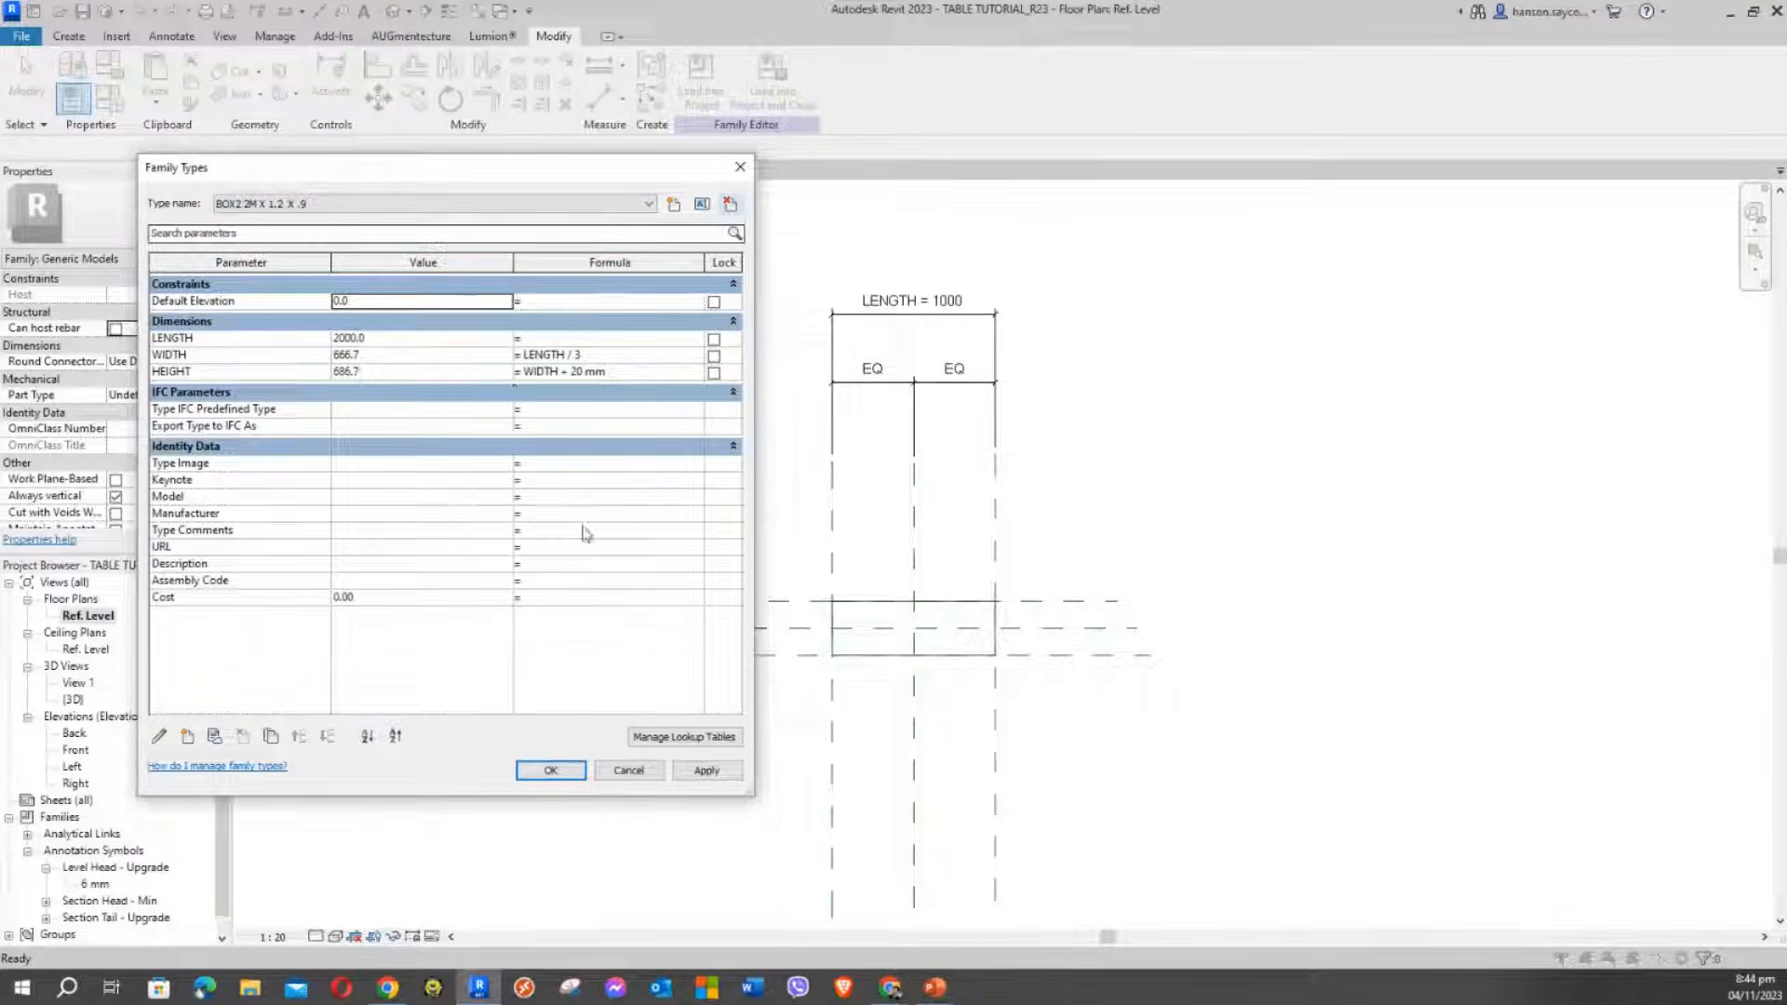
pyautogui.click(715, 778)
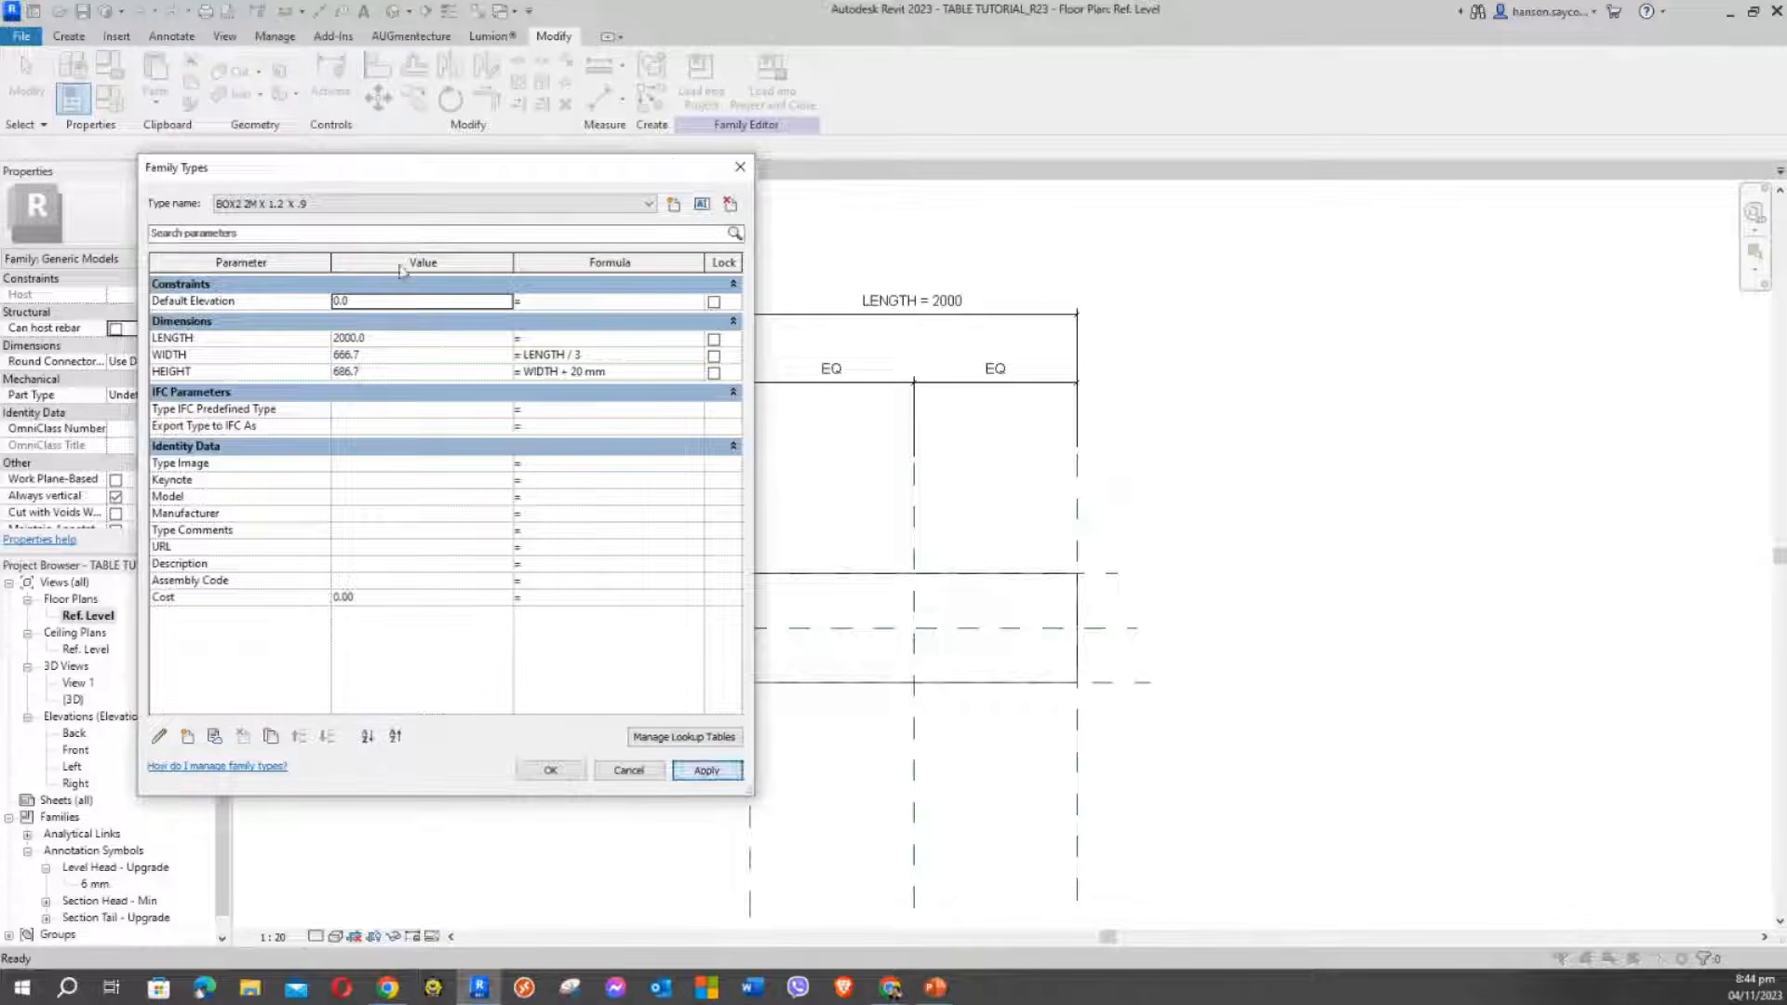
pyautogui.click(377, 204)
pyautogui.click(317, 233)
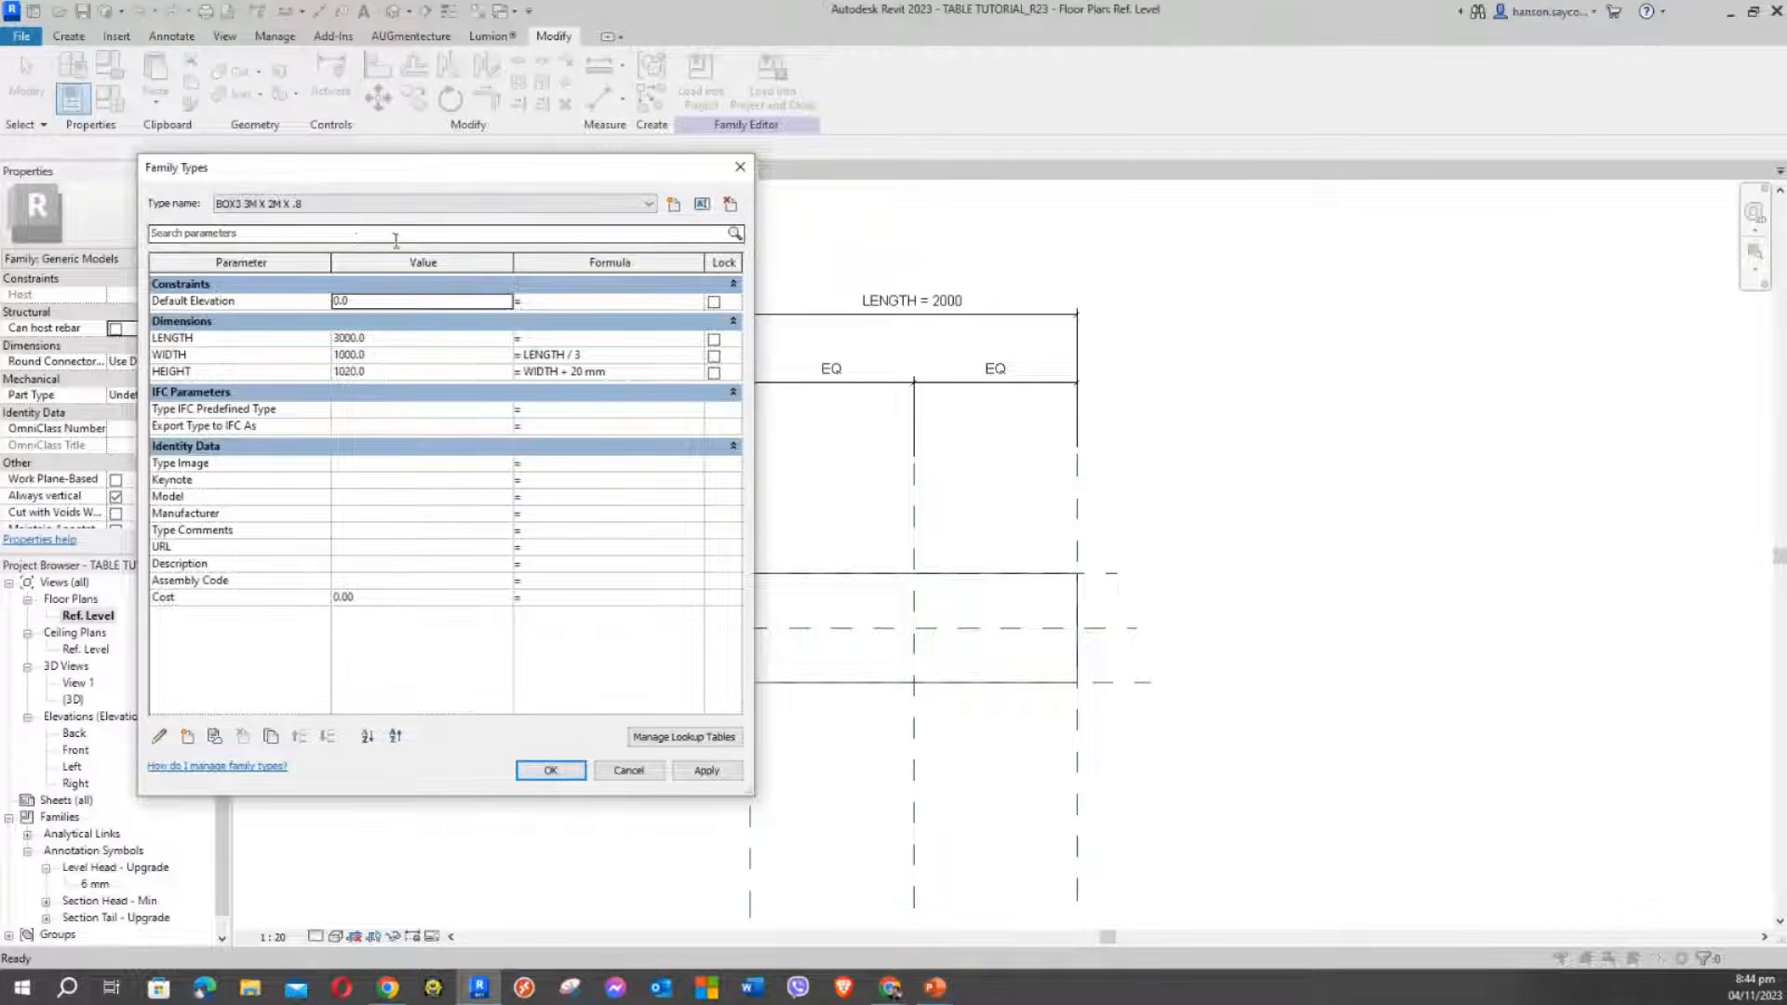
pyautogui.click(731, 203)
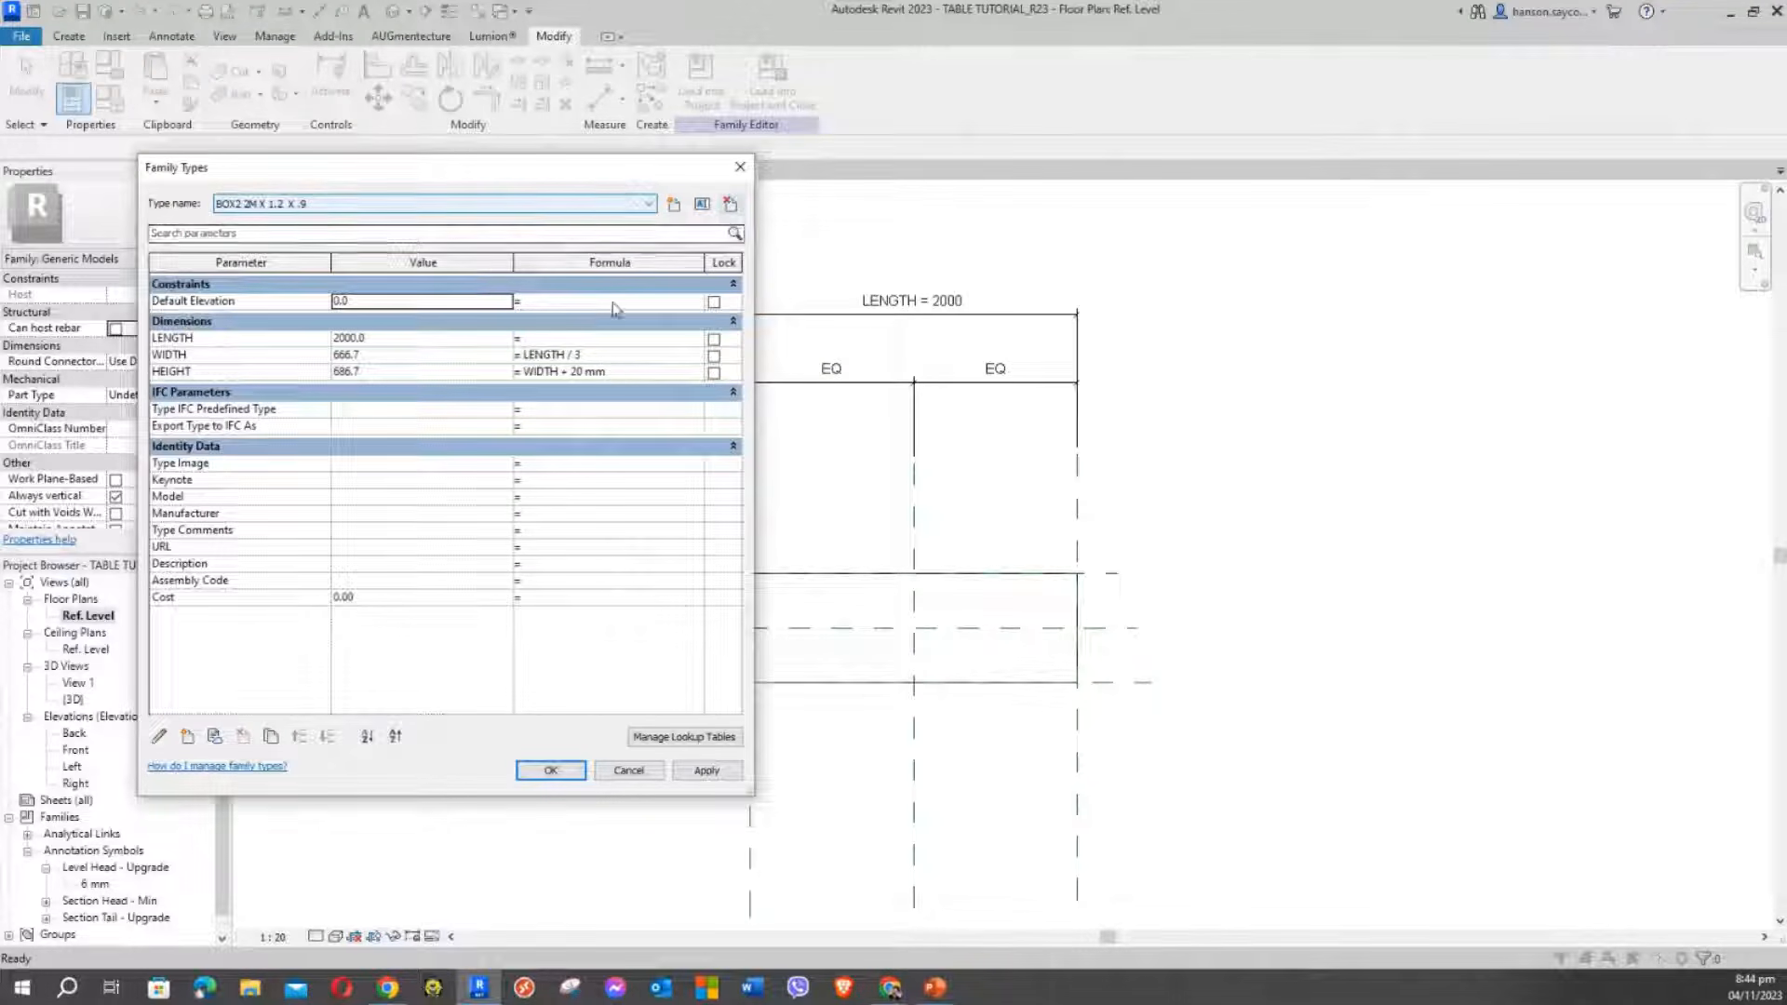
# Remove the WIDTH formula LENGTH / 3 and HEIGHT formula WIDTH + 20 mm, and apply
pyautogui.click(598, 359)
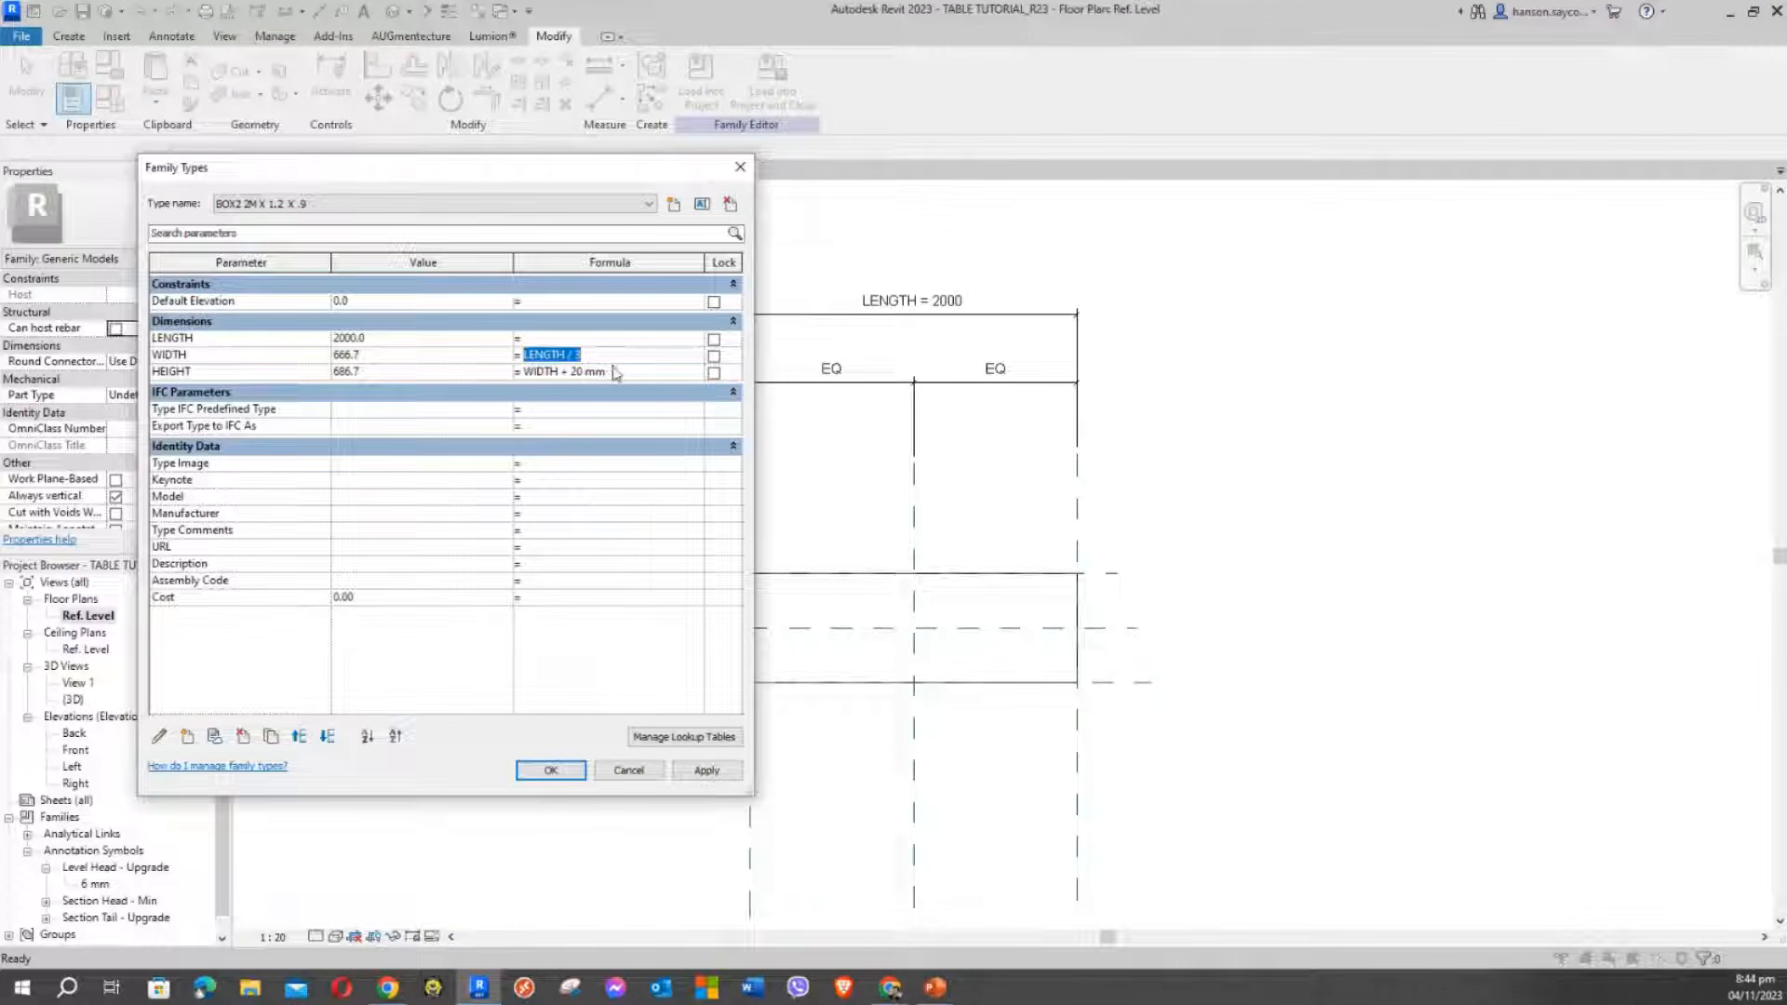
pyautogui.press('Delete')
pyautogui.click(610, 372)
pyautogui.press('Delete')
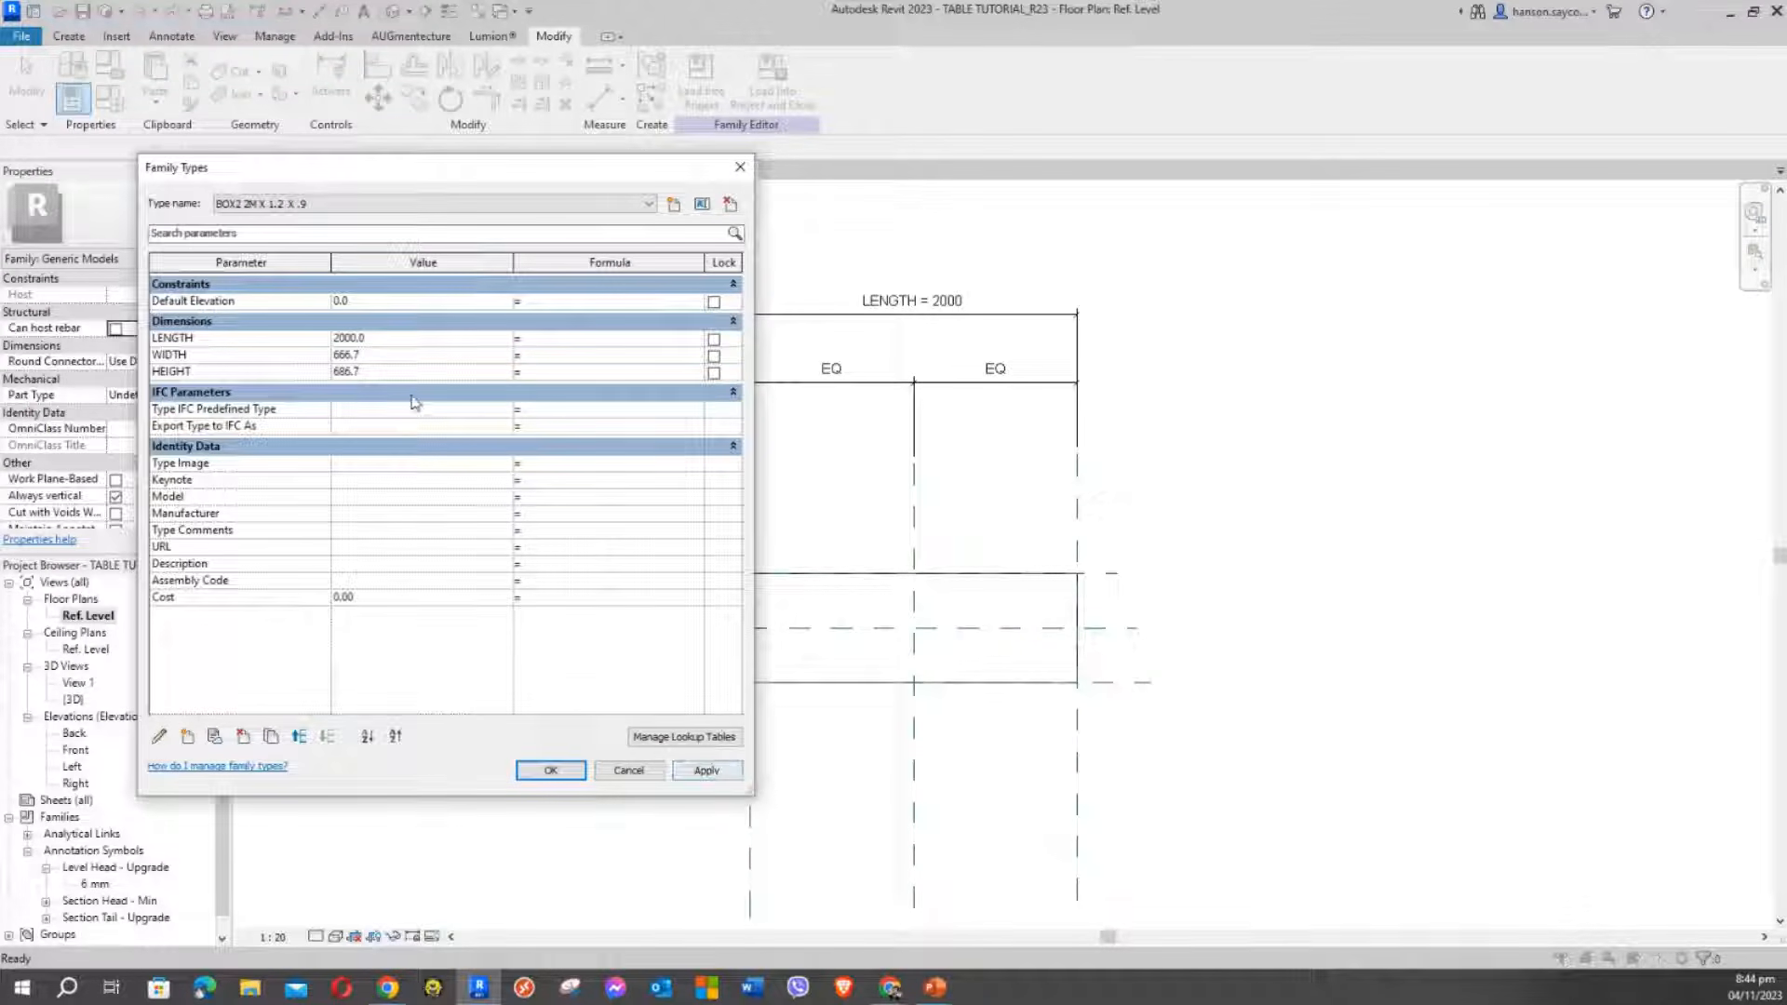
pyautogui.click(706, 771)
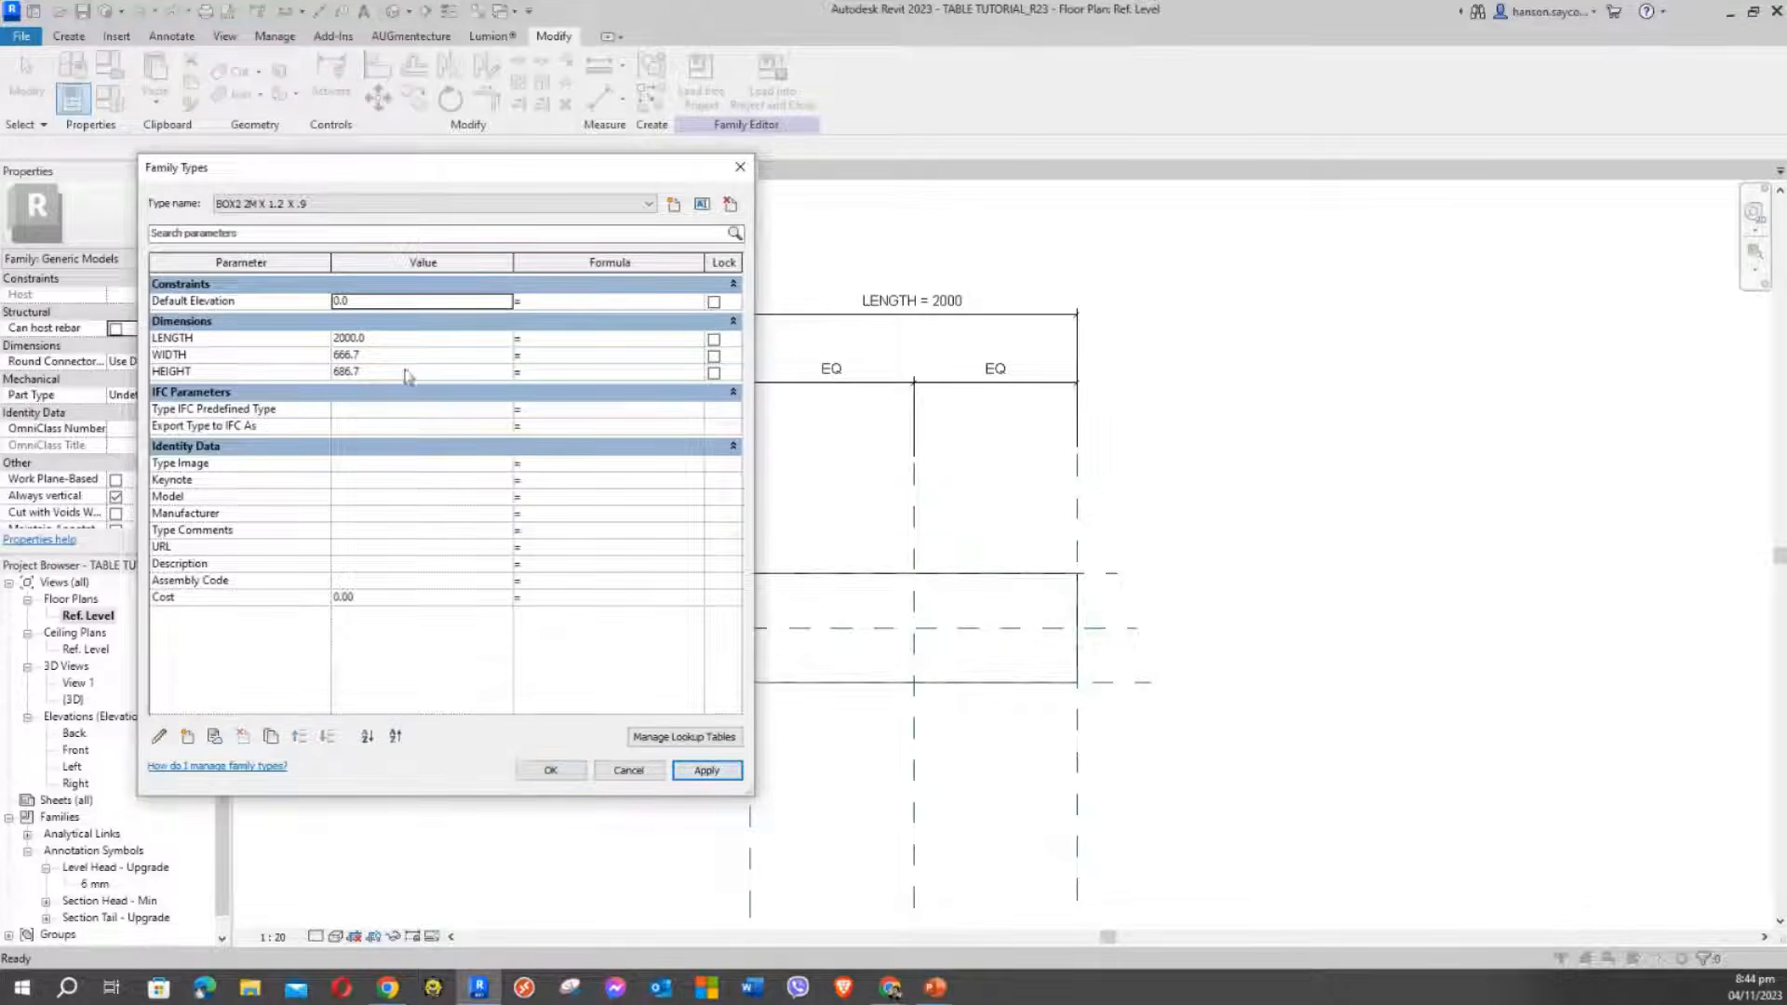
# Set LENGTH 1200, WIDTH 600 and HEIGHT 900 for the BOX2 type and apply
pyautogui.click(382, 344)
pyautogui.click(381, 355)
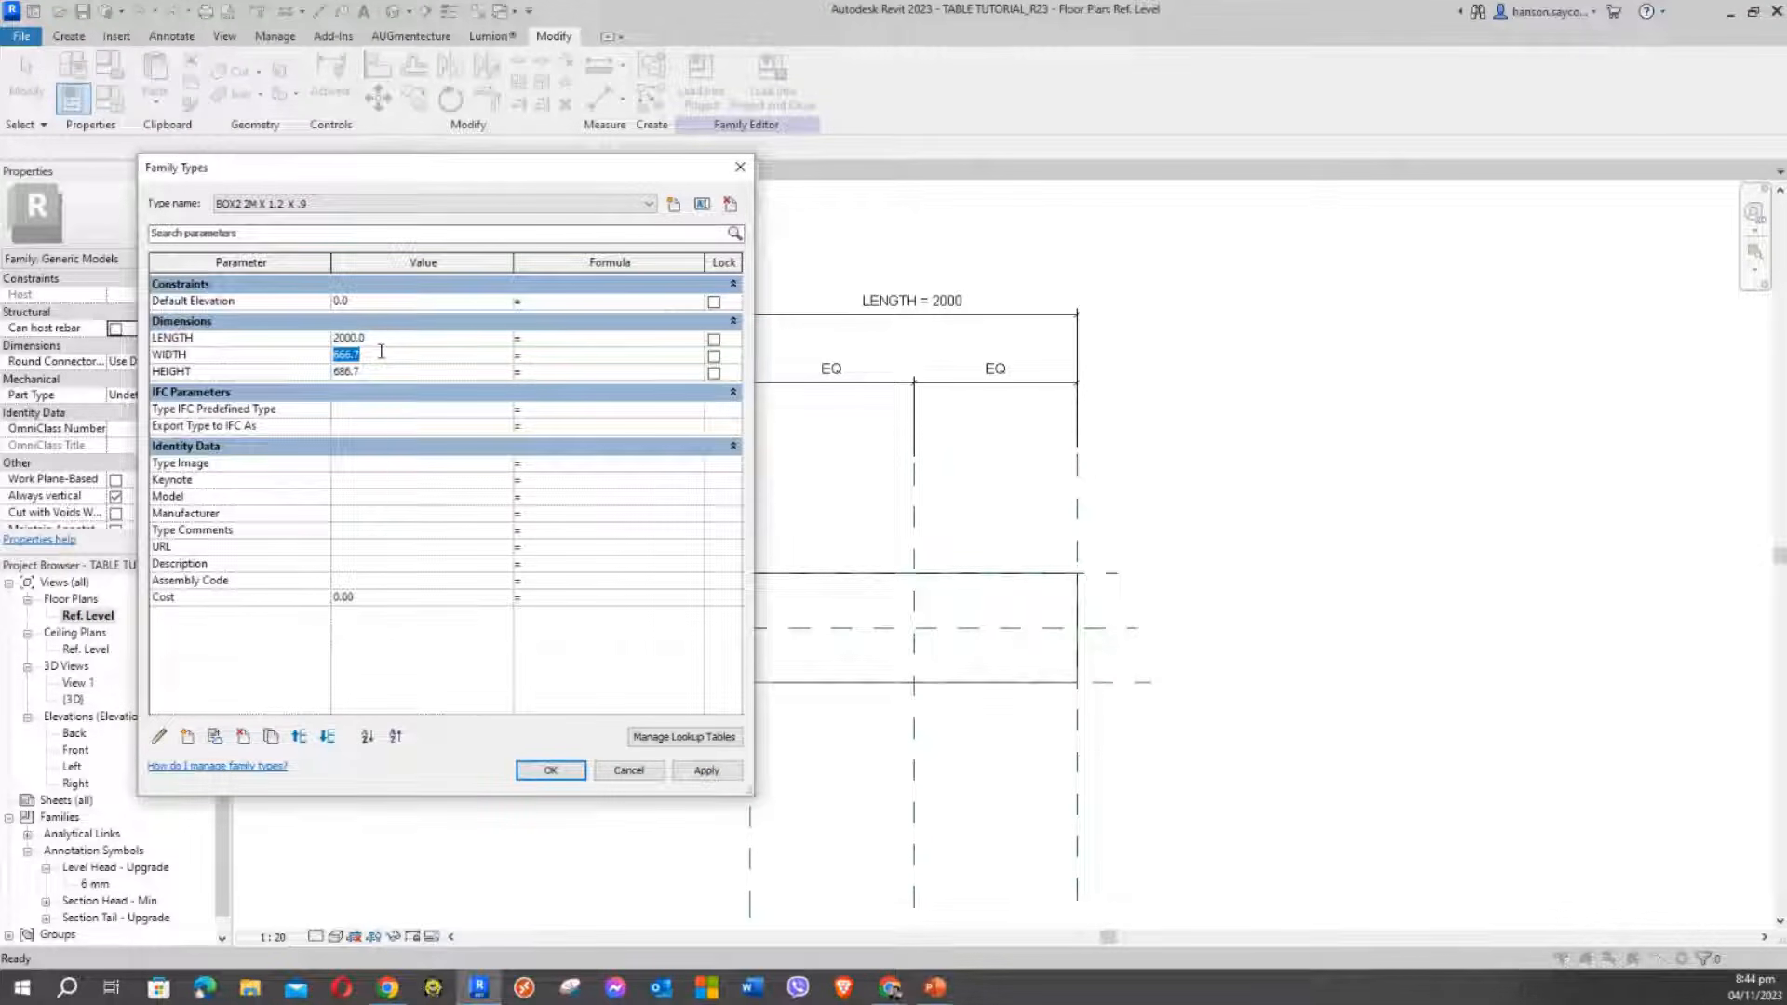
pyautogui.click(381, 337)
pyautogui.click(366, 355)
pyautogui.write('600.0')
pyautogui.click(362, 373)
pyautogui.write('900')
pyautogui.click(706, 771)
# Close the type parameters and pan the plan to review the box's EQ, LENGTH and WIDTH dimensions
pyautogui.click(551, 771)
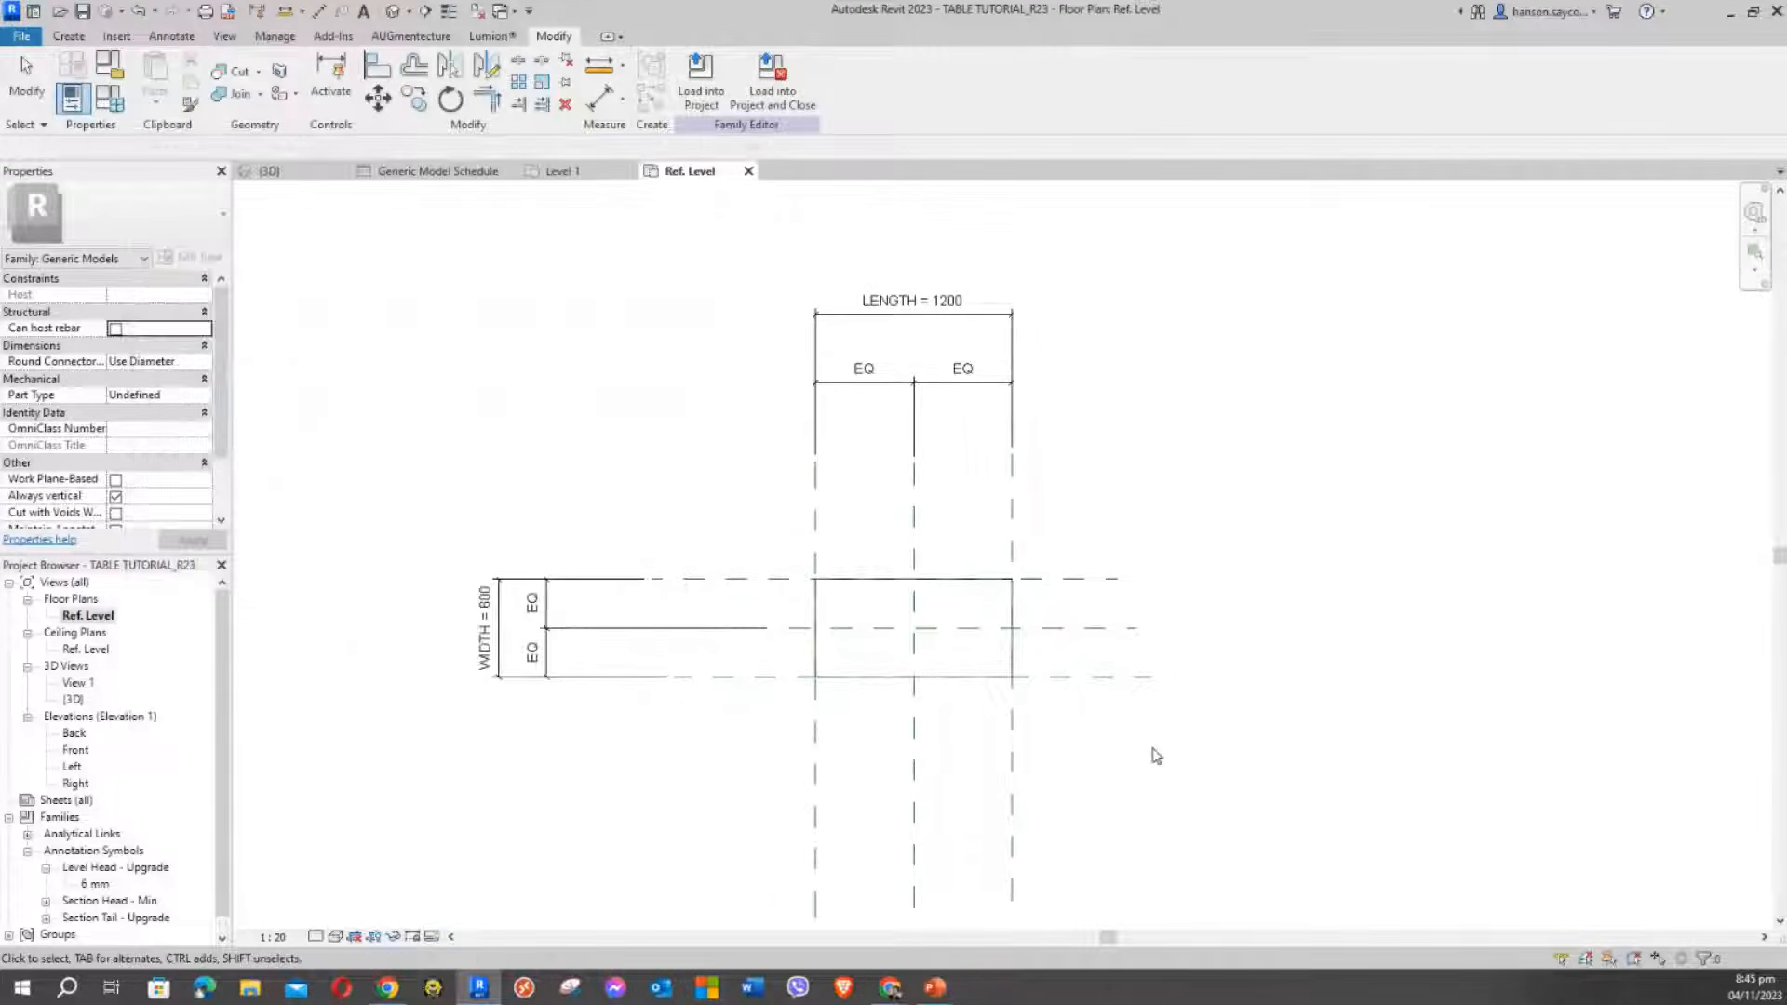
pyautogui.scroll(3, 977, 632)
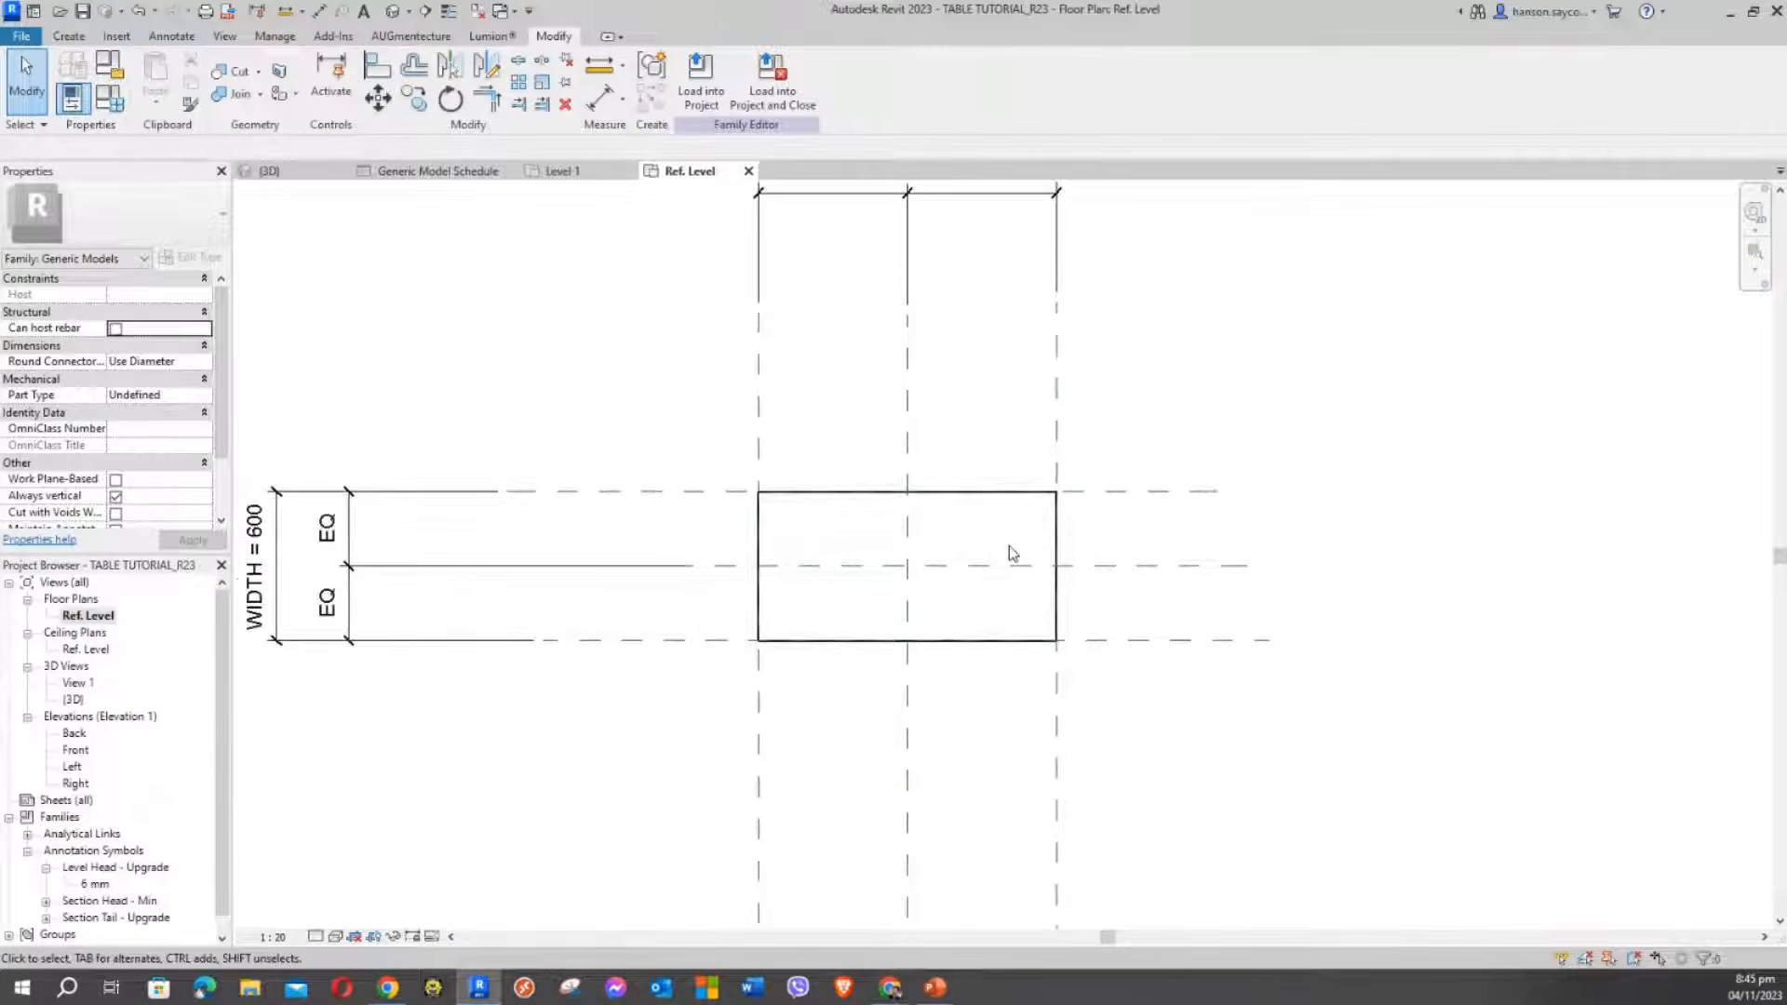
pyautogui.scroll(3, 986, 484)
pyautogui.scroll(-3, 966, 385)
pyautogui.moveTo(968, 380)
pyautogui.mouseDown(button='middle')
pyautogui.moveTo(953, 460)
pyautogui.moveTo(890, 438)
pyautogui.moveTo(943, 451)
pyautogui.mouseUp(button='middle')
pyautogui.scroll(-1, 977, 463)
pyautogui.moveTo(676, 436); pyautogui.dragTo(678, 494, button='middle')
pyautogui.scroll(1, 668, 490)
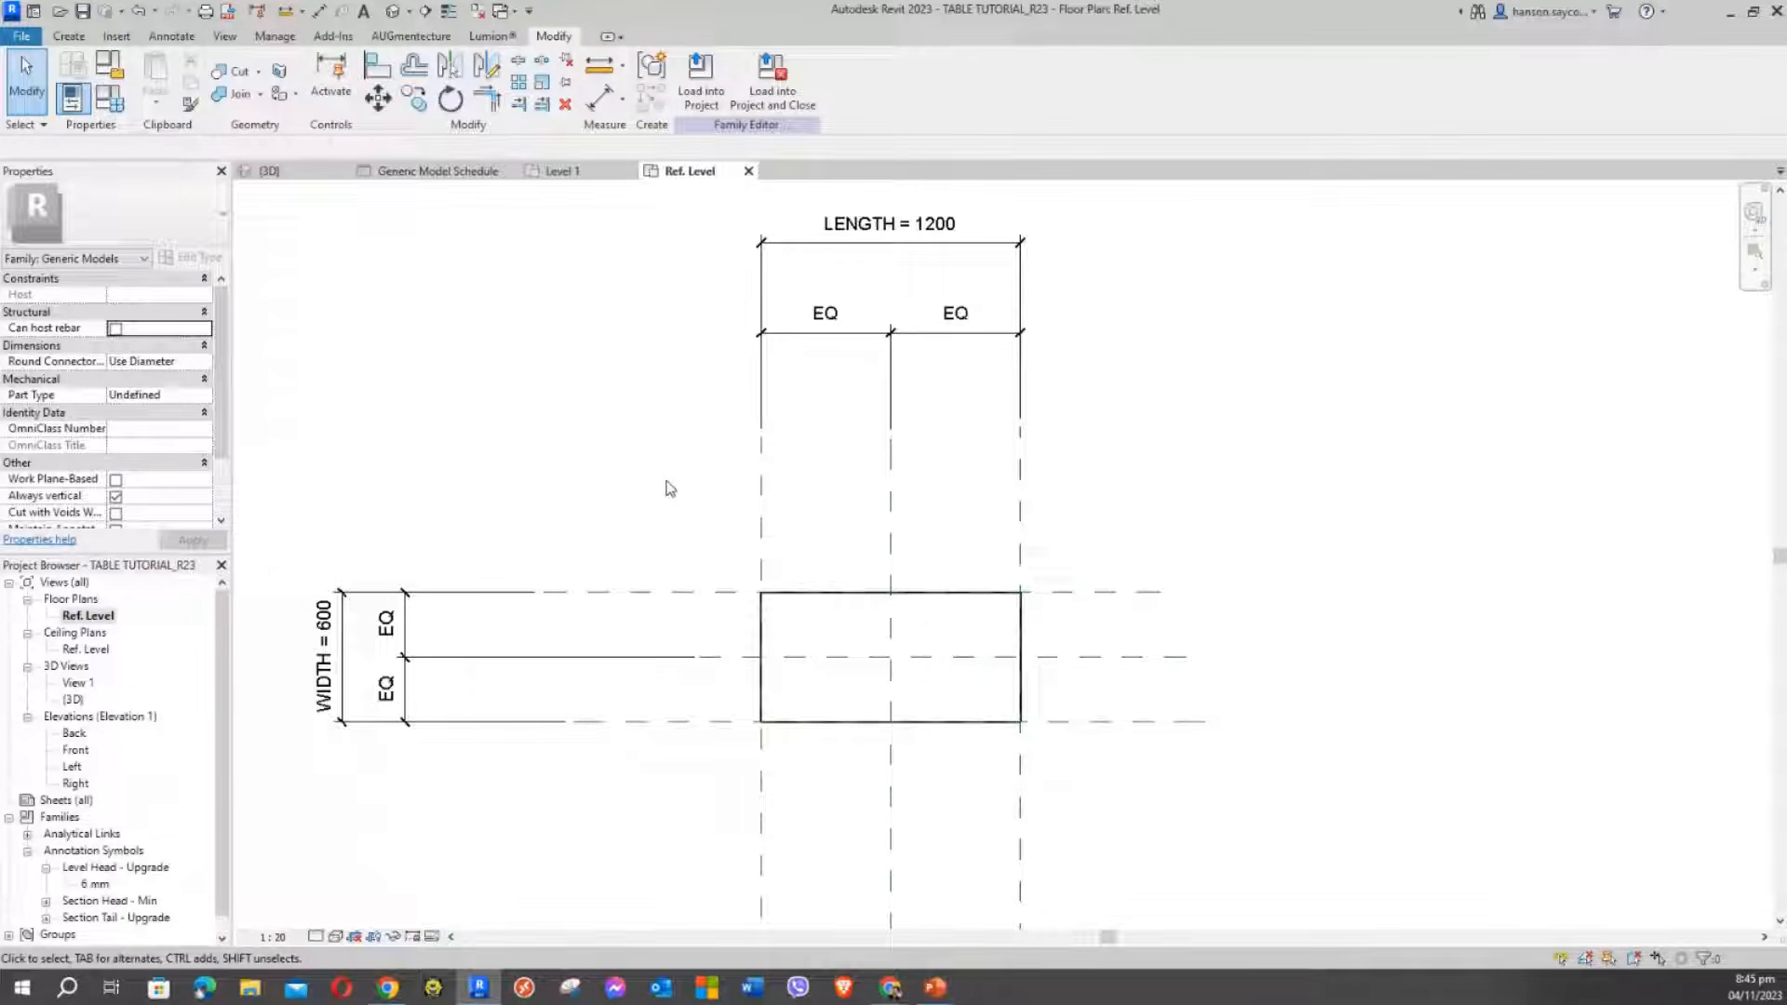
pyautogui.moveTo(653, 457)
pyautogui.mouseDown(button='middle')
pyautogui.moveTo(738, 484)
pyautogui.moveTo(832, 393)
pyautogui.mouseUp(button='middle')
pyautogui.scroll(-1, 714, 469)
# Check the box in the {3D} view, then return to the Ref. Level plan showing WIDTH = 600
pyautogui.click(270, 170)
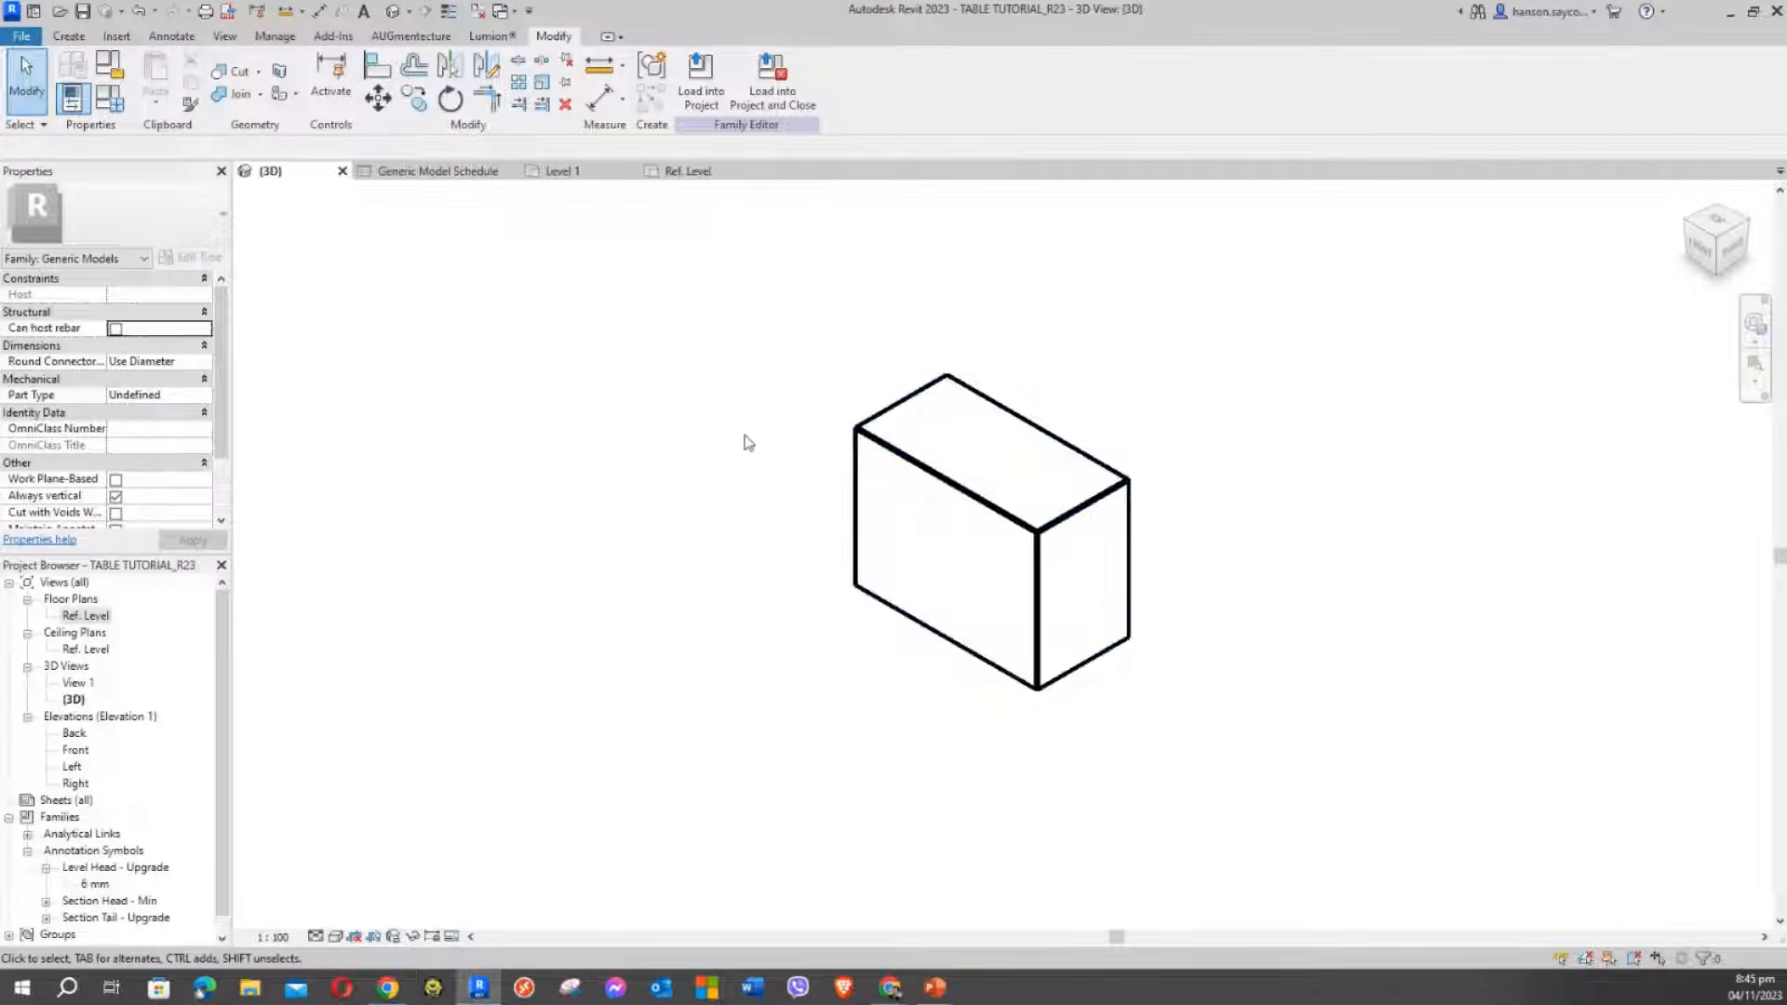
pyautogui.click(683, 173)
pyautogui.moveTo(678, 382); pyautogui.dragTo(364, 333, button='middle')
pyautogui.scroll(2, 610, 449)
pyautogui.scroll(-1, 610, 449)
pyautogui.moveTo(618, 451); pyautogui.dragTo(746, 474, button='middle')
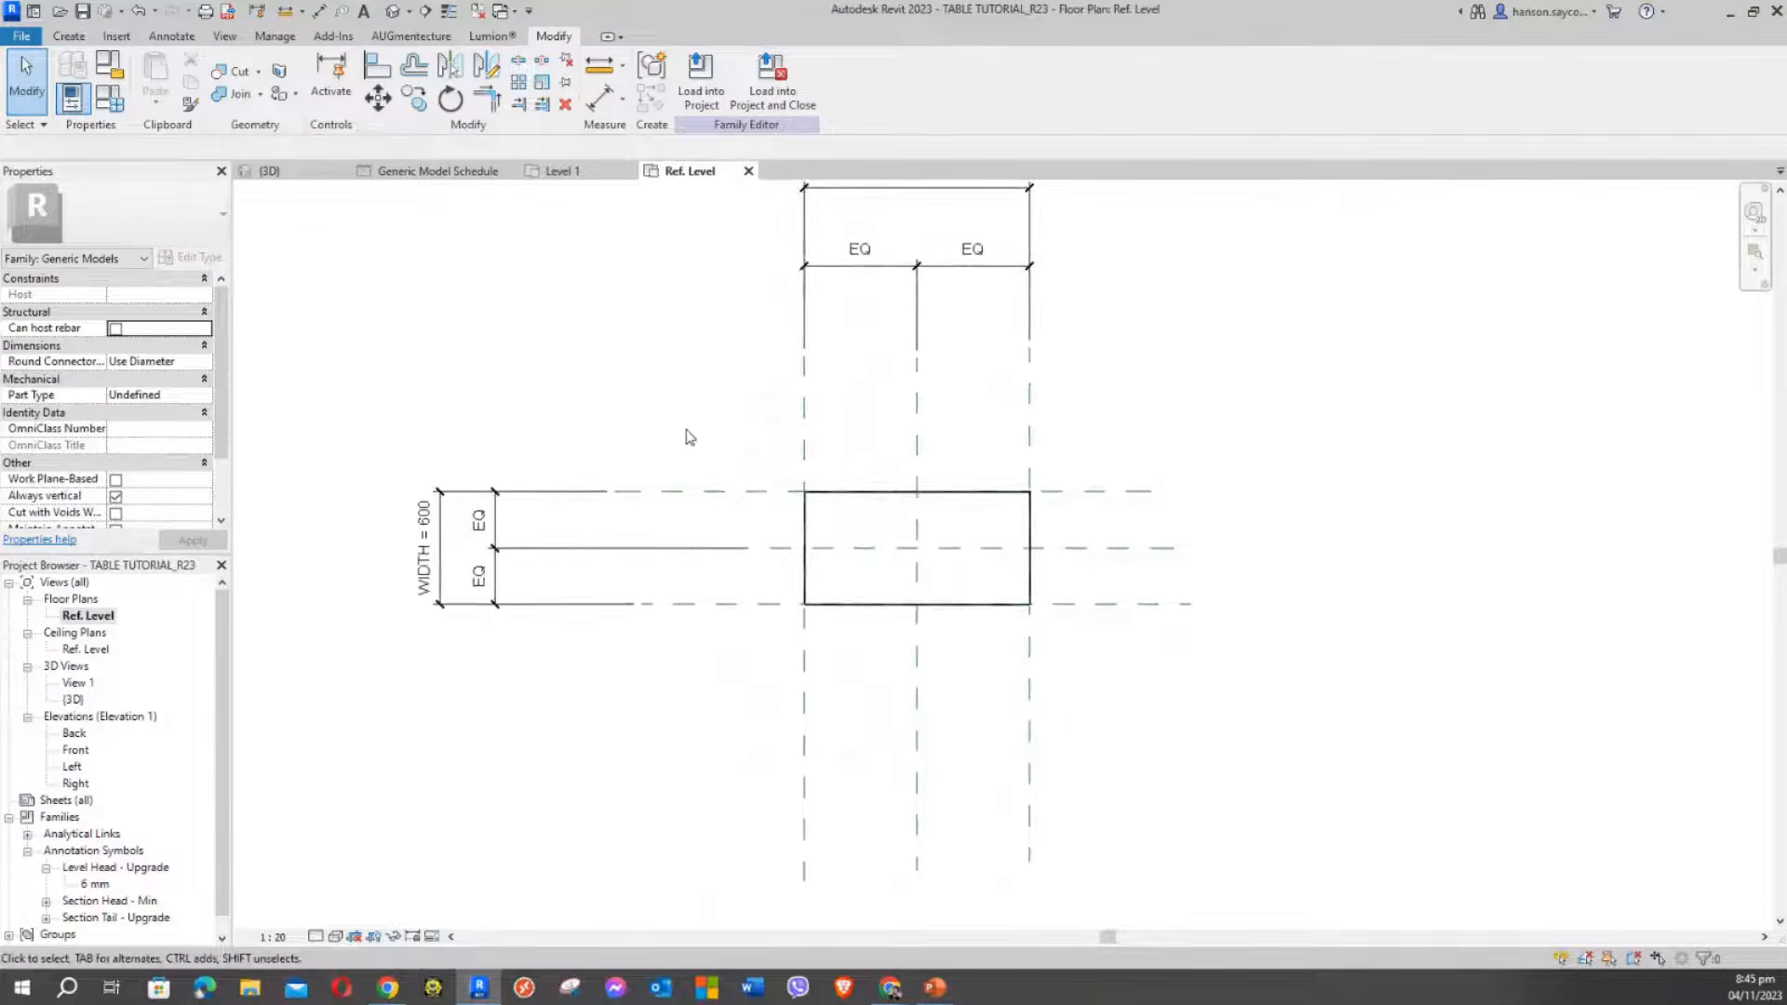
pyautogui.click(69, 36)
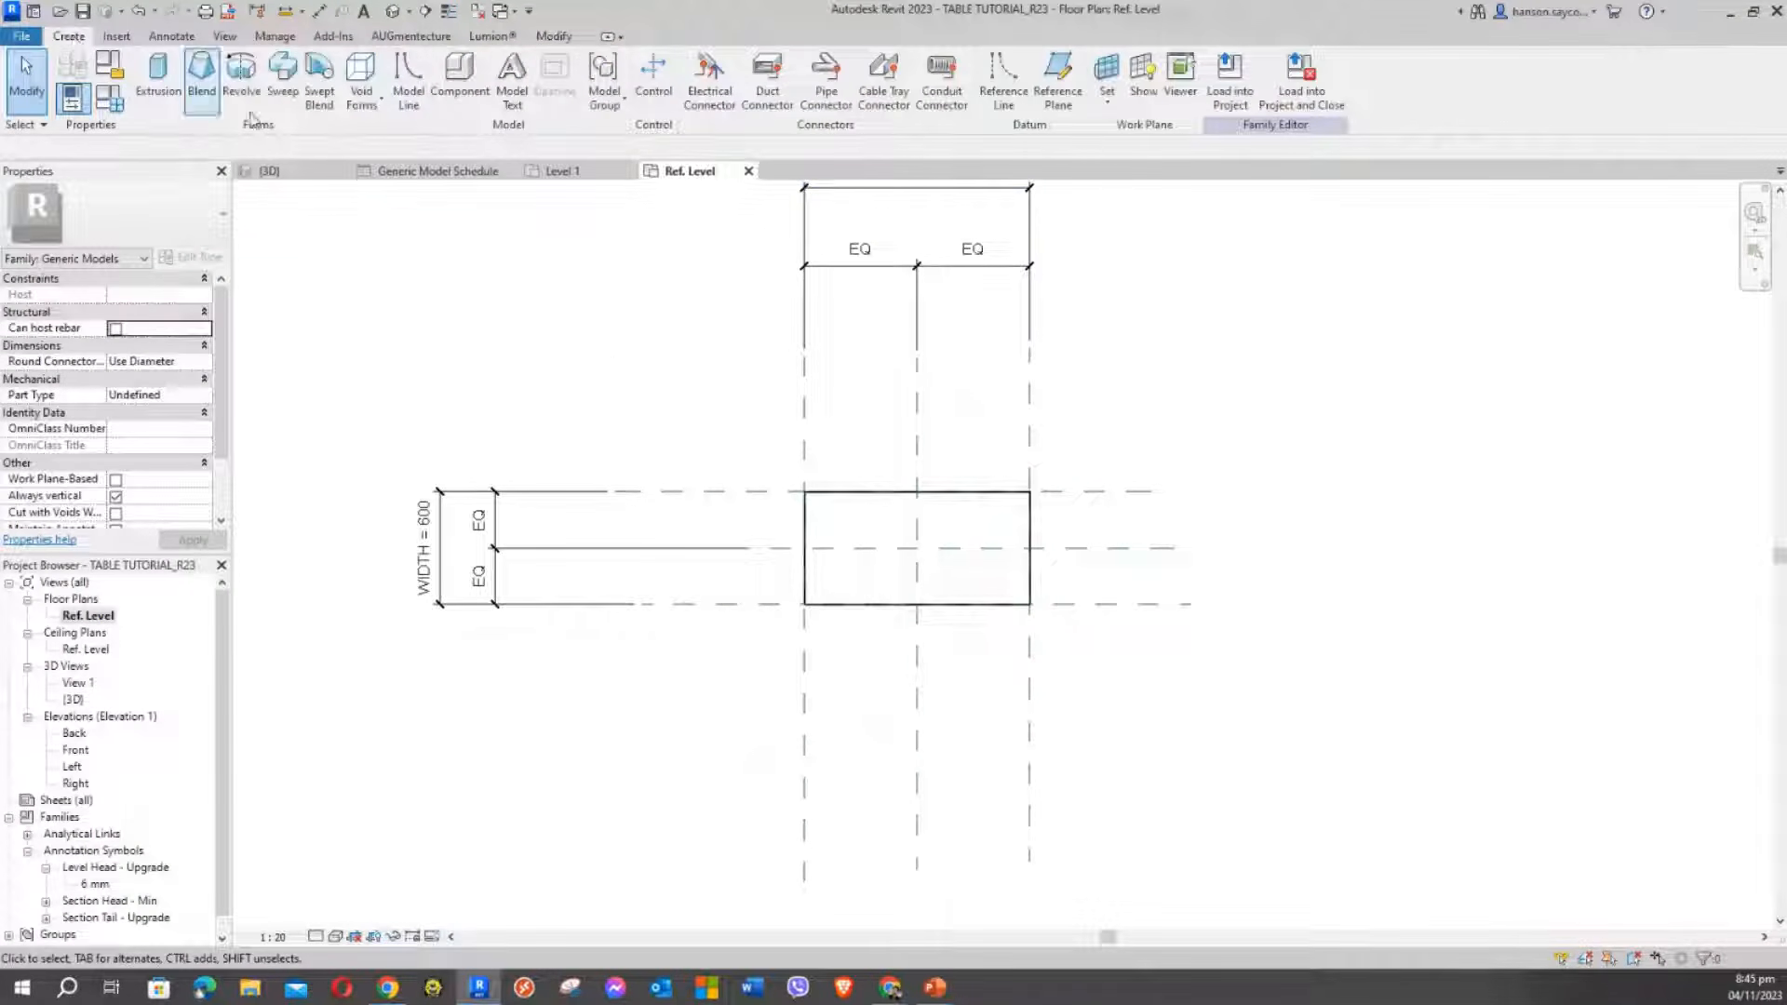
# Draw reference planes just inside the box's left, right, top and bottom edges
pyautogui.click(1067, 72)
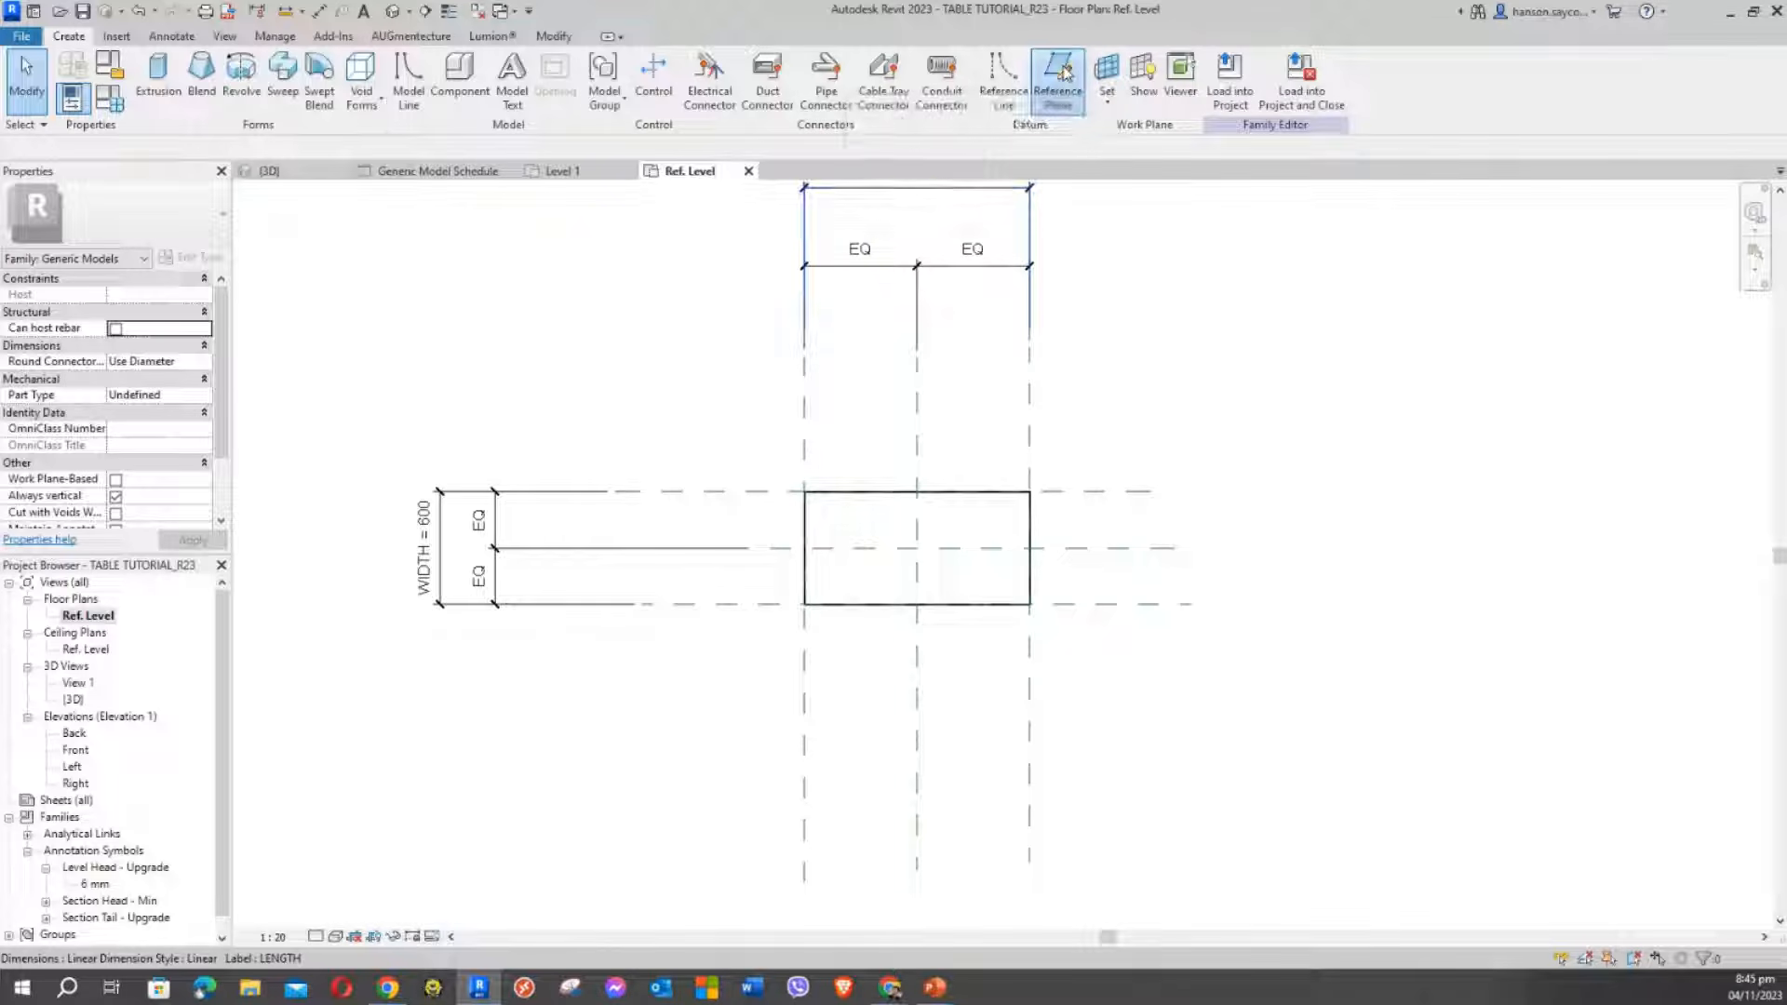
pyautogui.click(813, 372)
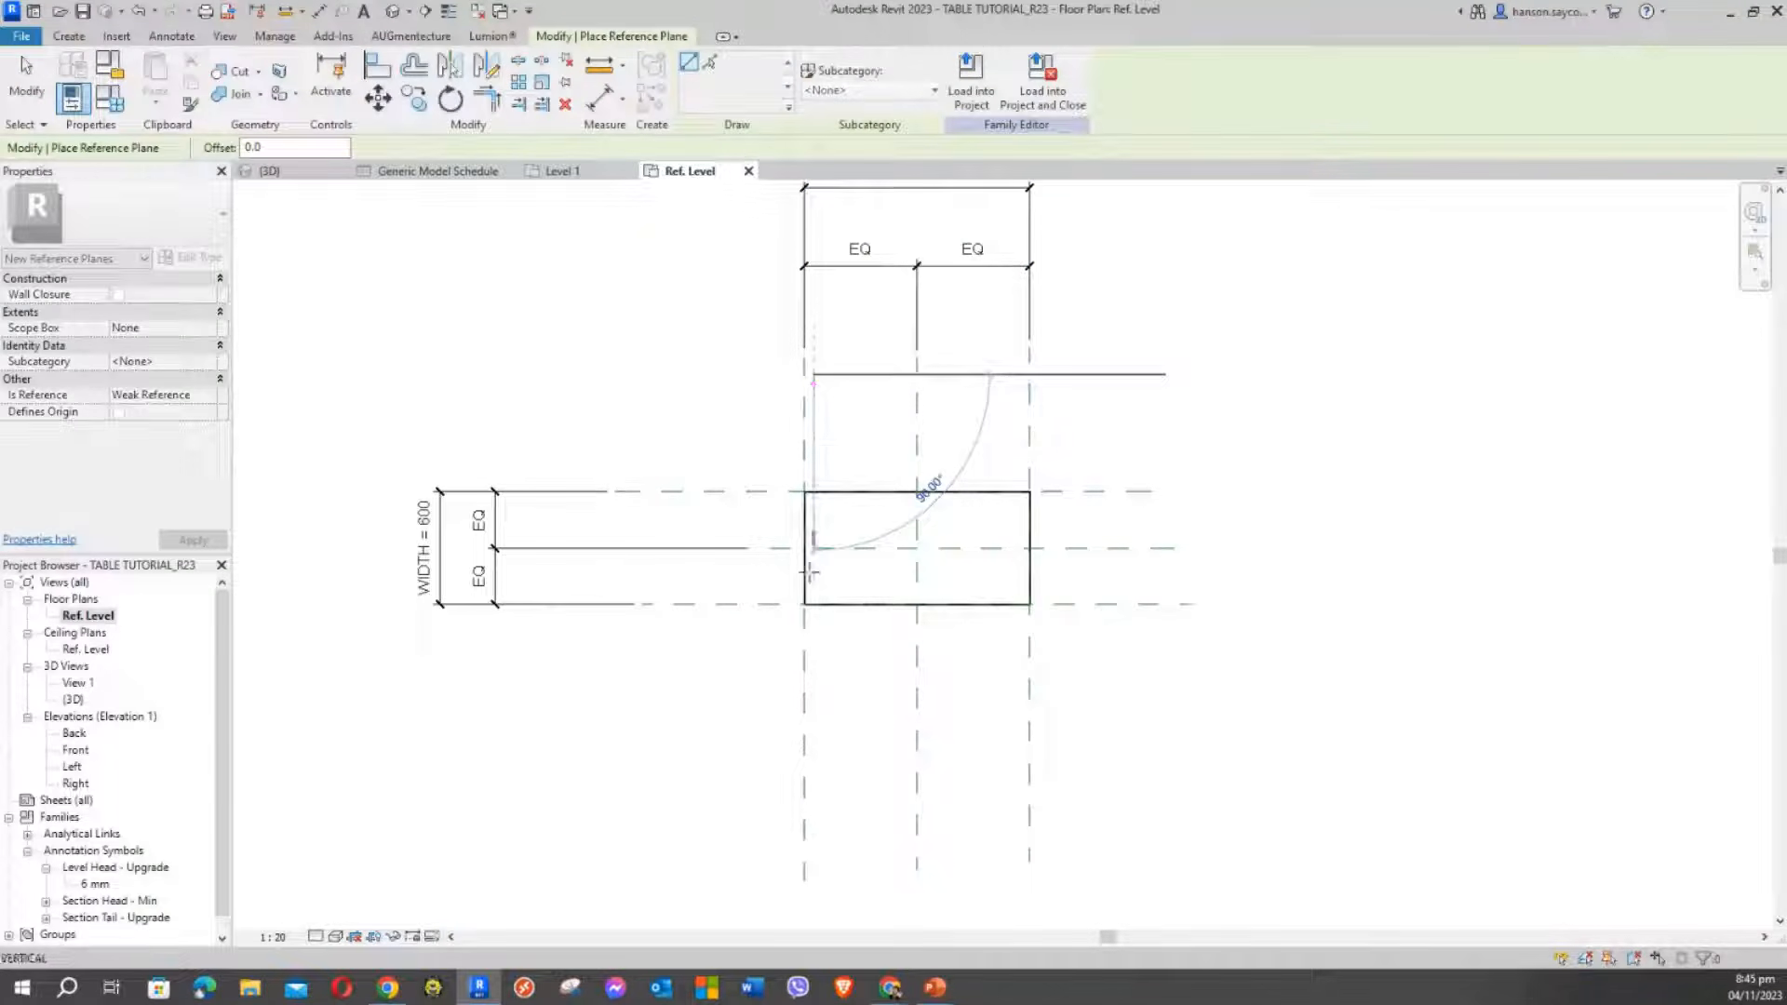
pyautogui.click(816, 789)
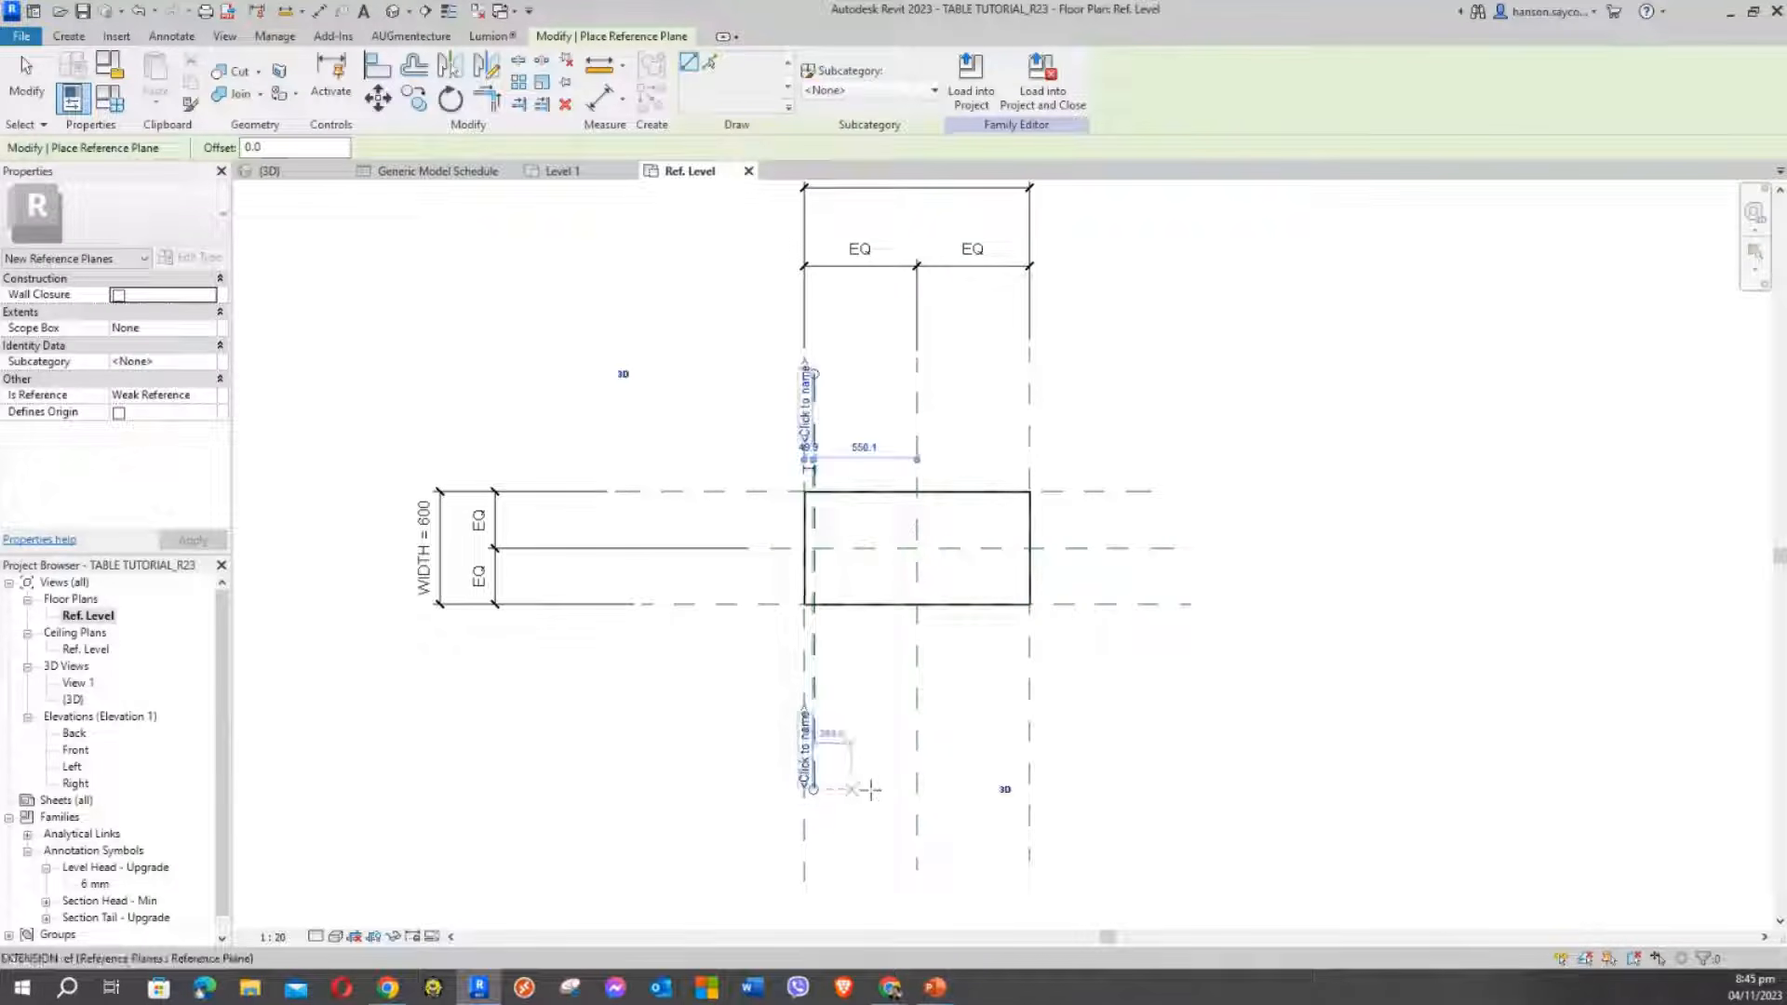
pyautogui.click(1014, 374)
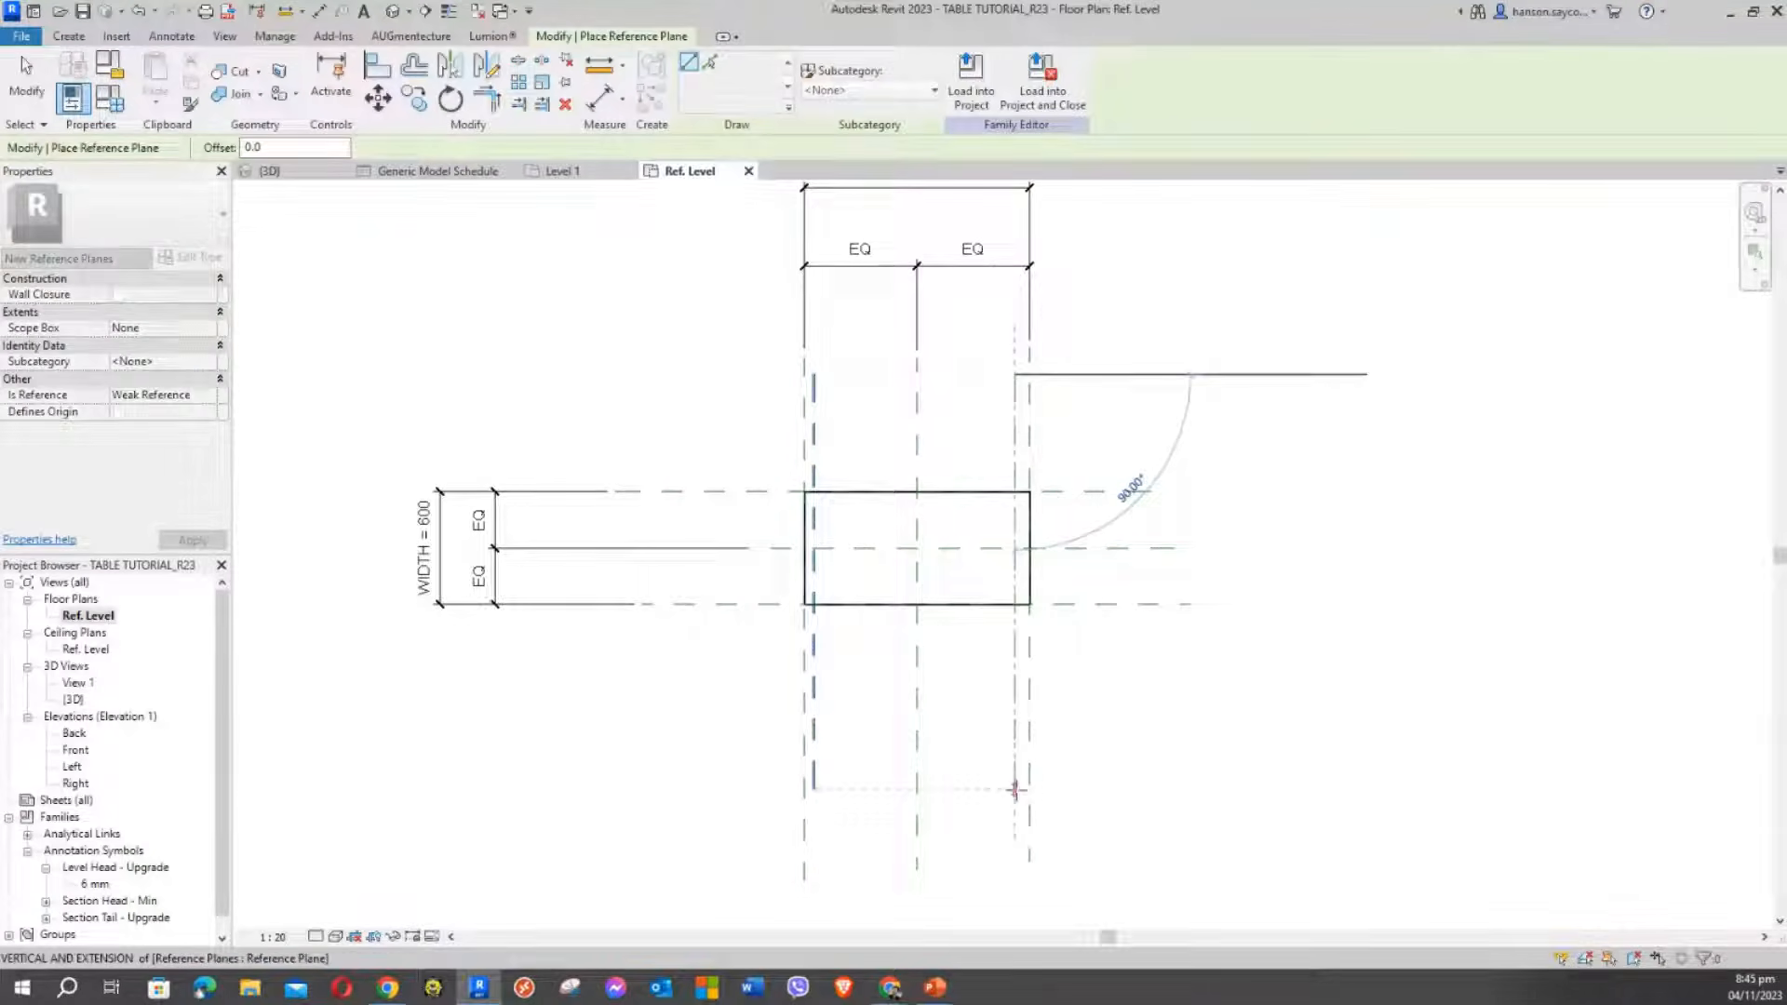
pyautogui.click(1015, 789)
pyautogui.scroll(2, 860, 547)
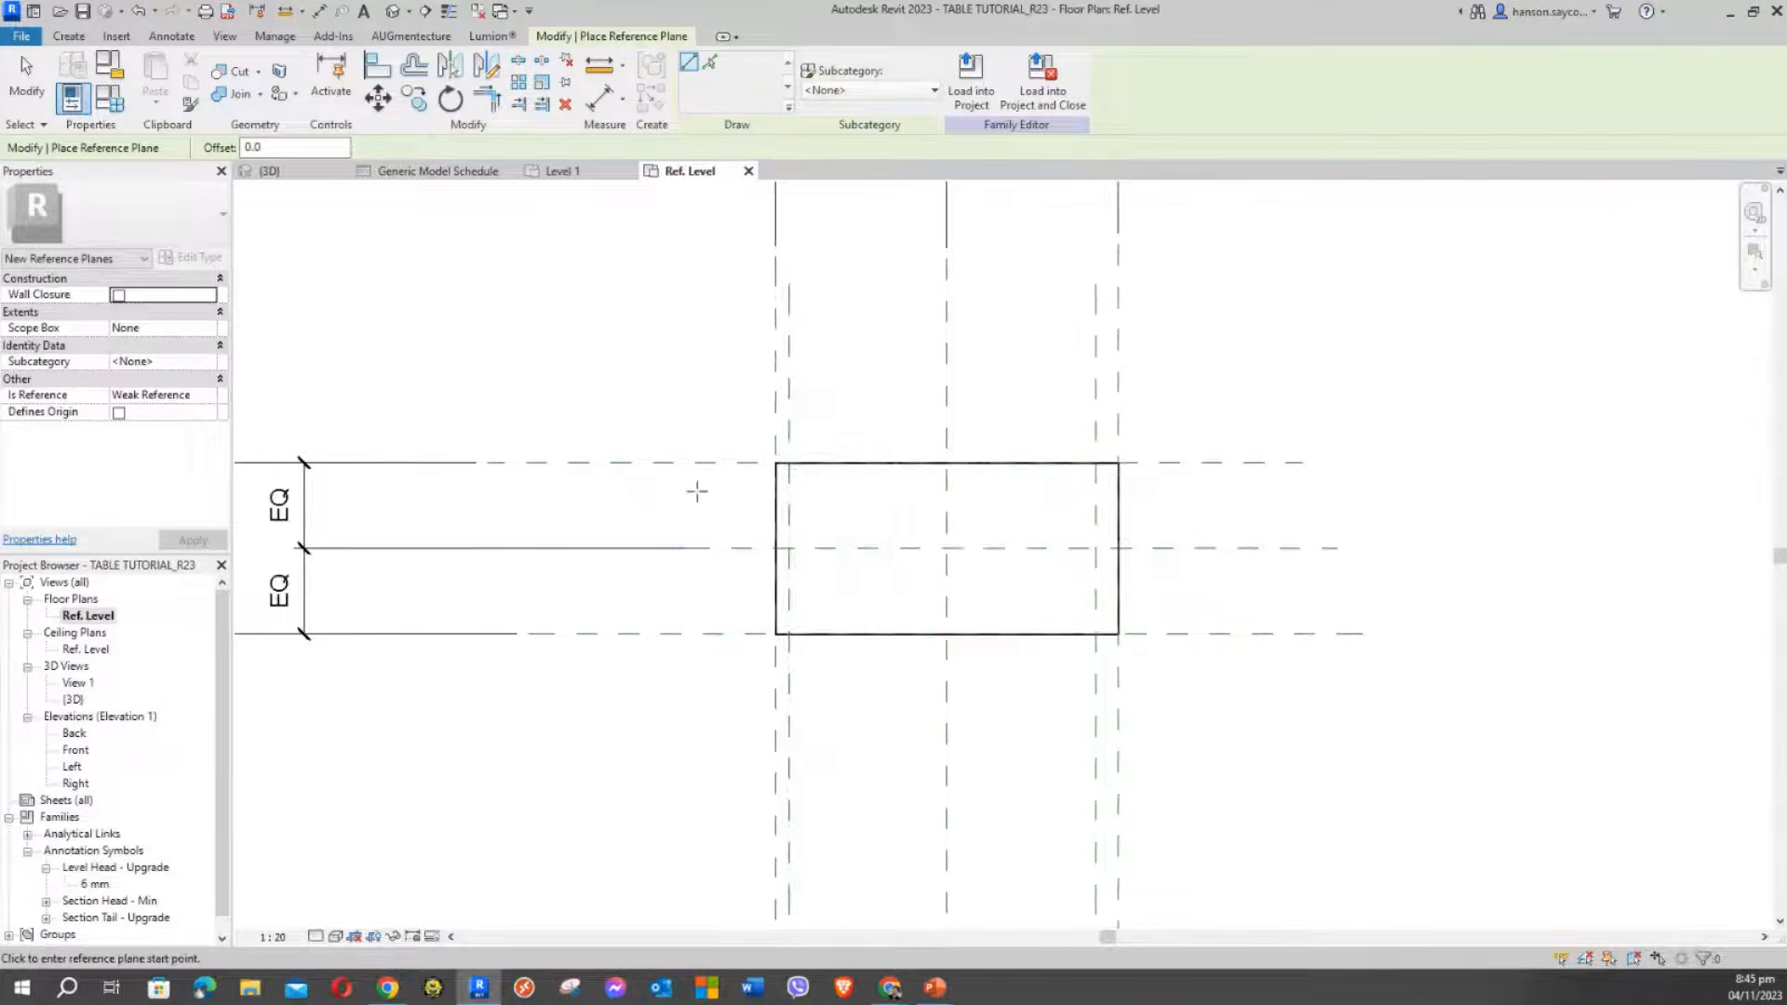
pyautogui.click(690, 477)
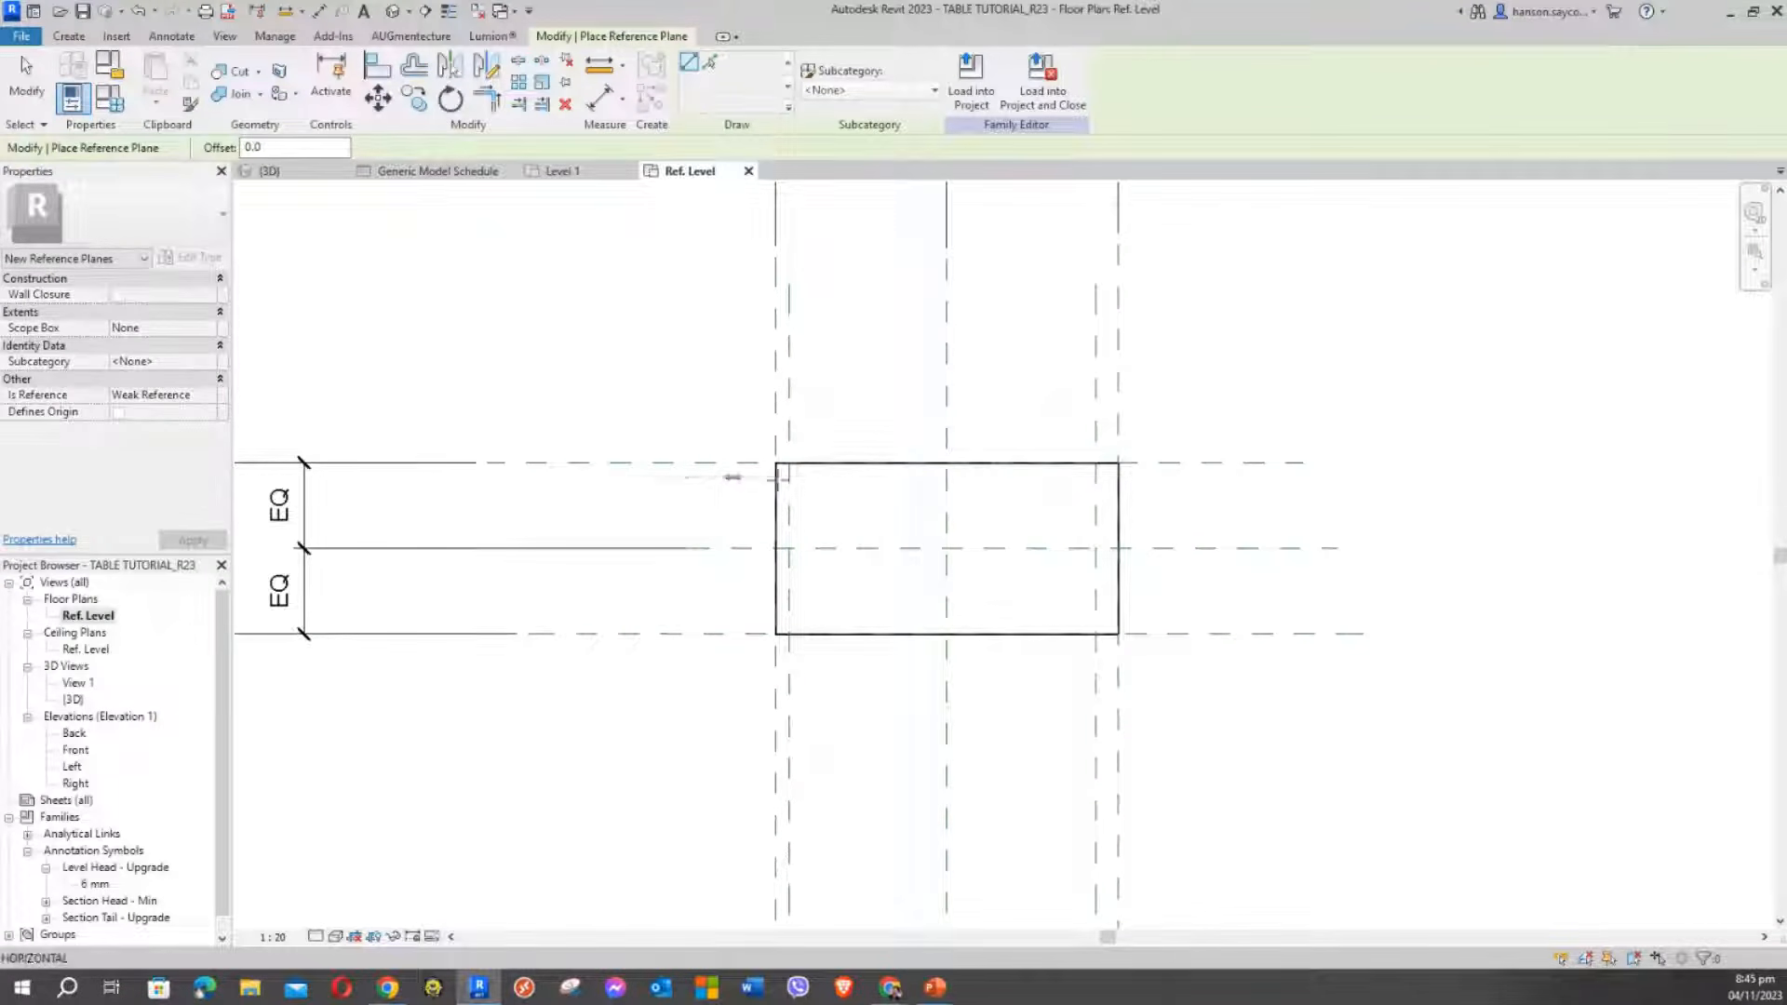
pyautogui.click(1234, 477)
pyautogui.click(702, 616)
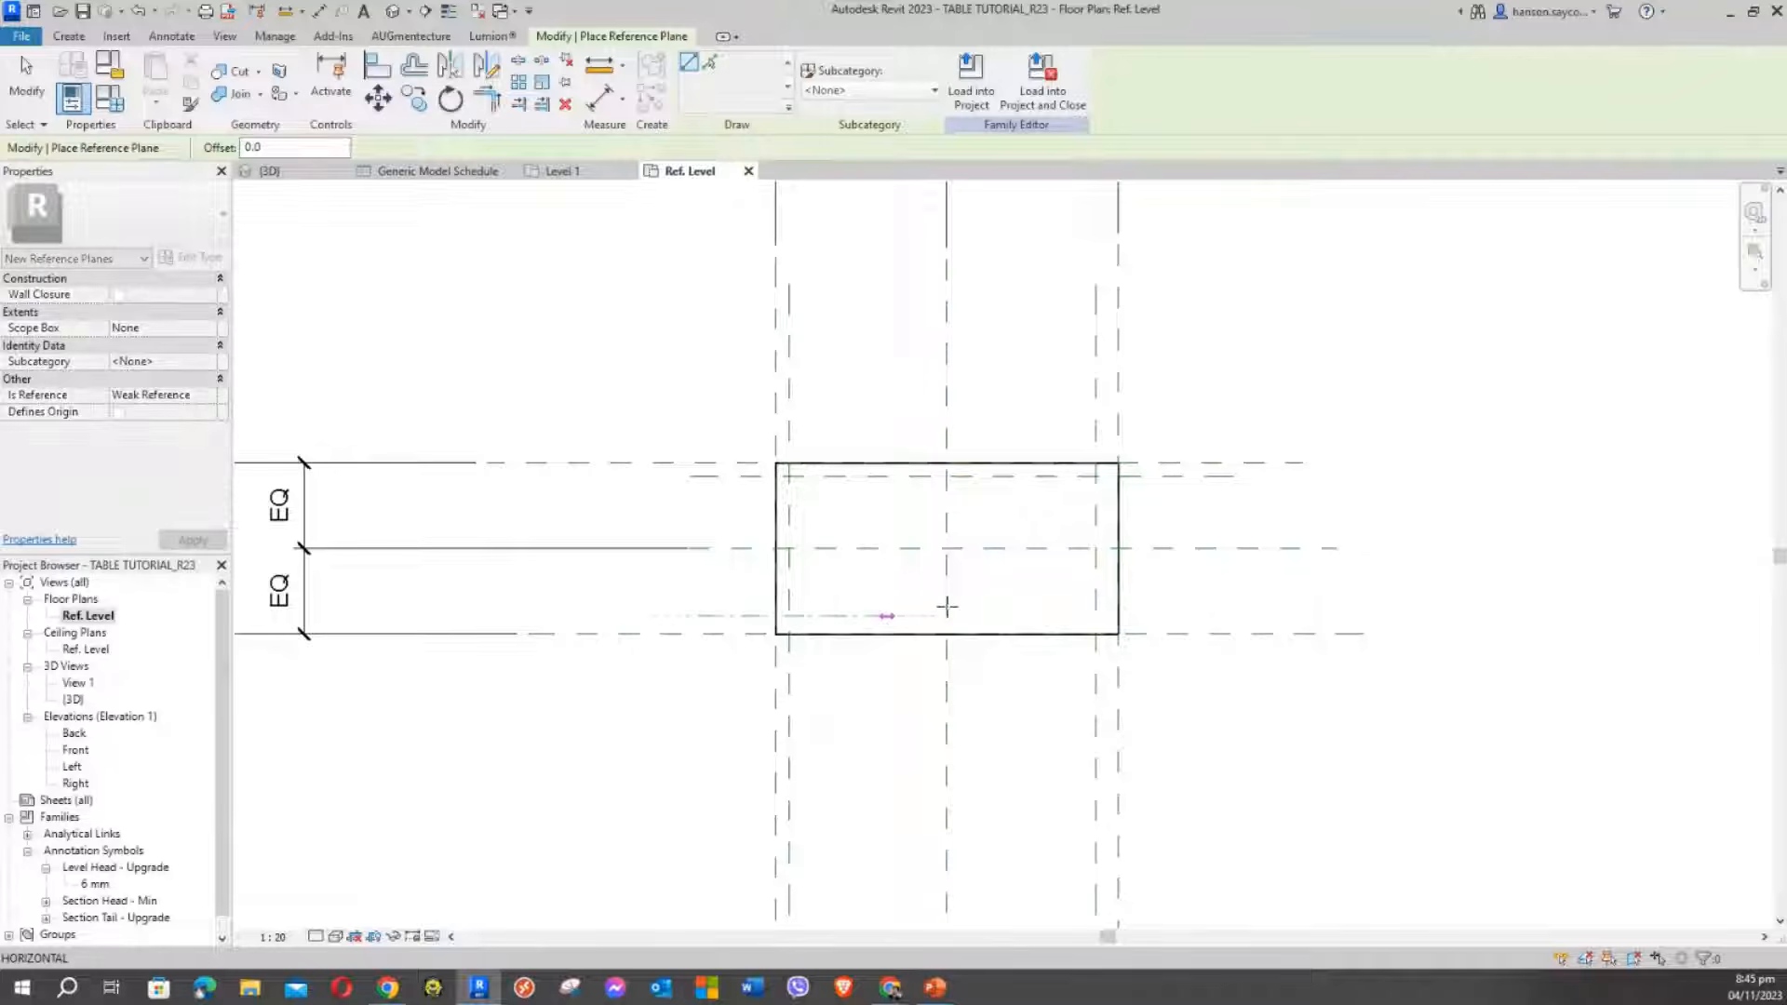
pyautogui.click(1234, 616)
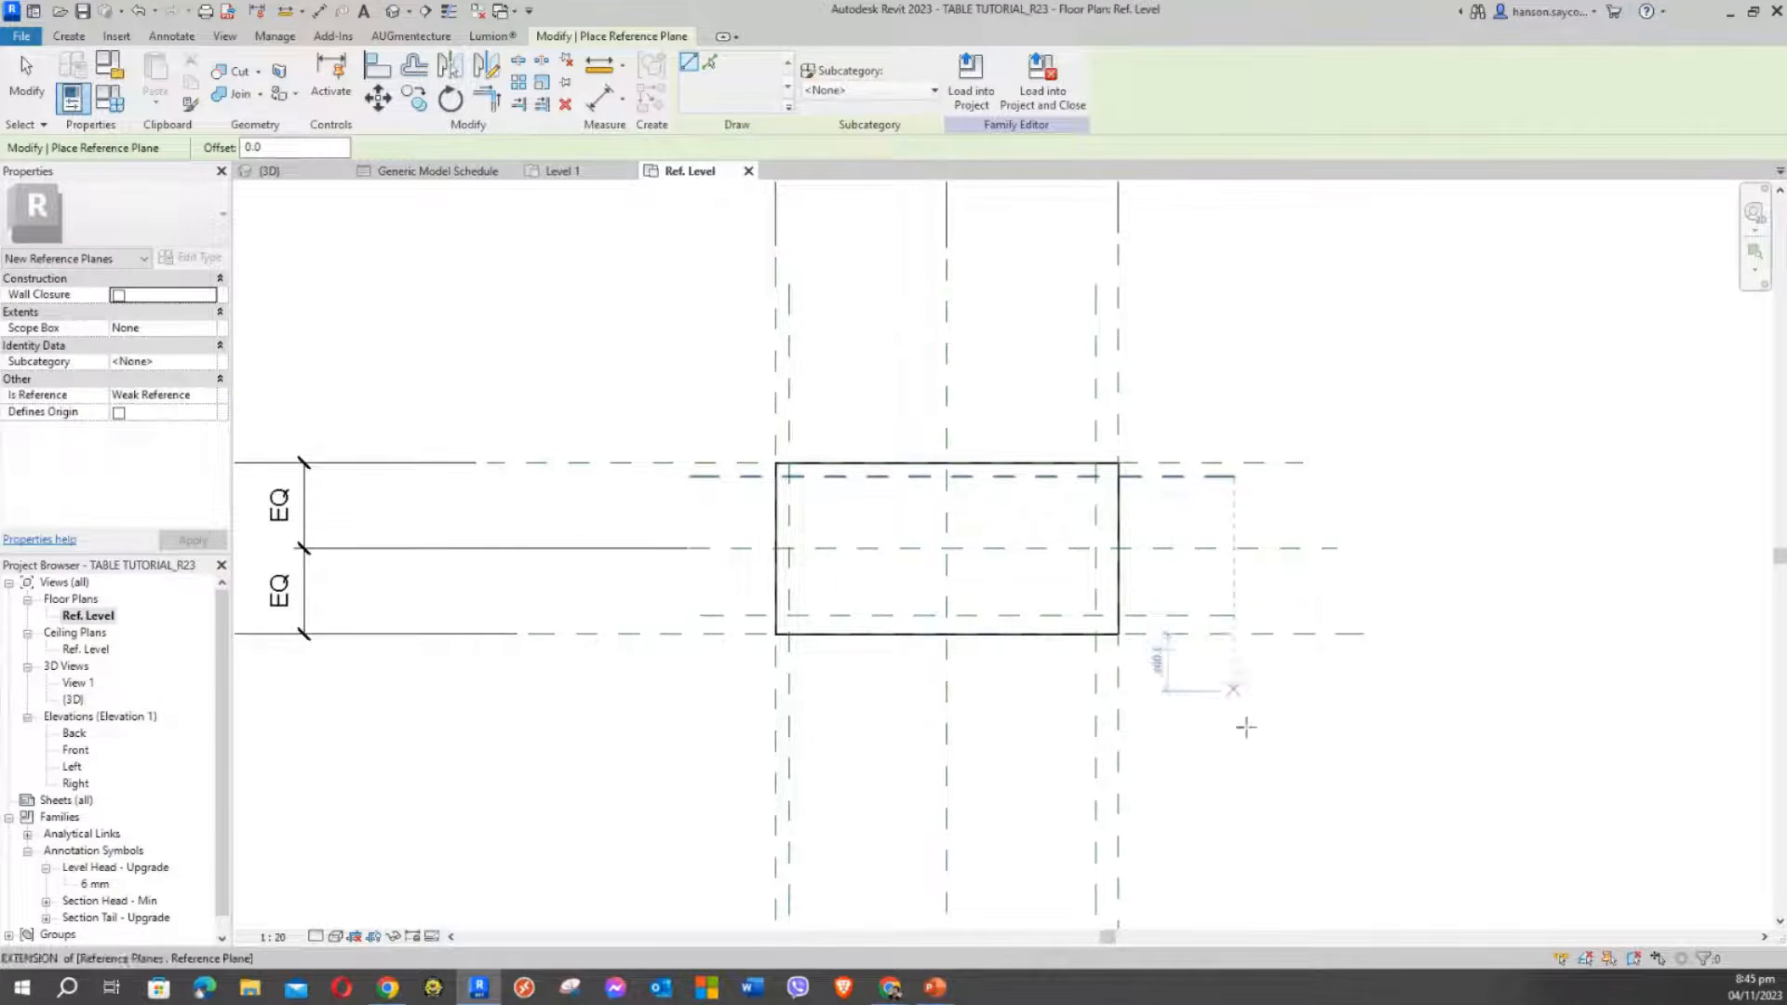
pyautogui.moveTo(1249, 778); pyautogui.dragTo(1281, 646, button='middle')
pyautogui.scroll(-1, 1268, 634)
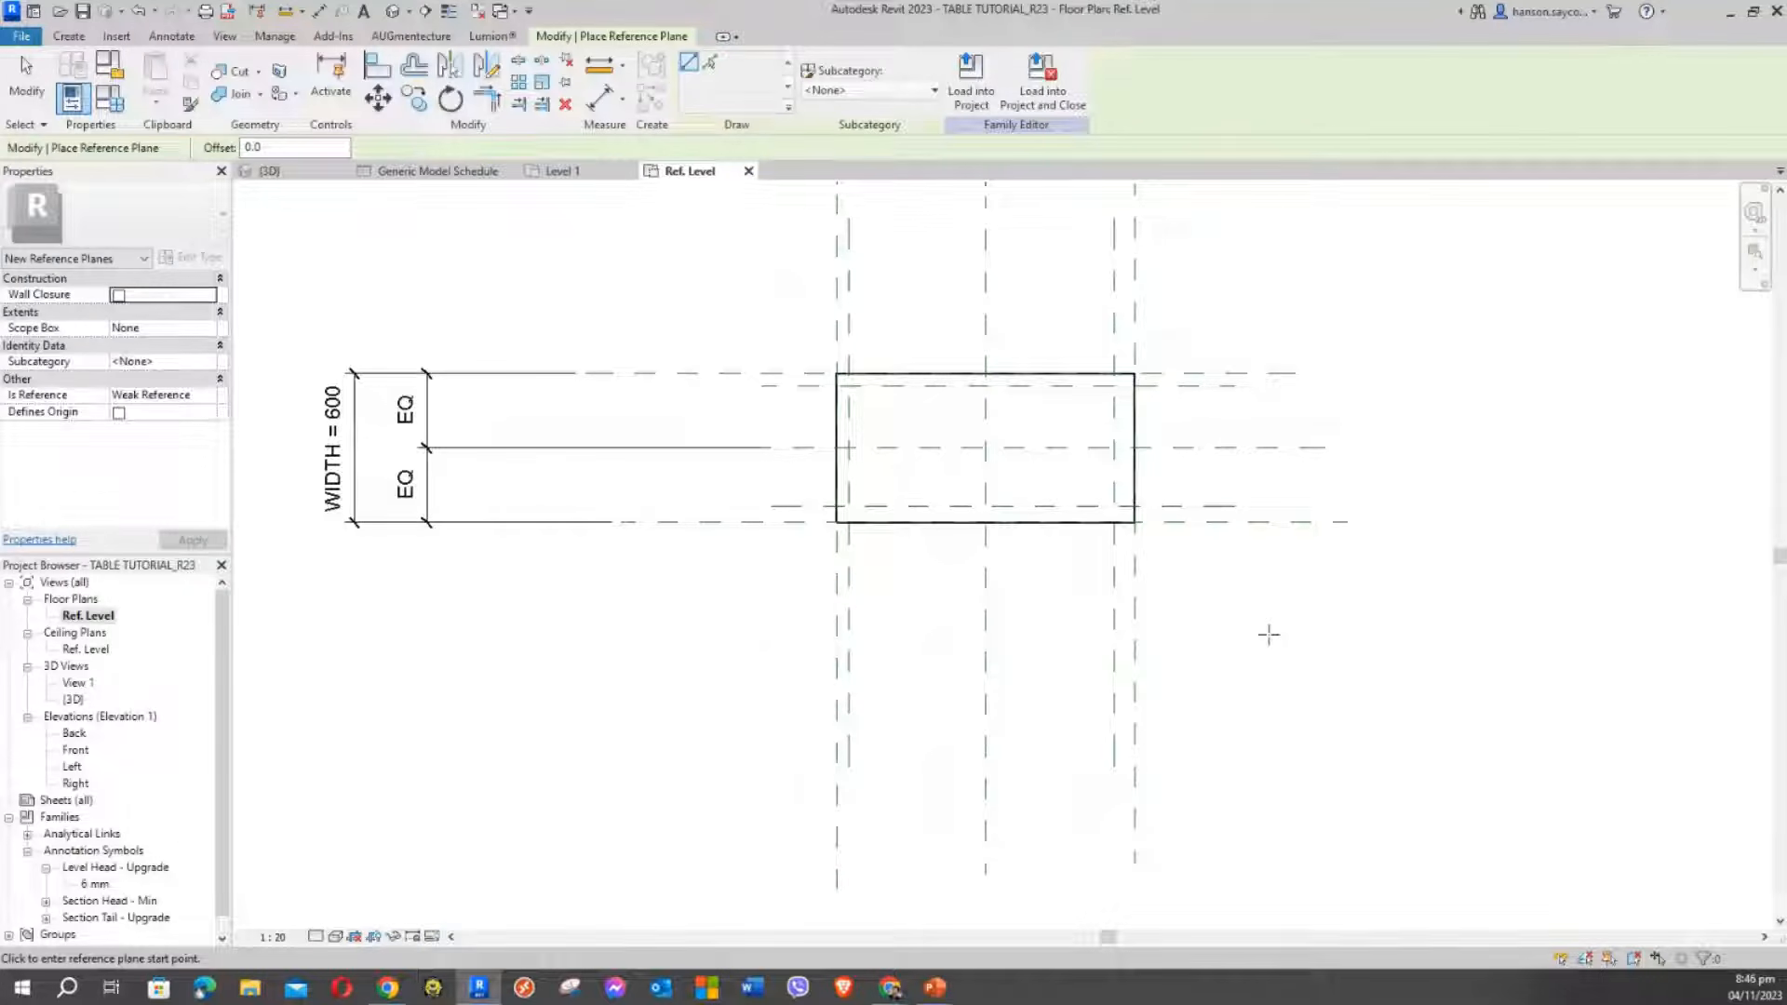
# Add a second inset reference plane inside each of the four edges
pyautogui.click(863, 217)
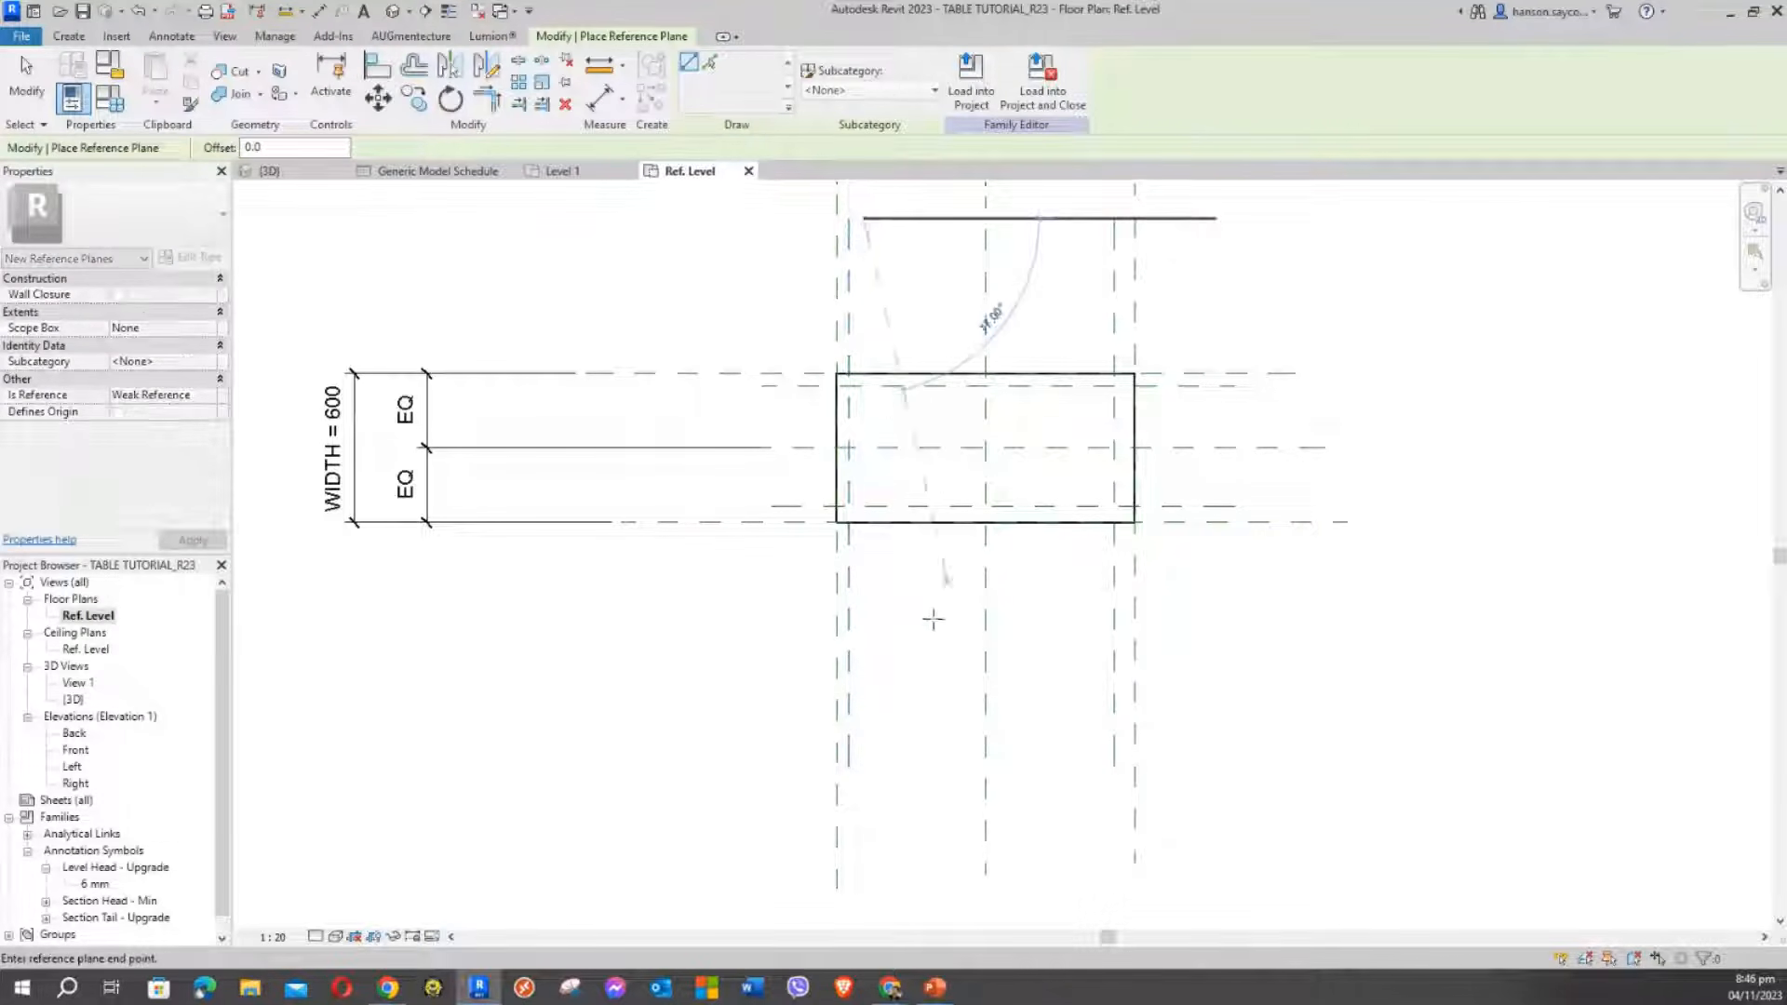
pyautogui.click(873, 685)
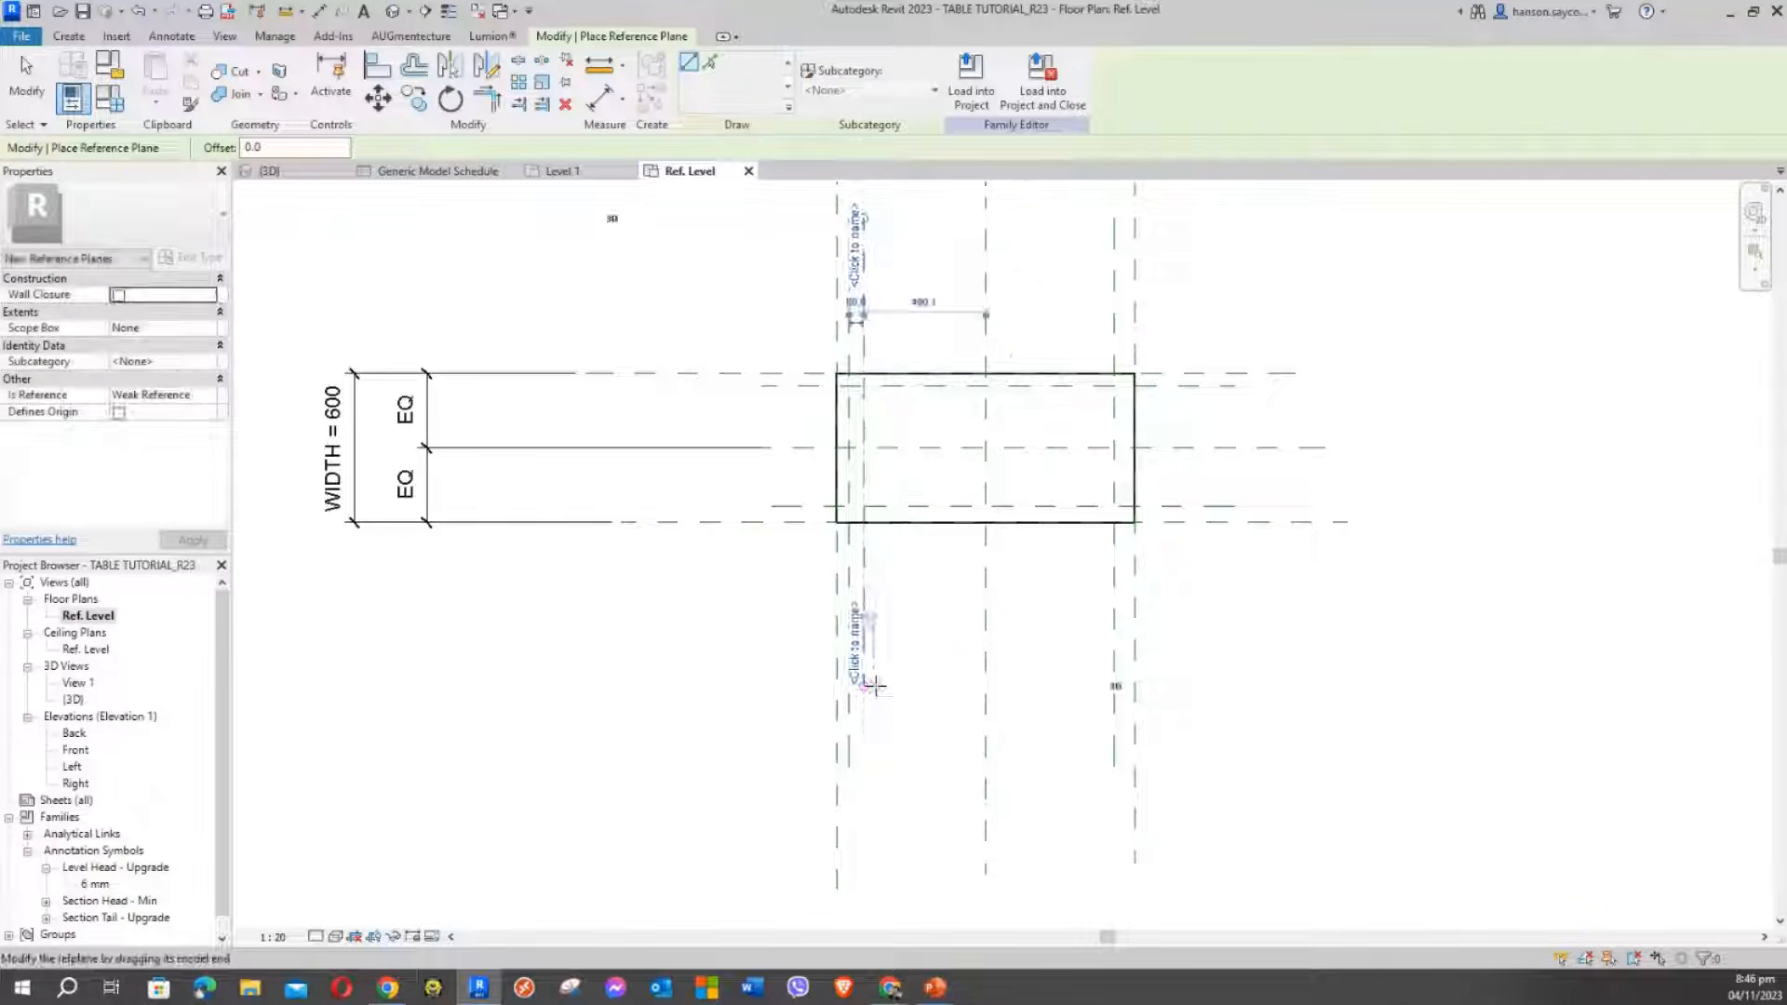
pyautogui.click(713, 405)
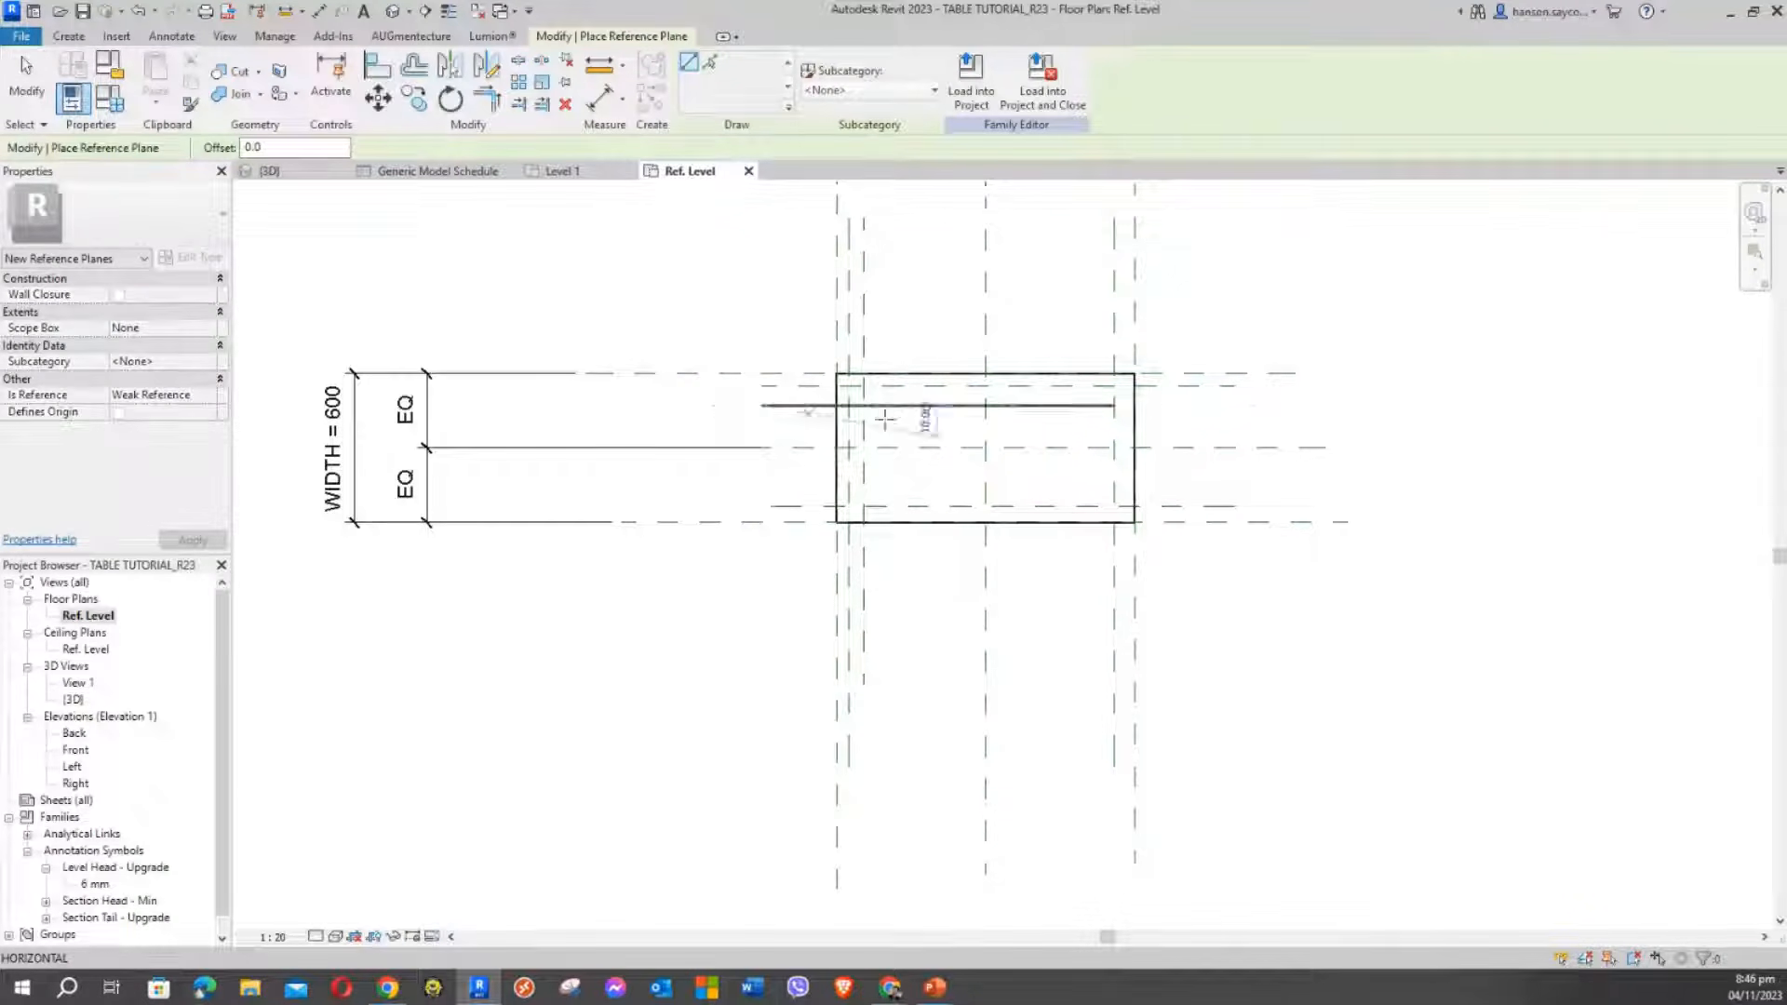
pyautogui.click(1213, 403)
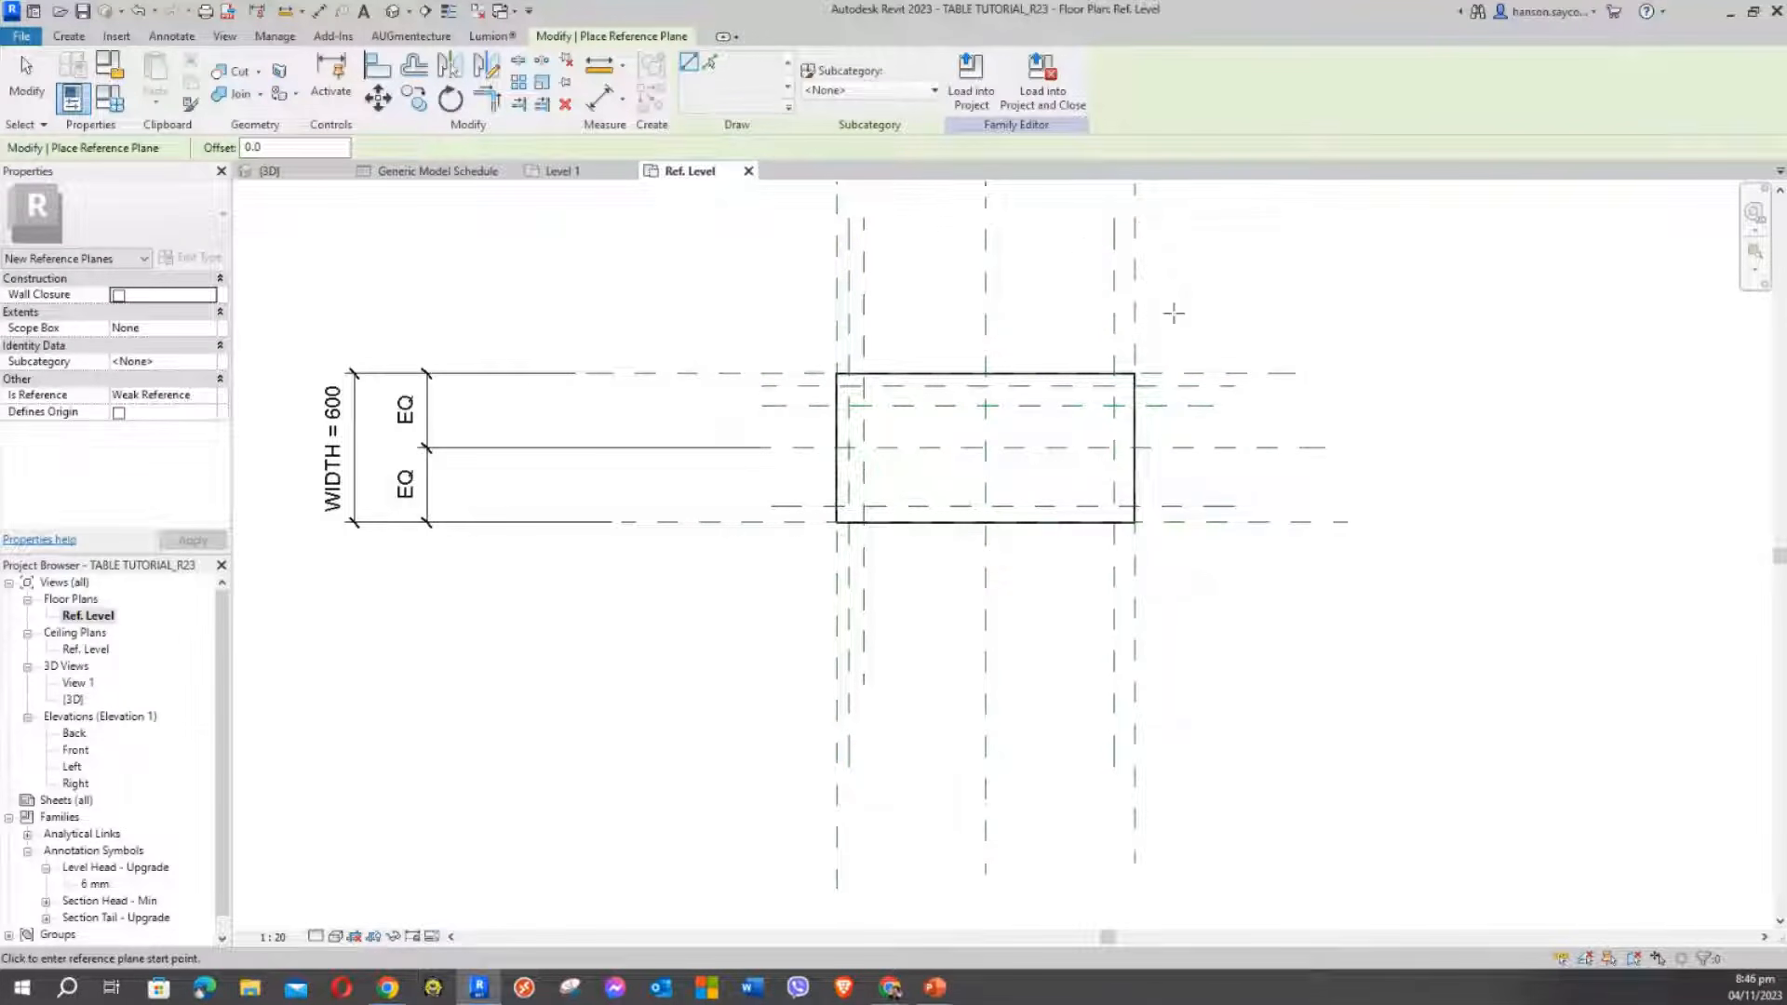
pyautogui.click(1091, 231)
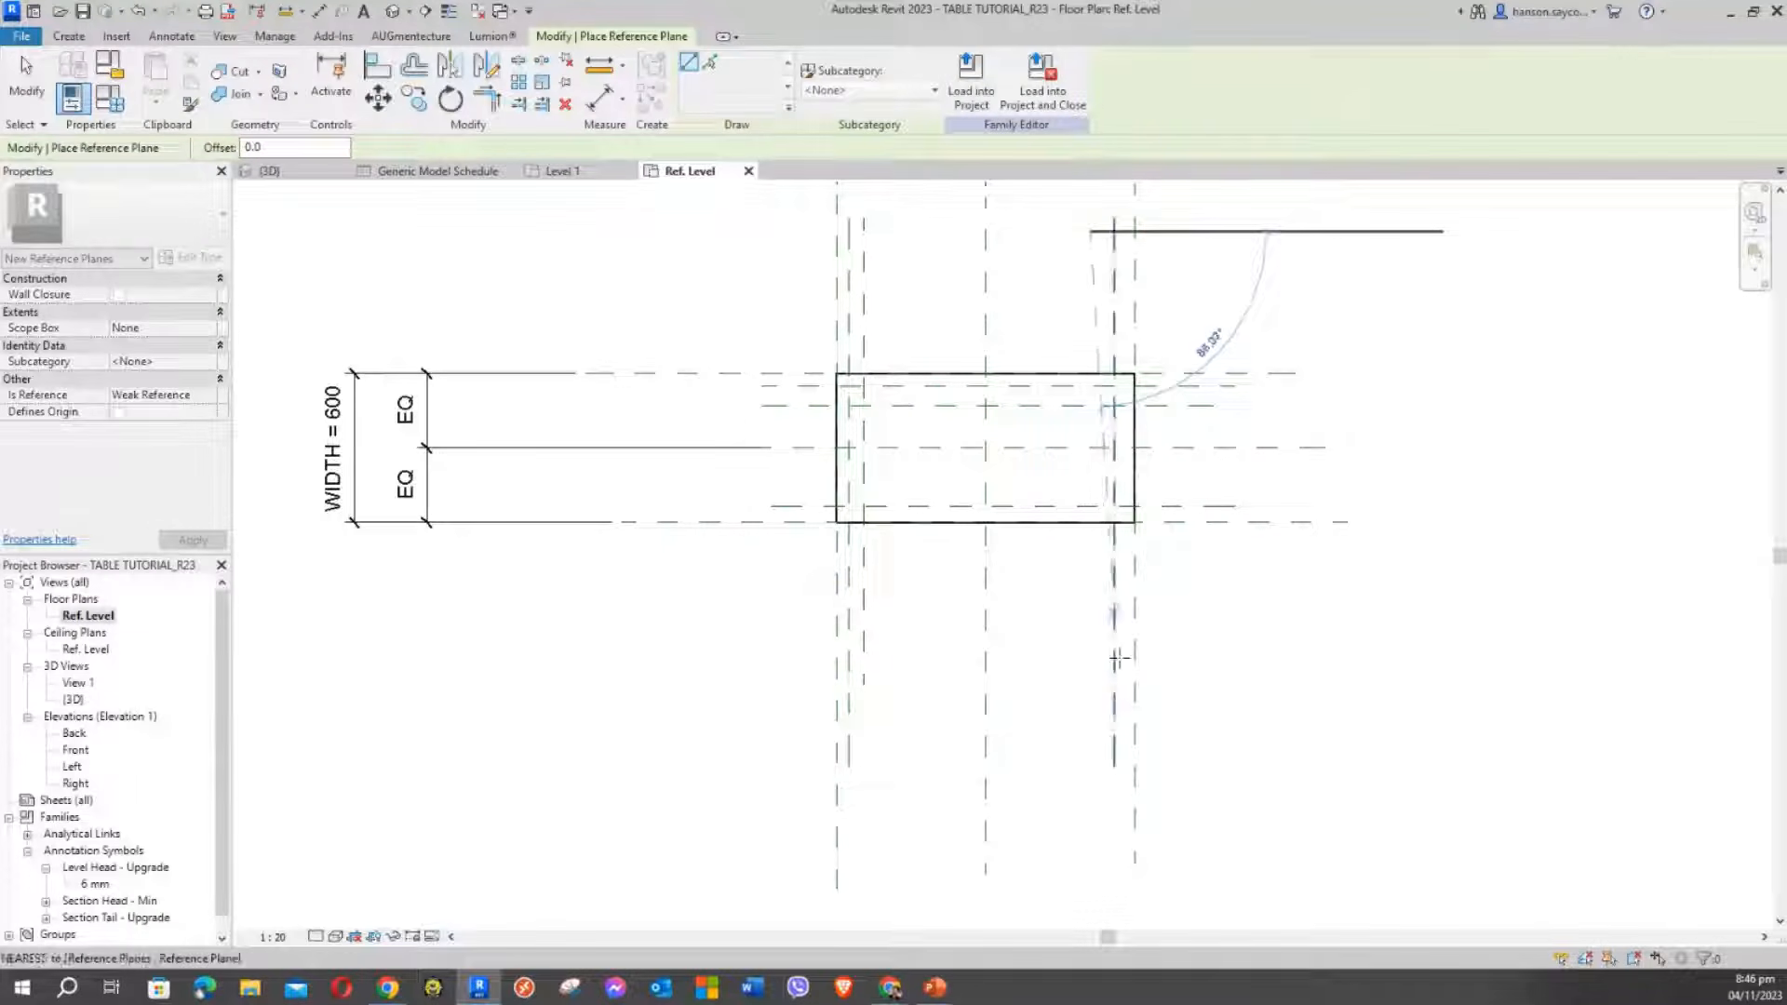
pyautogui.click(1089, 745)
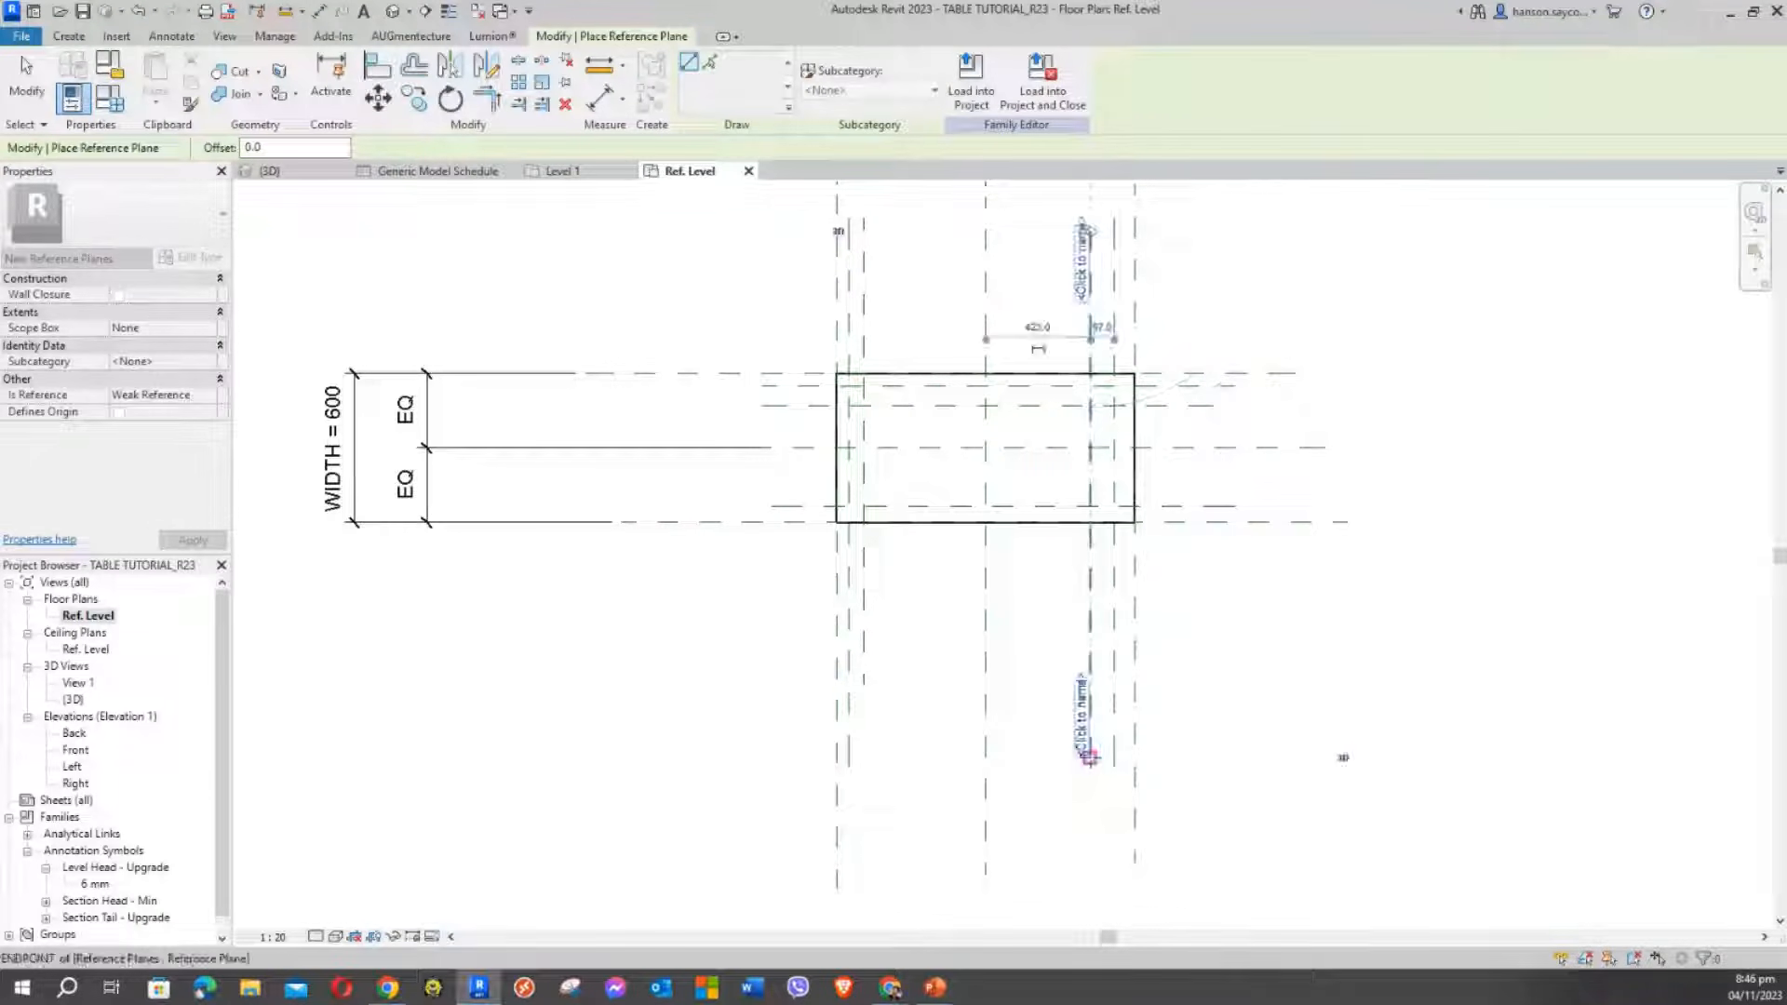
pyautogui.click(1198, 474)
pyautogui.click(684, 477)
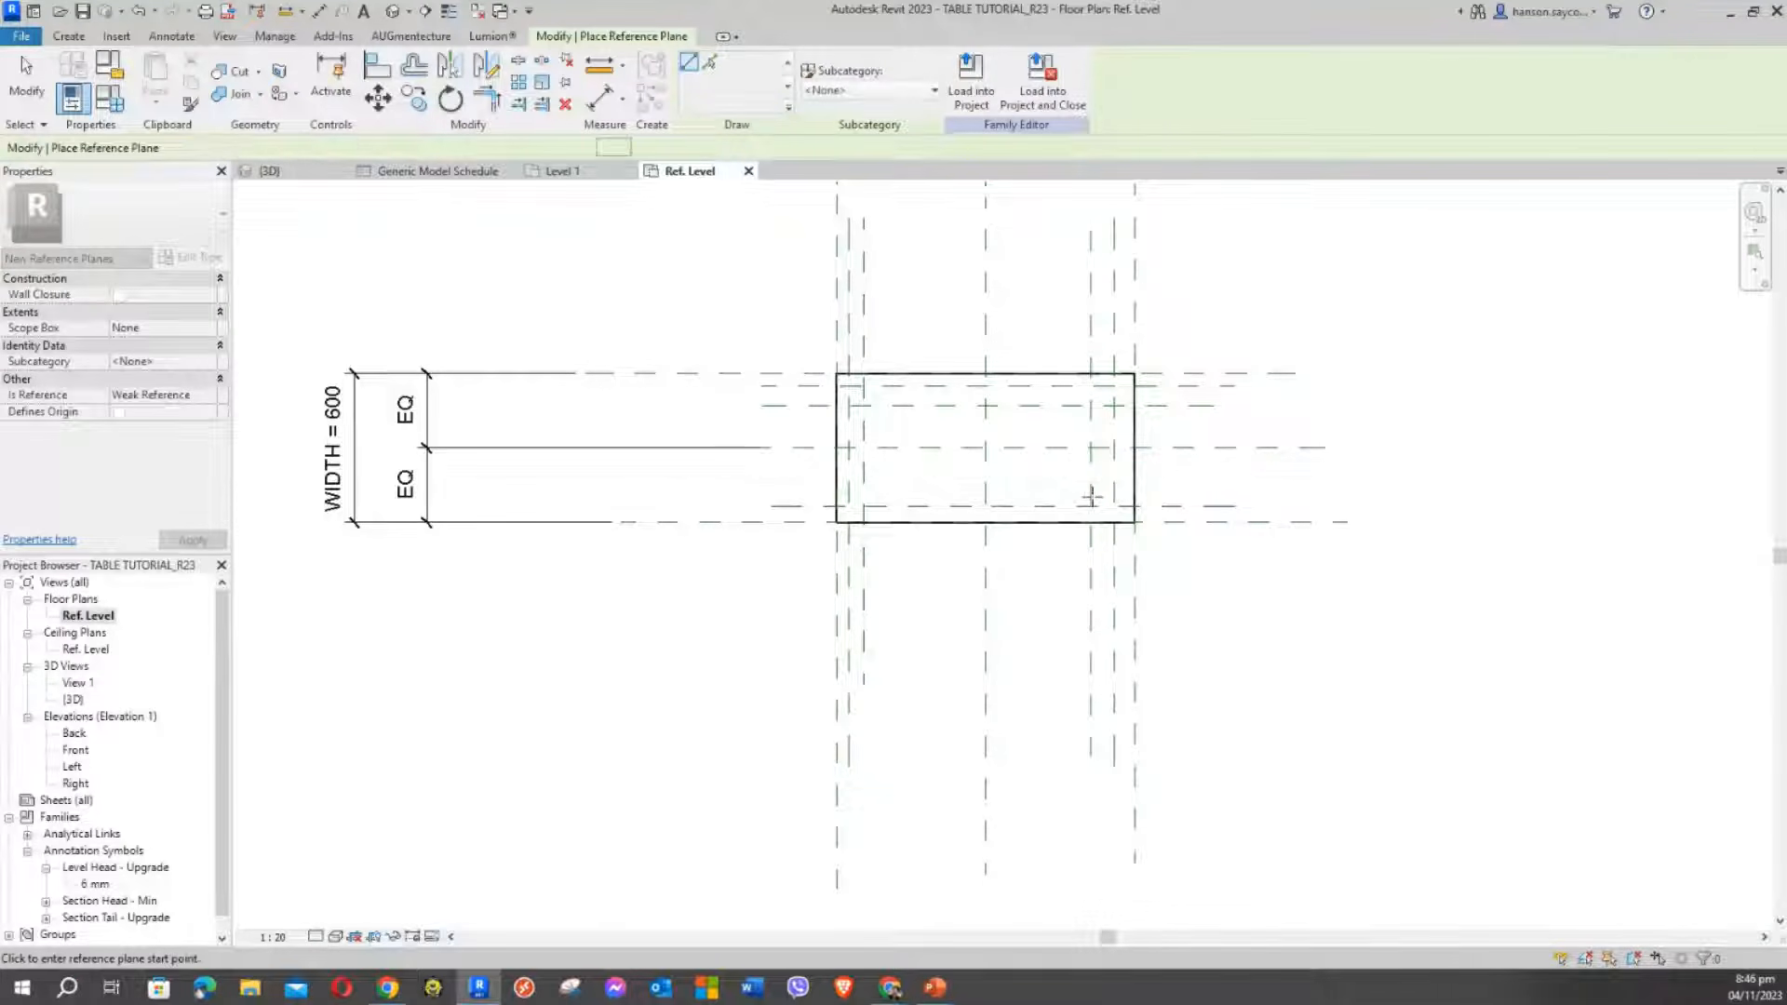
pyautogui.scroll(1, 1165, 483)
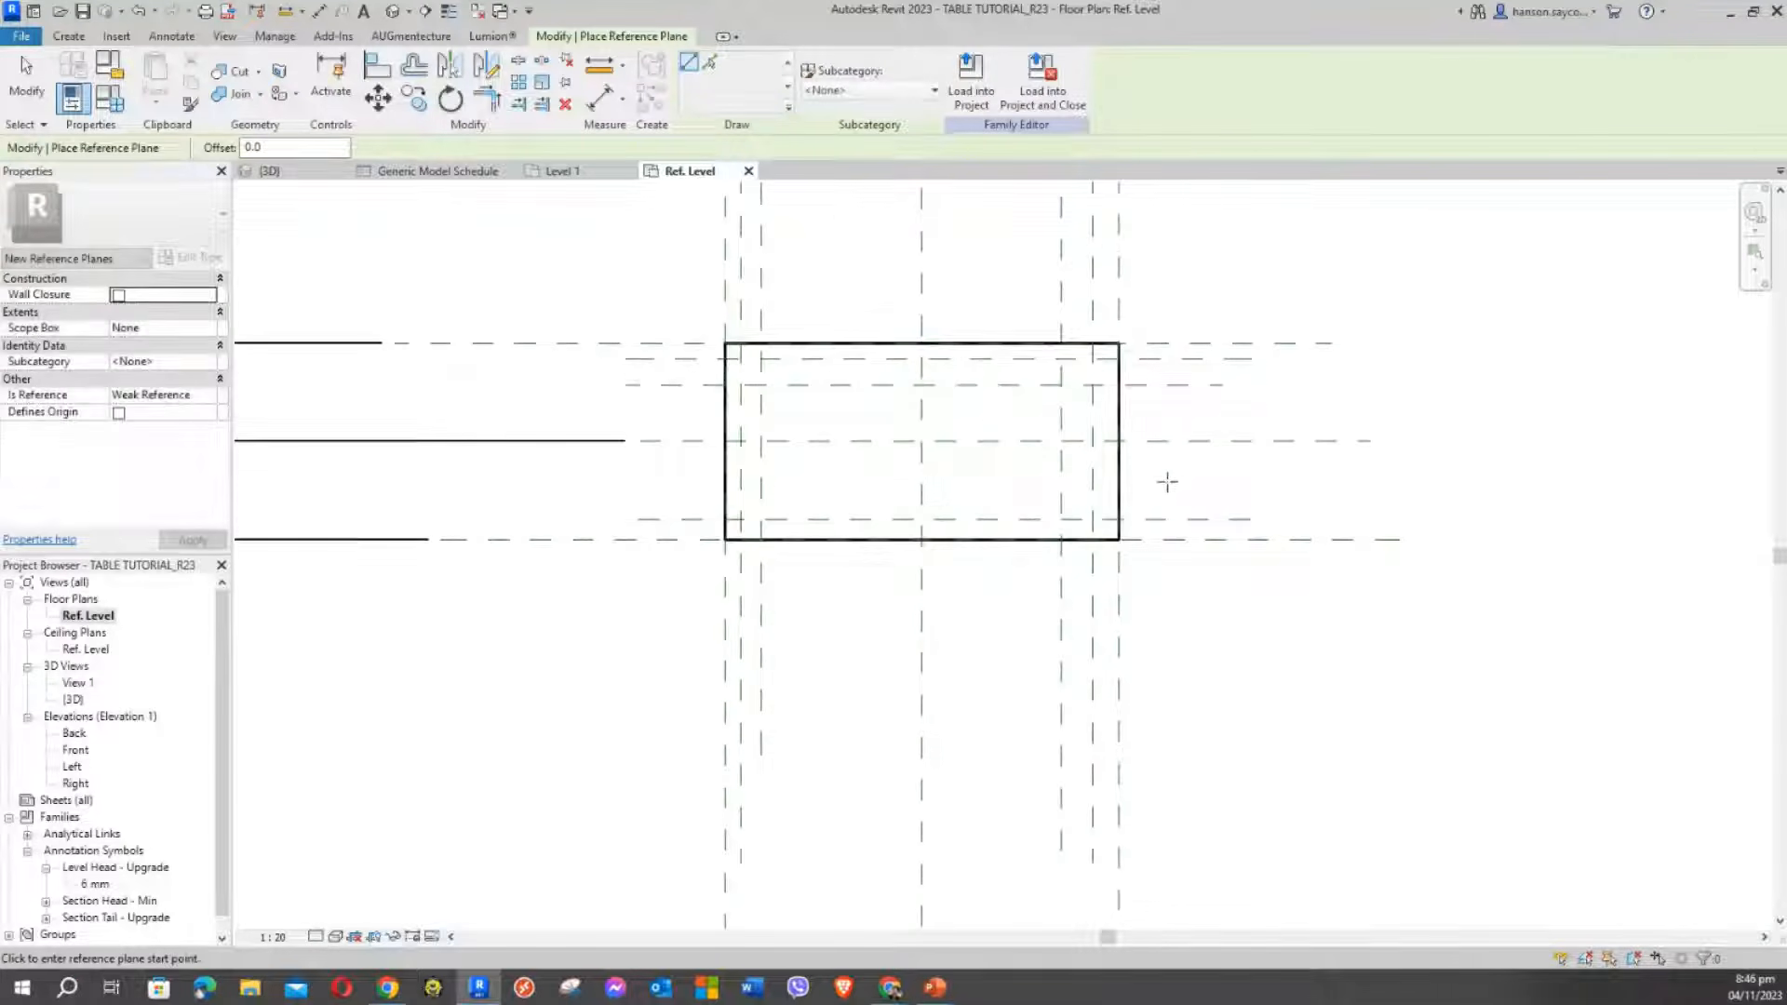
pyautogui.click(640, 497)
pyautogui.press('Escape')
pyautogui.press('Escape')
pyautogui.scroll(2, 936, 508)
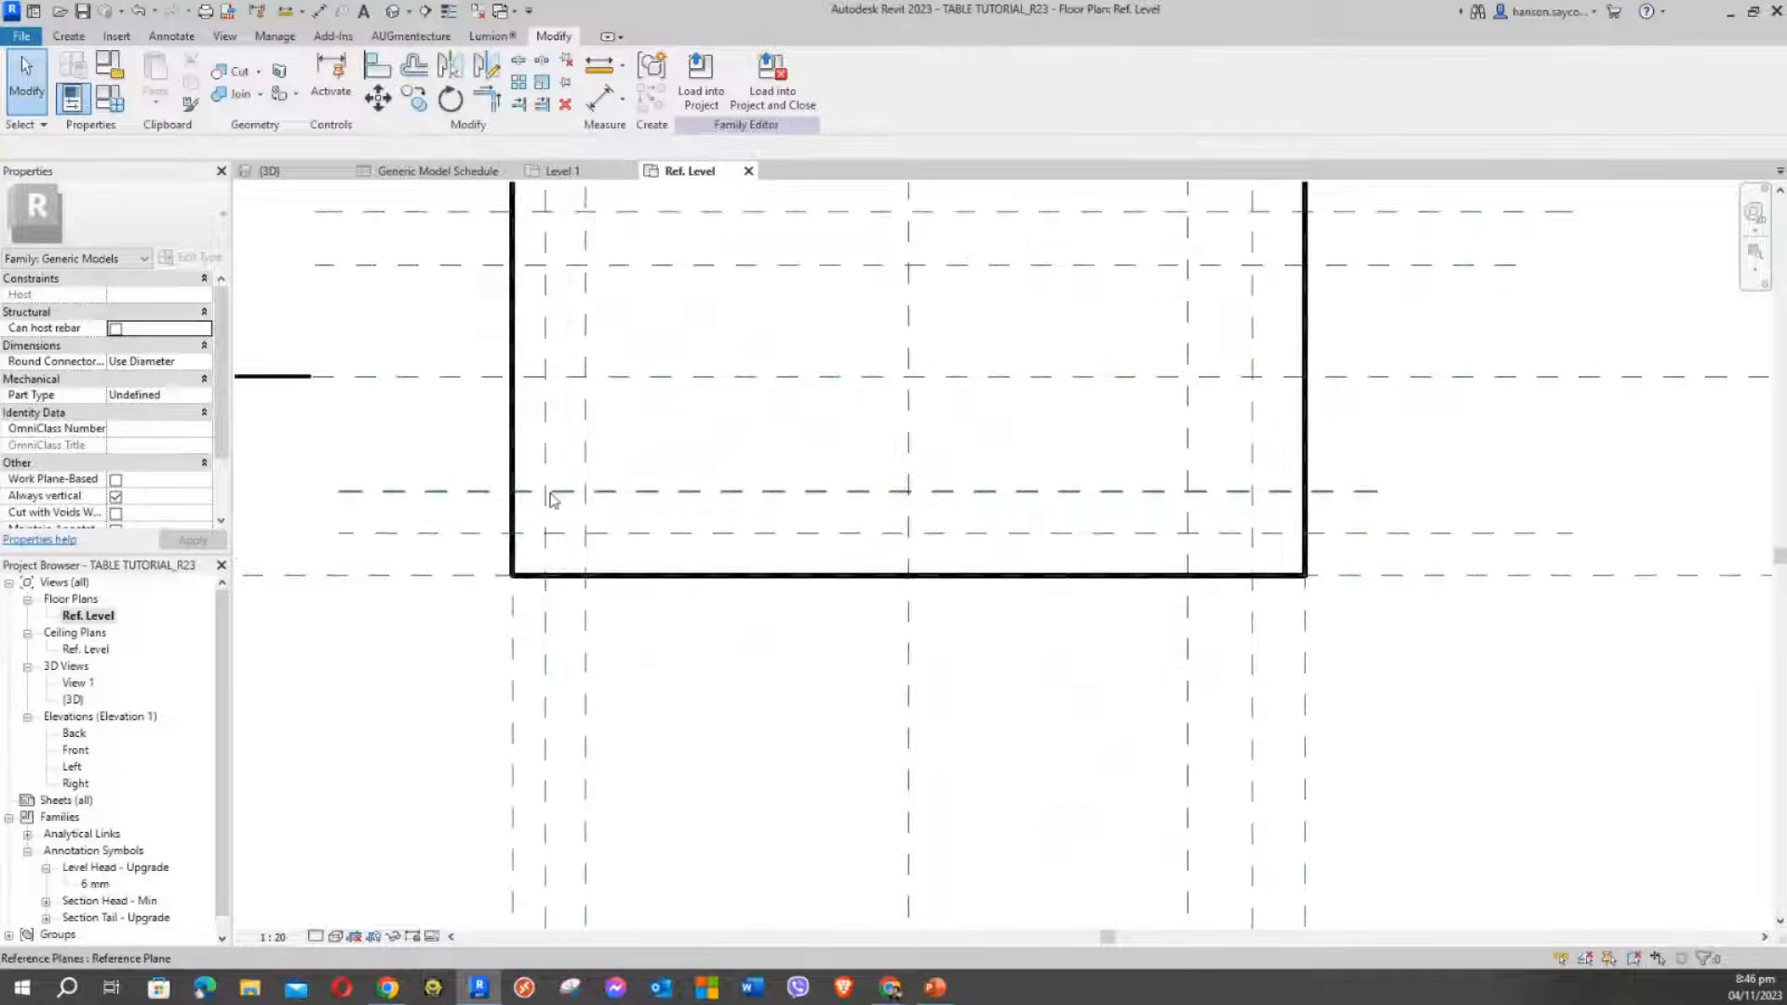
pyautogui.scroll(2, 596, 519)
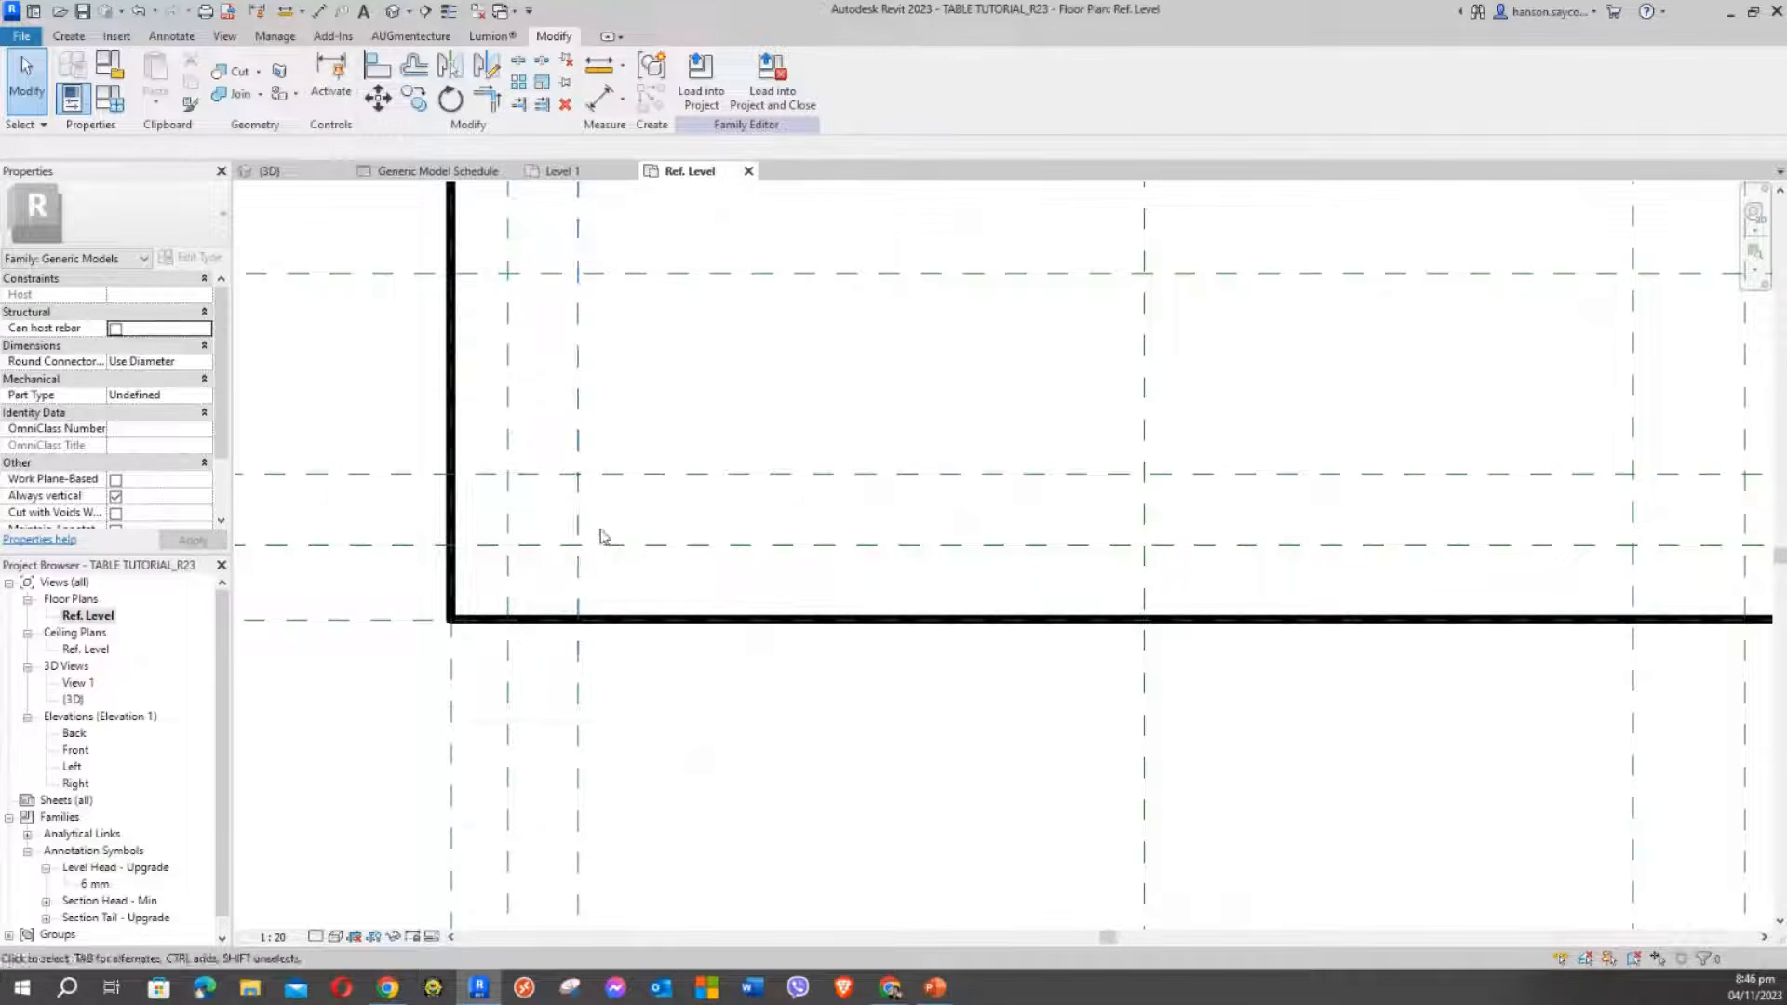
pyautogui.scroll(-2, 680, 484)
pyautogui.moveTo(757, 499); pyautogui.dragTo(821, 711, button='middle')
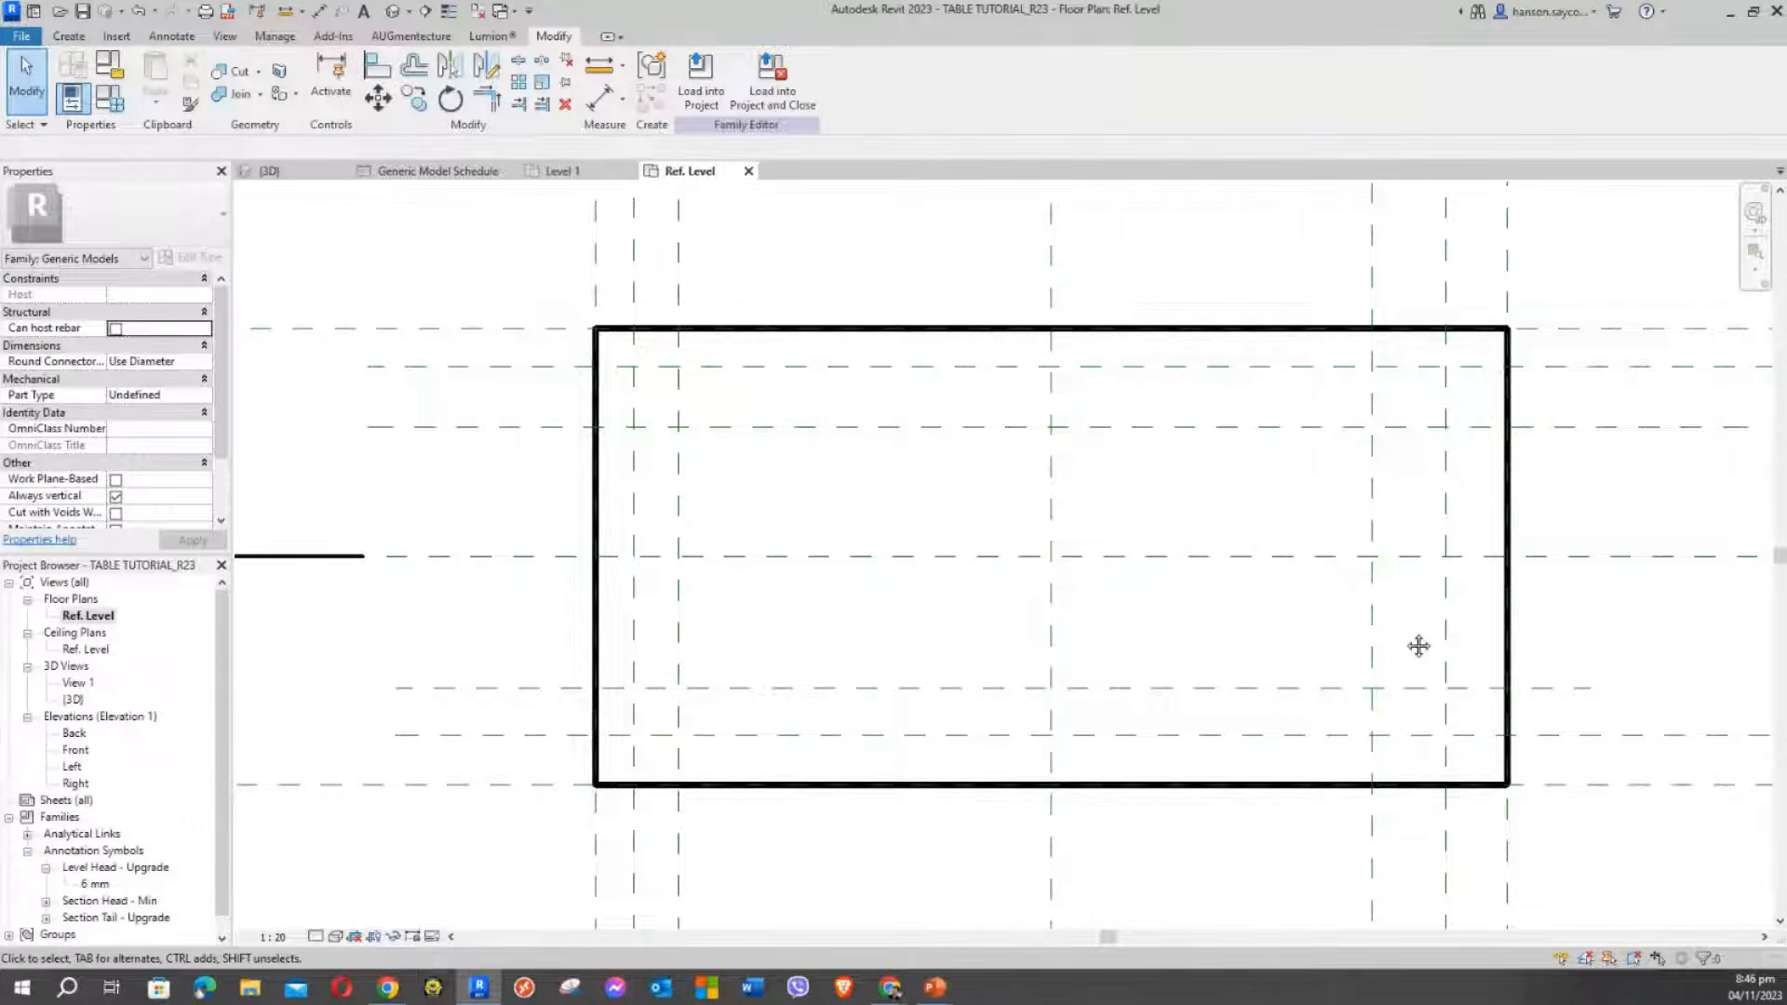
pyautogui.moveTo(1424, 707); pyautogui.dragTo(1287, 601, button='middle')
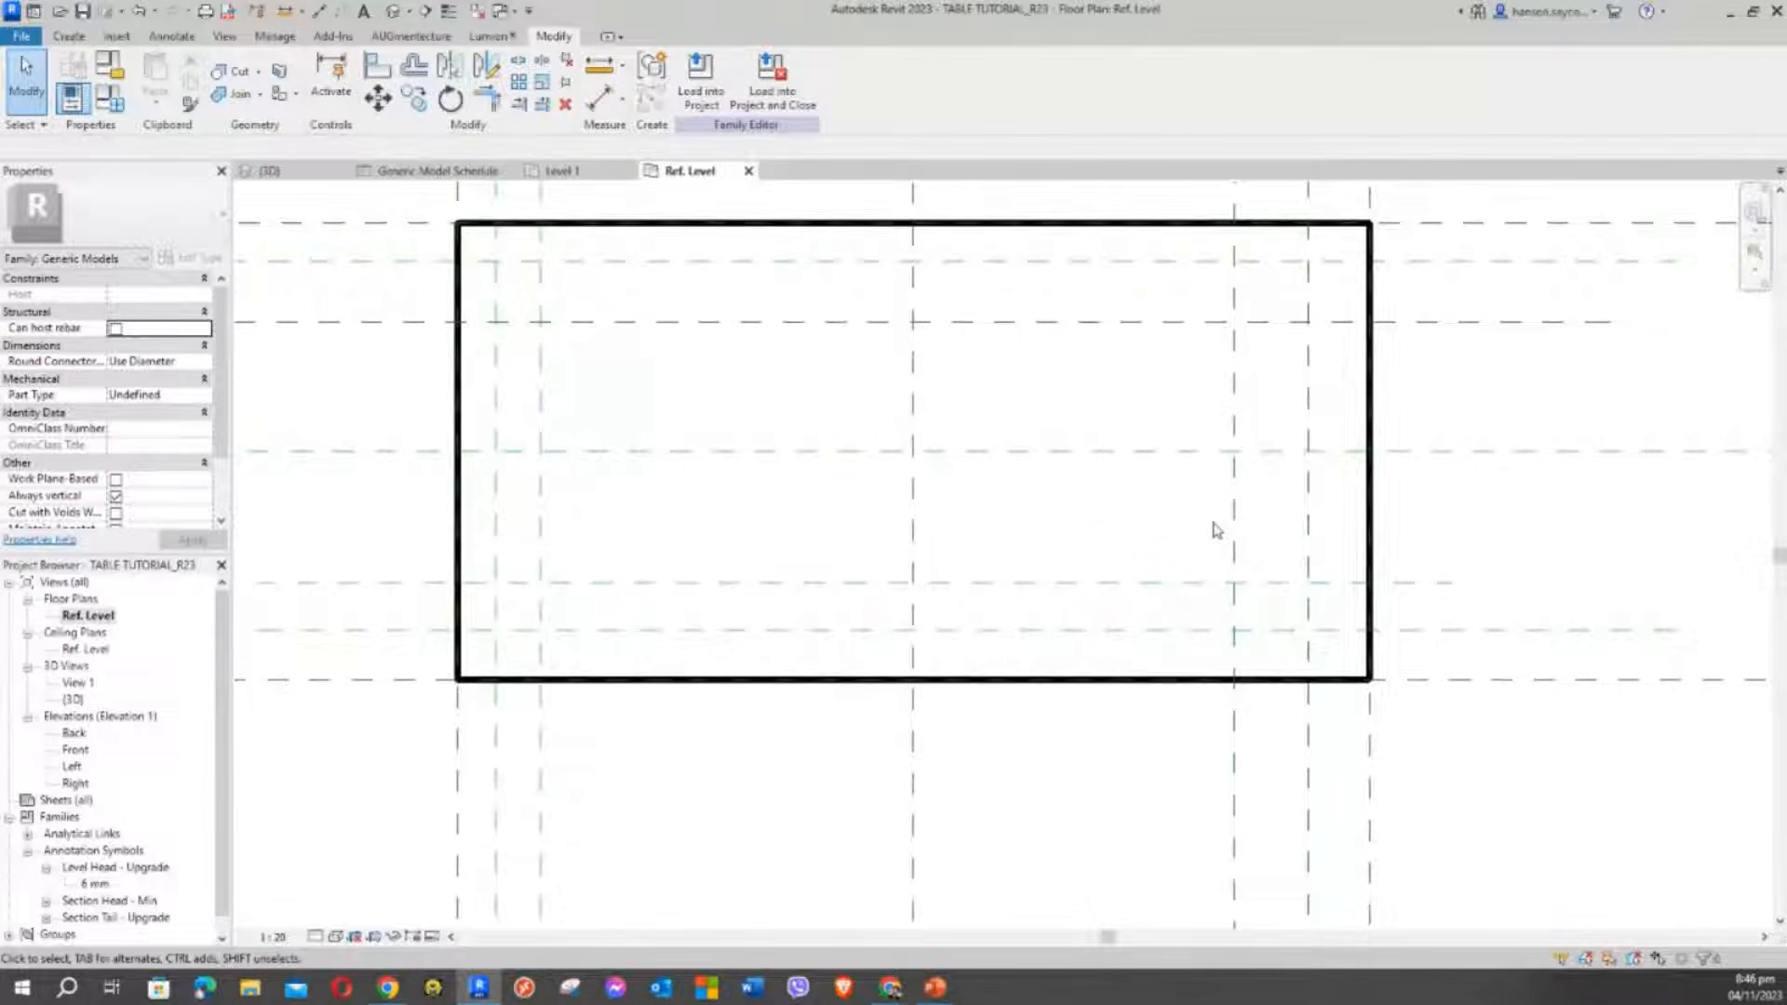
pyautogui.scroll(-2, 1214, 530)
pyautogui.moveTo(1141, 555); pyautogui.dragTo(1205, 582, button='middle')
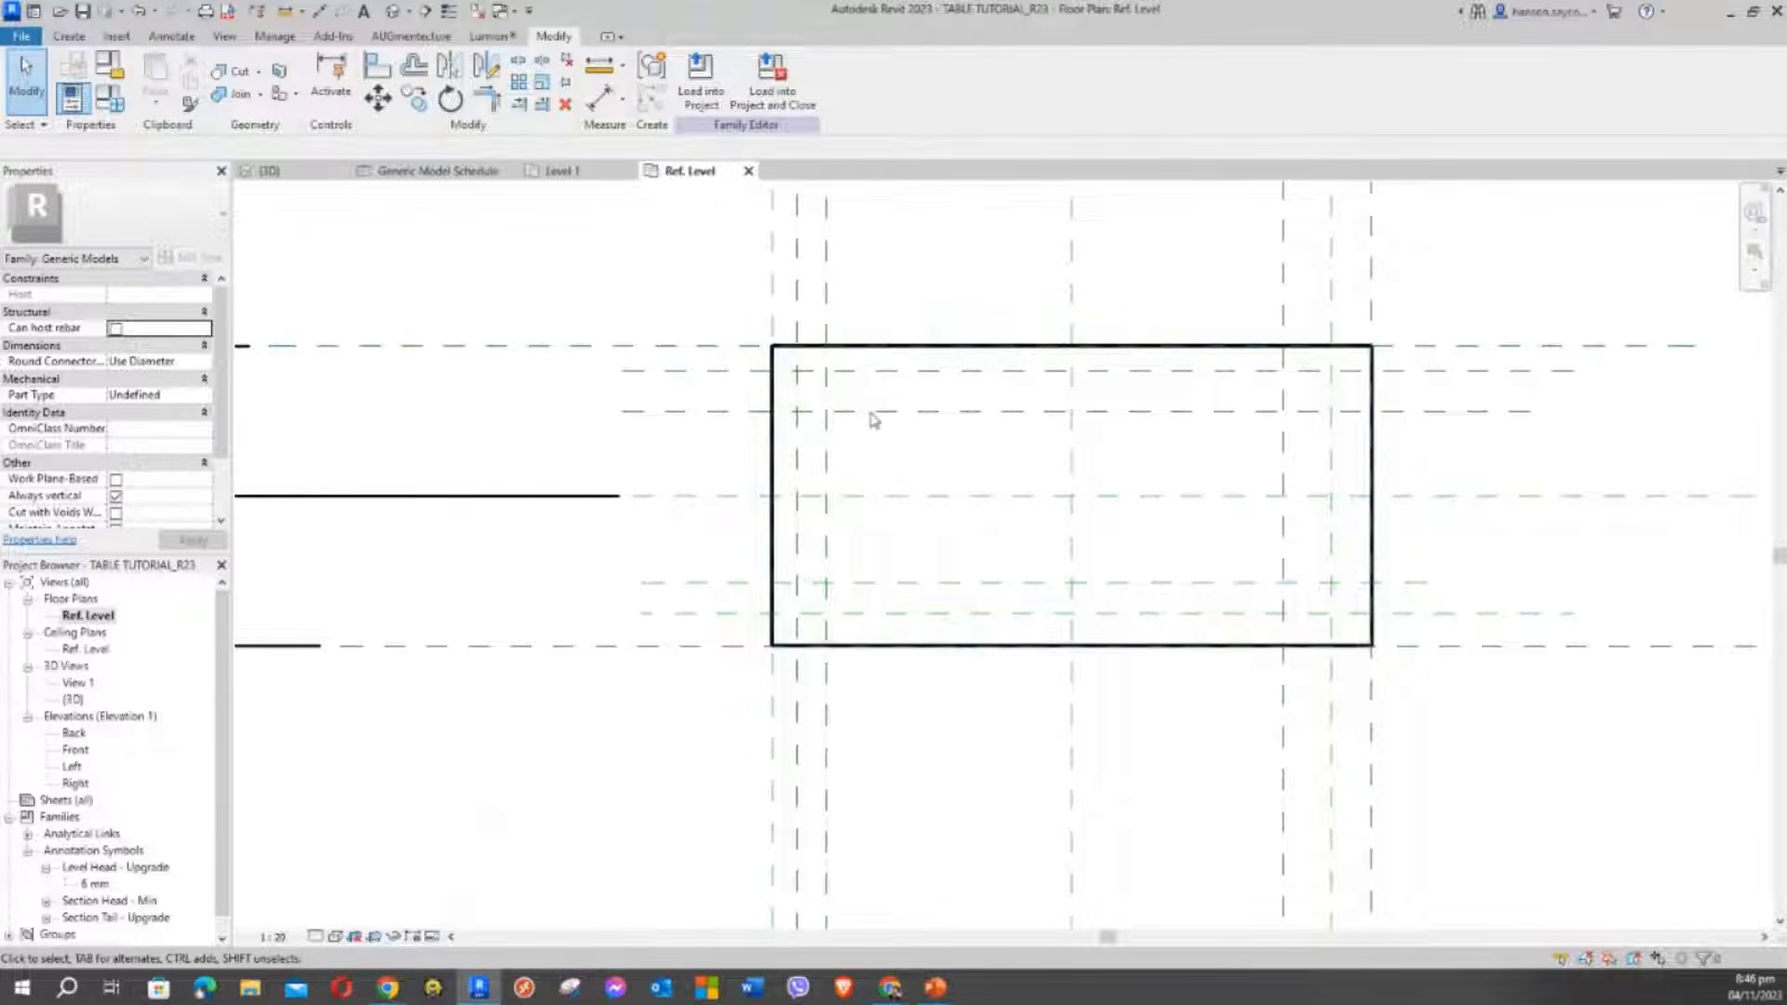
pyautogui.moveTo(873, 420); pyautogui.dragTo(775, 420, button='middle')
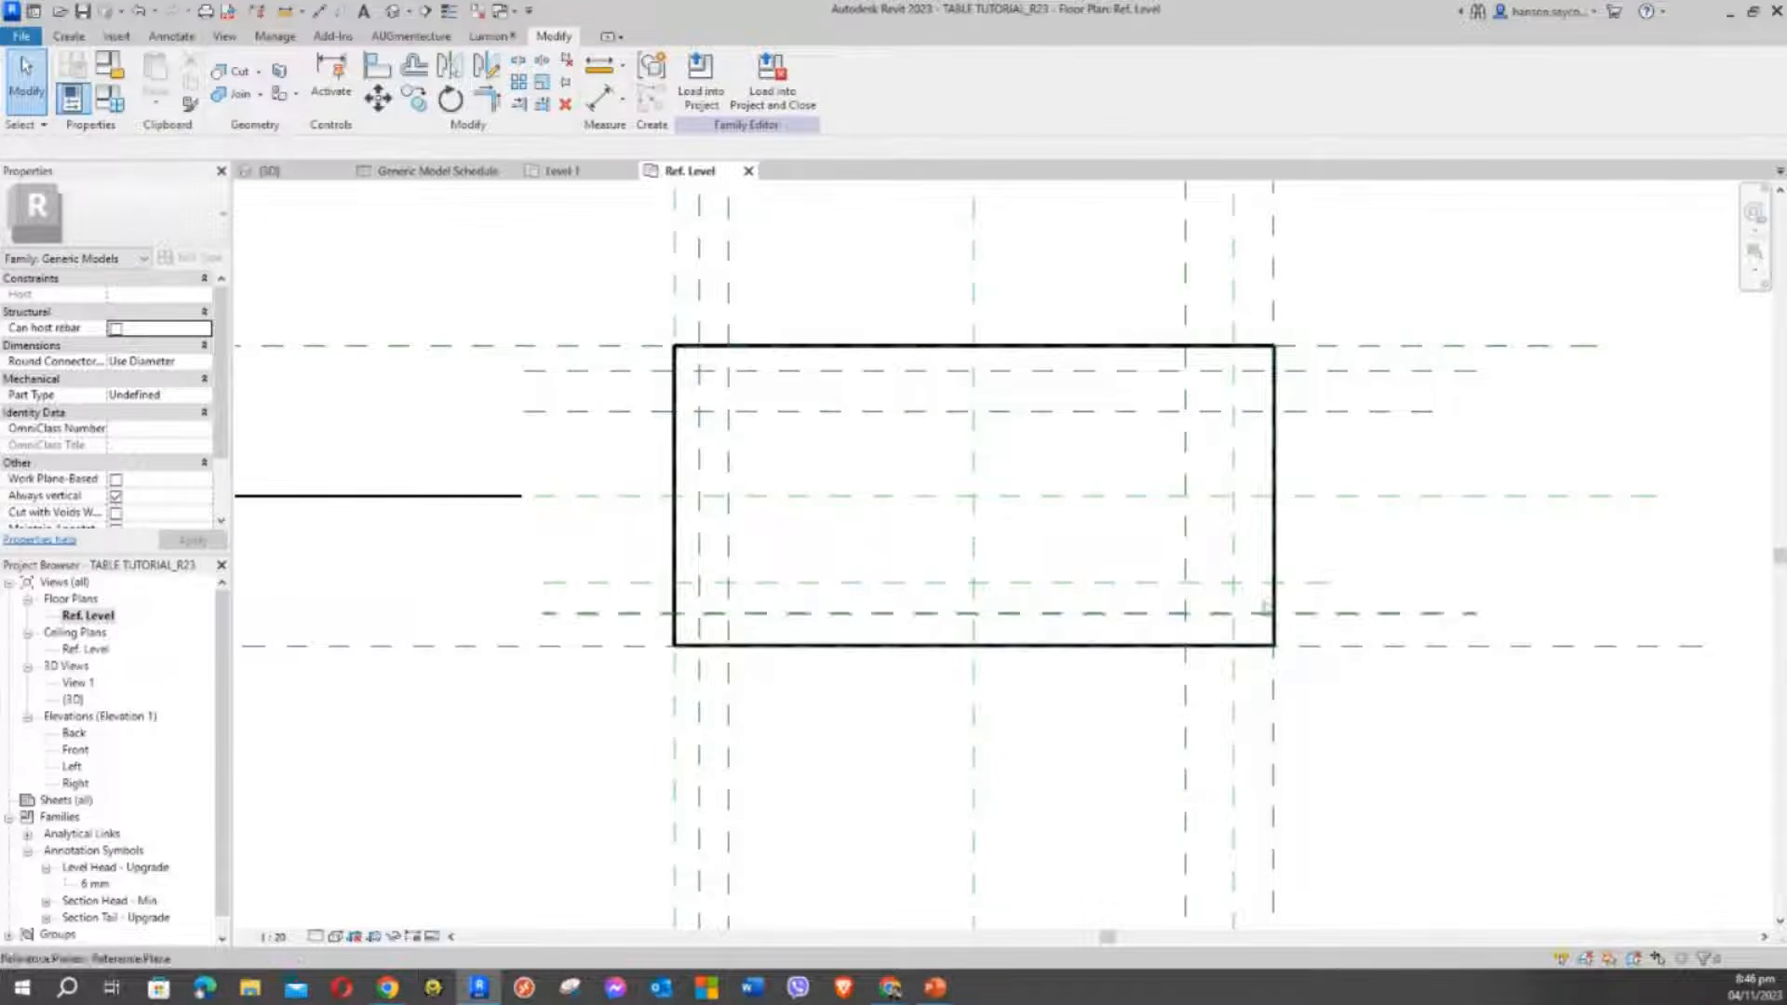
pyautogui.moveTo(1084, 547); pyautogui.dragTo(1024, 578, button='middle')
pyautogui.scroll(-1, 999, 568)
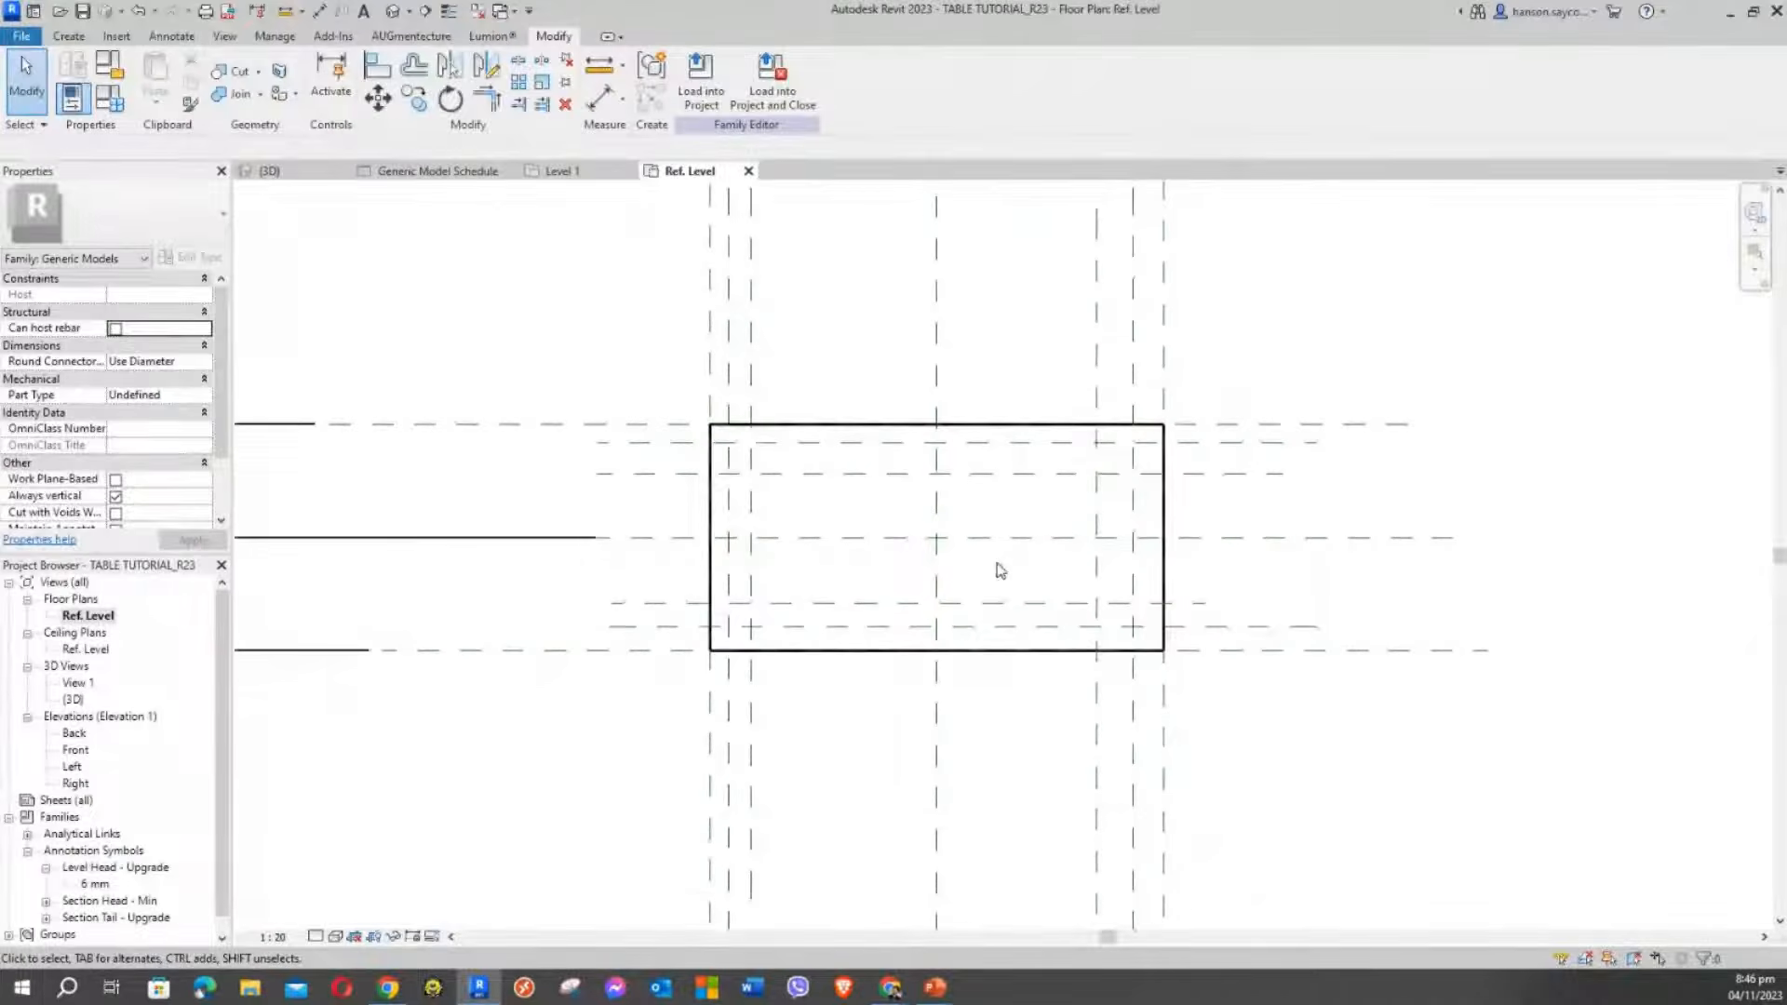
pyautogui.moveTo(822, 333); pyautogui.dragTo(789, 412, button='middle')
pyautogui.scroll(1, 822, 387)
pyautogui.scroll(-2, 829, 340)
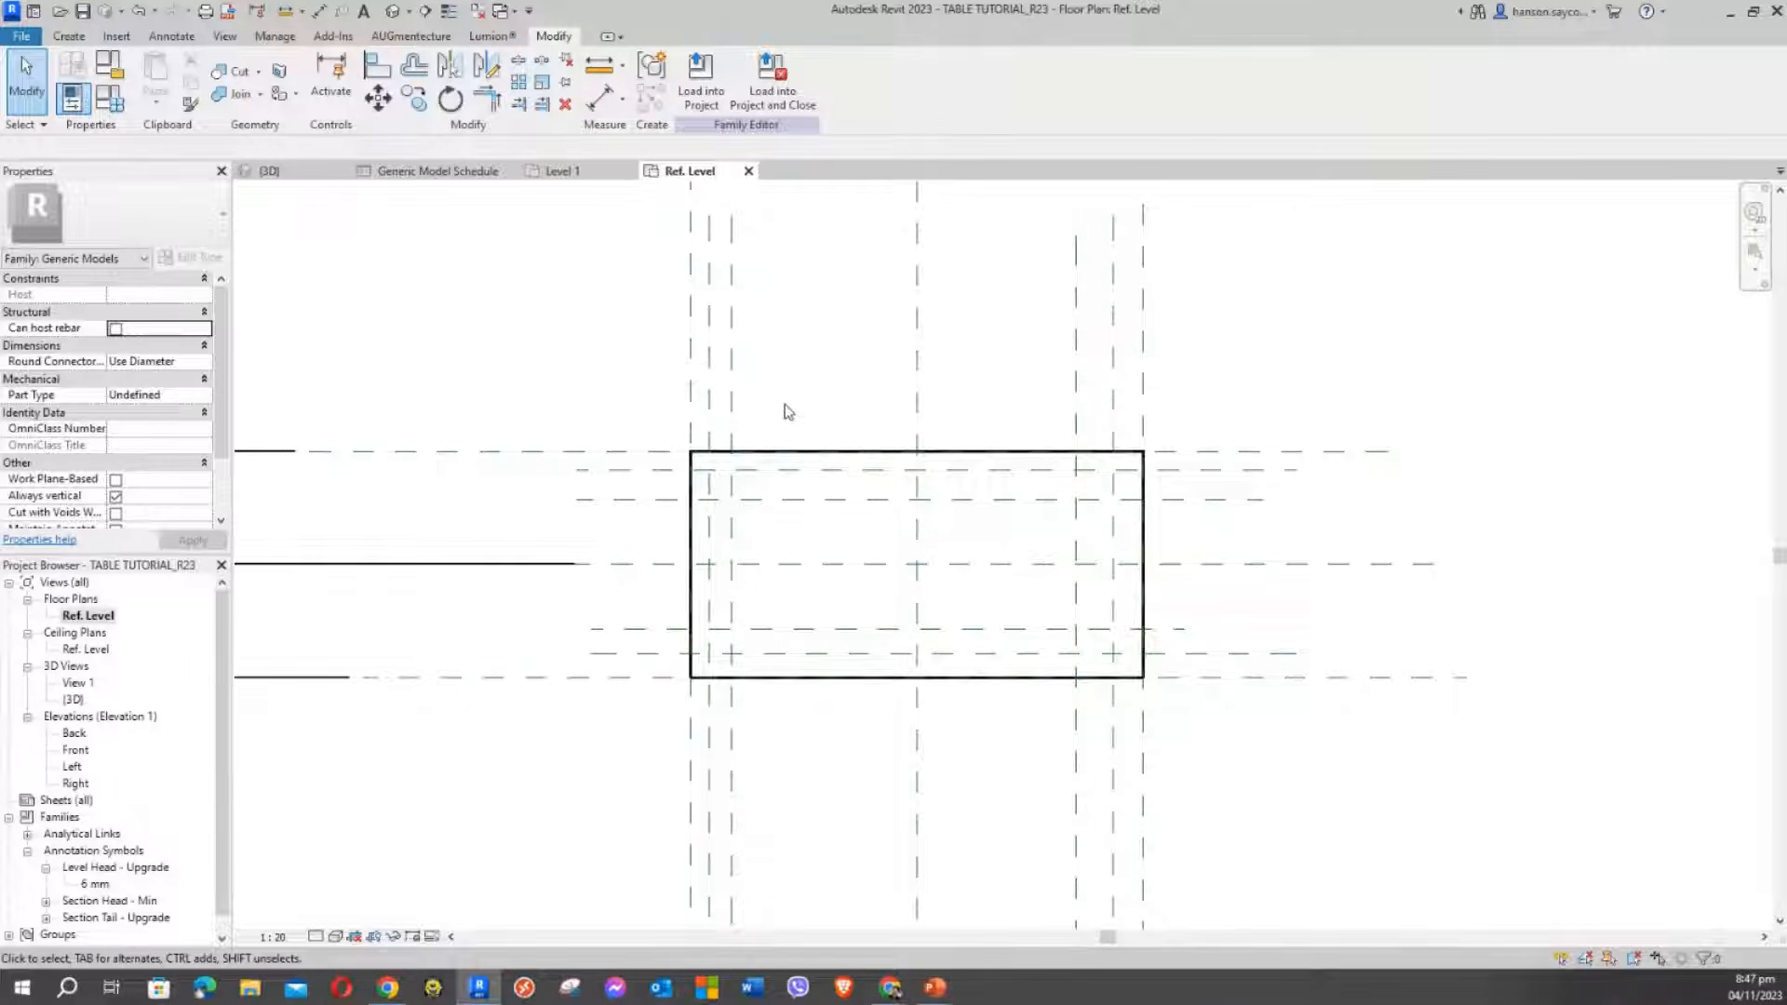
pyautogui.scroll(2, 754, 384)
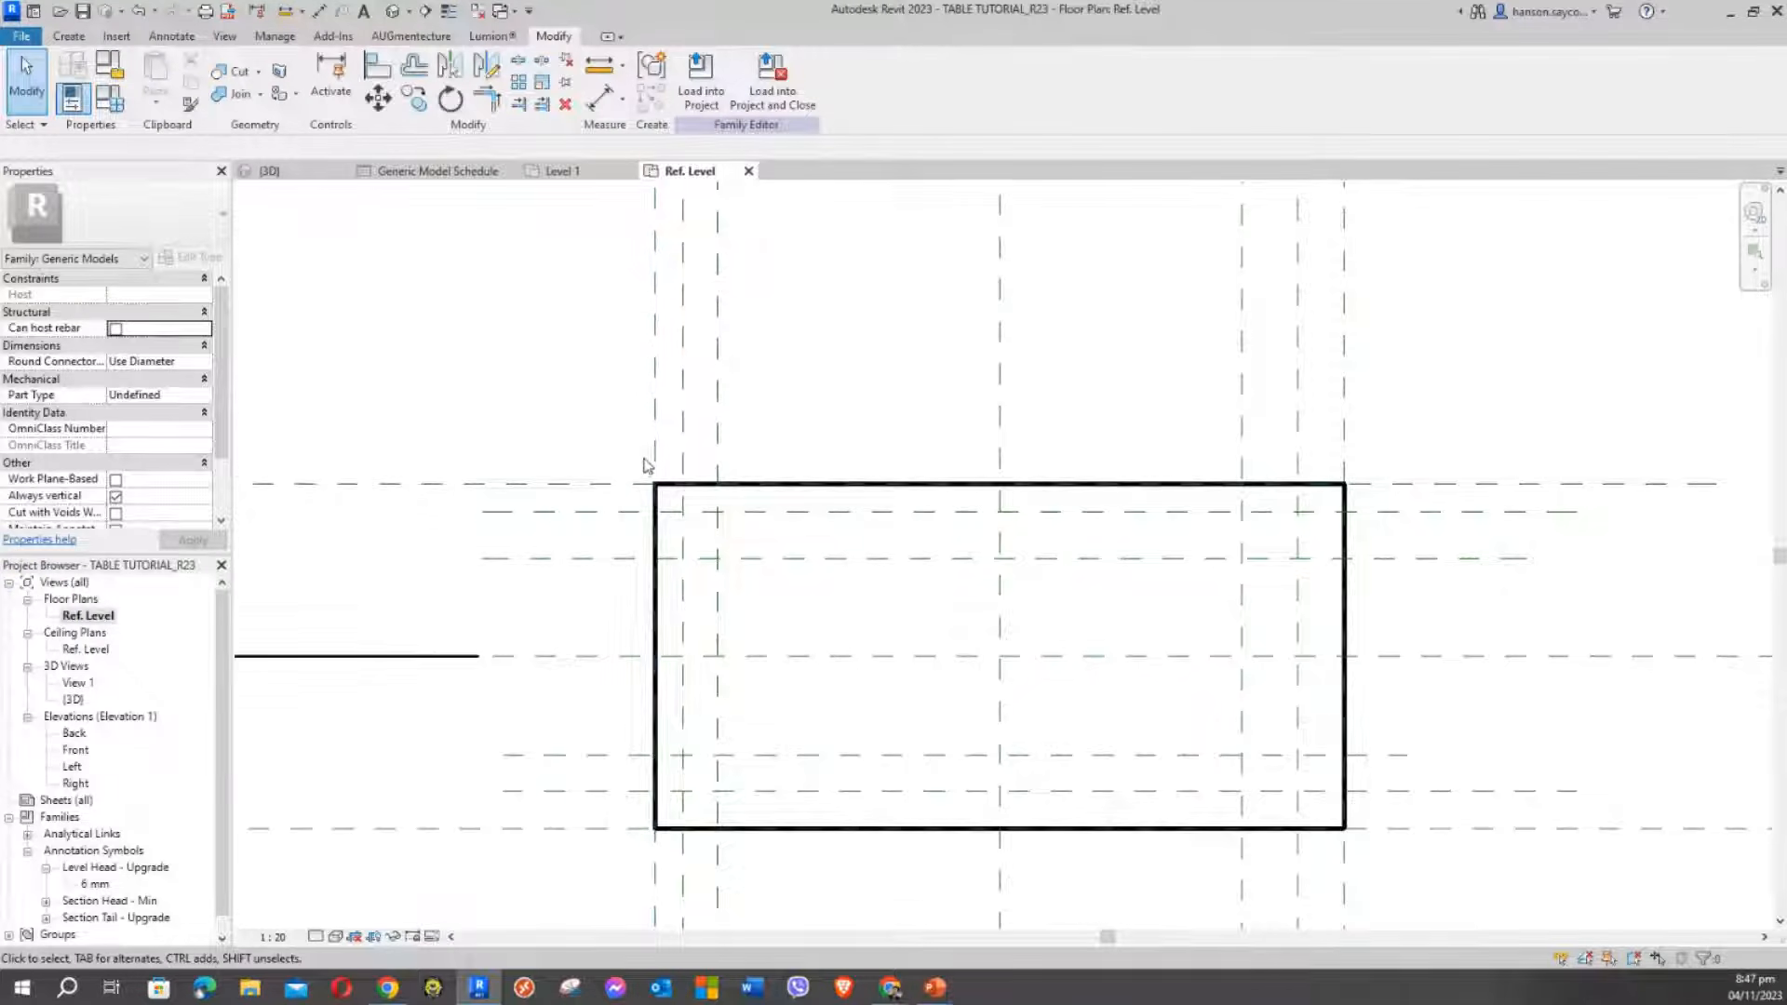
pyautogui.scroll(-1, 642, 470)
pyautogui.scroll(-3, 677, 493)
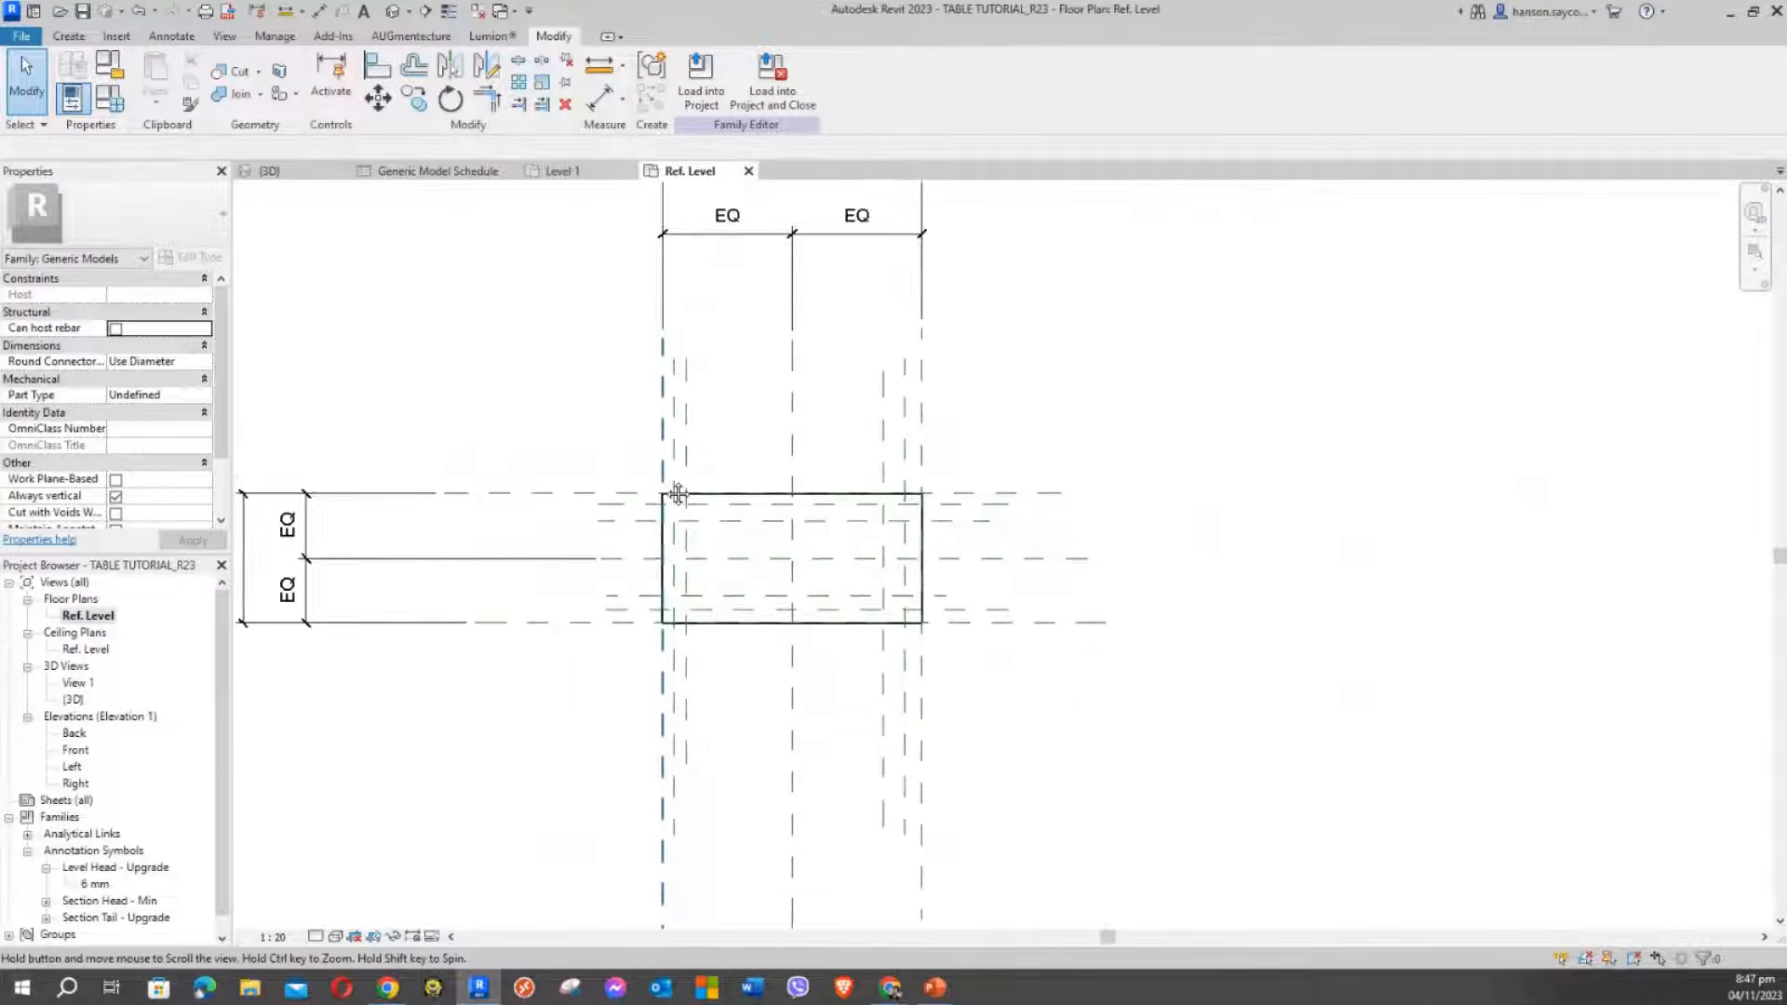
pyautogui.moveTo(677, 493); pyautogui.dragTo(765, 423, button='middle')
pyautogui.scroll(3, 708, 510)
pyautogui.scroll(1, 735, 637)
pyautogui.scroll(3, 625, 576)
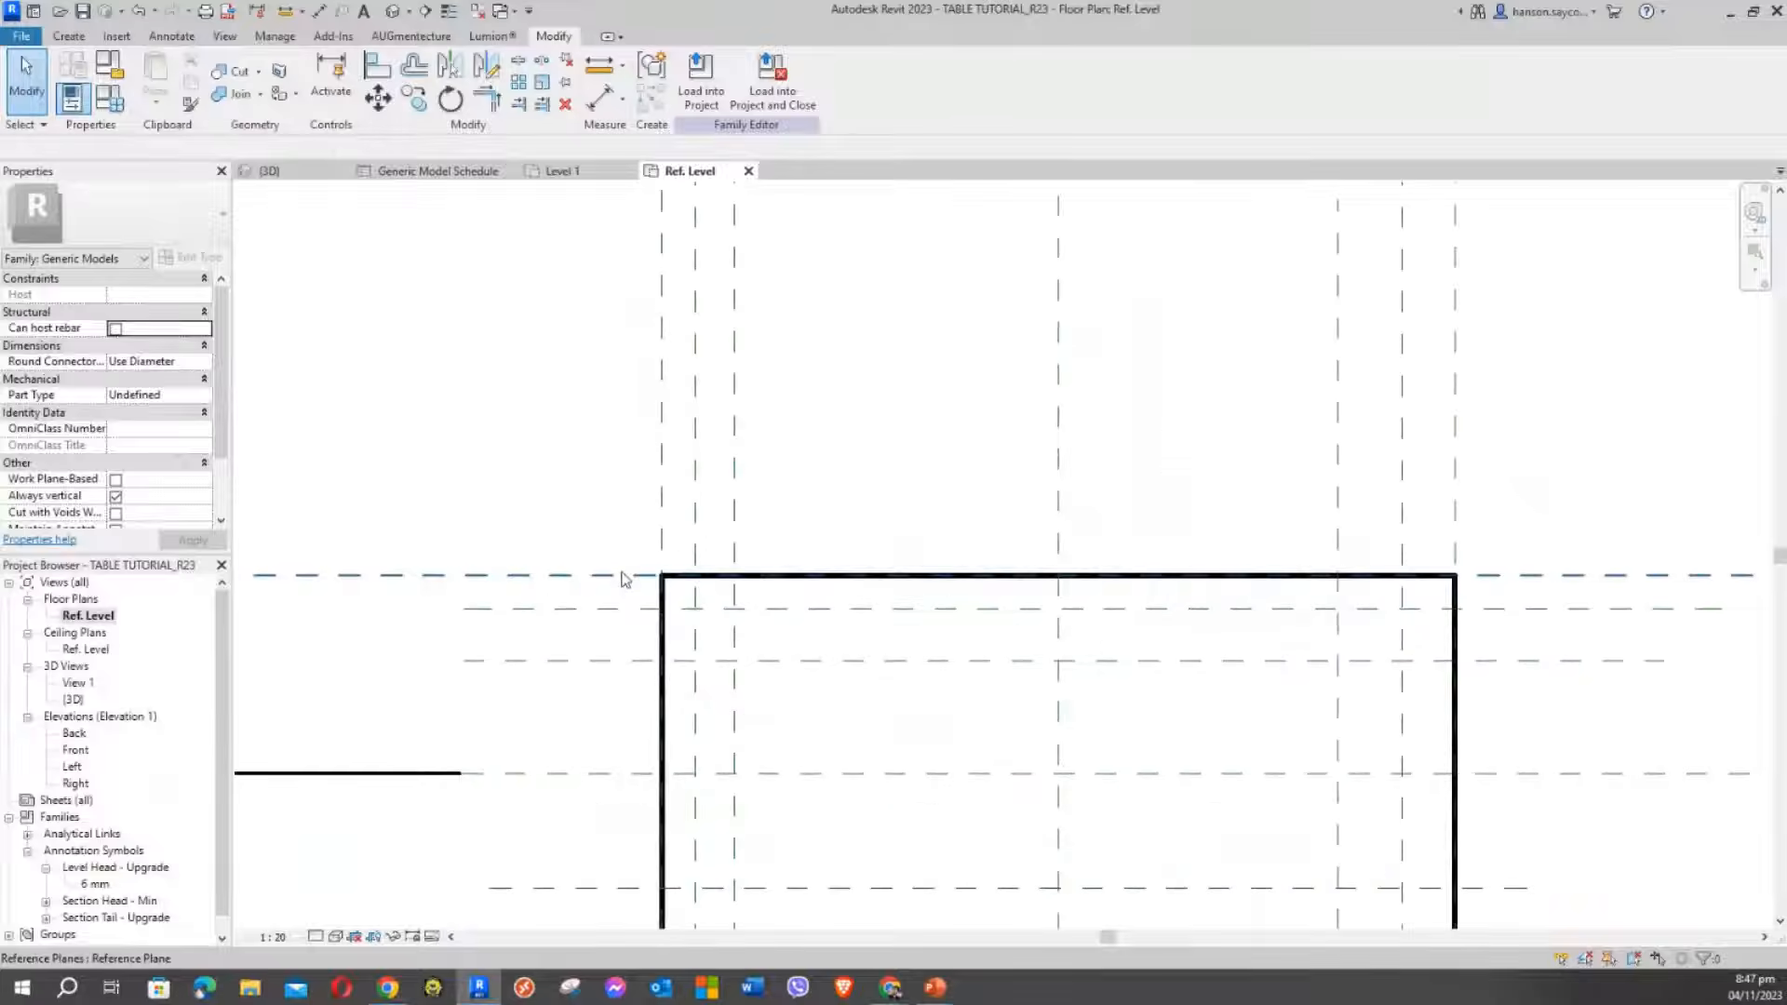
pyautogui.scroll(1, 621, 579)
pyautogui.moveTo(602, 535); pyautogui.dragTo(596, 678, button='middle')
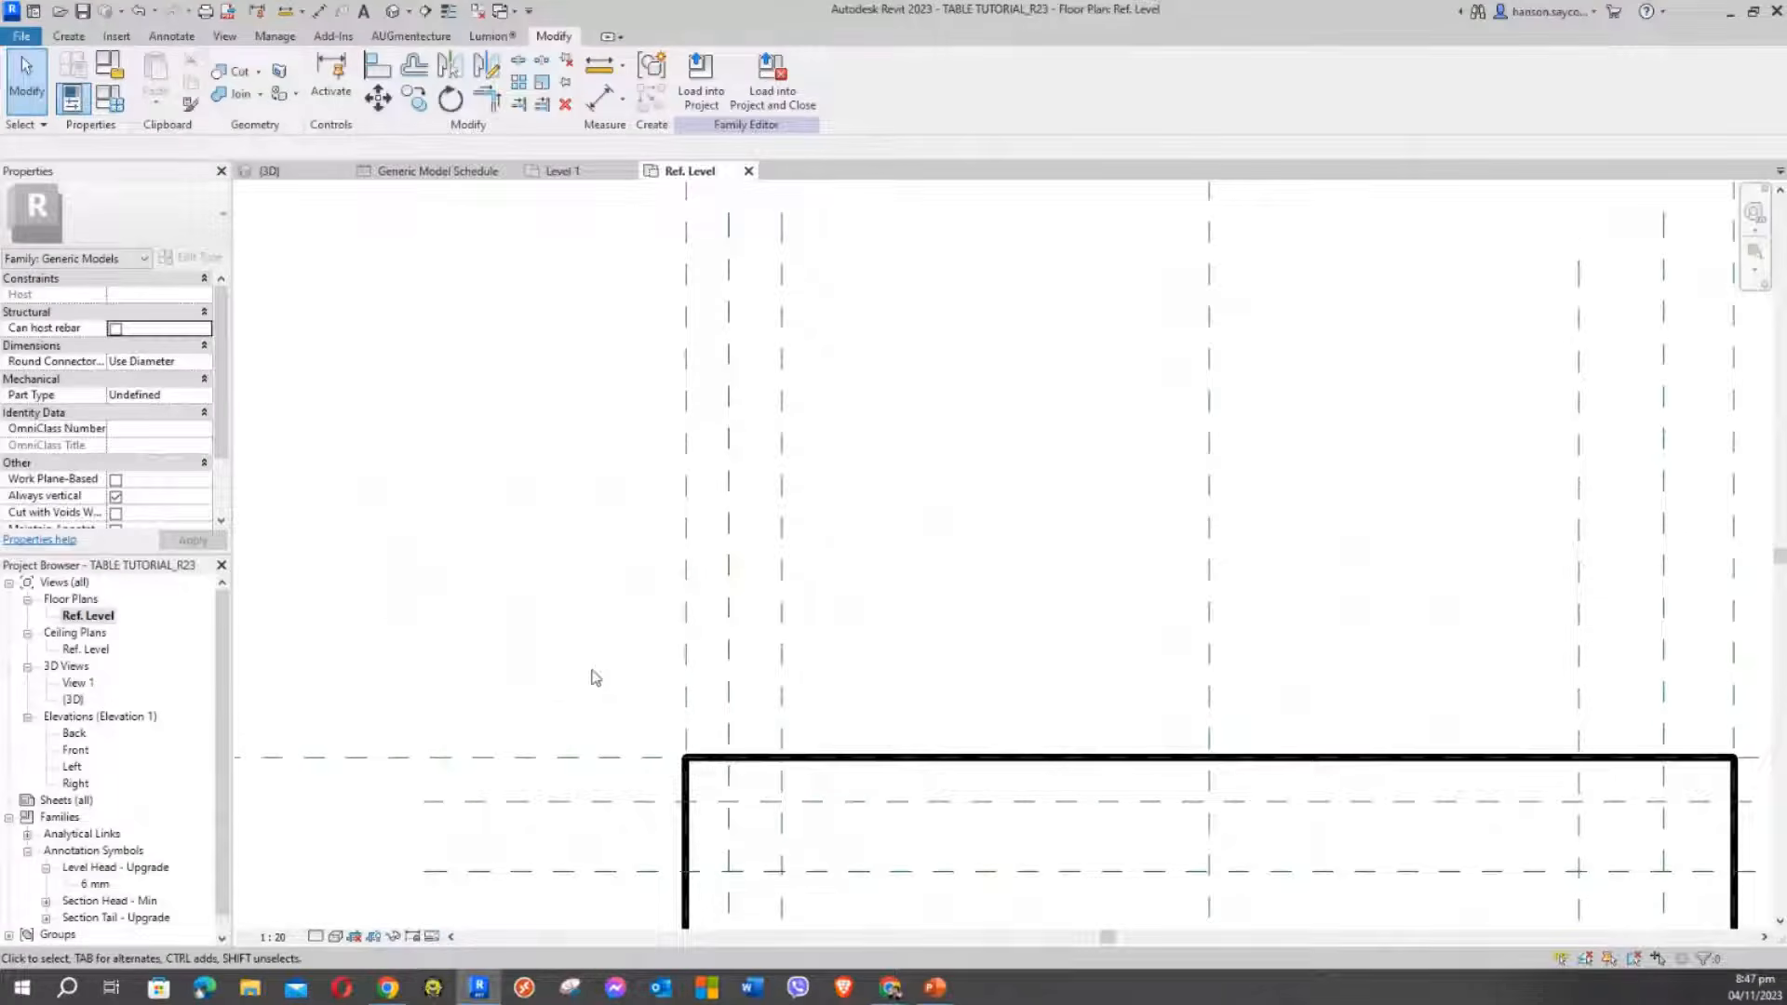
pyautogui.scroll(-2, 581, 601)
pyautogui.scroll(-2, 627, 602)
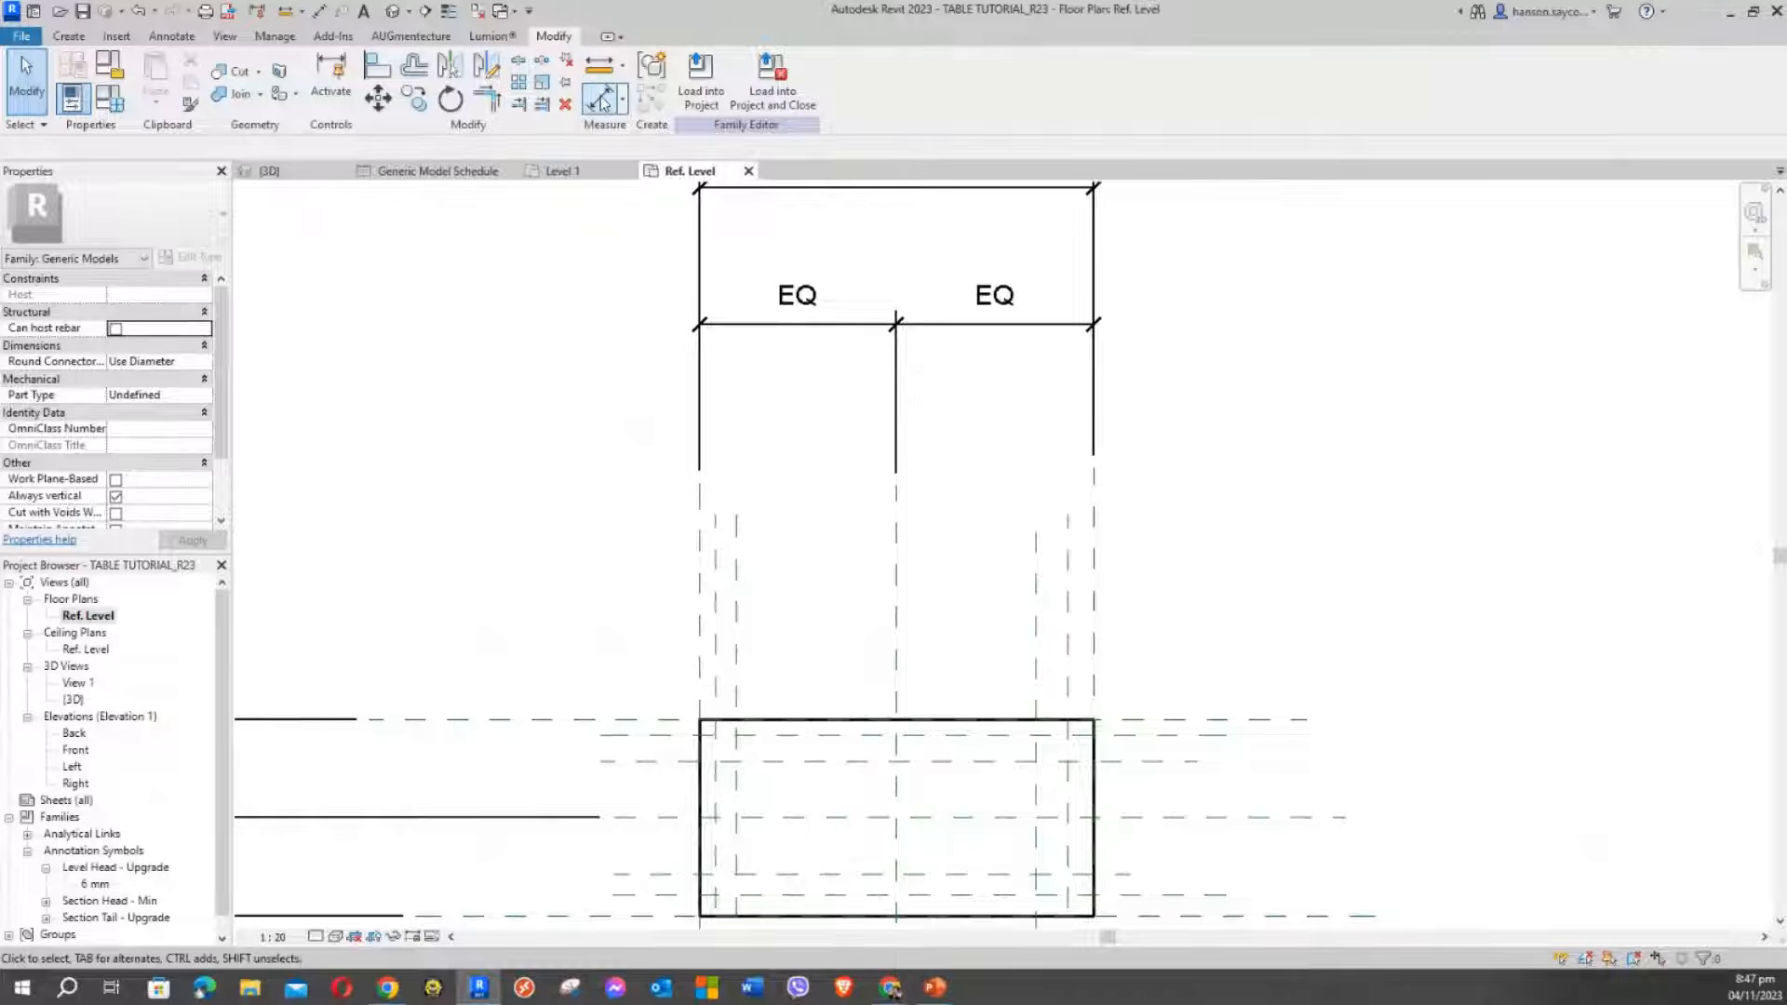
# Dimension the left and right edge planes to their inner leg planes: 50 and 80
pyautogui.click(603, 99)
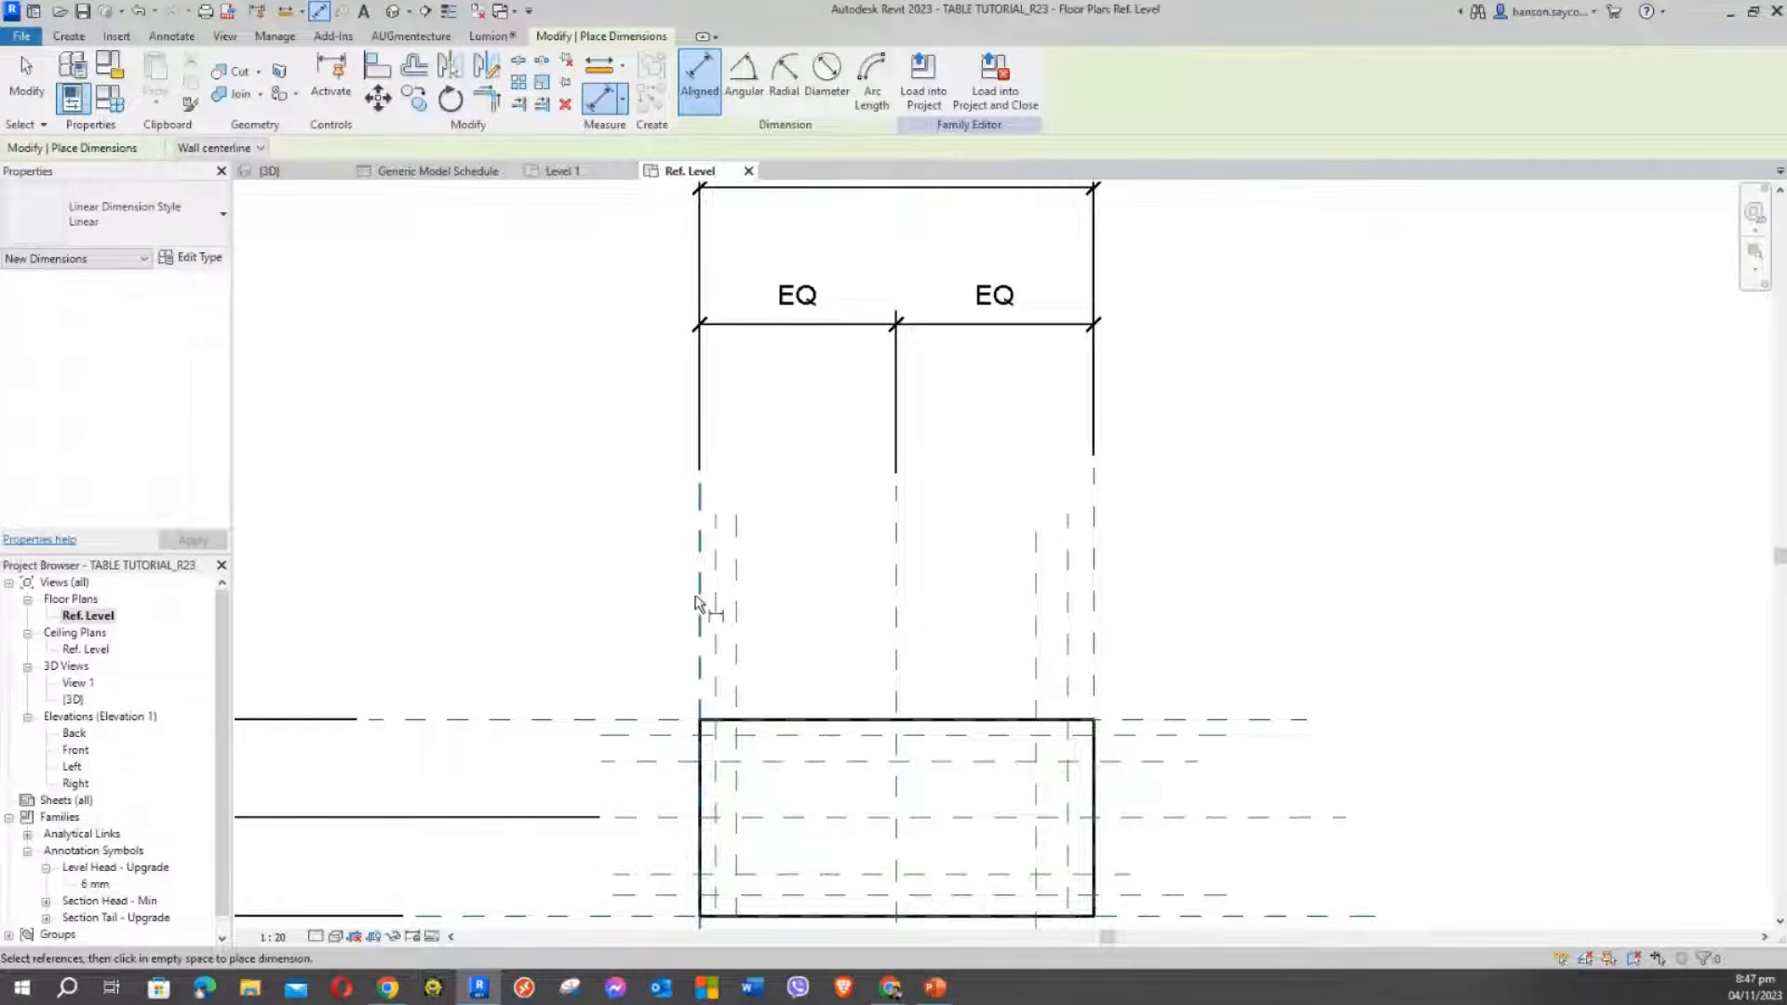
pyautogui.scroll(2, 709, 593)
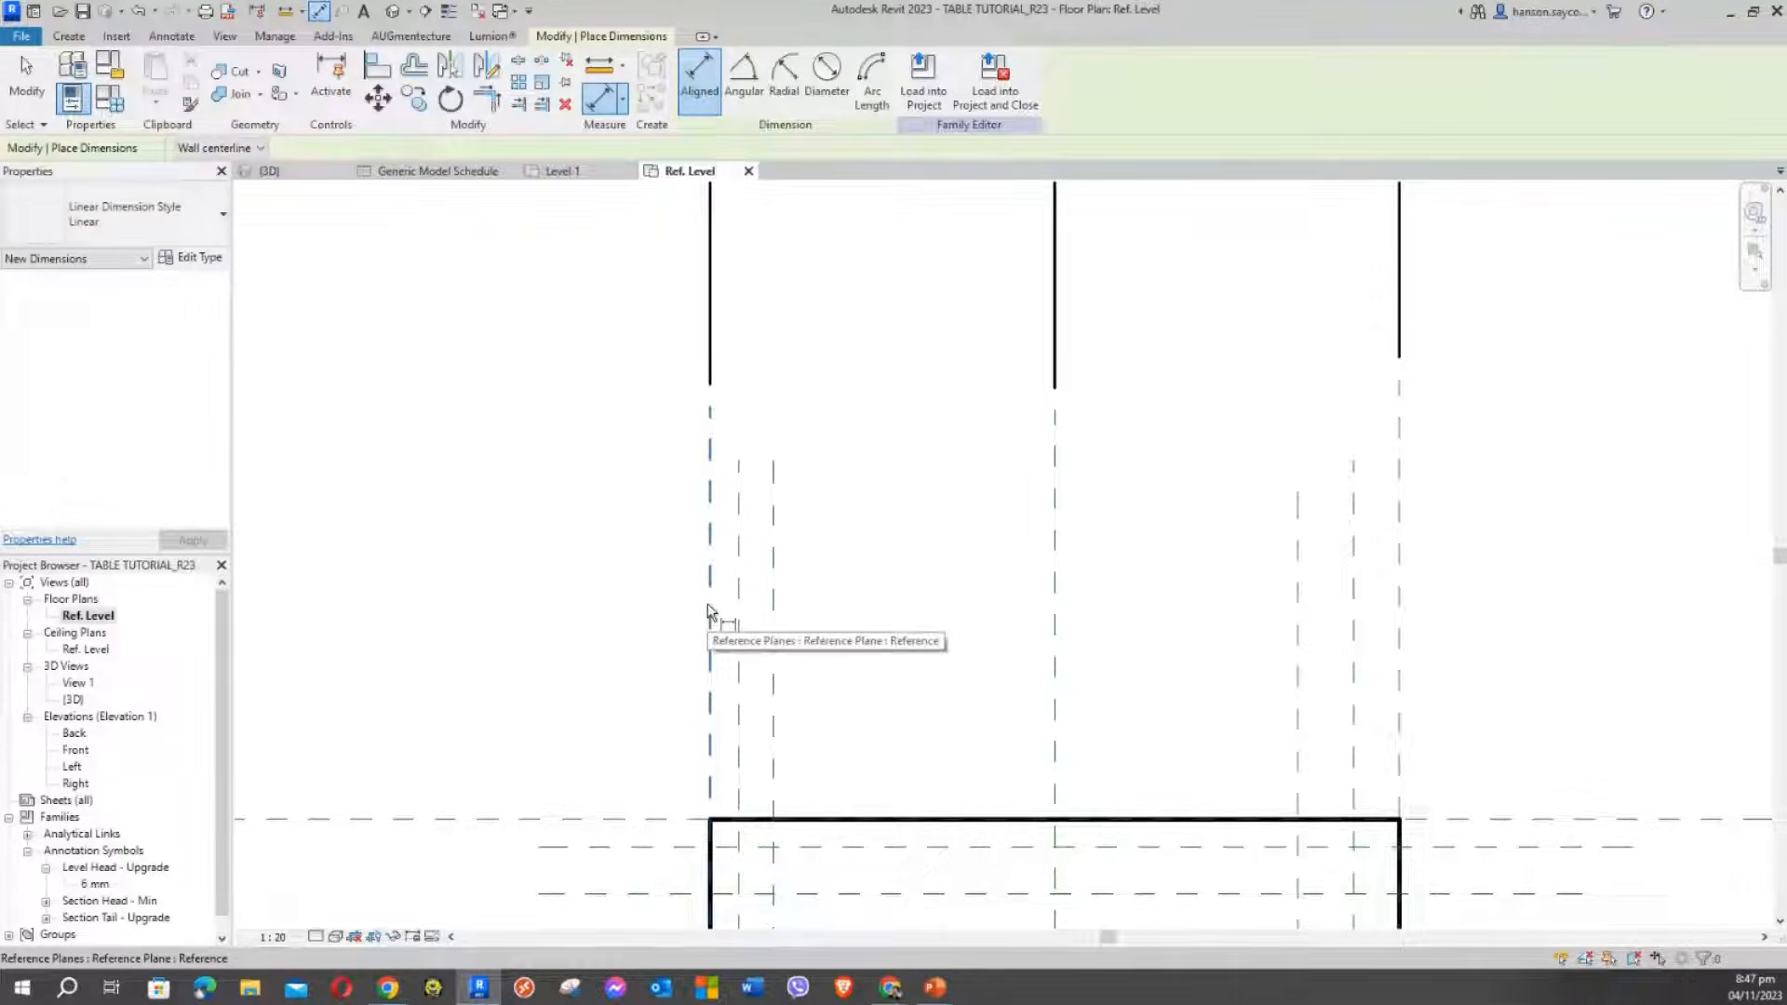
pyautogui.click(710, 647)
pyautogui.click(741, 656)
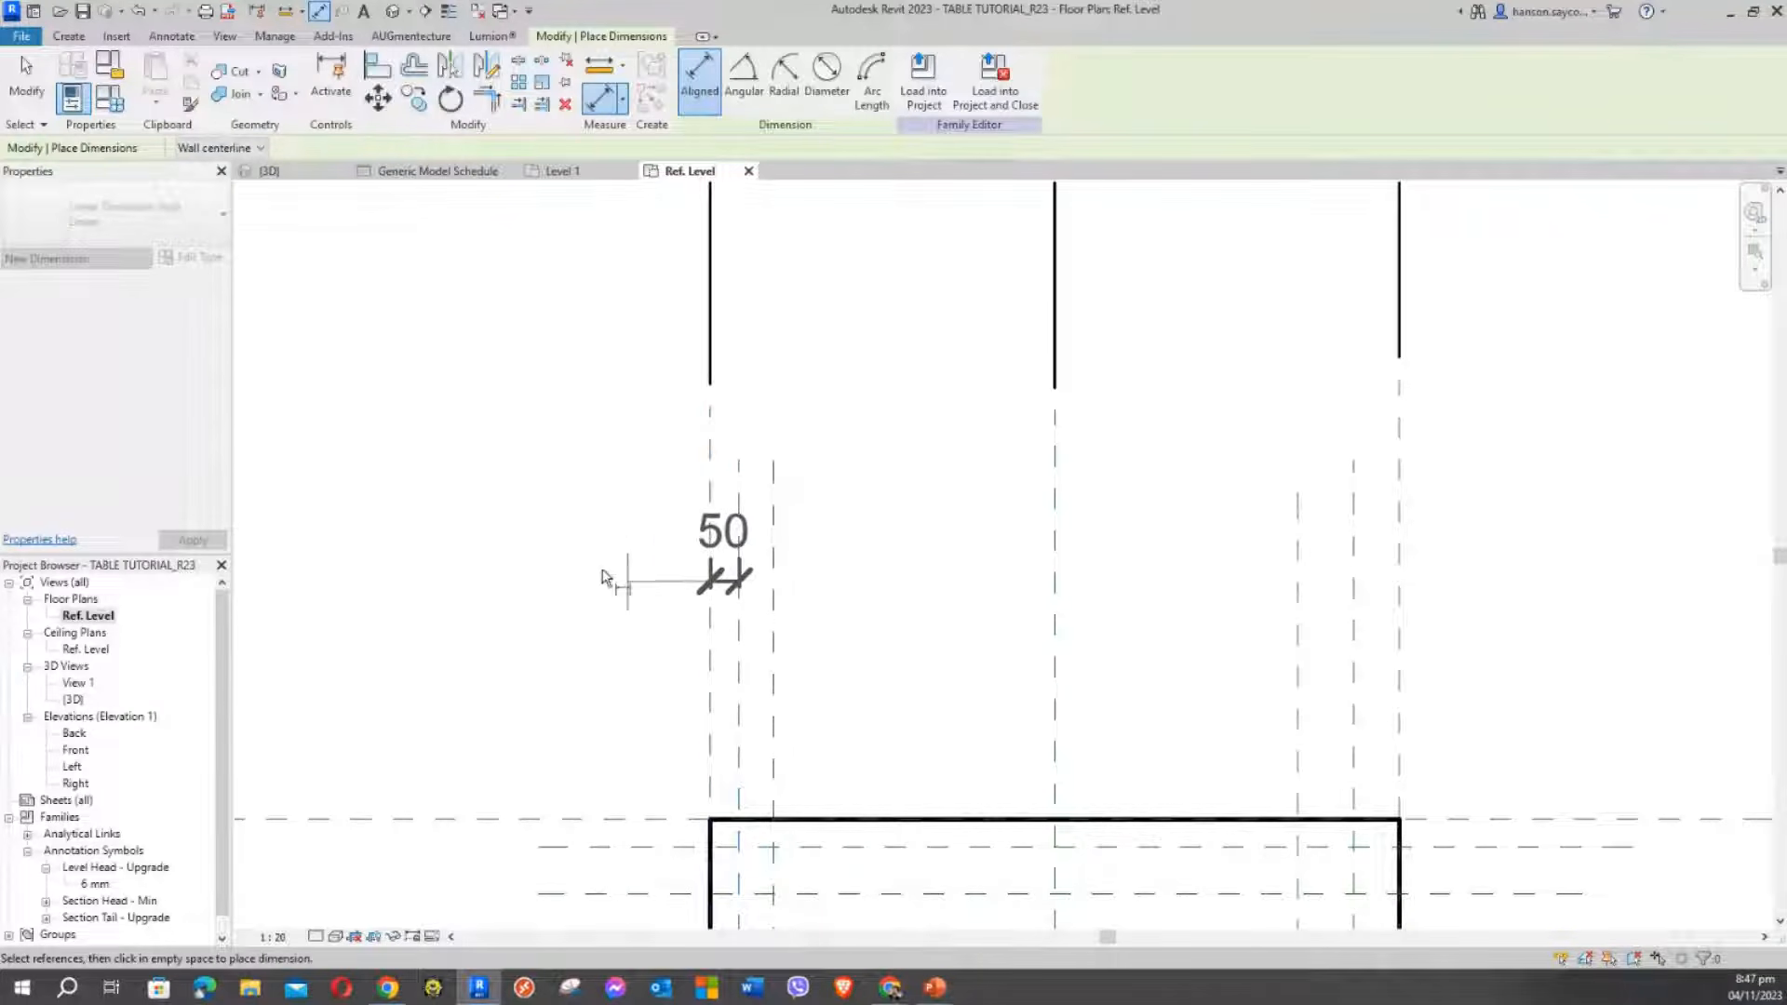
pyautogui.click(420, 427)
pyautogui.scroll(-2, 529, 530)
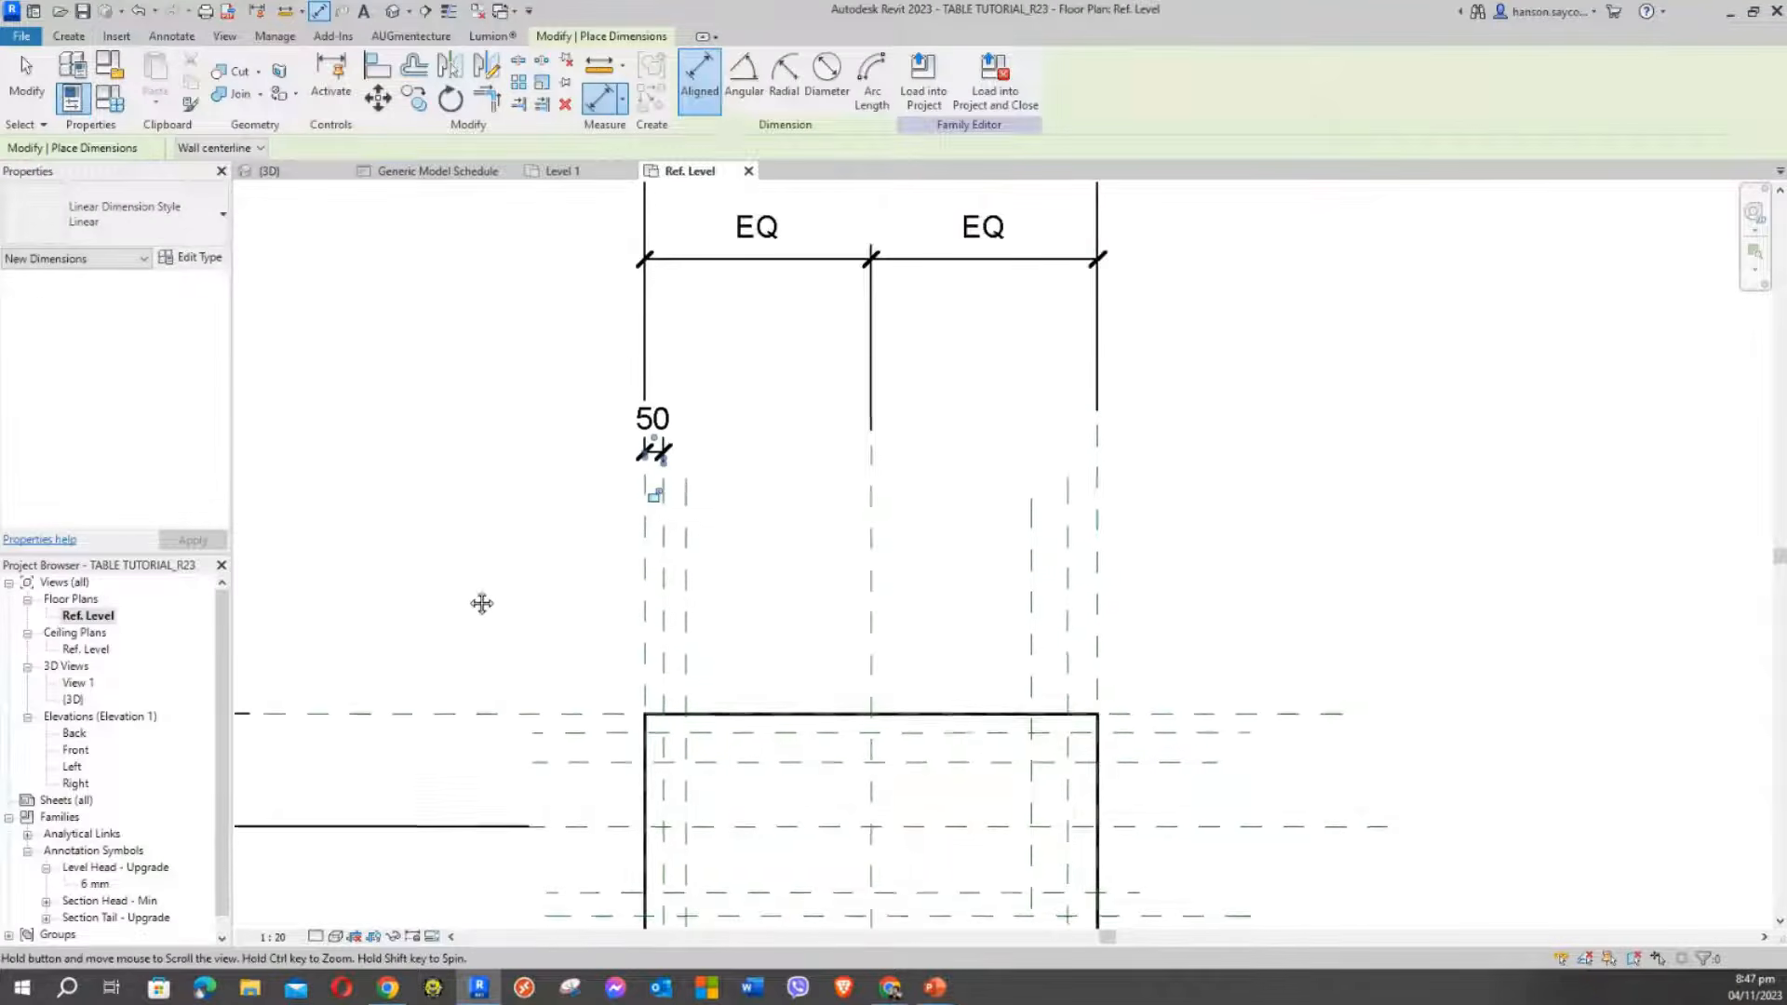
pyautogui.scroll(-1, 487, 512)
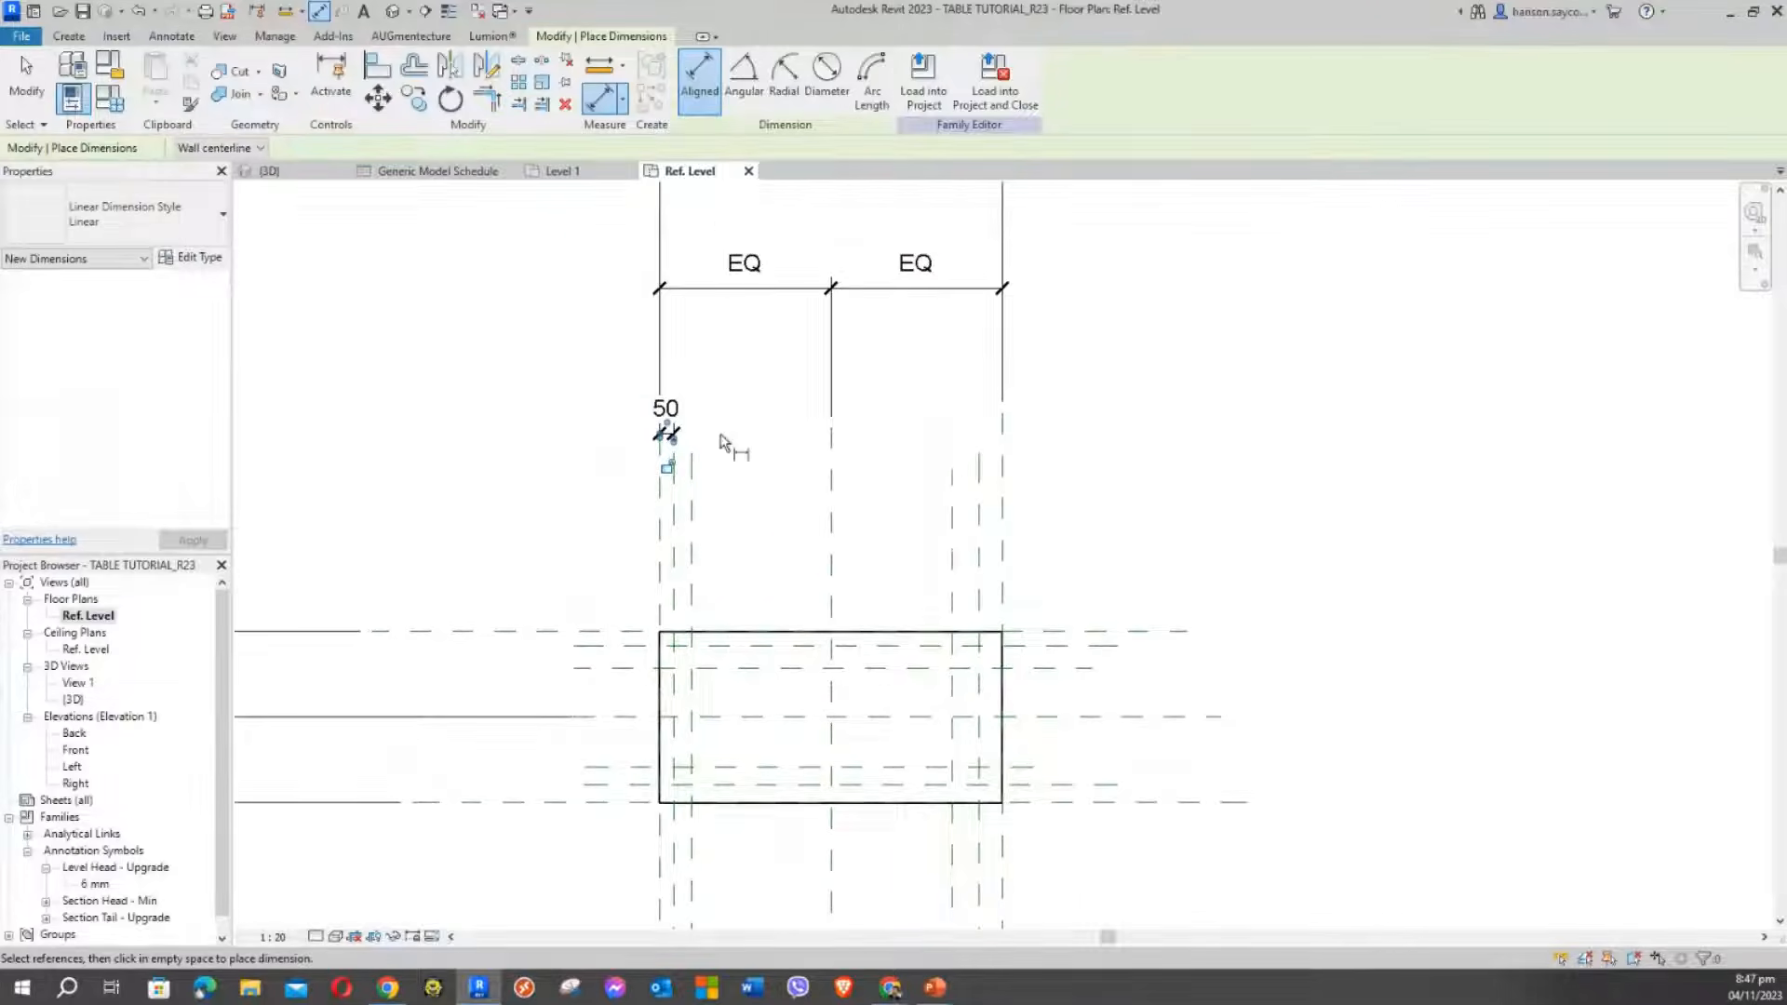
pyautogui.scroll(2, 619, 367)
pyautogui.scroll(-1, 687, 423)
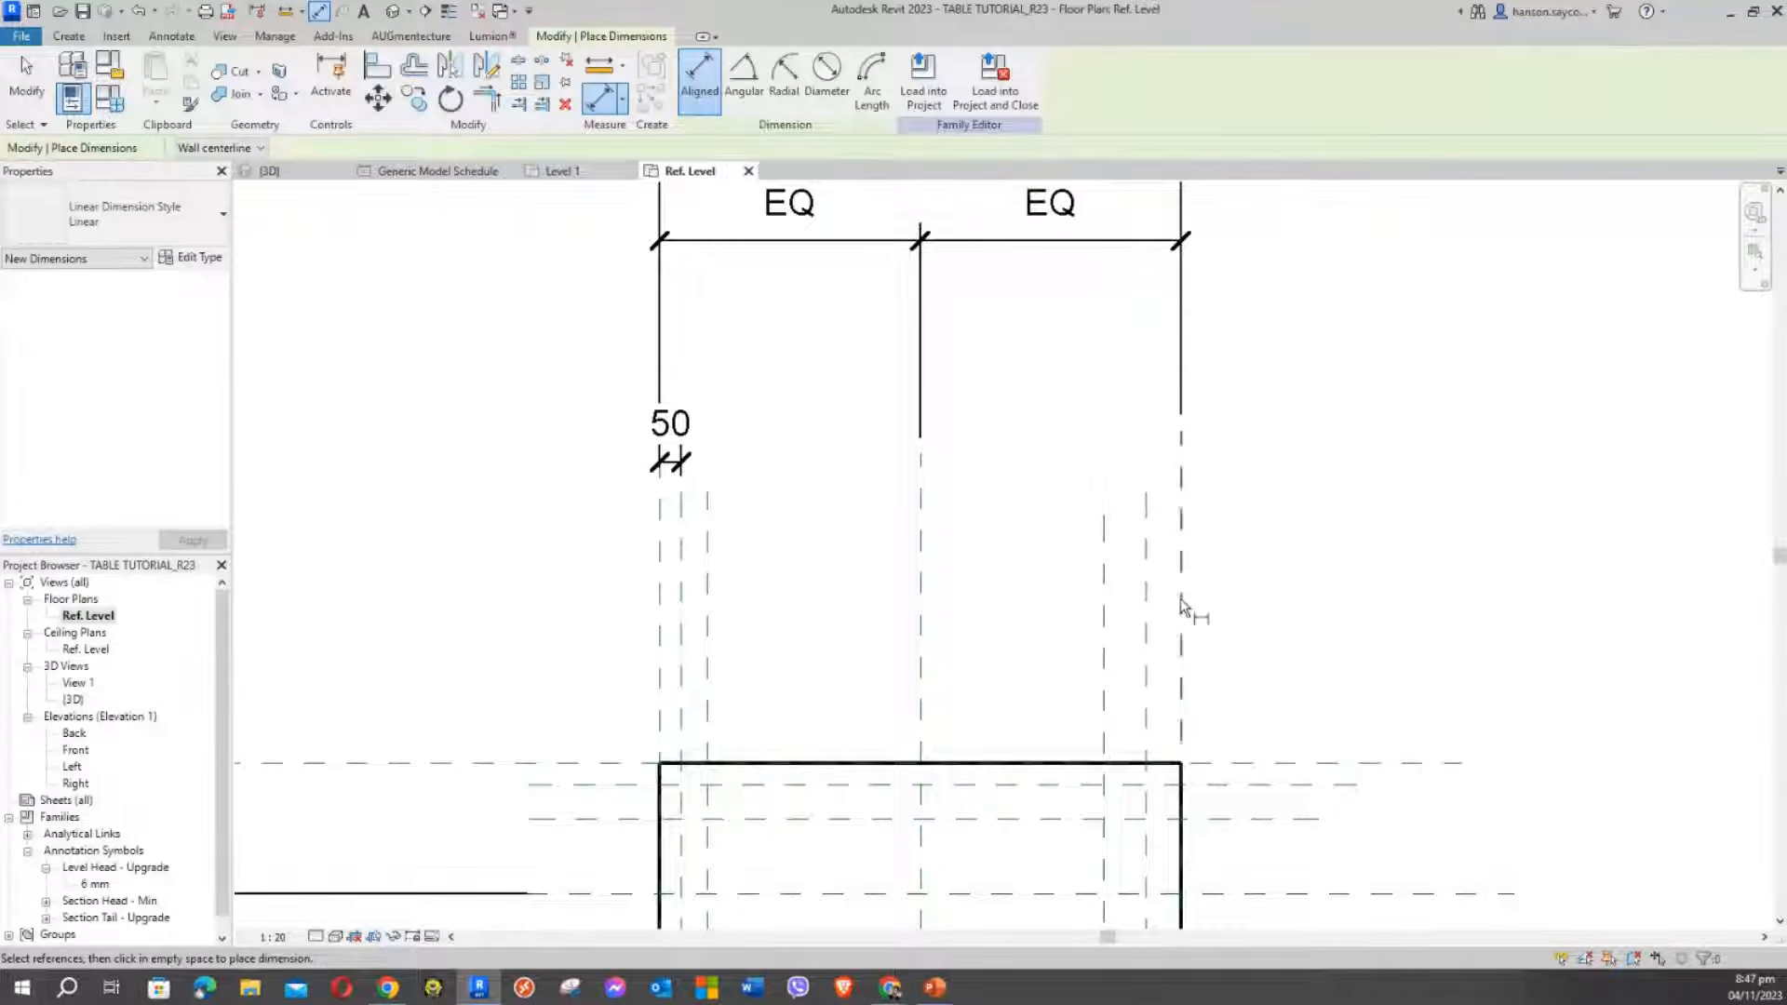
pyautogui.moveTo(1303, 626); pyautogui.dragTo(1202, 537, button='middle')
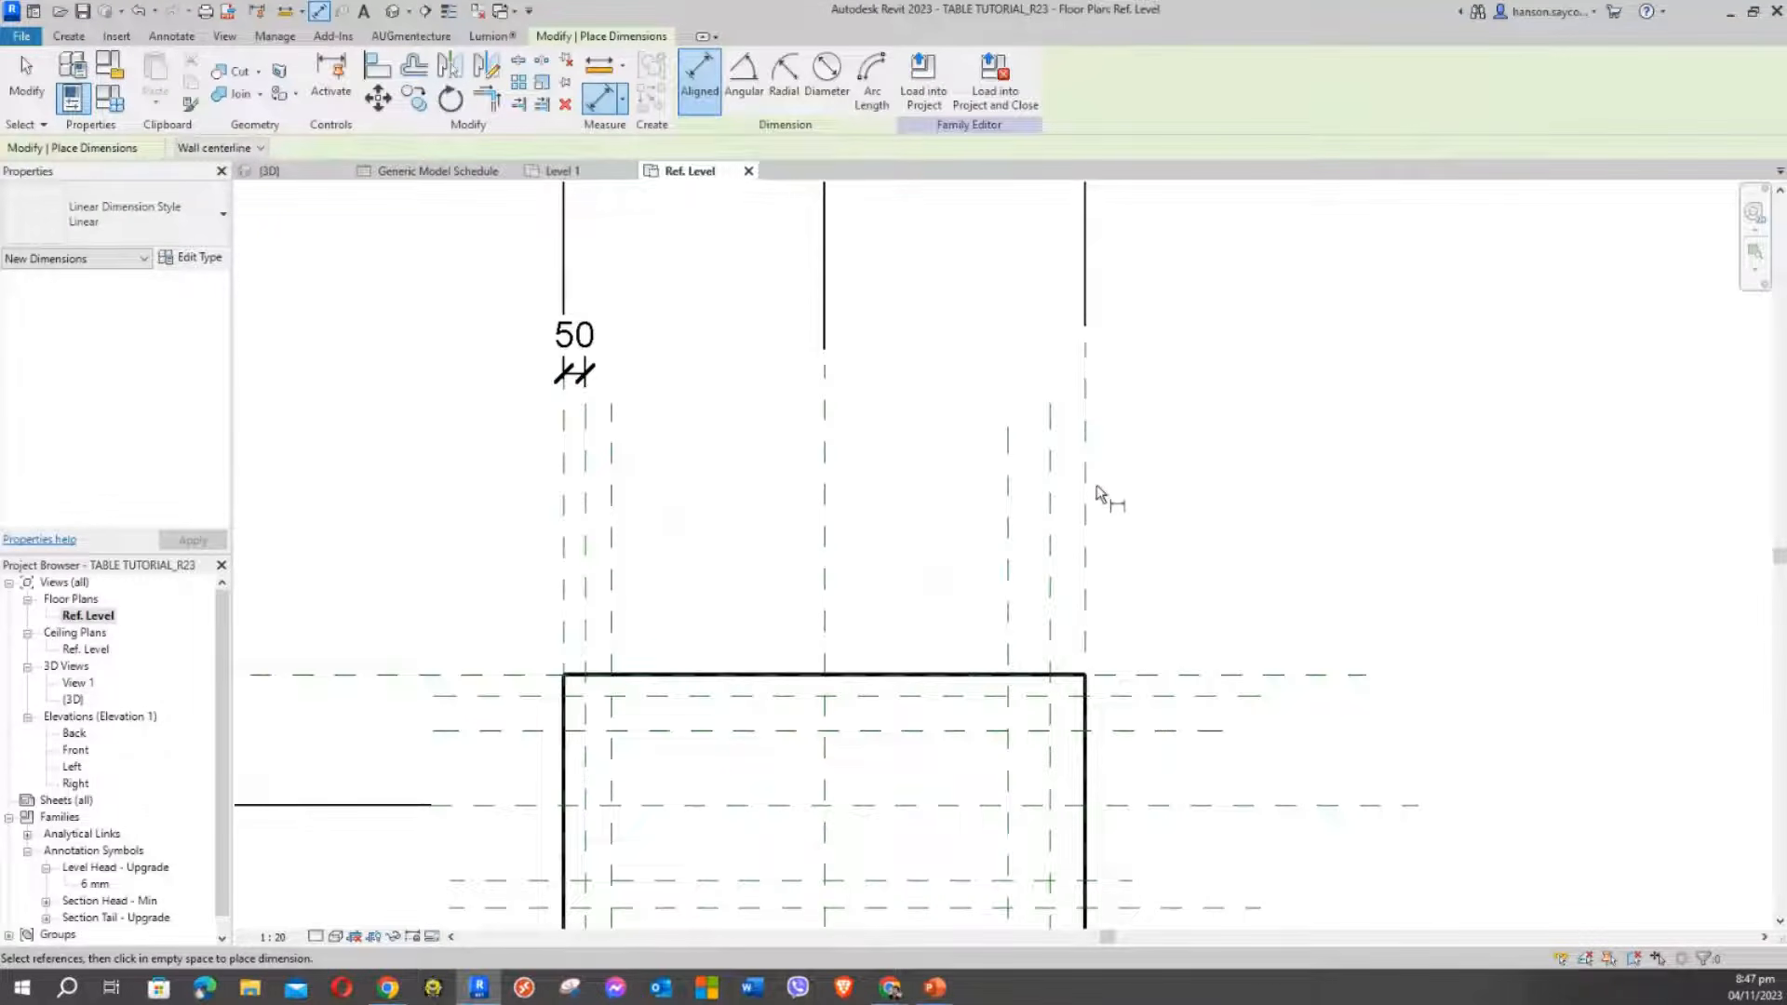
pyautogui.click(1085, 483)
pyautogui.click(1051, 471)
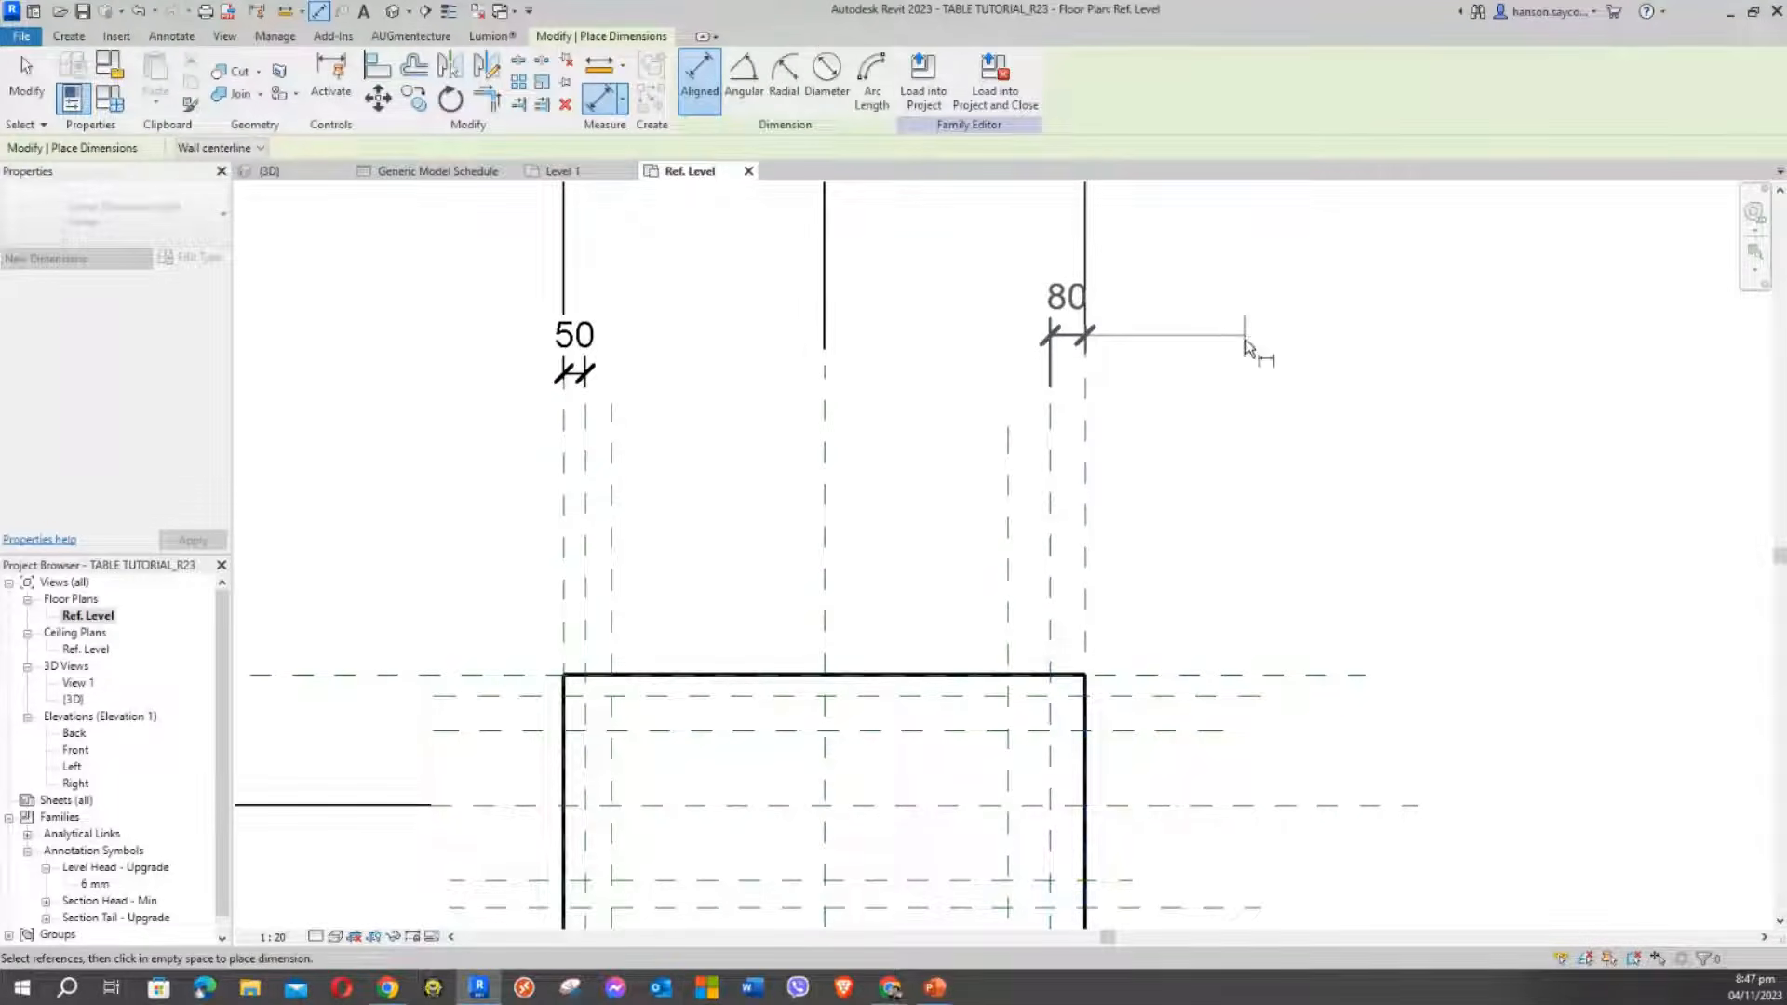
pyautogui.click(1243, 387)
pyautogui.scroll(-2, 1363, 525)
# Dimension the top and bottom edge planes to their inner leg planes: 50 and 64
pyautogui.moveTo(1362, 526); pyautogui.dragTo(1295, 288, button='middle')
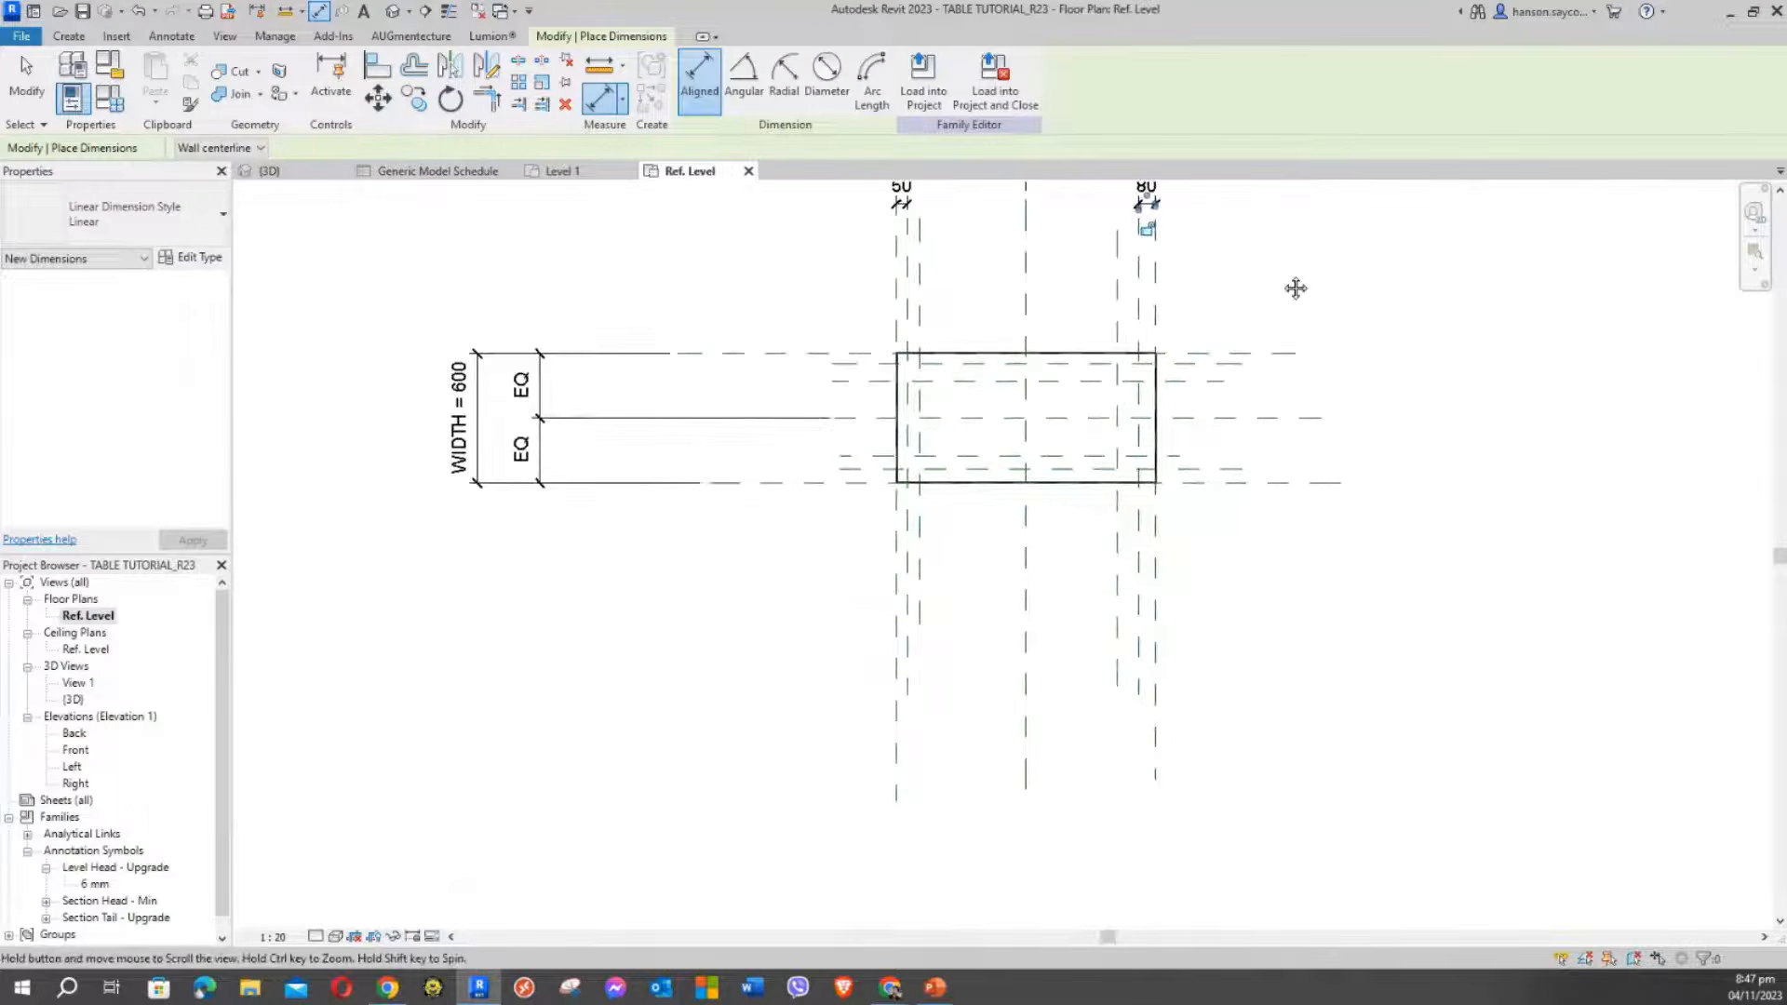
pyautogui.scroll(3, 744, 447)
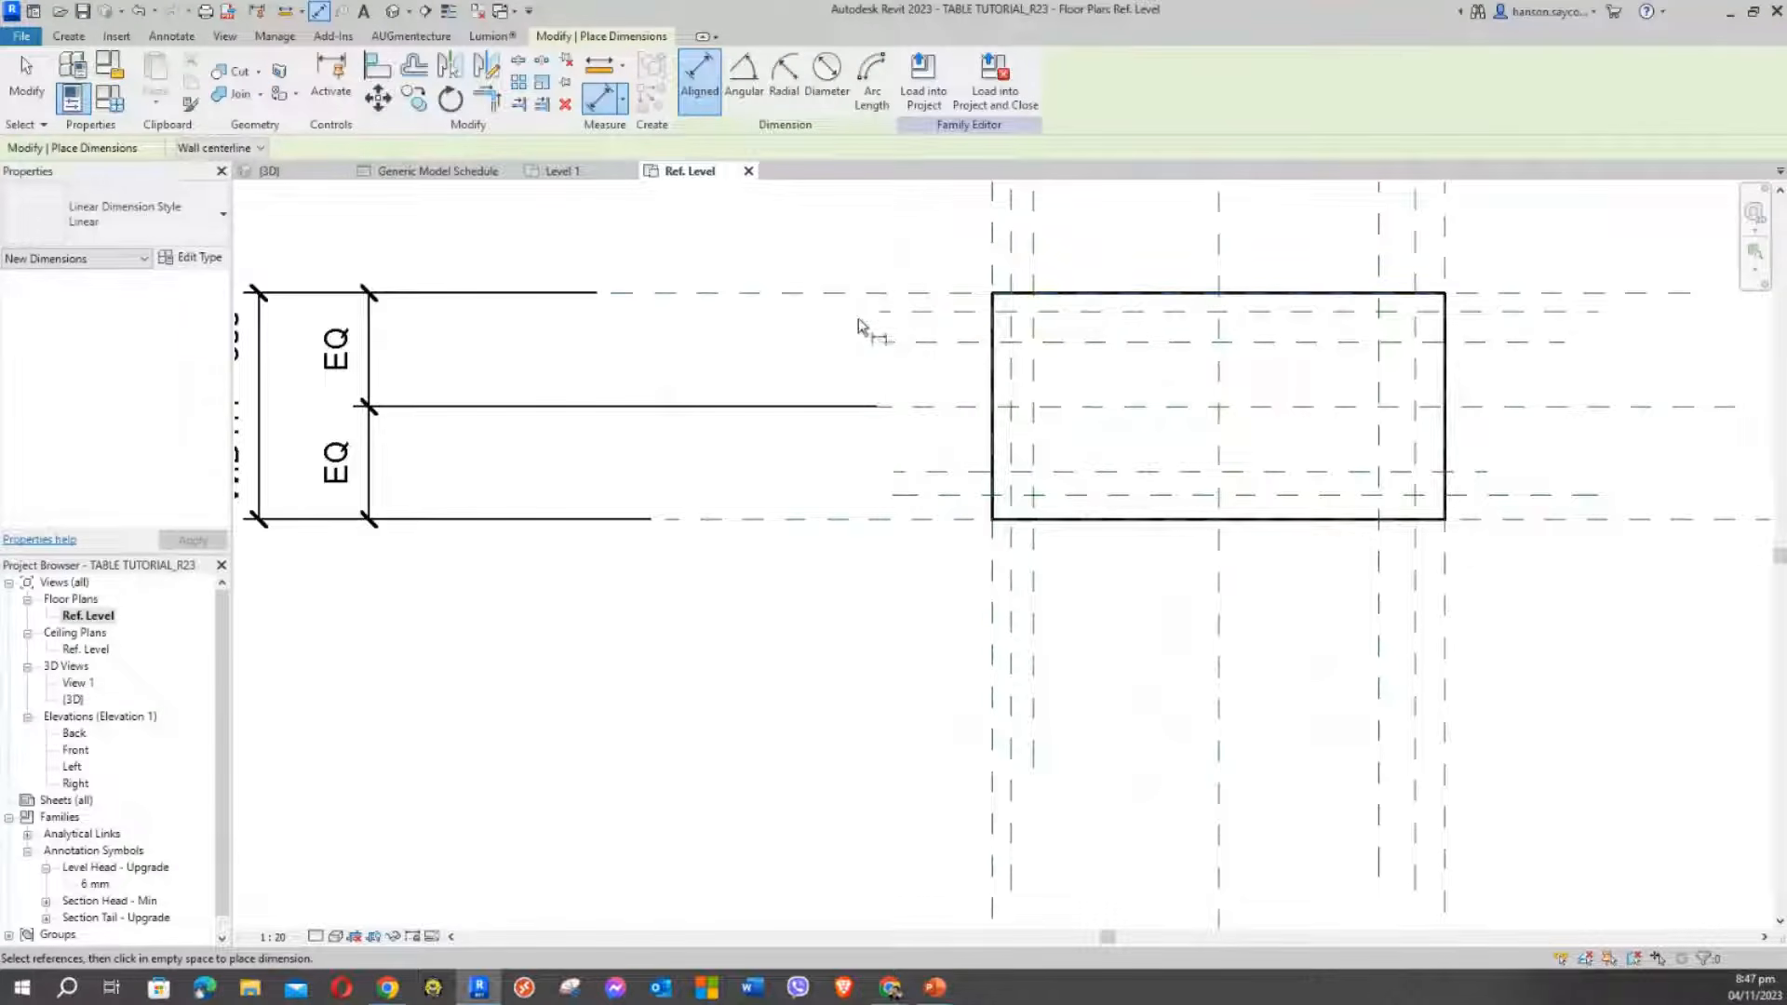
pyautogui.click(869, 294)
pyautogui.click(898, 313)
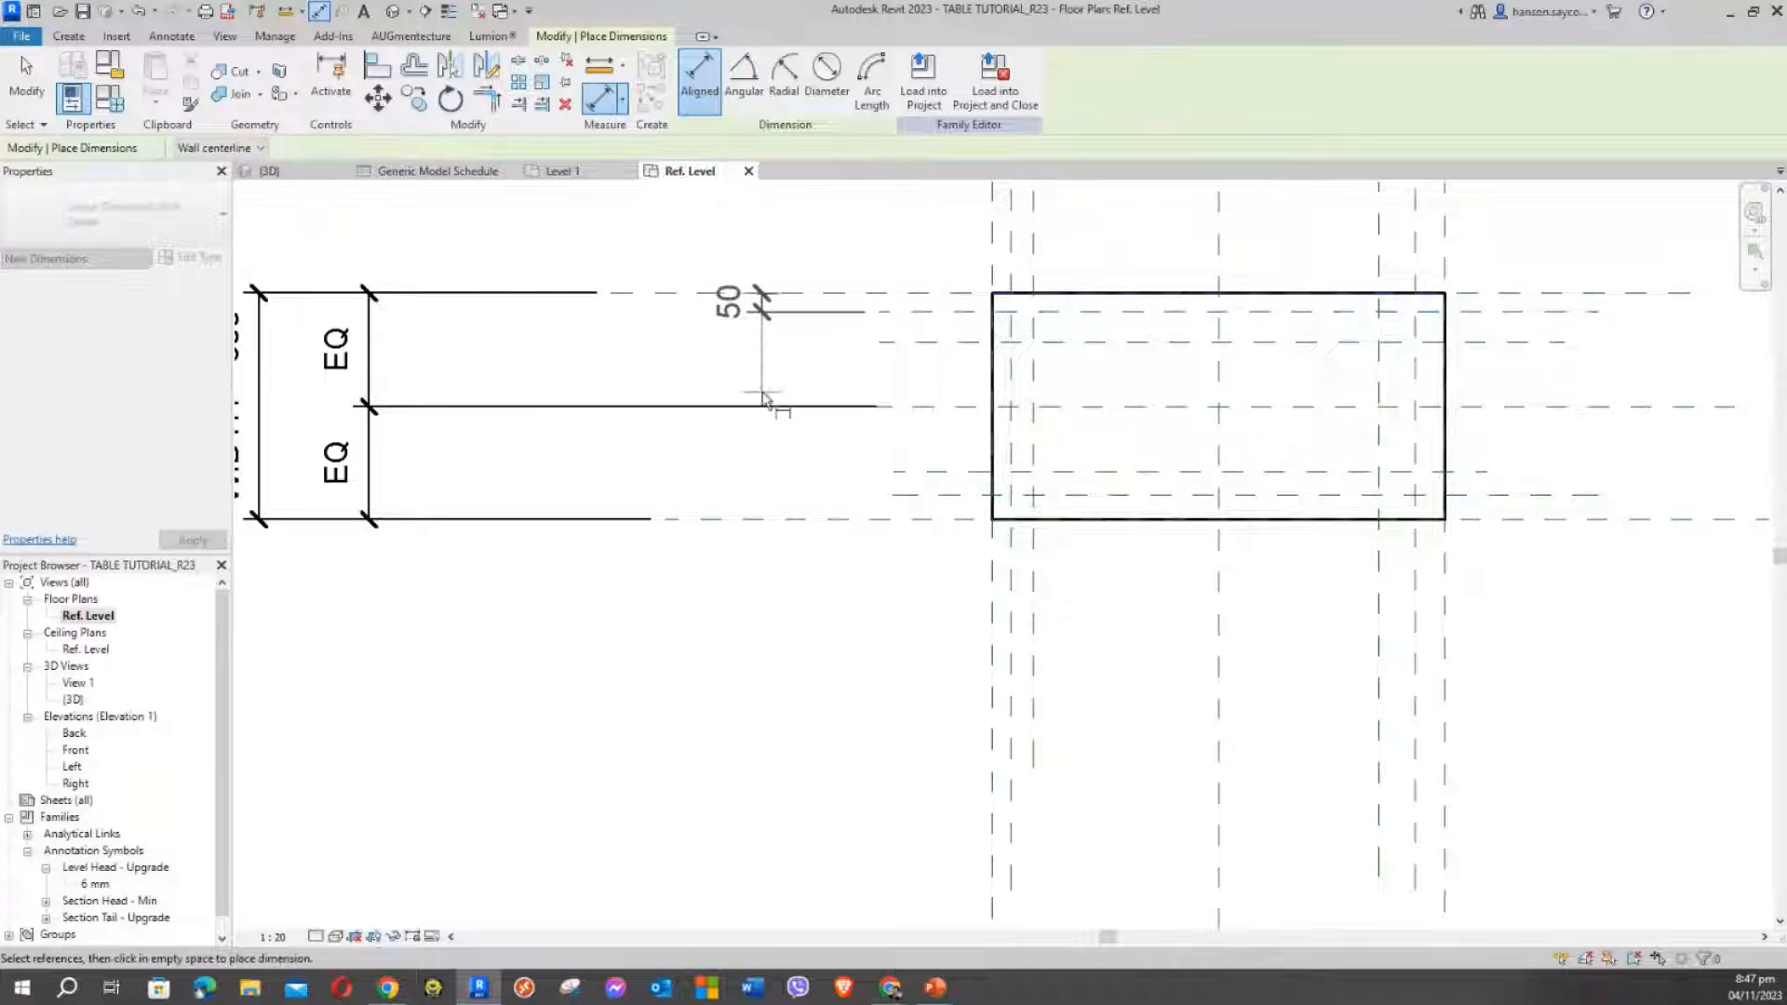
pyautogui.click(756, 391)
pyautogui.scroll(-3, 830, 531)
pyautogui.moveTo(837, 578); pyautogui.dragTo(730, 590, button='middle')
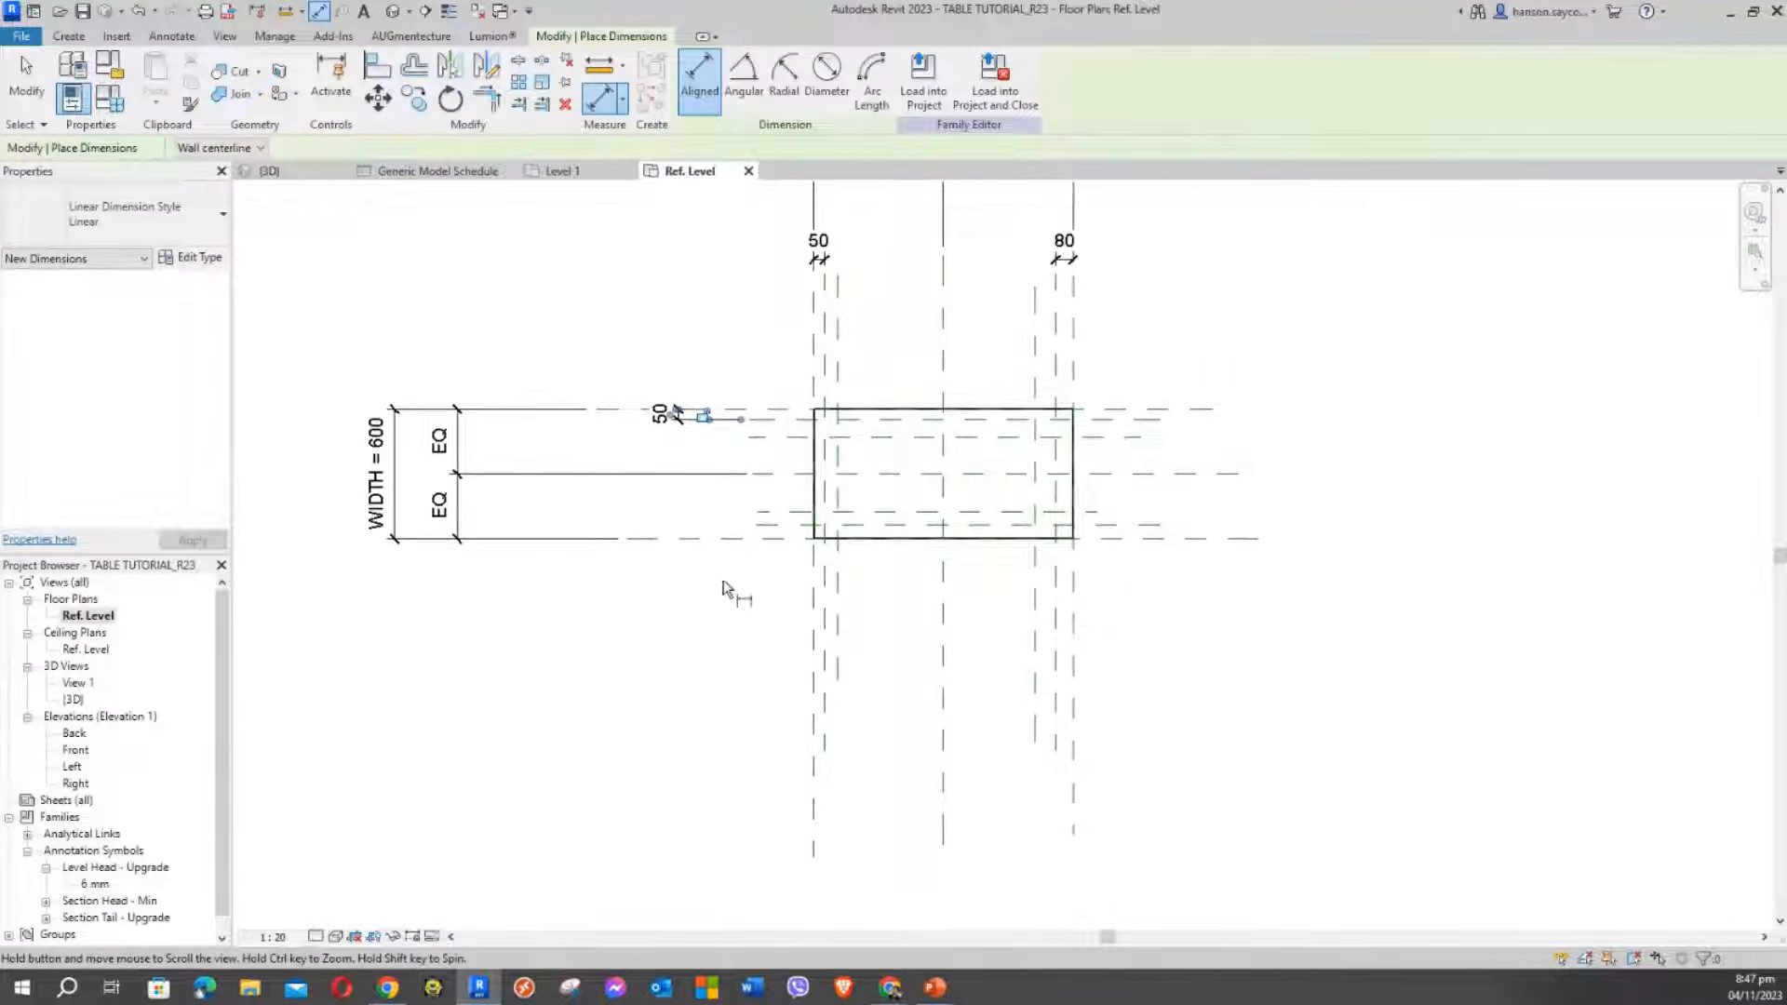
pyautogui.scroll(2, 789, 561)
pyautogui.click(784, 533)
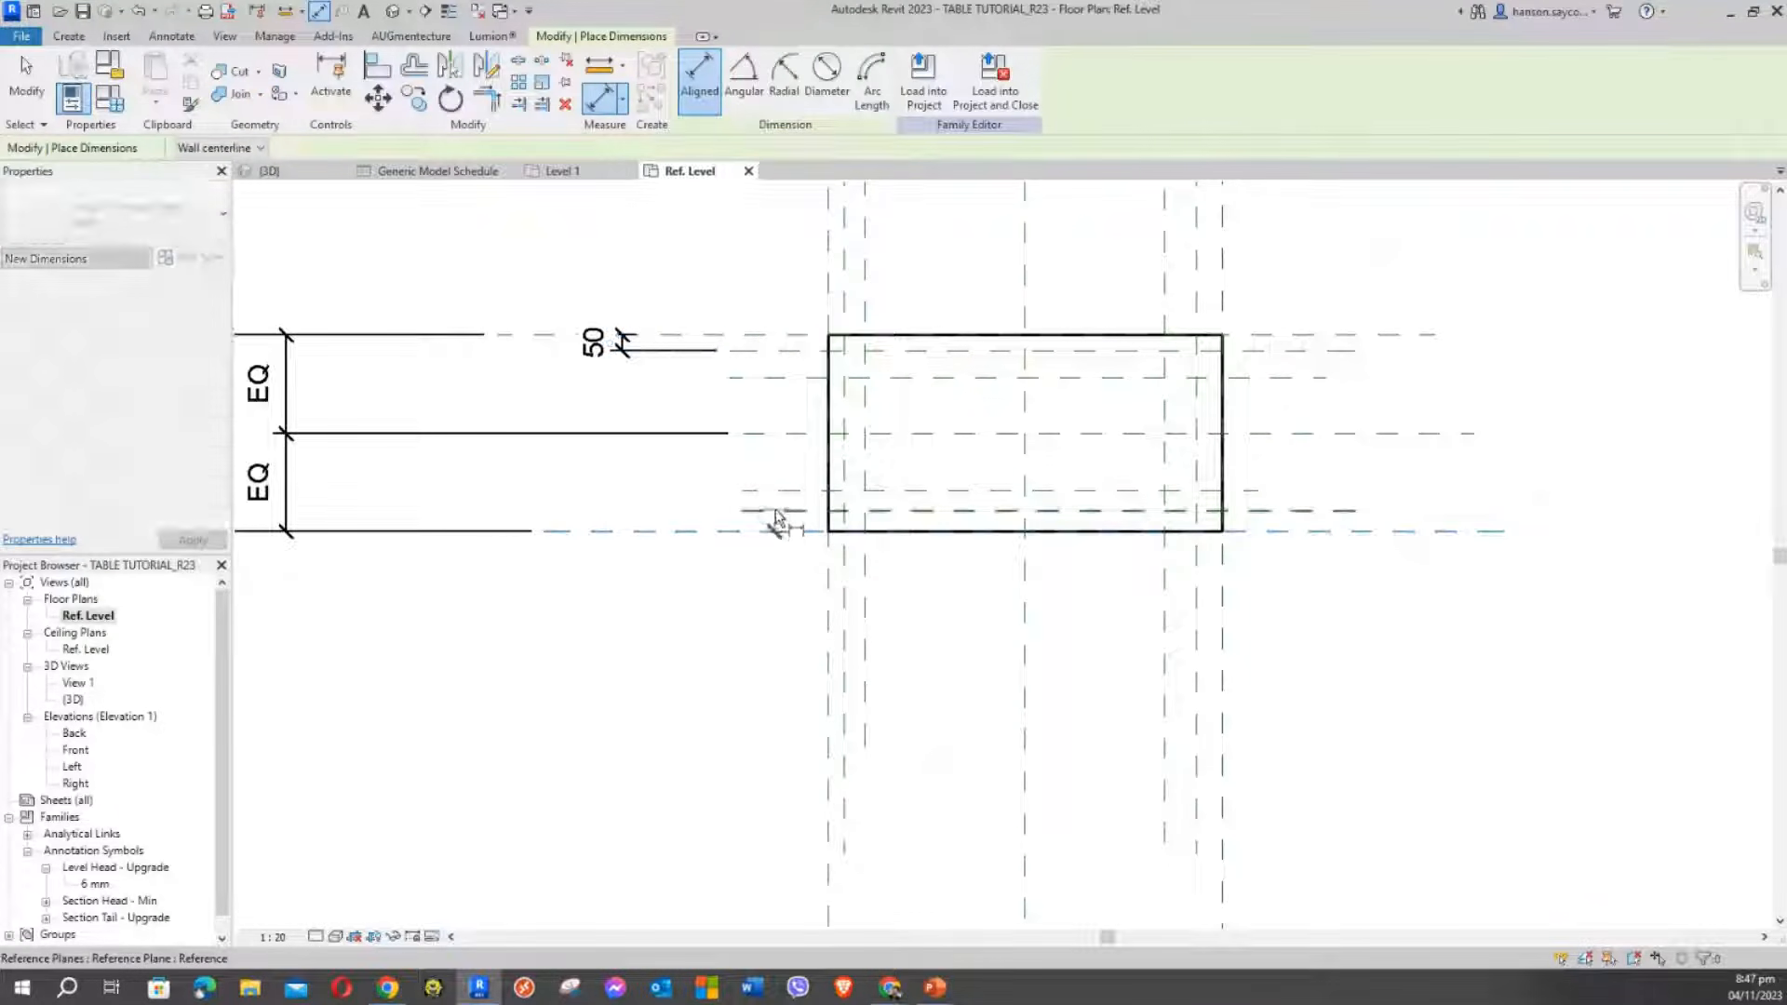
pyautogui.click(780, 511)
pyautogui.click(621, 663)
pyautogui.scroll(-3, 670, 718)
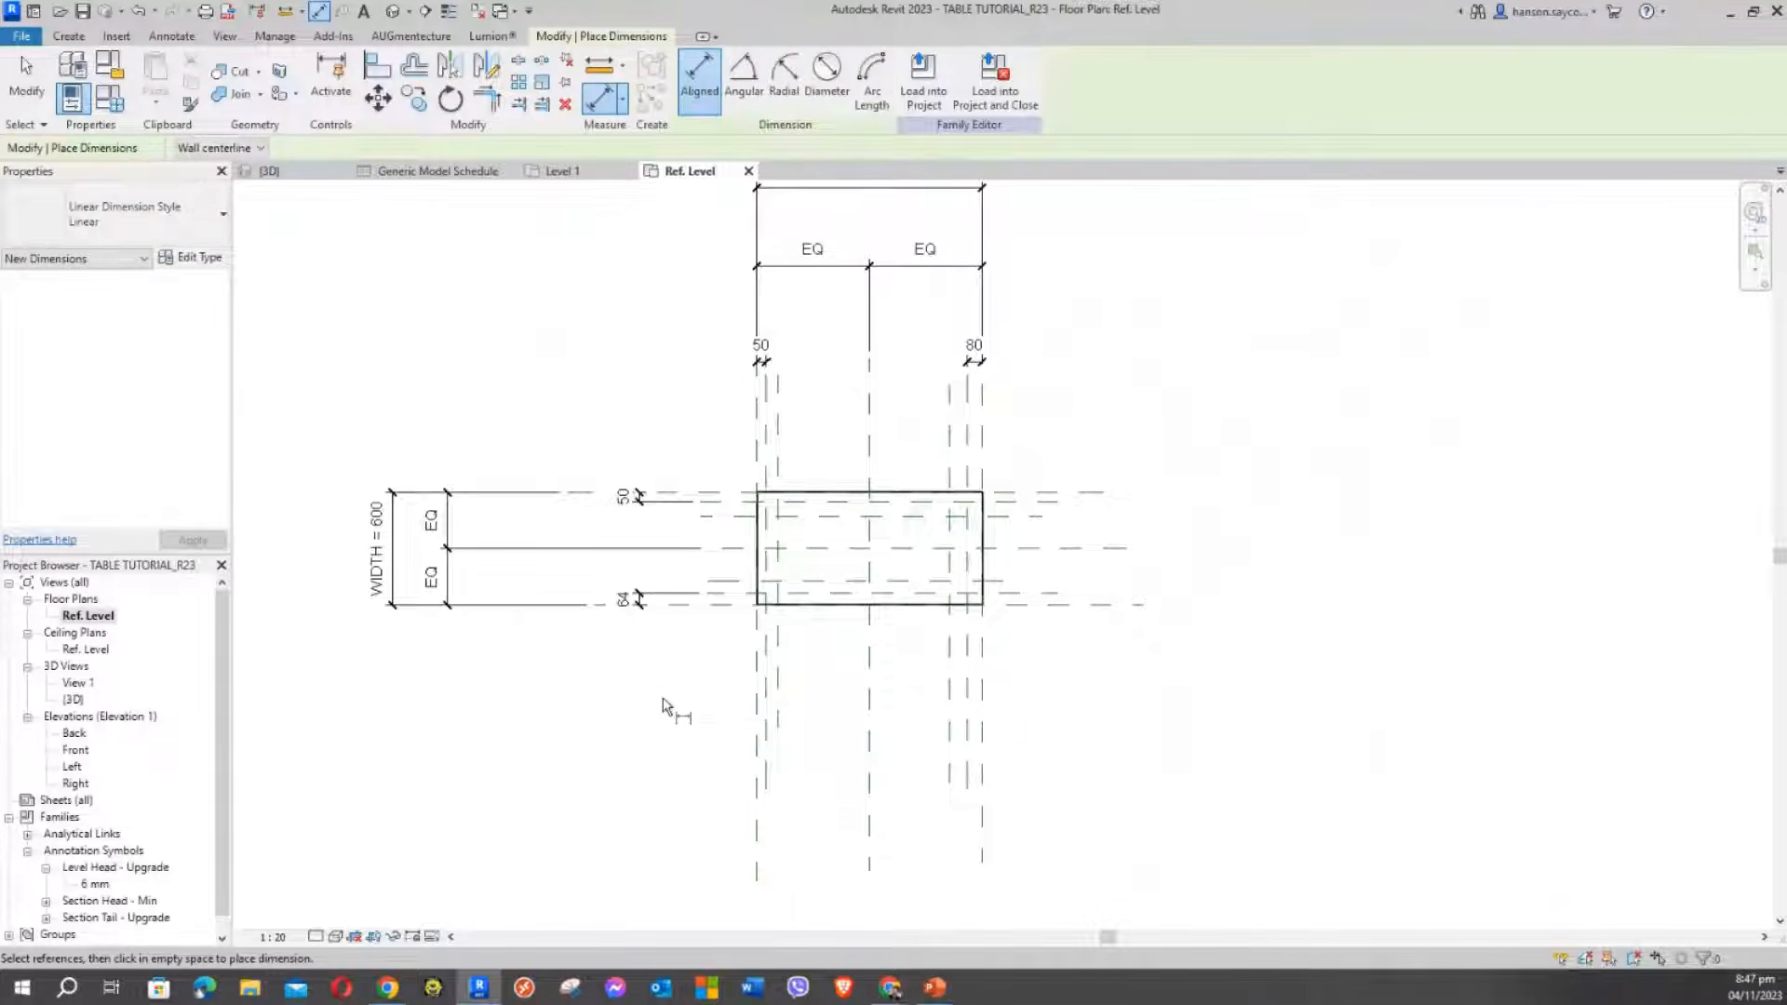
pyautogui.press('Escape')
pyautogui.moveTo(632, 428); pyautogui.dragTo(770, 586, button='middle')
pyautogui.scroll(2, 773, 585)
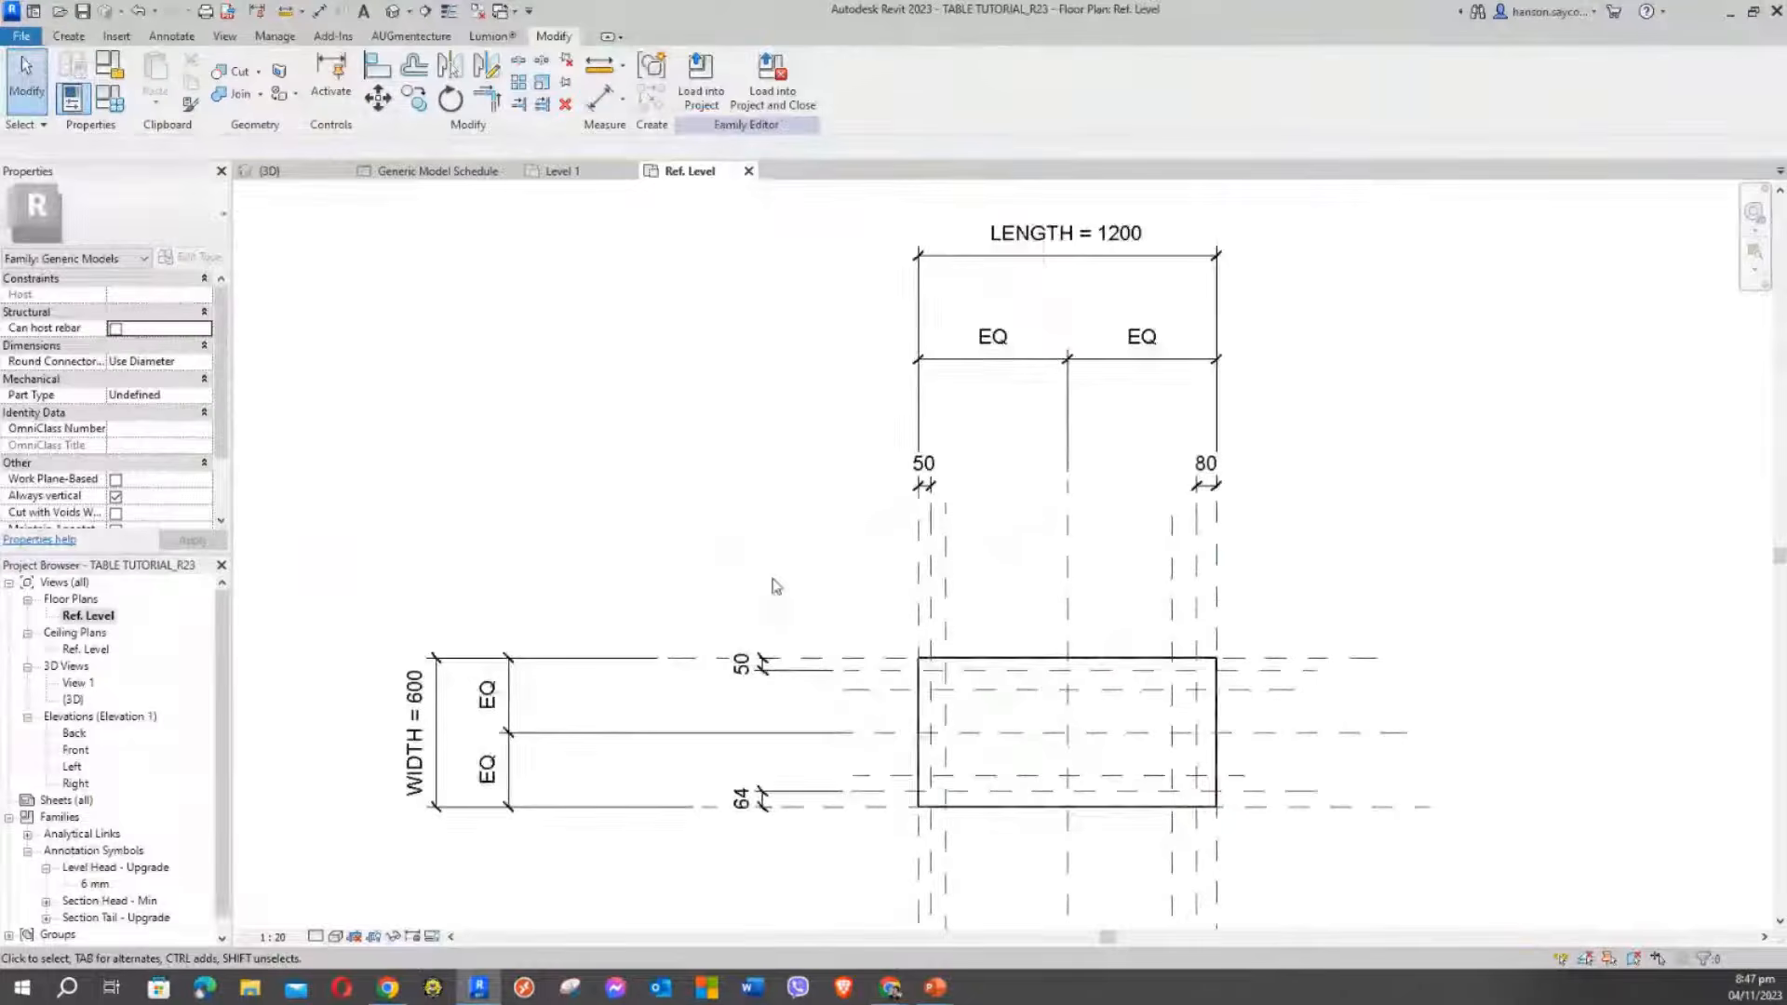
# Label the right-side 80 dimension with a new LEG SIDE OFFSET type parameter
pyautogui.click(1206, 486)
pyautogui.moveTo(1362, 493); pyautogui.dragTo(1364, 586, button='middle')
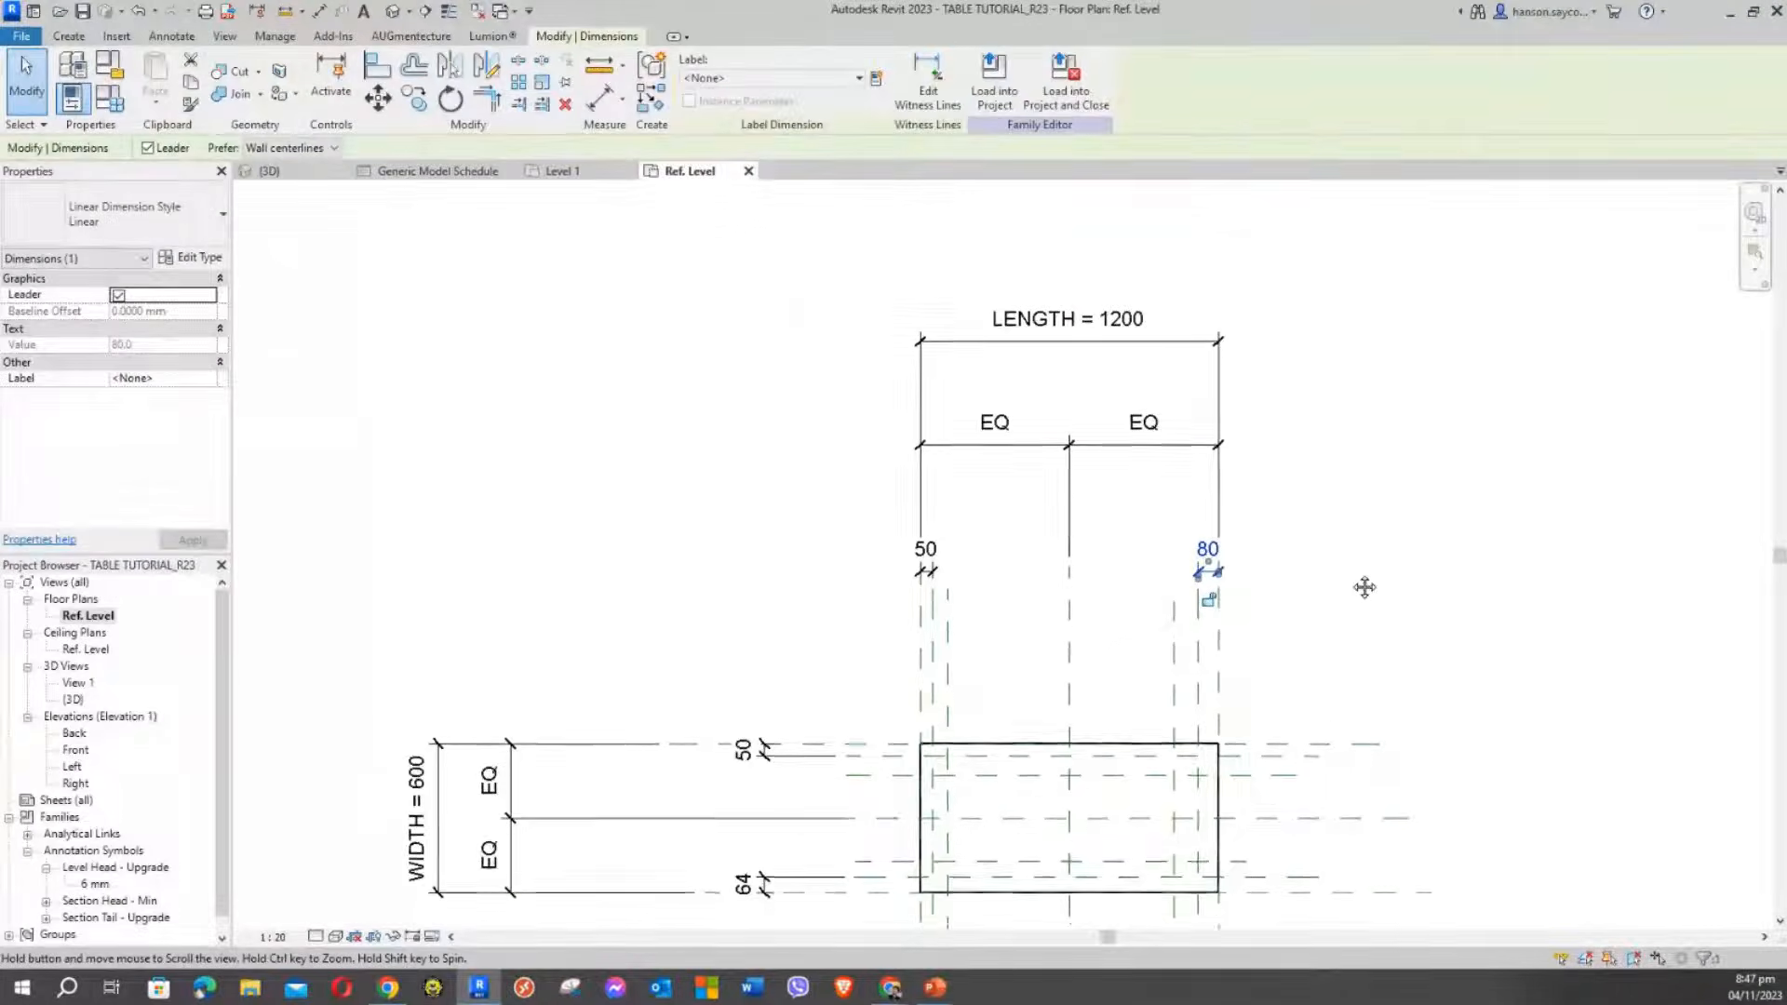
pyautogui.click(1365, 551)
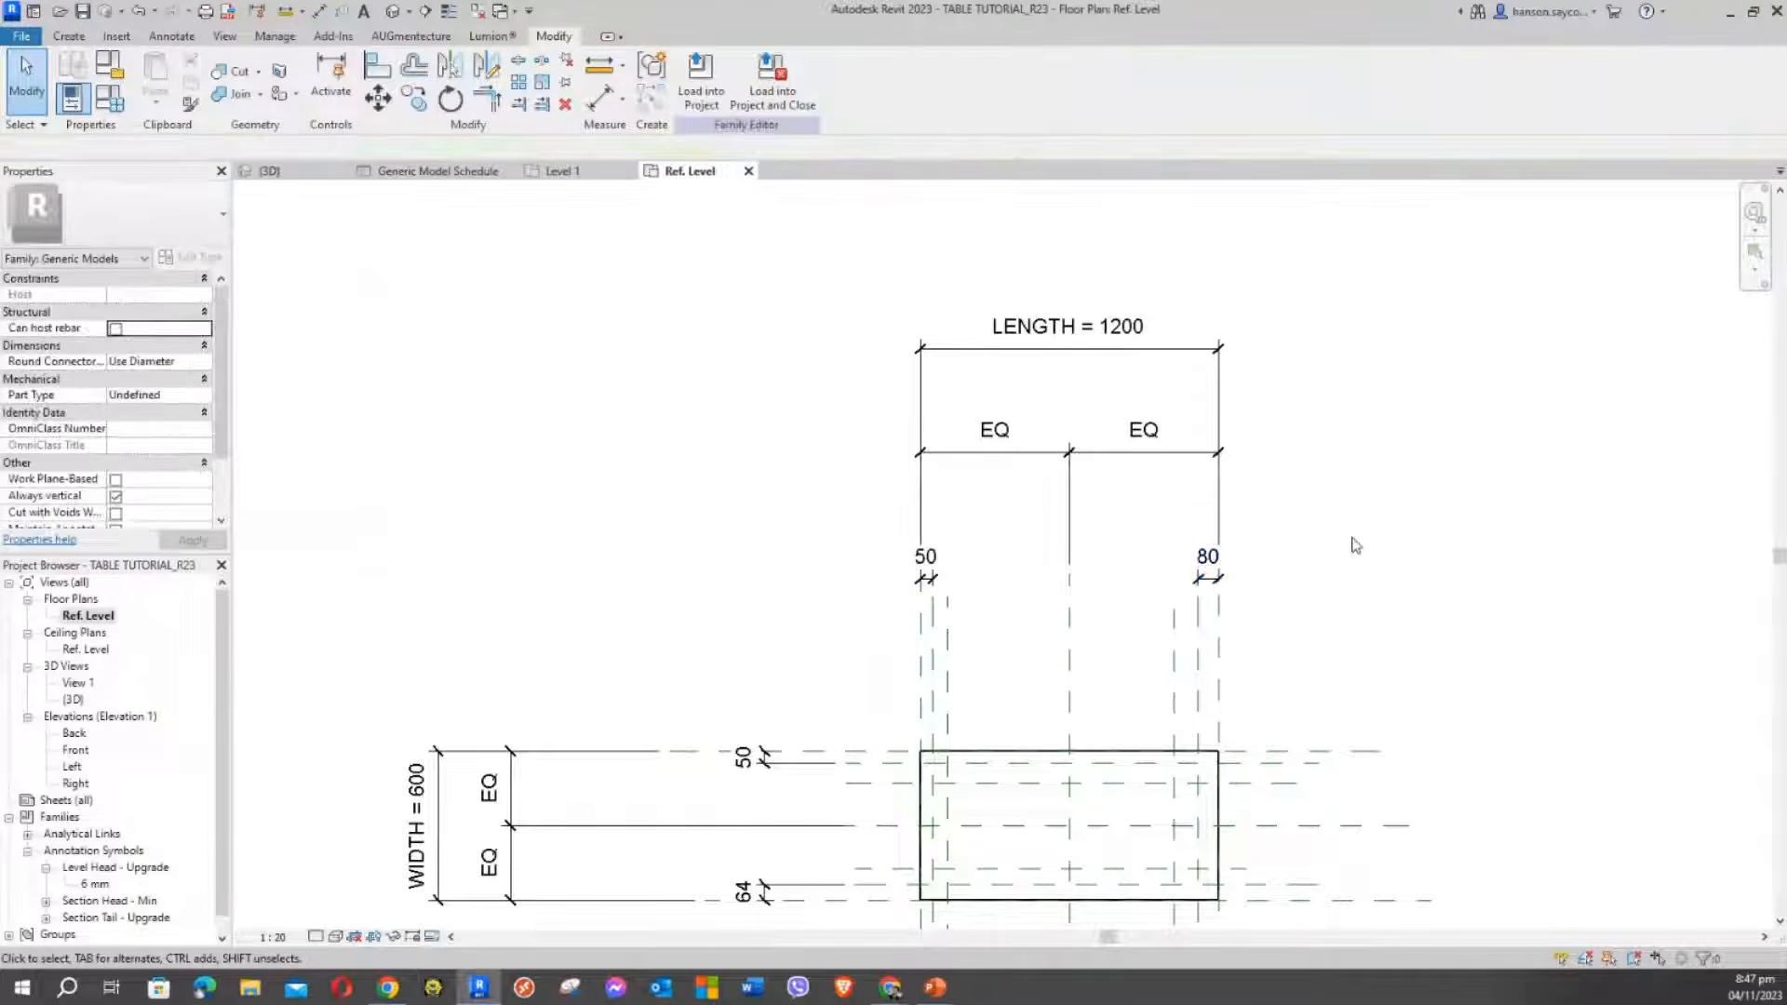
pyautogui.click(1207, 571)
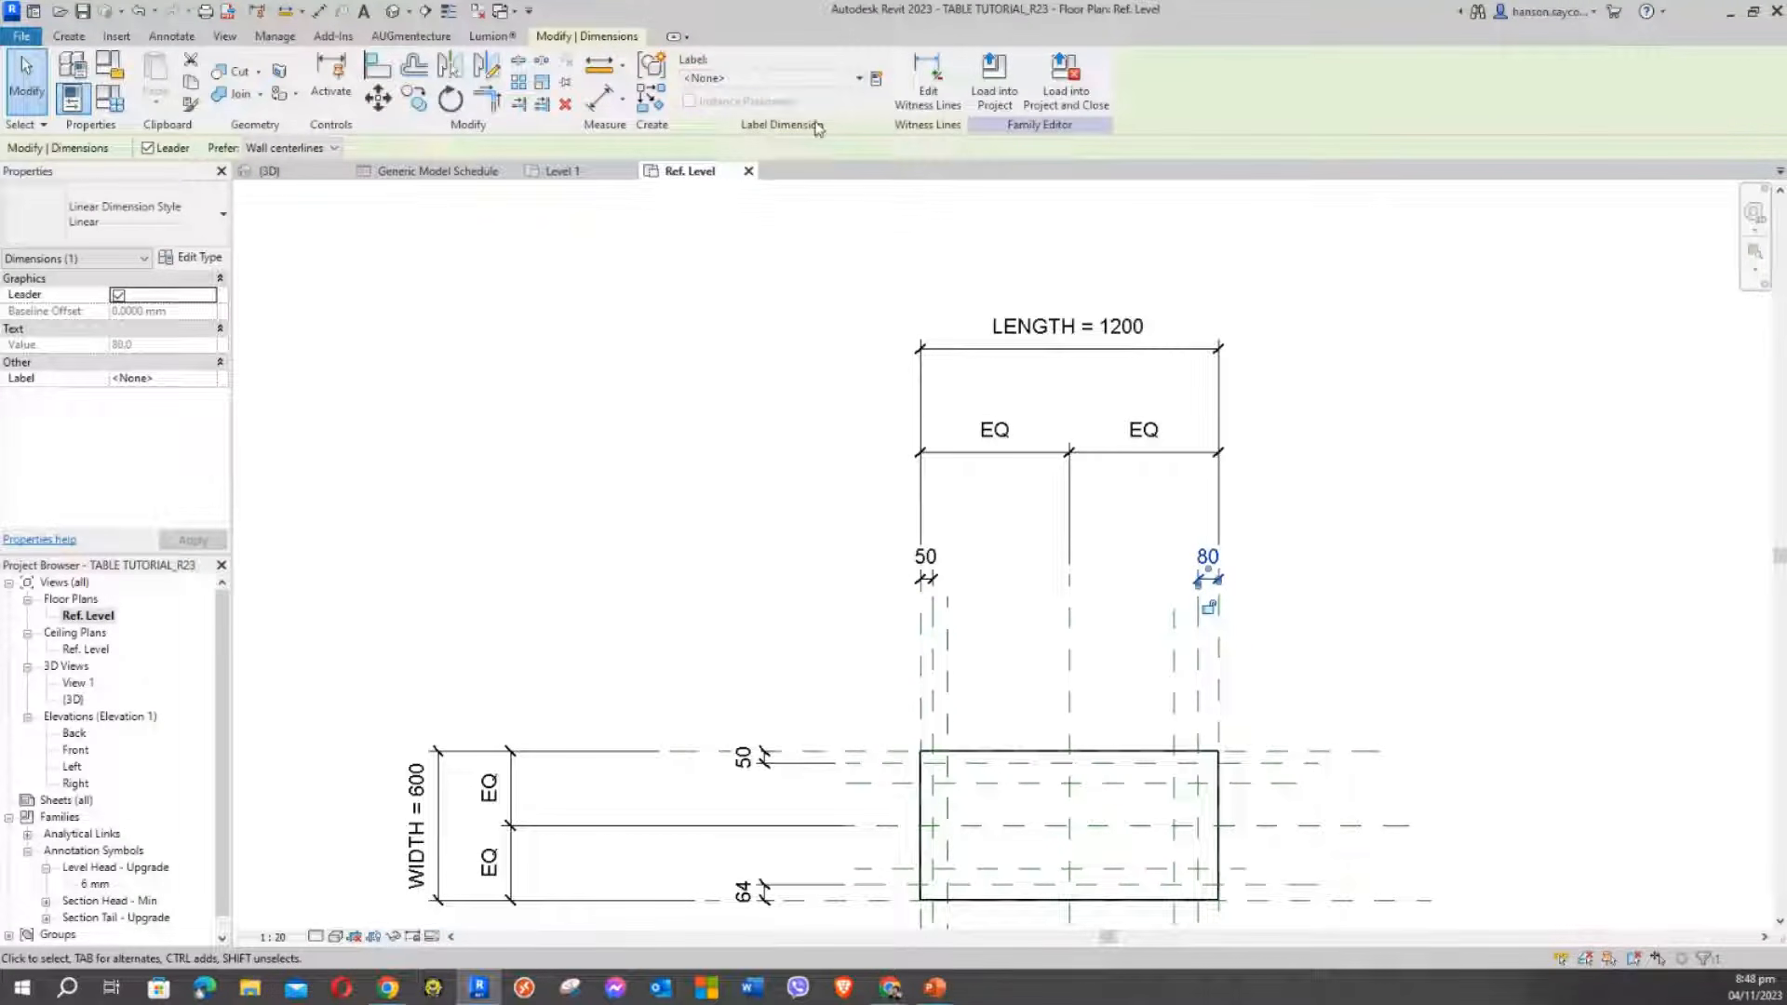
pyautogui.click(875, 81)
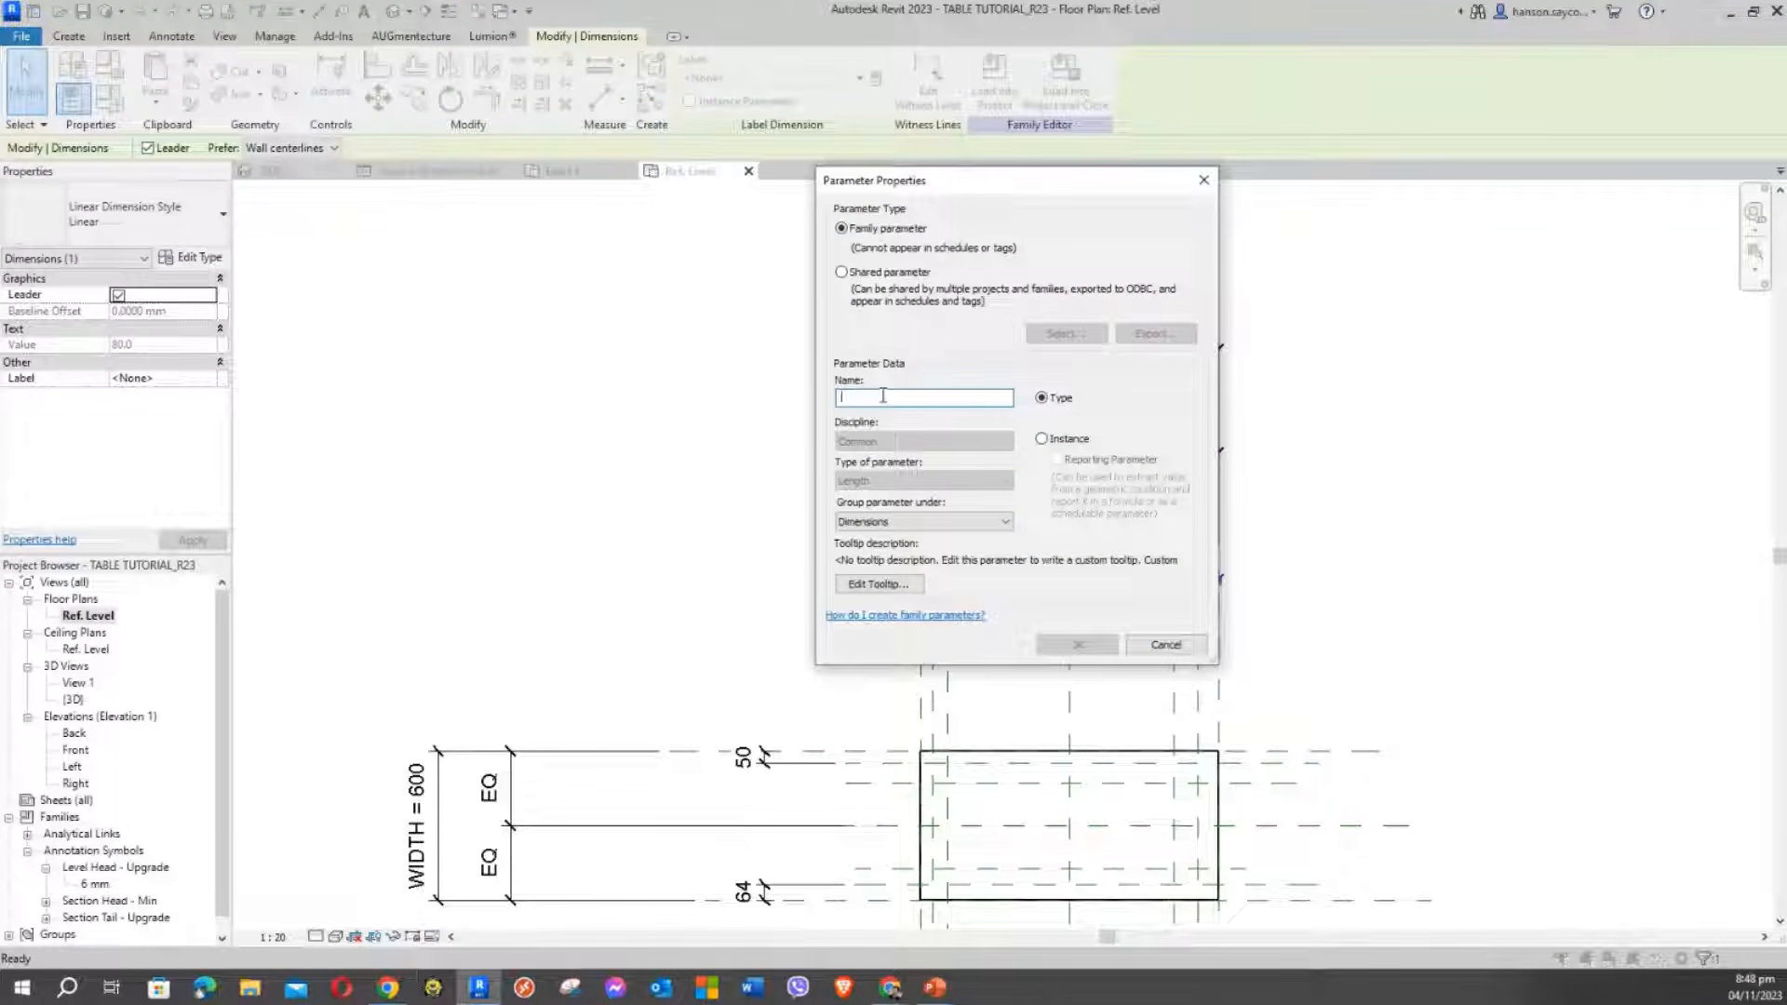
pyautogui.write('LEG O')
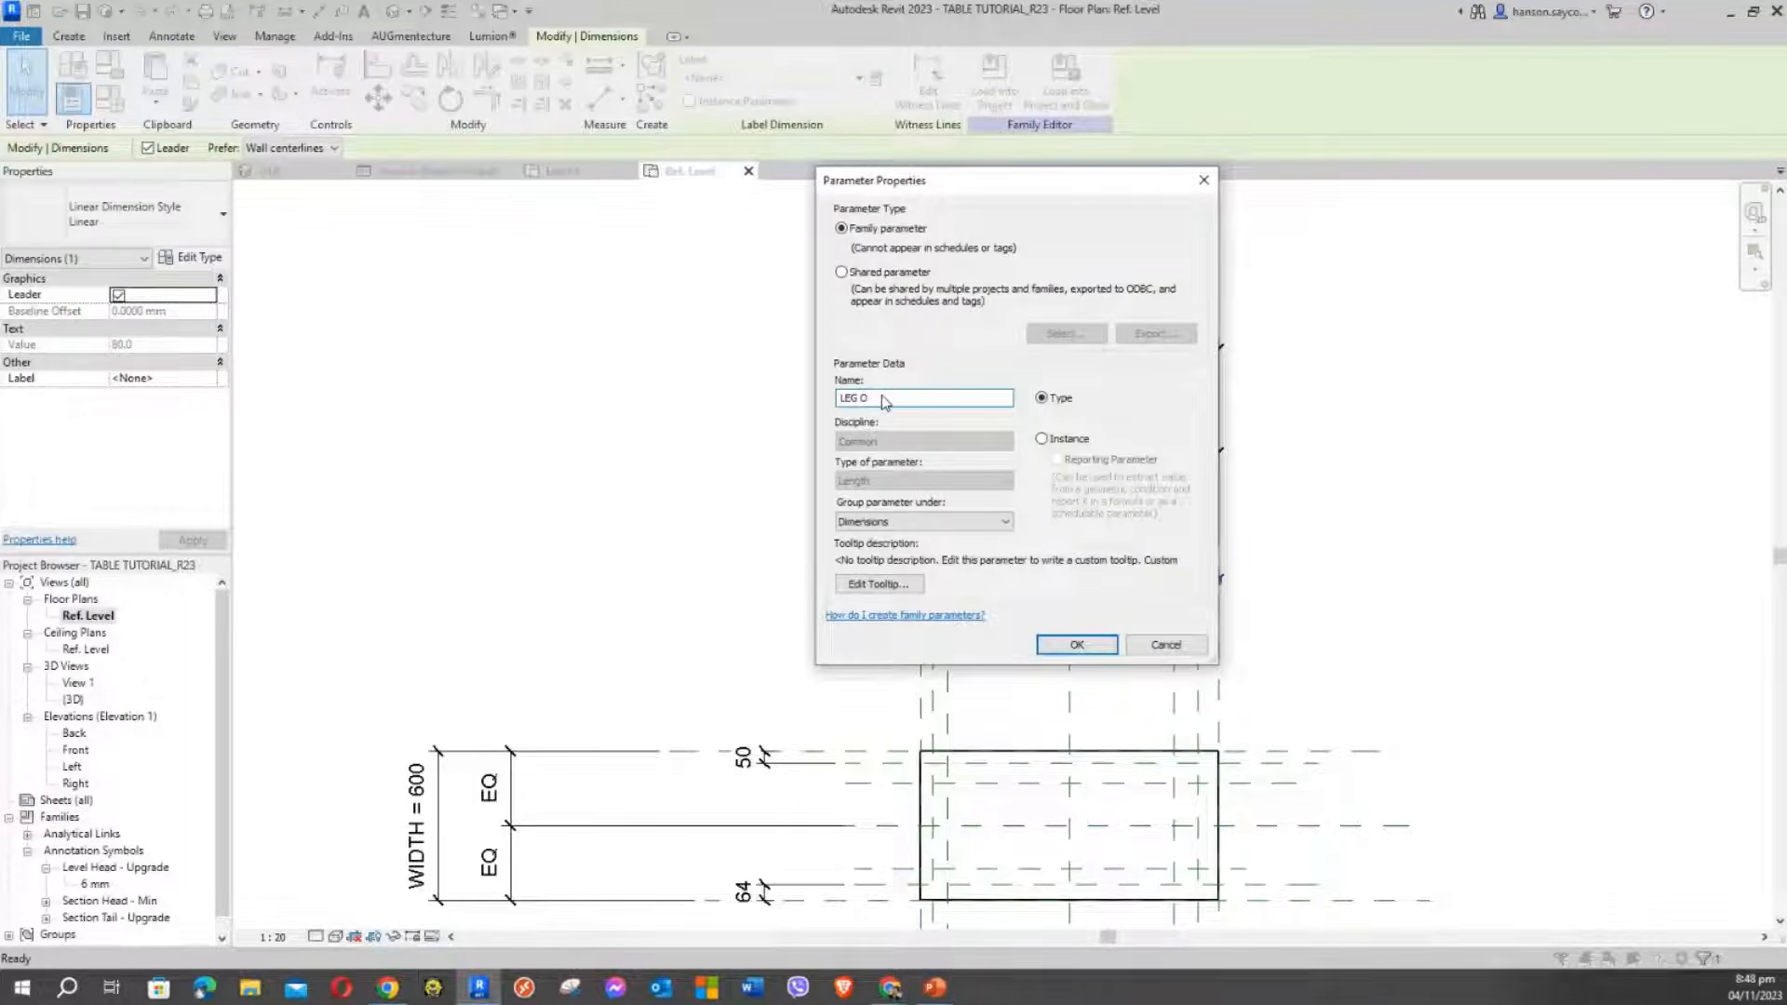
pyautogui.press('BackSpace')
pyautogui.write('SIDE OFFSET')
pyautogui.moveTo(1024, 191); pyautogui.dragTo(670, 180)
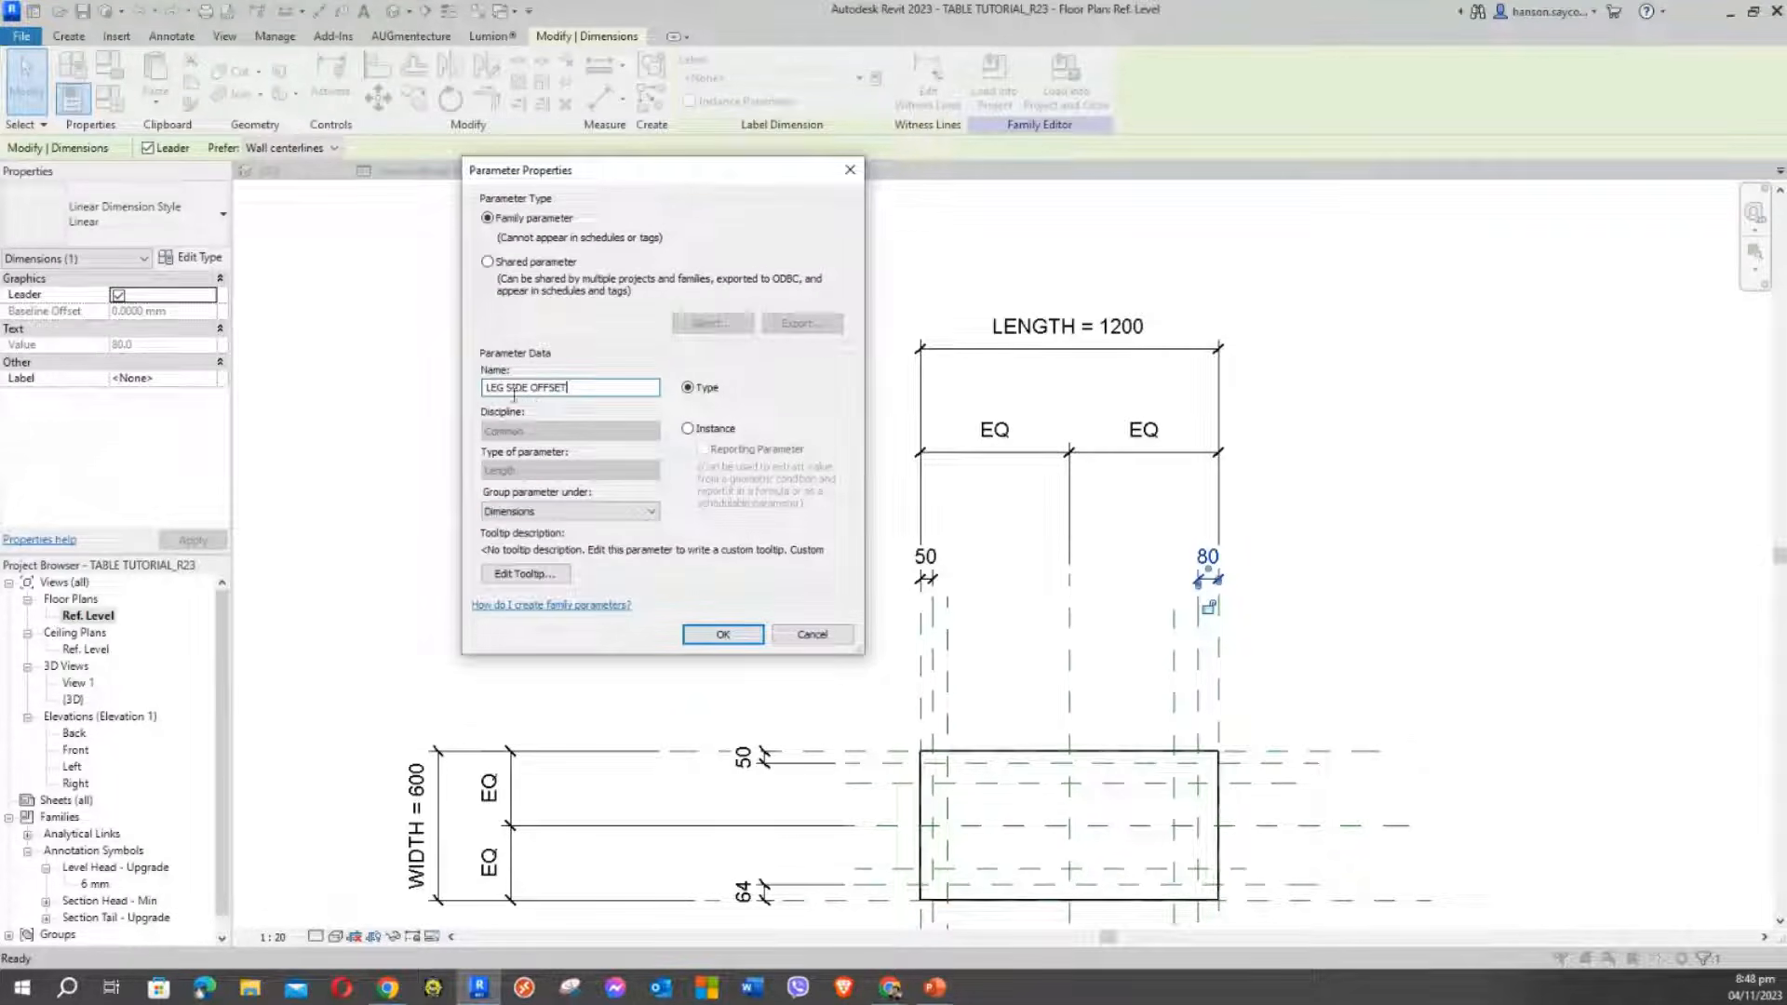
pyautogui.moveTo(485, 389); pyautogui.dragTo(631, 392)
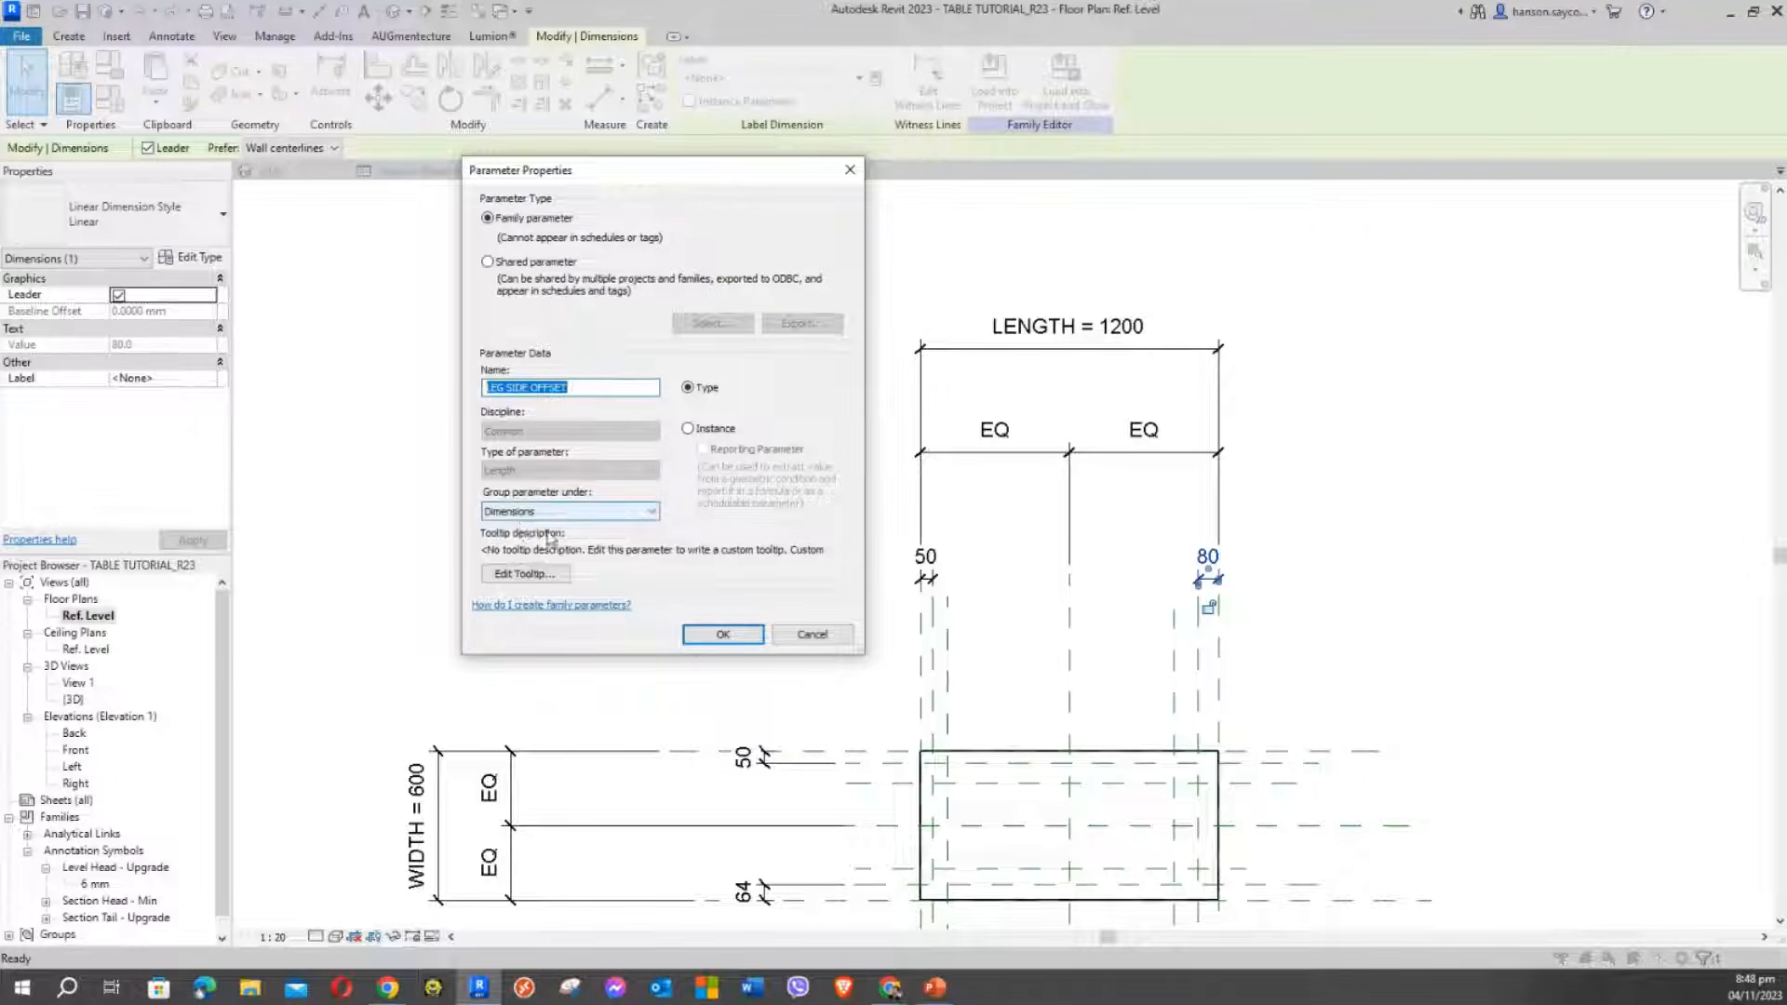
pyautogui.click(731, 640)
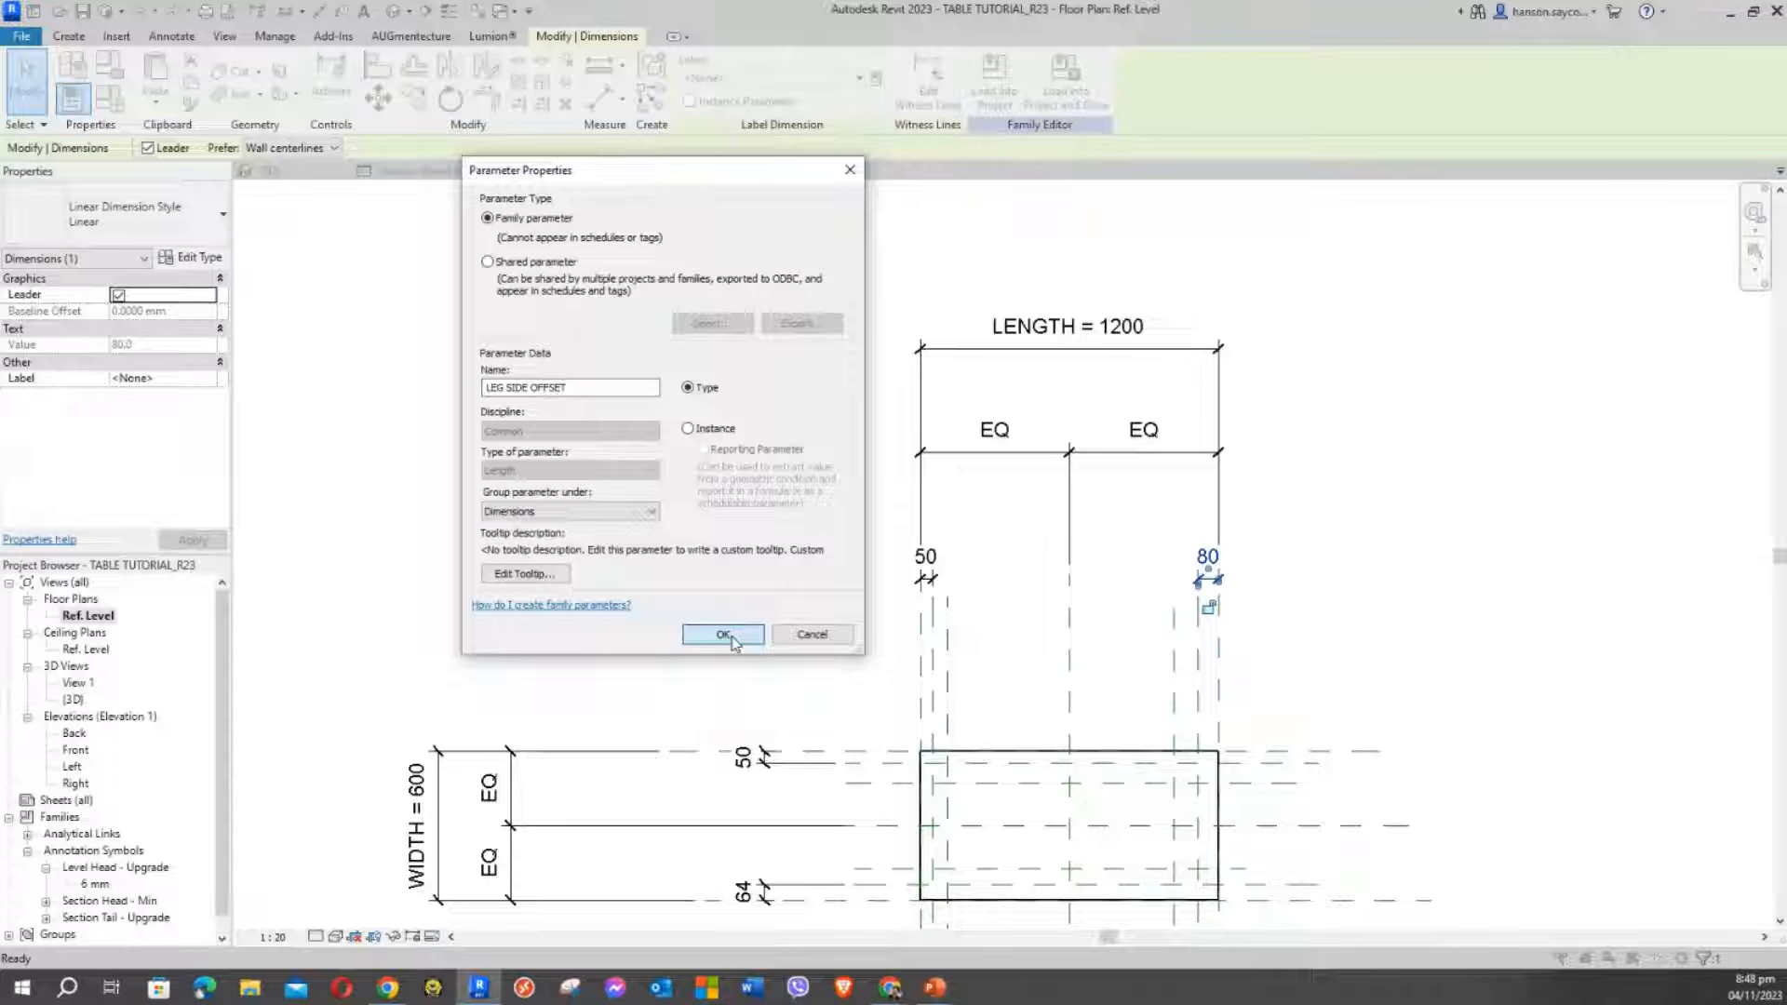
pyautogui.moveTo(733, 638); pyautogui.dragTo(736, 560, button='middle')
pyautogui.moveTo(703, 427); pyautogui.dragTo(718, 422, button='middle')
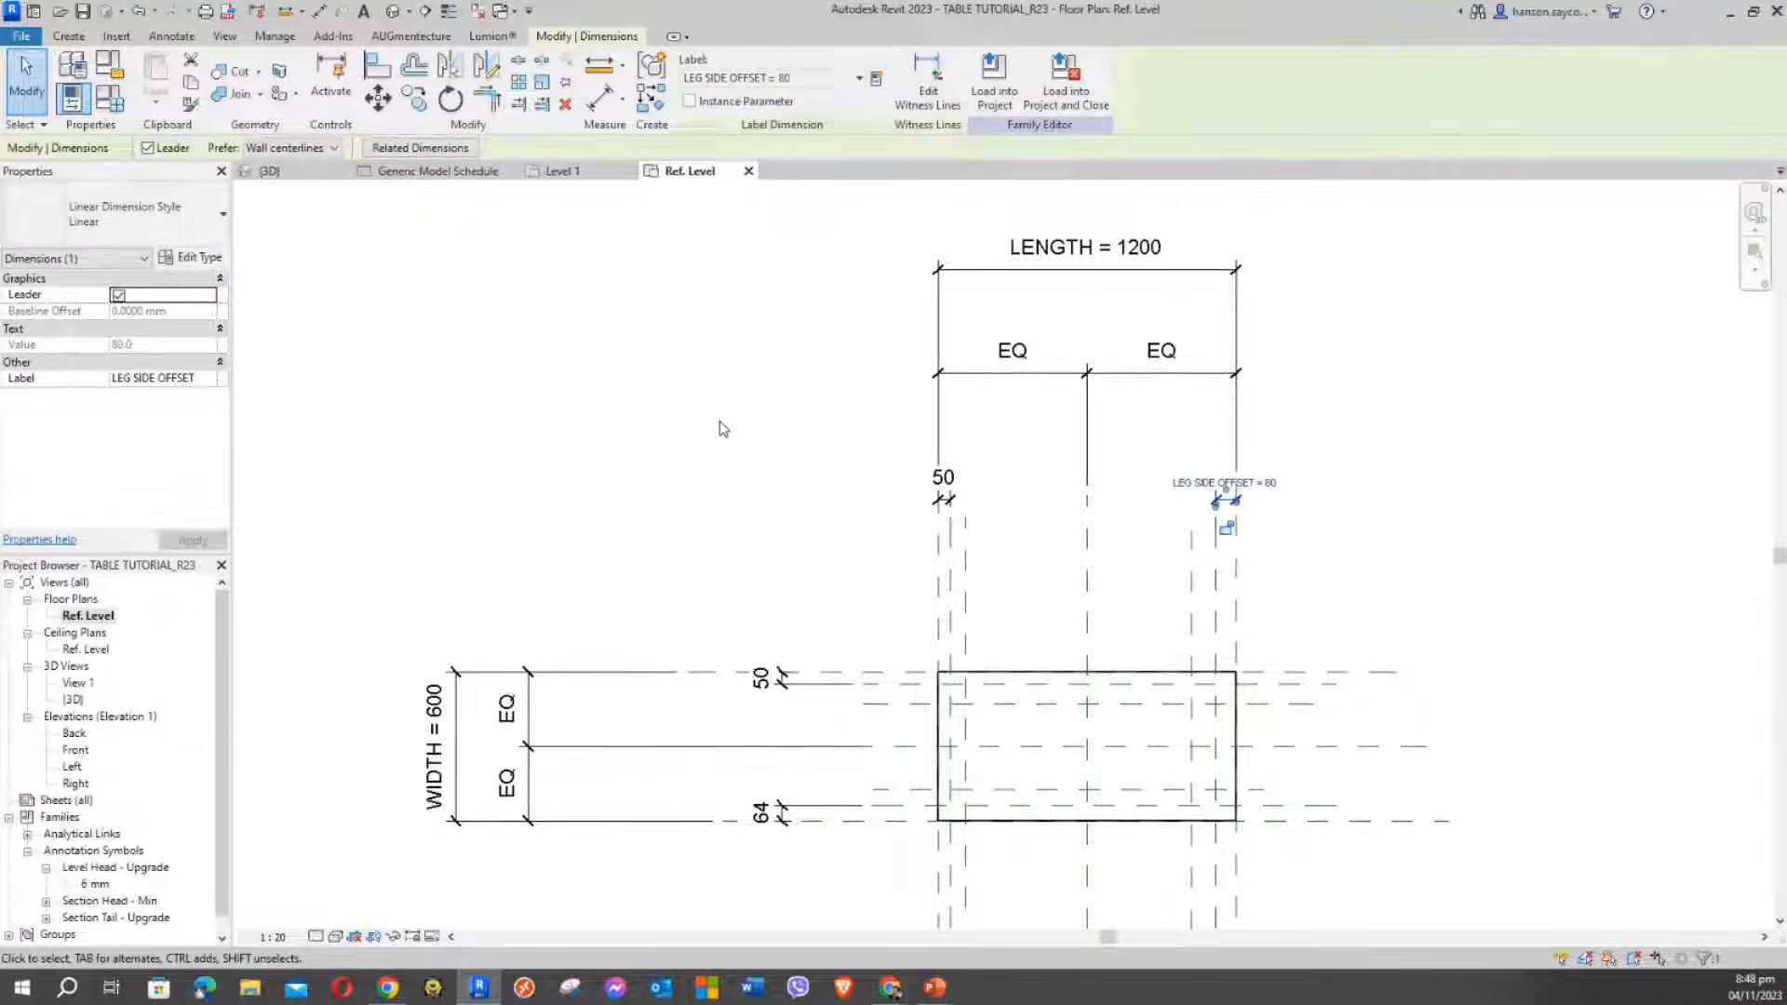
pyautogui.click(719, 422)
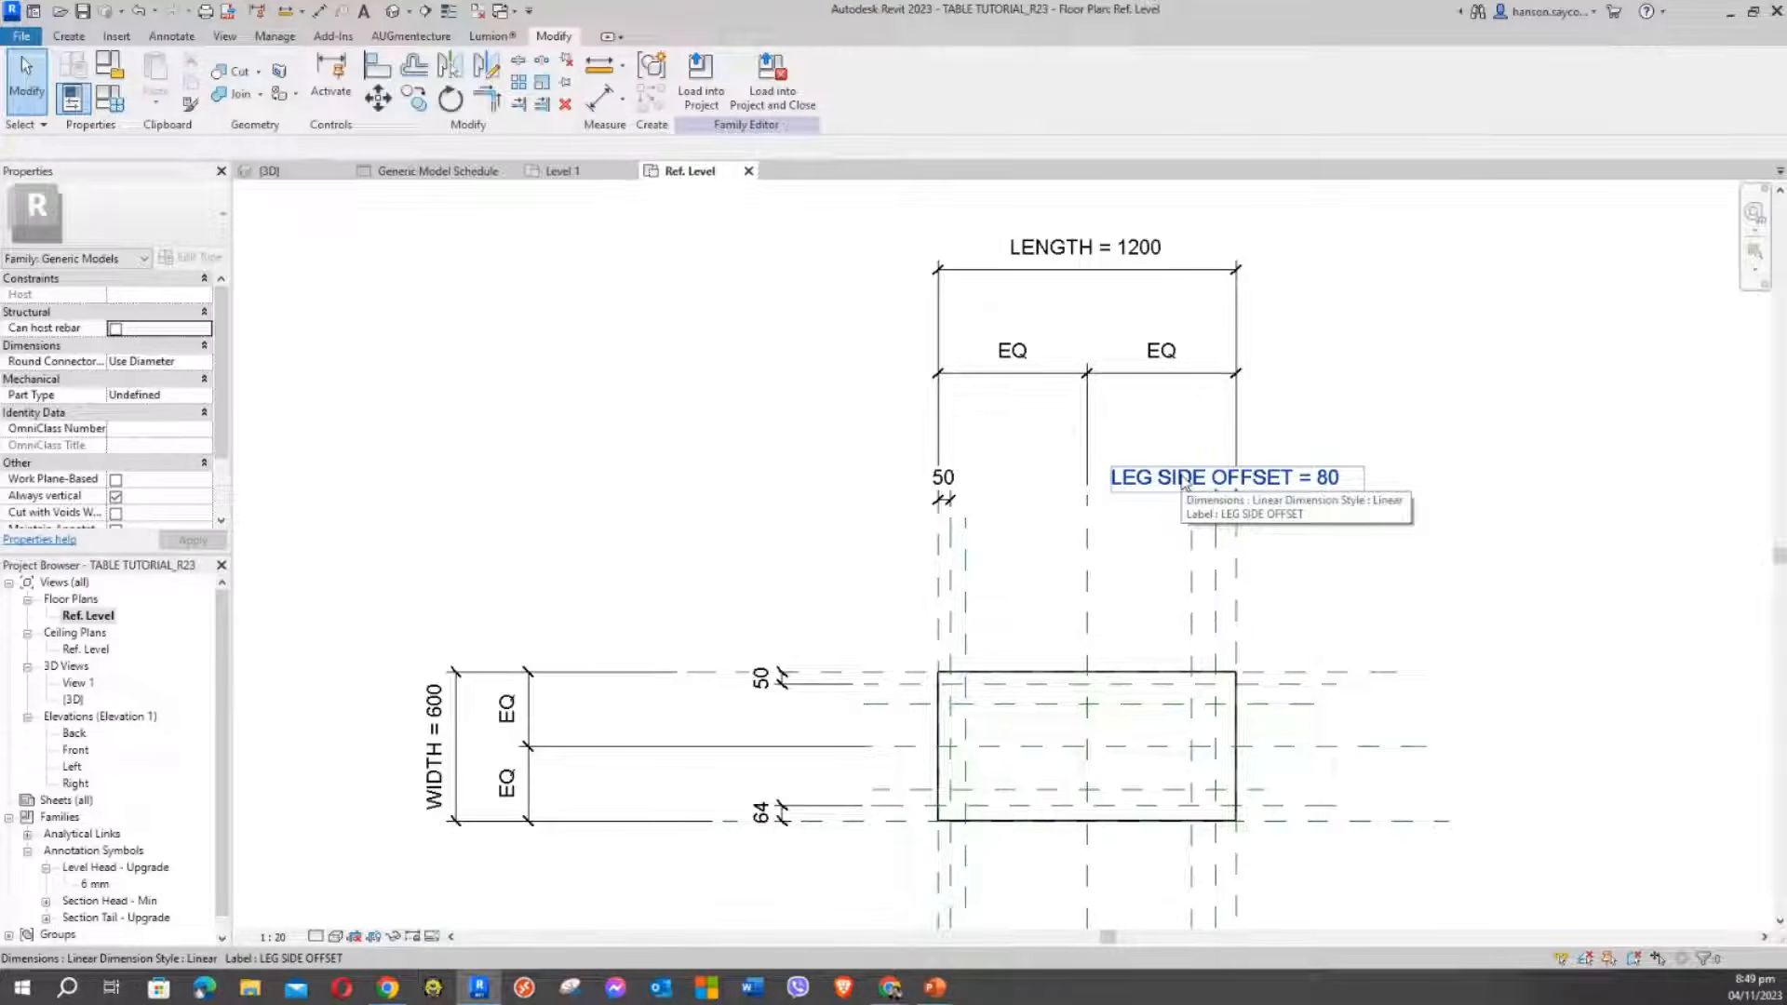
# Change LEG SIDE OFFSET from 80 to 50 in Family Types and apply it
pyautogui.click(110, 109)
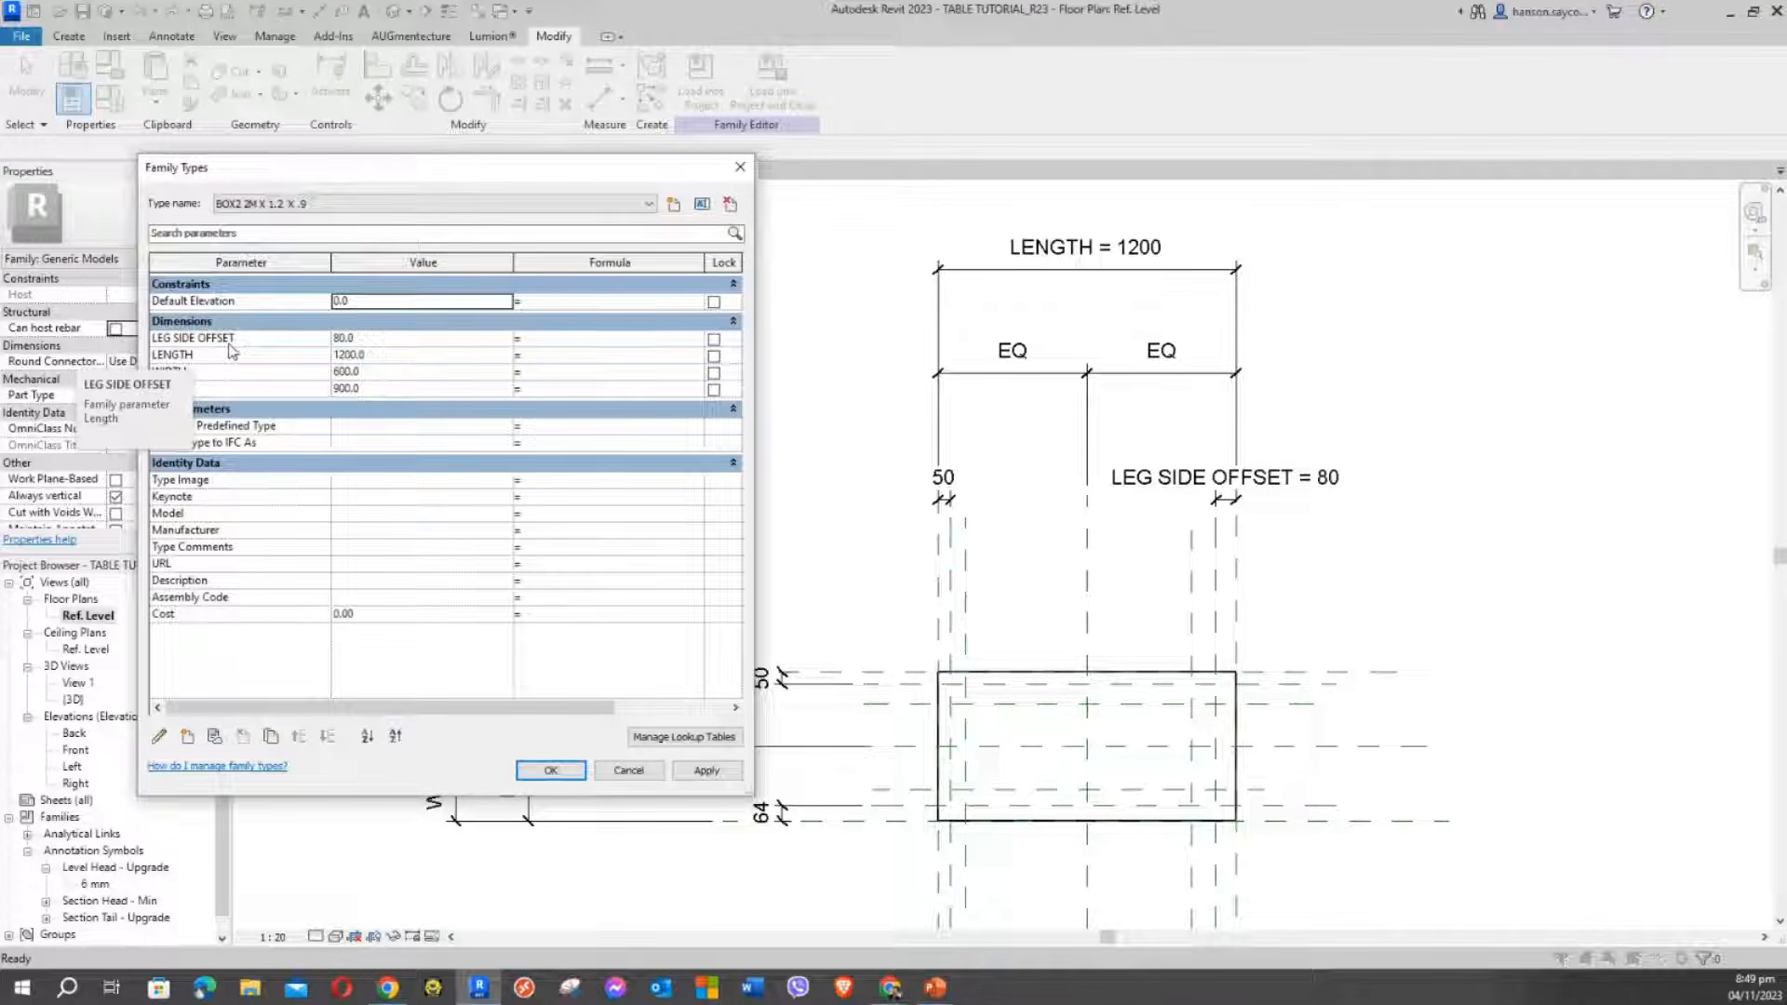
pyautogui.click(367, 340)
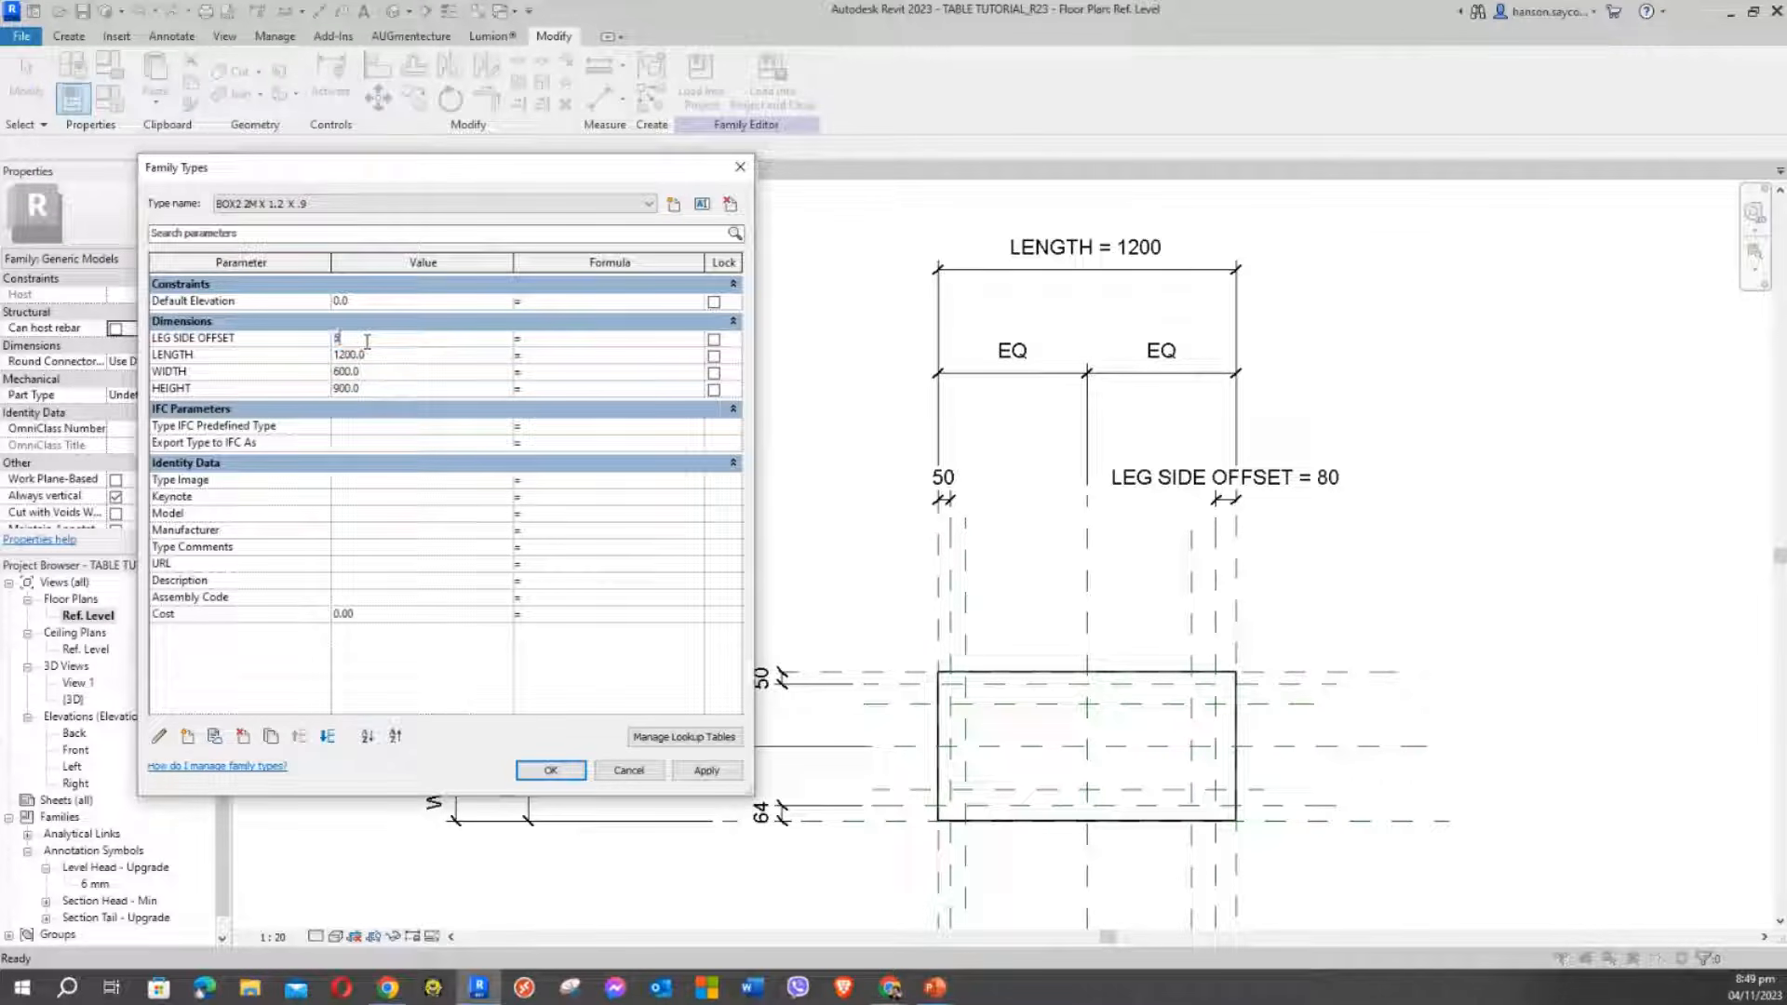
pyautogui.write('50')
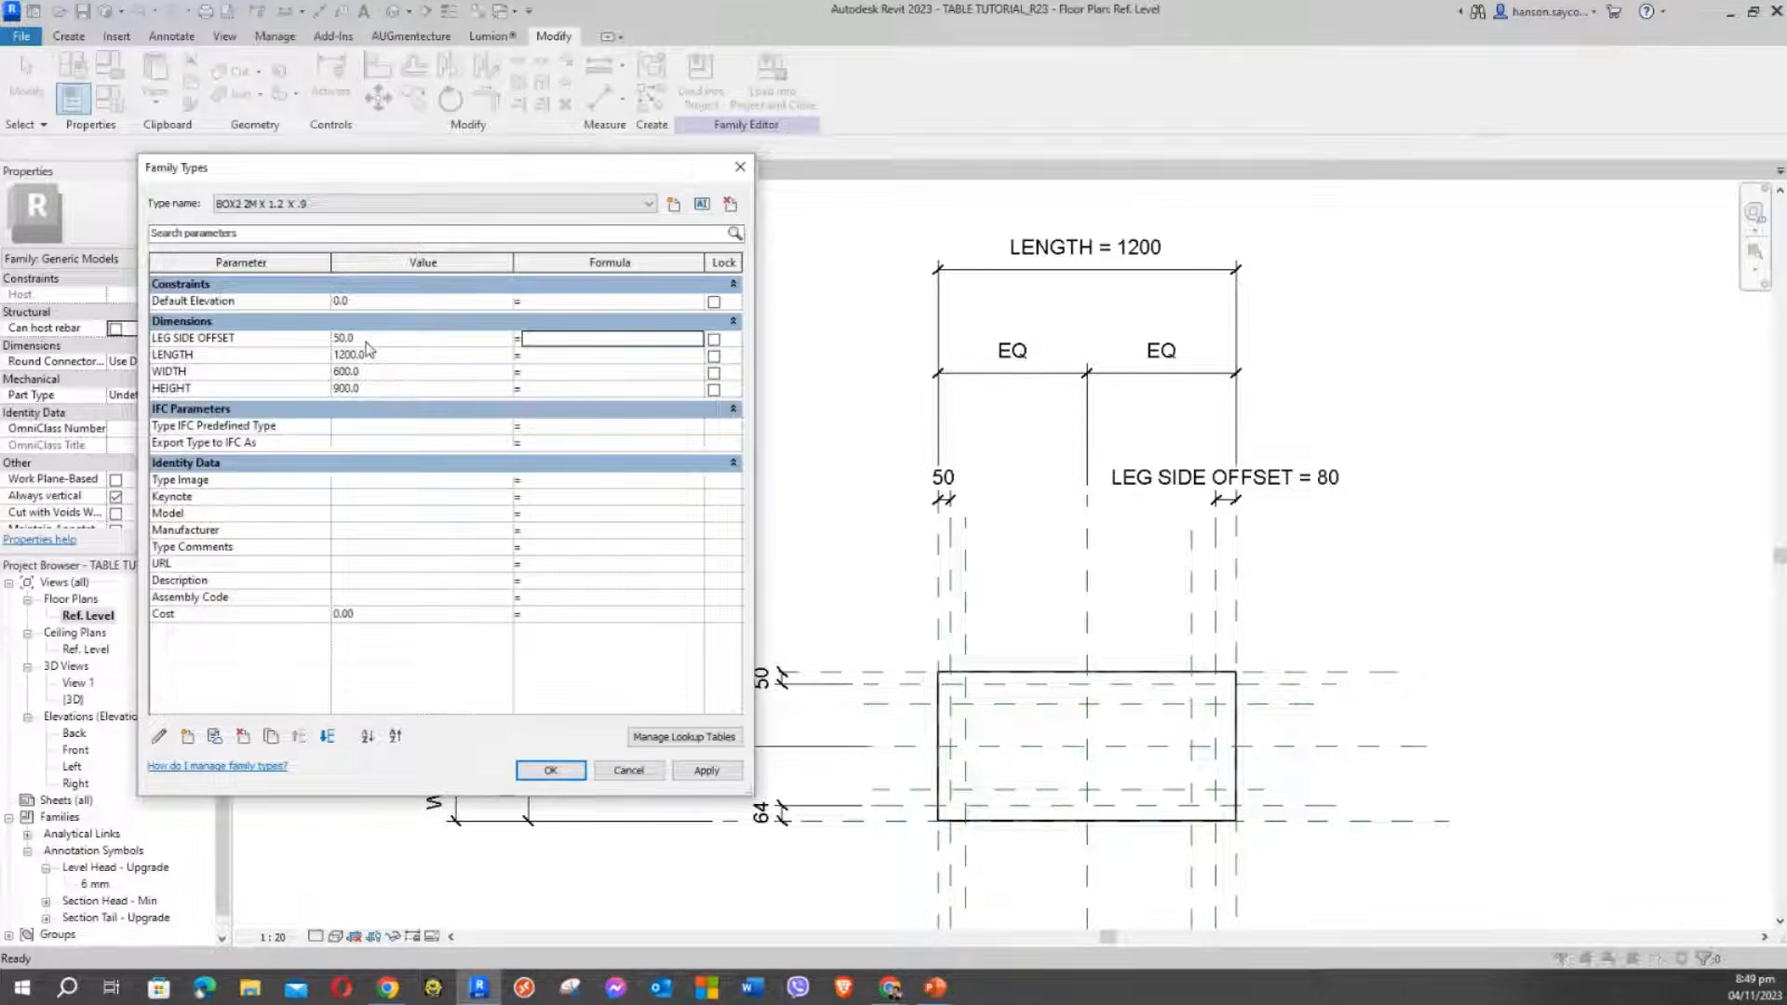
pyautogui.click(728, 777)
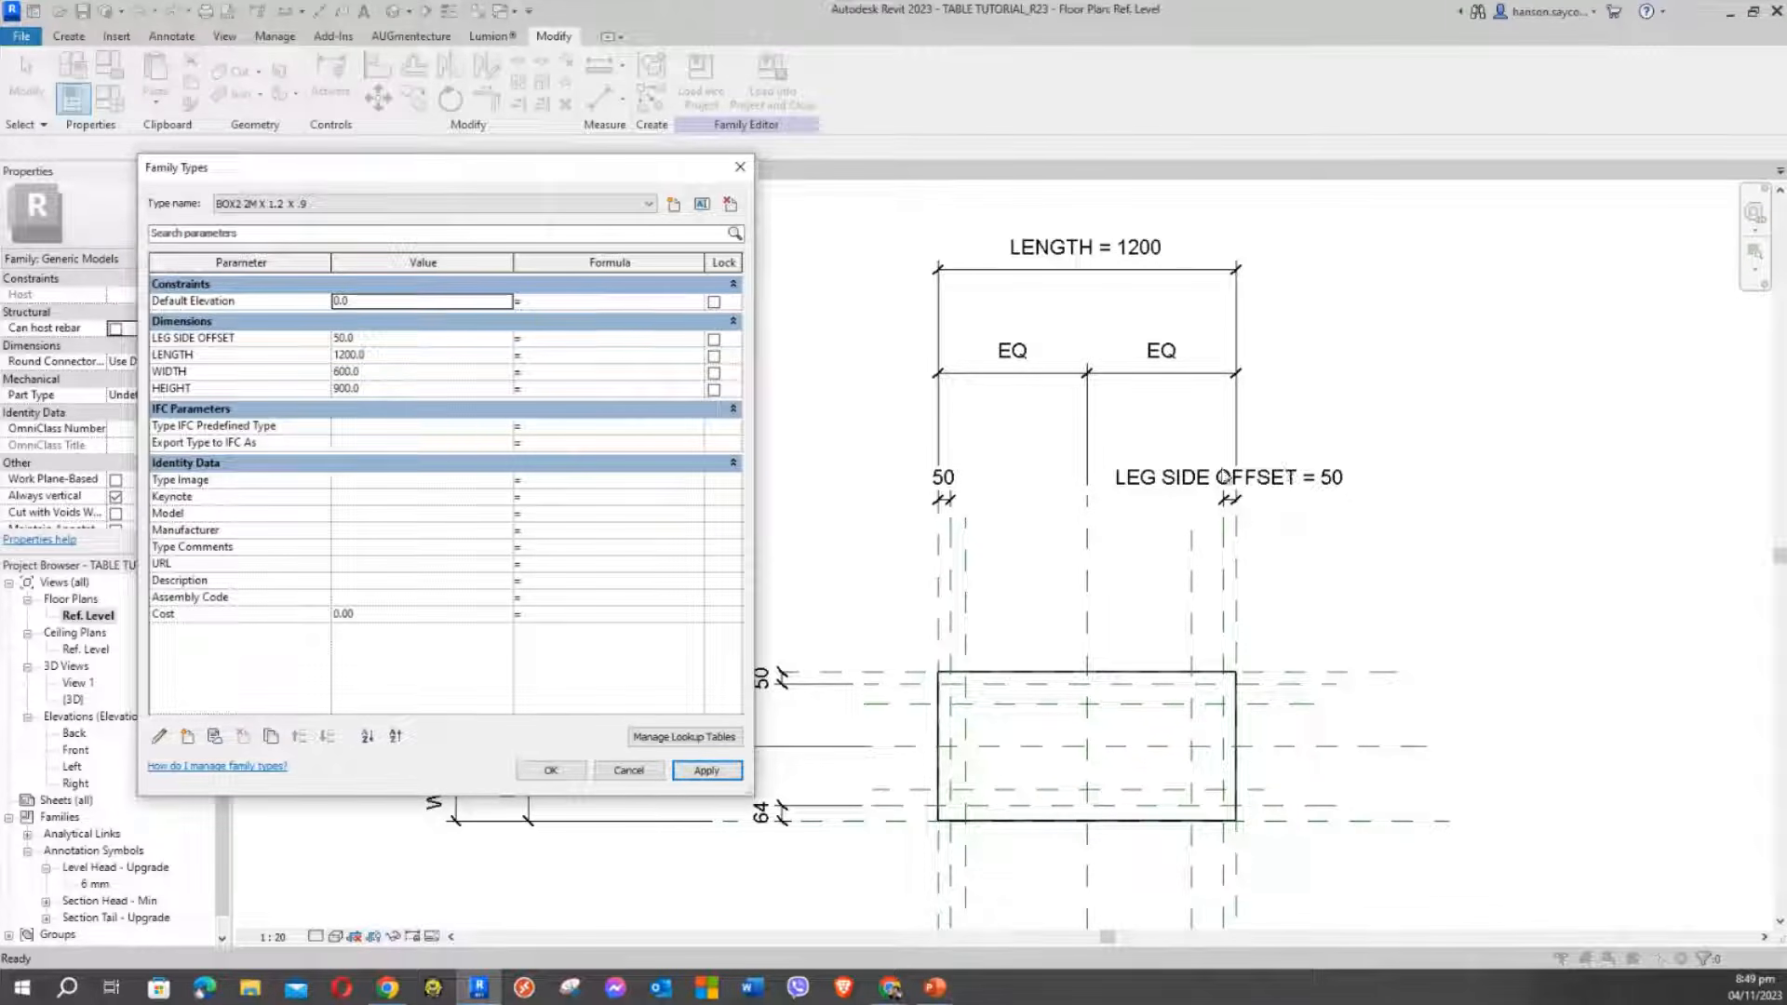
pyautogui.click(697, 772)
# Apply the LEG SIDE OFFSET label to the left 50, the other 50 and the 64 offset dimensions
pyautogui.click(551, 771)
pyautogui.click(944, 478)
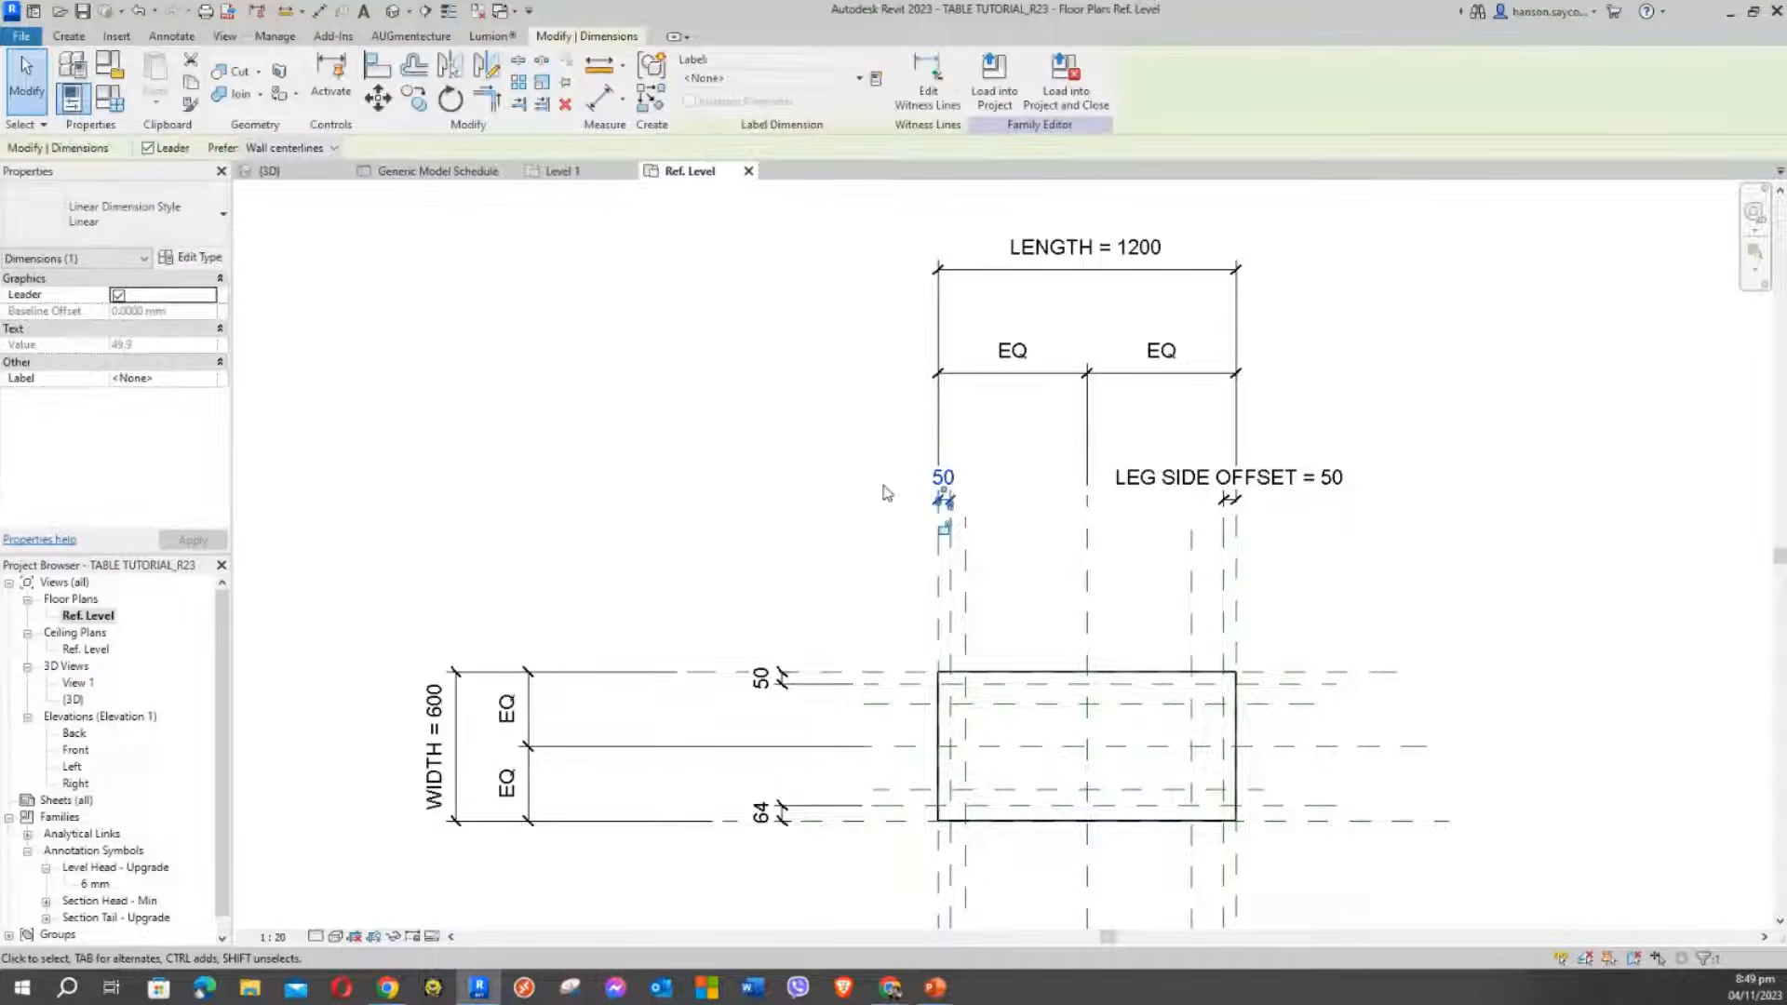
pyautogui.scroll(-2, 835, 483)
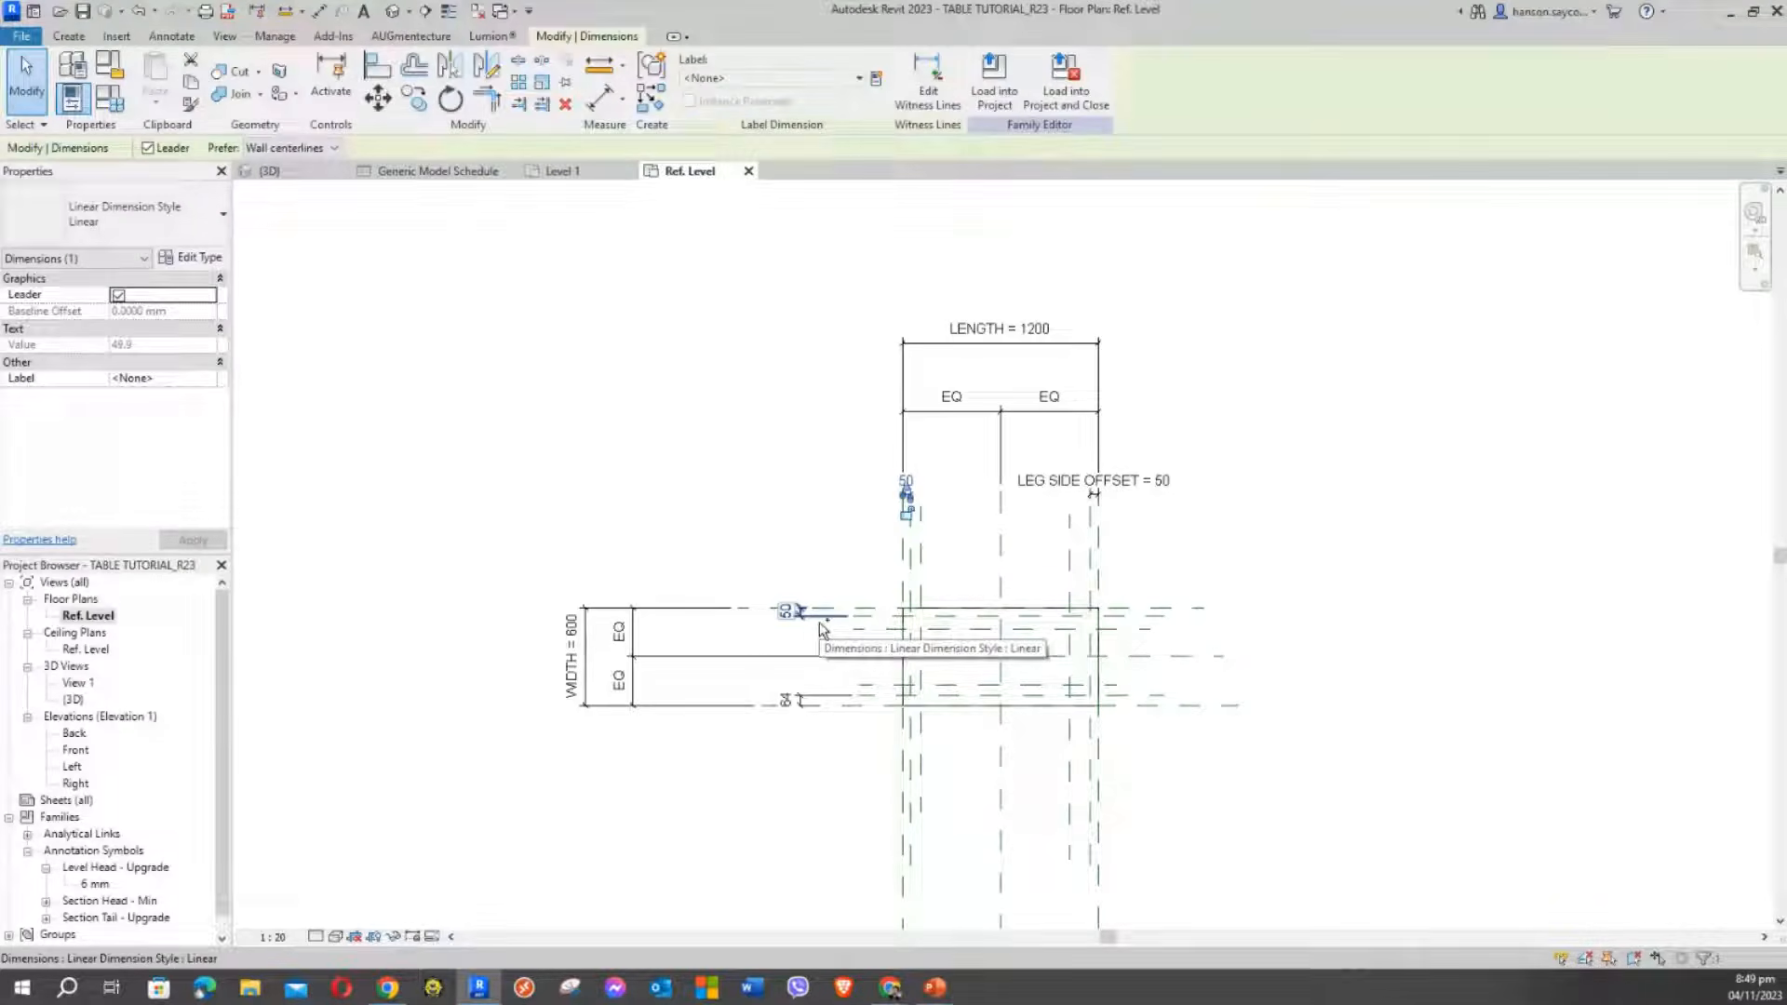
pyautogui.click(884, 582)
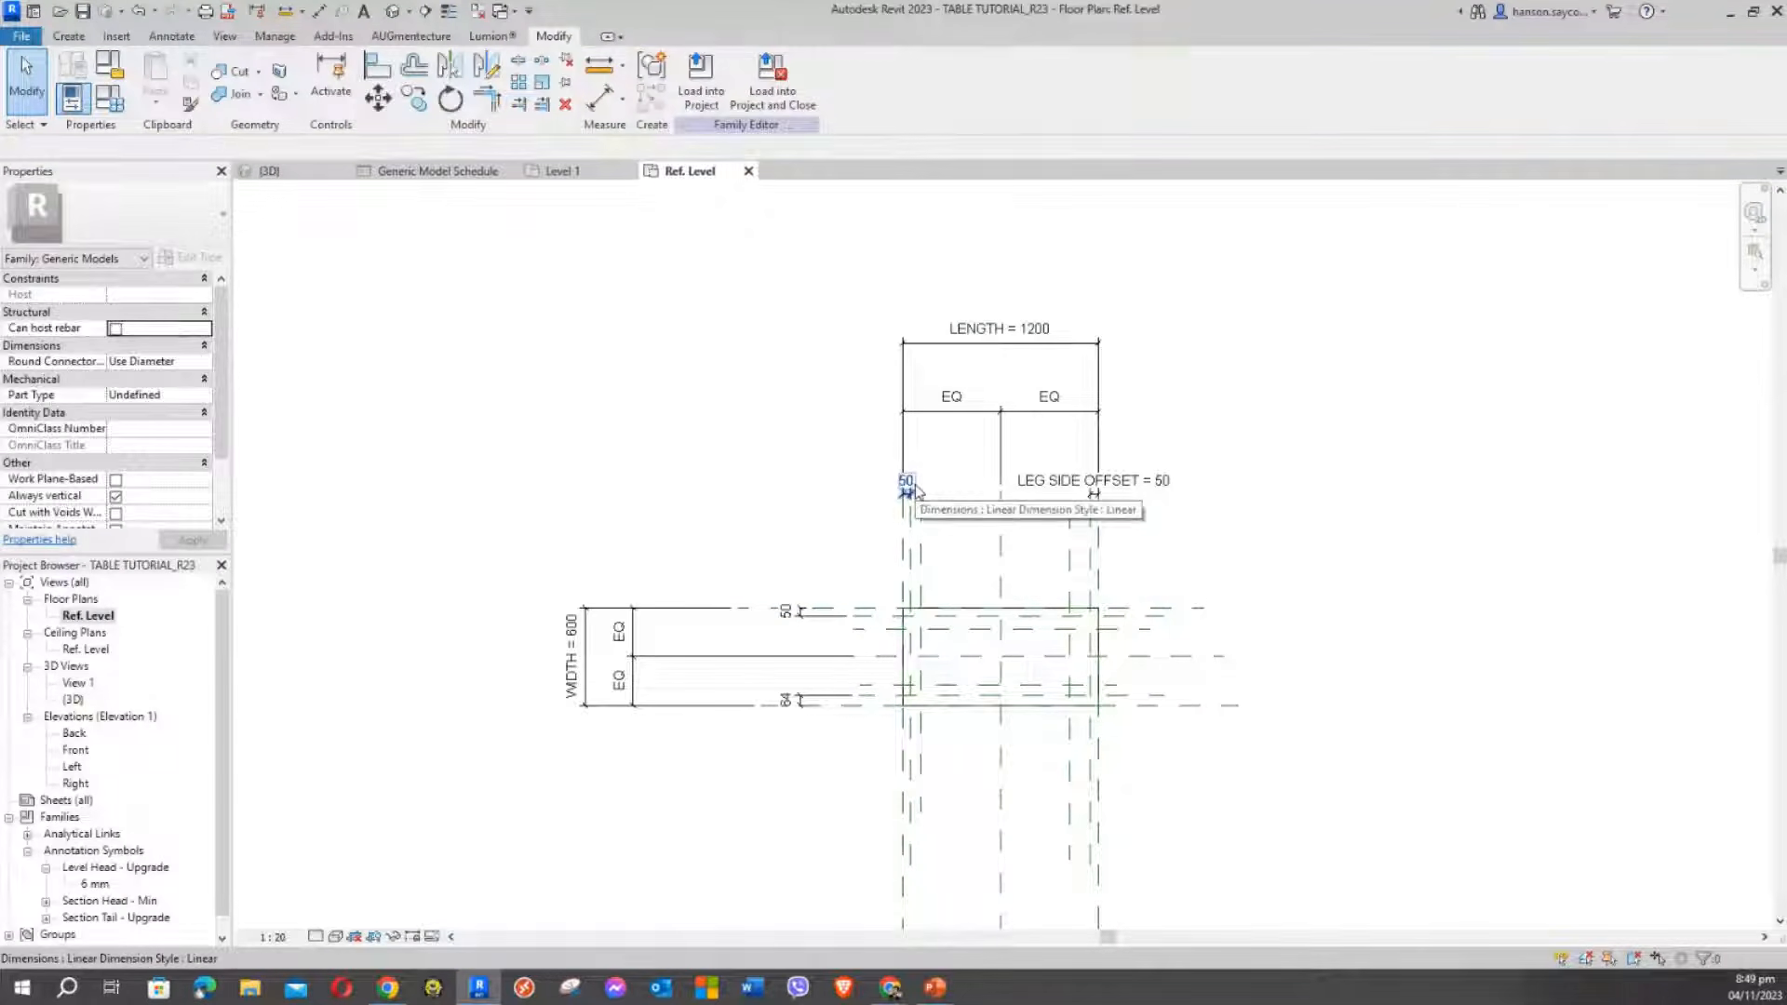
pyautogui.click(915, 491)
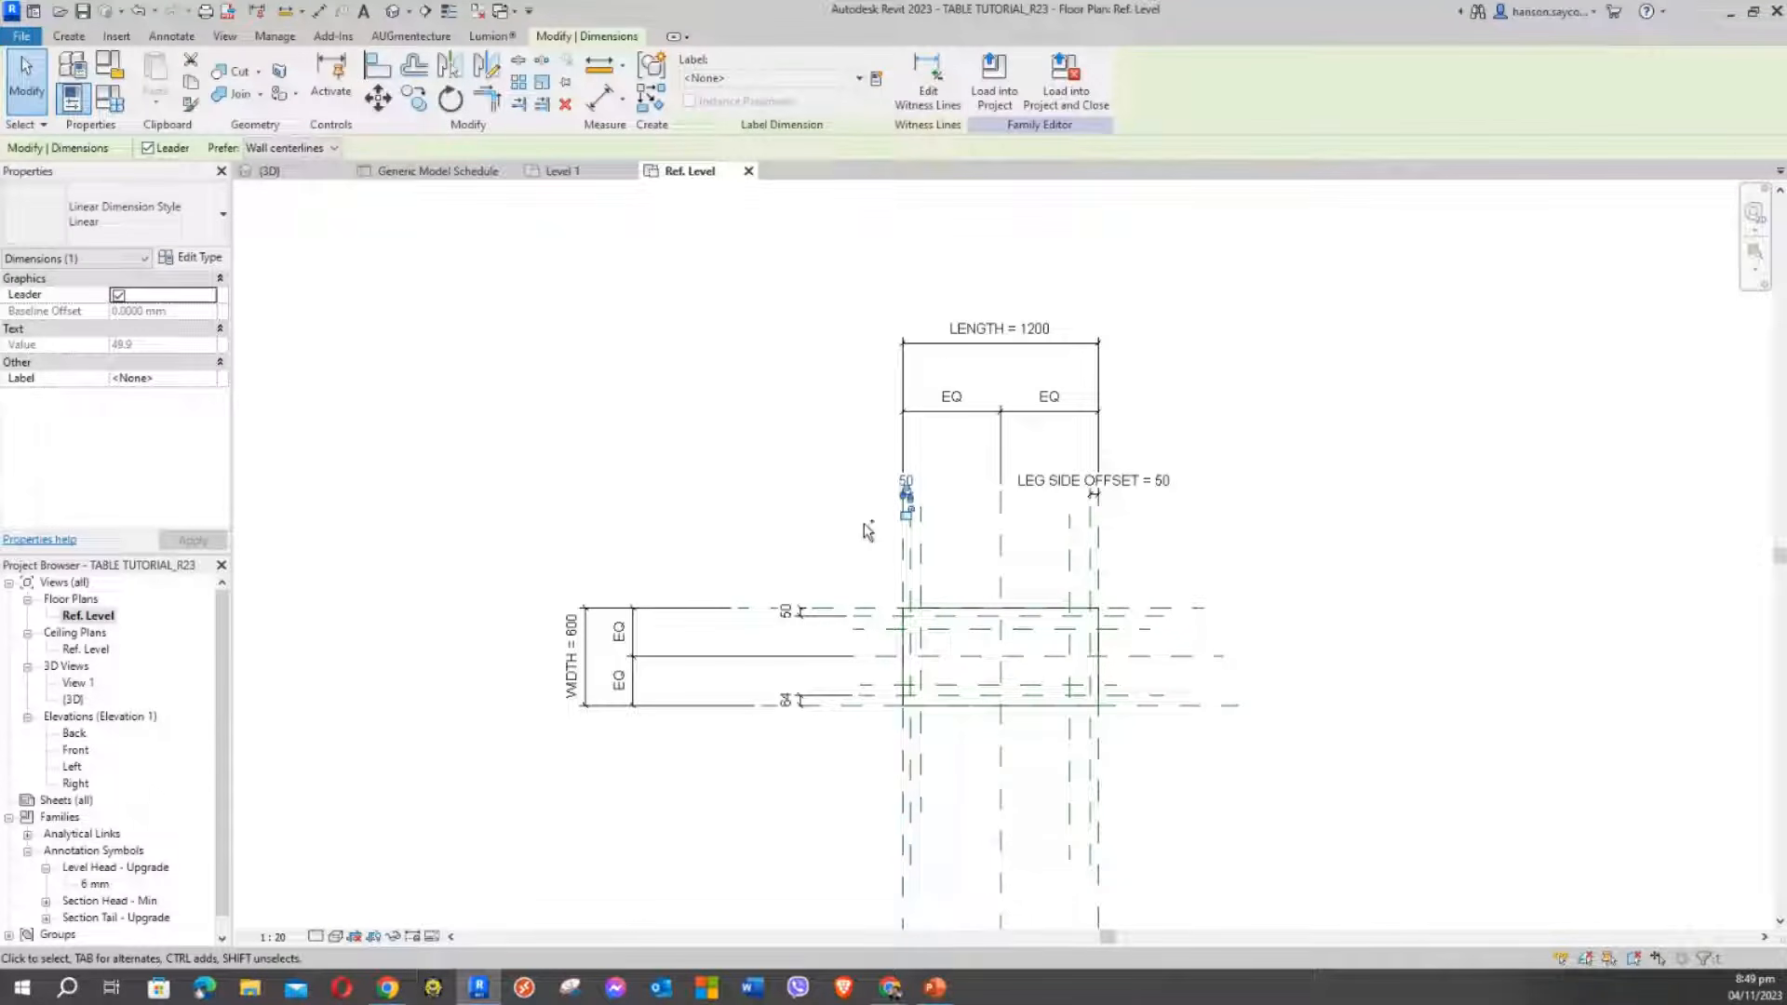
pyautogui.keyDown('ctrl'); pyautogui.click(823, 621); pyautogui.keyUp('ctrl')
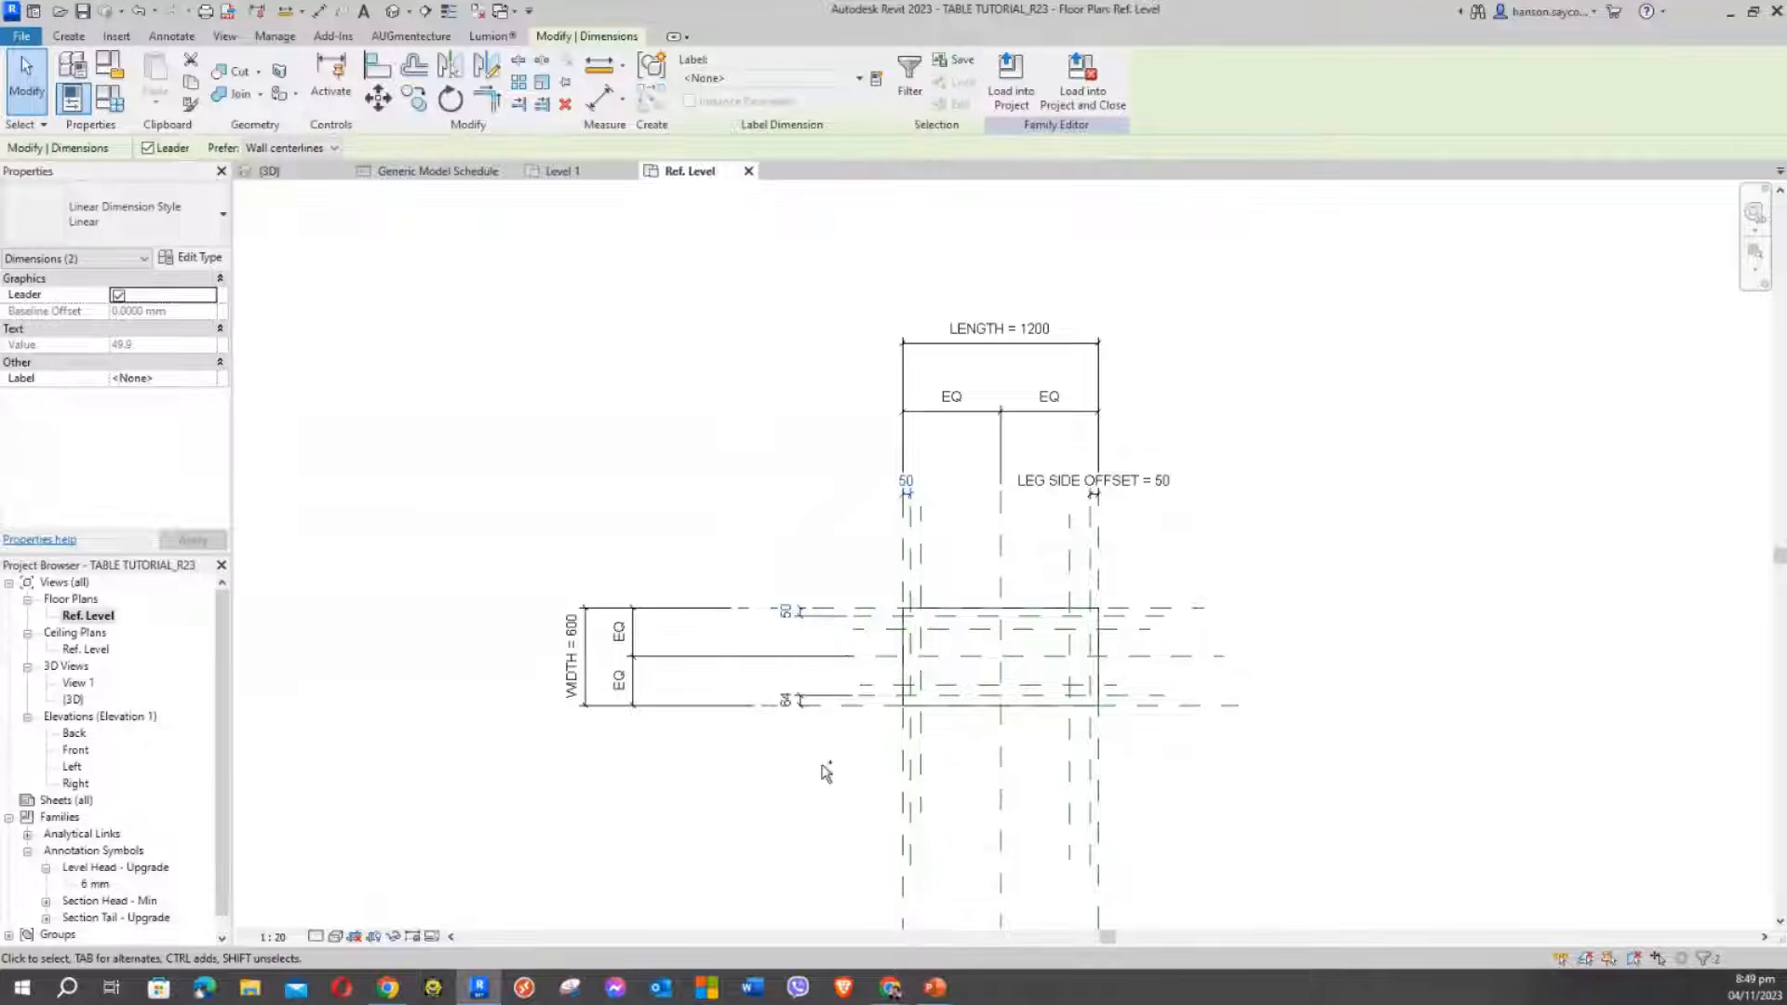
pyautogui.keyDown('ctrl'); pyautogui.click(819, 698); pyautogui.keyUp('ctrl')
pyautogui.click(732, 76)
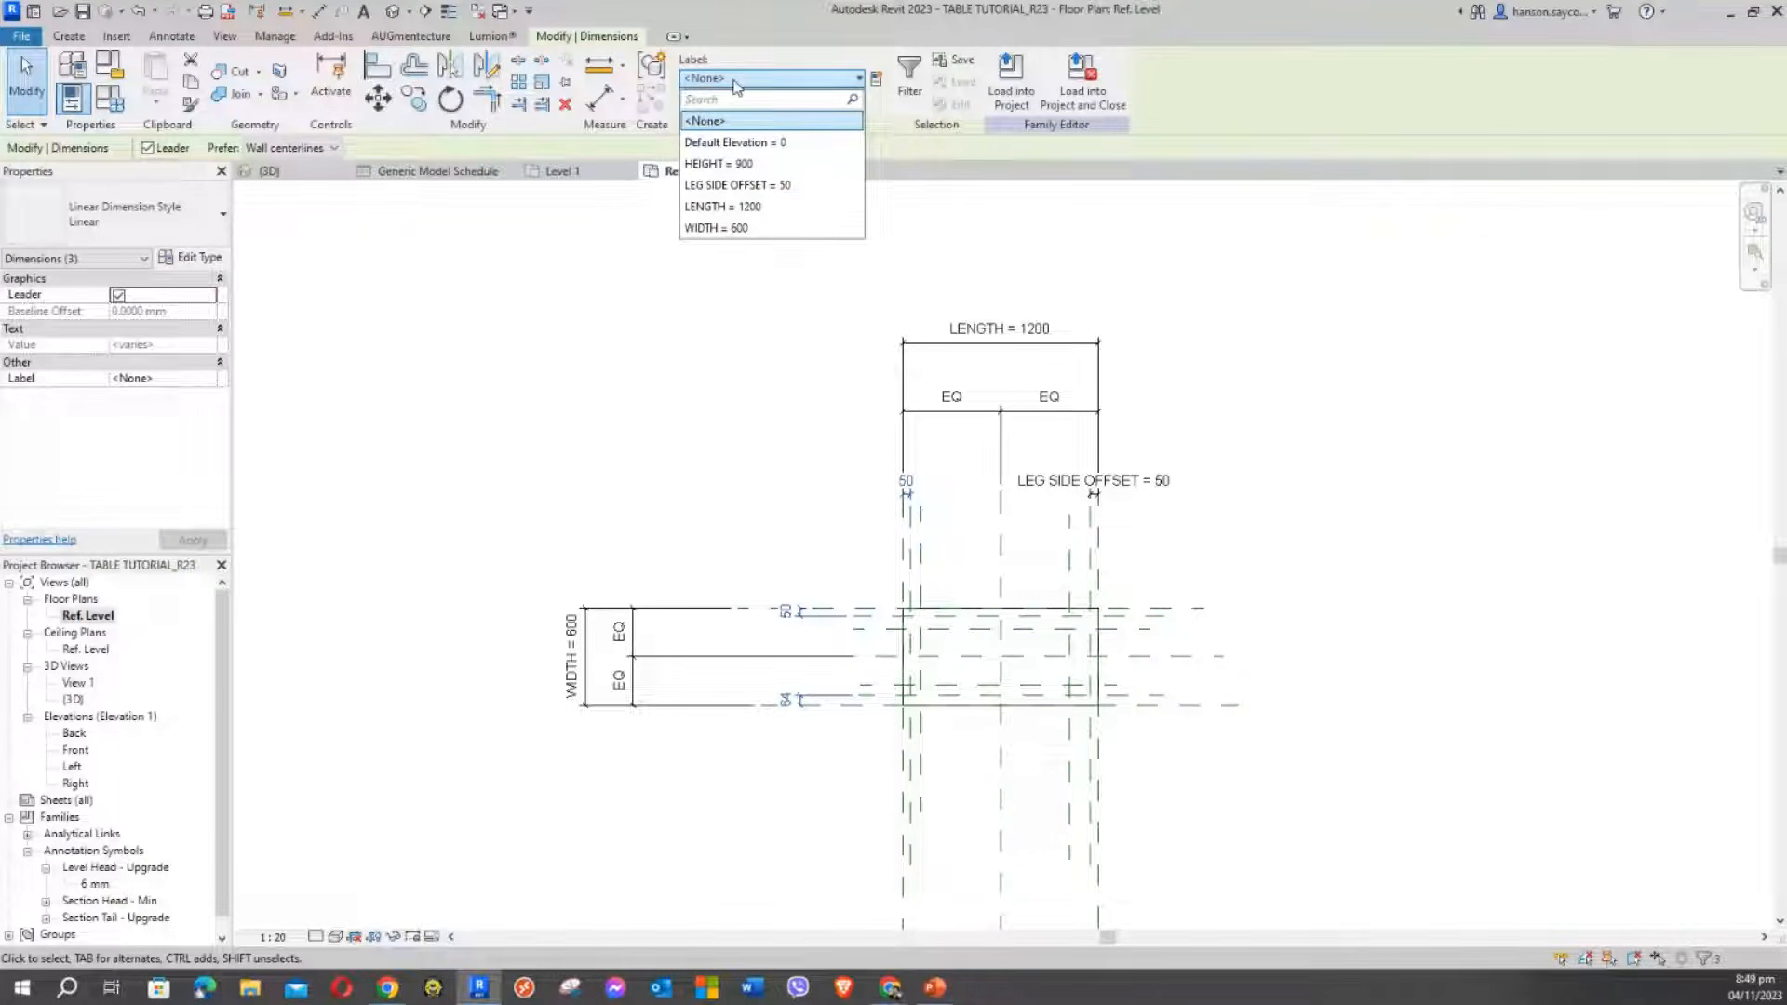
pyautogui.click(727, 186)
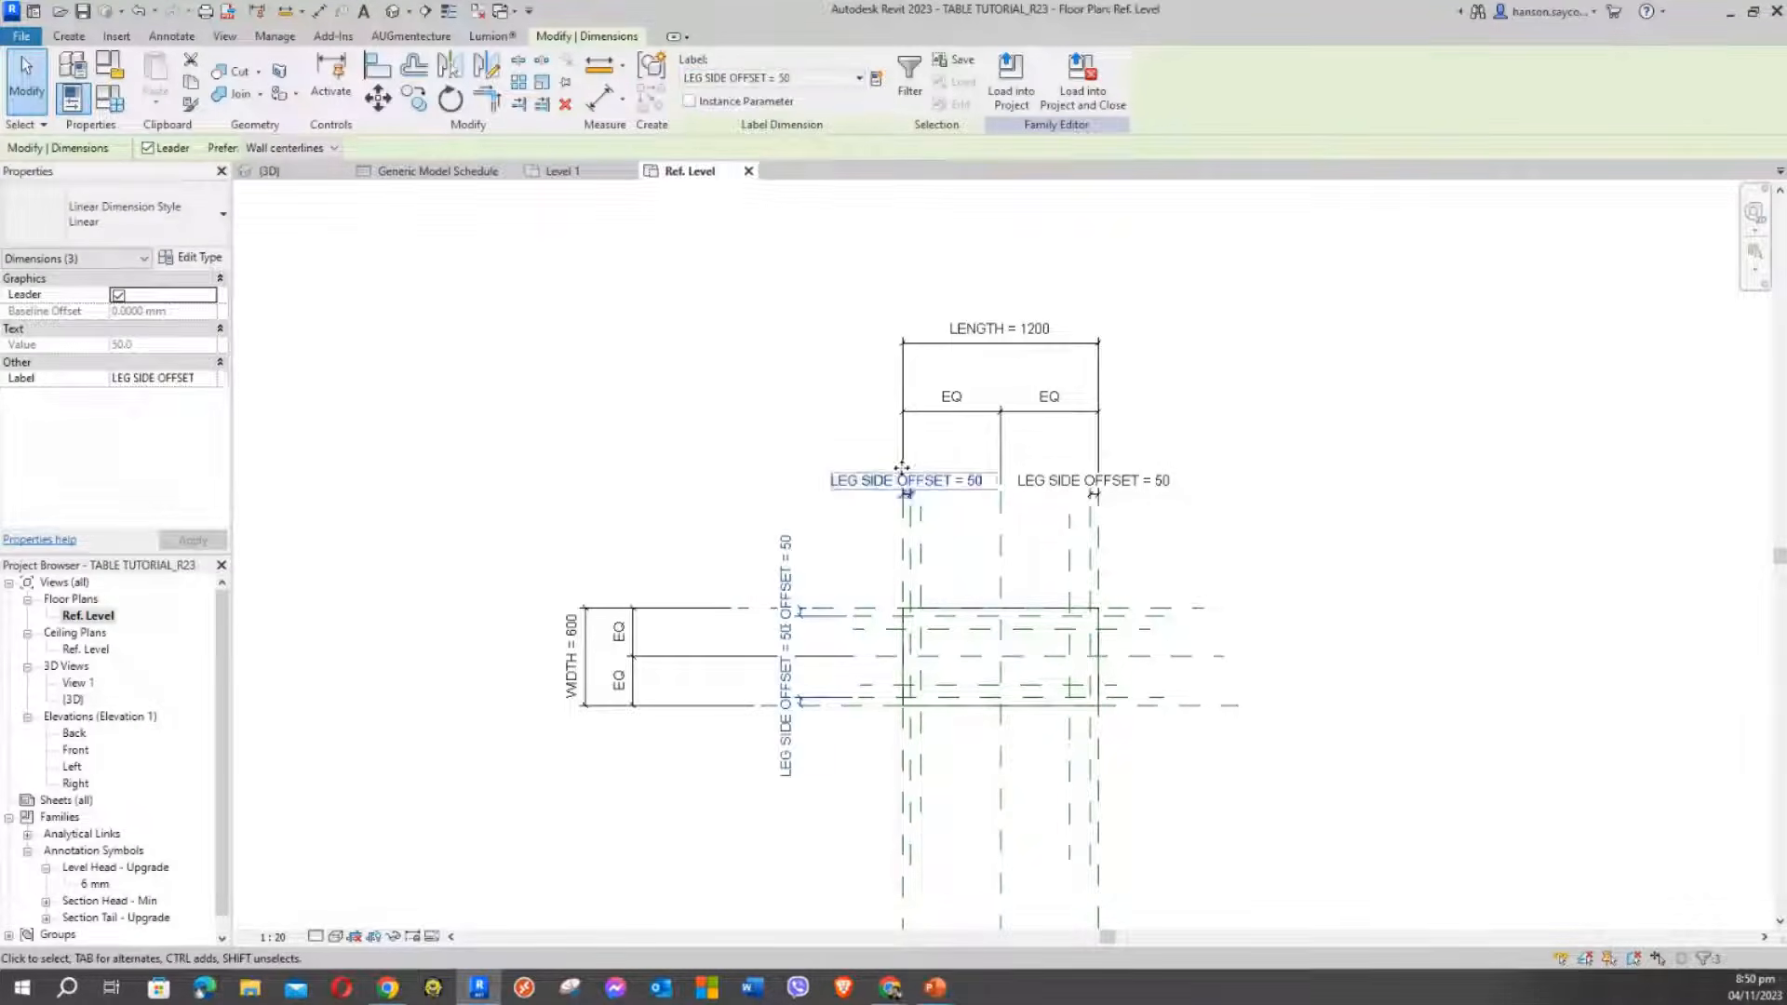
pyautogui.scroll(1, 858, 611)
pyautogui.moveTo(853, 609); pyautogui.dragTo(704, 531, button='middle')
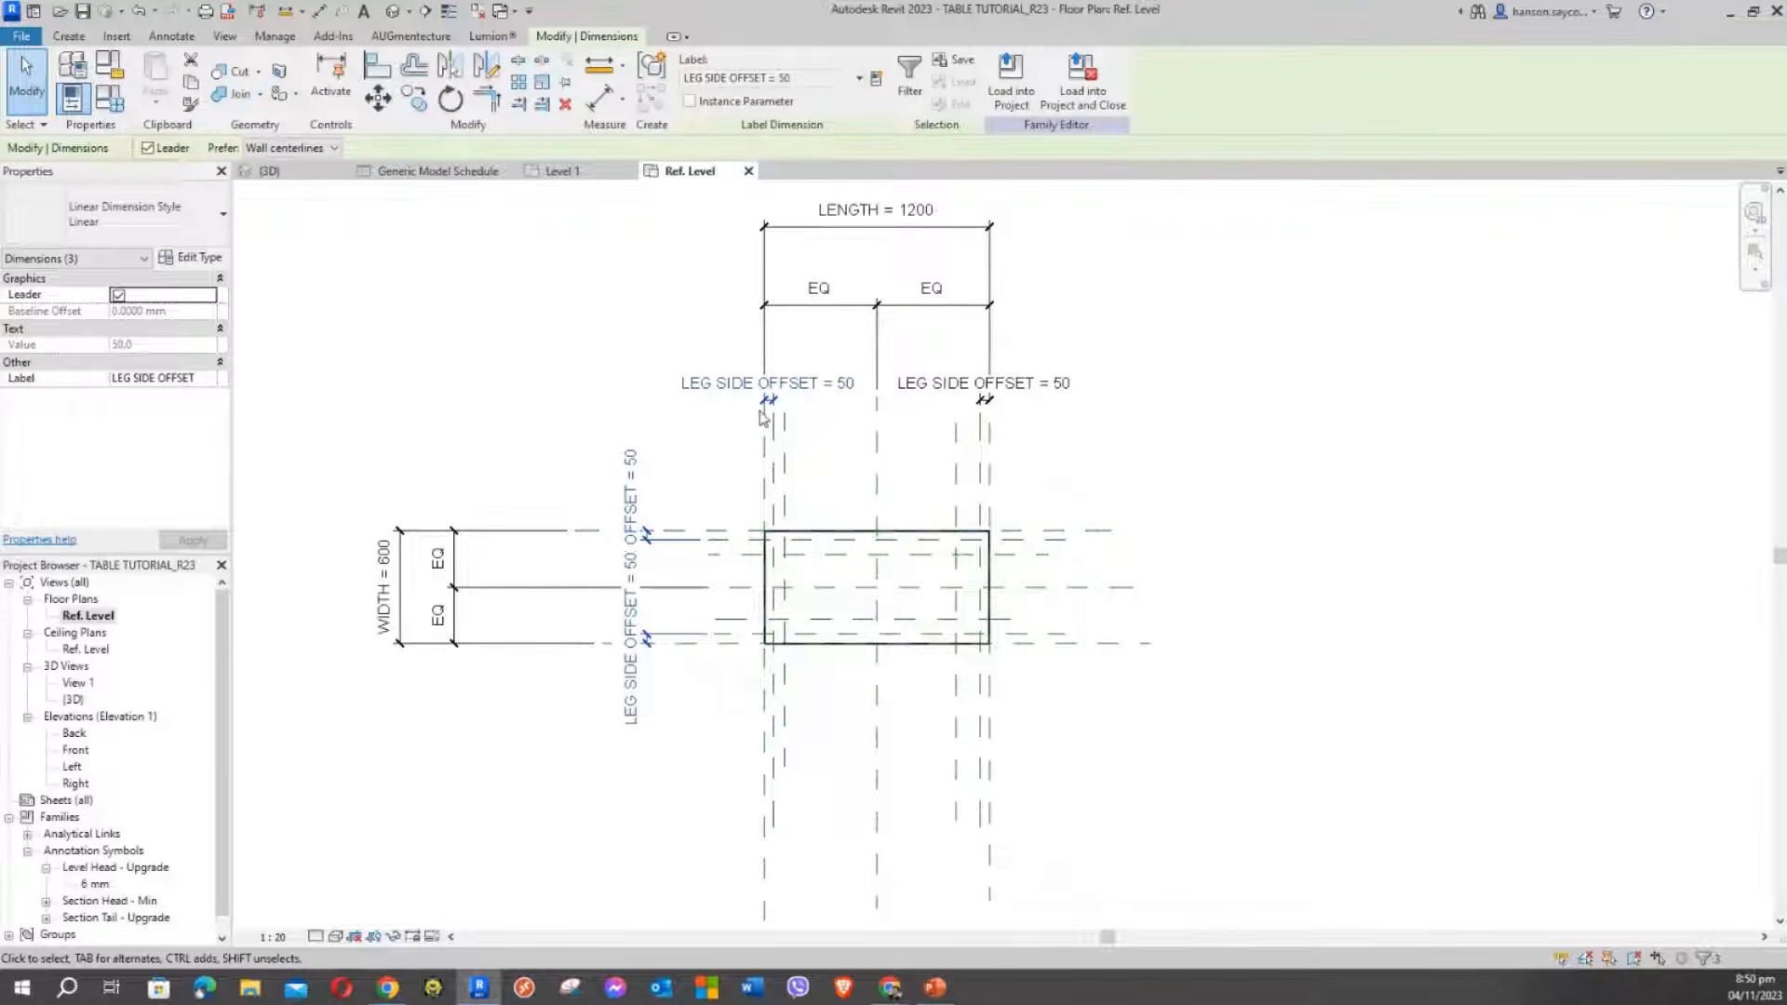
pyautogui.click(580, 363)
pyautogui.moveTo(580, 363); pyautogui.dragTo(732, 395, button='middle')
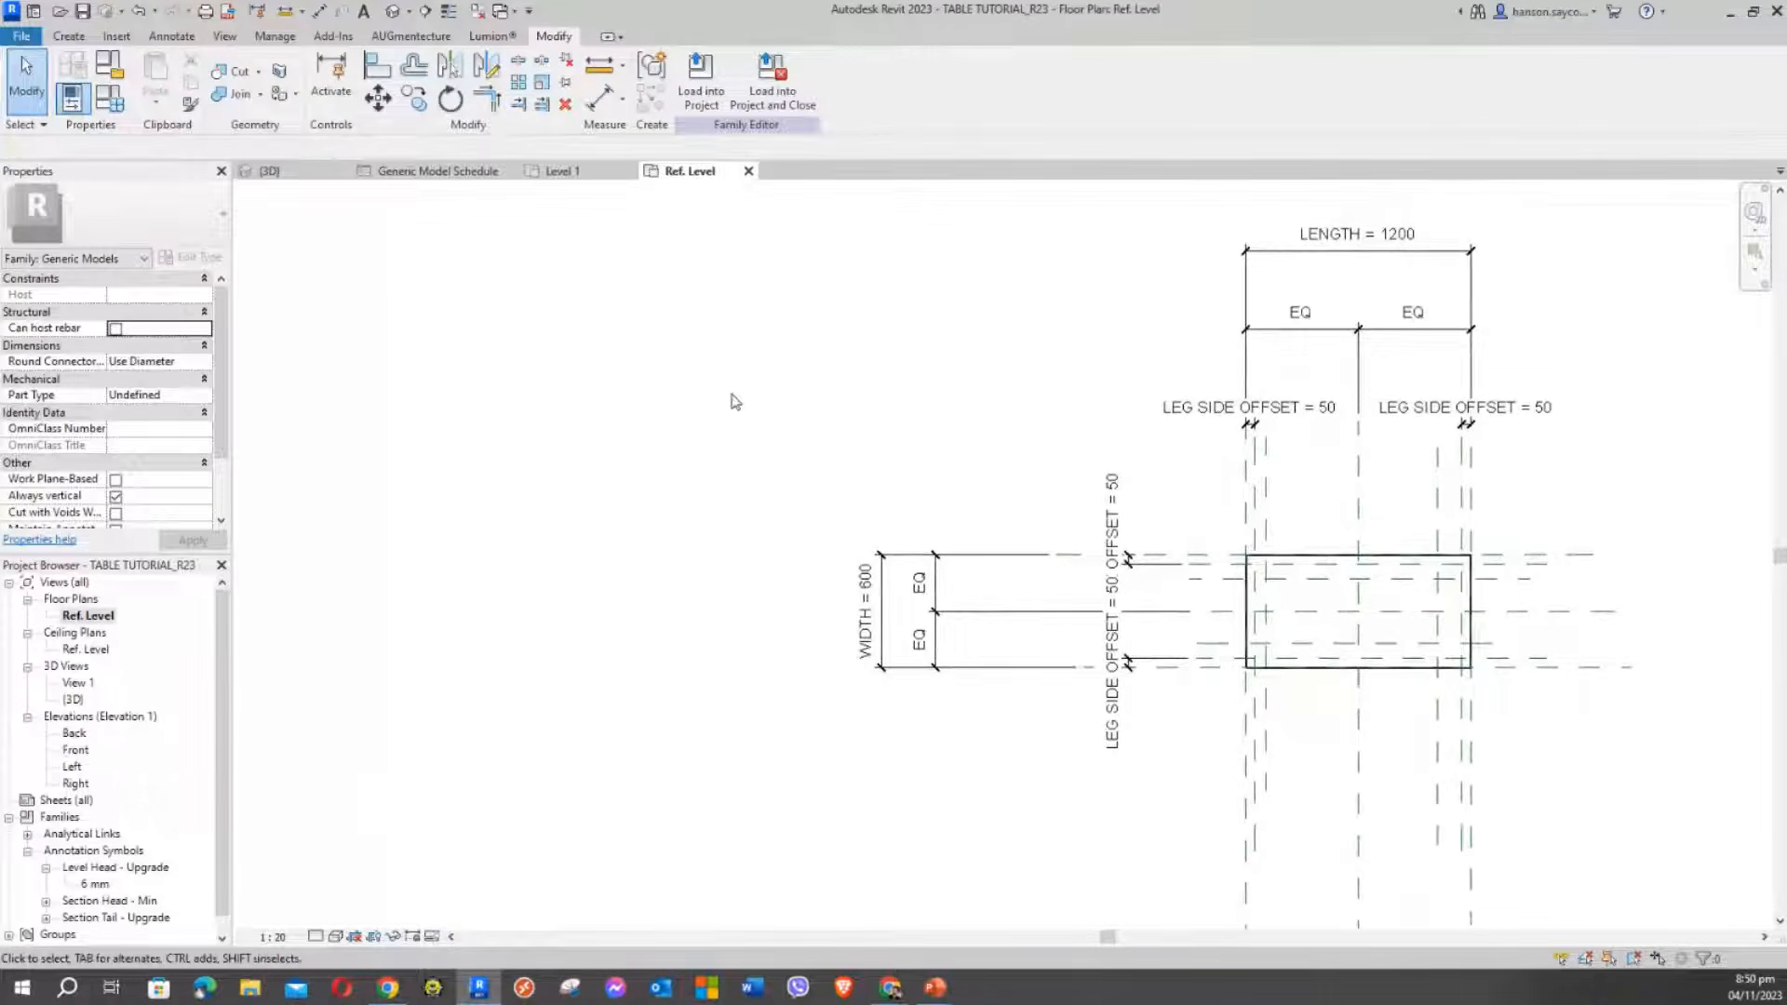
pyautogui.moveTo(829, 363); pyautogui.dragTo(853, 355, button='middle')
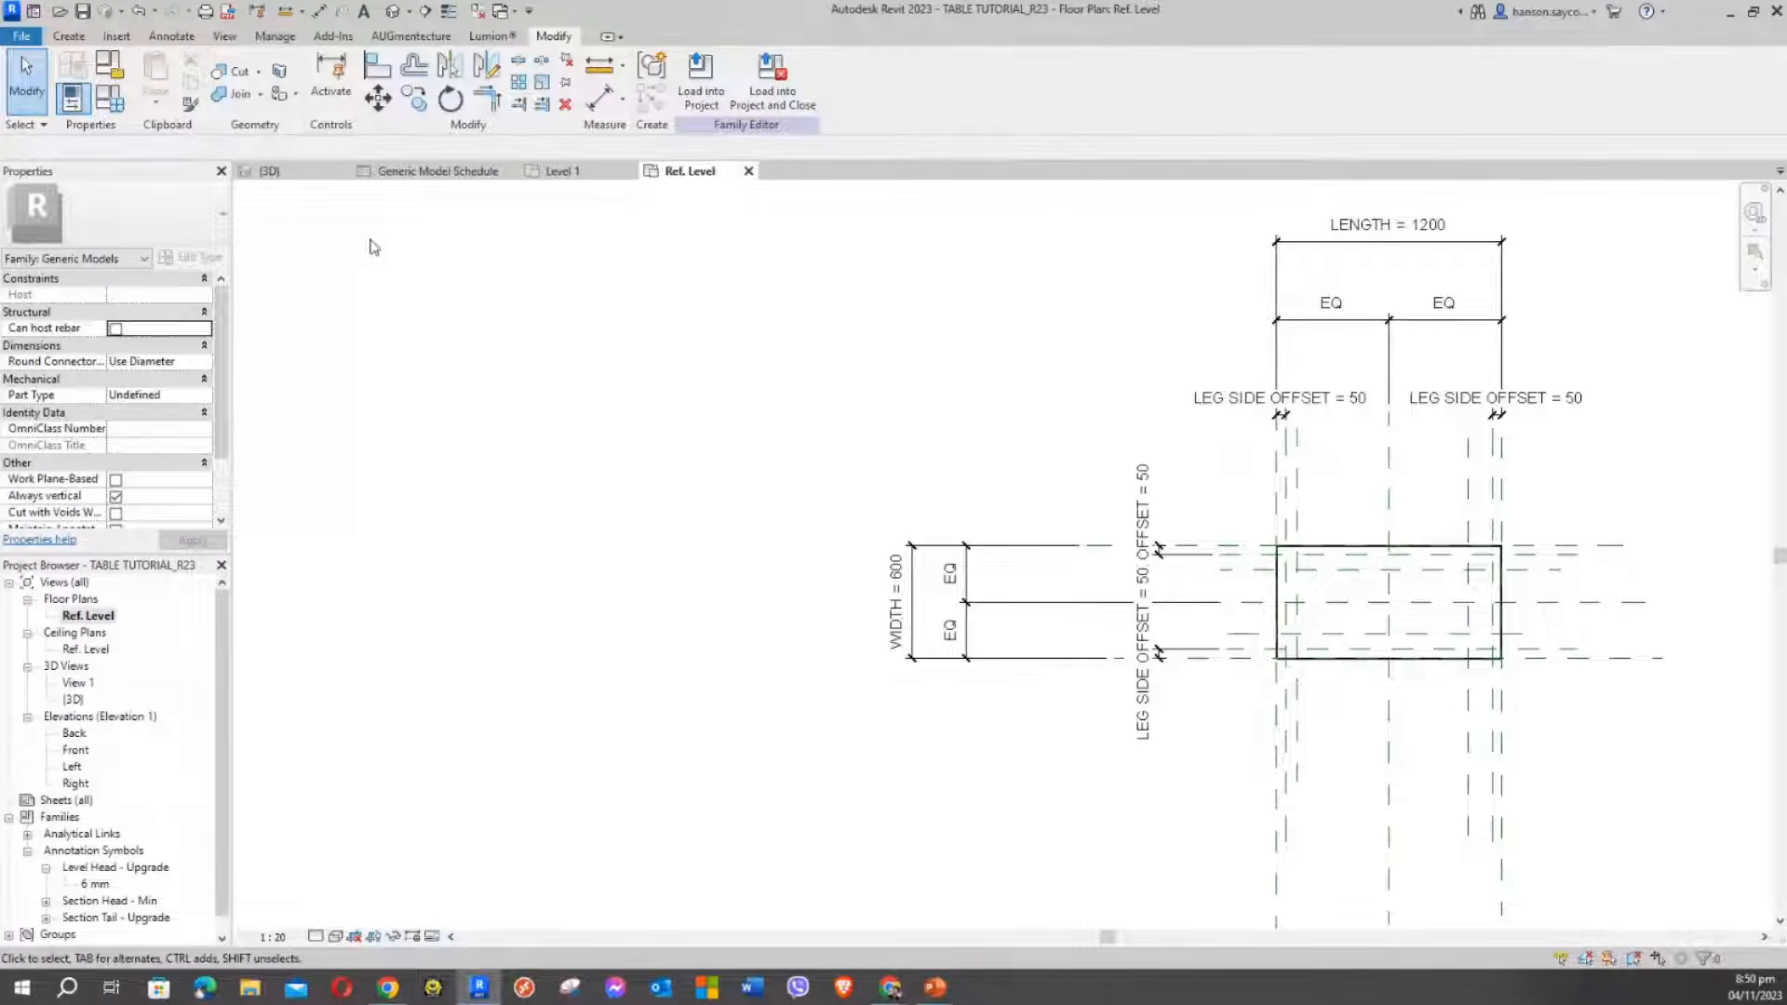
pyautogui.click(109, 98)
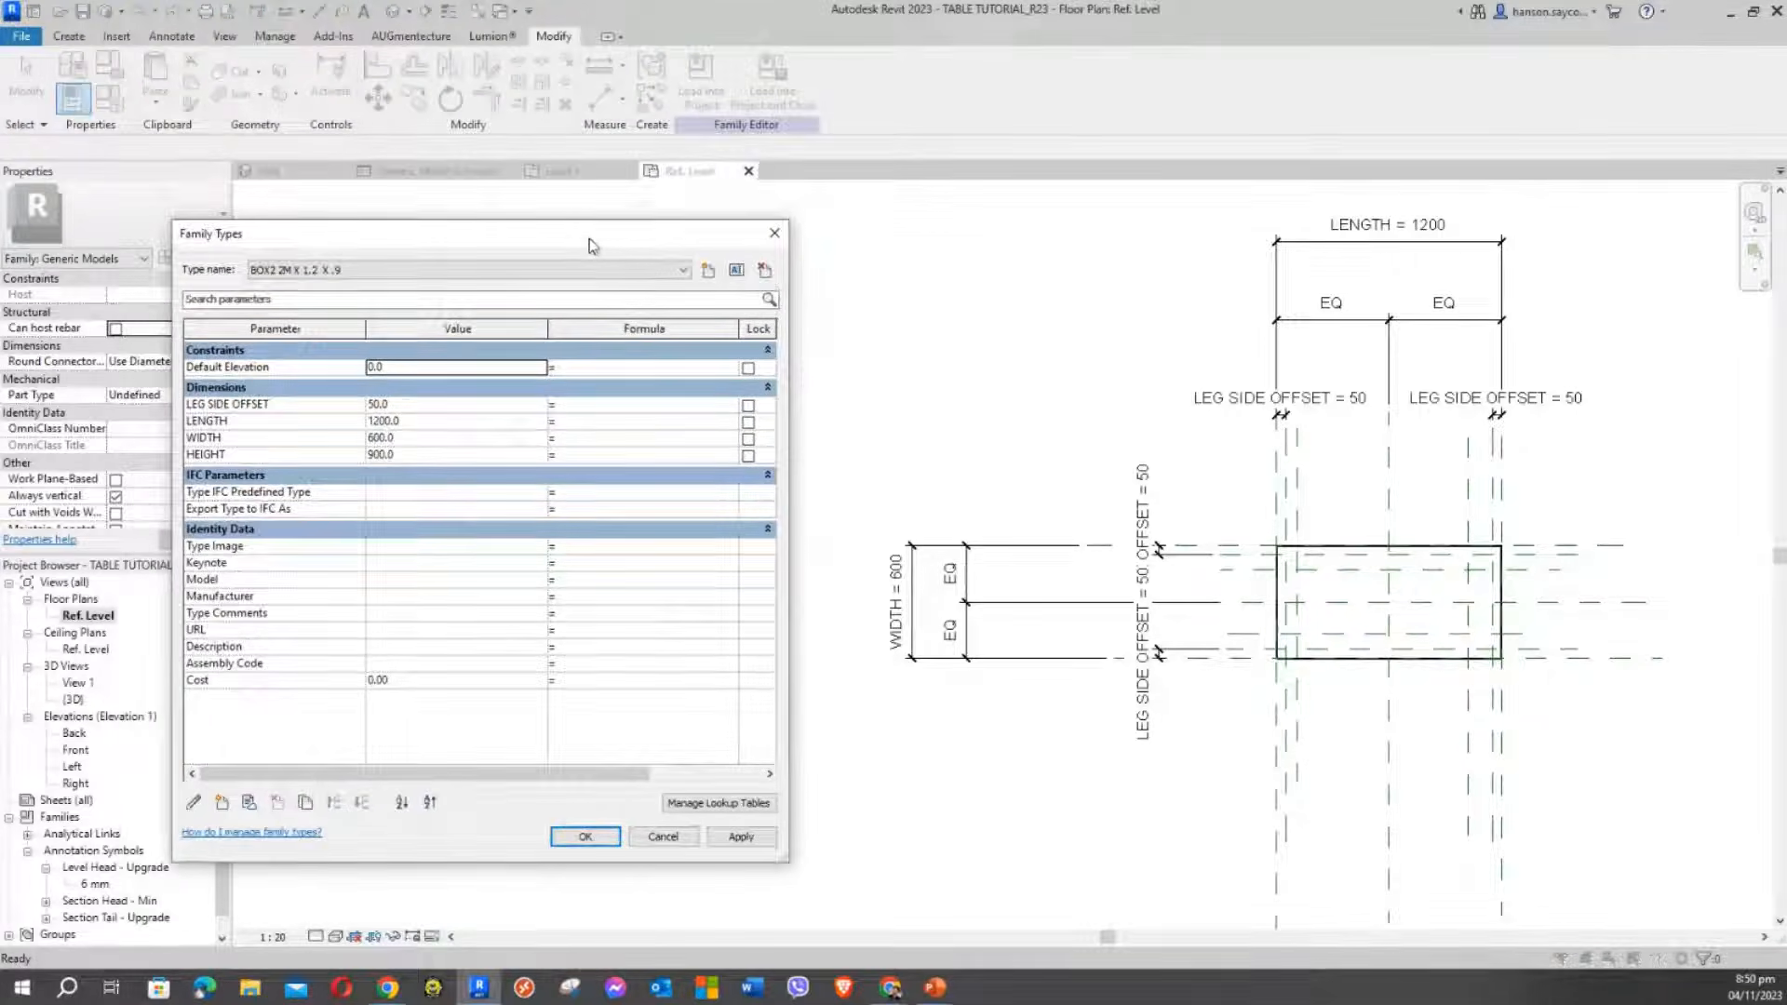
pyautogui.click(420, 403)
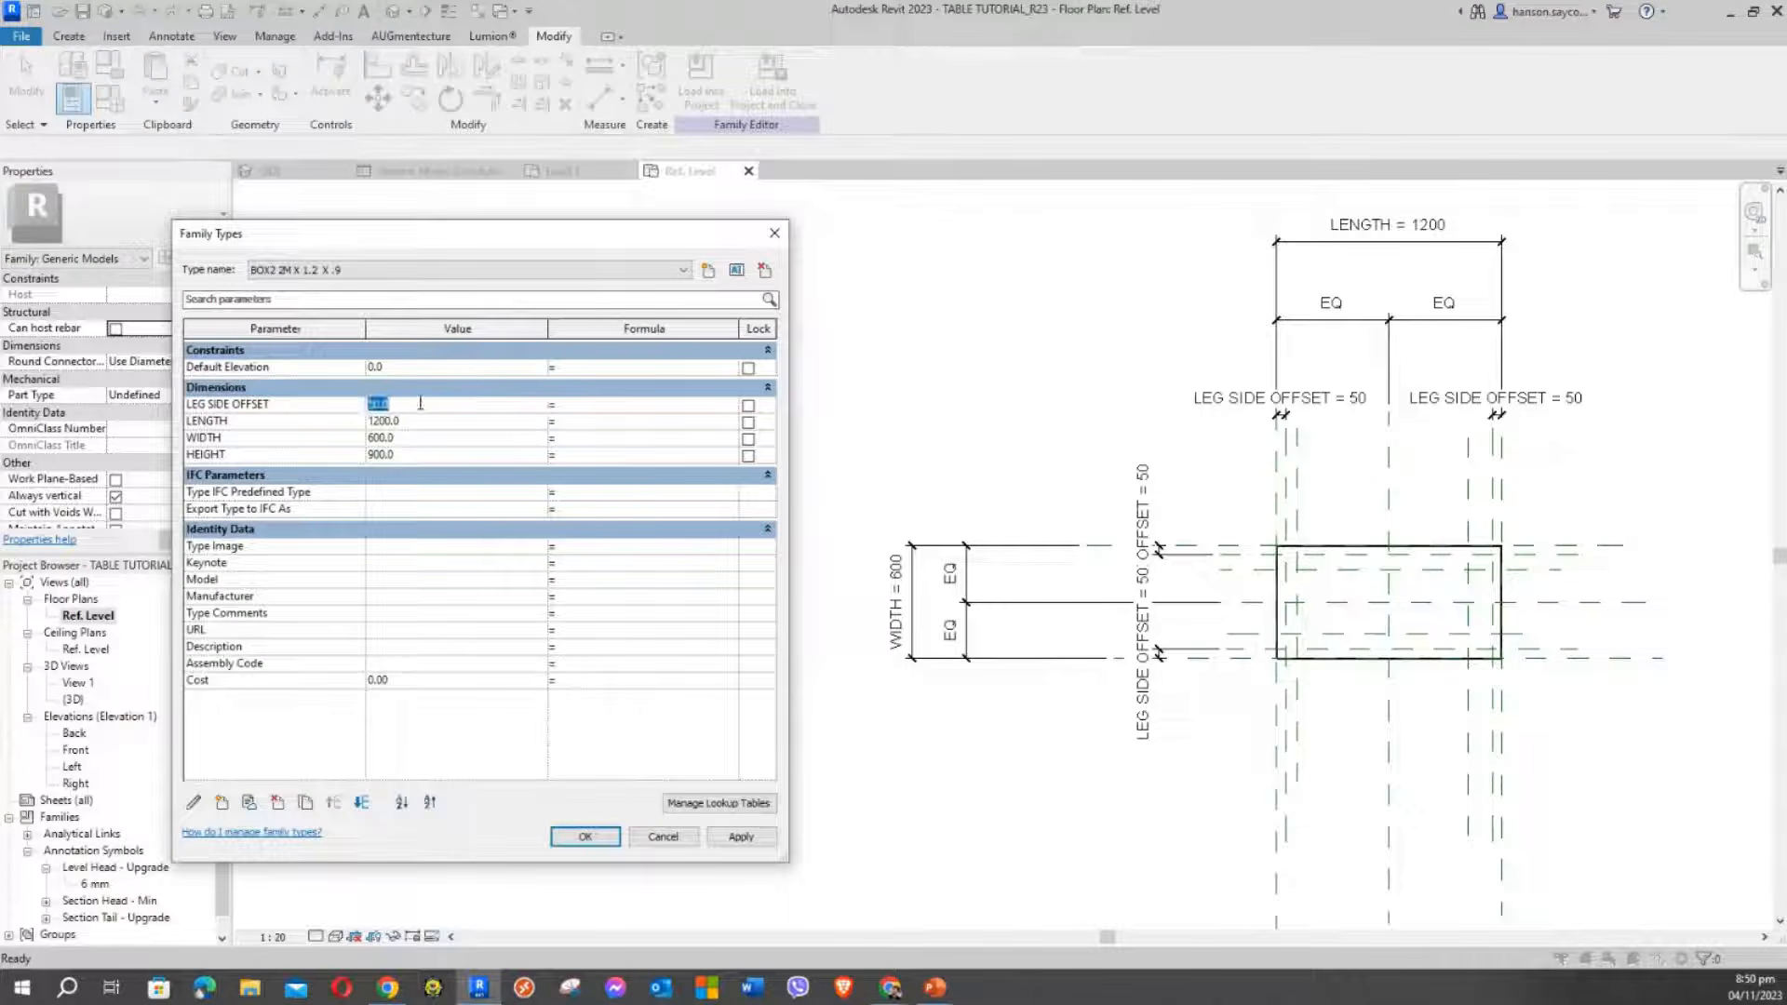
pyautogui.write('75')
pyautogui.click(741, 837)
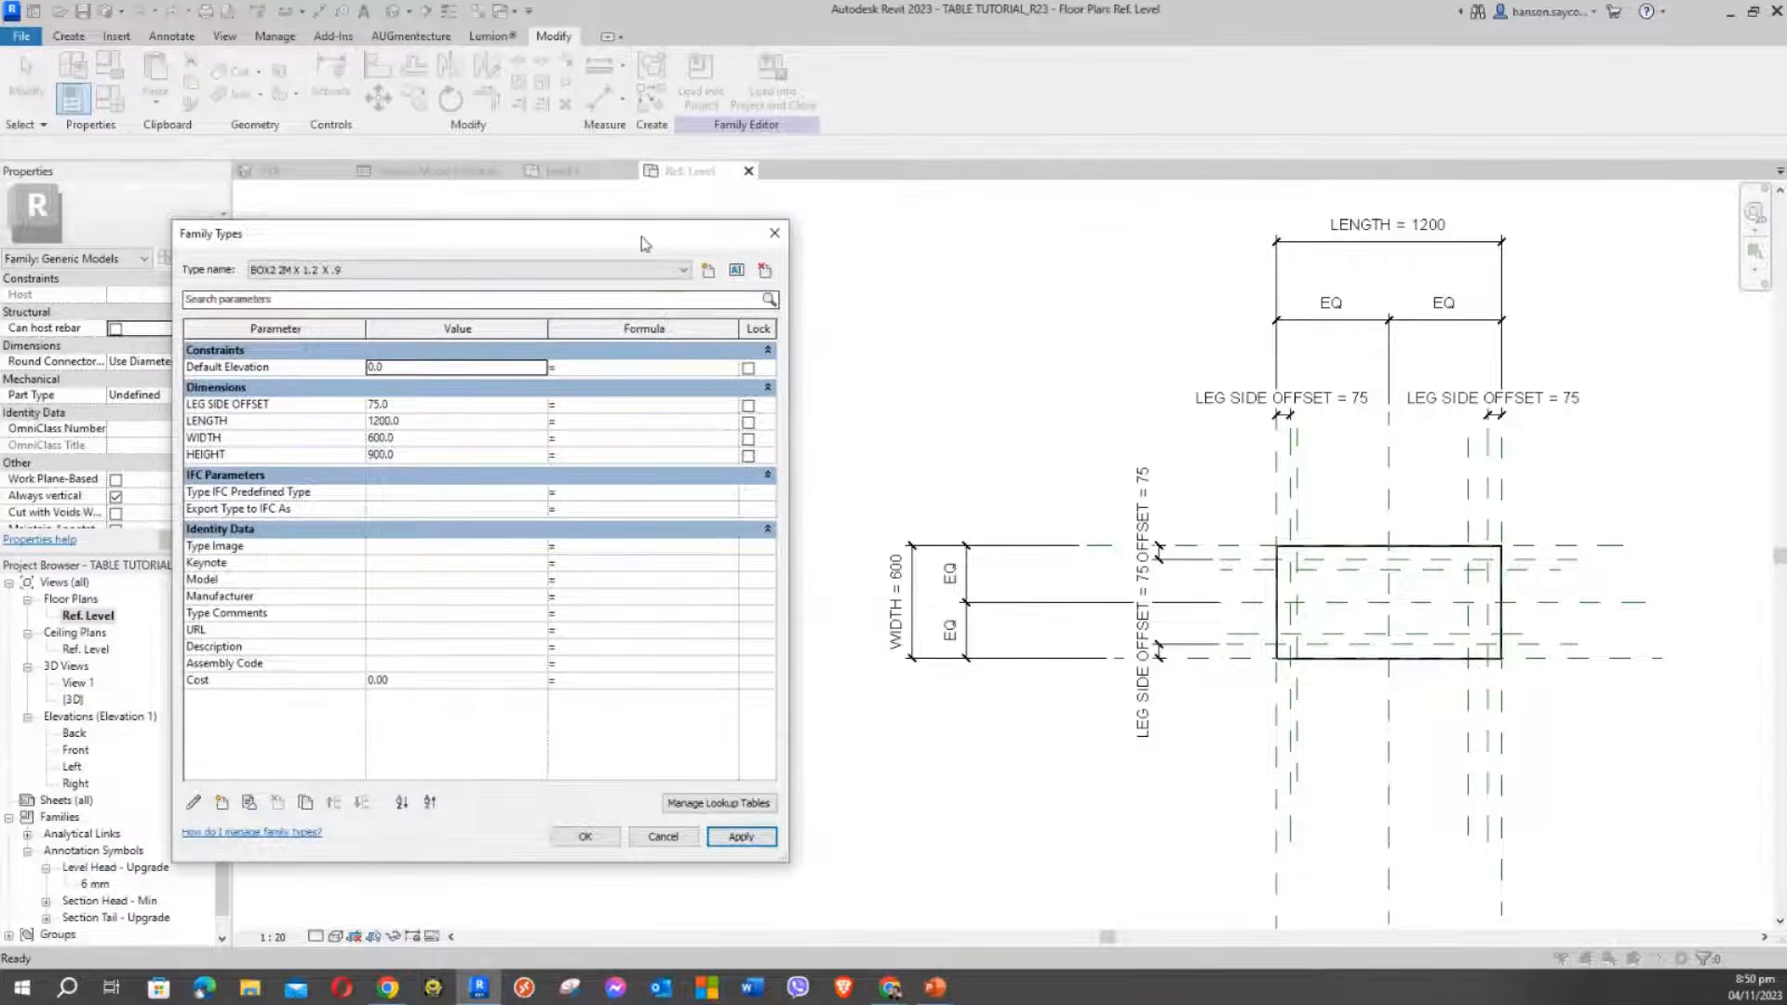
pyautogui.moveTo(639, 240)
pyautogui.mouseDown()
pyautogui.moveTo(670, 227)
pyautogui.moveTo(645, 218)
pyautogui.mouseUp()
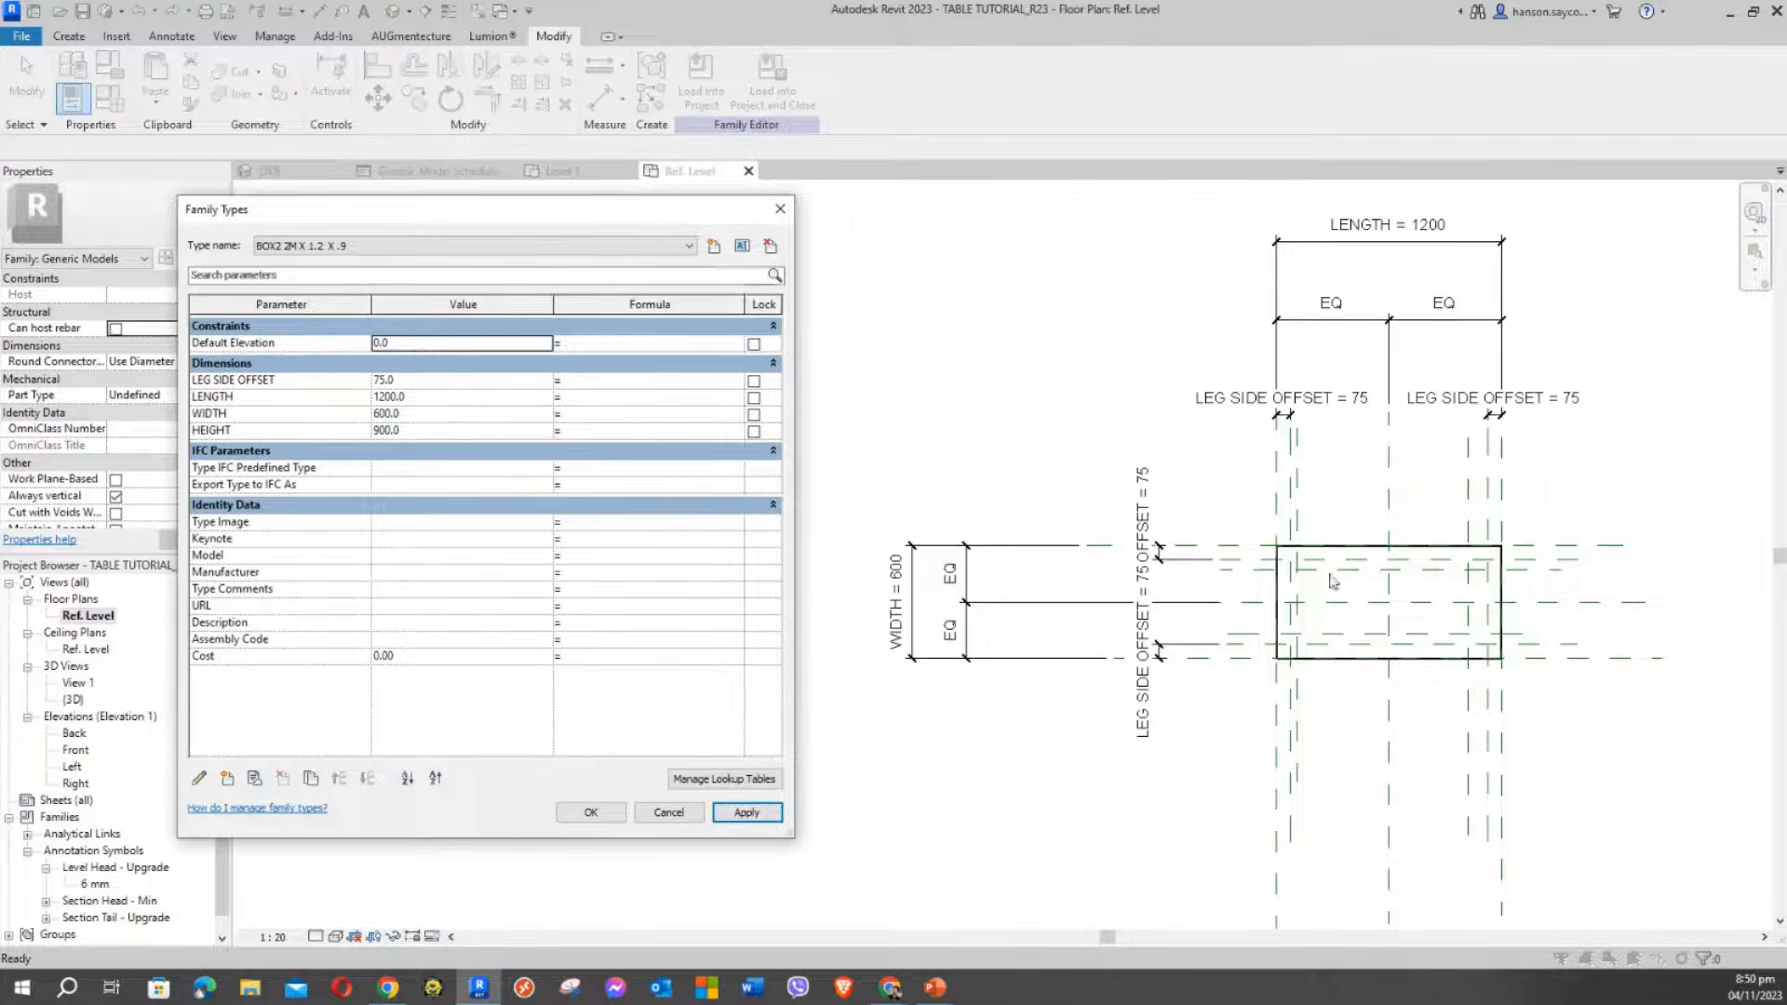
pyautogui.click(424, 382)
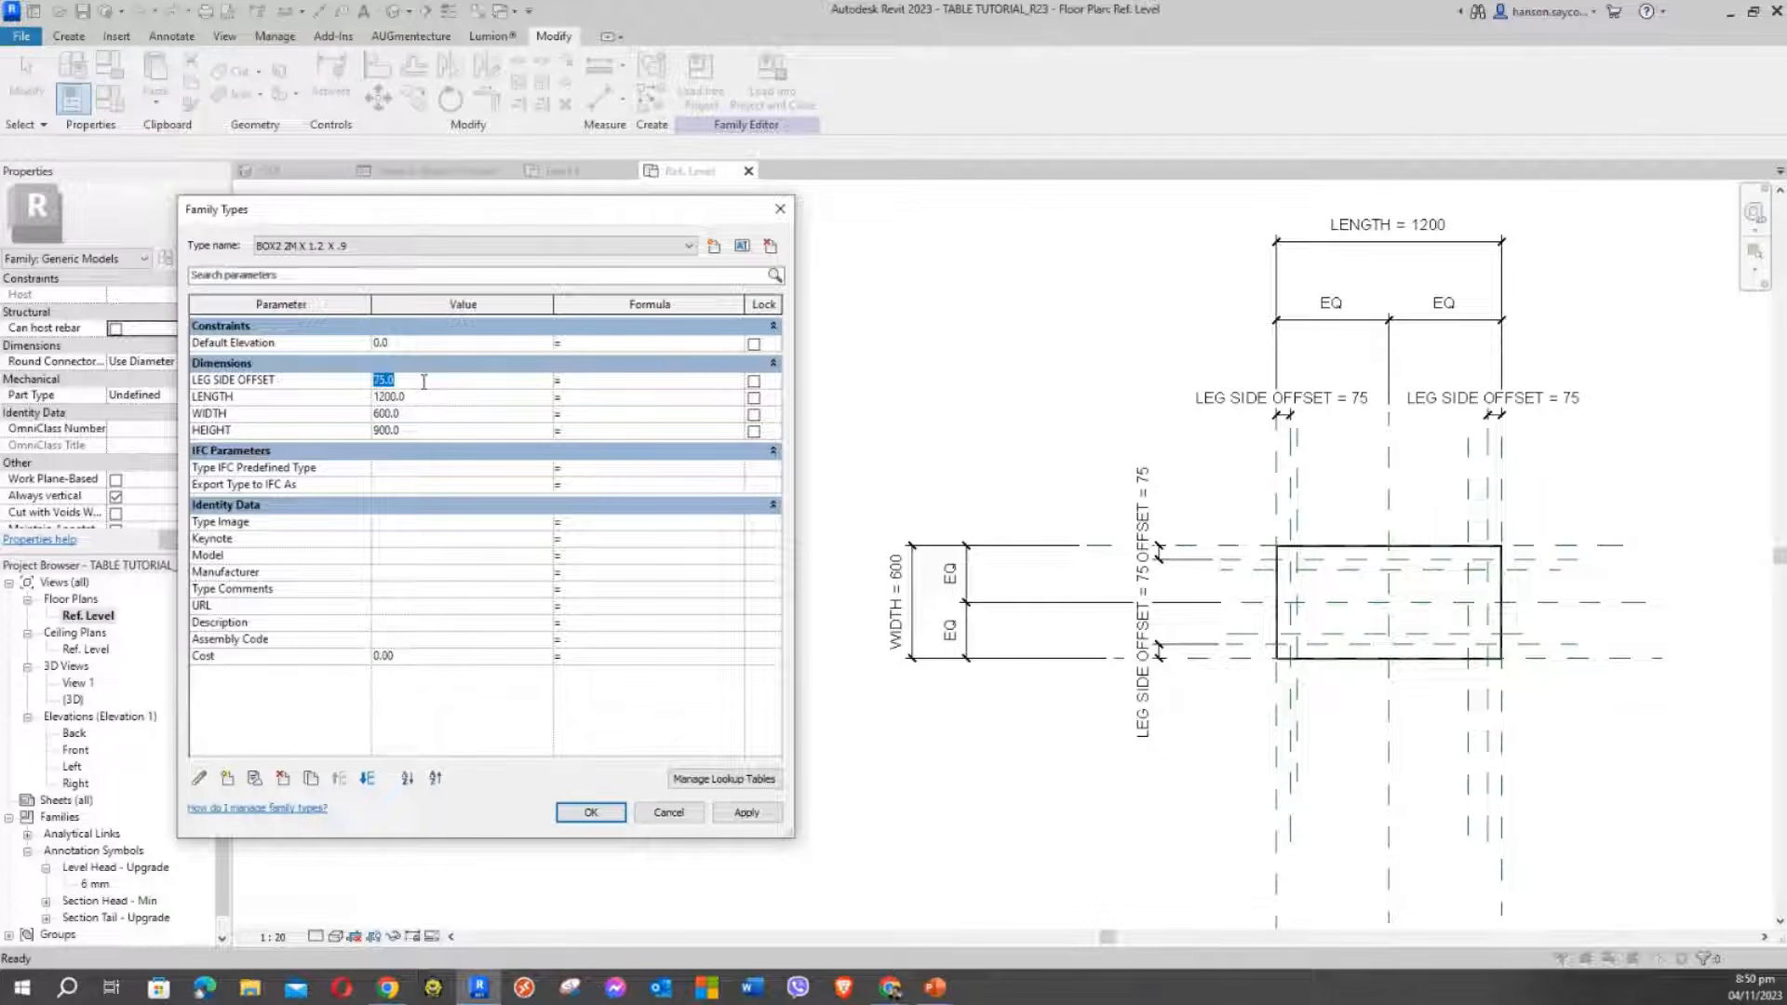
pyautogui.write('25')
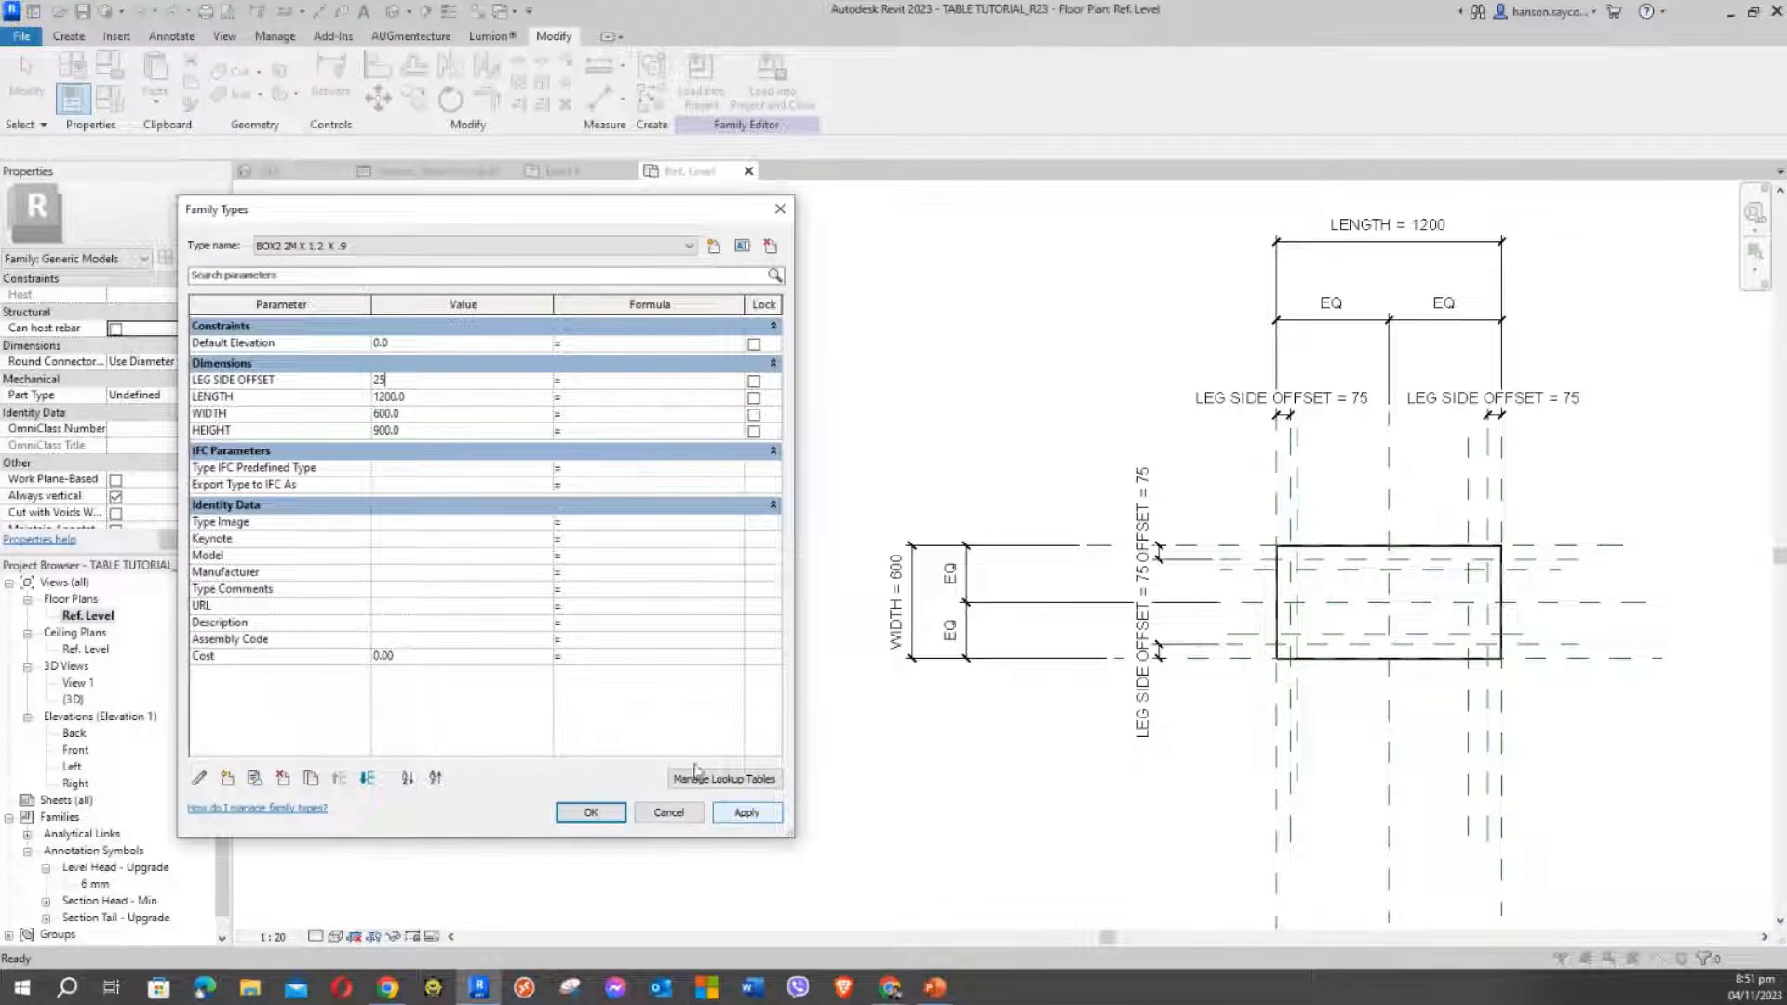
pyautogui.click(745, 811)
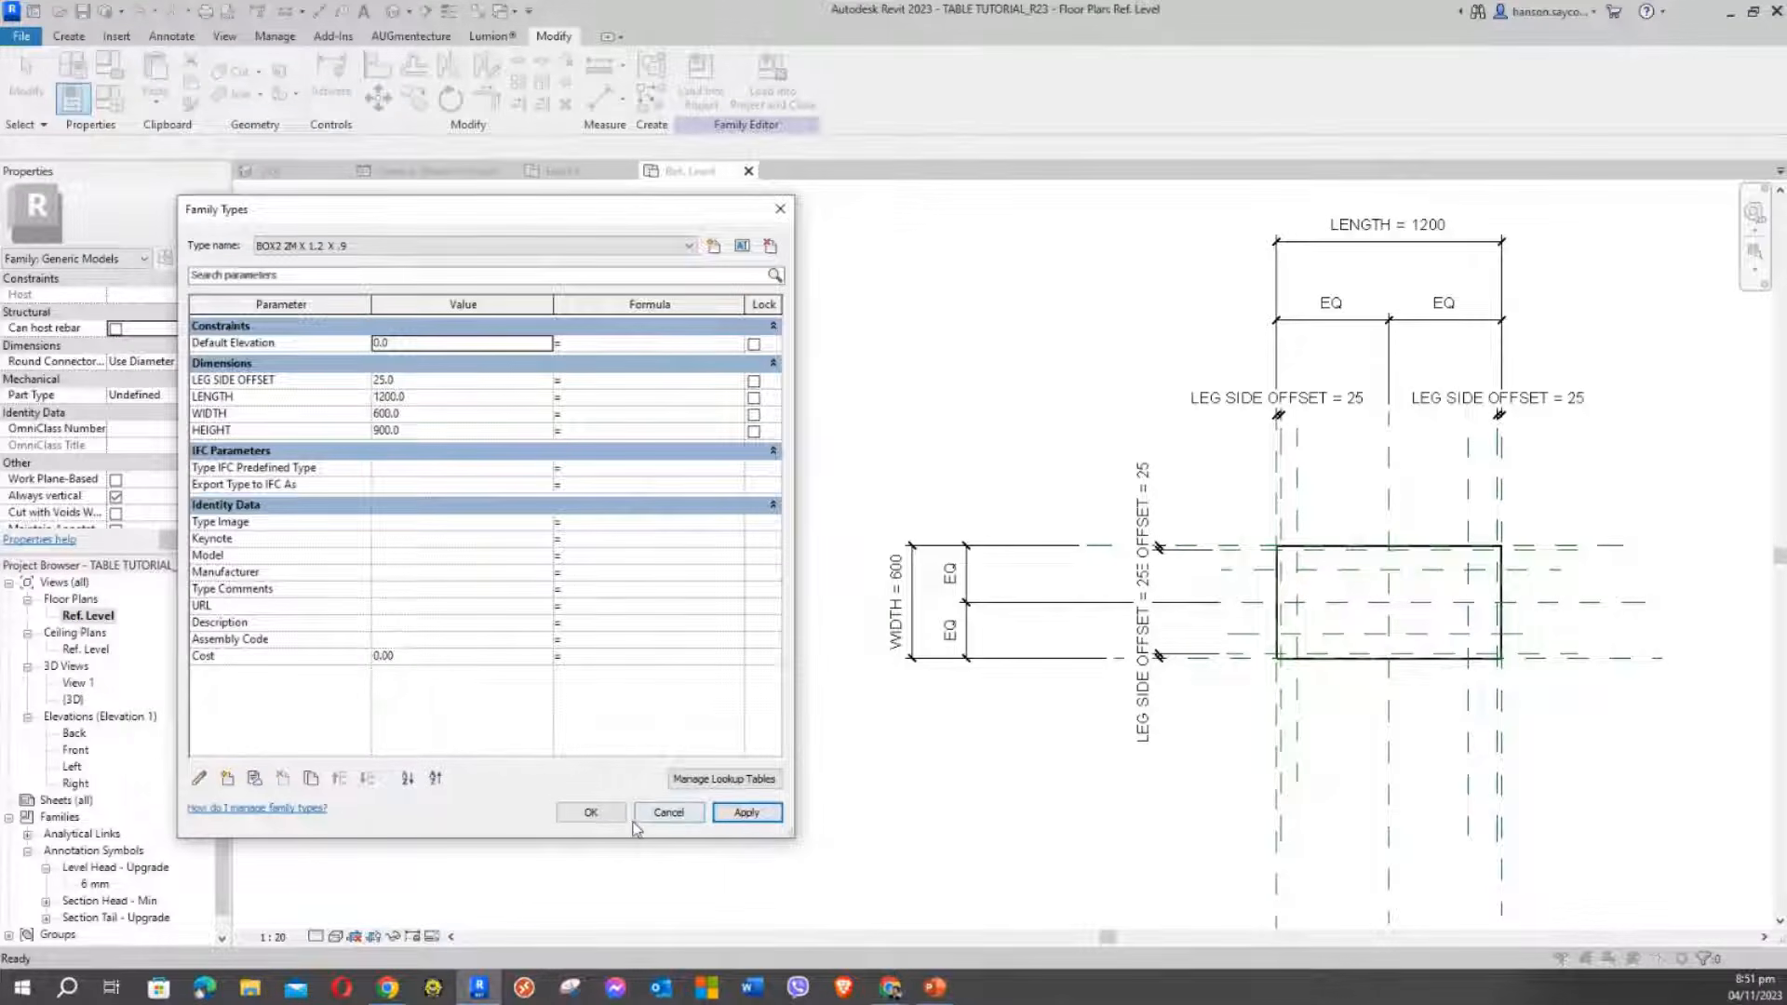
pyautogui.click(428, 379)
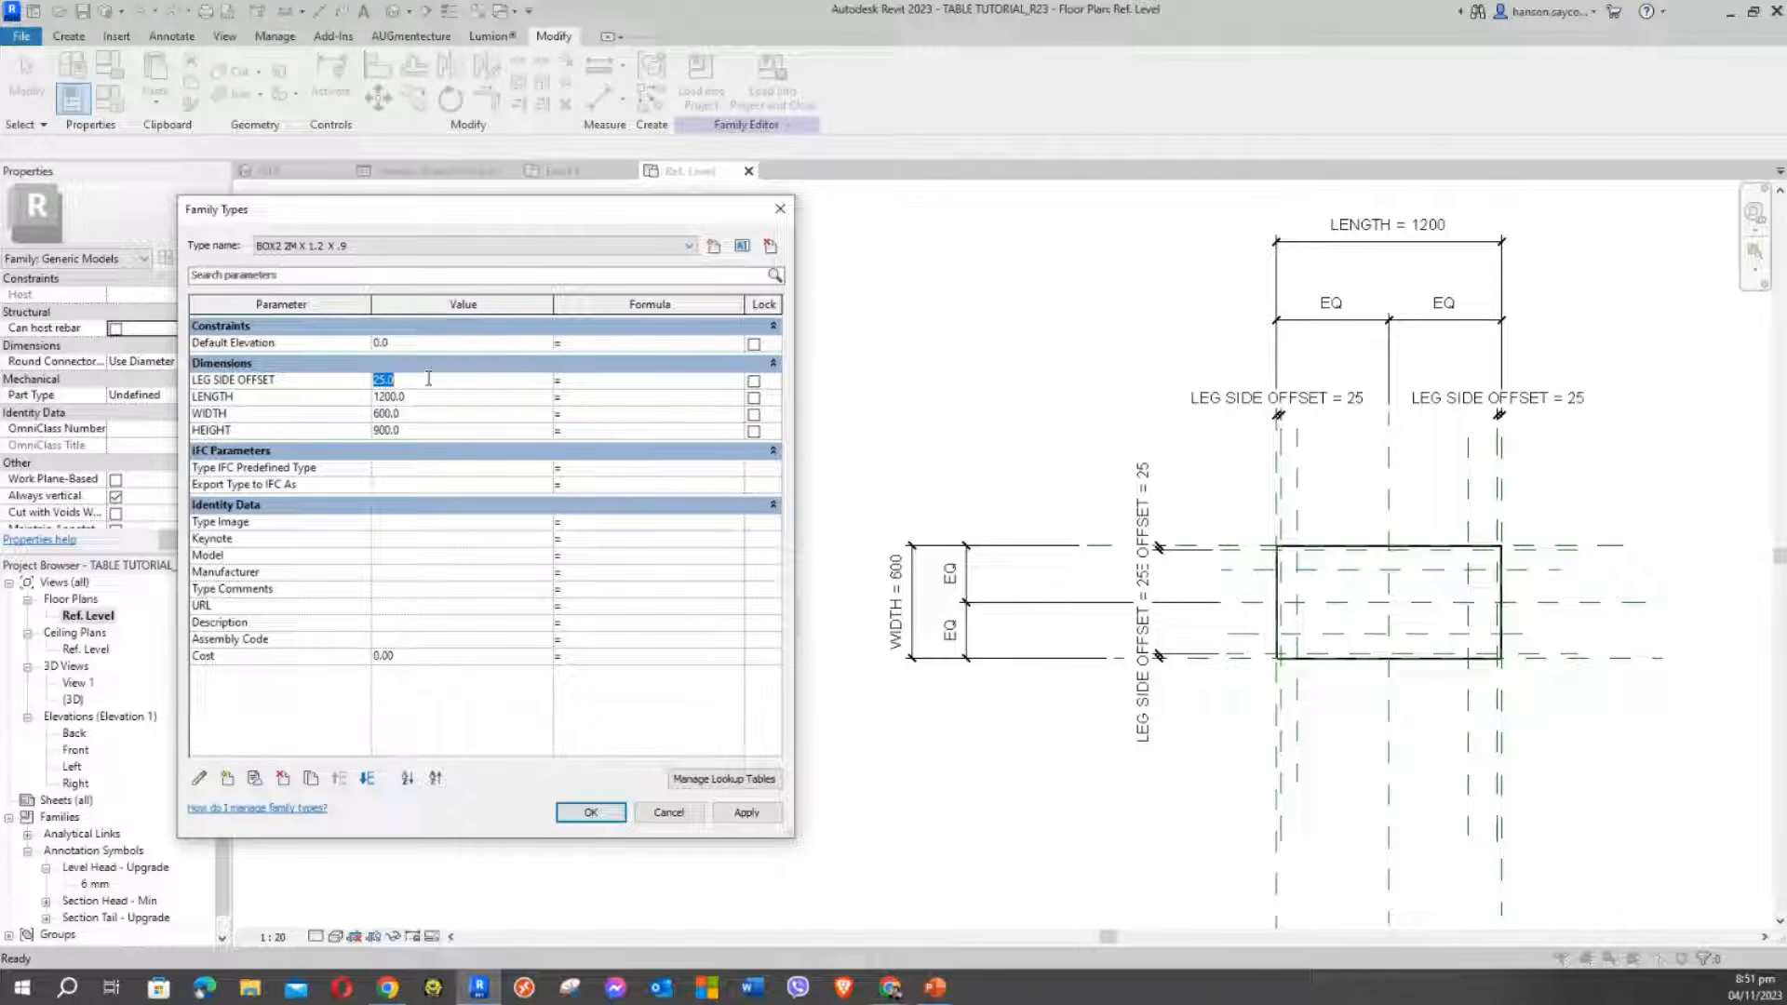
pyautogui.write('50')
pyautogui.click(747, 812)
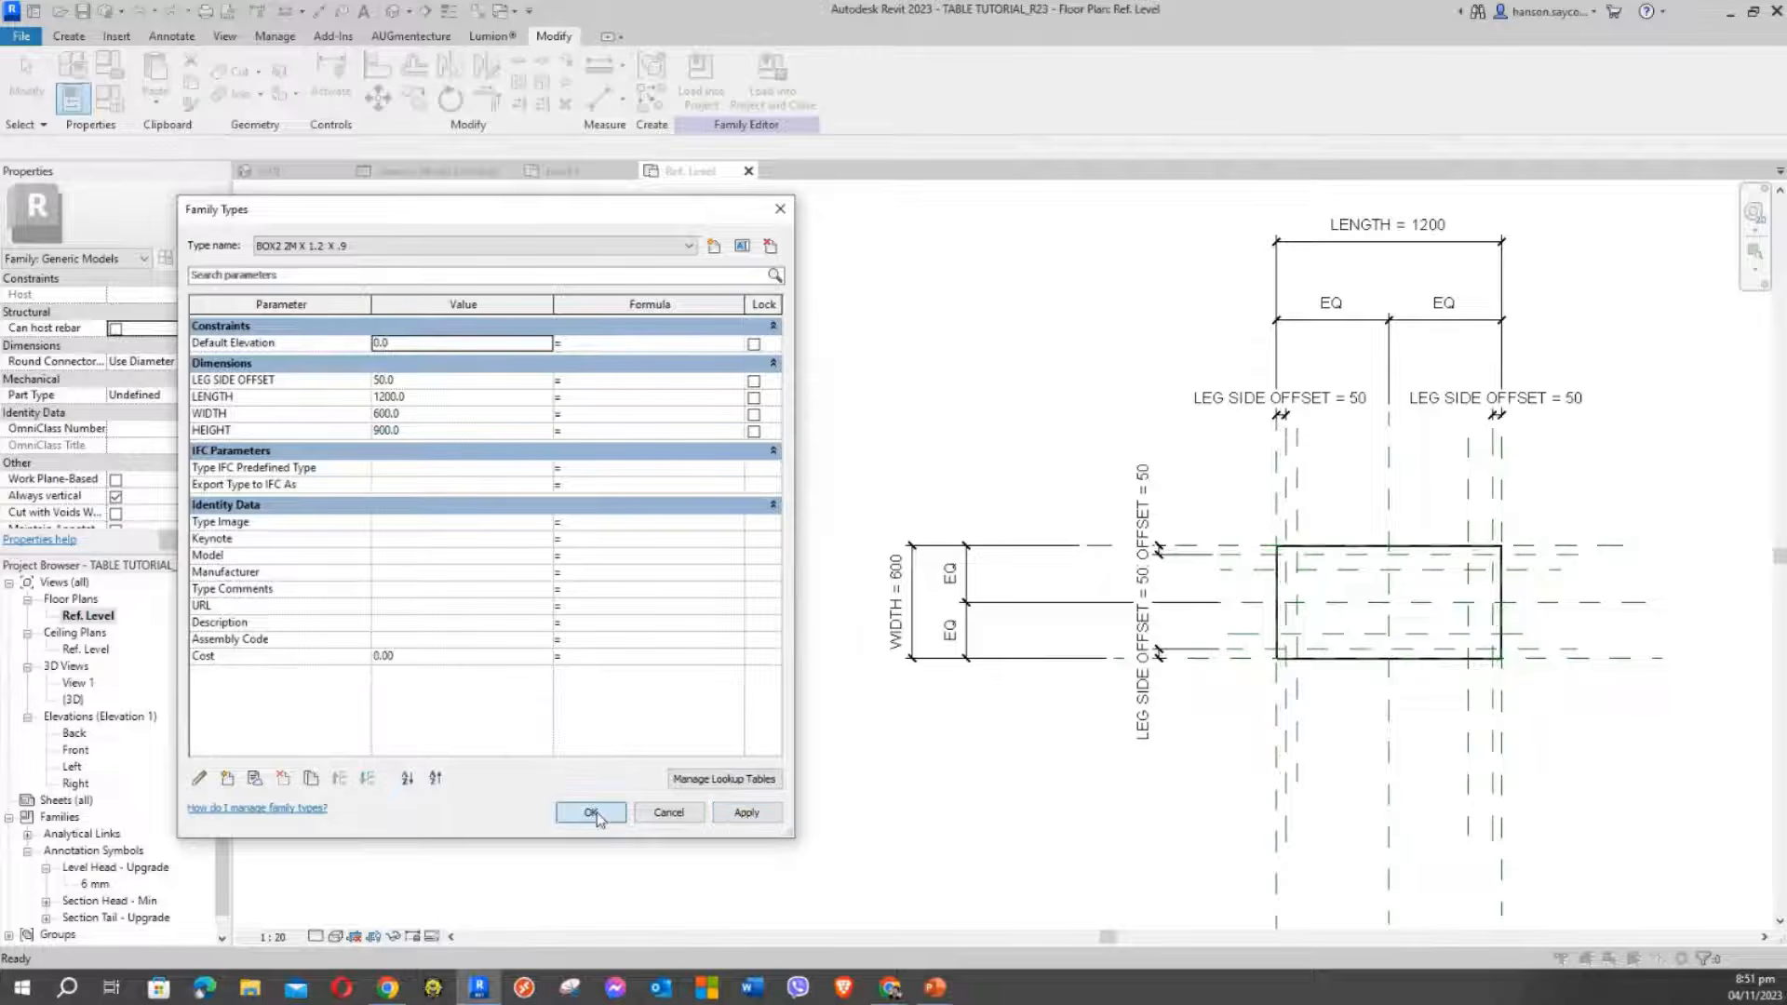
pyautogui.click(591, 812)
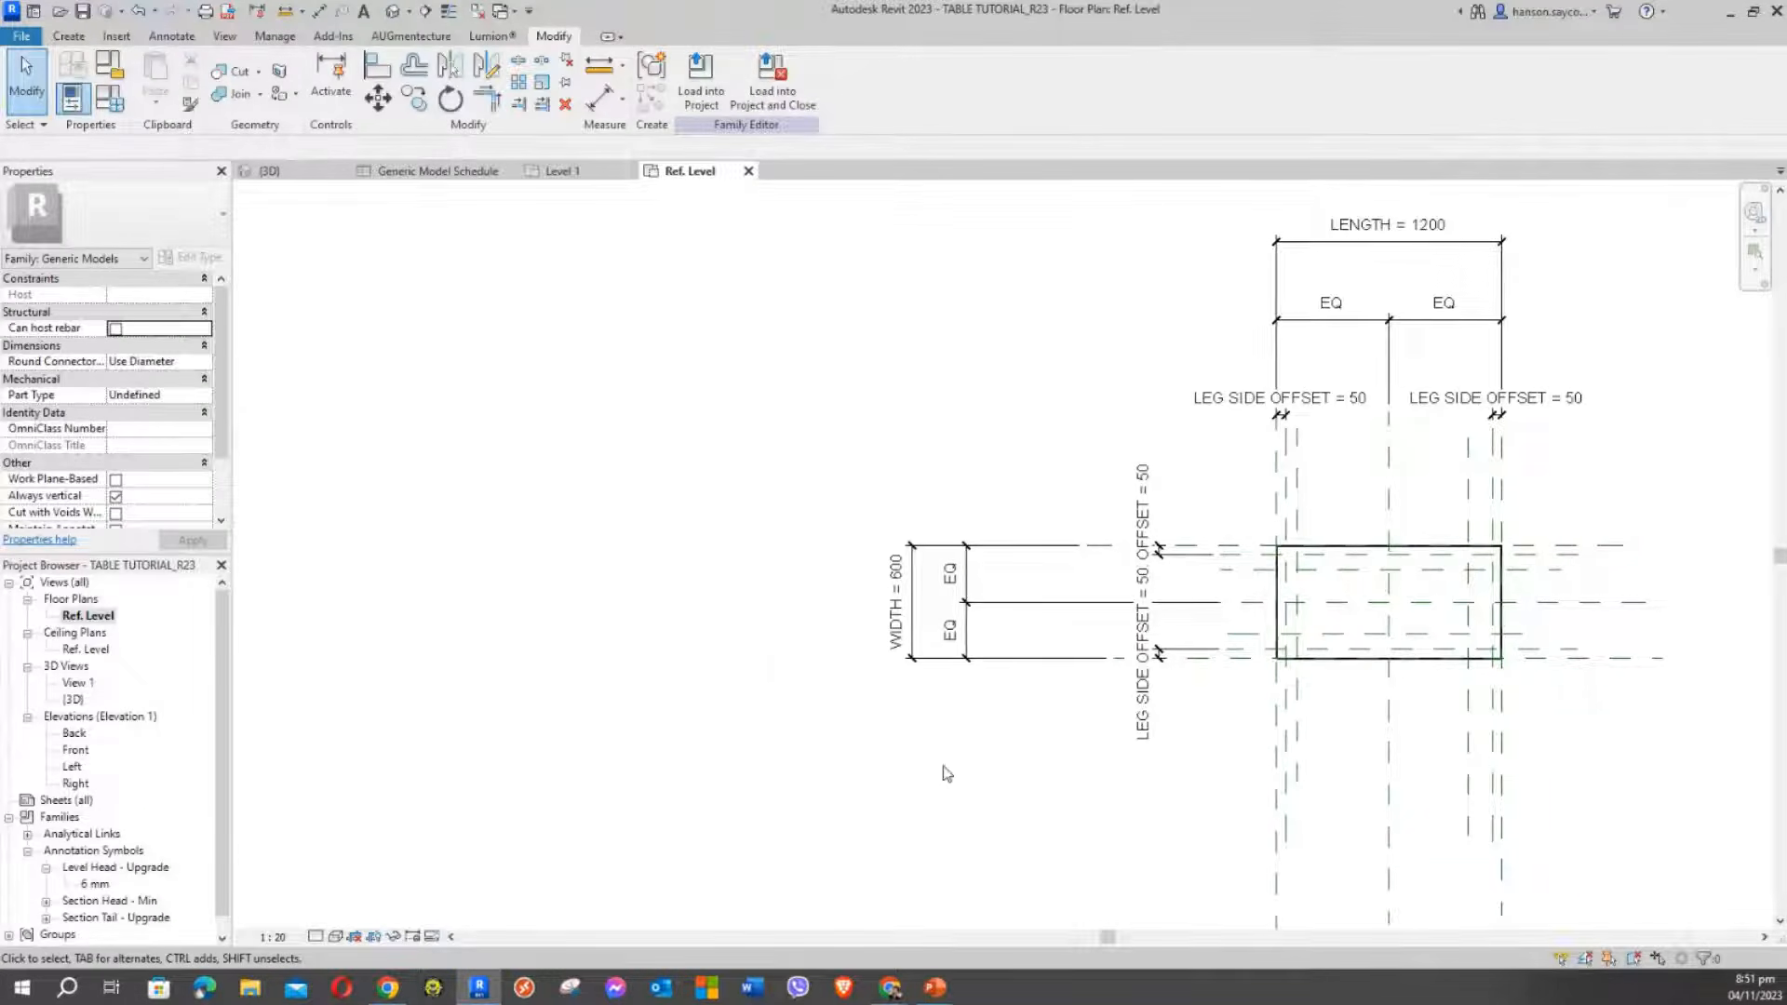
pyautogui.moveTo(946, 770); pyautogui.dragTo(670, 718, button='middle')
pyautogui.scroll(3, 936, 448)
pyautogui.scroll(2, 826, 530)
pyautogui.scroll(-3, 813, 463)
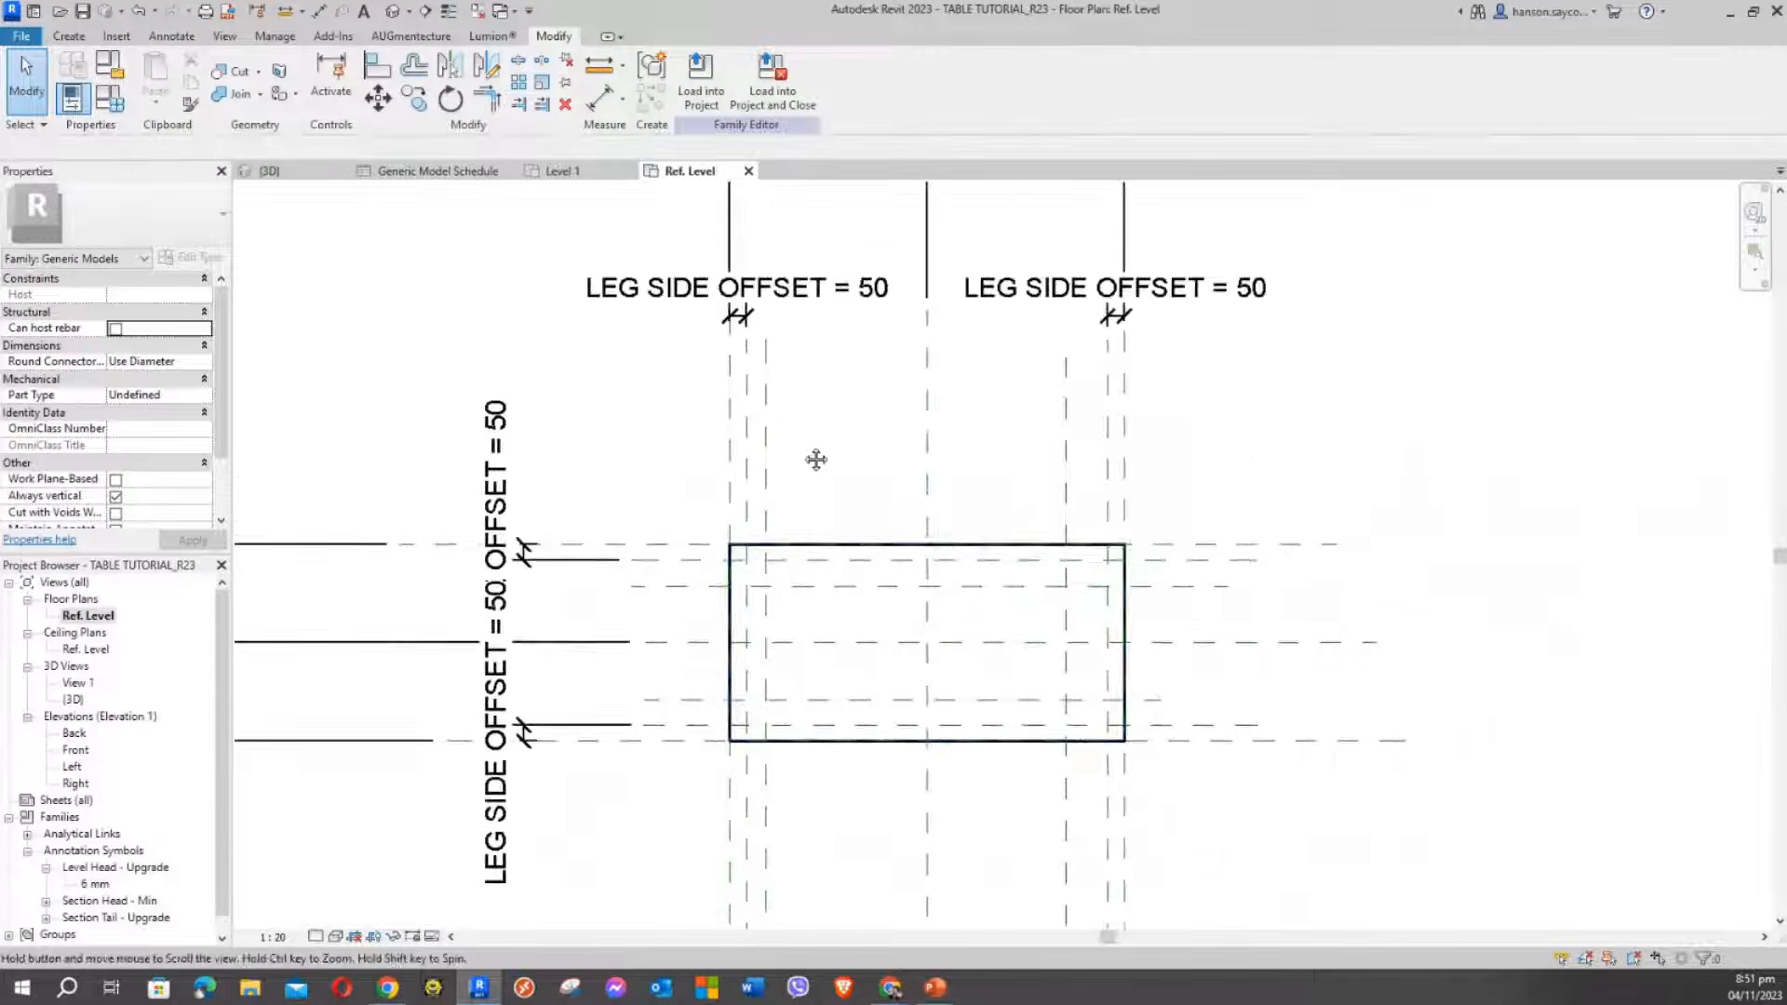
pyautogui.scroll(5, 679, 499)
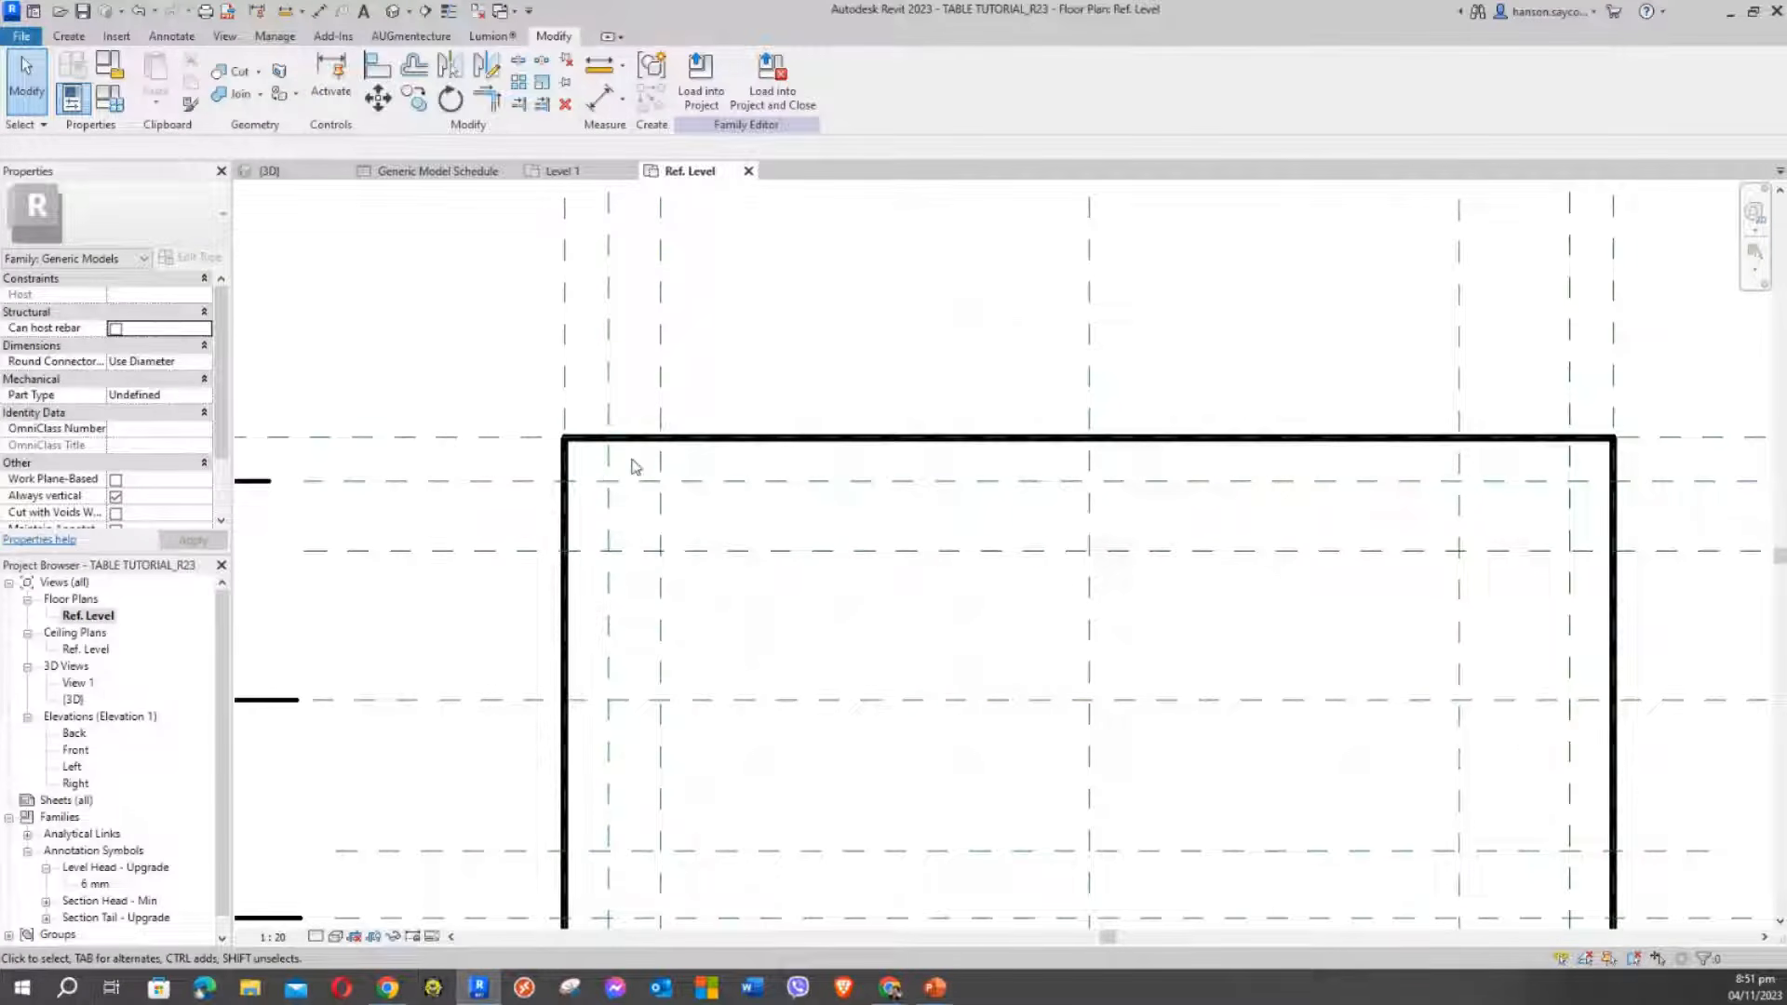
pyautogui.scroll(-1, 639, 519)
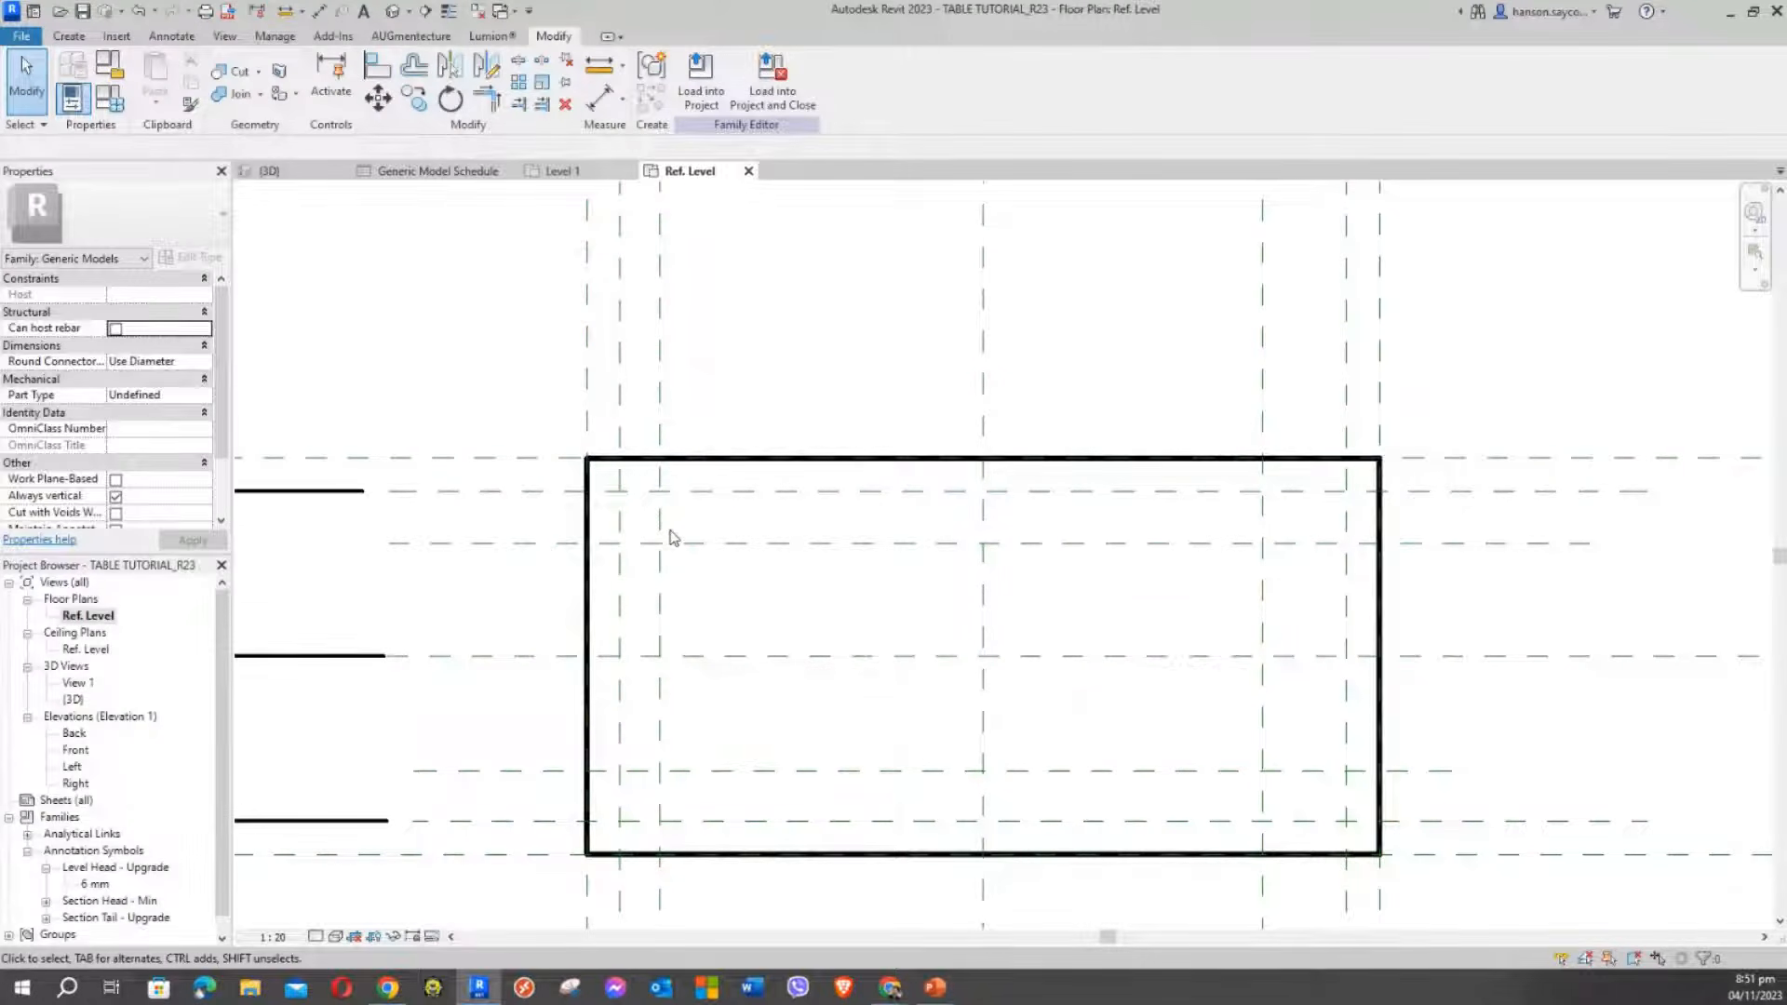
pyautogui.scroll(-5, 723, 419)
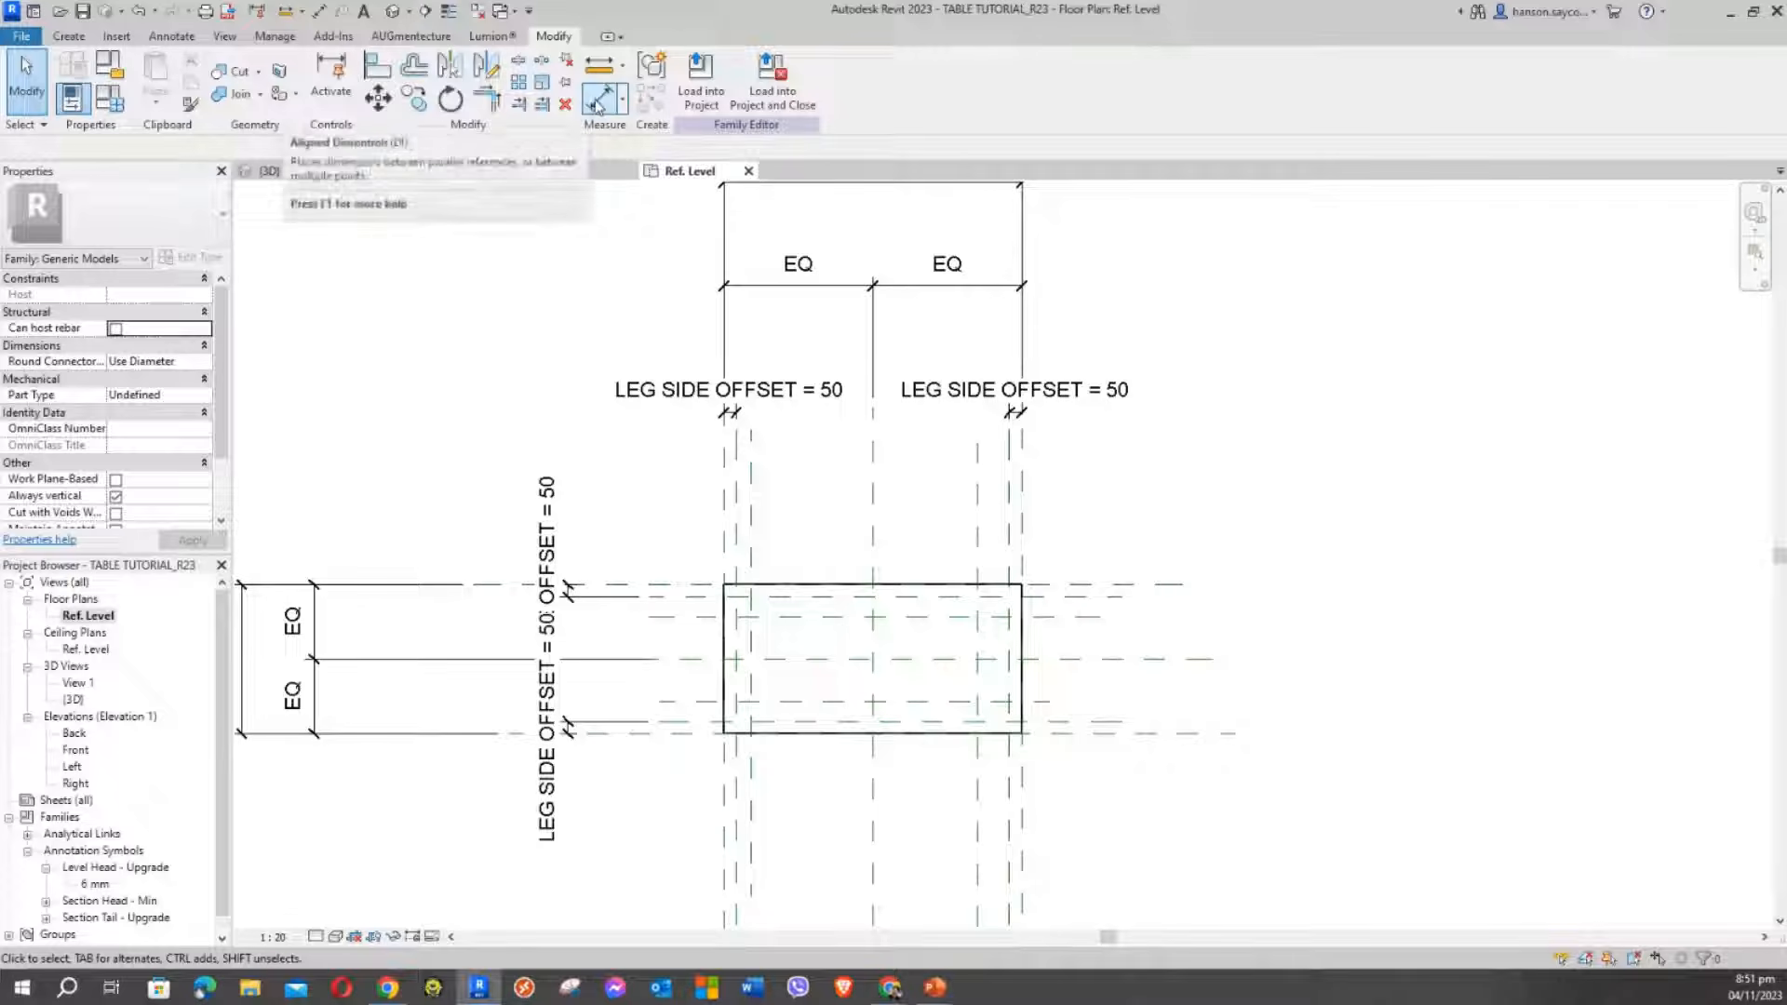
pyautogui.click(597, 102)
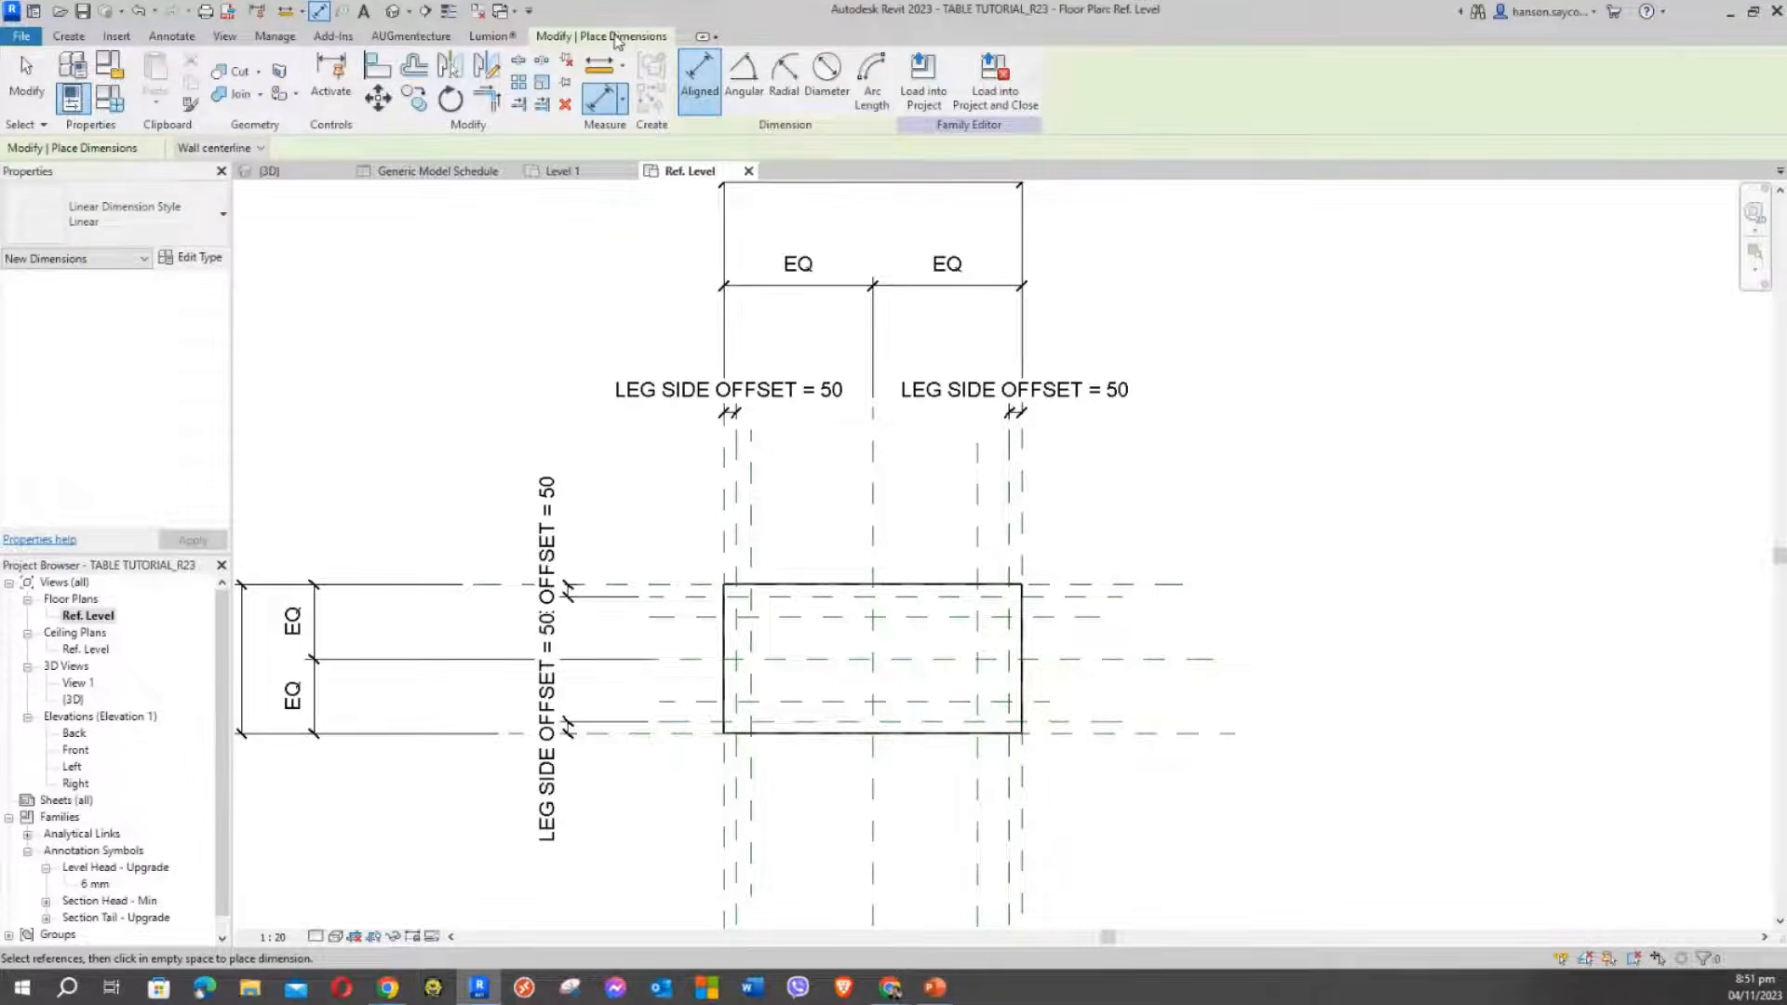
pyautogui.scroll(3, 787, 507)
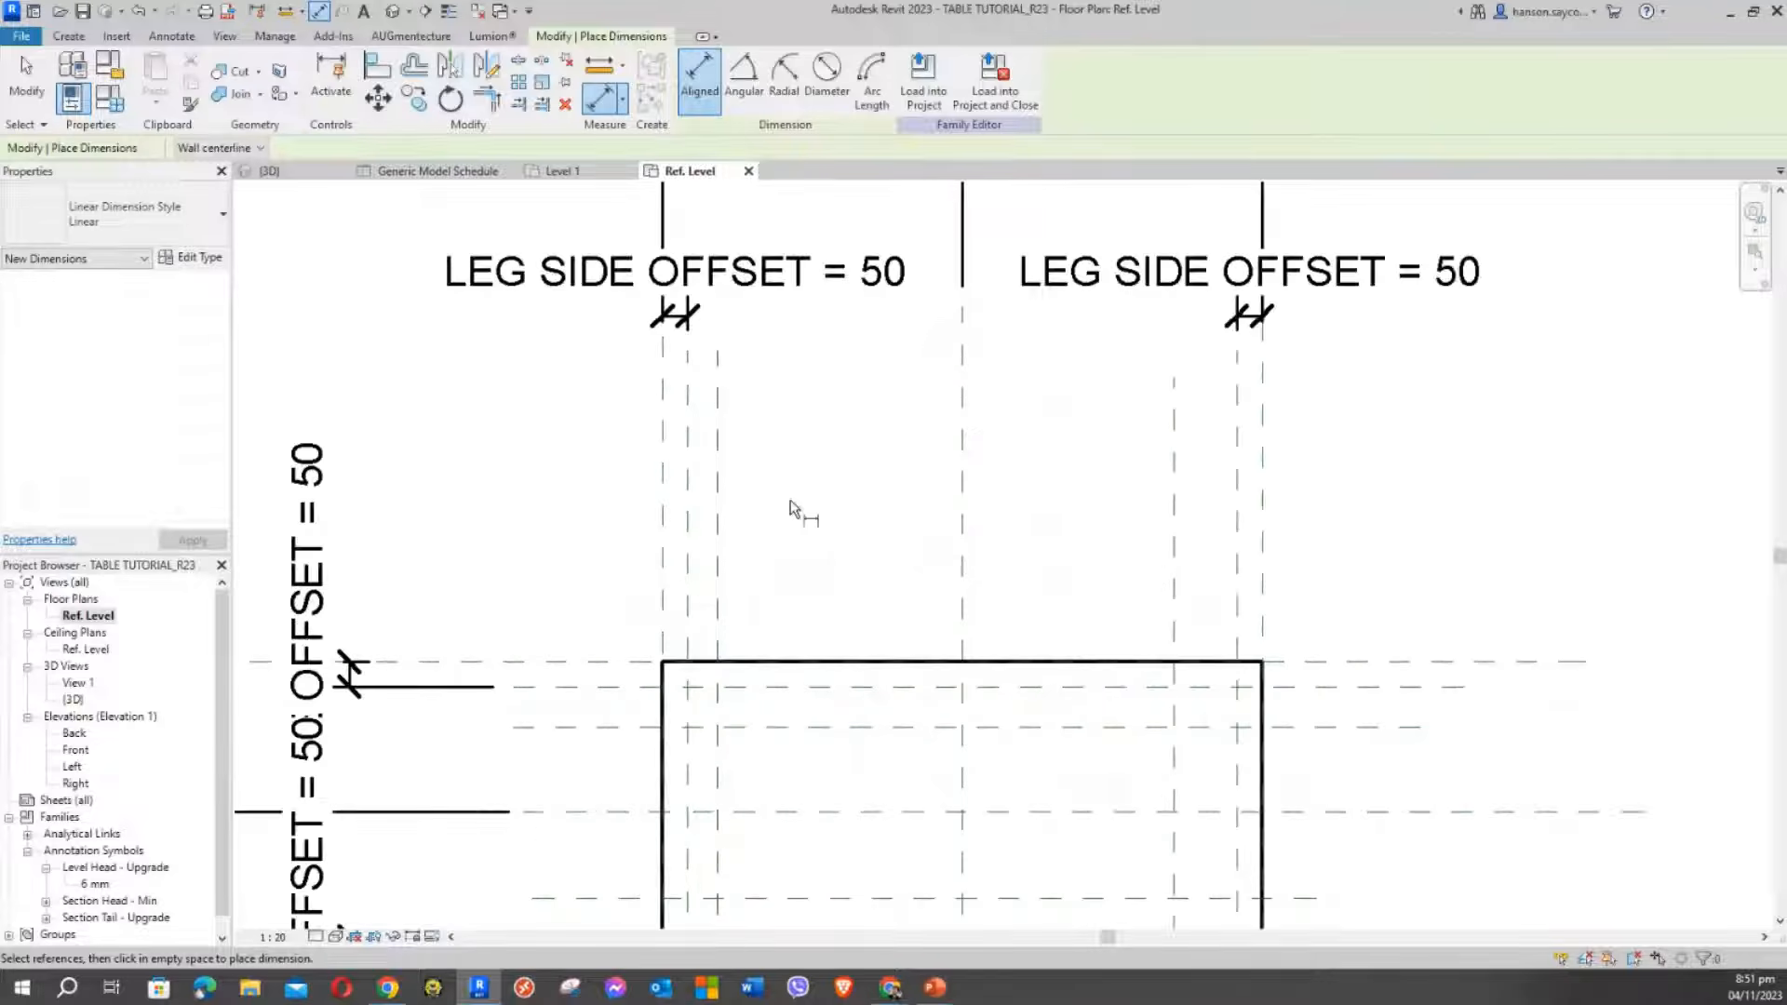
pyautogui.click(686, 502)
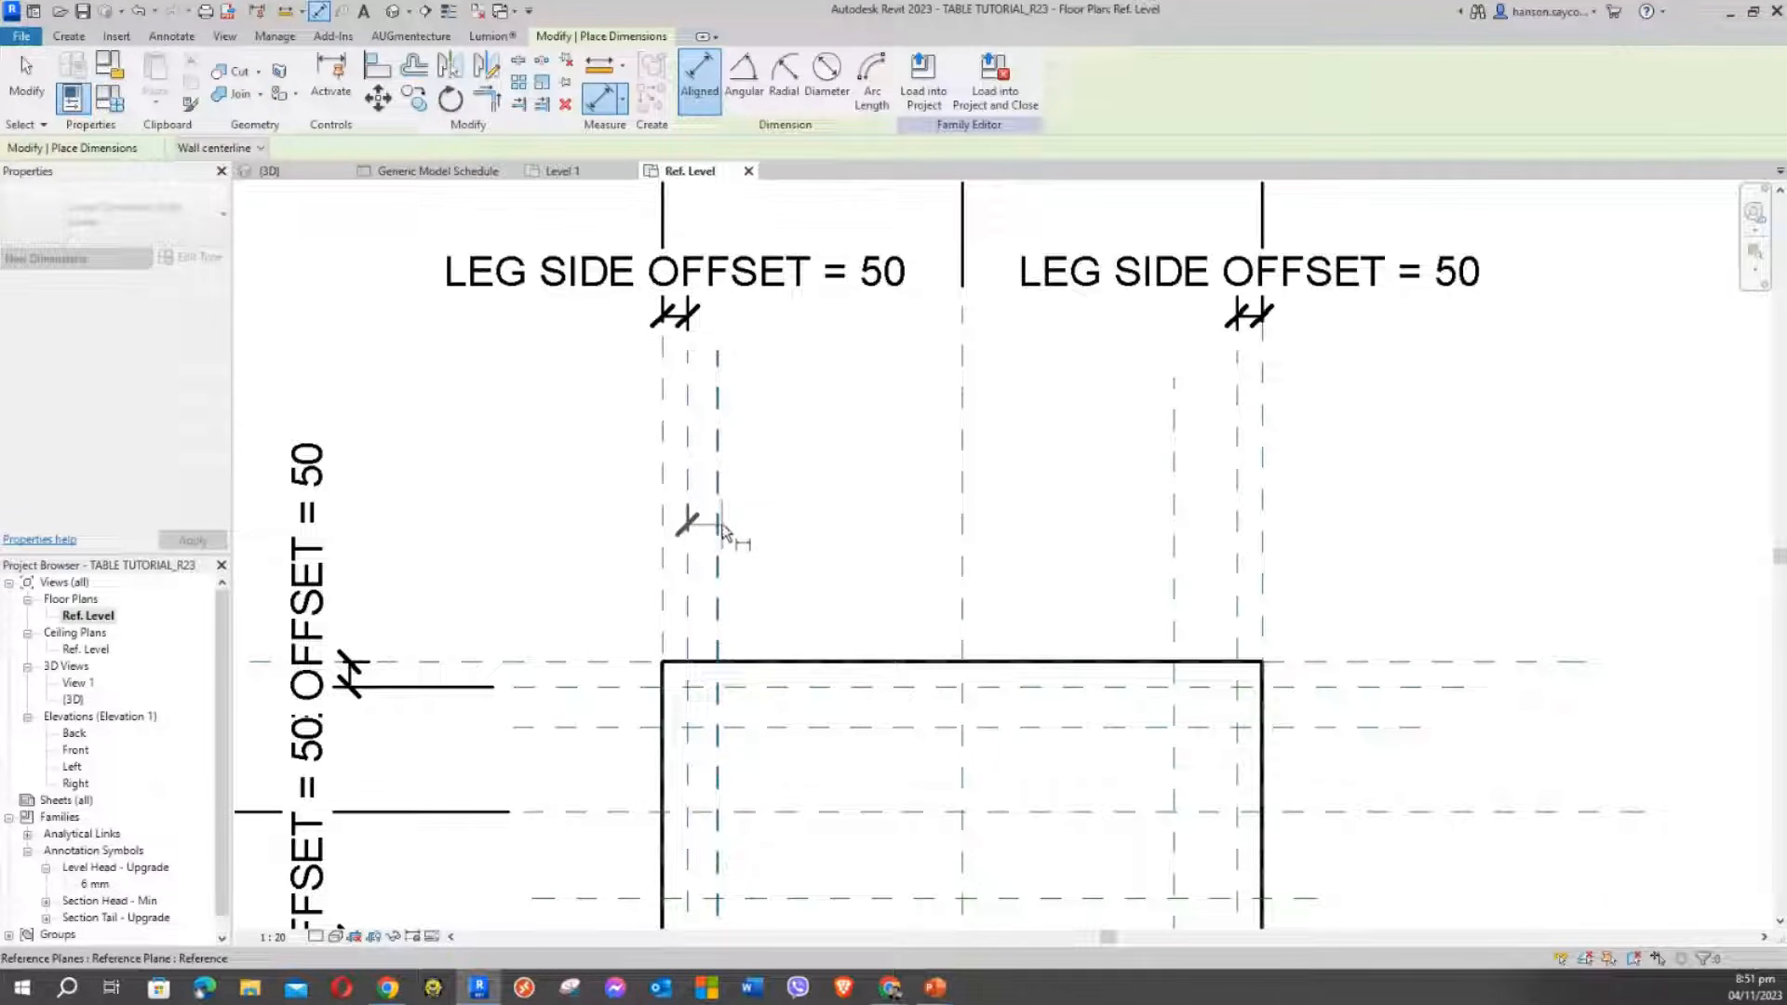
pyautogui.press('Escape')
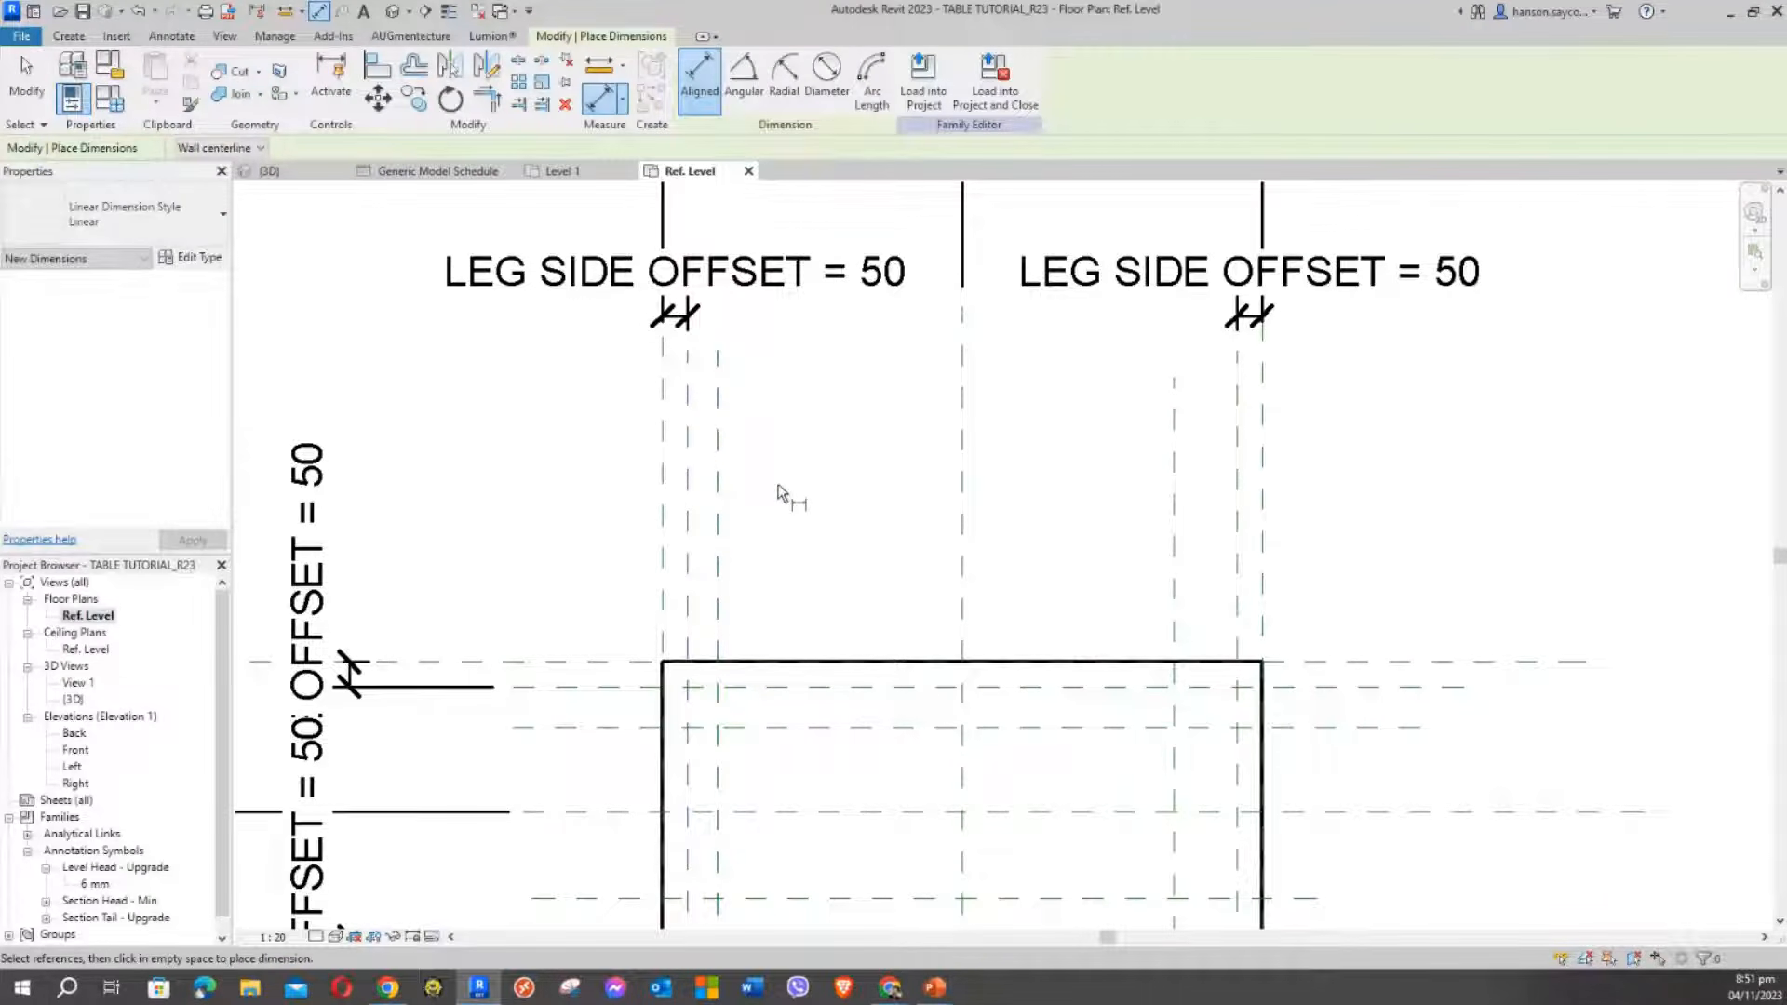
pyautogui.moveTo(786, 495); pyautogui.dragTo(941, 527, button='middle')
pyautogui.moveTo(828, 512); pyautogui.dragTo(905, 460, button='middle')
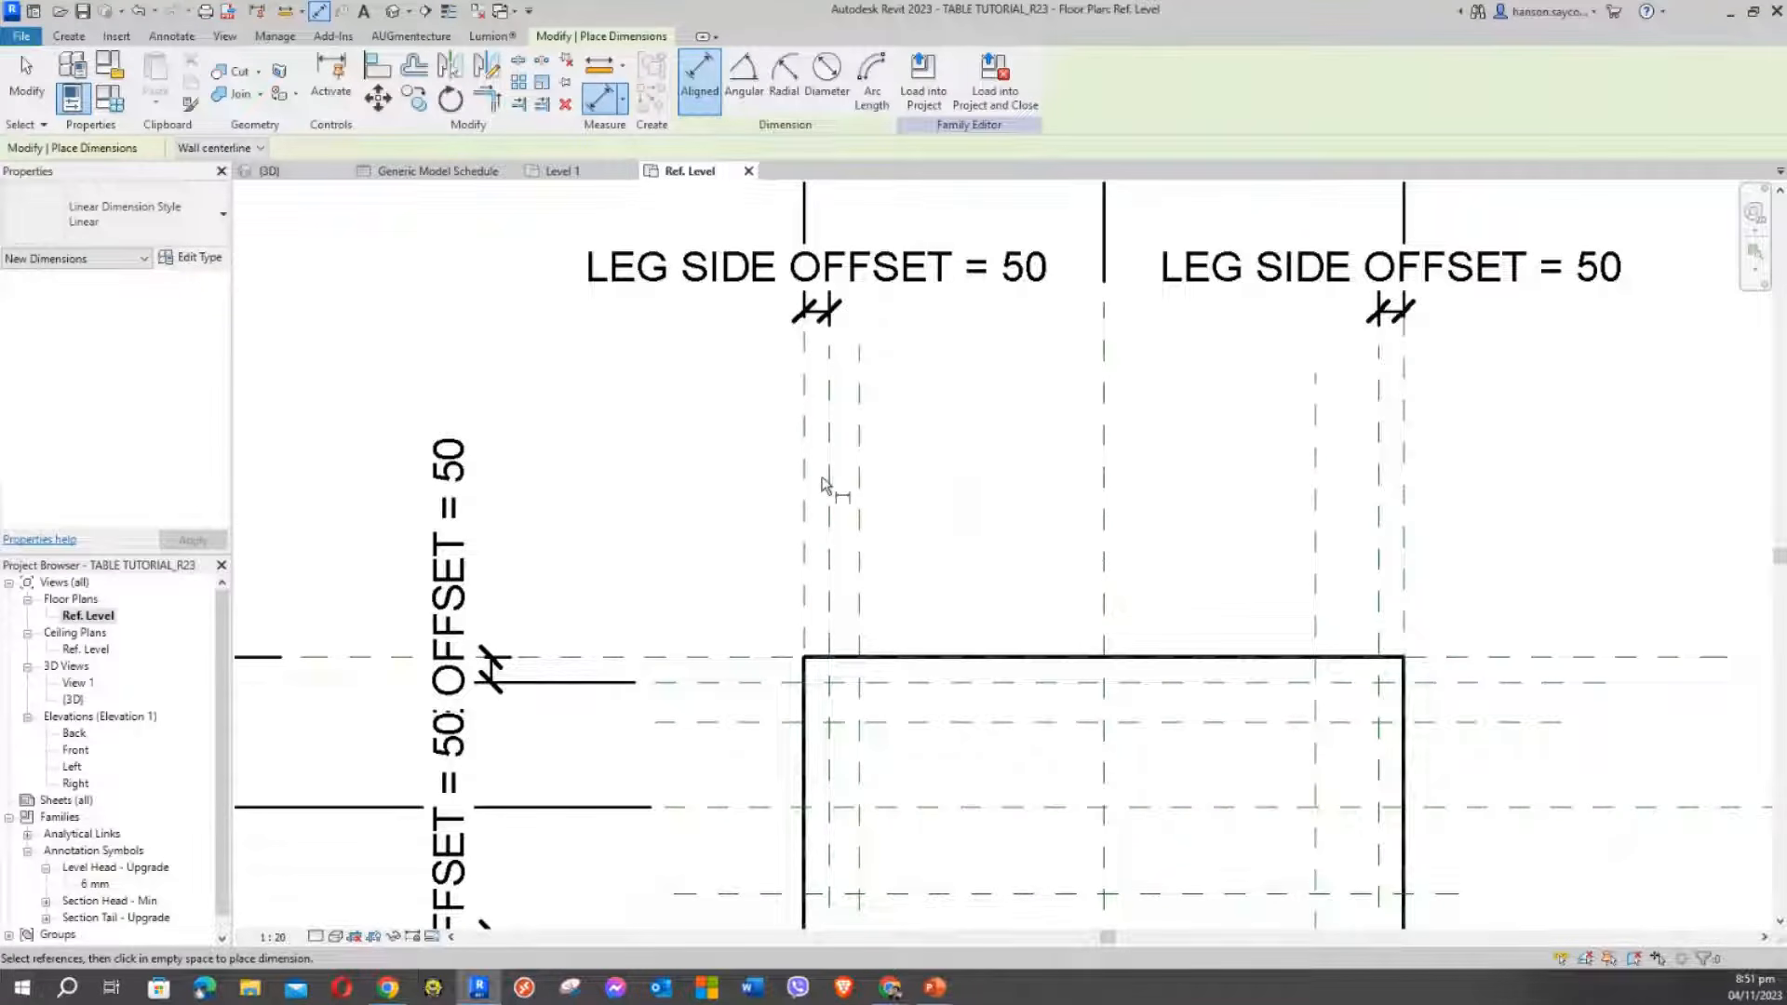
pyautogui.scroll(-4, 866, 528)
pyautogui.scroll(4, 875, 522)
pyautogui.press('Escape')
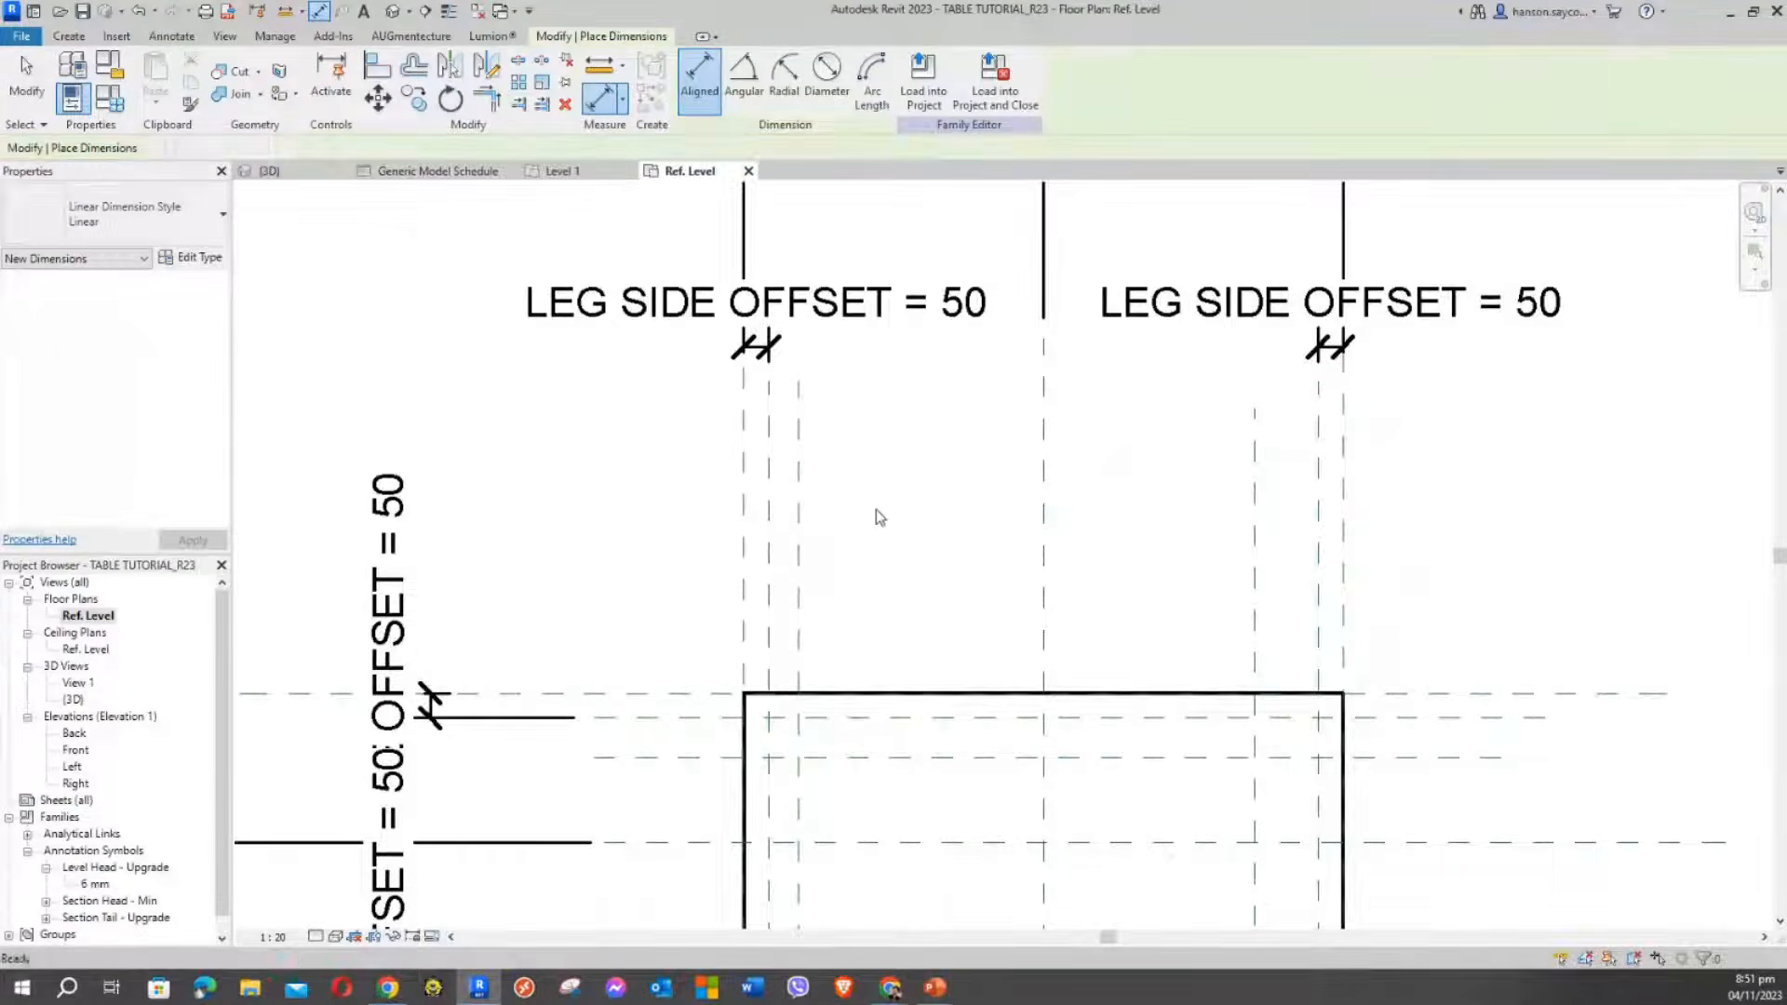
pyautogui.scroll(-2, 691, 400)
pyautogui.moveTo(782, 457)
pyautogui.mouseDown(button='middle')
pyautogui.moveTo(706, 606)
pyautogui.moveTo(761, 486)
pyautogui.mouseUp(button='middle')
pyautogui.scroll(3, 782, 628)
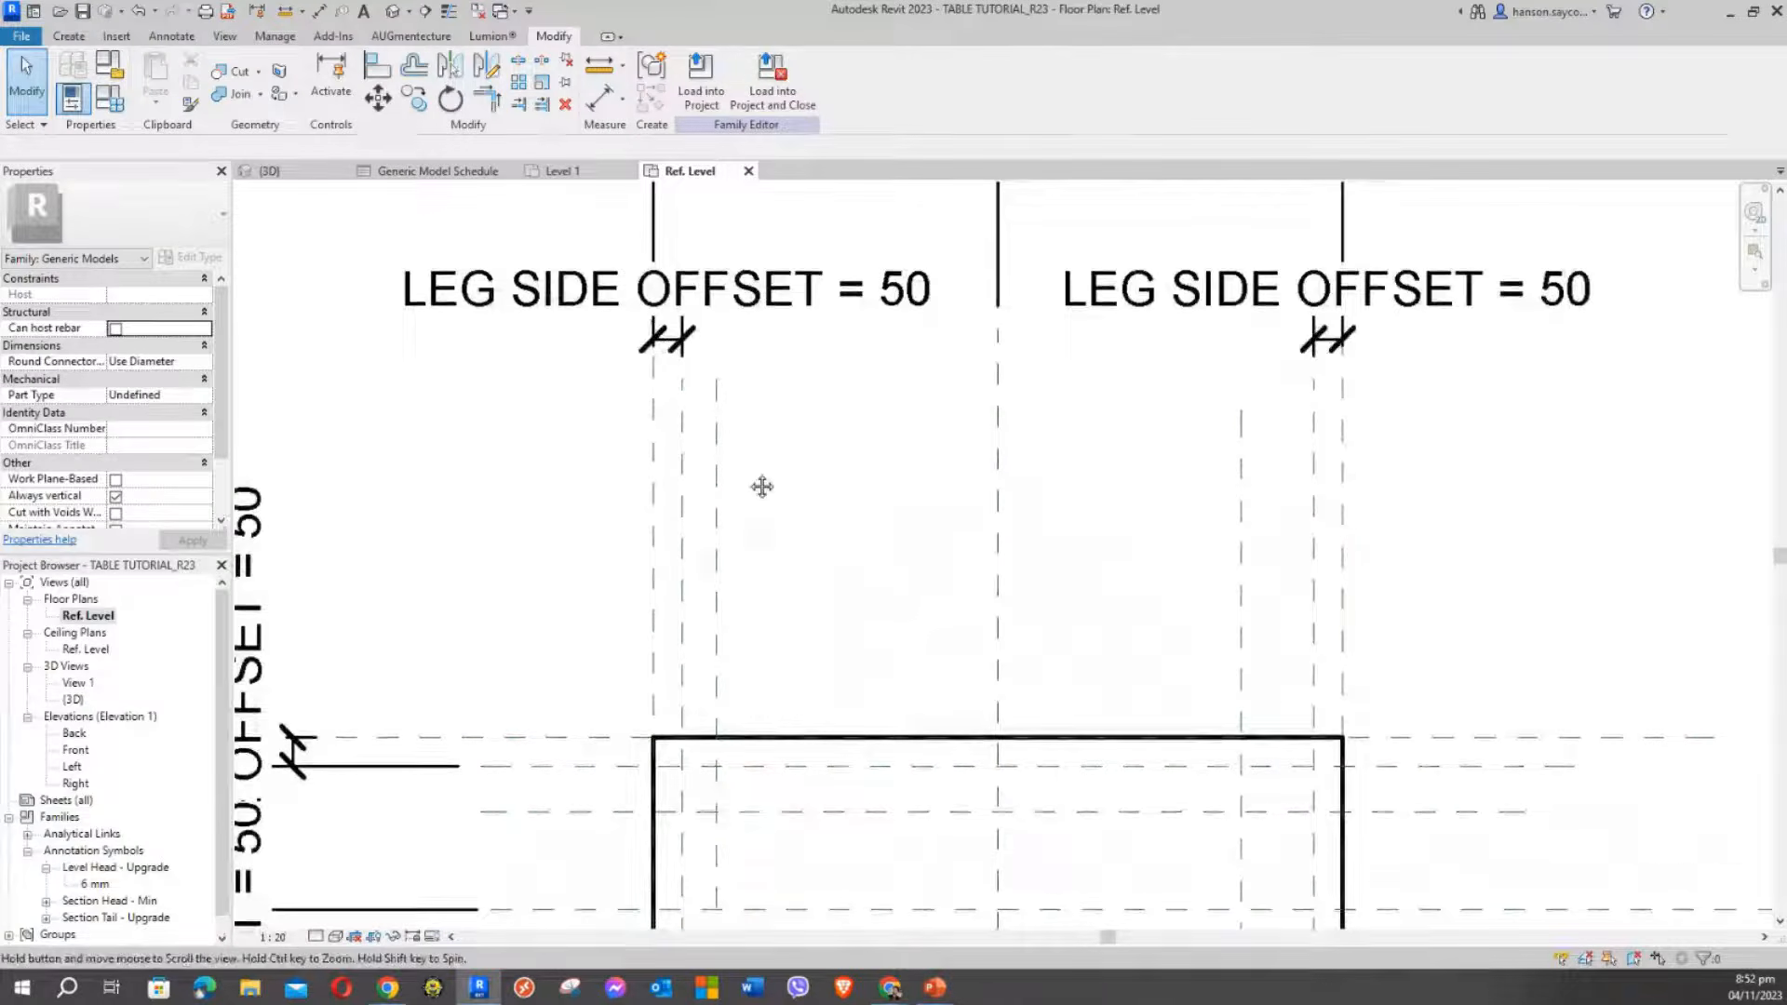
pyautogui.press('d')
pyautogui.press('i')
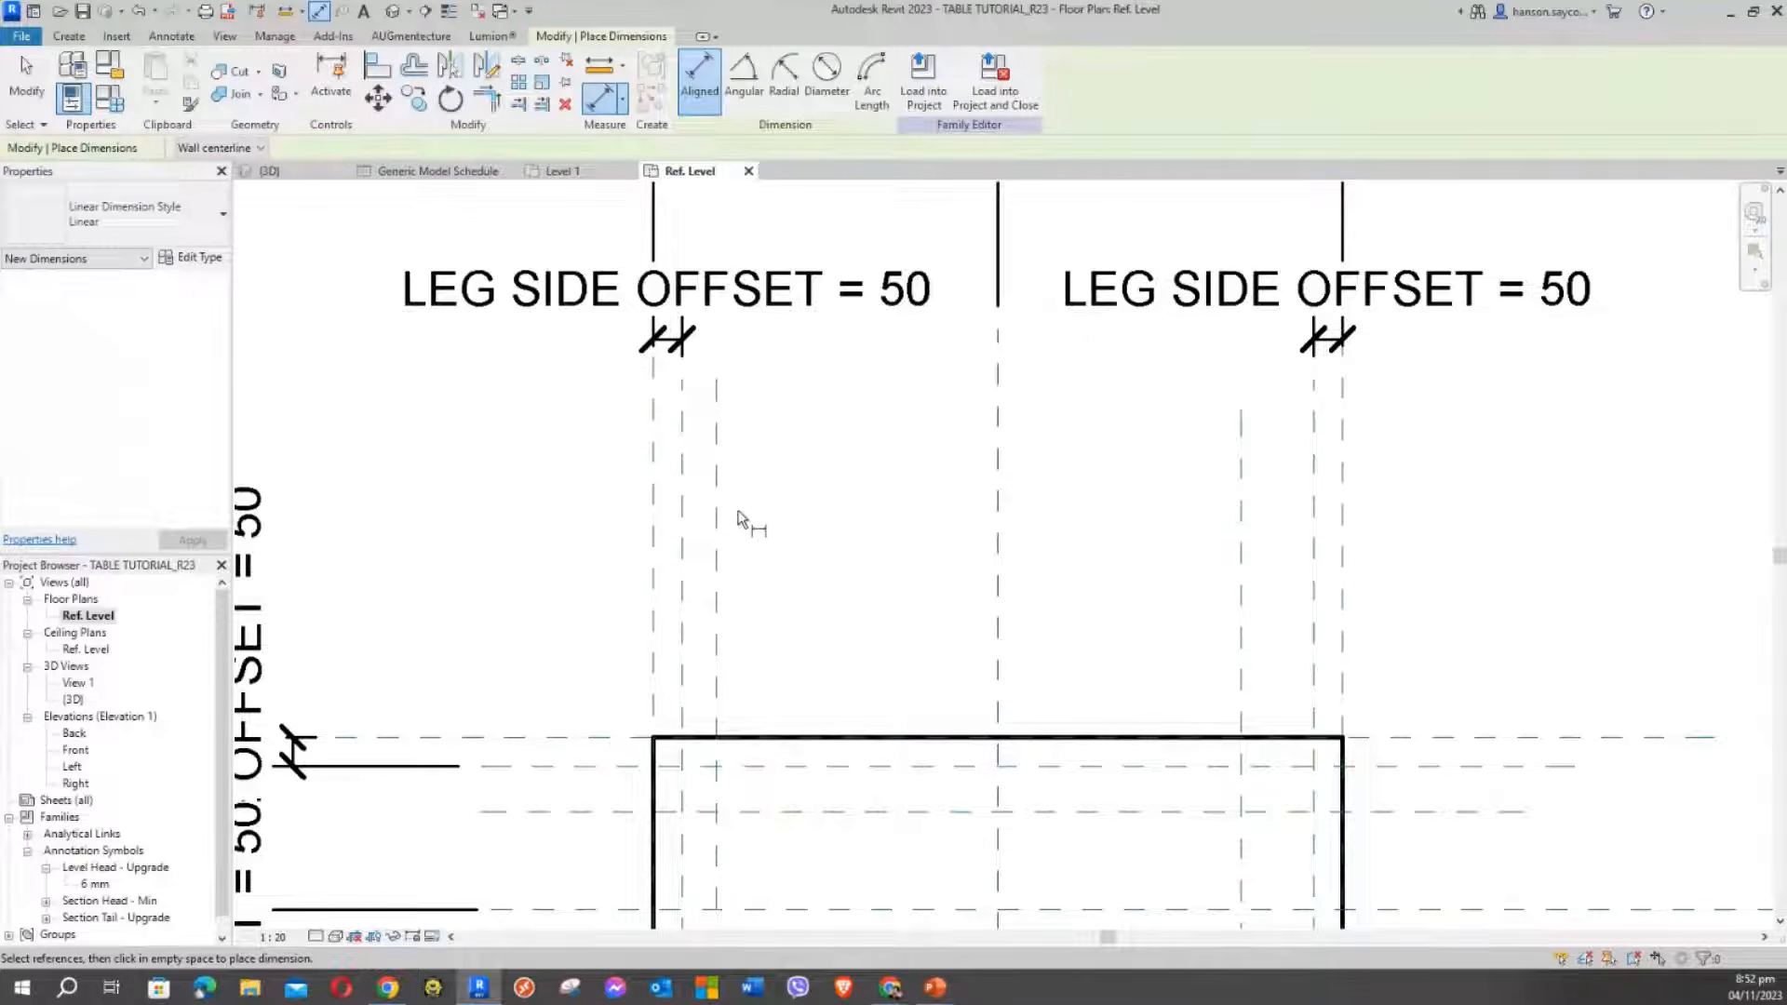
pyautogui.moveTo(769, 565); pyautogui.dragTo(810, 516, button='middle')
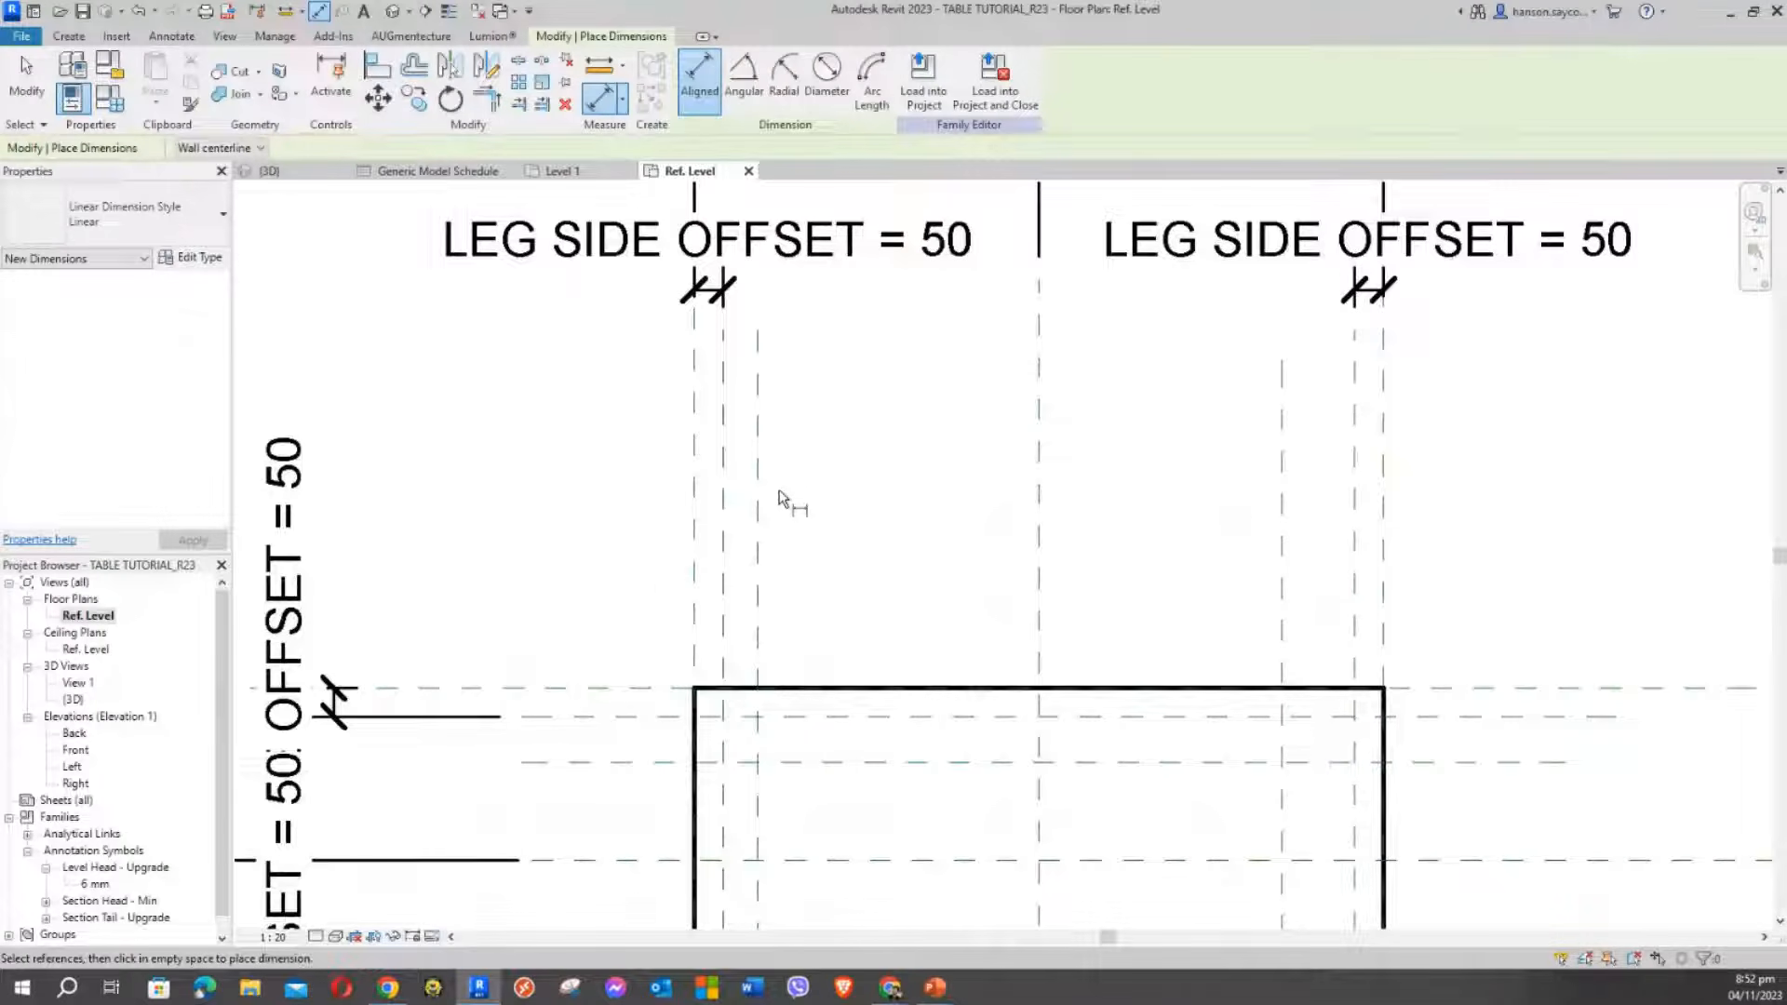
pyautogui.scroll(-3, 780, 496)
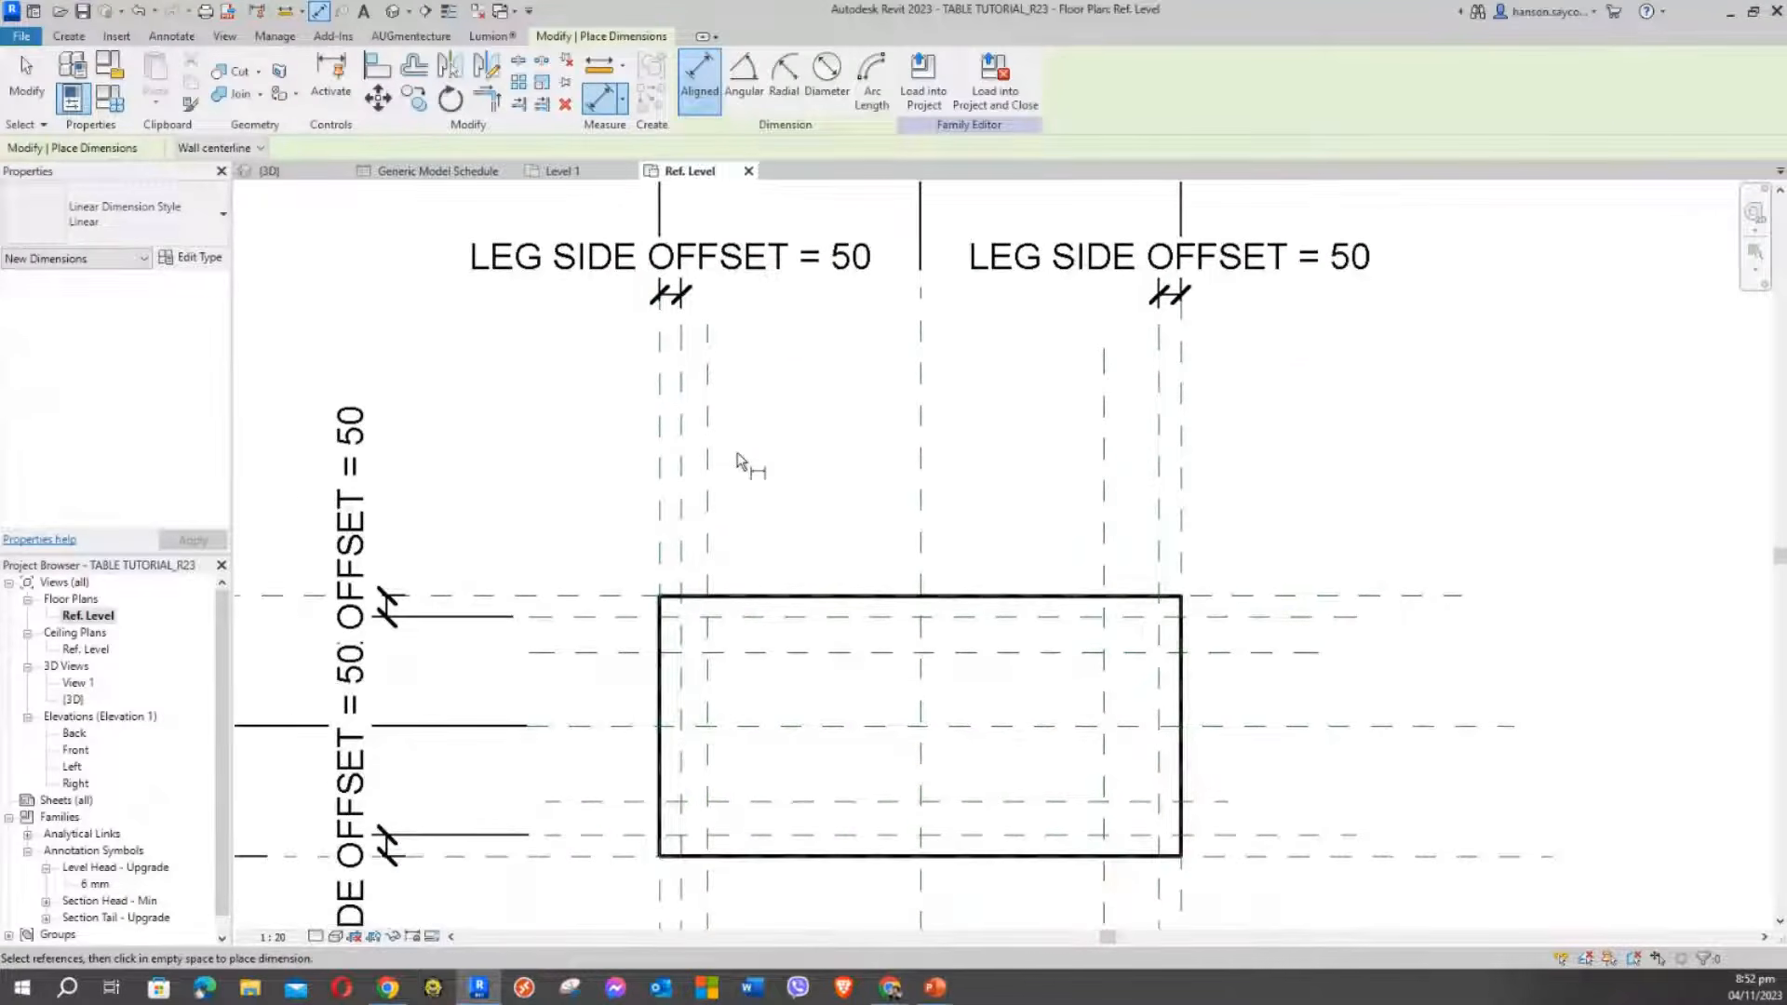
pyautogui.press('Escape')
pyautogui.scroll(-2, 737, 454)
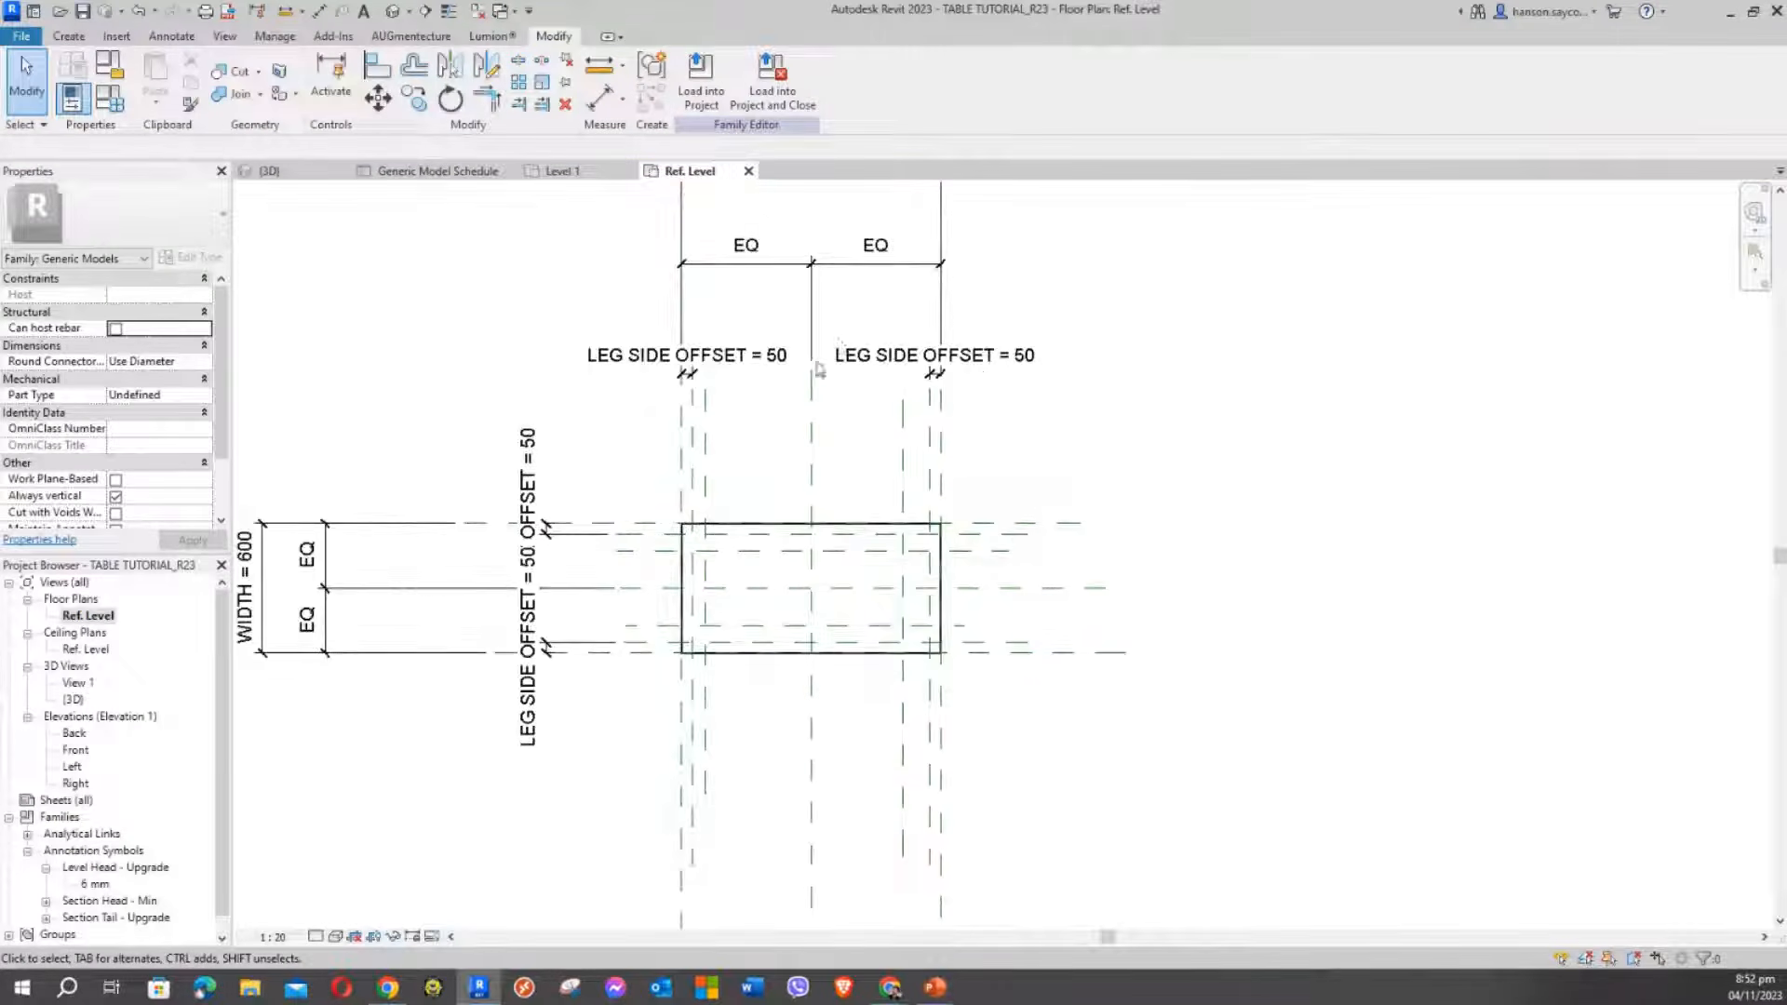
# Zoom and pan the plan to frame the top-left leg reference planes
pyautogui.scroll(-2, 727, 651)
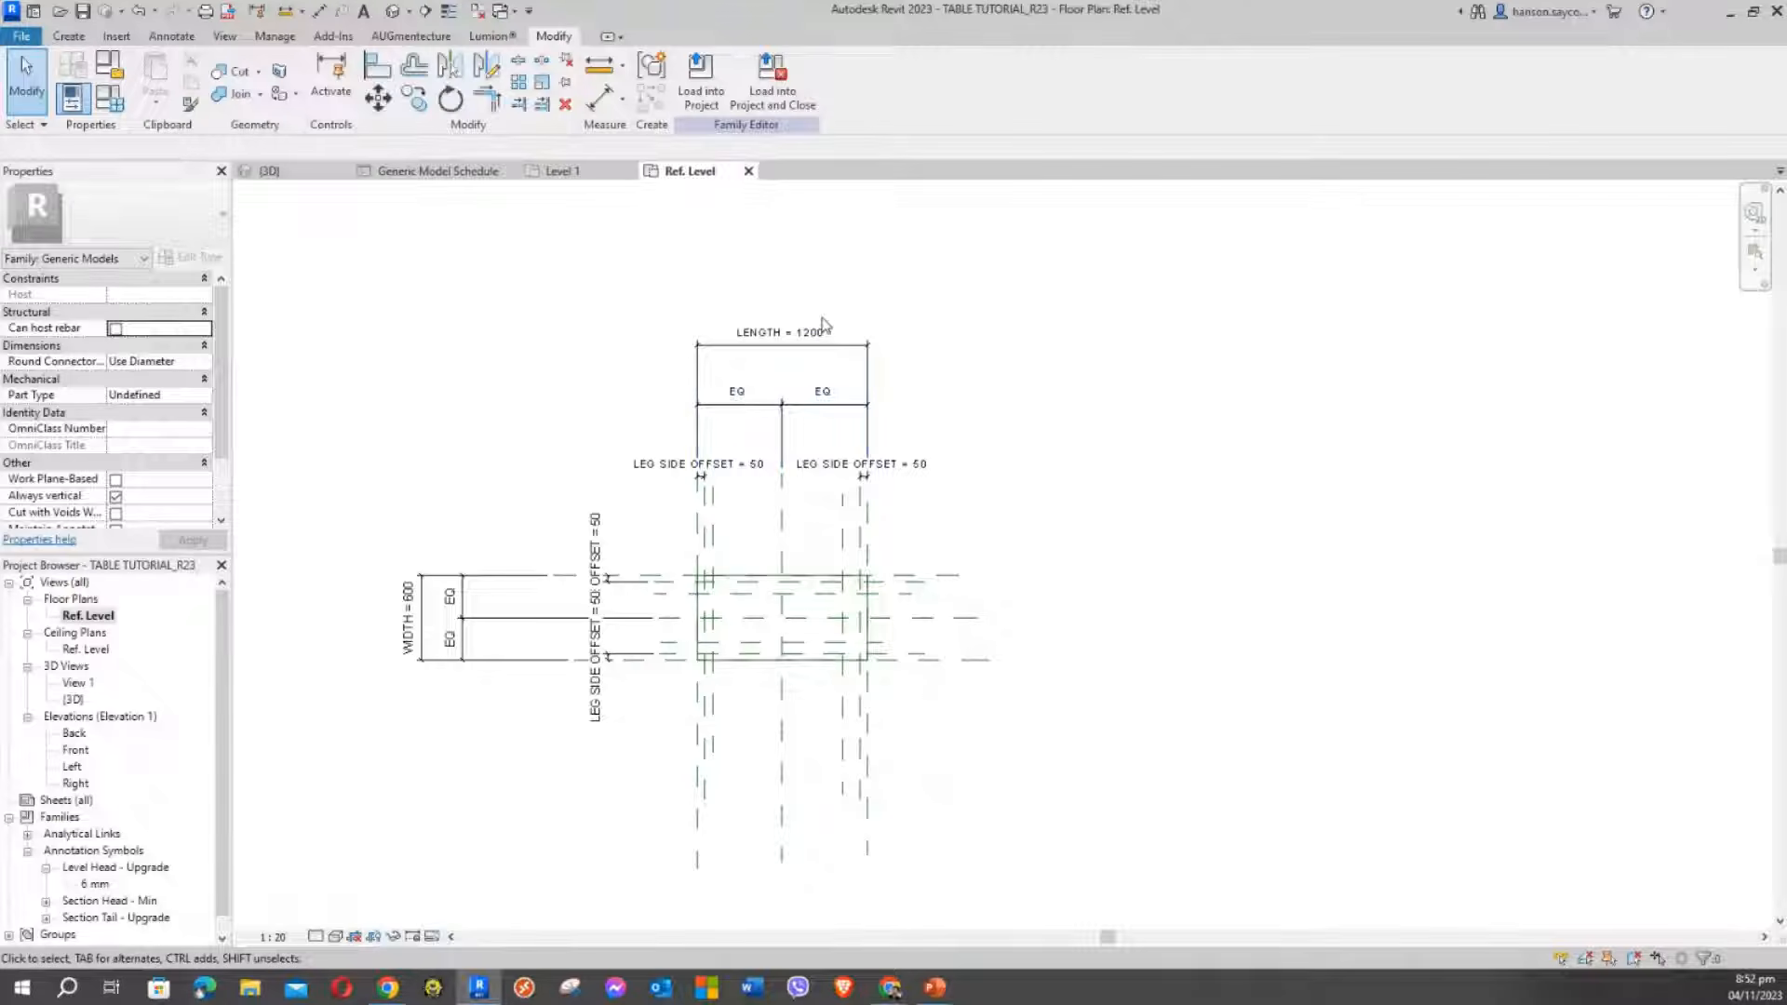
pyautogui.scroll(2, 792, 372)
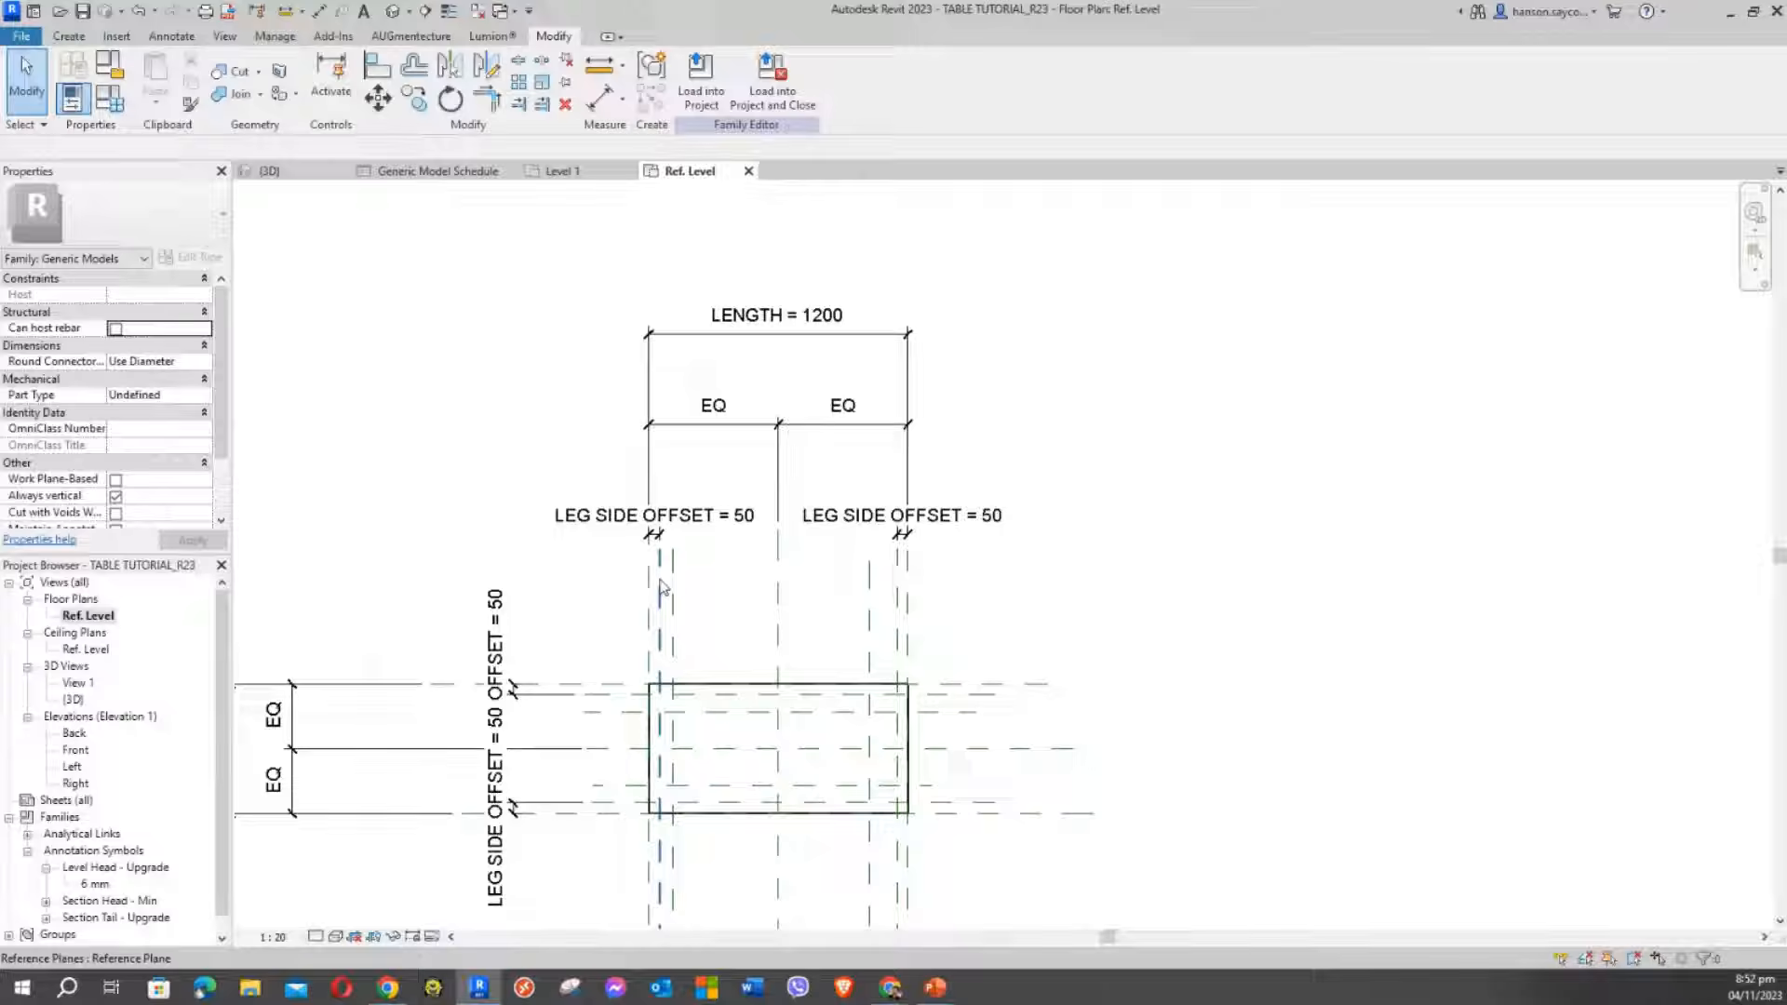
pyautogui.scroll(4, 661, 586)
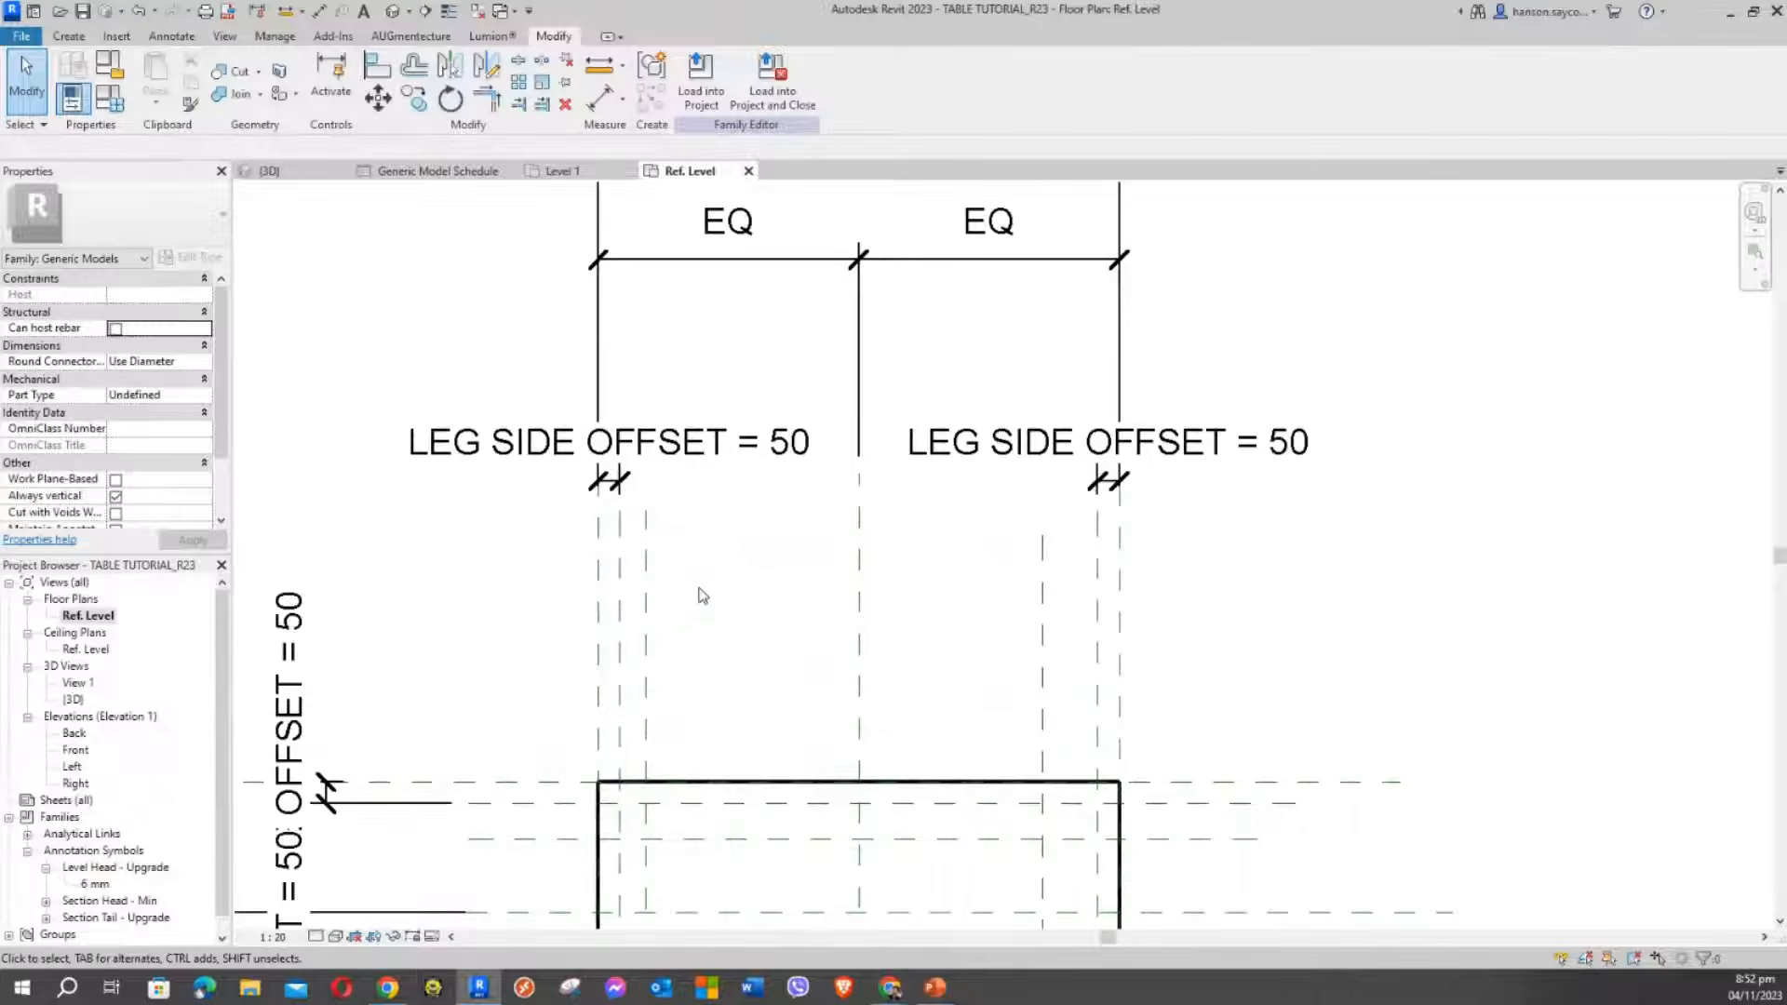
pyautogui.moveTo(657, 642); pyautogui.dragTo(716, 493, button='middle')
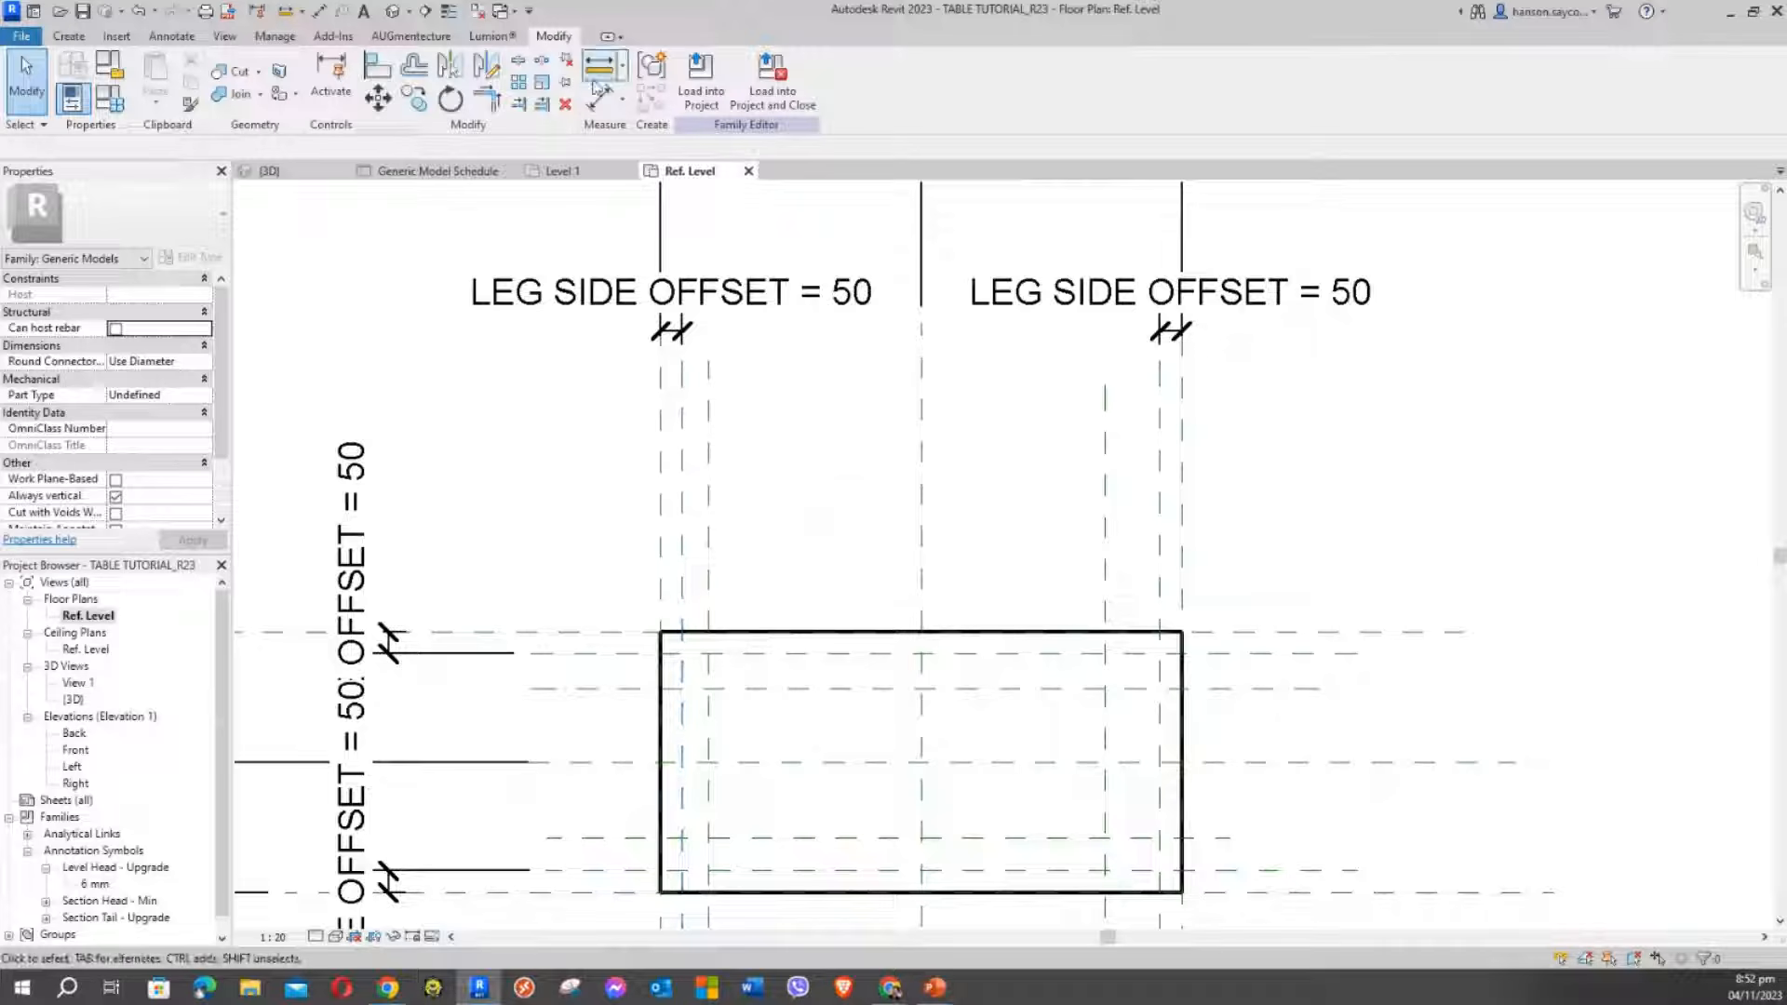
# Using DI, dimension the left and right leg plane pairs above the box: 60 and 127
pyautogui.press('d')
pyautogui.press('i')
pyautogui.click(683, 514)
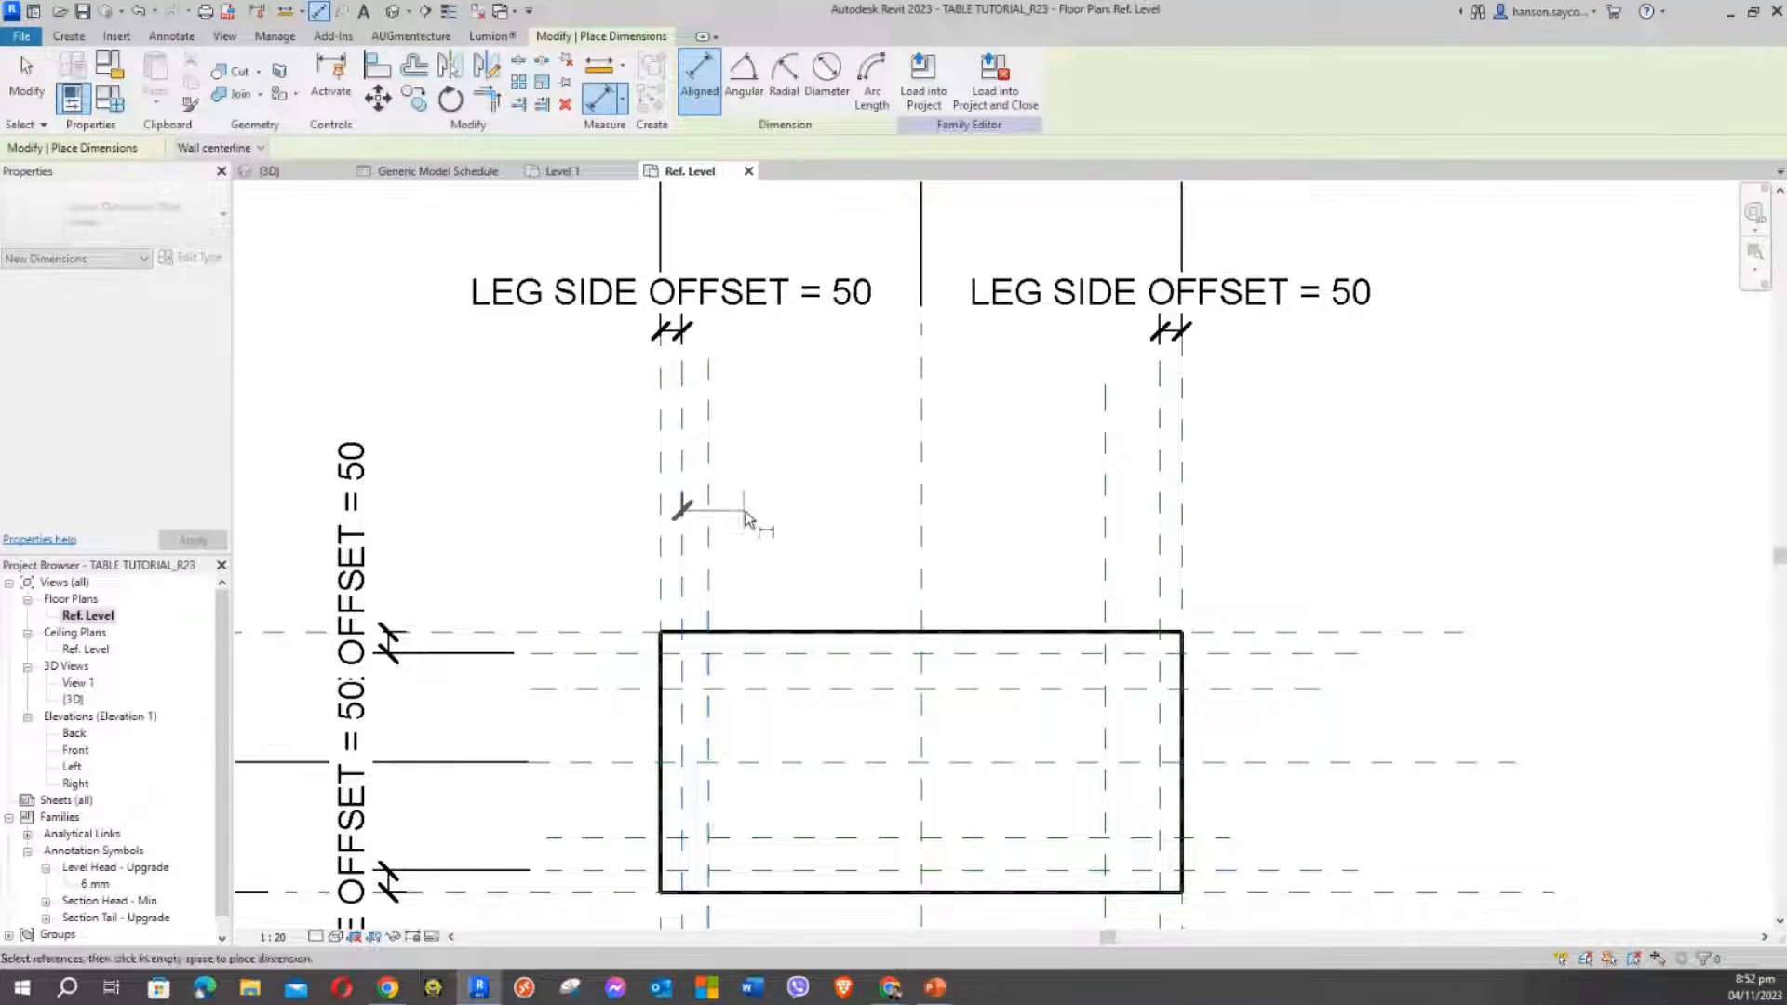
pyautogui.click(710, 523)
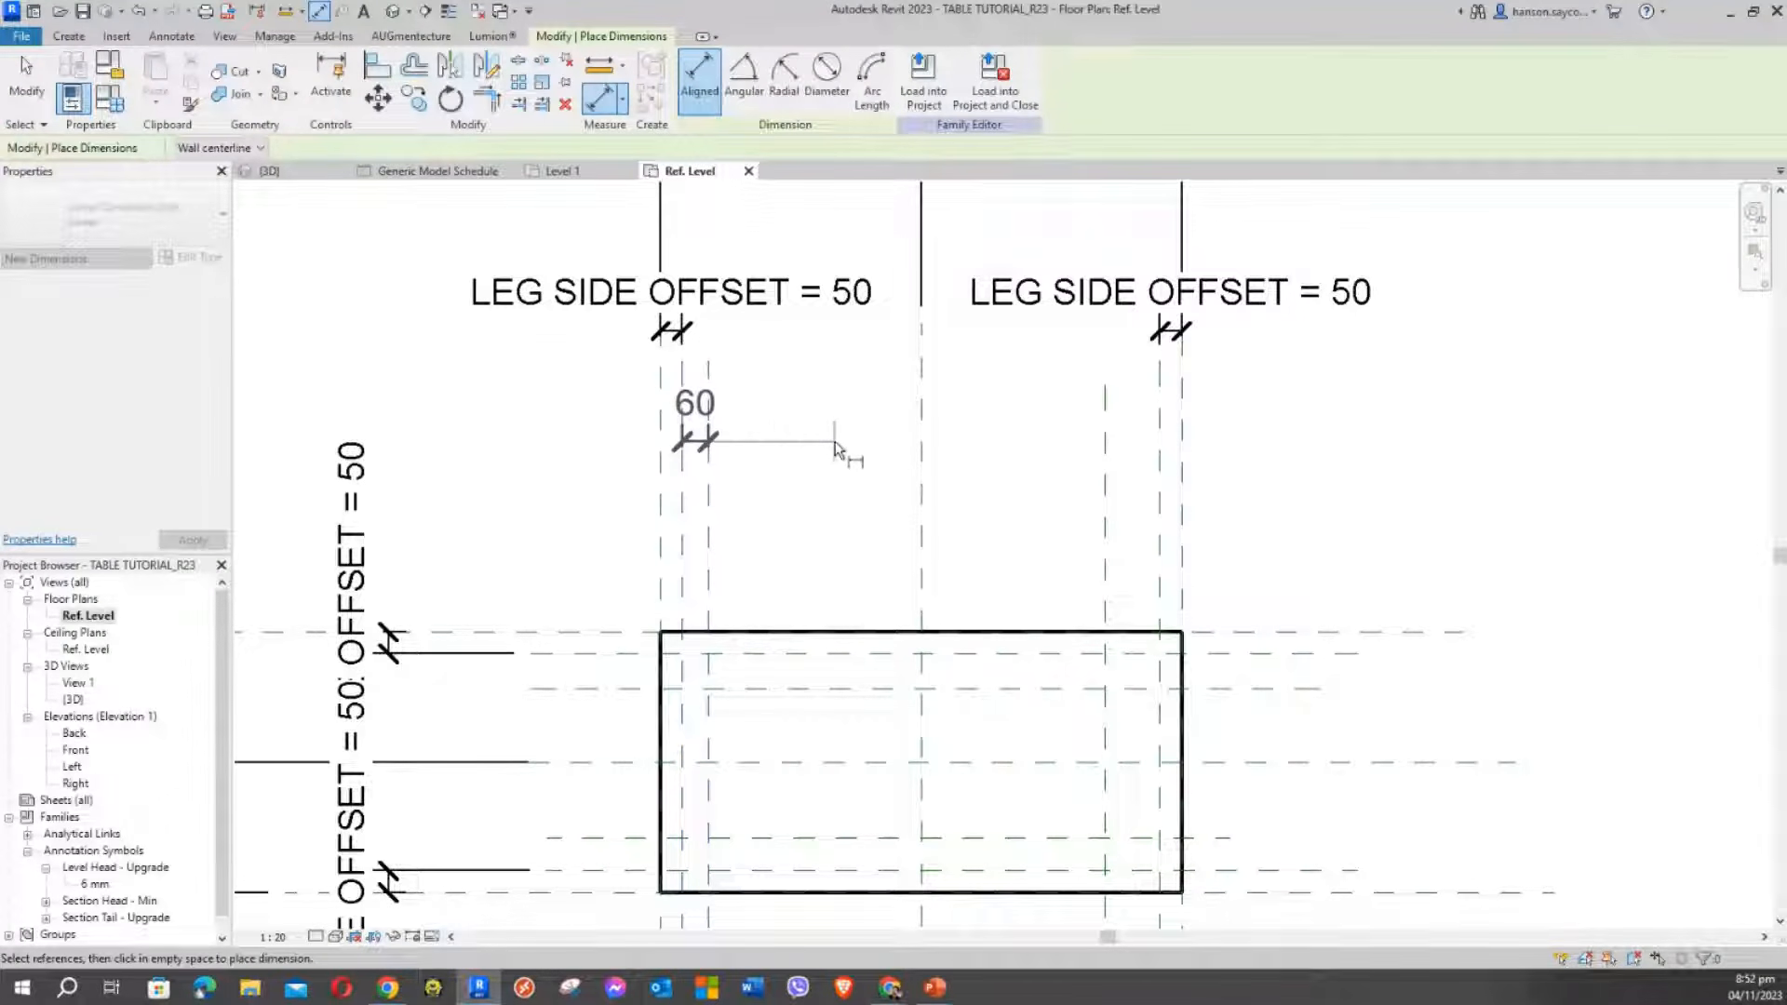
pyautogui.click(842, 447)
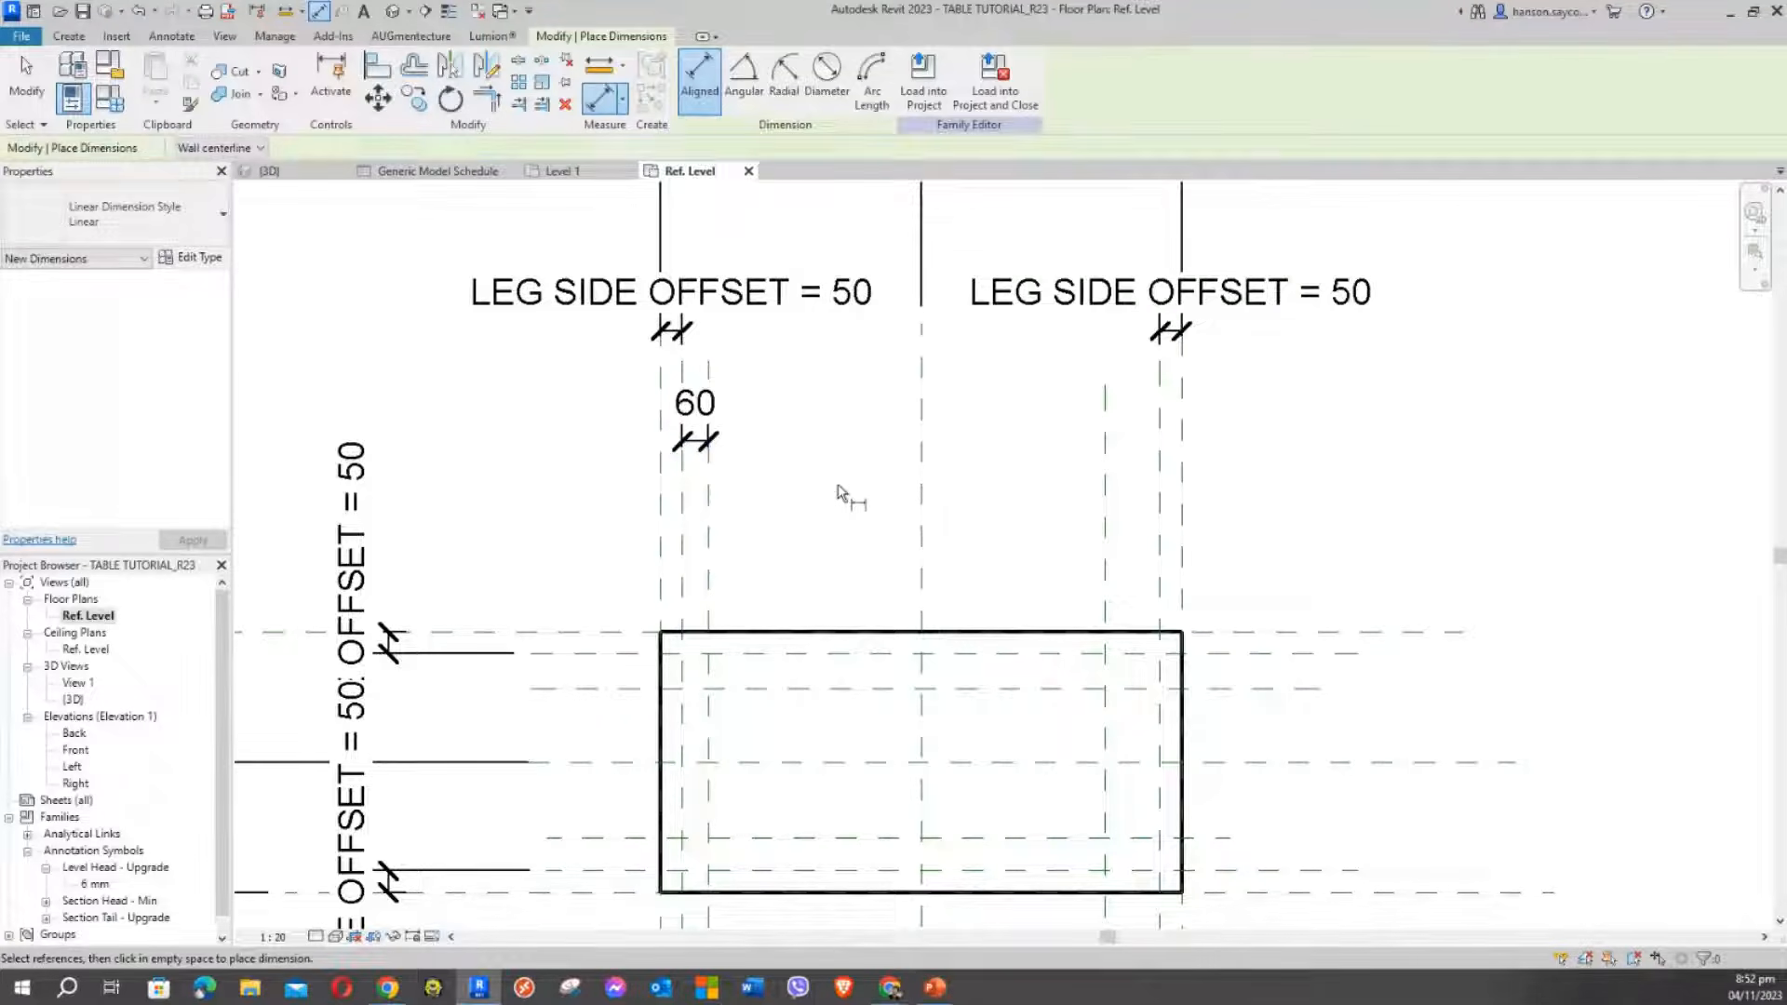
pyautogui.press('Escape')
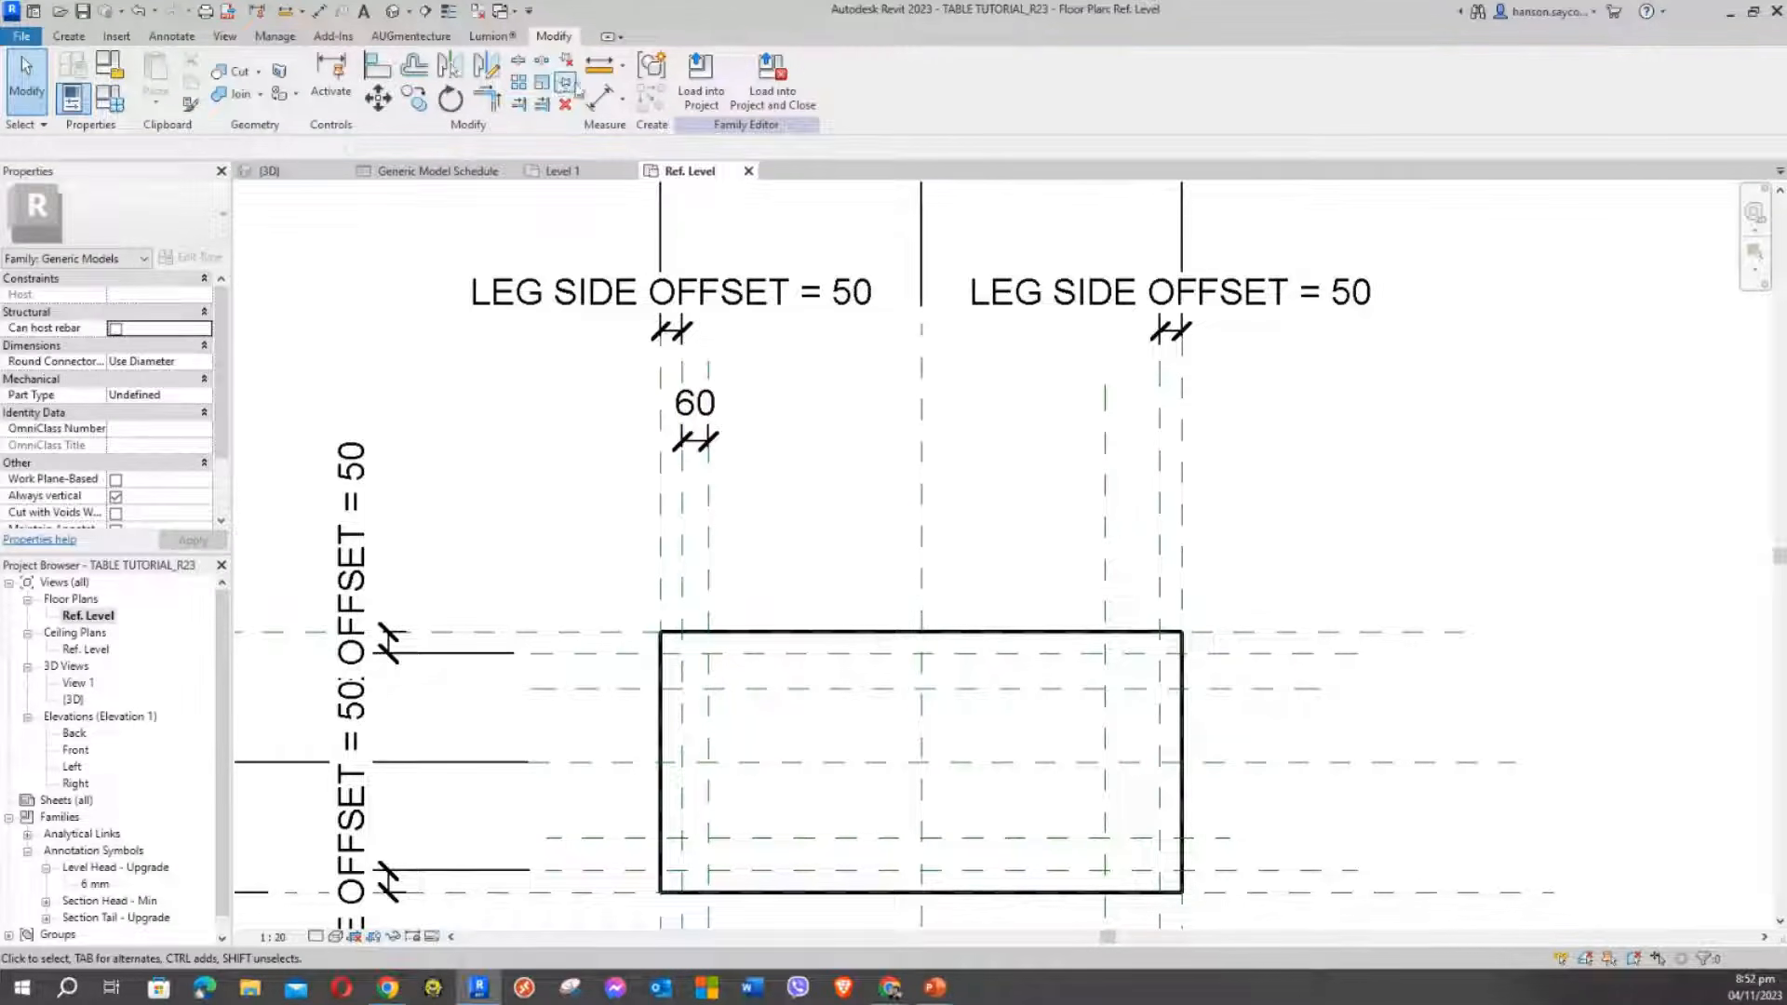
pyautogui.click(600, 100)
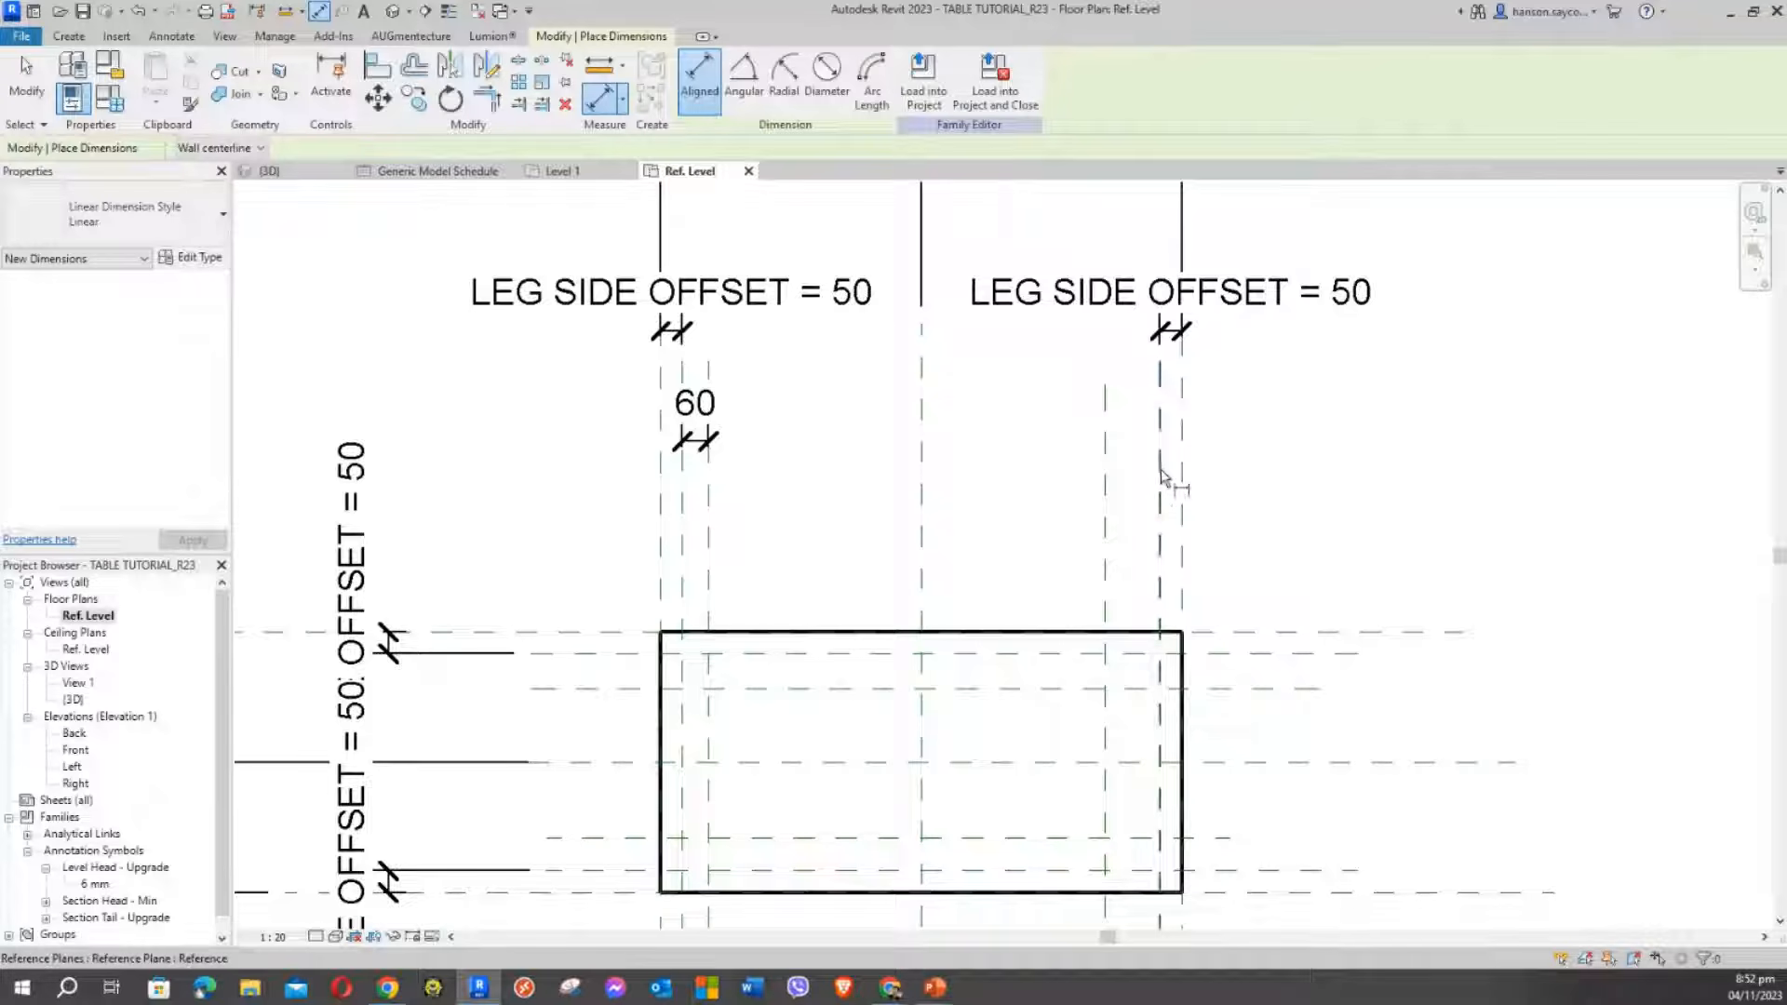
pyautogui.click(1161, 476)
pyautogui.click(1106, 435)
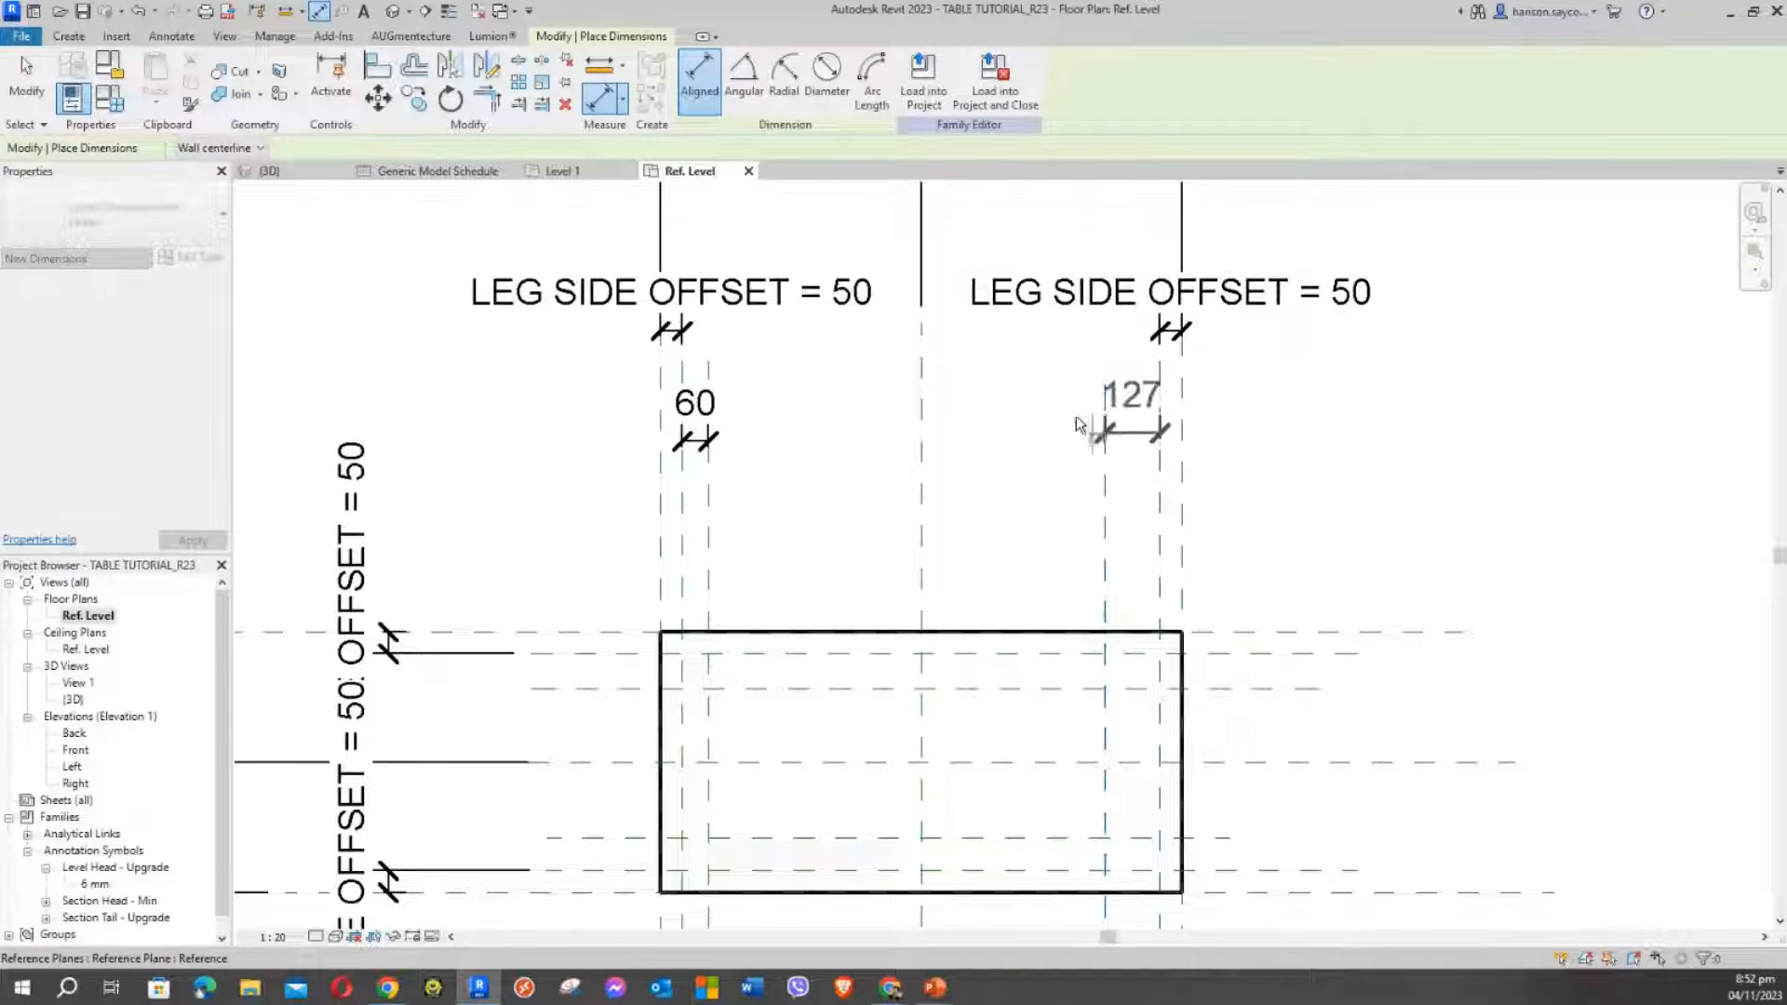
pyautogui.click(1023, 452)
# Dimension the top and bottom leg plane pairs beside the box: 80 and 77
pyautogui.moveTo(989, 578); pyautogui.dragTo(985, 347, button='middle')
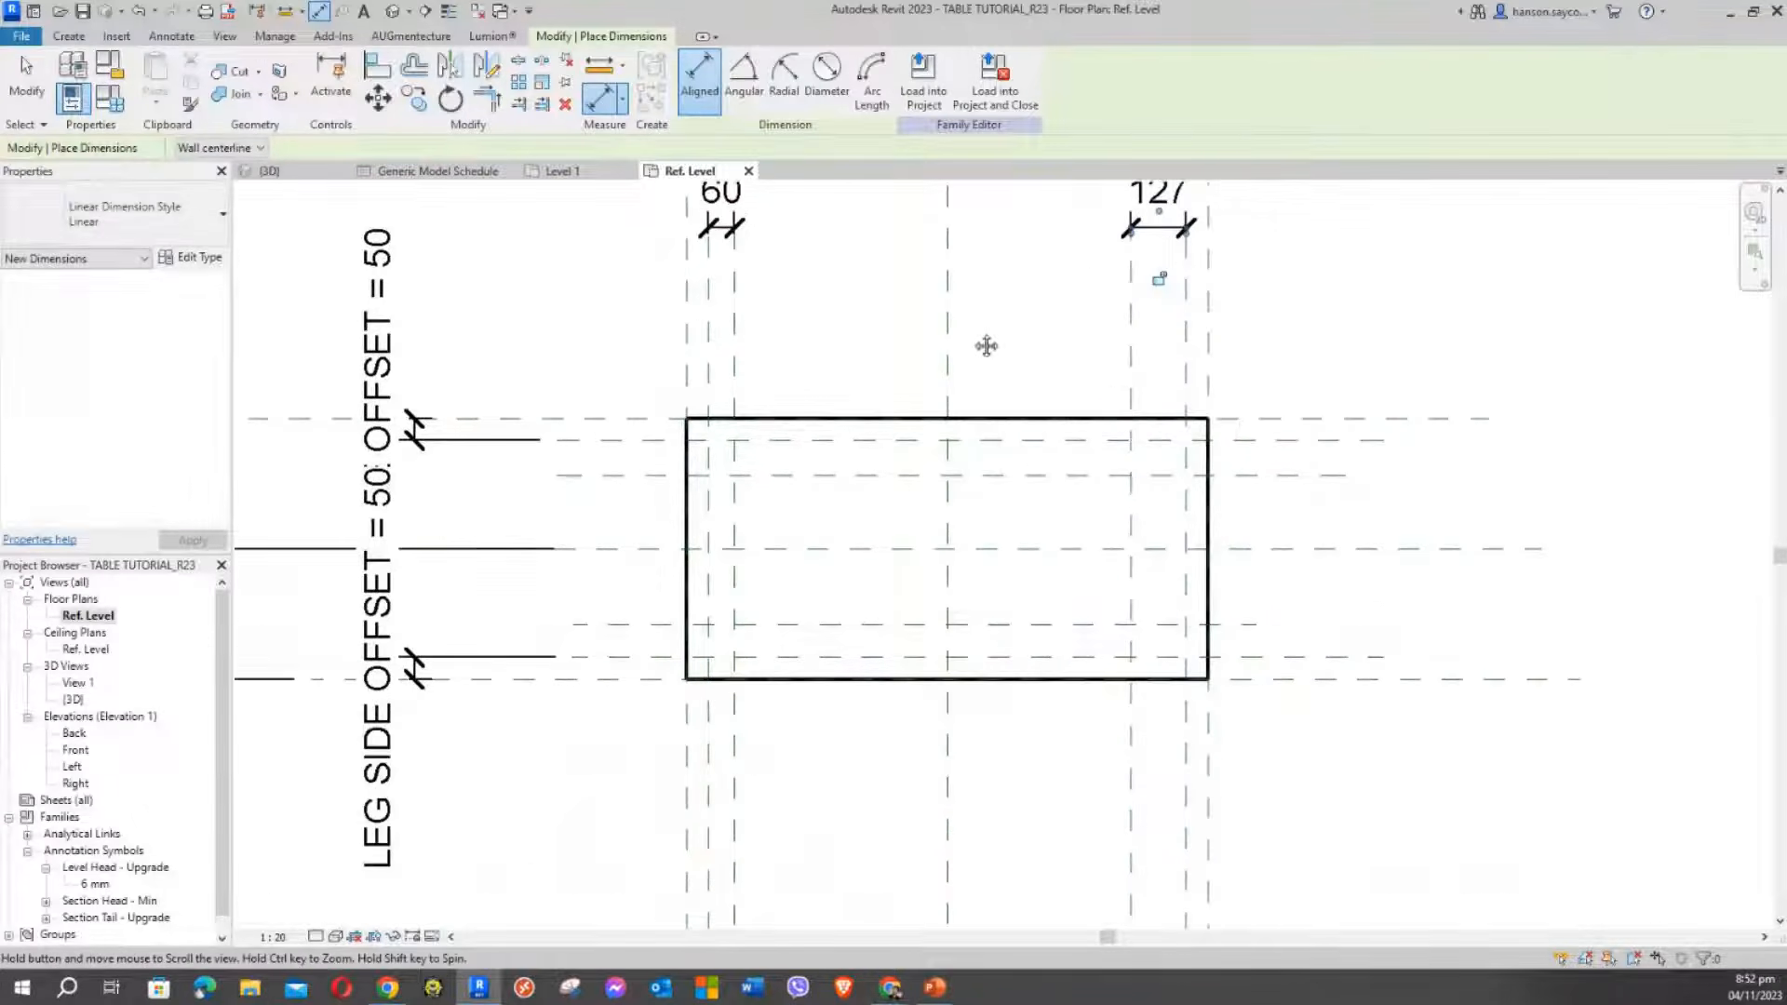
pyautogui.click(594, 441)
pyautogui.click(622, 475)
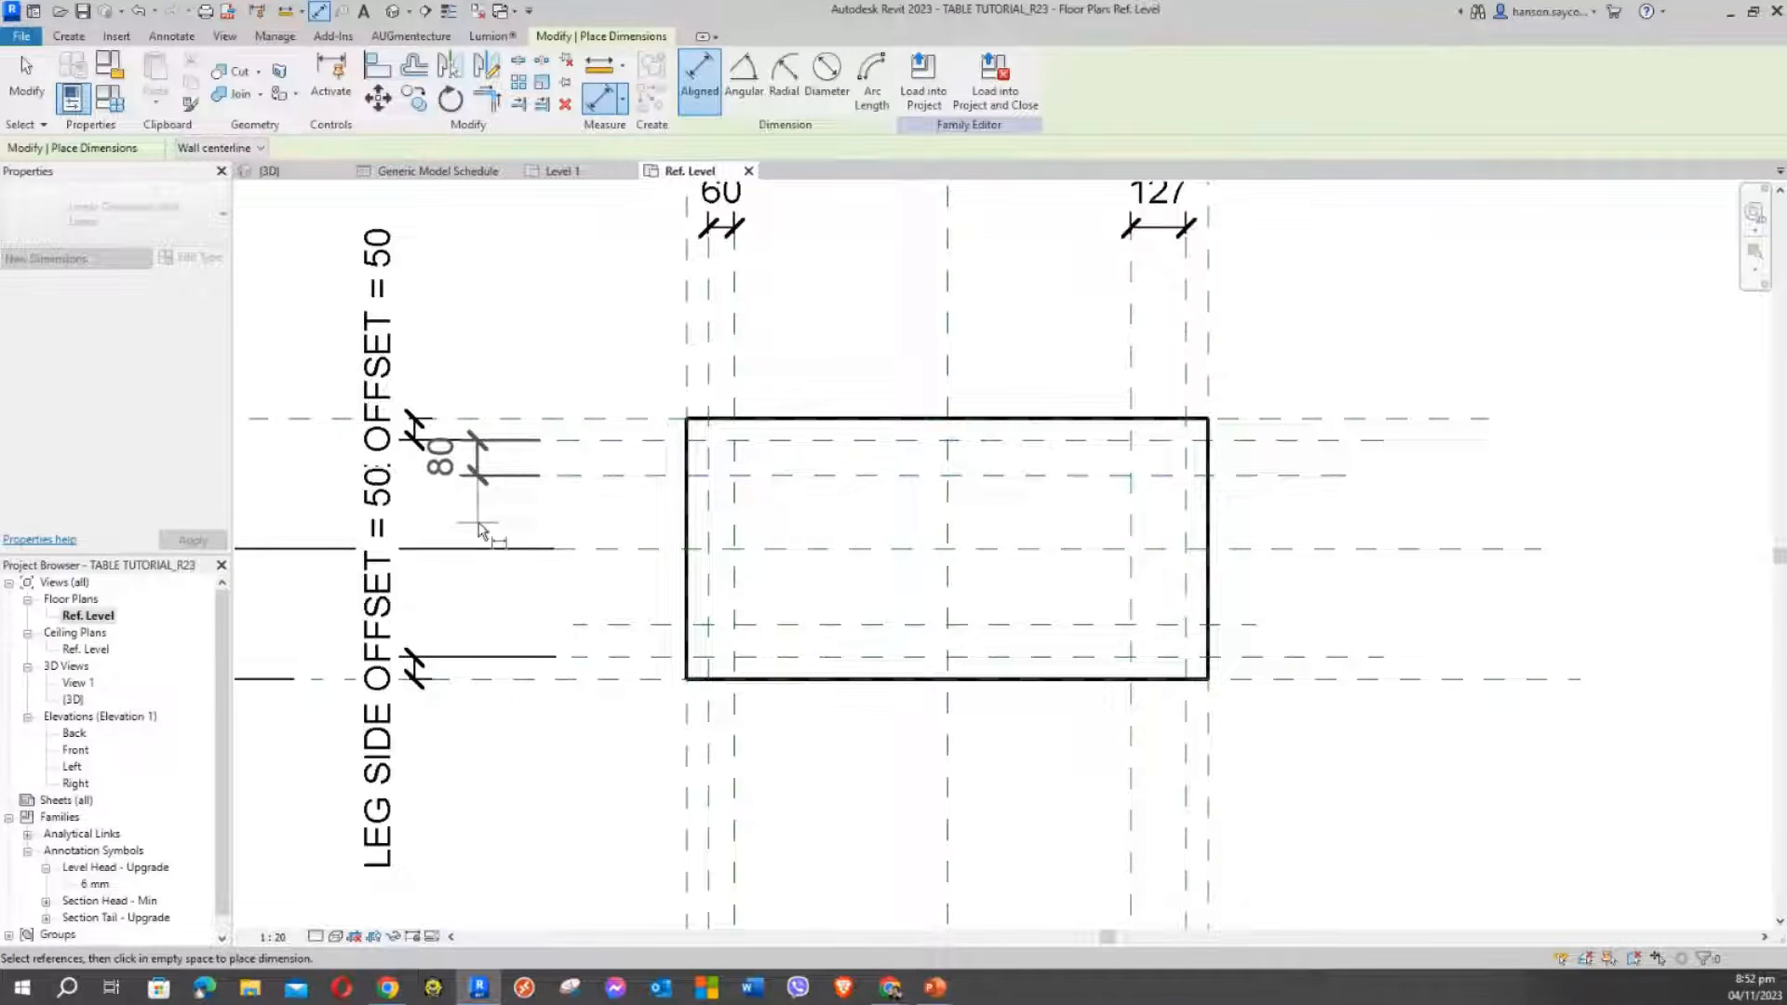
pyautogui.click(532, 542)
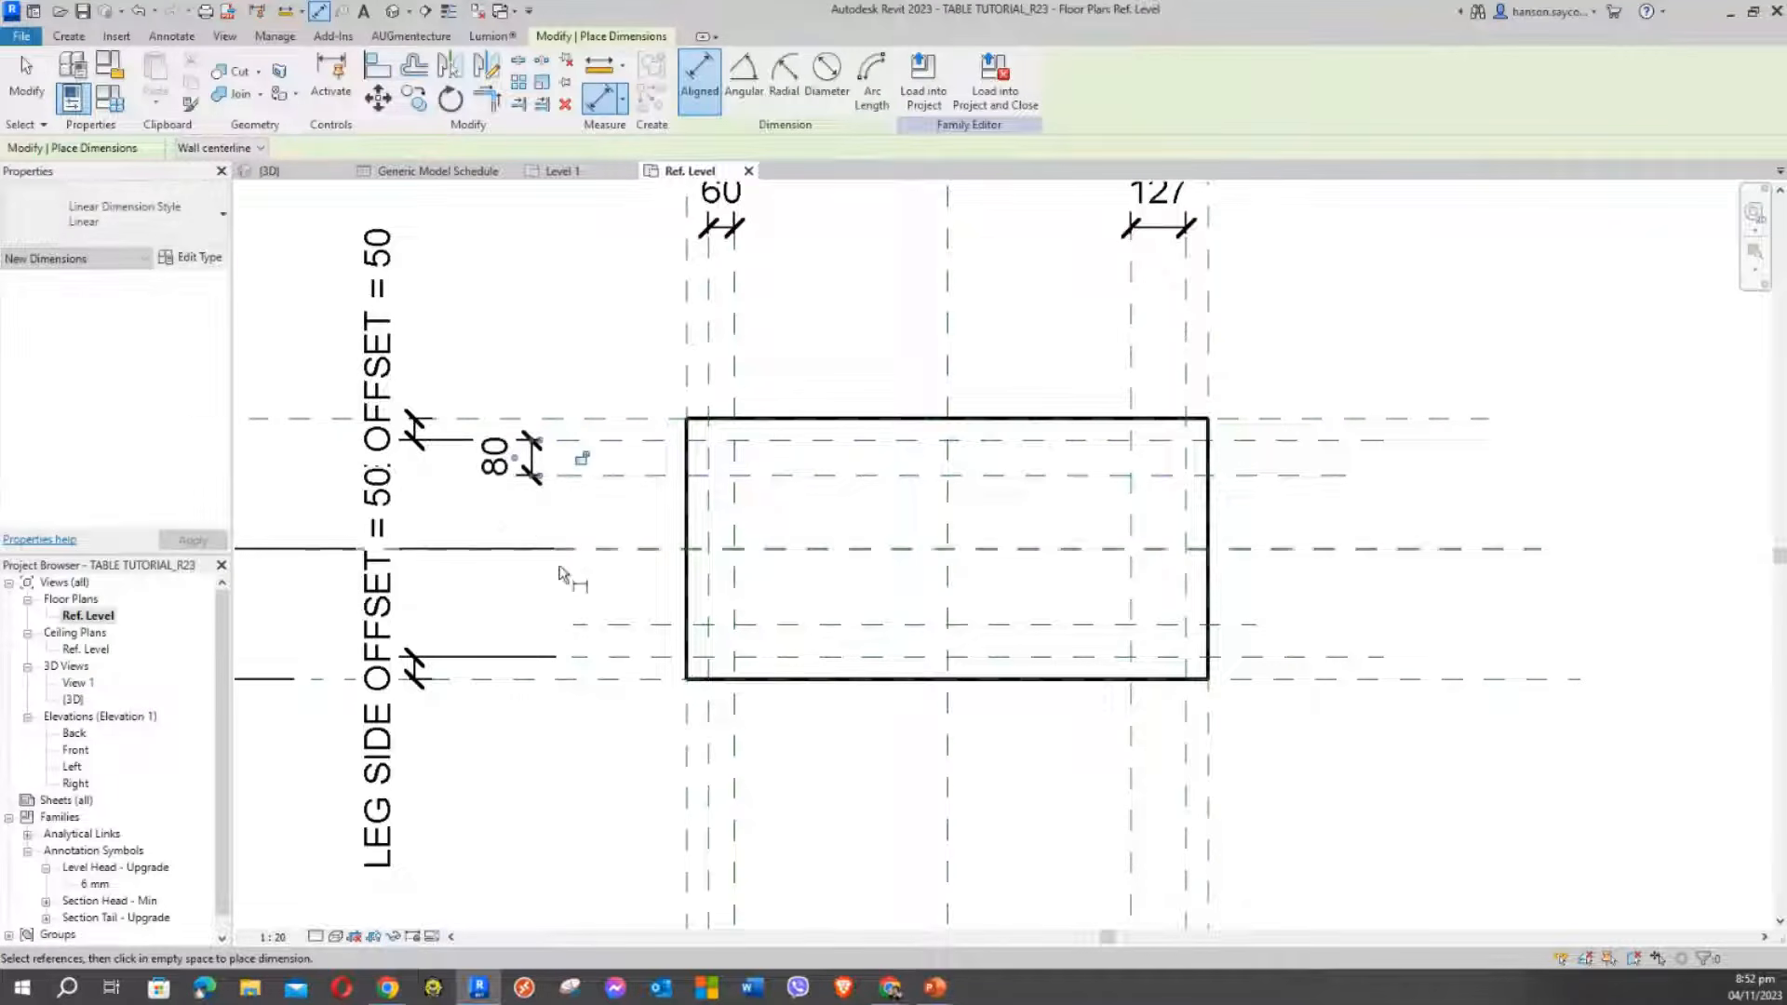
pyautogui.click(634, 657)
pyautogui.click(625, 625)
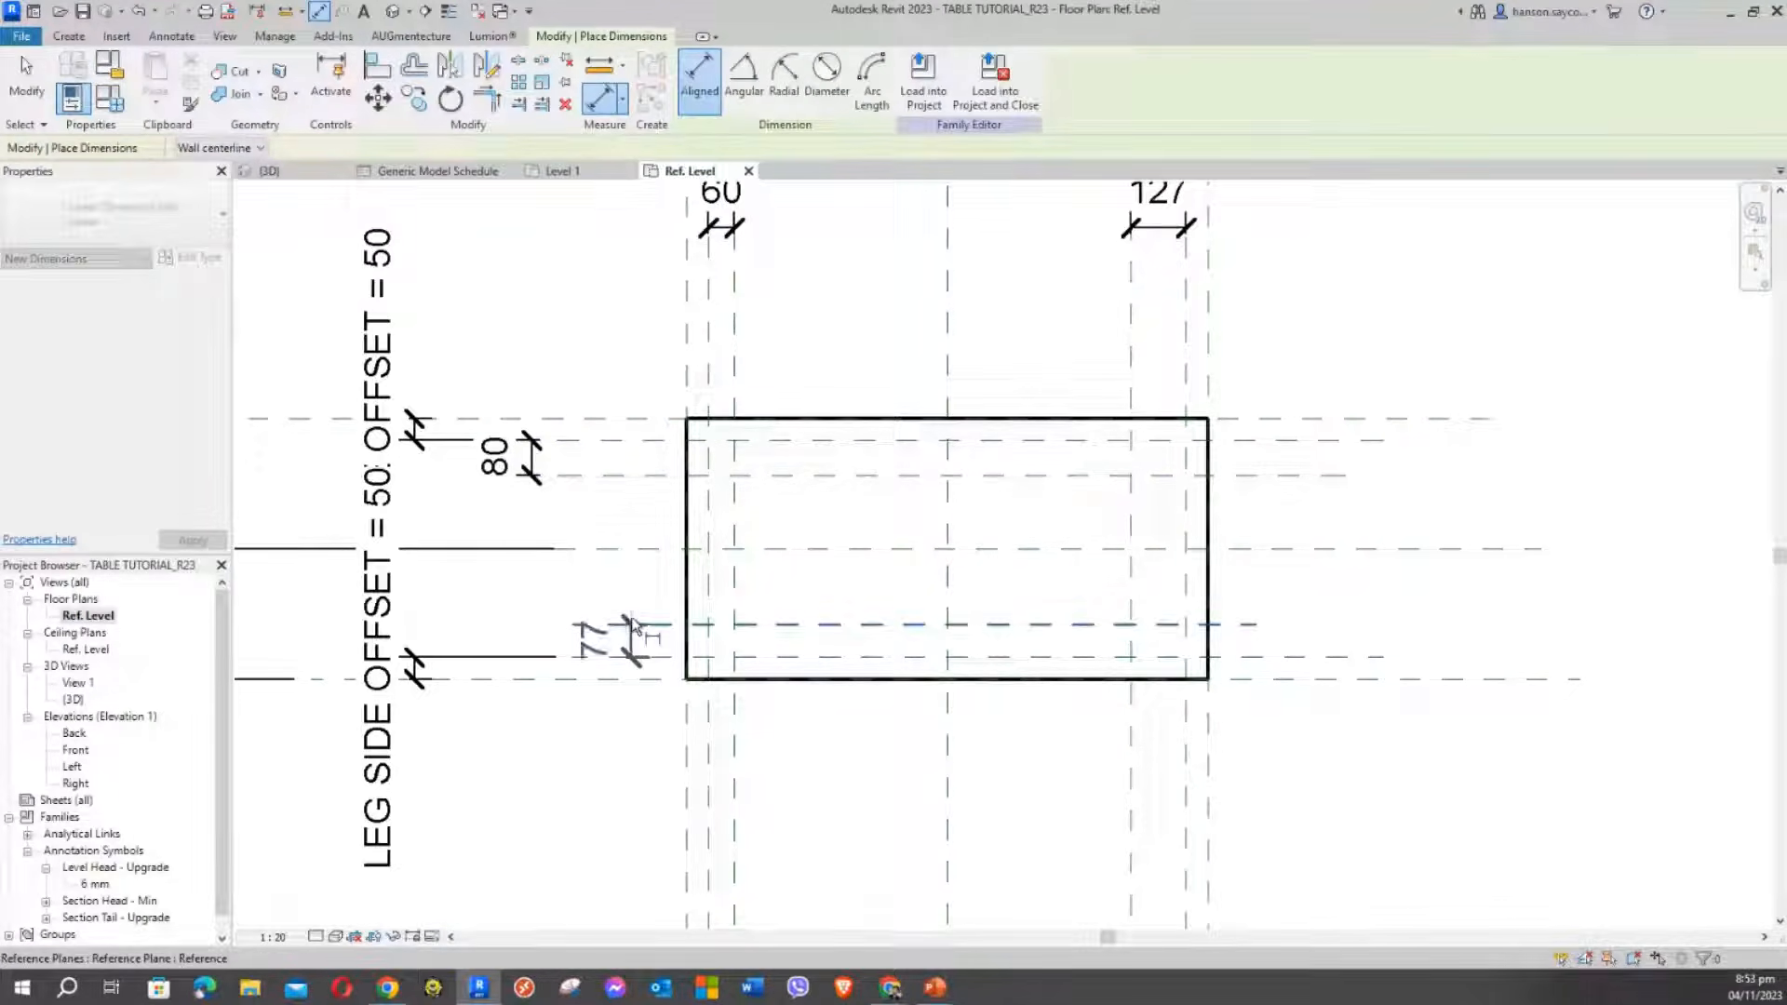
pyautogui.click(530, 584)
pyautogui.scroll(-2, 1299, 479)
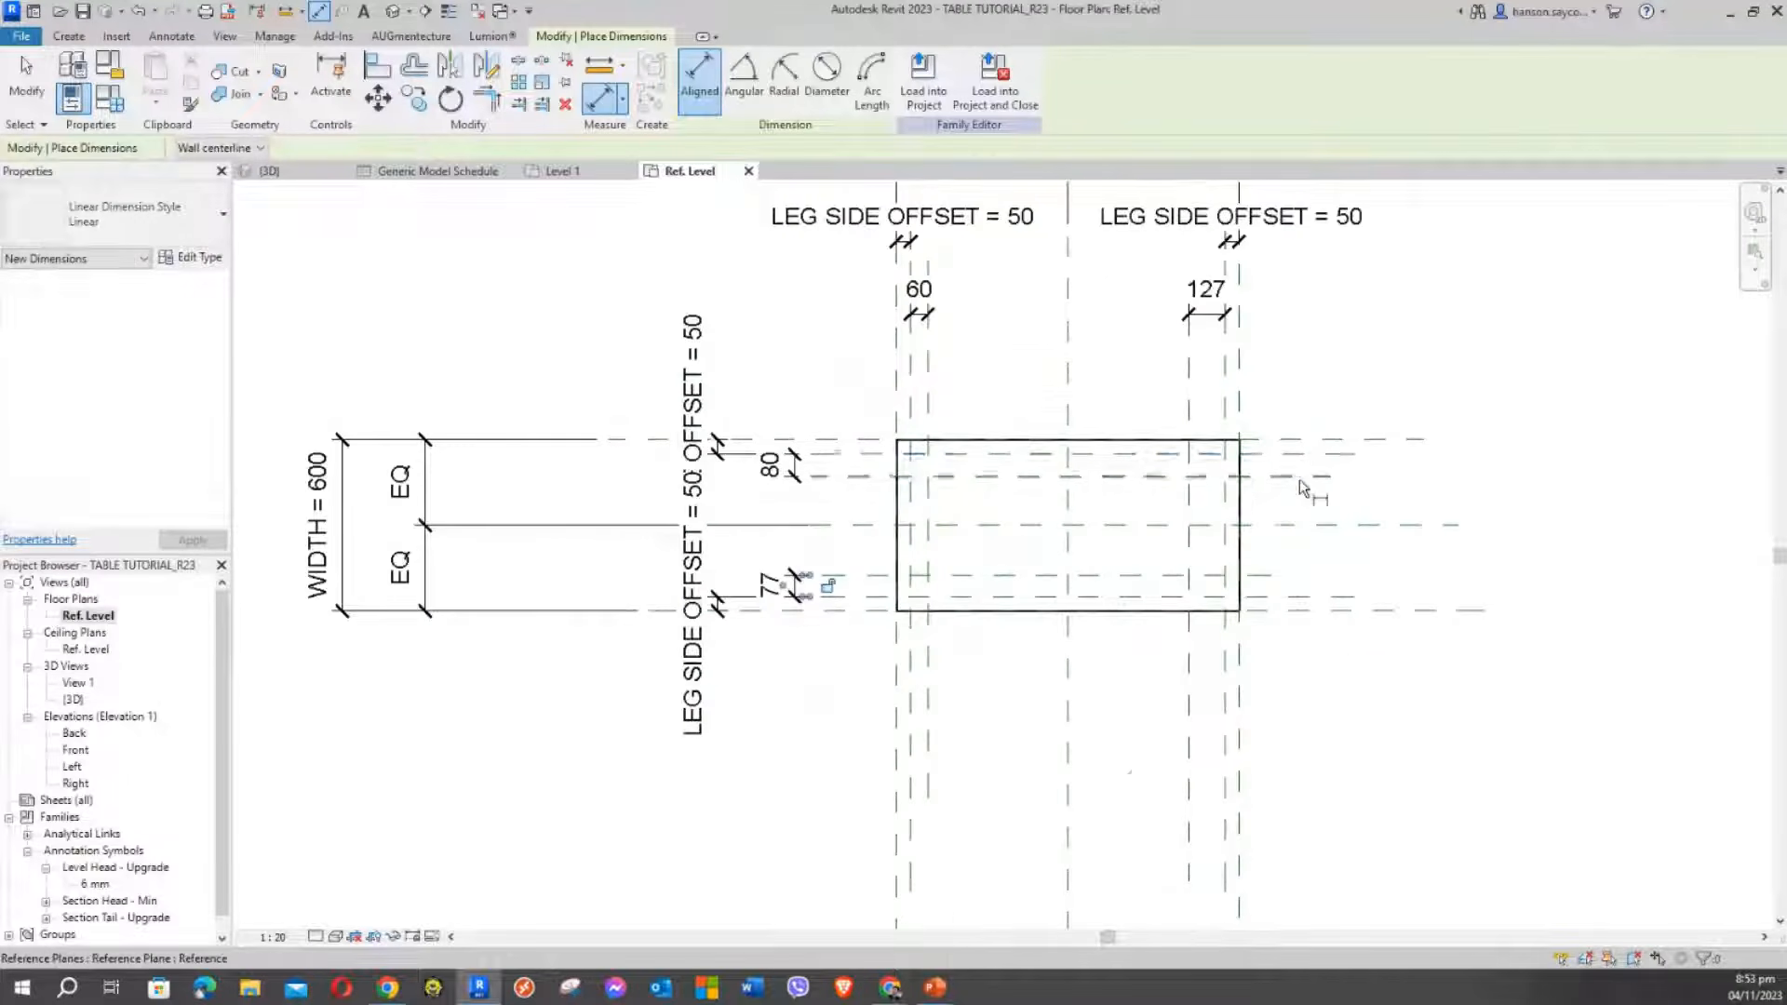
pyautogui.press('Escape')
pyautogui.press('Escape')
pyautogui.moveTo(996, 411); pyautogui.dragTo(938, 505, button='middle')
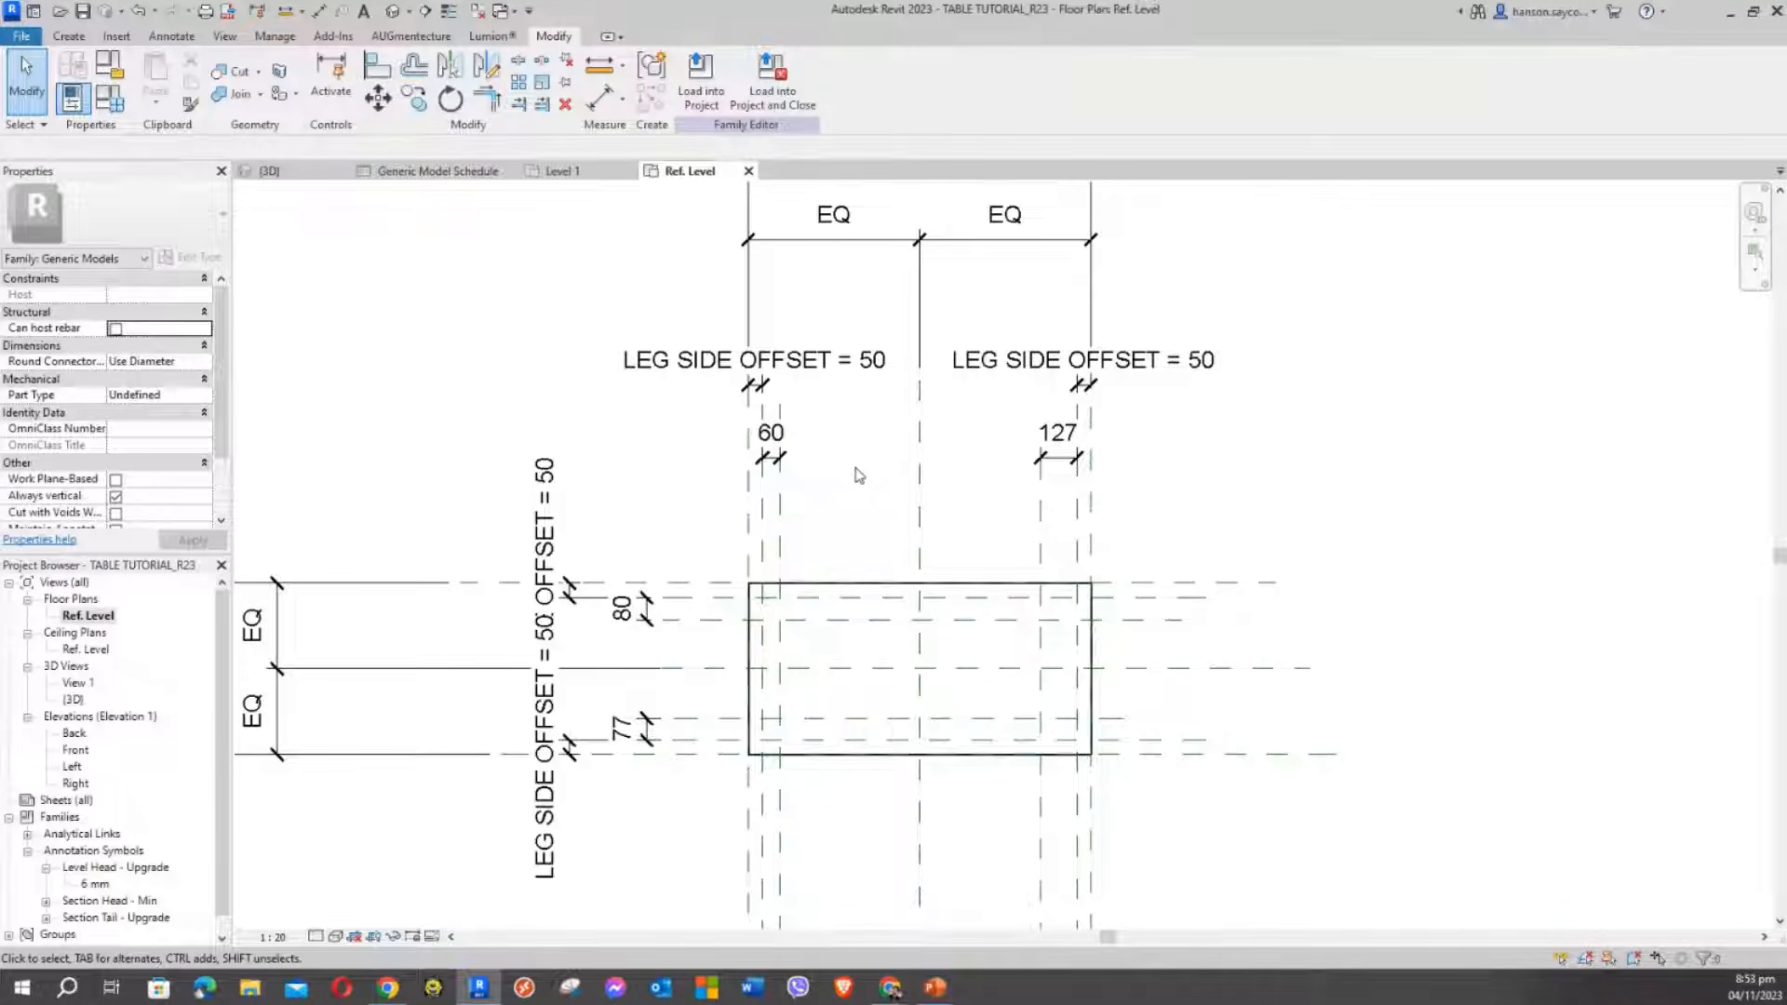
# Label the 60 leg dimension with a new LEG SIZE parameter
pyautogui.scroll(3, 831, 472)
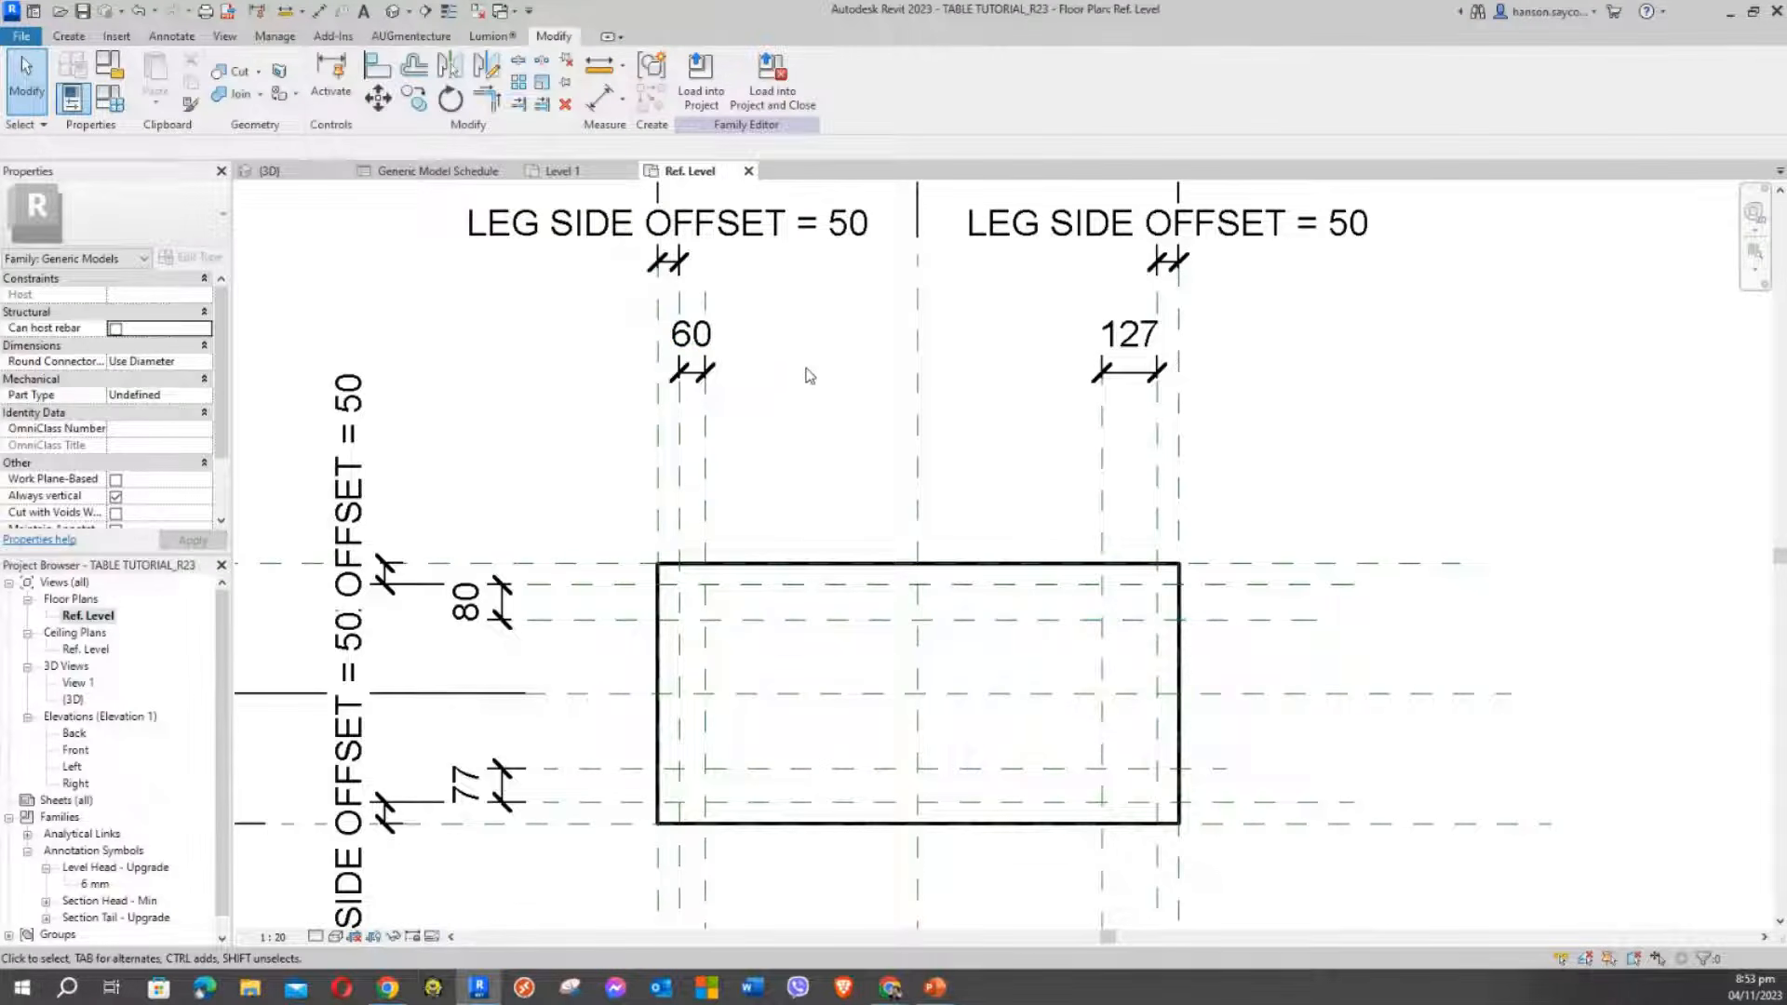
pyautogui.moveTo(806, 379); pyautogui.dragTo(853, 403, button='middle')
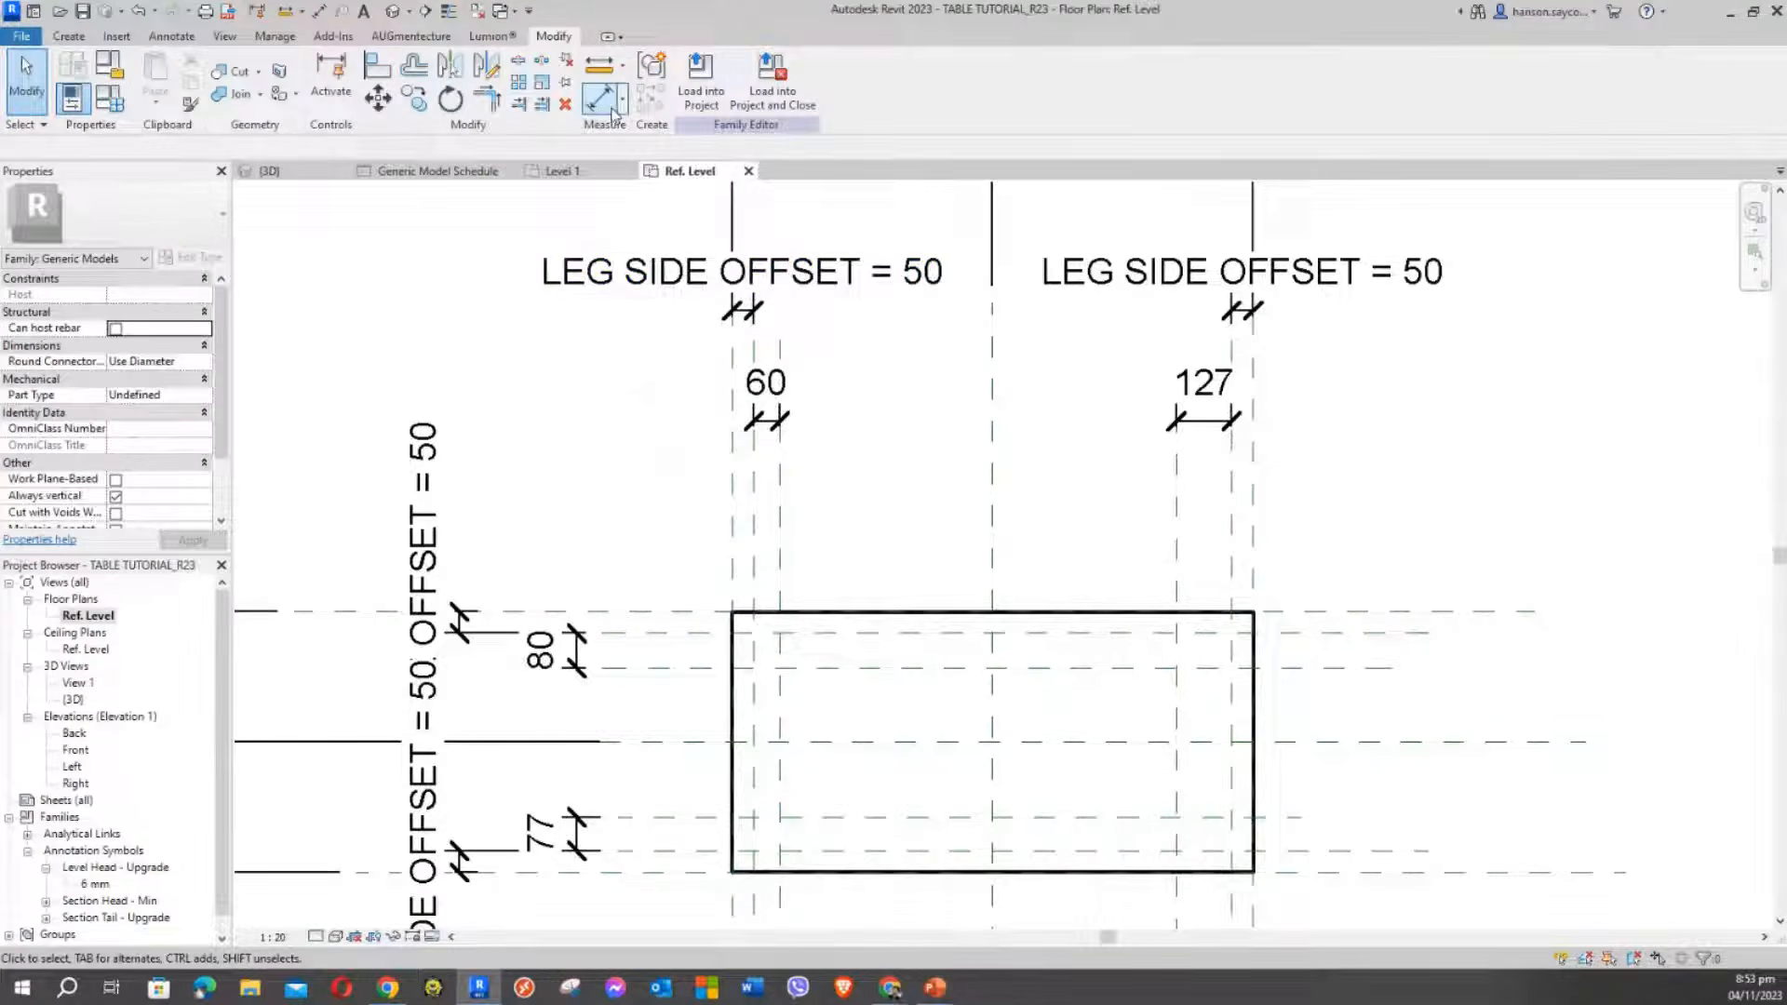
pyautogui.click(766, 410)
pyautogui.click(820, 80)
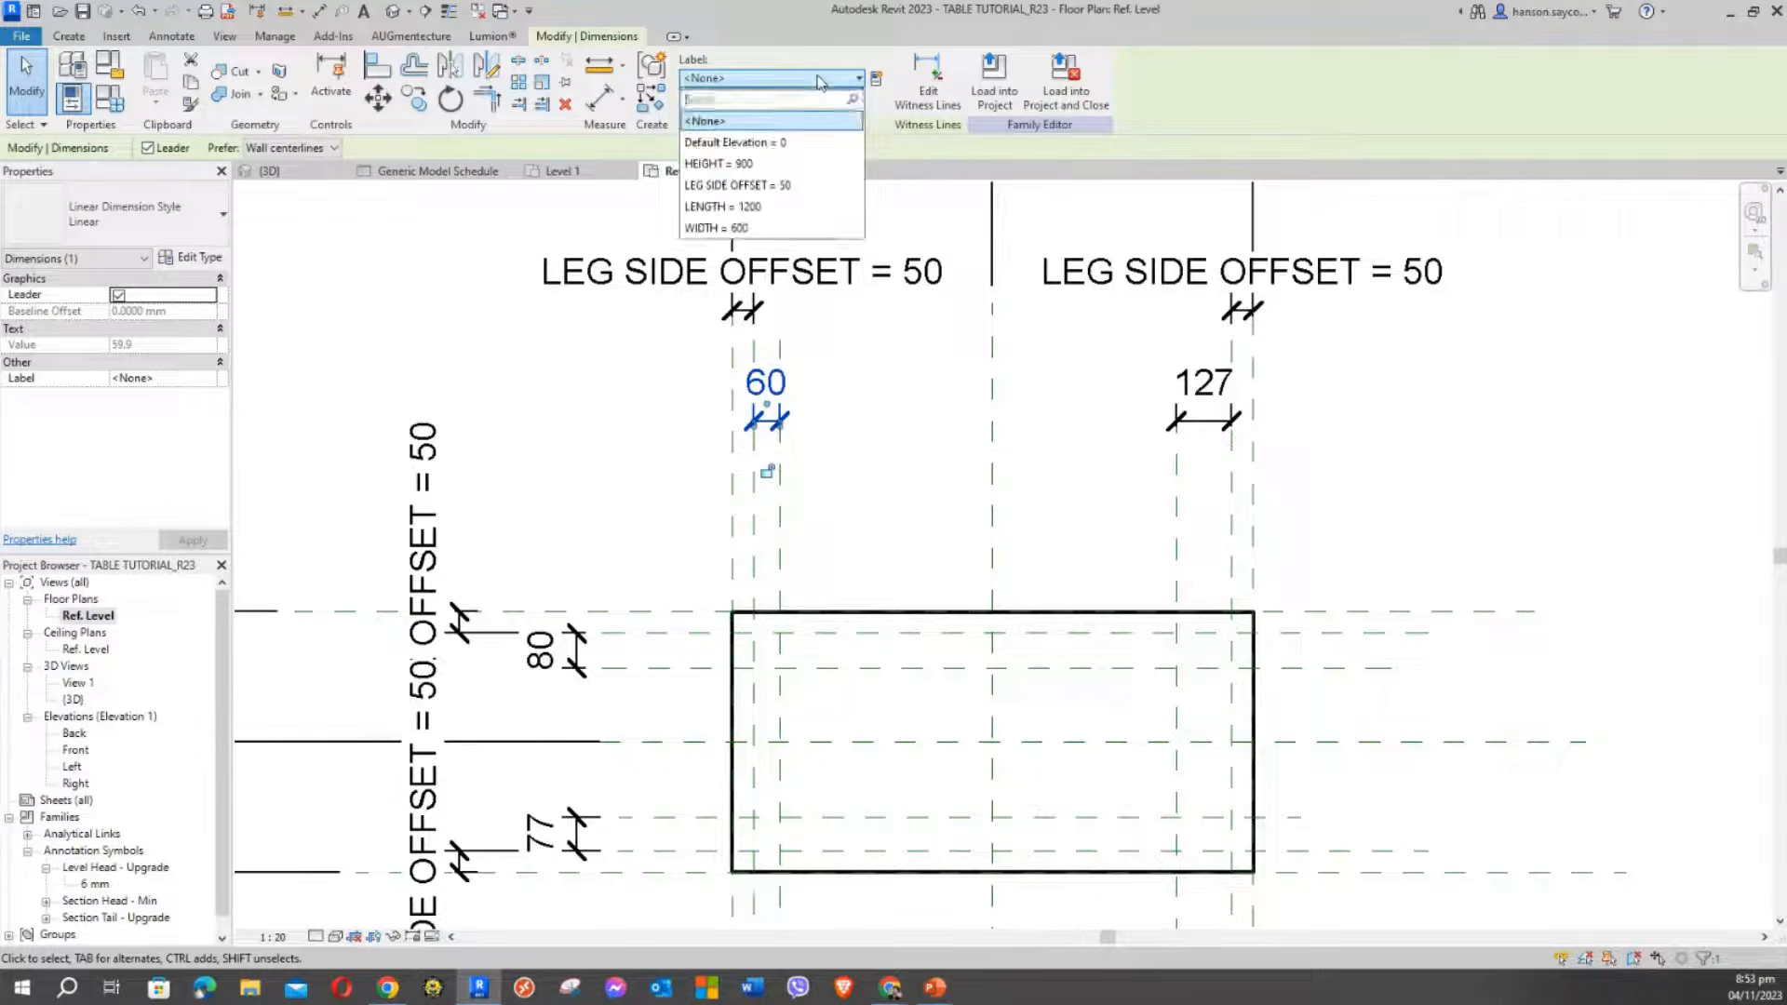
pyautogui.click(875, 82)
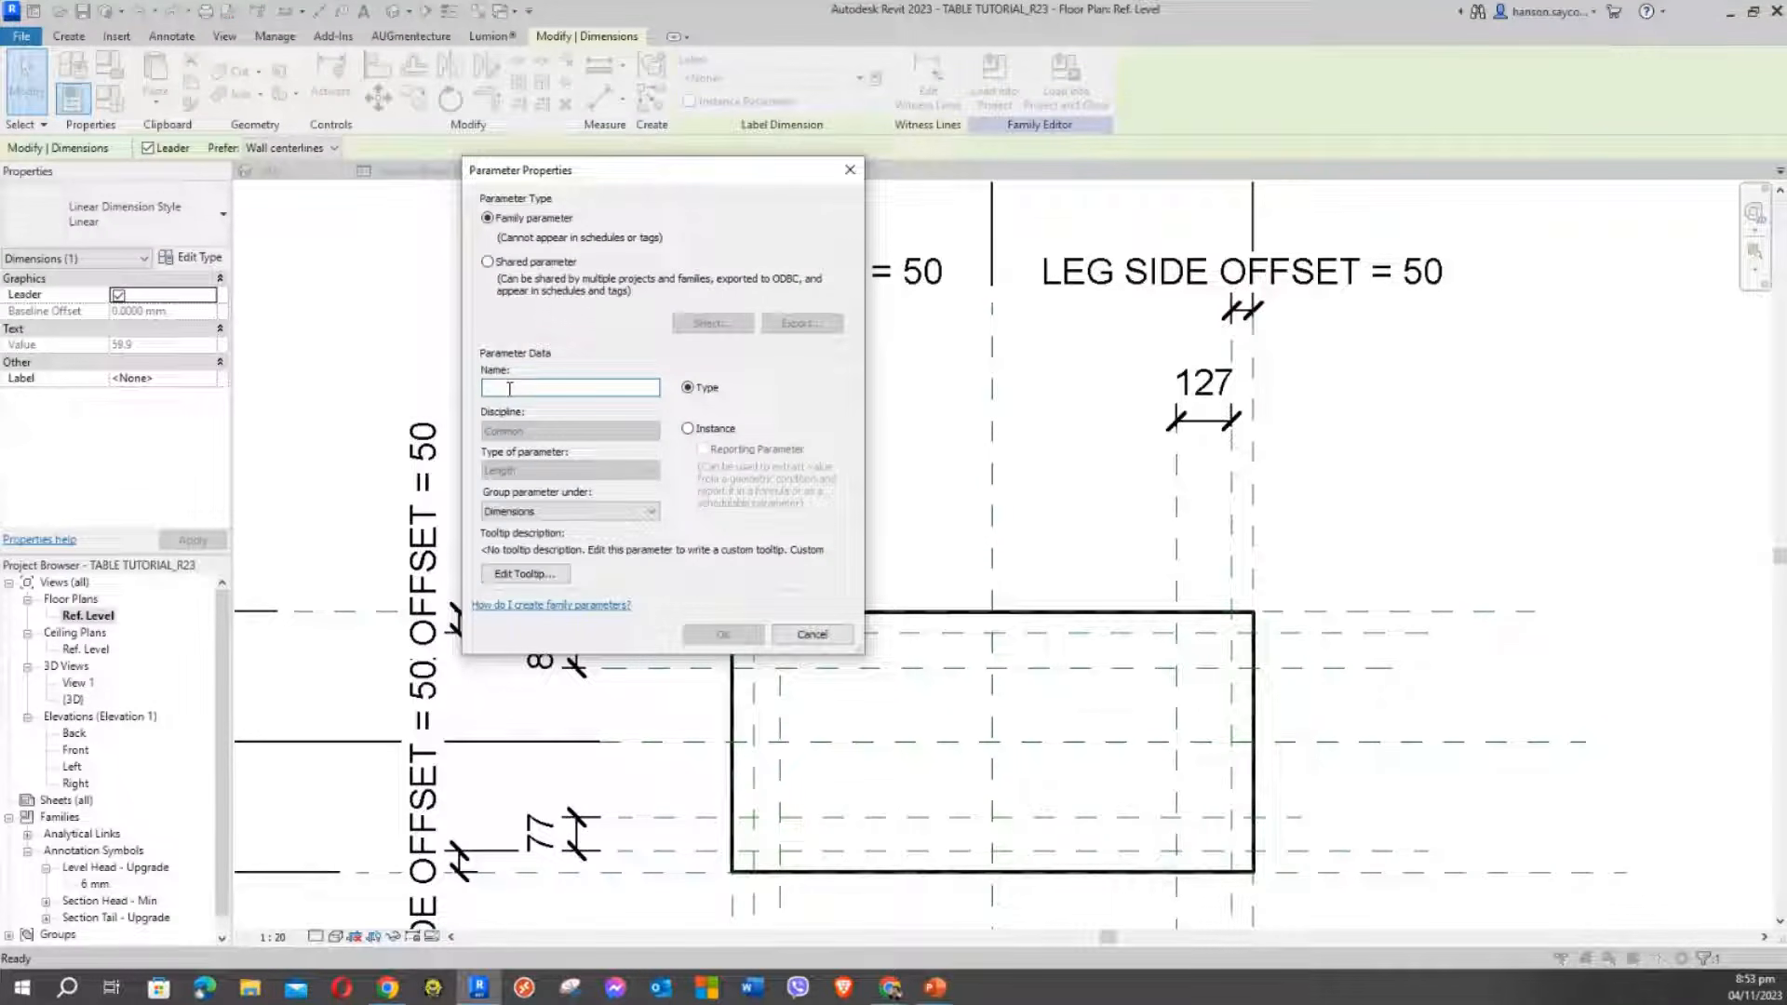
pyautogui.write('LEG SIZE')
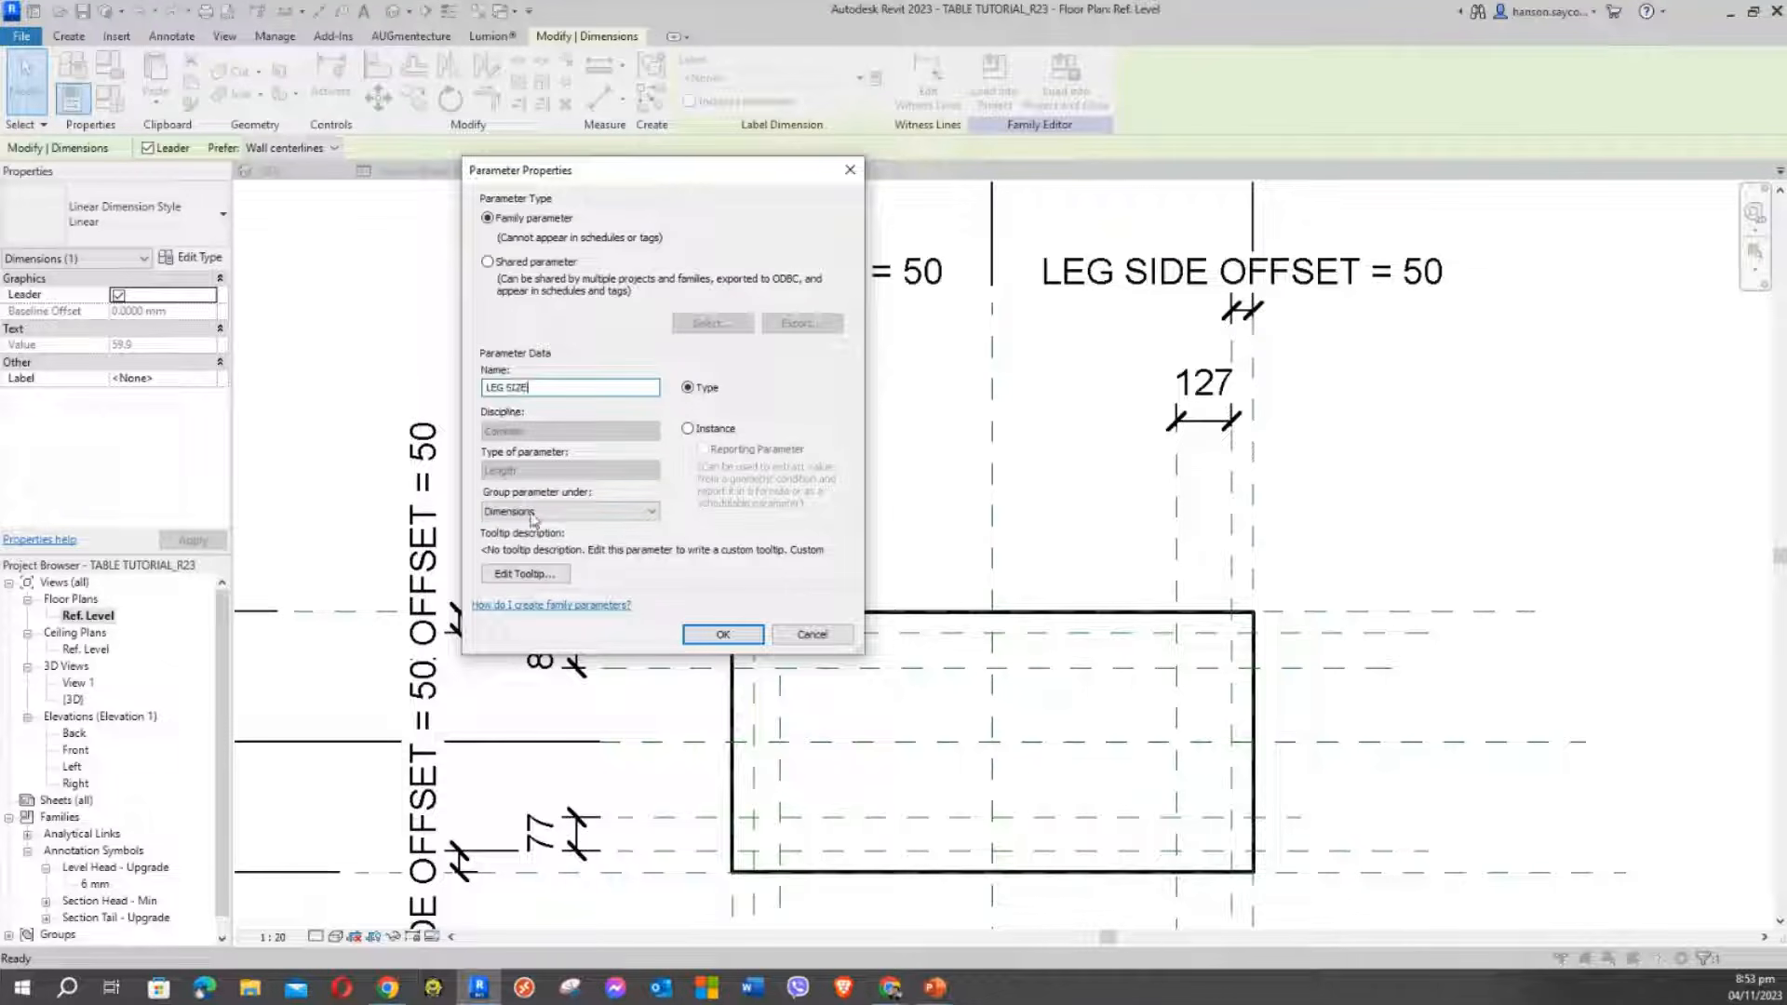
pyautogui.click(738, 639)
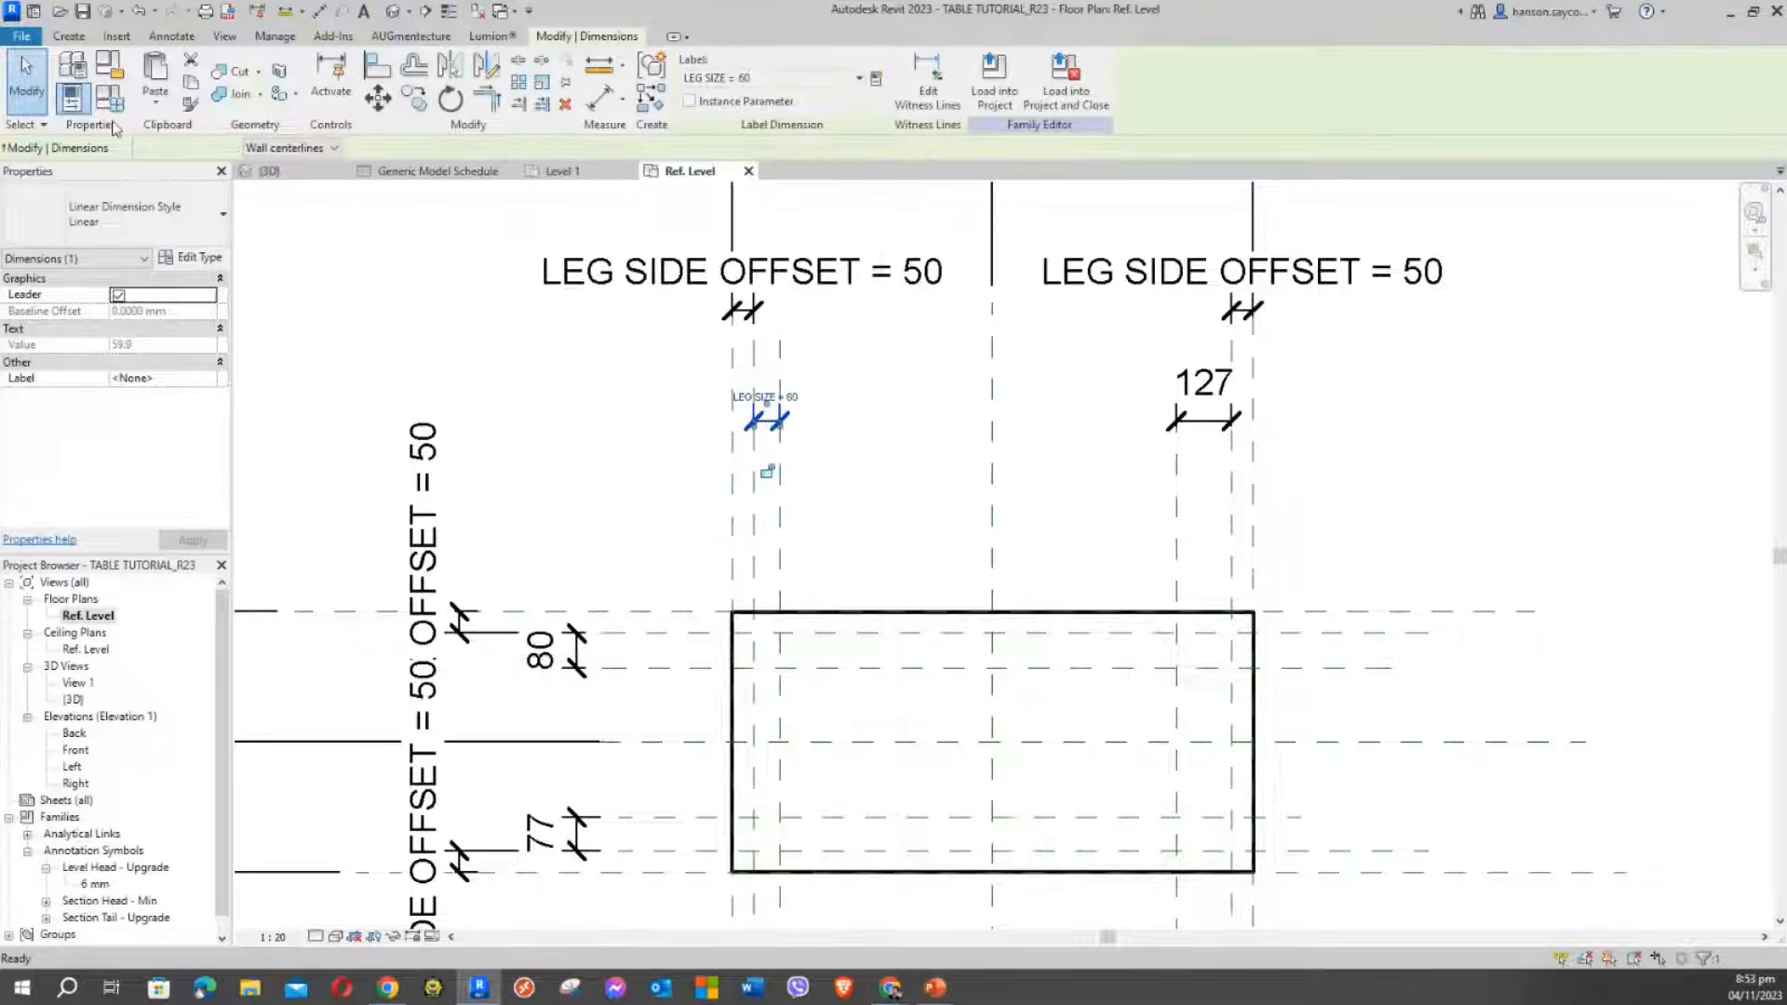
# Review Family Types, accept with OK, and deselect the LEG SIZE = 60 dimension
pyautogui.click(107, 98)
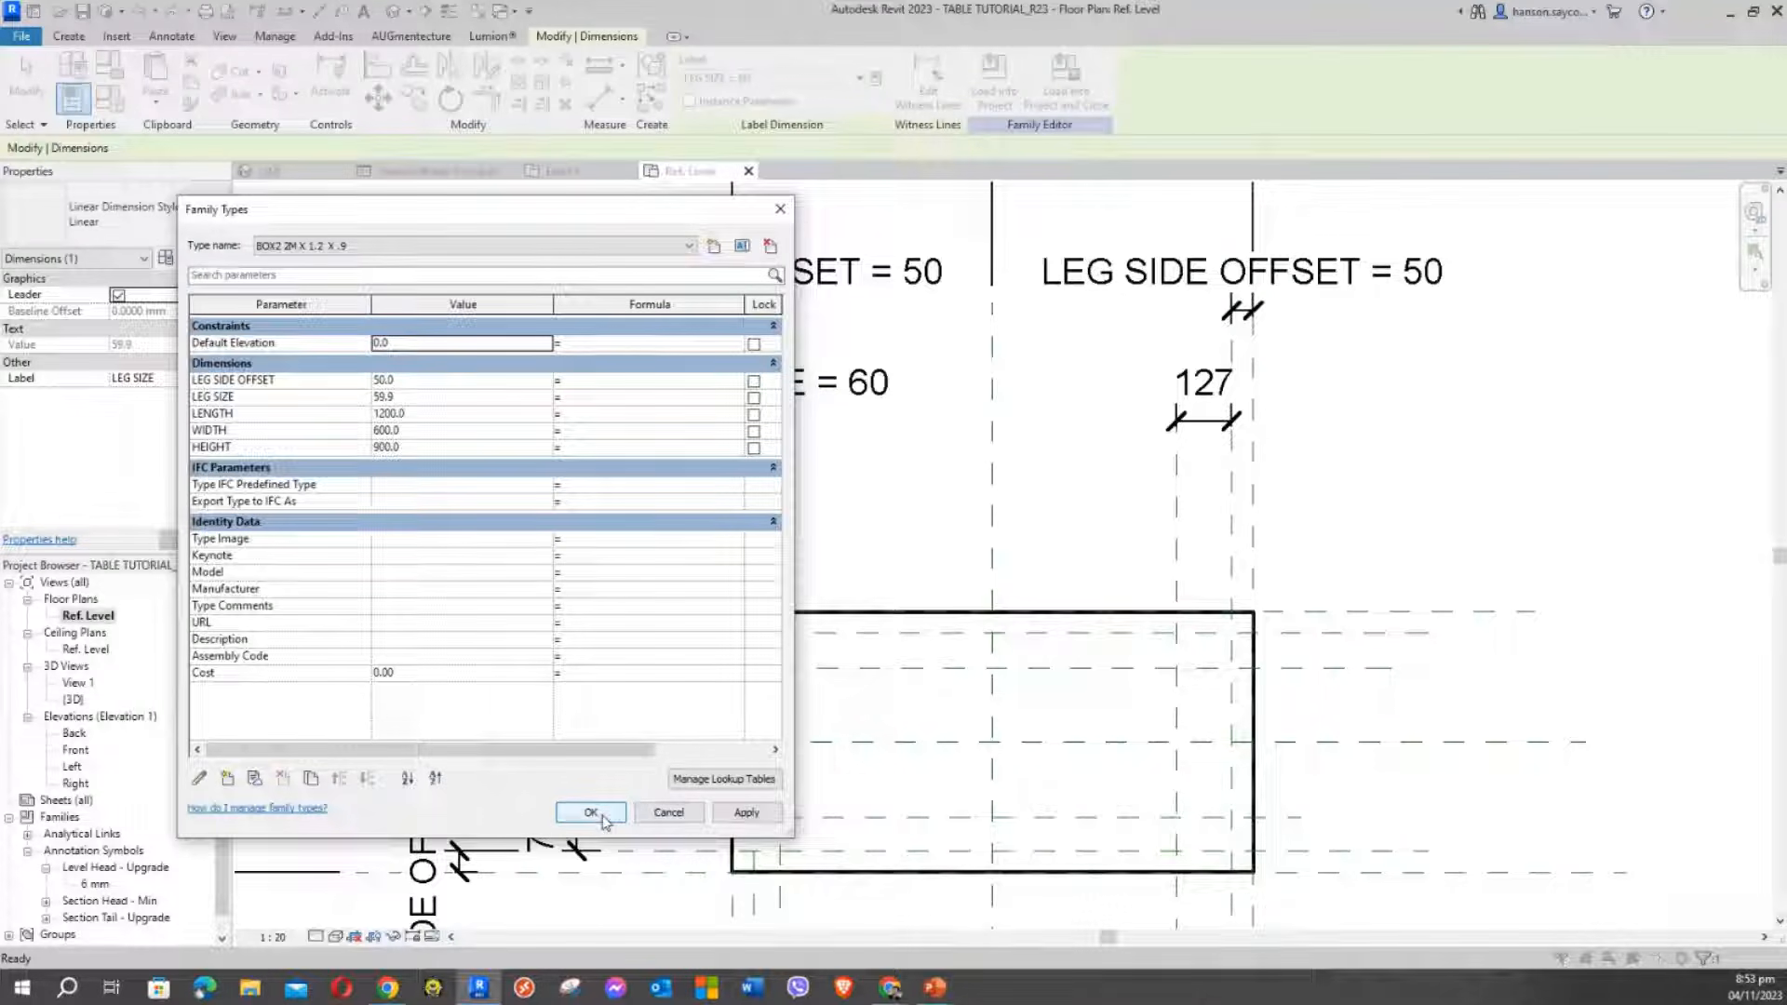
pyautogui.click(689, 816)
pyautogui.click(591, 812)
pyautogui.click(829, 391)
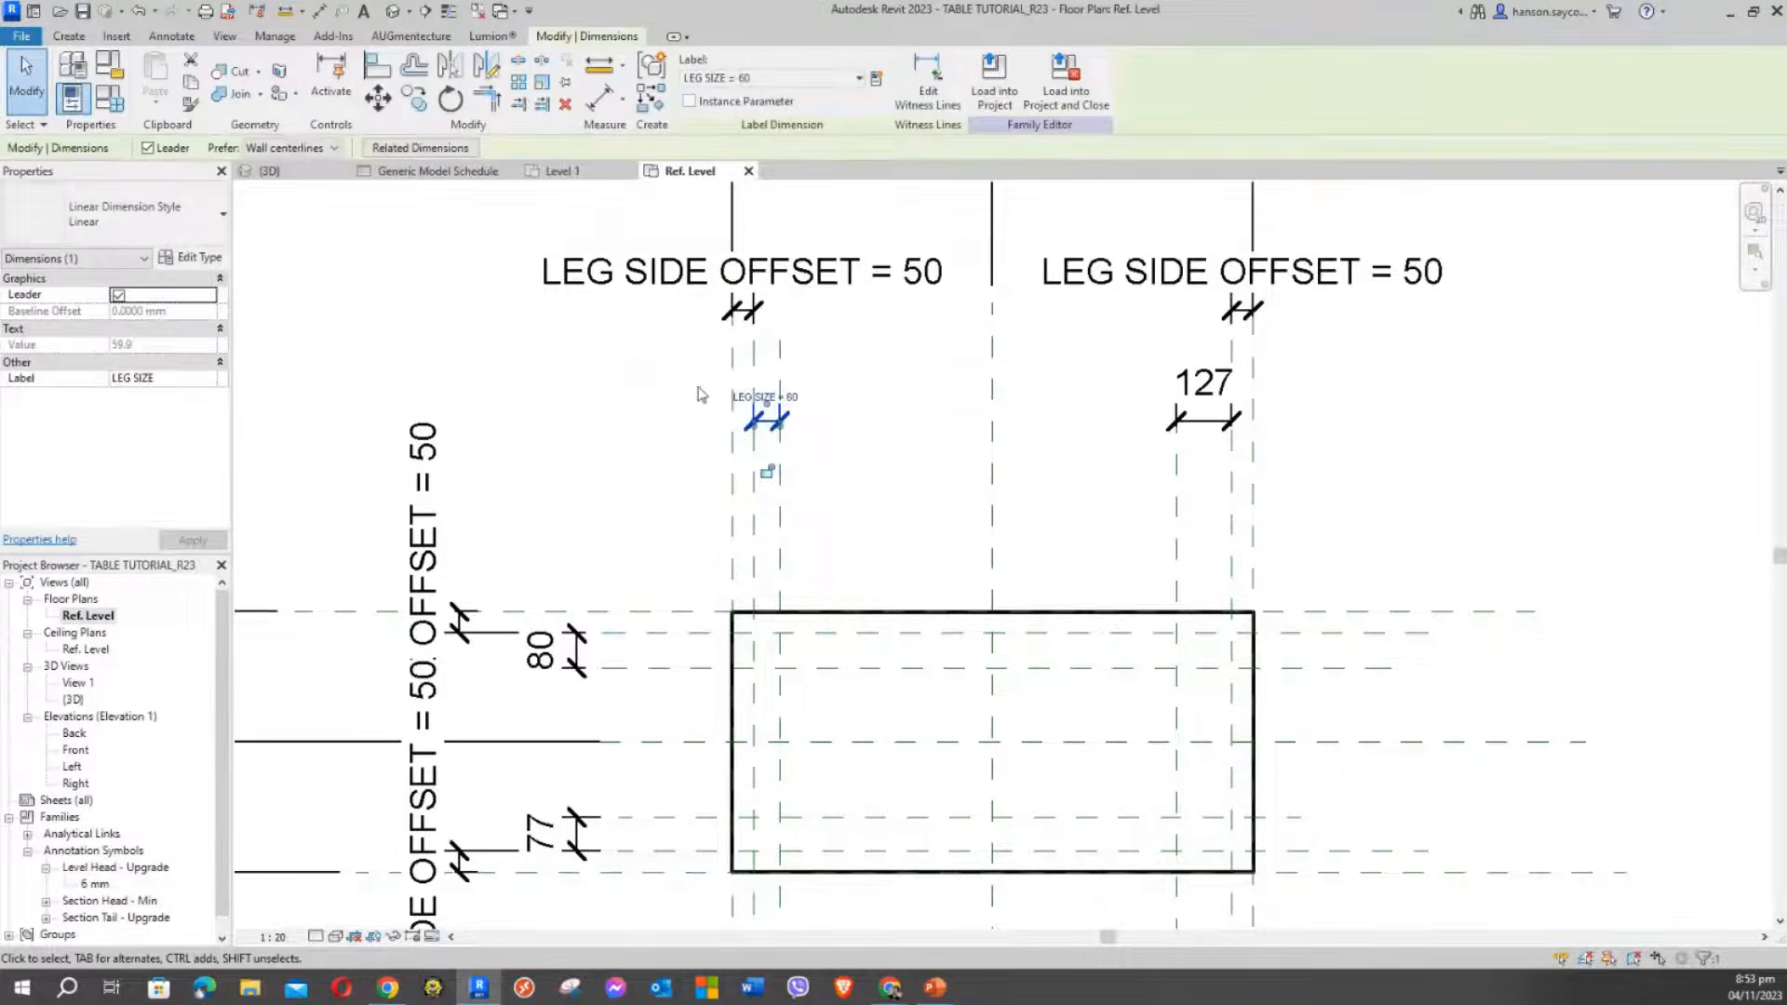
pyautogui.click(831, 493)
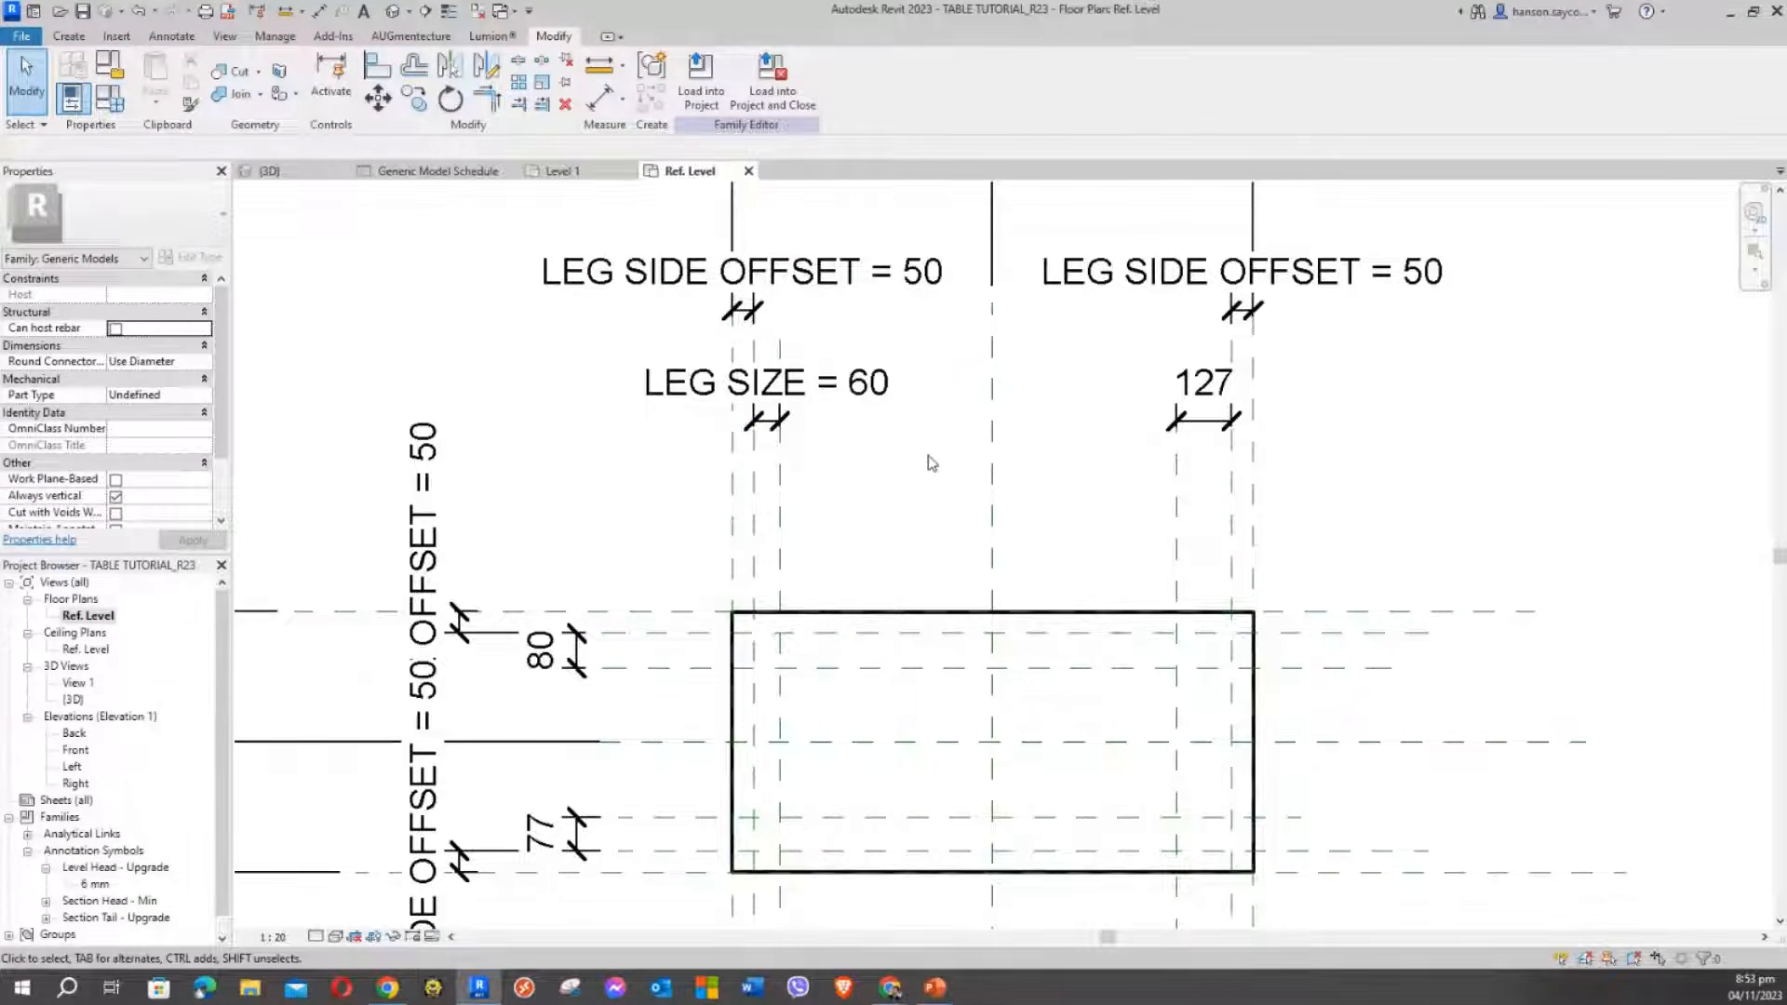
# Apply the LEG SIZE = 60 label to the 127, 80 and 77 leg dimensions together
pyautogui.scroll(-2, 851, 502)
pyautogui.moveTo(851, 502); pyautogui.dragTo(1094, 437, button='middle')
pyautogui.click(1357, 354)
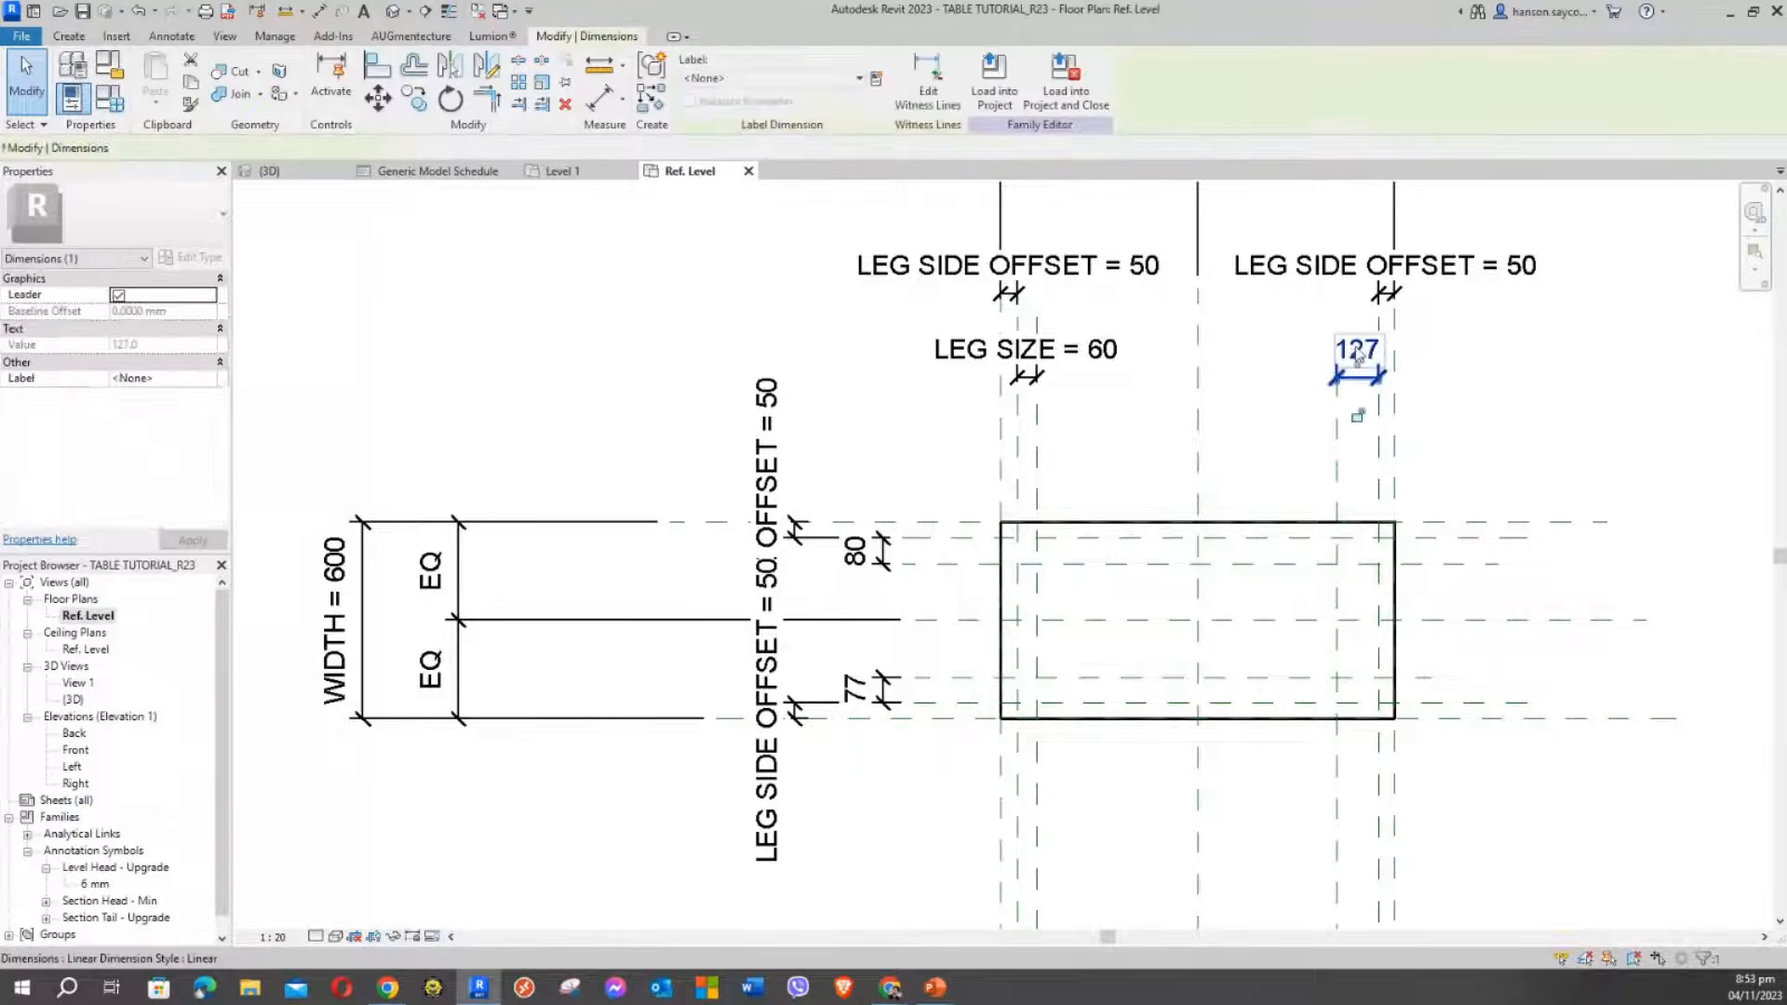
pyautogui.keyDown('ctrl'); pyautogui.click(856, 559); pyautogui.keyUp('ctrl')
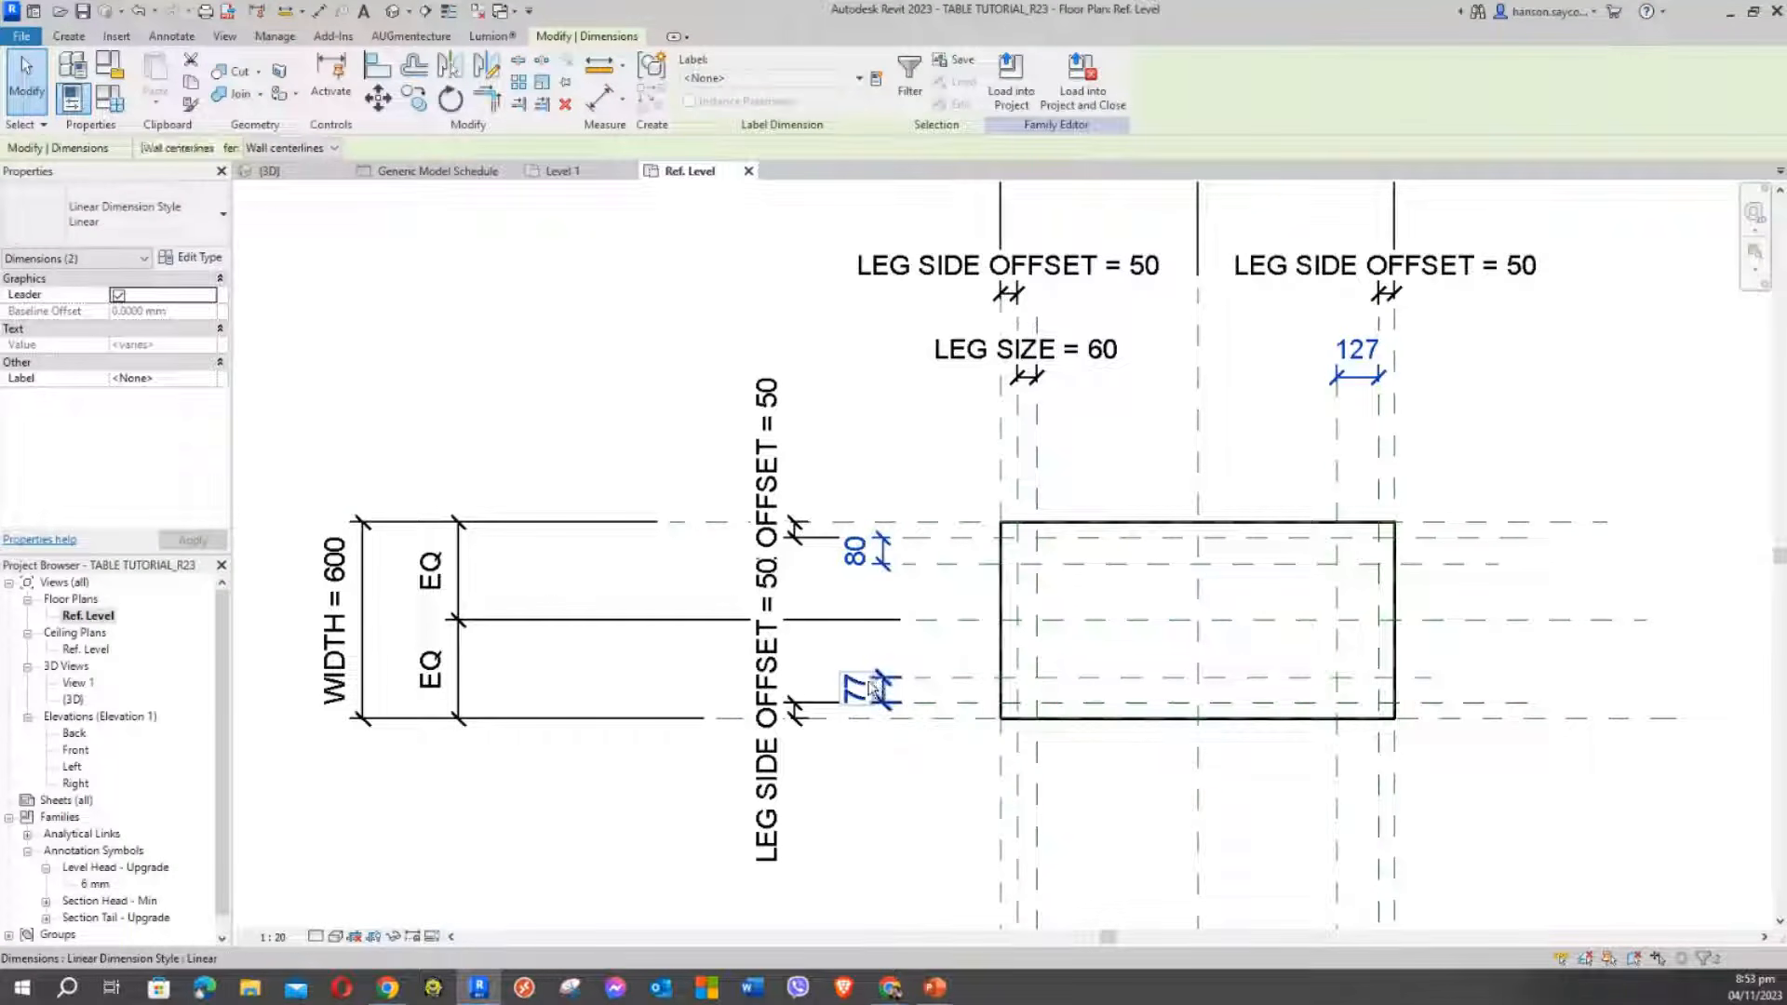
pyautogui.keyDown('ctrl'); pyautogui.click(873, 689); pyautogui.keyUp('ctrl')
pyautogui.moveTo(865, 403); pyautogui.dragTo(813, 478, button='middle')
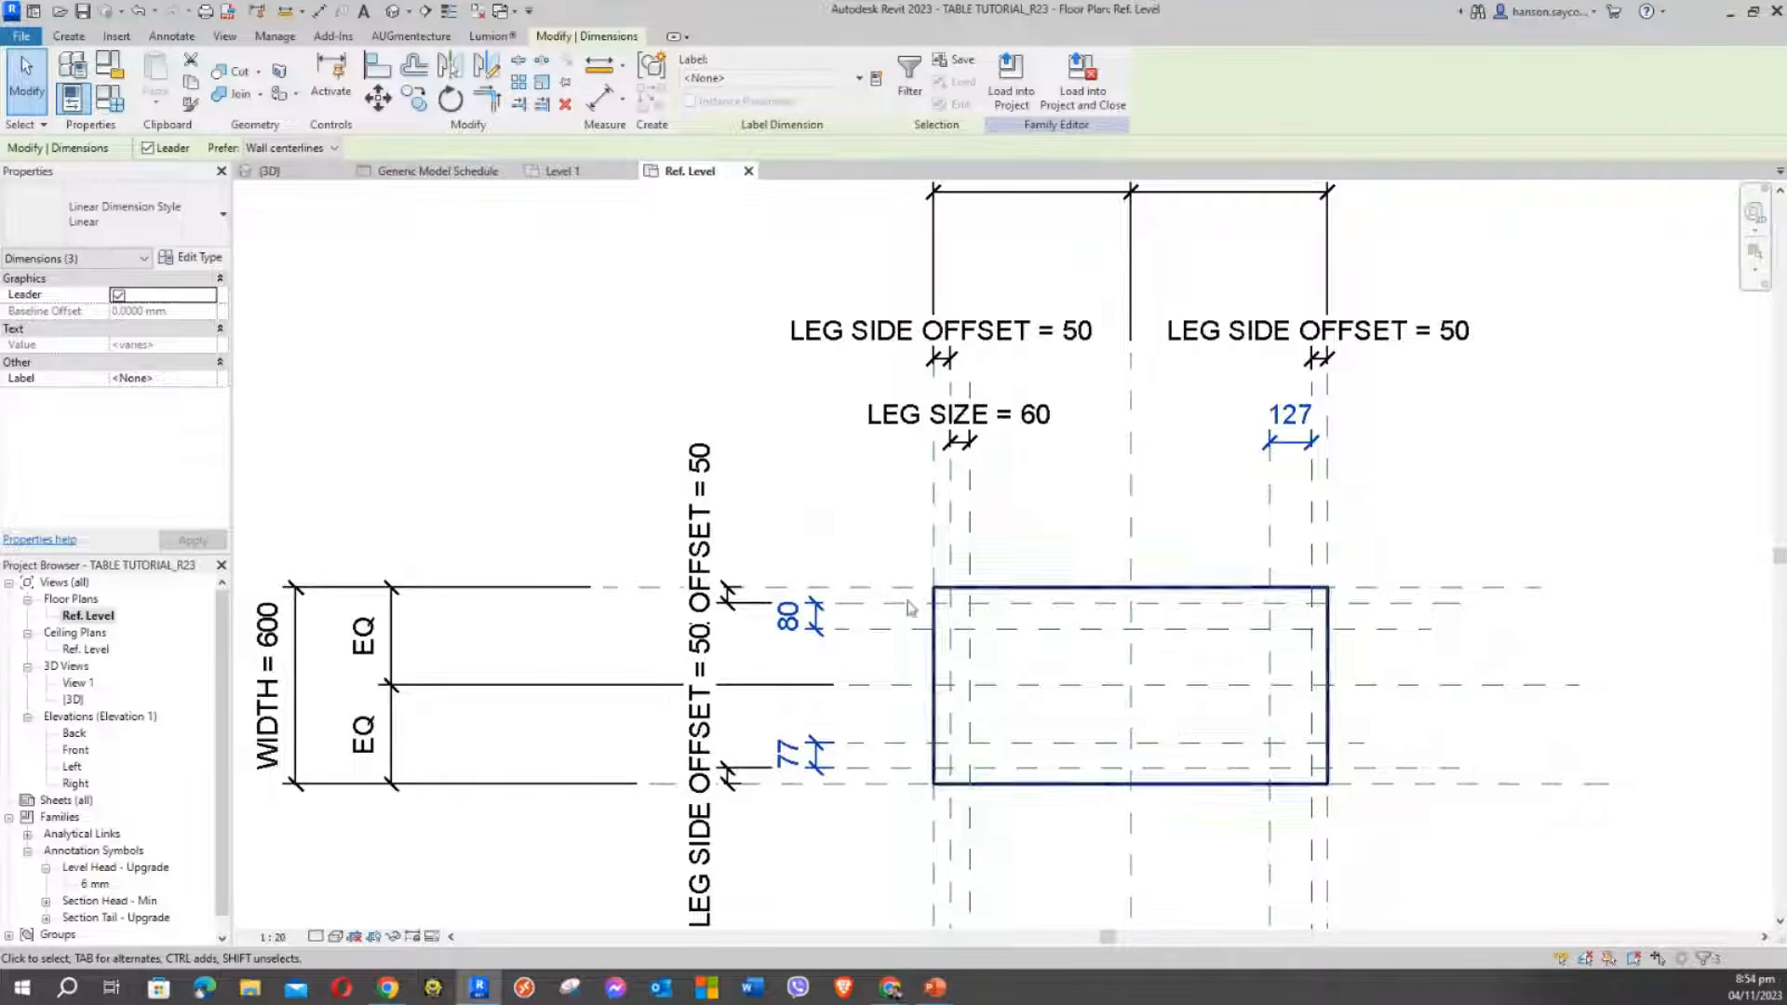
pyautogui.click(762, 79)
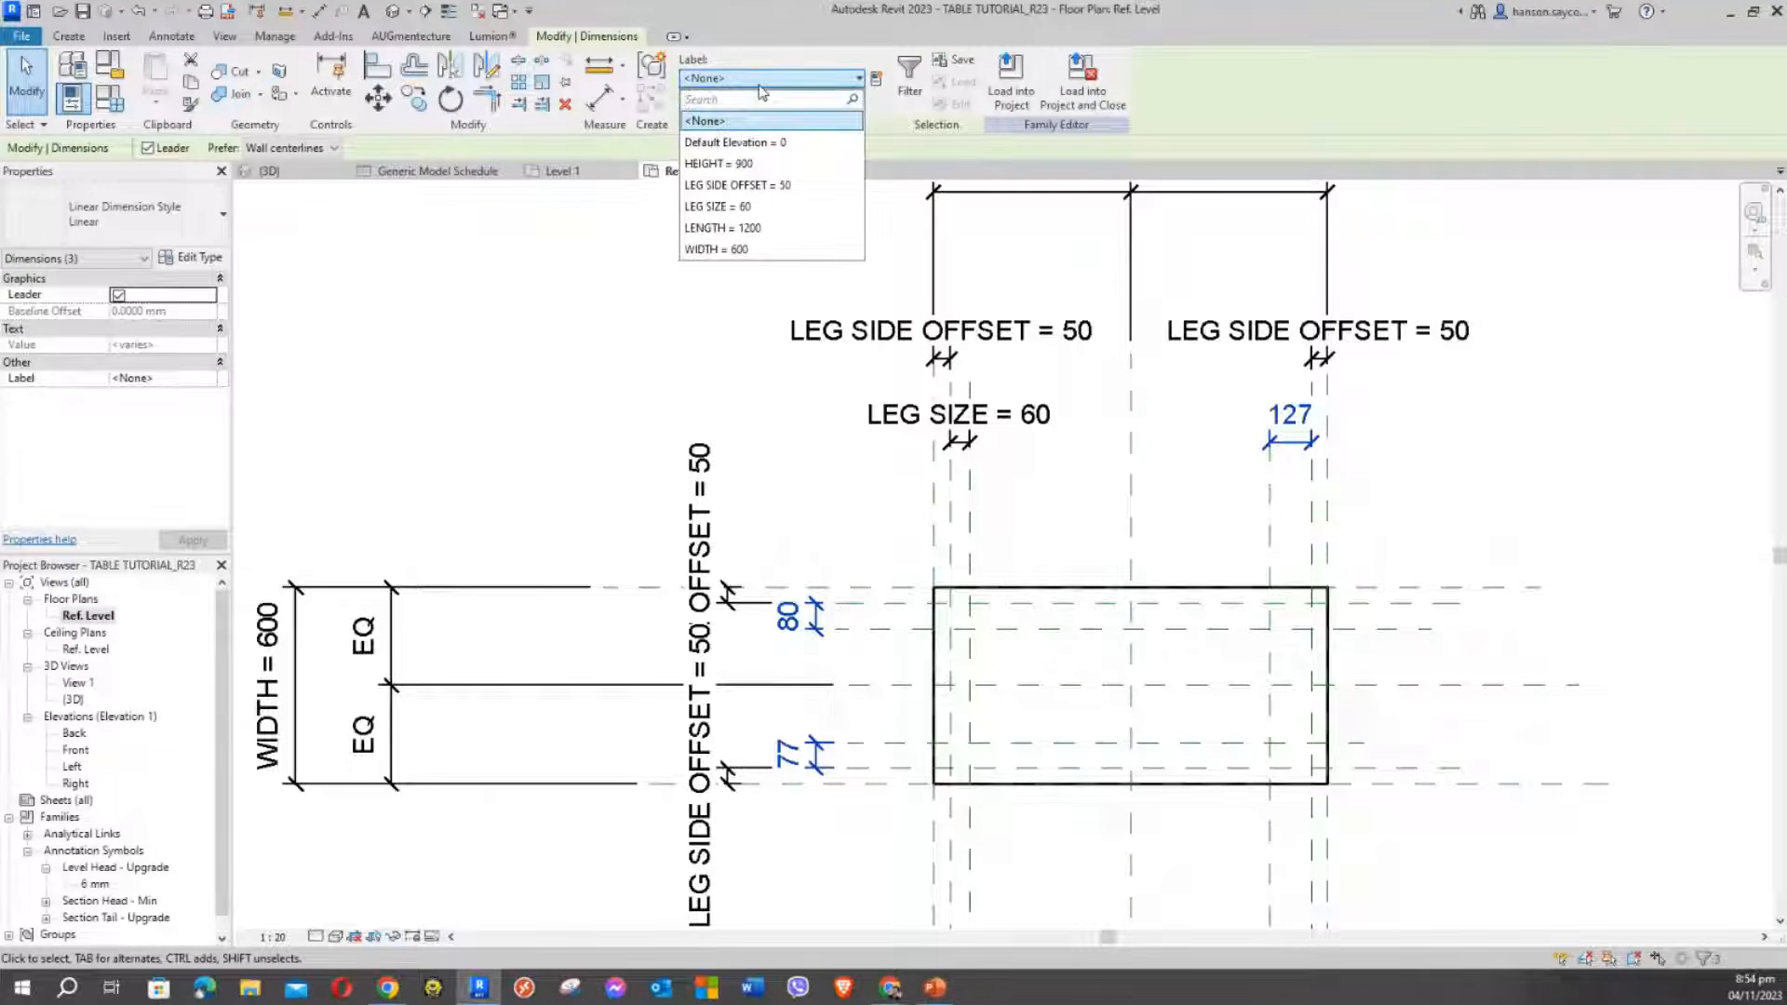
pyautogui.click(750, 208)
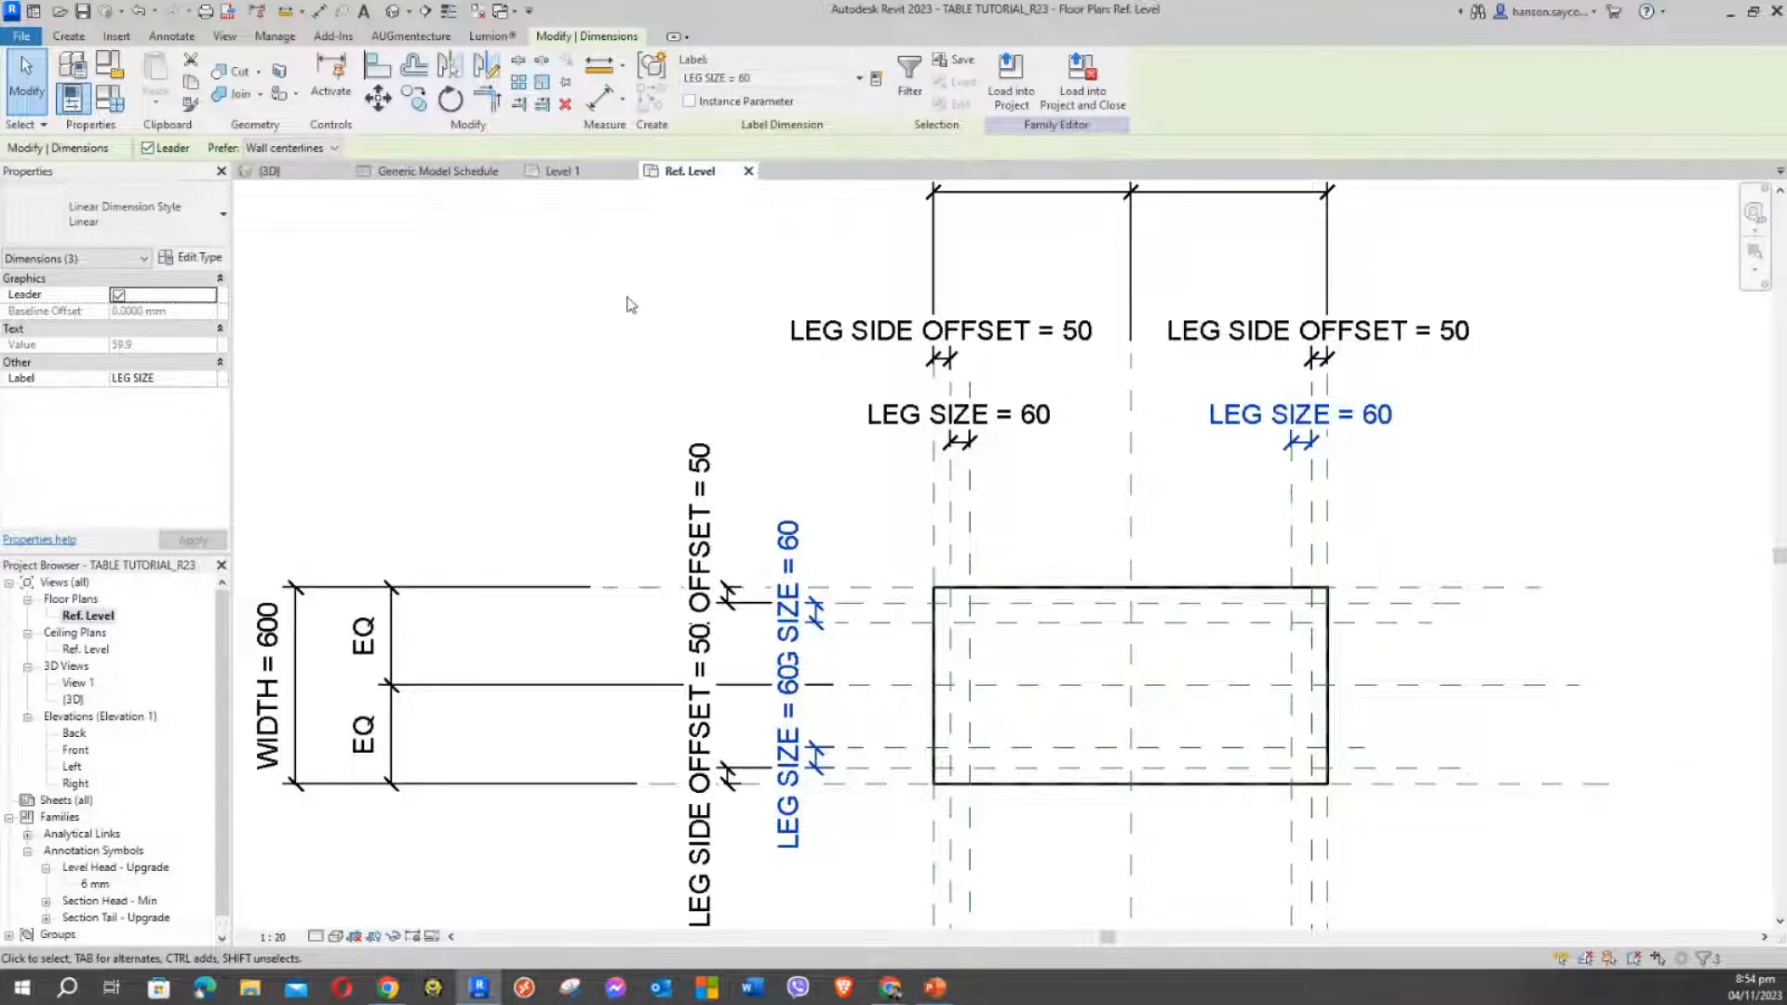
pyautogui.click(426, 318)
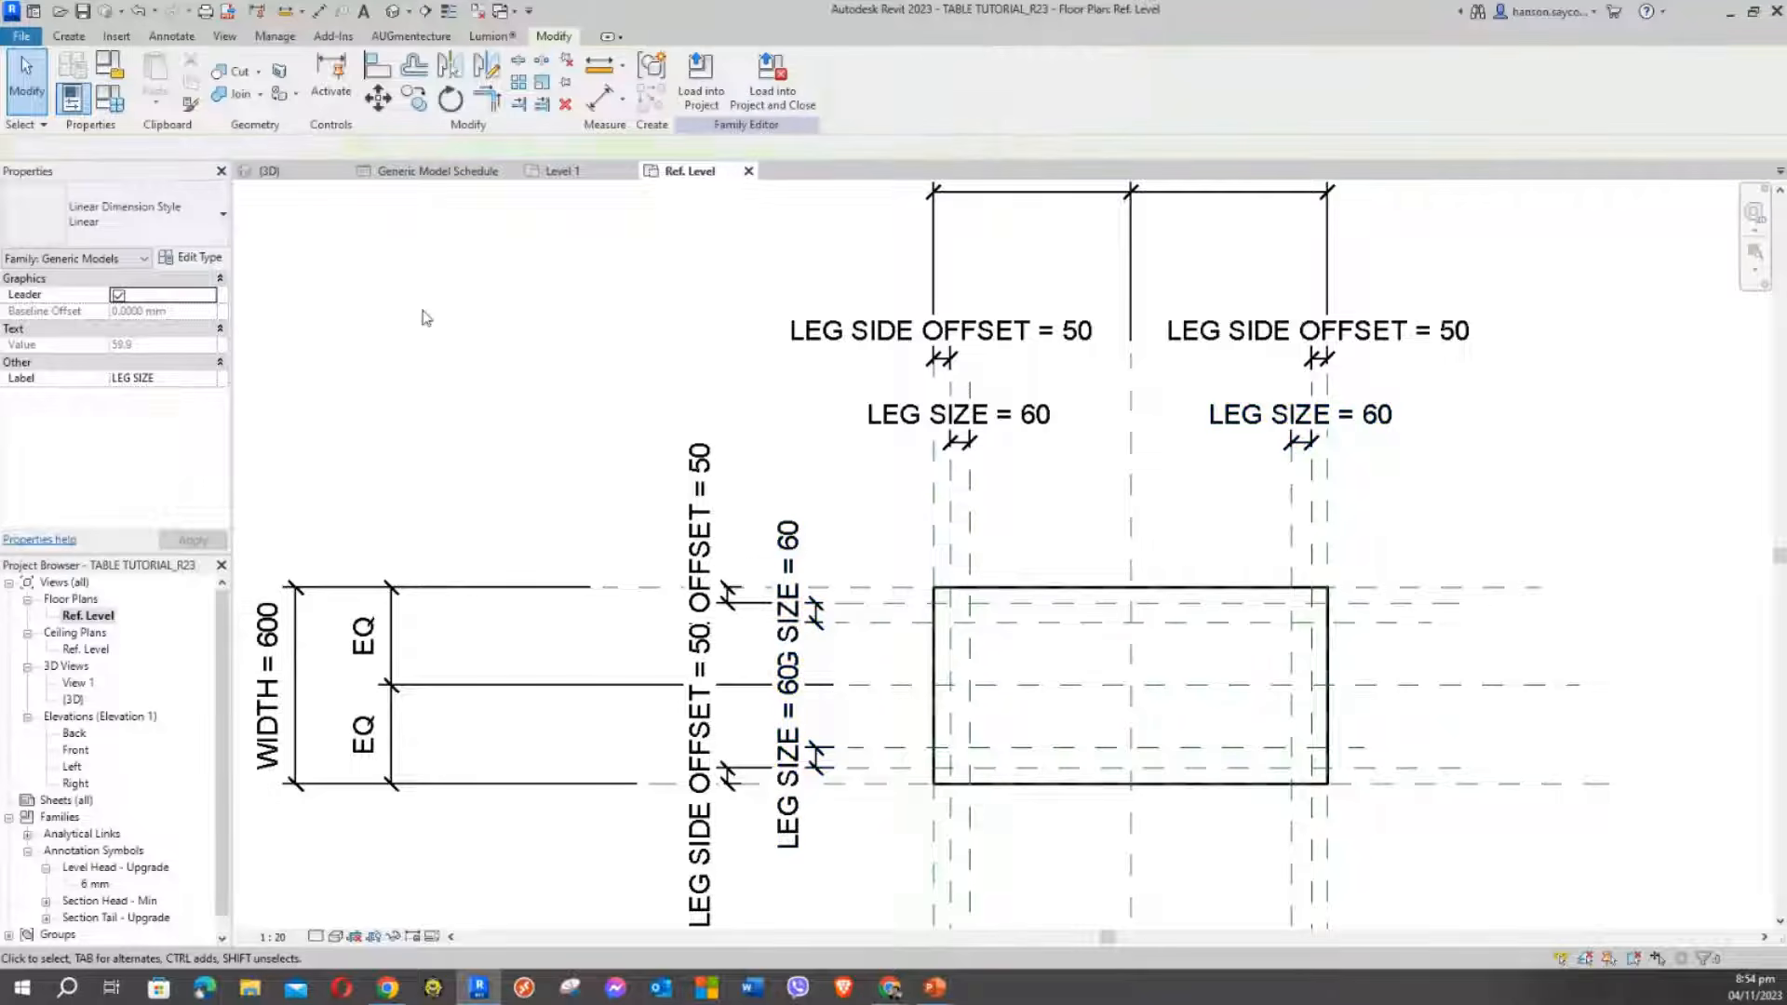
pyautogui.moveTo(538, 406); pyautogui.dragTo(551, 406, button='middle')
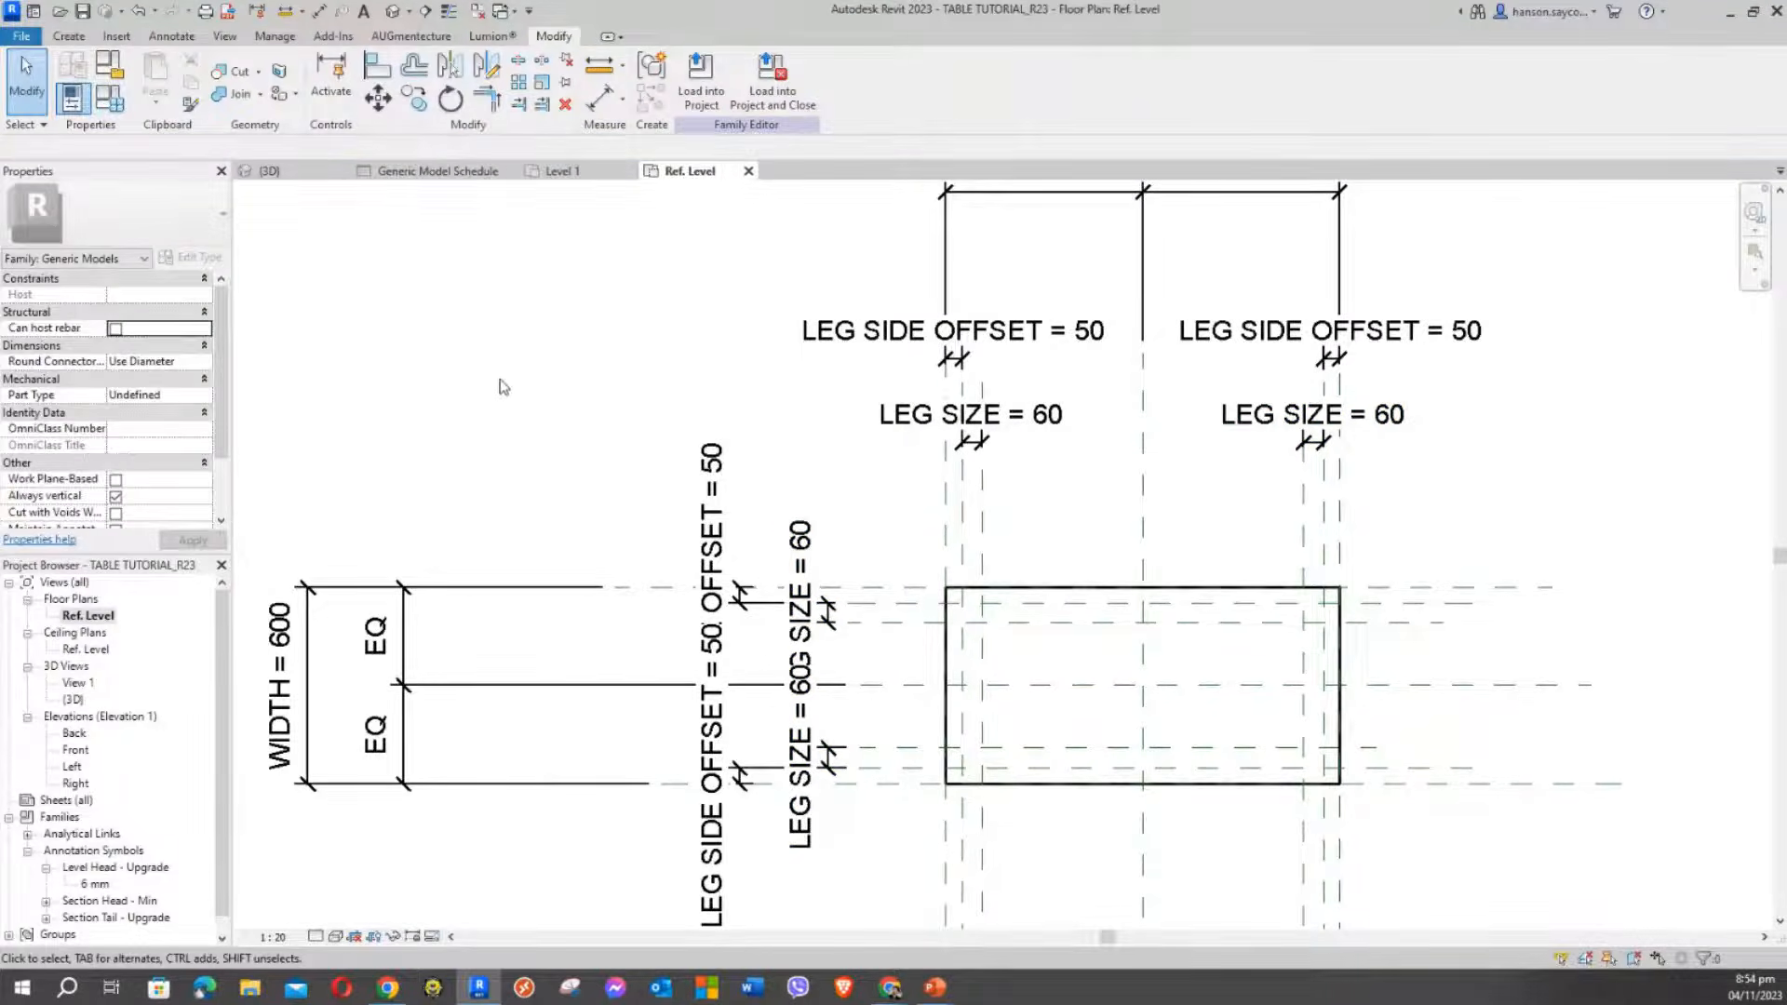
pyautogui.scroll(-3, 702, 390)
pyautogui.moveTo(702, 391); pyautogui.dragTo(1029, 478, button='middle')
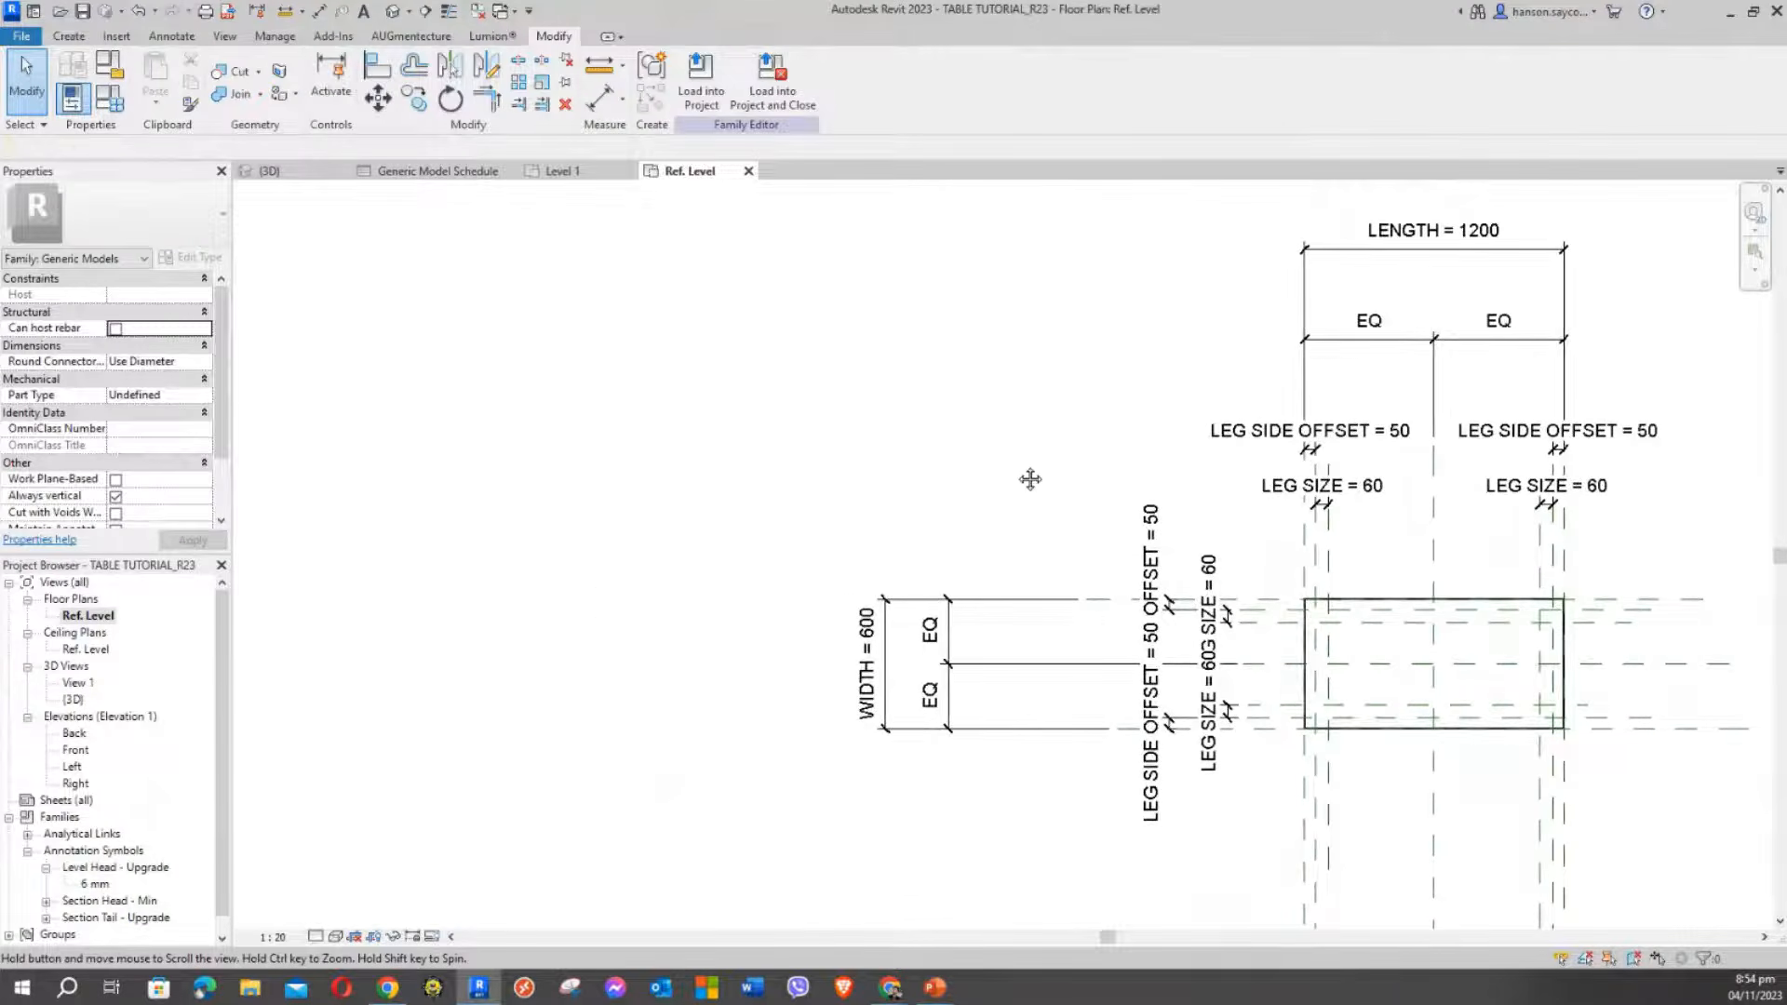
# Change the LEG SIZE value to 50 in Family Types and apply it
pyautogui.click(73, 98)
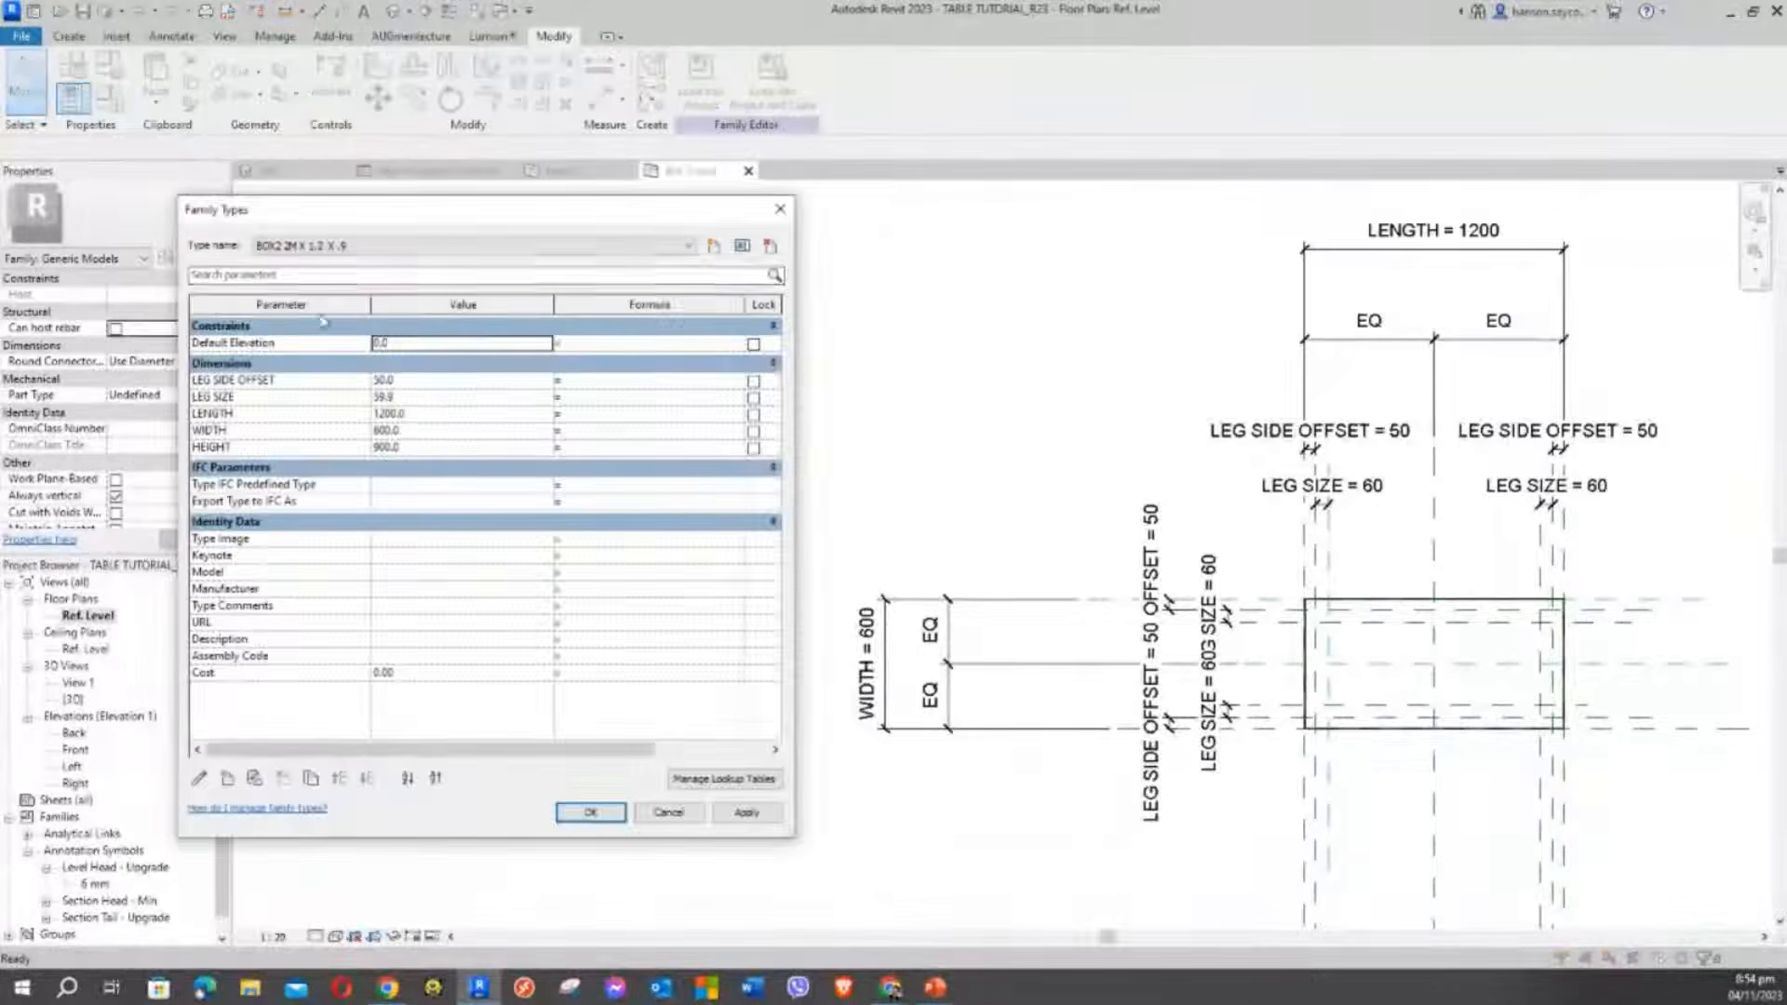
pyautogui.click(407, 397)
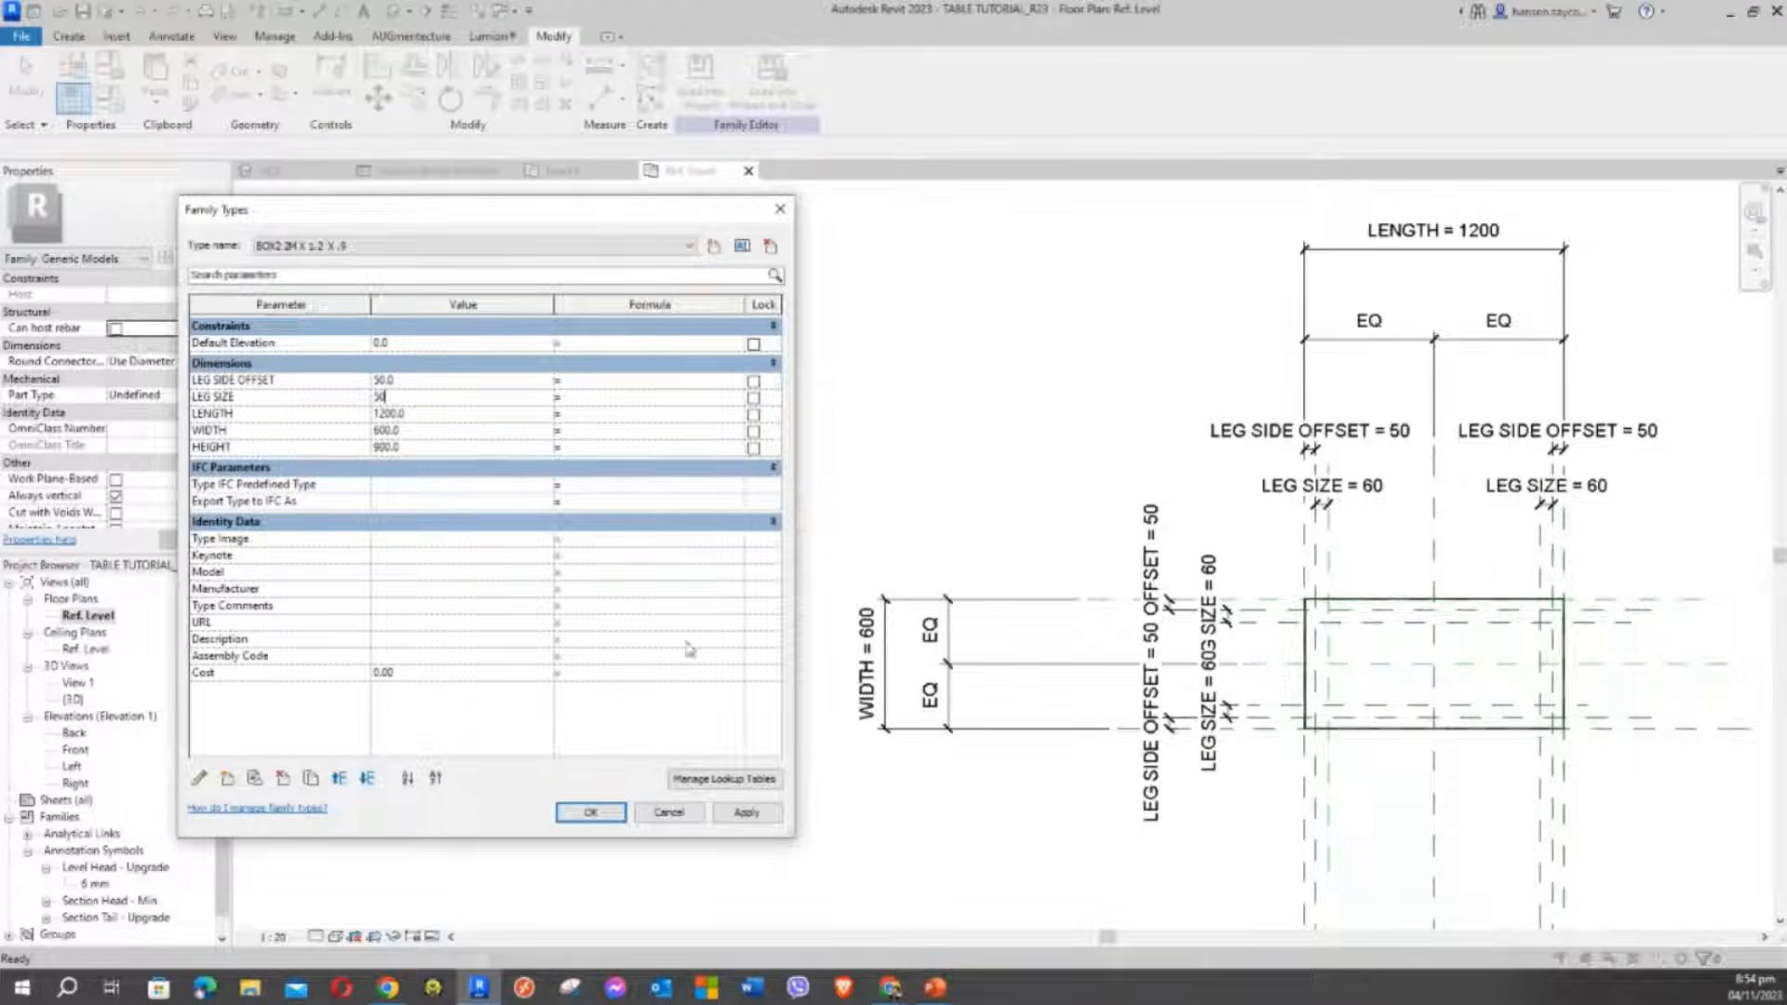
pyautogui.click(747, 812)
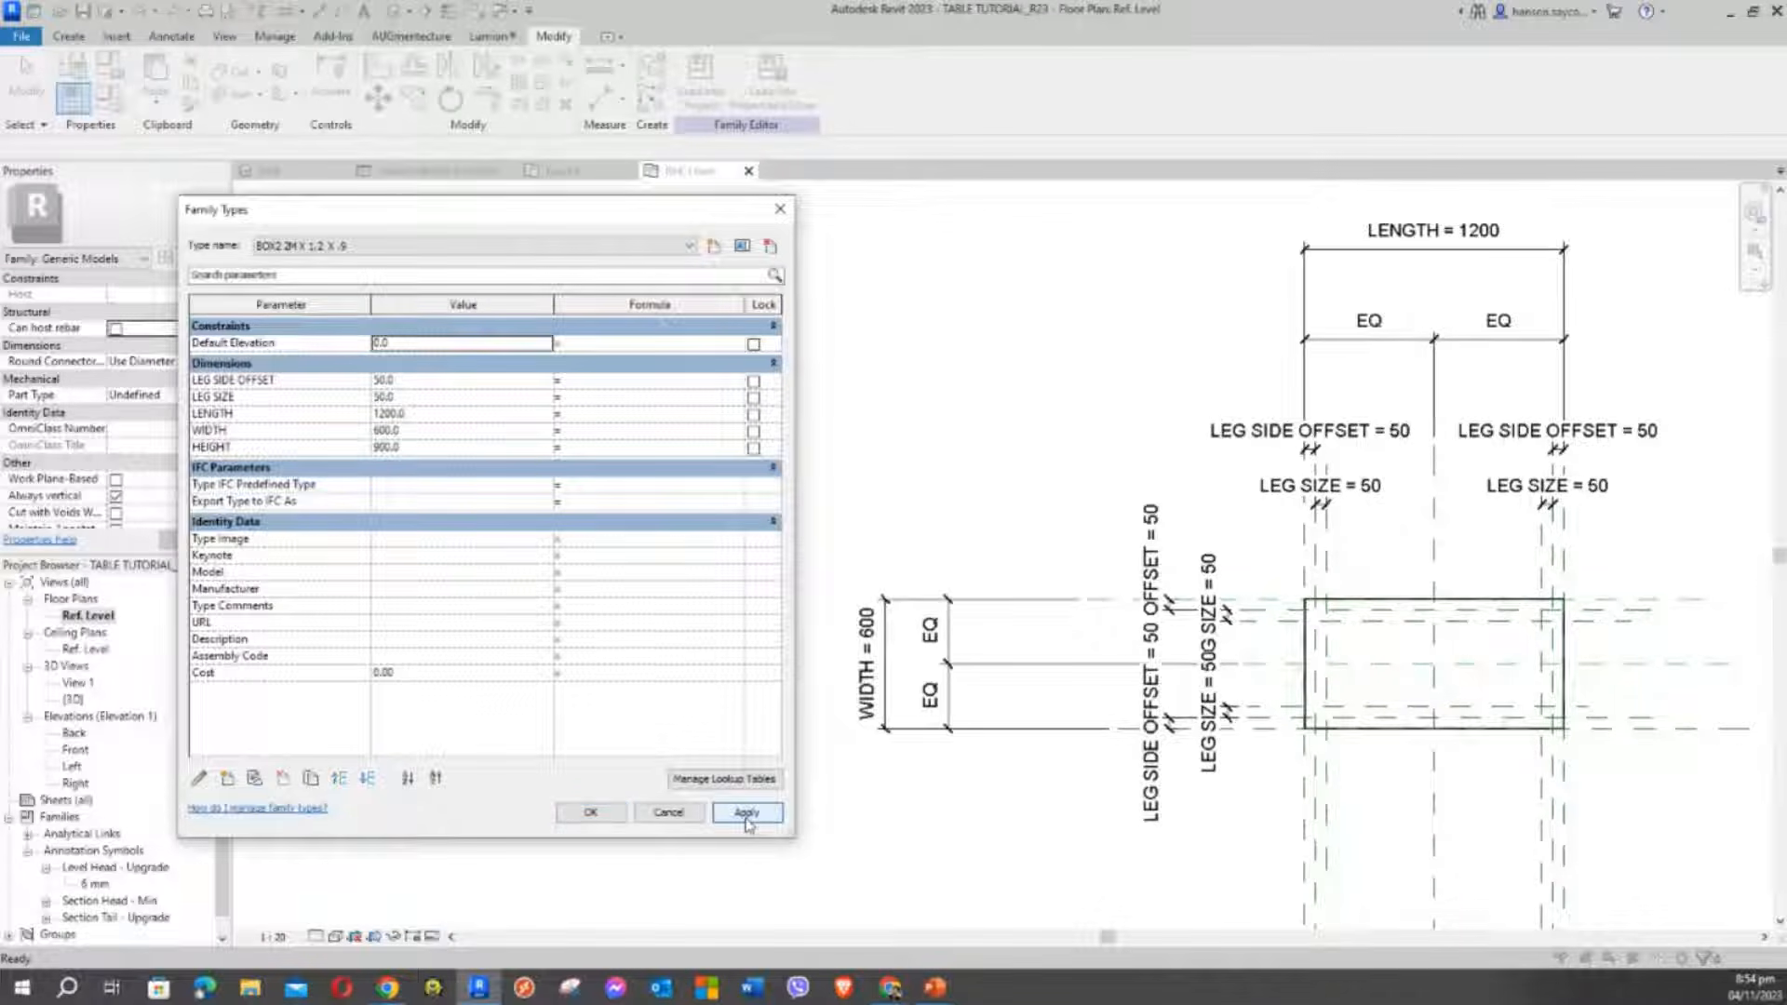
pyautogui.click(461, 396)
pyautogui.click(567, 812)
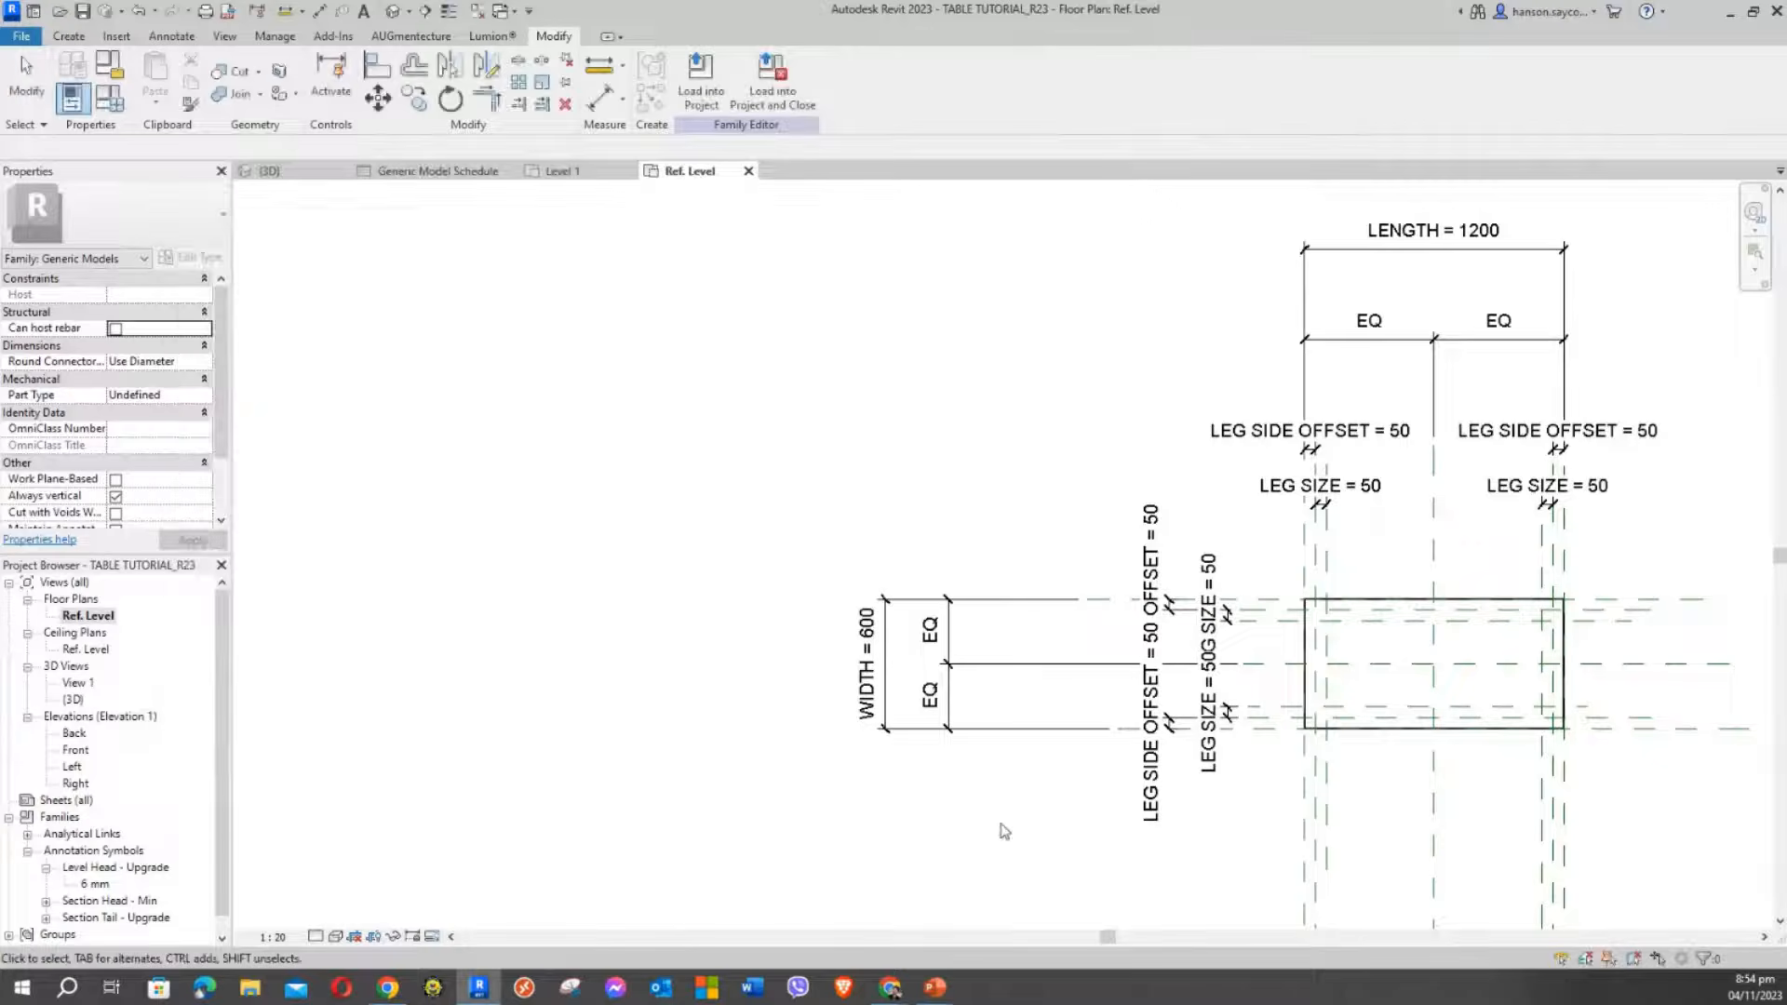
pyautogui.moveTo(1241, 738); pyautogui.dragTo(752, 599, button='middle')
pyautogui.scroll(6, 866, 484)
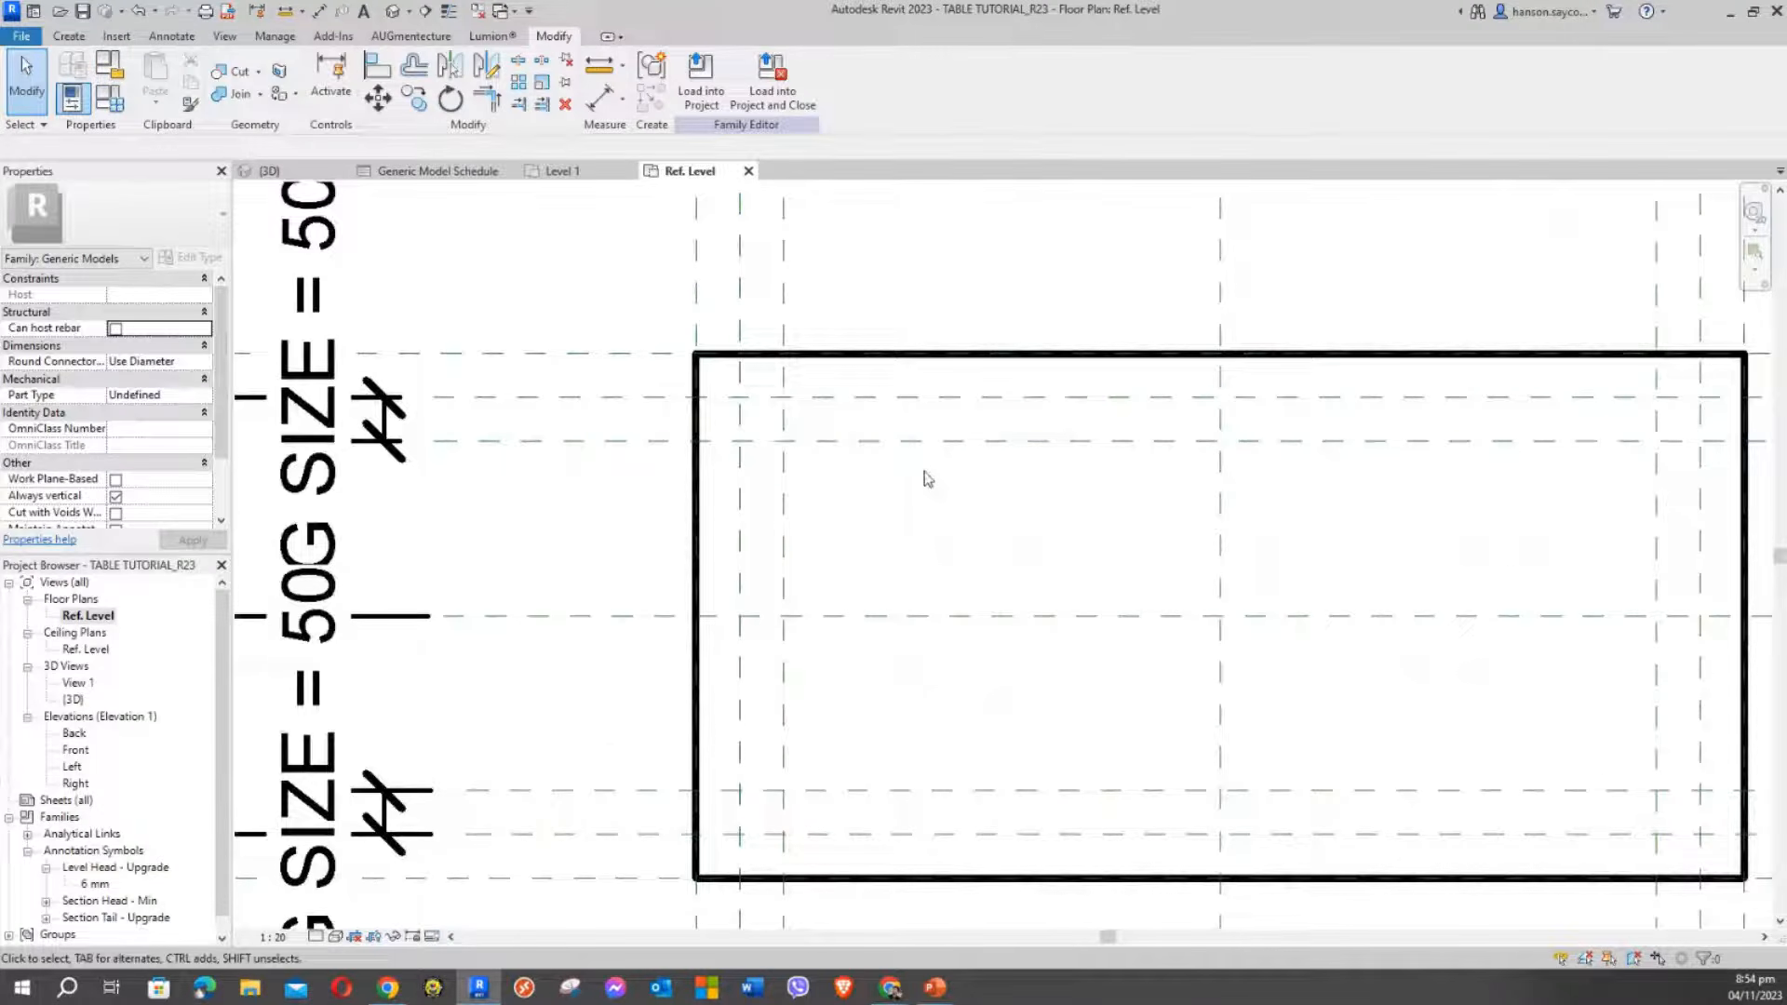
# Inspect the box outline and its 50 mm leg reference planes, then bring up the Create tools
pyautogui.moveTo(992, 567); pyautogui.dragTo(790, 519, button='middle')
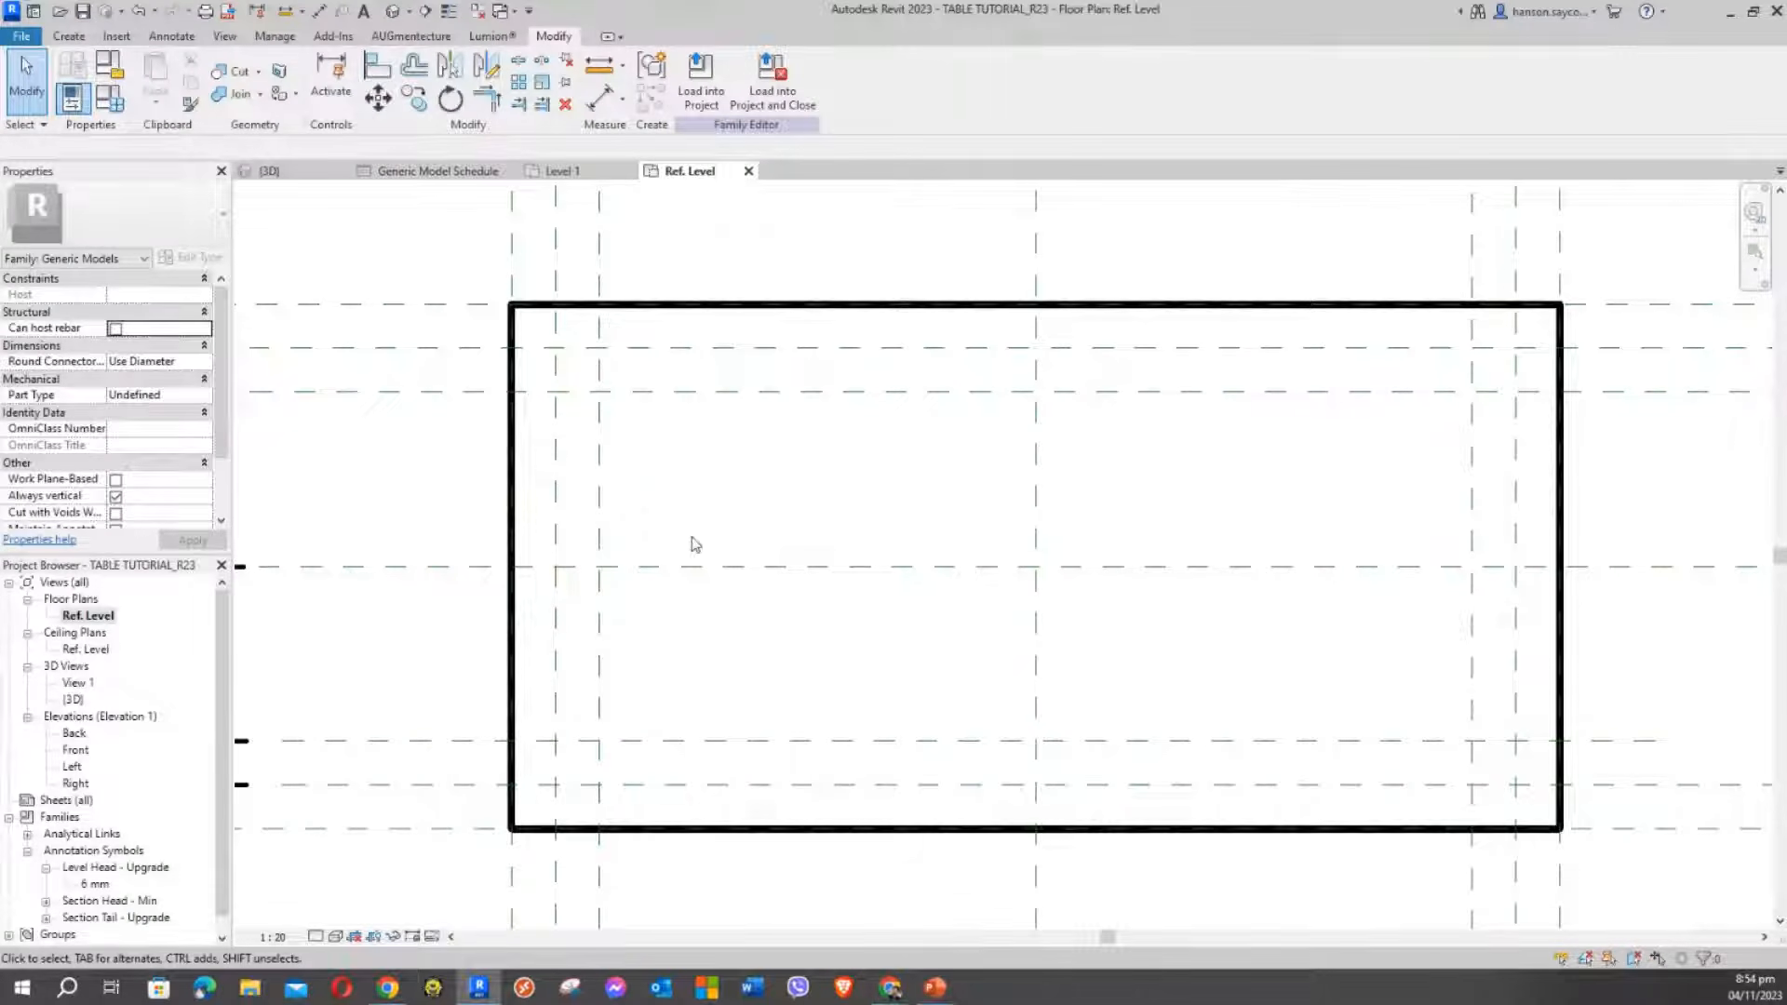
pyautogui.scroll(-2, 791, 493)
pyautogui.moveTo(810, 502); pyautogui.dragTo(913, 570, button='middle')
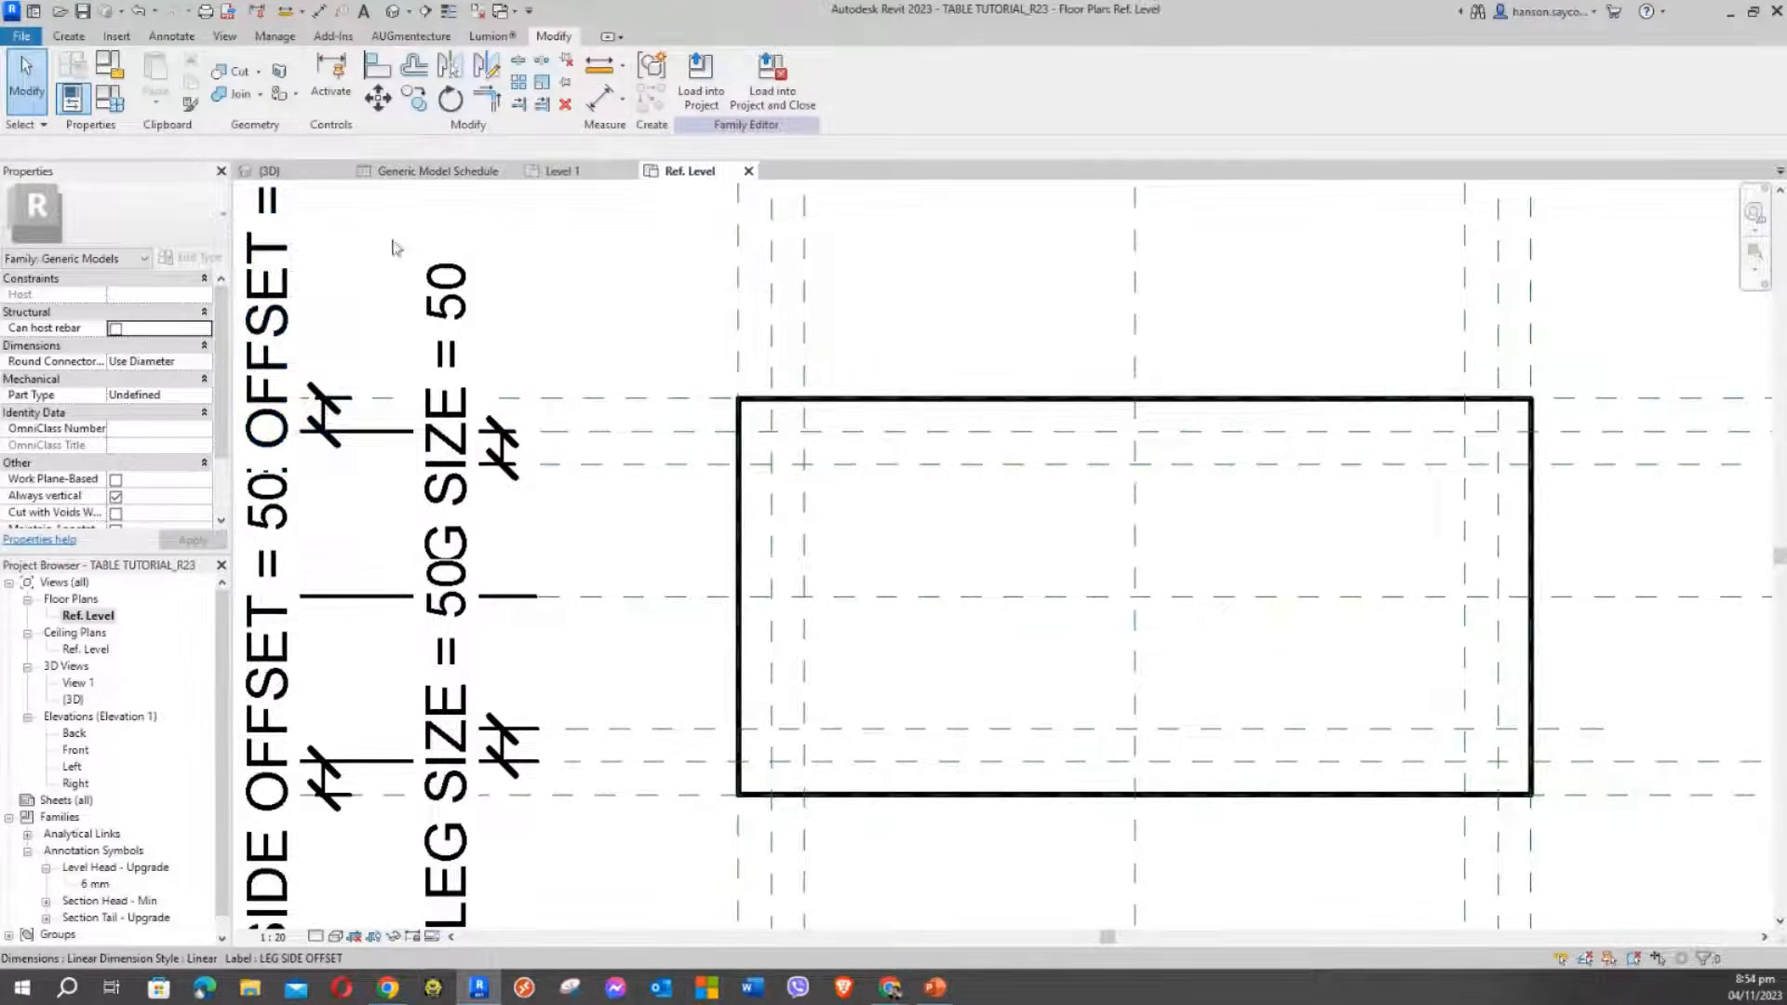
pyautogui.click(909, 401)
pyautogui.click(915, 292)
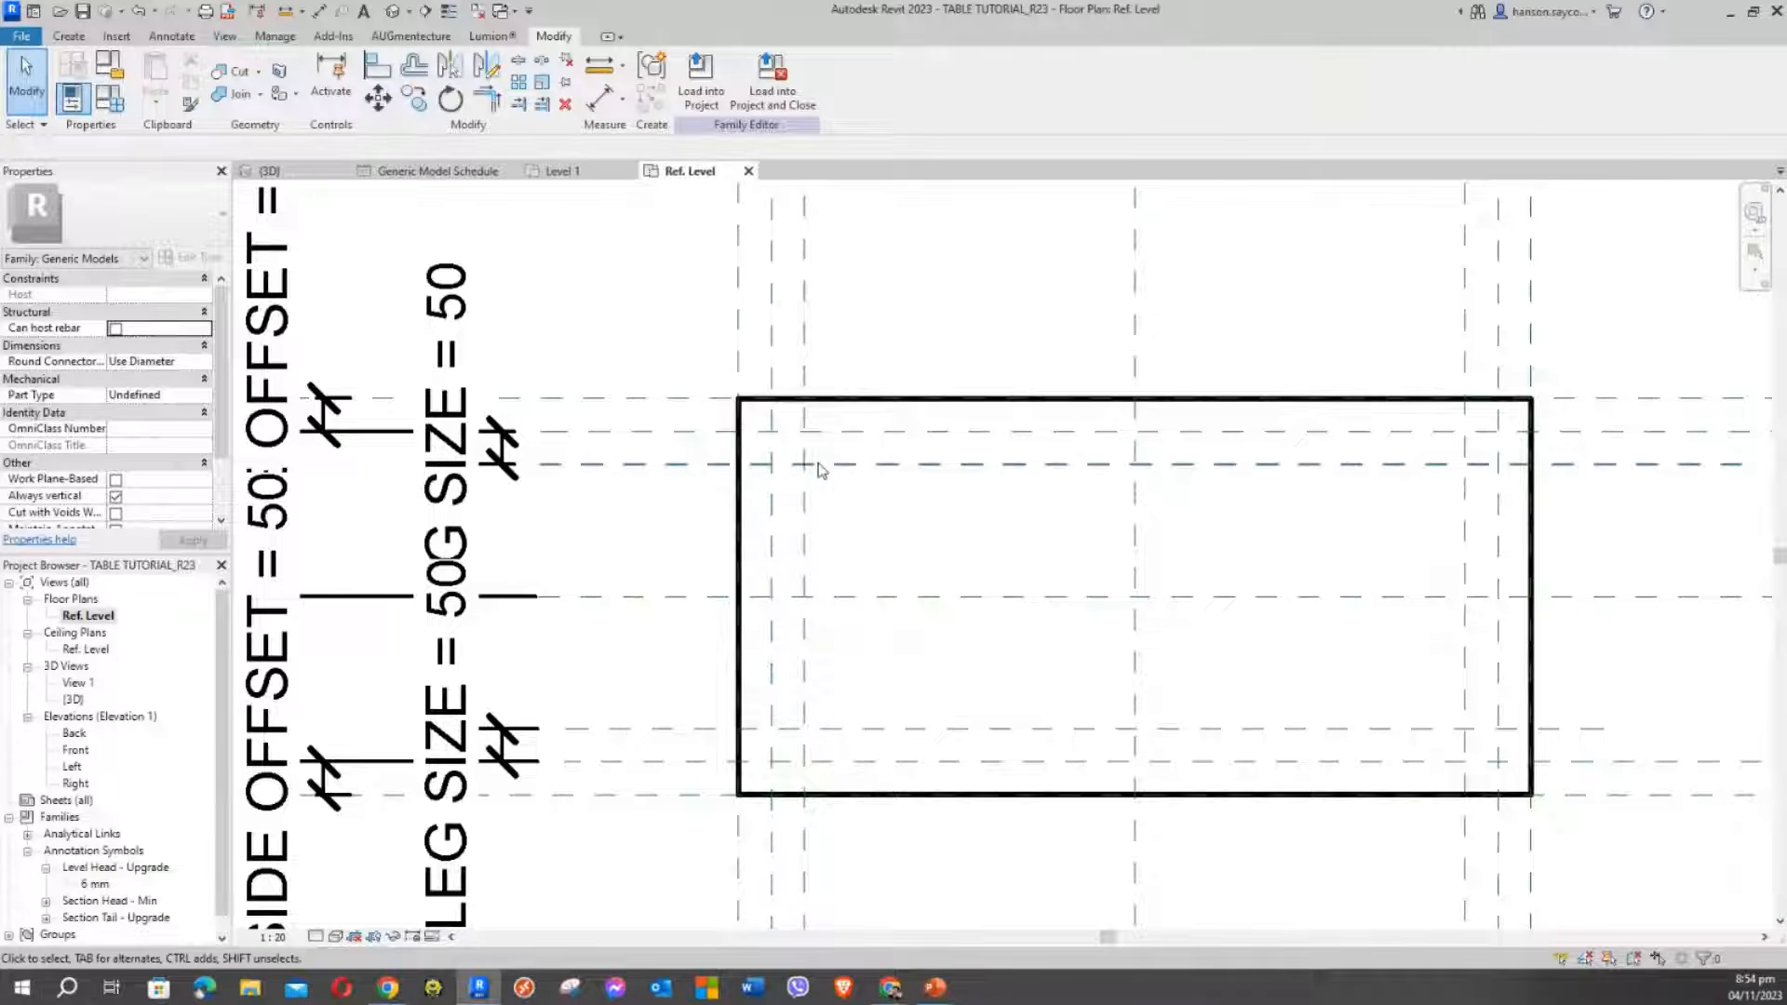
pyautogui.click(873, 401)
pyautogui.click(921, 292)
pyautogui.click(891, 401)
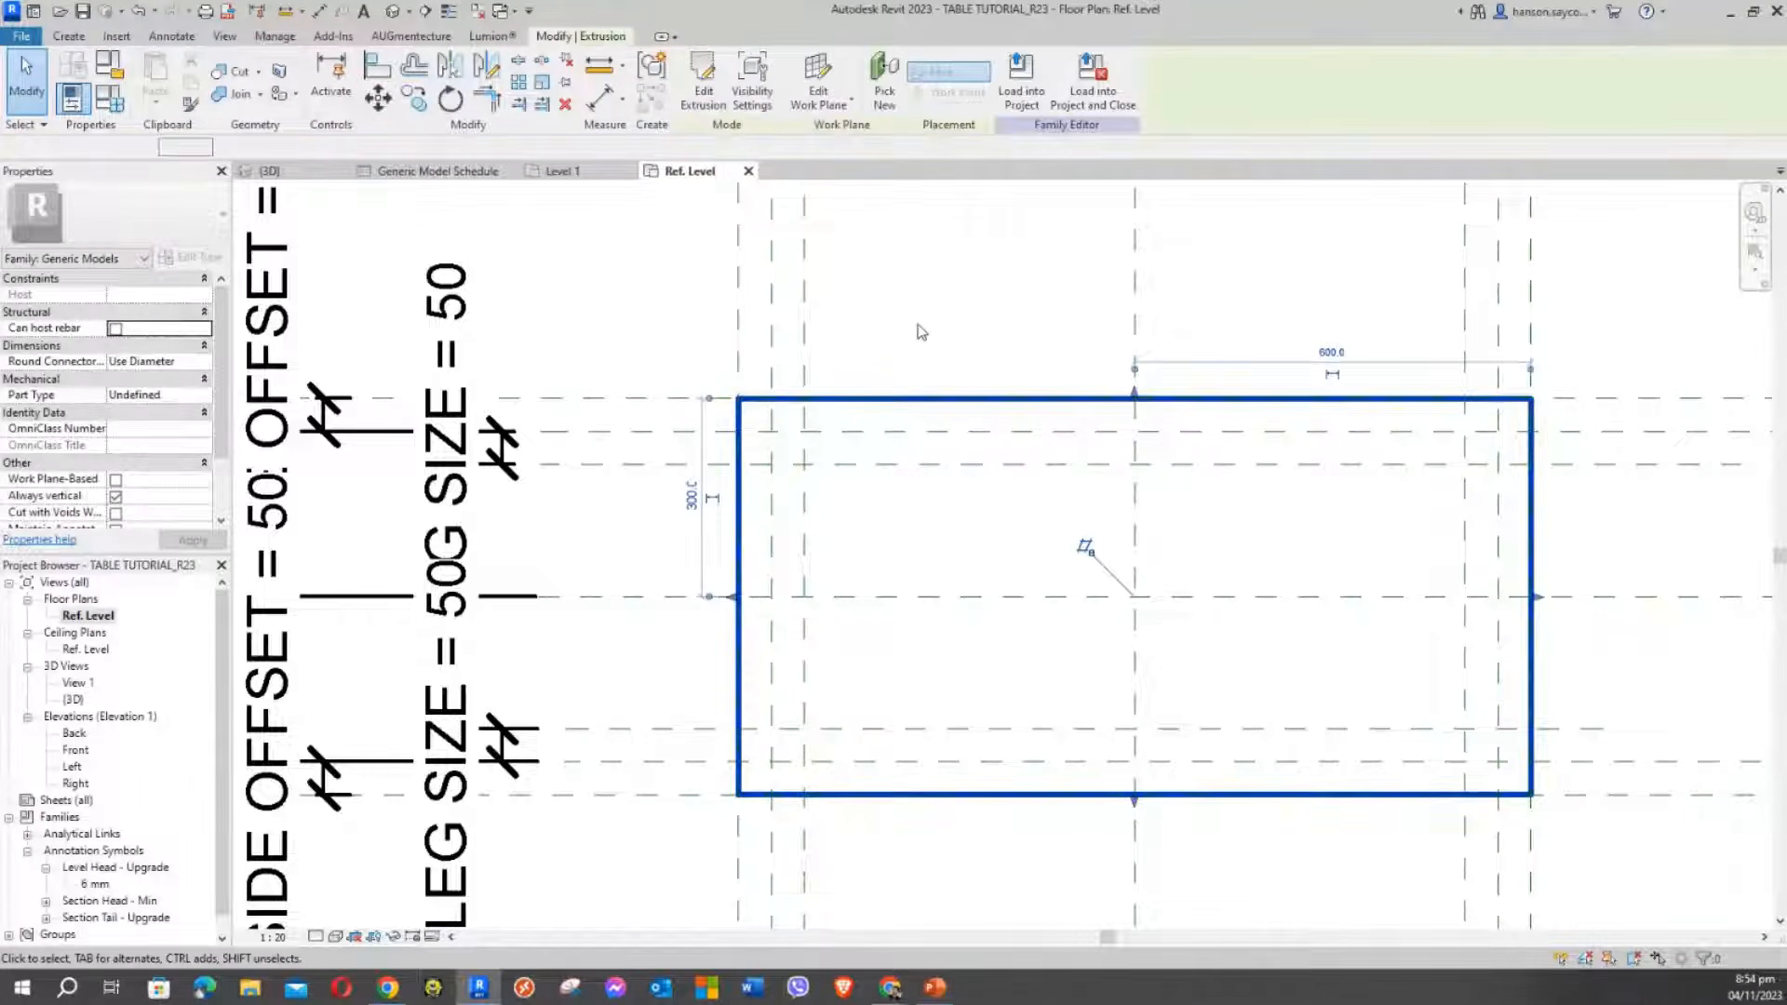
pyautogui.click(936, 304)
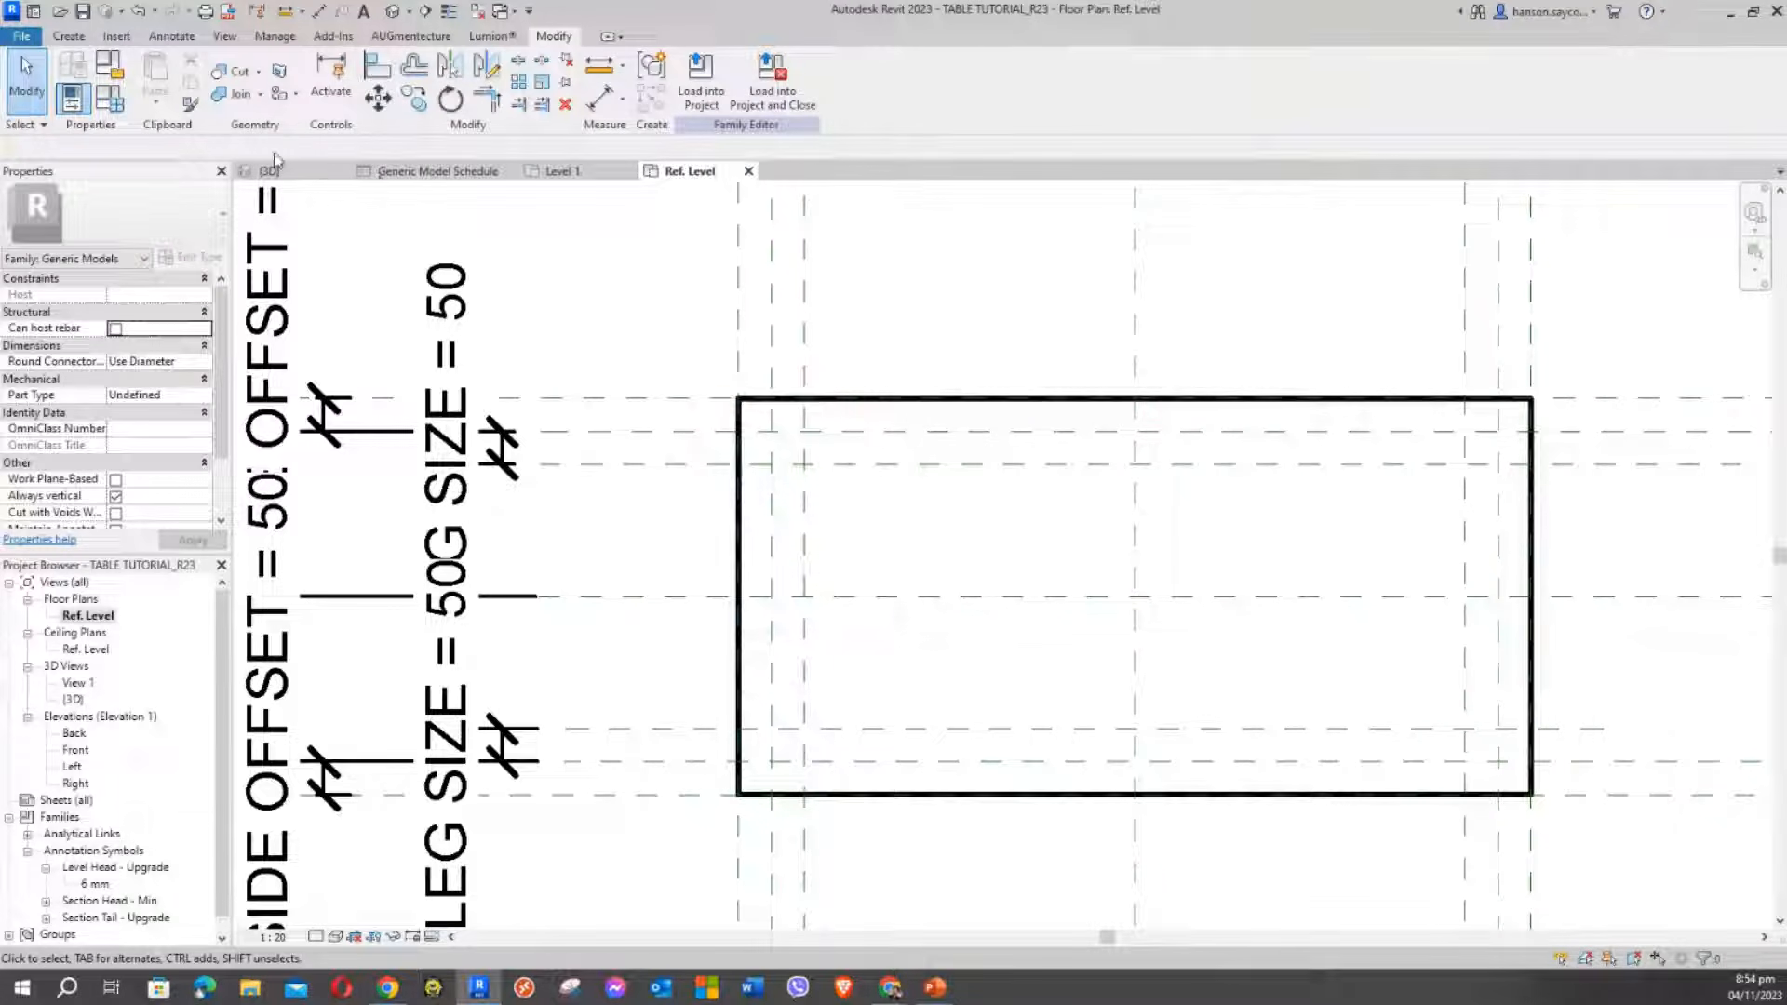
pyautogui.click(69, 36)
# Start an extrusion and draw a rectangular leg square at the upper-left reference-plane intersection
pyautogui.click(165, 108)
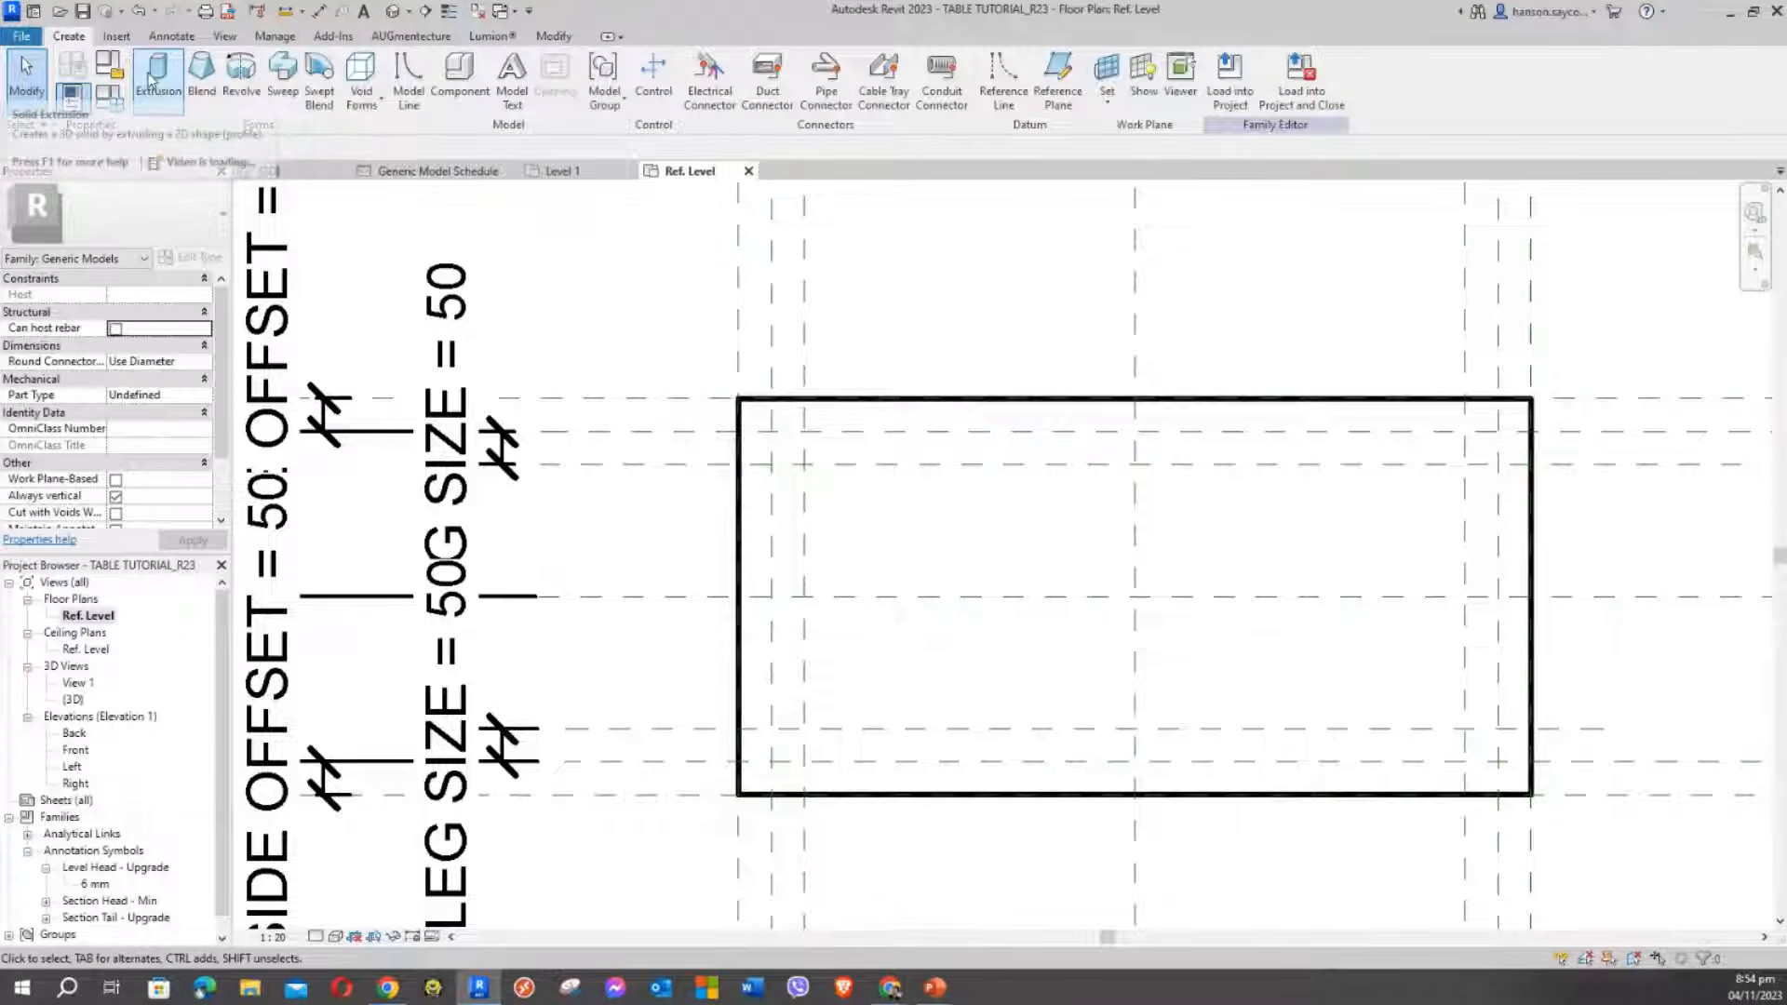
pyautogui.click(751, 62)
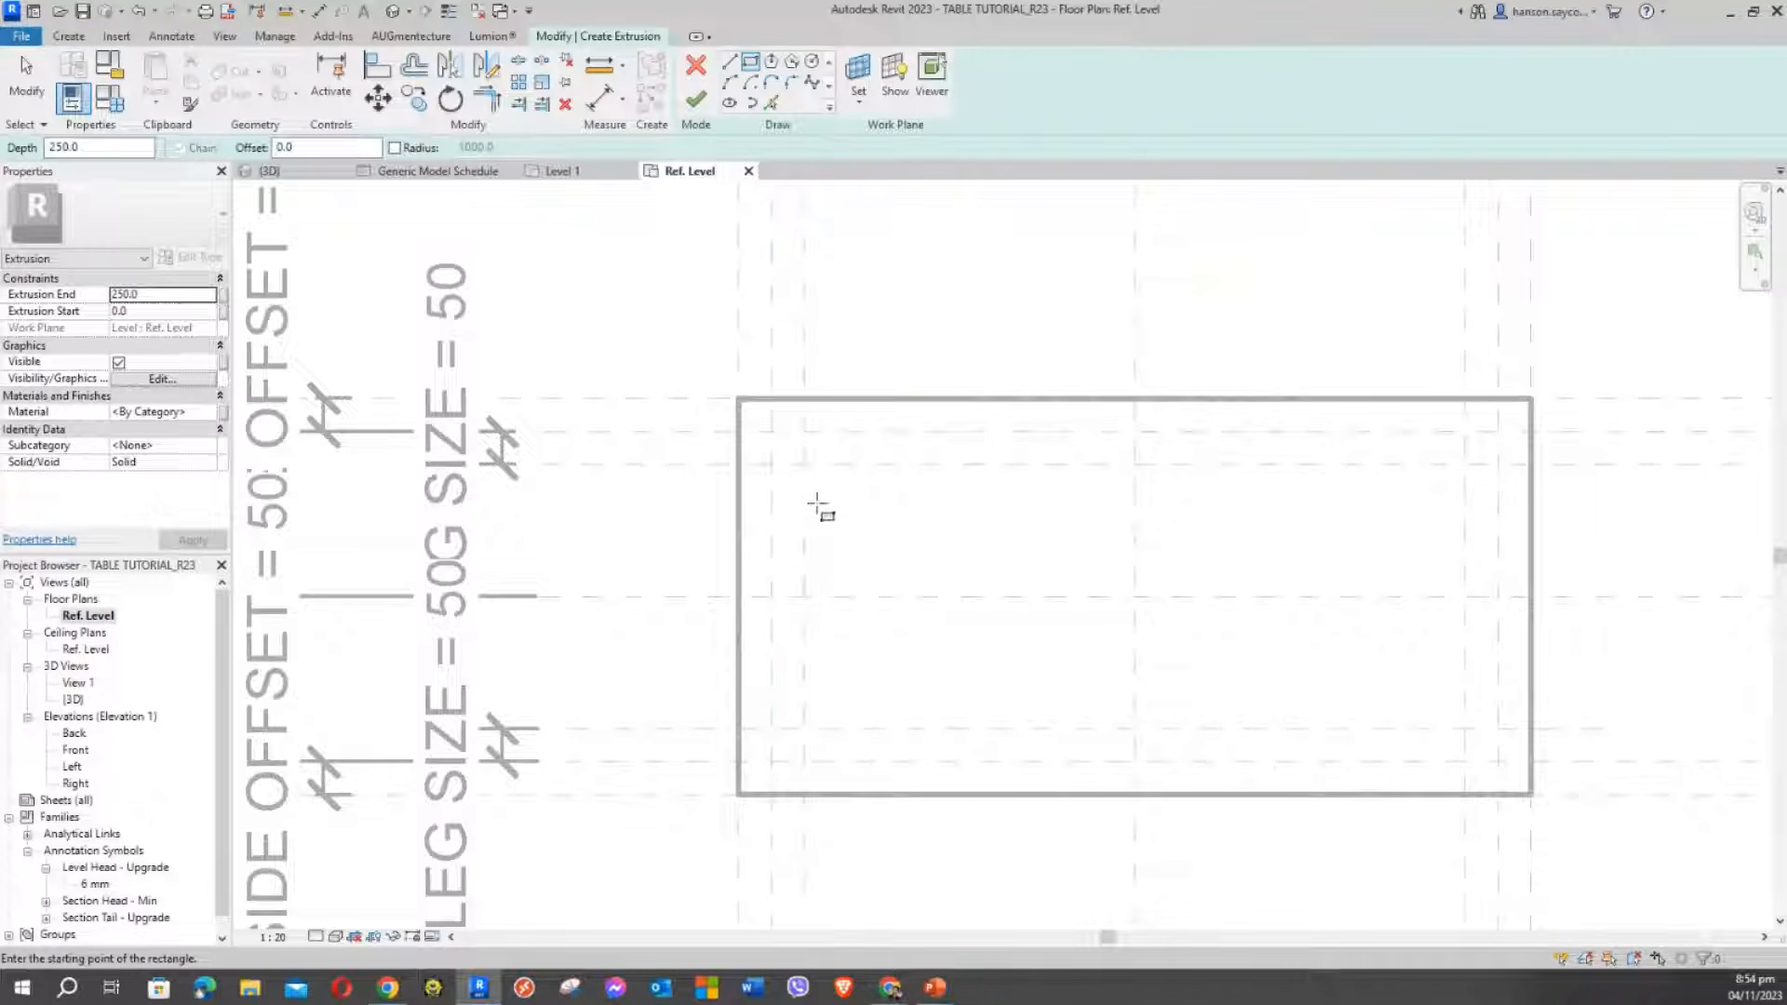
pyautogui.click(770, 464)
pyautogui.click(806, 431)
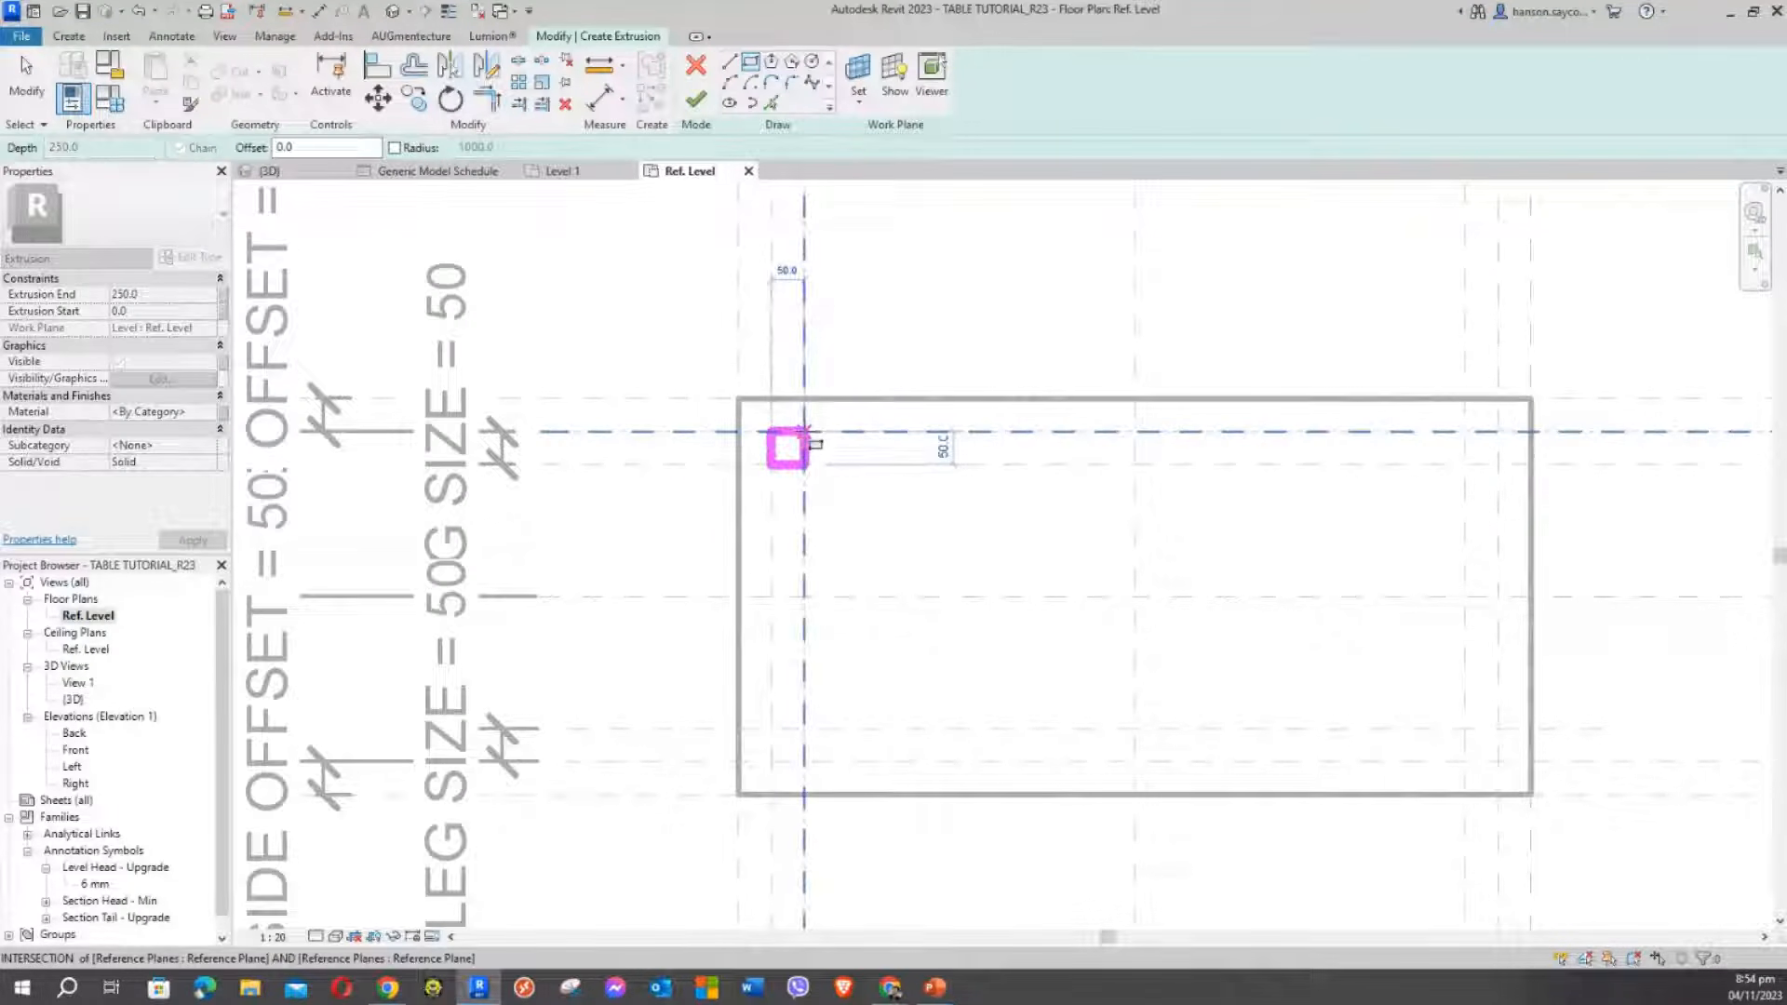
# Lock the leg square's four alignment padlocks to the reference planes
pyautogui.click(1187, 401)
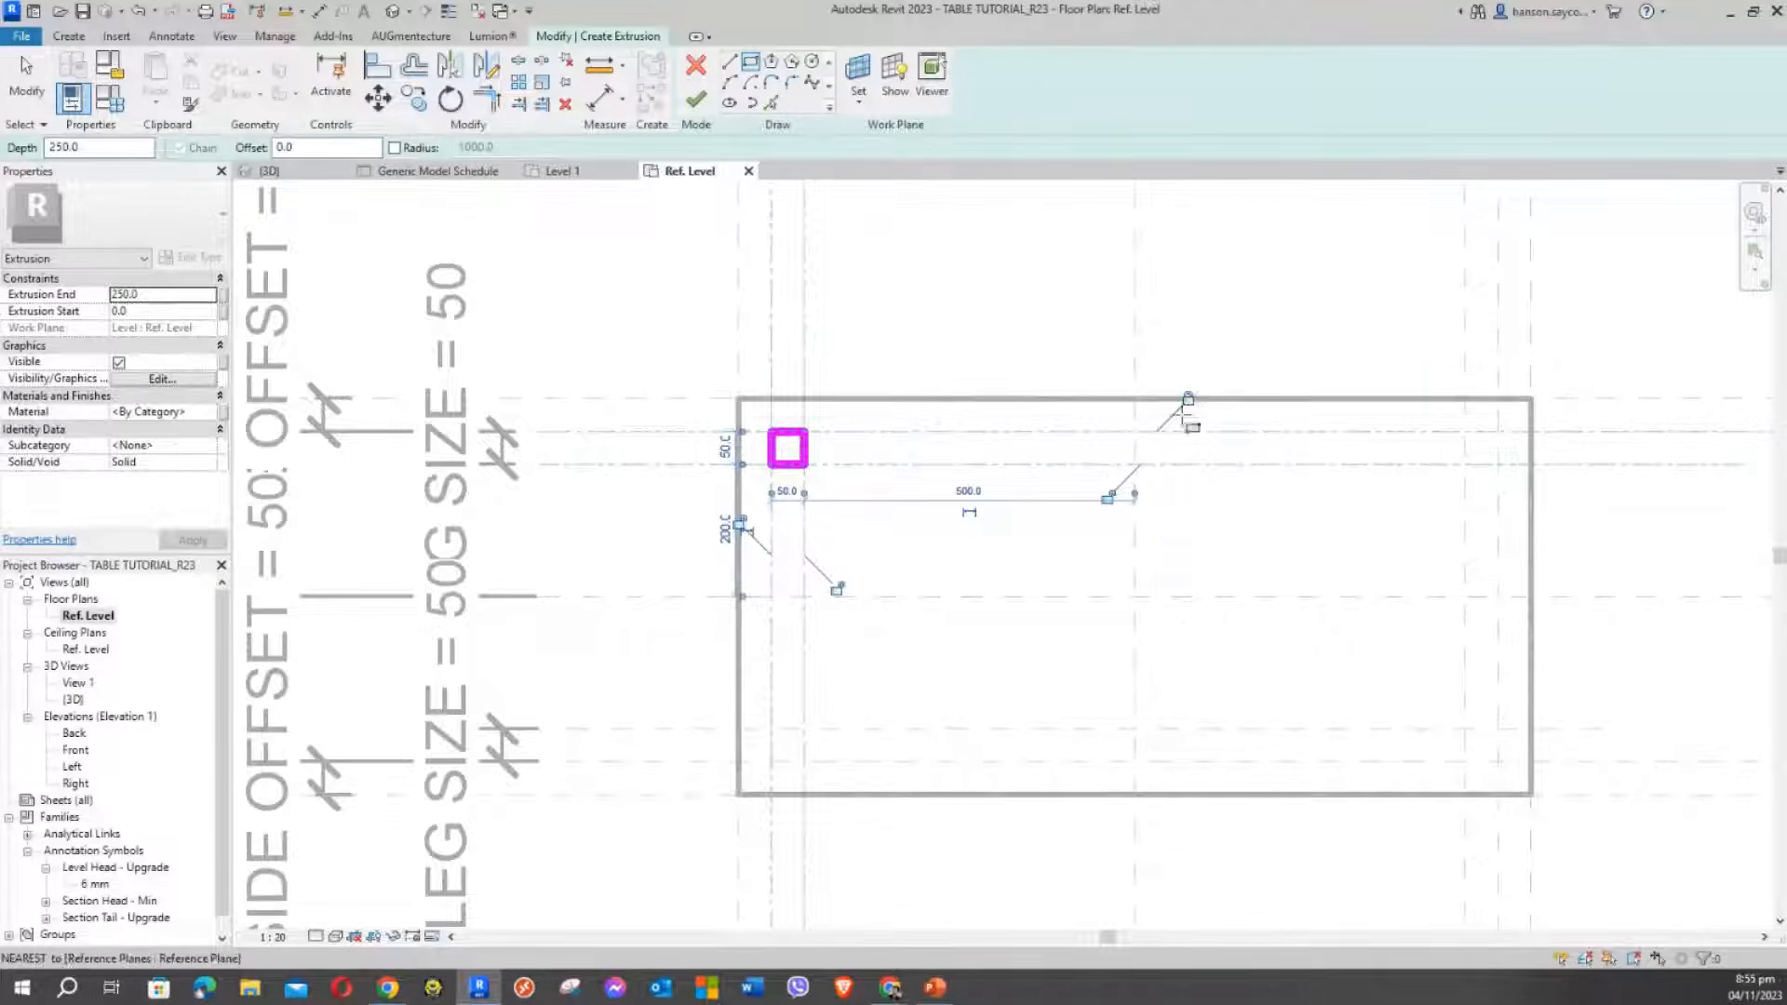
pyautogui.click(1108, 497)
pyautogui.click(837, 588)
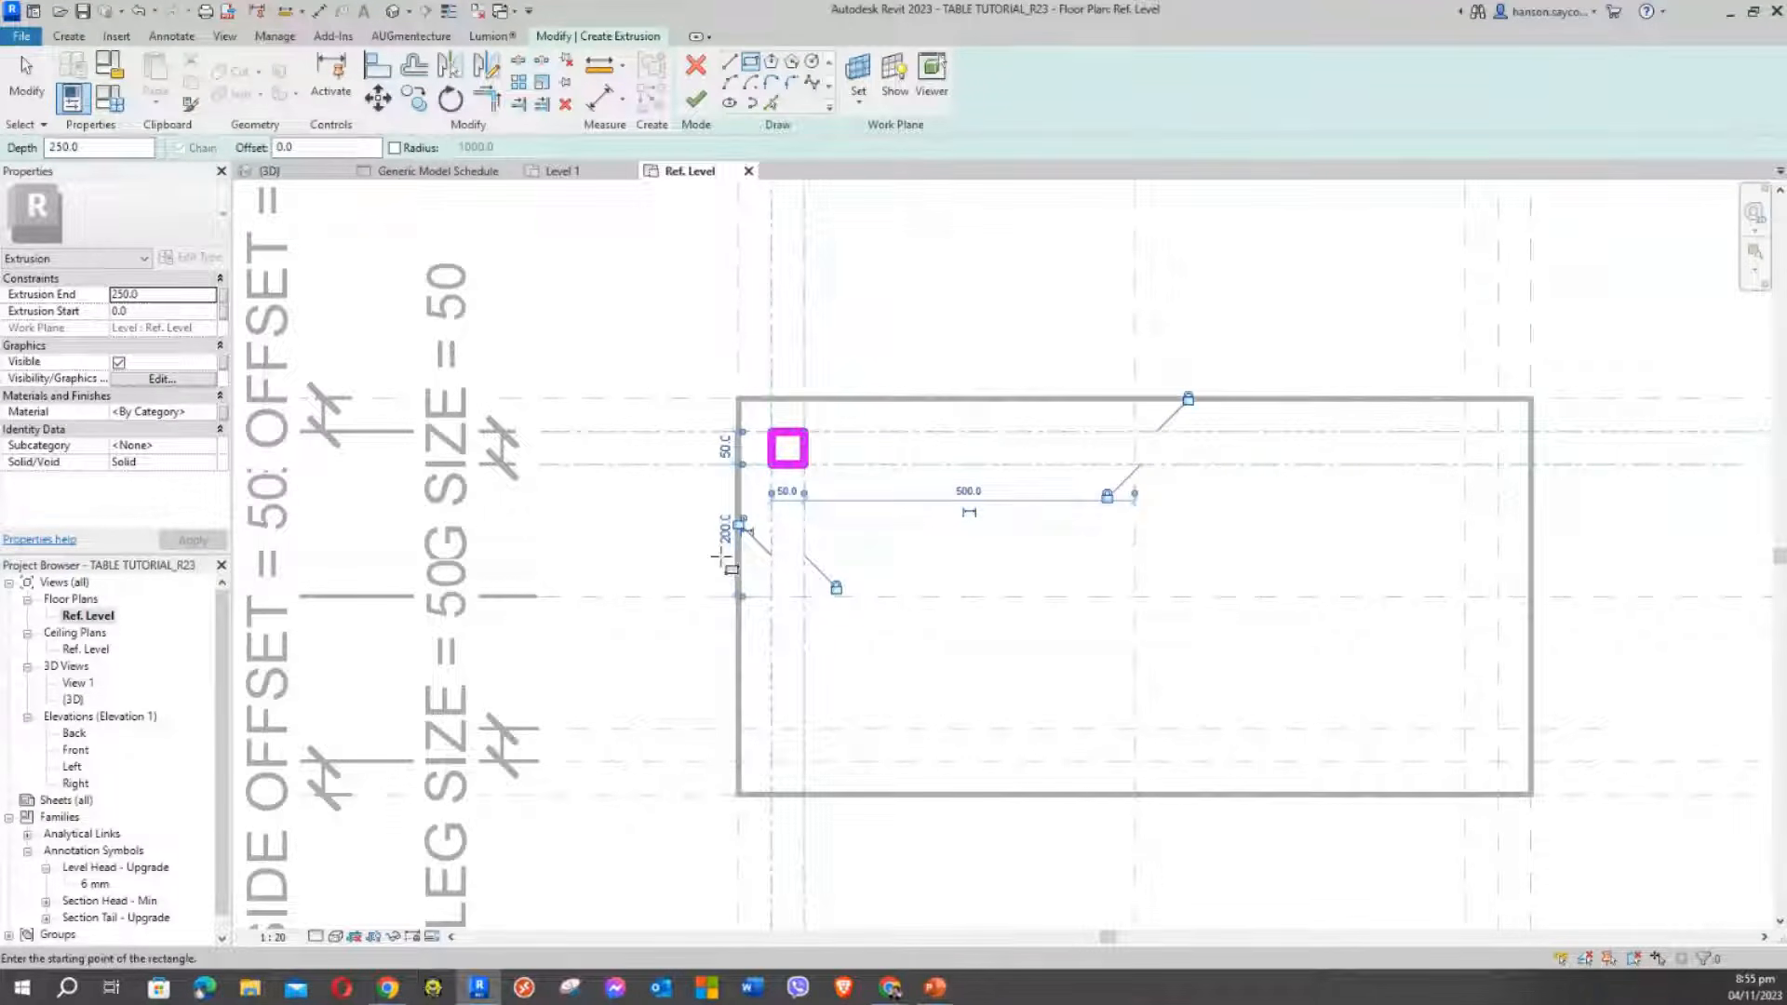
pyautogui.click(740, 524)
pyautogui.moveTo(909, 563); pyautogui.dragTo(889, 564, button='middle')
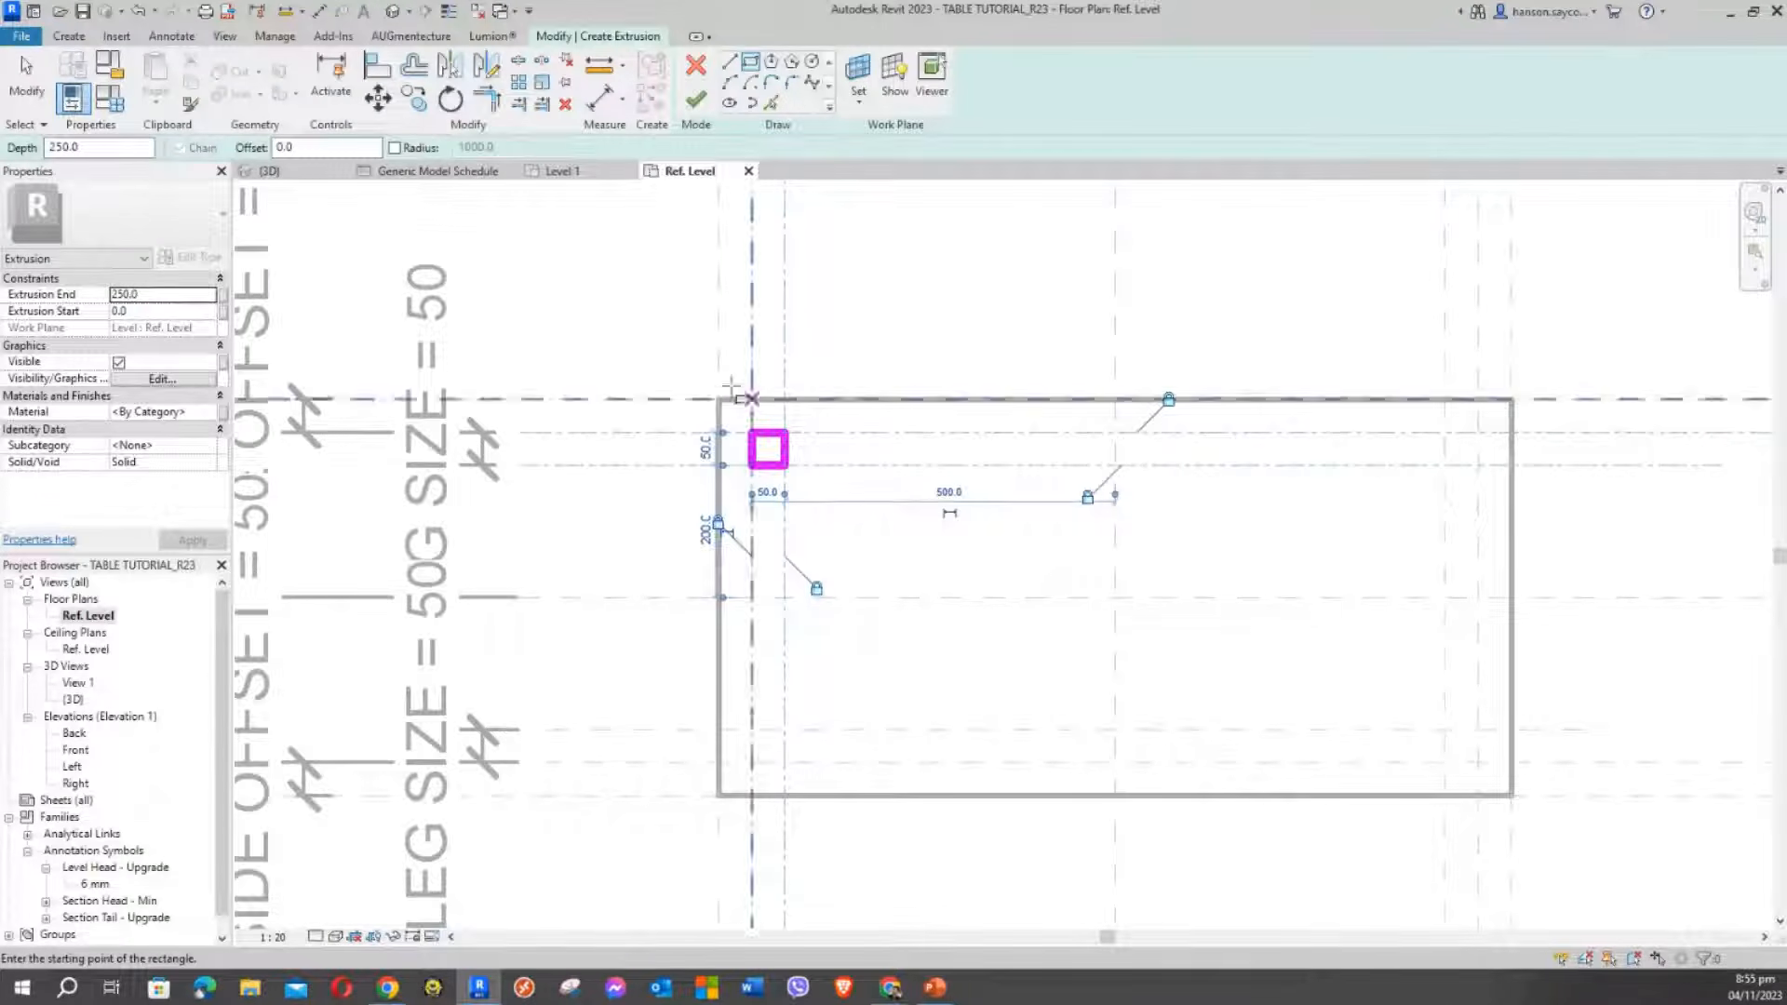
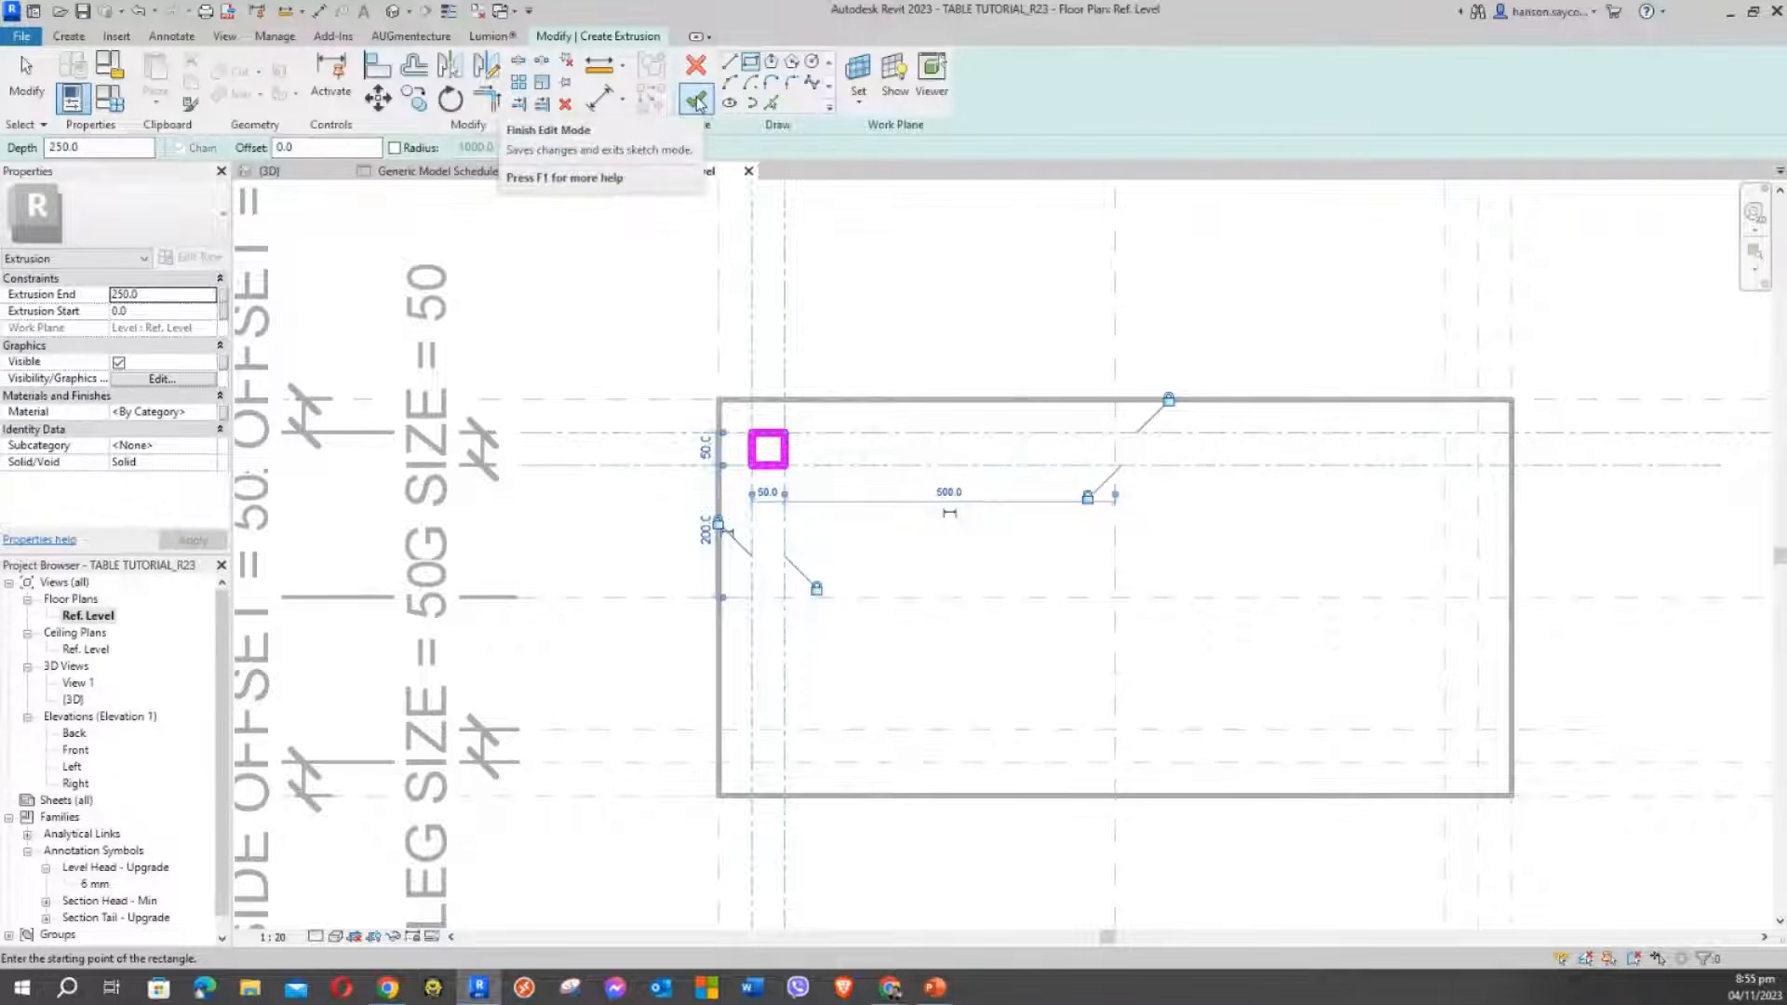
# Draw the top-right 50×50 leg square at its reference-plane intersection
pyautogui.moveTo(654, 343); pyautogui.dragTo(740, 371, button='middle')
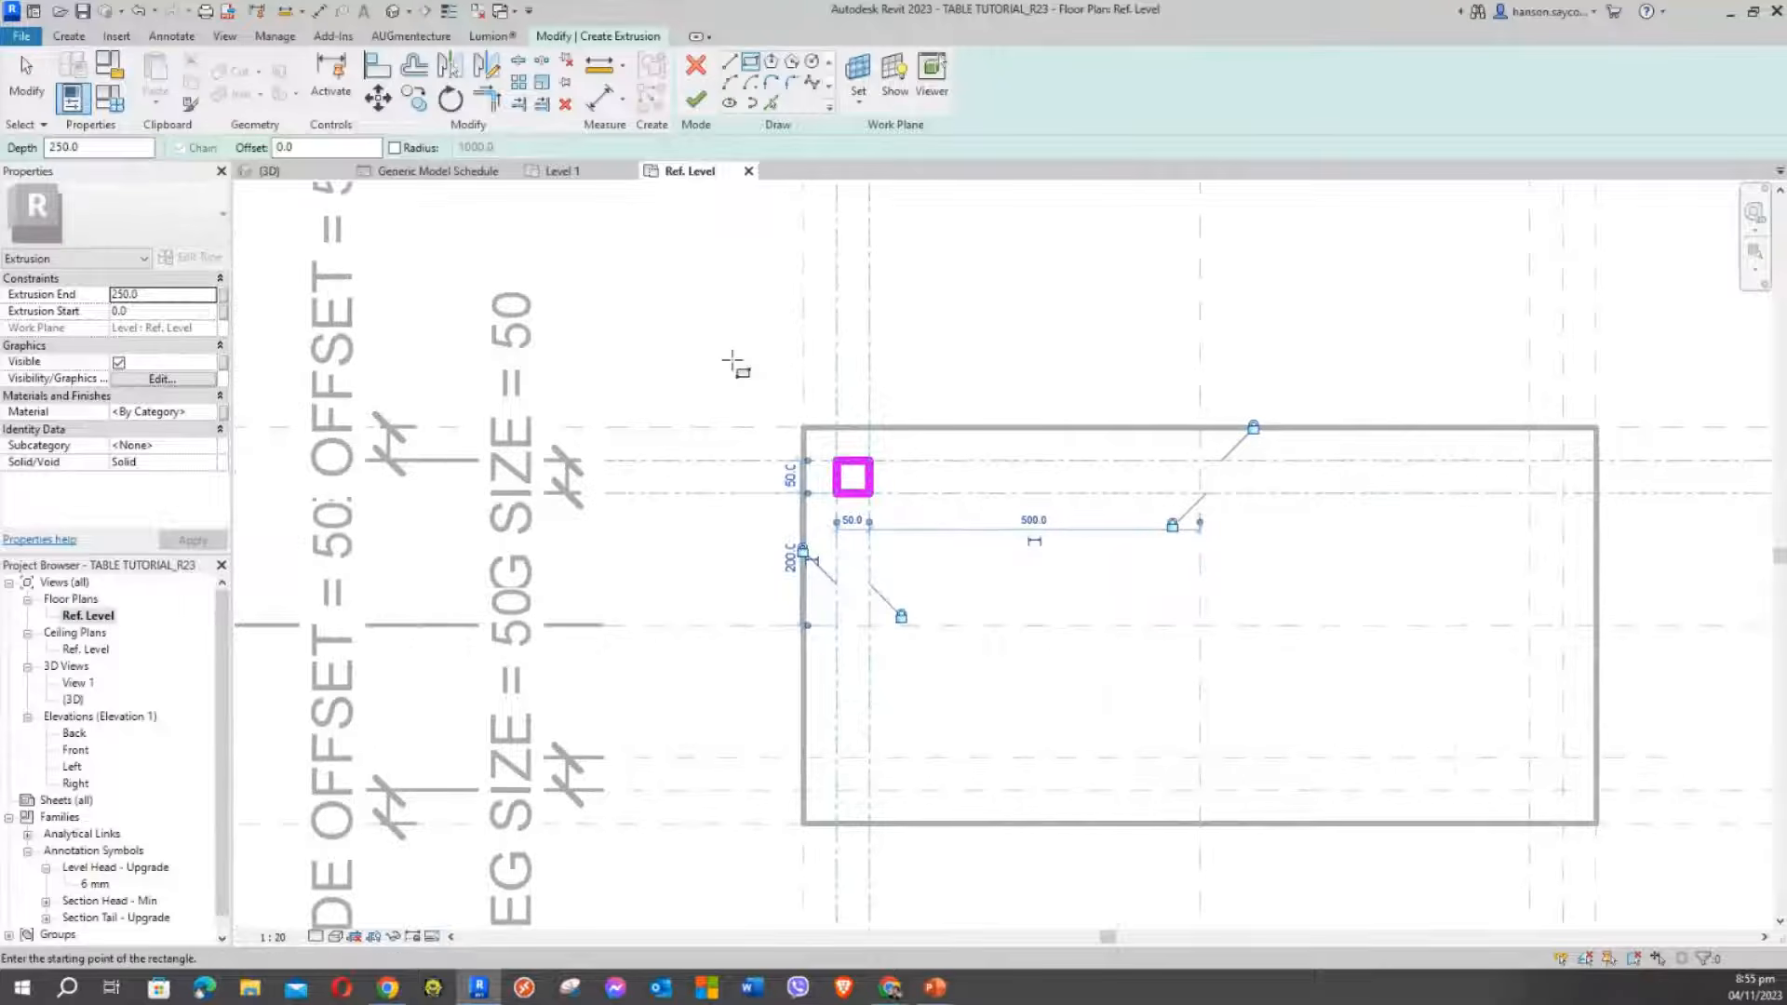
pyautogui.scroll(-1, 733, 363)
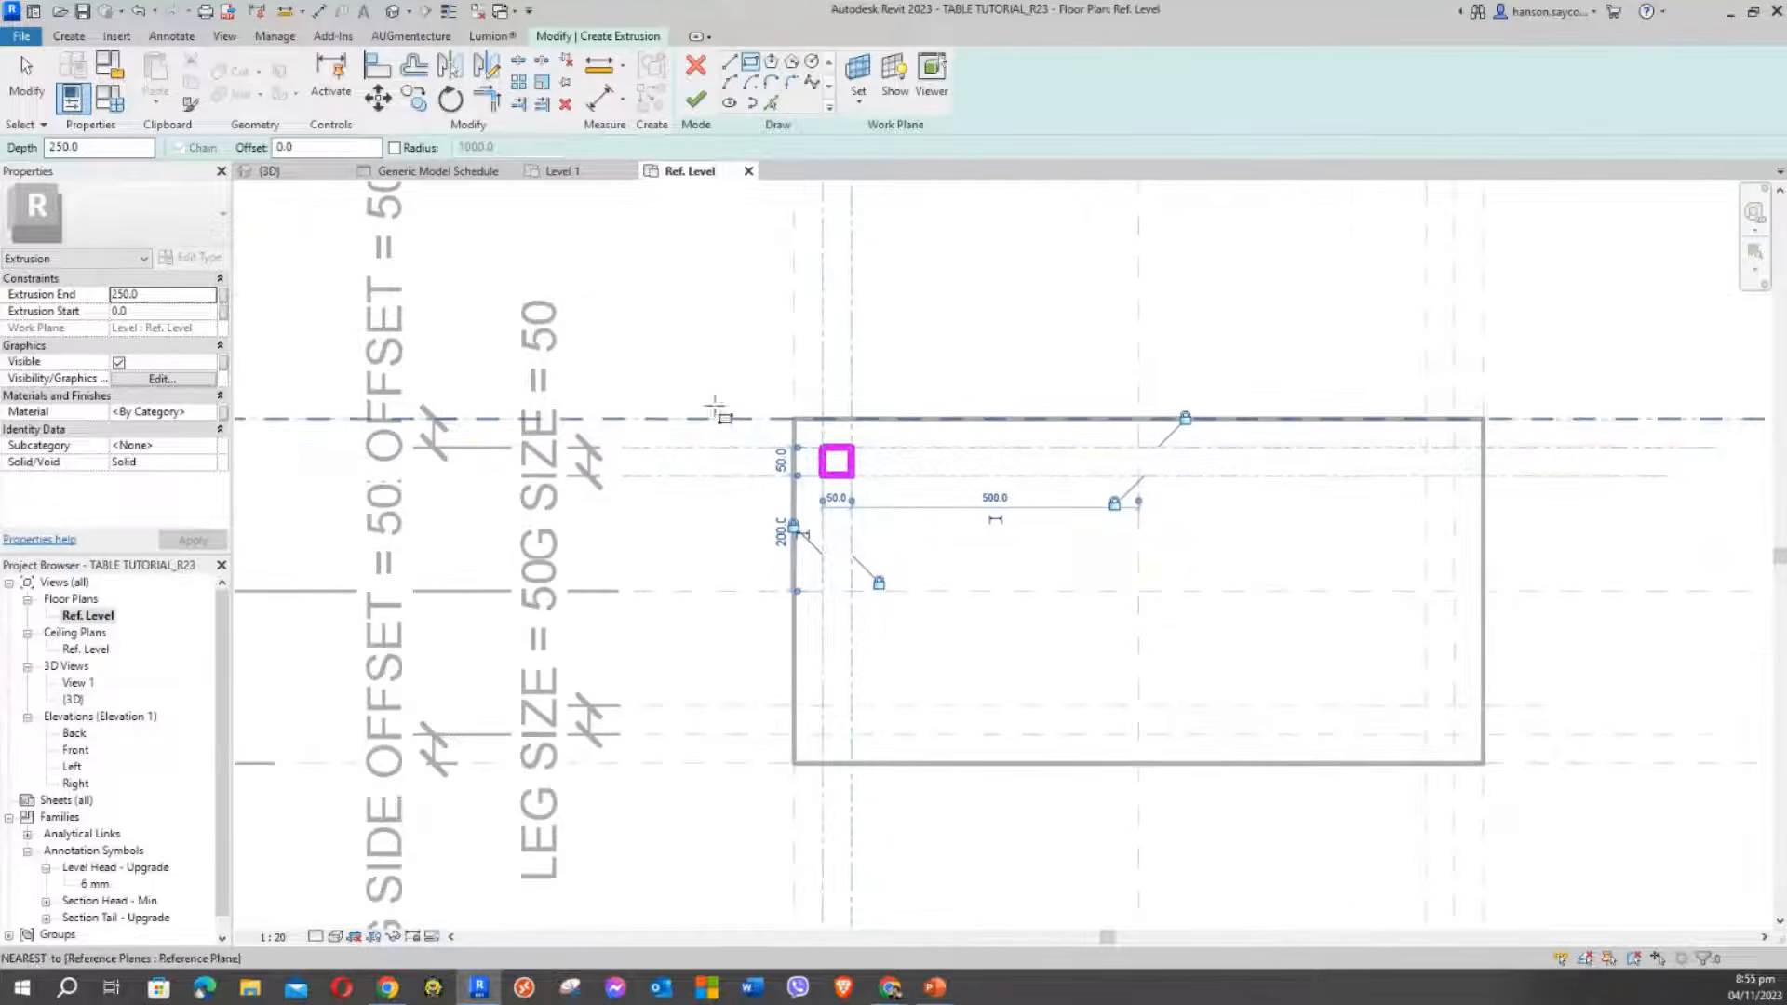
pyautogui.moveTo(736, 420); pyautogui.dragTo(656, 300, button='middle')
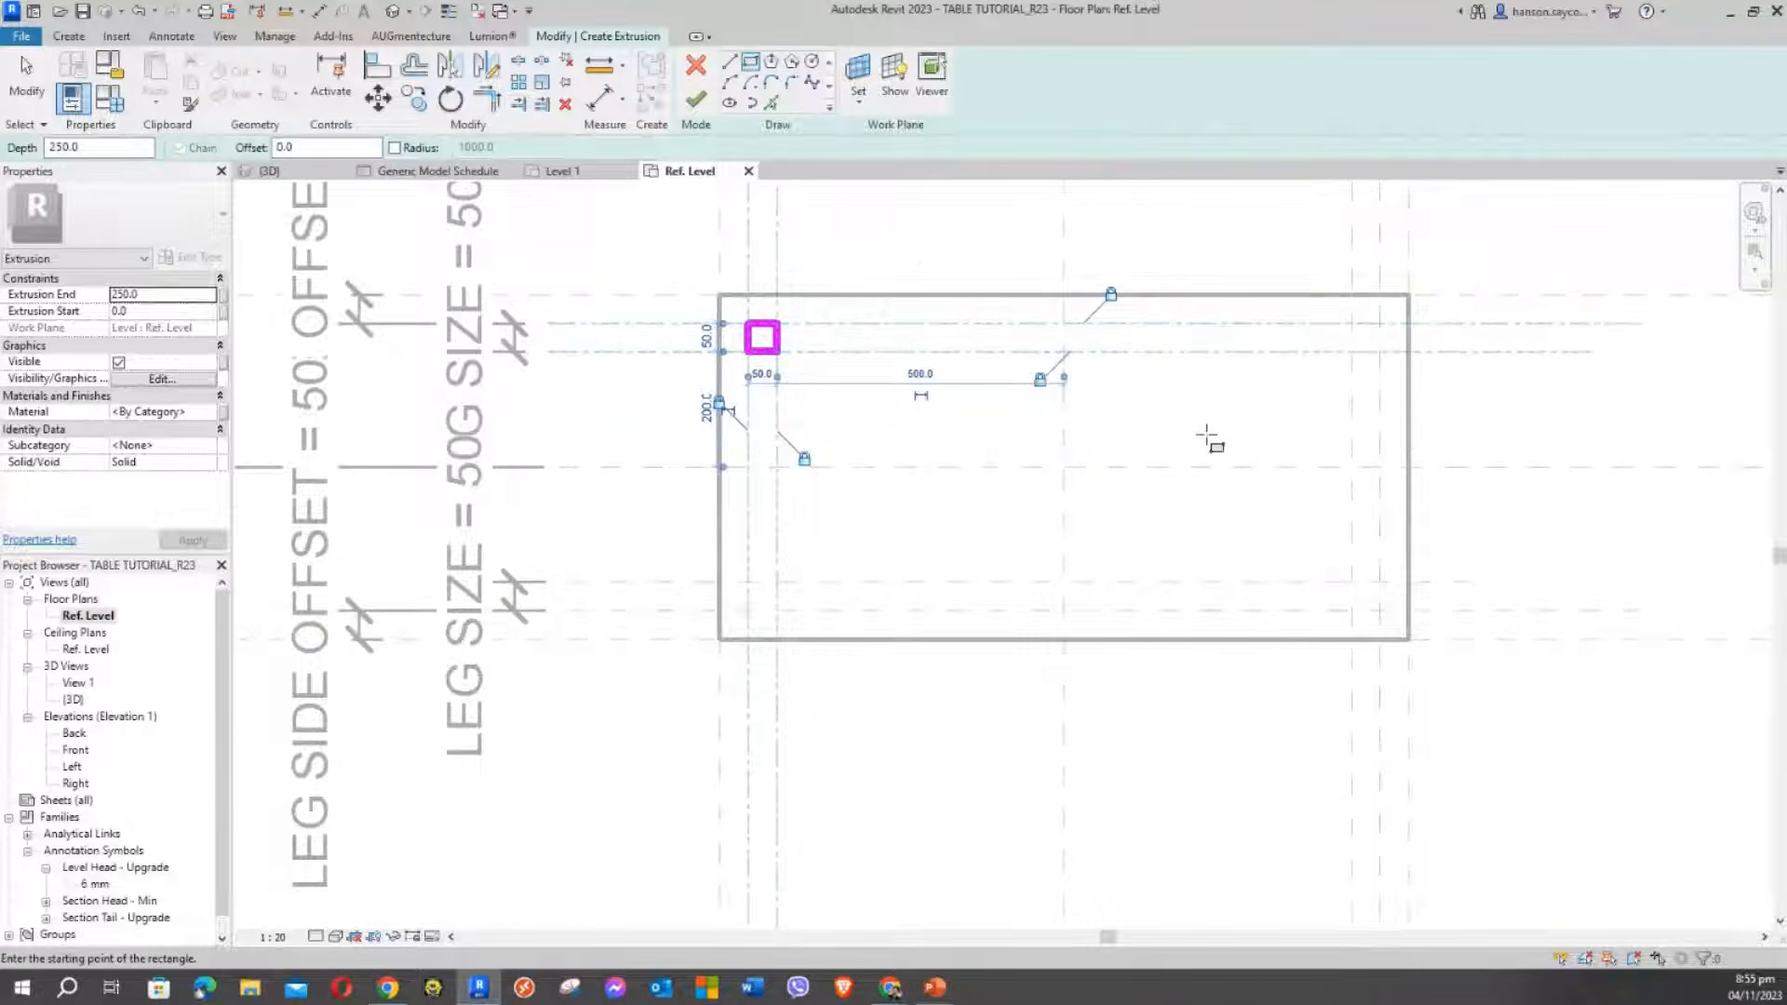
pyautogui.moveTo(1181, 432); pyautogui.dragTo(974, 493, button='middle')
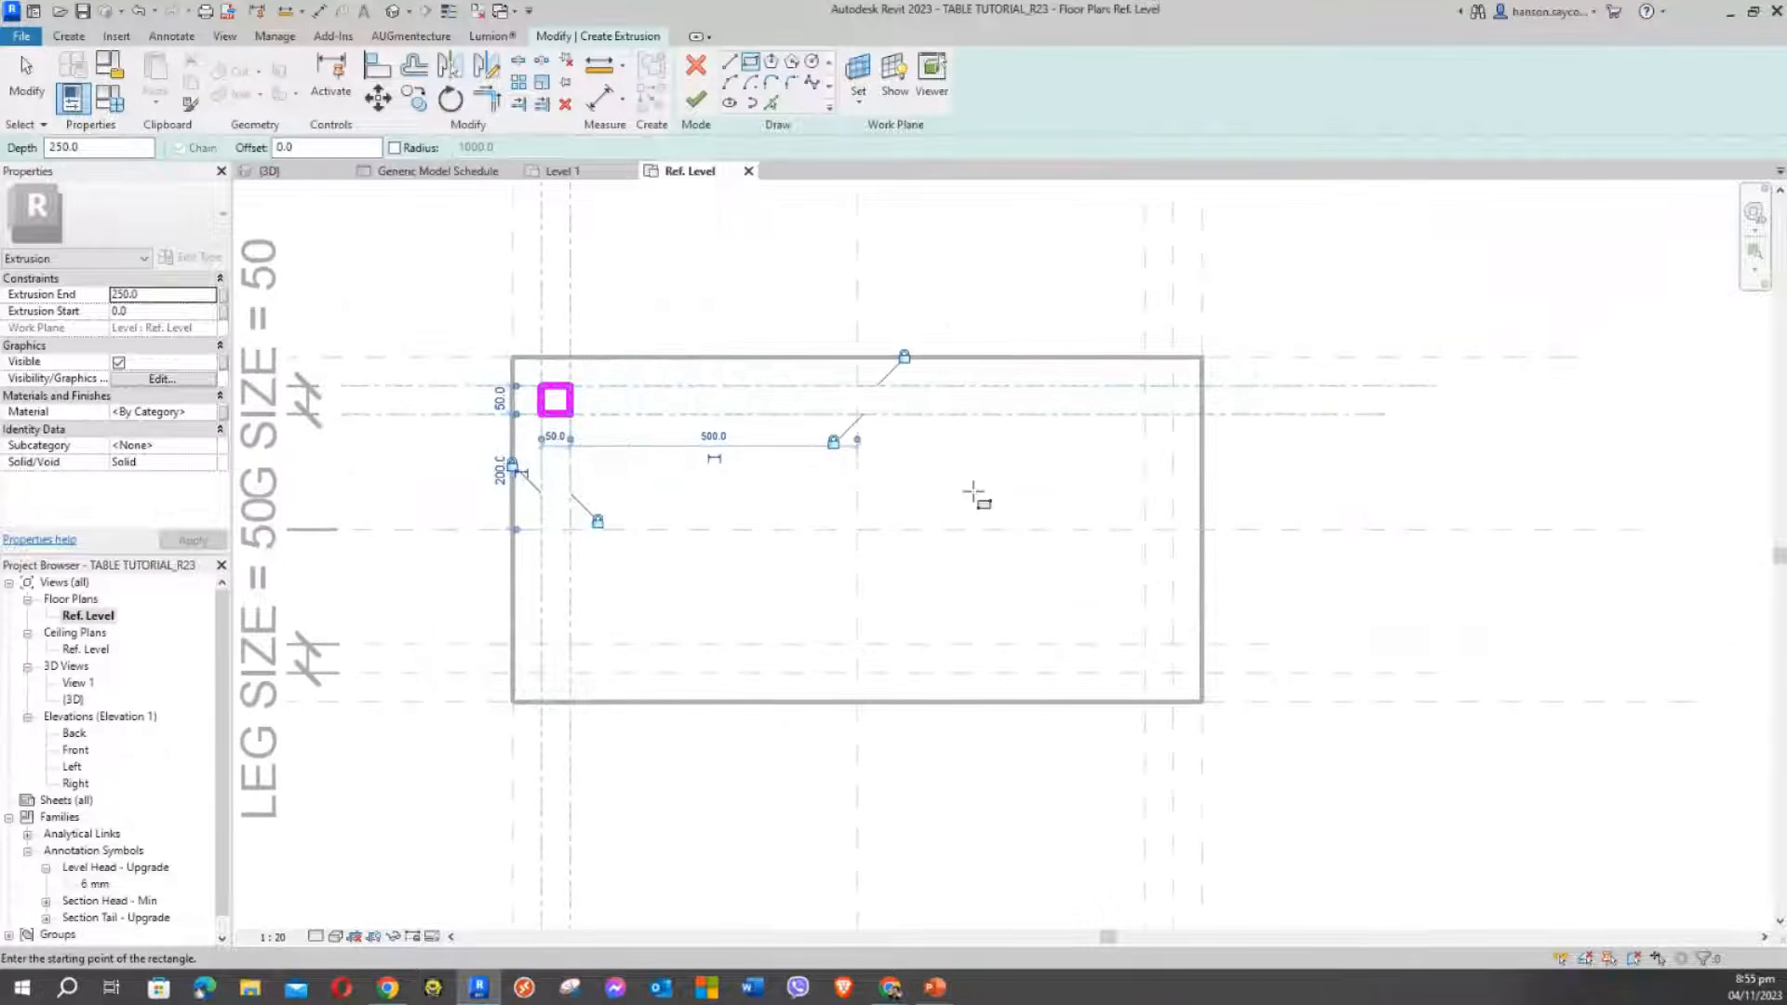
pyautogui.click(1145, 415)
pyautogui.click(1174, 387)
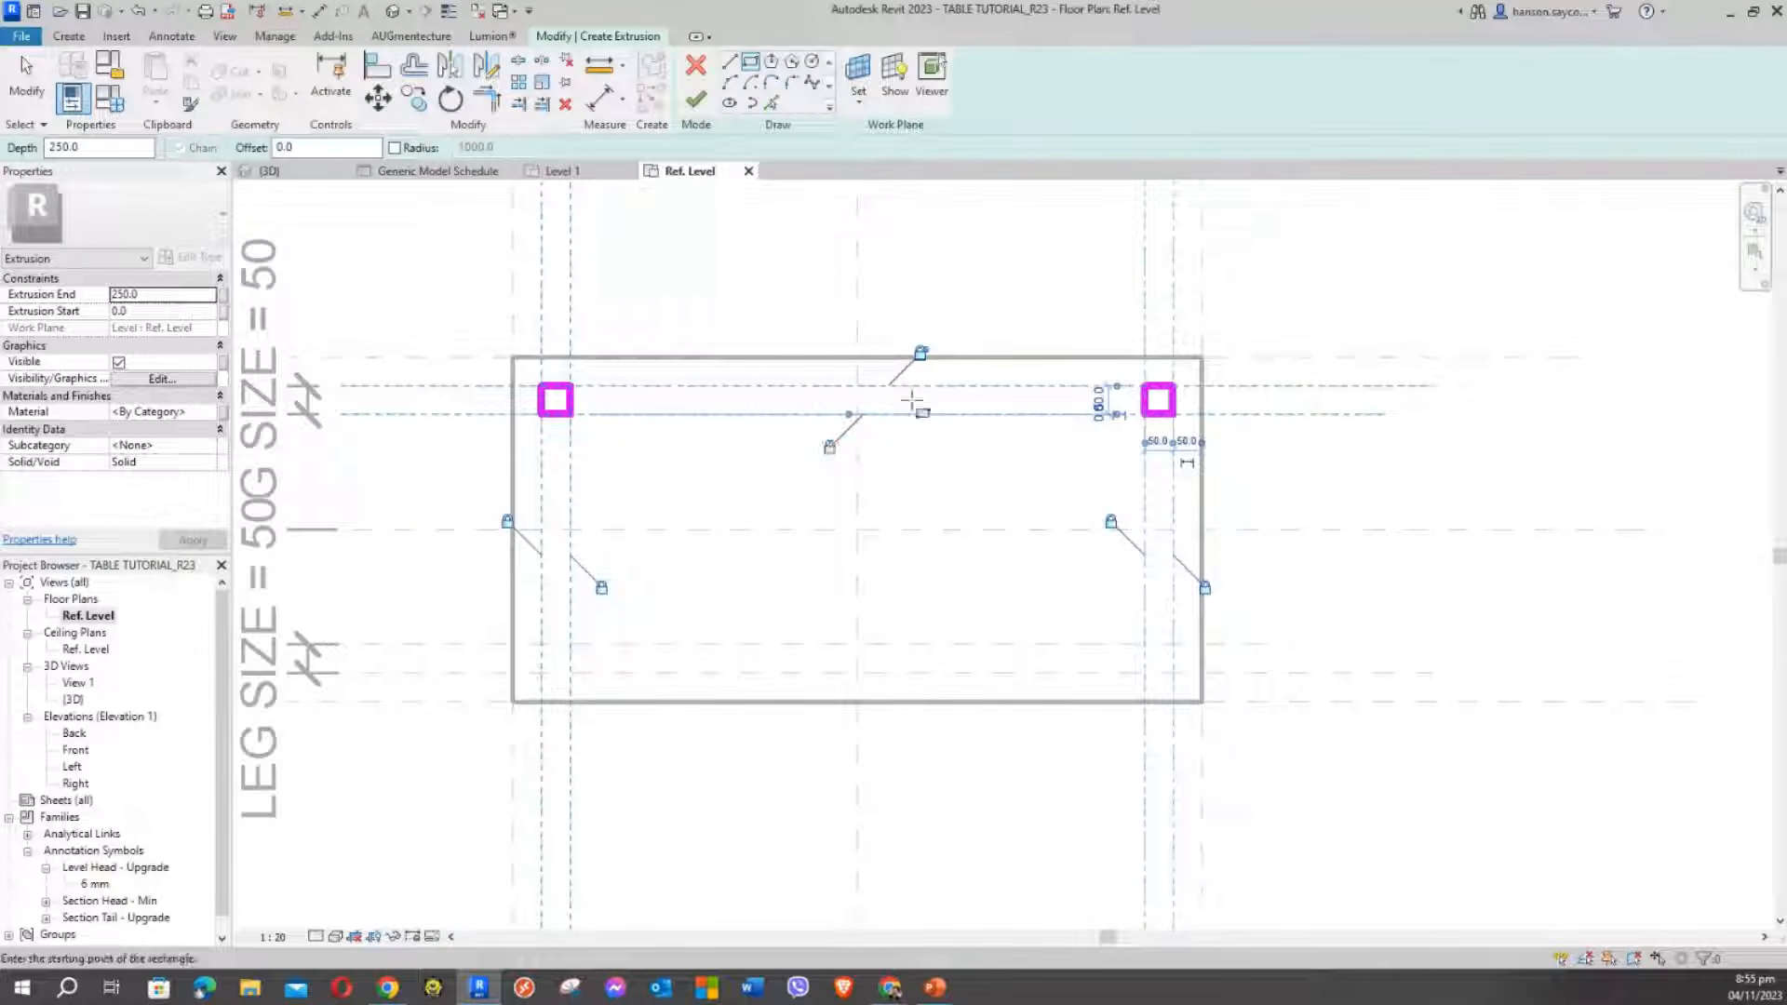
# Draw the lower-right 50×50 leg square at its reference-plane intersection
pyautogui.moveTo(988, 446)
pyautogui.mouseDown(button='middle')
pyautogui.moveTo(1053, 382)
pyautogui.moveTo(1105, 264)
pyautogui.mouseUp(button='middle')
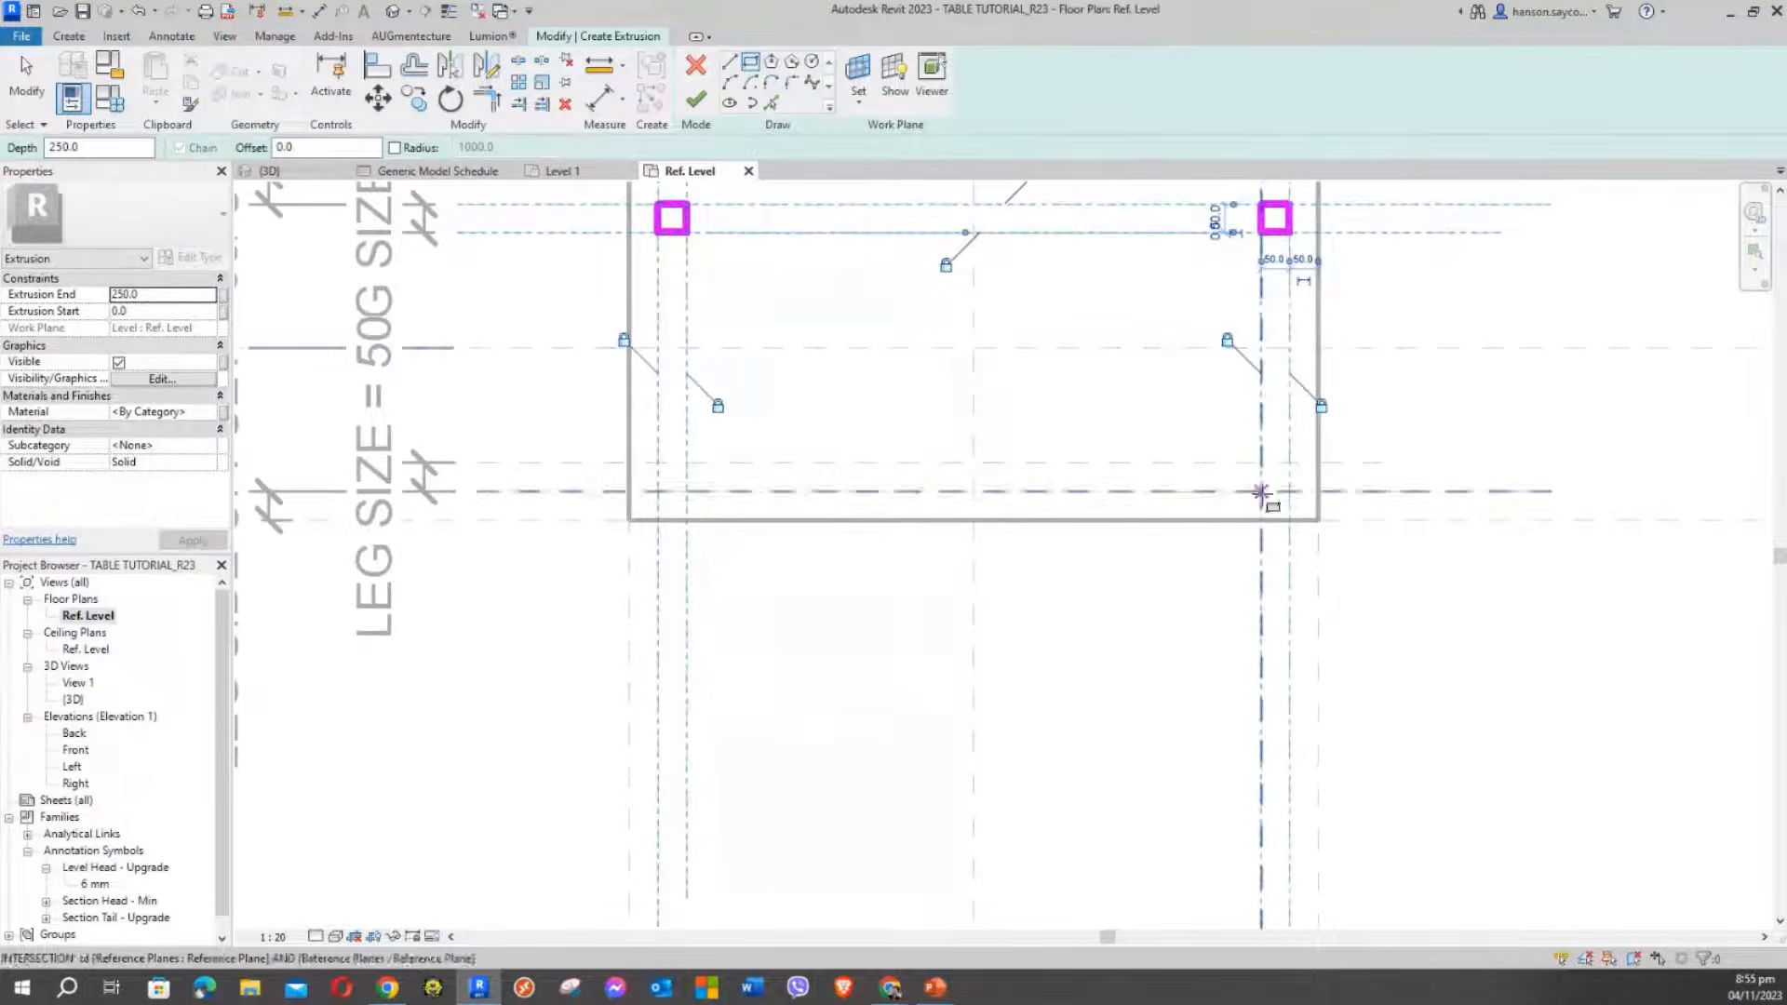
pyautogui.click(1261, 493)
pyautogui.click(1292, 461)
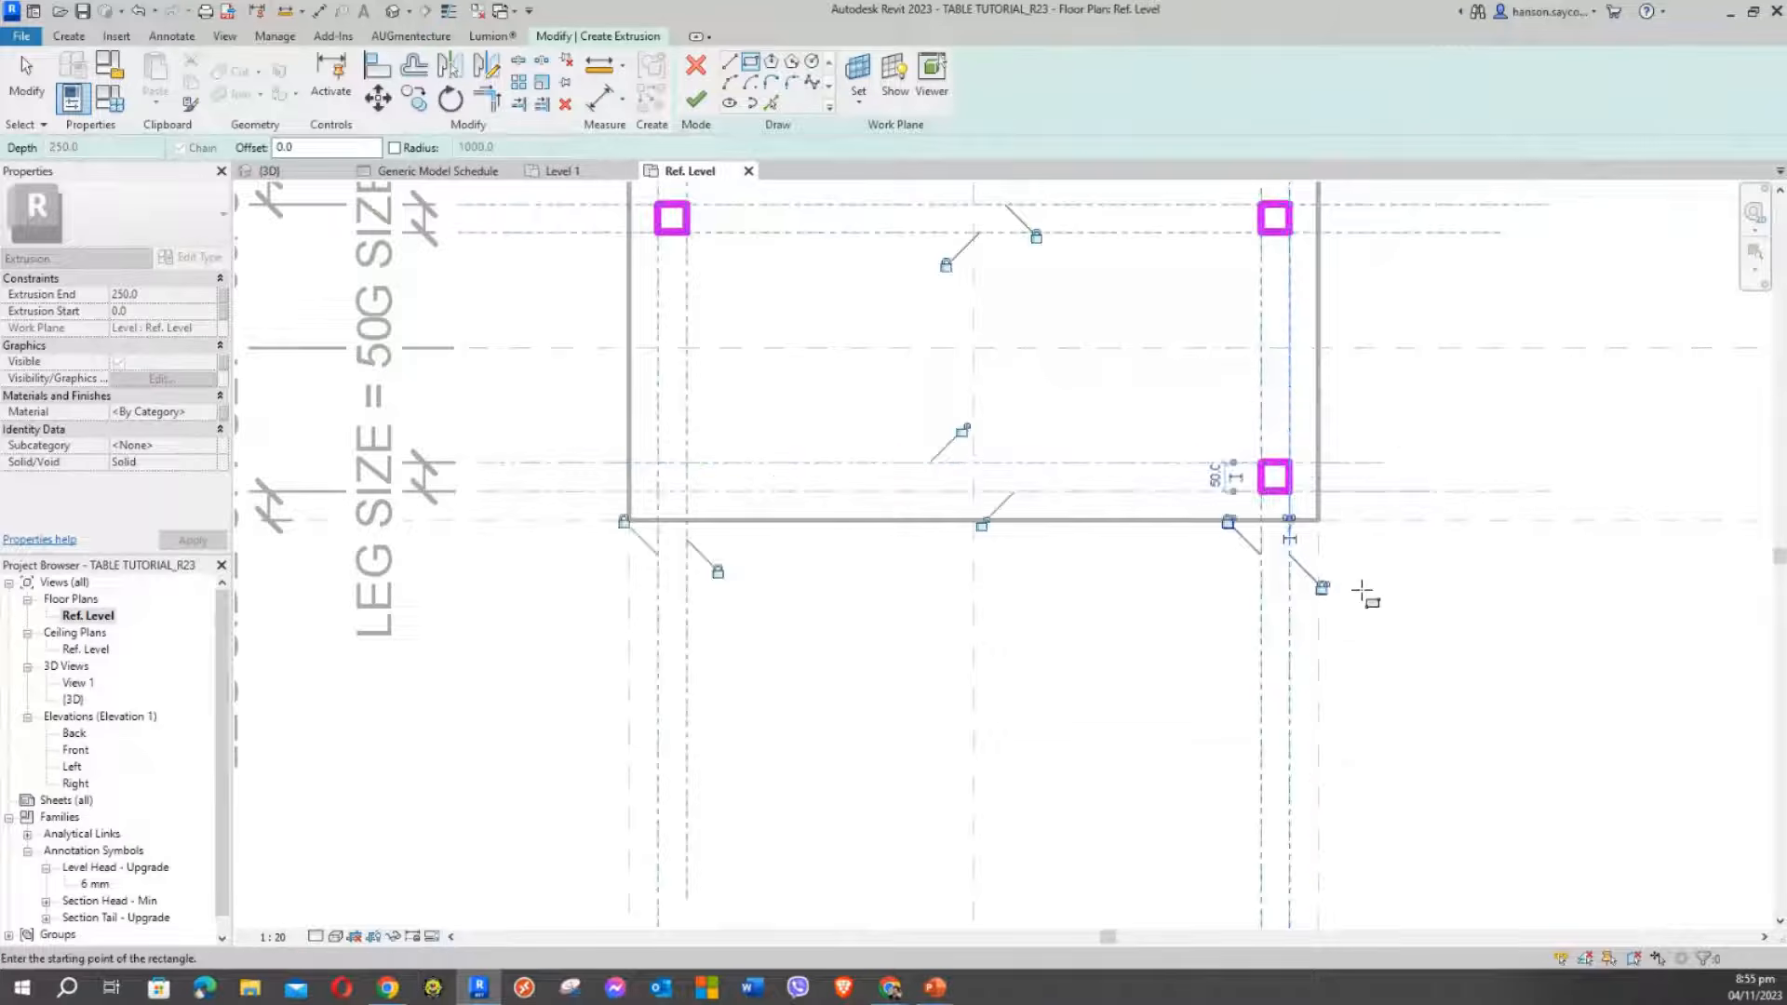
pyautogui.scroll(2, 1376, 605)
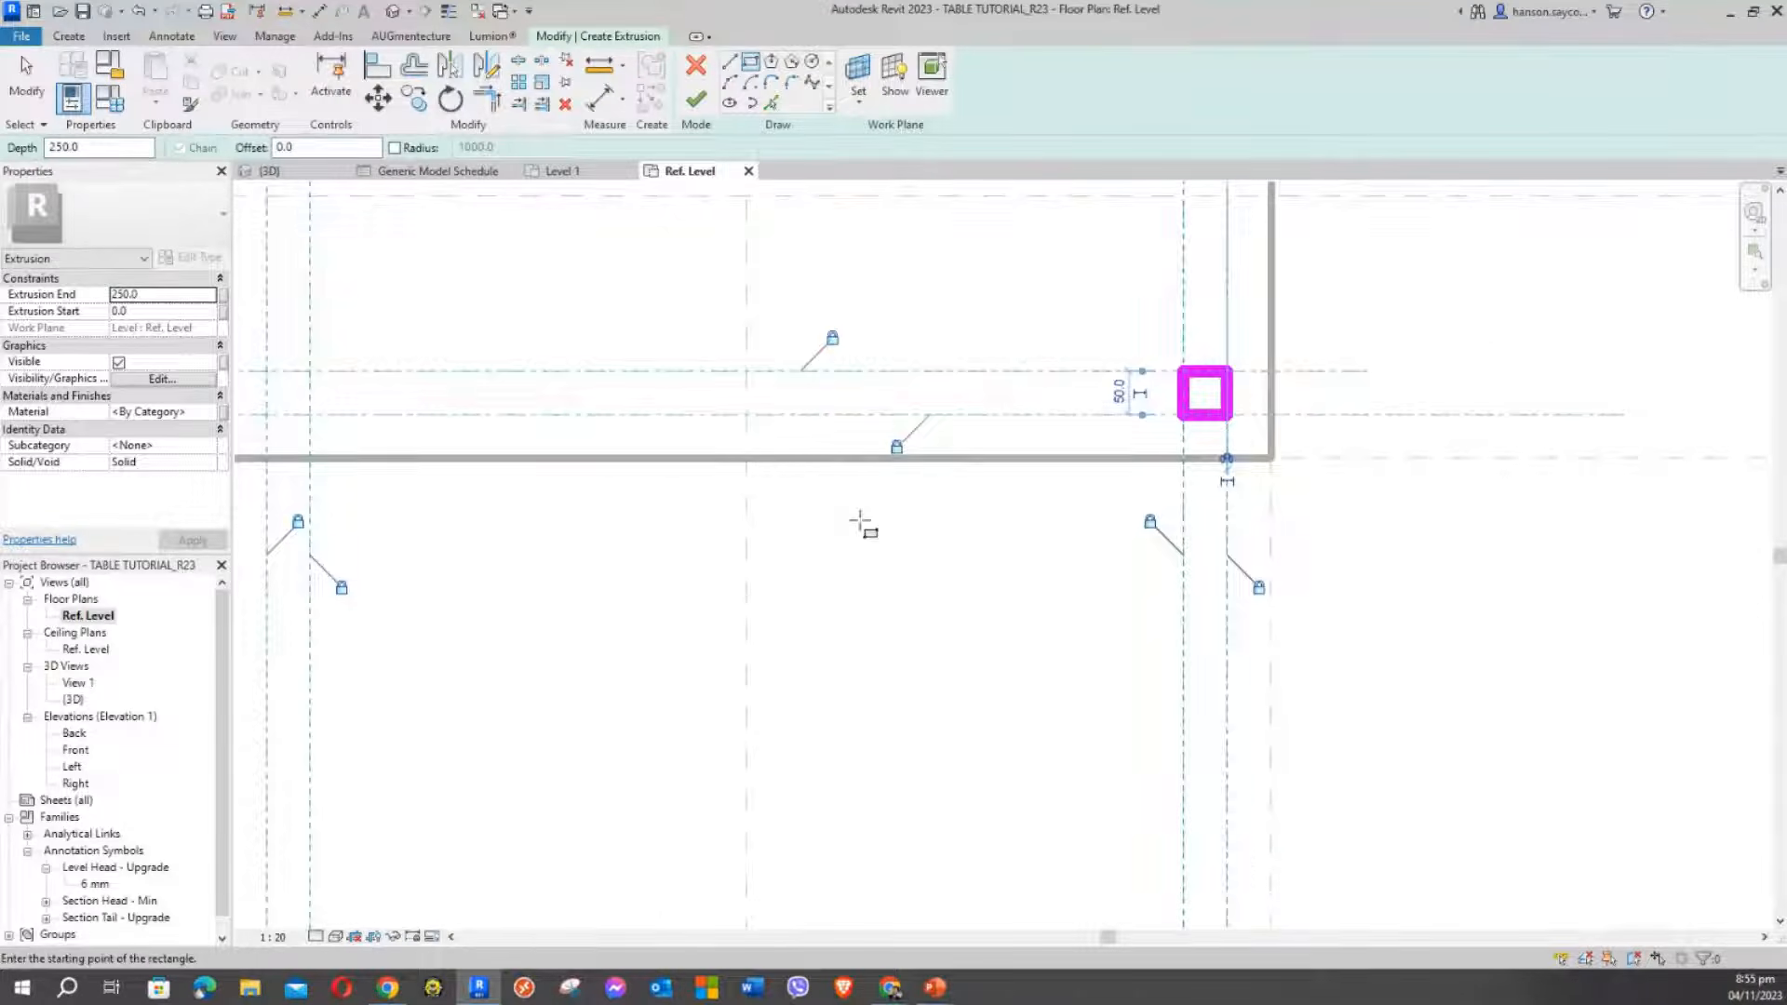
pyautogui.scroll(-2, 1024, 670)
pyautogui.scroll(2, 718, 549)
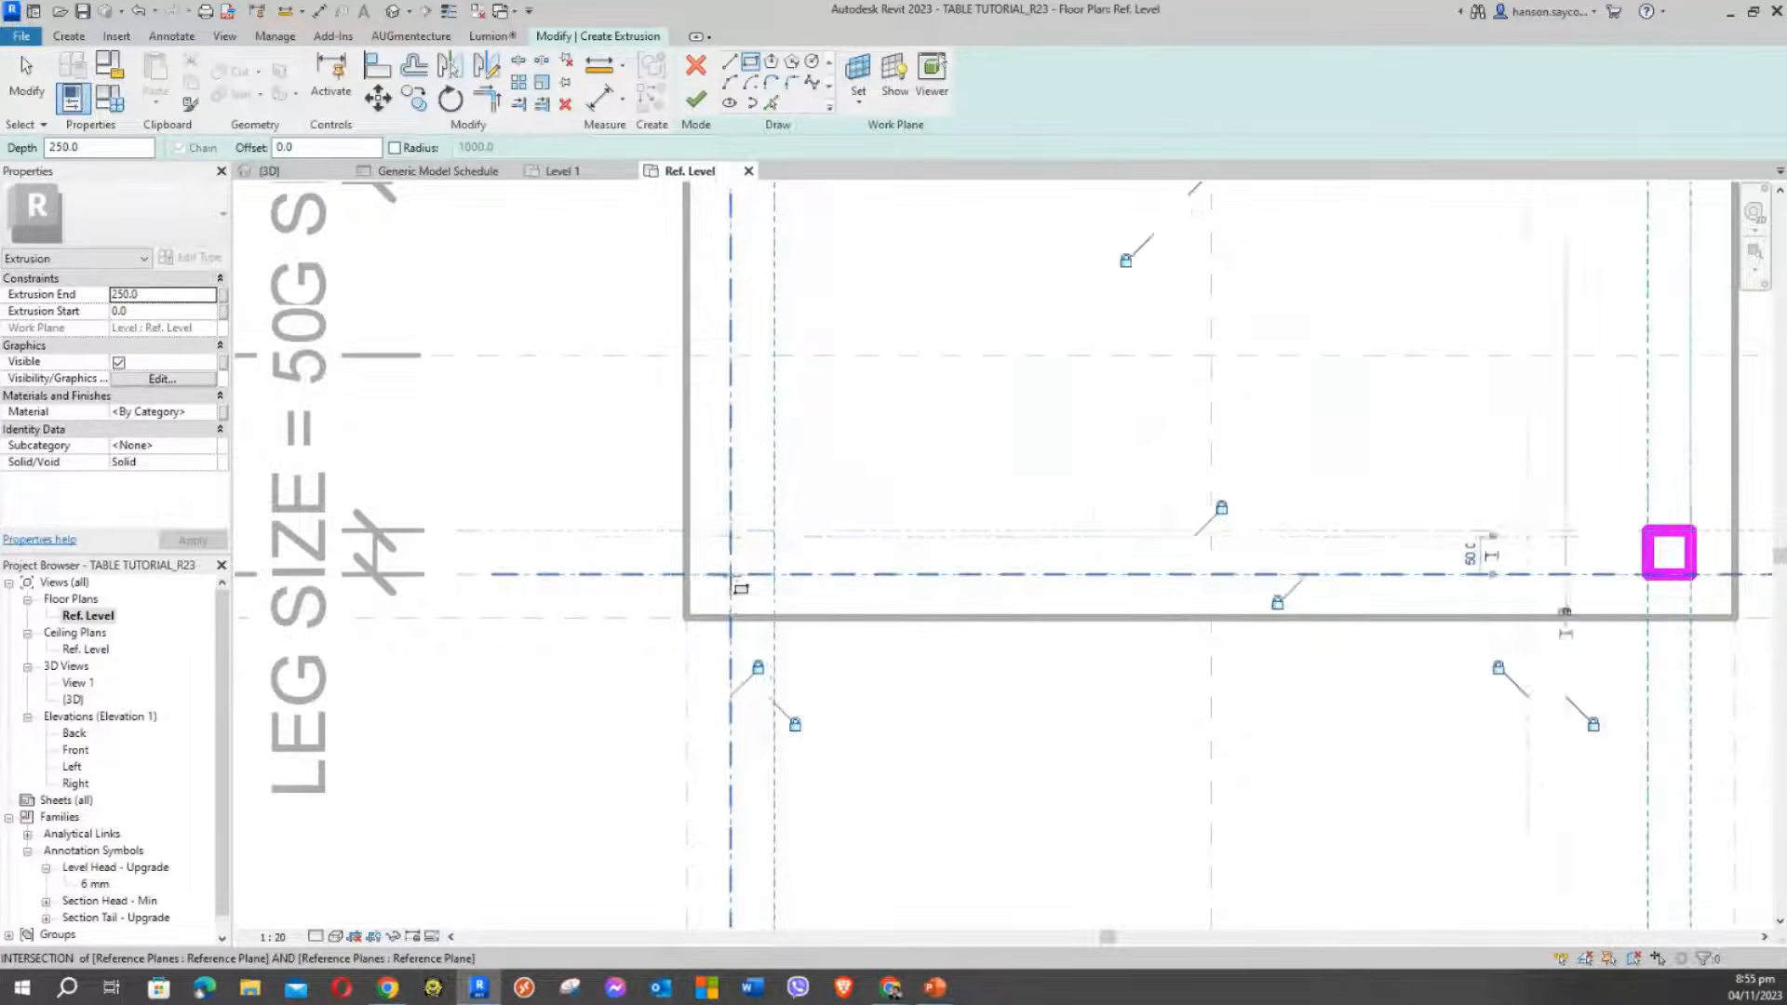
pyautogui.scroll(-2, 730, 574)
# Draw the lower-left 50×50 leg square, then frame the whole four-leg sketch
pyautogui.moveTo(814, 470); pyautogui.dragTo(845, 547, button='middle')
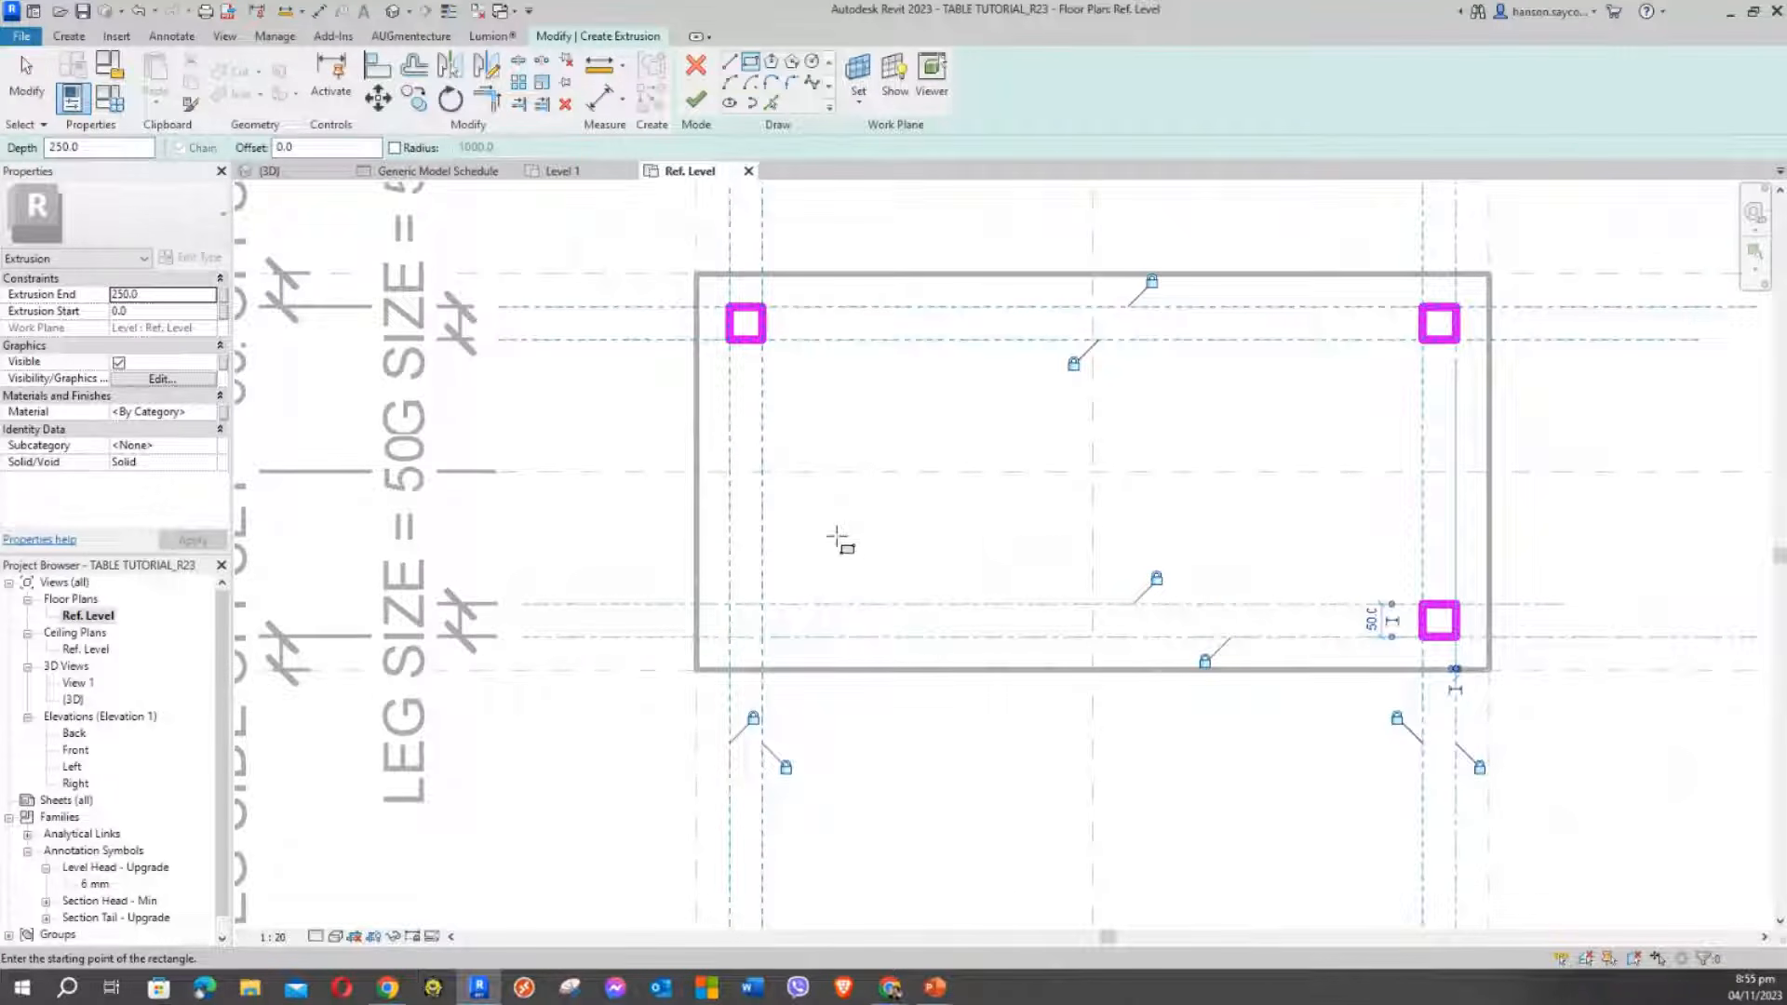
pyautogui.click(730, 637)
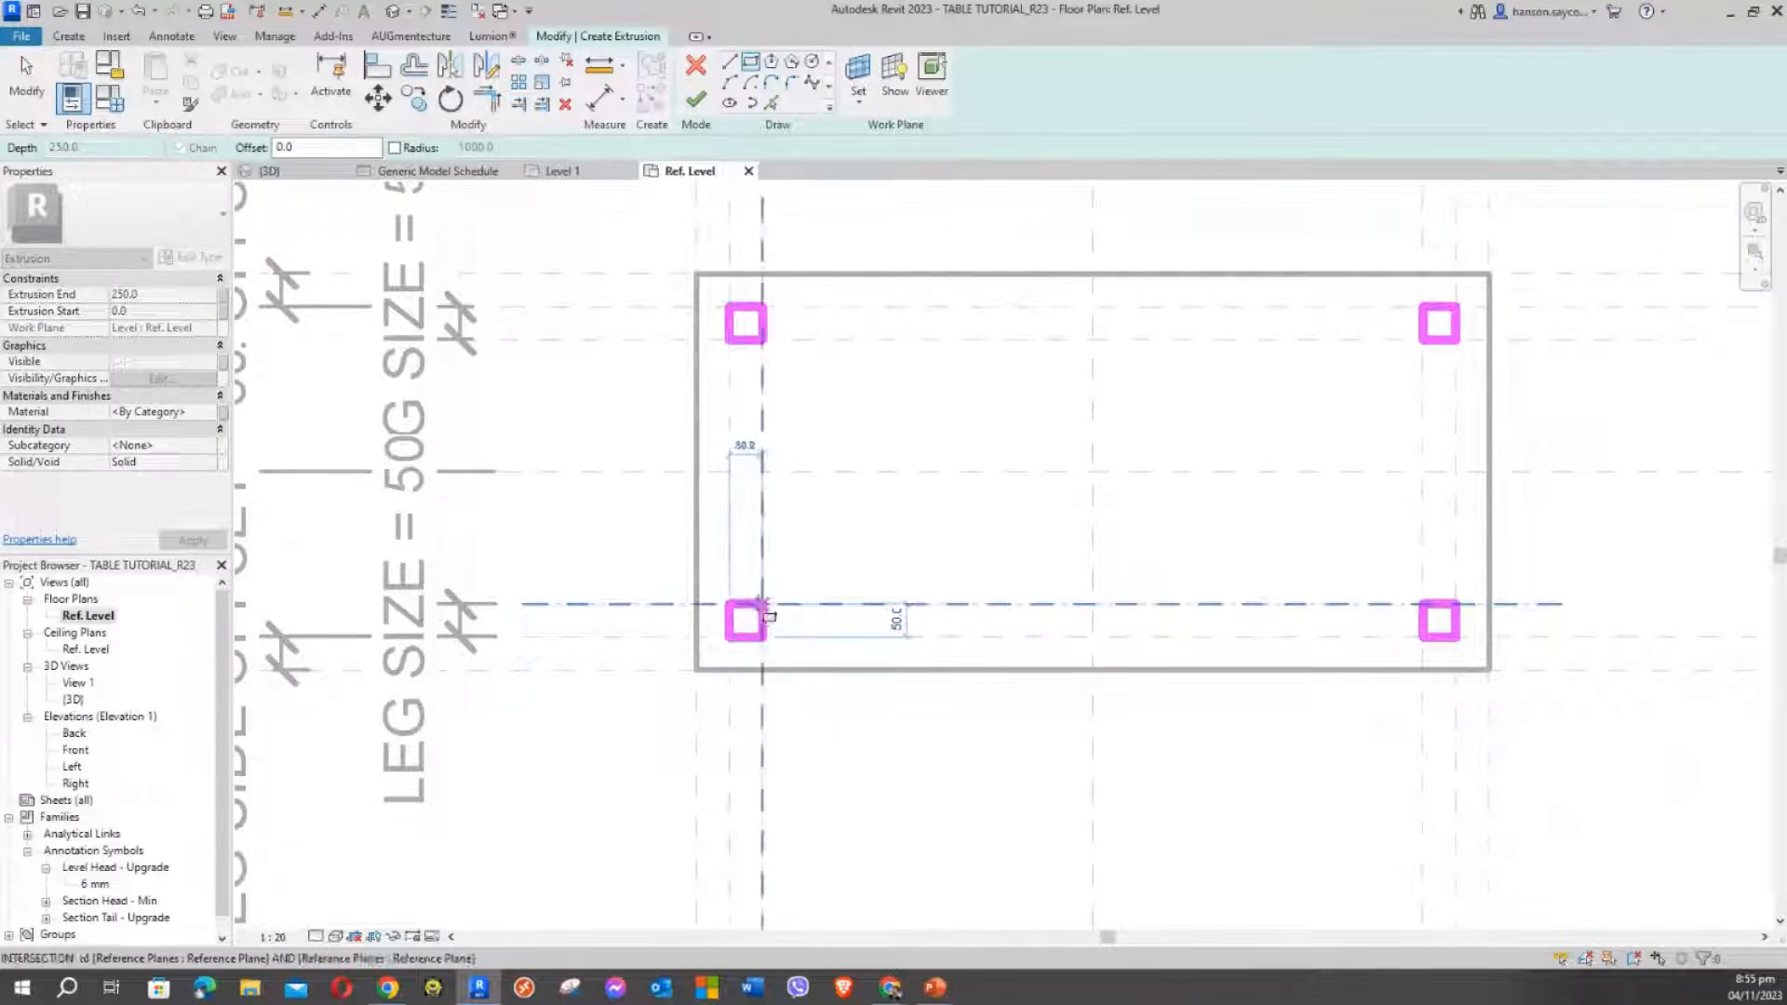
pyautogui.click(763, 605)
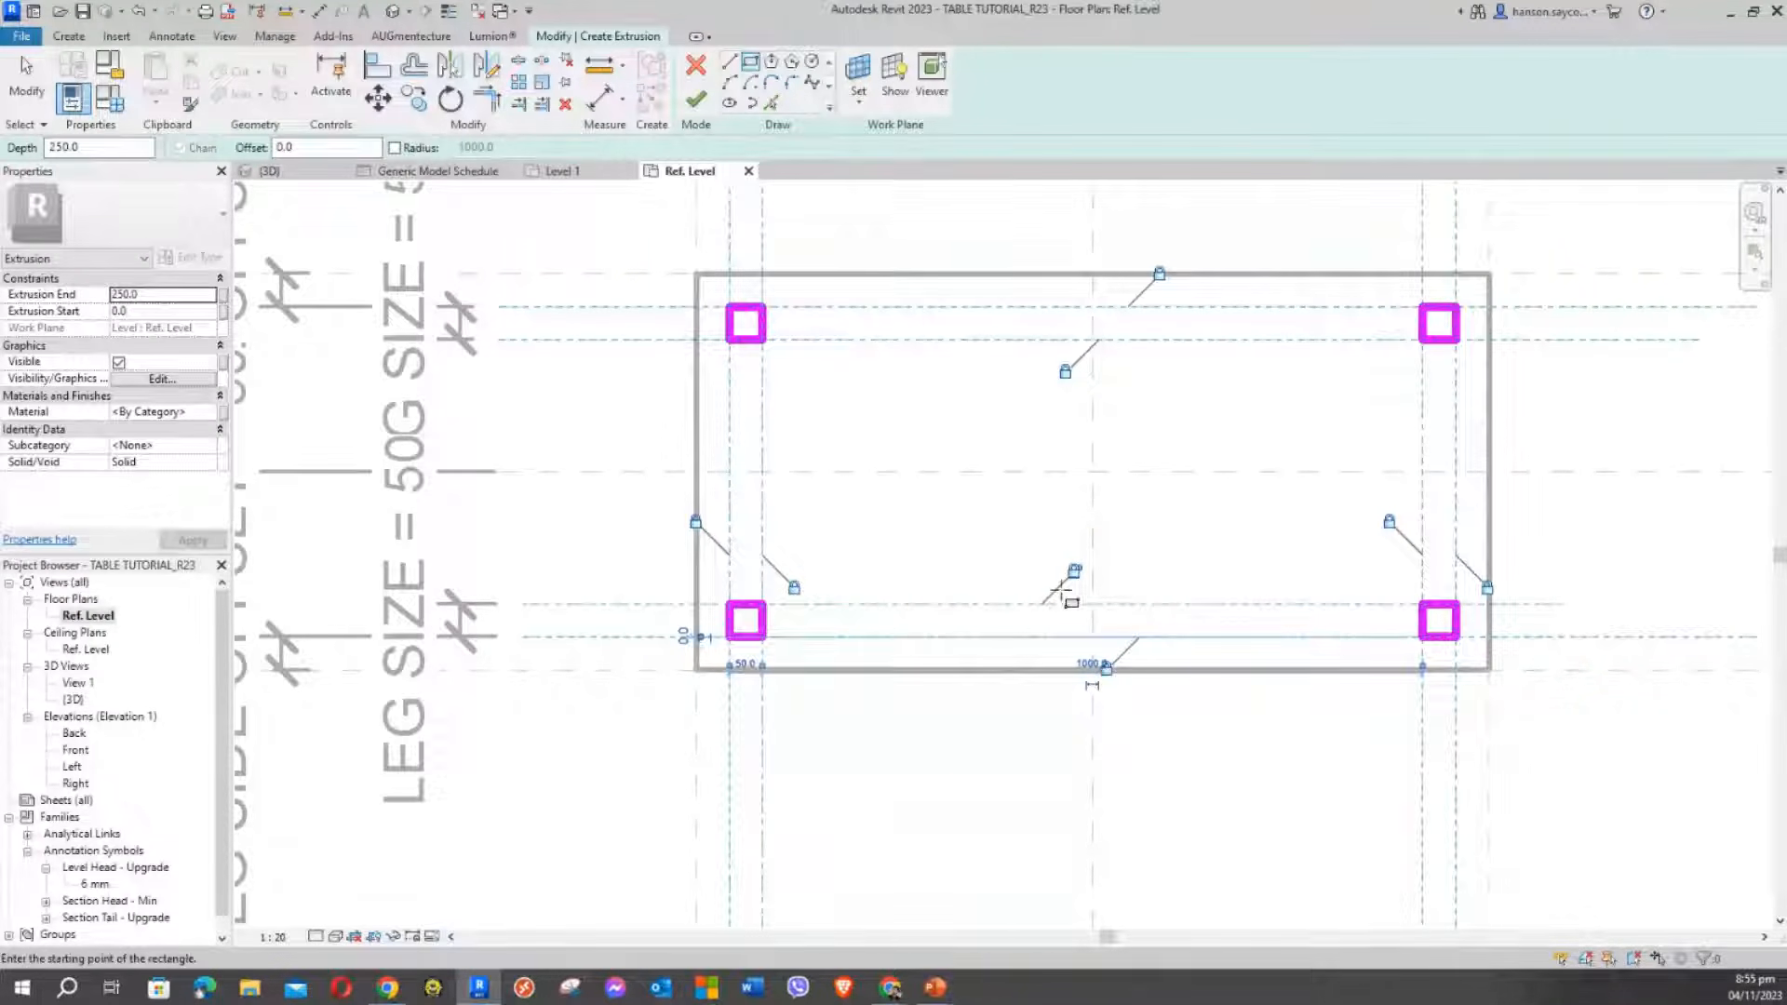
pyautogui.scroll(-1, 994, 517)
pyautogui.moveTo(994, 517); pyautogui.dragTo(916, 549, button='middle')
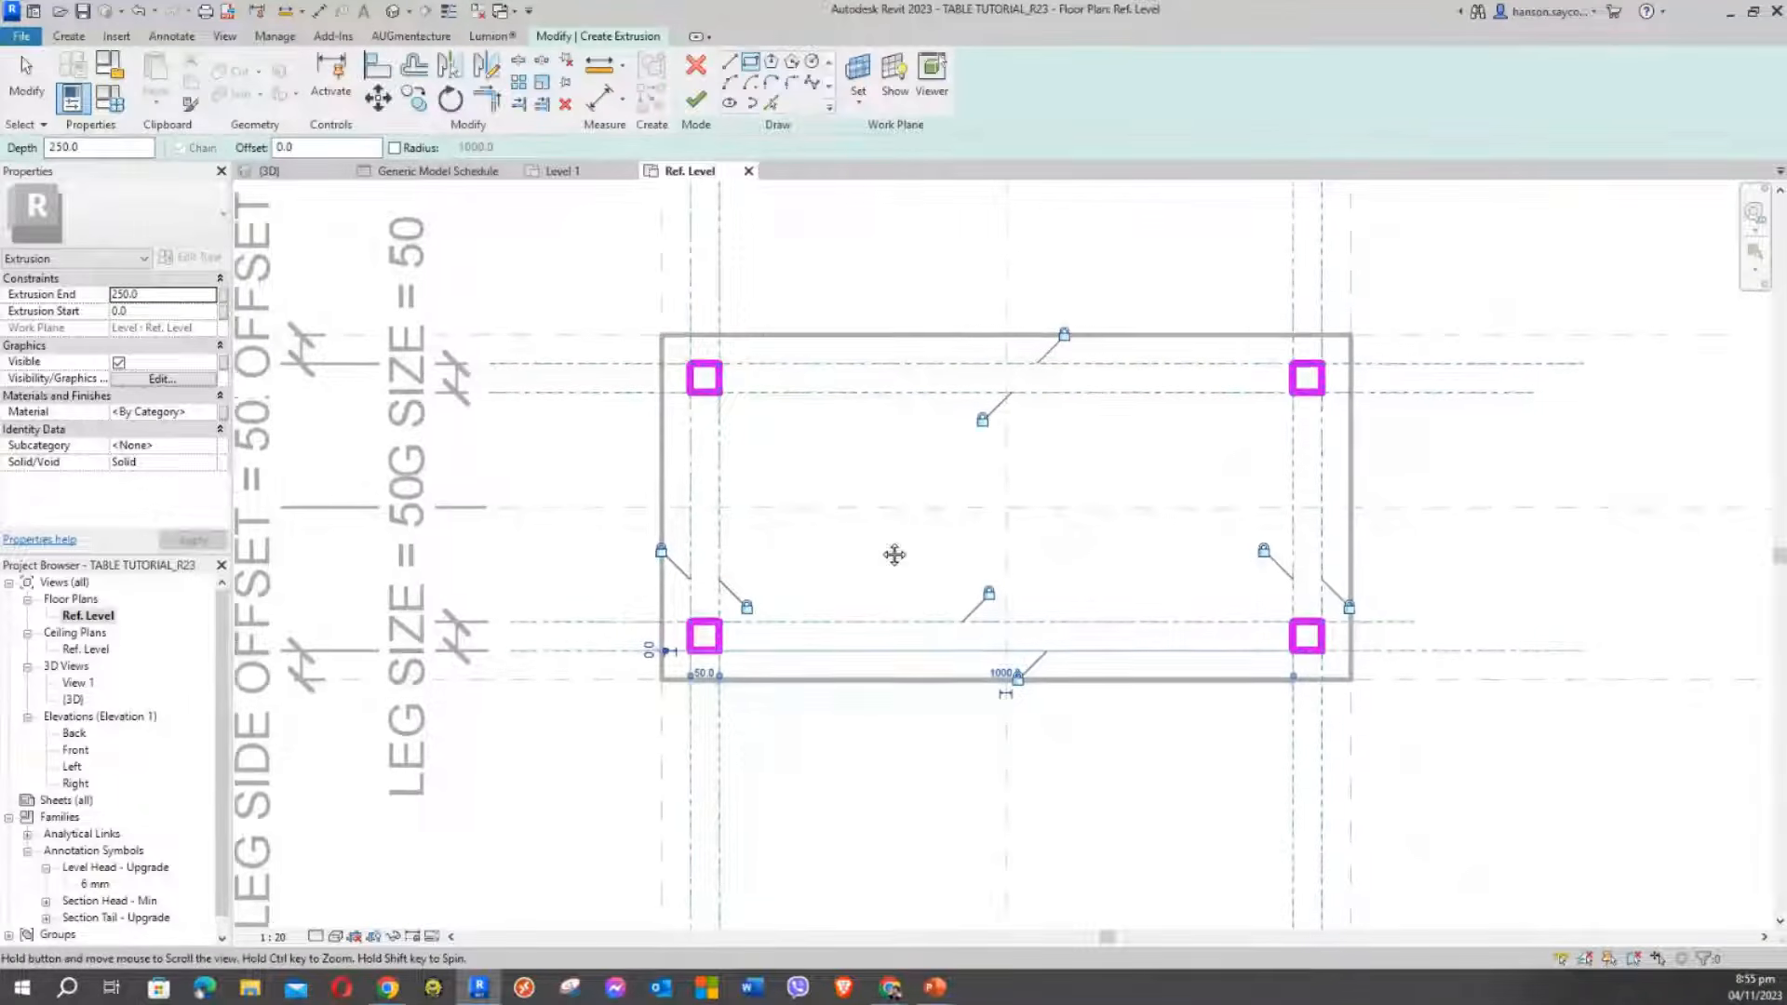
pyautogui.scroll(-1, 842, 486)
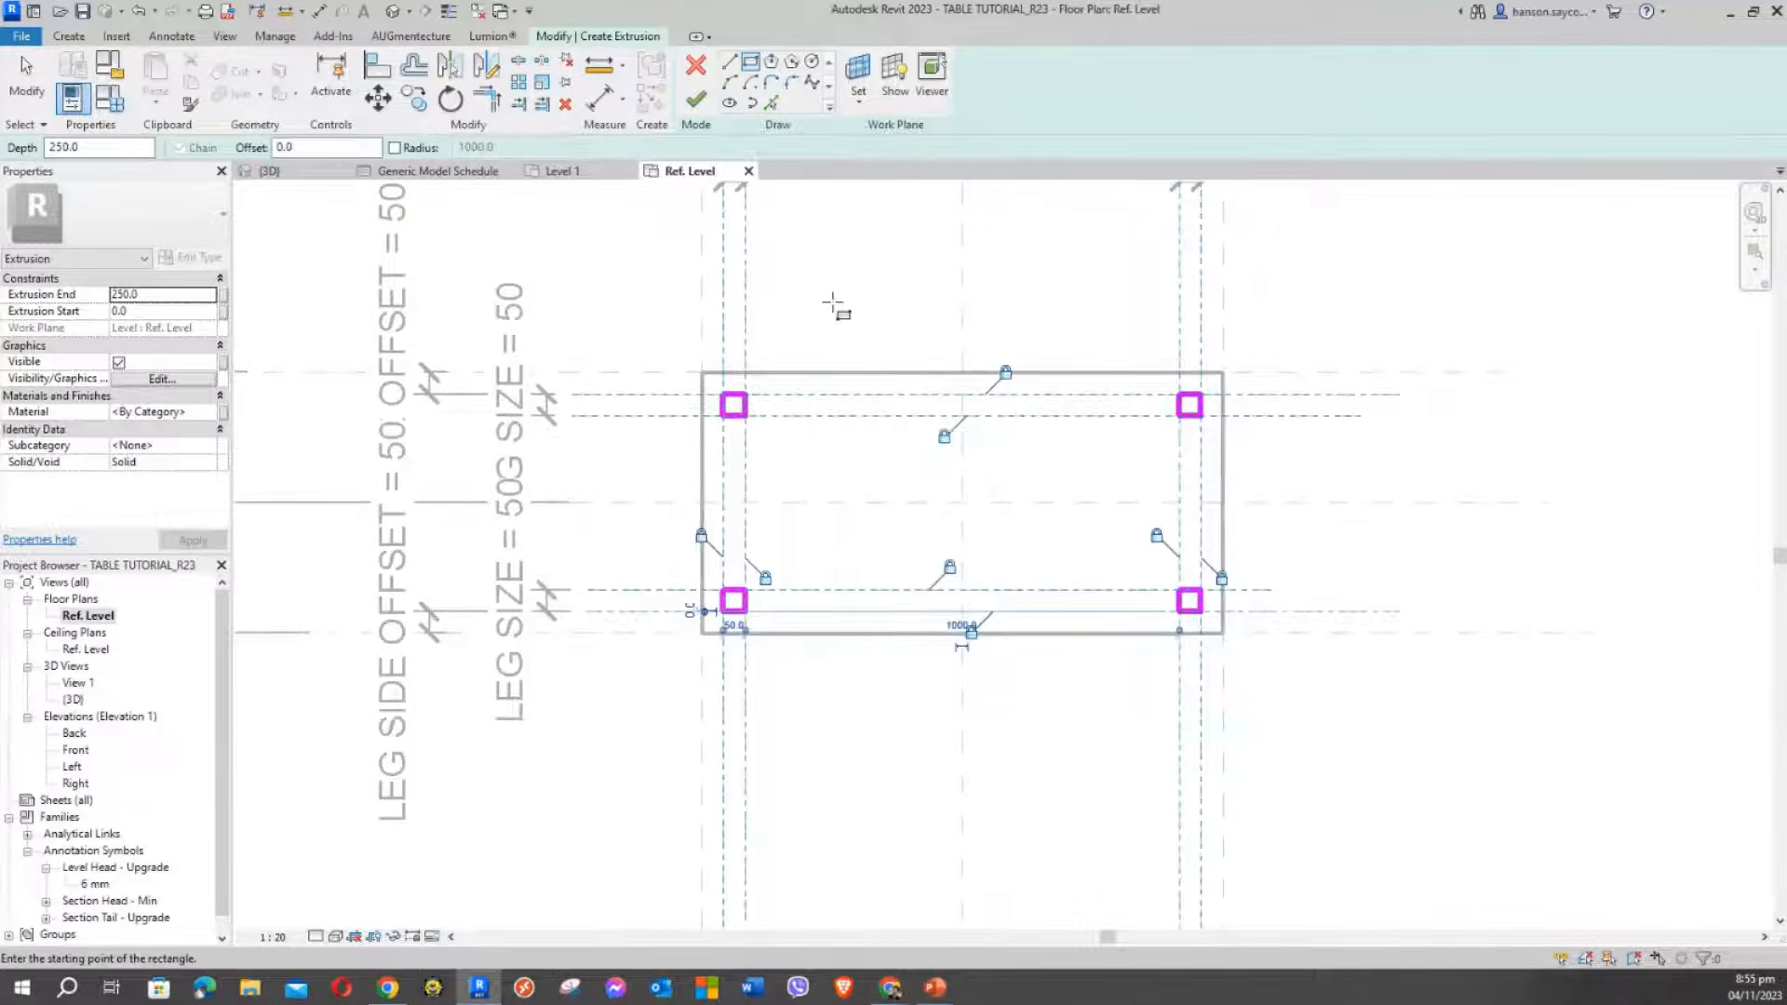
pyautogui.moveTo(834, 304); pyautogui.dragTo(810, 421, button='middle')
pyautogui.scroll(-1, 810, 421)
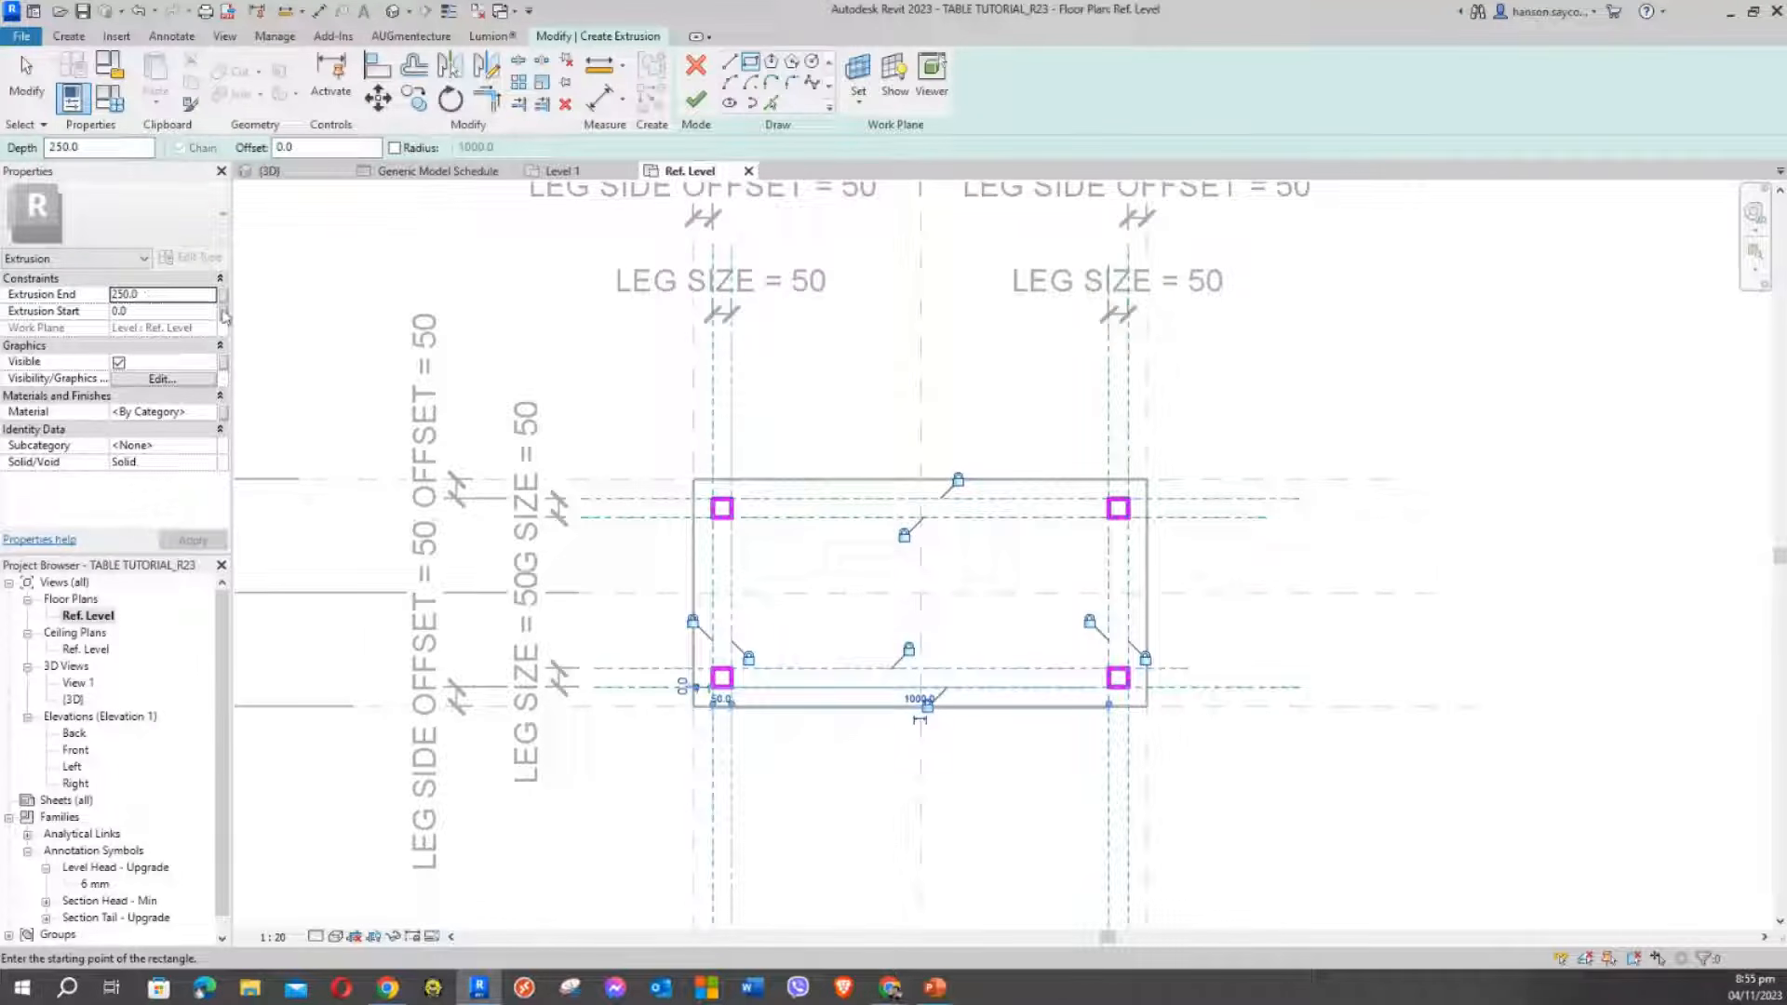
pyautogui.scroll(-1, 646, 418)
pyautogui.moveTo(646, 418); pyautogui.dragTo(730, 415, button='middle')
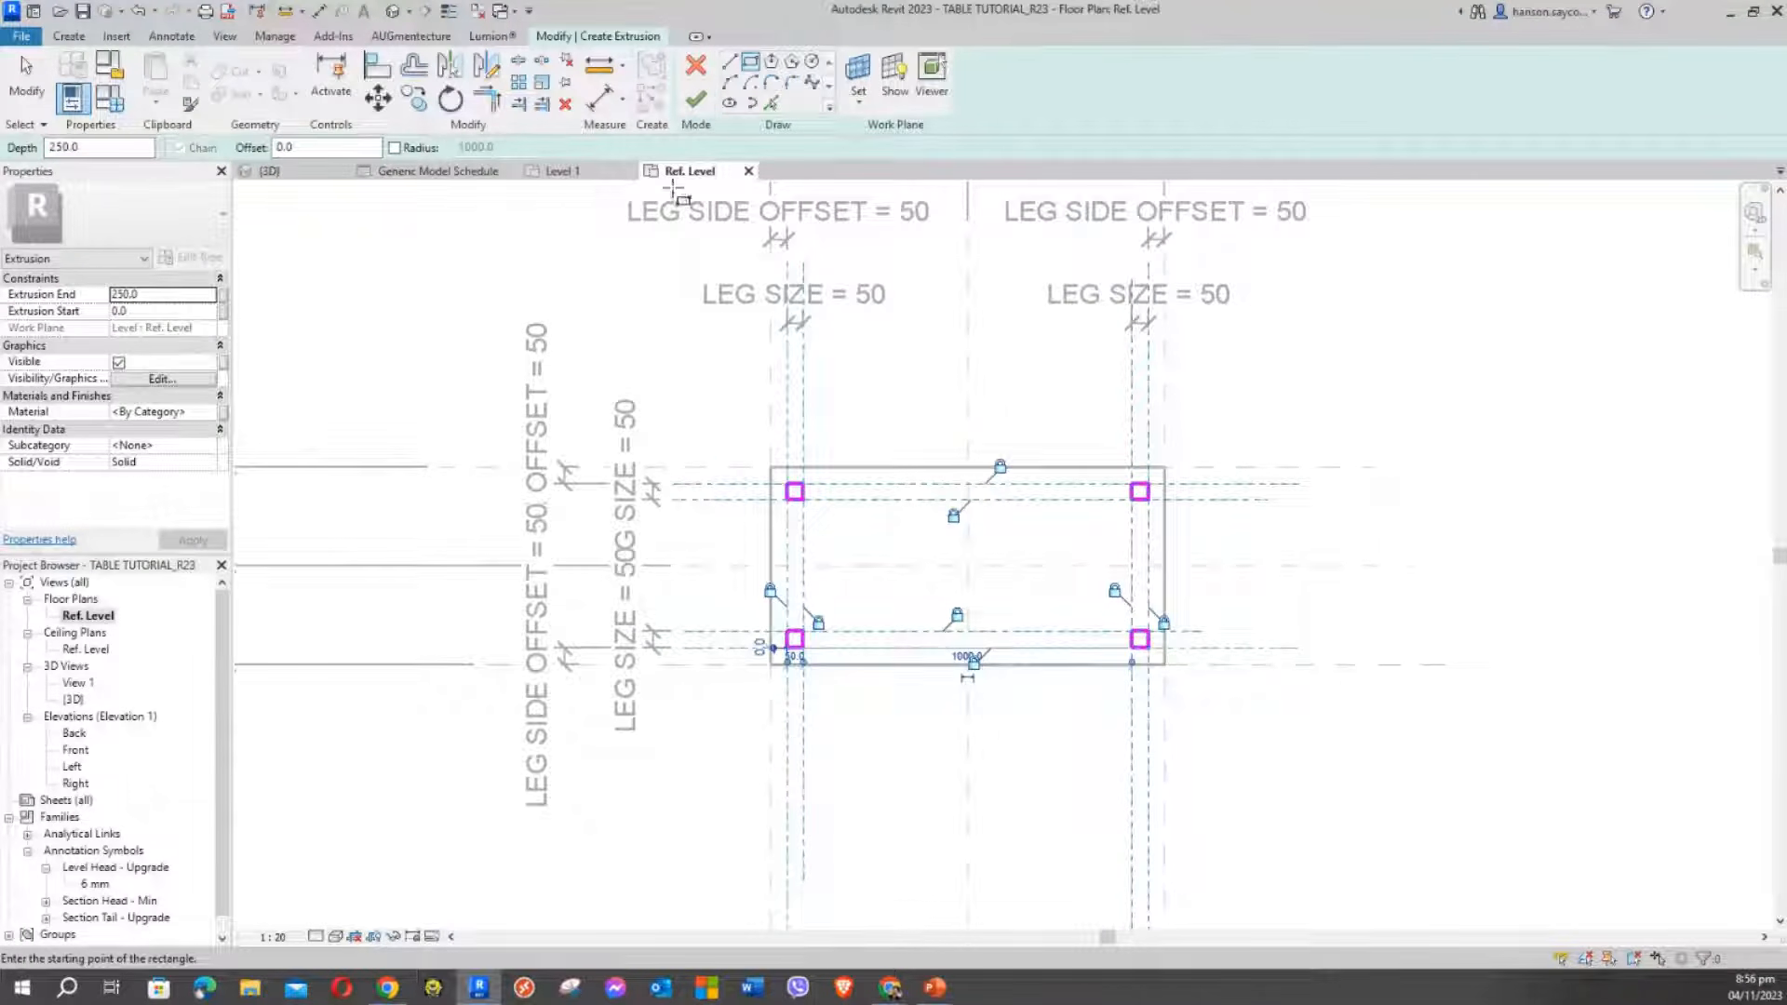
# Finish the four-leg sketch as a 250-deep extrusion
pyautogui.click(688, 112)
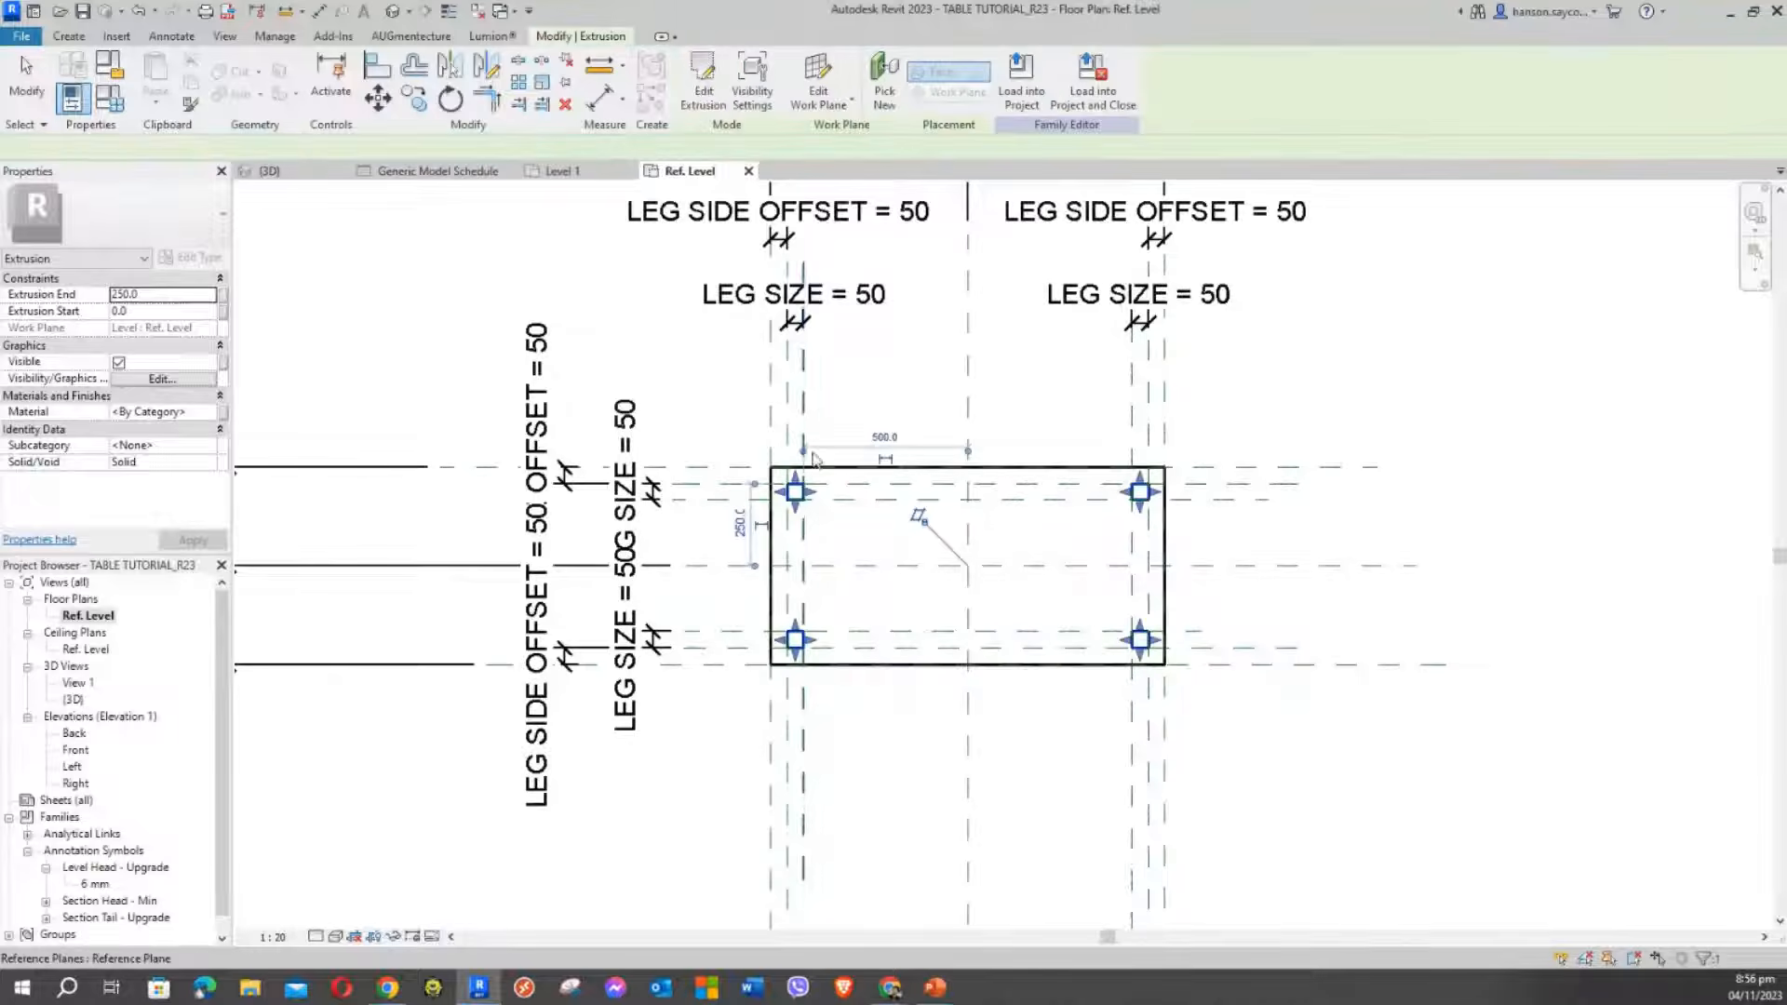
pyautogui.scroll(3, 824, 523)
pyautogui.scroll(-3, 667, 362)
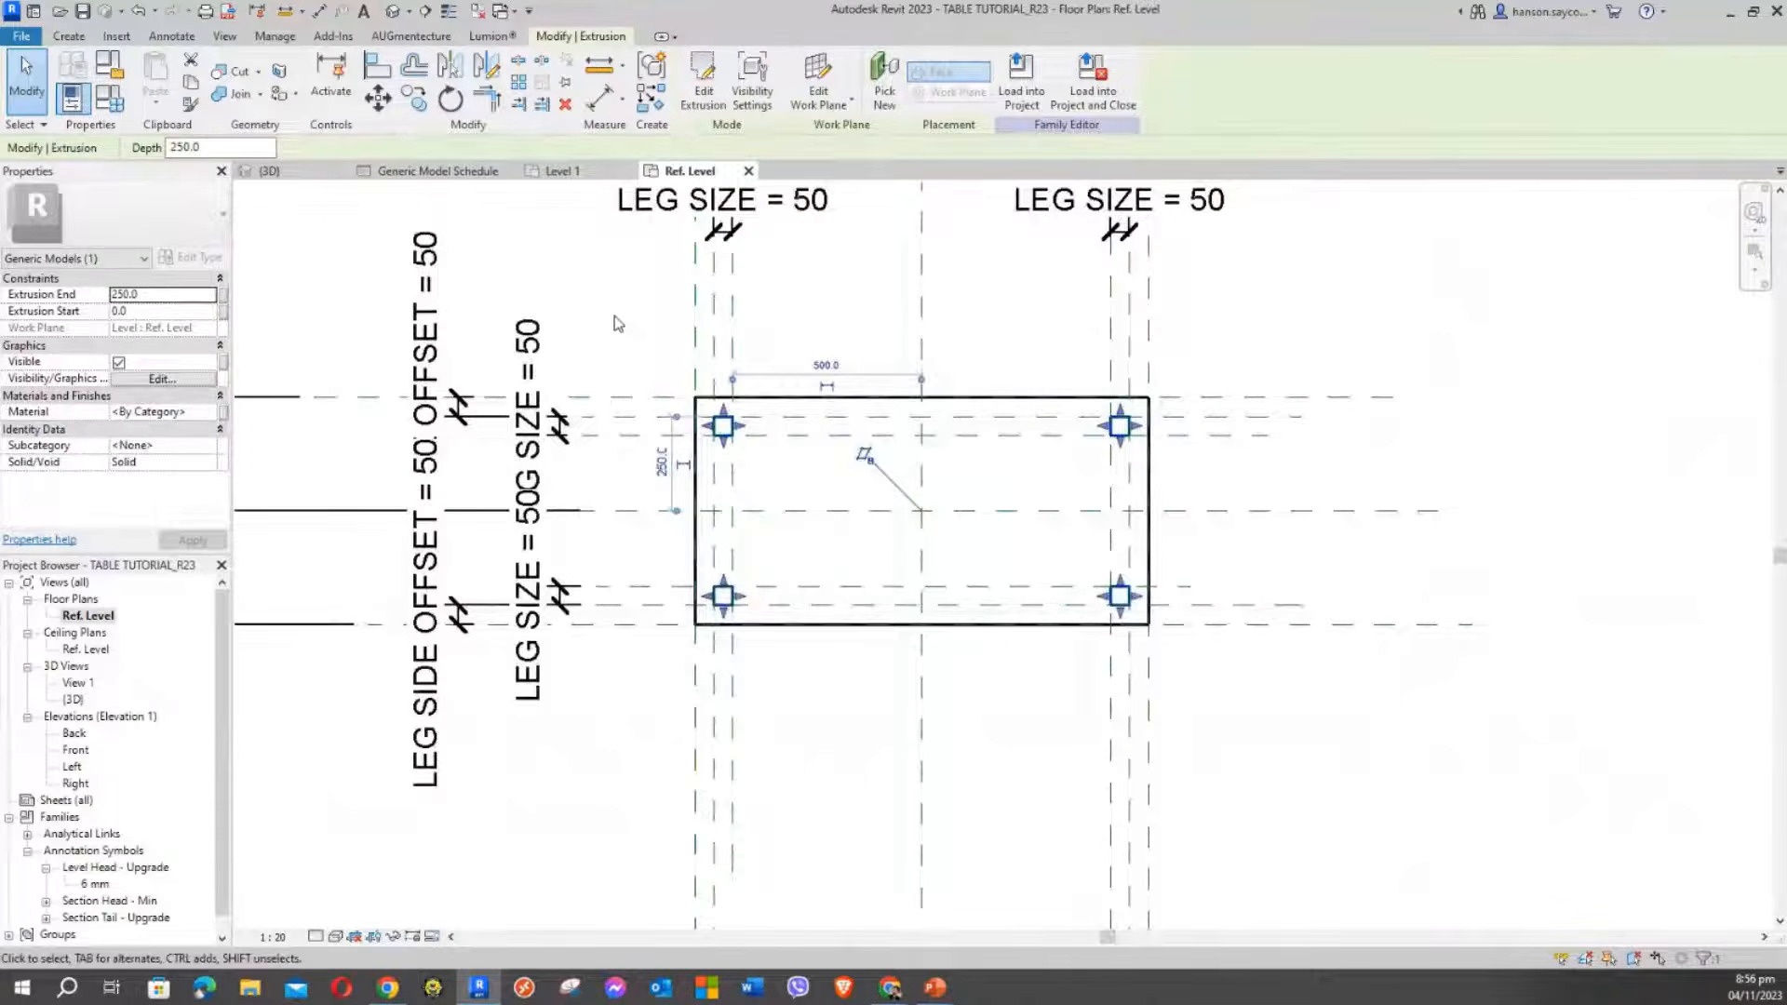
pyautogui.click(598, 297)
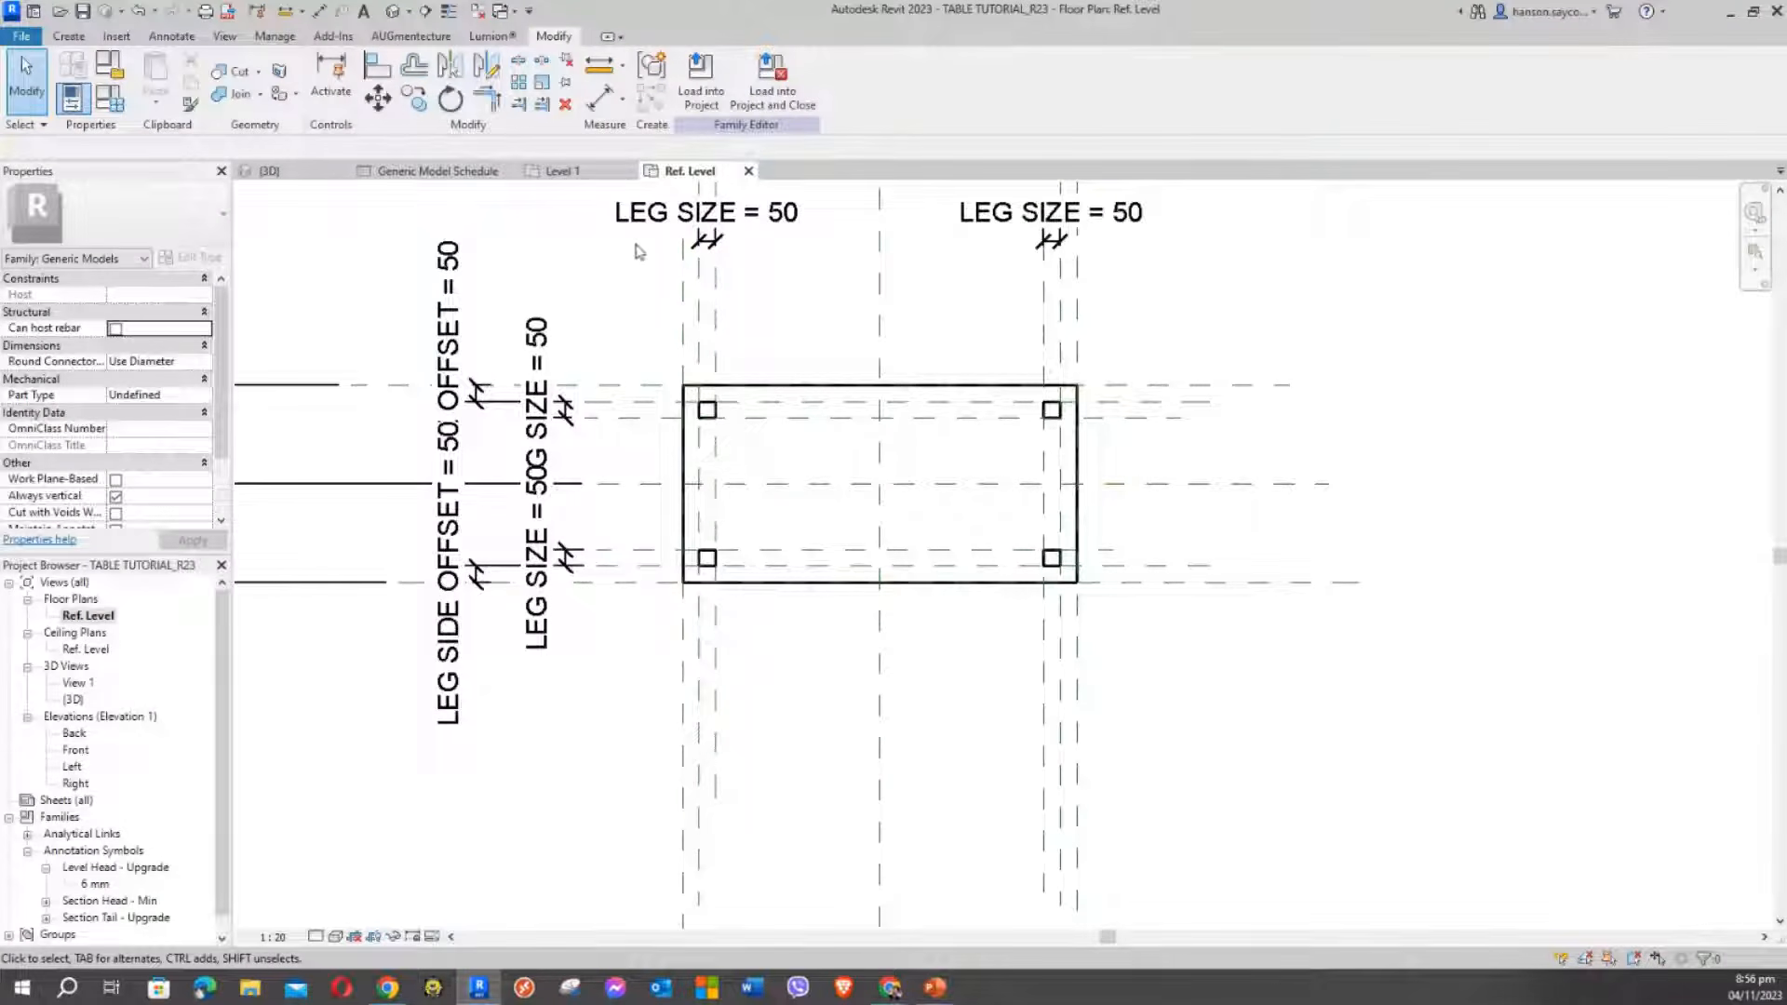
# In the Front elevation, select the leg extrusion to check it under the 900 height
pyautogui.doubleClick(75, 749)
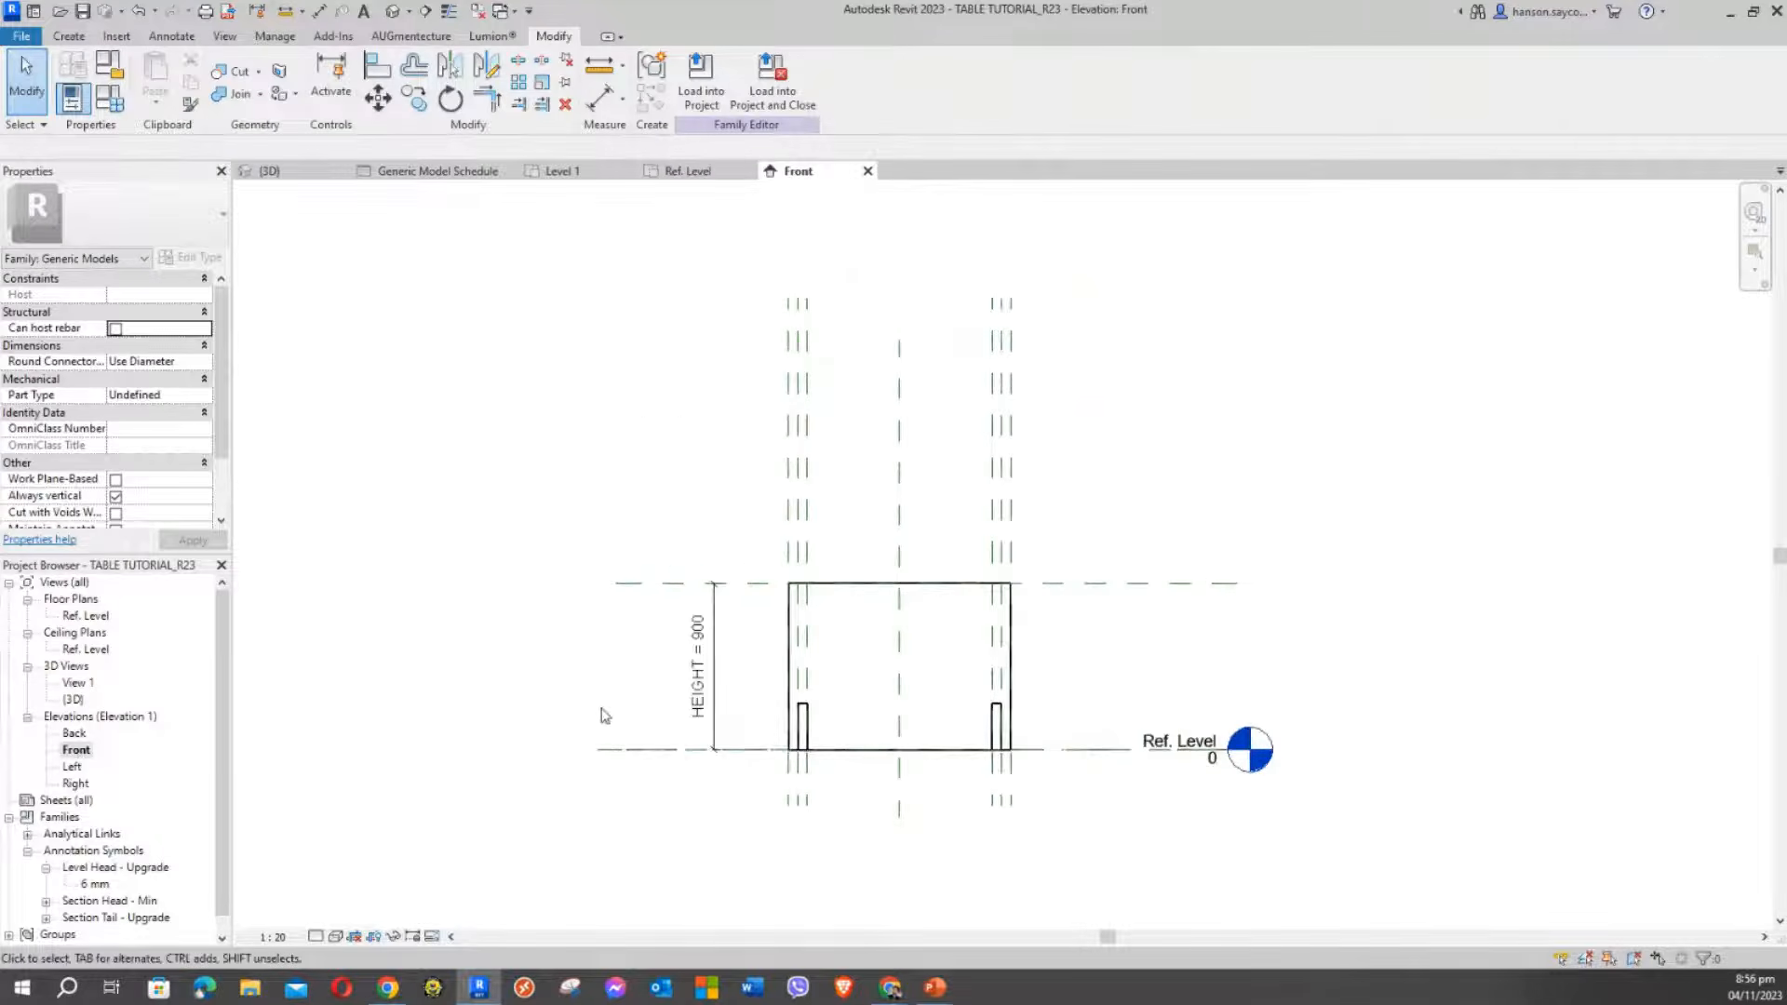
pyautogui.moveTo(596, 646); pyautogui.dragTo(568, 485, button='middle')
pyautogui.scroll(2, 800, 605)
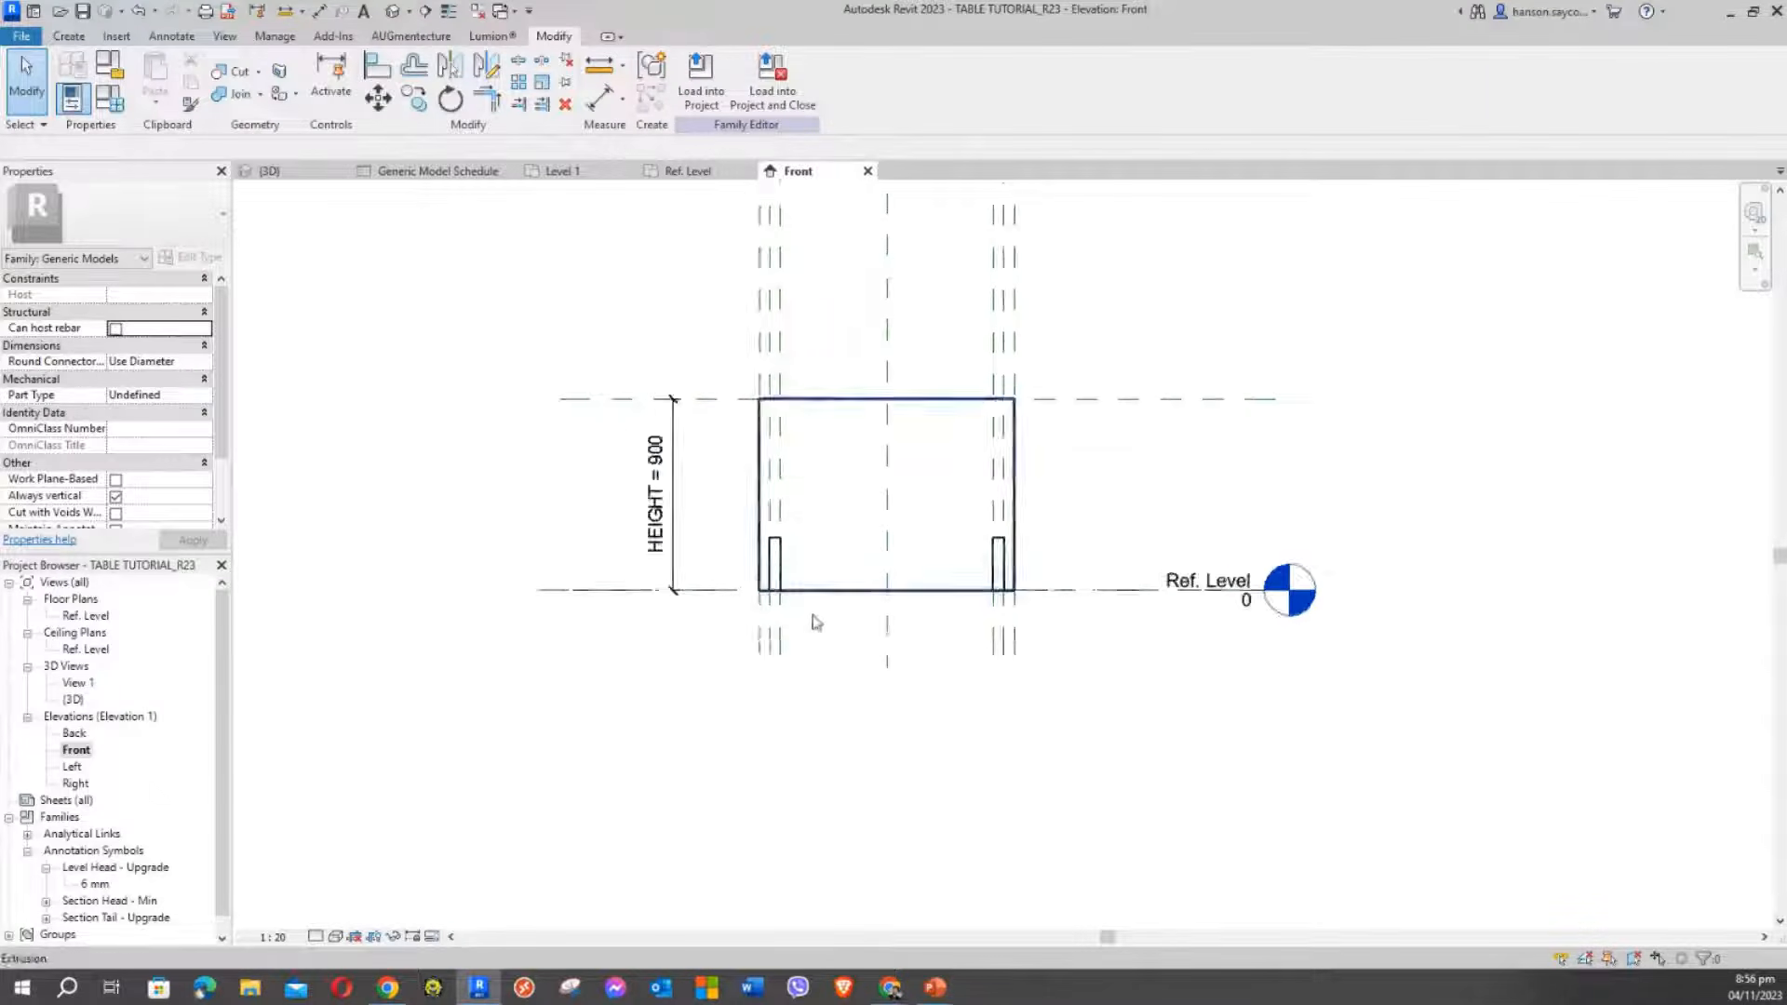
pyautogui.click(771, 524)
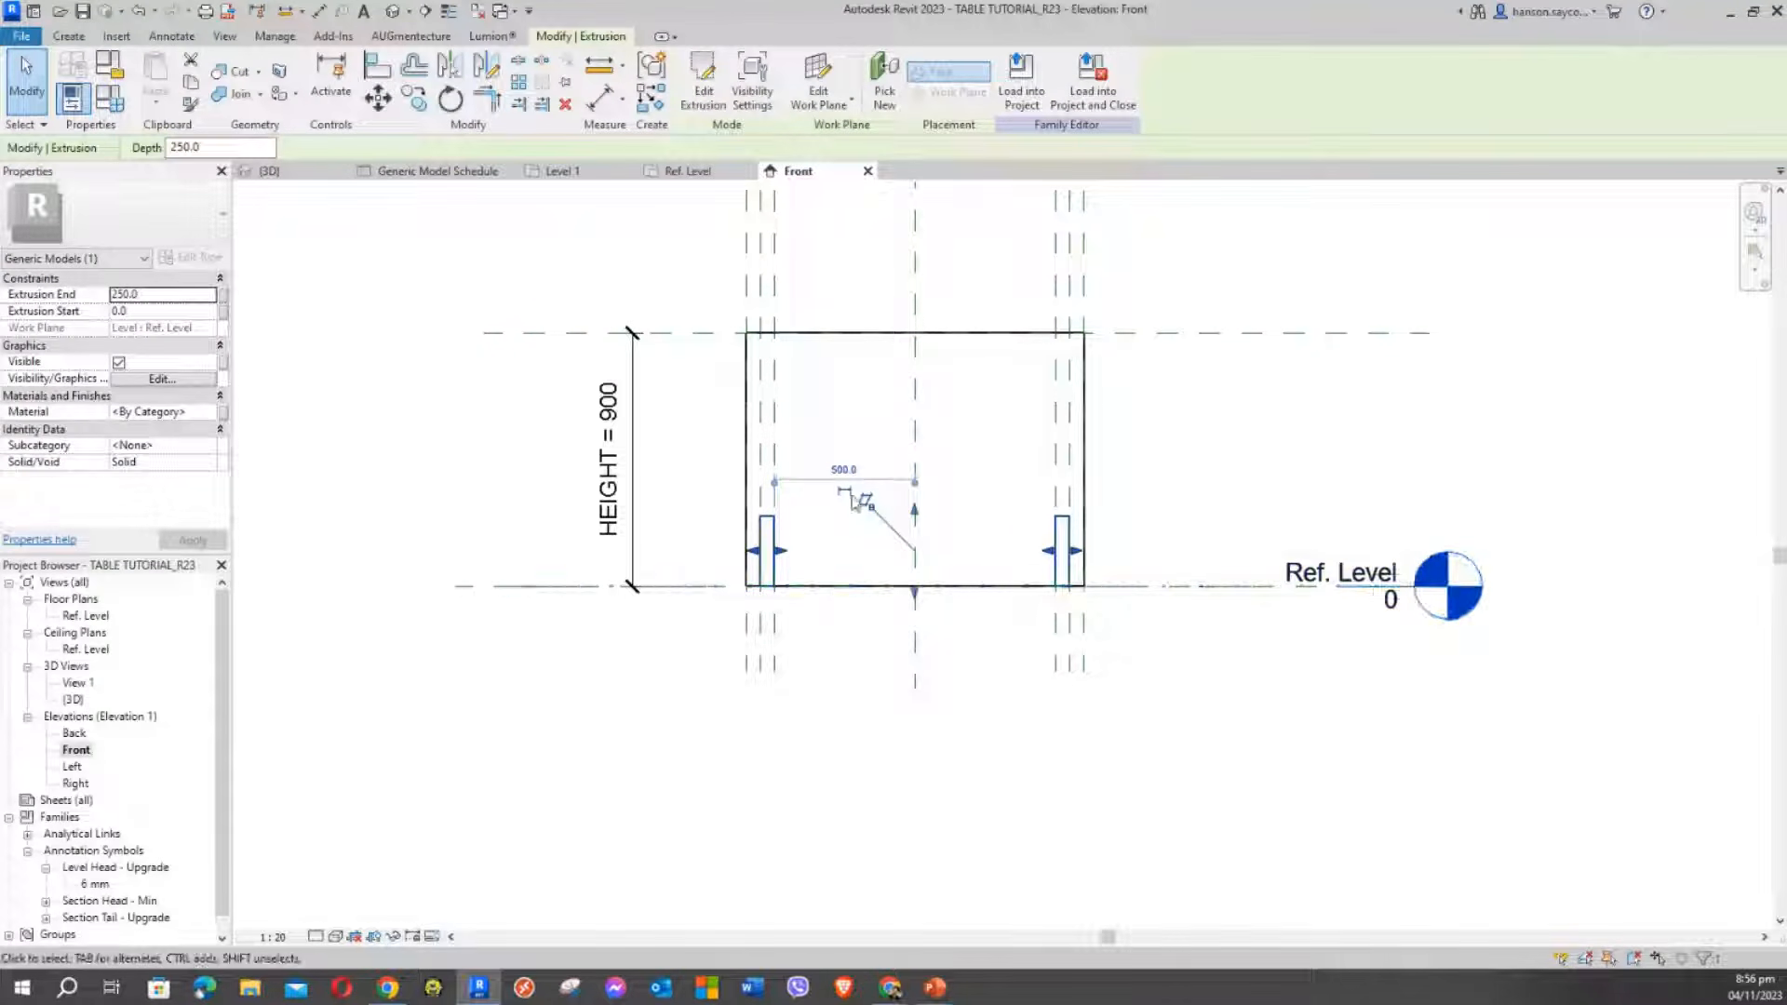
pyautogui.scroll(1, 1268, 438)
pyautogui.moveTo(1267, 437); pyautogui.dragTo(1284, 458, button='middle')
pyautogui.scroll(-2, 1281, 449)
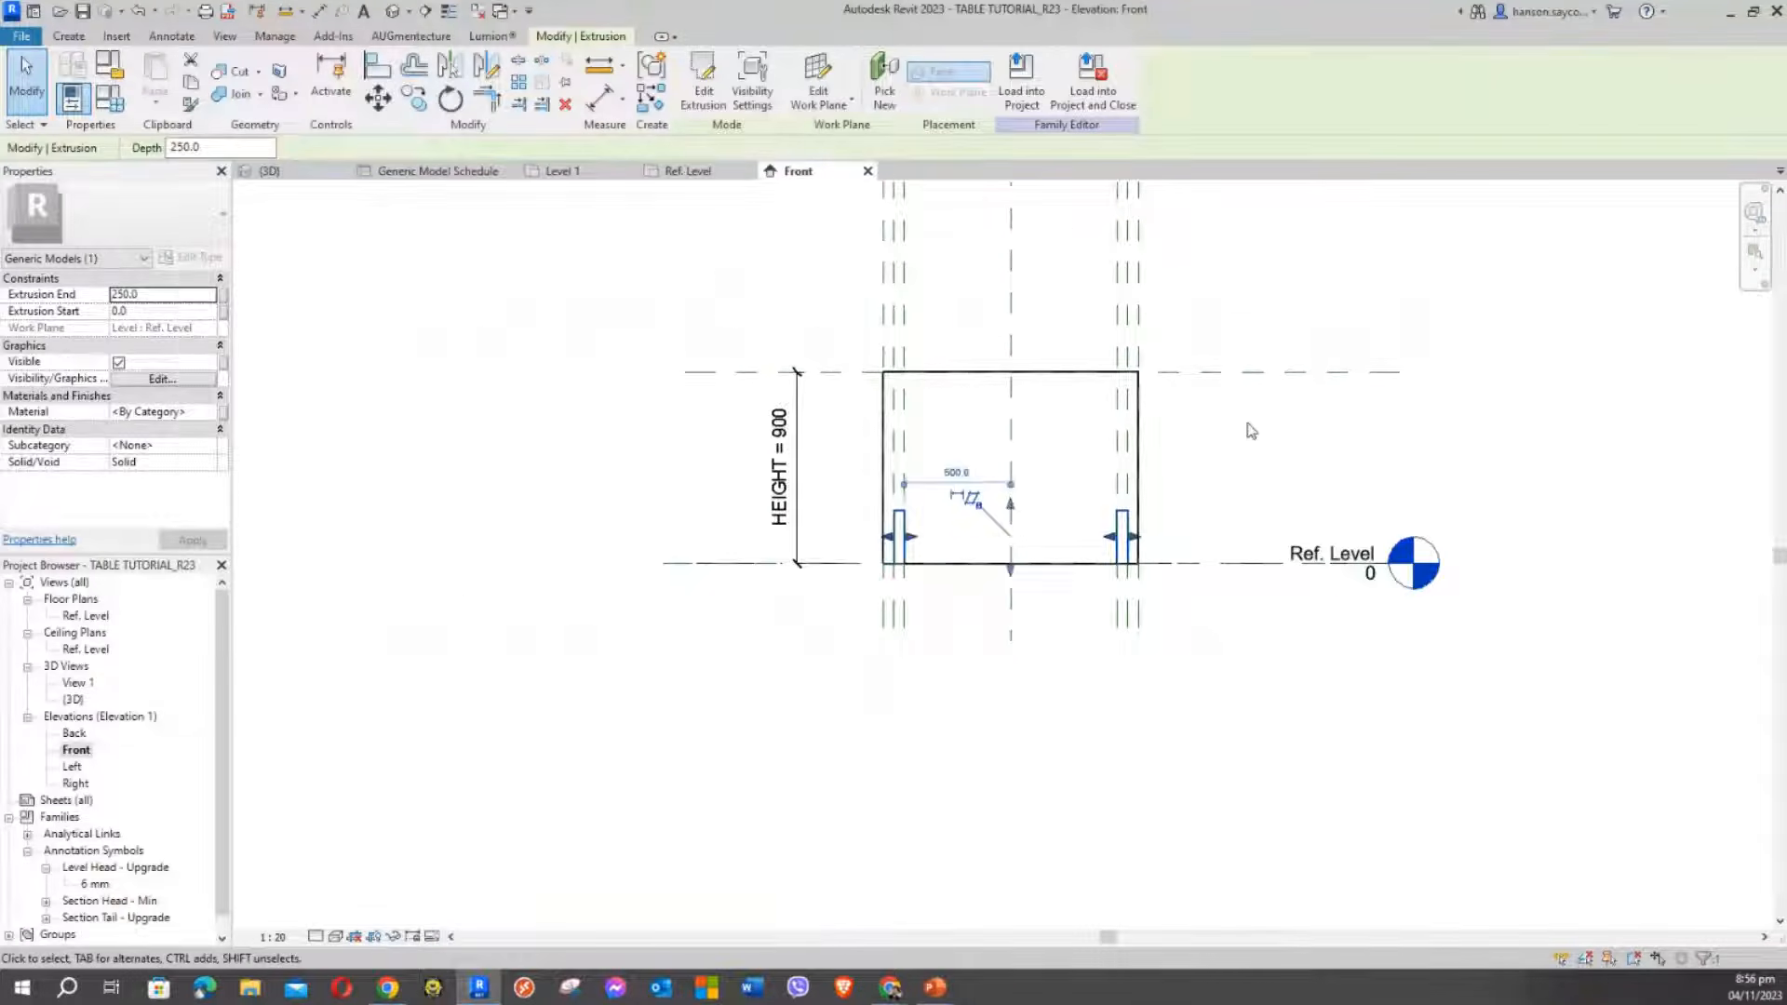
pyautogui.click(1250, 429)
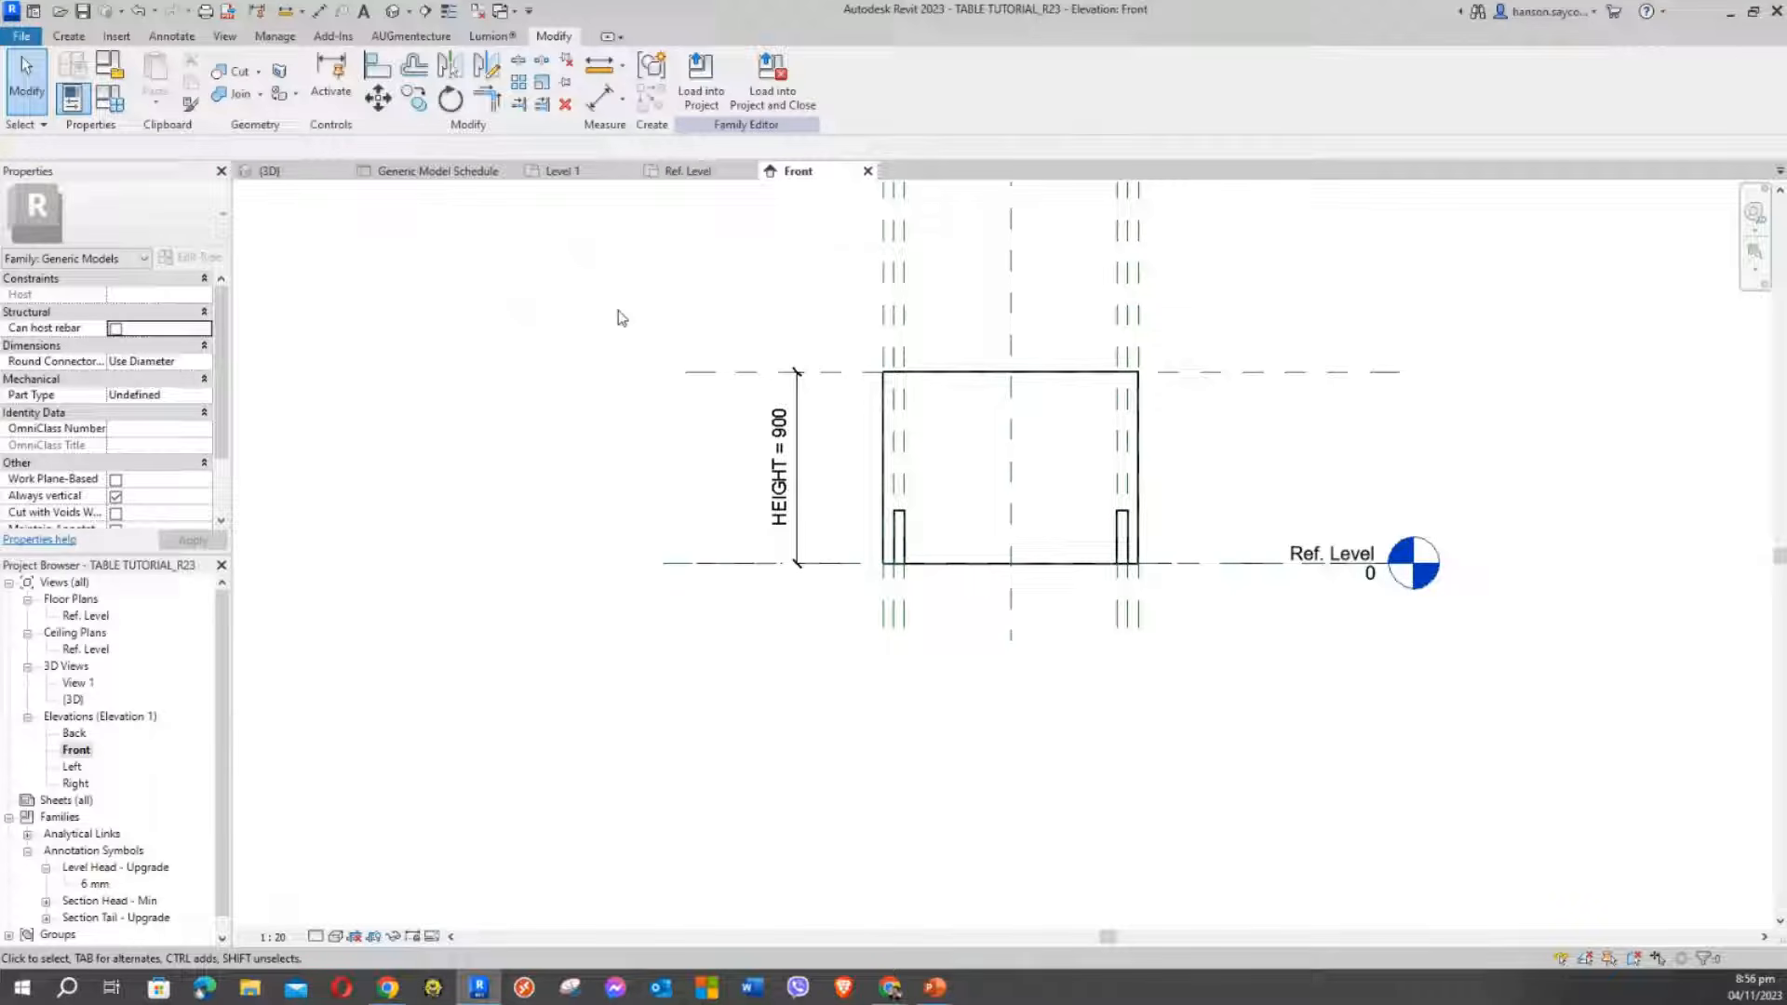
pyautogui.click(70, 42)
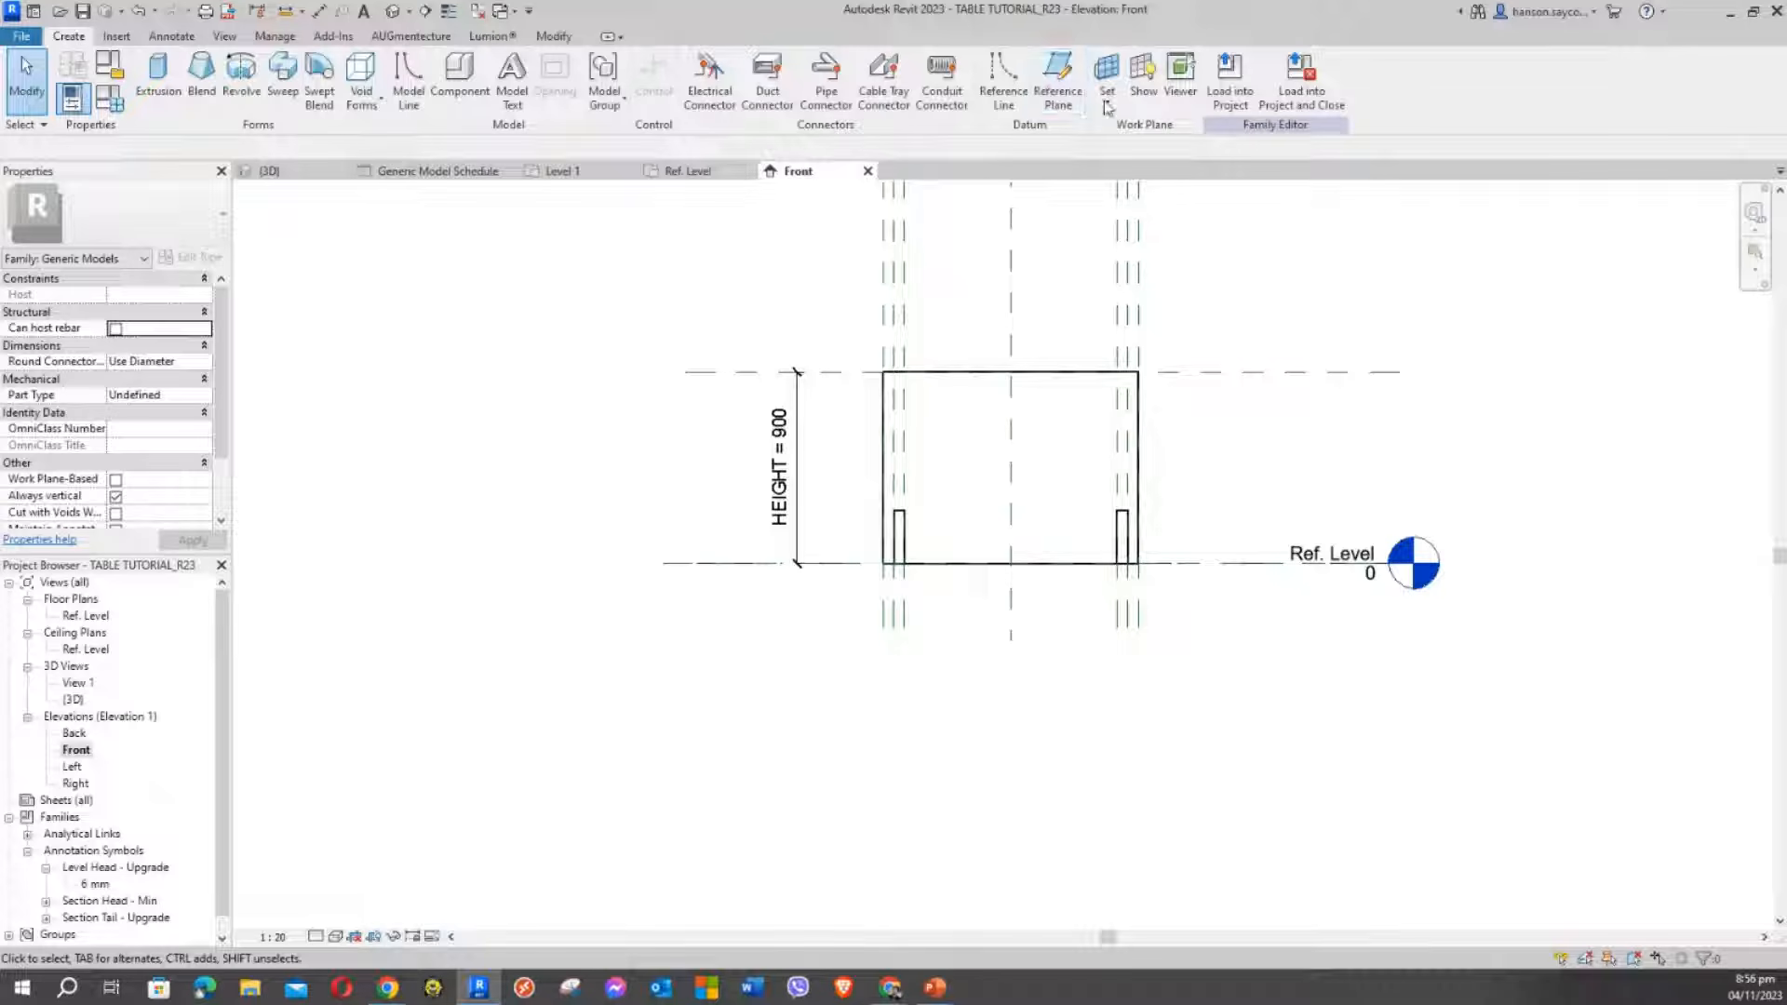
# Draw a horizontal reference plane across the table just below its 900 top
pyautogui.click(1063, 73)
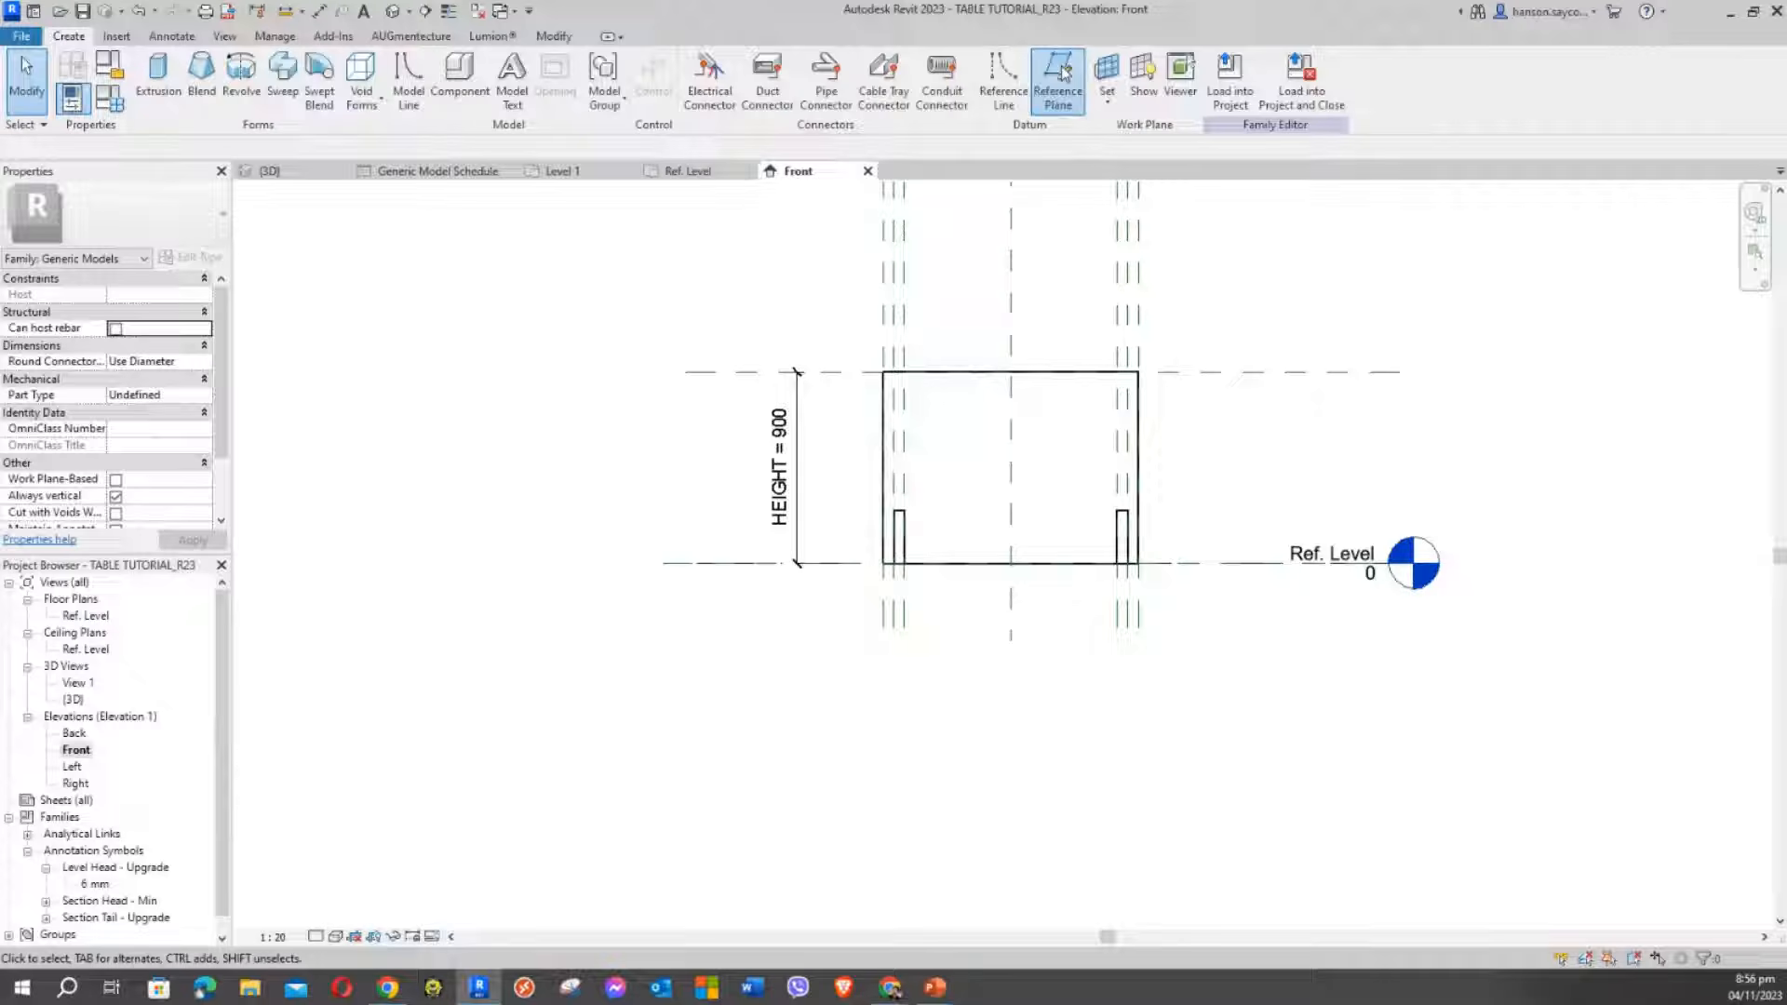
pyautogui.click(646, 401)
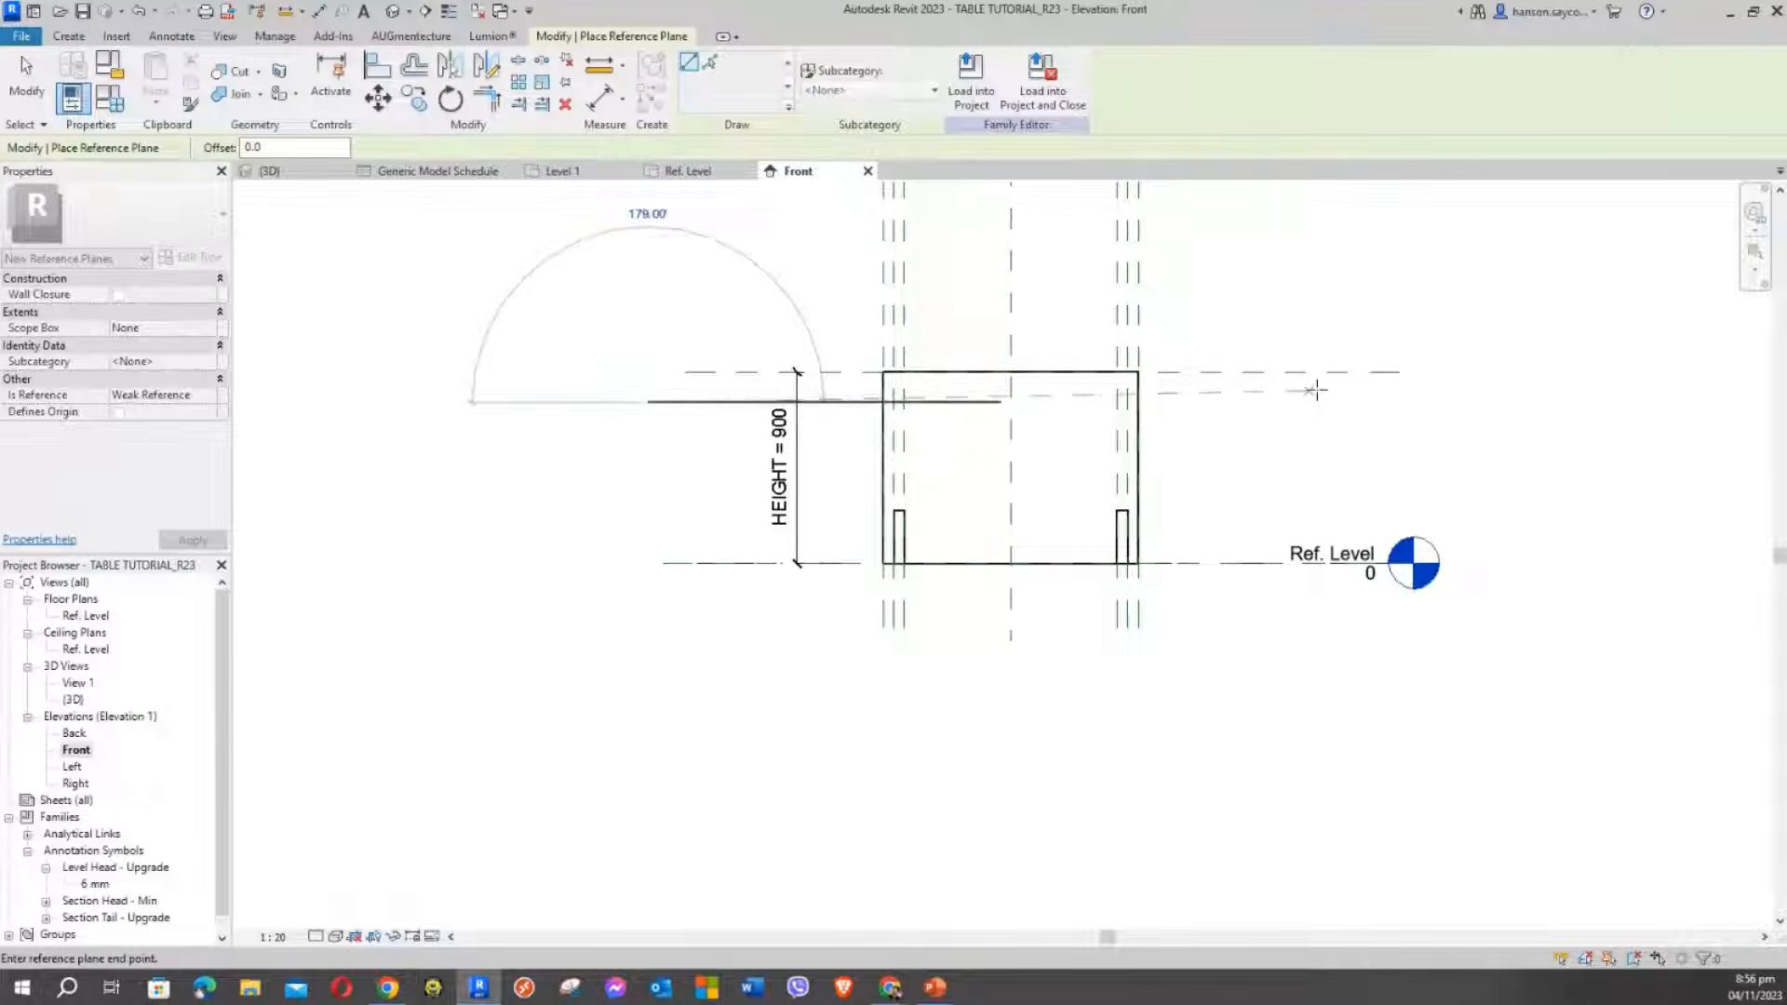
pyautogui.click(1420, 401)
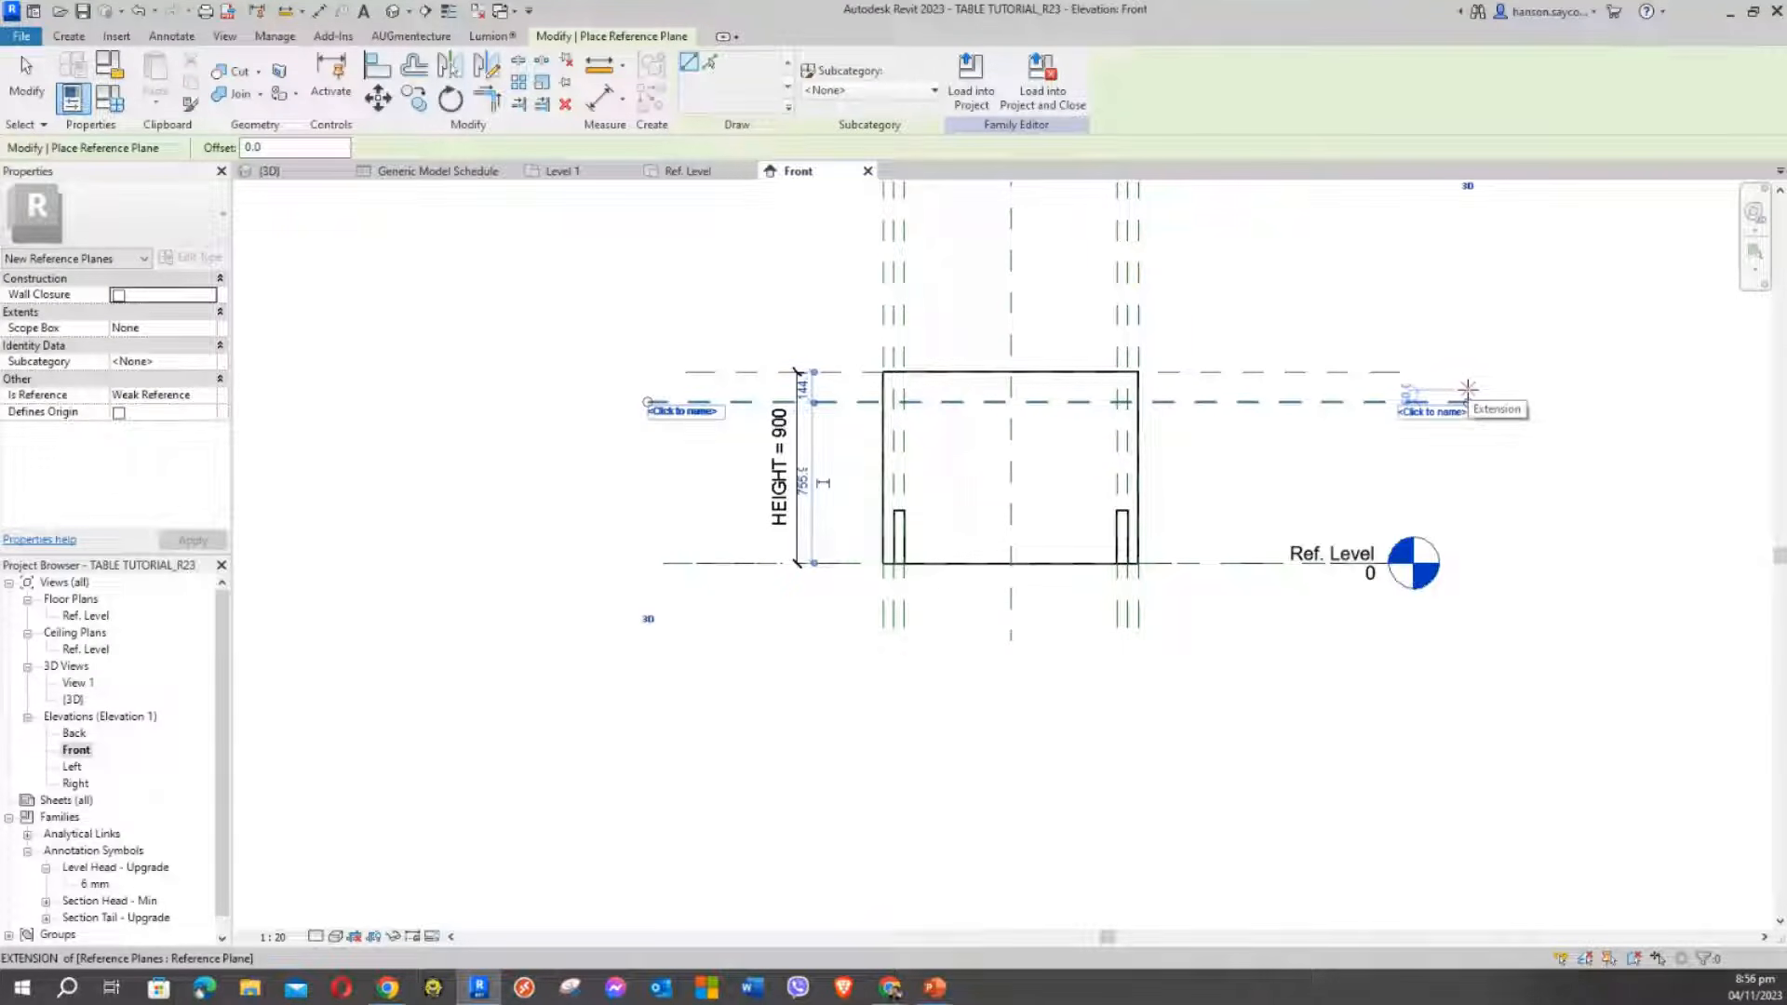
pyautogui.press('Escape')
pyautogui.press('Escape')
pyautogui.click(1422, 402)
pyautogui.press('Escape')
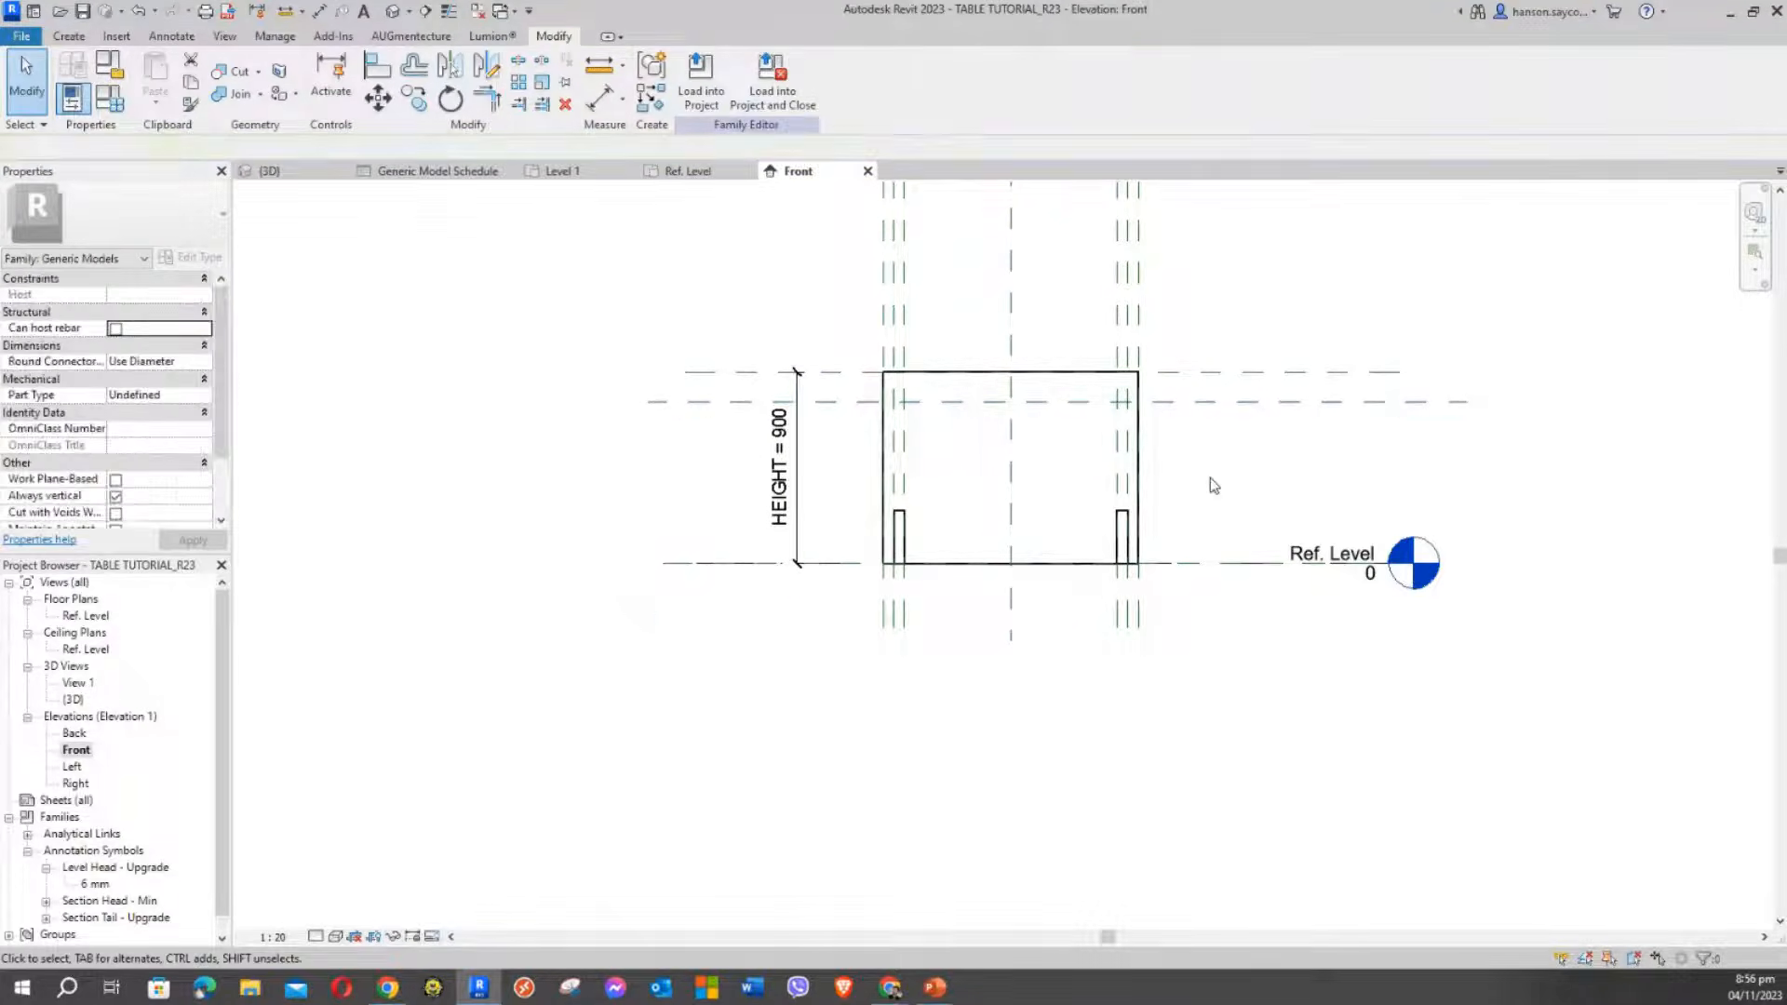
pyautogui.moveTo(1212, 423); pyautogui.dragTo(1241, 390, button='middle')
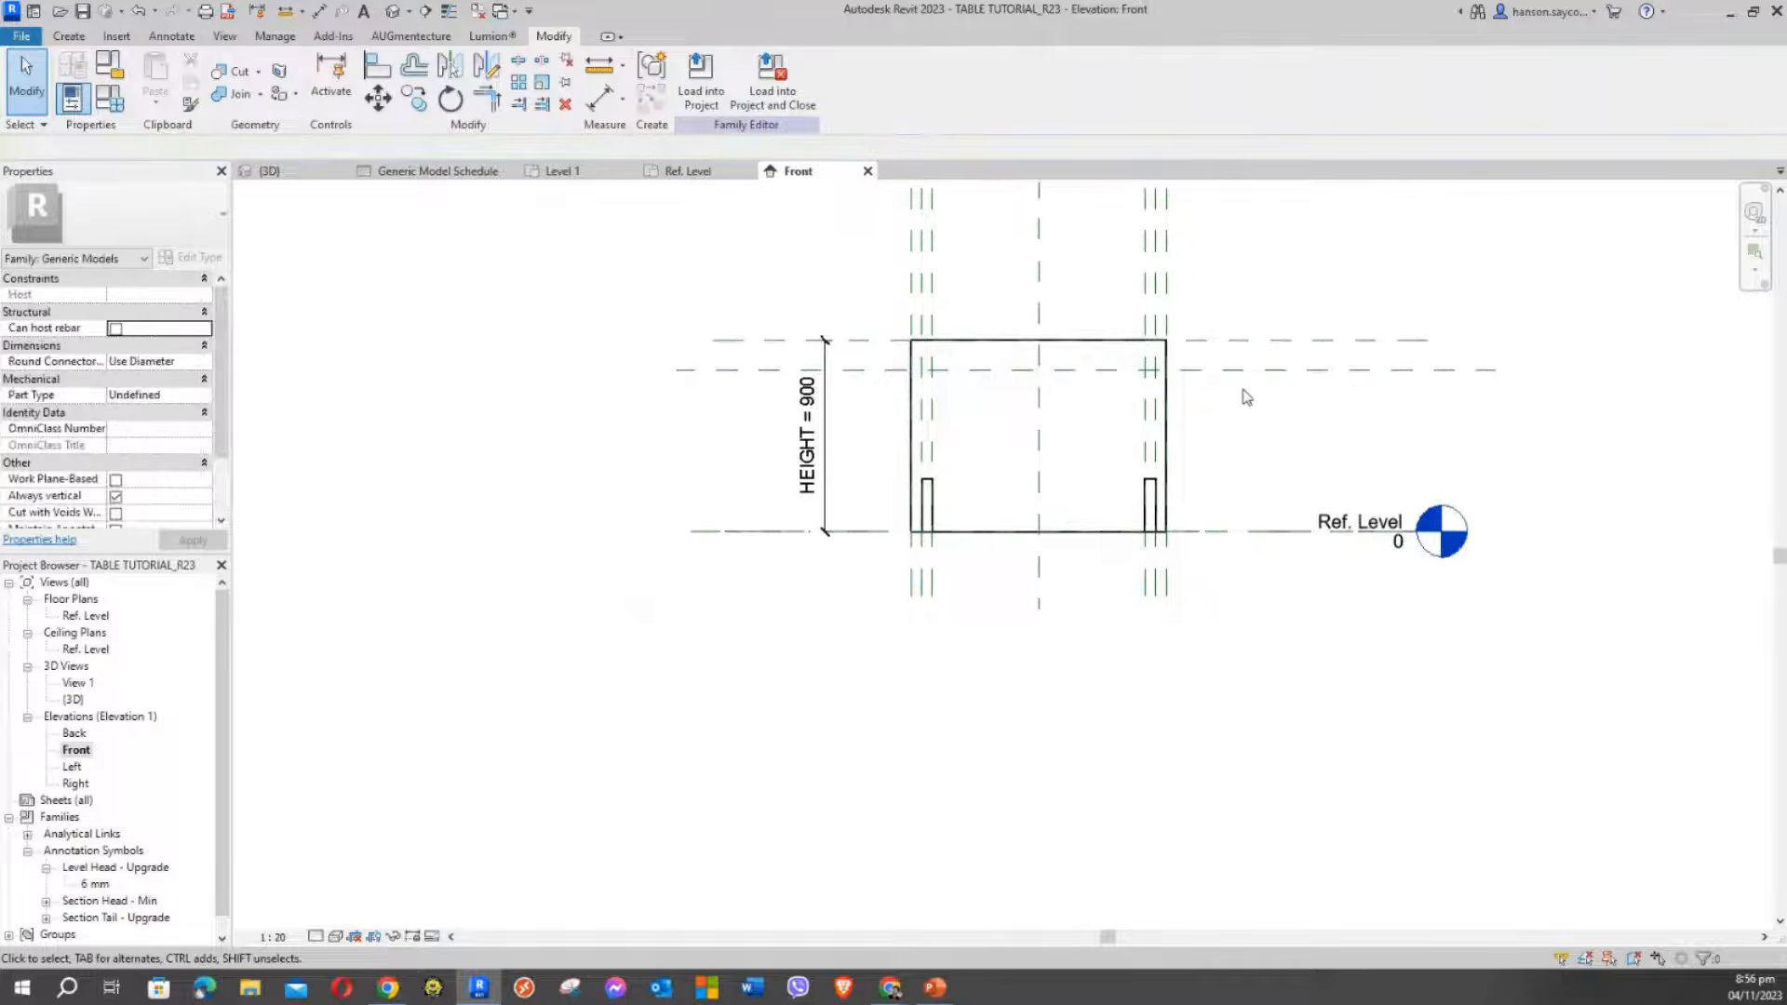
# Move the HEIGHT = 900 dimension further left of the table
pyautogui.click(838, 437)
pyautogui.moveTo(827, 438); pyautogui.dragTo(514, 437)
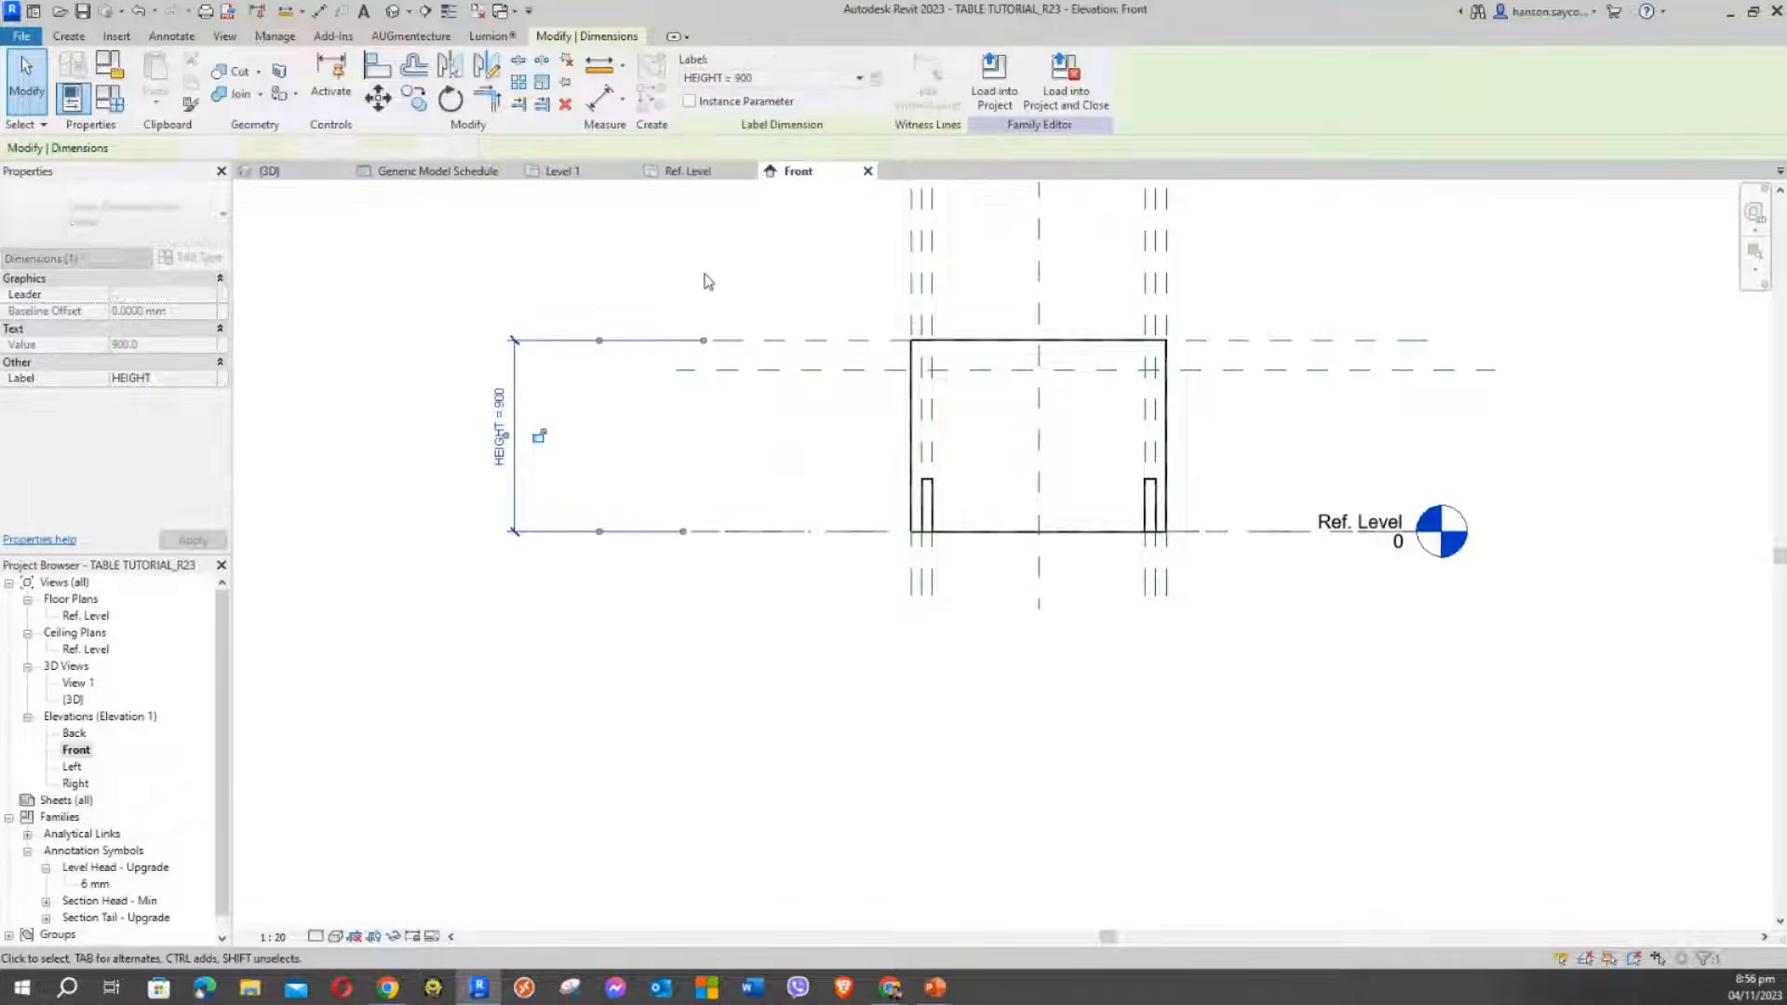
pyautogui.press('Escape')
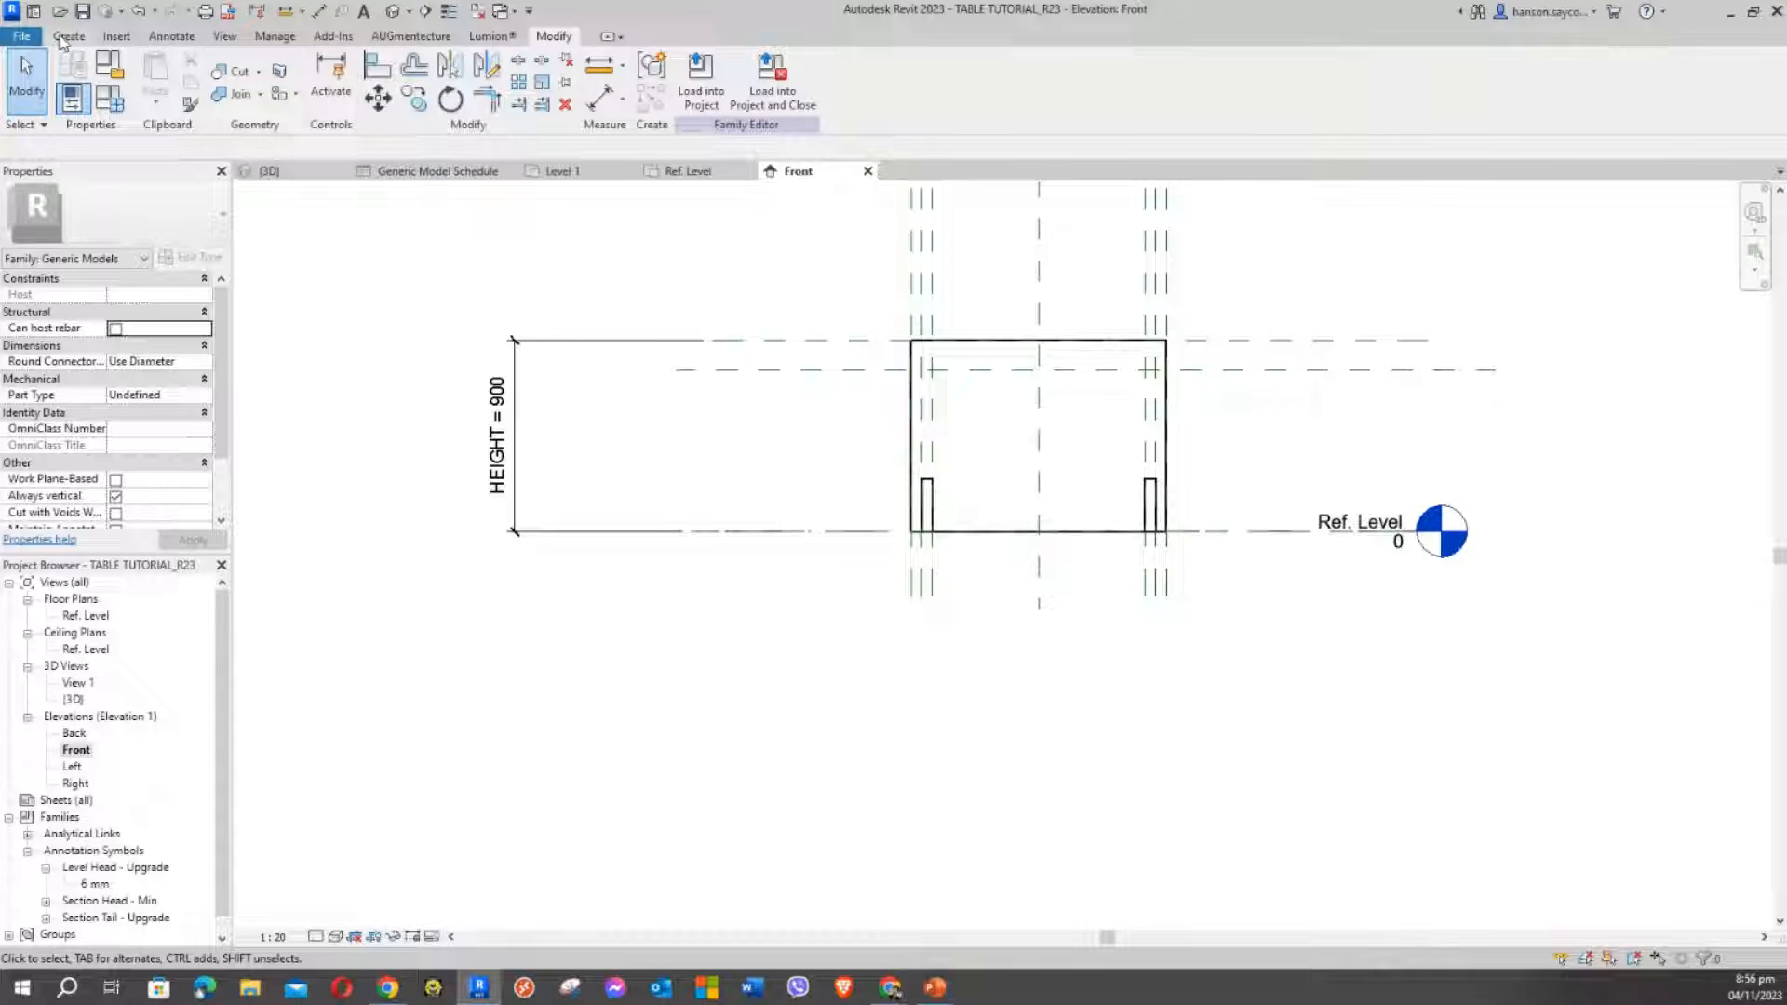
# Place an aligned 756 dimension from Ref. Level to the new lower reference plane
pyautogui.click(179, 39)
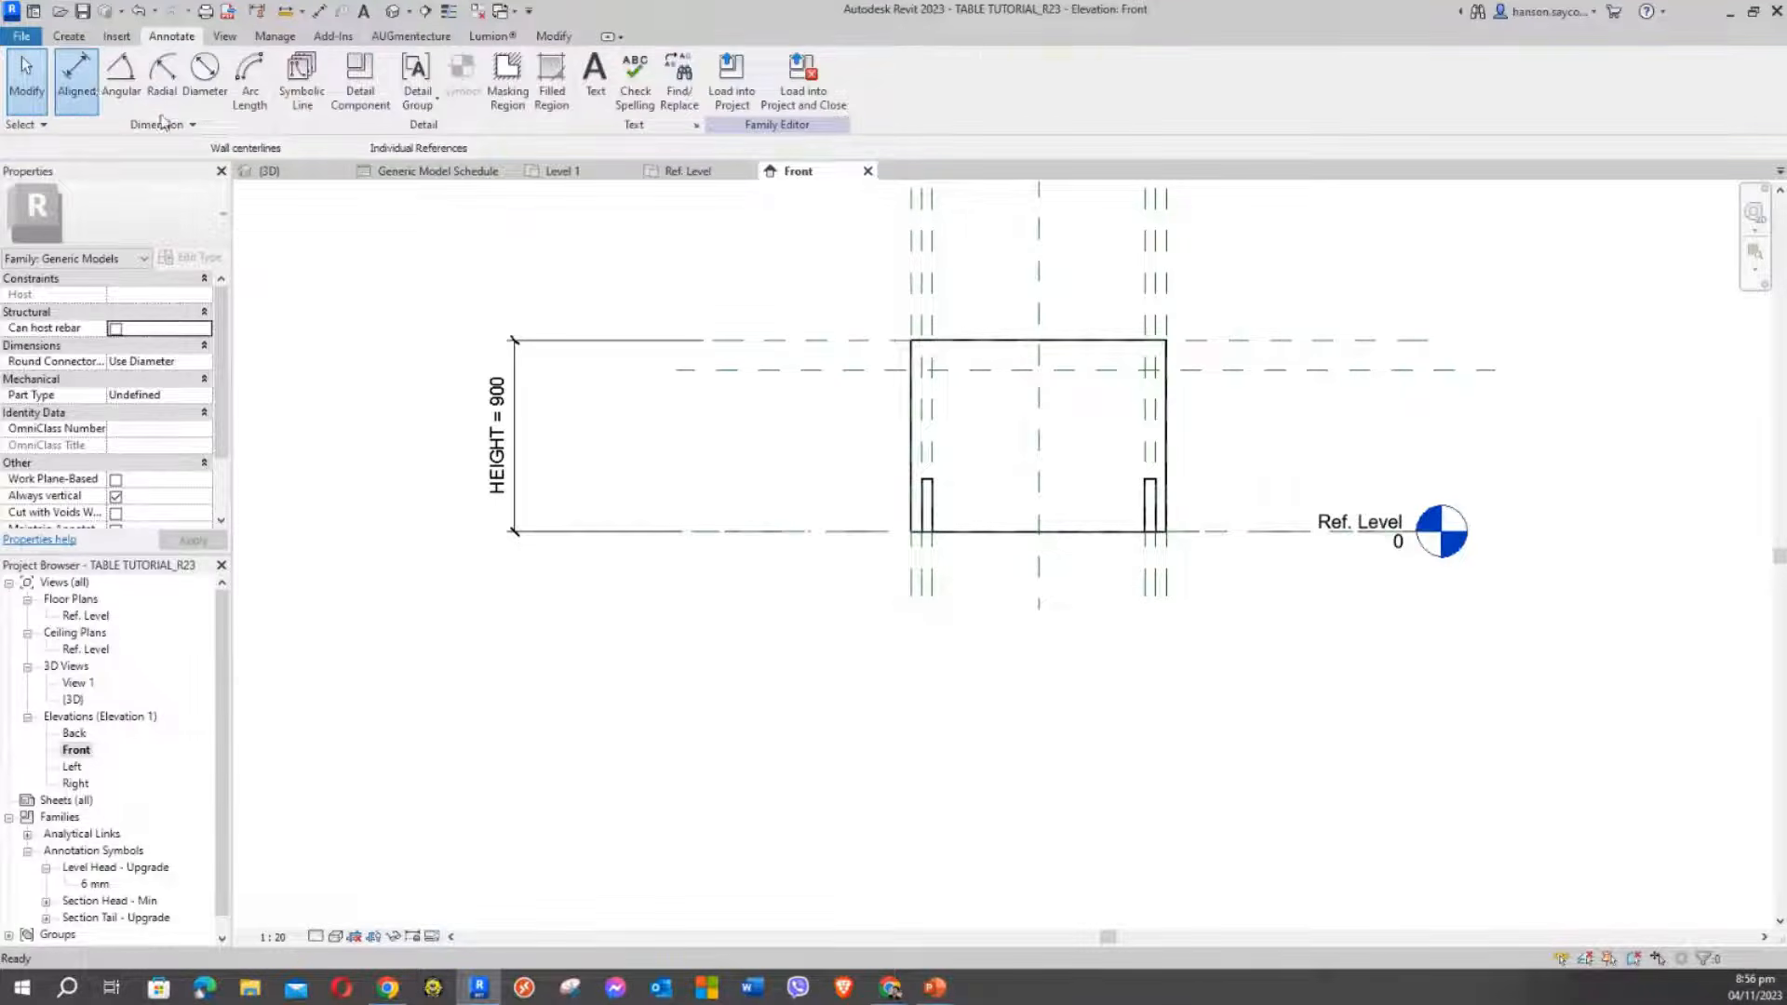
pyautogui.click(77, 72)
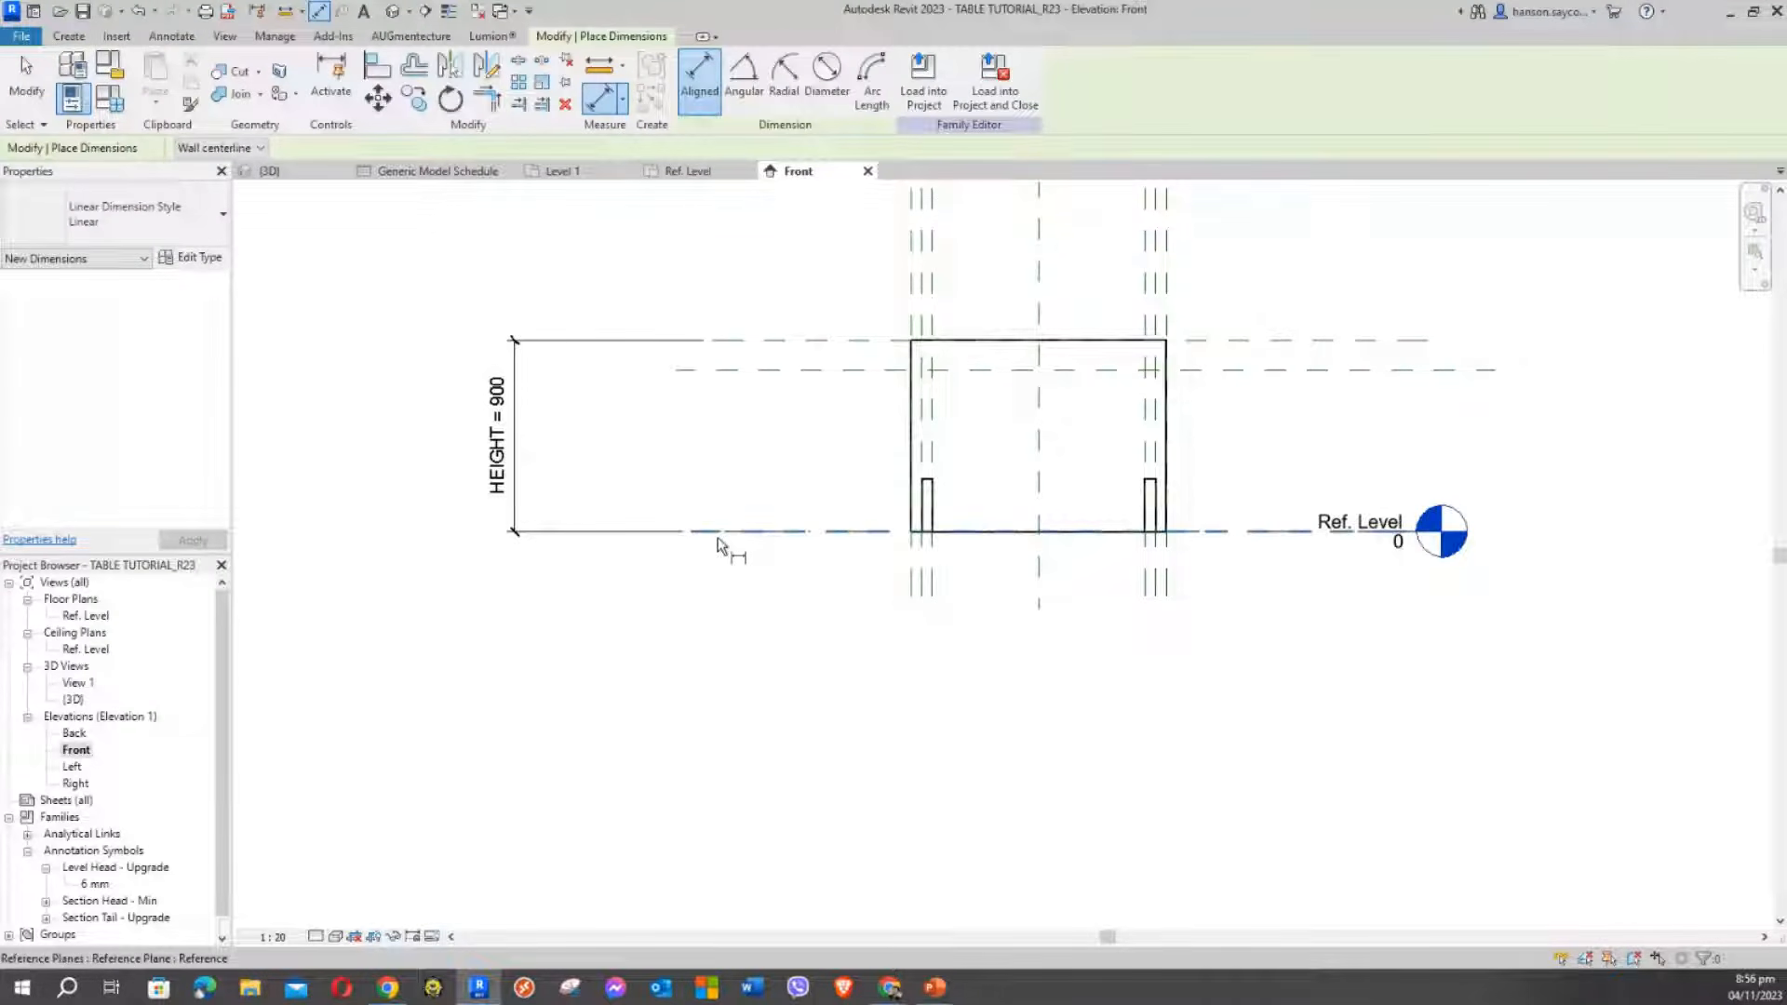
pyautogui.click(841, 534)
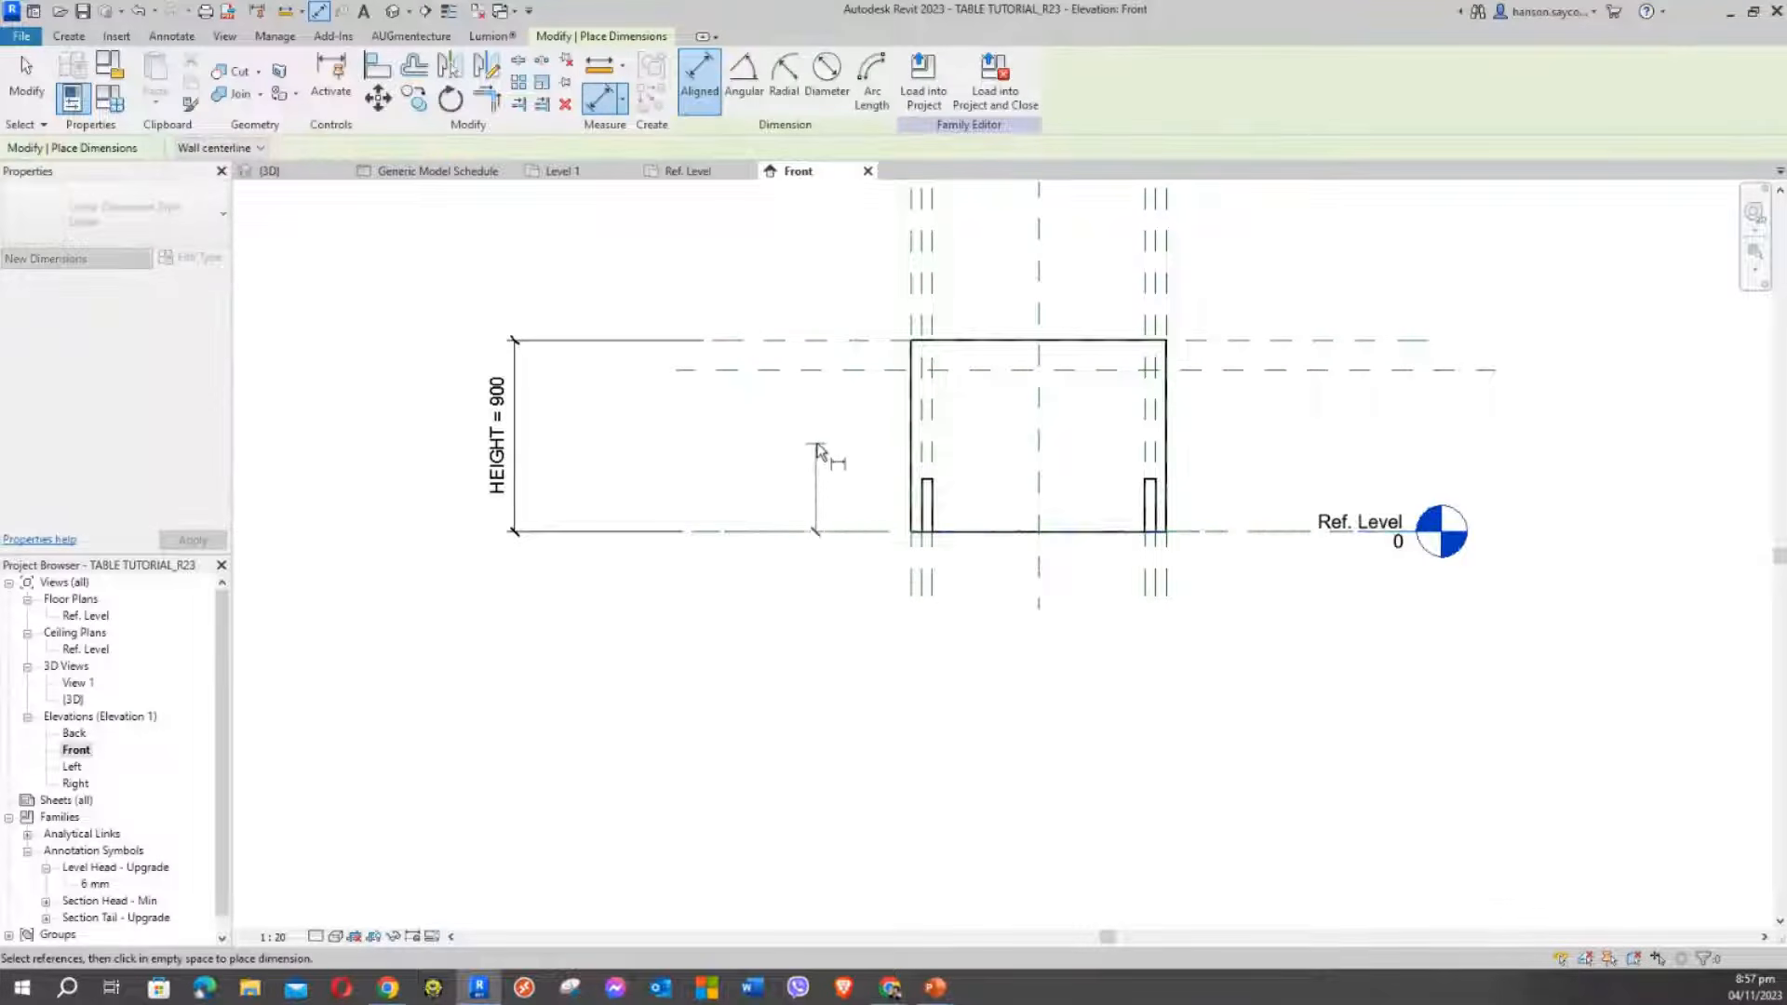
pyautogui.click(846, 377)
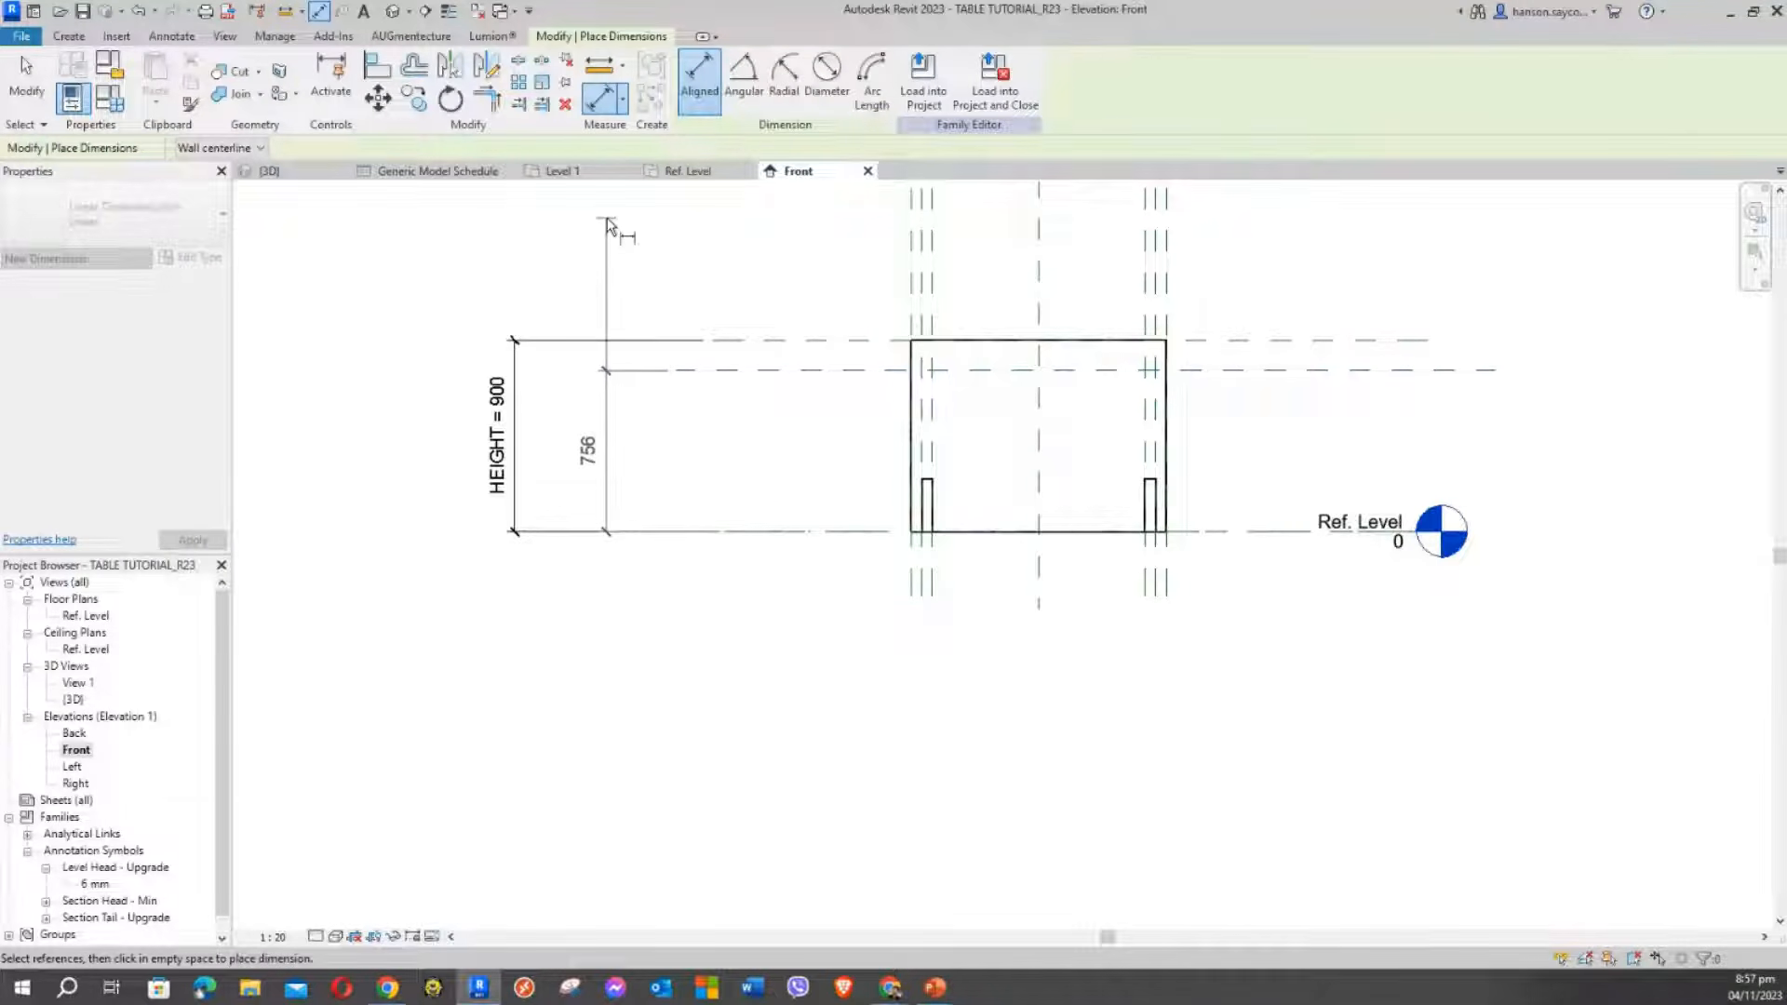
pyautogui.click(607, 226)
pyautogui.press('Escape')
pyautogui.press('Escape')
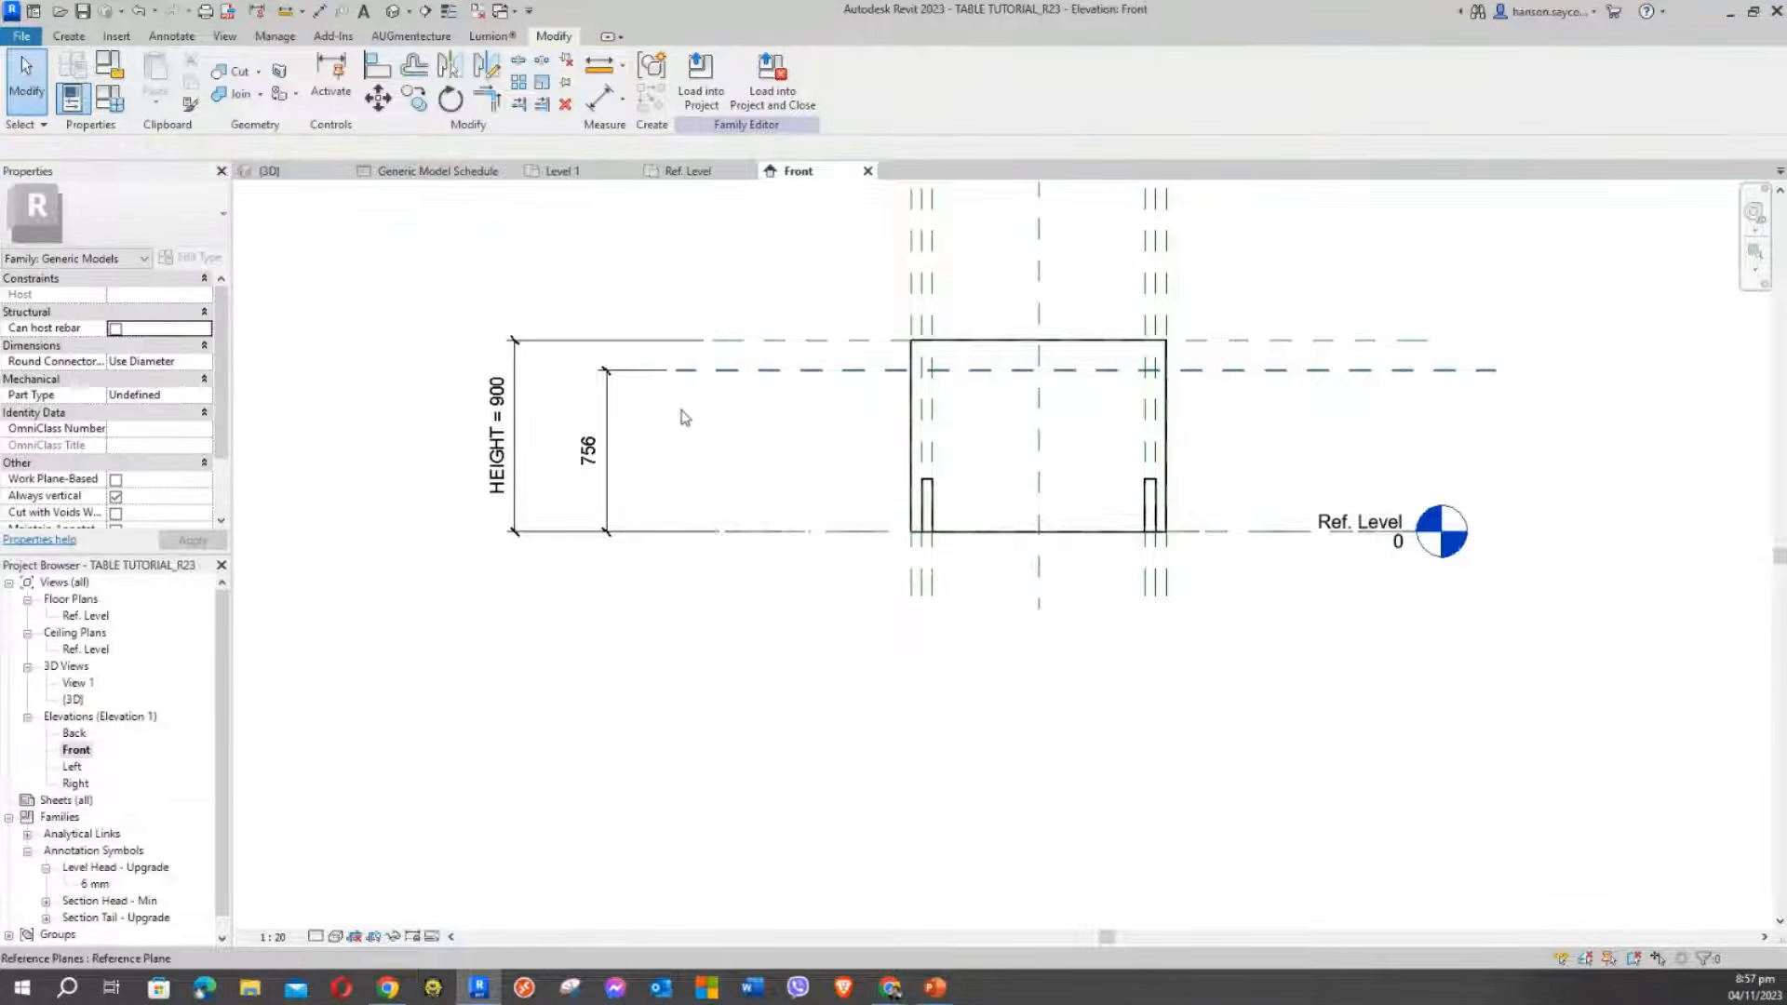
# Select the 756 dimension and create a label parameter for it
pyautogui.click(610, 393)
pyautogui.click(664, 412)
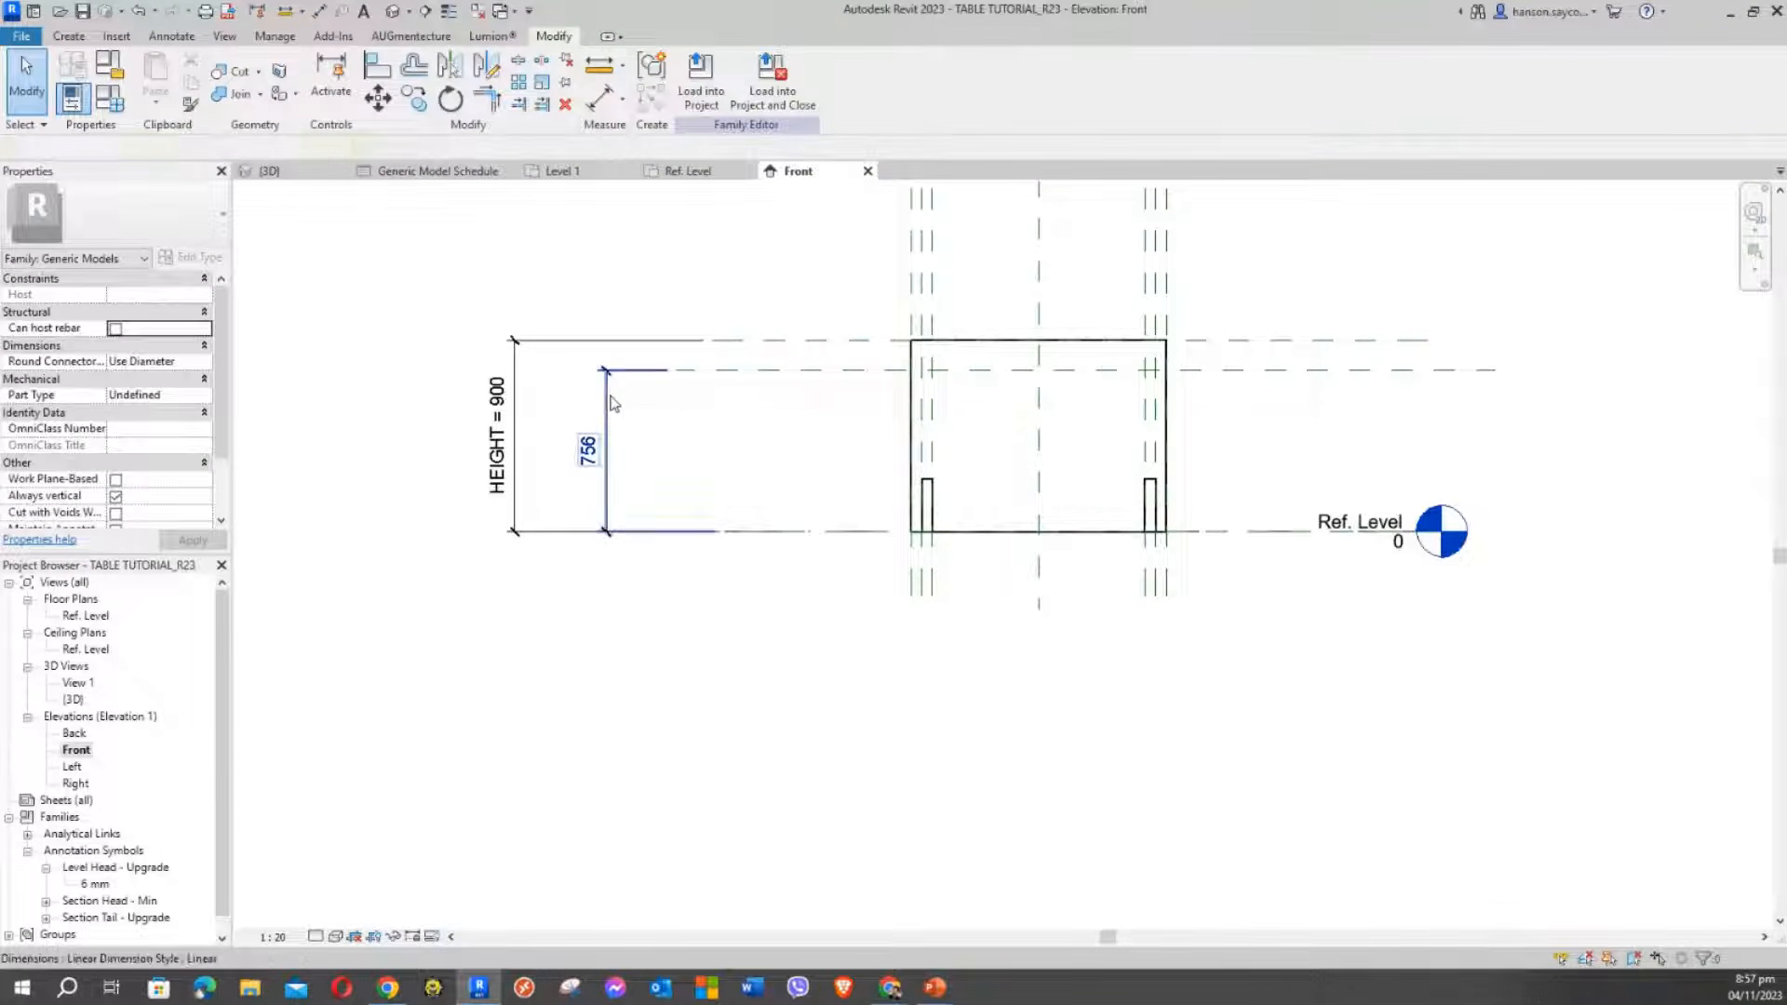
pyautogui.click(613, 402)
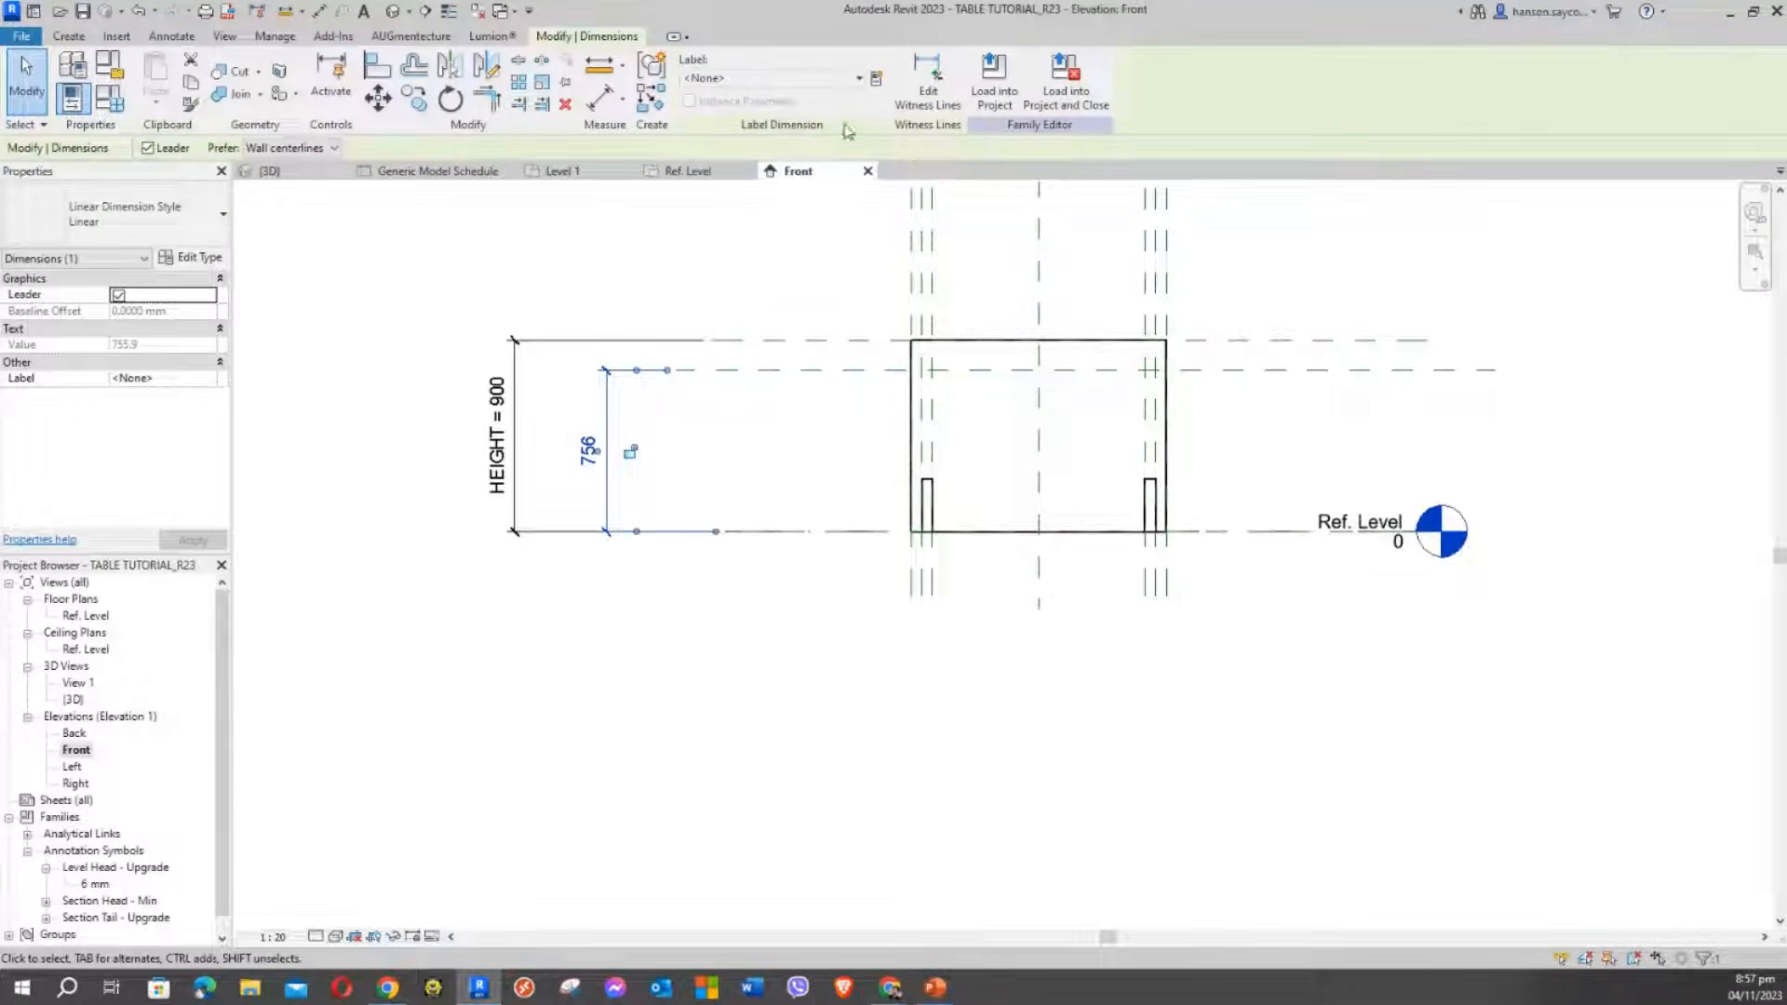
pyautogui.click(880, 79)
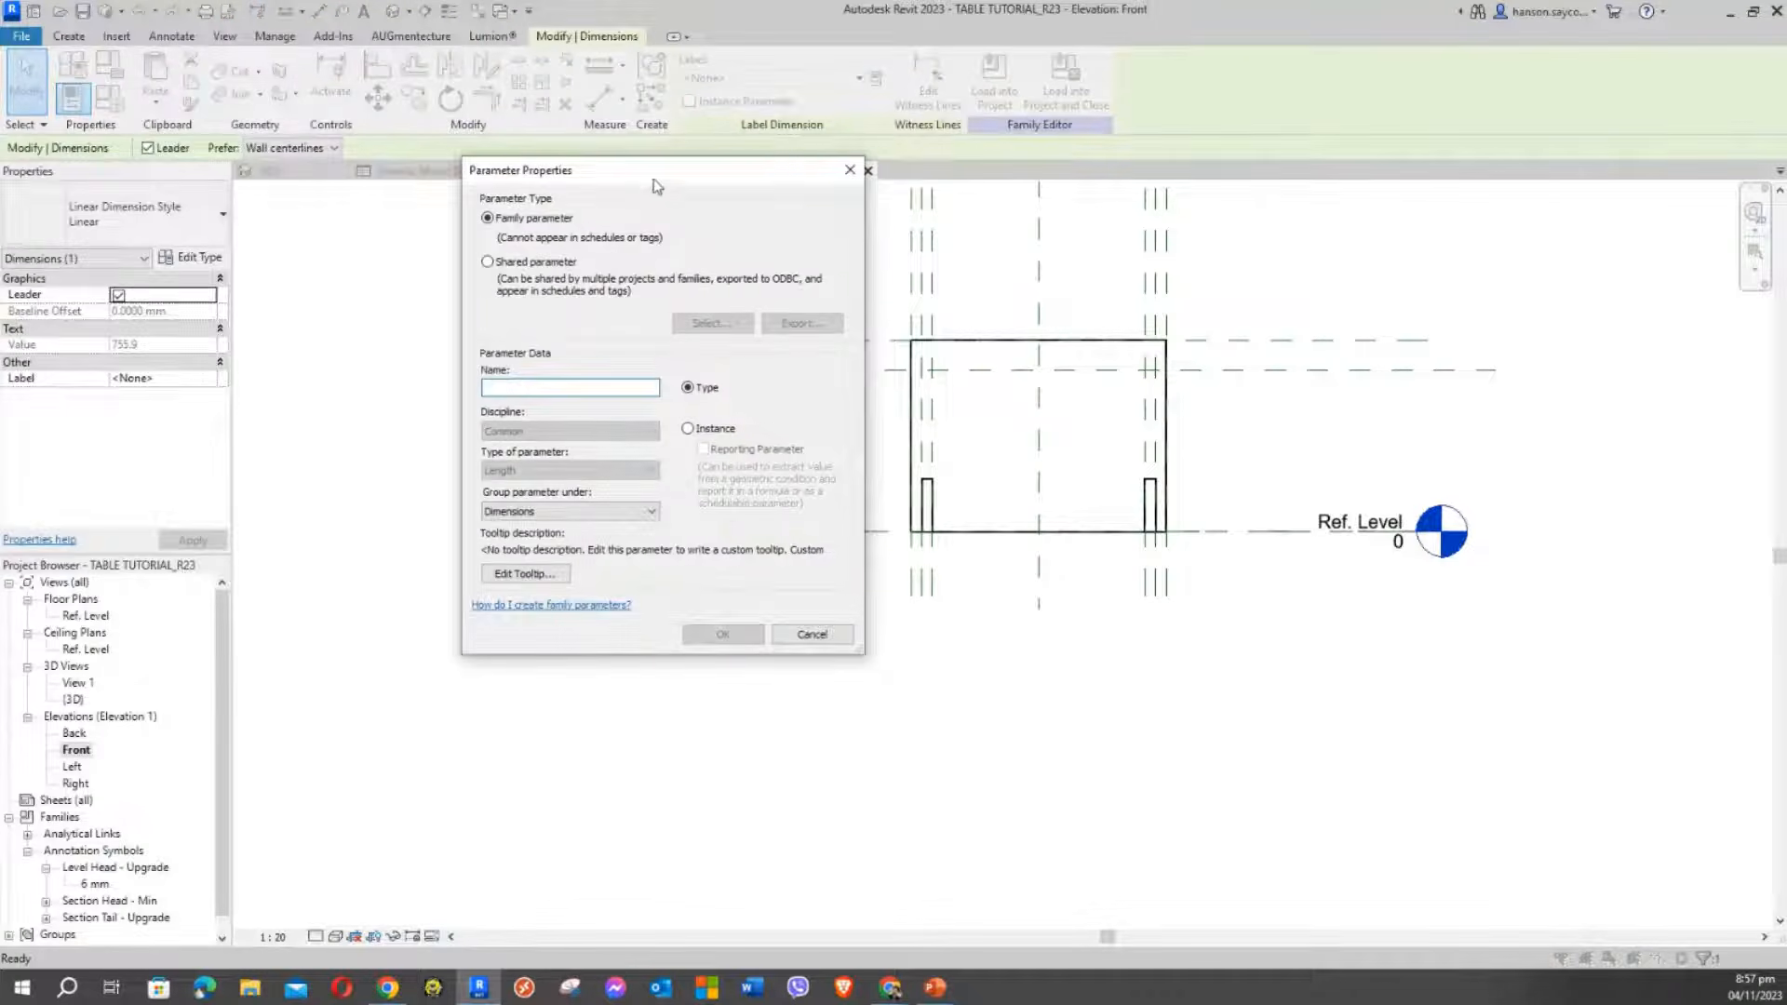
# Name the new leg-height parameter LEG HT and confirm it
pyautogui.moveTo(643, 170); pyautogui.dragTo(340, 88)
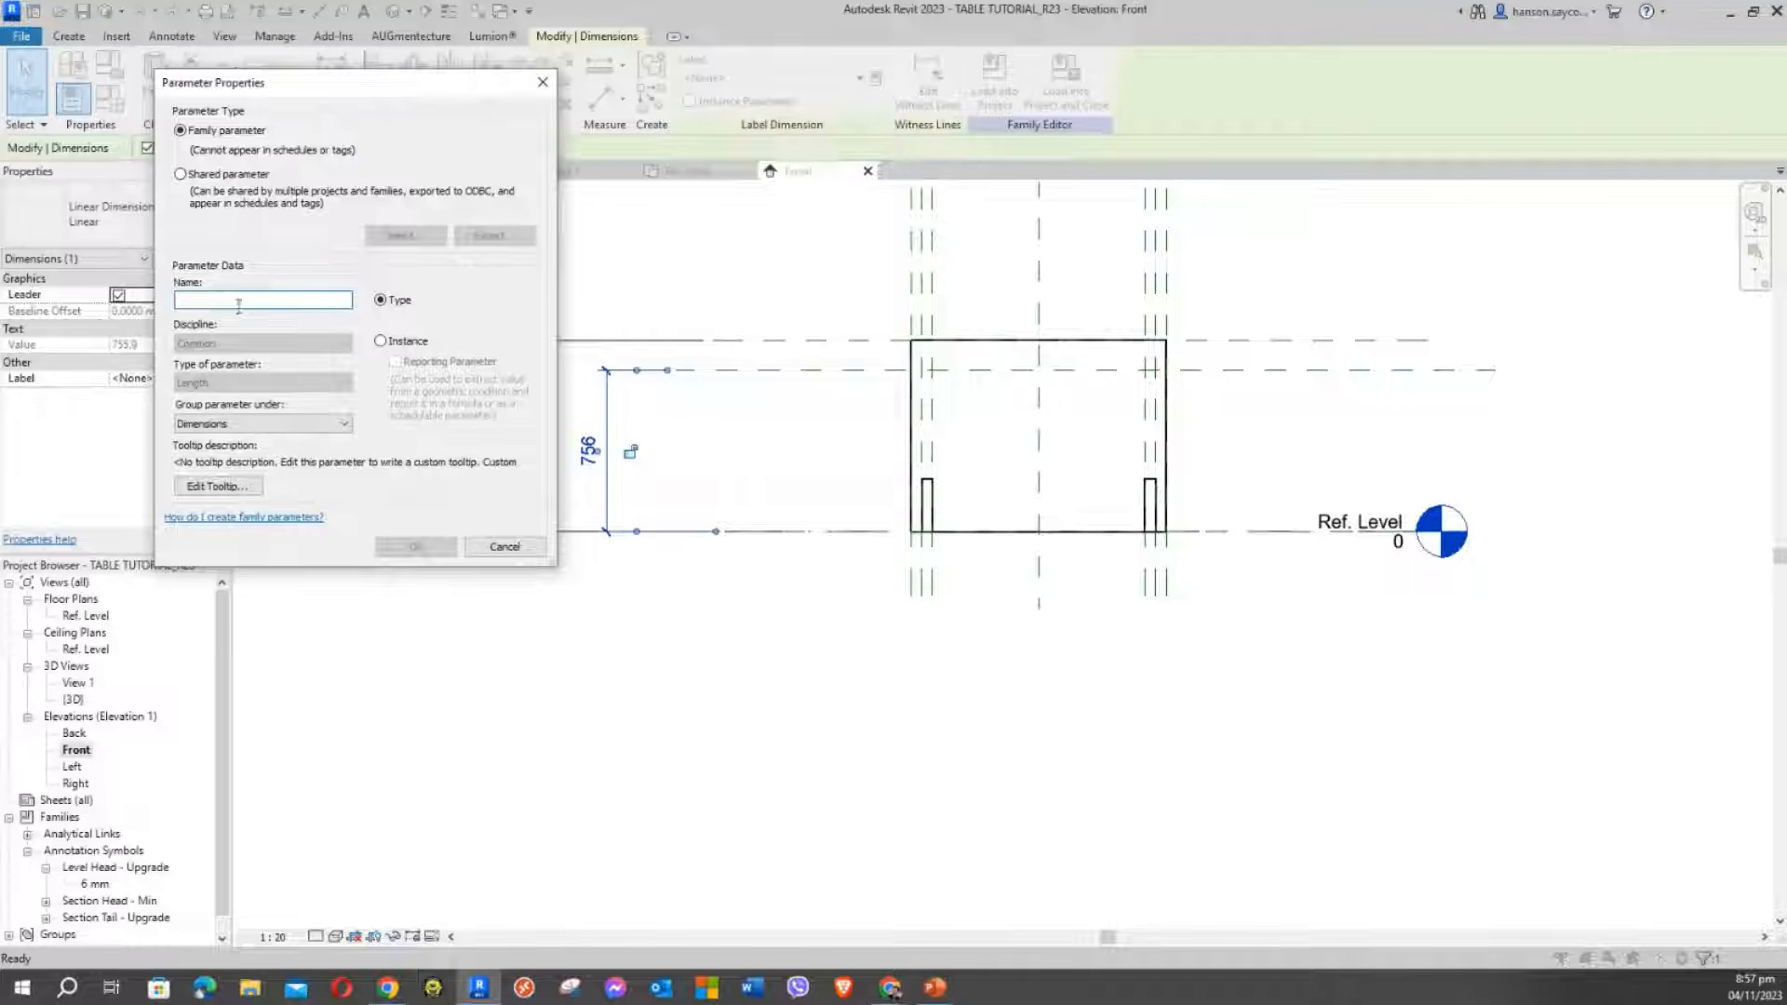
pyautogui.write('LEG HT')
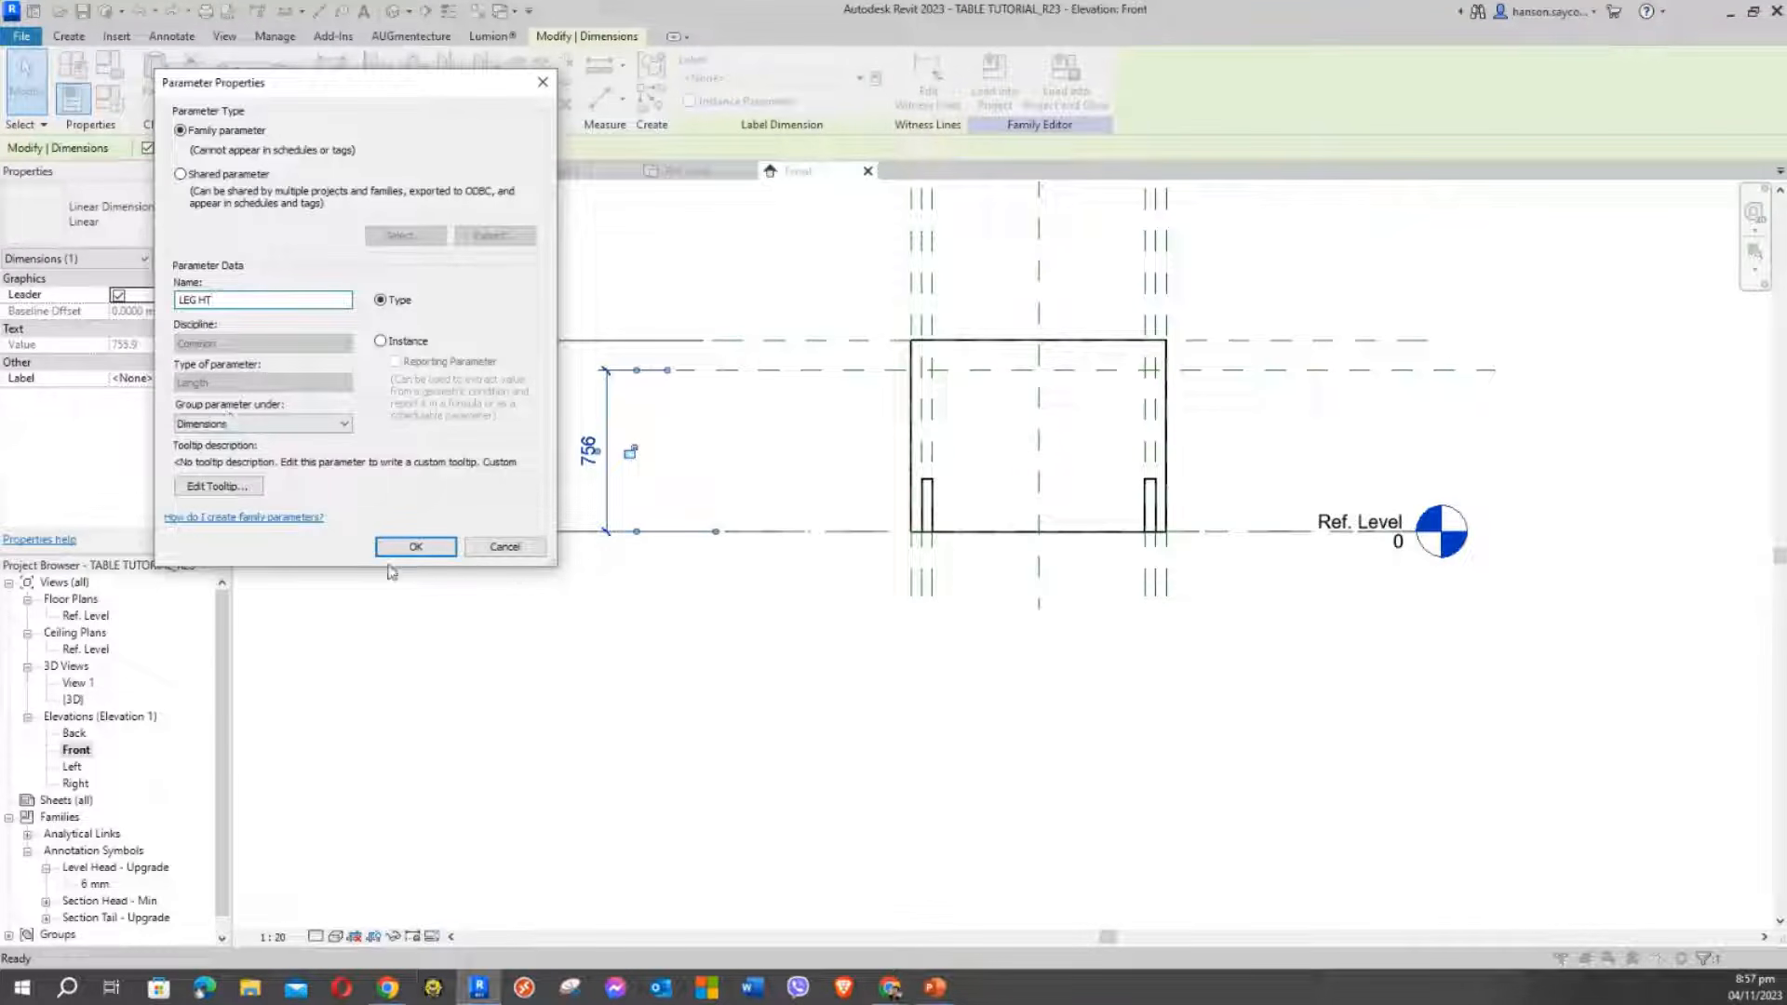
pyautogui.click(415, 546)
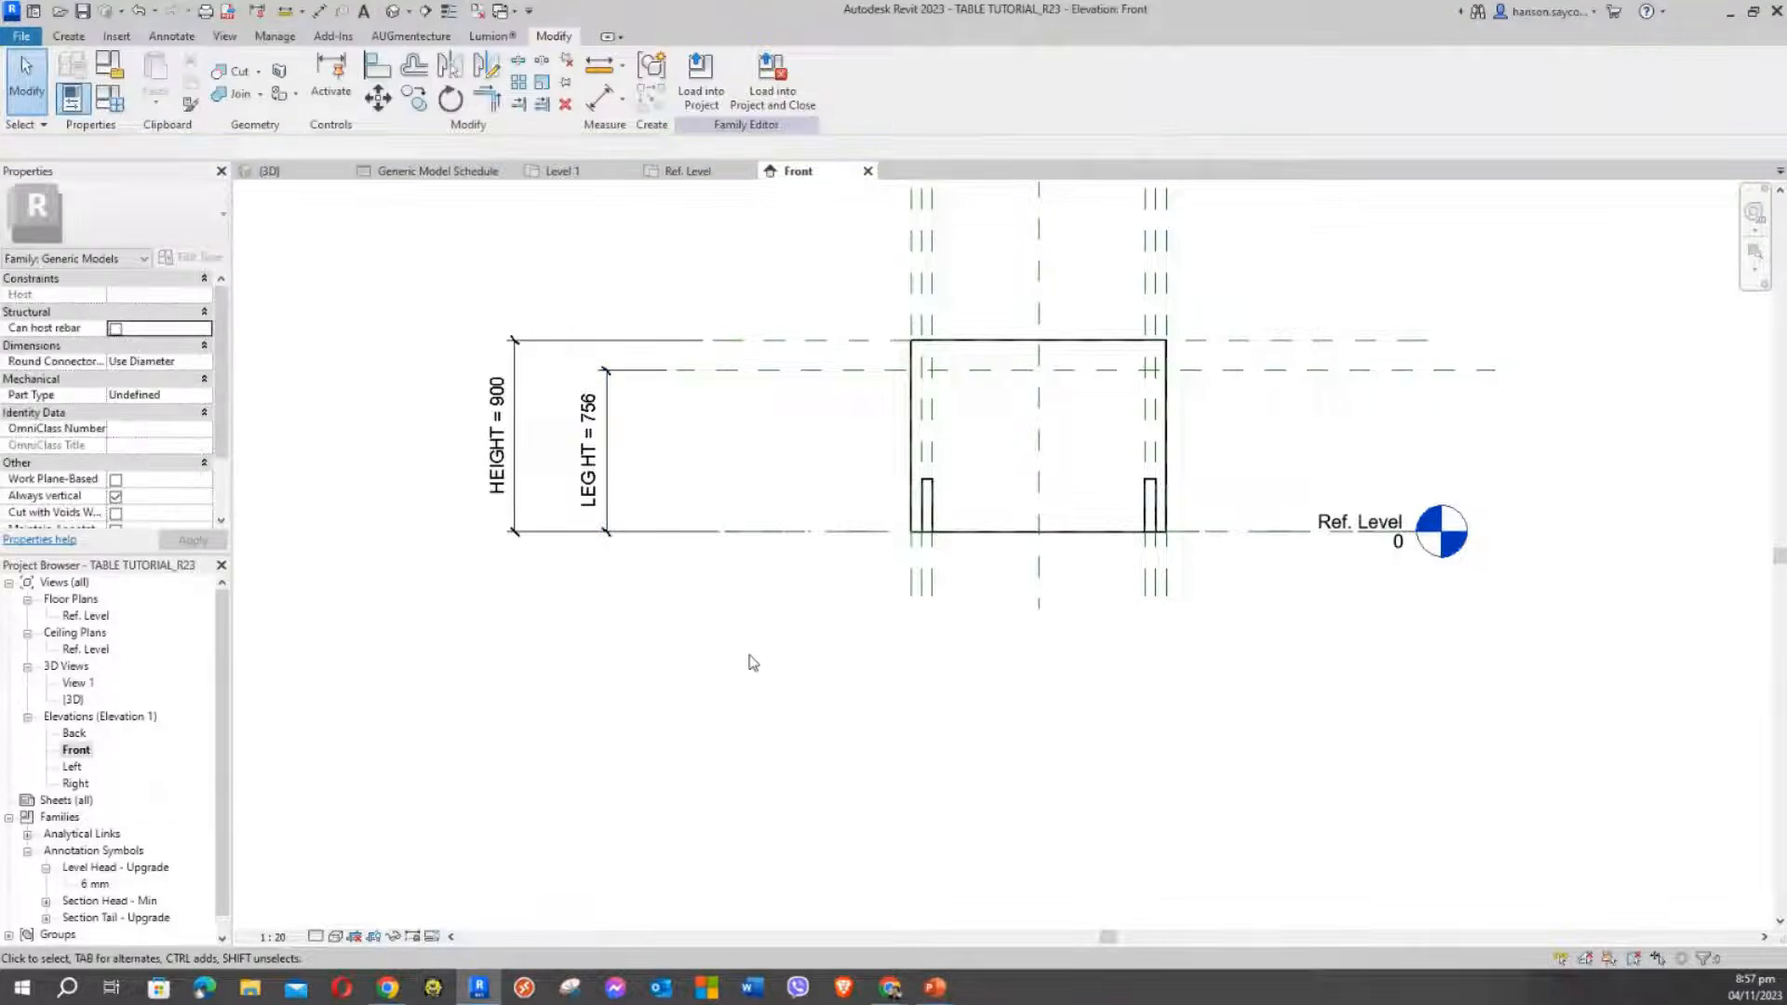
pyautogui.scroll(2, 586, 430)
pyautogui.scroll(-1, 739, 425)
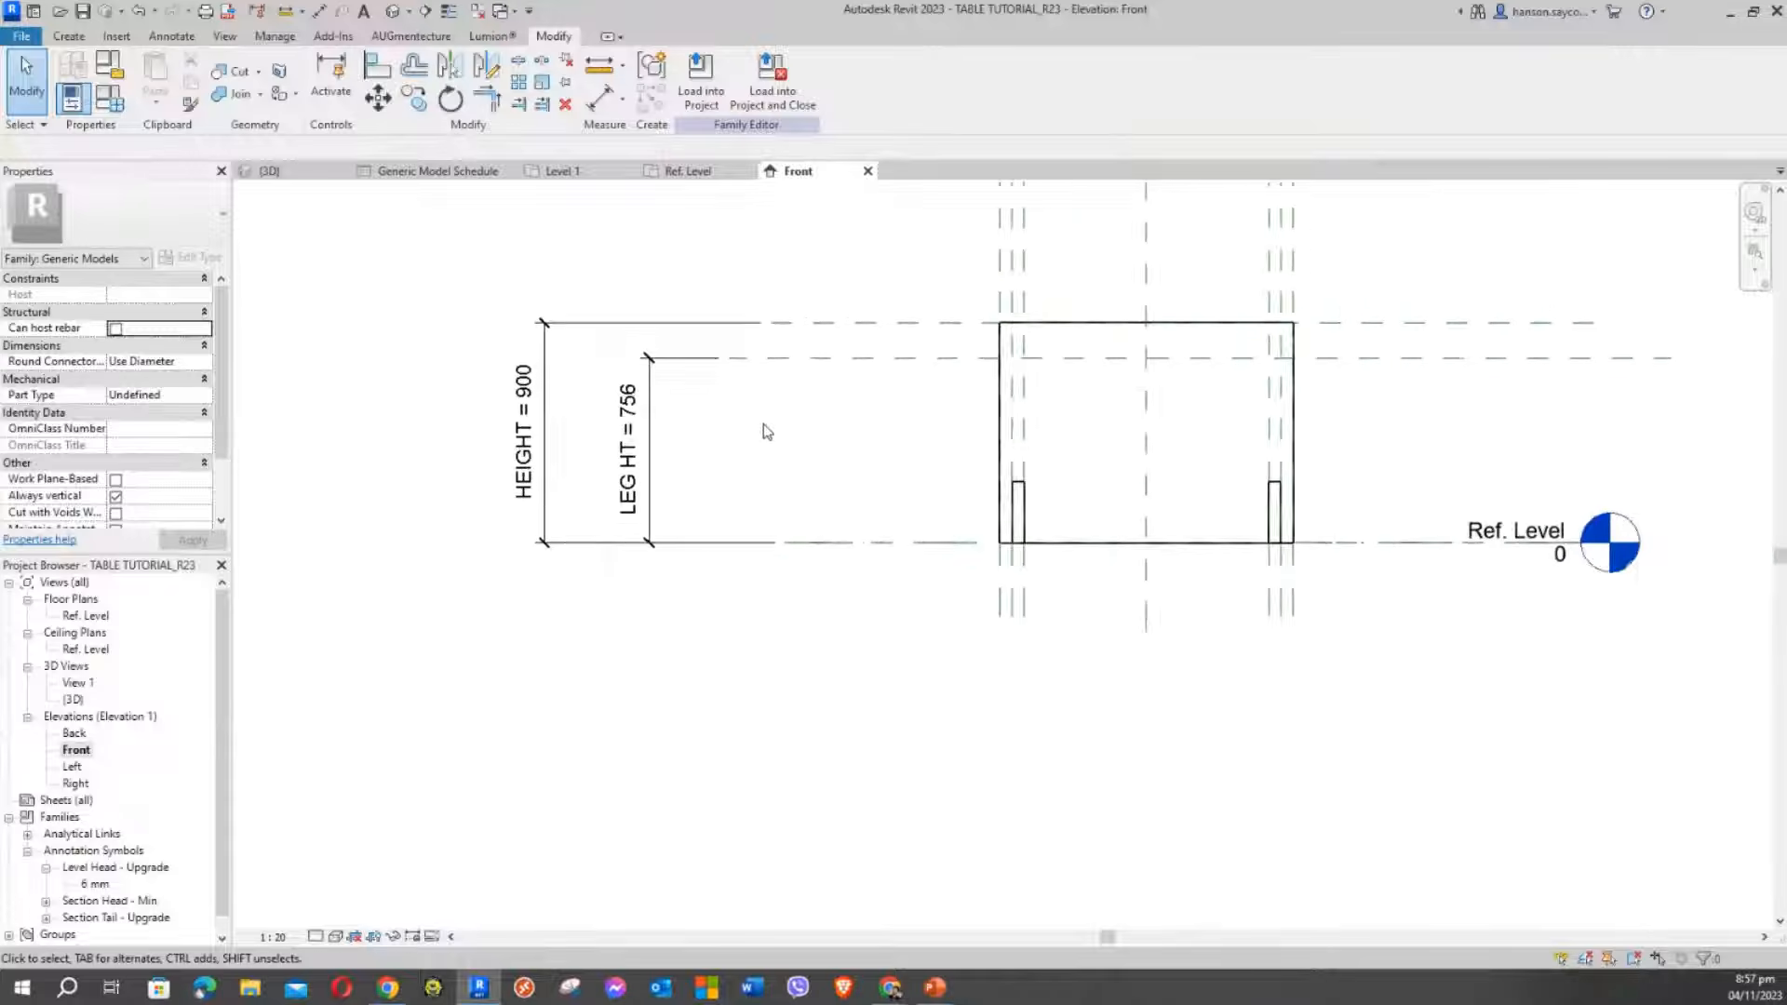
pyautogui.moveTo(764, 437)
pyautogui.mouseDown(button='middle')
pyautogui.moveTo(1021, 450)
pyautogui.moveTo(933, 458)
pyautogui.moveTo(1027, 530)
pyautogui.mouseUp(button='middle')
pyautogui.scroll(-1, 936, 456)
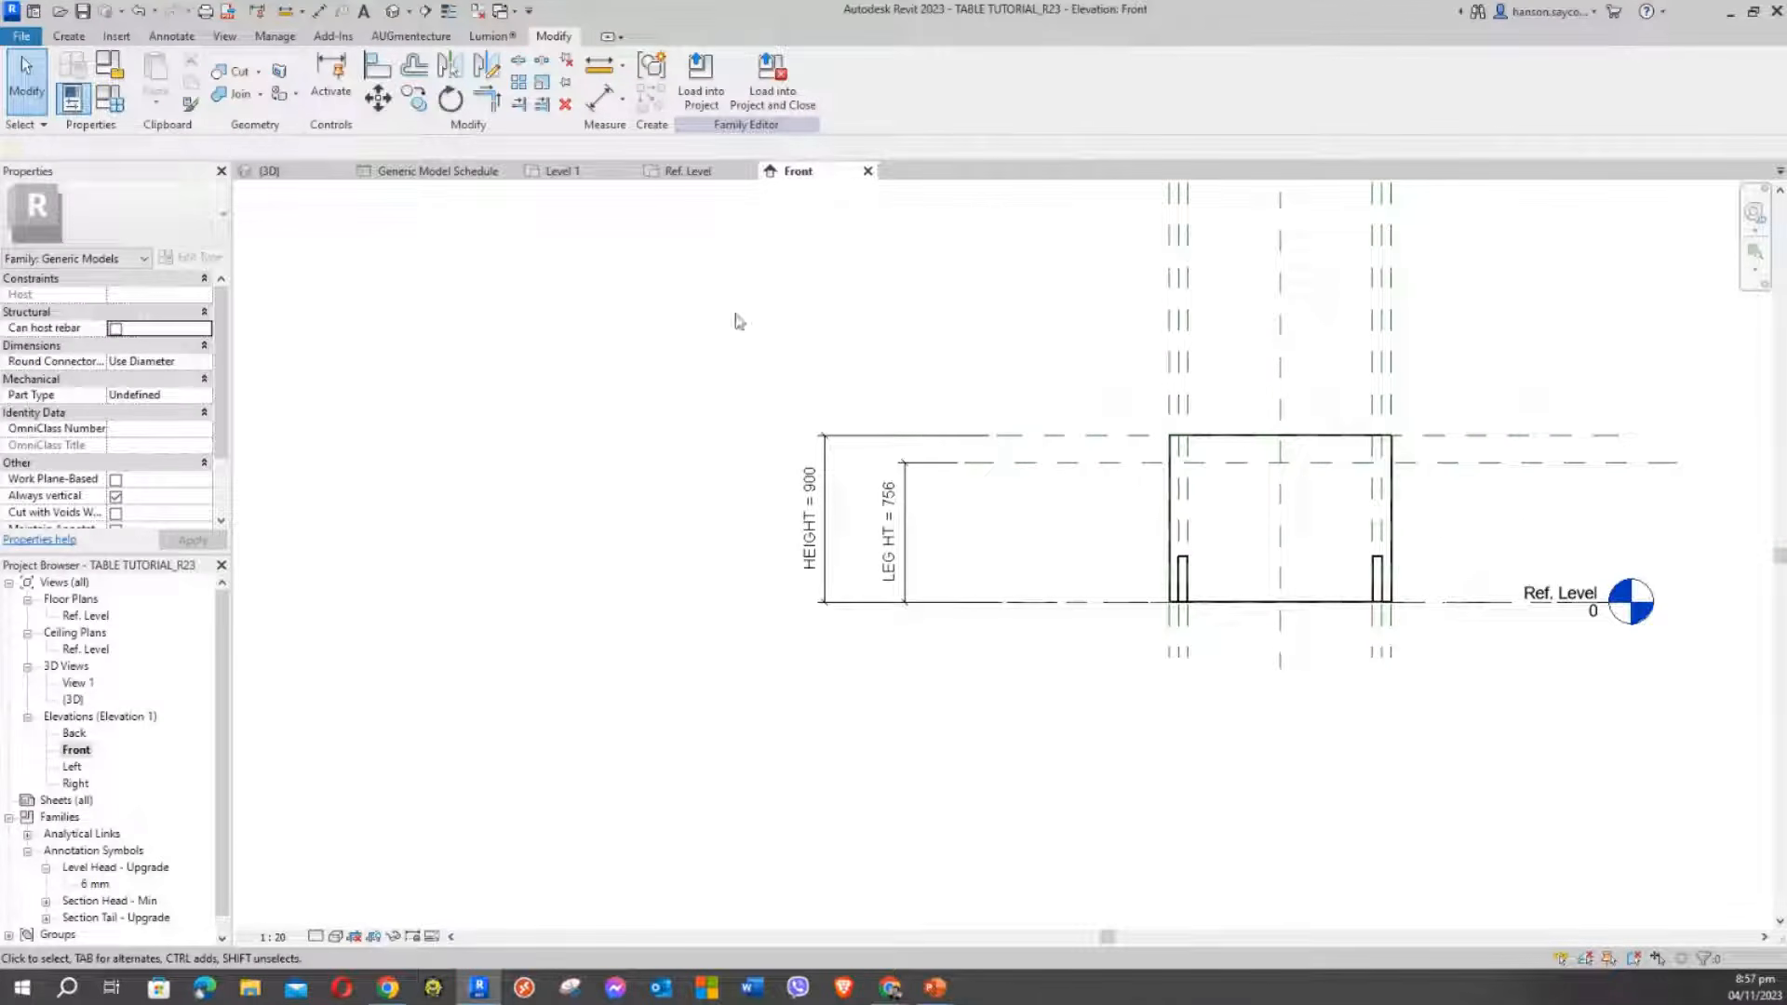
# Set LEG HT to 600 in Family Types and apply it
pyautogui.click(89, 101)
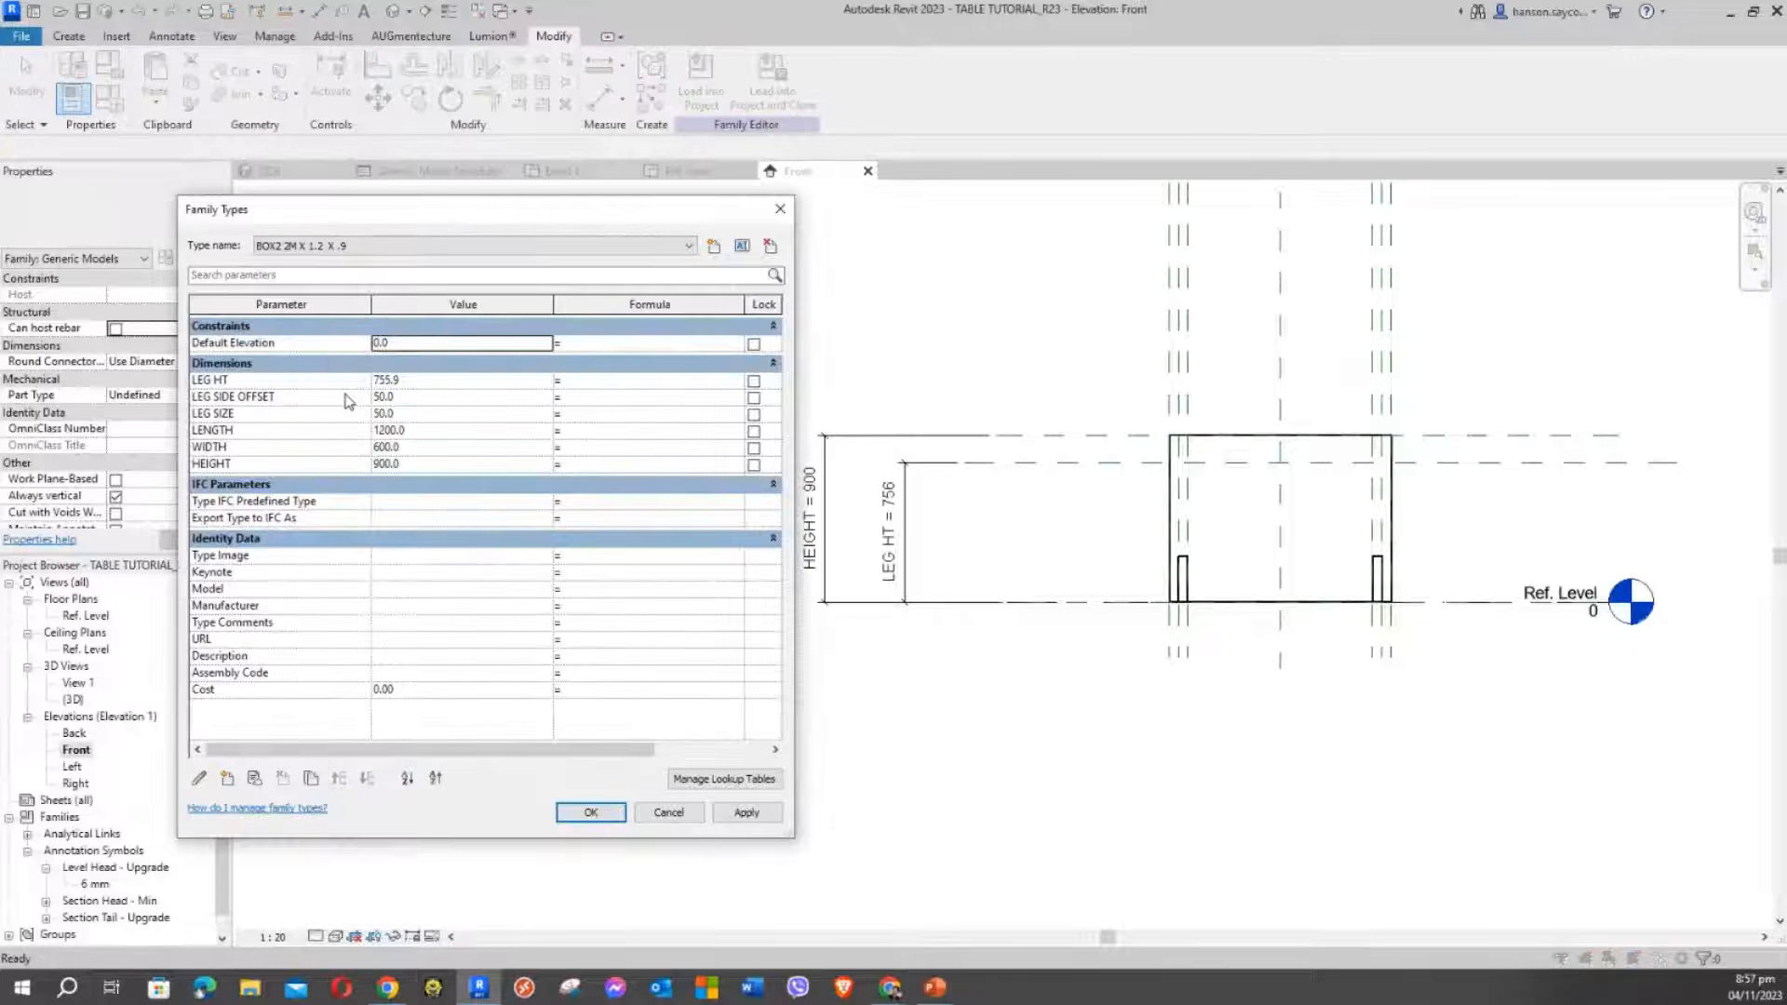
pyautogui.click(444, 378)
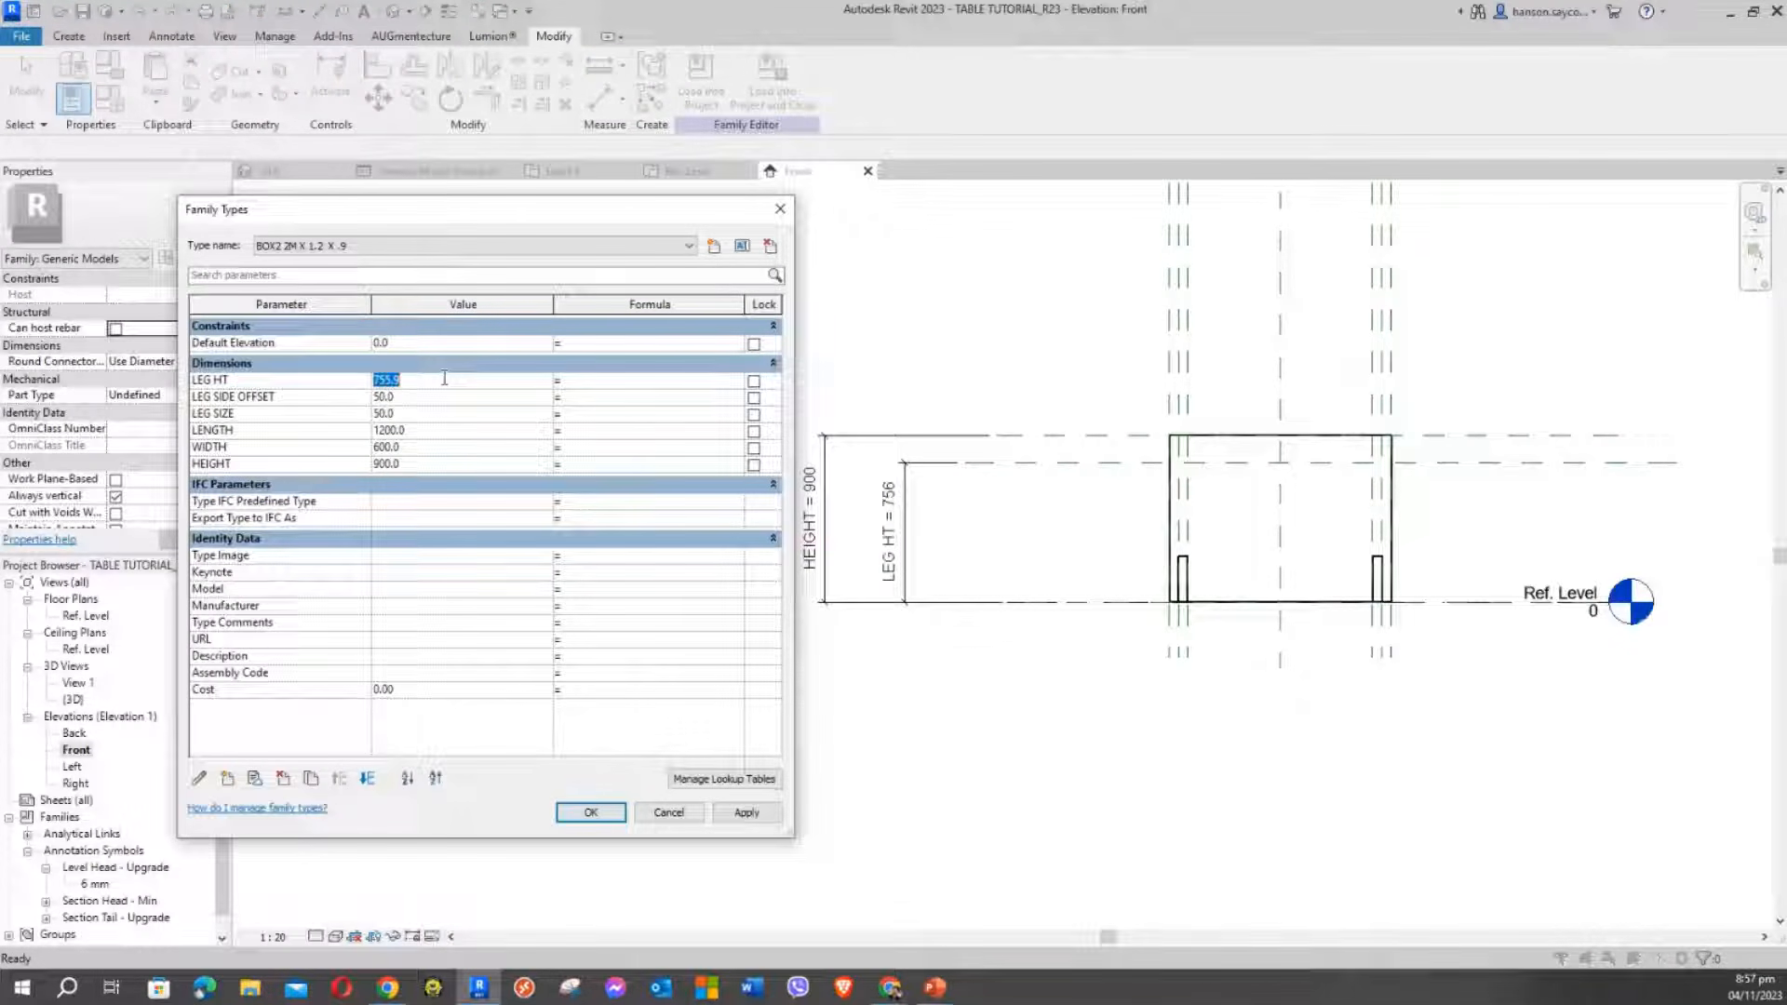
pyautogui.write('600')
pyautogui.click(747, 813)
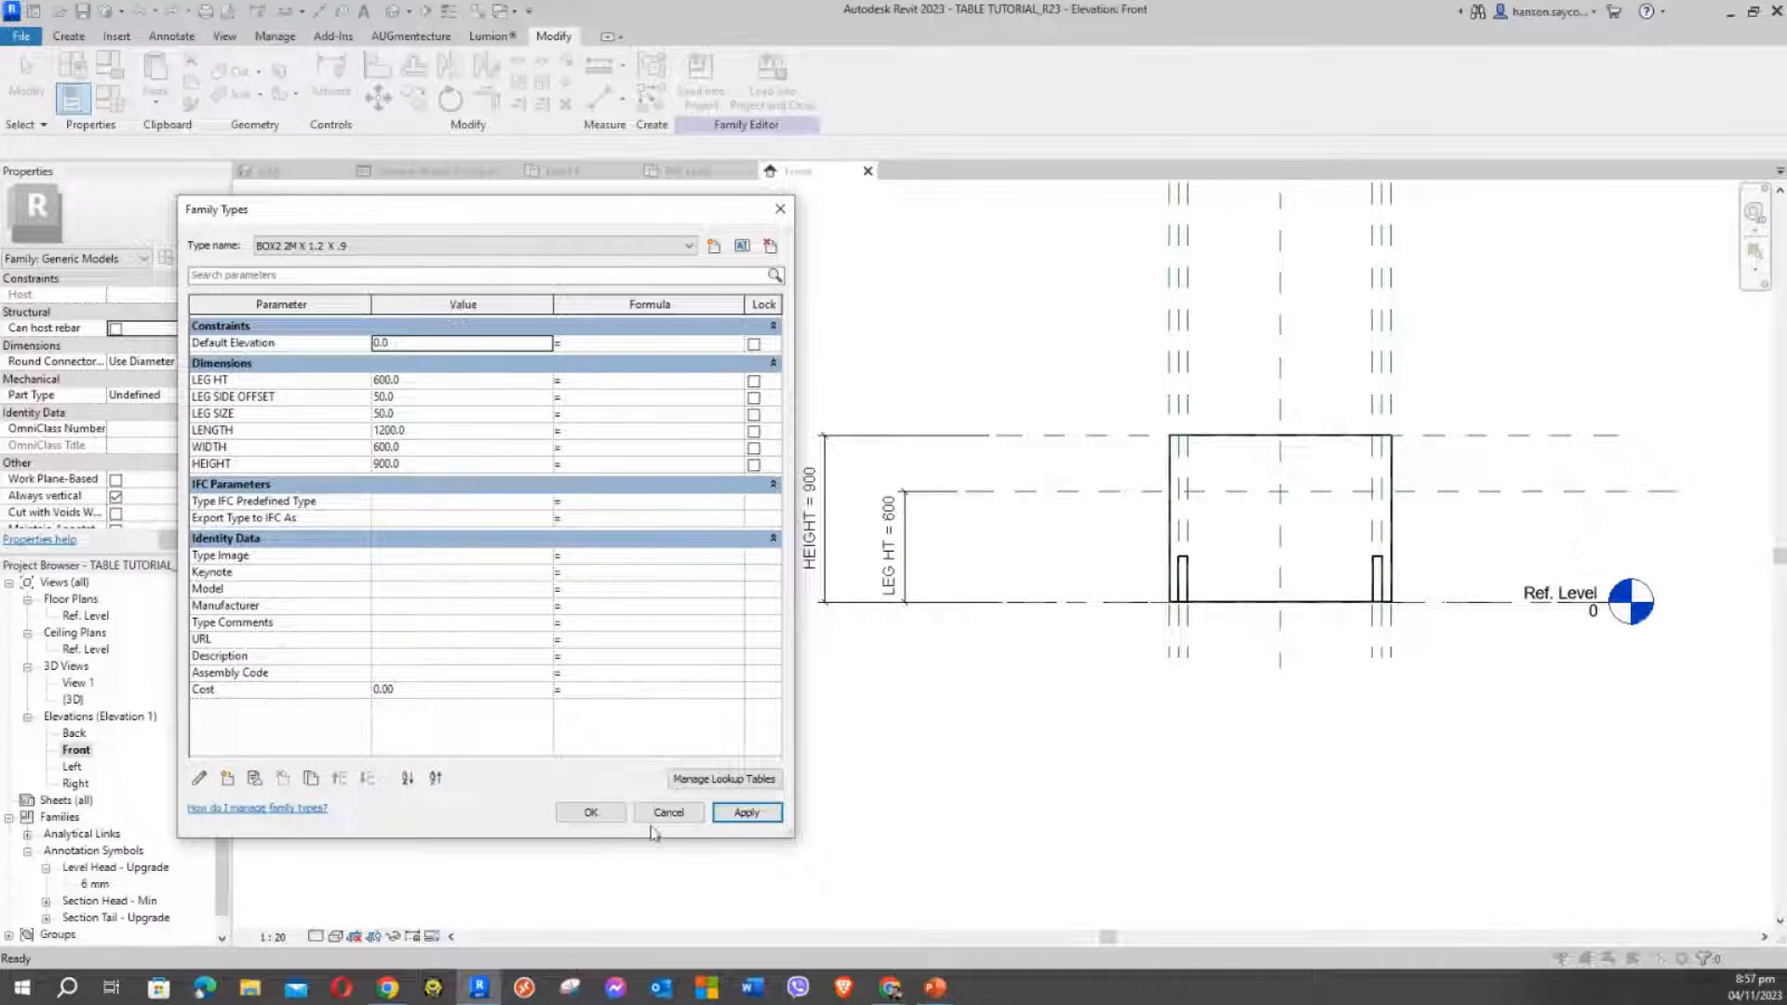
pyautogui.click(589, 813)
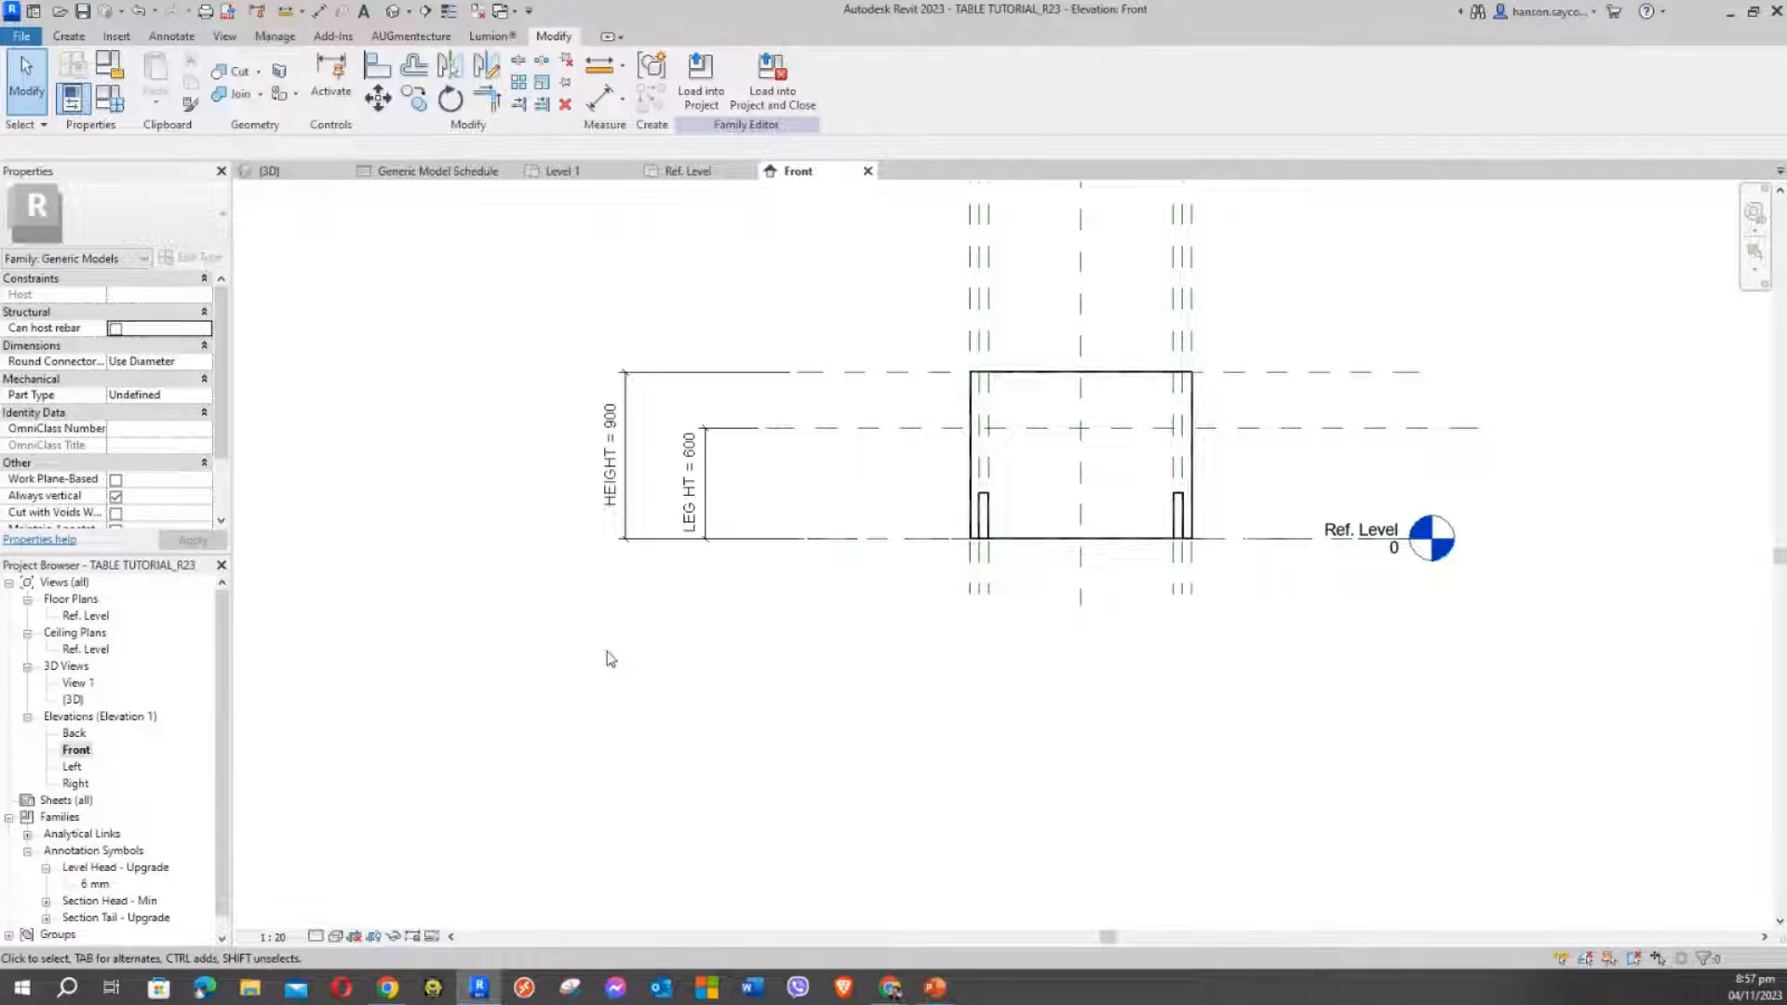
# Select the left leg extrusion in the Front elevation
pyautogui.scroll(4, 1031, 496)
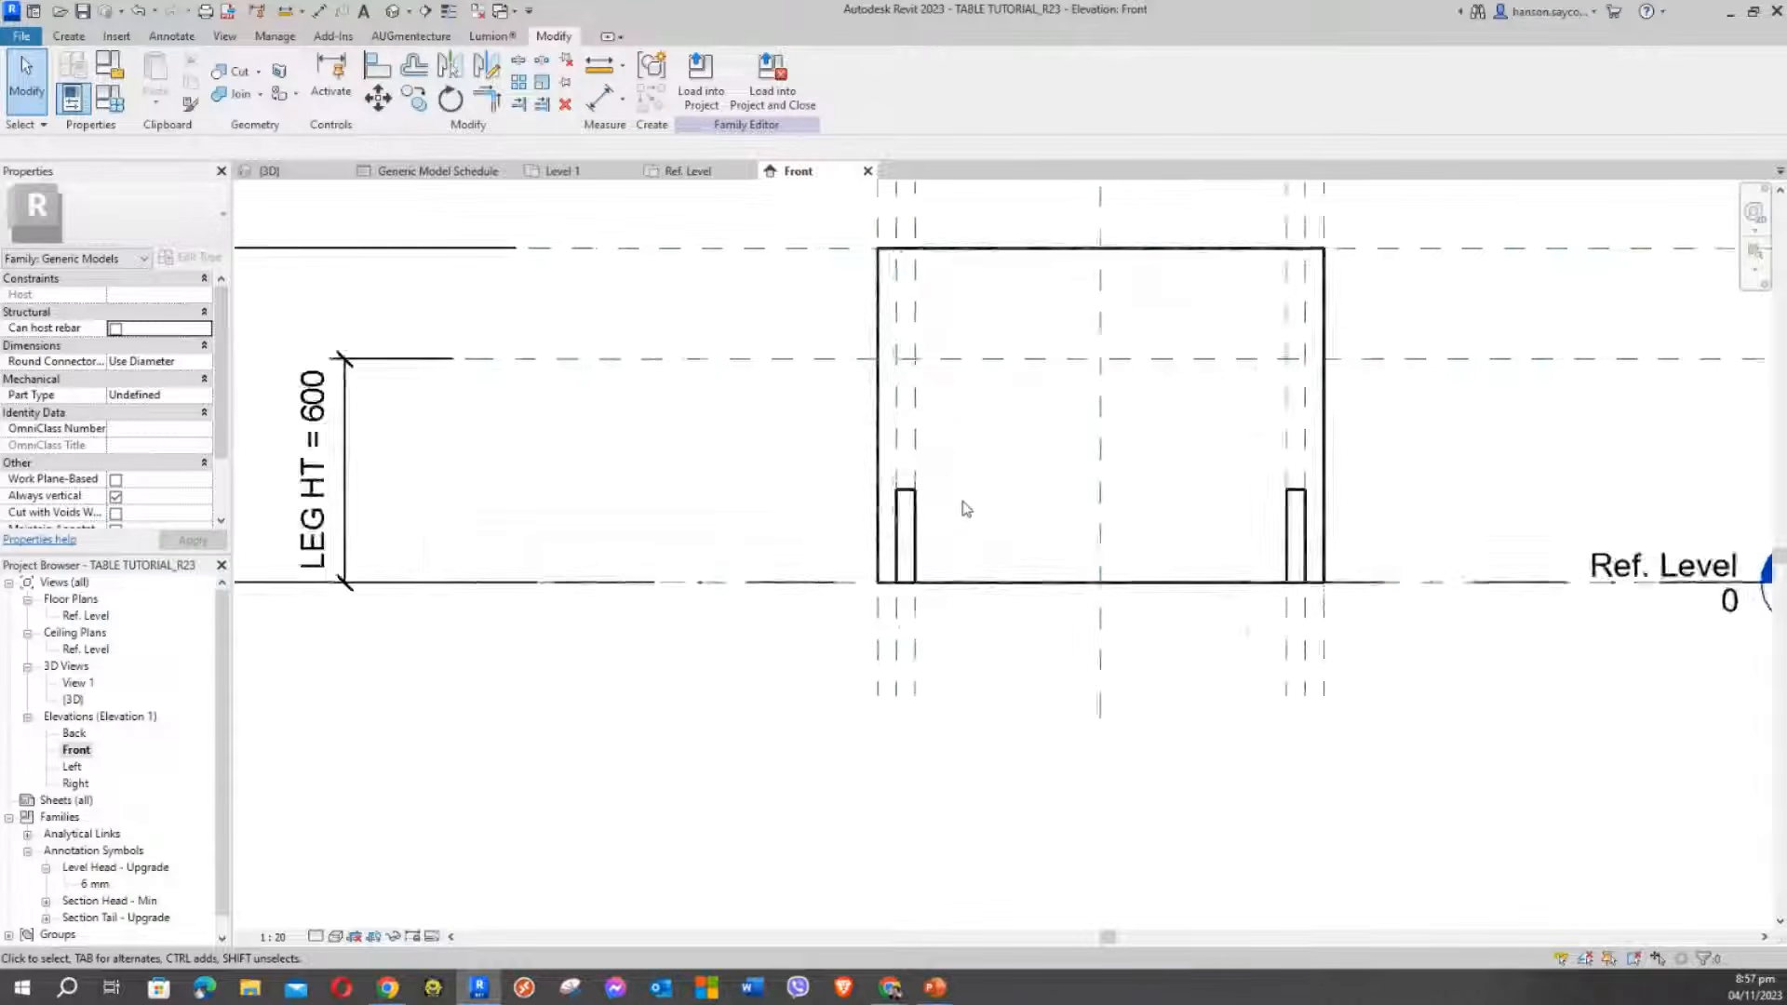
pyautogui.click(876, 495)
pyautogui.scroll(-2, 1000, 510)
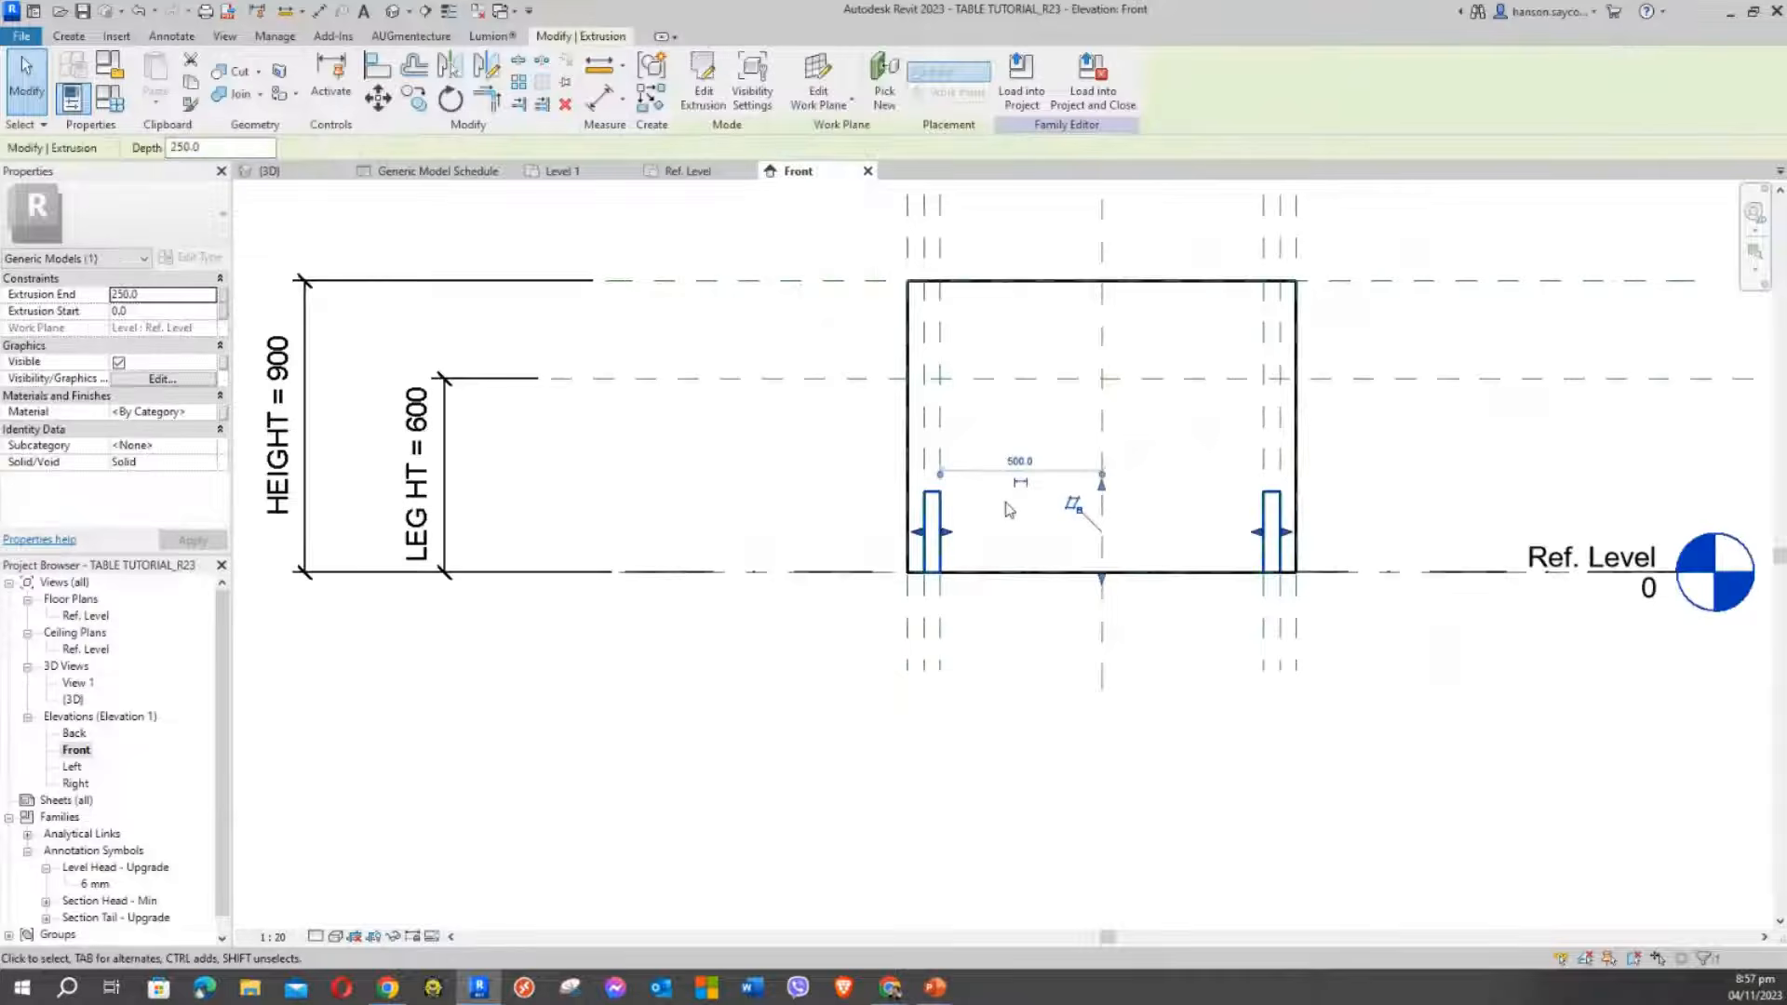
pyautogui.moveTo(1008, 510)
pyautogui.mouseDown(button='middle')
pyautogui.moveTo(981, 562)
pyautogui.moveTo(1091, 518)
pyautogui.mouseUp(button='middle')
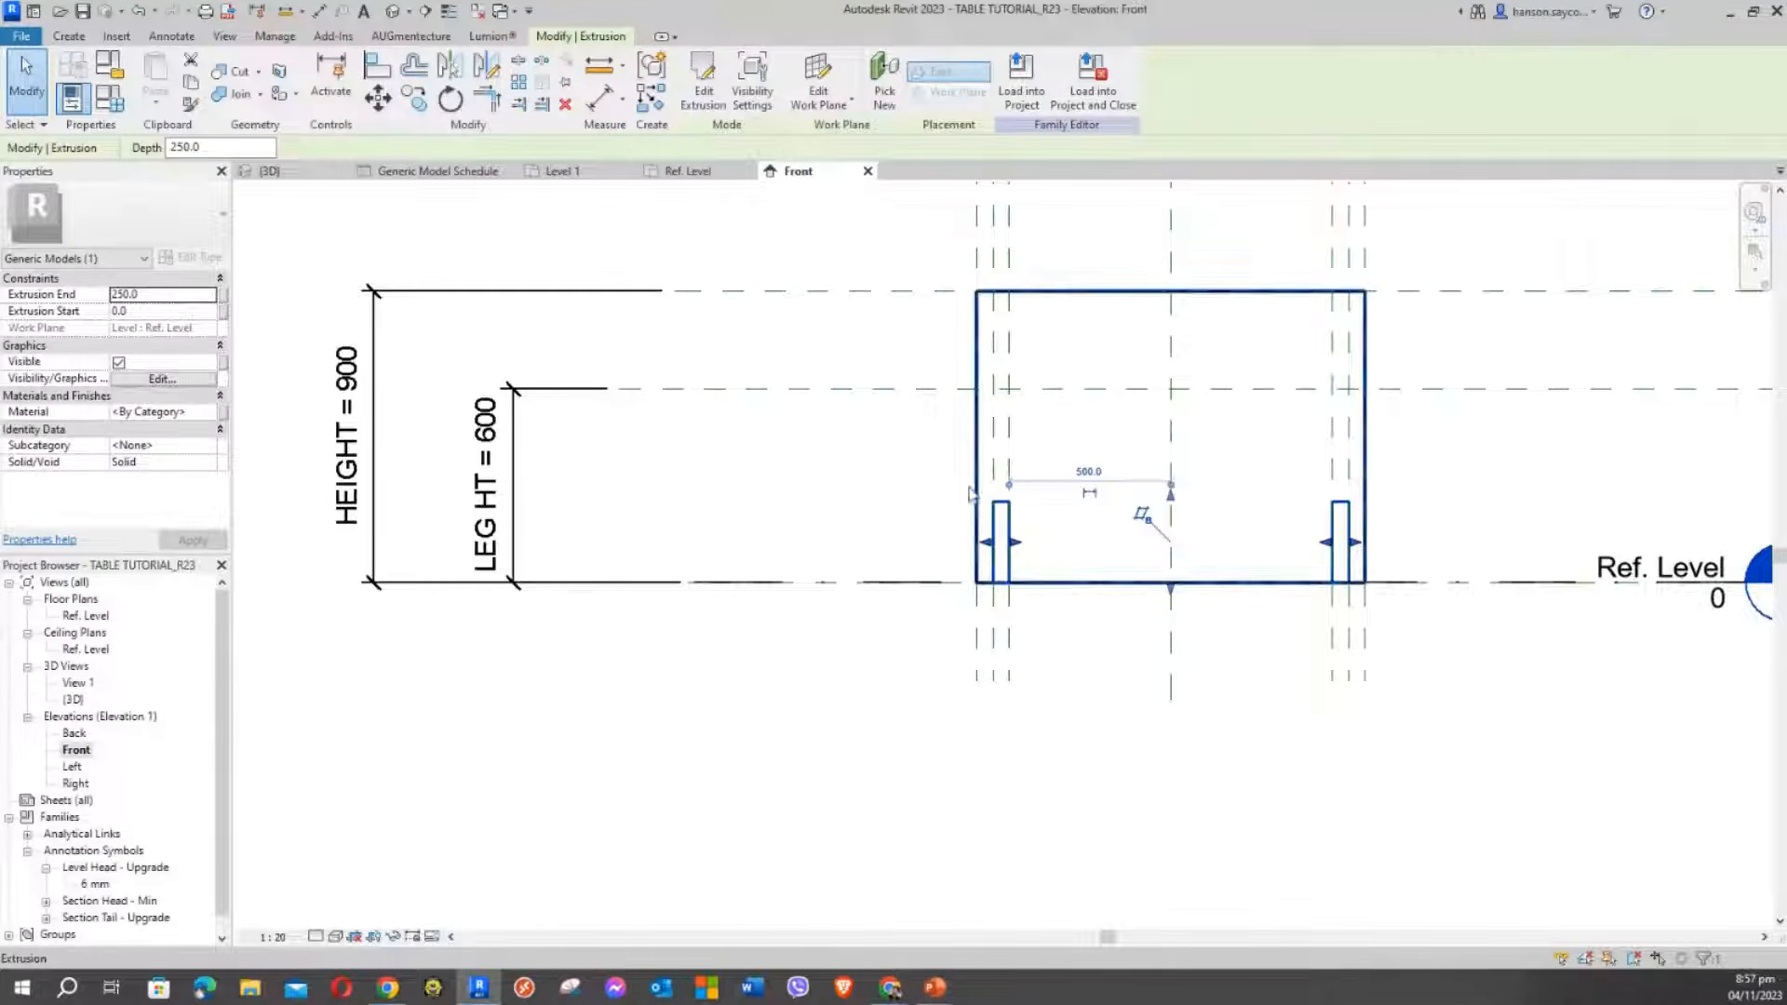
pyautogui.click(1058, 530)
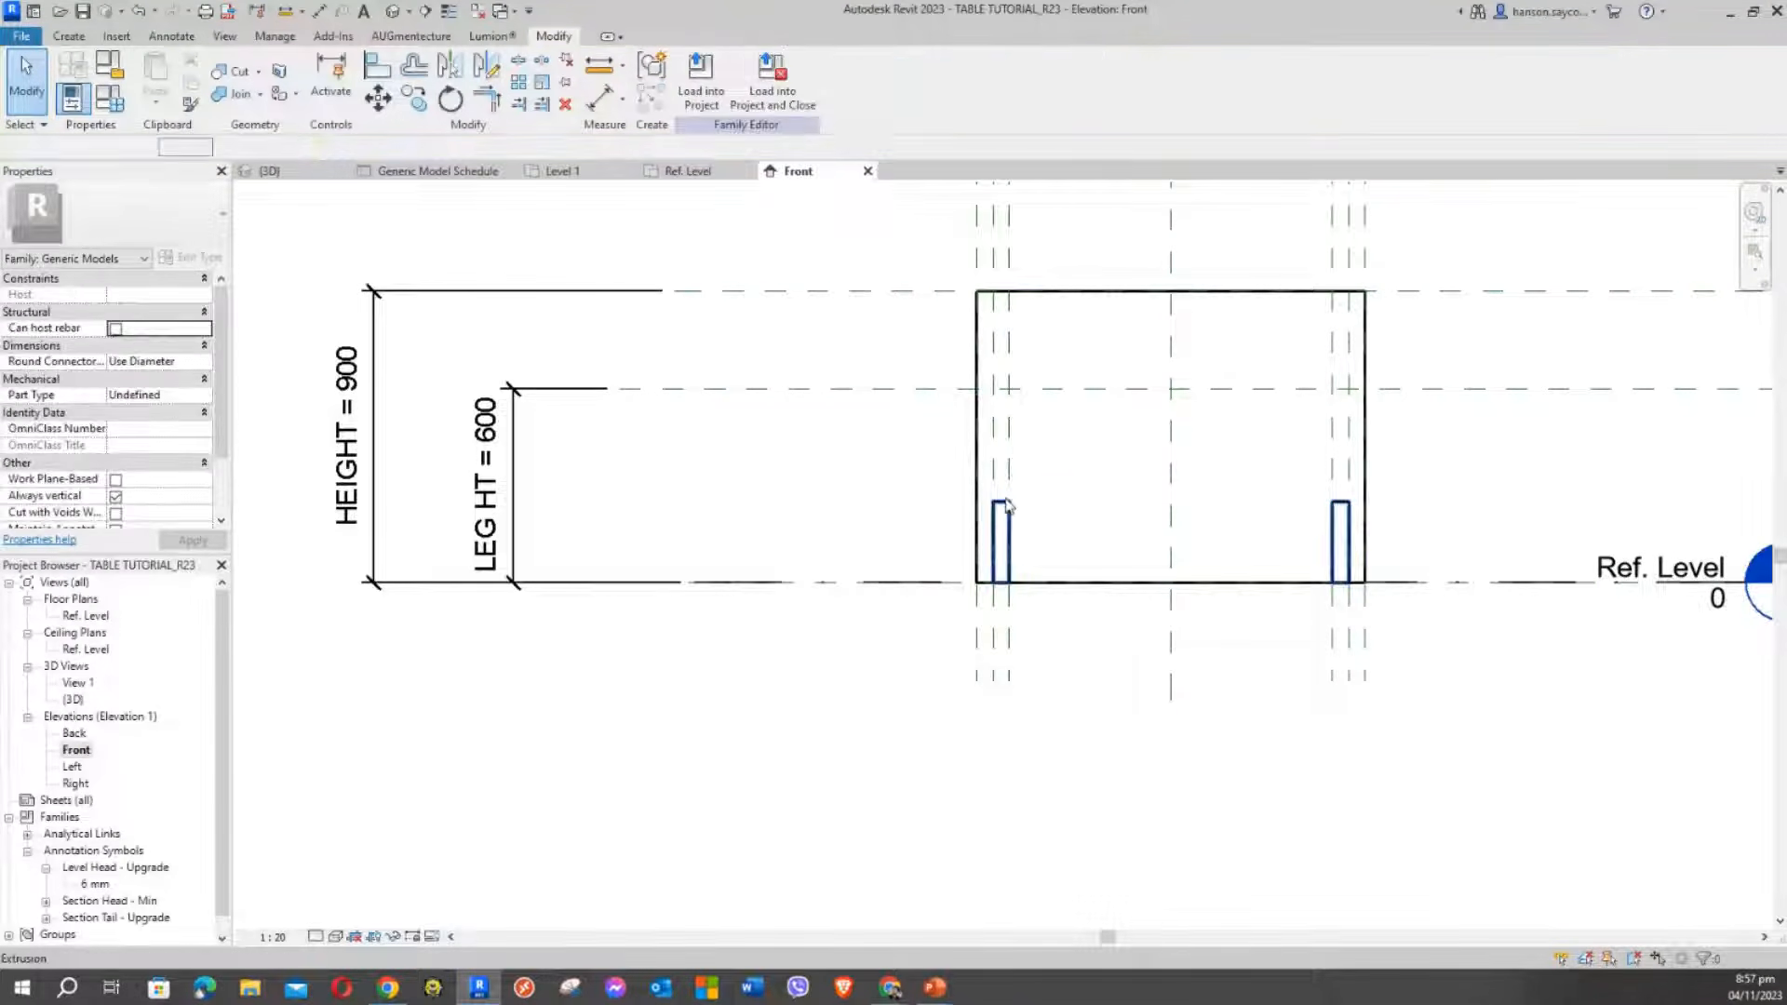
pyautogui.click(1006, 505)
pyautogui.moveTo(1007, 505); pyautogui.dragTo(1068, 547, button='middle')
pyautogui.click(802, 541)
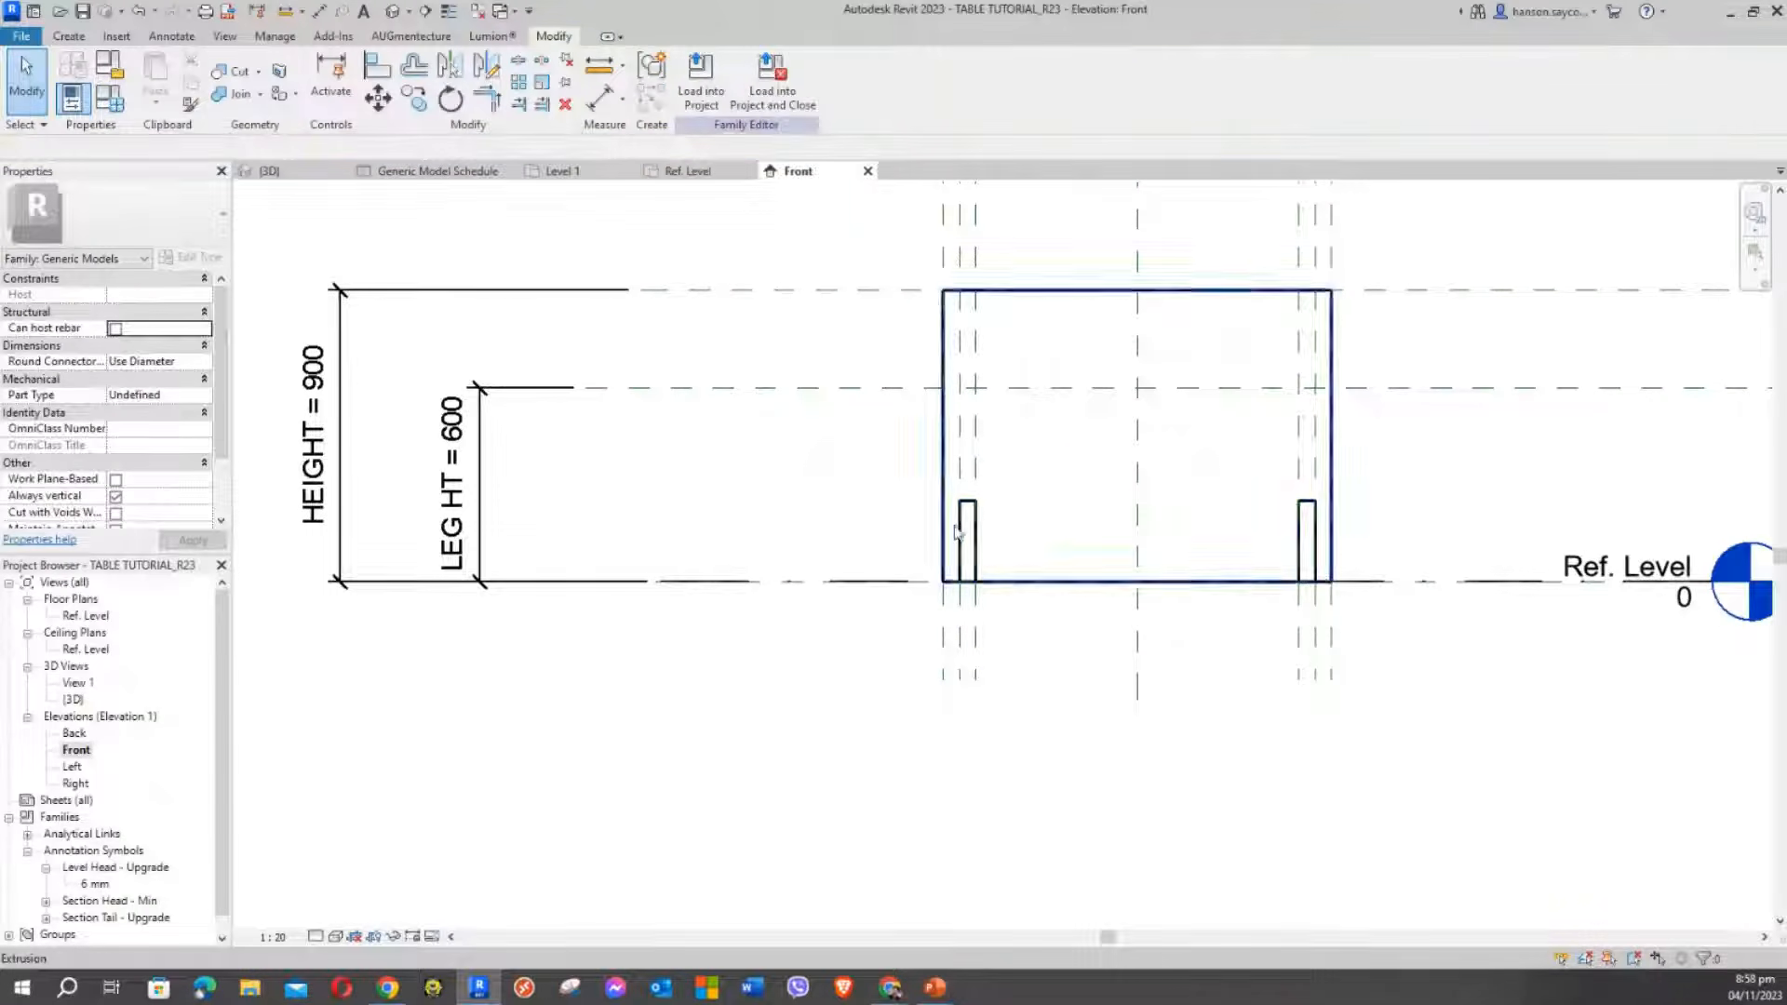
pyautogui.click(976, 521)
pyautogui.click(787, 495)
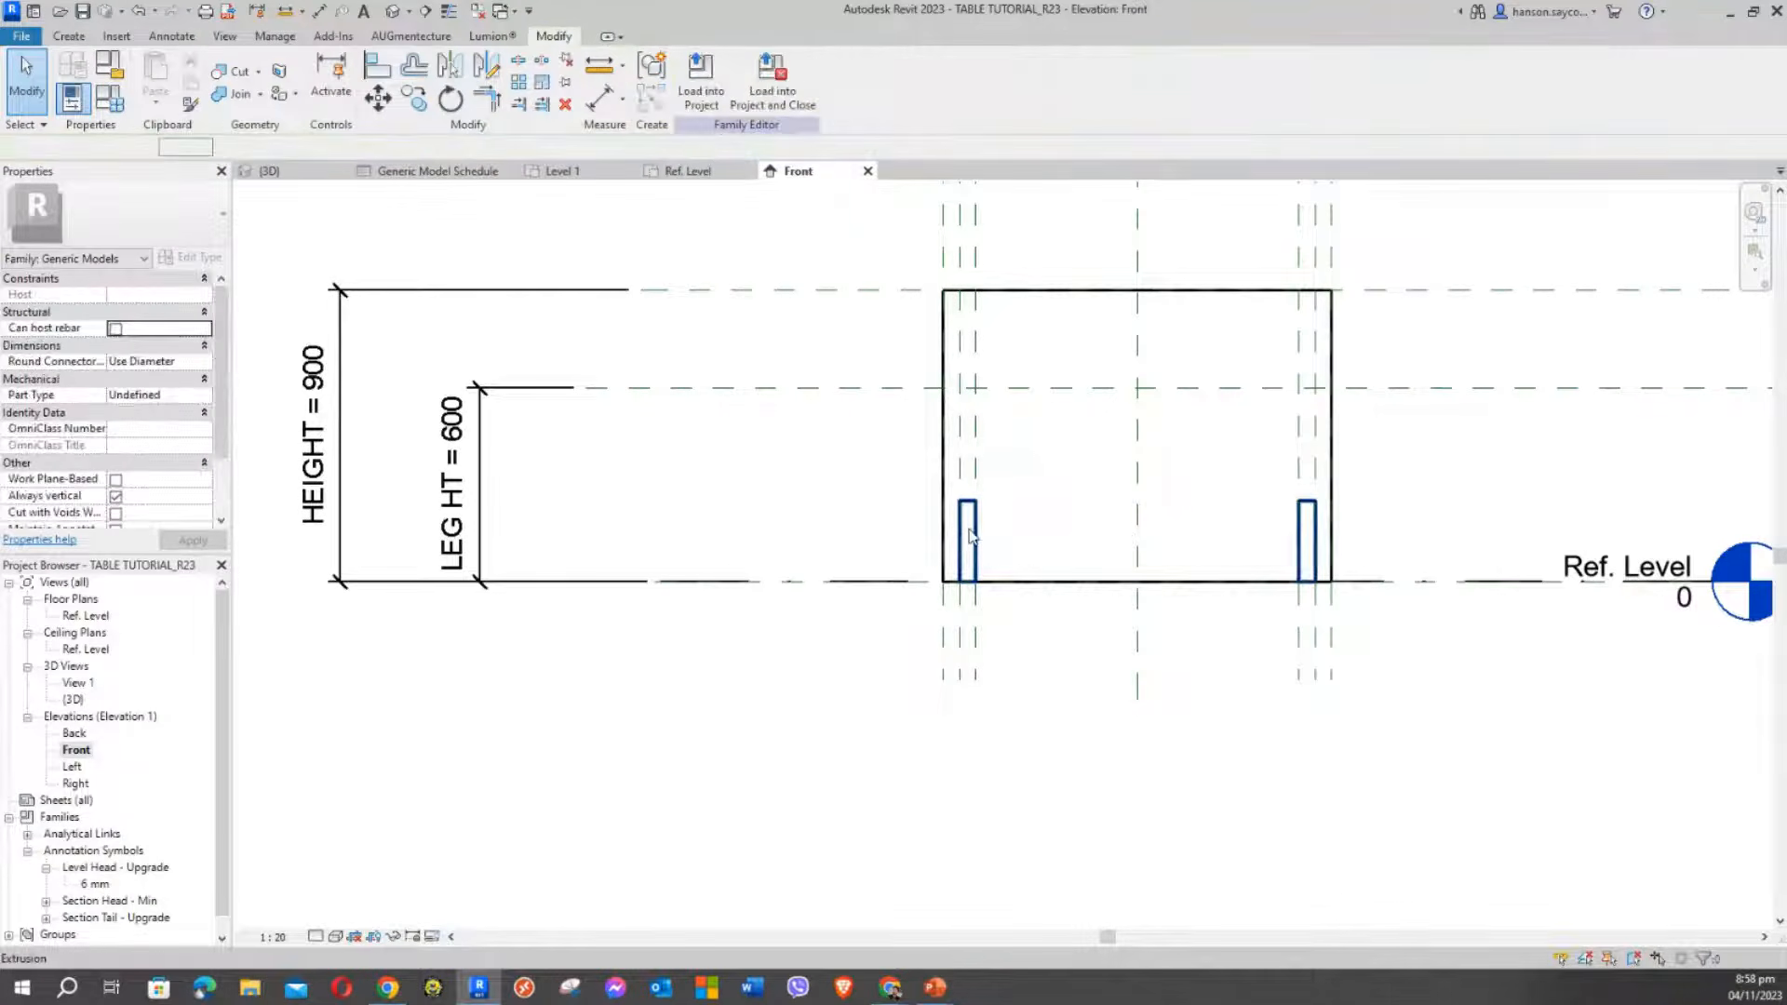
pyautogui.click(968, 535)
pyautogui.moveTo(1177, 491); pyautogui.dragTo(1183, 507, button='middle')
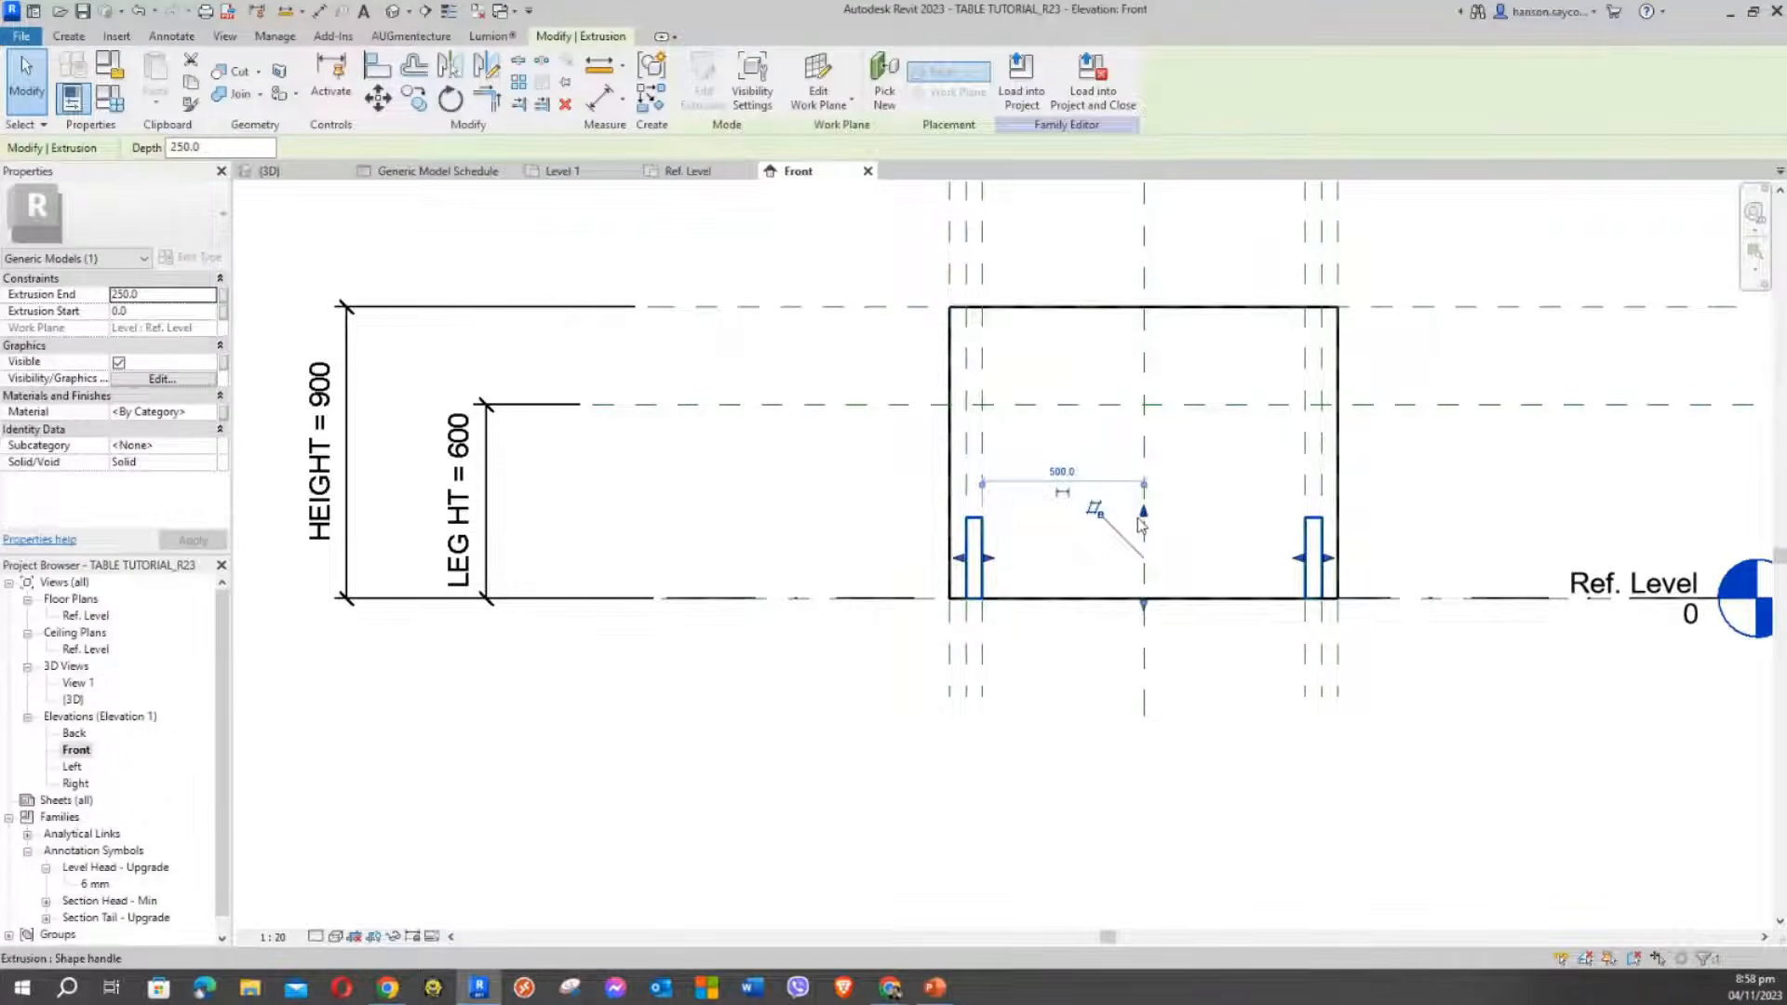
# Stretch the leg tops up to the LEG HT reference plane and lock them to it
pyautogui.moveTo(1148, 526); pyautogui.dragTo(1171, 468)
pyautogui.moveTo(1147, 468); pyautogui.dragTo(1093, 402)
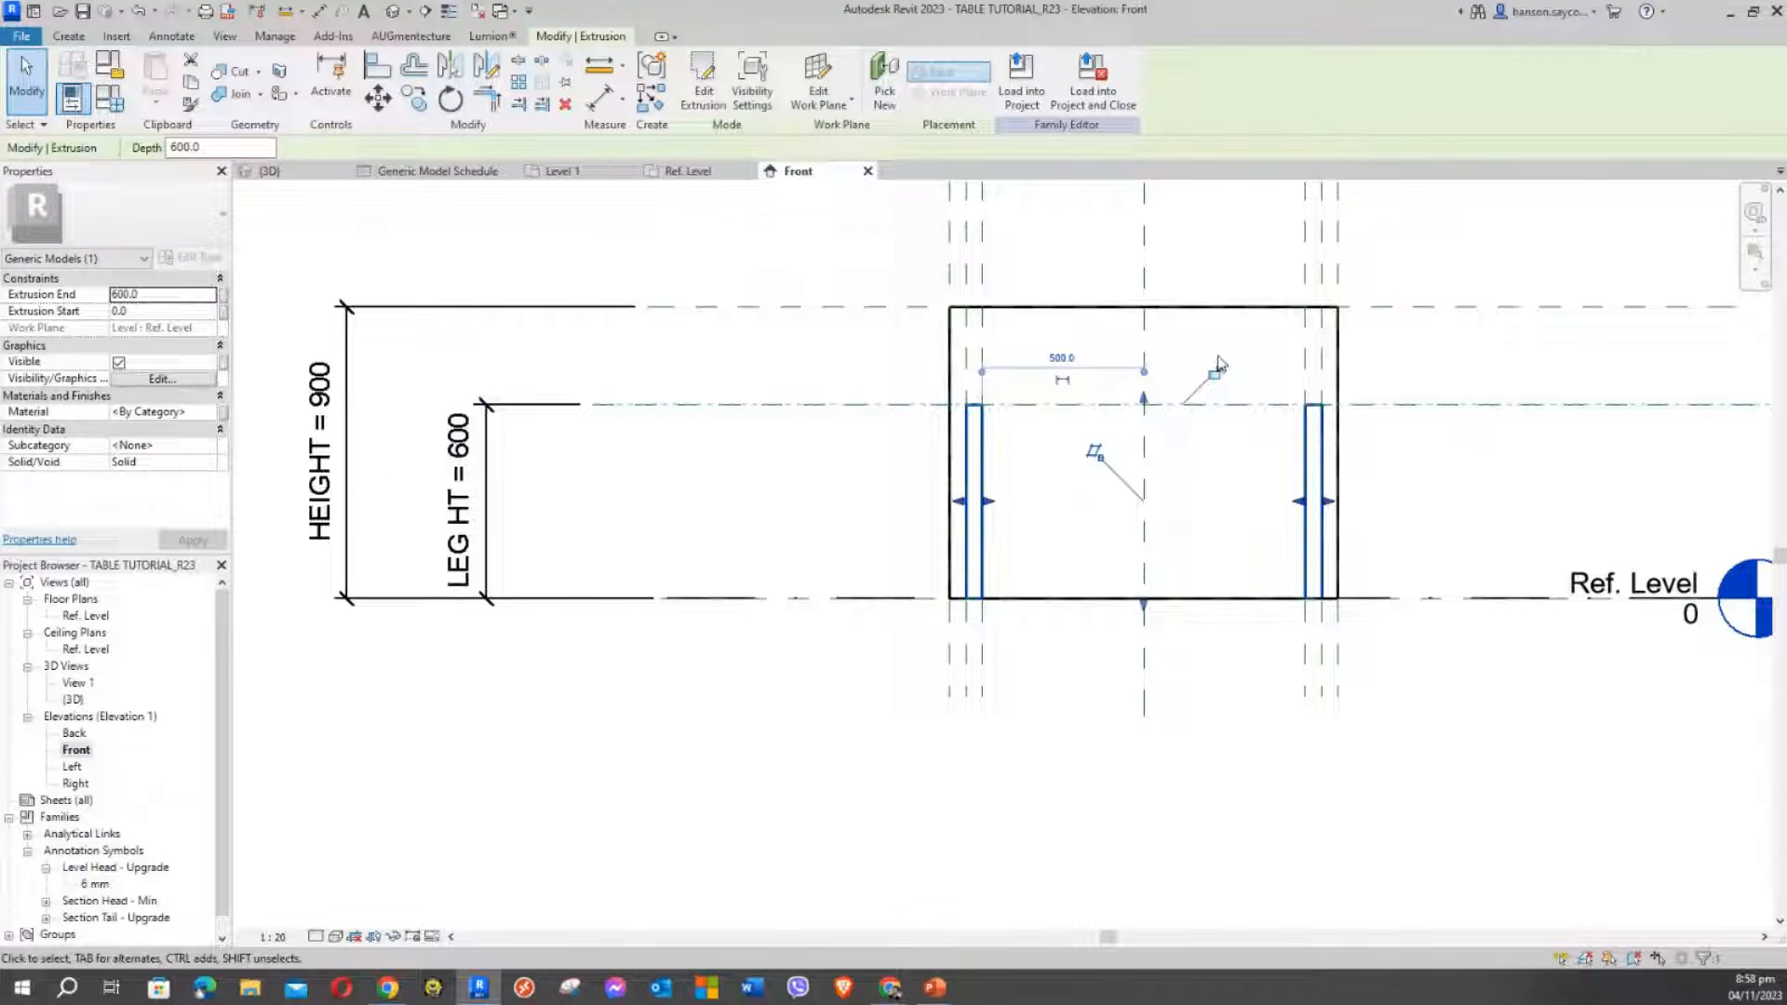
pyautogui.click(1216, 373)
pyautogui.scroll(-3, 1125, 425)
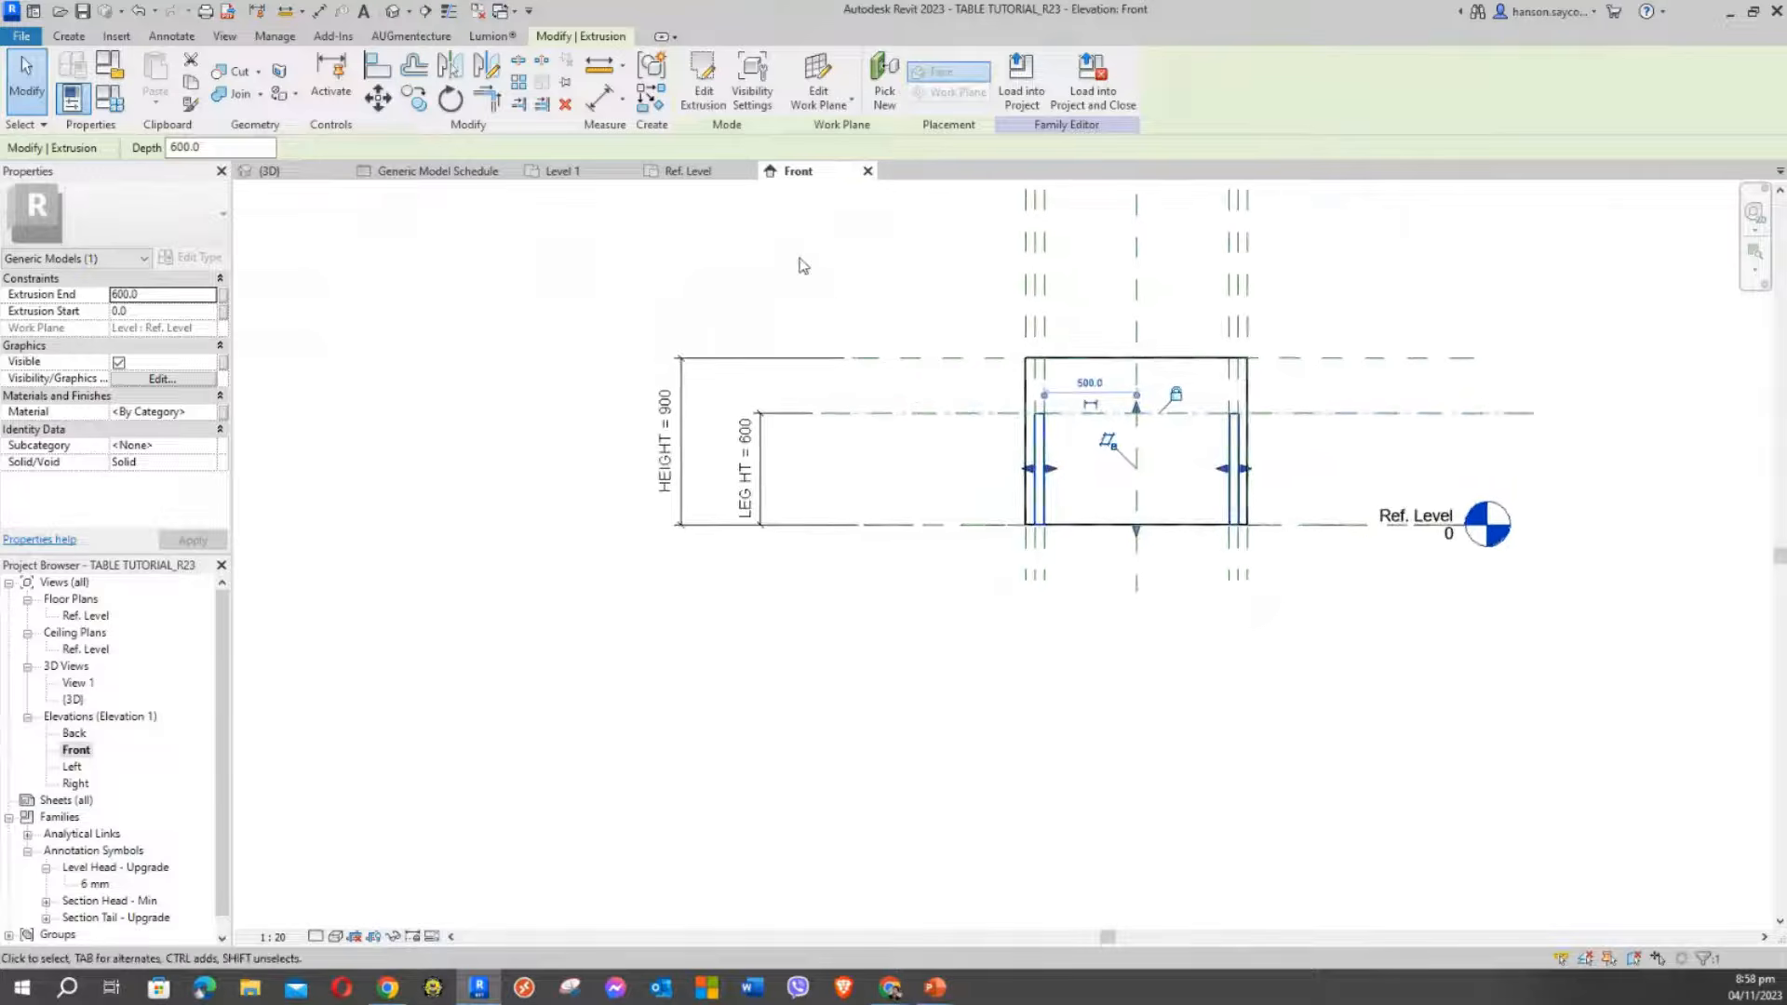
pyautogui.click(803, 266)
pyautogui.moveTo(827, 285); pyautogui.dragTo(902, 355, button='middle')
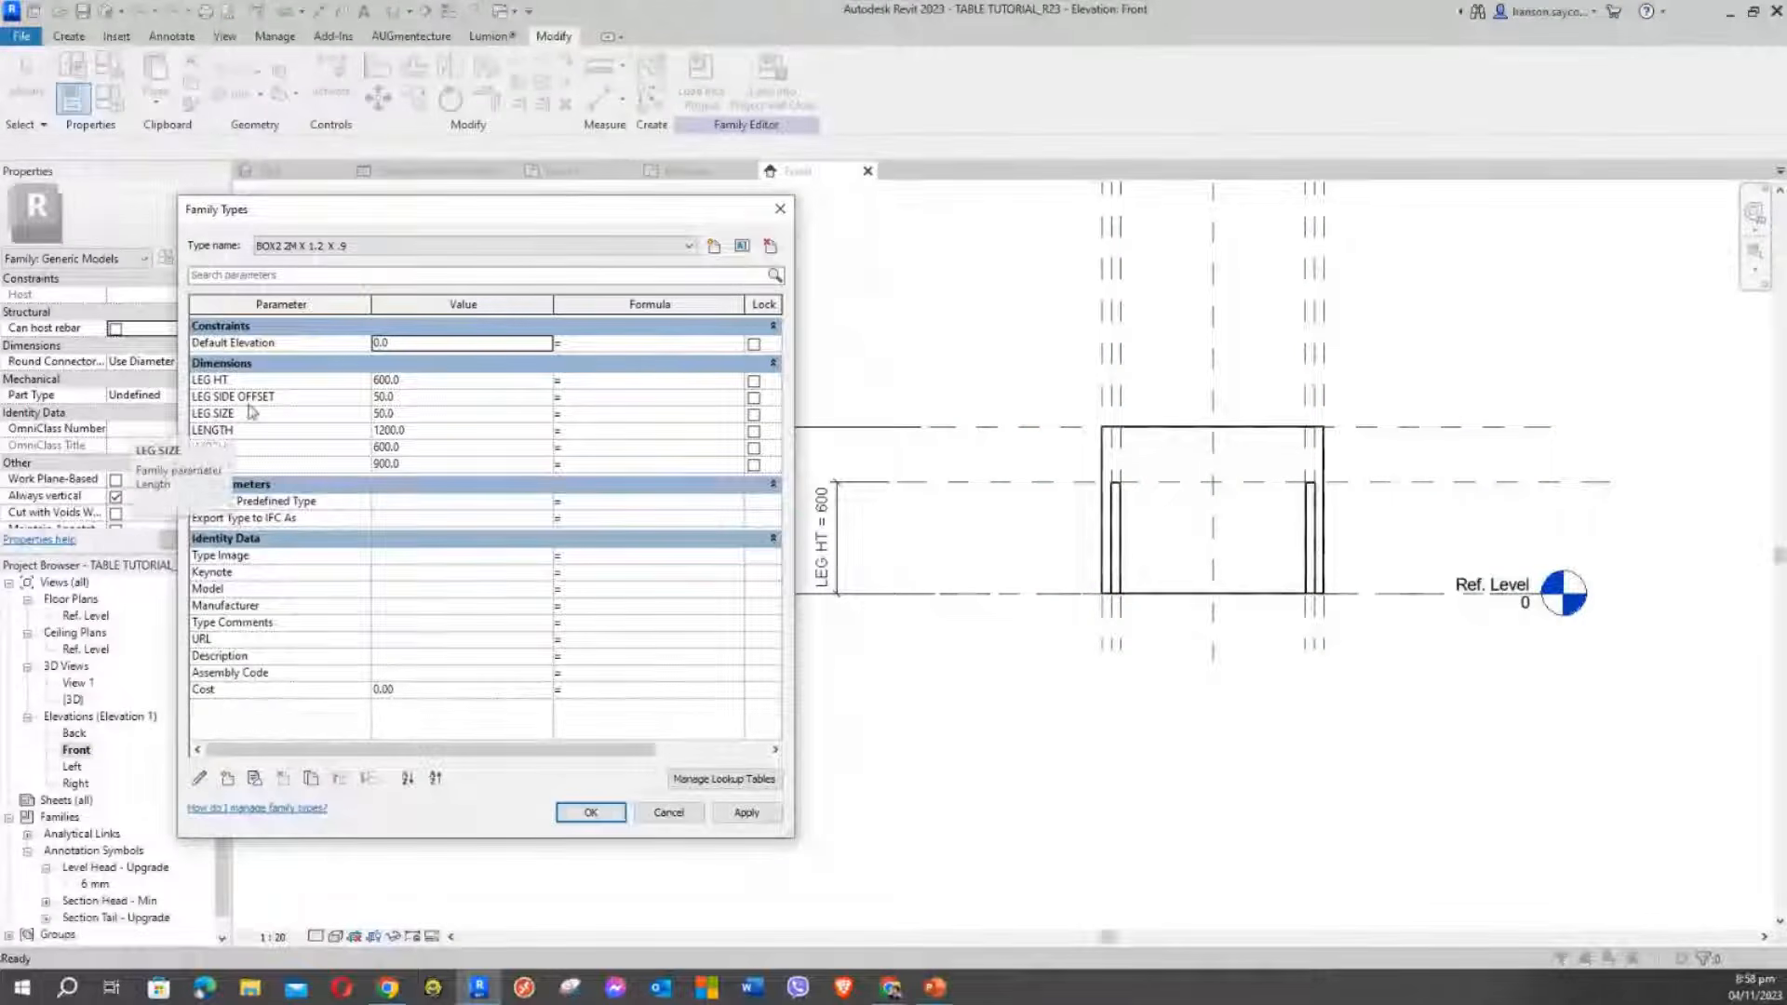
# Change LEG HT to 800 in Family Types, apply it and close the dialog
pyautogui.click(433, 383)
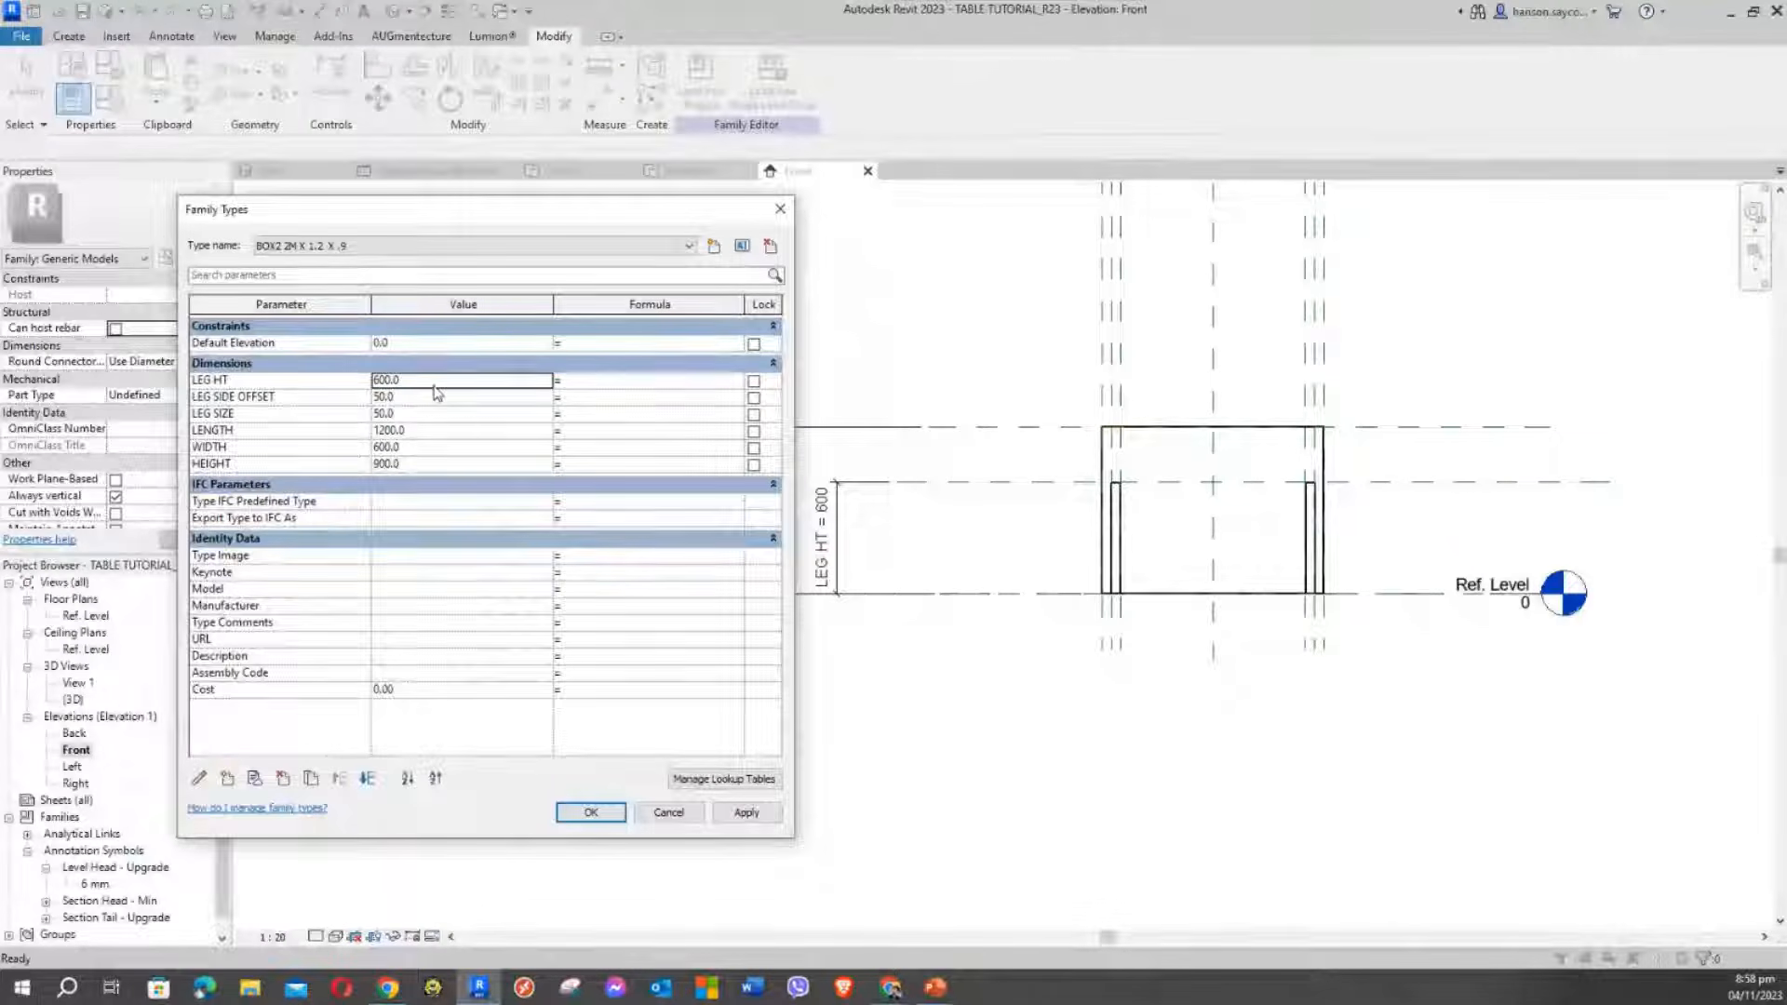
pyautogui.doubleClick(435, 384)
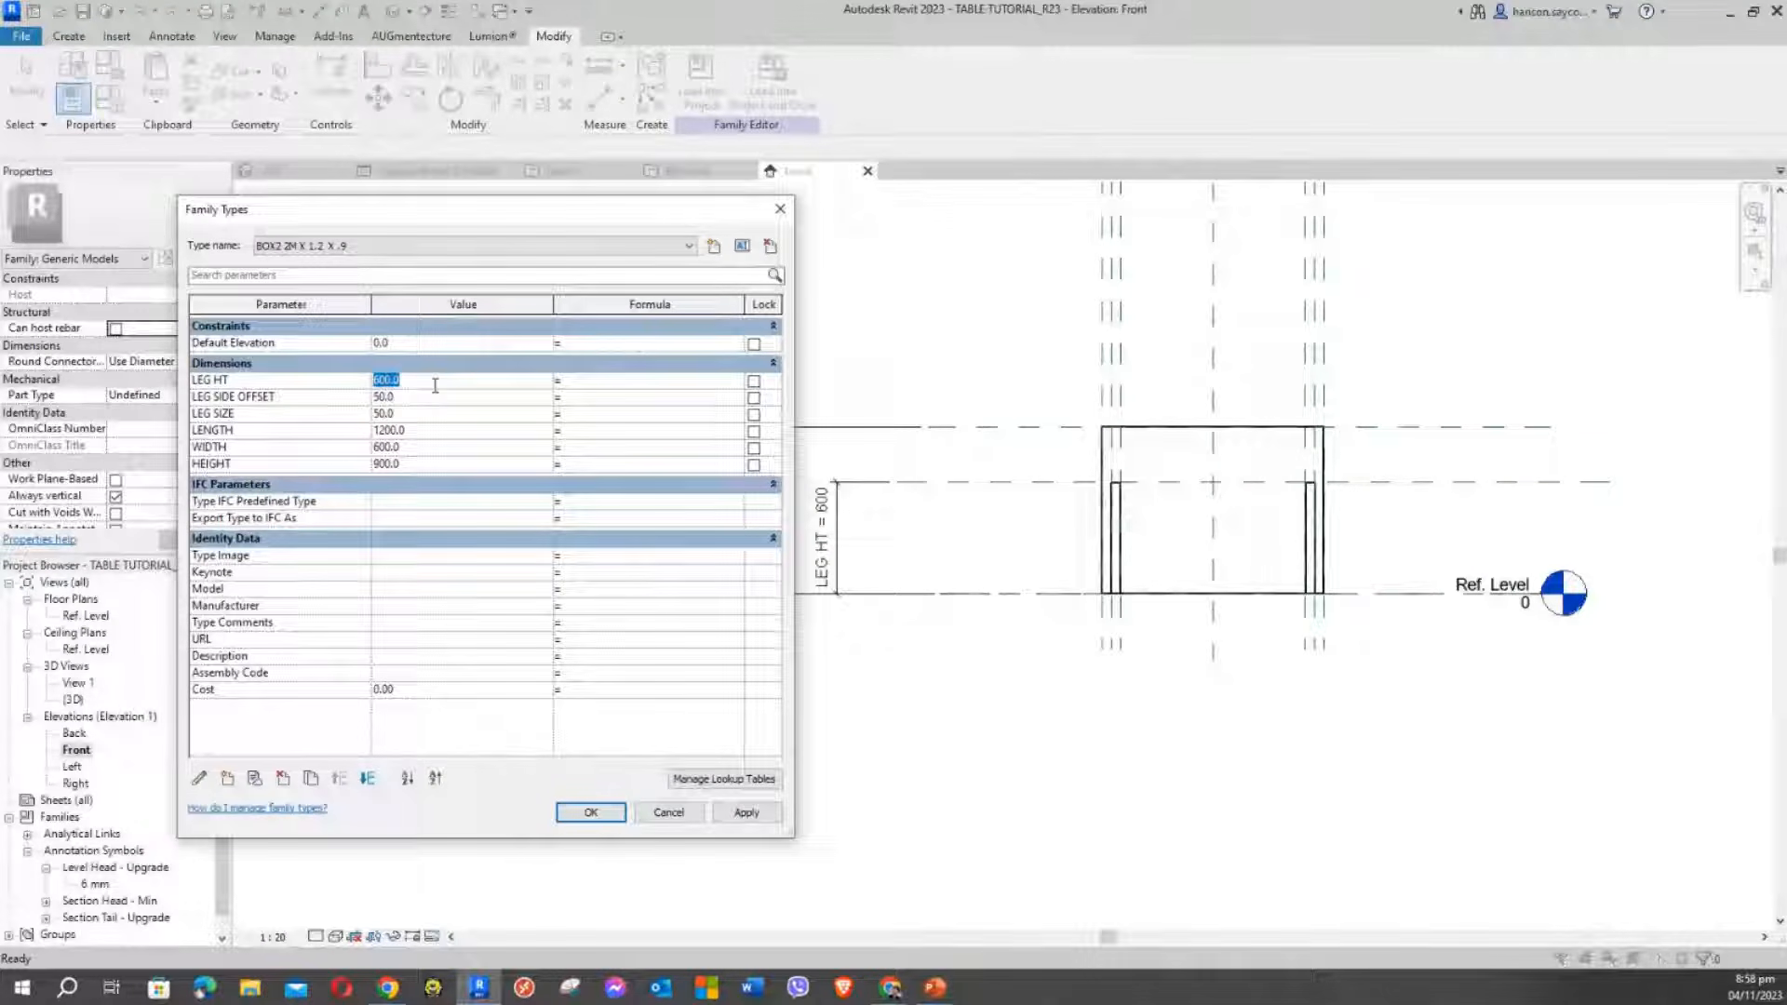
pyautogui.write('600')
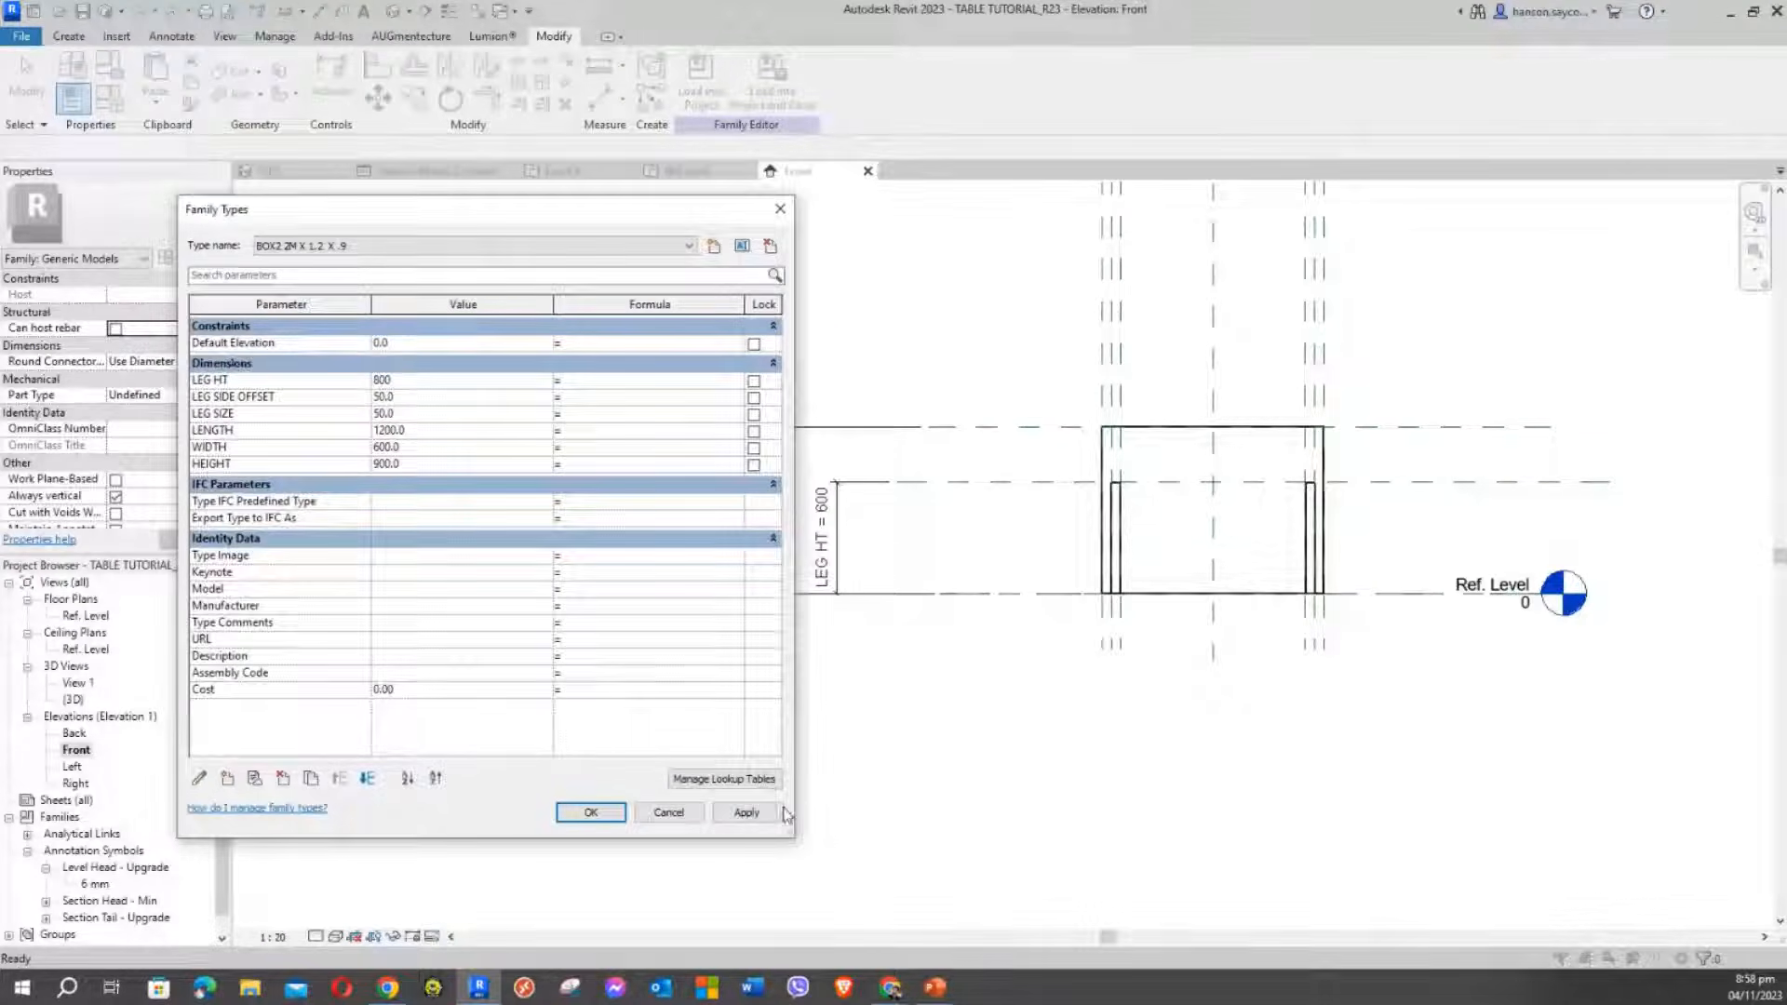
pyautogui.click(747, 812)
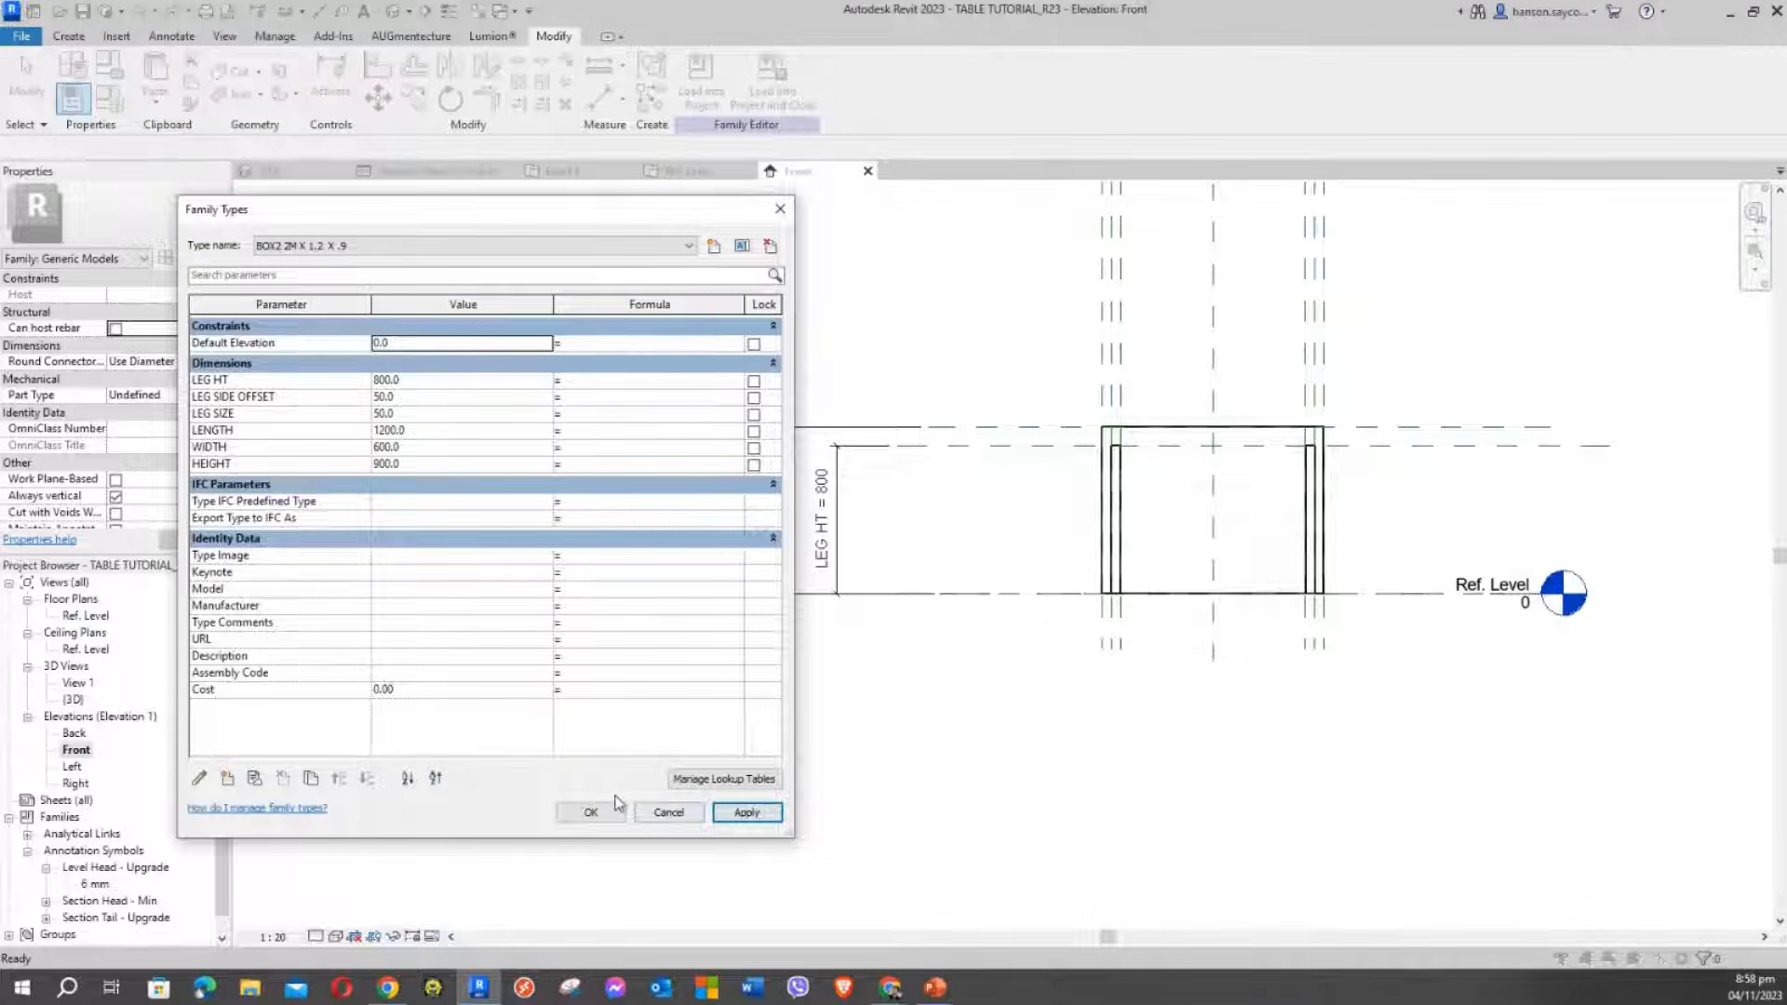
pyautogui.click(590, 812)
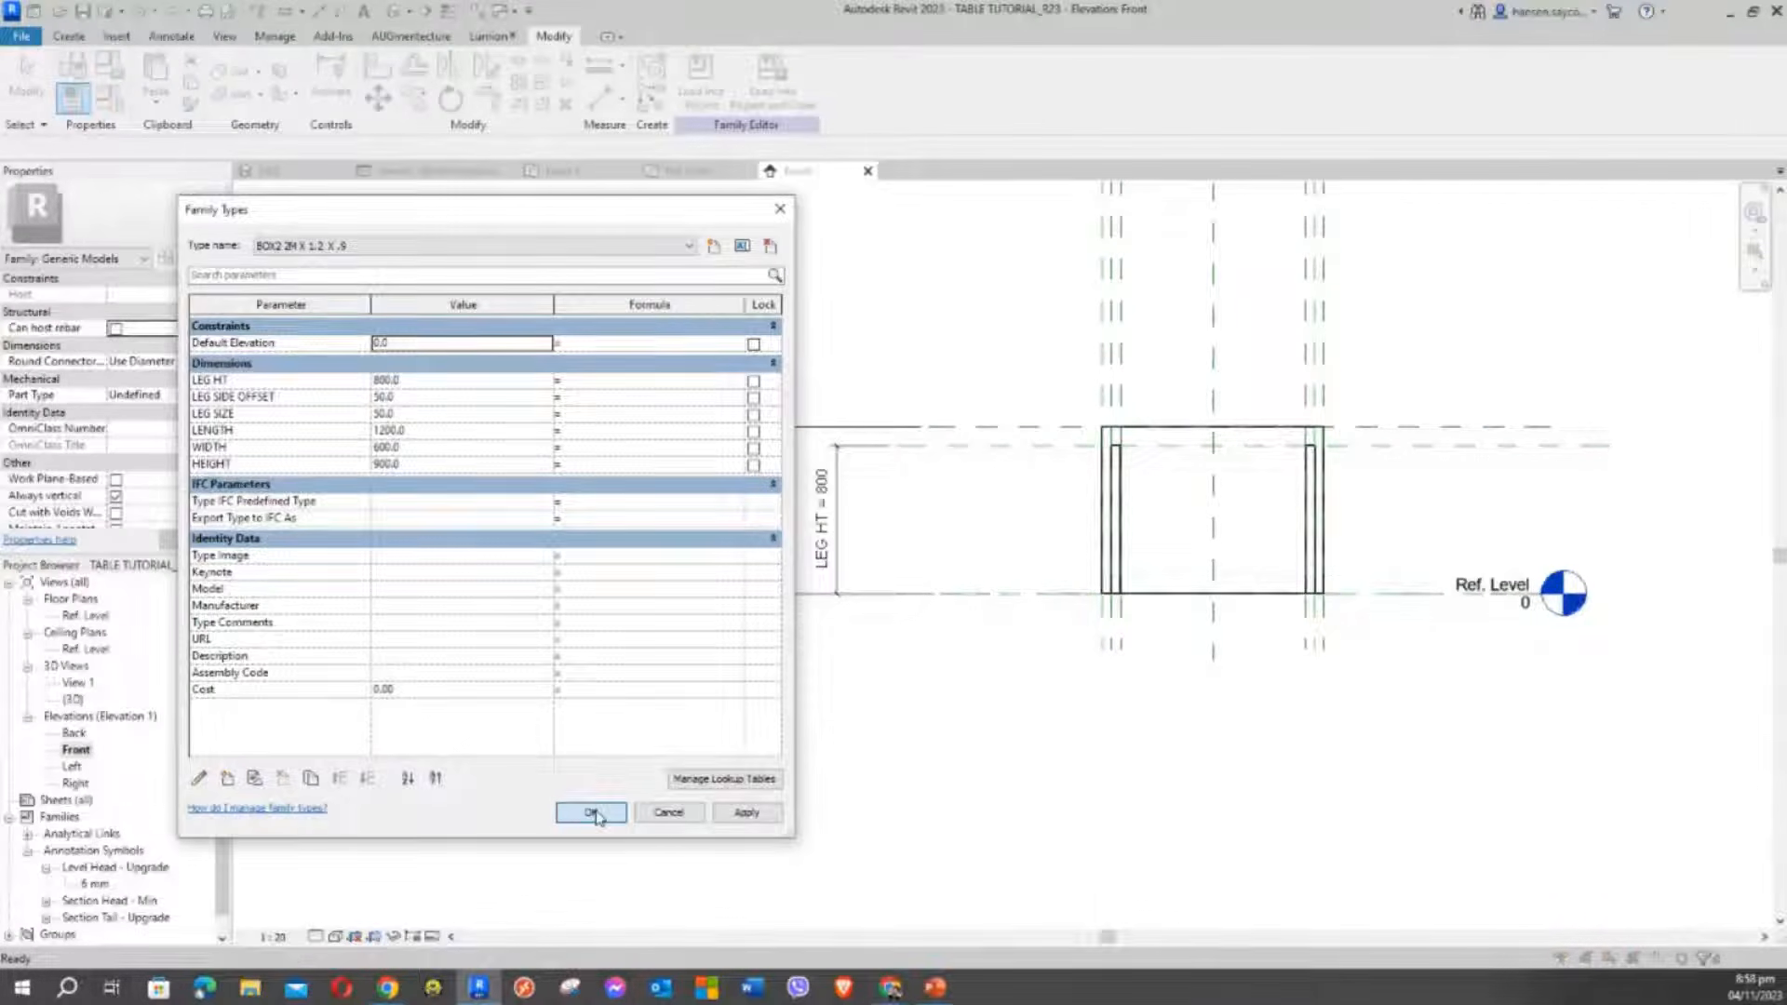
pyautogui.click(595, 815)
pyautogui.scroll(2, 1312, 484)
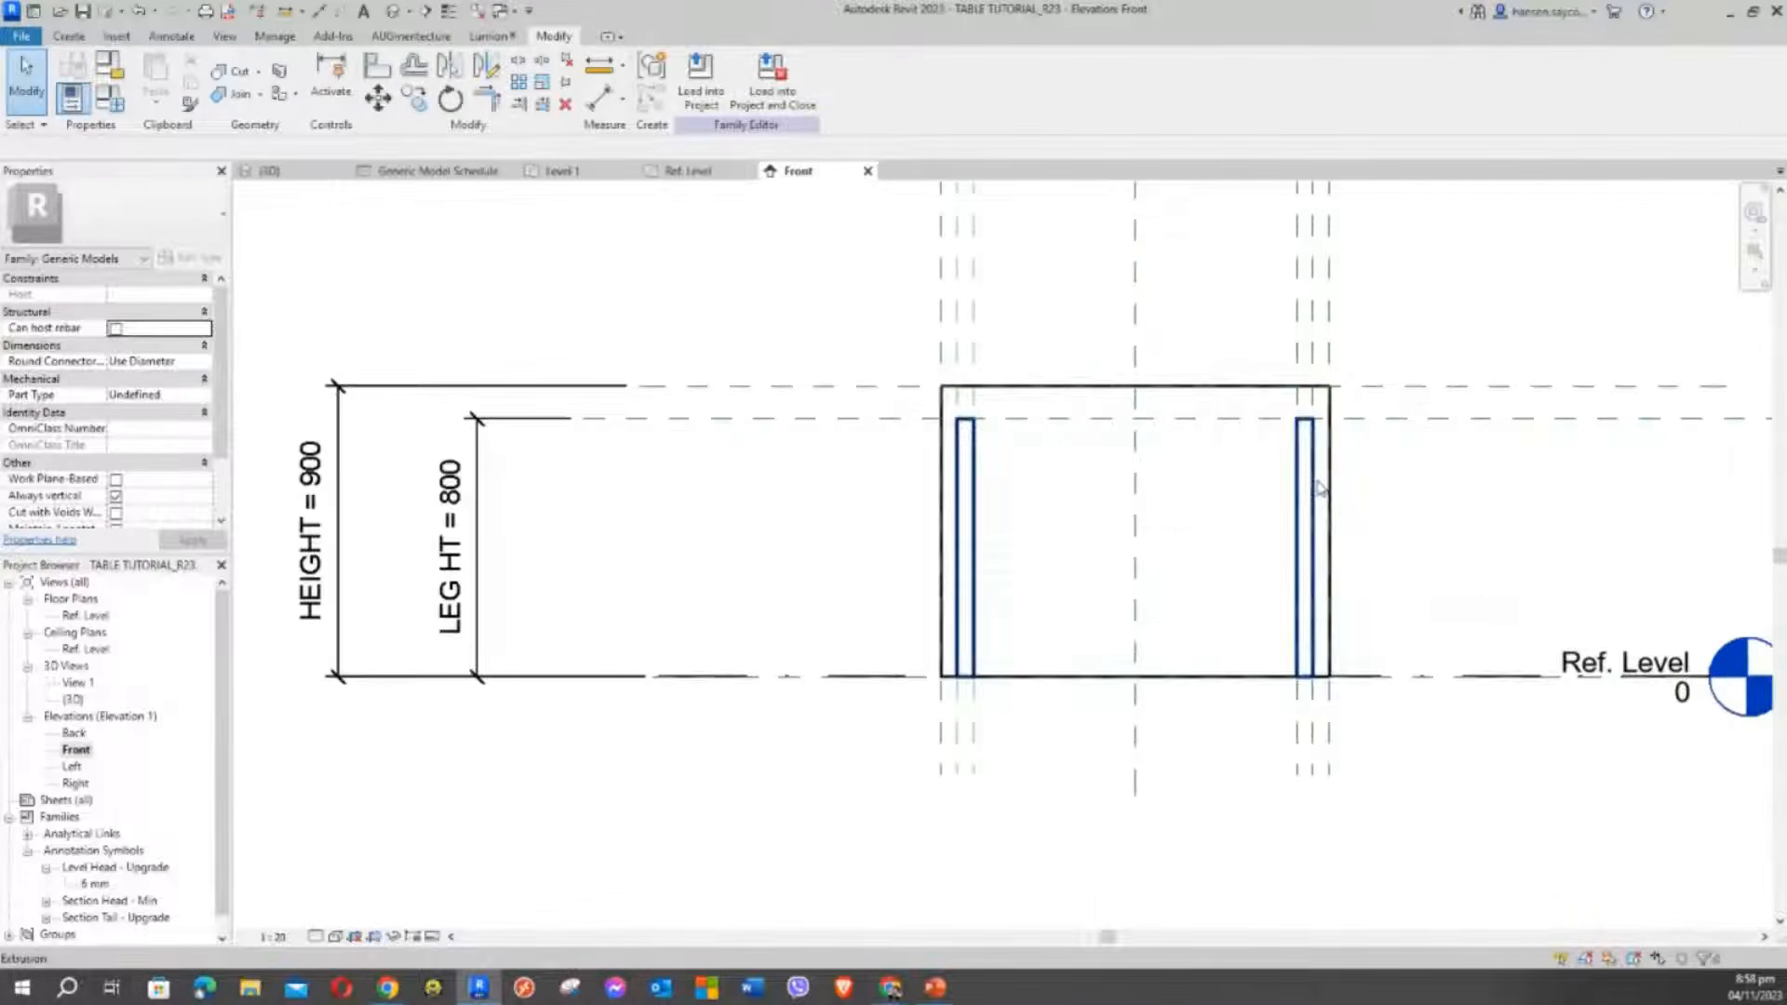
# Select the tabletop extrusion in the Front elevation
pyautogui.click(1044, 387)
pyautogui.click(834, 527)
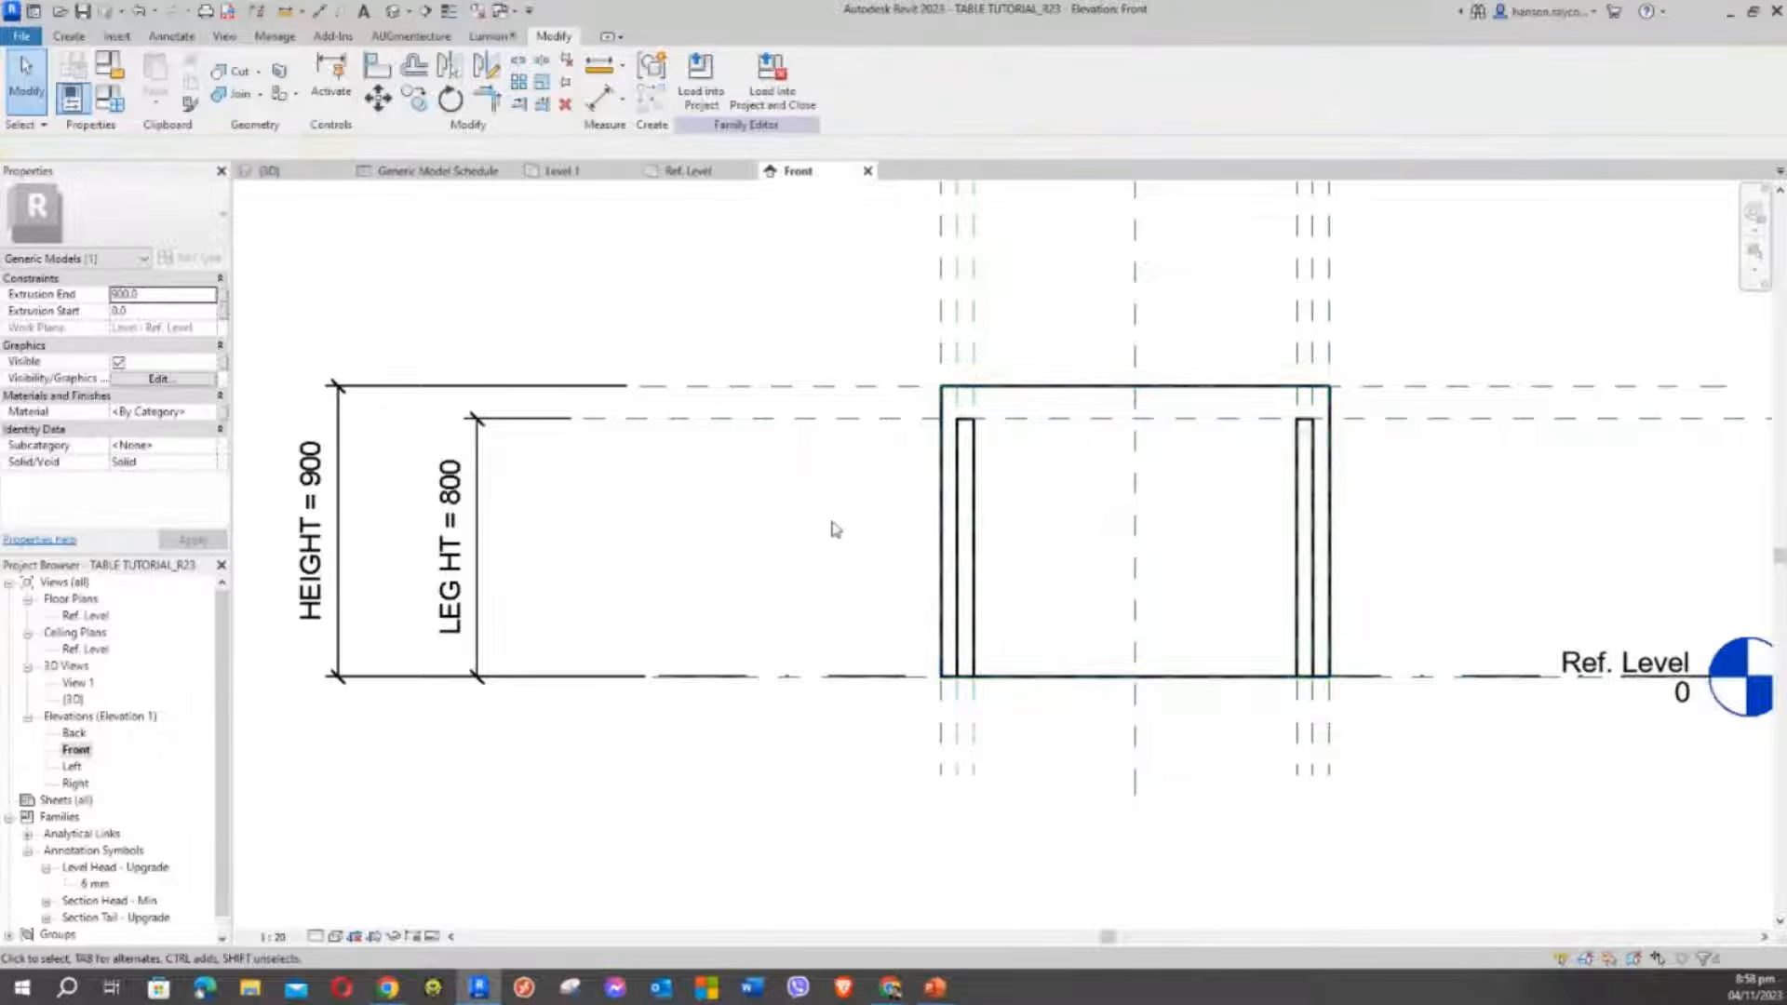
pyautogui.click(1044, 385)
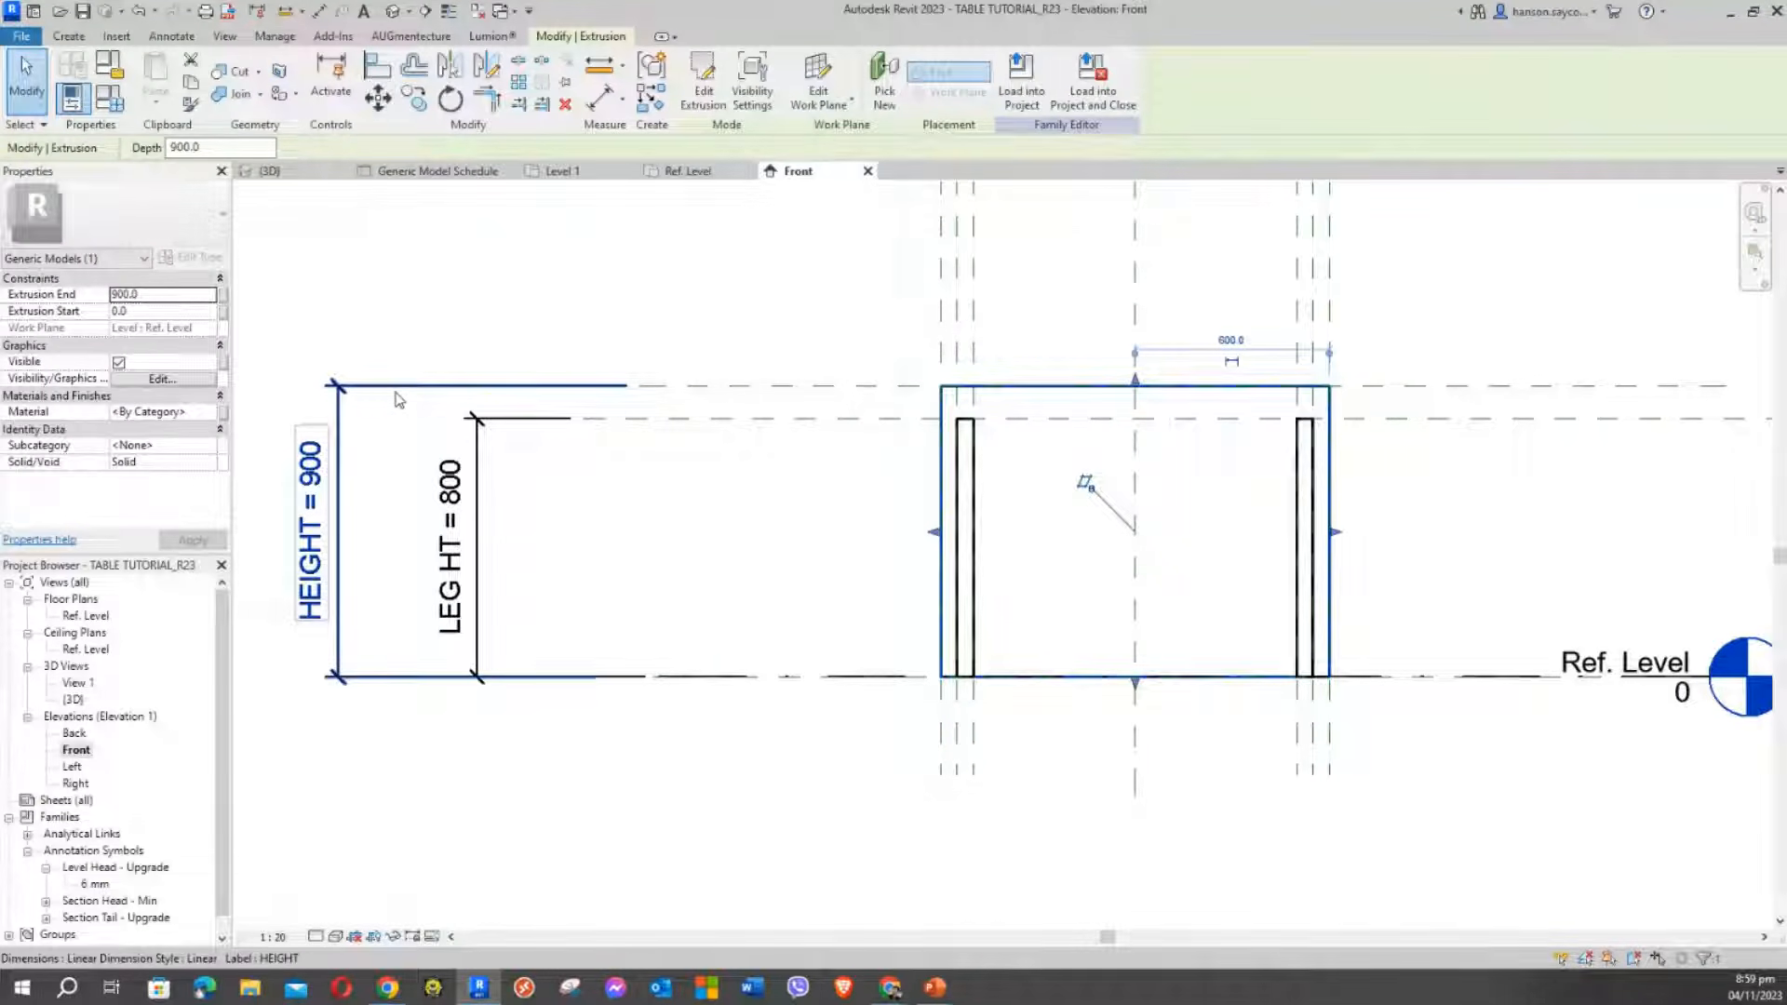
pyautogui.click(825, 359)
pyautogui.click(1092, 393)
pyautogui.click(377, 488)
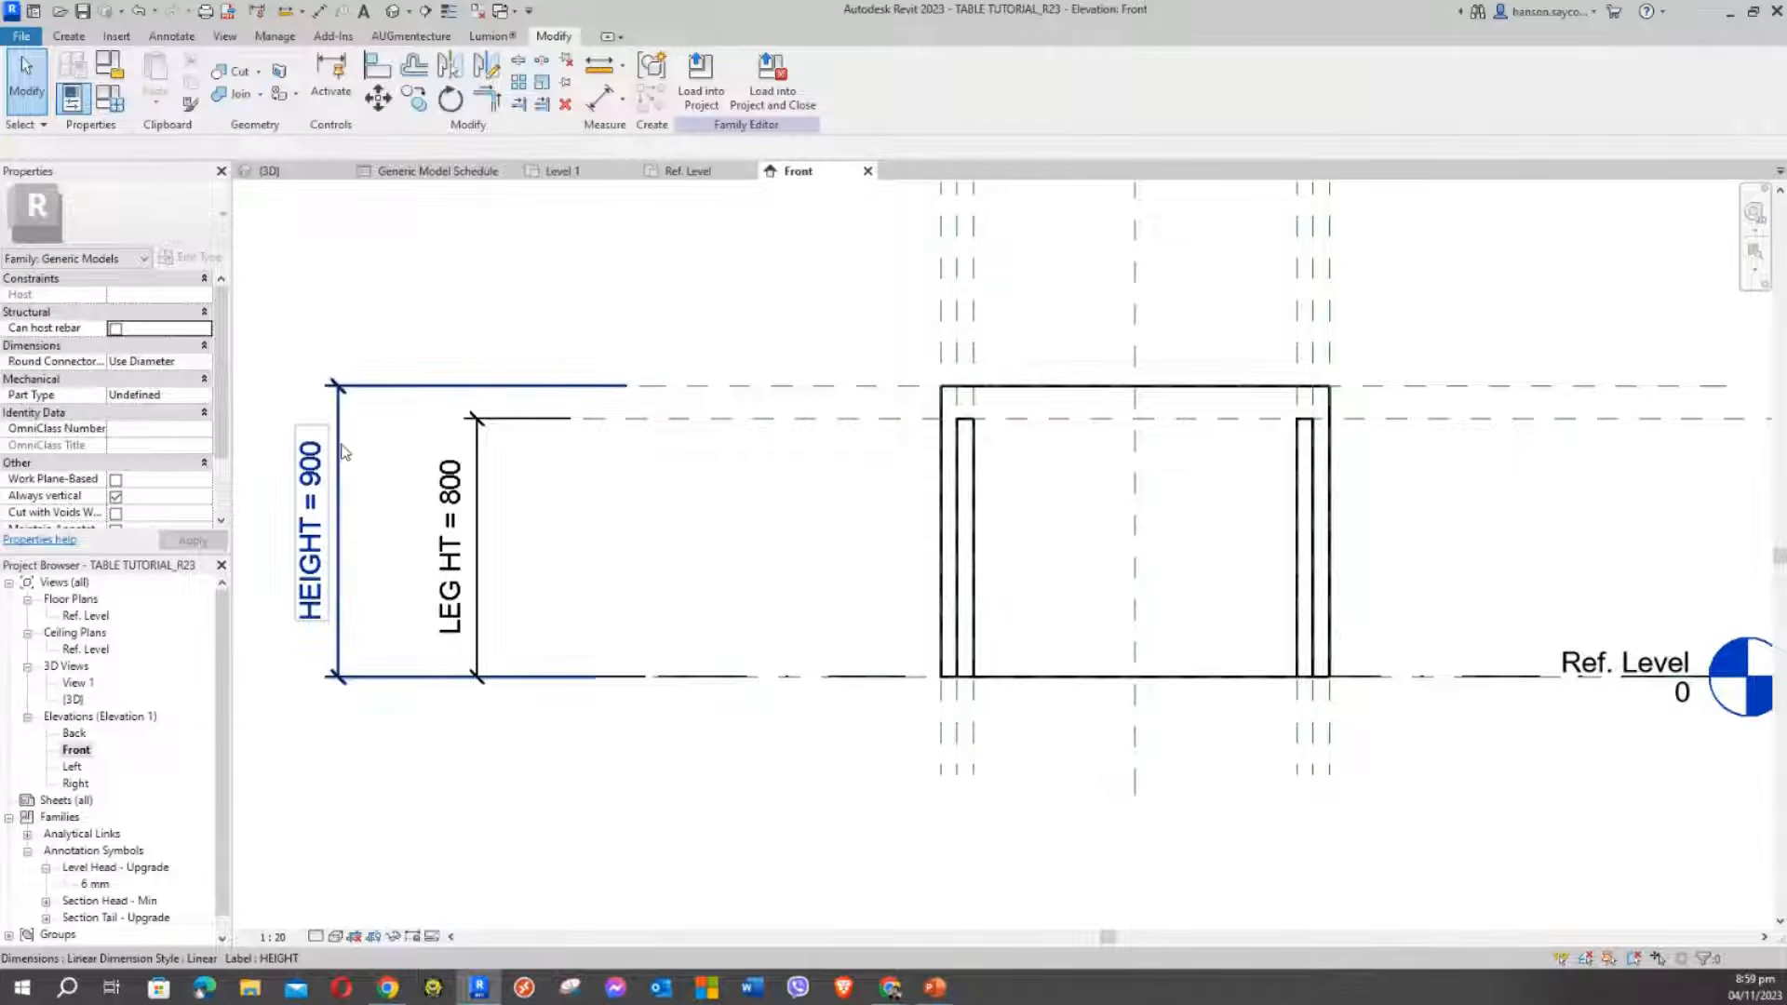
pyautogui.click(1104, 386)
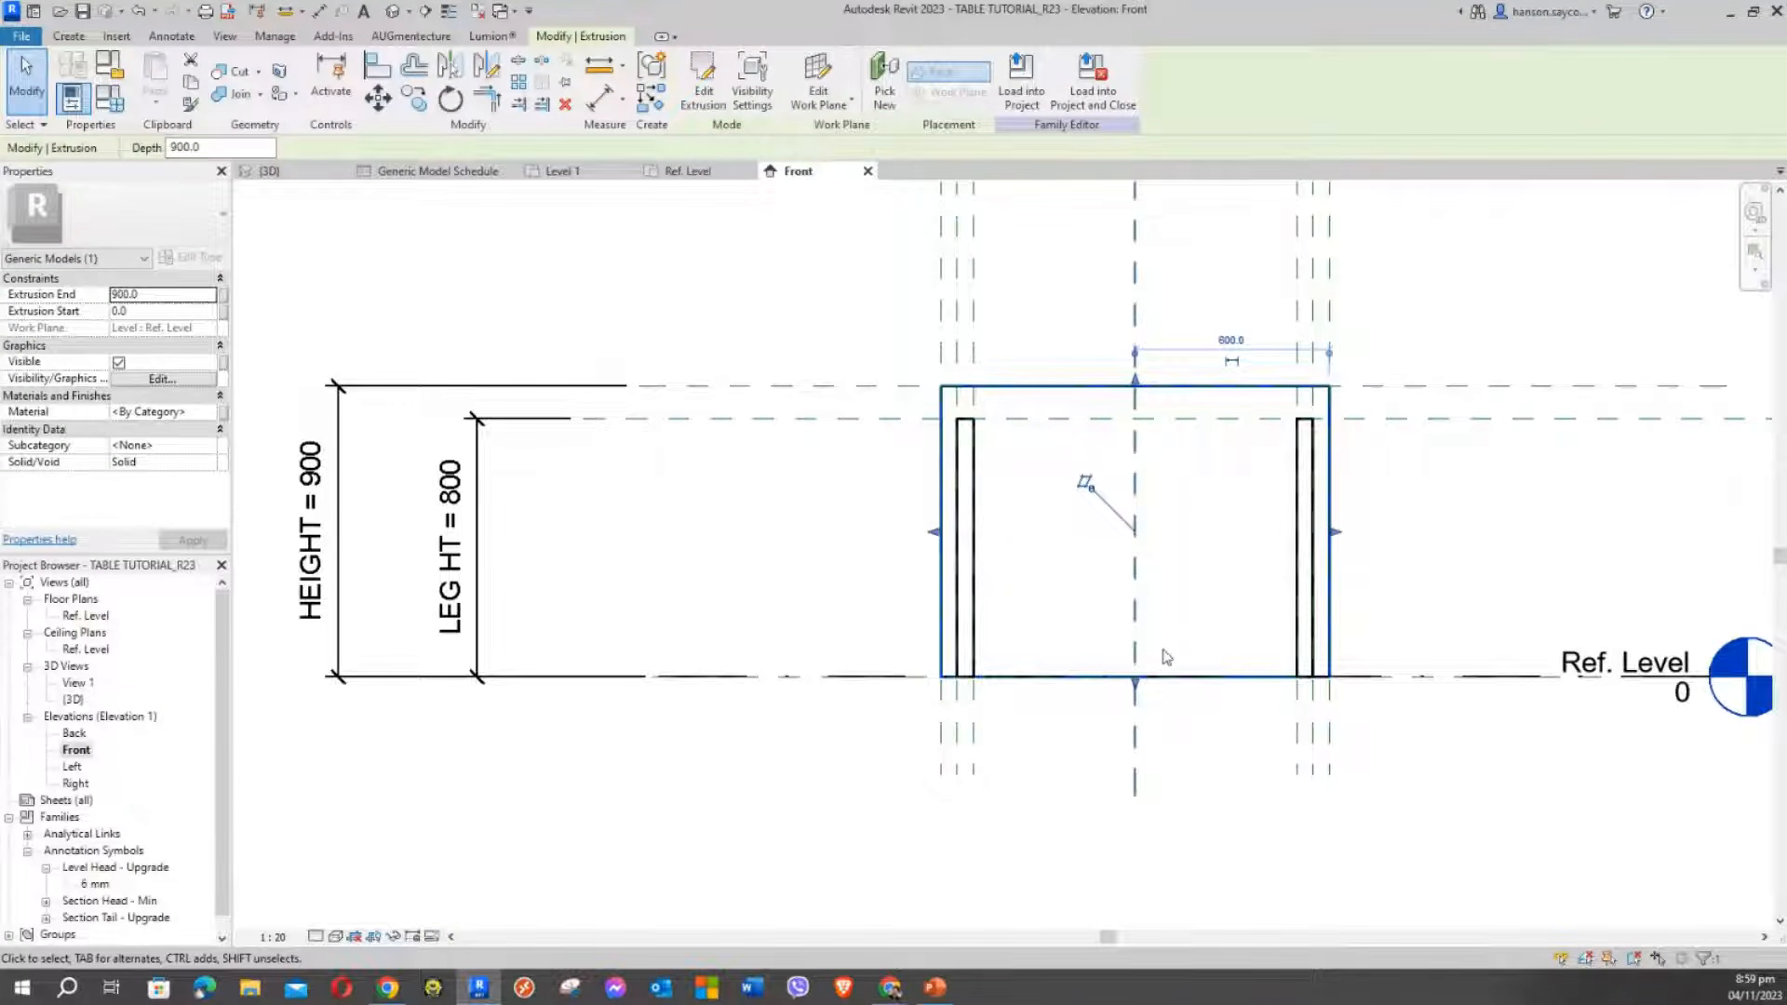
# Raise the tabletop's bottom to the 800 leg-height line and lock it there
pyautogui.moveTo(1134, 686); pyautogui.dragTo(1208, 419)
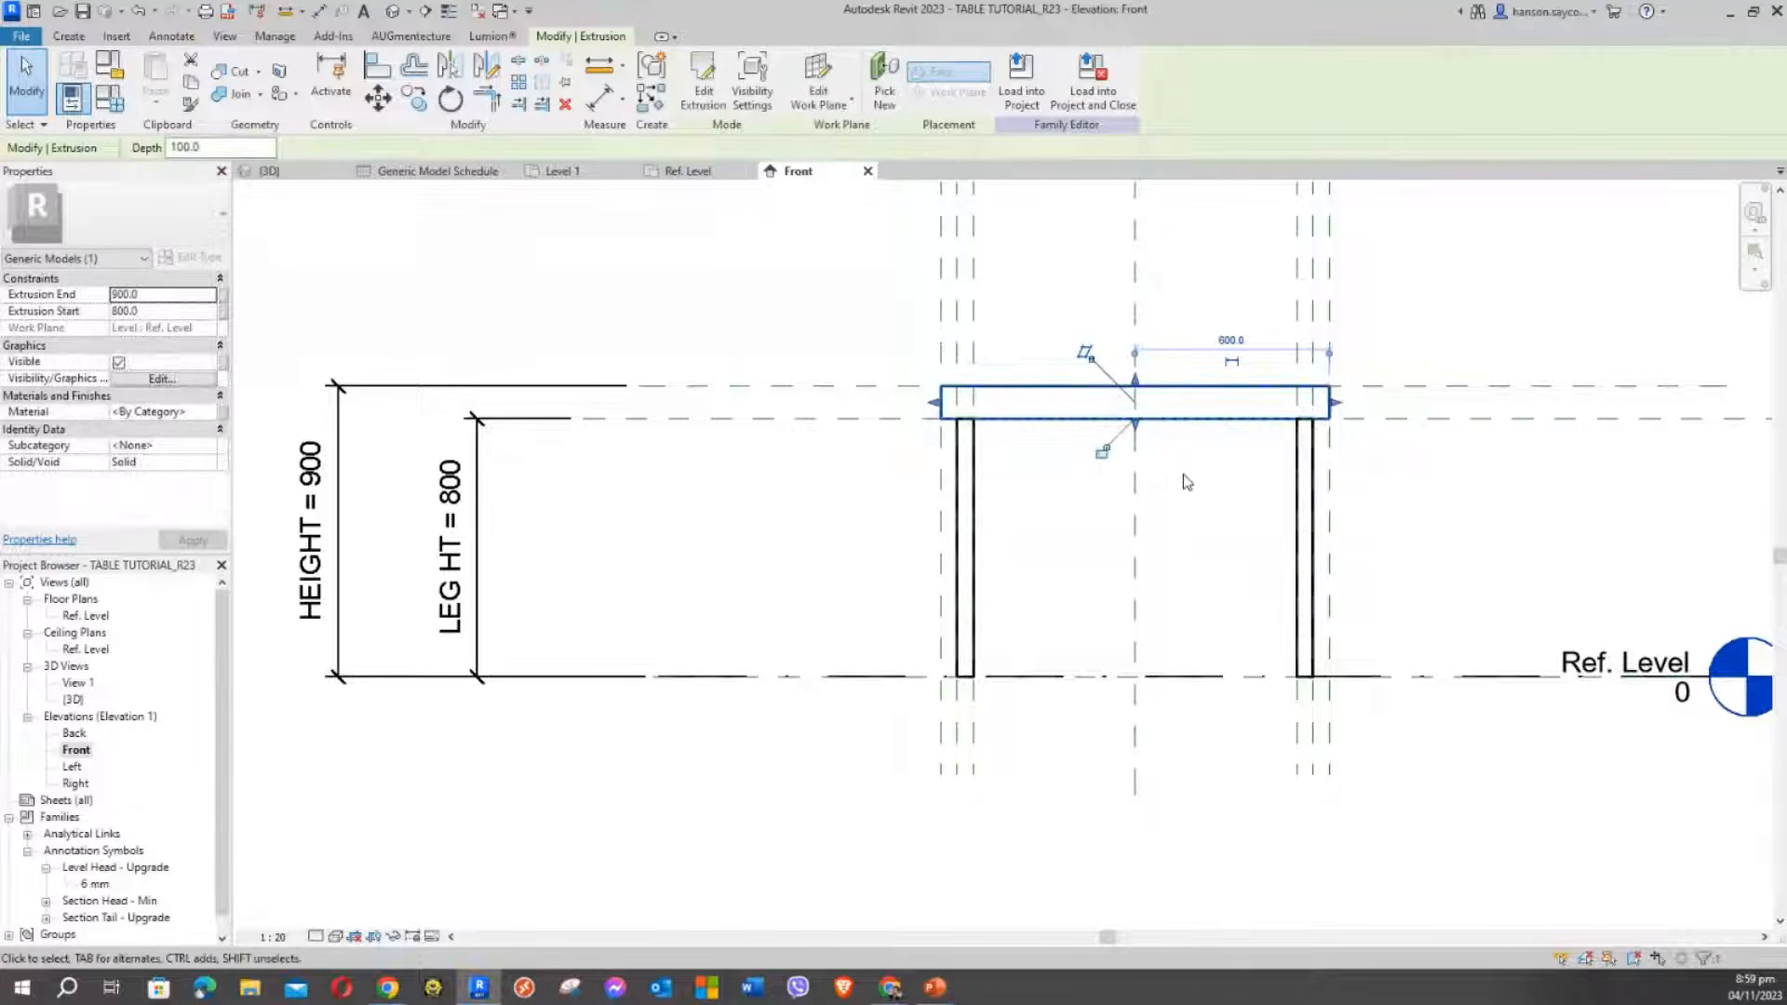
pyautogui.click(1102, 452)
pyautogui.click(1059, 473)
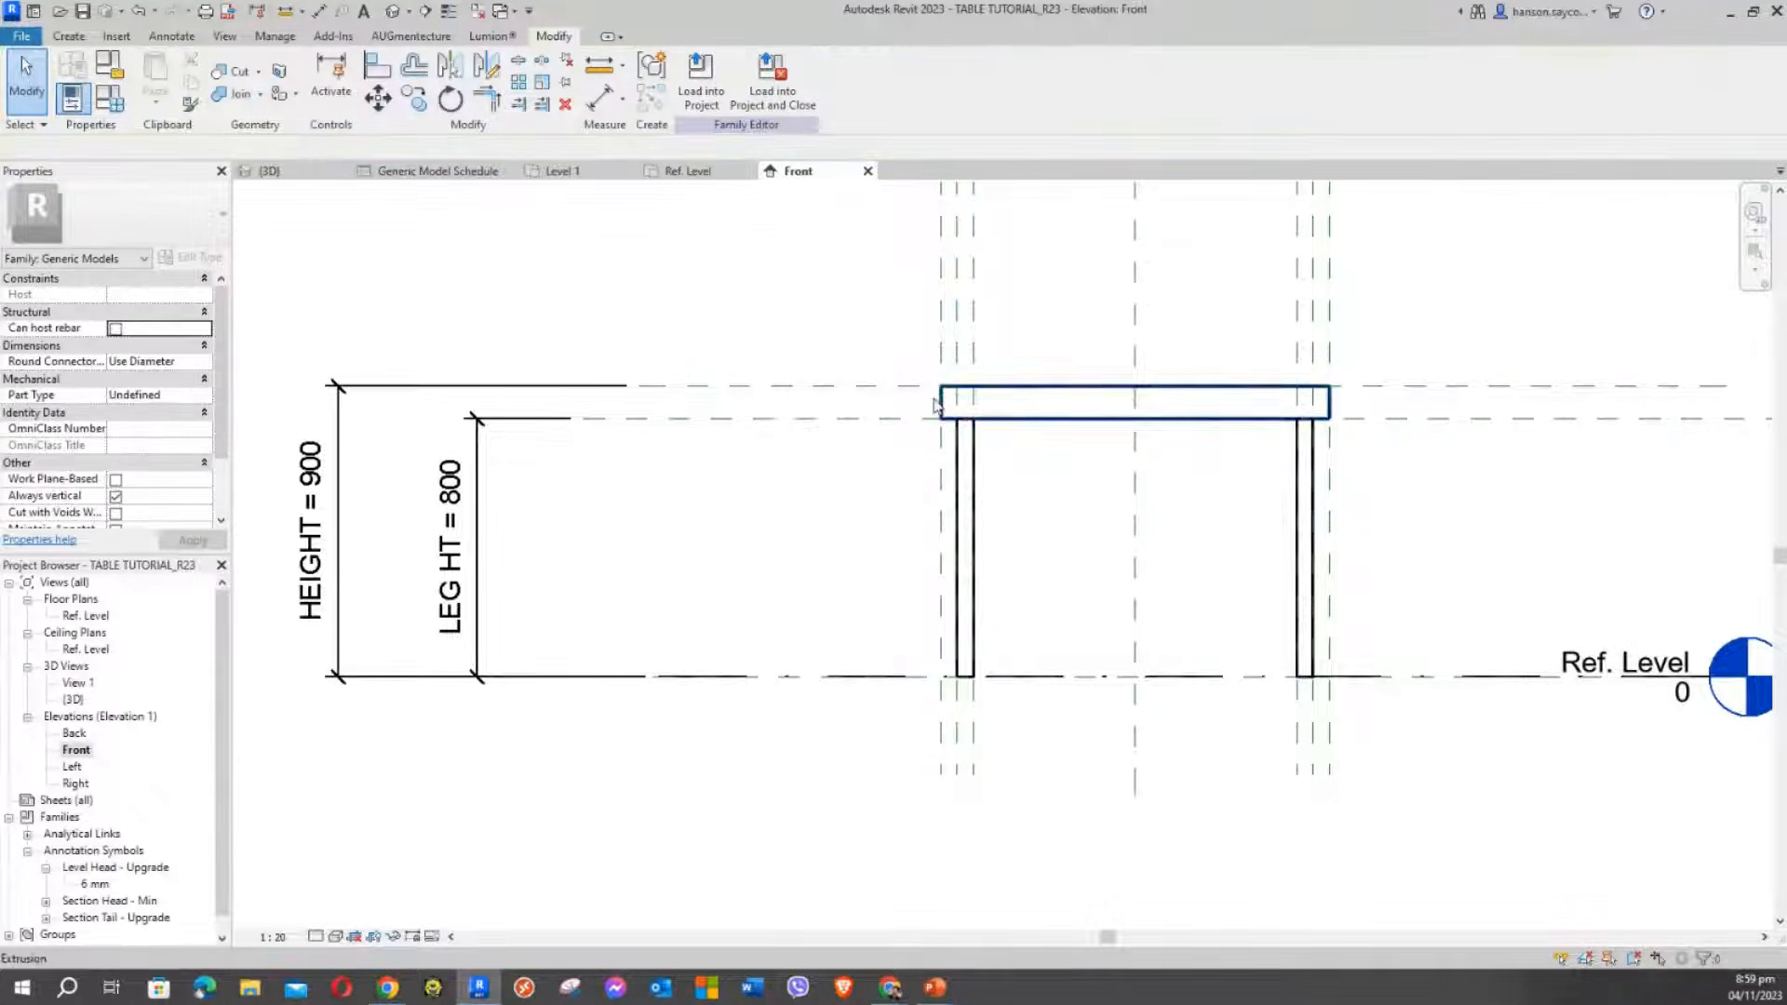
pyautogui.scroll(-2, 790, 311)
pyautogui.moveTo(790, 310)
pyautogui.mouseDown(button='middle')
pyautogui.moveTo(1045, 363)
pyautogui.moveTo(1115, 426)
pyautogui.mouseUp(button='middle')
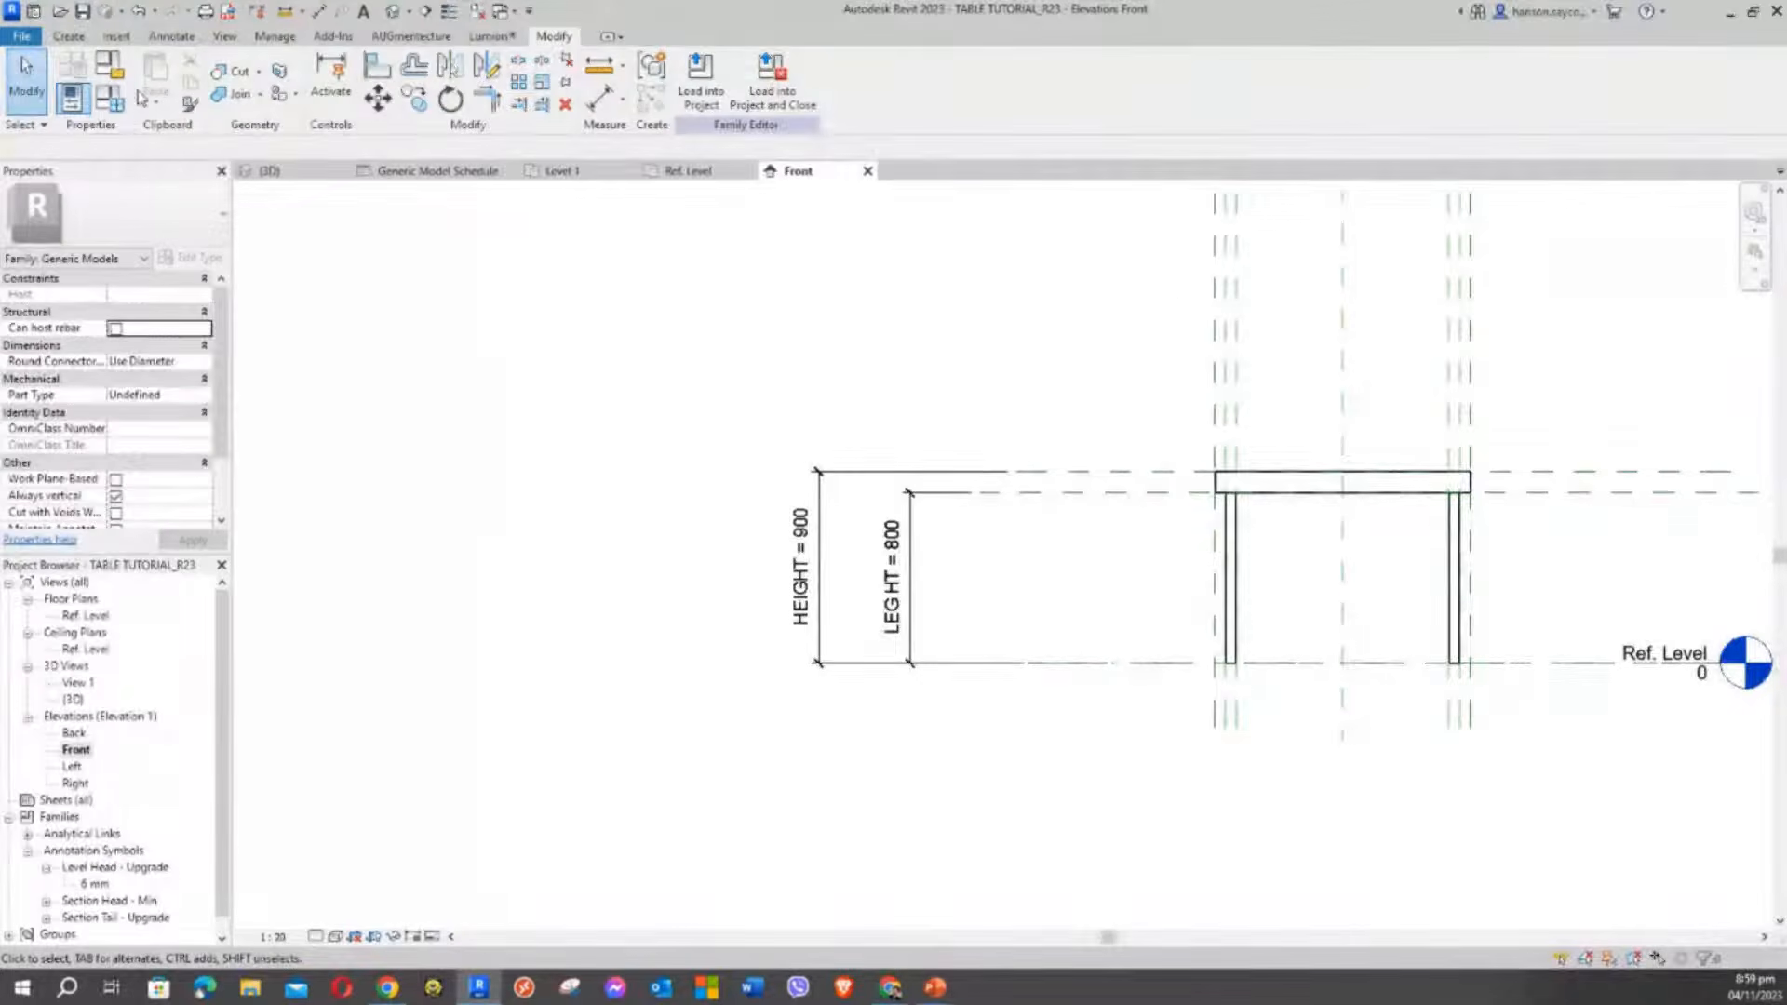
pyautogui.click(109, 97)
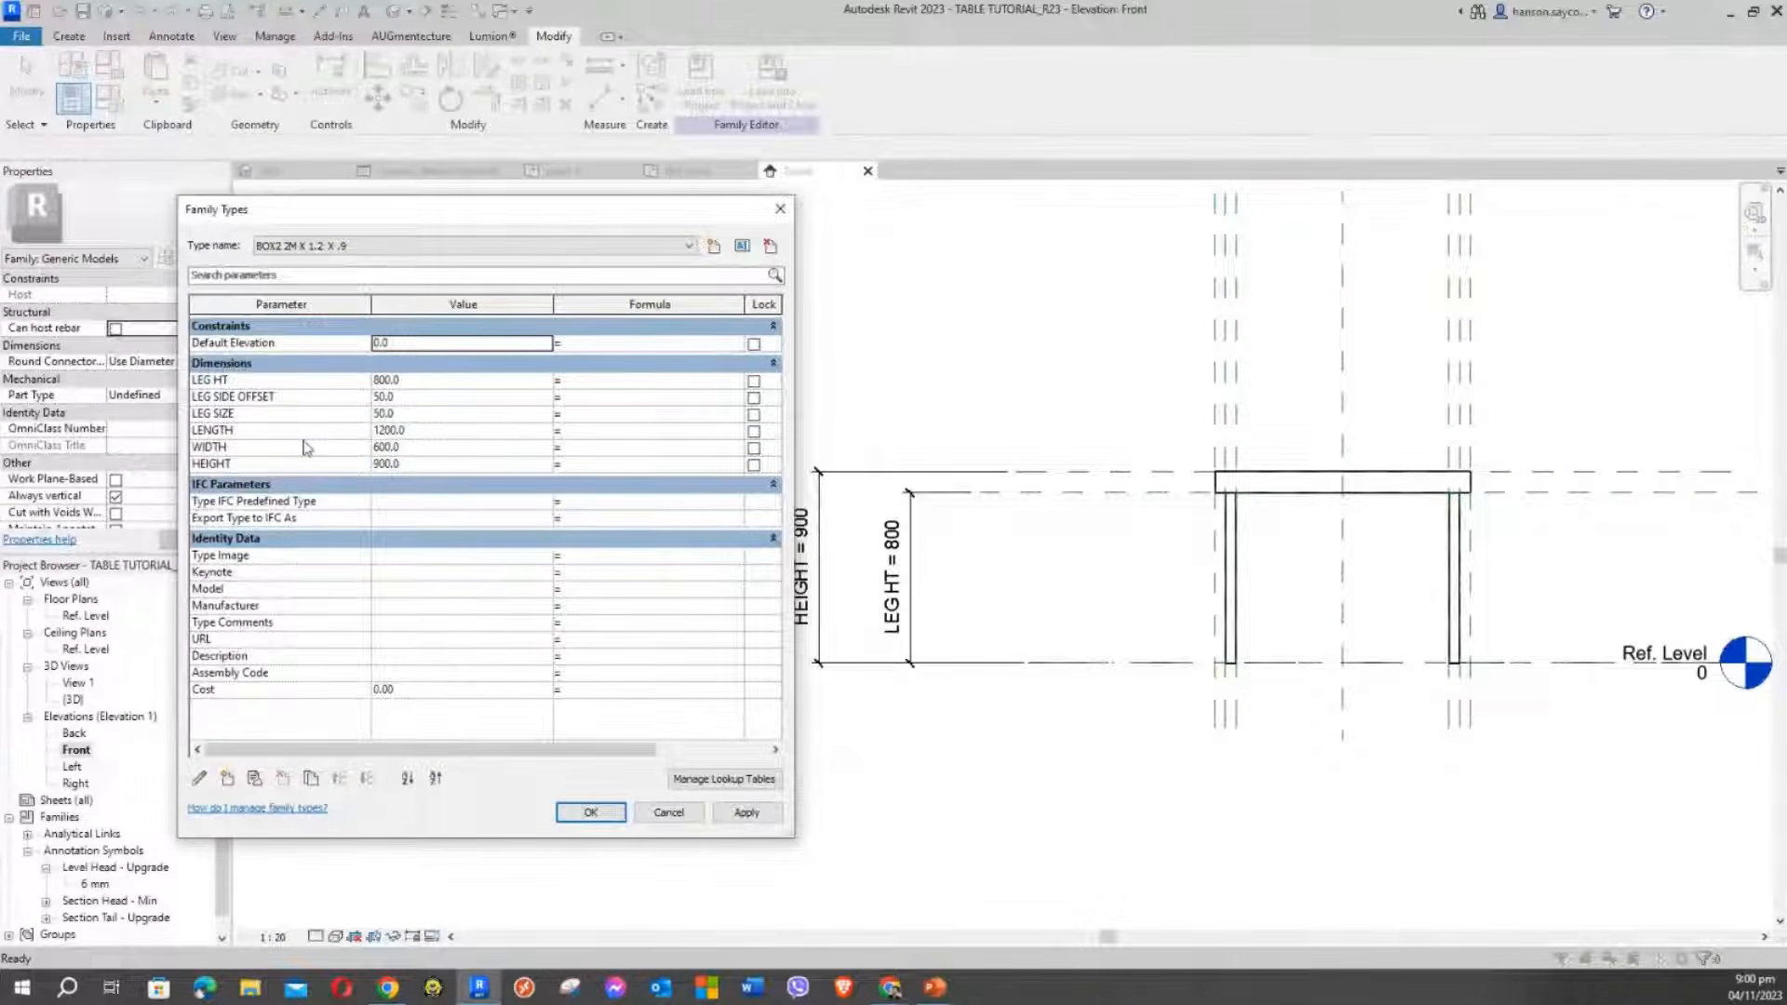
# Set HEIGHT to 1200 in Family Types, then begin stretching the tabletop's top upward
pyautogui.click(422, 465)
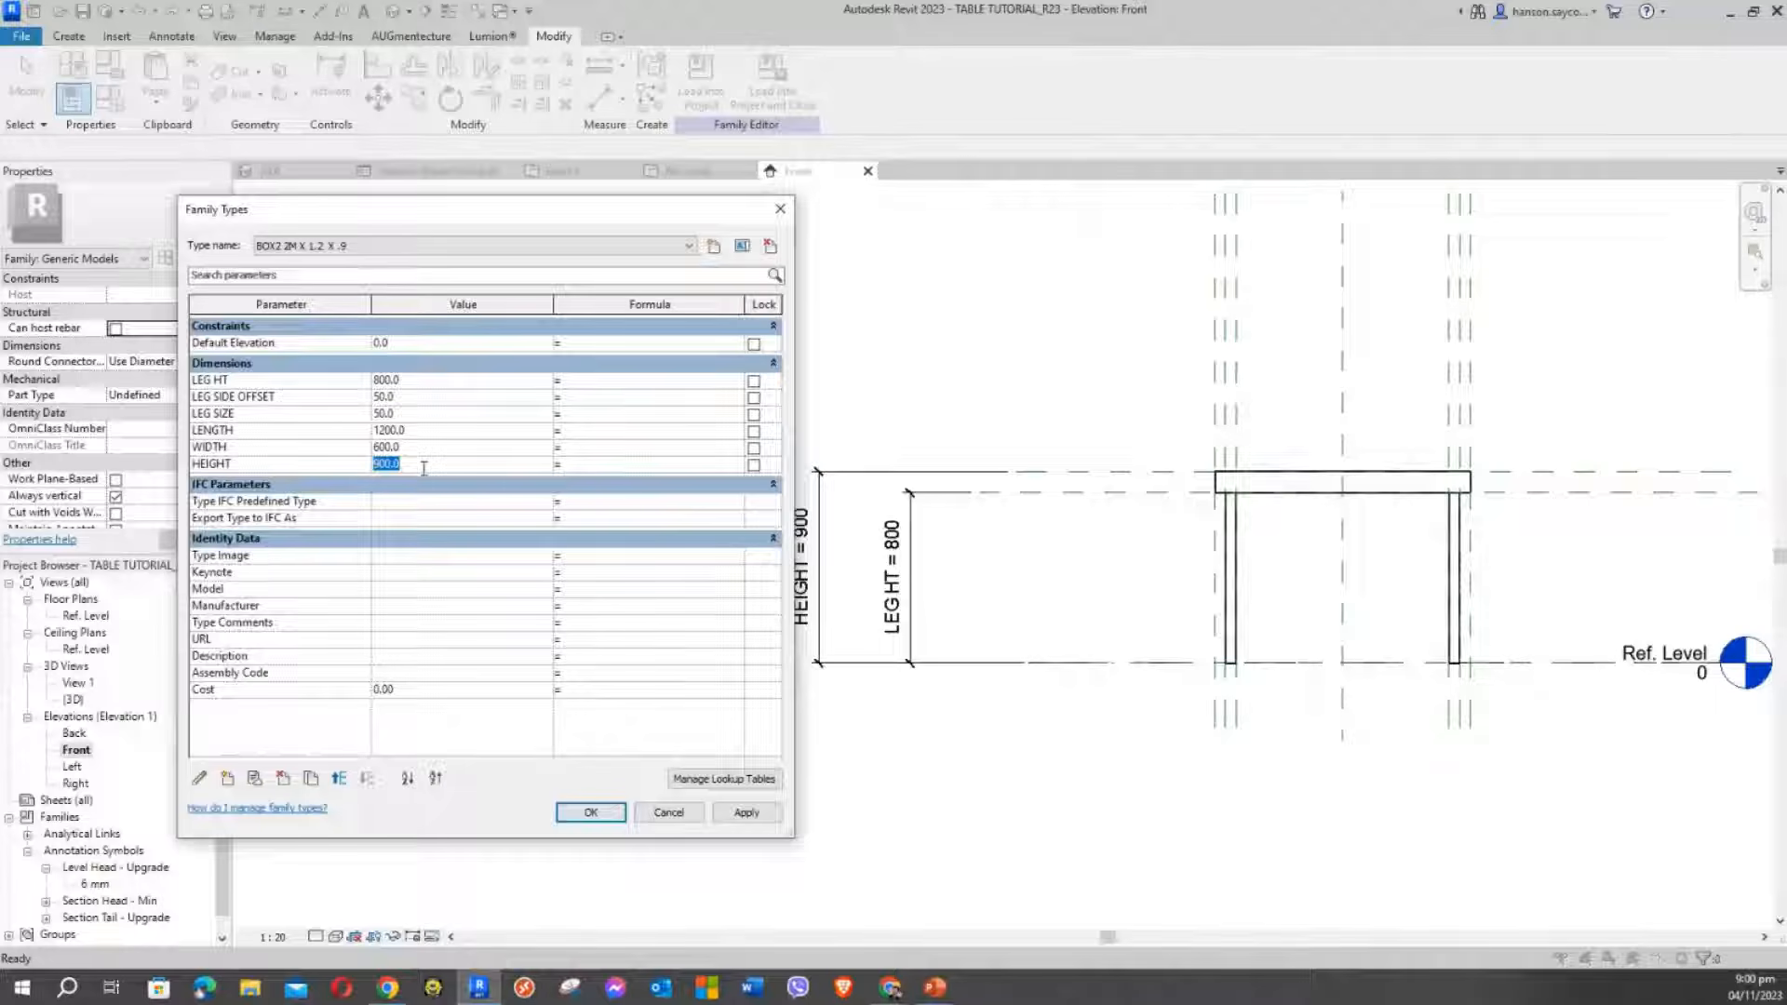
pyautogui.write('1200')
pyautogui.click(747, 813)
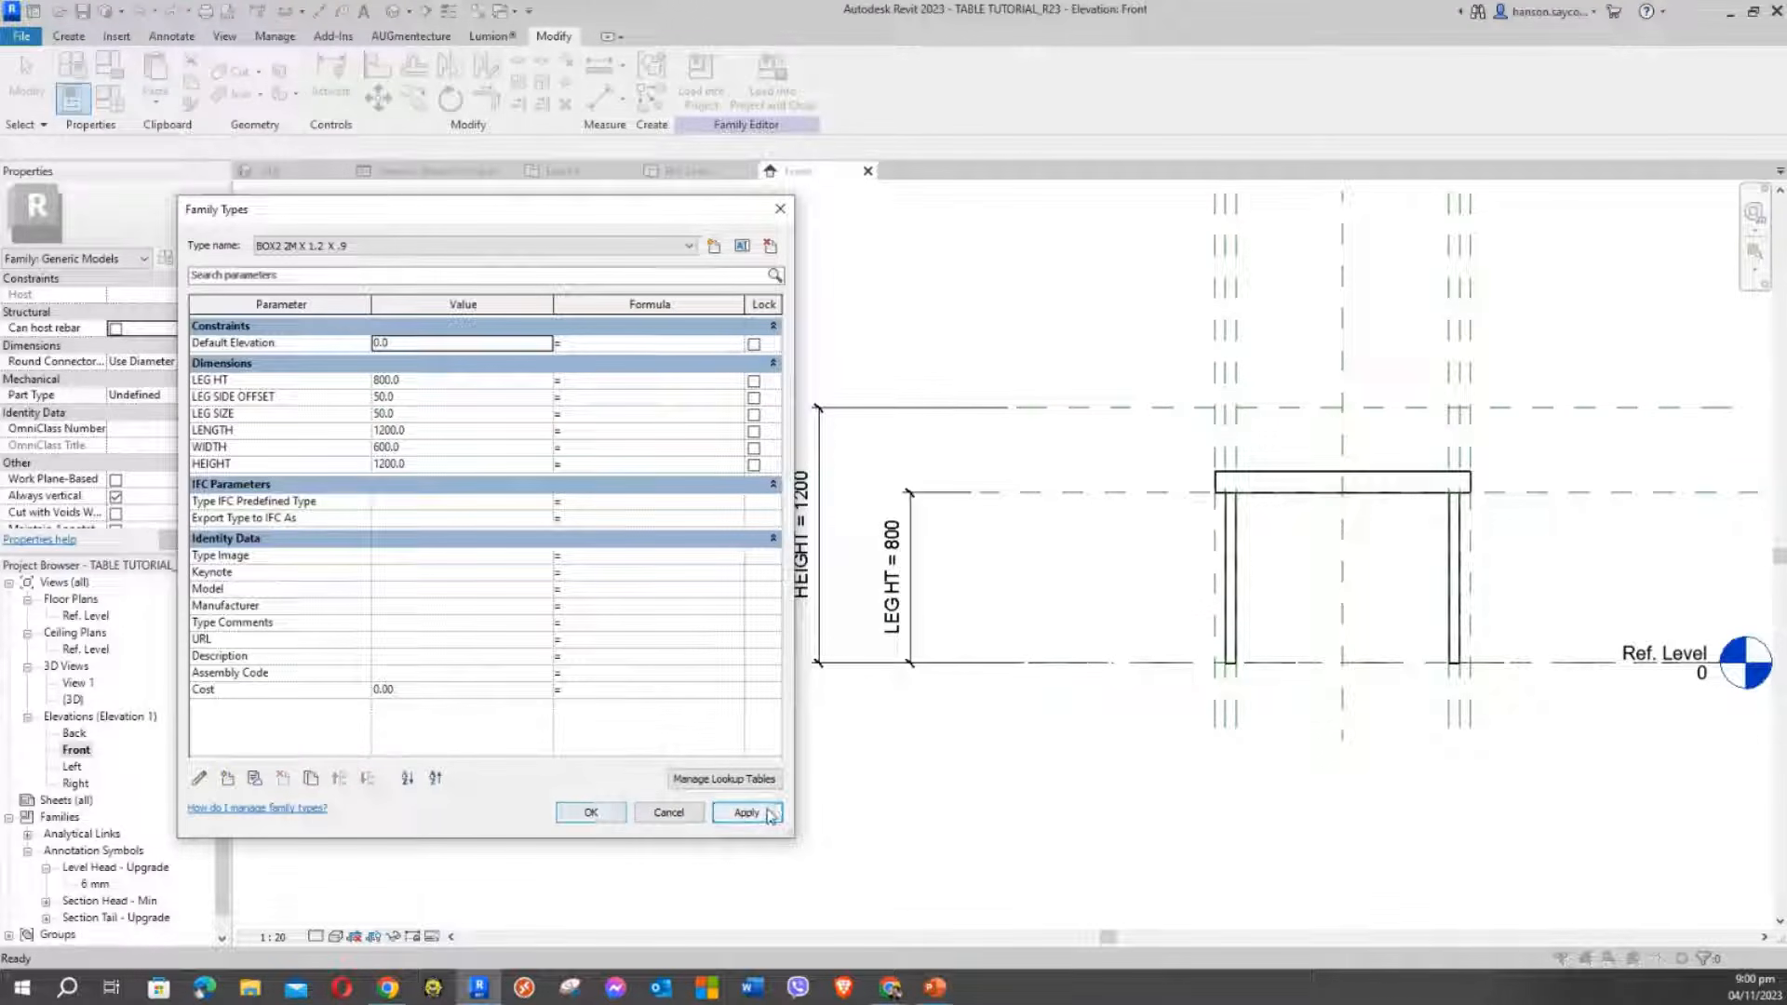
pyautogui.click(591, 812)
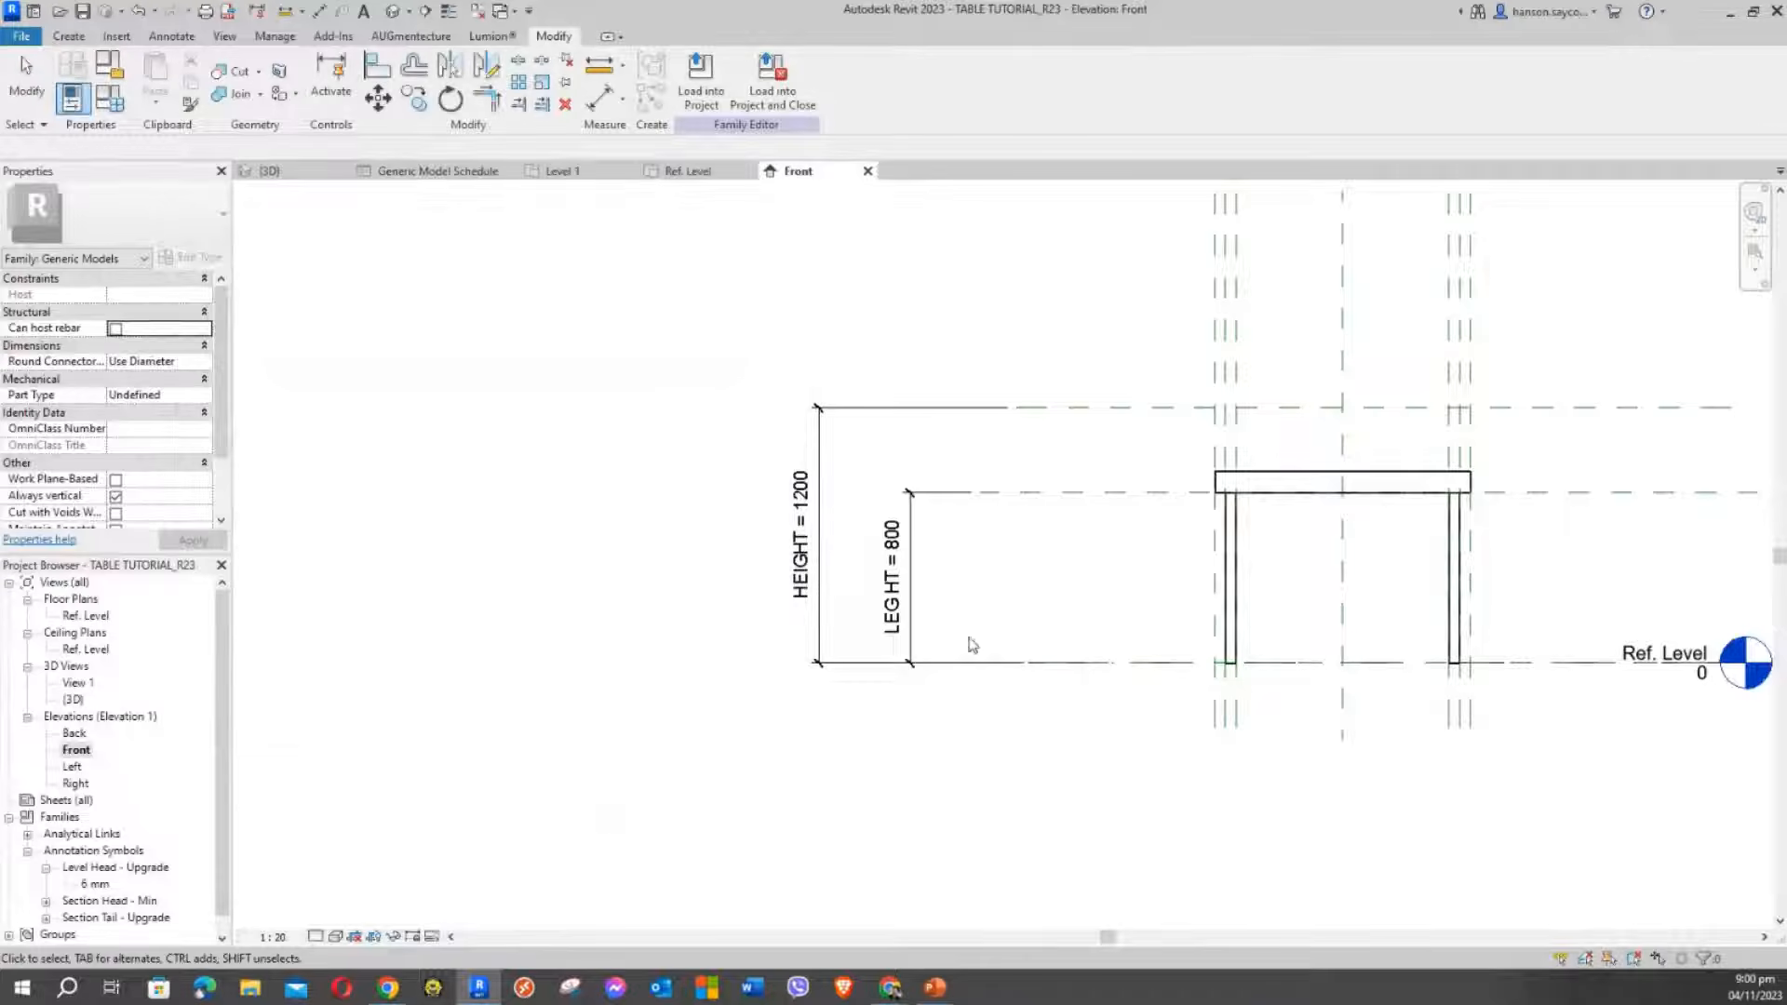
pyautogui.click(1278, 483)
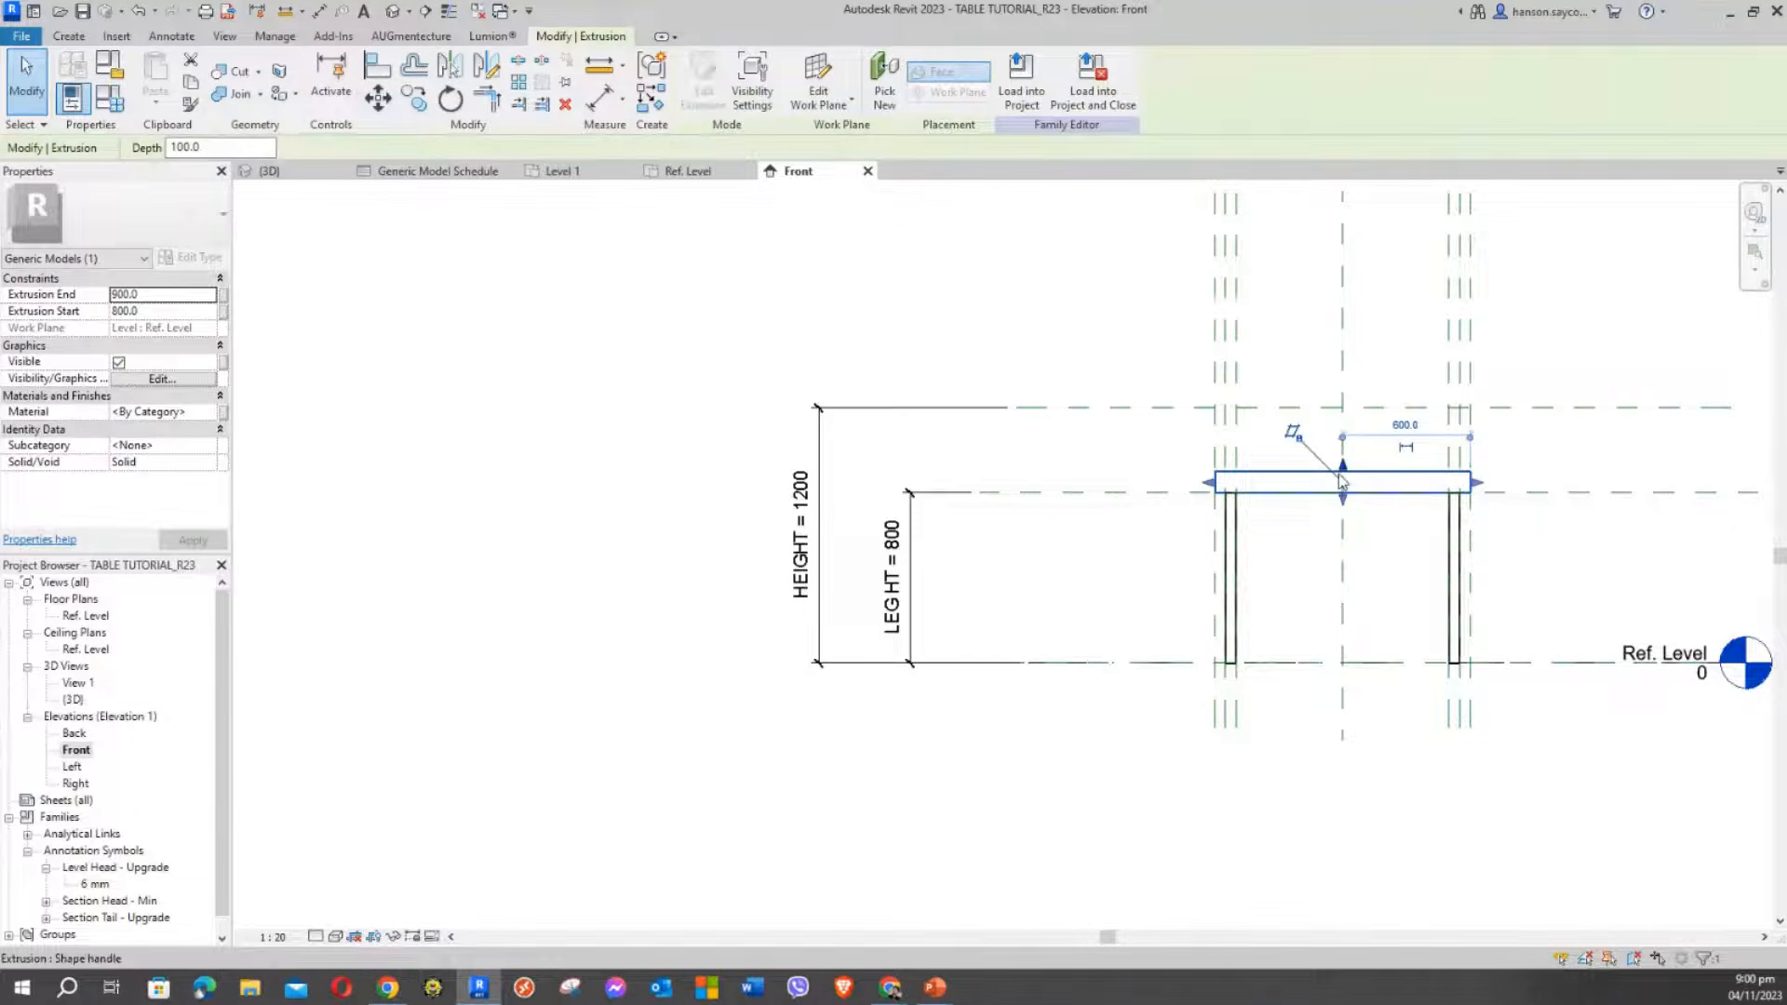
pyautogui.moveTo(1341, 481); pyautogui.dragTo(1351, 407)
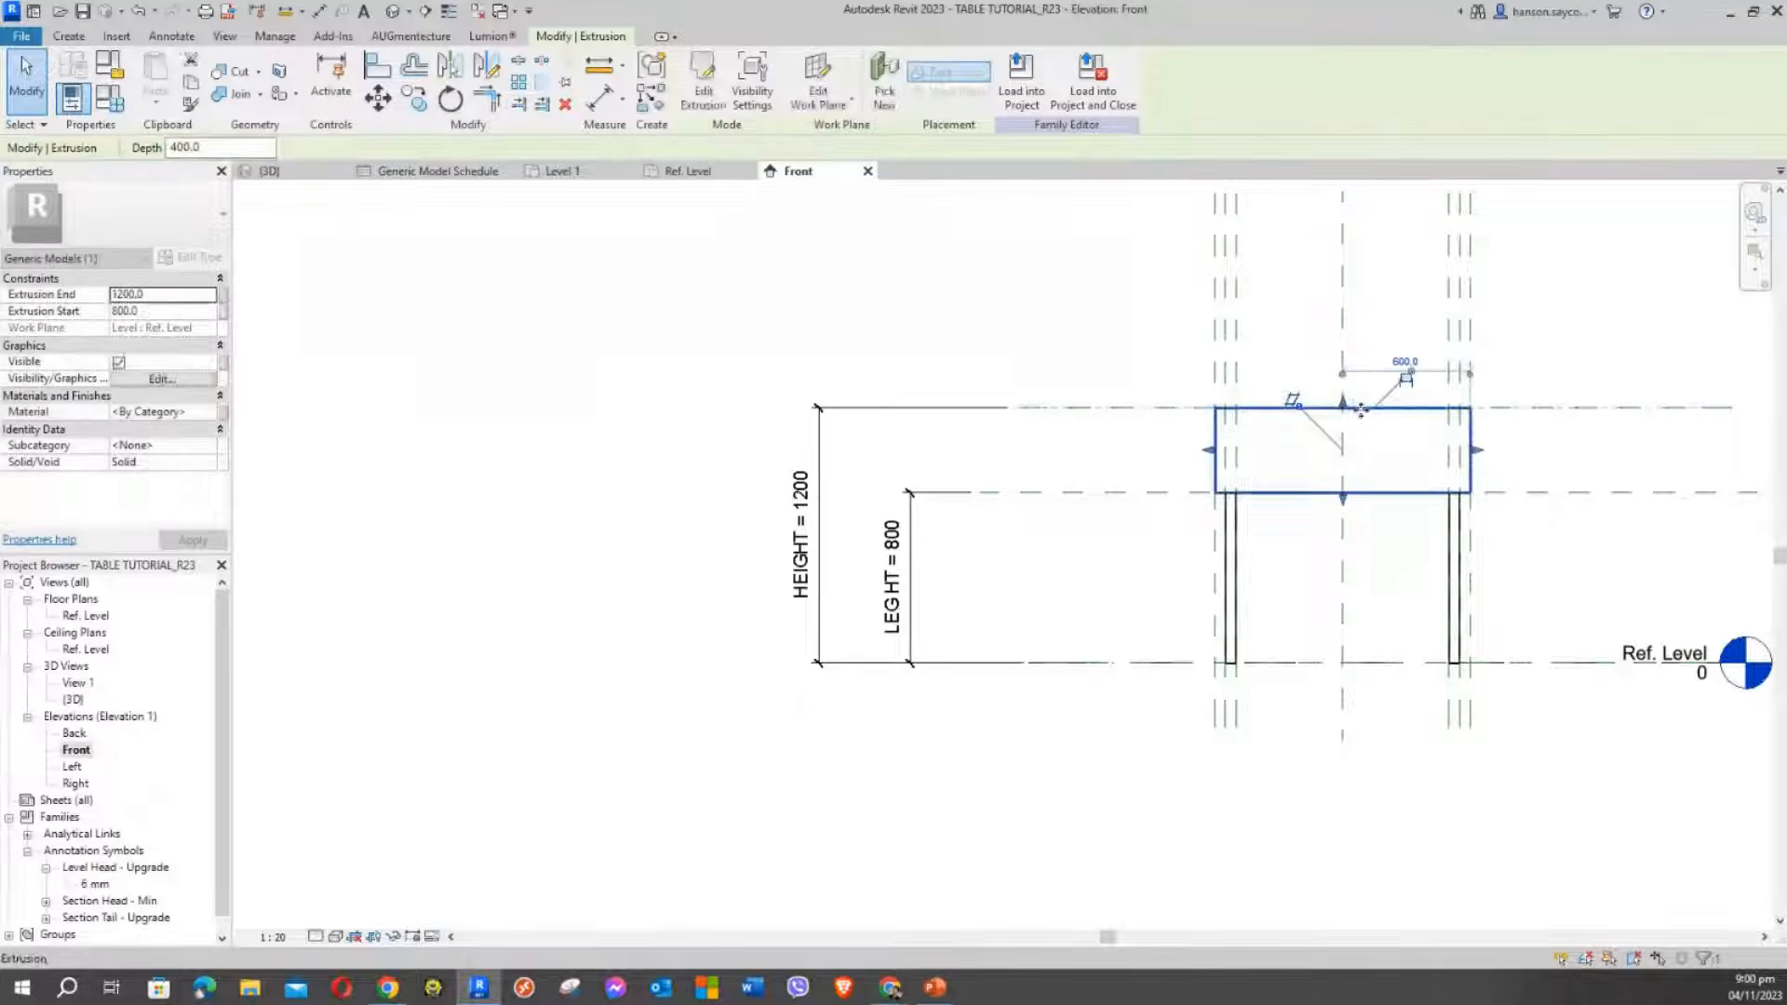
# Align the tabletop's top with the 1200 HEIGHT line
pyautogui.click(1411, 379)
pyautogui.scroll(5, 1405, 390)
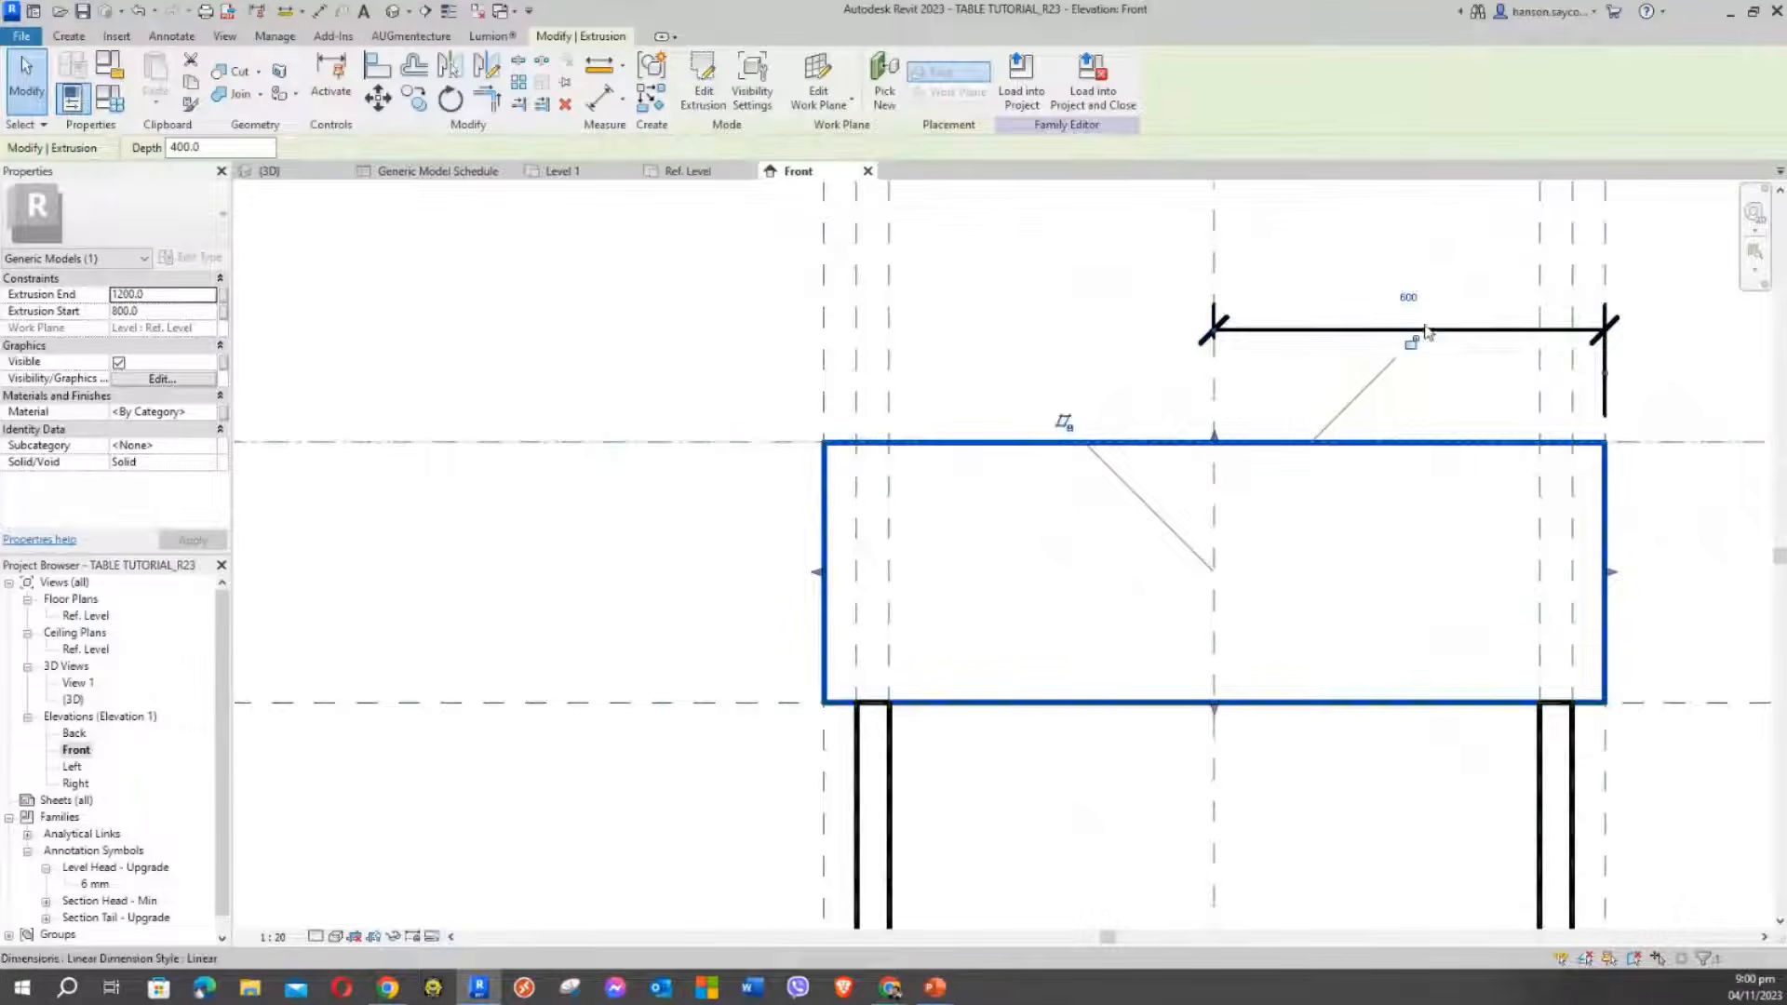
pyautogui.click(1437, 349)
pyautogui.click(1344, 447)
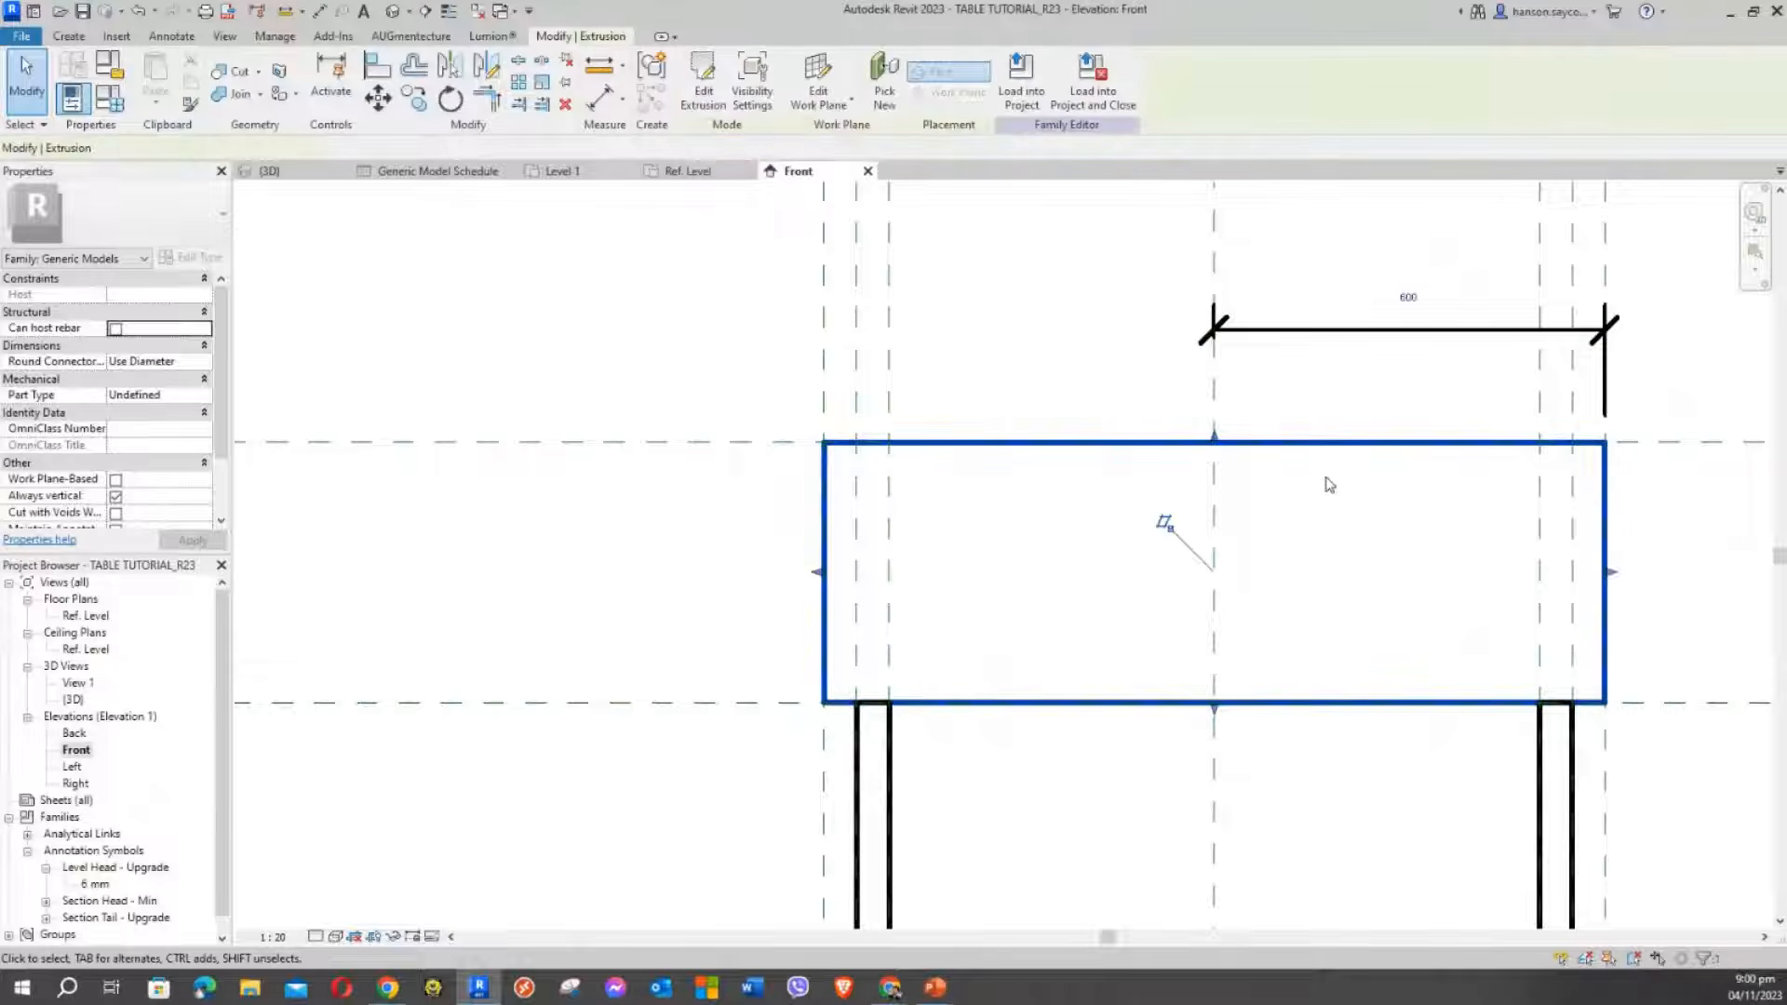
pyautogui.moveTo(1213, 436); pyautogui.dragTo(1270, 445)
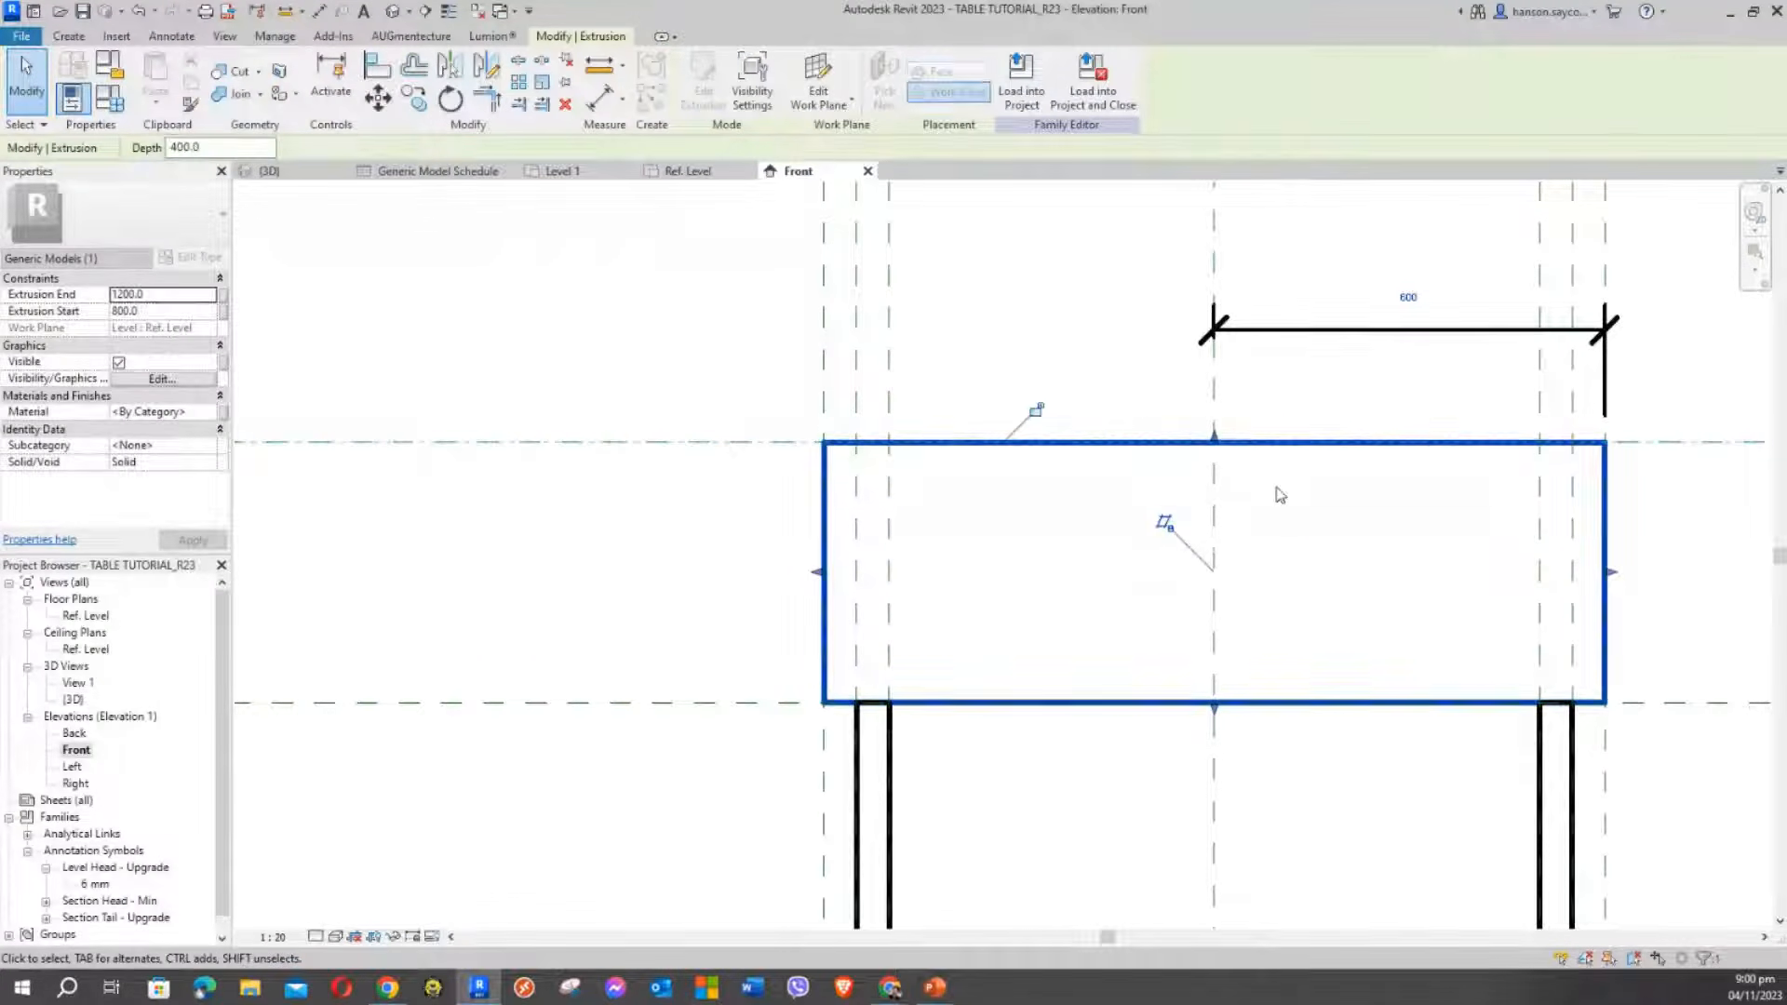
pyautogui.click(1012, 305)
# Delete the stray 600 dimension and recentre the table in view
pyautogui.scroll(-3, 1012, 316)
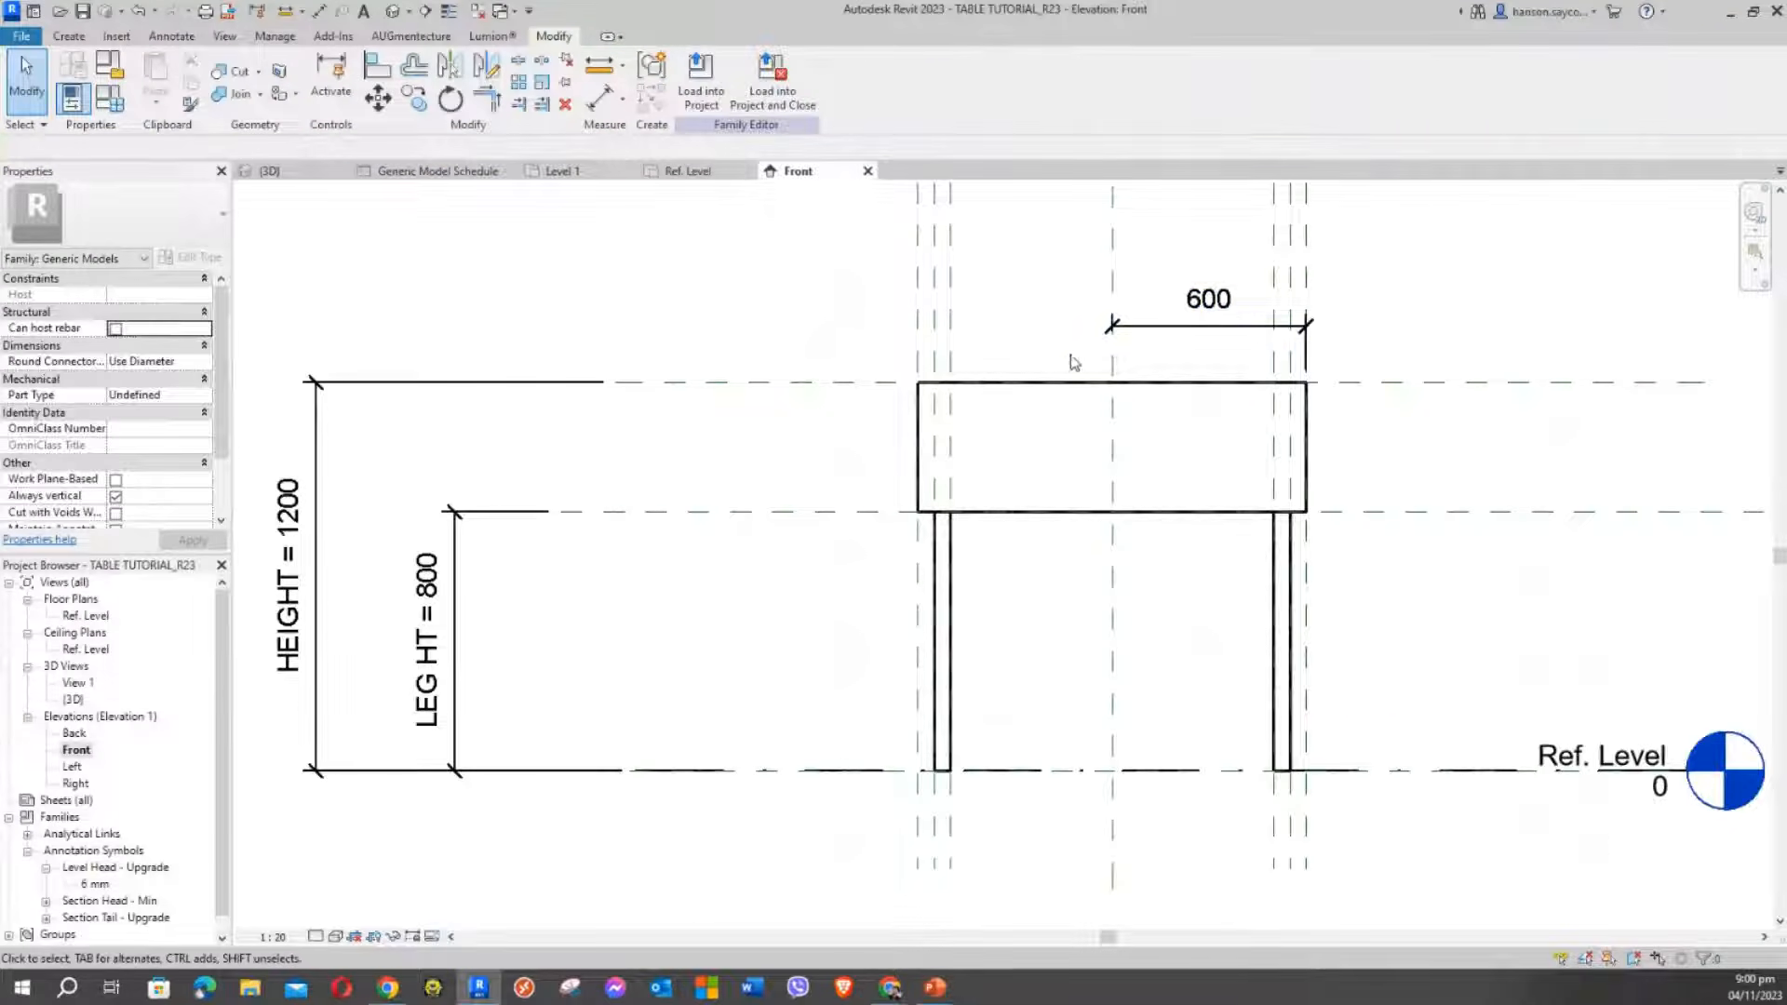
pyautogui.click(1163, 330)
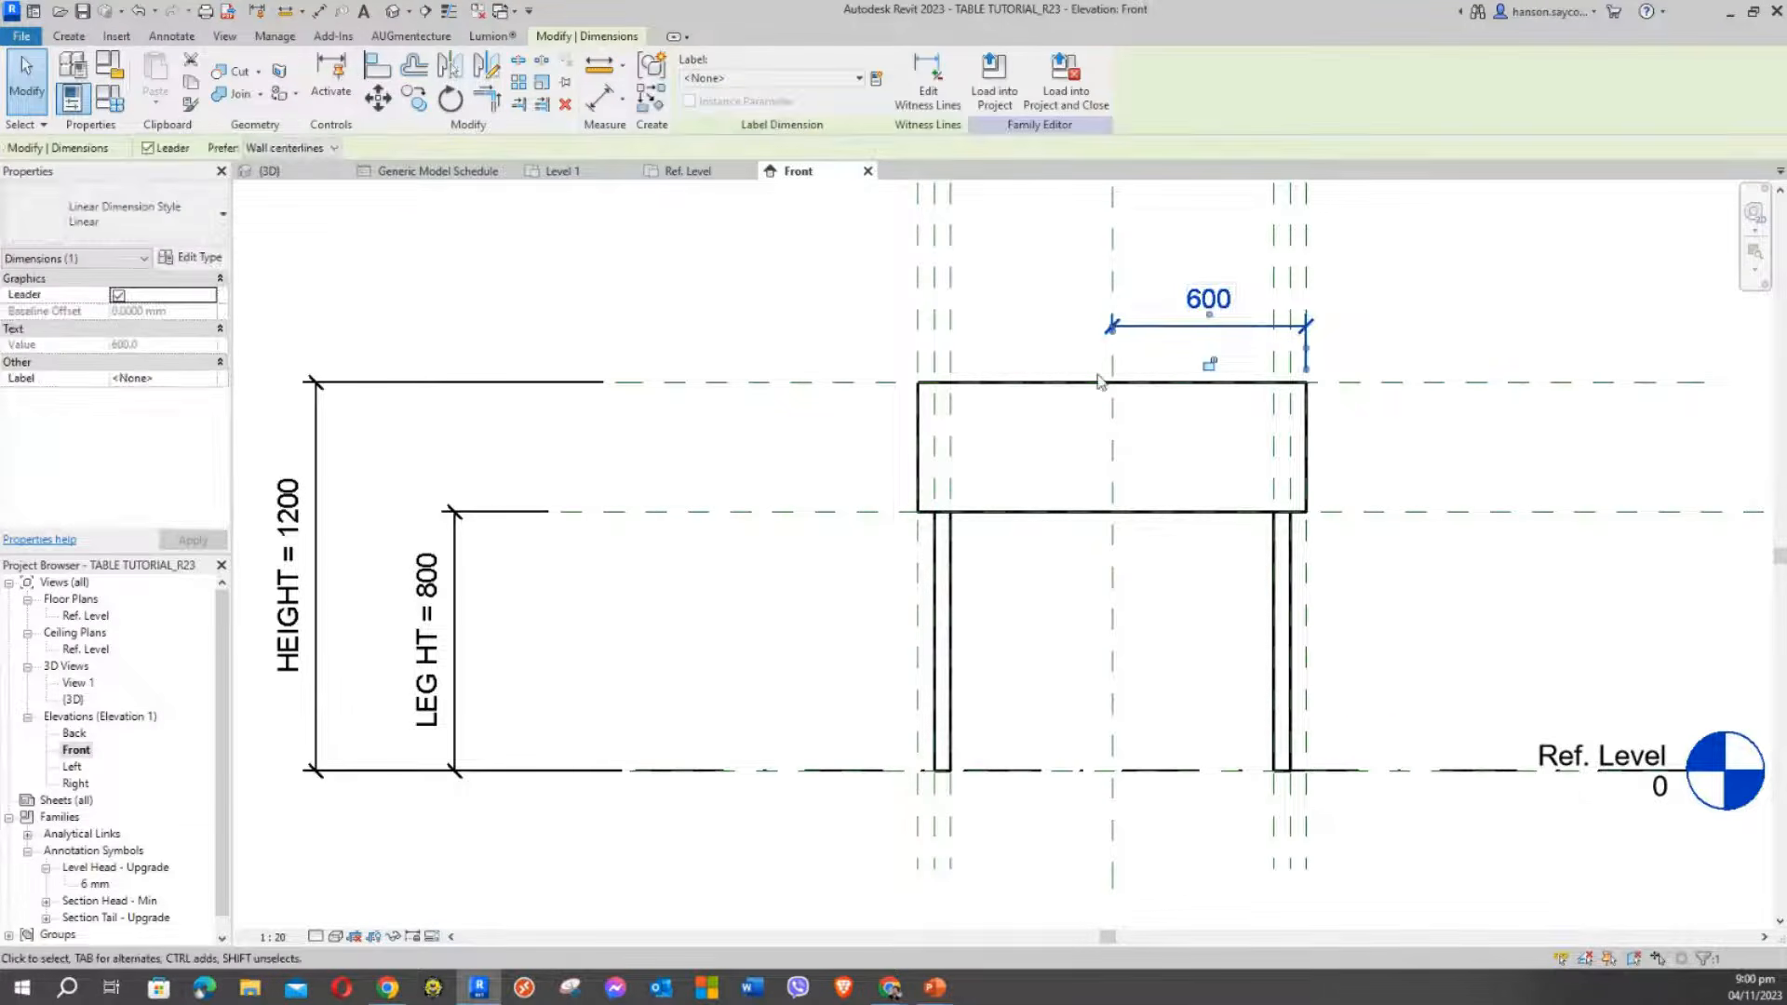
pyautogui.press('Delete')
pyautogui.scroll(-3, 1024, 383)
pyautogui.moveTo(783, 400); pyautogui.dragTo(930, 500, button='middle')
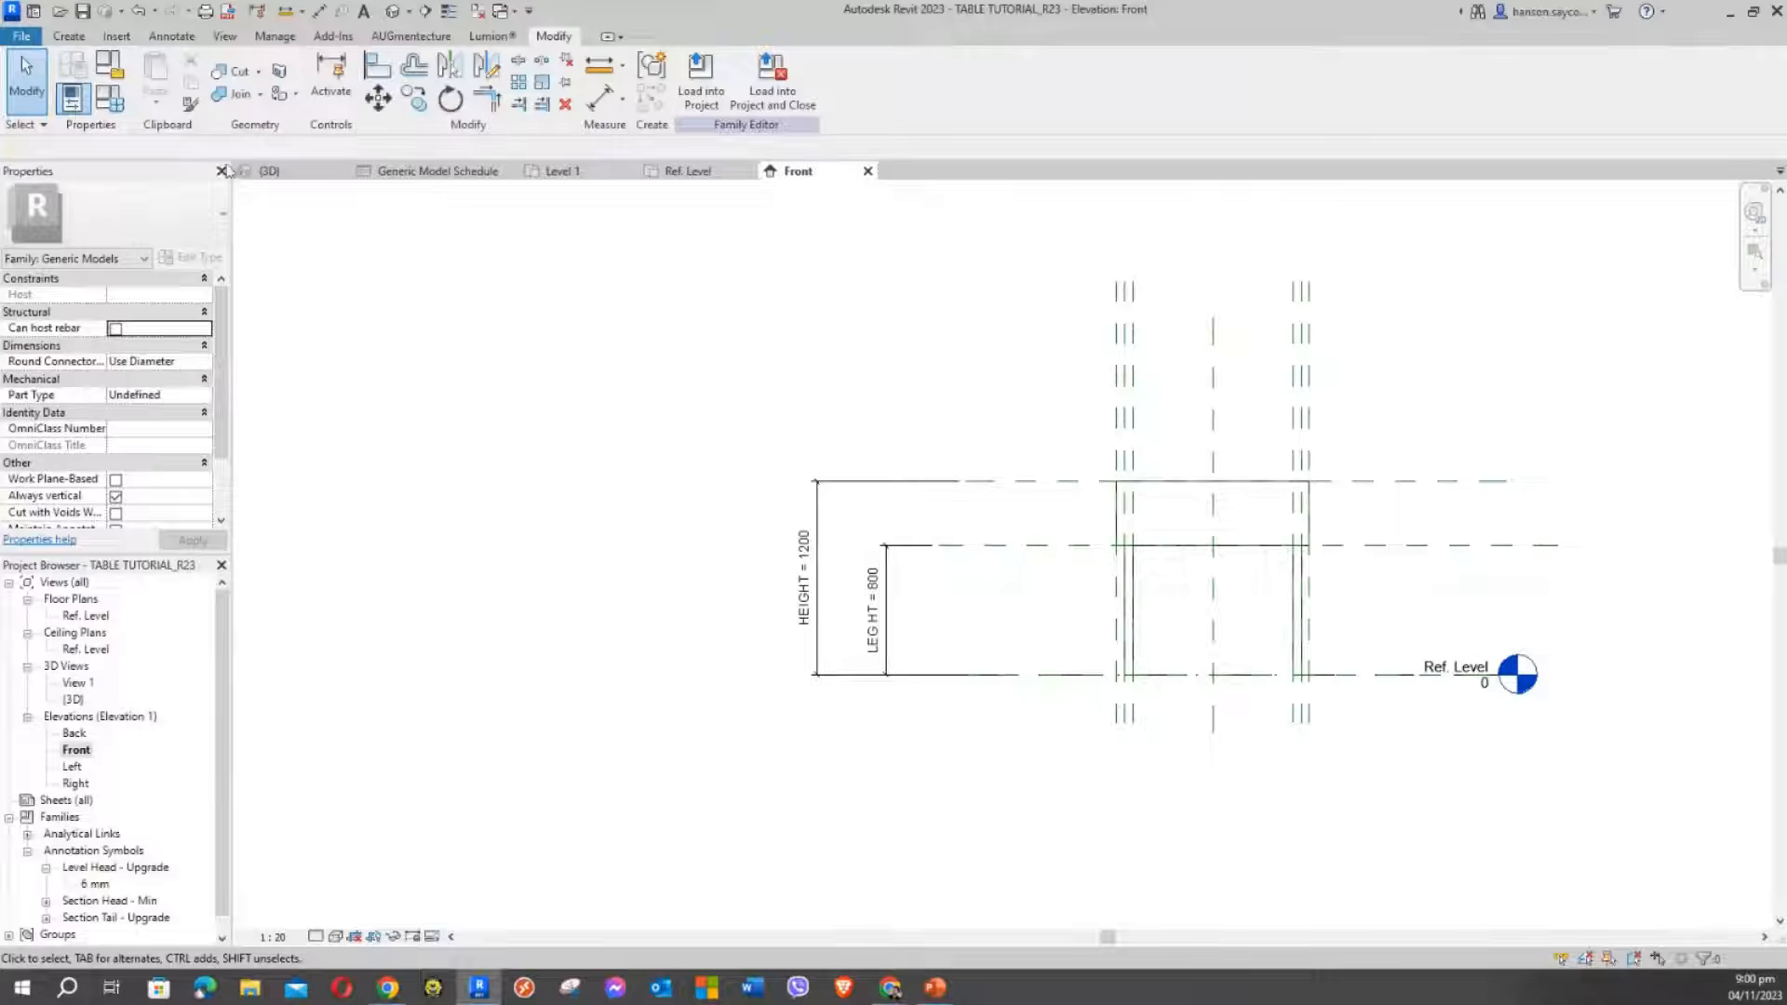
pyautogui.scroll(4, 909, 342)
pyautogui.moveTo(1057, 410); pyautogui.dragTo(966, 305, button='middle')
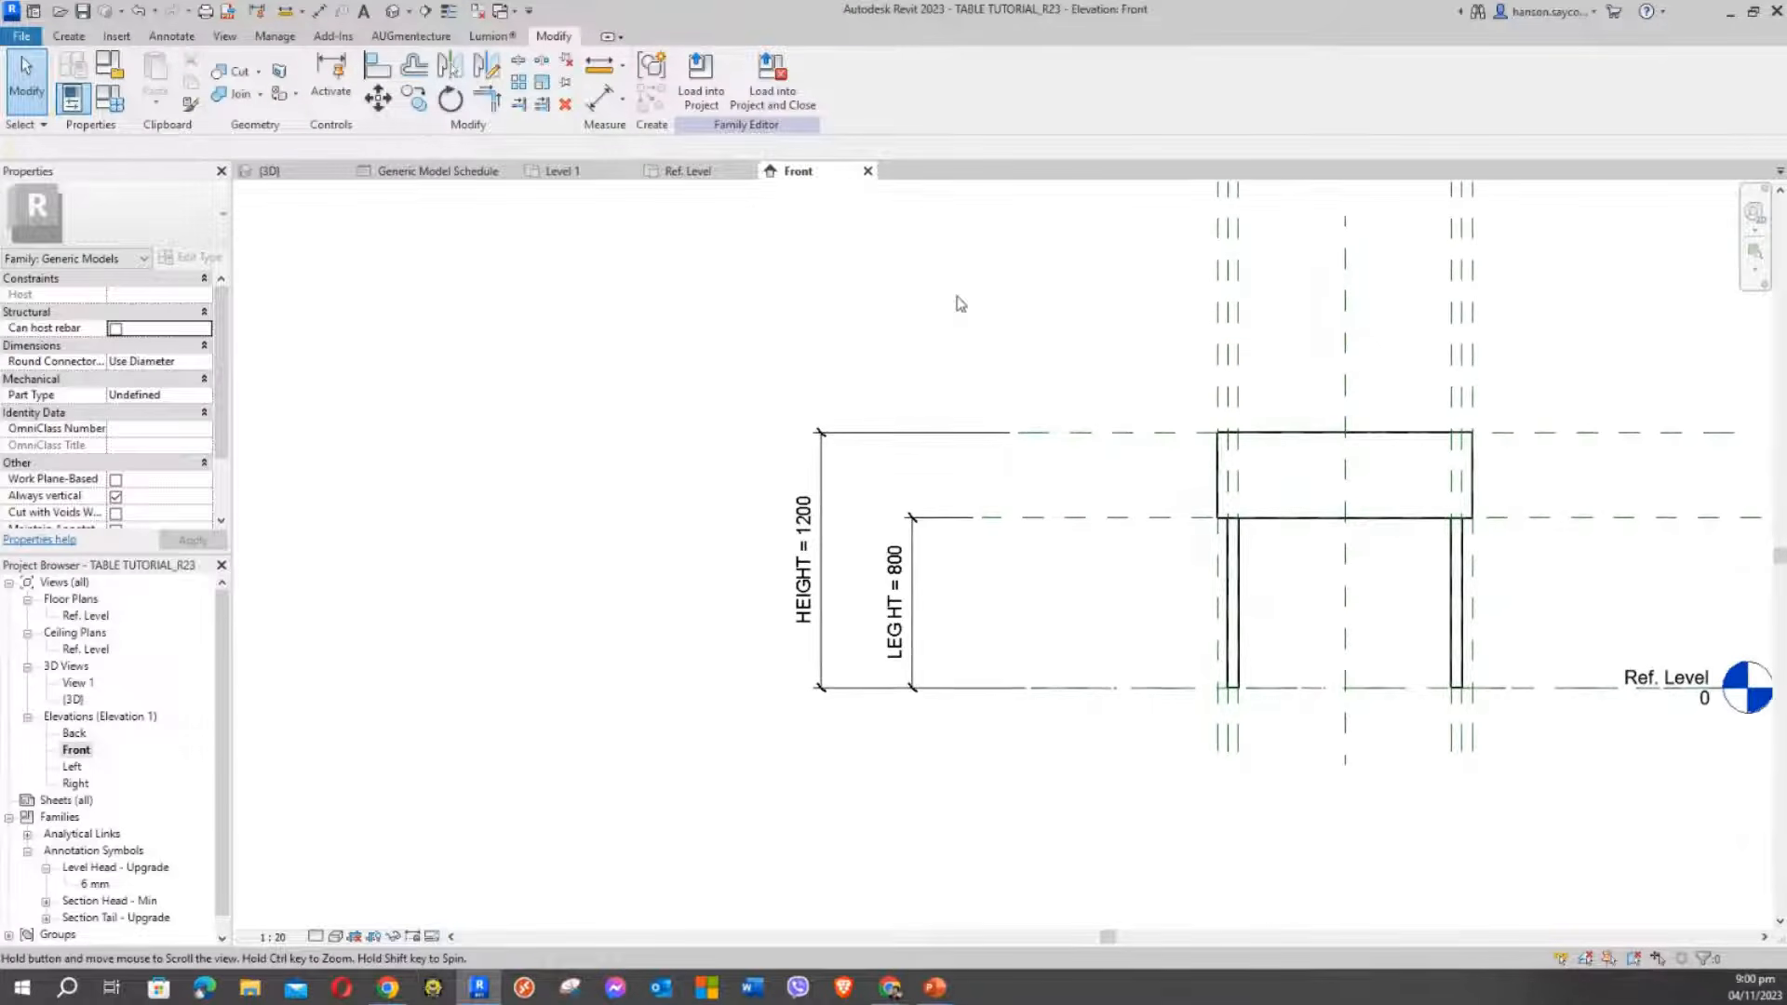
pyautogui.click(108, 97)
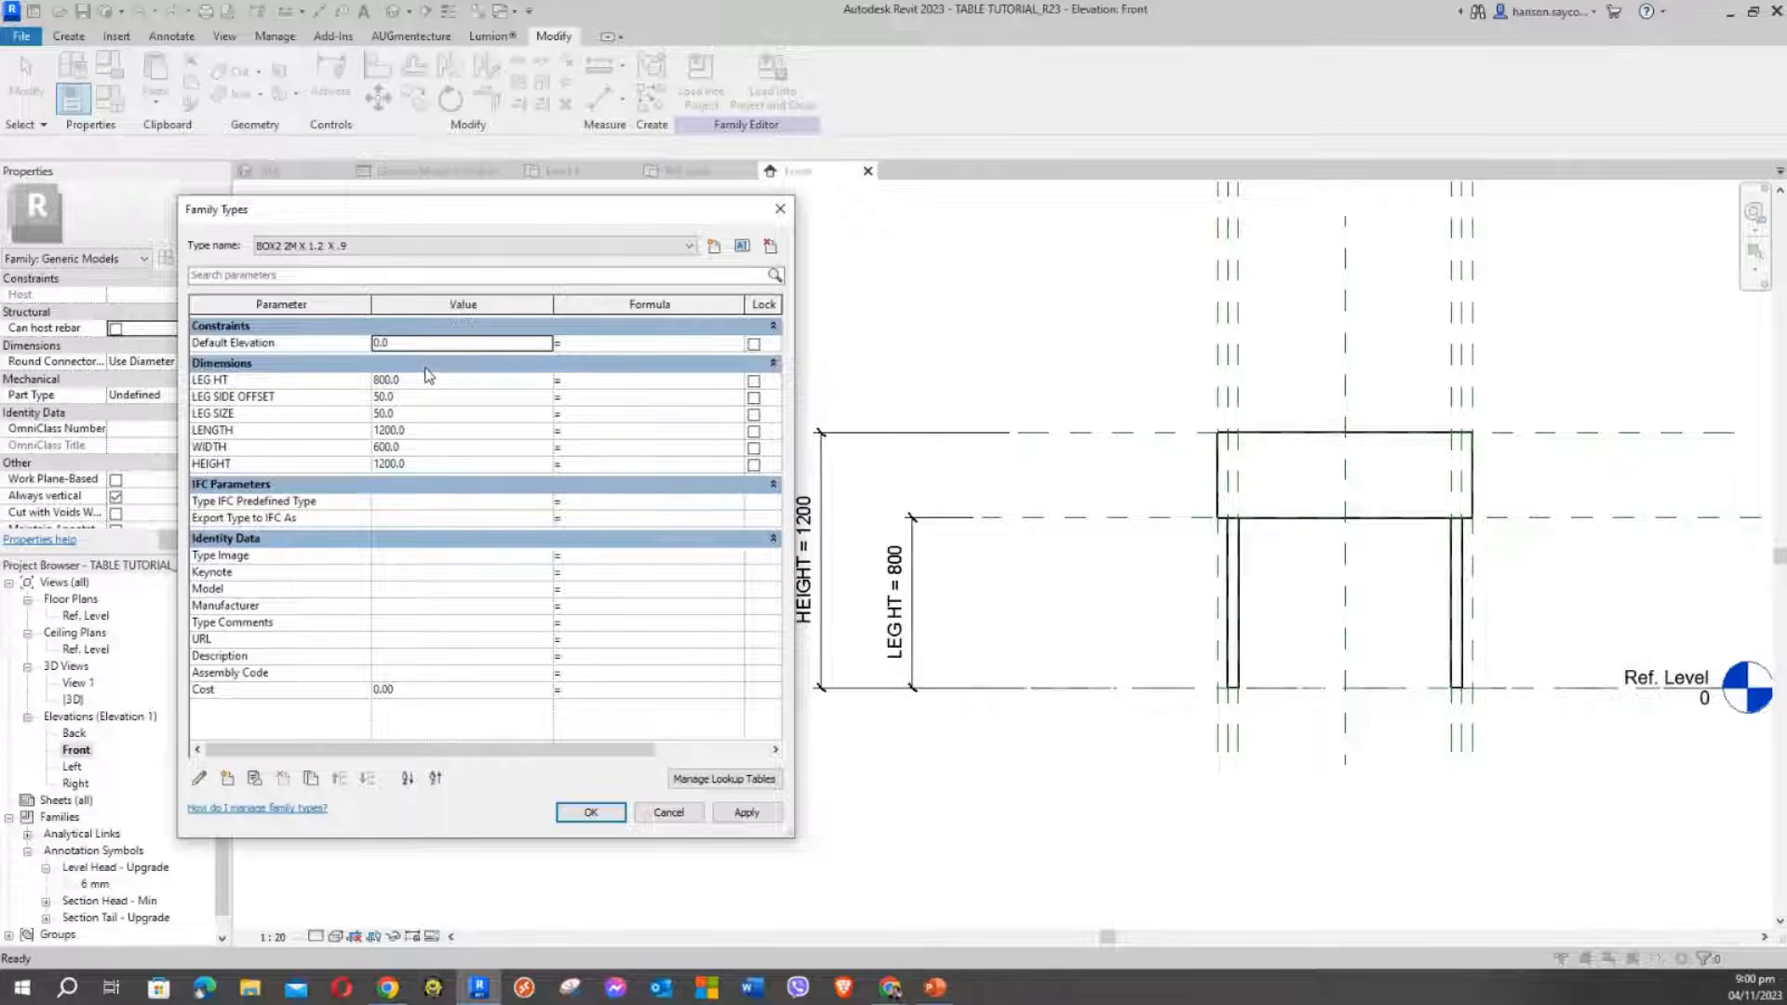
# Set HEIGHT to 1500 and LEG HT to 900, applying each, then close Family Types
pyautogui.click(441, 462)
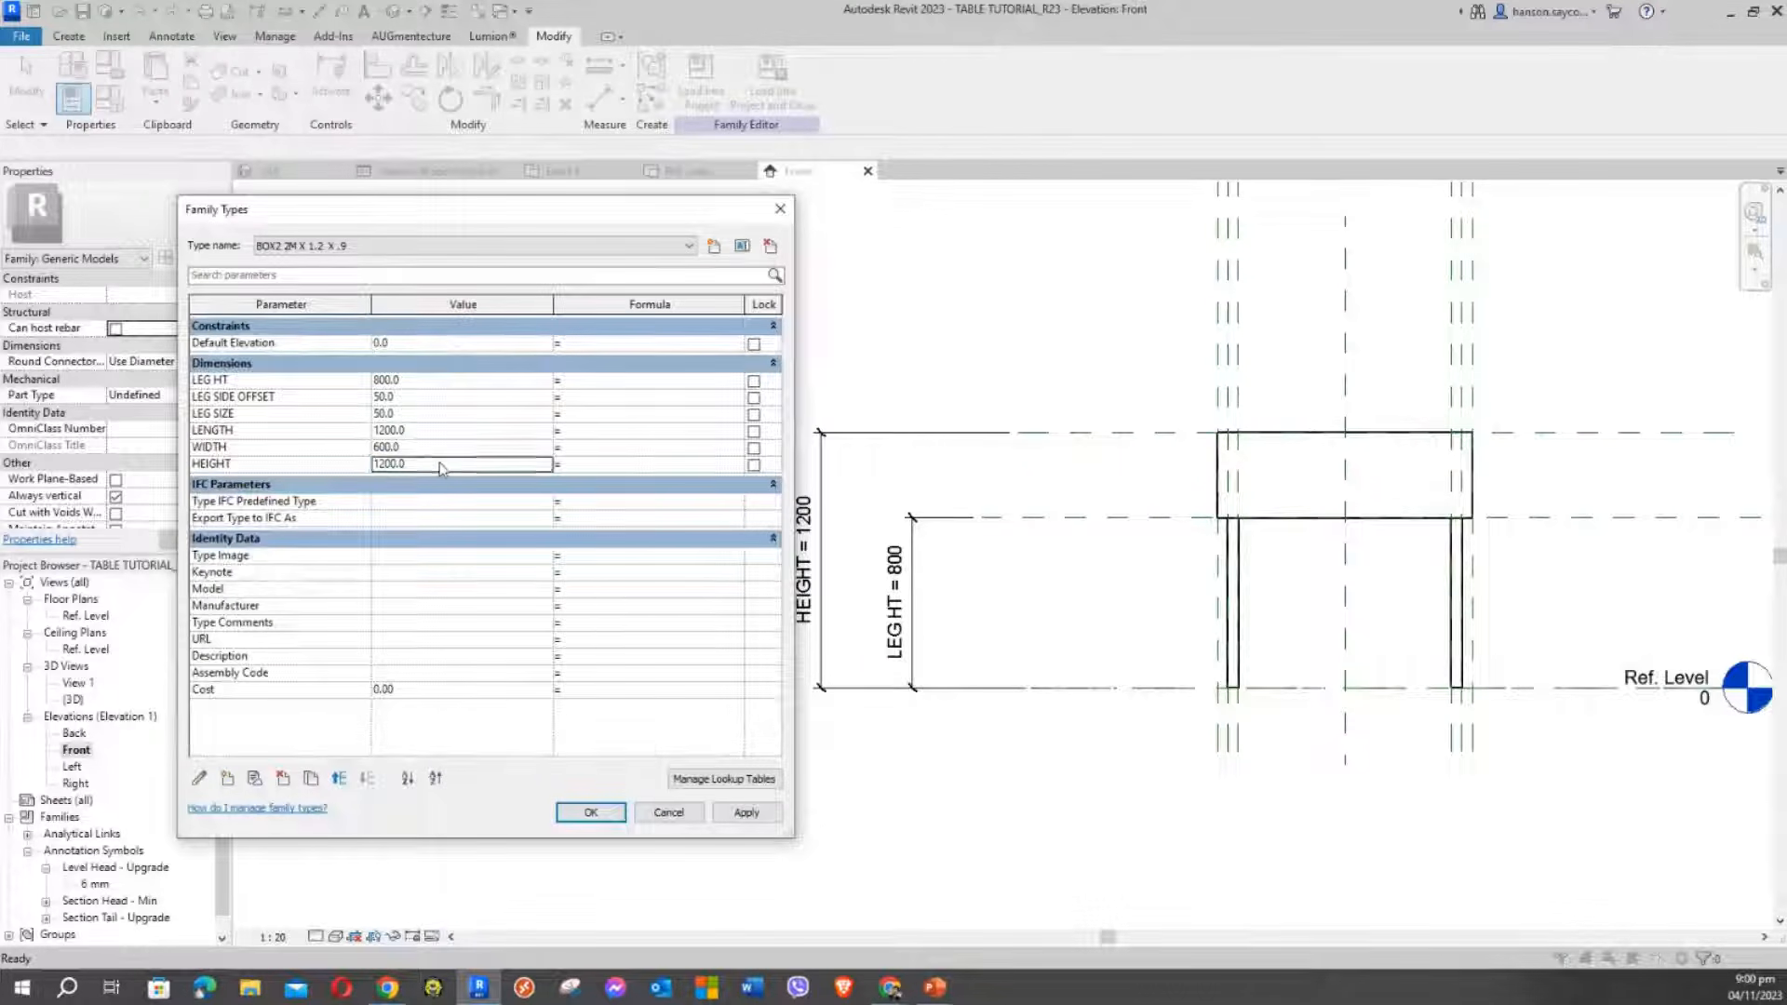
pyautogui.write('15')
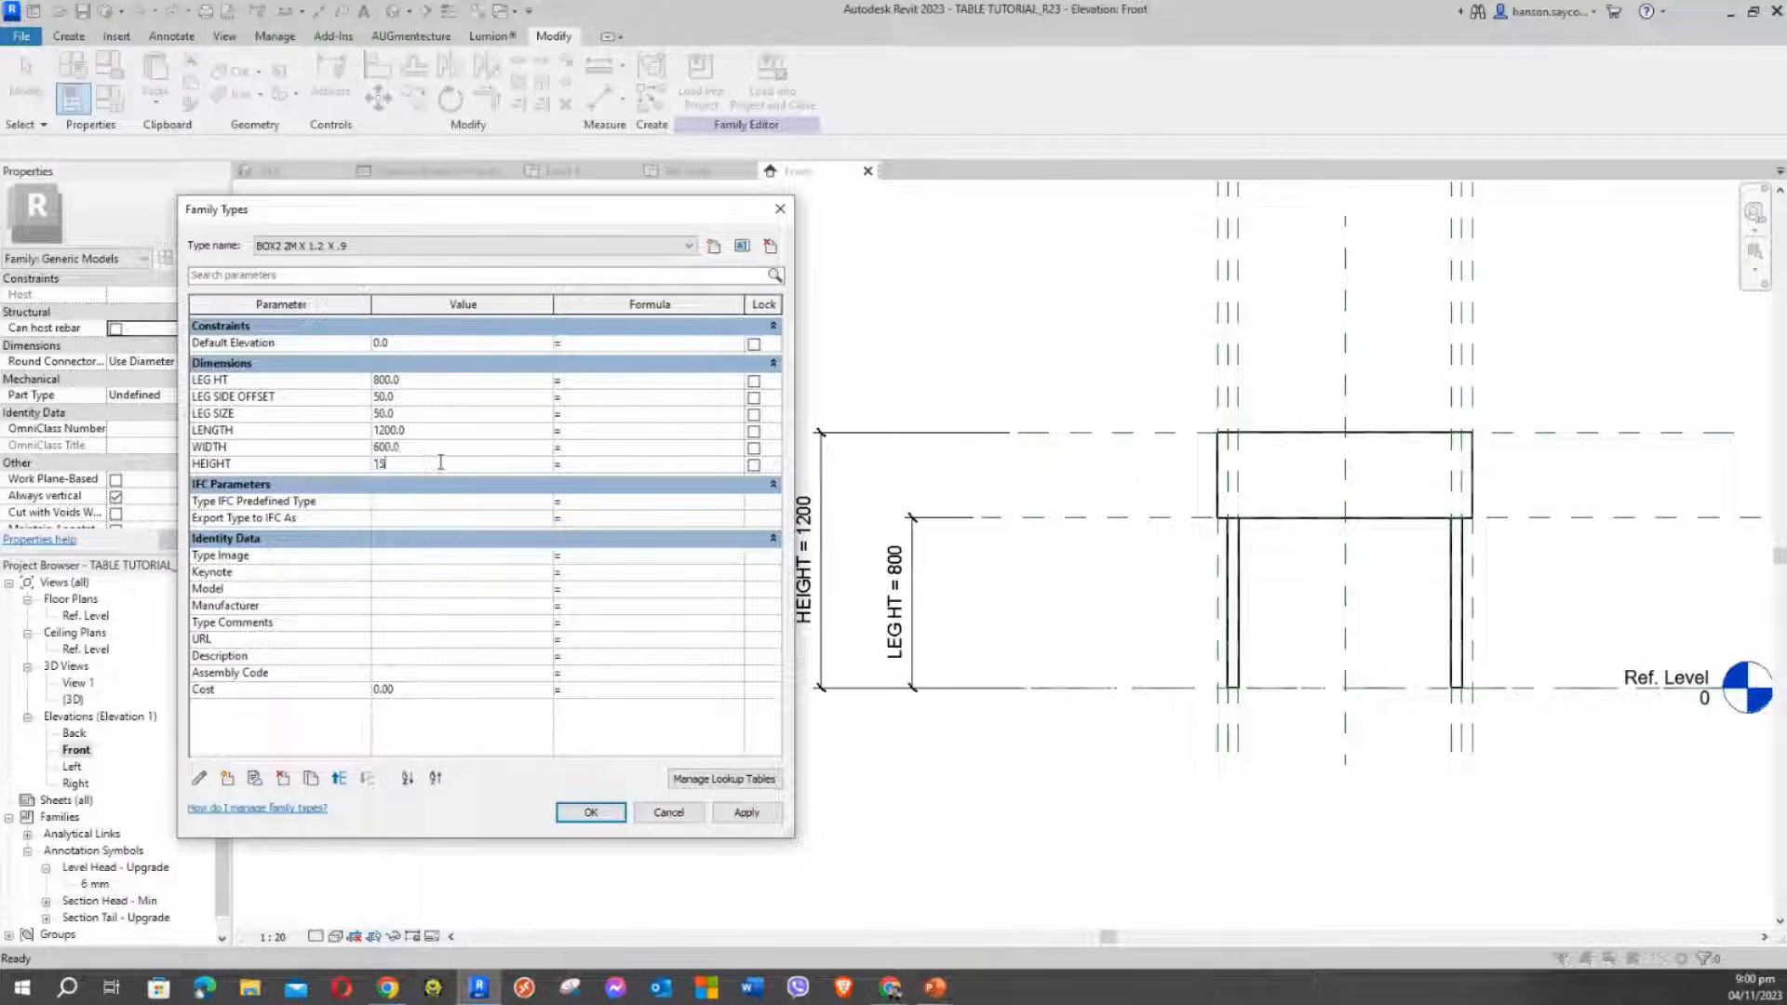
pyautogui.click(746, 813)
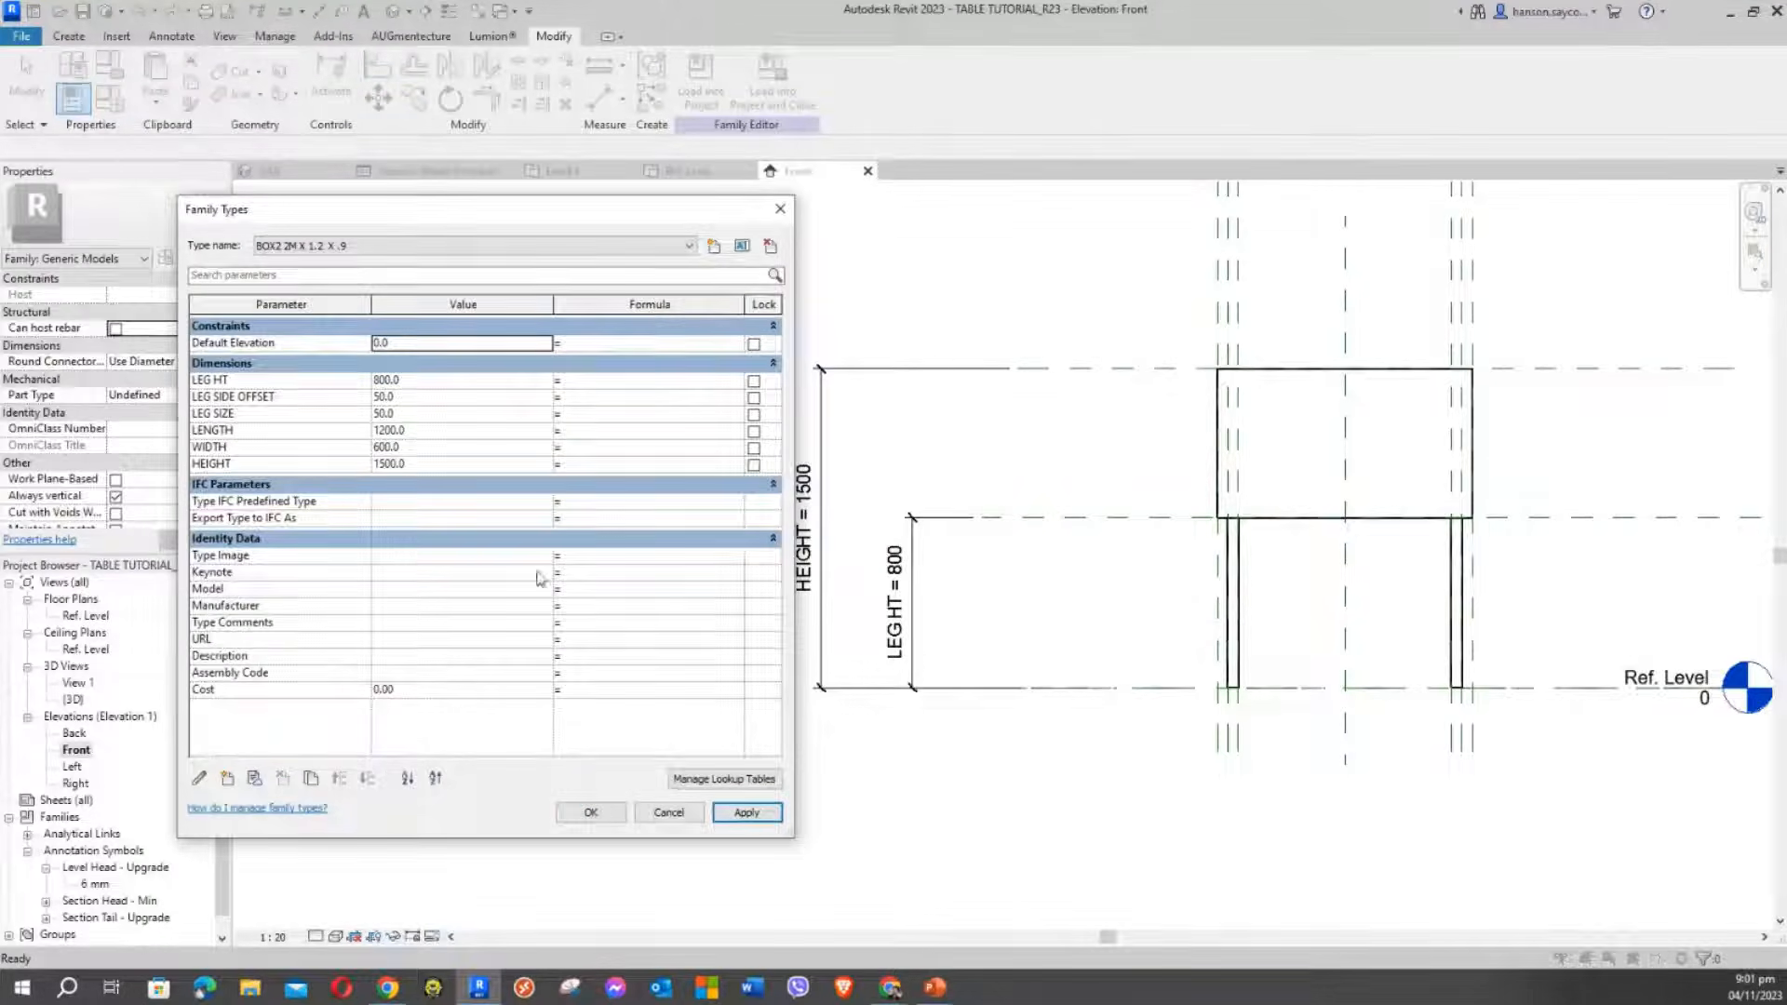
pyautogui.click(413, 384)
pyautogui.write('900')
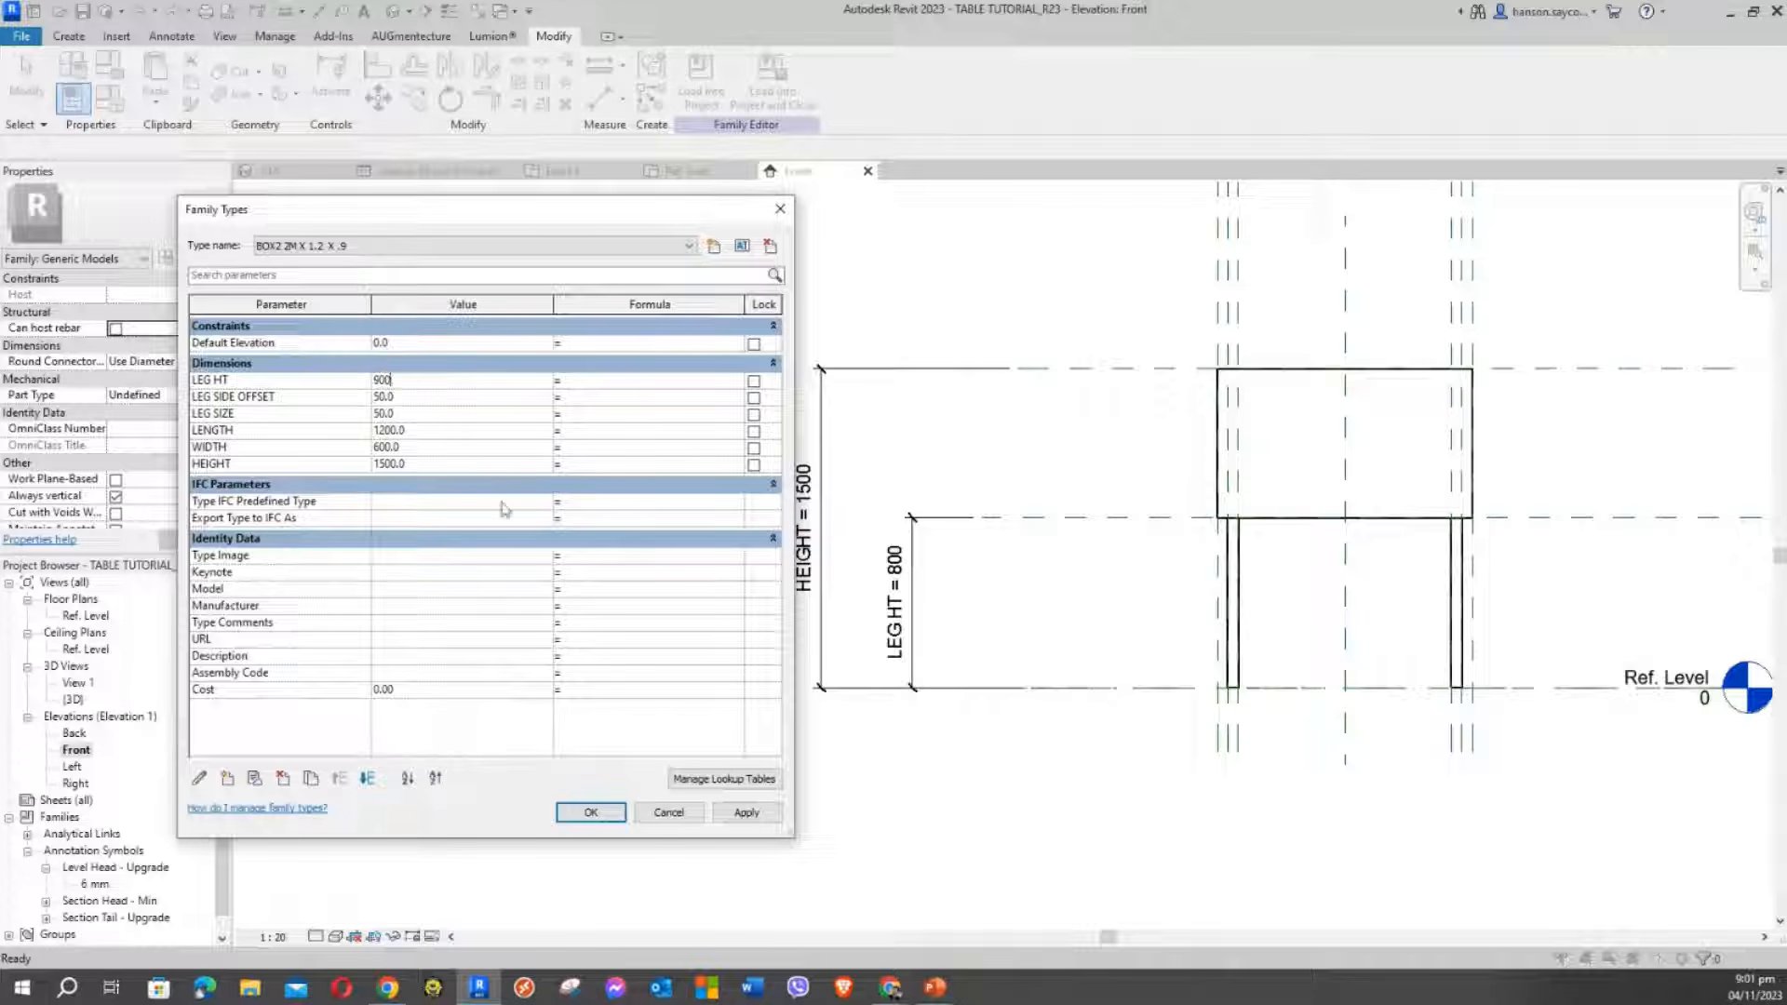
pyautogui.click(747, 812)
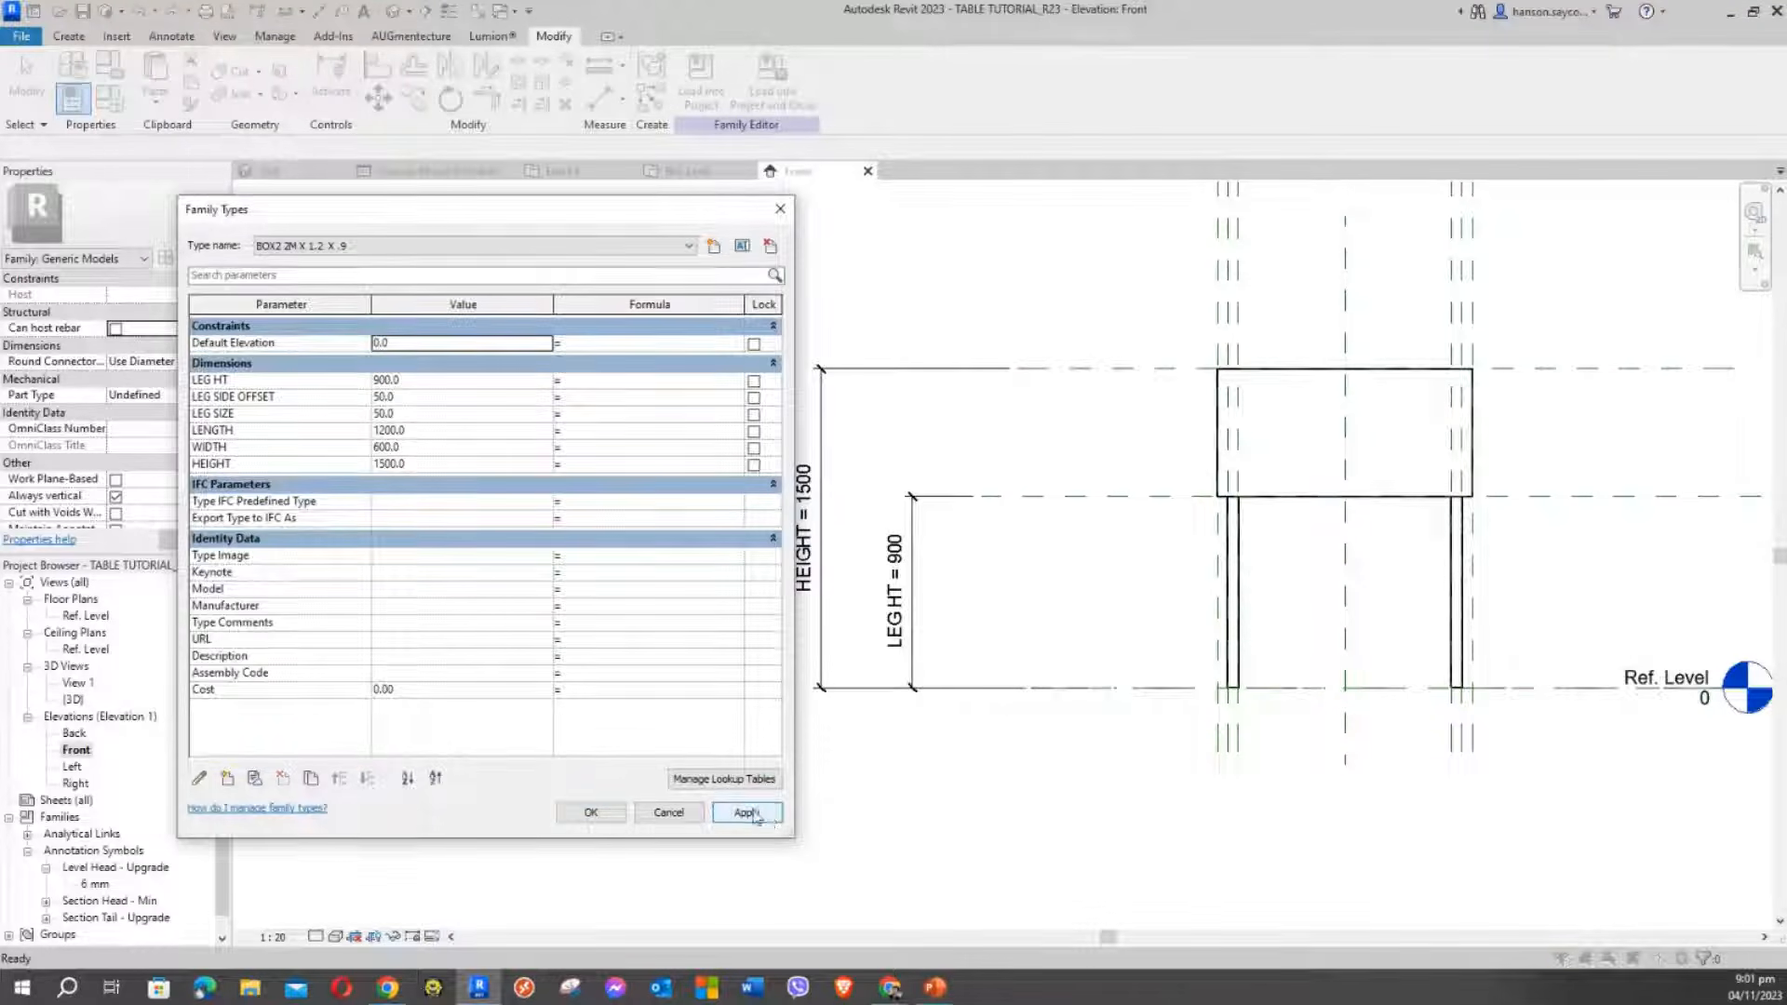
pyautogui.click(590, 813)
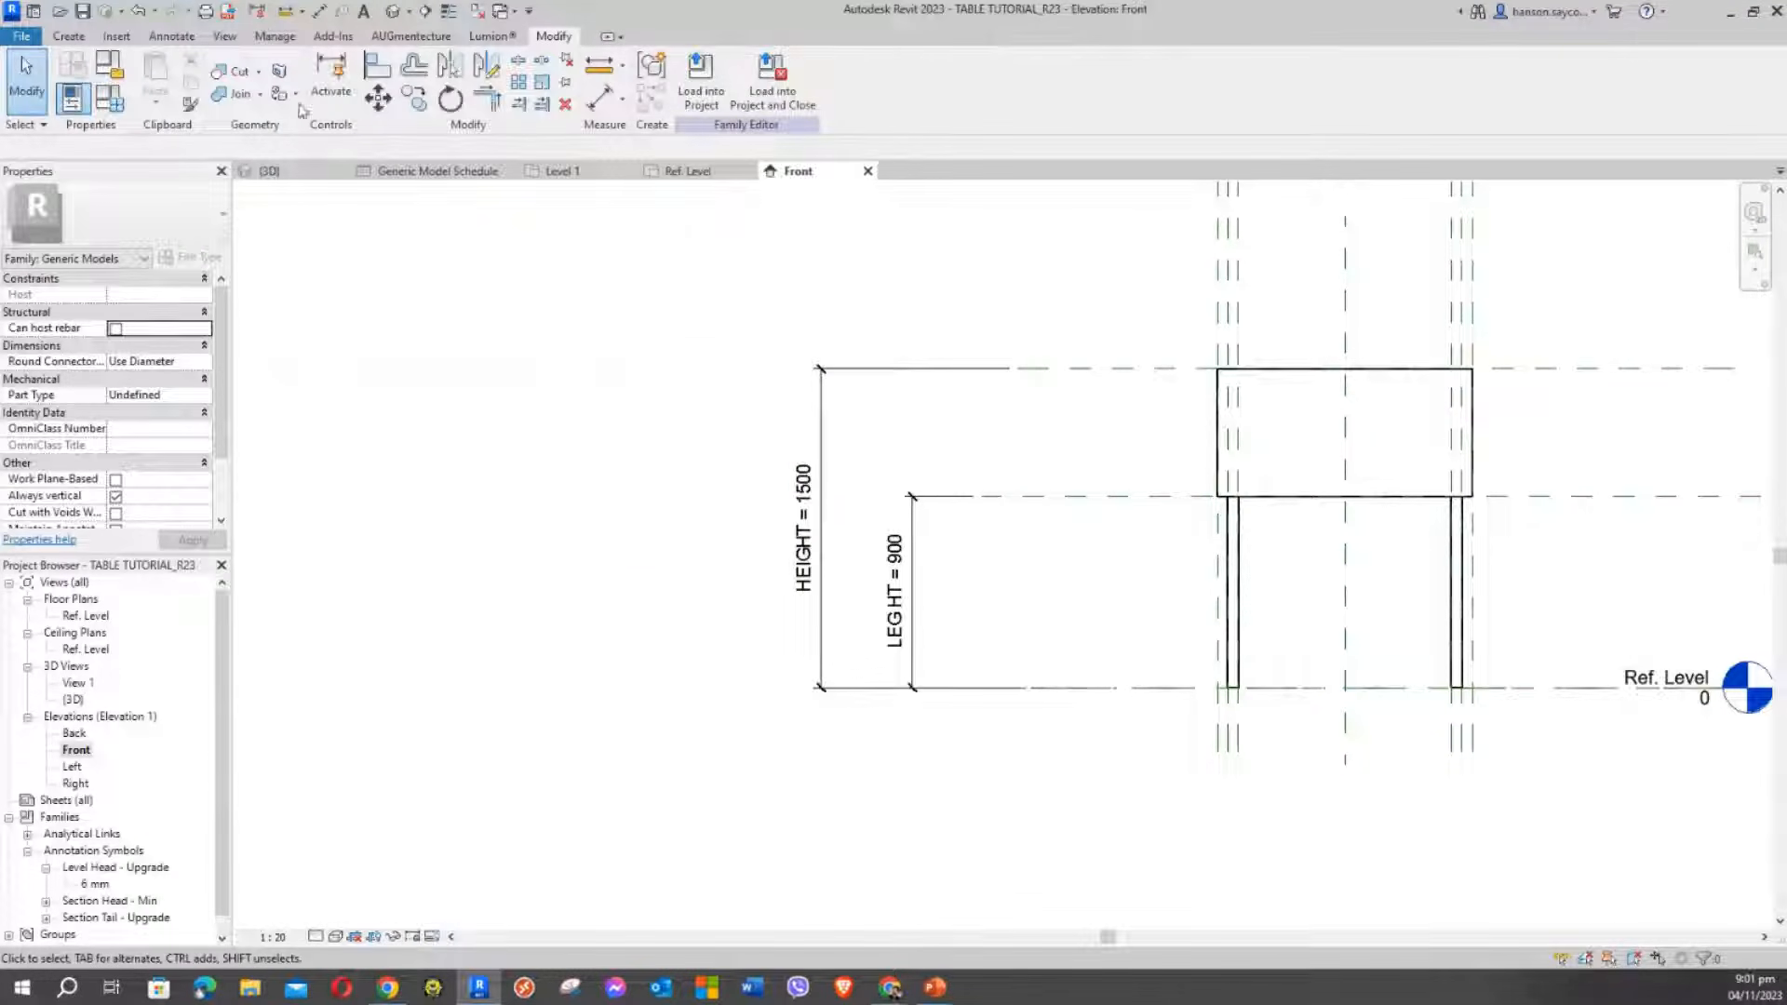
# Switch to the 3D view, orbit the table, and bring up Family Types
pyautogui.click(395, 11)
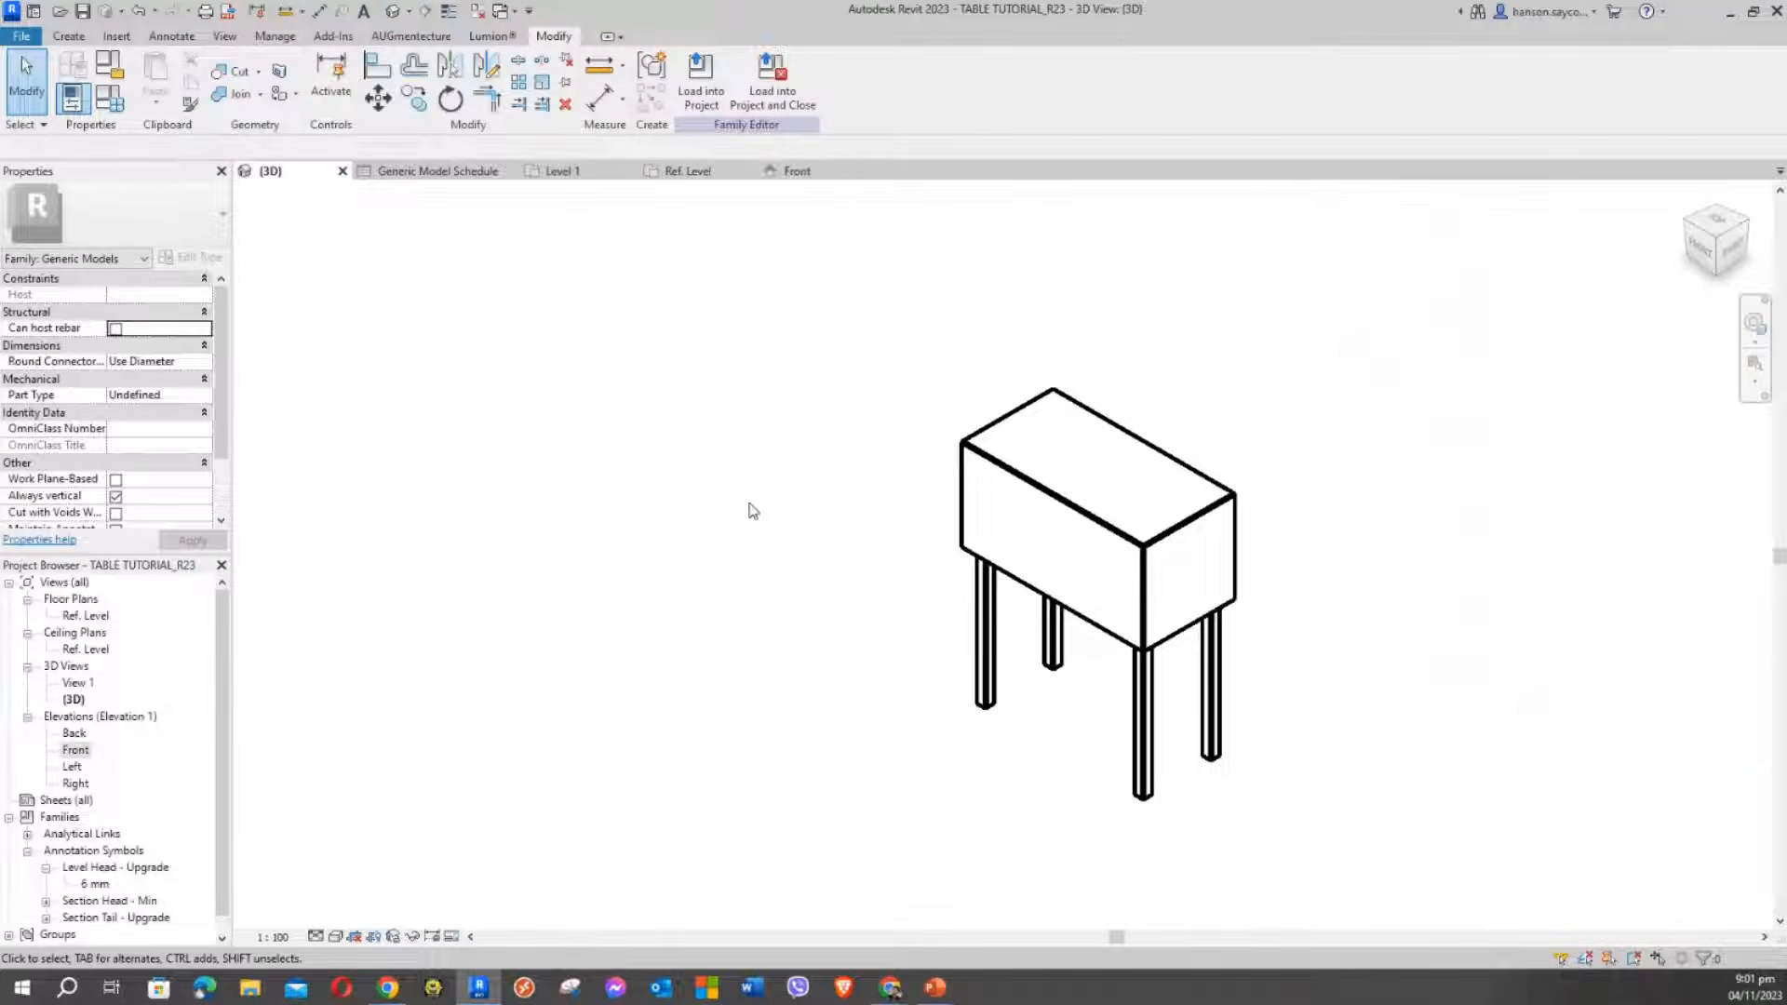
pyautogui.keyDown('shift'); pyautogui.moveTo(750, 503); pyautogui.dragTo(803, 510, button='middle'); pyautogui.keyUp('shift')
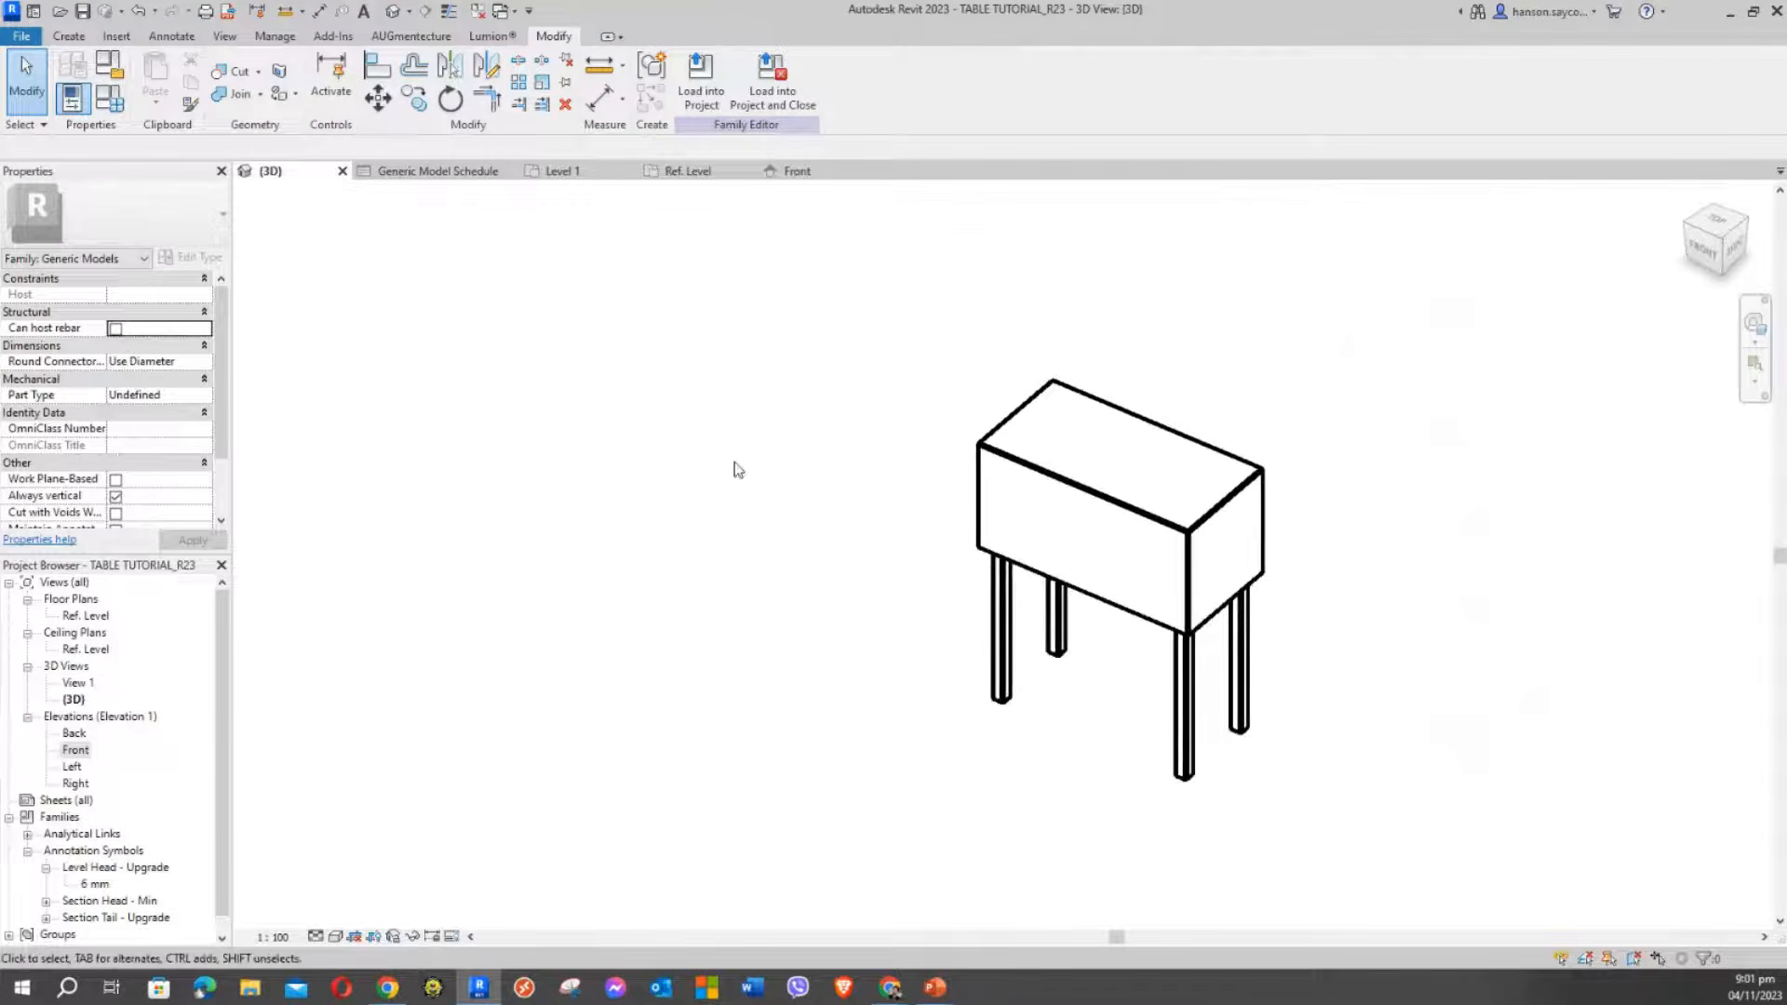
pyautogui.click(115, 105)
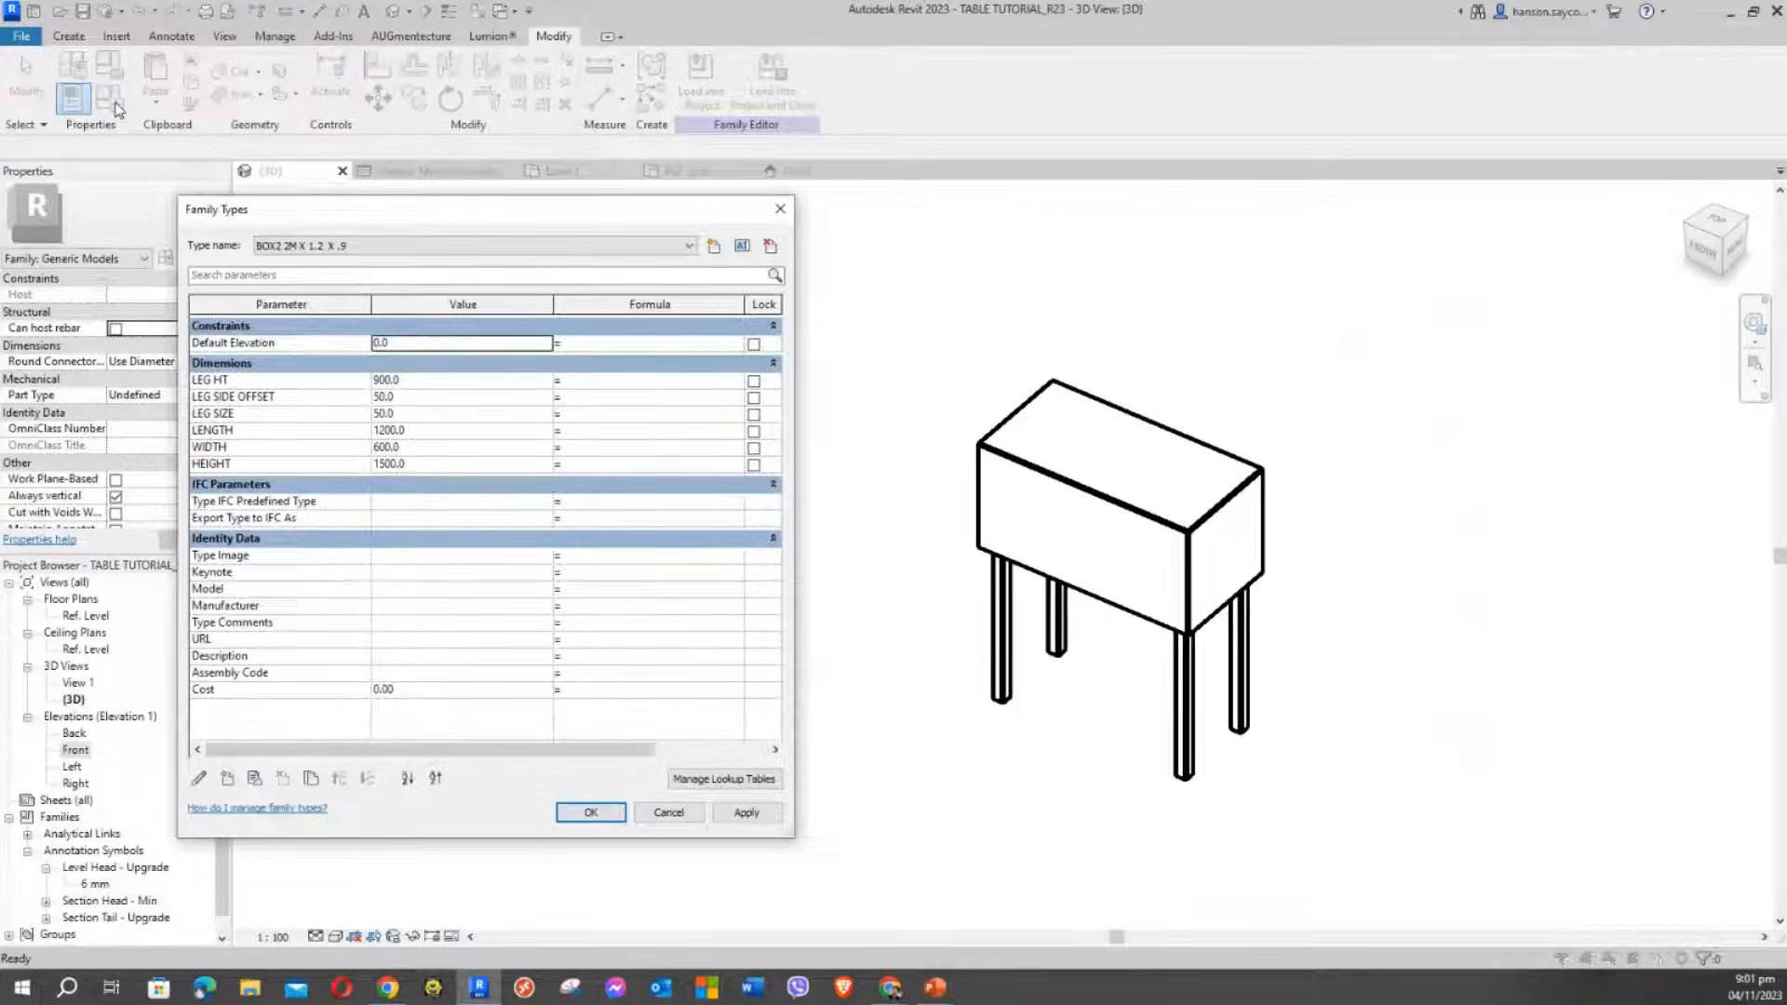
pyautogui.moveTo(406, 214); pyautogui.dragTo(345, 190)
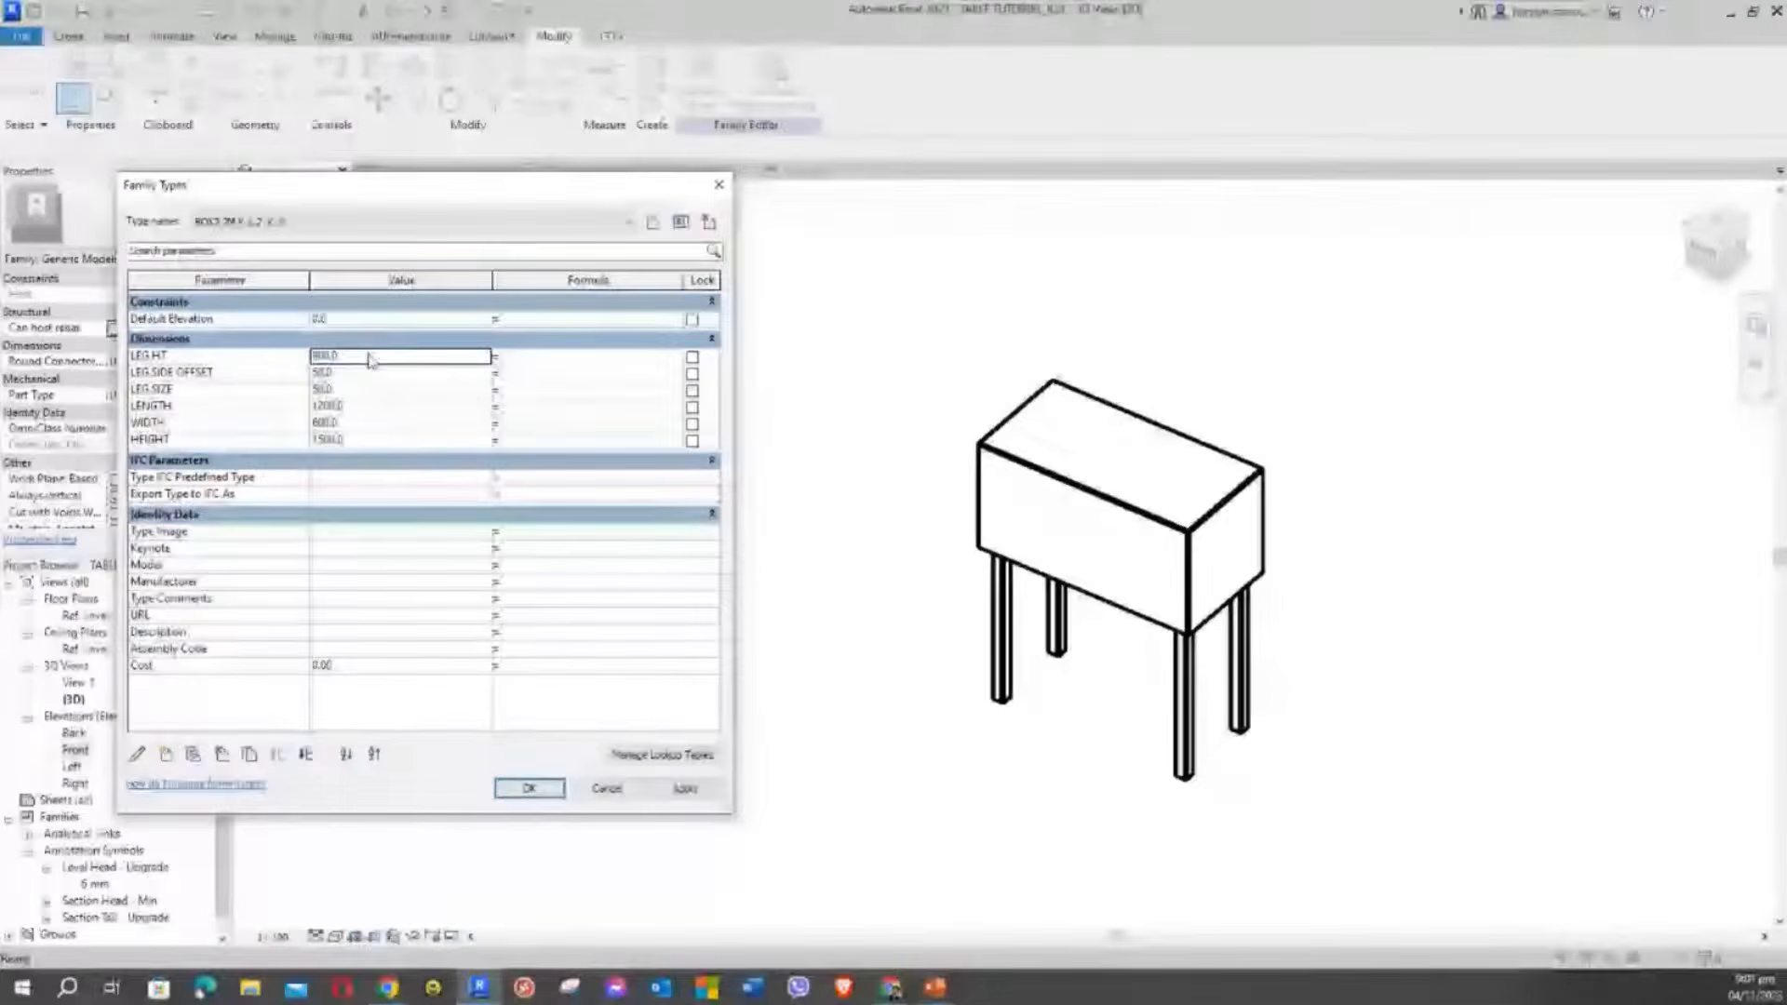
# Set LEG HT to 600, LENGTH to 2000 and WIDTH to 800, then apply
pyautogui.click(370, 355)
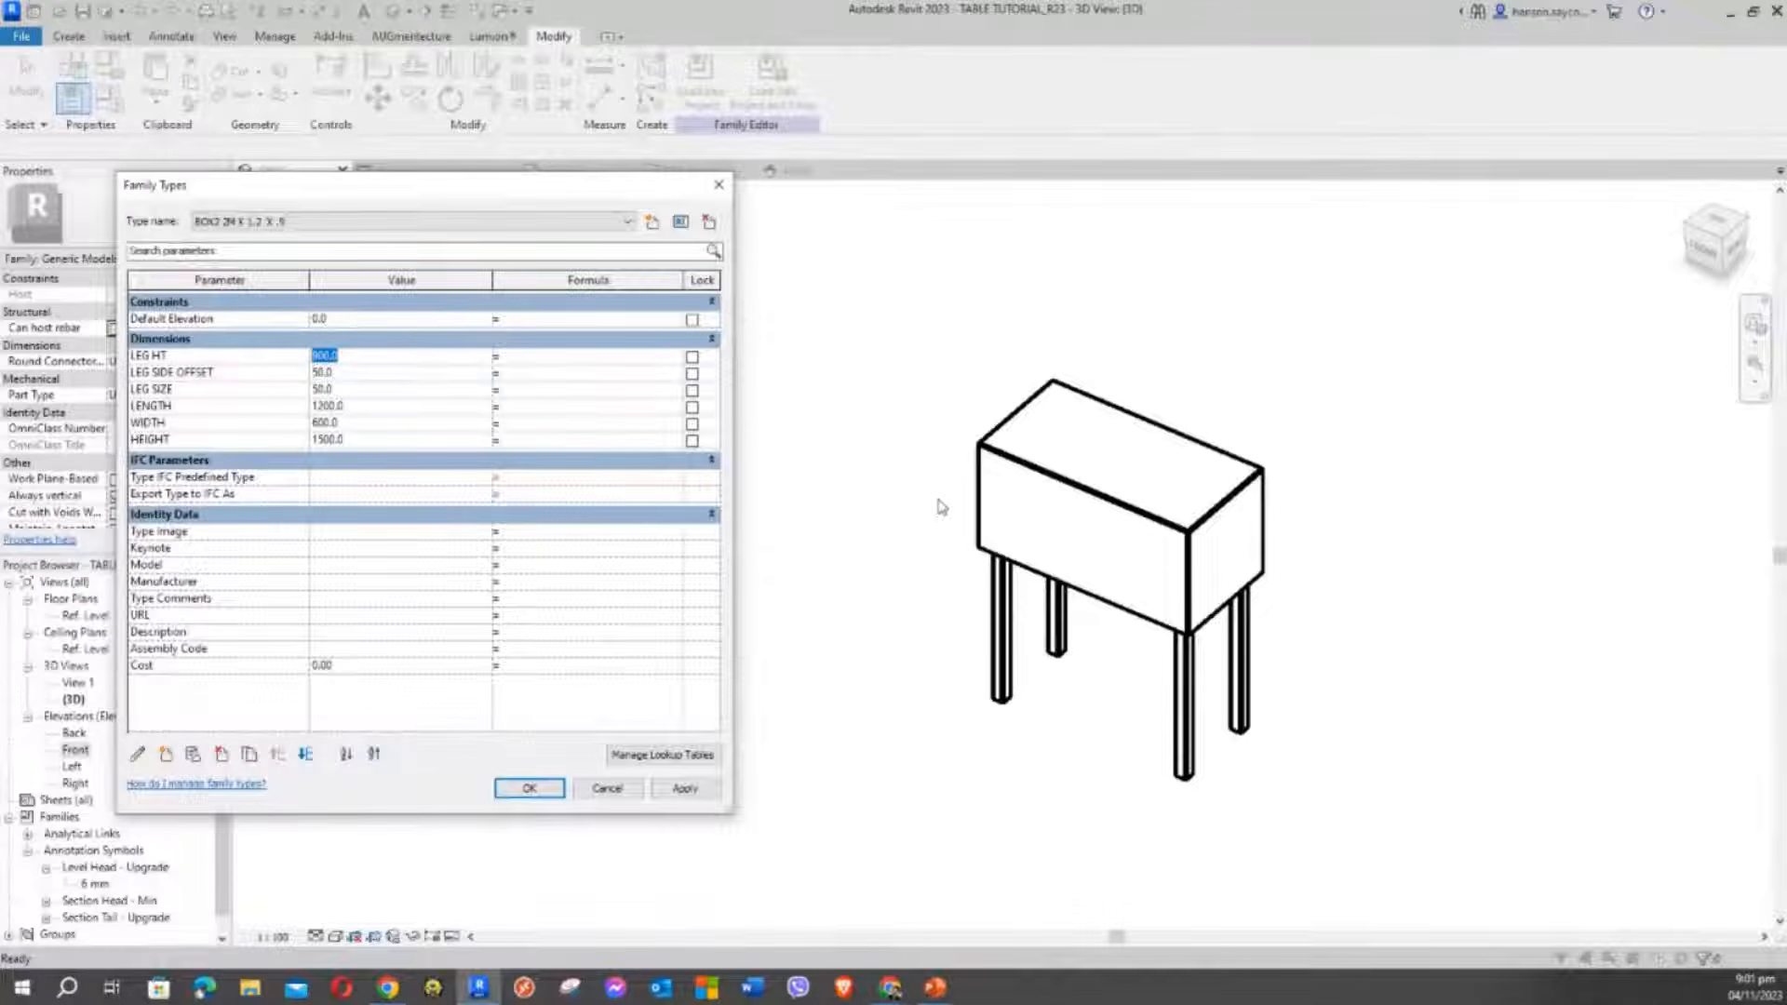
pyautogui.click(389, 353)
pyautogui.moveTo(340, 357); pyautogui.dragTo(207, 362)
pyautogui.write('600')
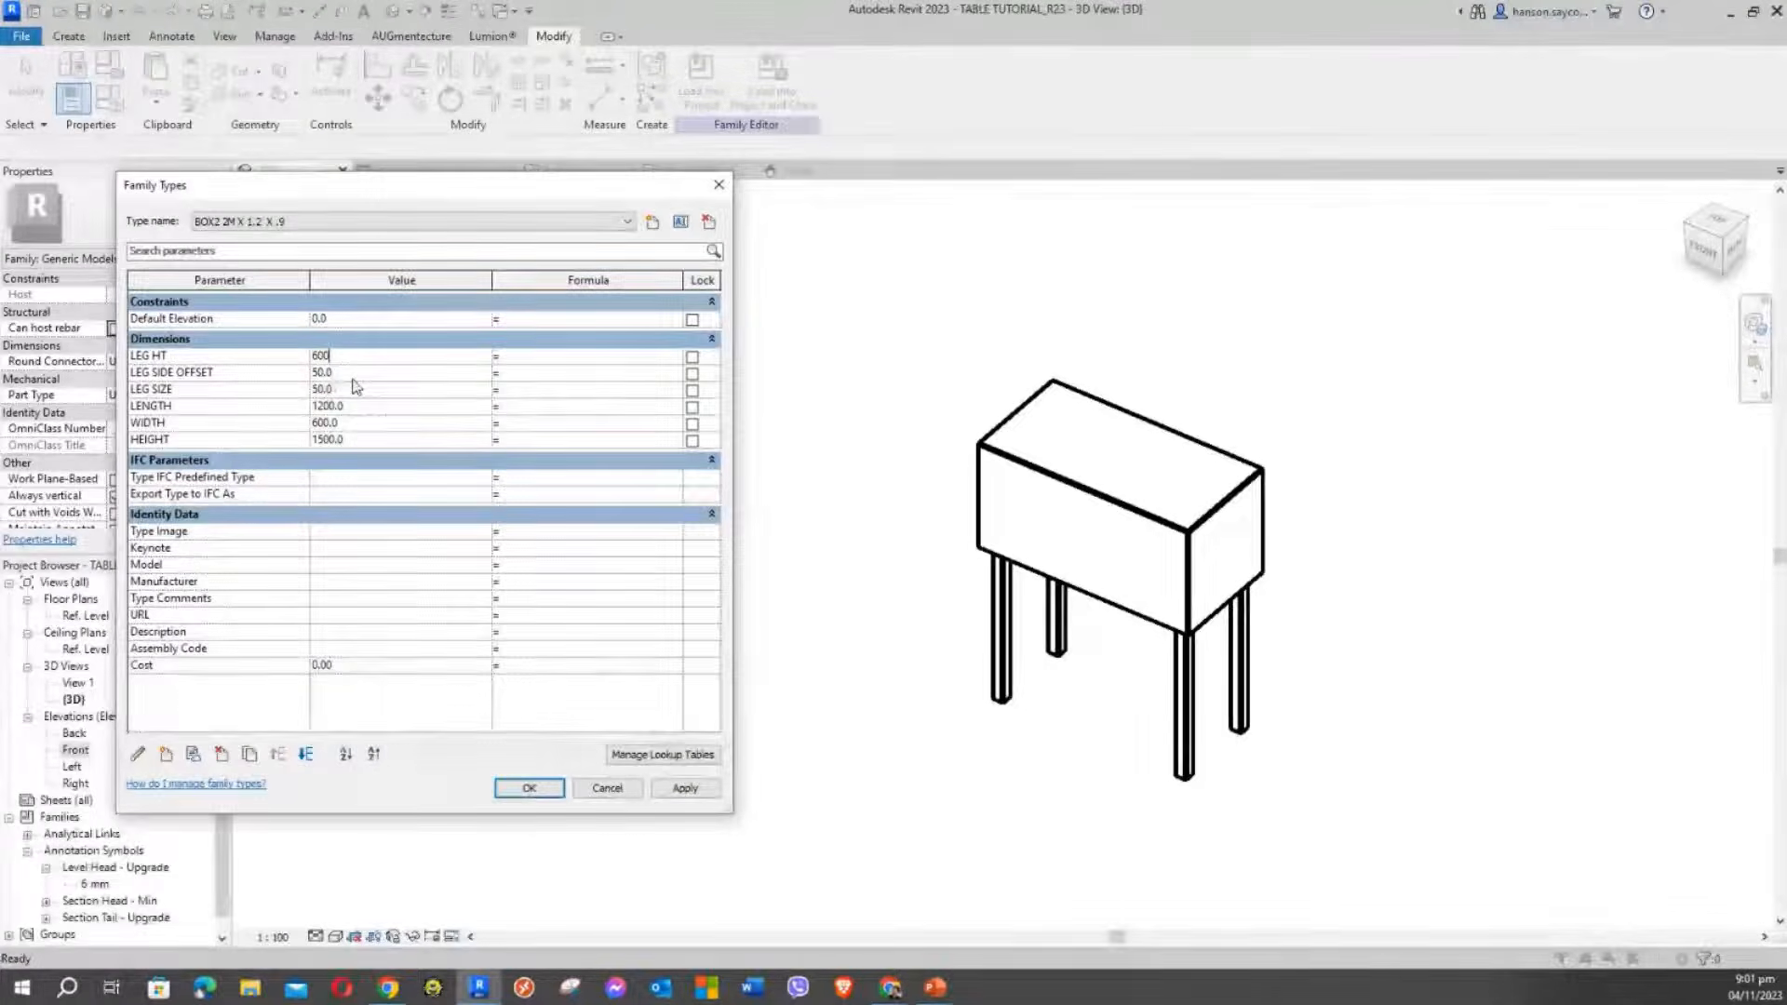
pyautogui.click(350, 375)
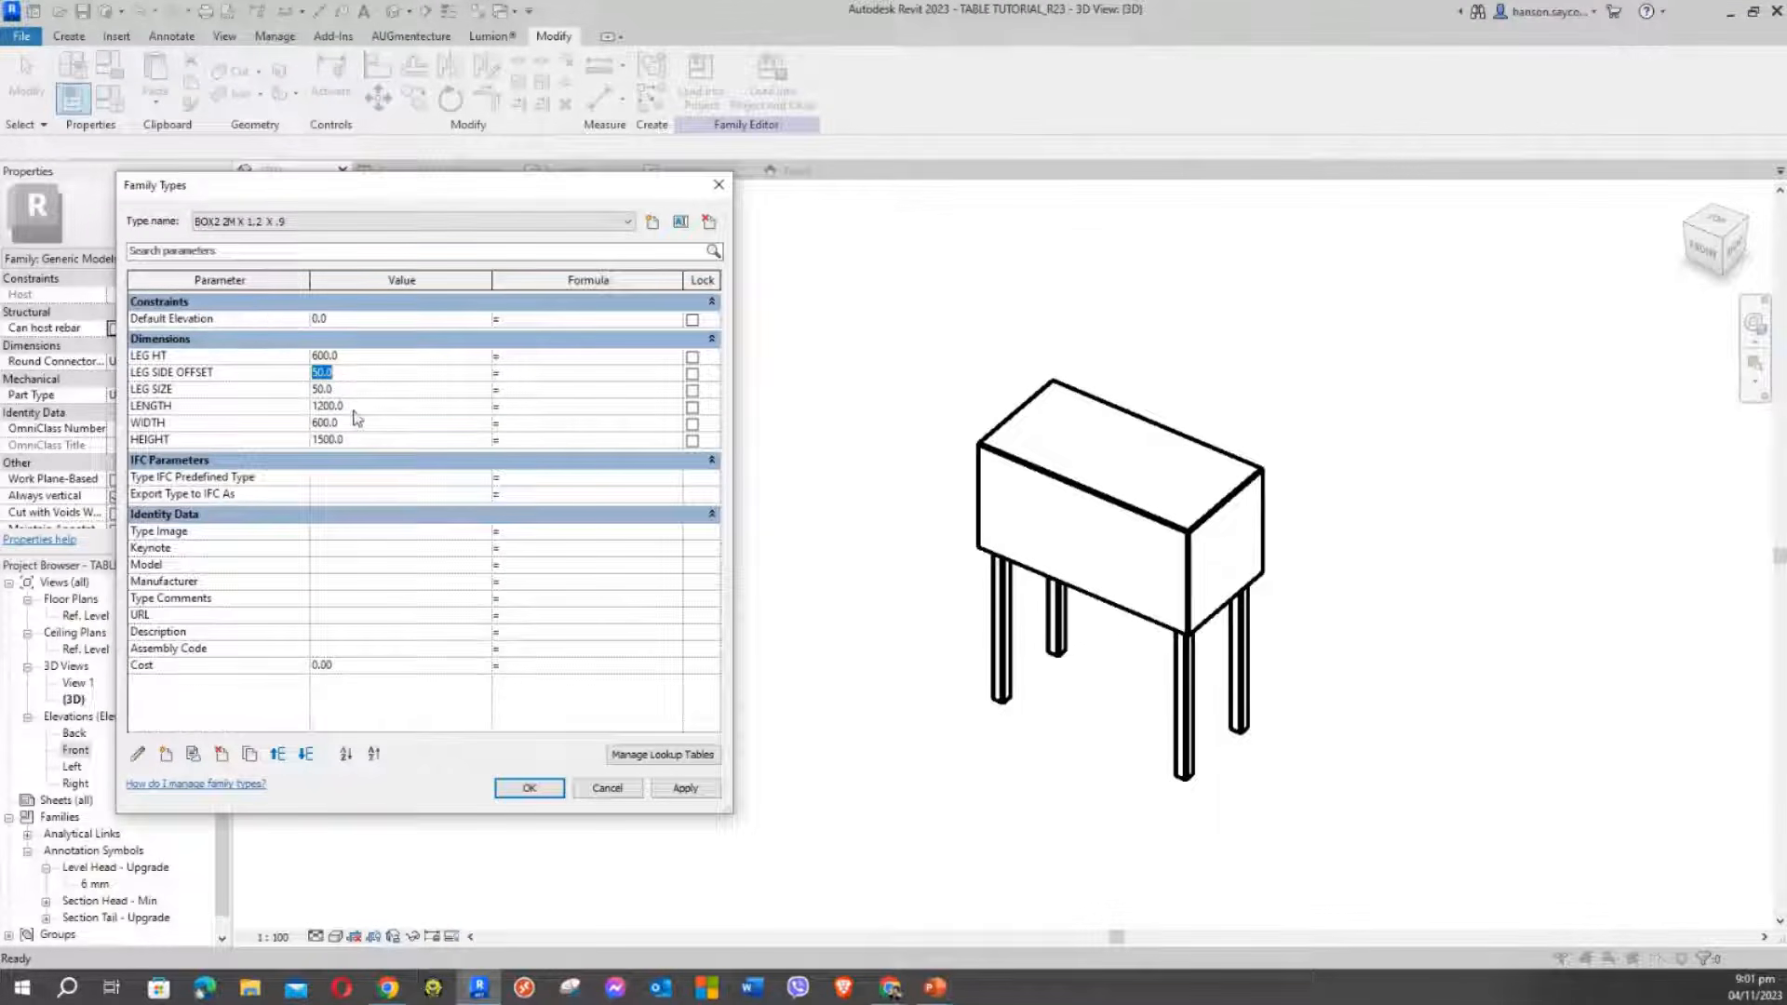
pyautogui.moveTo(349, 407); pyautogui.dragTo(205, 418)
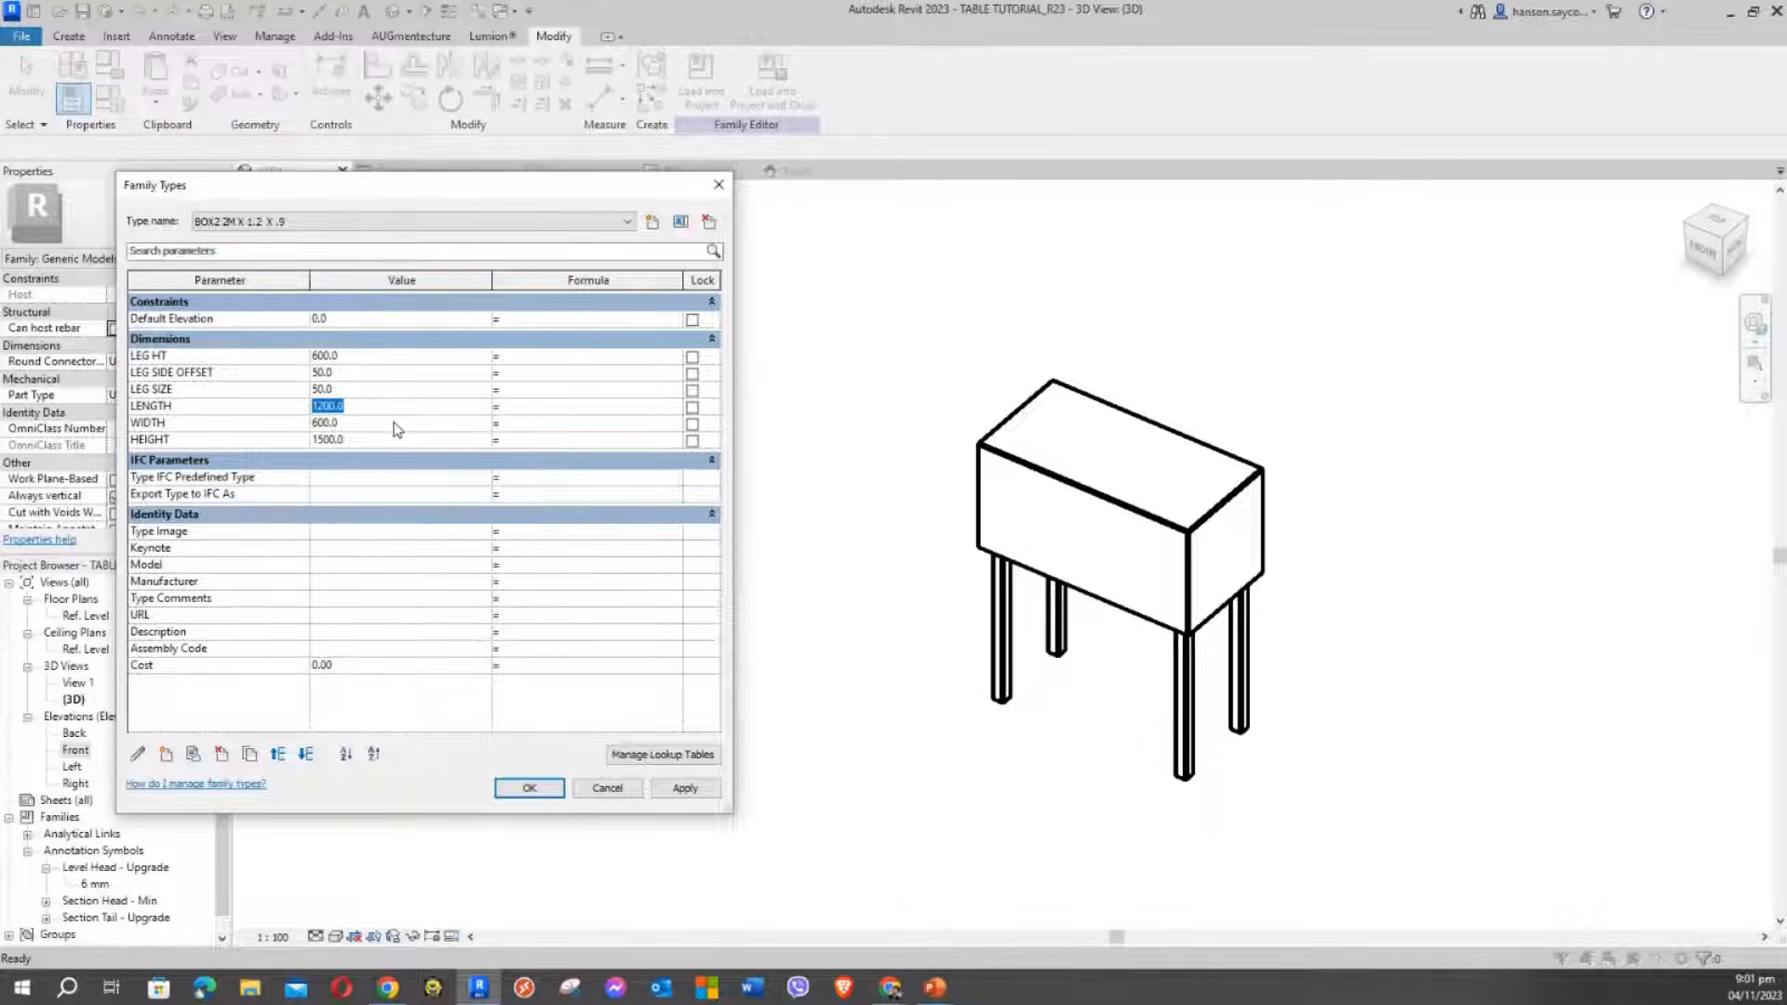
pyautogui.write('2000')
pyautogui.click(394, 422)
pyautogui.write('800')
pyautogui.click(393, 440)
pyautogui.click(680, 792)
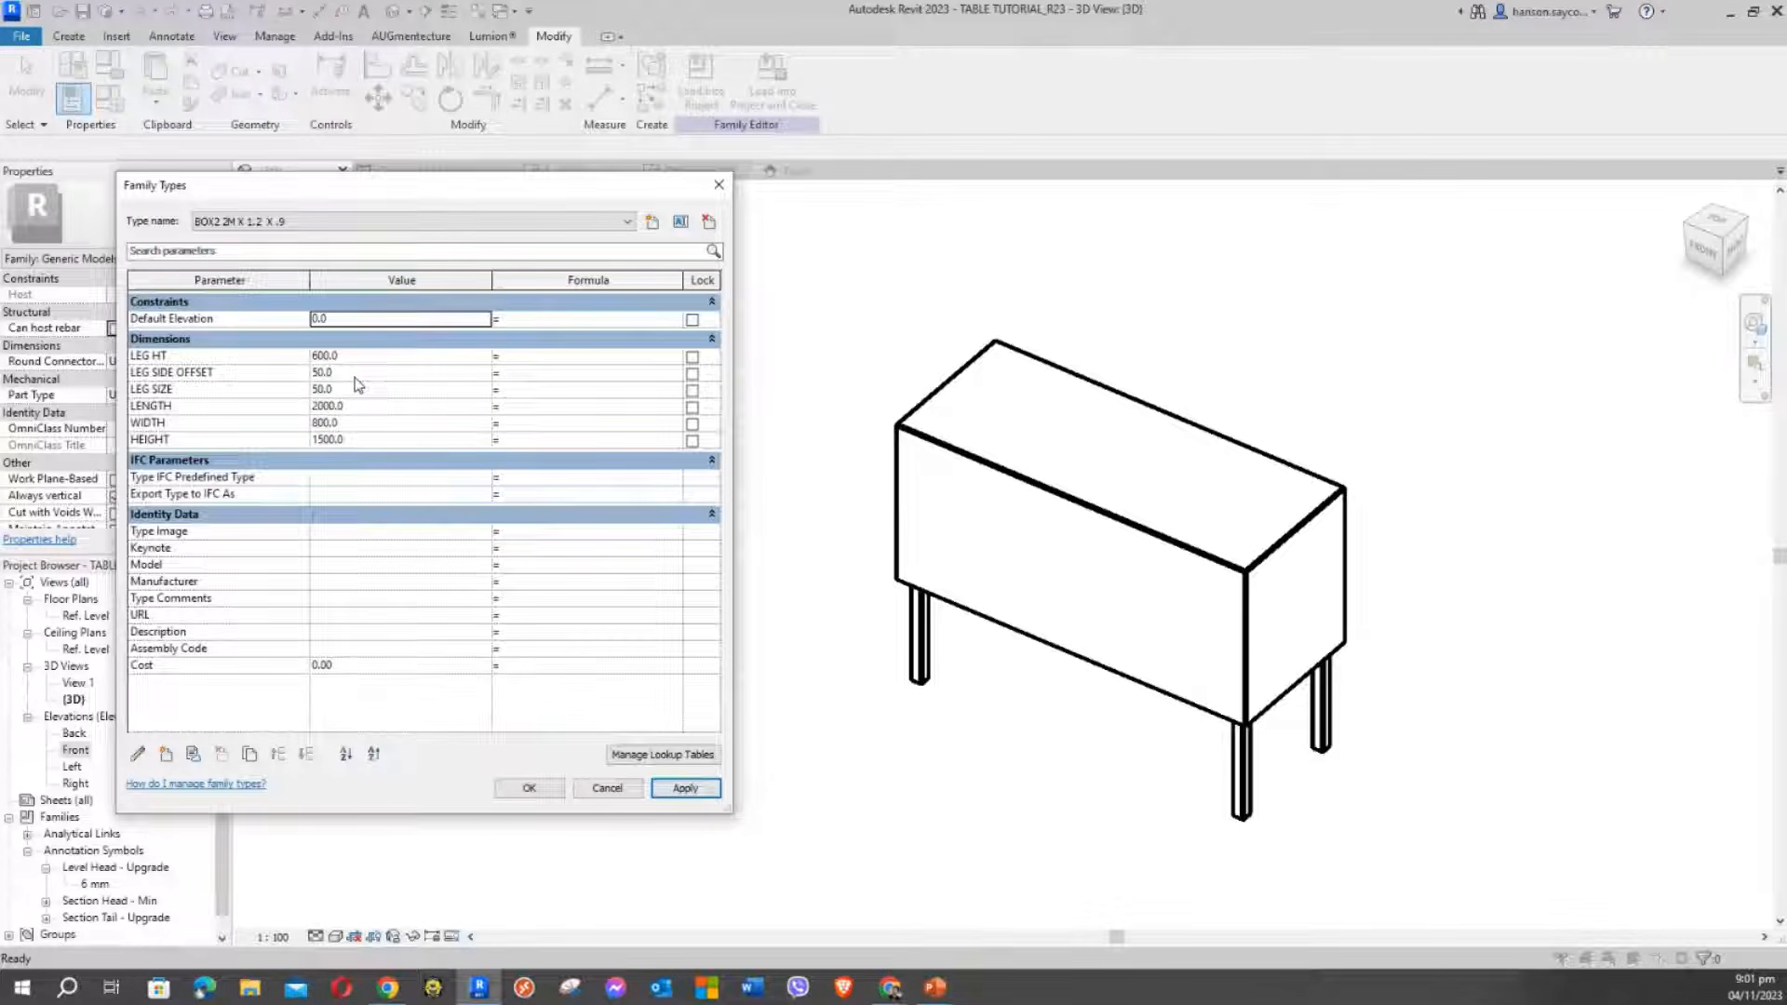
# Enter 200 in WIDTH and change HEIGHT to 900, then apply
pyautogui.click(368, 424)
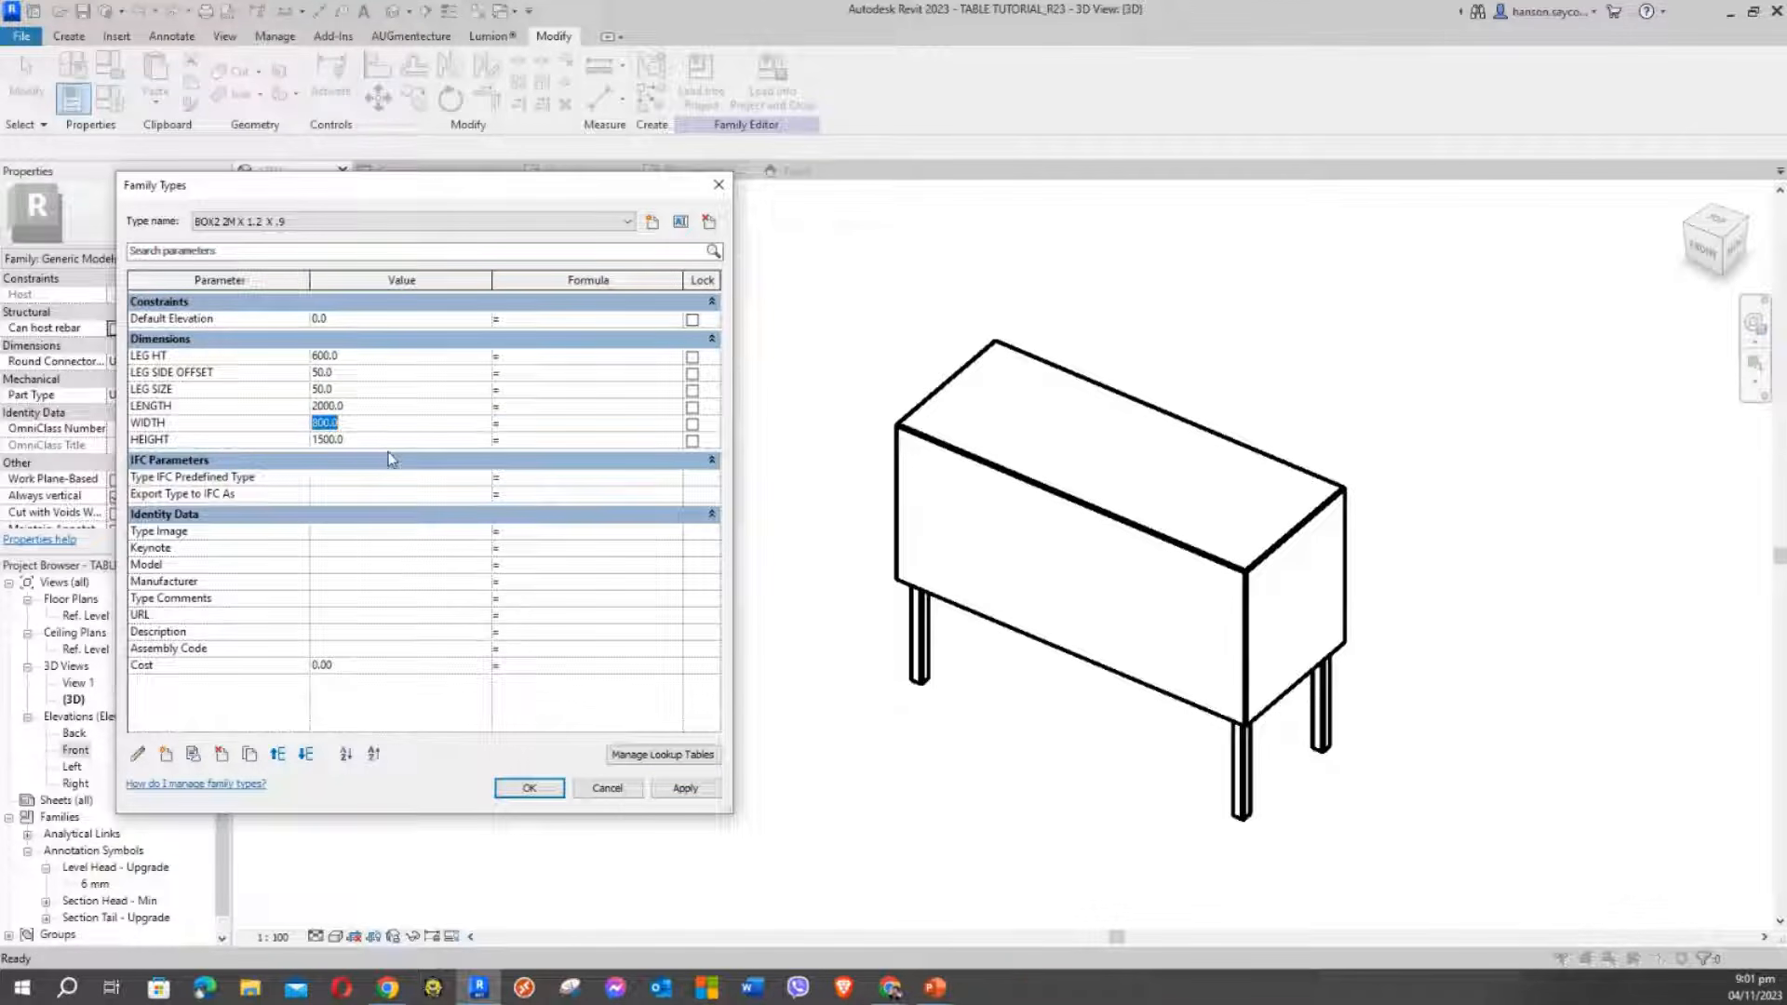
pyautogui.write('200')
pyautogui.click(373, 439)
pyautogui.write('900')
pyautogui.click(685, 788)
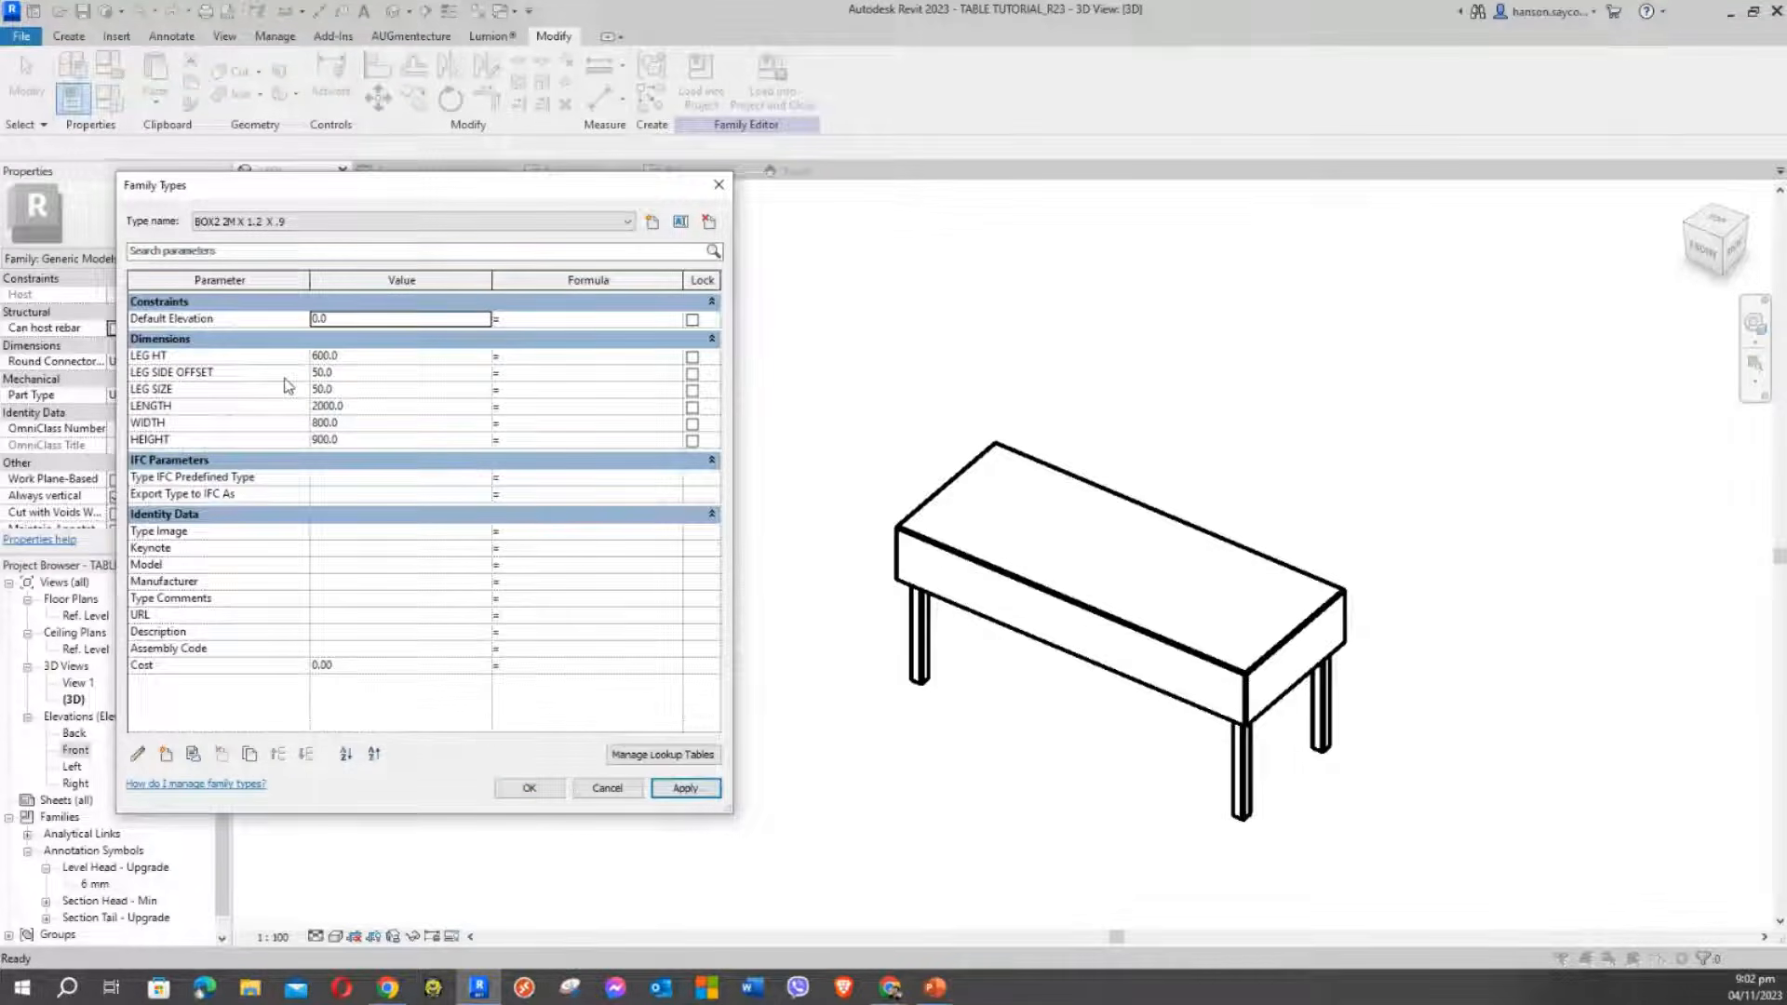
# Change LEG HT to 850 and apply, then move the Family Types window
pyautogui.click(348, 375)
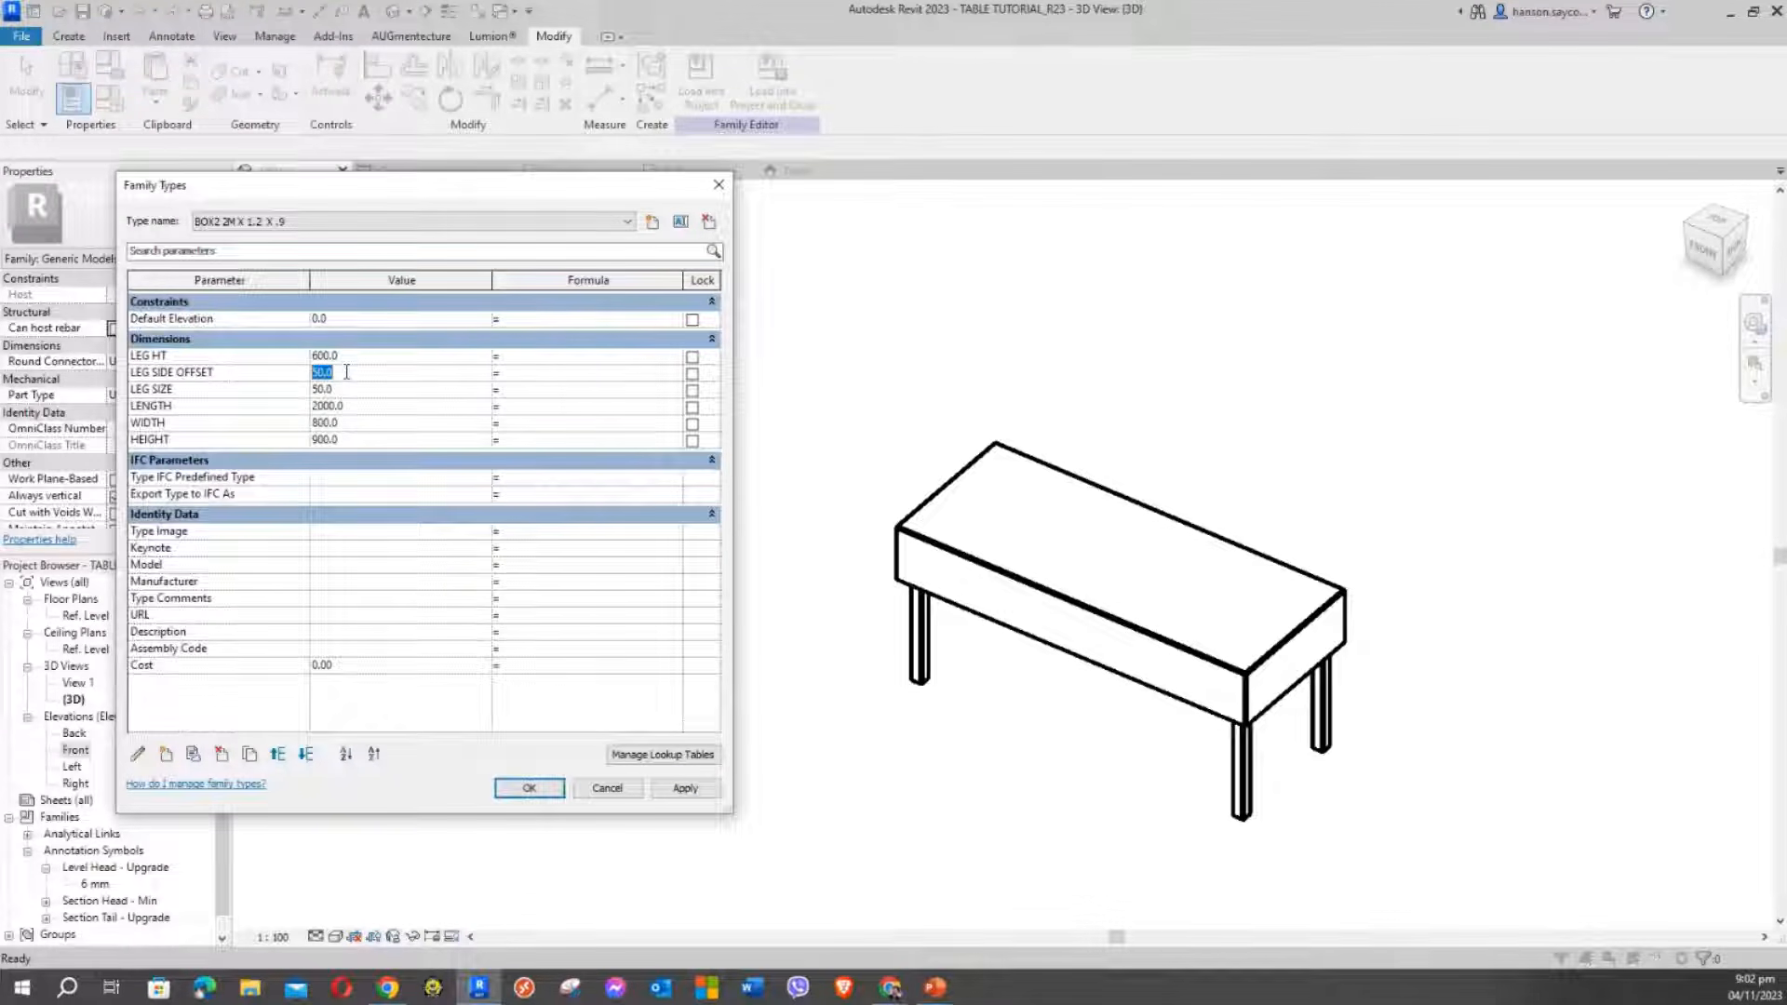
pyautogui.click(343, 357)
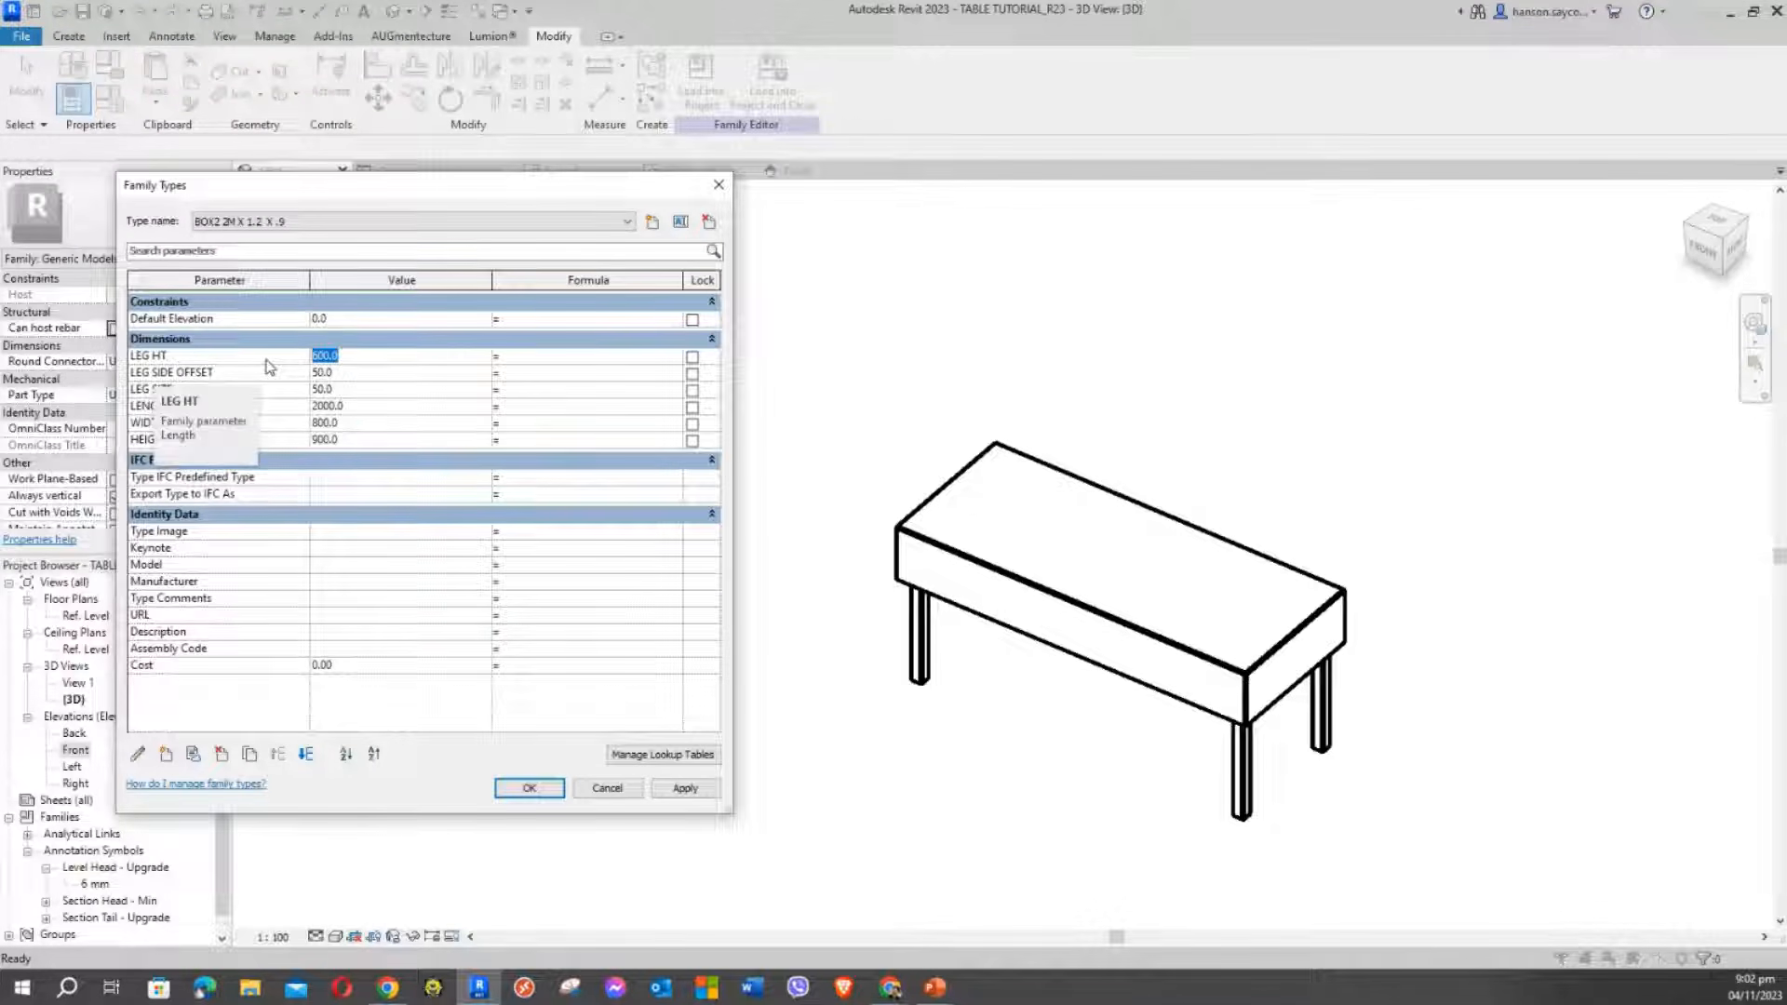
pyautogui.write('850')
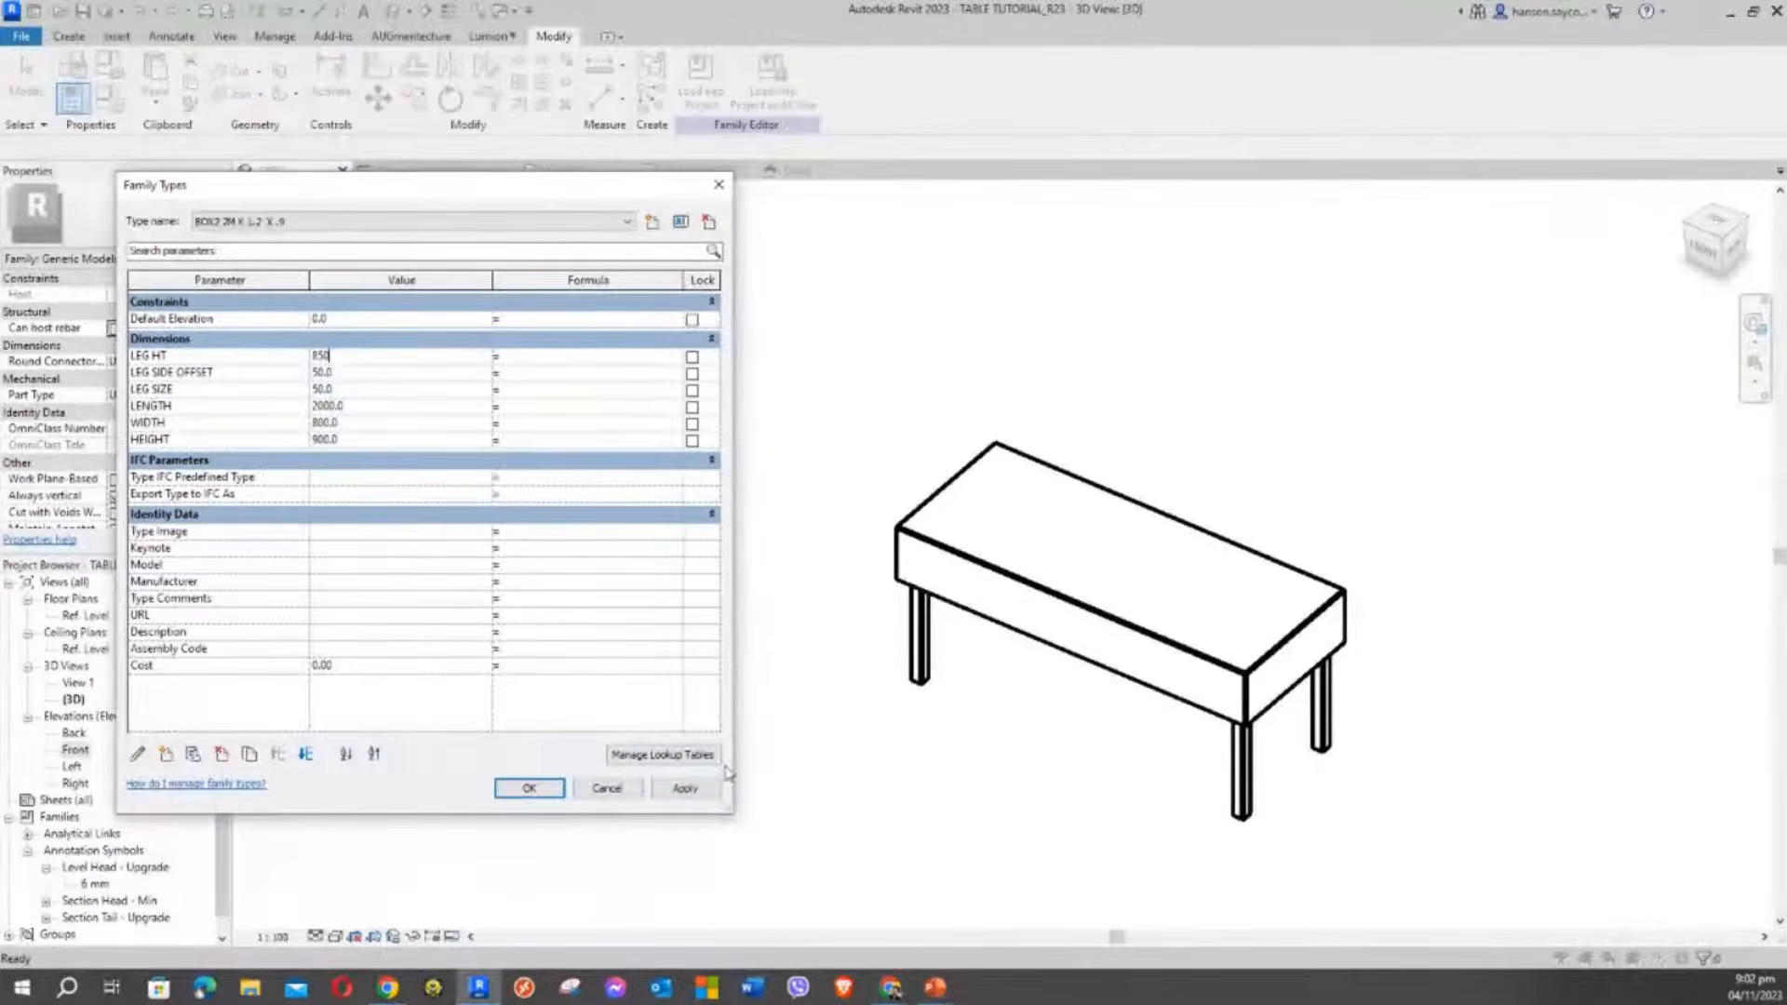
pyautogui.click(686, 788)
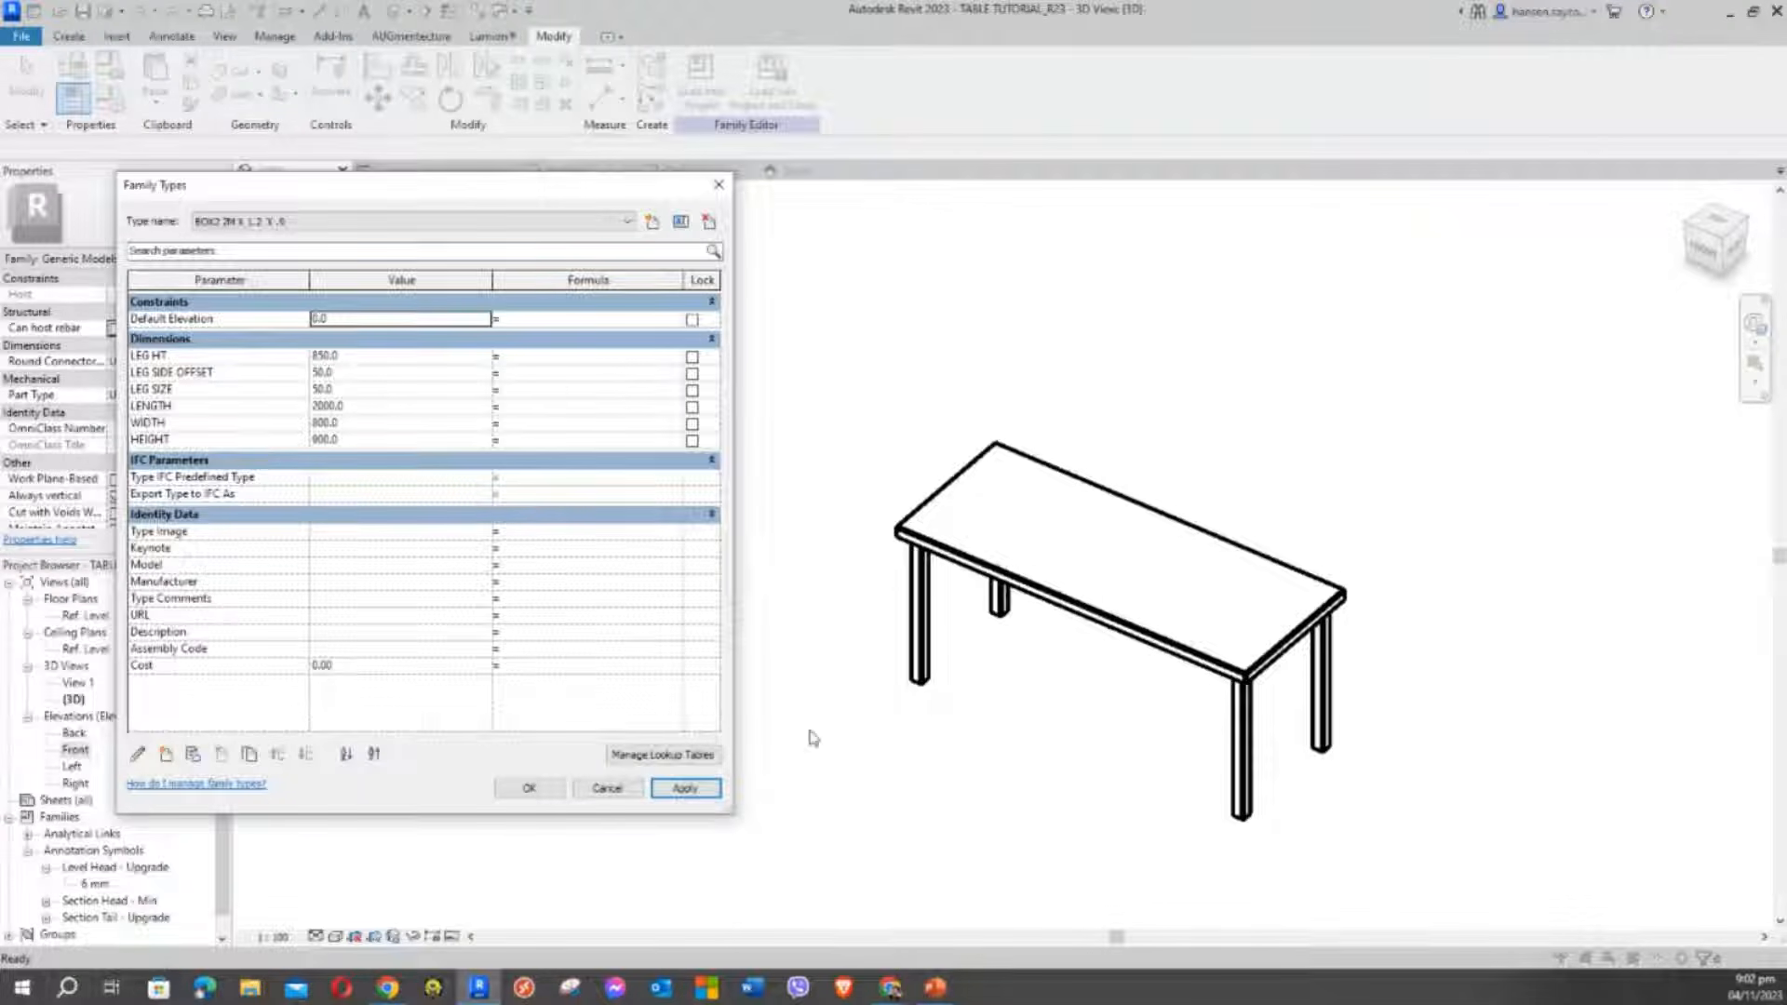
pyautogui.moveTo(419, 198); pyautogui.dragTo(419, 141)
# Set LEG SIZE to 100 and apply to thicken the legs
pyautogui.click(388, 315)
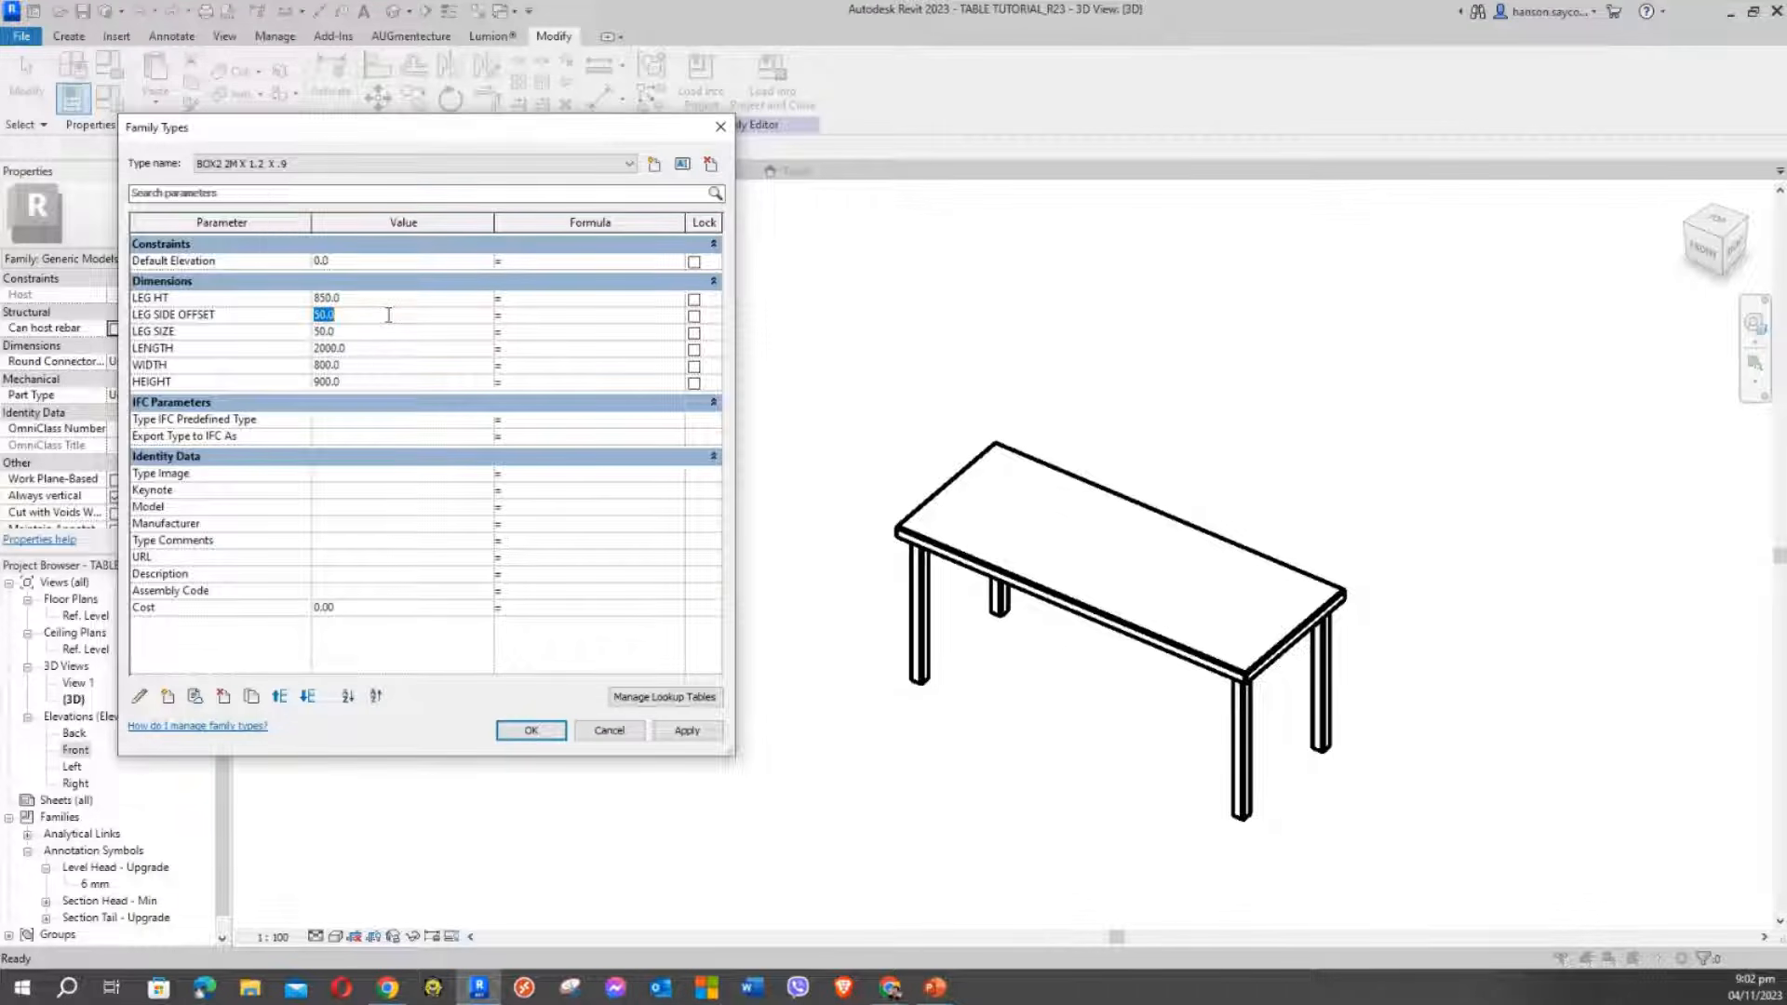
pyautogui.click(388, 329)
pyautogui.write('100')
pyautogui.click(685, 733)
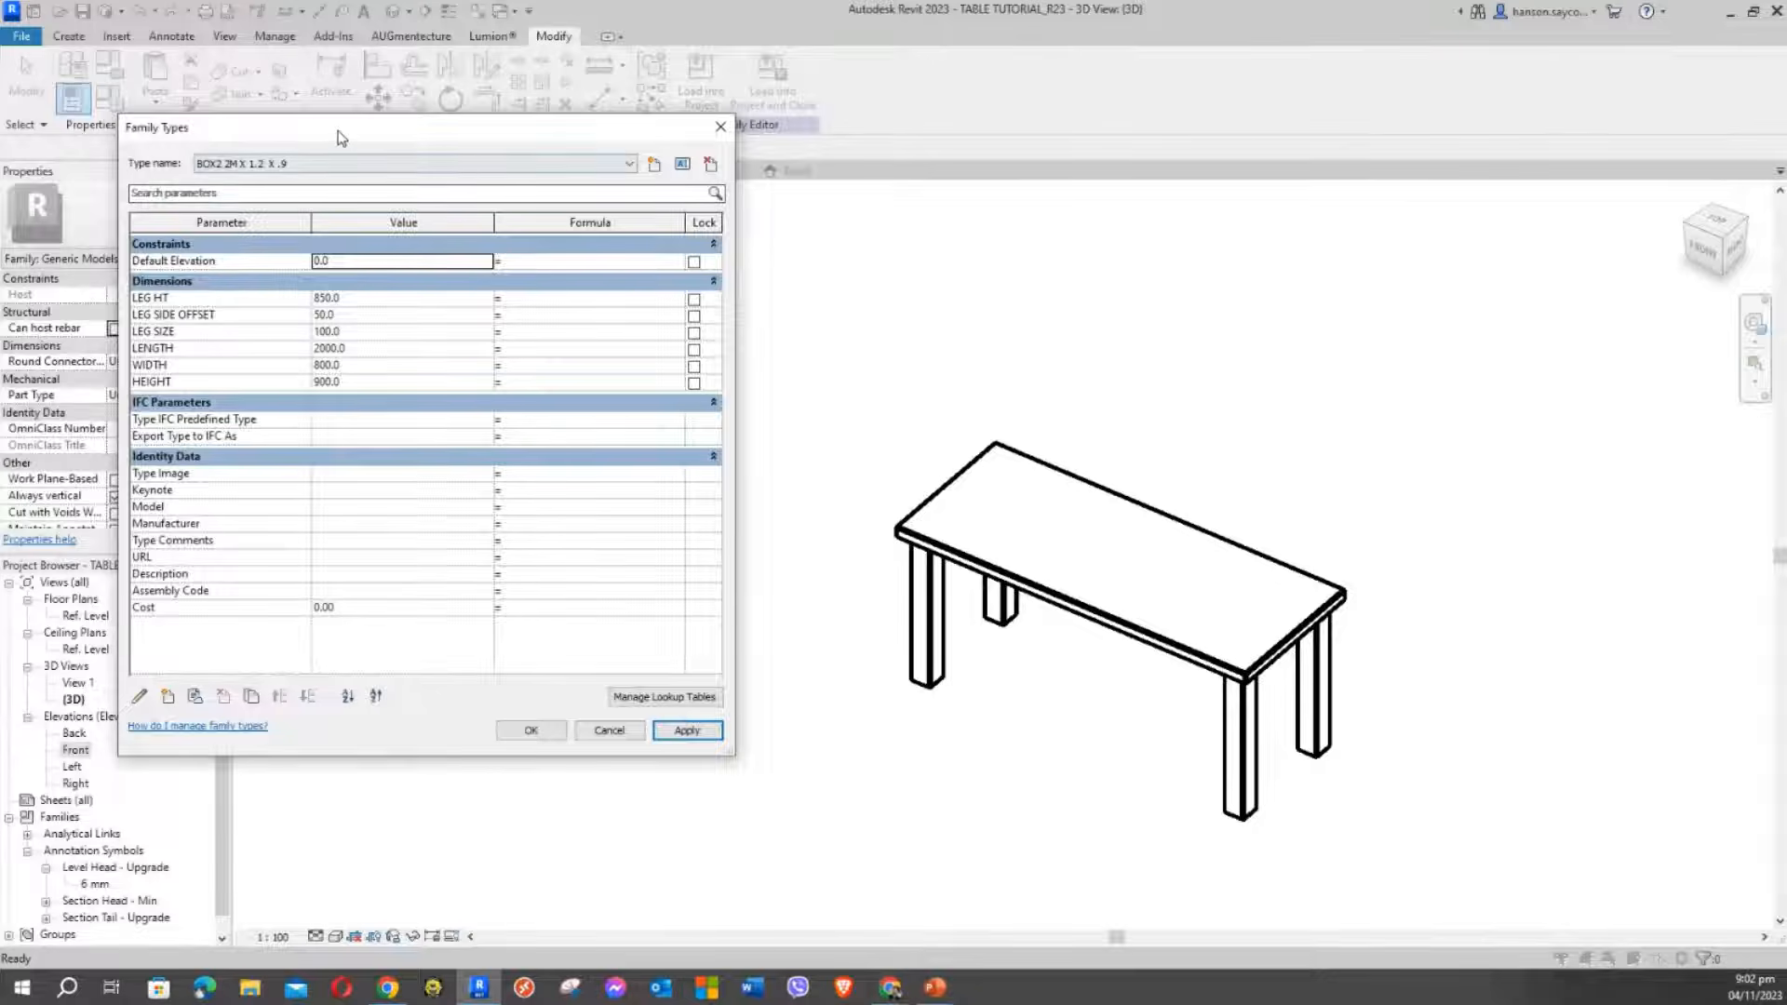
# Lower LEG HT to 800 and apply
pyautogui.moveTo(338, 130); pyautogui.dragTo(384, 197)
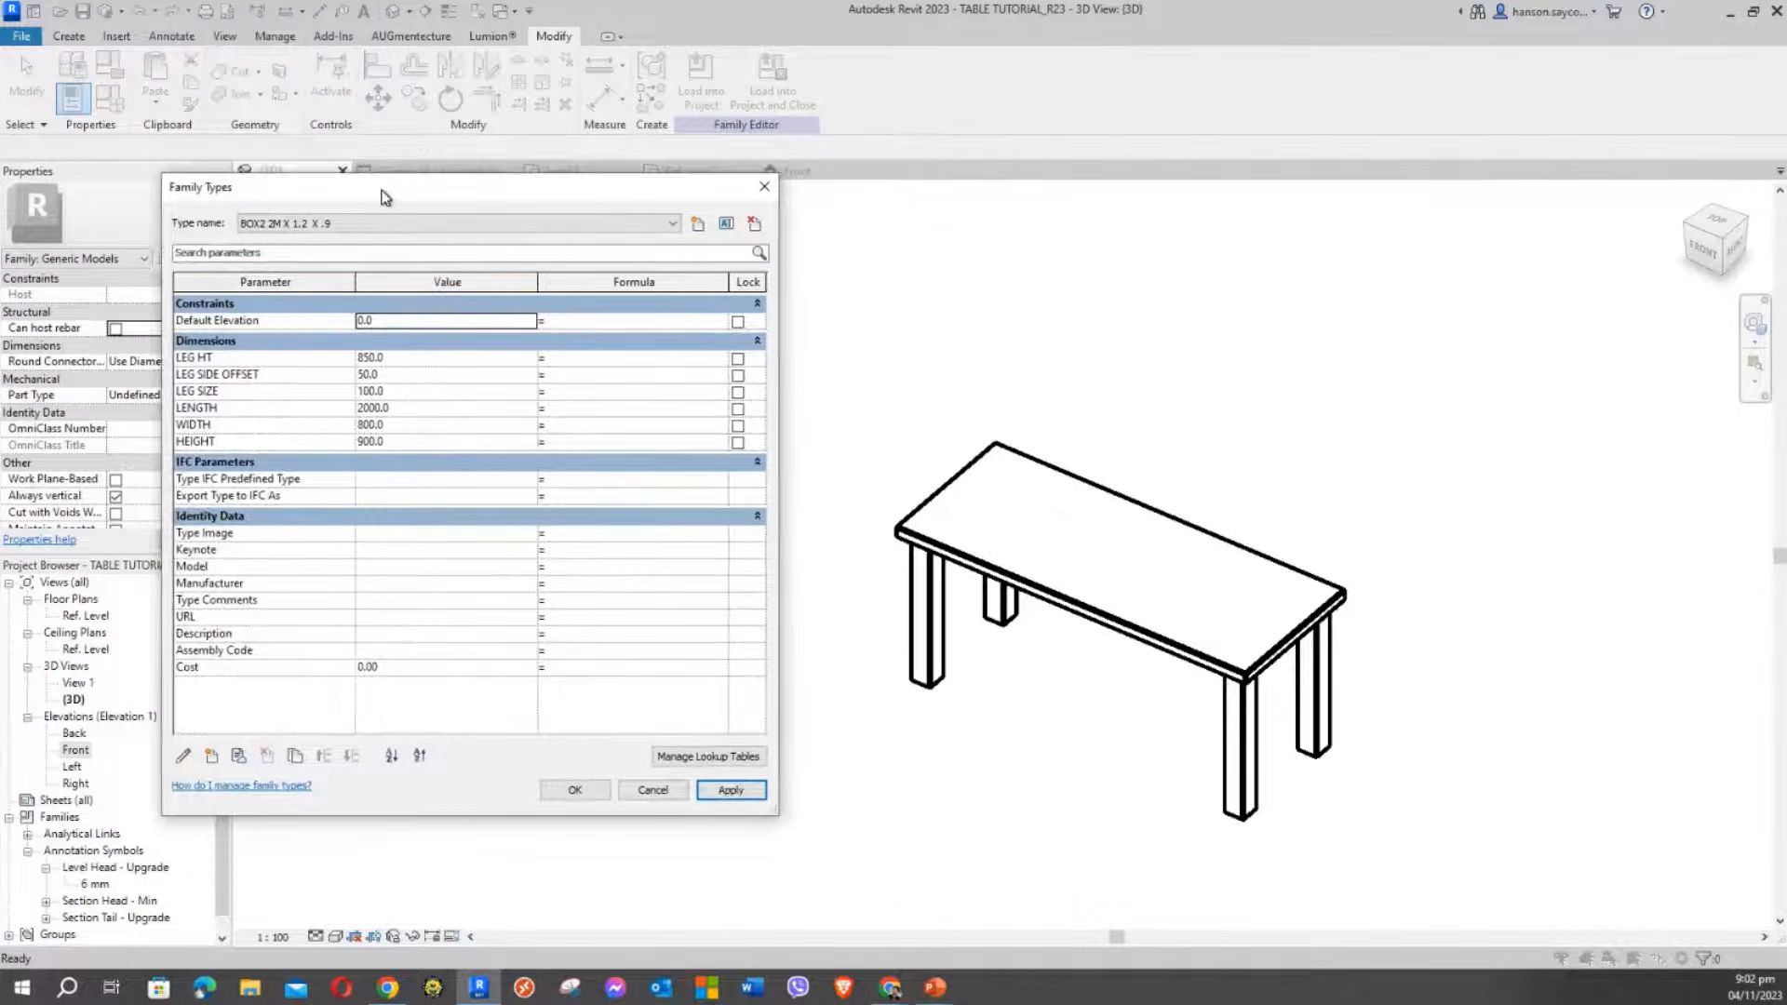
pyautogui.click(395, 357)
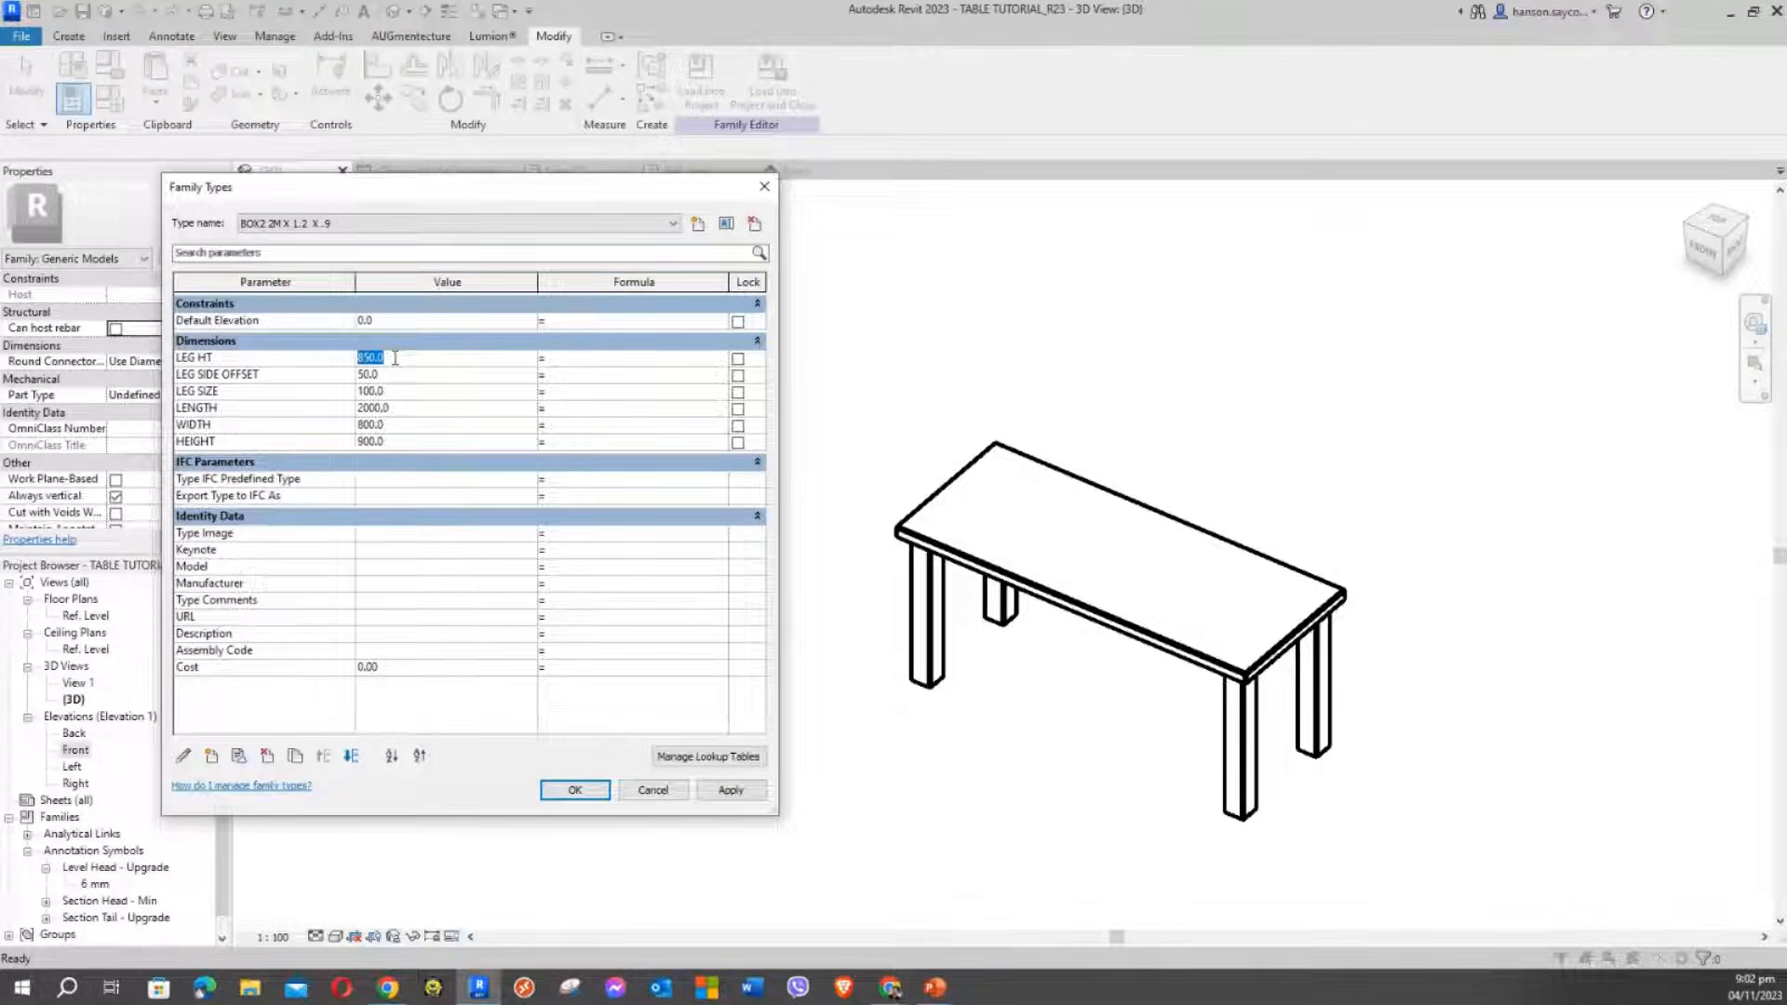
pyautogui.write('800')
pyautogui.click(721, 796)
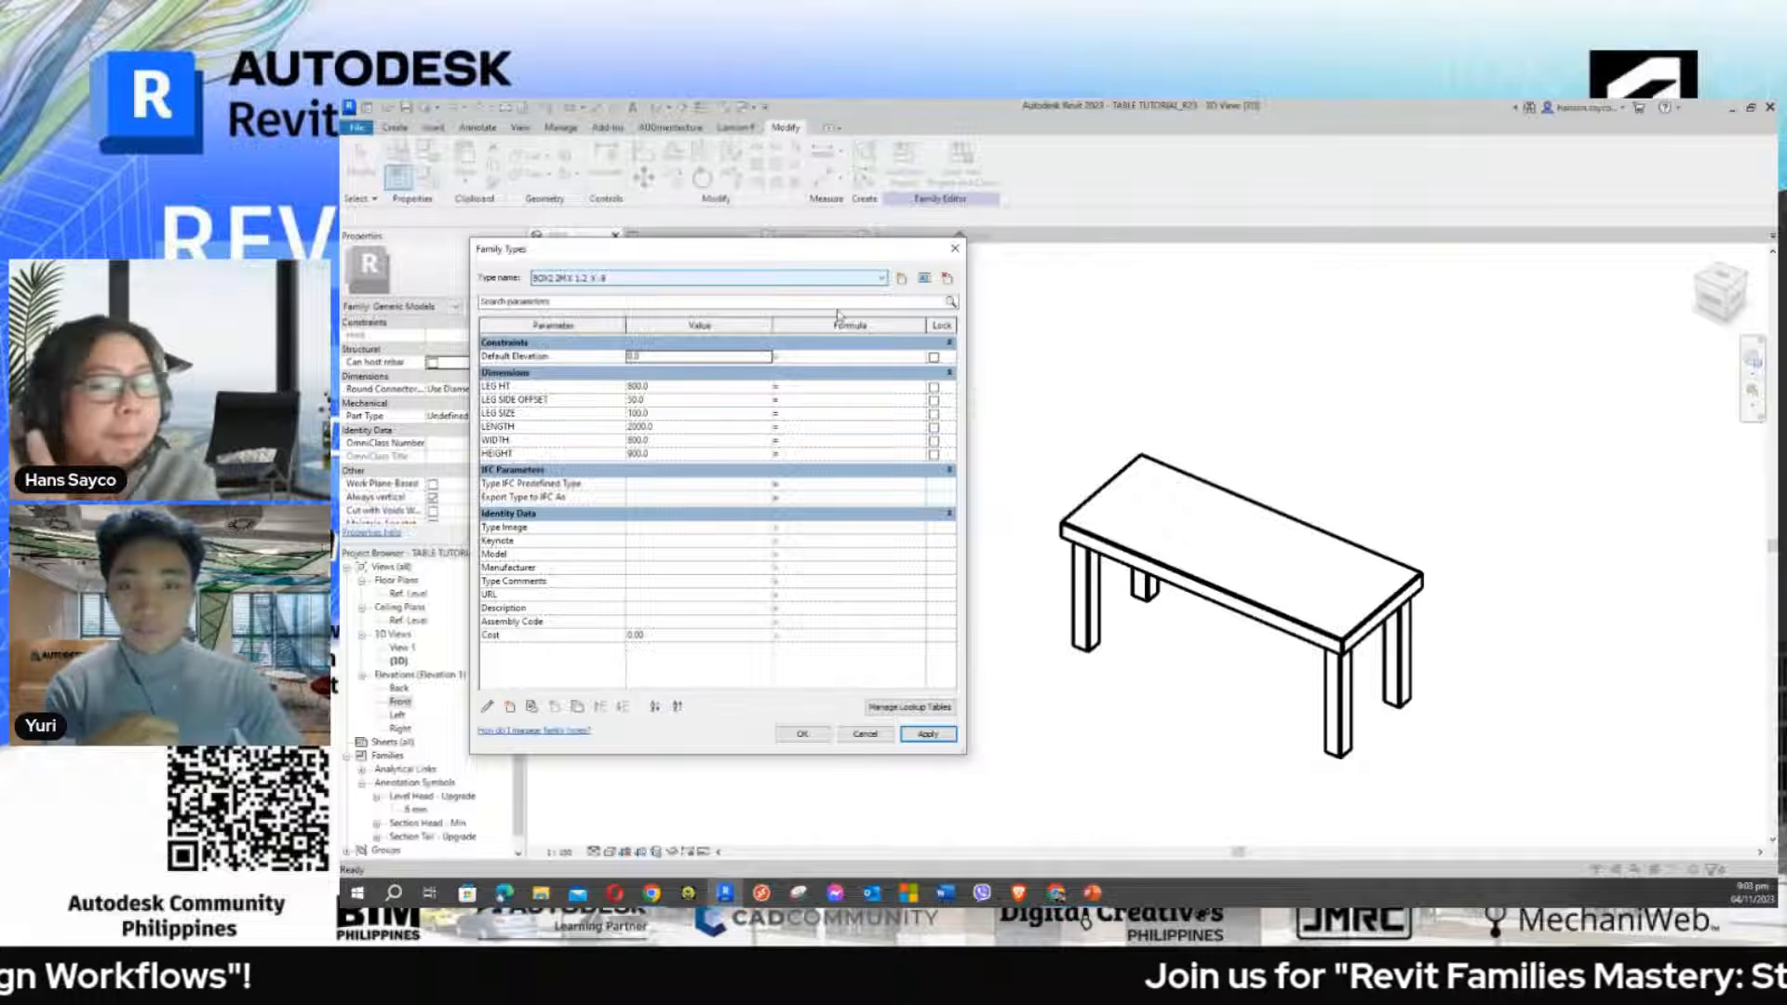
# Close Family Types with OK and display the finished table in Thin Lines
pyautogui.click(801, 733)
pyautogui.moveTo(1069, 691); pyautogui.dragTo(1008, 664, button='middle')
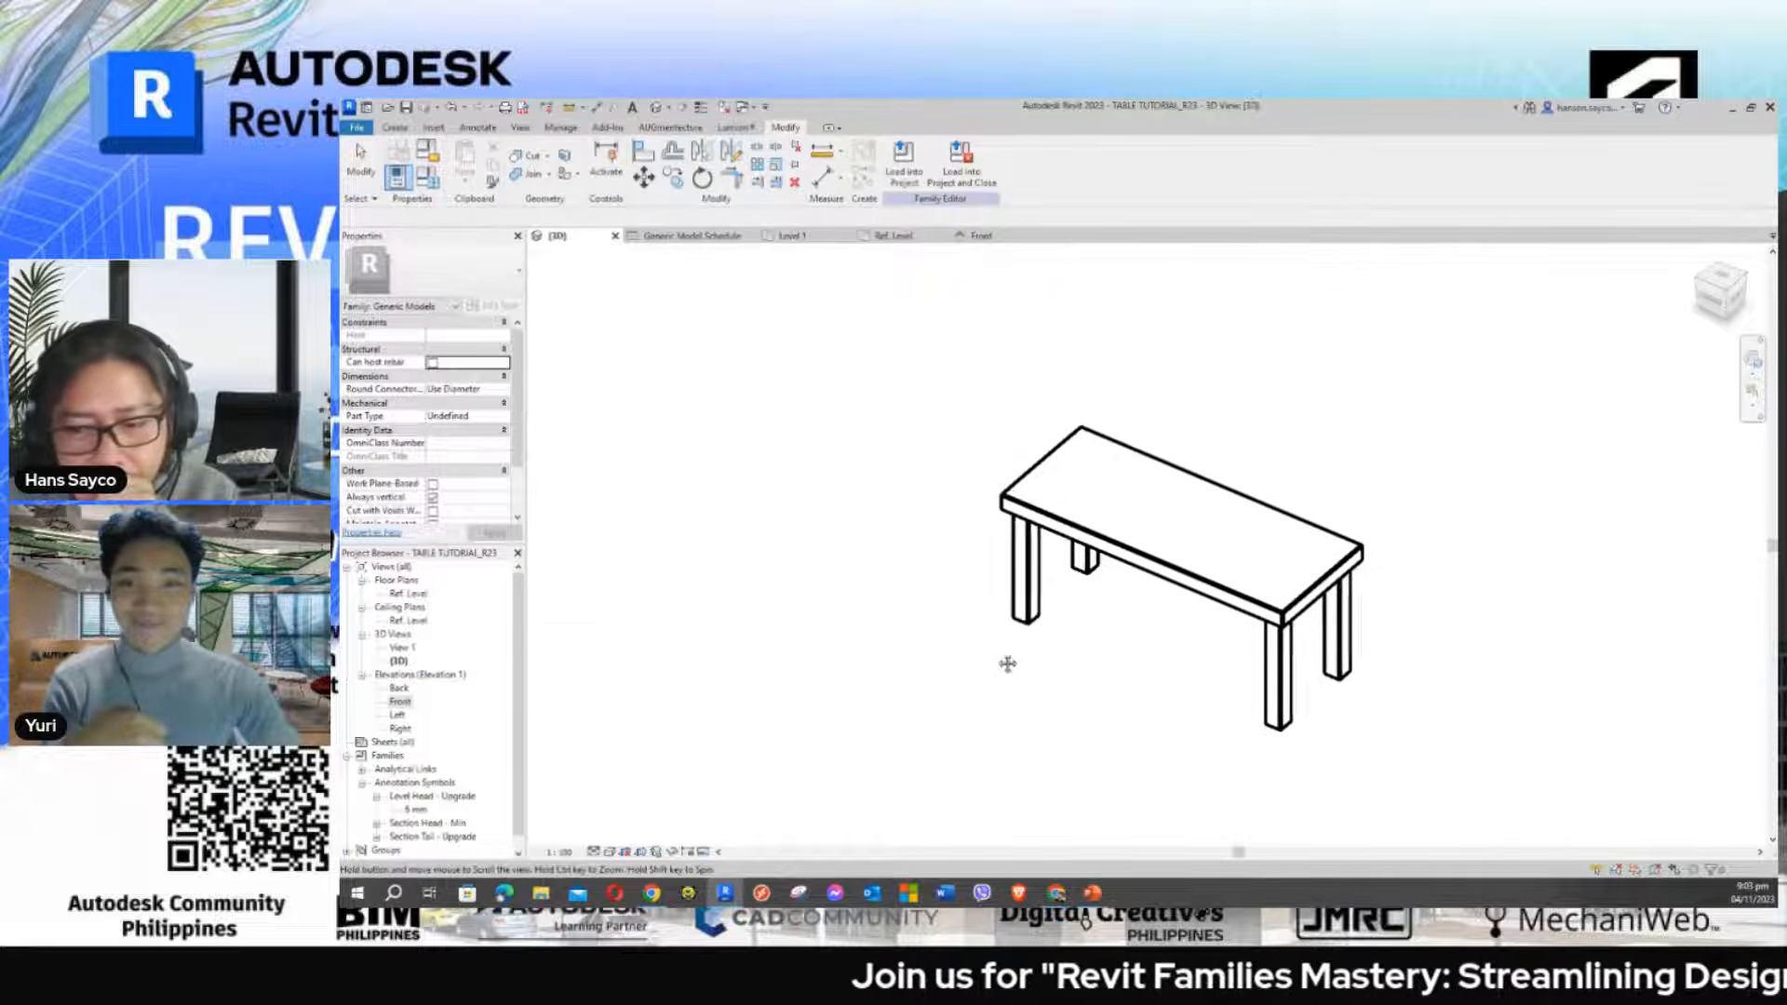
pyautogui.scroll(5, 1058, 590)
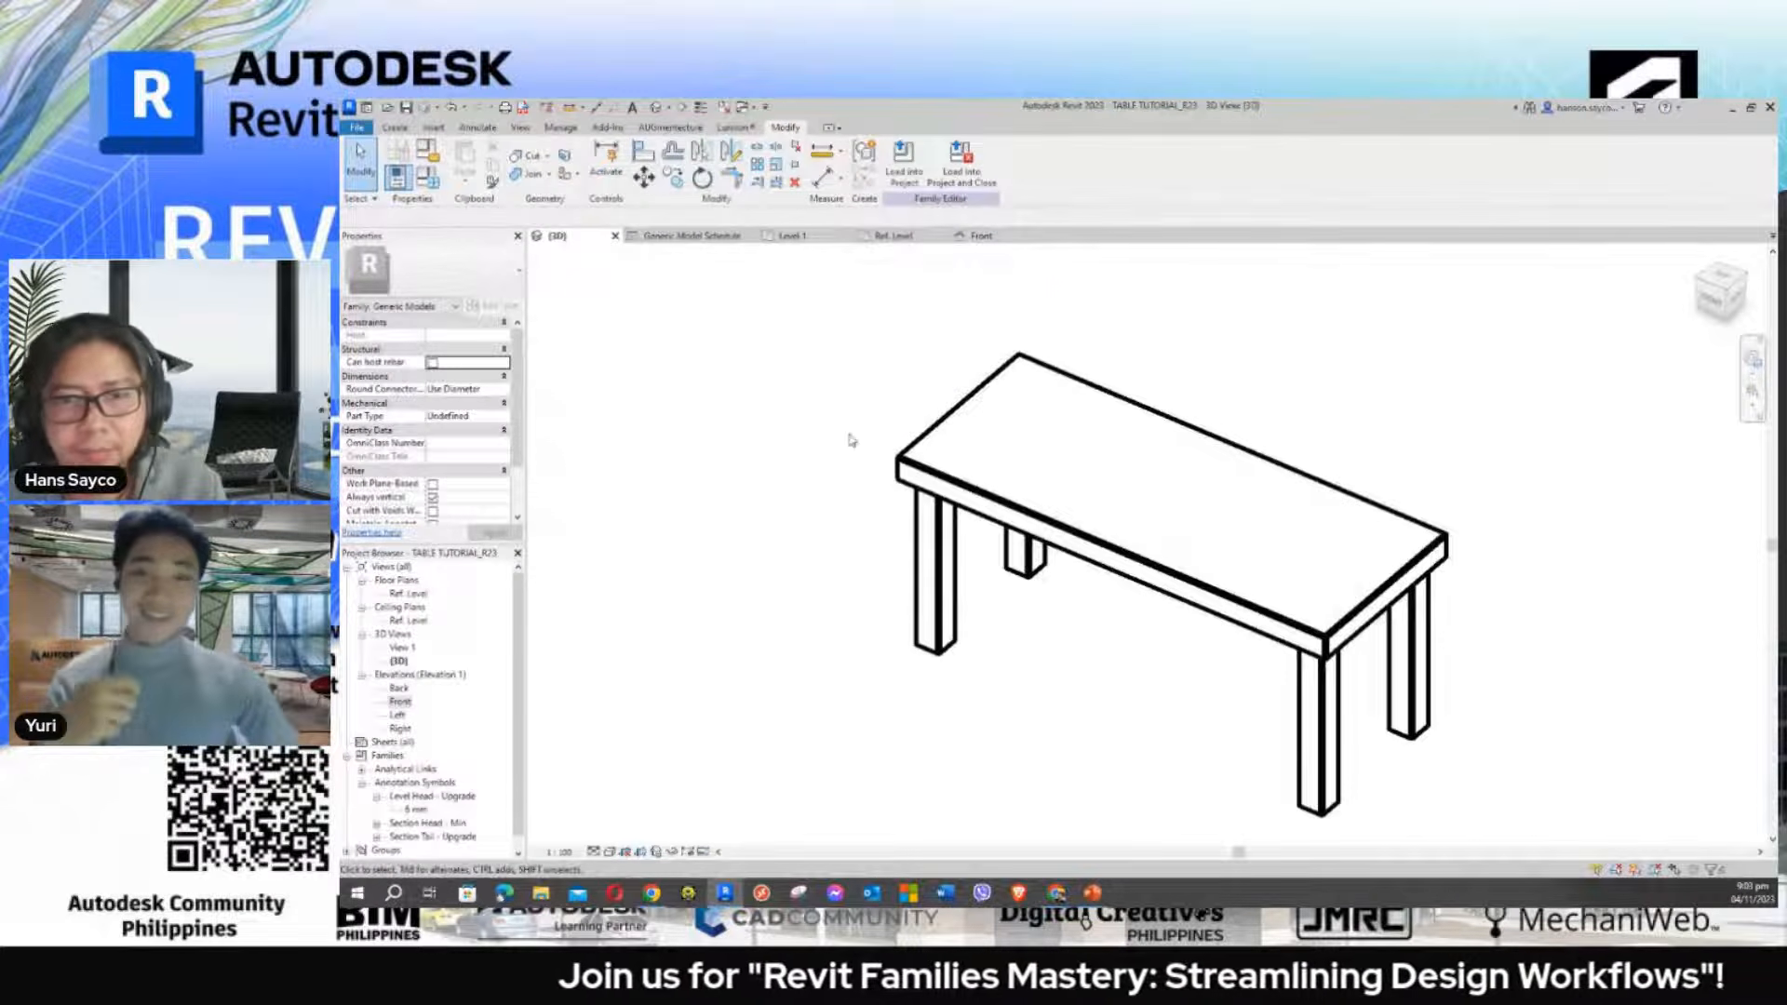
pyautogui.click(700, 107)
pyautogui.keyDown('shift'); pyautogui.moveTo(826, 391); pyautogui.dragTo(865, 445, button='middle'); pyautogui.keyUp('shift')
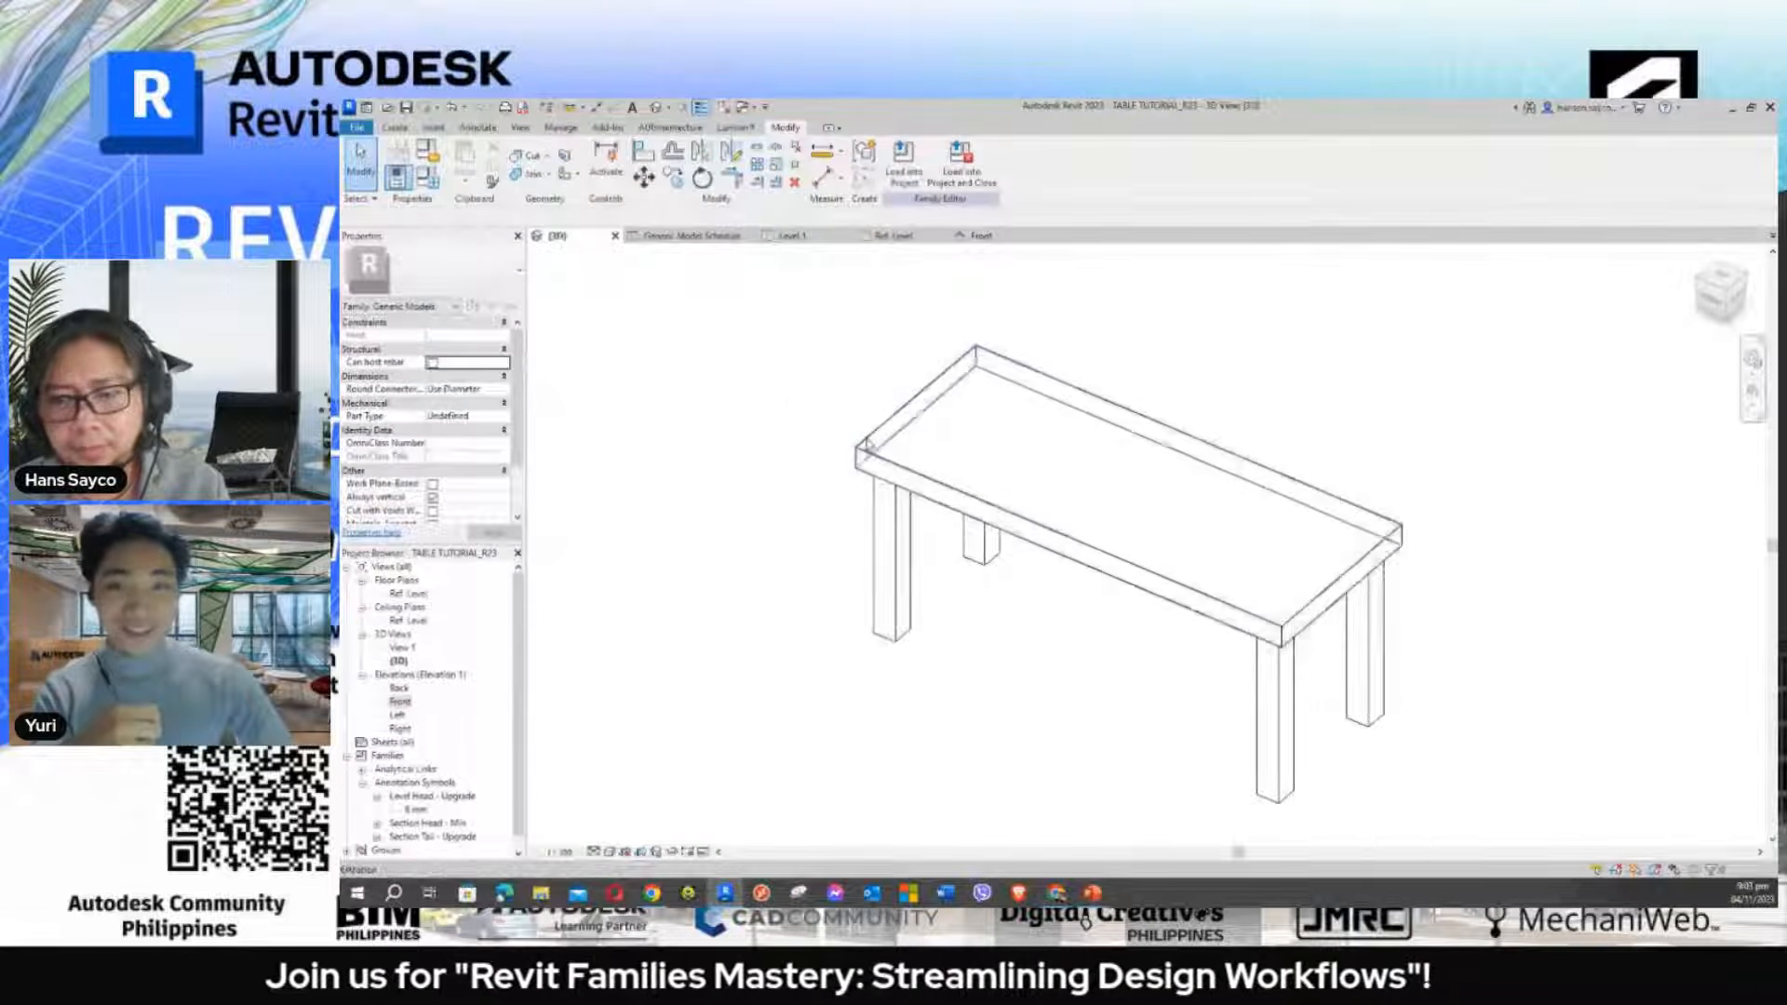
pyautogui.scroll(1, 865, 439)
pyautogui.moveTo(777, 388); pyautogui.dragTo(754, 391, button='middle')
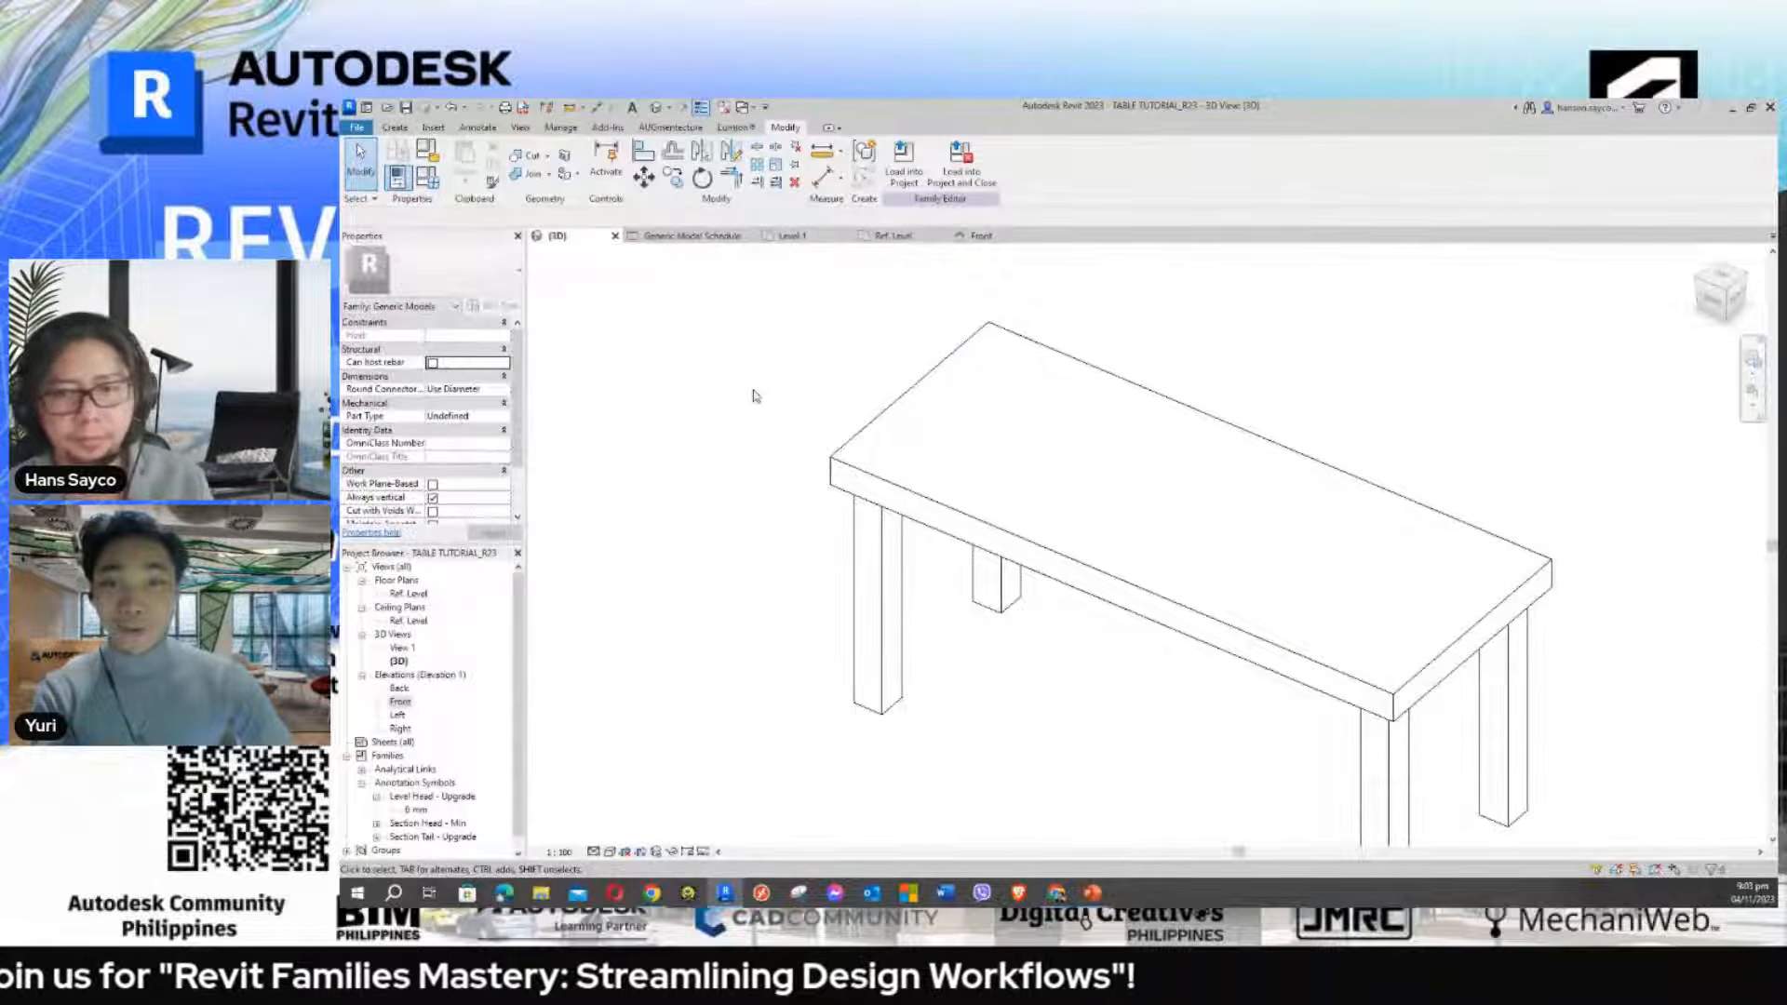